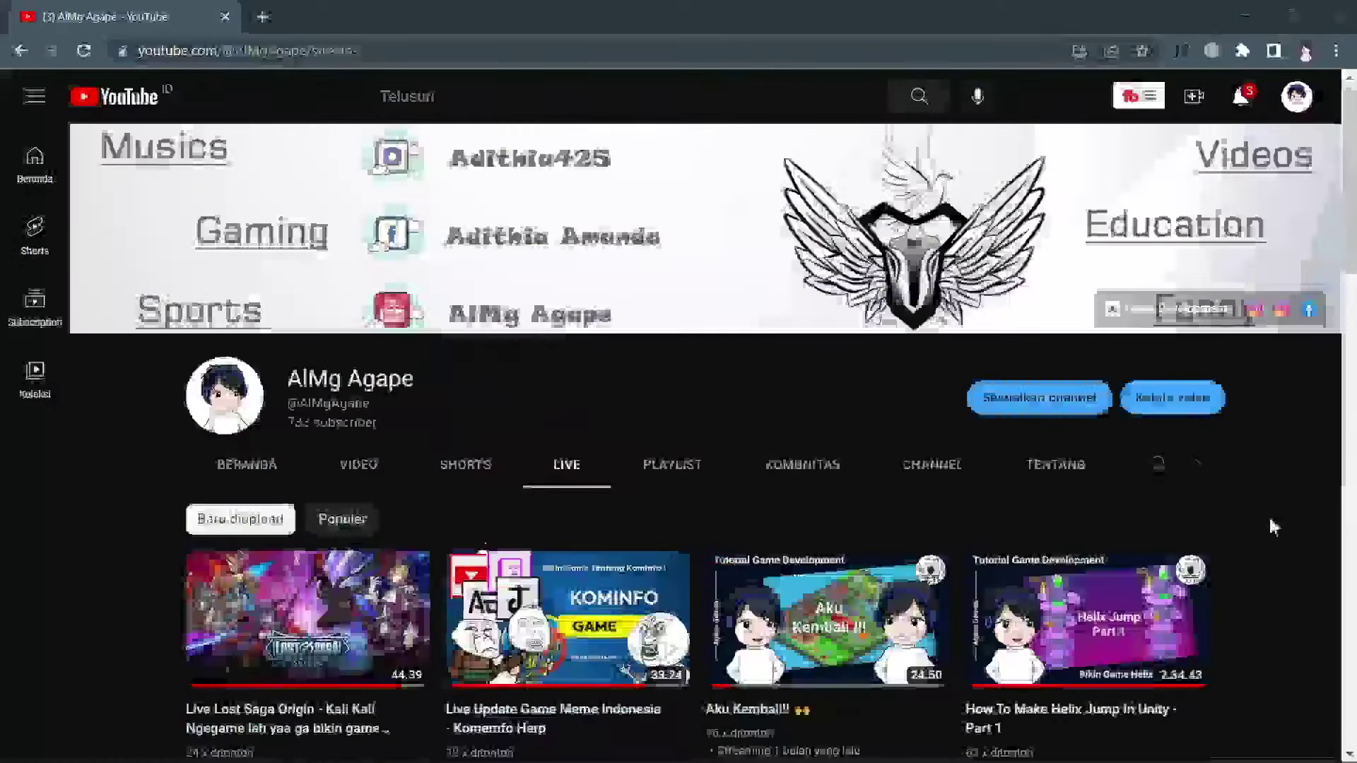
# Open the channel's Community posts and review the poll Mixue Dimana Mana won with 91% versus 9%.
pyautogui.click(797, 465)
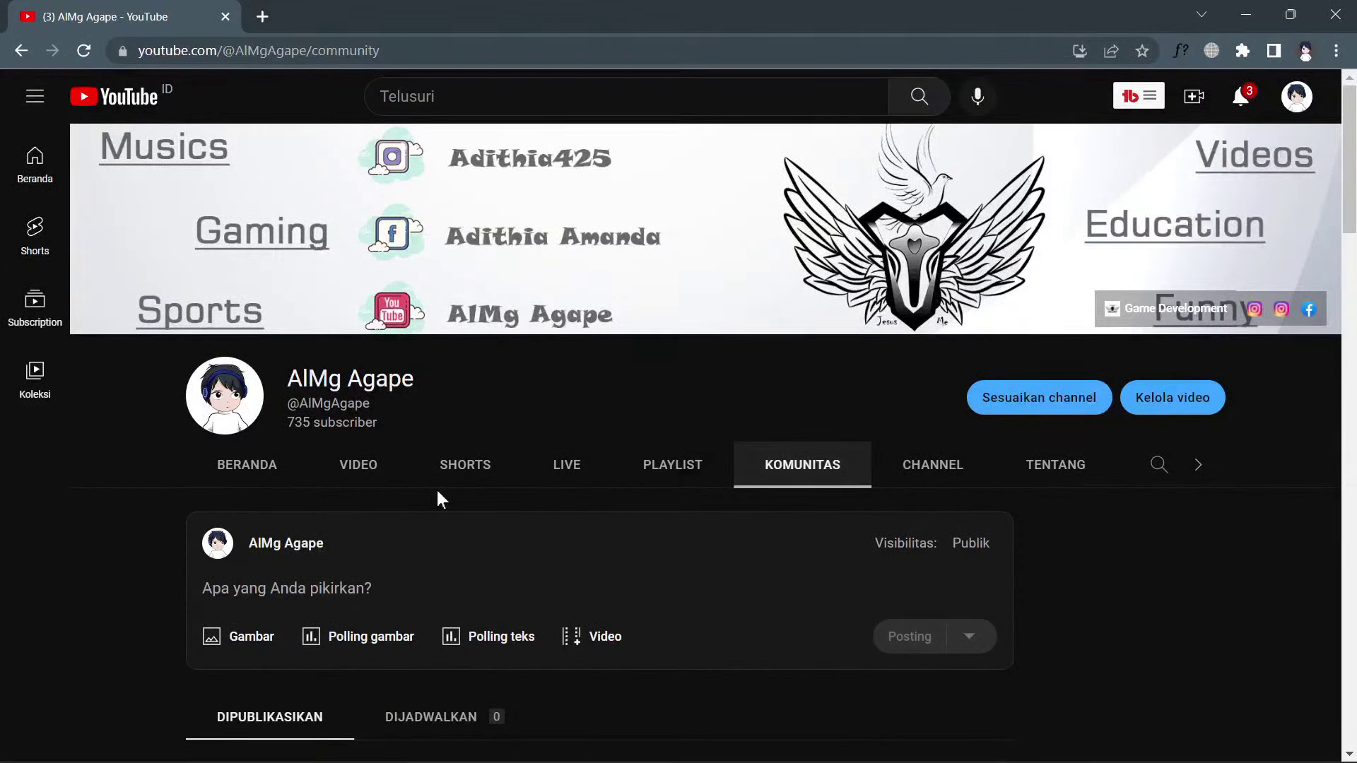
pyautogui.scroll(-5, 1036, 541)
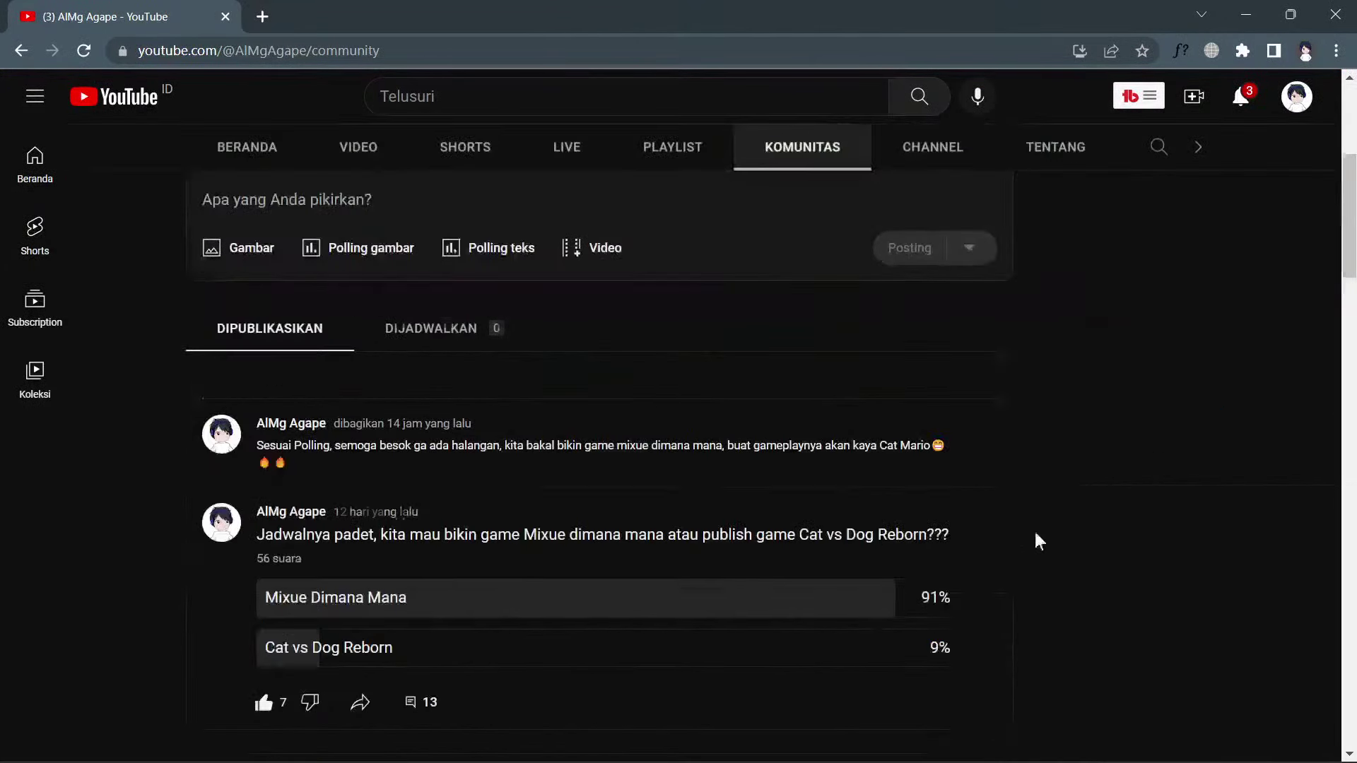
pyautogui.scroll(-3, 1110, 527)
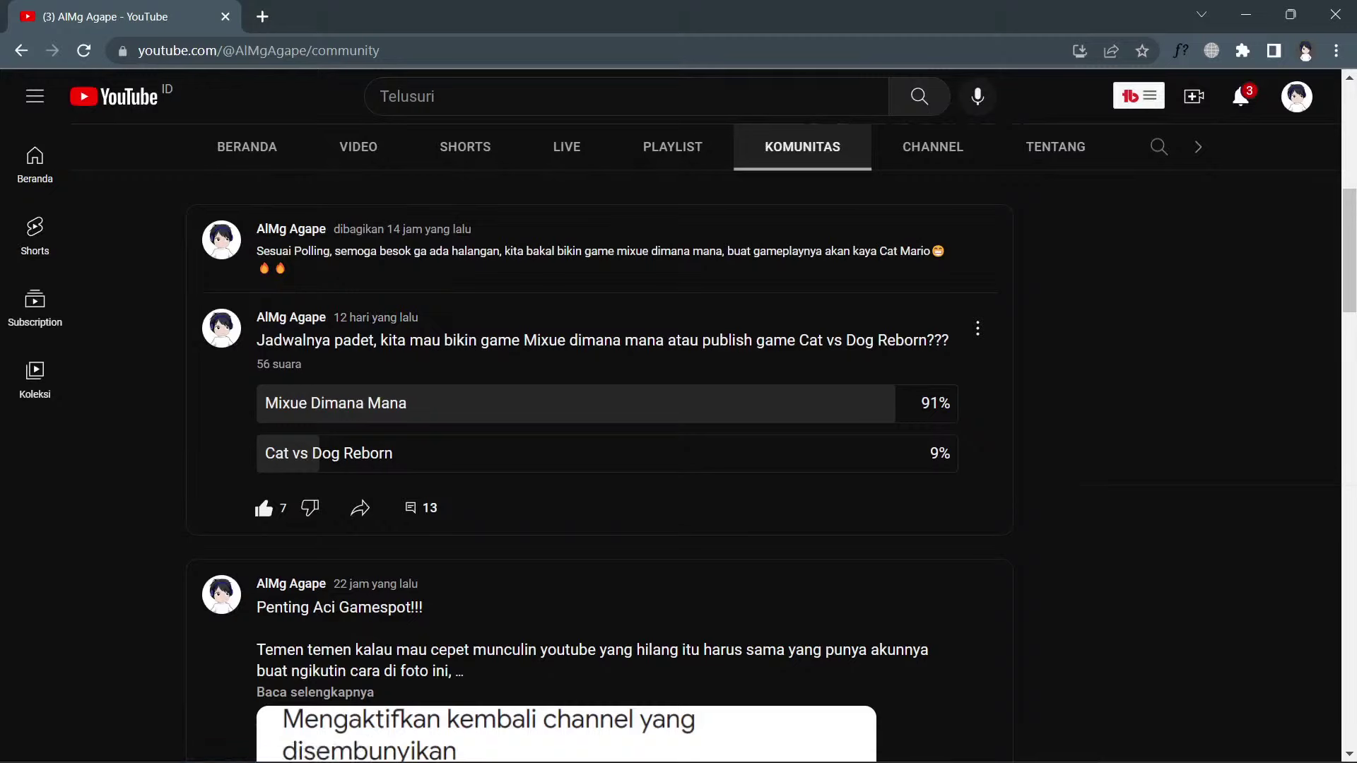
pyautogui.moveTo(256, 340); pyautogui.dragTo(927, 340)
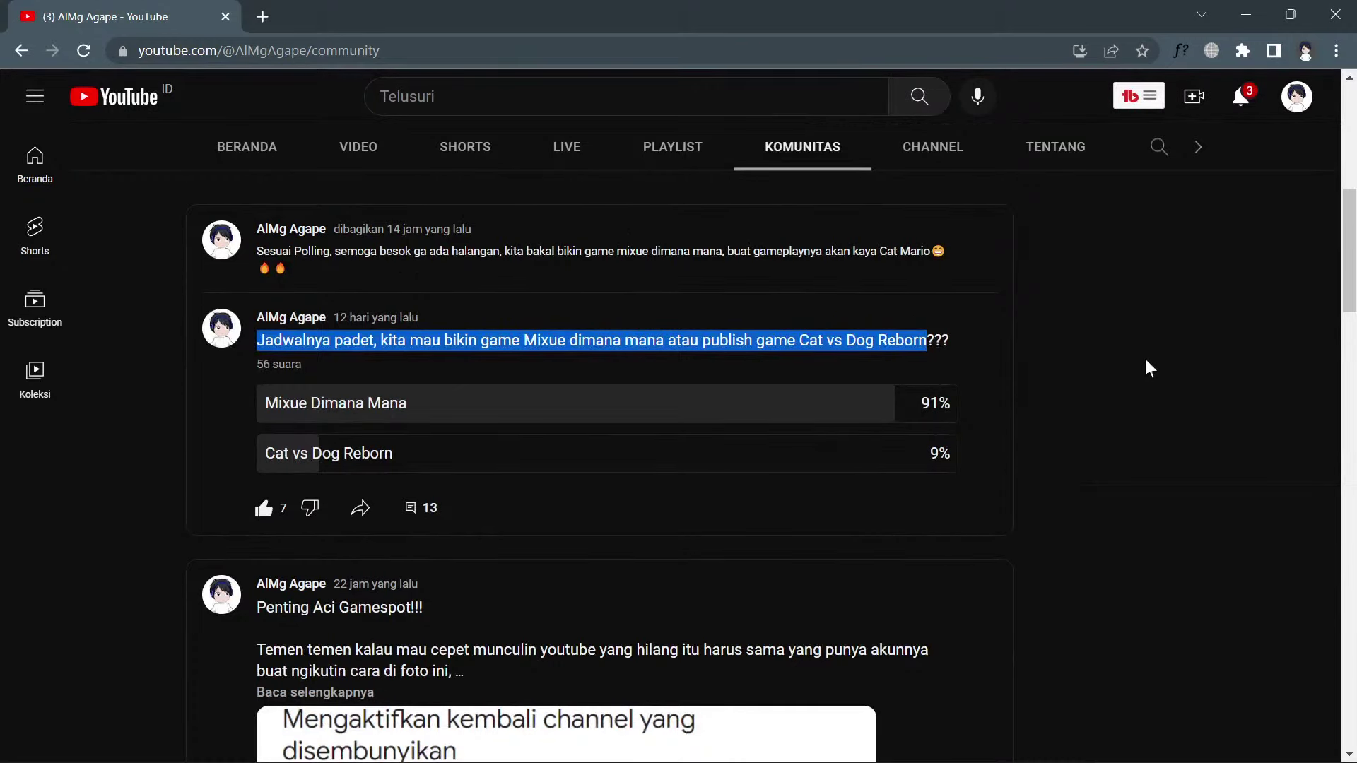
pyautogui.scroll(3, 1147, 366)
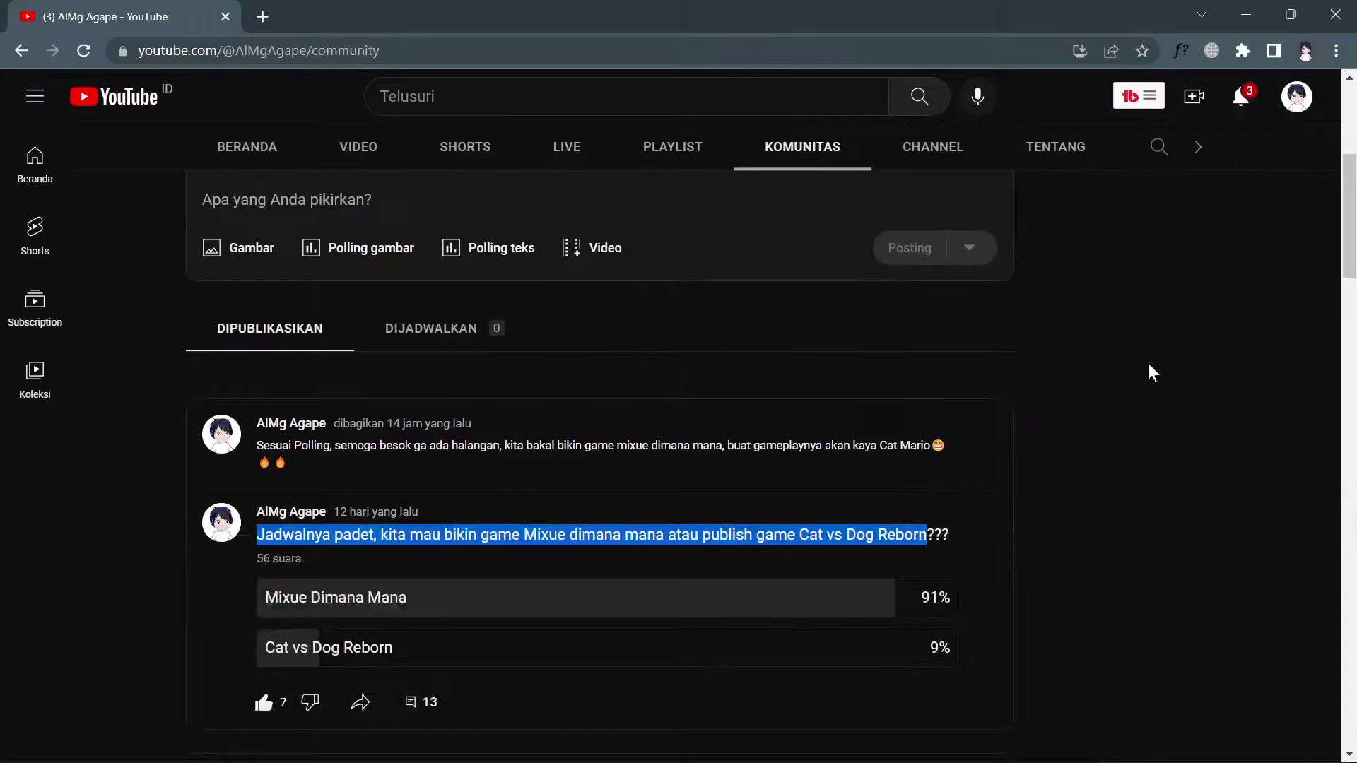
pyautogui.scroll(5, 1148, 360)
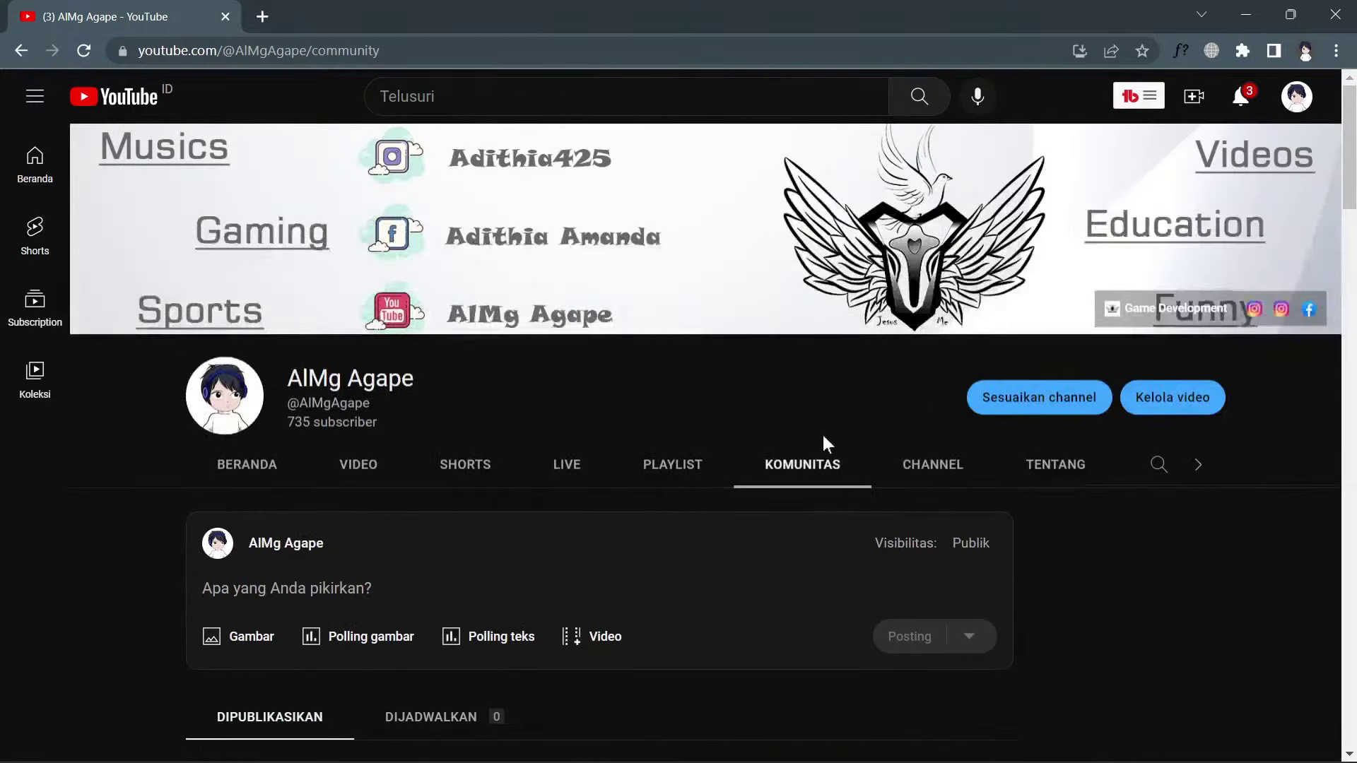
# Scroll through the channel's uploaded videos on the VIDEO tab.
pyautogui.click(381, 463)
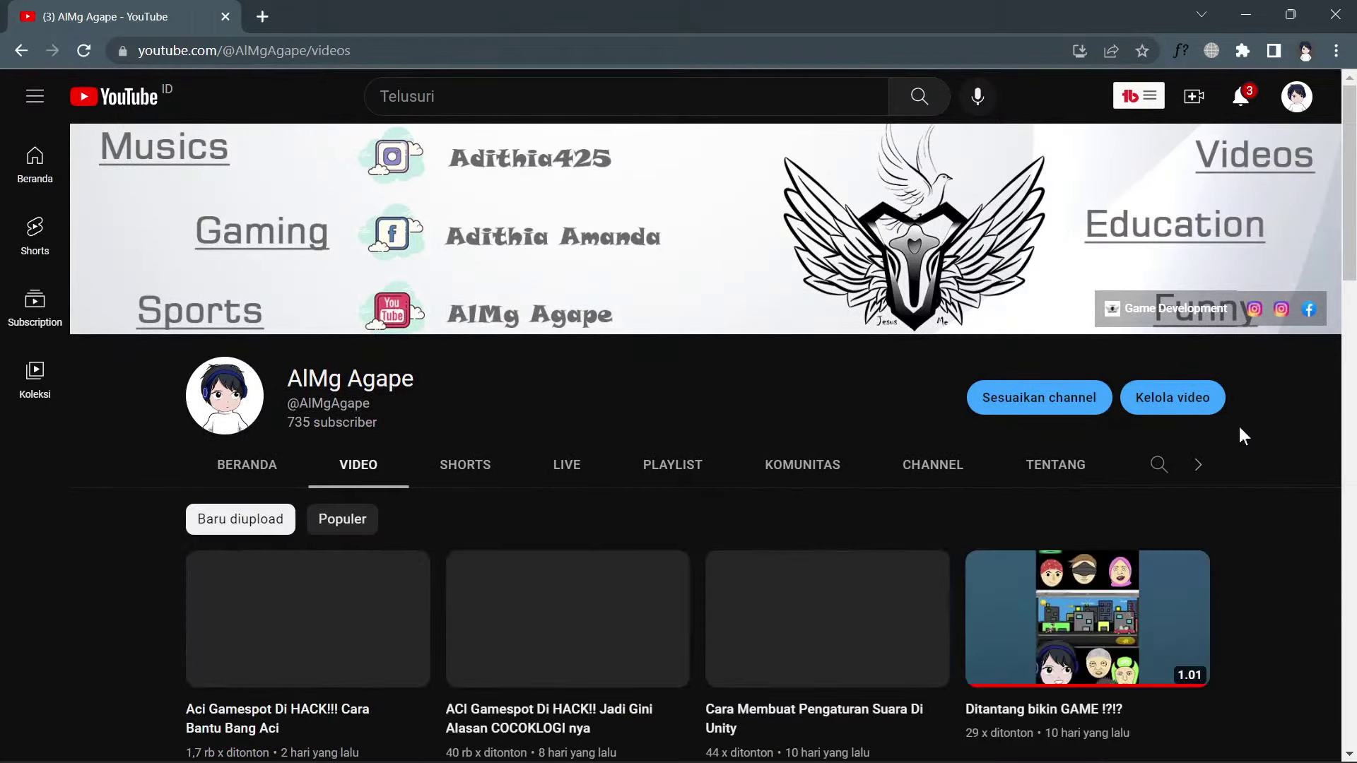
pyautogui.scroll(-2, 1270, 438)
pyautogui.scroll(-5, 1270, 437)
pyautogui.scroll(-5, 1271, 438)
pyautogui.scroll(-5, 1270, 438)
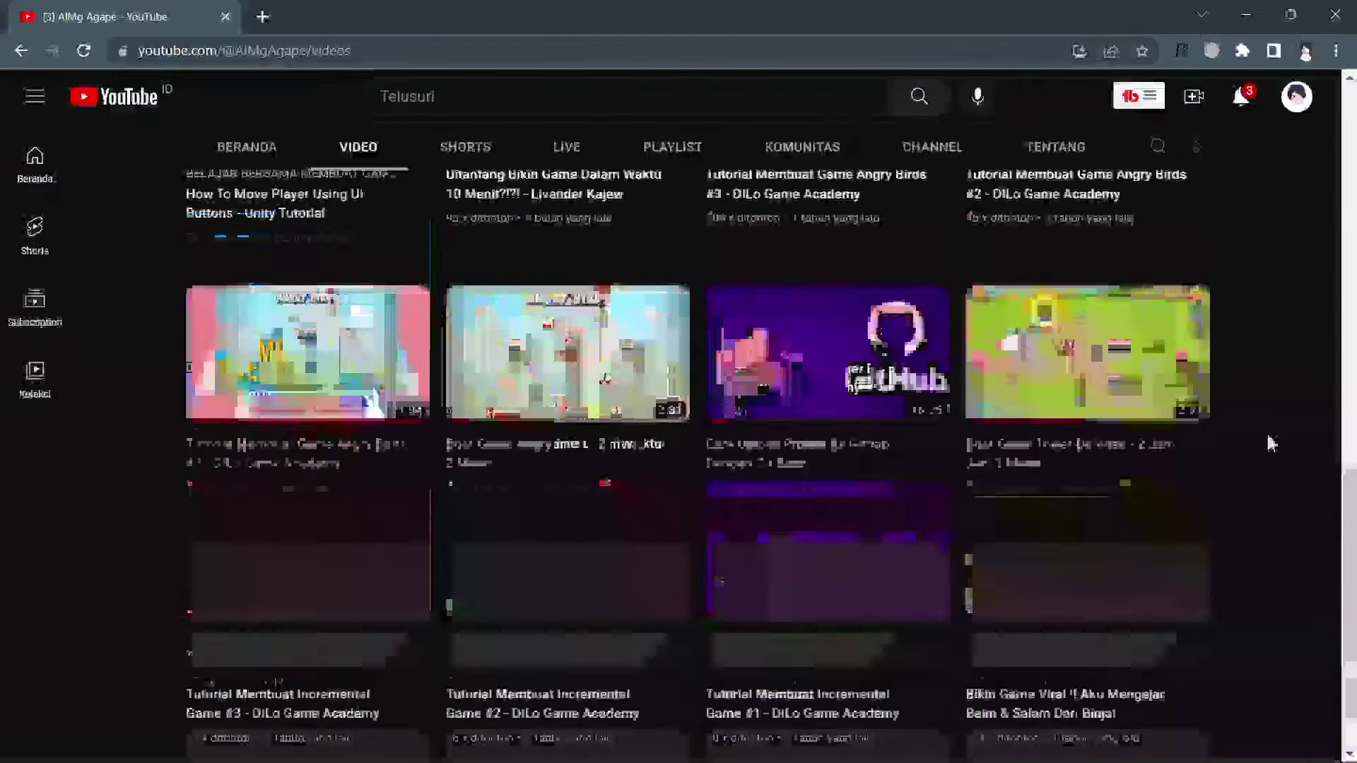
pyautogui.scroll(-5, 1270, 438)
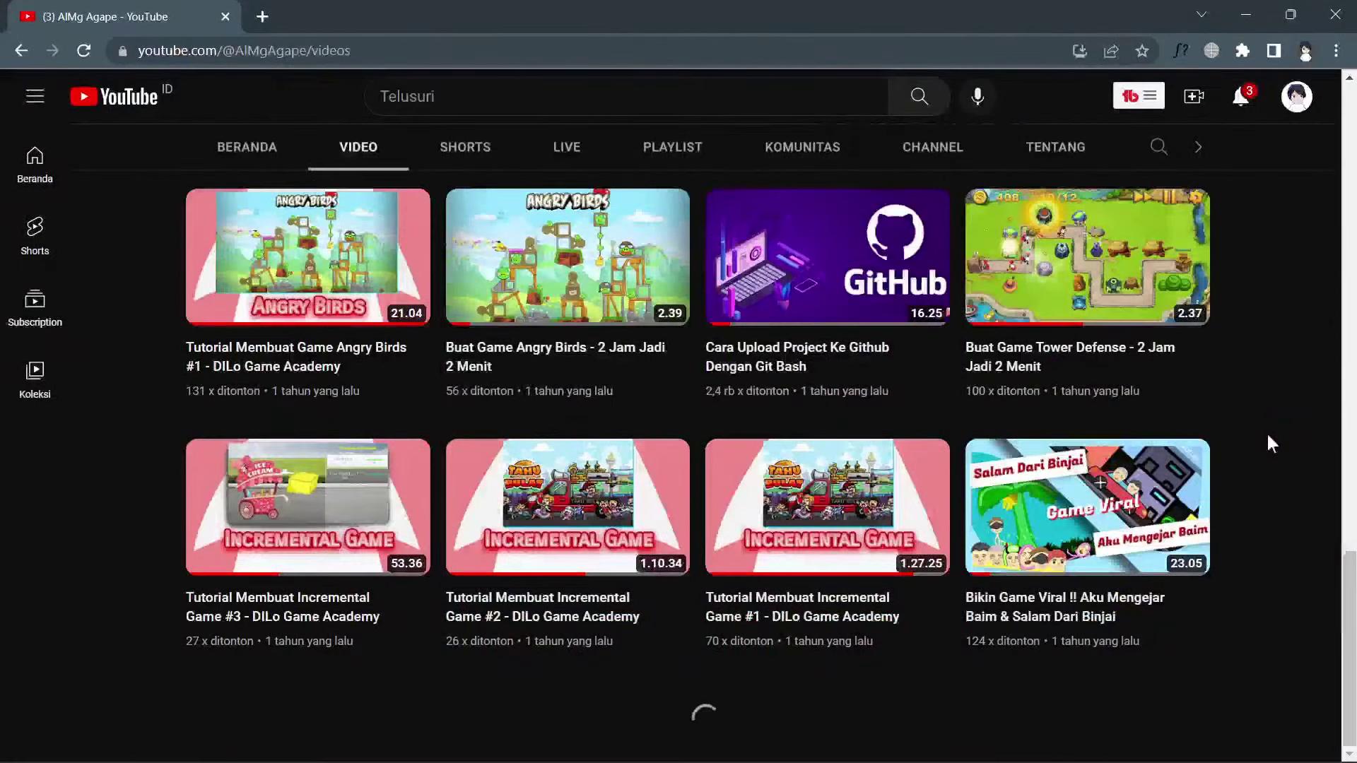
pyautogui.scroll(-5, 1269, 438)
pyautogui.scroll(-5, 1268, 443)
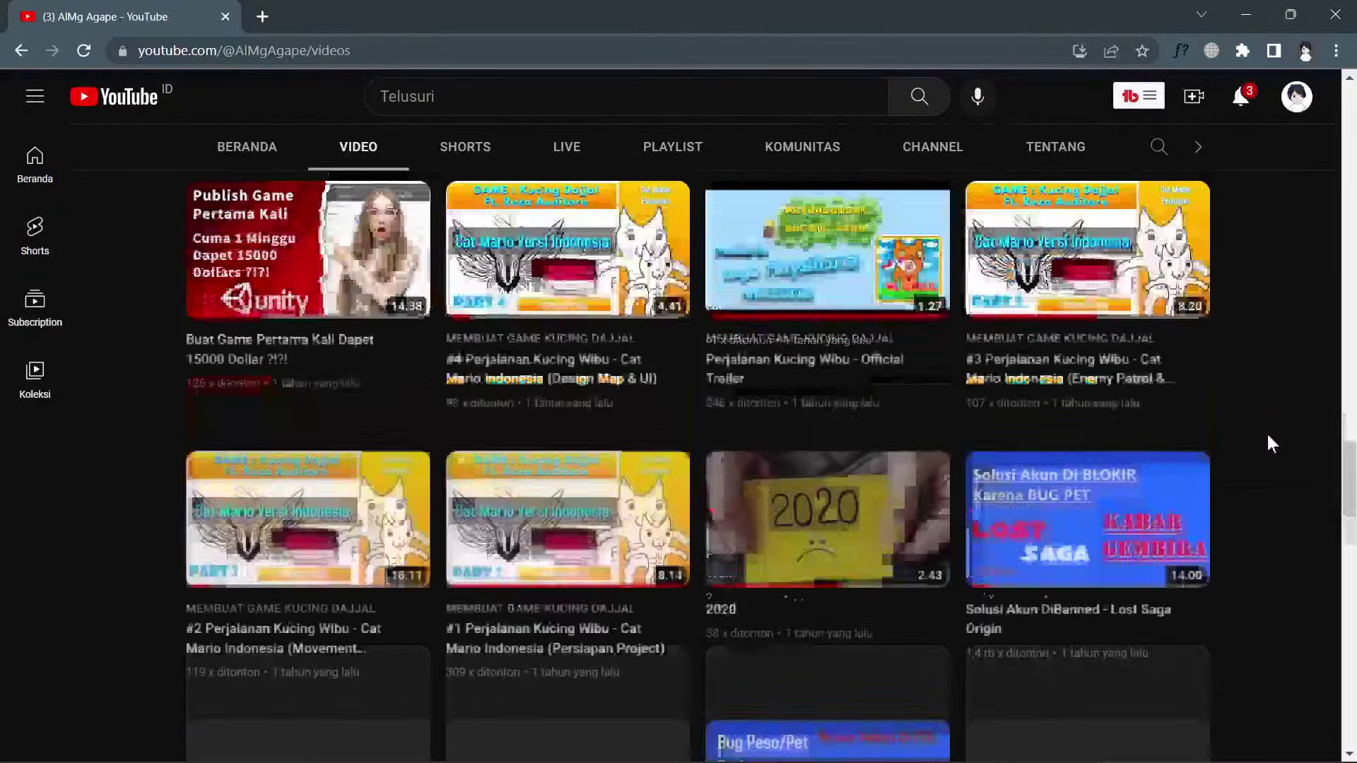
pyautogui.scroll(-3, 1268, 443)
pyautogui.scroll(-5, 1268, 443)
pyautogui.scroll(-5, 1268, 443)
pyautogui.scroll(-5, 1267, 443)
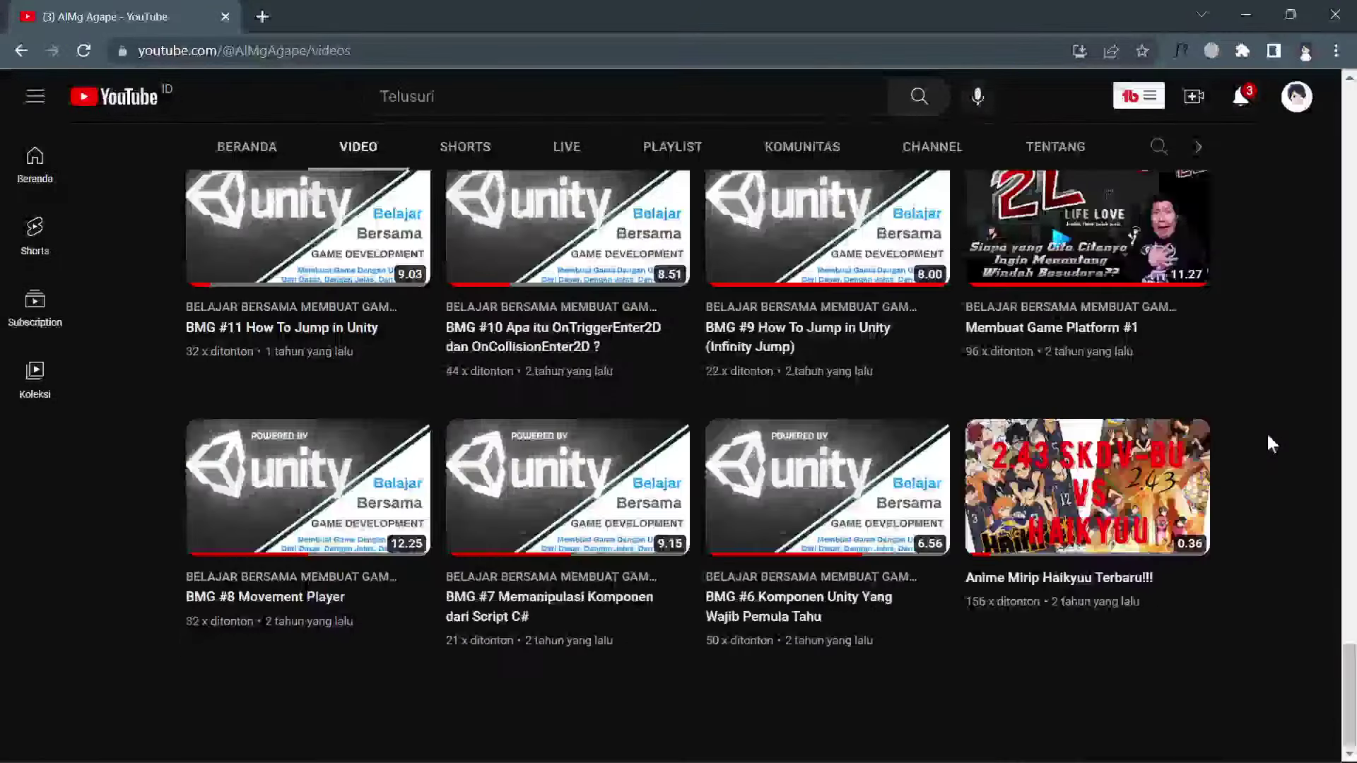
pyautogui.scroll(-5, 1268, 444)
pyautogui.scroll(-5, 1268, 443)
pyautogui.scroll(10, 1267, 436)
pyautogui.scroll(10, 1267, 436)
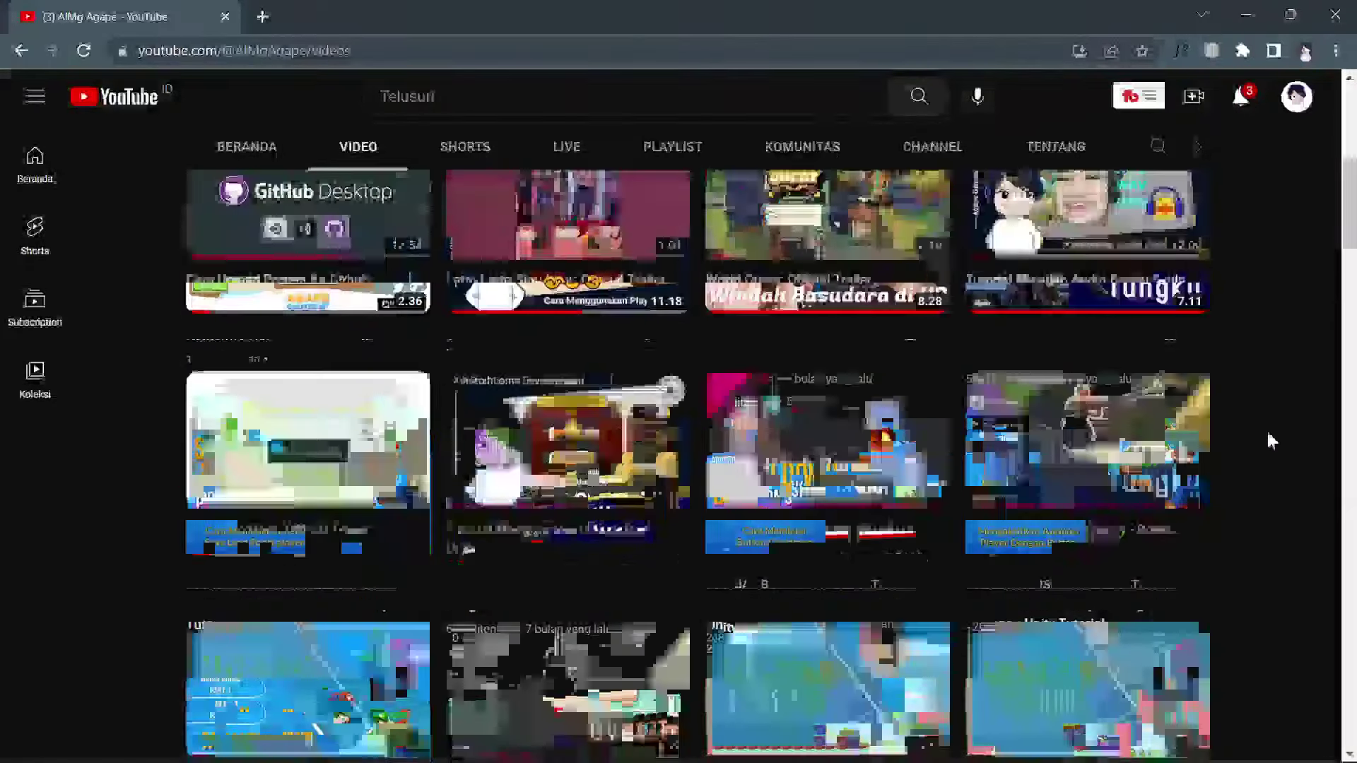
pyautogui.scroll(5, 1268, 436)
pyautogui.scroll(3, 1268, 436)
pyautogui.scroll(3, 1267, 441)
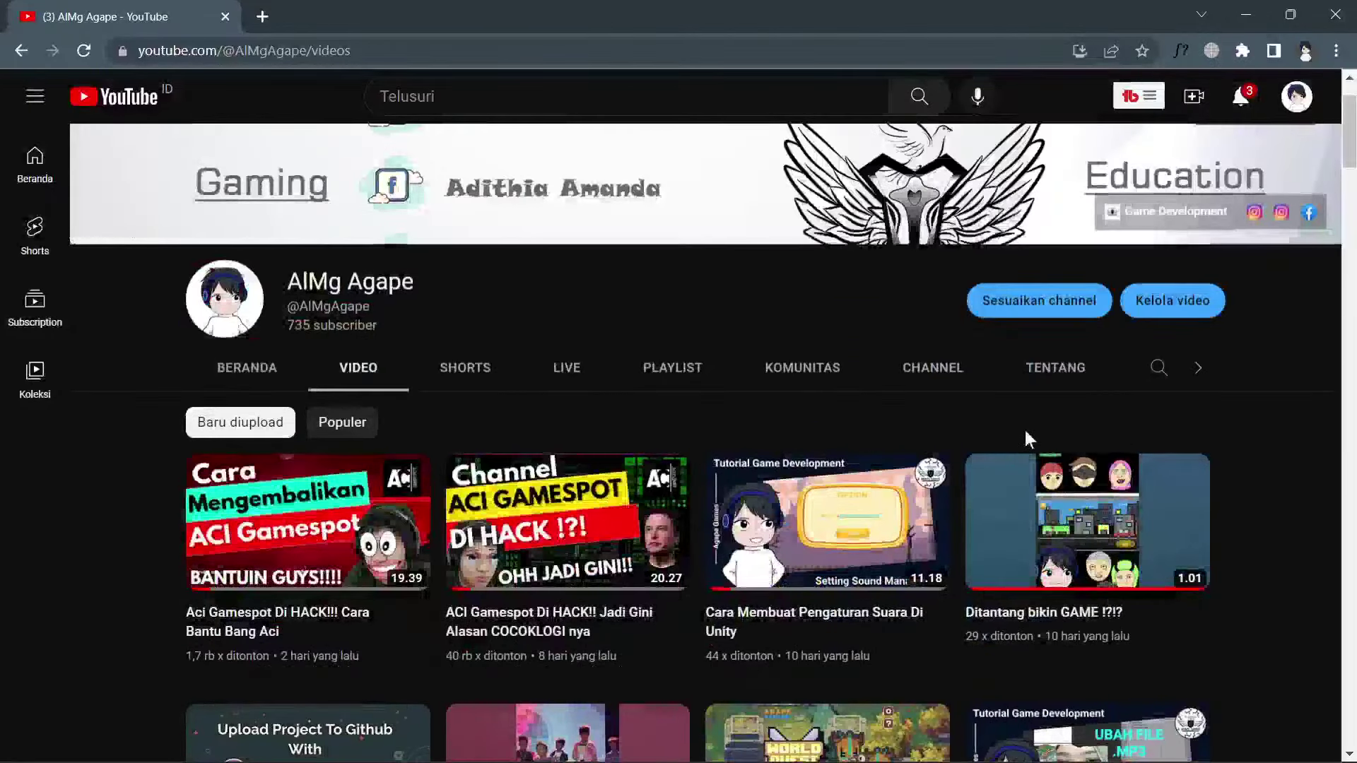
# Browse the channel's LIVE tab, including the live stream Bikin Game Mixue Dimana Mana.
pyautogui.click(584, 375)
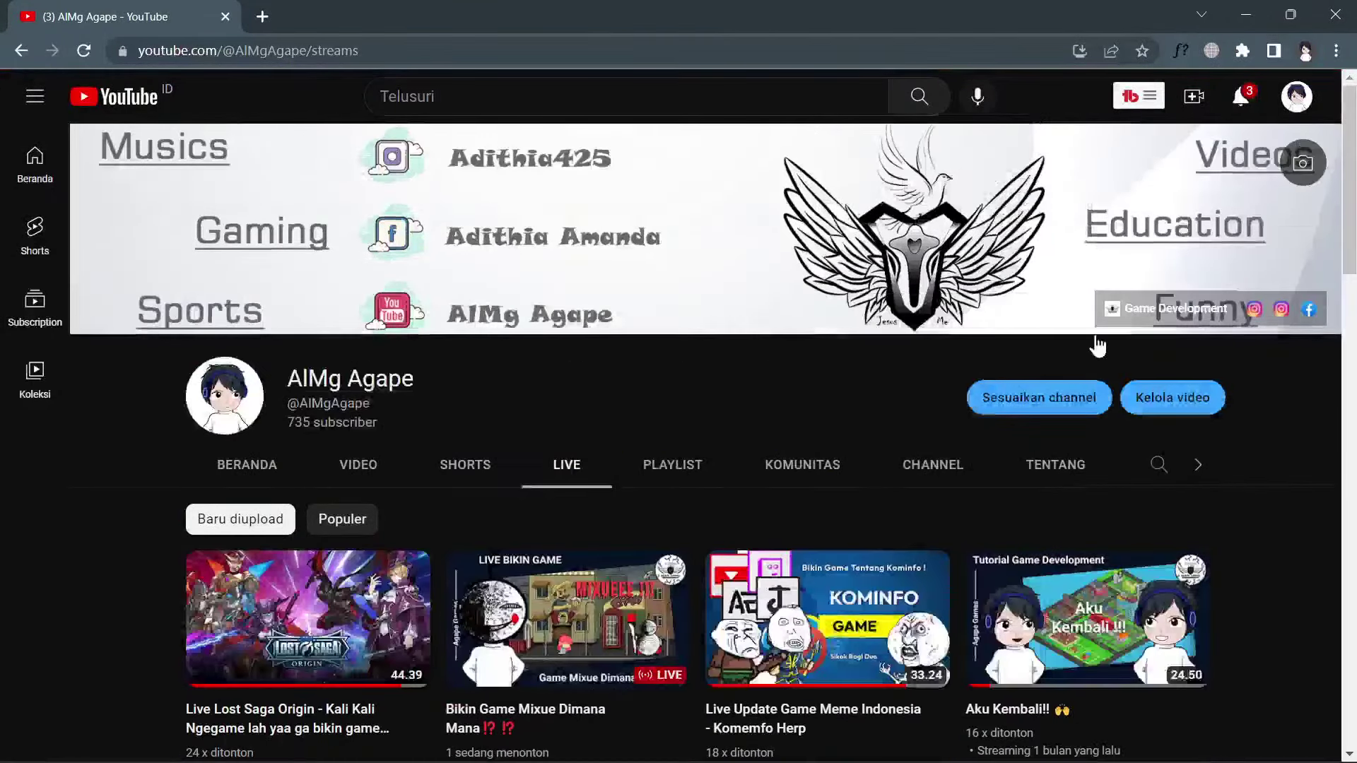
pyautogui.scroll(-8, 1205, 357)
pyautogui.scroll(-5, 1240, 347)
pyautogui.scroll(-5, 1246, 347)
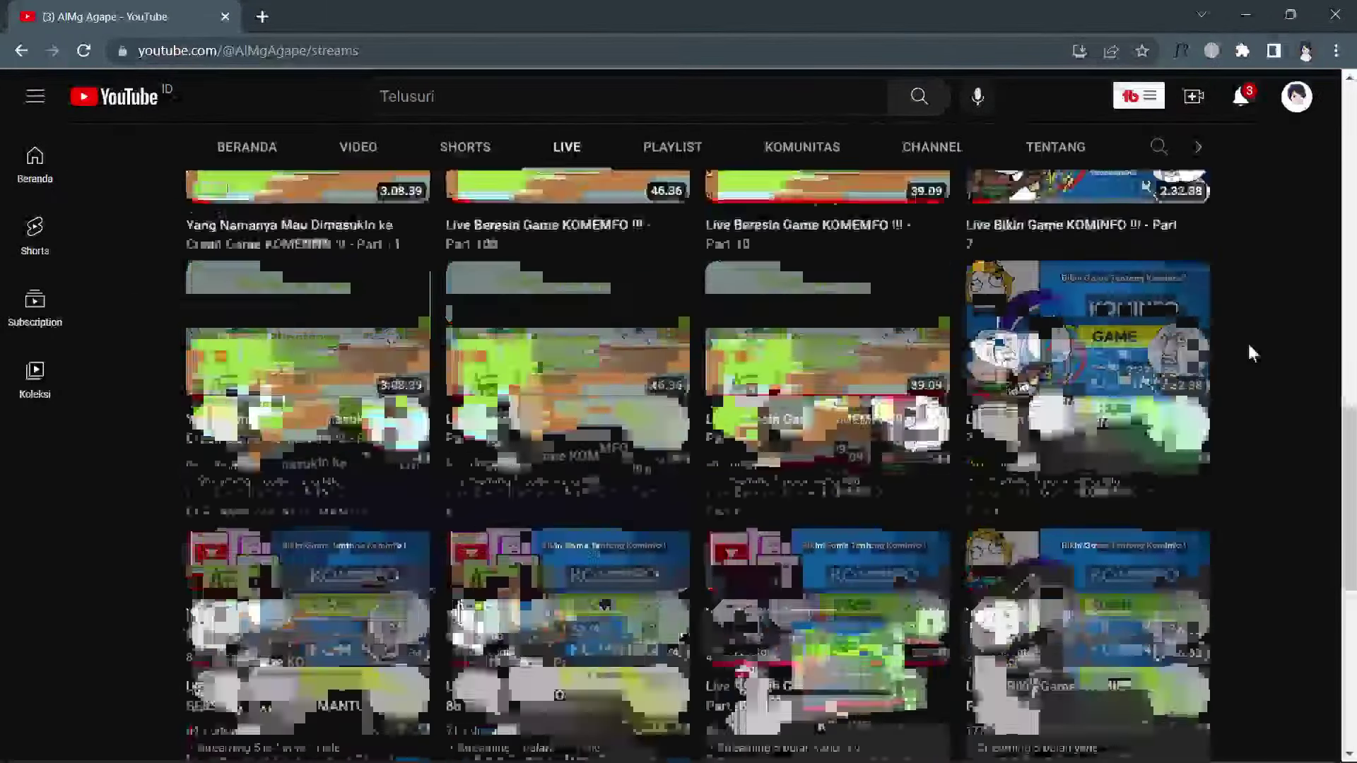
pyautogui.scroll(-5, 1248, 346)
pyautogui.scroll(-5, 1249, 347)
pyautogui.scroll(-2, 1250, 346)
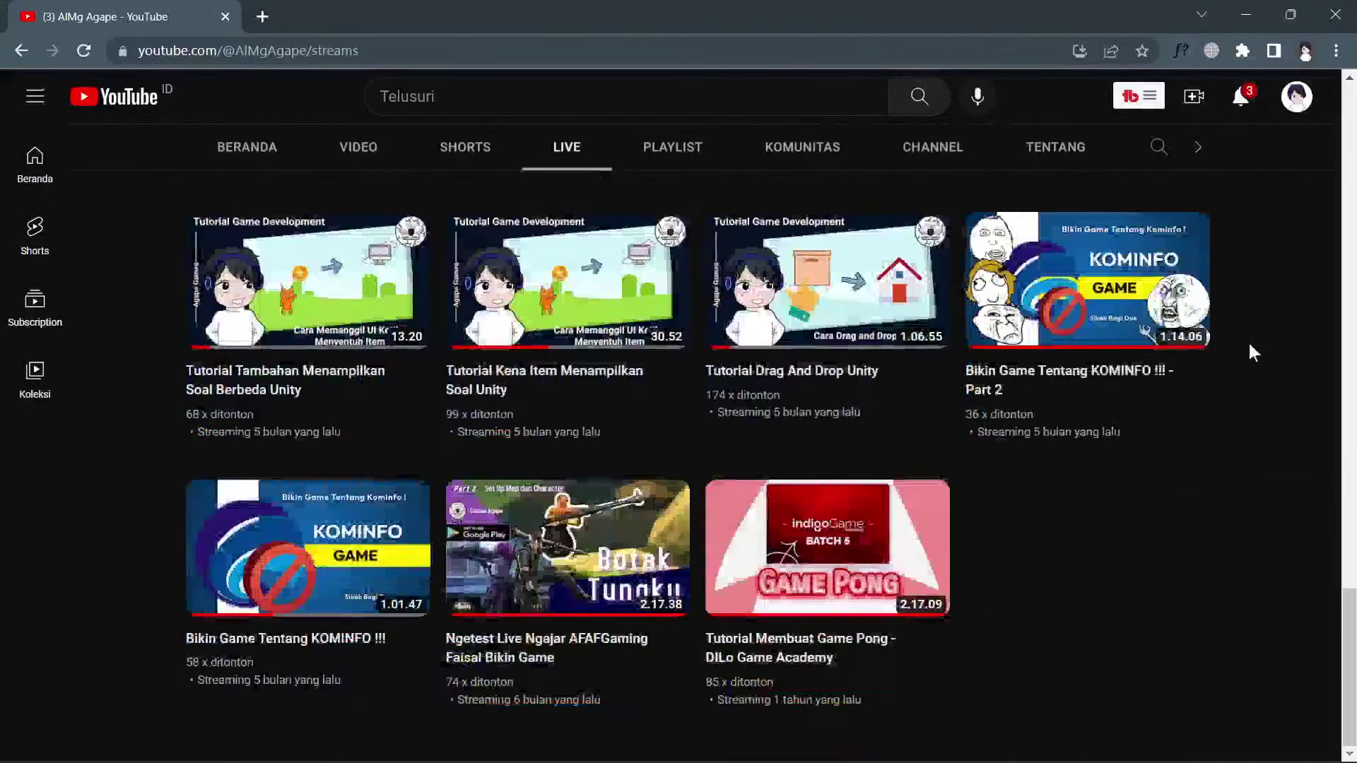
pyautogui.scroll(5, 1257, 346)
pyautogui.scroll(5, 1257, 346)
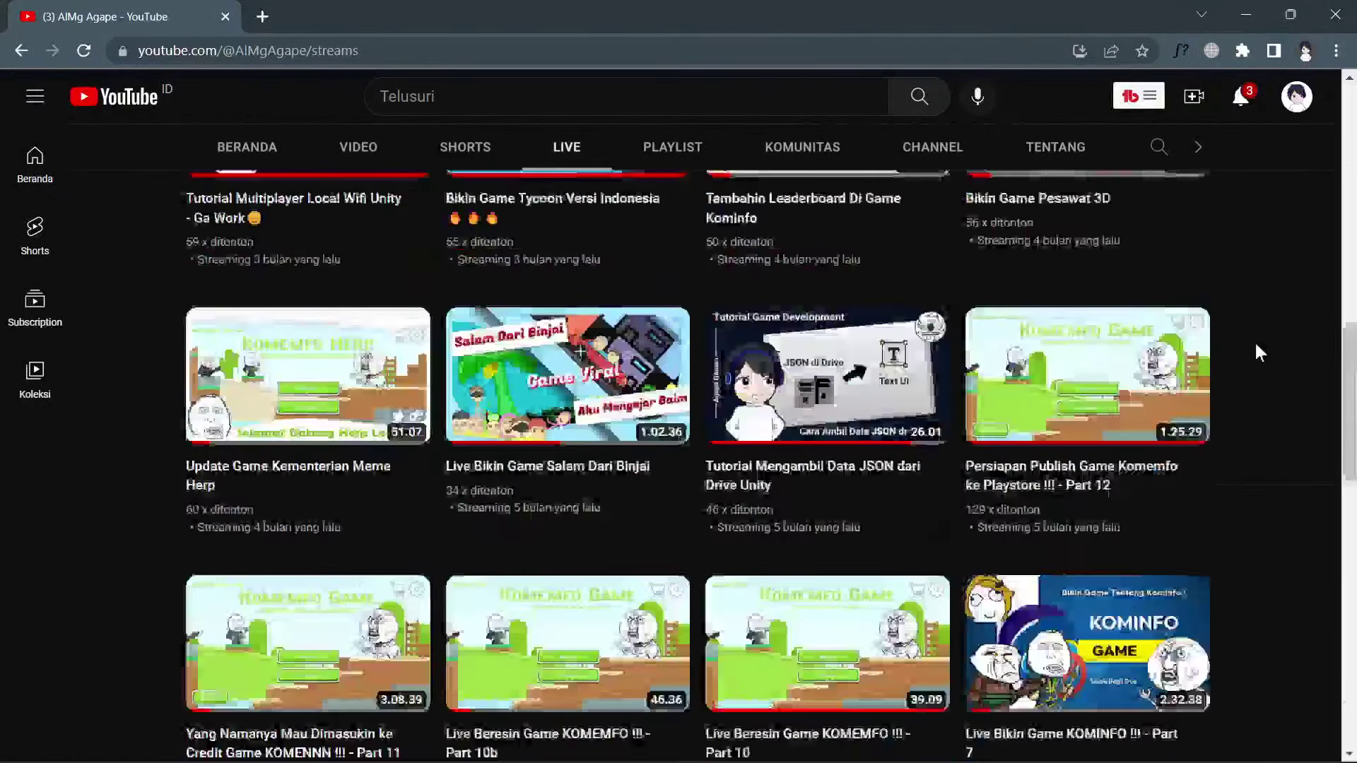
pyautogui.scroll(1, 1257, 346)
pyautogui.scroll(3, 1256, 347)
pyautogui.scroll(3, 1254, 341)
pyautogui.scroll(3, 1254, 341)
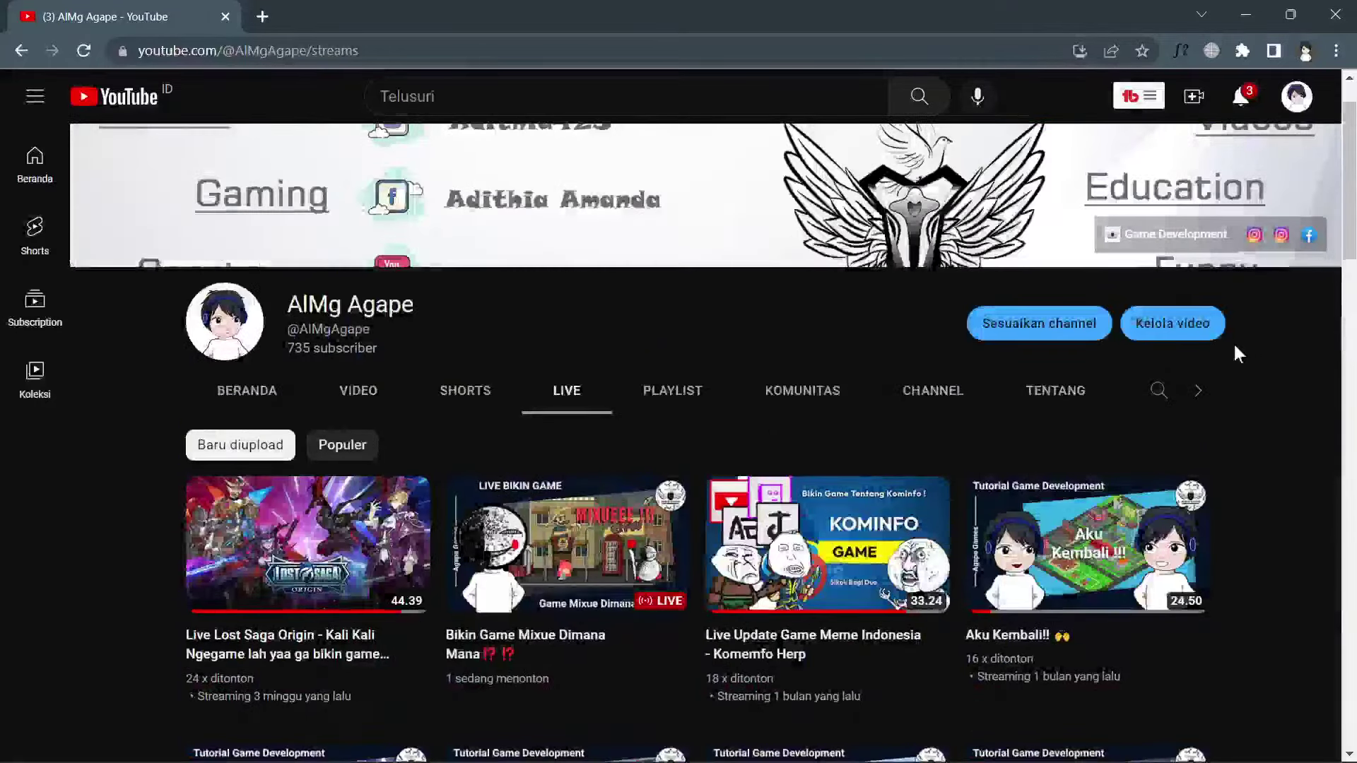
# On the channel's Shorts tab, play Making Game Cat vs Dog Fight - Part #4.
pyautogui.click(448, 400)
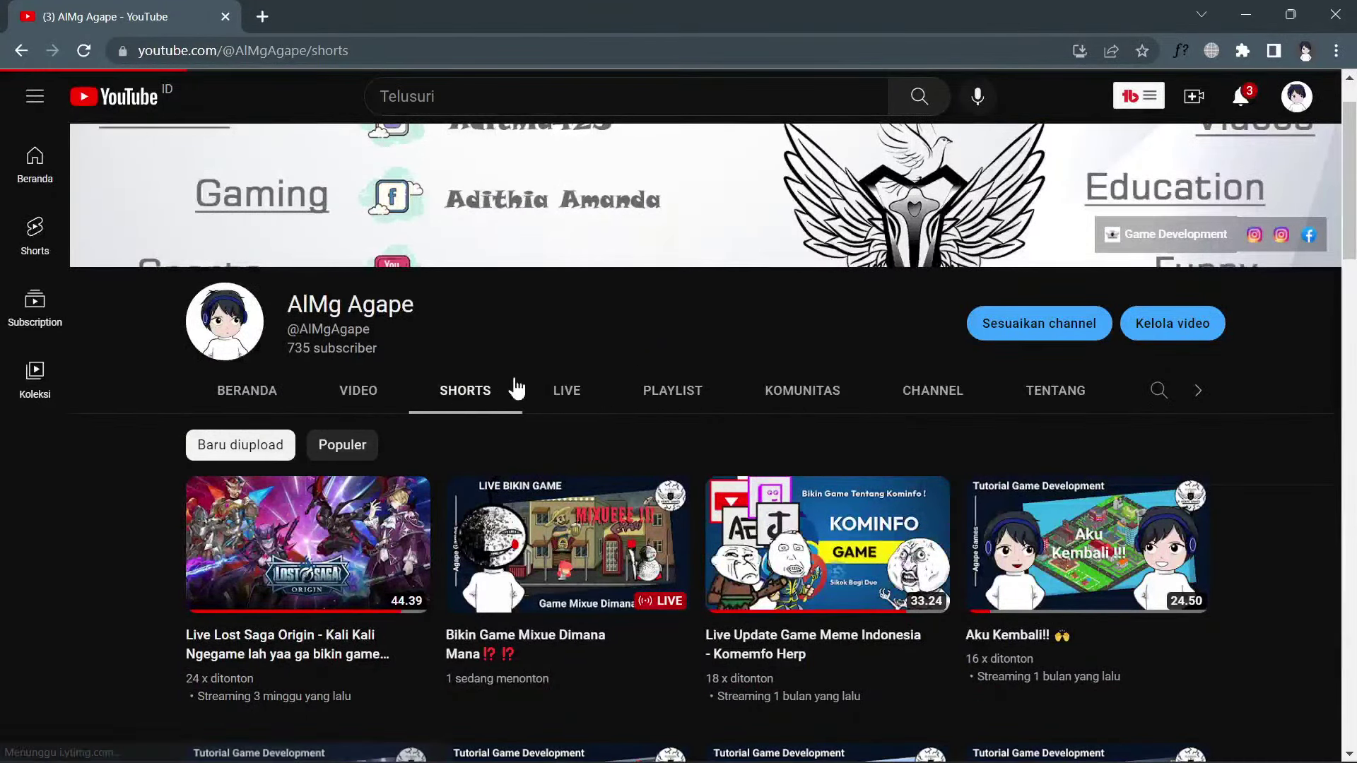
pyautogui.scroll(-5, 969, 420)
pyautogui.scroll(-5, 983, 424)
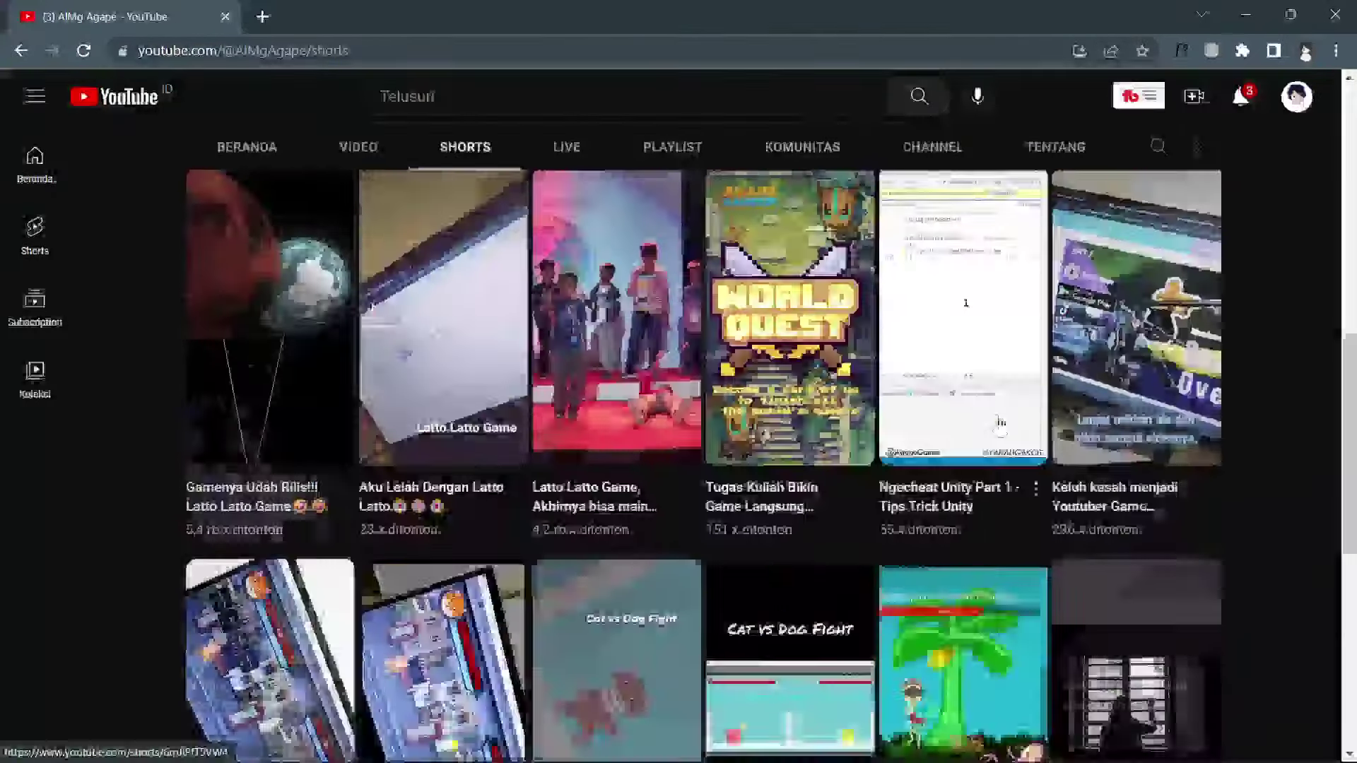
pyautogui.scroll(-5, 989, 424)
pyautogui.click(311, 387)
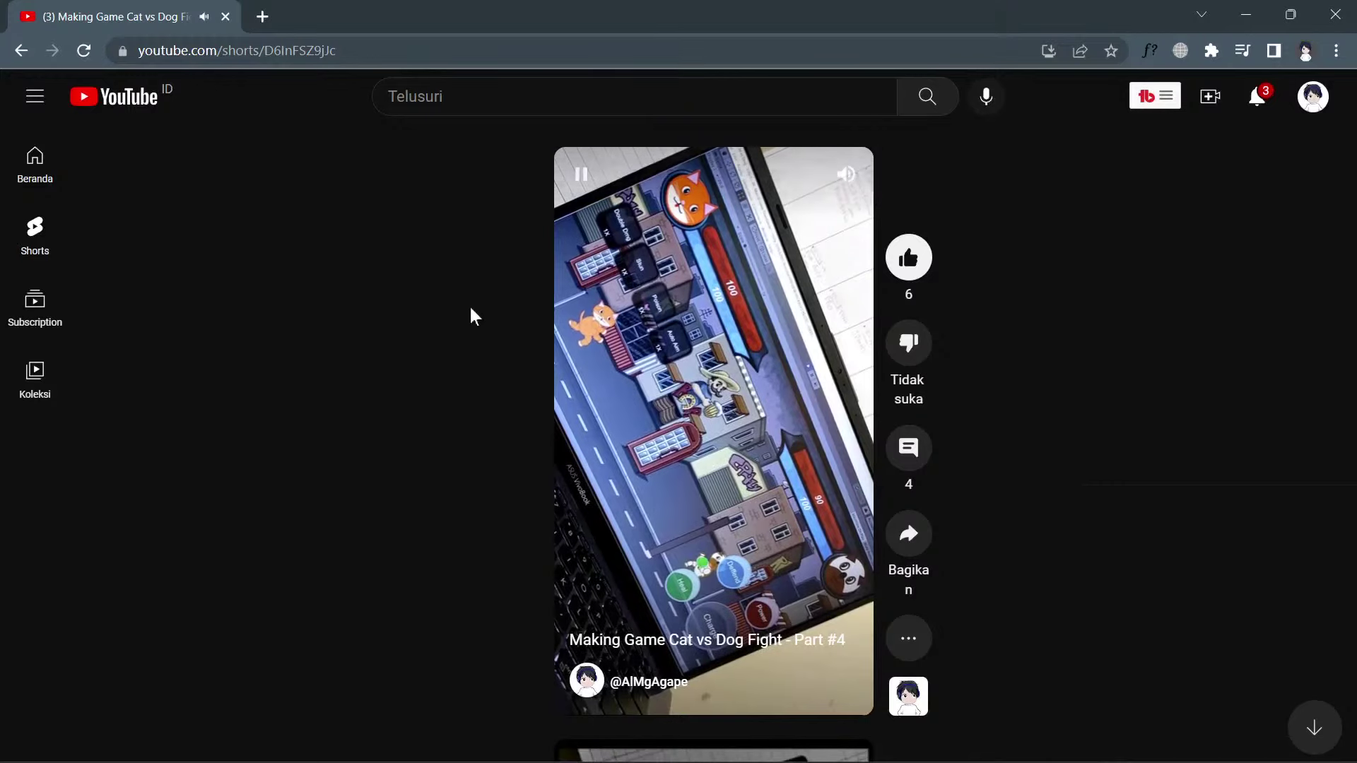
# Pause the short and go back to the channel's Shorts list.
pyautogui.click(693, 357)
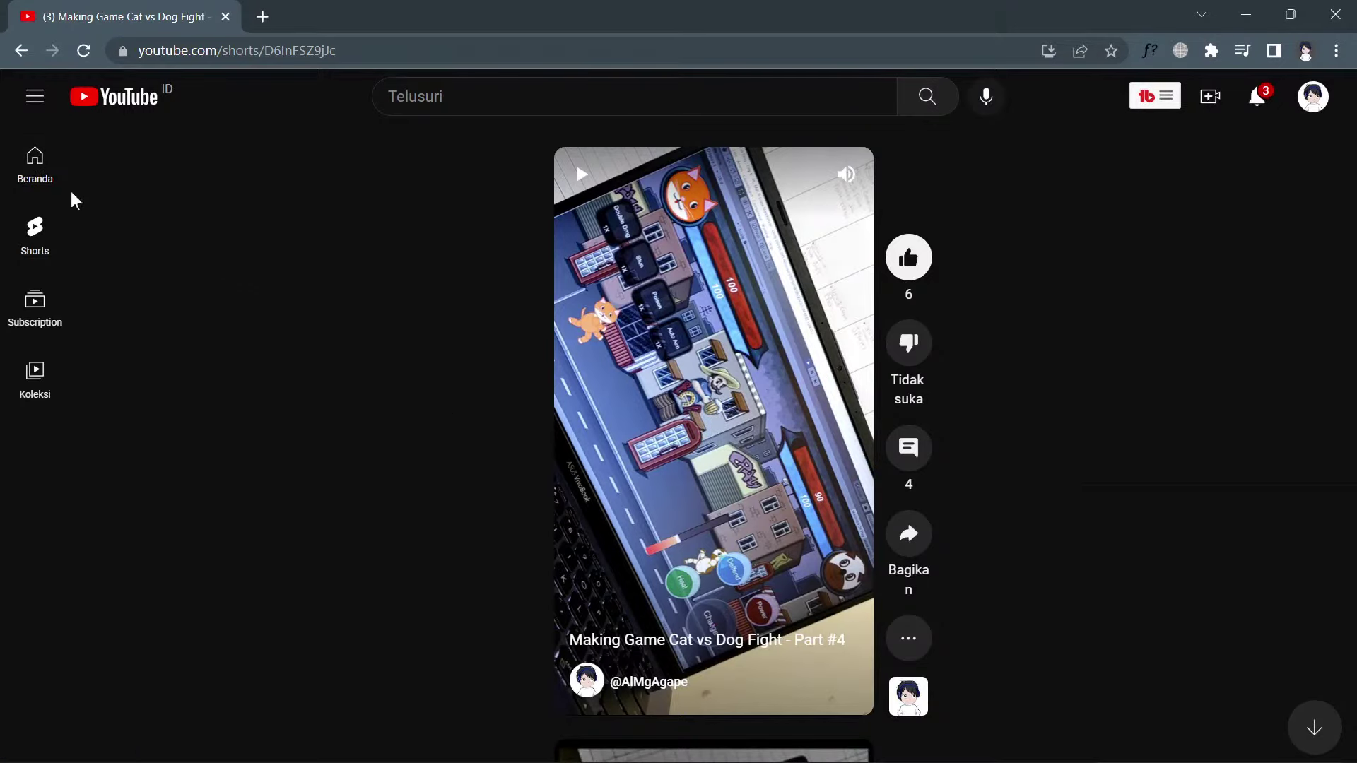
pyautogui.click(21, 50)
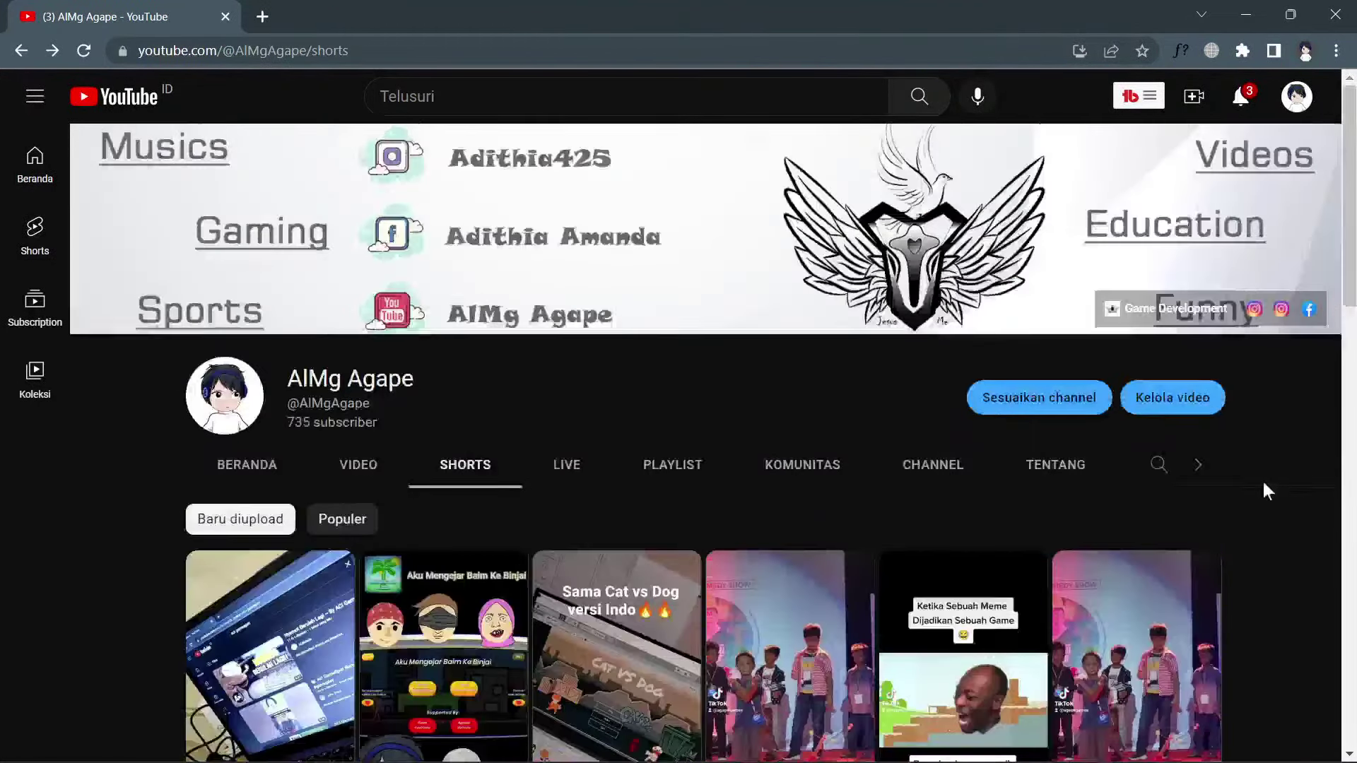
pyautogui.moveTo(862, 738)
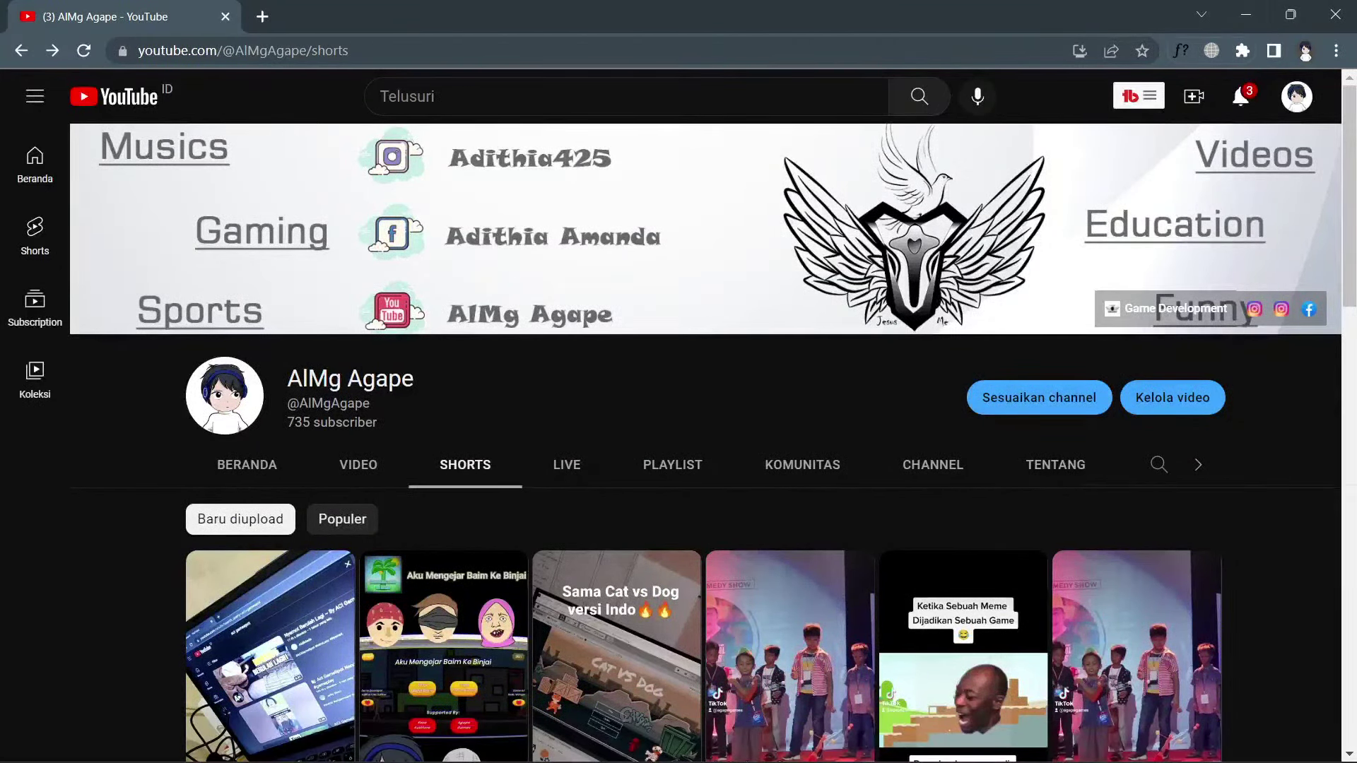
pyautogui.click(764, 742)
pyautogui.click(688, 742)
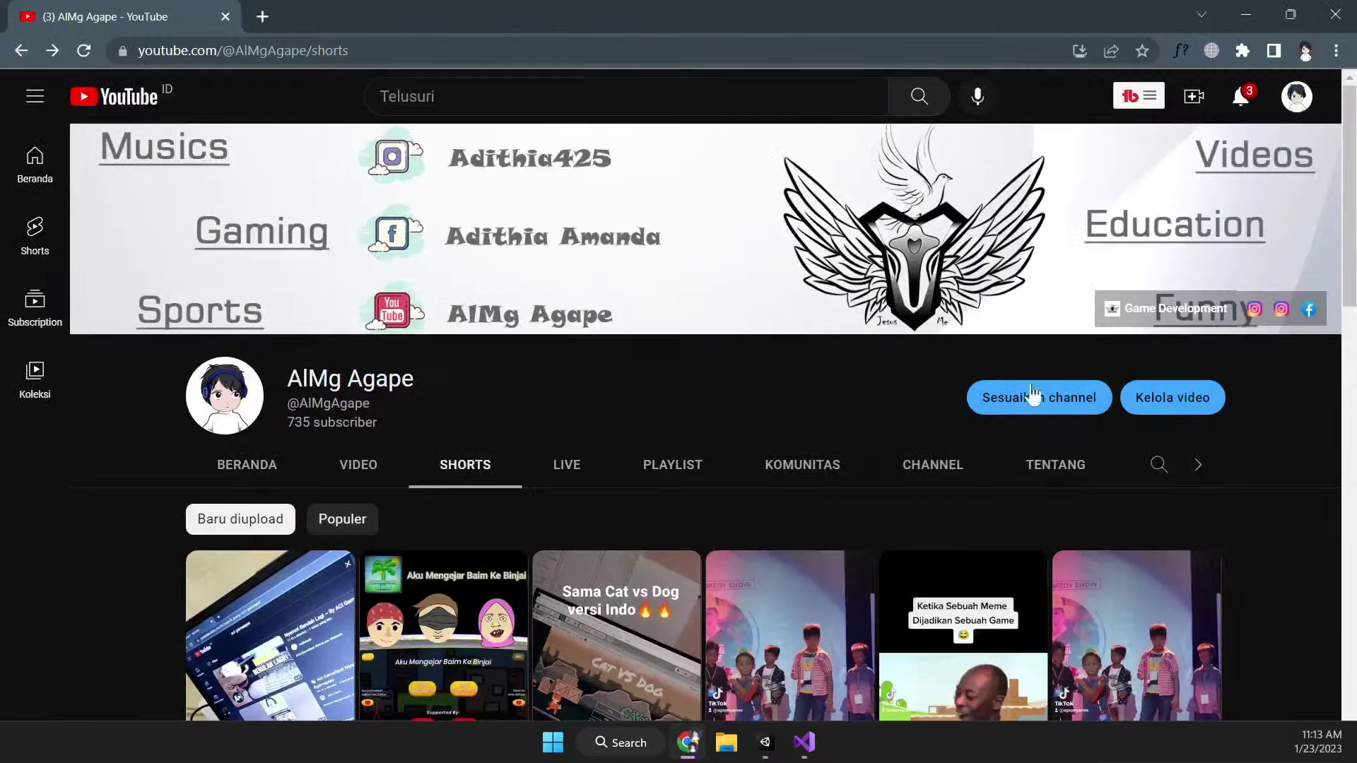
# Close Chrome, then widen the Game view and make the Project panel taller in Unity.
pyautogui.click(1334, 16)
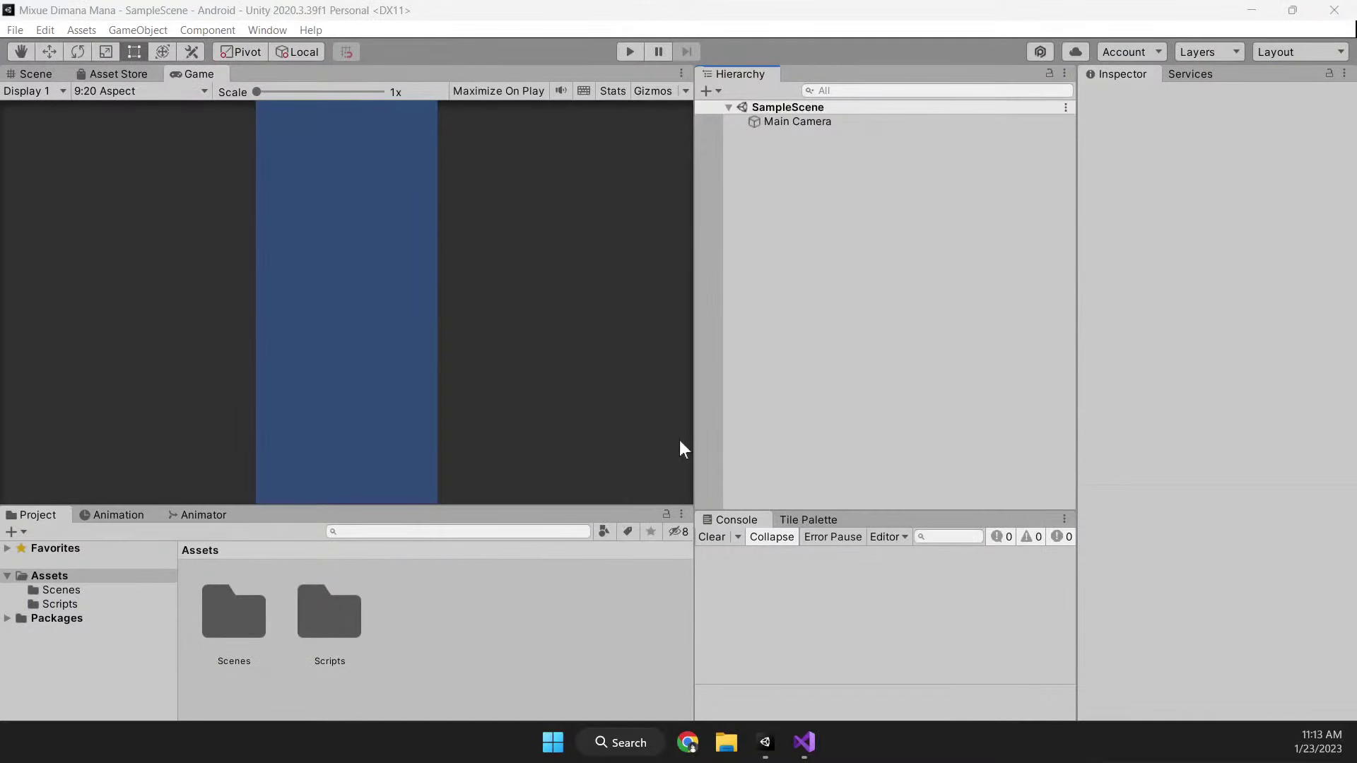
pyautogui.moveTo(694, 414); pyautogui.dragTo(795, 411)
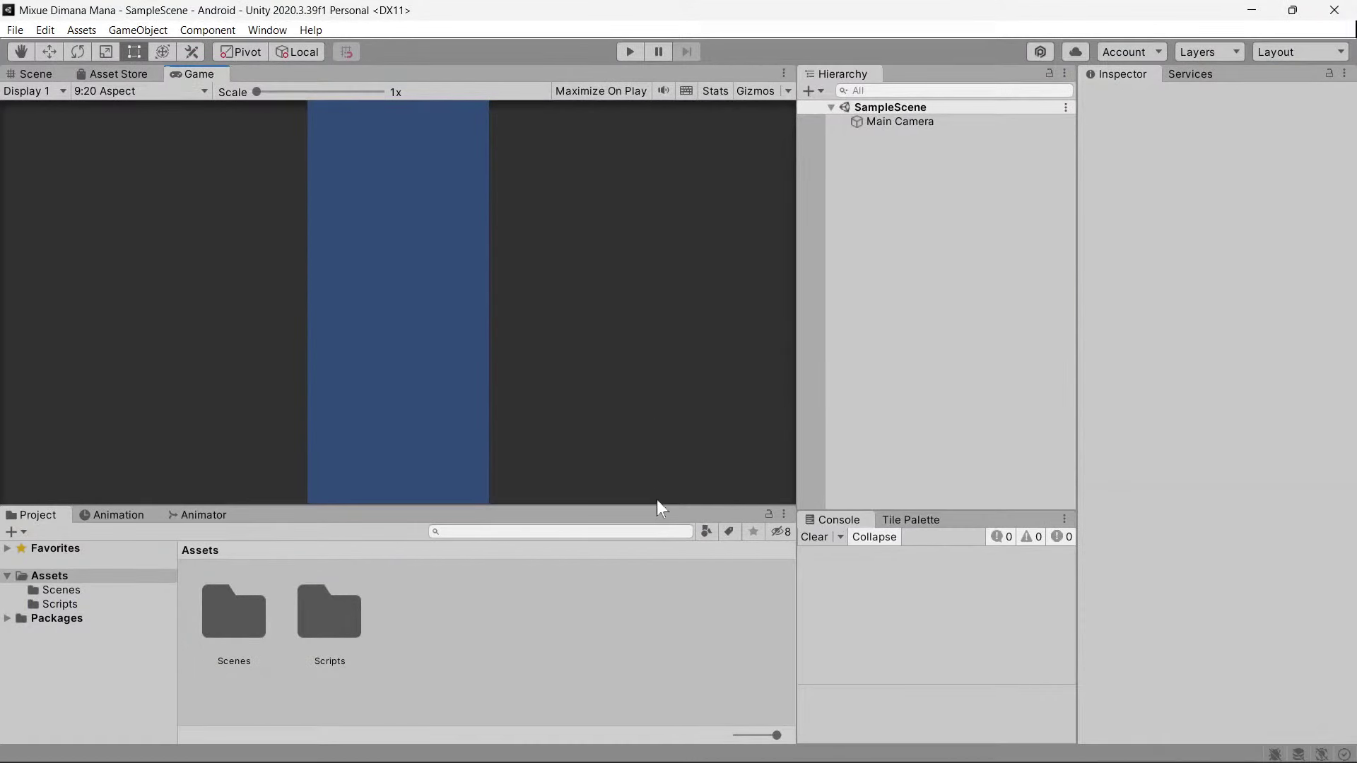
pyautogui.moveTo(658, 504); pyautogui.dragTo(657, 450)
# Look through the Scenes folder and the Scripts folder with its GameManager script.
pyautogui.click(62, 535)
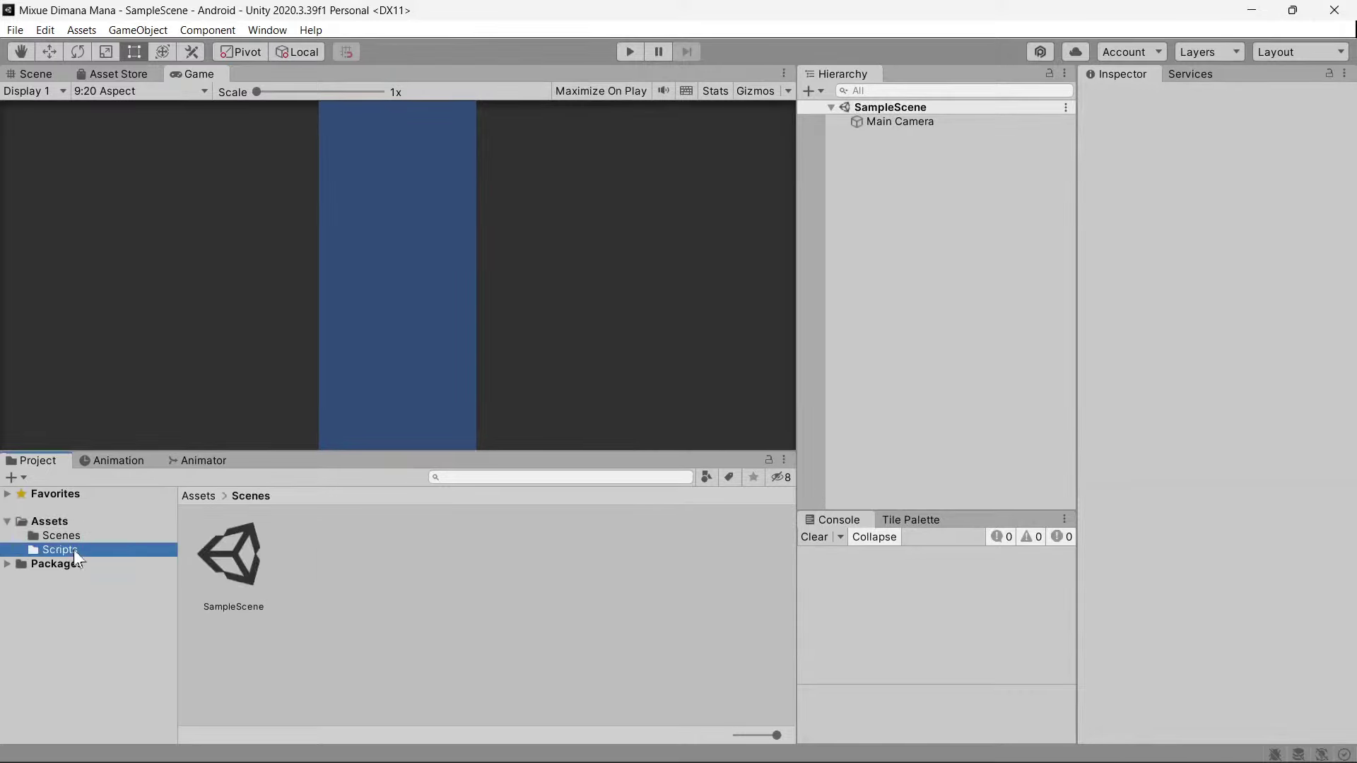
pyautogui.click(74, 550)
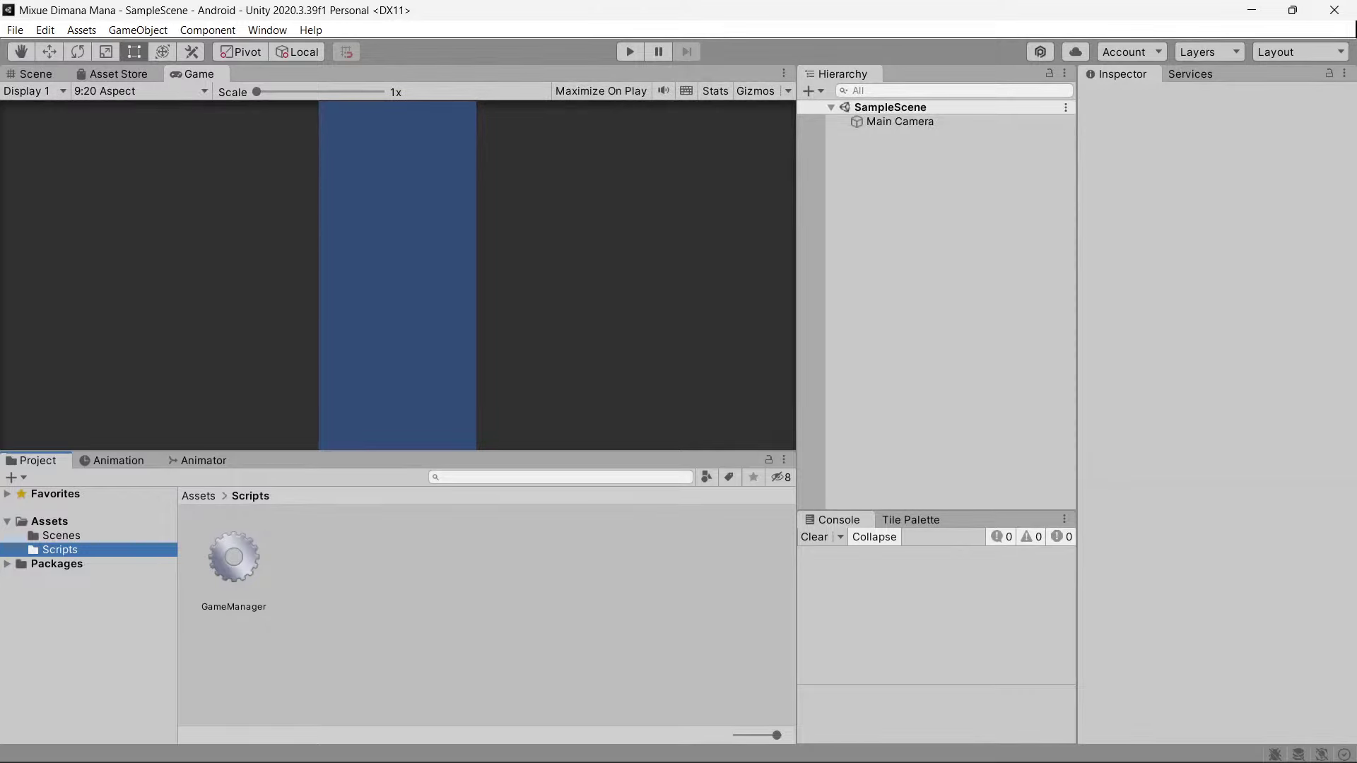
pyautogui.click(534, 644)
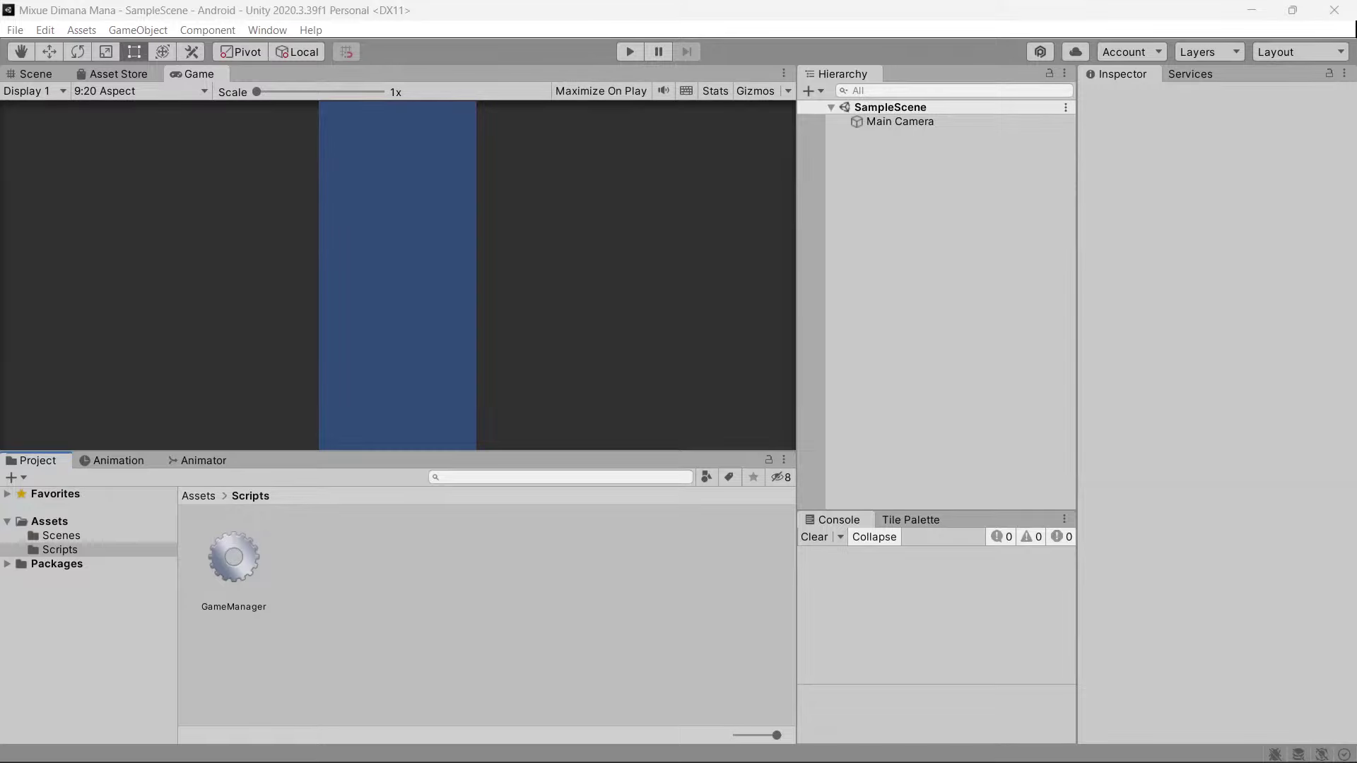
# Create an Artworks folder inside Assets.
pyautogui.click(83, 525)
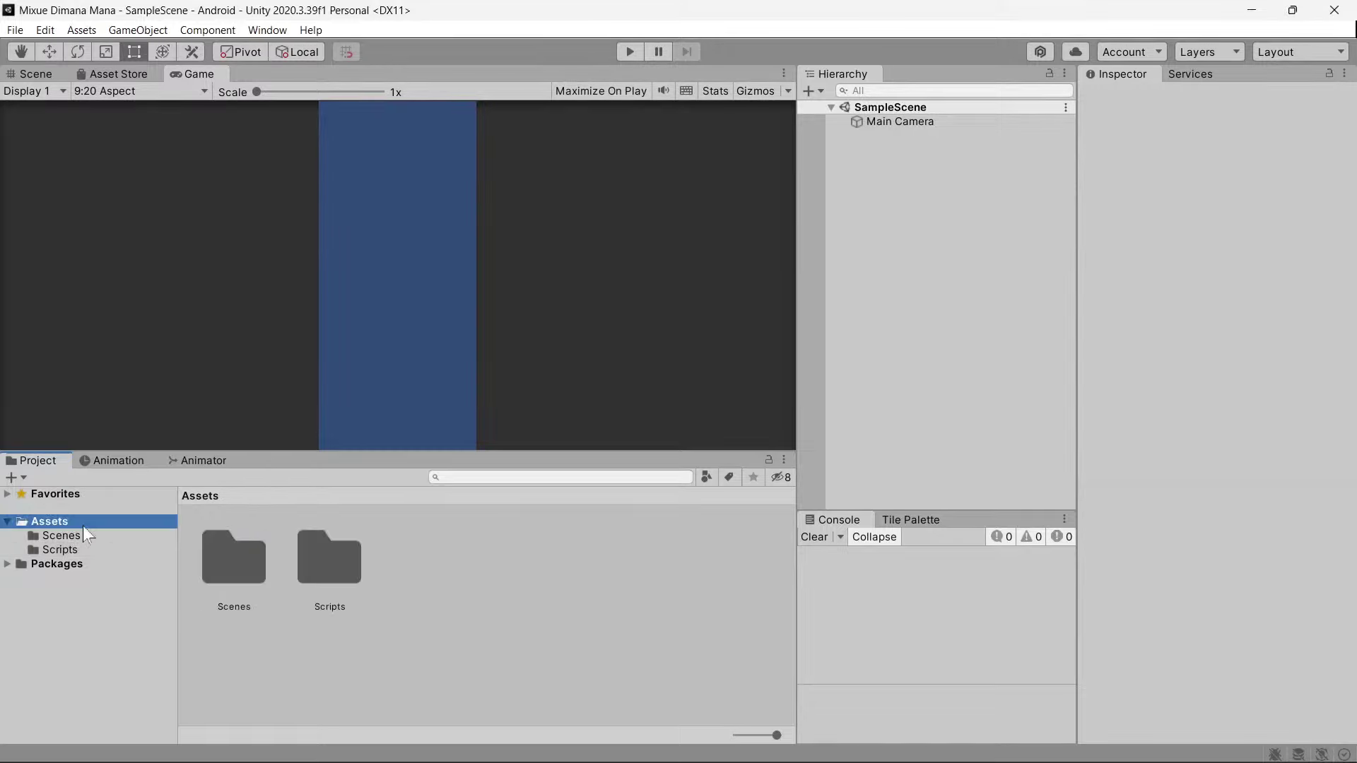
pyautogui.rightClick(524, 596)
pyautogui.moveTo(636, 137)
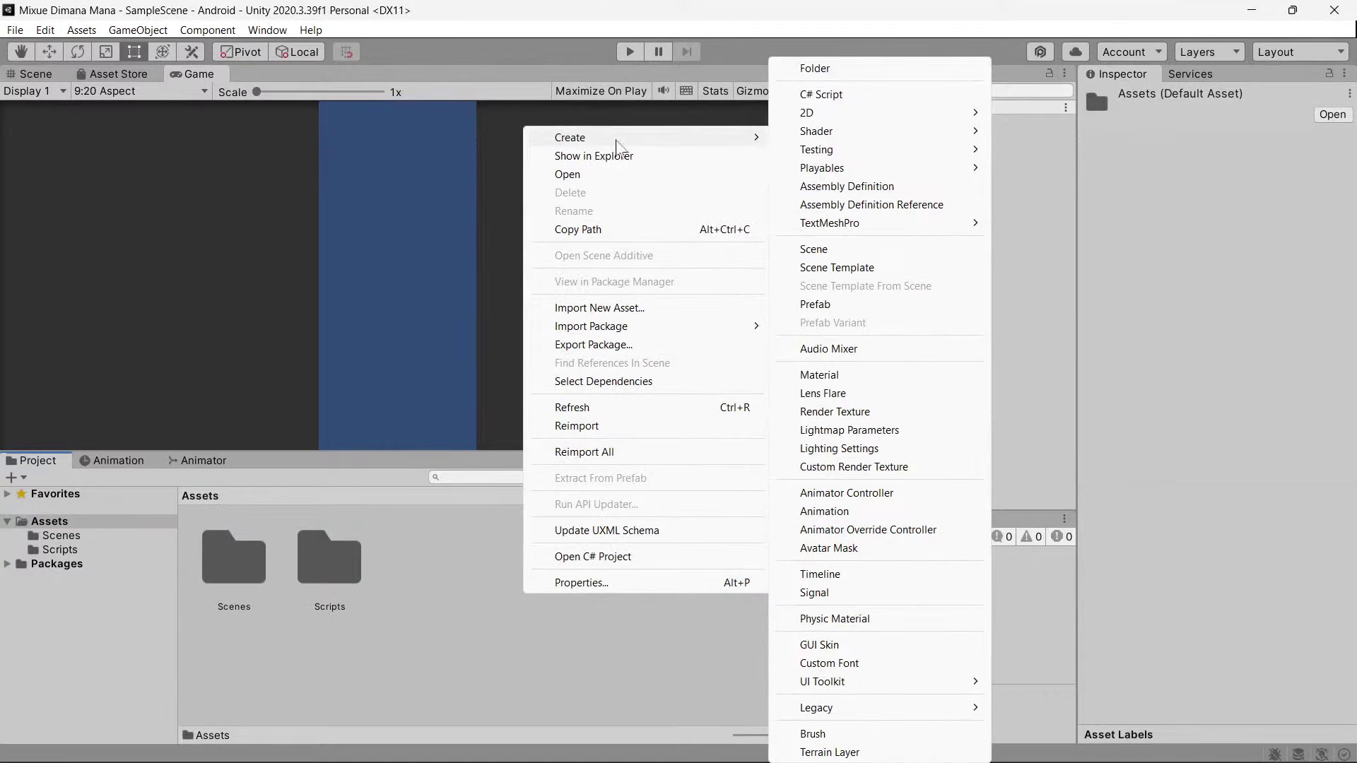
pyautogui.click(825, 66)
pyautogui.write('S')
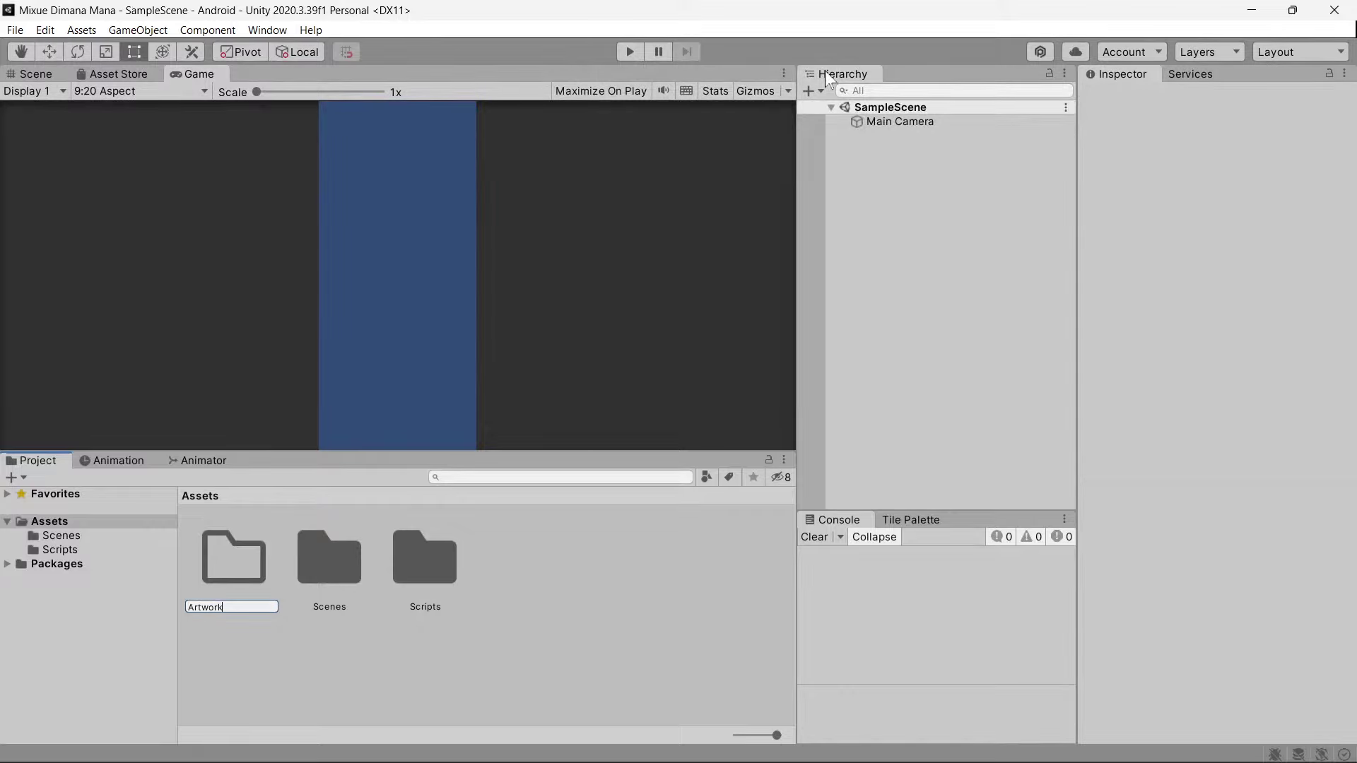
pyautogui.write('s')
pyautogui.press('Return')
# Inside Artworks, create a Sprites folder.
pyautogui.doubleClick(225, 562)
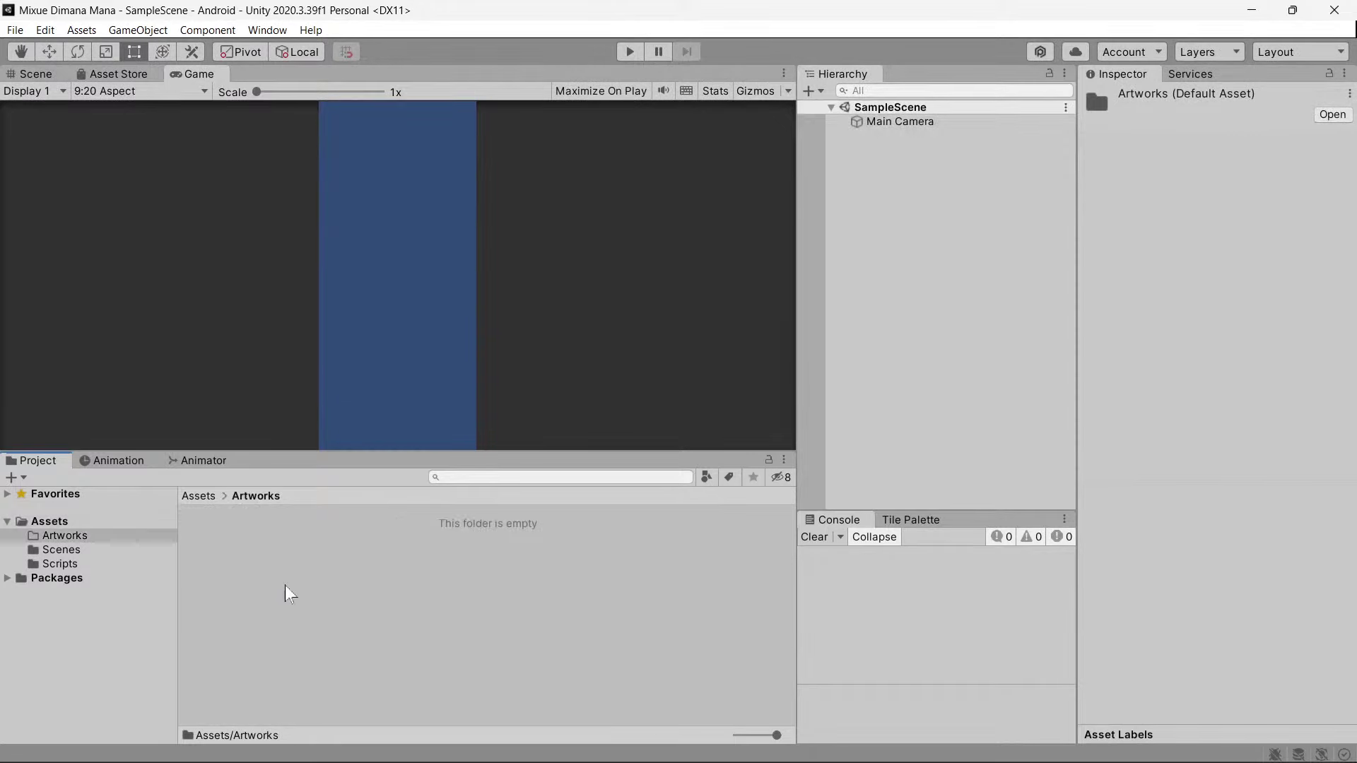
pyautogui.rightClick(289, 594)
pyautogui.moveTo(325, 128)
pyautogui.click(578, 71)
pyautogui.write('Sprites')
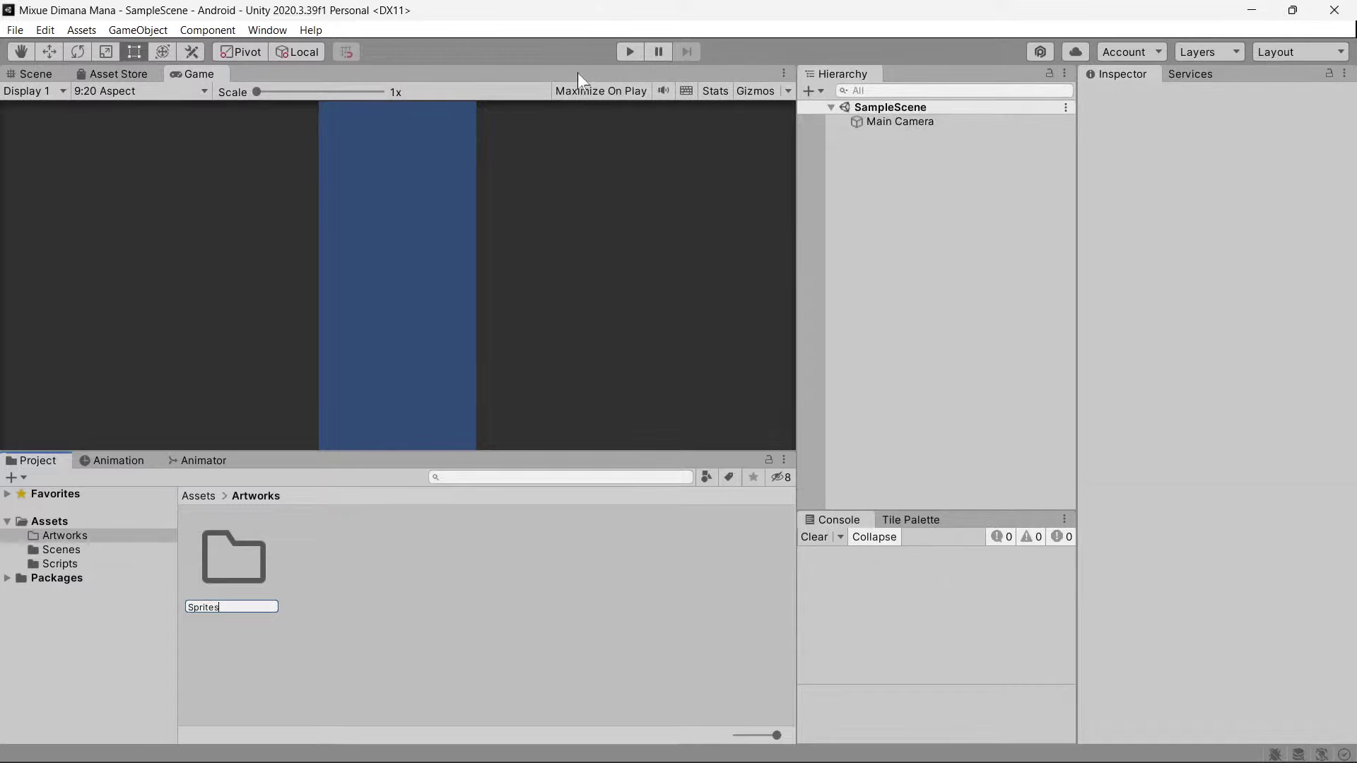
pyautogui.press('Return')
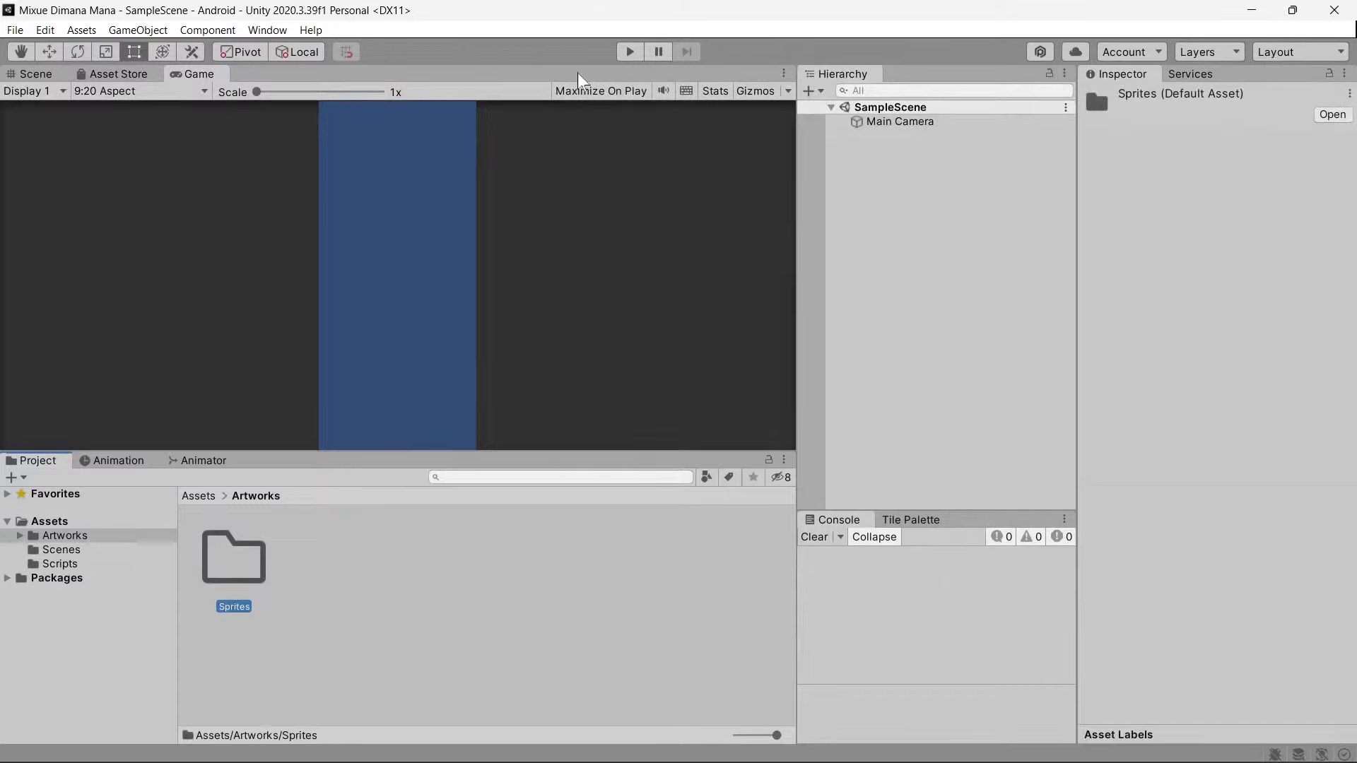
# Inside Sprites, create a Characters folder.
pyautogui.doubleClick(220, 562)
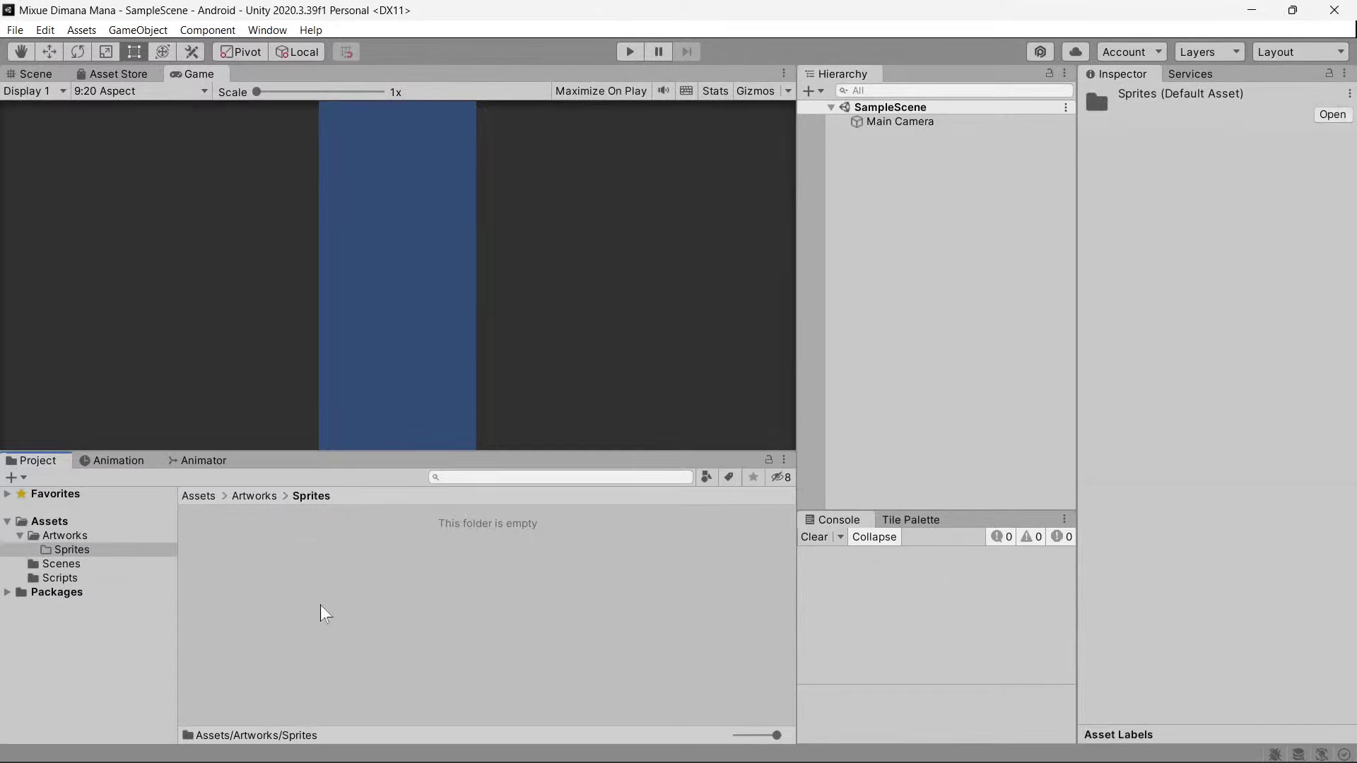
pyautogui.rightClick(297, 596)
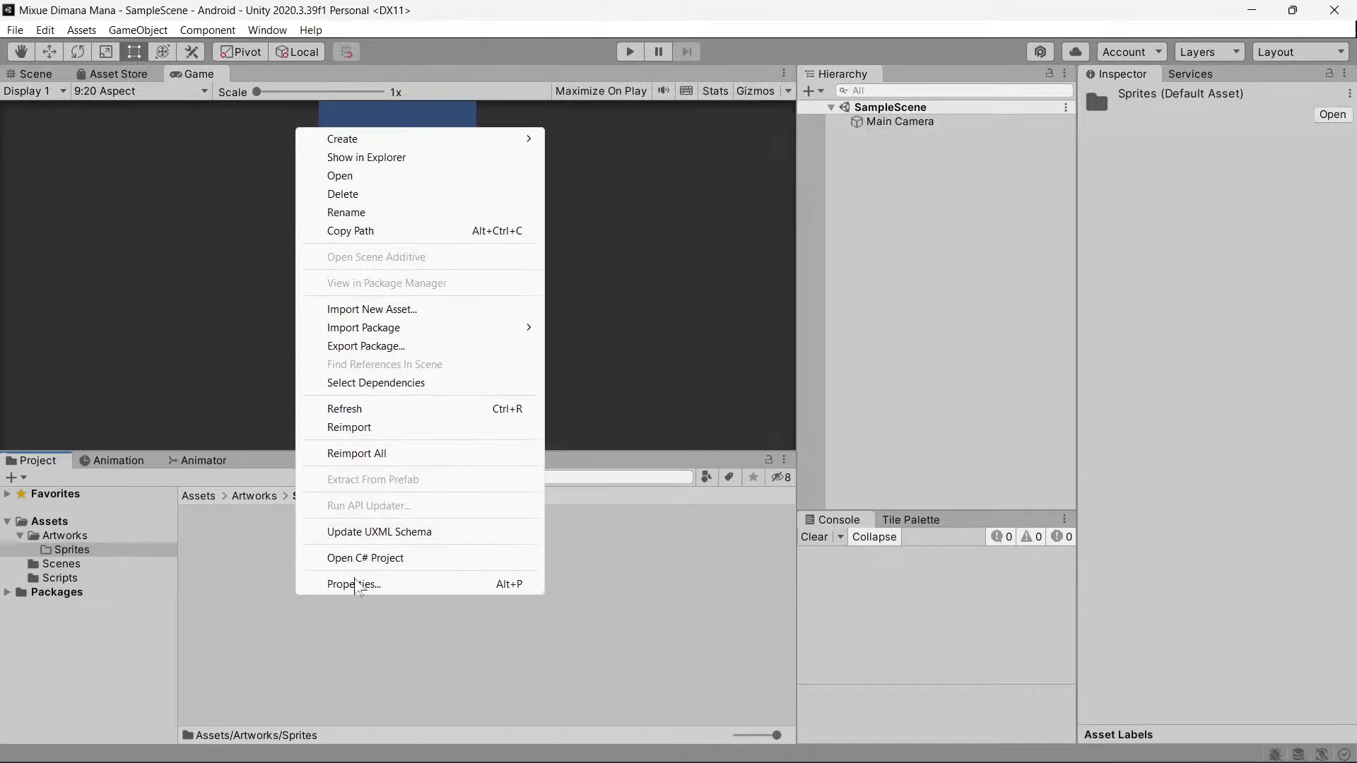
pyautogui.moveTo(394, 141)
pyautogui.click(585, 69)
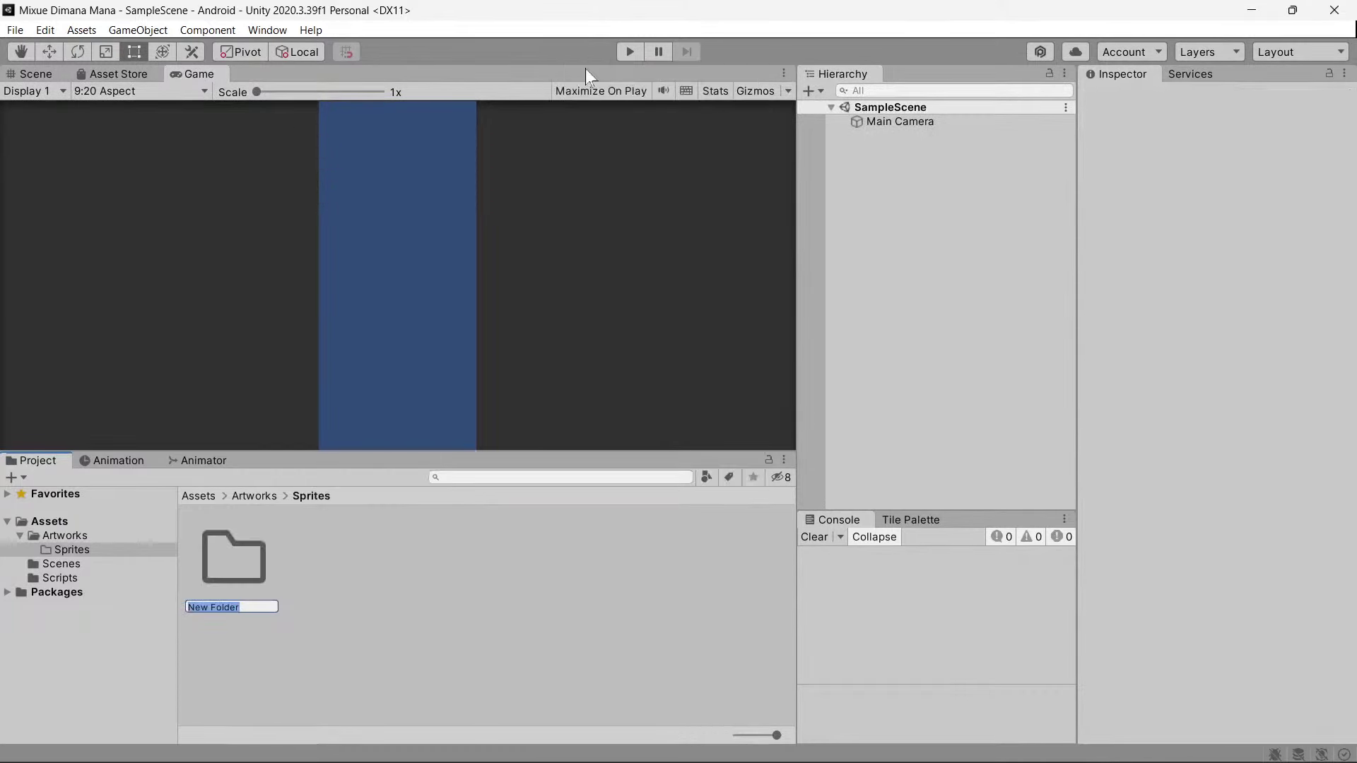
pyautogui.write('Ch')
pyautogui.write('s')
pyautogui.press('Return')
# Inside Characters, create an Enemy folder.
pyautogui.doubleClick(244, 562)
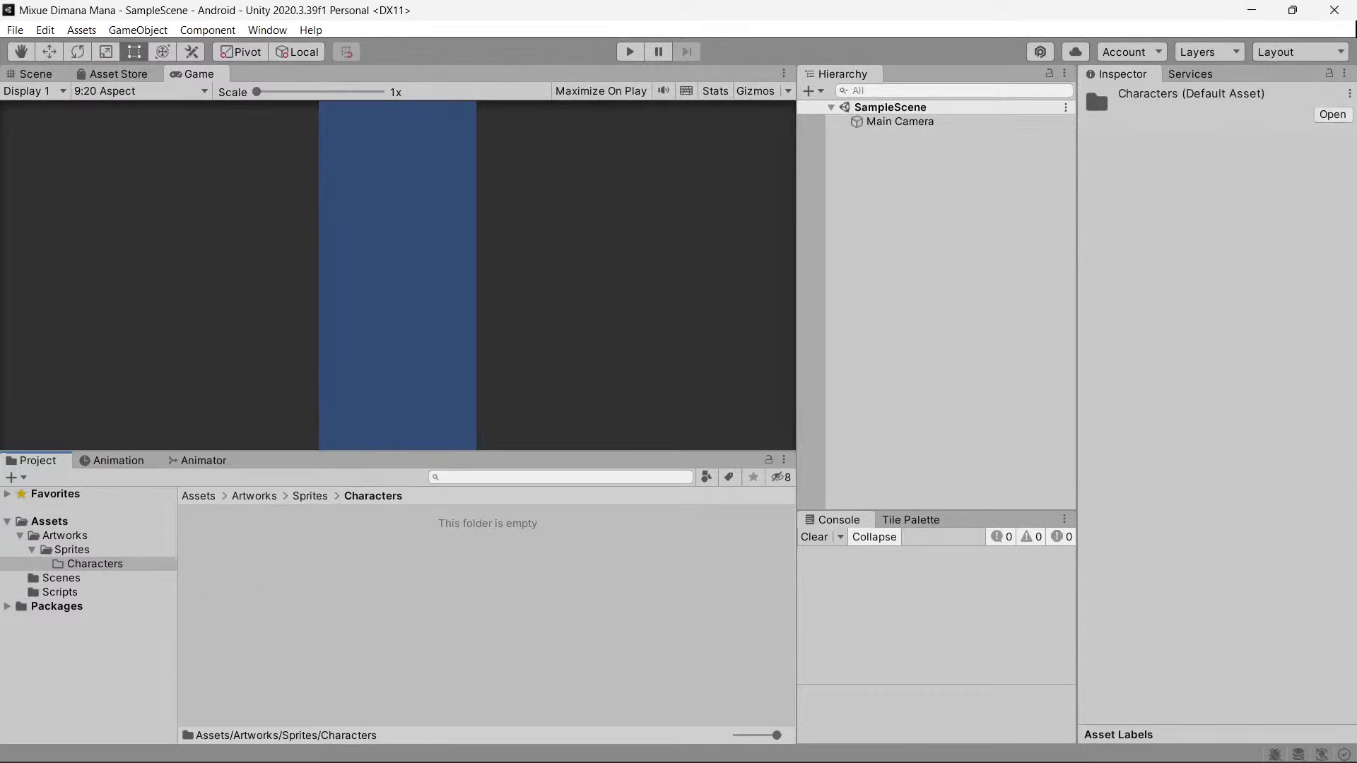
pyautogui.rightClick(294, 532)
pyautogui.click(362, 92)
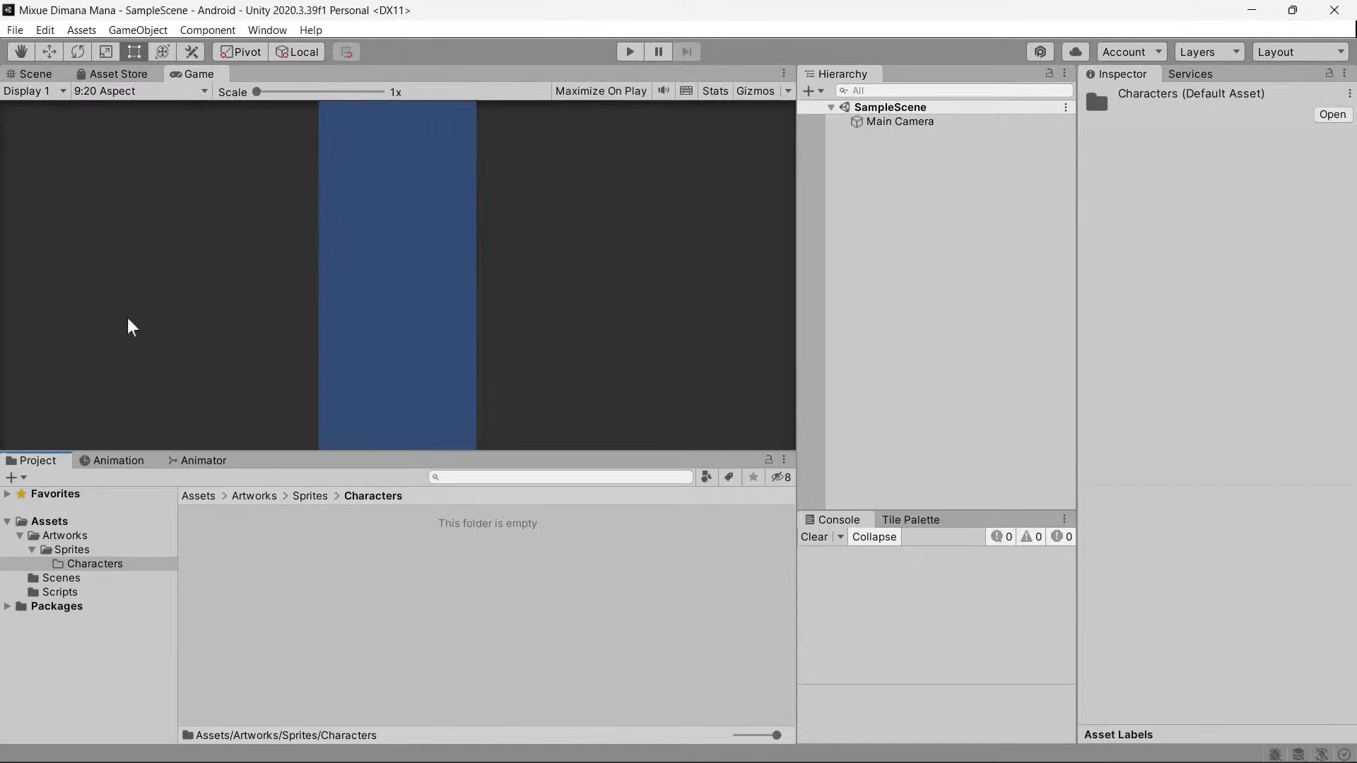
pyautogui.rightClick(286, 566)
pyautogui.moveTo(350, 124)
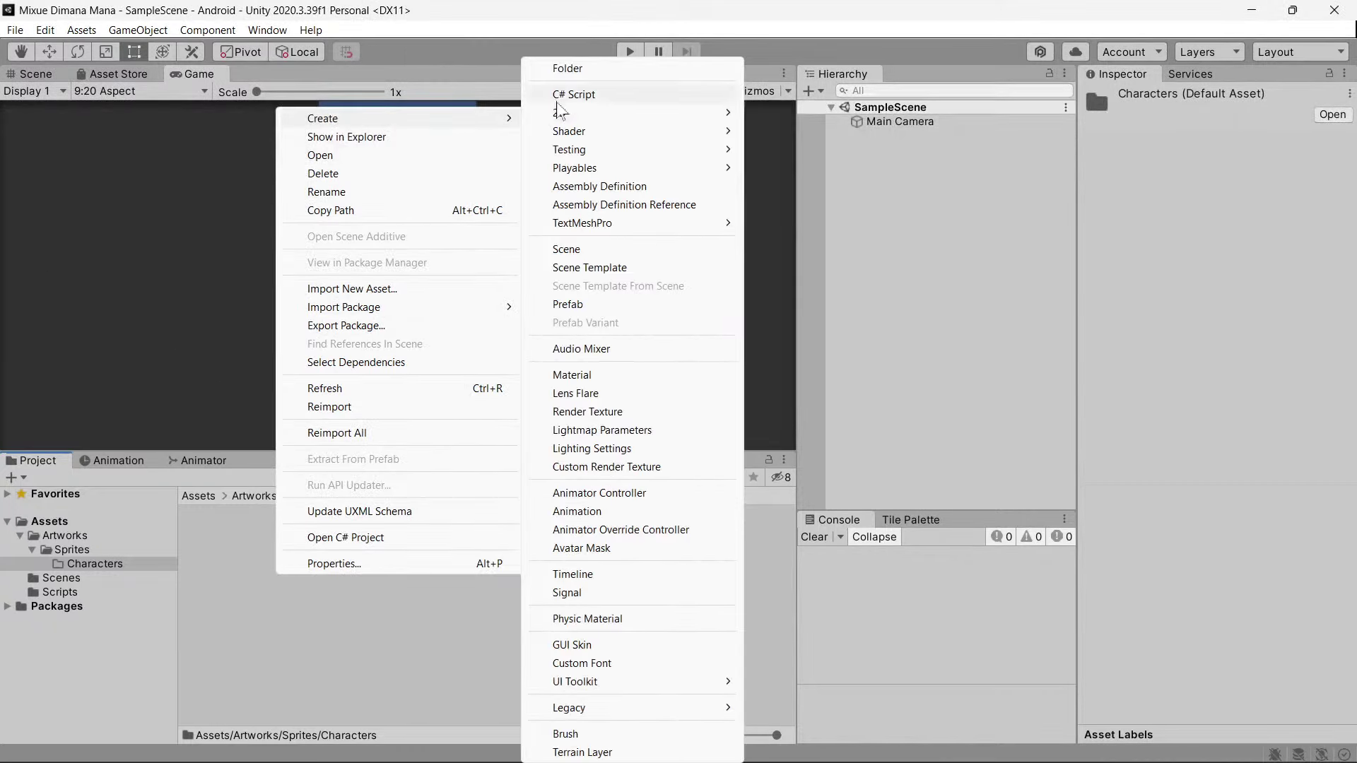
pyautogui.click(567, 71)
pyautogui.write('Enemy')
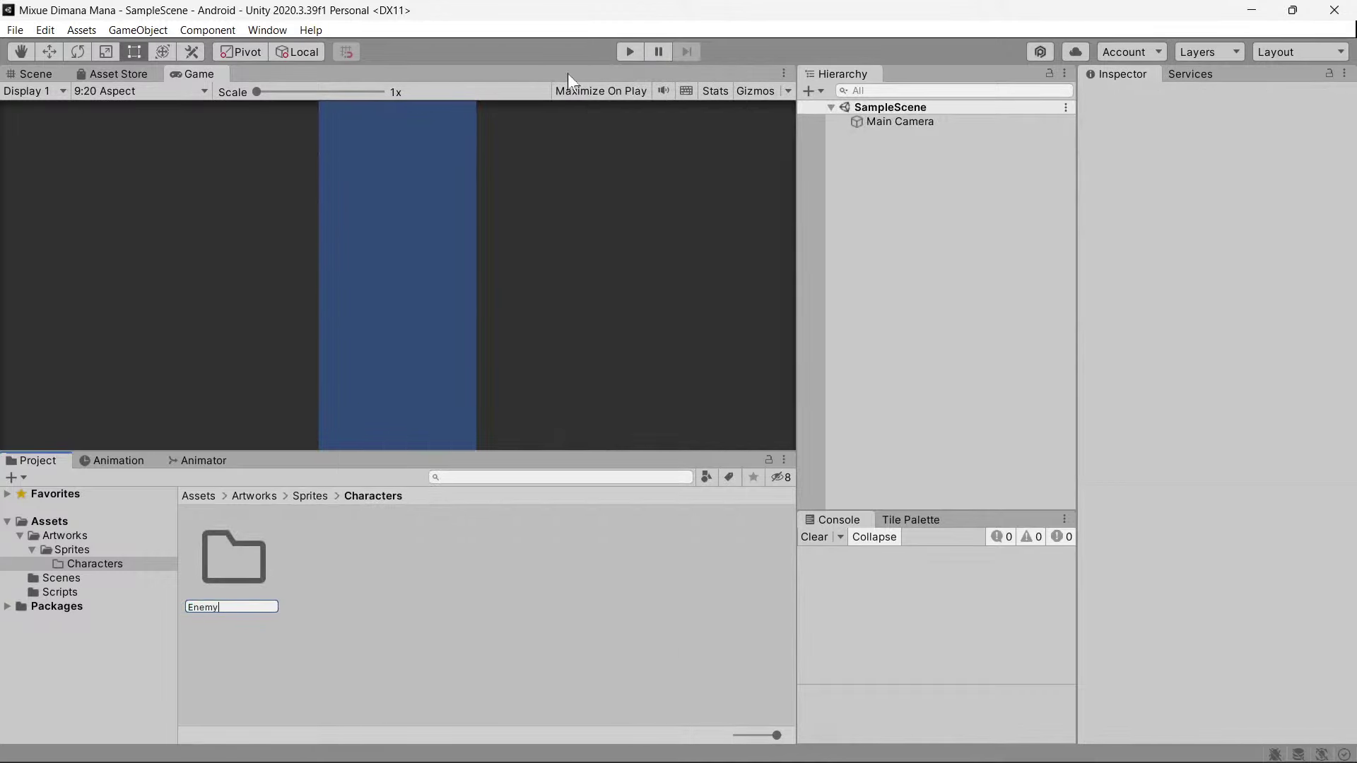
pyautogui.press('Return')
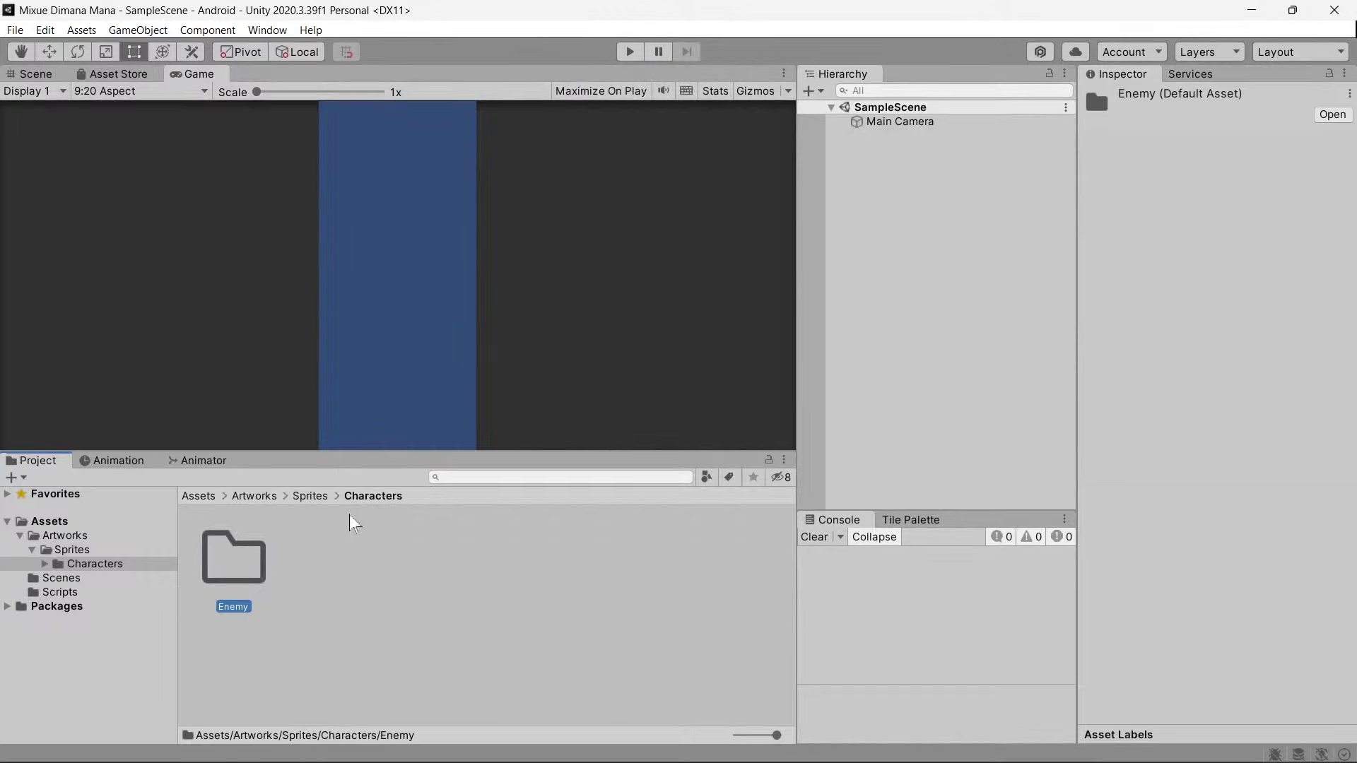
# Import Character Mixue.png into Enemy and enlarge the Game view at 18:9 Landscape aspect.
pyautogui.doubleClick(255, 560)
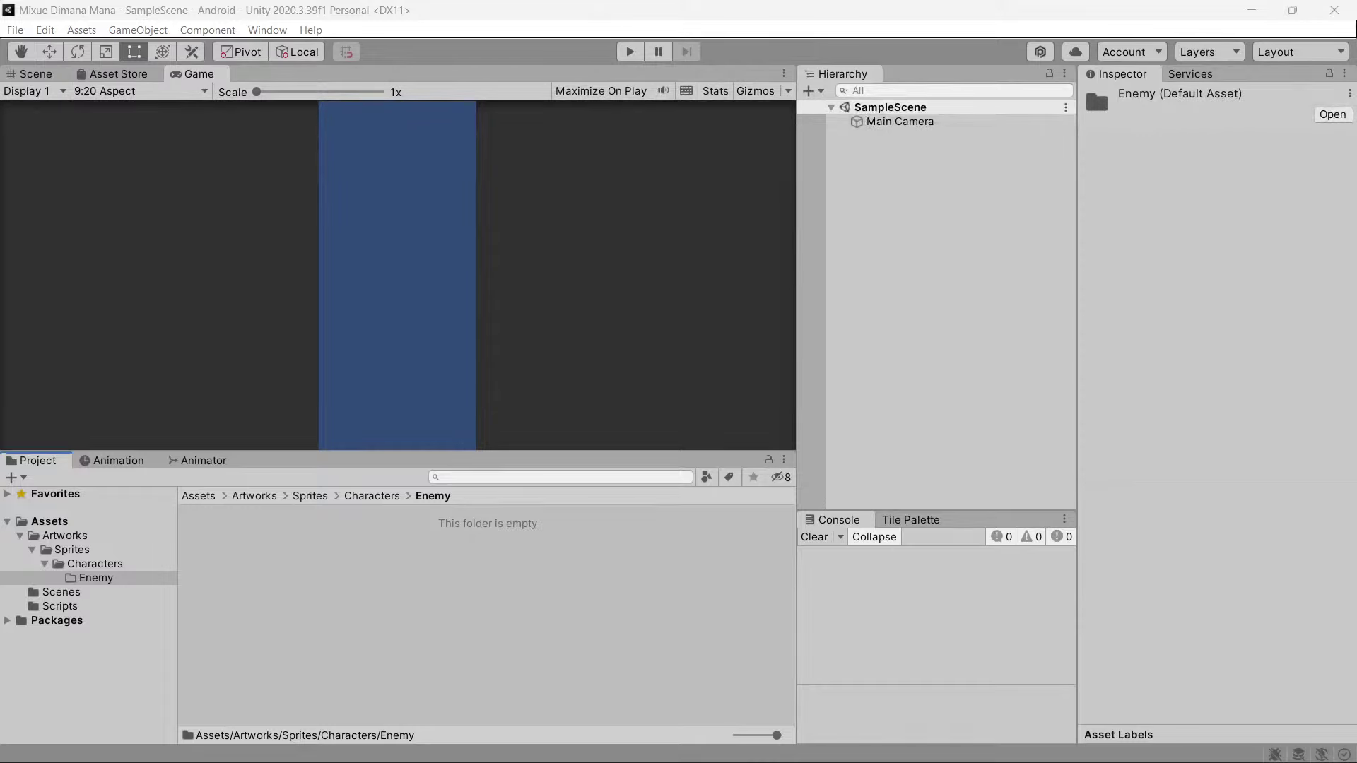
pyautogui.moveTo(286, 622); pyautogui.dragTo(442, 618)
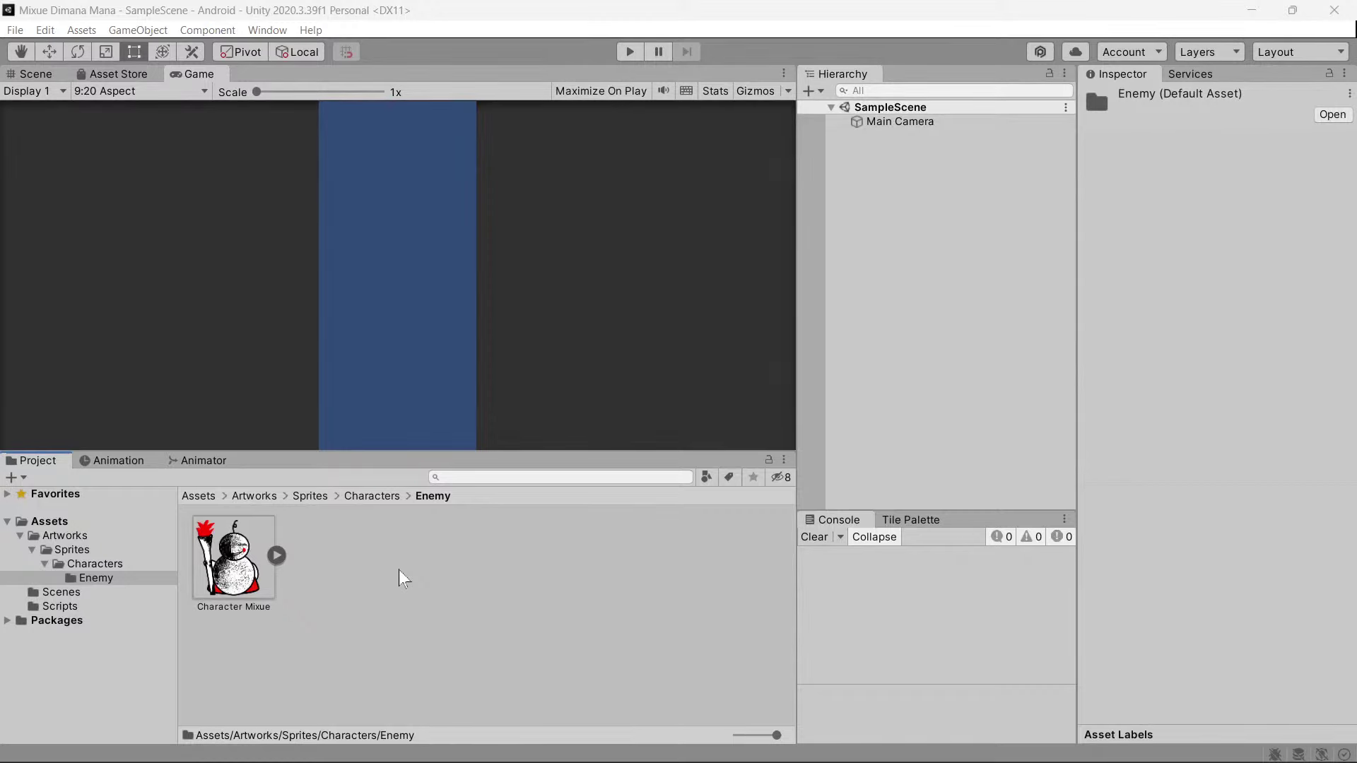
pyautogui.click(133, 92)
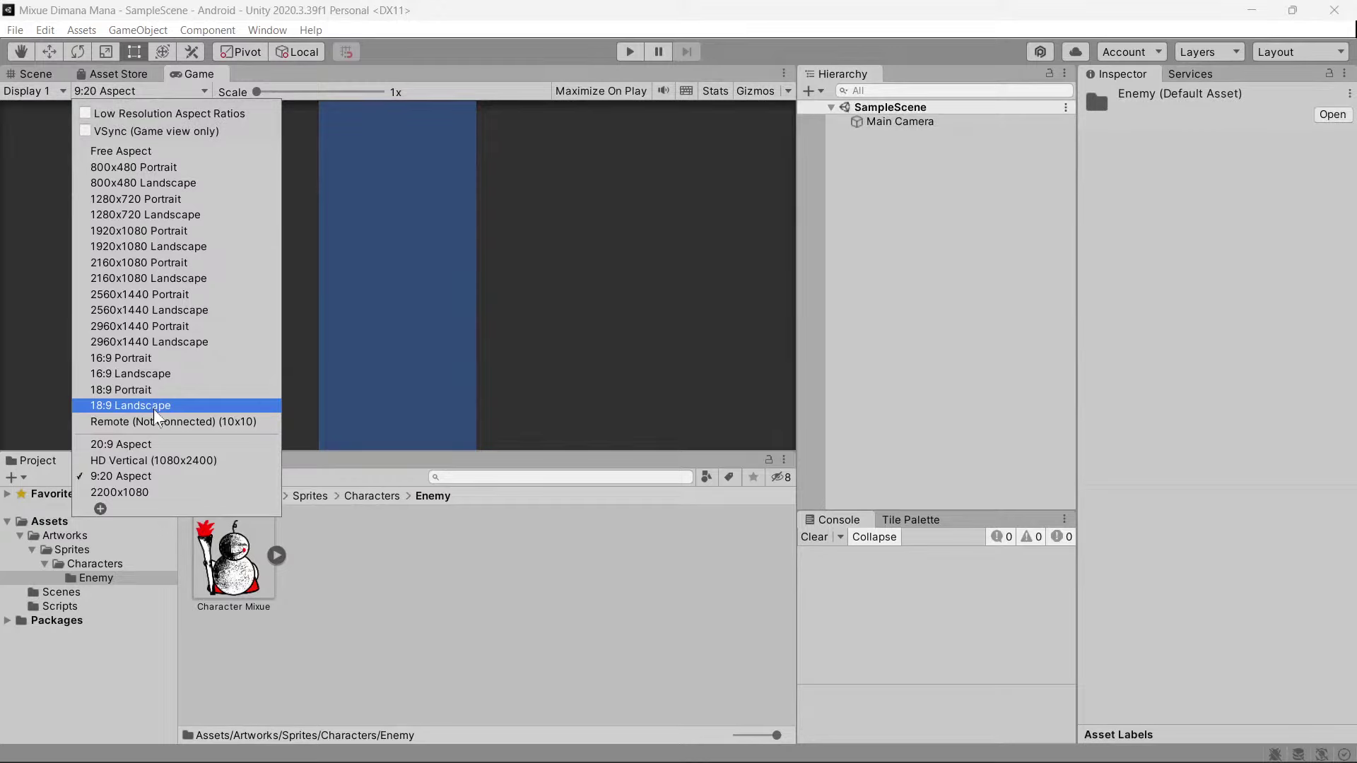
pyautogui.click(154, 408)
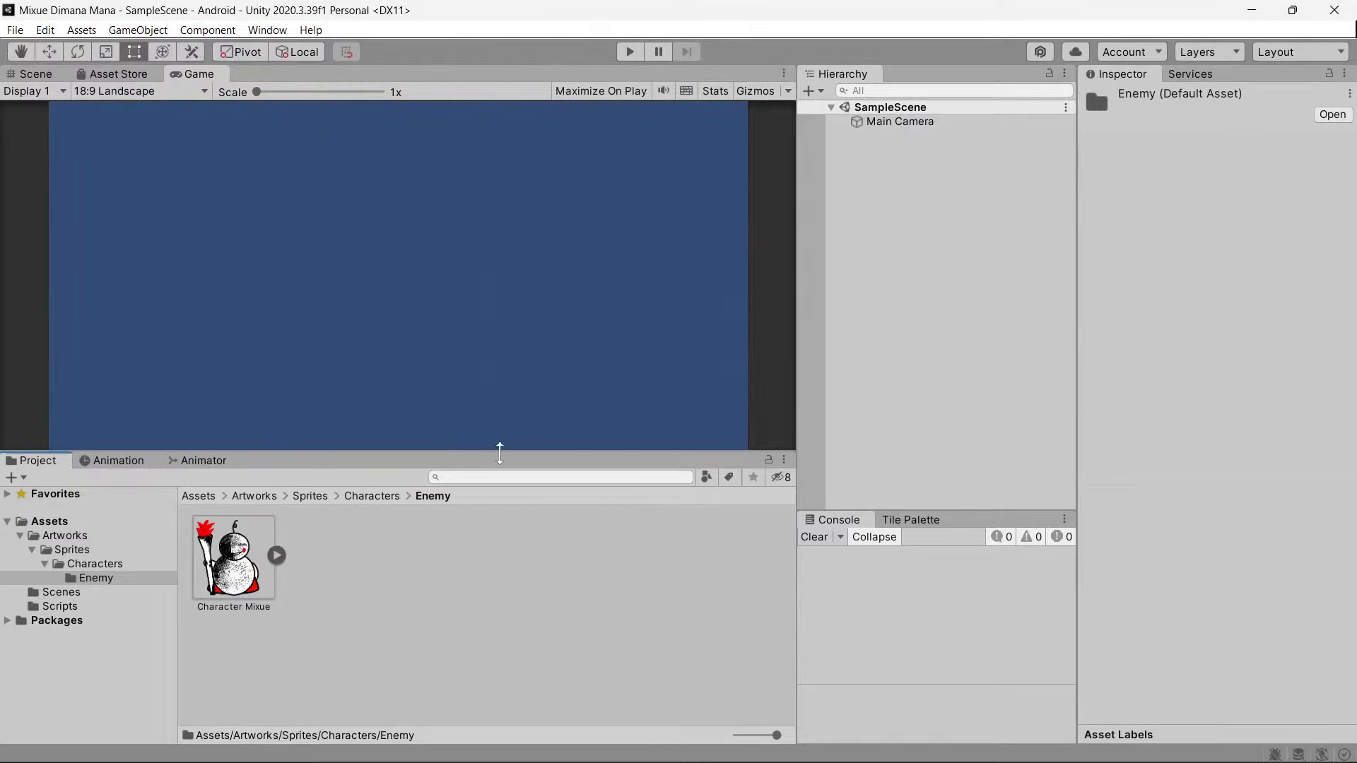
pyautogui.moveTo(498, 452); pyautogui.dragTo(499, 500)
pyautogui.moveTo(797, 377); pyautogui.dragTo(834, 375)
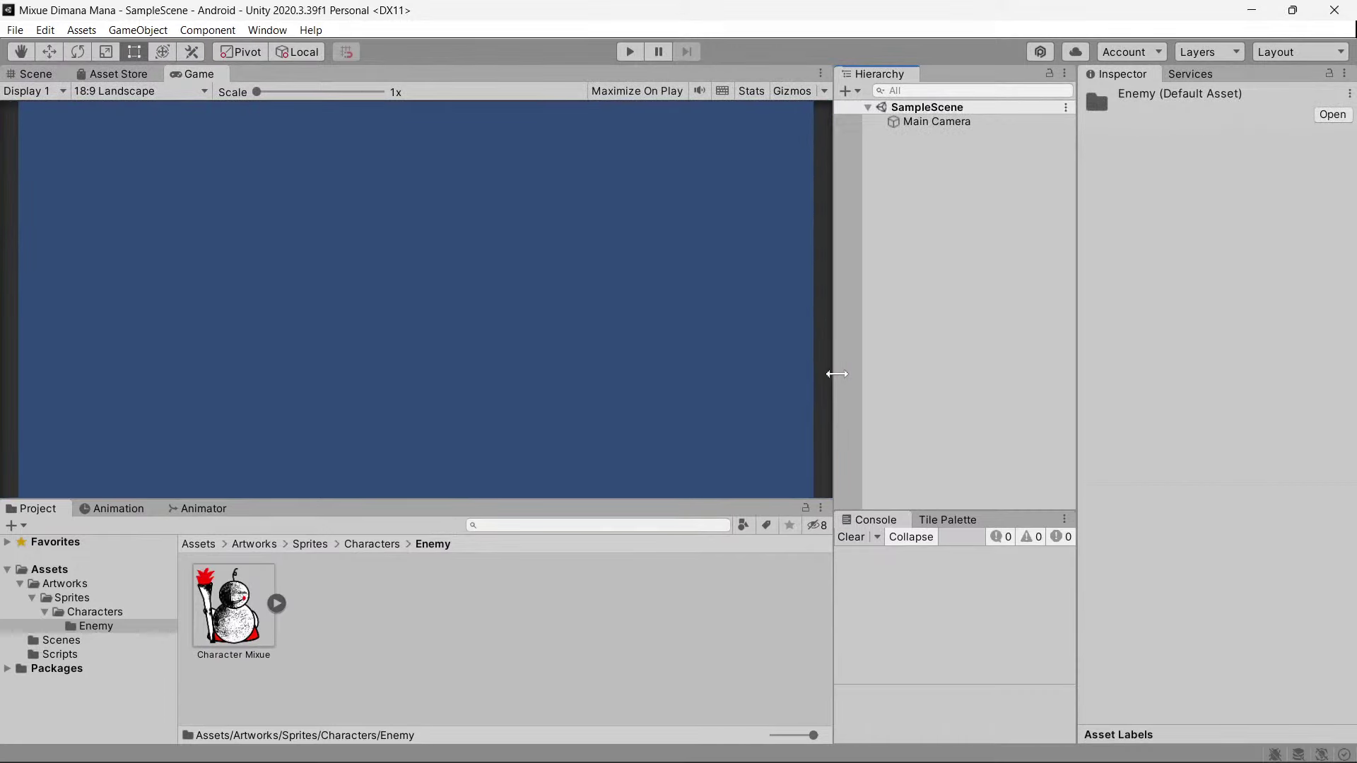
pyautogui.click(507, 672)
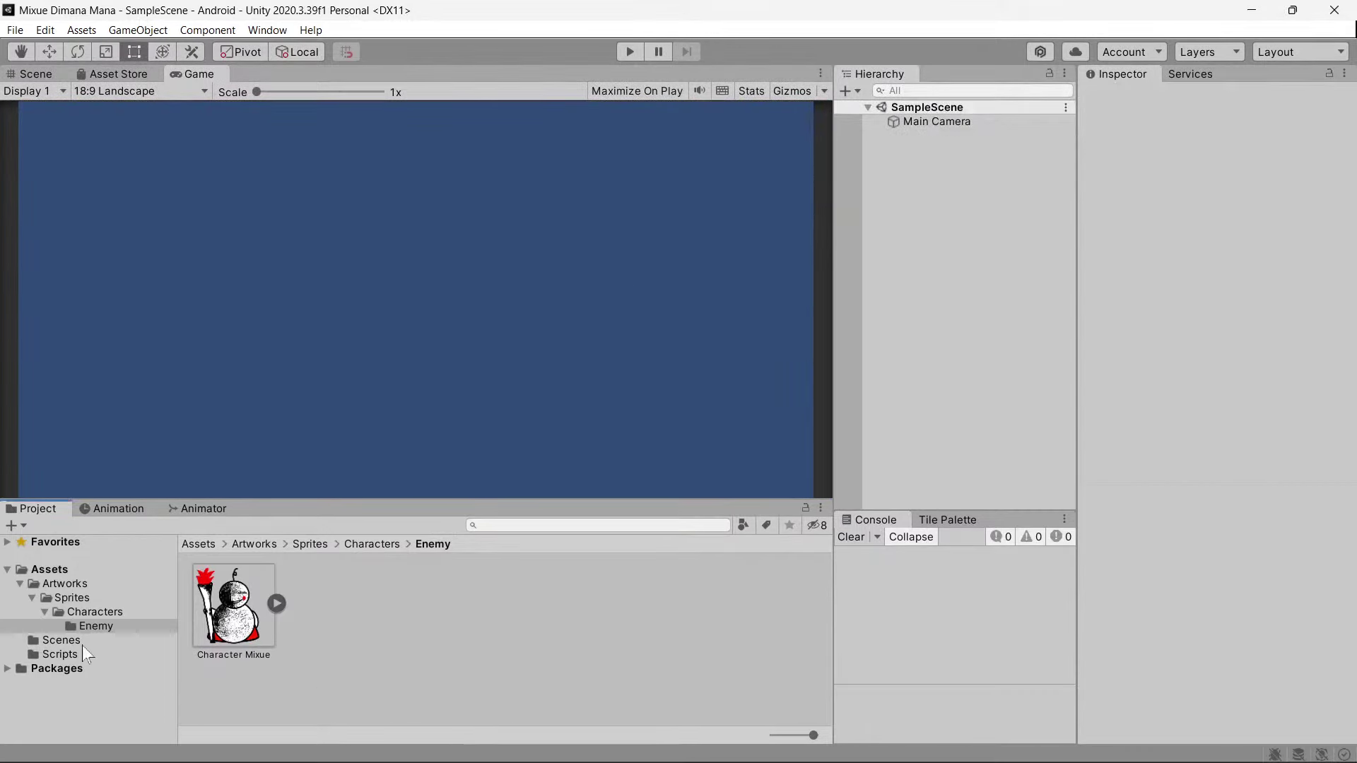
pyautogui.click(77, 598)
# Create a folder named Backgrounds inside Sprites, next to Characters, and open it.
pyautogui.rightClick(380, 638)
pyautogui.moveTo(488, 183)
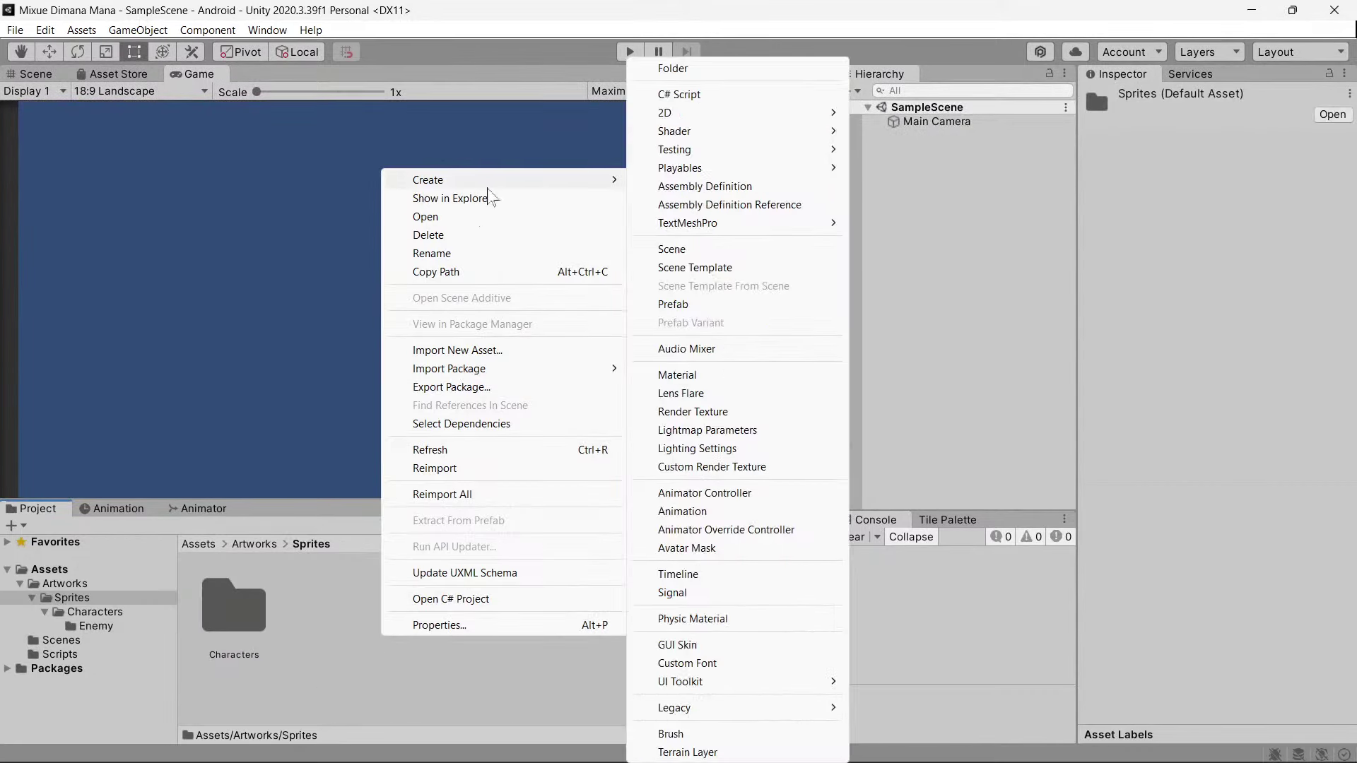
pyautogui.click(705, 71)
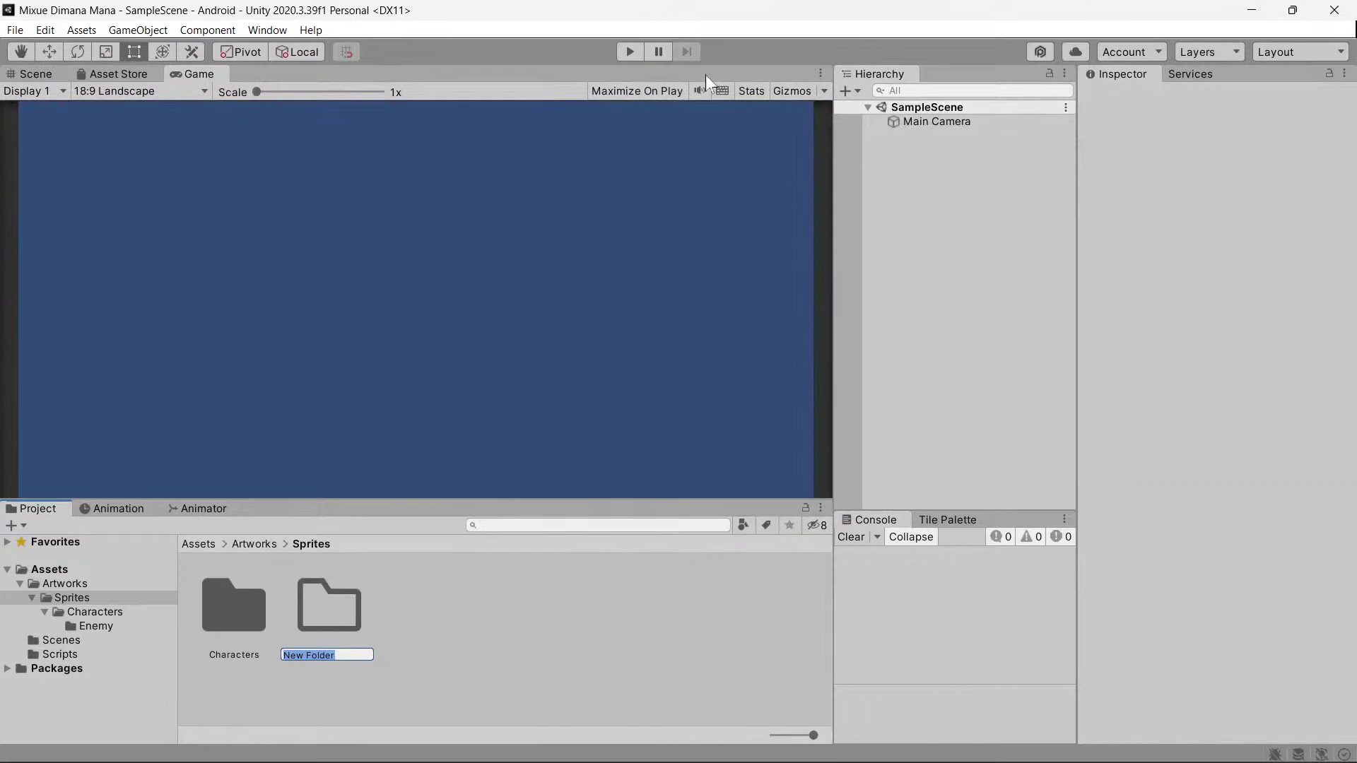
pyautogui.press('Return')
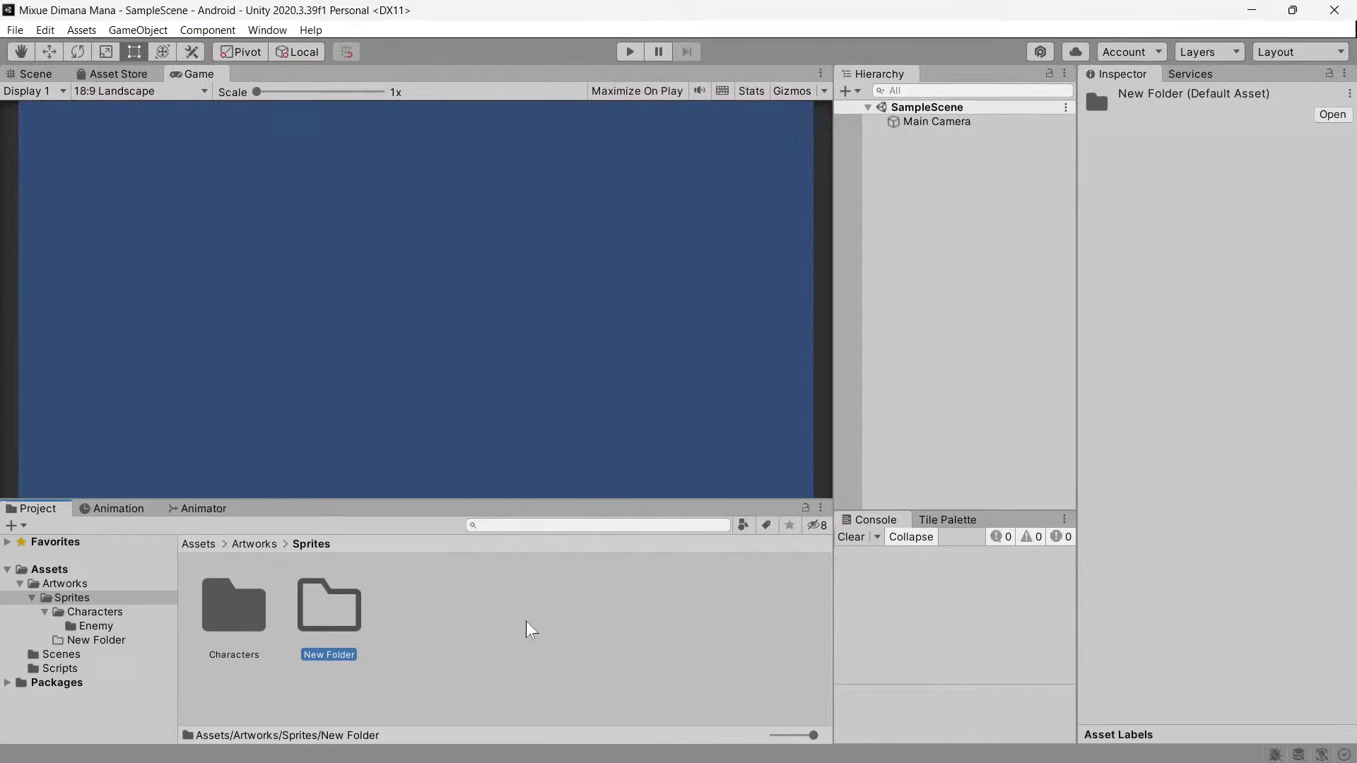
pyautogui.click(328, 654)
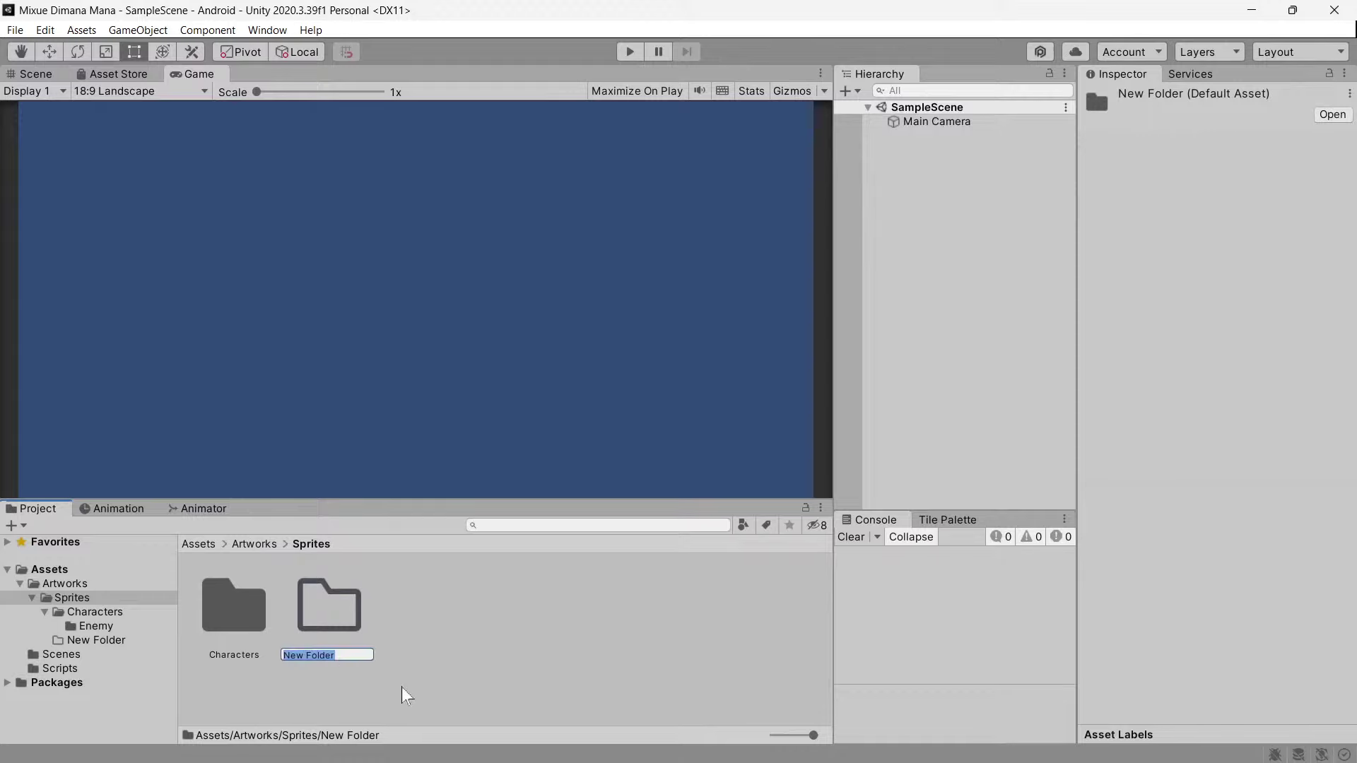
pyautogui.write('Backgrounds')
pyautogui.press('Return')
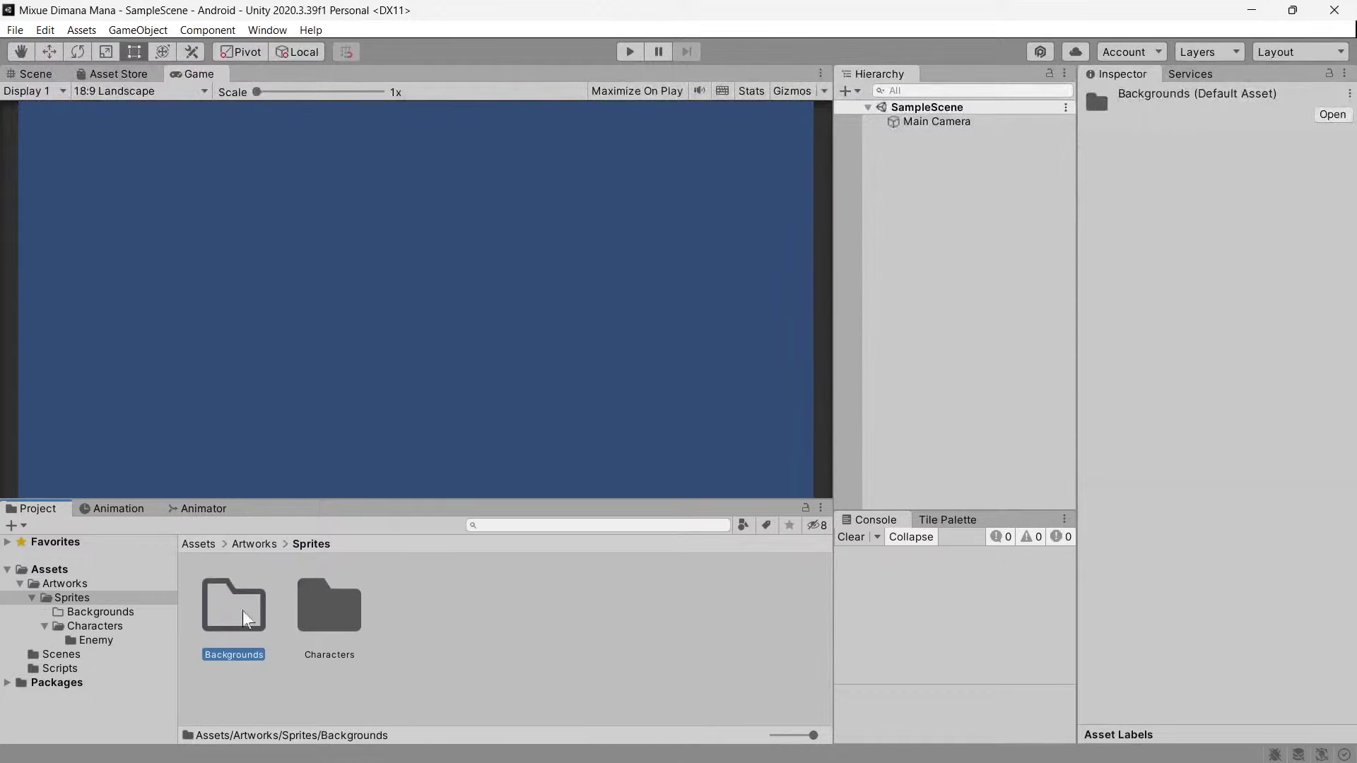
pyautogui.doubleClick(243, 616)
pyautogui.click(316, 653)
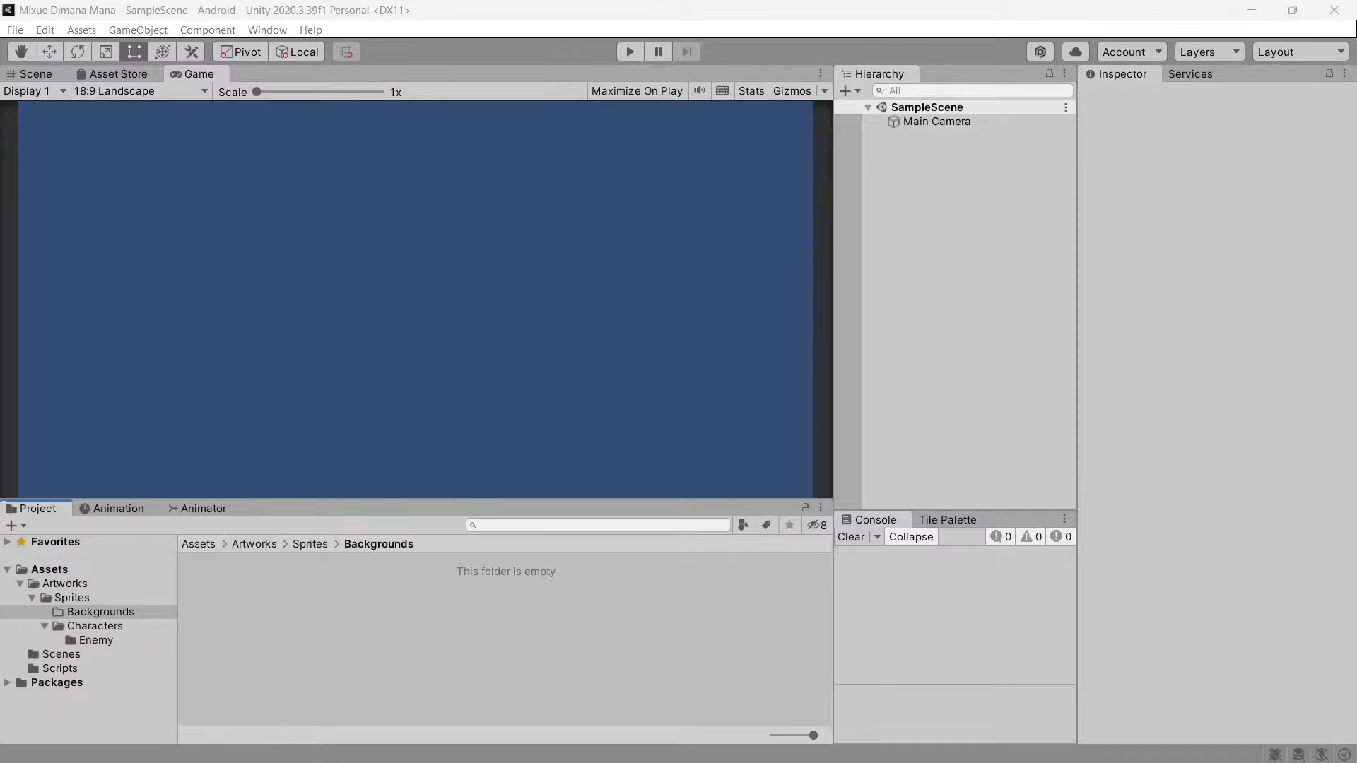
pyautogui.click(99, 640)
# Open Character Mixue.png in Windows Photos and zoom in on the snowman artwork.
pyautogui.click(229, 611)
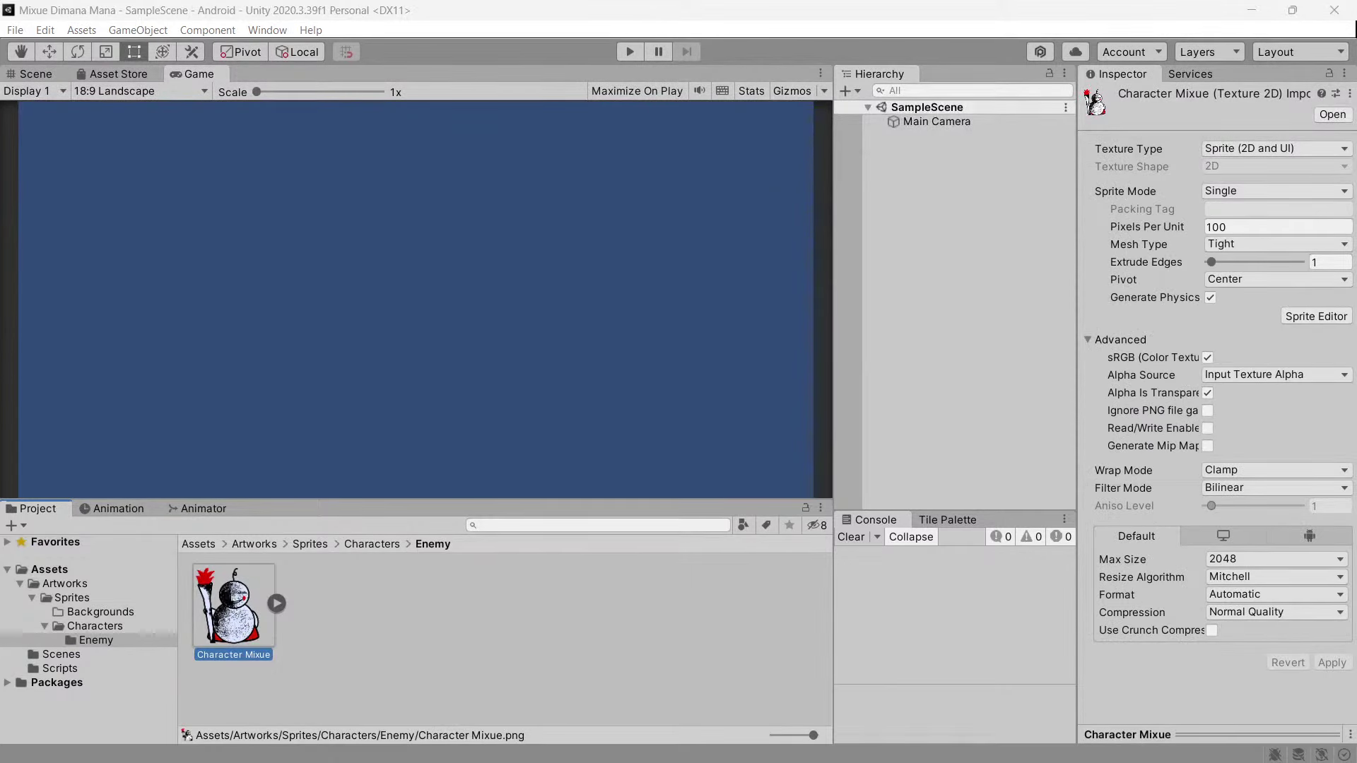
pyautogui.click(902, 137)
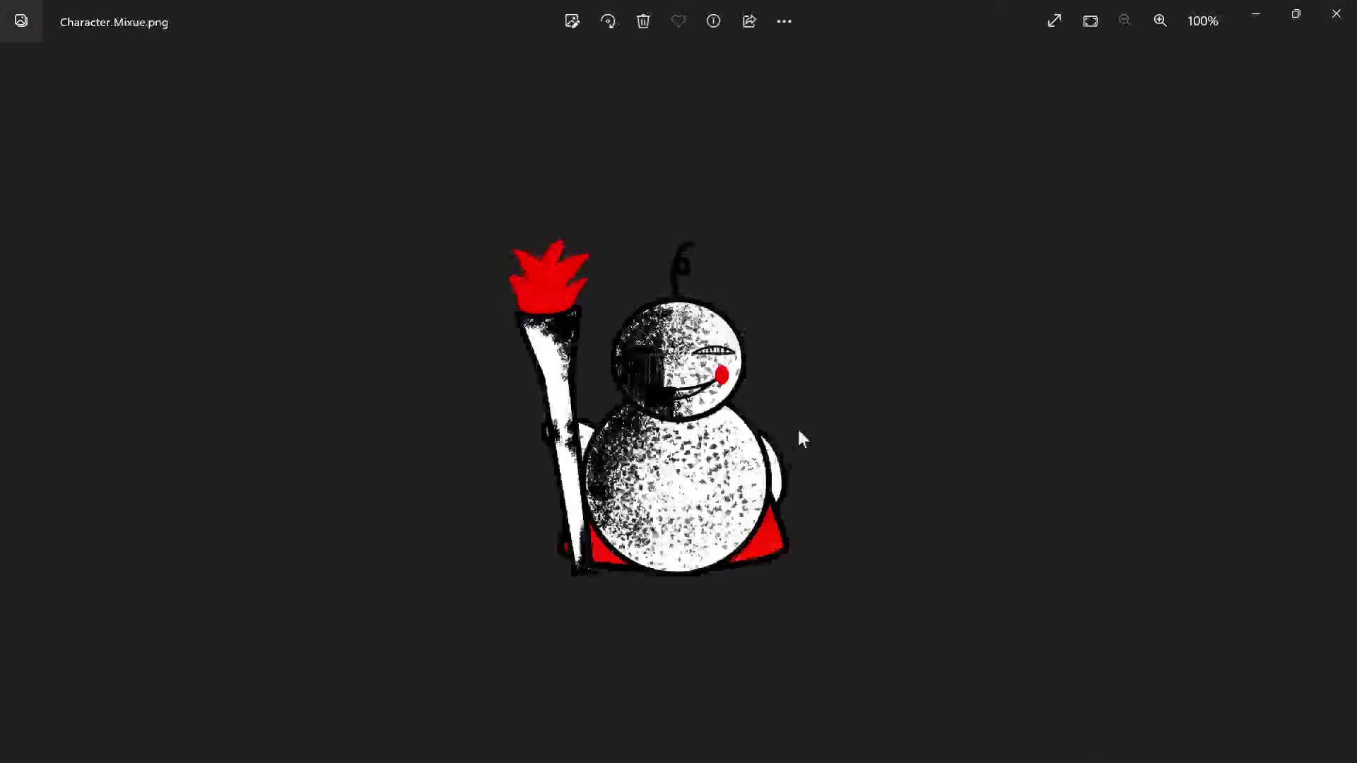
pyautogui.scroll(2, 759, 470)
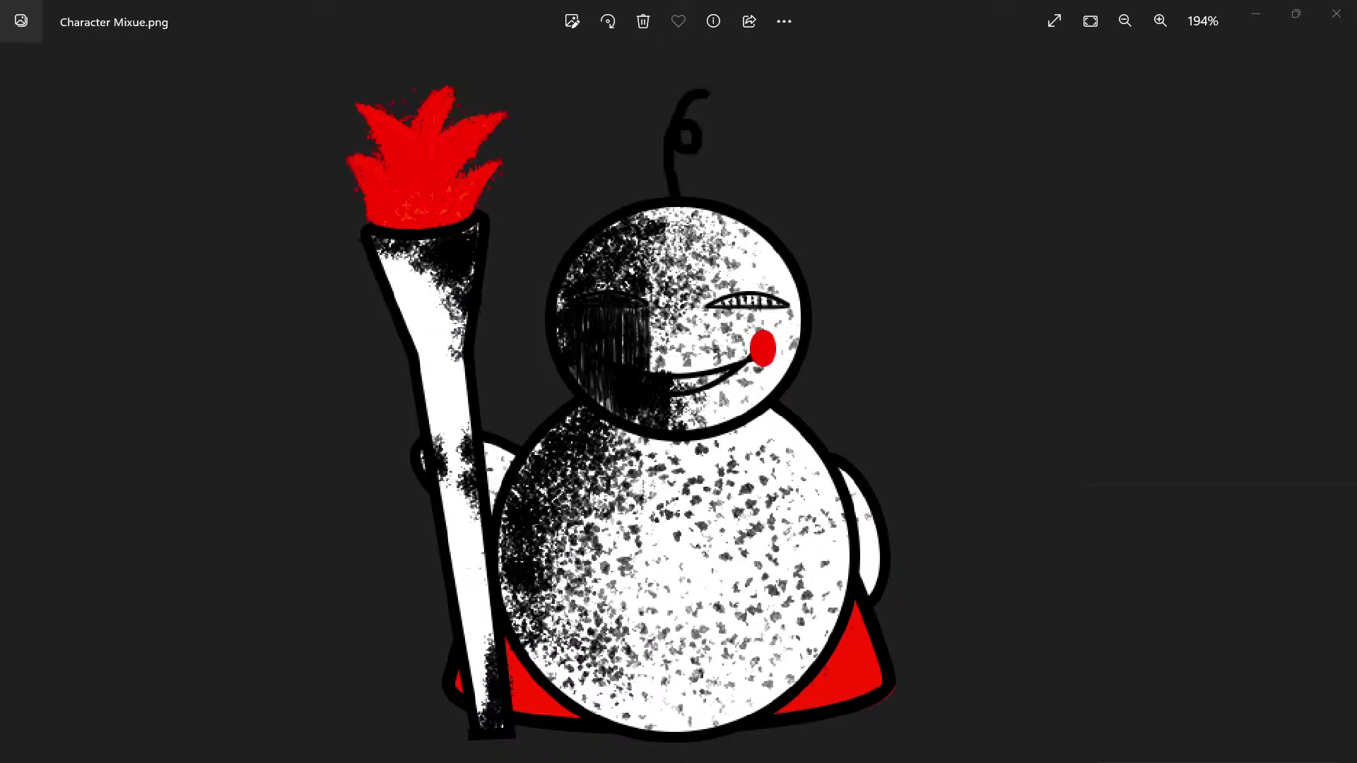
# Import the background PNGs (back, City2, houses1, houses3, road&lamps) into the Backgrounds folder.
pyautogui.click(1264, 14)
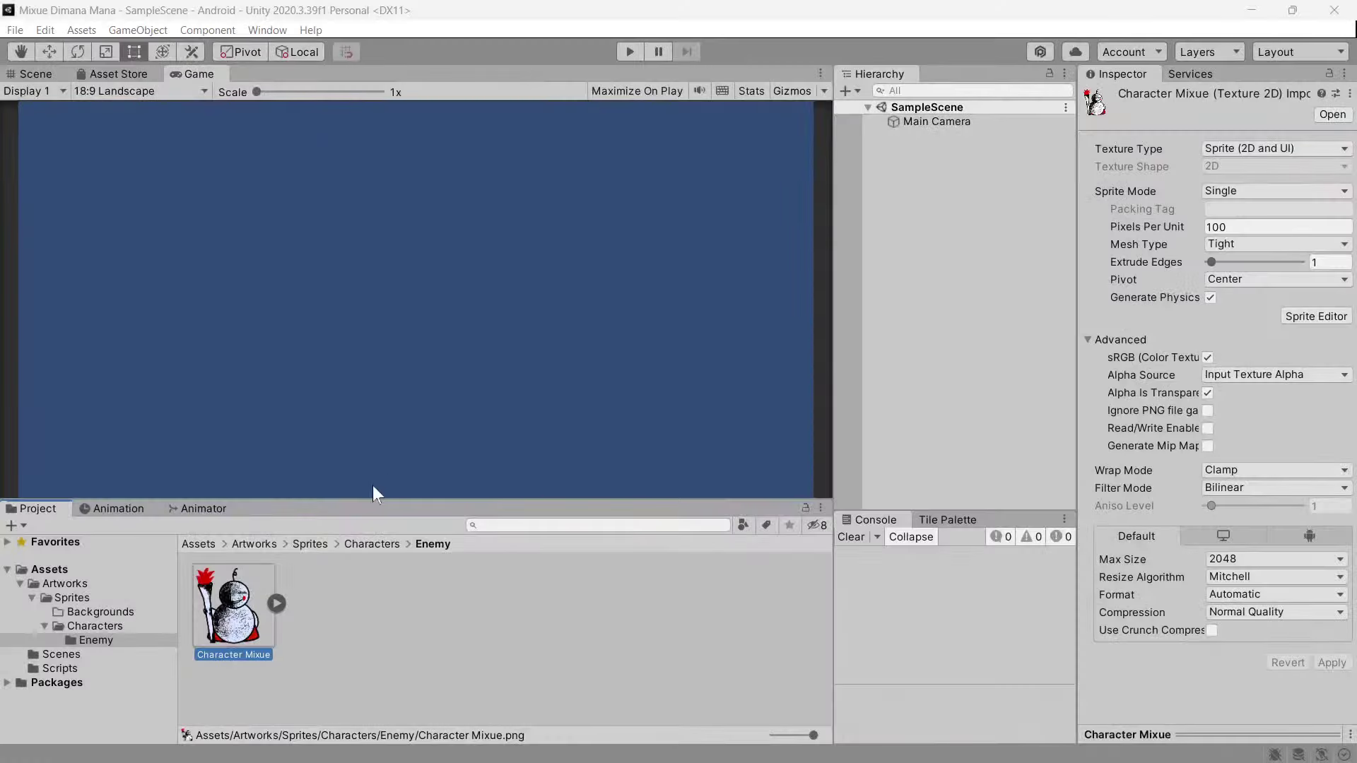
pyautogui.click(100, 612)
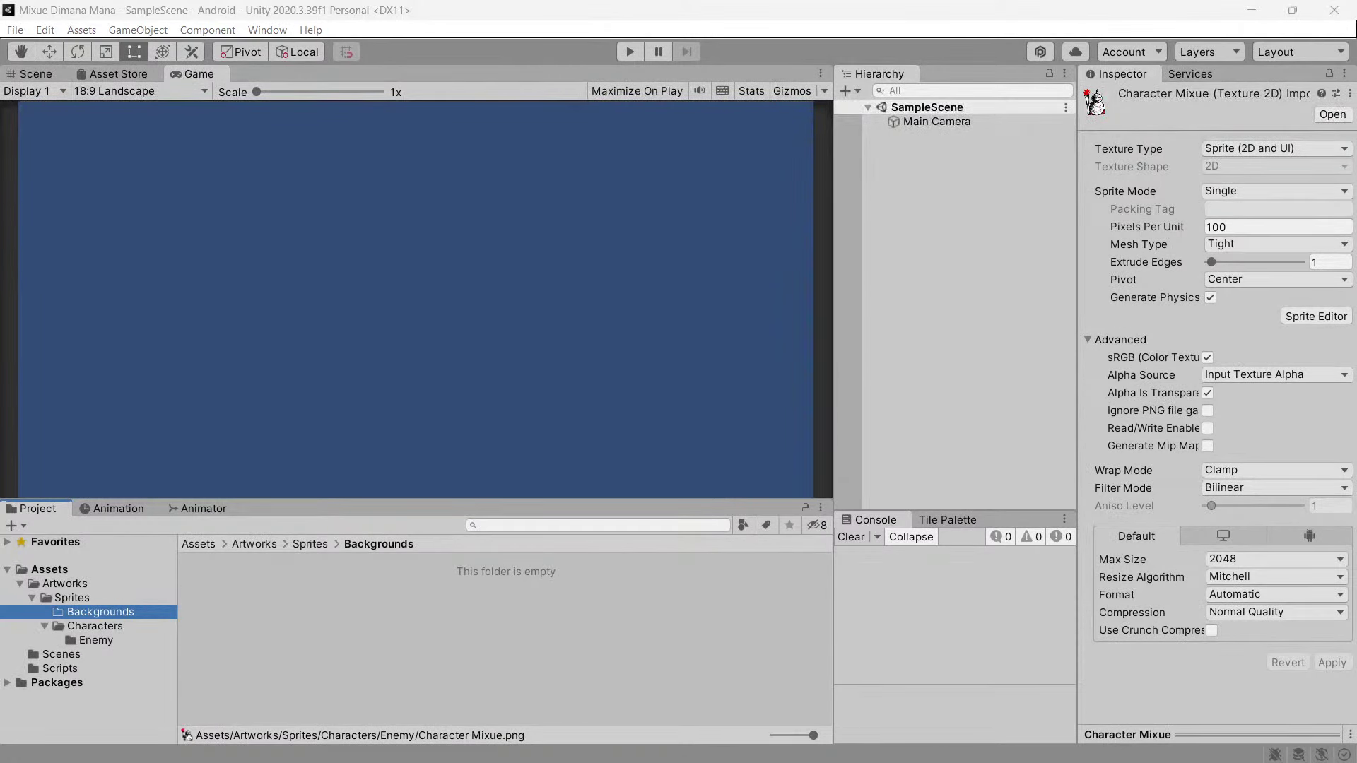
pyautogui.moveTo(311, 591); pyautogui.dragTo(356, 619)
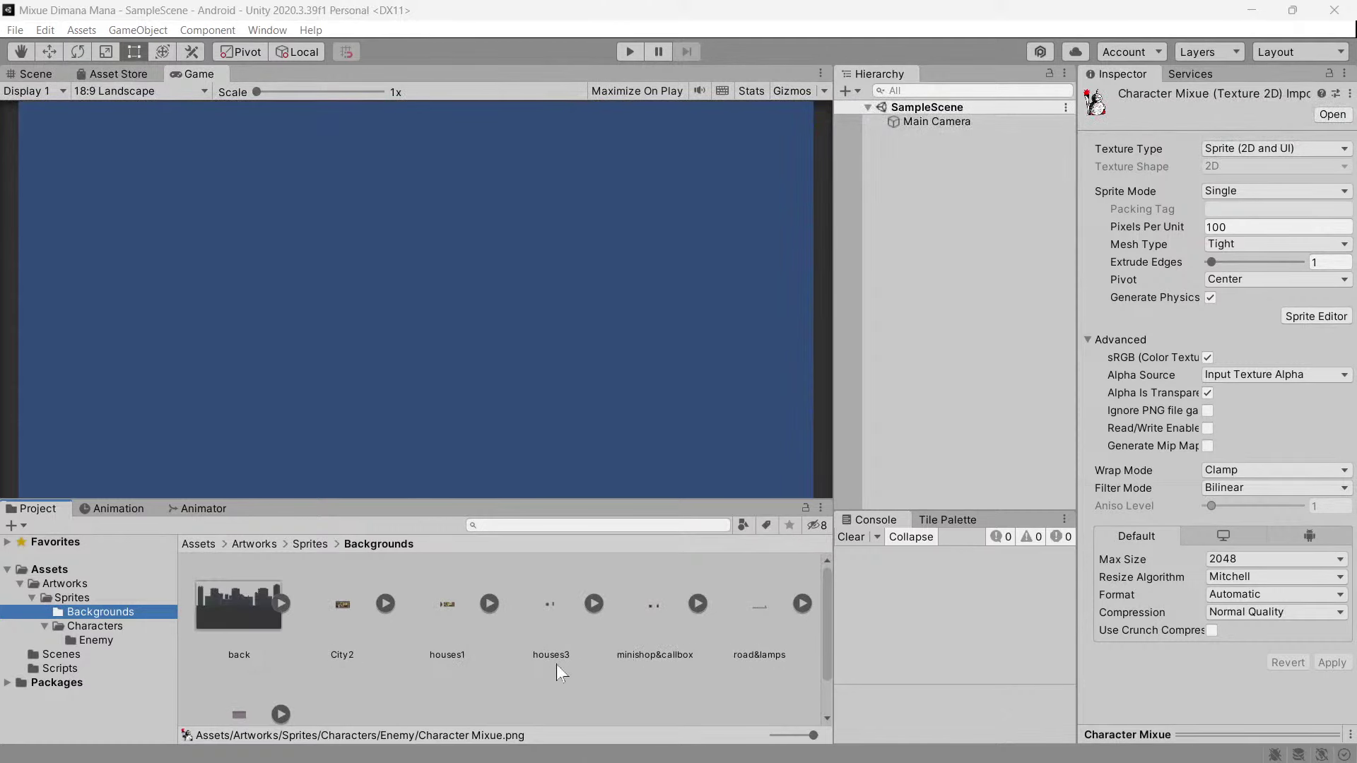
# Preview City2.png in Windows Photos, then close Photos to return to Unity.
pyautogui.doubleClick(358, 609)
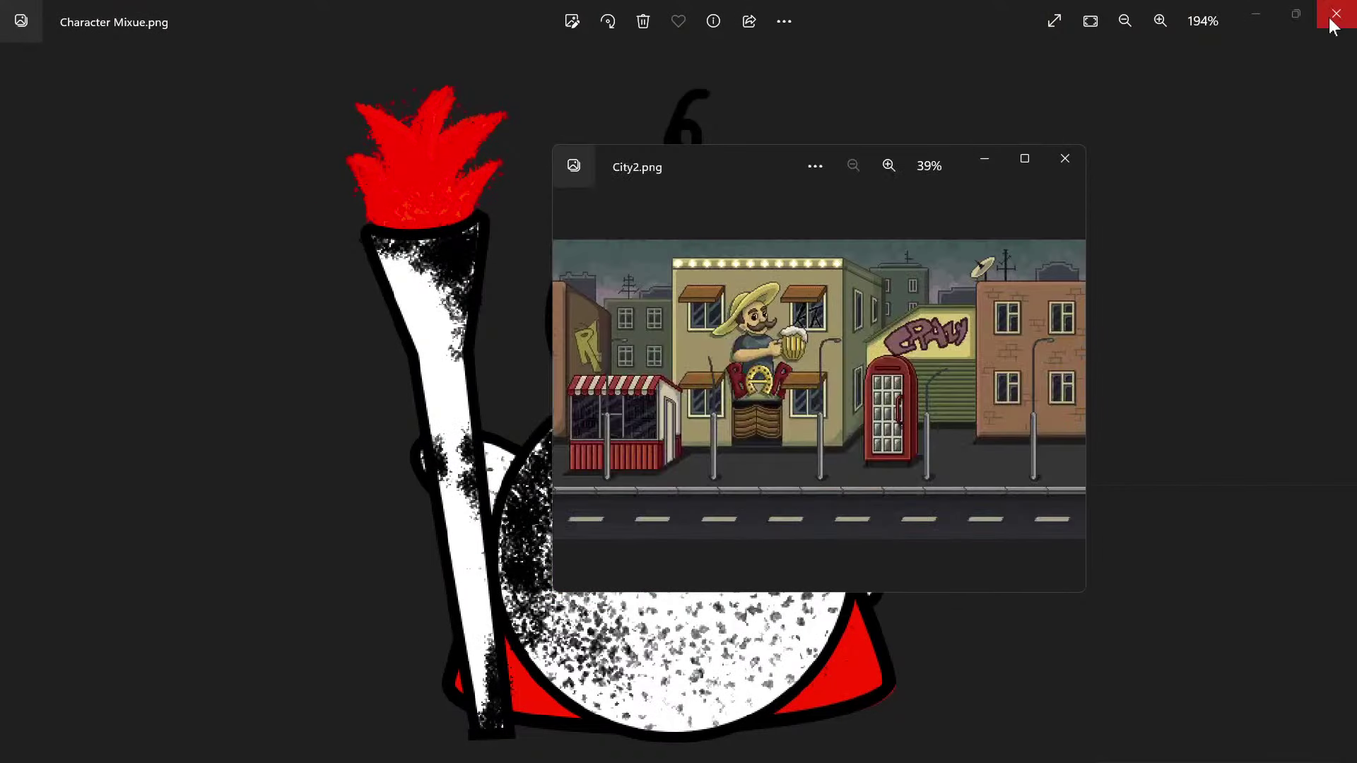
pyautogui.click(1336, 13)
pyautogui.click(1025, 159)
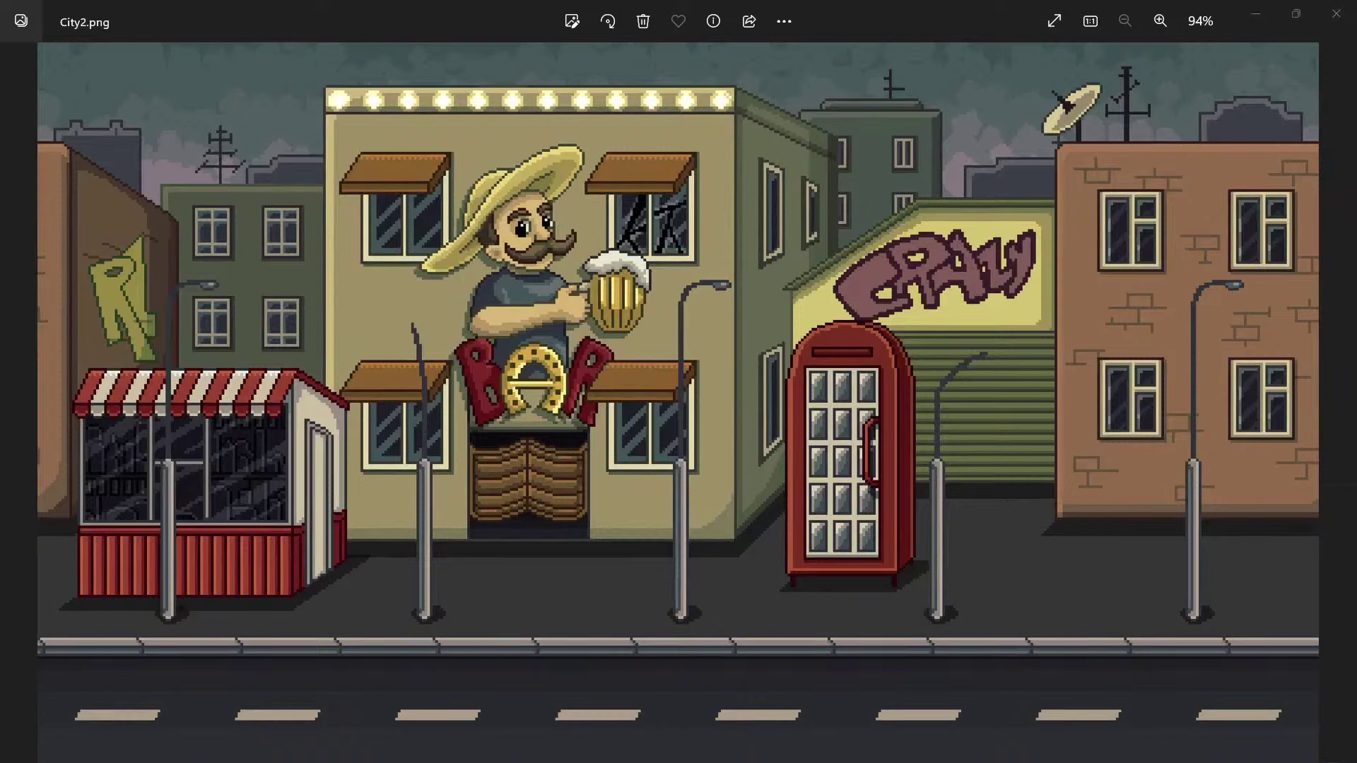
pyautogui.click(1336, 13)
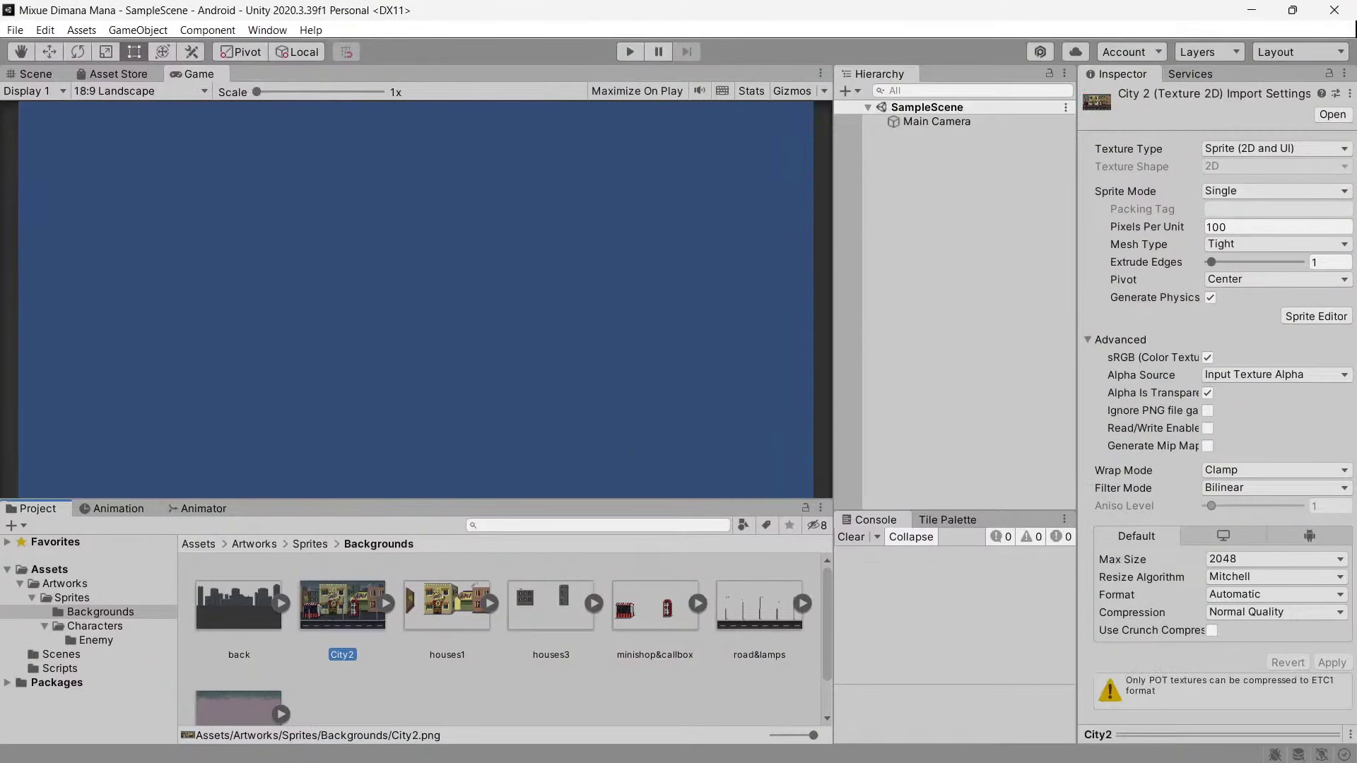
# Open the GamePlay scene with the city street backdrop and select the Player character.
pyautogui.click(924, 598)
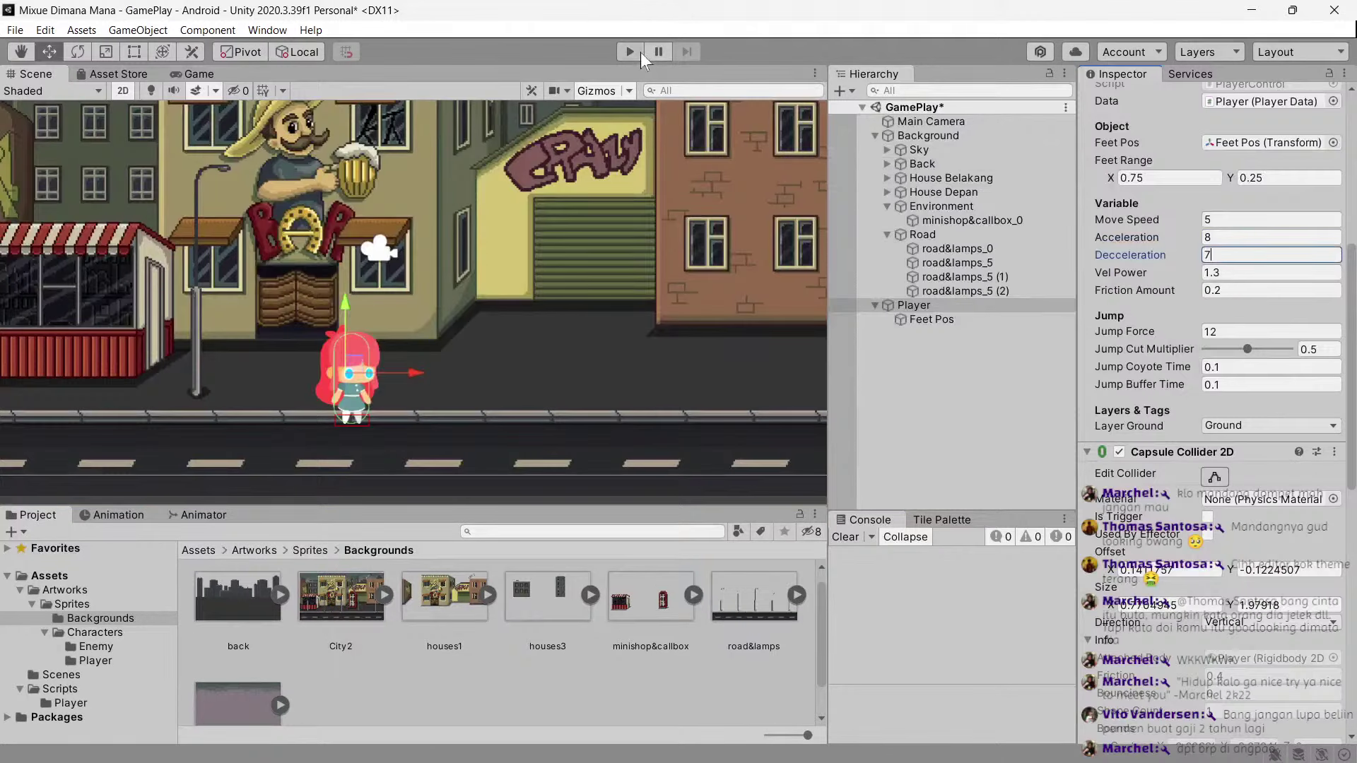
# Enter Play mode and run the player left and right to test movement.
pyautogui.click(641, 53)
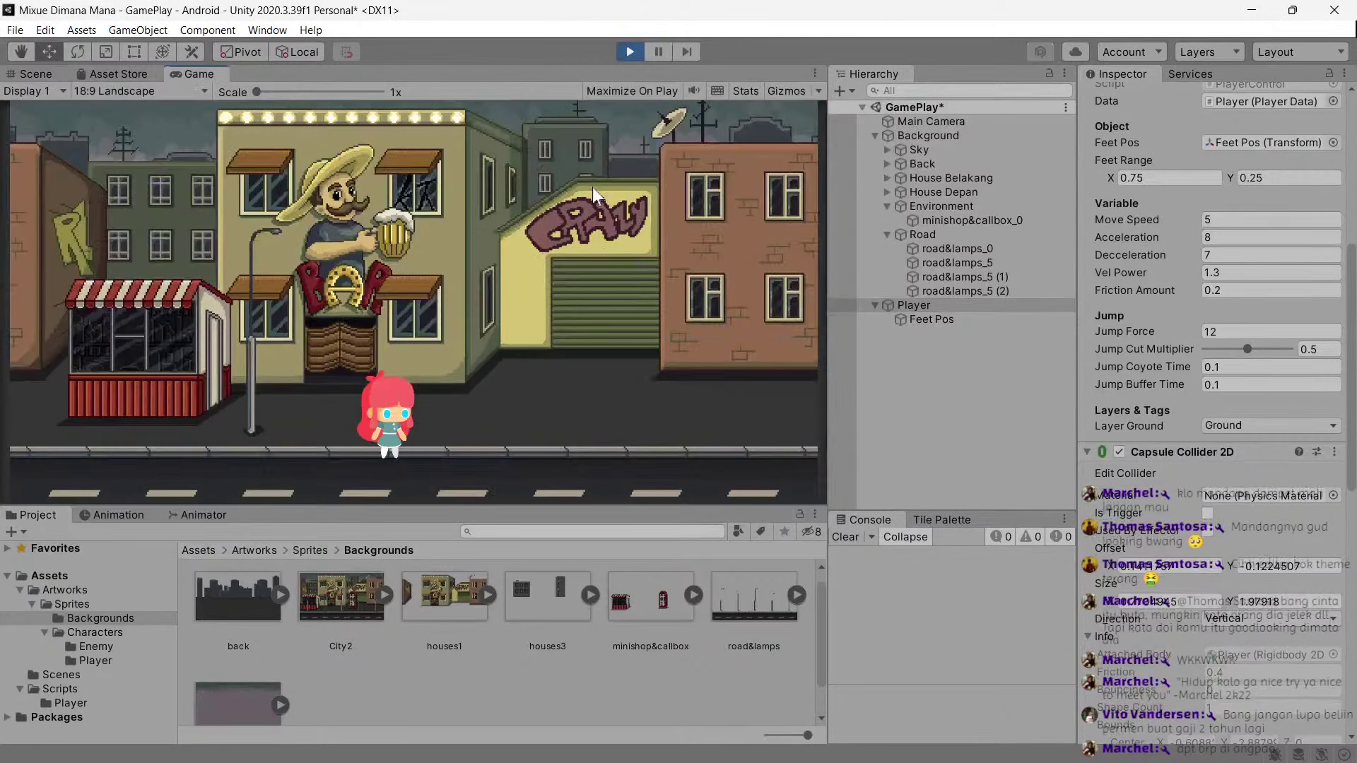
pyautogui.press('Right')
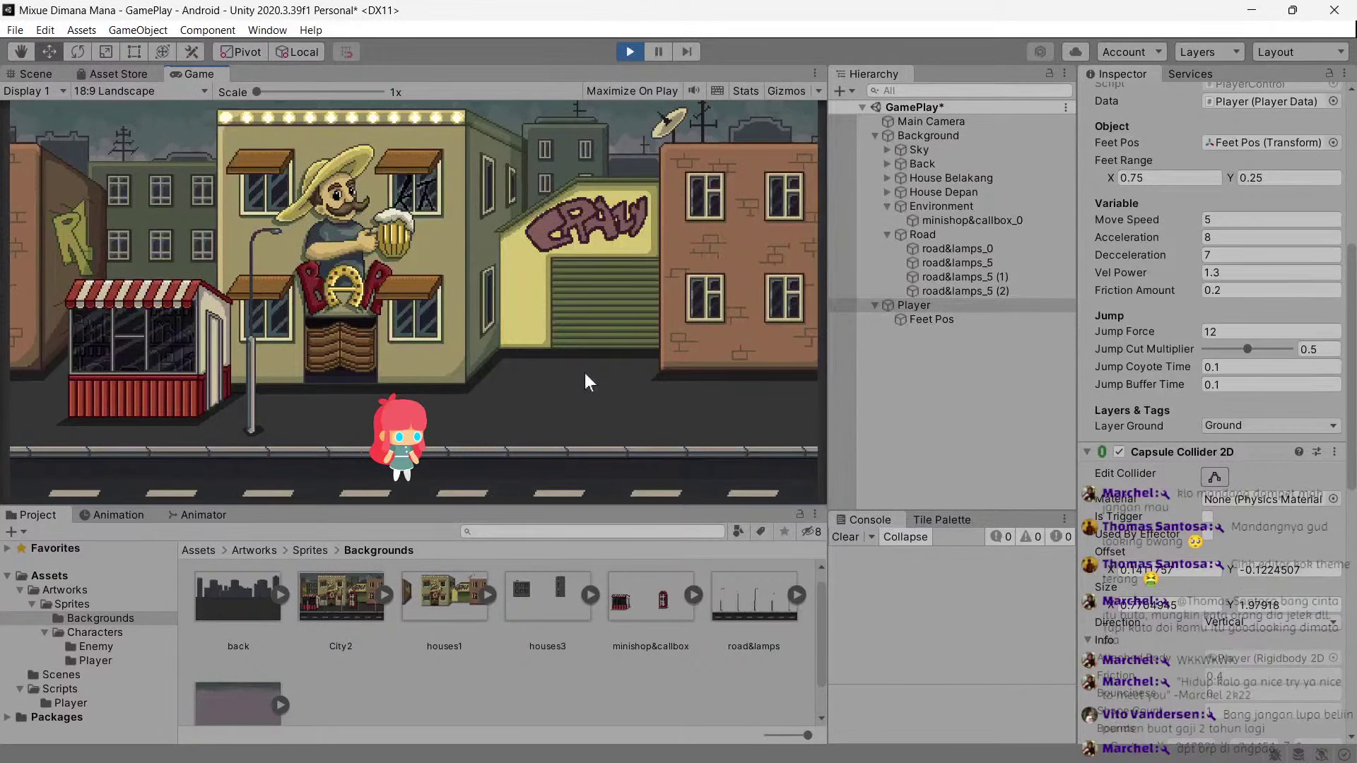
pyautogui.press('Left')
pyautogui.press('Right')
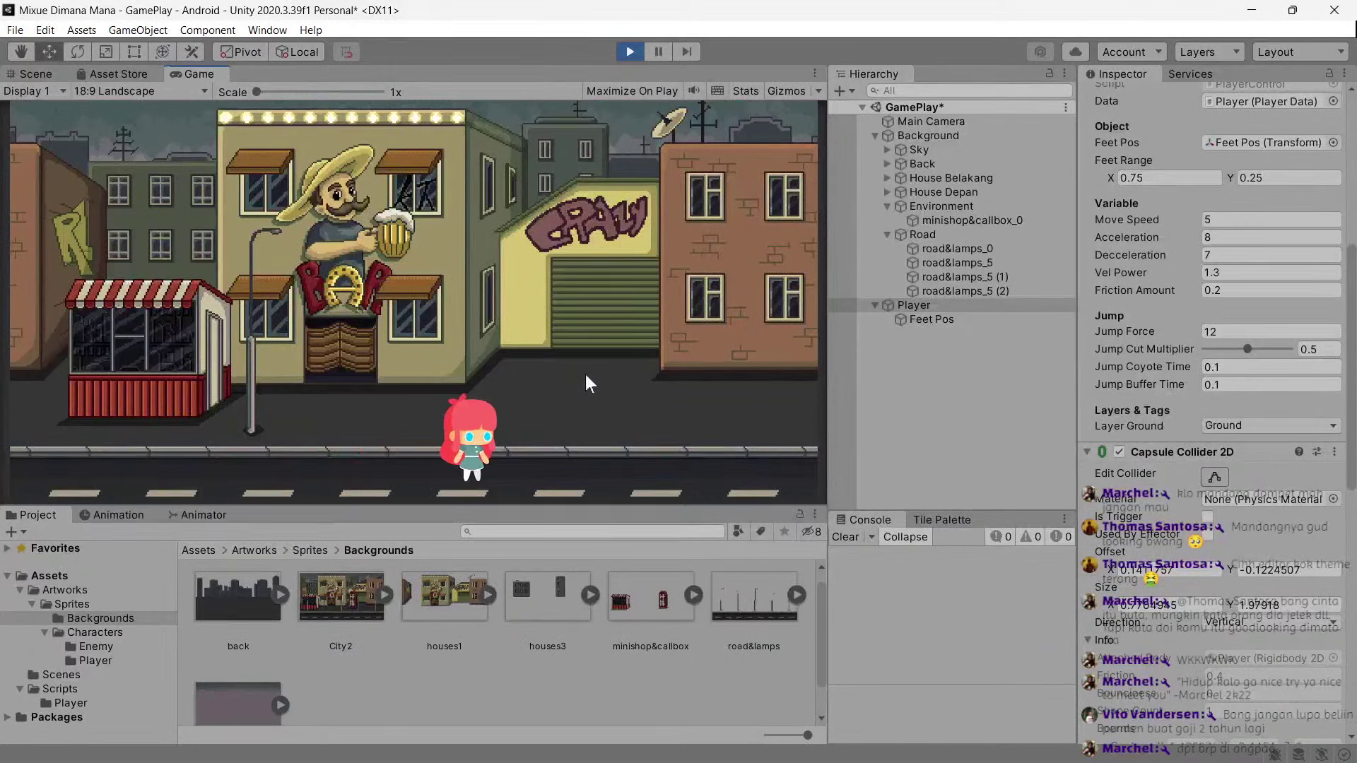
pyautogui.press('Left')
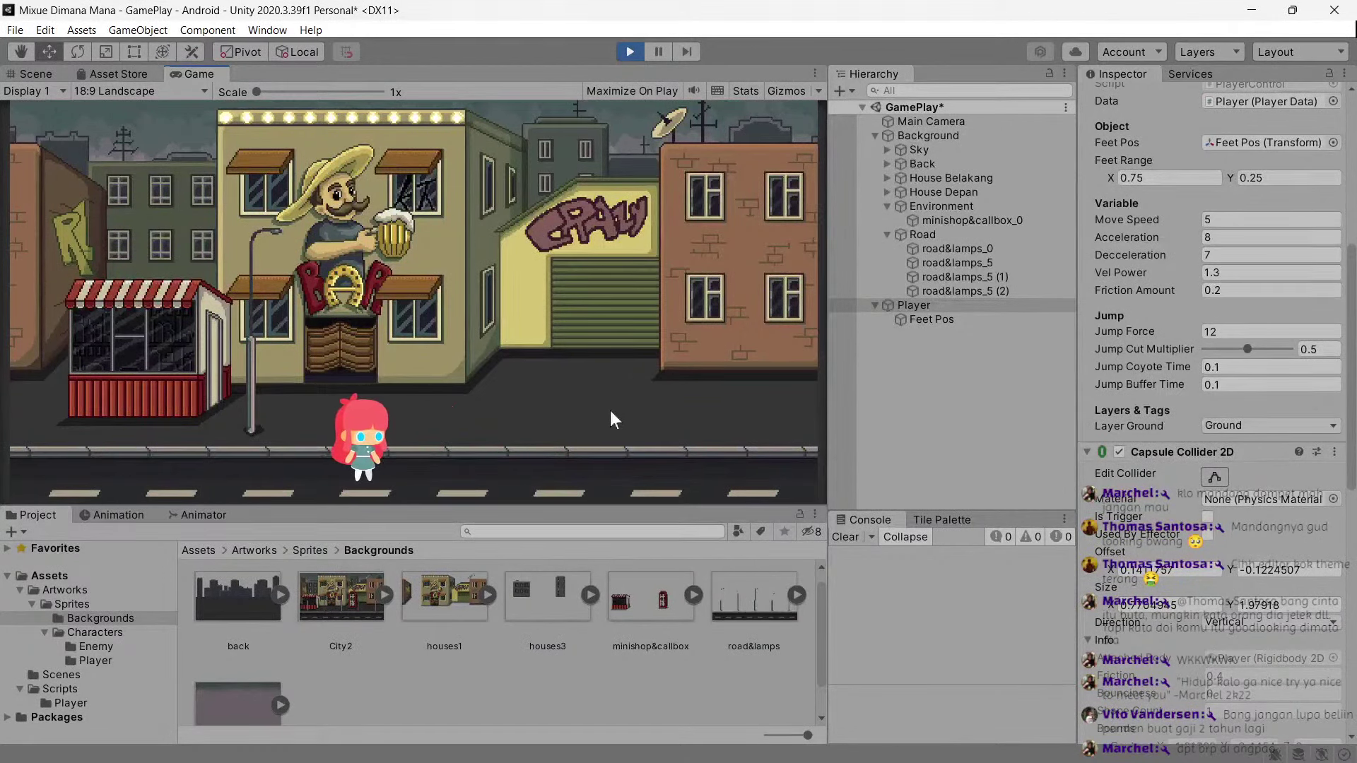
pyautogui.press('Right')
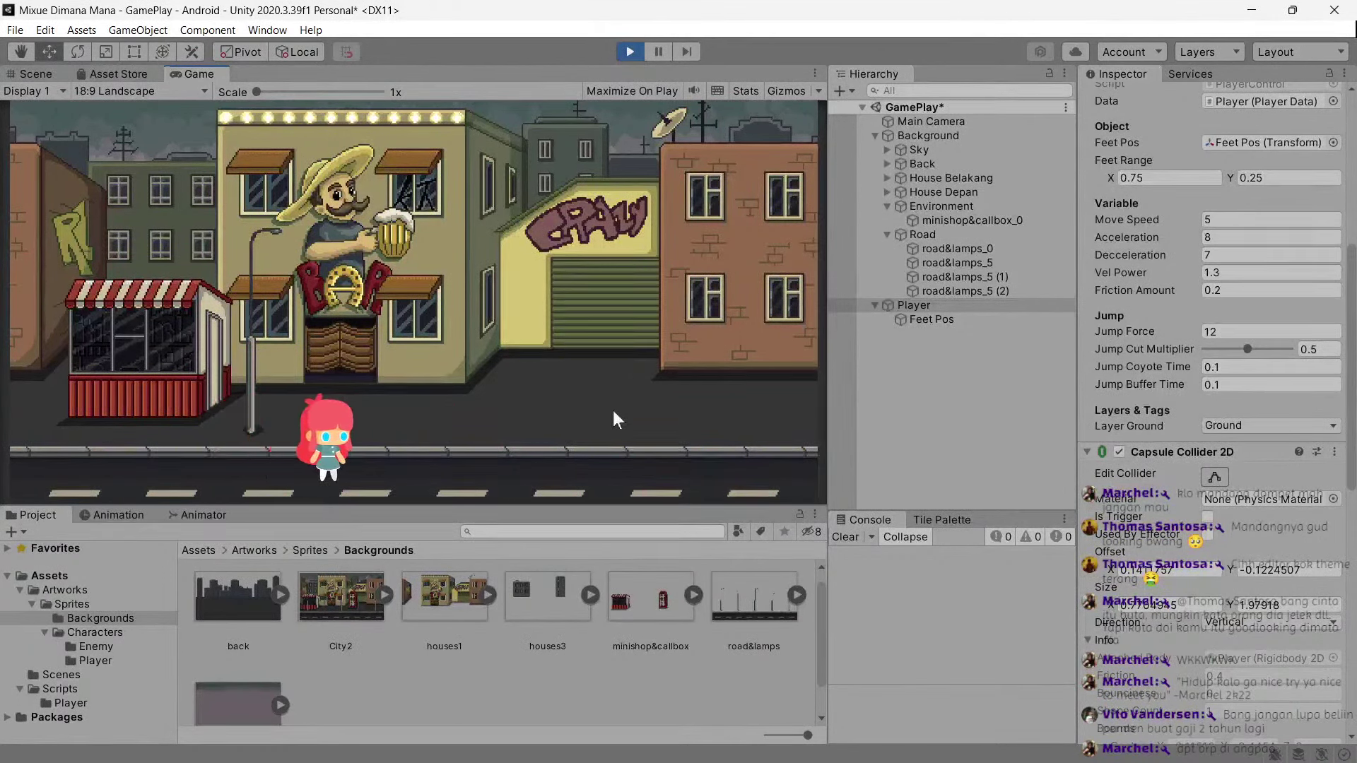
pyautogui.press('Left')
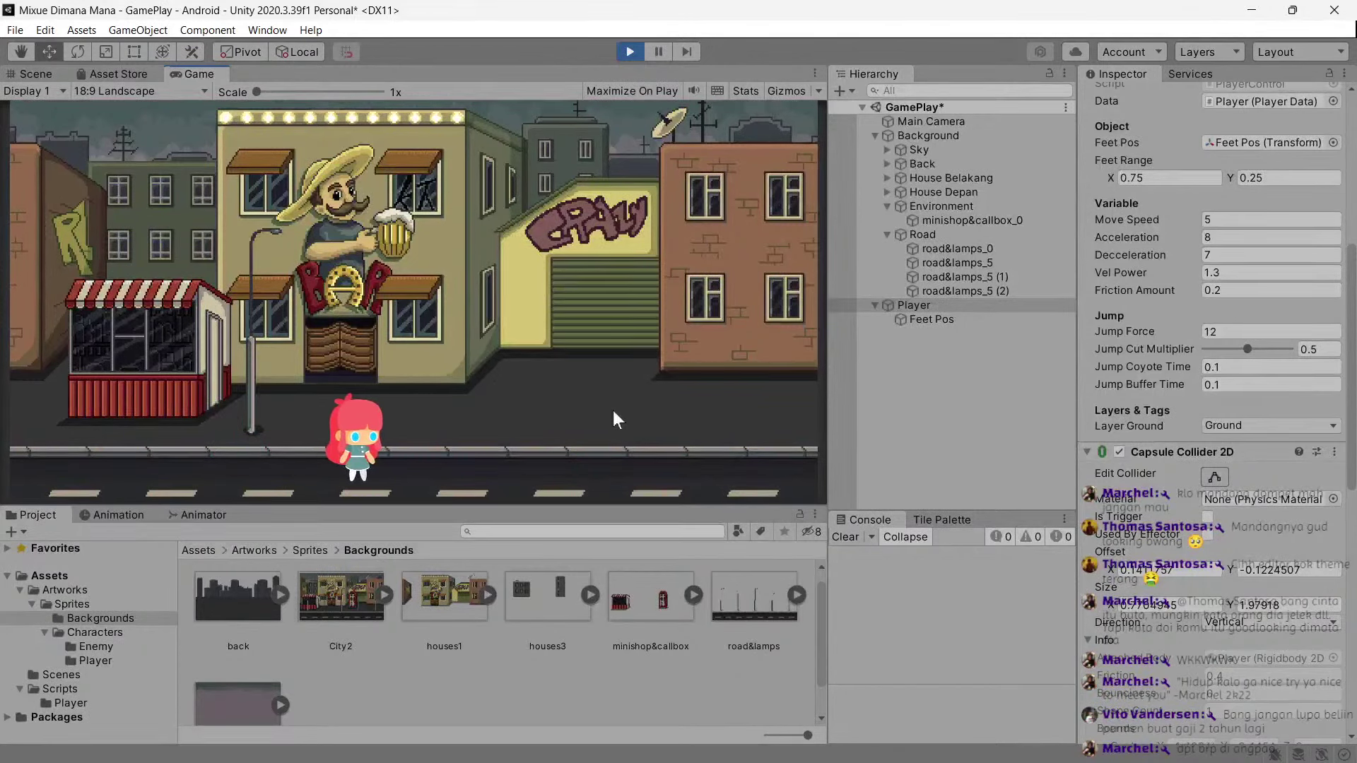
pyautogui.press('Right')
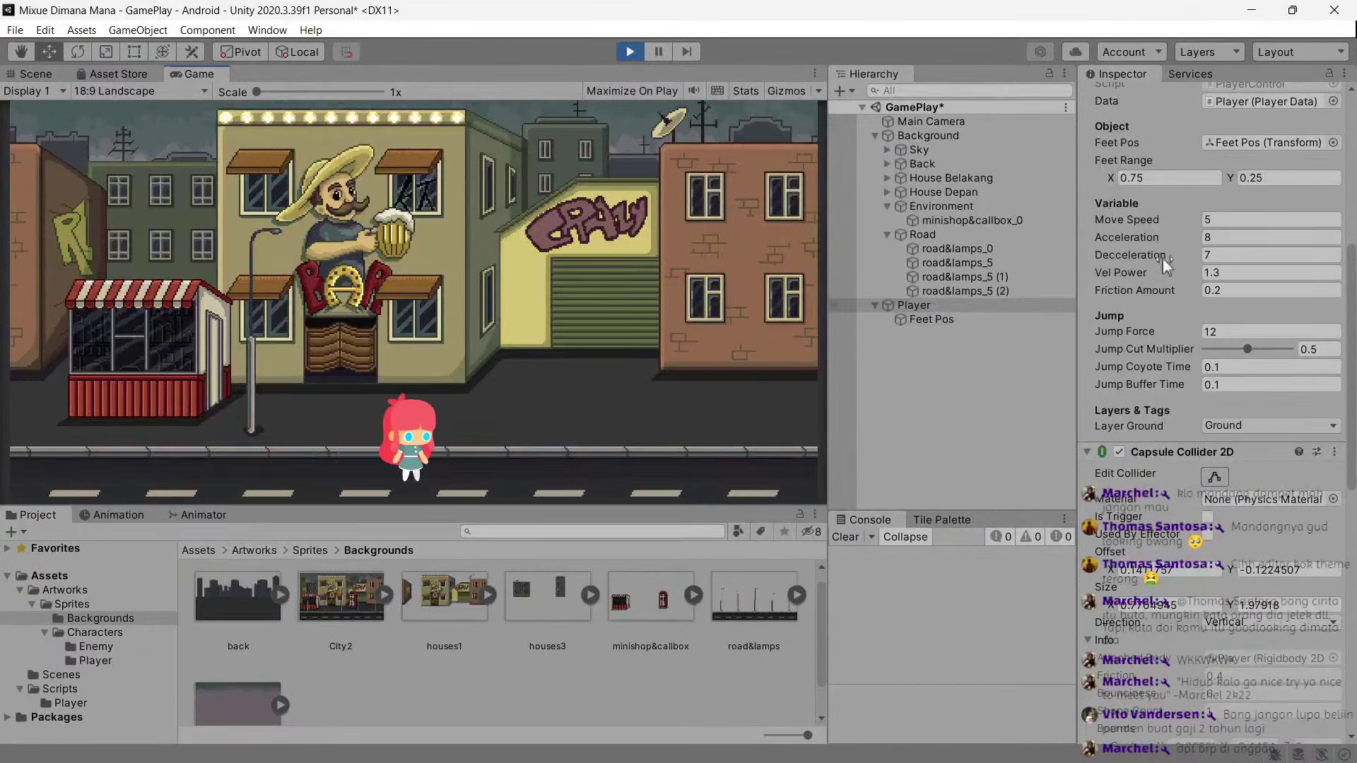
# Set Acceleration 7, Decceleration 6 and Move Speed 4, then test the slower run.
pyautogui.click(1216, 237)
pyautogui.write('7')
pyautogui.press('Tab')
pyautogui.write('6')
pyautogui.hotkey('shift', 'Tab')
pyautogui.hotkey('shift', 'Tab')
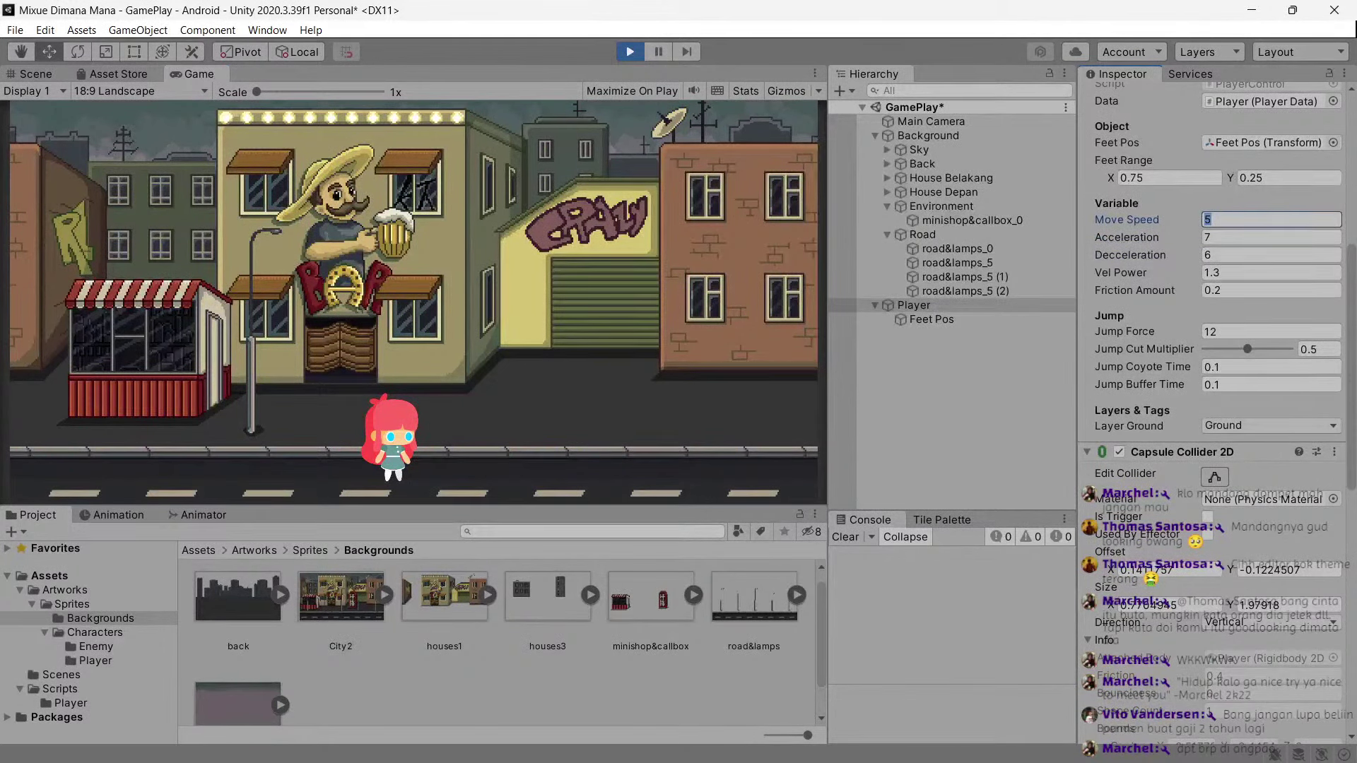
pyautogui.write('4')
pyautogui.click(728, 371)
pyautogui.press('Right')
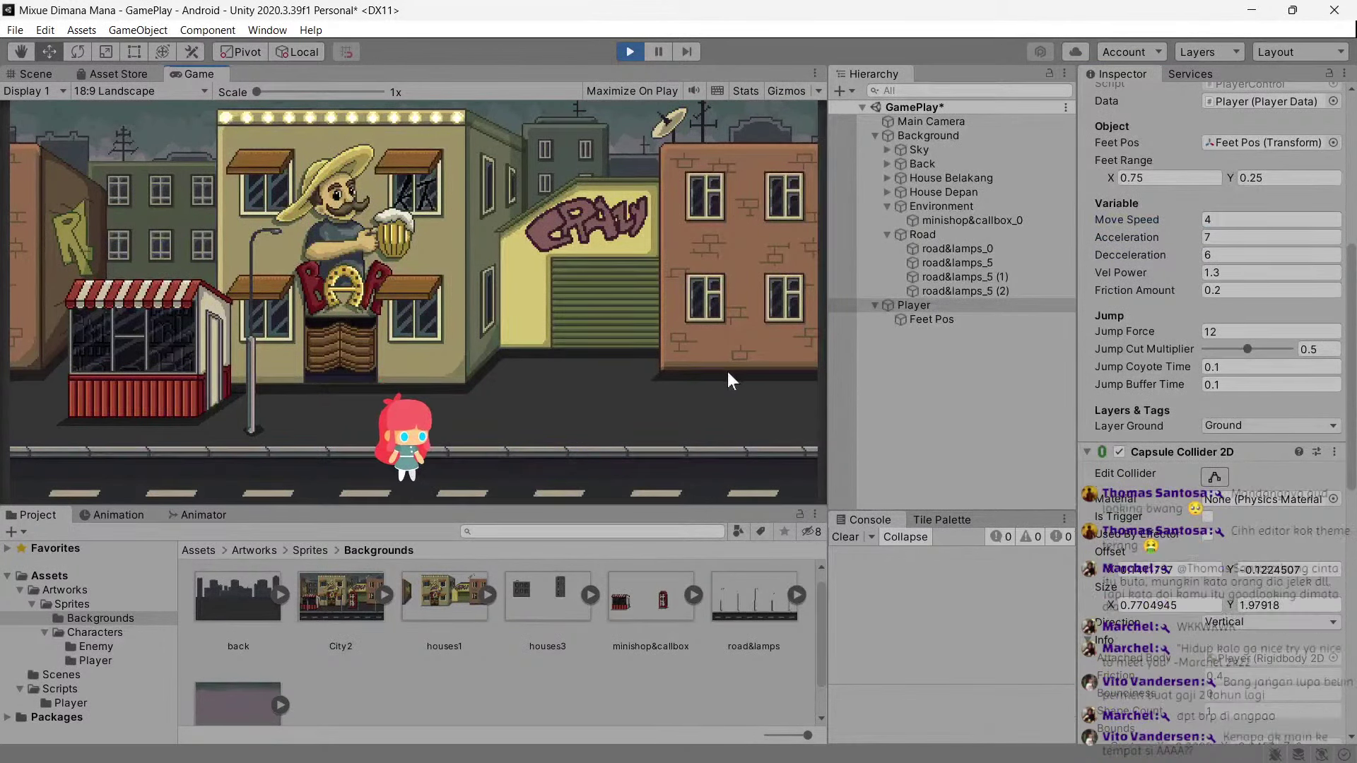
pyautogui.press('Left')
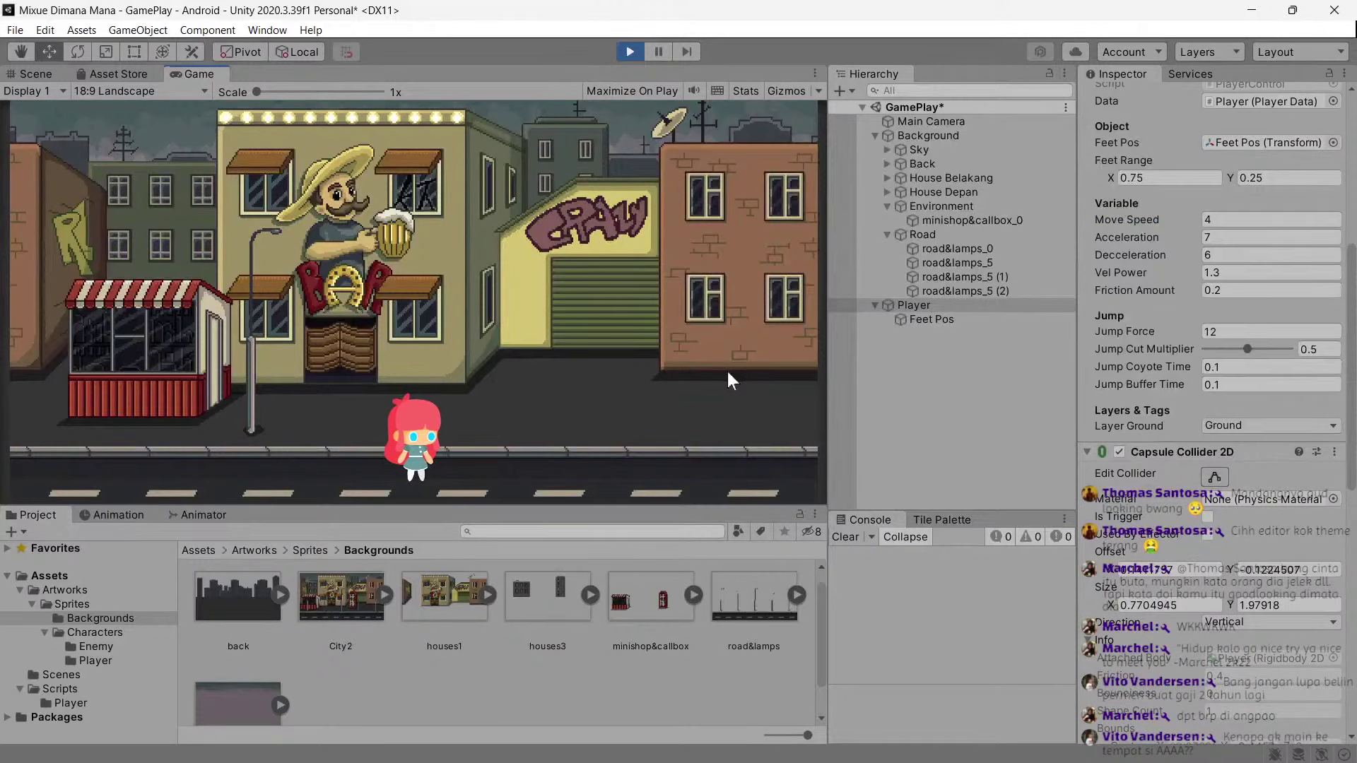
pyautogui.press('Right')
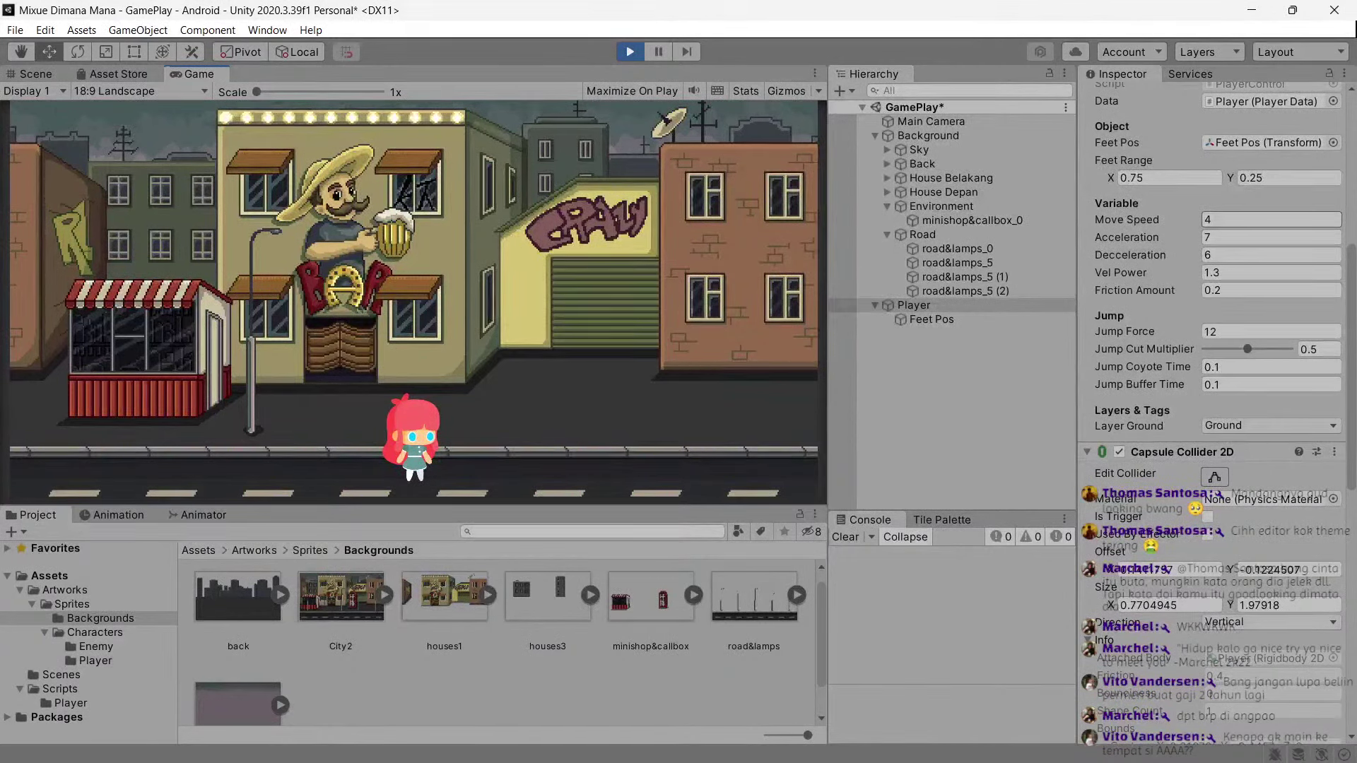
# Walk and jump the player in Play mode to test the current movement.
pyautogui.press('Left')
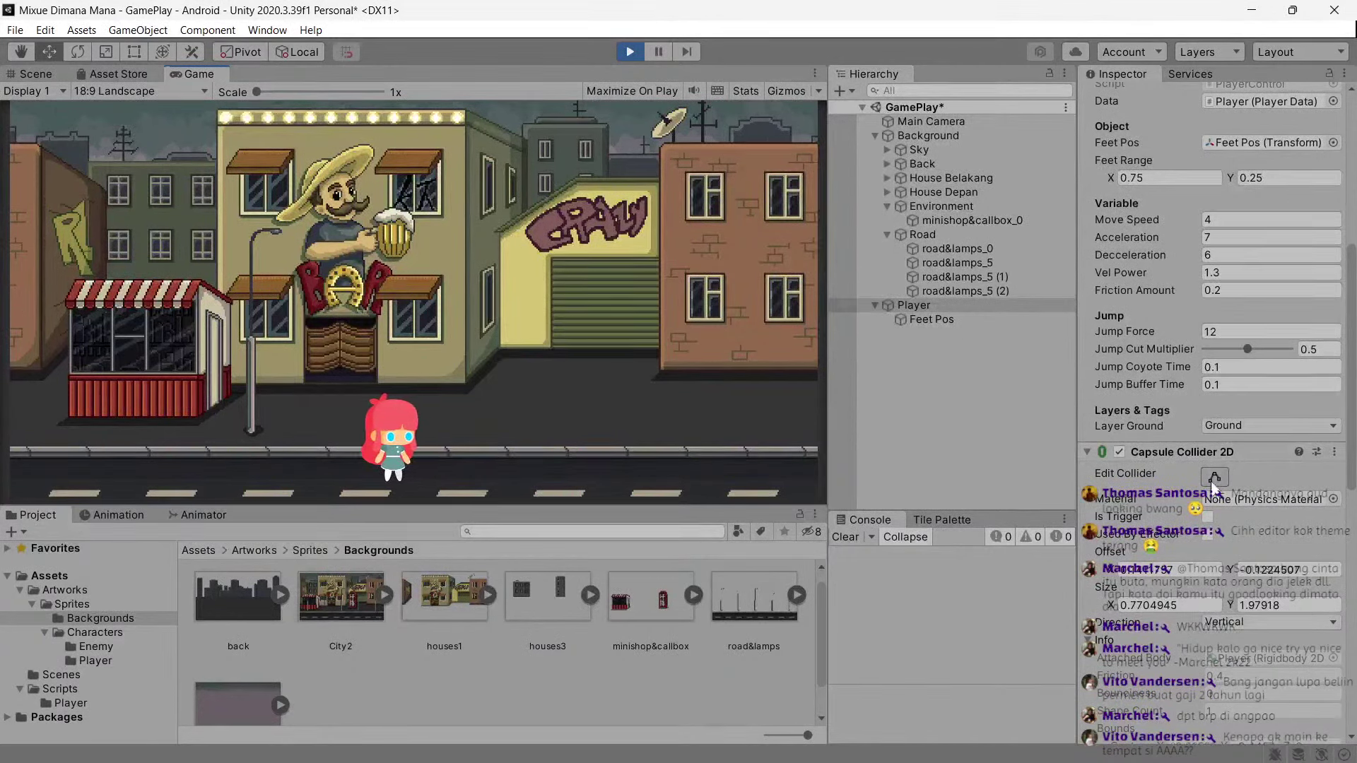
pyautogui.scroll(-10, 1214, 488)
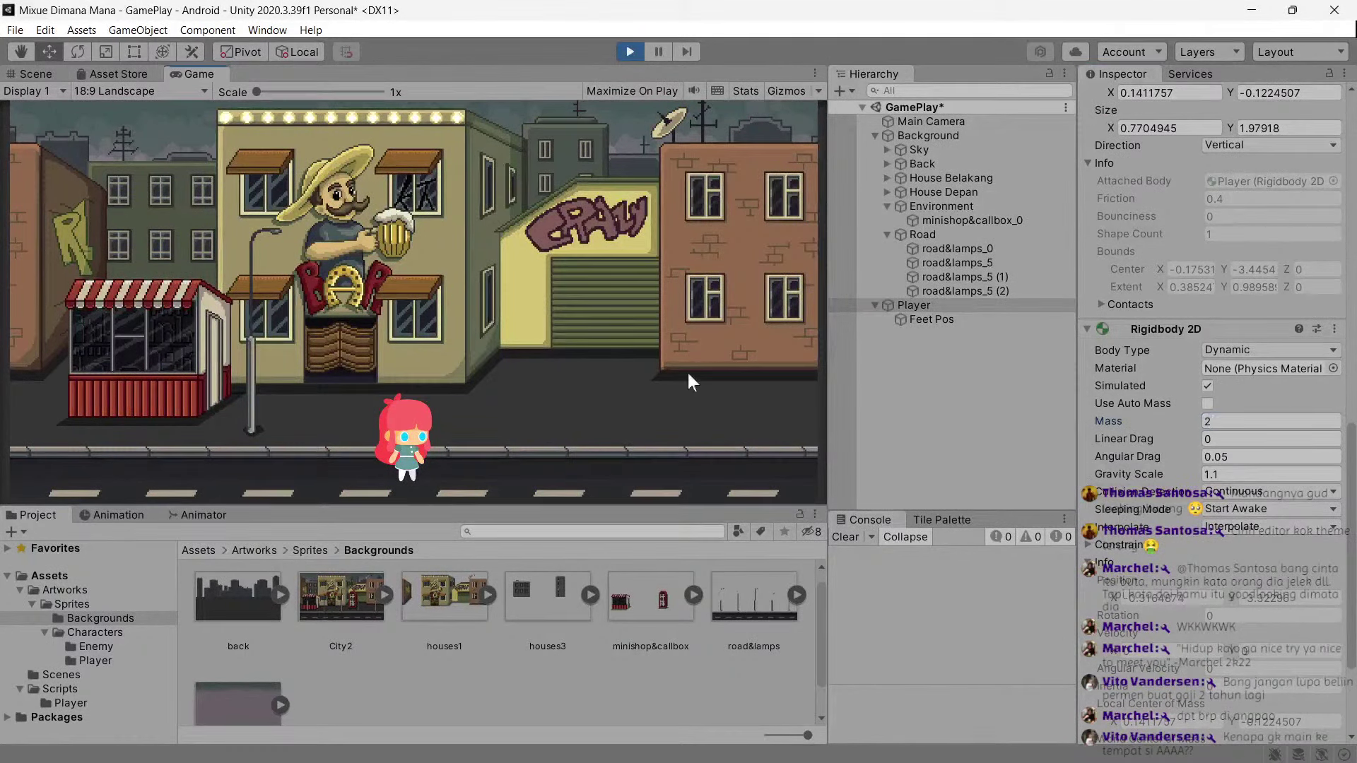
pyautogui.press('Right')
pyautogui.press('space')
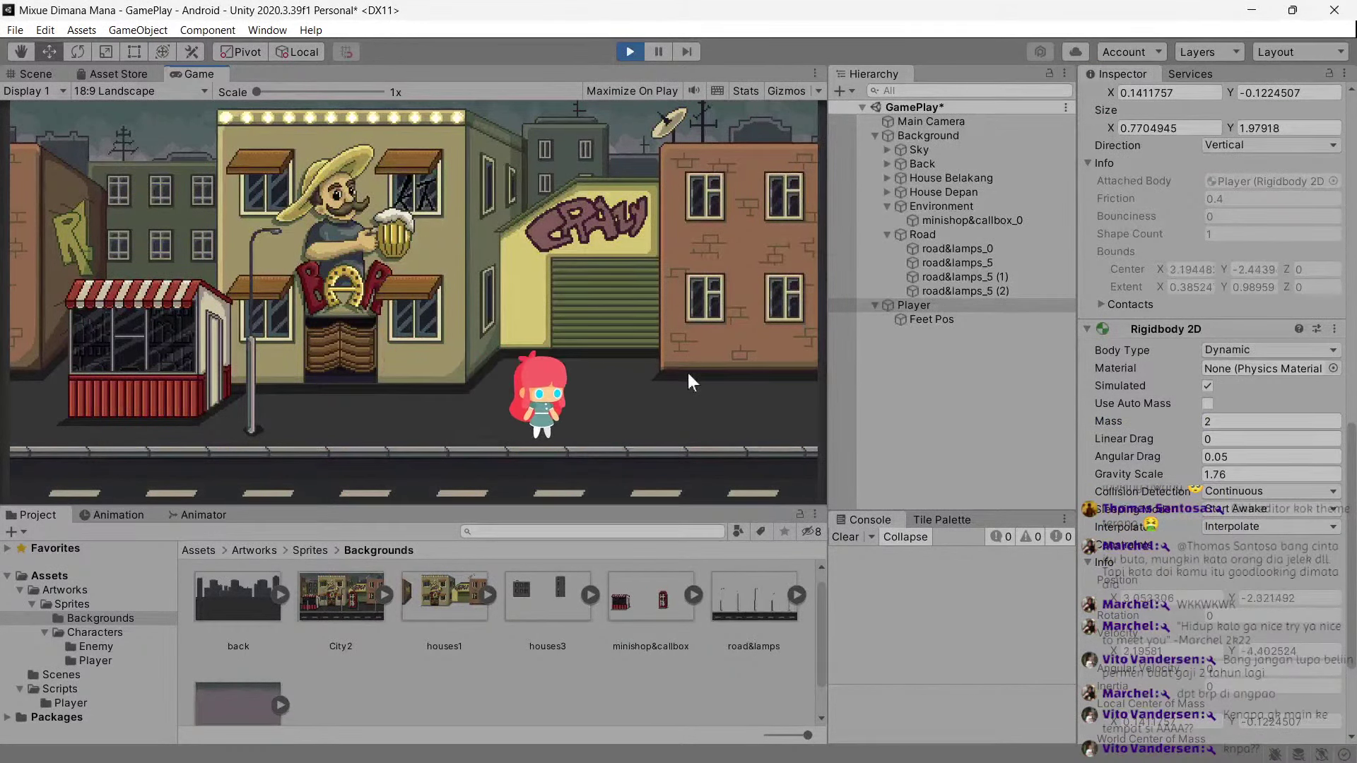
pyautogui.press('Left')
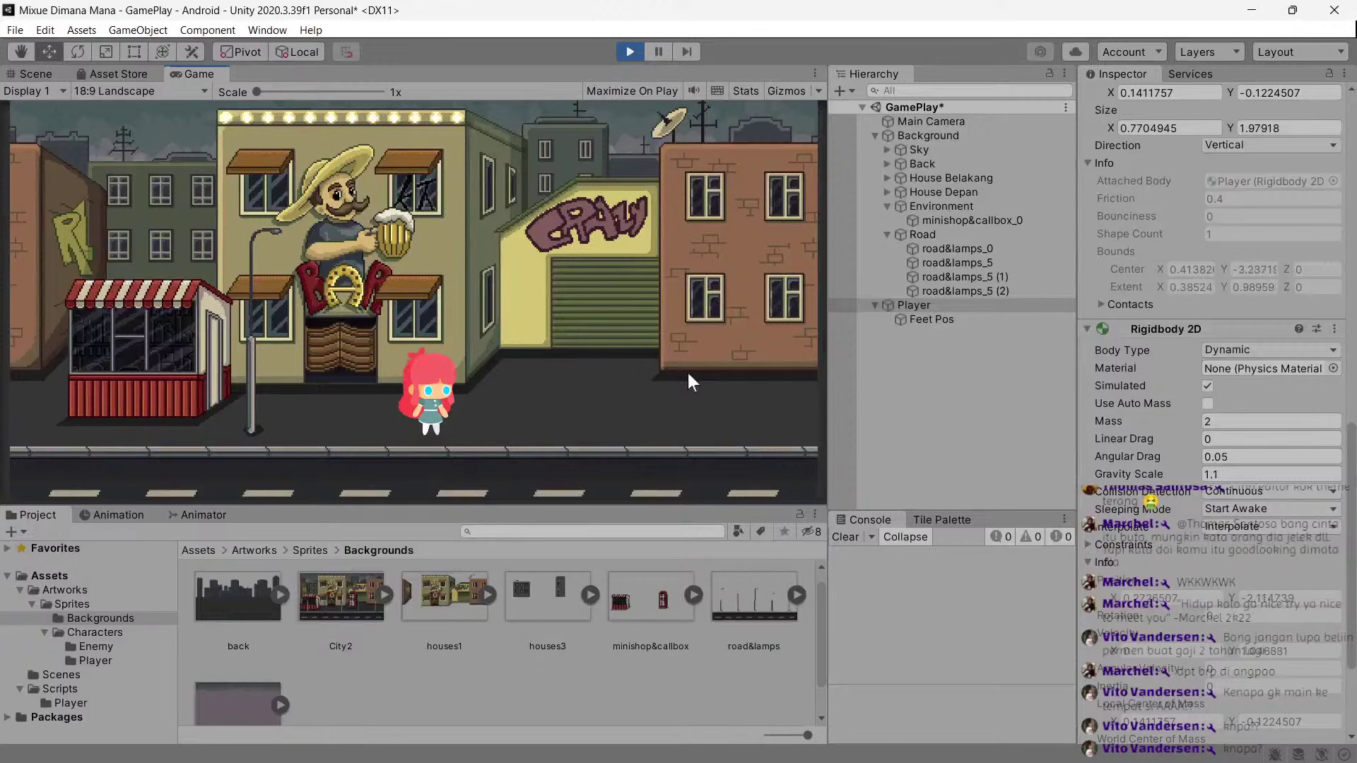
pyautogui.press('Left')
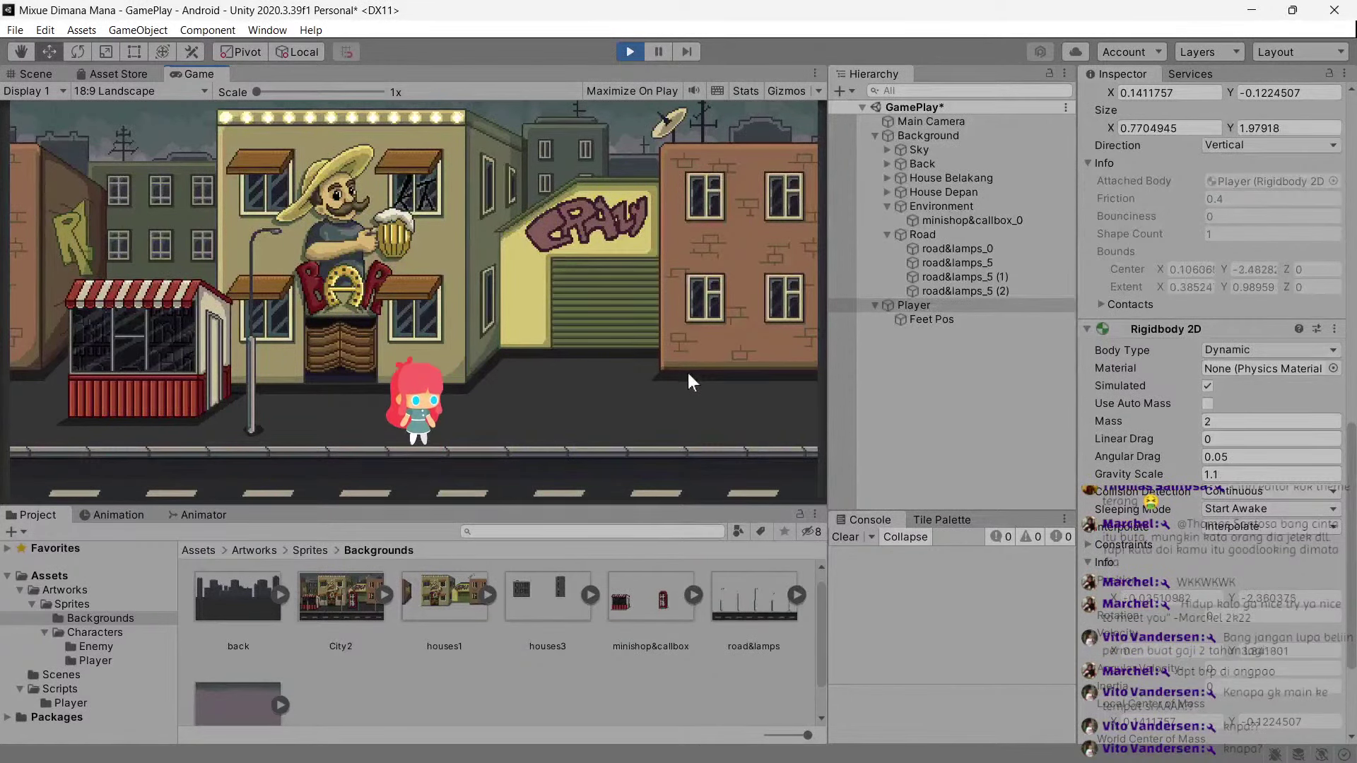
pyautogui.press('Right')
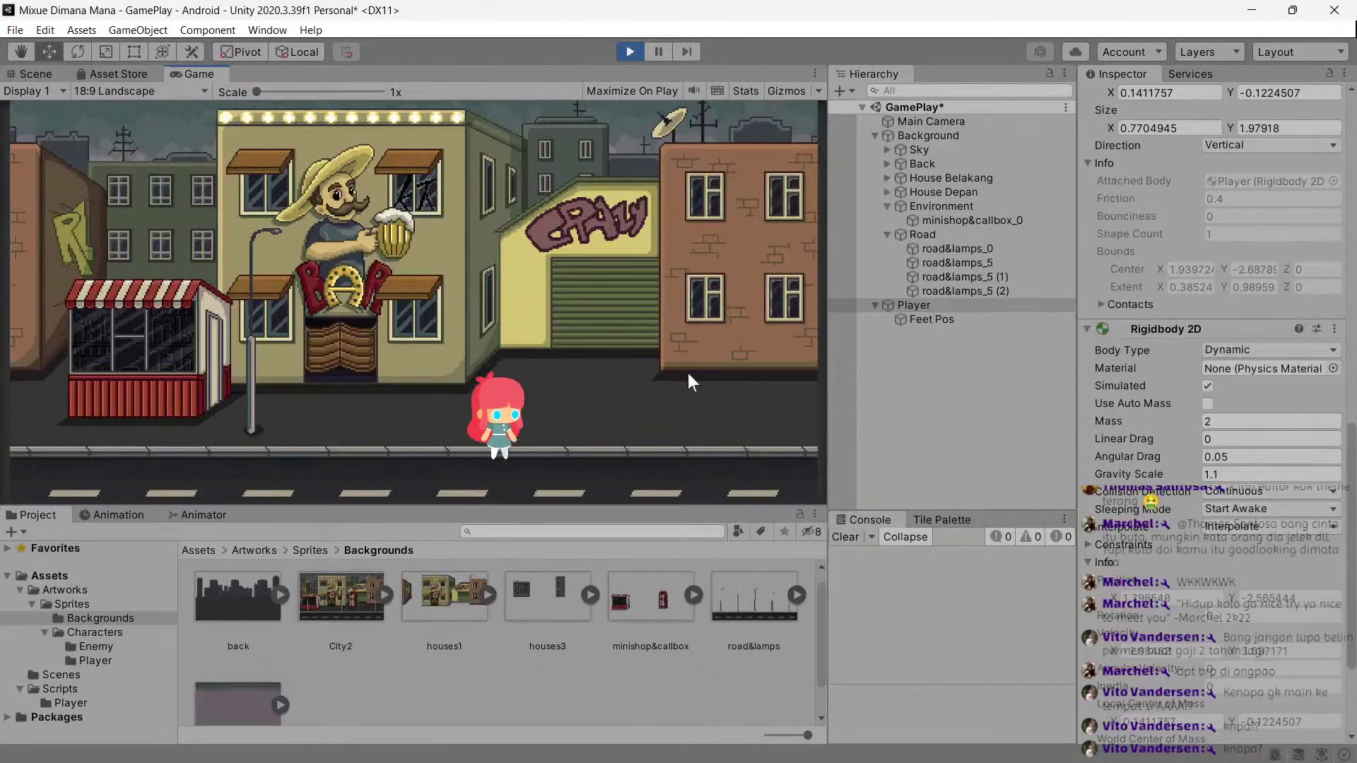
pyautogui.press('Left')
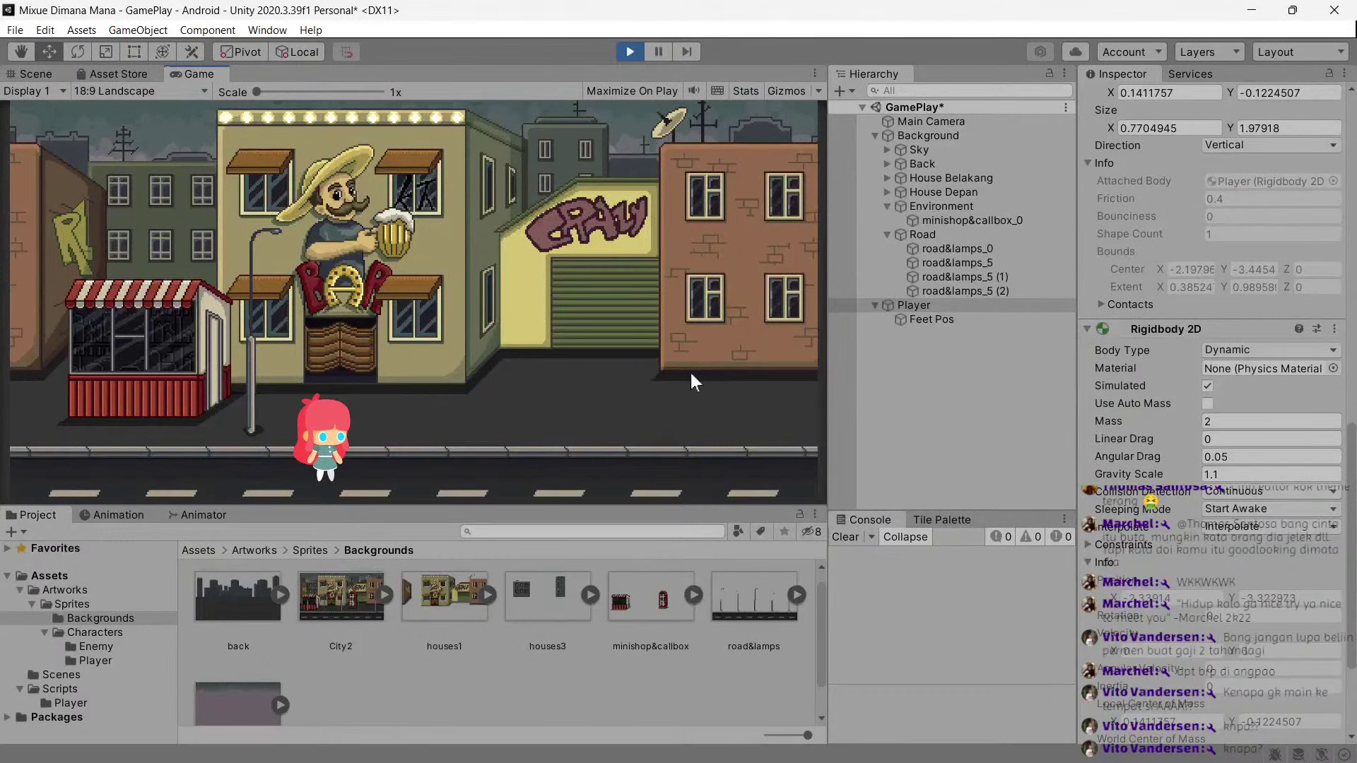
pyautogui.press('Right')
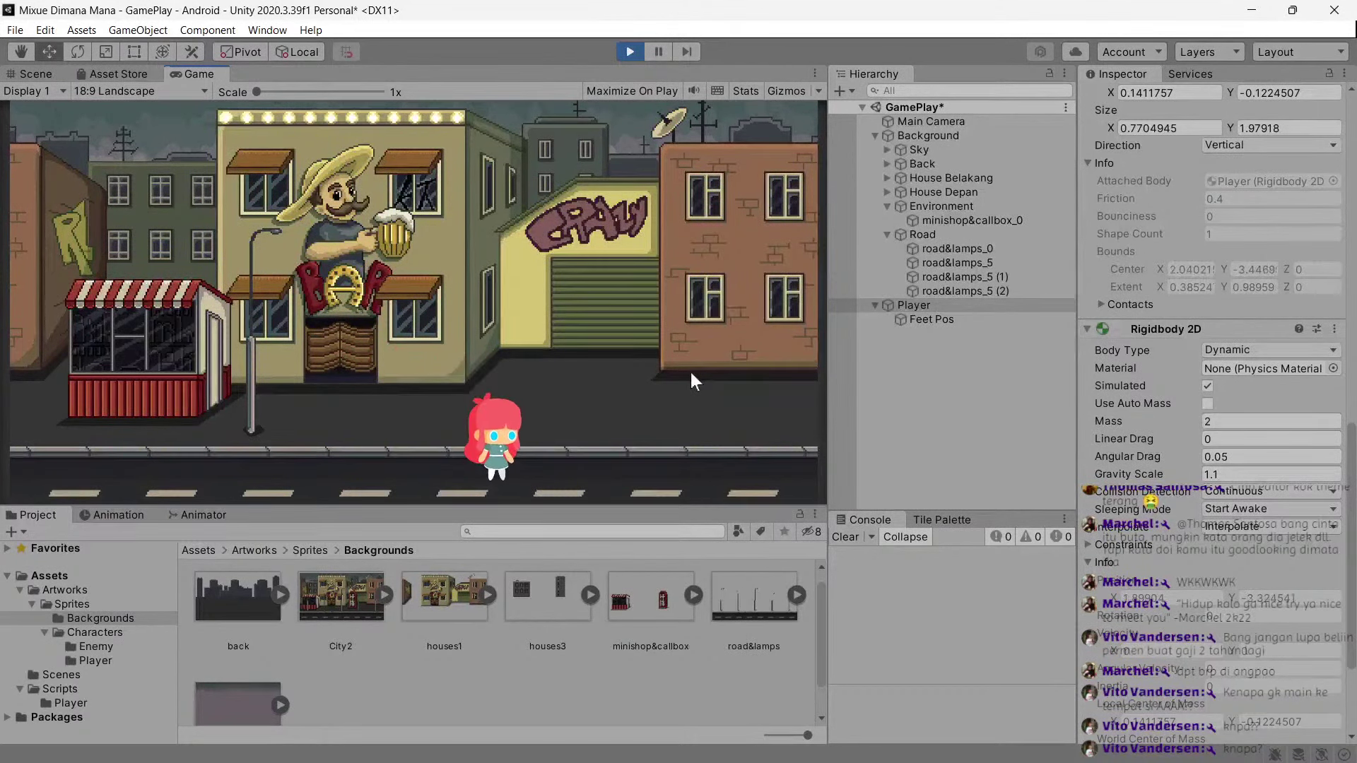
pyautogui.press('Left')
pyautogui.press('space')
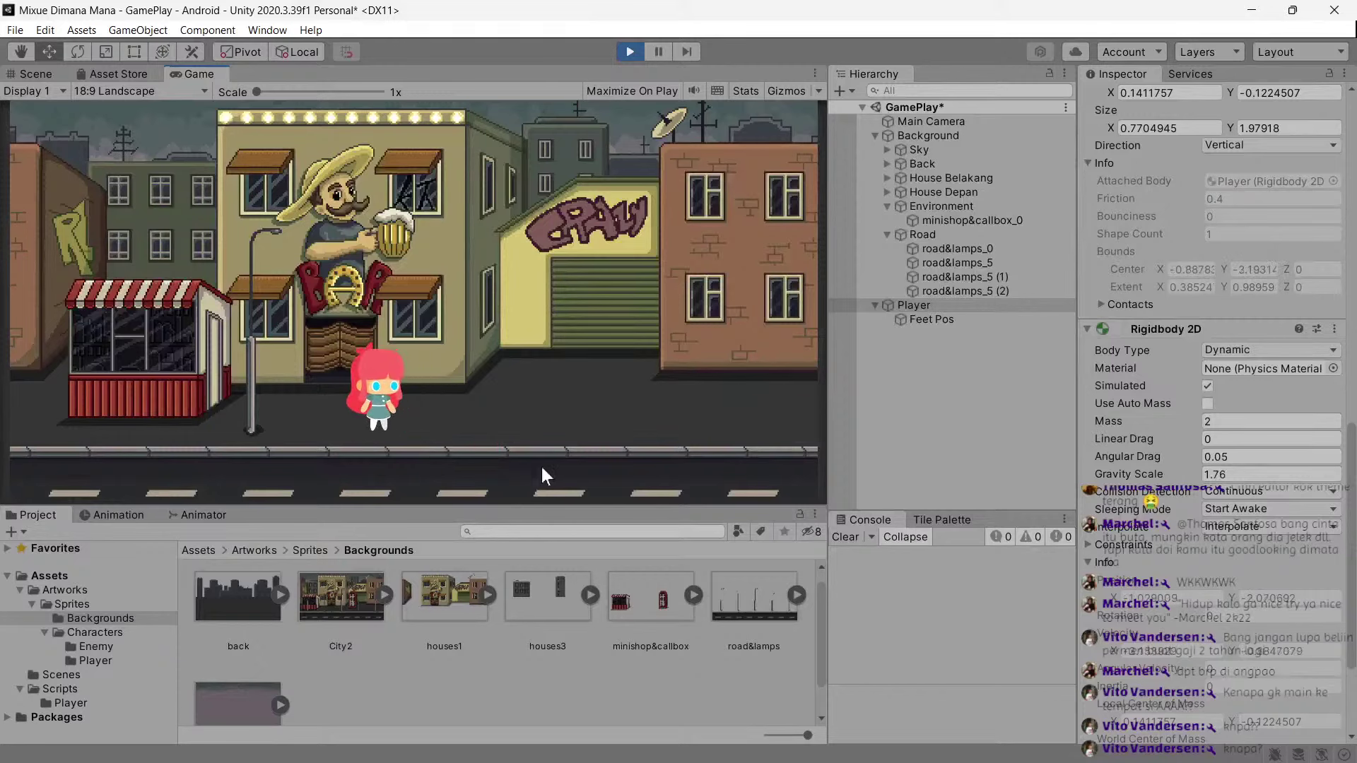
pyautogui.press('Right')
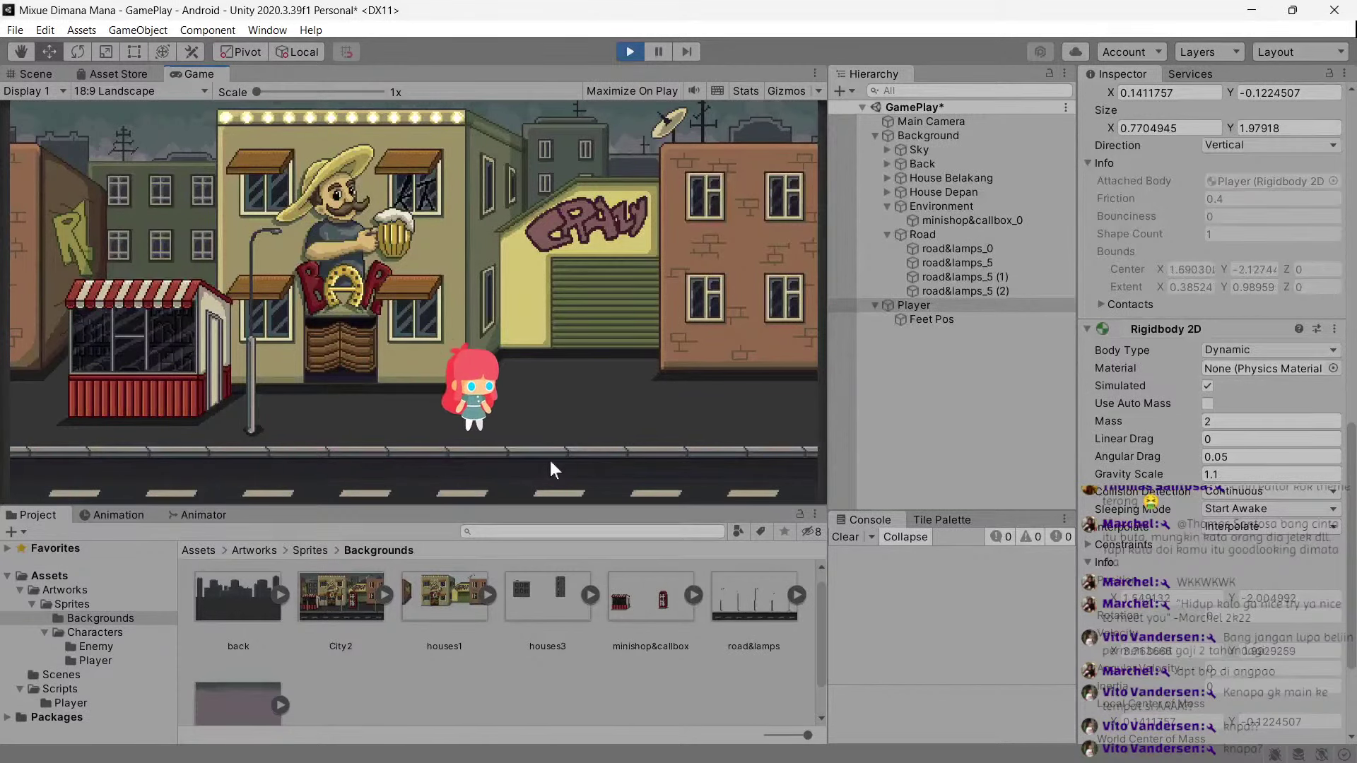
pyautogui.press('Left')
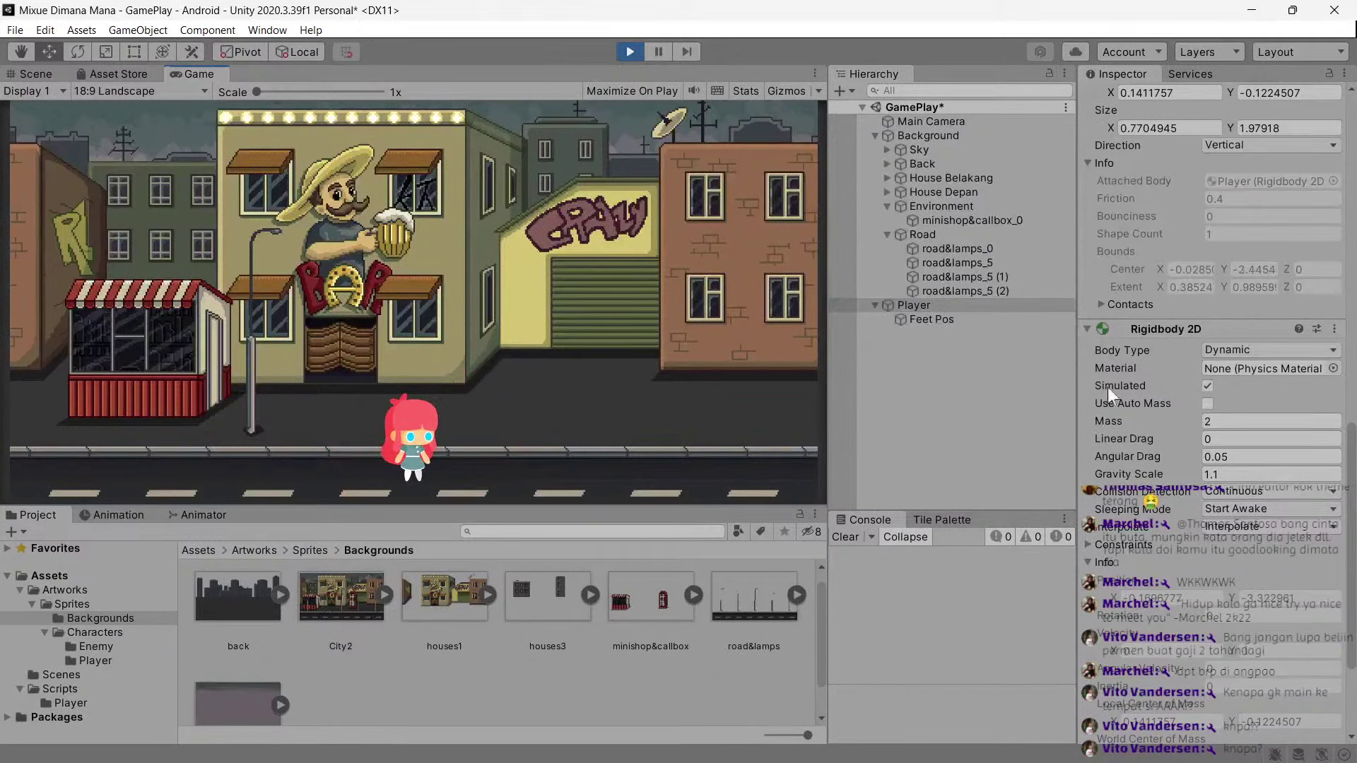
pyautogui.scroll(5, 1218, 404)
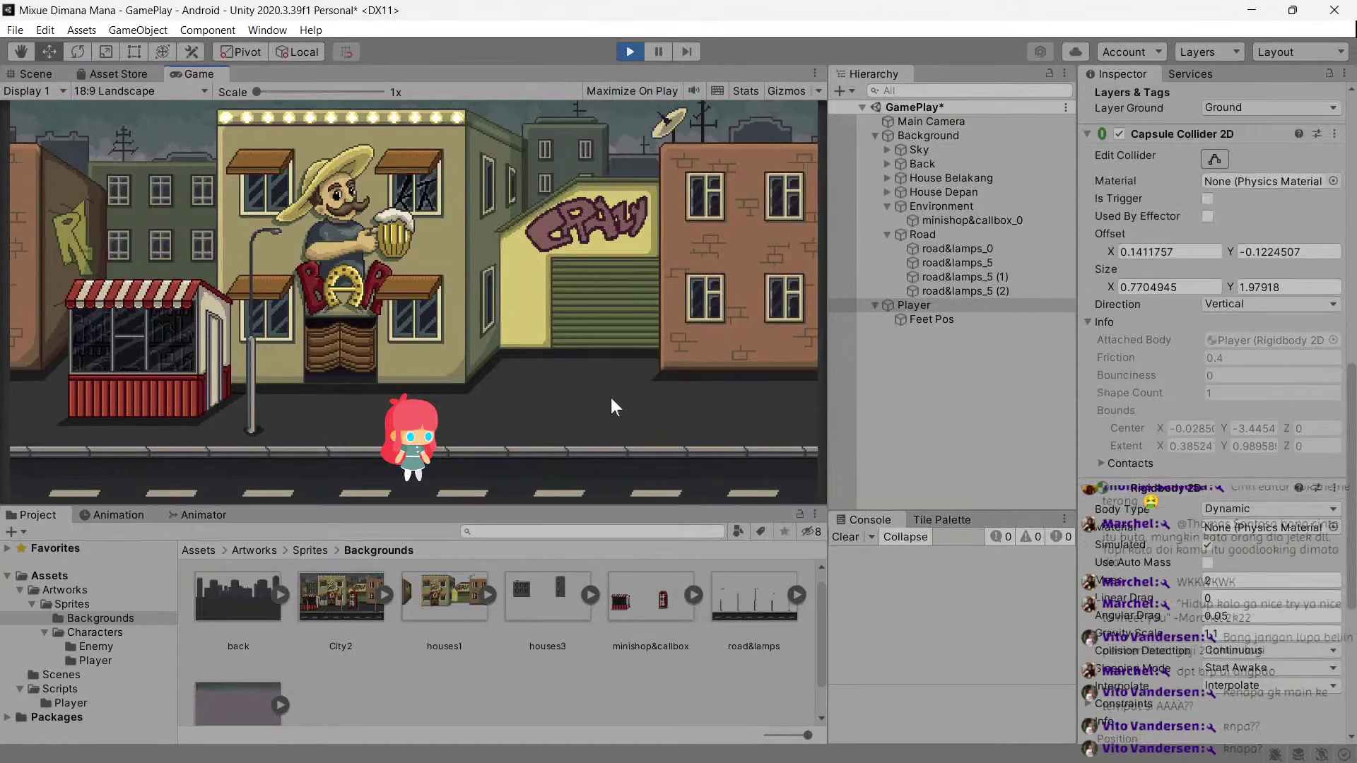
pyautogui.press('space')
pyautogui.press('space')
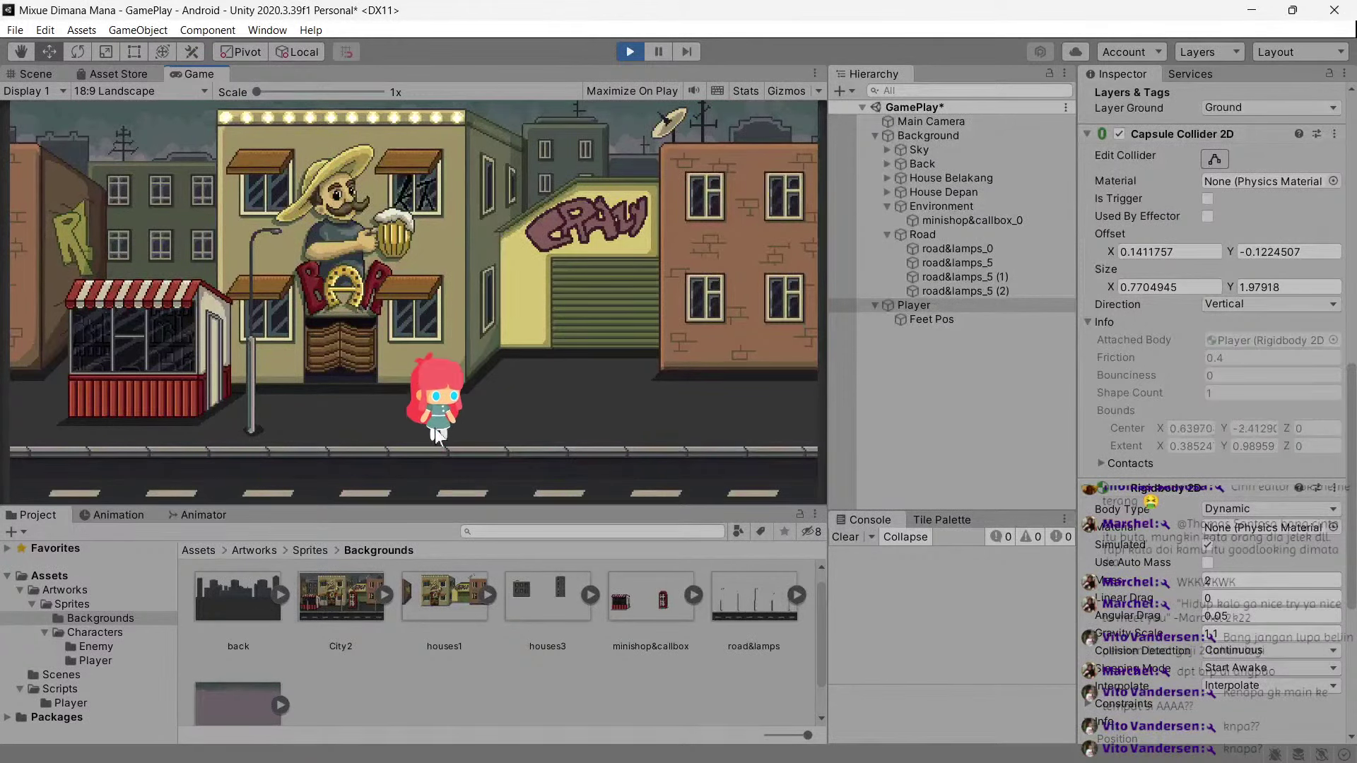
# Set the Player Control Jump Force to 15 while the game runs.
pyautogui.scroll(3, 1213, 354)
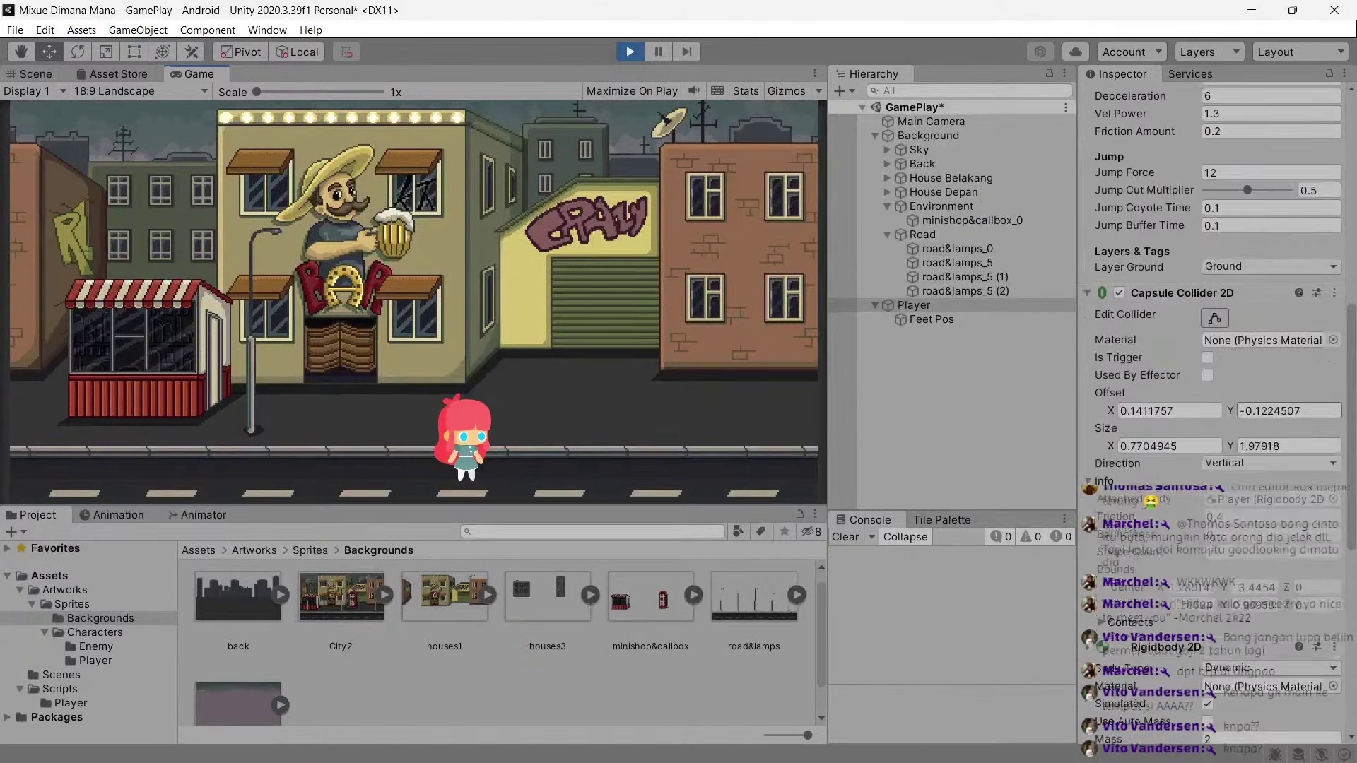
pyautogui.scroll(7, 1212, 353)
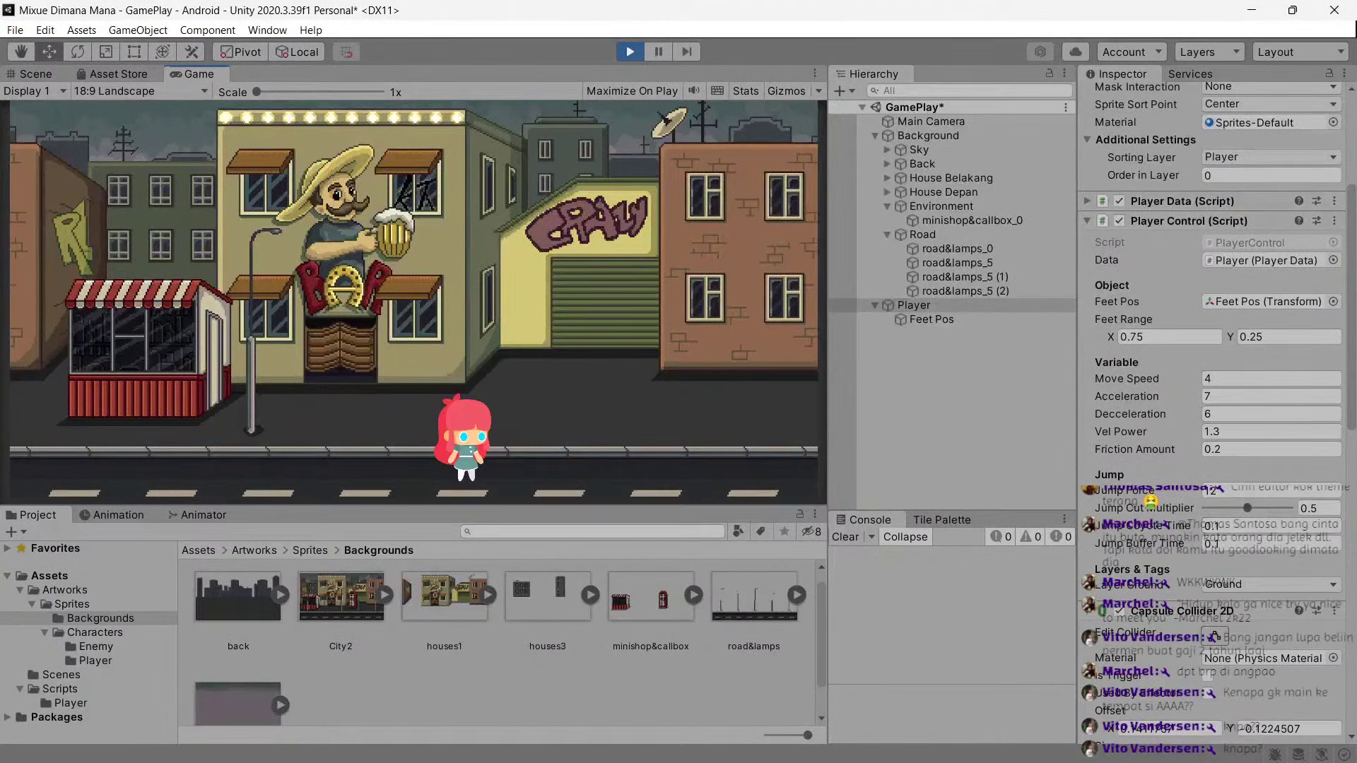
pyautogui.write('15')
pyautogui.click(588, 351)
pyautogui.press('space')
# Test the stronger jump by moving left and right and jumping repeatedly.
pyautogui.press('Left')
pyautogui.press('space')
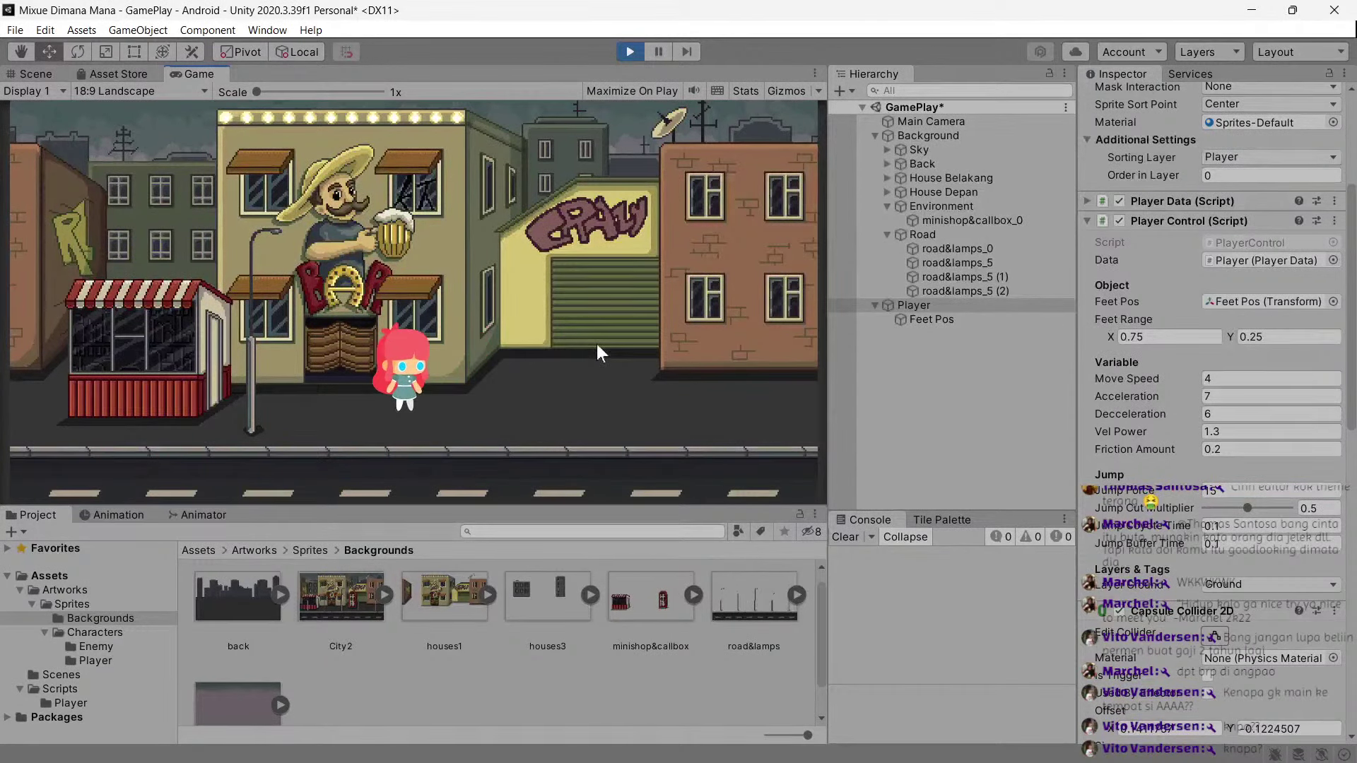
pyautogui.press('Right')
pyautogui.press('space')
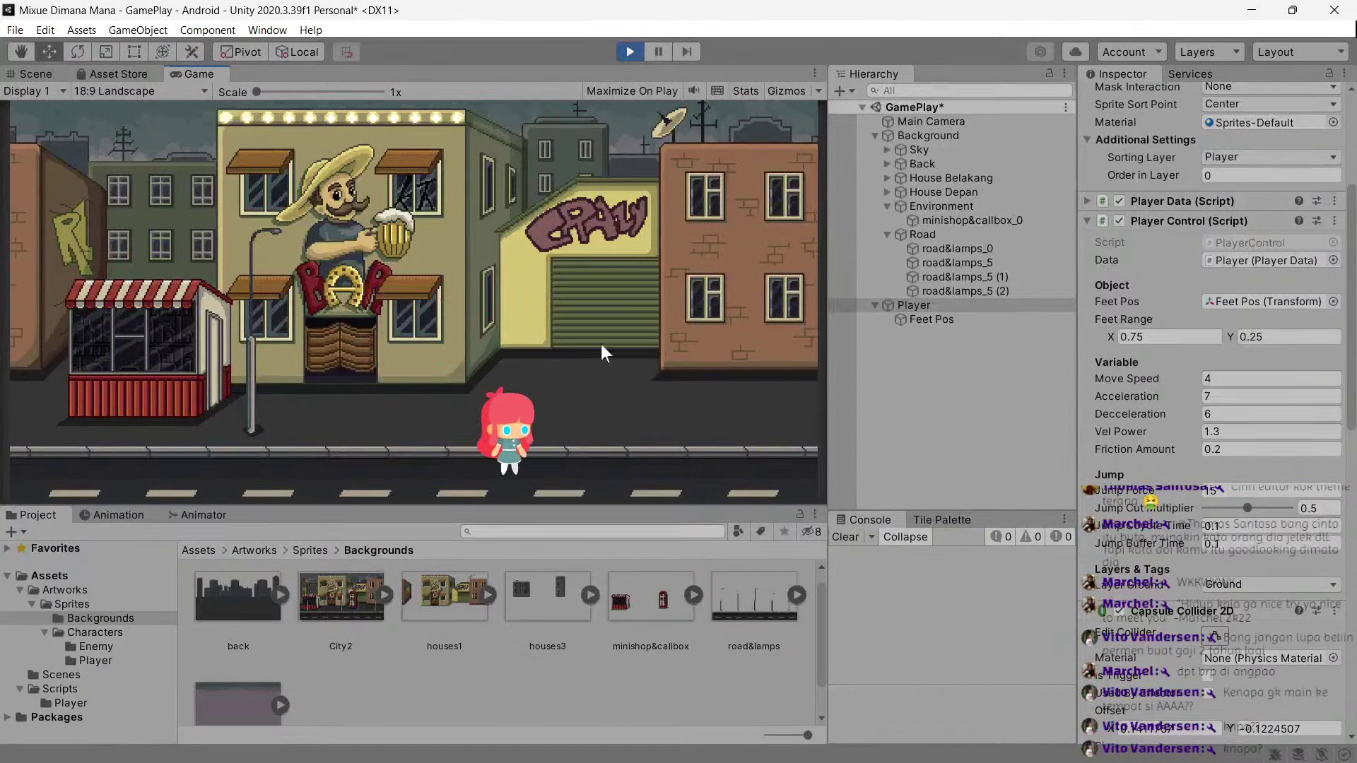
pyautogui.press('Left')
pyautogui.press('space')
pyautogui.press('Right')
pyautogui.press('space')
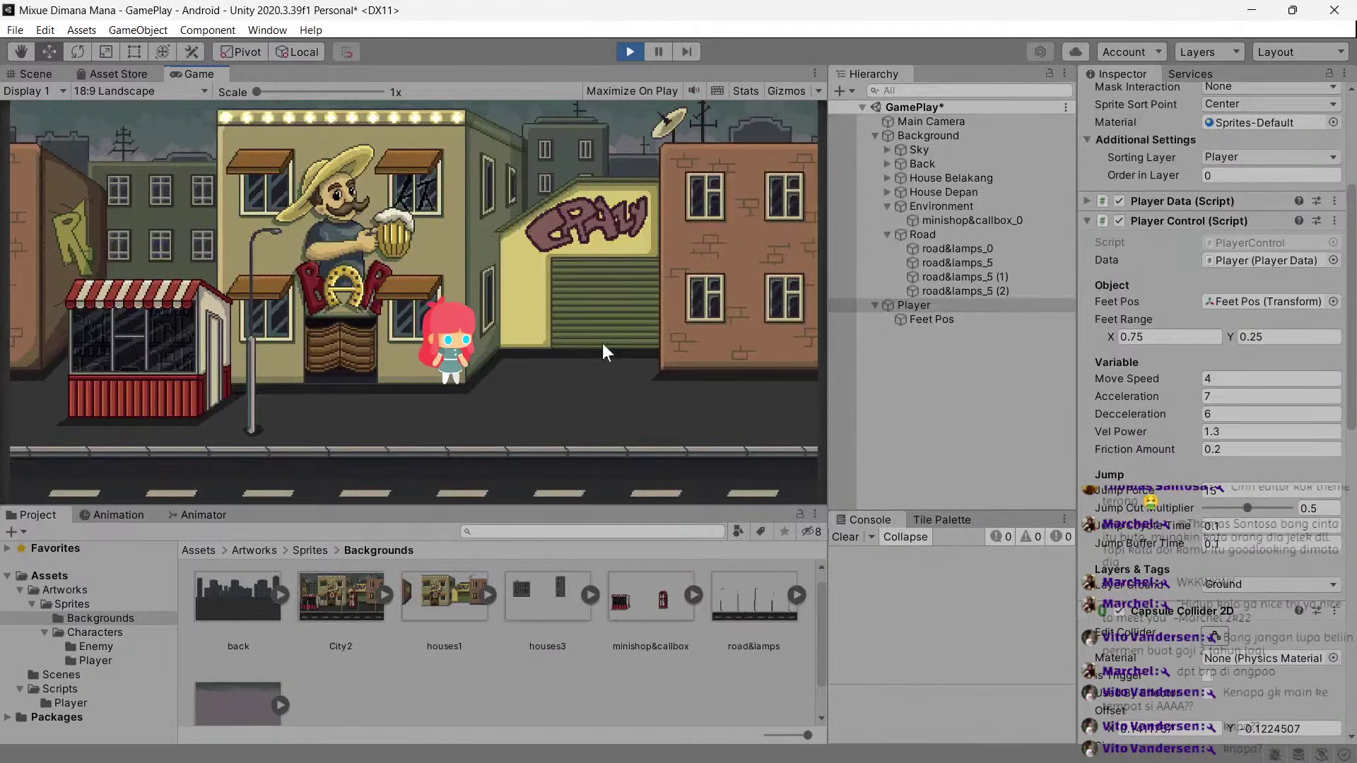
pyautogui.press('Left')
pyautogui.press('space')
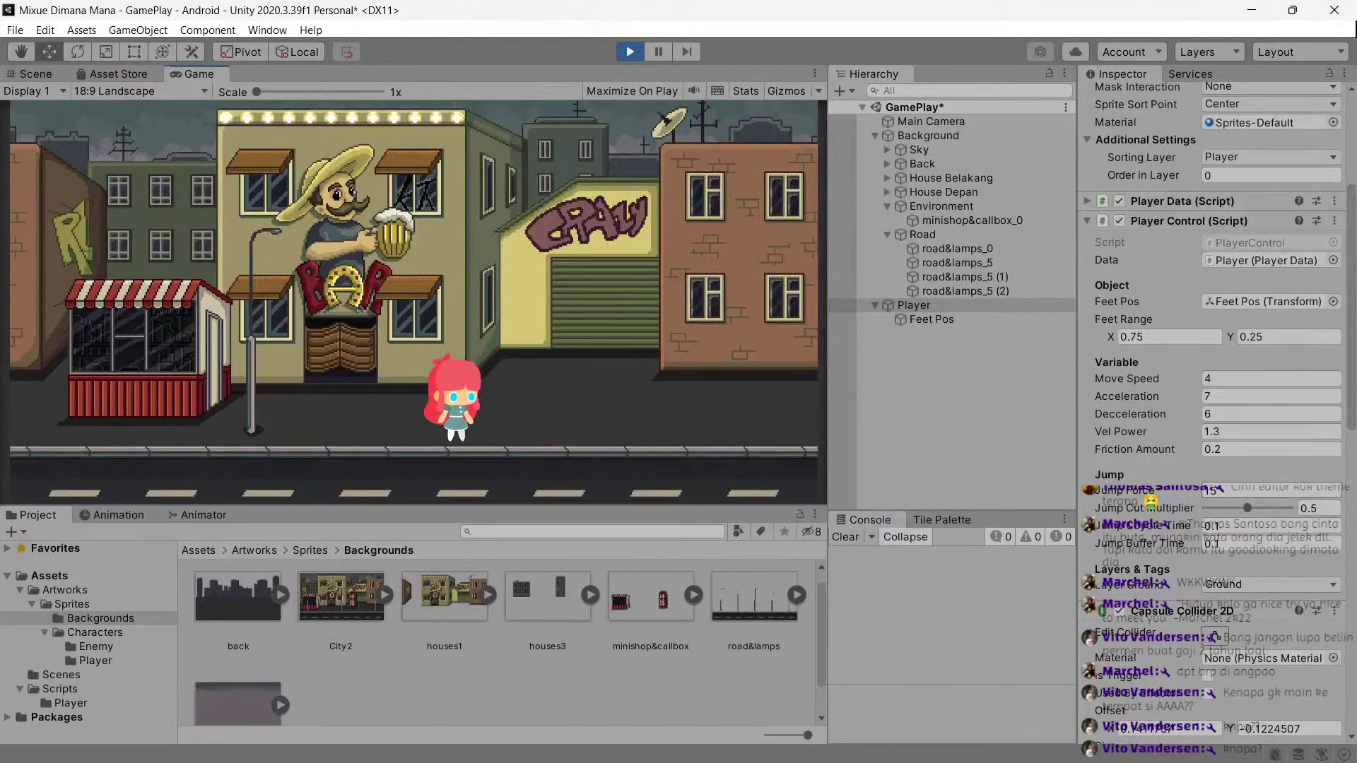
# Lower Jump Force to 13, raise Jump Cut Multiplier from 0.5 to 1, and test jumps.
pyautogui.click(1237, 490)
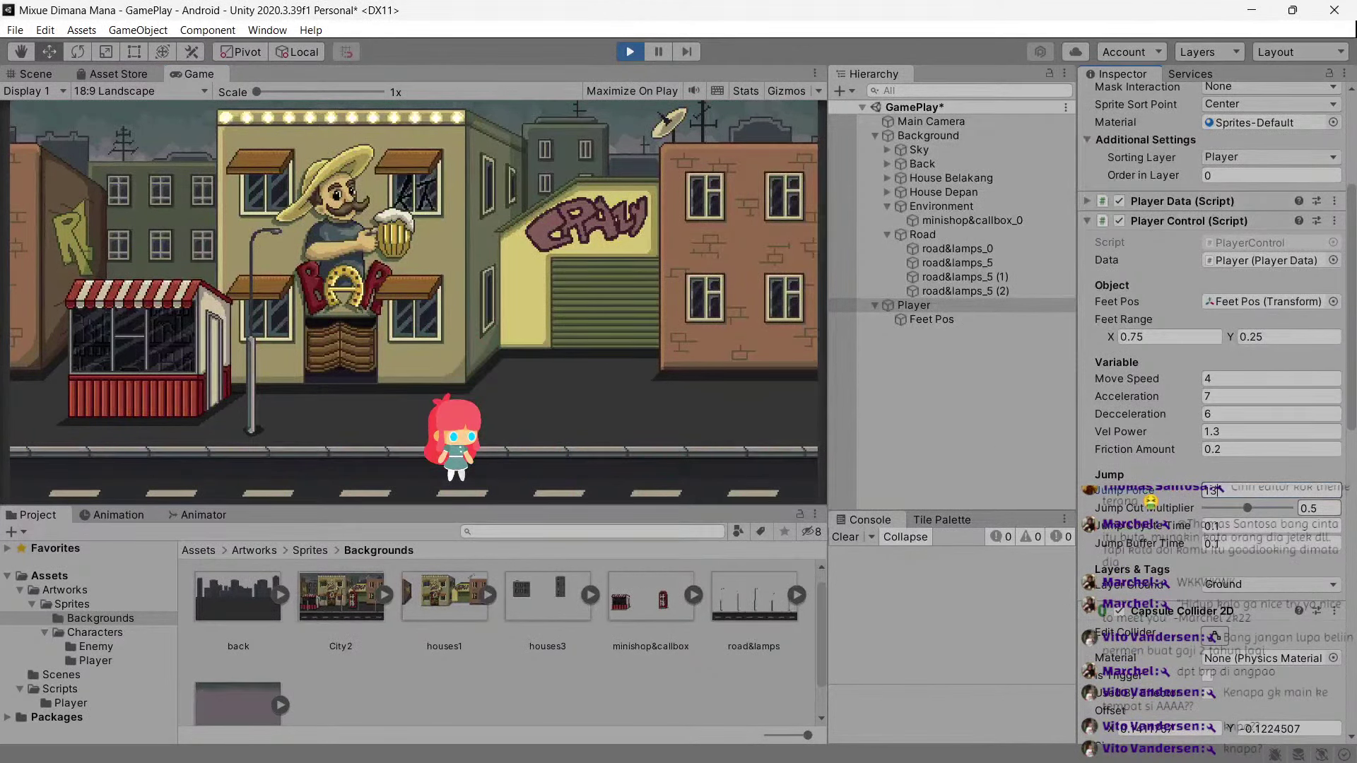
pyautogui.press('Tab')
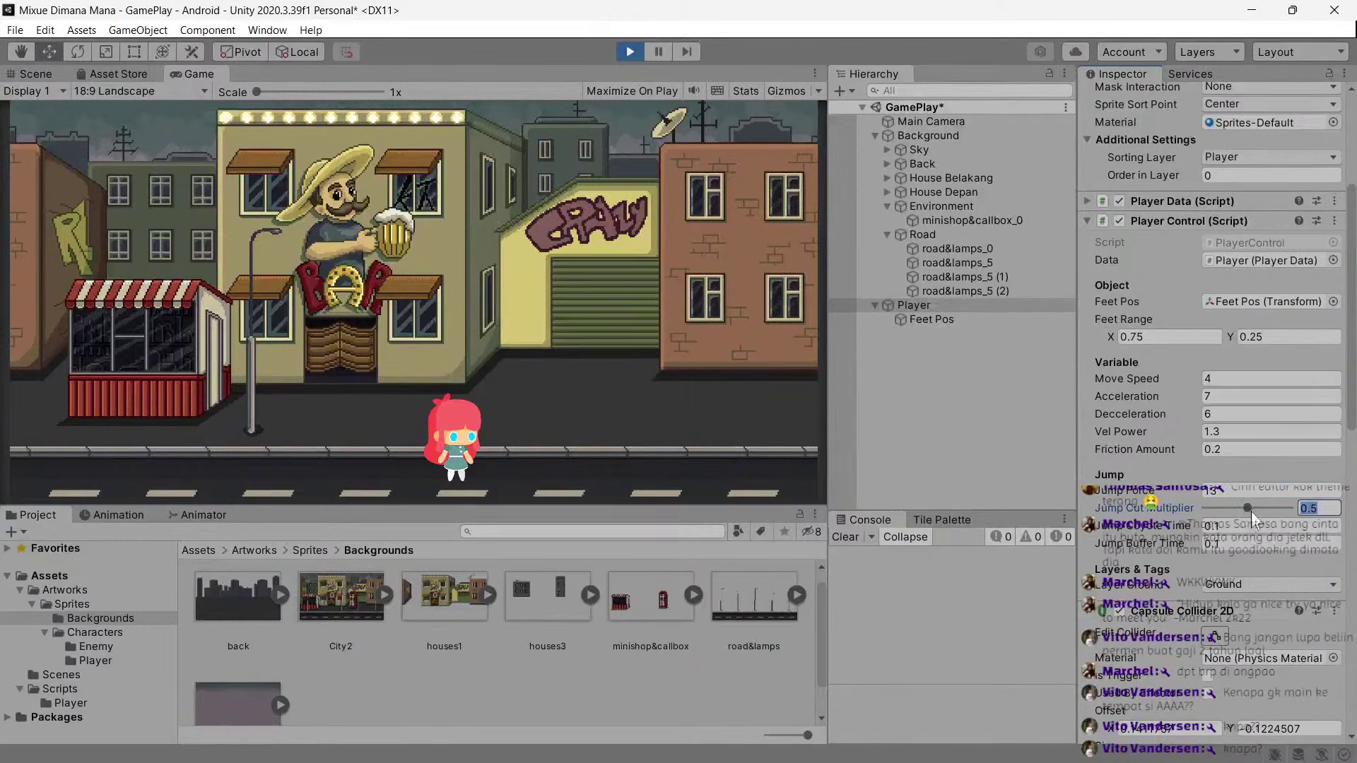
pyautogui.moveTo(1248, 509); pyautogui.dragTo(1290, 521)
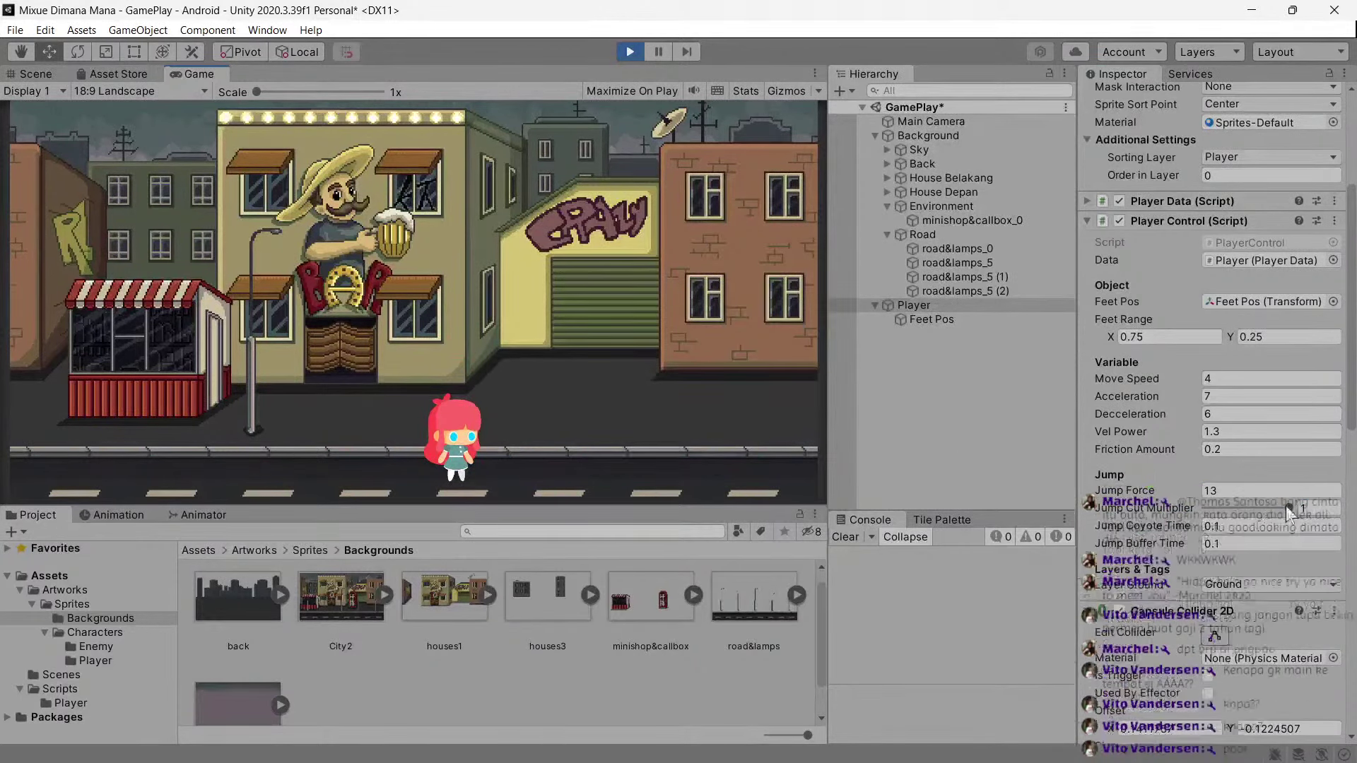
pyautogui.press('space')
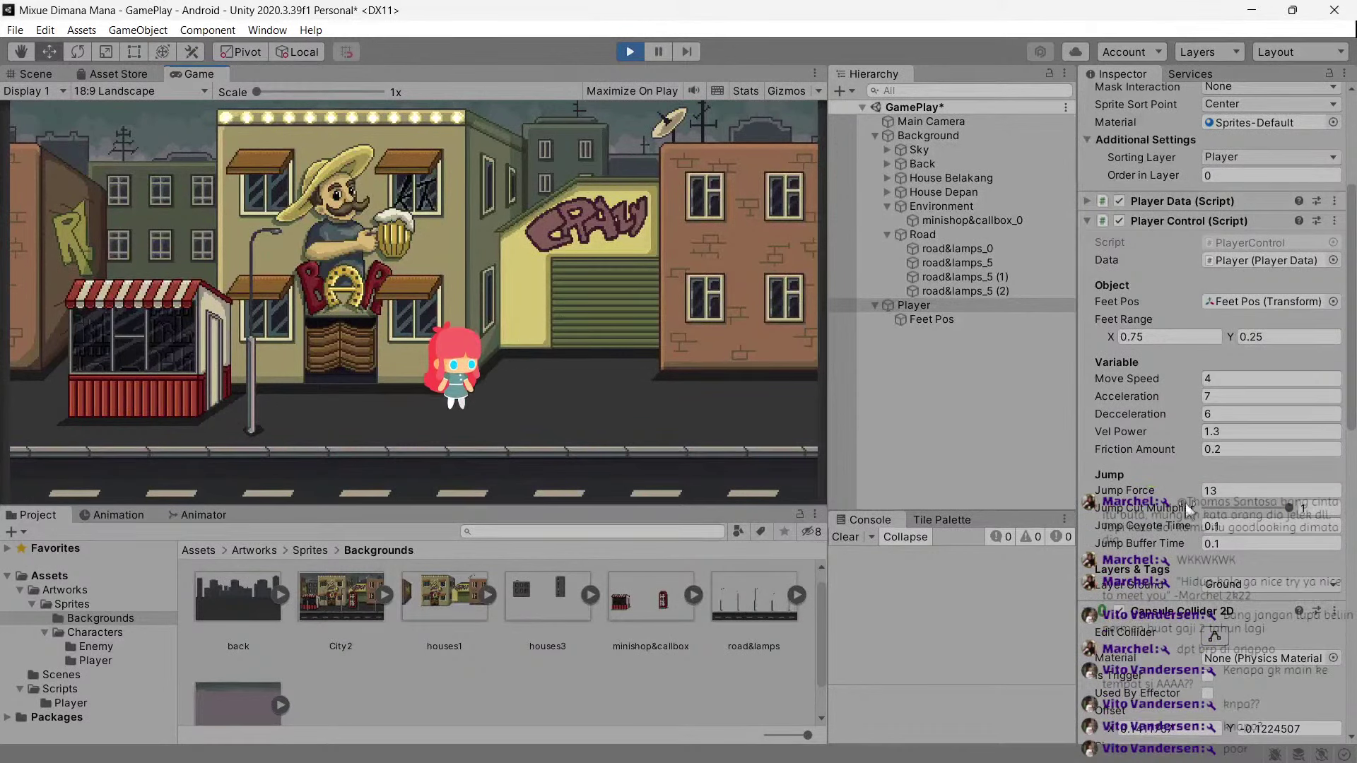
pyautogui.click(1214, 635)
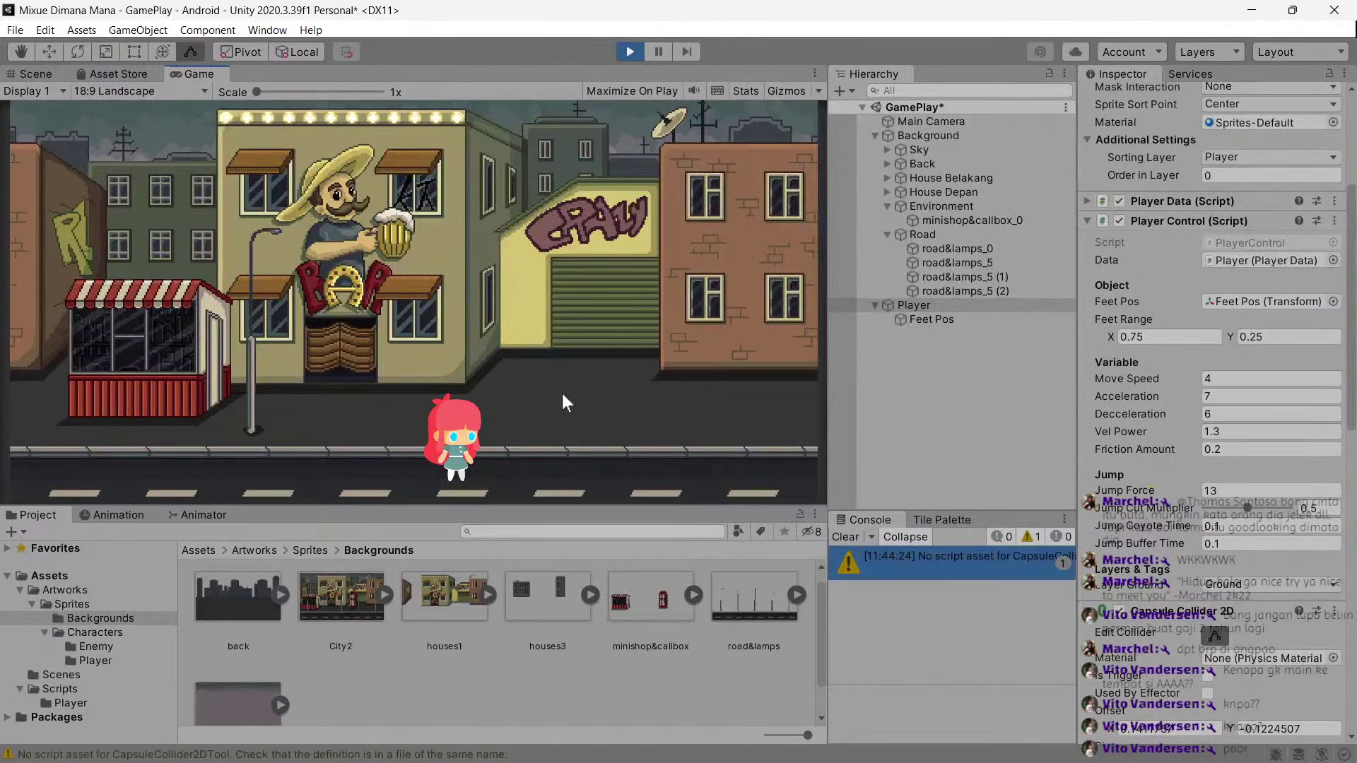
pyautogui.press('space')
pyautogui.press('Right')
pyautogui.press('space')
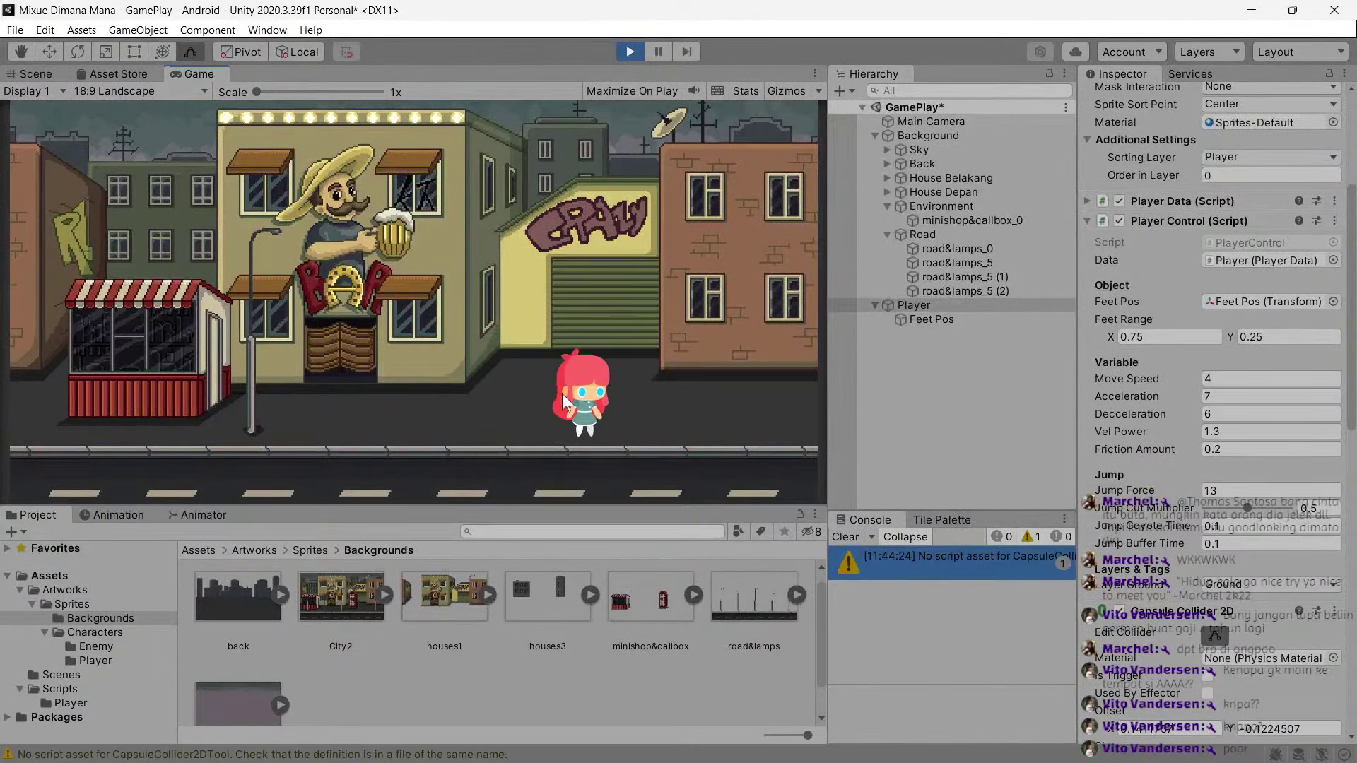
pyautogui.press('Left')
pyautogui.press('space')
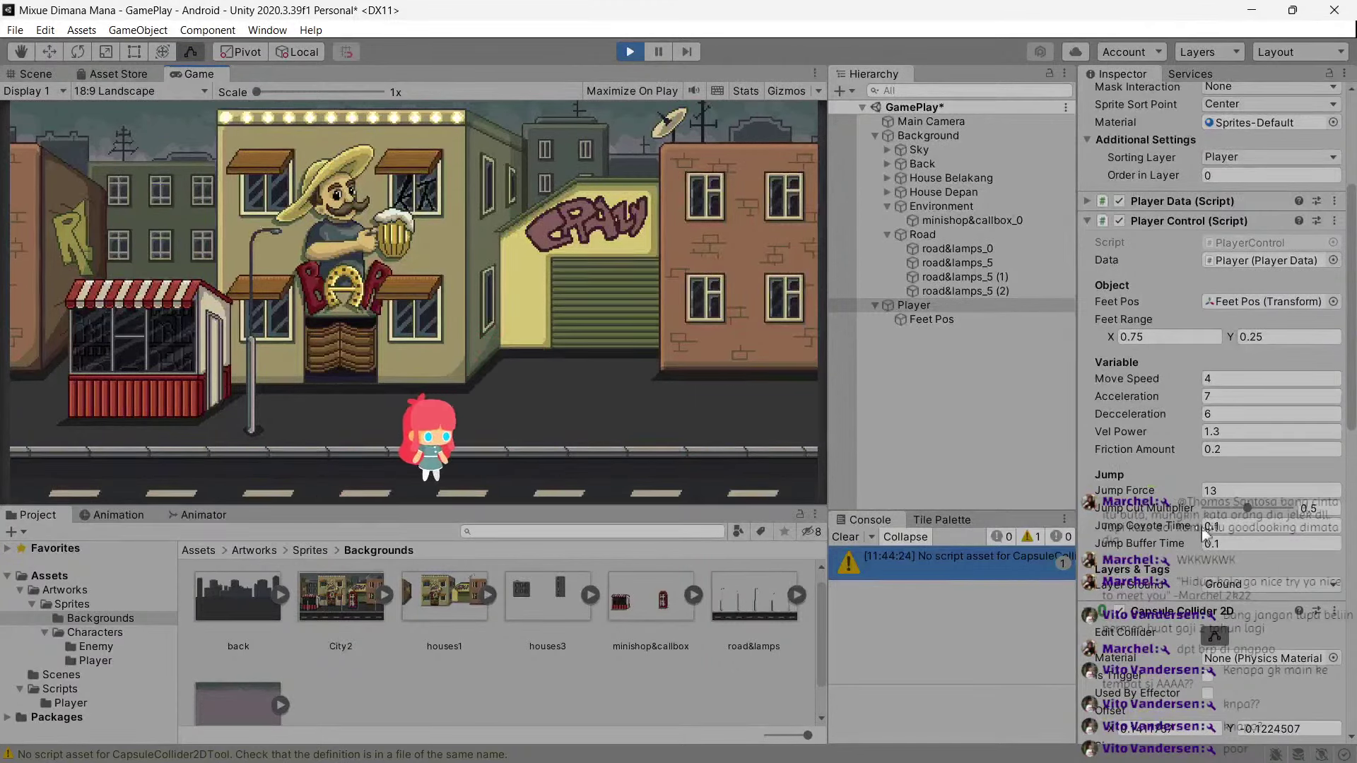
pyautogui.press('space')
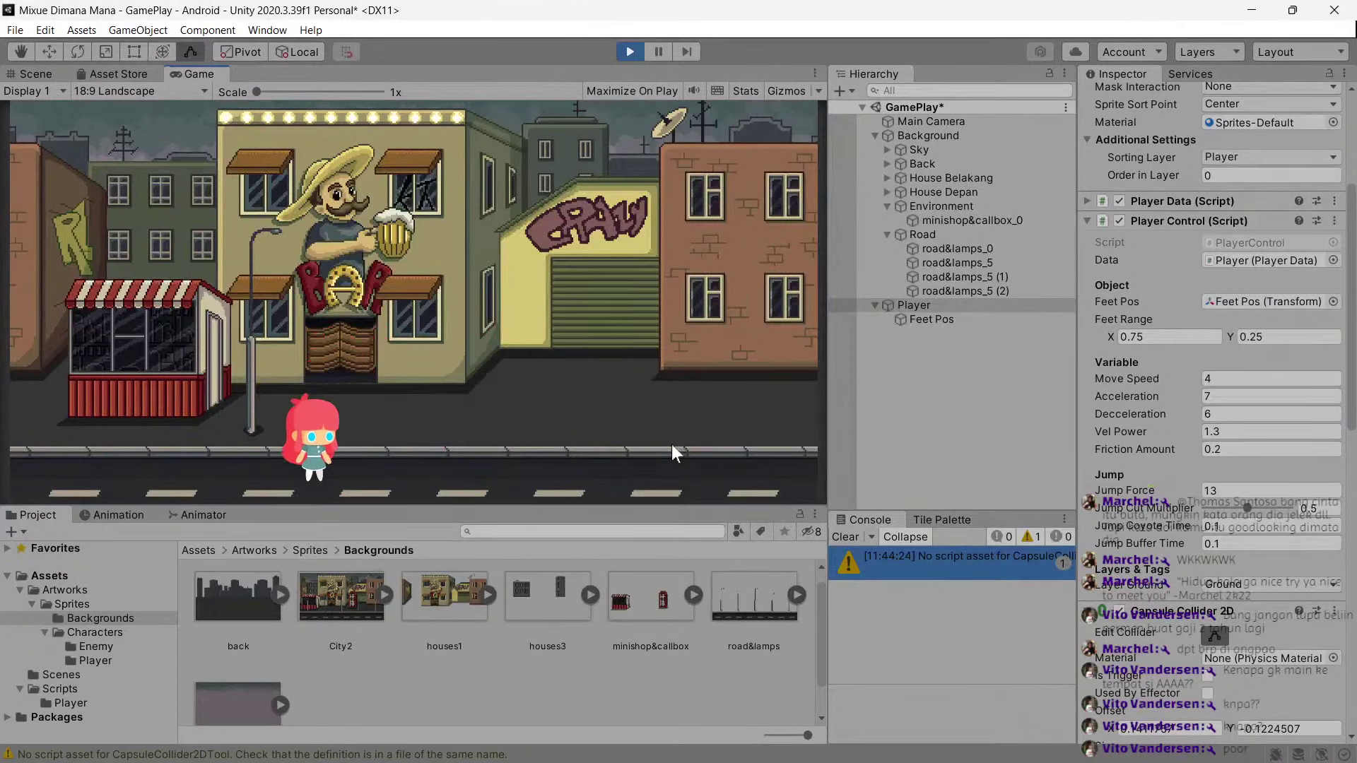
pyautogui.press('Right')
pyautogui.press('space')
# Set Jump Force back to 15 and test the higher jump.
pyautogui.click(1235, 493)
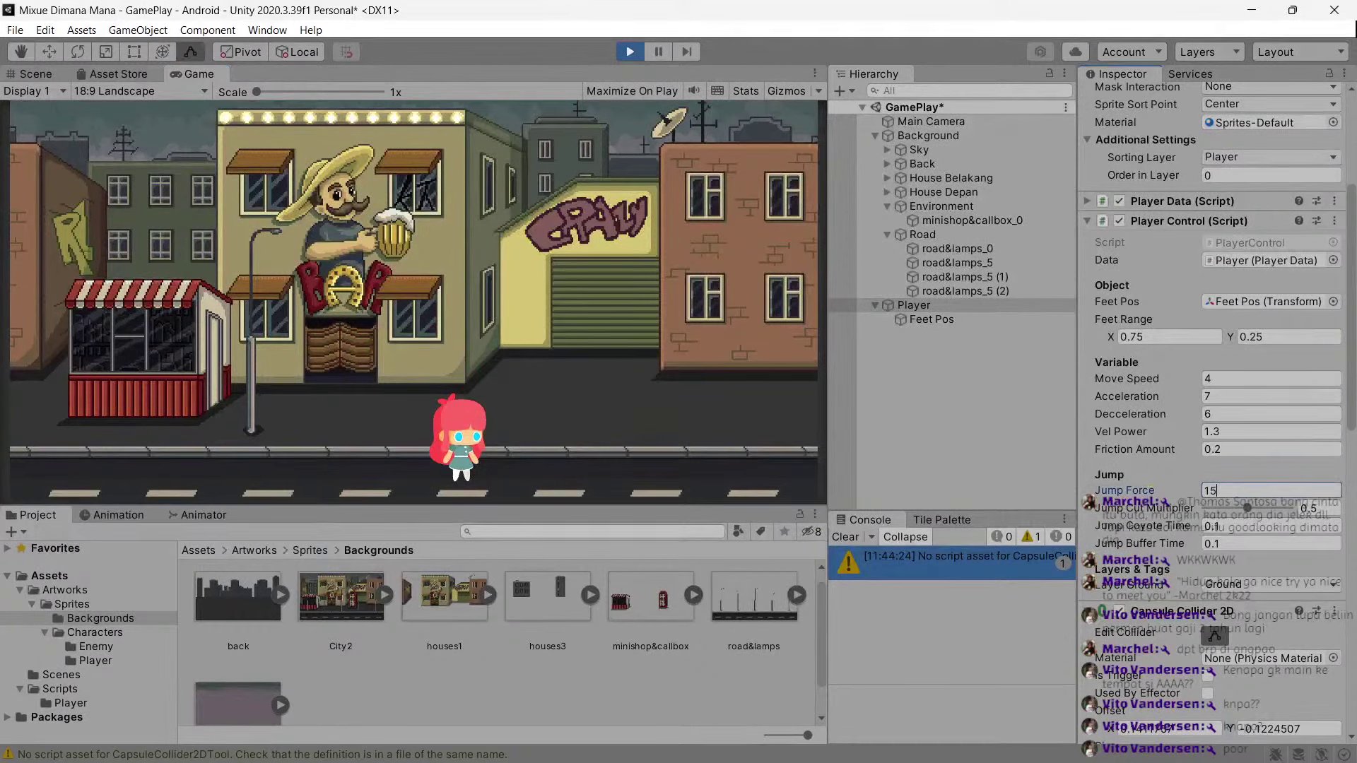
pyautogui.click(737, 389)
pyautogui.press('space')
pyautogui.press('Right')
pyautogui.press('space')
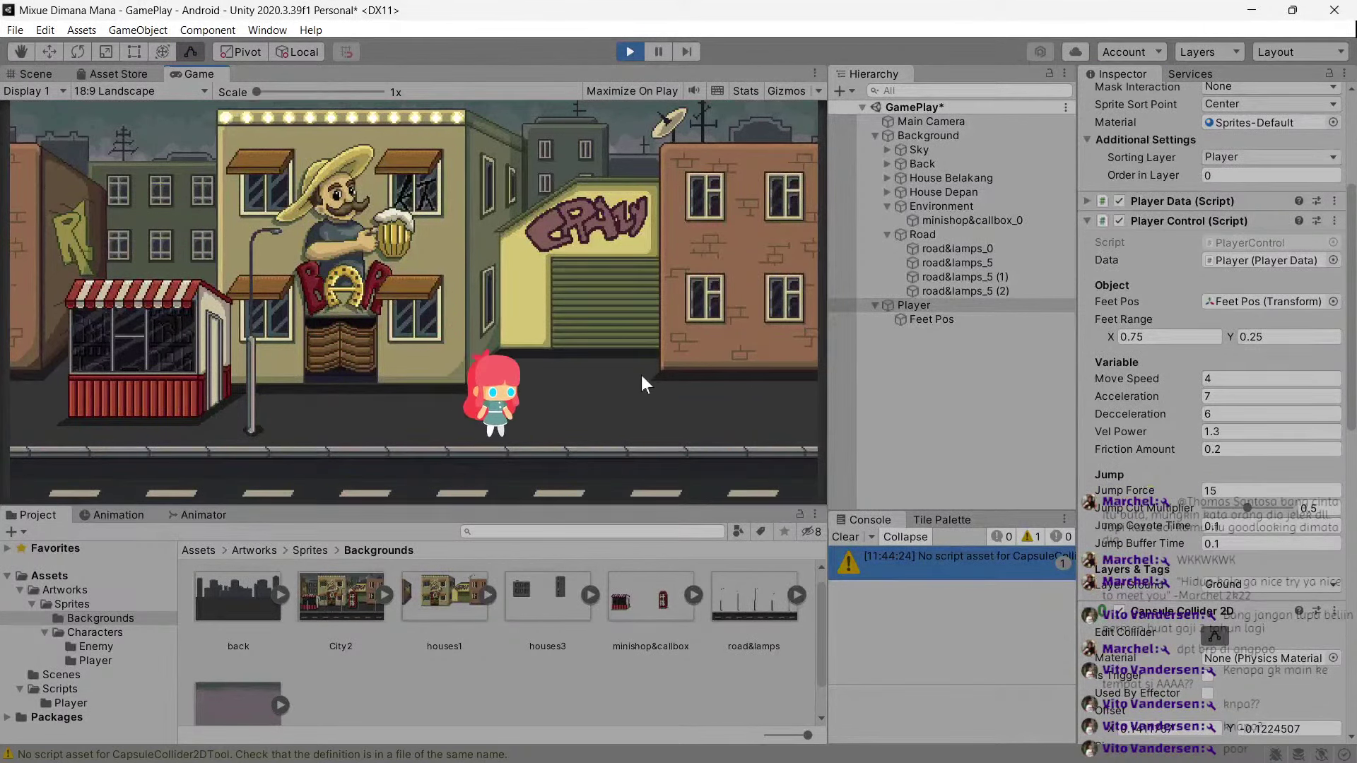
pyautogui.press('space')
pyautogui.press('Left')
pyautogui.press('space')
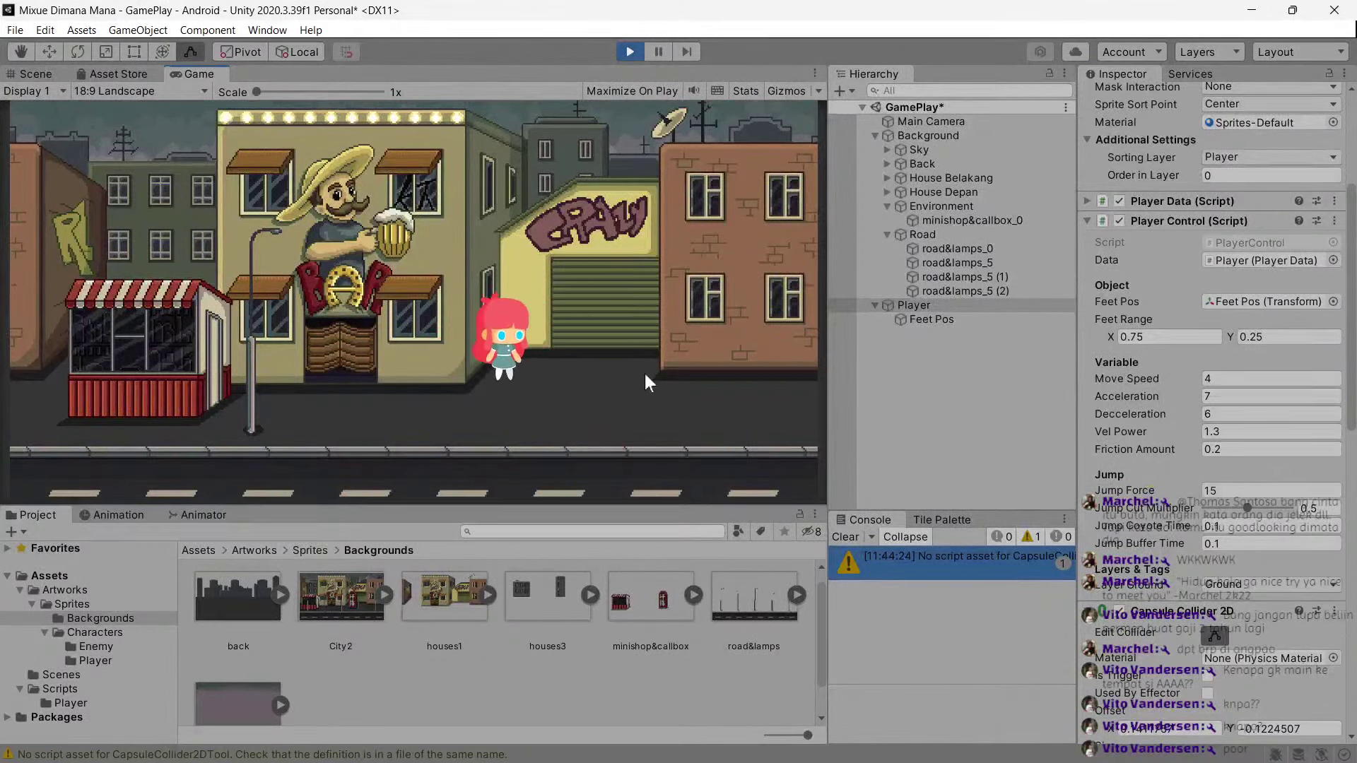
# Copy the Player Control values, stop Play mode, and paste them back onto Player Control.
pyautogui.click(1334, 221)
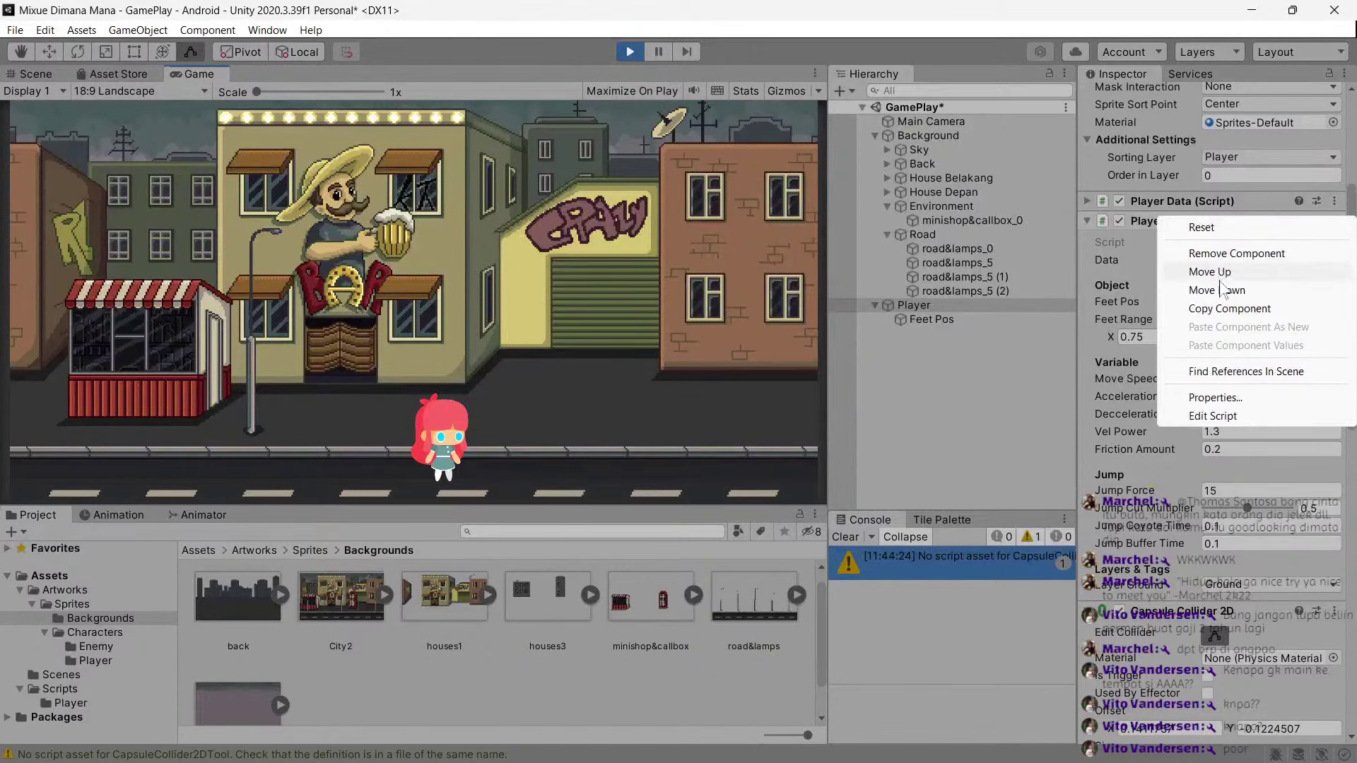
pyautogui.click(680, 156)
pyautogui.click(630, 53)
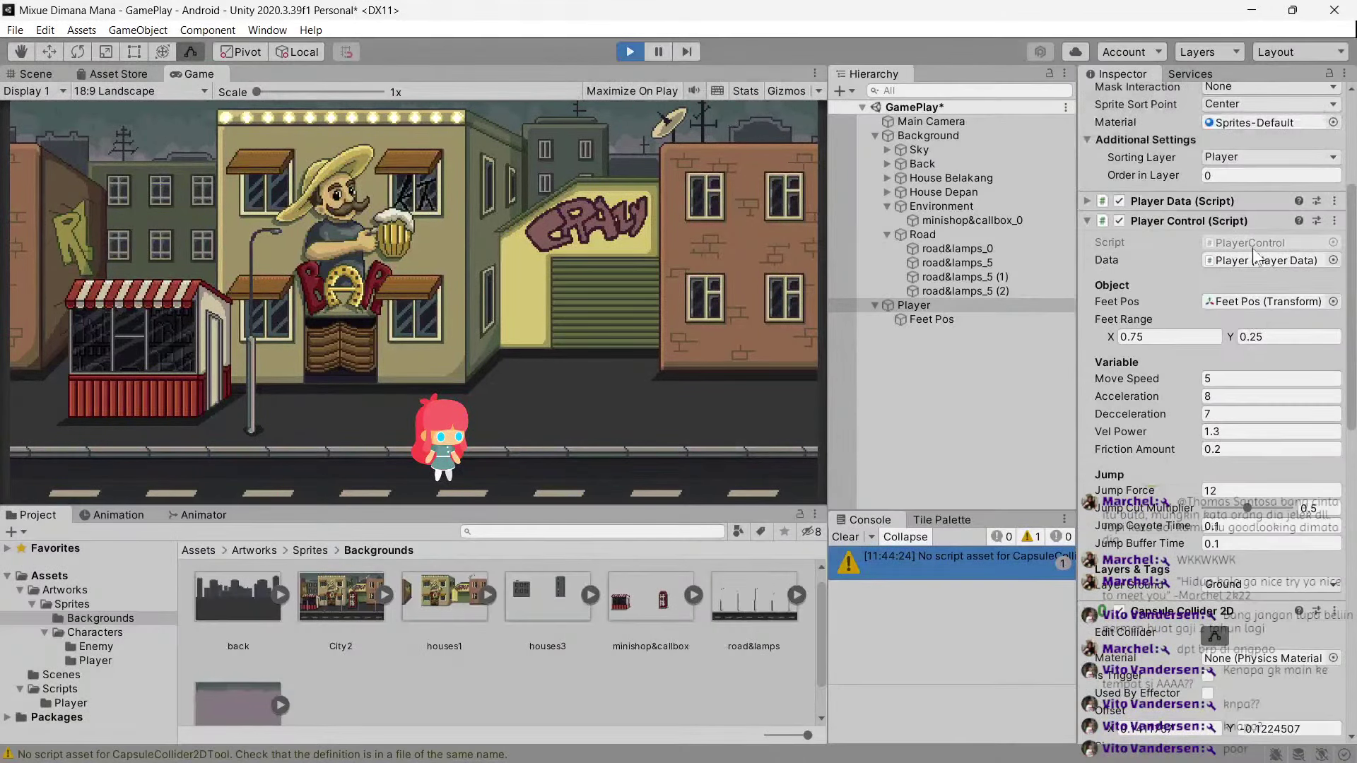
pyautogui.click(1334, 220)
pyautogui.click(1255, 350)
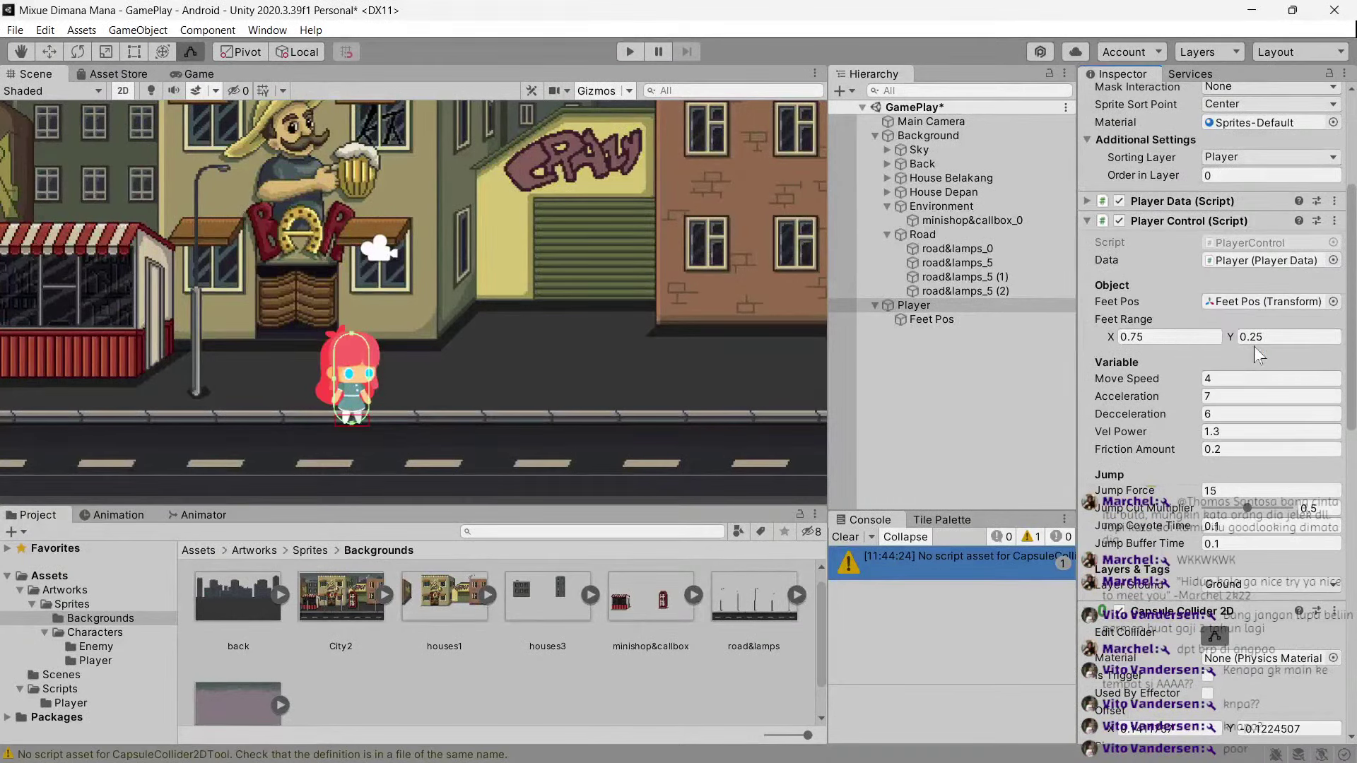
pyautogui.scroll(-2, 401, 253)
# Browse the Project window to the Sprites folder and return to Scene view.
pyautogui.scroll(-2, 402, 253)
pyautogui.click(191, 74)
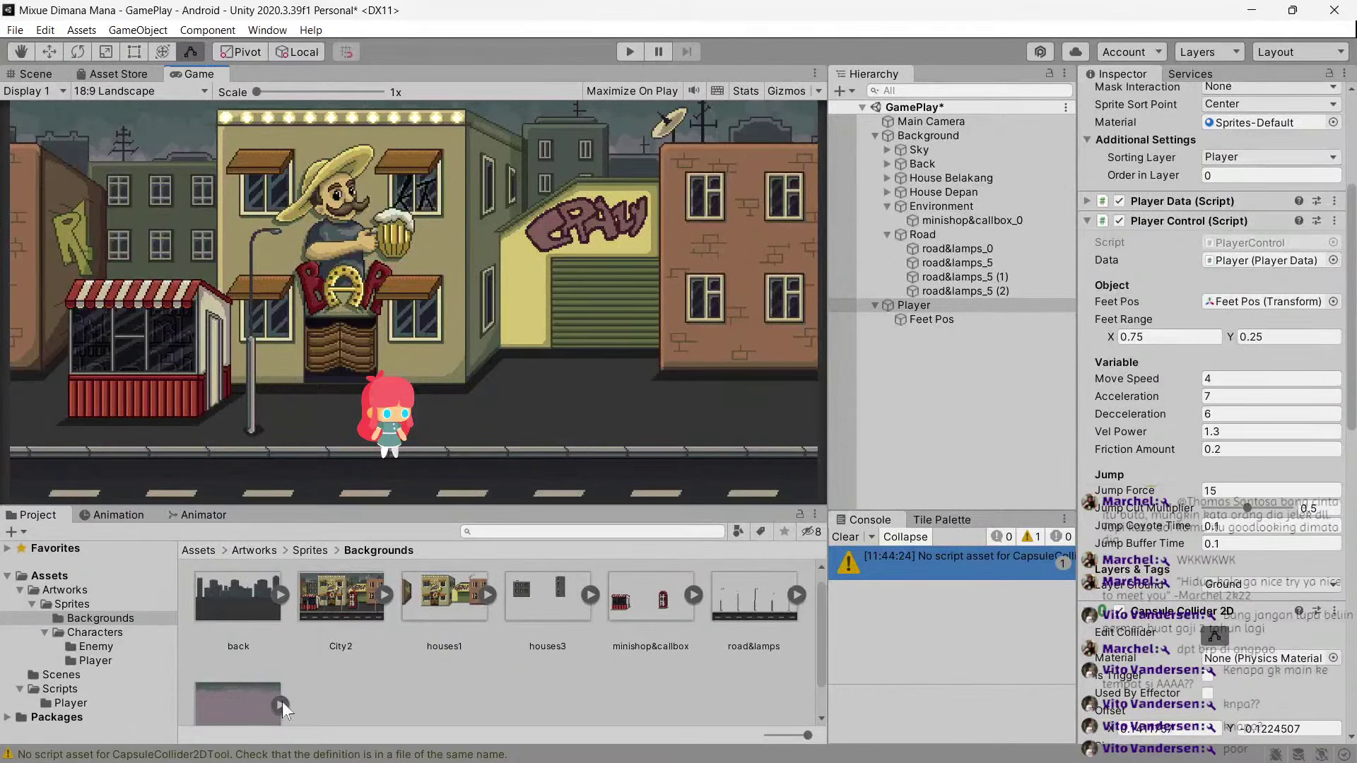
pyautogui.click(71, 591)
pyautogui.click(71, 605)
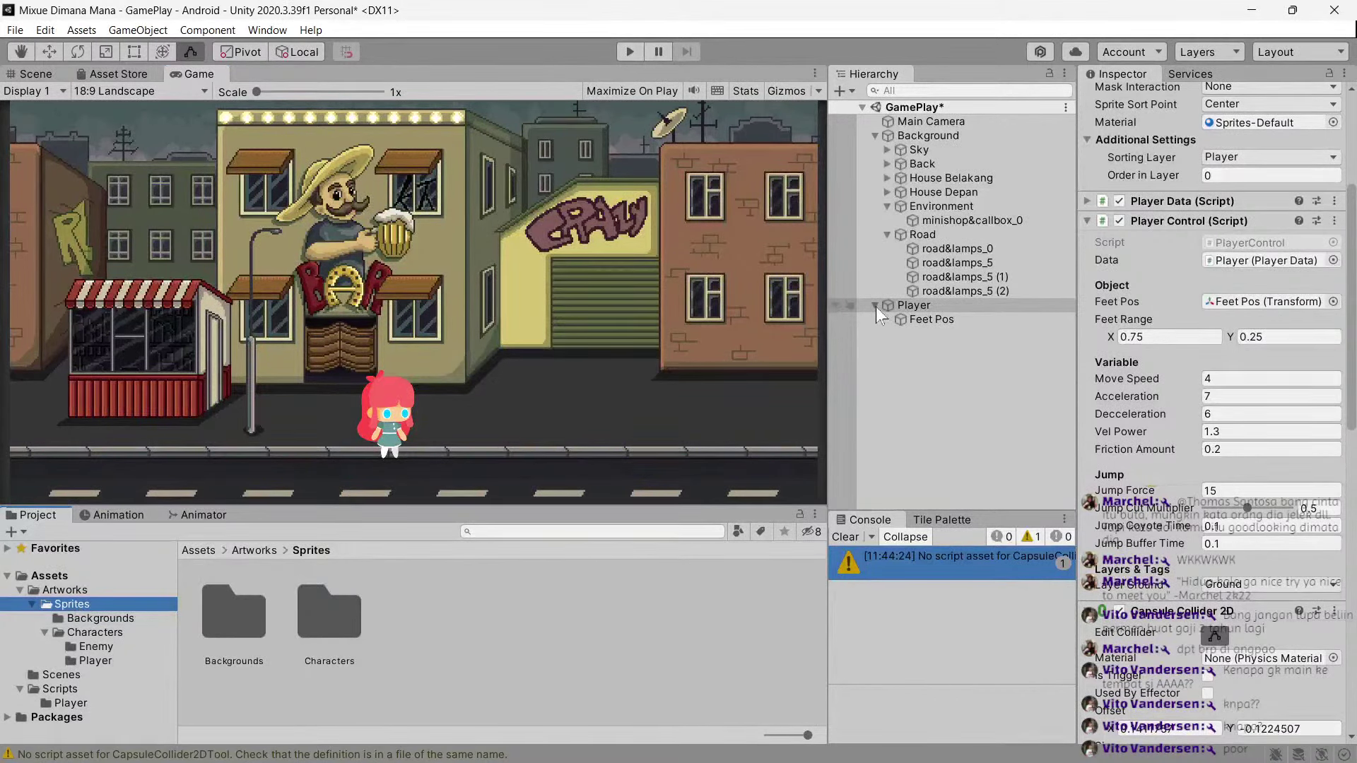
pyautogui.click(36, 73)
# Dock the Animation panel above the project files and start a new Player animation clip.
pyautogui.scroll(3, 507, 304)
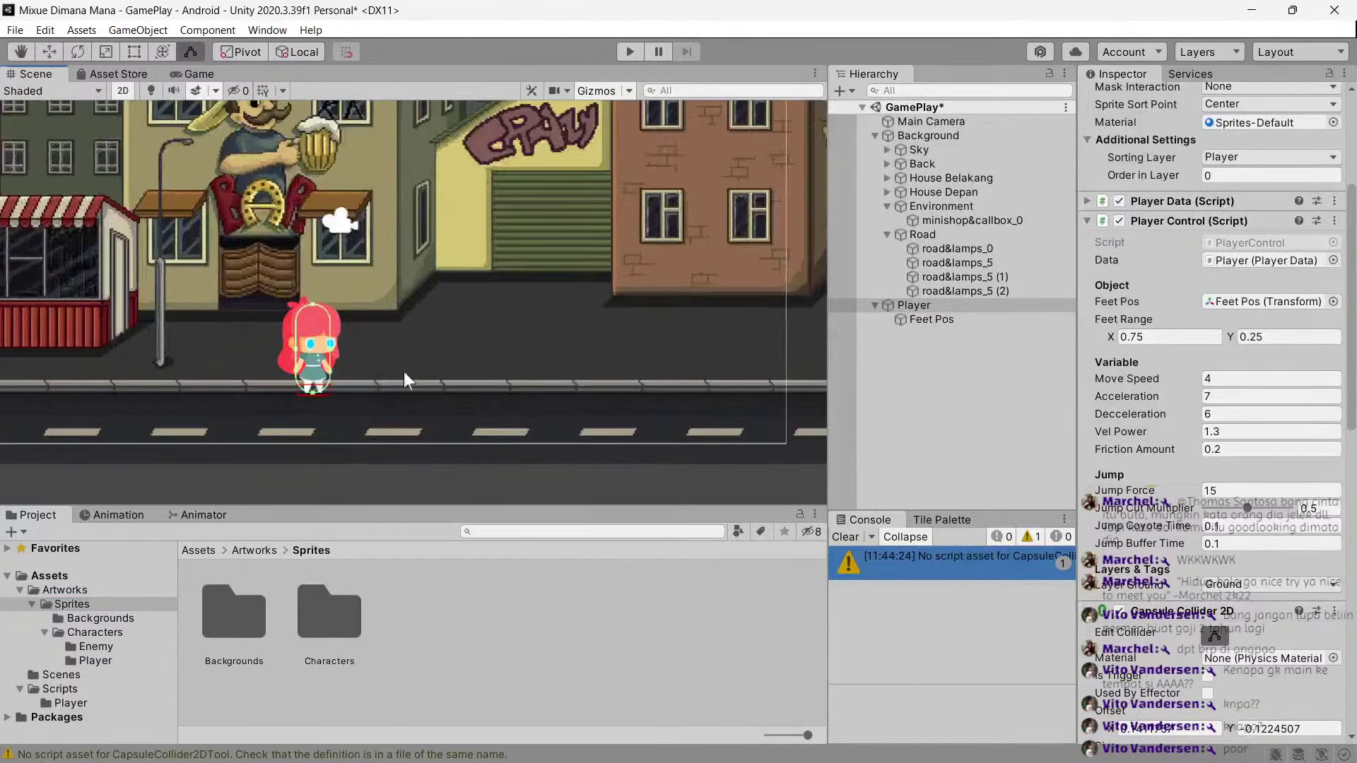
pyautogui.scroll(3, 404, 371)
pyautogui.scroll(2, 490, 355)
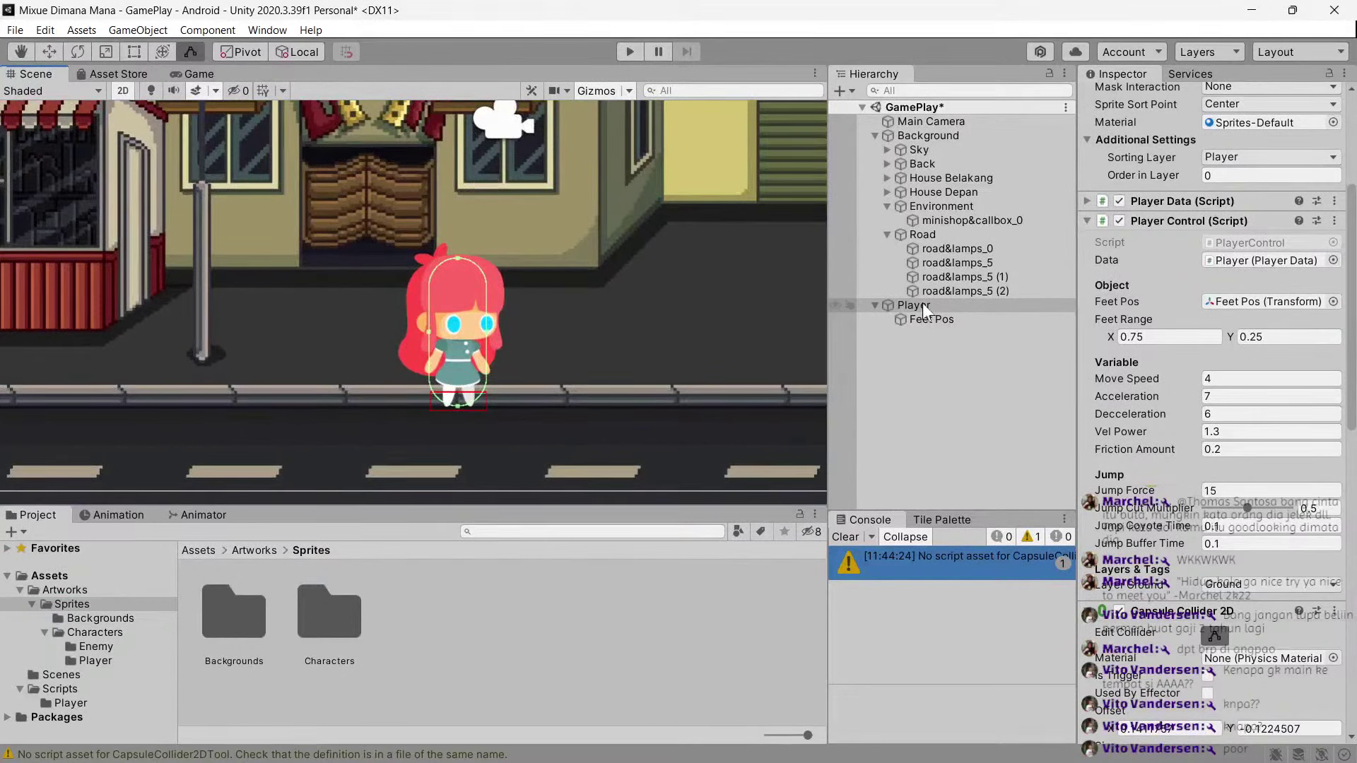
pyautogui.moveTo(114, 514); pyautogui.dragTo(143, 464)
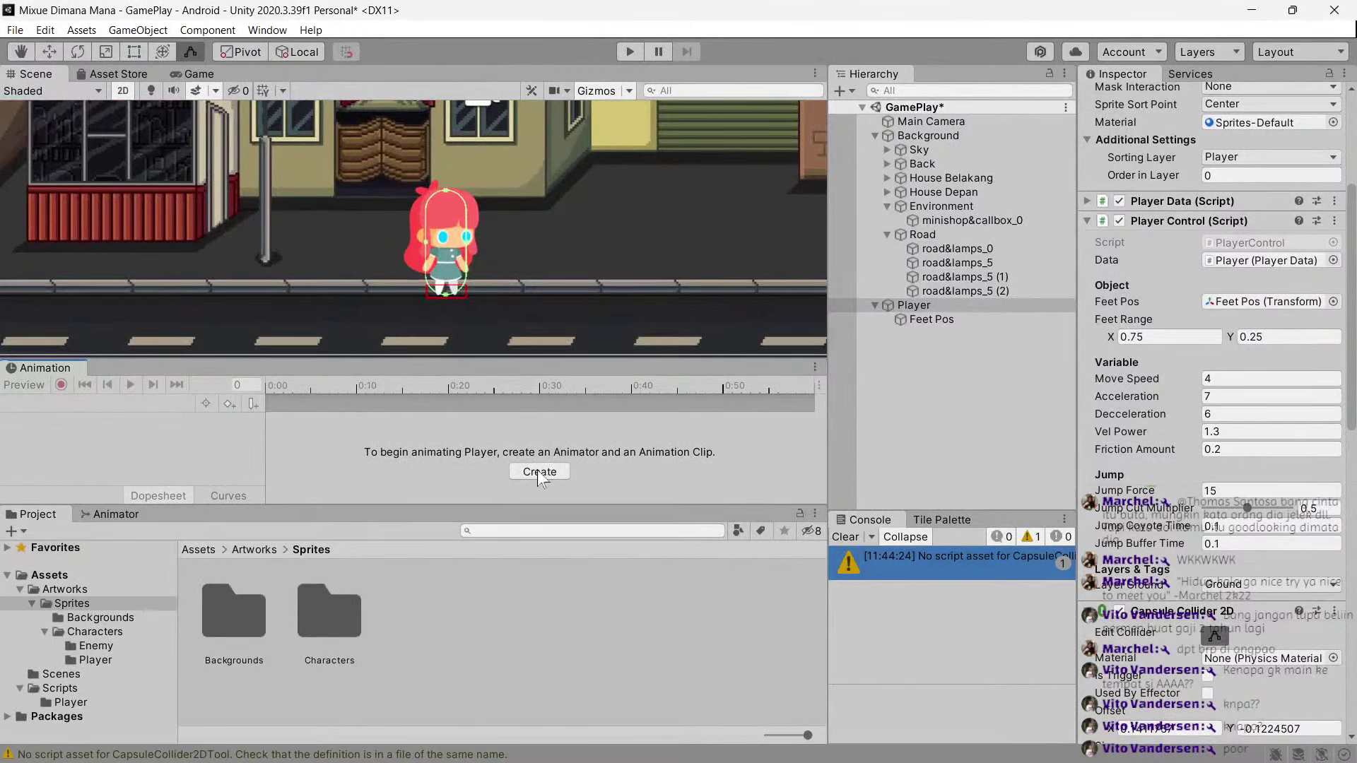
pyautogui.click(538, 472)
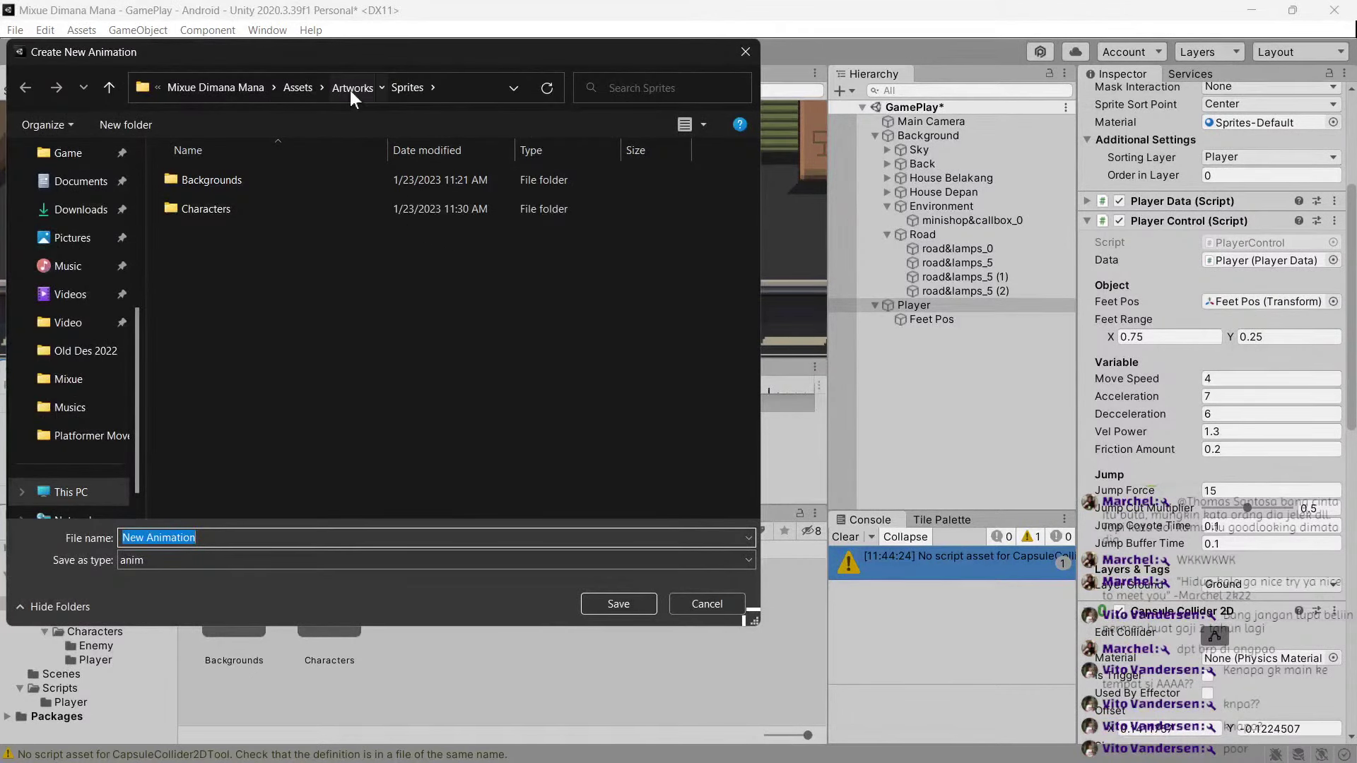
# Go up to Assets, then create and open a new Animations folder.
pyautogui.click(350, 87)
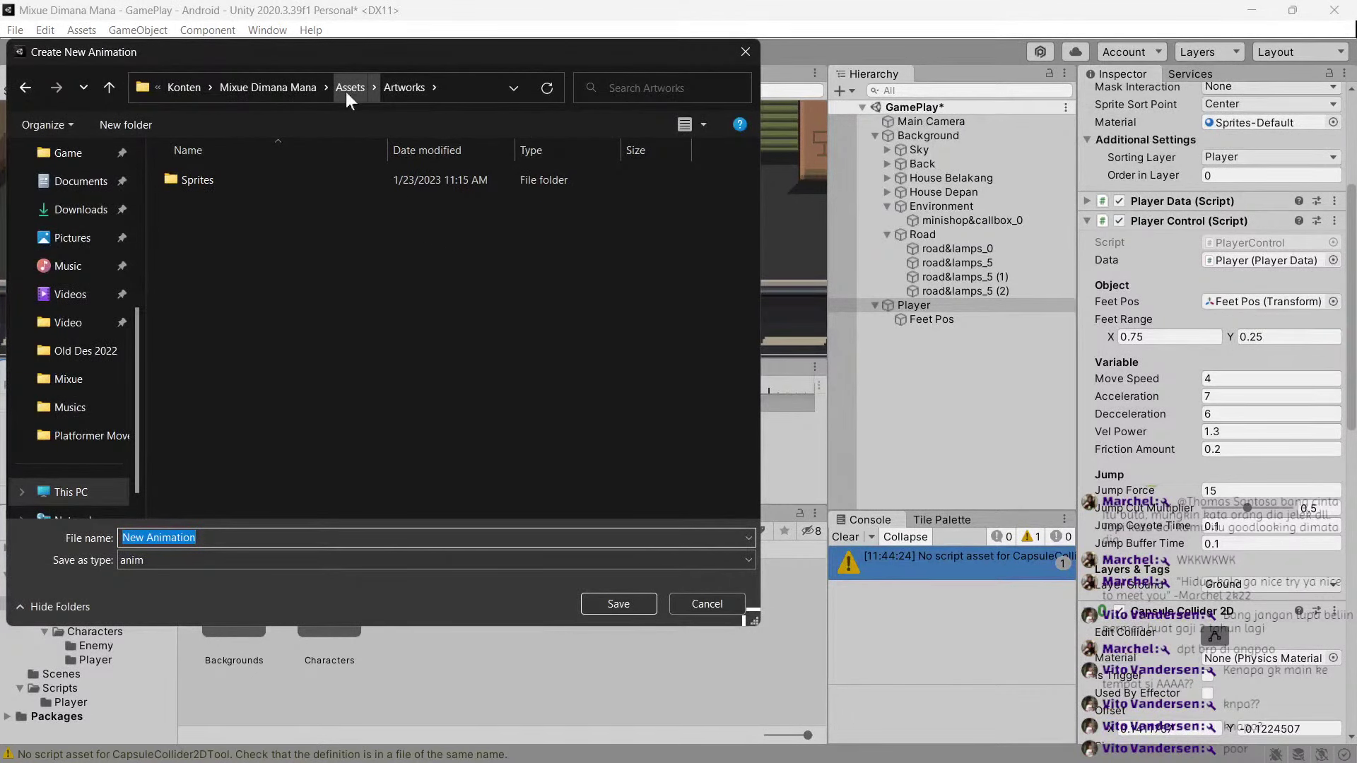
pyautogui.click(348, 92)
pyautogui.click(158, 133)
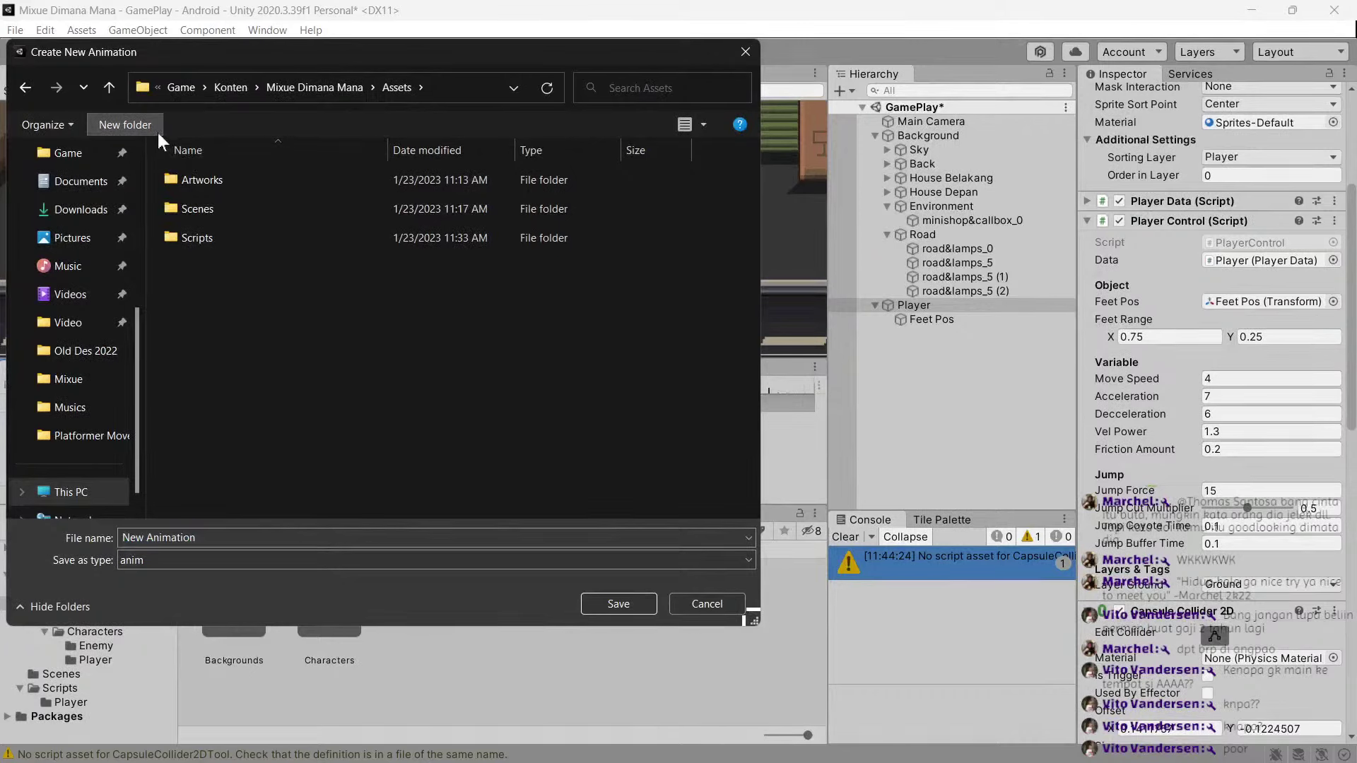
pyautogui.write('nimat')
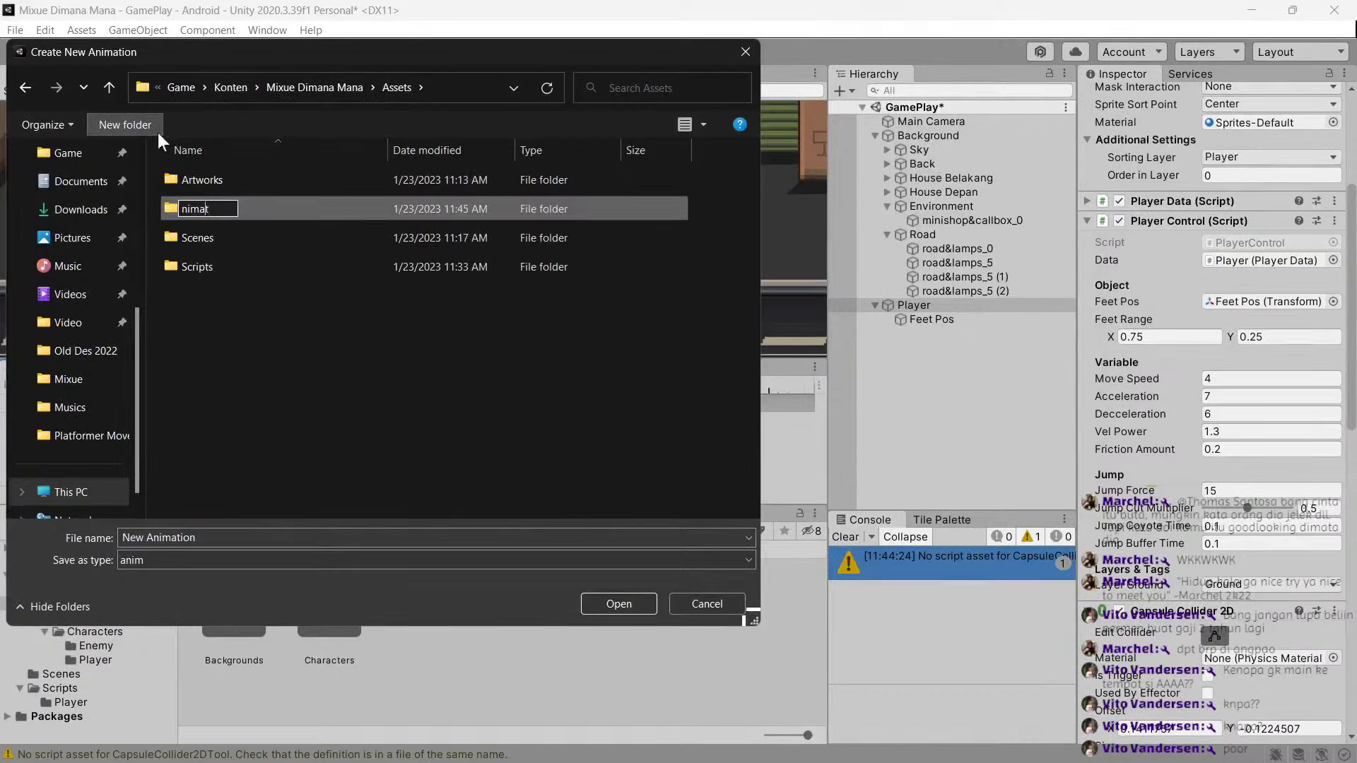
pyautogui.press('Home')
pyautogui.write('An')
pyautogui.write('imations')
pyautogui.press('Return')
pyautogui.doubleClick(245, 173)
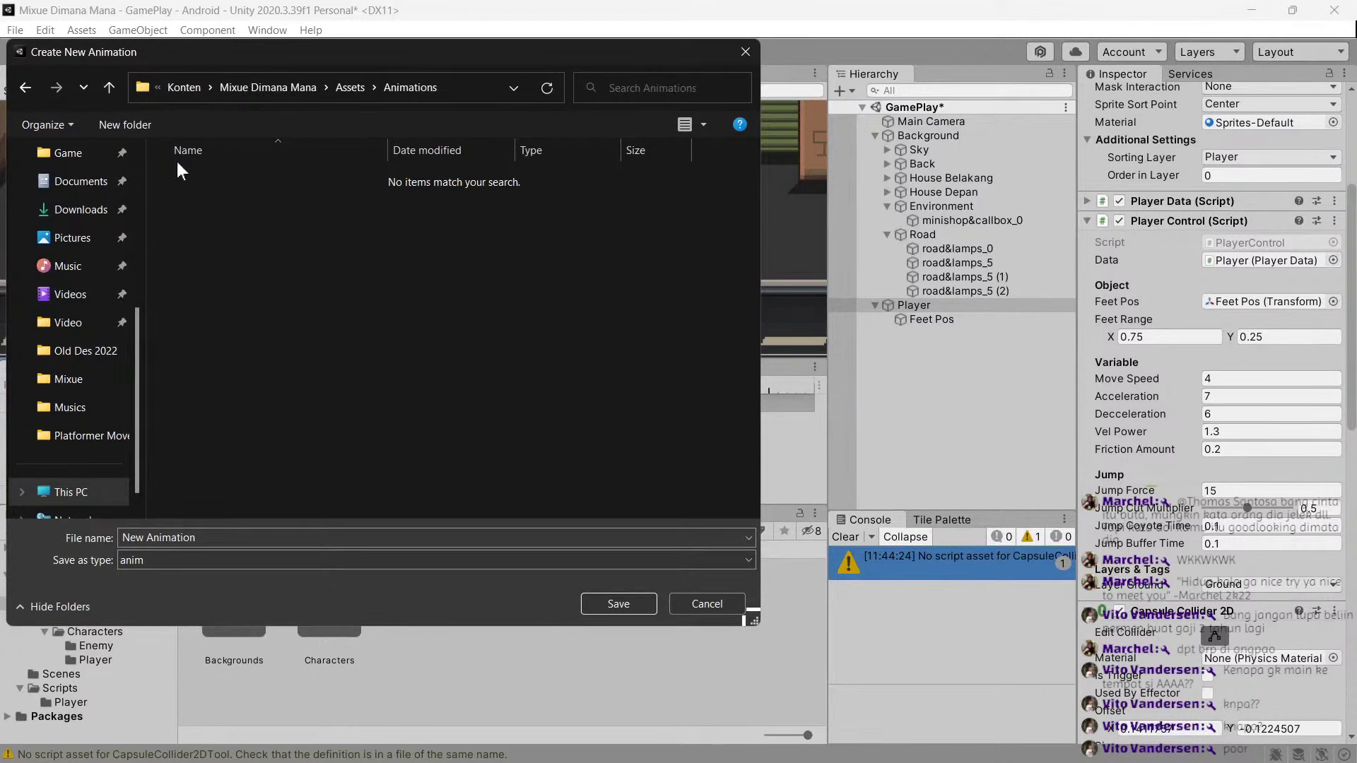
# Create a Player folder inside Animations and save the clip there as Player_Idle.
pyautogui.click(150, 123)
pyautogui.write('Player')
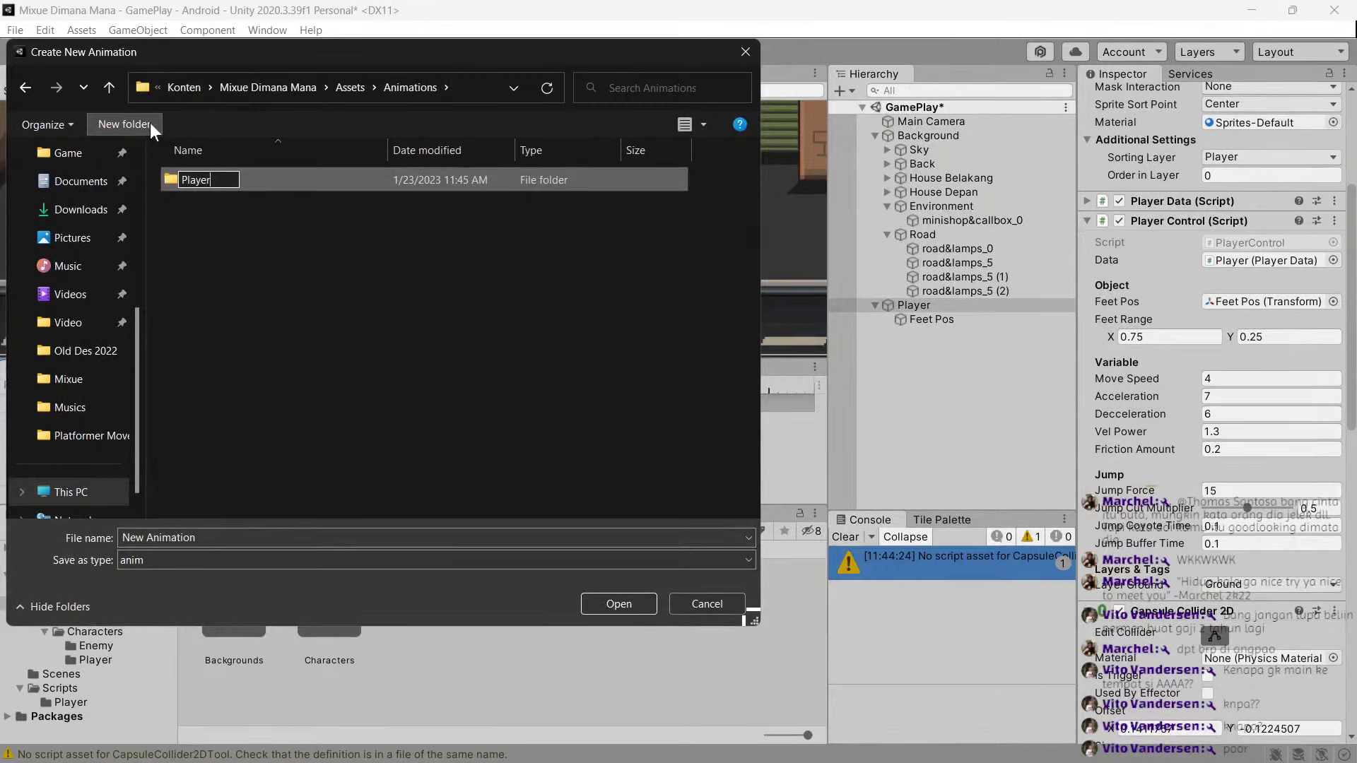
pyautogui.press('Return')
pyautogui.doubleClick(222, 172)
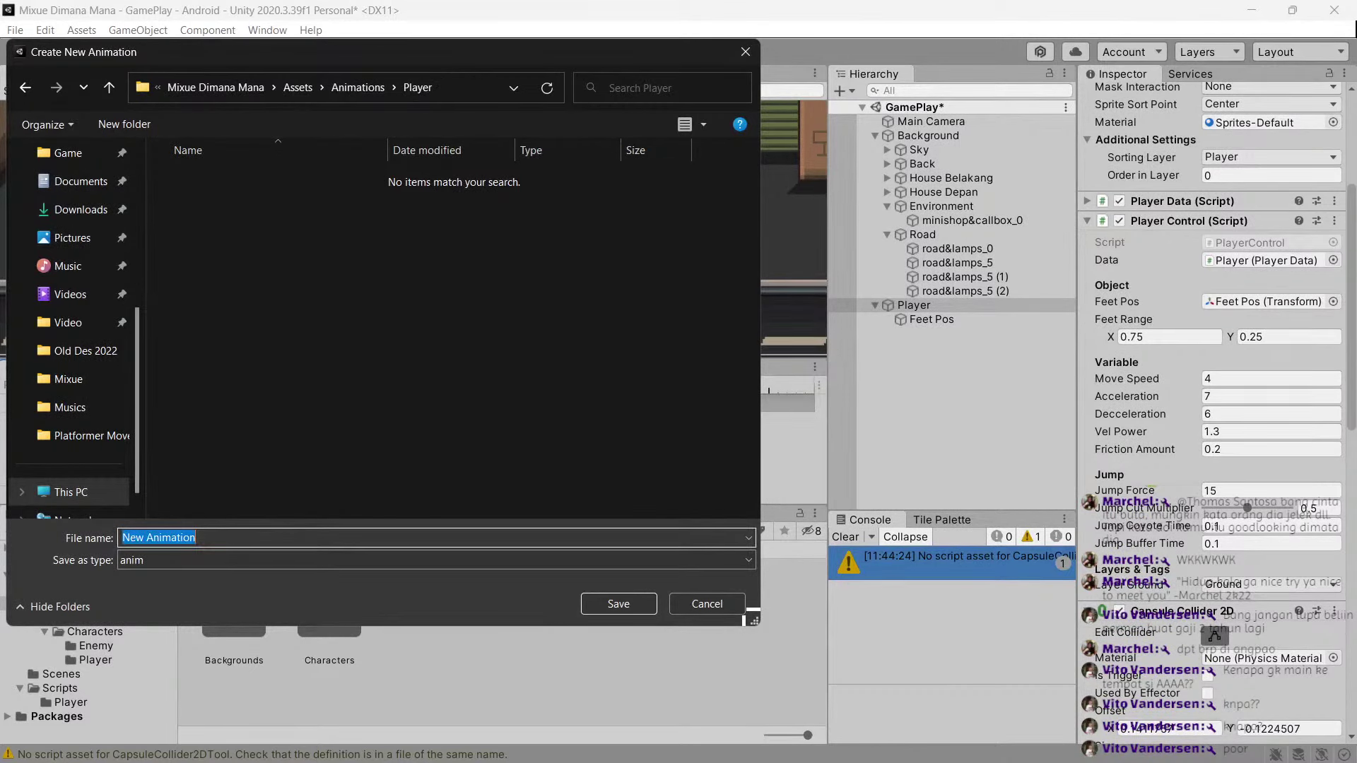
pyautogui.write('Play')
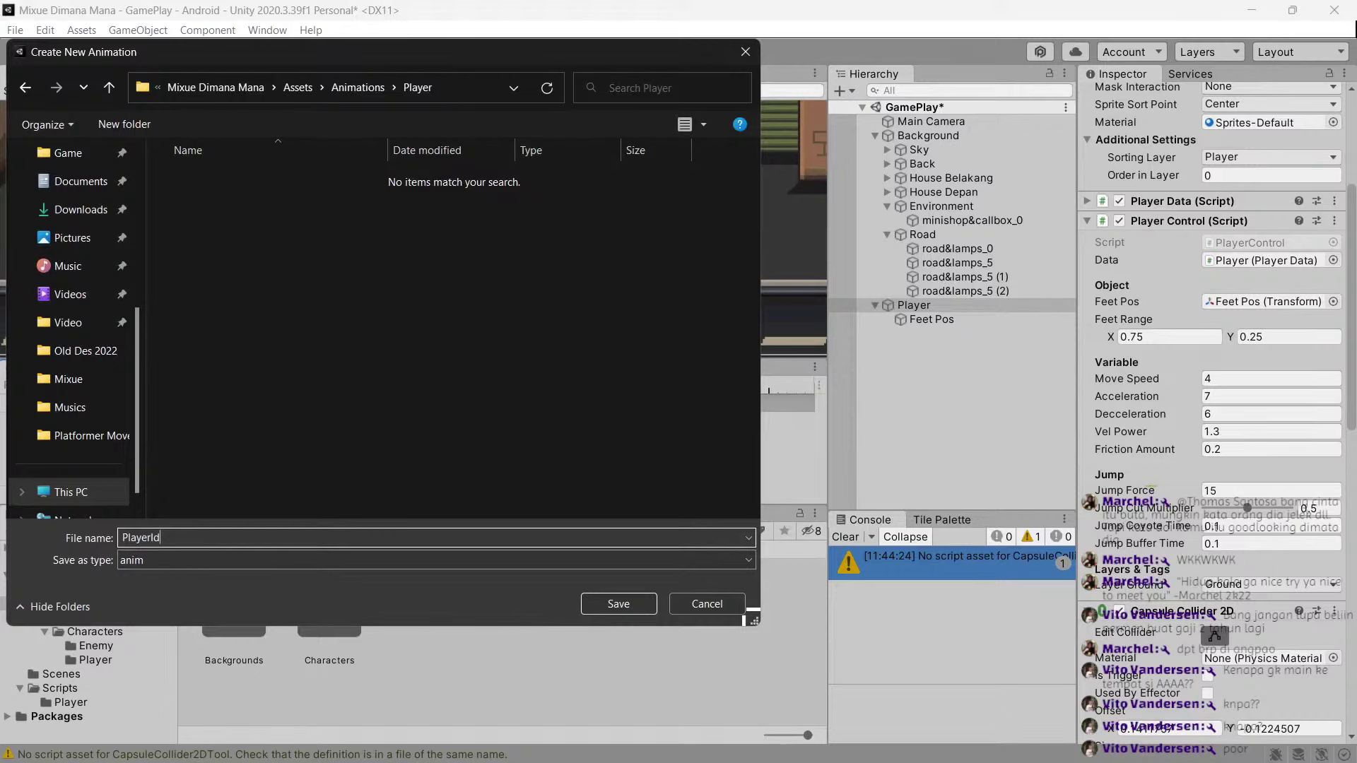
pyautogui.write('e')
pyautogui.press('Return')
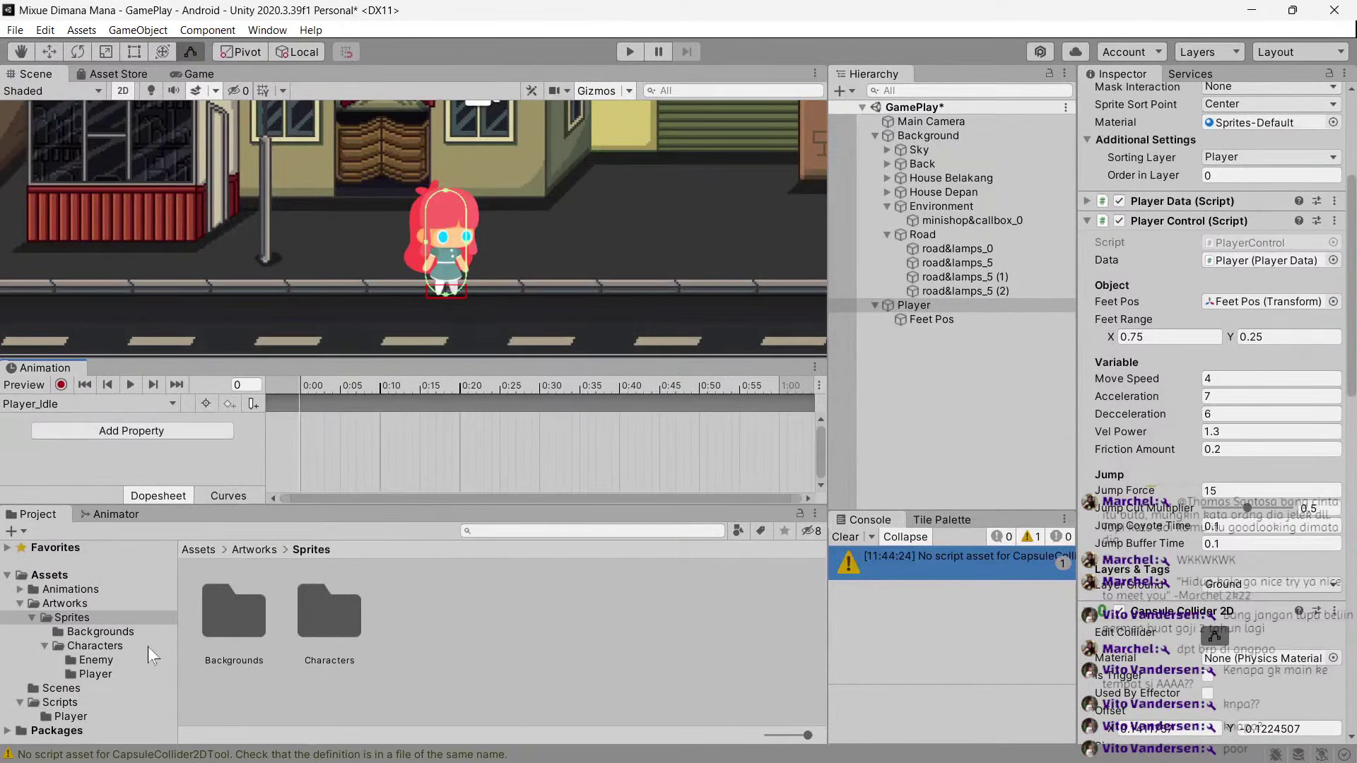
# Select all sixteen Idle sprites and drag them into the Player_Idle dopesheet as keyframes.
pyautogui.click(88, 675)
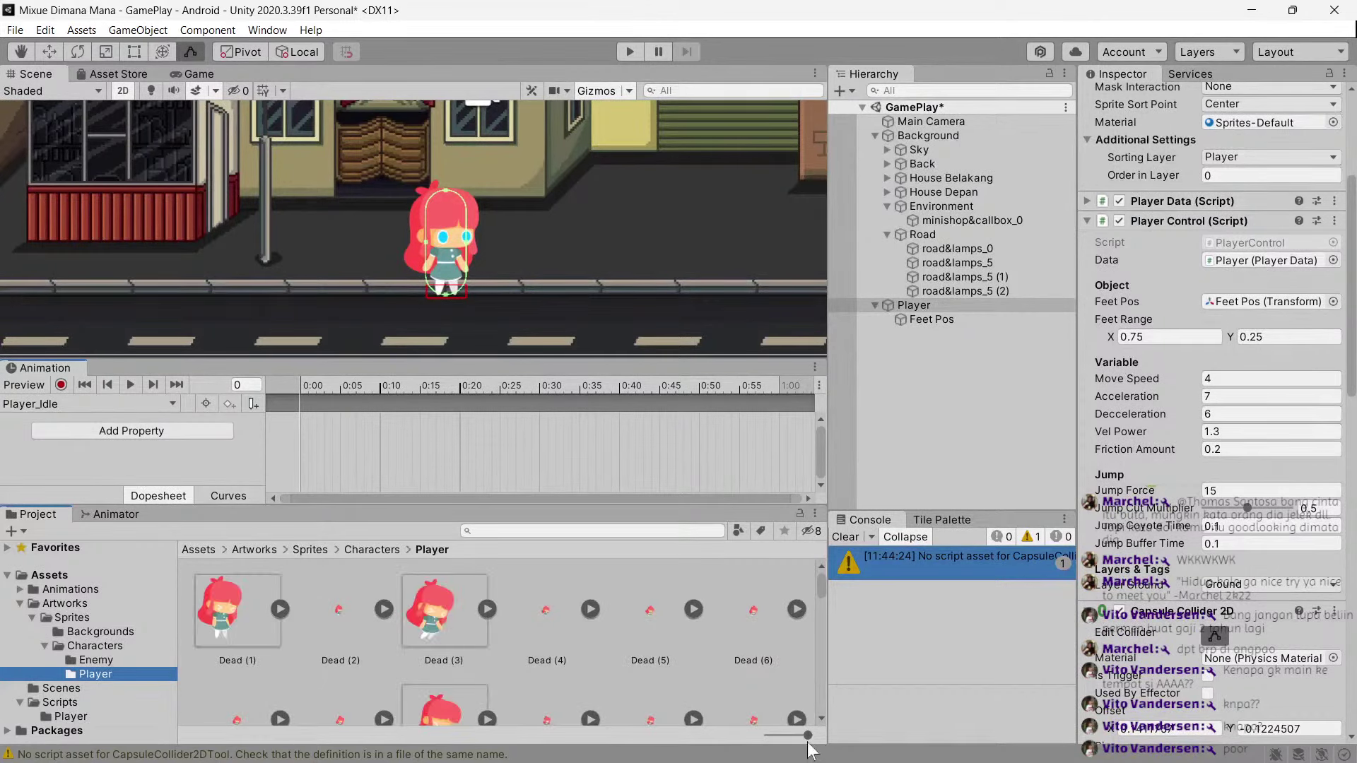
pyautogui.moveTo(808, 735); pyautogui.dragTo(690, 735)
pyautogui.scroll(-10, 315, 653)
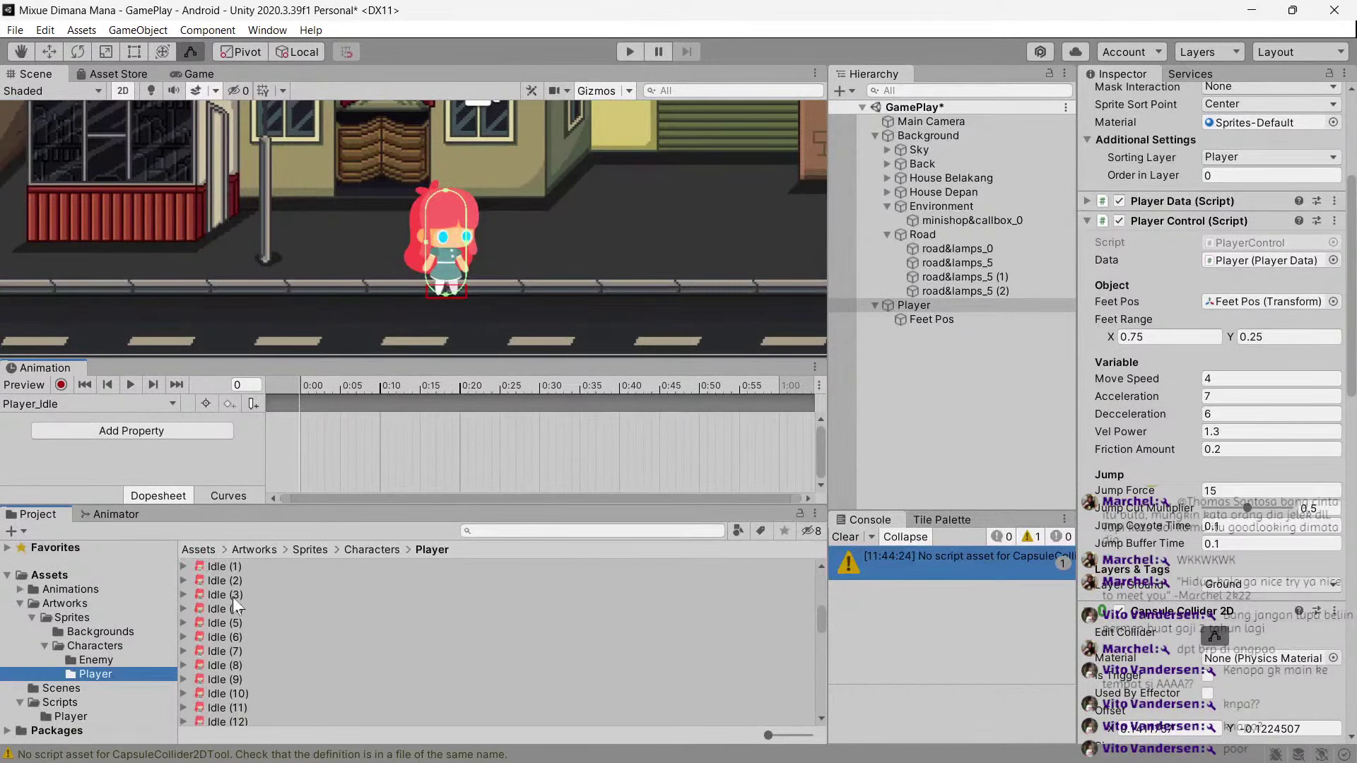
pyautogui.click(255, 622)
pyautogui.scroll(-5, 256, 649)
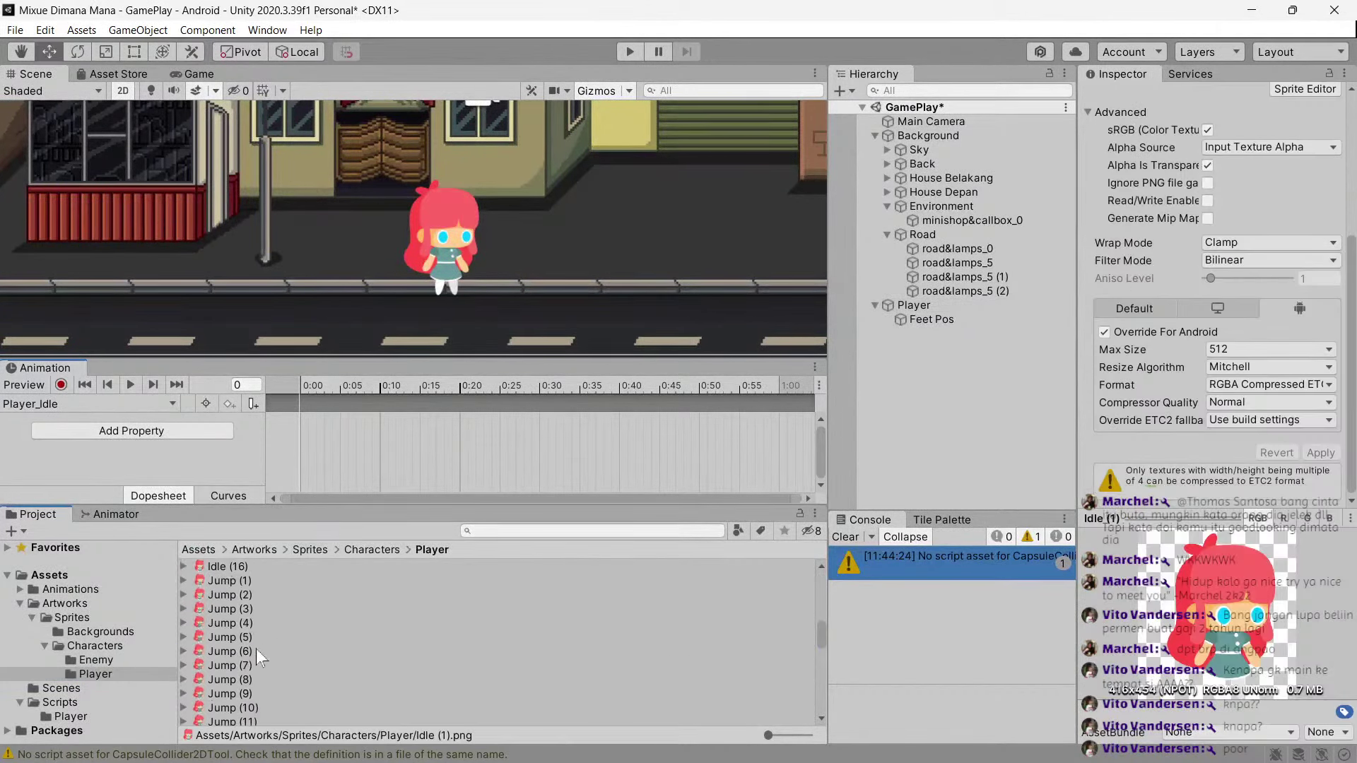
pyautogui.keyDown('shift'); pyautogui.click(245, 622); pyautogui.keyUp('shift')
pyautogui.scroll(3, 312, 638)
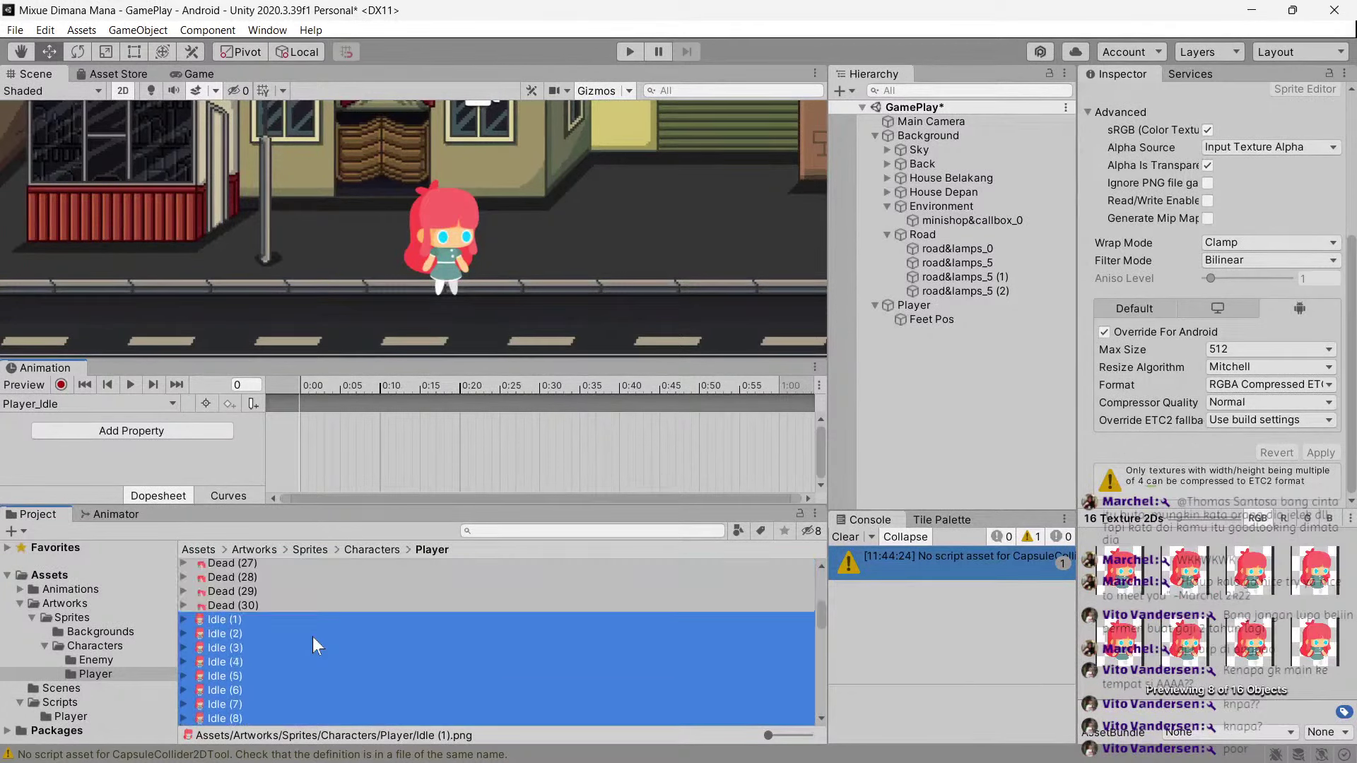
pyautogui.scroll(3, 313, 638)
pyautogui.moveTo(240, 672); pyautogui.dragTo(303, 454)
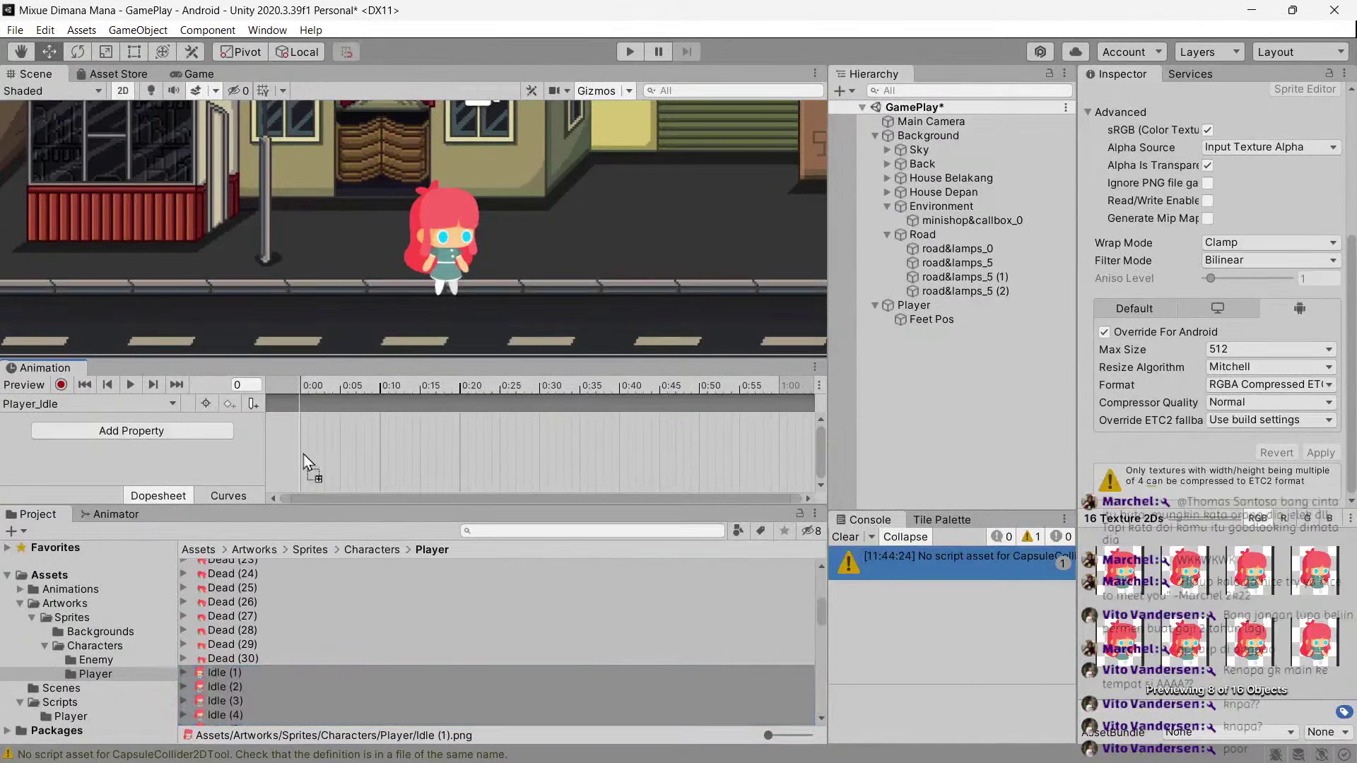
# Preview the idle animation and stretch its keyframes out to about 1:00.
pyautogui.click(129, 384)
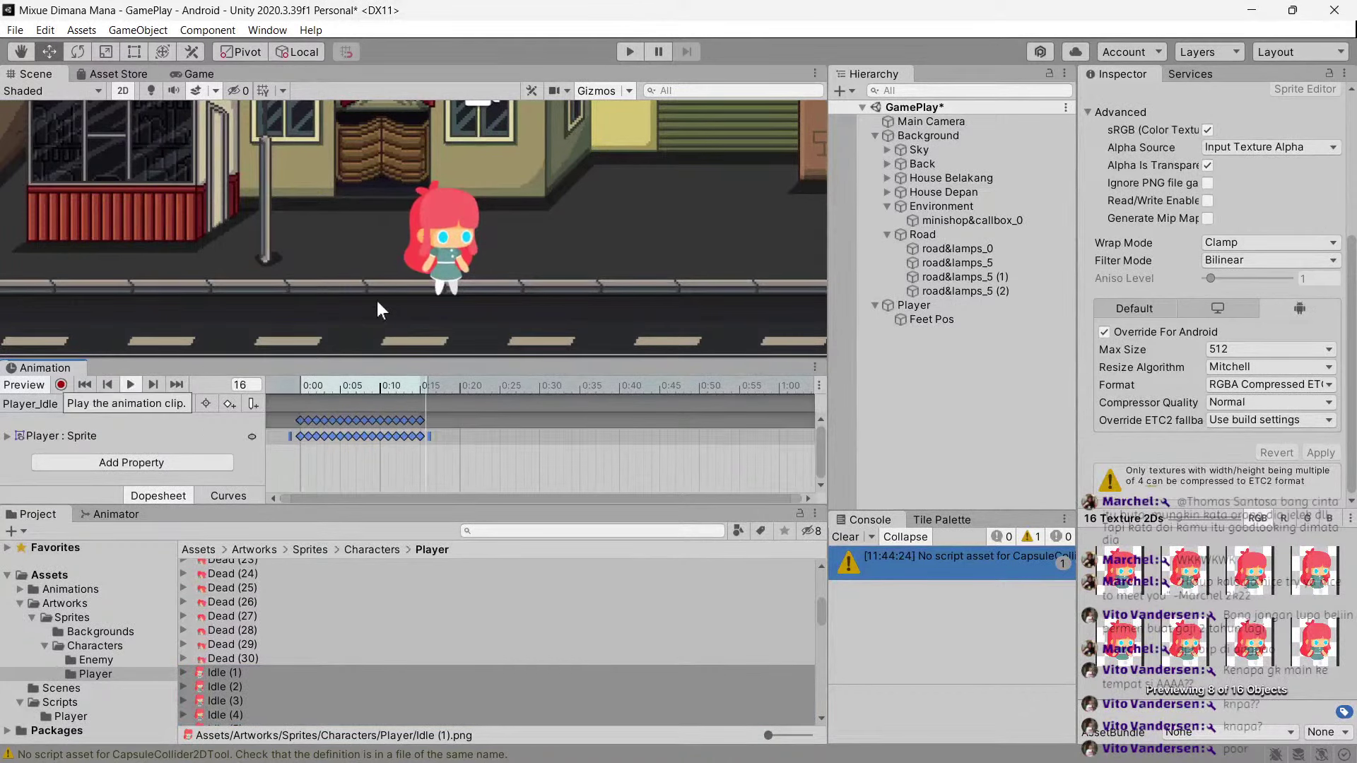
pyautogui.scroll(5, 419, 298)
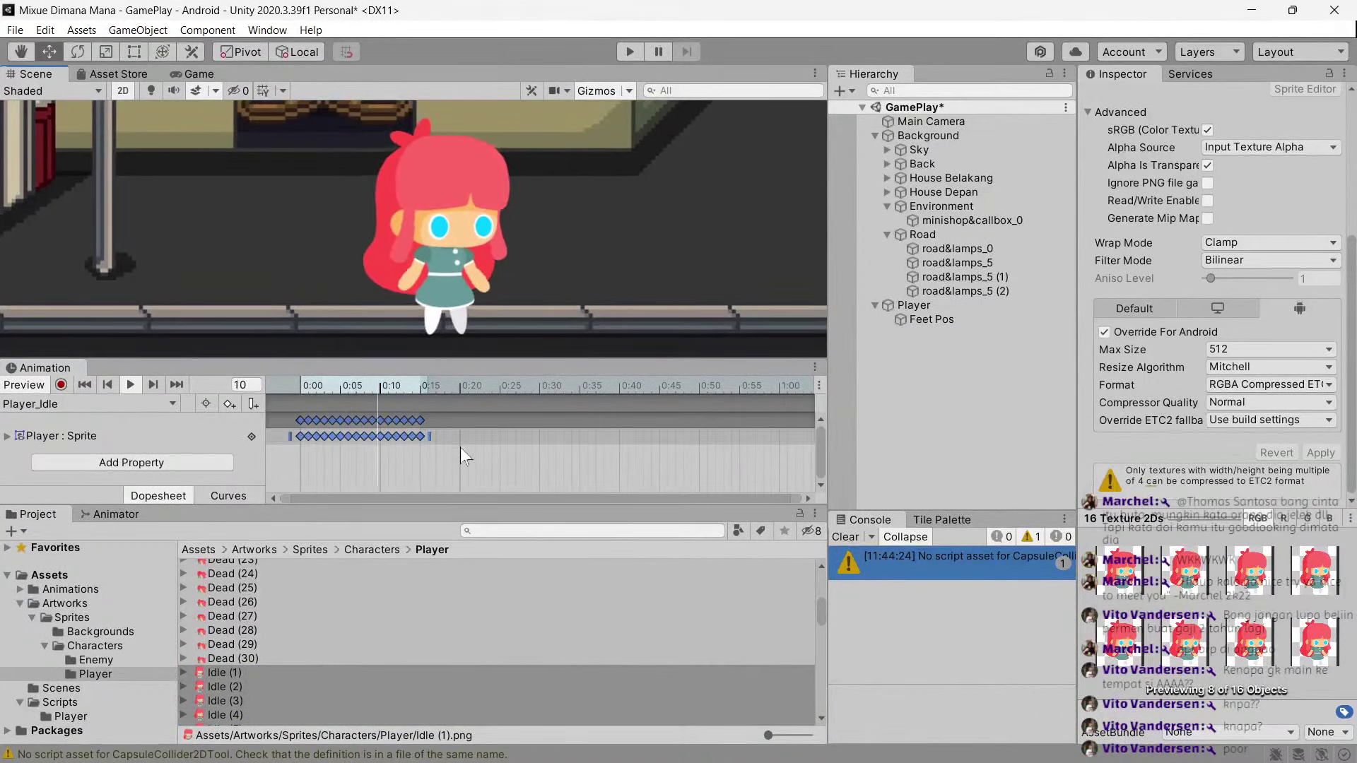
pyautogui.moveTo(429, 436); pyautogui.dragTo(760, 432)
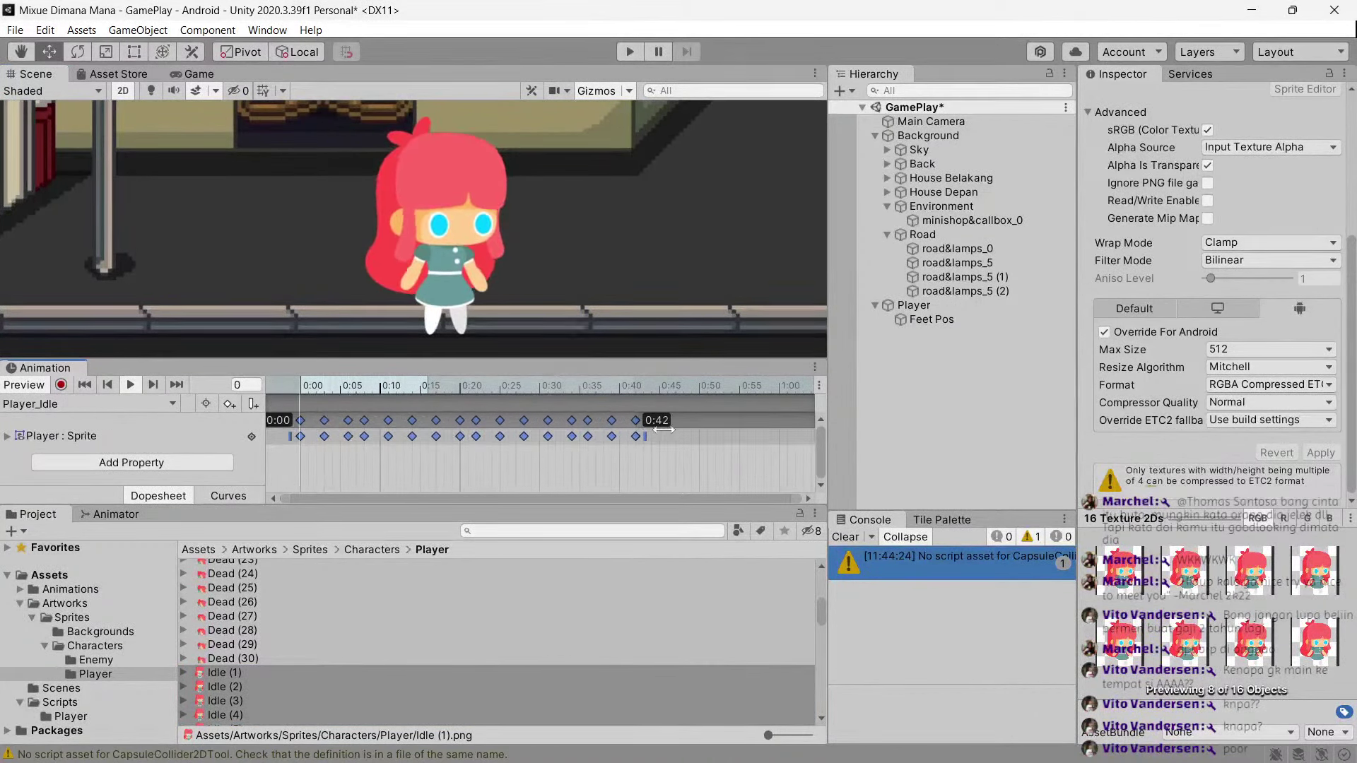
pyautogui.click(703, 444)
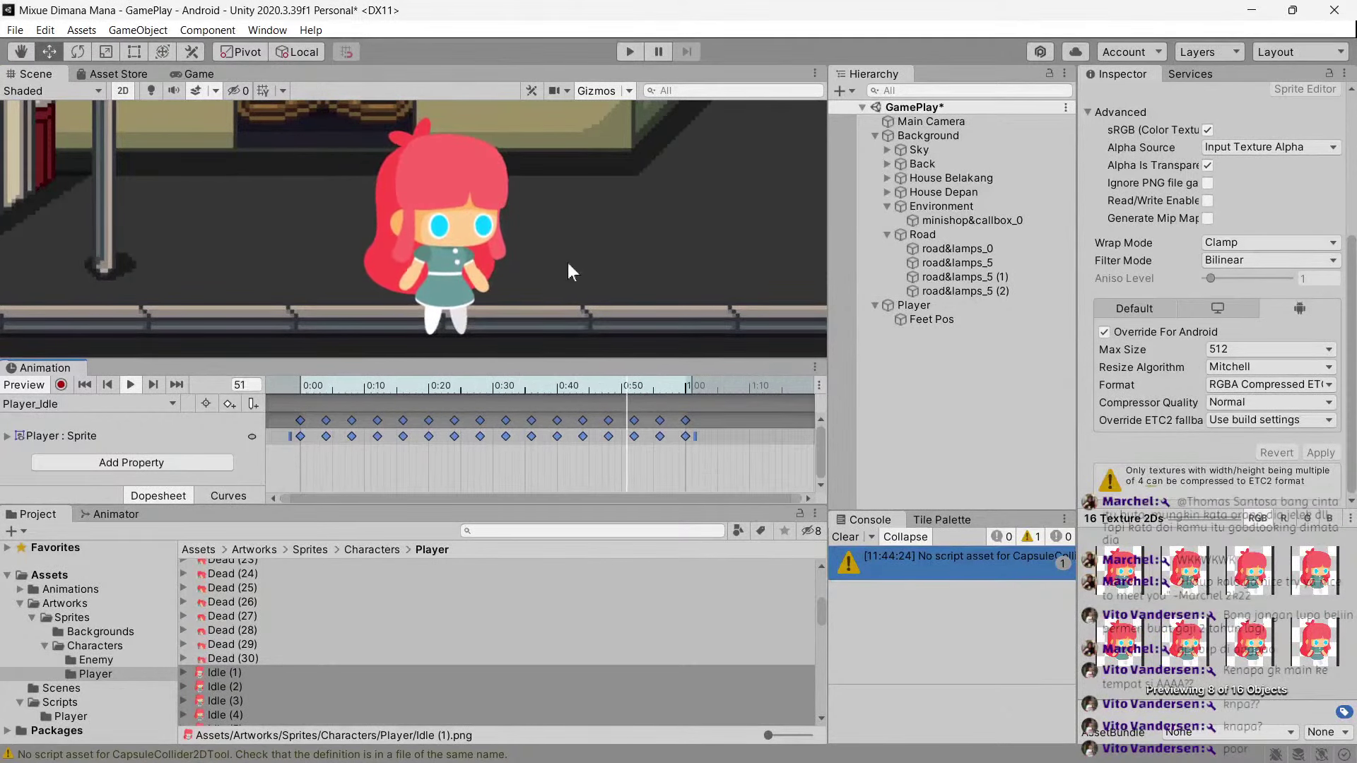
pyautogui.scroll(-5, 567, 263)
pyautogui.click(189, 72)
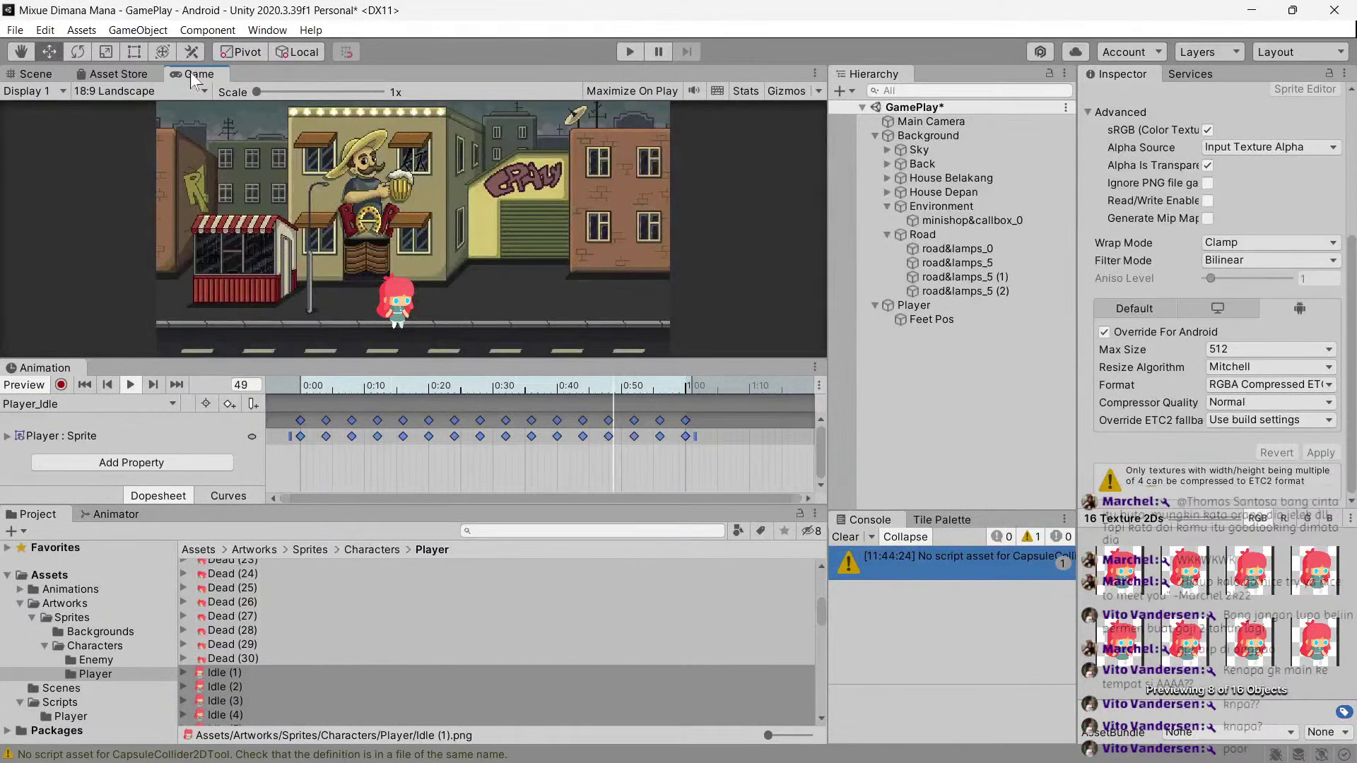
pyautogui.click(45, 74)
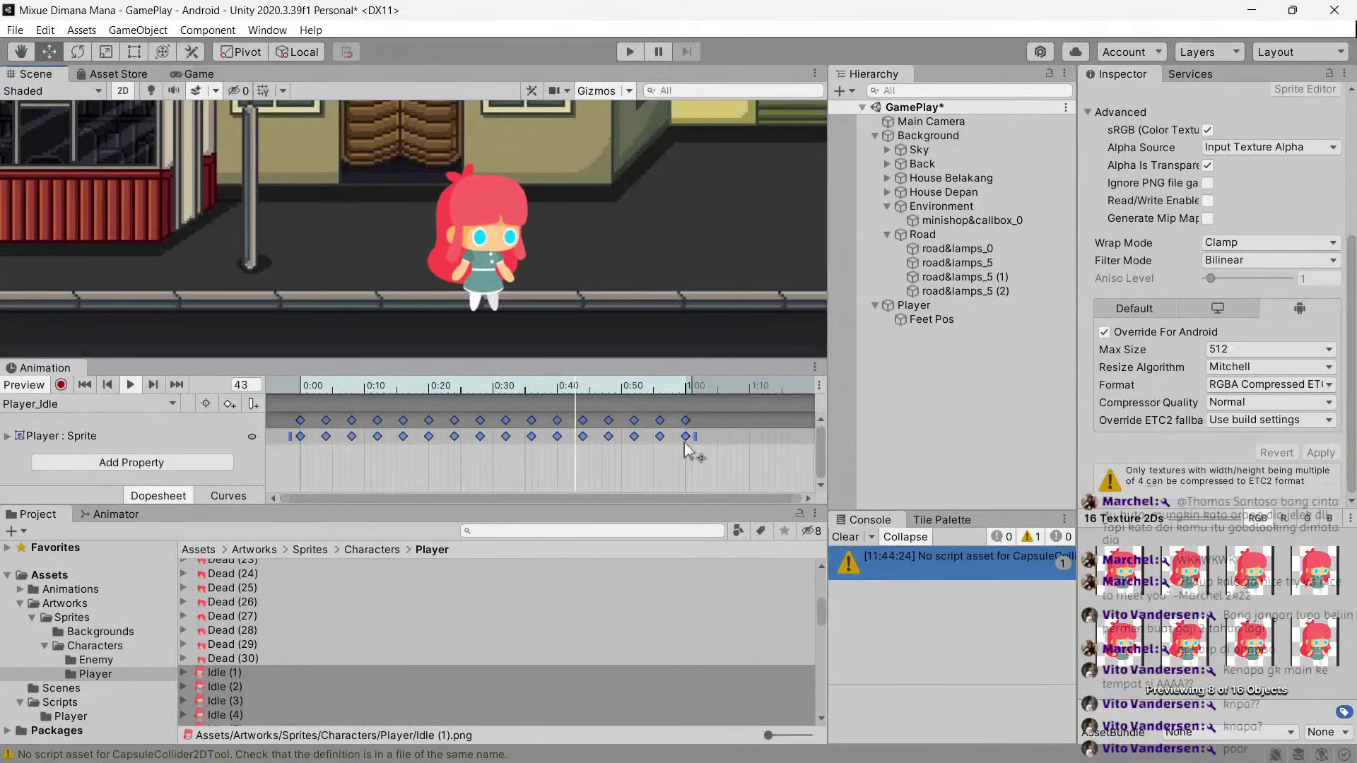
pyautogui.scroll(2, 473, 260)
pyautogui.scroll(2, 473, 260)
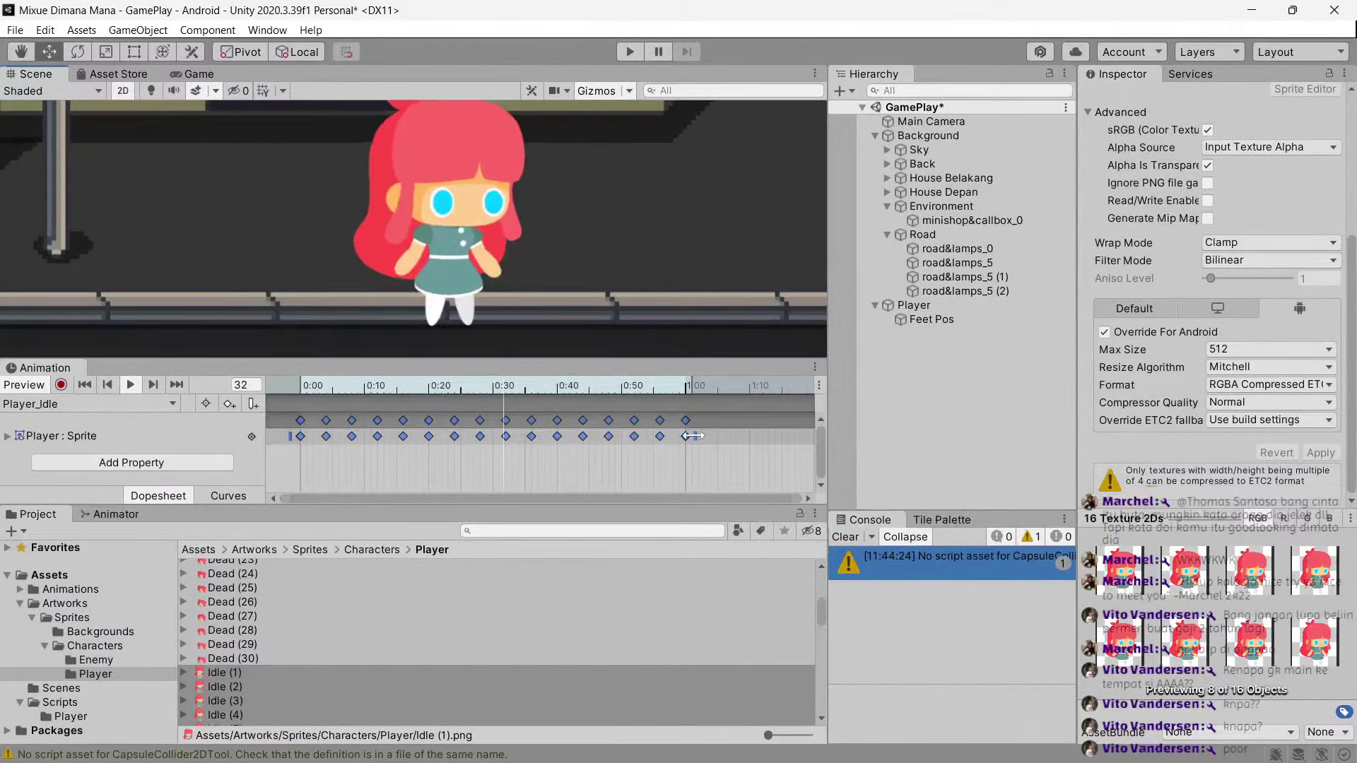
# Readjust keyframe spacing, compressing toward 0:54 then stretching back to about 1:00.
pyautogui.moveTo(693, 436); pyautogui.dragTo(686, 436)
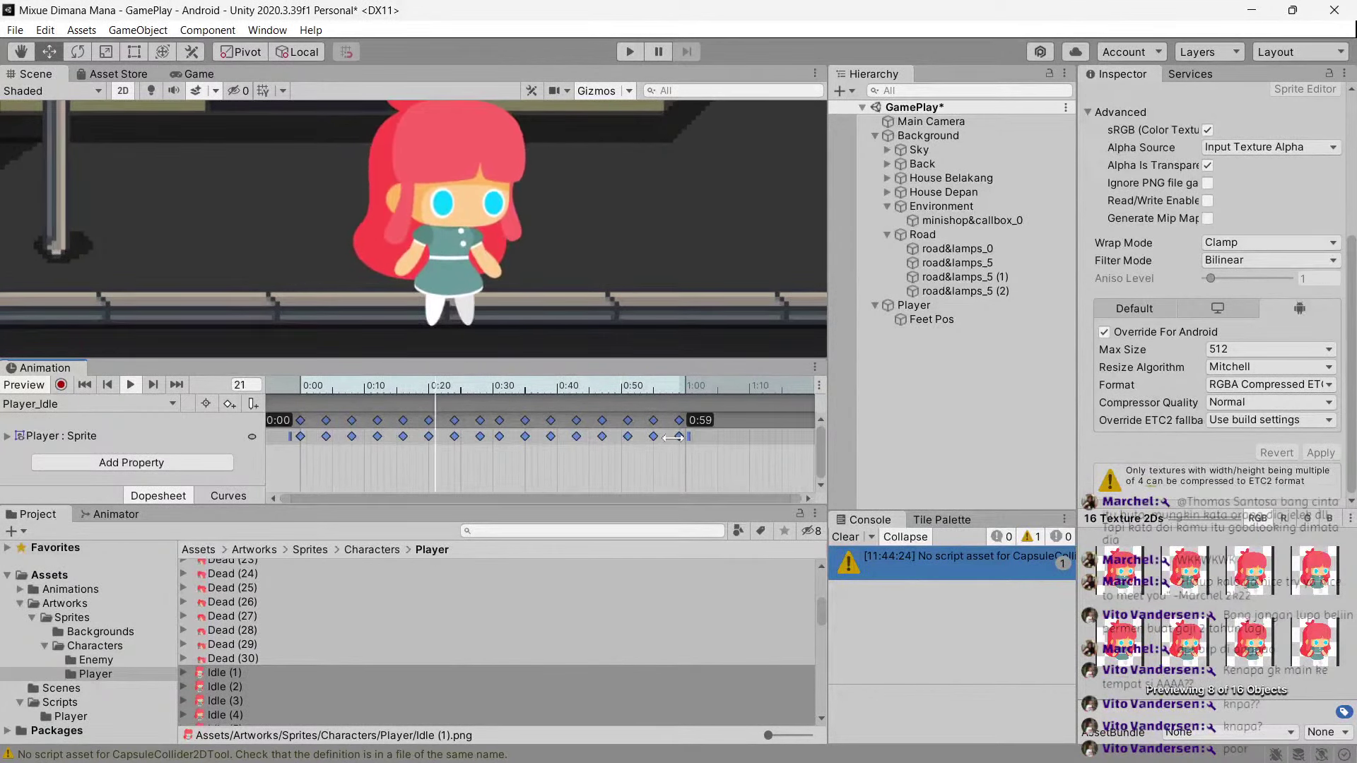
pyautogui.moveTo(673, 438); pyautogui.dragTo(665, 450)
pyautogui.scroll(-2, 598, 272)
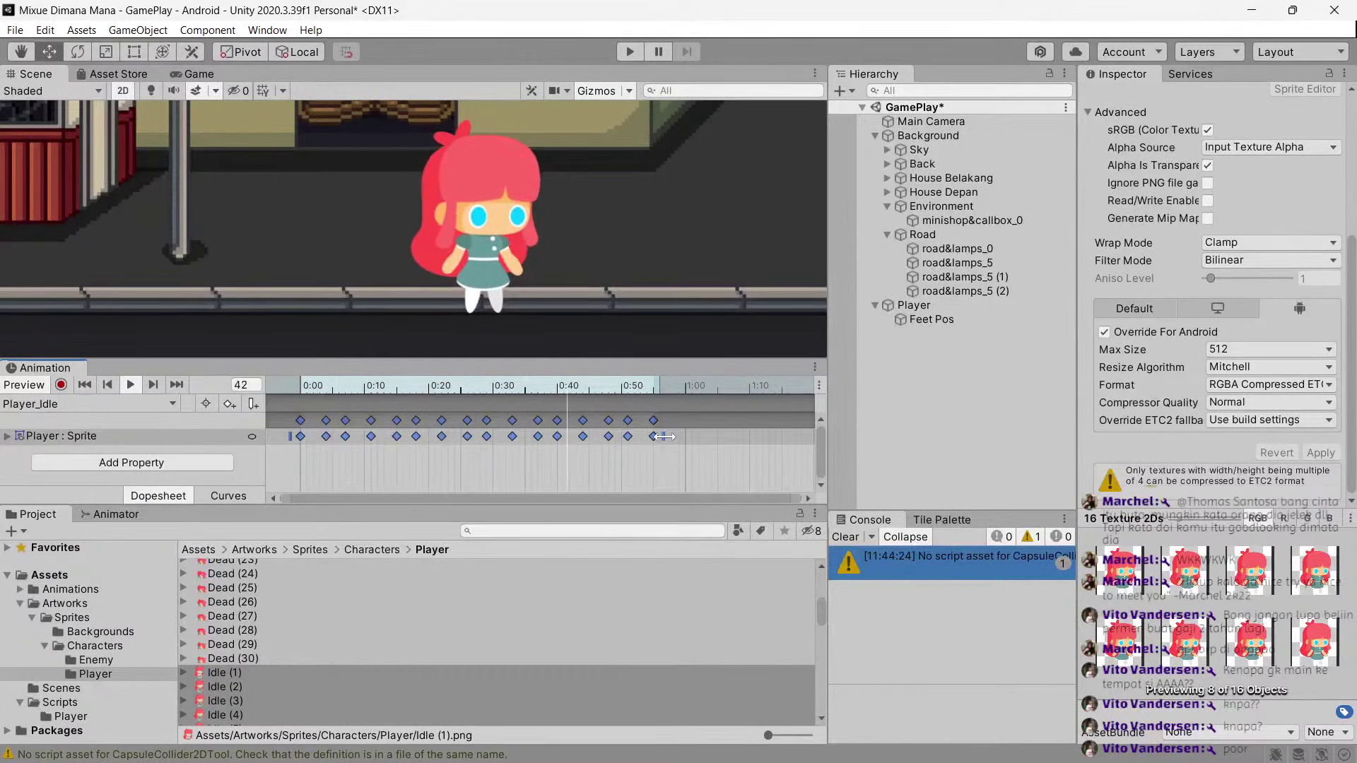
pyautogui.moveTo(664, 436); pyautogui.dragTo(695, 437)
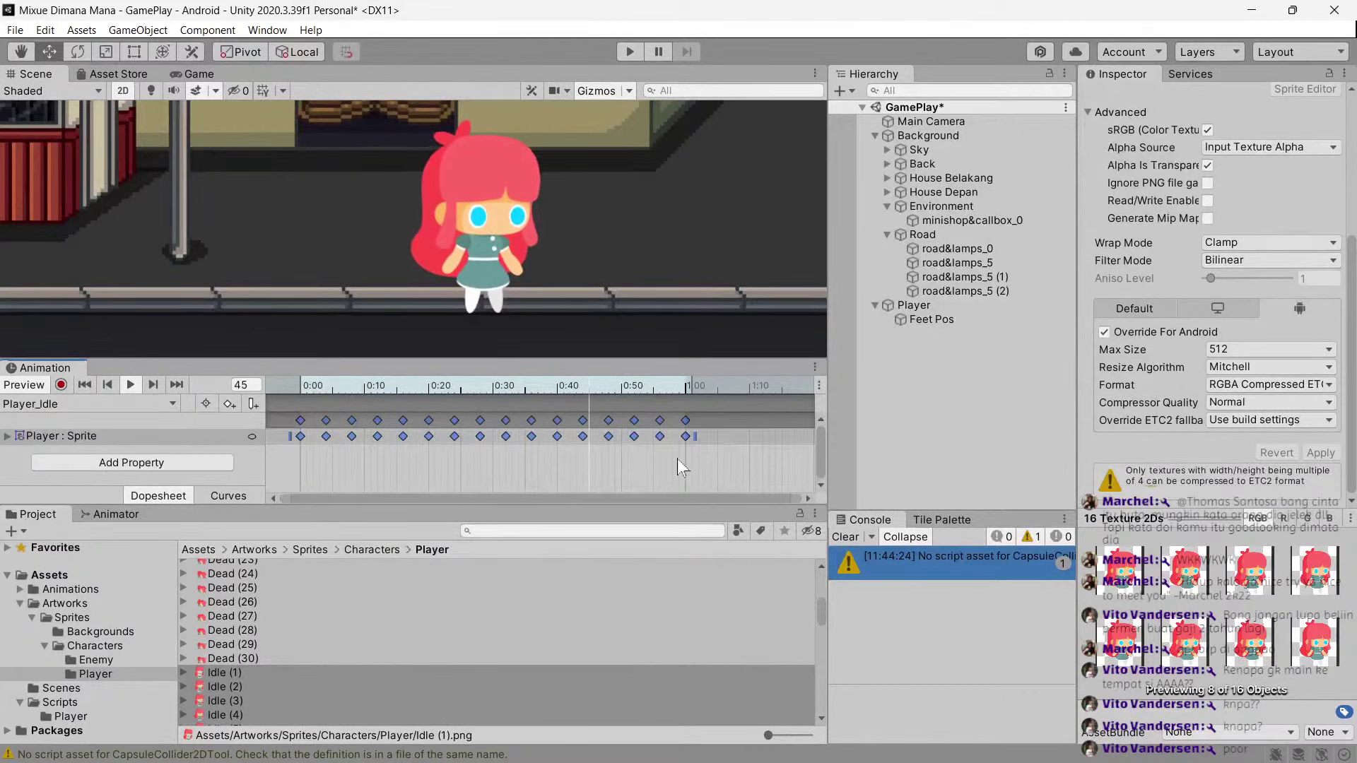
pyautogui.click(677, 460)
pyautogui.click(301, 420)
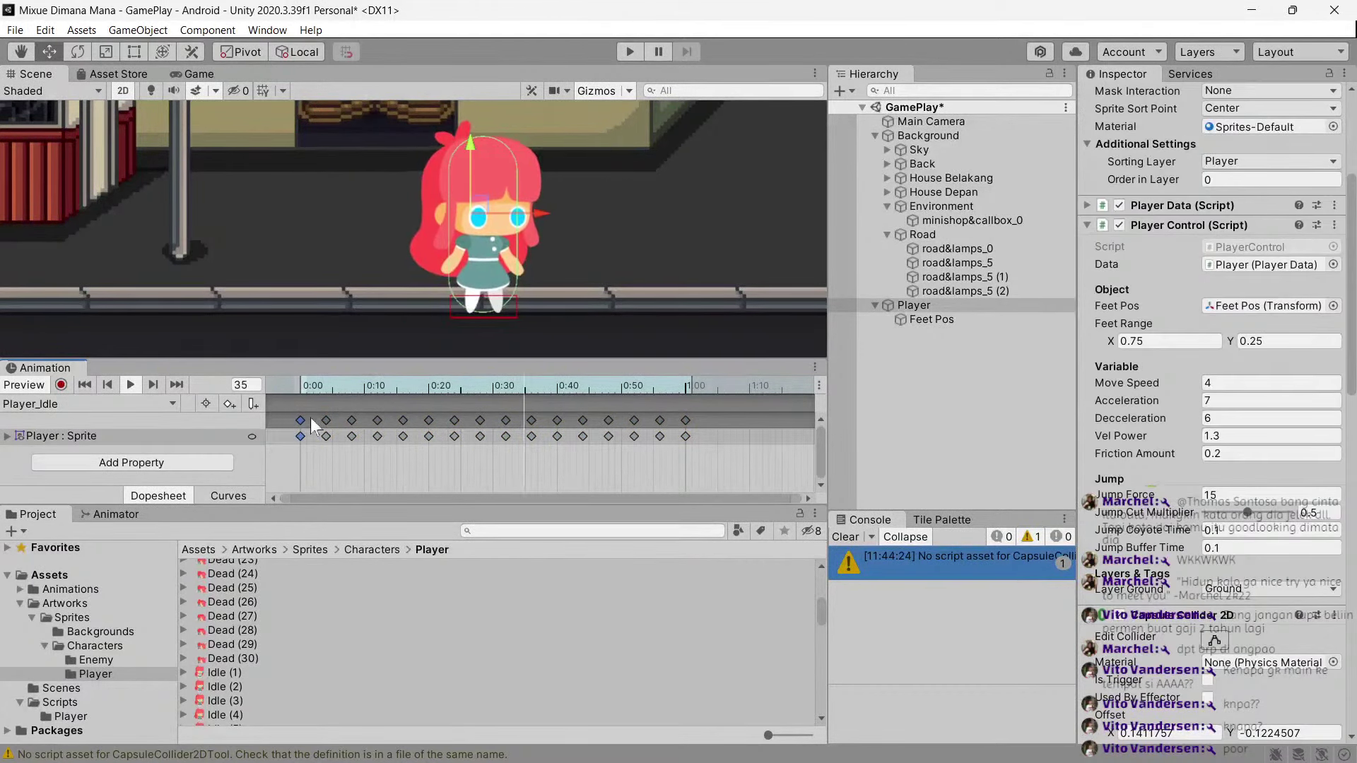
# Move the last keyframe later so the clip ends around frame 64.
pyautogui.click(715, 394)
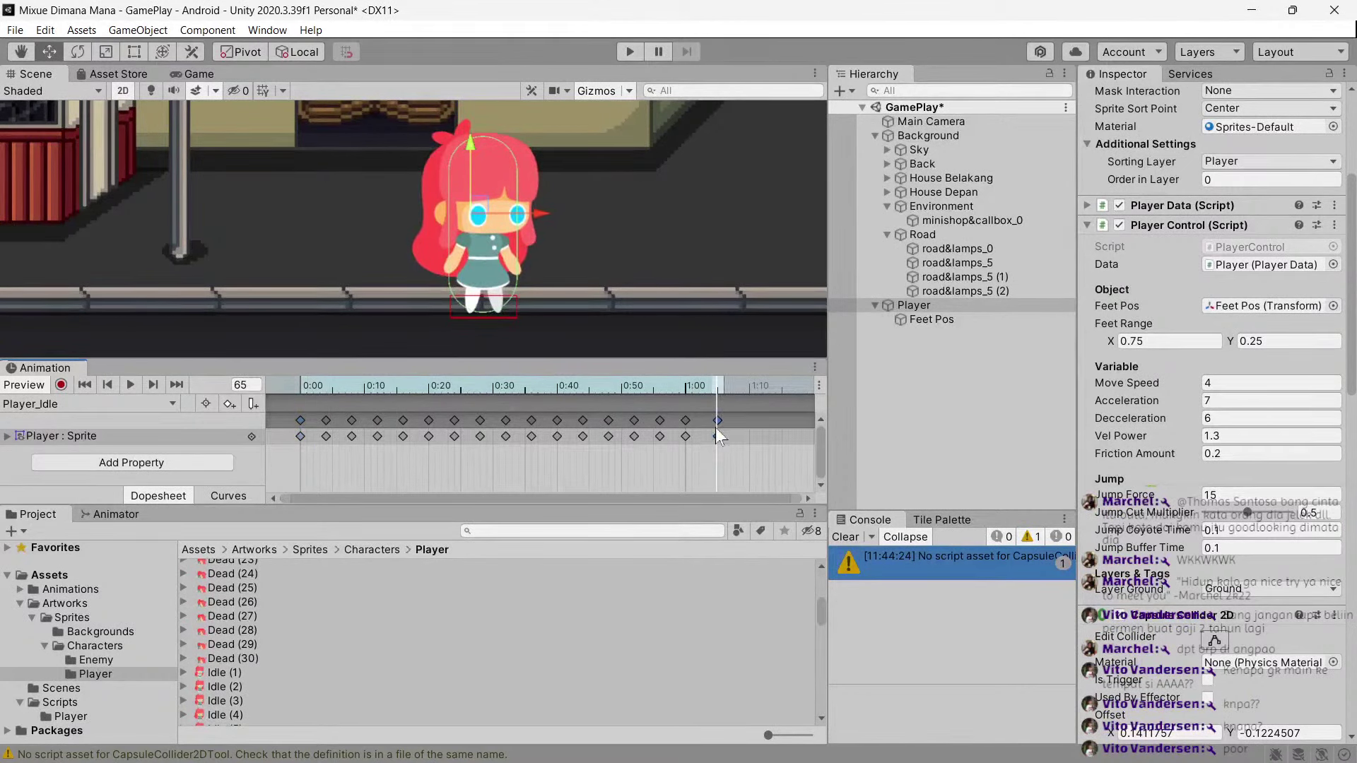
pyautogui.scroll(2, 656, 436)
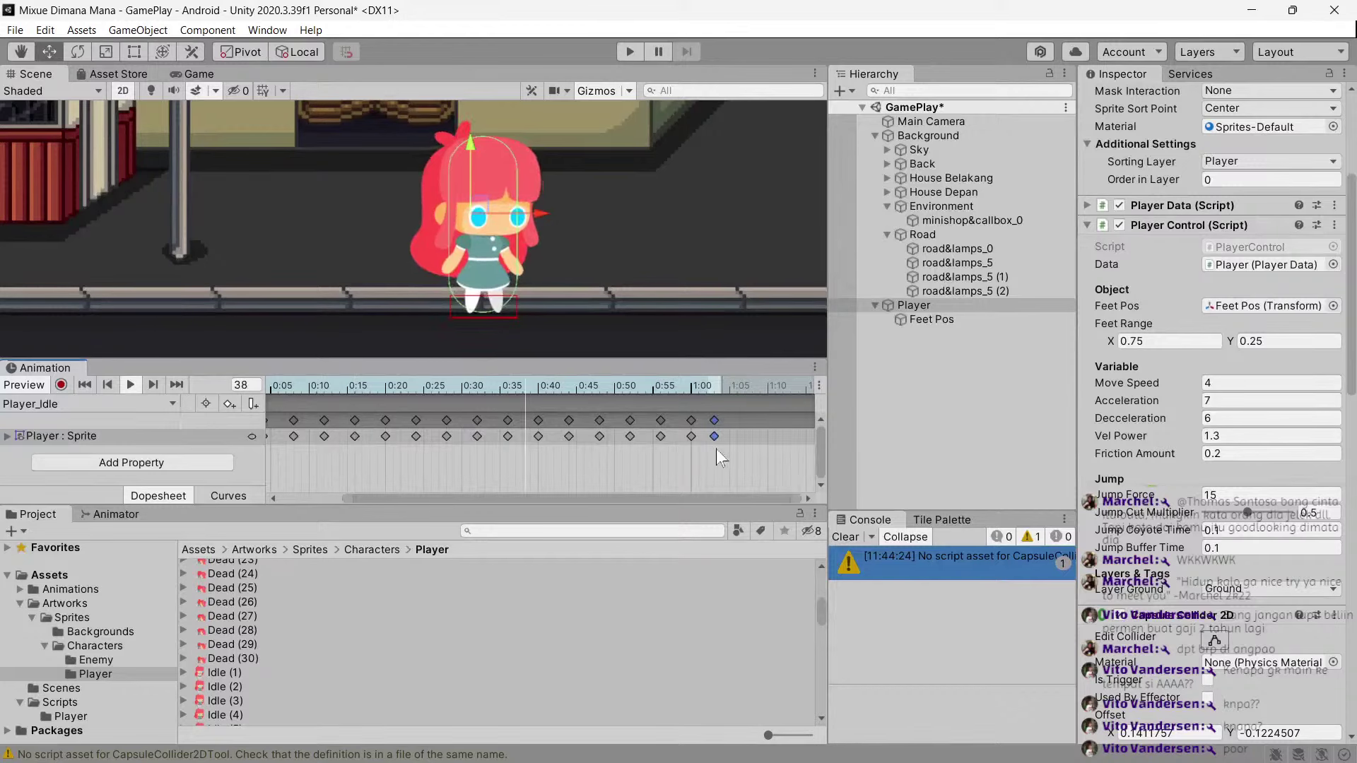
pyautogui.moveTo(711, 422); pyautogui.dragTo(722, 422)
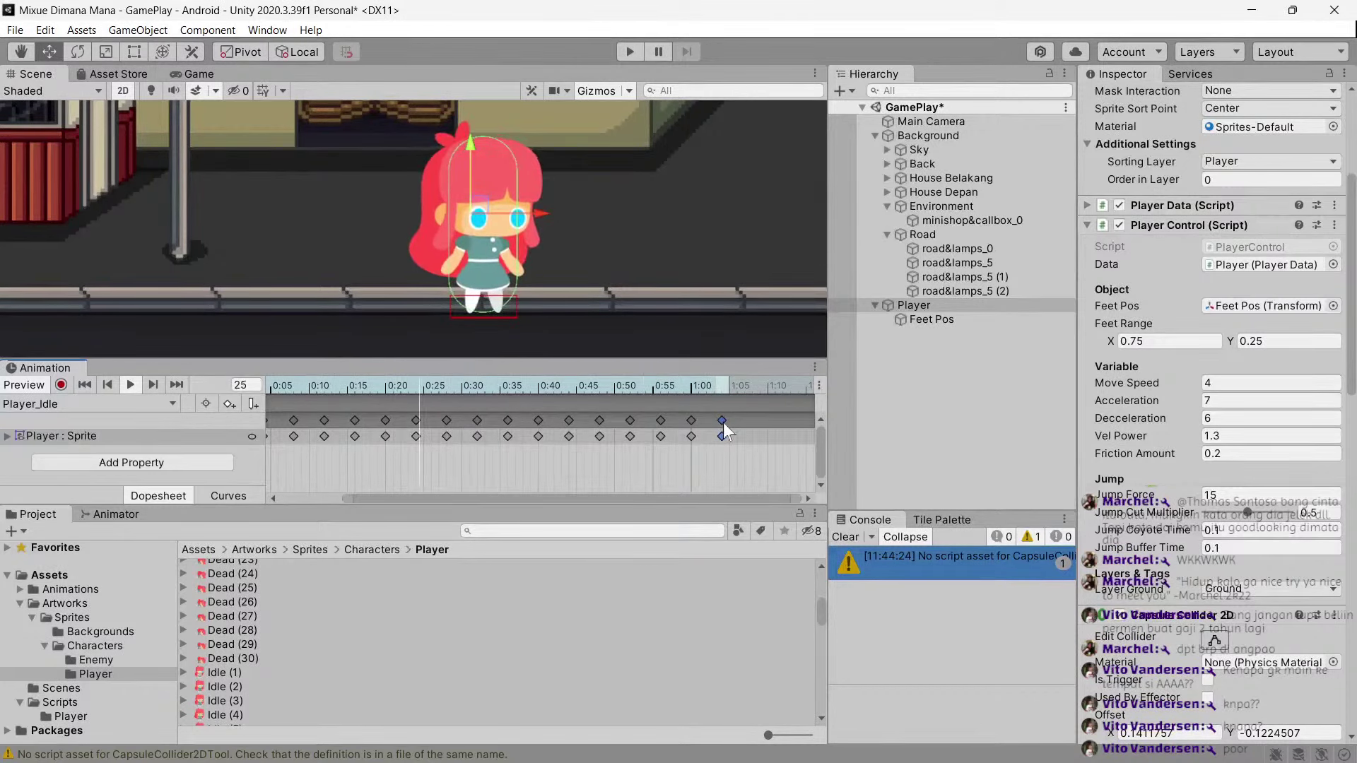
pyautogui.click(658, 458)
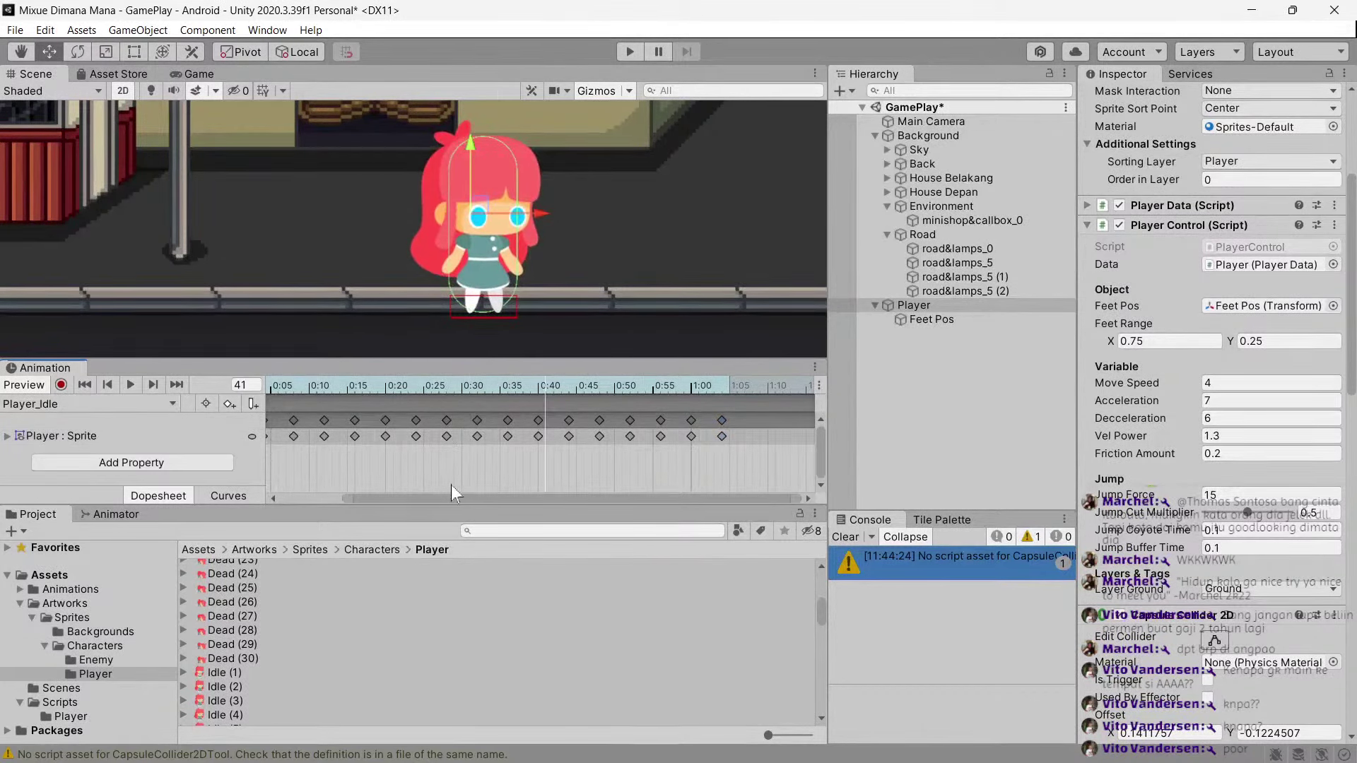
pyautogui.scroll(-2, 346, 487)
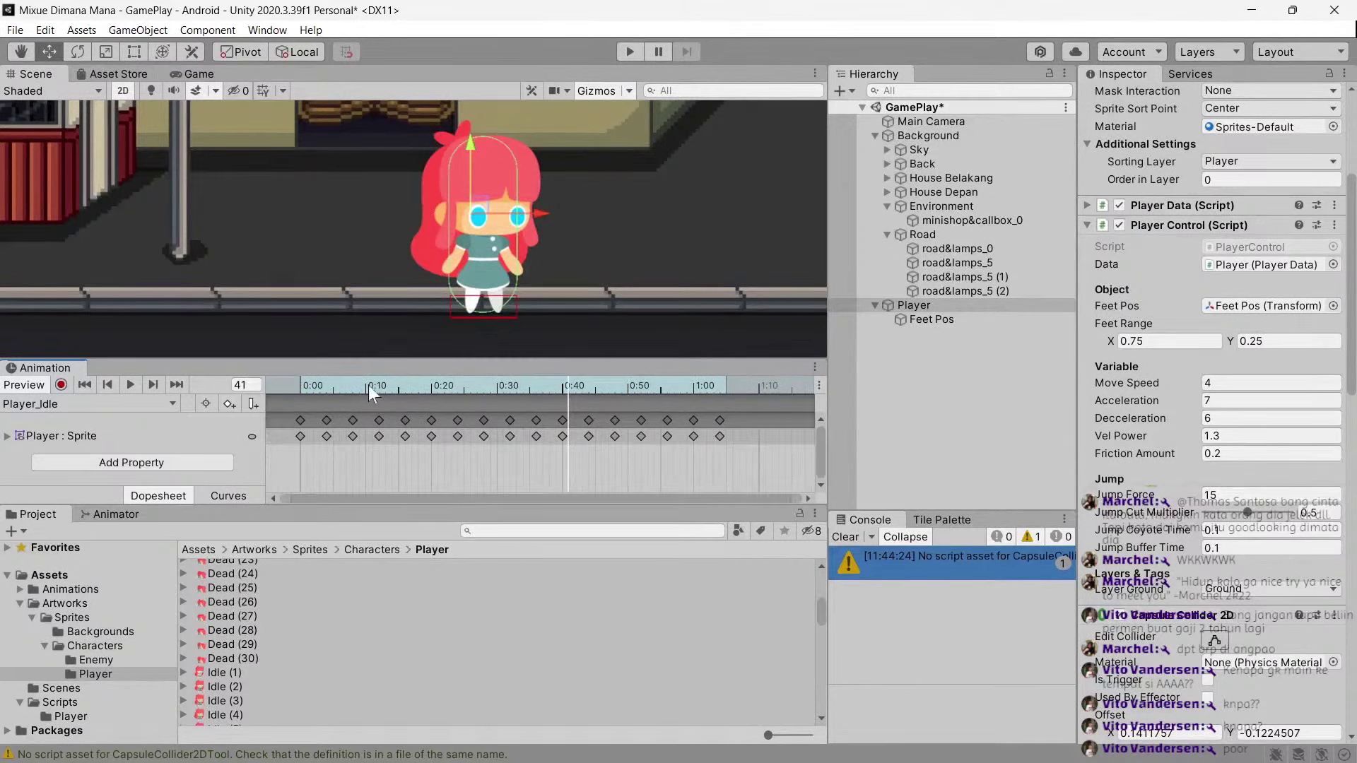
pyautogui.moveTo(367, 385)
pyautogui.mouseDown()
pyautogui.moveTo(279, 393)
pyautogui.moveTo(631, 408)
pyautogui.mouseUp()
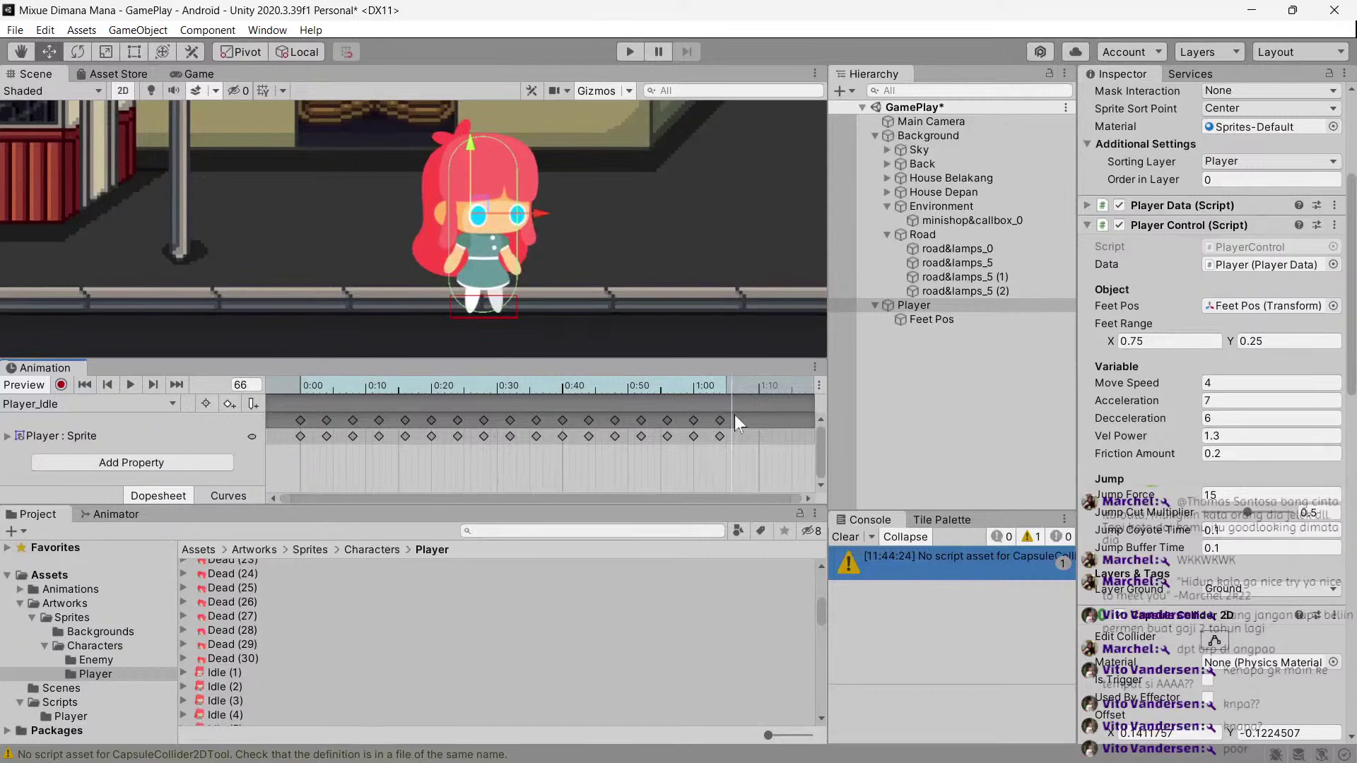
pyautogui.moveTo(735, 422); pyautogui.dragTo(720, 431)
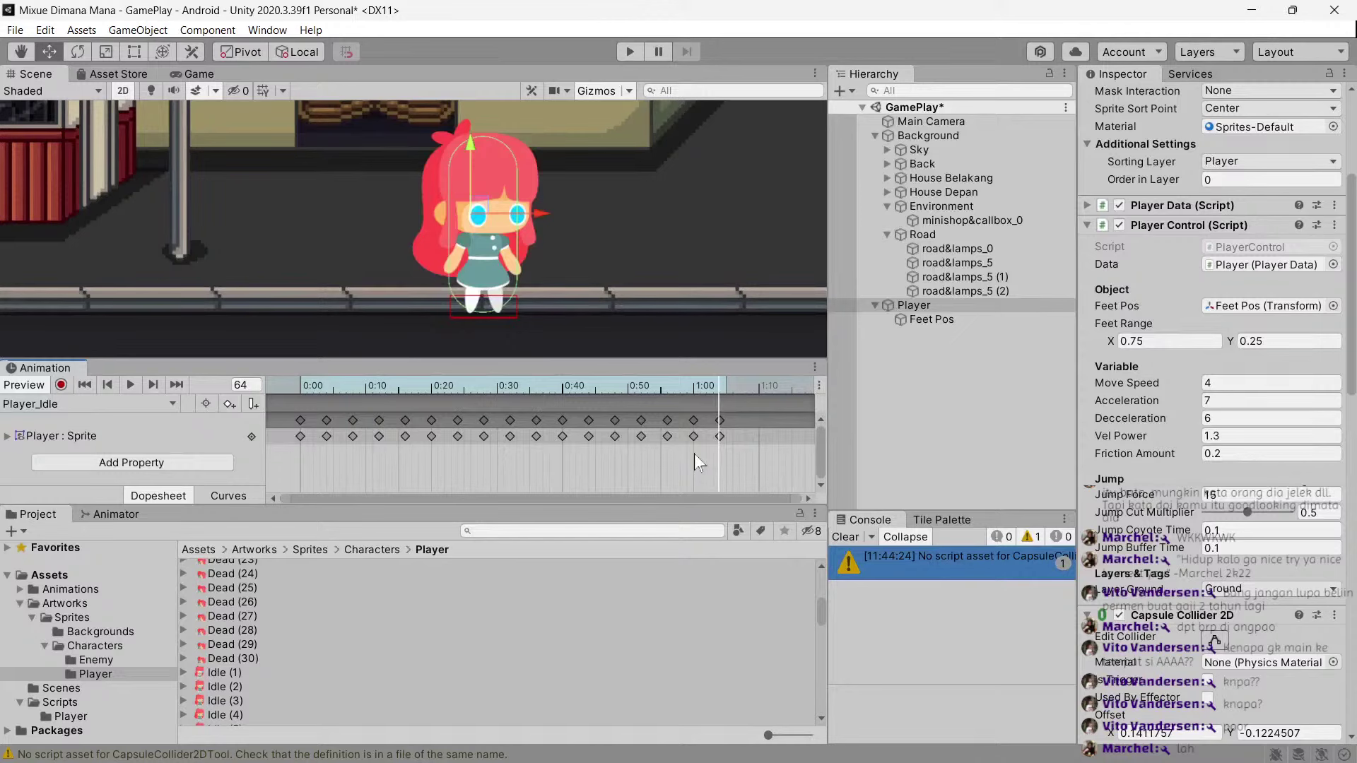
# Replace the old Player : Sprite keyframes with Idle (1)–(16), closing the loop on Idle (1).
pyautogui.hotkey('ctrl', 'a')
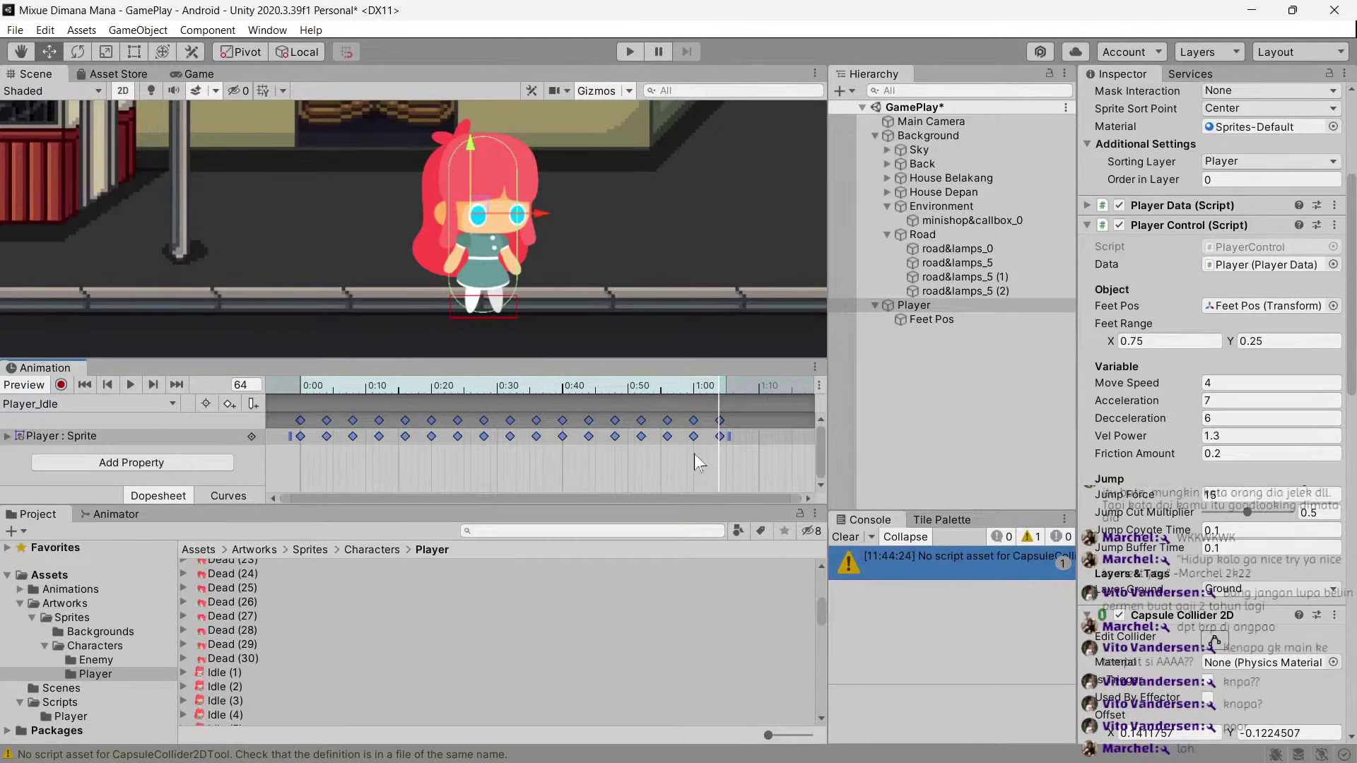
pyautogui.press('Delete')
pyautogui.click(239, 671)
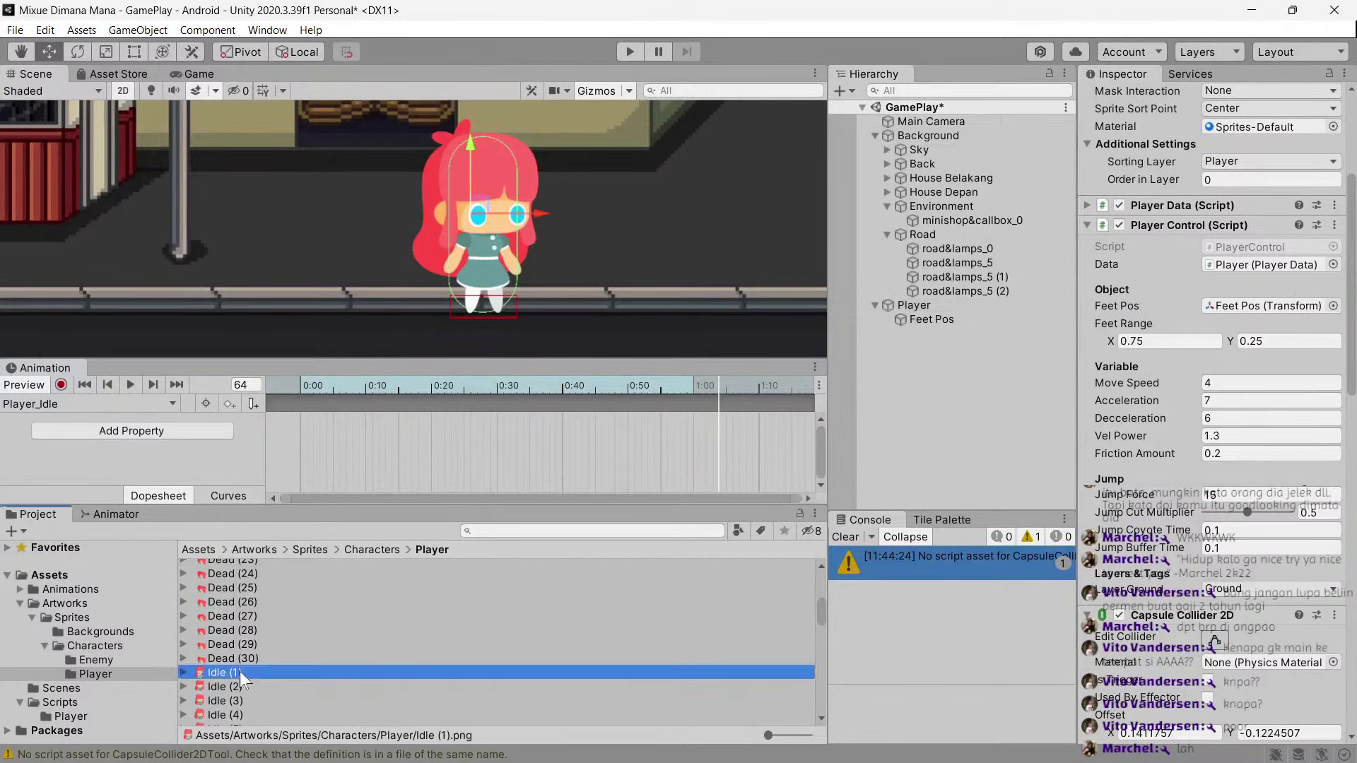
pyautogui.scroll(-5, 241, 672)
pyautogui.keyDown('shift'); pyautogui.click(240, 617); pyautogui.keyUp('shift')
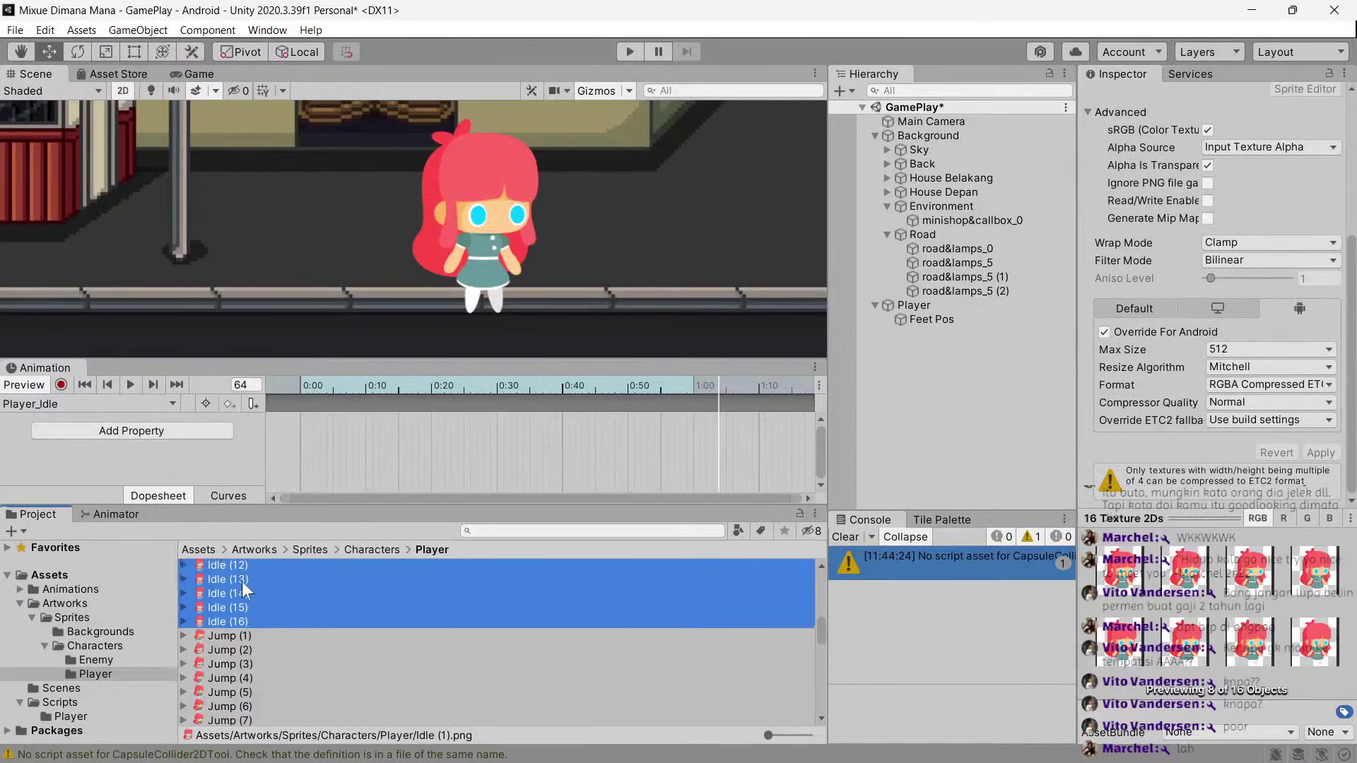
pyautogui.moveTo(241, 582); pyautogui.dragTo(328, 475)
pyautogui.scroll(5, 244, 595)
pyautogui.click(240, 619)
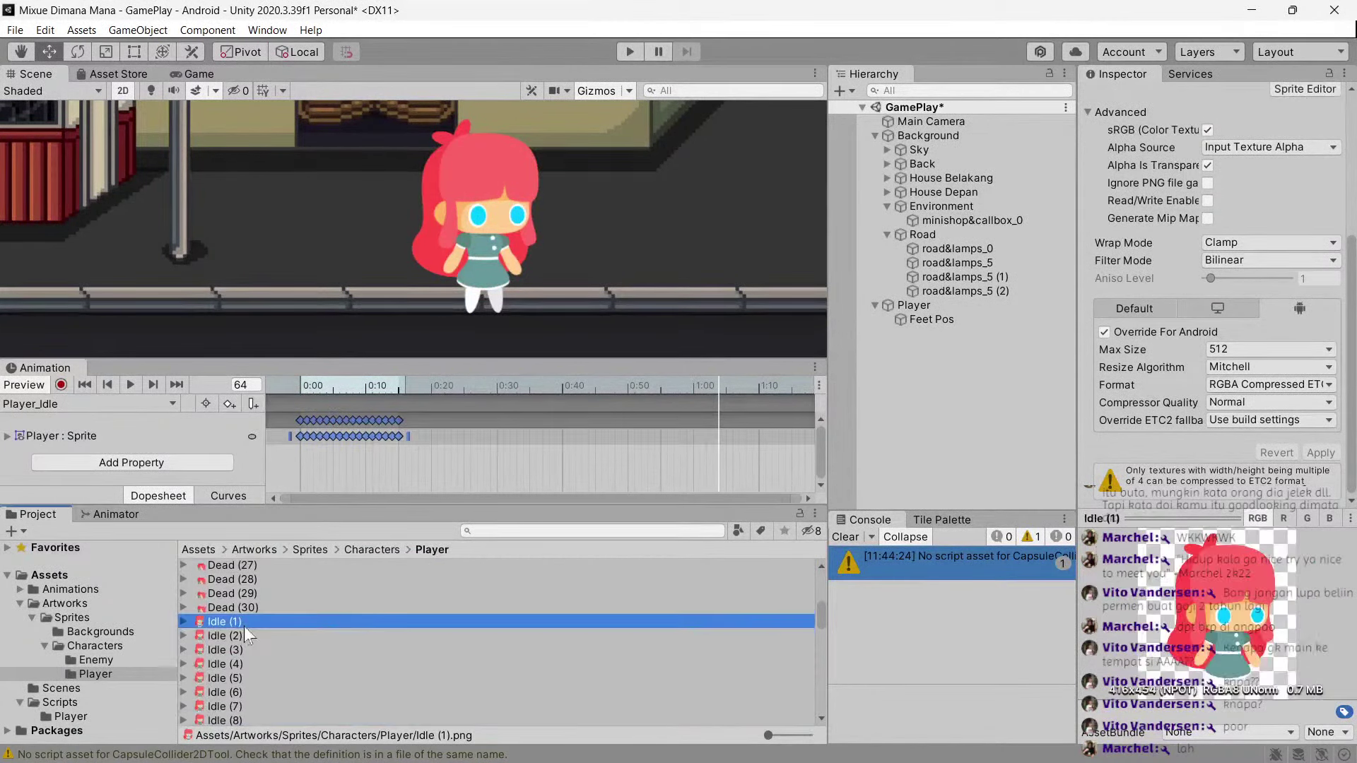
pyautogui.moveTo(233, 626); pyautogui.dragTo(409, 431)
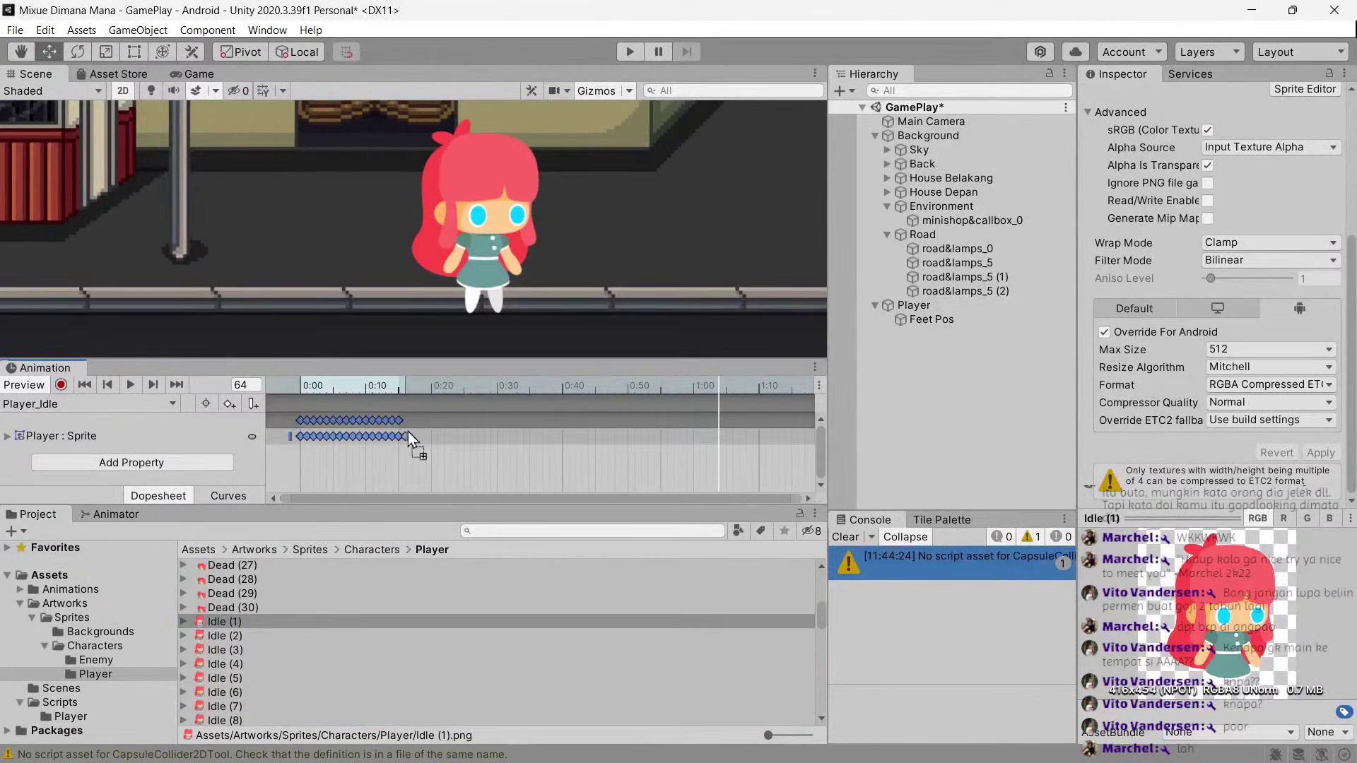
# Stretch the idle keyframes so the clip ends around 2:01, then watch it in the Game view.
pyautogui.scroll(3, 399, 451)
pyautogui.scroll(-2, 387, 476)
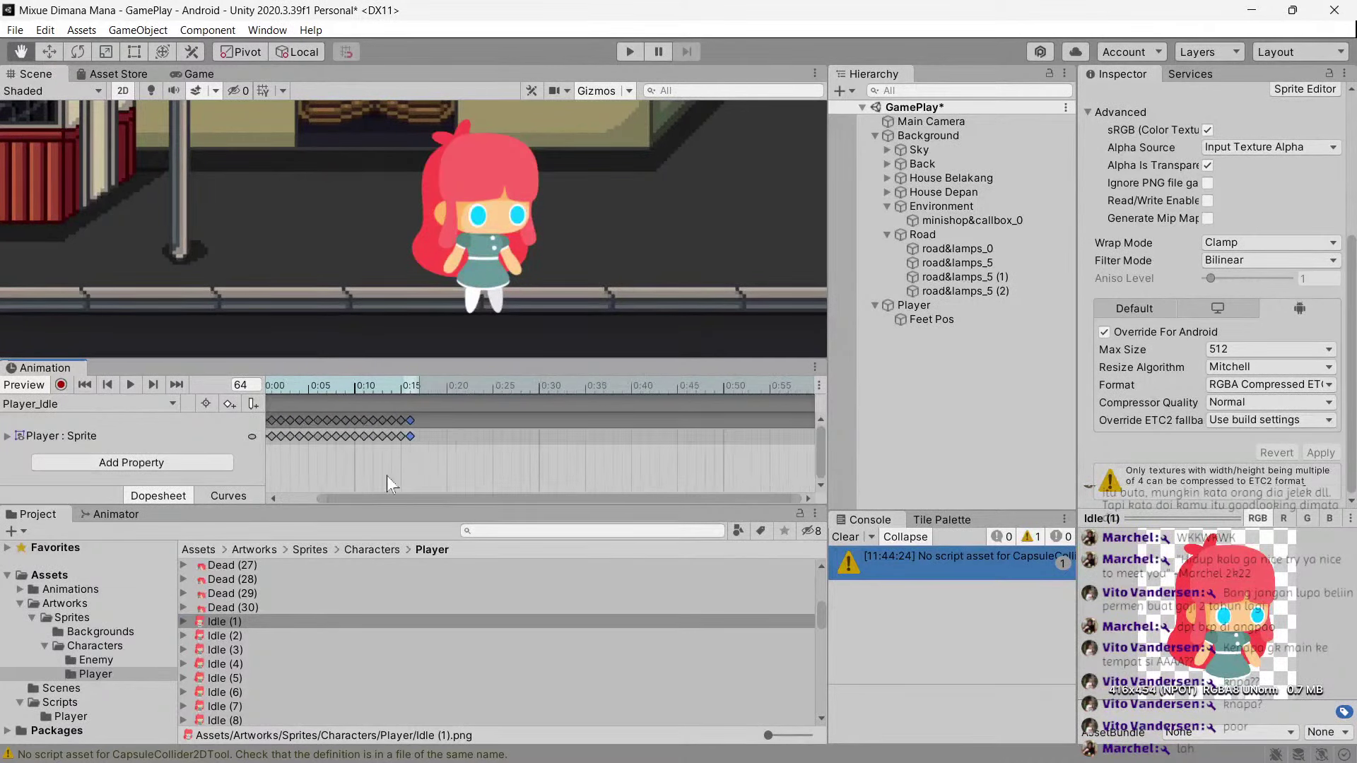
pyautogui.moveTo(429, 448); pyautogui.dragTo(272, 415)
pyautogui.moveTo(353, 434); pyautogui.dragTo(732, 434)
pyautogui.click(131, 385)
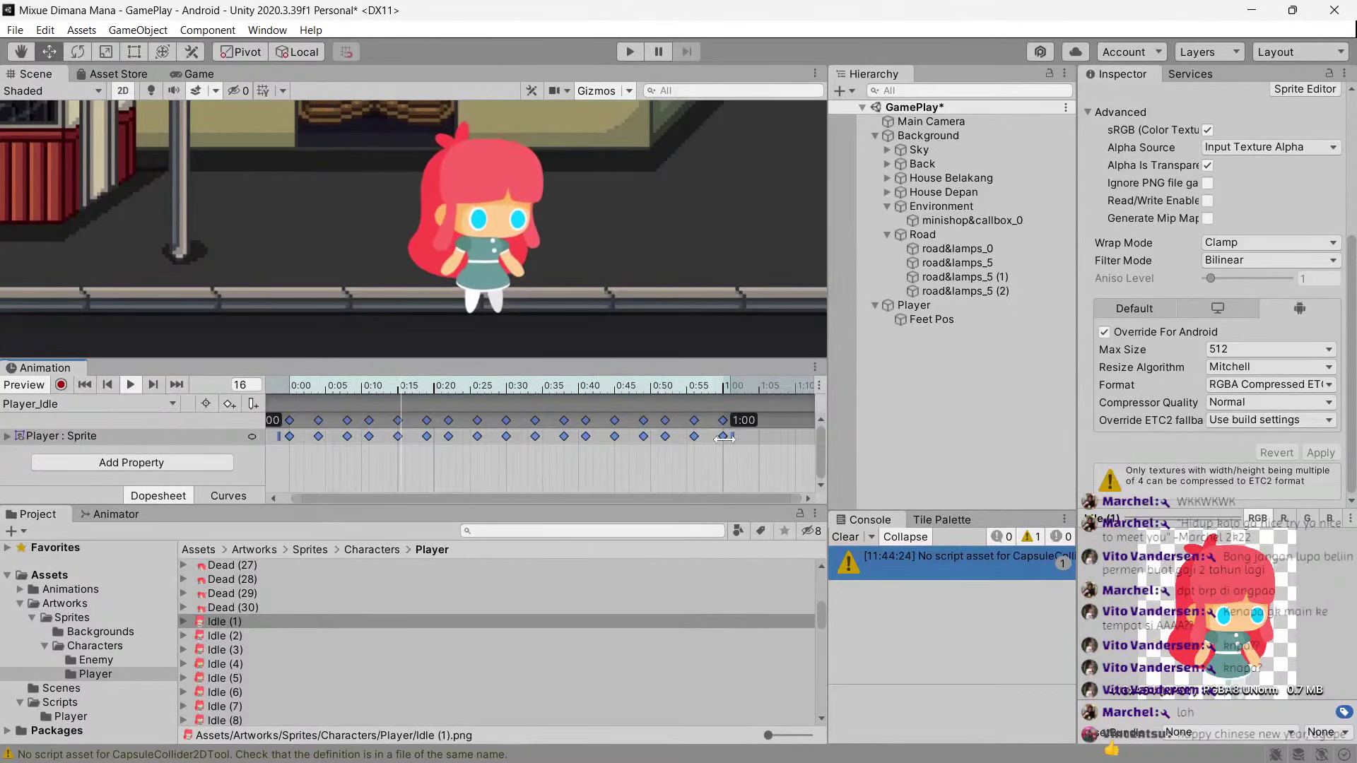
pyautogui.moveTo(742, 446); pyautogui.dragTo(662, 439)
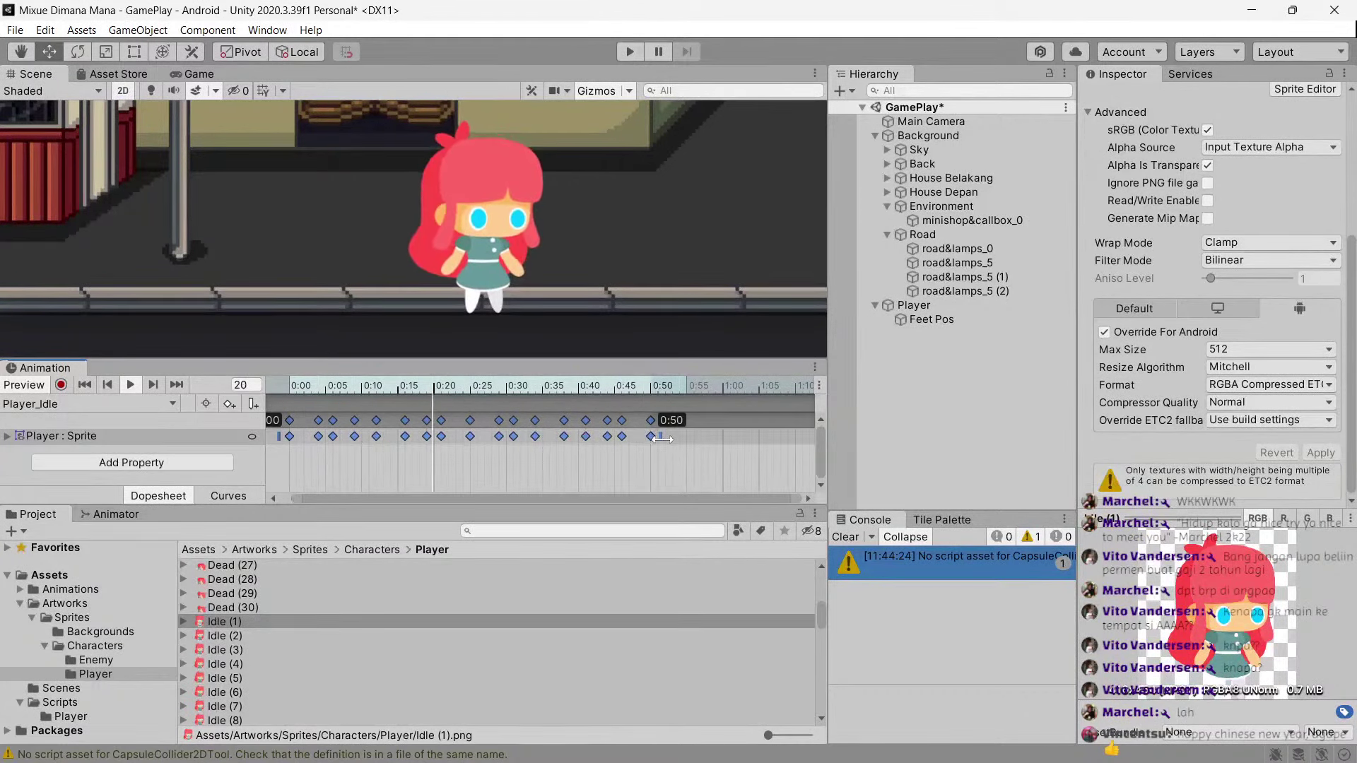
pyautogui.hotkey('ctrl', 'z')
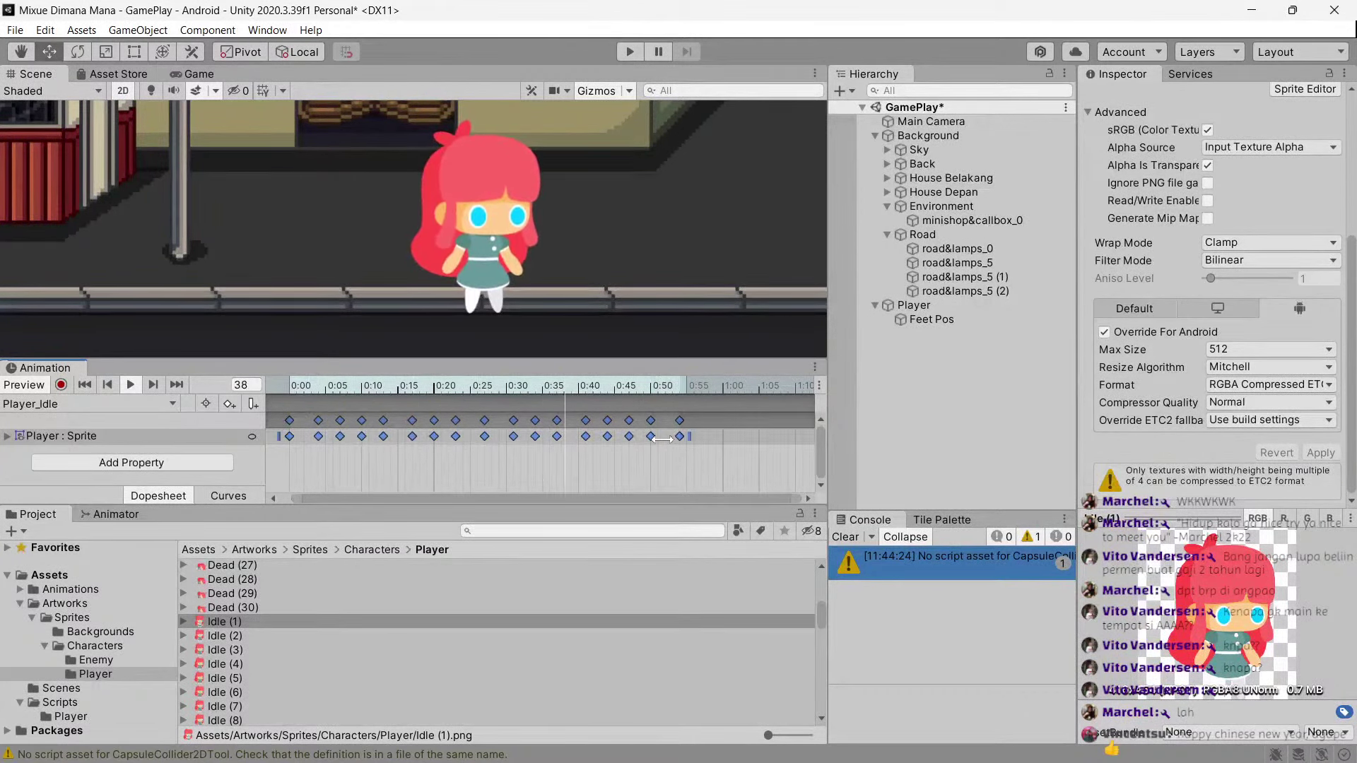
pyautogui.hotkey('ctrl', 'z')
pyautogui.hotkey('ctrl', 'z')
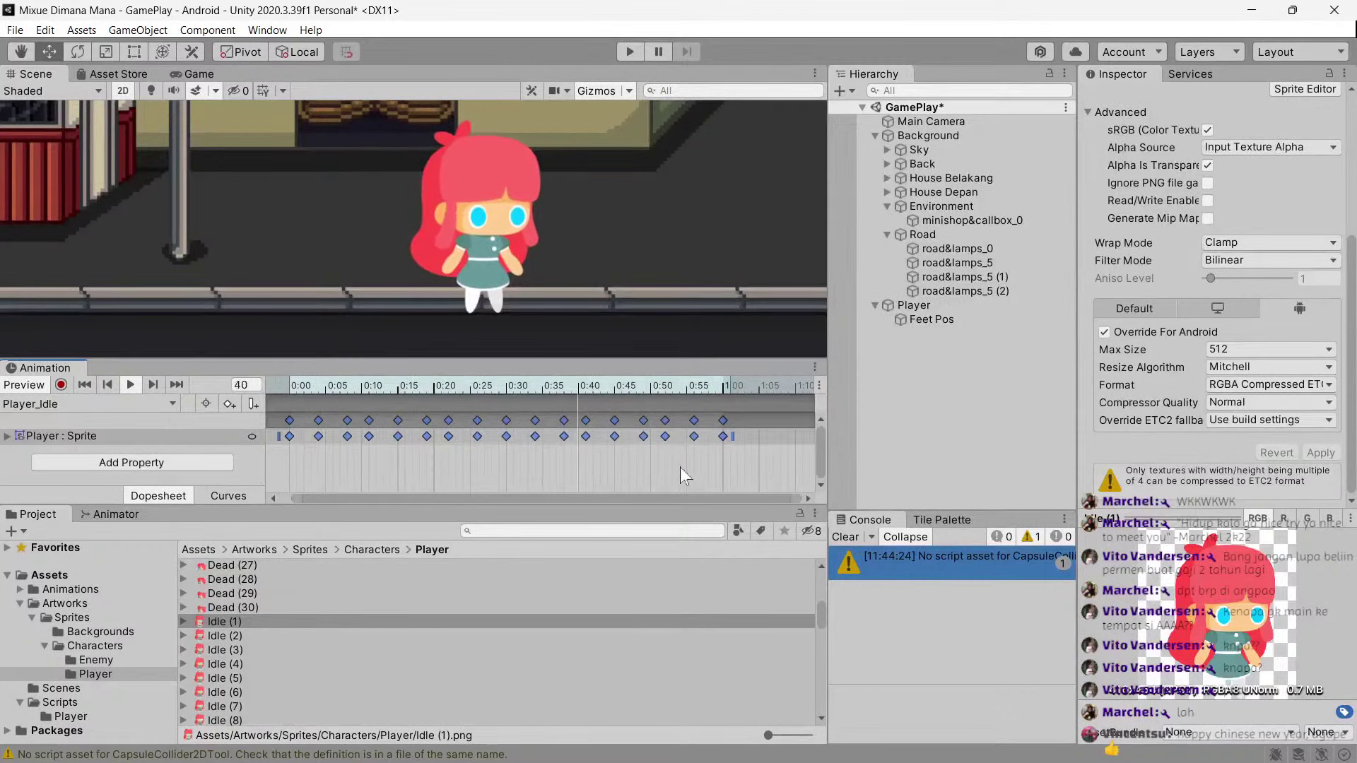
pyautogui.scroll(-2, 680, 467)
pyautogui.hotkey('ctrl', 'z')
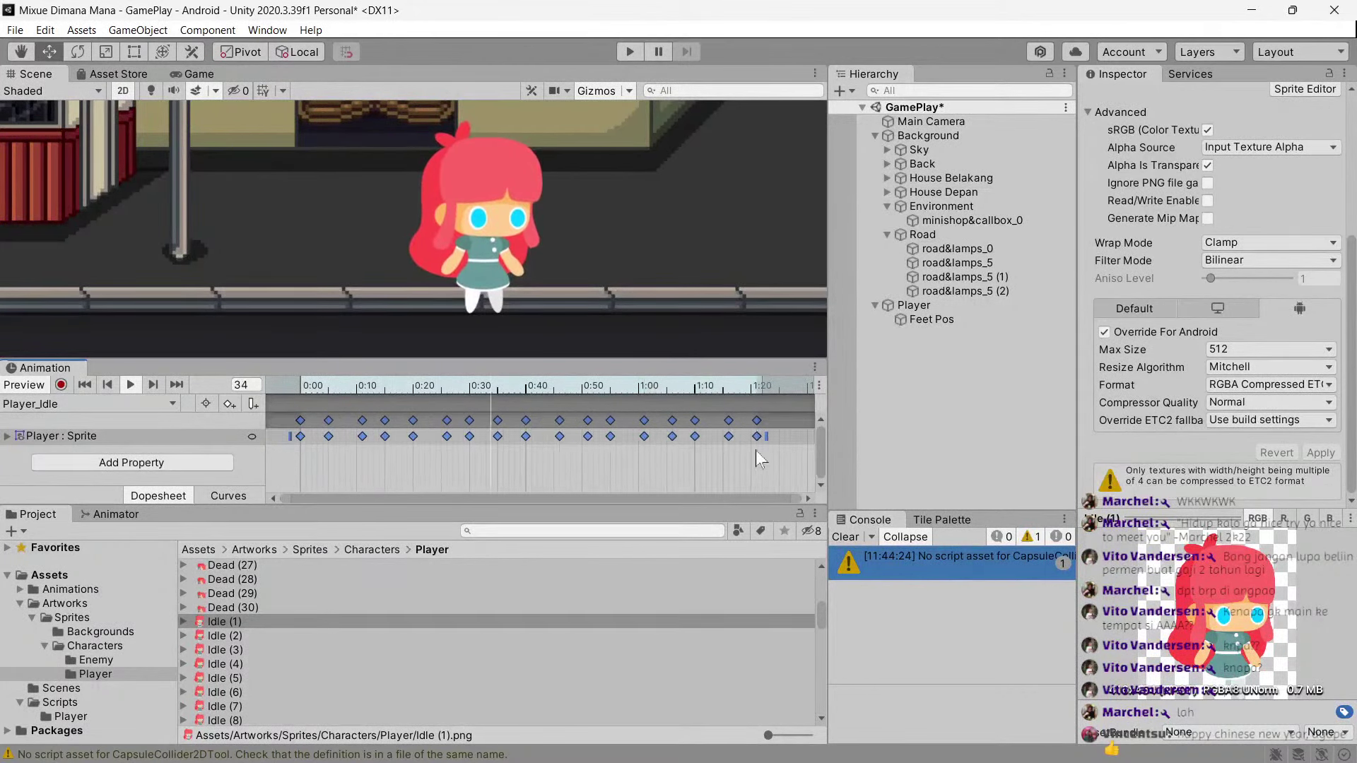
pyautogui.scroll(-3, 757, 451)
pyautogui.moveTo(577, 435); pyautogui.dragTo(710, 443)
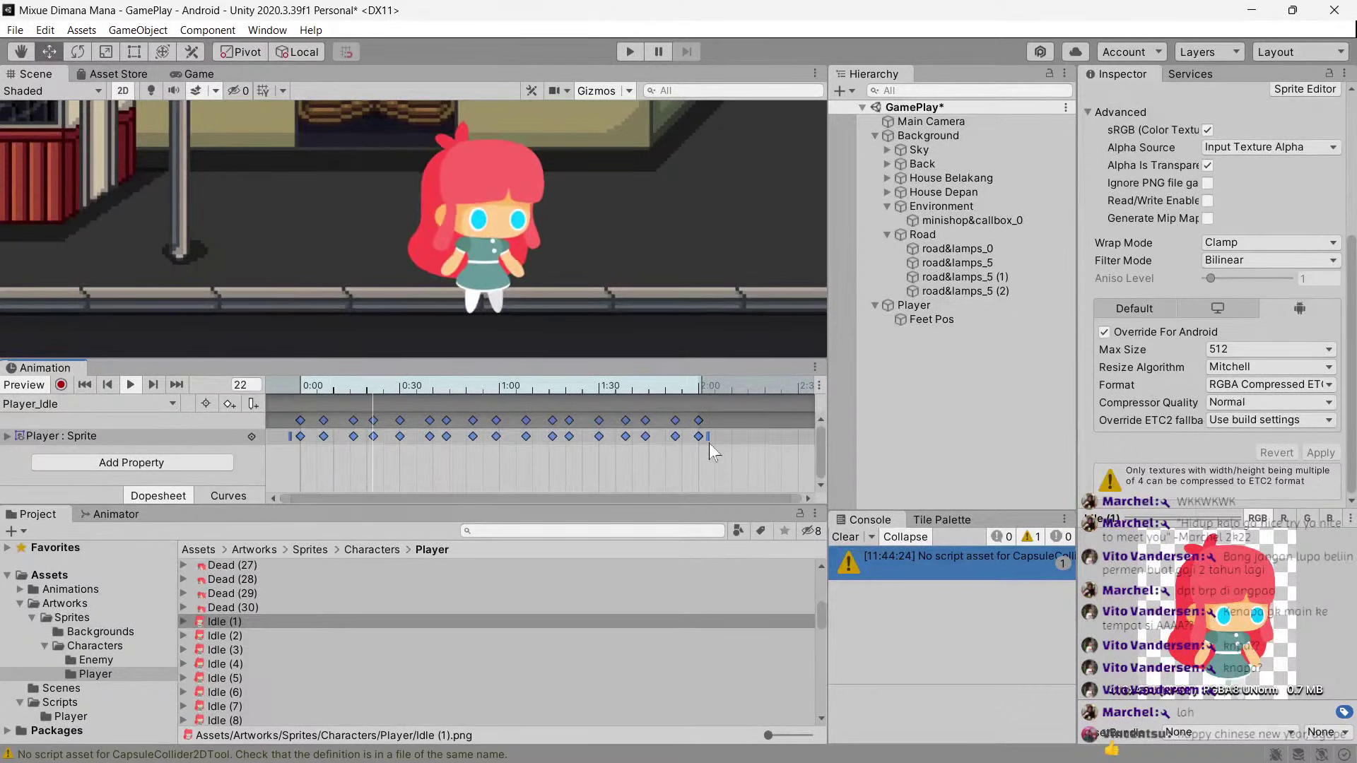
pyautogui.click(193, 71)
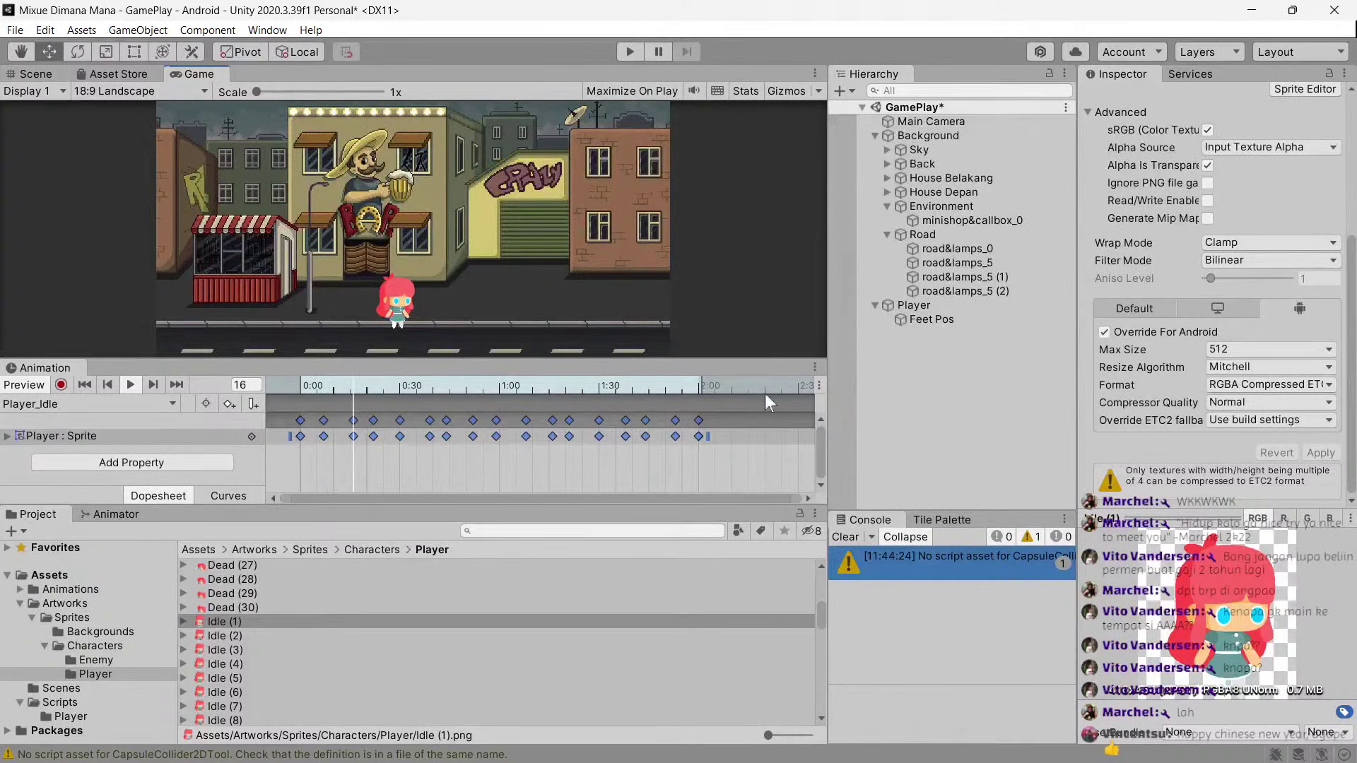
pyautogui.moveTo(707, 437); pyautogui.dragTo(608, 443)
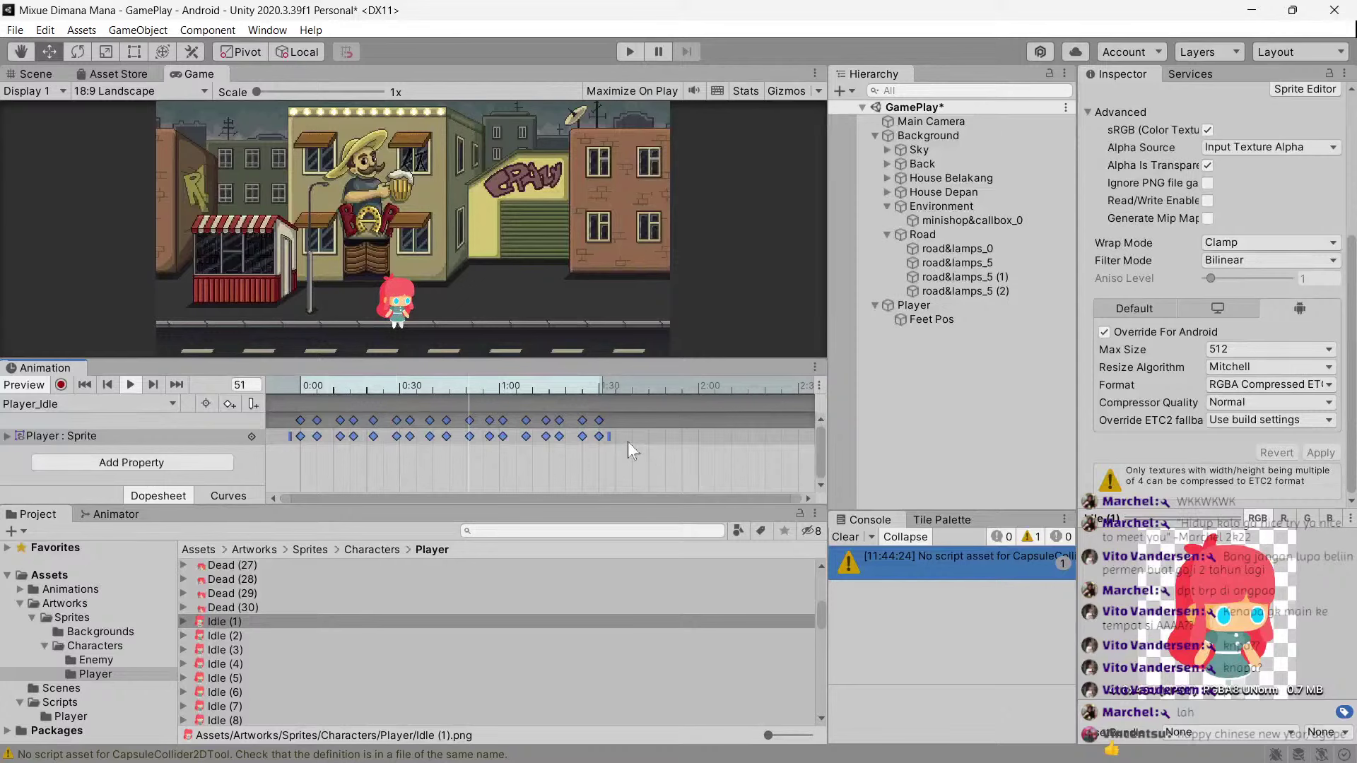
pyautogui.click(613, 468)
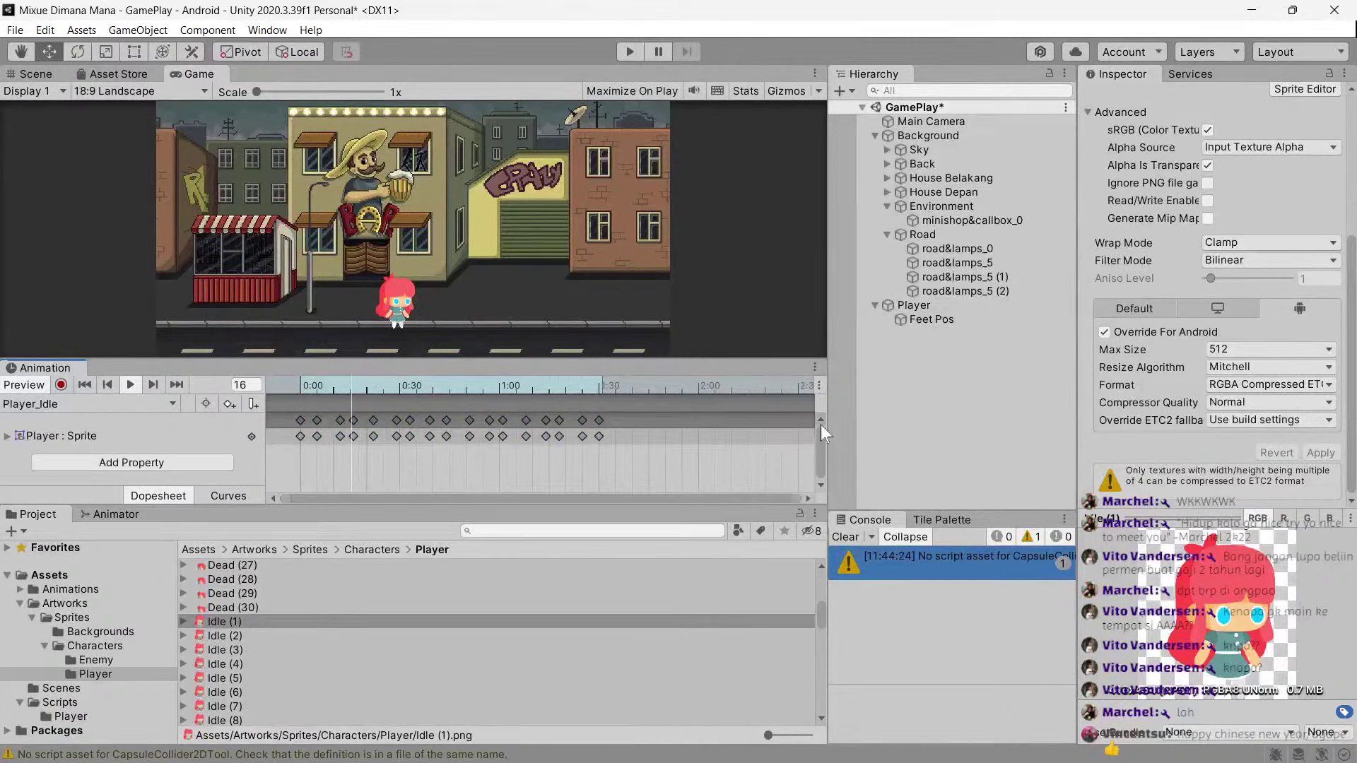
pyautogui.moveTo(721, 359)
pyautogui.mouseDown()
pyautogui.moveTo(720, 316)
pyautogui.moveTo(720, 356)
pyautogui.mouseUp()
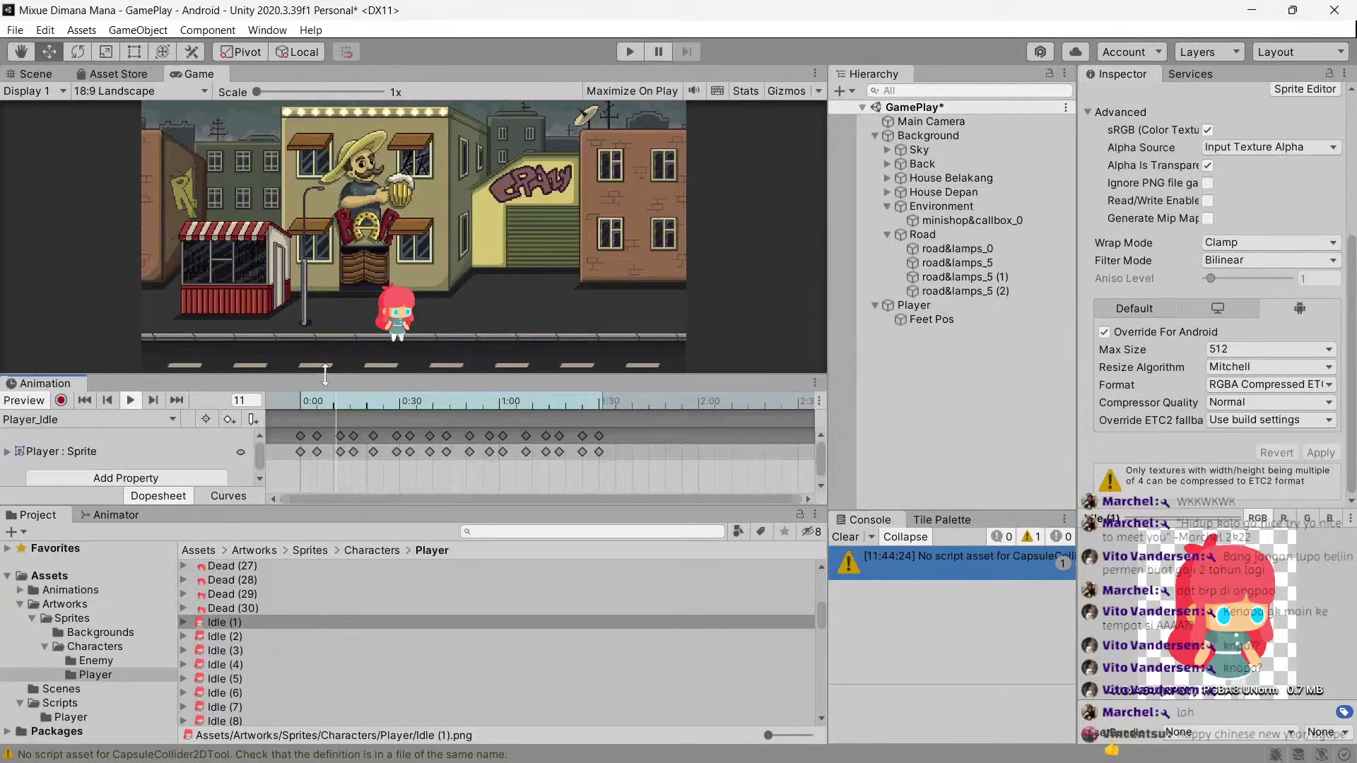
pyautogui.moveTo(311, 375)
pyautogui.mouseDown()
pyautogui.moveTo(311, 400)
pyautogui.moveTo(311, 352)
pyautogui.mouseUp()
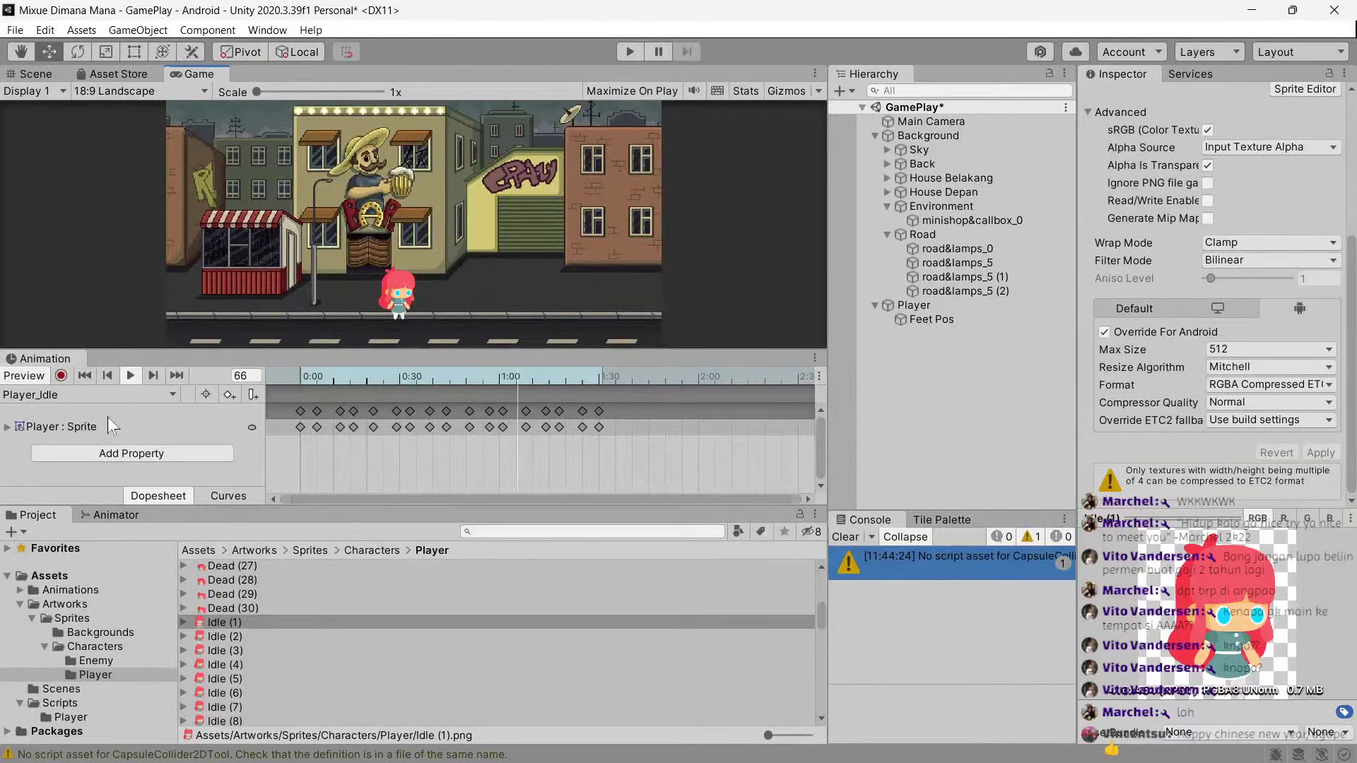
pyautogui.click(106, 394)
# Create a new animation clip named Player_Walk.
pyautogui.click(137, 437)
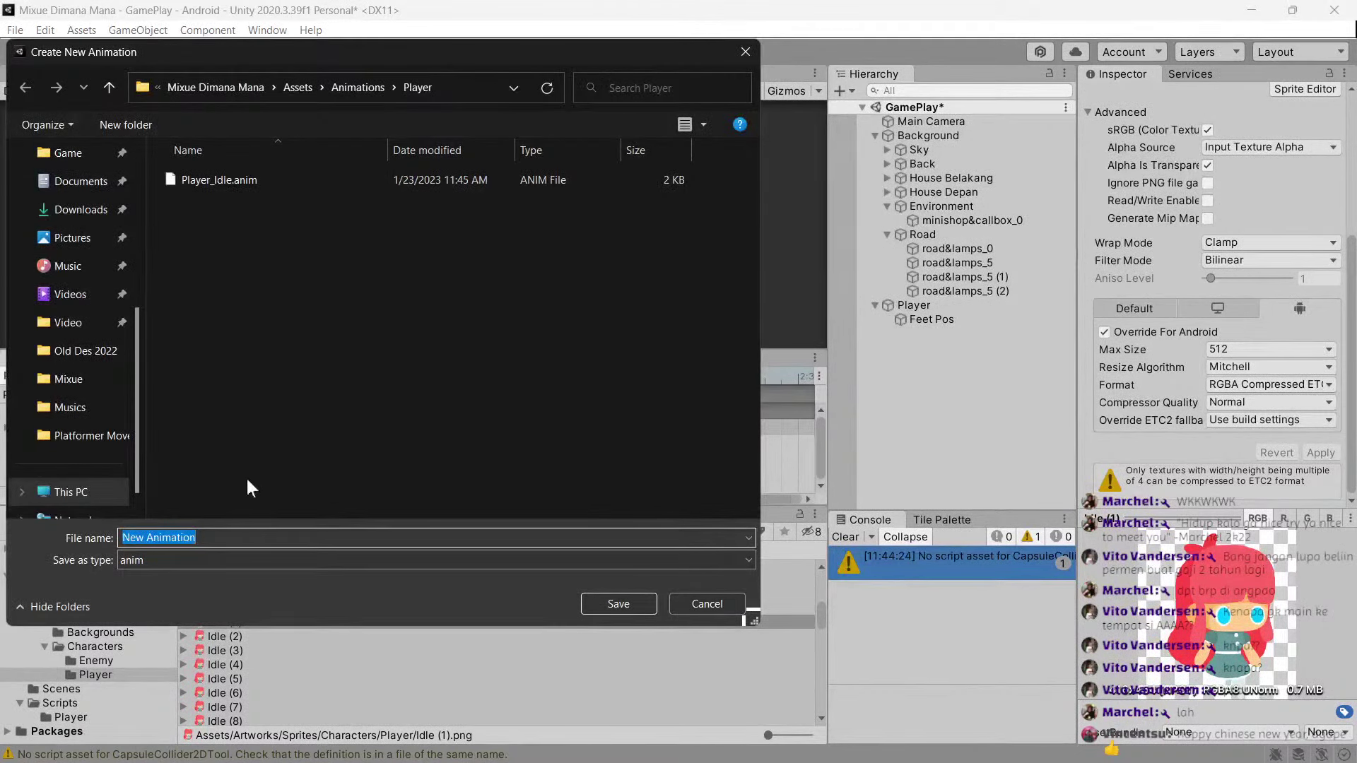
pyautogui.write('Player')
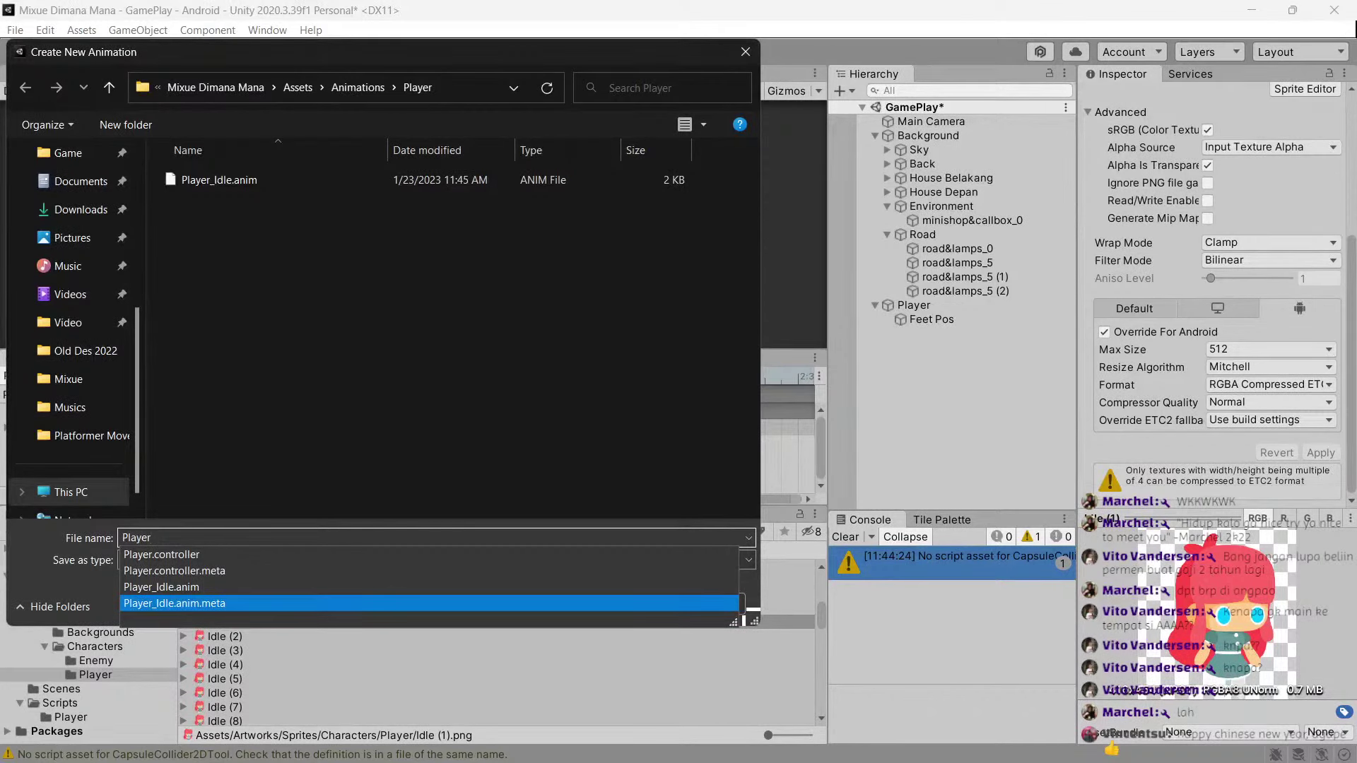
pyautogui.write('_Walk')
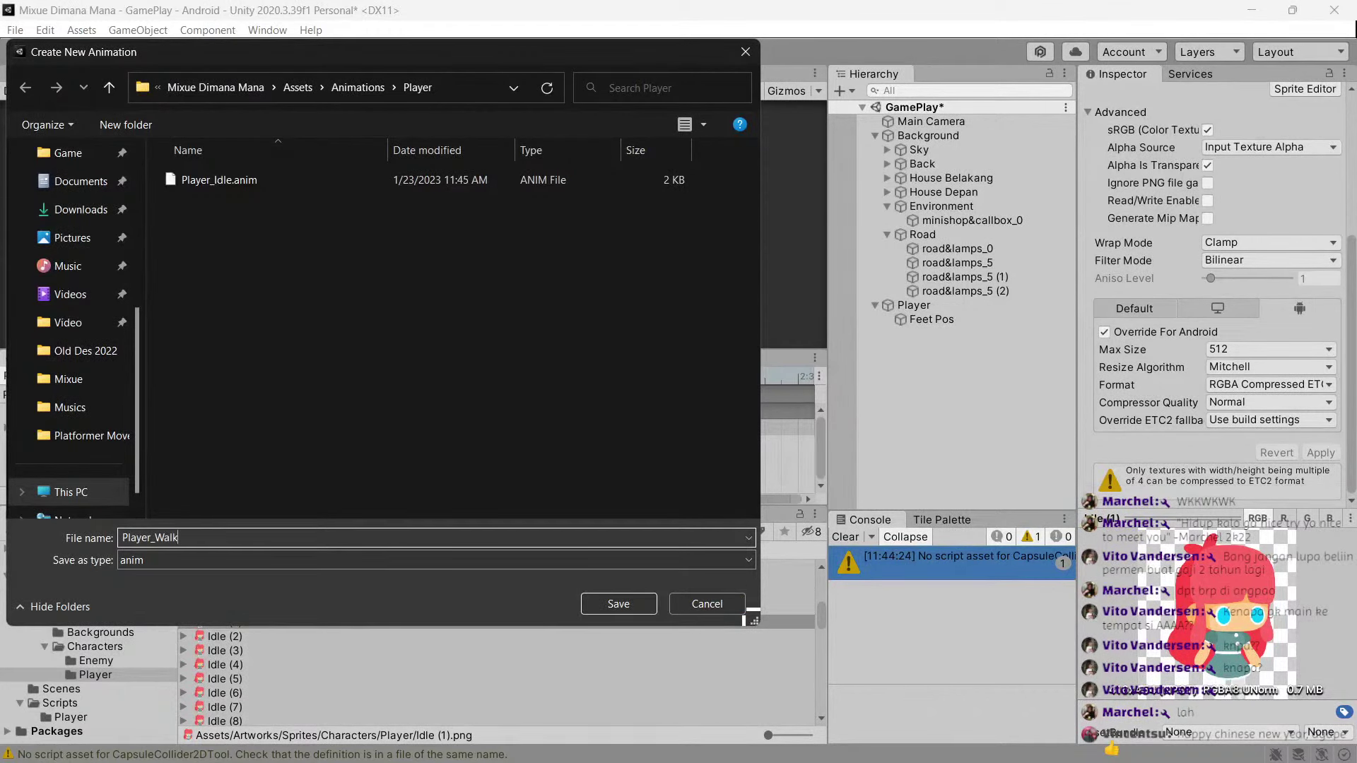
pyautogui.press('Return')
# Fill the Player_Walk track with all Walk sprites plus one extra closing frame, previewing it.
pyautogui.scroll(-5, 332, 668)
pyautogui.scroll(-5, 332, 668)
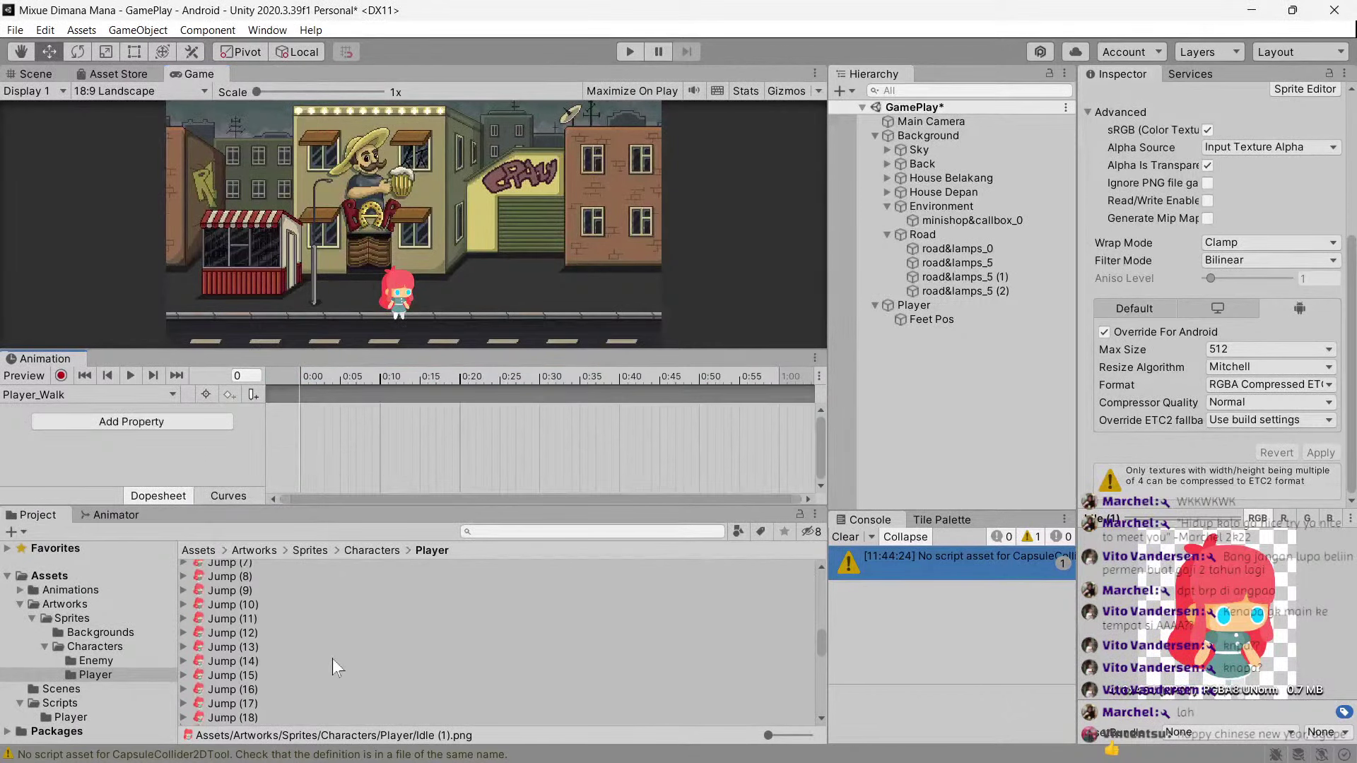
pyautogui.scroll(-5, 332, 668)
pyautogui.scroll(-3, 332, 659)
pyautogui.scroll(-3, 332, 659)
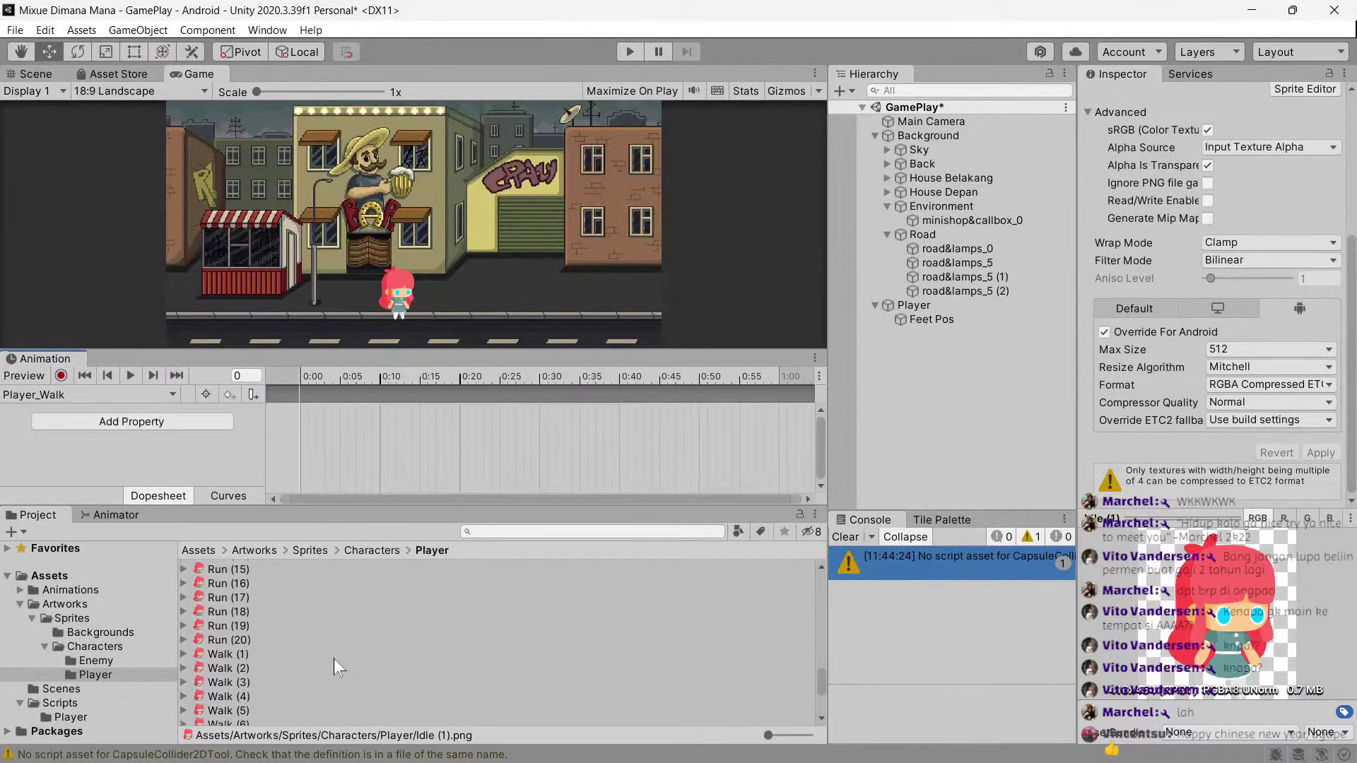
pyautogui.scroll(2, 334, 659)
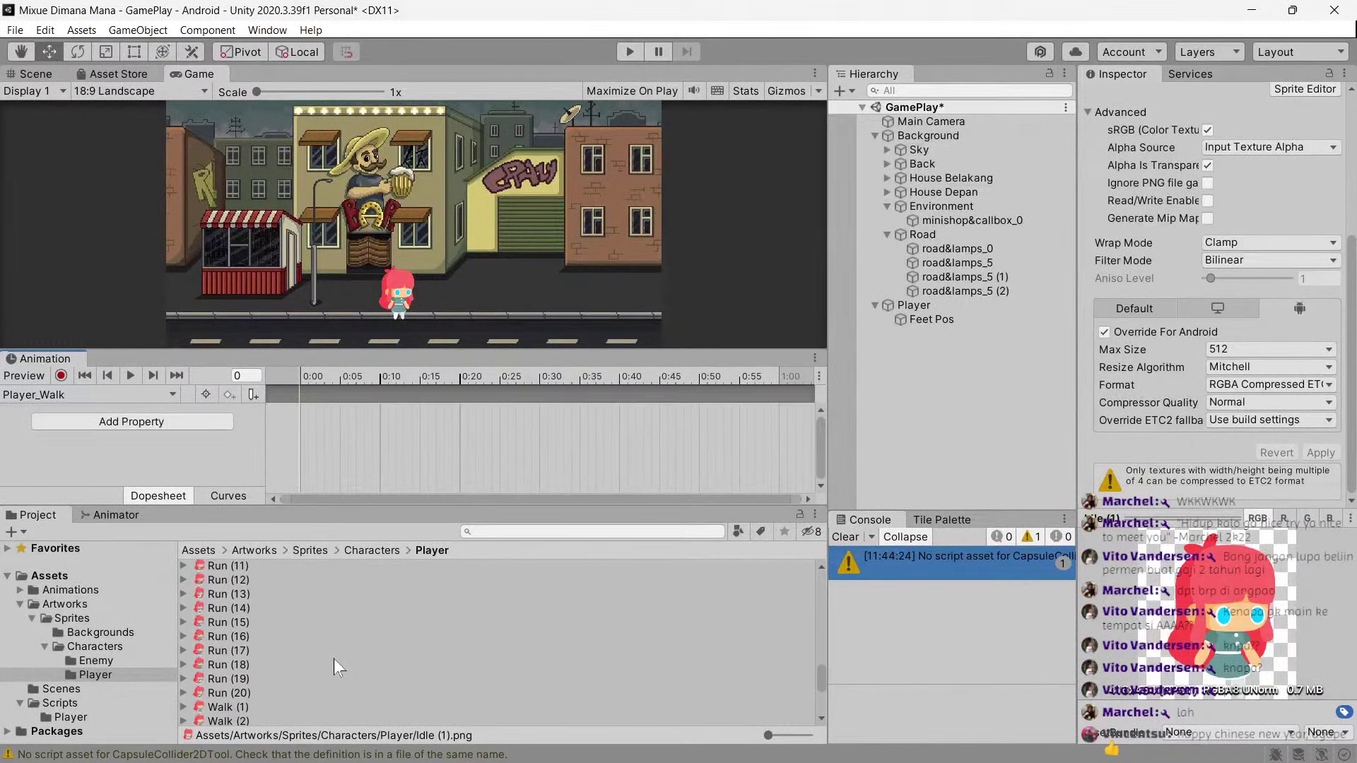
pyautogui.click(245, 707)
pyautogui.scroll(-8, 248, 698)
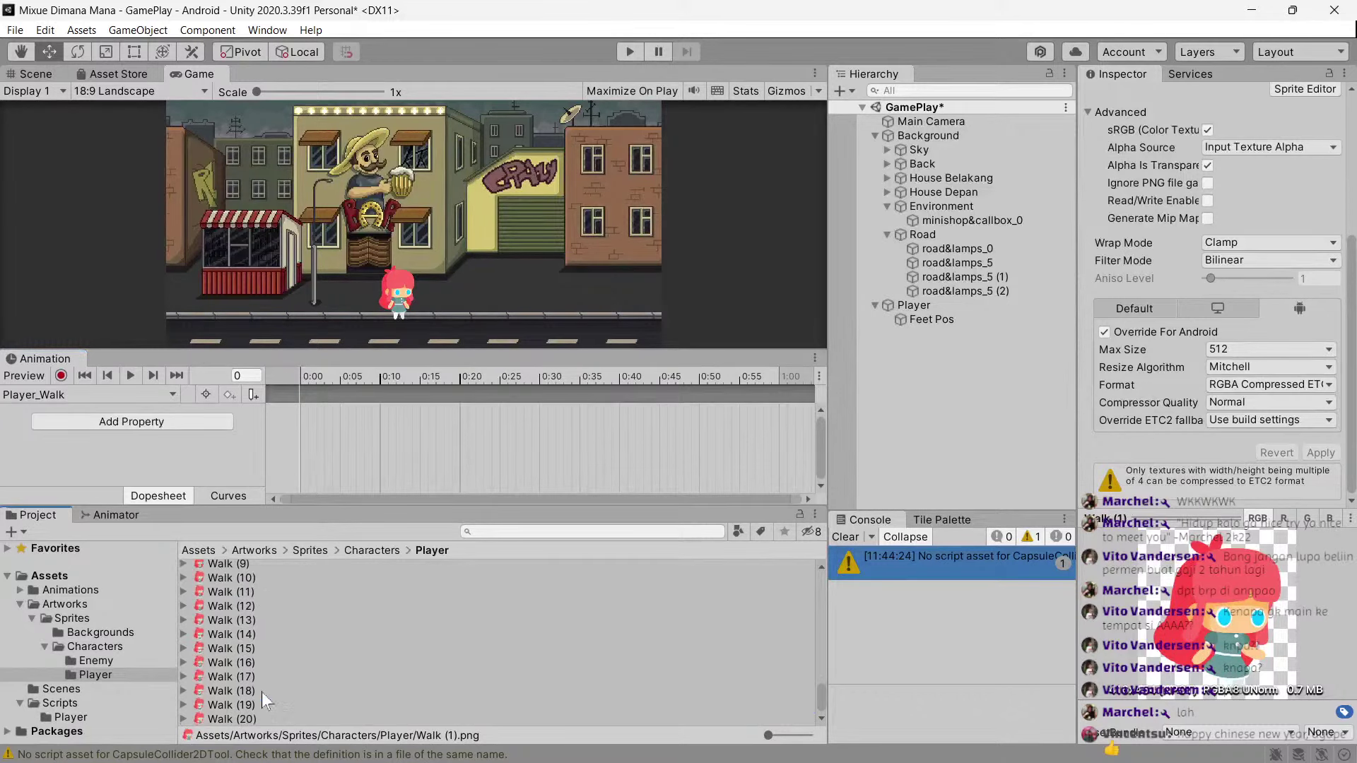
pyautogui.keyDown('shift'); pyautogui.click(261, 692); pyautogui.keyUp('shift')
pyautogui.scroll(5, 298, 700)
pyautogui.scroll(3, 298, 702)
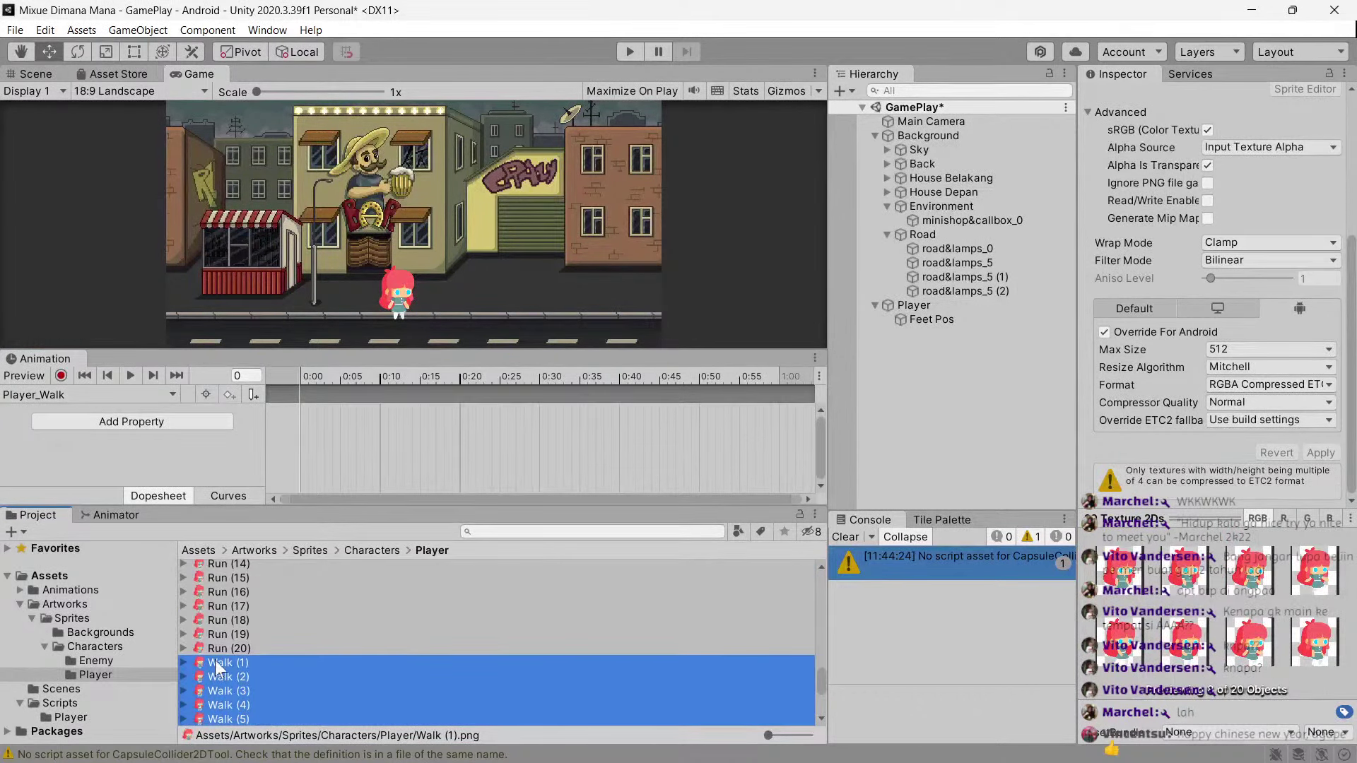
pyautogui.moveTo(219, 668); pyautogui.dragTo(326, 448)
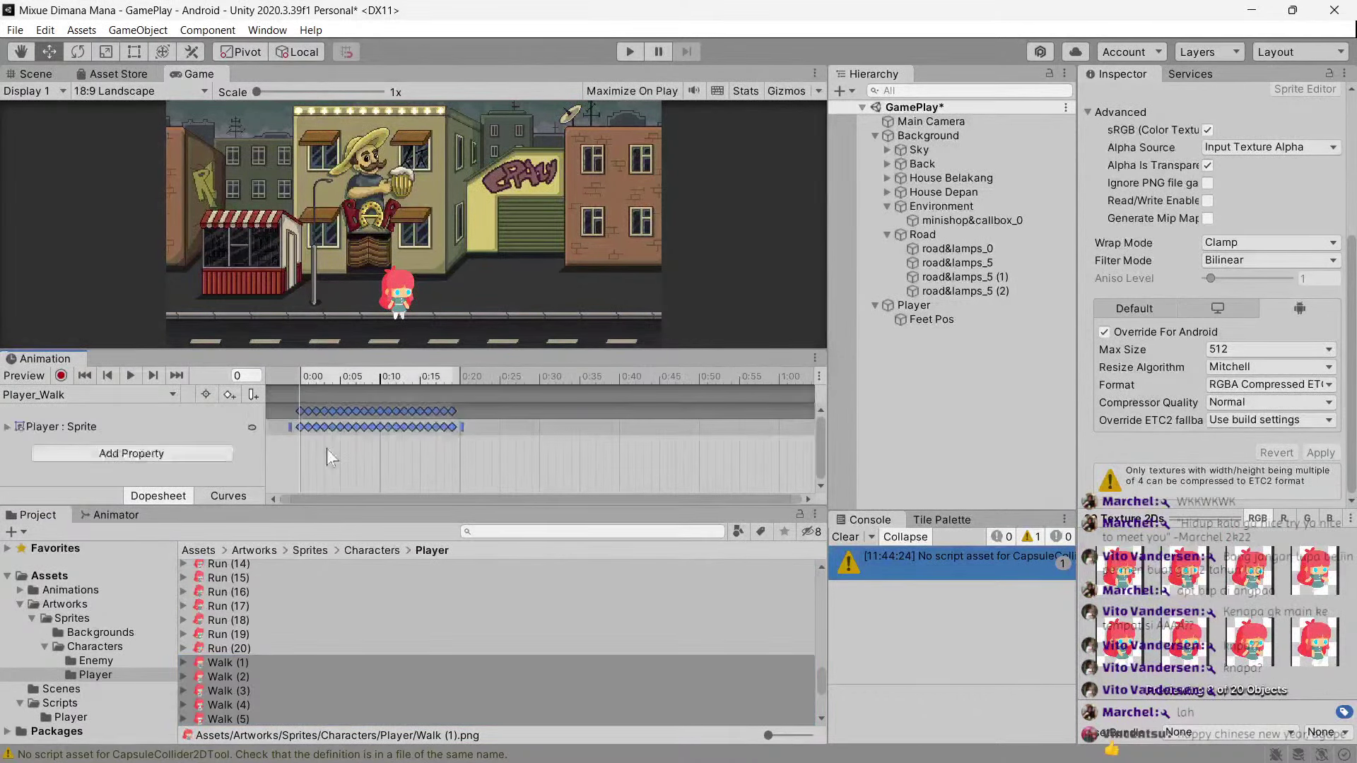
pyautogui.click(130, 376)
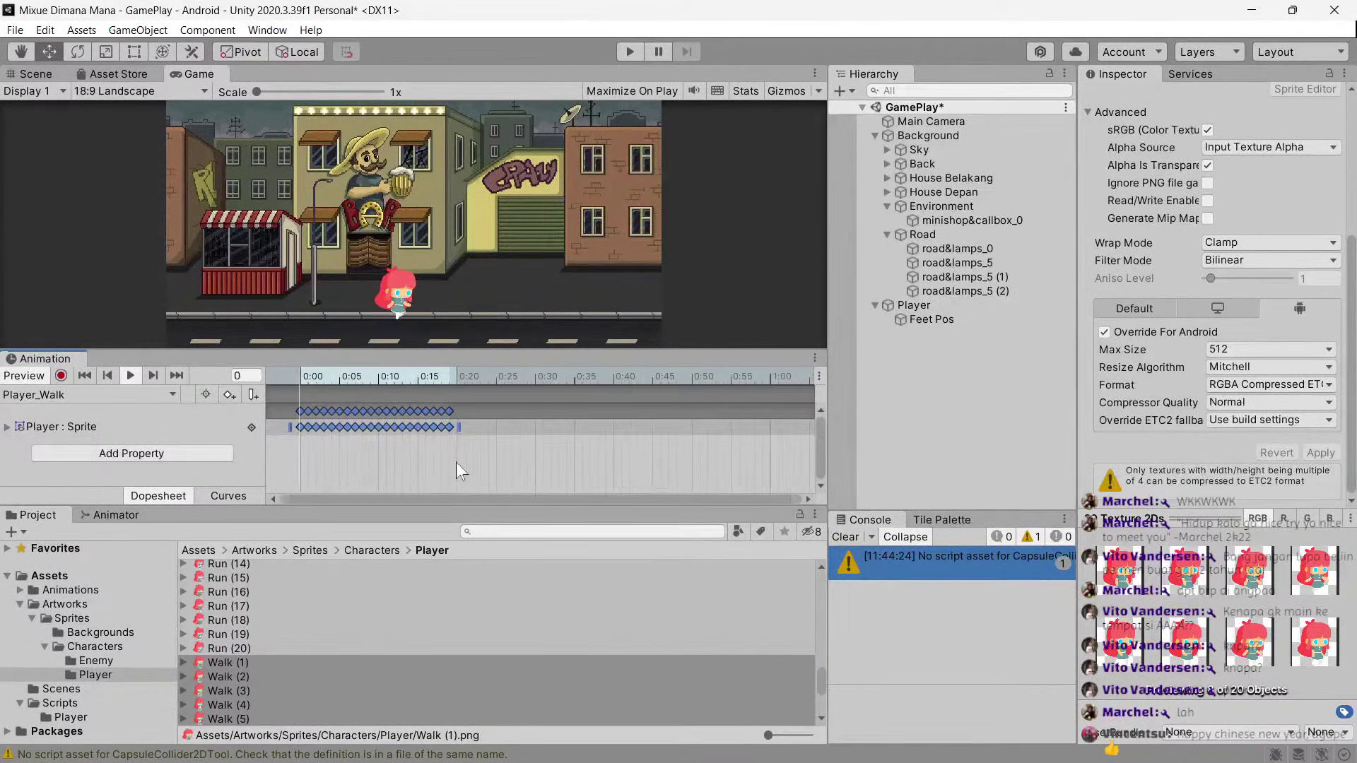
pyautogui.click(222, 677)
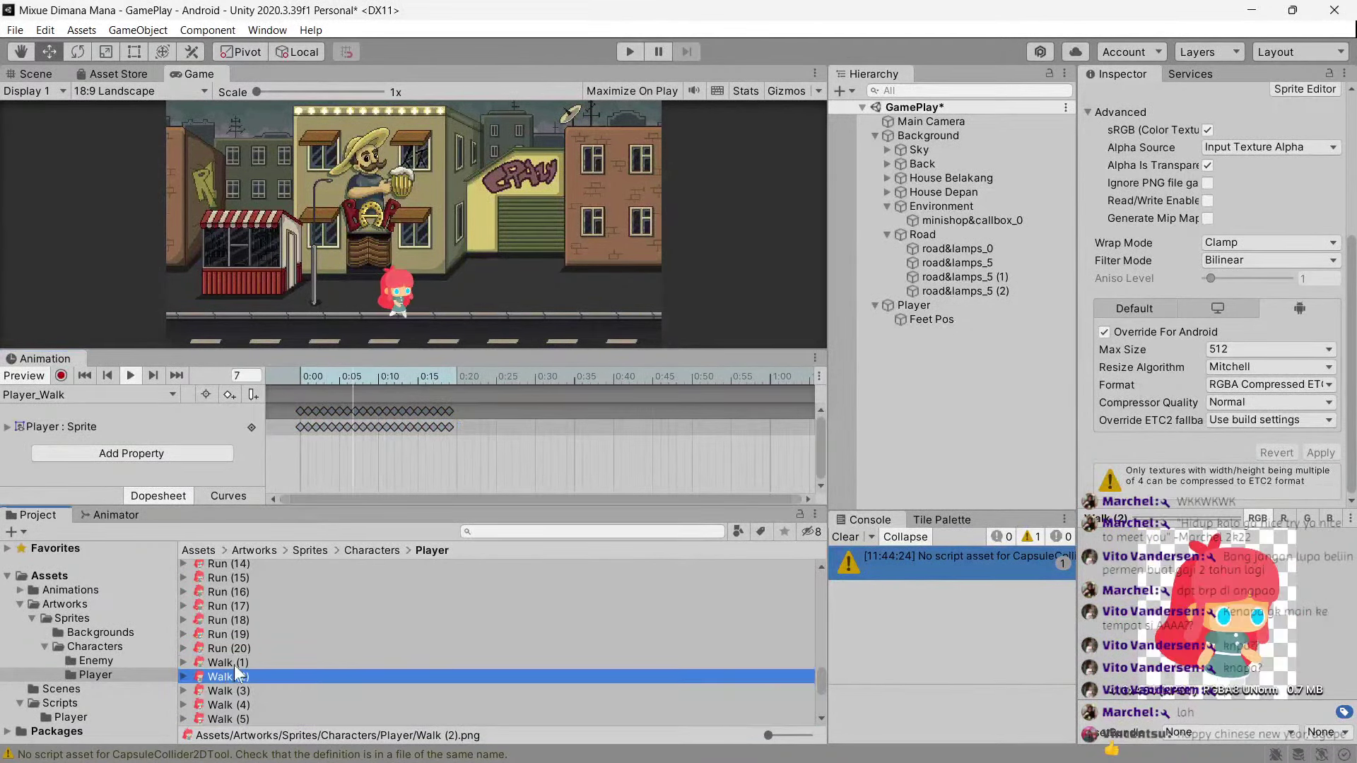
pyautogui.moveTo(235, 668); pyautogui.dragTo(457, 410)
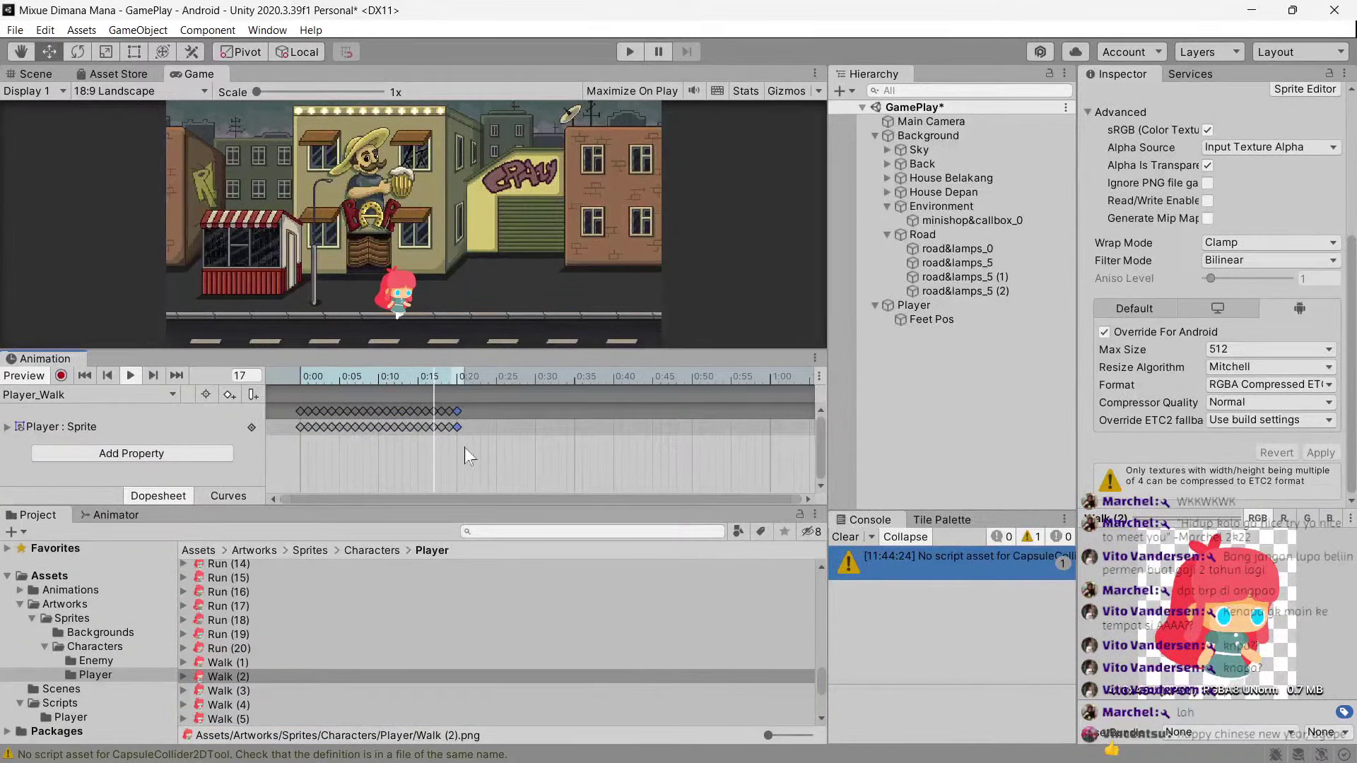
# Stretch all walk keyframes so the cycle ends around 1:28.
pyautogui.hotkey('ctrl', 'a')
pyautogui.moveTo(464, 427); pyautogui.dragTo(770, 428)
pyautogui.scroll(-2, 699, 453)
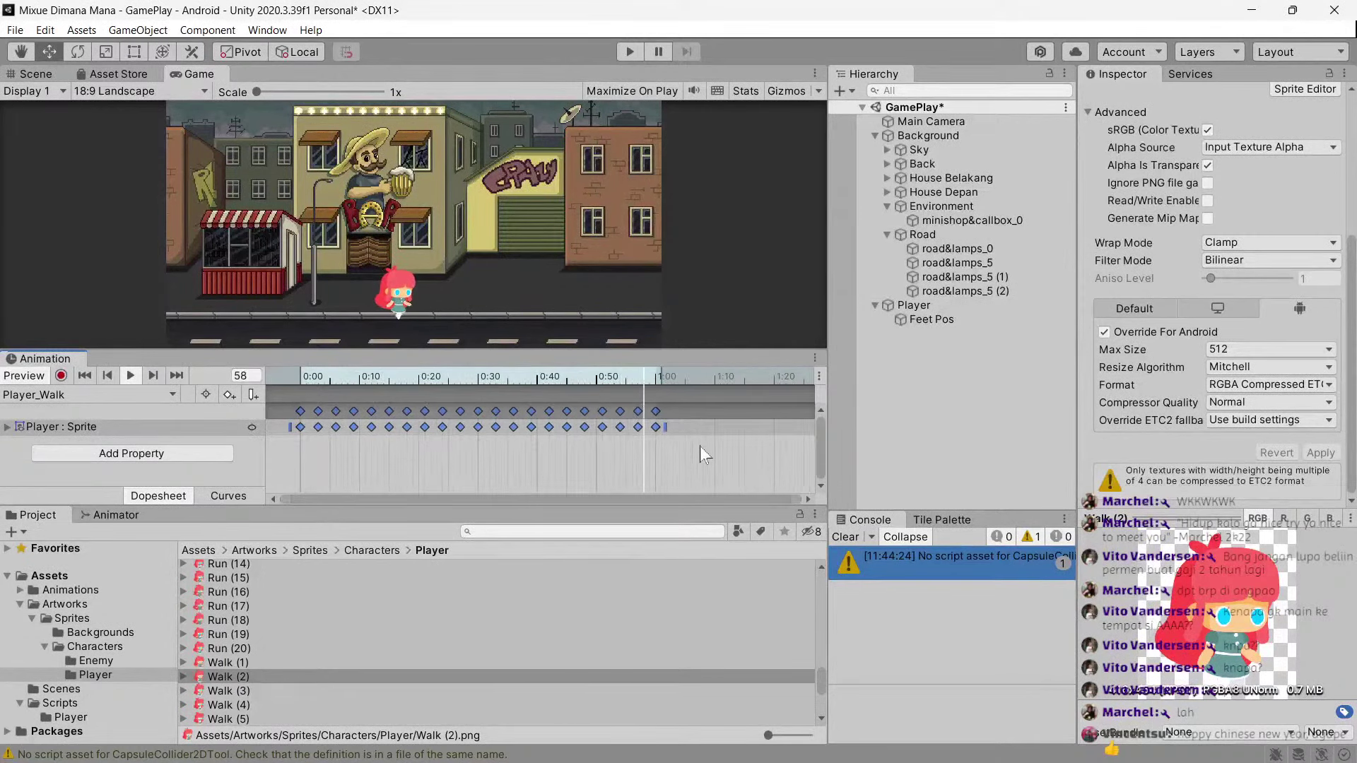
pyautogui.scroll(-2, 700, 455)
pyautogui.moveTo(574, 428); pyautogui.dragTo(715, 434)
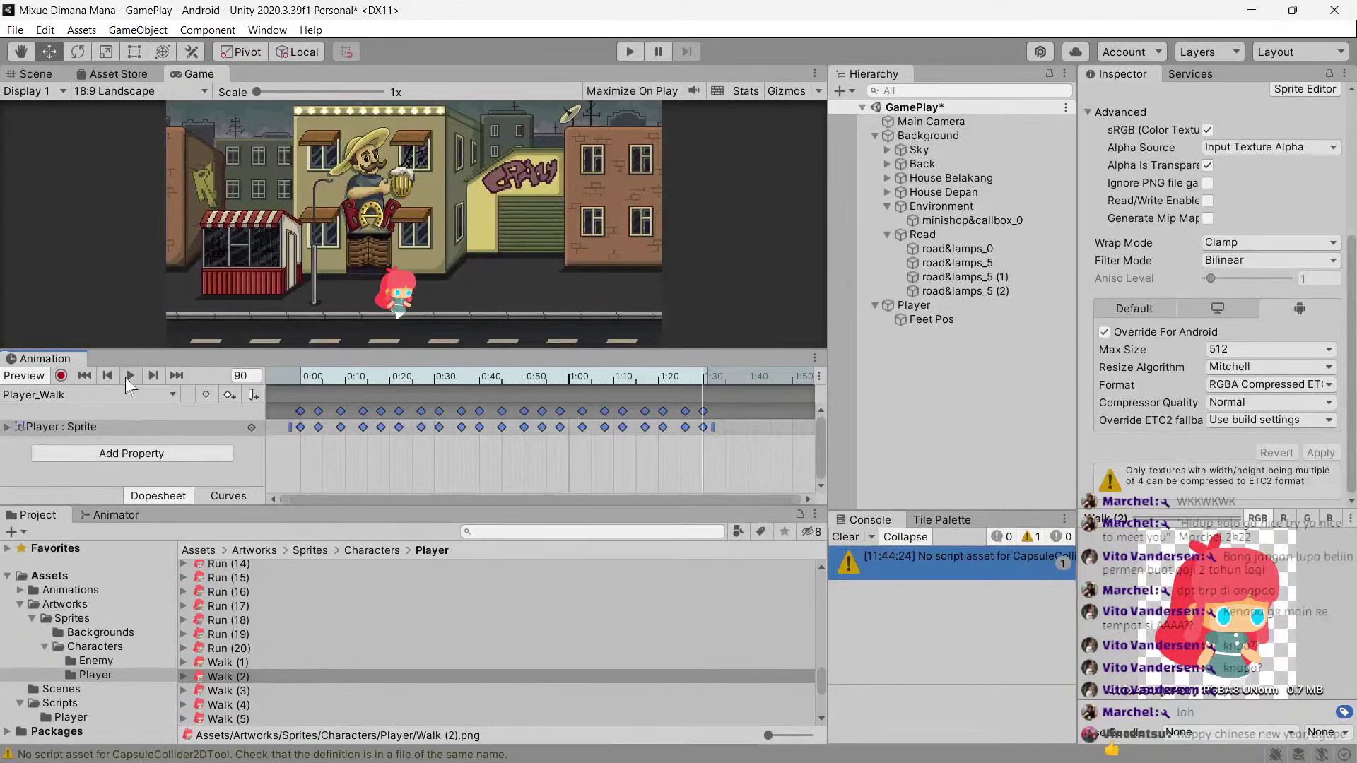
pyautogui.scroll(10, 370, 642)
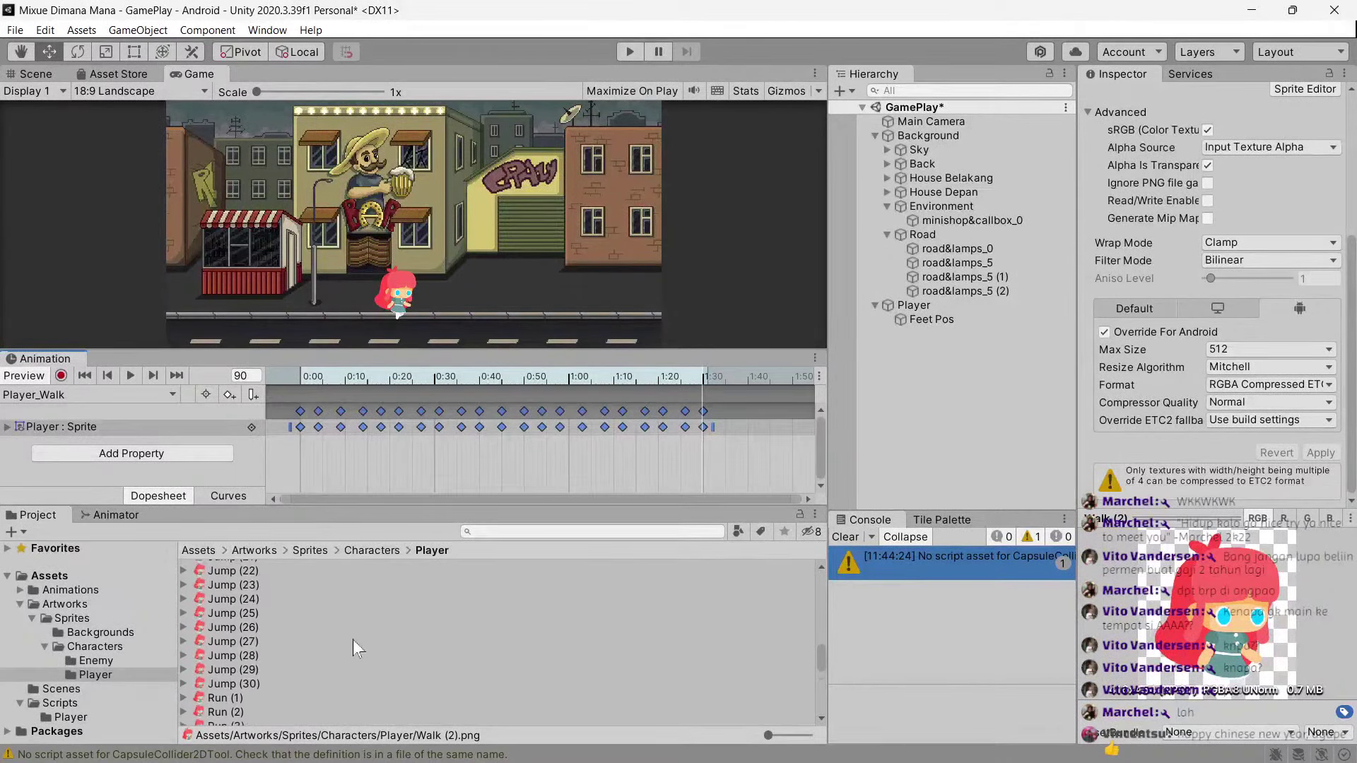
pyautogui.click(101, 401)
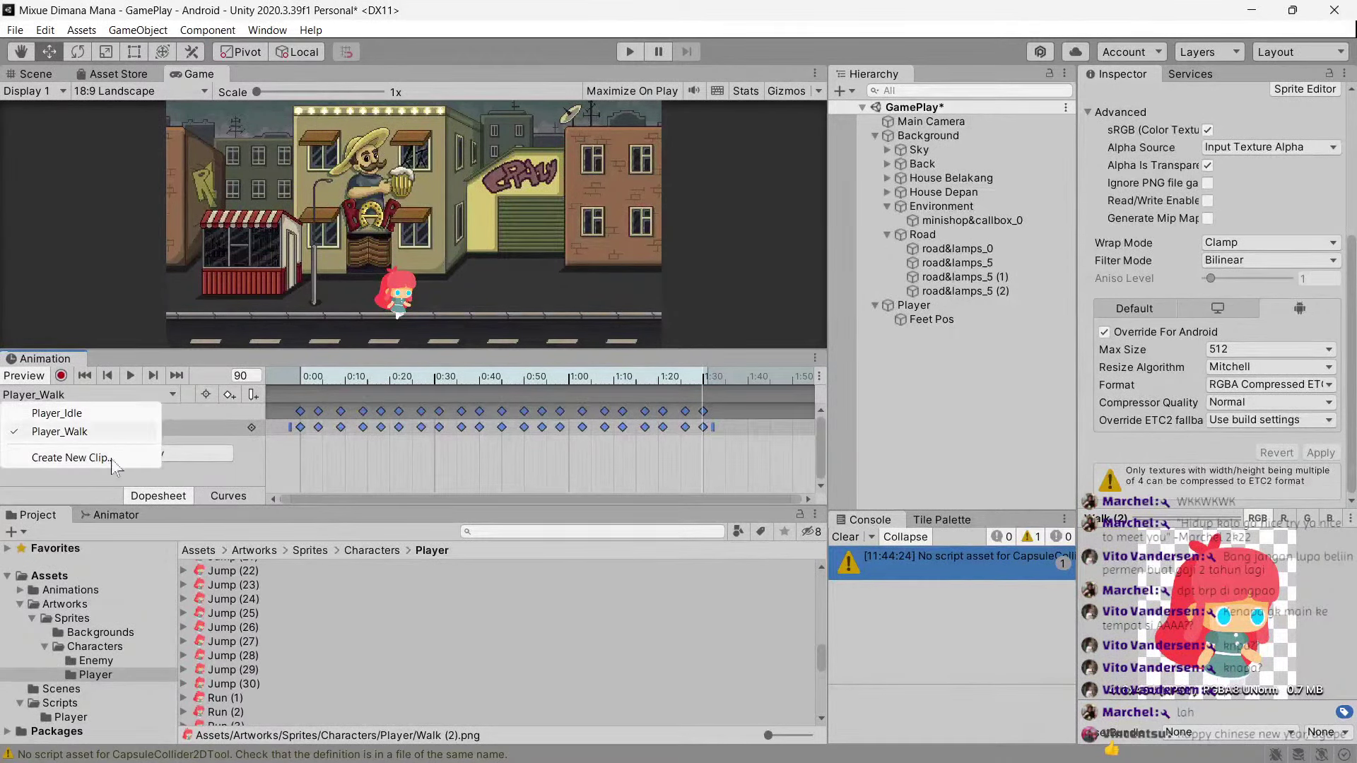
# Create a new animation clip named Player_Jump.
pyautogui.click(113, 463)
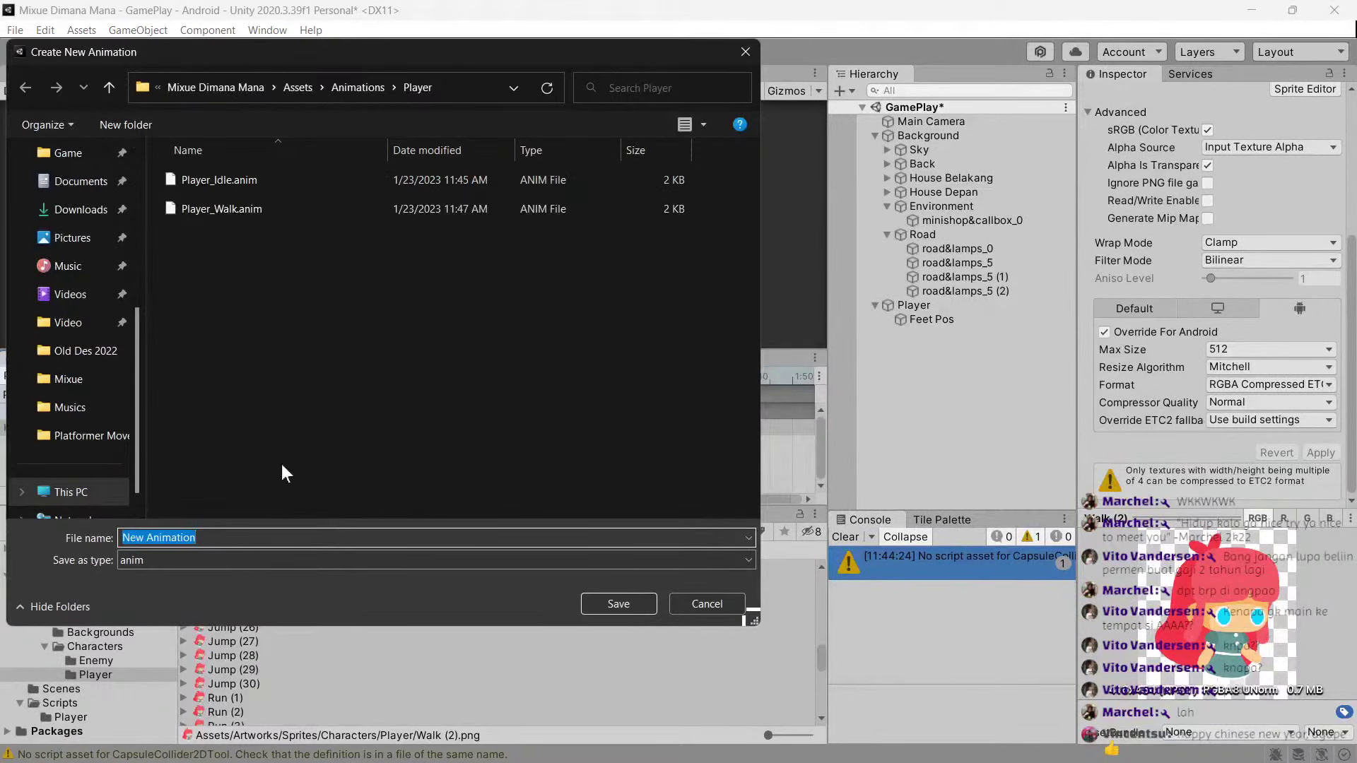
pyautogui.write('Player_Jump')
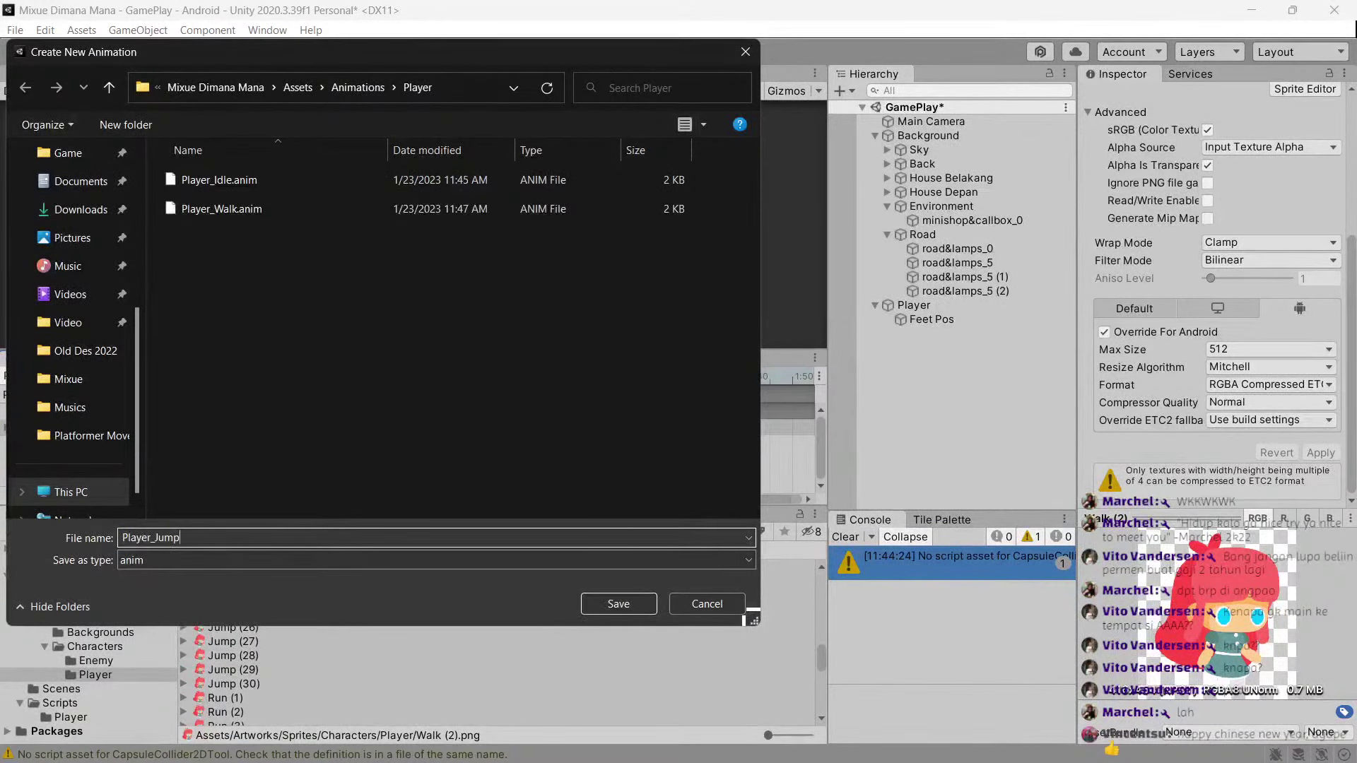
pyautogui.press('Return')
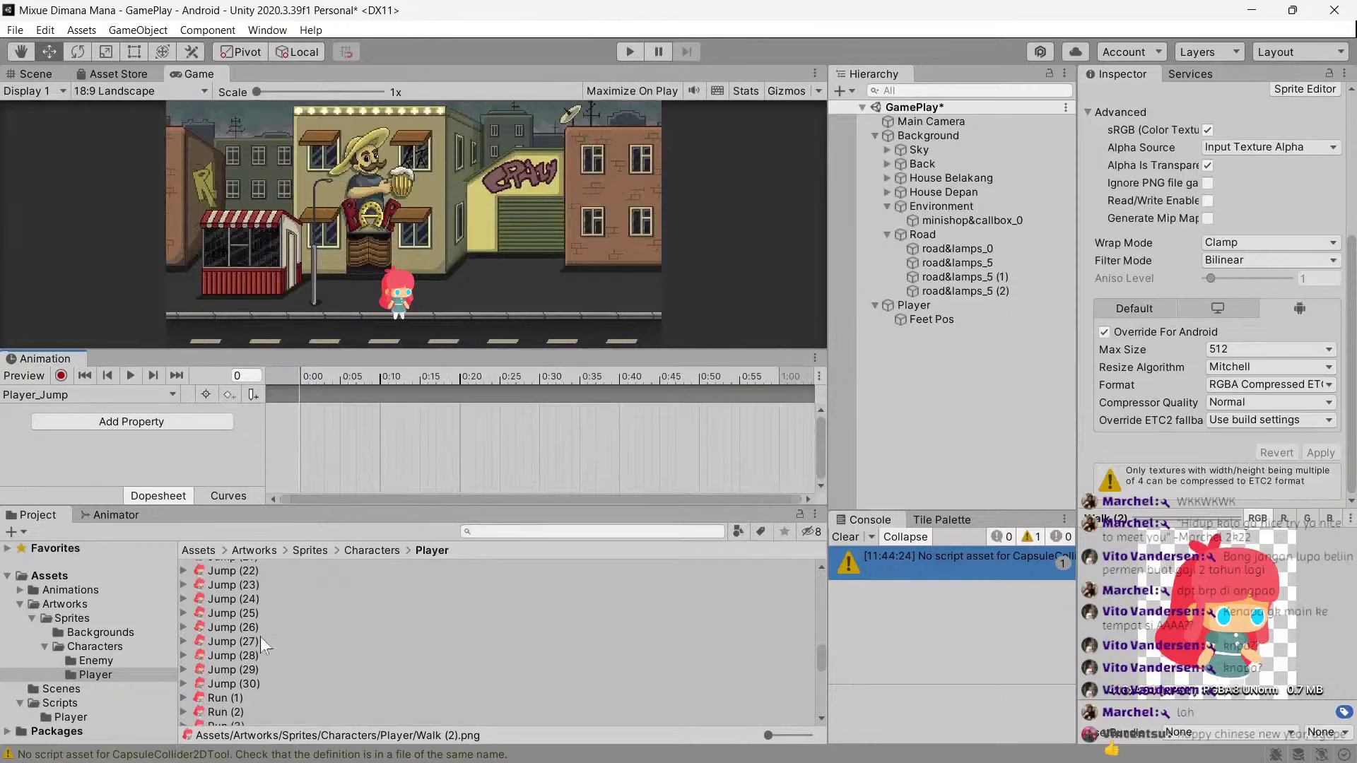
# Add all Jump sprites to the Player_Jump track, ending with Jump (1) again.
pyautogui.scroll(3, 260, 637)
pyautogui.scroll(3, 251, 656)
pyautogui.scroll(3, 249, 626)
pyautogui.scroll(3, 246, 635)
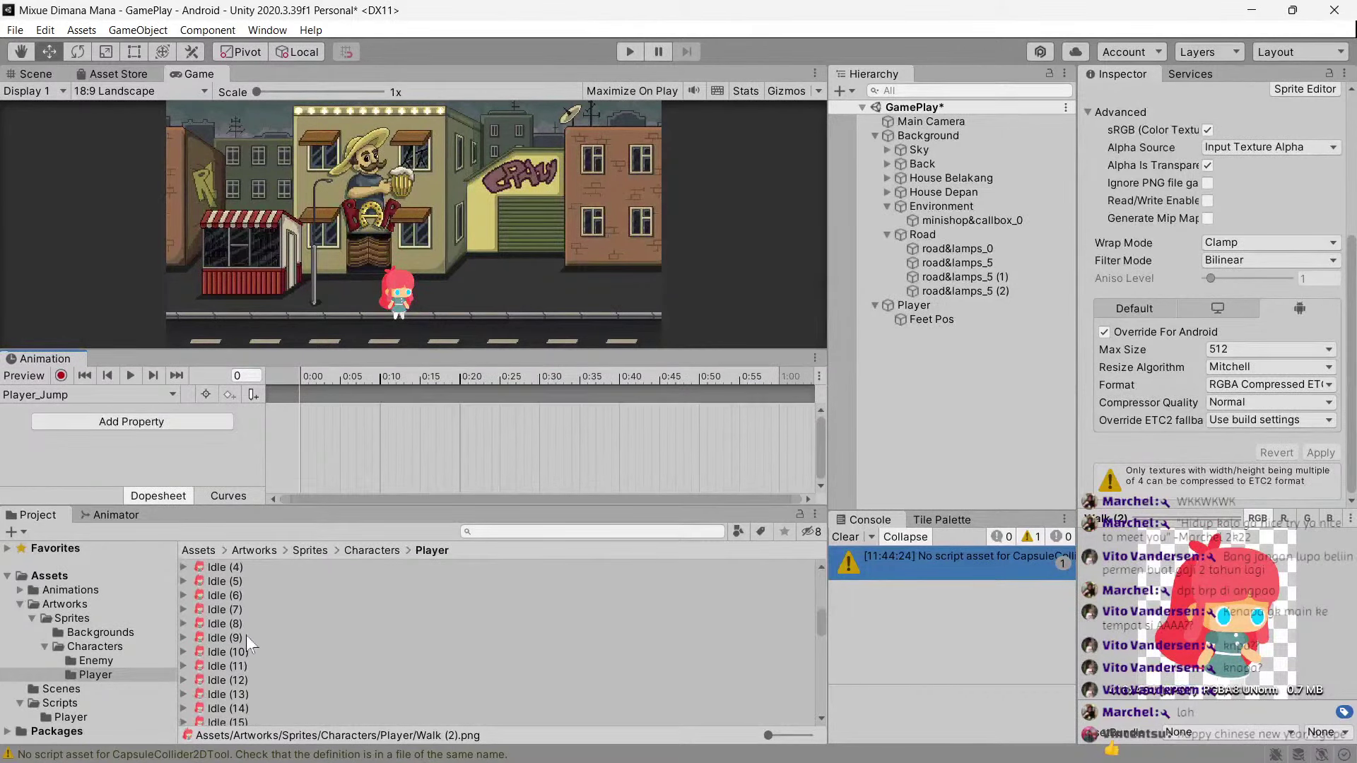
pyautogui.scroll(-5, 241, 640)
pyautogui.click(247, 597)
pyautogui.scroll(-3, 249, 615)
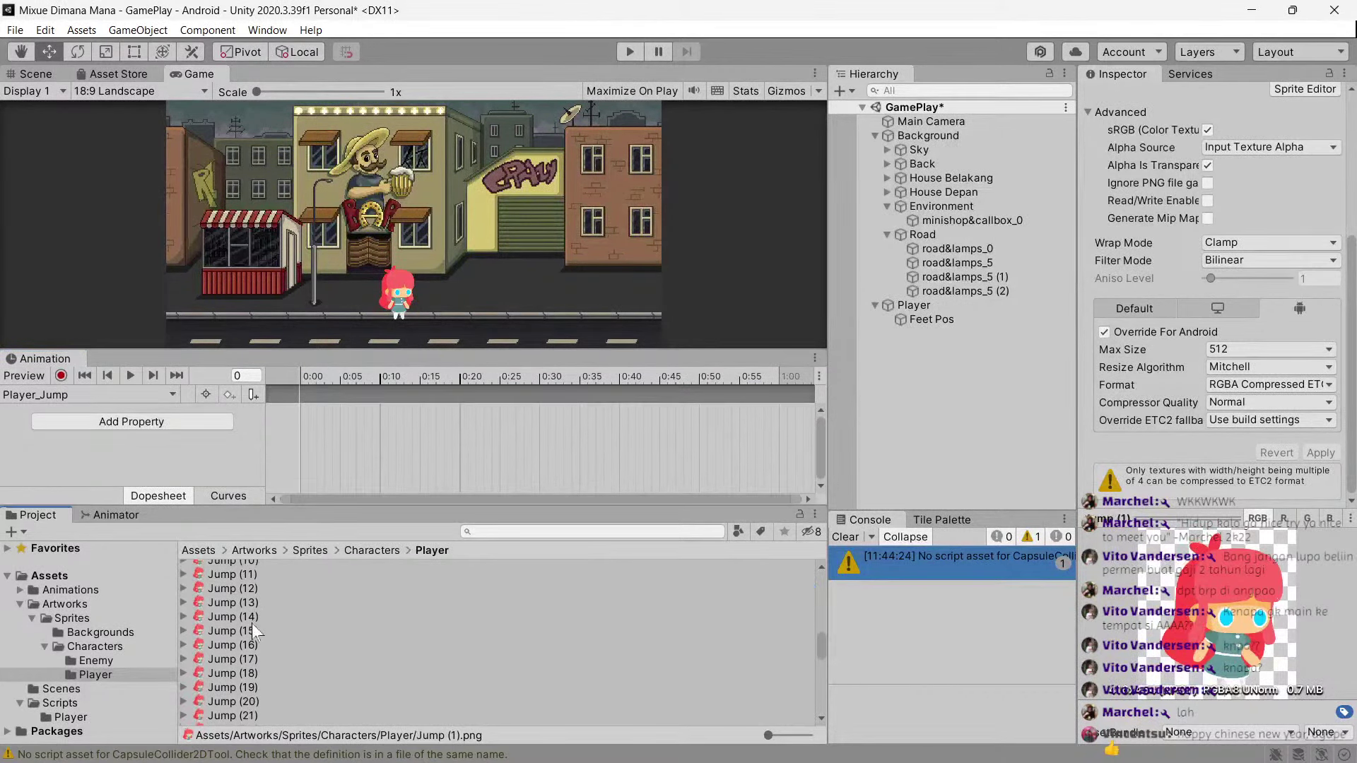
pyautogui.scroll(-4, 254, 658)
pyautogui.keyDown('shift'); pyautogui.click(256, 681); pyautogui.keyUp('shift')
pyautogui.scroll(7, 261, 643)
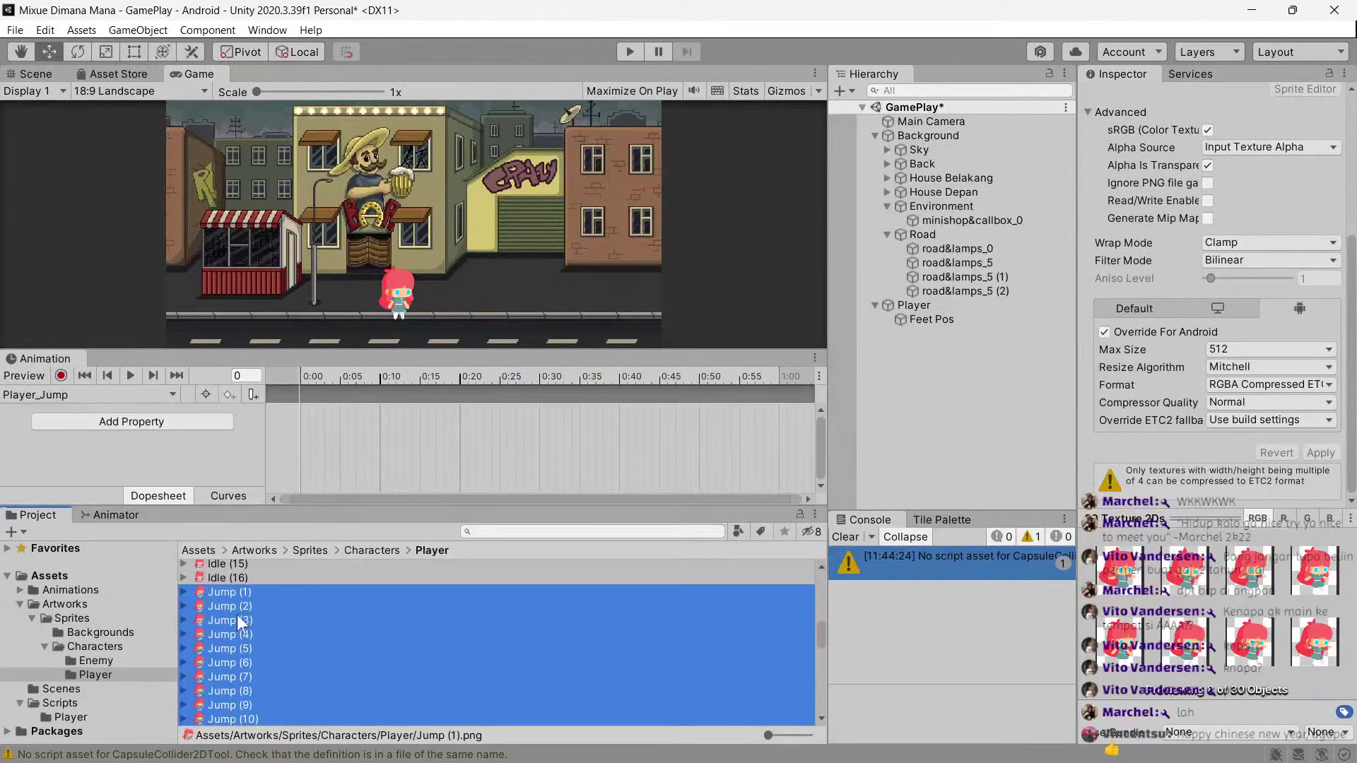
pyautogui.moveTo(238, 596); pyautogui.dragTo(318, 424)
pyautogui.click(246, 595)
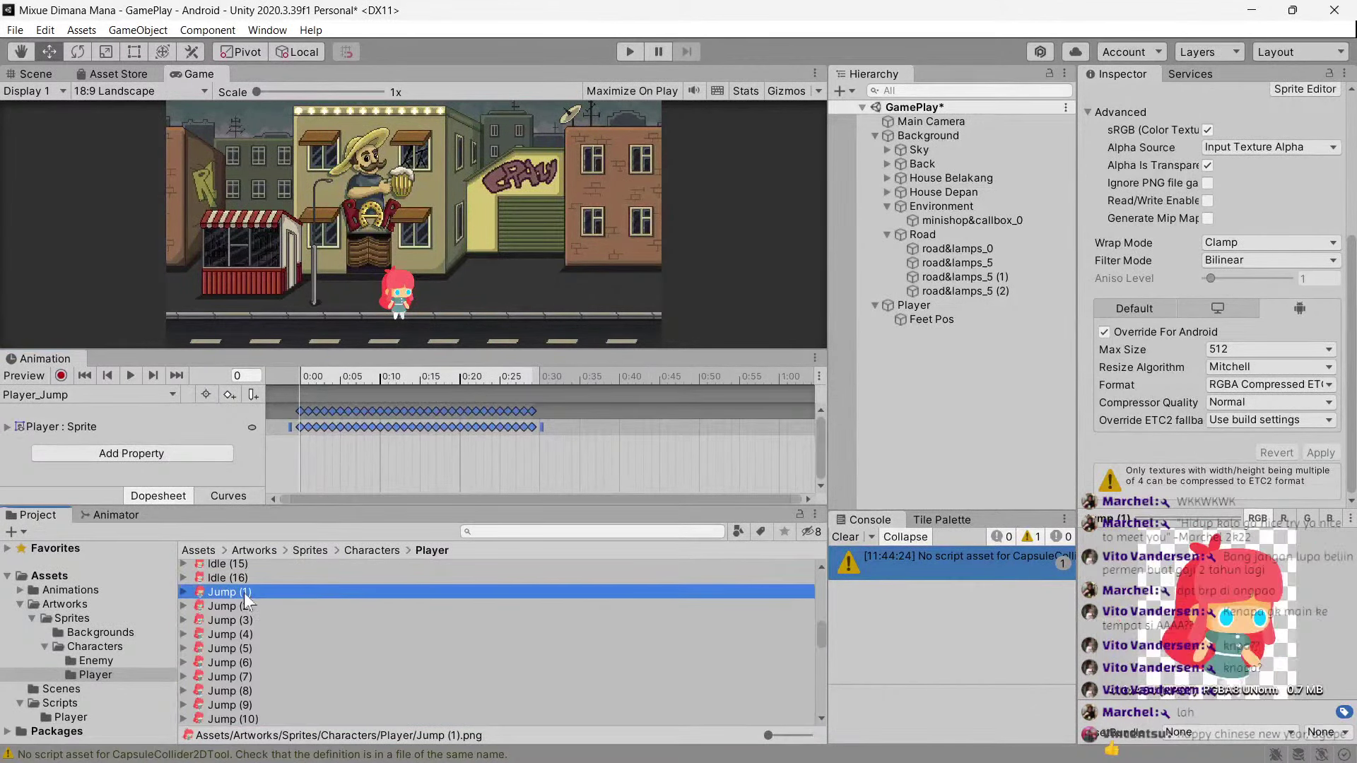
pyautogui.moveTo(249, 597); pyautogui.dragTo(540, 426)
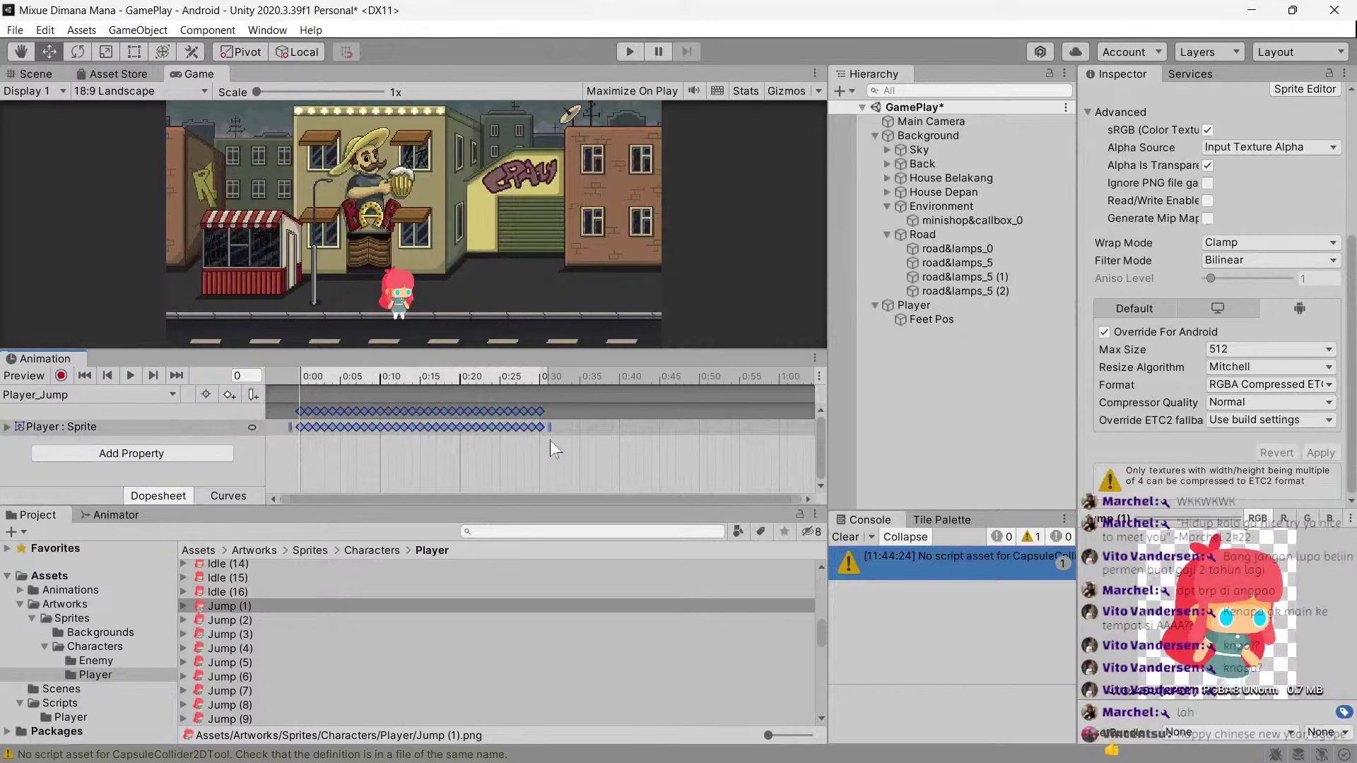
# Stretch the jump keyframes out to about 1:28 and preview the animation.
pyautogui.scroll(-3, 550, 439)
pyautogui.moveTo(446, 426); pyautogui.dragTo(724, 432)
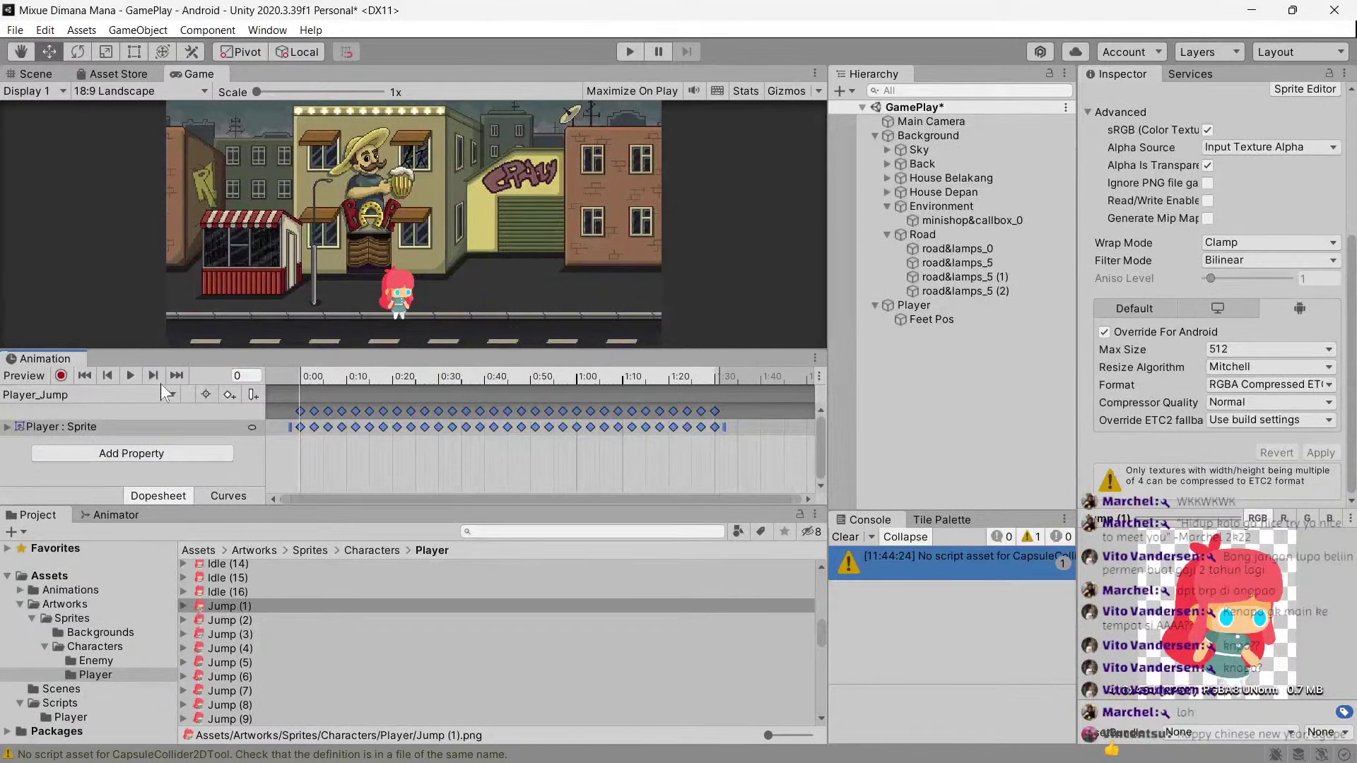
pyautogui.click(130, 376)
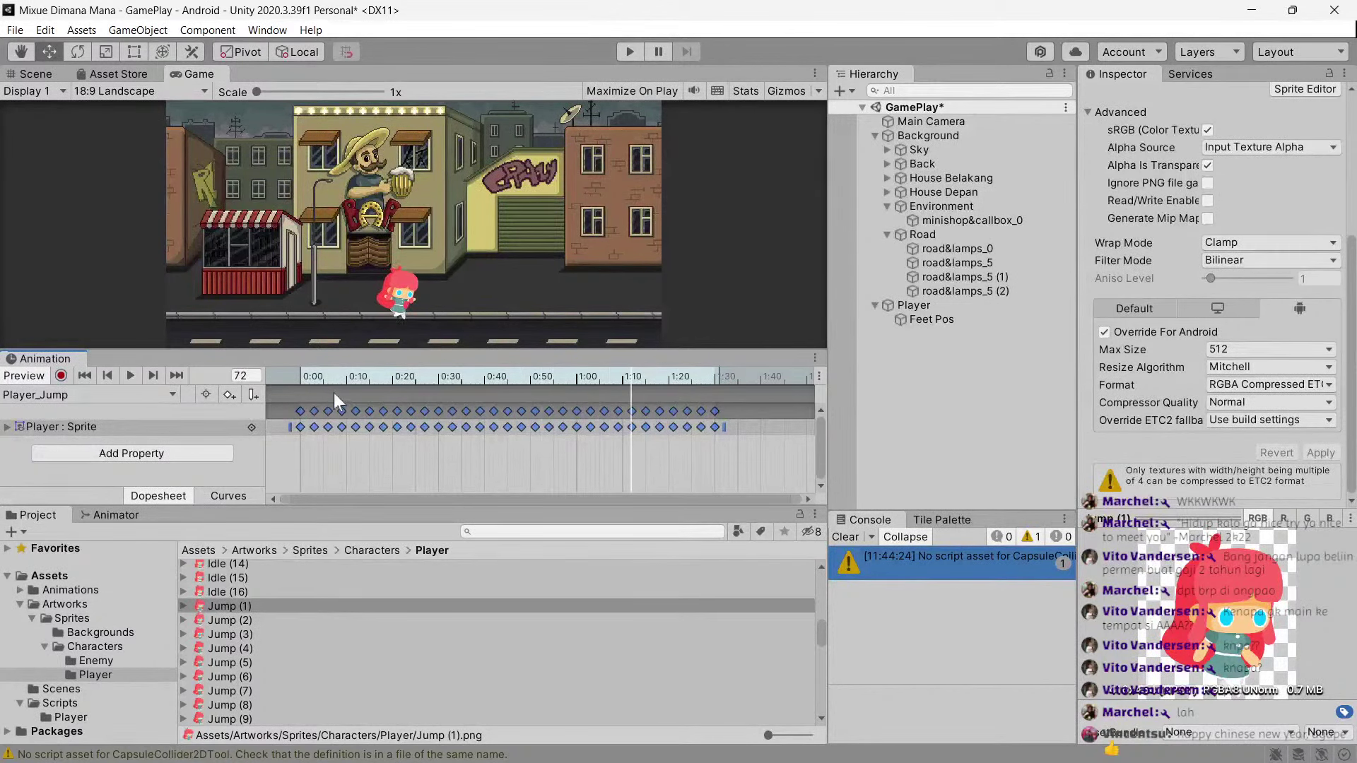
pyautogui.moveTo(334, 393); pyautogui.dragTo(721, 420)
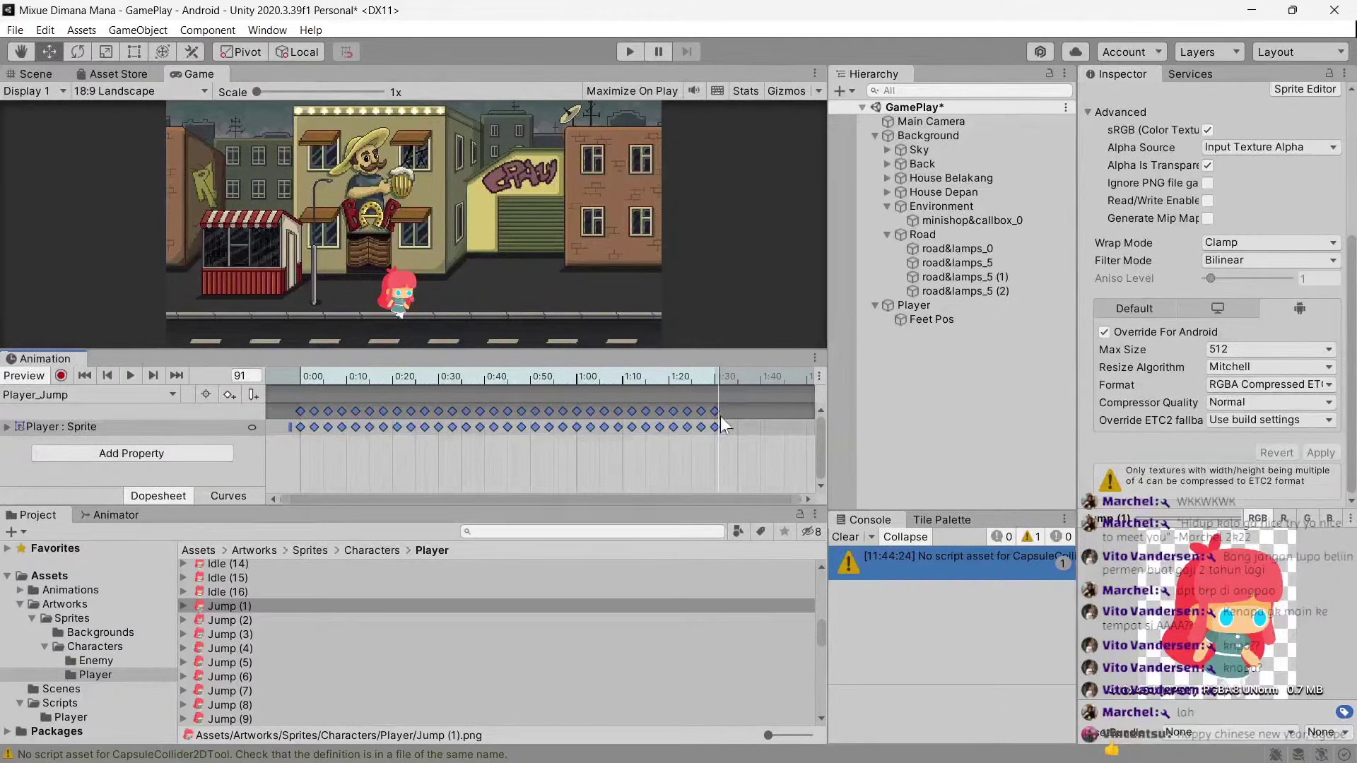
pyautogui.scroll(-1, 652, 438)
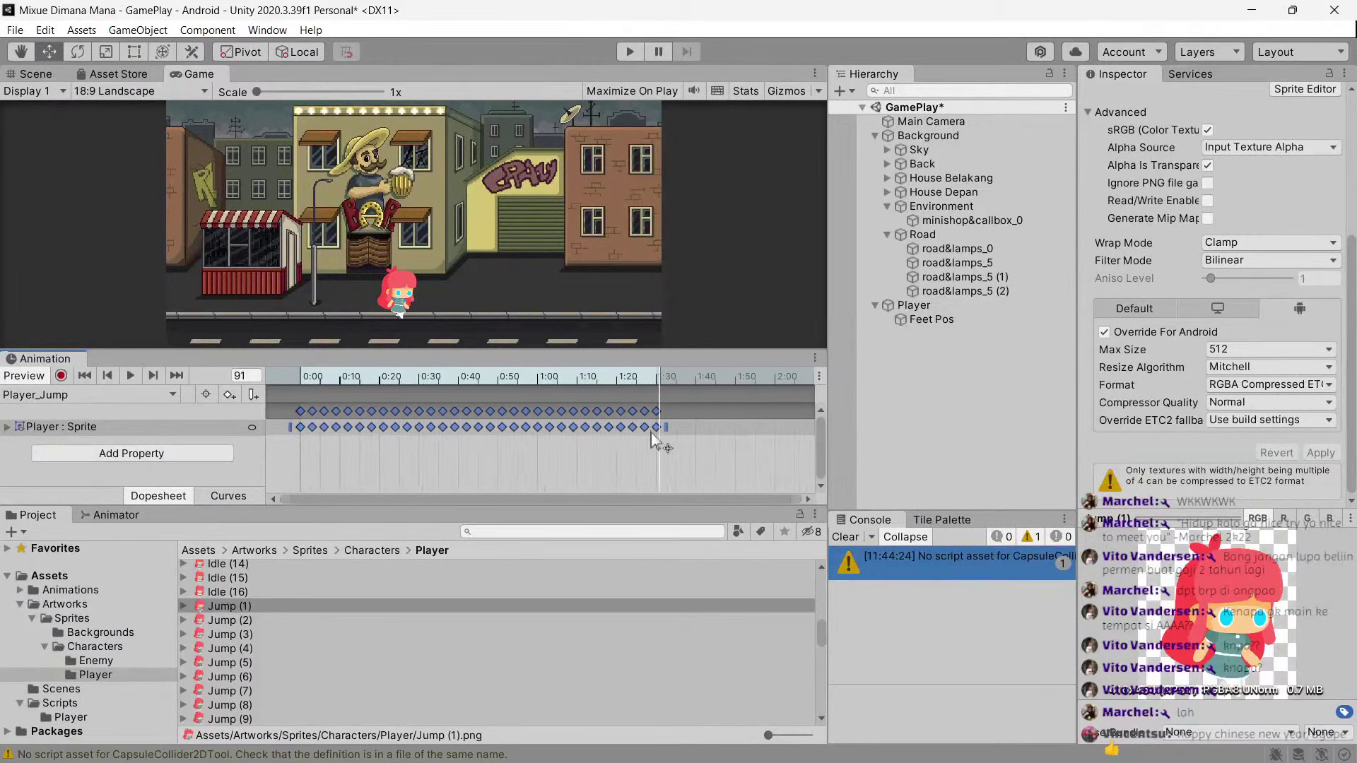
pyautogui.scroll(-1, 652, 438)
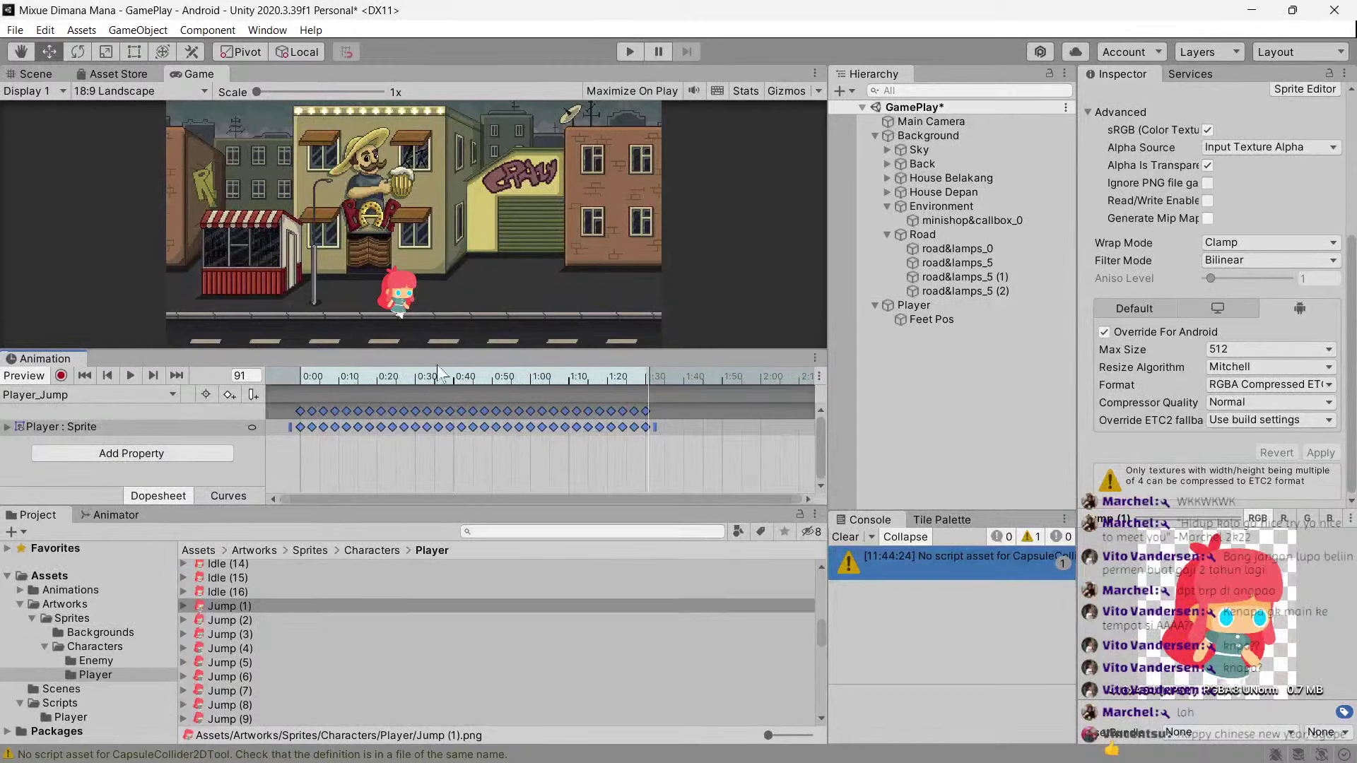
pyautogui.click(132, 384)
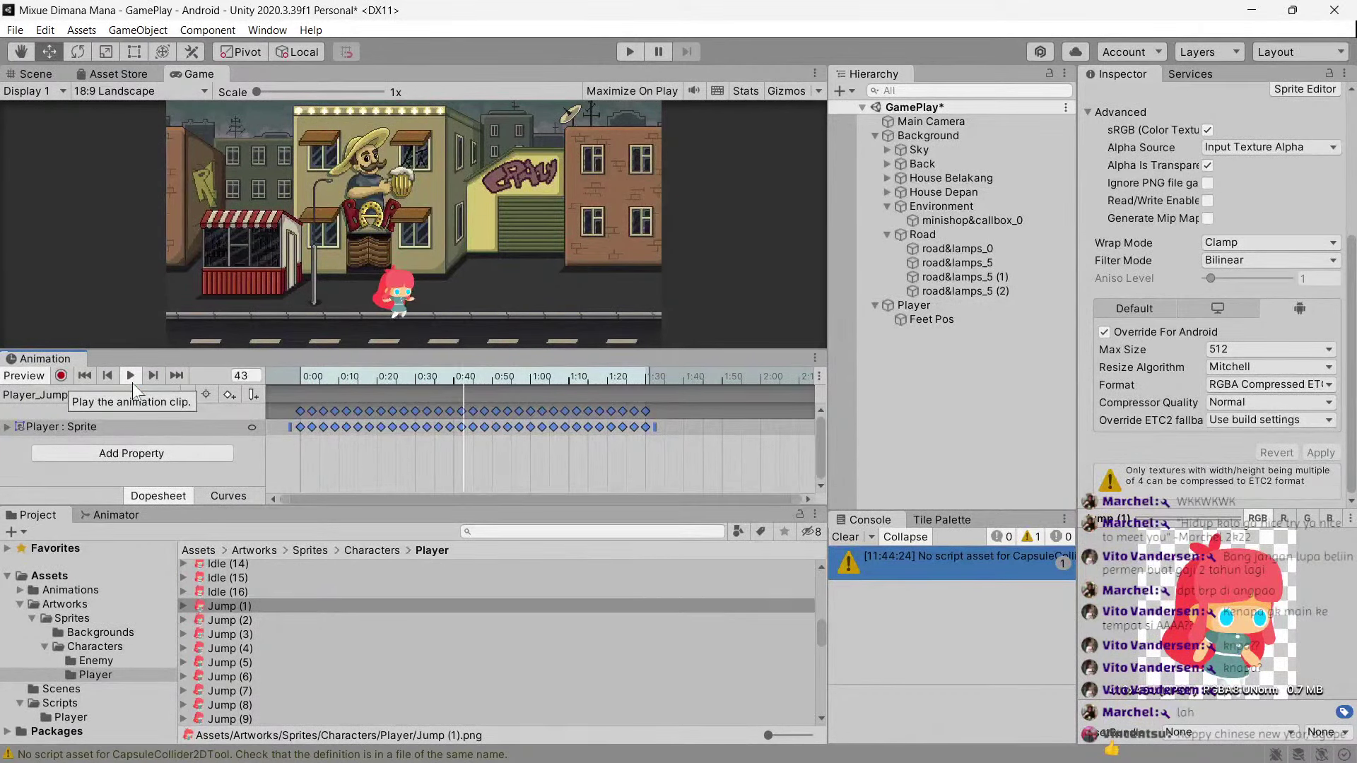
# Compress all Player_Jump keyframes to end at 0:58 and replay the shortened jump.
pyautogui.click(660, 436)
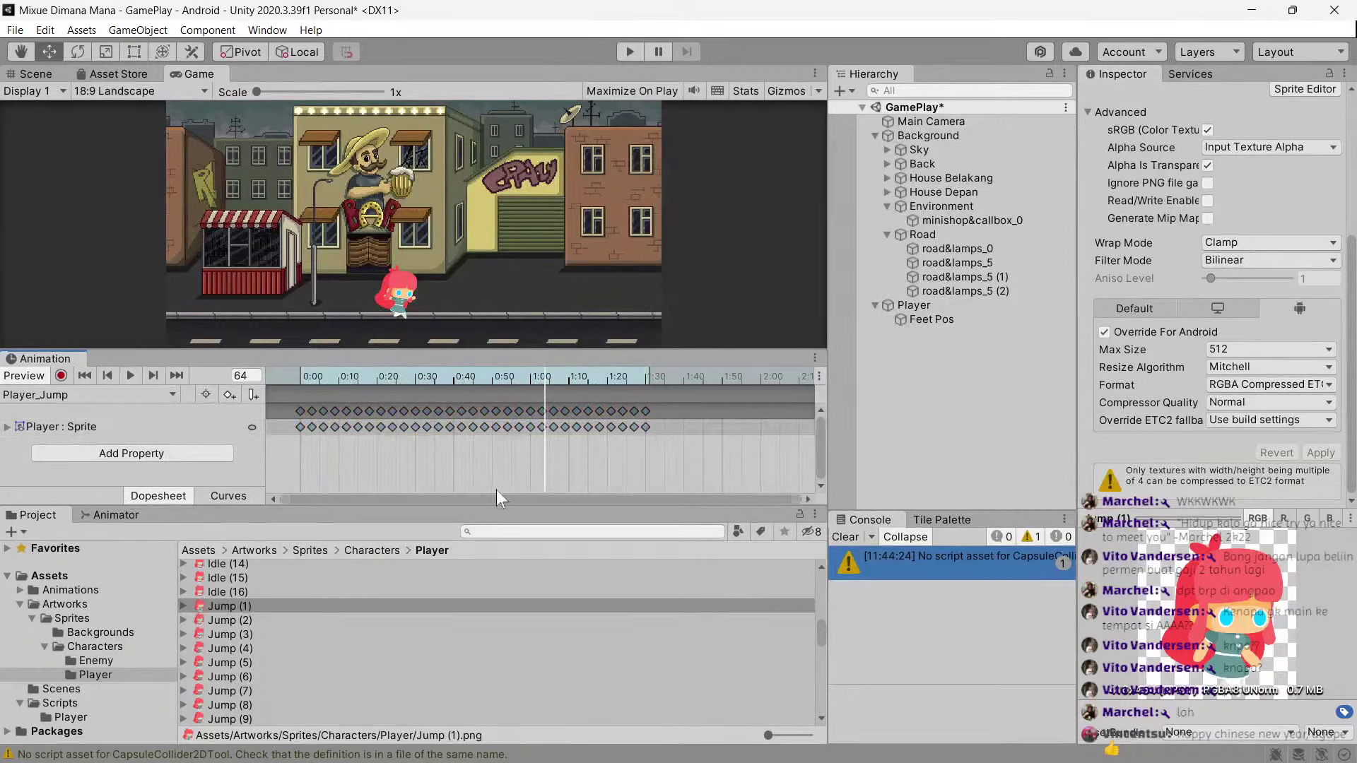
pyautogui.hotkey('ctrl', 'a')
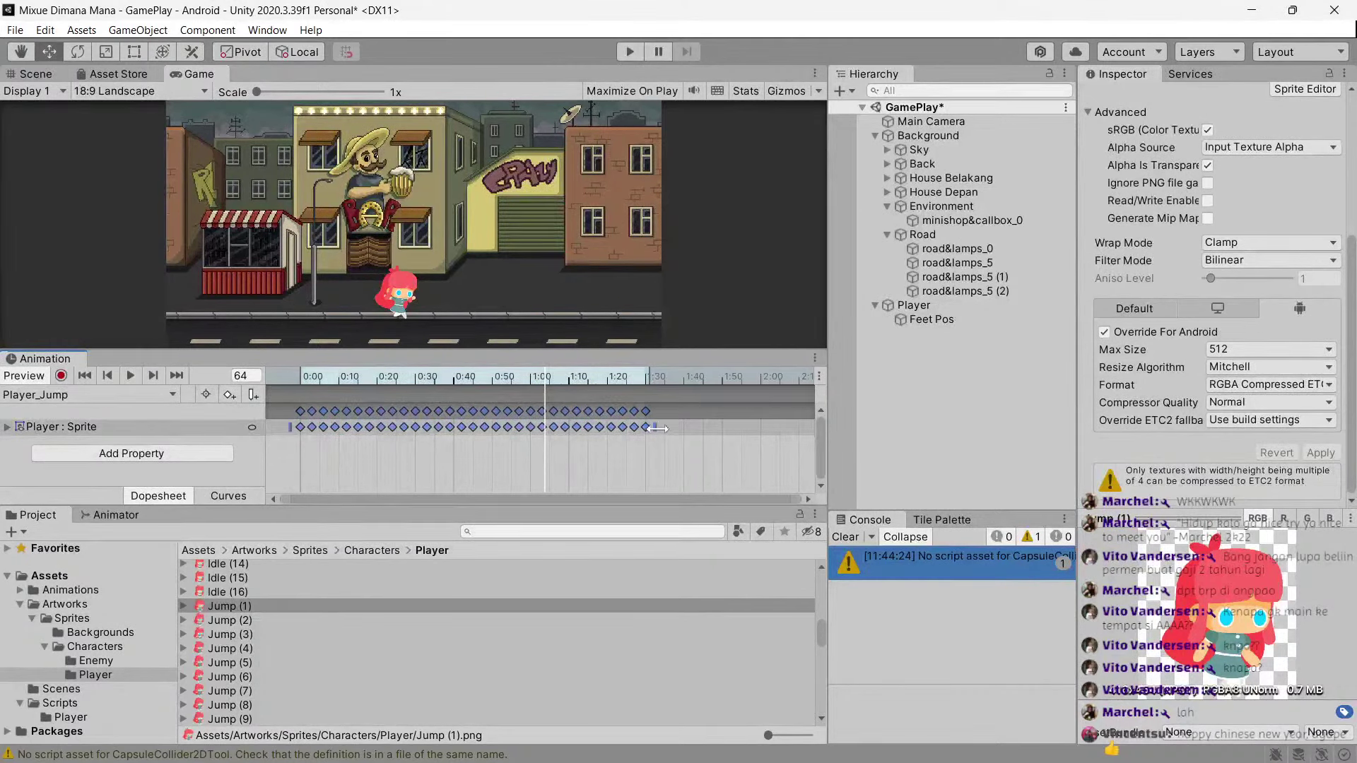
pyautogui.moveTo(658, 432); pyautogui.dragTo(535, 433)
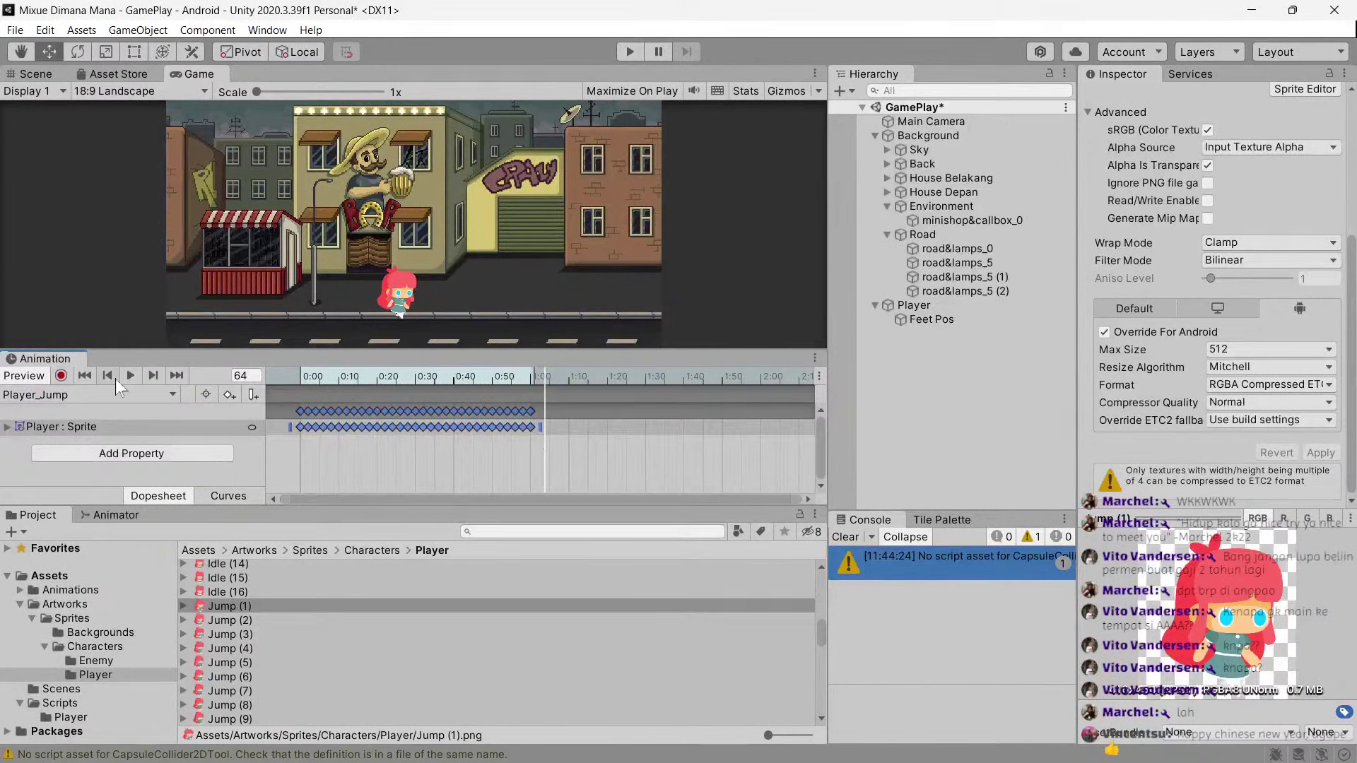
pyautogui.click(131, 377)
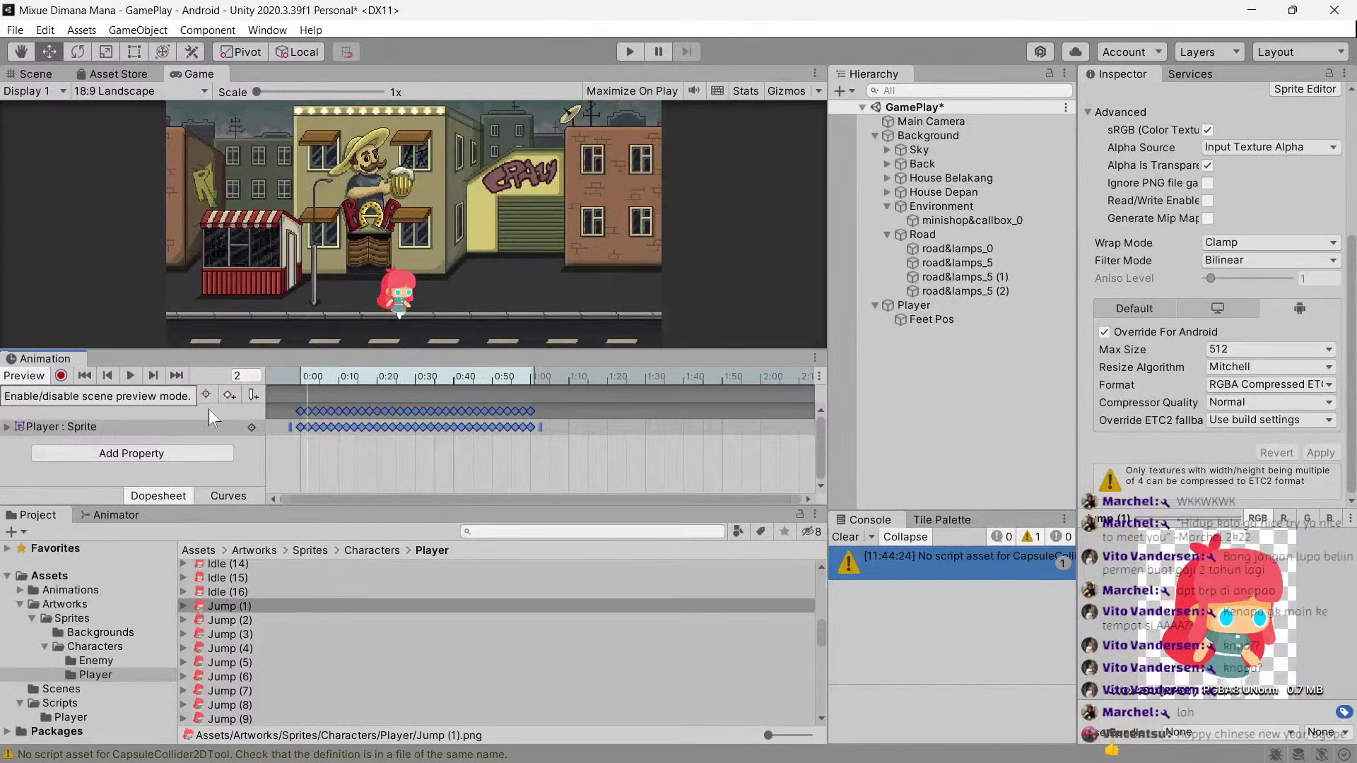
pyautogui.moveTo(45, 358); pyautogui.dragTo(188, 515)
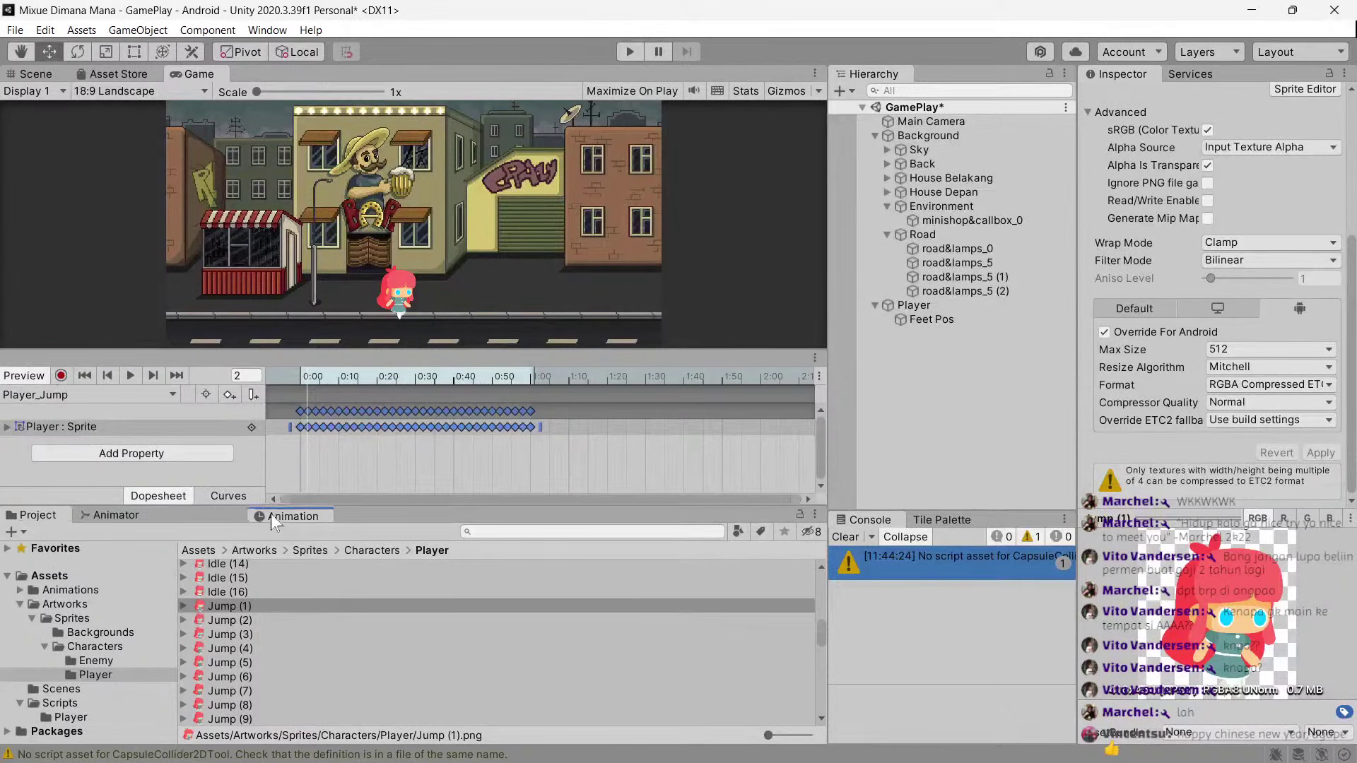
# Dock the Animator above the timeline and add a Bool parameter IsWalk to Player's controller.
pyautogui.moveTo(110, 438)
pyautogui.mouseDown()
pyautogui.moveTo(228, 421)
pyautogui.moveTo(228, 532)
pyautogui.mouseUp()
pyautogui.click(912, 309)
pyautogui.scroll(-5, 566, 441)
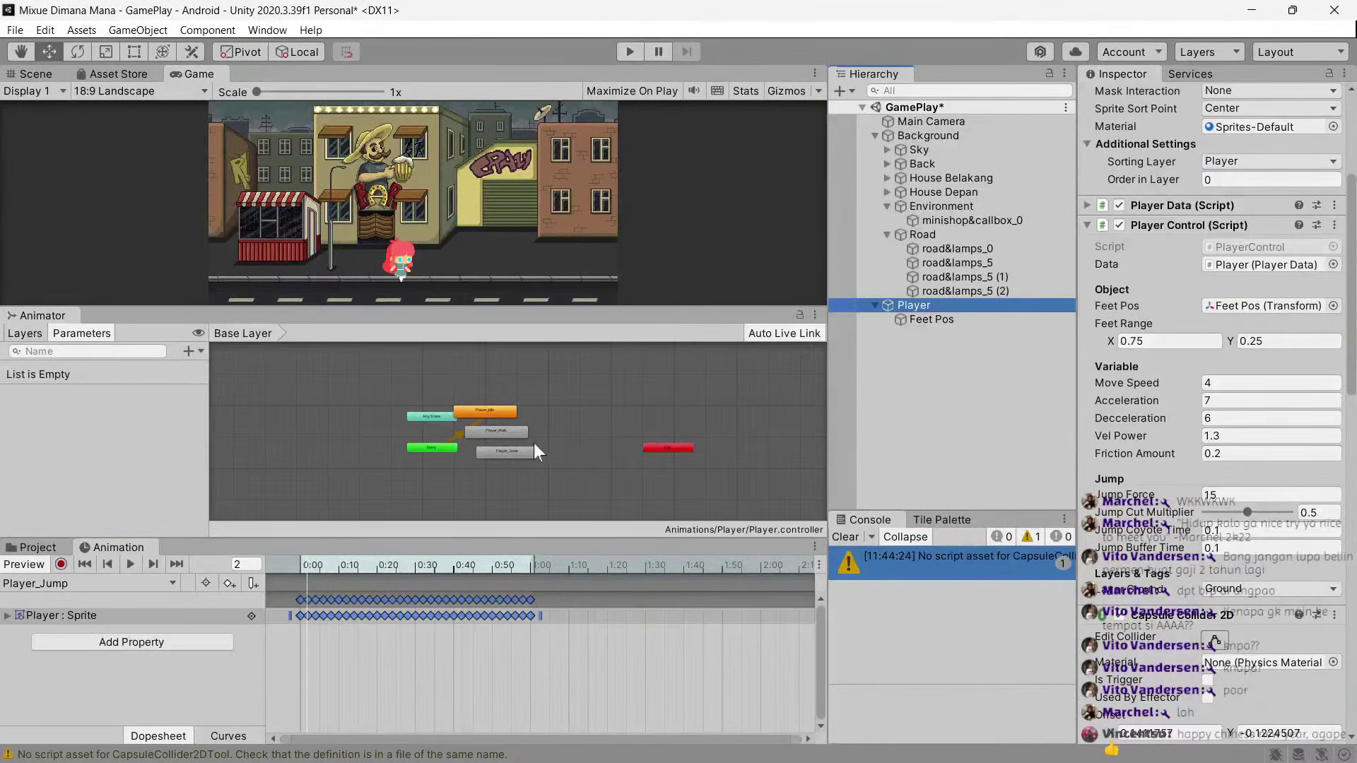
pyautogui.scroll(4, 509, 447)
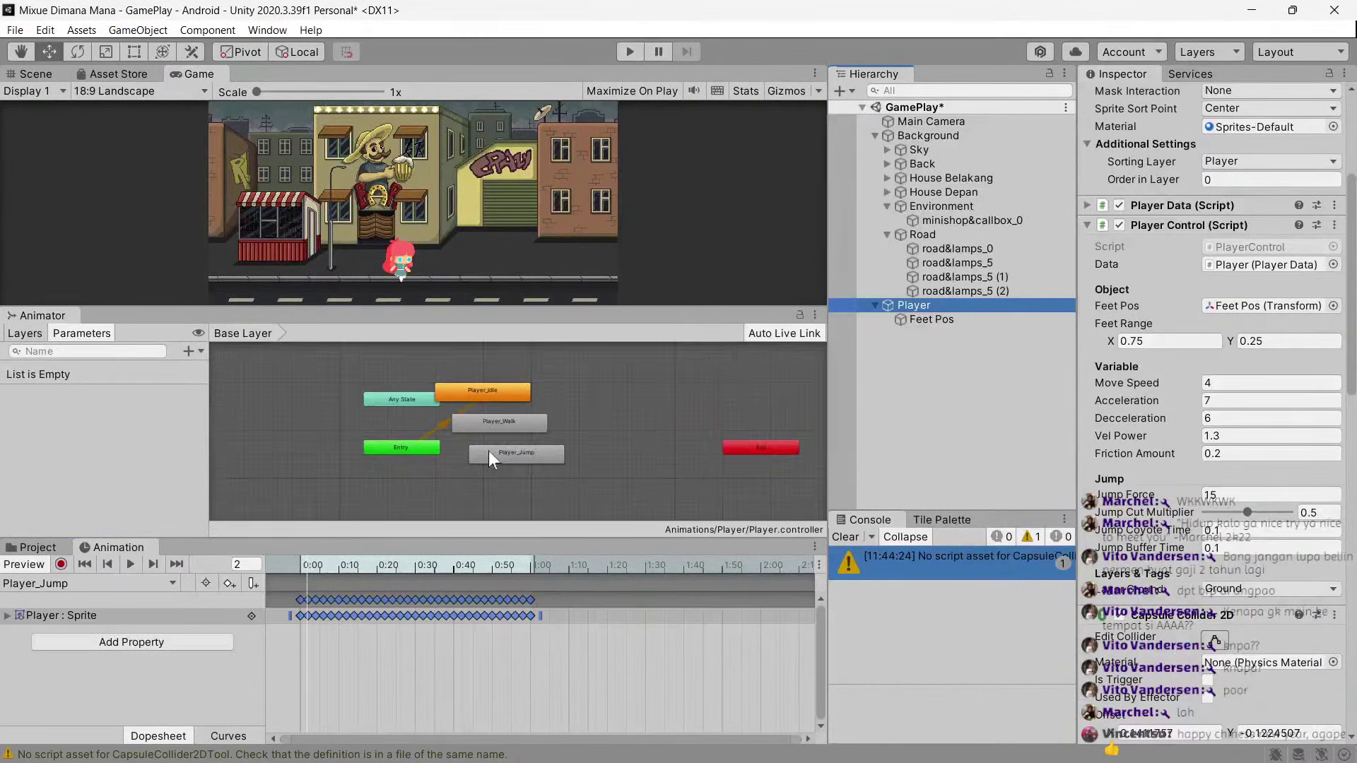
pyautogui.click(192, 351)
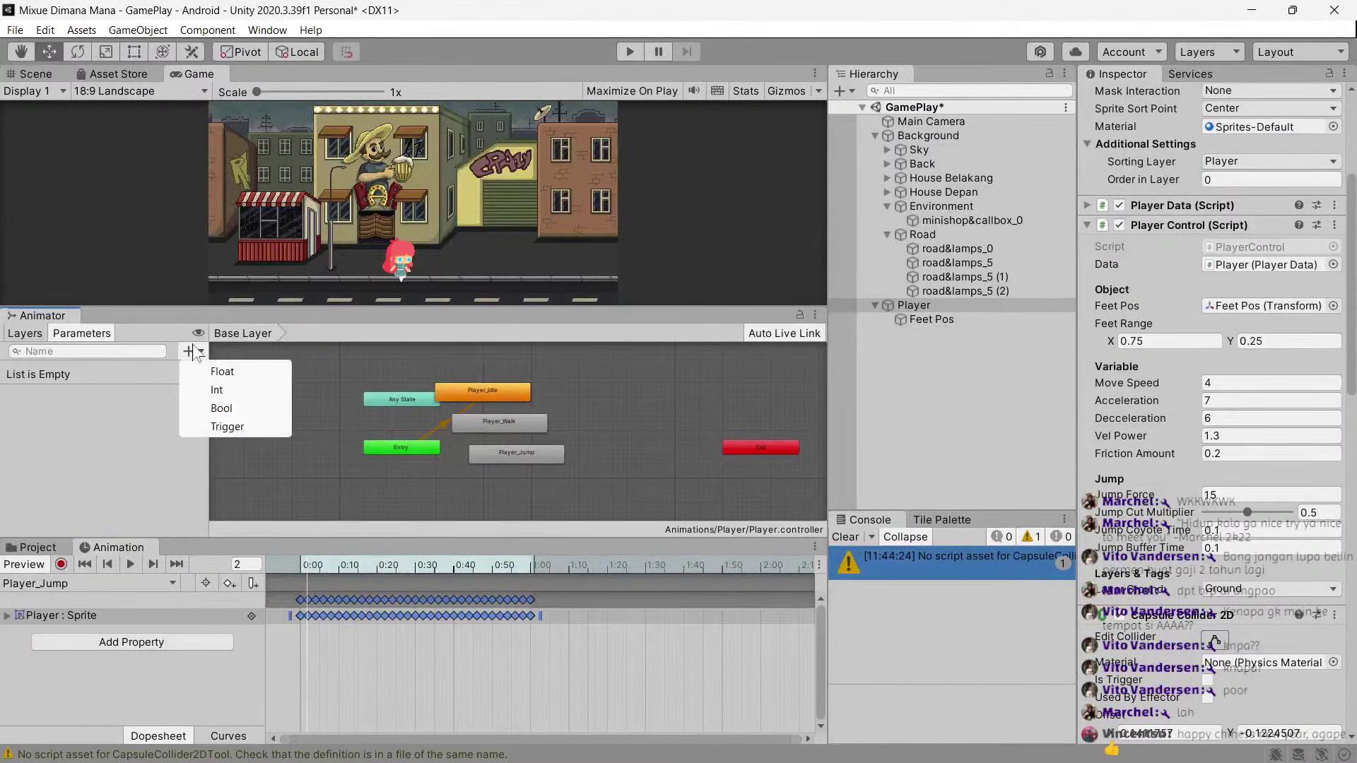
pyautogui.click(224, 407)
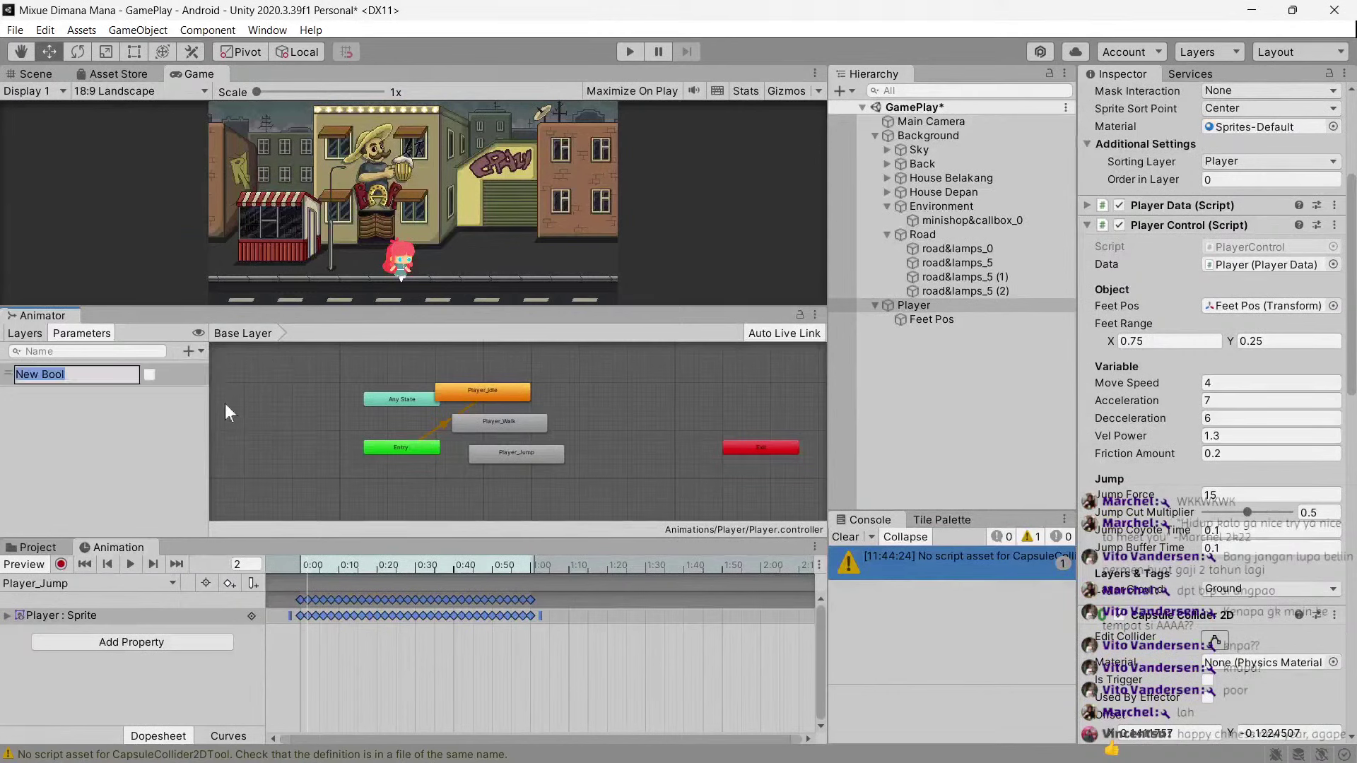
pyautogui.write('IsWalk')
pyautogui.press('Return')
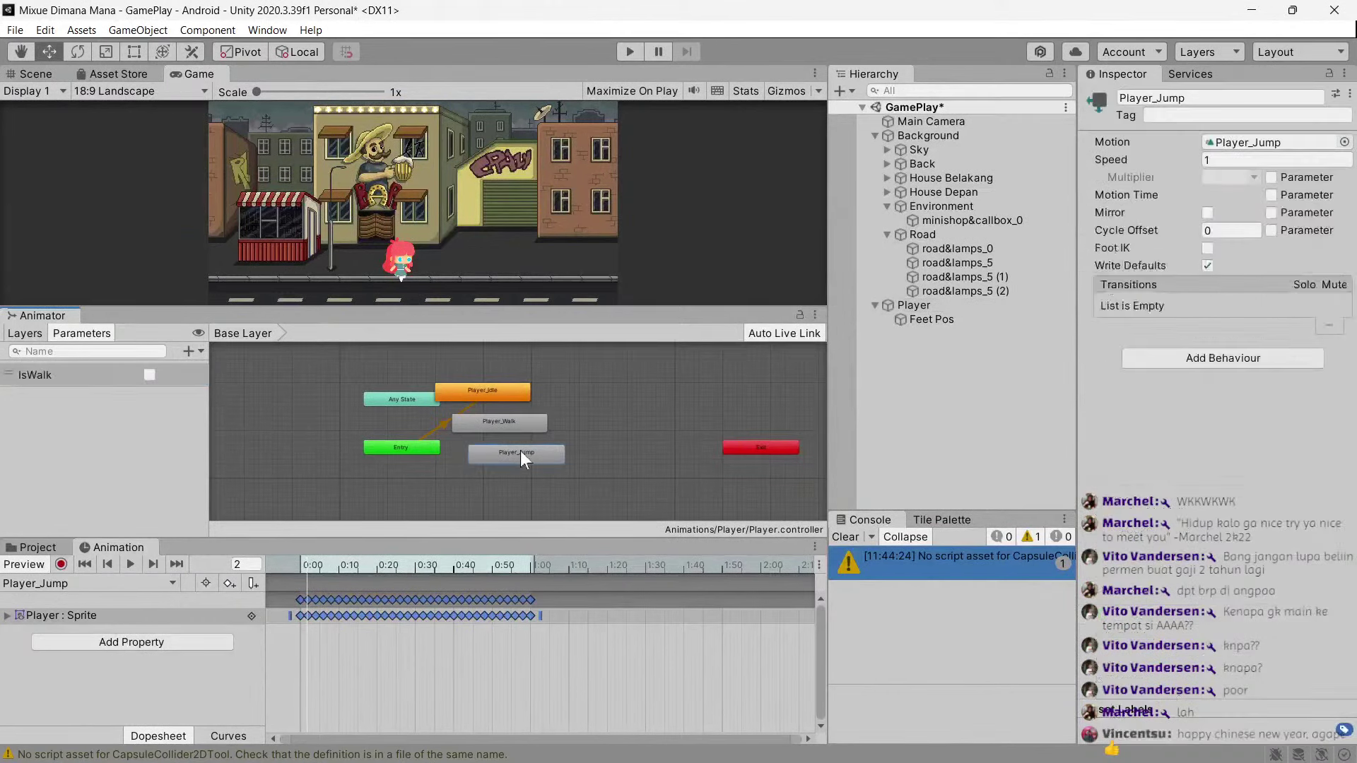
pyautogui.doubleClick(520, 451)
# Arrange the states: Player_Jump on top, Player_Idle next to Entry, Player_Walk to its right.
pyautogui.moveTo(524, 450); pyautogui.dragTo(631, 379)
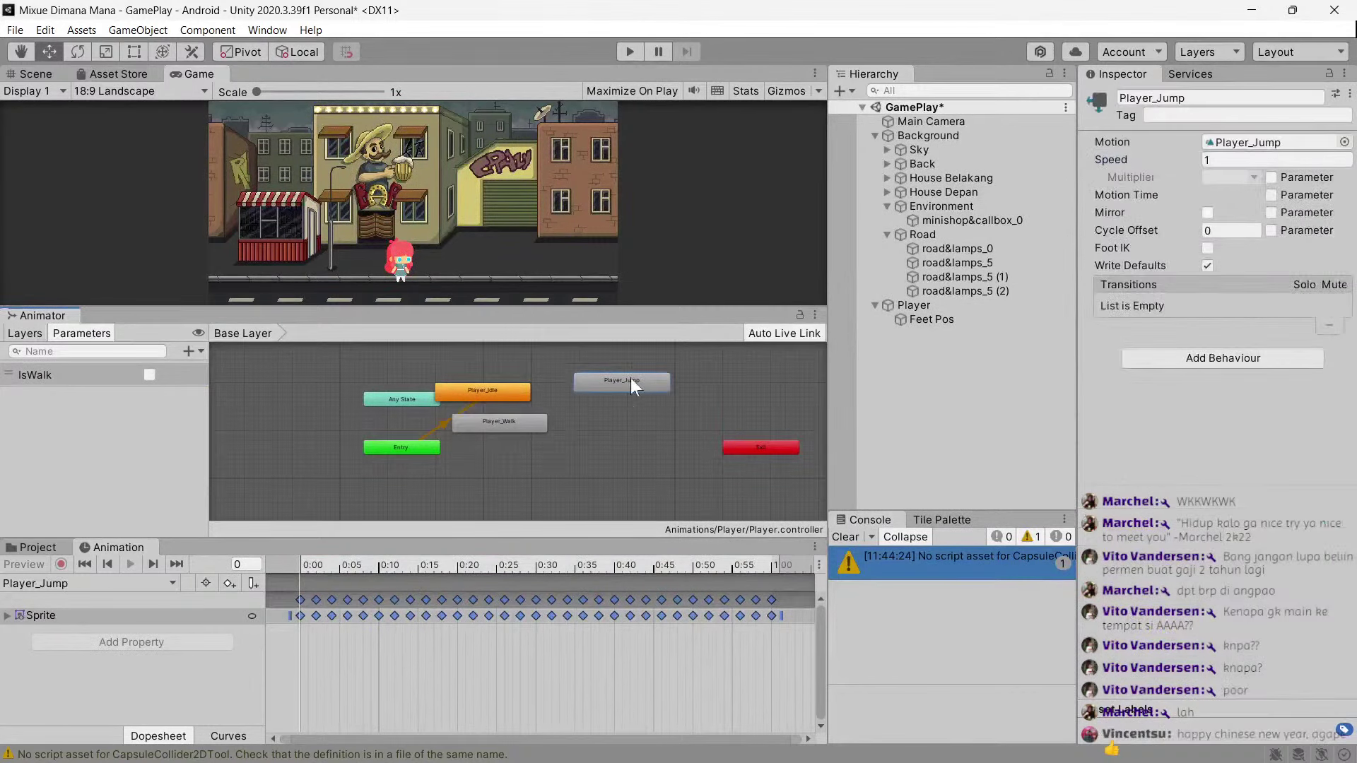
pyautogui.moveTo(506, 422); pyautogui.dragTo(615, 454)
pyautogui.moveTo(496, 396); pyautogui.dragTo(524, 448)
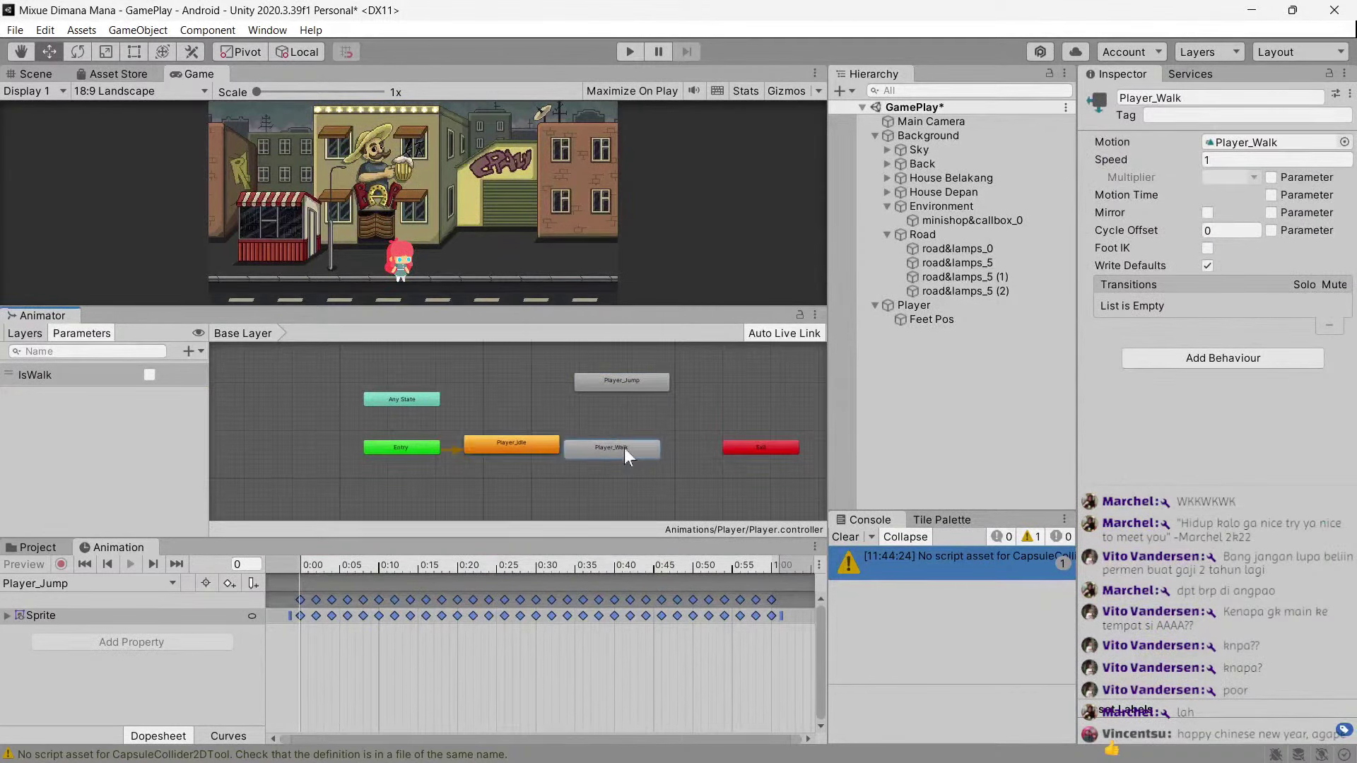
pyautogui.moveTo(625, 448); pyautogui.dragTo(653, 448)
pyautogui.scroll(5, 555, 446)
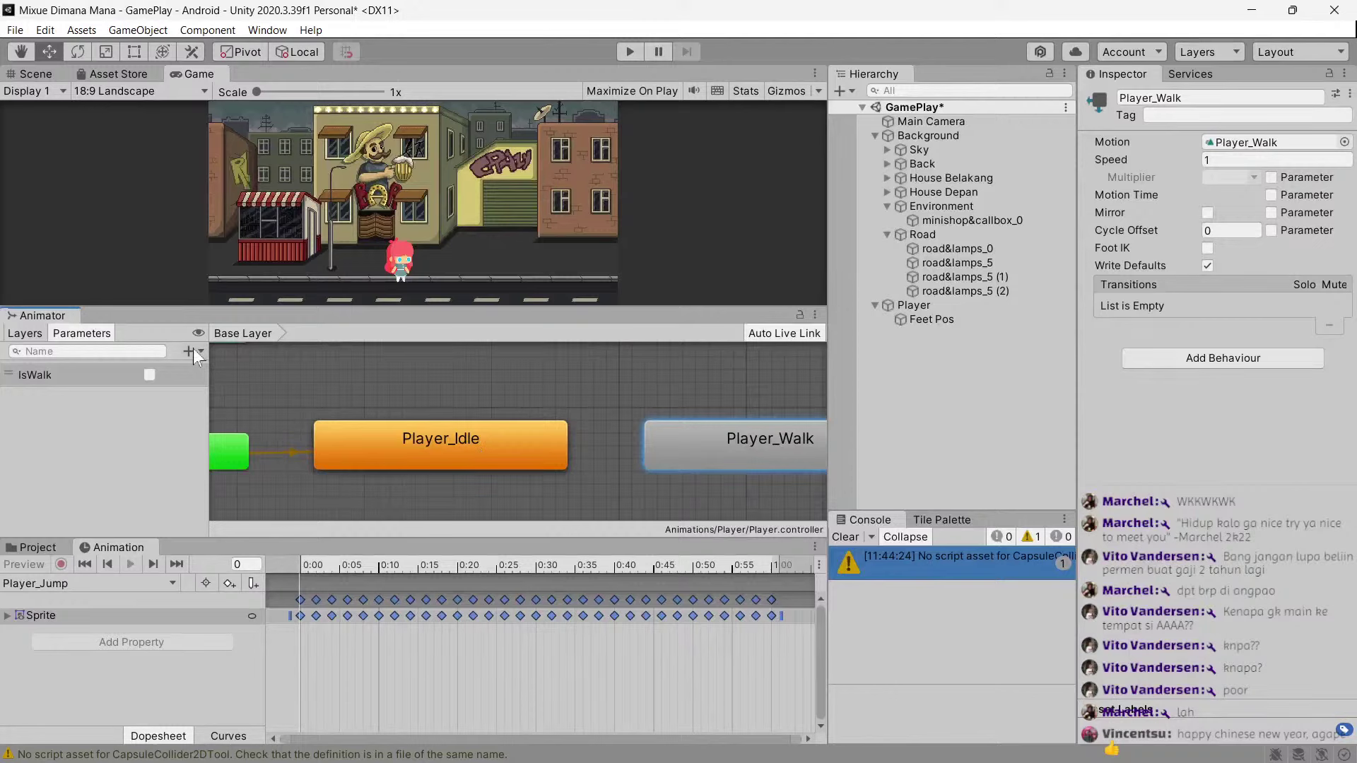
pyautogui.scroll(-4, 462, 449)
# Add a Player_Idle to Player_Walk transition conditioned on IsWalk.
pyautogui.click(407, 456)
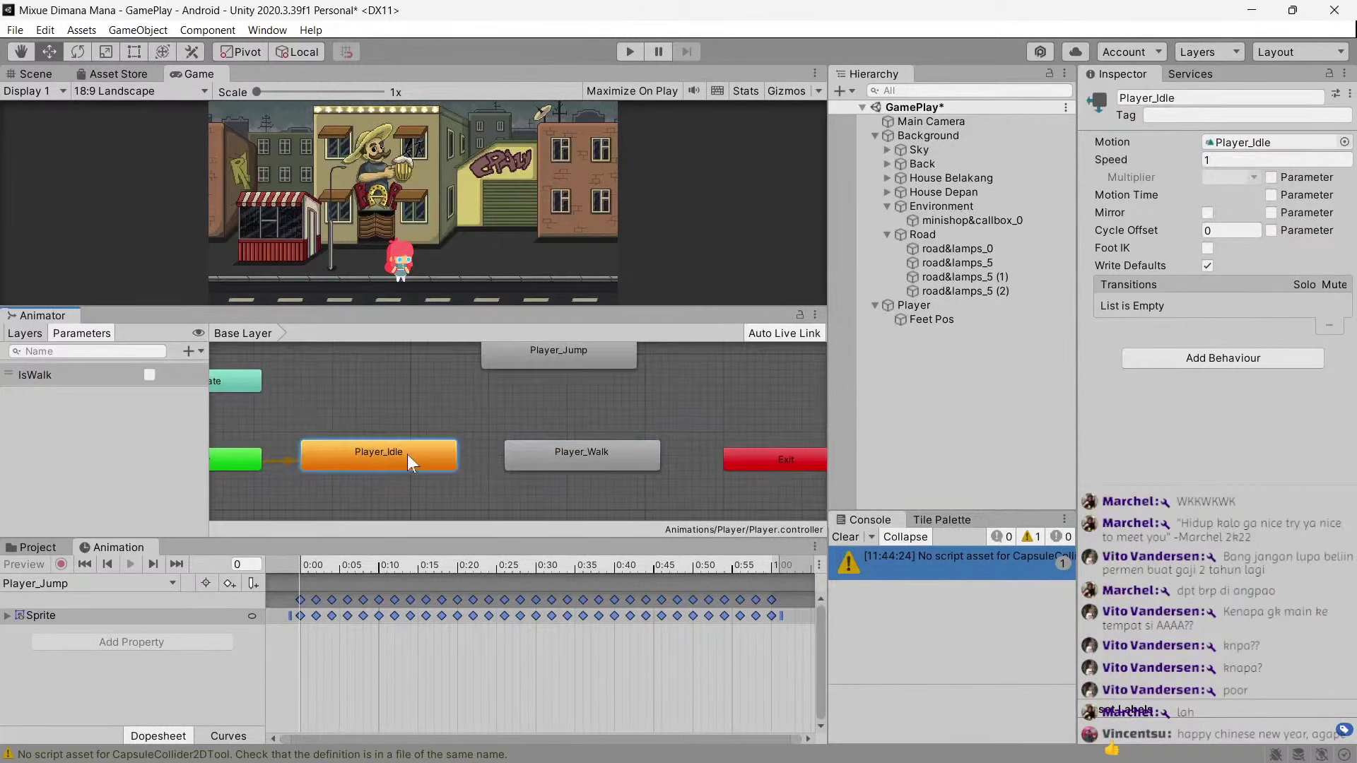
pyautogui.click(555, 458)
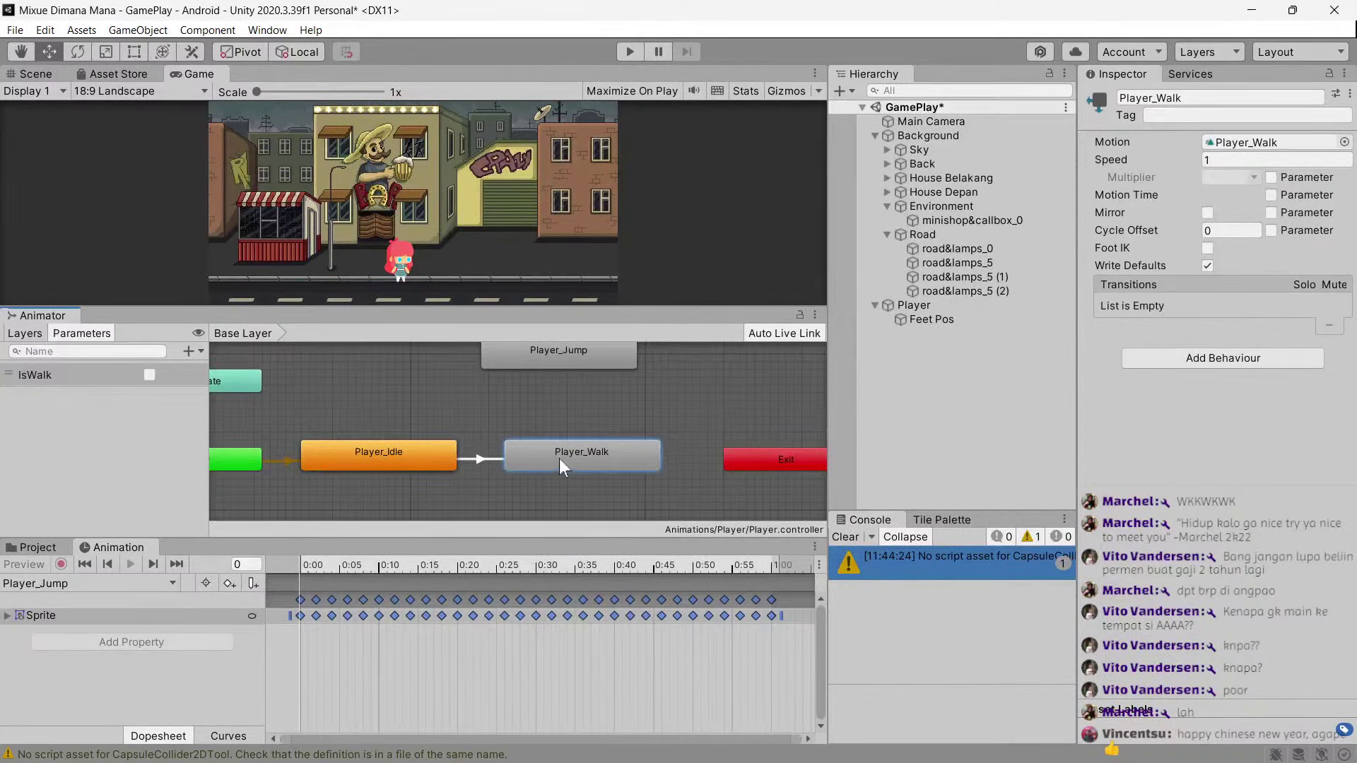
pyautogui.click(481, 460)
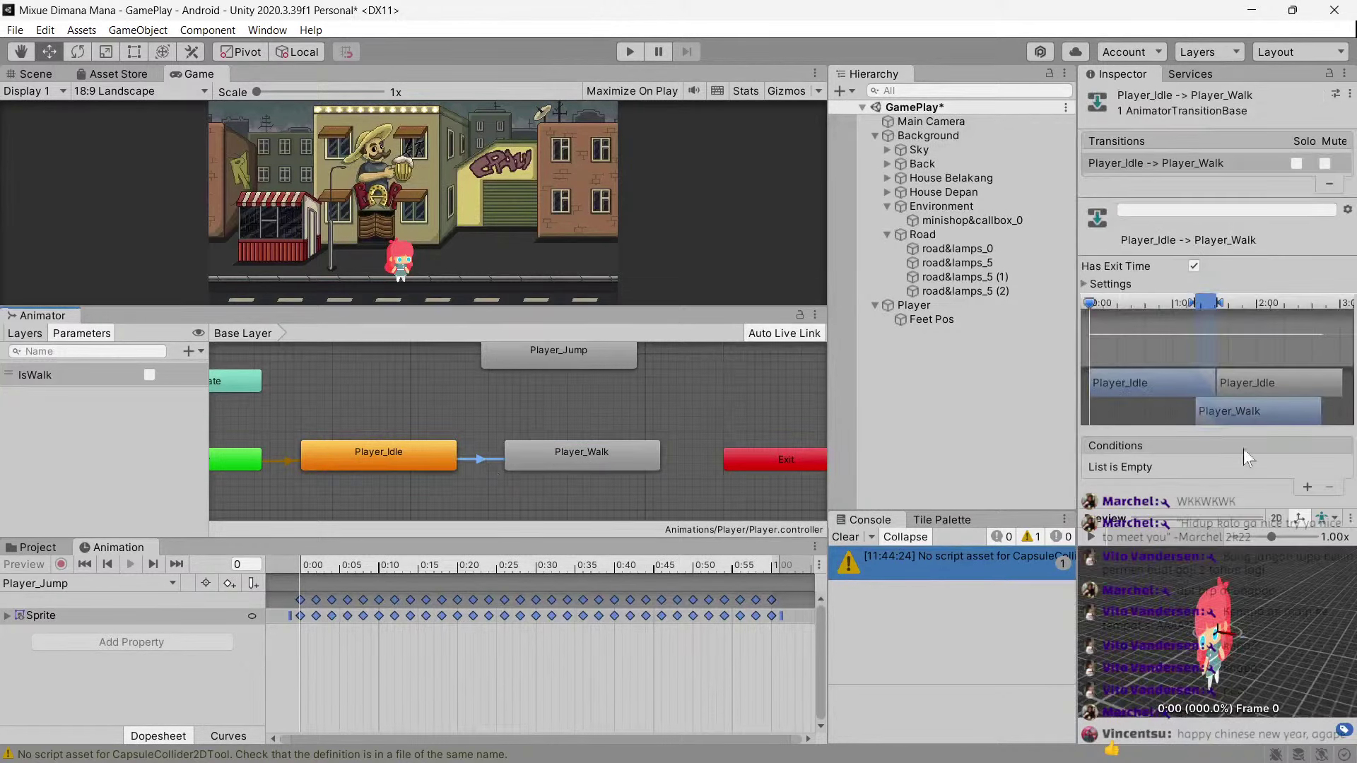
pyautogui.click(1309, 487)
# Add a Player_Walk to Player_Idle transition that requires IsWalk false.
pyautogui.rightClick(561, 466)
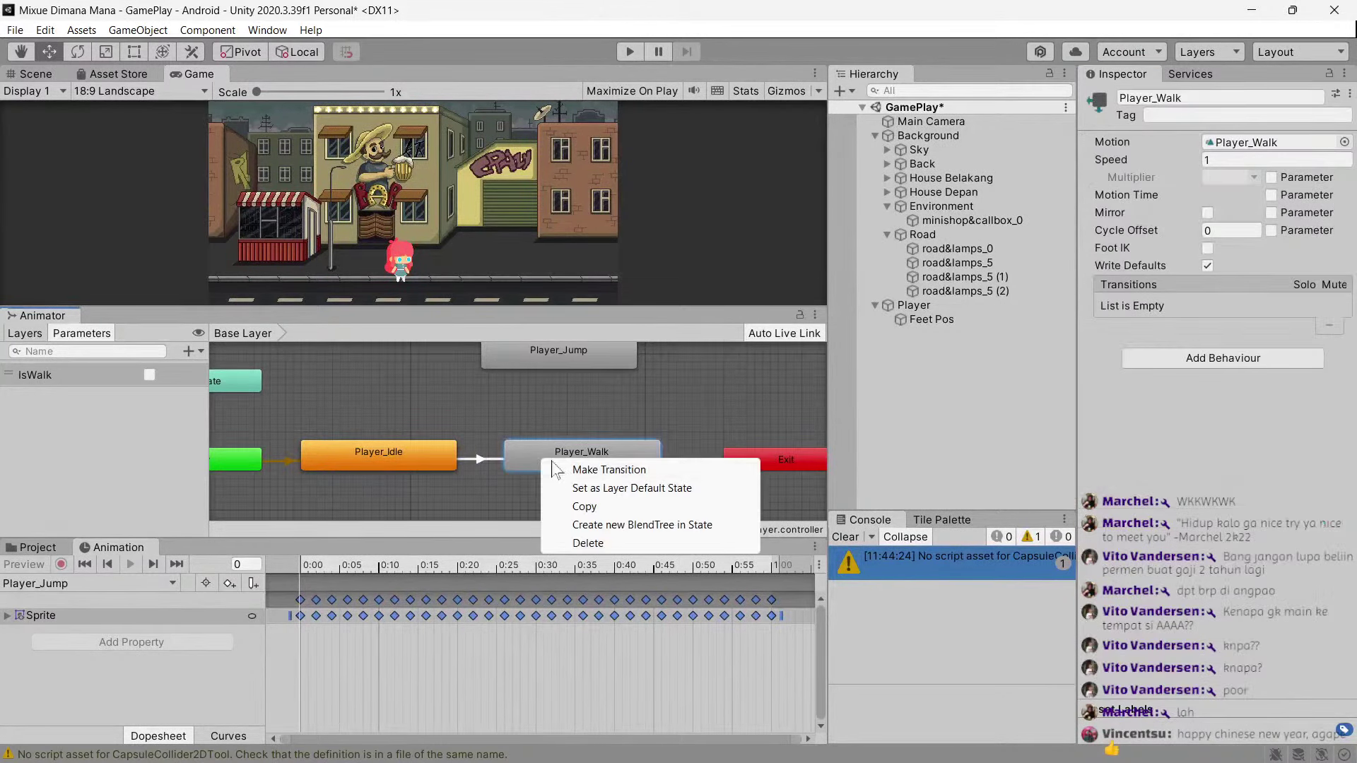
pyautogui.click(587, 475)
pyautogui.click(423, 455)
pyautogui.click(481, 453)
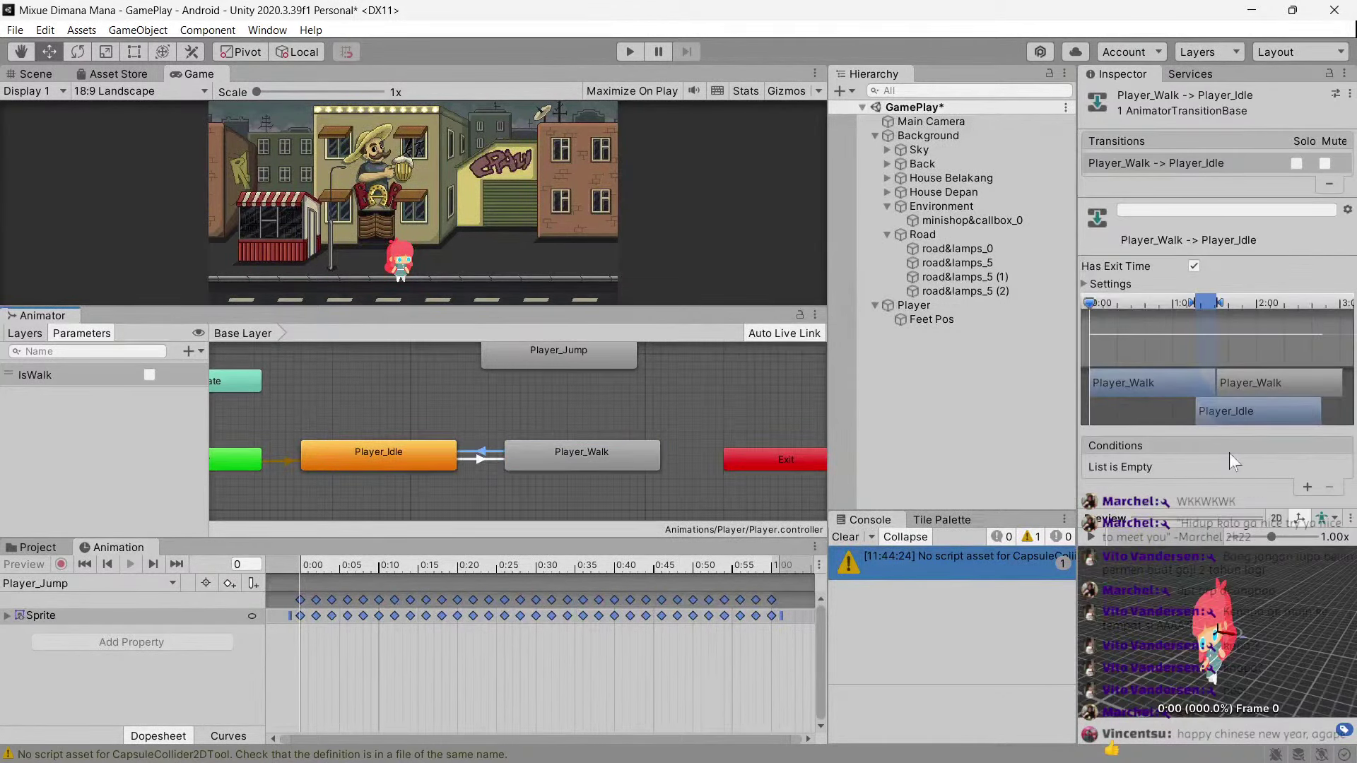
pyautogui.click(1305, 487)
pyautogui.click(1273, 467)
pyautogui.click(1251, 497)
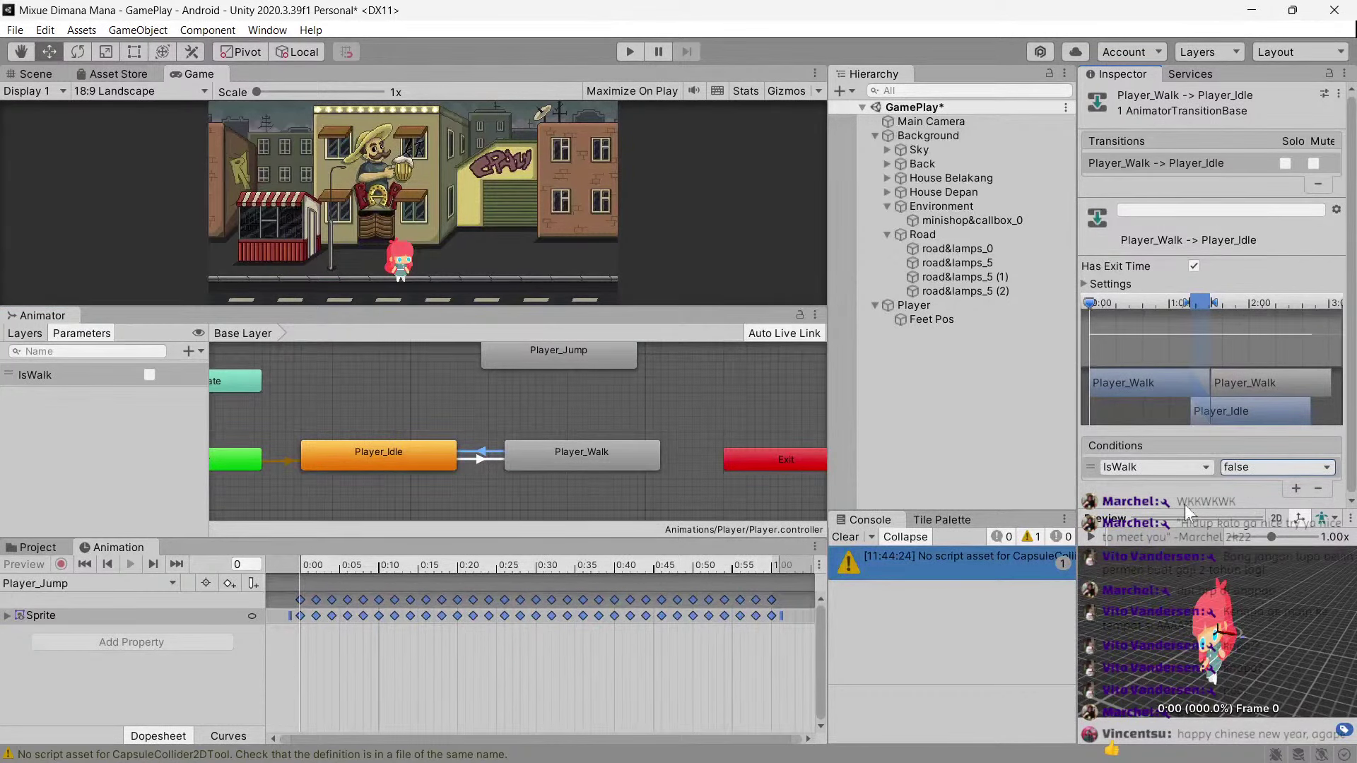
# Nudge Player_Jump left and add a second Bool parameter named IsJump.
pyautogui.moveTo(560, 359); pyautogui.dragTo(490, 367)
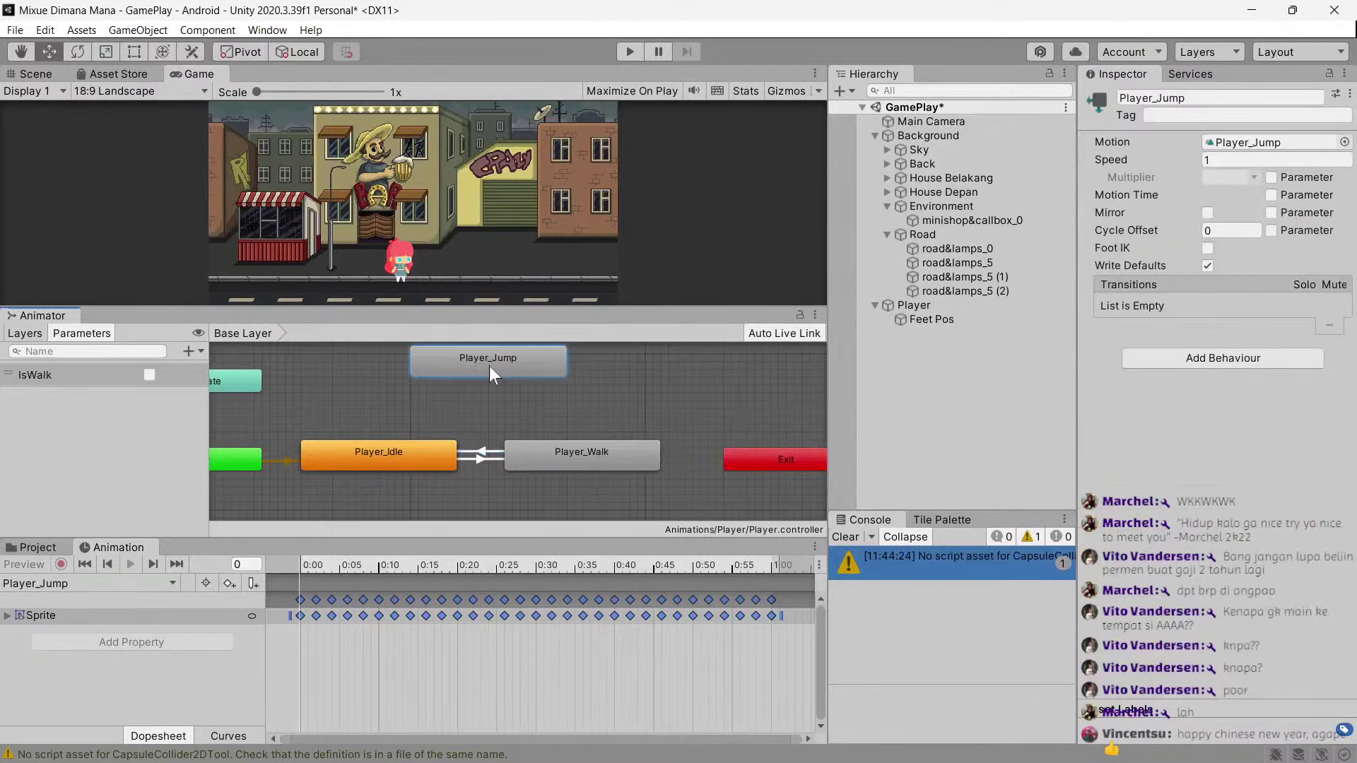
pyautogui.rightClick(373, 456)
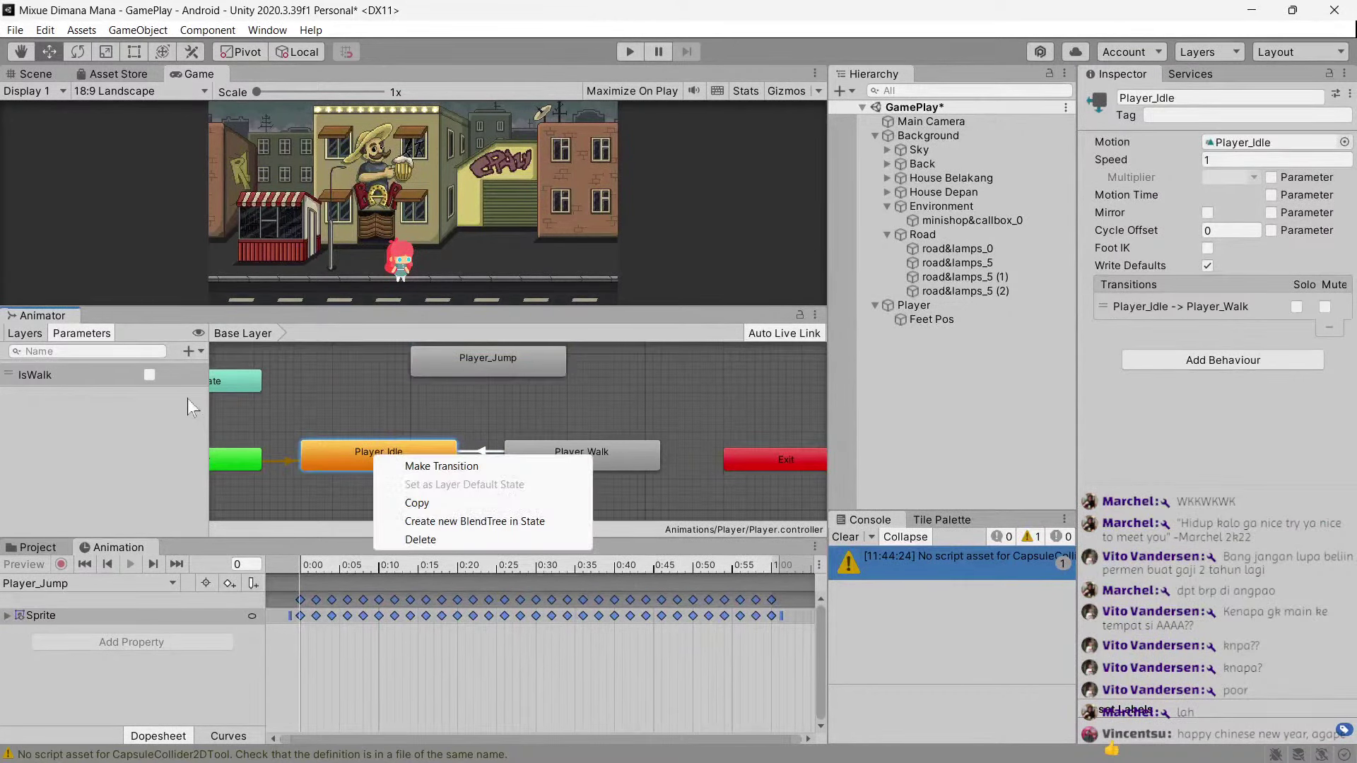
pyautogui.click(188, 351)
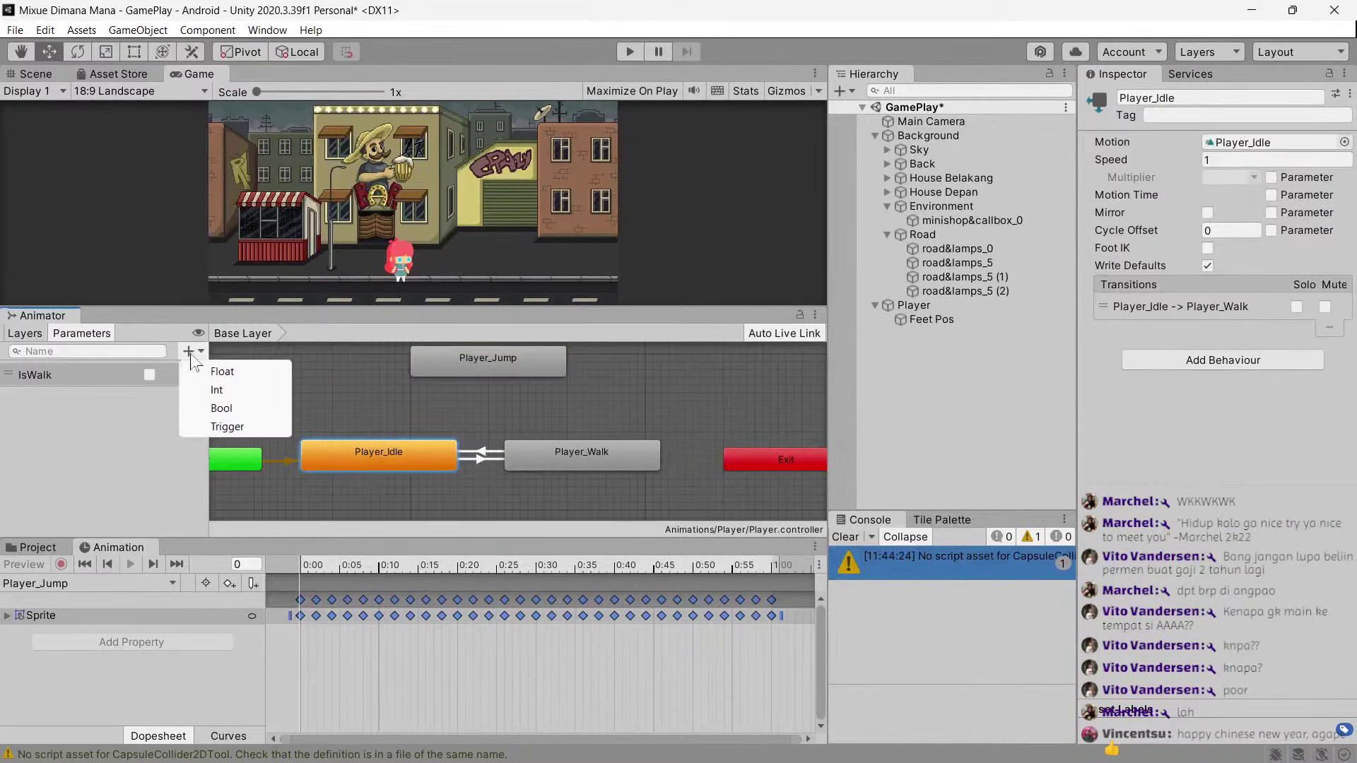
pyautogui.click(221, 410)
pyautogui.write('Is')
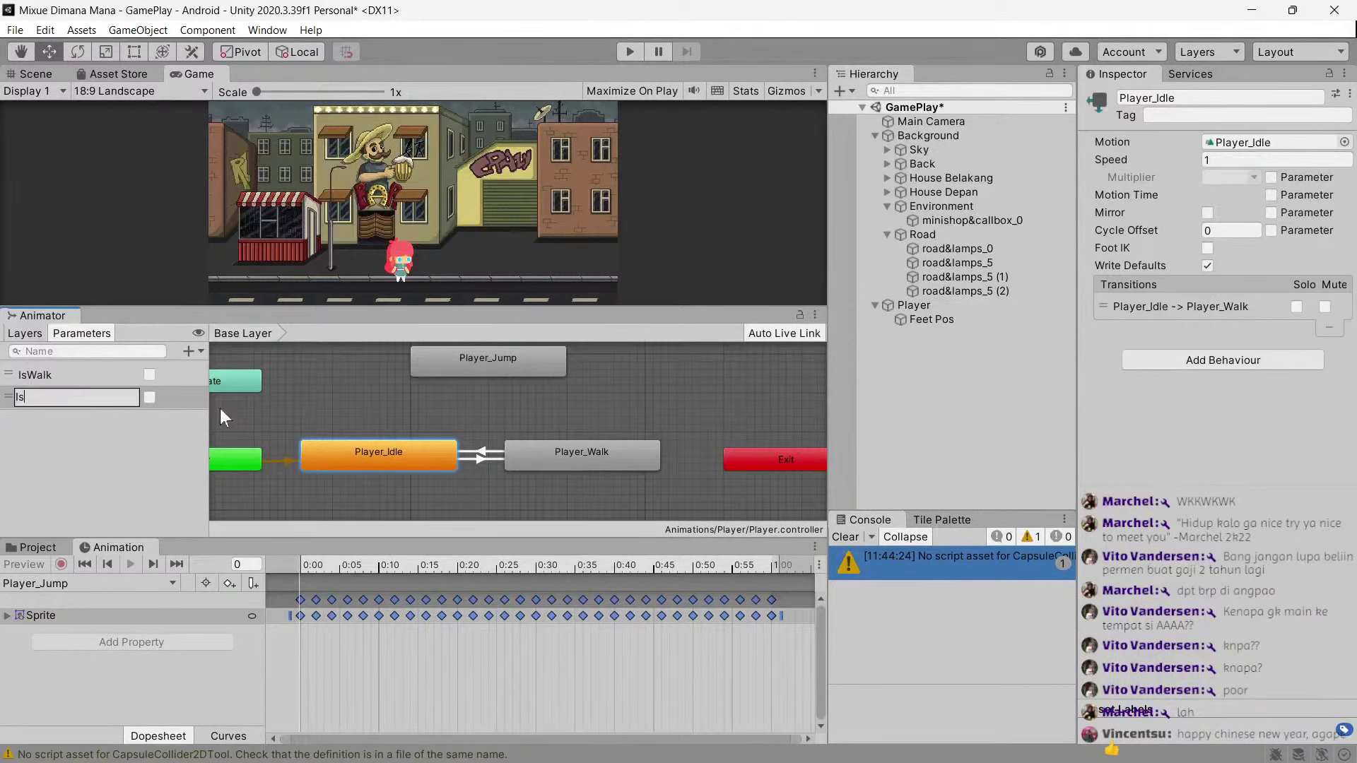
pyautogui.write('Jump')
pyautogui.press('Return')
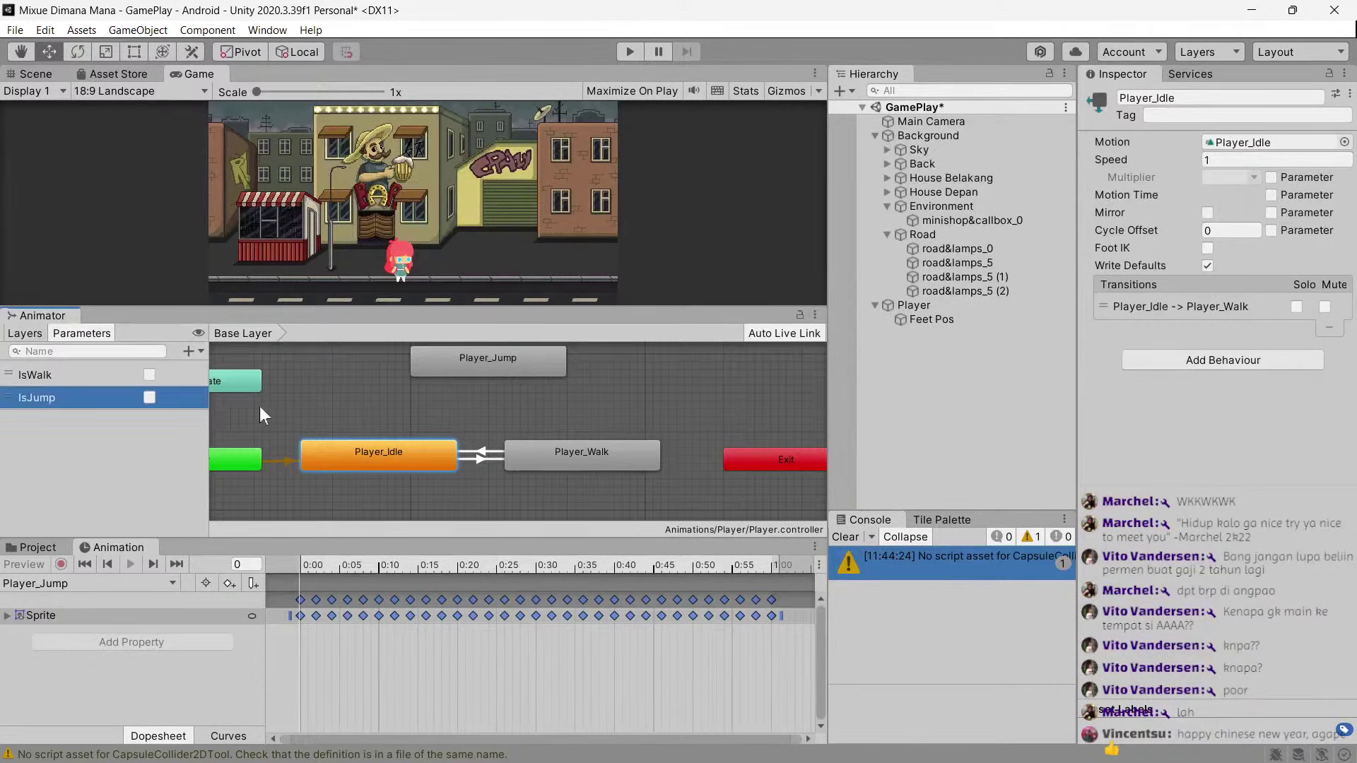
# Make transitions from both Player_Idle and Player_Walk into Player_Jump.
pyautogui.rightClick(393, 448)
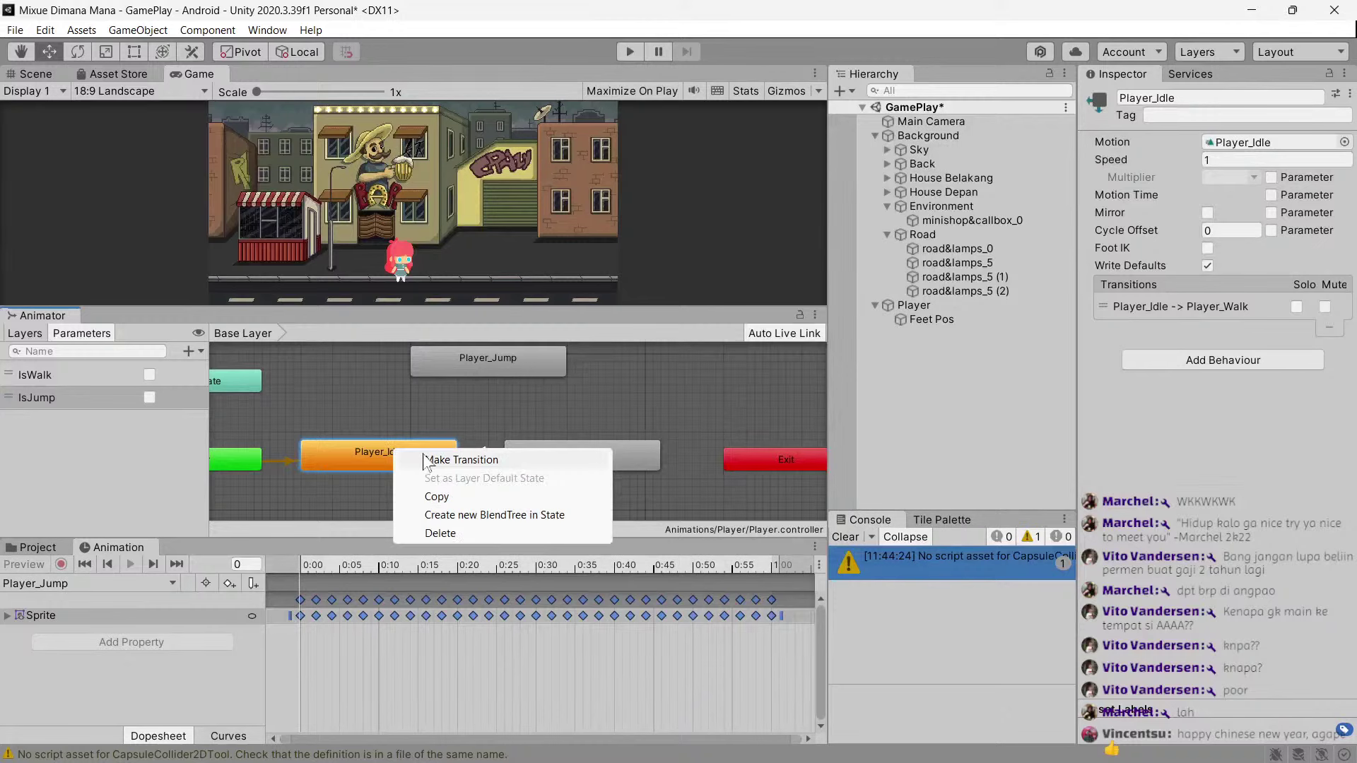
pyautogui.click(424, 458)
pyautogui.click(481, 371)
pyautogui.rightClick(556, 456)
pyautogui.click(513, 364)
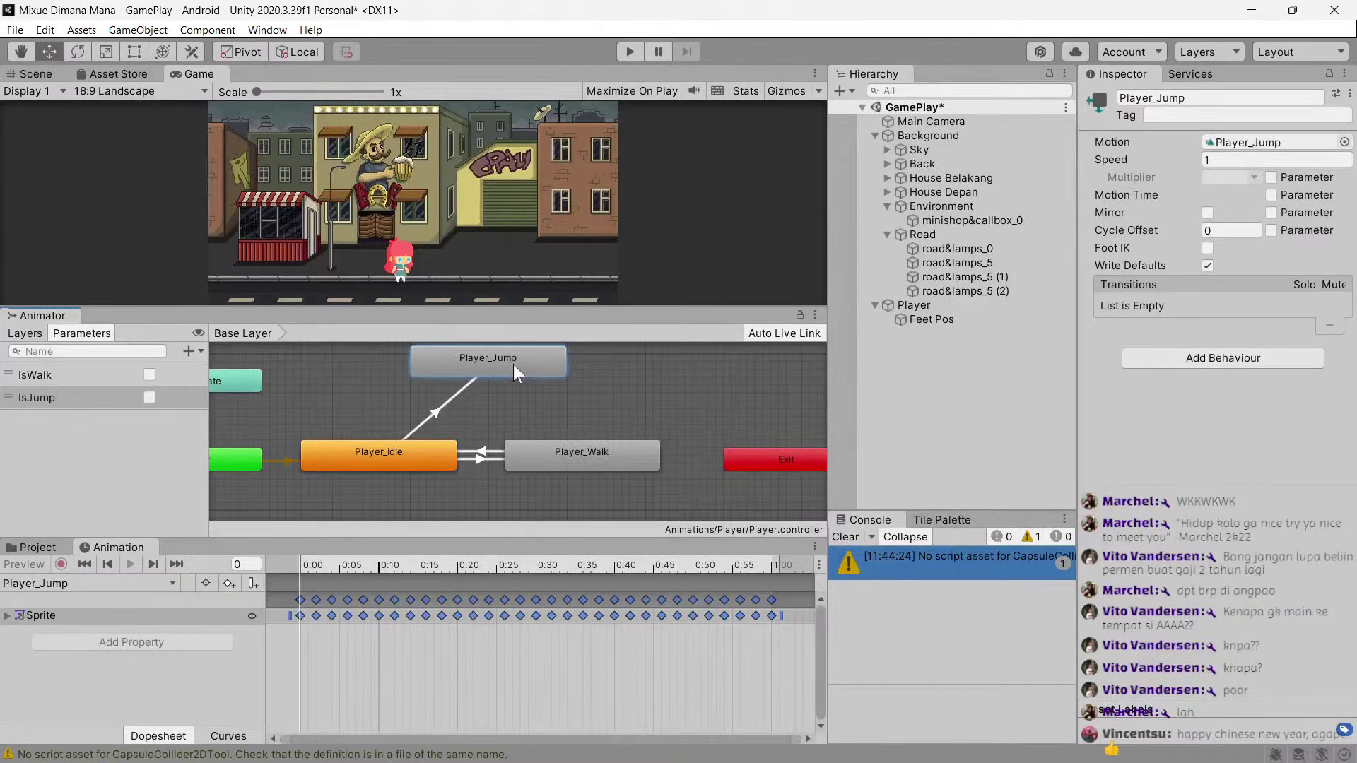
pyautogui.rightClick(542, 443)
pyautogui.click(573, 456)
pyautogui.click(490, 362)
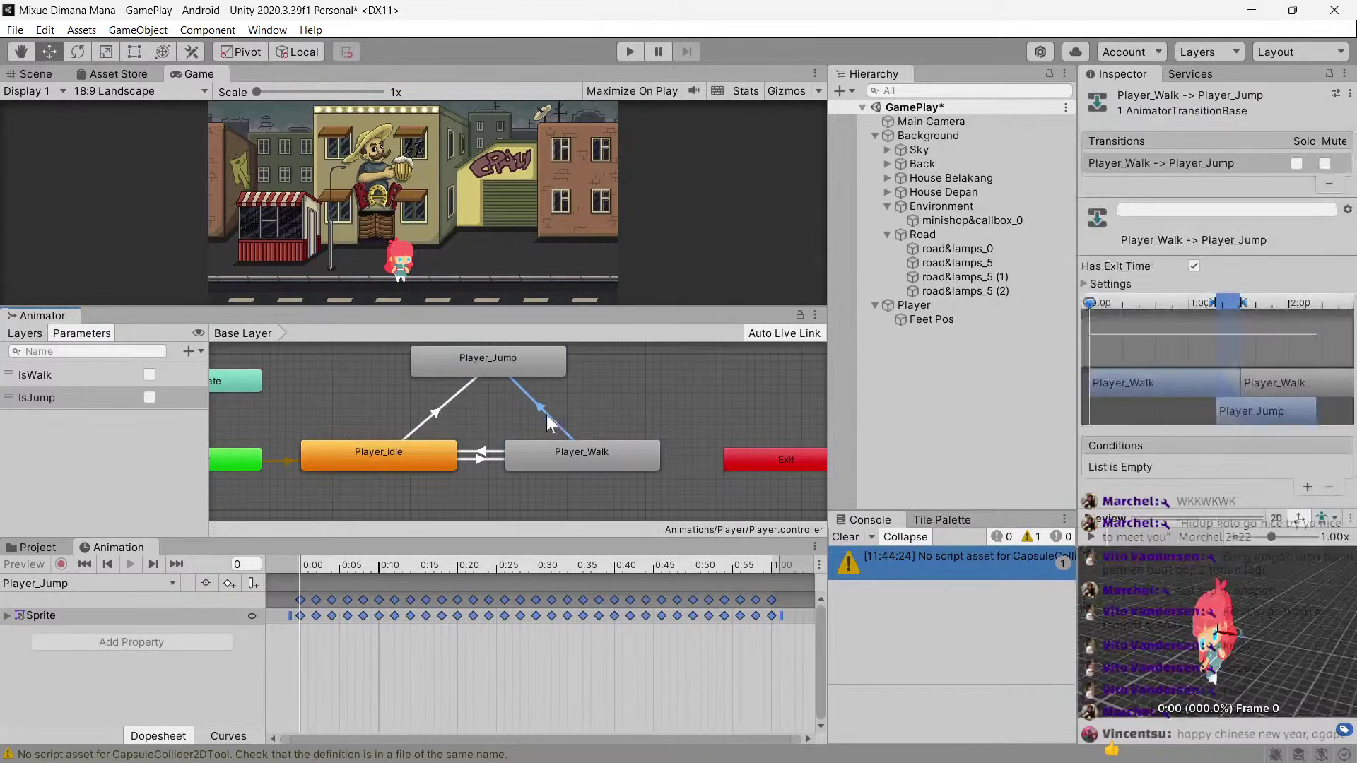
# Condition the Walk-to-Jump and Idle-to-Jump transitions on IsJump.
pyautogui.click(1296, 488)
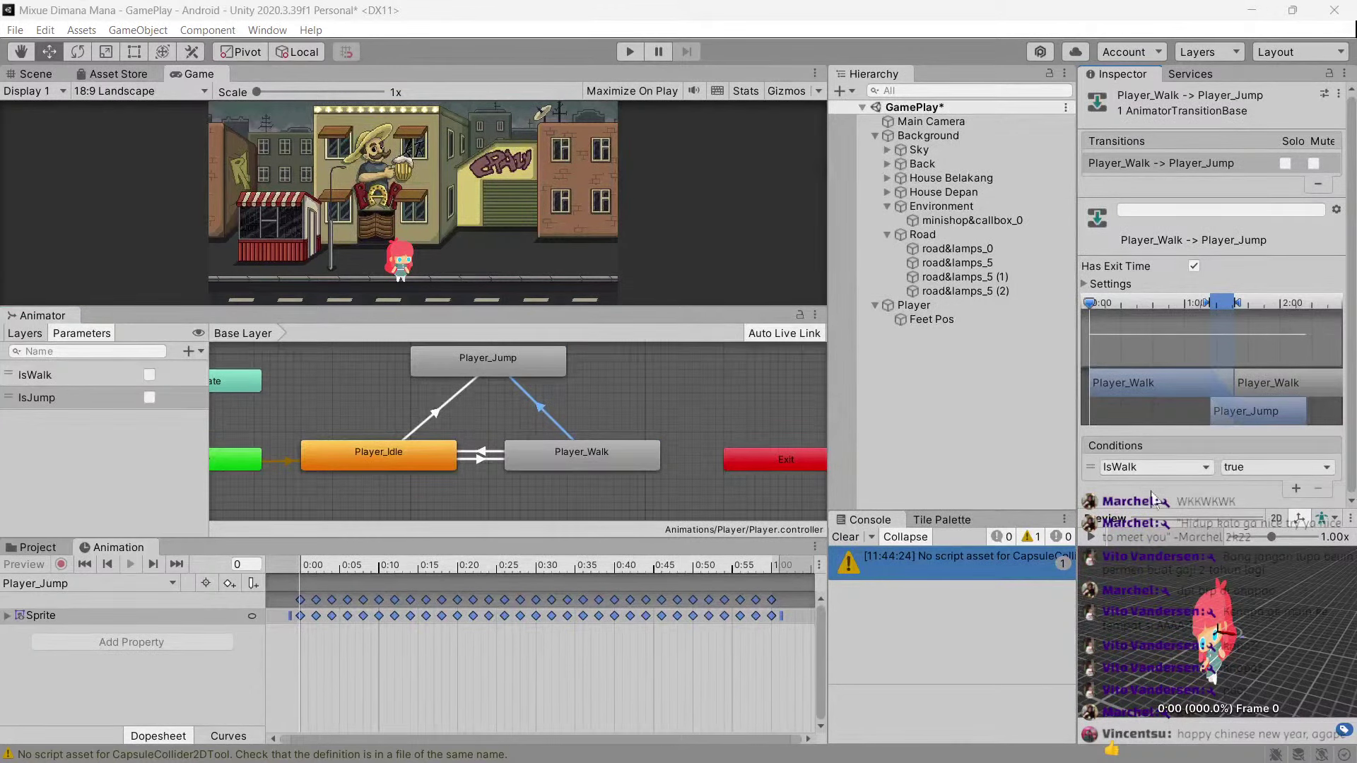
pyautogui.click(1155, 467)
pyautogui.click(1131, 496)
pyautogui.click(438, 410)
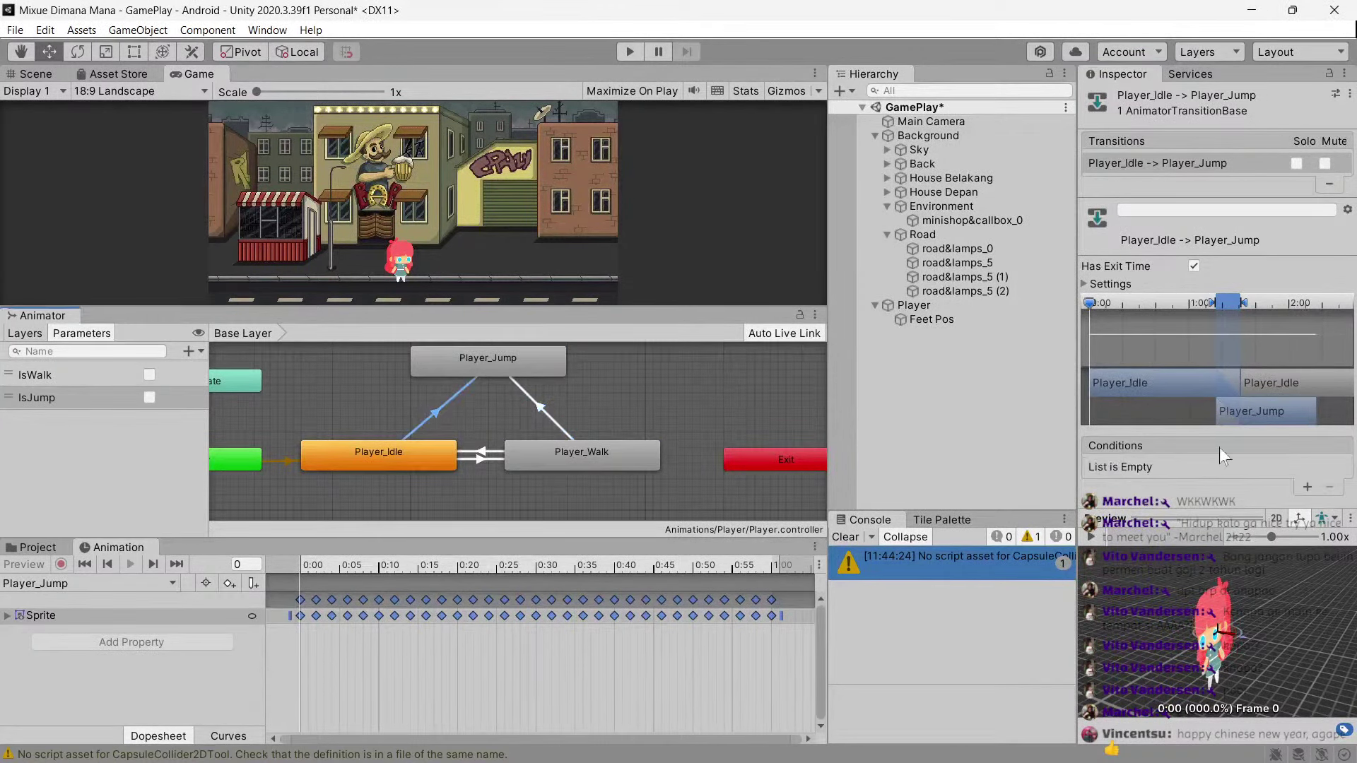
pyautogui.click(1308, 487)
pyautogui.click(1154, 468)
pyautogui.click(1148, 540)
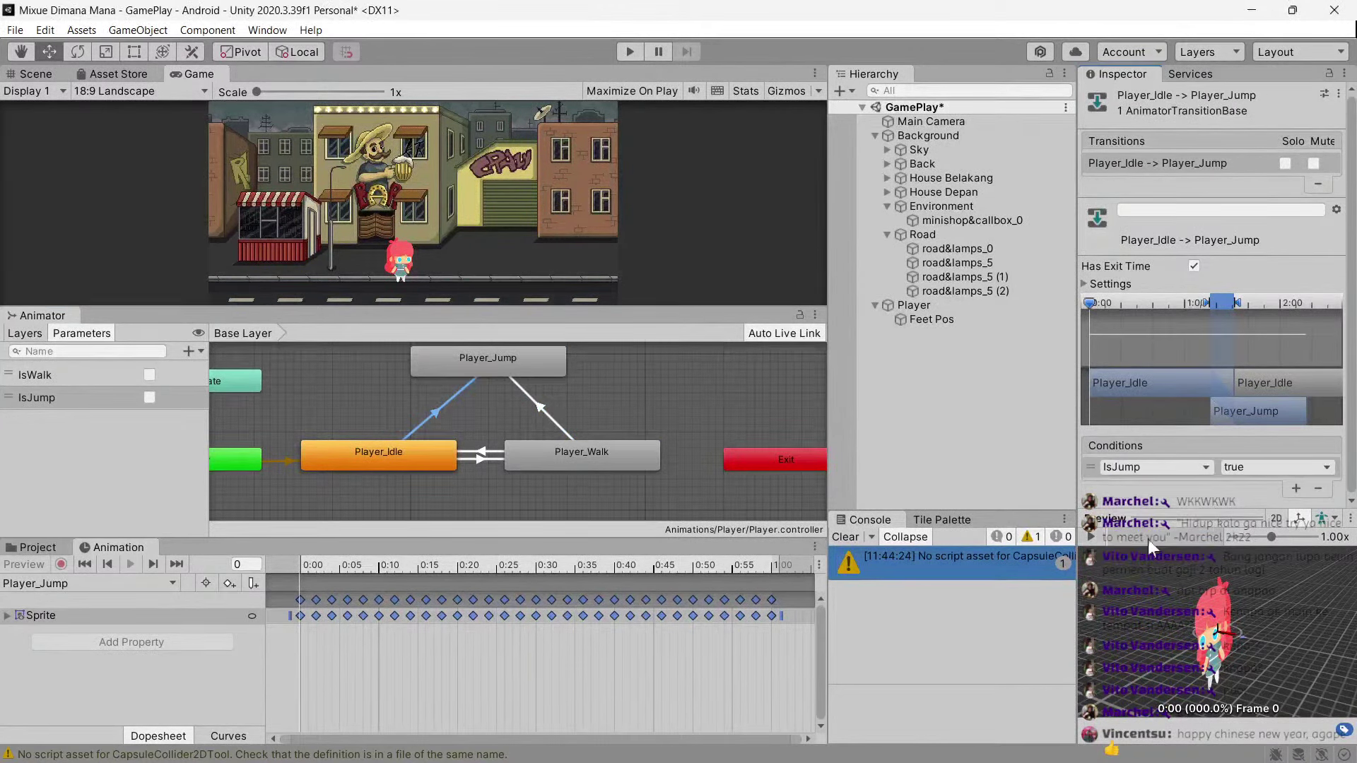
# Add a Player_Jump to Player_Walk transition taken when IsJump is false.
pyautogui.rightClick(467, 360)
pyautogui.click(495, 363)
pyautogui.click(588, 448)
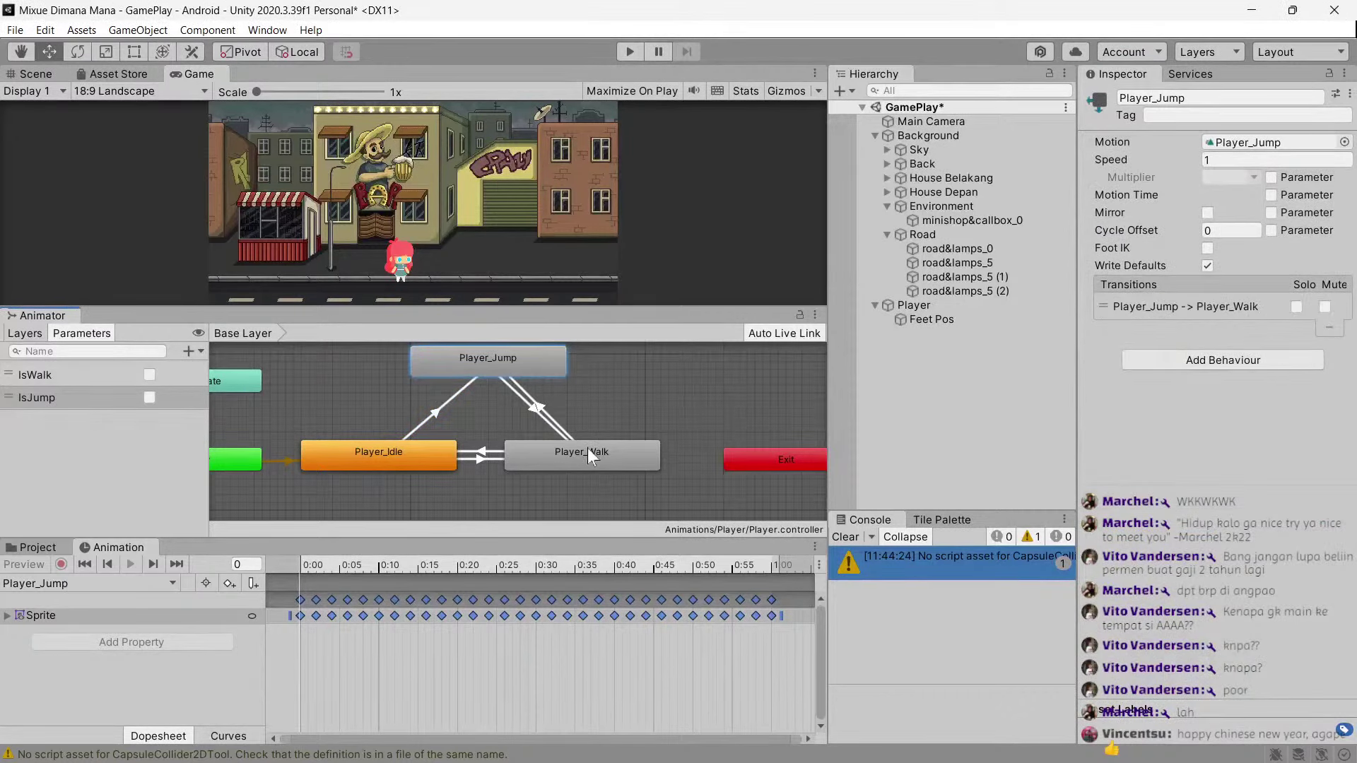
pyautogui.click(535, 416)
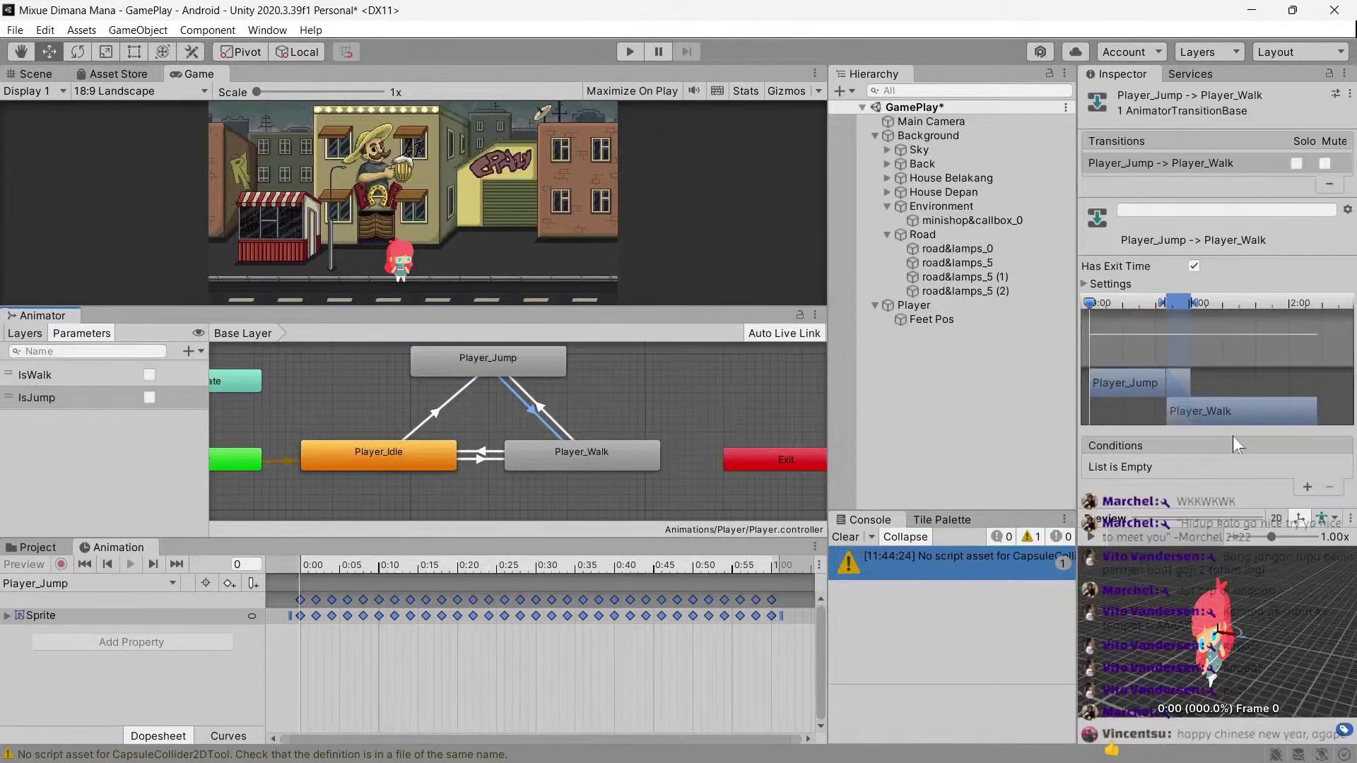
pyautogui.click(1306, 488)
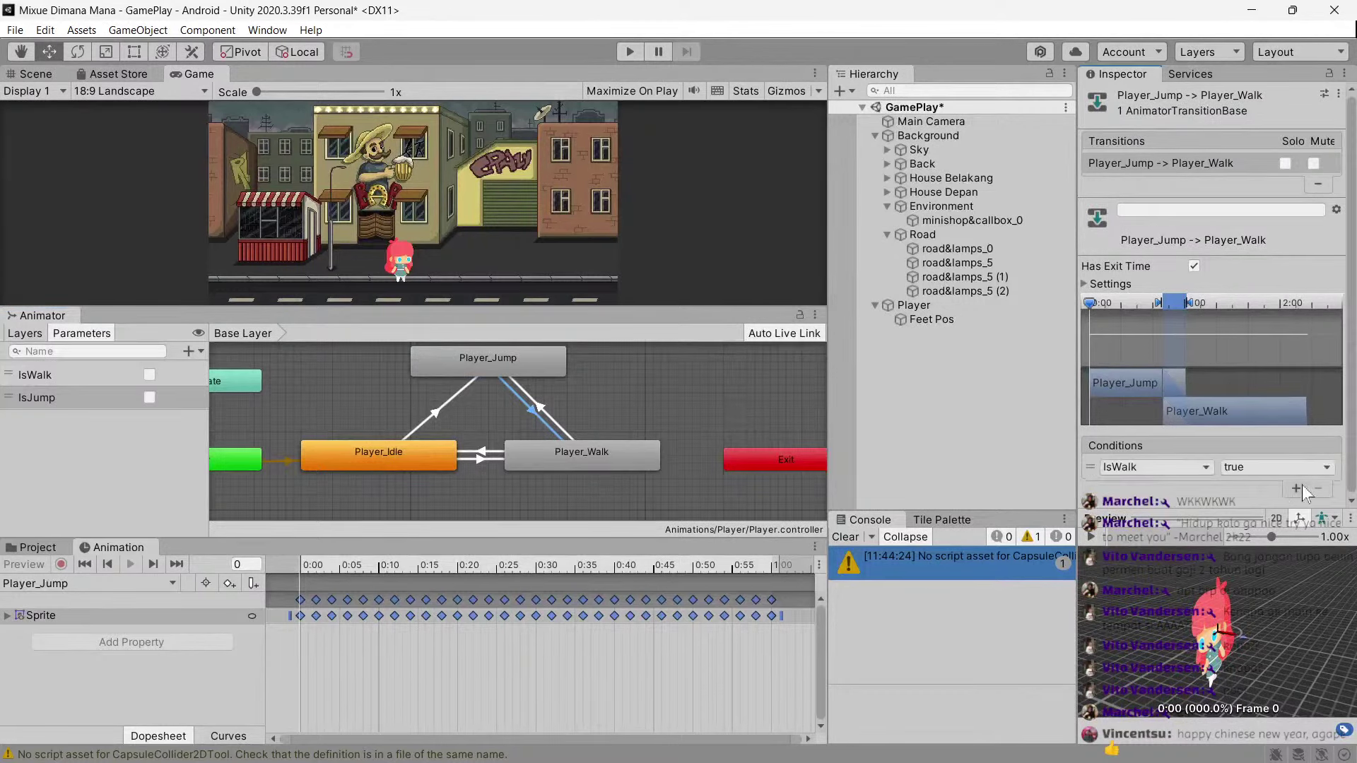
pyautogui.click(1167, 467)
pyautogui.click(1138, 542)
pyautogui.click(1272, 467)
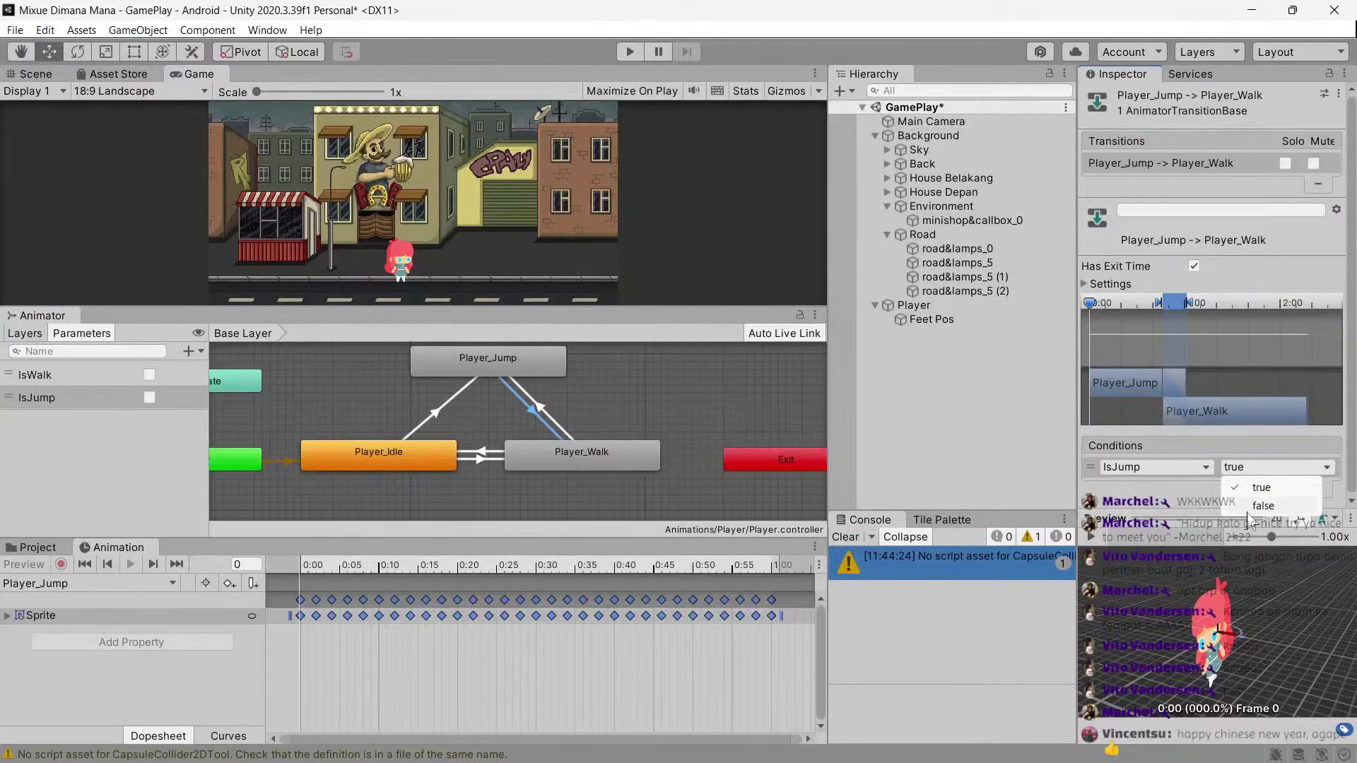
pyautogui.click(1244, 503)
# Add a Player_Jump to Player_Idle transition taken when IsJump is false.
pyautogui.rightClick(487, 374)
pyautogui.click(523, 383)
pyautogui.click(420, 449)
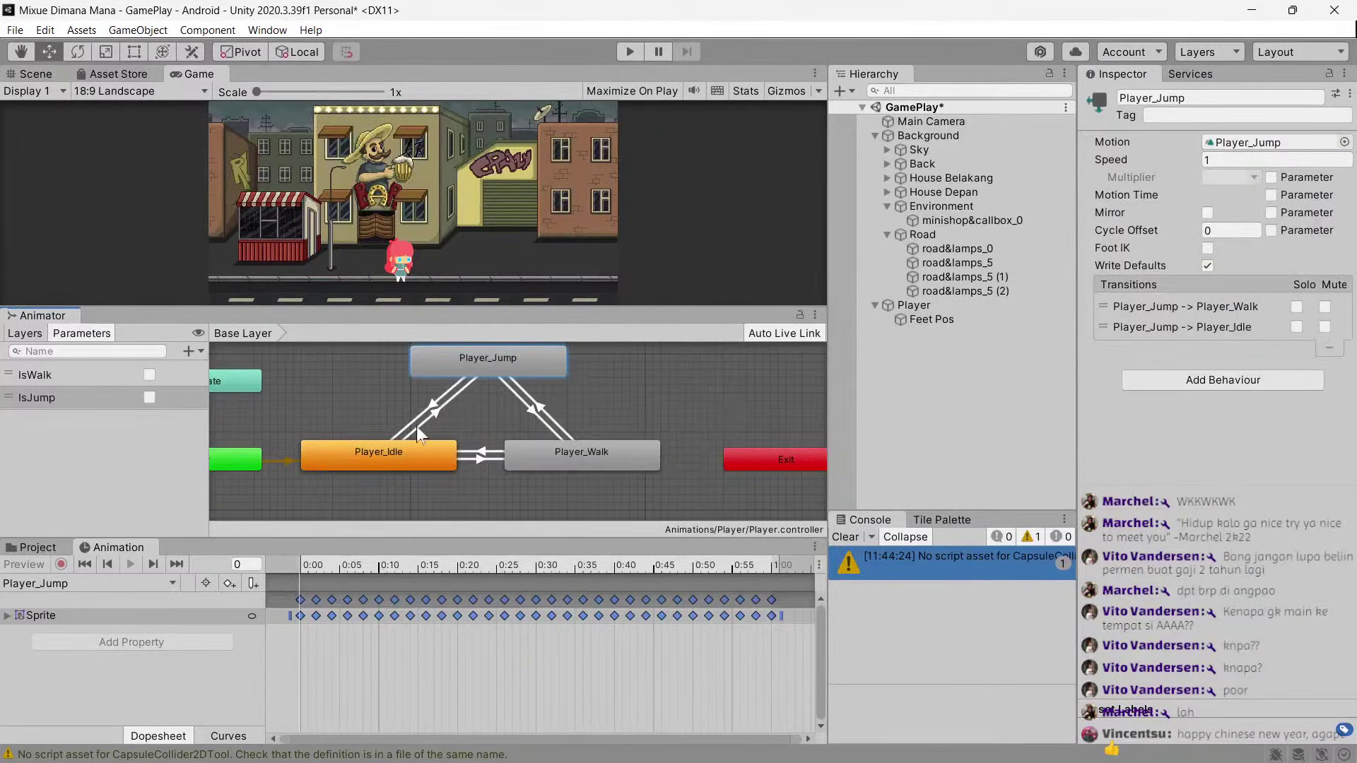
pyautogui.click(1307, 487)
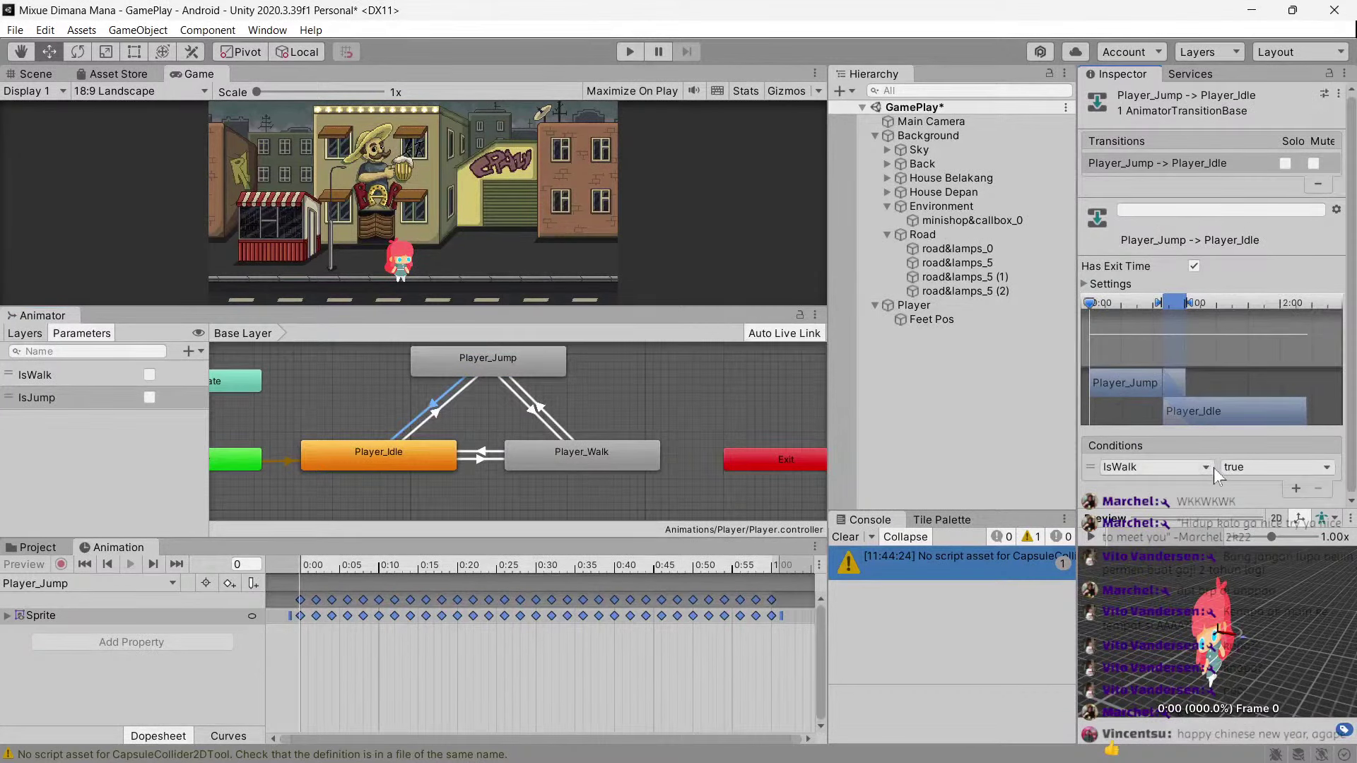
pyautogui.click(1195, 468)
pyautogui.click(1138, 543)
pyautogui.click(1272, 467)
pyautogui.click(1257, 509)
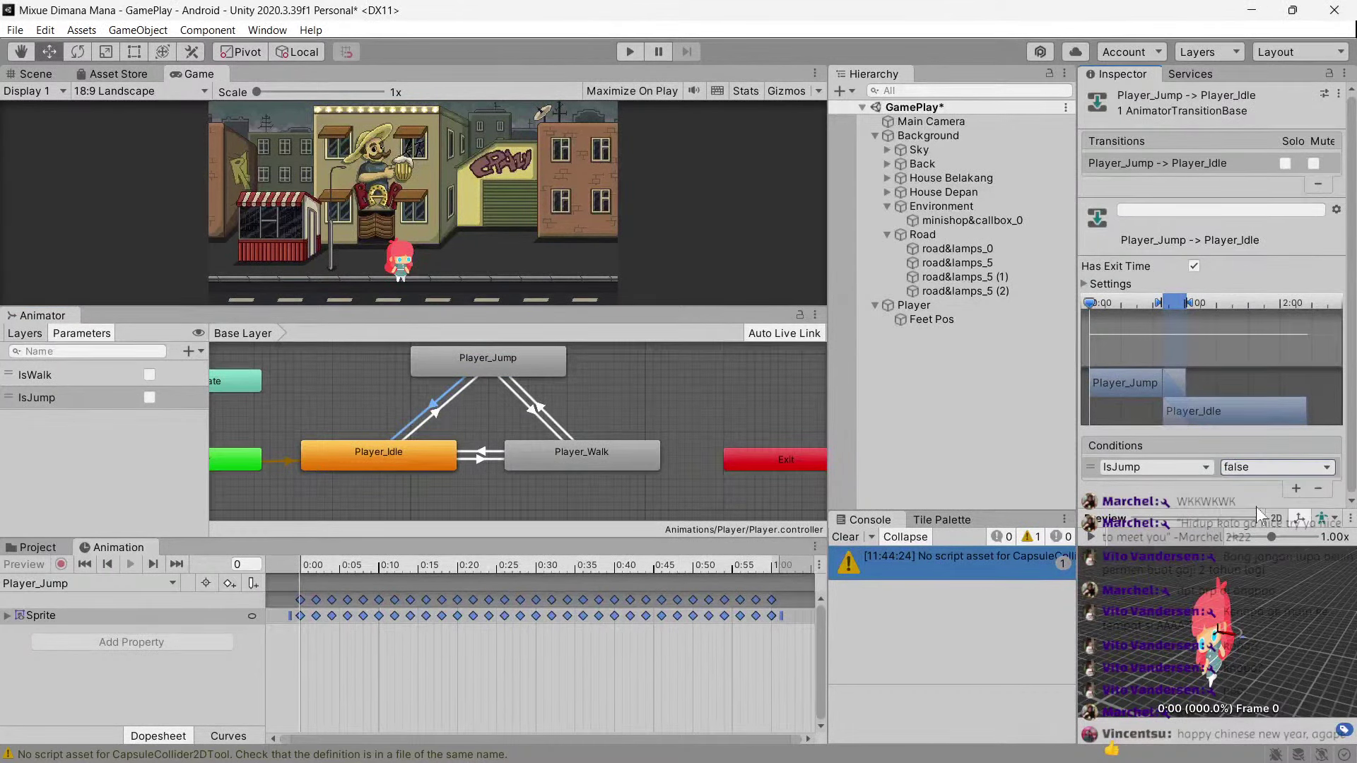
# Turn off Has Exit Time on the Jump→Idle, Walk→Jump, Jump→Walk and Idle→Jump transitions.
pyautogui.click(1109, 284)
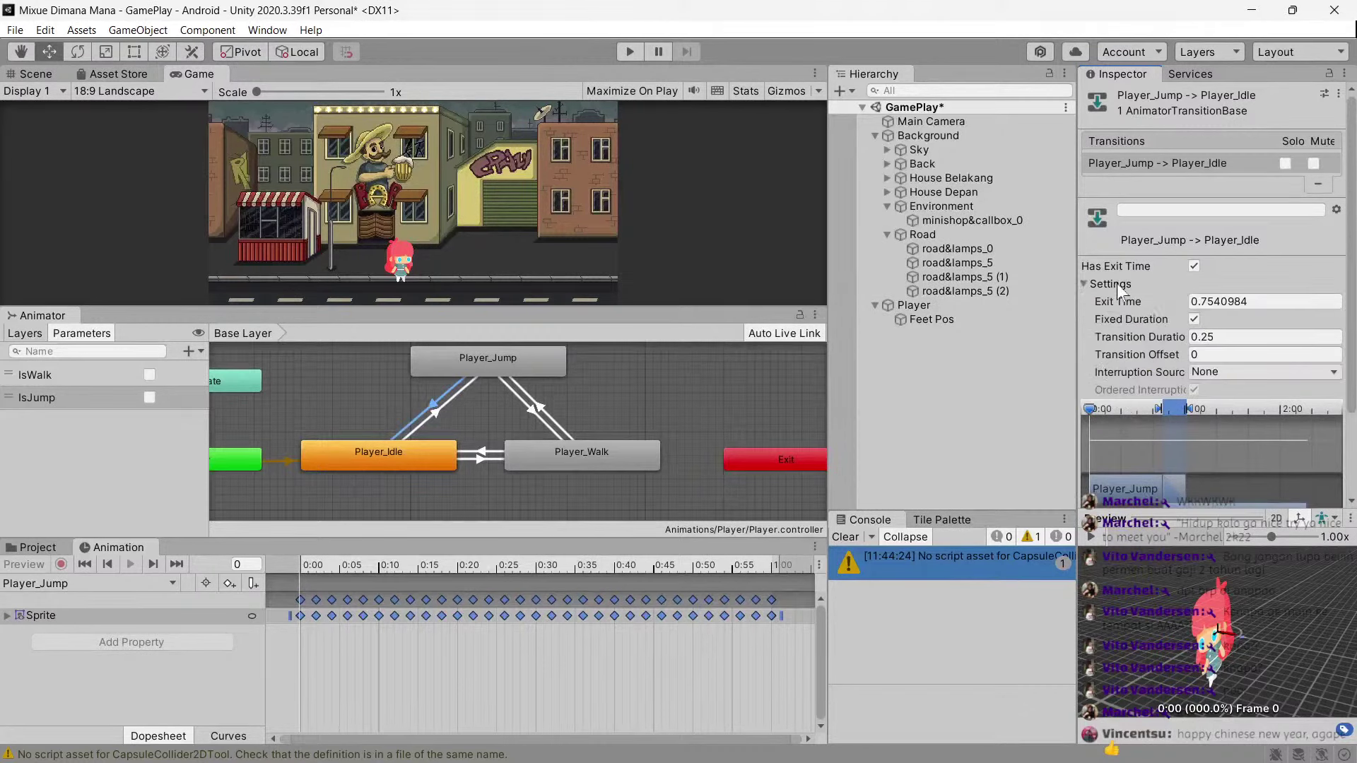
pyautogui.click(1194, 266)
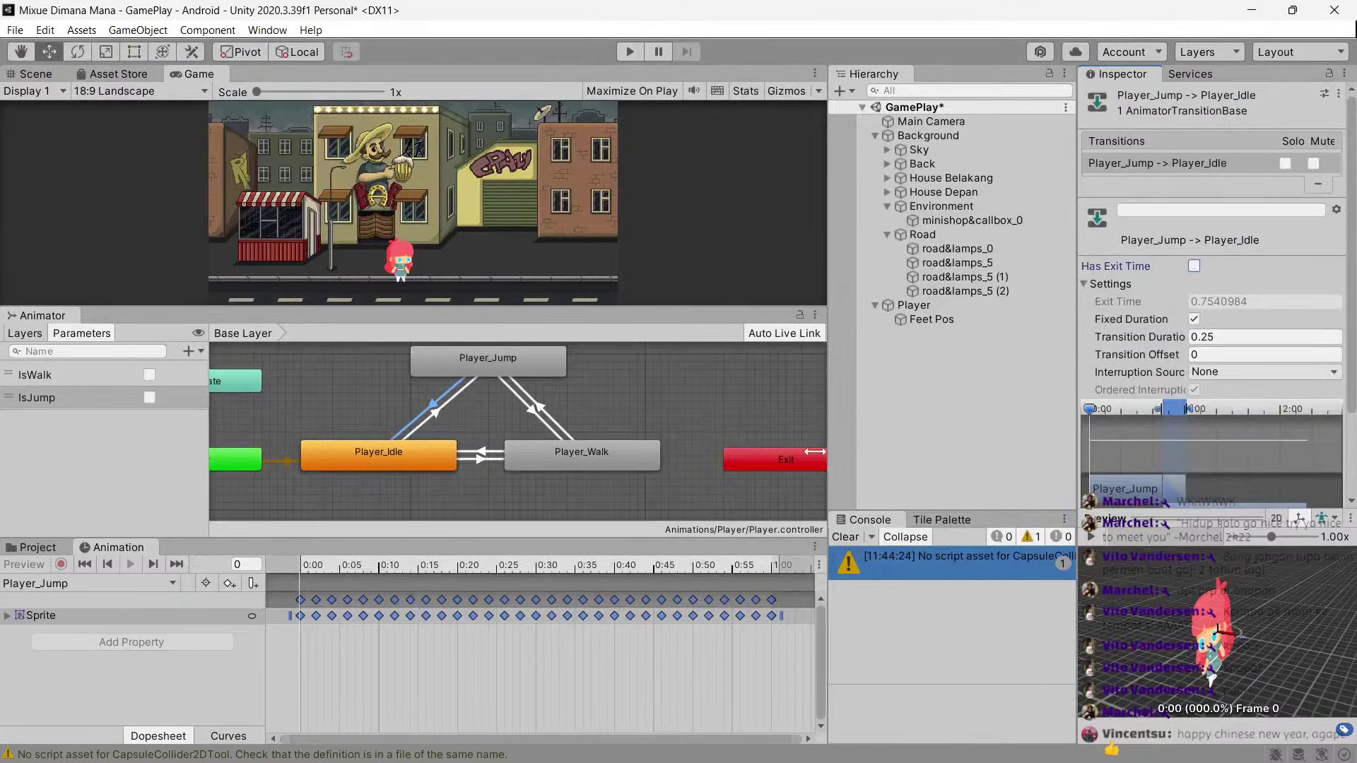
pyautogui.click(542, 417)
pyautogui.click(1194, 267)
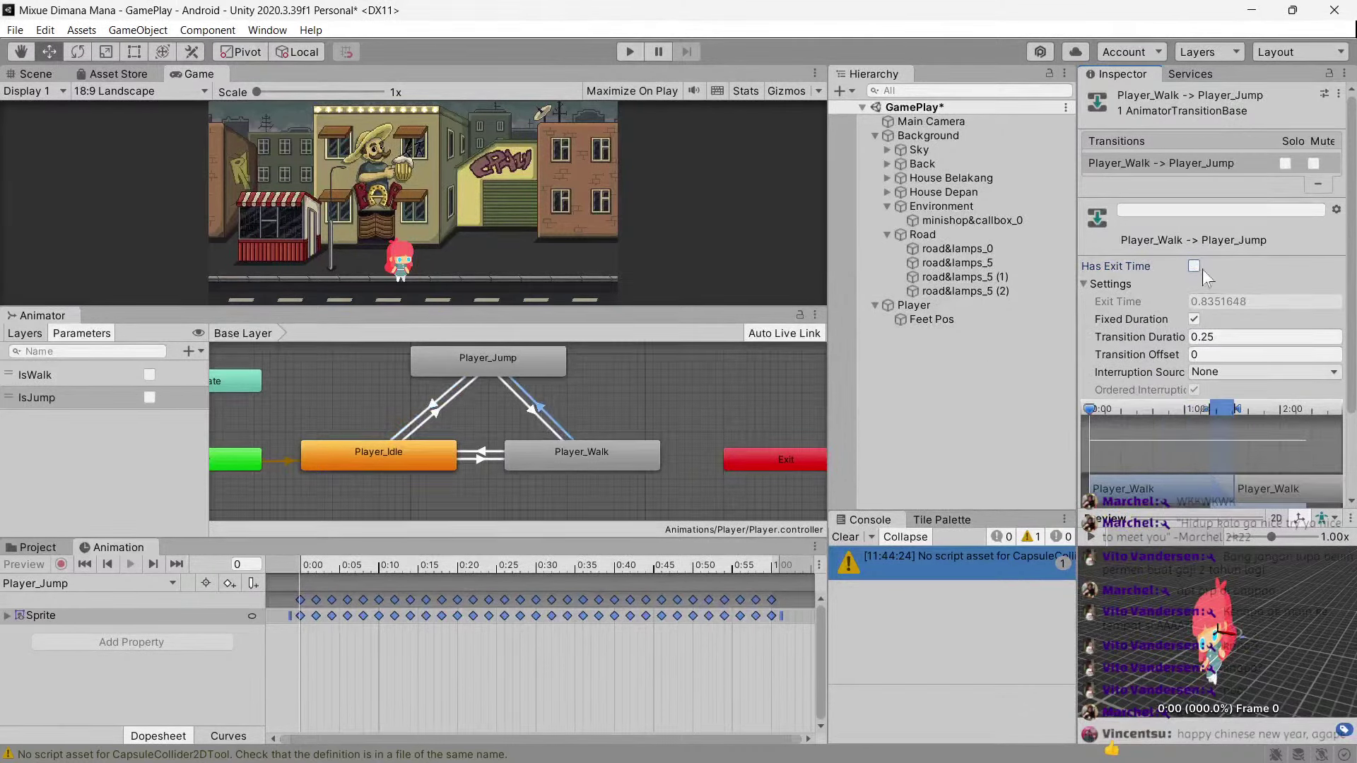
pyautogui.click(532, 417)
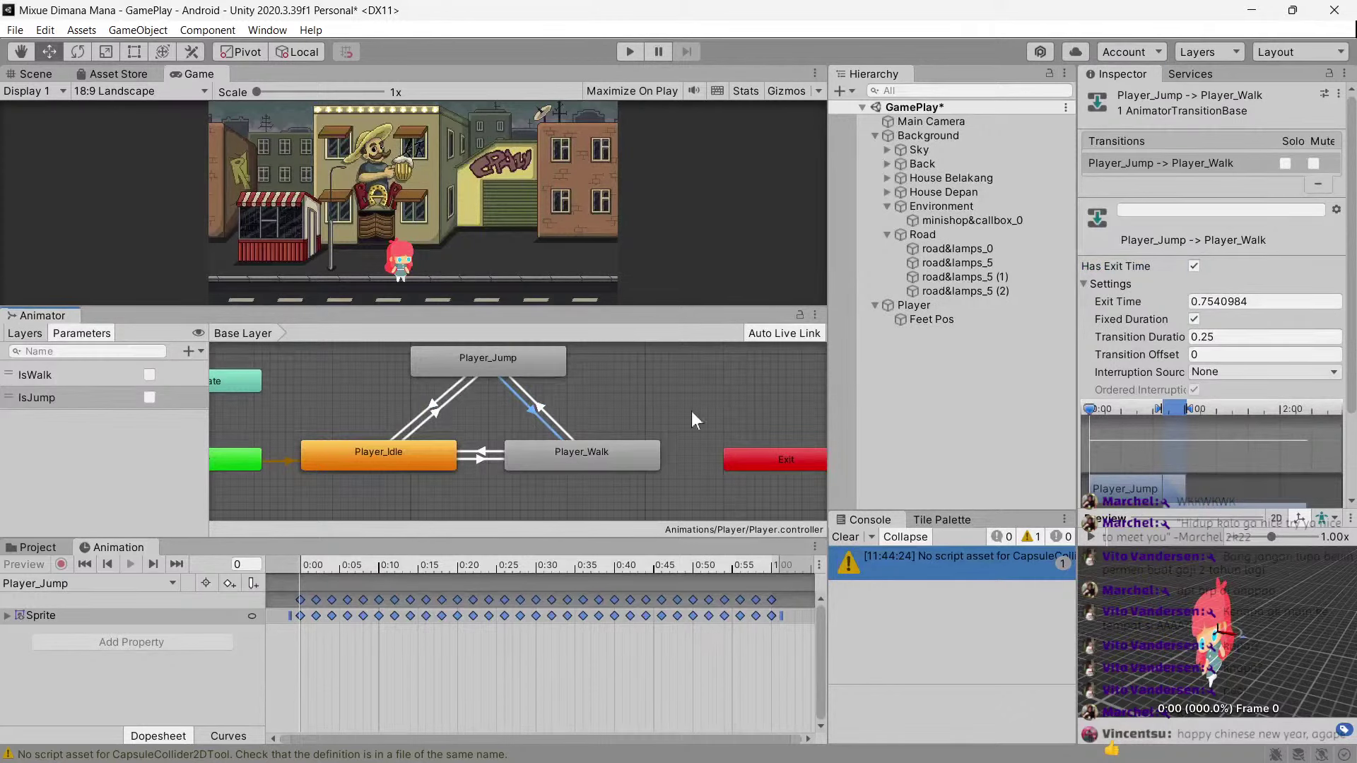
pyautogui.click(1193, 266)
pyautogui.click(439, 412)
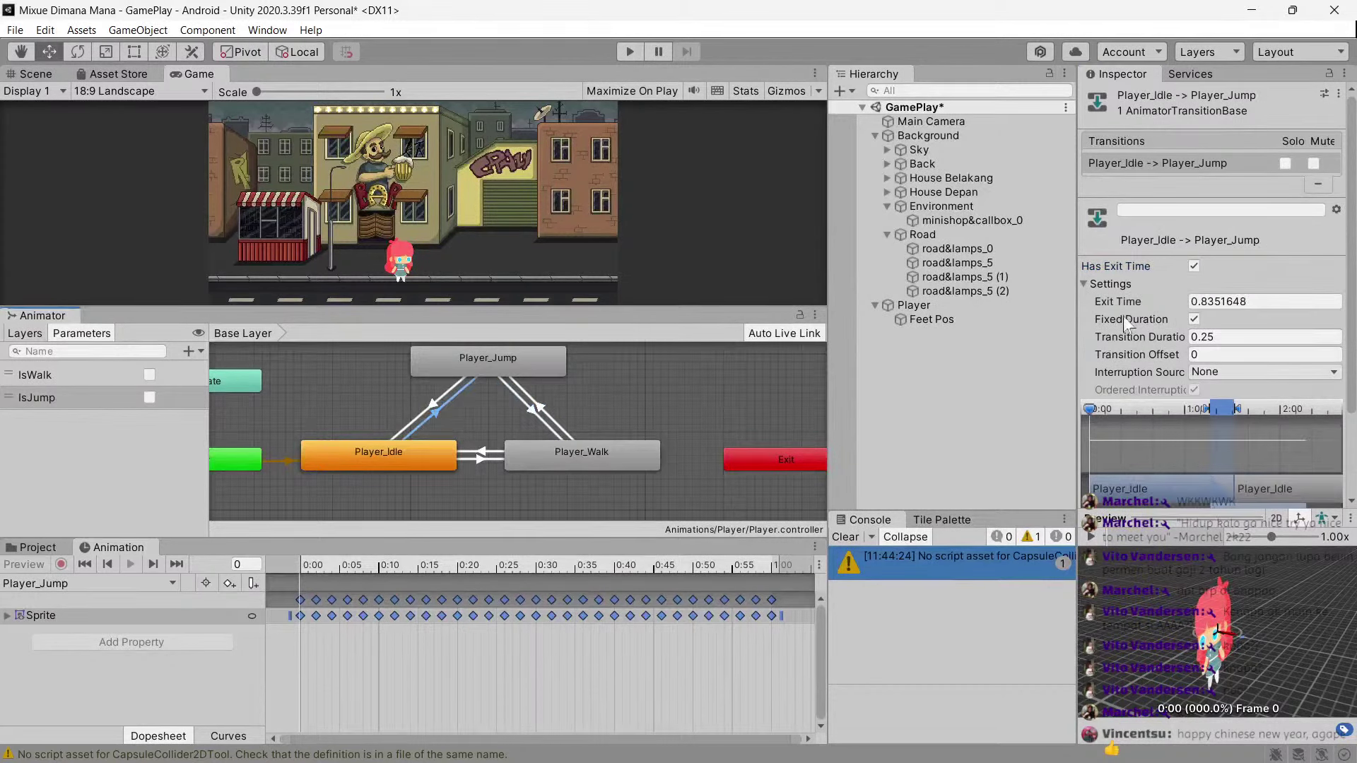
pyautogui.click(1194, 266)
# Turn off exit time on Player_Walk→Player_Idle and set its transition duration to 0.05.
pyautogui.click(485, 451)
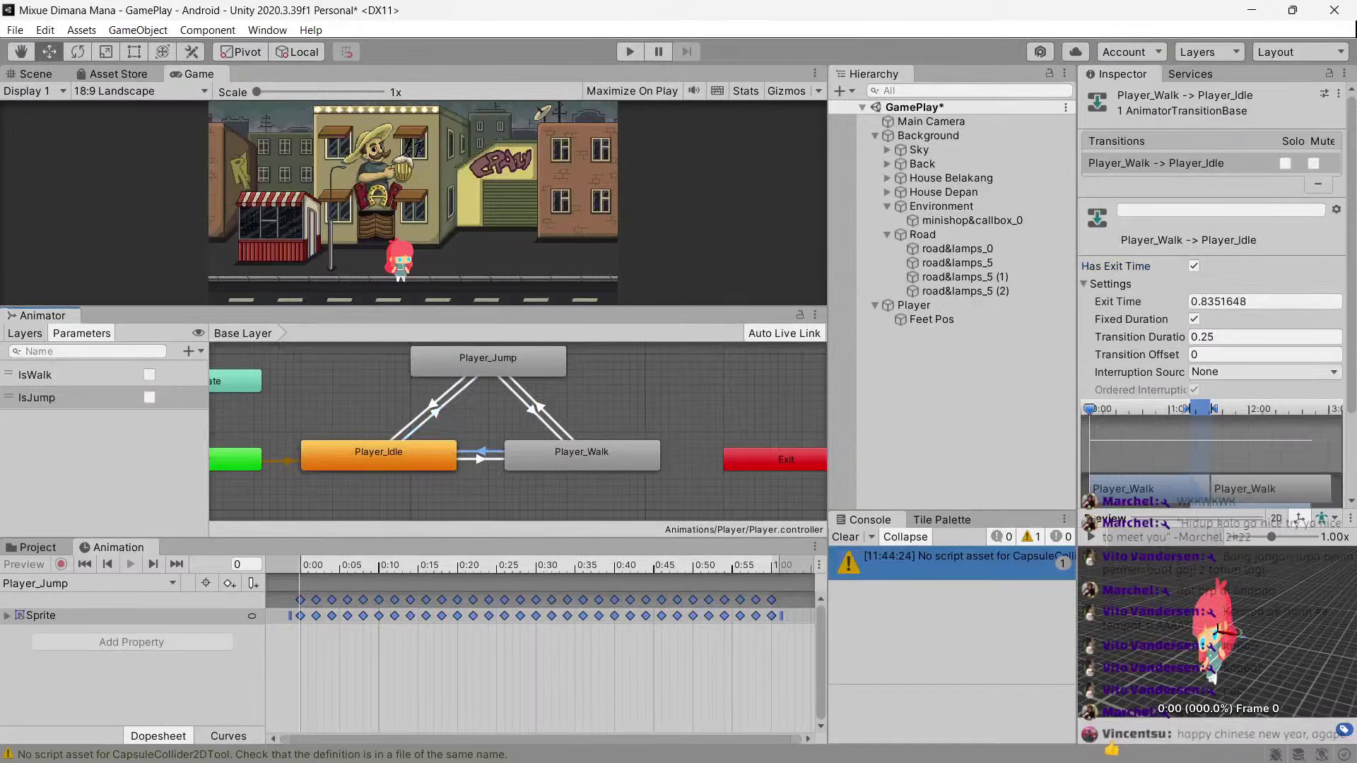
pyautogui.click(1193, 266)
pyautogui.click(1219, 336)
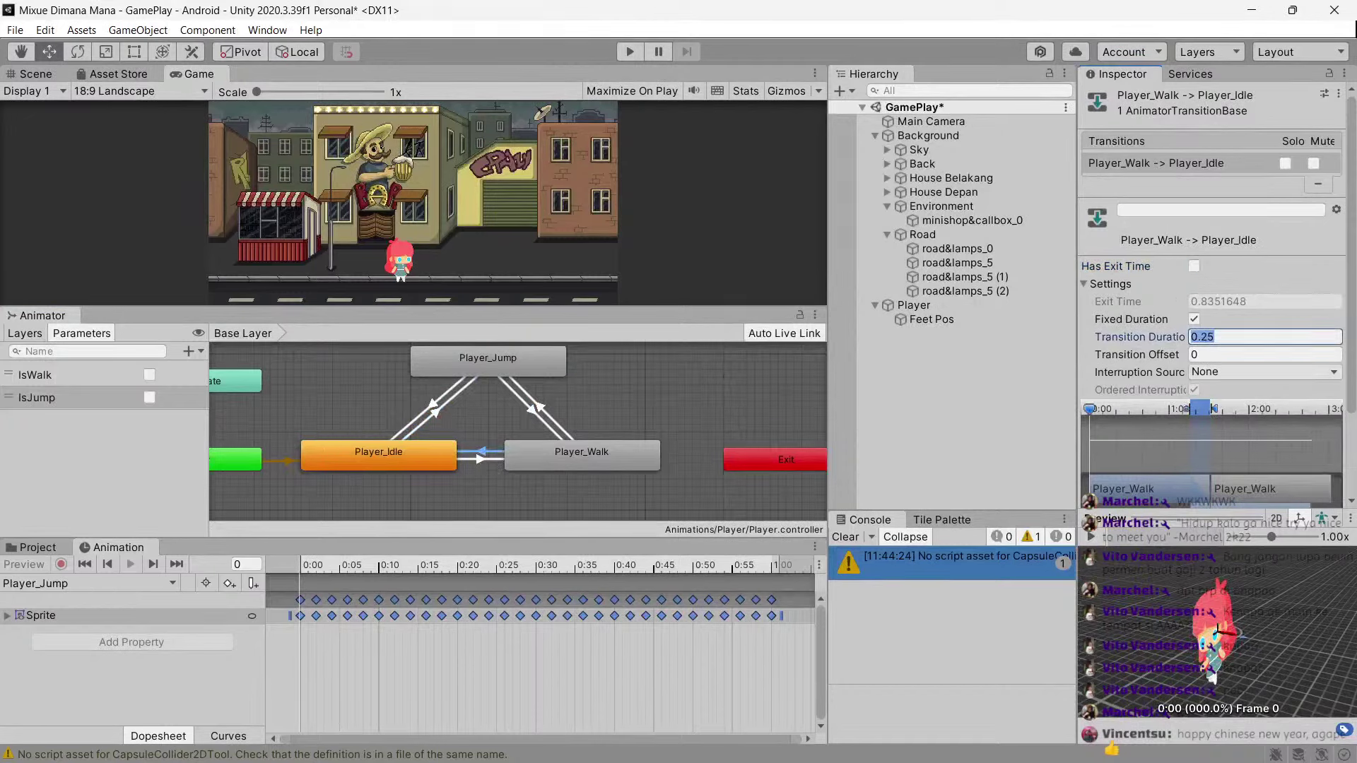
pyautogui.write('0.5')
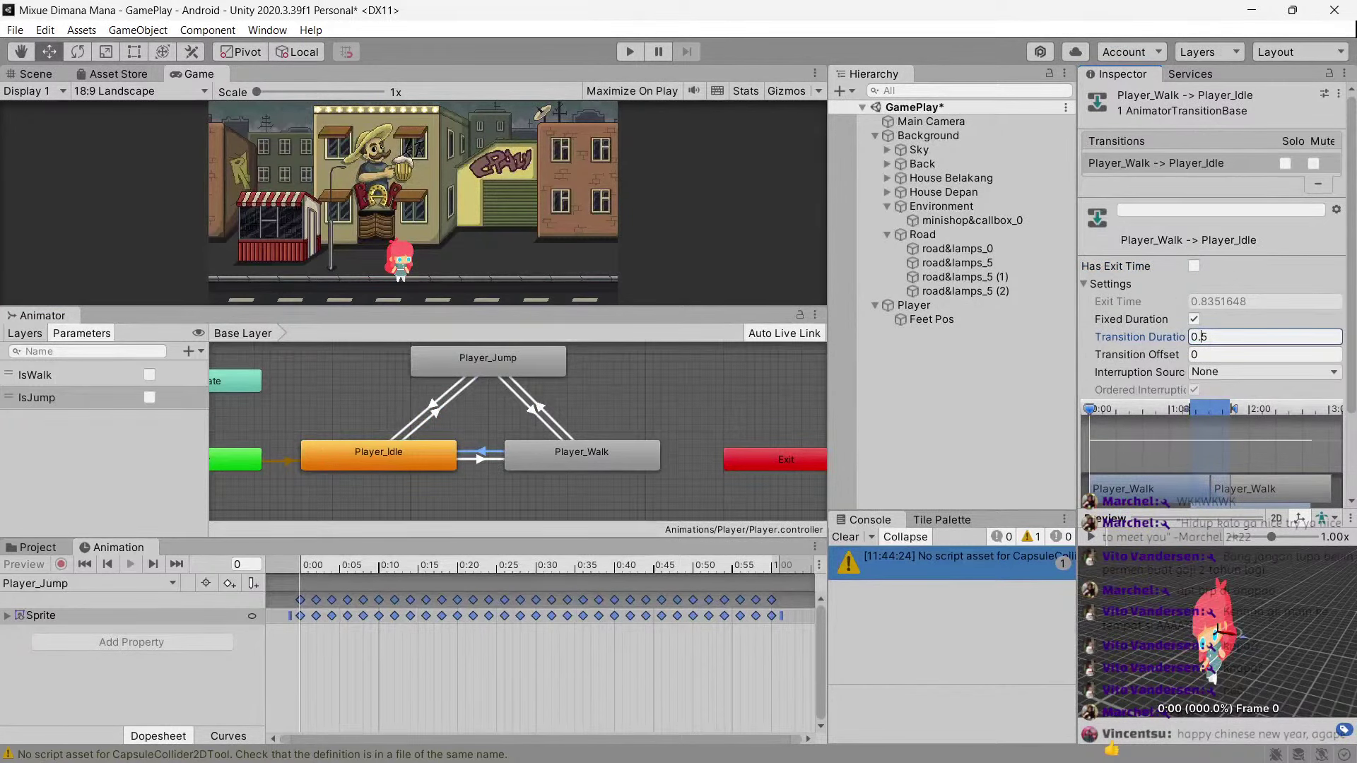
pyautogui.write('0')
pyautogui.press('Return')
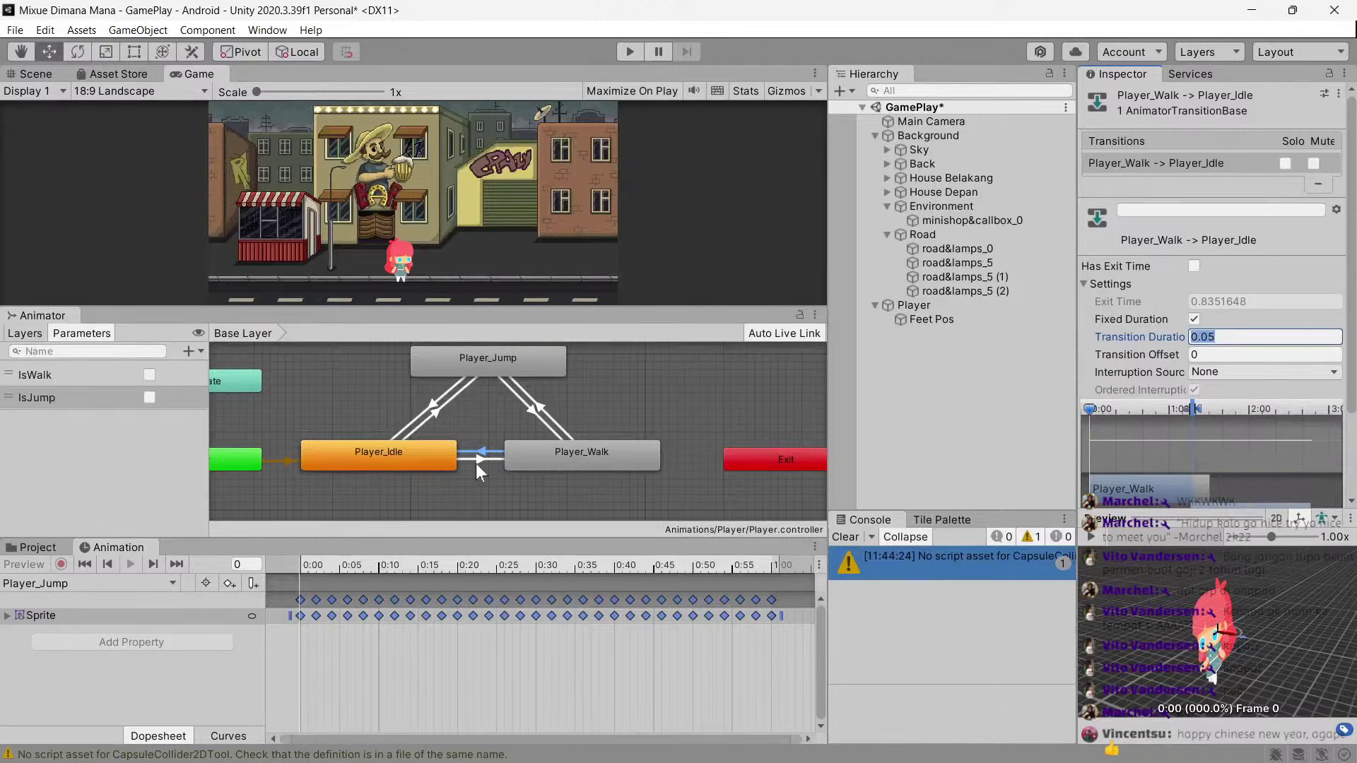
pyautogui.click(476, 459)
# Disable exit time on Idle→Walk, select Player showing Player Control, and enter Play mode.
pyautogui.click(1194, 267)
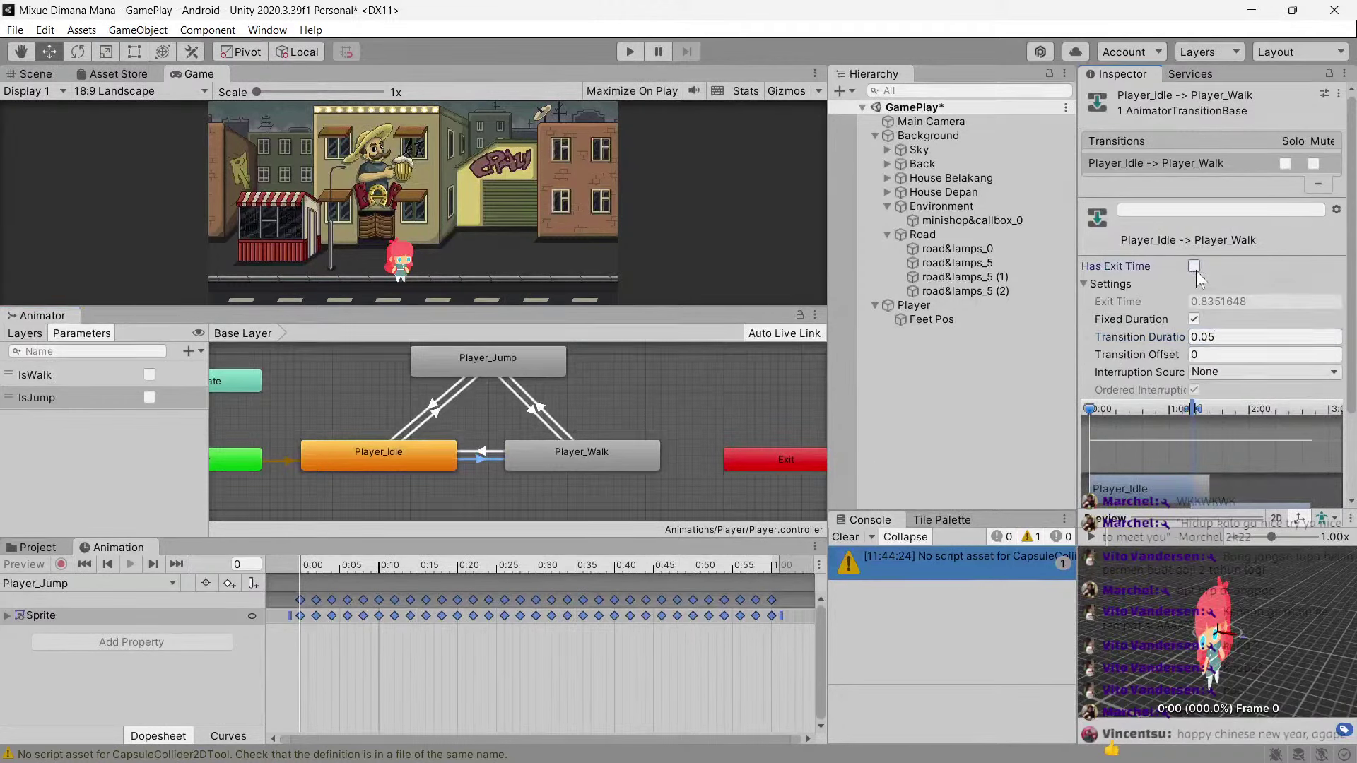
pyautogui.click(932, 304)
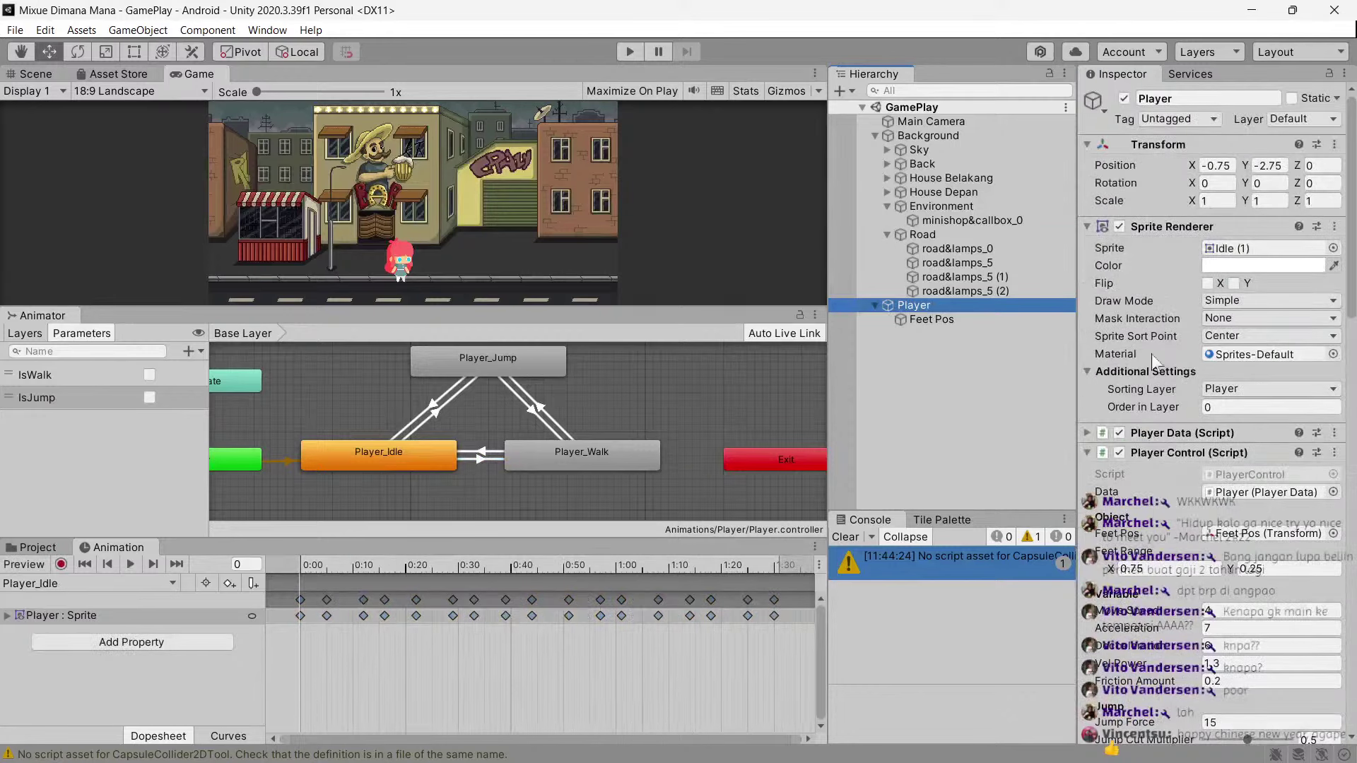
pyautogui.click(1092, 454)
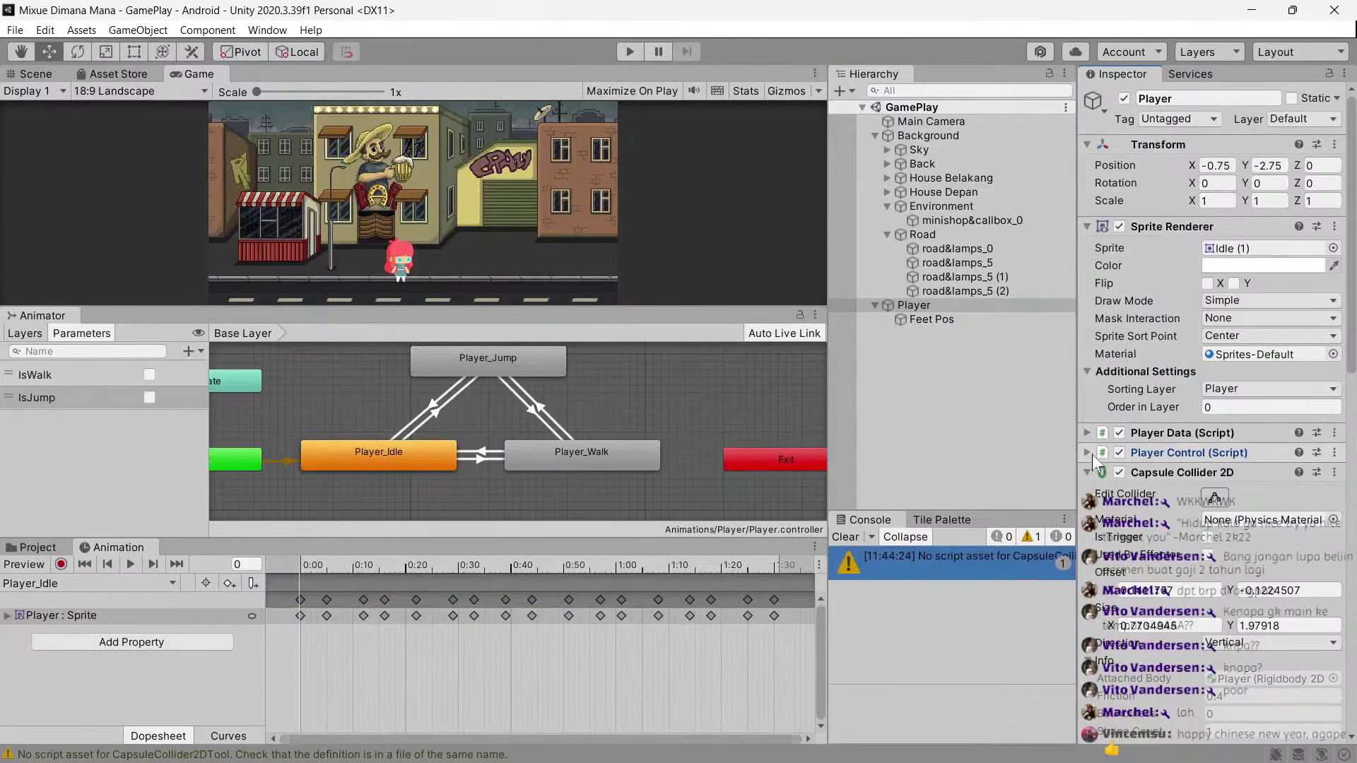
pyautogui.click(1156, 453)
pyautogui.click(629, 51)
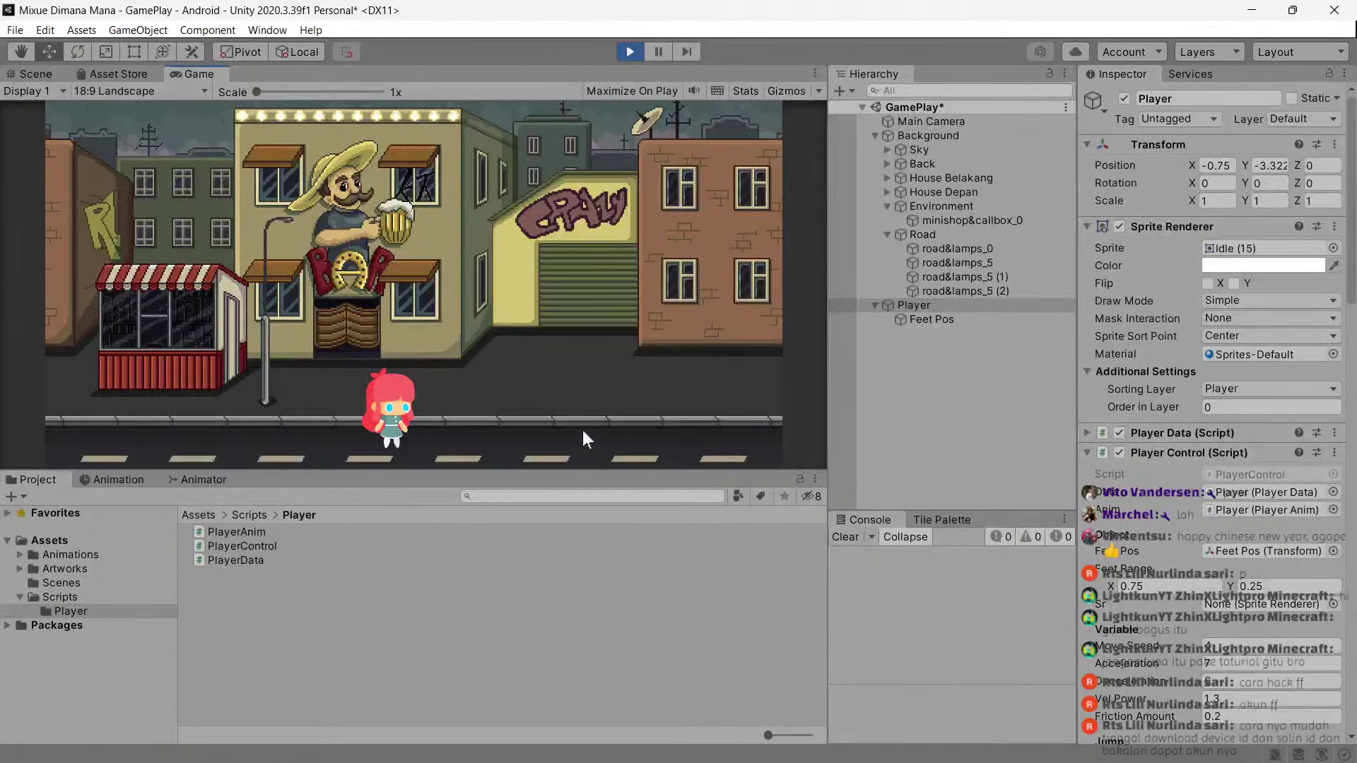
# Enlarge the Game view, read the unassigned-reference error for sr, and stop Play mode.
pyautogui.moveTo(577, 469); pyautogui.dragTo(578, 504)
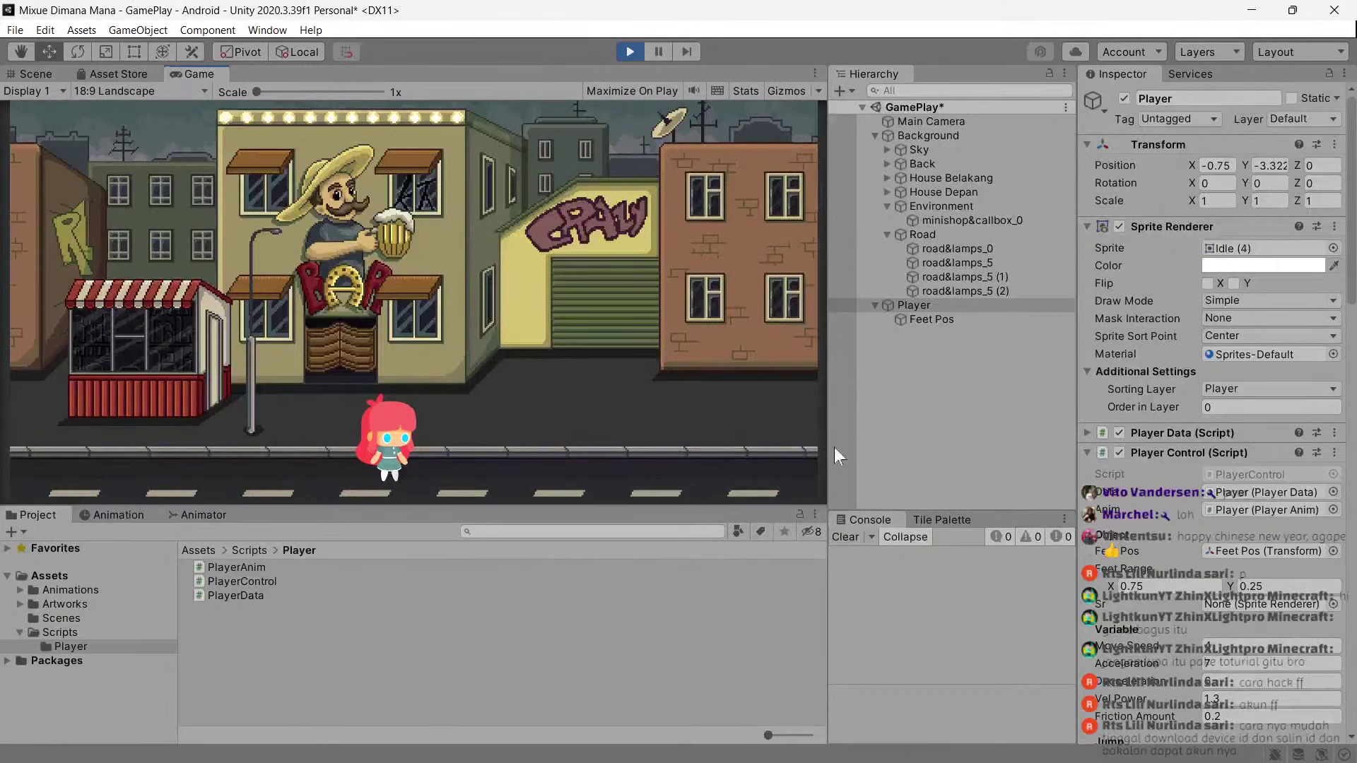
pyautogui.click(854, 442)
pyautogui.moveTo(828, 431); pyautogui.dragTo(934, 433)
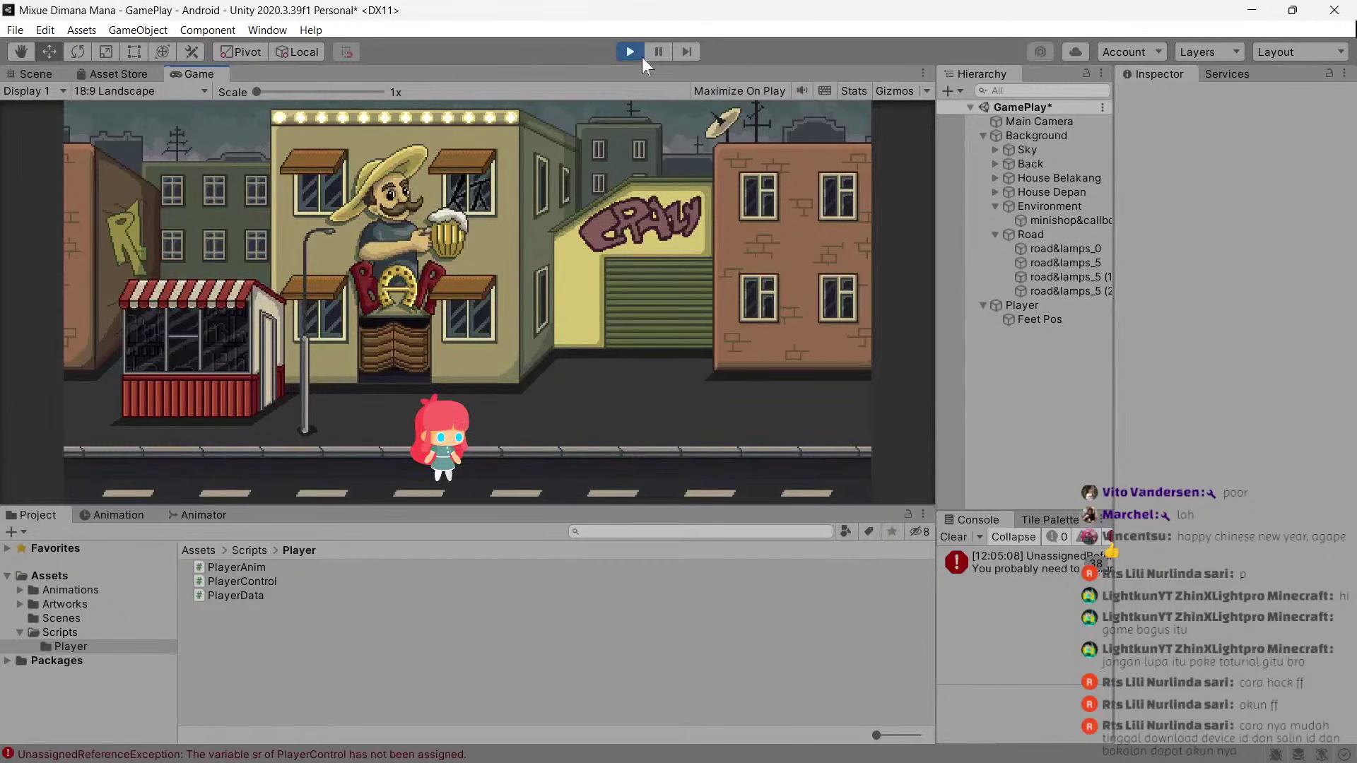
pyautogui.click(1016, 569)
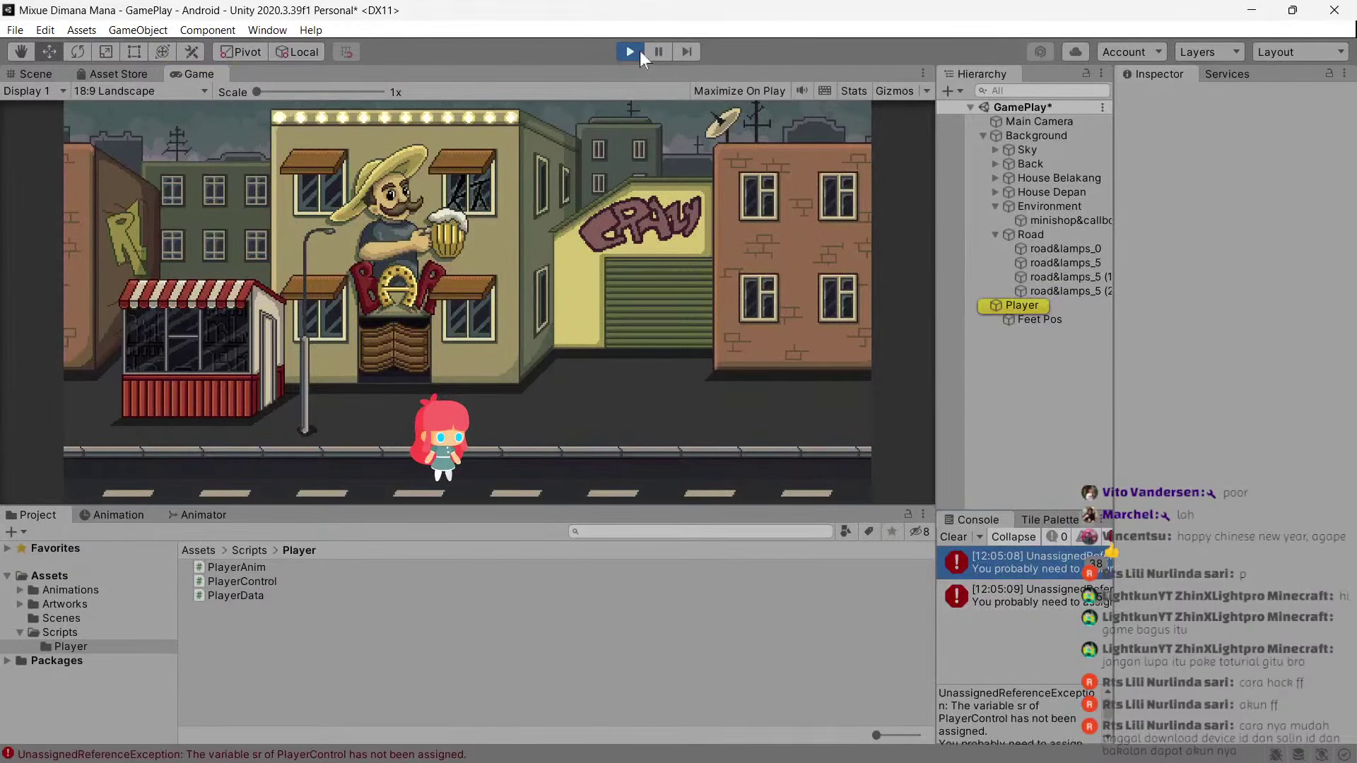
pyautogui.click(639, 51)
# Drag the Player's Sprite Renderer into Player Control's Sr field.
pyautogui.click(1028, 303)
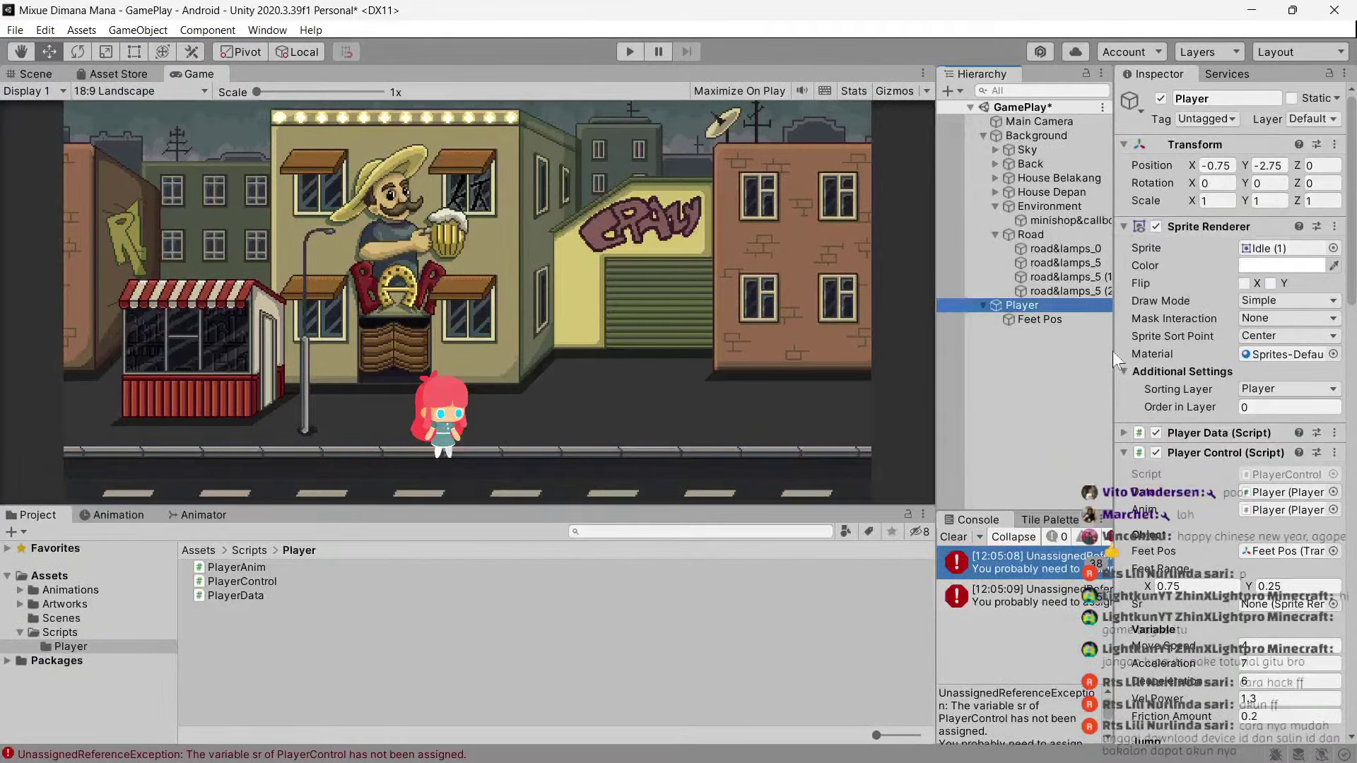
pyautogui.scroll(-5, 1292, 448)
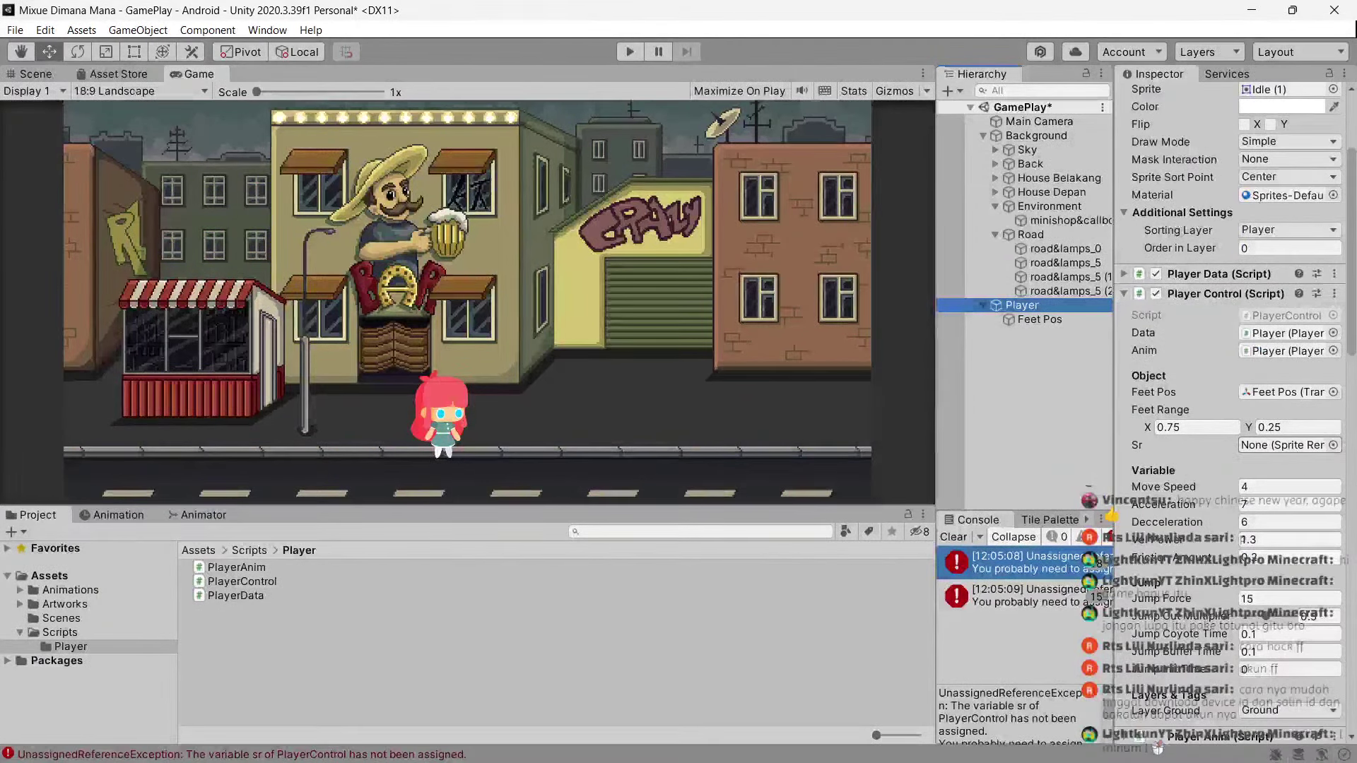
pyautogui.scroll(5, 1208, 240)
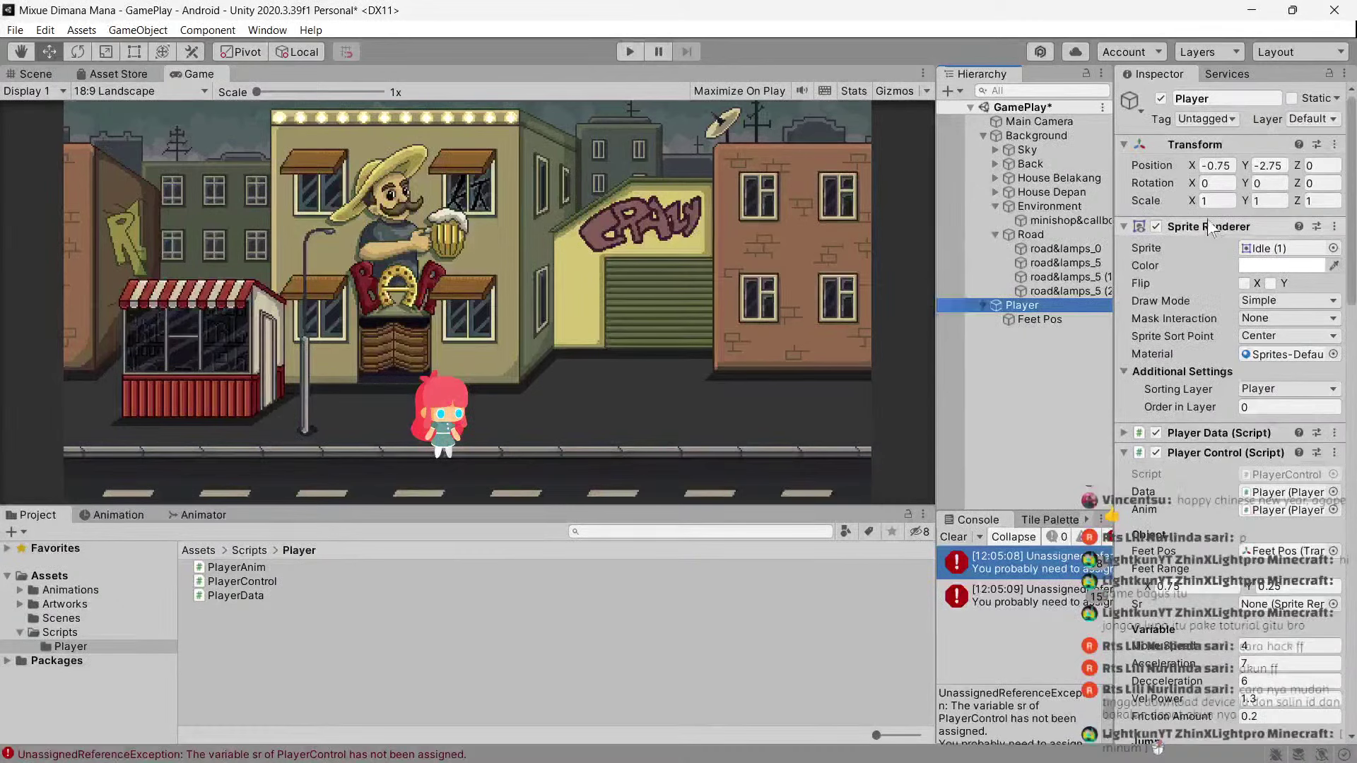
pyautogui.click(1227, 279)
pyautogui.moveTo(1280, 618); pyautogui.dragTo(1280, 606)
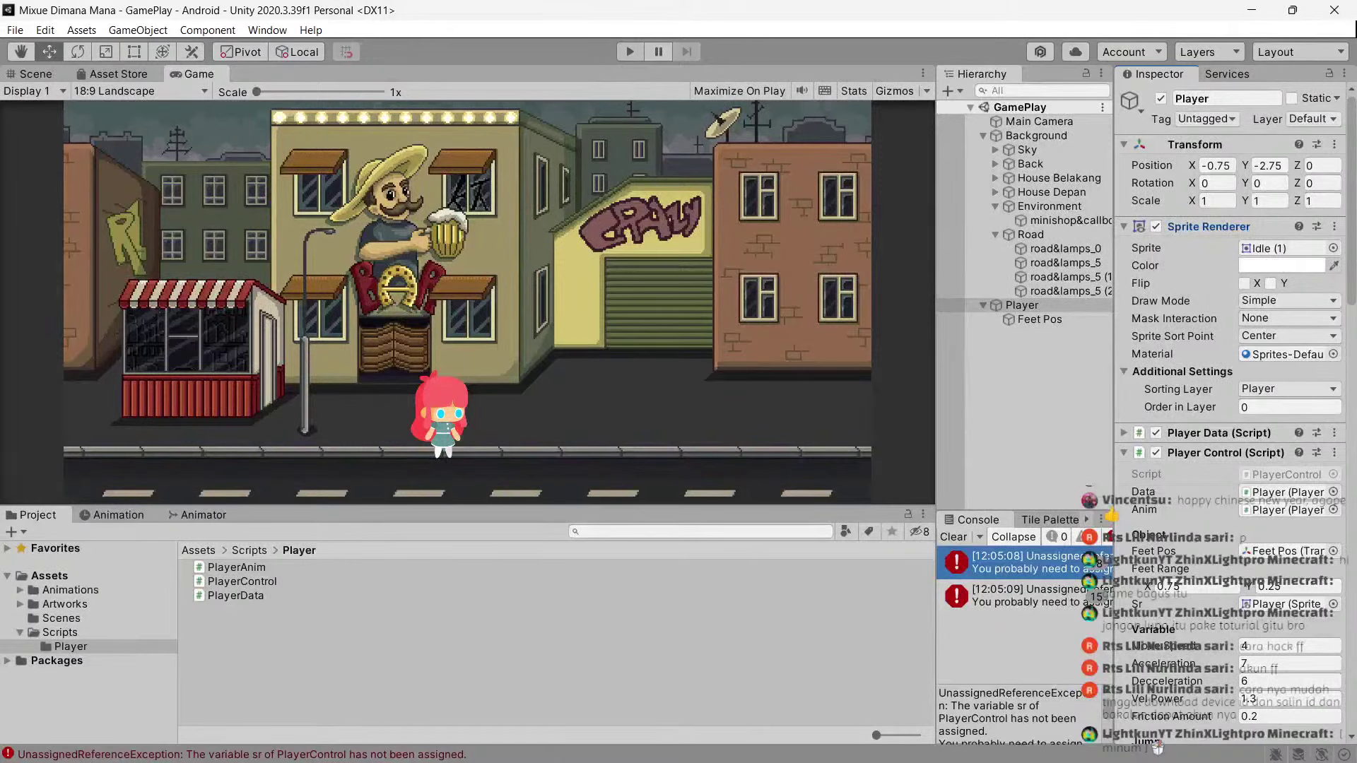
# Enter Play mode and walk the player right and left and jump to check animations.
pyautogui.hotkey('ctrl', 'p')
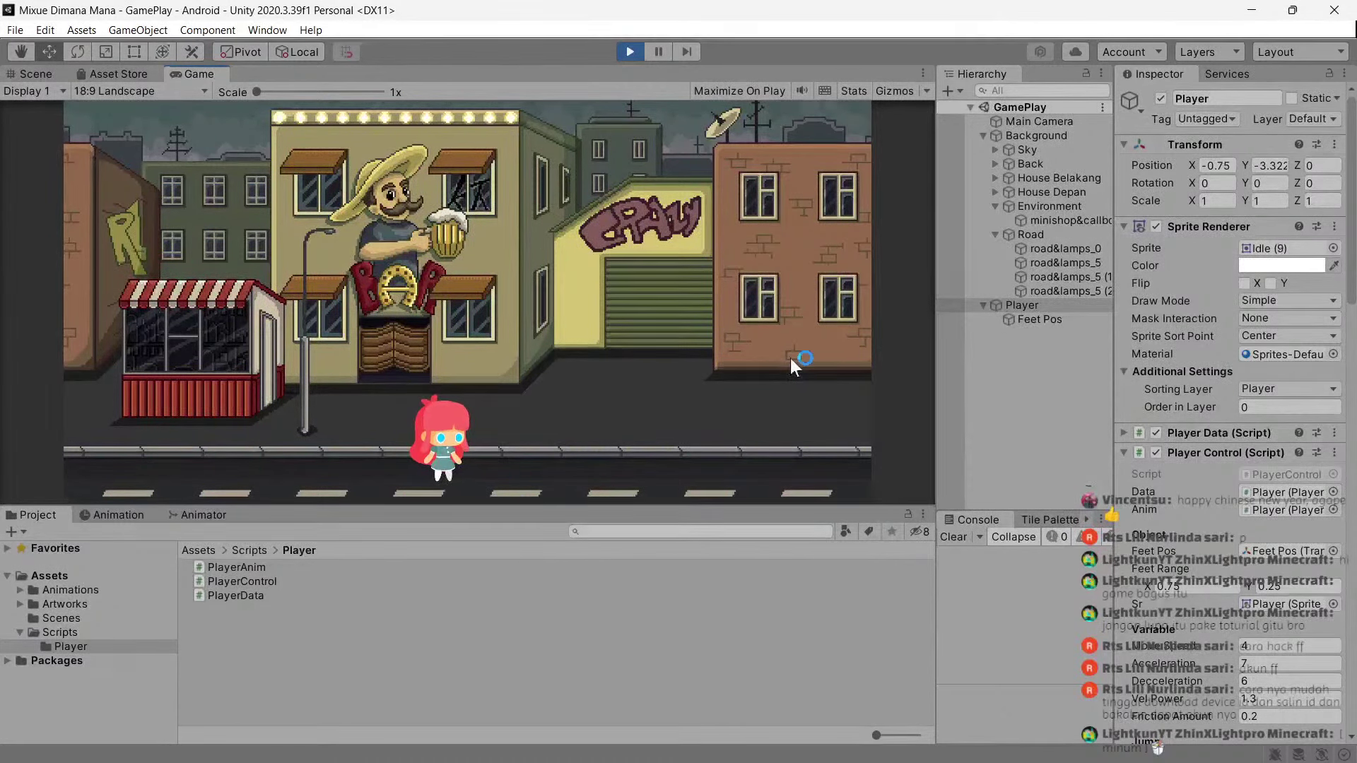
pyautogui.press('Right')
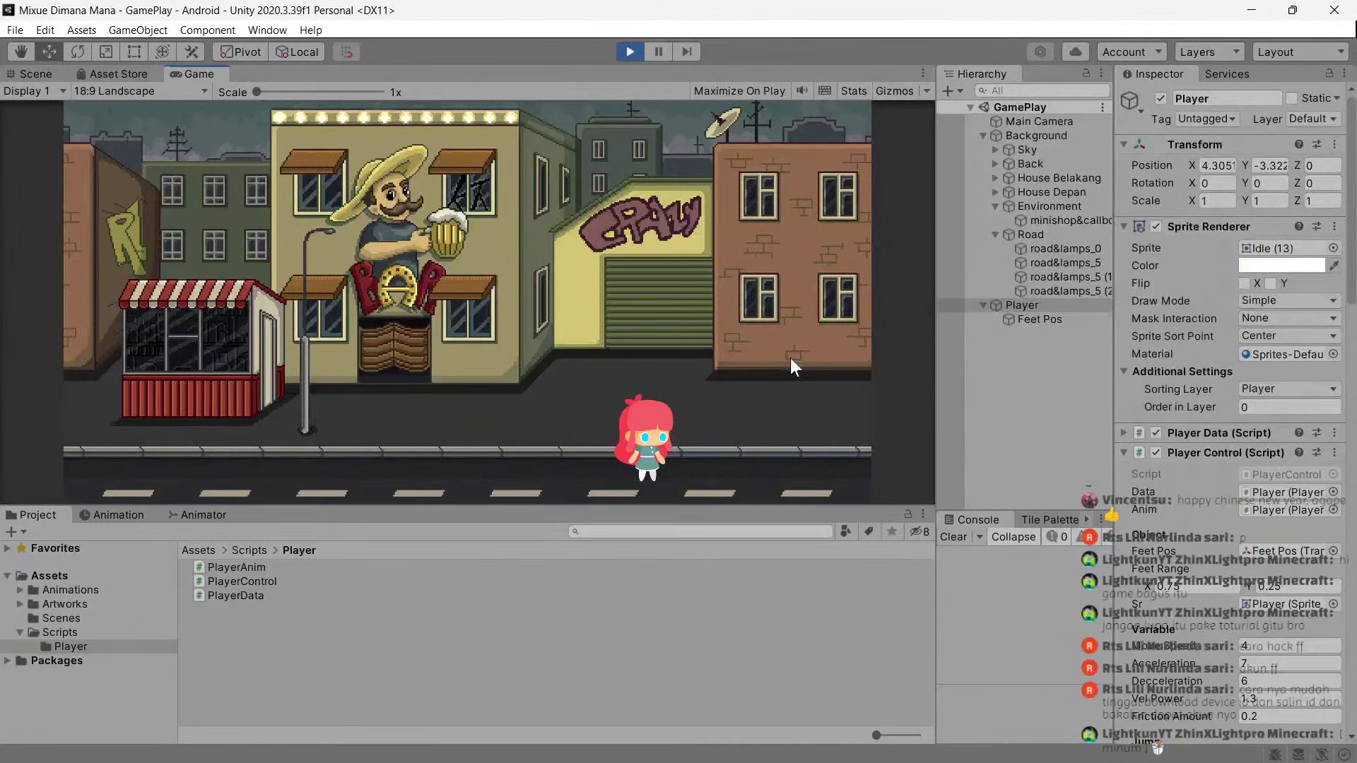
pyautogui.press('Left')
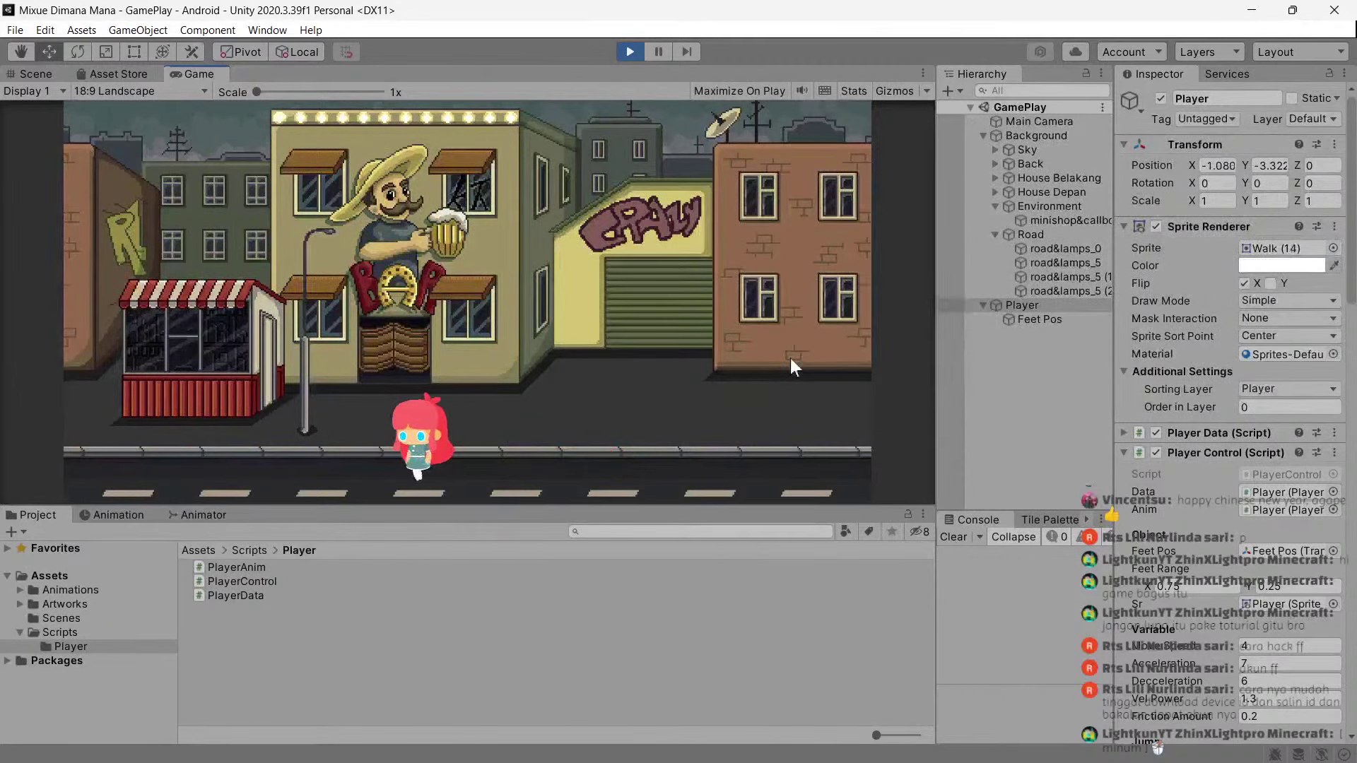
pyautogui.press('Right')
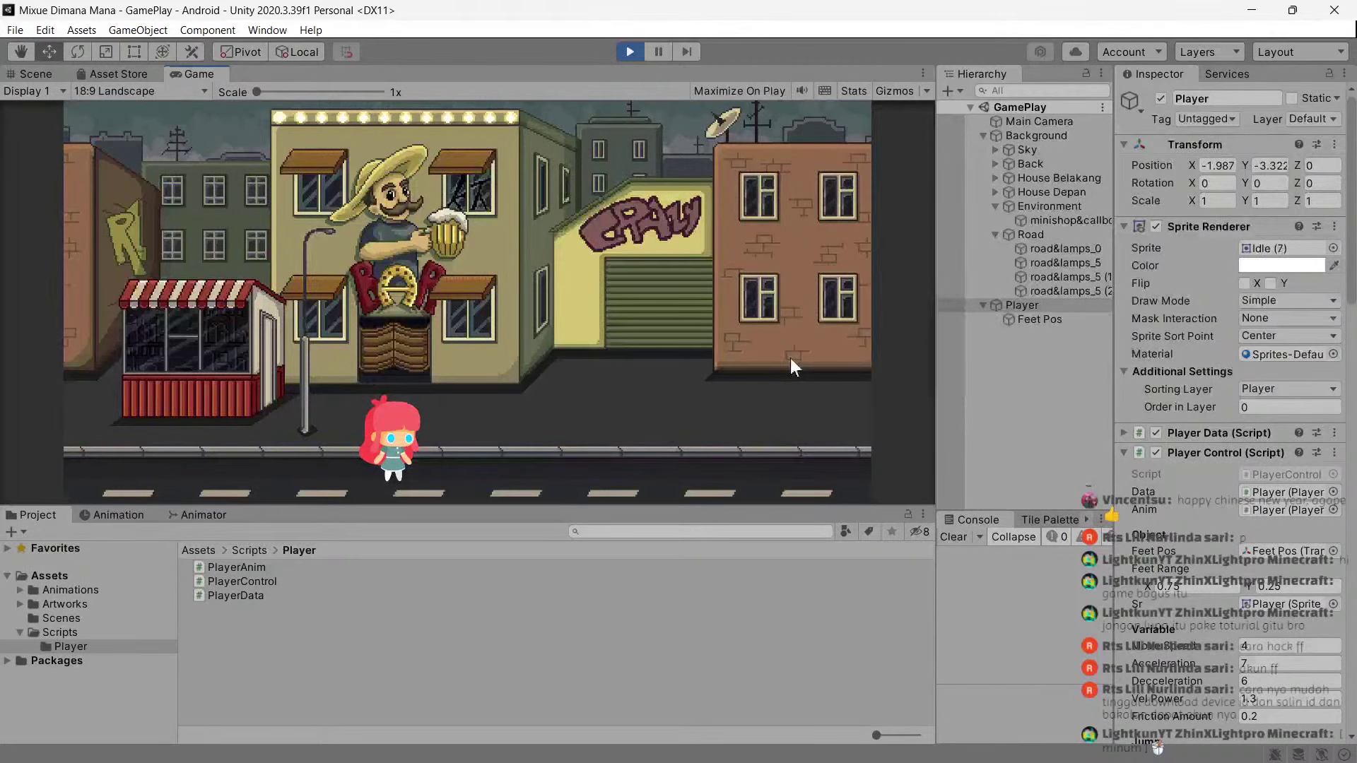
pyautogui.press('space')
pyautogui.press('space')
pyautogui.press('space')
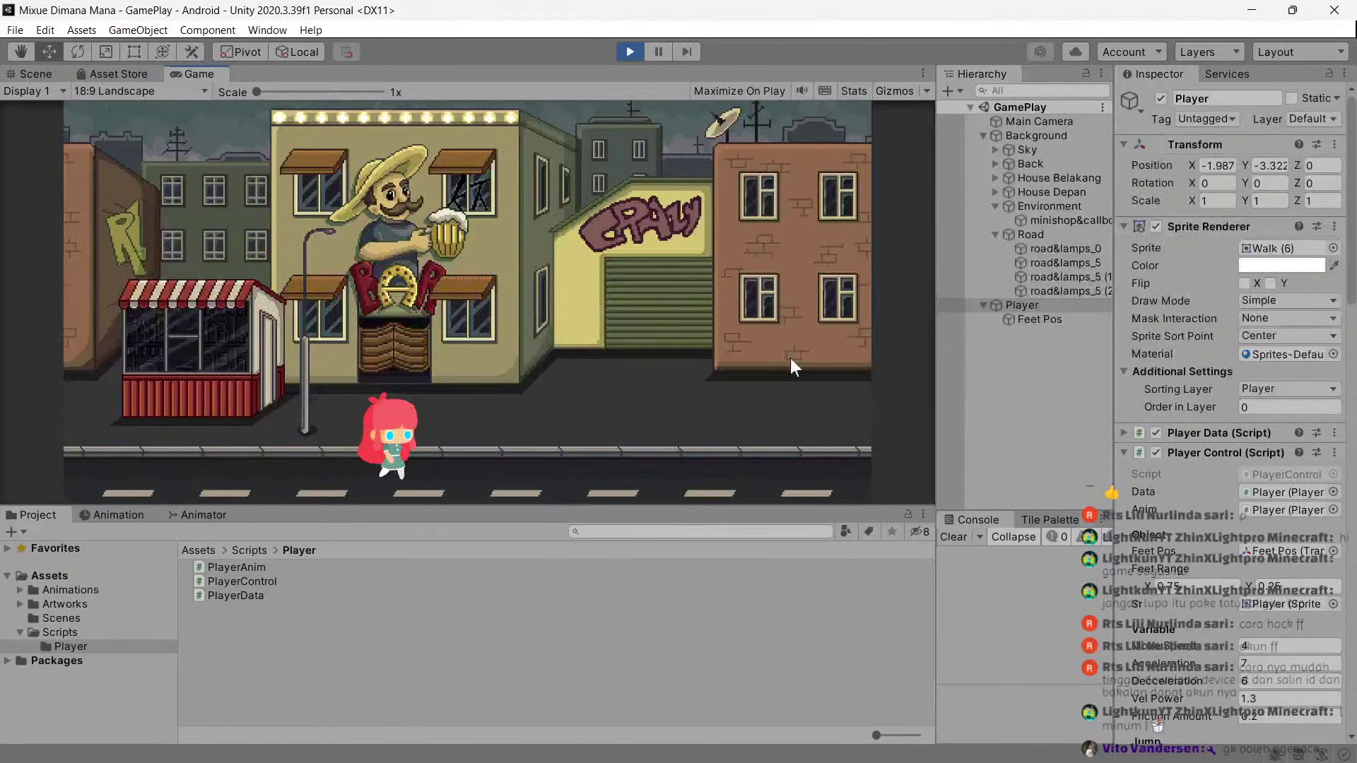
pyautogui.press('Right')
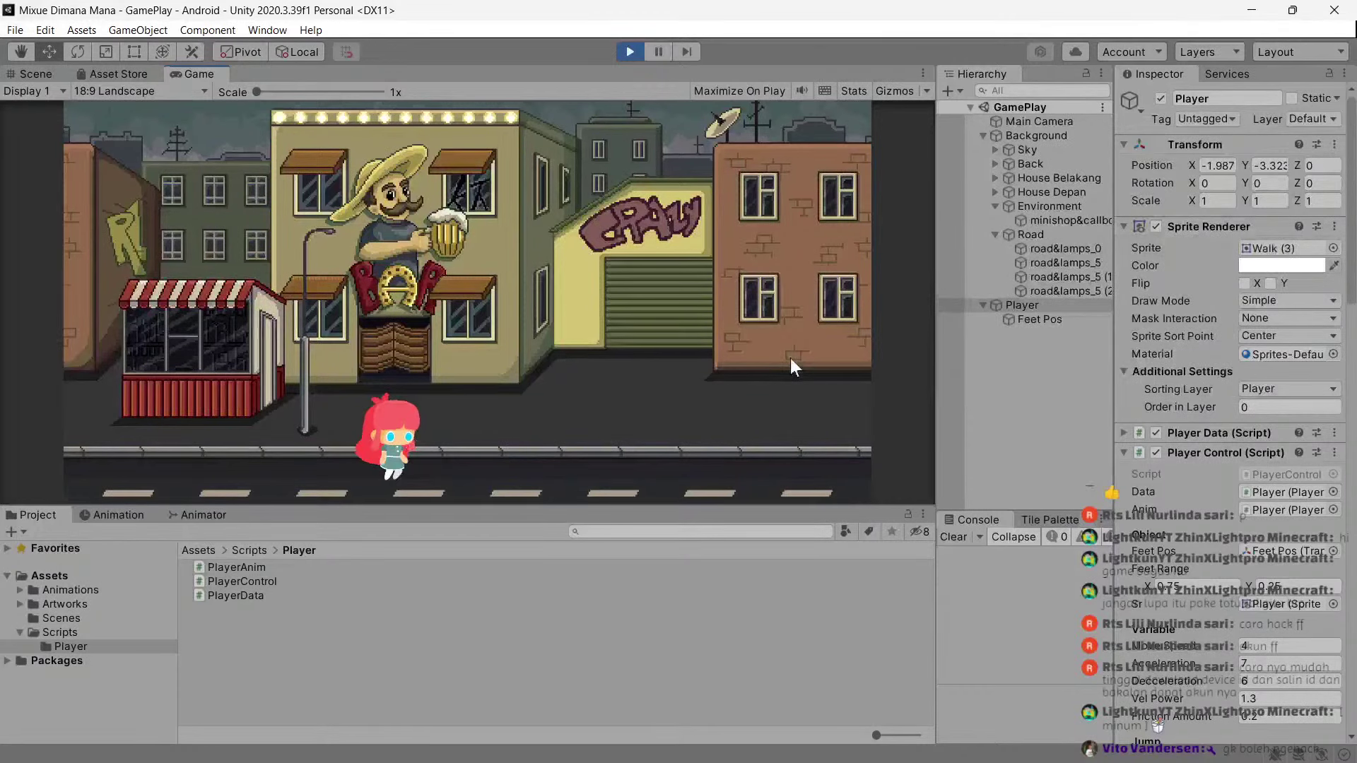
pyautogui.press('Right')
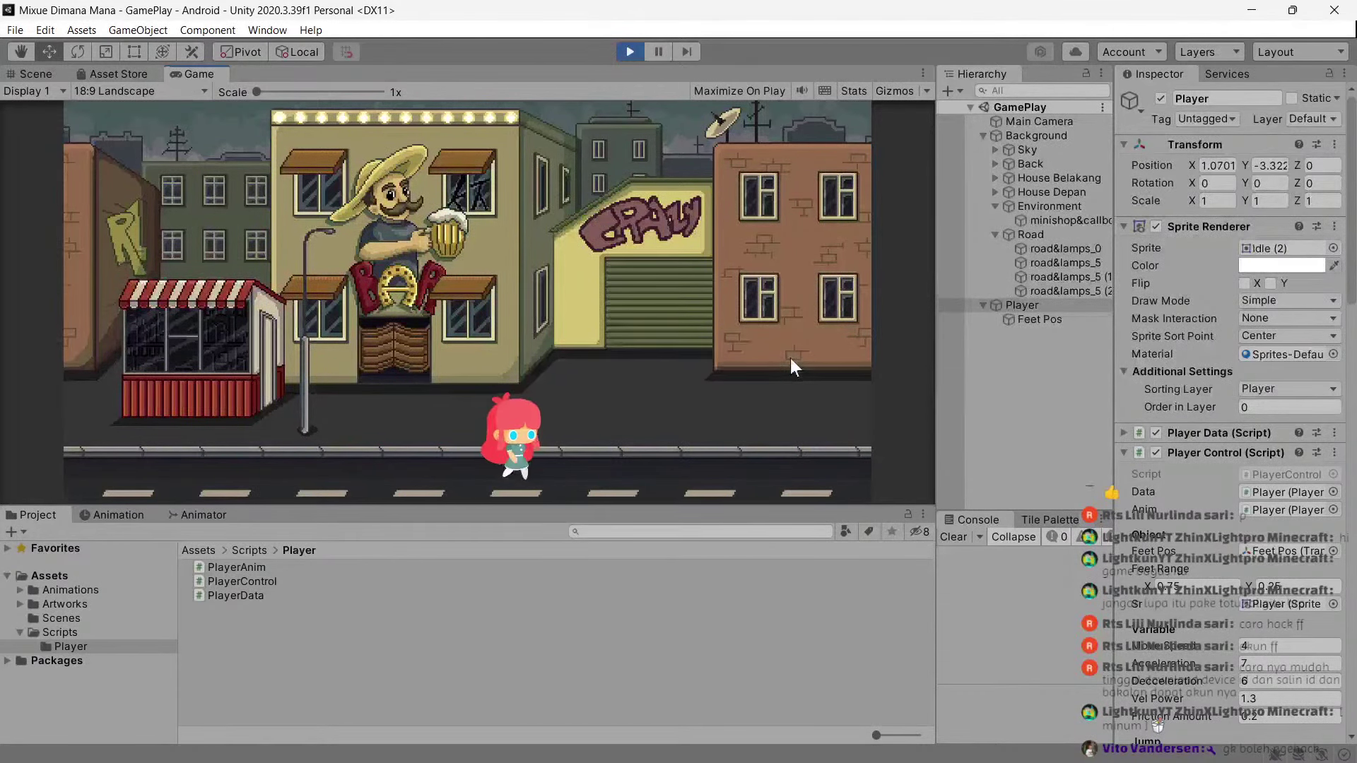
pyautogui.press('Left')
pyautogui.press('Right')
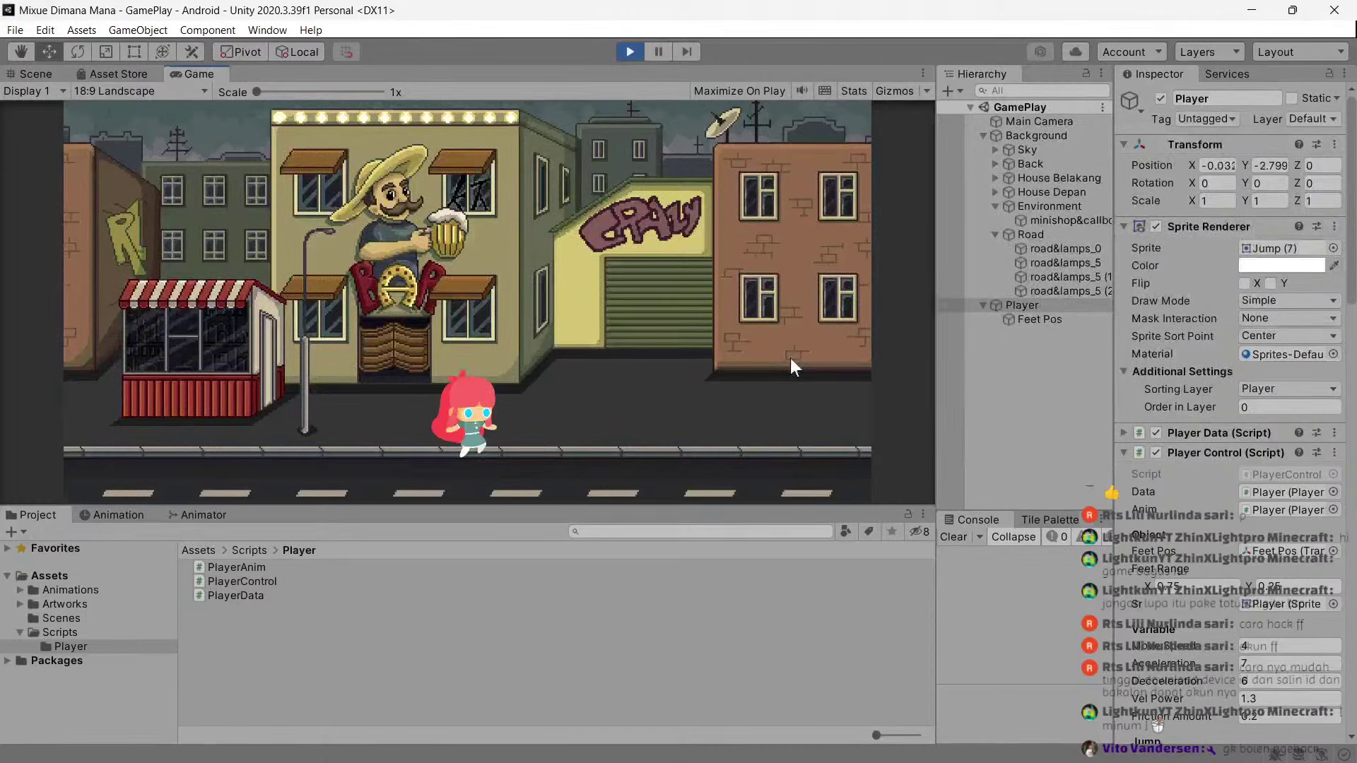
pyautogui.press('Left')
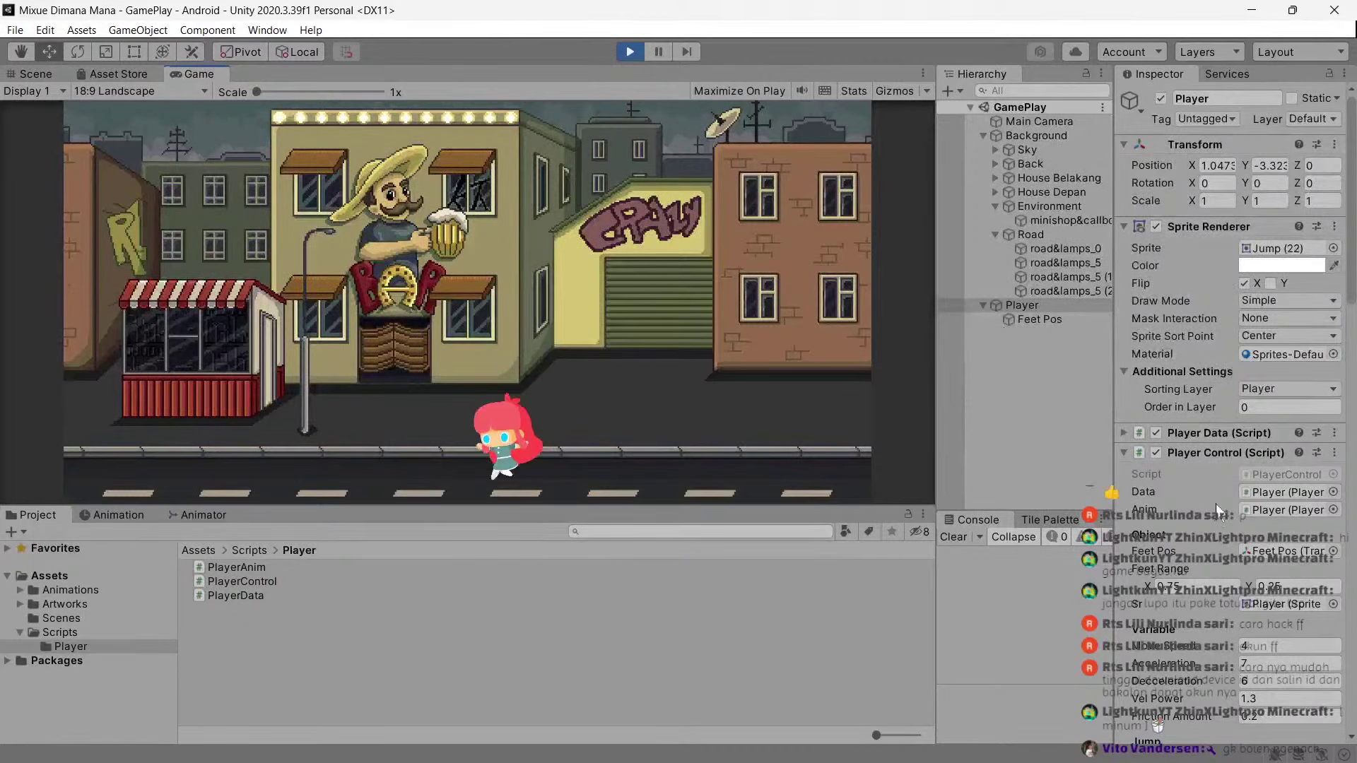
pyautogui.scroll(-5, 1219, 507)
pyautogui.scroll(-4, 1219, 508)
# Set the Player's Rigidbody 2D Mass to 2 and Gravity Scale to 1.76.
pyautogui.scroll(-4, 1219, 516)
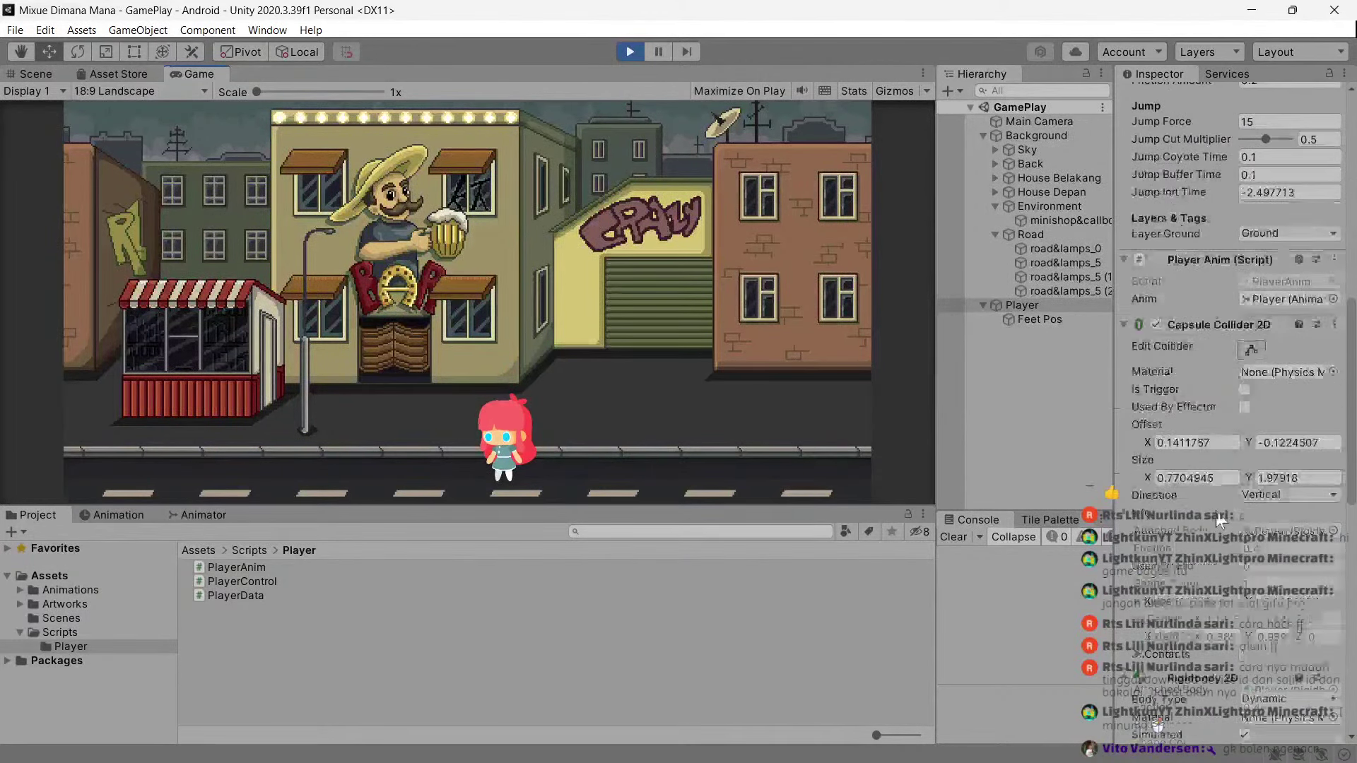
pyautogui.scroll(-4, 1219, 522)
pyautogui.click(1272, 452)
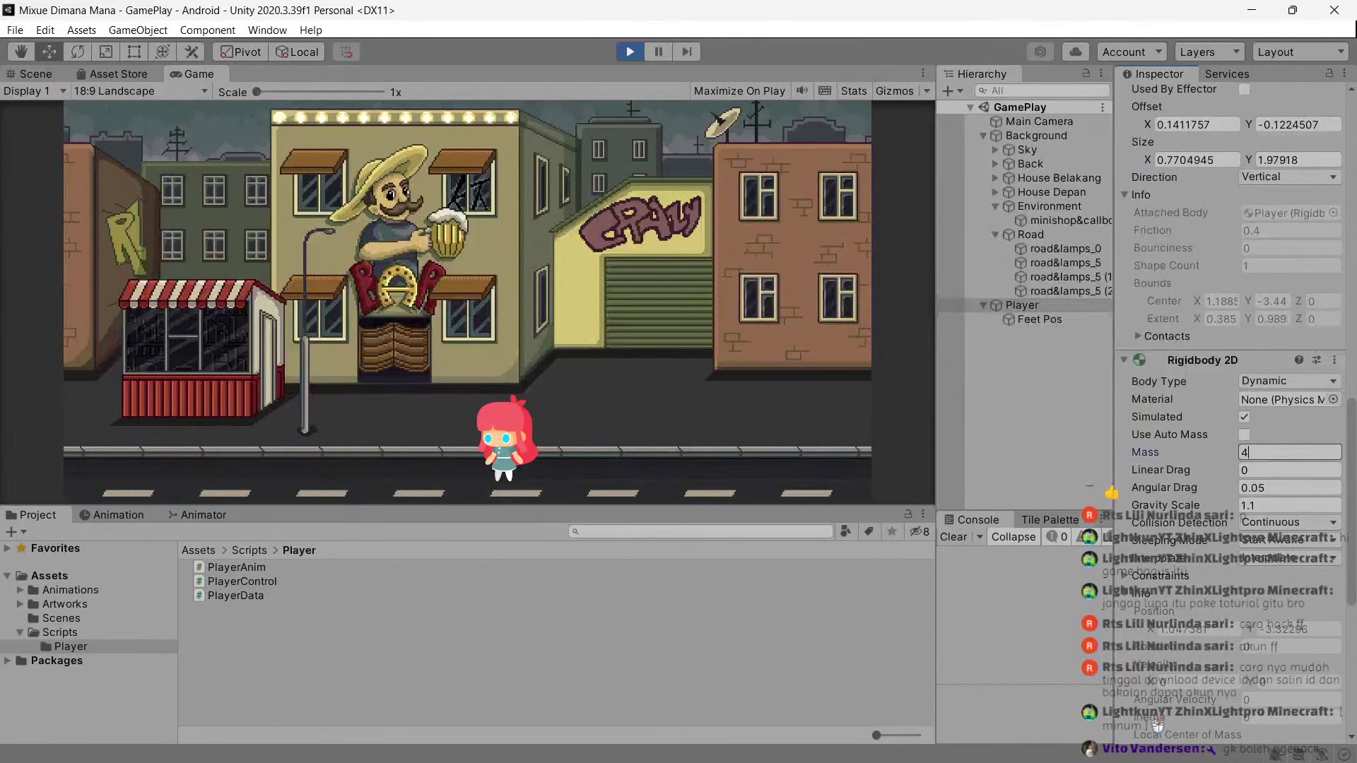
pyautogui.click(745, 391)
# Test the new physics by running left and right and jumping.
pyautogui.press('space')
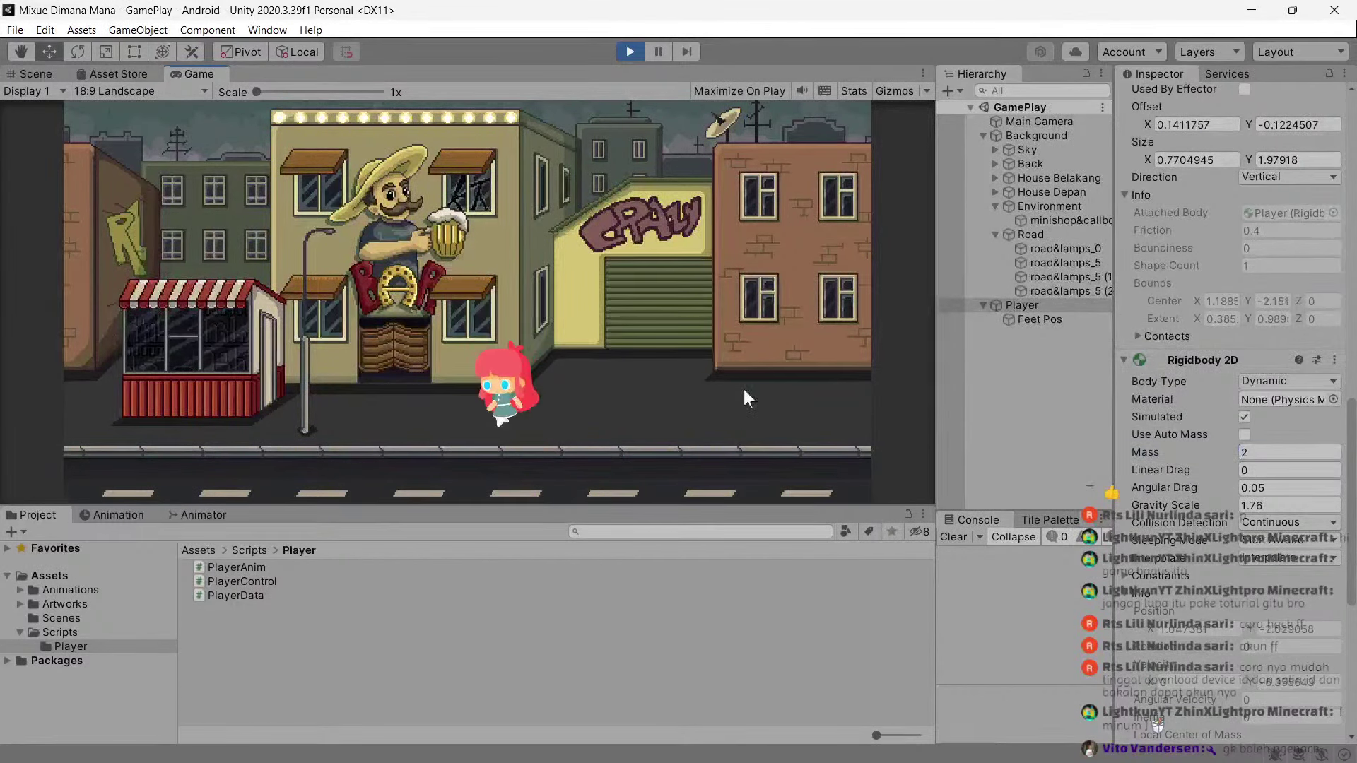
pyautogui.press('Left')
pyautogui.press('space')
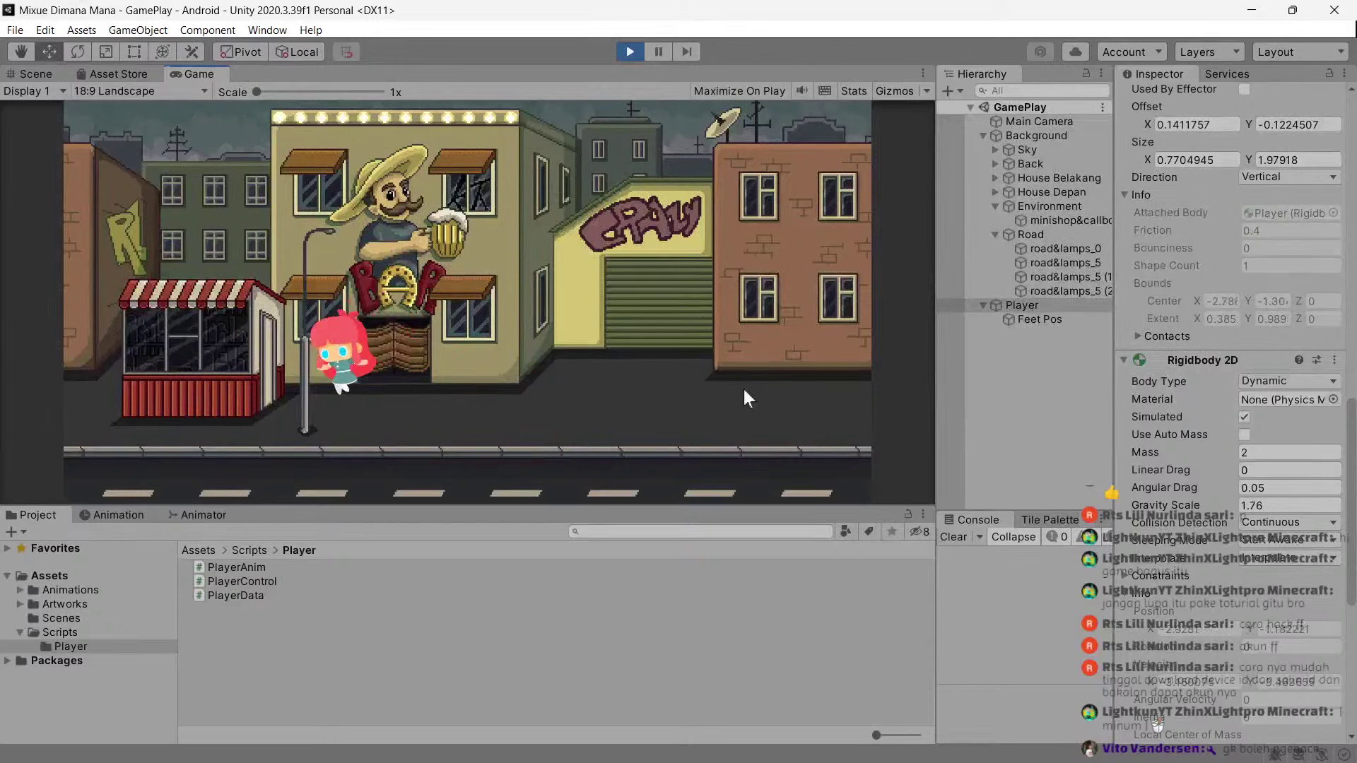
pyautogui.press('Right')
pyautogui.press('space')
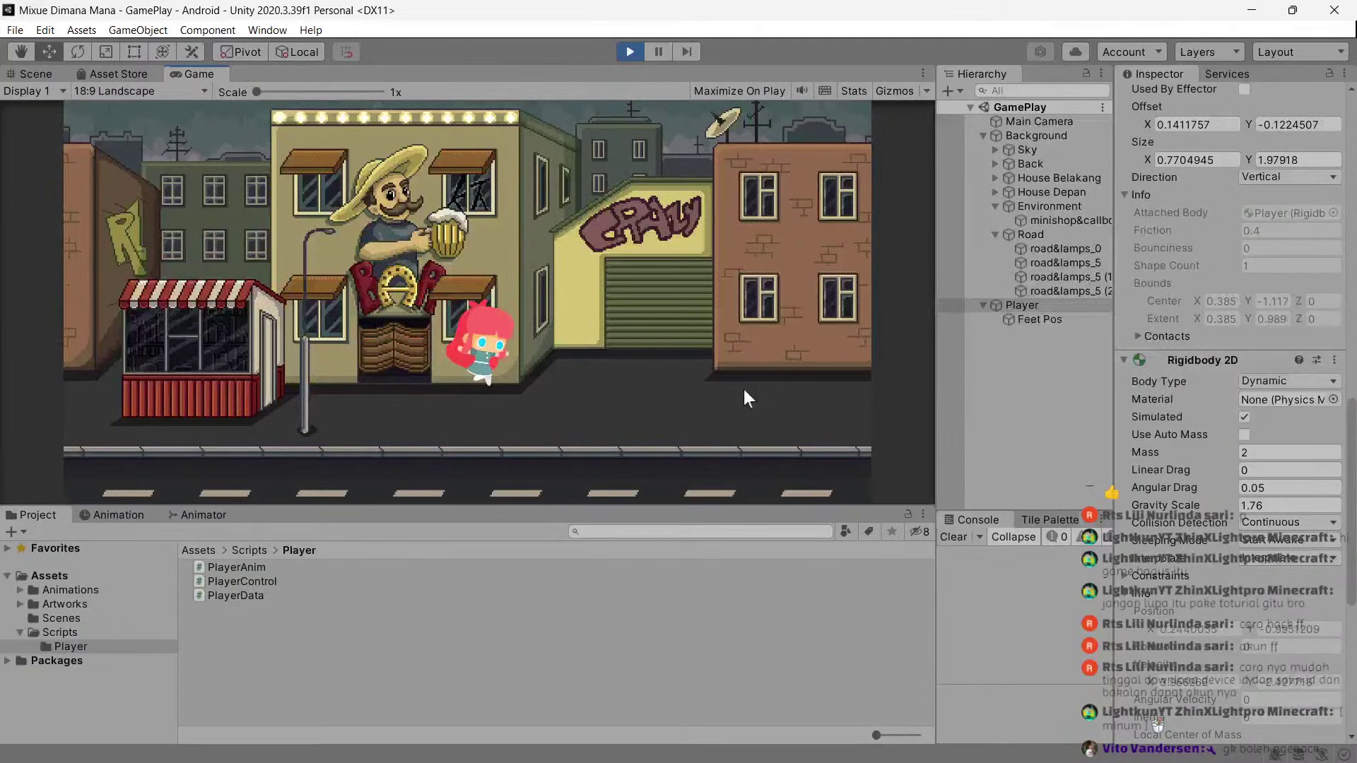
pyautogui.press('Left')
pyautogui.press('space')
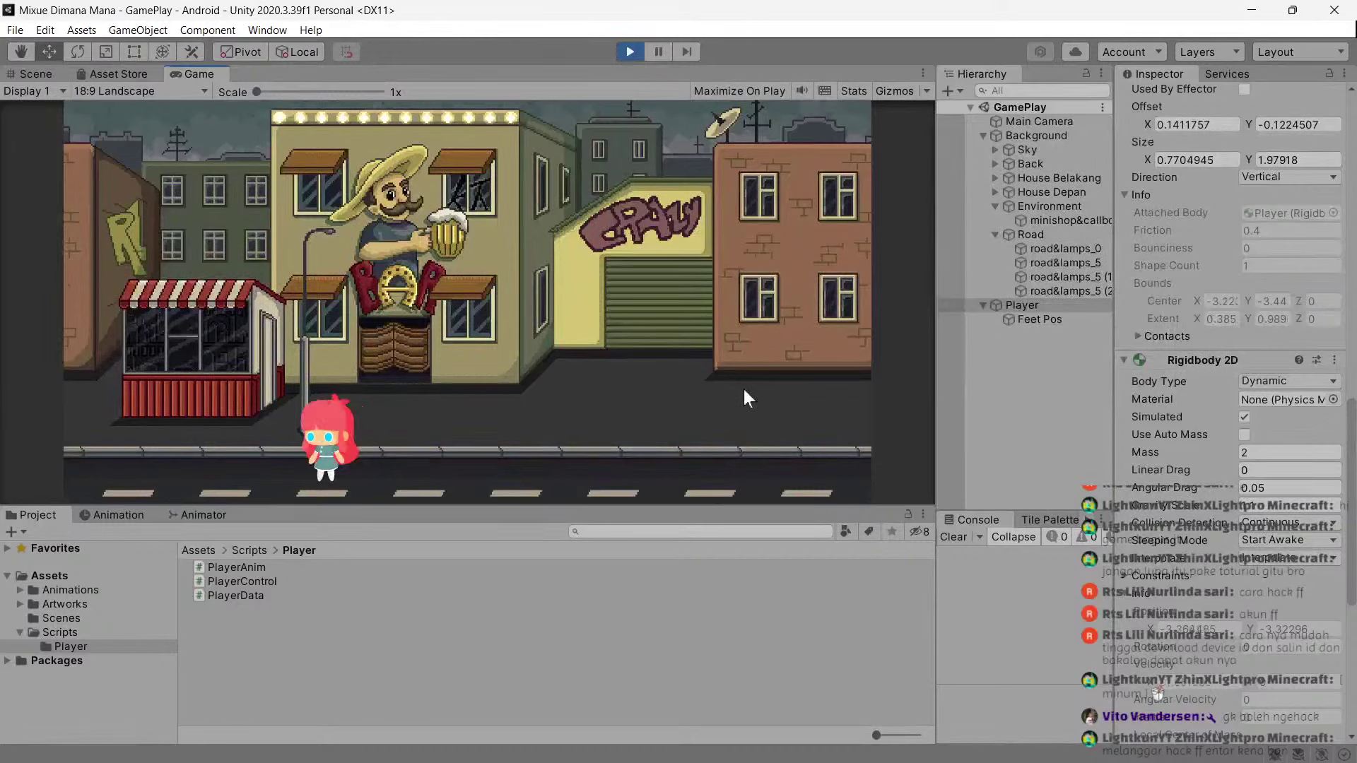
# Run the player left and right with repeated jumps to test the lighter physics.
pyautogui.press('Left')
pyautogui.press('space')
pyautogui.press('Right')
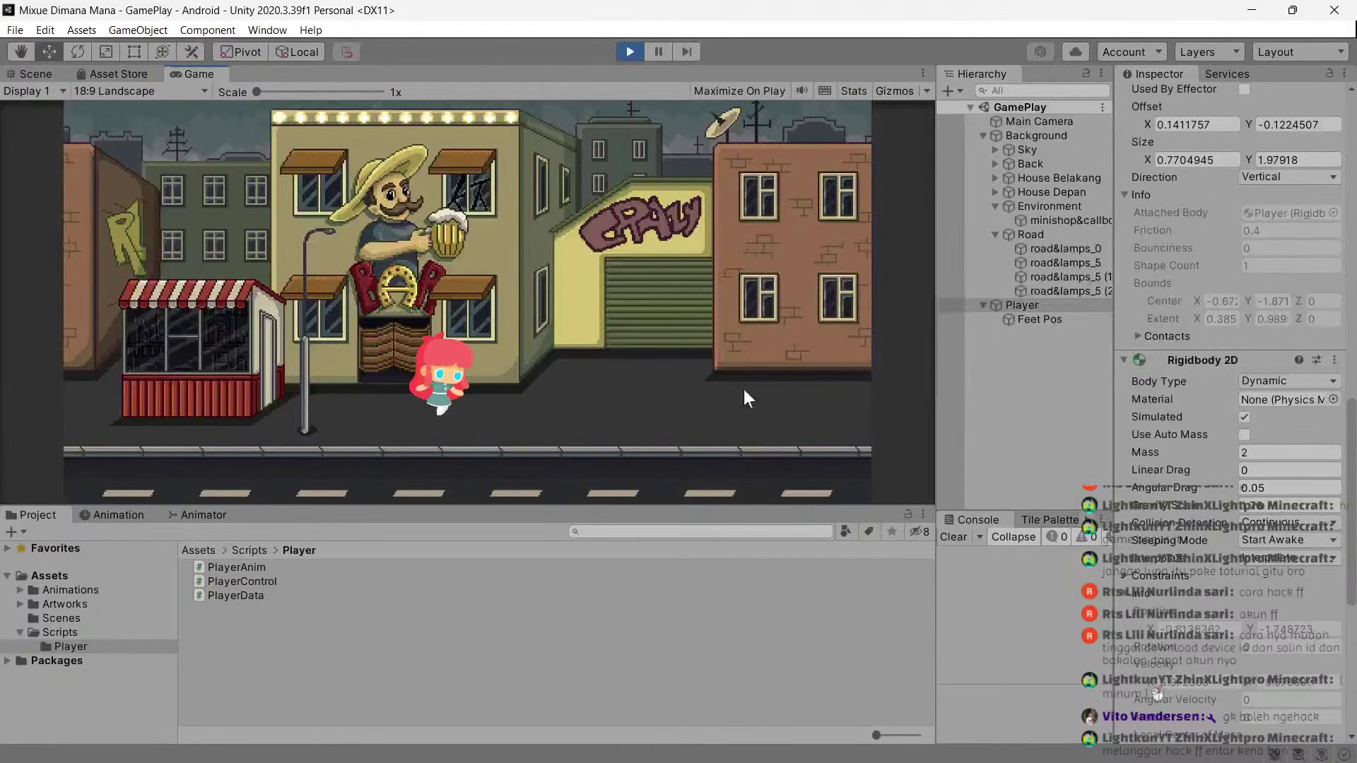
pyautogui.press('Left')
pyautogui.press('space')
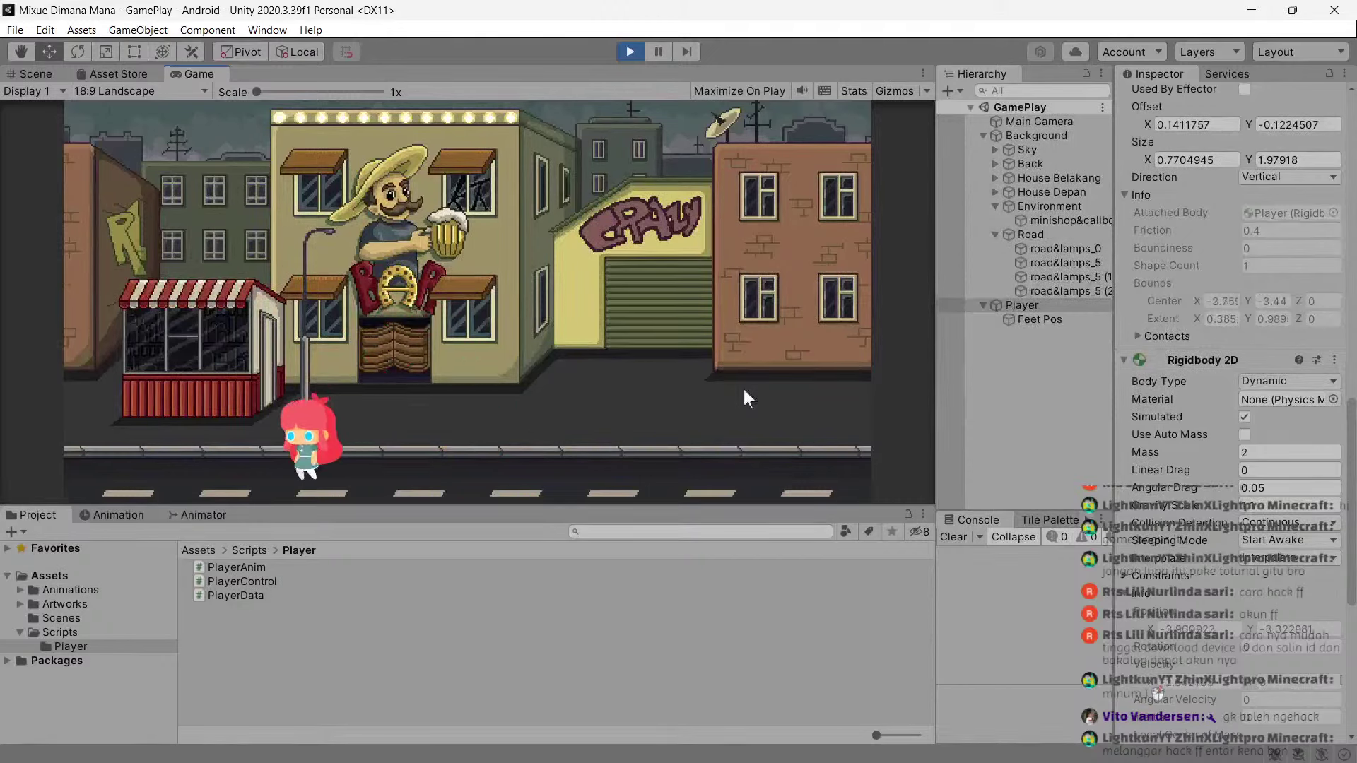
pyautogui.press('space')
pyautogui.press('Right')
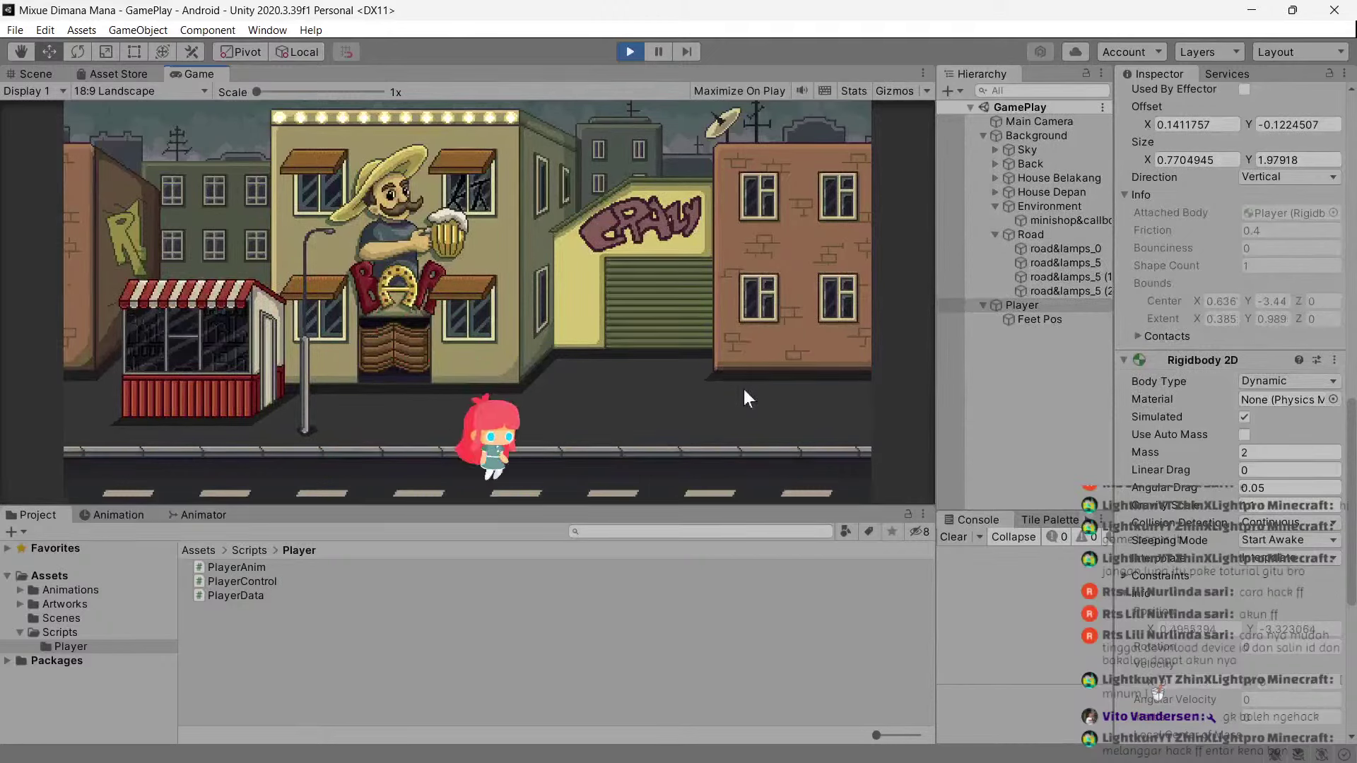
pyautogui.press('Left')
pyautogui.press('space')
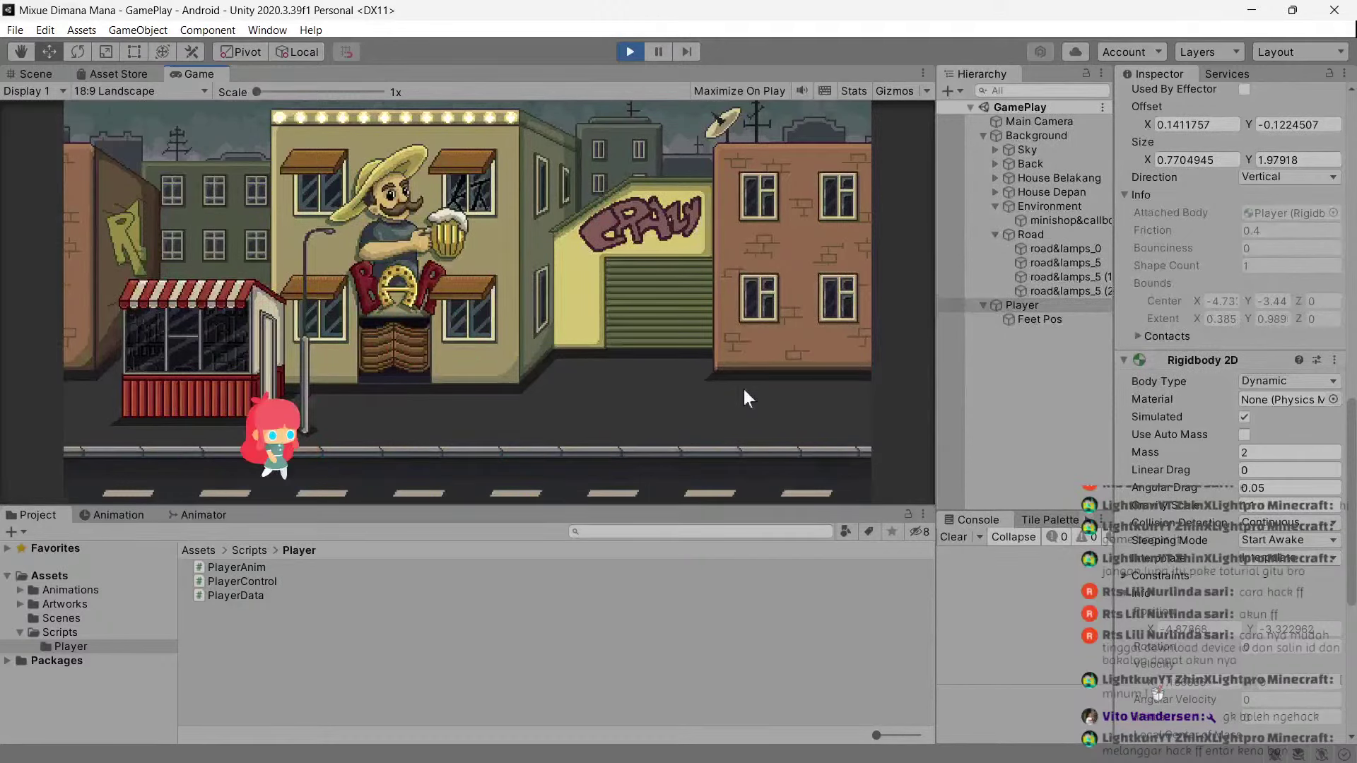
pyautogui.press('space')
pyautogui.press('Right')
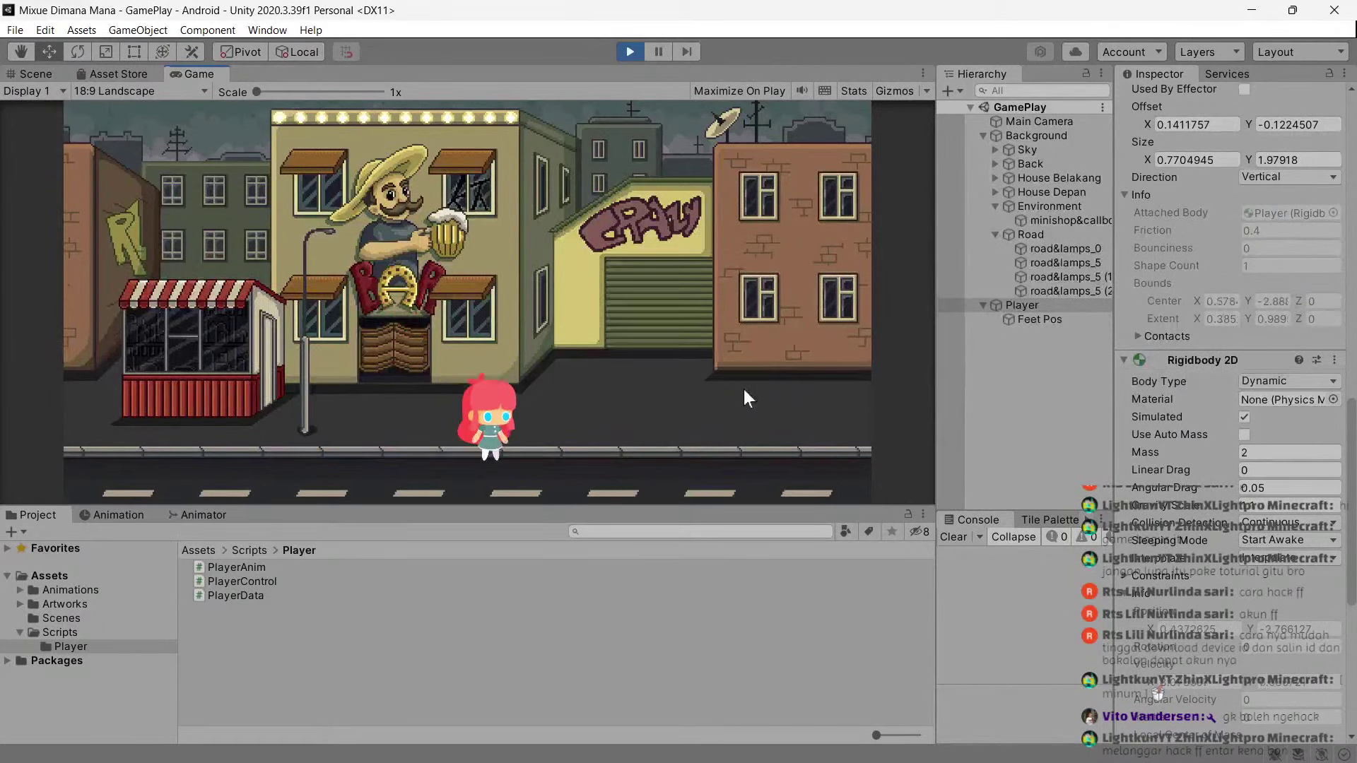
pyautogui.press('space')
pyautogui.press('Right')
pyautogui.press('Left')
pyautogui.press('space')
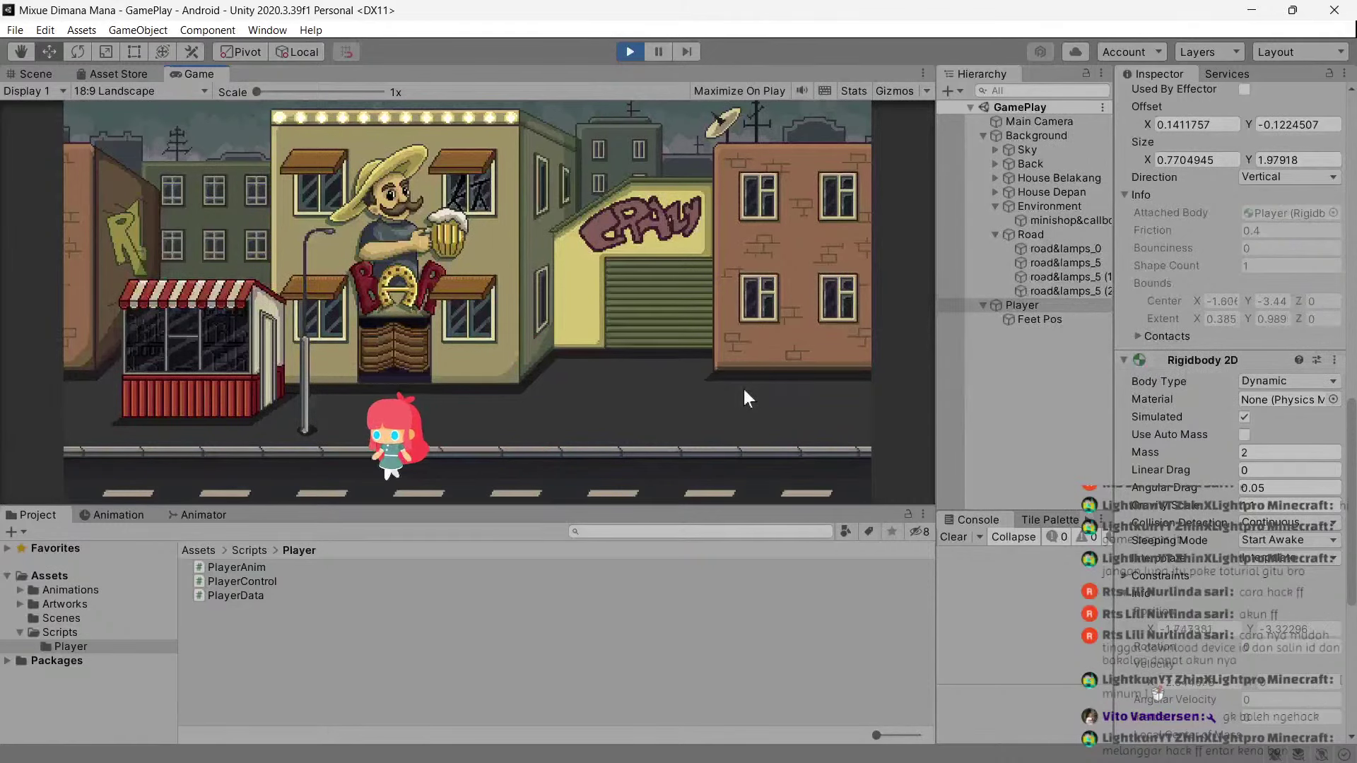
# Keep running and jumping in both directions, then stop the game so Mass reverts to 4.
pyautogui.press('space')
pyautogui.press('Right')
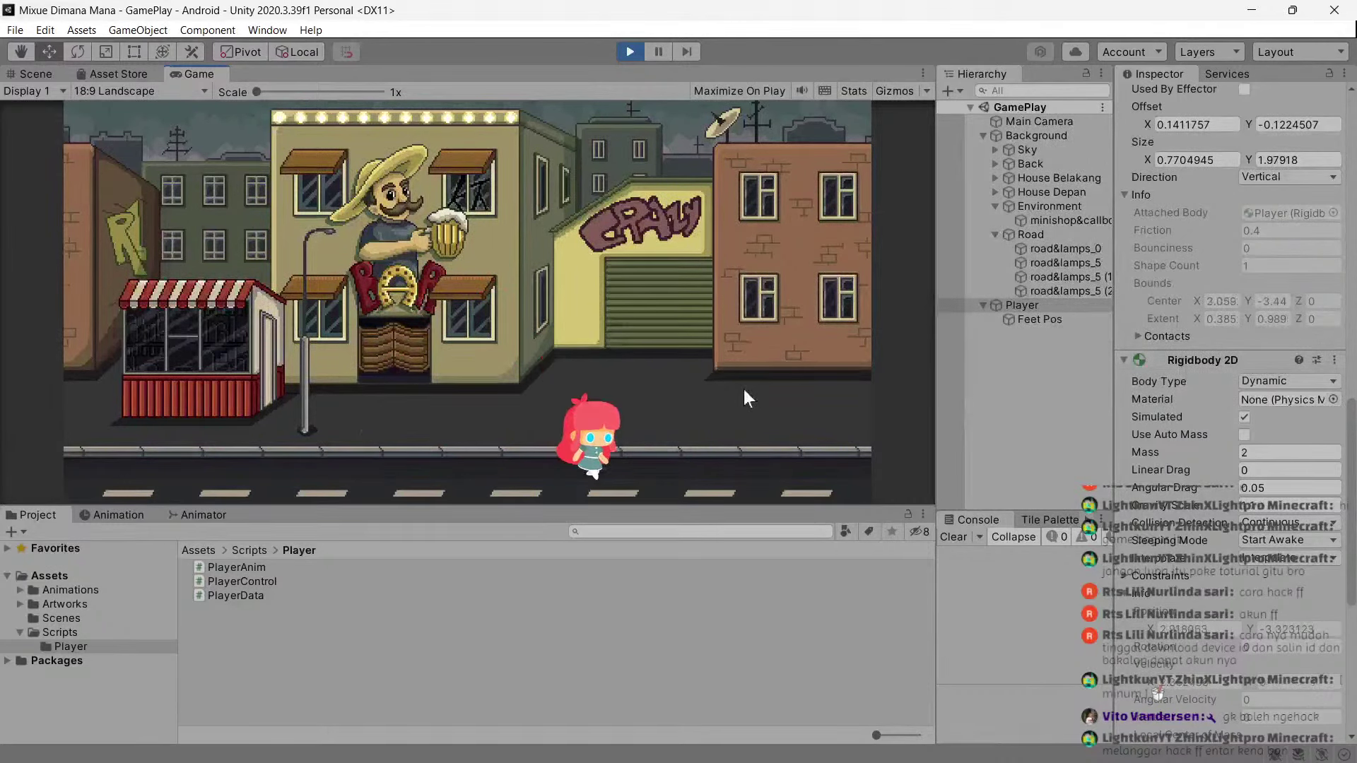
pyautogui.press('Left')
pyautogui.press('space')
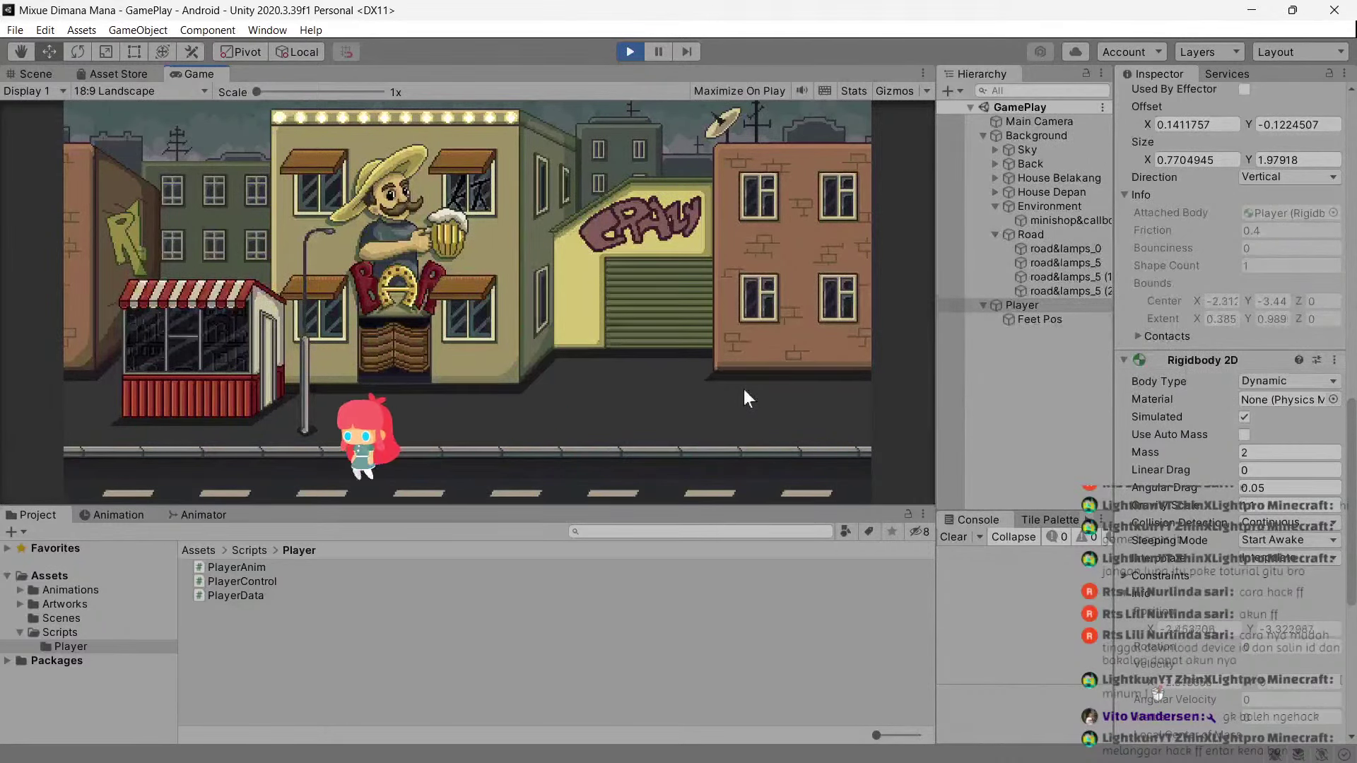
pyautogui.press('space')
pyautogui.press('space')
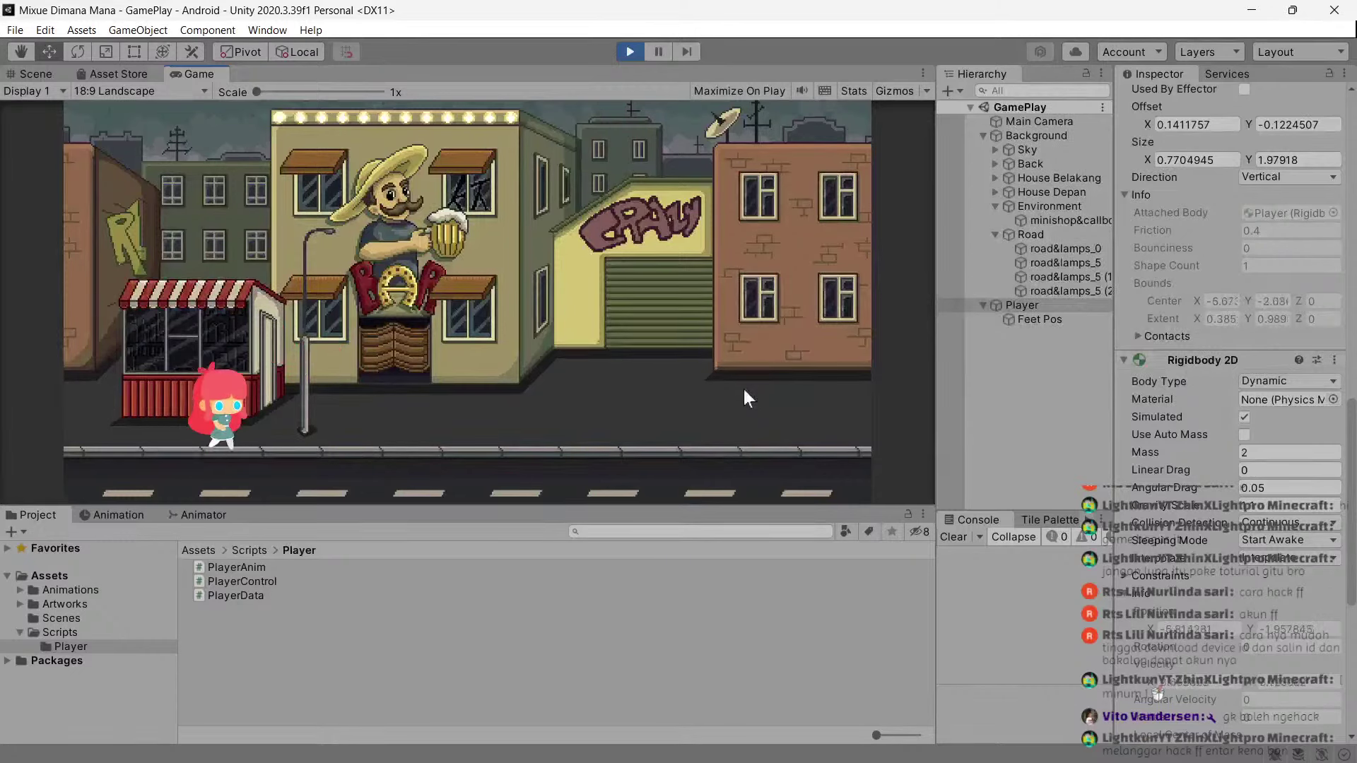
pyautogui.press('Right')
pyautogui.press('space')
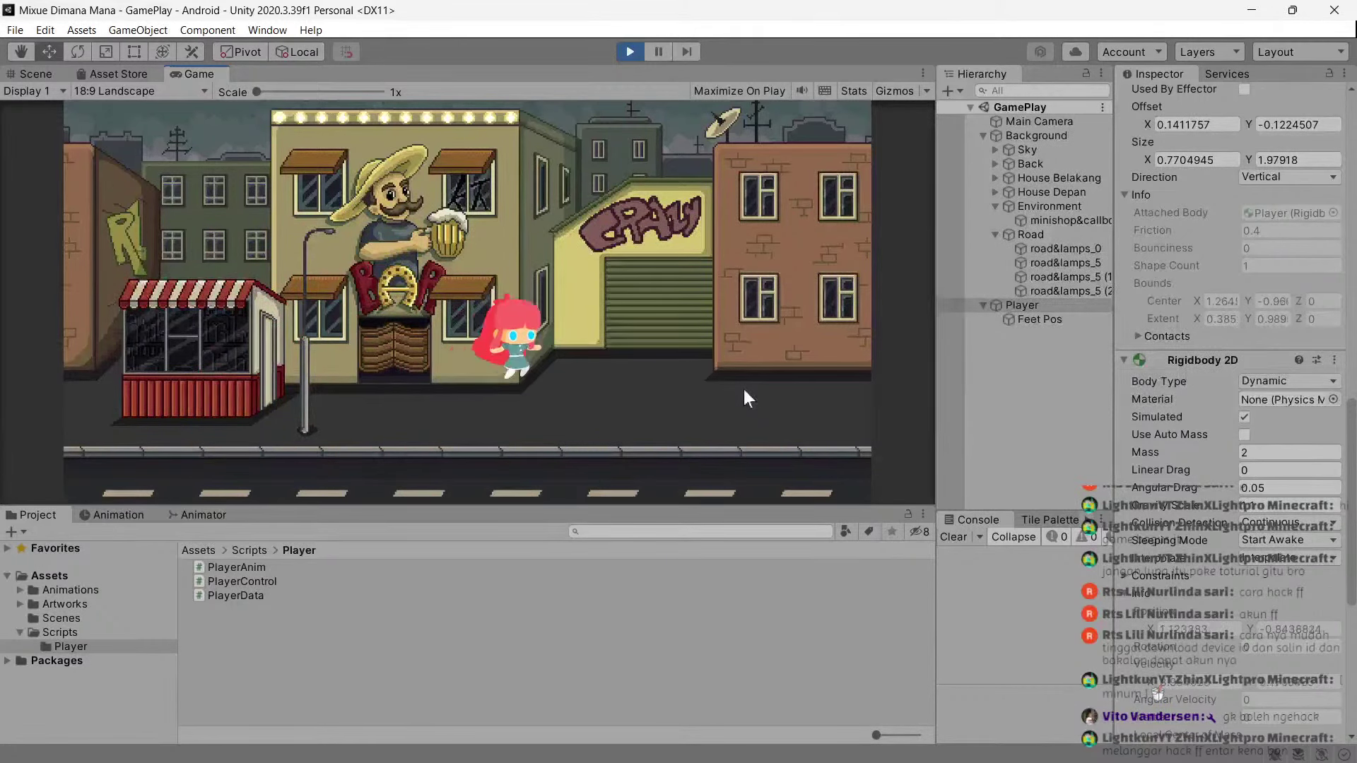
pyautogui.press('Left')
pyautogui.press('space')
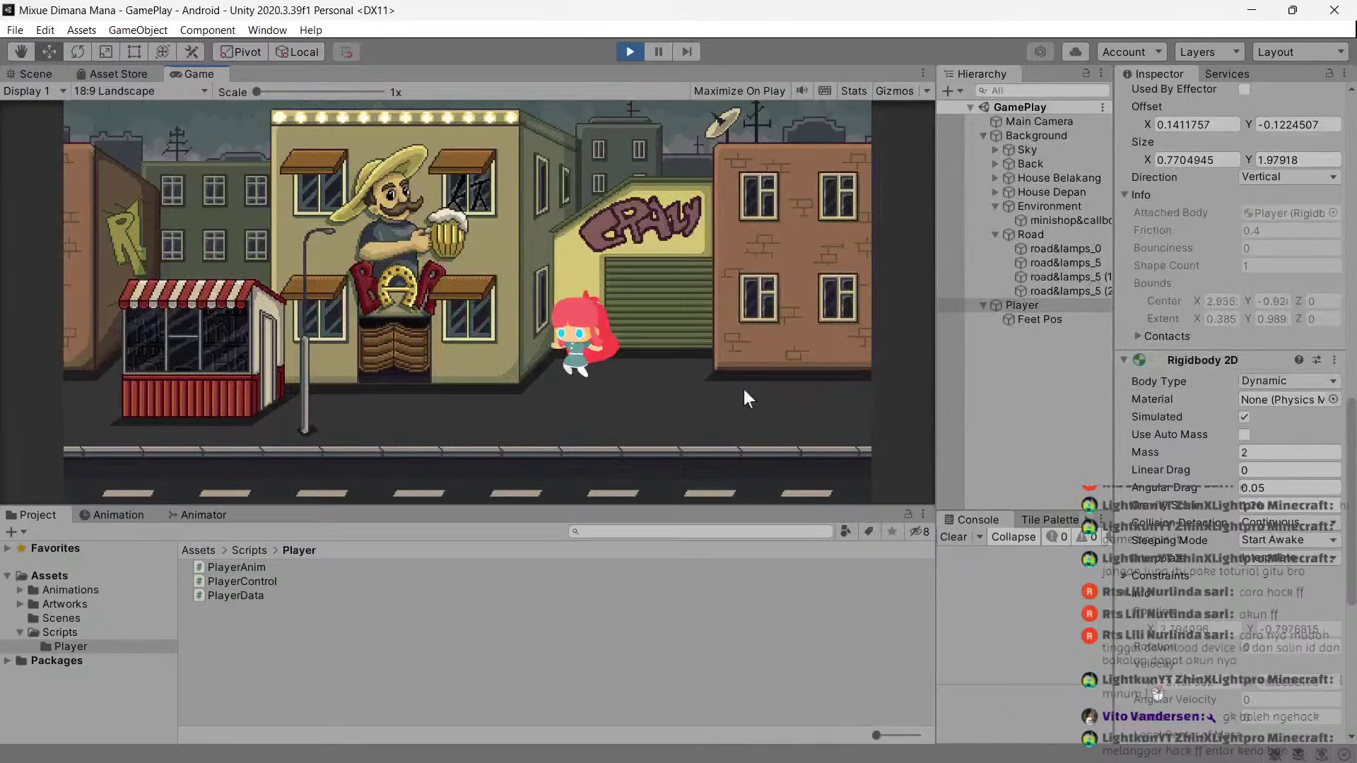
pyautogui.press('space')
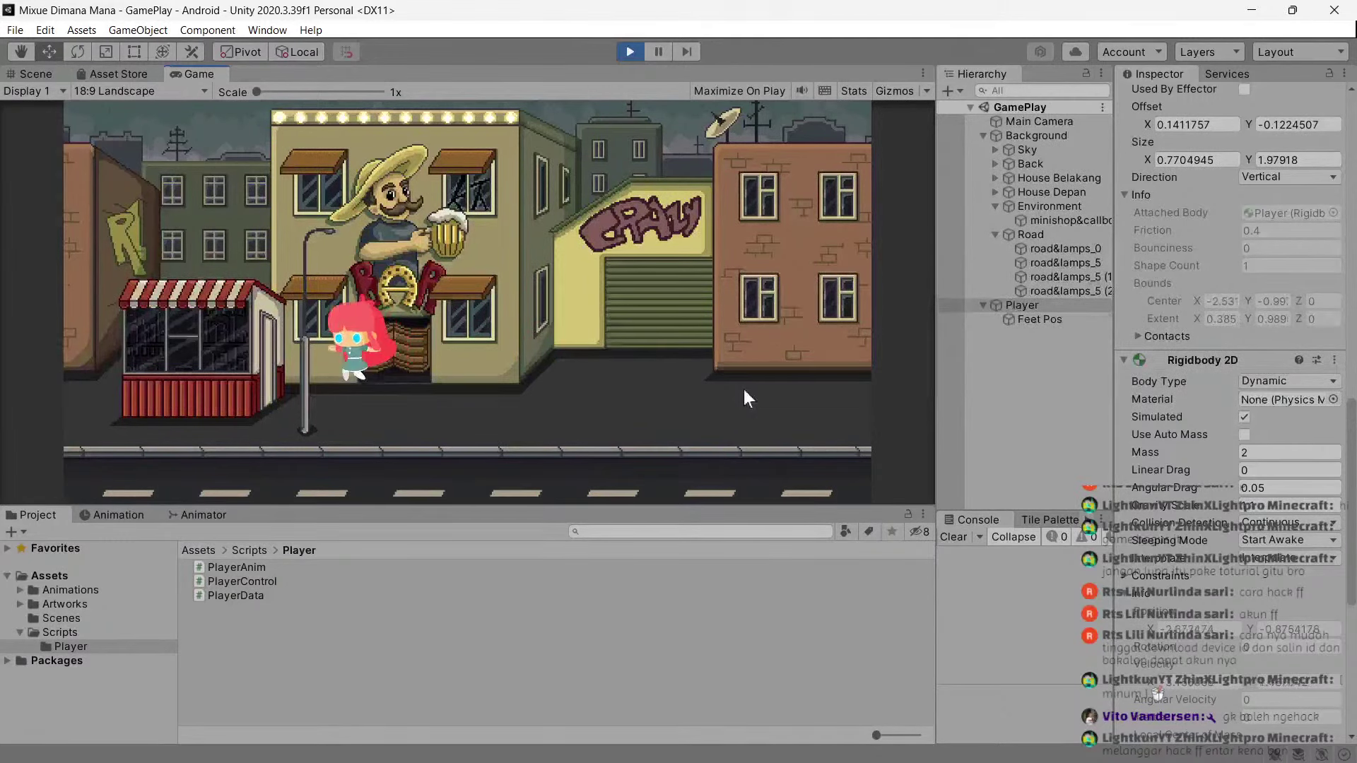
pyautogui.press('Right')
pyautogui.press('space')
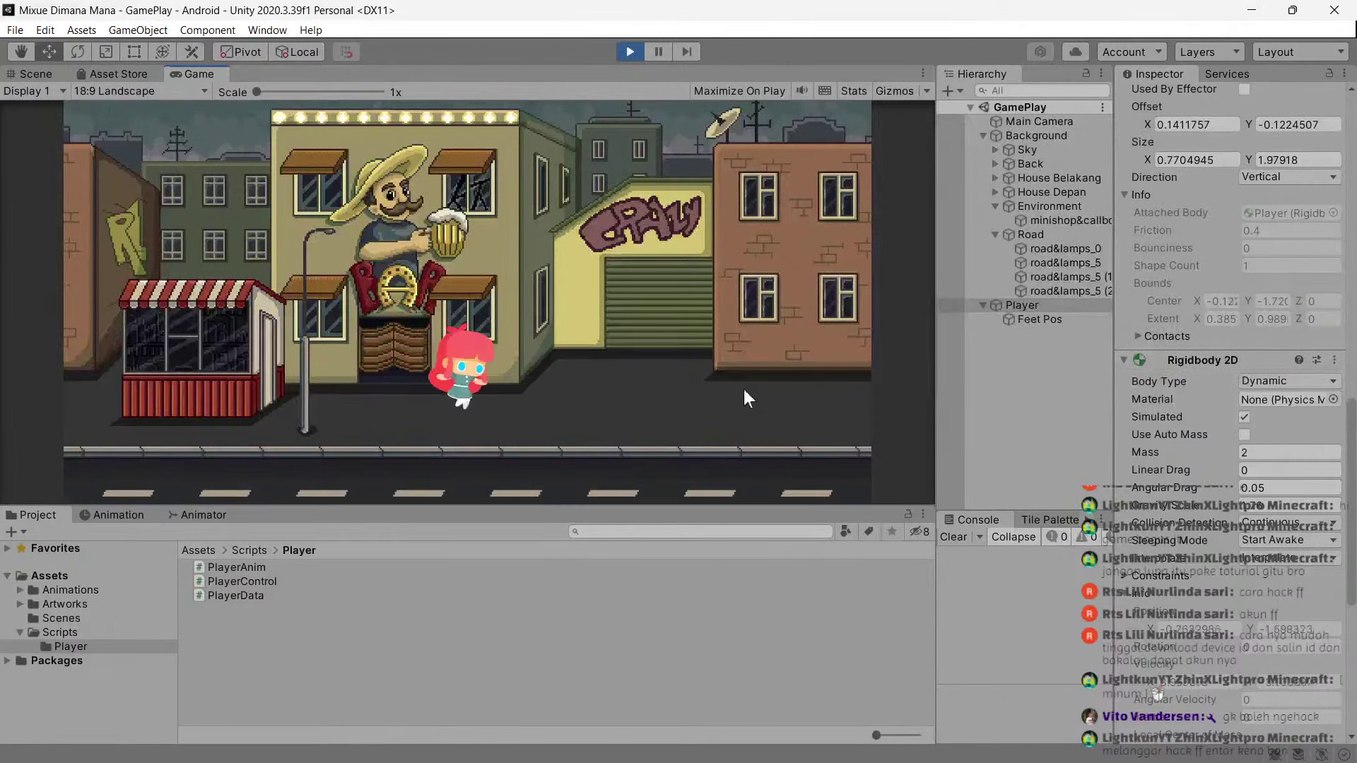
pyautogui.press('space')
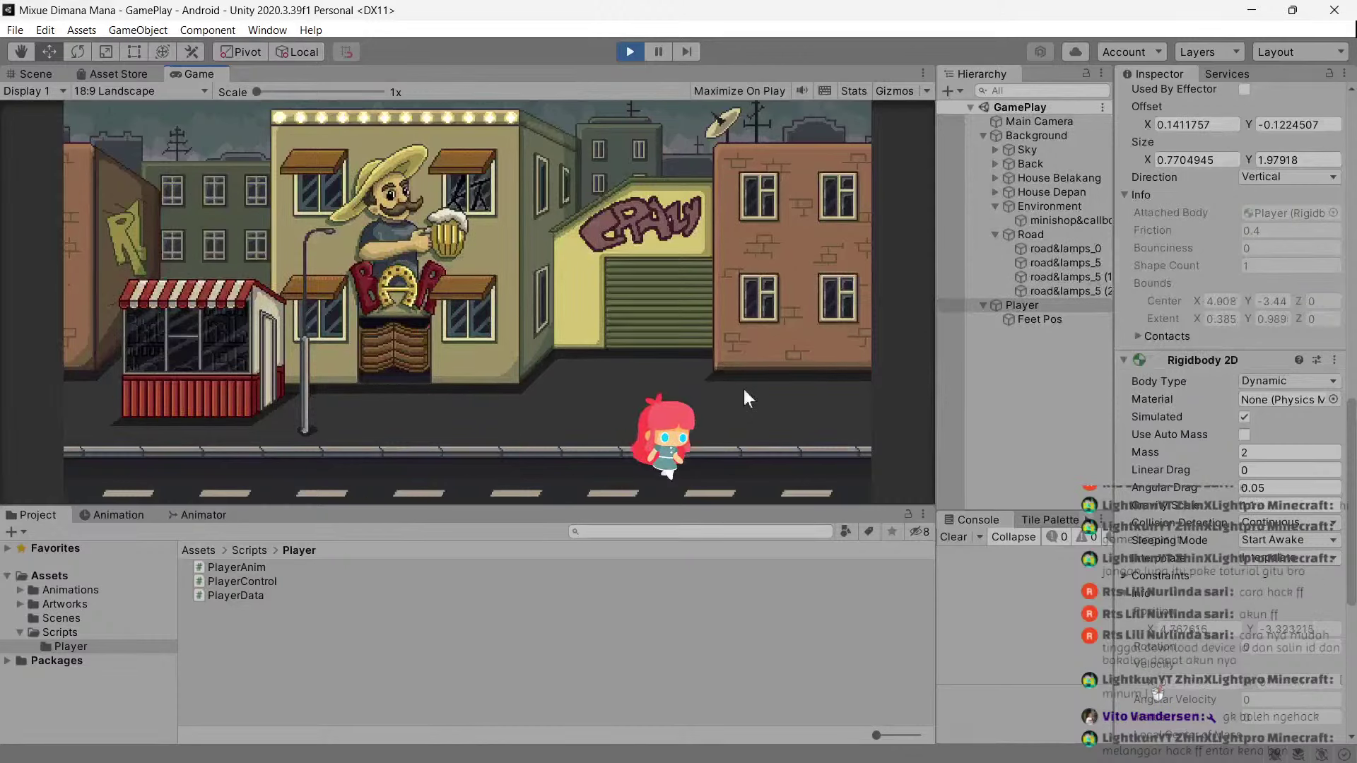
pyautogui.press('Left')
pyautogui.press('space')
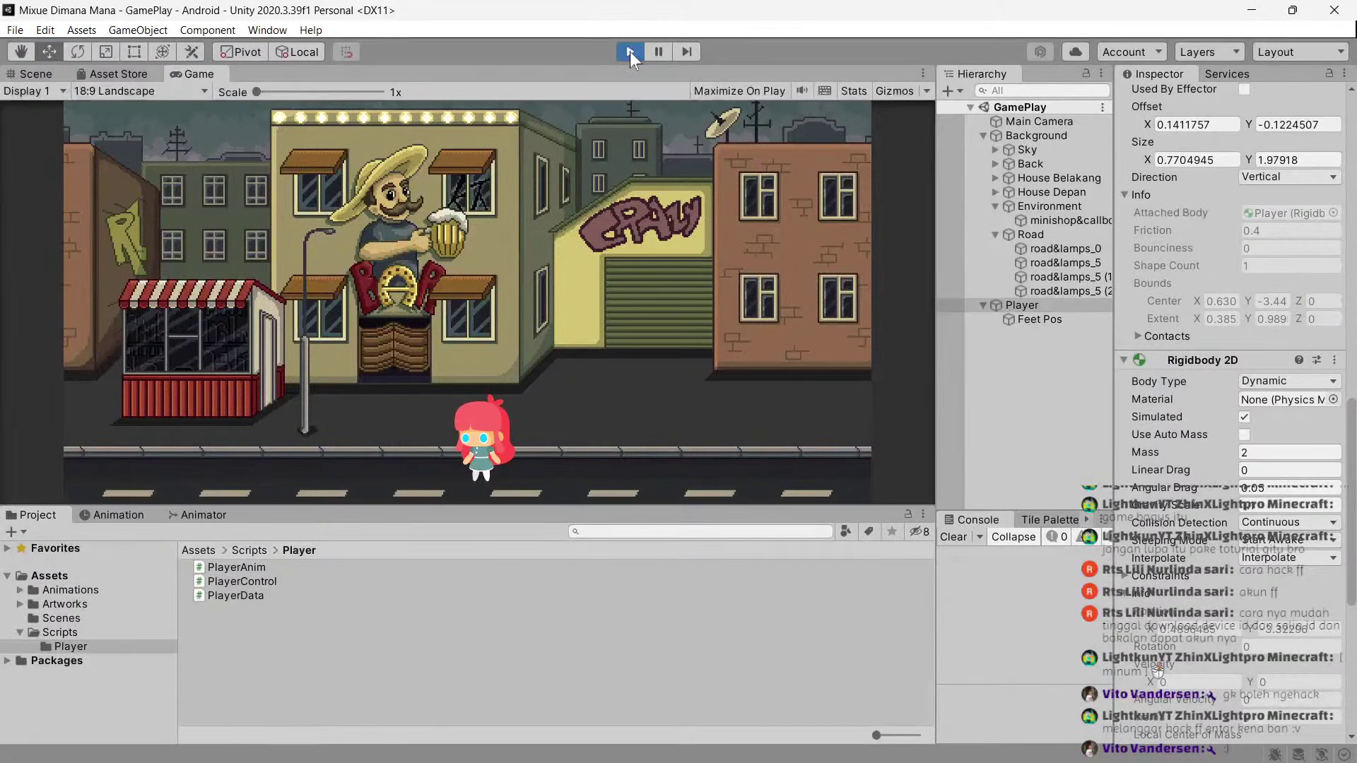
pyautogui.click(630, 52)
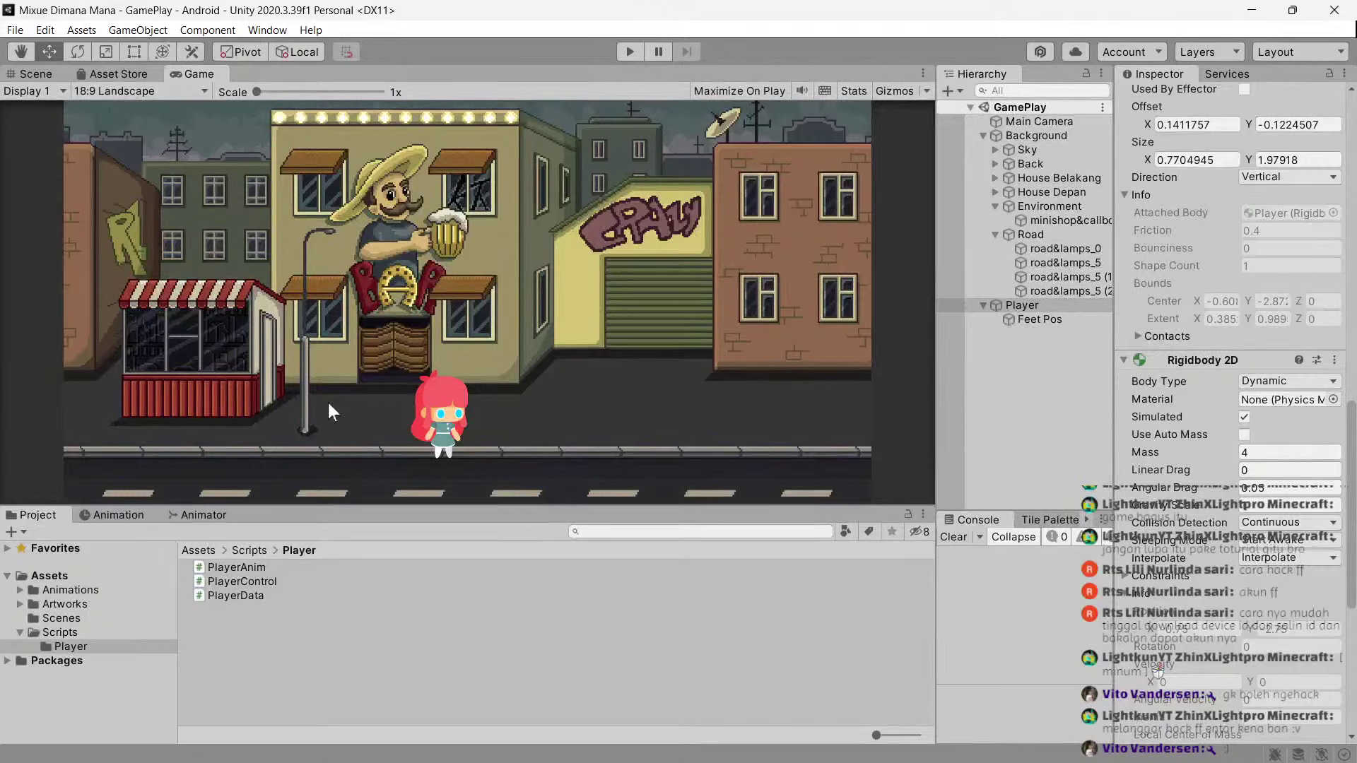
# Deselect the player, browse the Scripts folder, then show the Artworks folder.
pyautogui.click(293, 640)
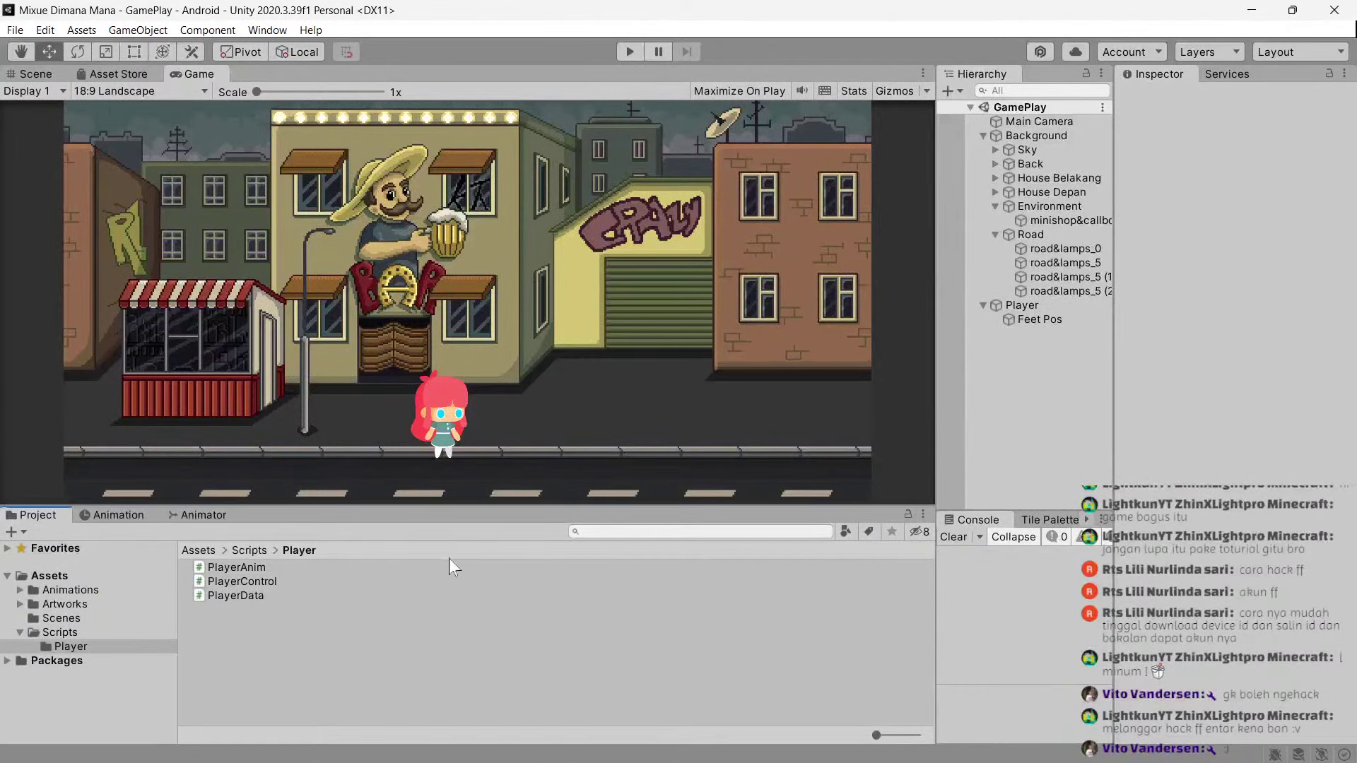
pyautogui.click(78, 629)
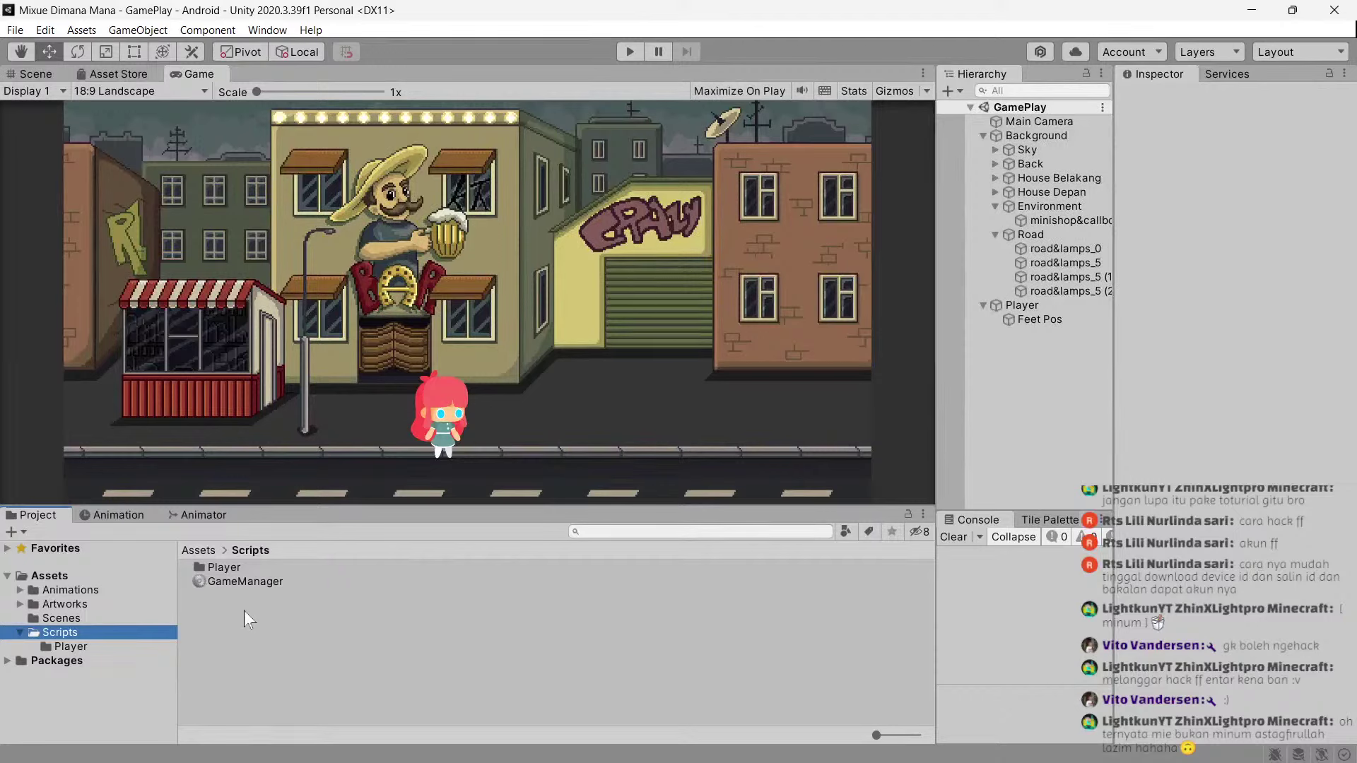
pyautogui.click(244, 613)
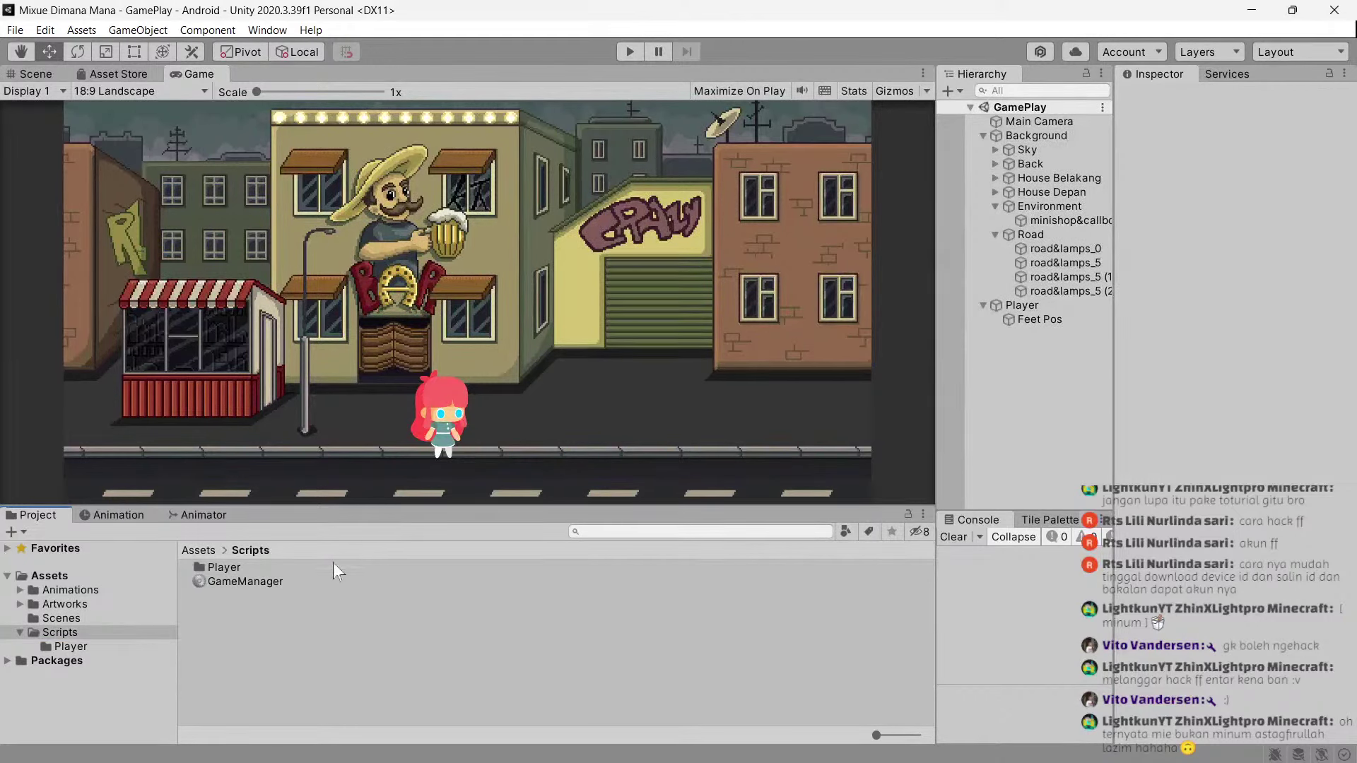
pyautogui.click(82, 603)
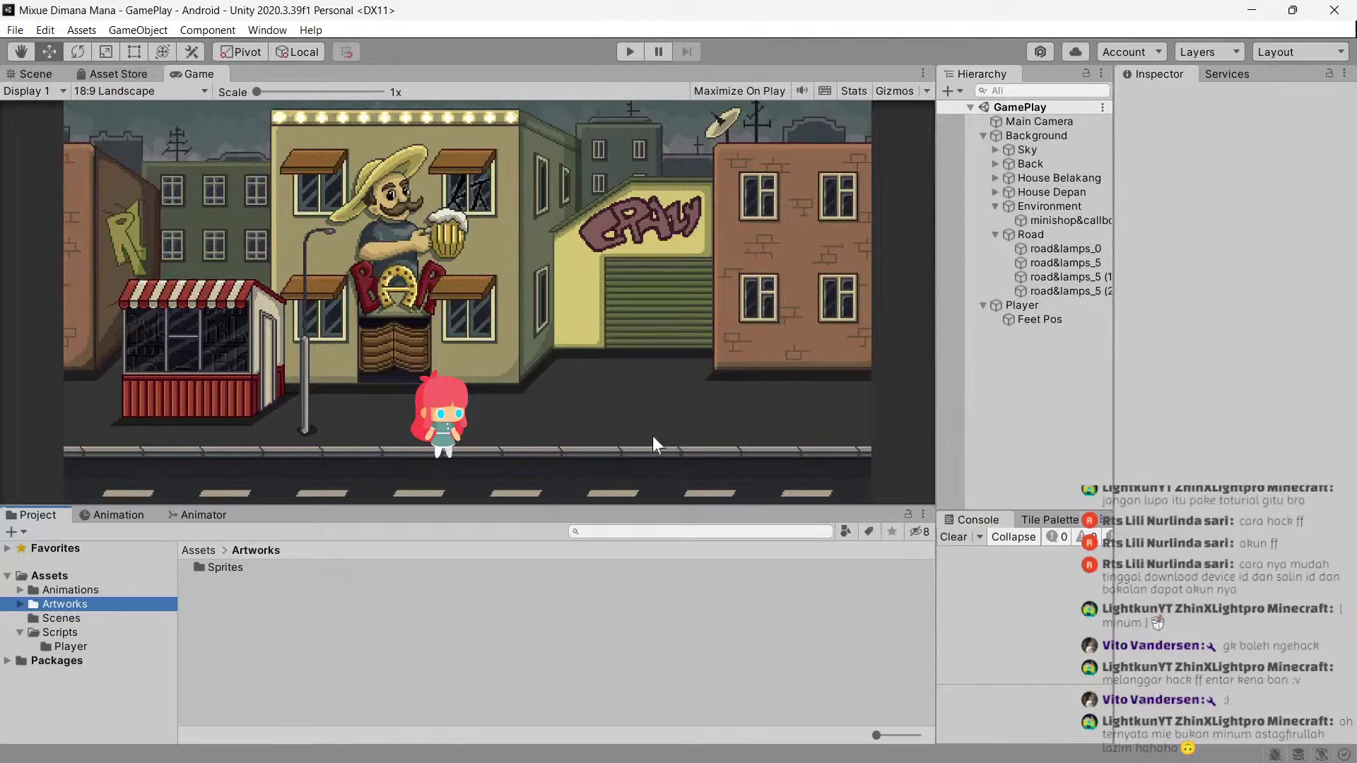
# Create a new folder named Traps inside the Scripts folder.
pyautogui.click(83, 634)
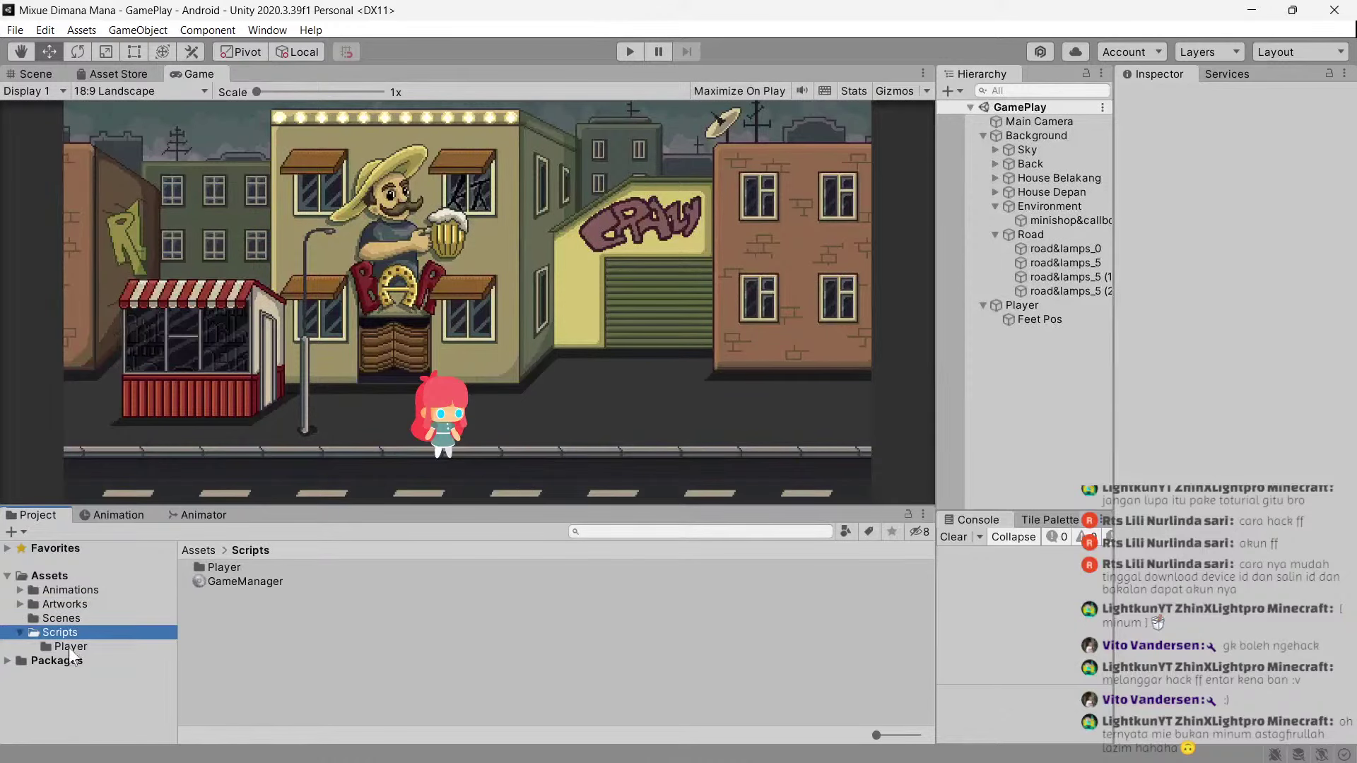
pyautogui.rightClick(263, 638)
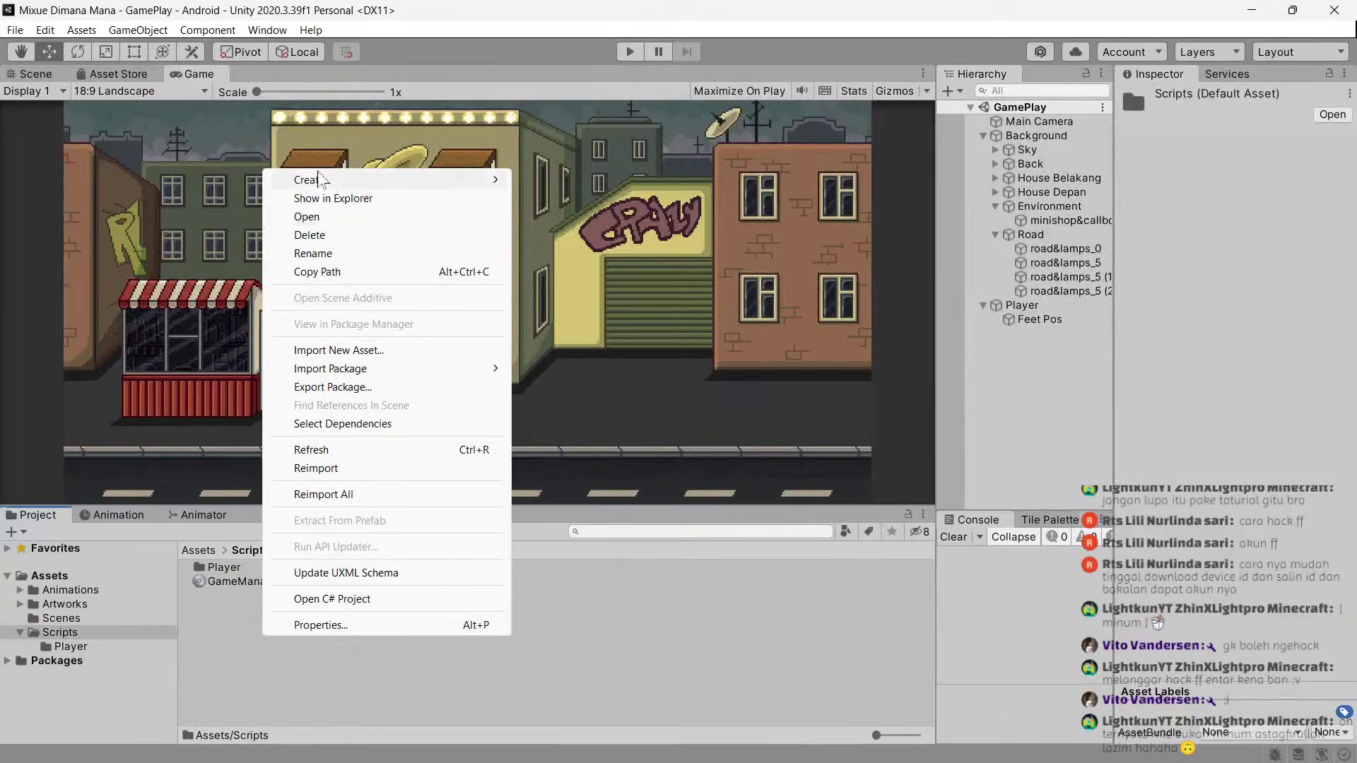
pyautogui.moveTo(316, 180)
pyautogui.click(546, 70)
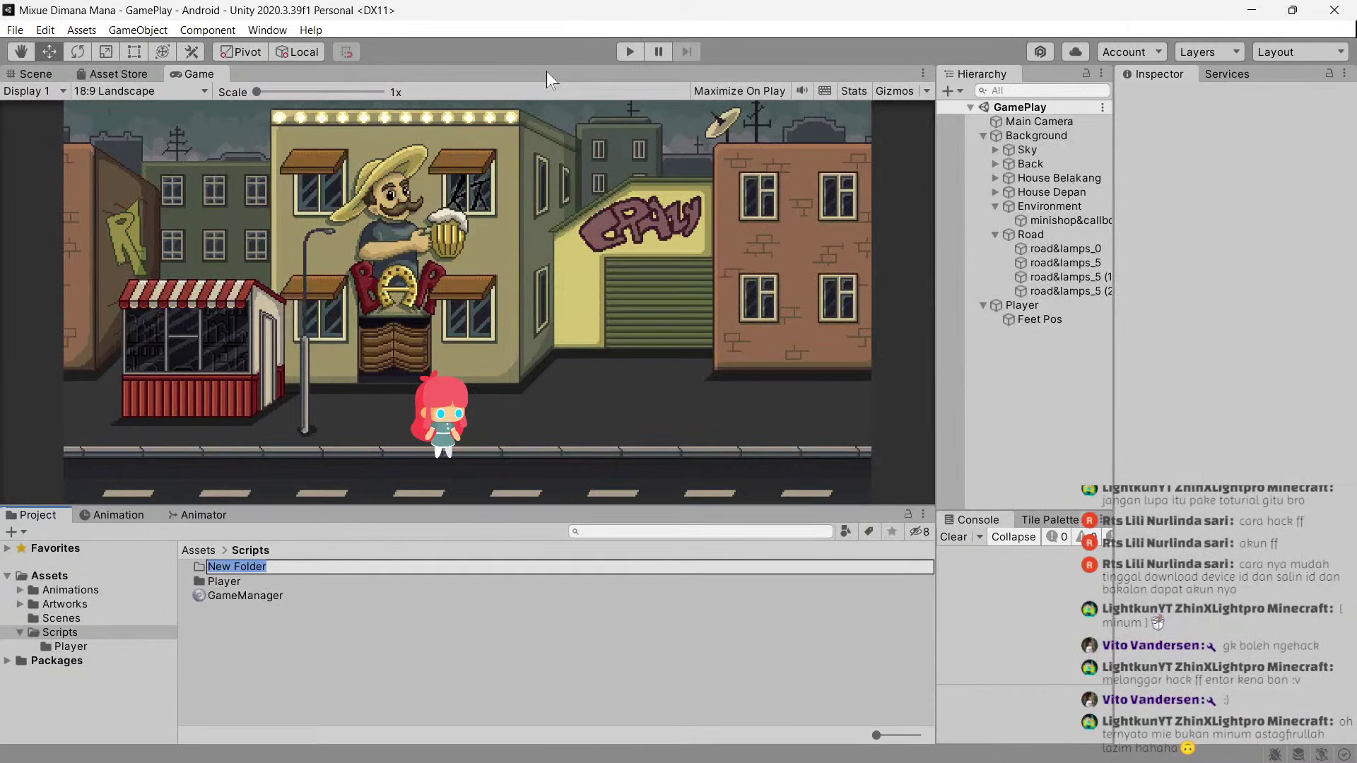
pyautogui.write('Traps')
pyautogui.press('Return')
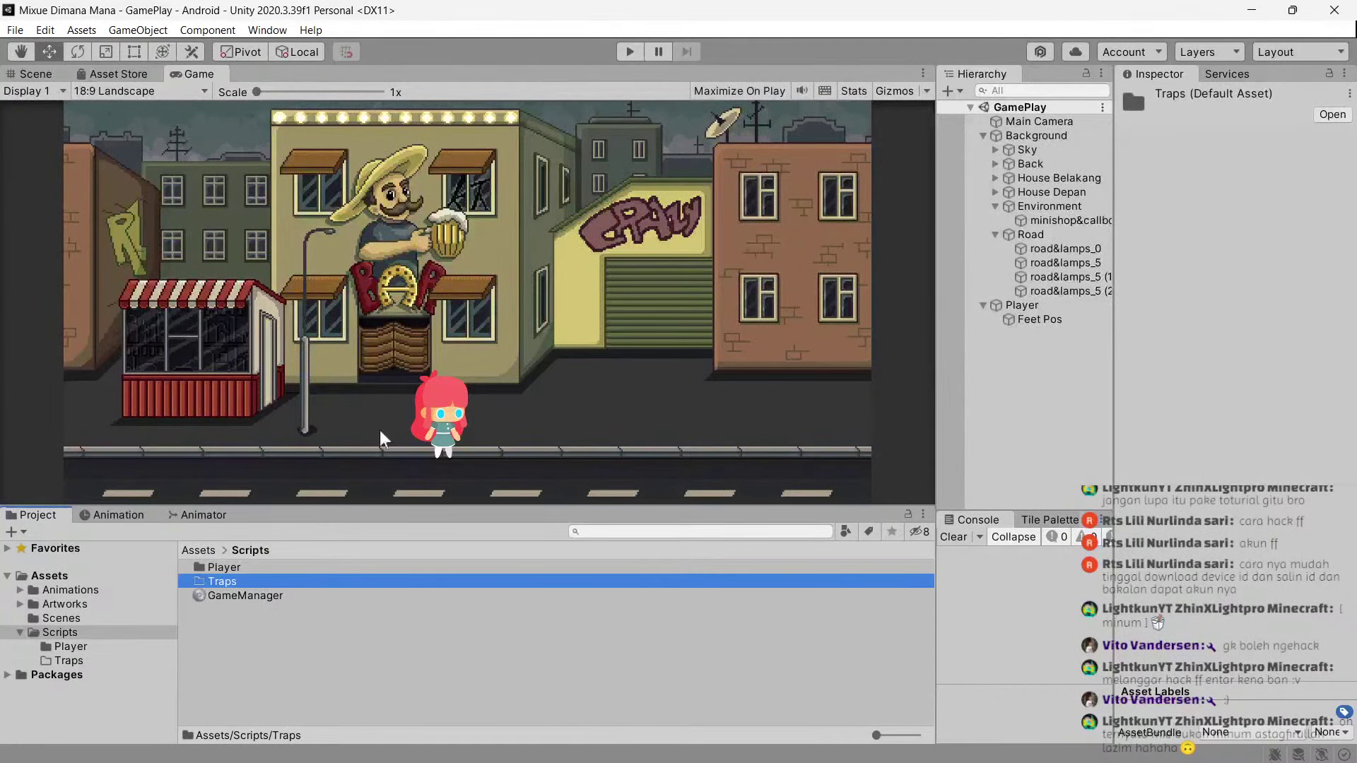
# Open the empty Traps folder, closing its asset menu without creating anything.
pyautogui.doubleClick(236, 586)
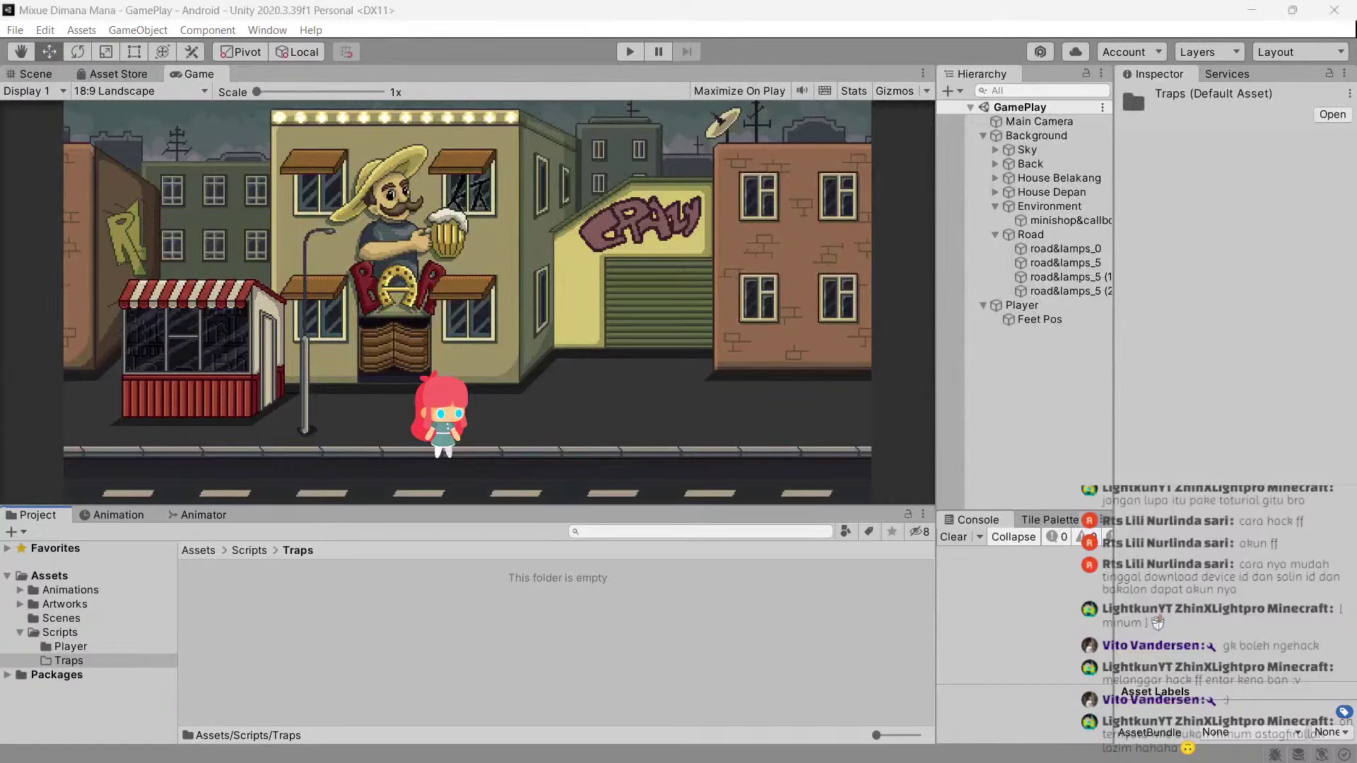
pyautogui.rightClick(465, 665)
pyautogui.moveTo(388, 177)
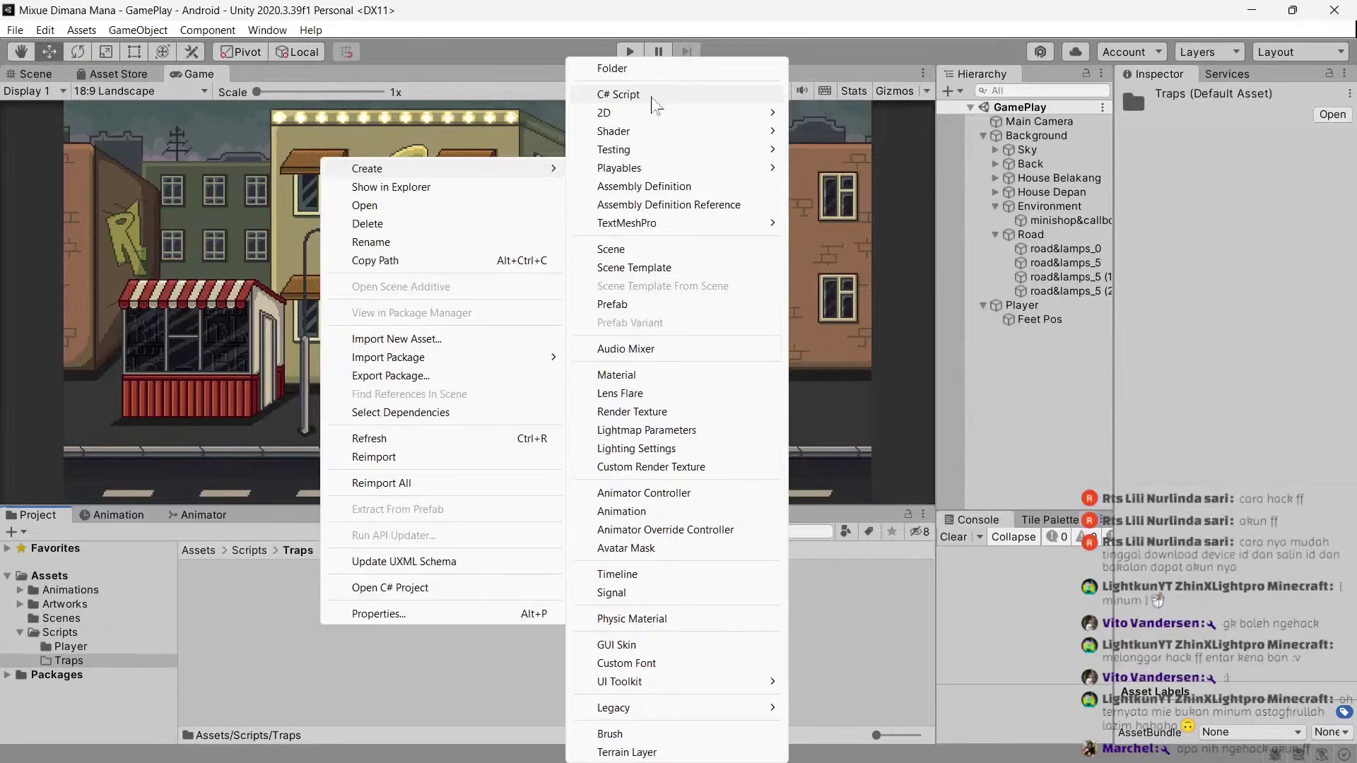
pyautogui.click(827, 661)
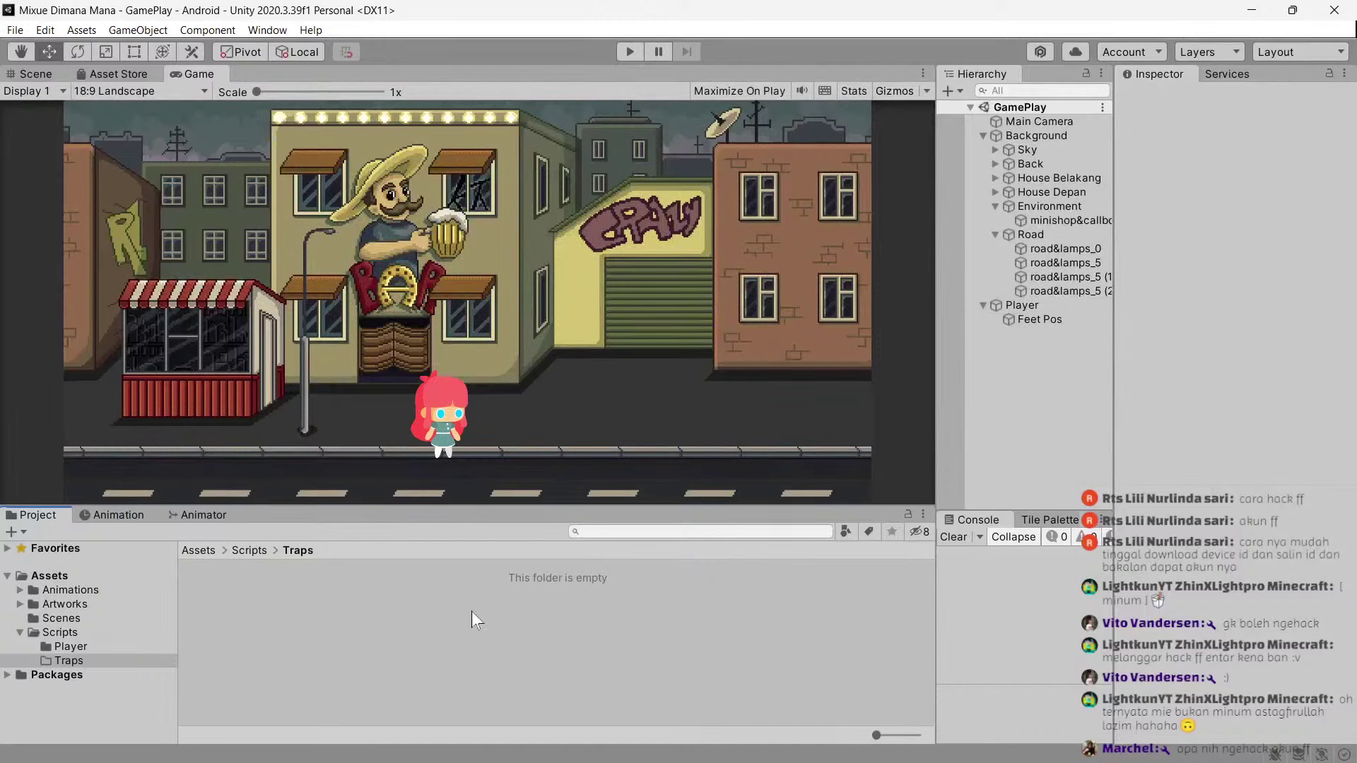
# Drag the Character Mixue sprite from Artworks/Sprites/Characters/Enemy into the scene.
pyautogui.click(46, 618)
pyautogui.click(58, 605)
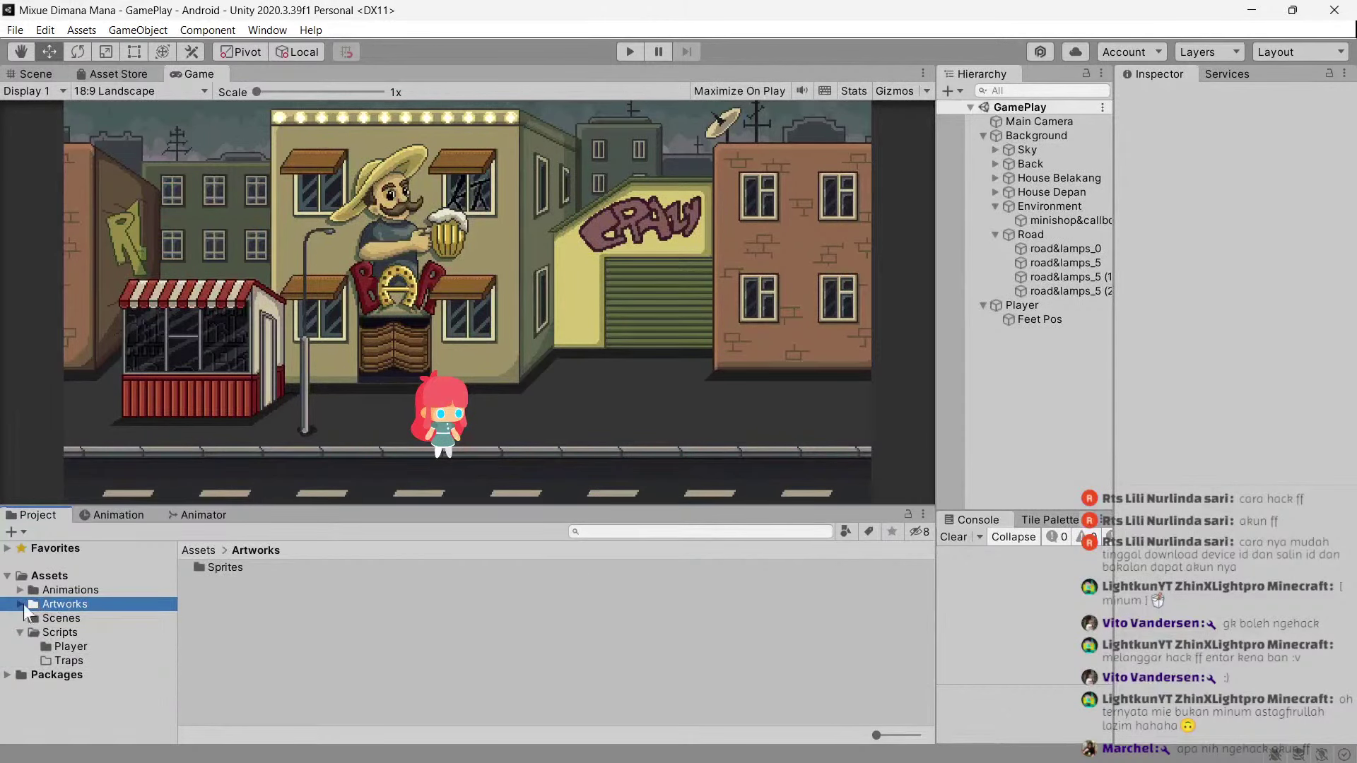
pyautogui.click(21, 604)
pyautogui.click(89, 659)
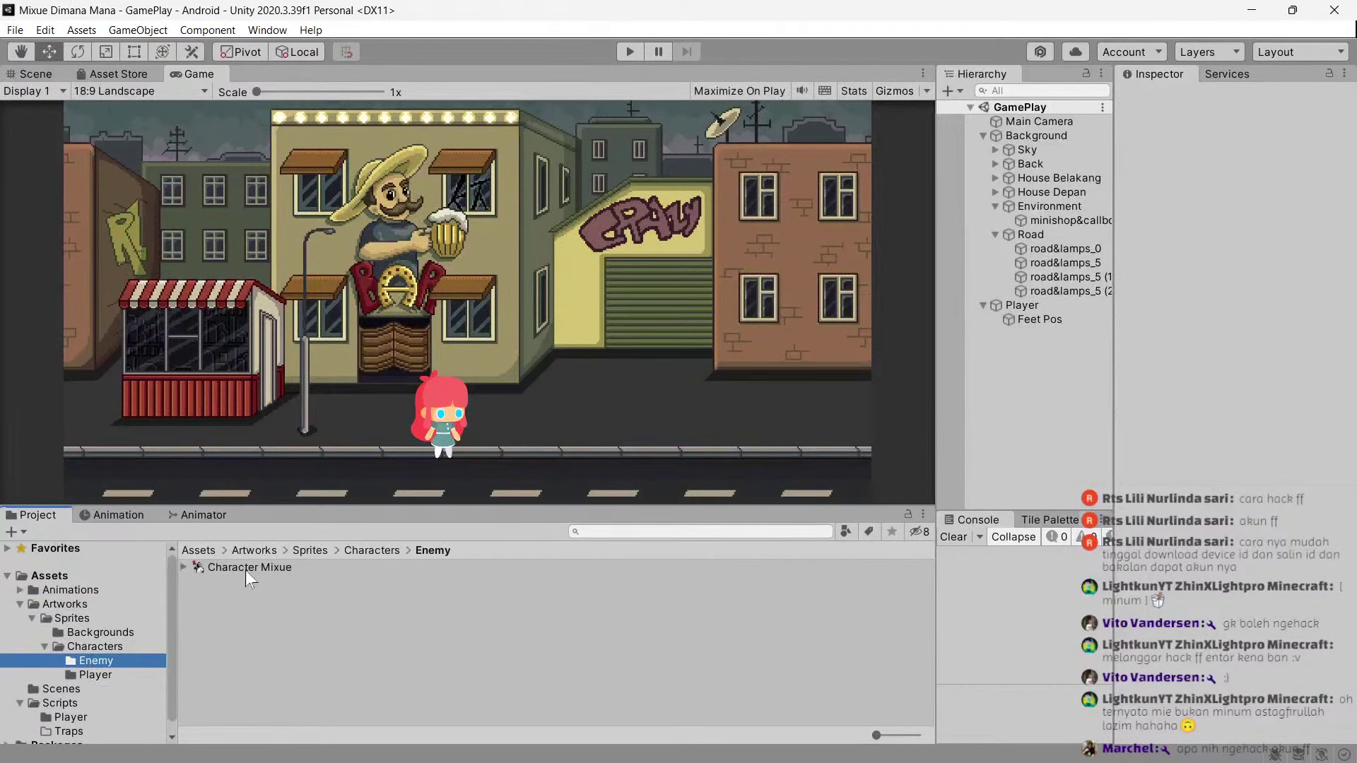
pyautogui.moveTo(248, 567); pyautogui.dragTo(1053, 400)
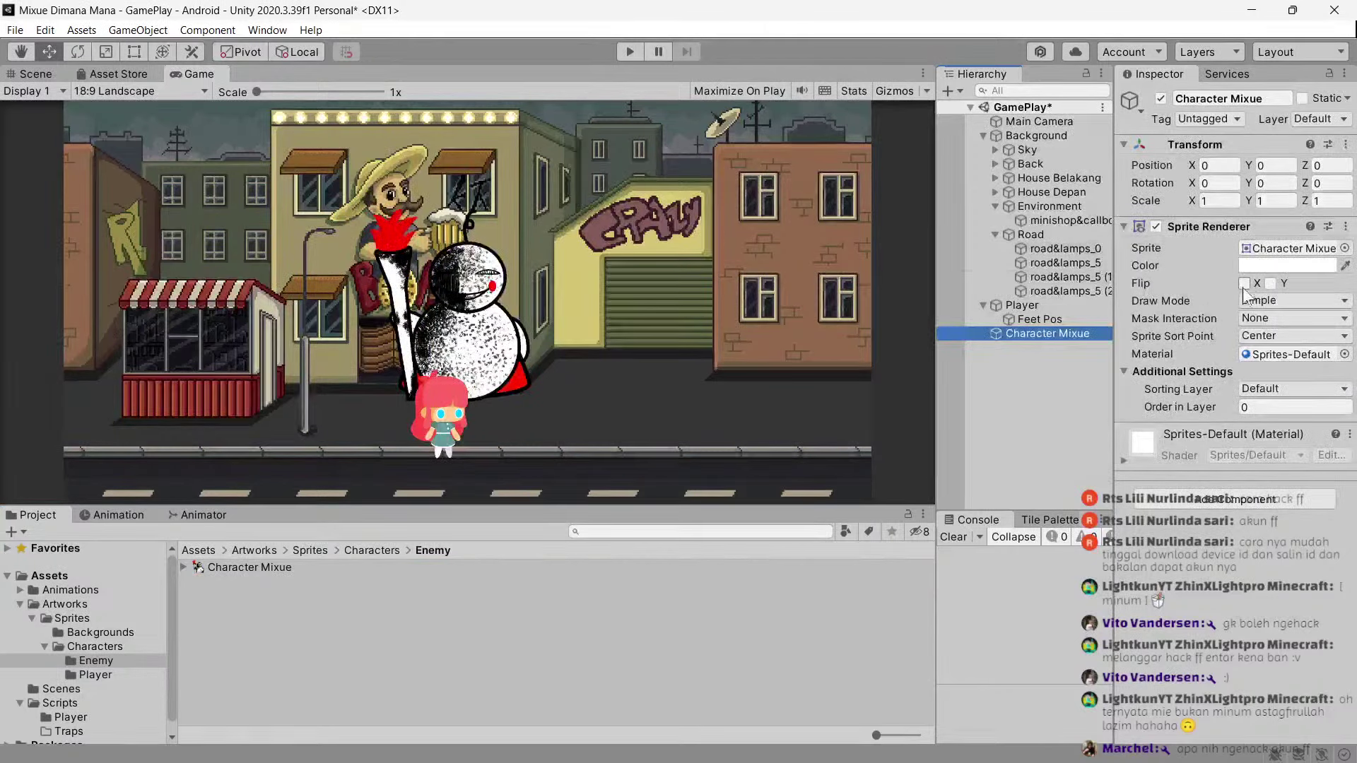
# Edit the Character Mixue texture's pixels per unit and apply the change.
pyautogui.click(263, 567)
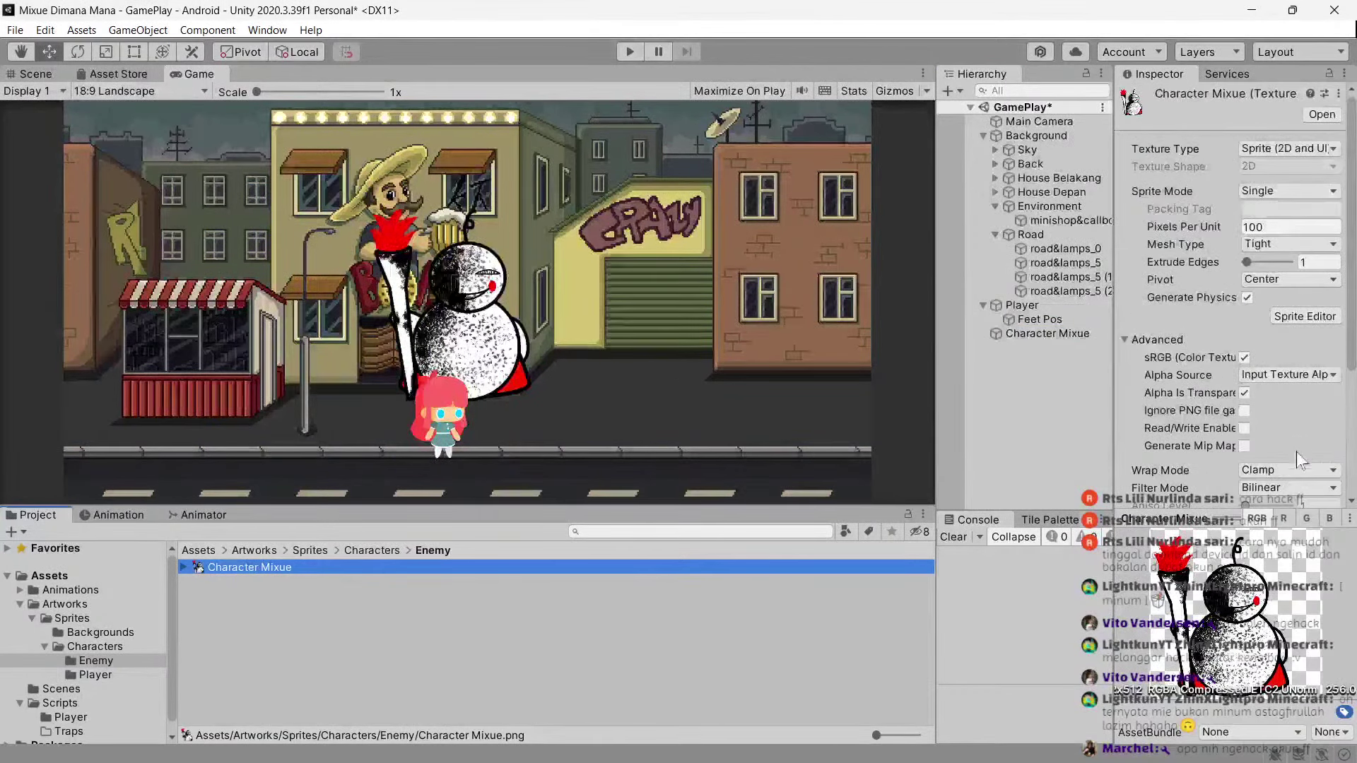
pyautogui.click(1270, 239)
pyautogui.click(1270, 232)
pyautogui.write('200')
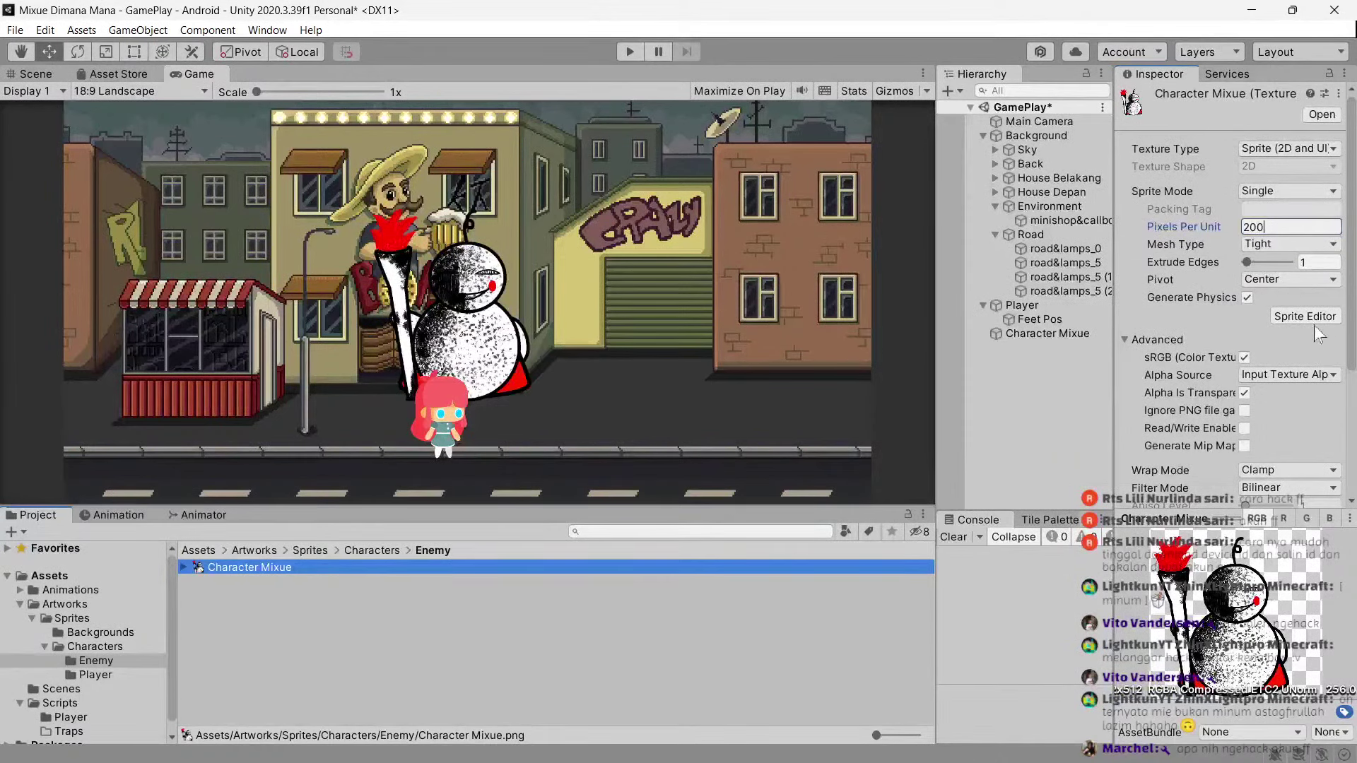
pyautogui.scroll(-3, 1315, 396)
pyautogui.click(1322, 492)
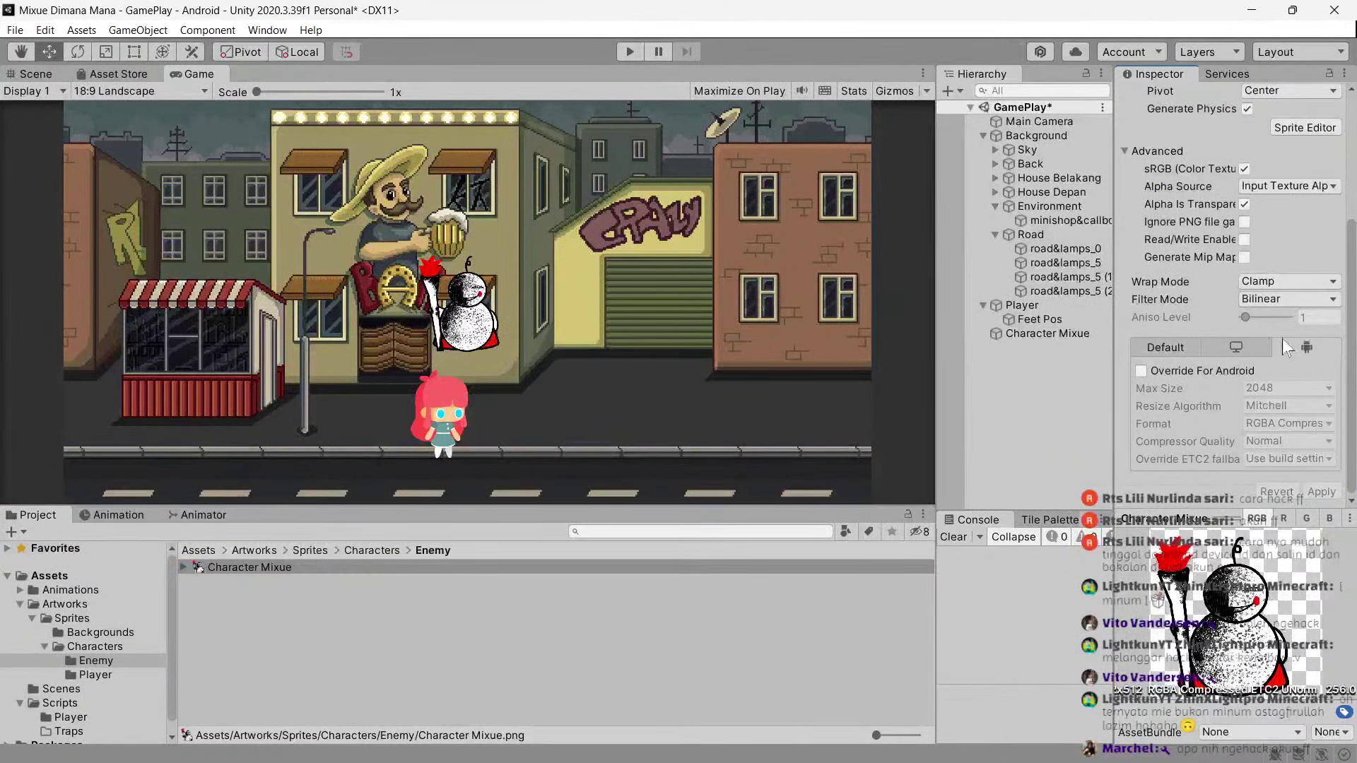
pyautogui.scroll(3, 1282, 338)
pyautogui.click(1286, 226)
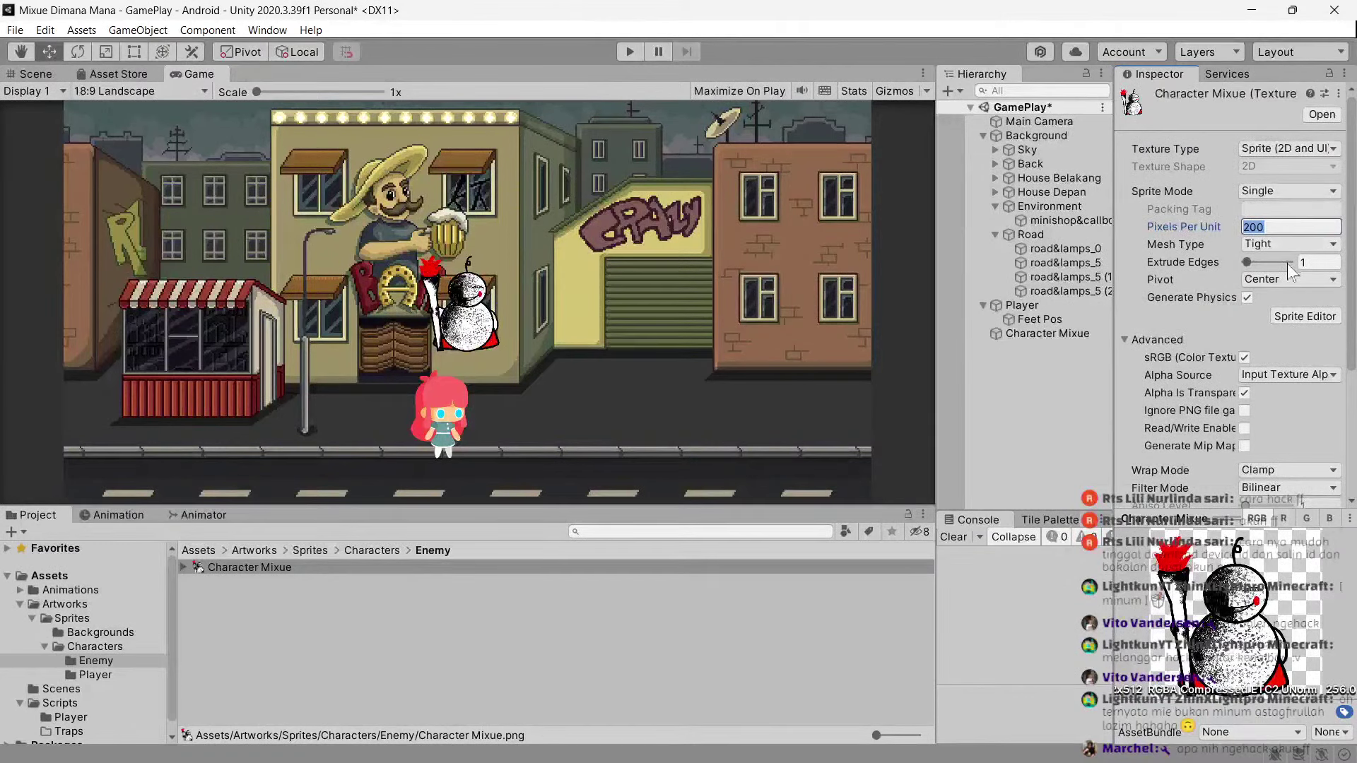
pyautogui.write('1')
pyautogui.scroll(-3, 1295, 307)
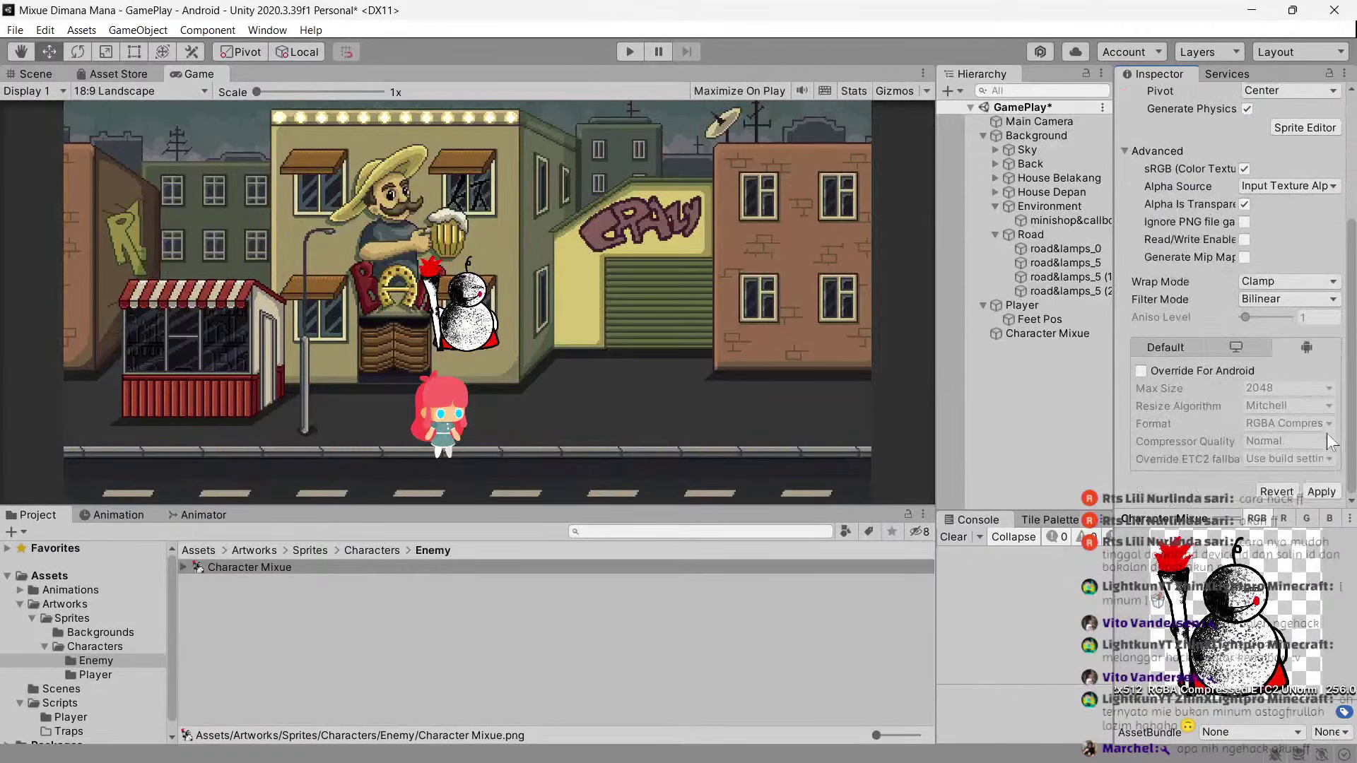
pyautogui.click(1322, 491)
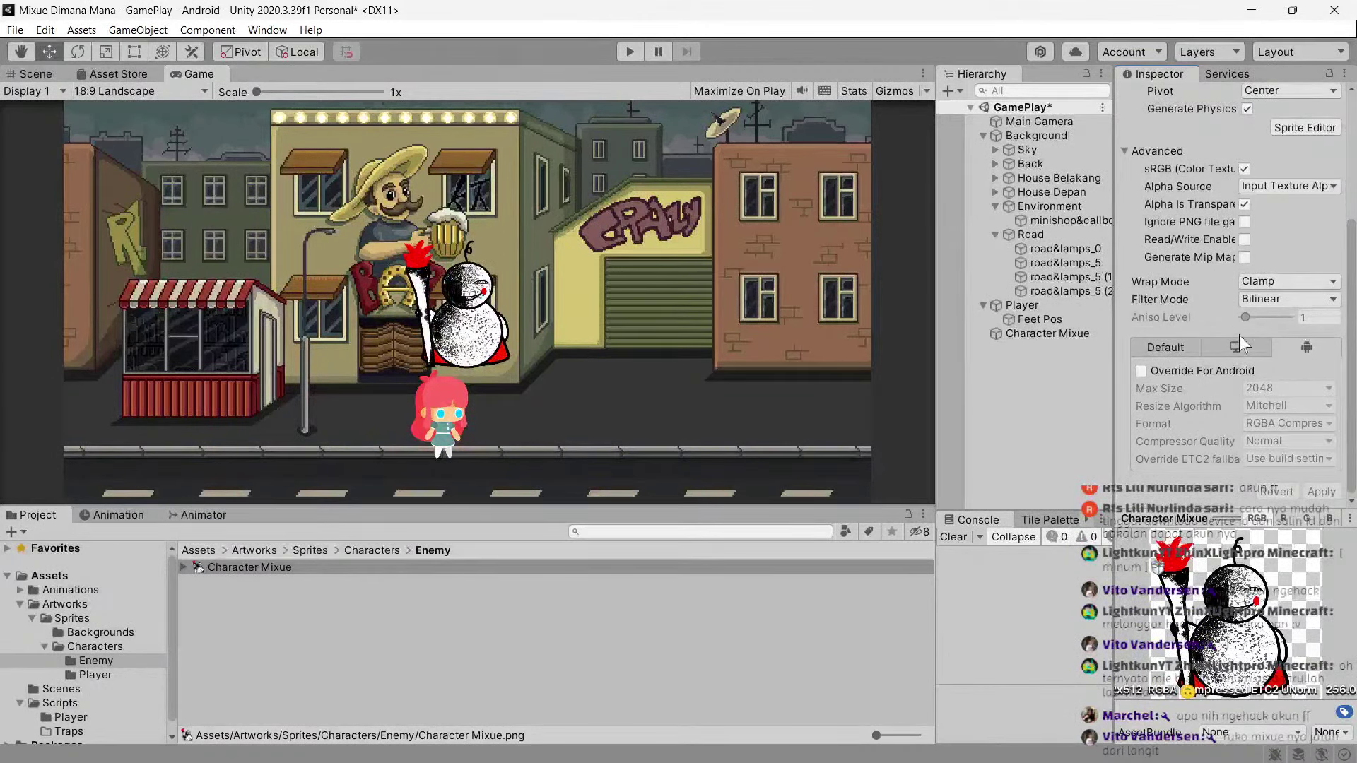
# Reselect Character Mixue and apply pixels per unit 150 to its texture.
pyautogui.scroll(3, 1239, 335)
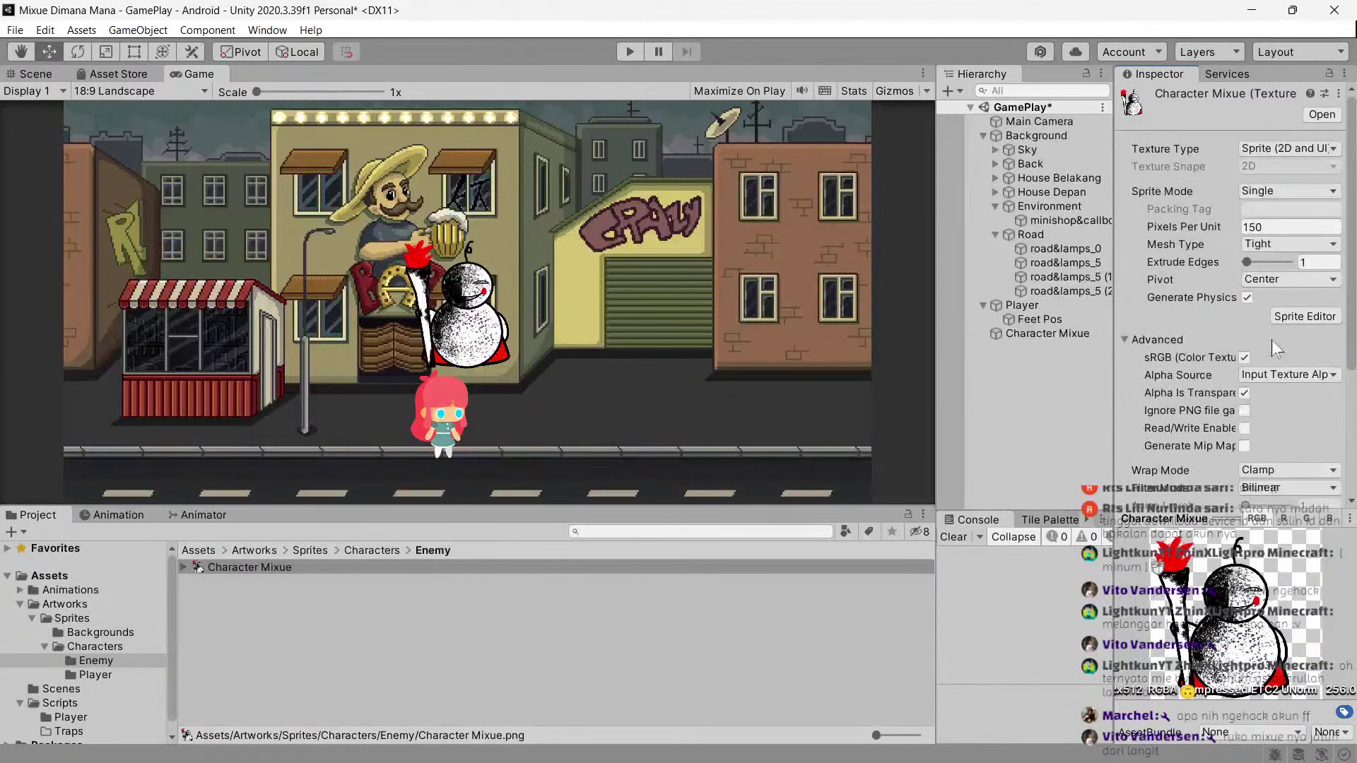
pyautogui.click(1063, 334)
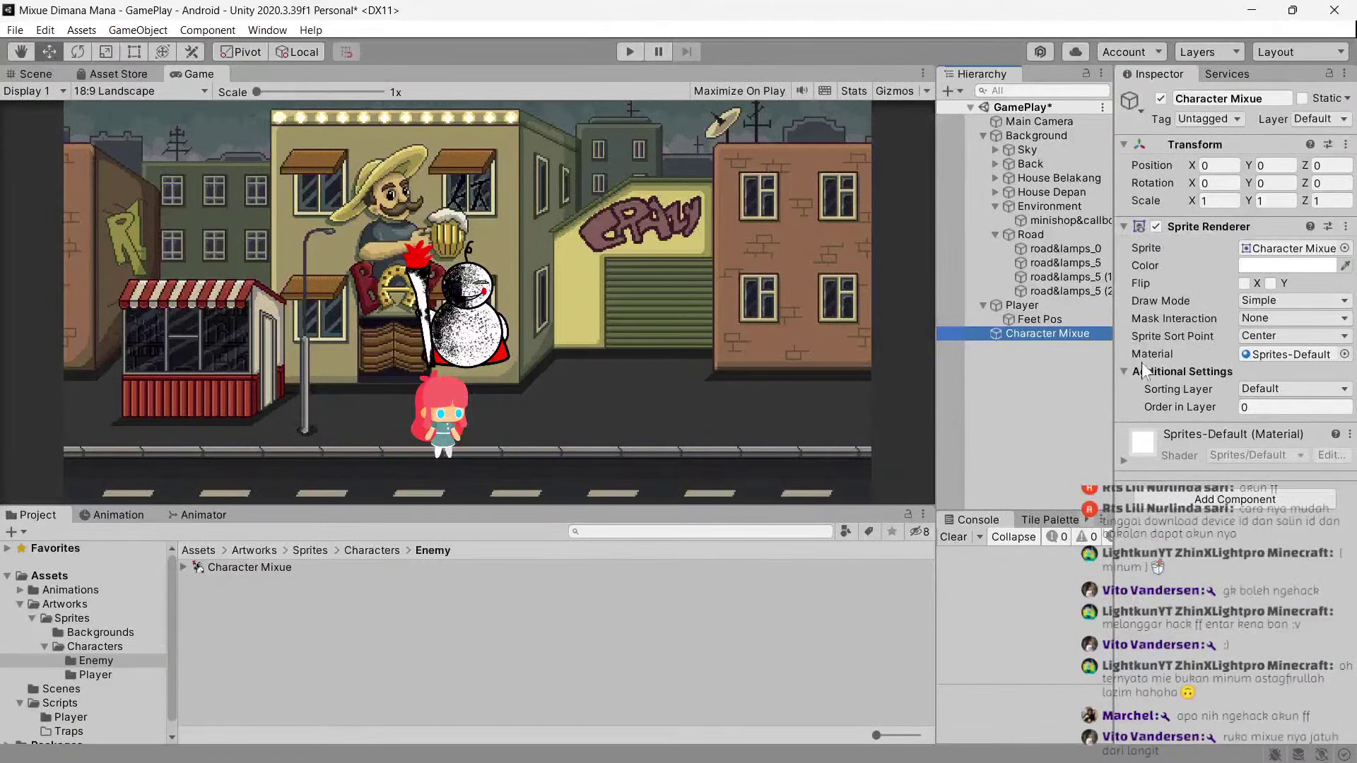
pyautogui.click(400, 571)
pyautogui.click(1275, 228)
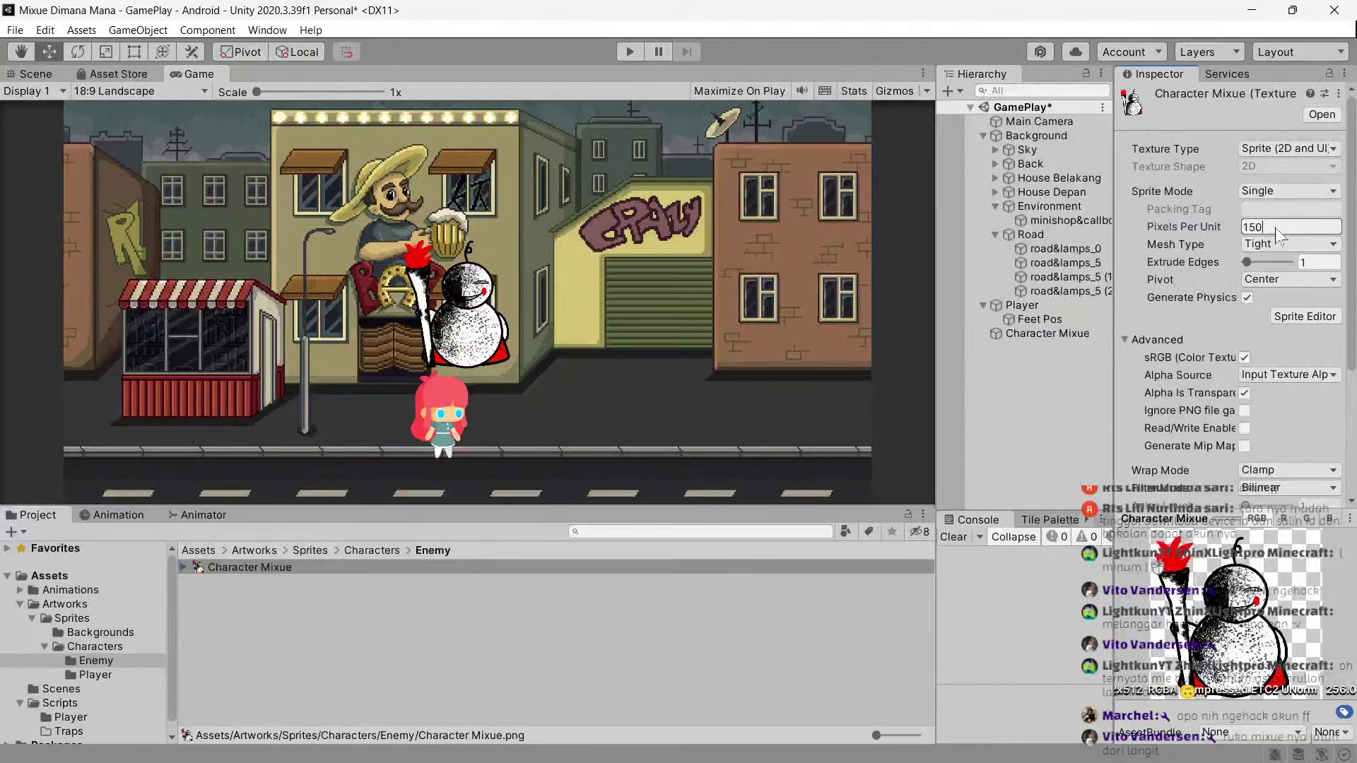
pyautogui.scroll(-3, 1305, 355)
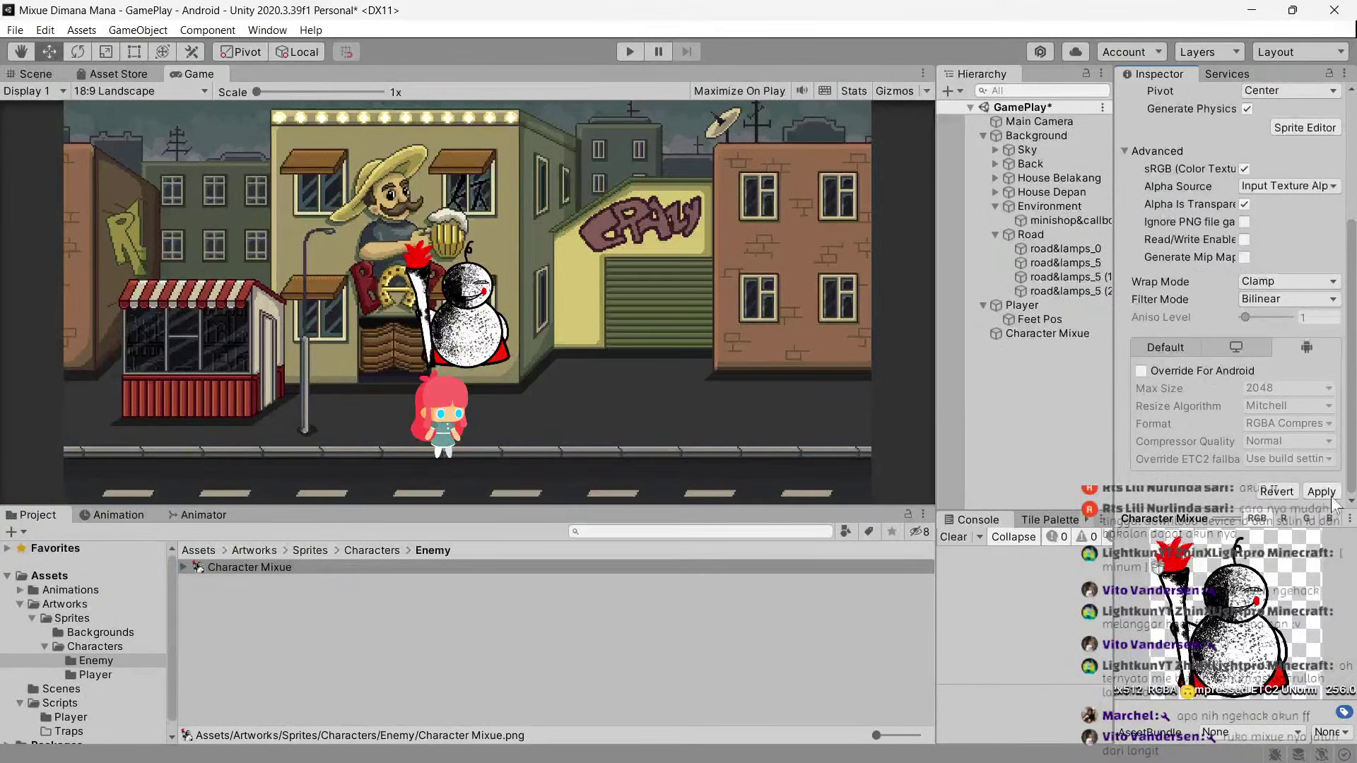
pyautogui.click(1320, 492)
# Apply an Android override with max size 512 and RGBA Compressed ETC2 8 bits format.
pyautogui.click(1147, 373)
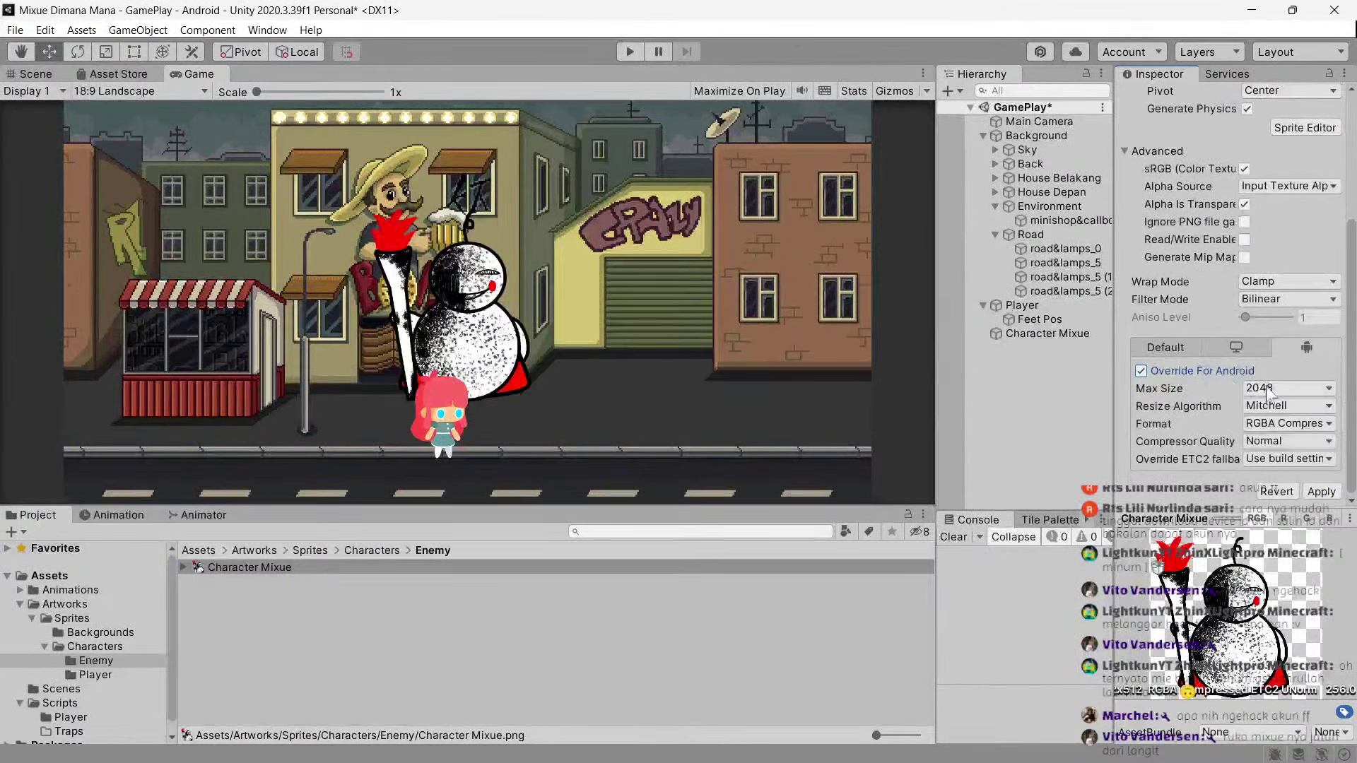
pyautogui.click(1290, 388)
pyautogui.click(1265, 484)
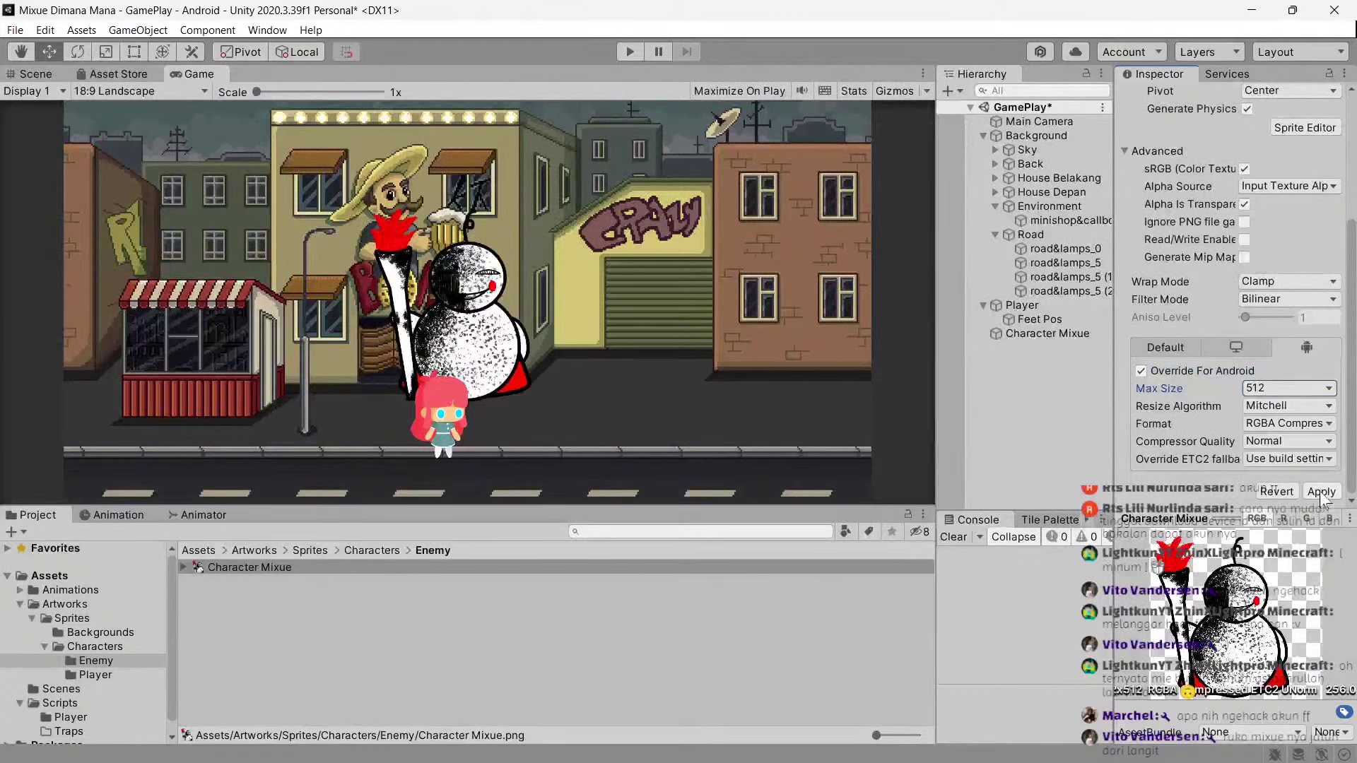
pyautogui.click(1300, 427)
pyautogui.click(1204, 149)
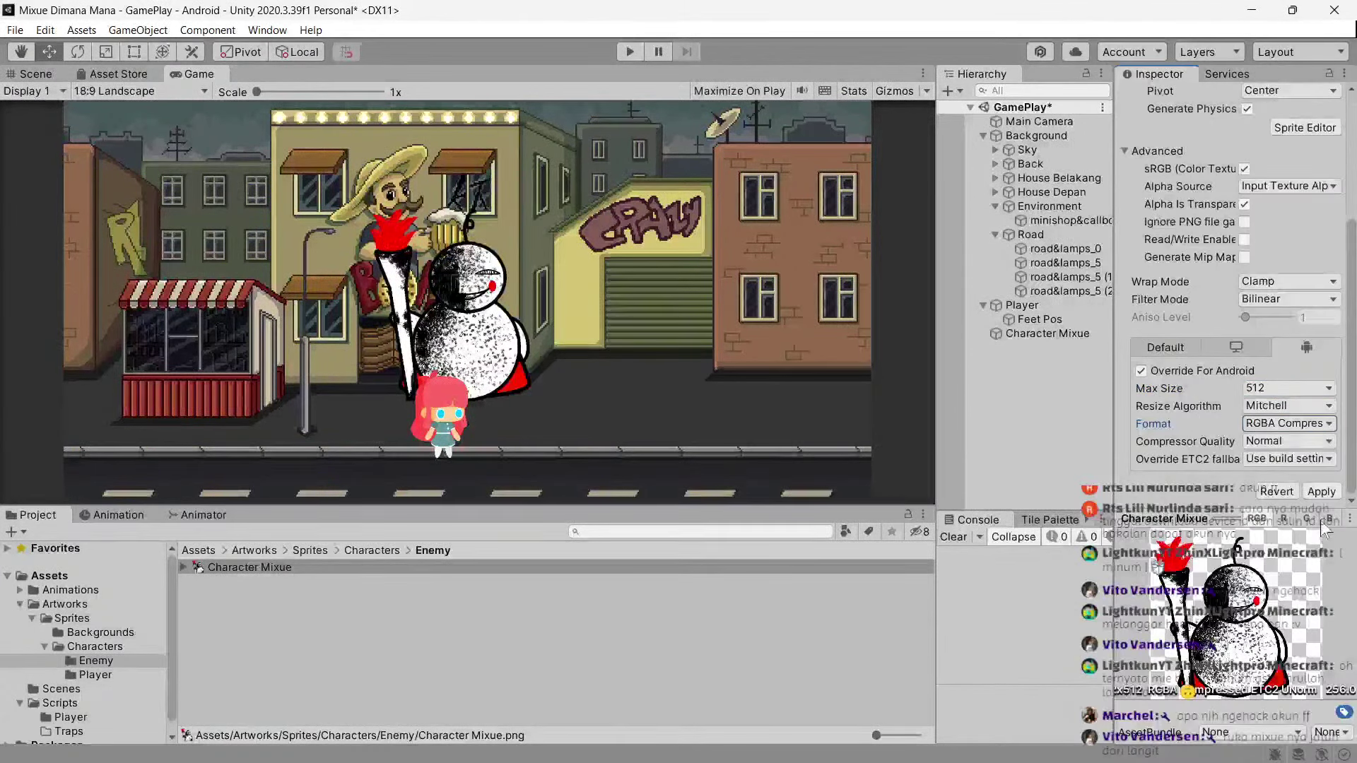
pyautogui.click(1320, 487)
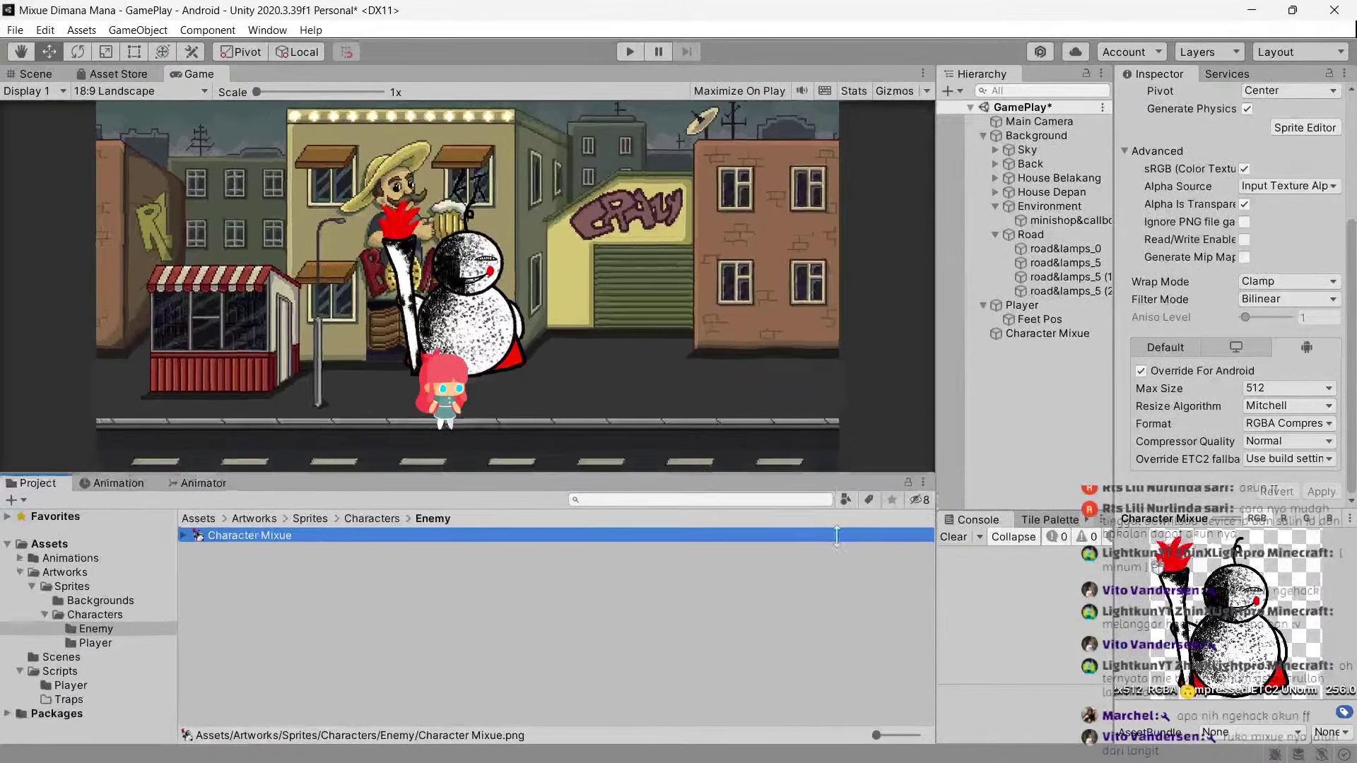
pyautogui.moveTo(937, 443)
pyautogui.mouseDown()
pyautogui.moveTo(897, 443)
pyautogui.moveTo(937, 443)
pyautogui.mouseUp()
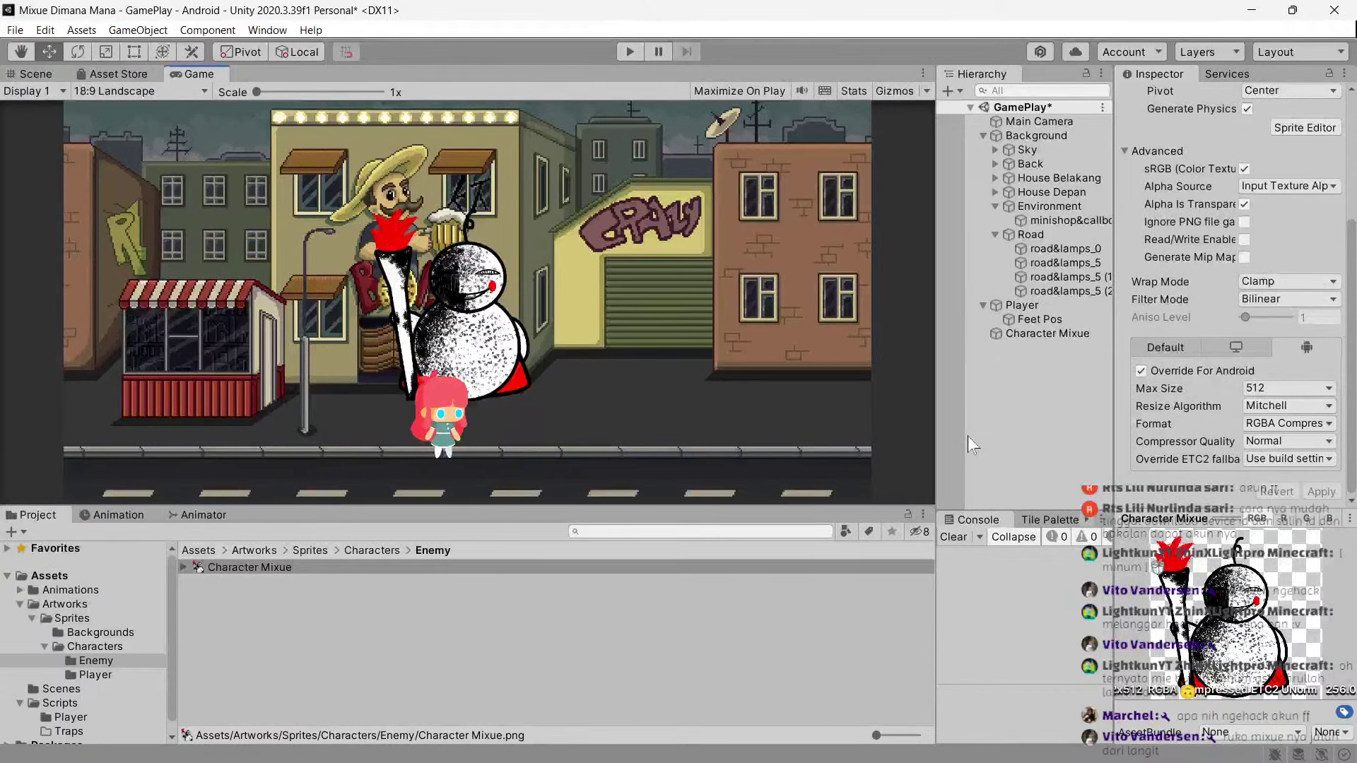
# In Assets/Scripts/Traps, create a new C# script named DropTop.
pyautogui.click(355, 624)
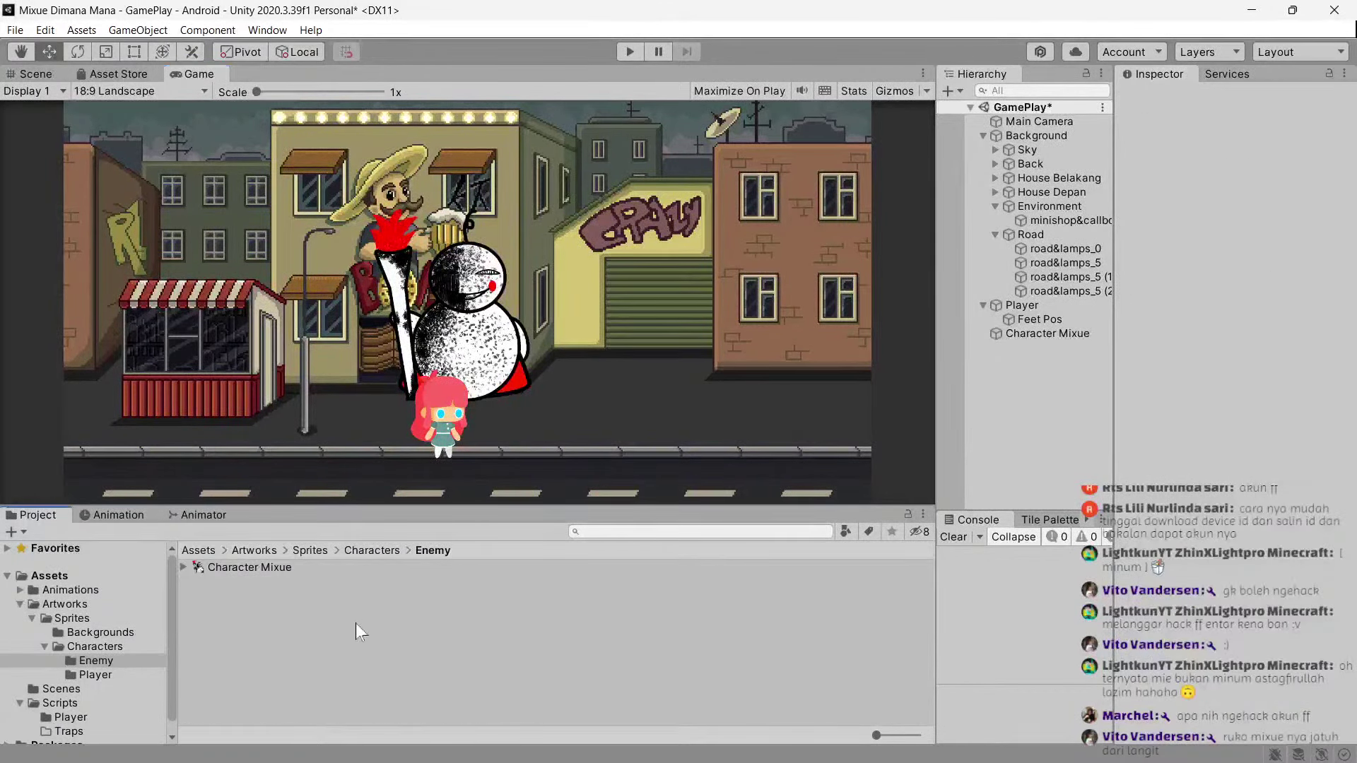
pyautogui.click(104, 673)
pyautogui.click(45, 646)
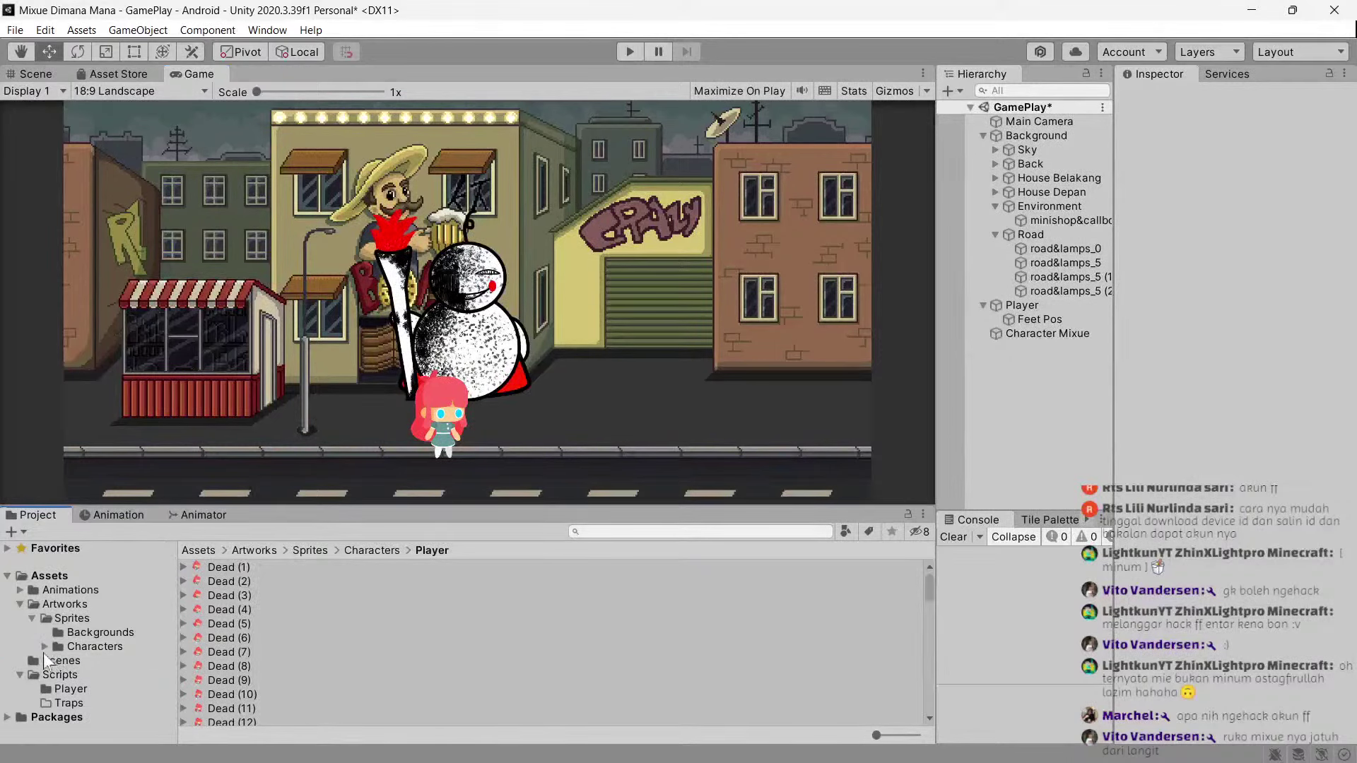
pyautogui.click(69, 703)
pyautogui.rightClick(264, 670)
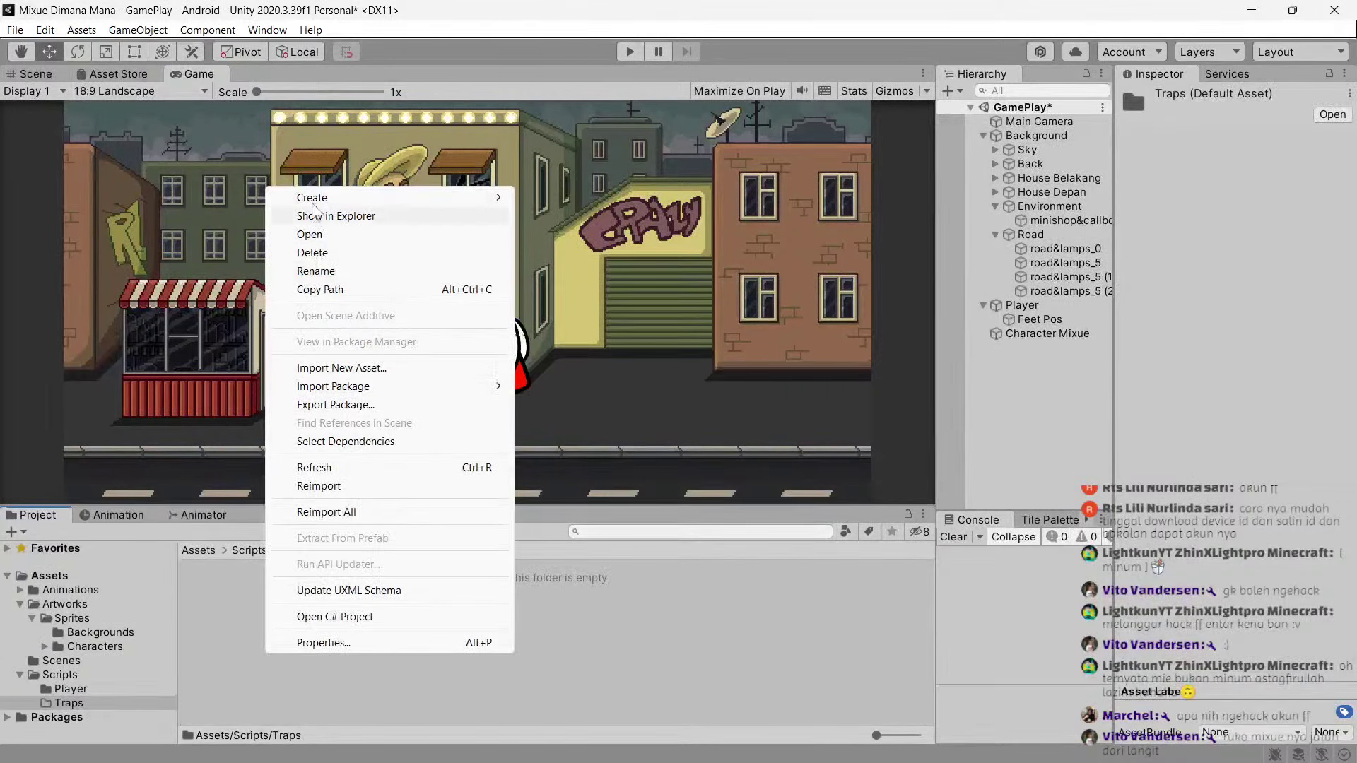
pyautogui.moveTo(310, 204)
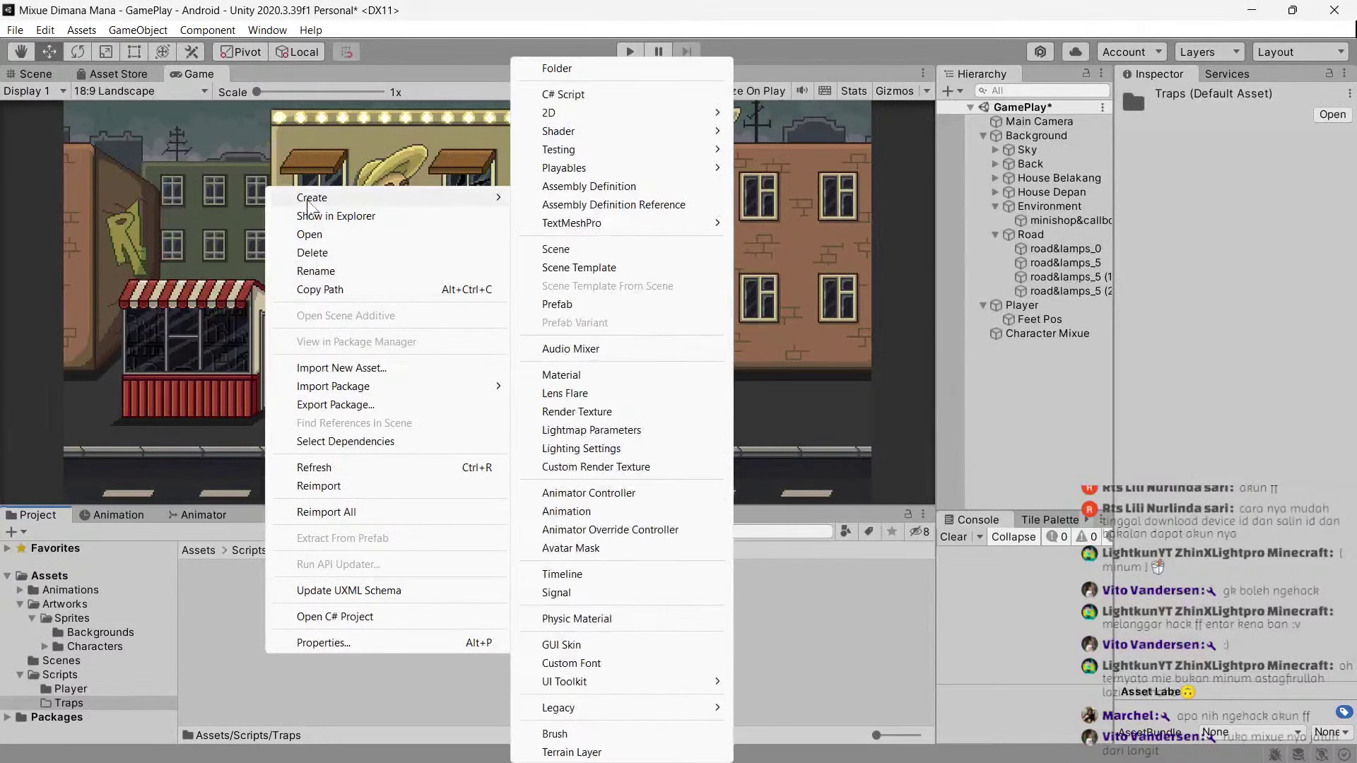
pyautogui.click(605, 92)
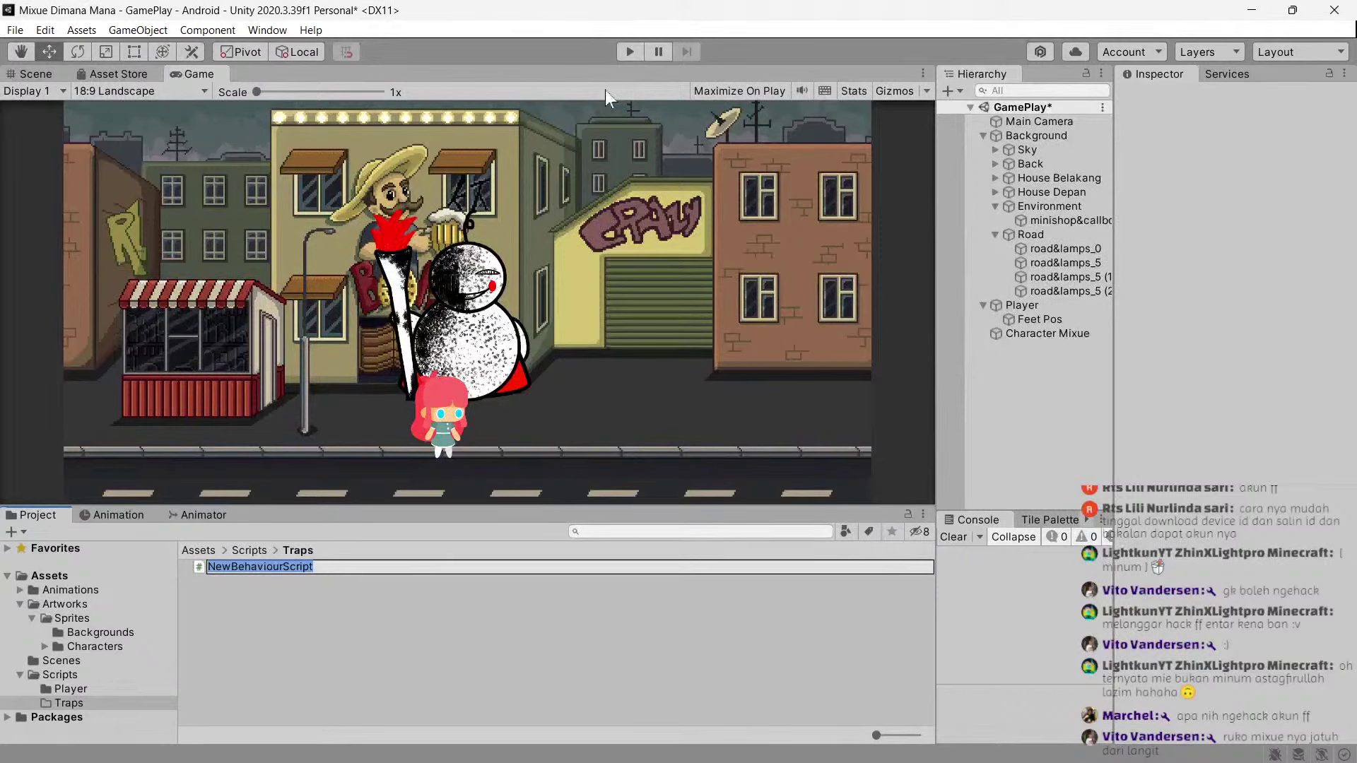
pyautogui.write('D')
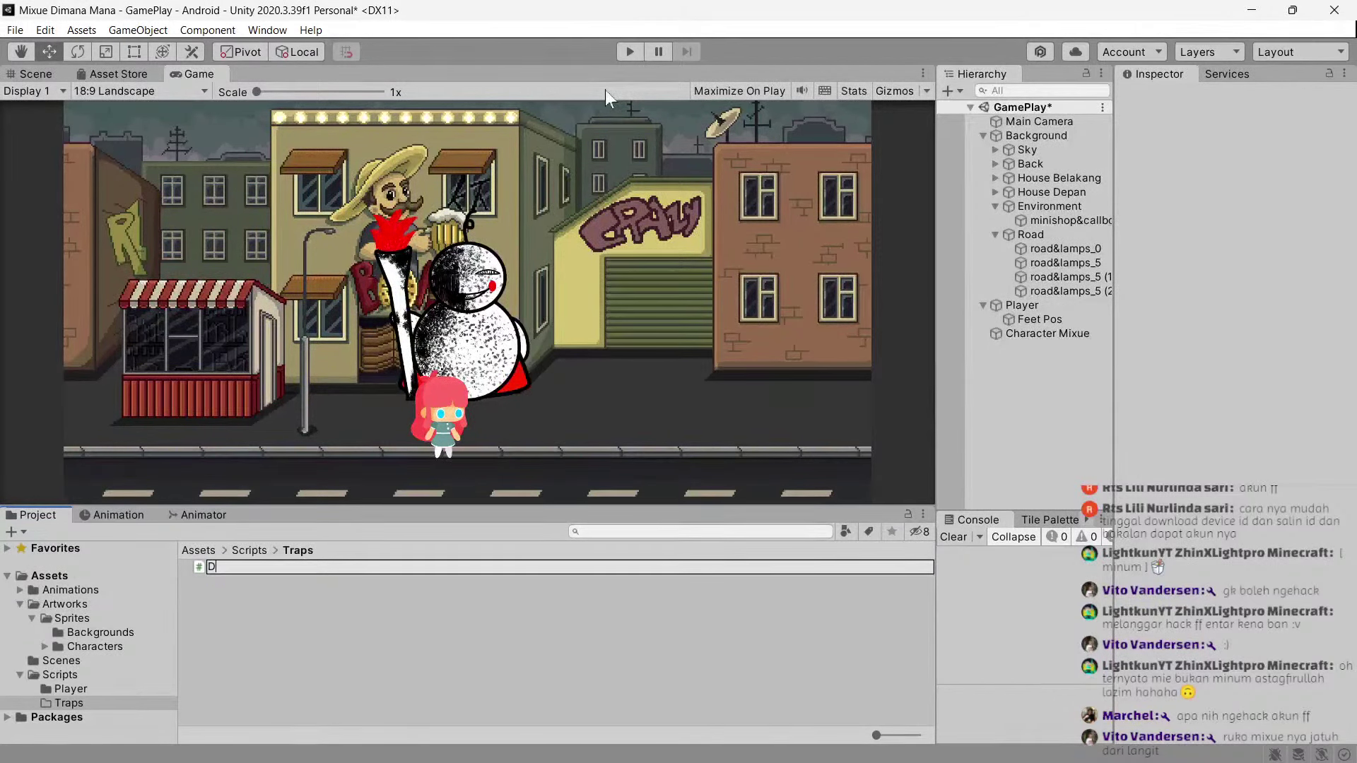
pyautogui.write('rop')
pyautogui.write('Top')
pyautogui.press('Return')
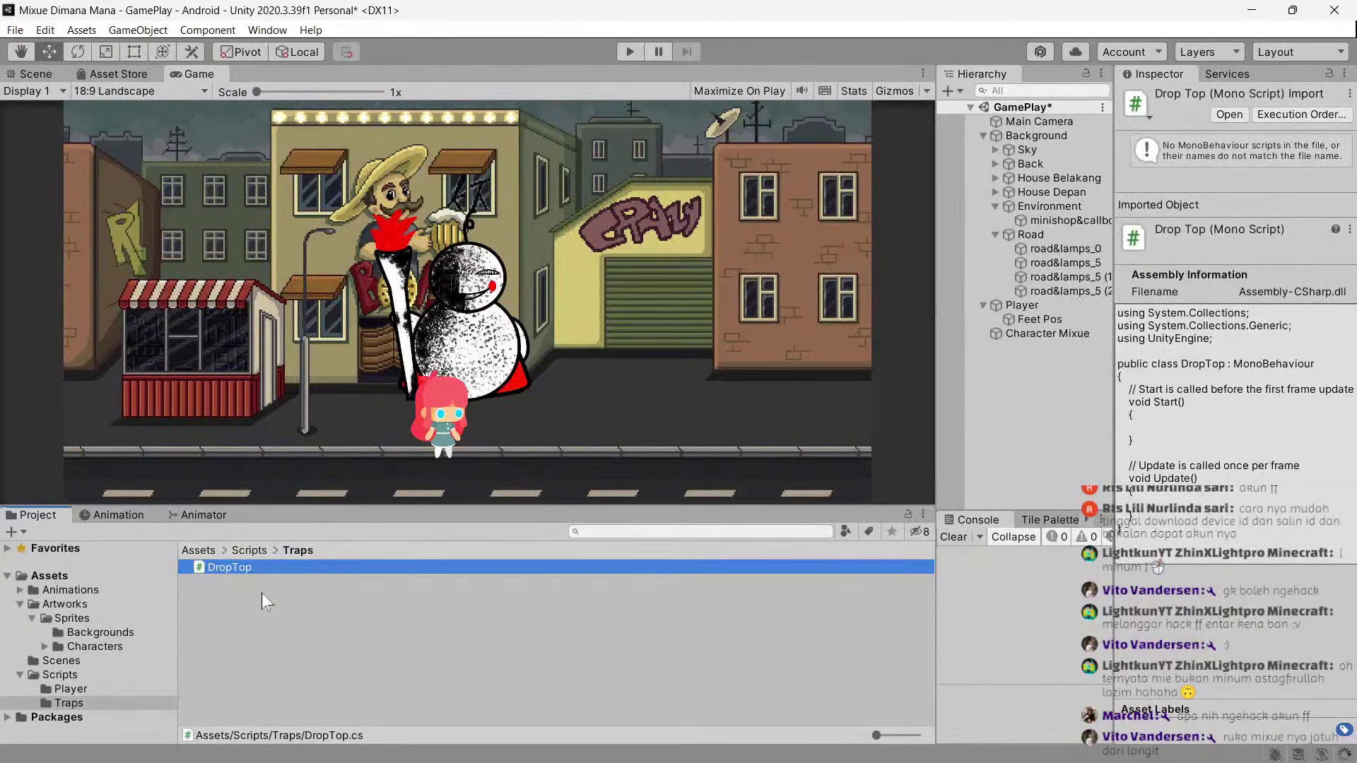
# Open DropTop.cs in Visual Studio, switching back to the Unity editor afterwards.
pyautogui.doubleClick(253, 572)
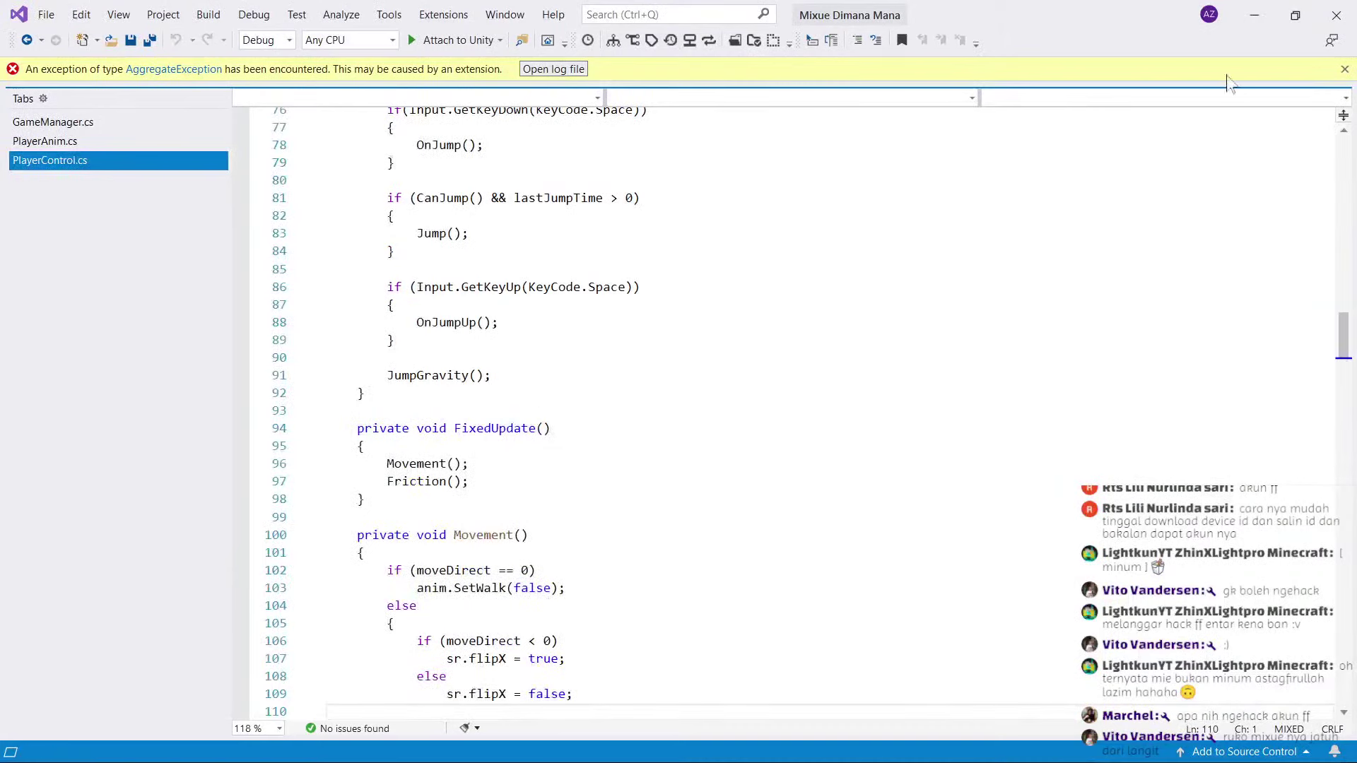
pyautogui.click(1254, 15)
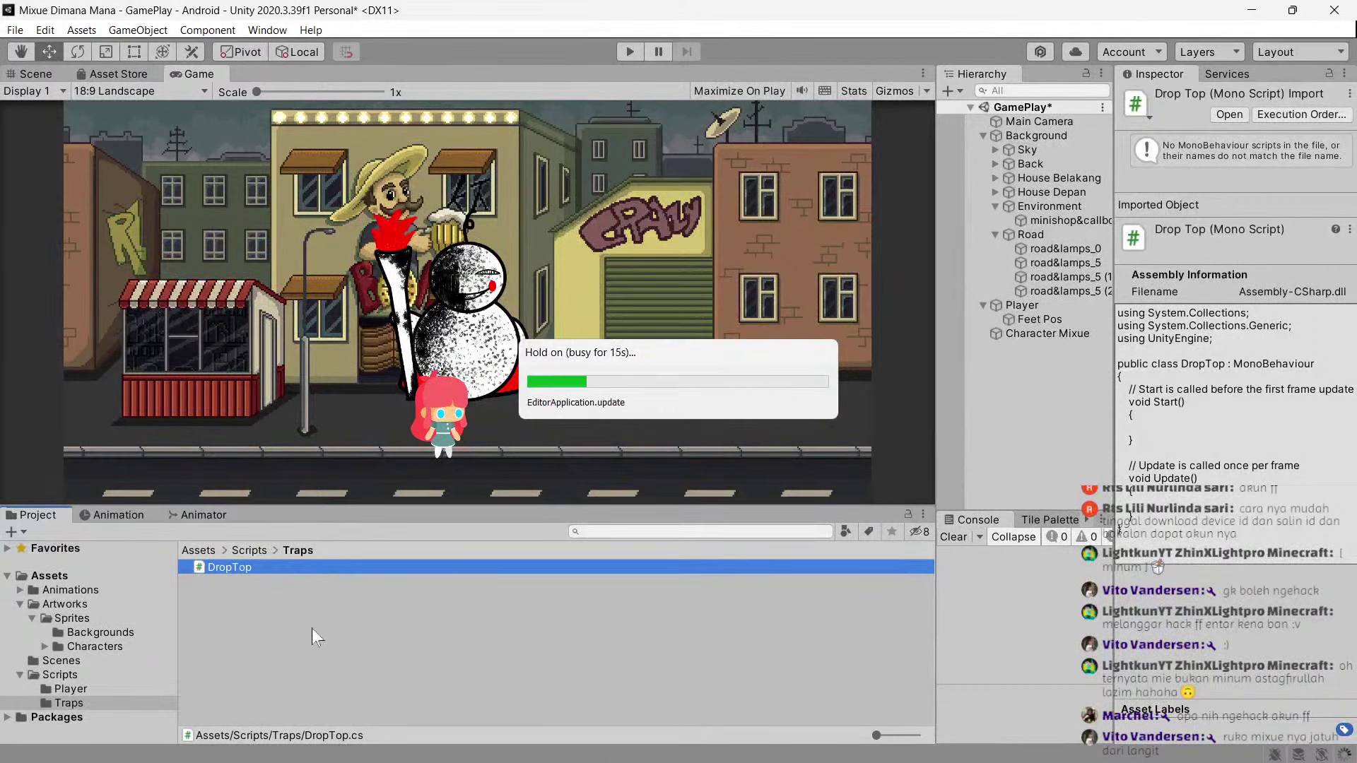
pyautogui.click(245, 567)
pyautogui.click(249, 590)
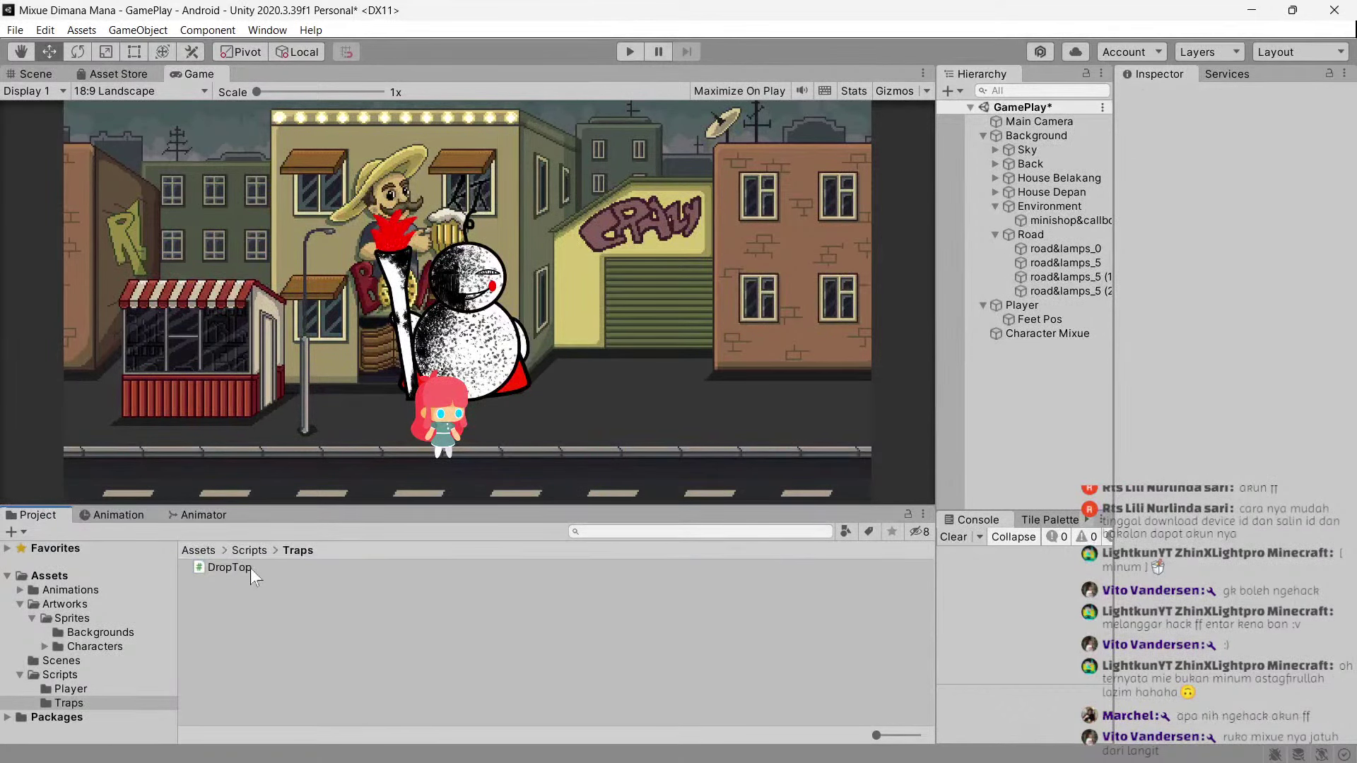
pyautogui.click(250, 568)
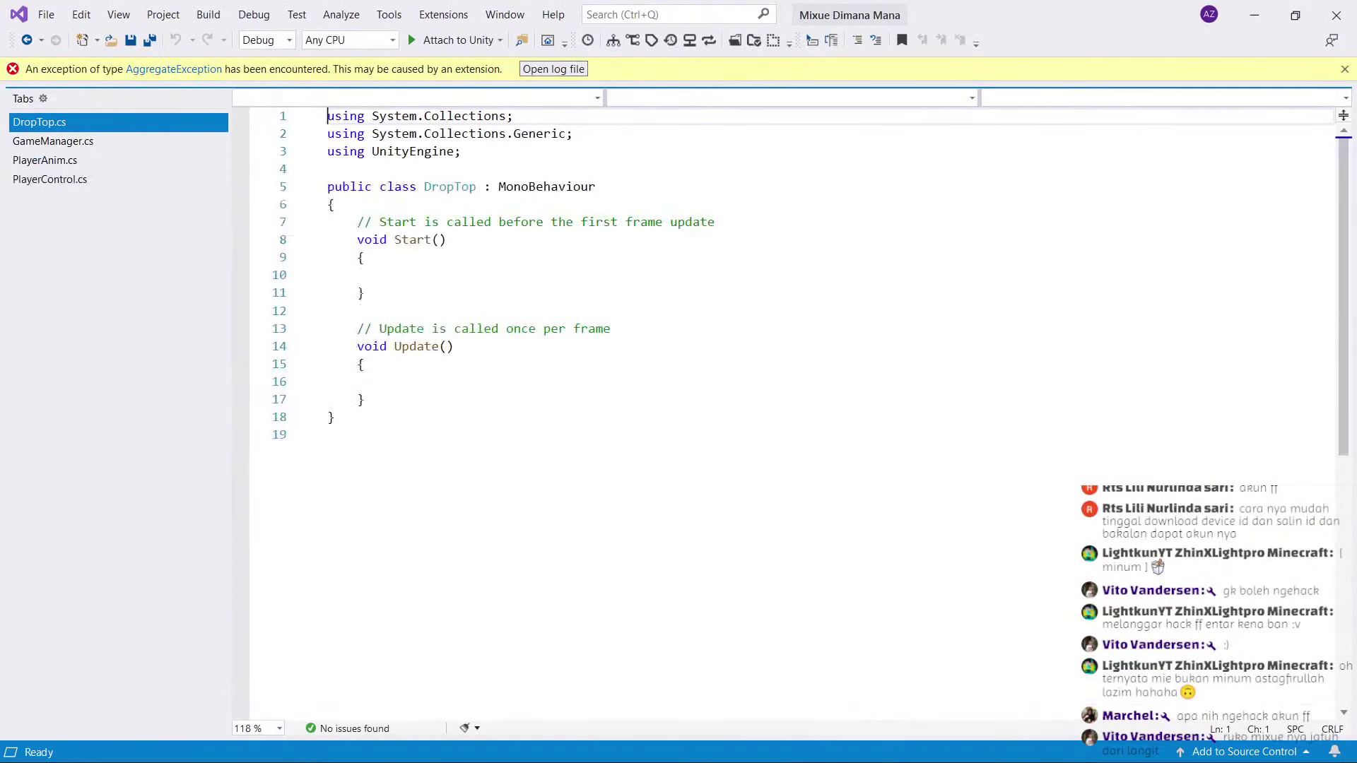
pyautogui.hotkey('alt', 'Tab')
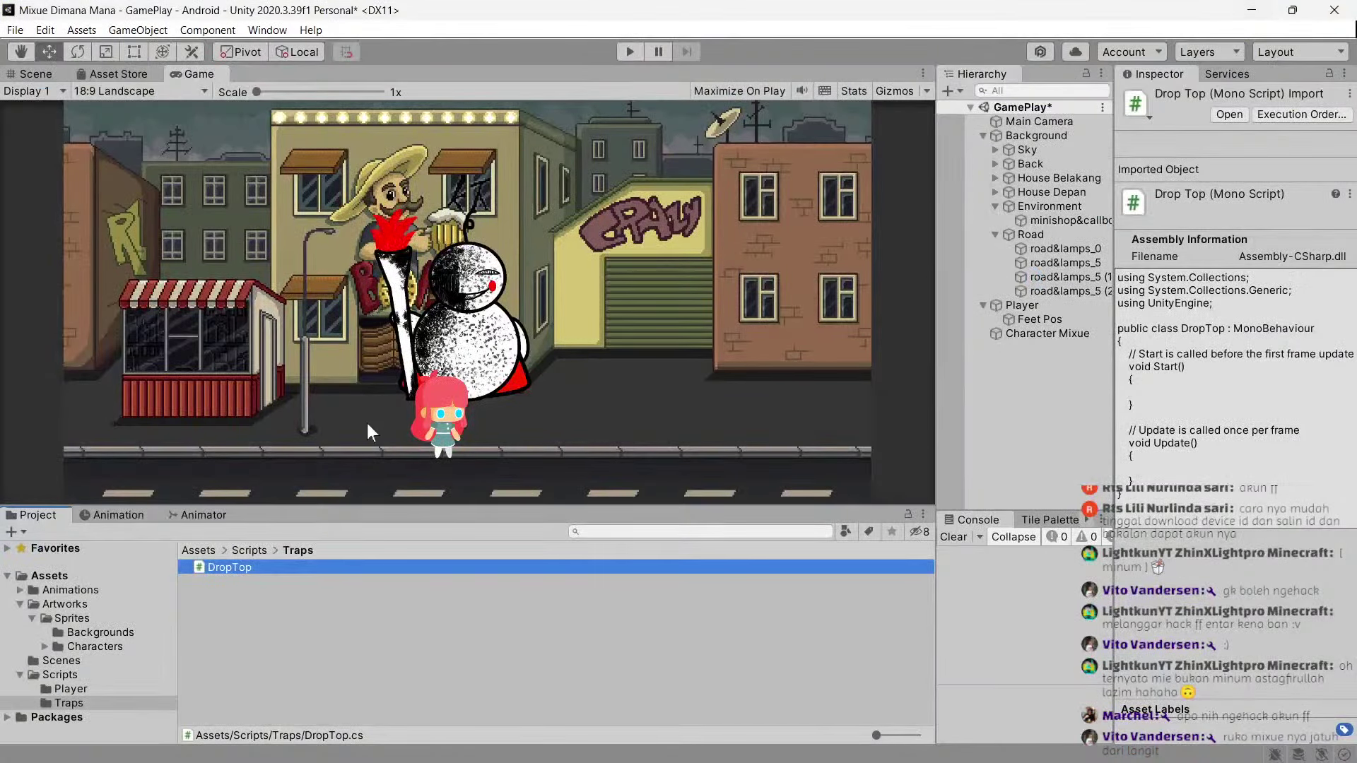
# Switch to the Scene view, zoom out, and browse Artworks/Sprites/Backgrounds with houses3 expanded.
pyautogui.click(35, 74)
pyautogui.scroll(-3, 576, 228)
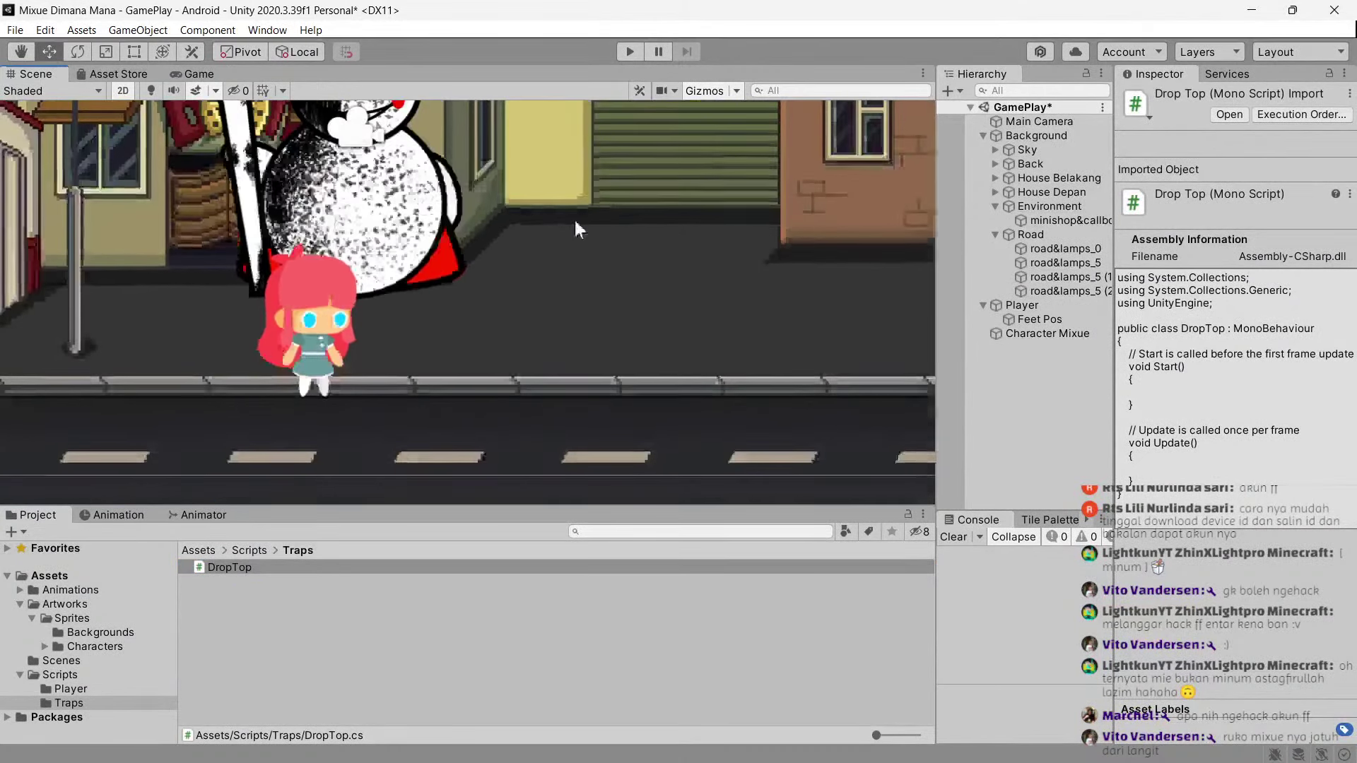
pyautogui.scroll(-3, 576, 228)
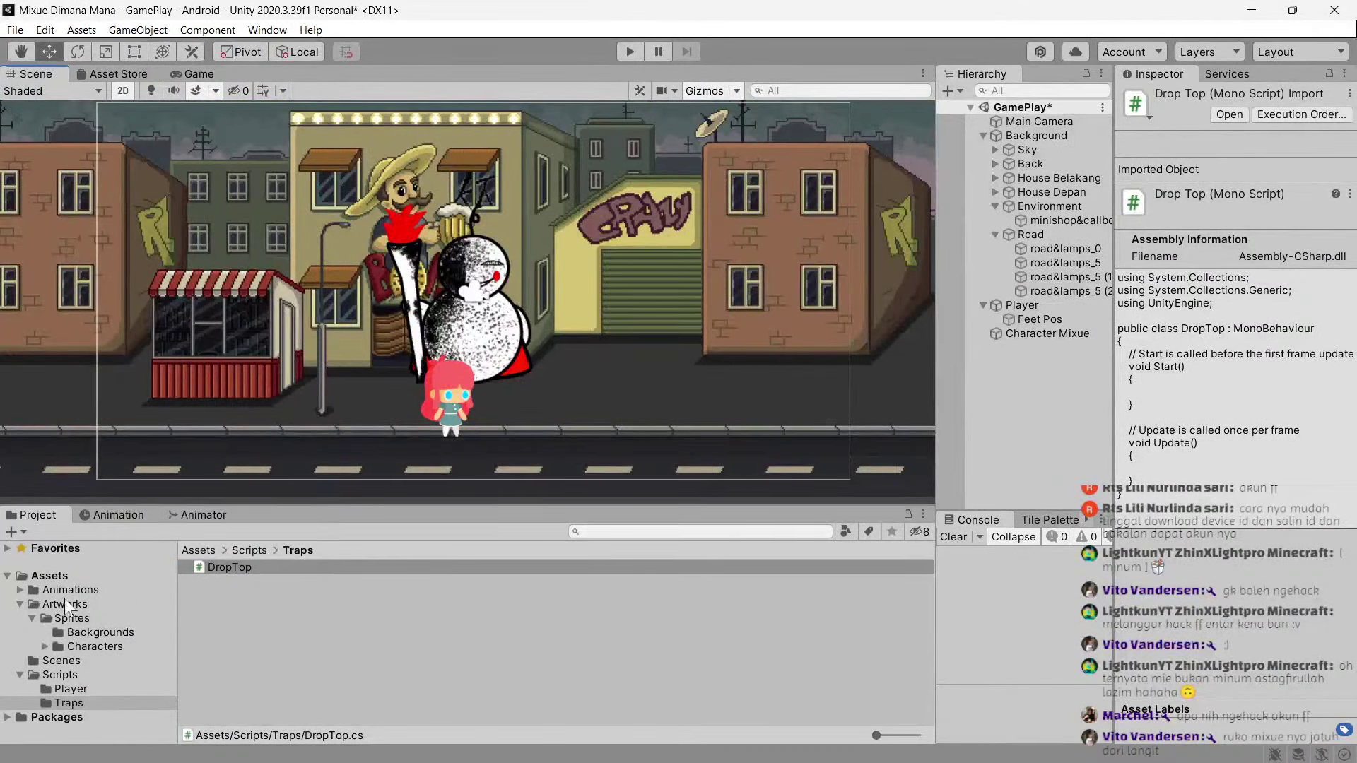
pyautogui.click(65, 604)
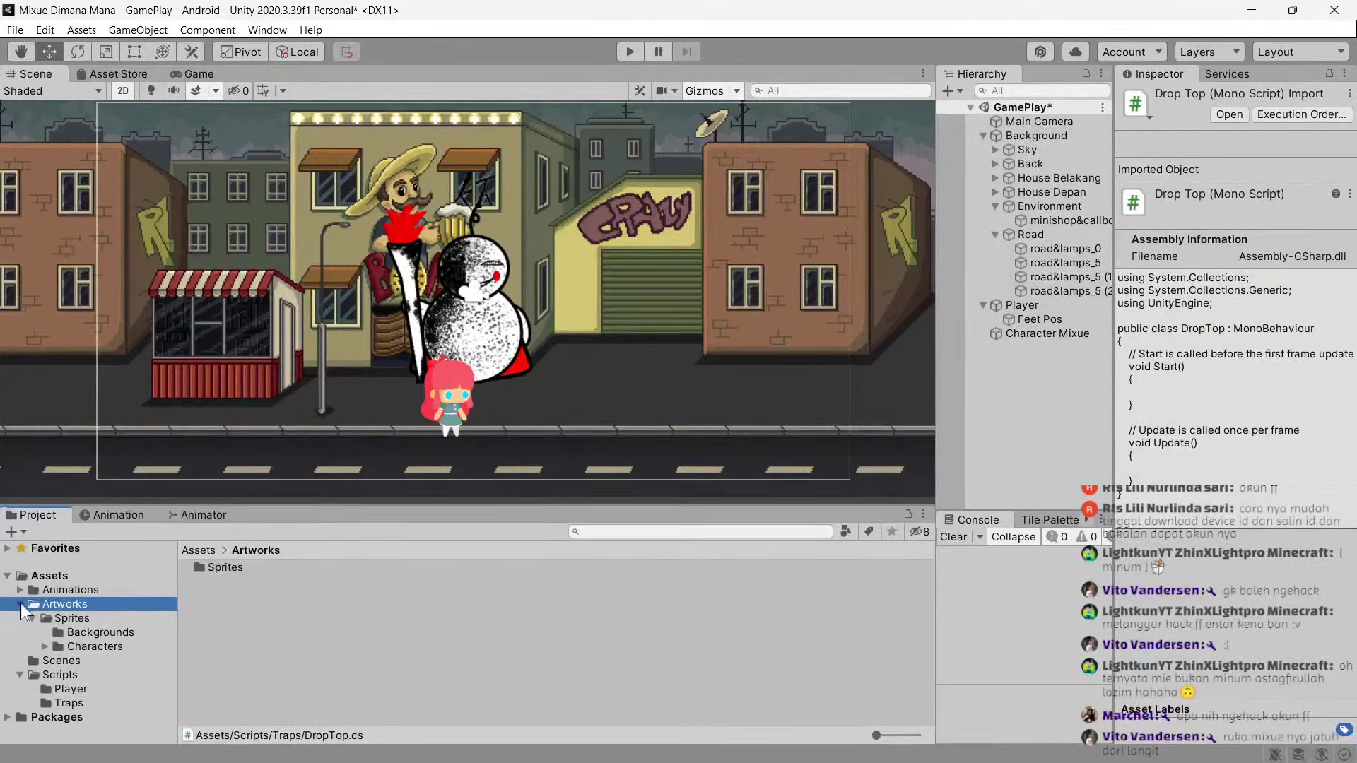
pyautogui.click(21, 604)
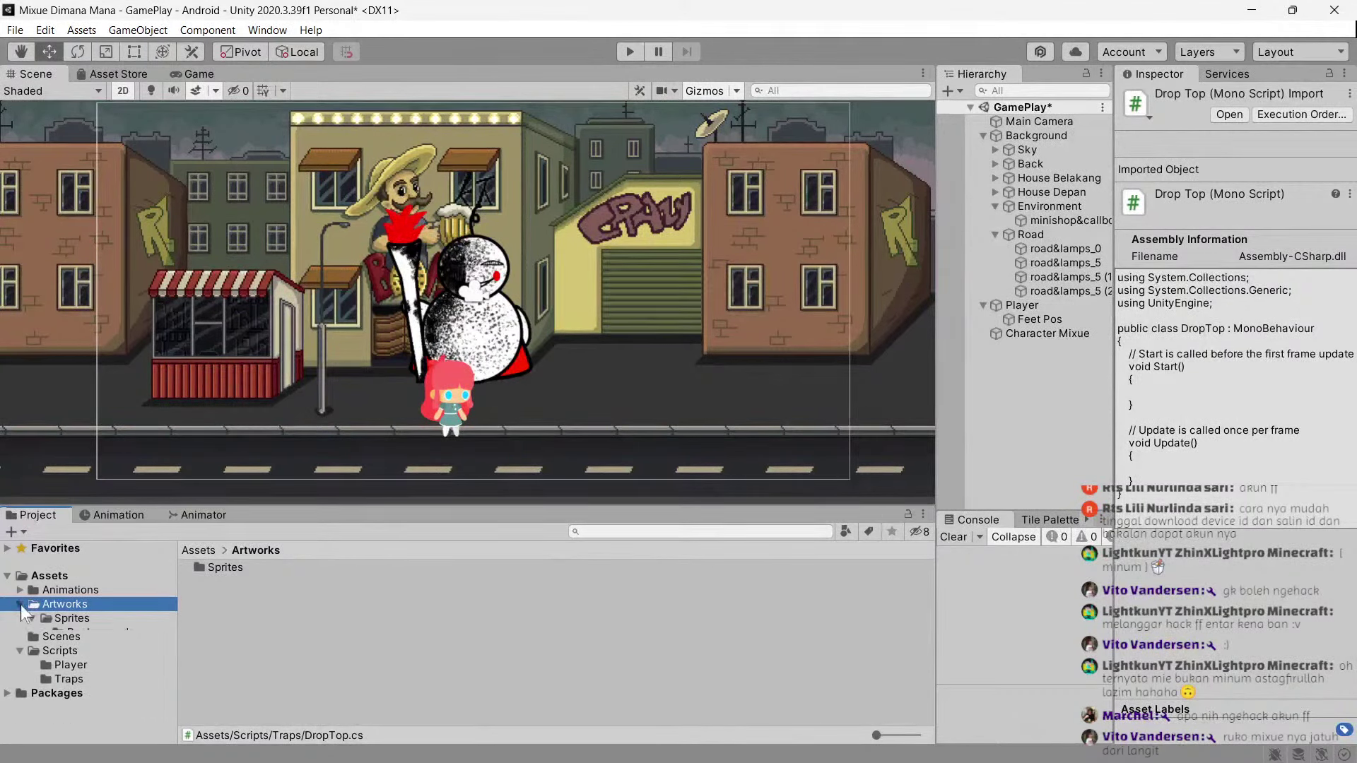
pyautogui.click(22, 604)
pyautogui.click(52, 632)
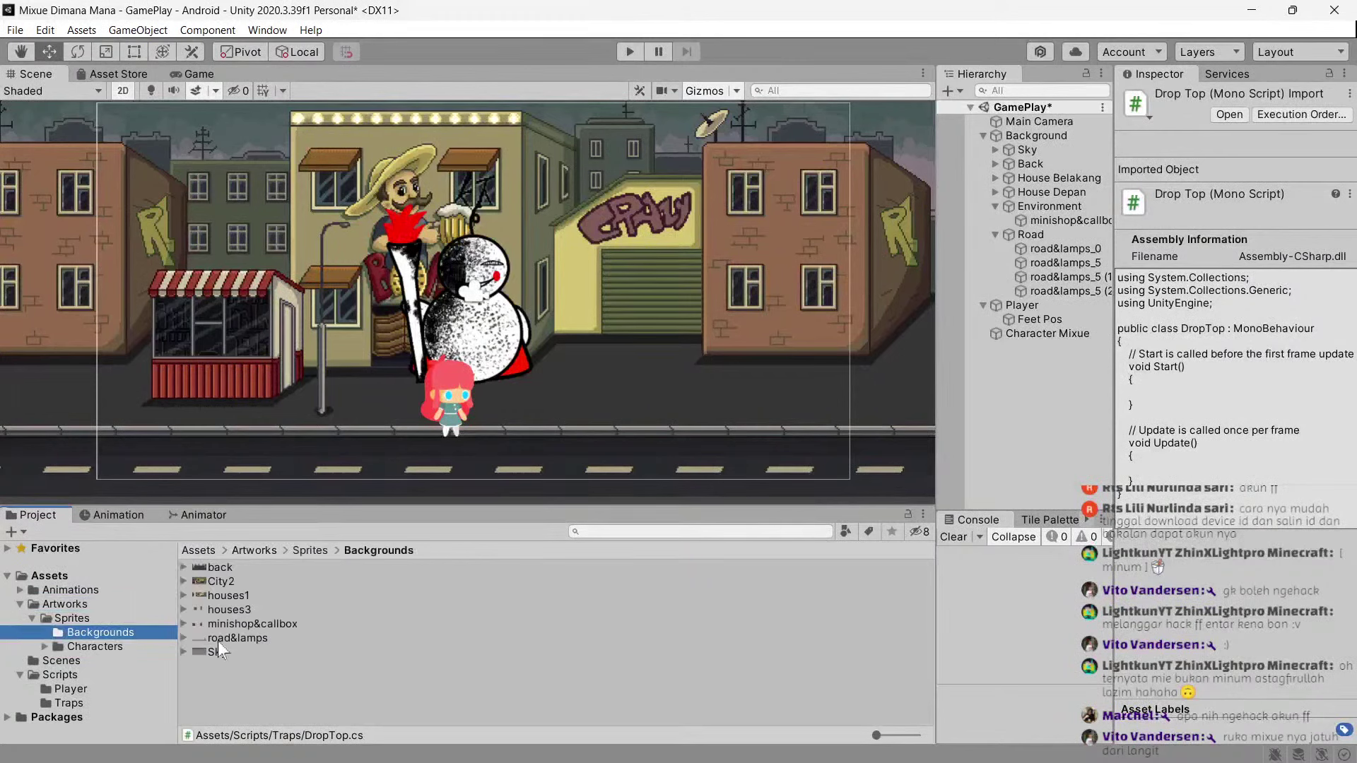
pyautogui.click(183, 610)
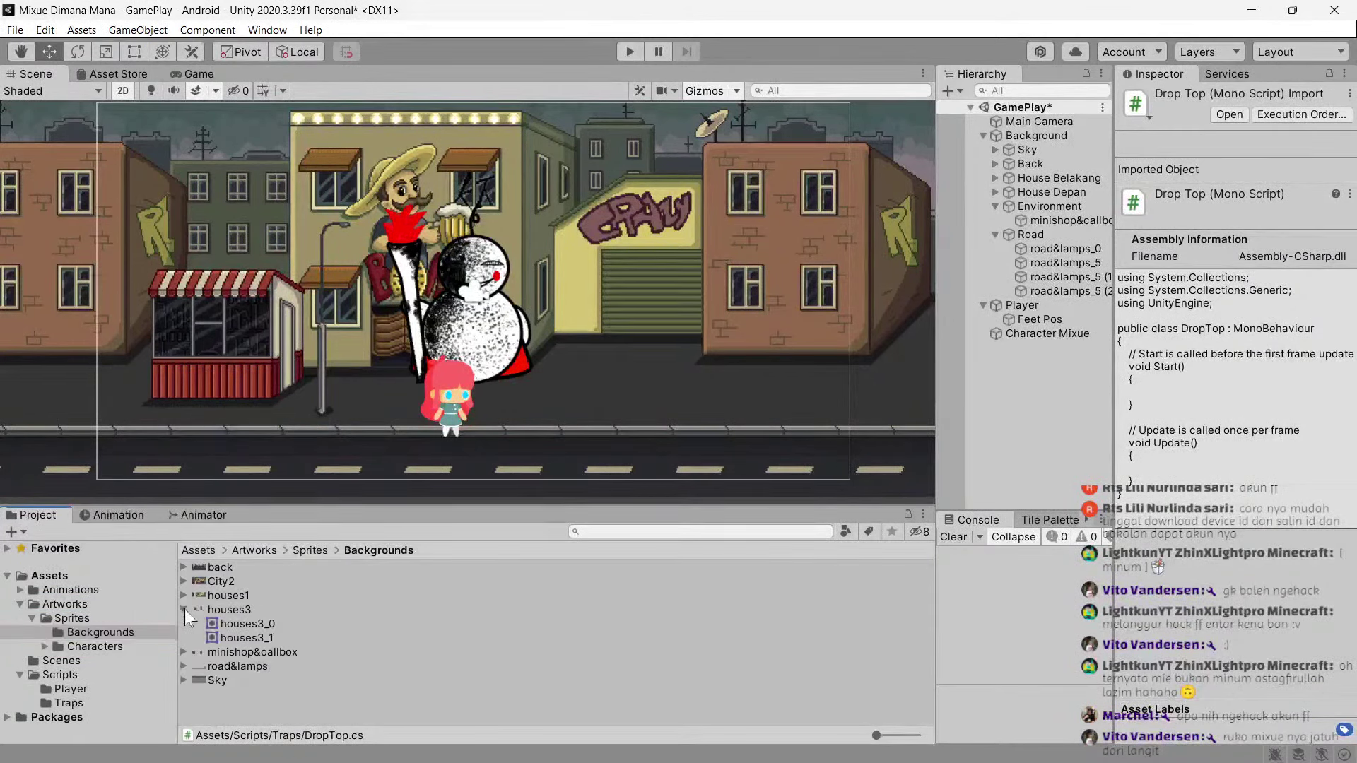
pyautogui.keyDown('ctrl'); pyautogui.scroll(3, 184, 610); pyautogui.keyUp('ctrl')
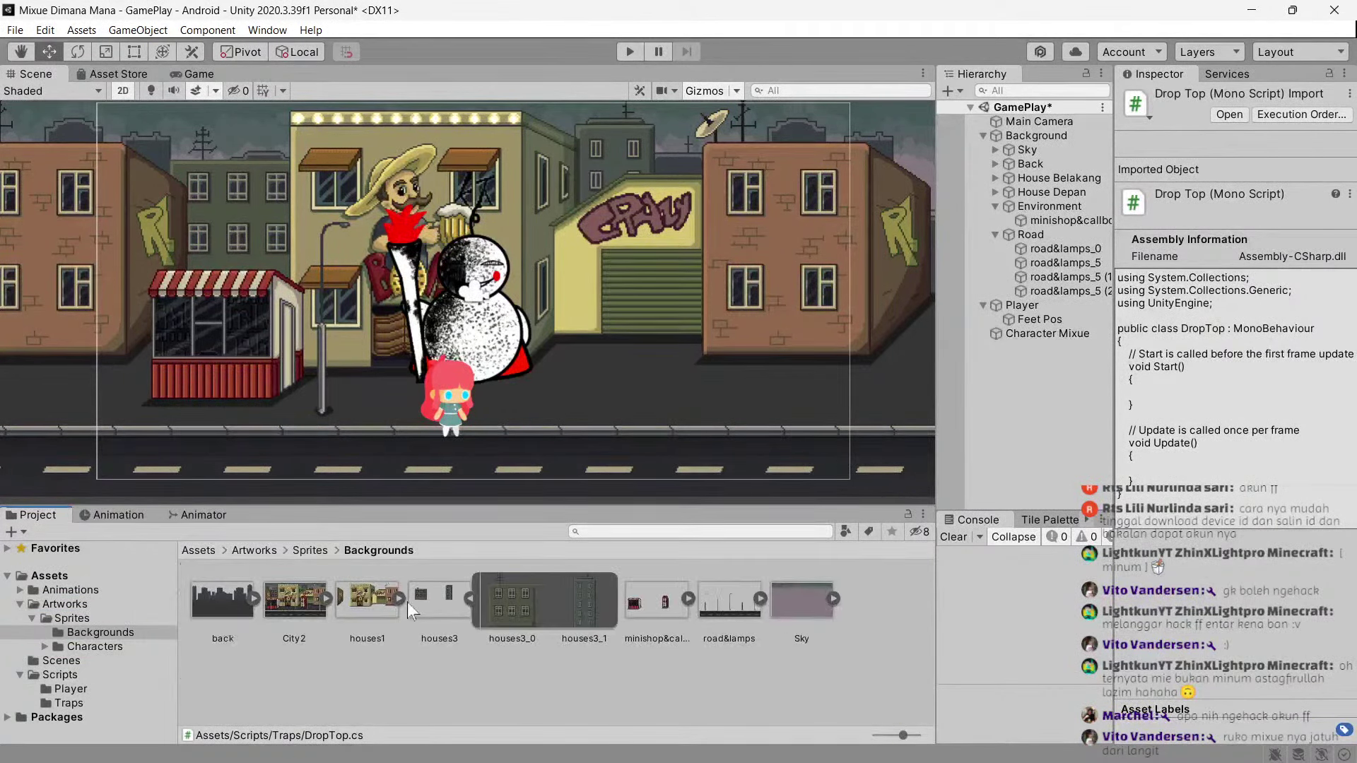
# Place minishop&callbox_0 in the scene on the Player sorting layer, named DropTop.
pyautogui.click(688, 599)
pyautogui.moveTo(732, 601); pyautogui.dragTo(1043, 418)
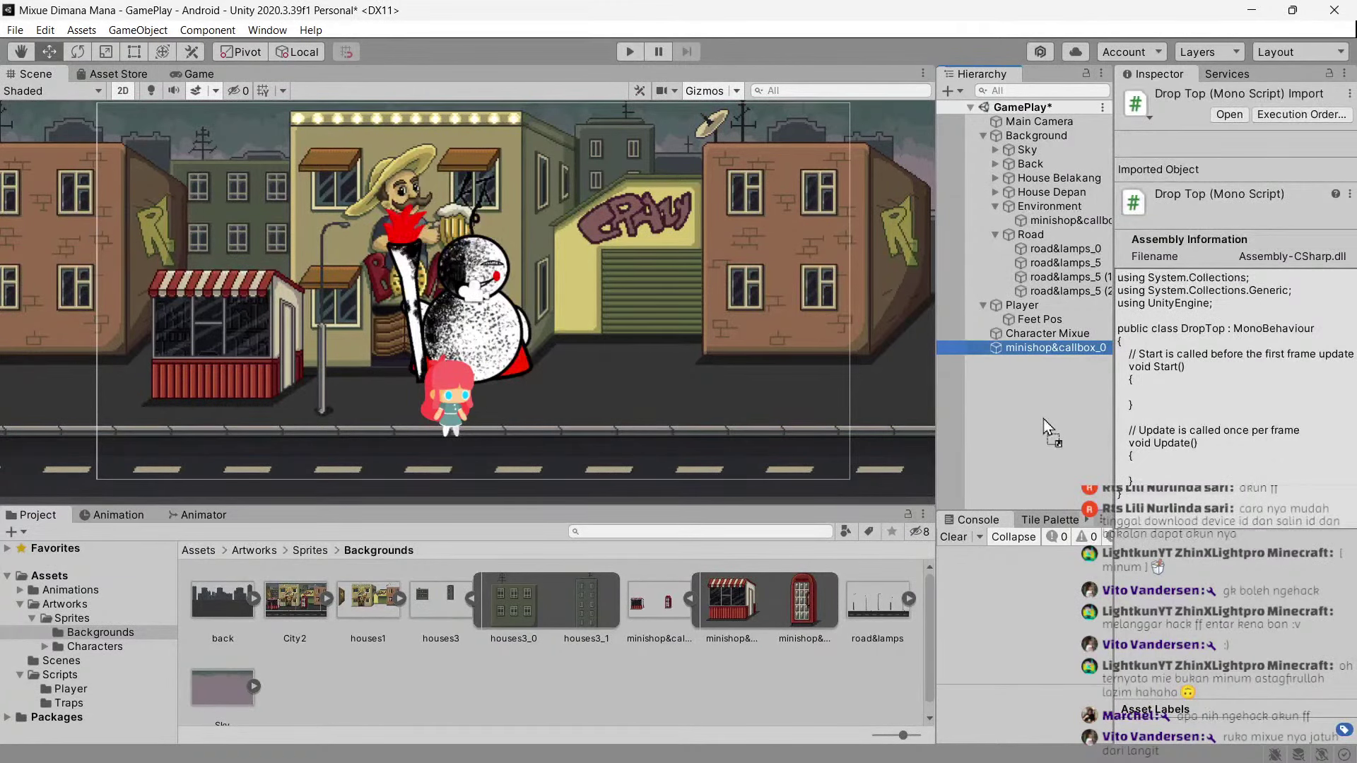
pyautogui.click(1293, 389)
pyautogui.click(1244, 446)
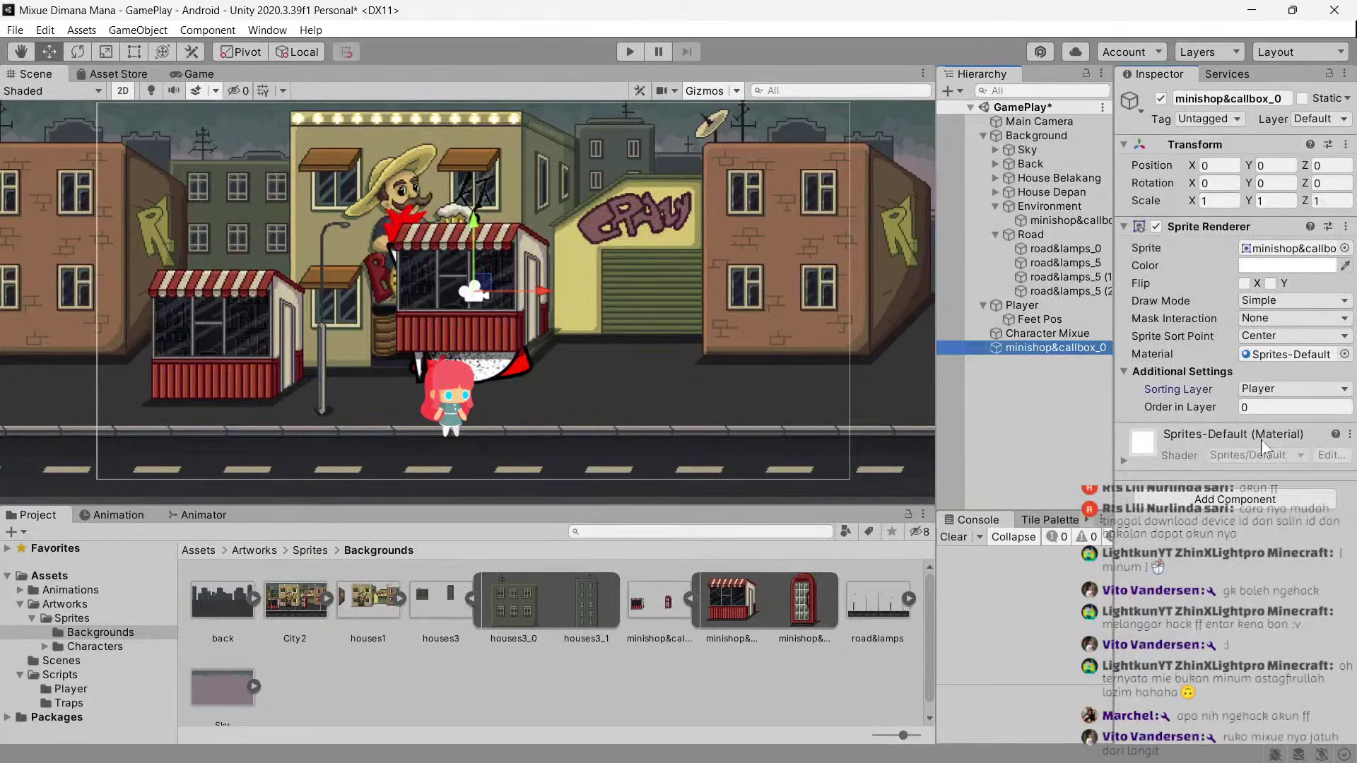
pyautogui.click(1219, 100)
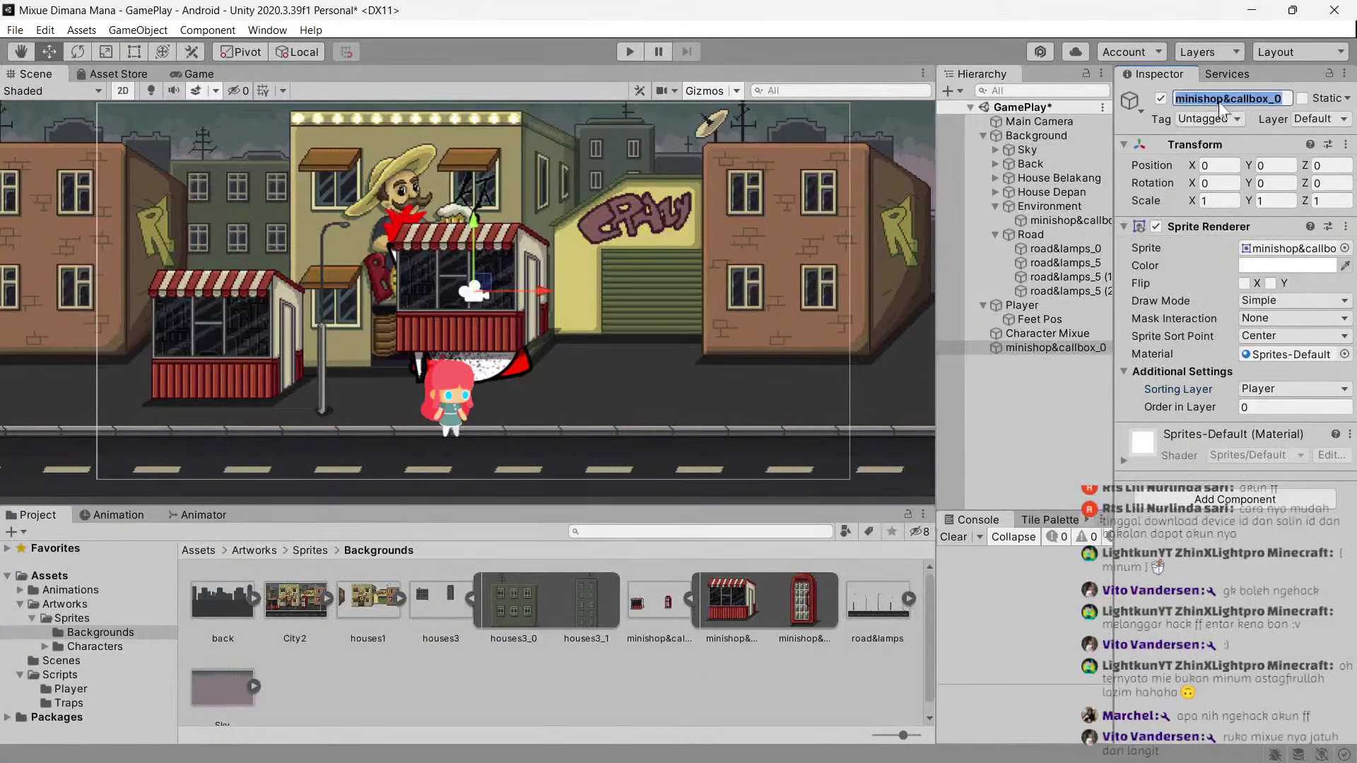
pyautogui.write('DropTop')
pyautogui.press('Return')
# Compare with the character's sorting settings and set DropTop's Order in Layer to 1.
pyautogui.click(199, 73)
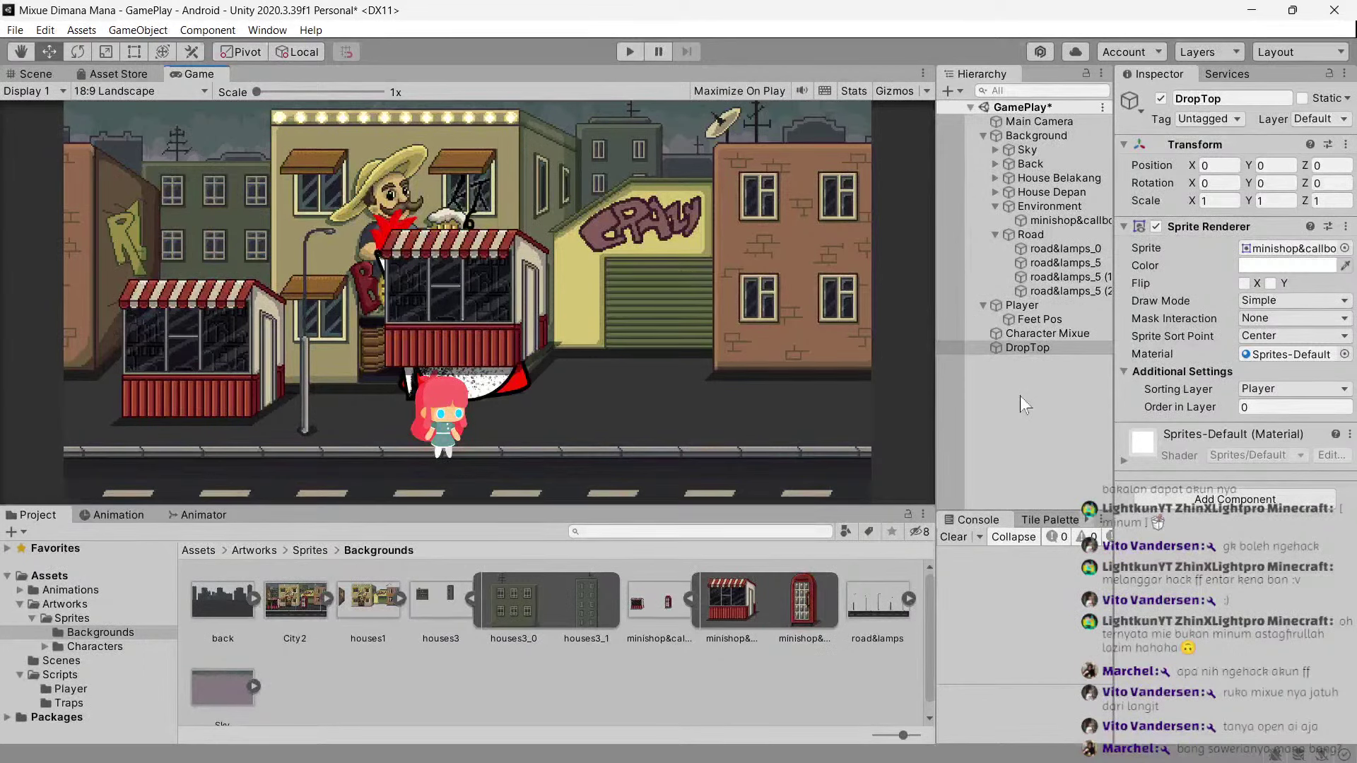
pyautogui.click(1055, 335)
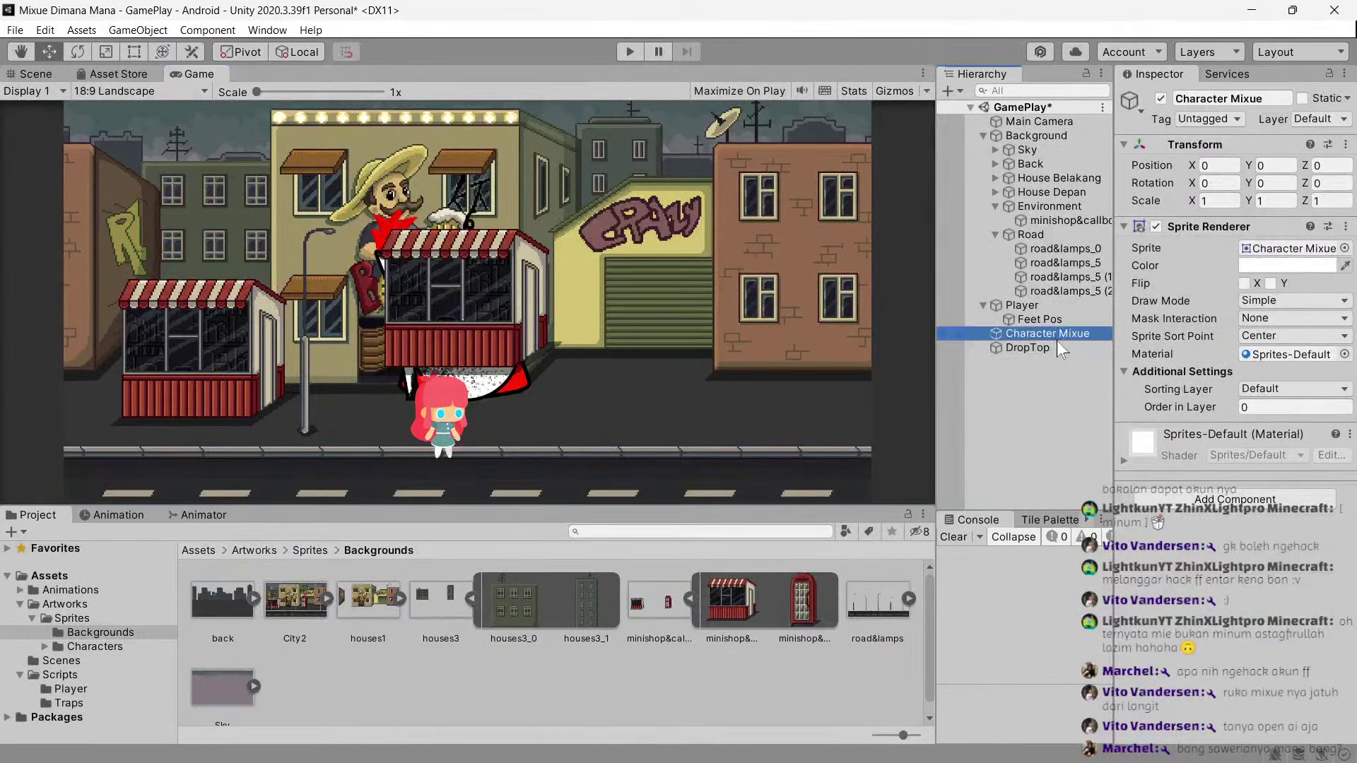
pyautogui.click(1058, 345)
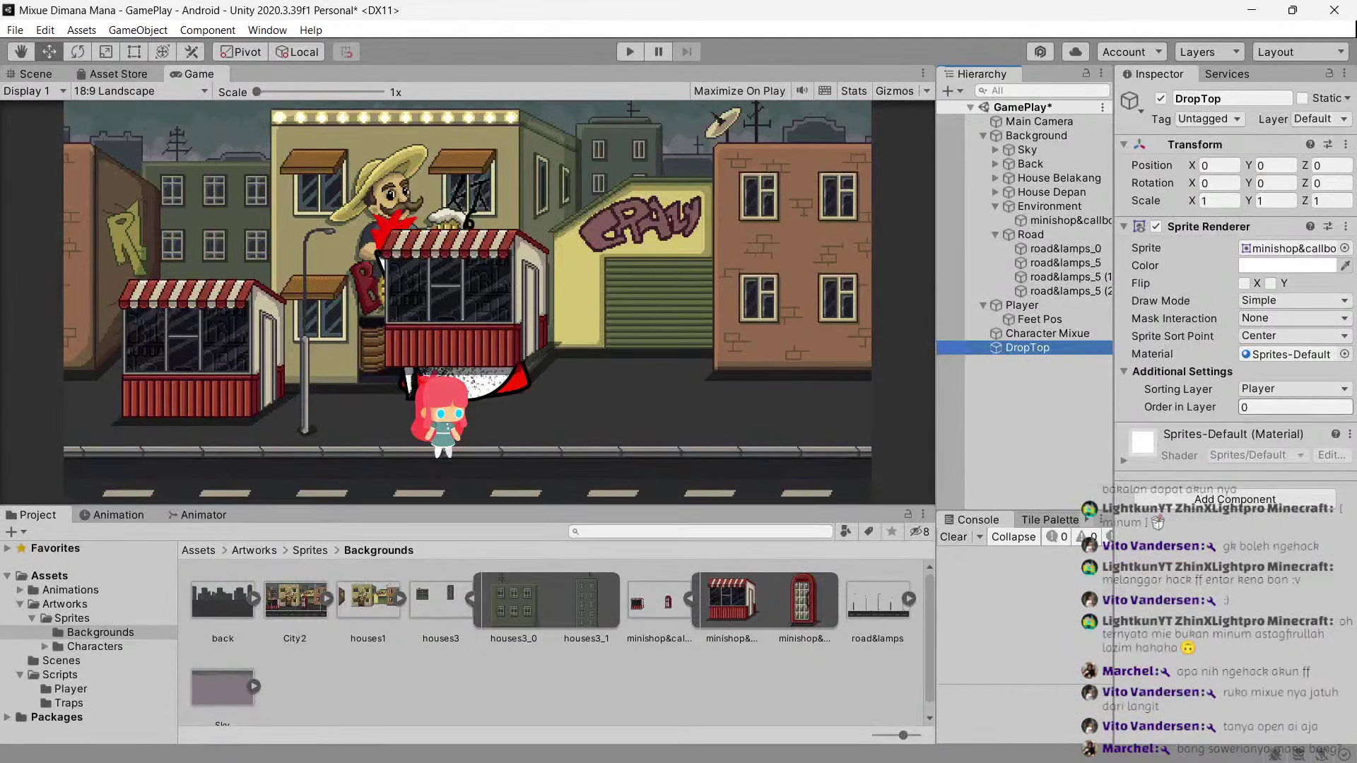
pyautogui.click(1266, 408)
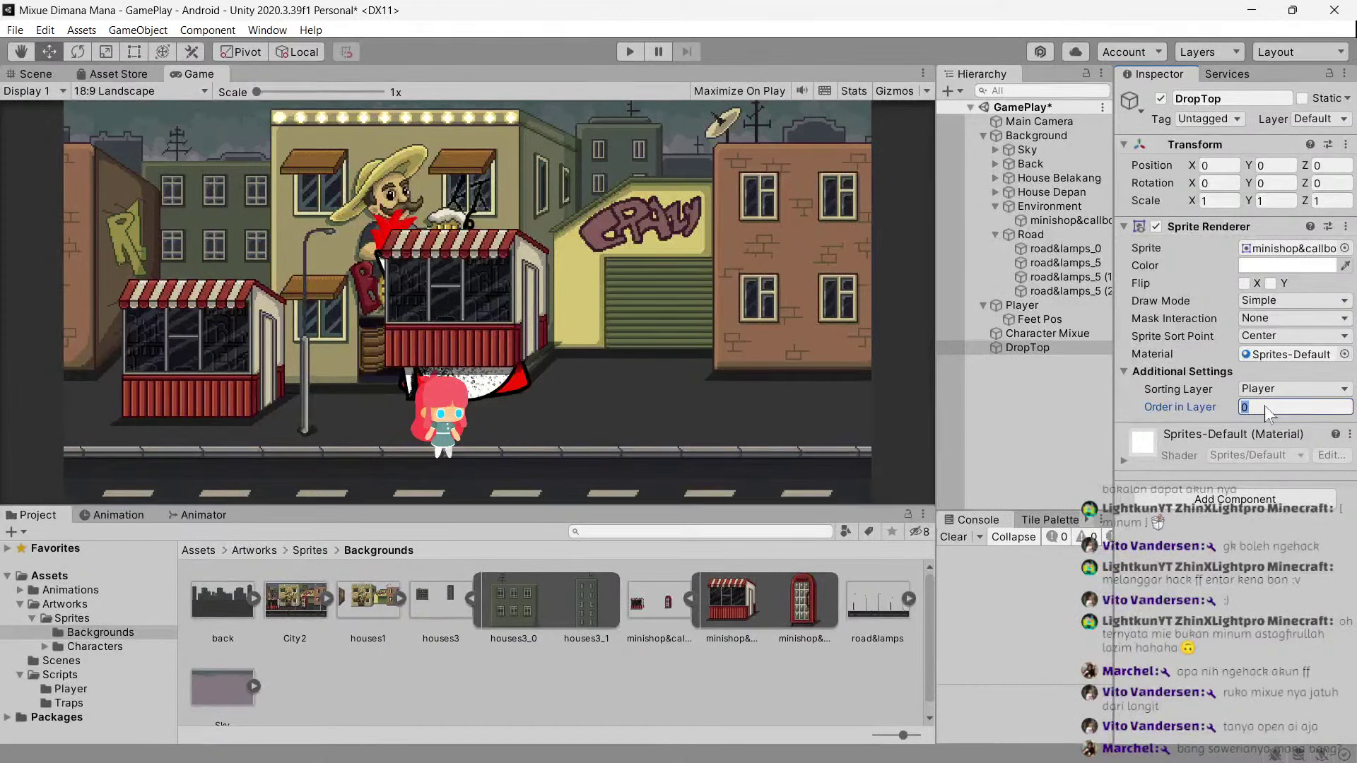
pyautogui.write('1')
# Rename the shop sprite object from DropTop to Object.
pyautogui.rightClick(1035, 348)
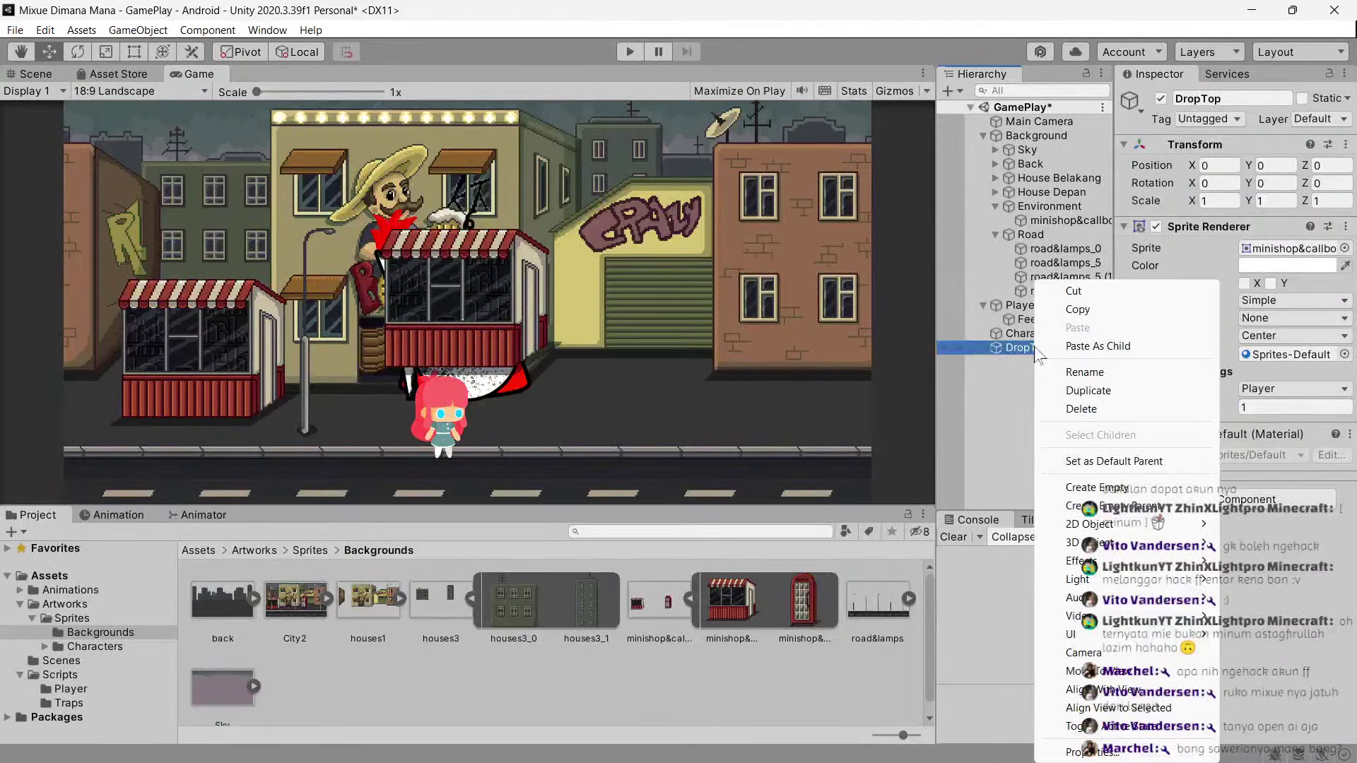
pyautogui.click(999, 364)
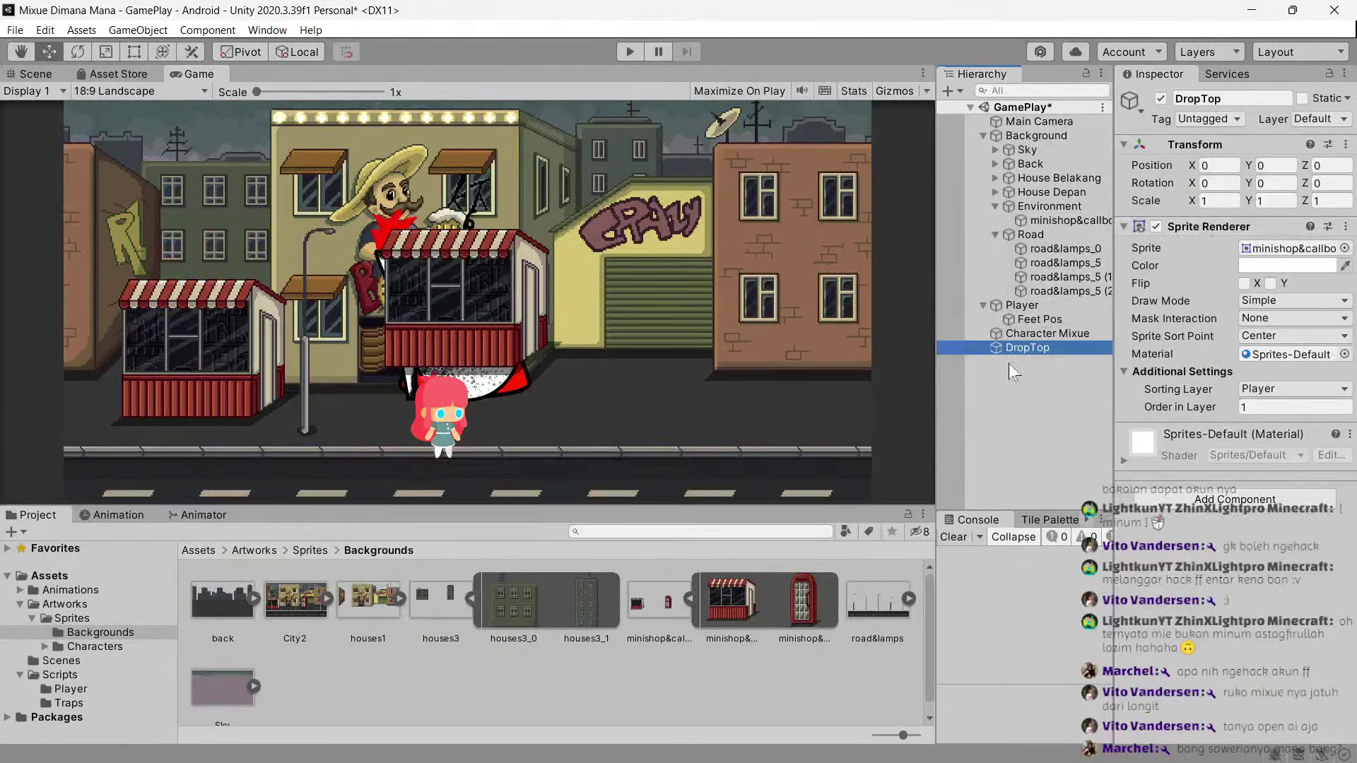
pyautogui.click(1232, 98)
pyautogui.write('O')
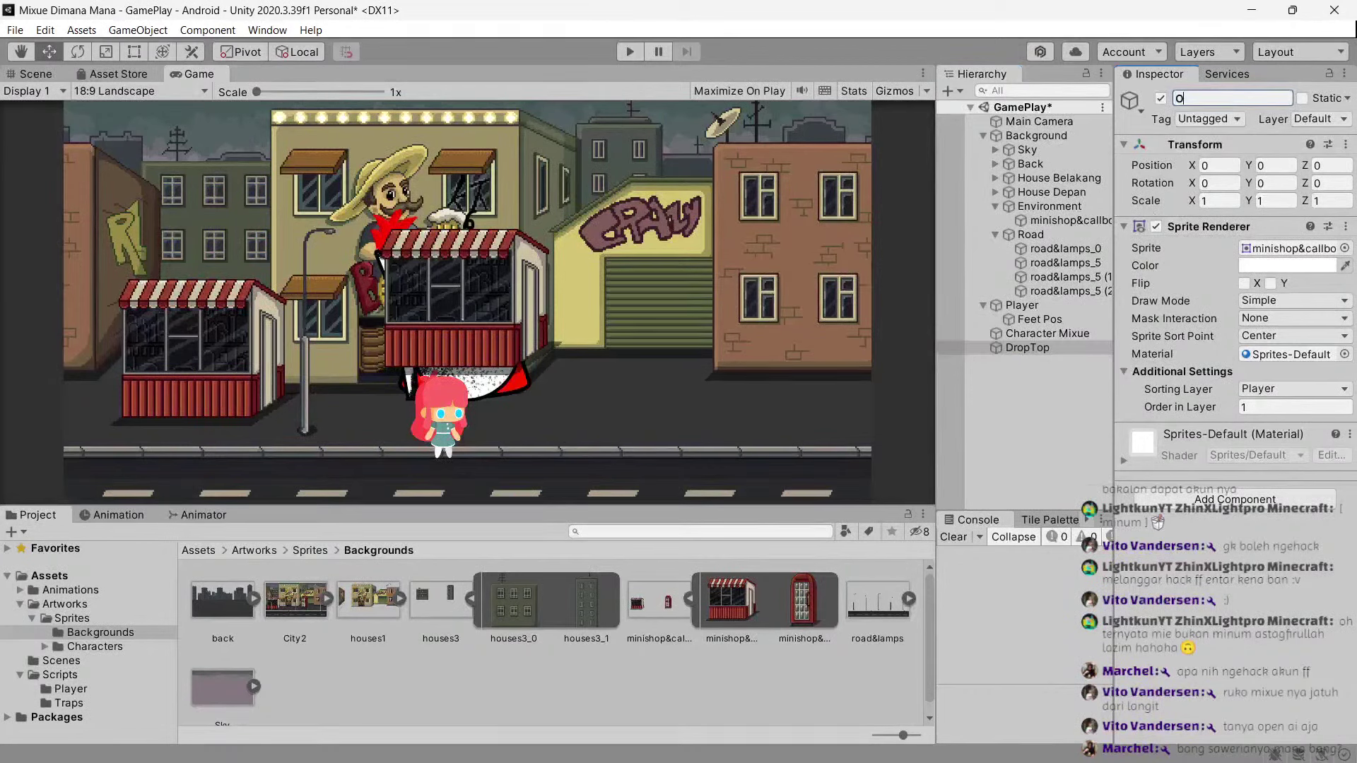
pyautogui.write('bject')
pyautogui.press('Return')
# Create an empty GameObject named Trap DropTop in the Hierarchy.
pyautogui.rightClick(1023, 414)
pyautogui.click(1075, 267)
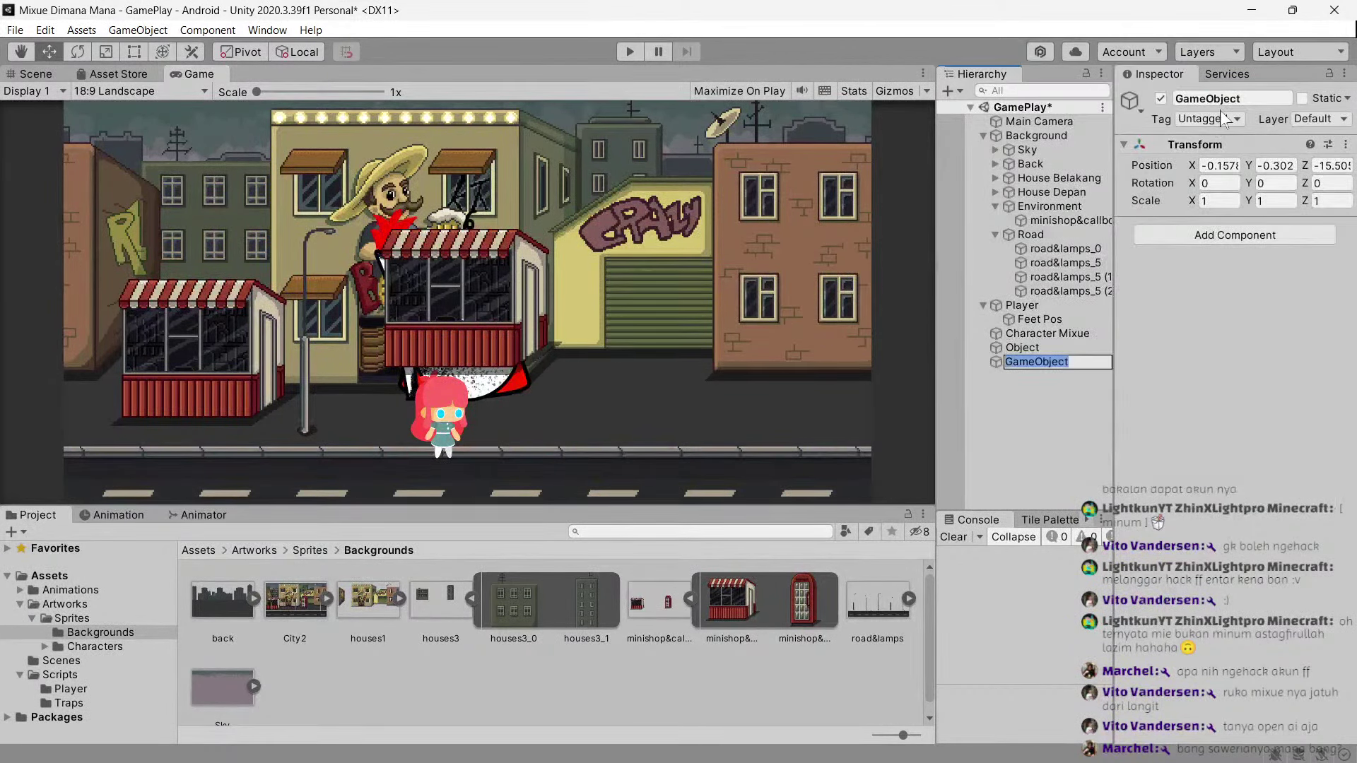
pyautogui.write('Drop Top')
pyautogui.press('Home')
pyautogui.write('Trap')
pyautogui.press('Return')
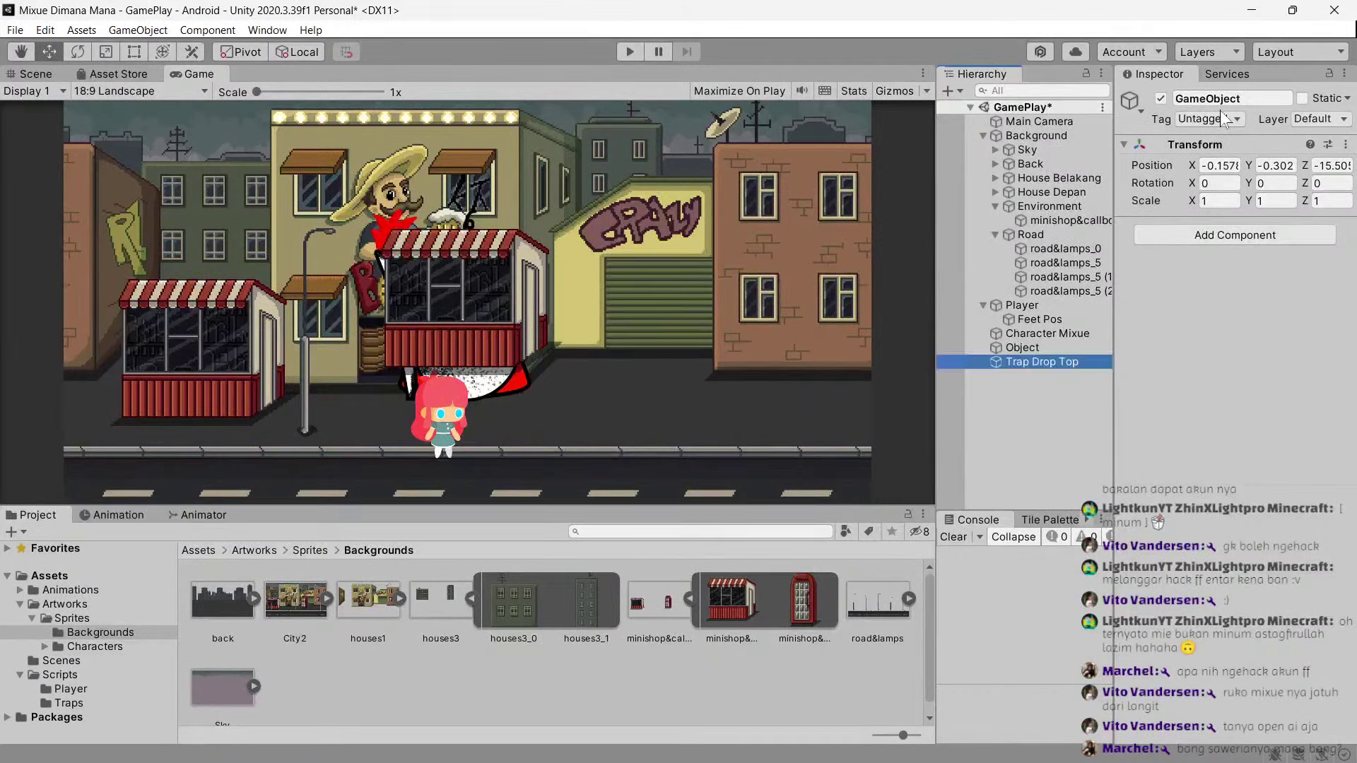
pyautogui.click(1060, 363)
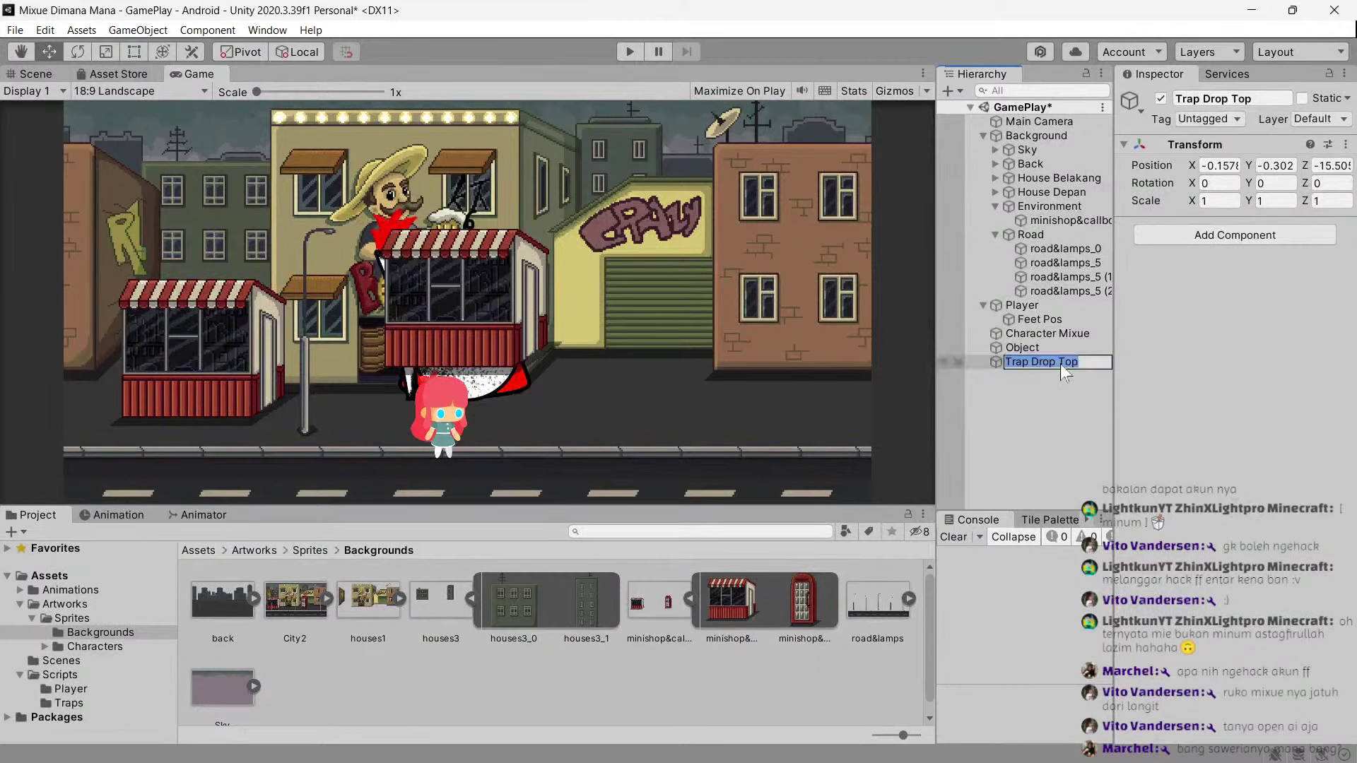
pyautogui.click(1060, 364)
pyautogui.press('BackSpace')
pyautogui.press('Return')
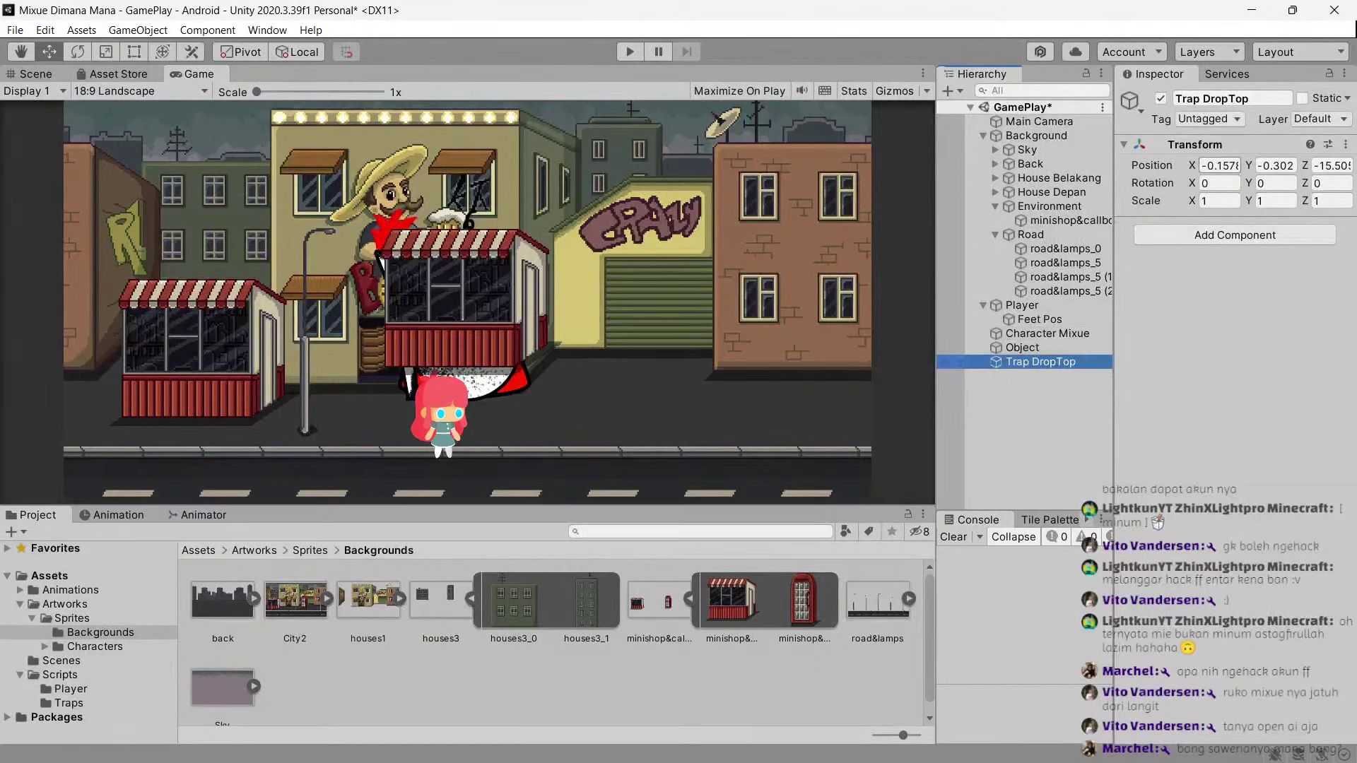
# Reset Trap DropTop's Transform so it sits at position 0,0,0.
pyautogui.rightClick(1195, 145)
pyautogui.click(1202, 152)
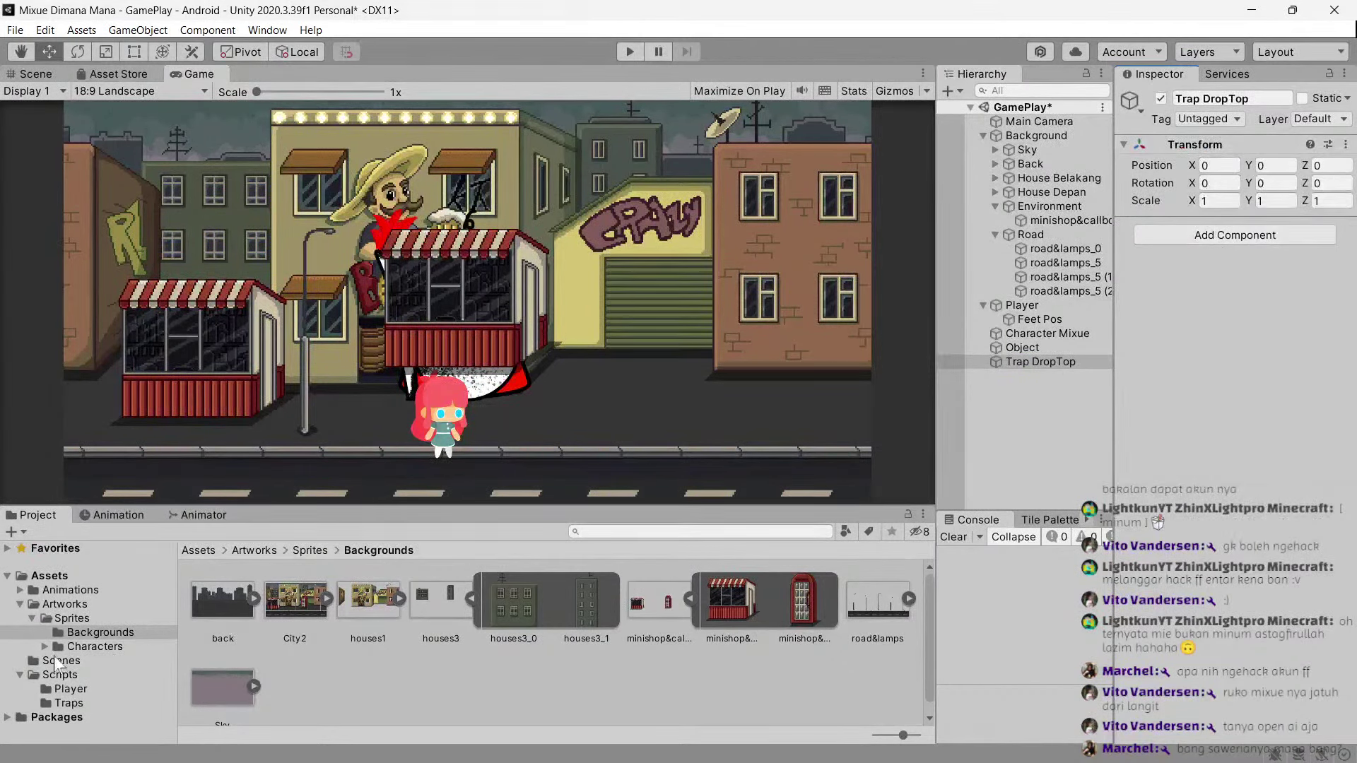
pyautogui.click(69, 704)
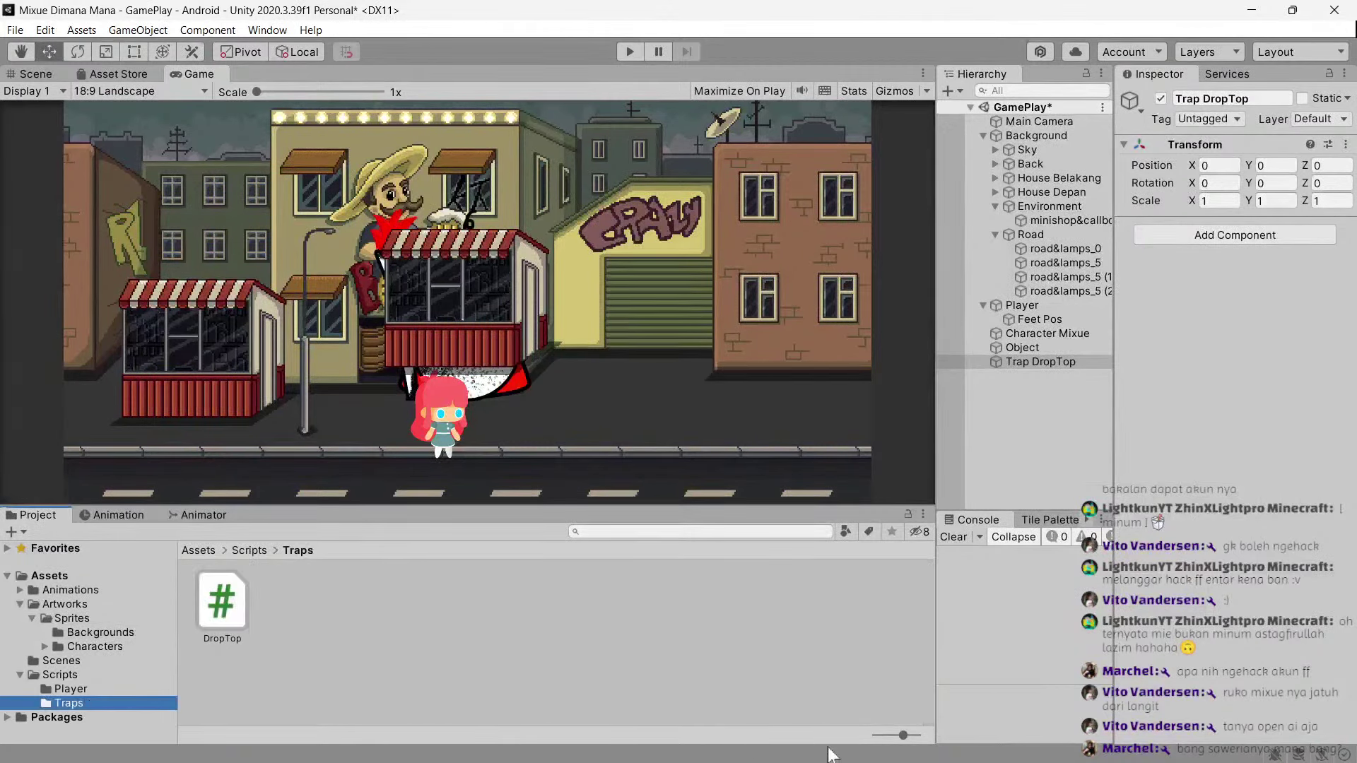
# Replace the Start comment in DropTop.cs with a public GameObject objectDrop field.
pyautogui.doubleClick(222, 604)
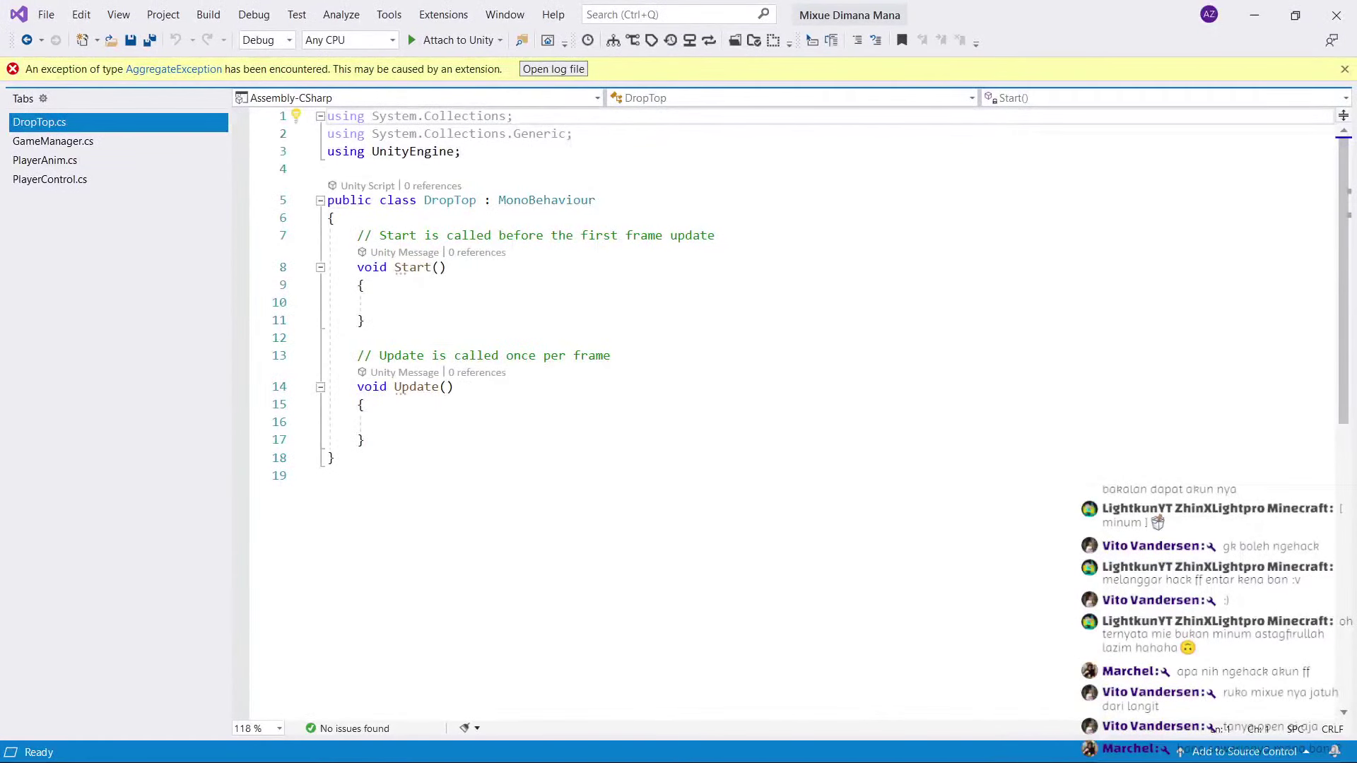
pyautogui.click(714, 235)
pyautogui.hotkey('shift', 'Home')
pyautogui.press('BackSpace')
pyautogui.write('p')
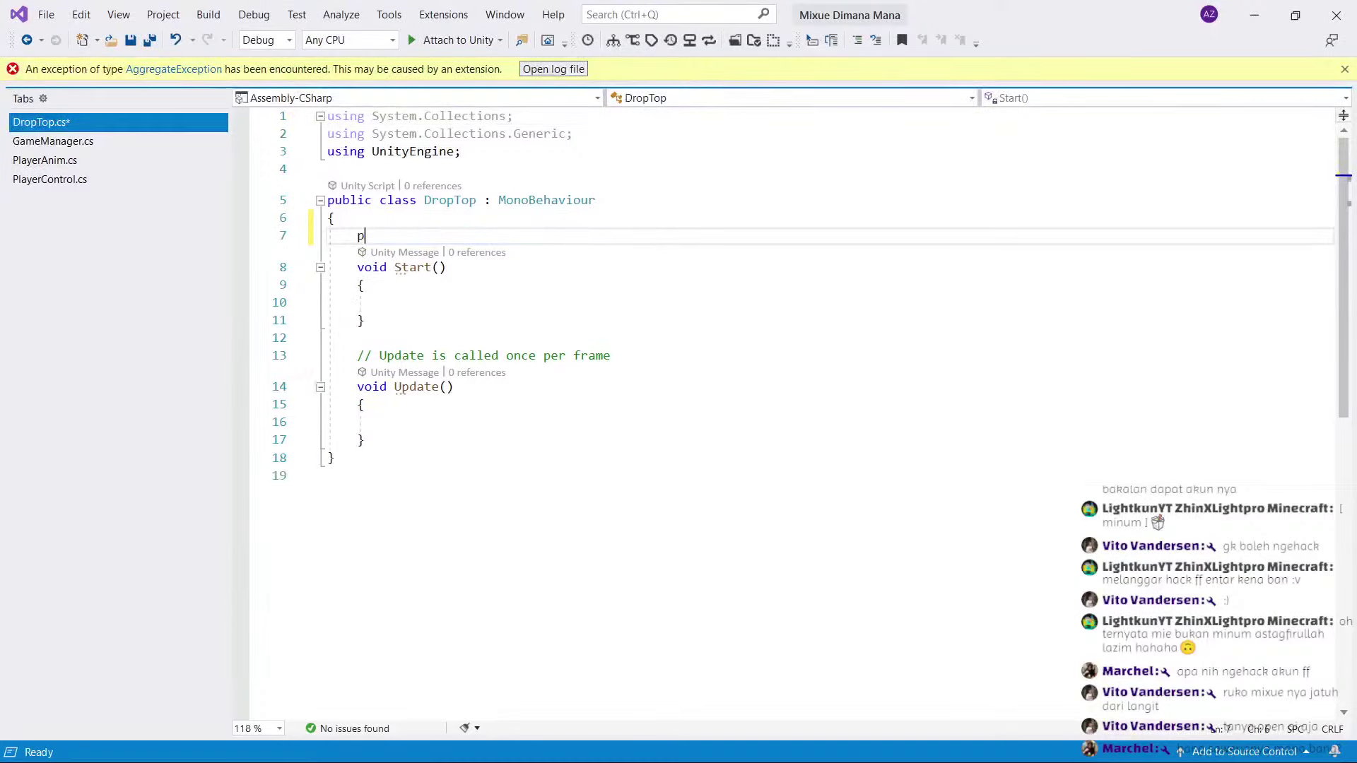
pyautogui.write('ublic Game')
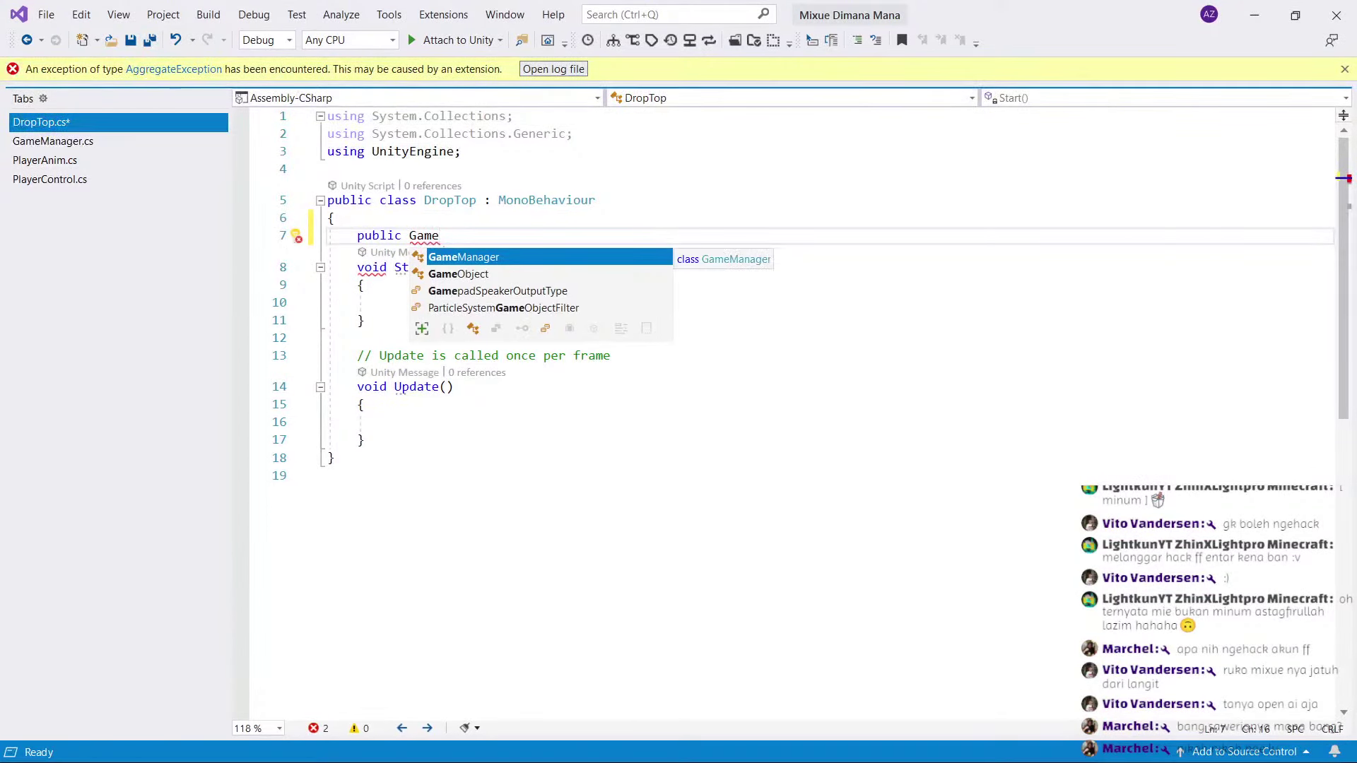
pyautogui.press('Down')
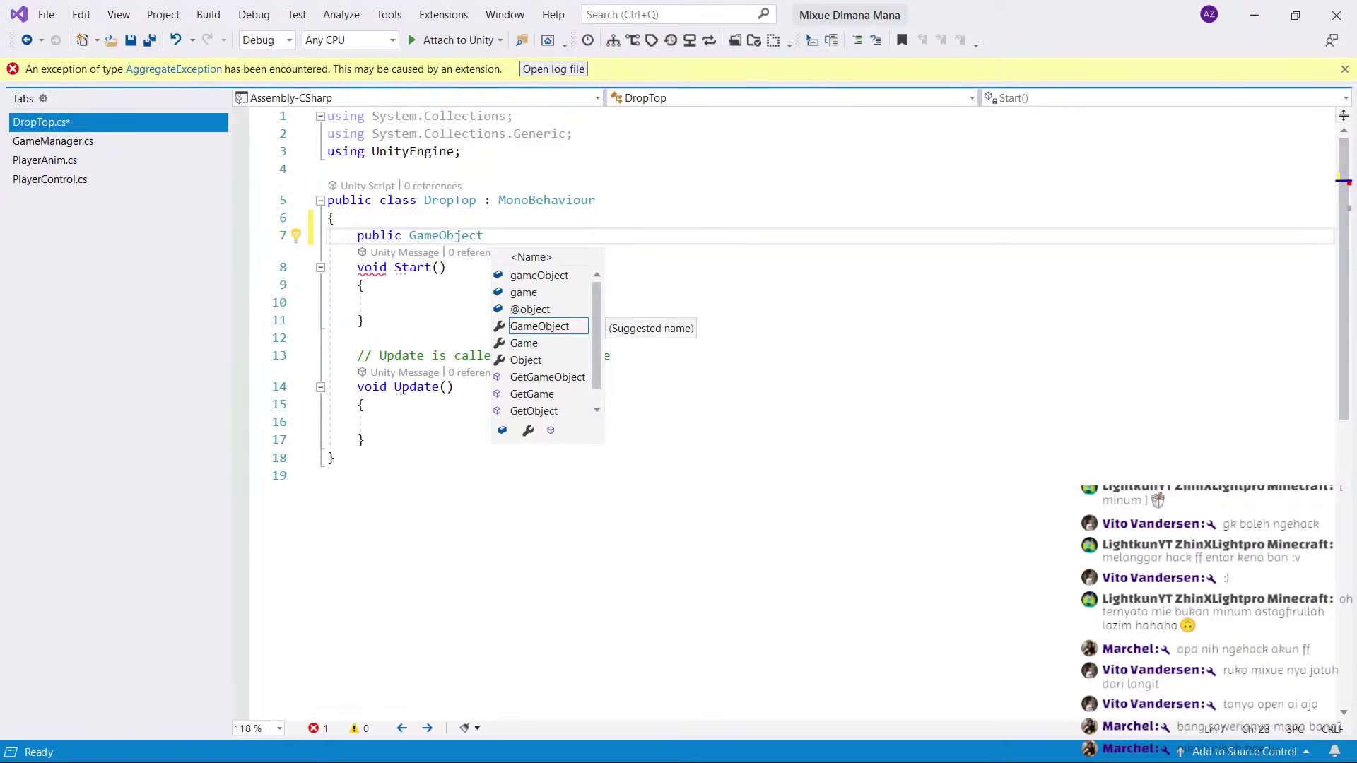
pyautogui.write('objectD')
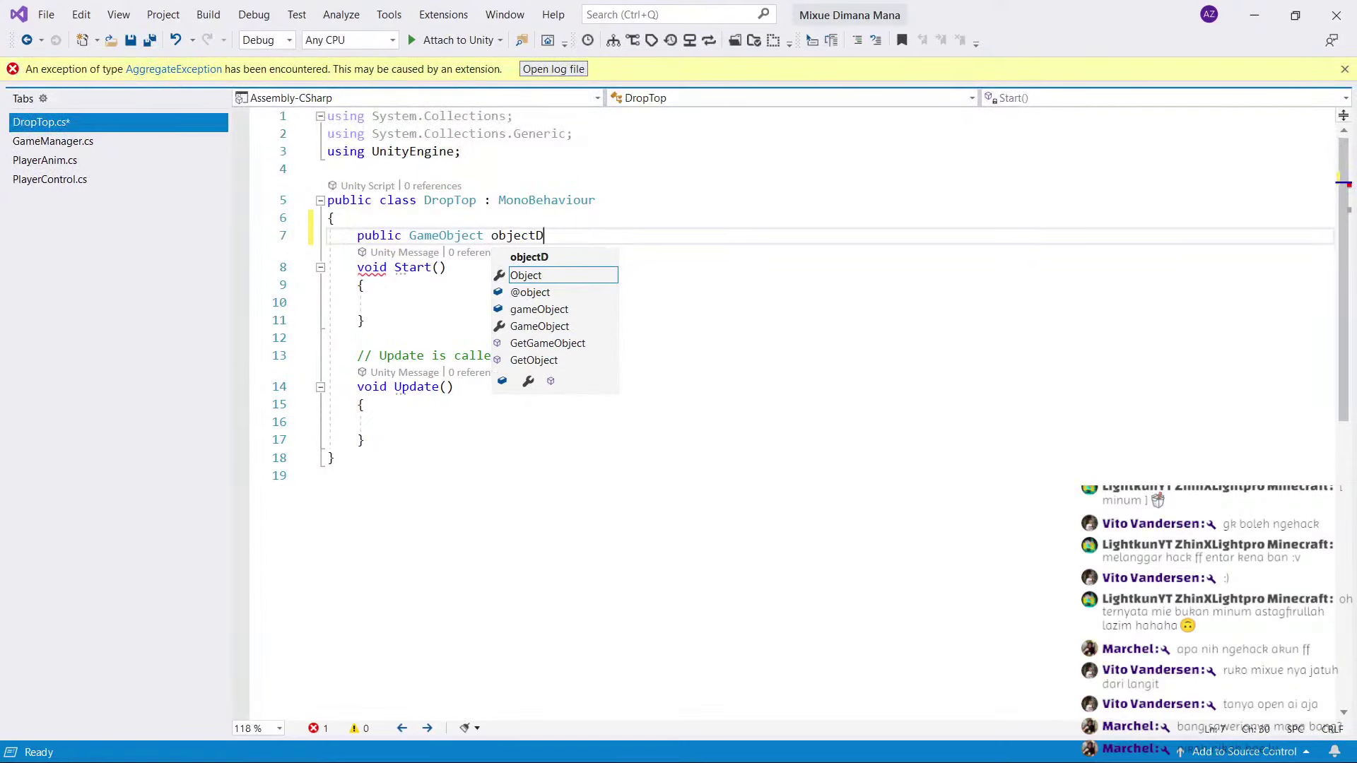
pyautogui.write('rop;')
pyautogui.press('Return')
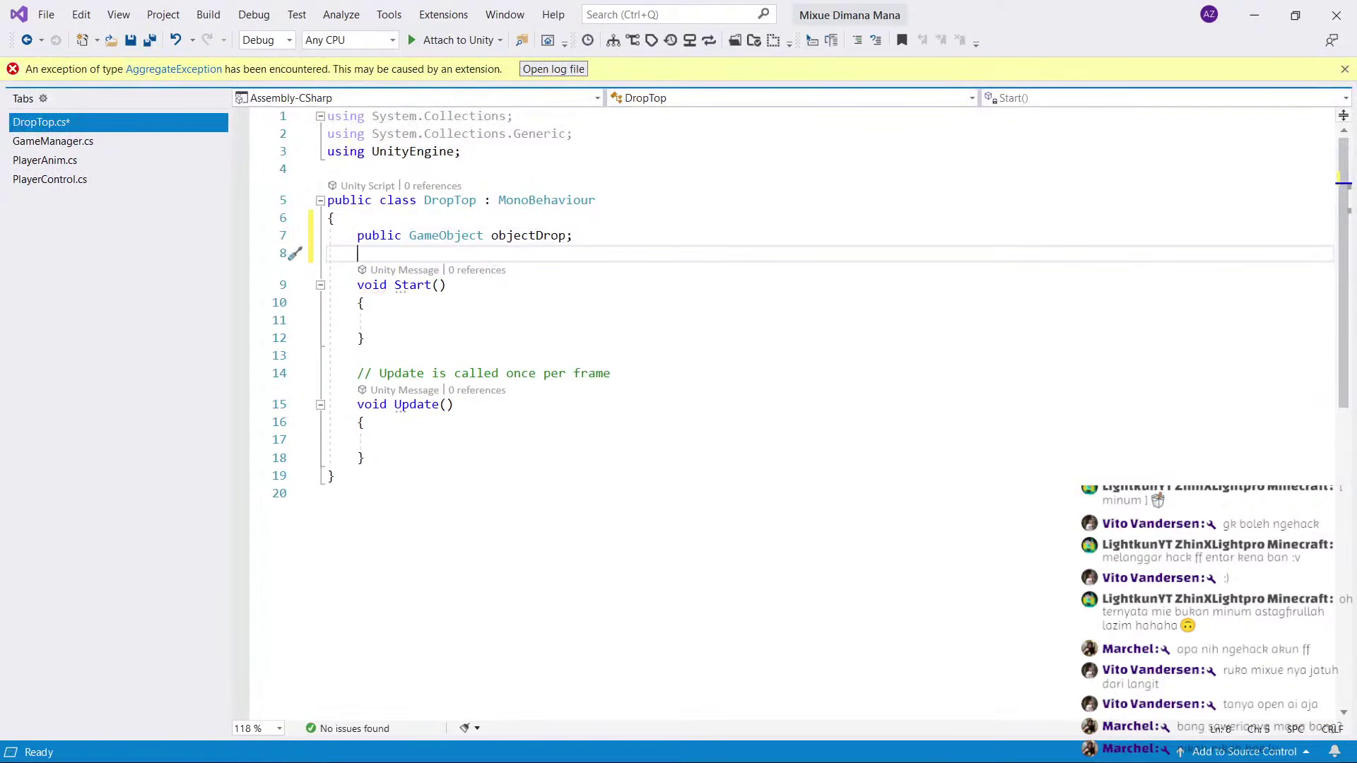
pyautogui.write('p')
pyautogui.write('ublic')
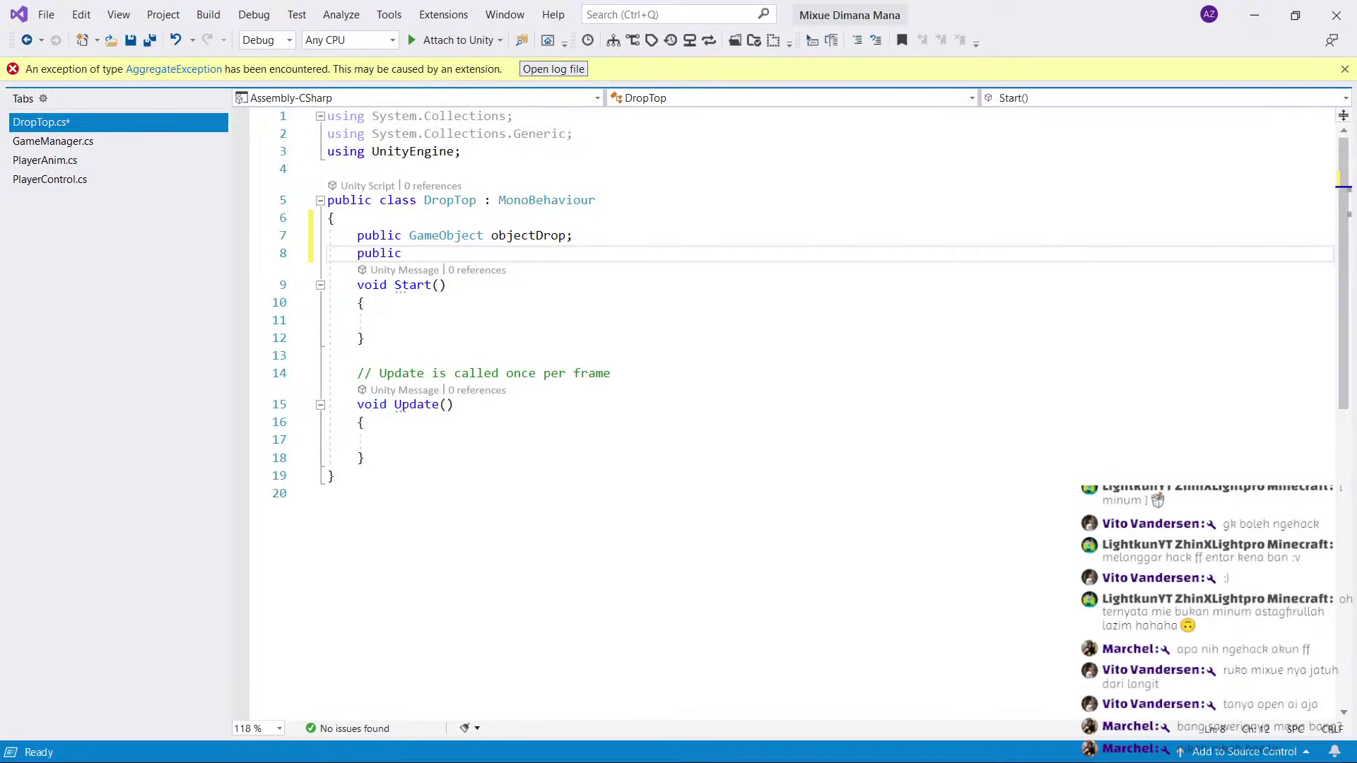
pyautogui.press('BackSpace')
pyautogui.press('BackSpace')
pyautogui.press('BackSpace')
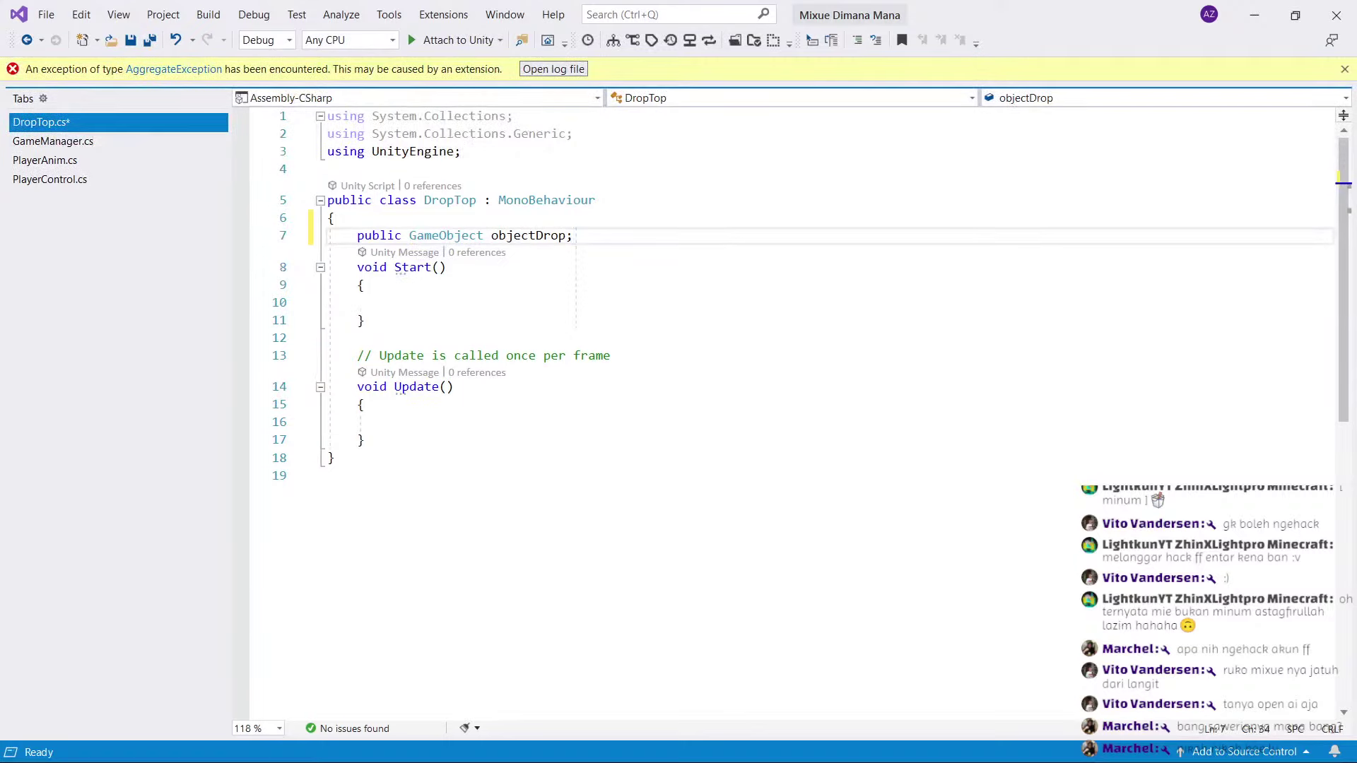
# Remove the Update comment and add objectDrop.SetActive(false); inside Start().
pyautogui.tripleClick(480, 355)
pyautogui.press('Delete')
pyautogui.click(360, 303)
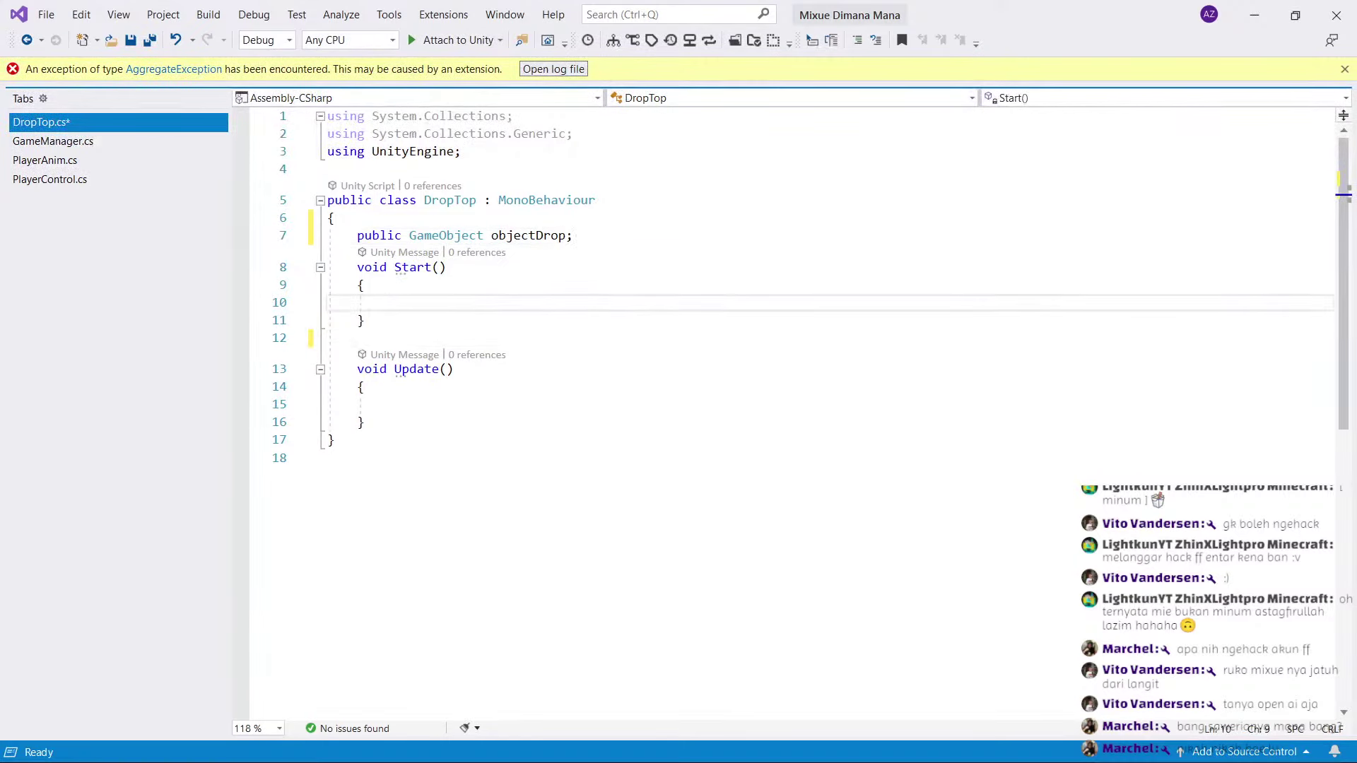
pyautogui.write('object.')
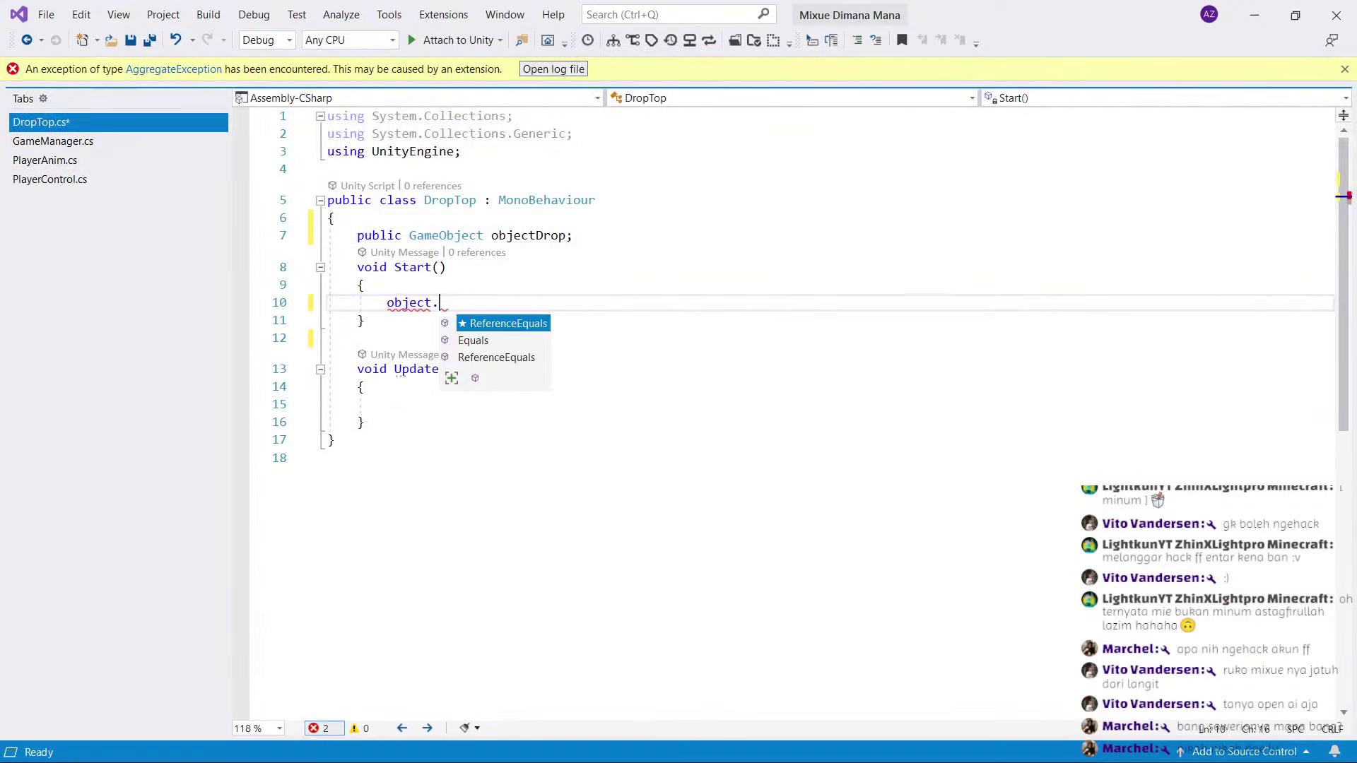
pyautogui.press('BackSpace')
pyautogui.hotkey('ctrl', 'space')
pyautogui.press('Down')
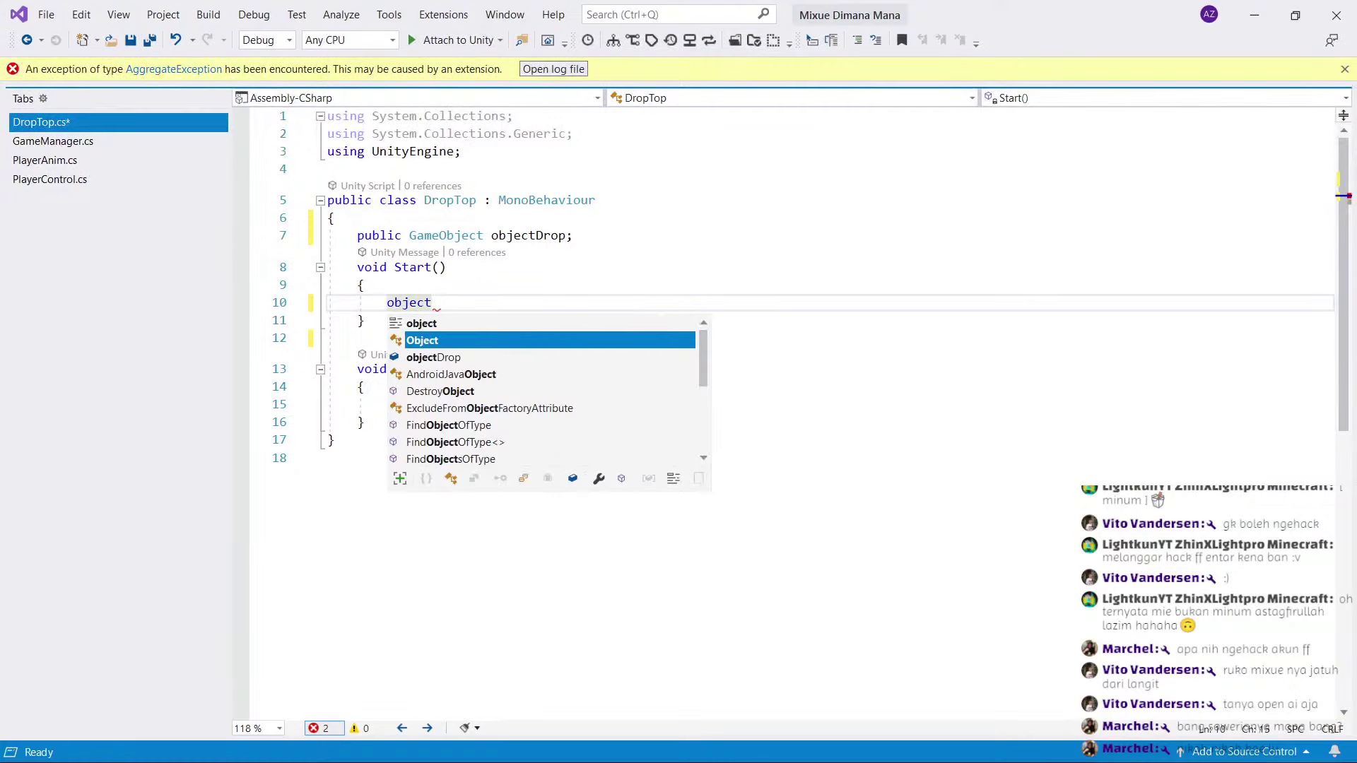
pyautogui.write('.setA(')
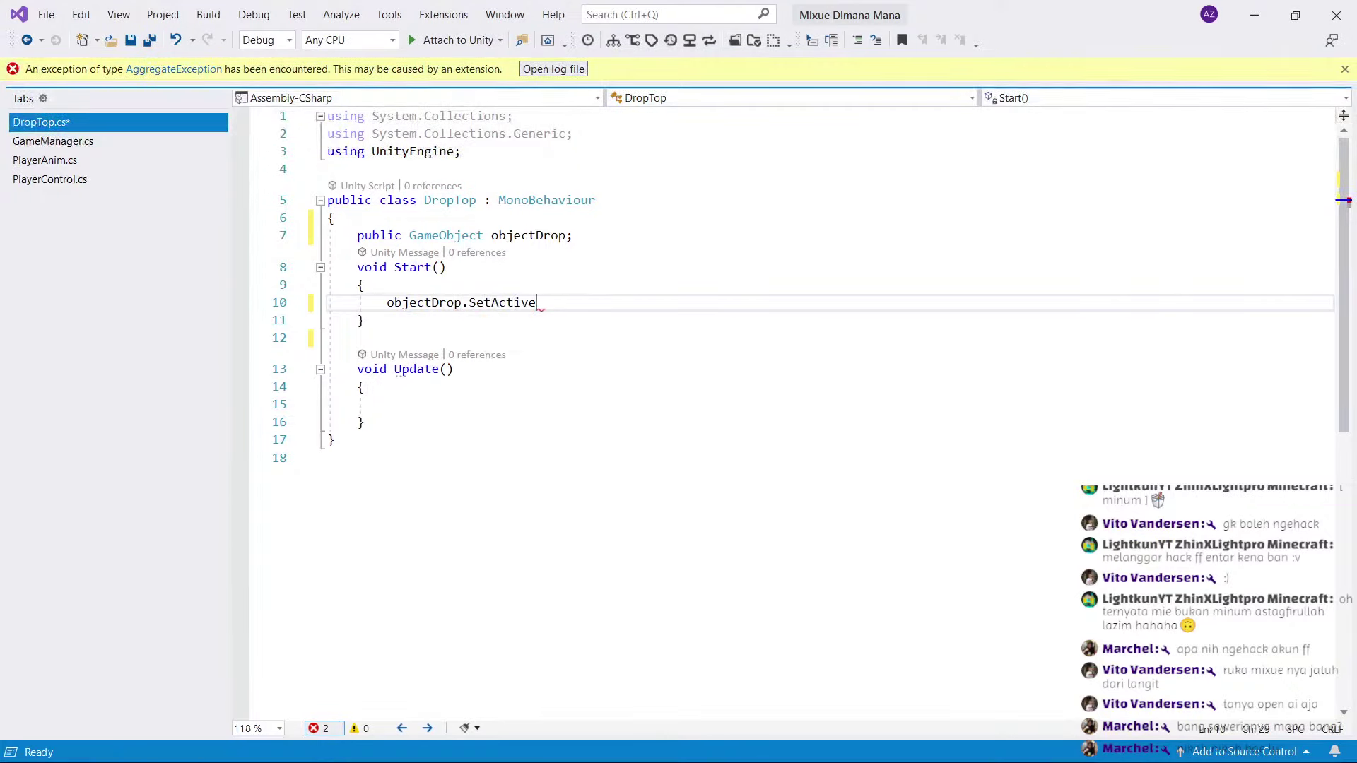
pyautogui.write('false);')
pyautogui.press('Down')
pyautogui.press('Down')
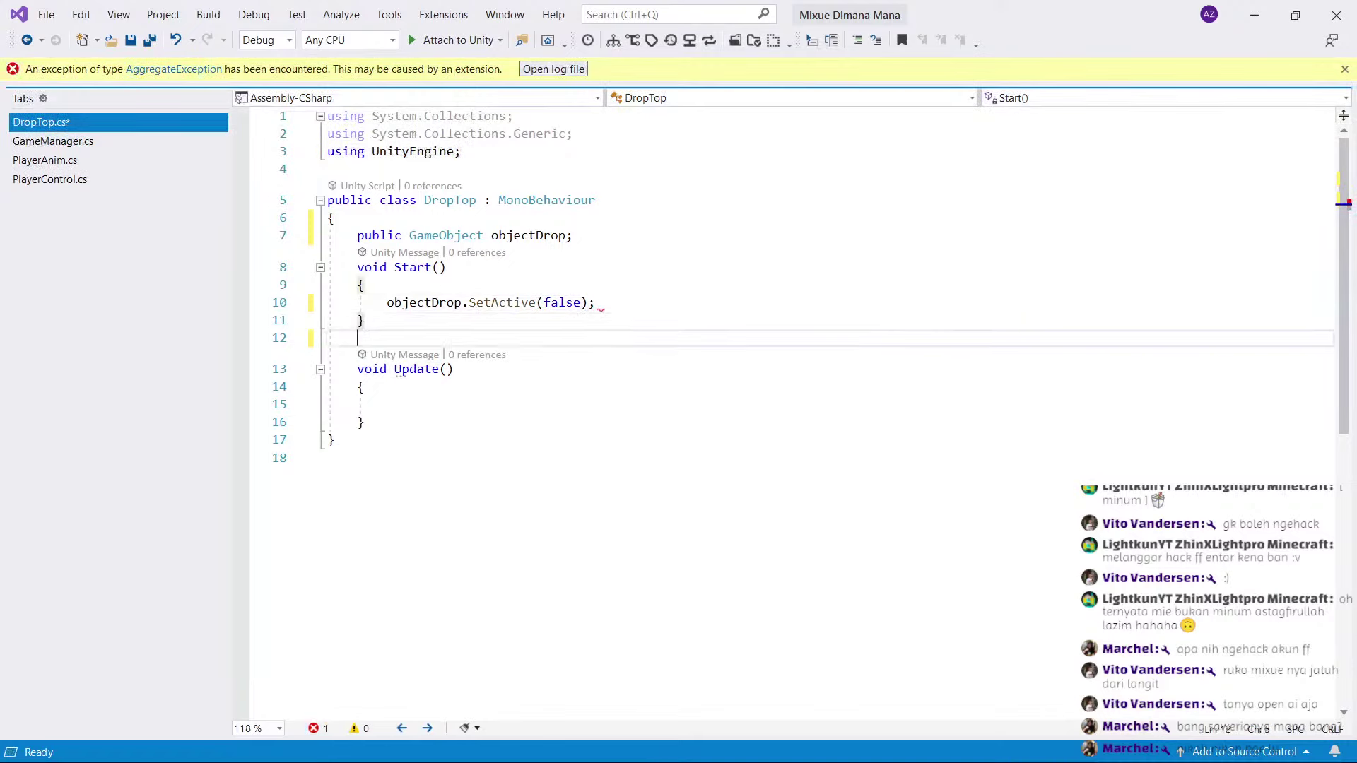
# Replace the Update method with an empty OnTriggerEnter2D stub.
pyautogui.press('Down')
pyautogui.press('Home')
pyautogui.hotkey('shift', 'Down')
pyautogui.hotkey('shift', 'Down')
pyautogui.hotkey('shift', 'Down')
pyautogui.hotkey('shift', 'End')
pyautogui.press('BackSpace')
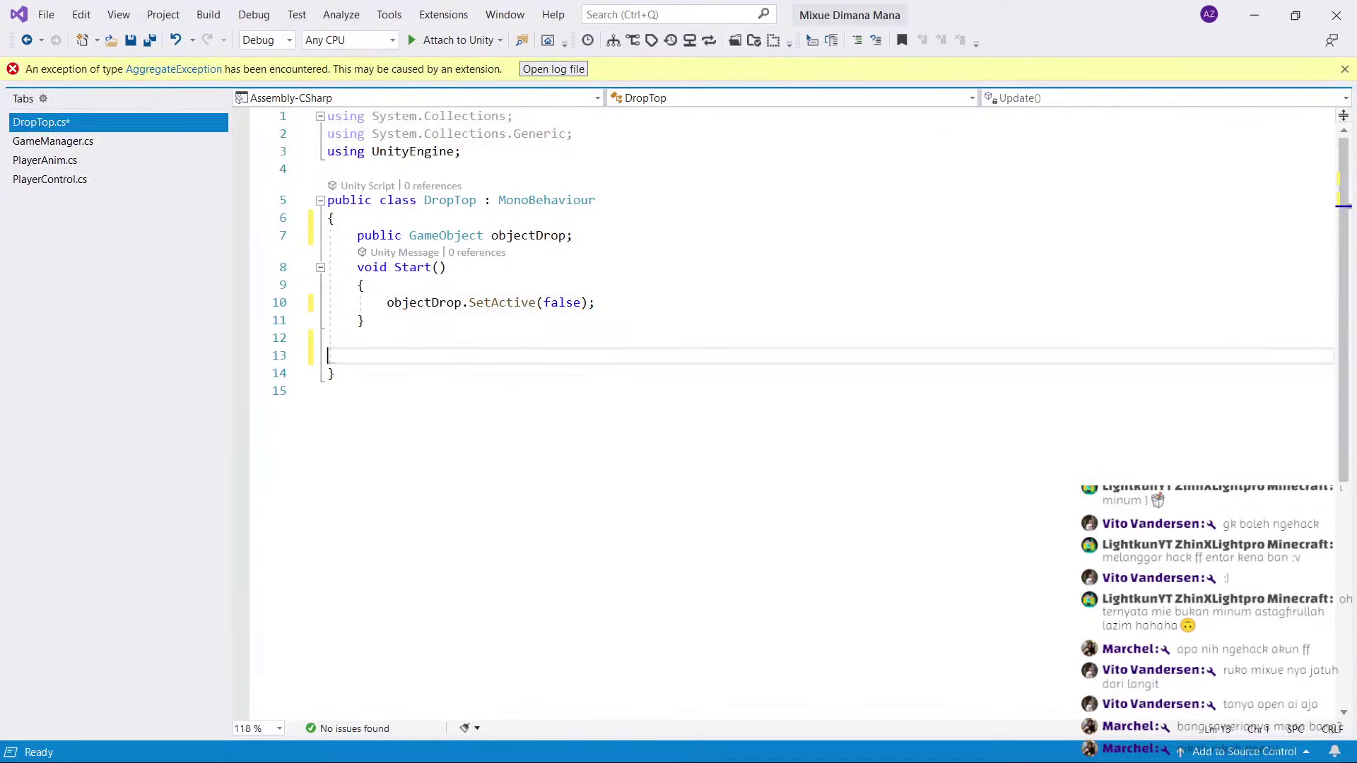
pyautogui.write('ontrig')
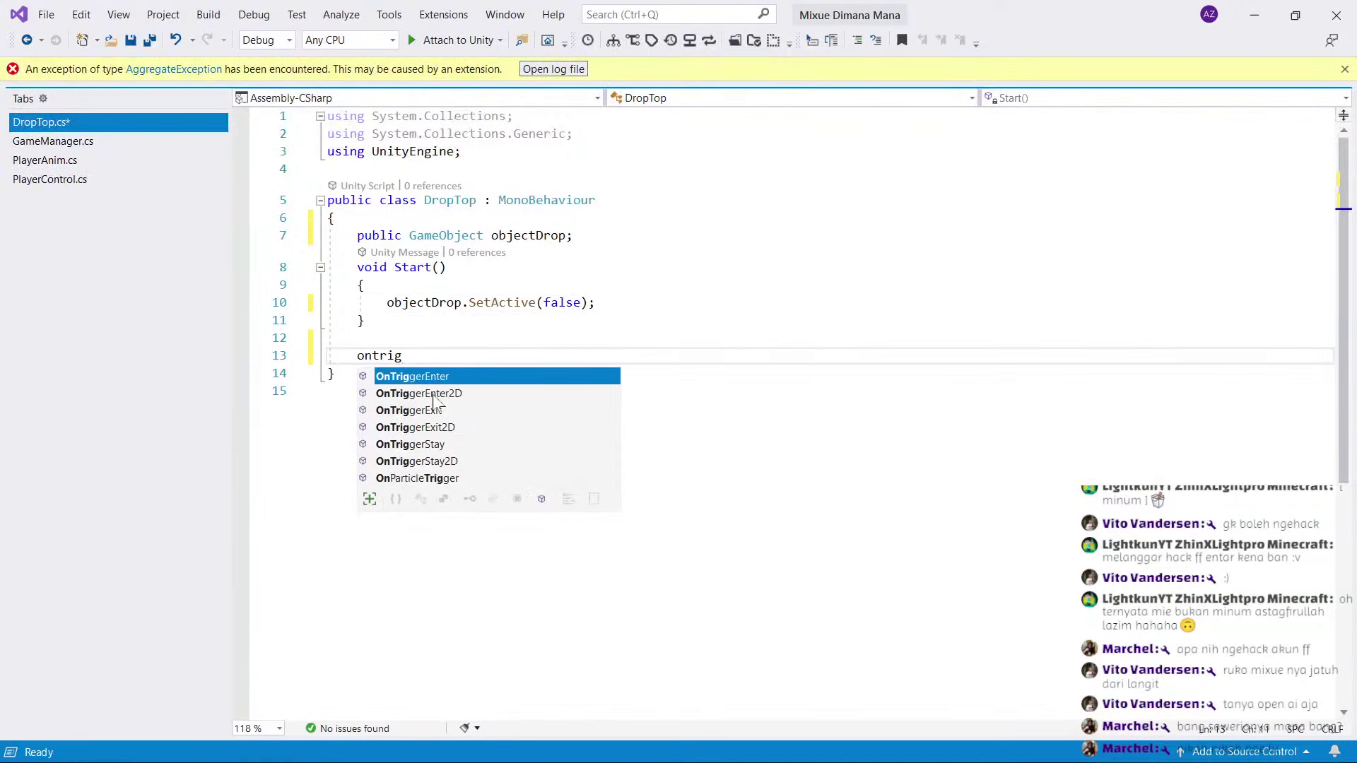
pyautogui.press('Down')
pyautogui.press('Return')
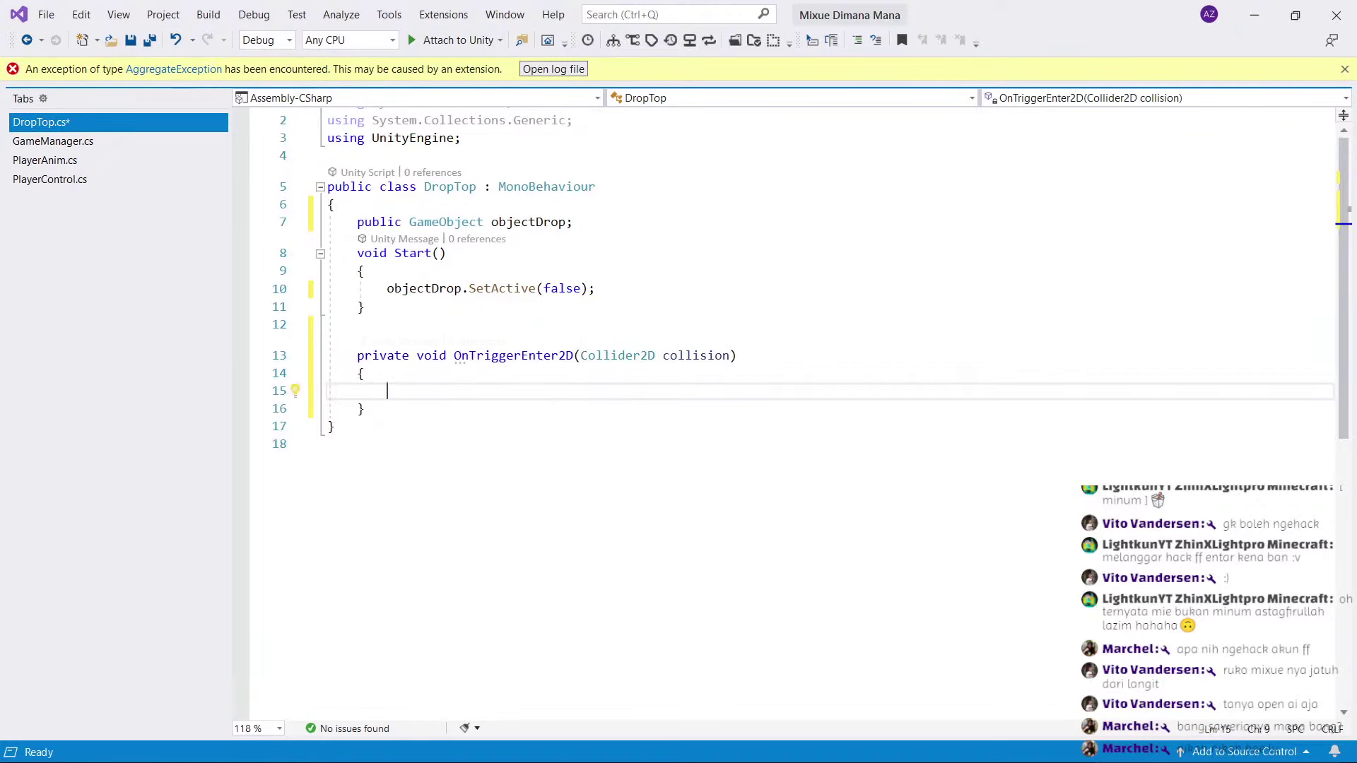
# In OnTriggerEnter2D, add an if block checking that collision.gameObject.tag equals "Player".
pyautogui.write('if(col')
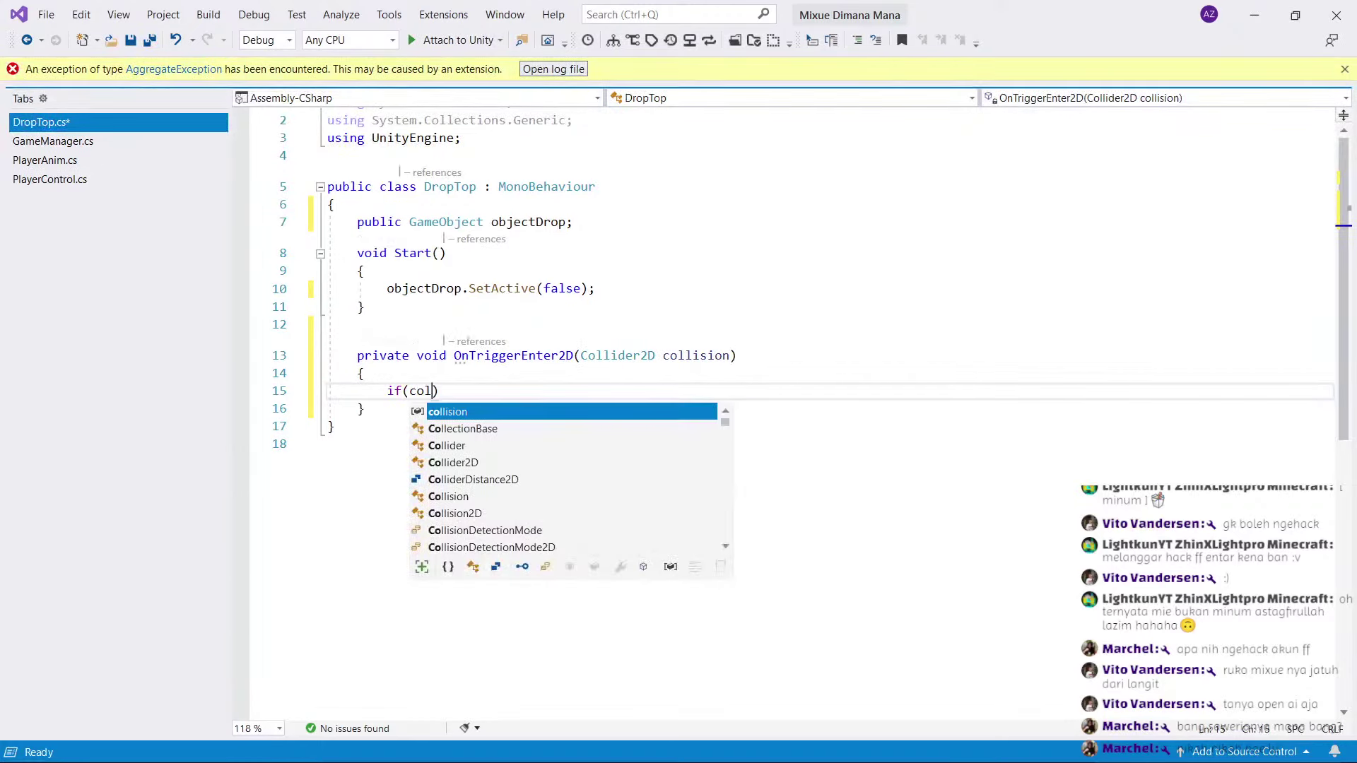
pyautogui.press('Tab')
pyautogui.write('.ga')
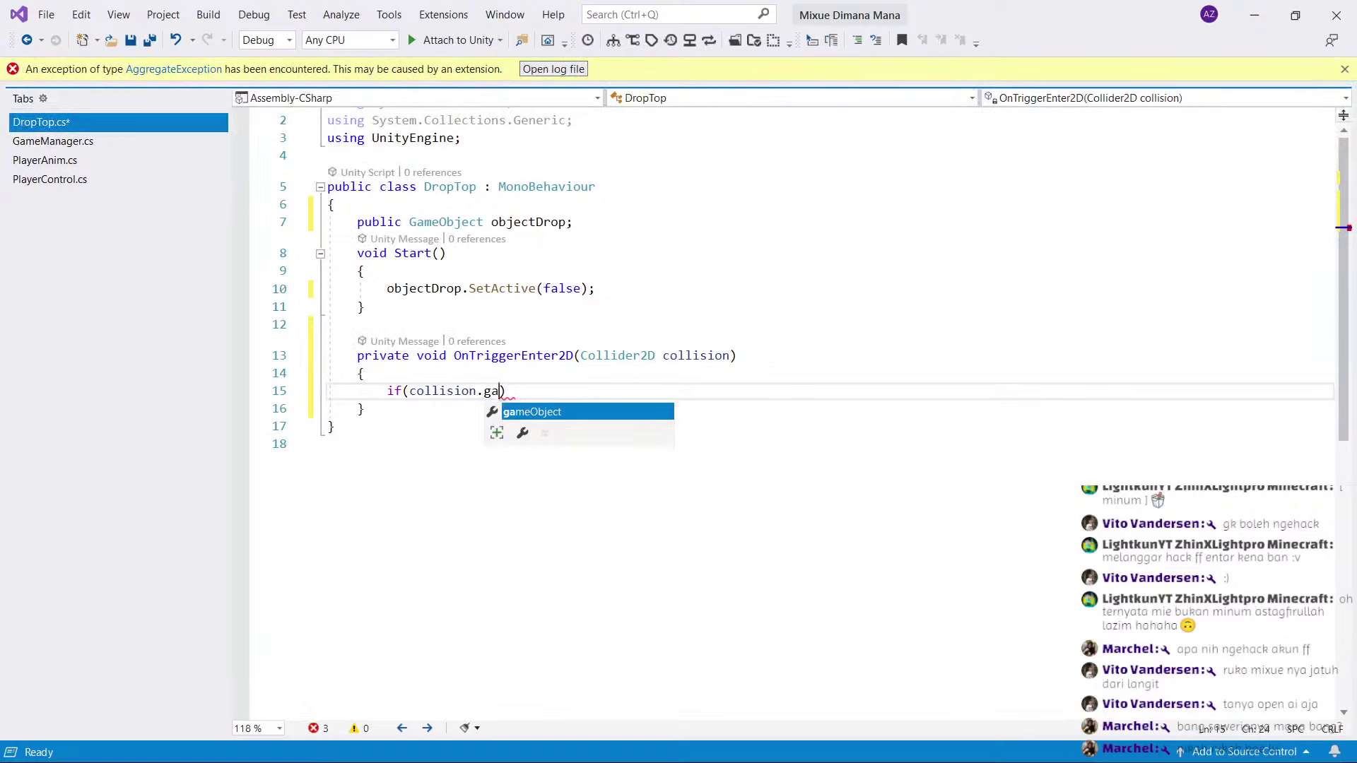
pyautogui.press('Tab')
pyautogui.write('.ta')
pyautogui.press('Tab')
pyautogui.write('.eq')
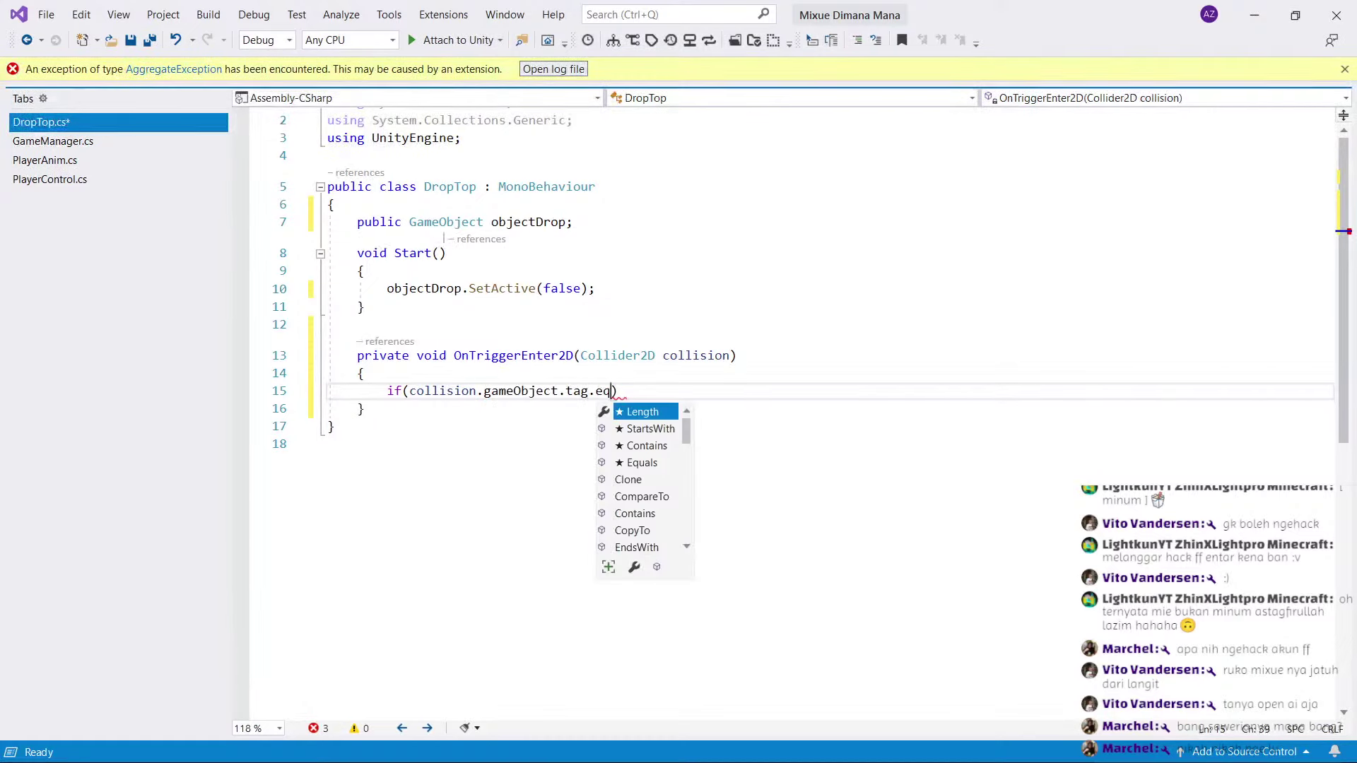
pyautogui.write('("Pl')
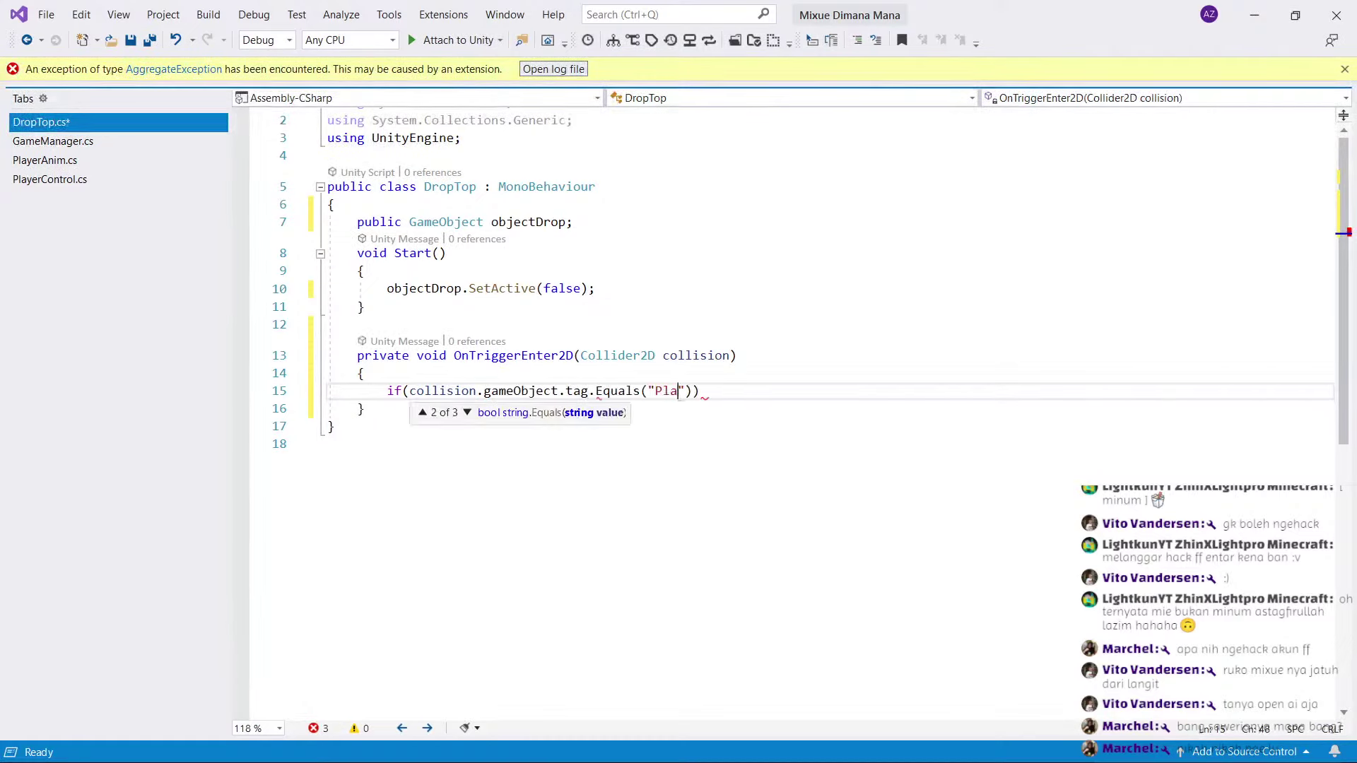
pyautogui.write('ayer"))')
pyautogui.press('Return')
pyautogui.write('{')
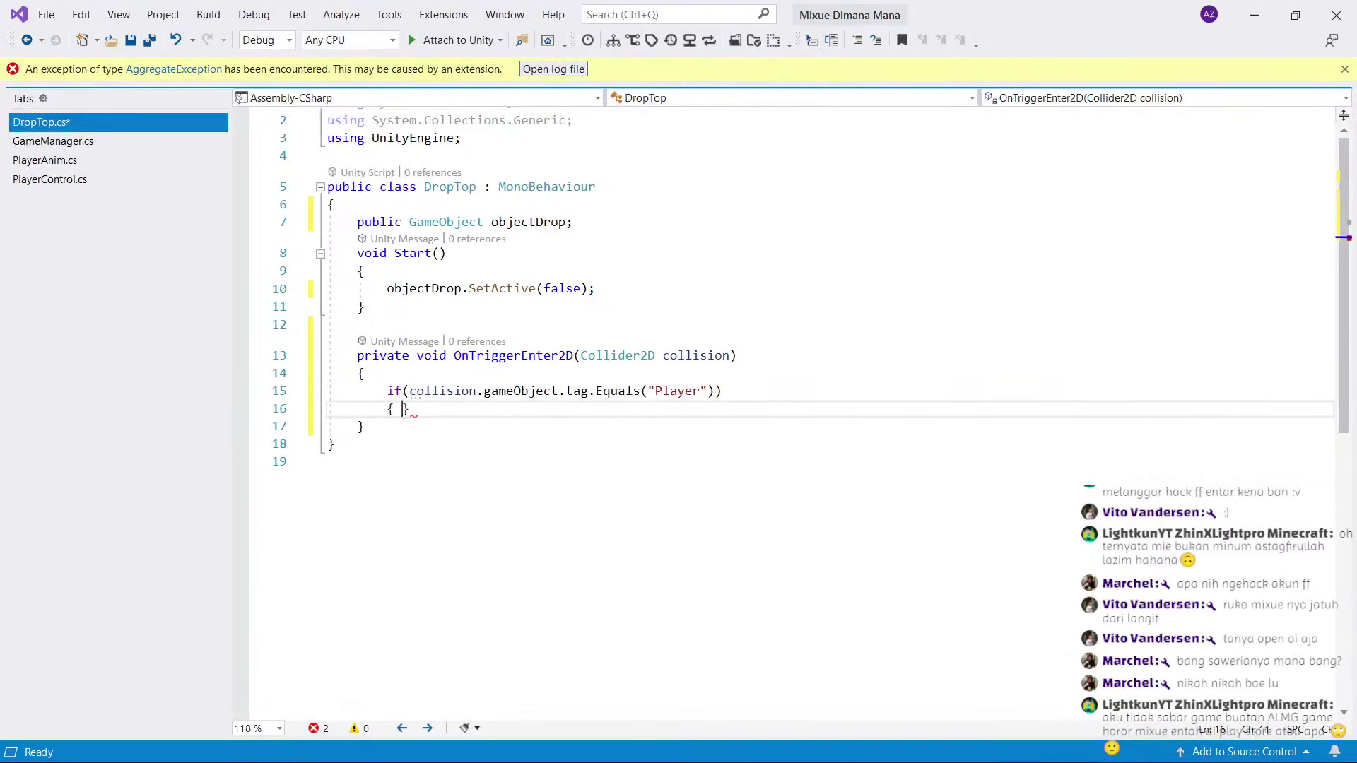
pyautogui.press('Return')
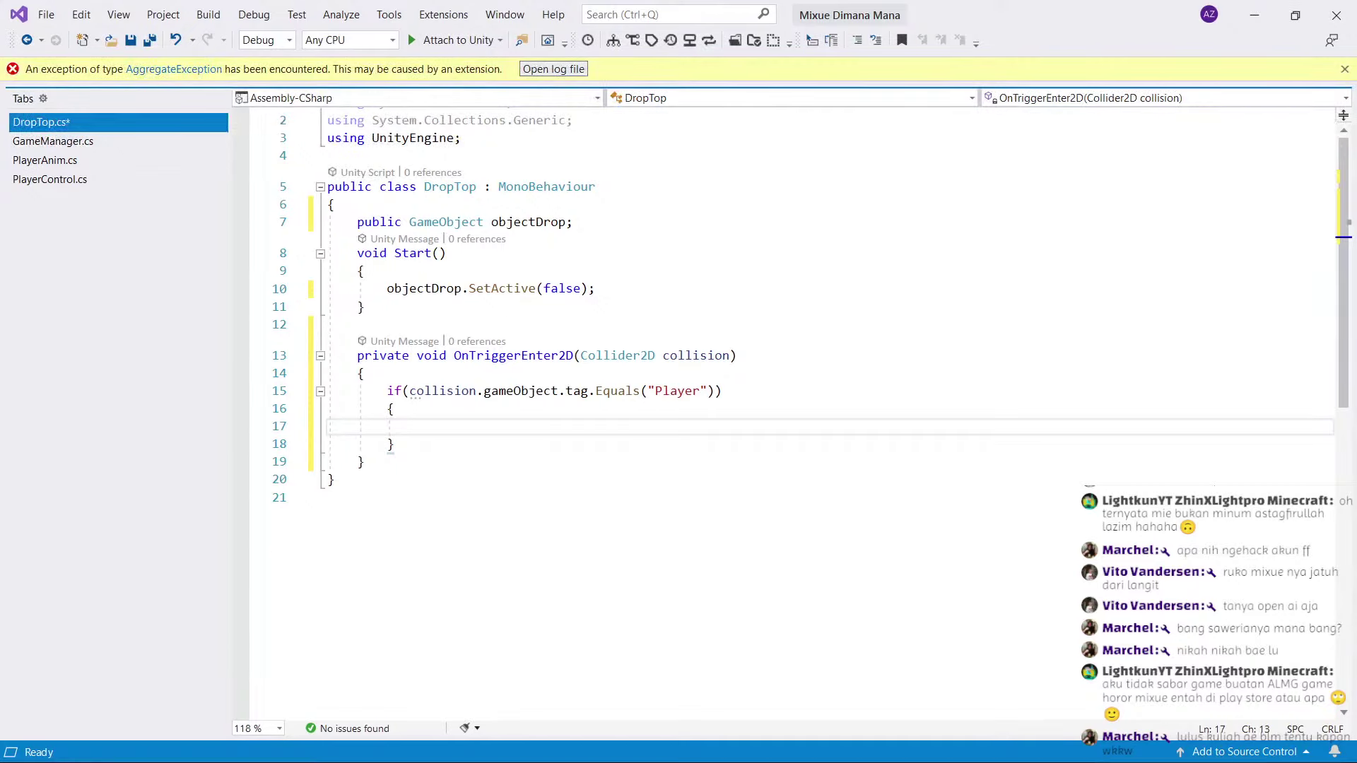
# Inside the if block, activate objectDrop with SetActive(true).
pyautogui.write('s')
pyautogui.press('BackSpace')
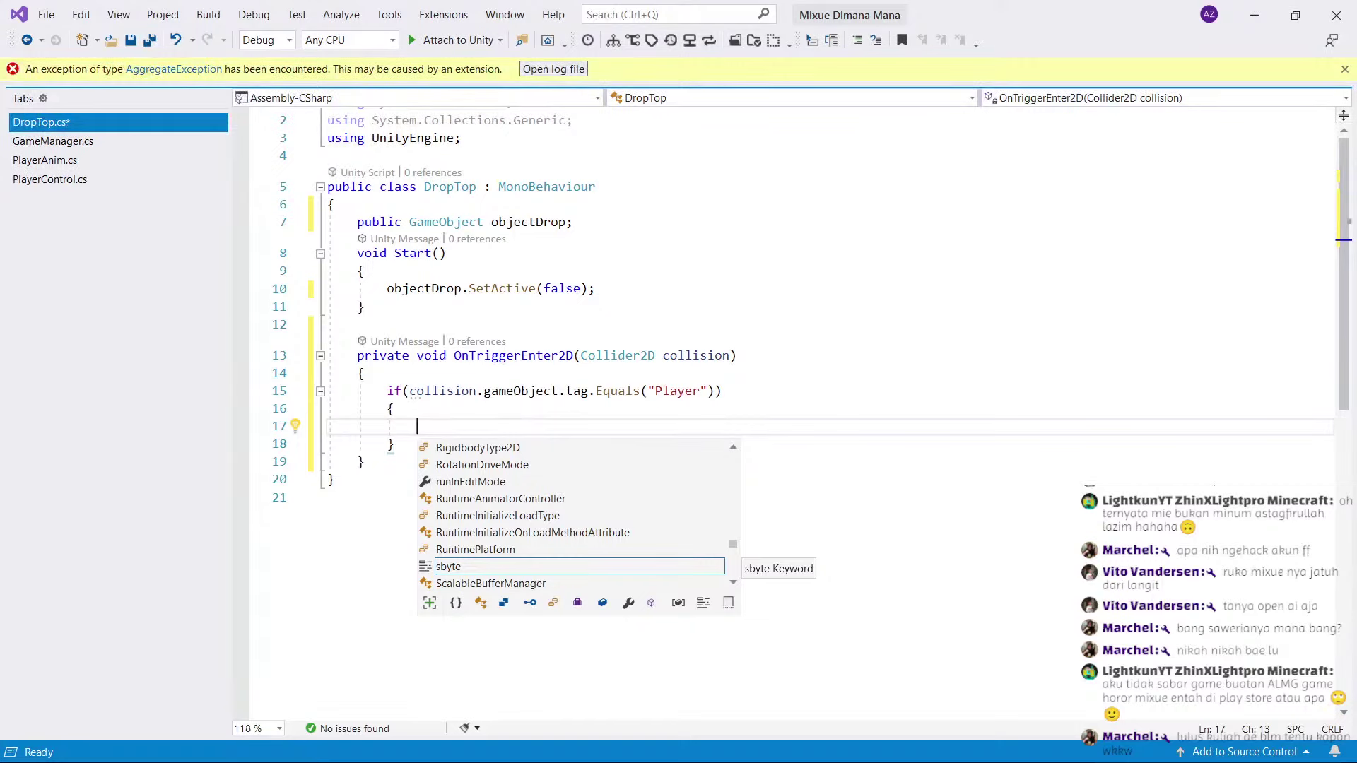
pyautogui.write('ob')
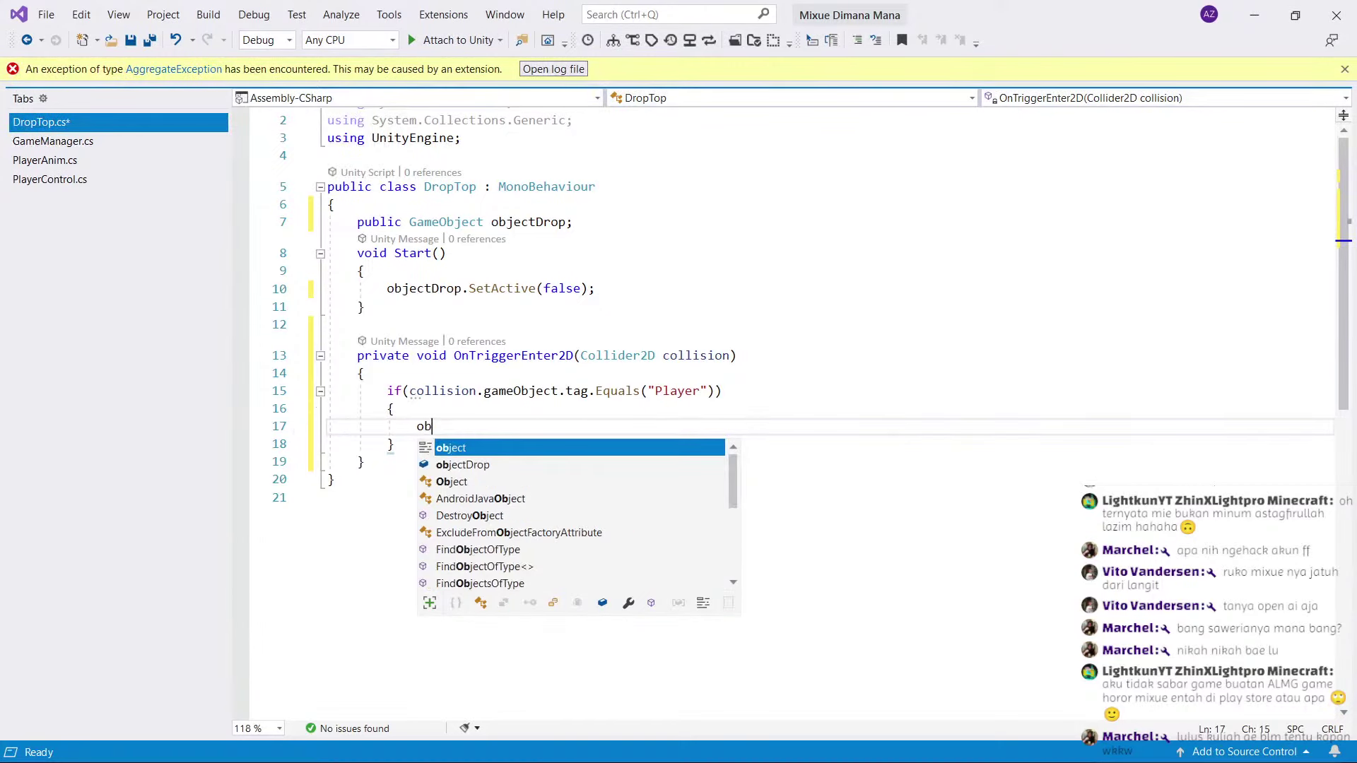
pyautogui.write('.se')
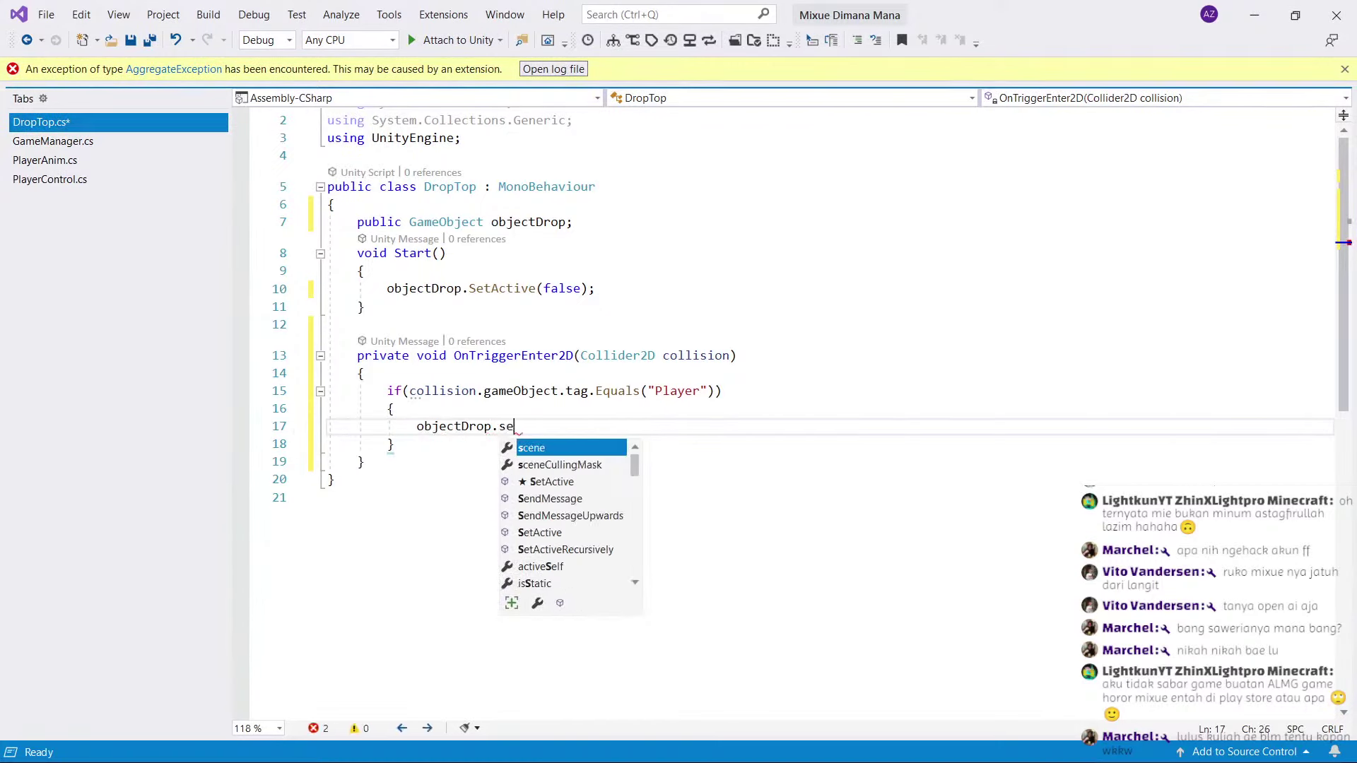
pyautogui.write('t')
pyautogui.press('Tab')
pyautogui.write('(t')
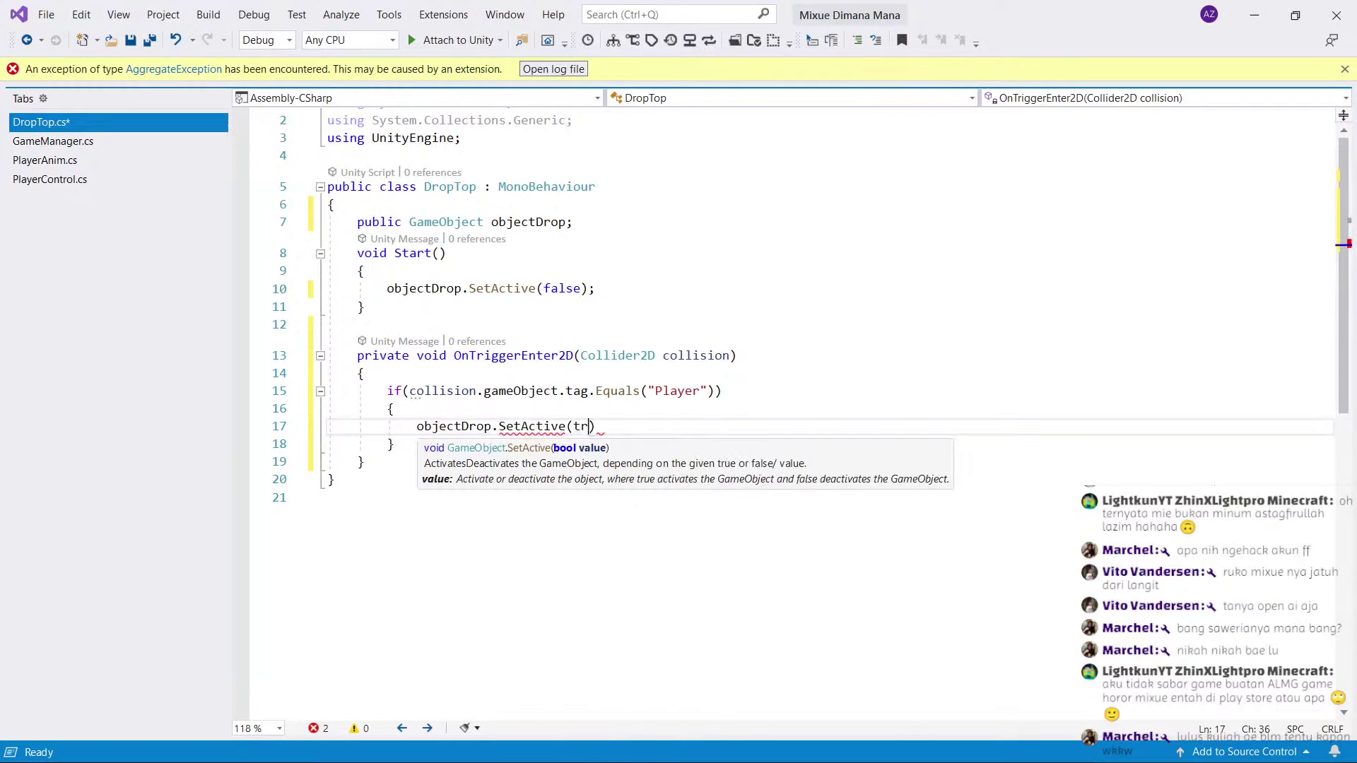
pyautogui.write('rue);')
pyautogui.click(395, 444)
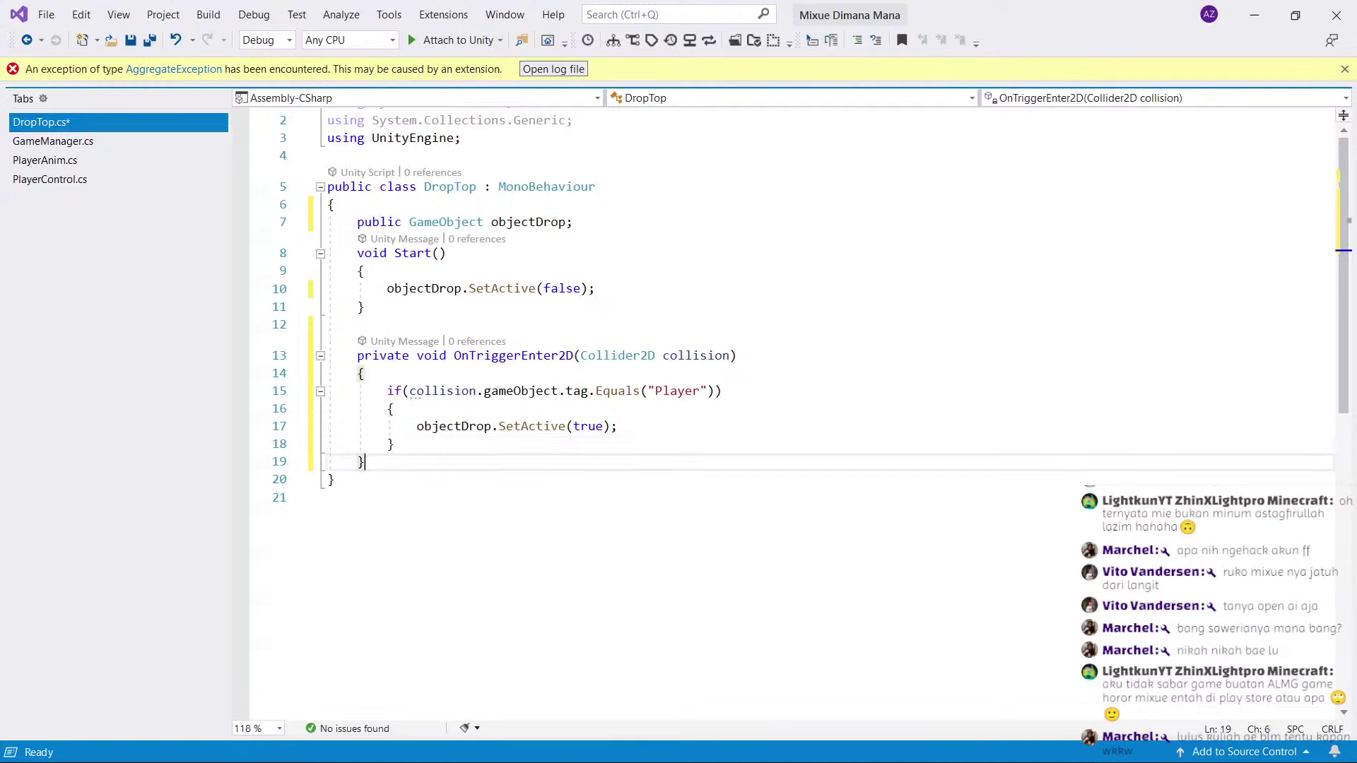
pyautogui.click(618, 427)
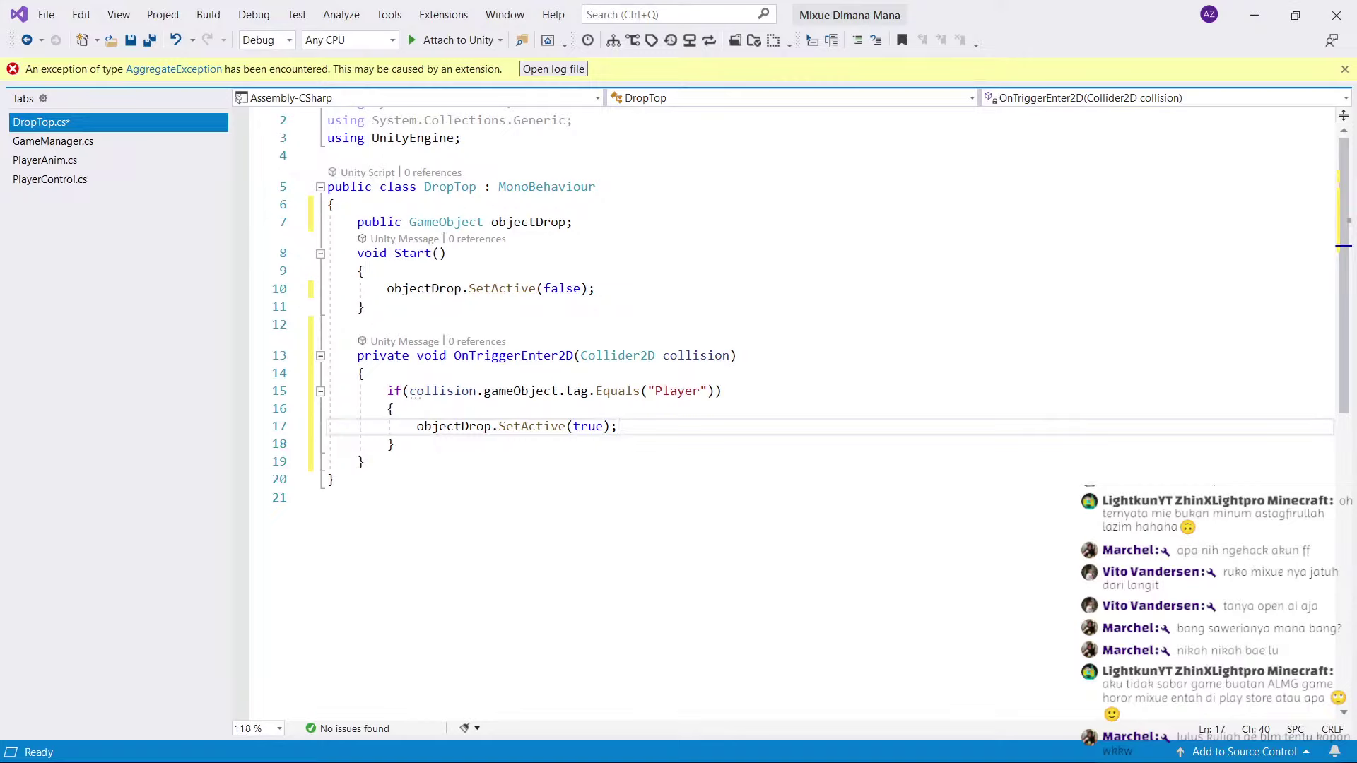
# Add this.enabled = false; after the SetActive line and save DropTop.cs.
pyautogui.click(335, 204)
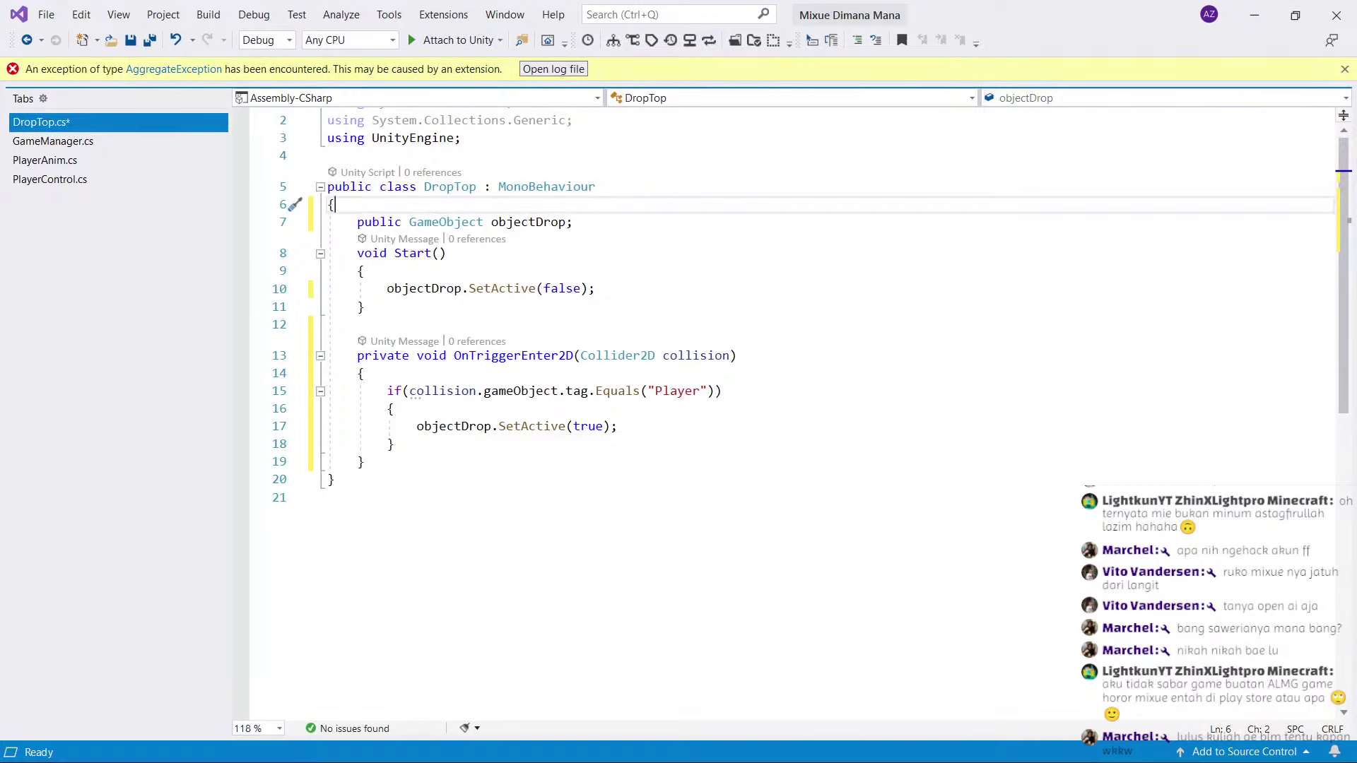
pyautogui.click(572, 222)
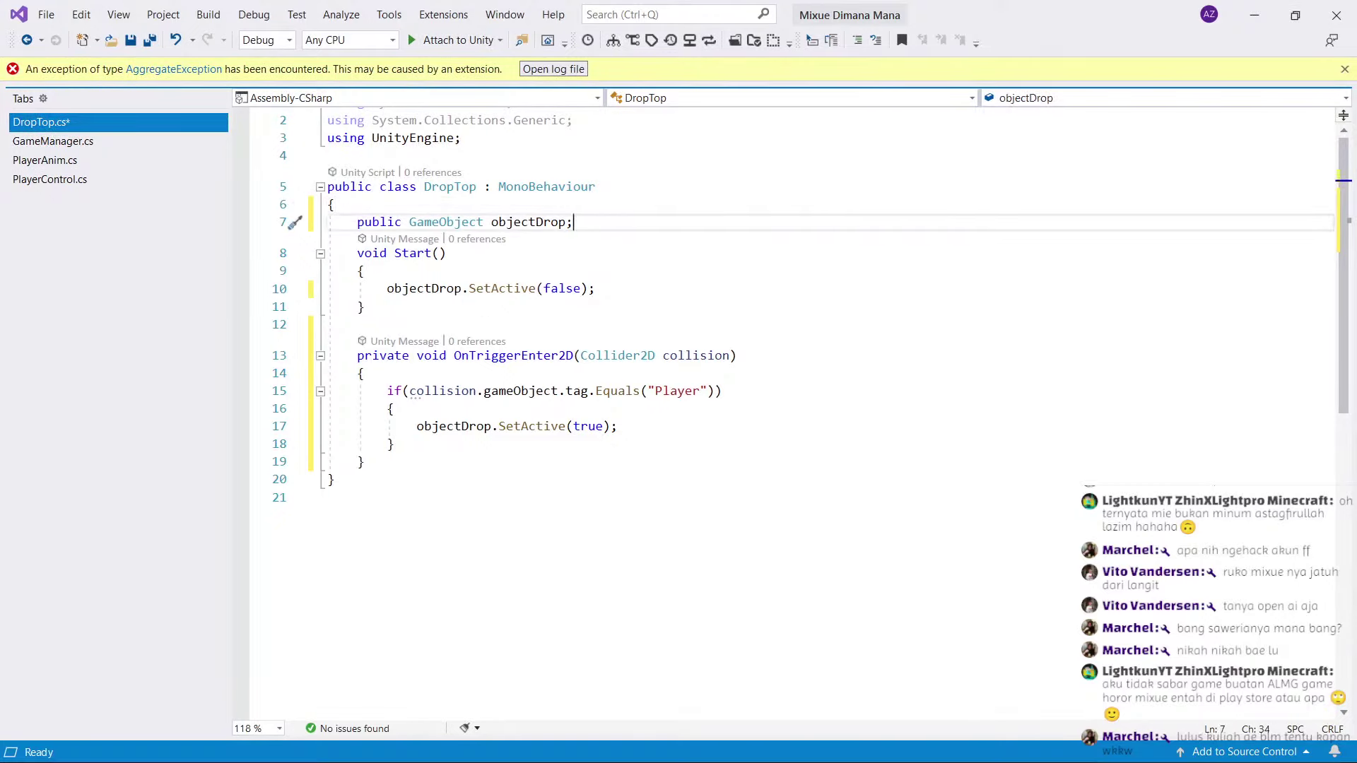
pyautogui.press('Return')
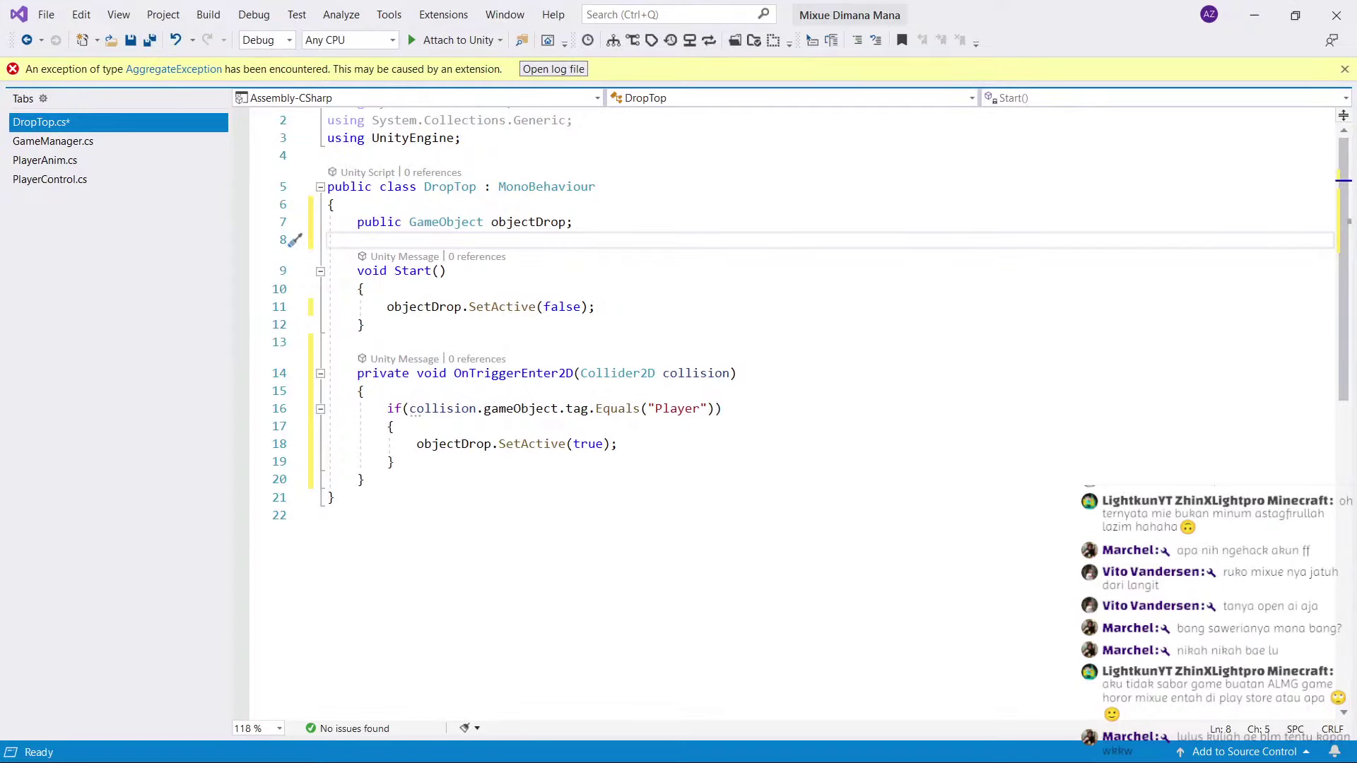
pyautogui.press('BackSpace')
pyautogui.click(619, 426)
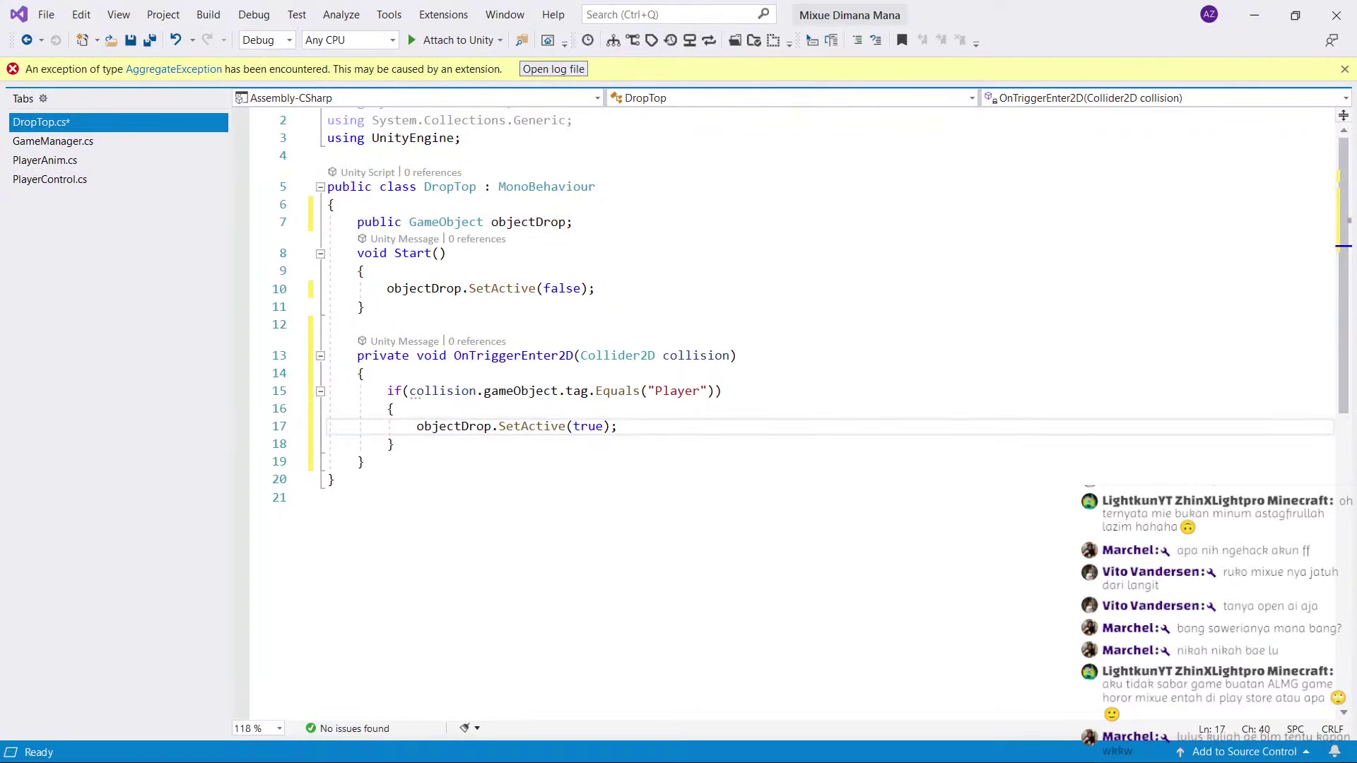
pyautogui.press('Return')
pyautogui.press('Return')
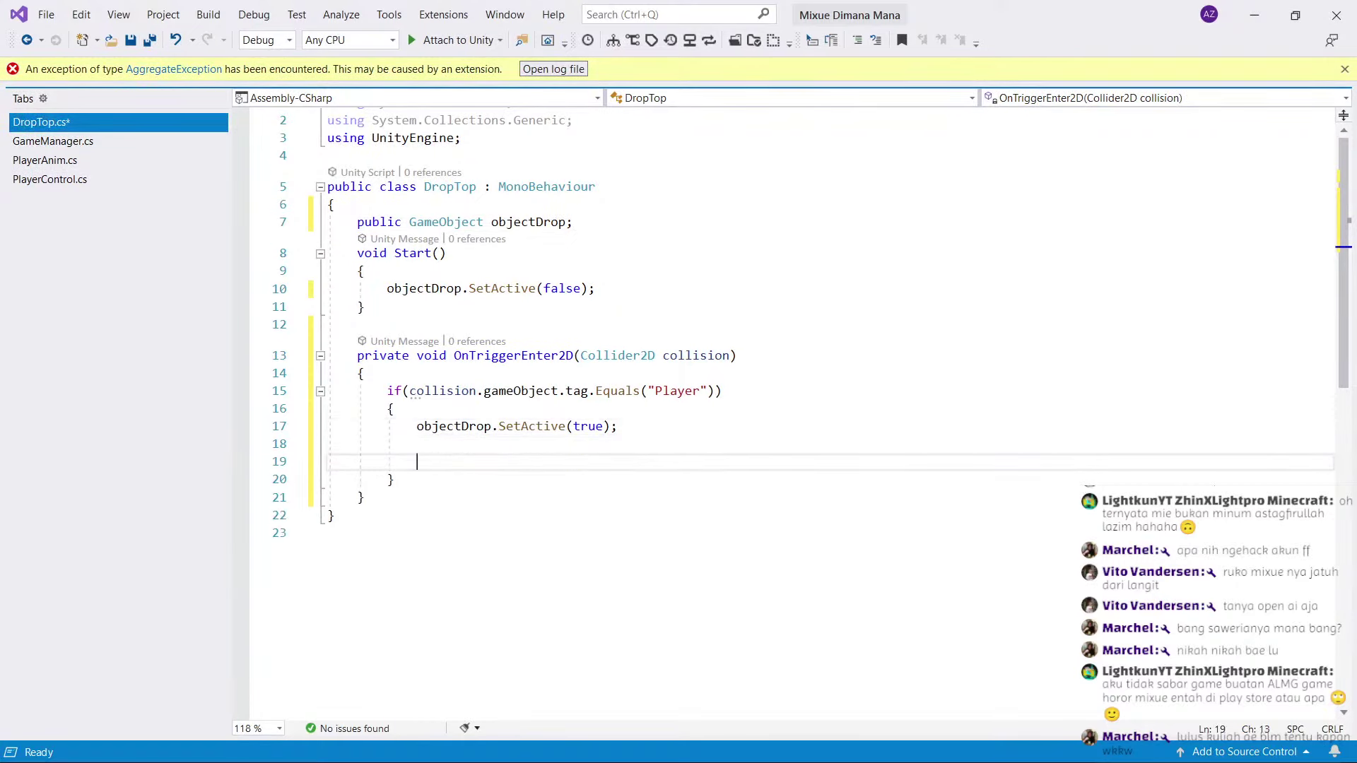
pyautogui.press('Up')
pyautogui.write('this.')
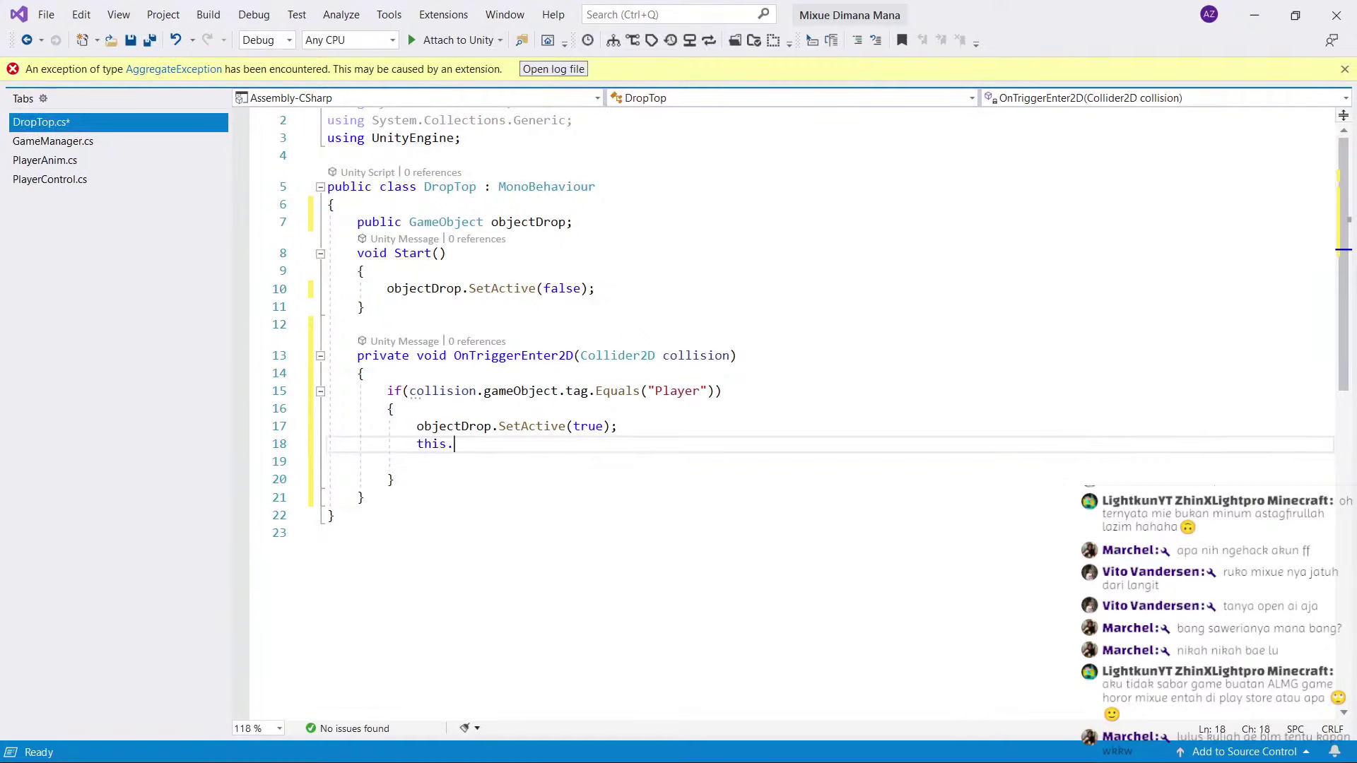
pyautogui.write('enabled = fa')
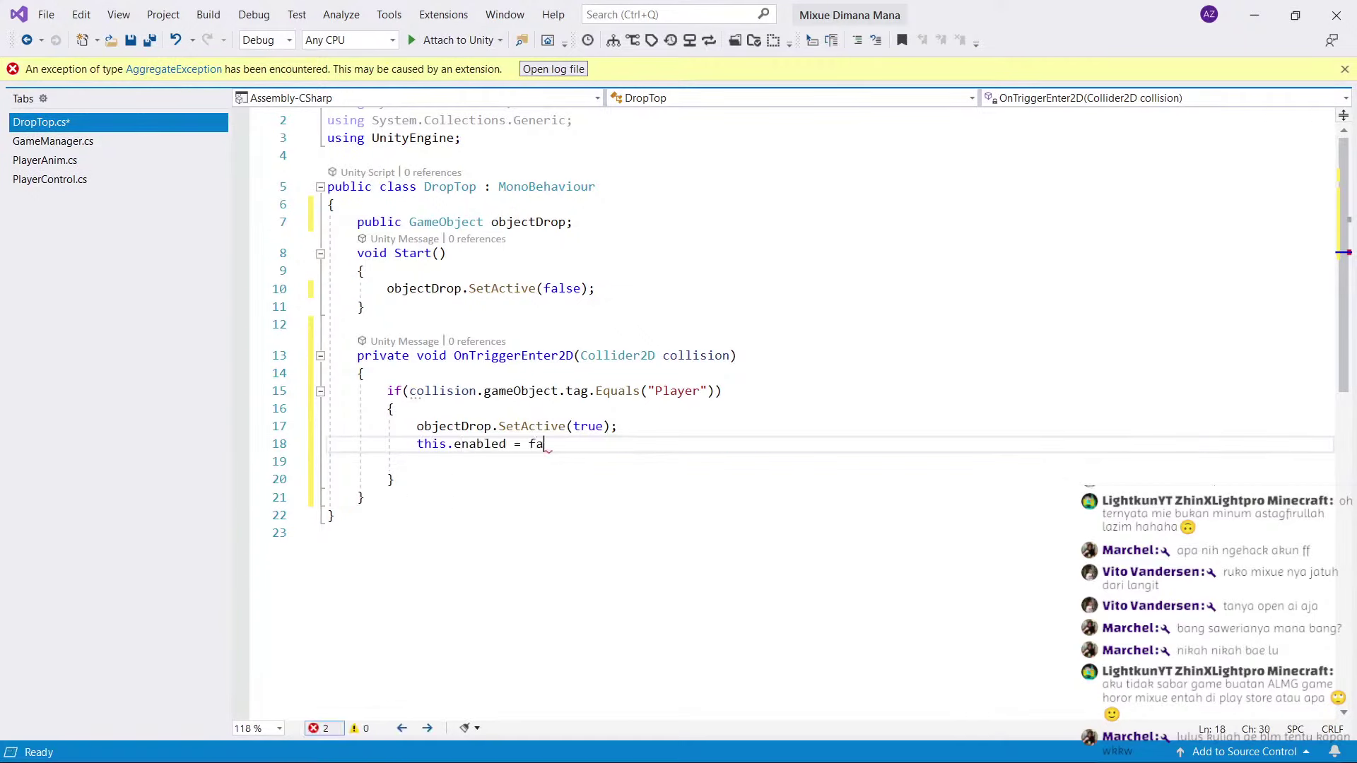
pyautogui.write('lse;')
pyautogui.press('Delete')
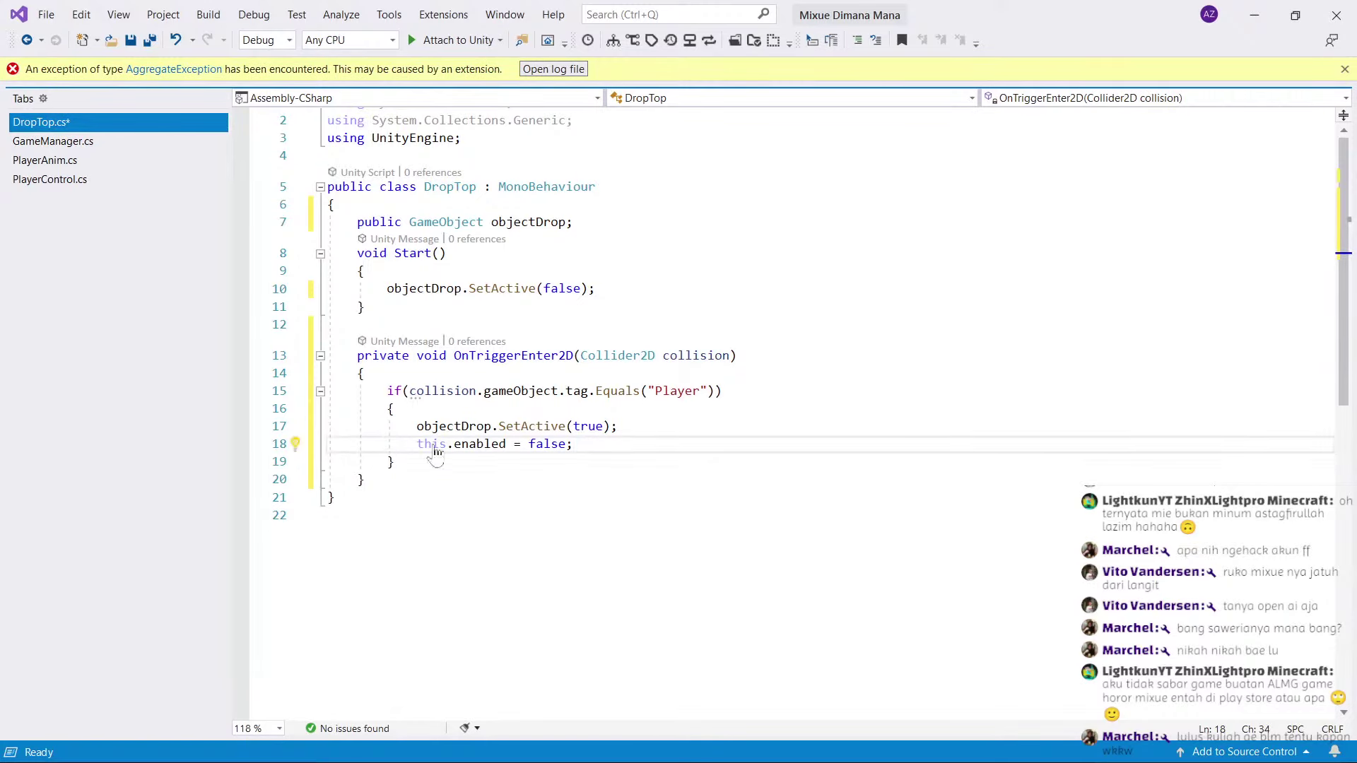
pyautogui.hotkey('ctrl', 's')
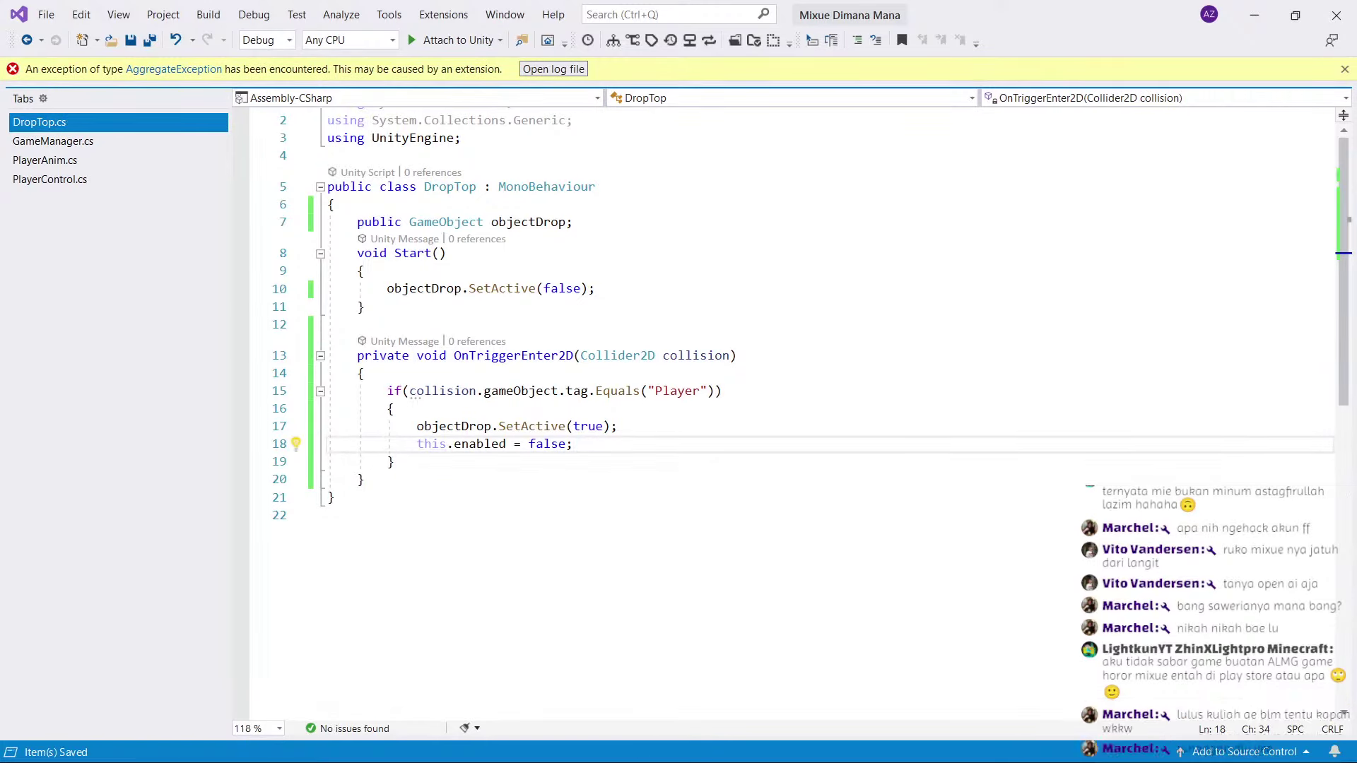
# Attach the DropTop script to Trap DropTop and nest Object beneath it.
pyautogui.click(1248, 21)
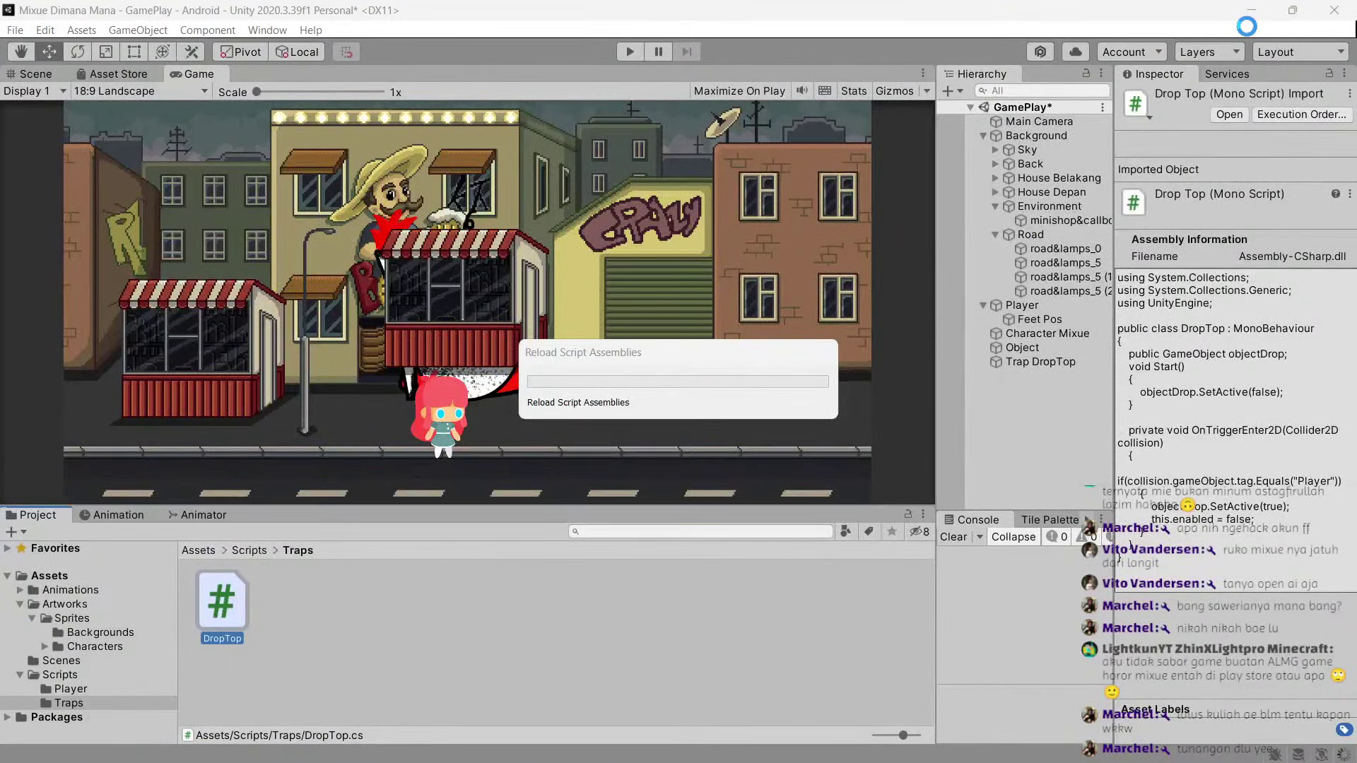
pyautogui.click(1049, 363)
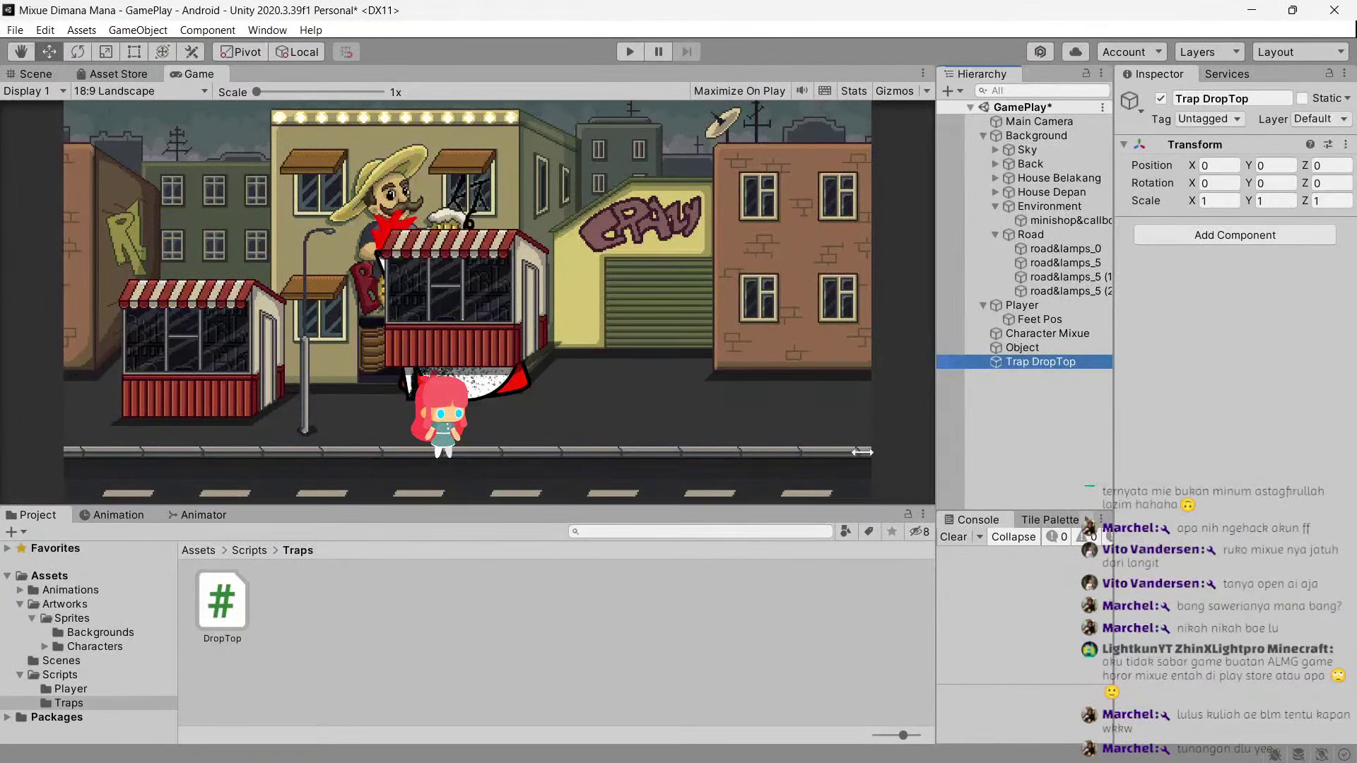
pyautogui.moveTo(222, 601); pyautogui.dragTo(1207, 362)
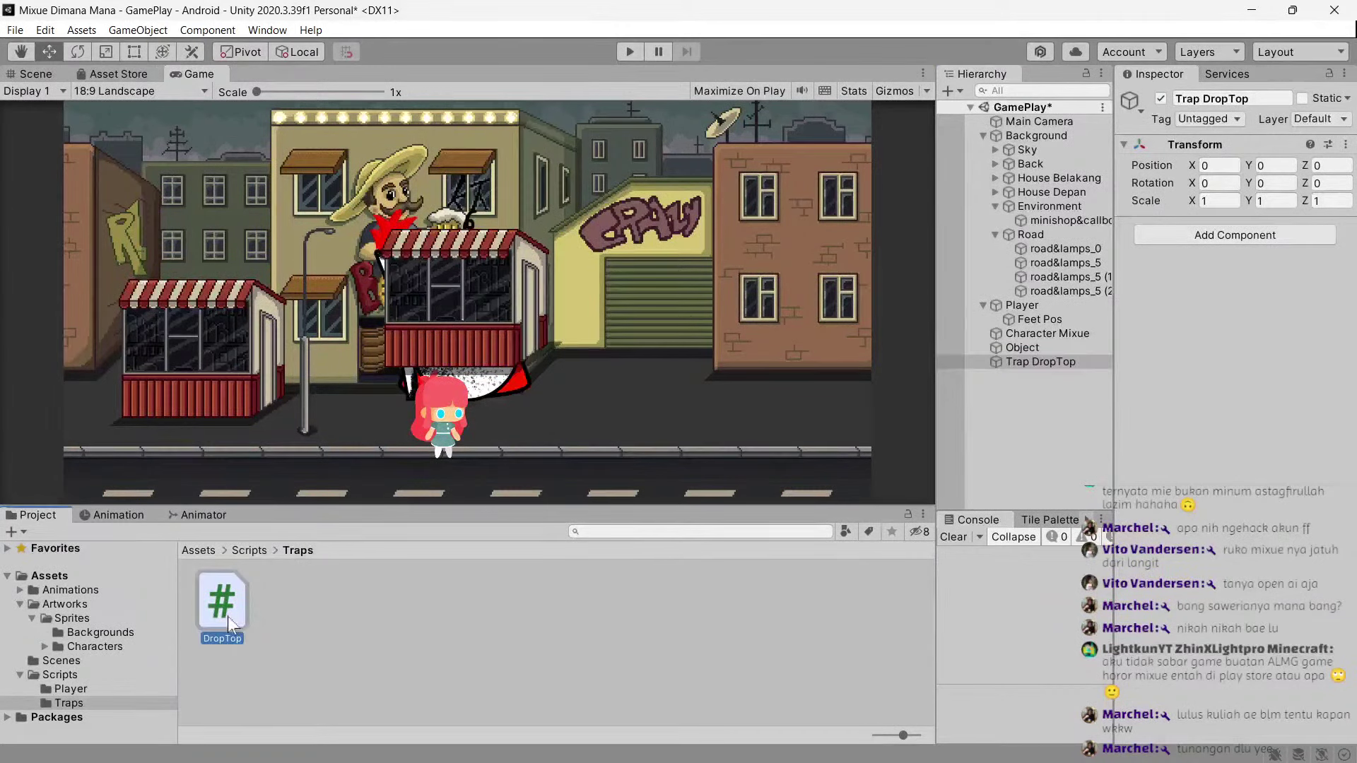
pyautogui.moveTo(1043, 350); pyautogui.dragTo(1049, 362)
# Add a Box Collider 2D component to Trap DropTop.
pyautogui.click(1057, 349)
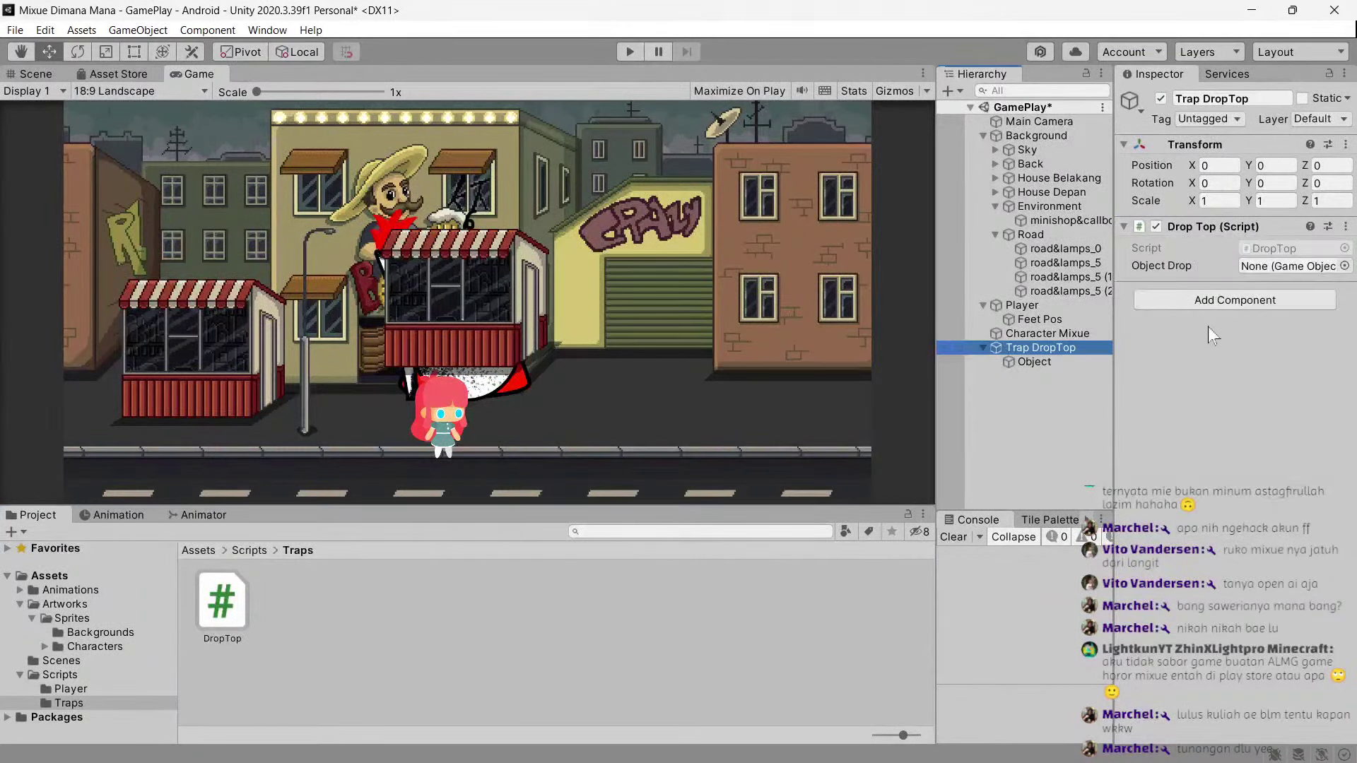
pyautogui.click(1215, 306)
pyautogui.click(1199, 380)
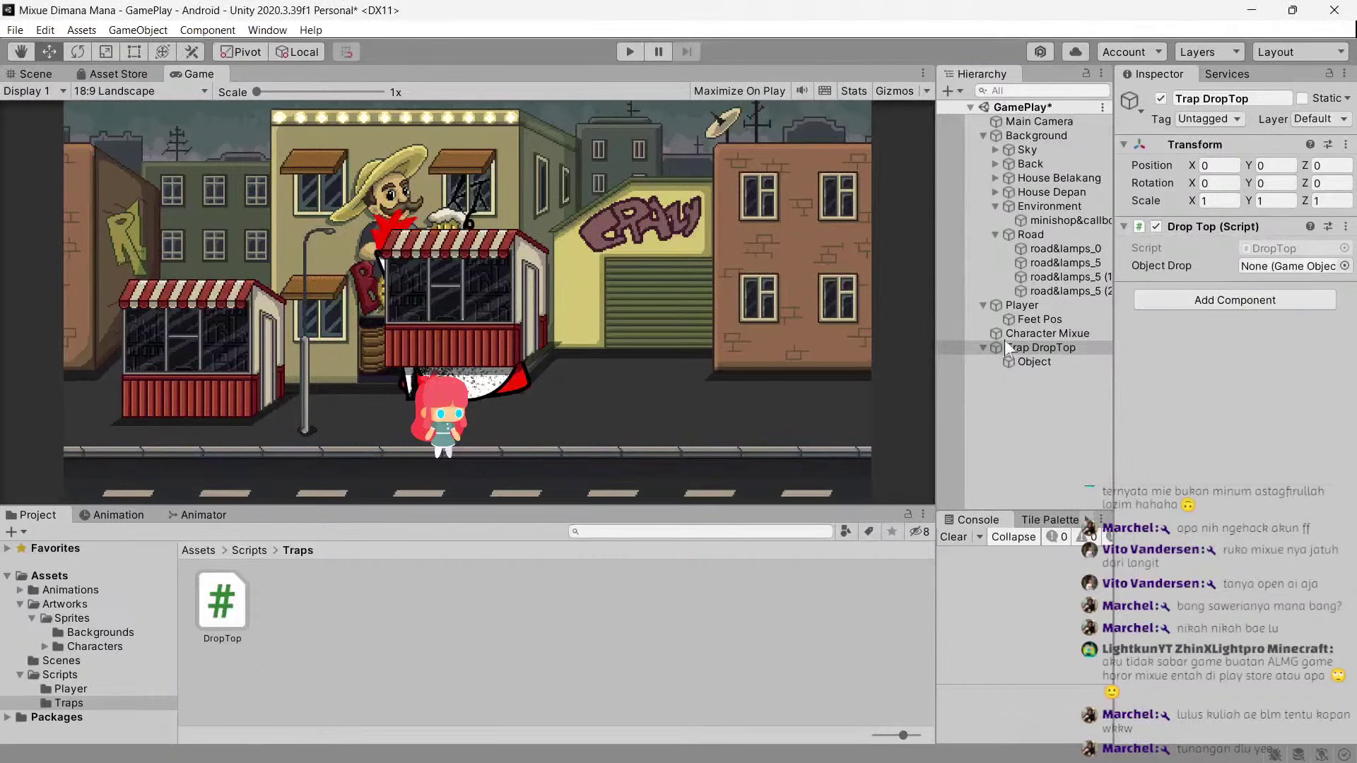
pyautogui.click(39, 72)
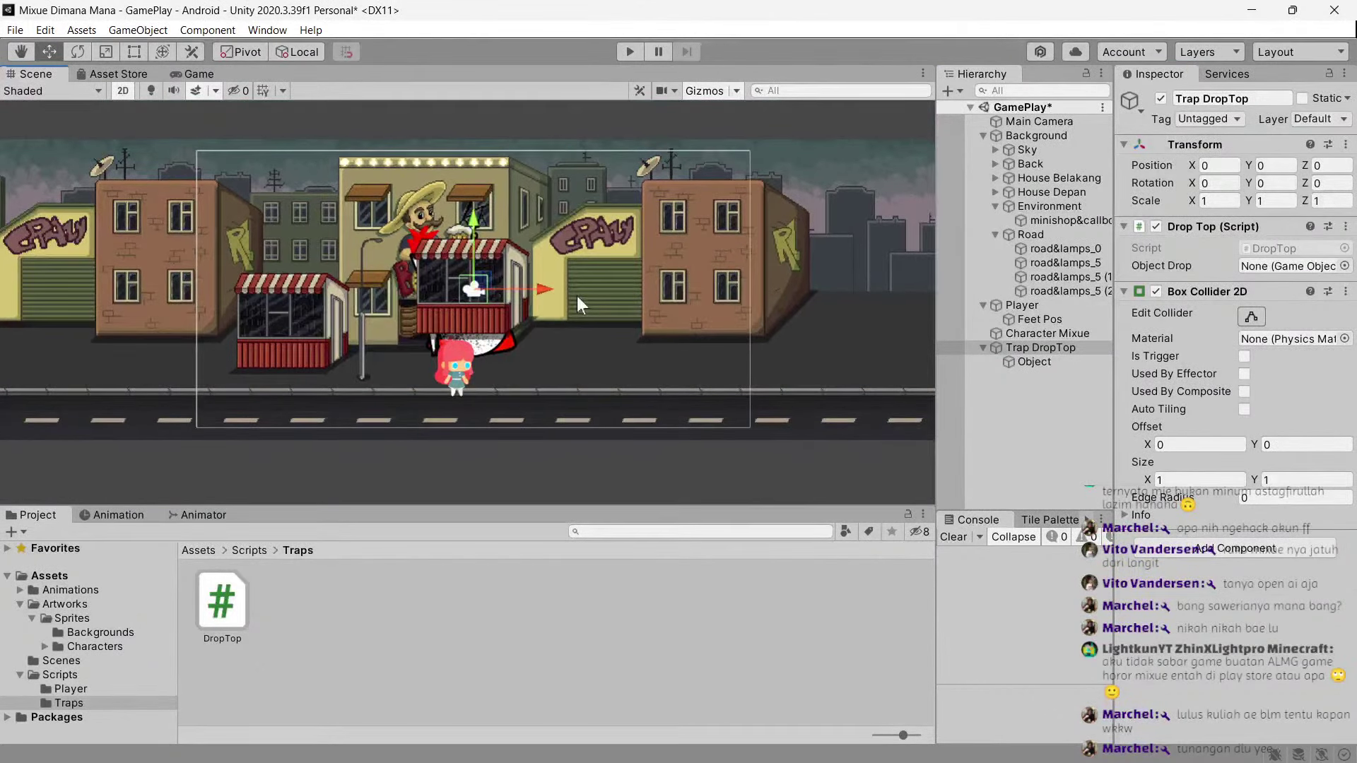
# Move Trap DropTop up to about 5.75, 3.75 and add a Box Collider 2D to Object.
pyautogui.scroll(2, 577, 296)
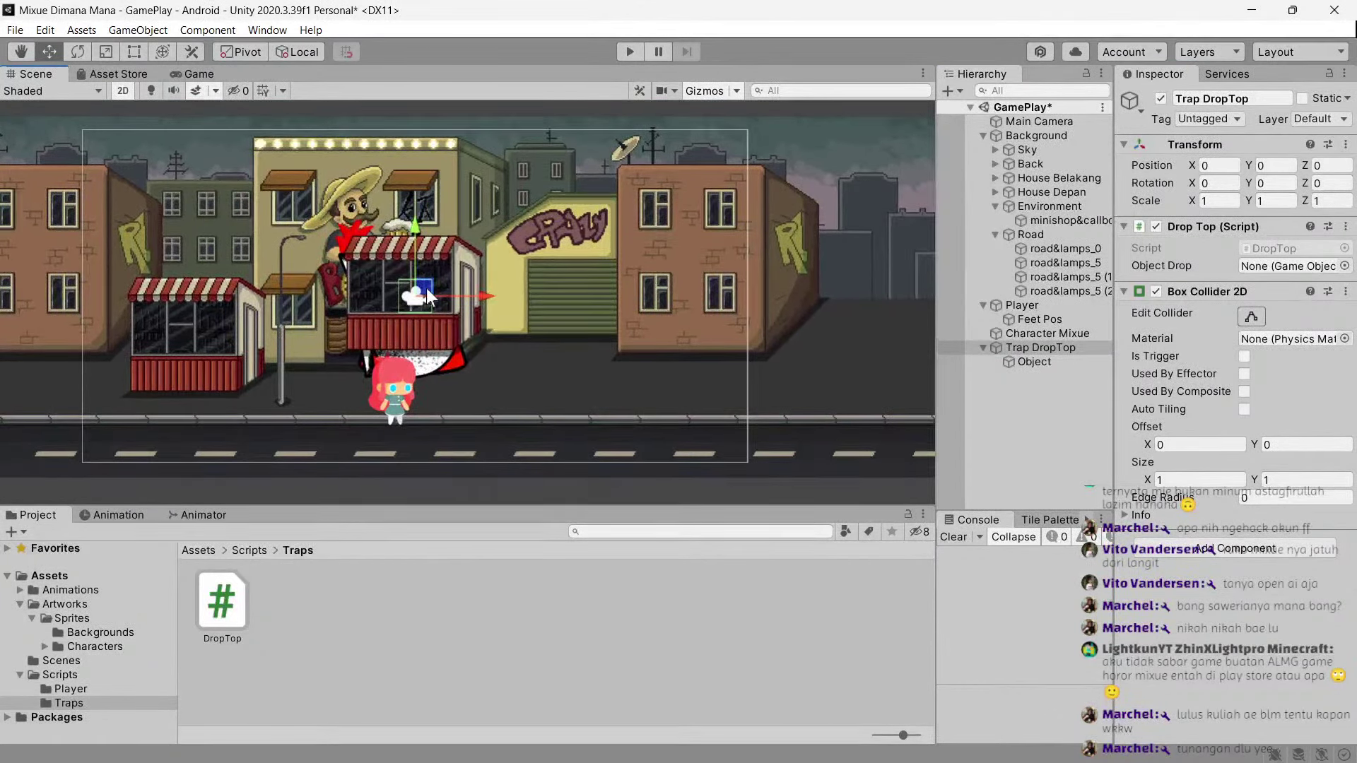
pyautogui.moveTo(427, 289); pyautogui.dragTo(615, 162)
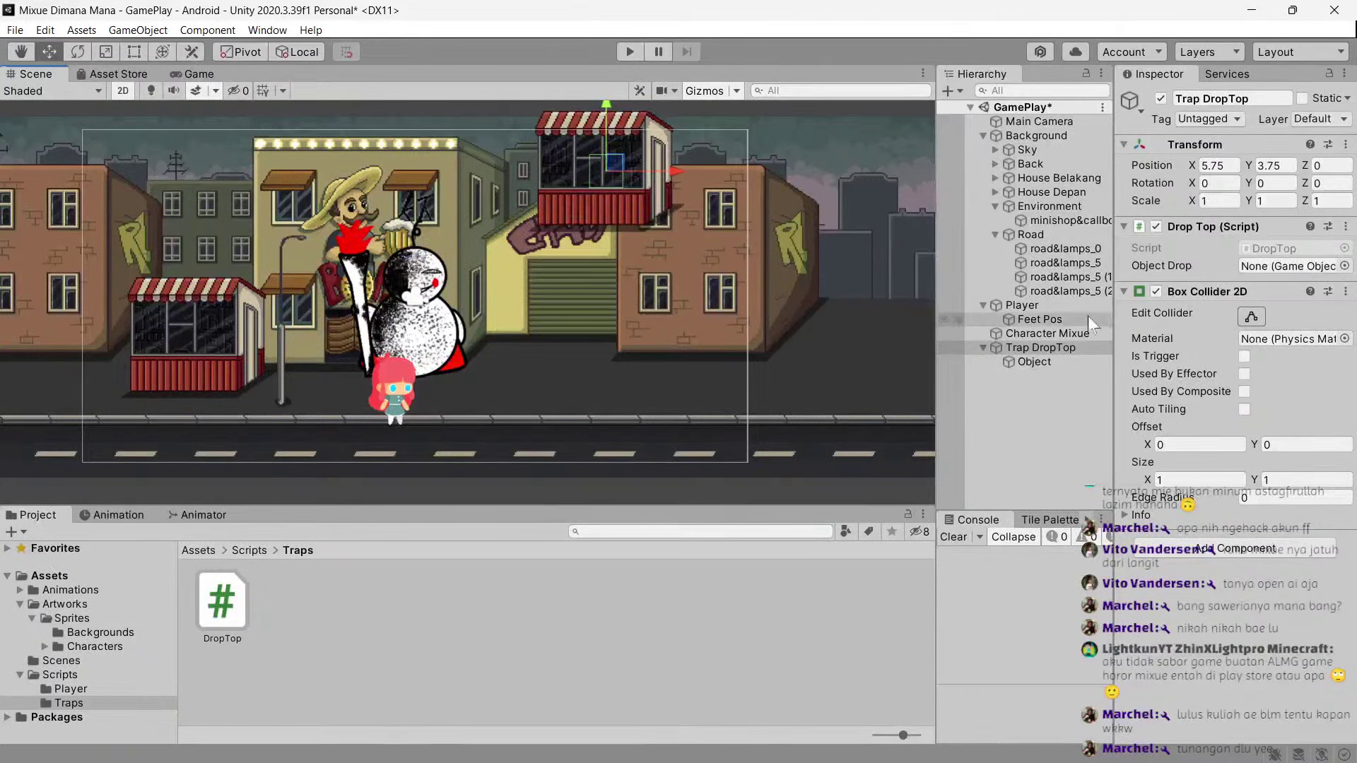
pyautogui.click(1055, 364)
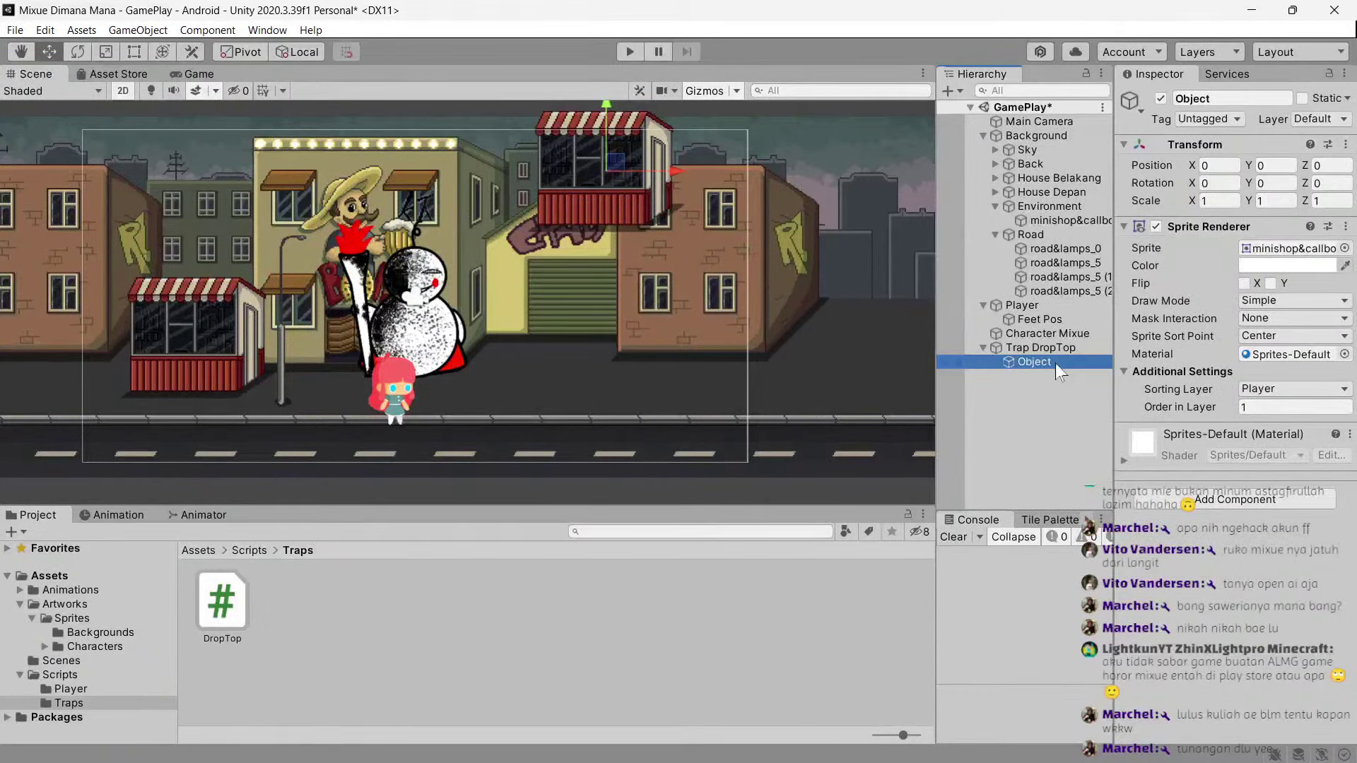
pyautogui.click(1050, 349)
pyautogui.click(1044, 363)
pyautogui.click(1250, 501)
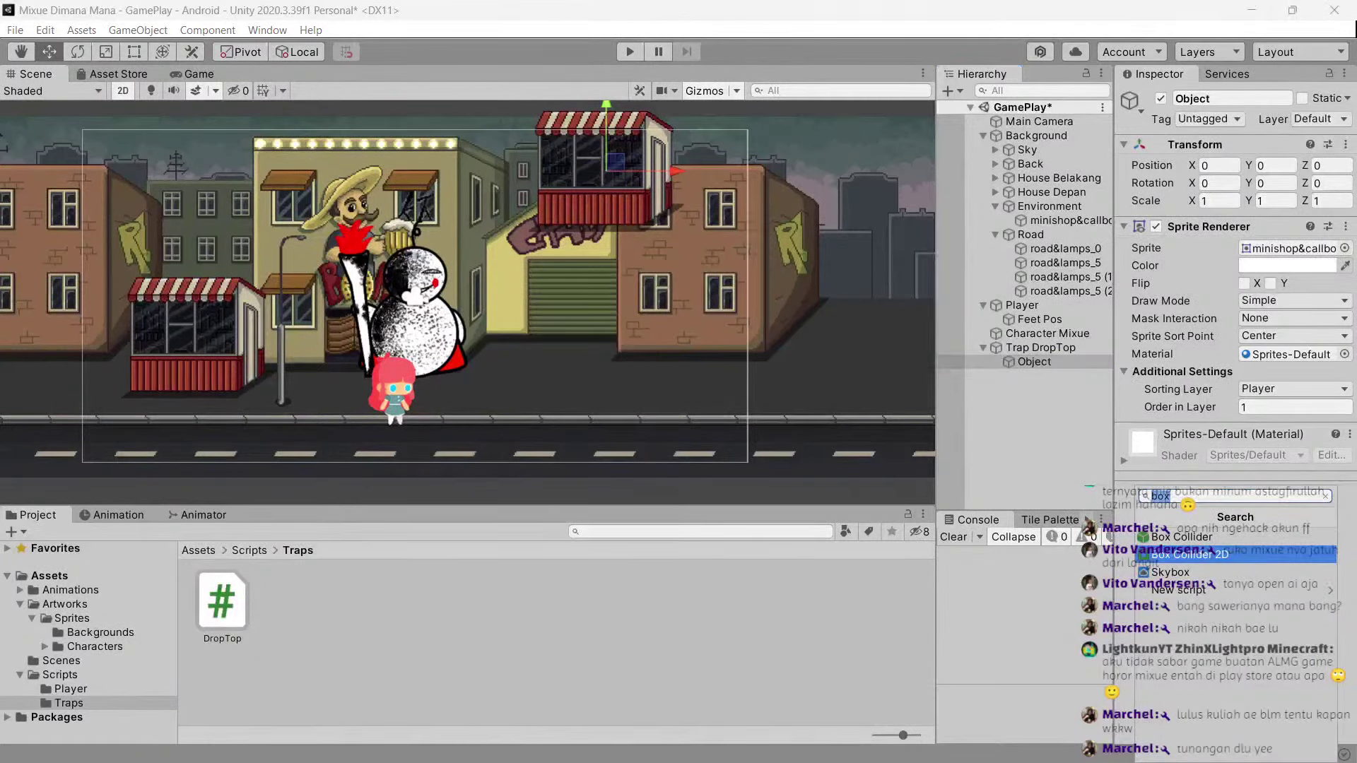
pyautogui.press('Return')
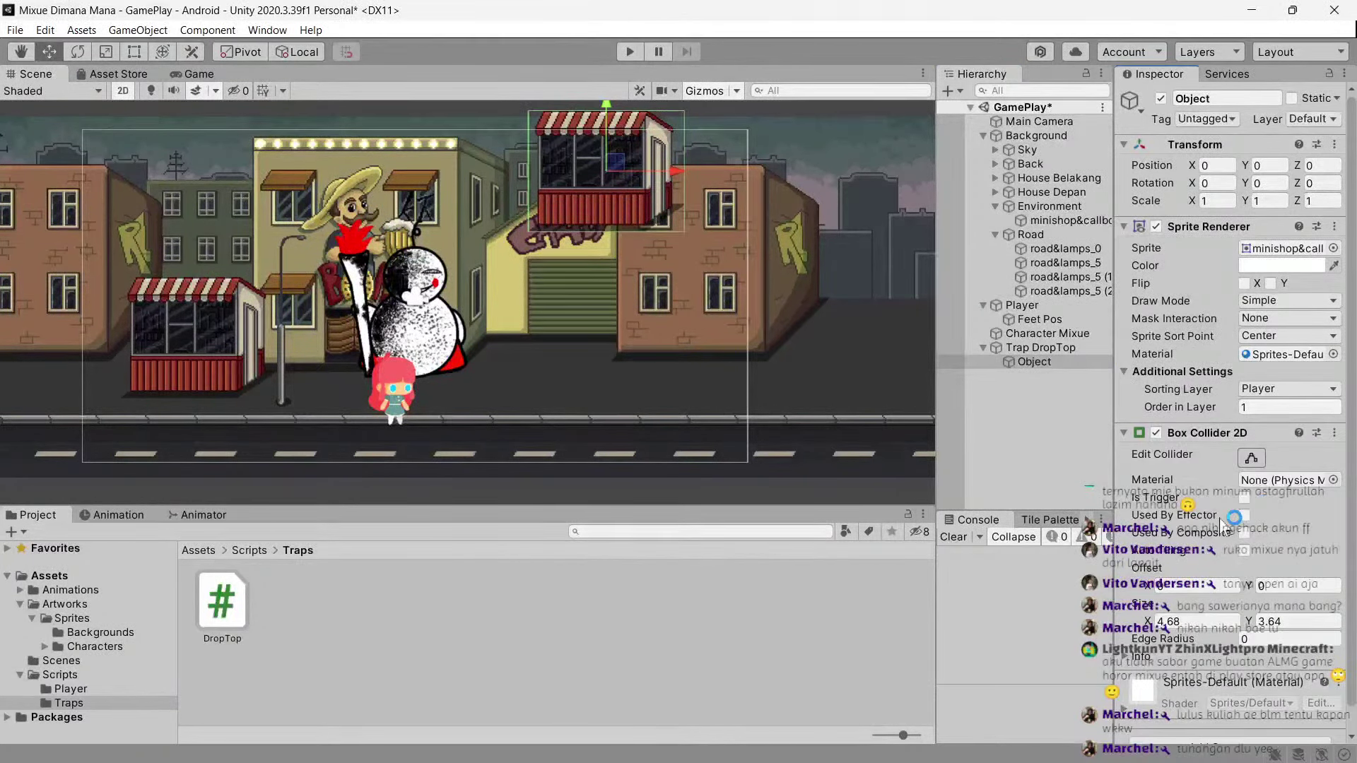
# Resize Object's collider to fit the shop sprite, roughly 3.96 × 3.44.
pyautogui.scroll(-1, 1221, 523)
pyautogui.click(1249, 431)
pyautogui.scroll(3, 705, 212)
pyautogui.scroll(2, 655, 249)
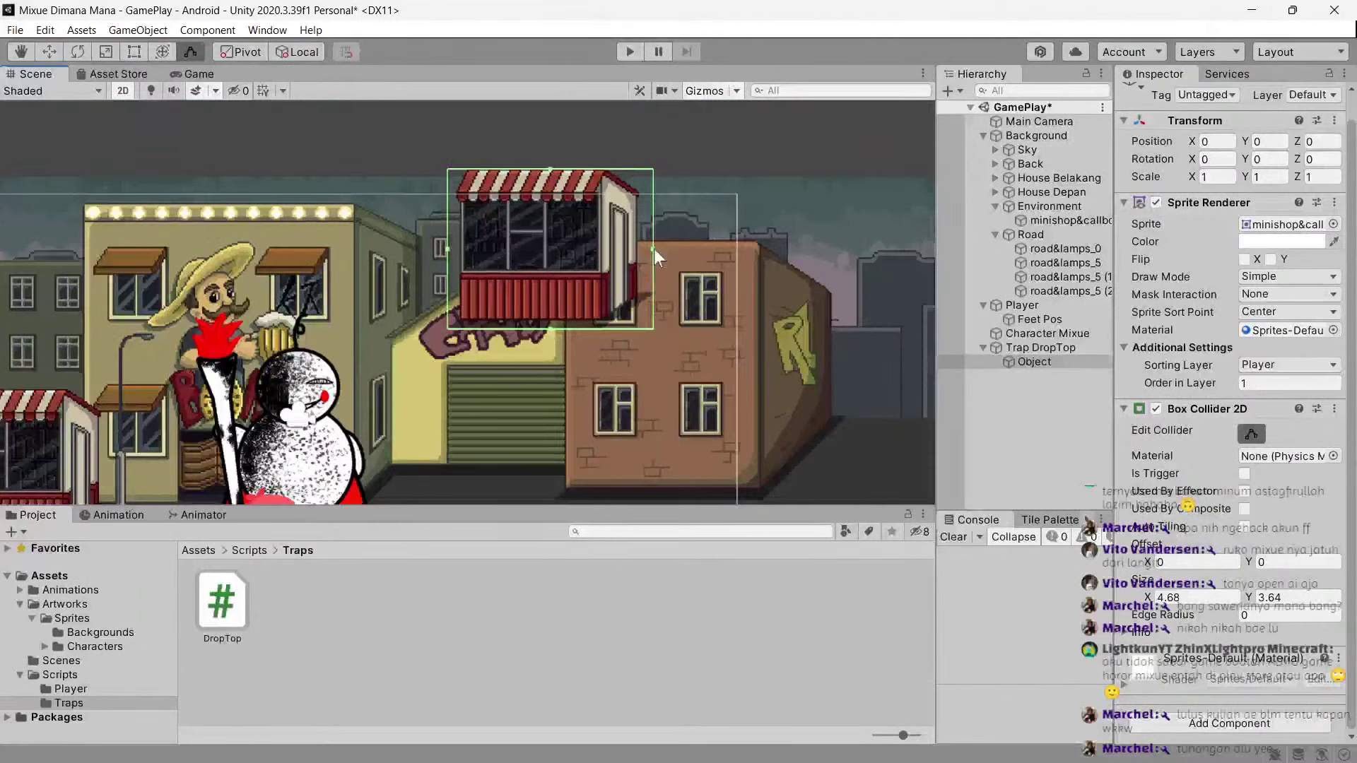
pyautogui.keyDown('alt'); pyautogui.moveTo(654, 249); pyautogui.dragTo(637, 254); pyautogui.keyUp('alt')
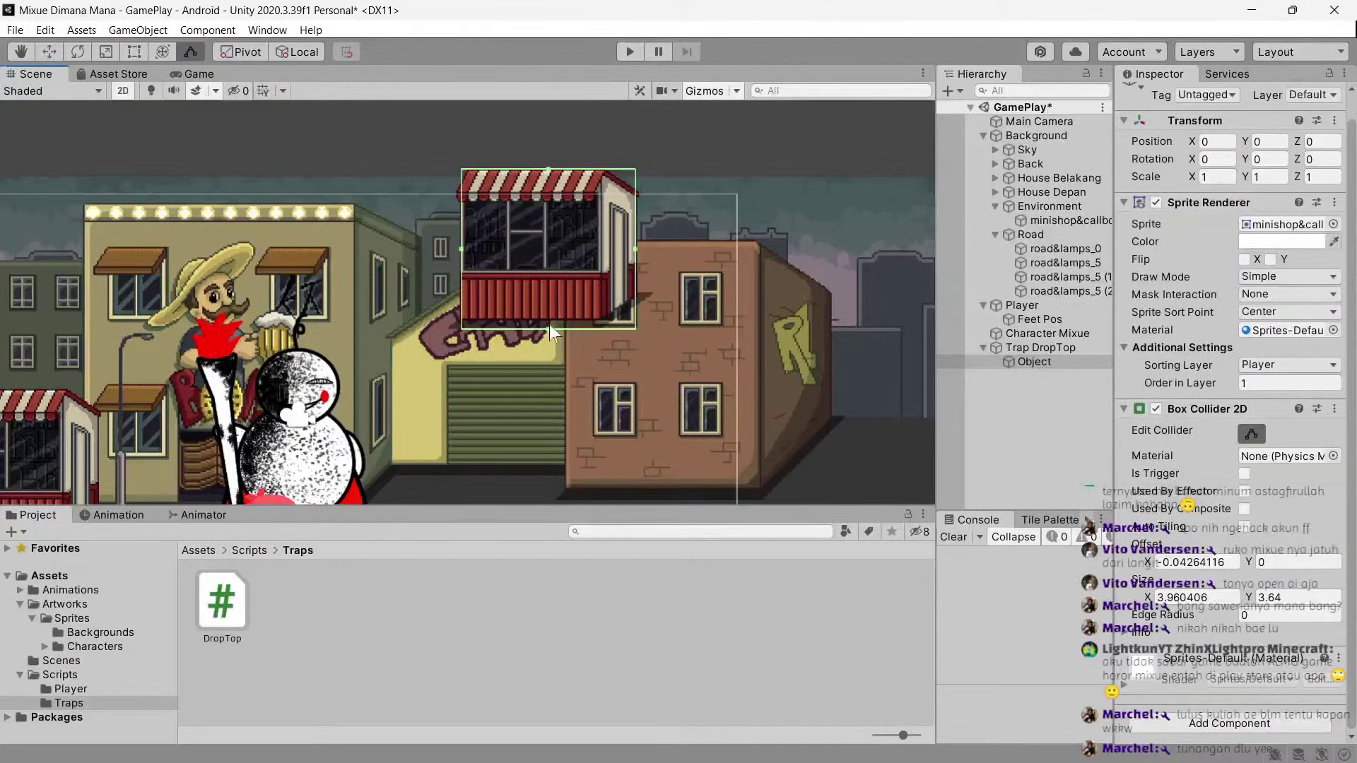
pyautogui.moveTo(549, 327); pyautogui.dragTo(548, 320)
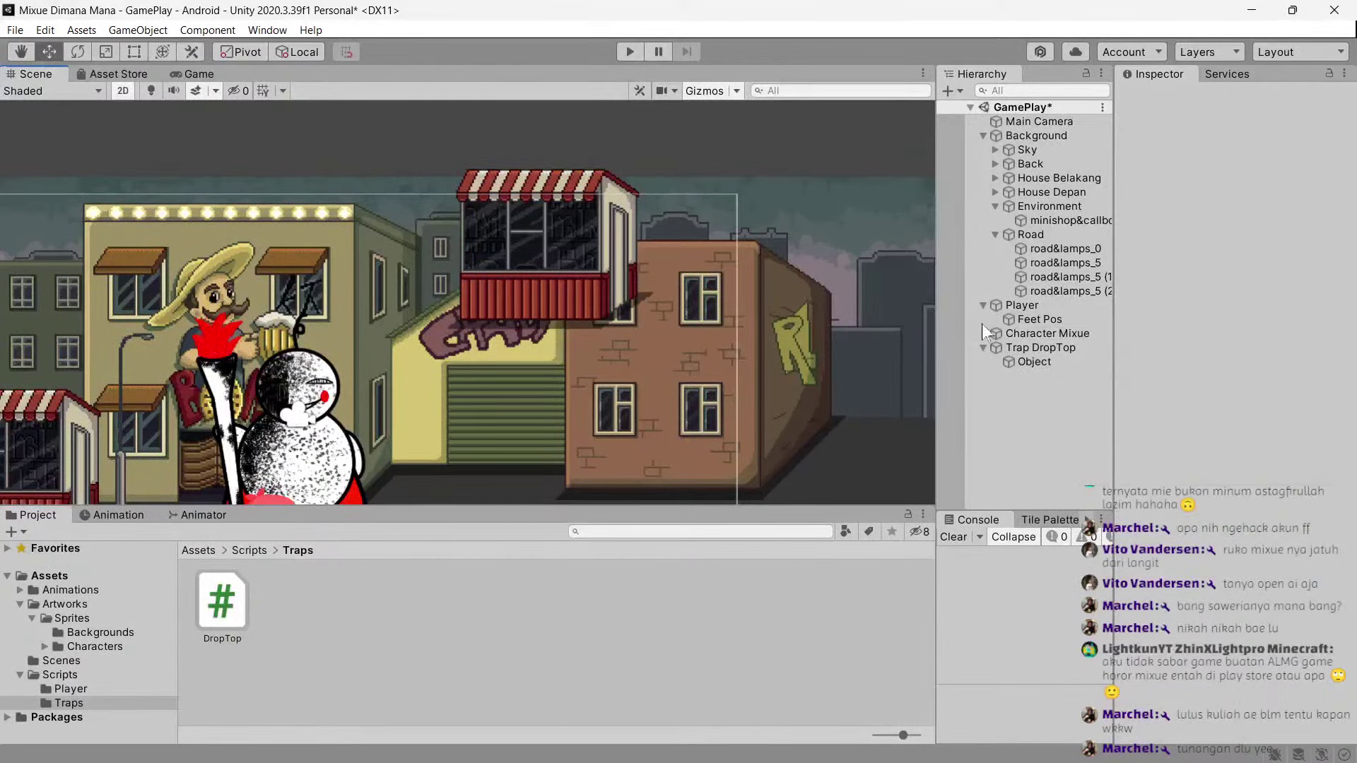
# Remove the duplicate Box Collider 2D from Object.
pyautogui.click(1032, 361)
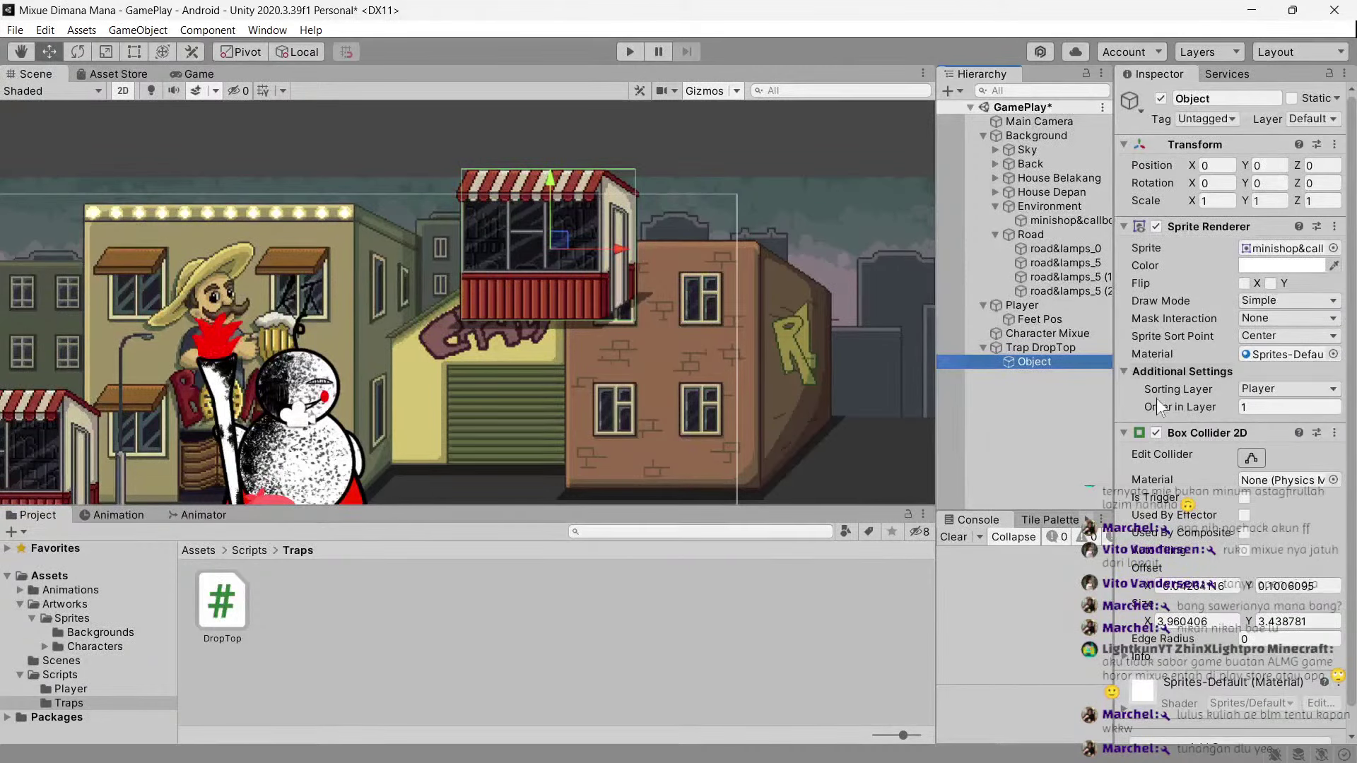
pyautogui.click(1228, 719)
pyautogui.write('box')
pyautogui.press('Return')
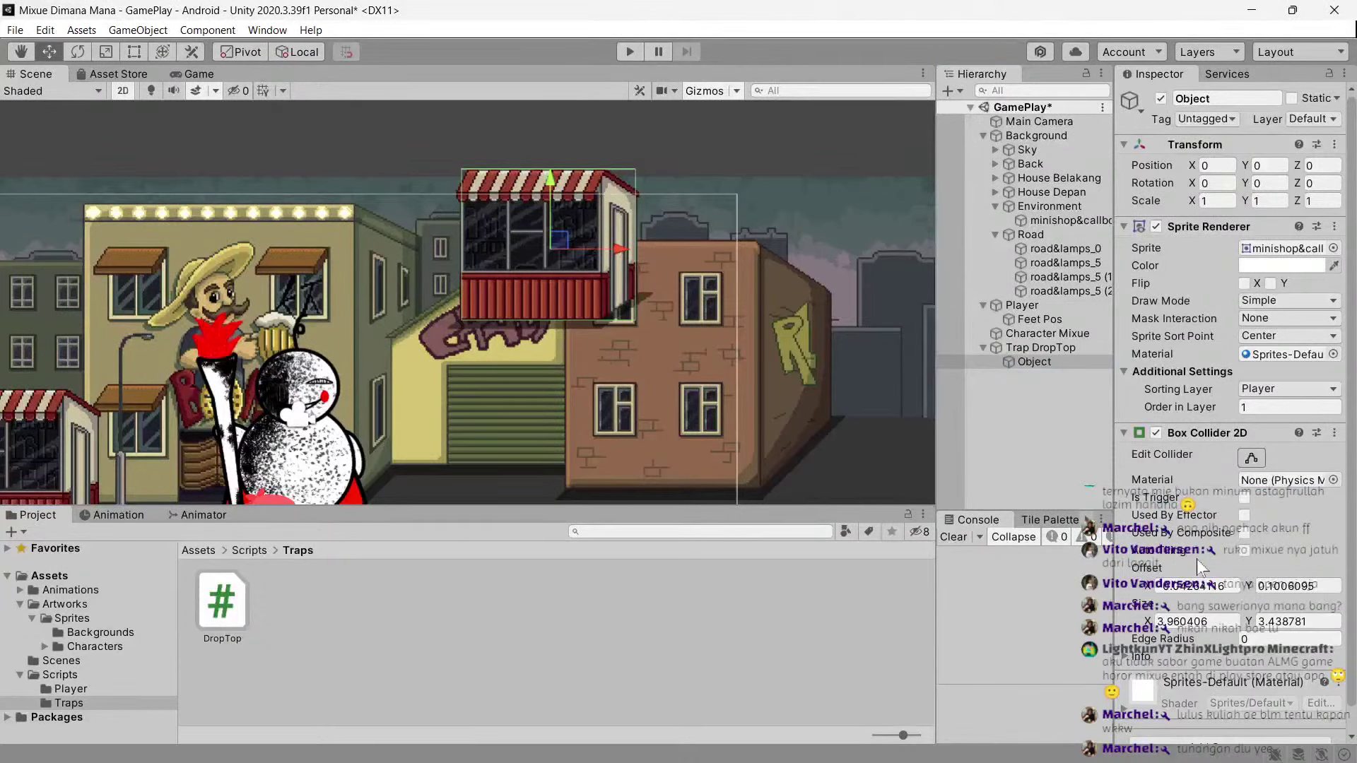
pyautogui.rightClick(1205, 412)
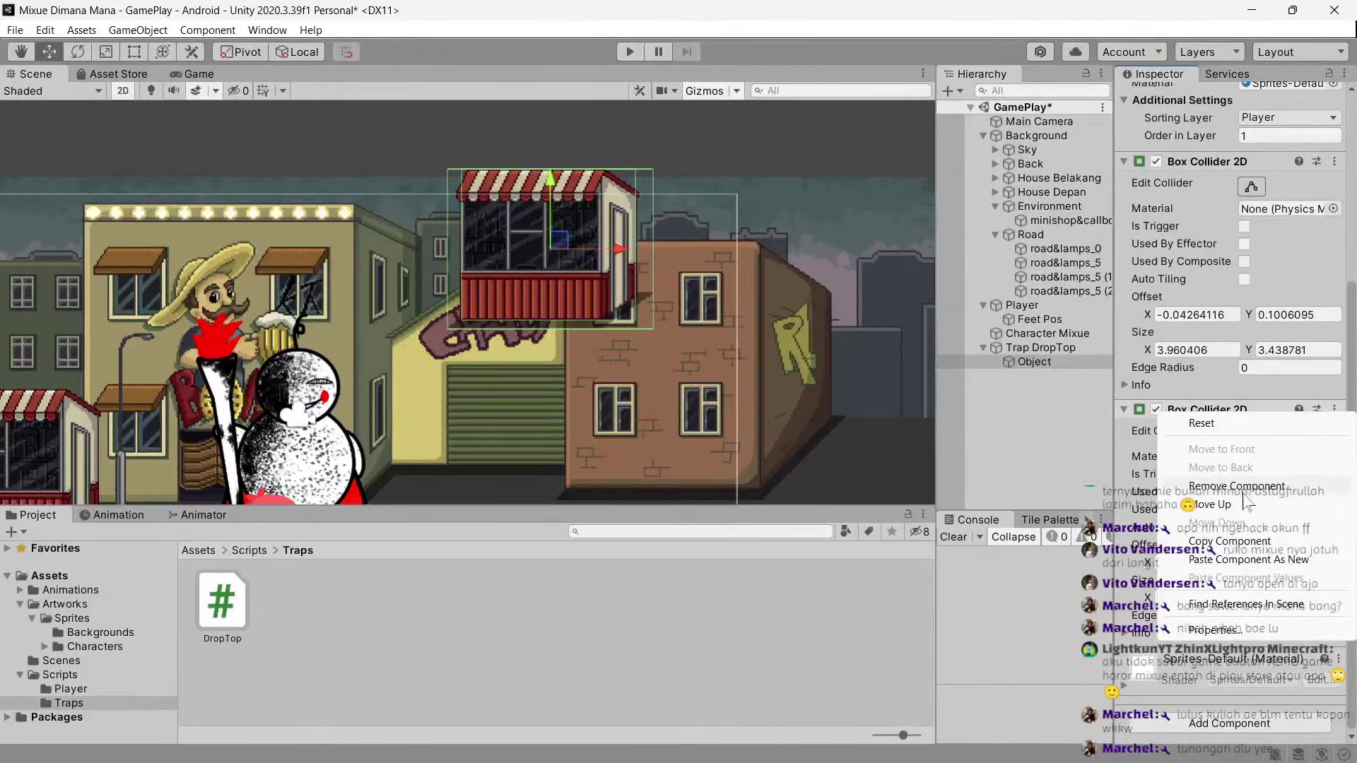
pyautogui.click(1237, 449)
# Add a Rigidbody 2D to Object with Mass 3, keeping body type Dynamic.
pyautogui.click(1196, 720)
pyautogui.write('rigid')
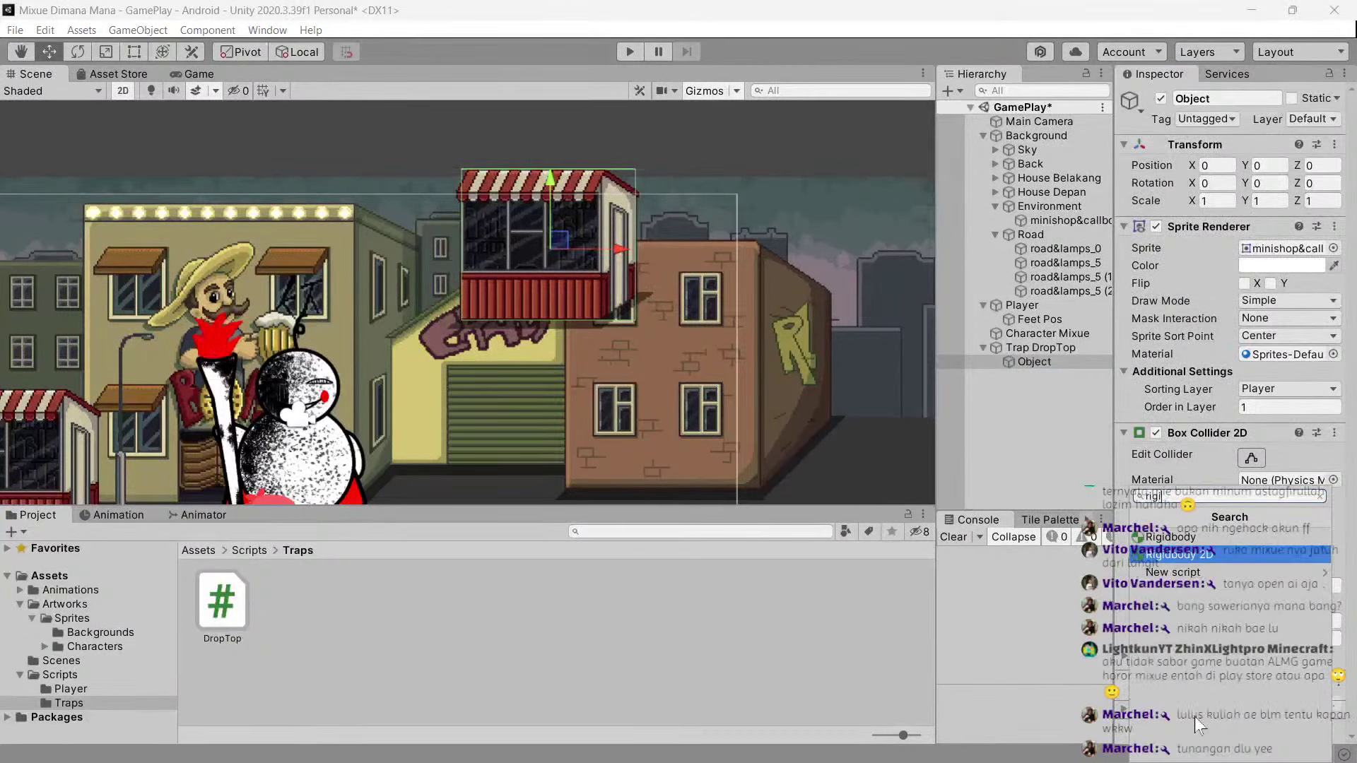
pyautogui.press('Return')
pyautogui.scroll(-10, 1221, 592)
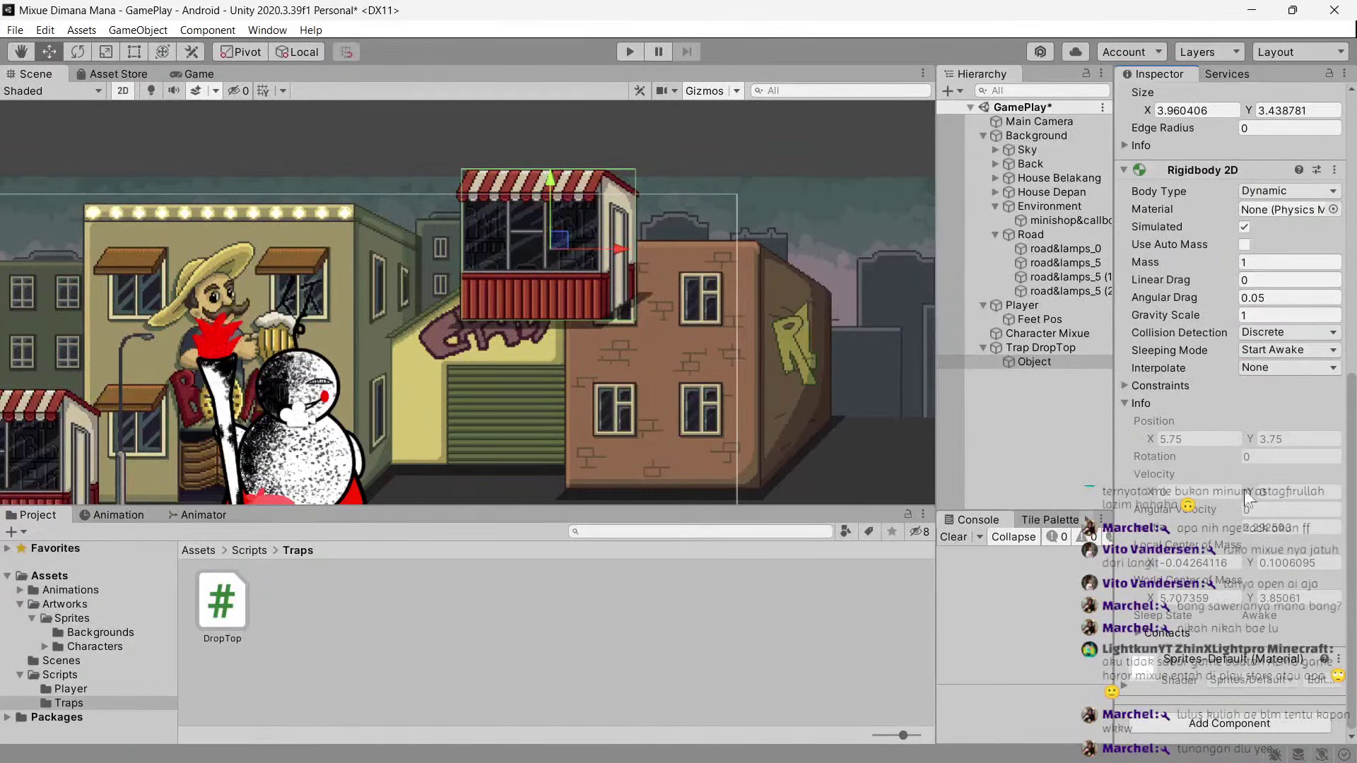
pyautogui.click(1283, 264)
pyautogui.press('BackSpace')
pyautogui.write('3')
pyautogui.scroll(3, 1258, 318)
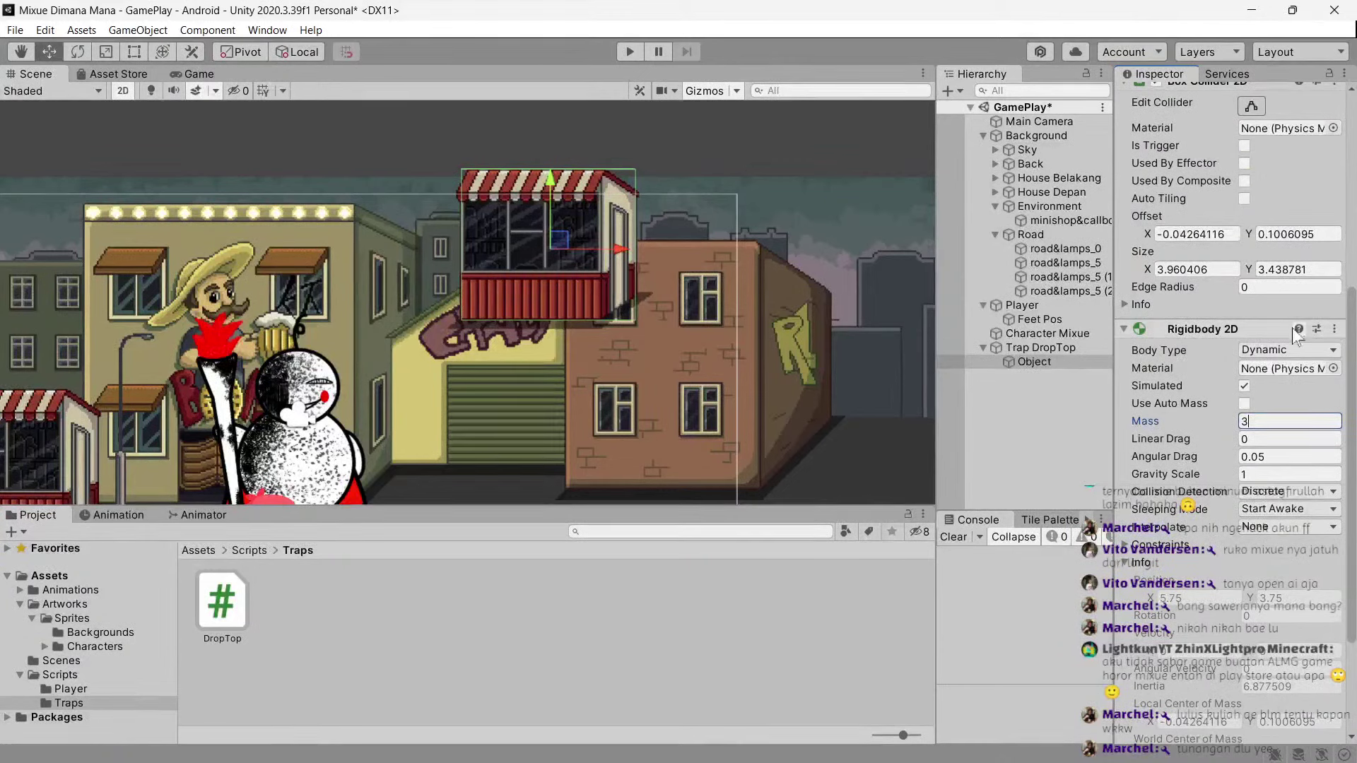
pyautogui.click(1288, 349)
pyautogui.click(1209, 349)
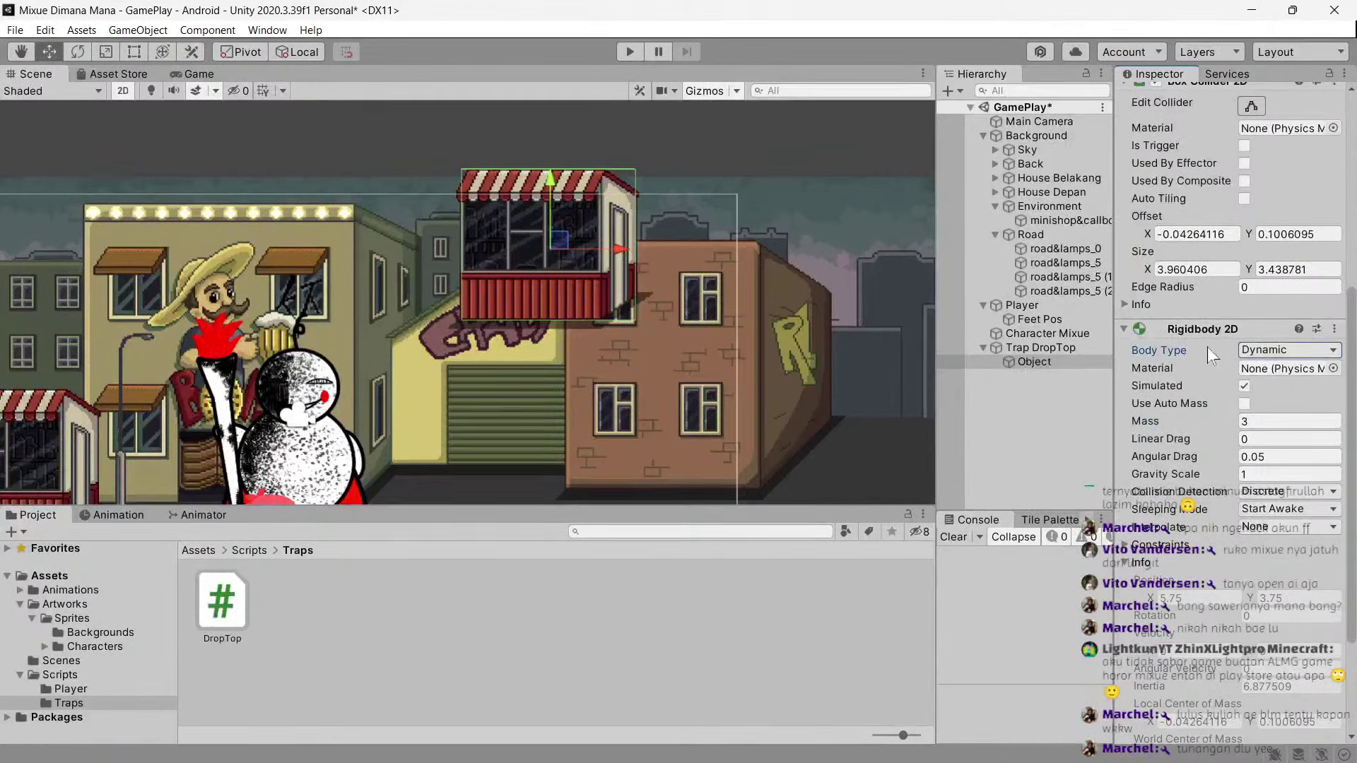
pyautogui.scroll(7, 1216, 350)
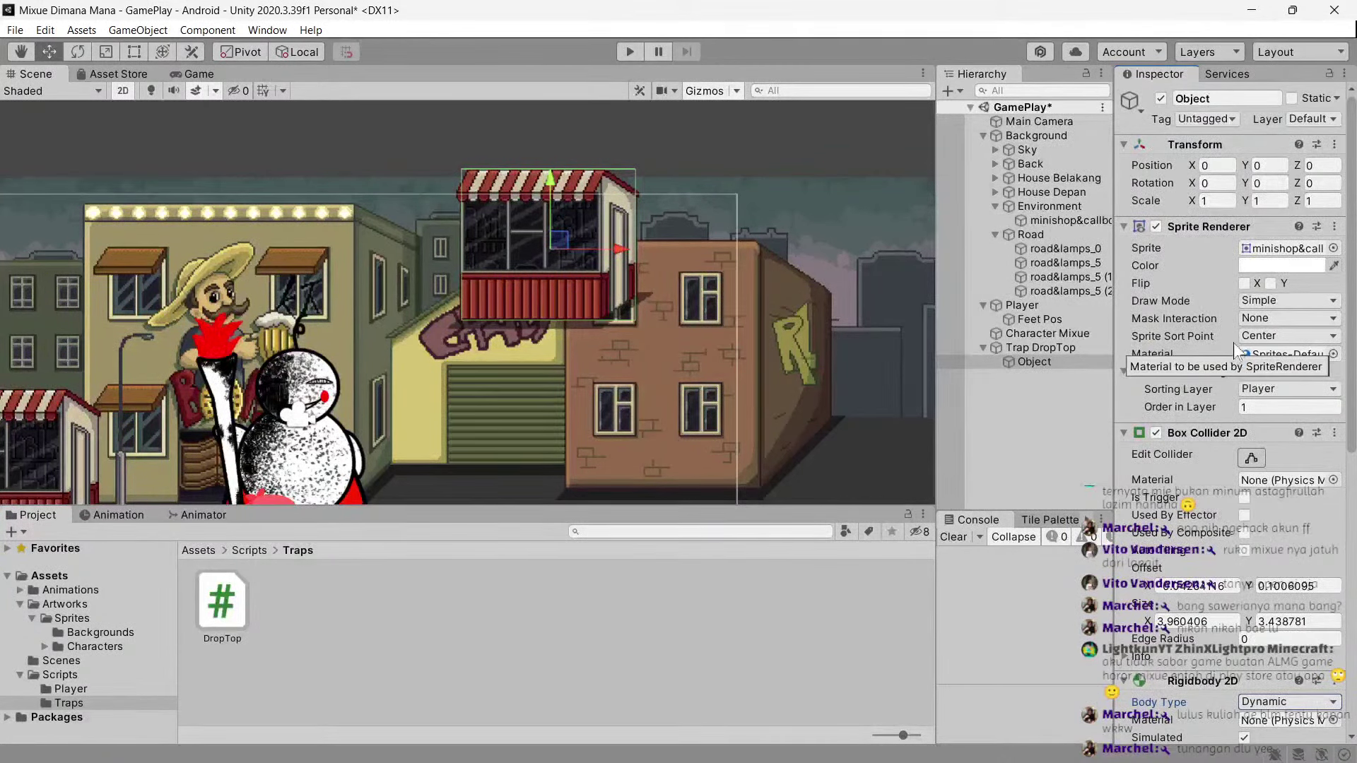
# Name User Layer 6 'Enemy' via Add Layer.
pyautogui.click(1319, 119)
pyautogui.click(1257, 256)
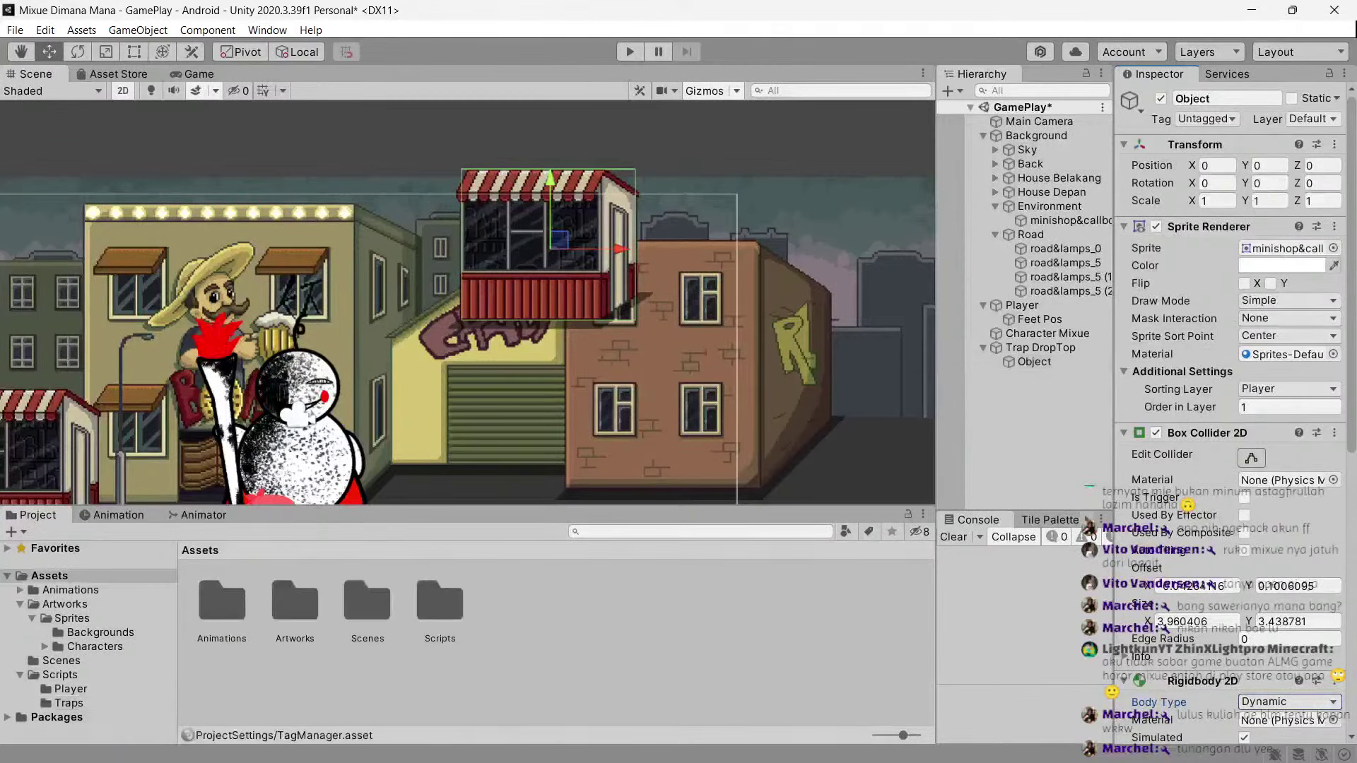
pyautogui.click(1290, 308)
pyautogui.write('Enemy')
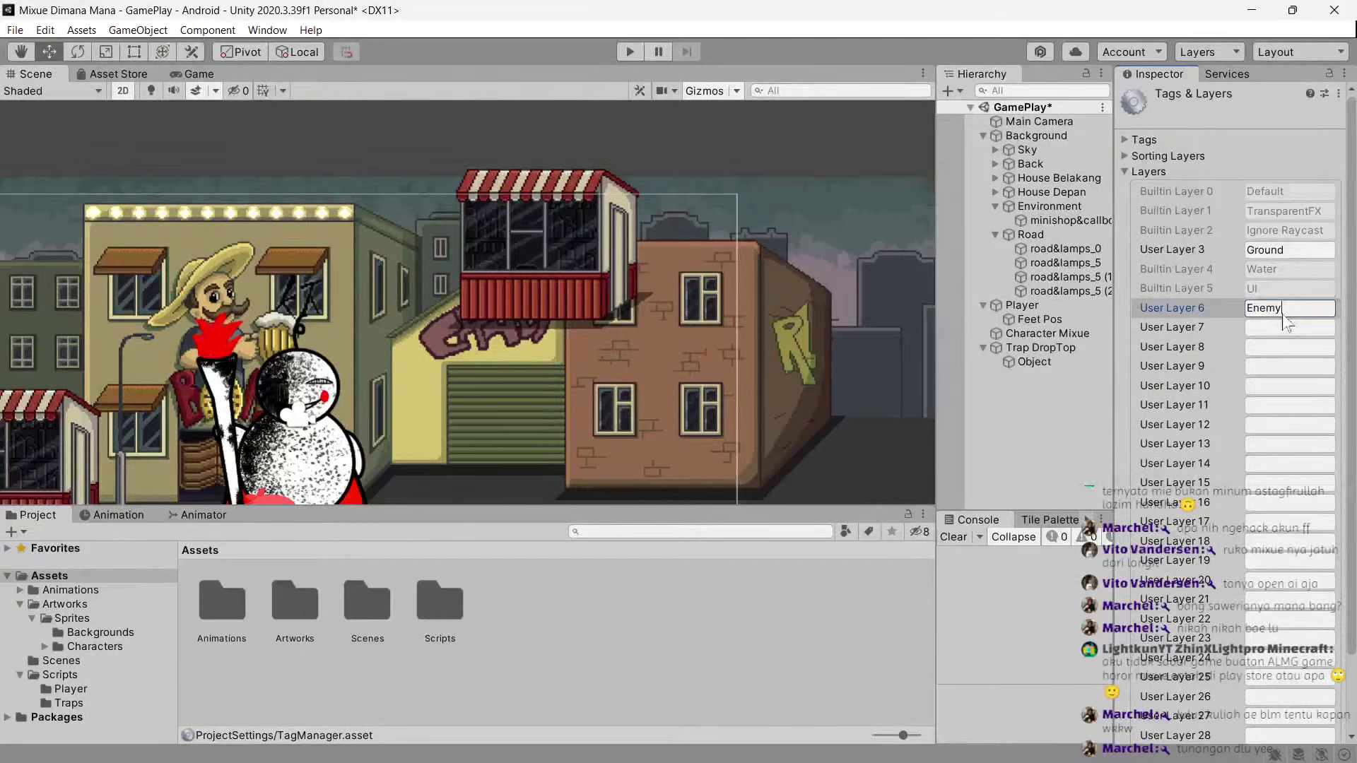
pyautogui.press('Return')
# Raise the Trap DropTop shop to Y 7.5.
pyautogui.click(1081, 347)
pyautogui.scroll(-3, 541, 222)
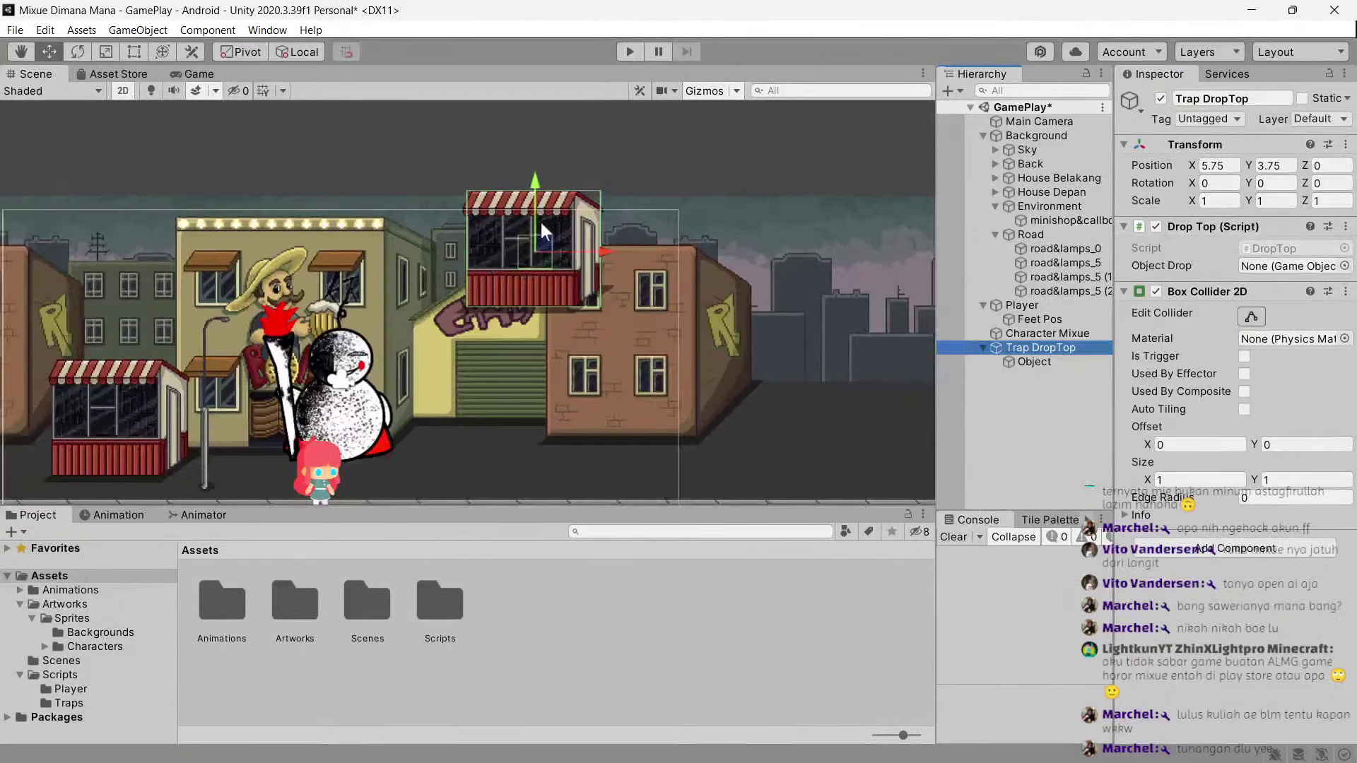
pyautogui.moveTo(538, 193); pyautogui.dragTo(554, 67)
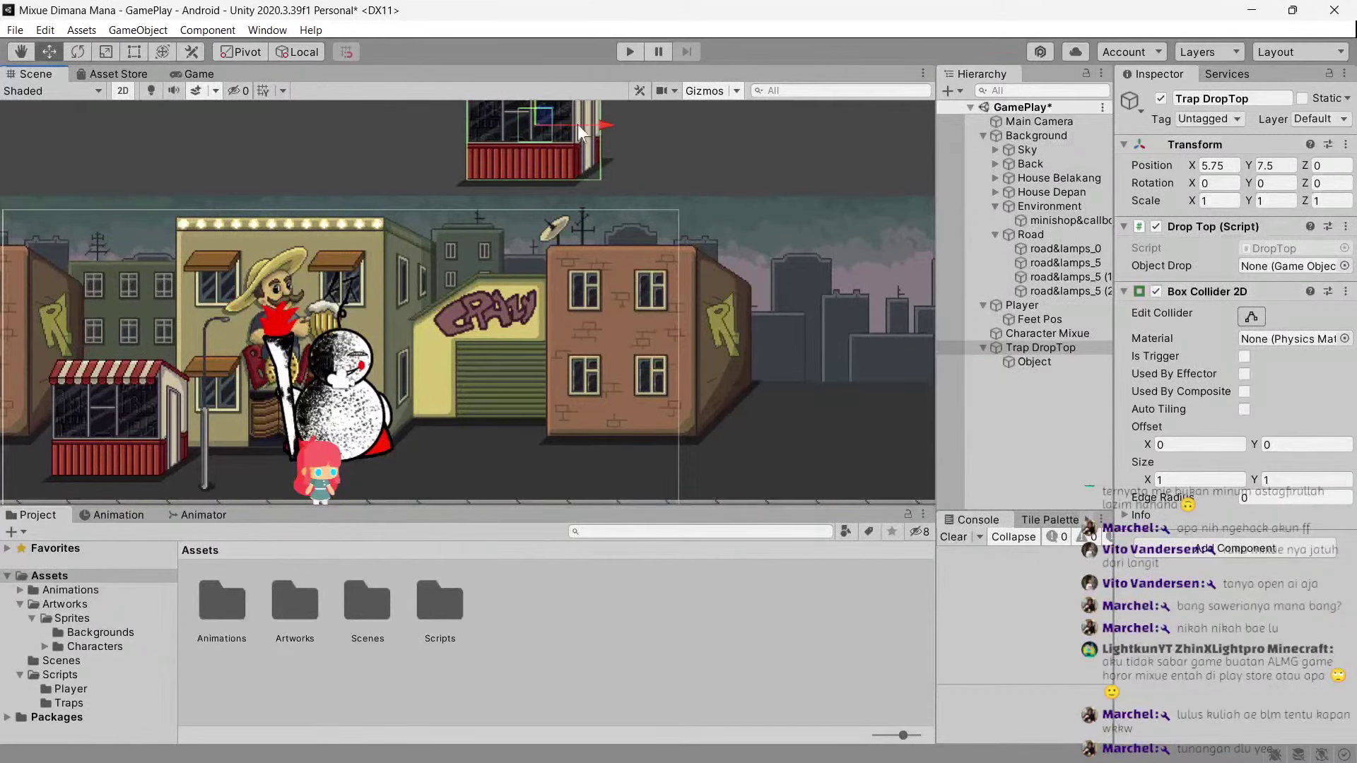
pyautogui.moveTo(1054, 363); pyautogui.dragTo(1054, 345)
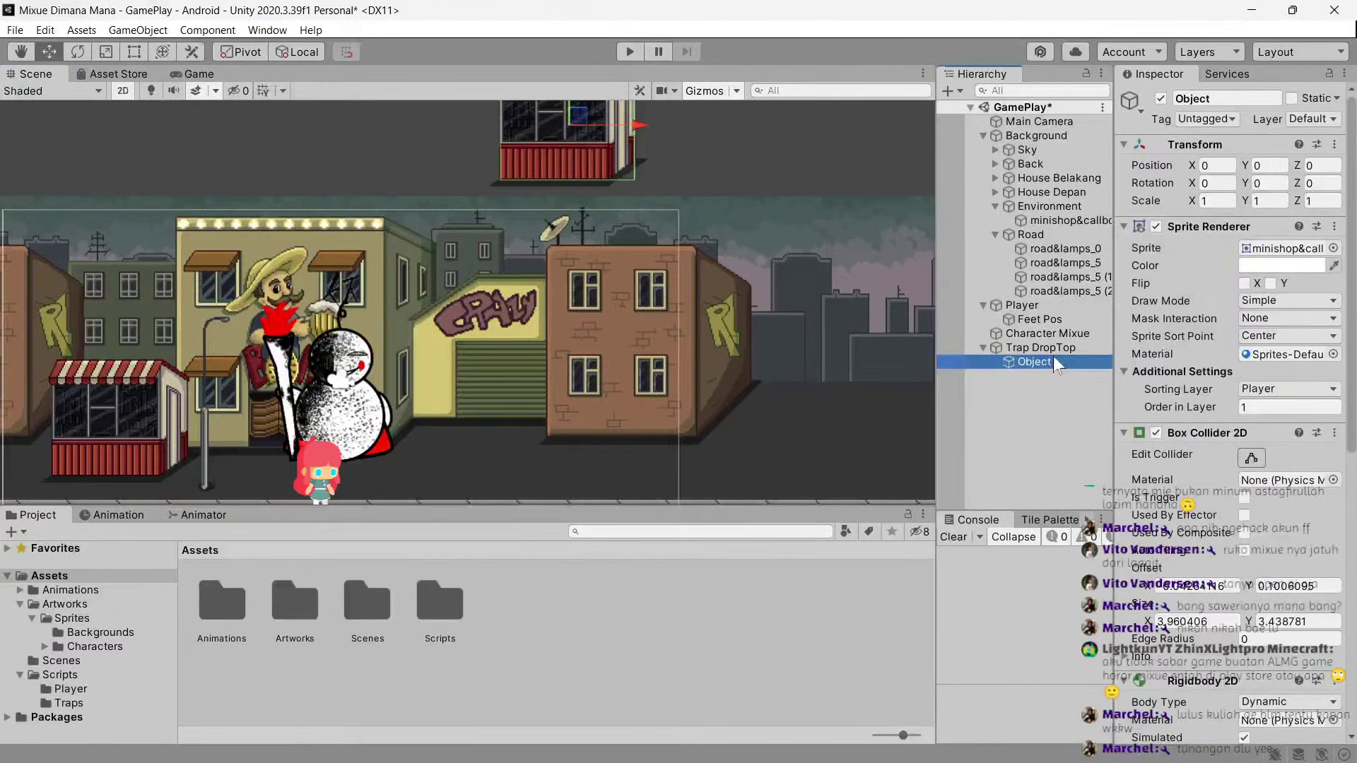
# Make the trap's Box Collider 2D a trigger with offset Y -5 and size Y 15.
pyautogui.click(1244, 357)
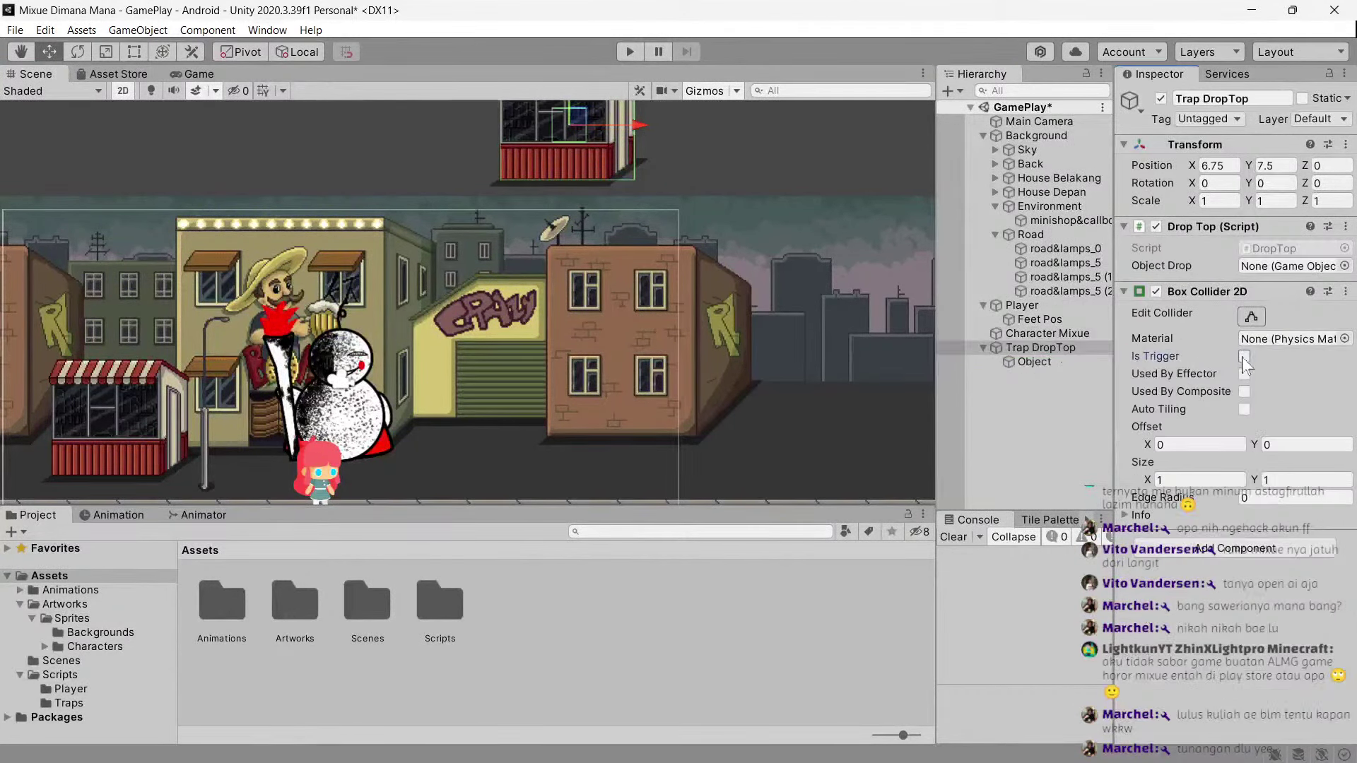
pyautogui.click(1251, 316)
pyautogui.scroll(-2, 604, 289)
pyautogui.moveTo(579, 186); pyautogui.dragTo(587, 554)
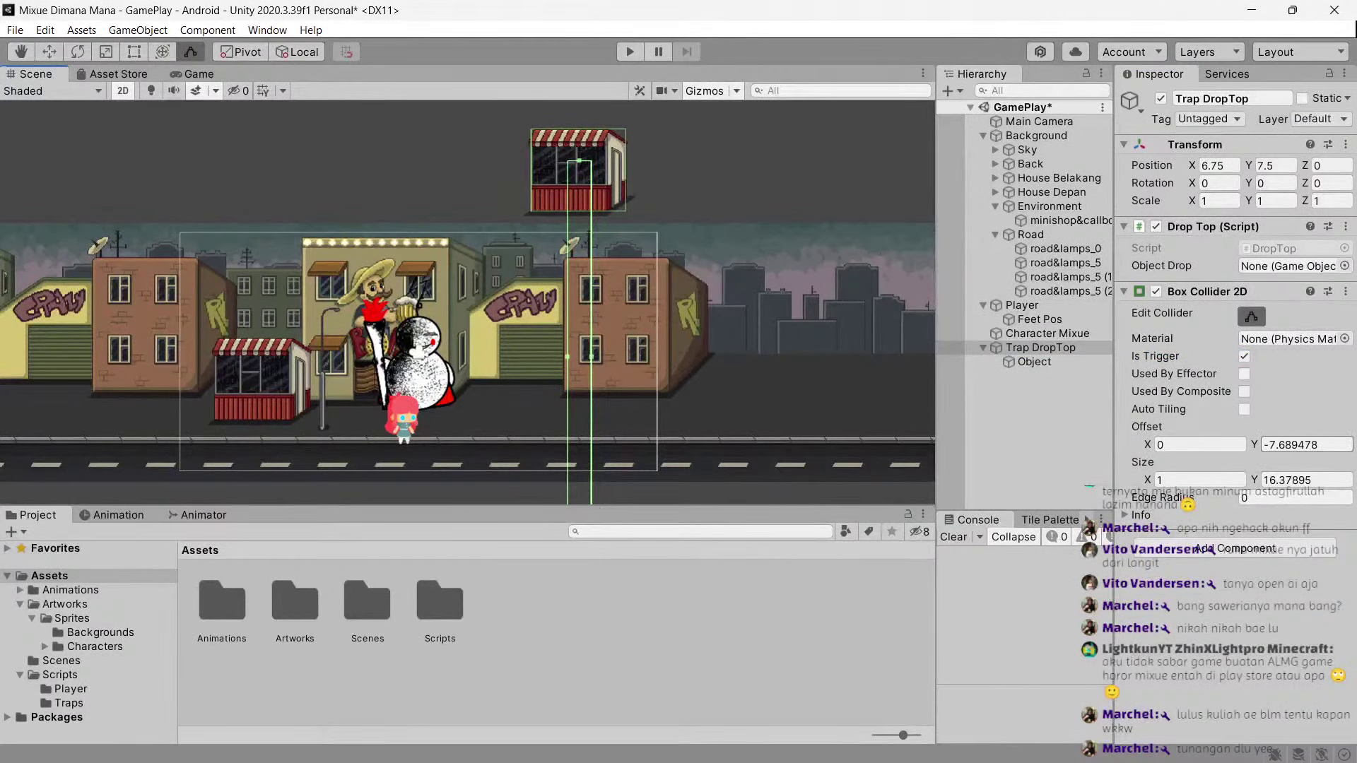
pyautogui.click(1307, 445)
pyautogui.write('-5')
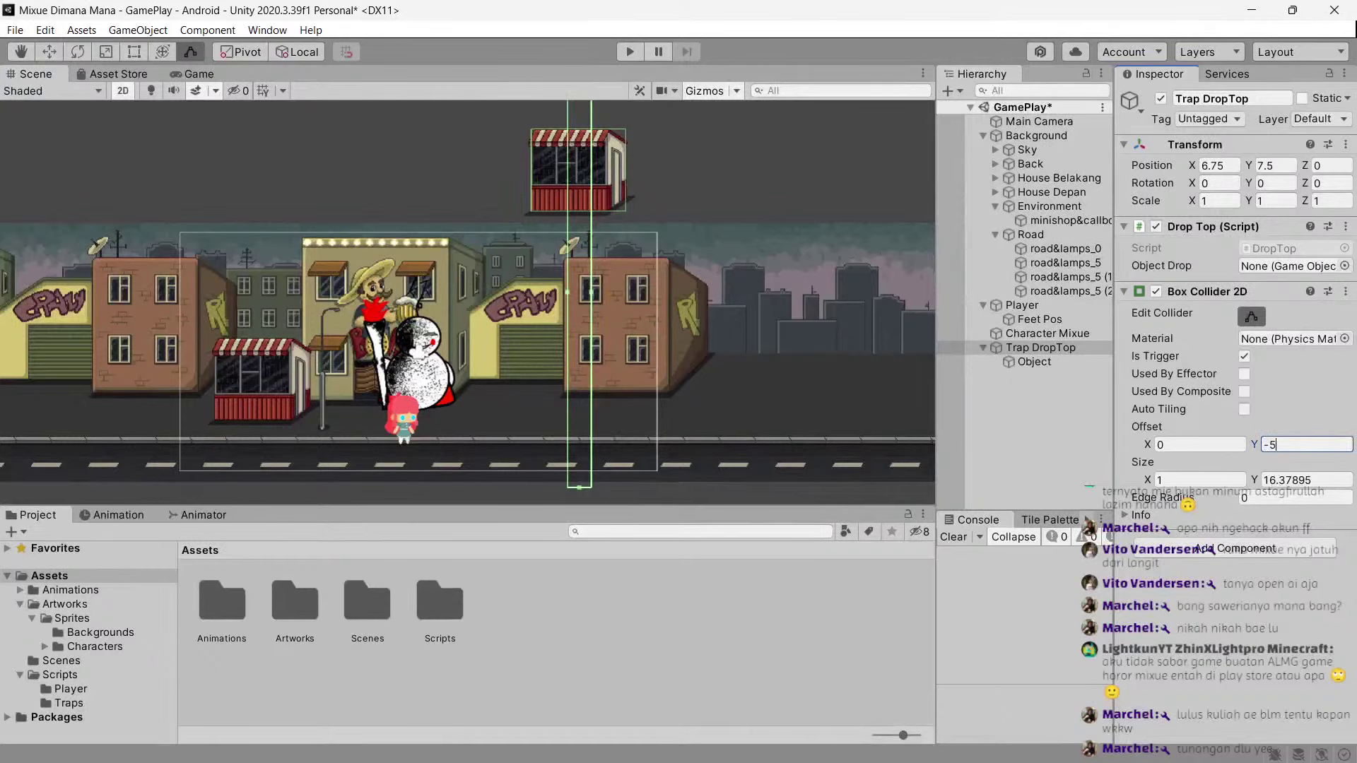
pyautogui.click(1288, 480)
pyautogui.write('20')
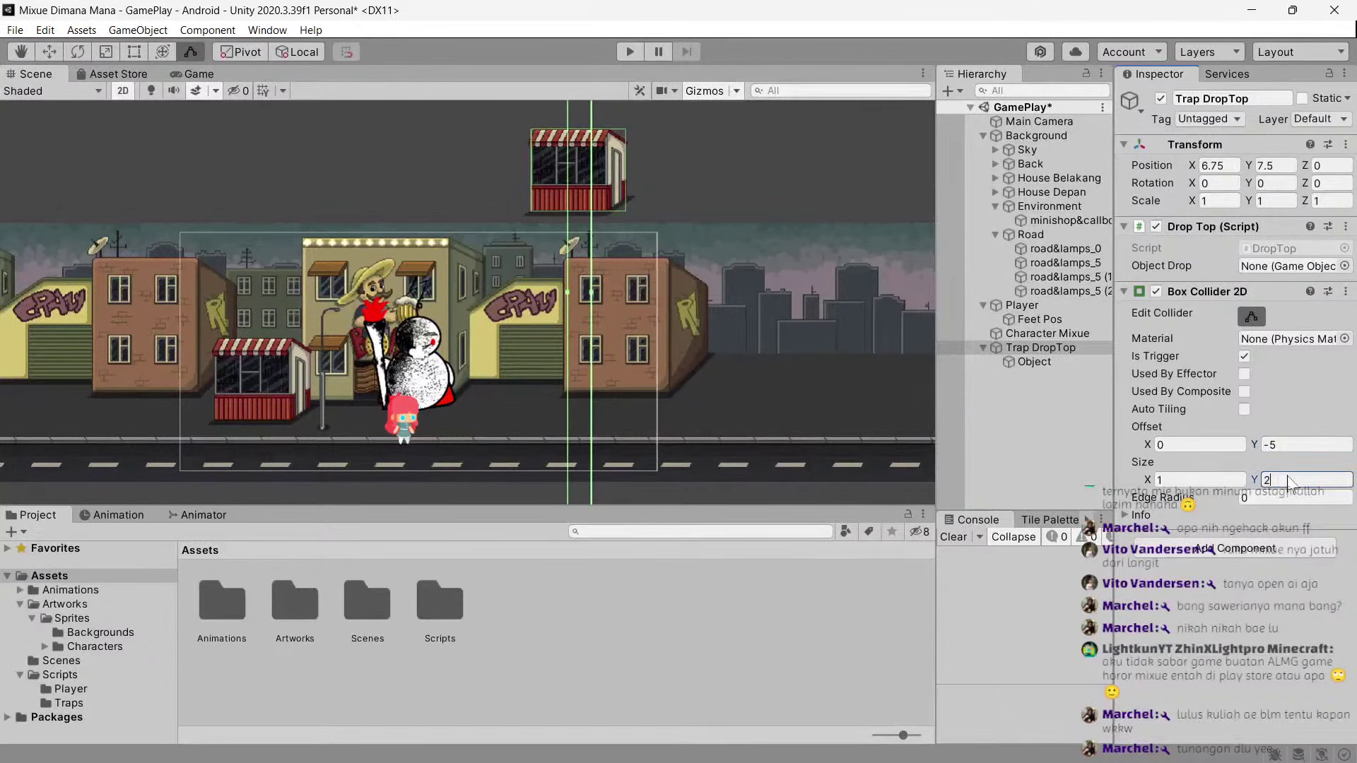
pyautogui.press('BackSpace')
pyautogui.write('10')
pyautogui.press('BackSpace')
pyautogui.write('5')
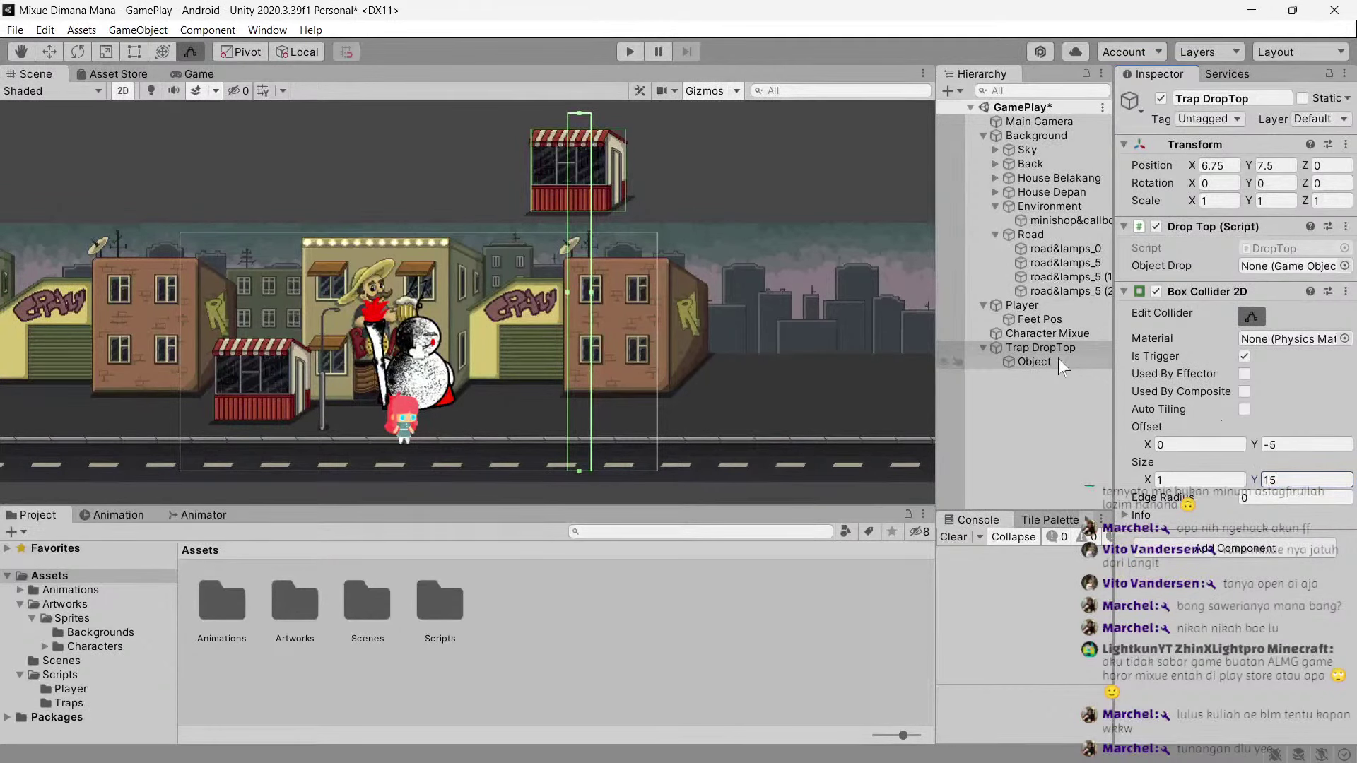
# Select Player and review its Tag dropdown choices.
pyautogui.click(1042, 304)
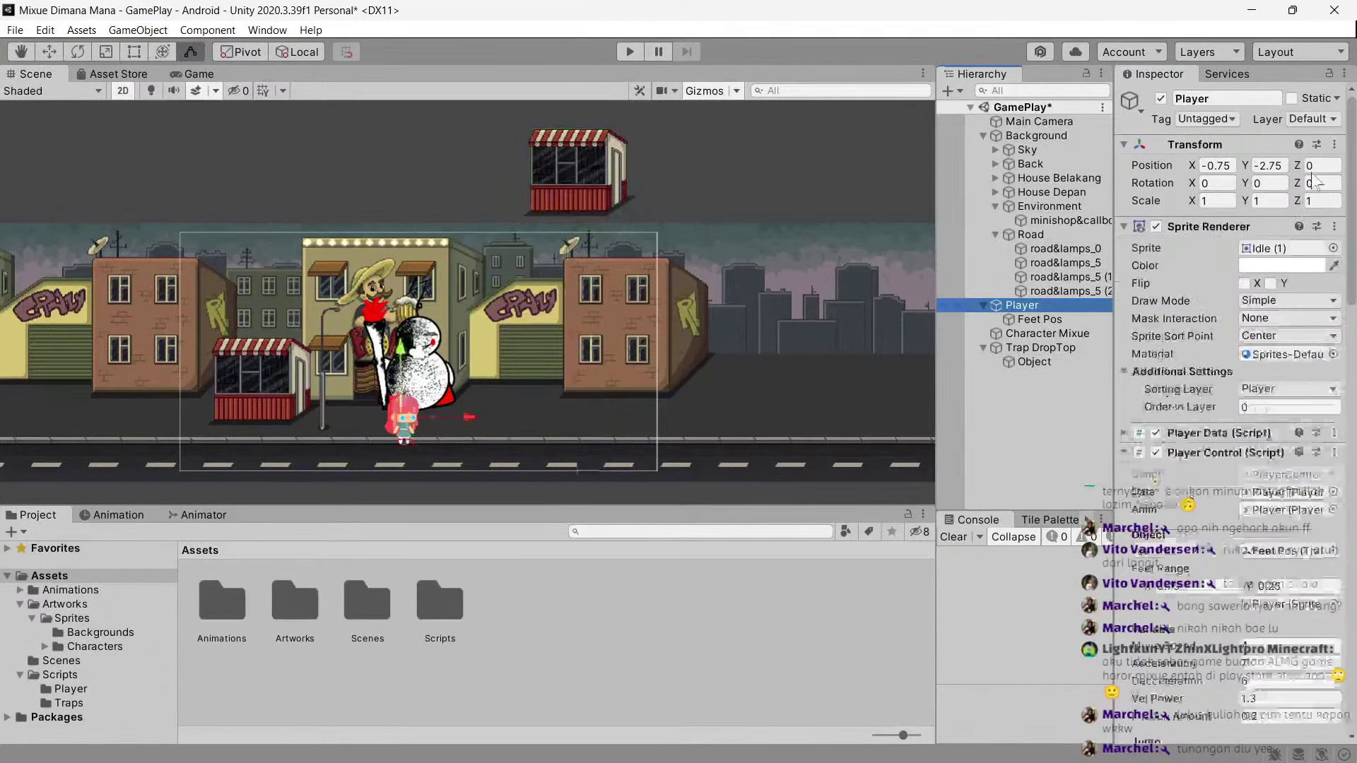
pyautogui.click(1207, 119)
pyautogui.click(1227, 232)
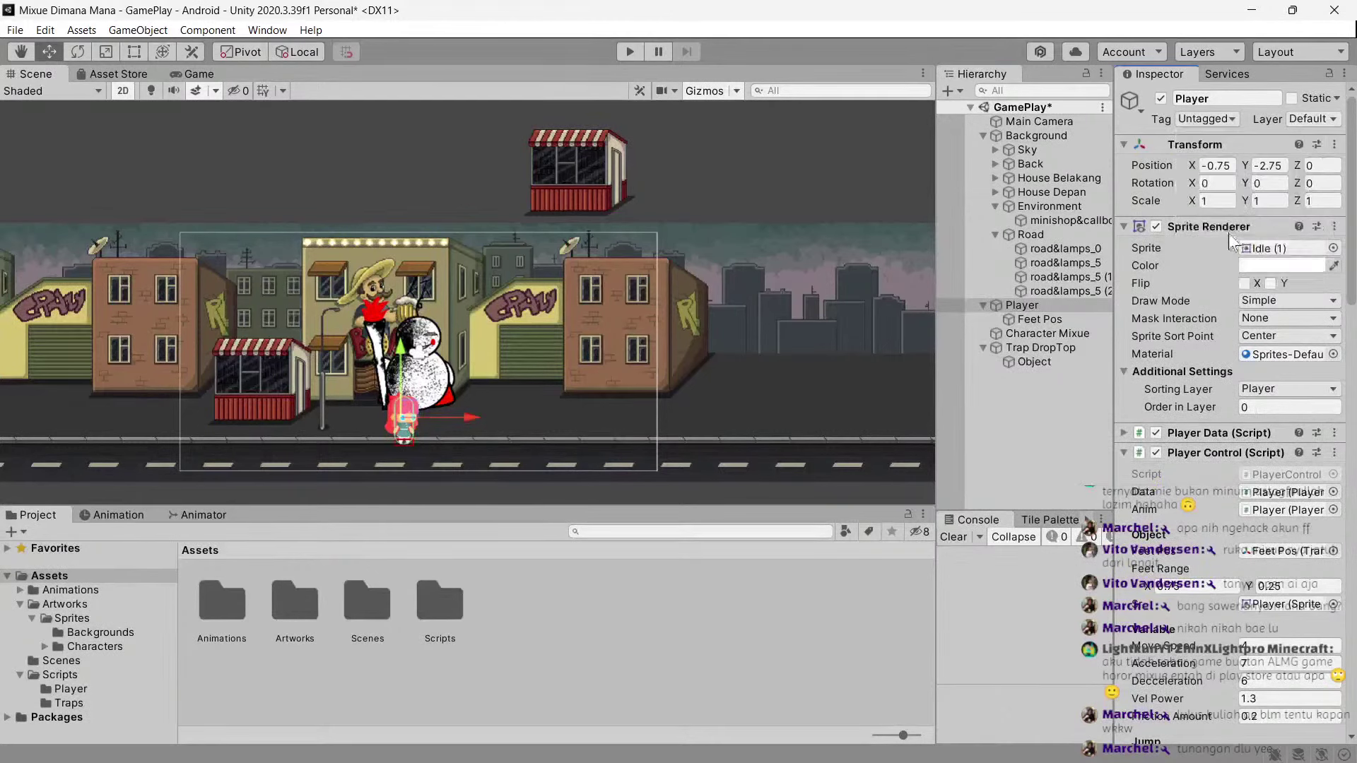
# Assign Object as DropTop's Object Drop and move the trap left to X 4.25.
pyautogui.click(1072, 364)
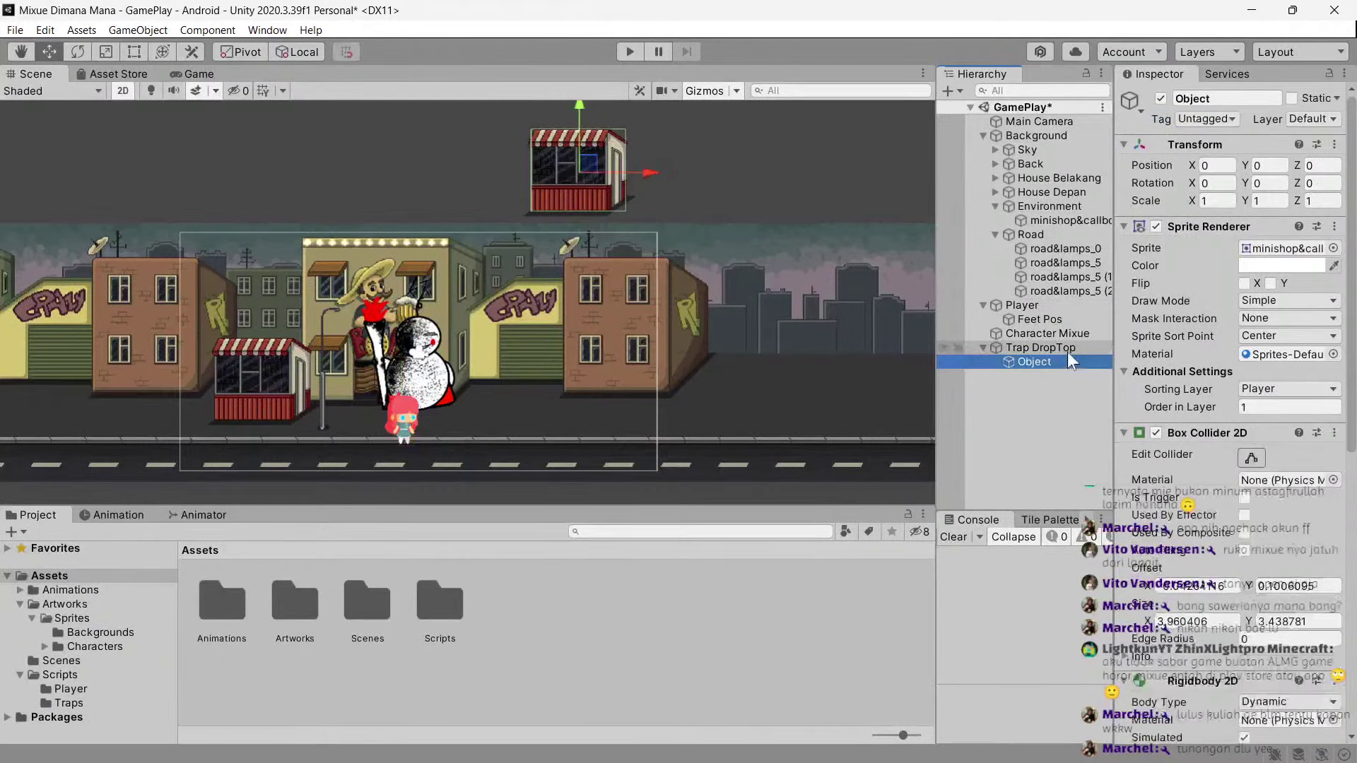
pyautogui.click(1067, 352)
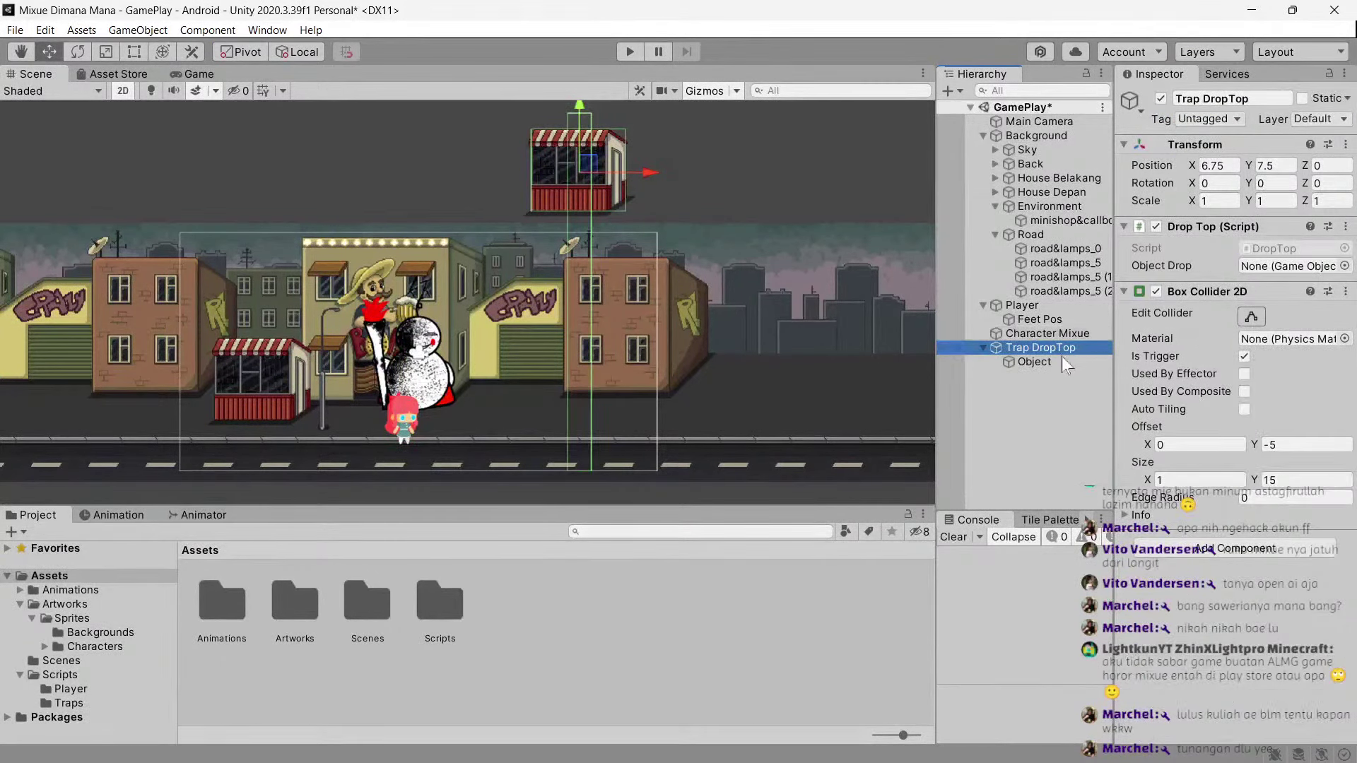
pyautogui.click(1329, 266)
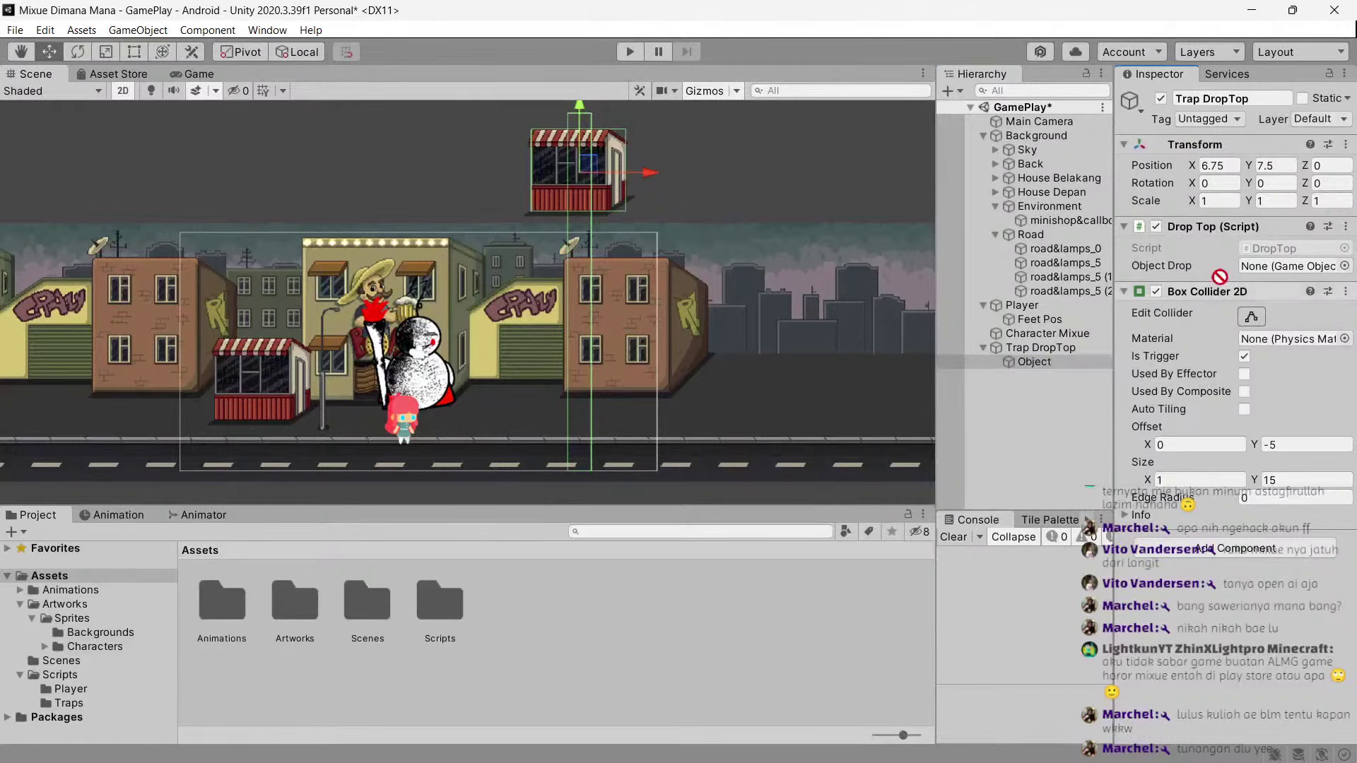
pyautogui.moveTo(1052, 359); pyautogui.dragTo(1262, 267)
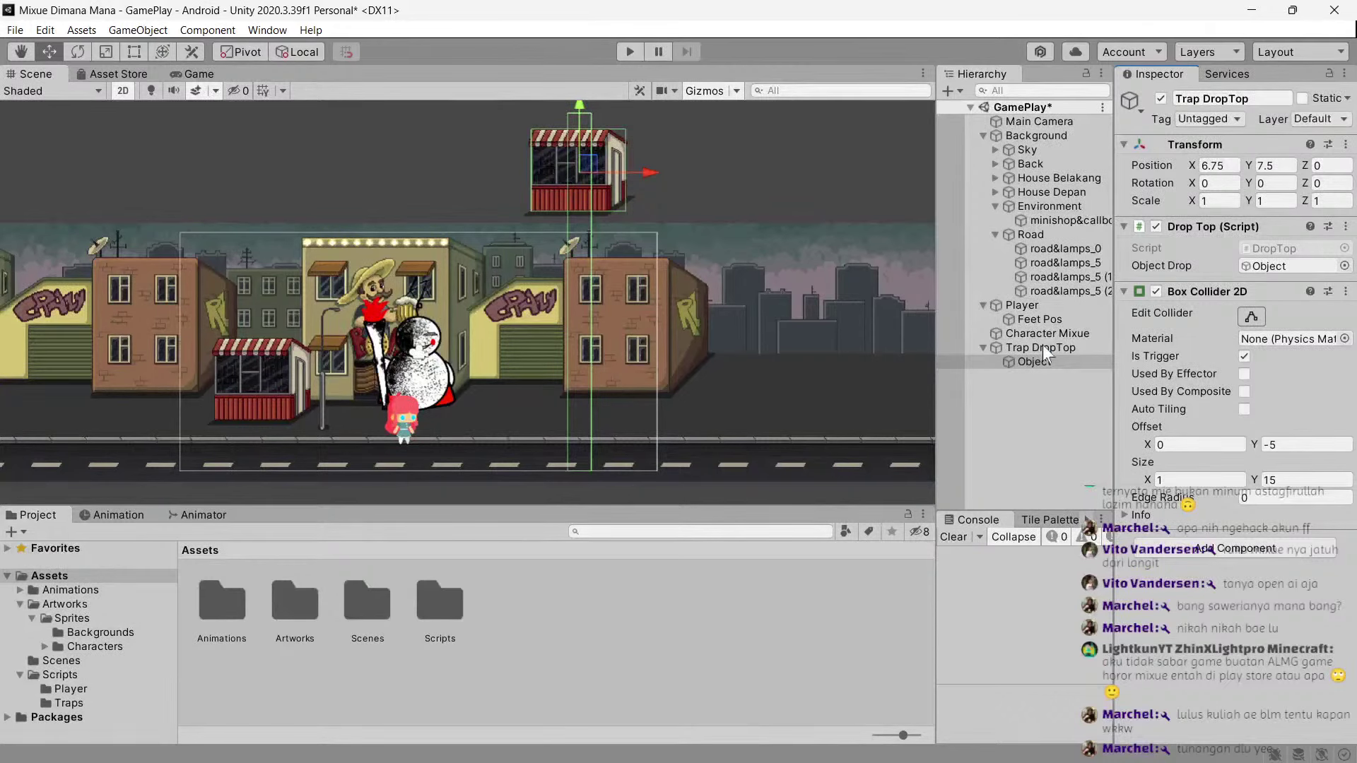
pyautogui.moveTo(647, 179); pyautogui.dragTo(581, 176)
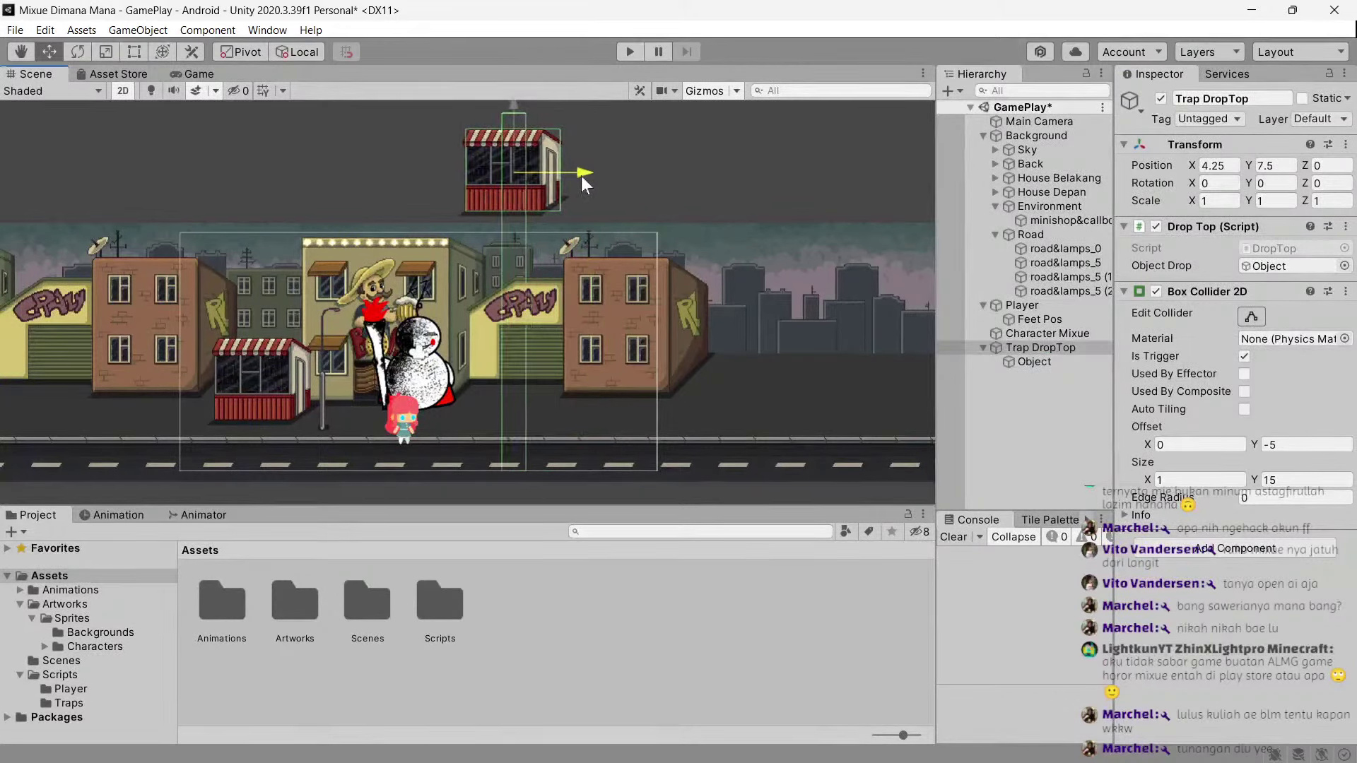
pyautogui.click(1052, 335)
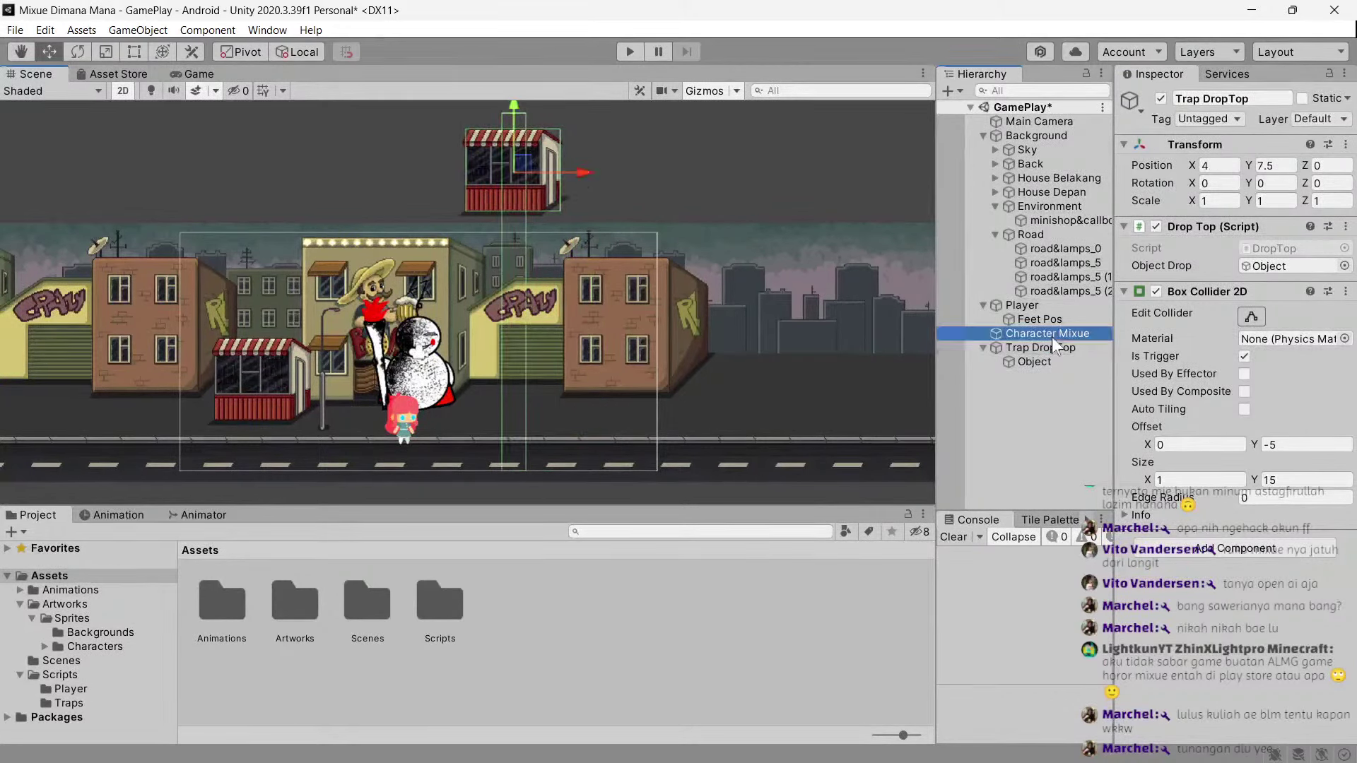
# Disable Character Mixue, play the game, and walk the player right then left past the trap.
pyautogui.click(1161, 98)
pyautogui.click(201, 74)
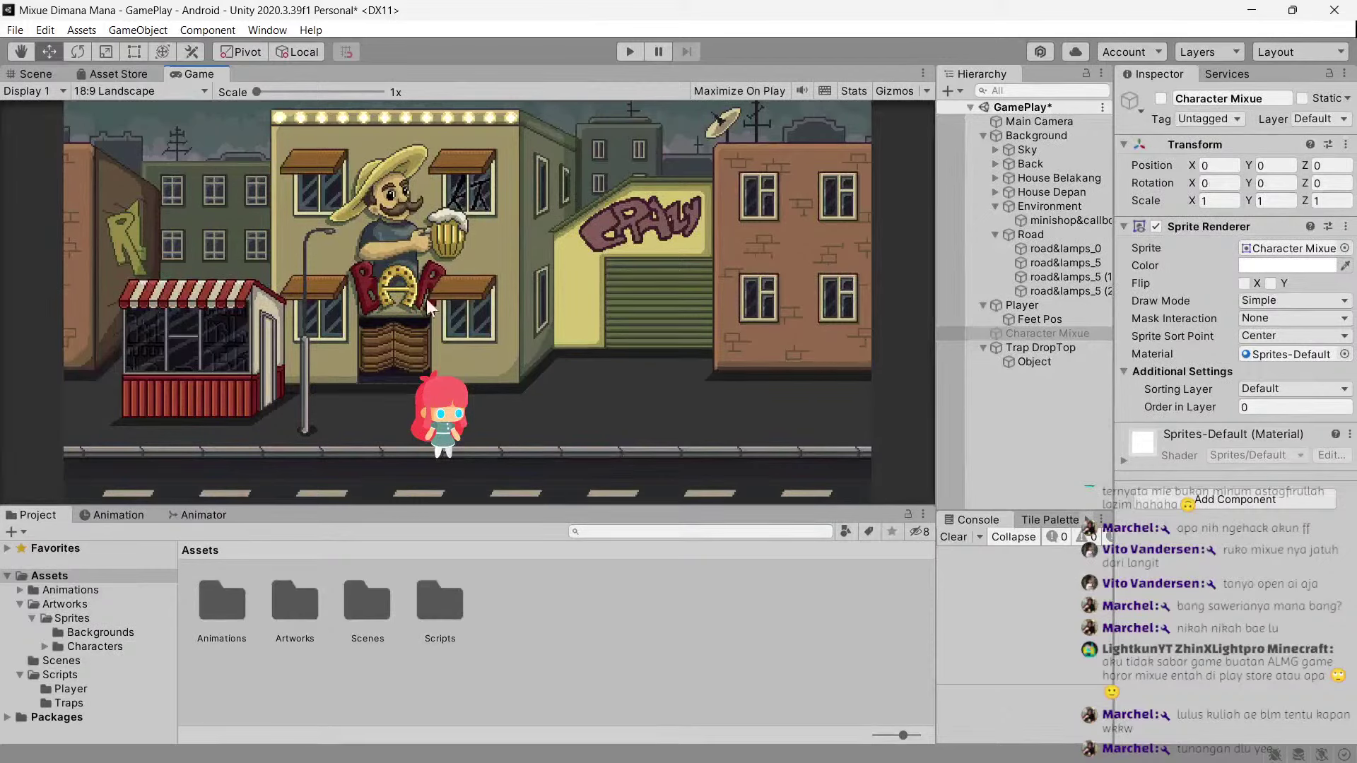
pyautogui.click(629, 52)
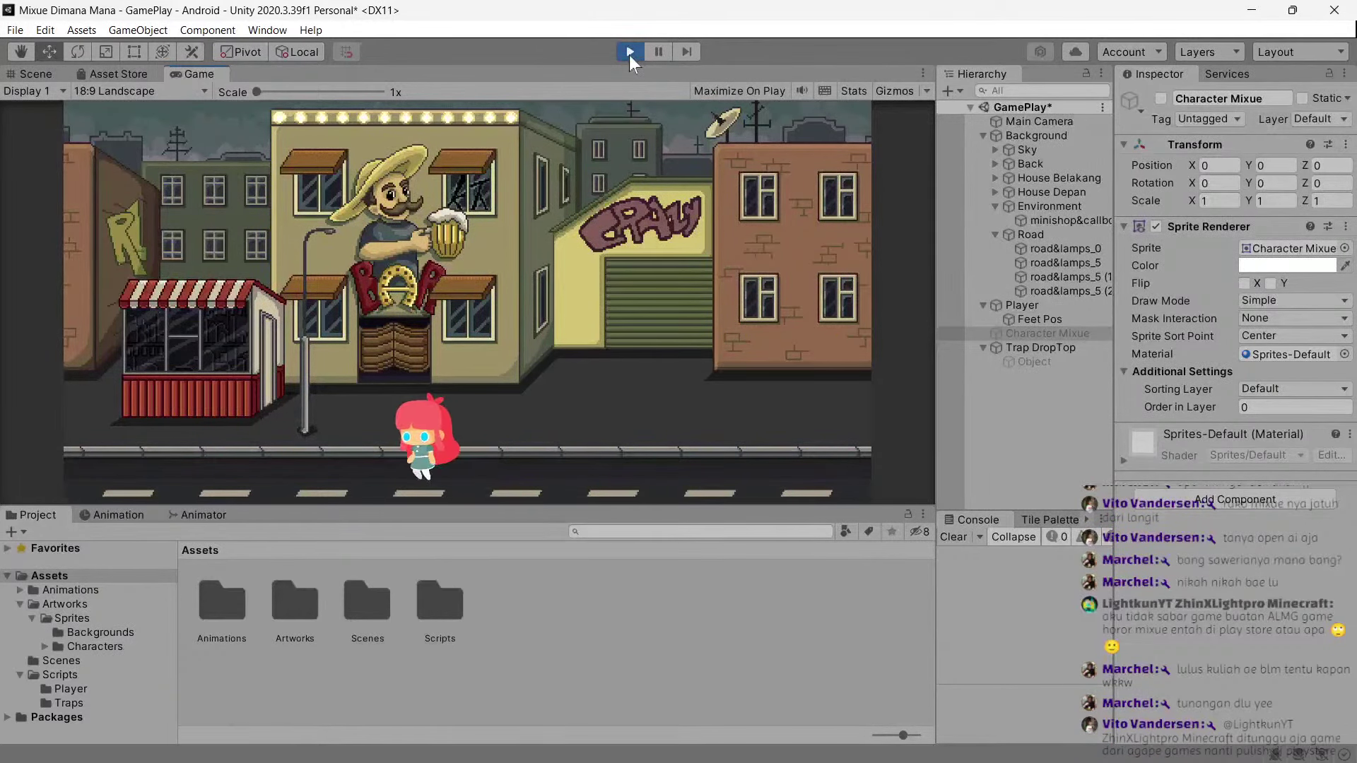
pyautogui.press('Right')
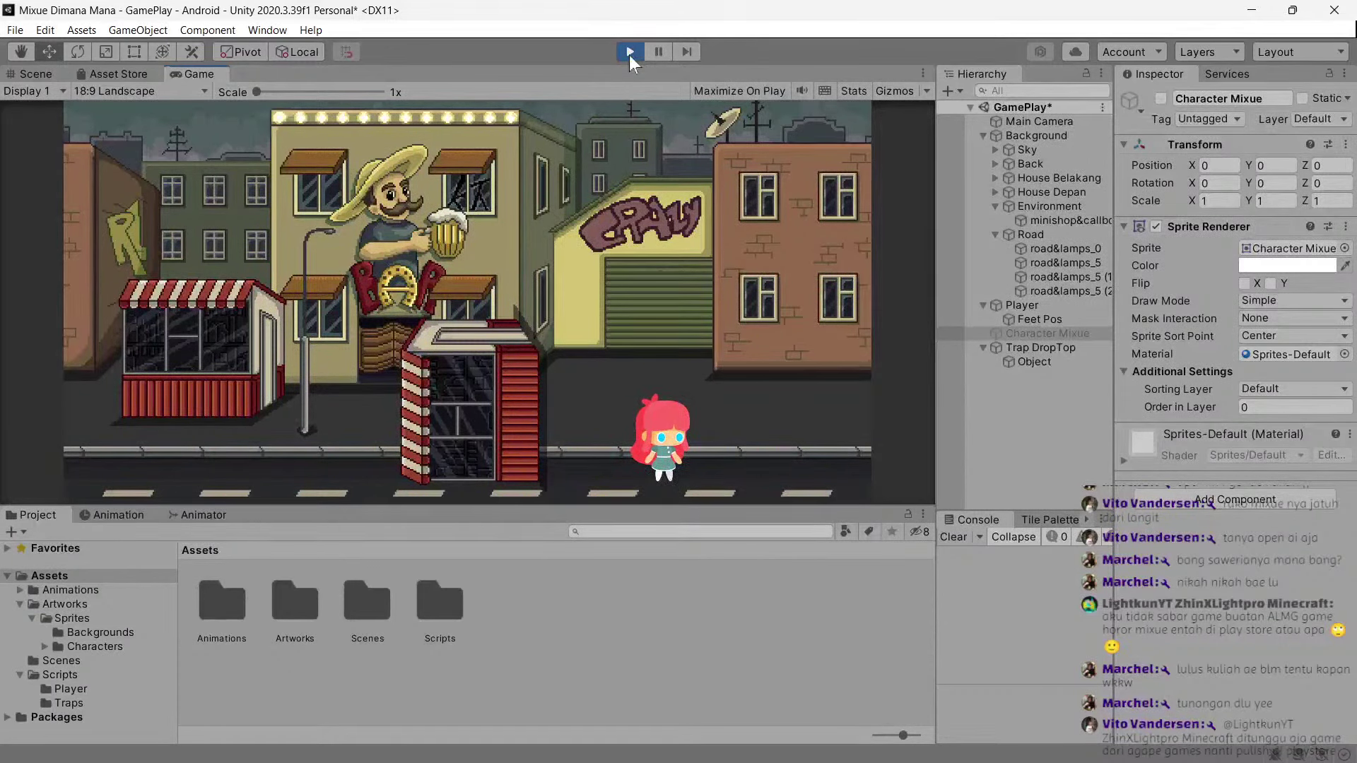
pyautogui.press('Left')
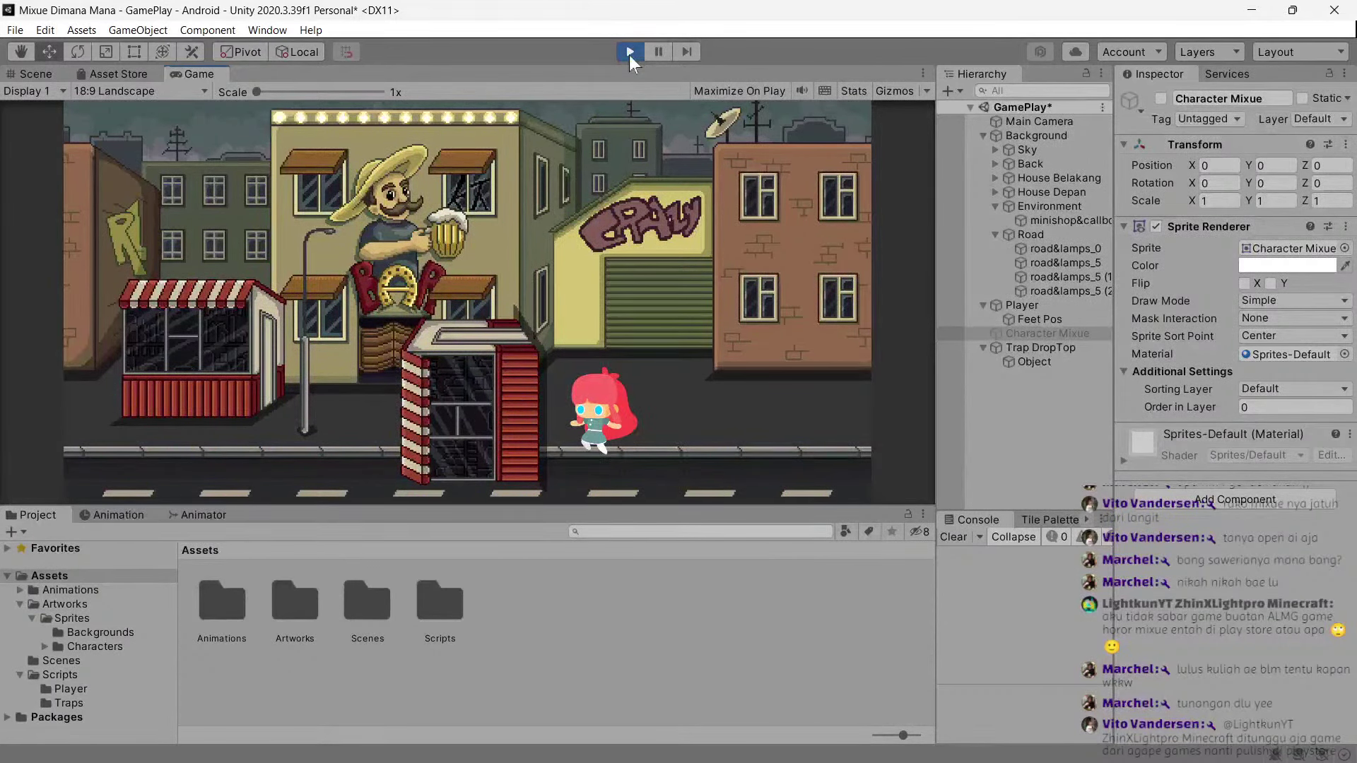
# Stop Play mode and set the Player's Rigidbody 2D Mass to 2.
pyautogui.click(631, 53)
pyautogui.click(1037, 307)
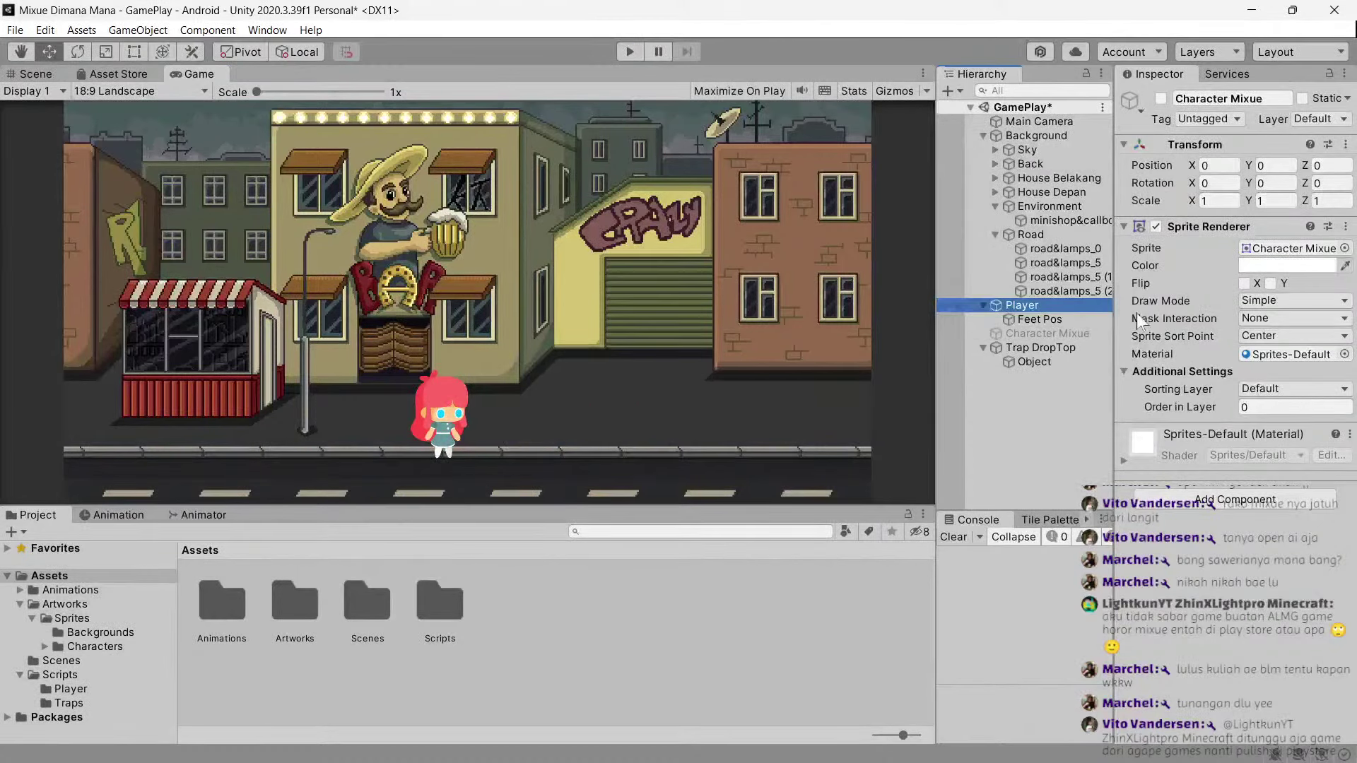
pyautogui.scroll(-5, 1296, 425)
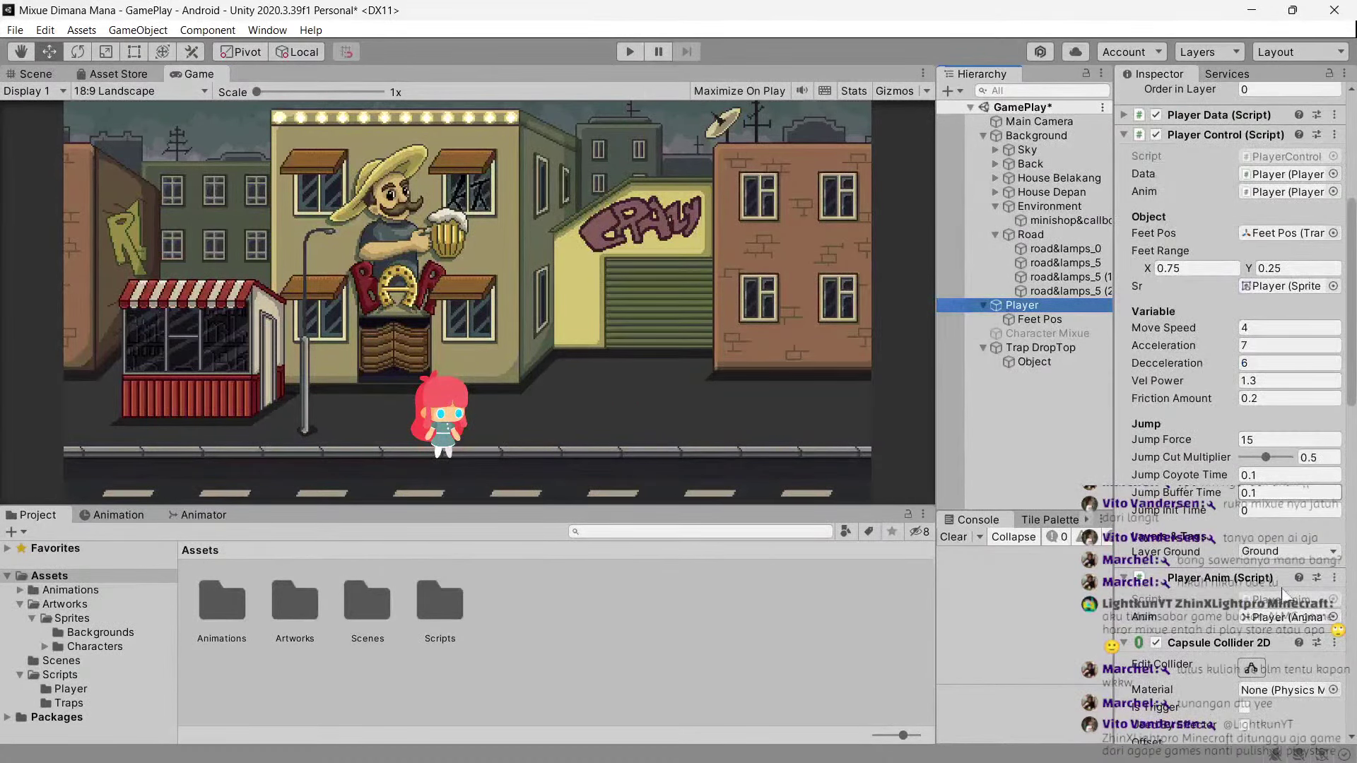
pyautogui.scroll(-5, 1276, 515)
pyautogui.scroll(-5, 1273, 424)
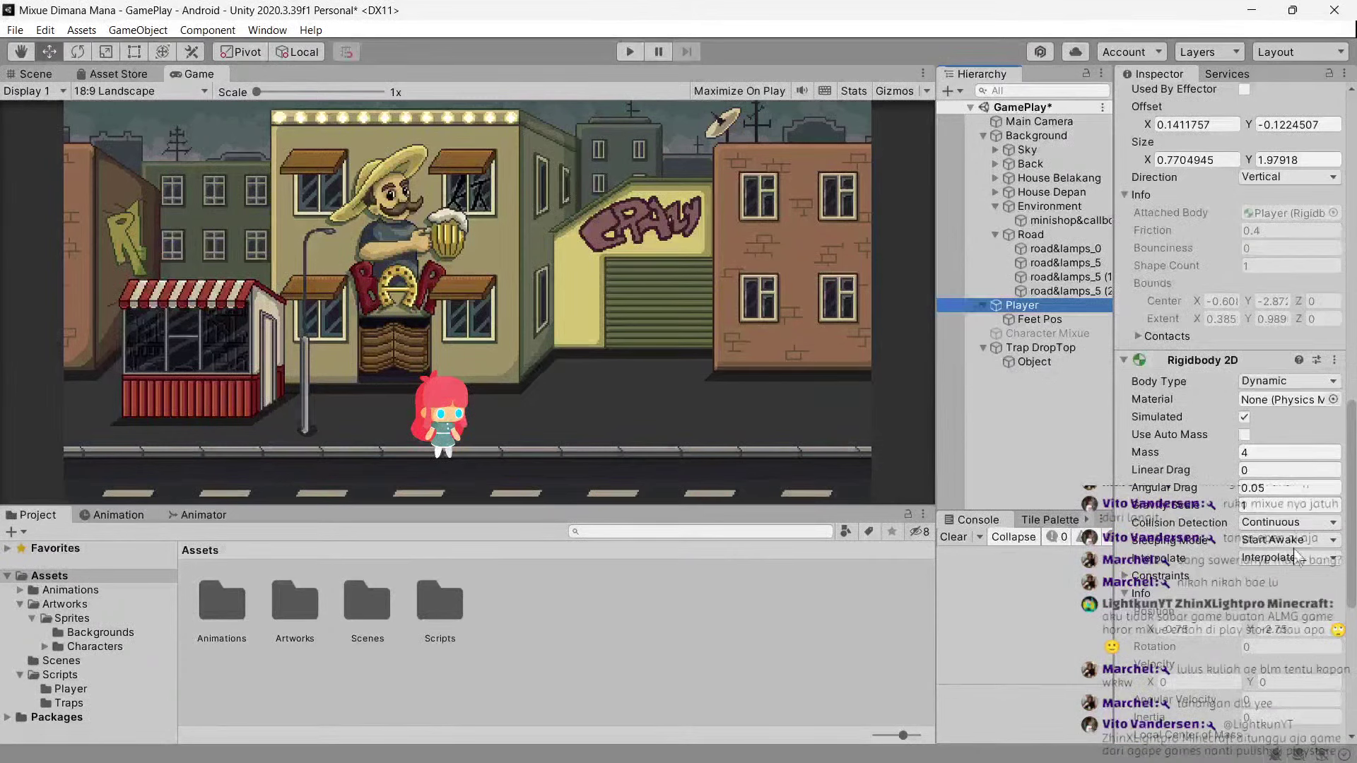
pyautogui.click(1290, 452)
pyautogui.write('2')
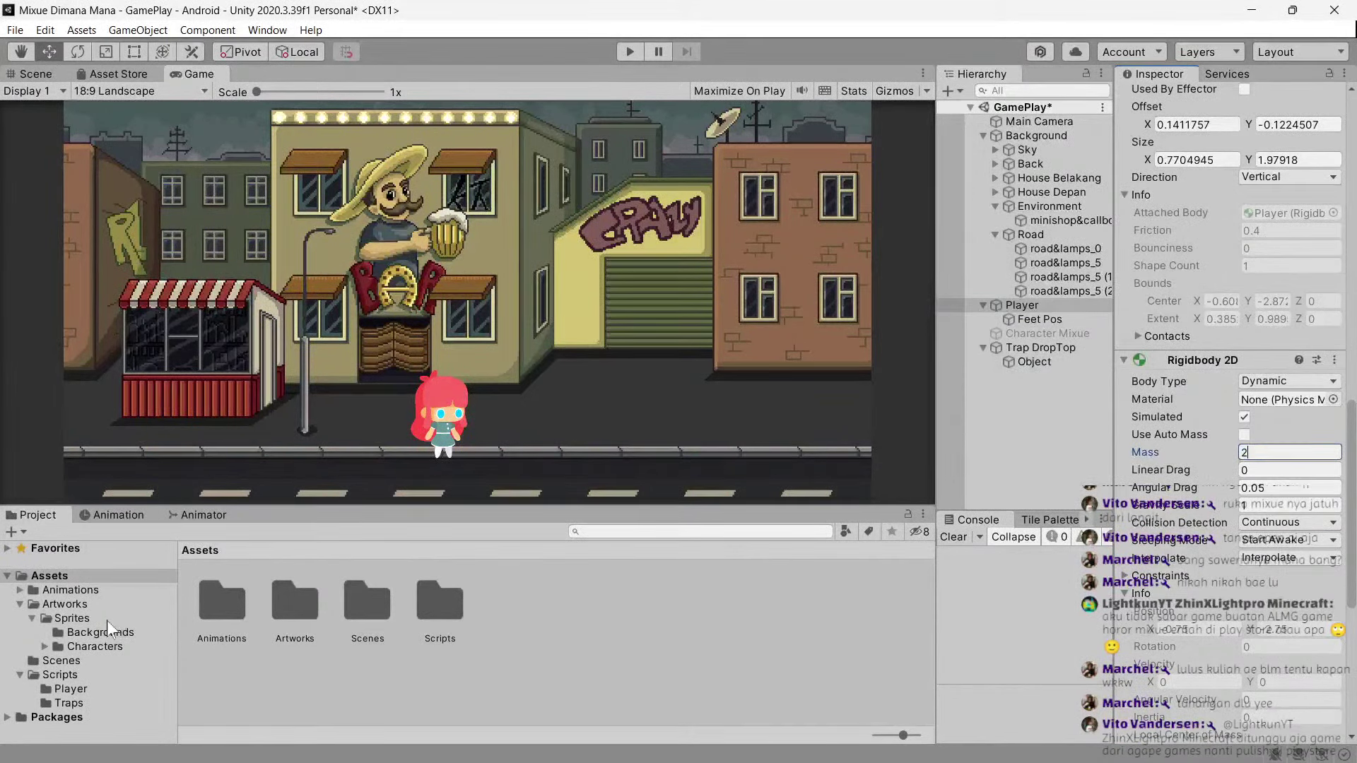
# Show the Player_Idle animation timeline in its own panel below the Game view.
pyautogui.click(204, 514)
pyautogui.click(116, 515)
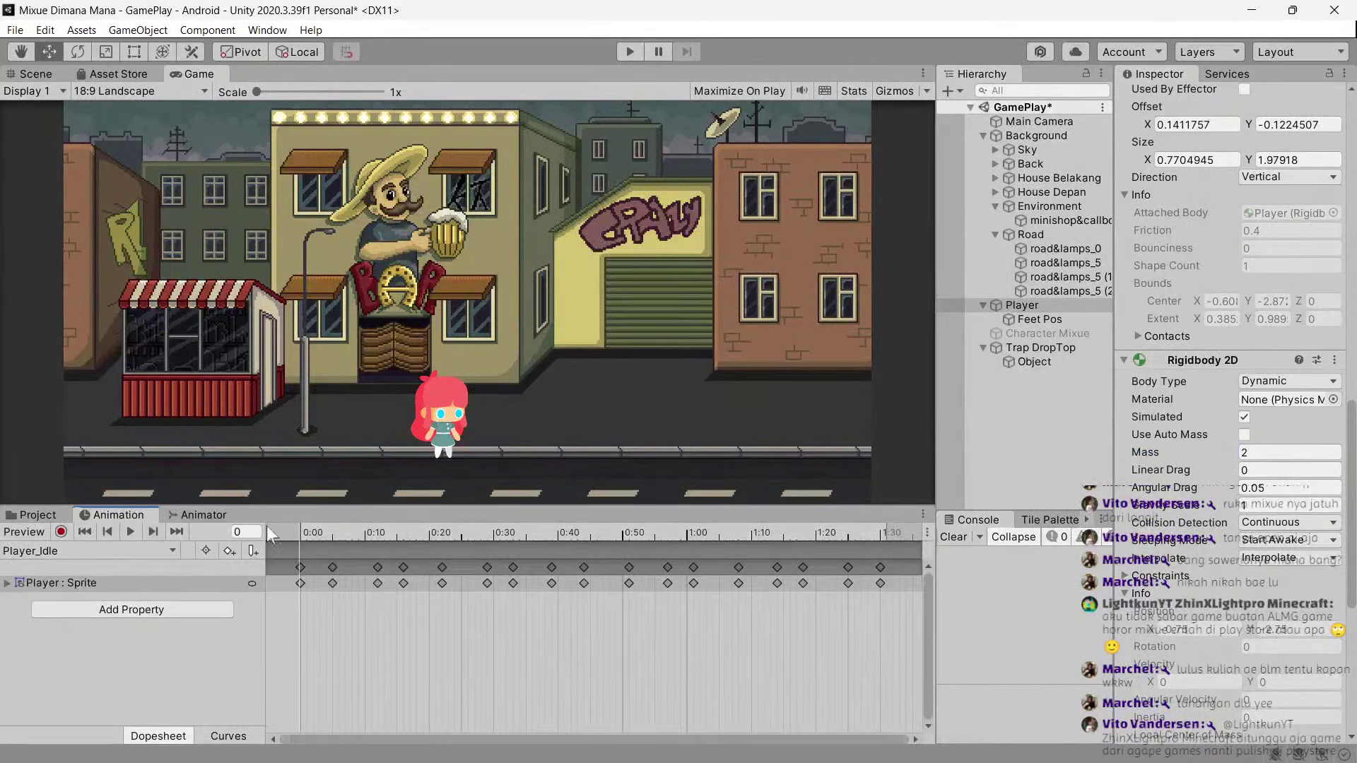
pyautogui.moveTo(118, 514); pyautogui.dragTo(117, 498)
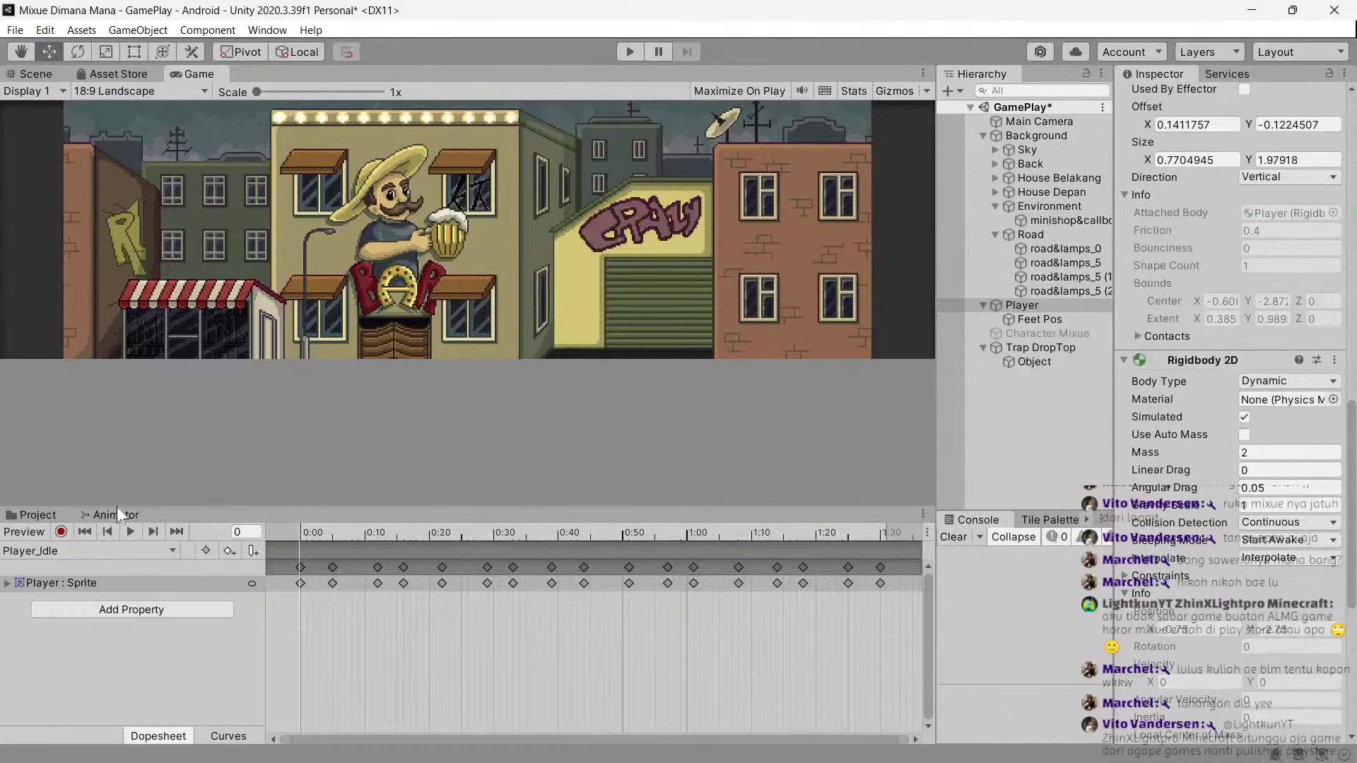
# Create a Player_Die clip in Assets/Animations/Player and move its Animator state clear of Player_Jump.
pyautogui.click(172, 403)
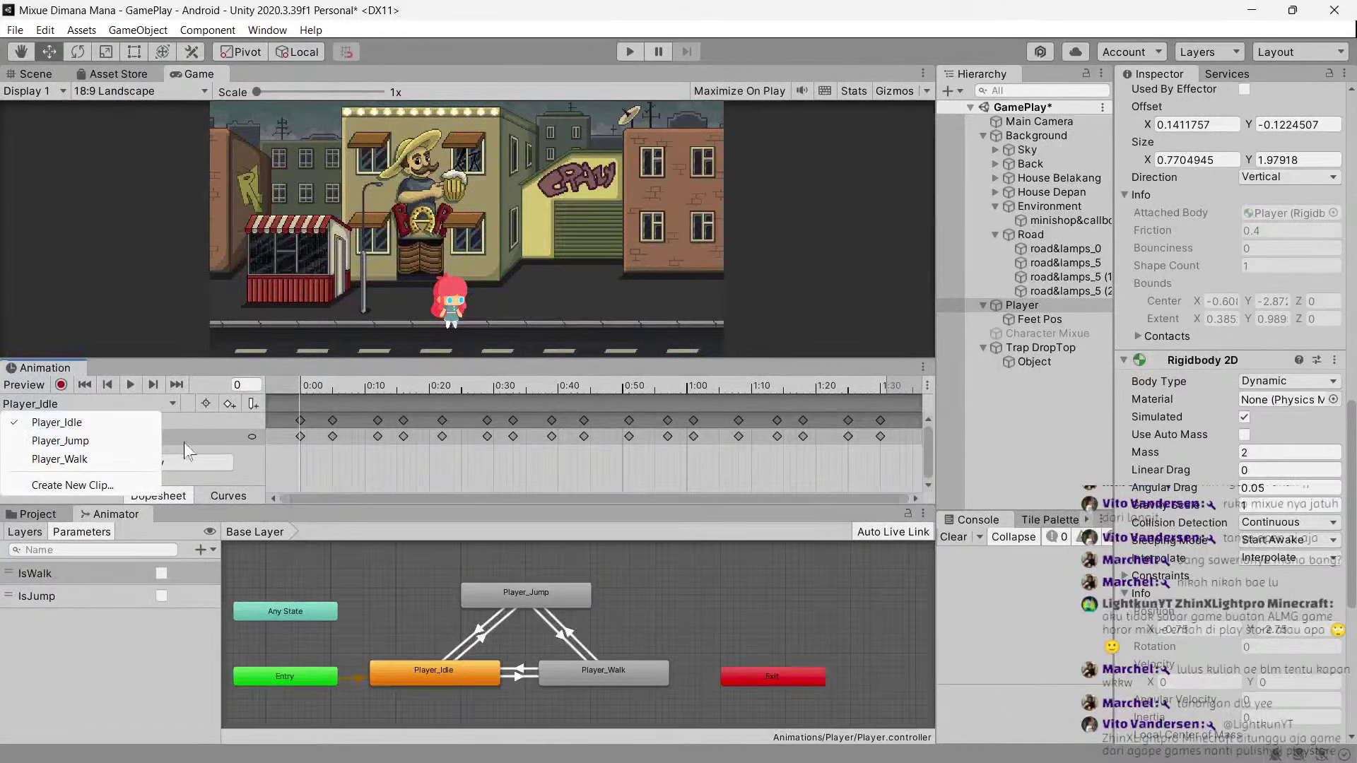
pyautogui.click(106, 487)
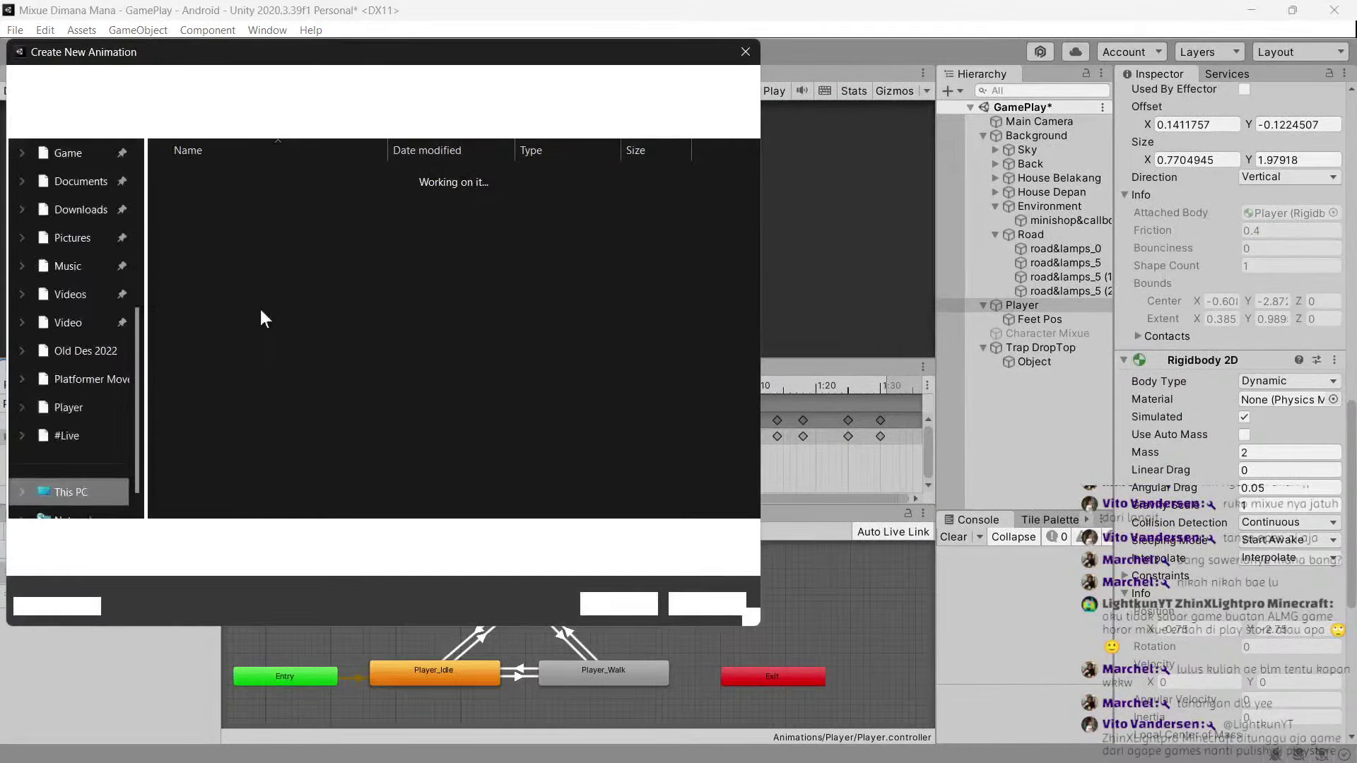
pyautogui.doubleClick(232, 185)
pyautogui.doubleClick(232, 185)
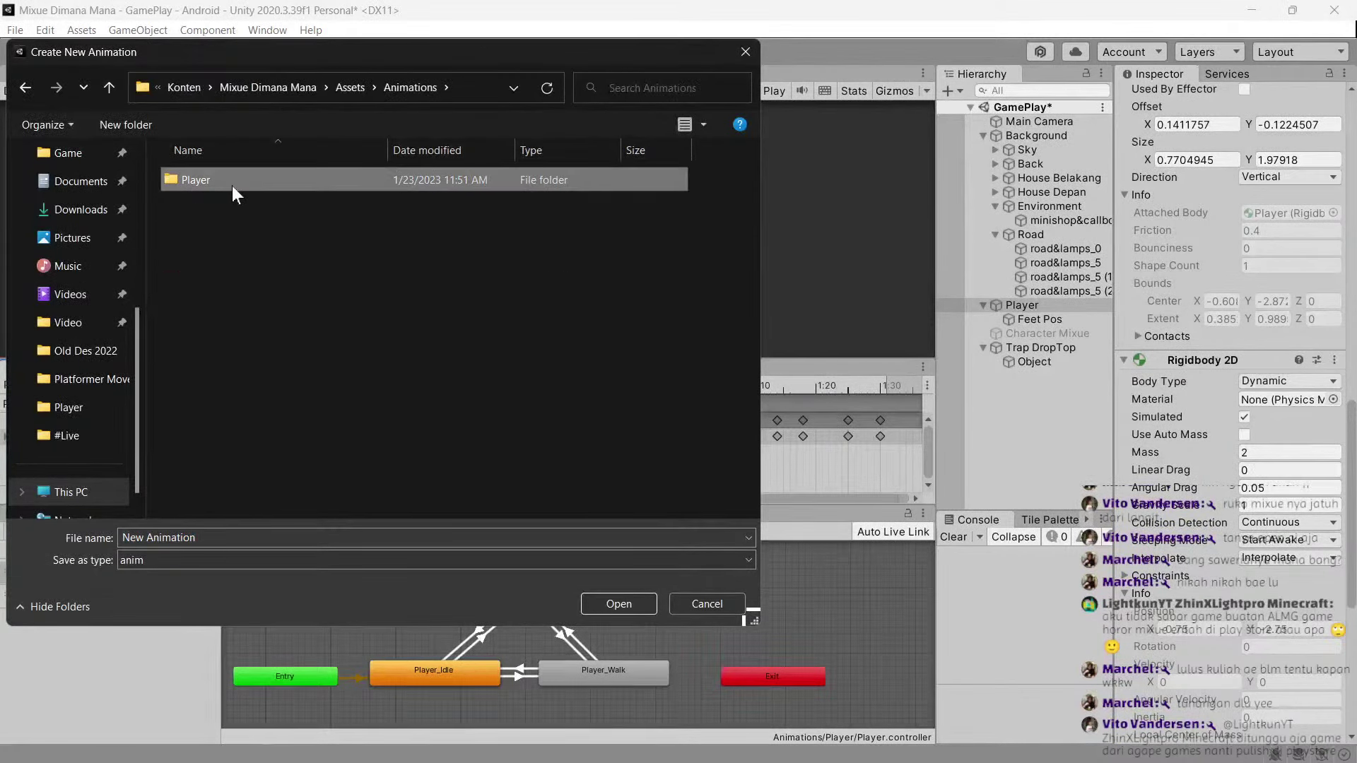
pyautogui.click(217, 240)
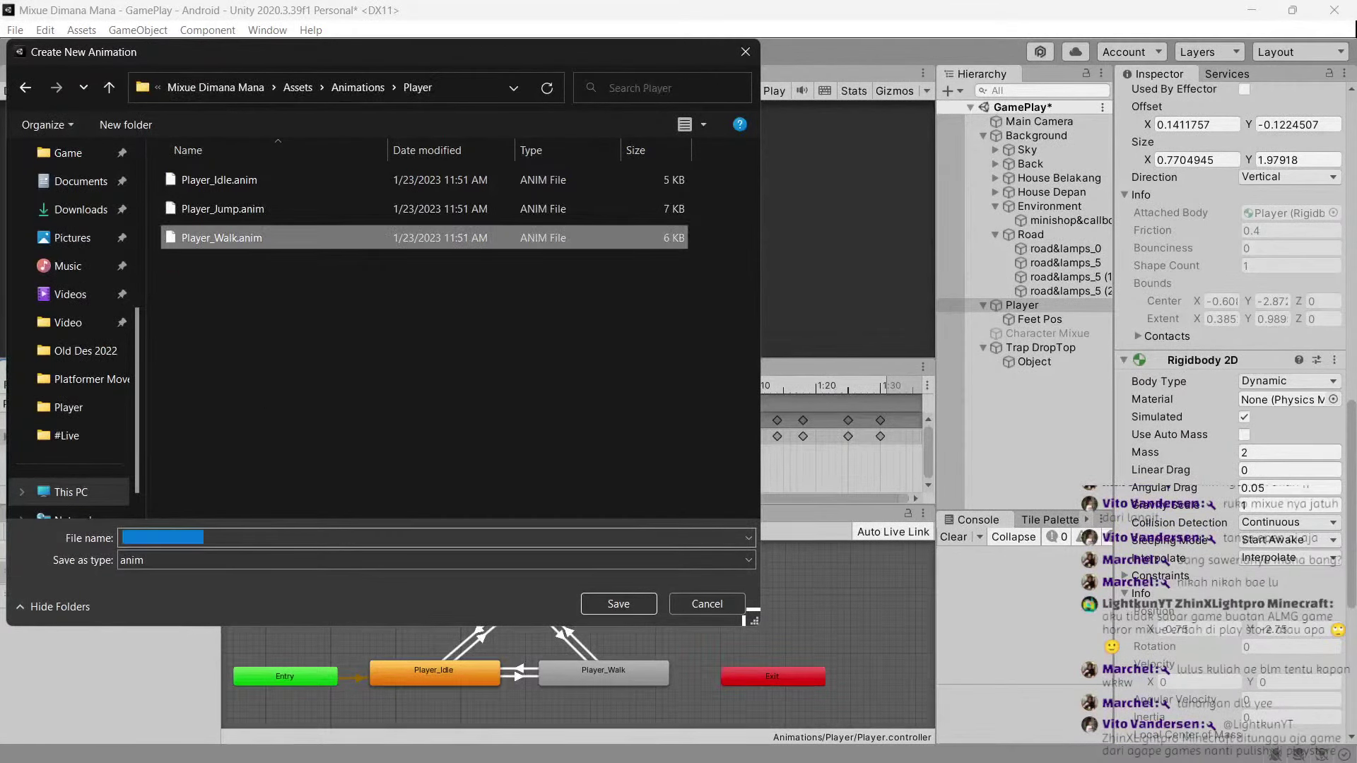
pyautogui.click(204, 538)
pyautogui.press('BackSpace')
pyautogui.press('BackSpace')
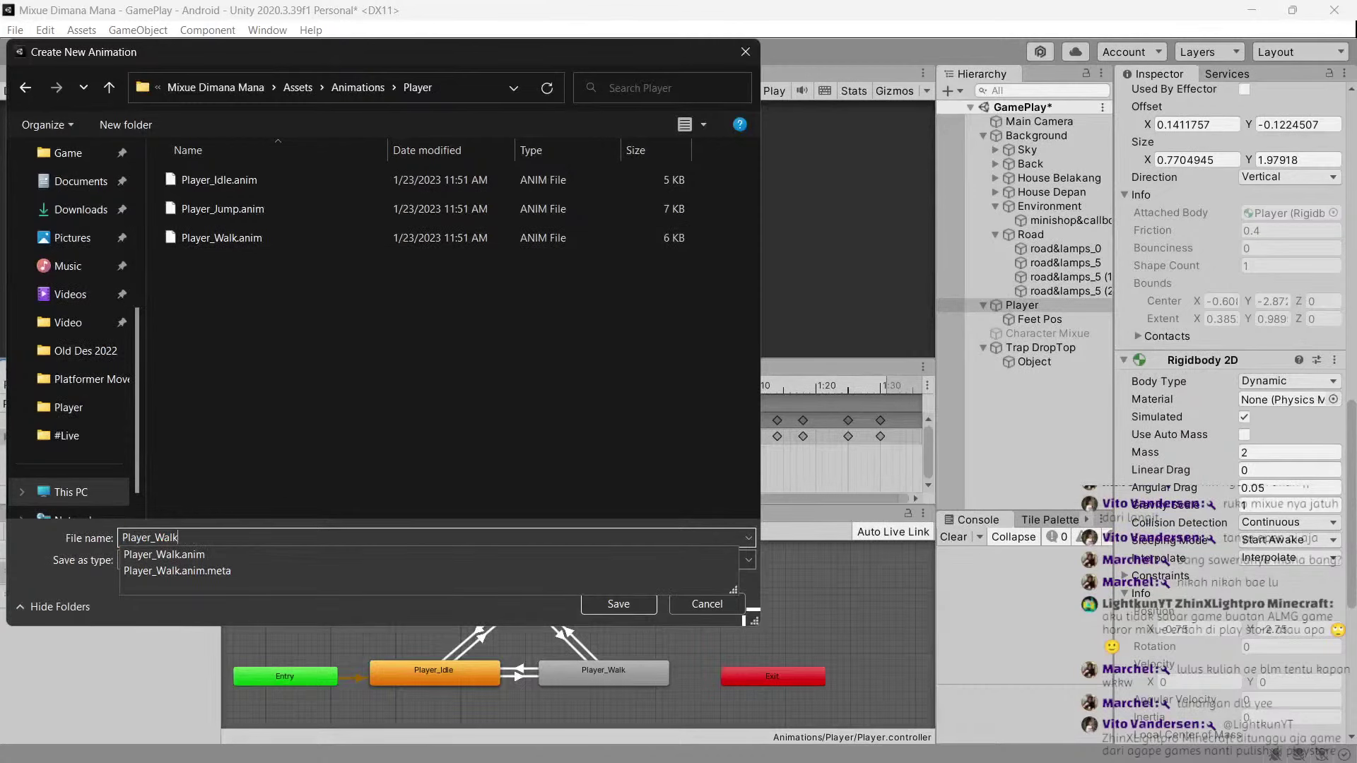
pyautogui.press('BackSpace')
pyautogui.press('BackSpace')
pyautogui.press('BackSpace')
pyautogui.write('D')
pyautogui.press('Return')
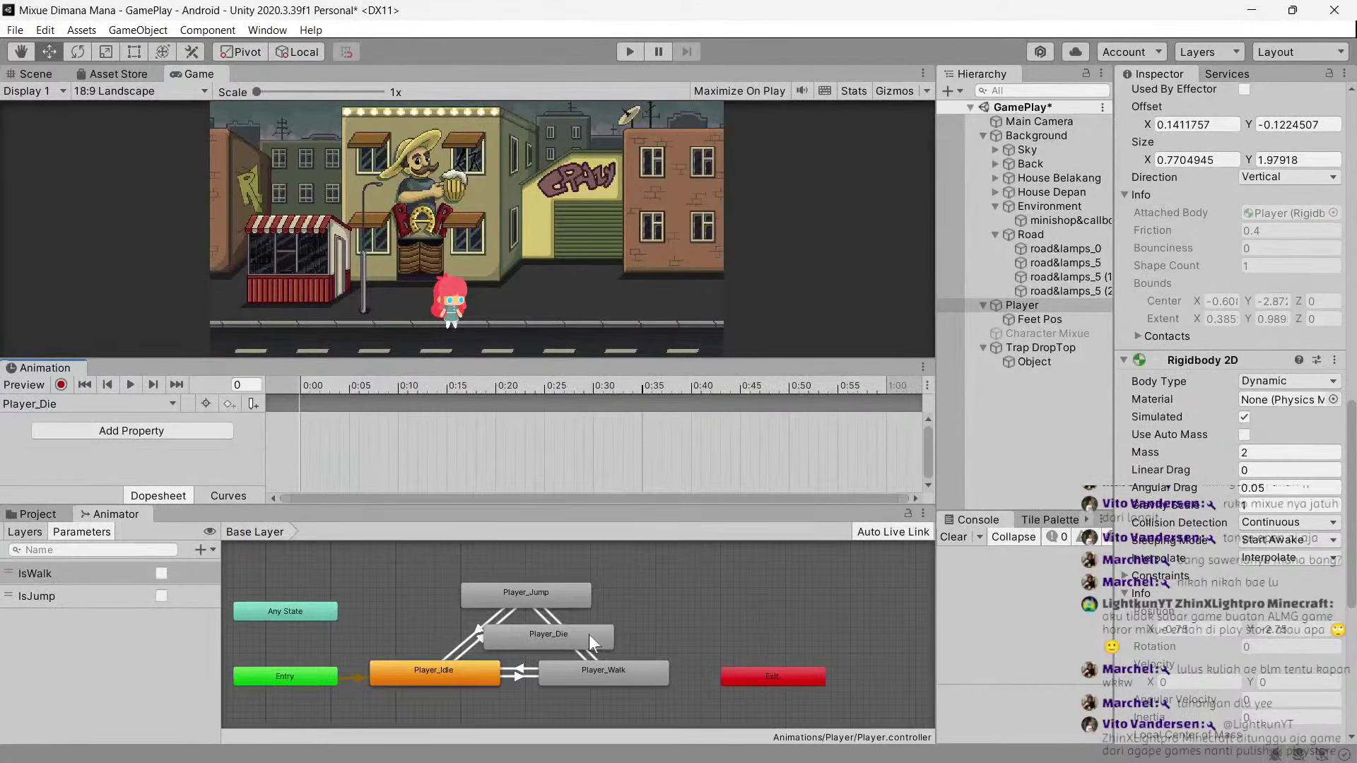
pyautogui.moveTo(588, 635); pyautogui.dragTo(554, 720)
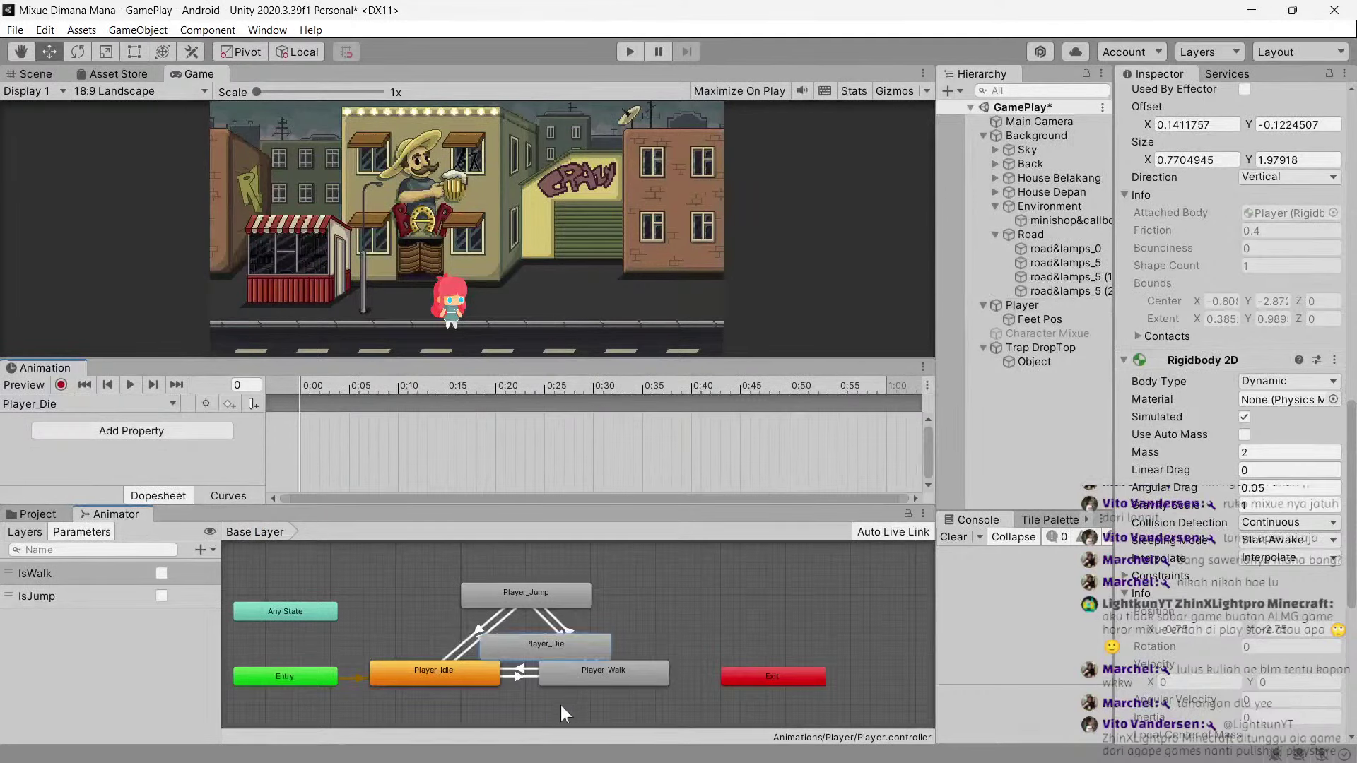
pyautogui.click(53, 514)
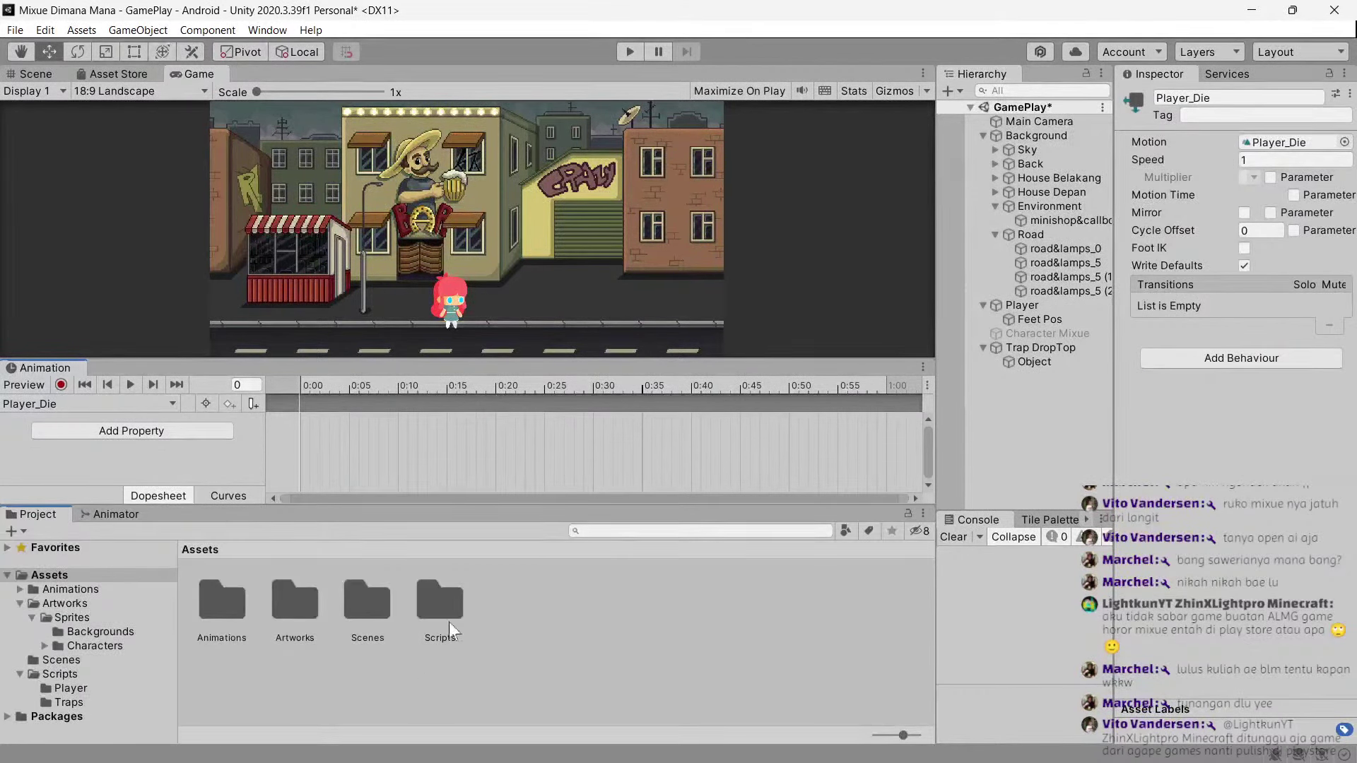
# Add the thirty Dead sprite frames from the Player character sprites as Player_Die keyframes.
pyautogui.click(383, 606)
pyautogui.click(294, 613)
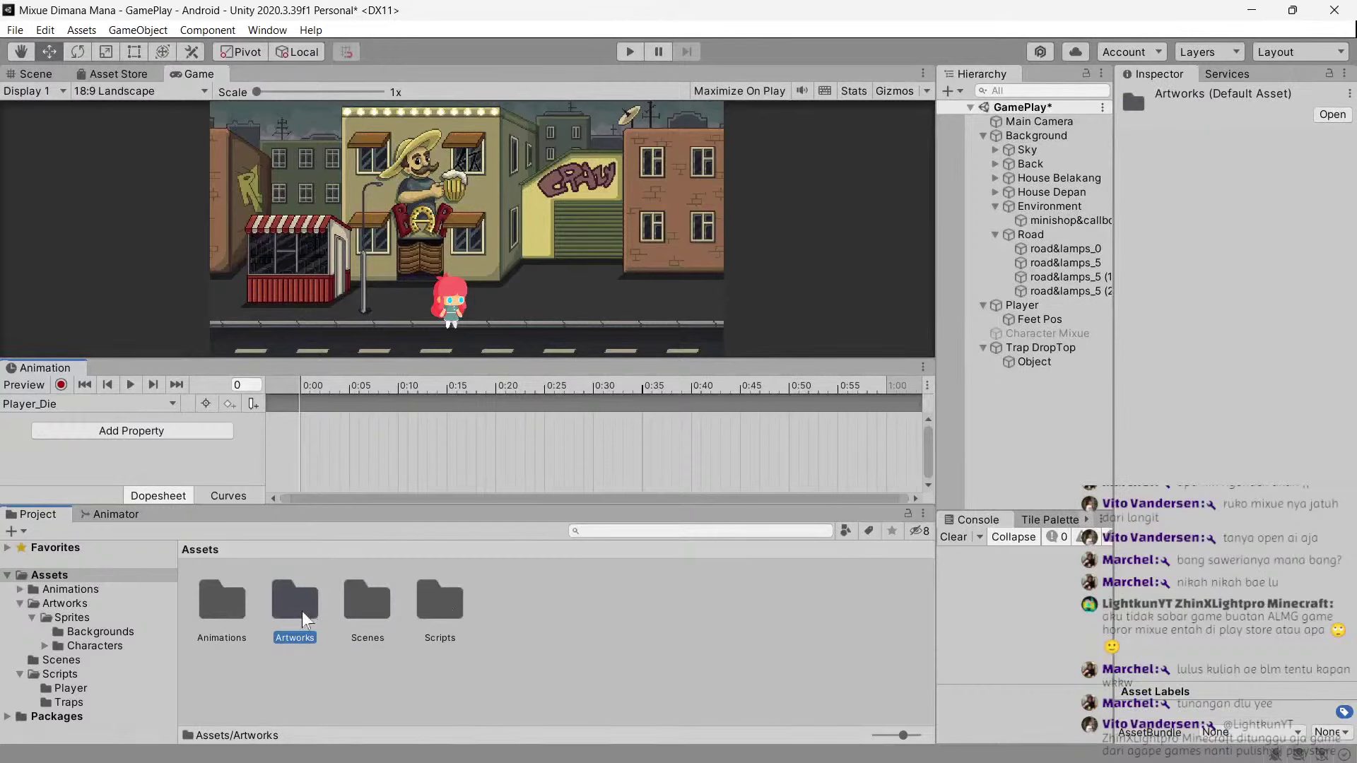
pyautogui.click(44, 646)
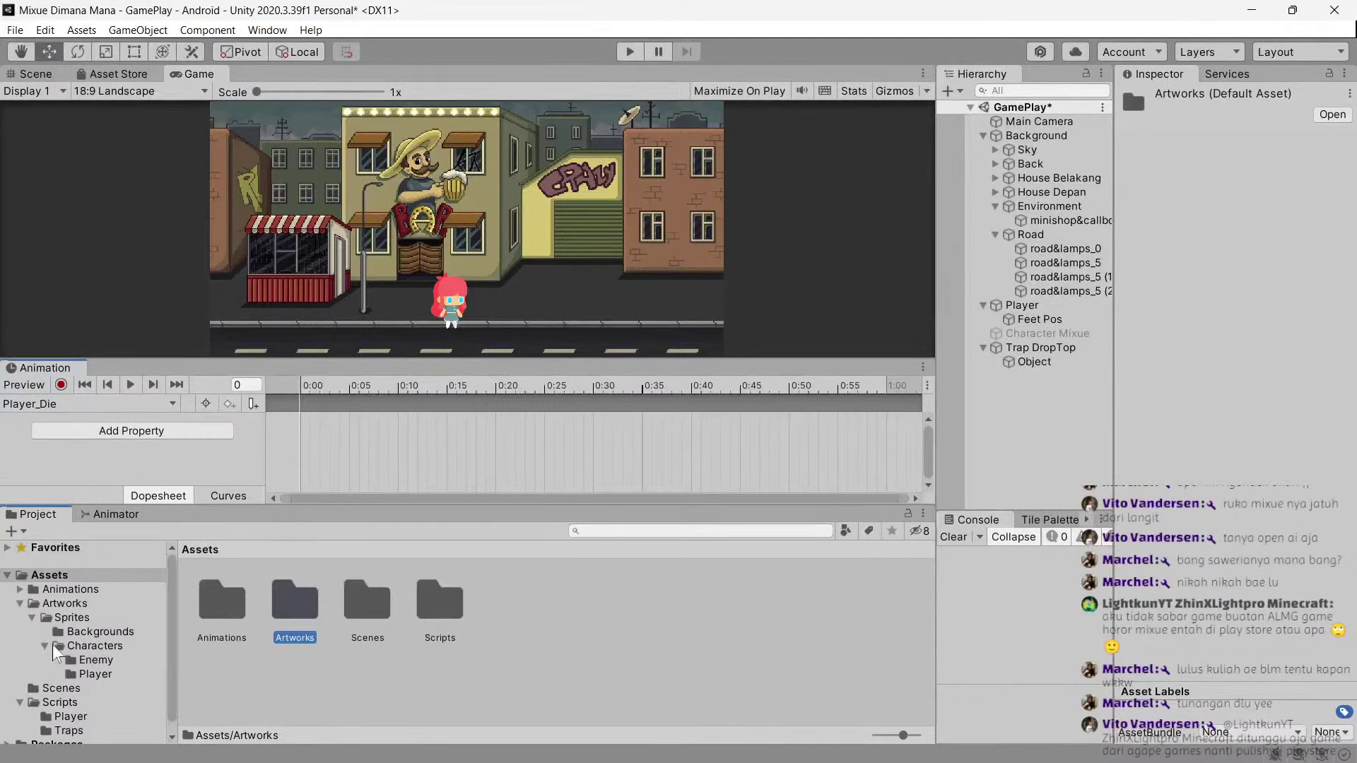
pyautogui.click(91, 673)
pyautogui.moveTo(902, 736); pyautogui.dragTo(829, 737)
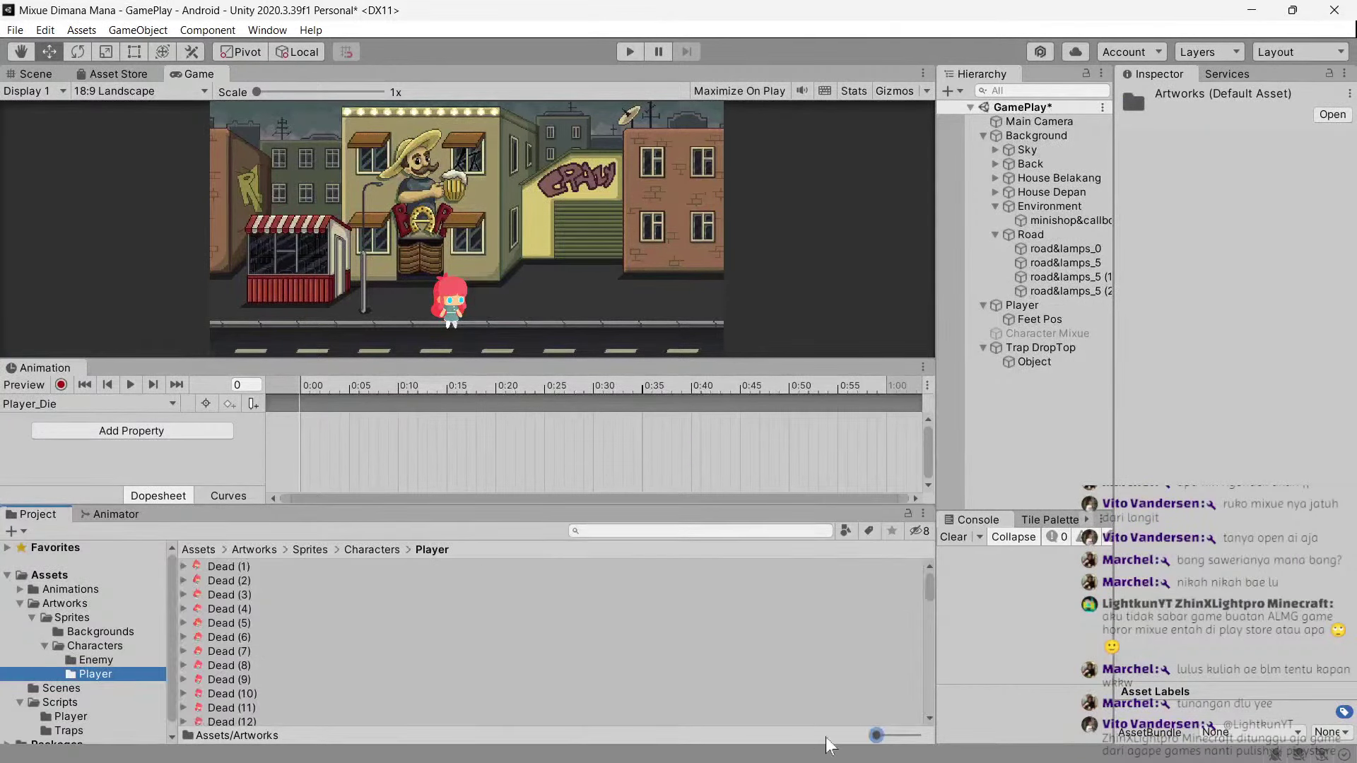
pyautogui.click(226, 566)
pyautogui.scroll(-5, 269, 698)
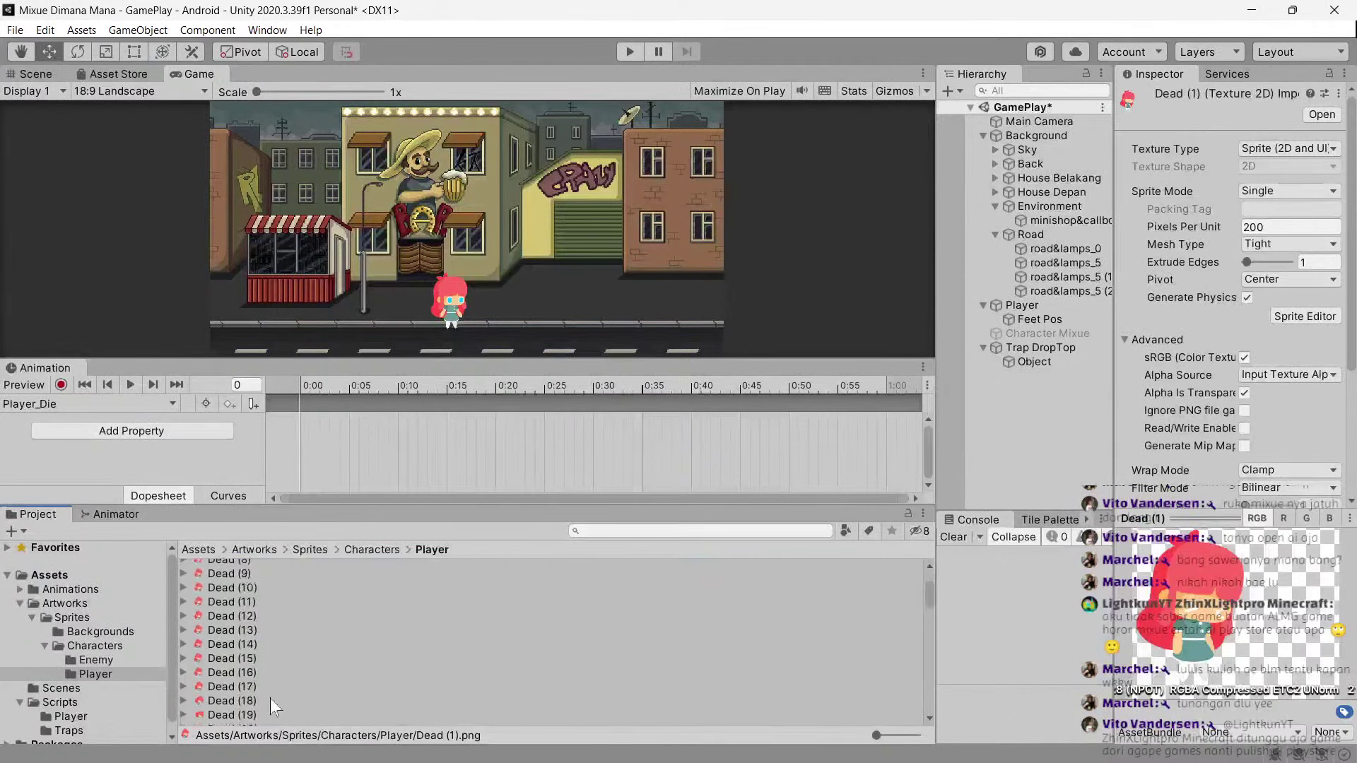
pyautogui.keyDown('shift'); pyautogui.click(256, 711); pyautogui.keyUp('shift')
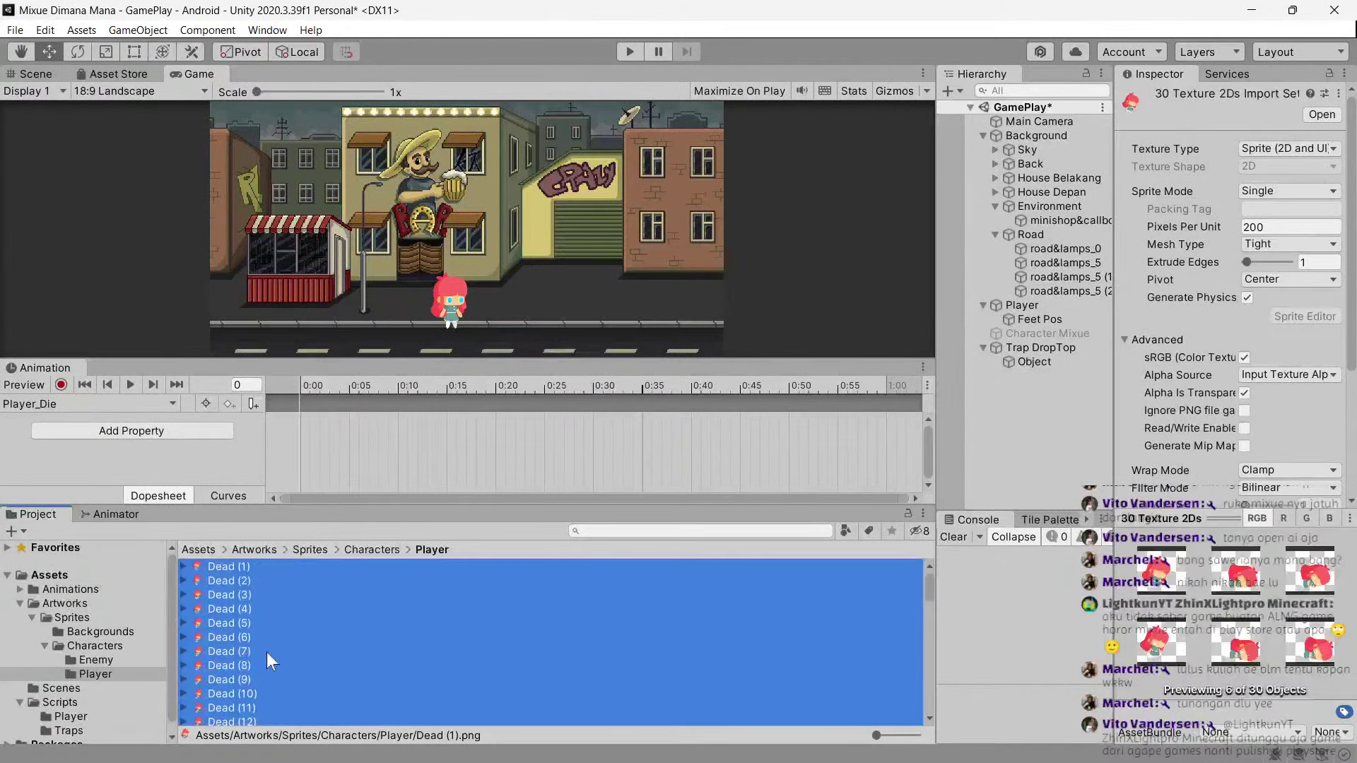
pyautogui.moveTo(266, 651); pyautogui.dragTo(327, 464)
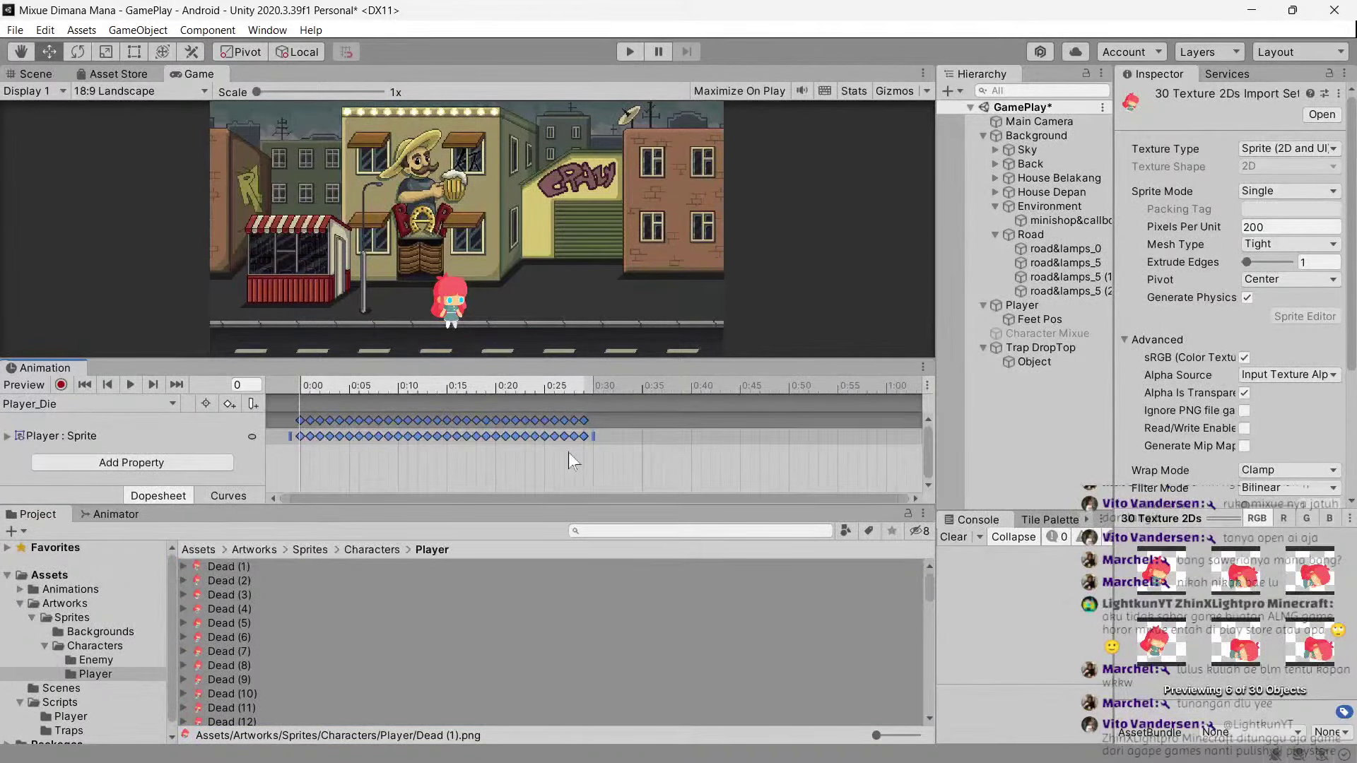
# Stretch the keyframes out to about 1:30, preview the clip, and dock it beside the Animator graph.
pyautogui.scroll(-2, 600, 452)
pyautogui.moveTo(599, 452); pyautogui.dragTo(290, 414)
pyautogui.moveTo(537, 436); pyautogui.dragTo(902, 436)
pyautogui.scroll(-1, 847, 463)
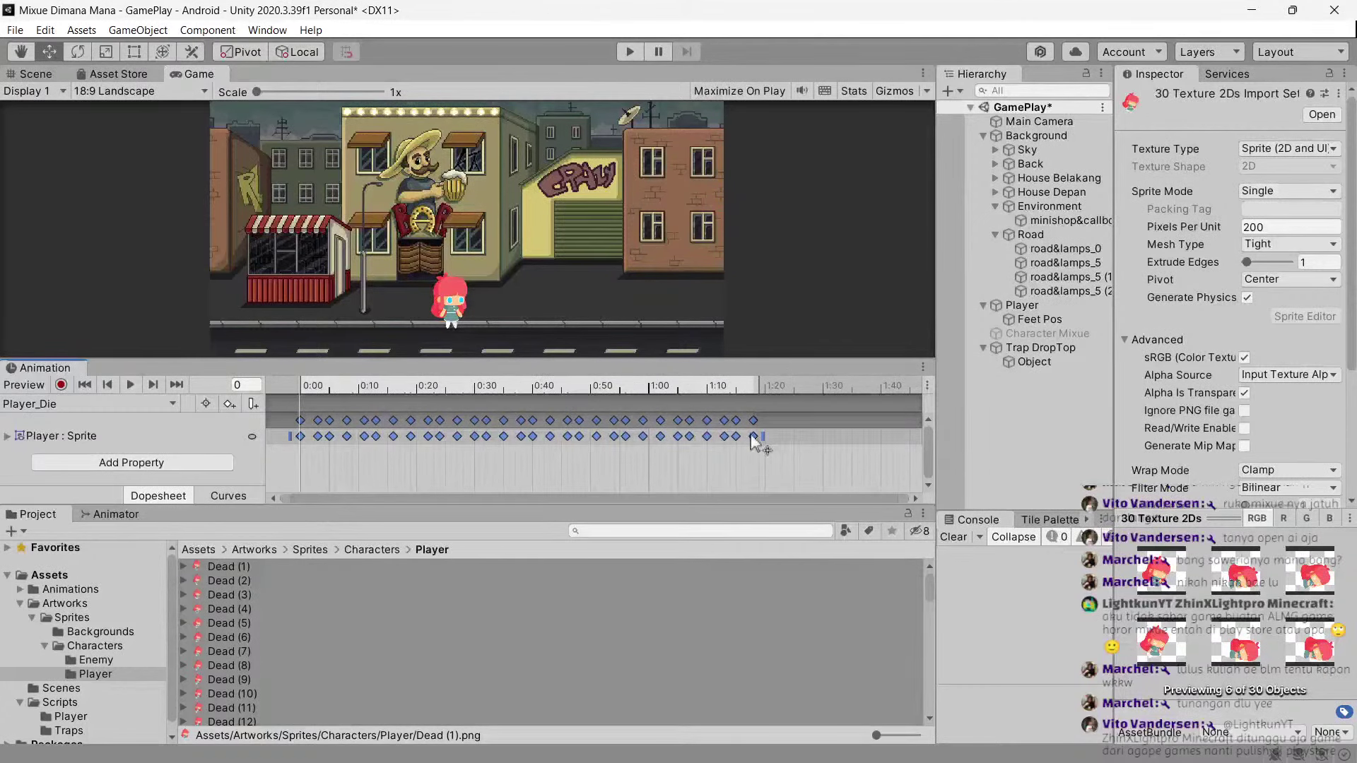
pyautogui.moveTo(763, 436); pyautogui.dragTo(836, 437)
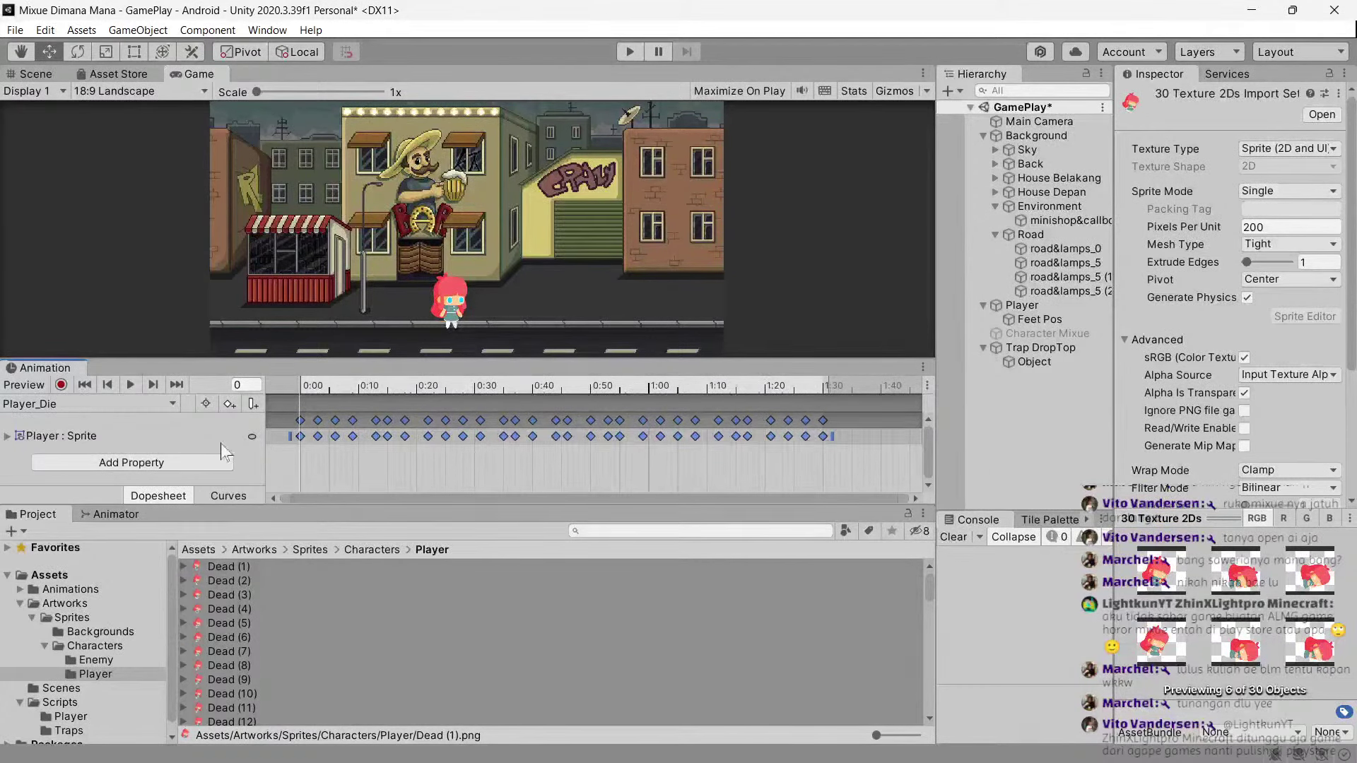
pyautogui.click(122, 383)
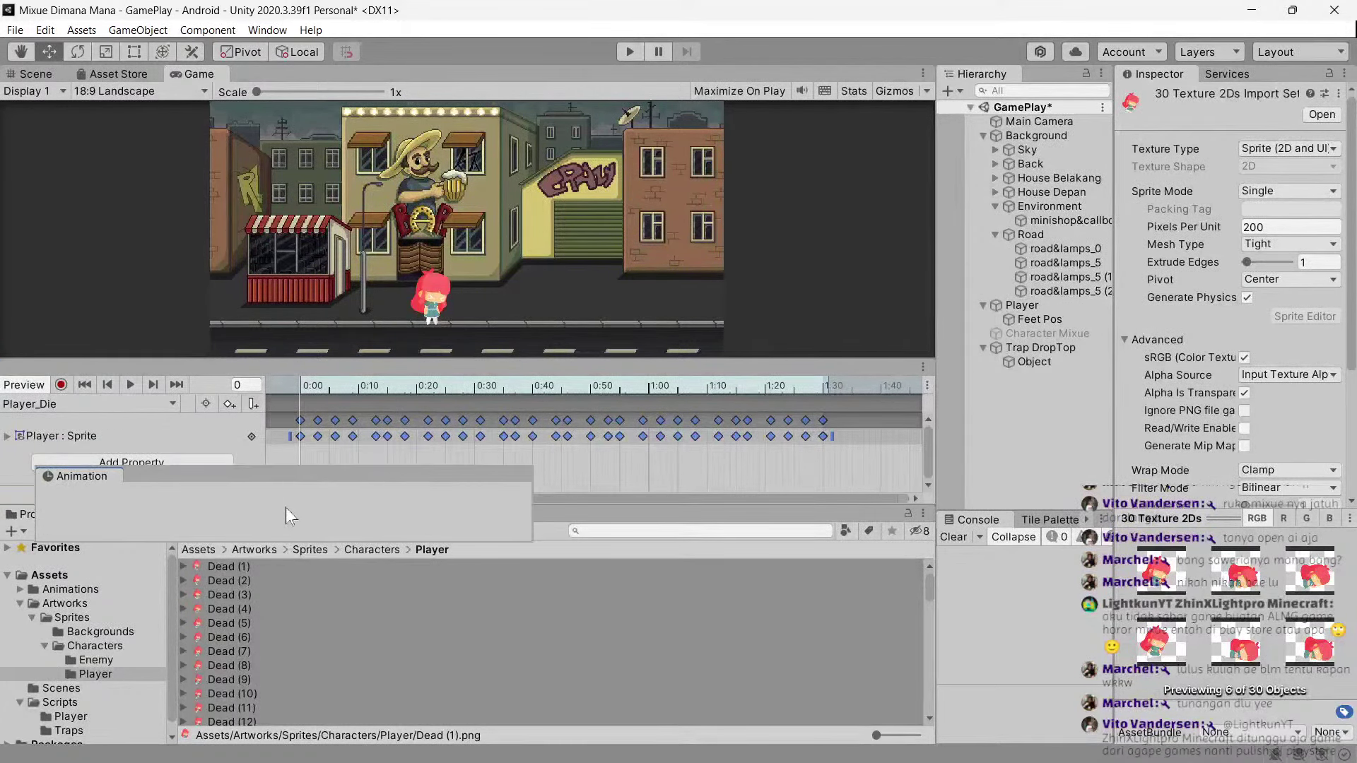
pyautogui.moveTo(44, 367); pyautogui.dragTo(175, 514)
pyautogui.click(134, 441)
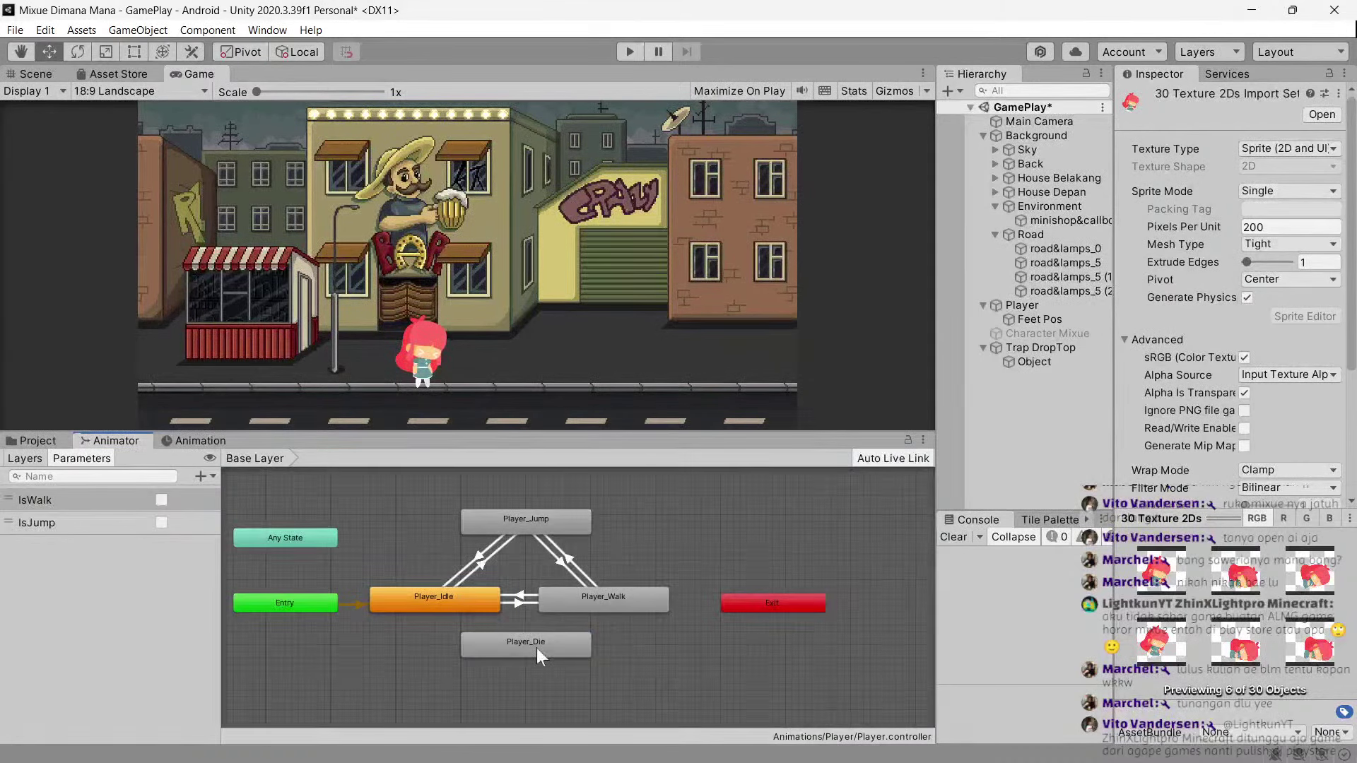
# Move the Player_Die state below Player_Idle and Player_Walk in the Animator graph.
pyautogui.moveTo(536, 647); pyautogui.dragTo(778, 550)
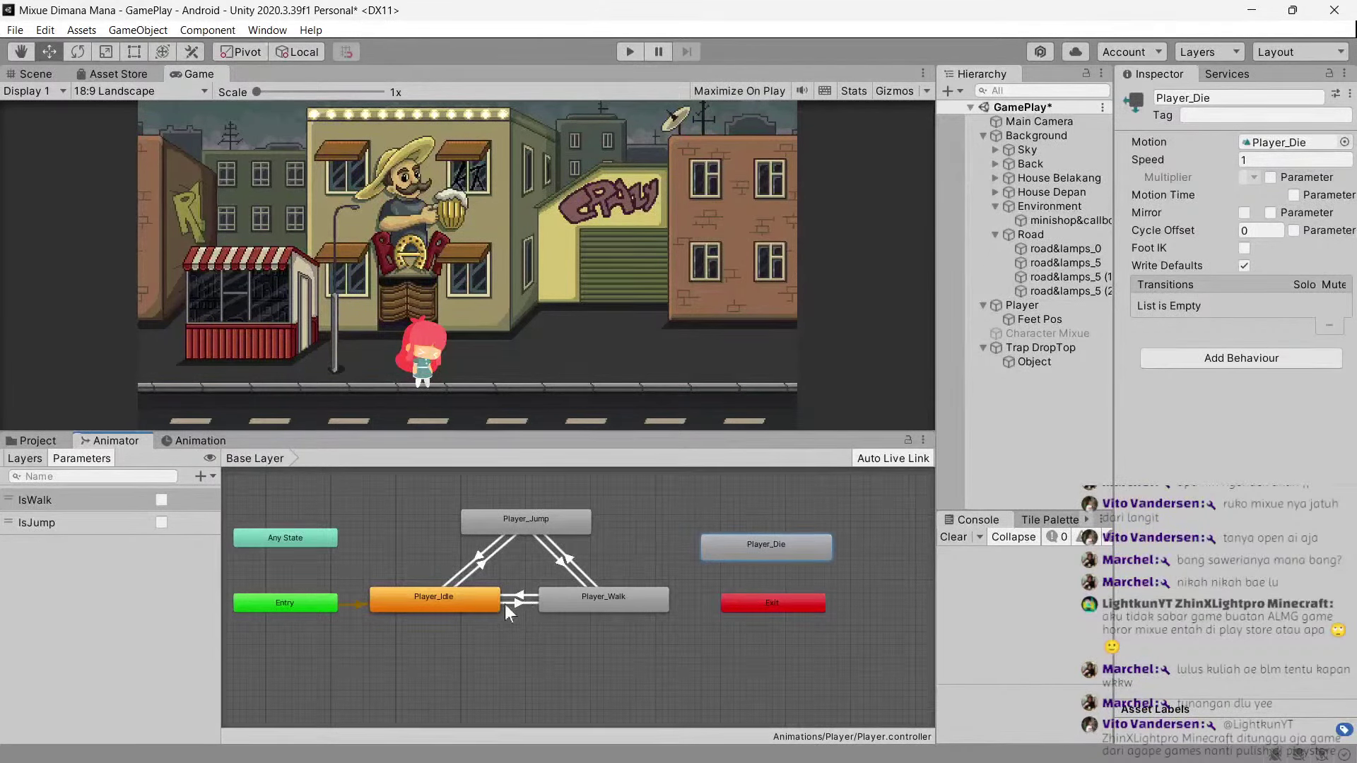
pyautogui.moveTo(755, 564); pyautogui.dragTo(533, 720)
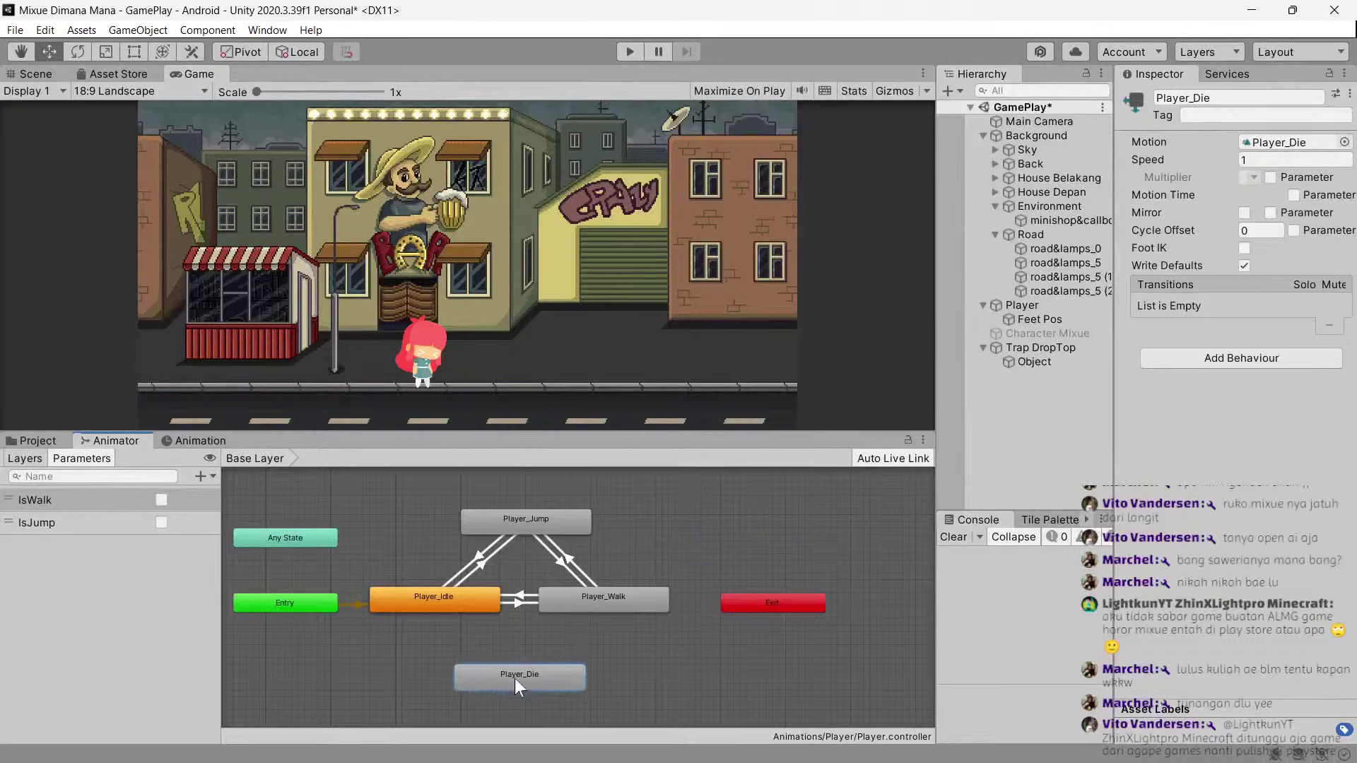
pyautogui.scroll(-2, 540, 647)
pyautogui.scroll(2, 540, 647)
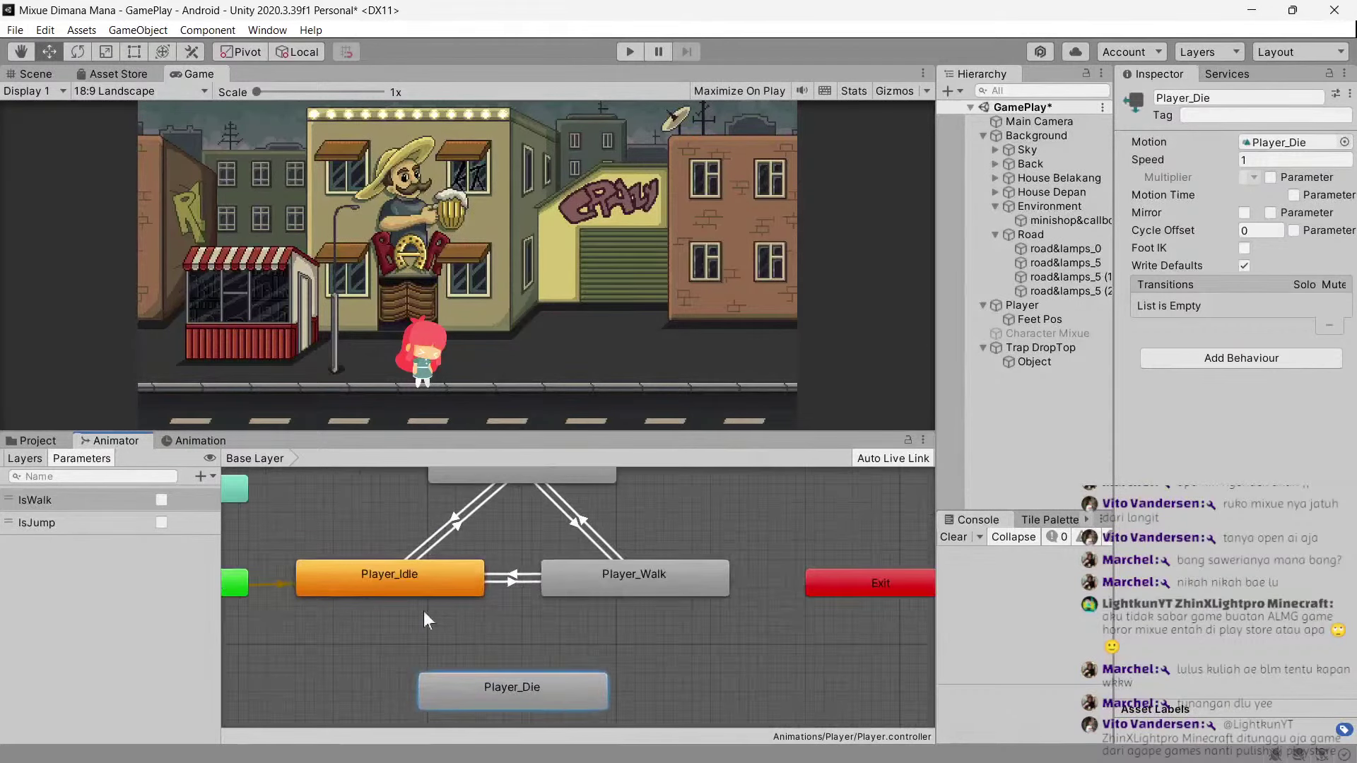
# Add a new Bool parameter to the Player animator, naming it IsDied.
pyautogui.click(201, 475)
pyautogui.click(241, 532)
pyautogui.write('I')
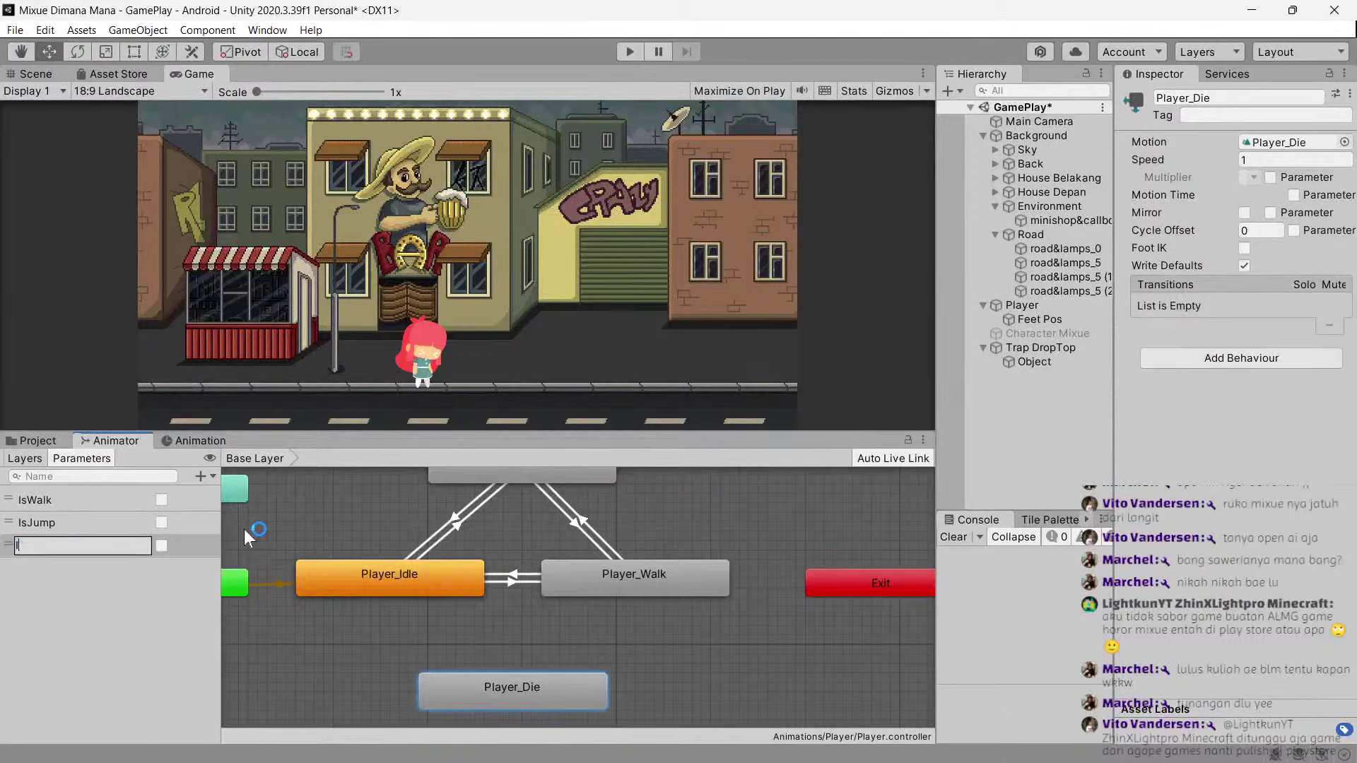
pyautogui.write('sDie')
pyautogui.write('d')
# Correct the parameter name to IsDie and make transitions from Player_Idle and Player_Walk to Player_Die.
pyautogui.press('BackSpace')
pyautogui.press('Return')
pyautogui.rightClick(353, 584)
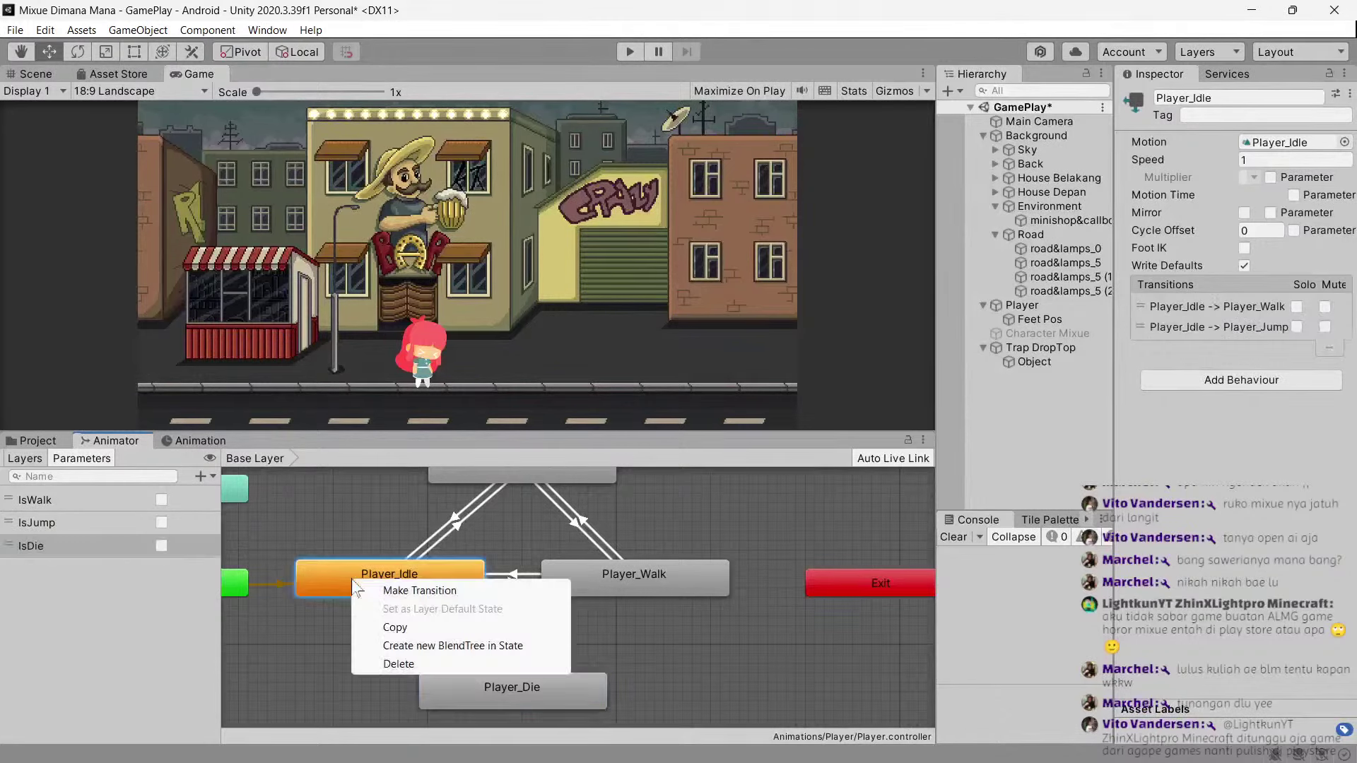
pyautogui.click(420, 590)
pyautogui.click(507, 680)
pyautogui.rightClick(645, 587)
pyautogui.click(707, 601)
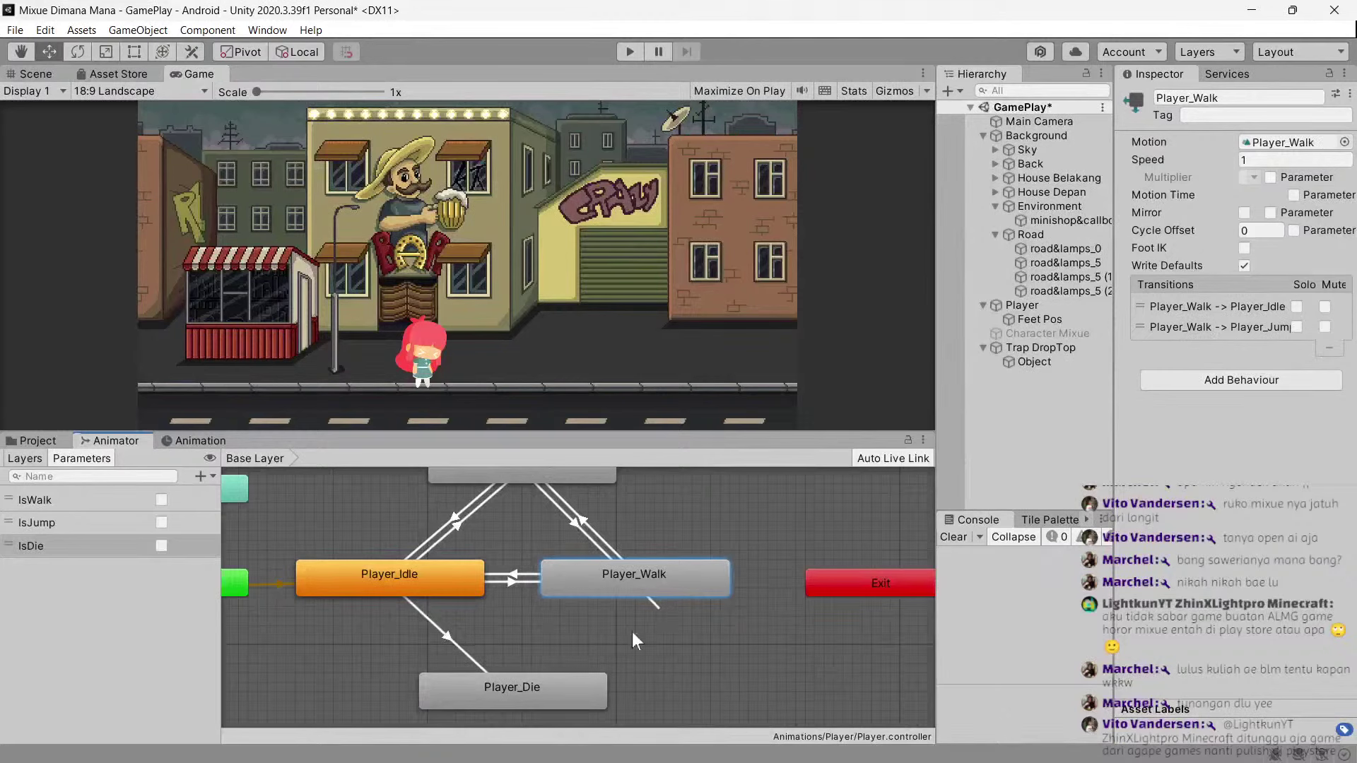
pyautogui.click(558, 684)
# Give the Walk-to-Die transition no exit time and an IsDie condition.
pyautogui.click(571, 633)
pyautogui.click(1231, 265)
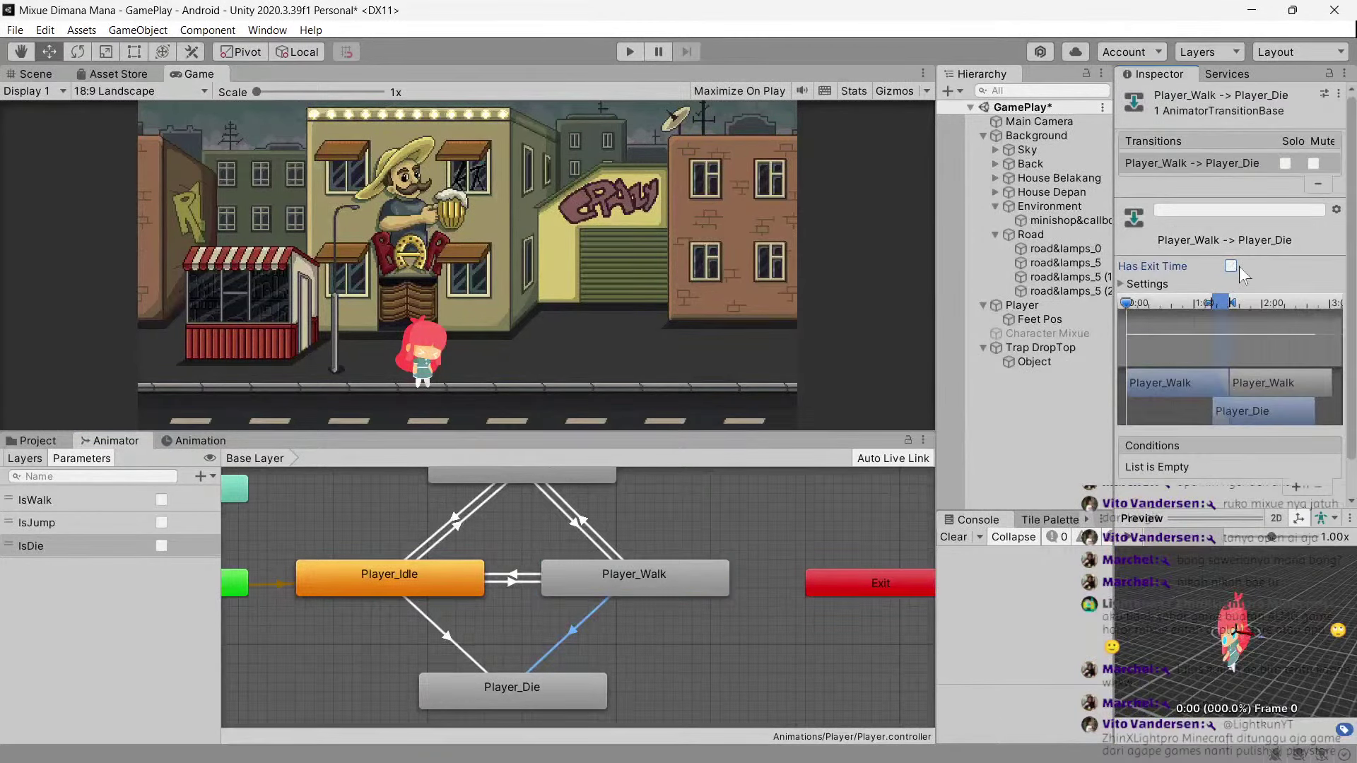
pyautogui.click(1295, 484)
pyautogui.click(1215, 467)
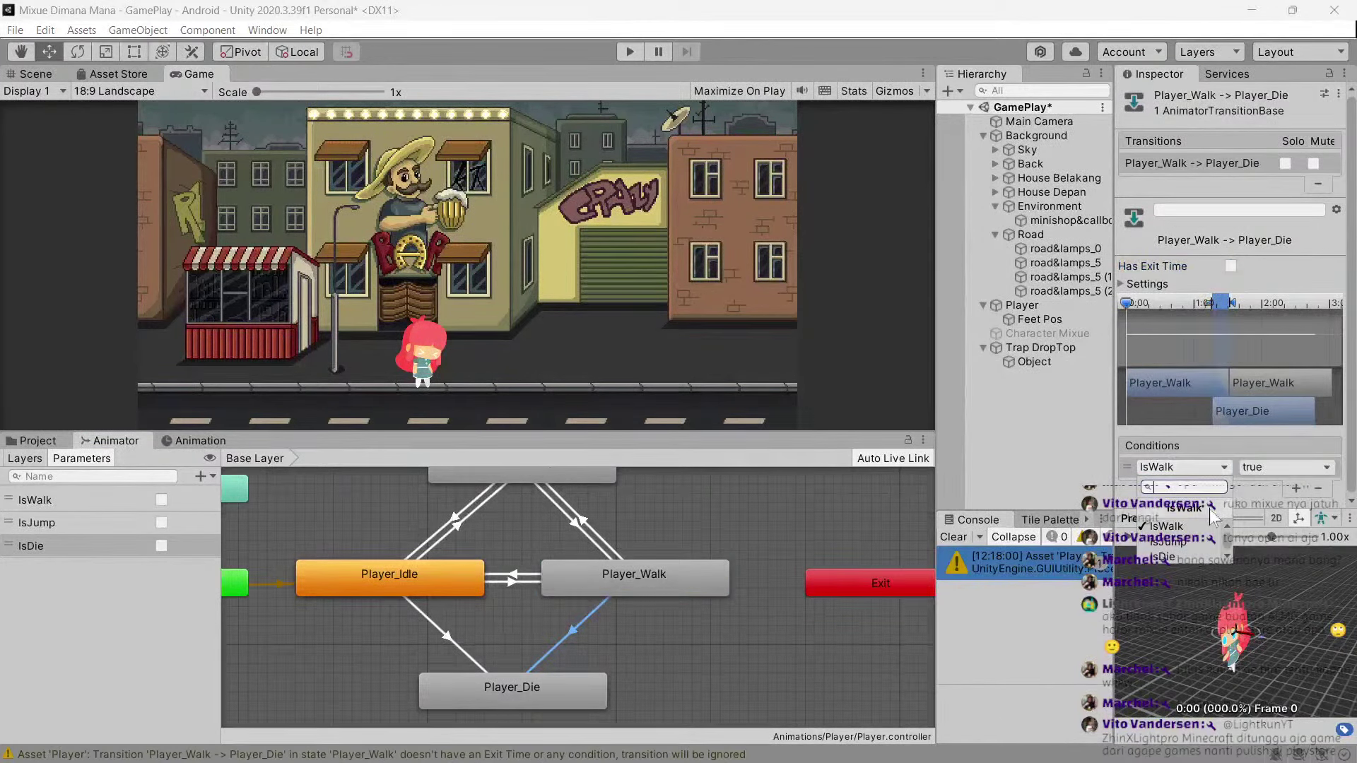
pyautogui.click(1190, 551)
# Give the Idle-to-Die transition an IsDie condition and no exit time.
pyautogui.click(444, 639)
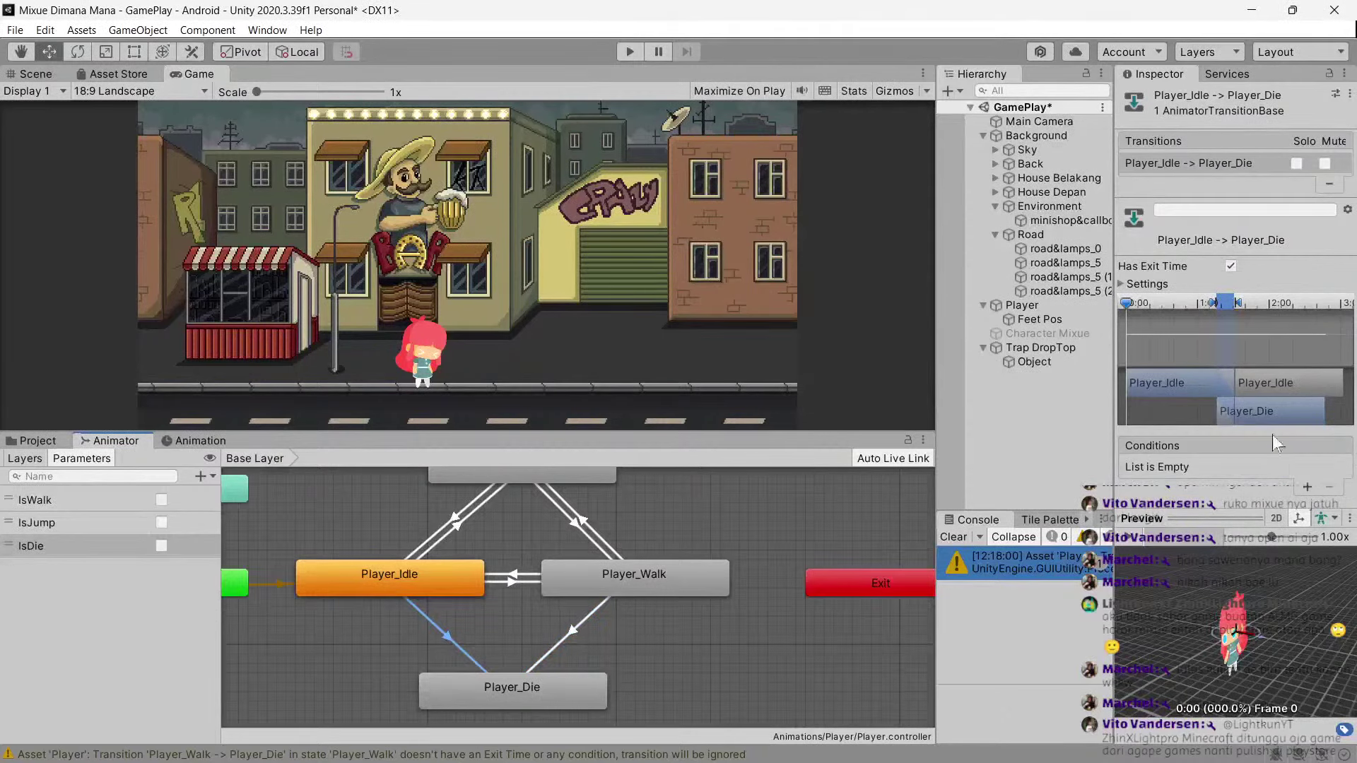
pyautogui.click(1307, 487)
pyautogui.click(1182, 467)
pyautogui.click(1188, 552)
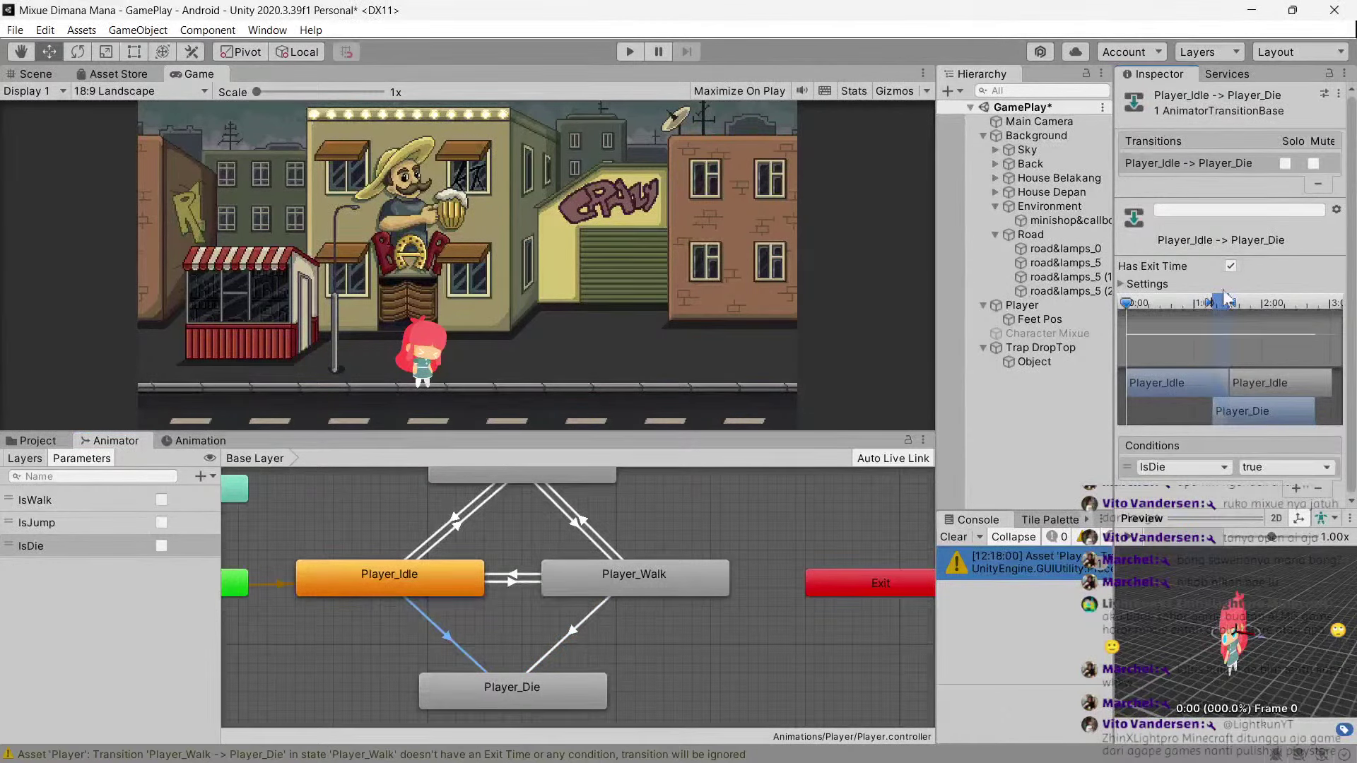
pyautogui.click(1231, 266)
pyautogui.click(1152, 284)
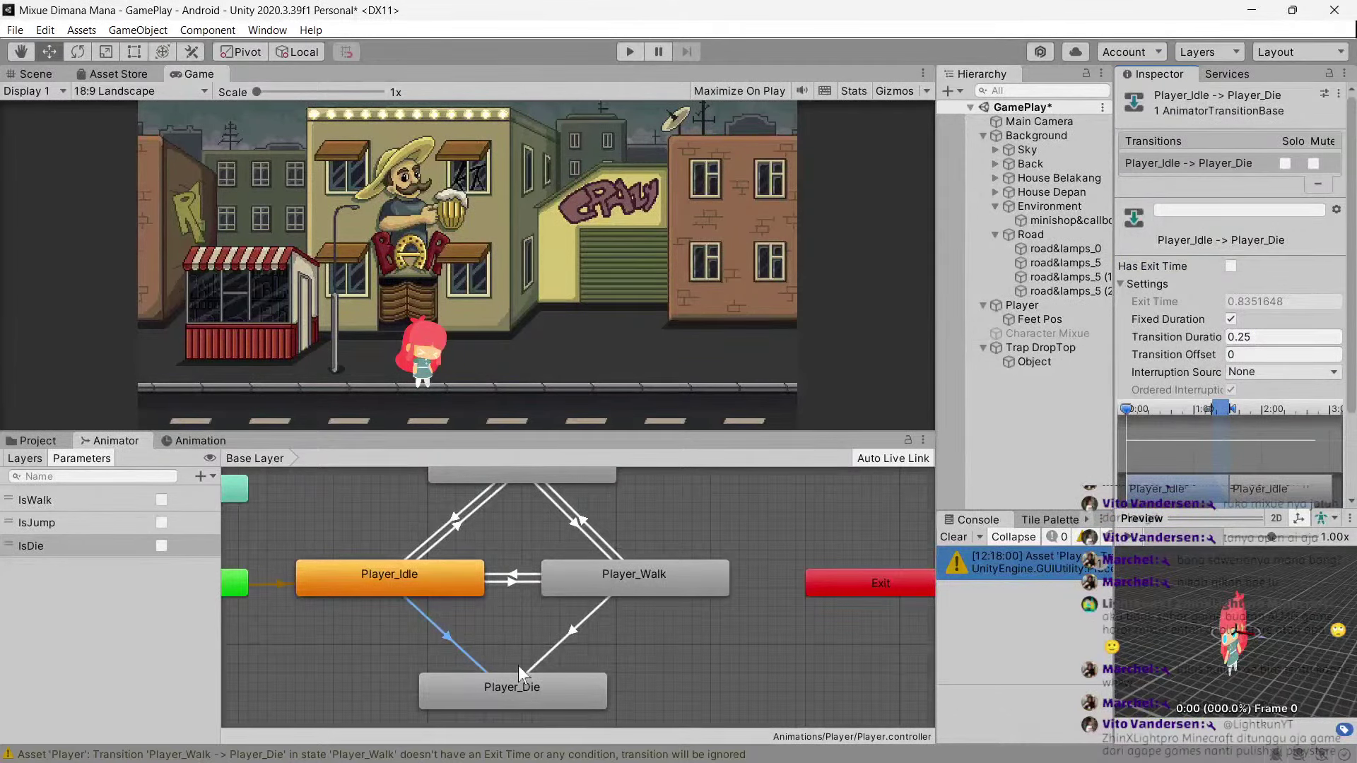
# Turn off Loop Time on the Player_Die clip and save the scene.
pyautogui.click(516, 693)
pyautogui.doubleClick(524, 694)
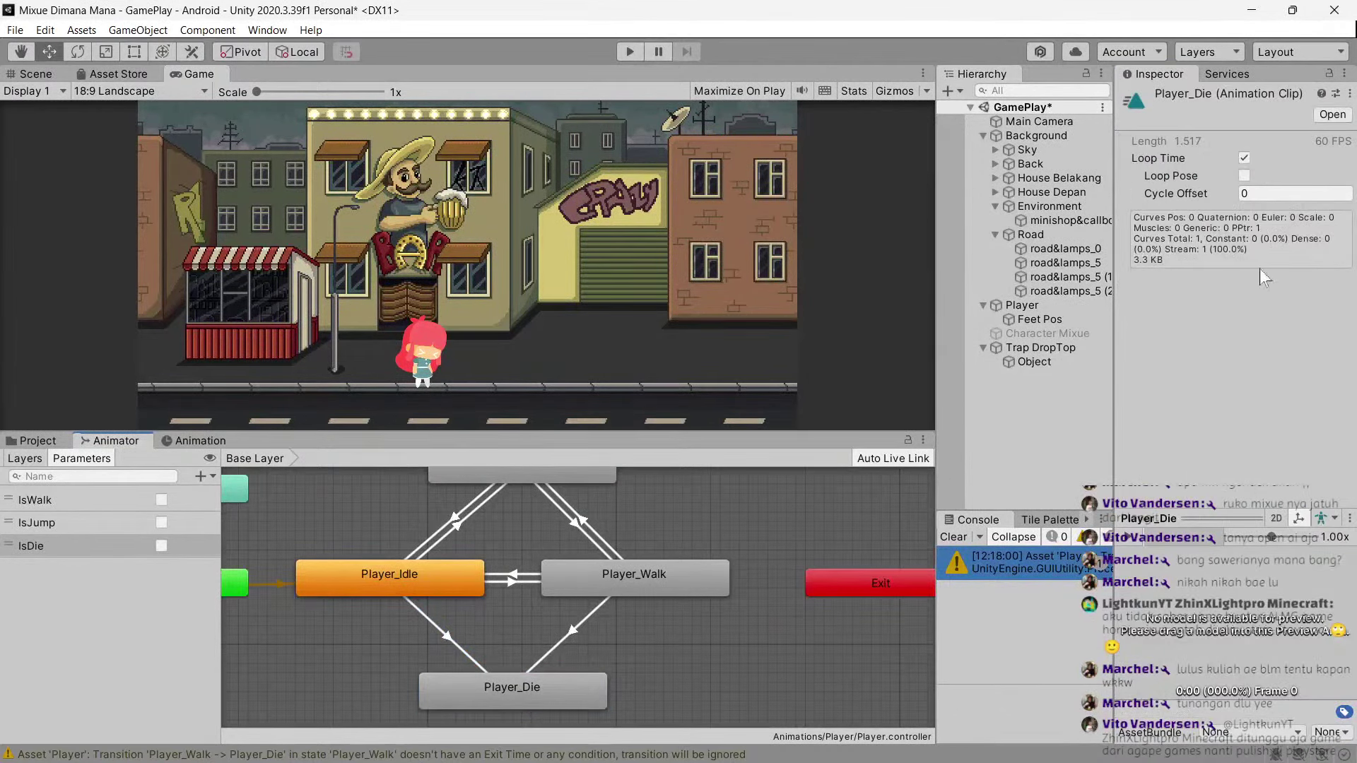
pyautogui.click(1244, 158)
pyautogui.hotkey('ctrl', 's')
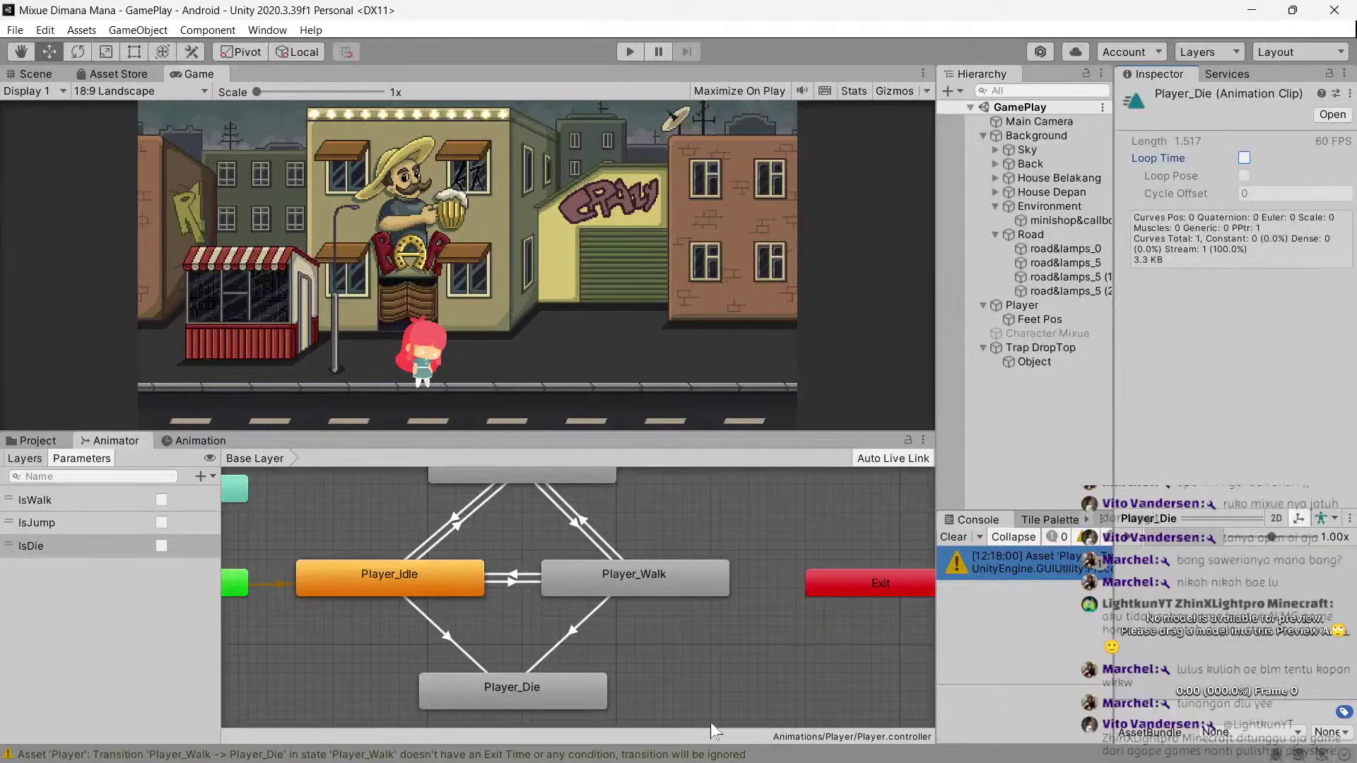
pyautogui.click(36, 441)
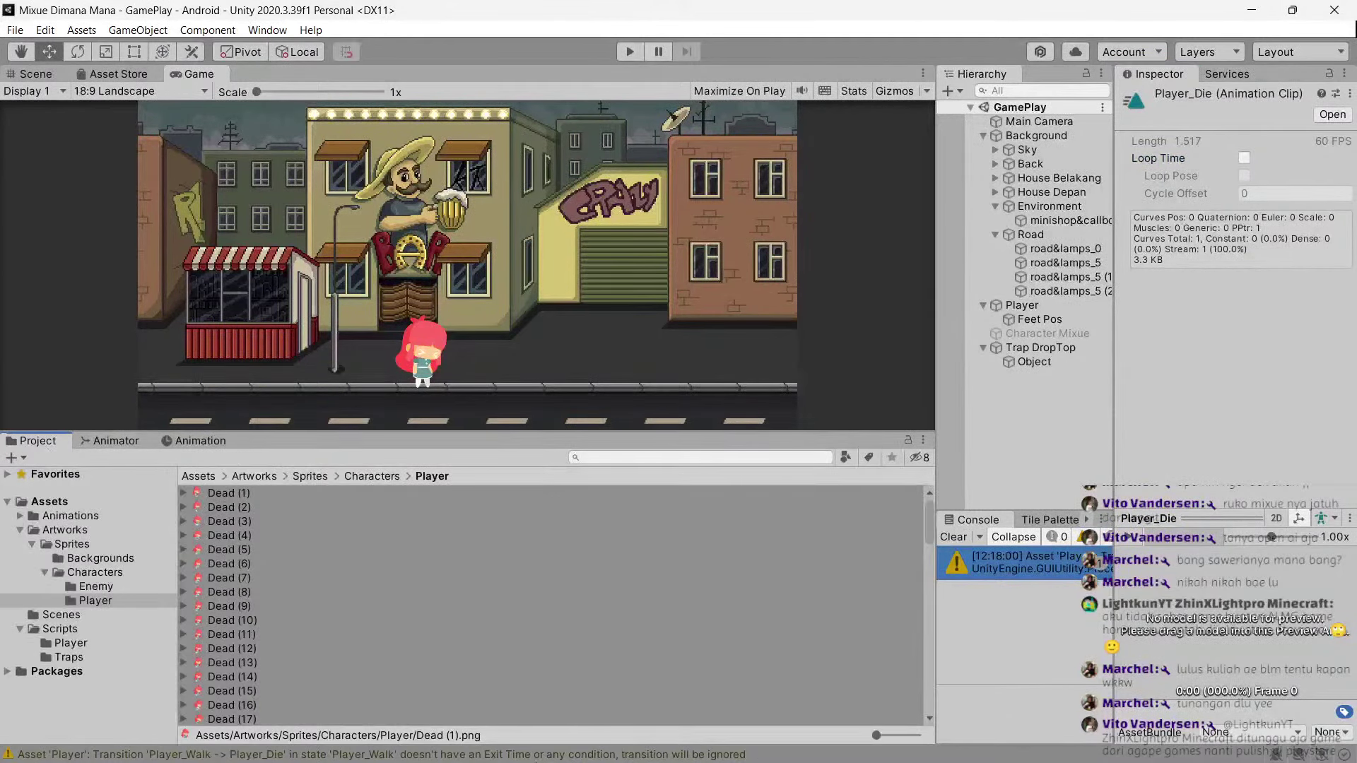
pyautogui.hotkey('alt', 'Tab')
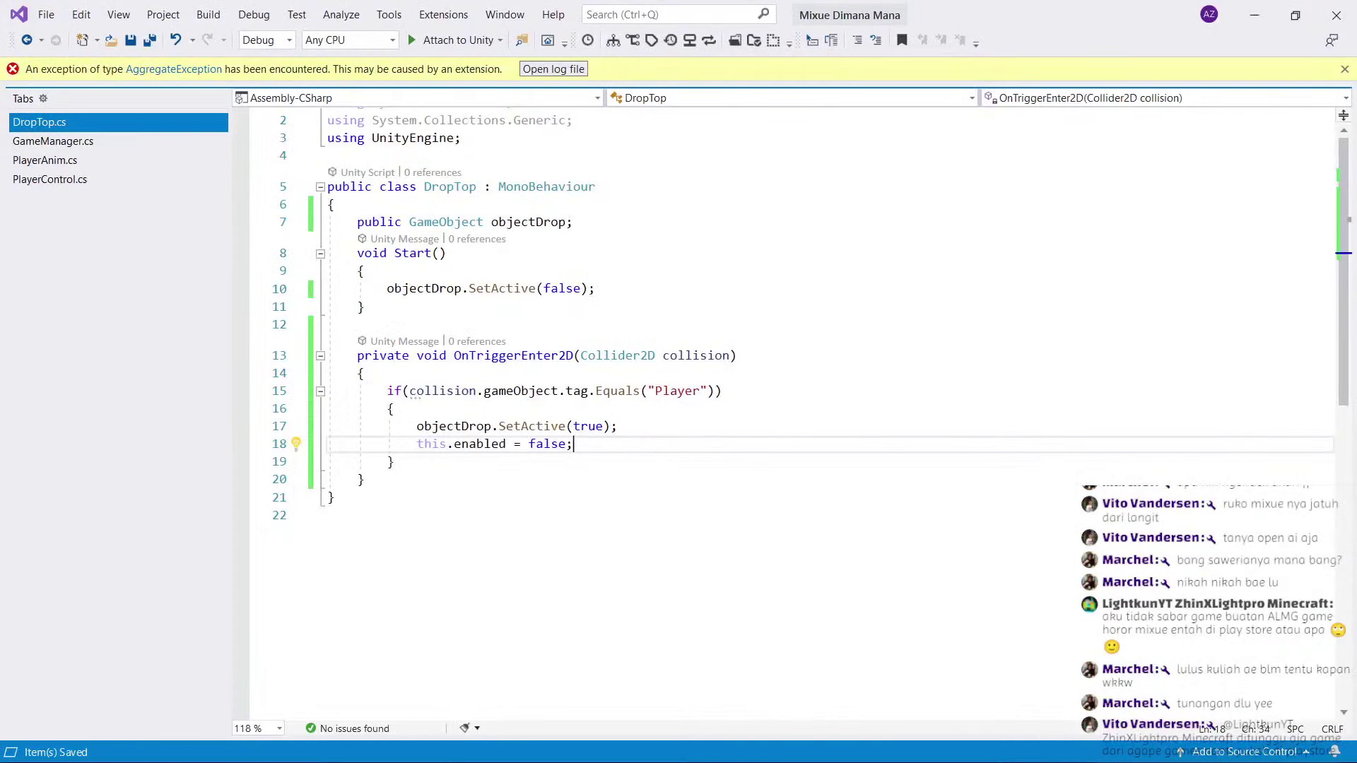
# In PlayerControl.cs, add a //Dectection comment and an OnCollisionEnter2D method after the gizmo method.
pyautogui.click(49, 180)
pyautogui.scroll(-11, 636, 354)
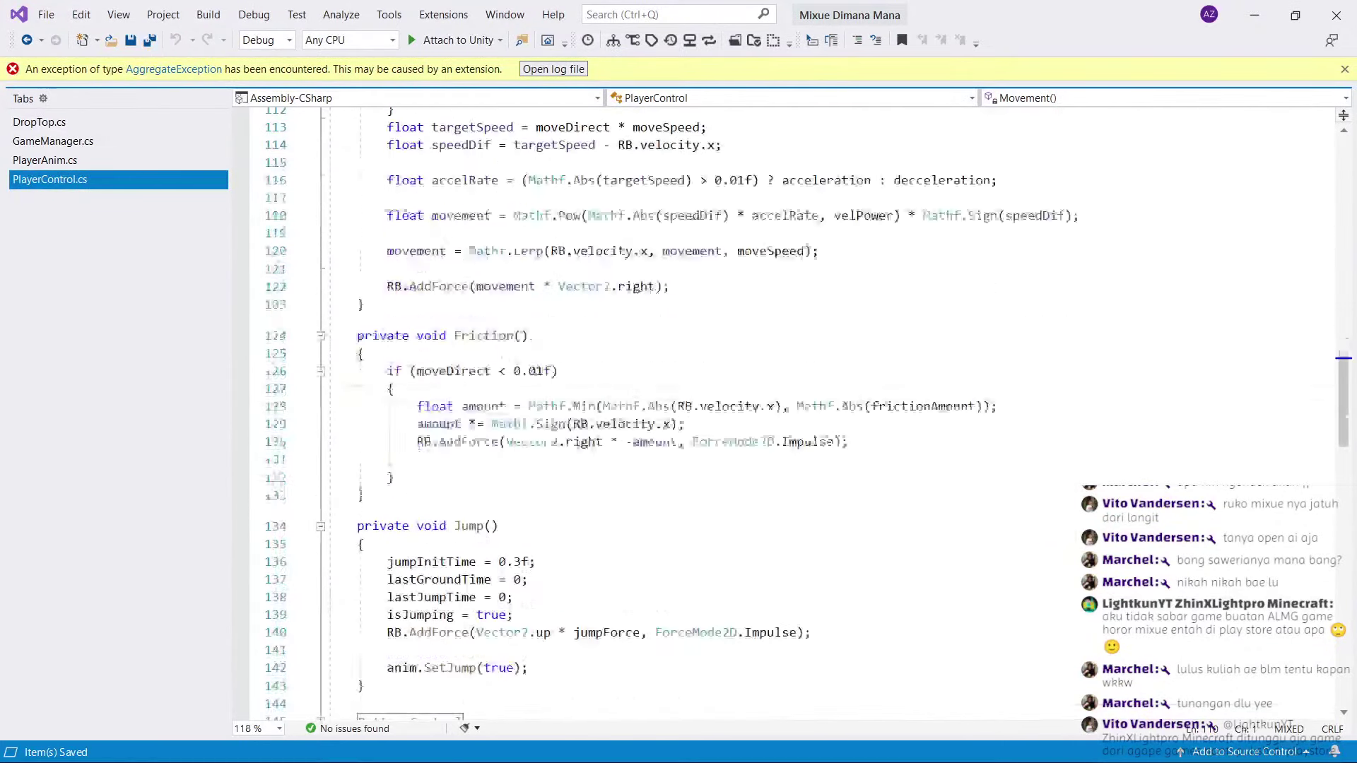
pyautogui.scroll(-2, 636, 353)
pyautogui.scroll(-14, 636, 354)
pyautogui.scroll(-16, 636, 353)
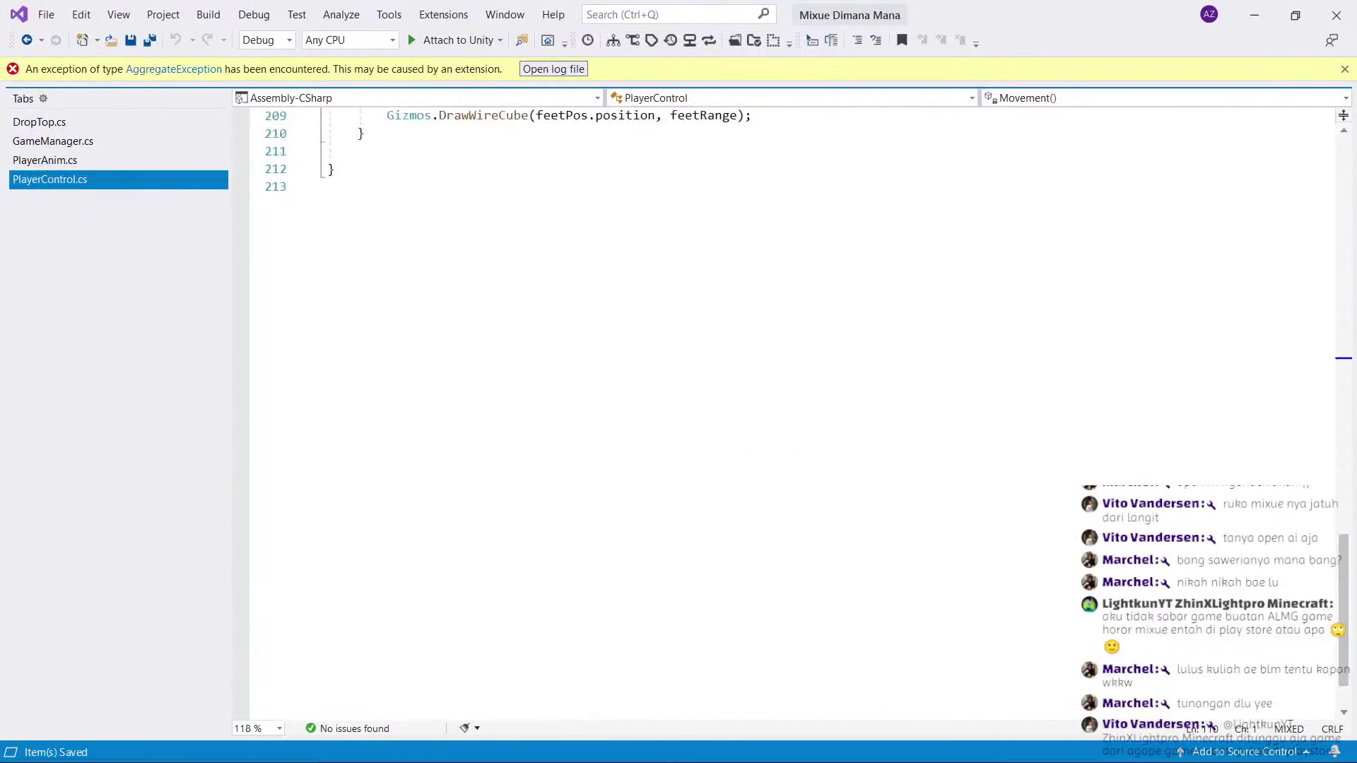
pyautogui.scroll(7, 636, 354)
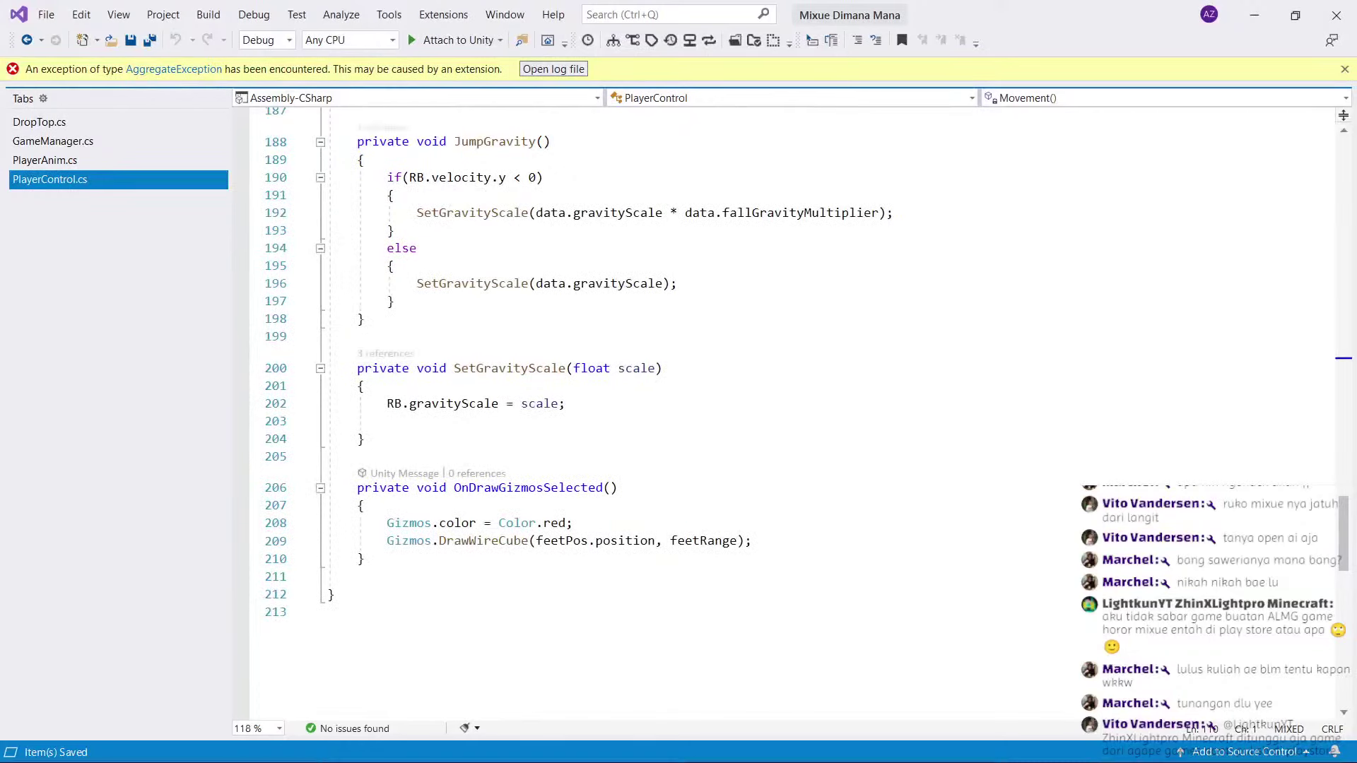
pyautogui.click(364, 559)
pyautogui.press('Return')
pyautogui.press('Return')
pyautogui.press('Return')
pyautogui.write('//Dec')
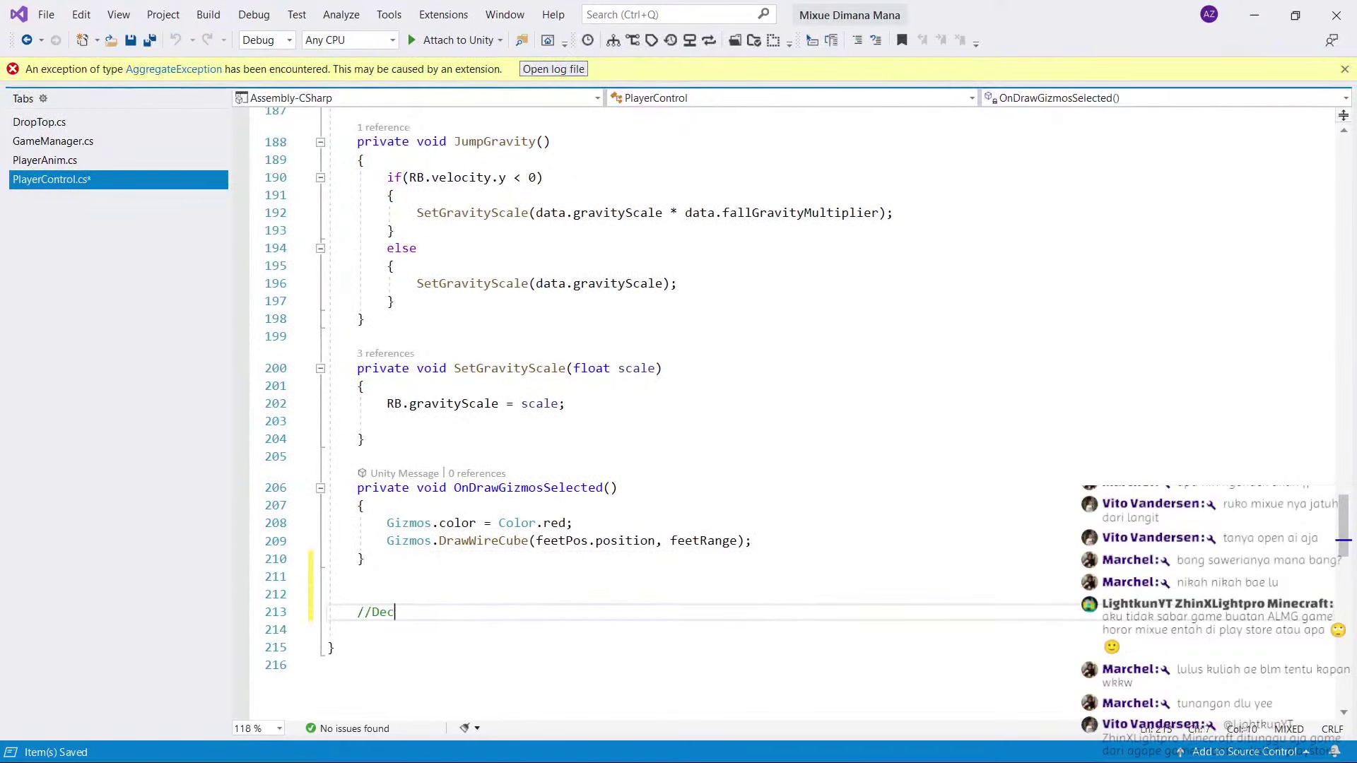
pyautogui.write('tection')
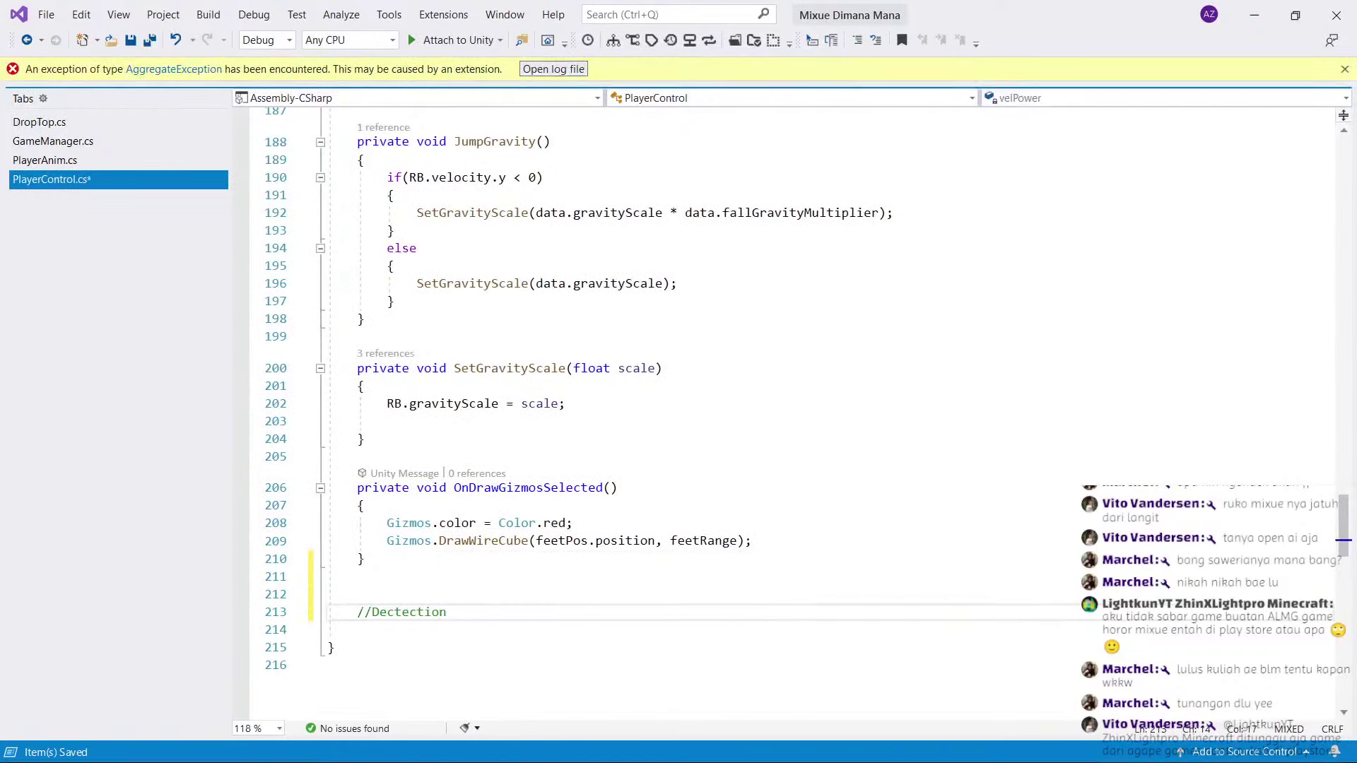
pyautogui.press('Return')
pyautogui.write('on')
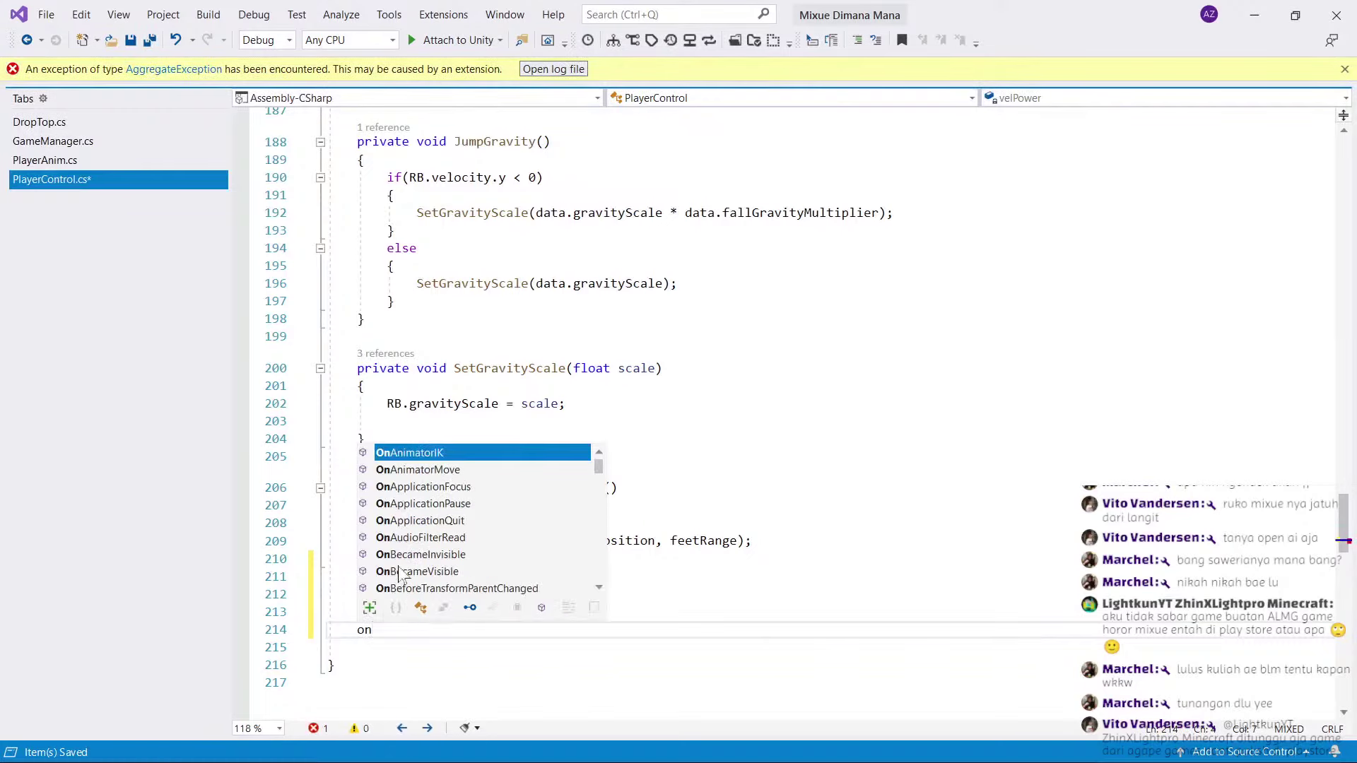
pyautogui.write('col')
pyautogui.press('Tab')
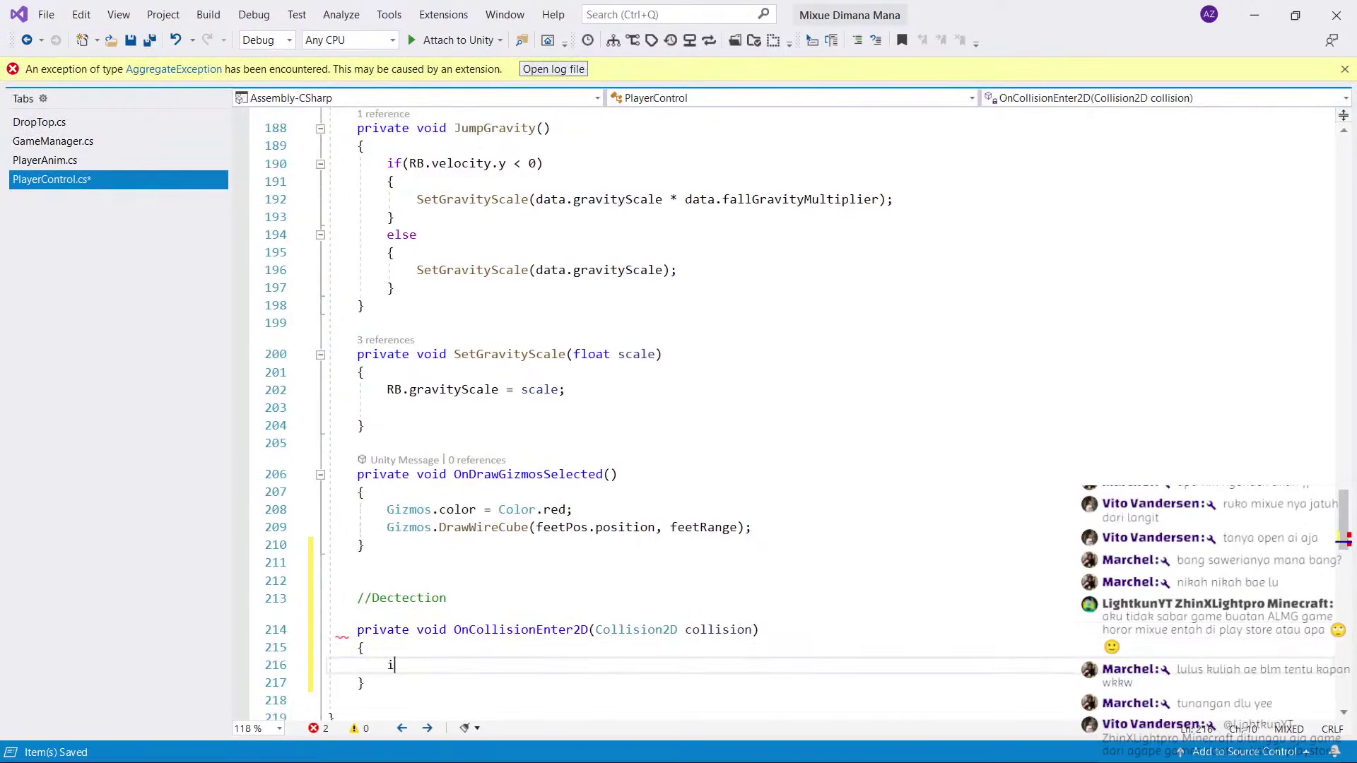
# Add an if(collision.gameObject.tag.Equals("Enemy")) block and start an anim. call inside it.
pyautogui.write('if(collision.gameObject')
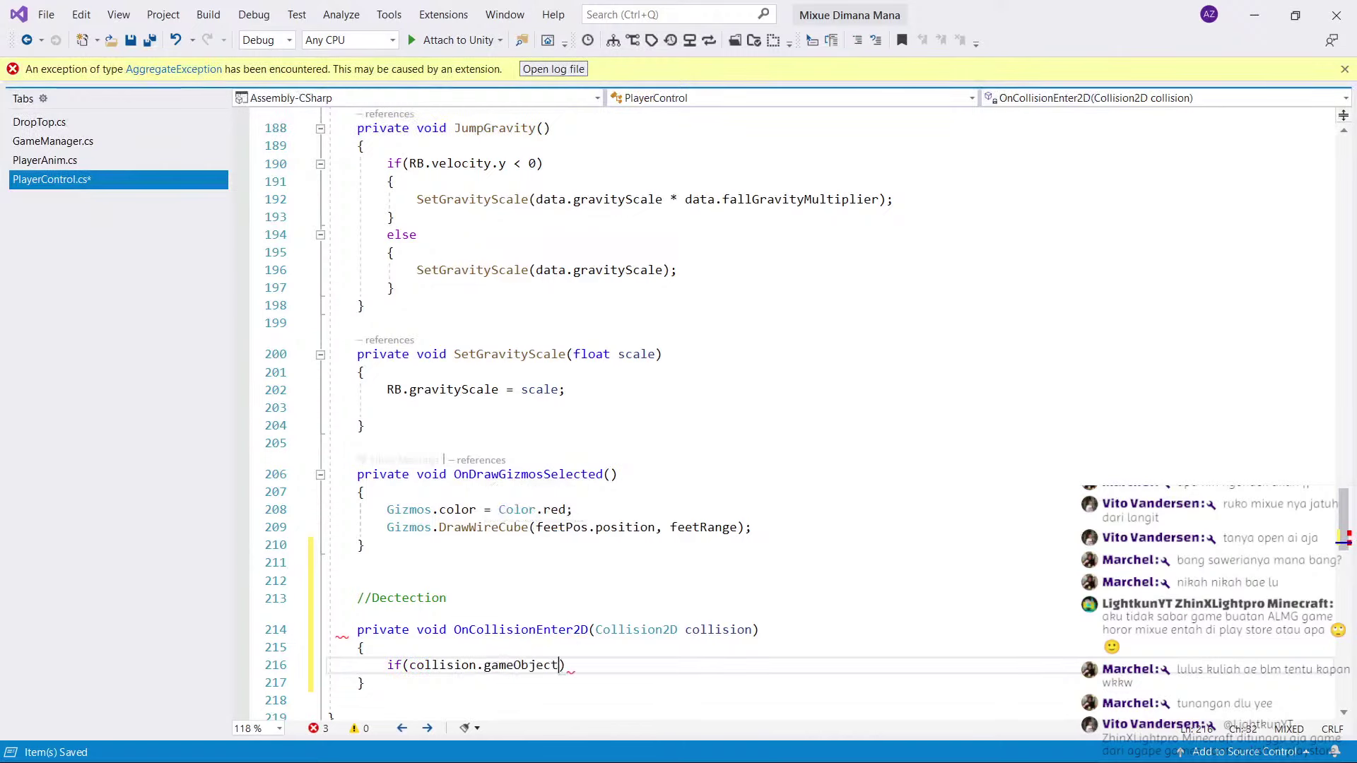
pyautogui.write('.tag.e')
pyautogui.press('Tab')
pyautogui.write('(')
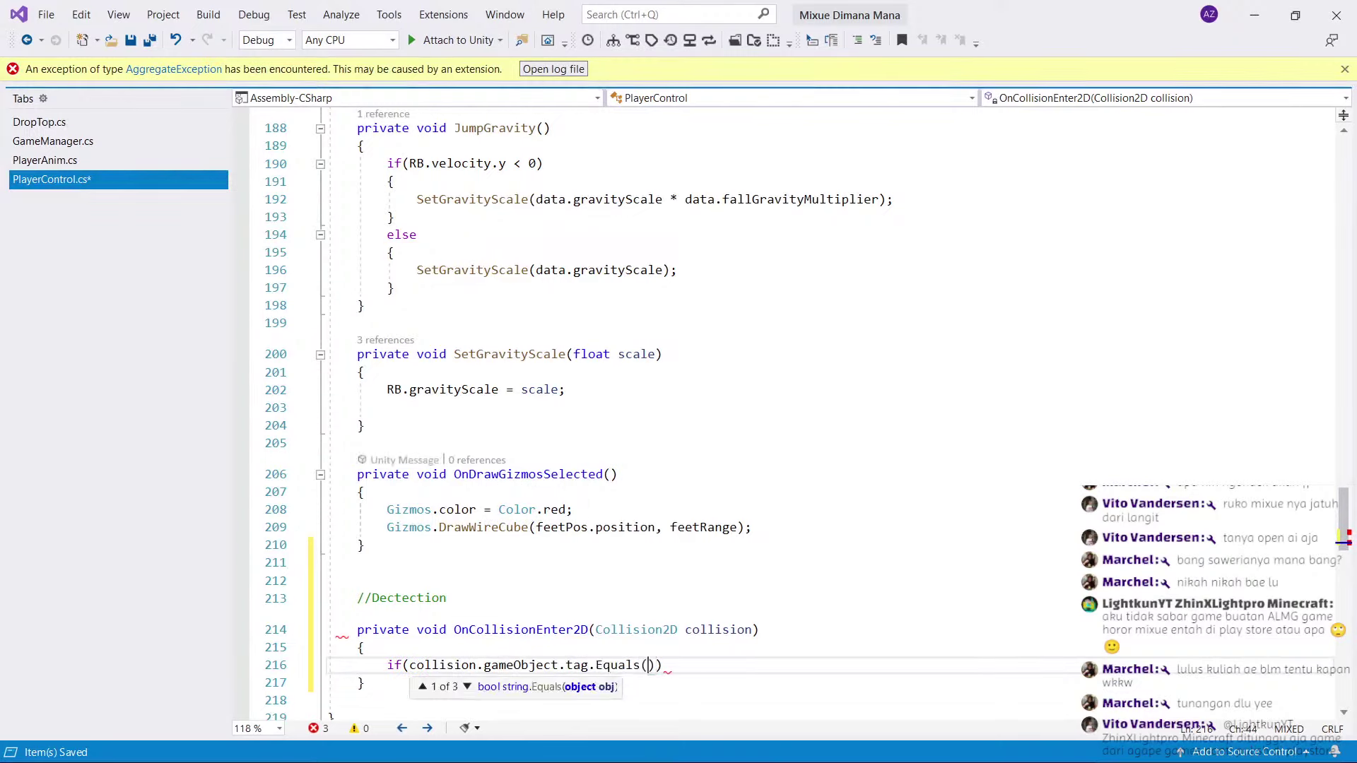
pyautogui.write('"Enem')
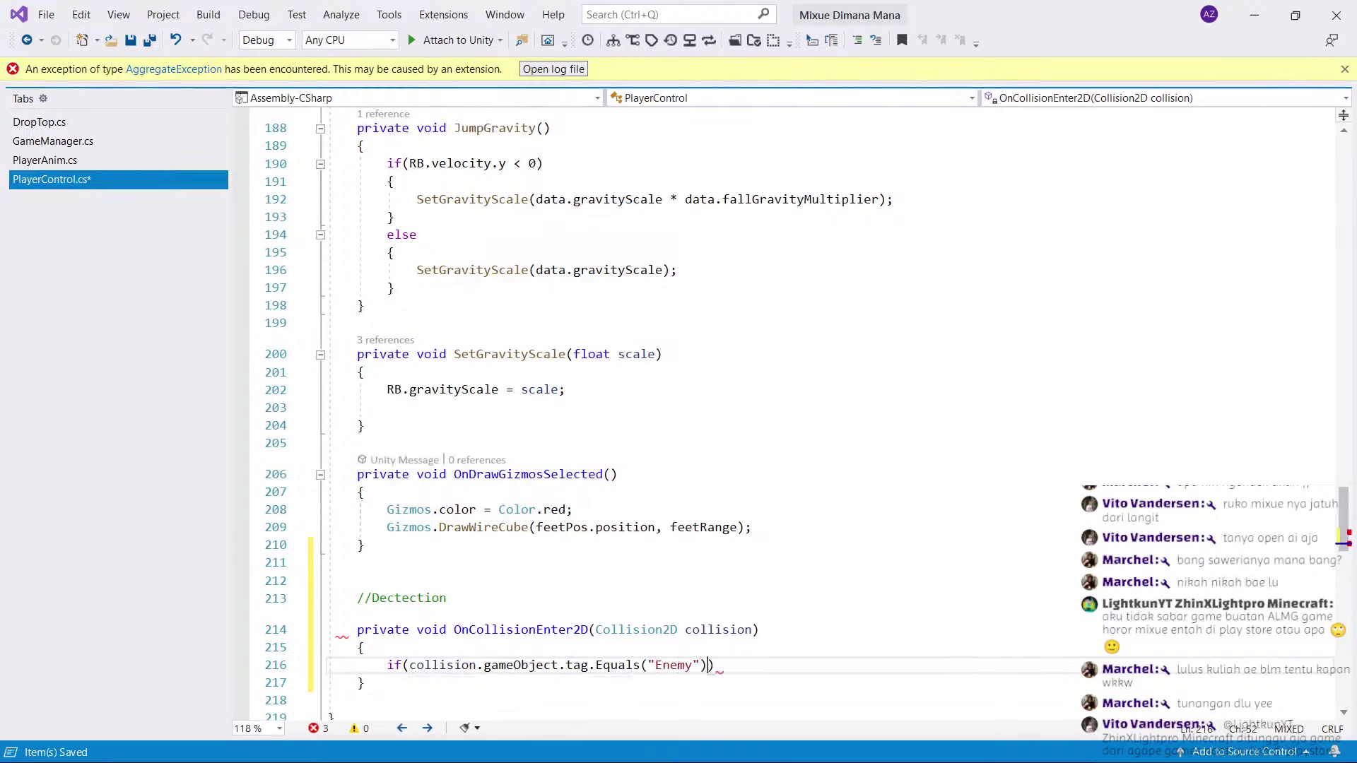
pyautogui.write('y')
pyautogui.press('End')
pyautogui.press('Return')
pyautogui.write('{')
pyautogui.press('Return')
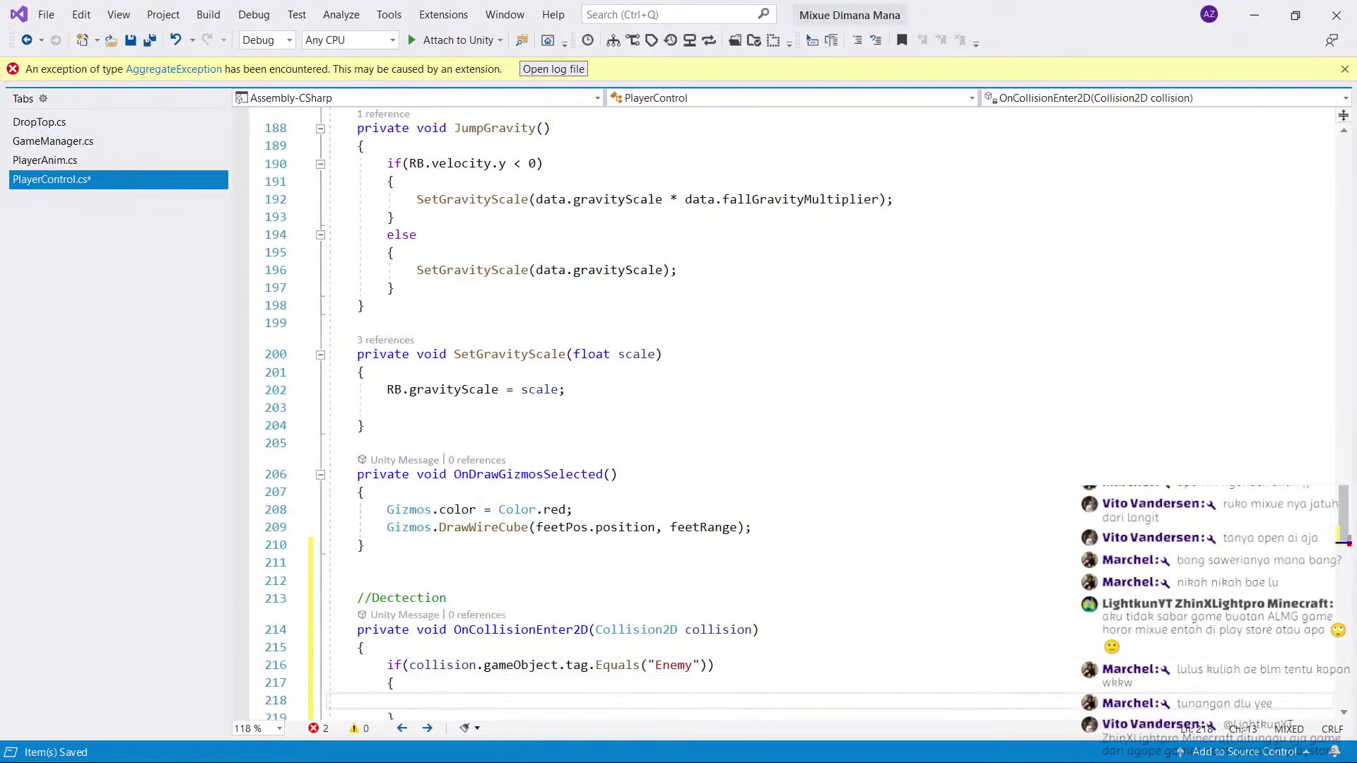
pyautogui.write('anim.')
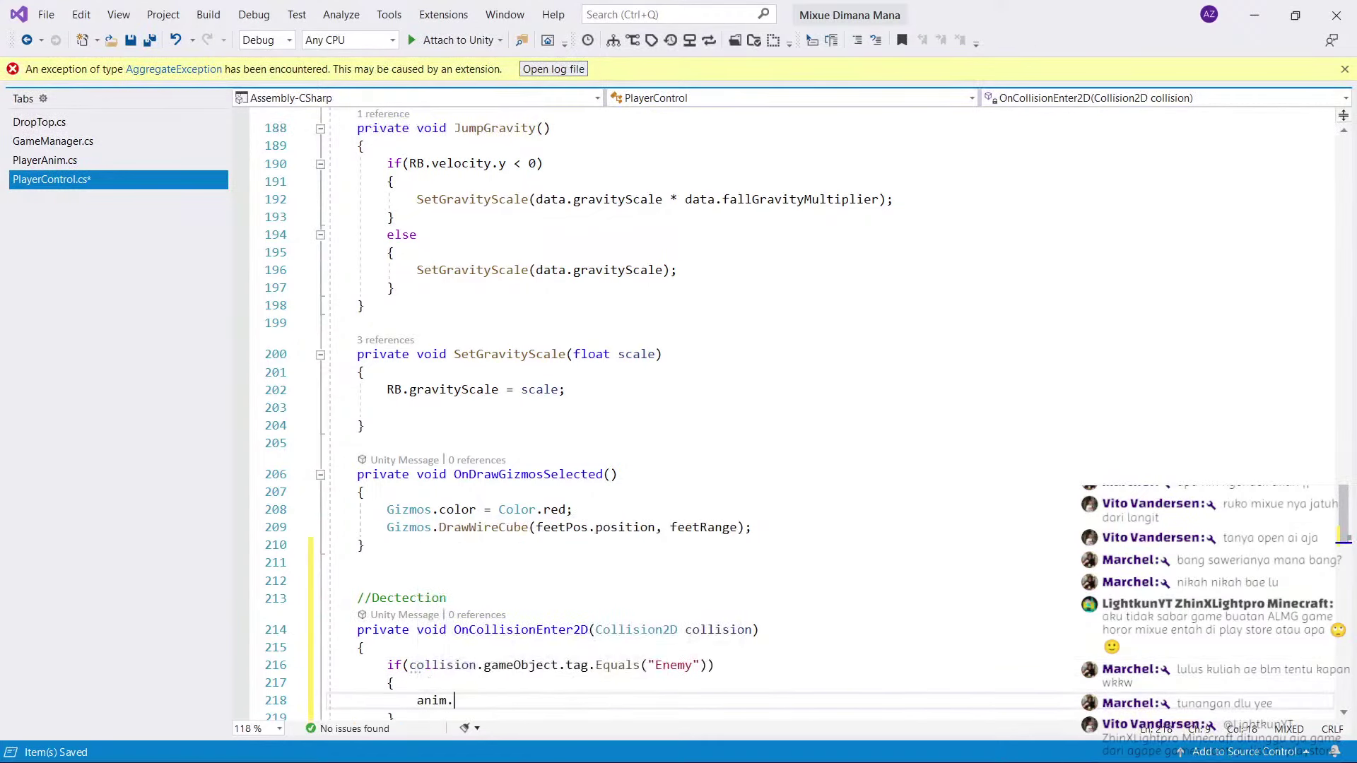
pyautogui.hotkey('ctrl', 'space')
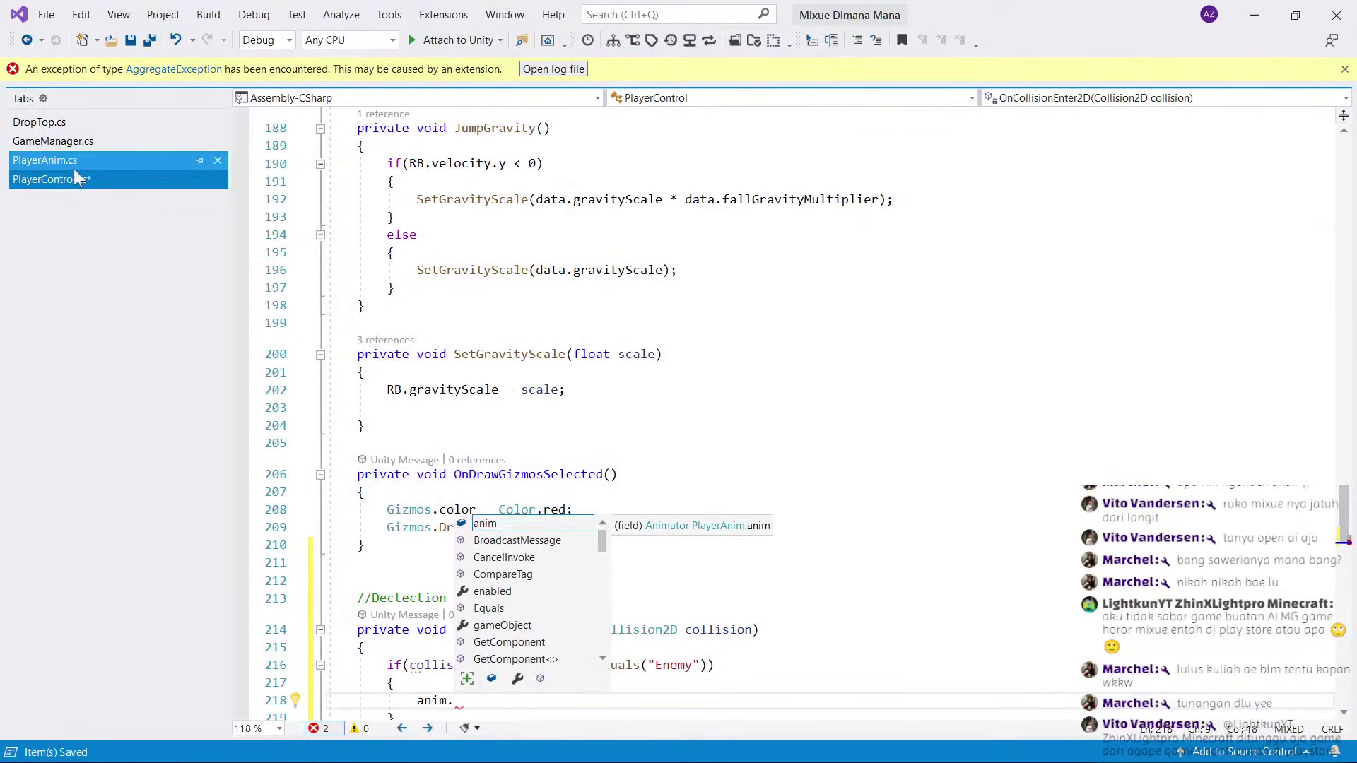
pyautogui.click(75, 169)
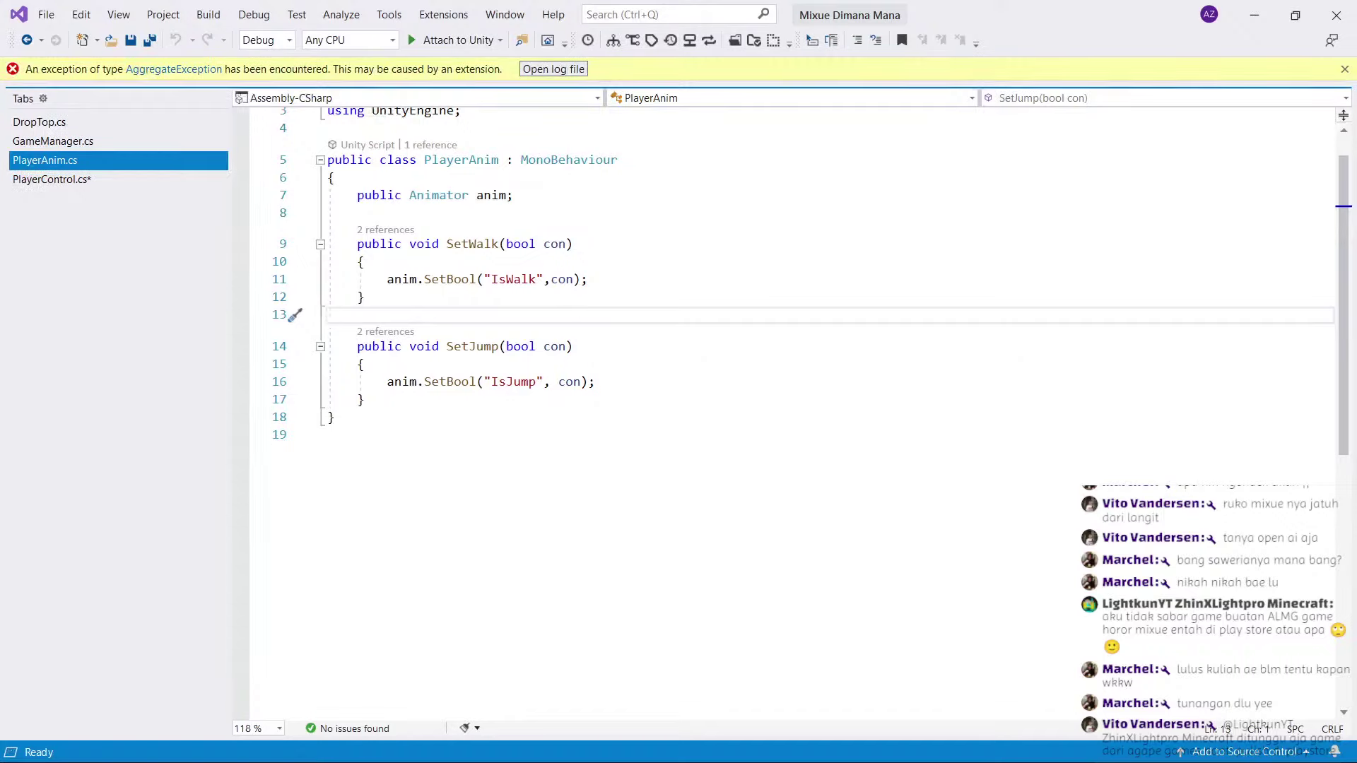
# Duplicate SetJump in PlayerAnim.cs as a SetDie method setting IsDie, and save.
pyautogui.press('Down')
pyautogui.hotkey('shift', 'Down')
pyautogui.hotkey('shift', 'Down')
pyautogui.hotkey('shift', 'Down')
pyautogui.hotkey('shift', 'End')
pyautogui.hotkey('ctrl', 'c')
pyautogui.press('End')
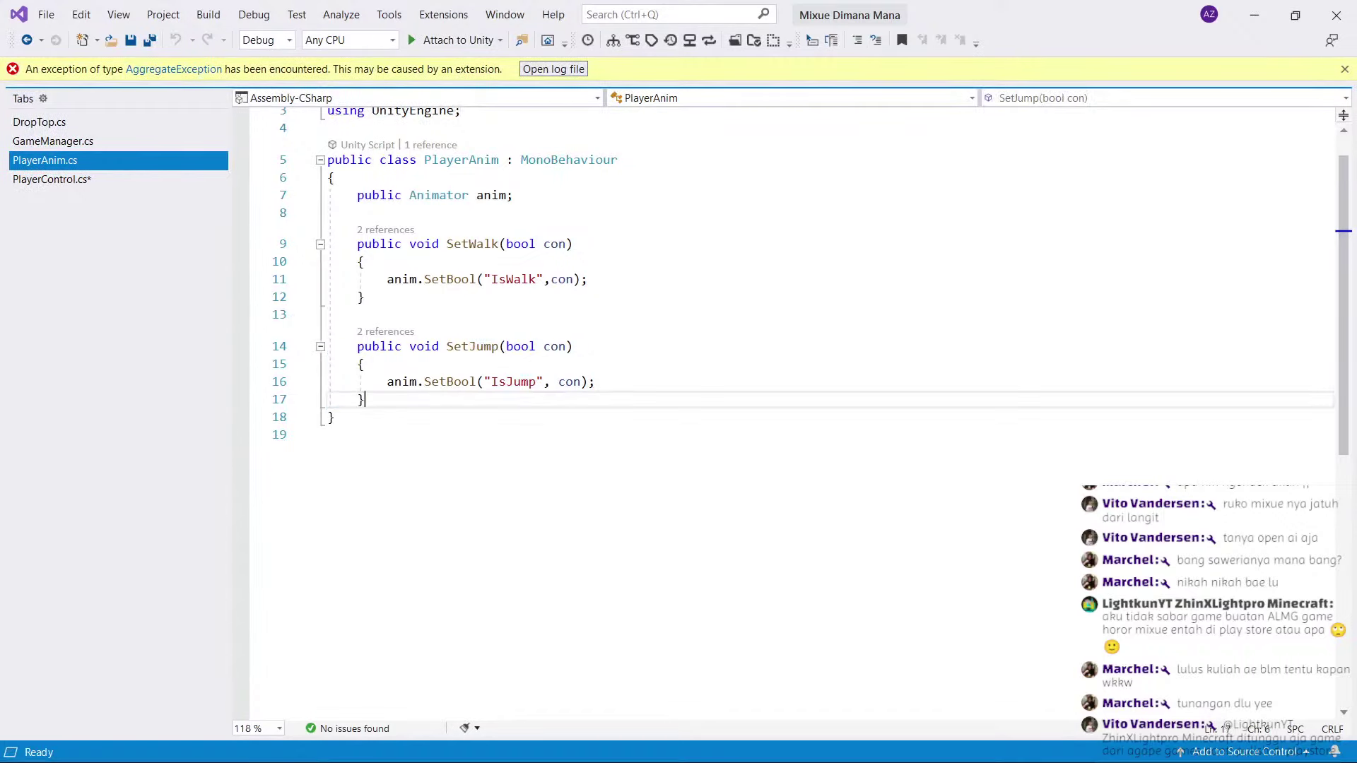
pyautogui.press('Return')
pyautogui.hotkey('ctrl', 'v')
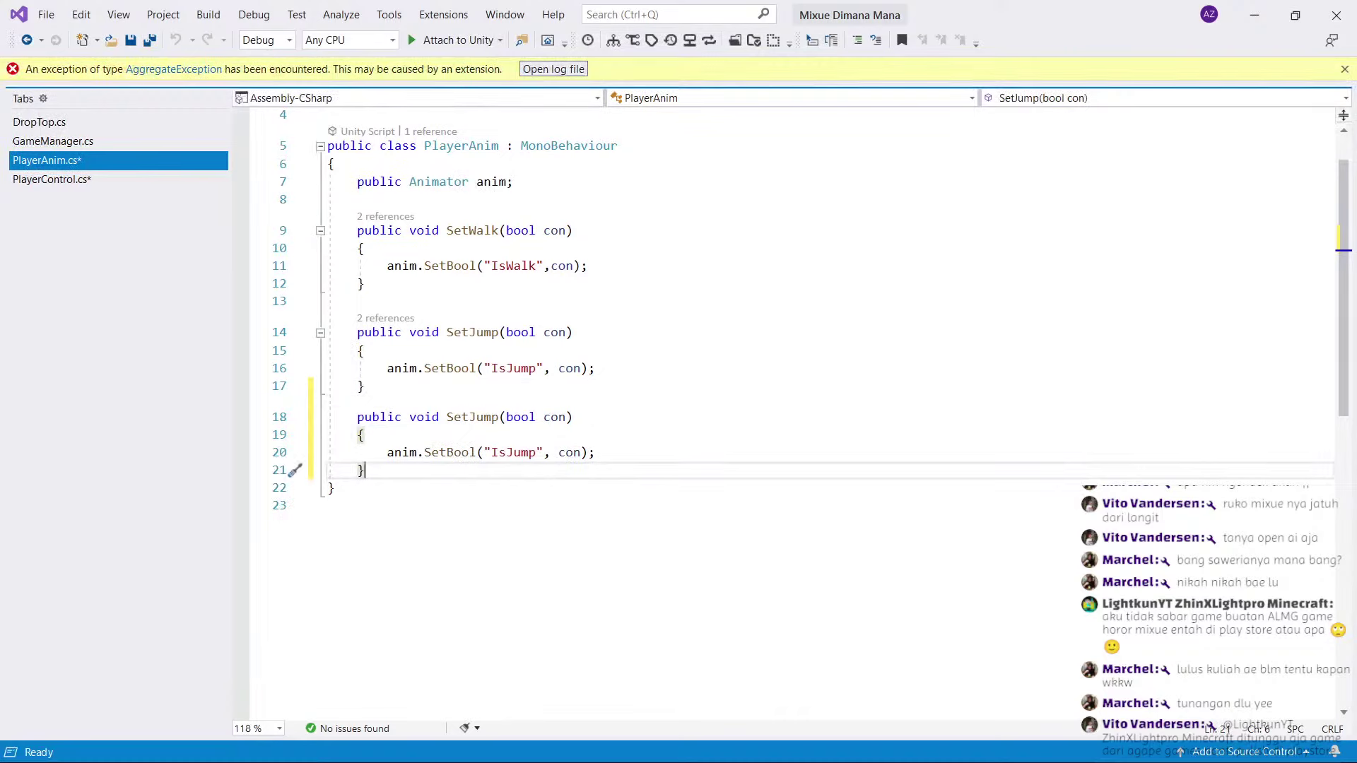
pyautogui.doubleClick(472, 417)
pyautogui.write('Set')
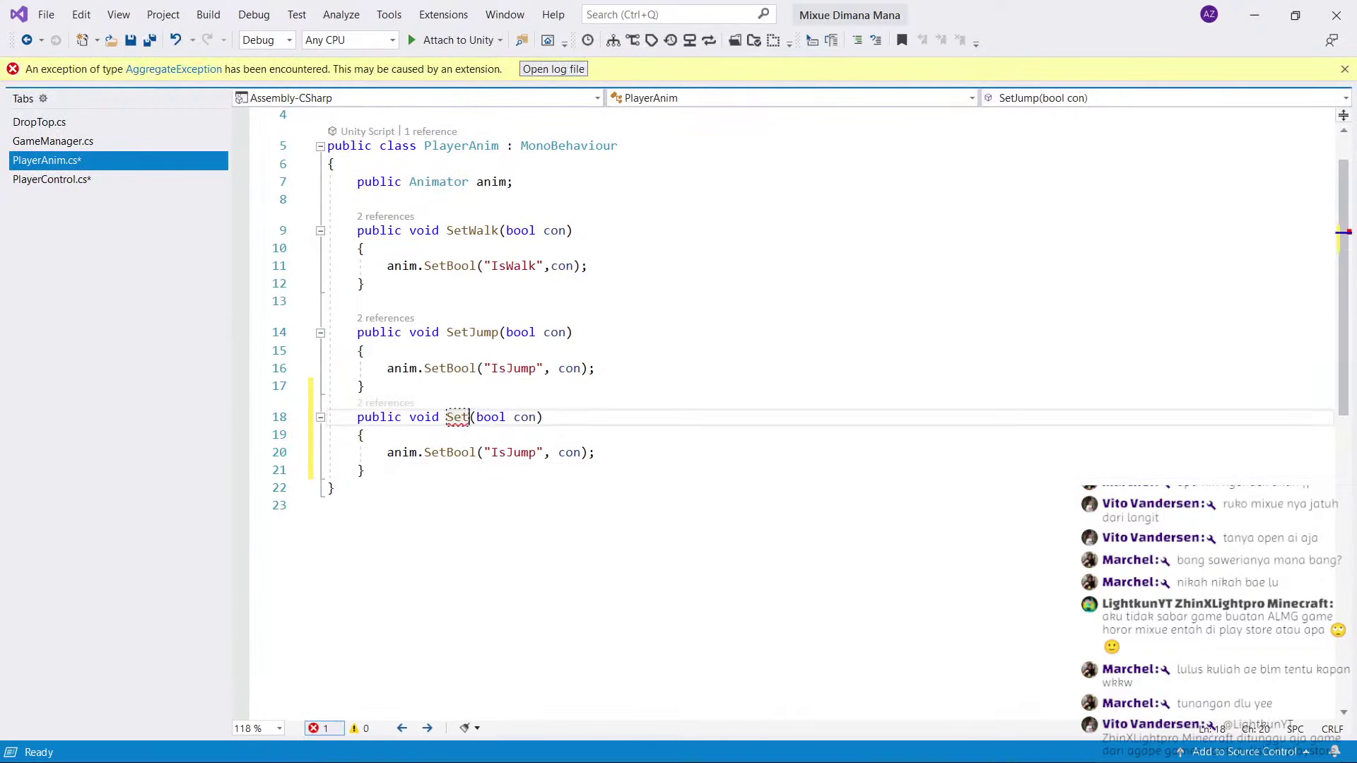
pyautogui.write('Die')
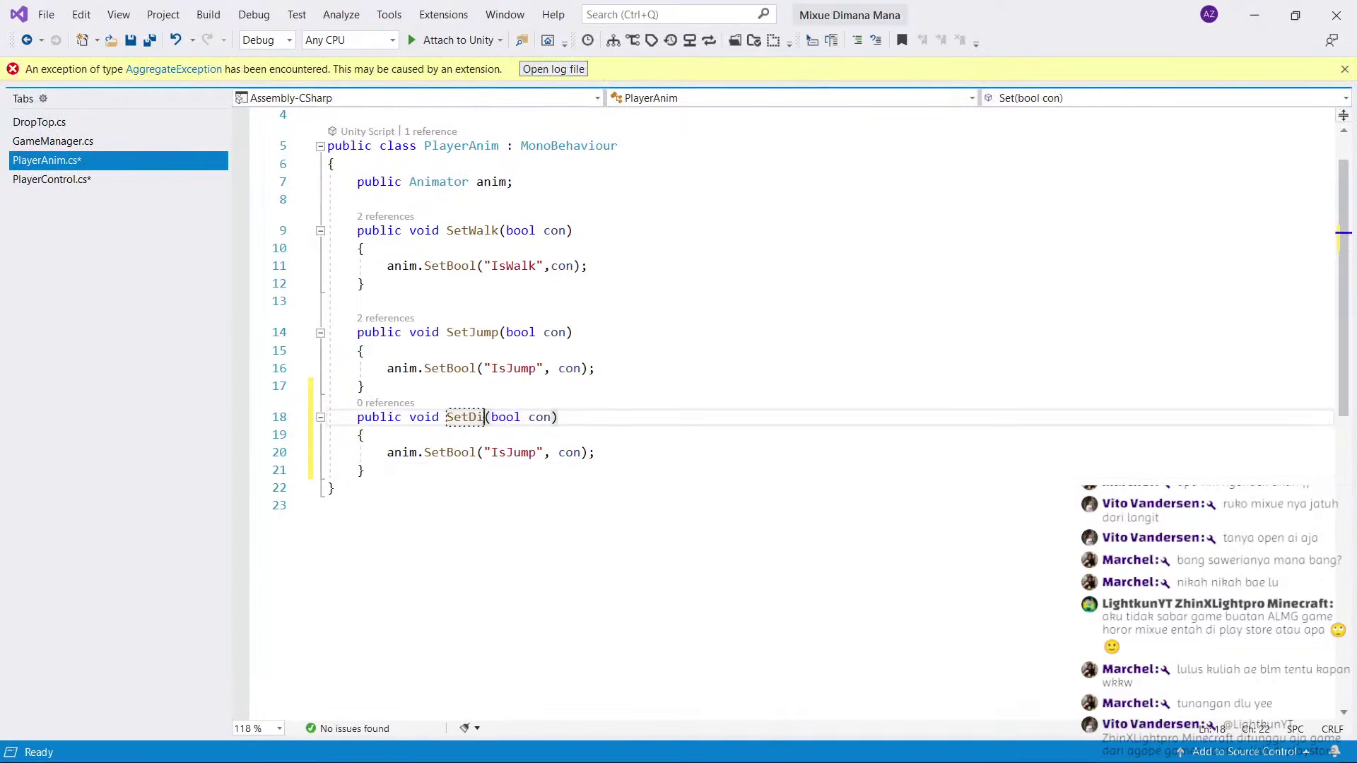
pyautogui.doubleClick(509, 452)
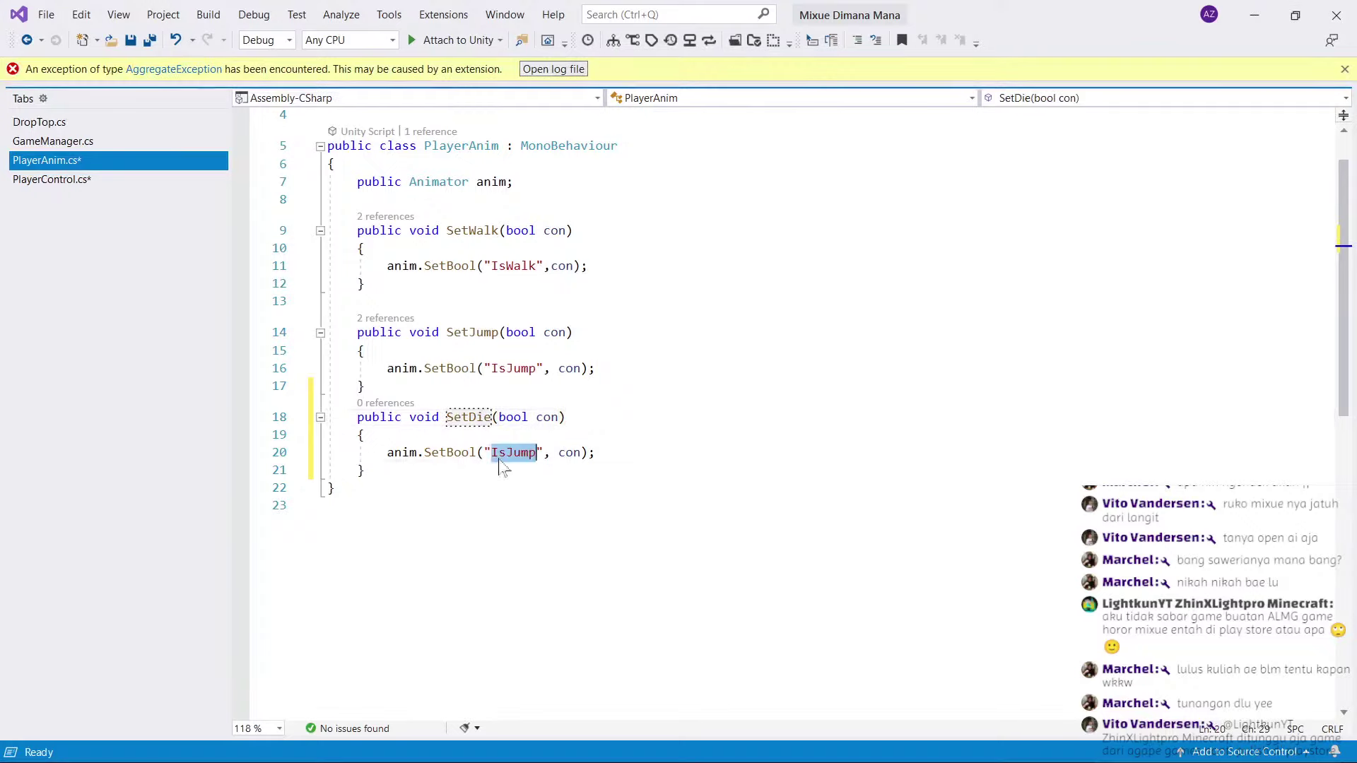
pyautogui.write('IsDie')
pyautogui.hotkey('ctrl', 's')
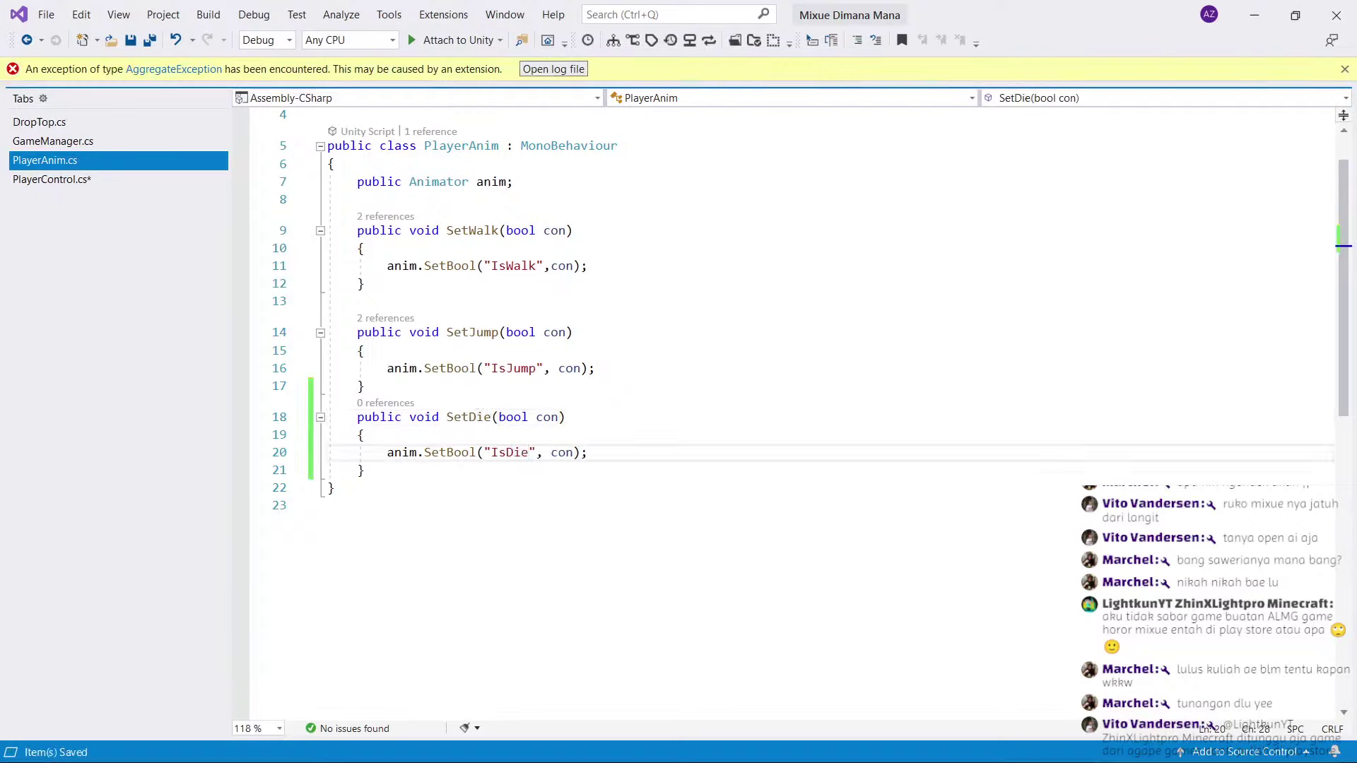
pyautogui.click(463, 417)
# Call anim.SetDie(true); inside PlayerControl's Enemy check, save, and return to Unity.
pyautogui.click(44, 183)
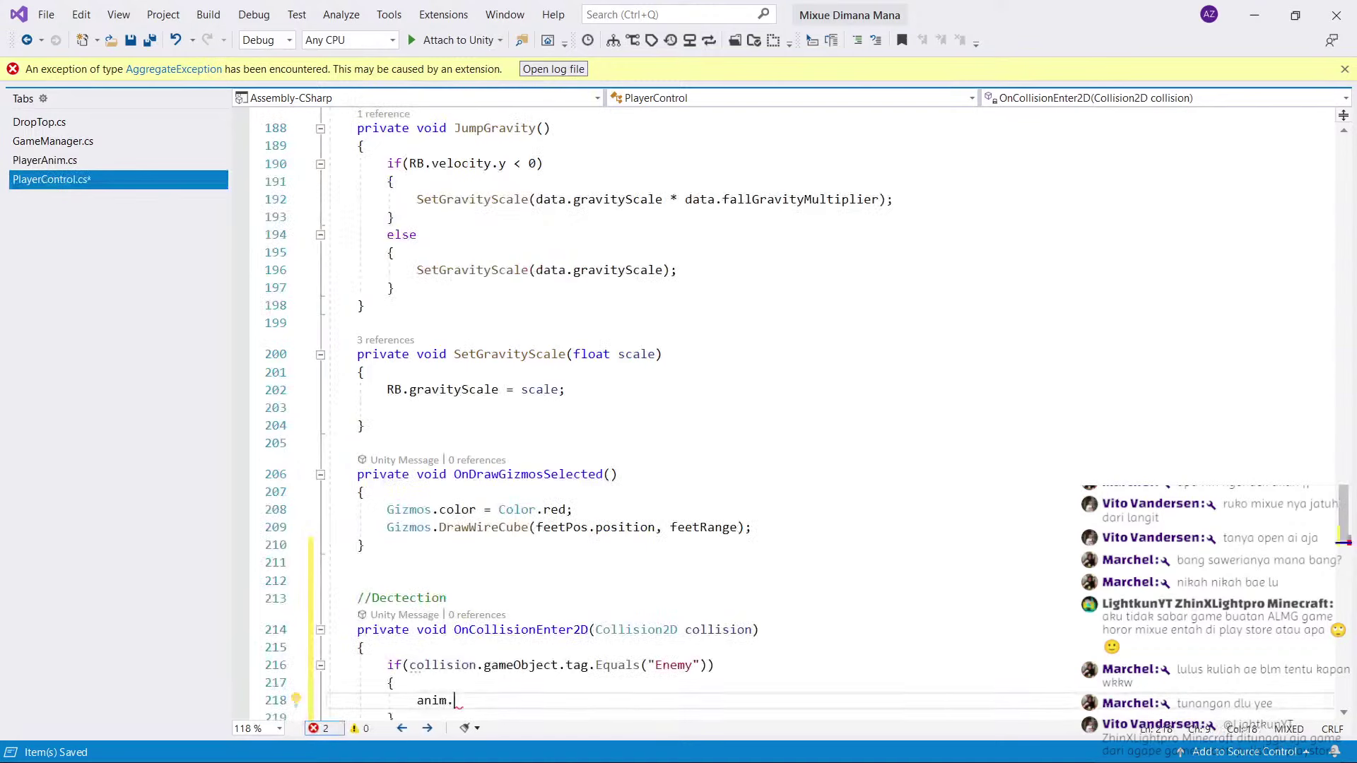
pyautogui.scroll(-2, 778, 410)
pyautogui.write('SetDie')
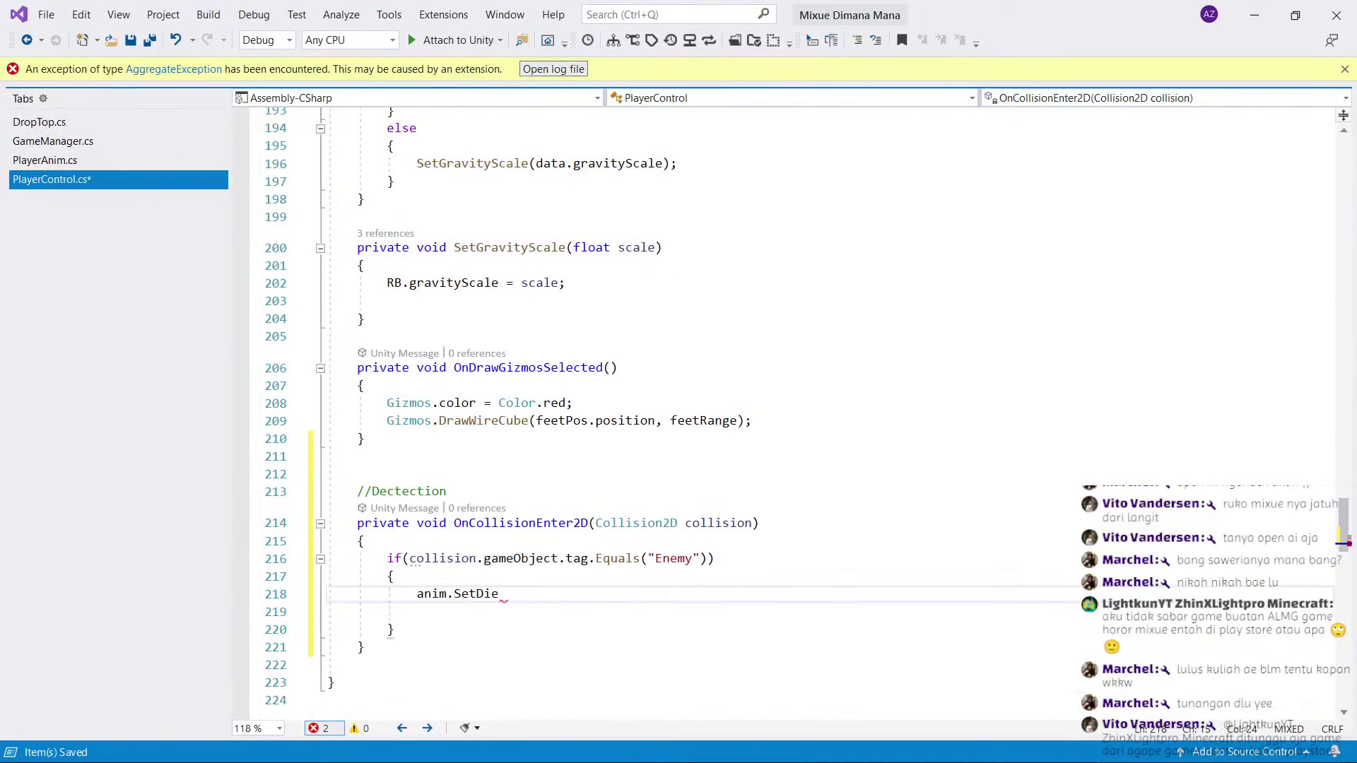
pyautogui.write('(true')
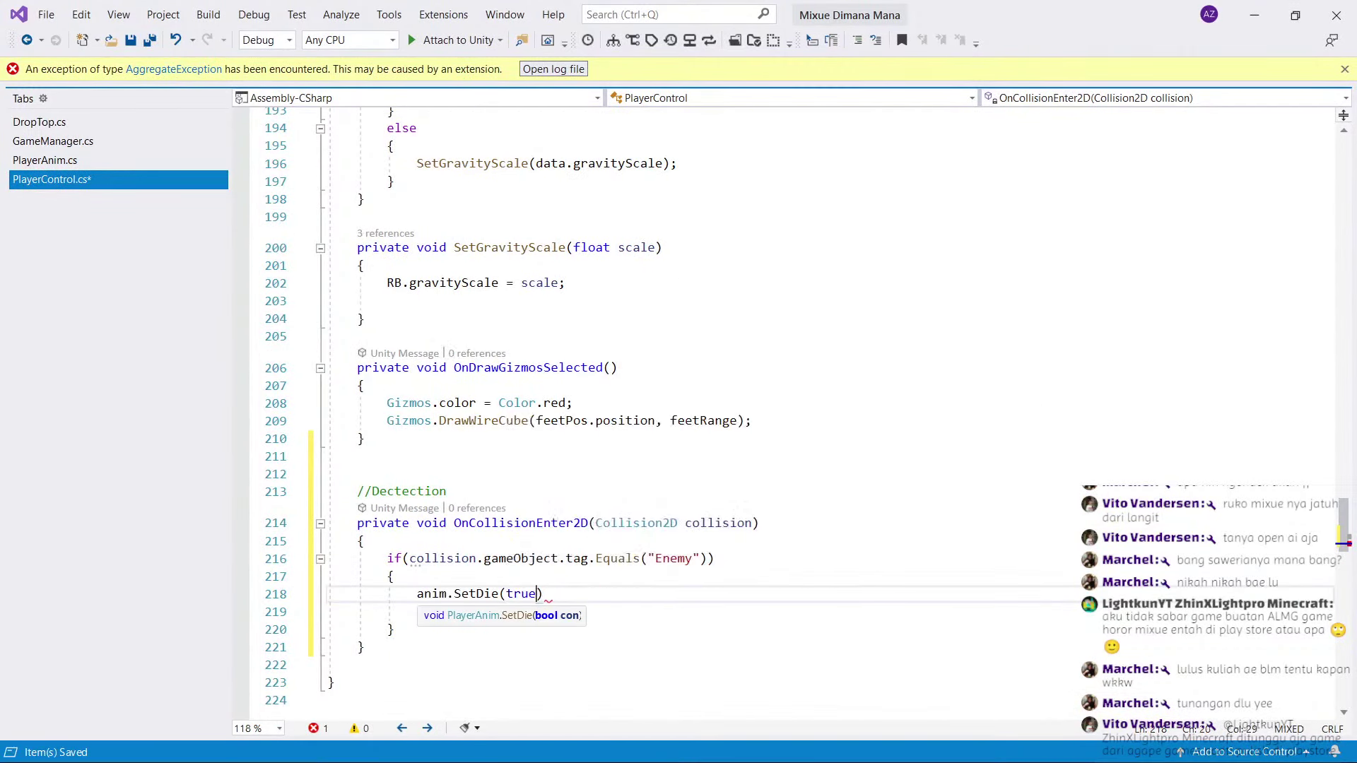
pyautogui.write(');')
pyautogui.press('Return')
pyautogui.hotkey('ctrl', 's')
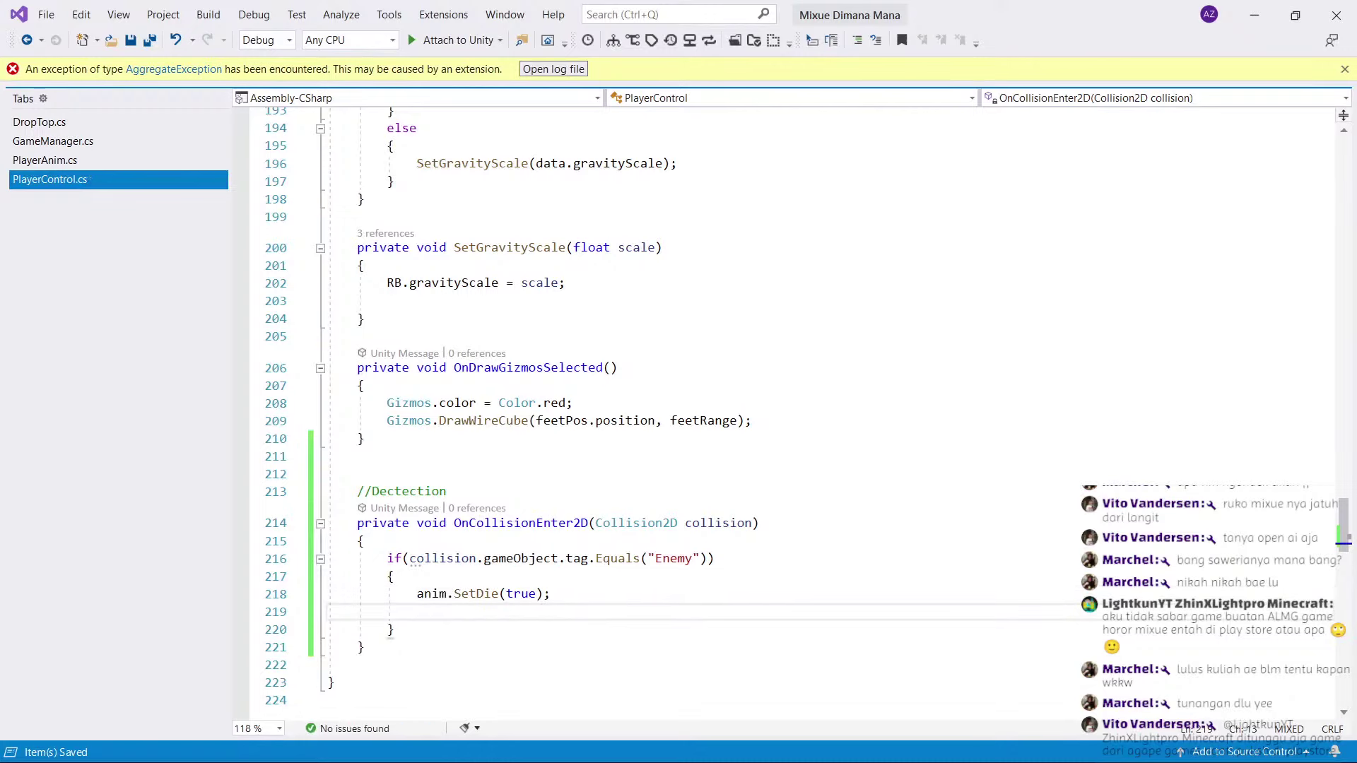
pyautogui.click(1256, 21)
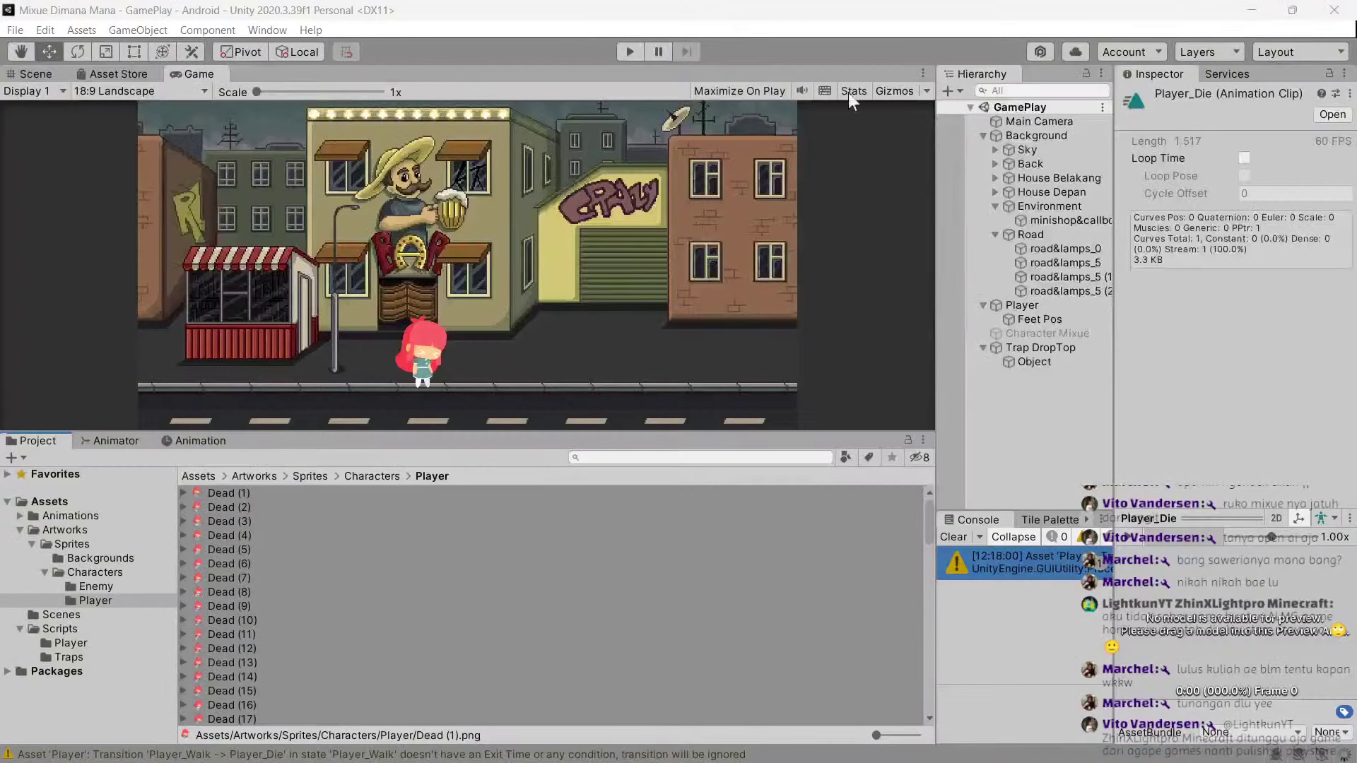
# Clear the console and play-test the scene, running the character right along the road.
pyautogui.click(639, 52)
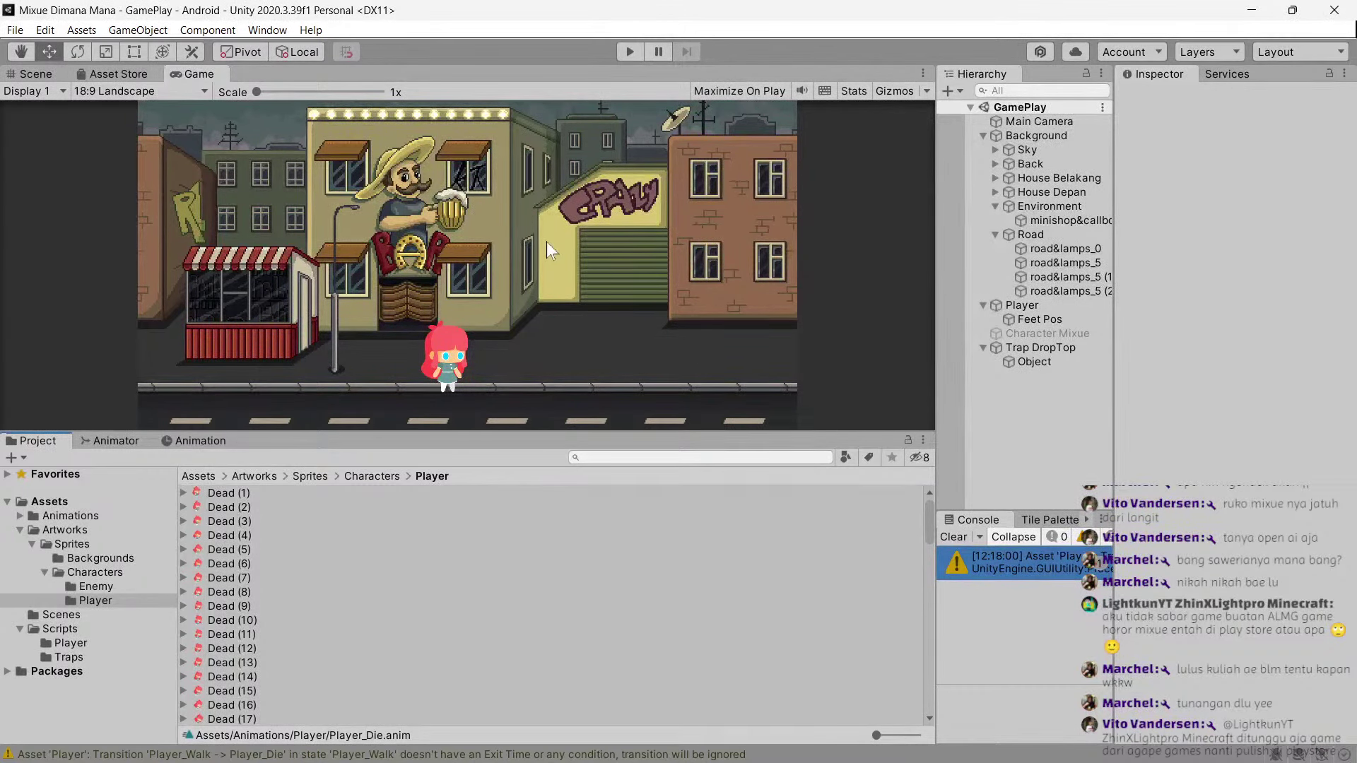
pyautogui.click(953, 537)
pyautogui.click(631, 53)
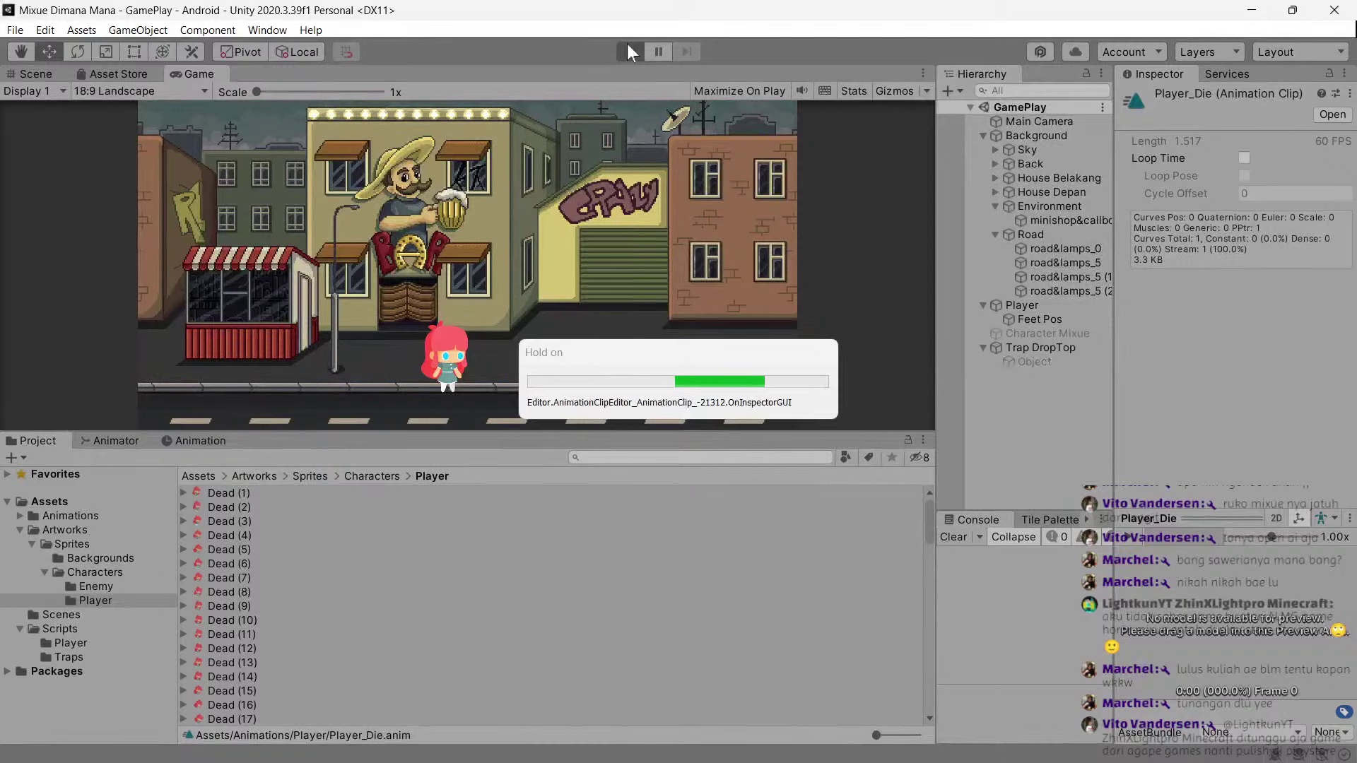
pyautogui.press('Right')
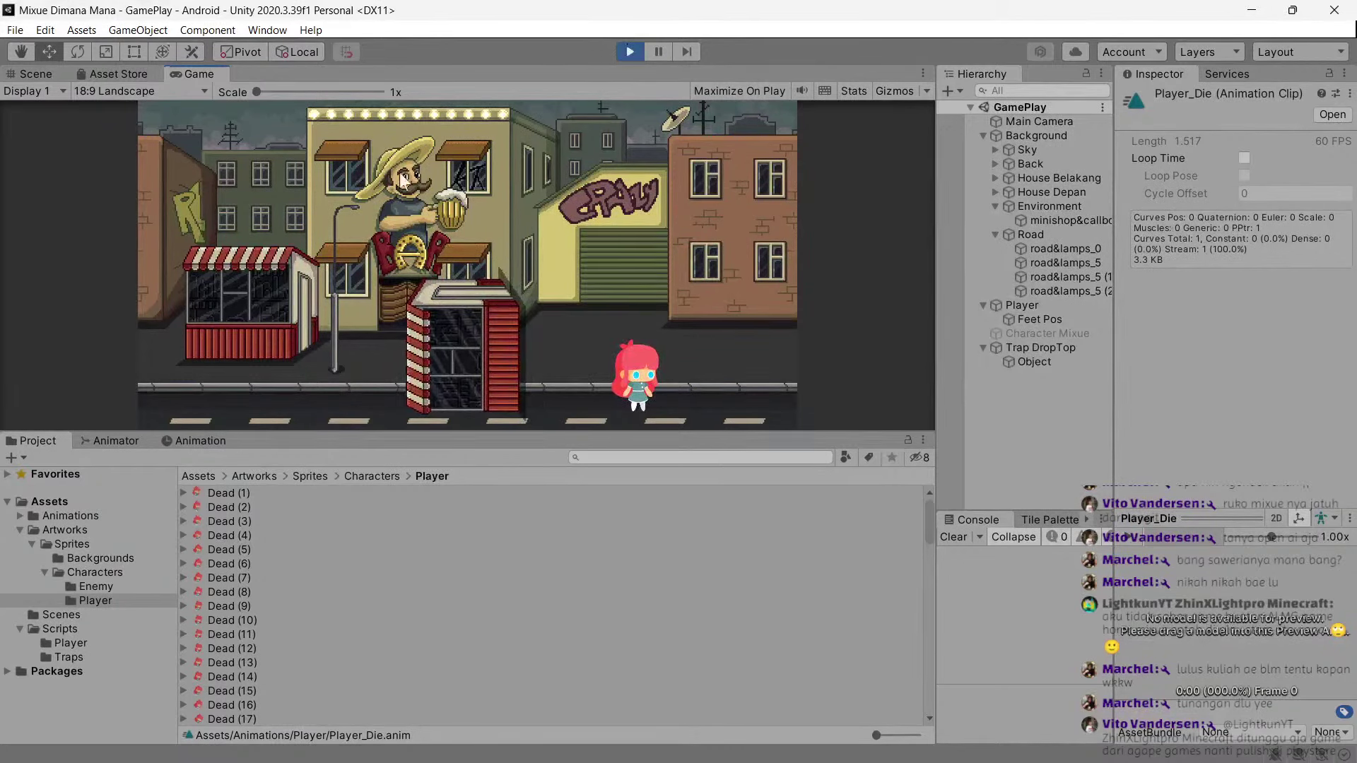
# Inspect the Player_Die timeline and Player state machine, then stop Play mode.
pyautogui.click(206, 441)
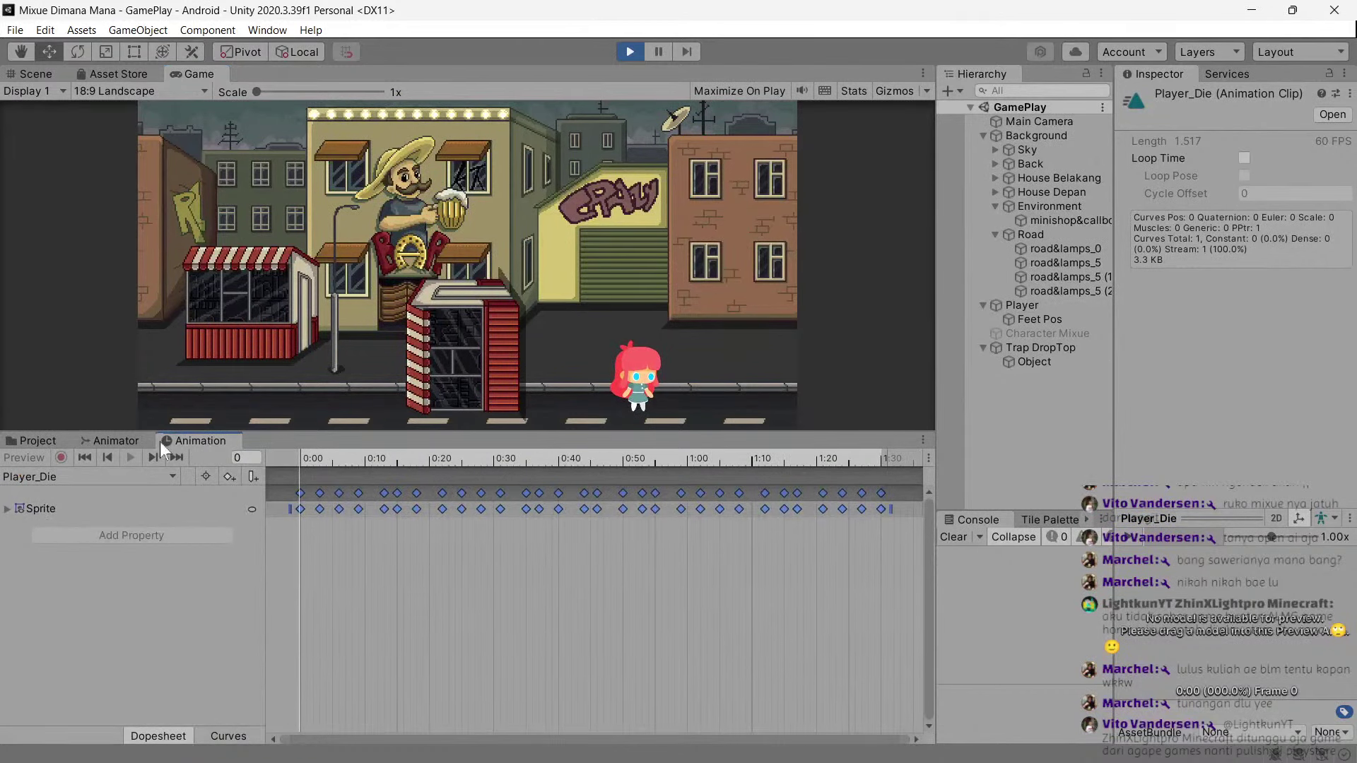
pyautogui.click(131, 441)
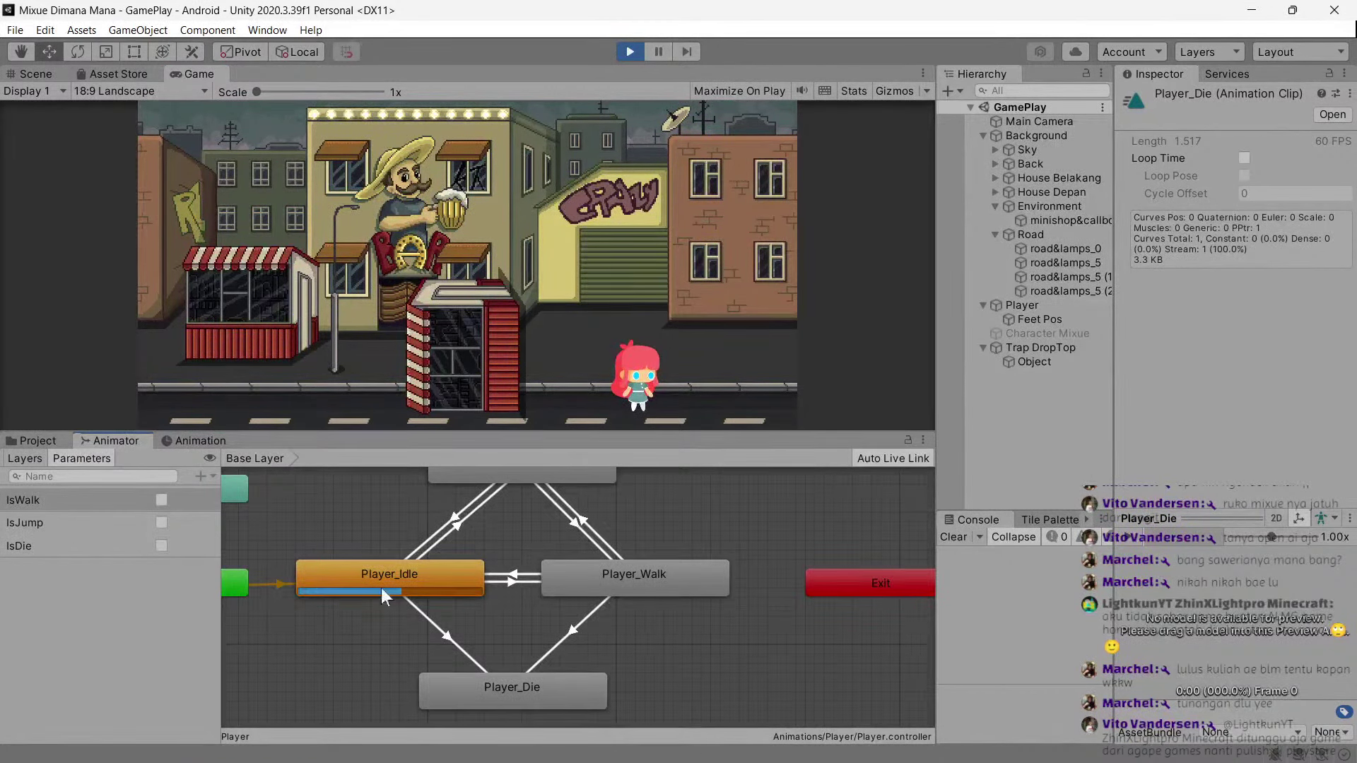
pyautogui.hotkey('alt', 'Tab')
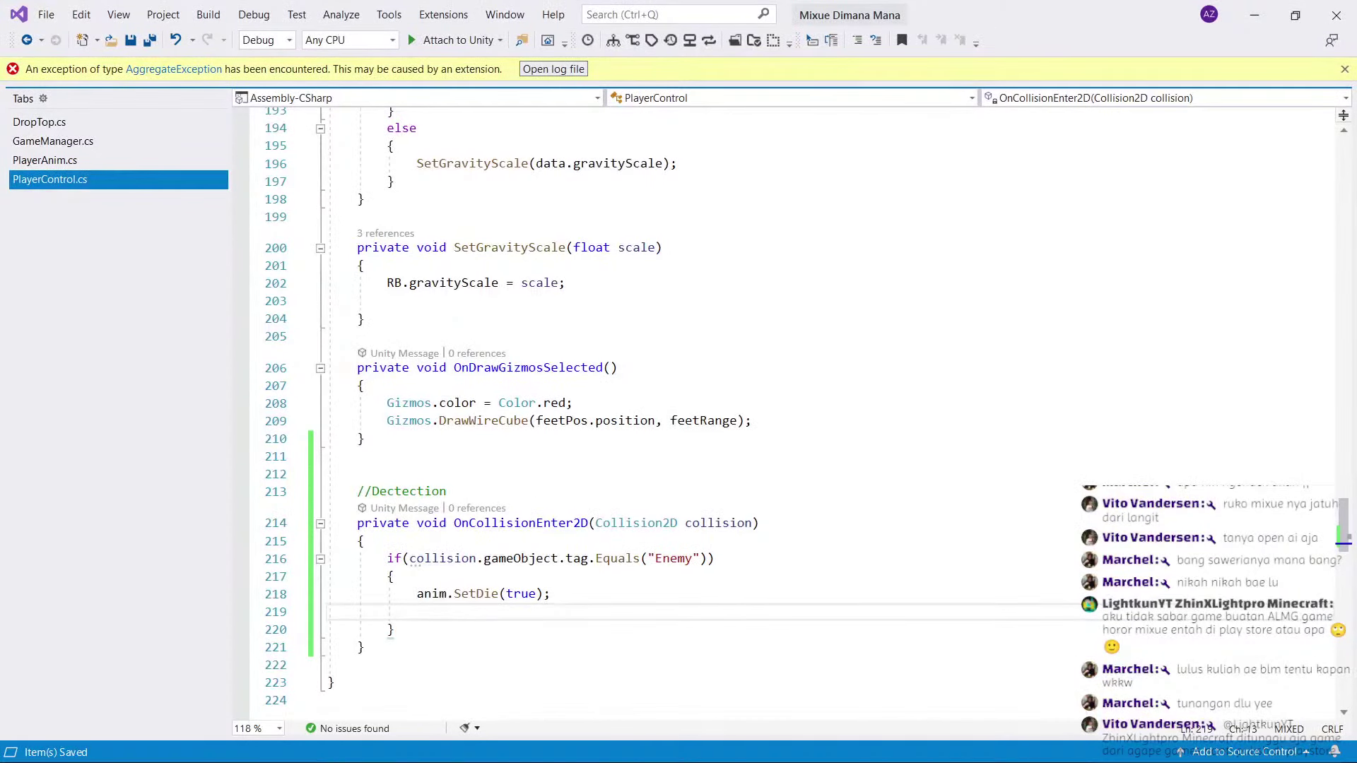
pyautogui.hotkey('alt', 'Tab')
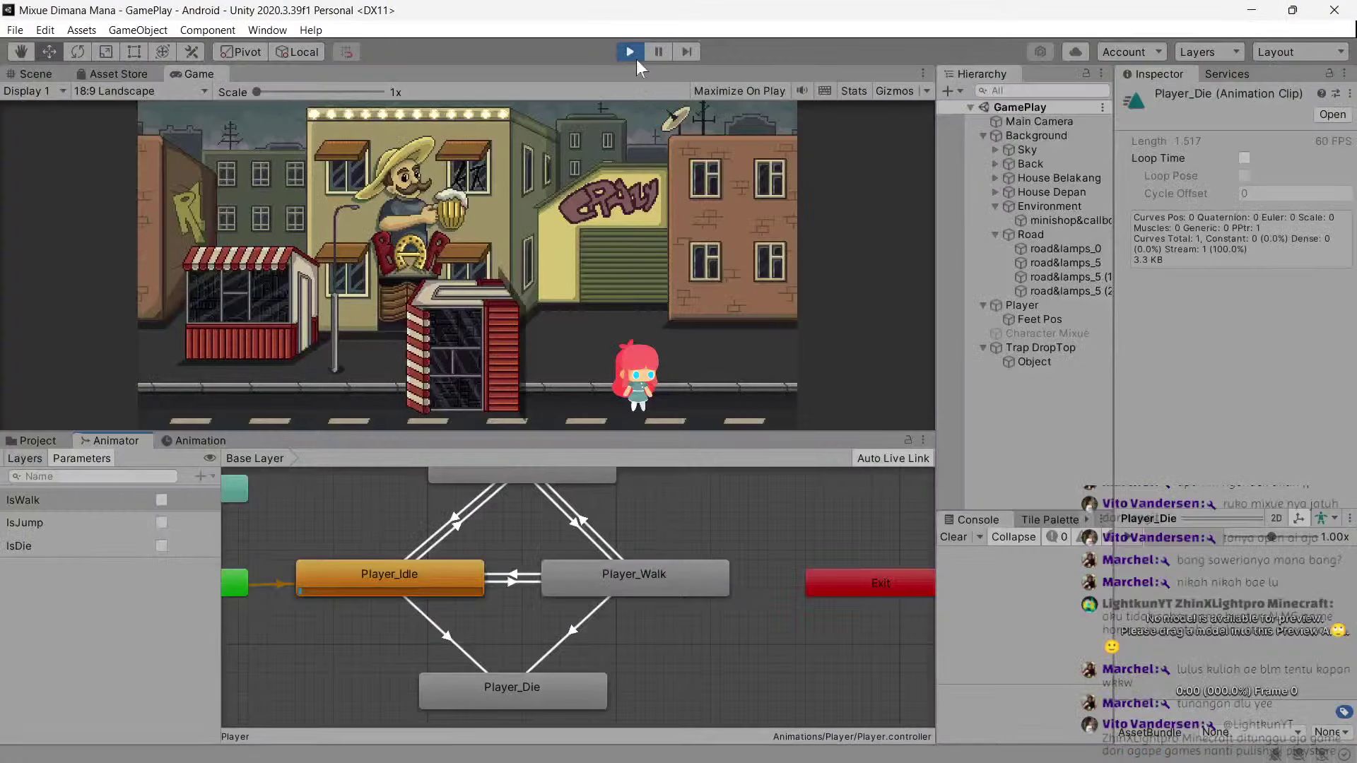
pyautogui.click(629, 51)
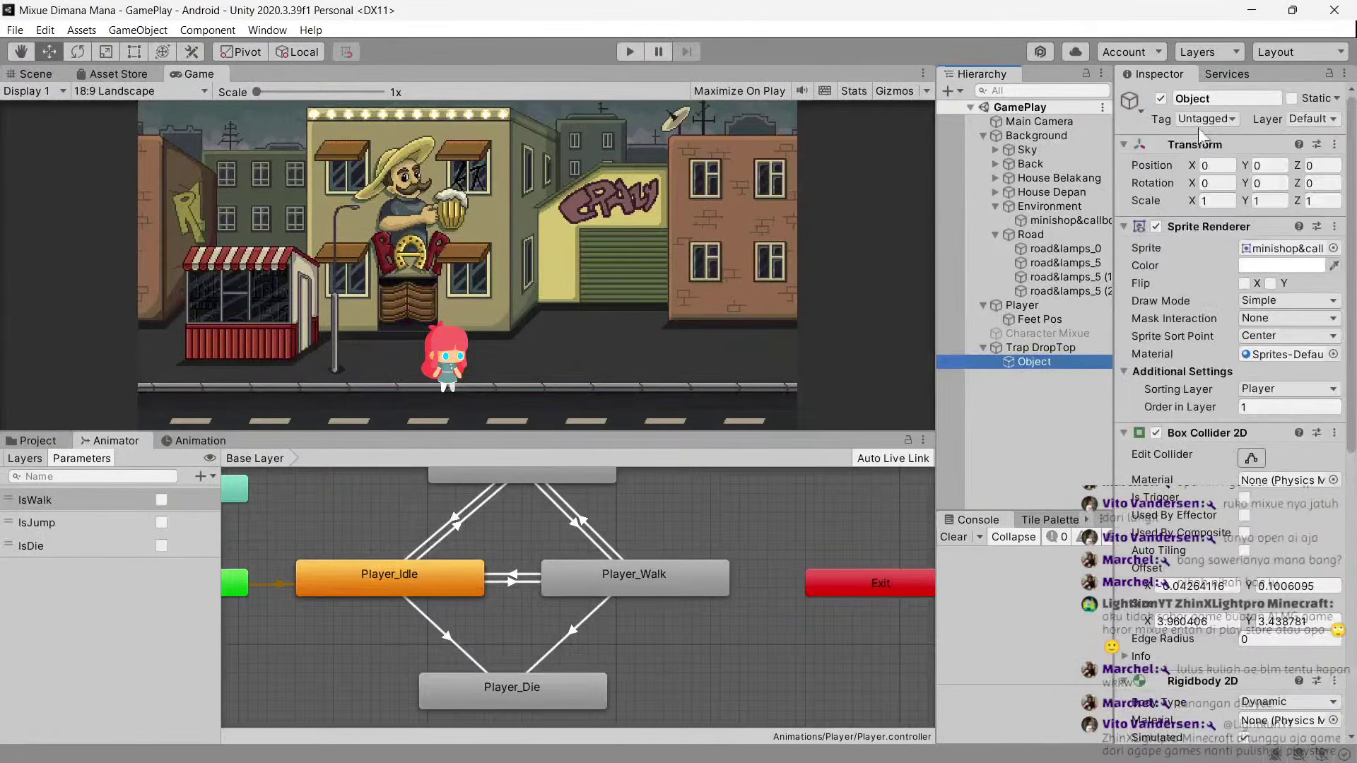
# Create a new Enemy tag in the Tags list.
pyautogui.click(1198, 129)
pyautogui.click(1236, 274)
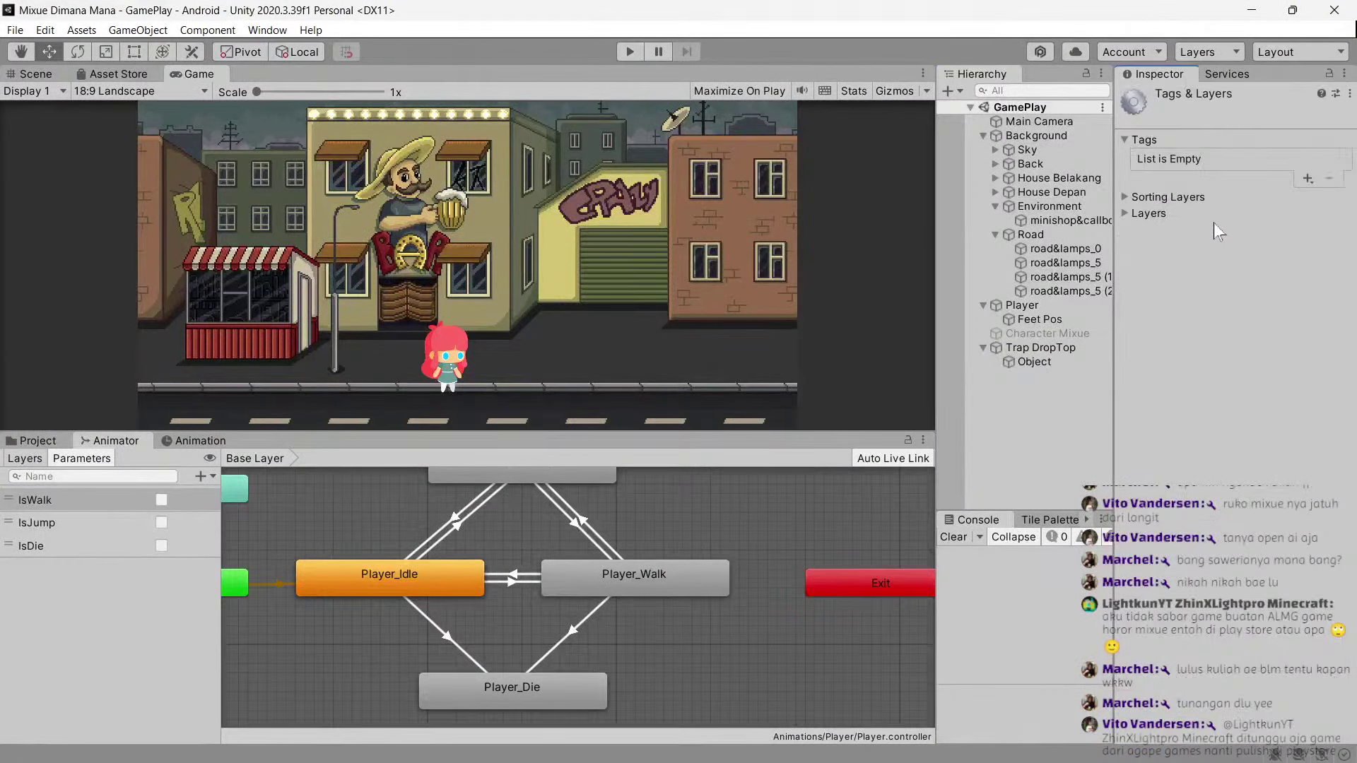
pyautogui.click(1308, 179)
pyautogui.write('Enemy')
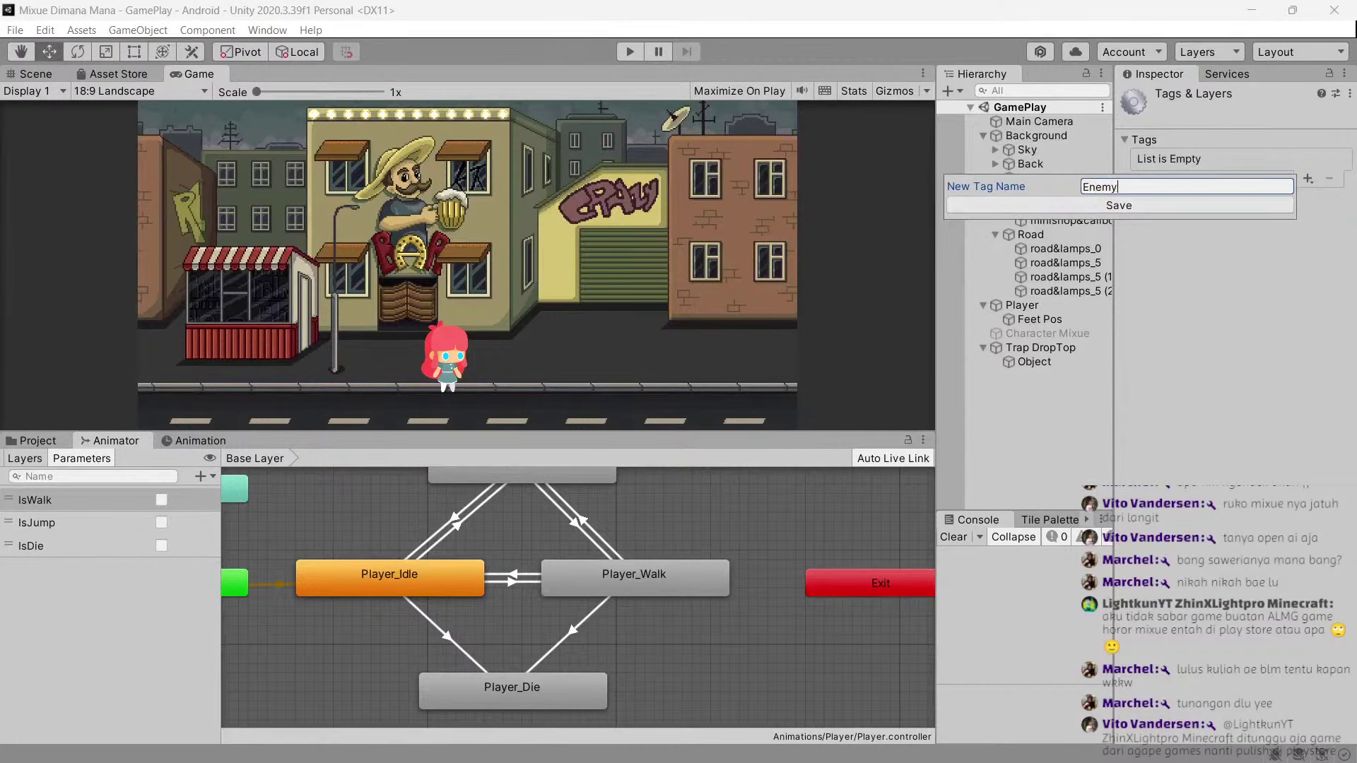
pyautogui.press('Return')
# Tag the Trap DropTop's Object as Enemy and start a play test.
pyautogui.click(1028, 363)
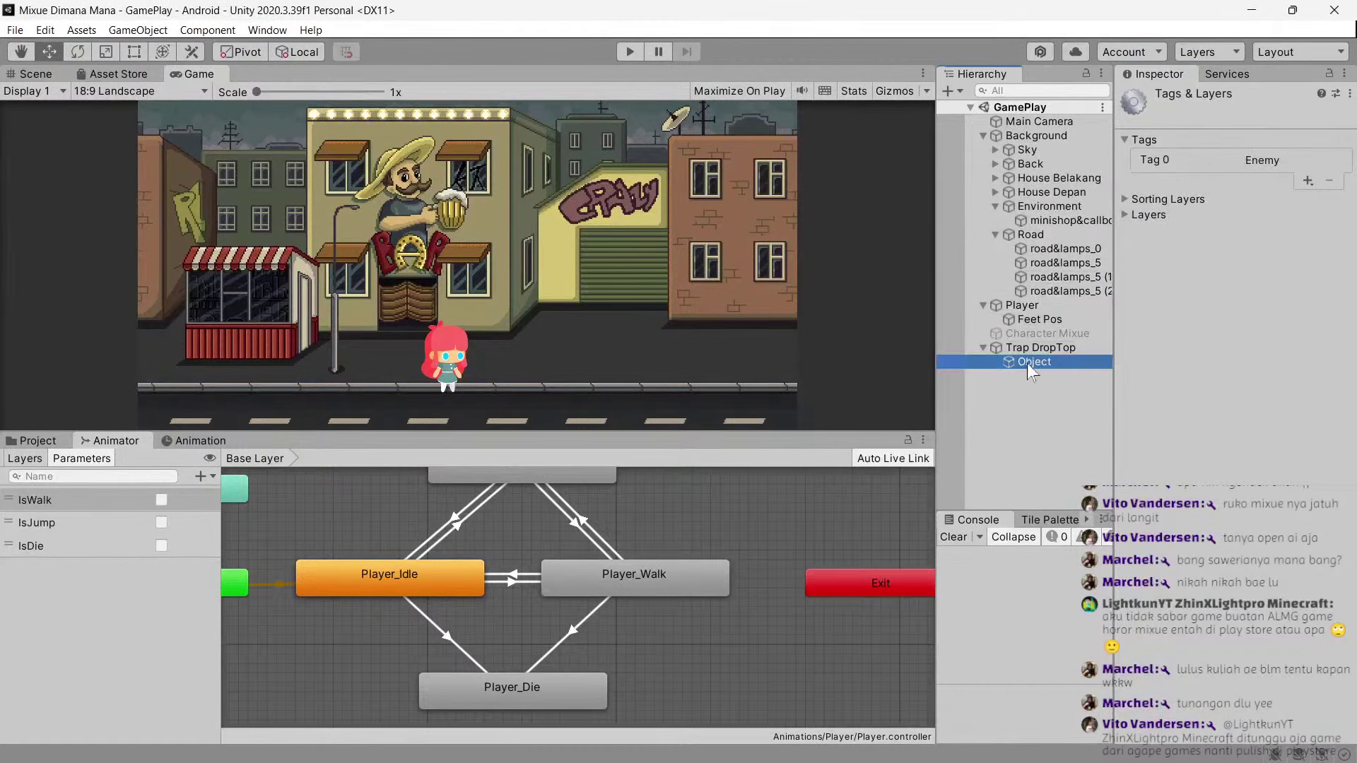
pyautogui.click(1209, 118)
pyautogui.click(1265, 270)
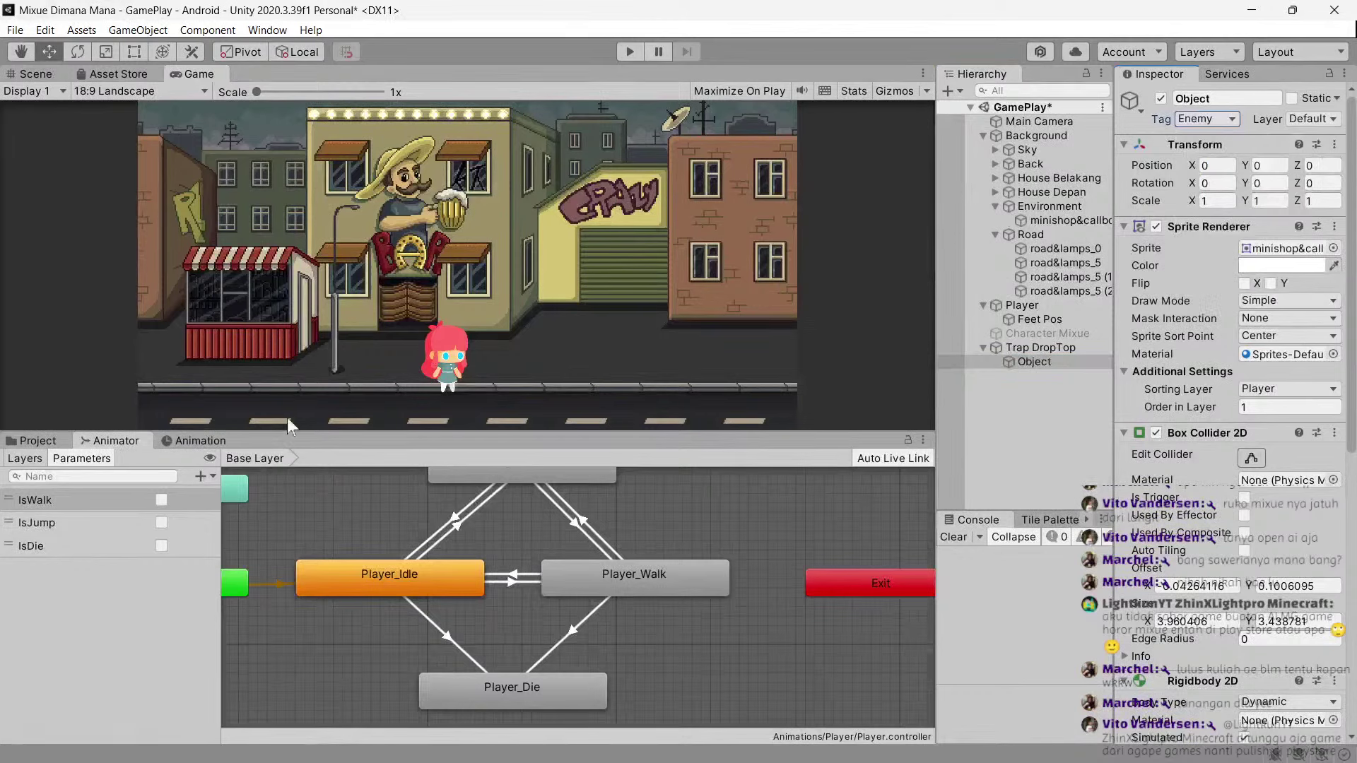
pyautogui.click(41, 441)
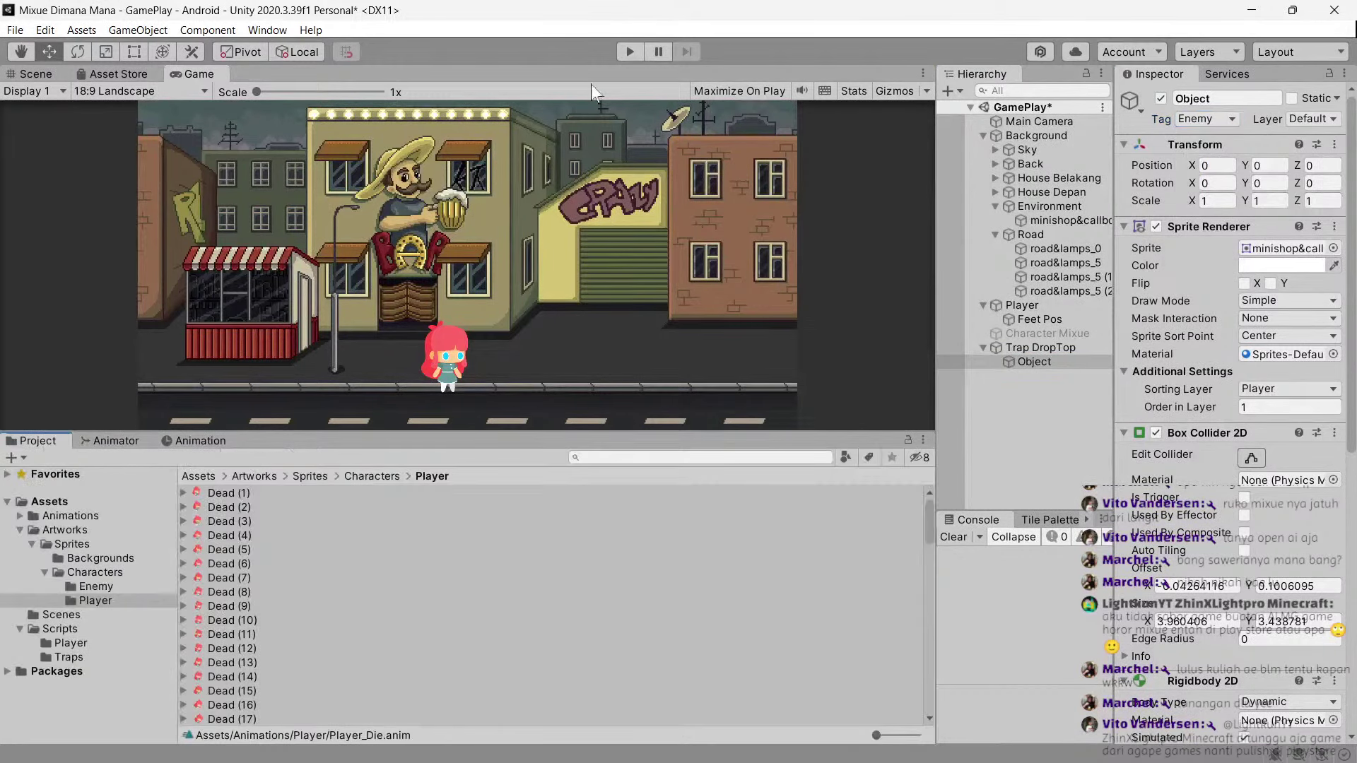
pyautogui.click(629, 55)
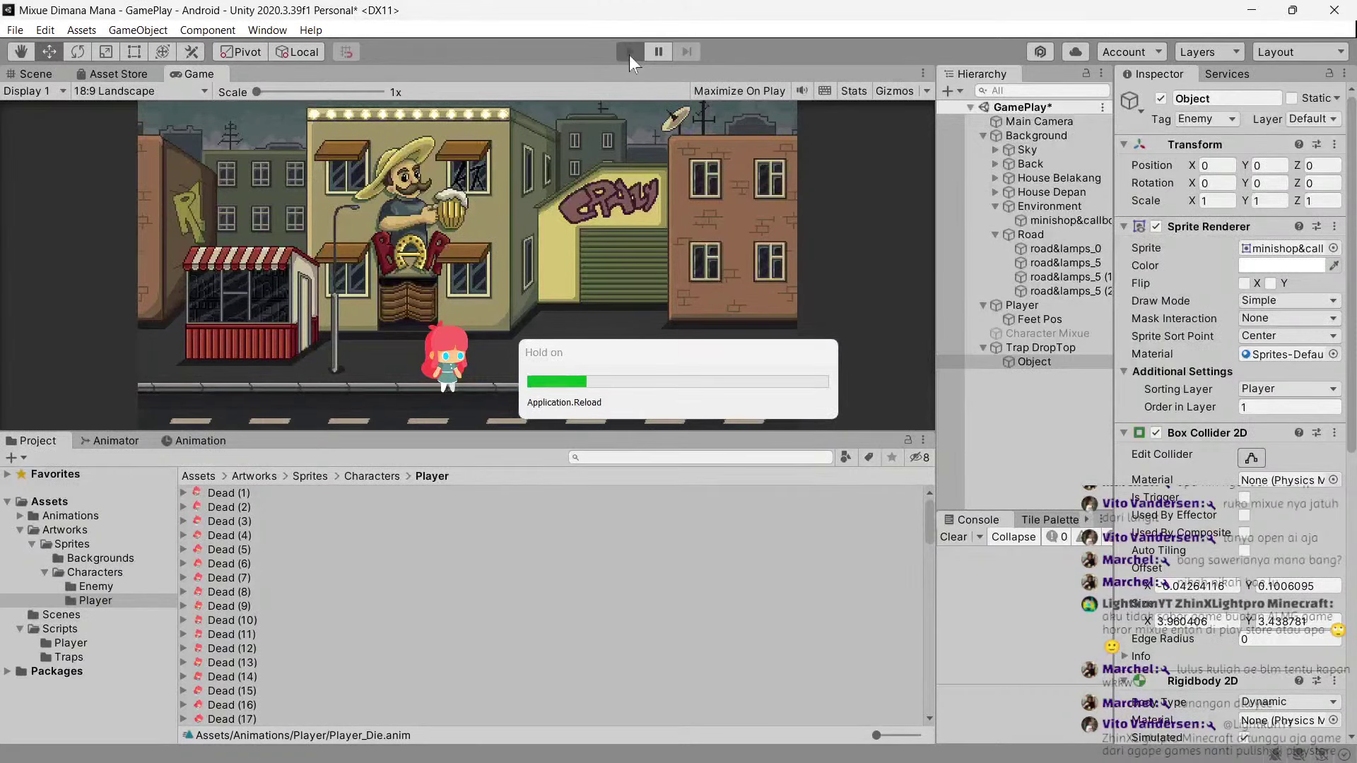
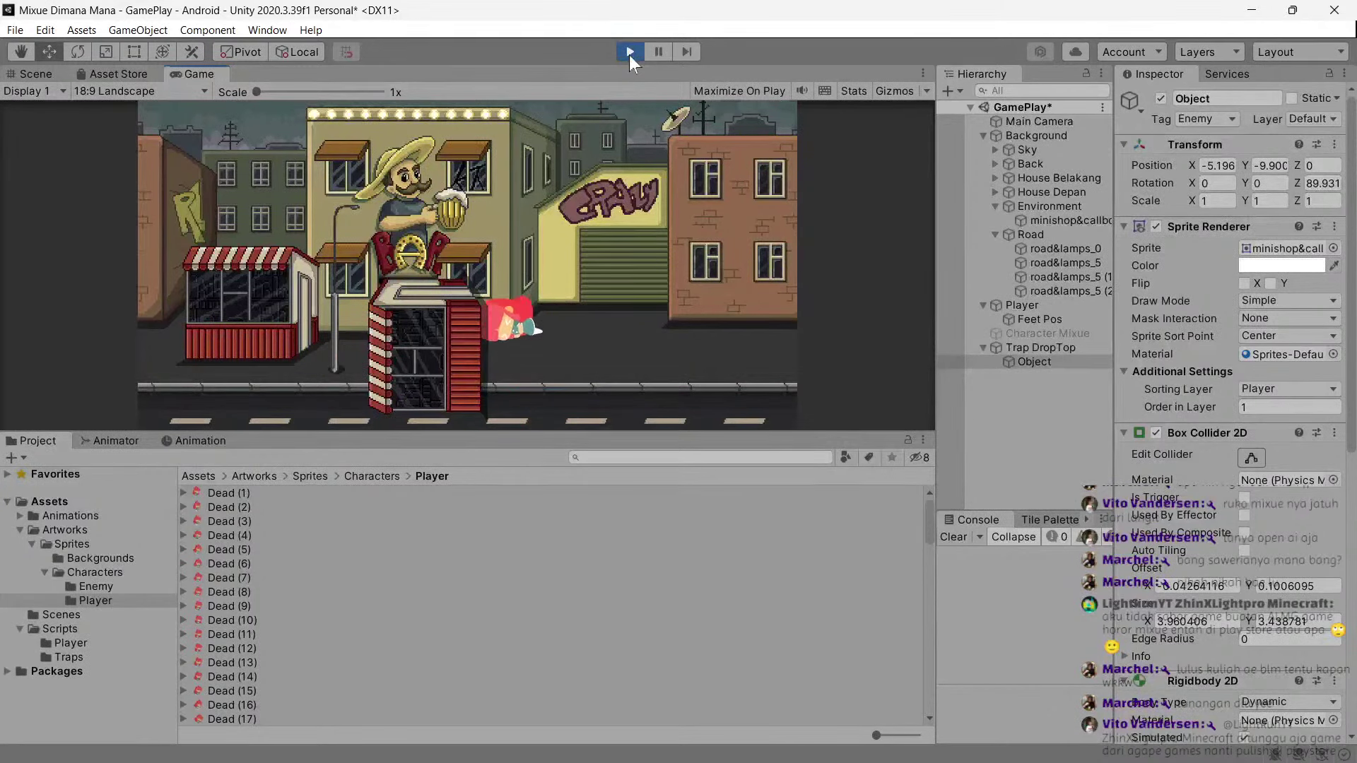
# Stop the play test and collapse the Characters and Artworks folders in the Project window.
pyautogui.click(629, 55)
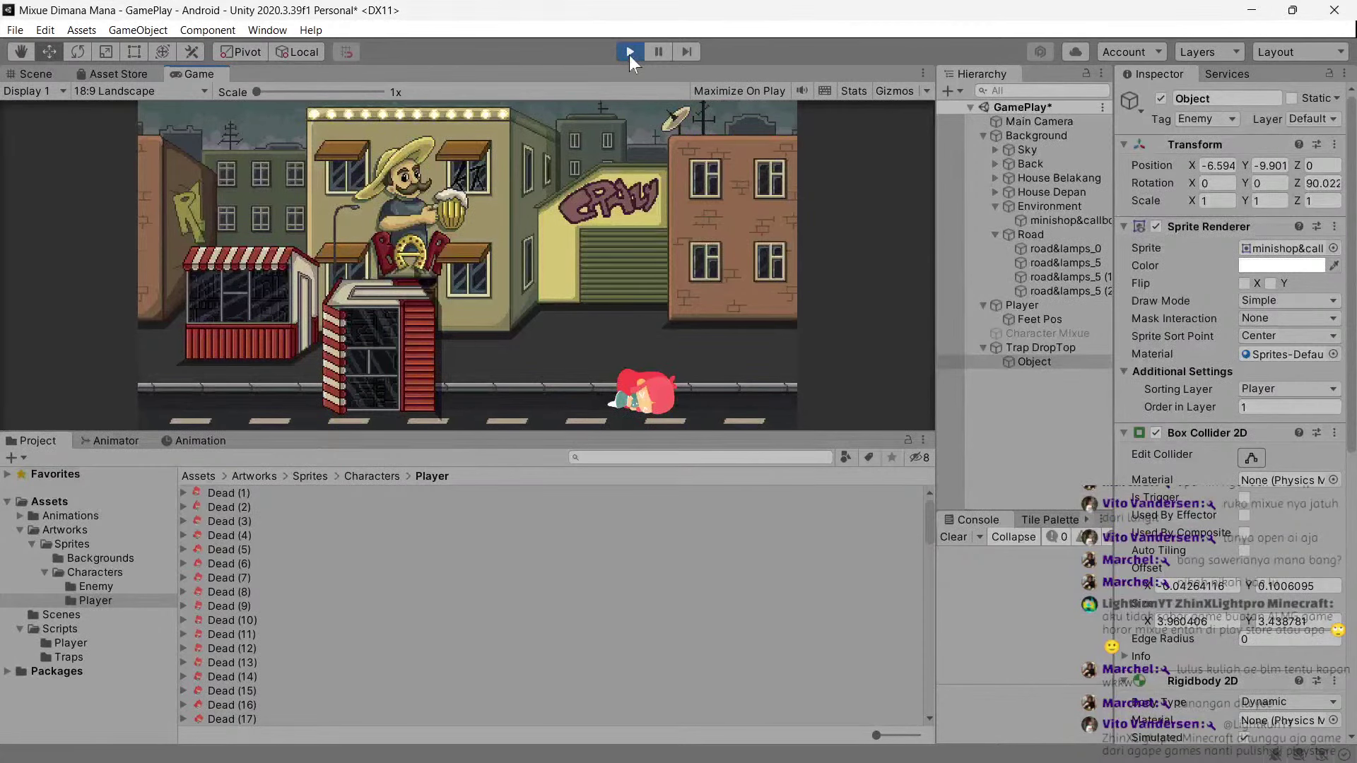
pyautogui.click(629, 56)
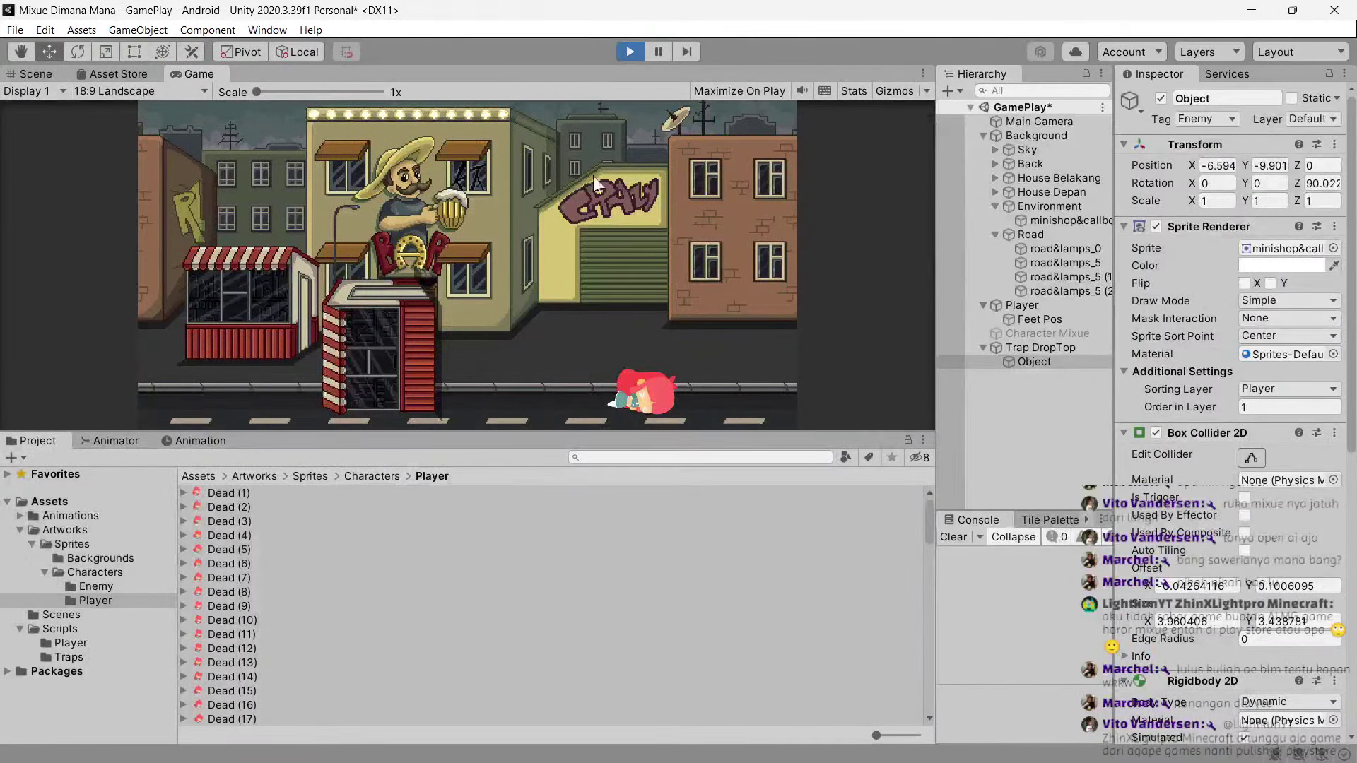
pyautogui.click(46, 573)
pyautogui.click(19, 532)
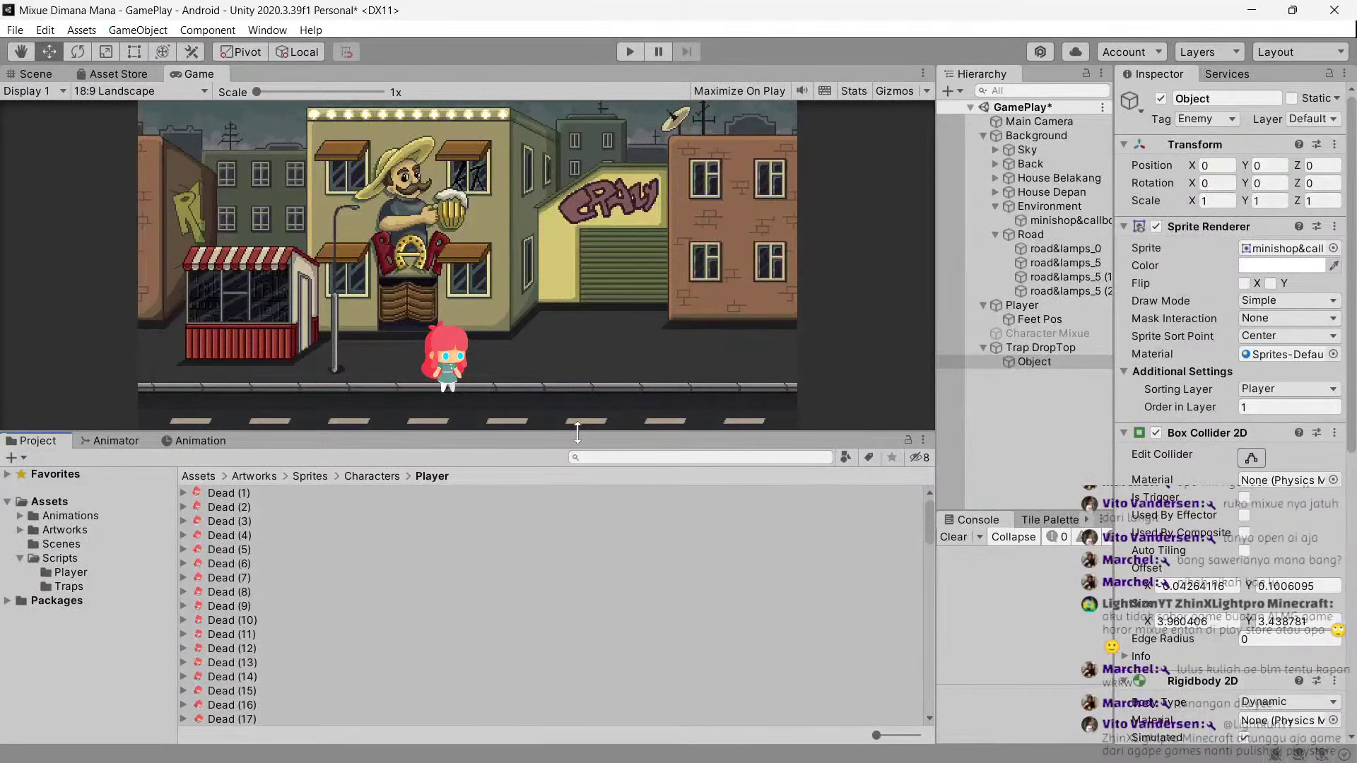
# Lower the border between the Game view and Project panel to enlarge the level preview.
pyautogui.moveTo(577, 432); pyautogui.dragTo(577, 506)
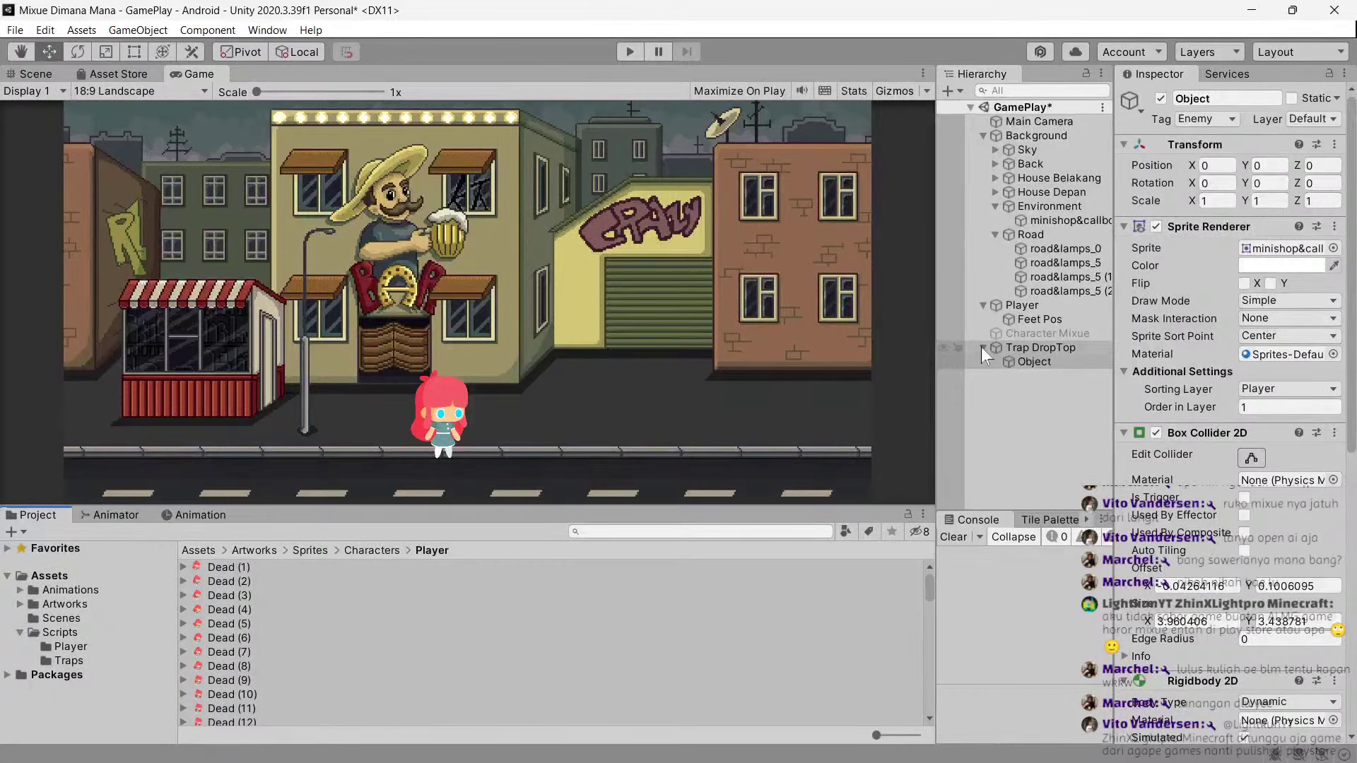
# In the Scene view, deactivate Trap DropTop and duplicate it as Trap DropTop (1).
pyautogui.click(24, 75)
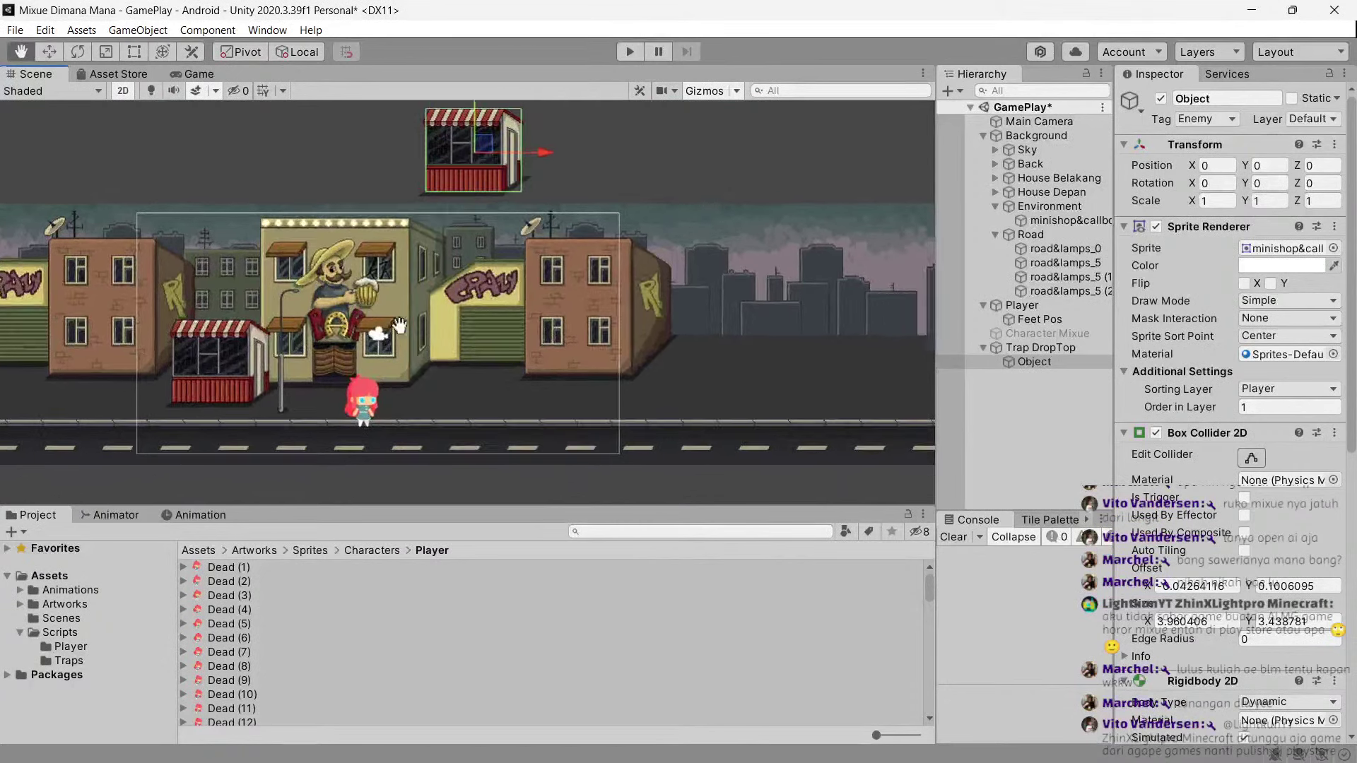
pyautogui.click(1029, 342)
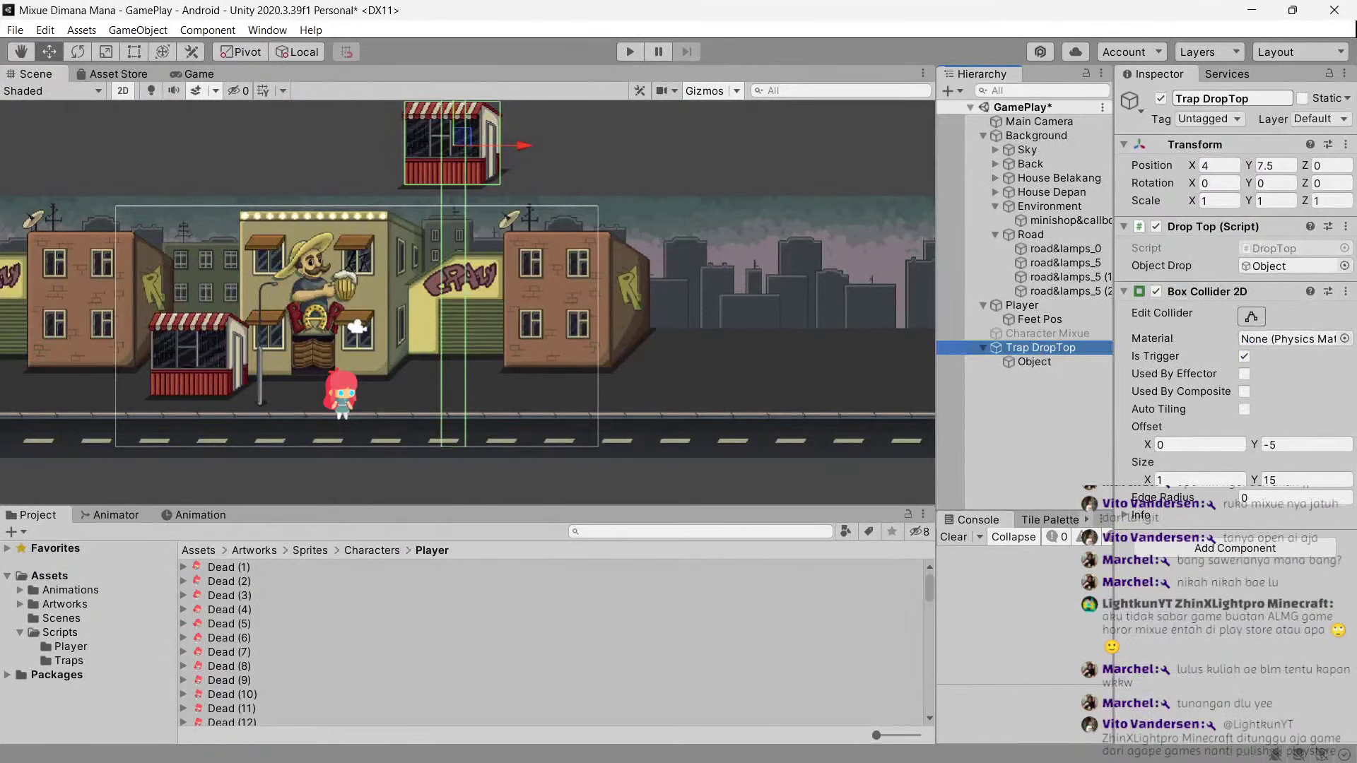
pyautogui.click(1159, 99)
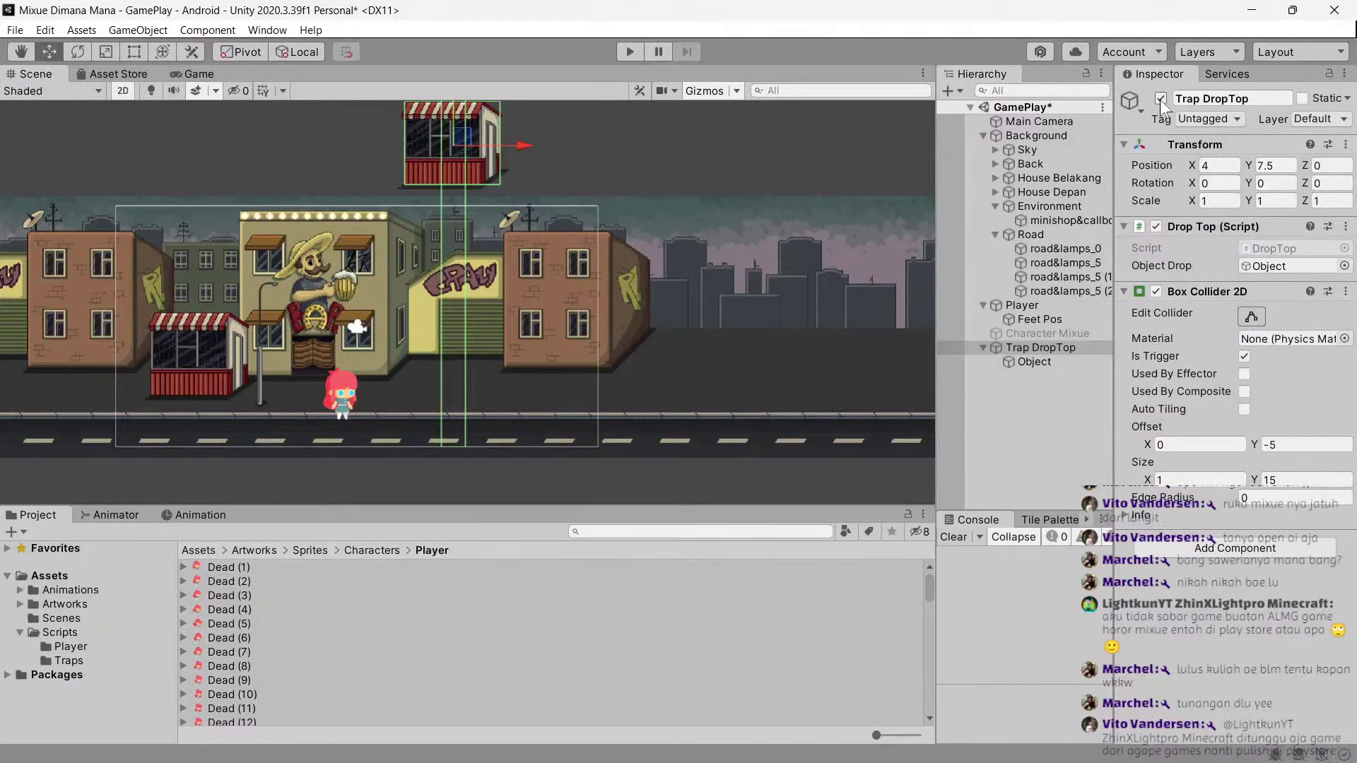
pyautogui.click(1024, 347)
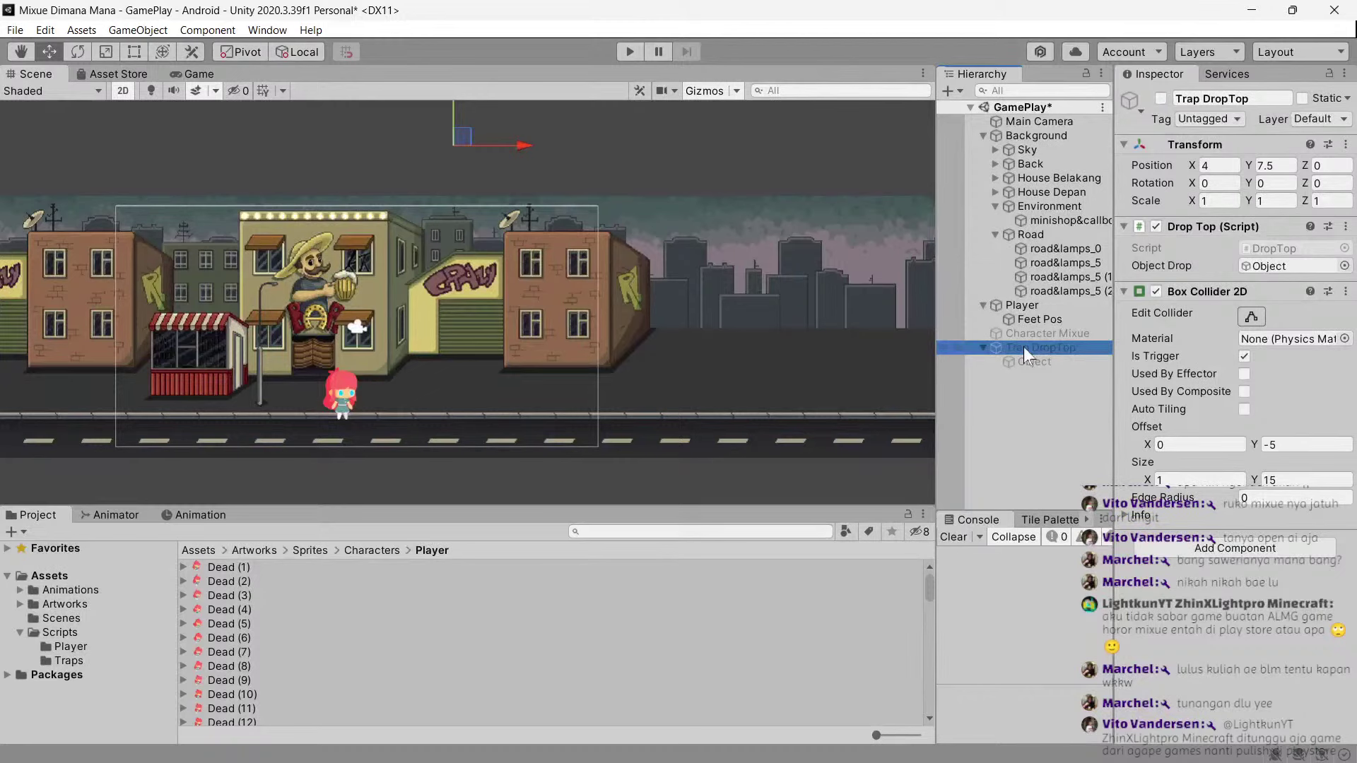
pyautogui.hotkey('ctrl', 'd')
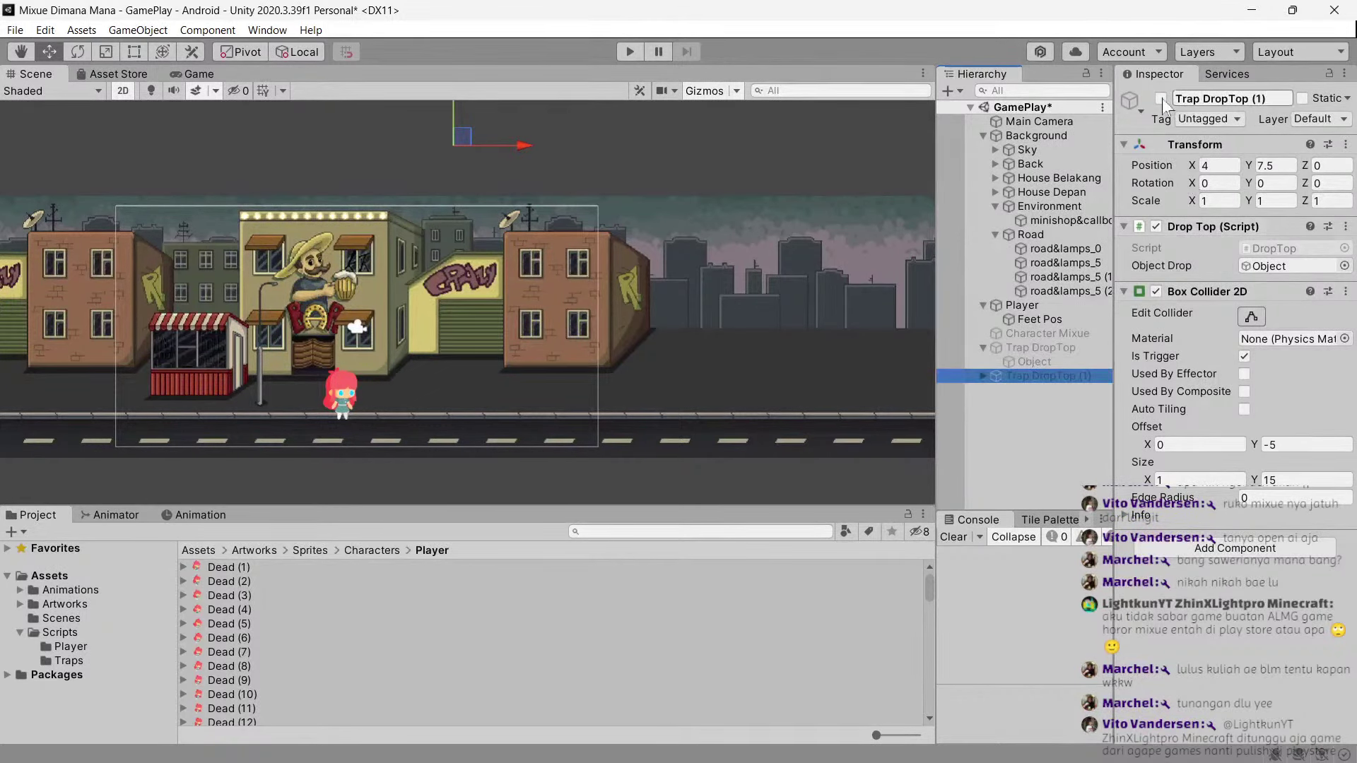
# Activate Trap DropTop (1) and lower it onto the road at Y -3.25.
pyautogui.click(1160, 99)
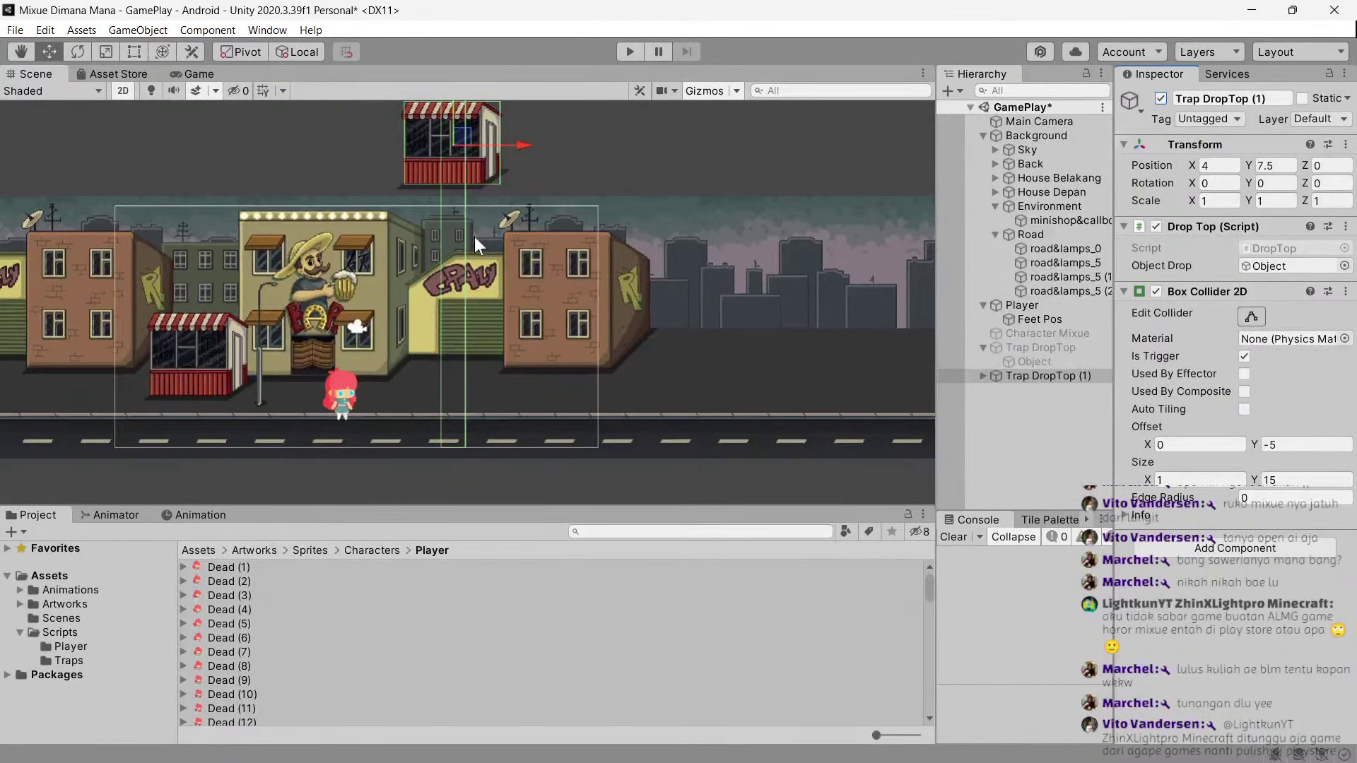
pyautogui.scroll(-2, 473, 236)
pyautogui.moveTo(460, 109); pyautogui.dragTo(476, 307)
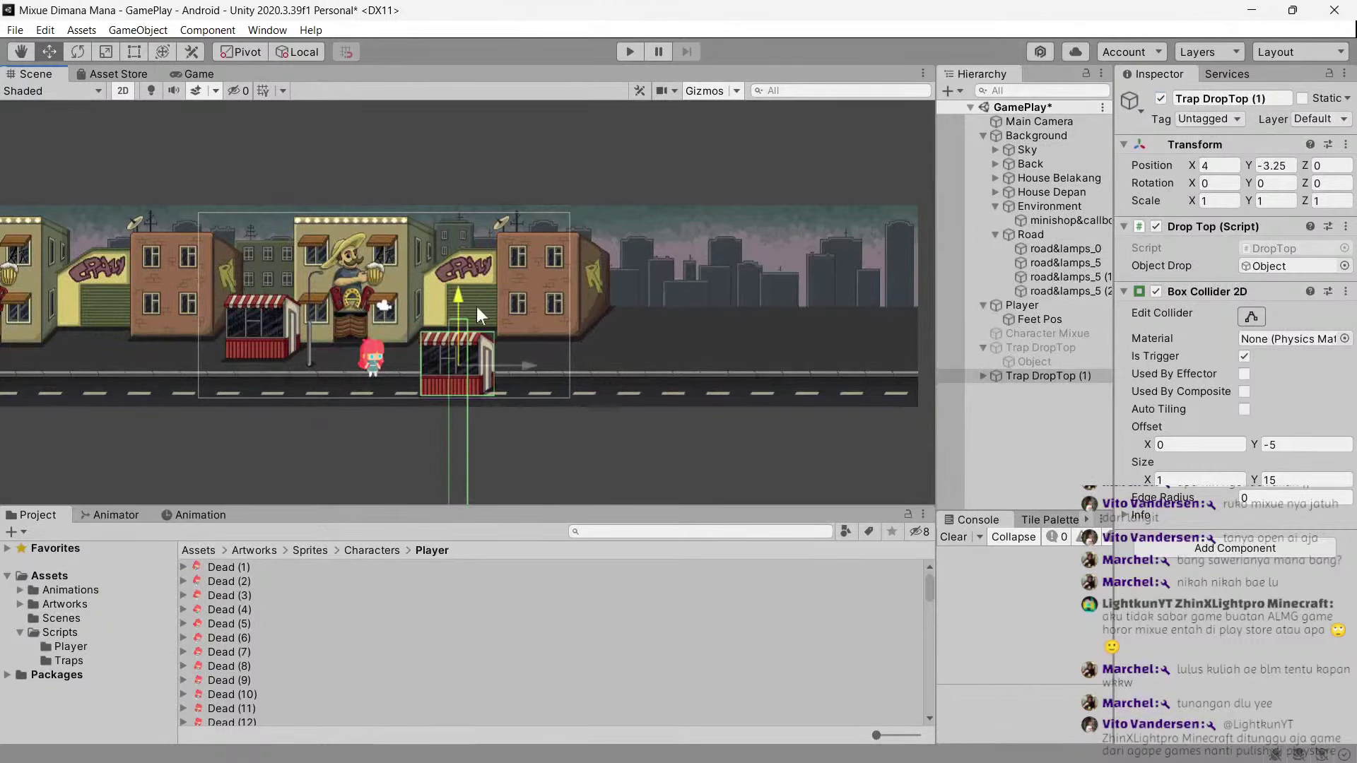
pyautogui.scroll(1, 571, 361)
pyautogui.scroll(1, 572, 362)
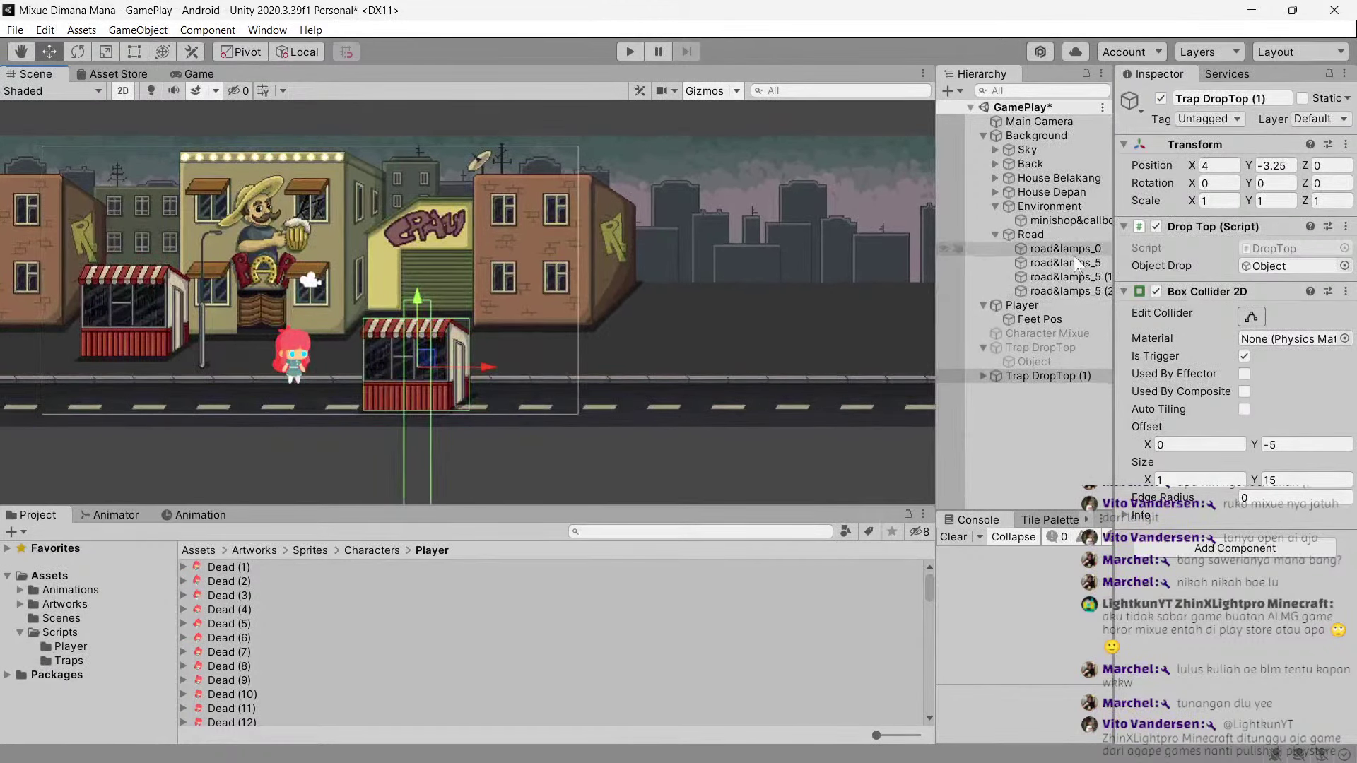
# Delete the spare road&lamps_5 (1) segment from under Road.
pyautogui.click(1073, 262)
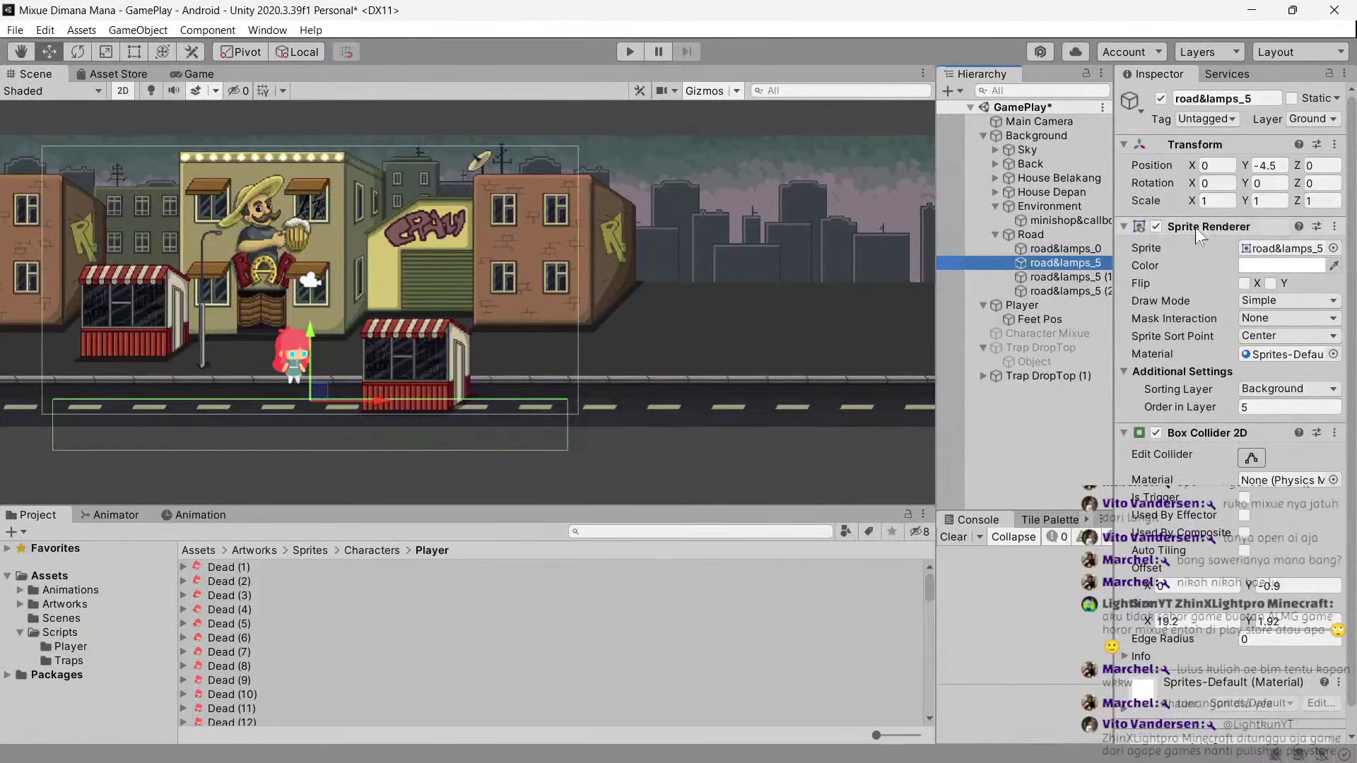
pyautogui.click(984, 376)
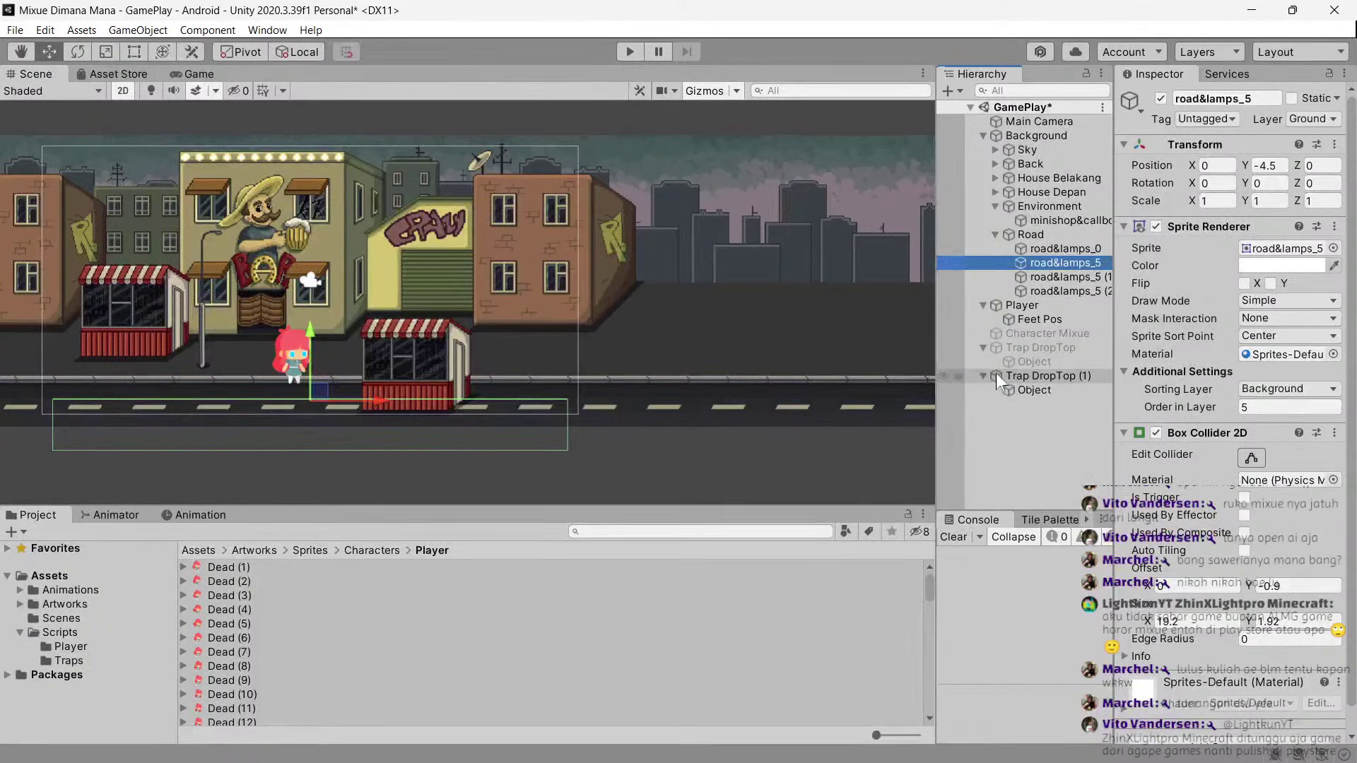
pyautogui.click(1054, 277)
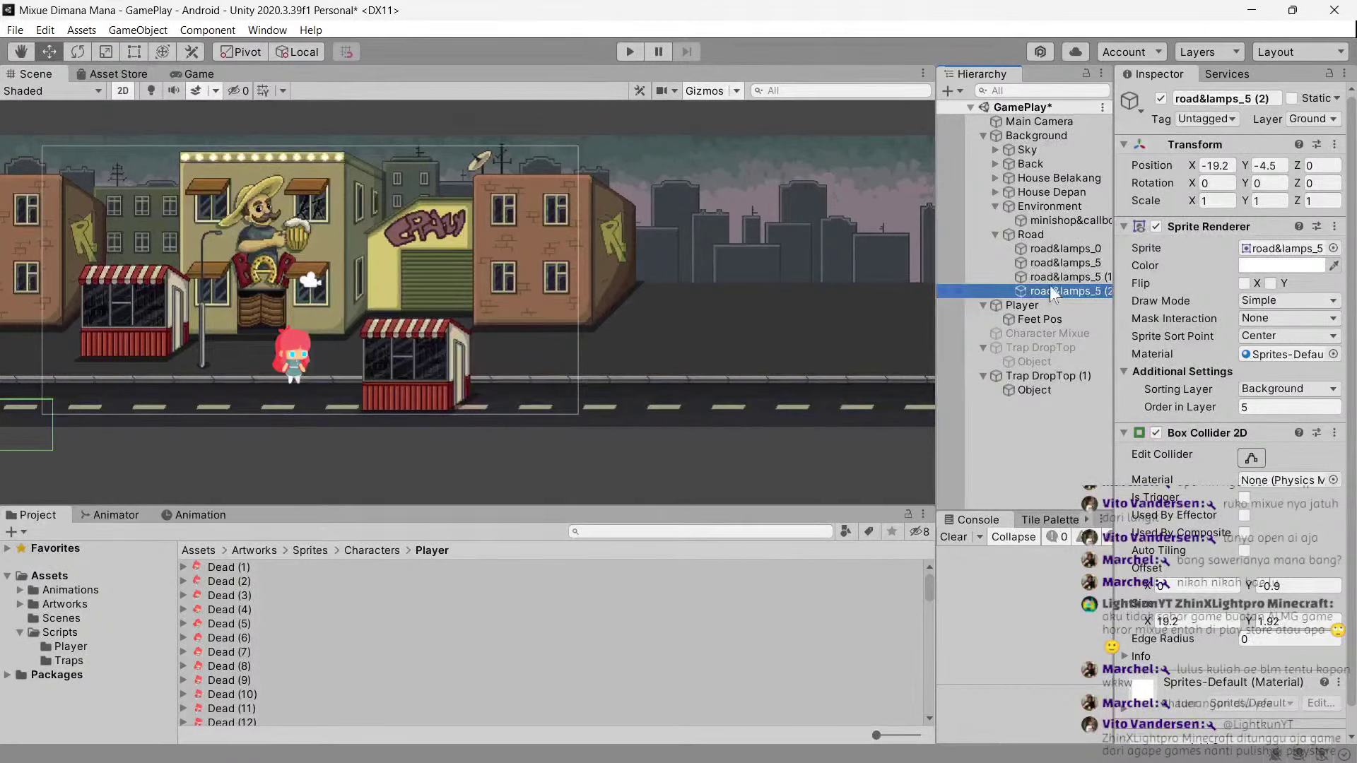
pyautogui.press('Delete')
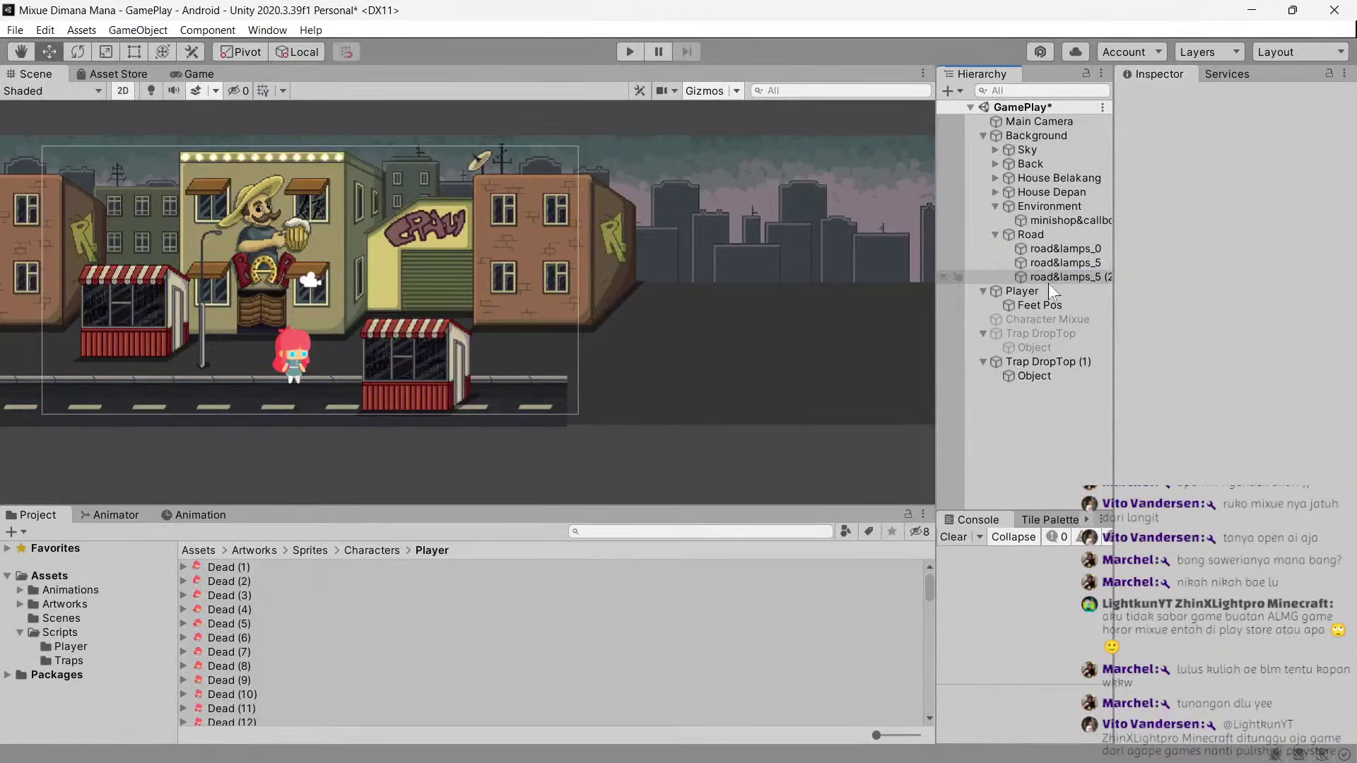
pyautogui.moveTo(919, 311); pyautogui.dragTo(655, 332, button='middle')
pyautogui.scroll(-2, 636, 339)
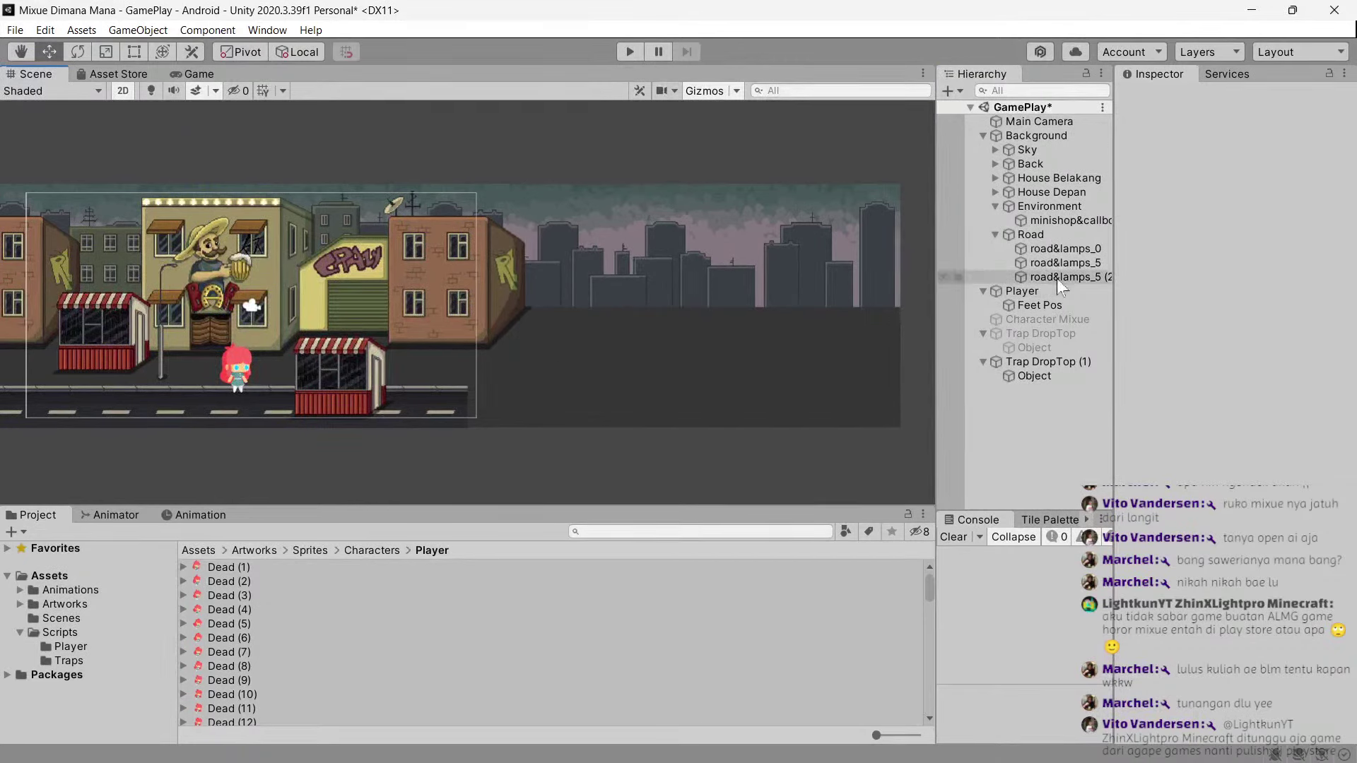
# Paste the road&lamps_5 piece into Trap DropTop (1) and deactivate the trap's Object child.
pyautogui.click(1035, 376)
pyautogui.rightClick(1035, 379)
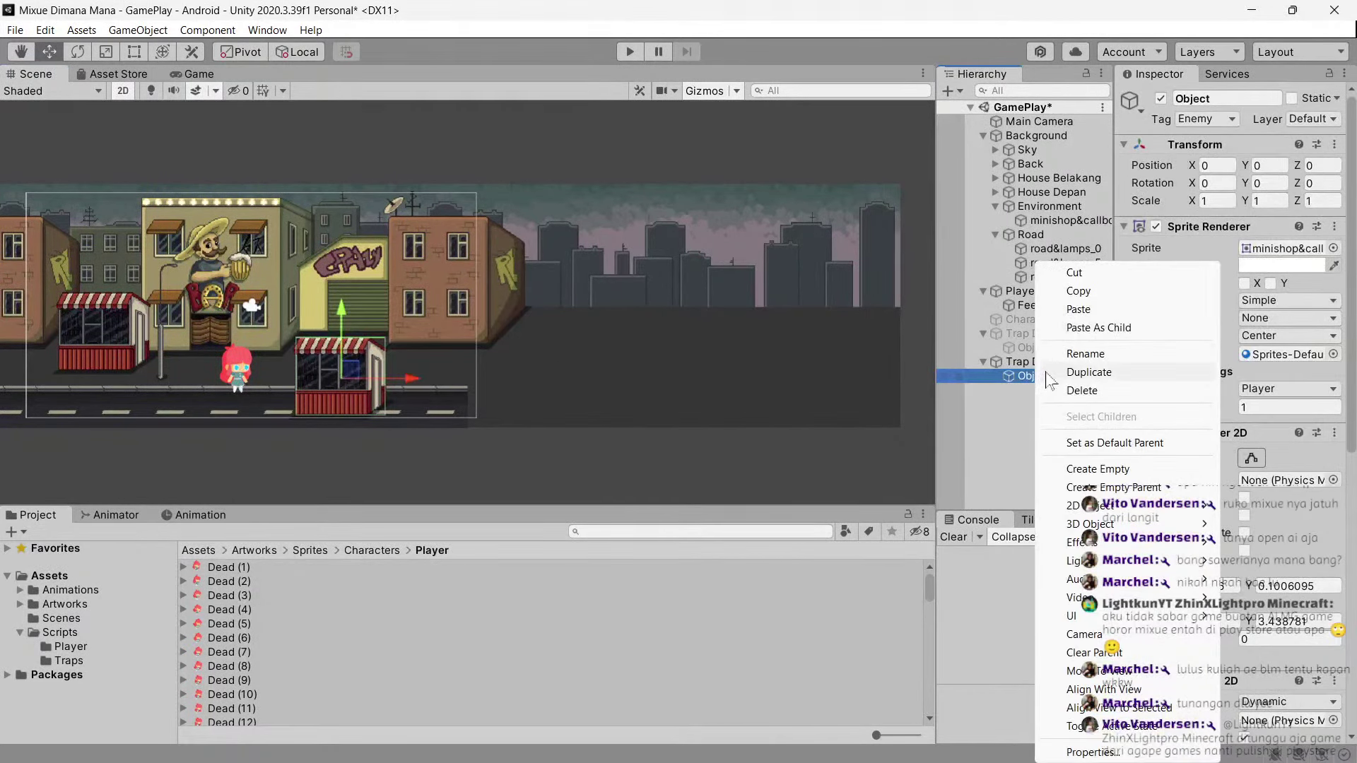
pyautogui.click(1075, 328)
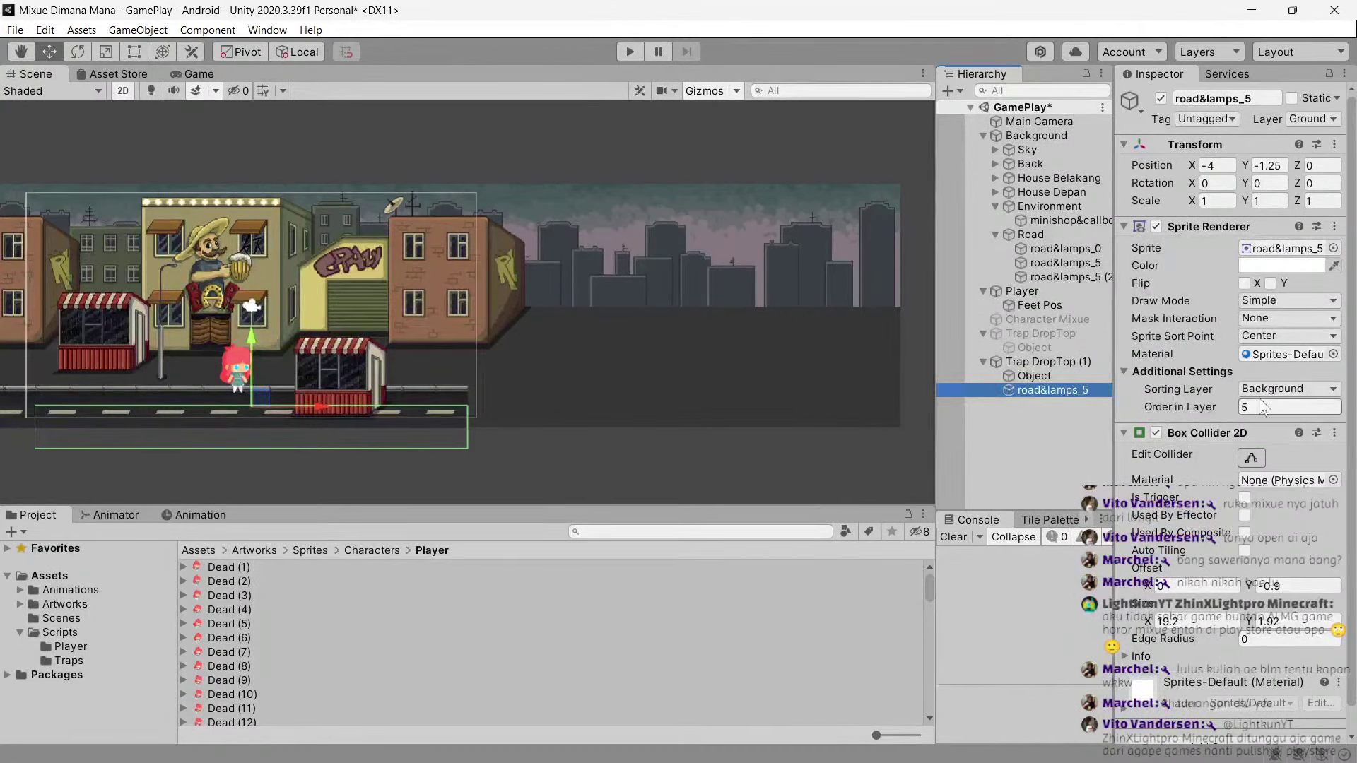
pyautogui.click(1039, 375)
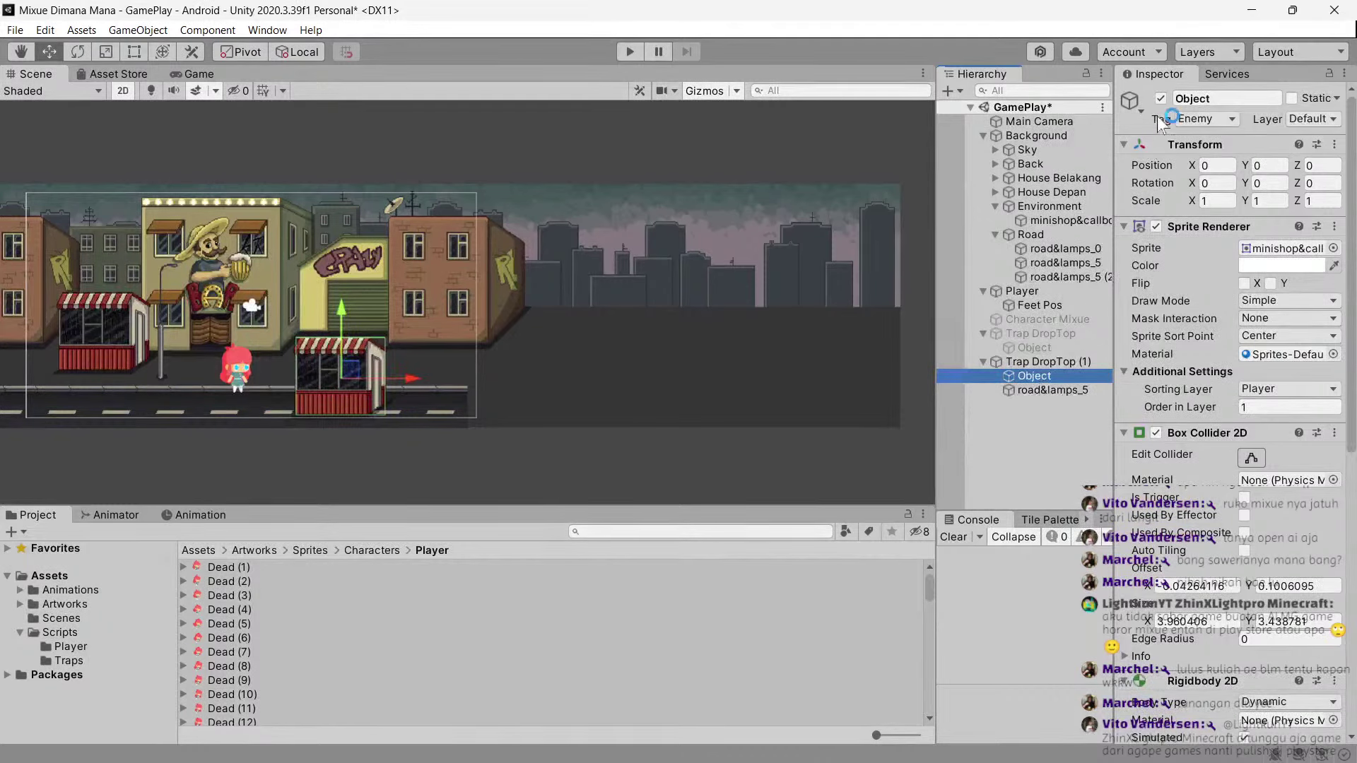
pyautogui.click(1160, 98)
# Lower the trap's road&lamps_5 piece to Y -3.16.
pyautogui.click(1036, 391)
pyautogui.click(1046, 364)
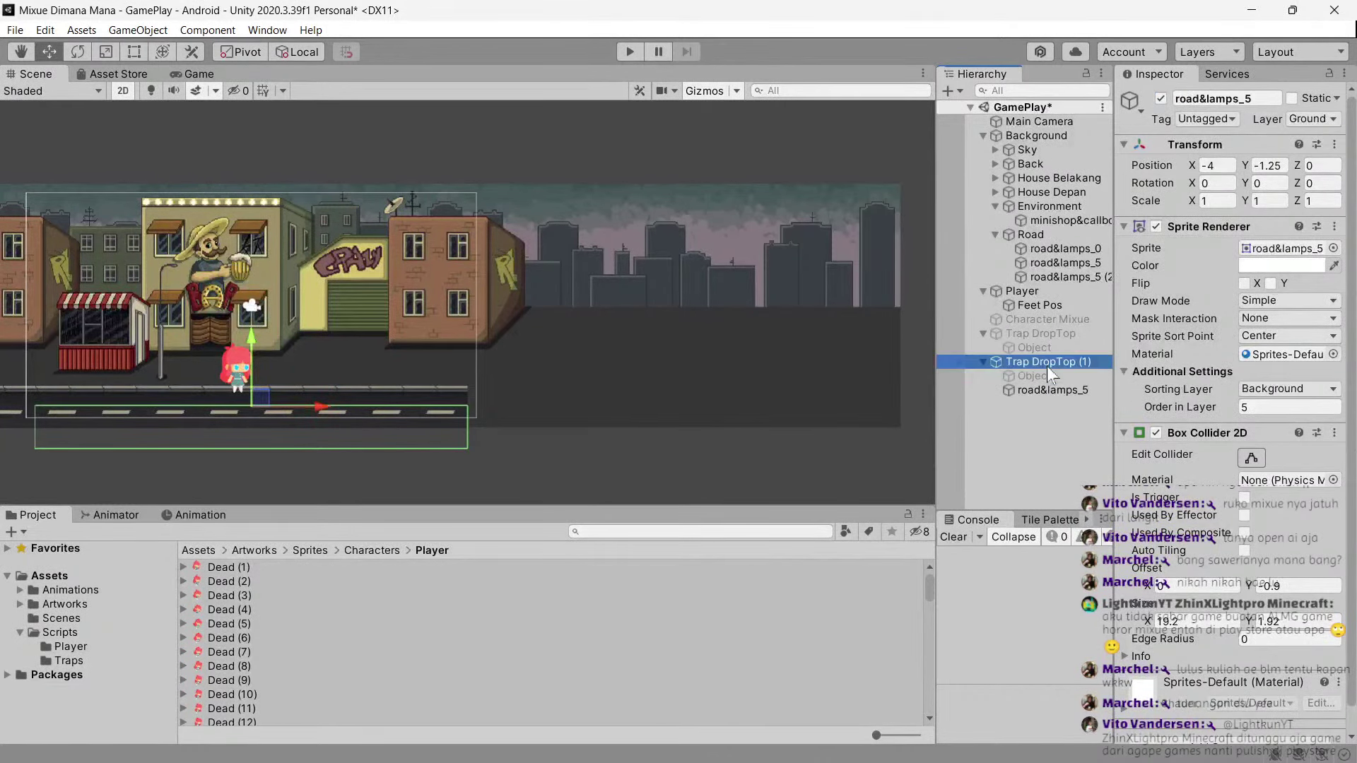
pyautogui.doubleClick(1040, 390)
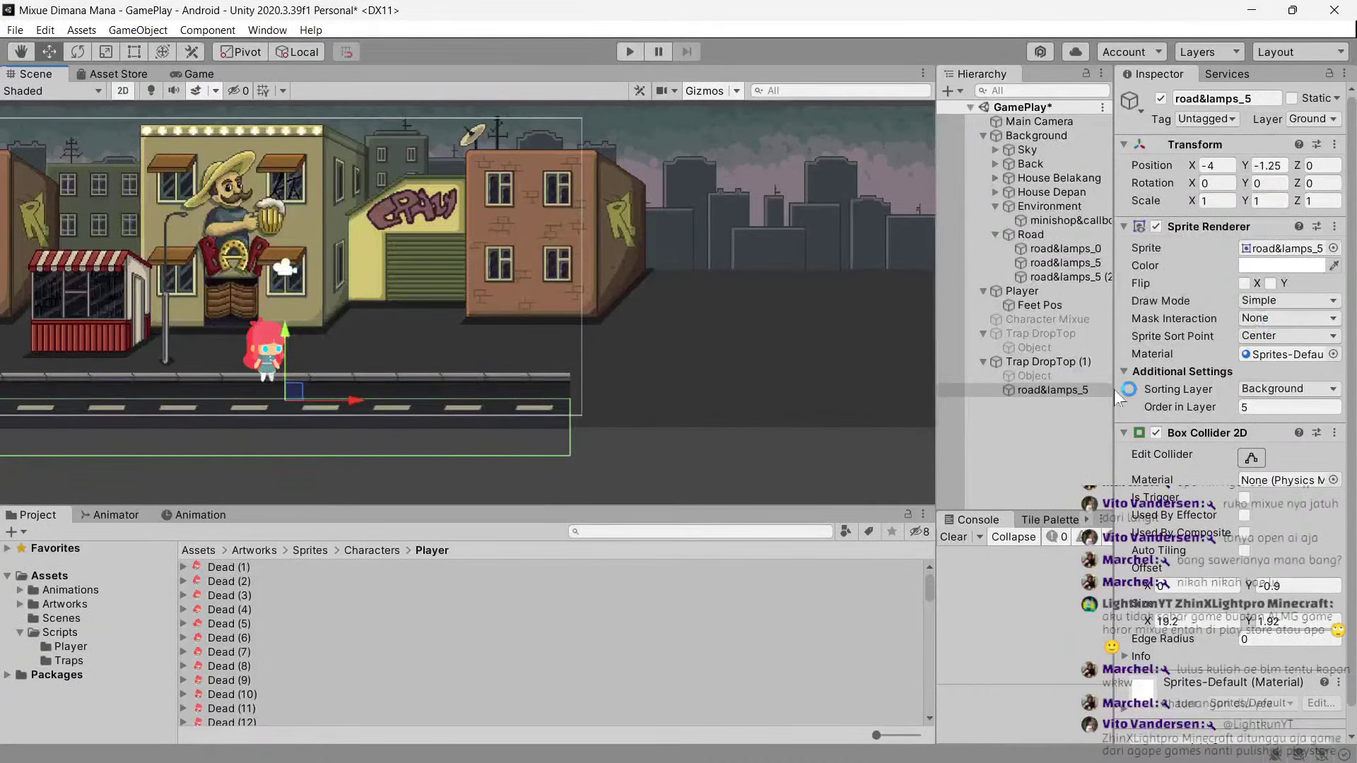
pyautogui.click(1045, 376)
pyautogui.click(1039, 389)
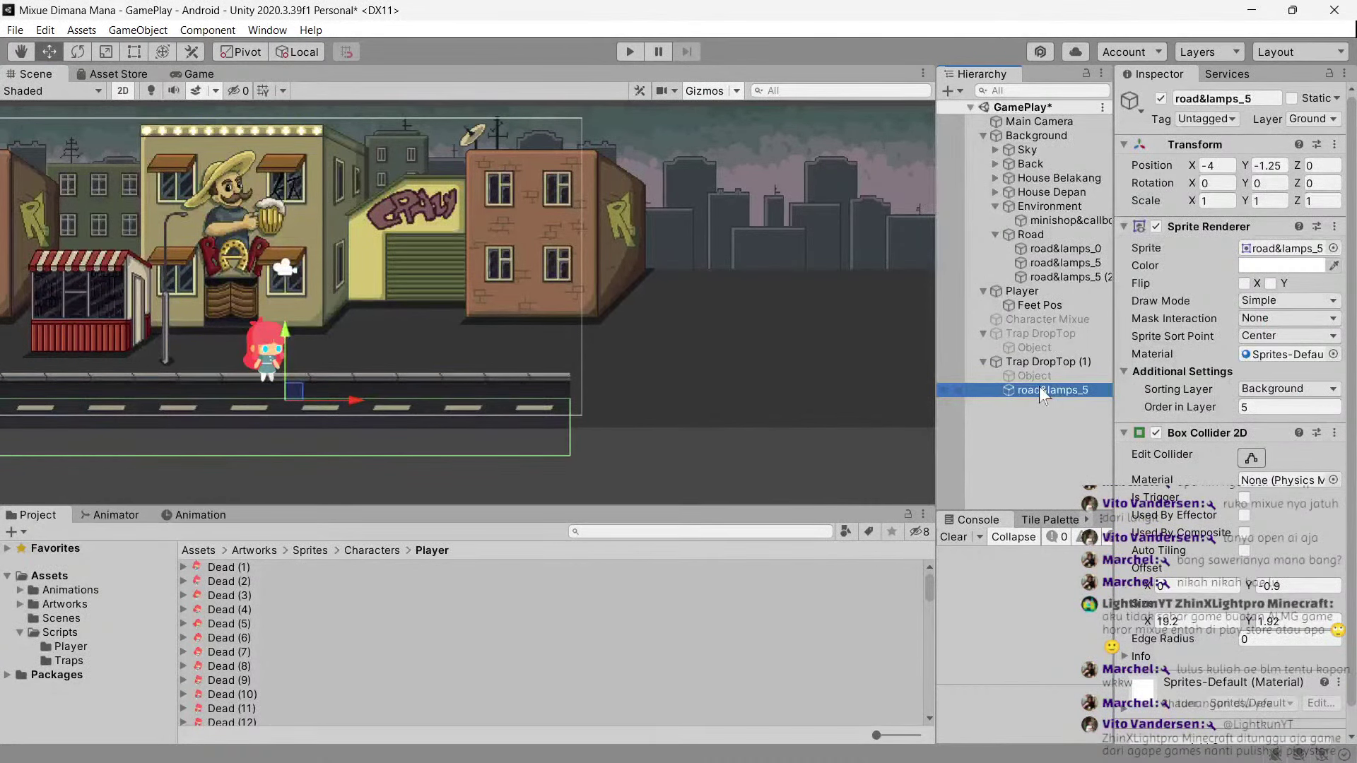
pyautogui.moveTo(294, 391); pyautogui.dragTo(309, 394)
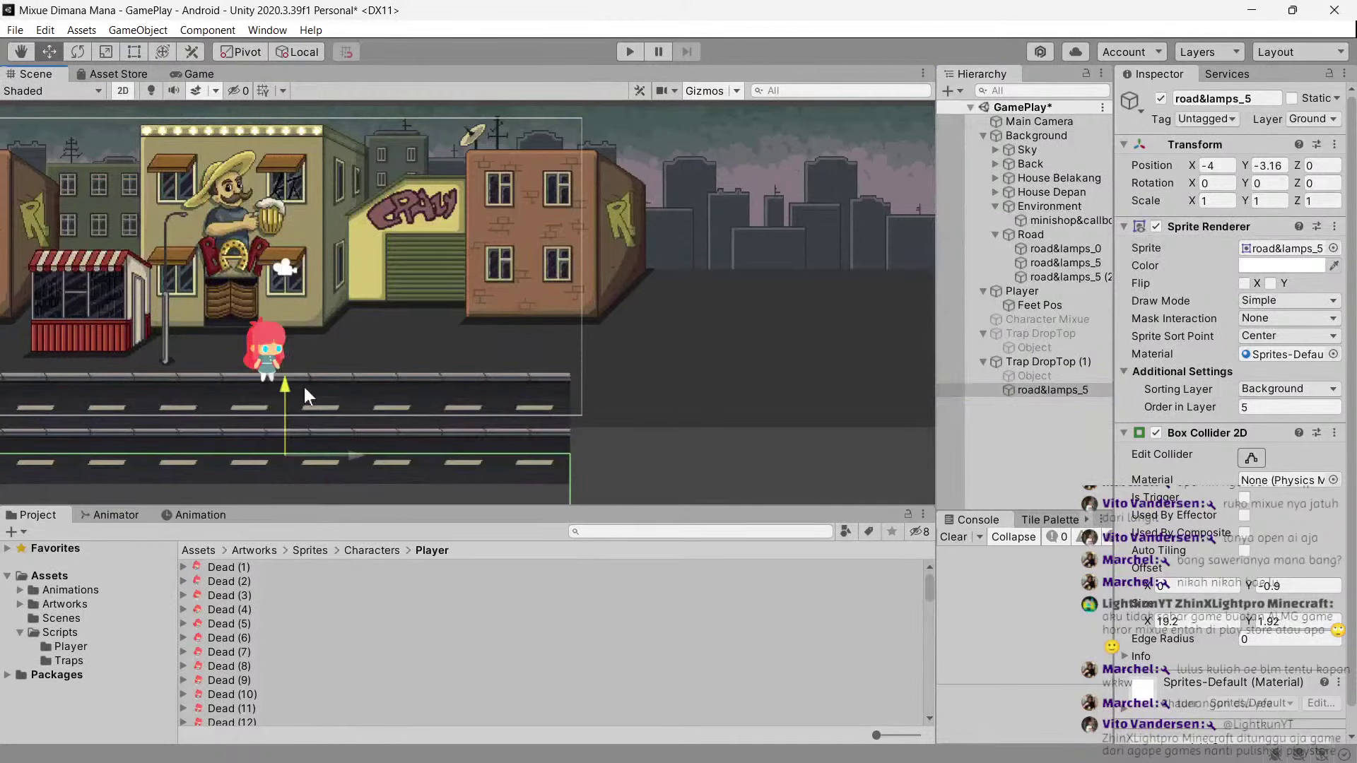
# Slide Trap DropTop (1) right along the road to X 23, keeping Y -3.25.
pyautogui.click(1046, 363)
pyautogui.moveTo(460, 364); pyautogui.dragTo(861, 368)
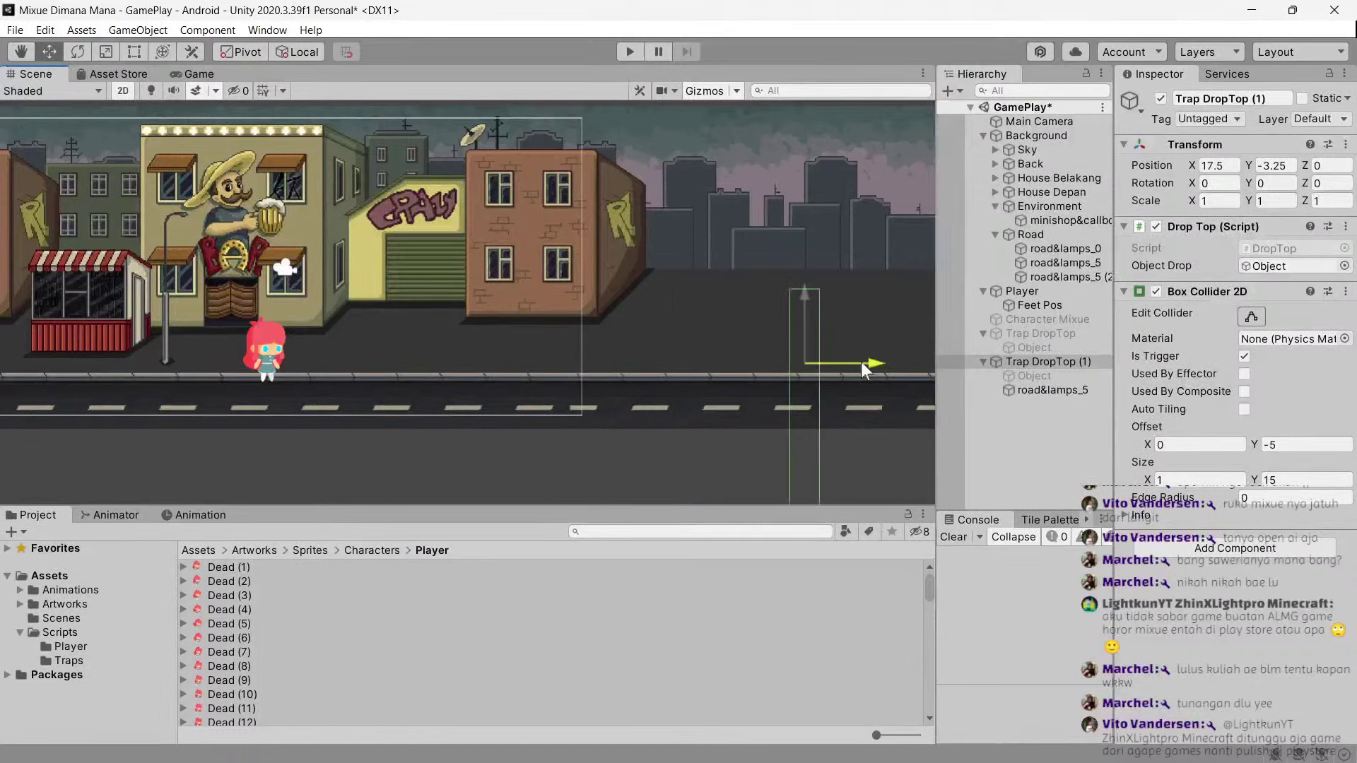
pyautogui.scroll(-2, 741, 413)
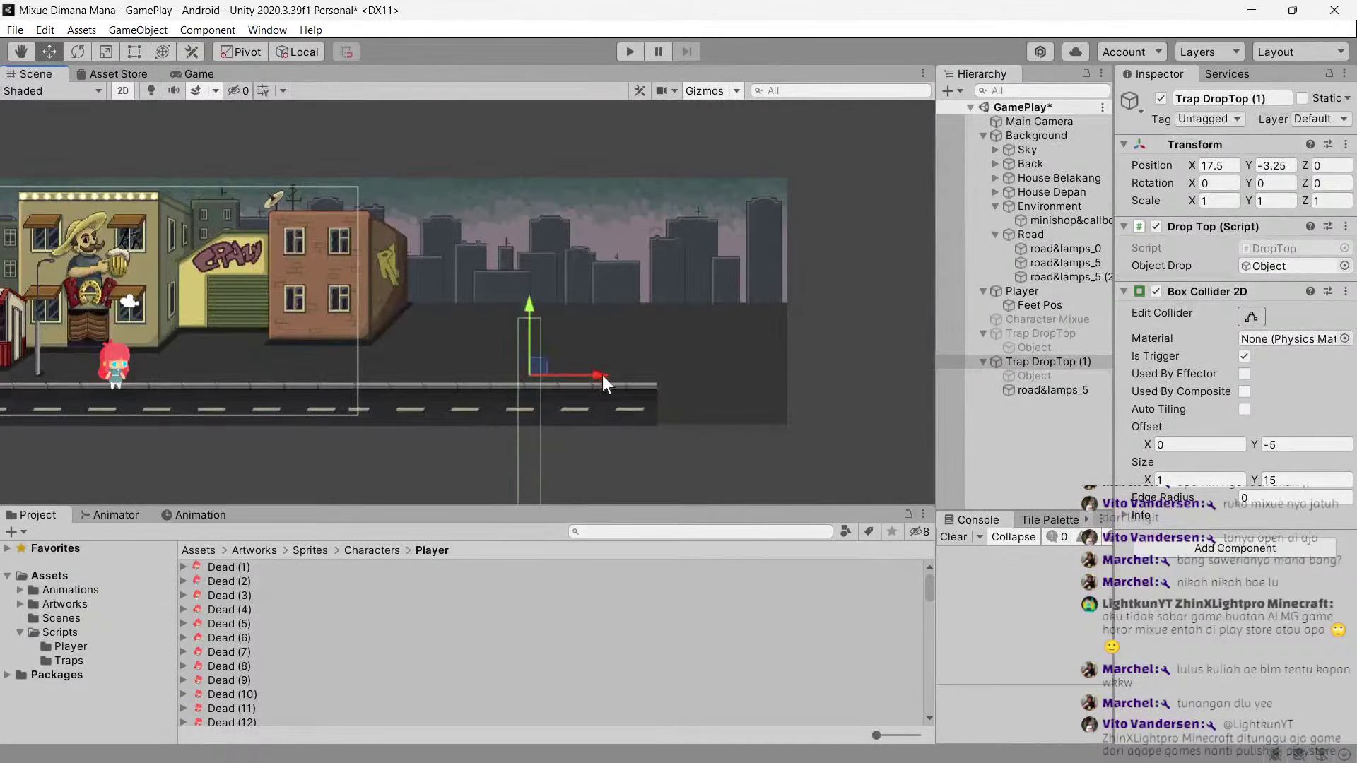
pyautogui.moveTo(602, 376); pyautogui.dragTo(731, 385)
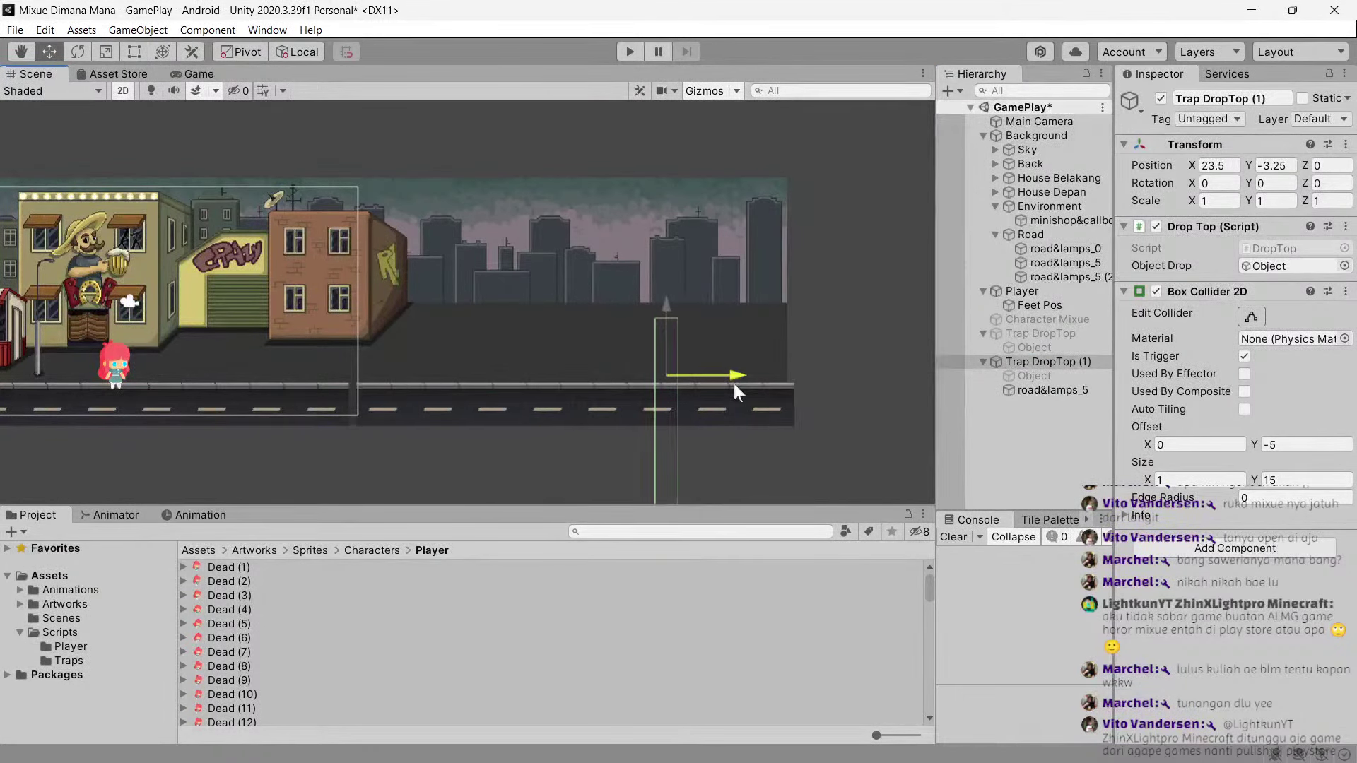
pyautogui.scroll(3, 476, 439)
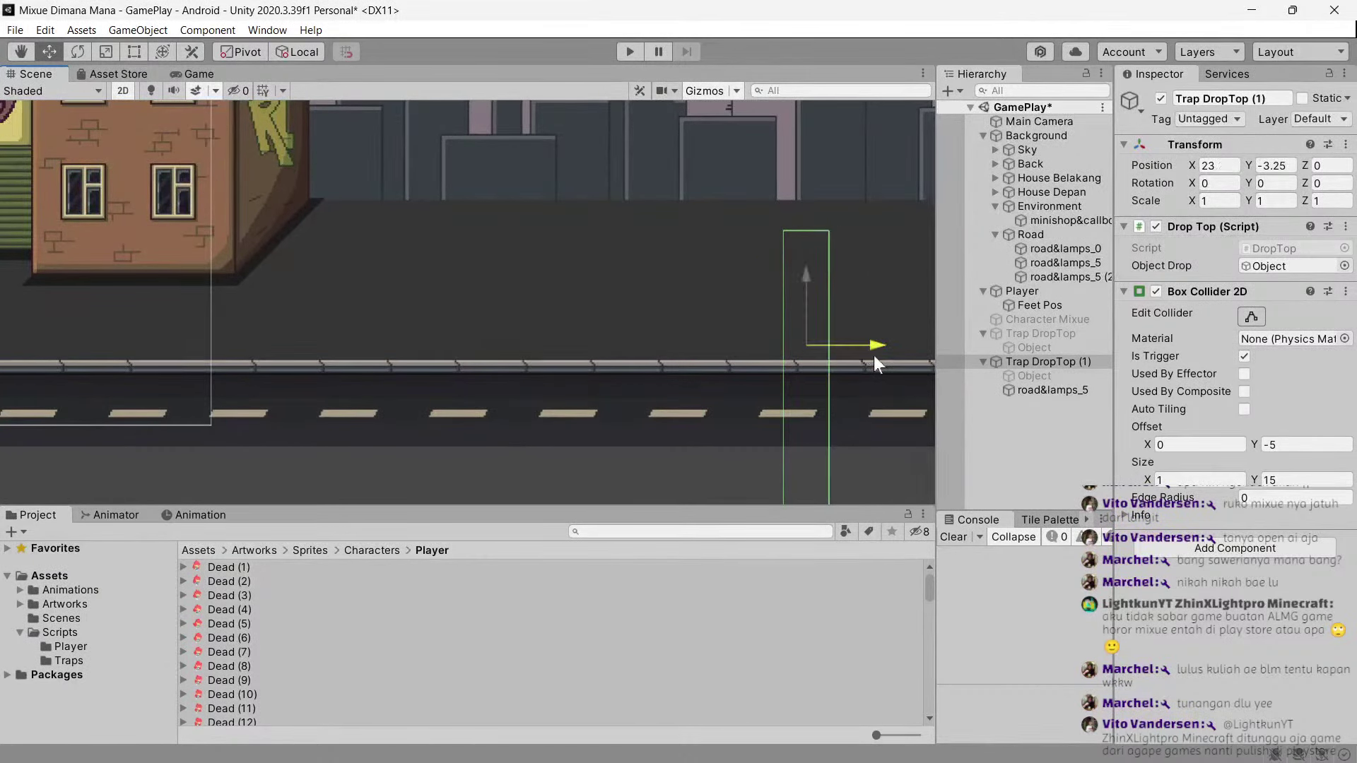
pyautogui.moveTo(873, 355); pyautogui.dragTo(872, 359)
pyautogui.scroll(-2, 797, 402)
pyautogui.scroll(-2, 718, 418)
pyautogui.click(1029, 394)
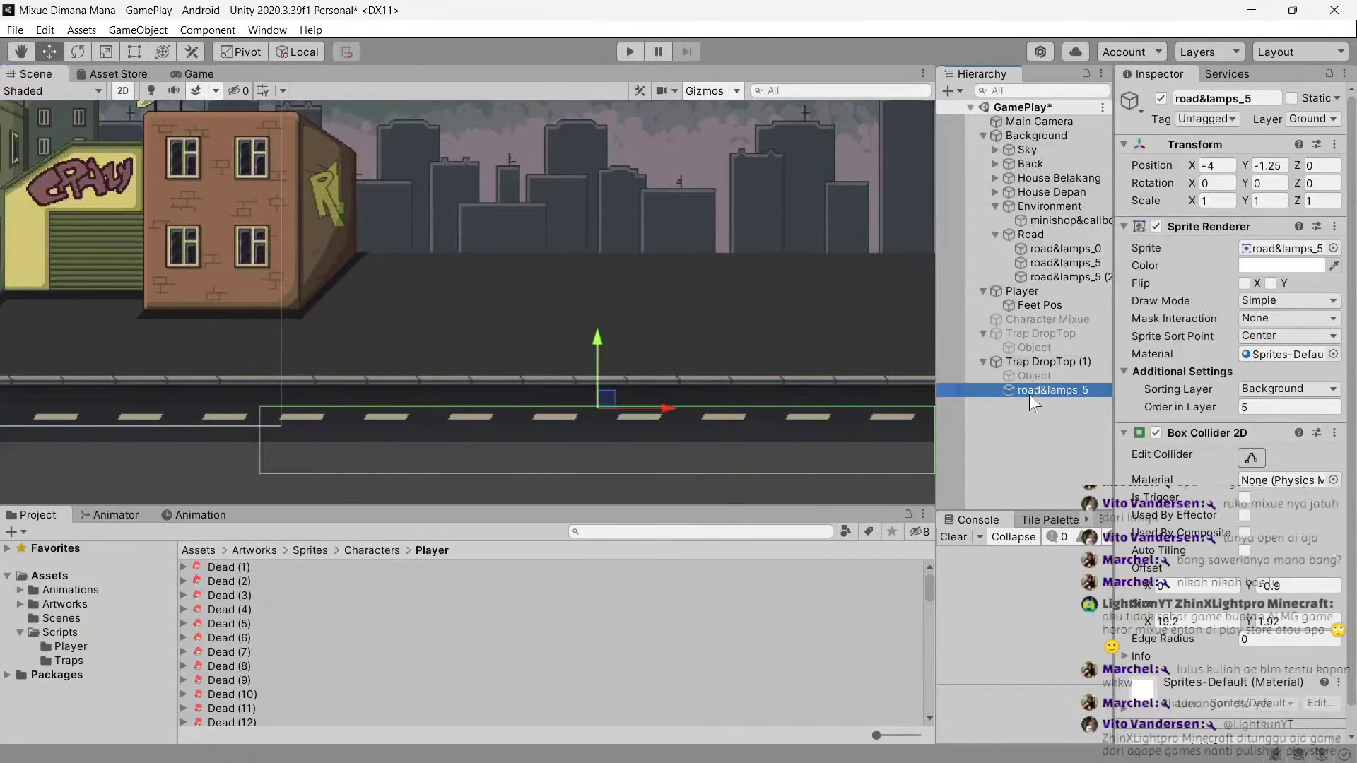
pyautogui.scroll(-2, 701, 401)
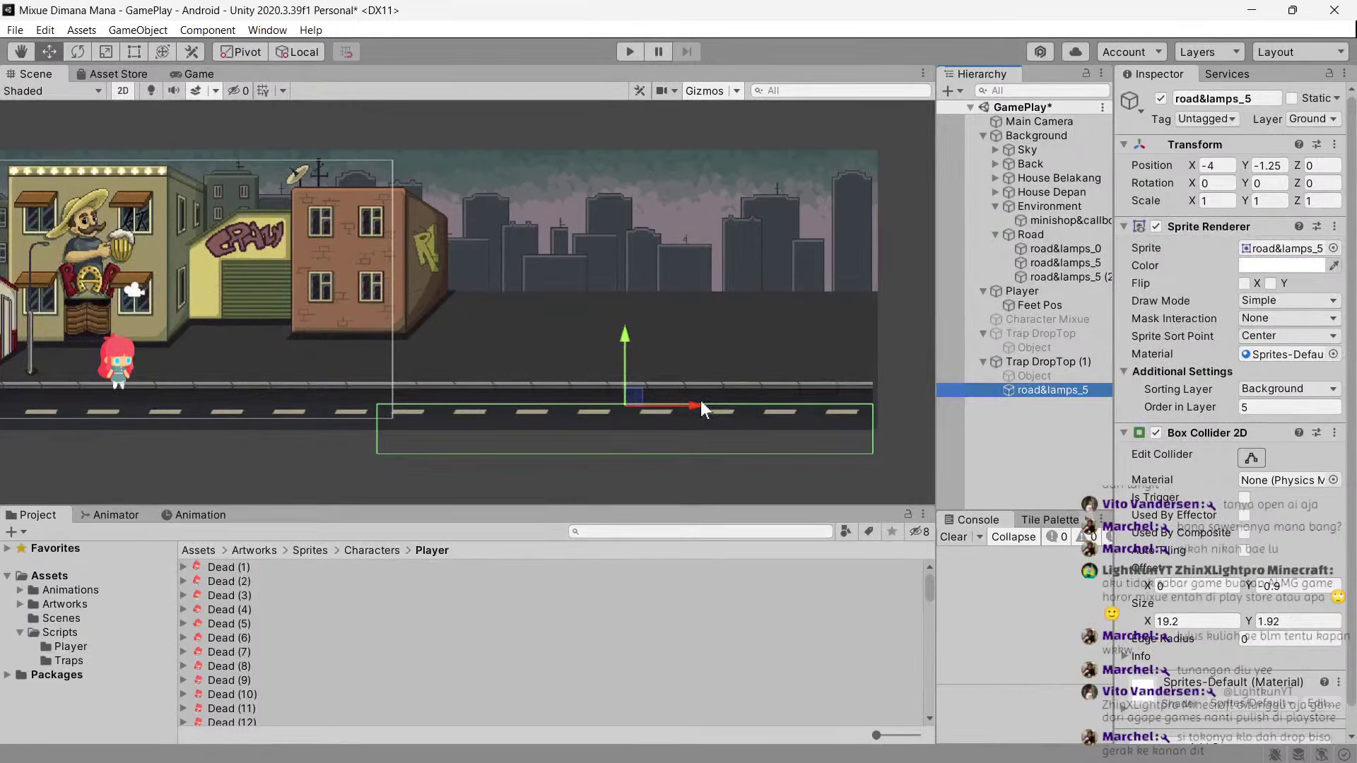
pyautogui.scroll(-2, 701, 401)
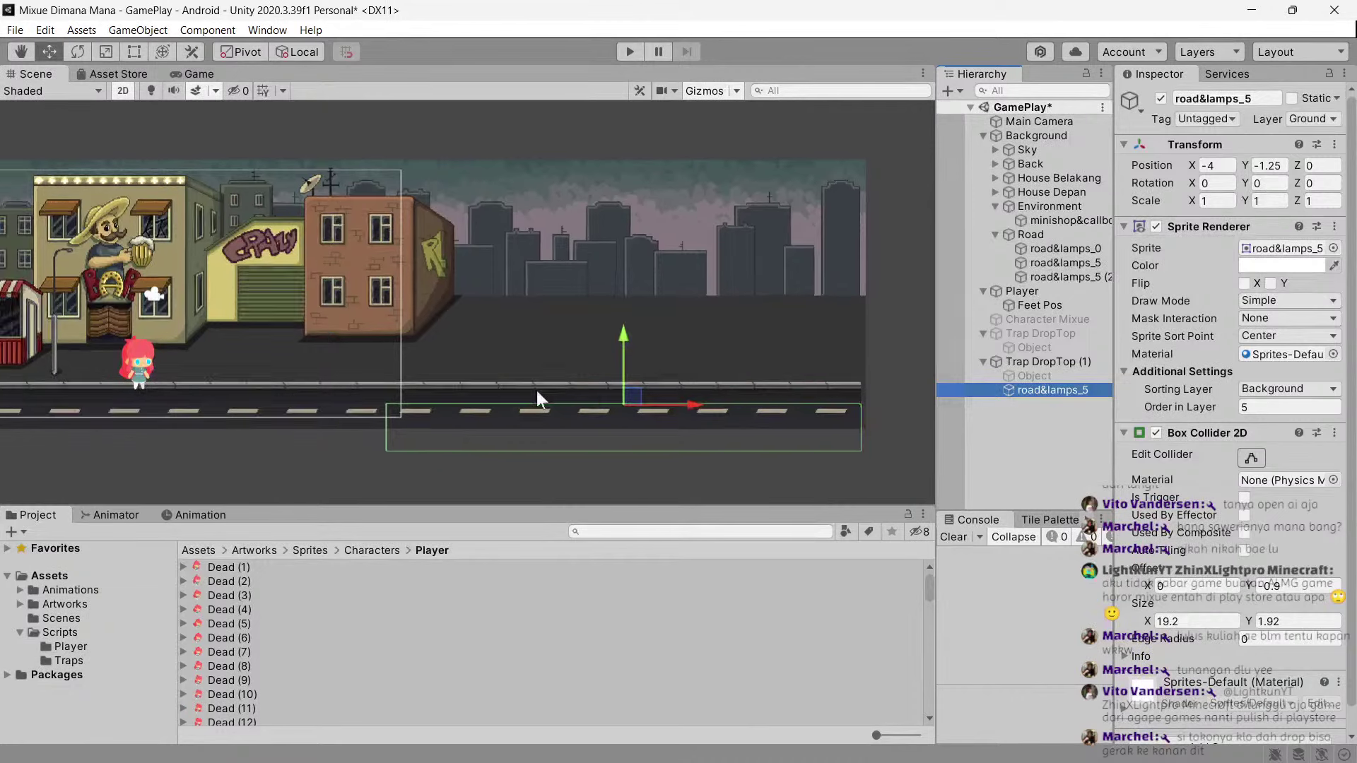
pyautogui.scroll(-2, 488, 364)
pyautogui.scroll(1, 482, 361)
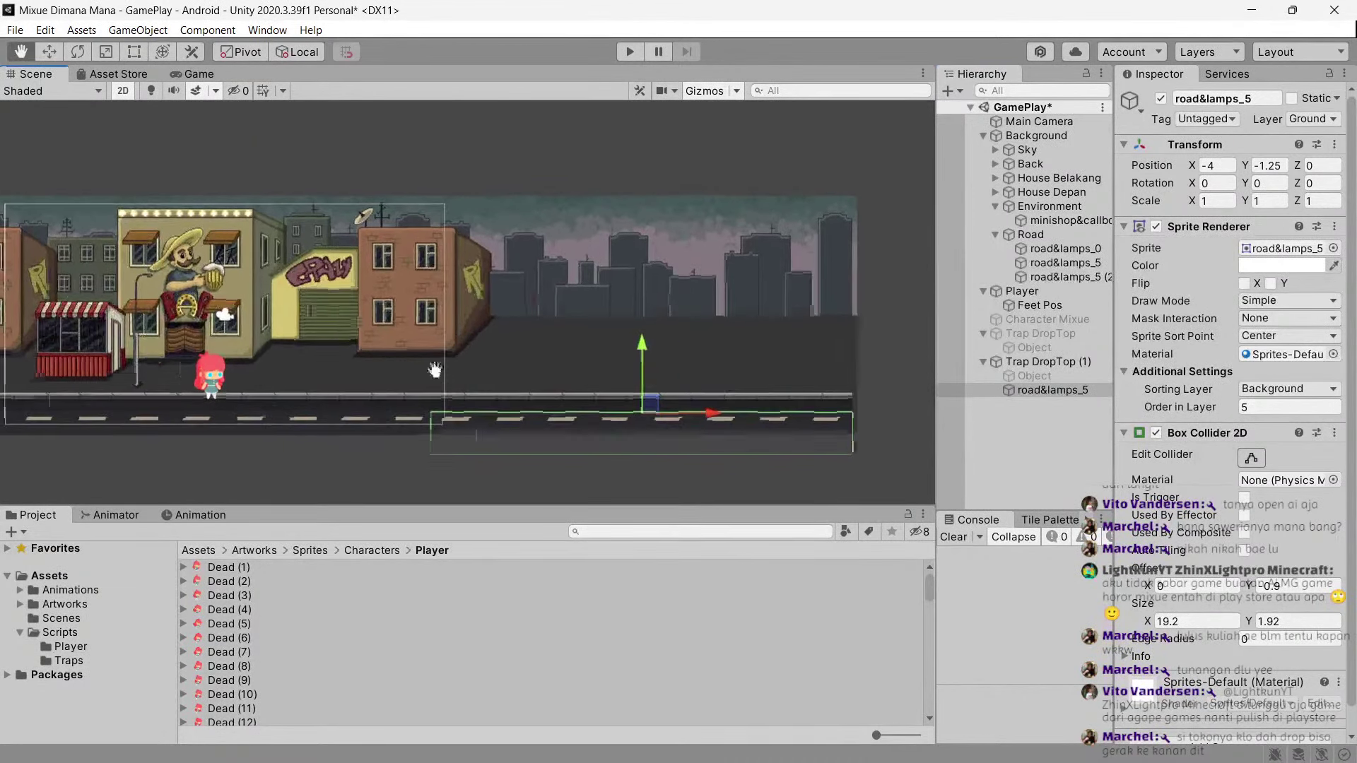
pyautogui.scroll(1, 459, 360)
pyautogui.scroll(1, 441, 369)
pyautogui.scroll(1, 441, 369)
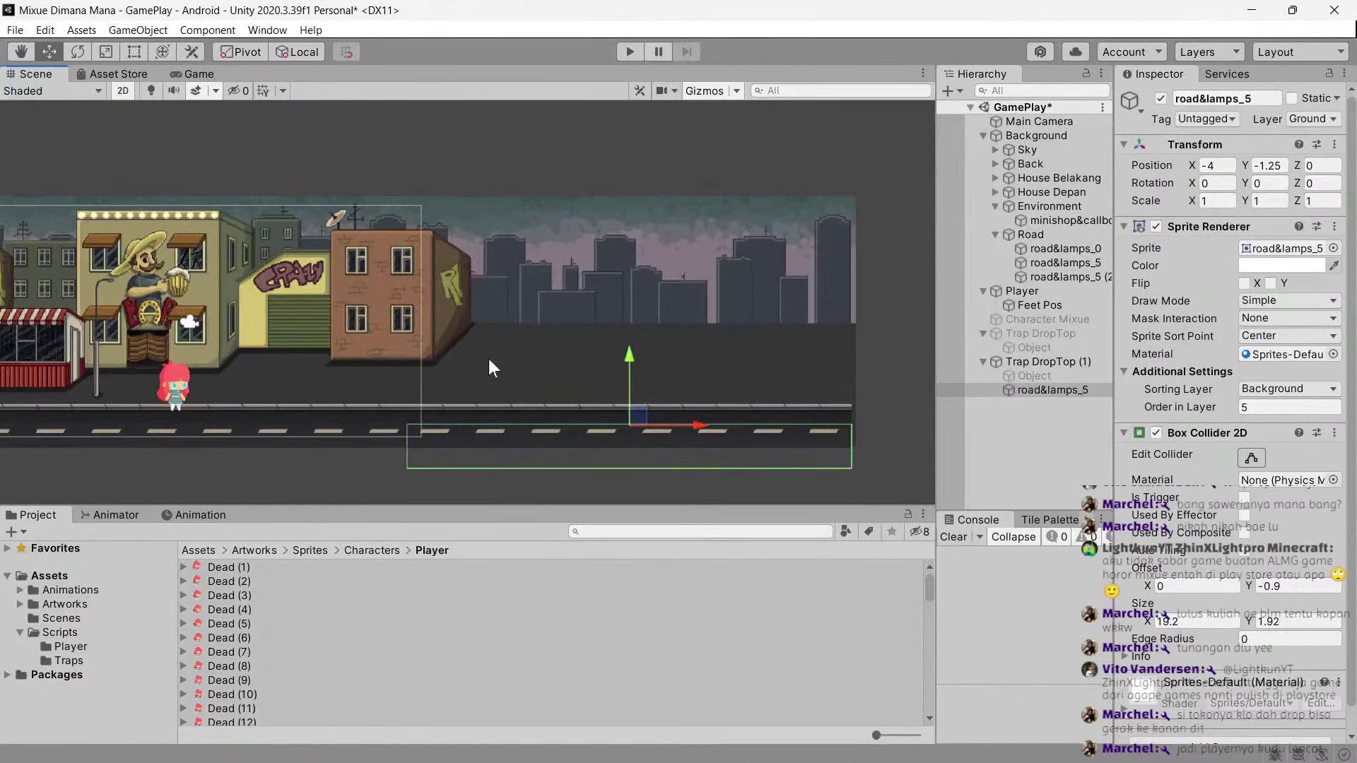
pyautogui.scroll(-1, 489, 359)
pyautogui.scroll(1, 456, 328)
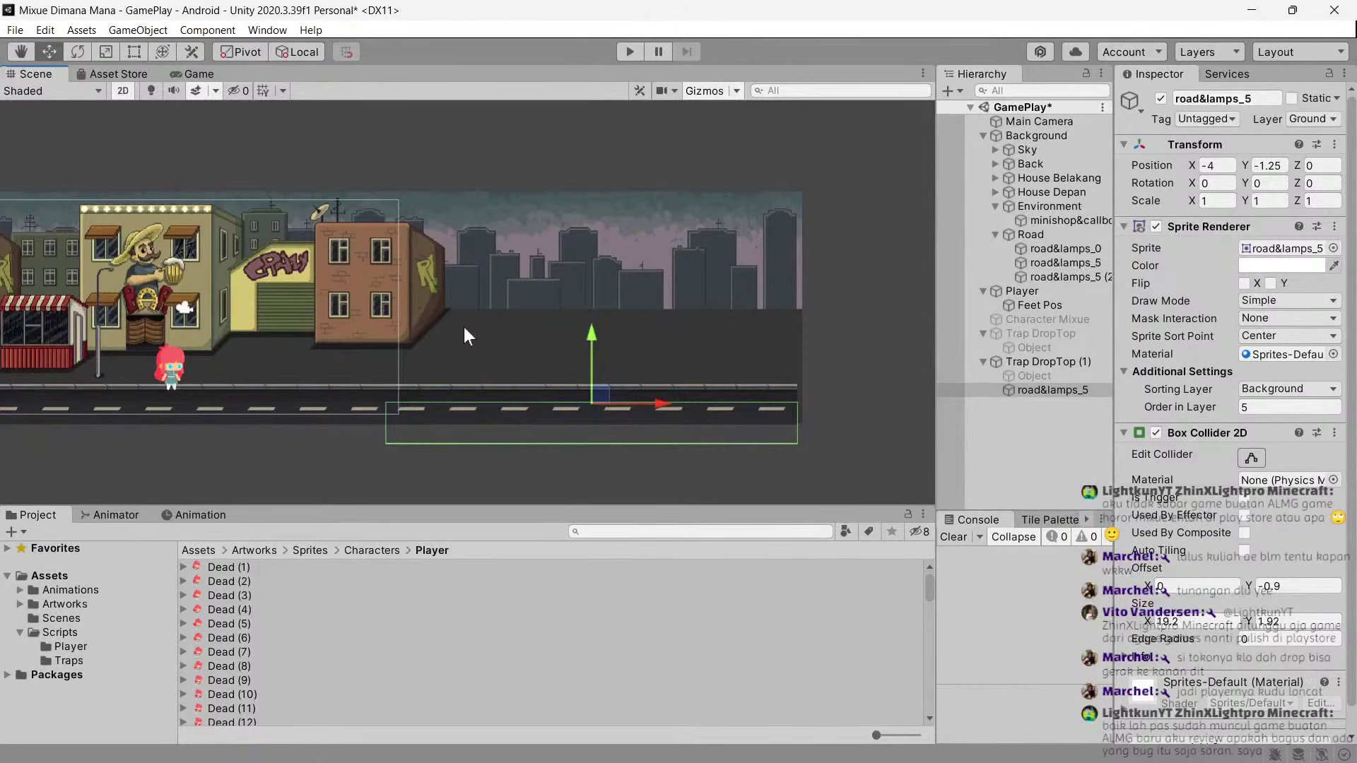
pyautogui.scroll(1, 539, 342)
pyautogui.scroll(1, 540, 345)
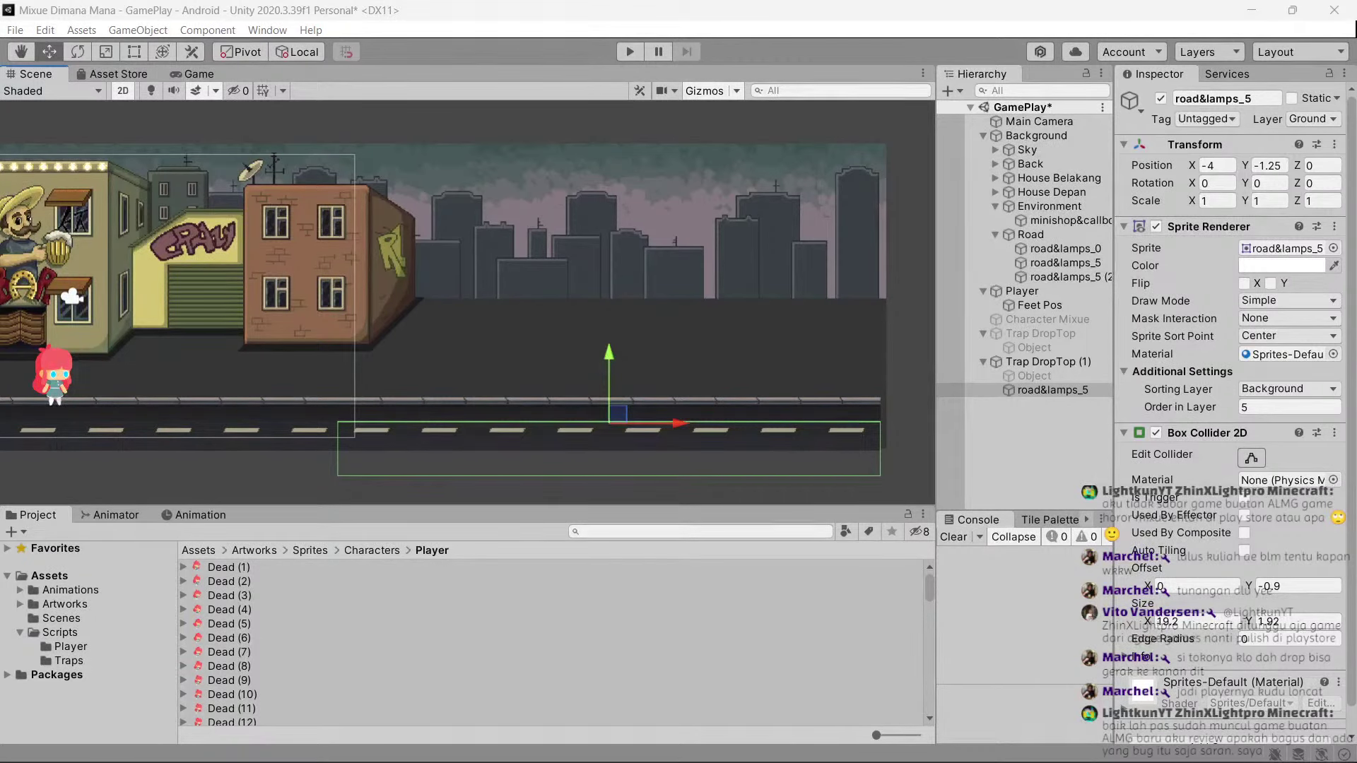
pyautogui.scroll(-2, 371, 603)
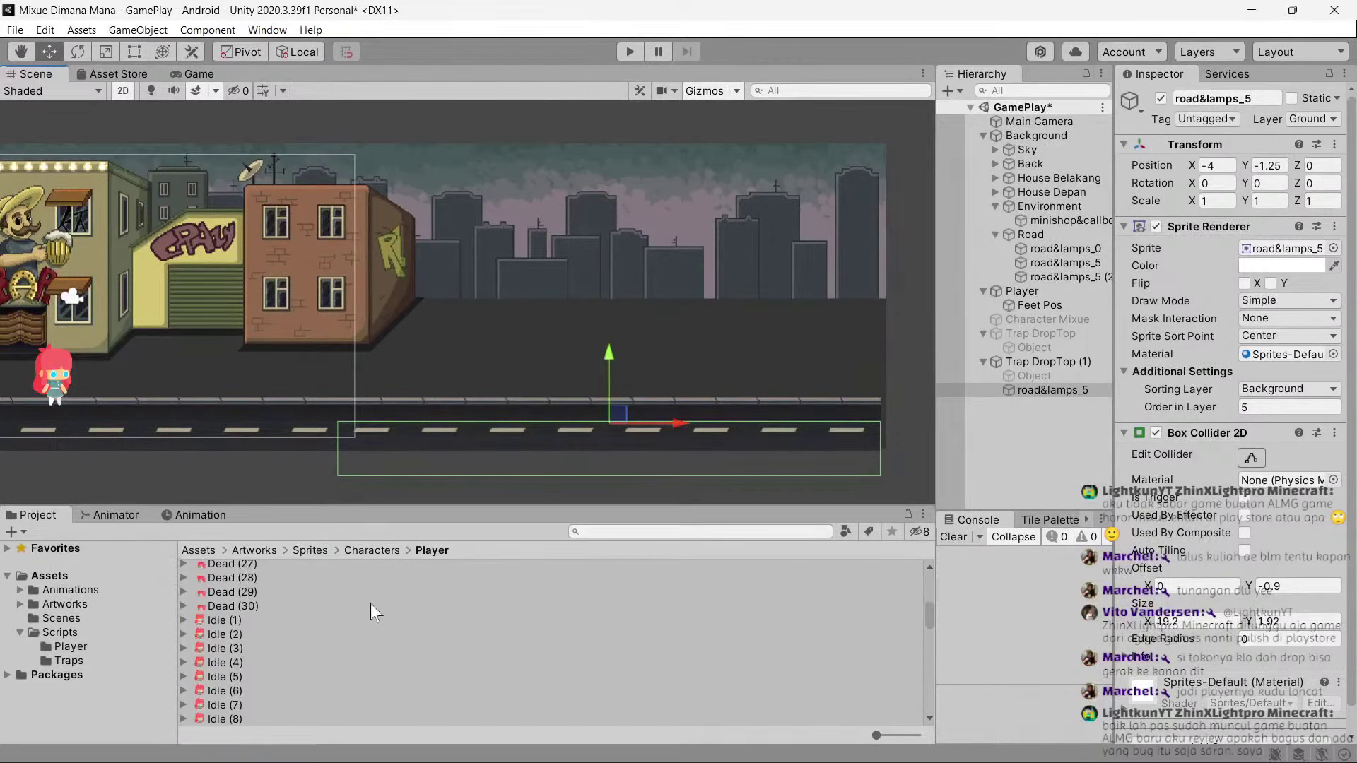
pyautogui.scroll(-2, 375, 604)
pyautogui.scroll(-2, 371, 430)
pyautogui.scroll(2, 299, 382)
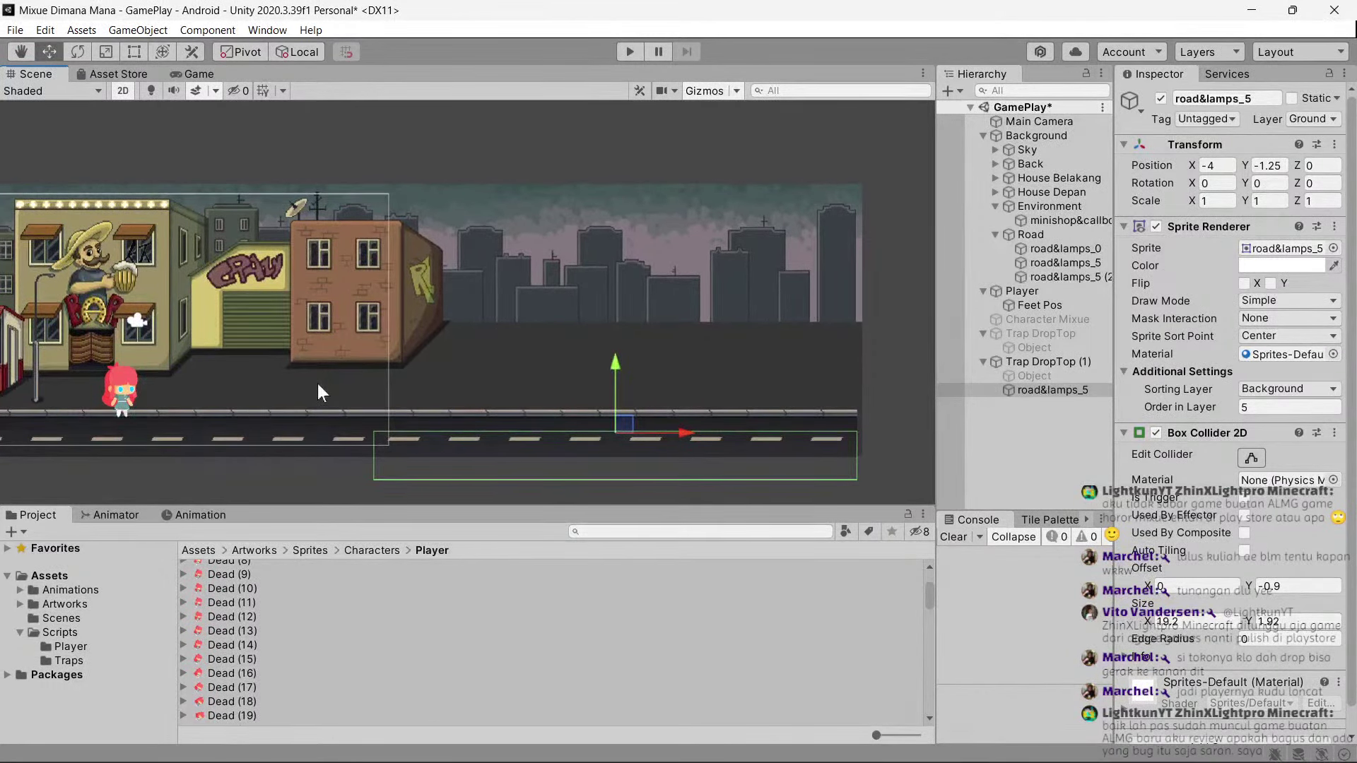
pyautogui.moveTo(460, 415); pyautogui.dragTo(359, 410, button='middle')
pyautogui.scroll(2, 398, 414)
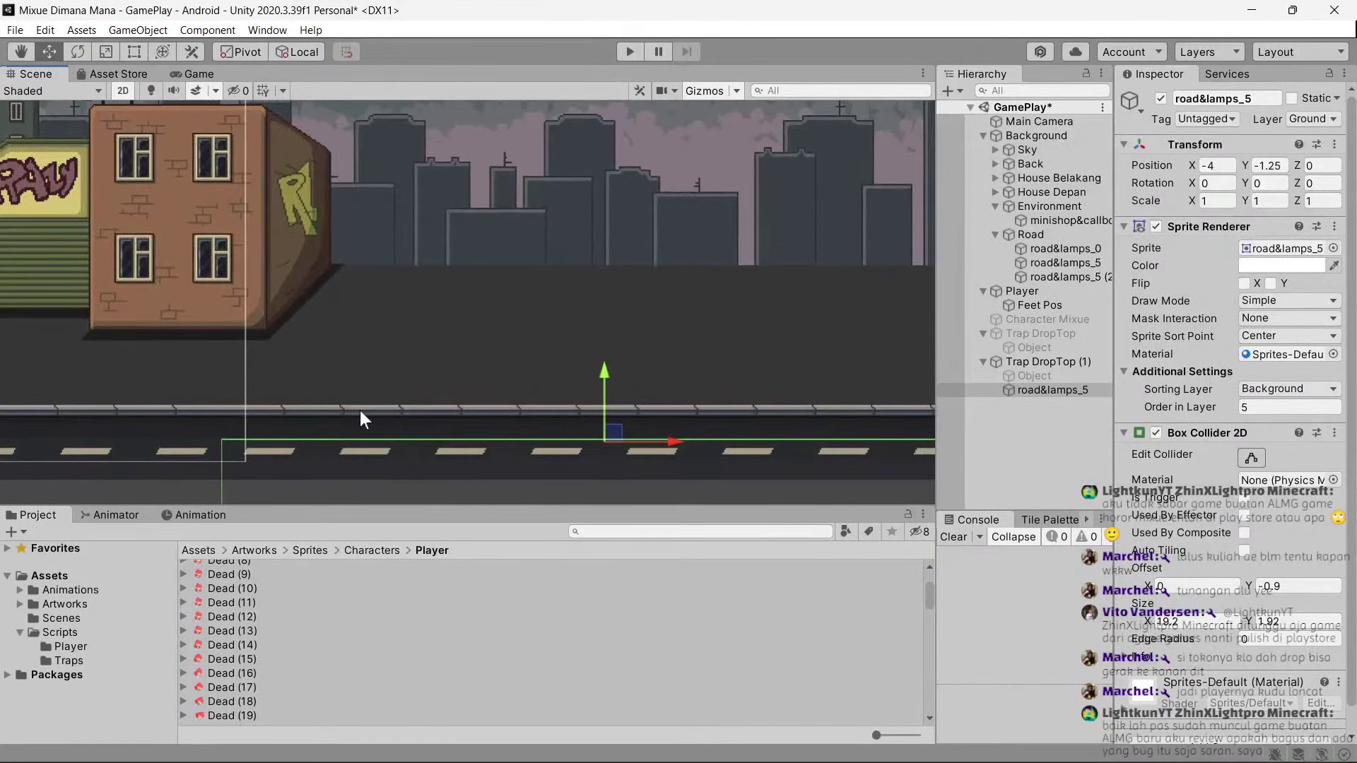
pyautogui.scroll(-1, 677, 410)
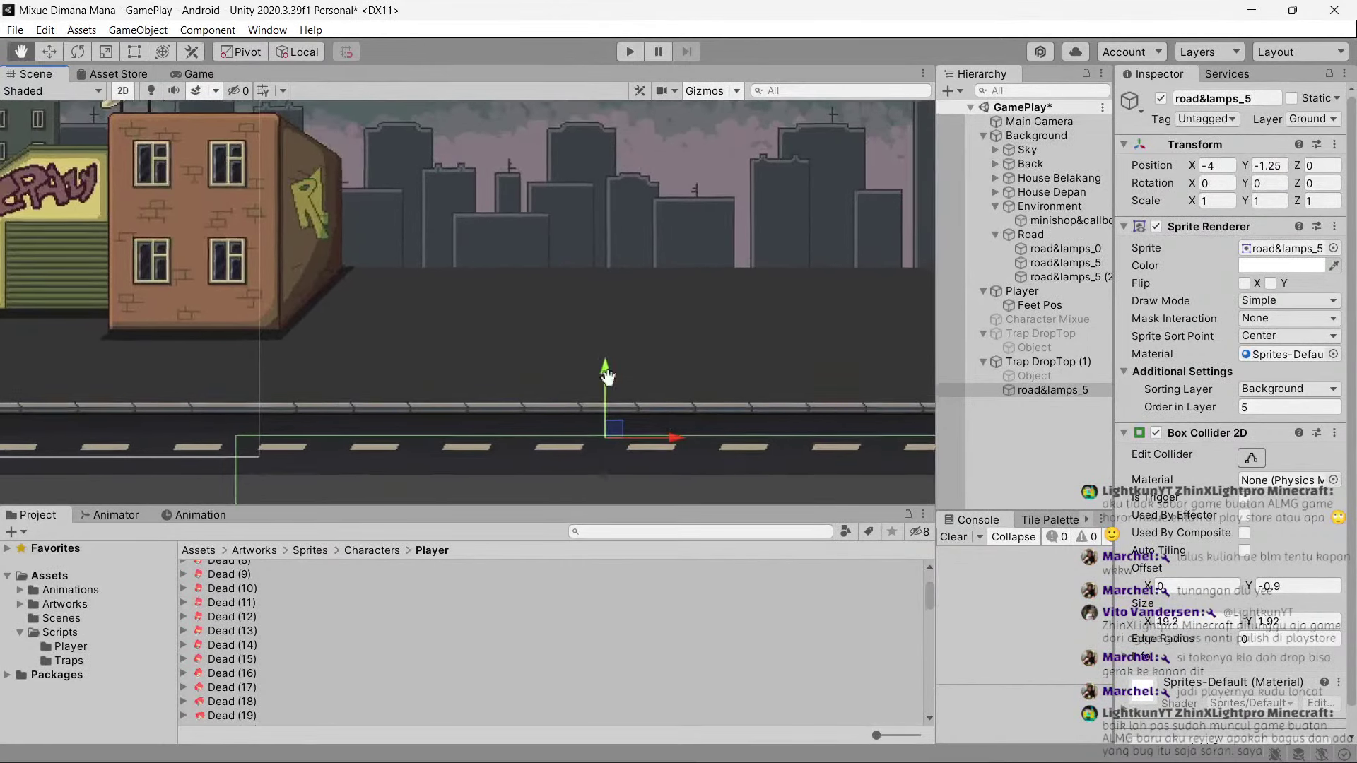
pyautogui.moveTo(677, 409); pyautogui.dragTo(588, 381, button='middle')
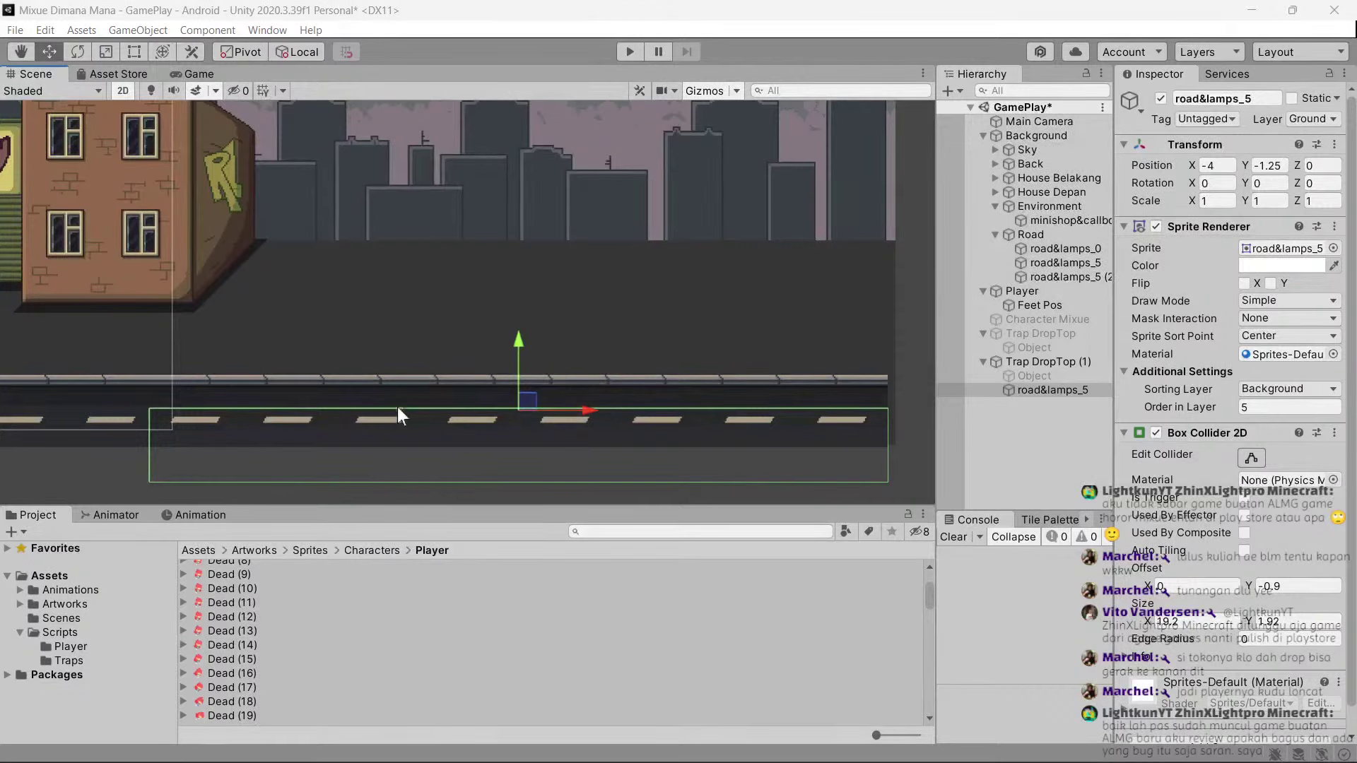
pyautogui.scroll(-1, 361, 402)
pyautogui.scroll(-1, 283, 346)
pyautogui.scroll(-1, 251, 304)
pyautogui.scroll(-1, 265, 378)
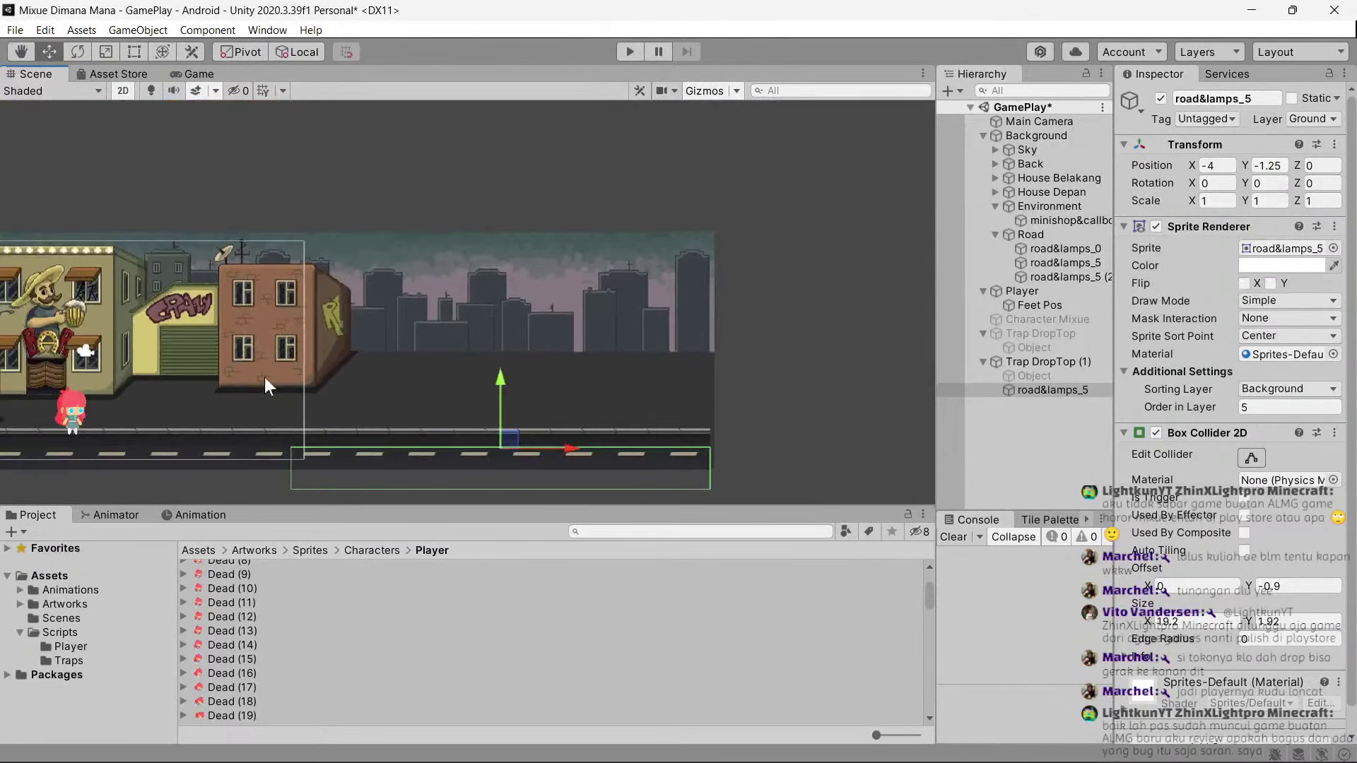
pyautogui.moveTo(266, 381); pyautogui.dragTo(344, 370, button='middle')
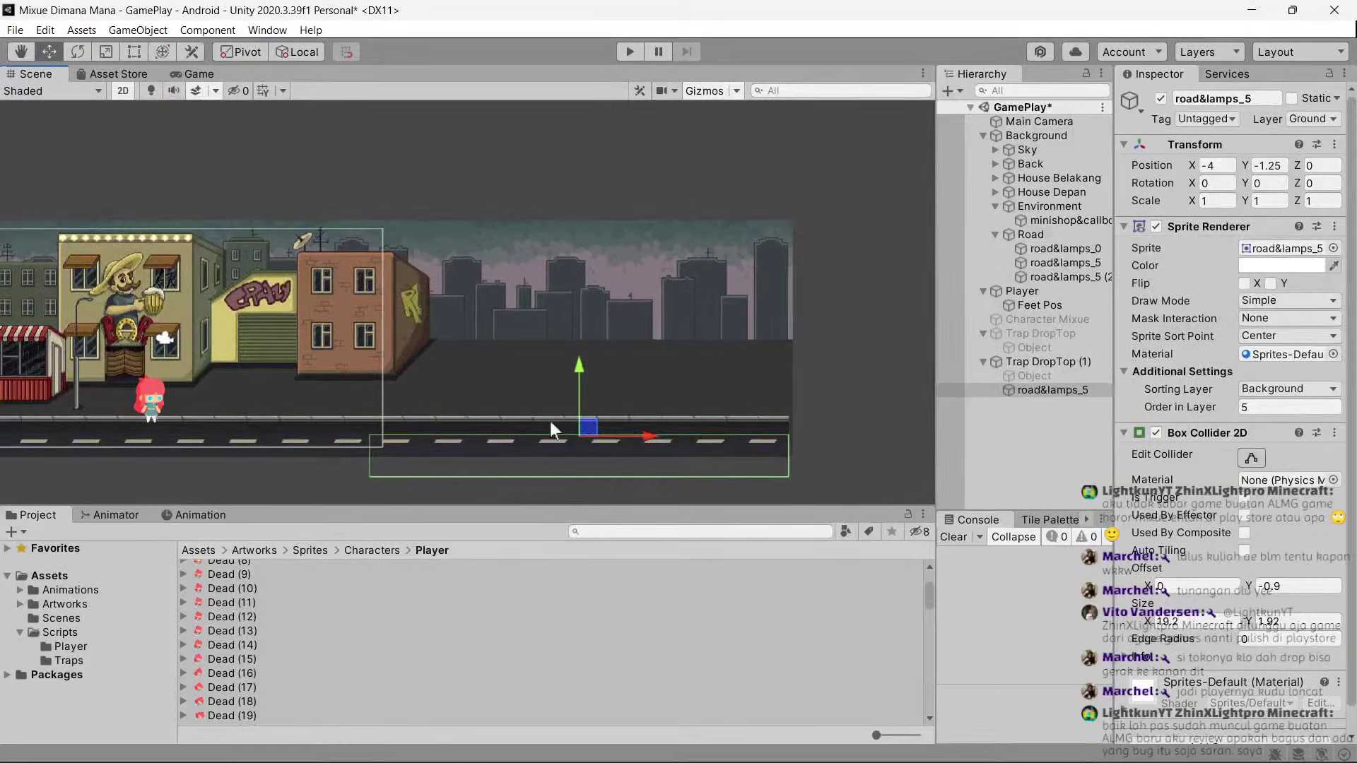
# Delete Trap DropTop (1)'s Object child and set its Object Drop to road&lamps_5.
pyautogui.scroll(1, 435, 400)
pyautogui.scroll(1, 431, 355)
pyautogui.scroll(1, 454, 364)
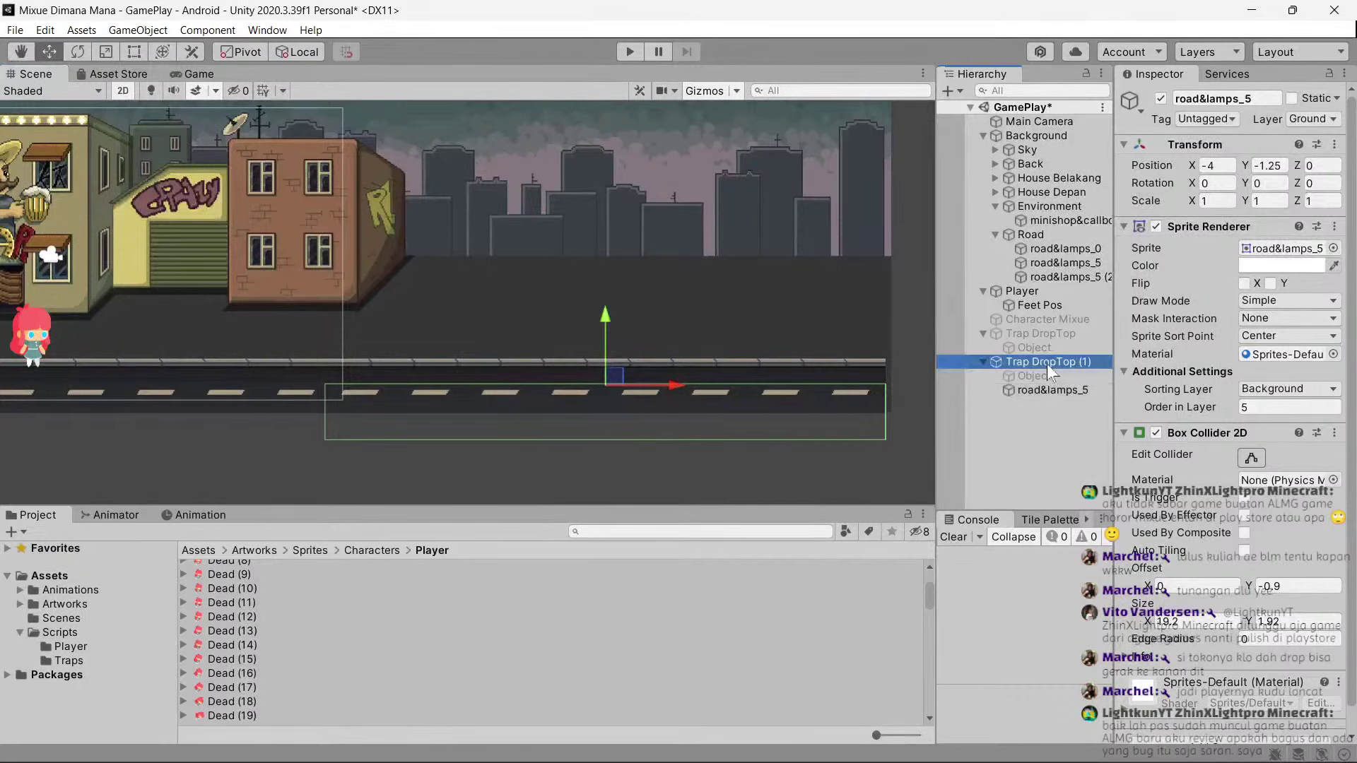
pyautogui.click(1046, 363)
pyautogui.click(1070, 390)
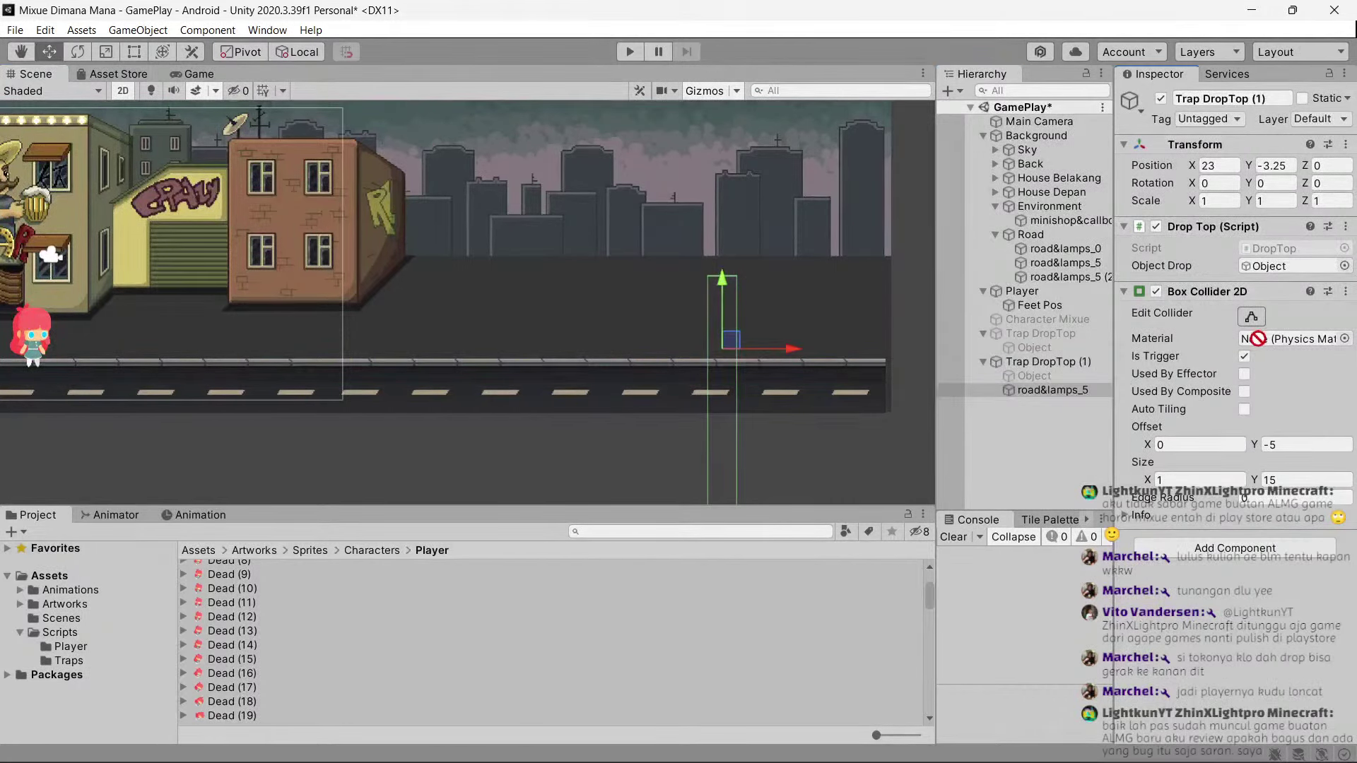
pyautogui.click(1069, 378)
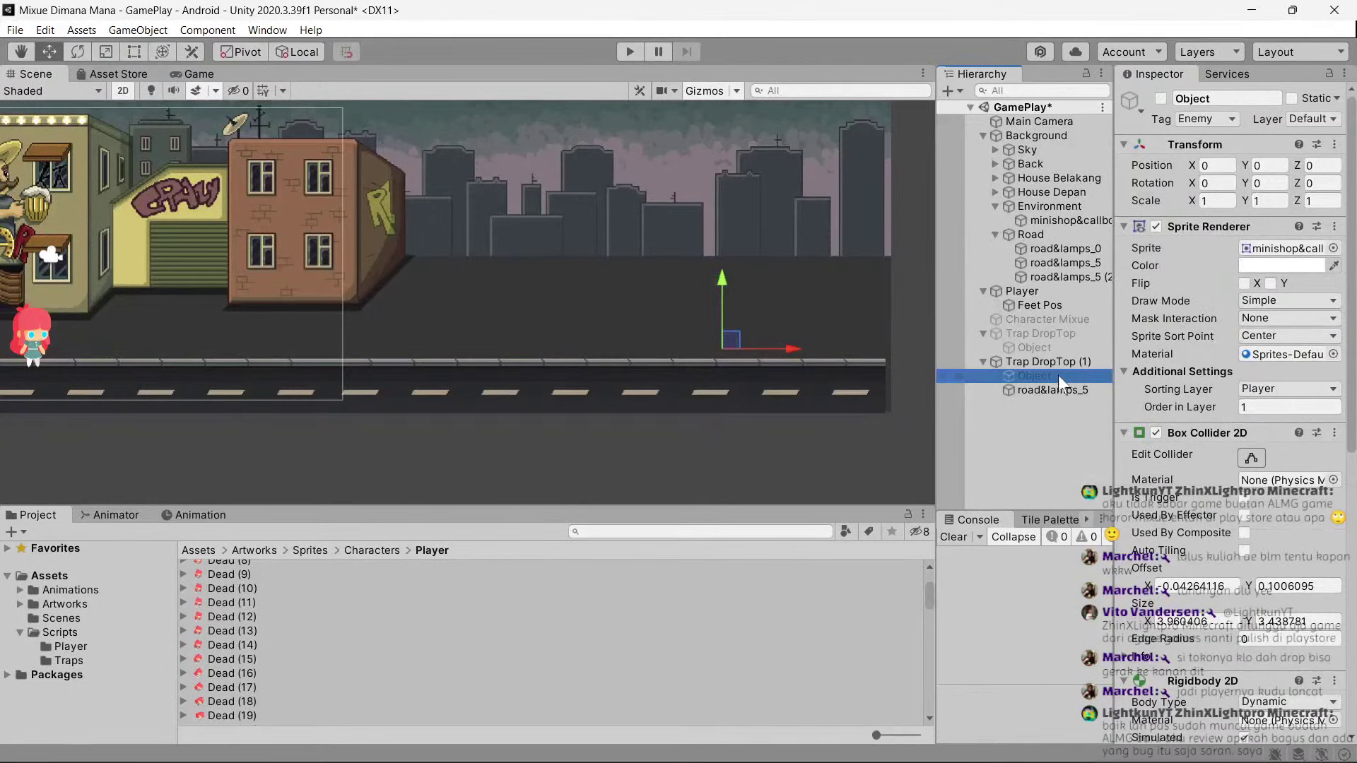
pyautogui.press('Delete')
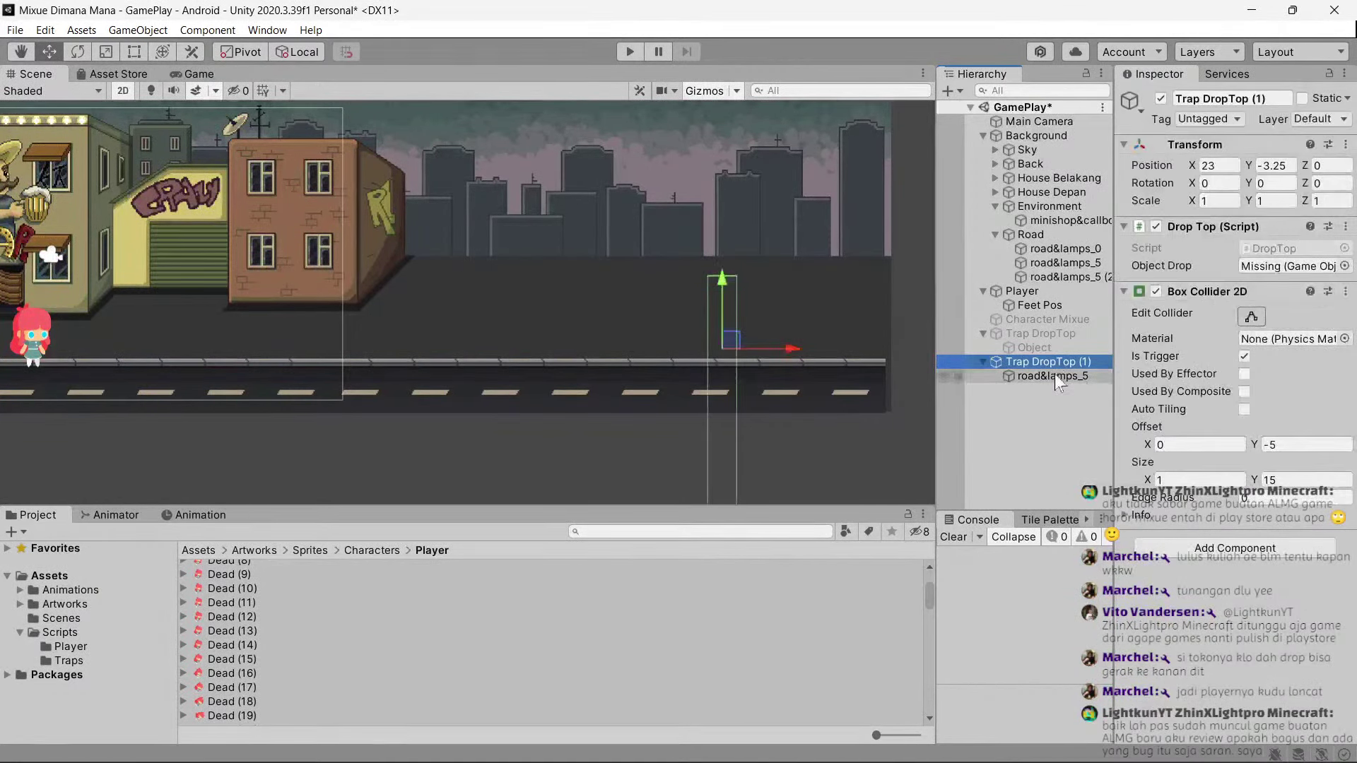
pyautogui.moveTo(1327, 272); pyautogui.dragTo(1298, 269)
# Rename the trap copy to Trap DropDown.
pyautogui.click(1228, 98)
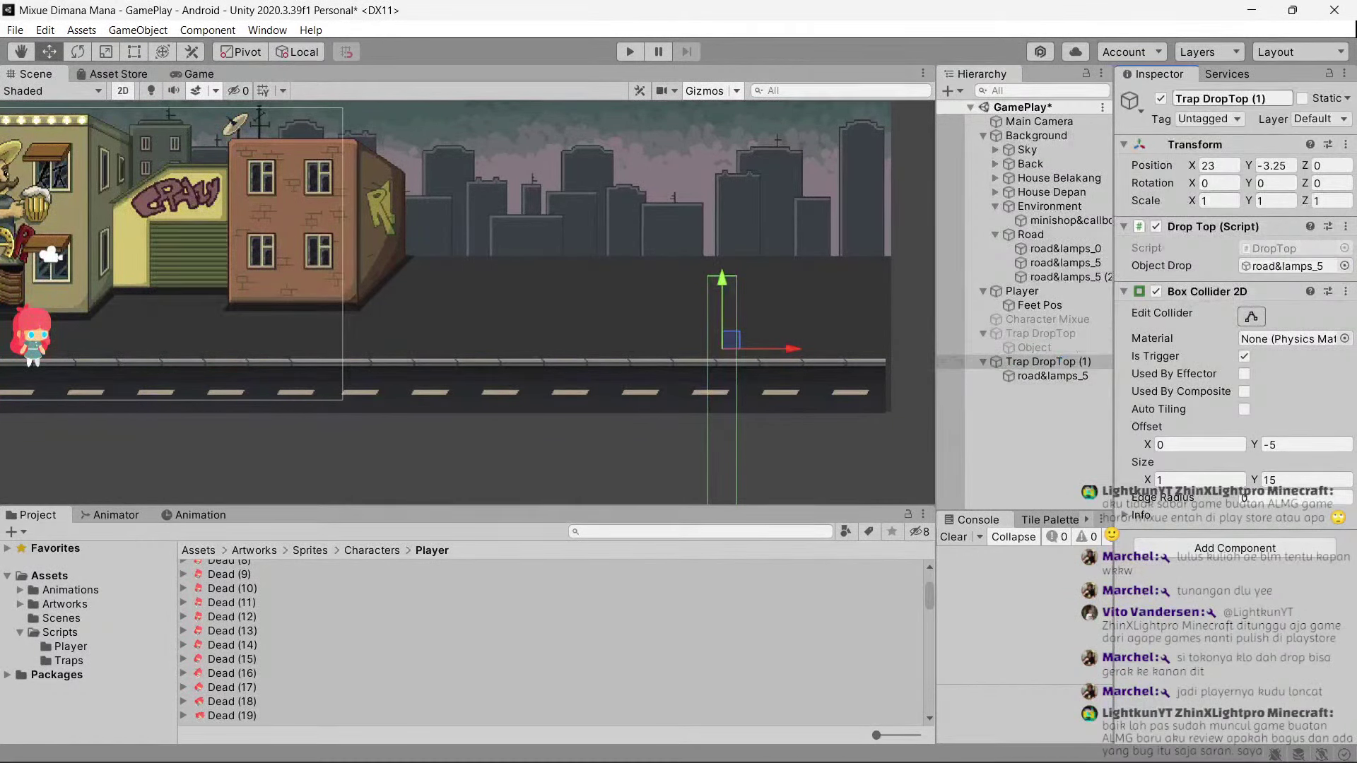
pyautogui.moveTo(1228, 98); pyautogui.dragTo(1288, 113)
pyautogui.press('BackSpace')
pyautogui.write('D')
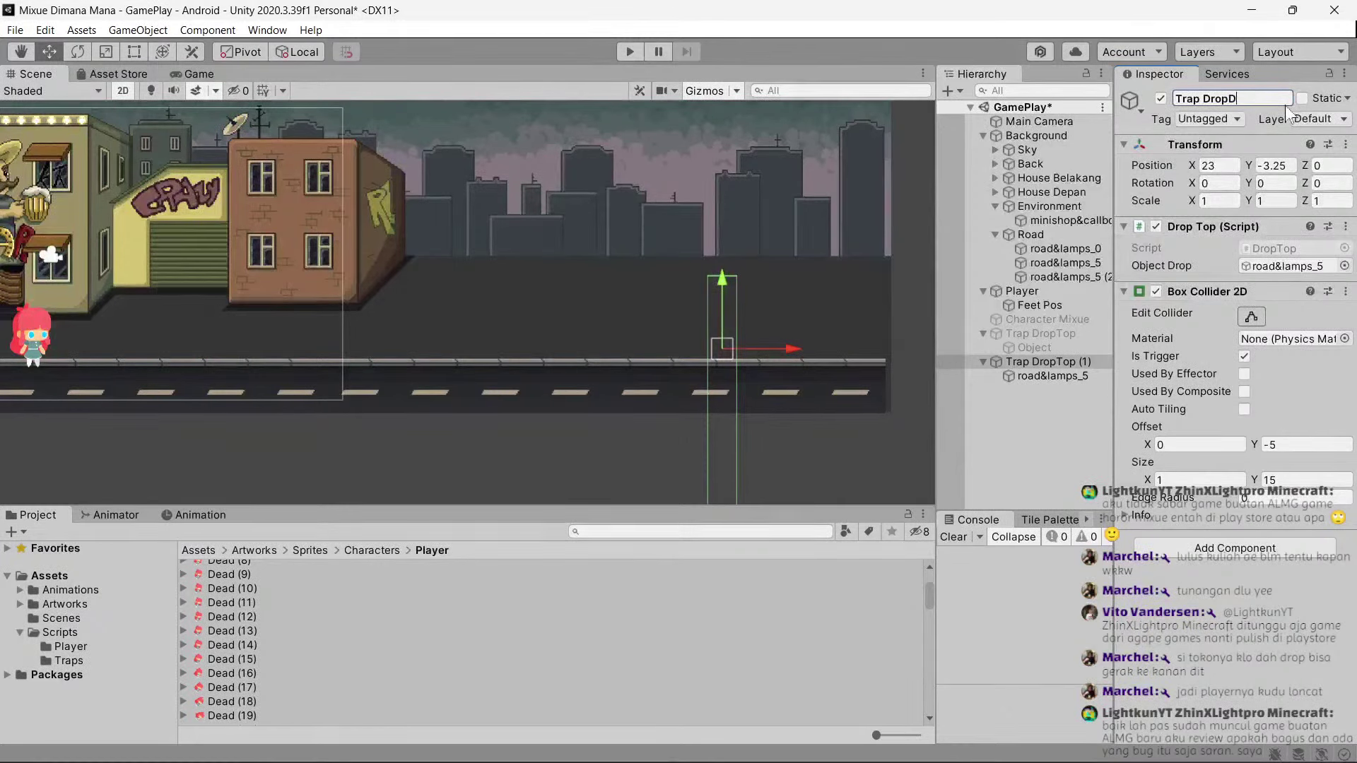
pyautogui.write('own')
pyautogui.press('Return')
pyautogui.click(1056, 376)
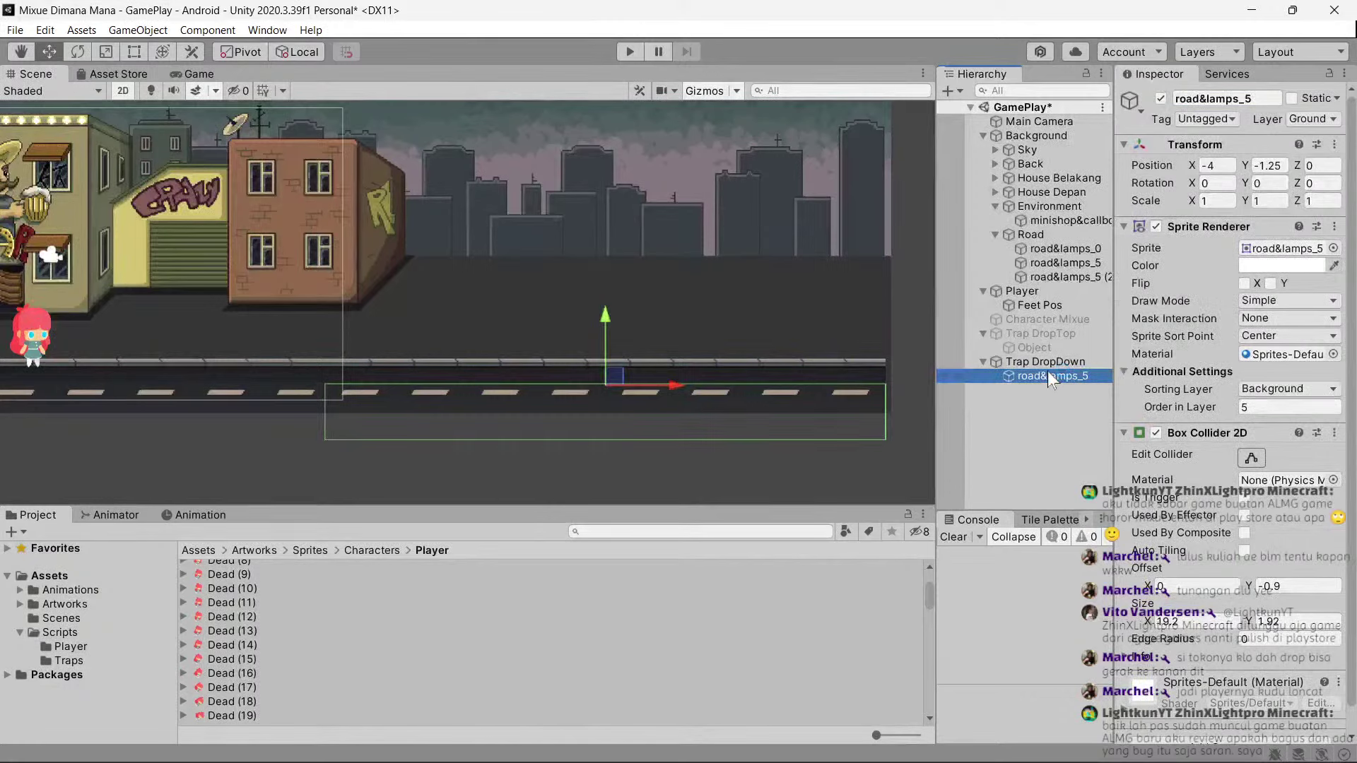
# Copy road&lamps_5's Box Collider 2D values and paste them onto Trap DropDown's collider.
pyautogui.click(1053, 360)
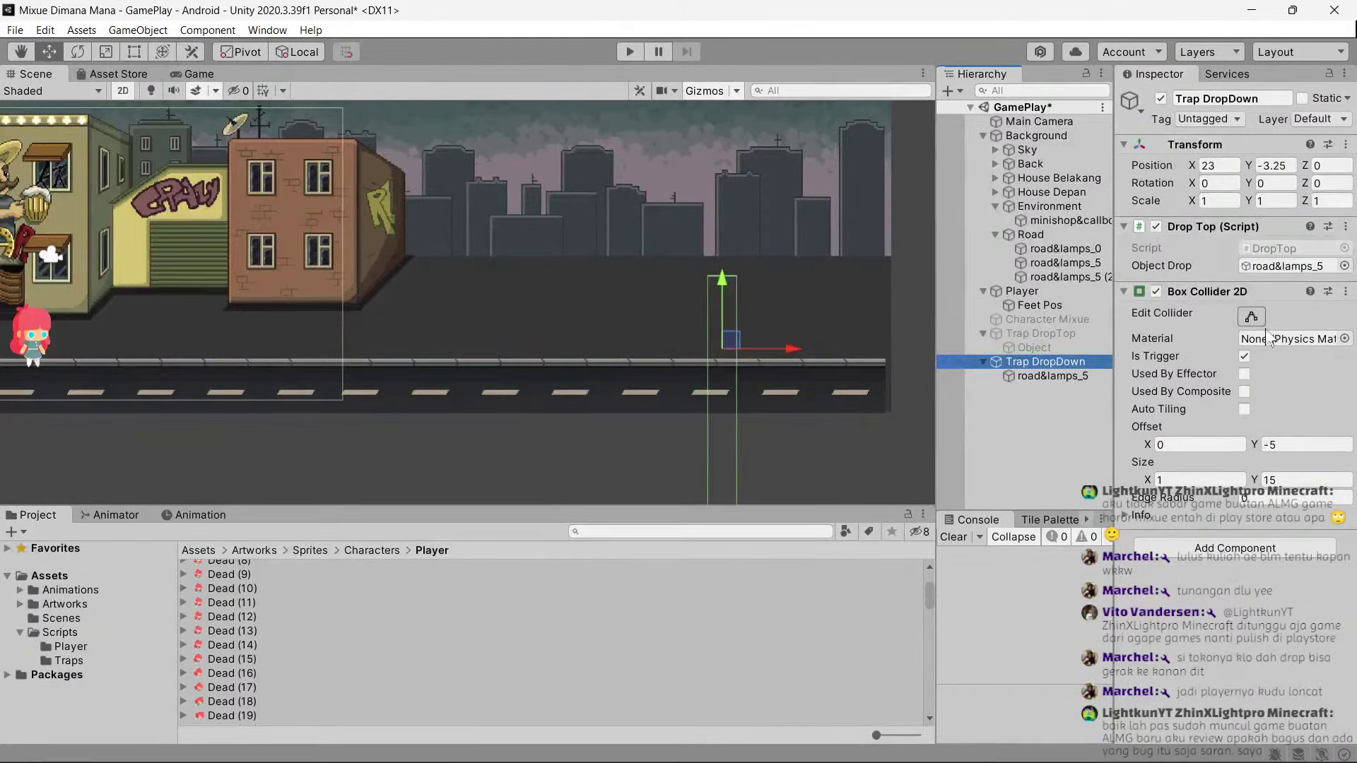
pyautogui.click(1053, 375)
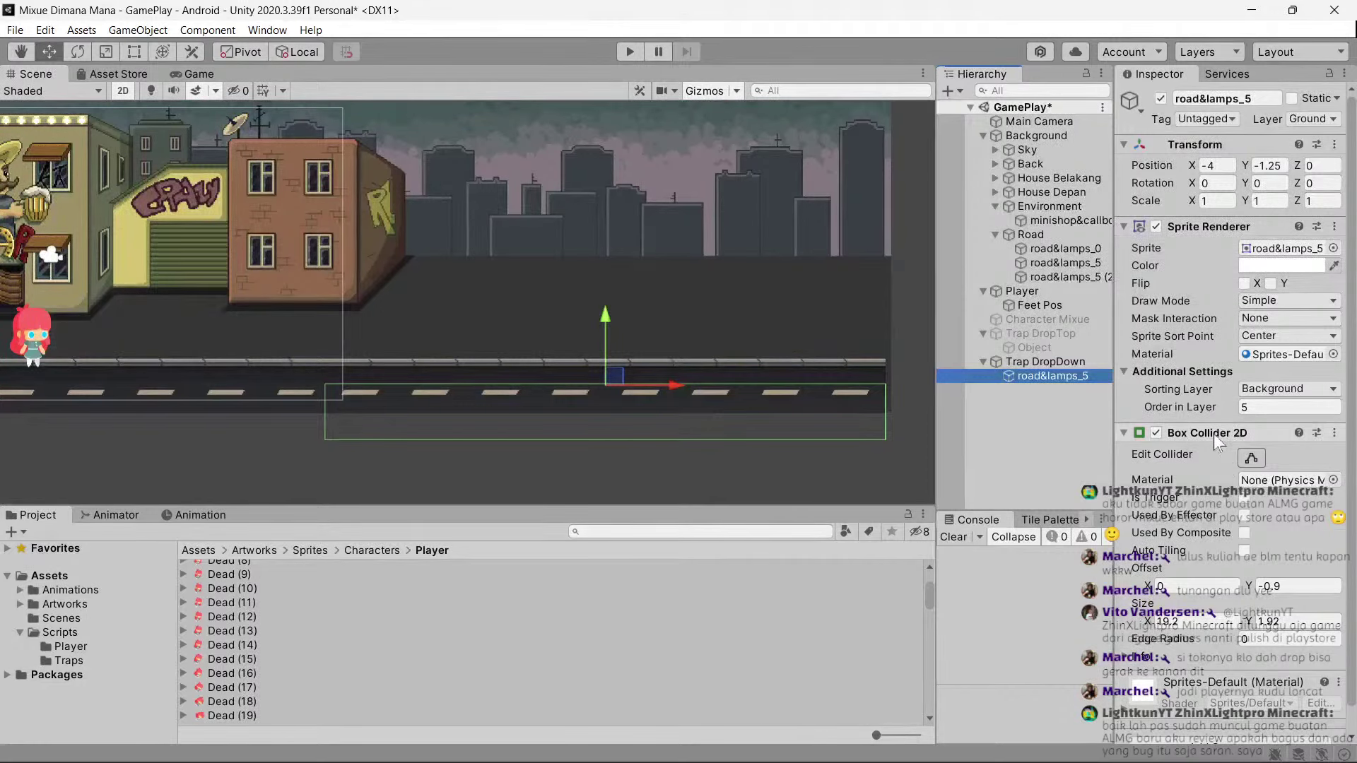
pyautogui.rightClick(1214, 434)
pyautogui.click(1224, 574)
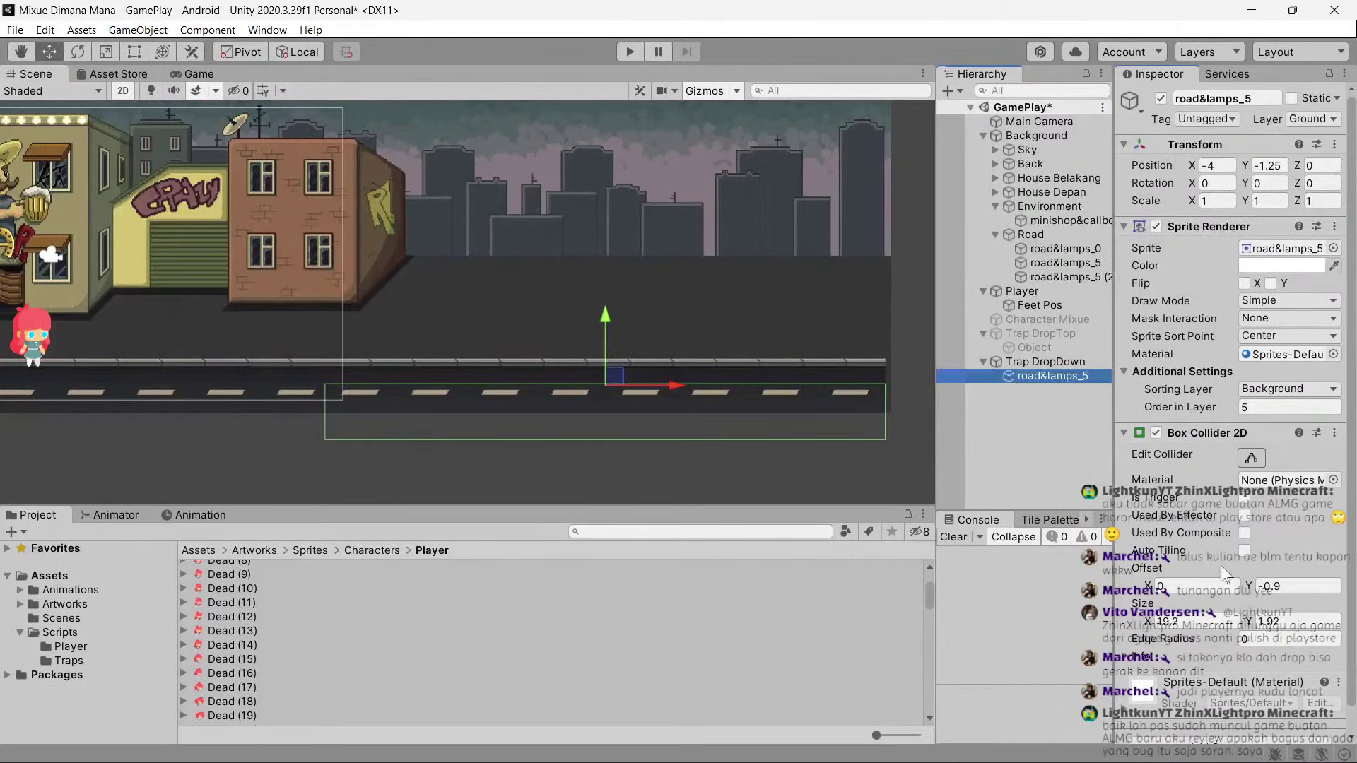
pyautogui.click(1041, 362)
pyautogui.rightClick(1208, 290)
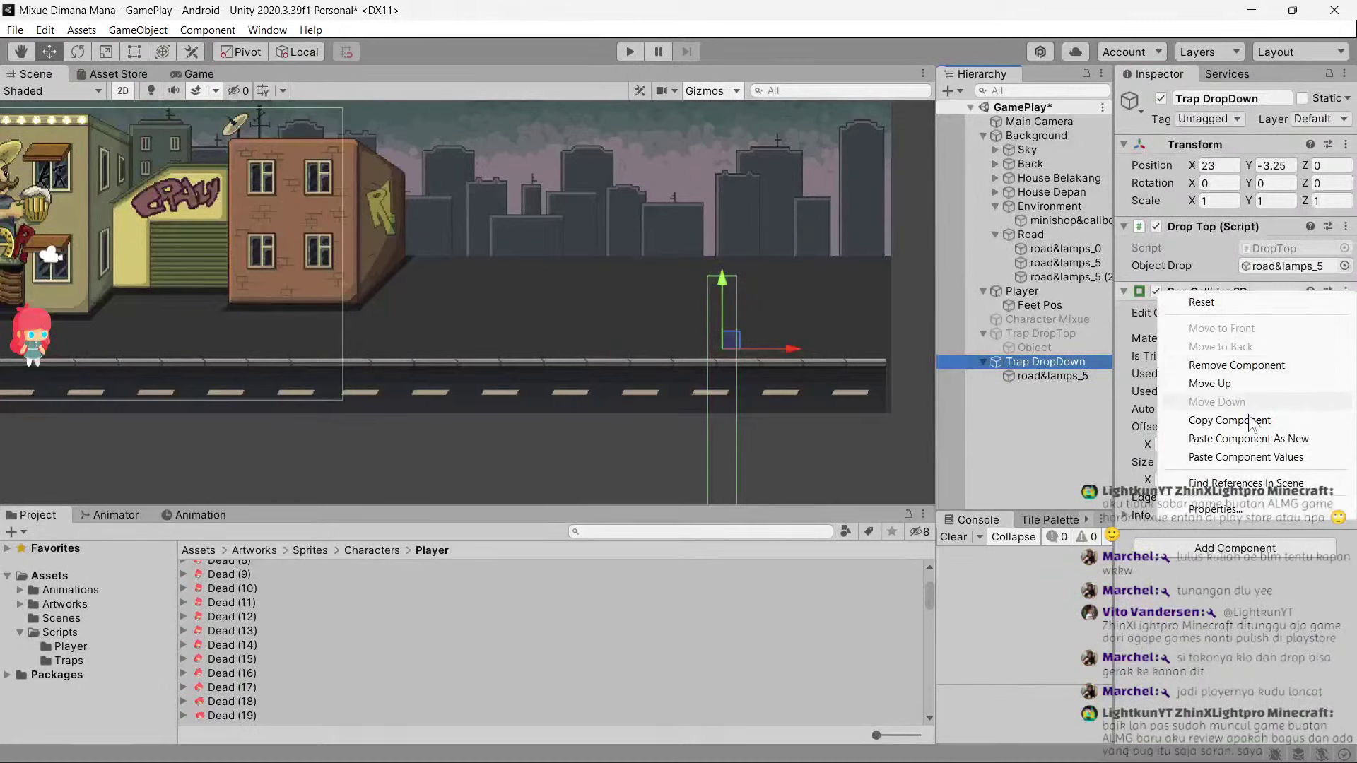
pyautogui.click(1258, 457)
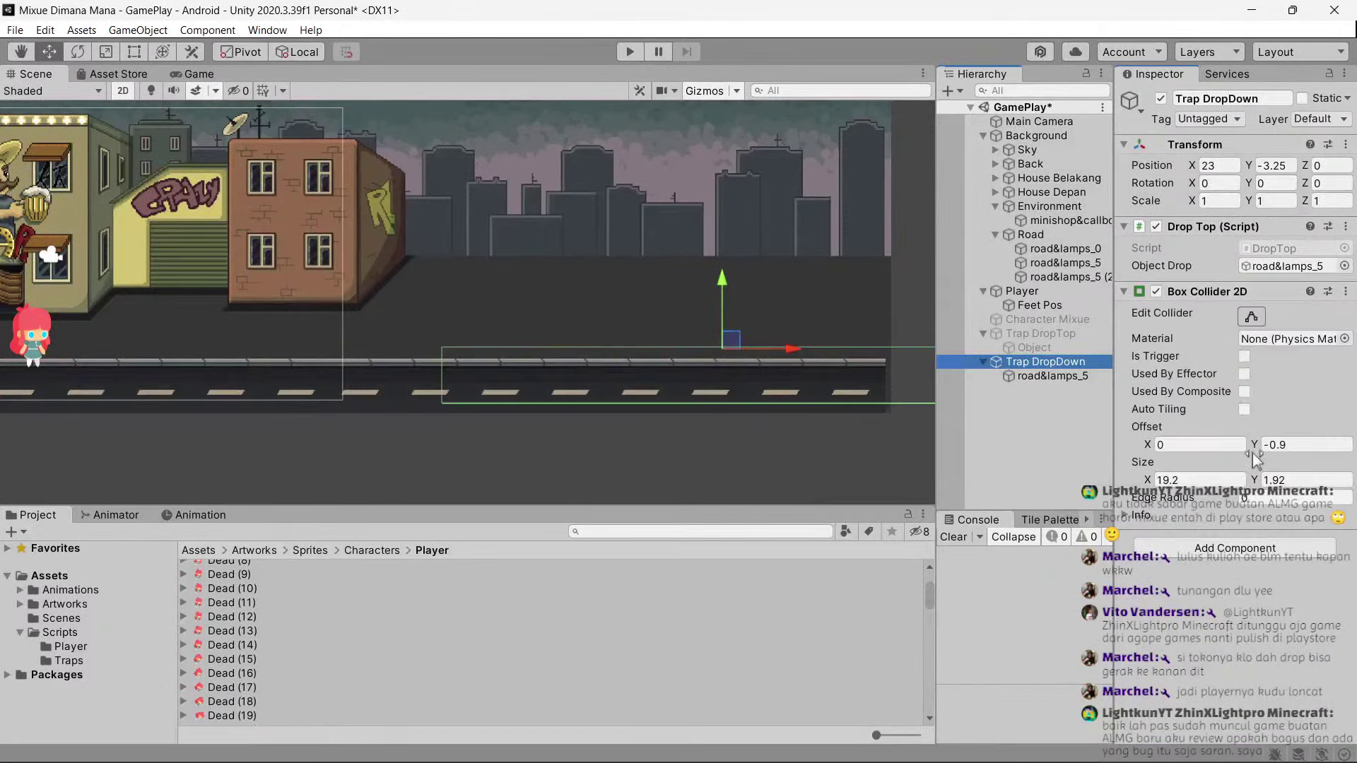
# Reset the road&lamps_5 child's position to X 0, Y 0.
pyautogui.click(1032, 376)
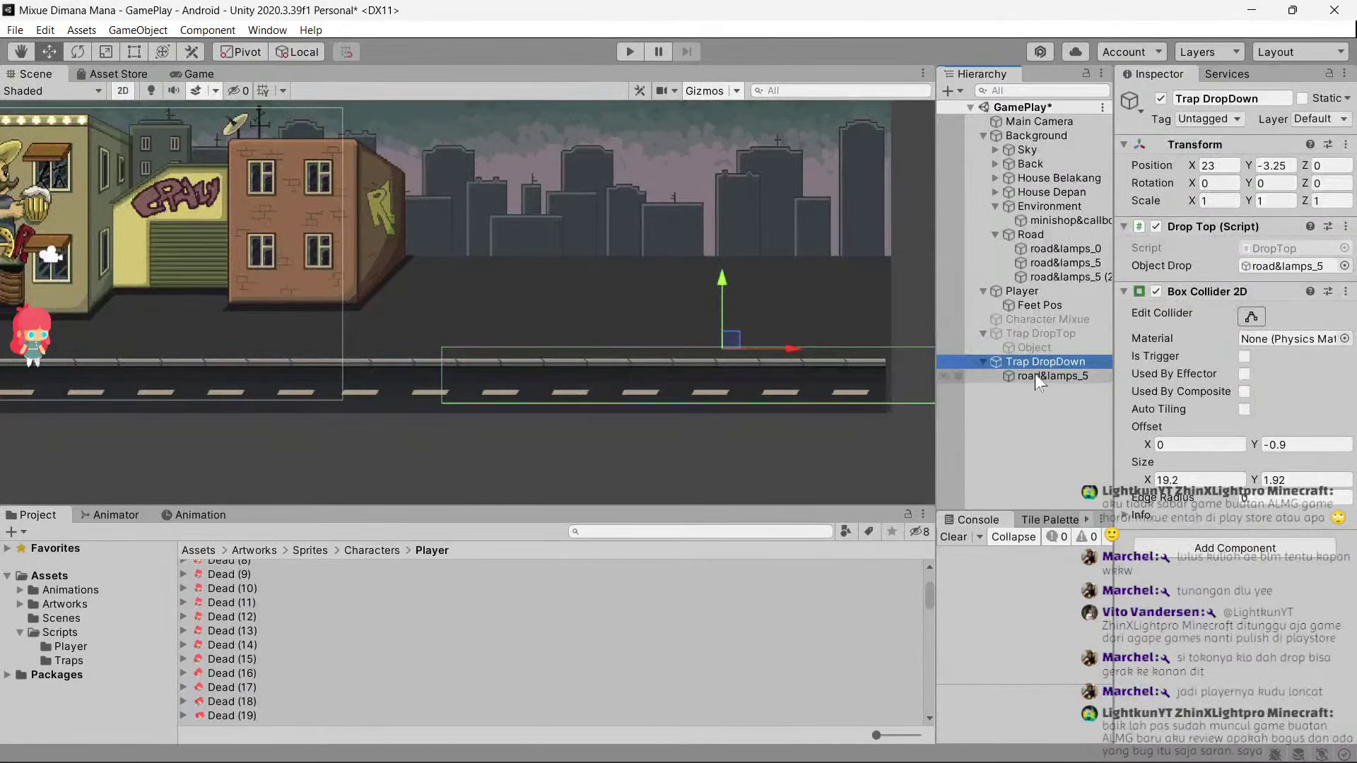
pyautogui.click(1035, 375)
pyautogui.click(1038, 364)
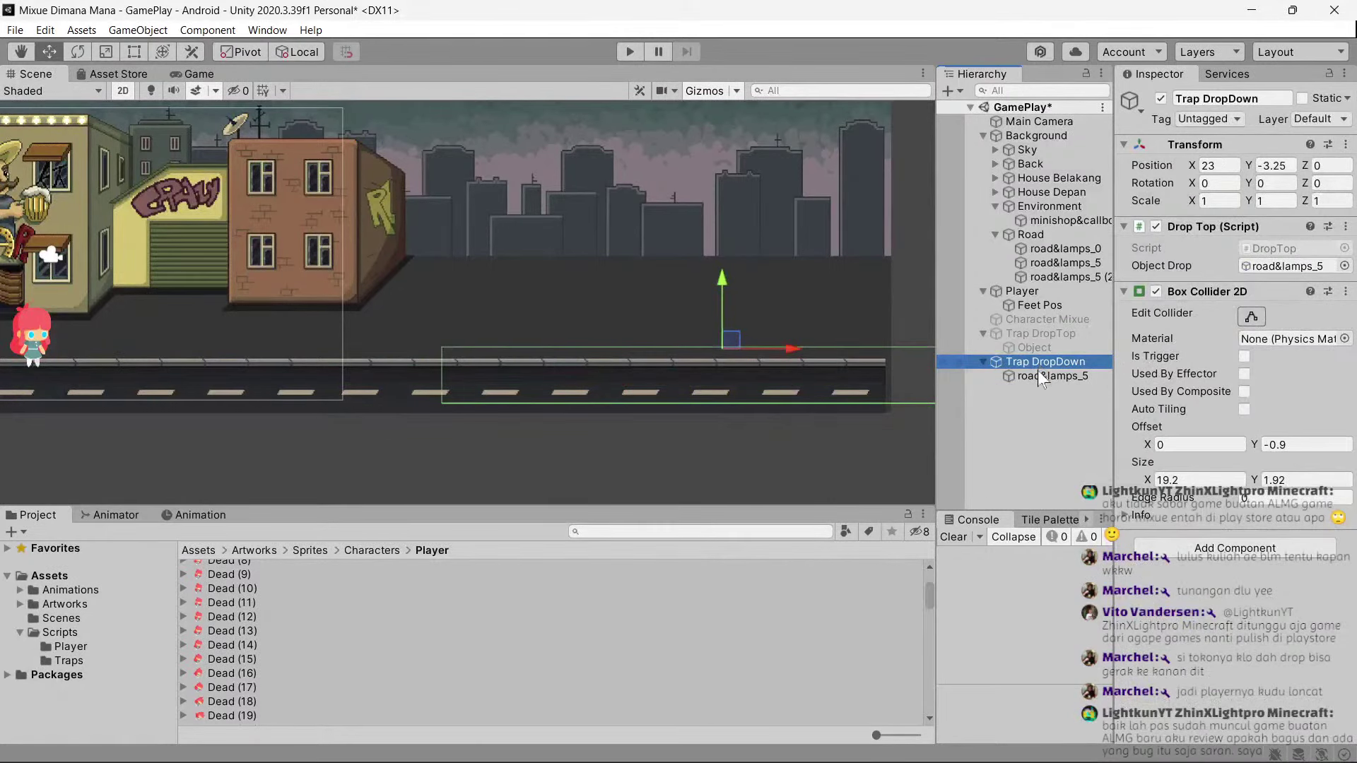
pyautogui.click(1038, 375)
pyautogui.moveTo(803, 370); pyautogui.dragTo(673, 368, button='middle')
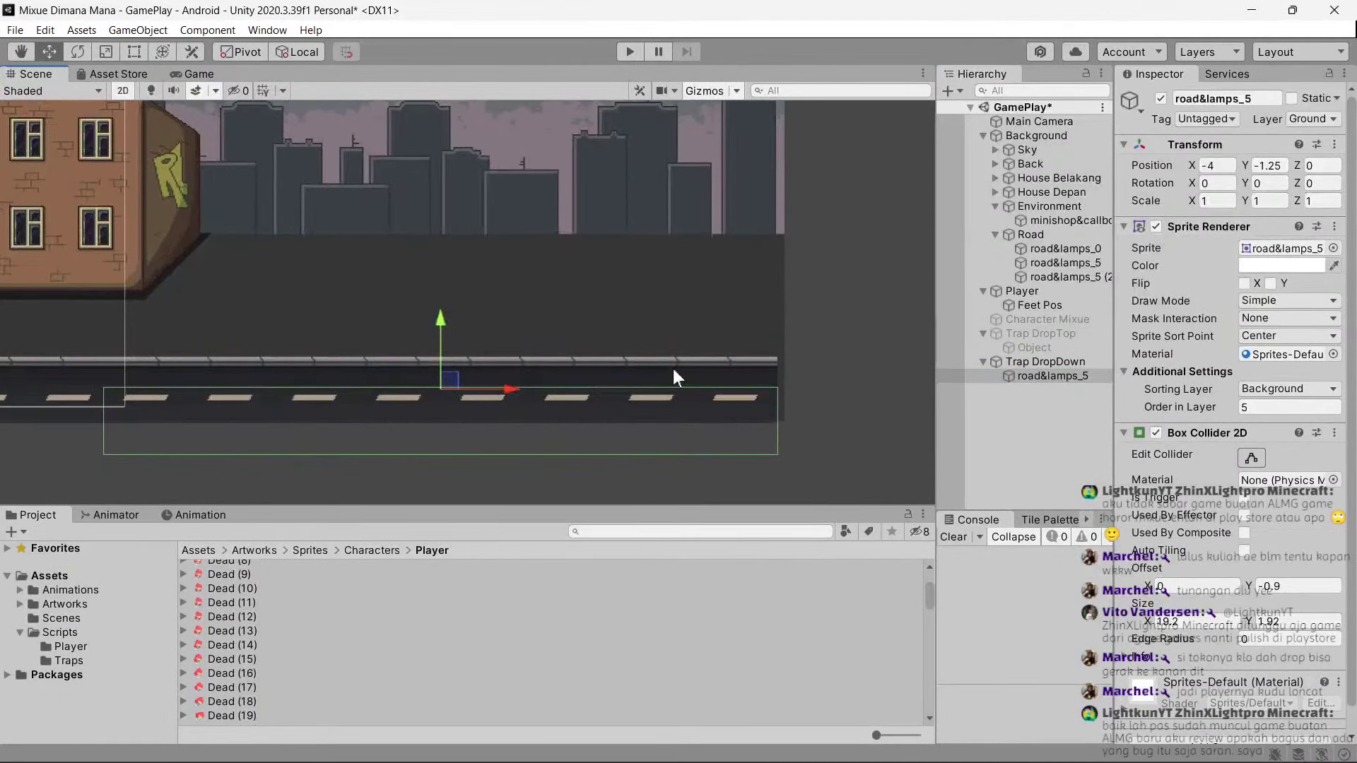
pyautogui.click(1032, 362)
pyautogui.click(1038, 375)
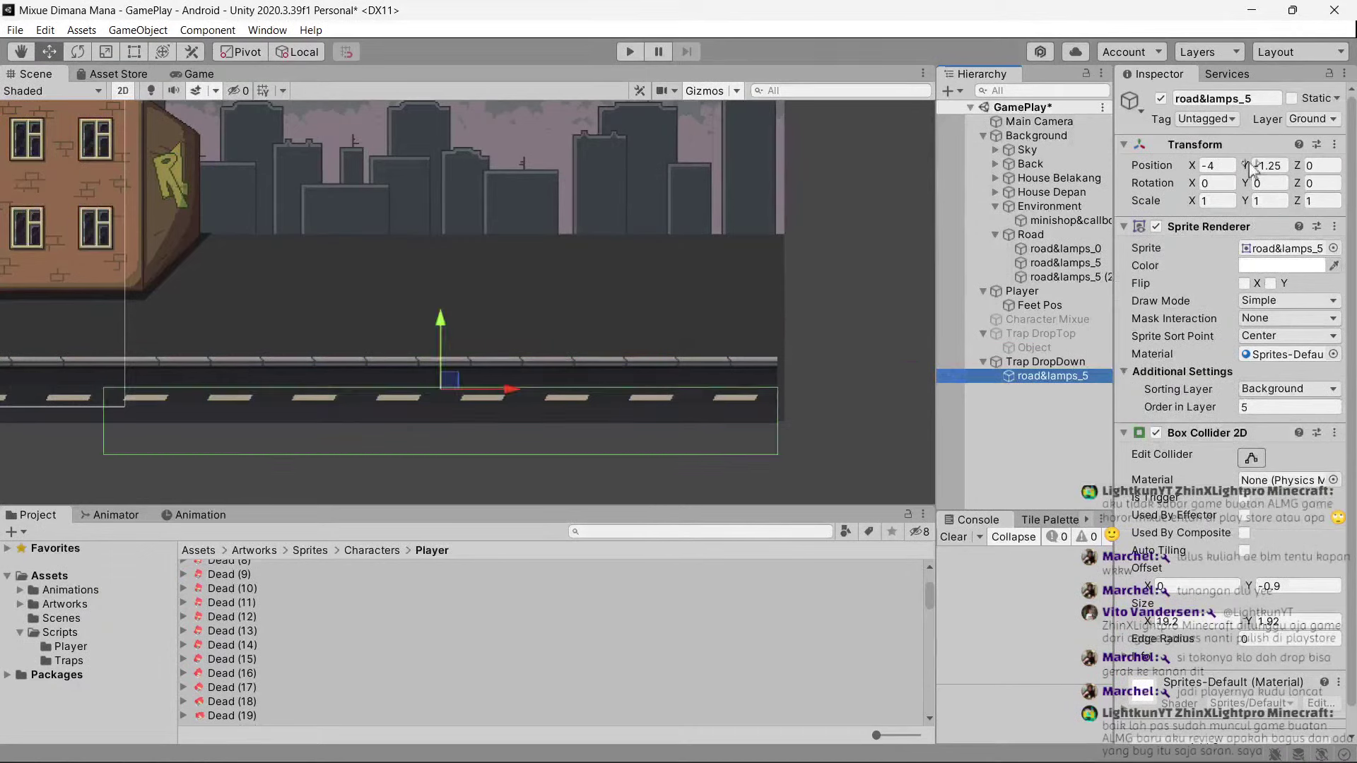
pyautogui.click(1212, 165)
pyautogui.write('0')
pyautogui.press('Tab')
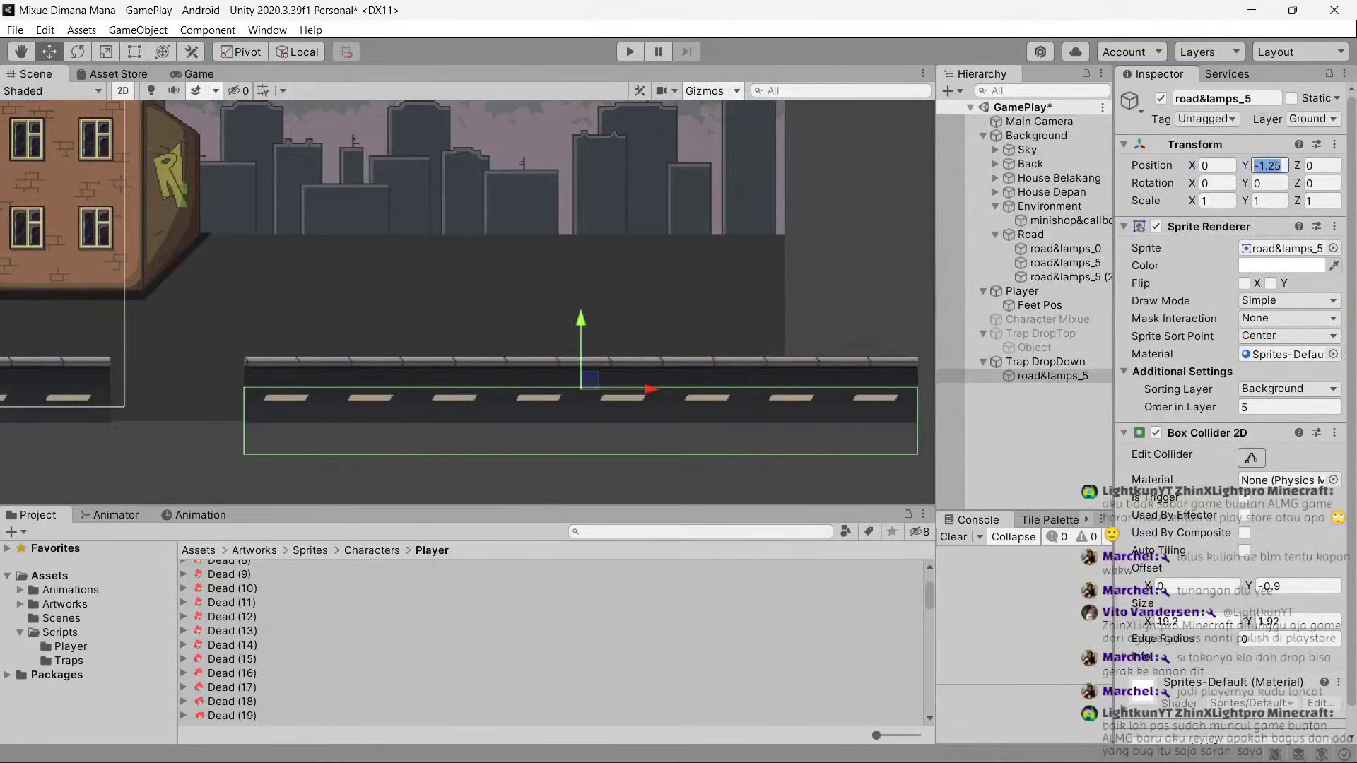
pyautogui.write('0')
pyautogui.press('Return')
# Set the road child's collider Y offset to -0.9.
pyautogui.click(1063, 362)
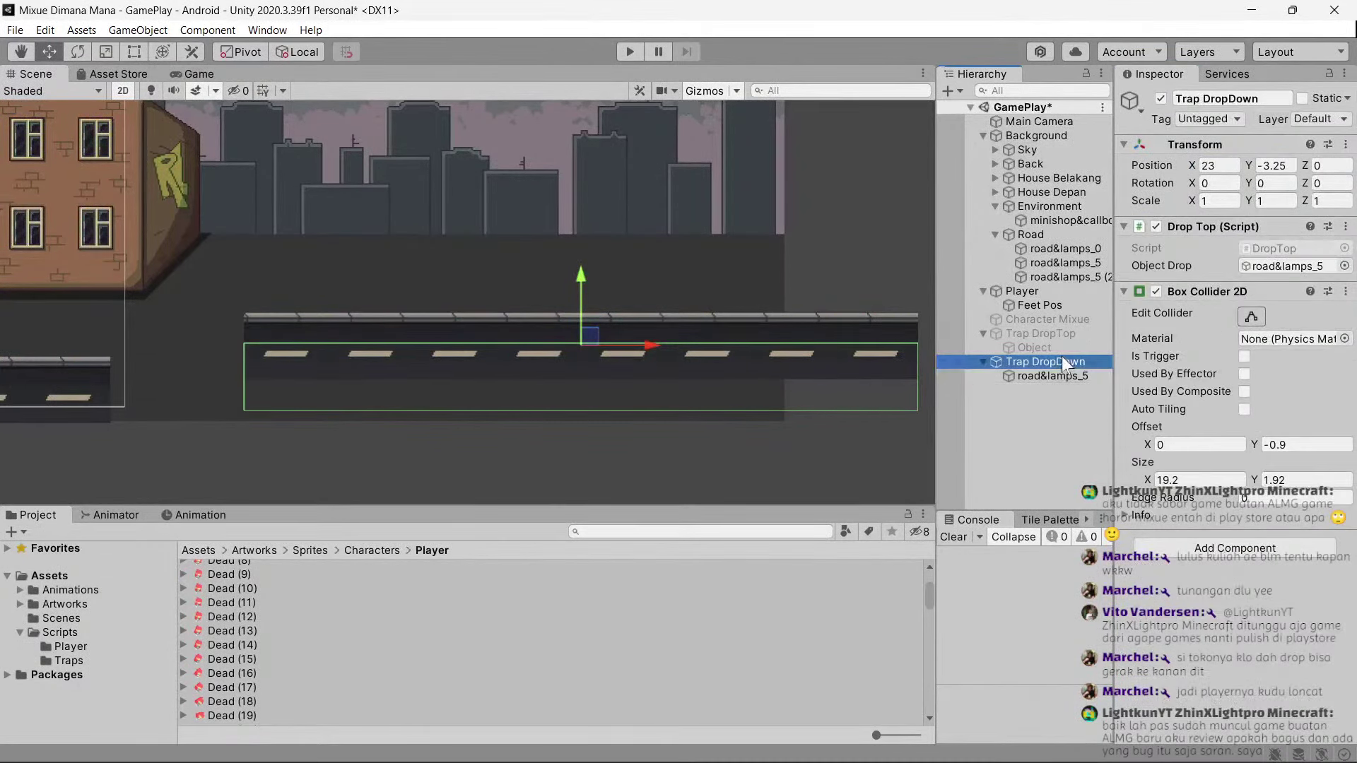
pyautogui.click(1057, 375)
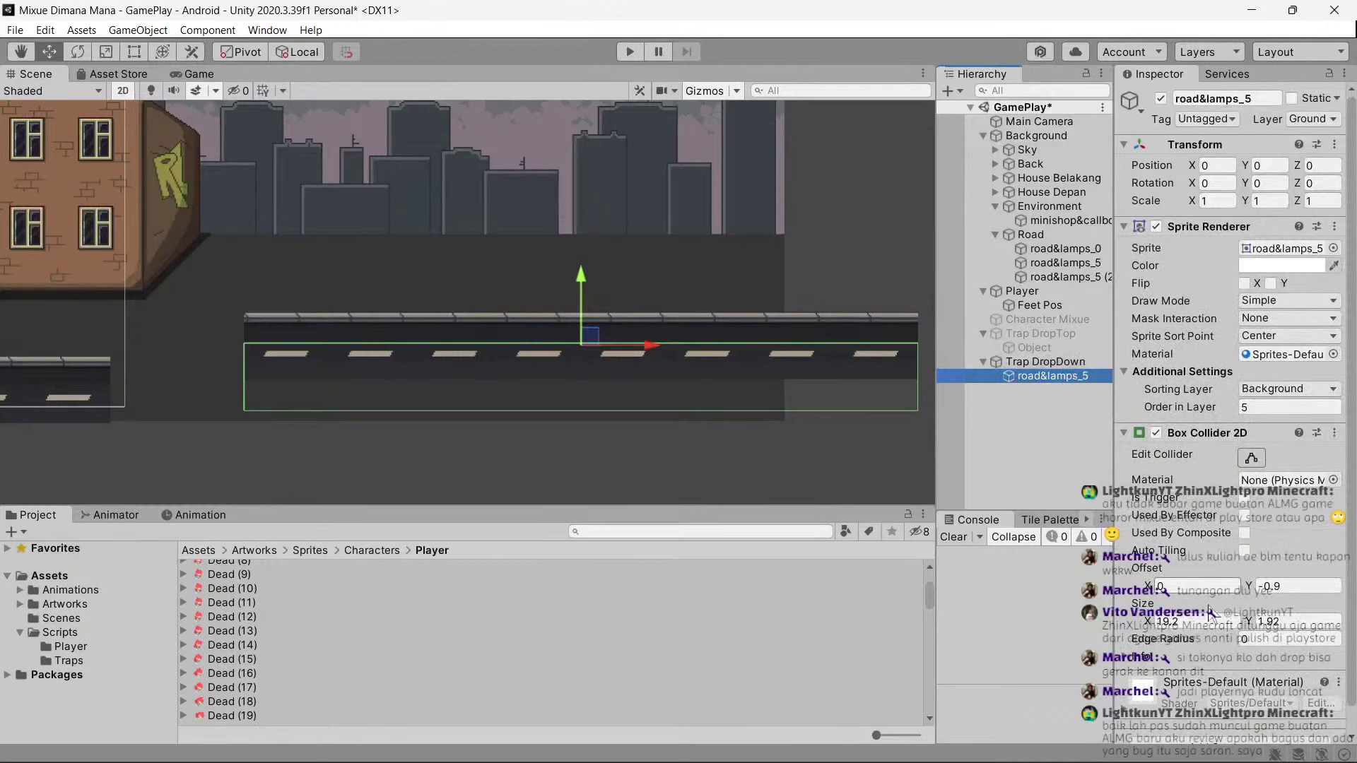
pyautogui.click(1297, 586)
pyautogui.press('BackSpace')
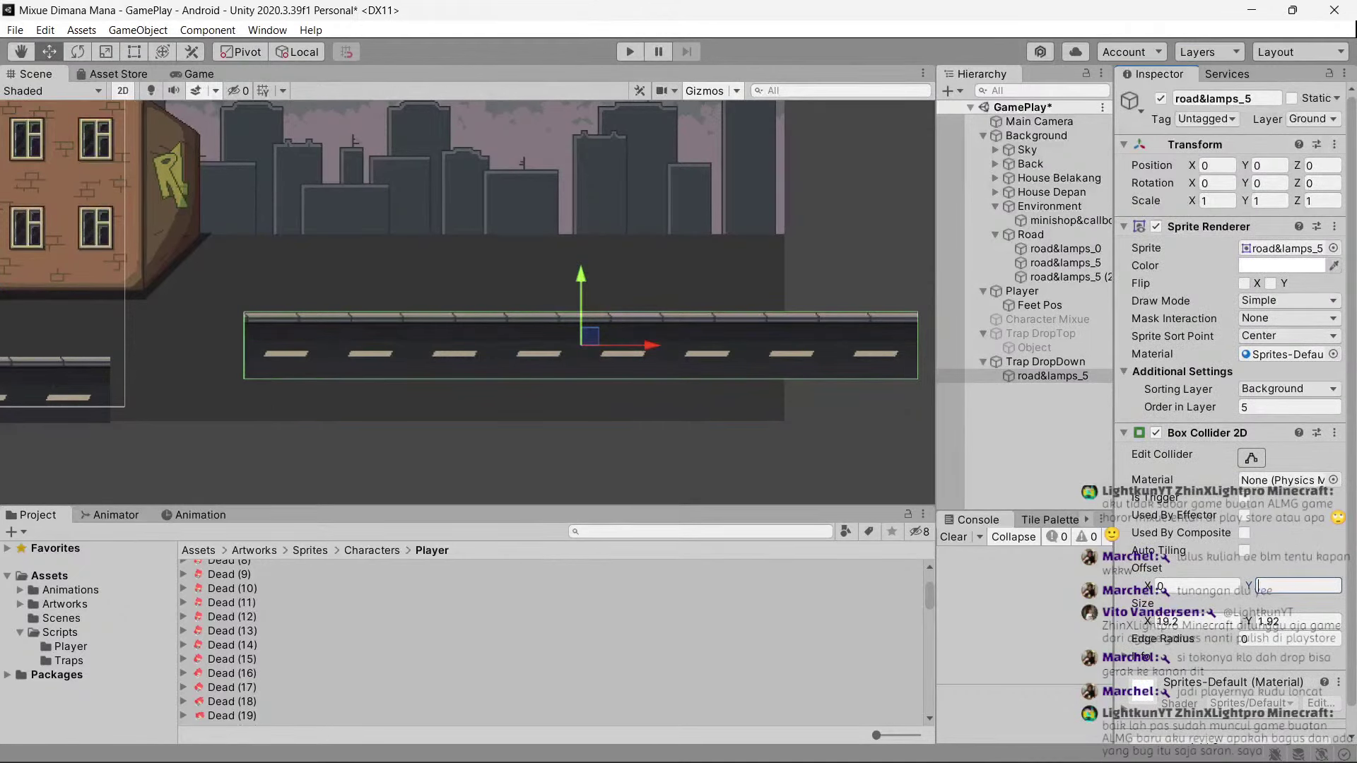
pyautogui.write('-0.9')
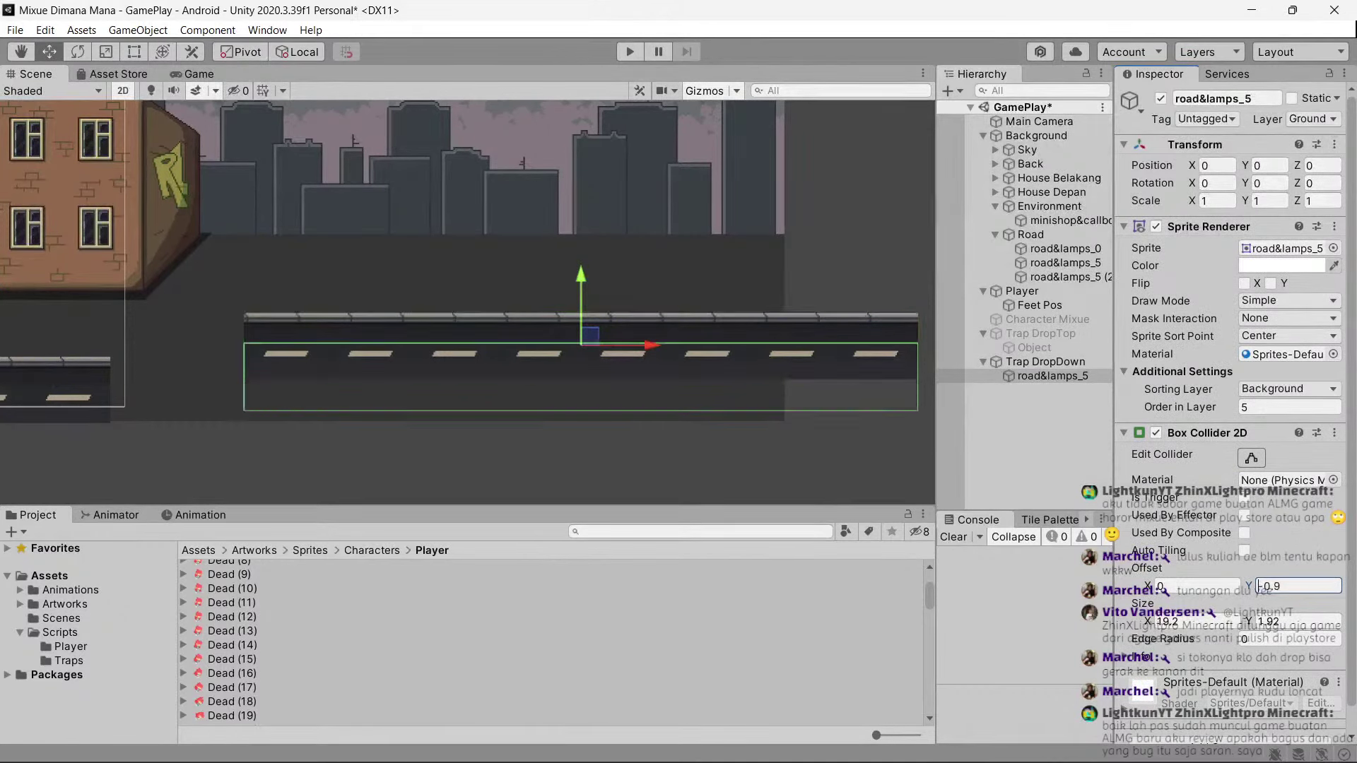
# Move Trap DropDown down onto the road at X 19.2, Y -4.5.
pyautogui.click(1042, 361)
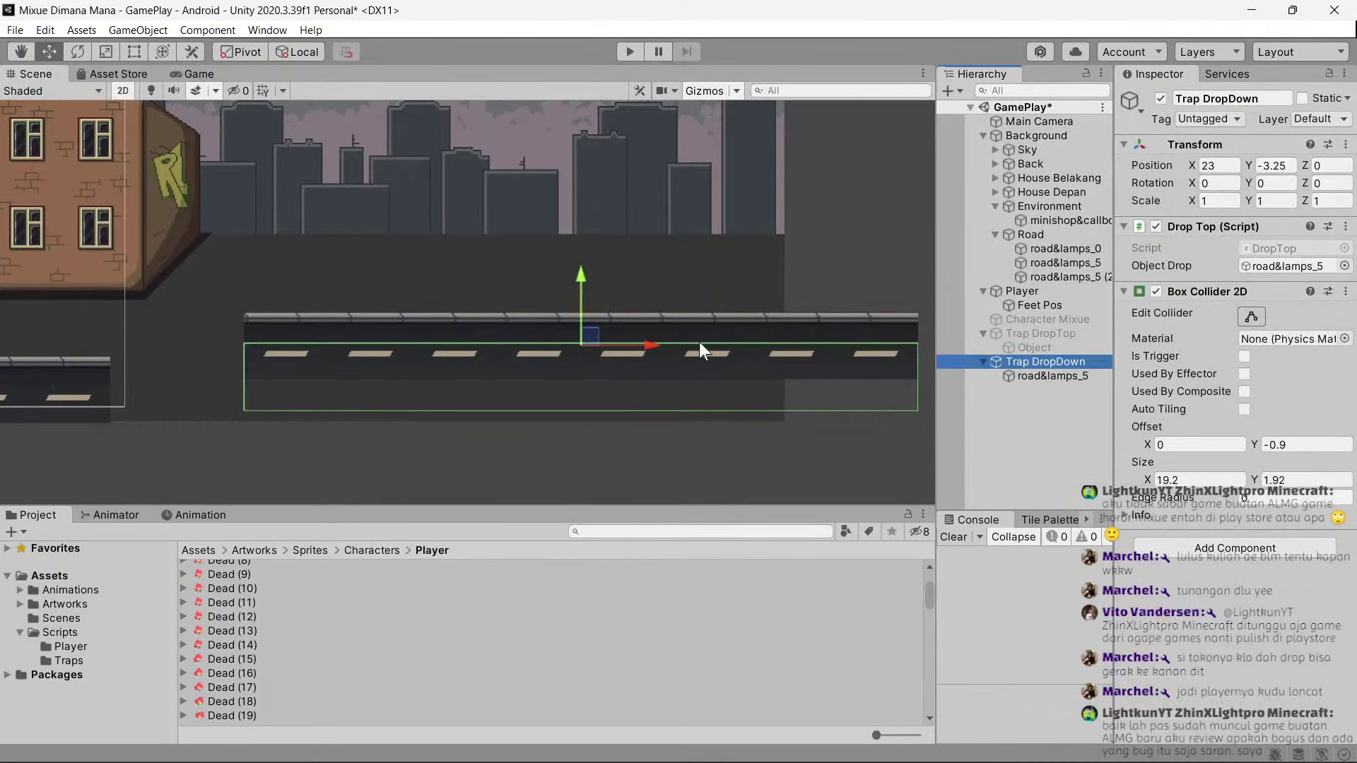
pyautogui.moveTo(597, 332); pyautogui.dragTo(464, 376)
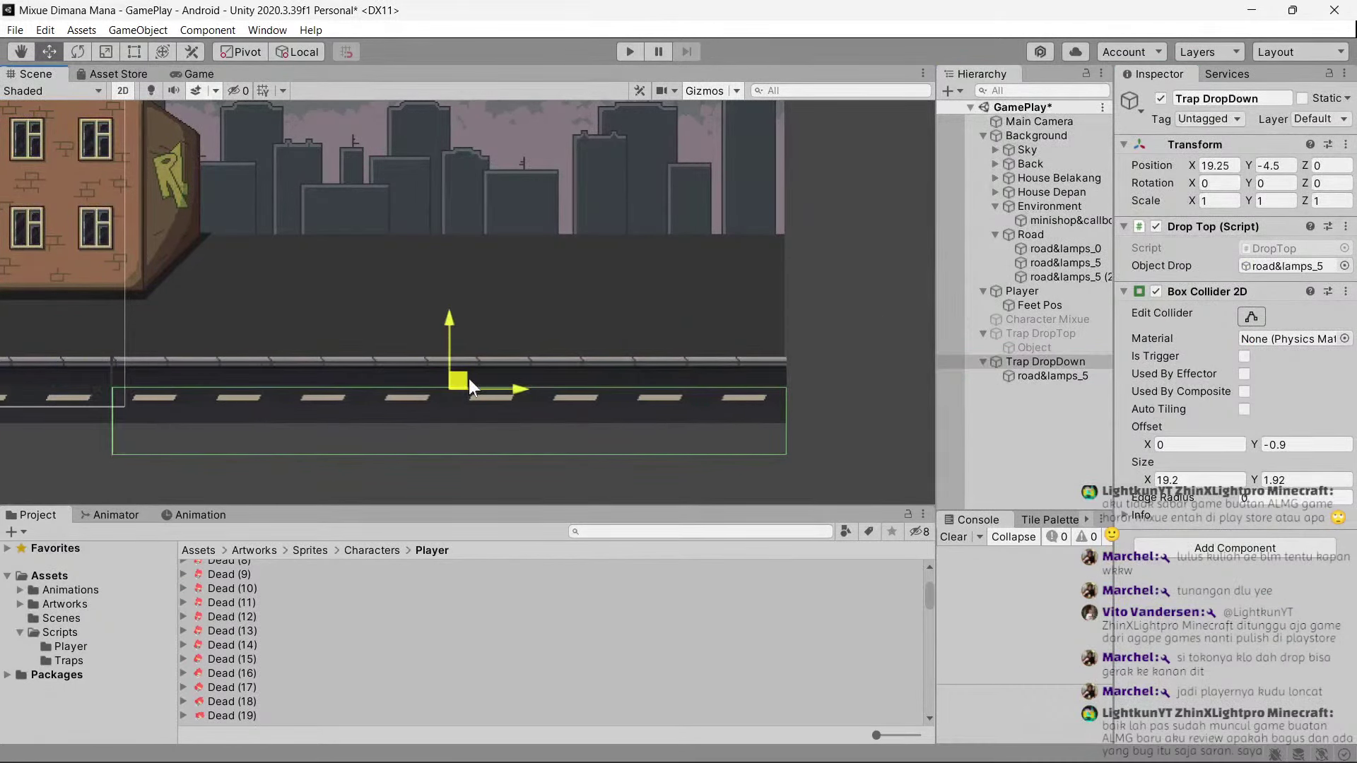
pyautogui.scroll(2, 256, 396)
pyautogui.moveTo(256, 396); pyautogui.dragTo(360, 406, button='middle')
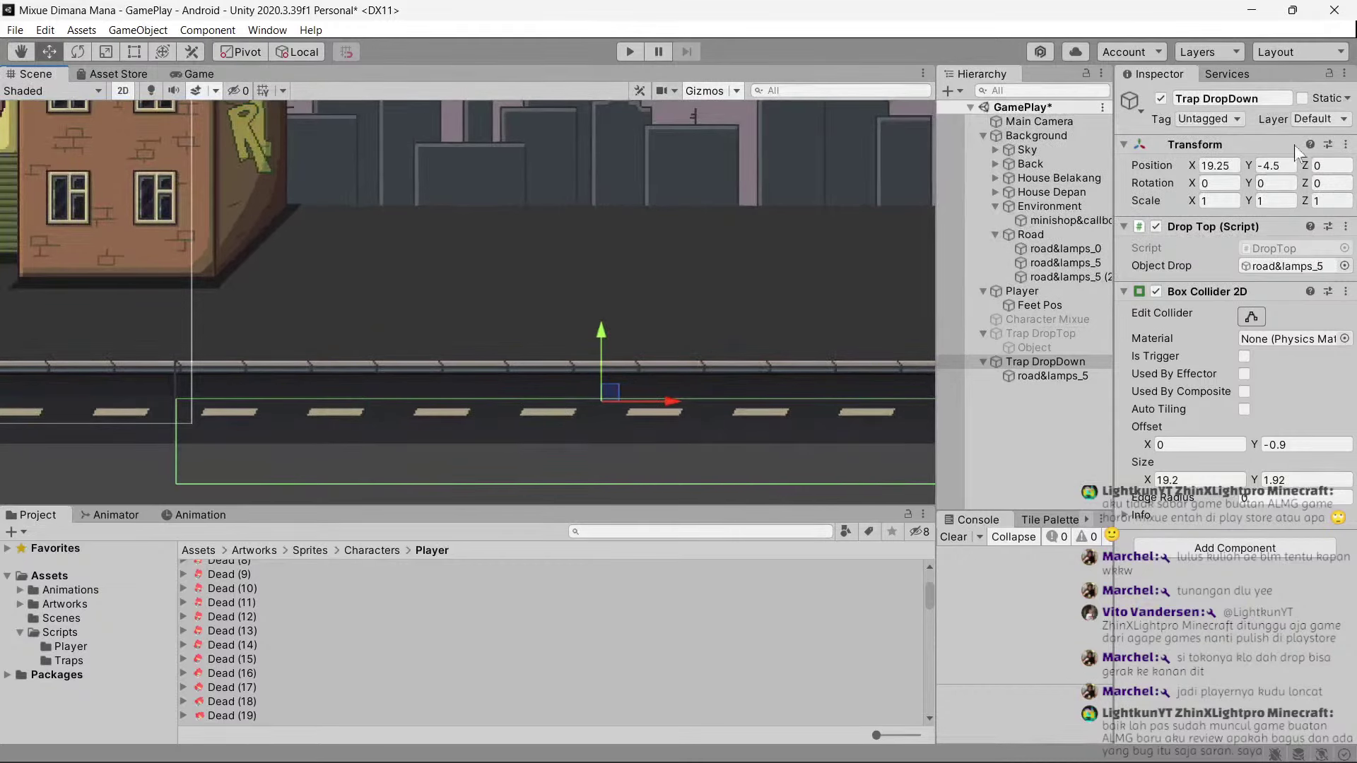
pyautogui.click(1219, 165)
pyautogui.write('4')
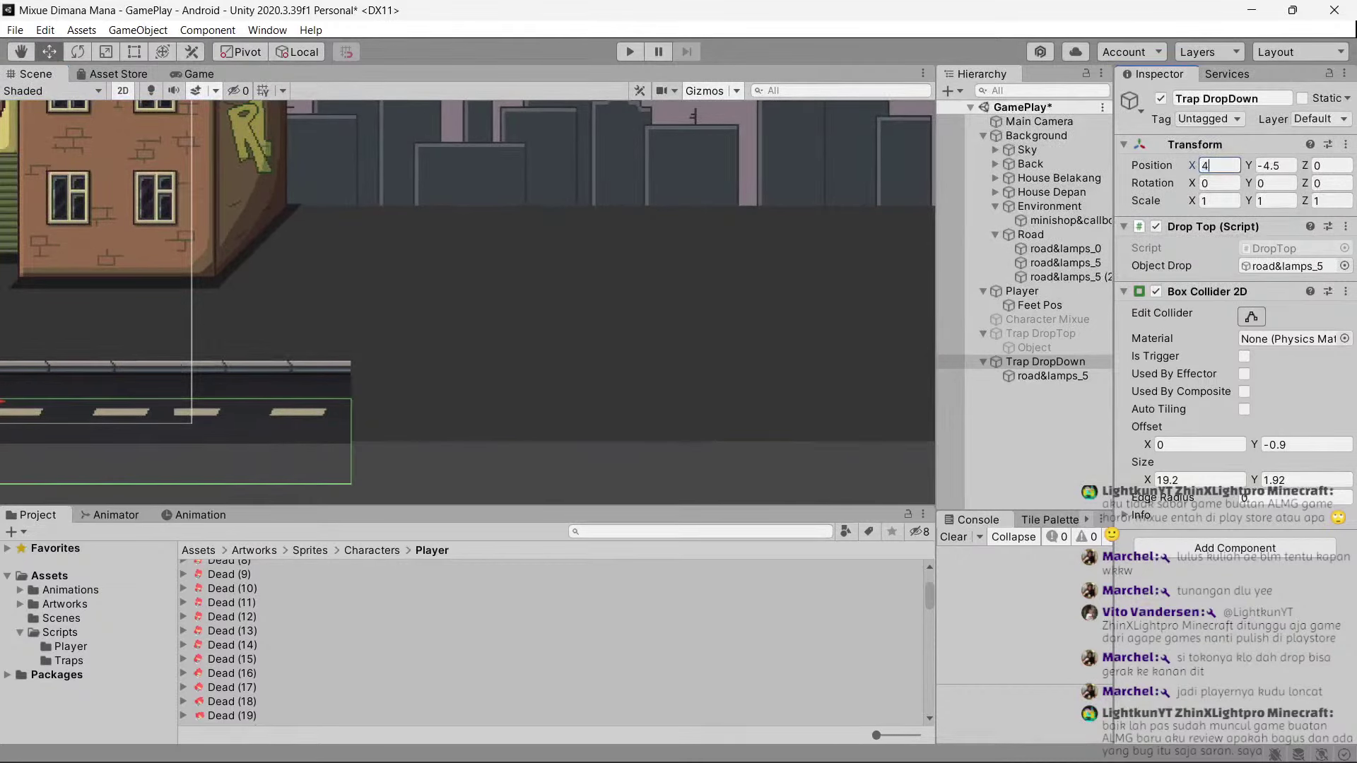
pyautogui.hotkey('ctrl', 'z')
pyautogui.press('Delete')
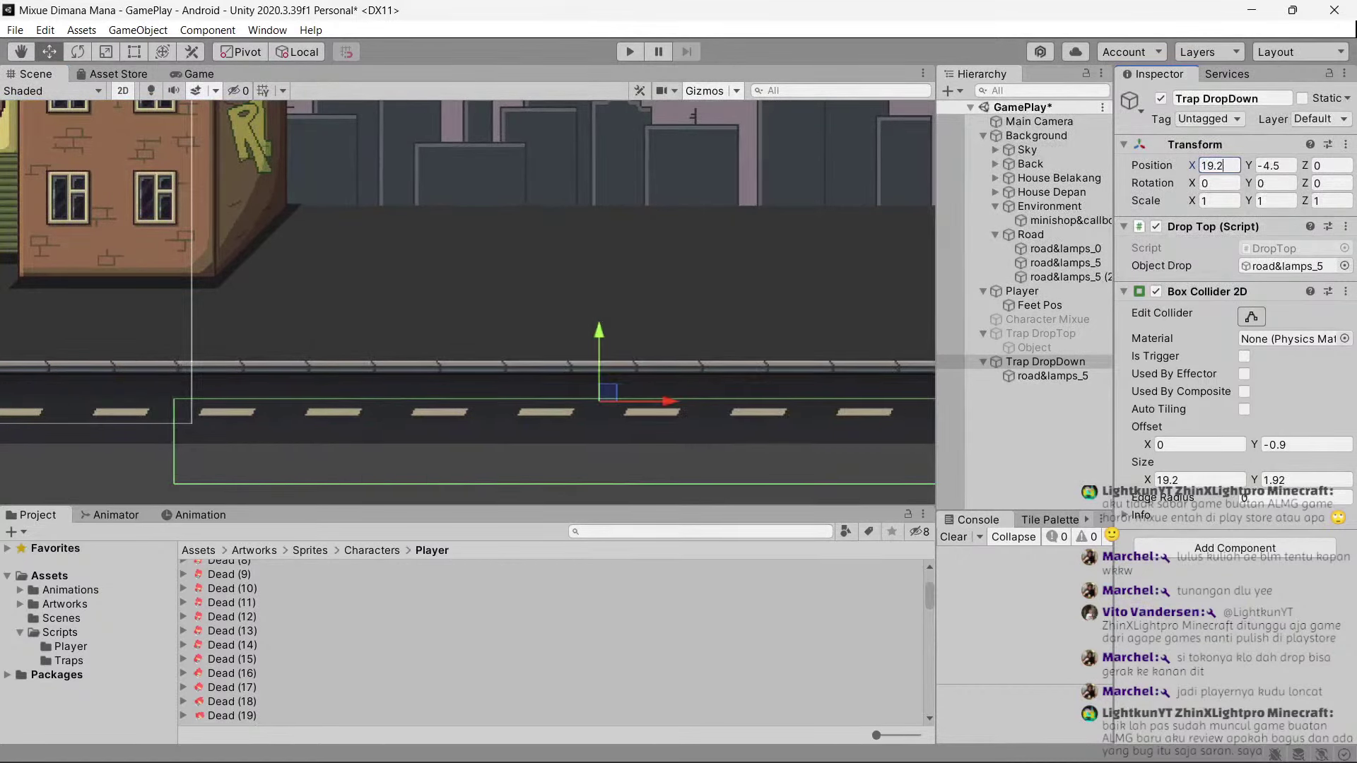
# Change Trap DropDown's Box Collider 2D Y offset to -0.5.
pyautogui.click(1071, 375)
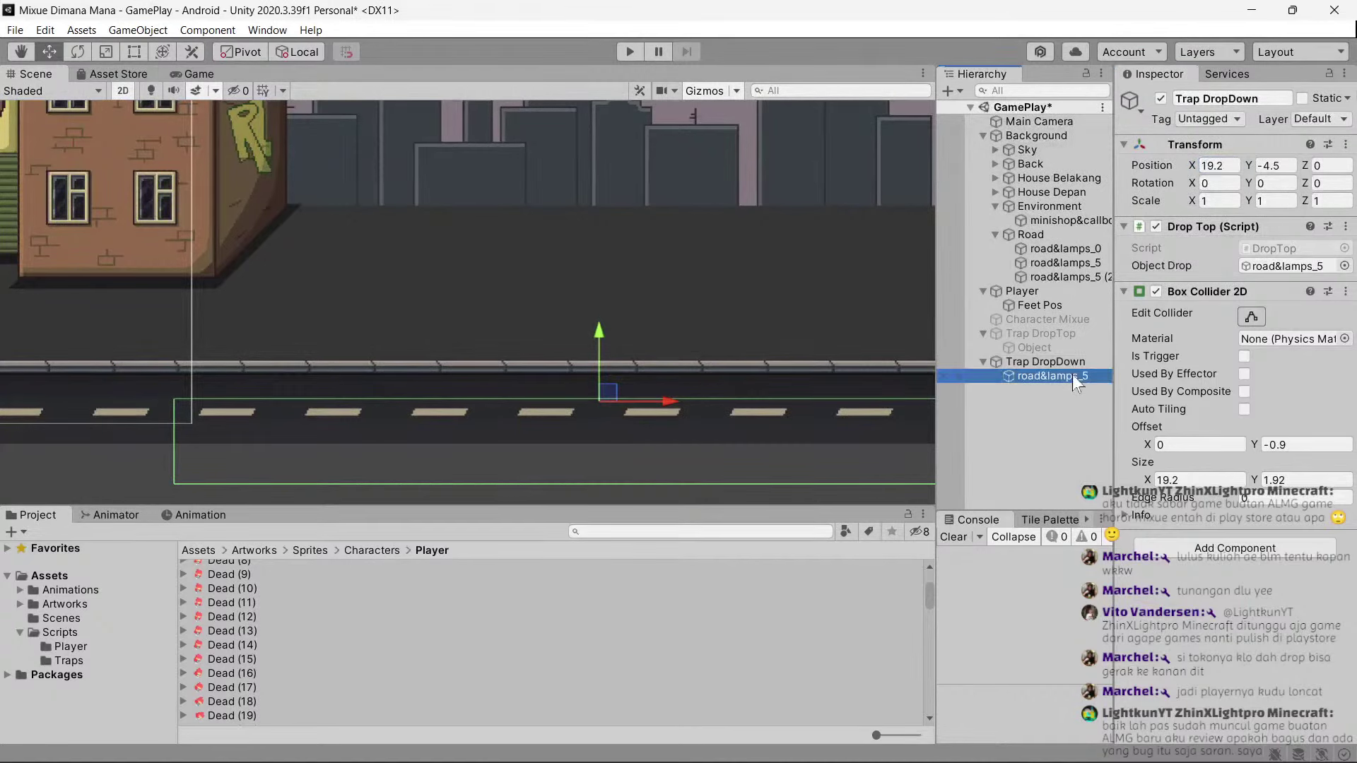
pyautogui.click(1054, 363)
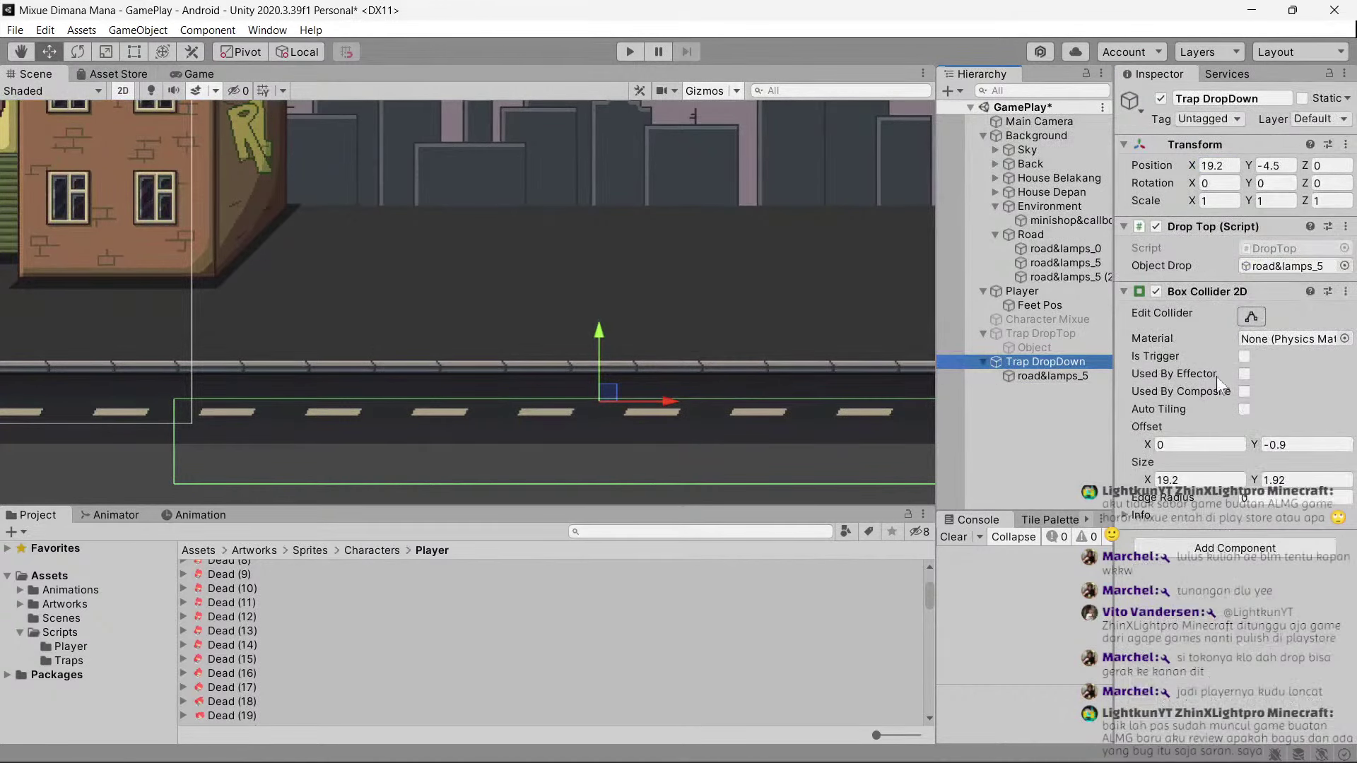
pyautogui.click(1306, 444)
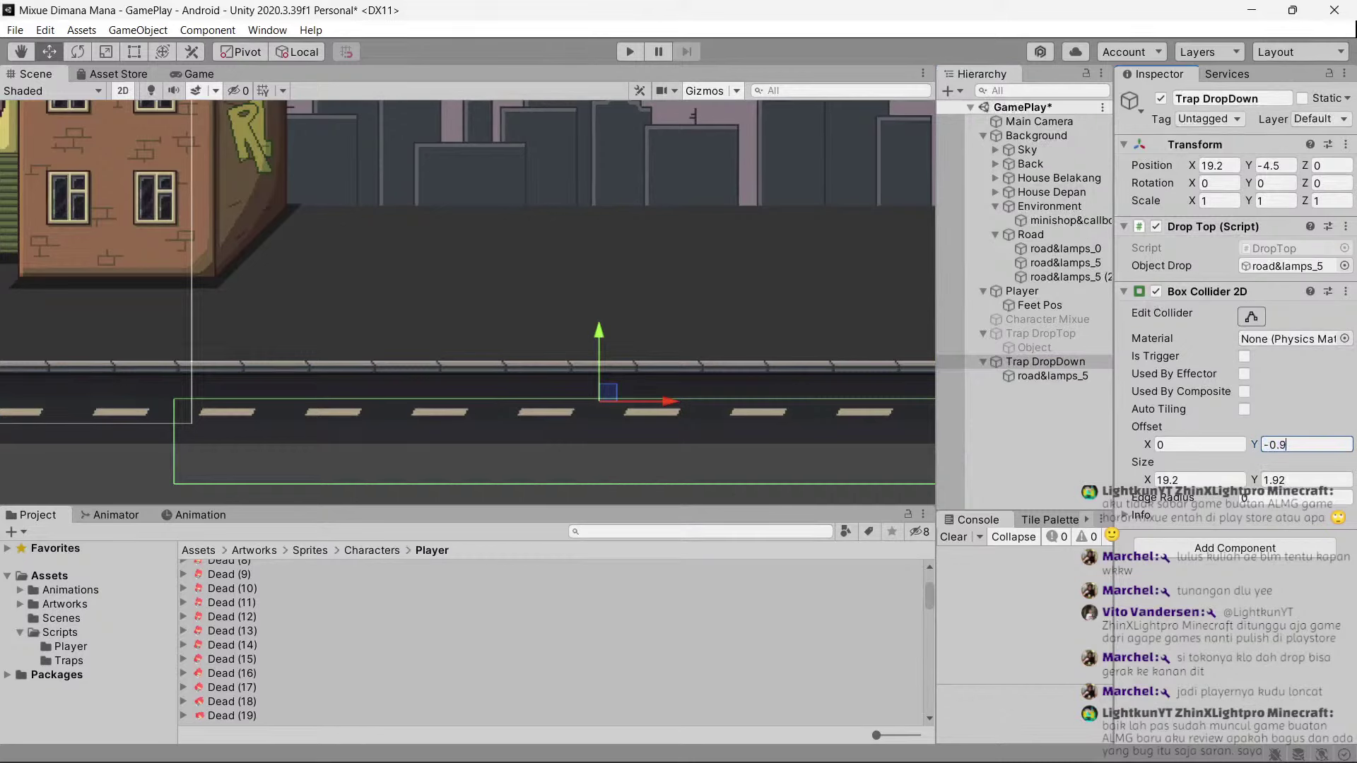
pyautogui.press('BackSpace')
pyautogui.write('5')
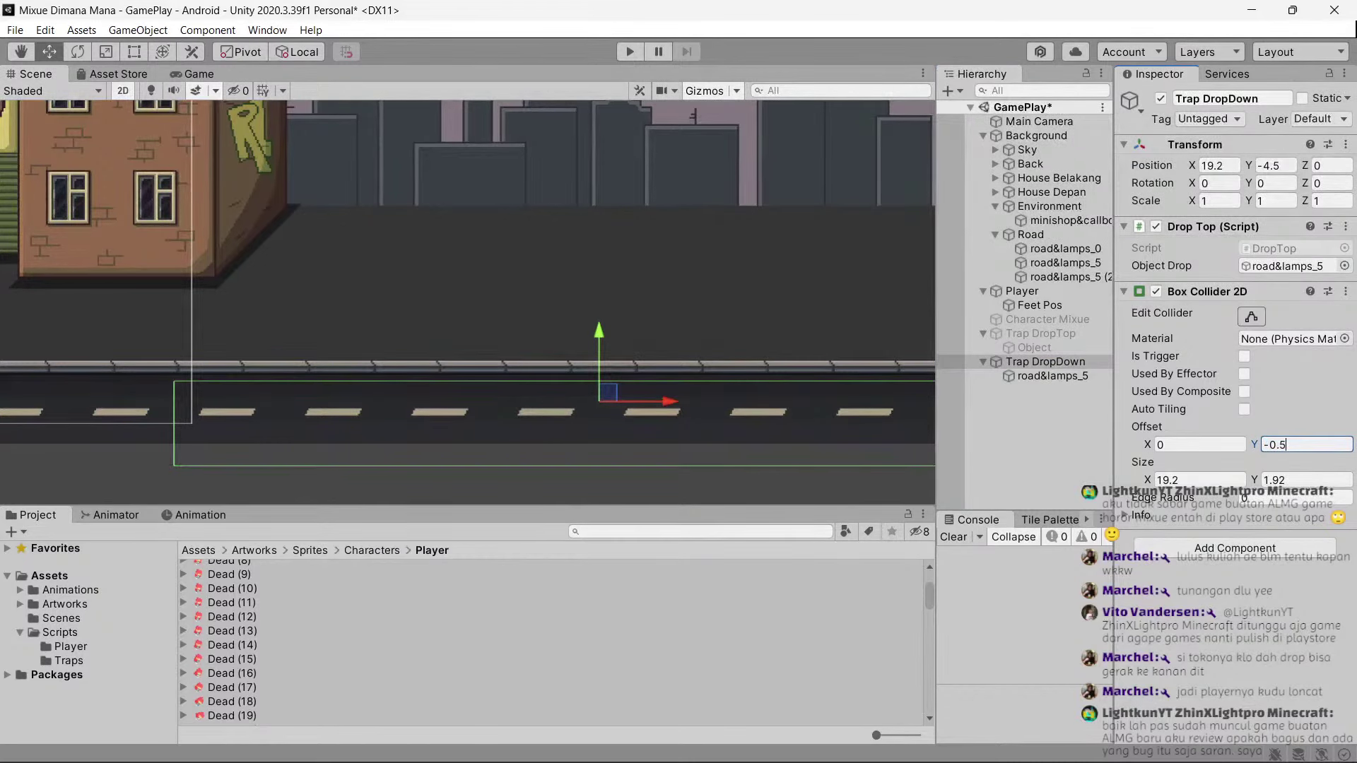
pyautogui.click(1200, 444)
# Widen Trap DropDown's collider to size X 15.
pyautogui.scroll(-3, 675, 404)
pyautogui.moveTo(1147, 480); pyautogui.dragTo(1054, 489)
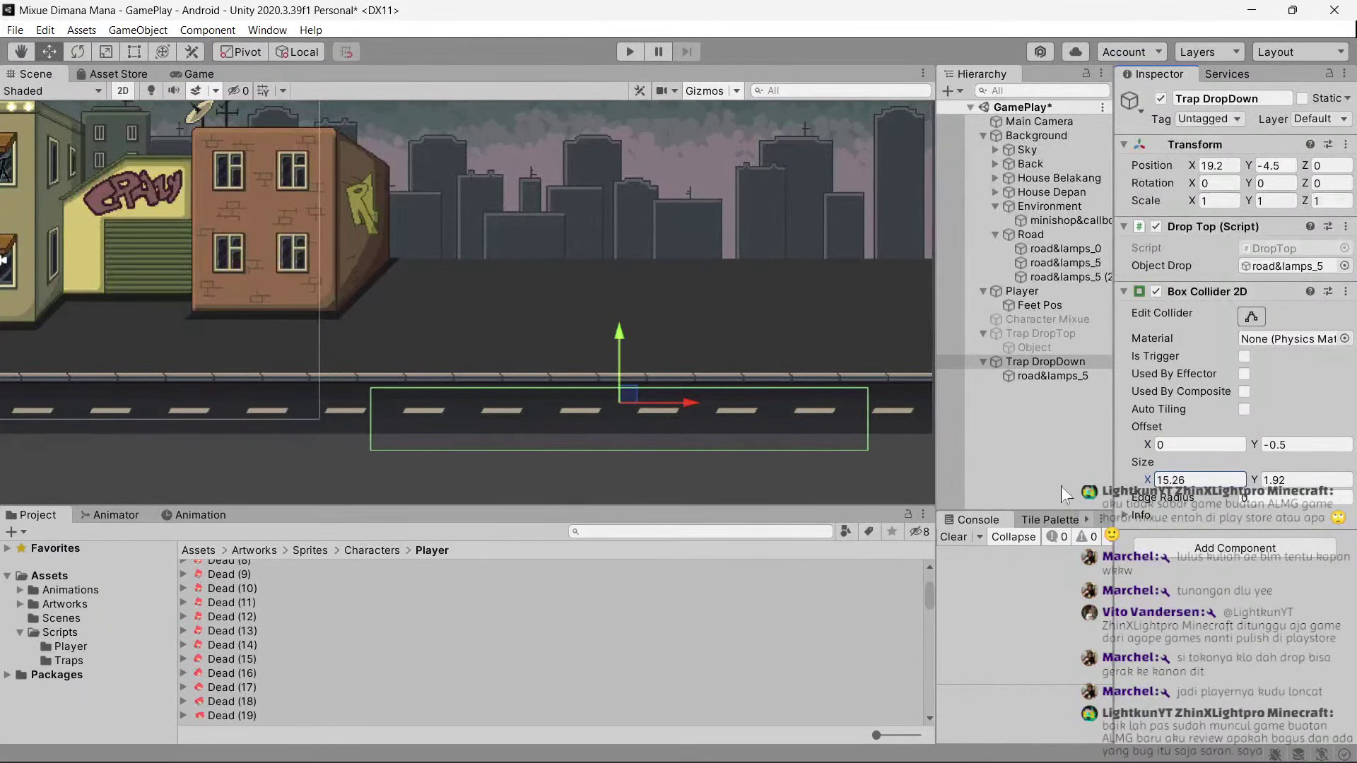
pyautogui.click(1187, 483)
pyautogui.write('15')
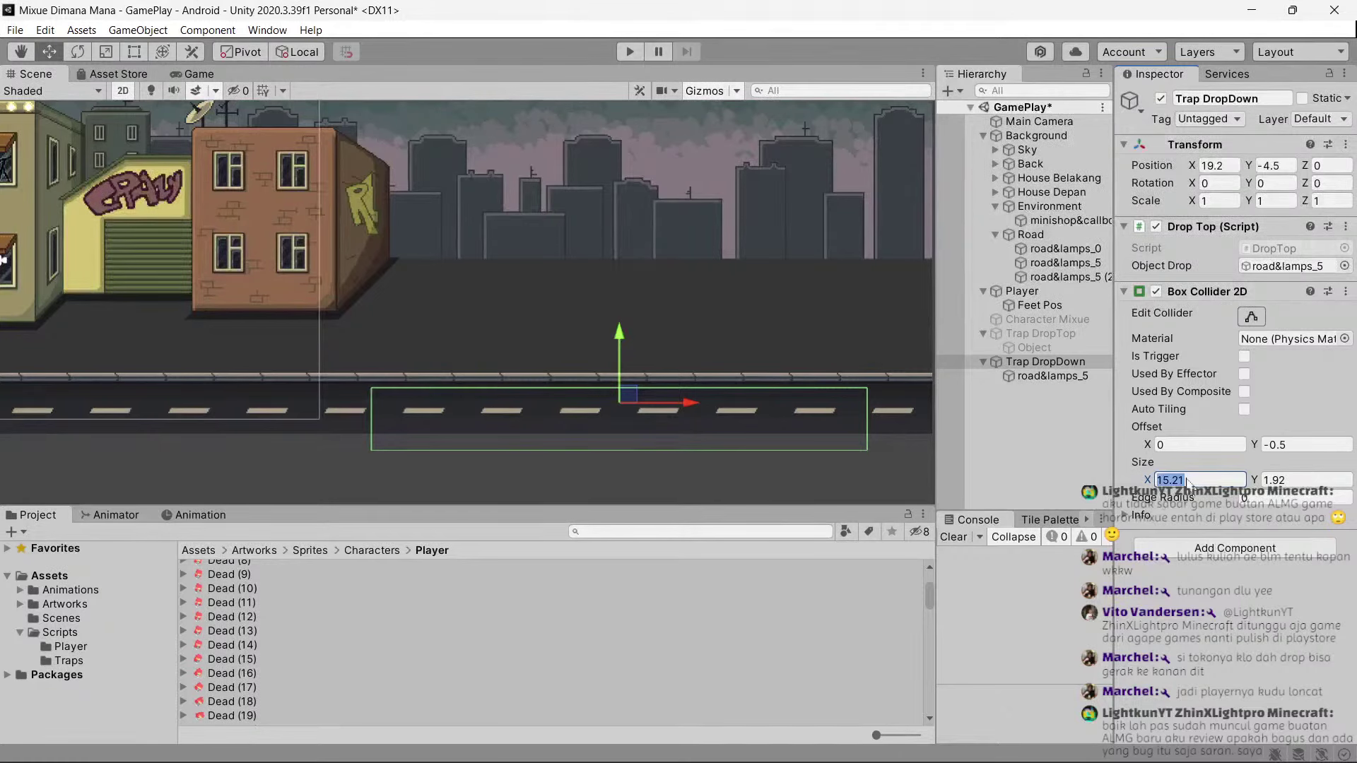
# Collapse the Trap DropDown, Trap DropTop and Player entries and select Player.
pyautogui.scroll(-3, 566, 435)
pyautogui.moveTo(567, 434); pyautogui.dragTo(553, 363, button='middle')
pyautogui.scroll(-2, 655, 396)
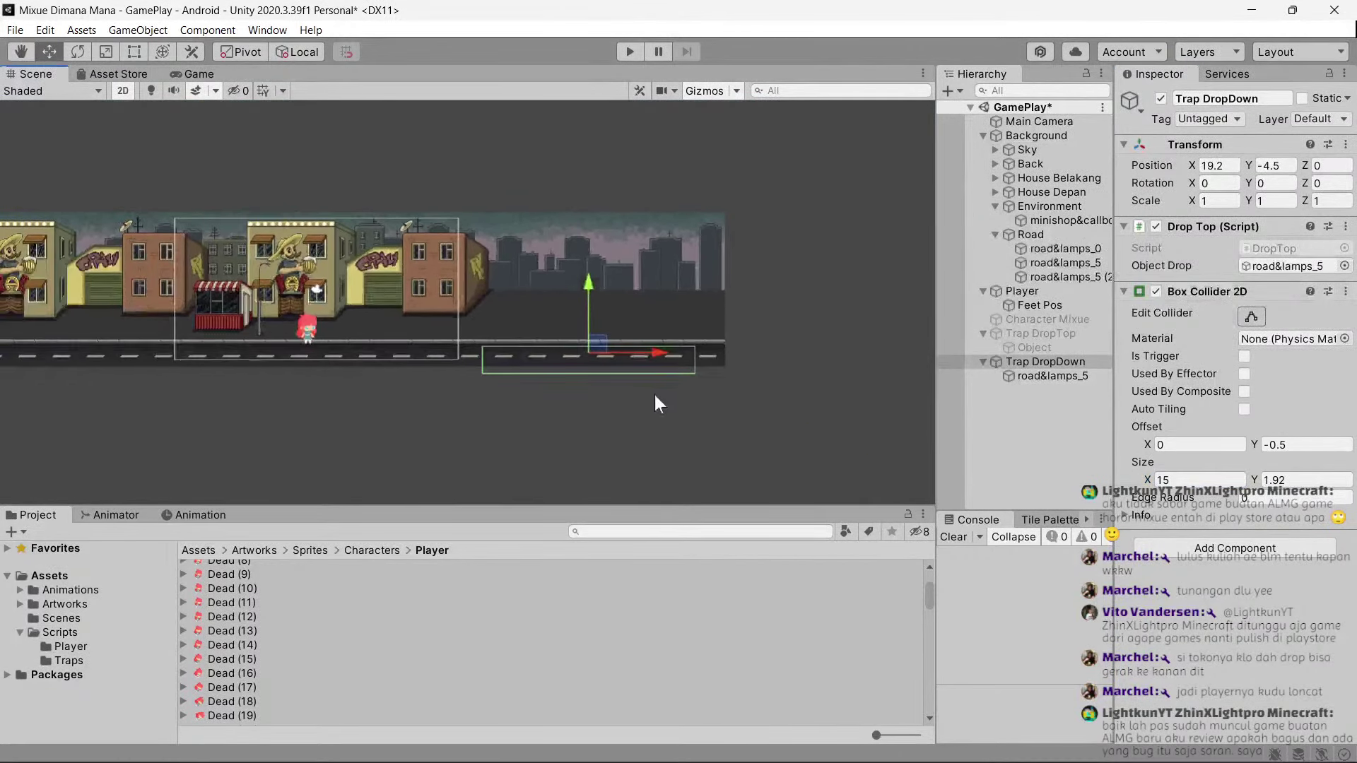
pyautogui.scroll(-2, 438, 371)
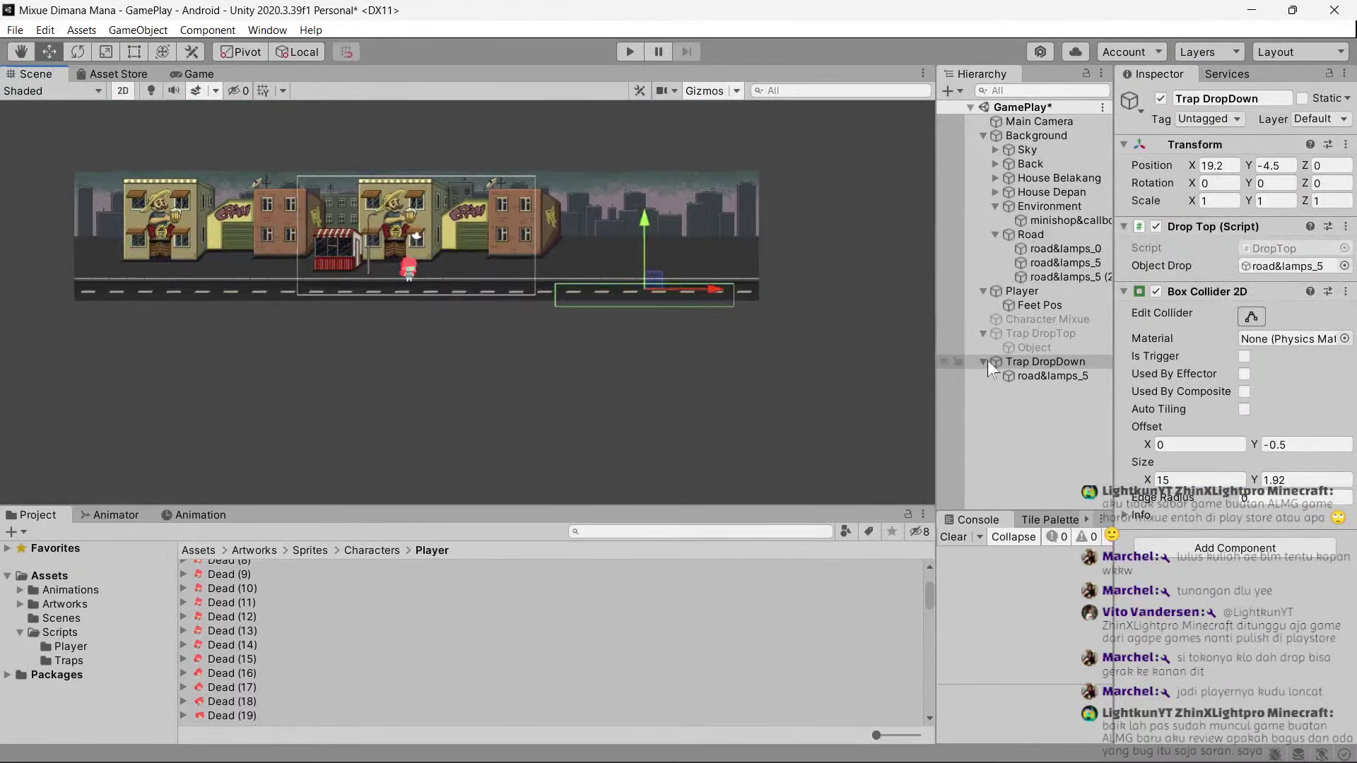
pyautogui.click(983, 361)
pyautogui.click(983, 333)
pyautogui.click(983, 290)
pyautogui.click(993, 290)
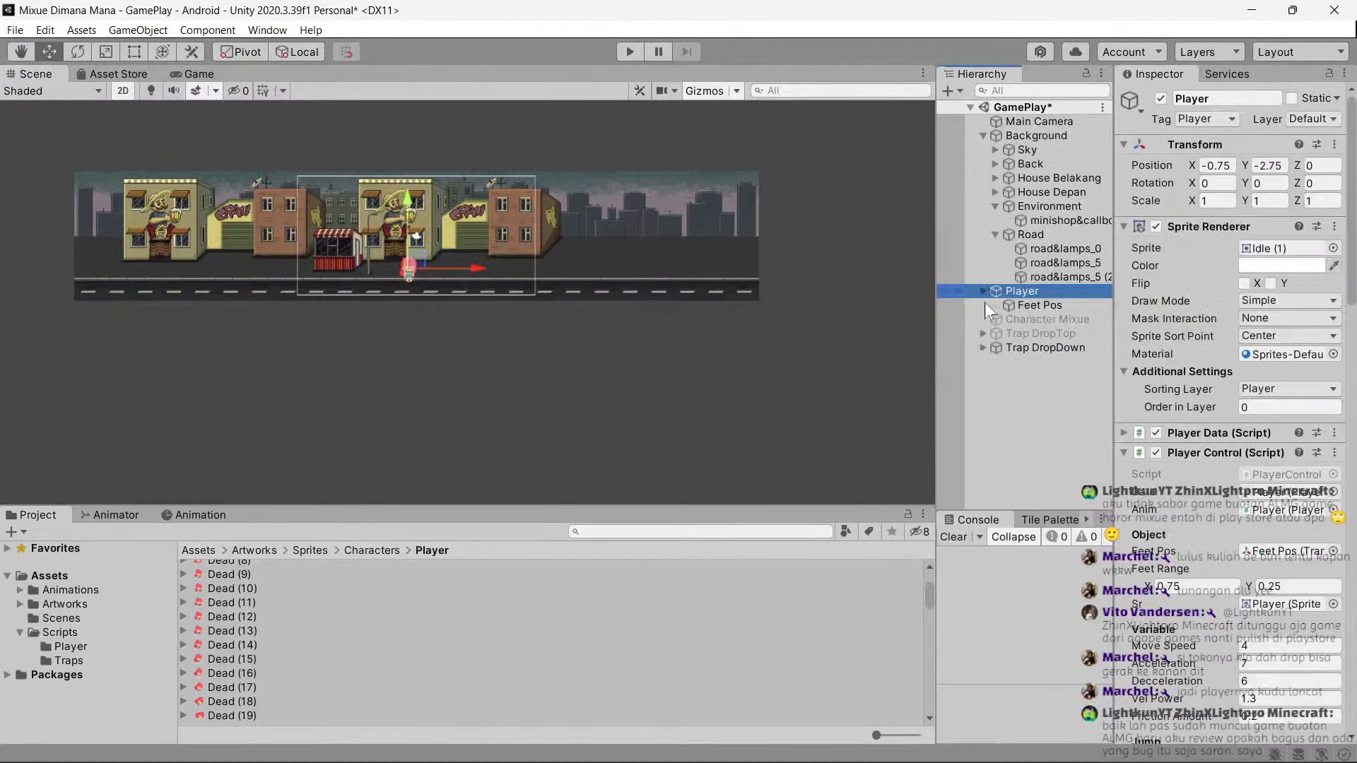
# Create an empty object named Dead Zone and lower it below the road to Y -7.37.
pyautogui.click(983, 136)
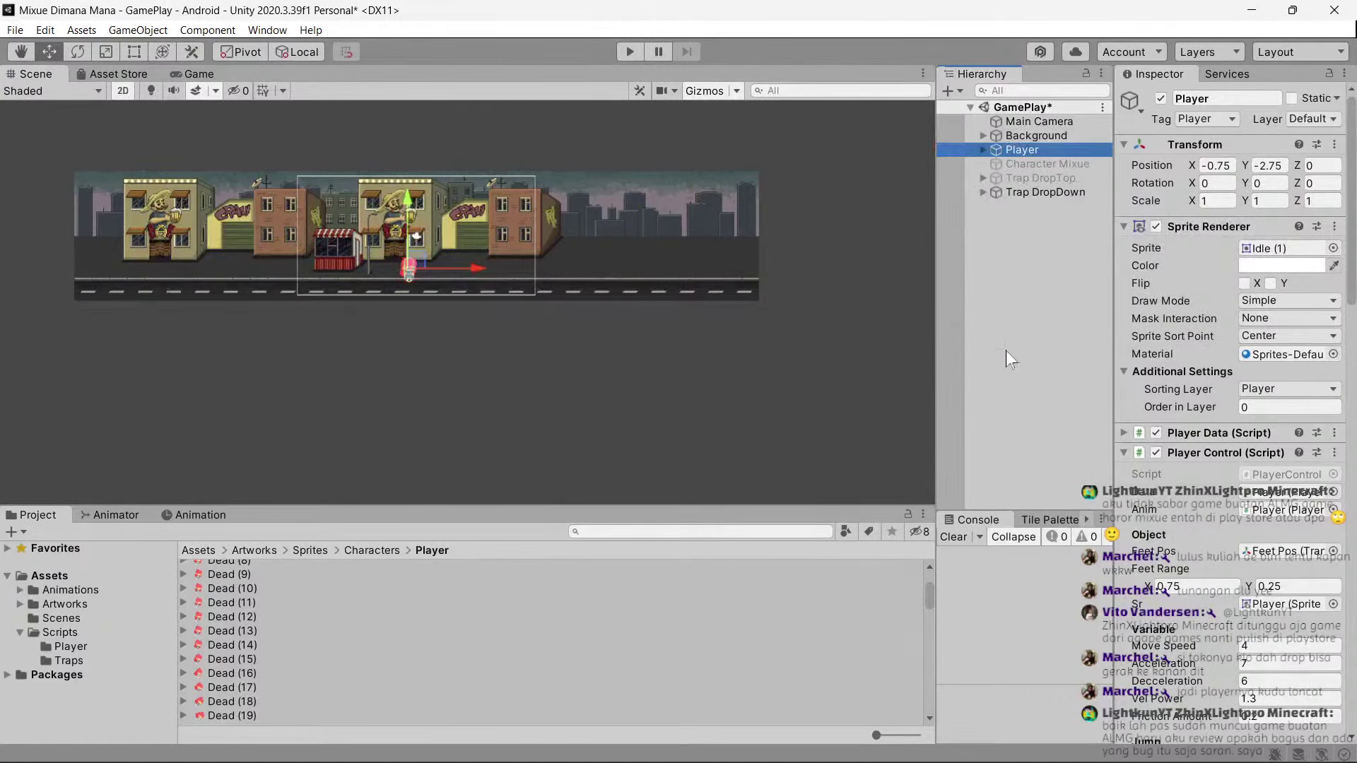
pyautogui.rightClick(1006, 351)
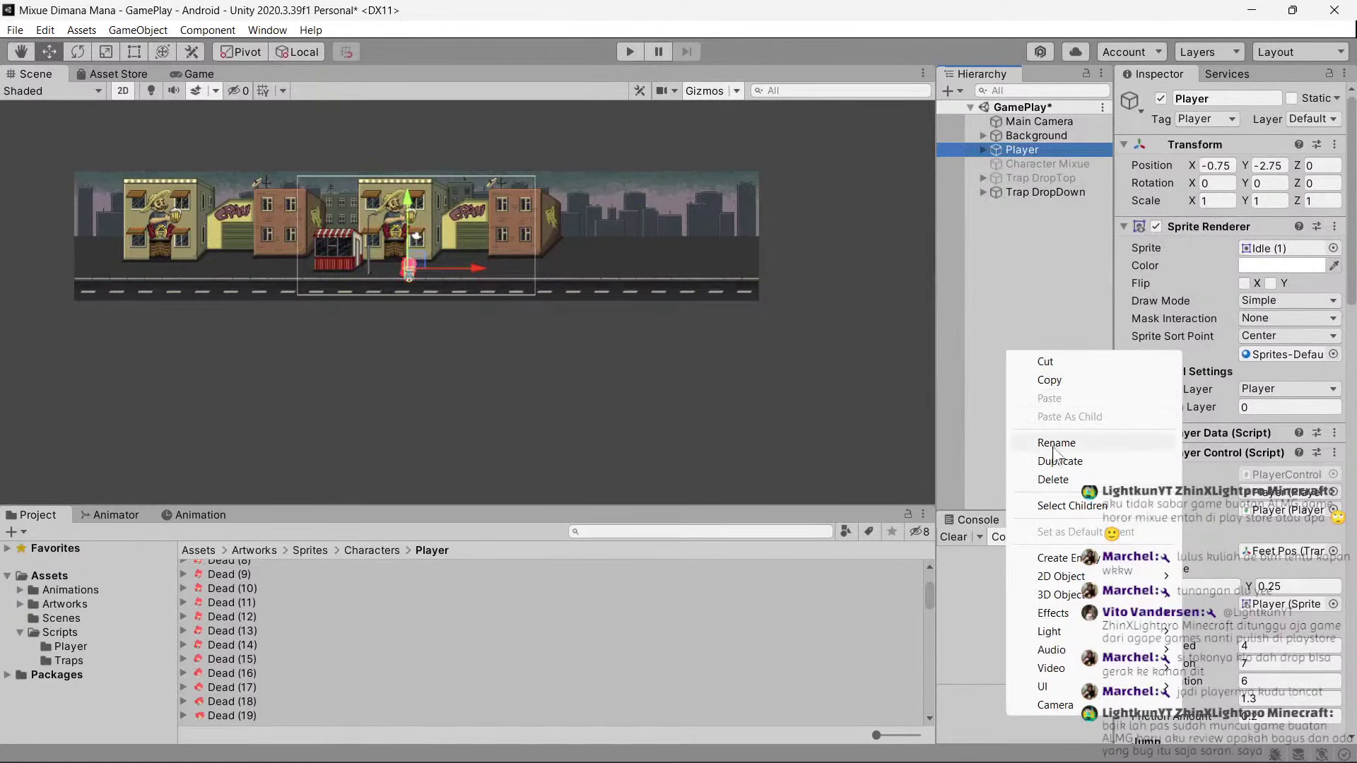
pyautogui.click(1072, 560)
pyautogui.click(1212, 98)
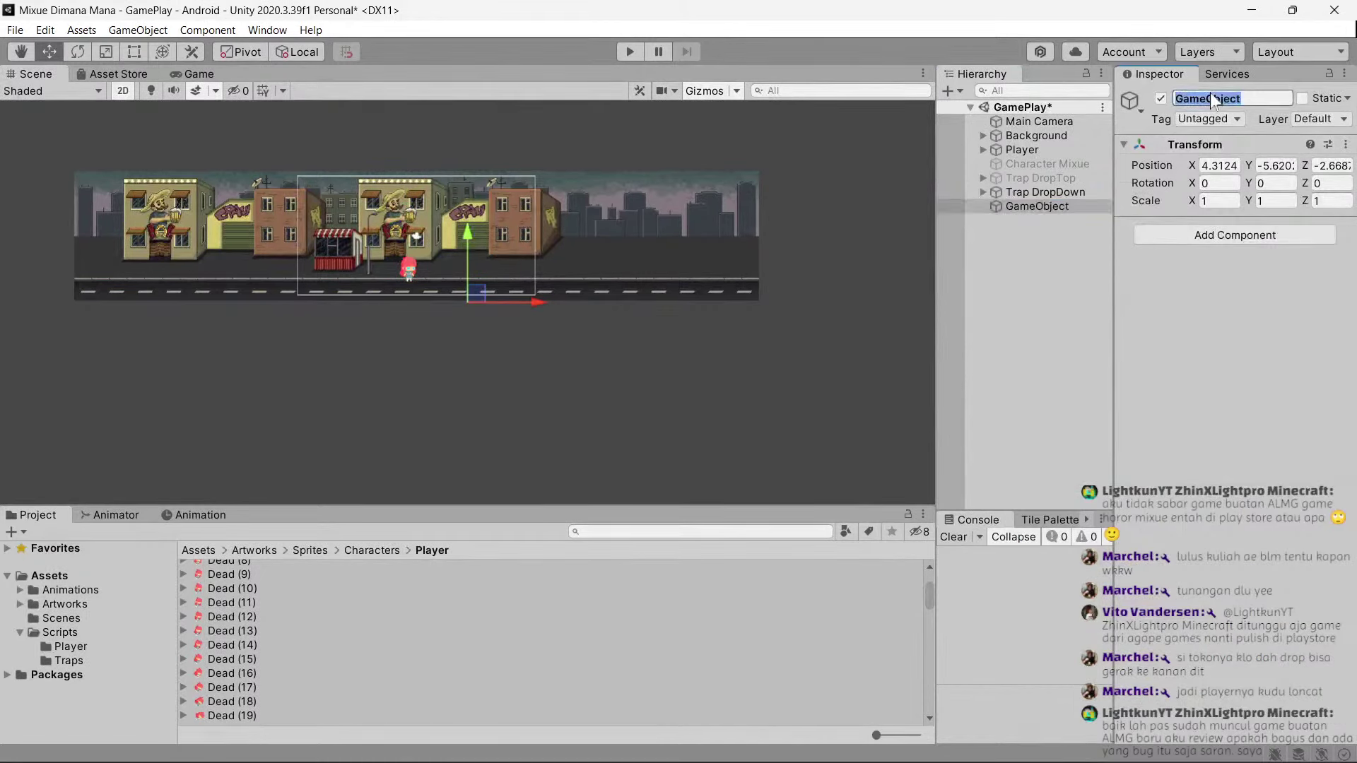
pyautogui.write('ead')
pyautogui.write(' 2')
pyautogui.write('ne')
pyautogui.press('Return')
pyautogui.moveTo(469, 239); pyautogui.dragTo(470, 257)
# Give Dead Zone an empty child named Bottom and pick Box Collider 2D in Add Component.
pyautogui.rightClick(1022, 209)
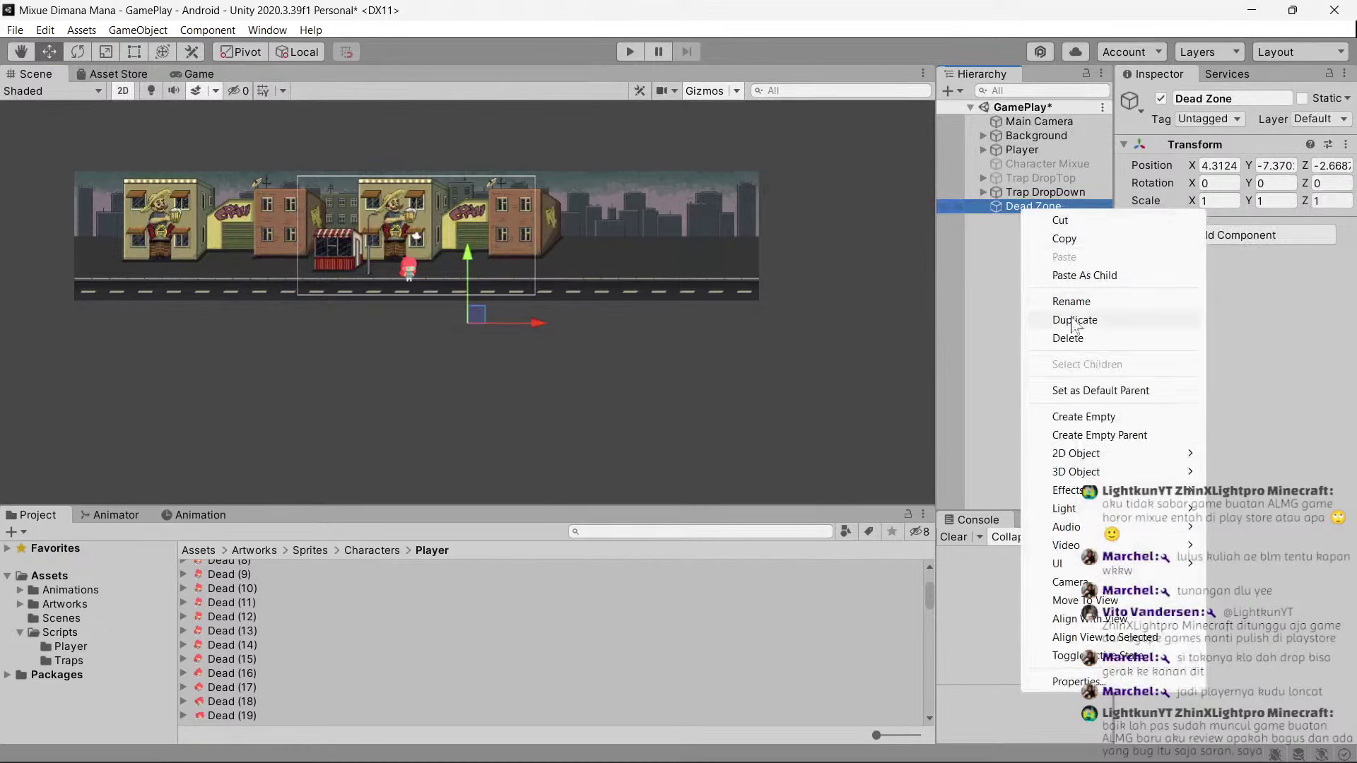
pyautogui.click(1100, 417)
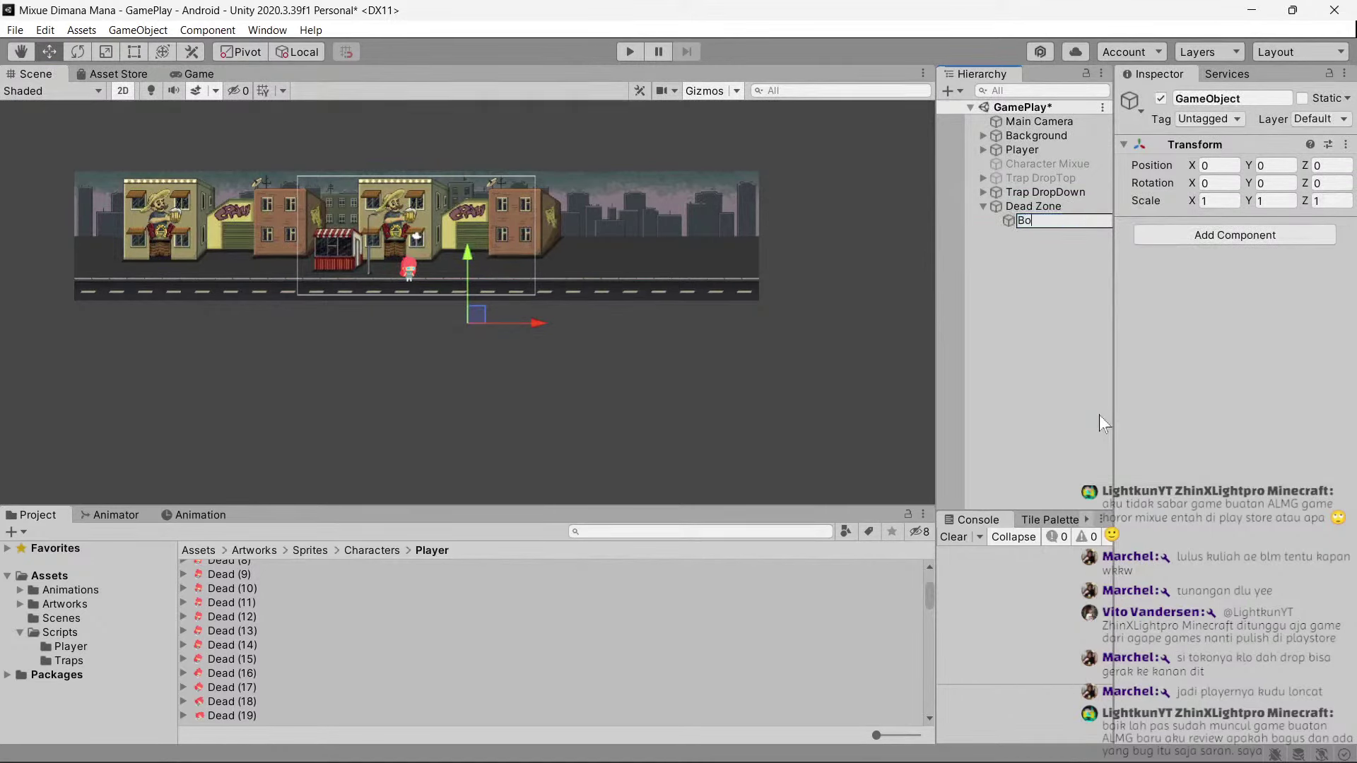
pyautogui.write('Bottom')
pyautogui.press('Return')
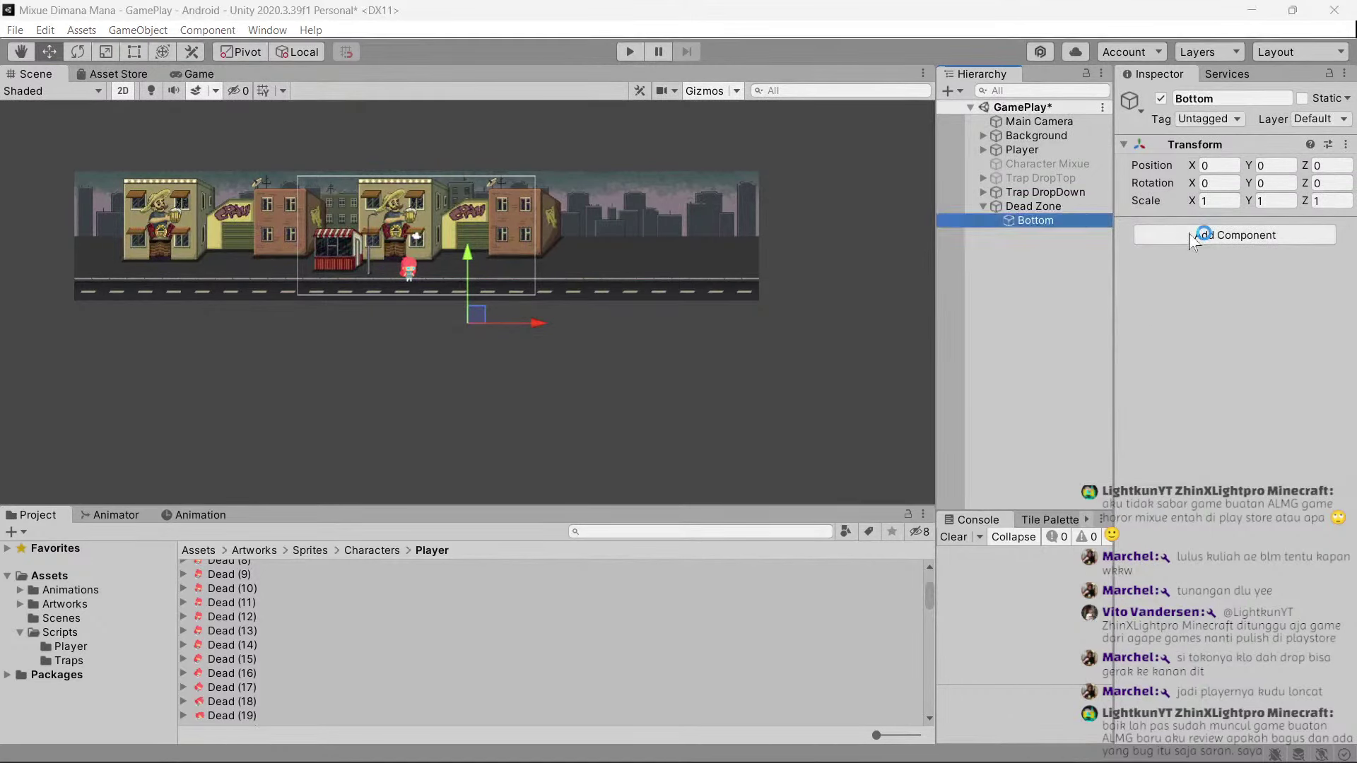
pyautogui.click(1195, 236)
pyautogui.write('box')
pyautogui.press('Down')
# Add the Box Collider 2D to Bottom, widen it to 50, and tag Bottom as Enemy.
pyautogui.press('Return')
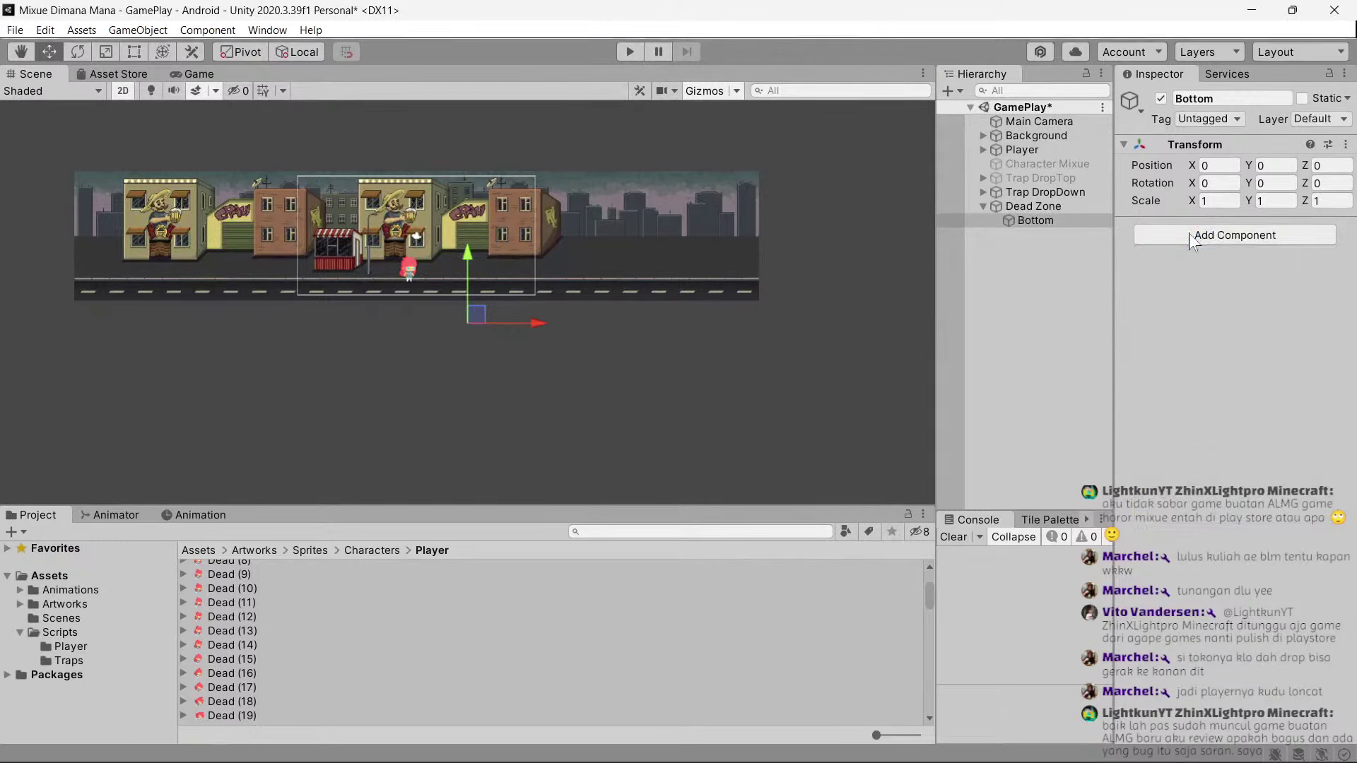
pyautogui.click(1200, 415)
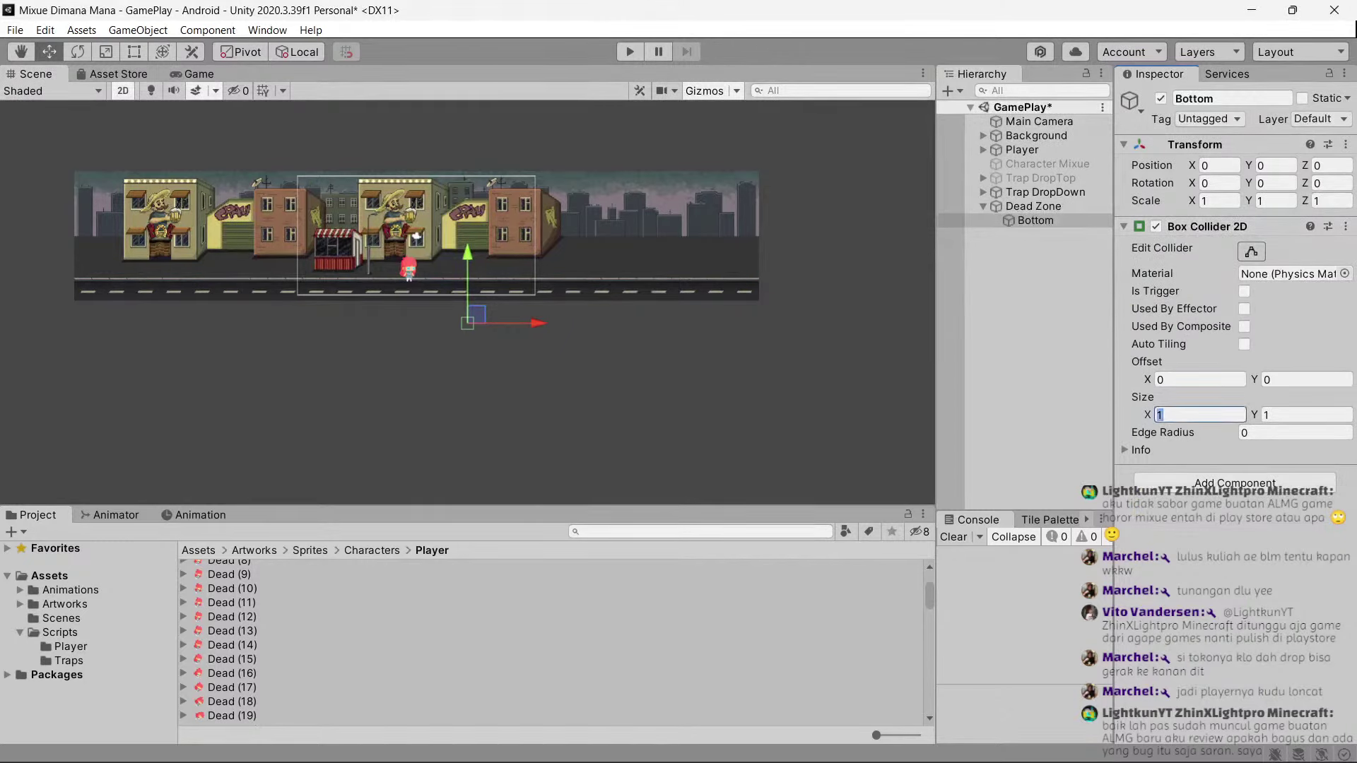
pyautogui.write('50')
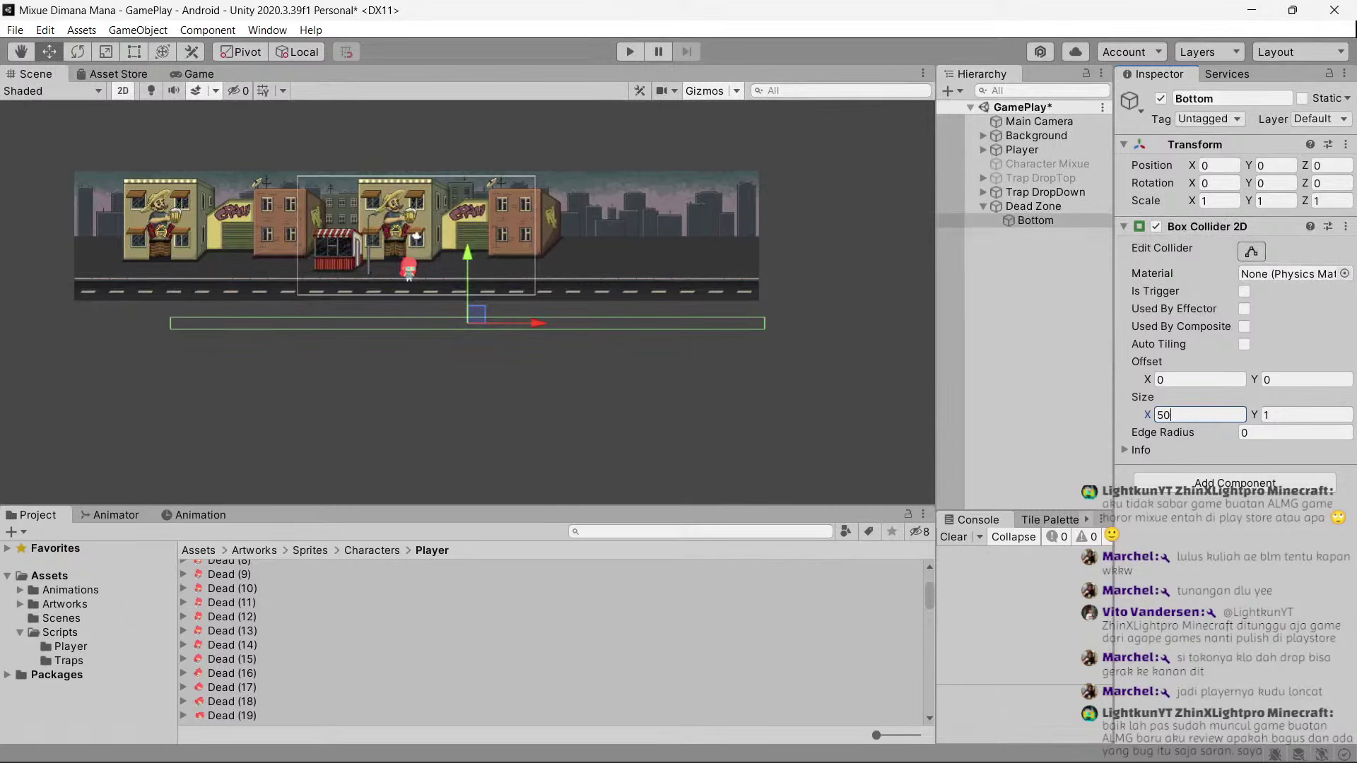
pyautogui.click(1315, 119)
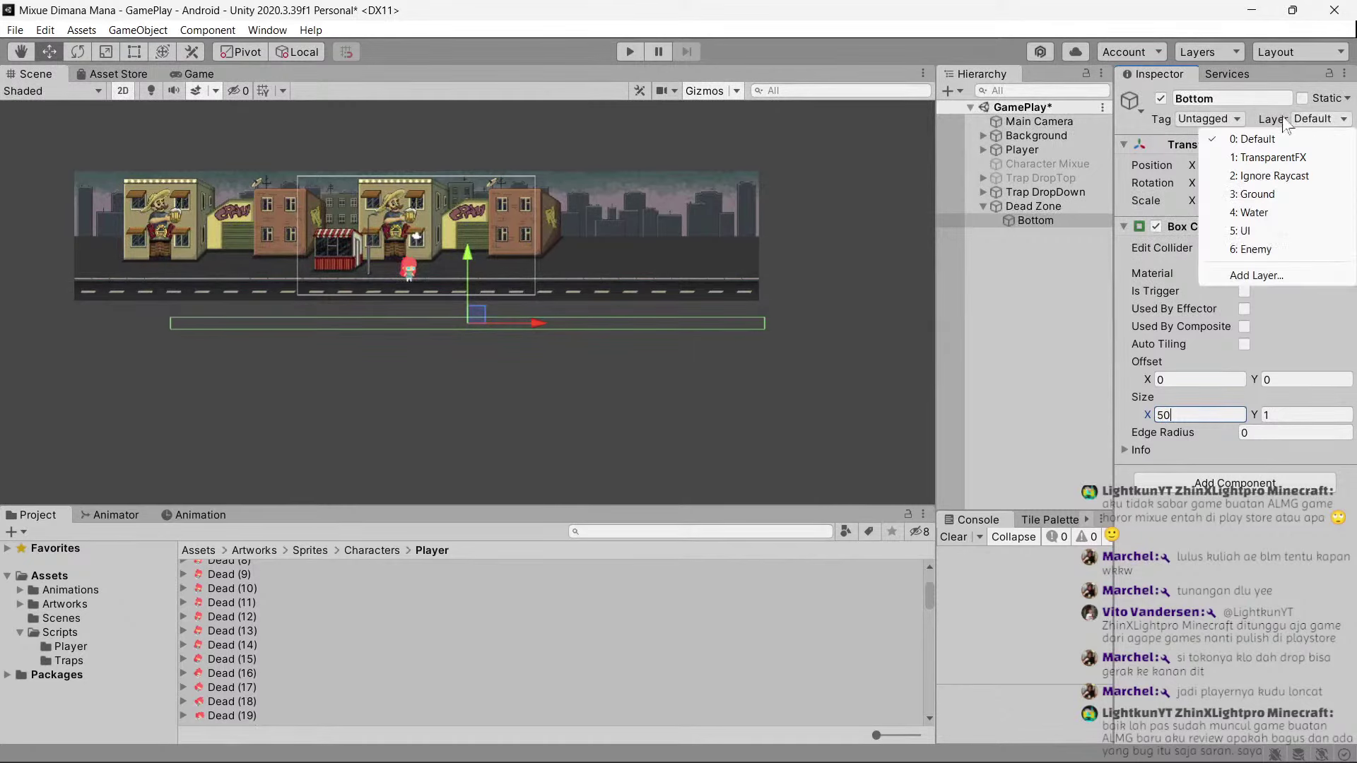
pyautogui.click(1237, 119)
pyautogui.click(1222, 267)
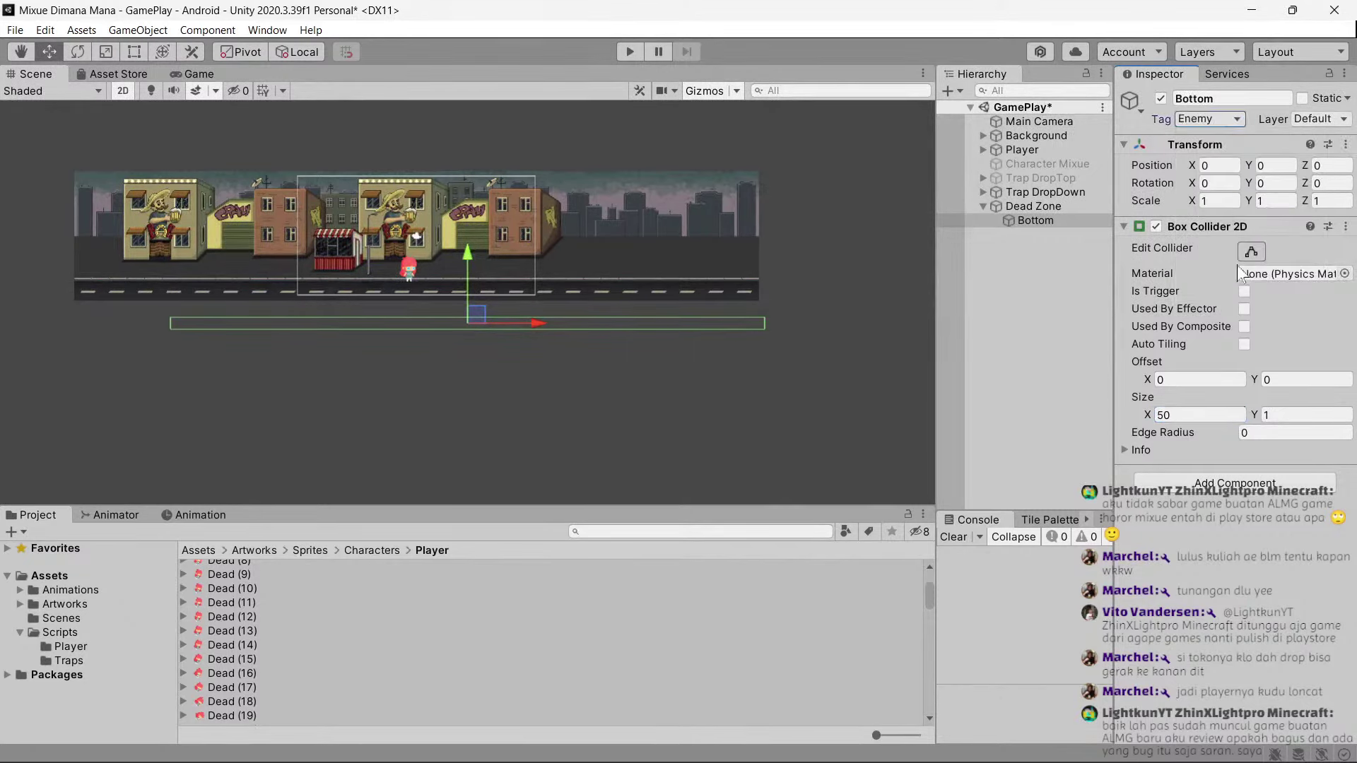
# Lower Bottom to Y -1.75 beneath the road.
pyautogui.scroll(3, 516, 300)
pyautogui.scroll(3, 511, 291)
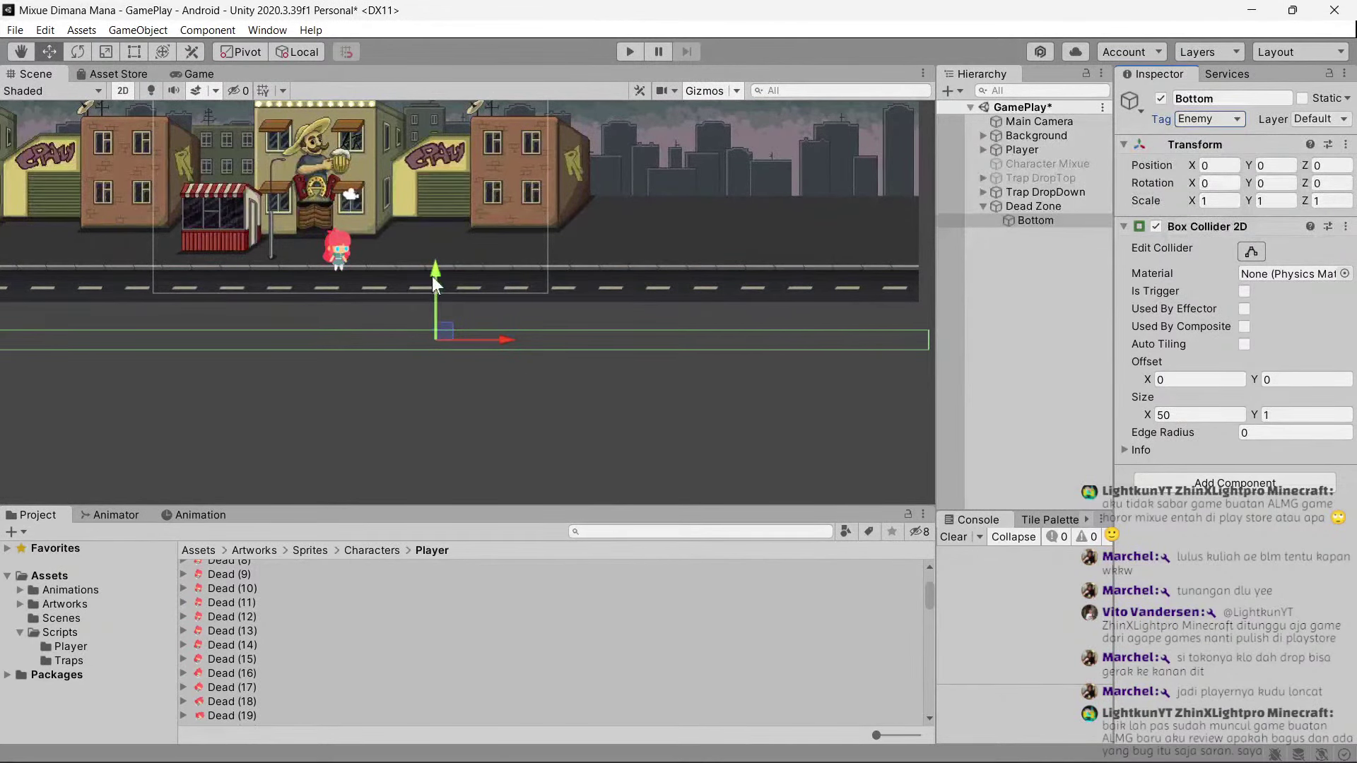
pyautogui.moveTo(431, 277); pyautogui.dragTo(429, 308)
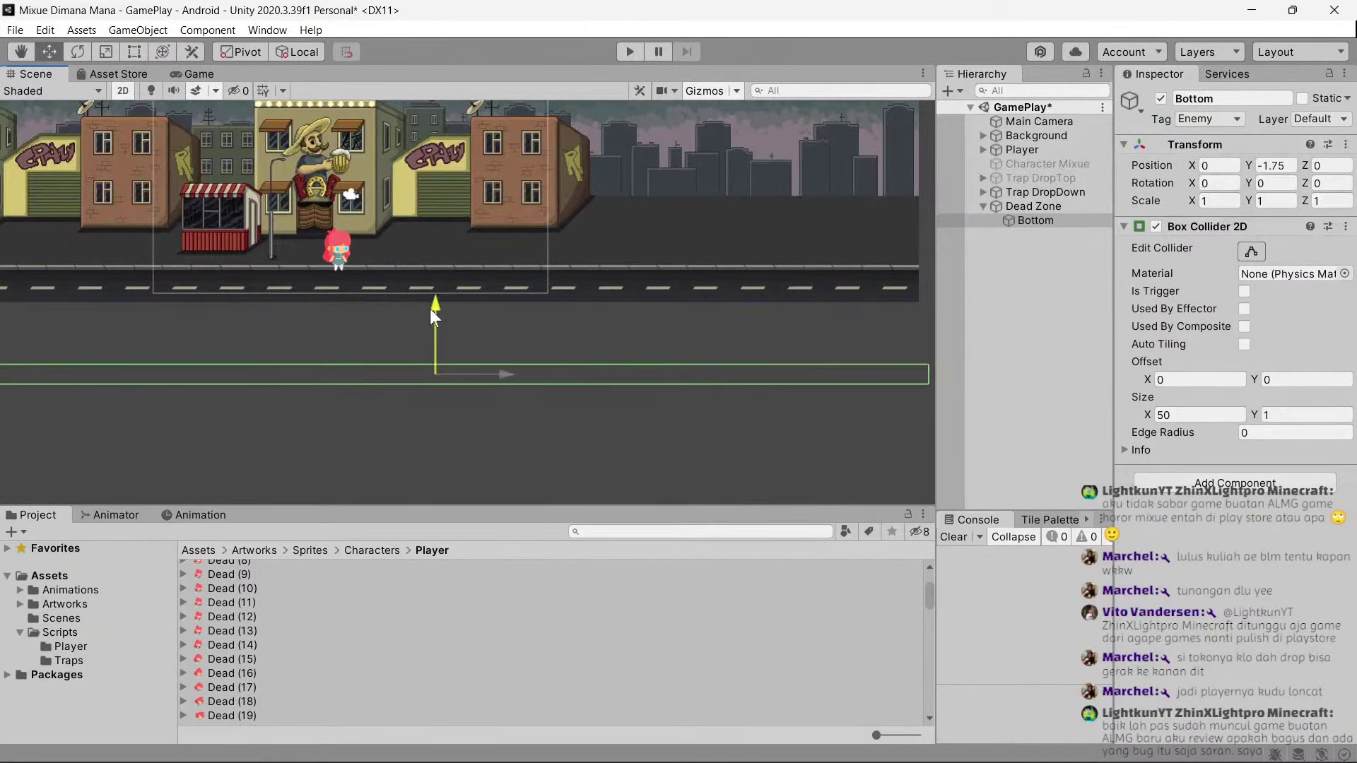
pyautogui.click(982, 205)
pyautogui.click(983, 193)
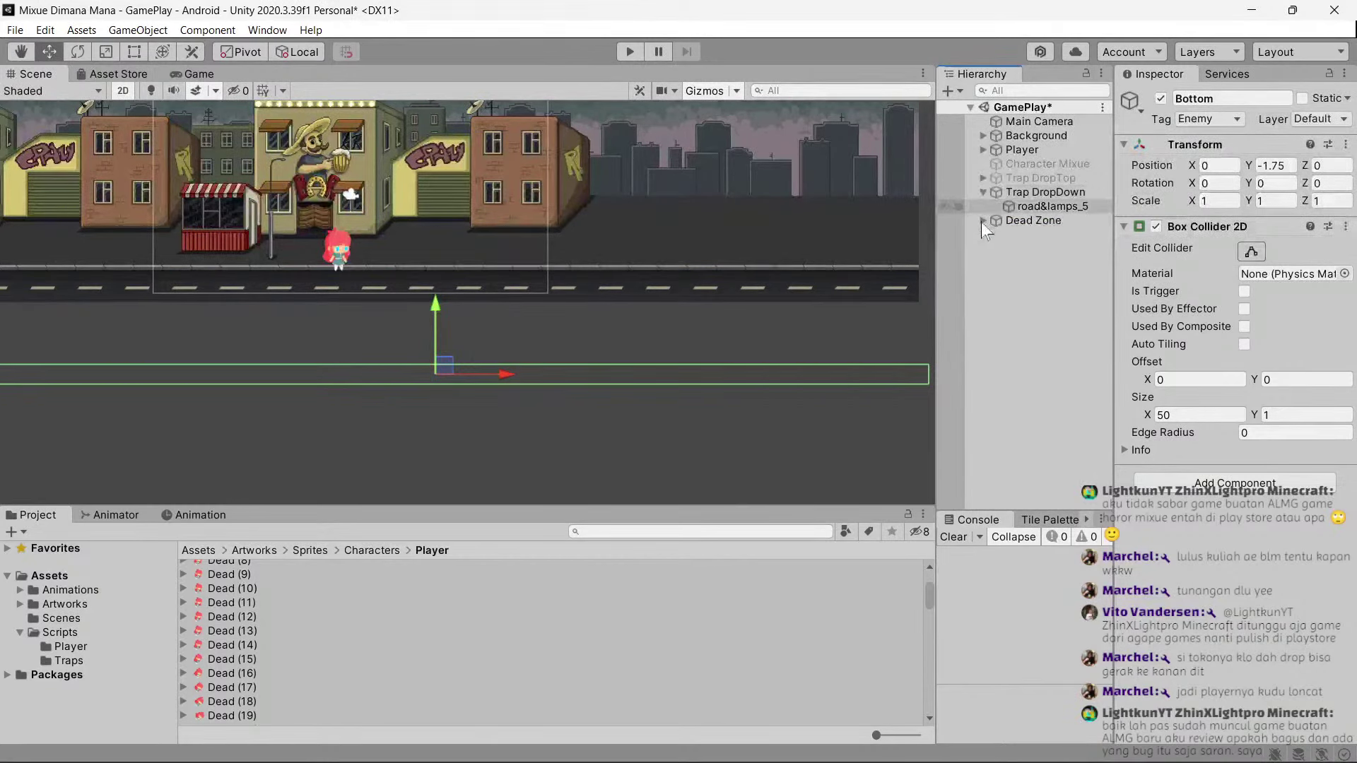
pyautogui.click(983, 222)
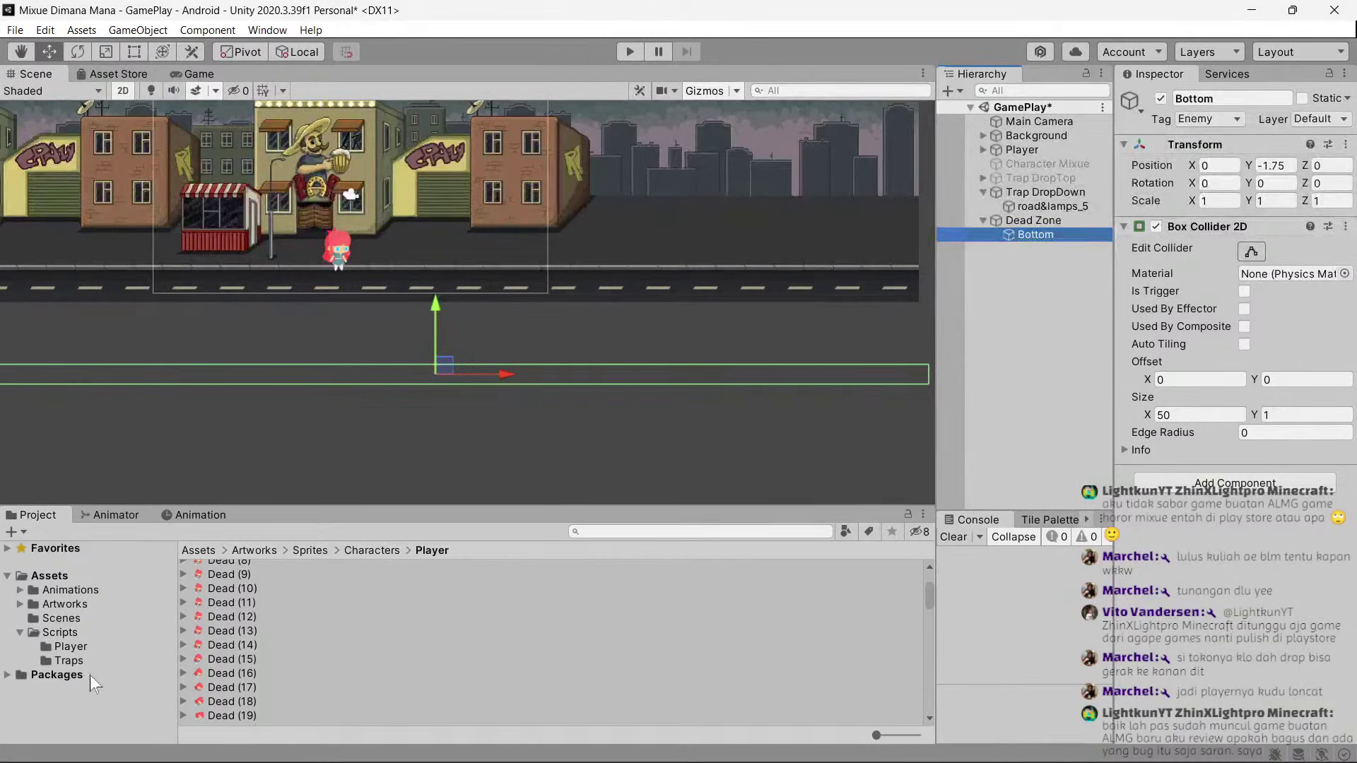
pyautogui.click(67, 649)
# Create a C# script named DeadZone in Assets/Scripts/Traps, next to DropTop.
pyautogui.click(66, 633)
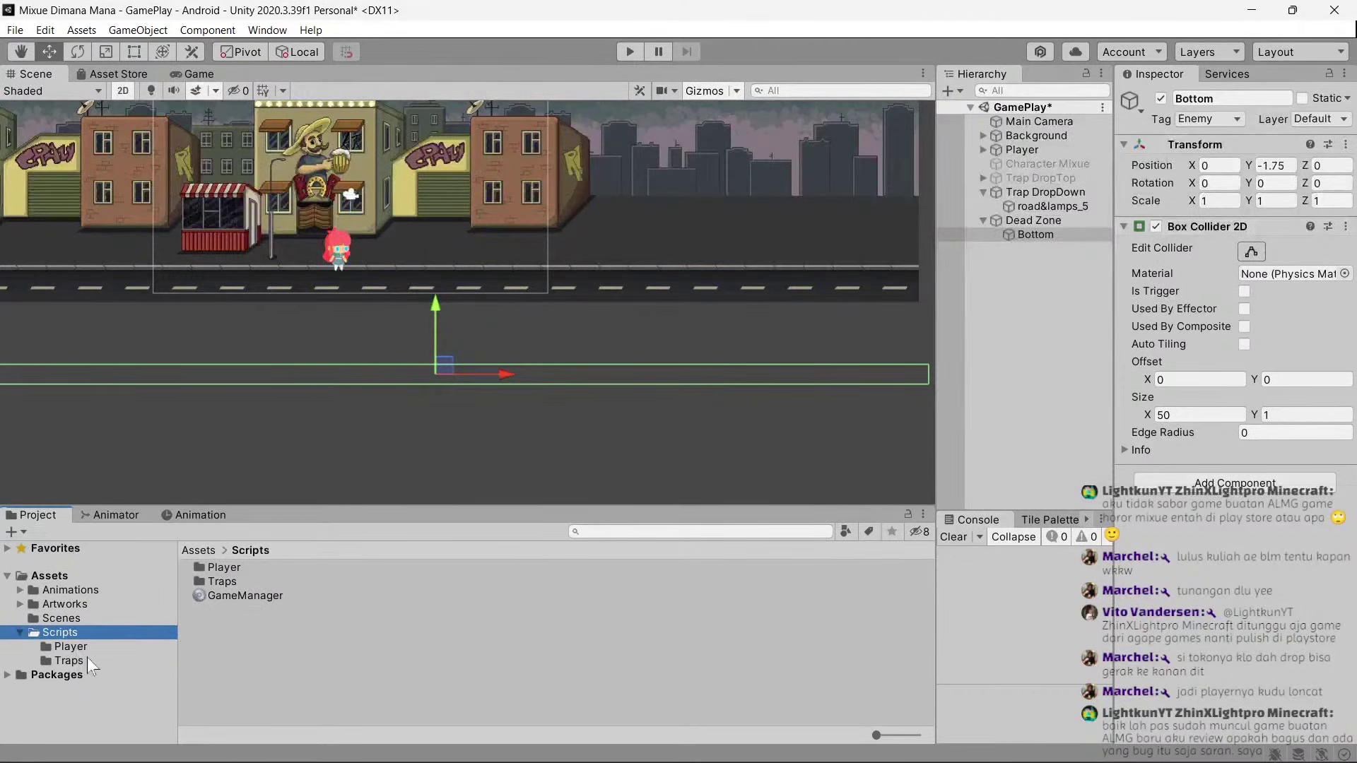
pyautogui.rightClick(231, 618)
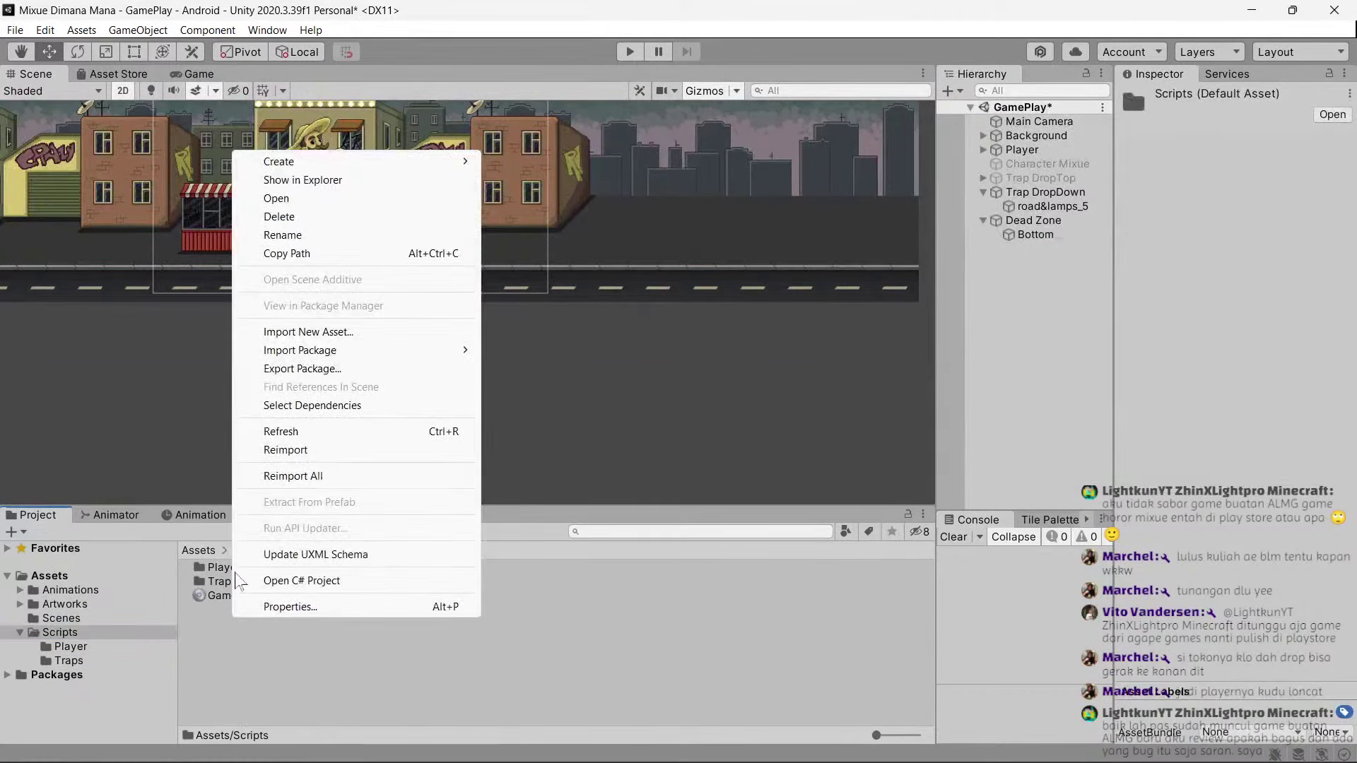
pyautogui.click(219, 581)
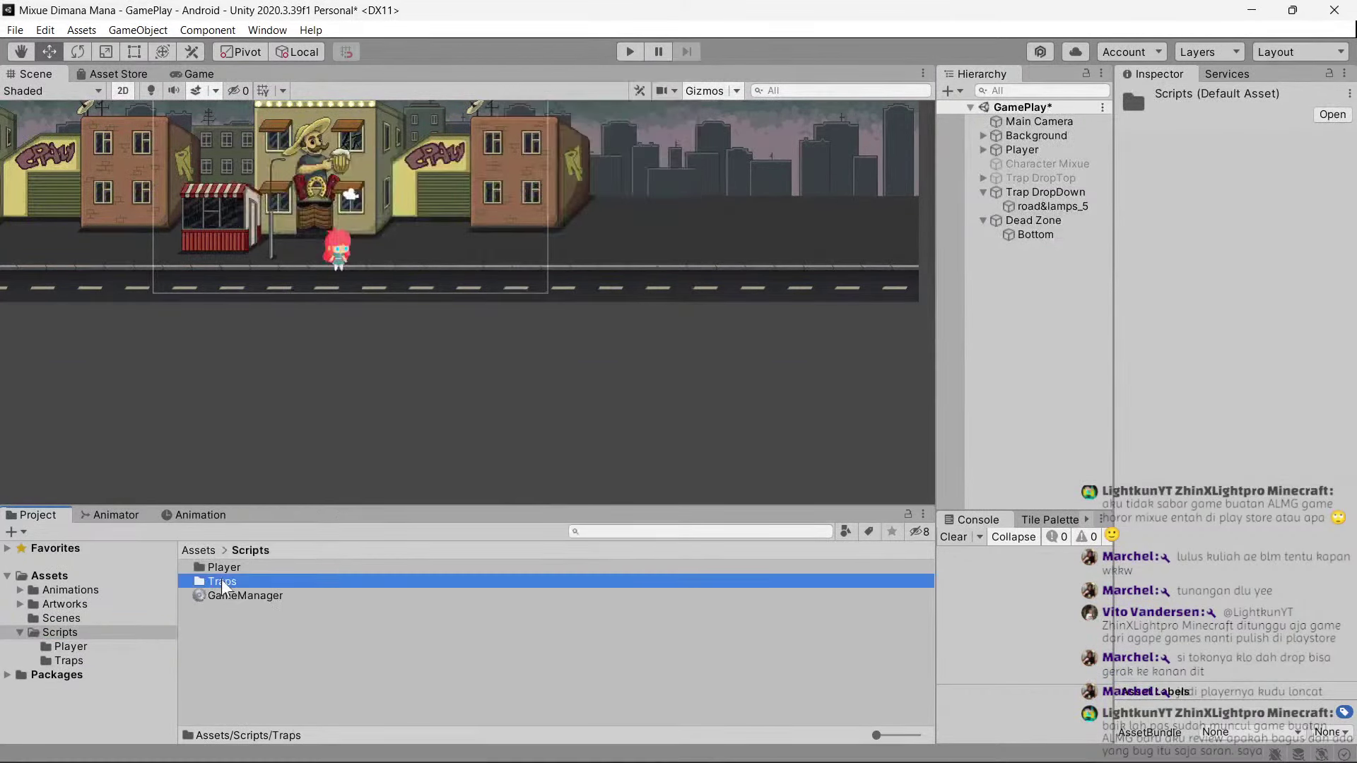
pyautogui.doubleClick(219, 581)
pyautogui.rightClick(241, 623)
pyautogui.moveTo(287, 165)
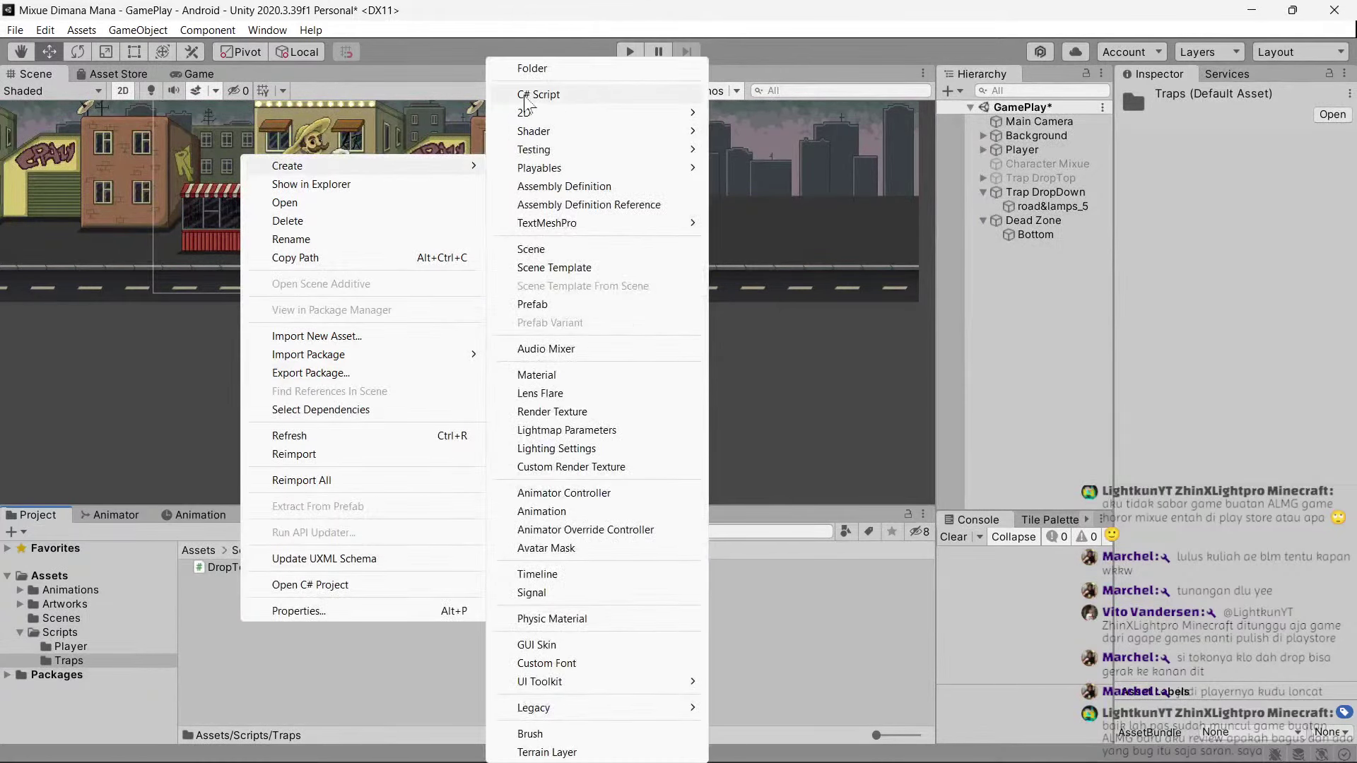
pyautogui.click(524, 96)
pyautogui.write('DeadZone')
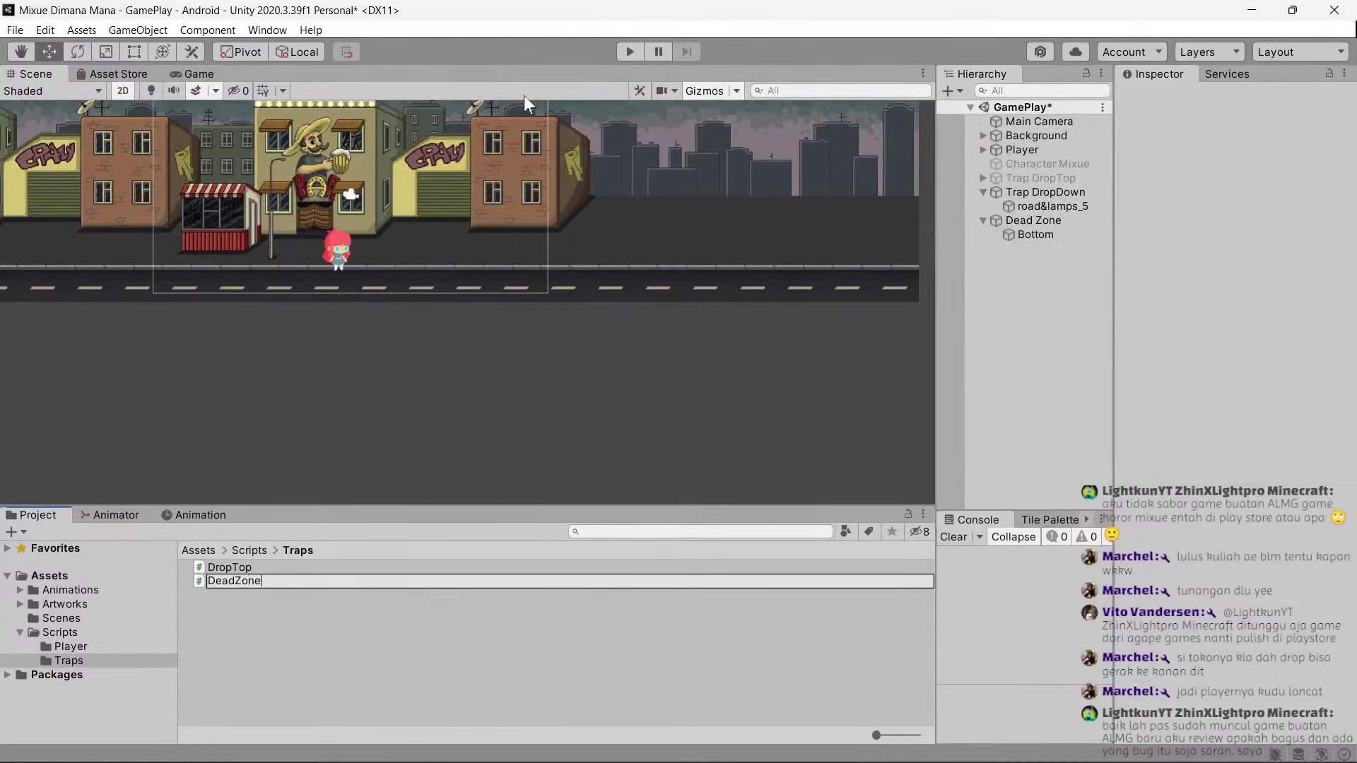
pyautogui.press('Return')
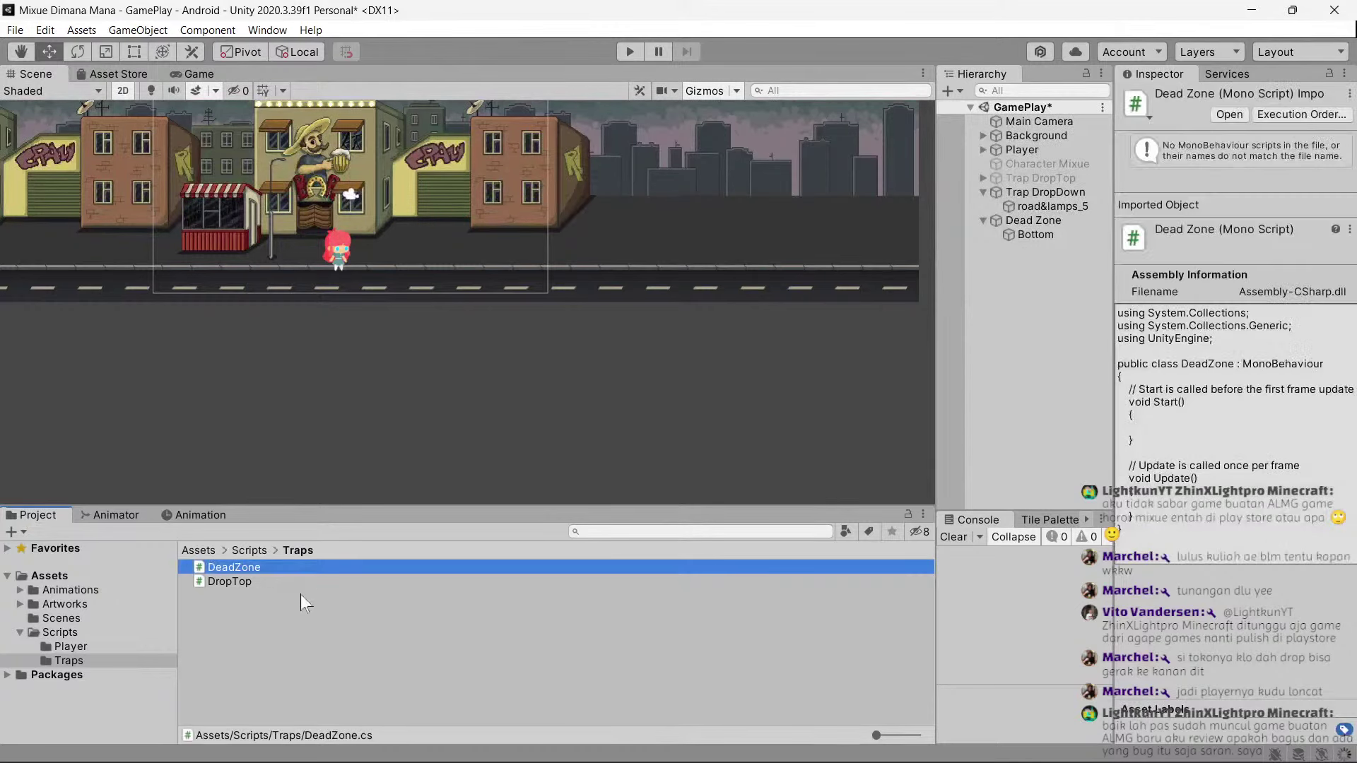
pyautogui.click(265, 581)
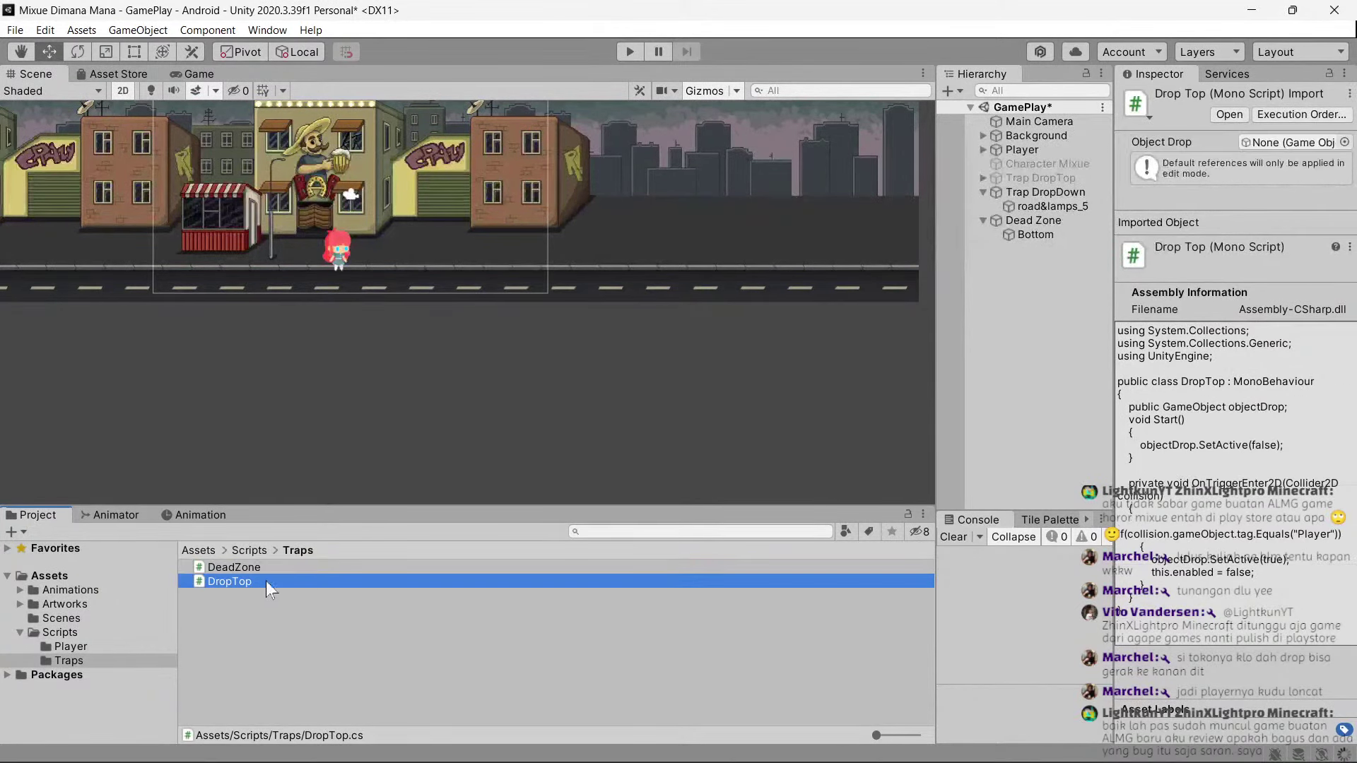
pyautogui.click(269, 567)
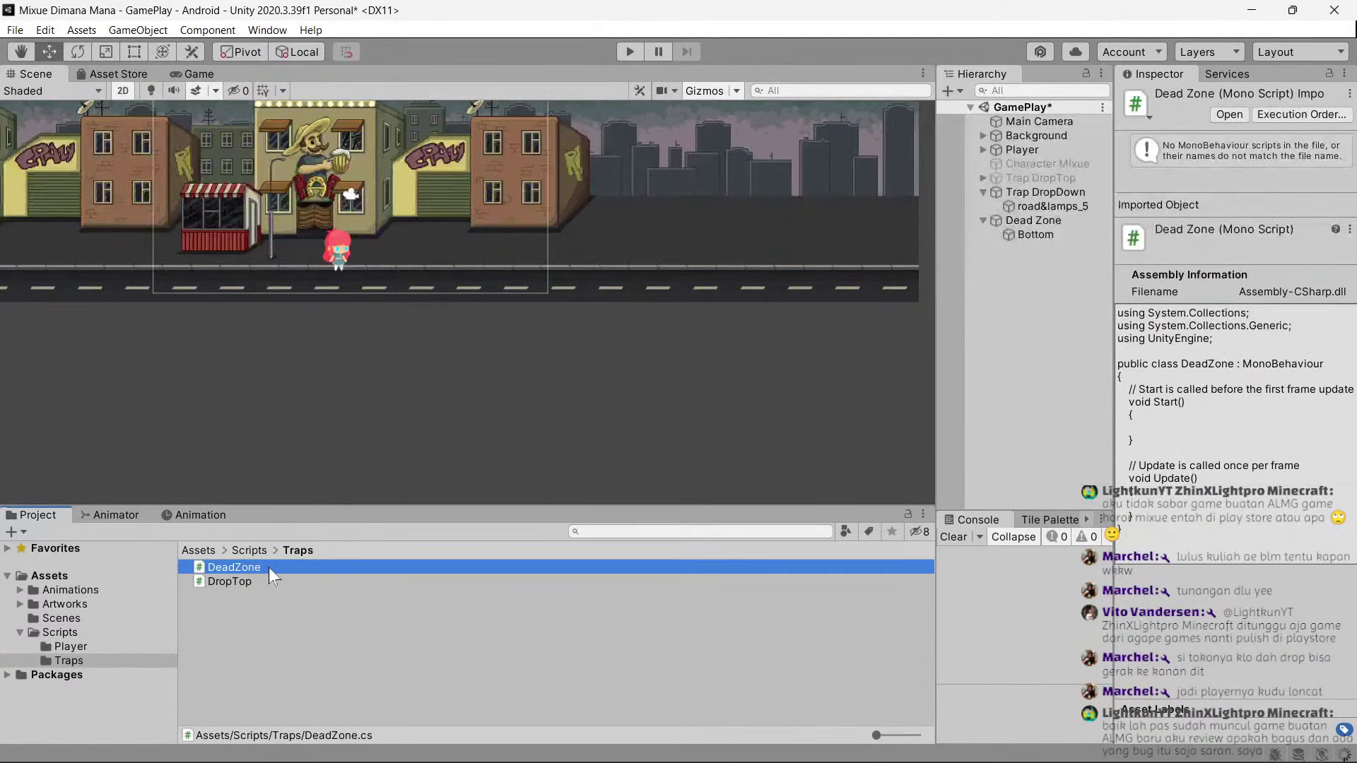
# In DeadZone.cs, delete the default Start and Update methods and add an OnCollisionEnter2D method.
pyautogui.doubleClick(269, 567)
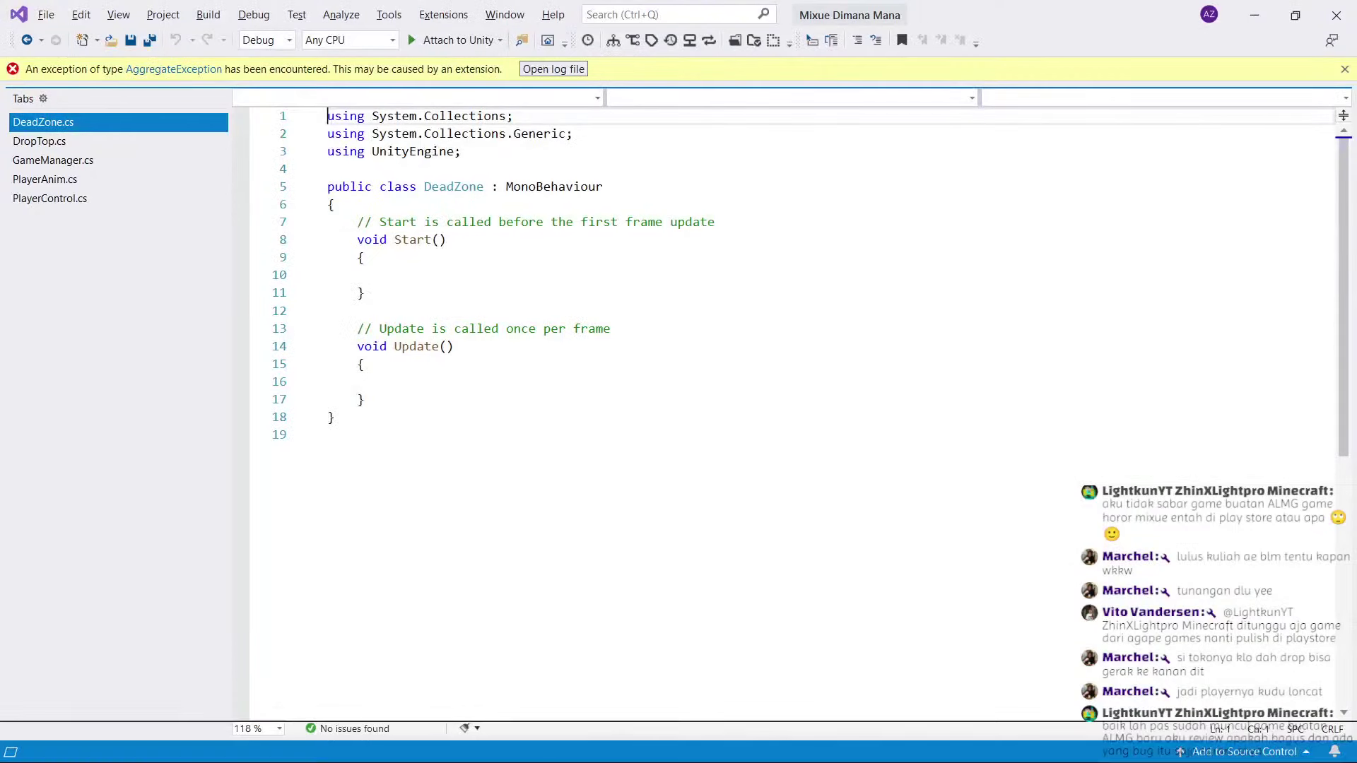
pyautogui.moveTo(364, 439); pyautogui.dragTo(350, 235)
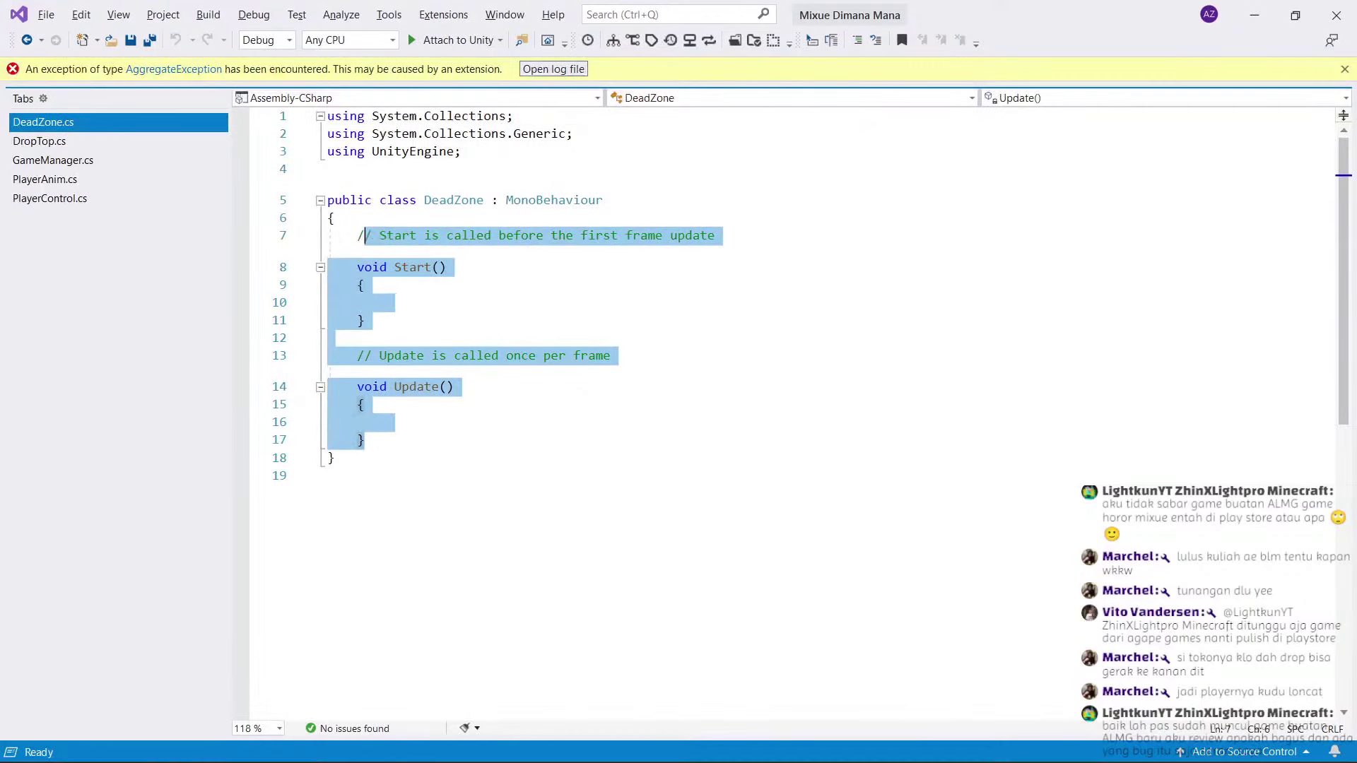
pyautogui.press('Delete')
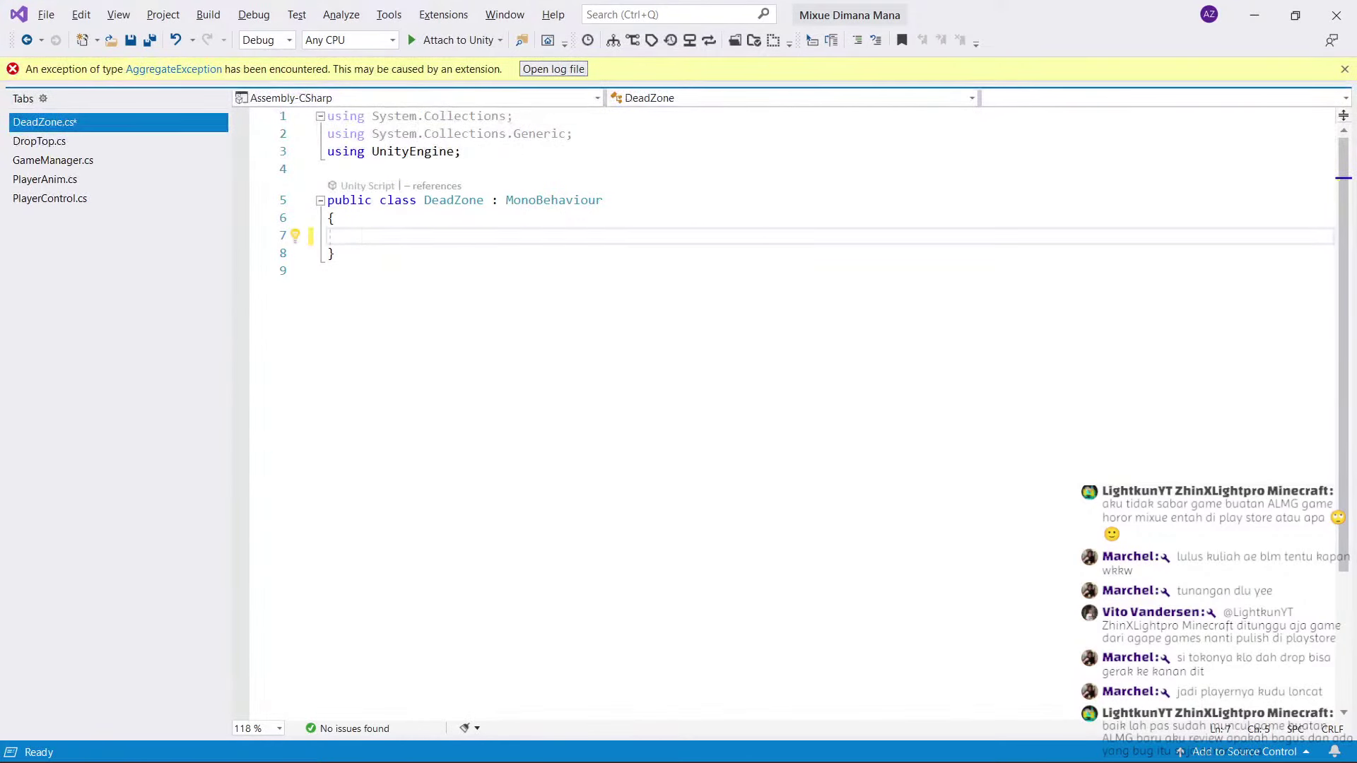
pyautogui.write('onc')
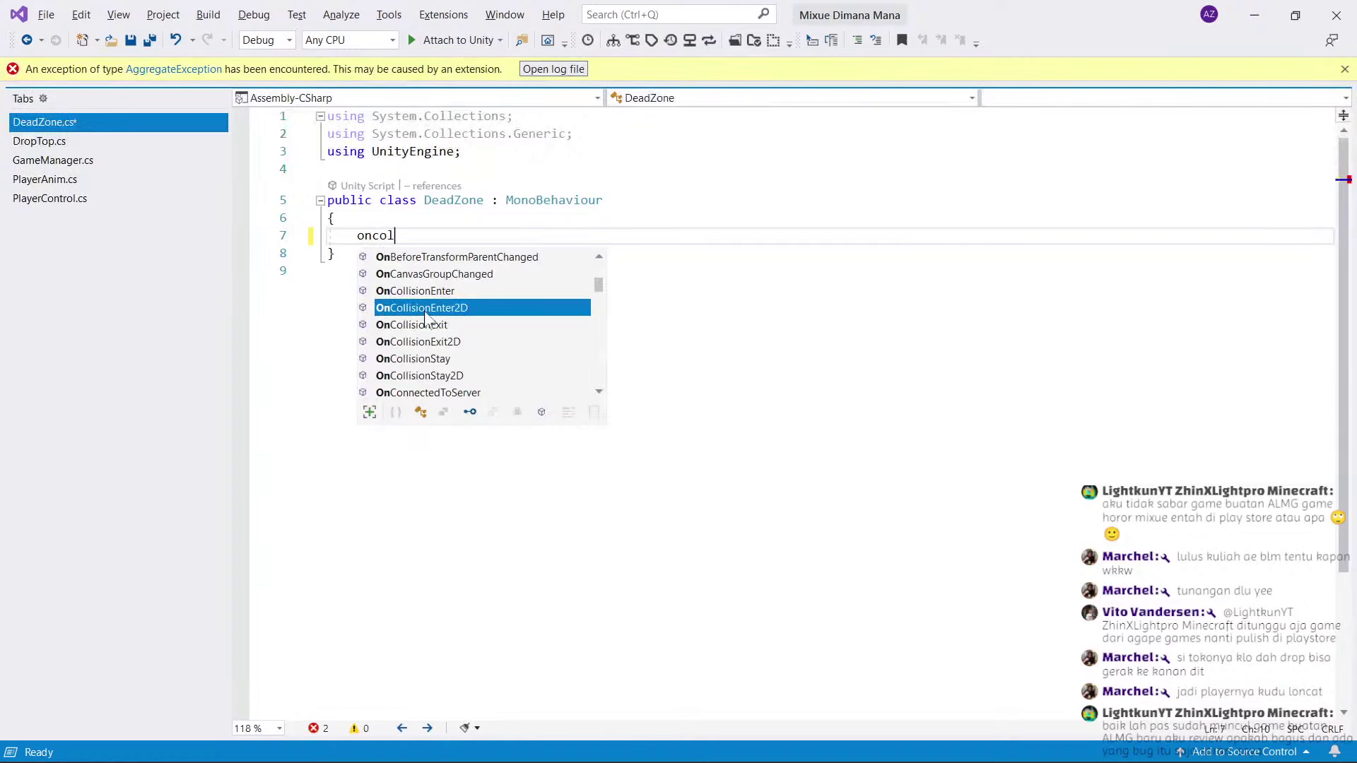
pyautogui.write('ol')
pyautogui.press('Tab')
# Add an if block checking collision.gameObject.tag.Equals("Player").
pyautogui.write('if')
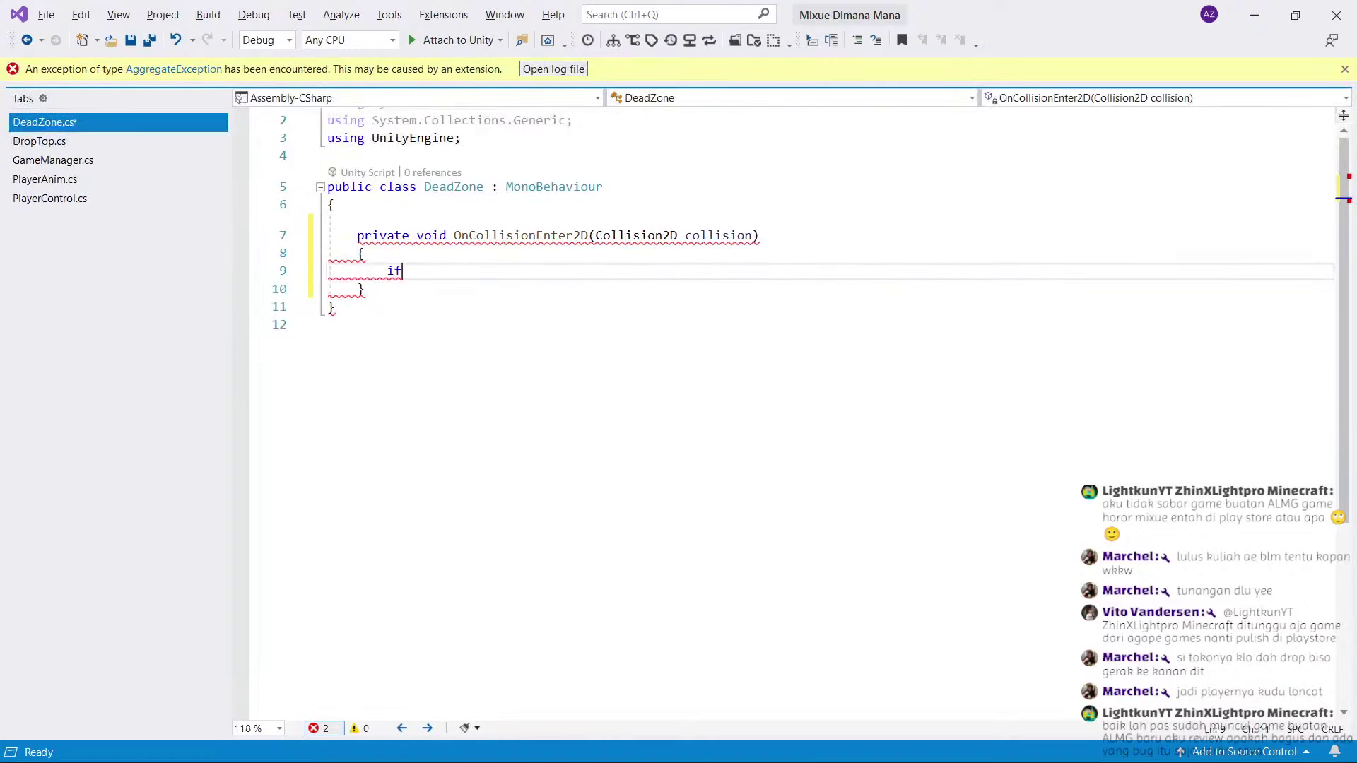
pyautogui.write('(collision.')
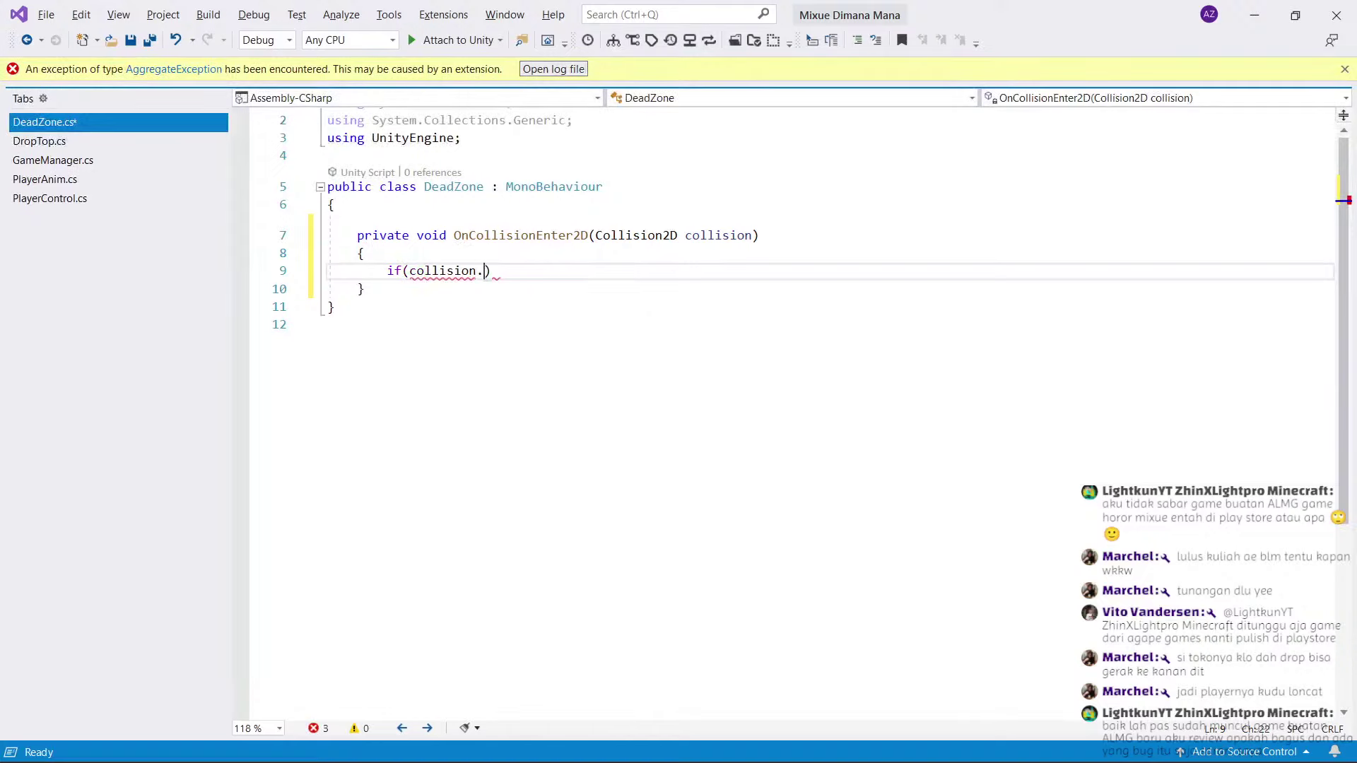
pyautogui.write('Equals')
pyautogui.hotkey('ctrl', 'BackSpace')
pyautogui.hotkey('ctrl', 'g')
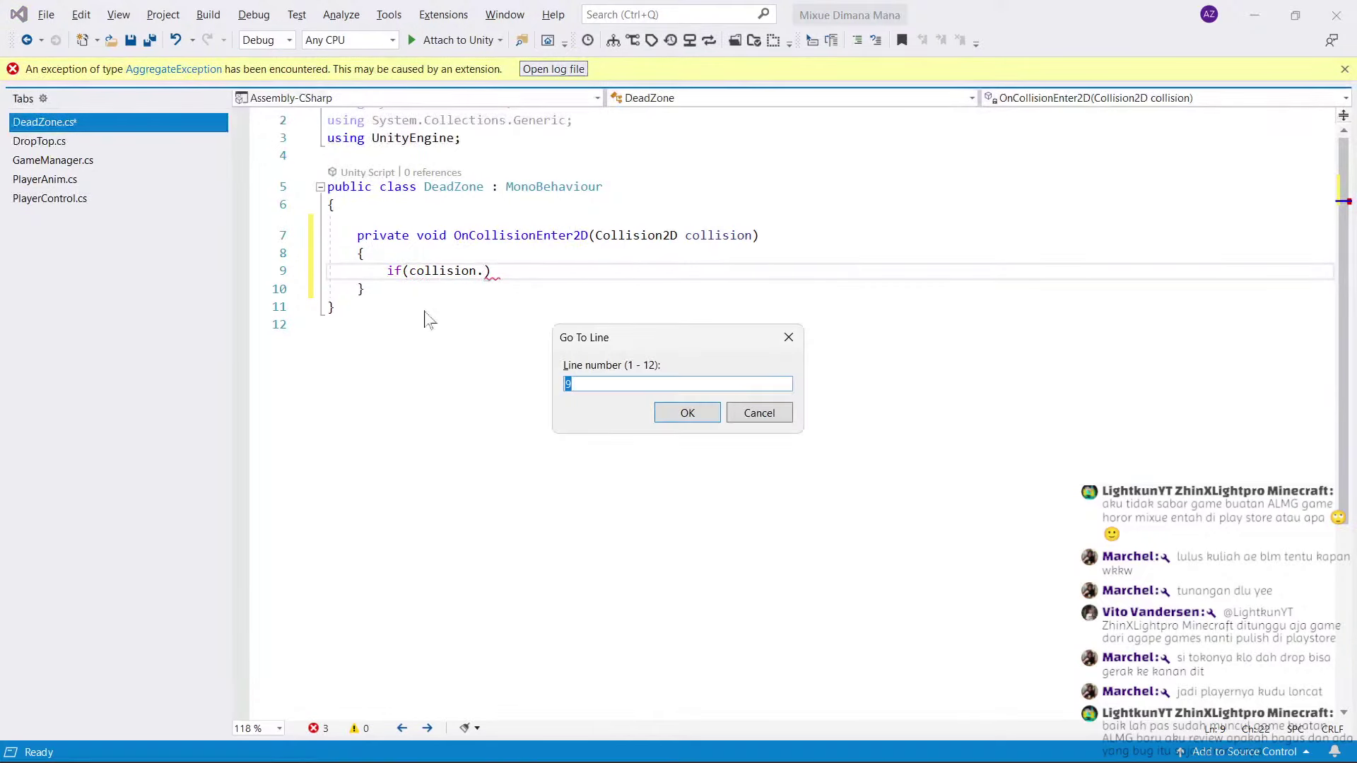
pyautogui.press('BackSpace')
pyautogui.press('Escape')
pyautogui.write('ga')
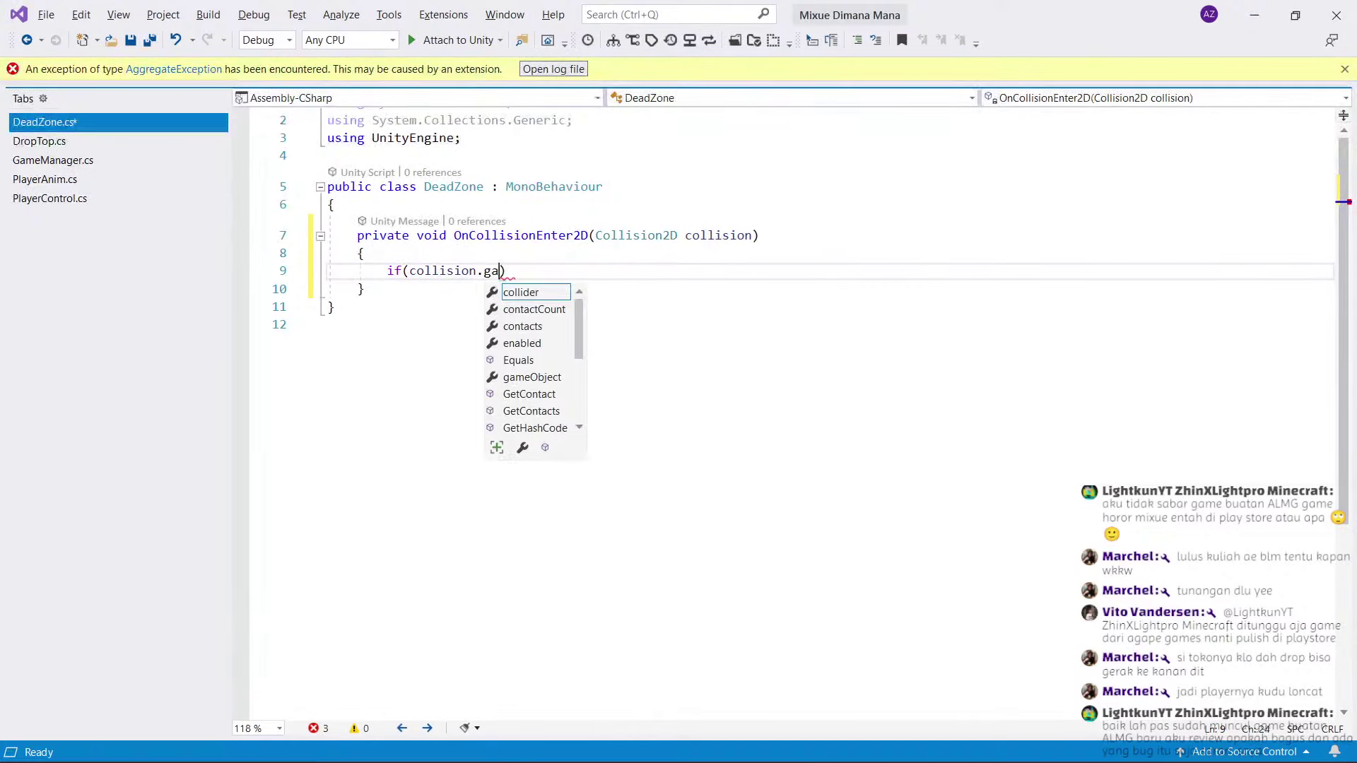
pyautogui.press('Tab')
pyautogui.write('.tag.eq')
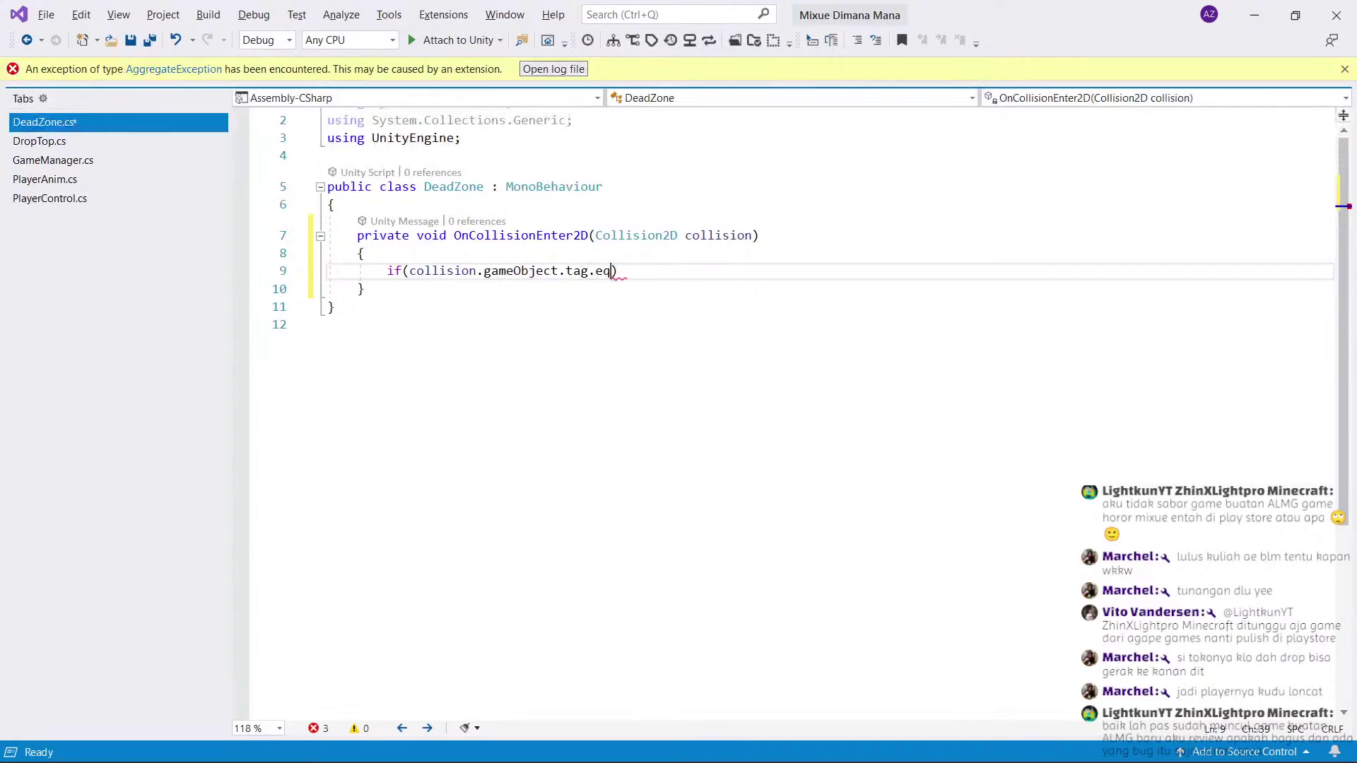
pyautogui.press('Tab')
pyautogui.write('("')
pyautogui.press('End')
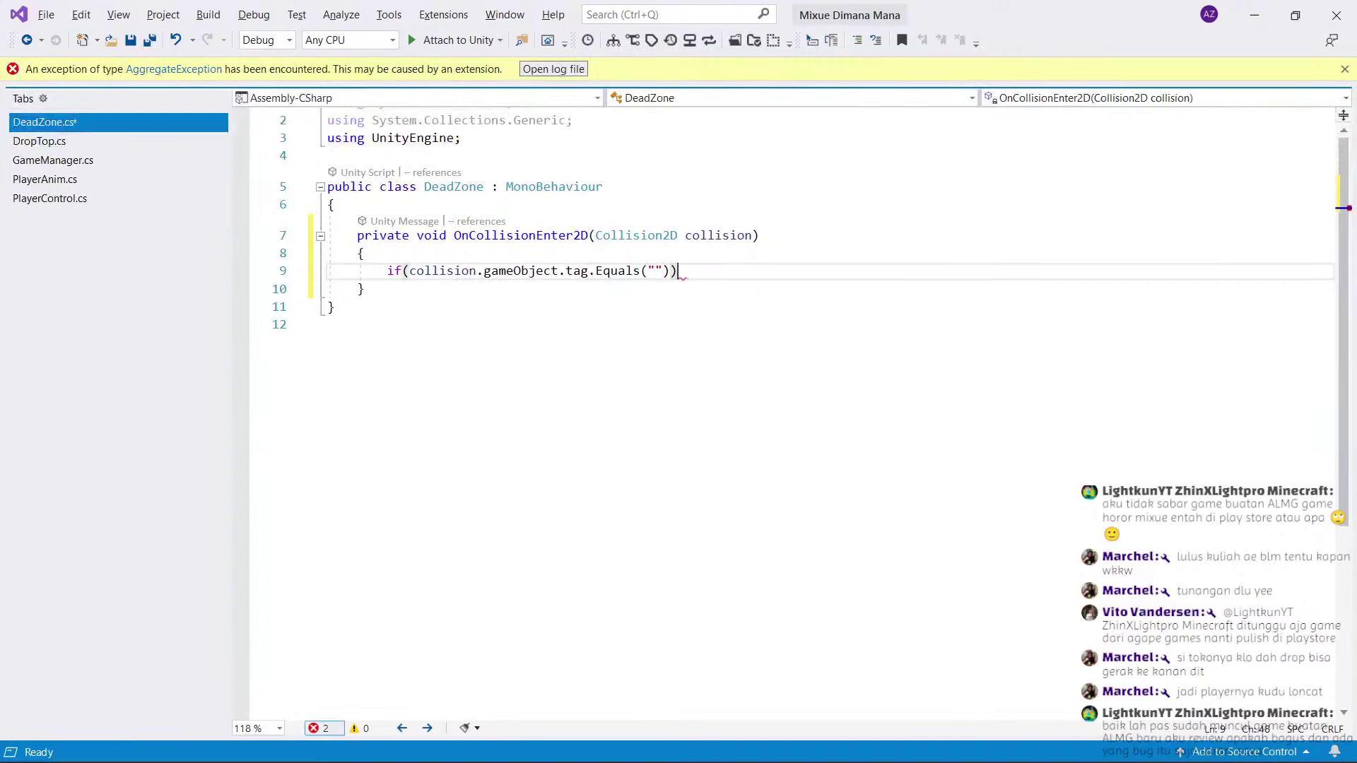
pyautogui.press('Return')
pyautogui.write('{')
pyautogui.press('Return')
pyautogui.press('Return')
pyautogui.write('}')
pyautogui.hotkey('shift', 'Up')
pyautogui.hotkey('shift', 'Up')
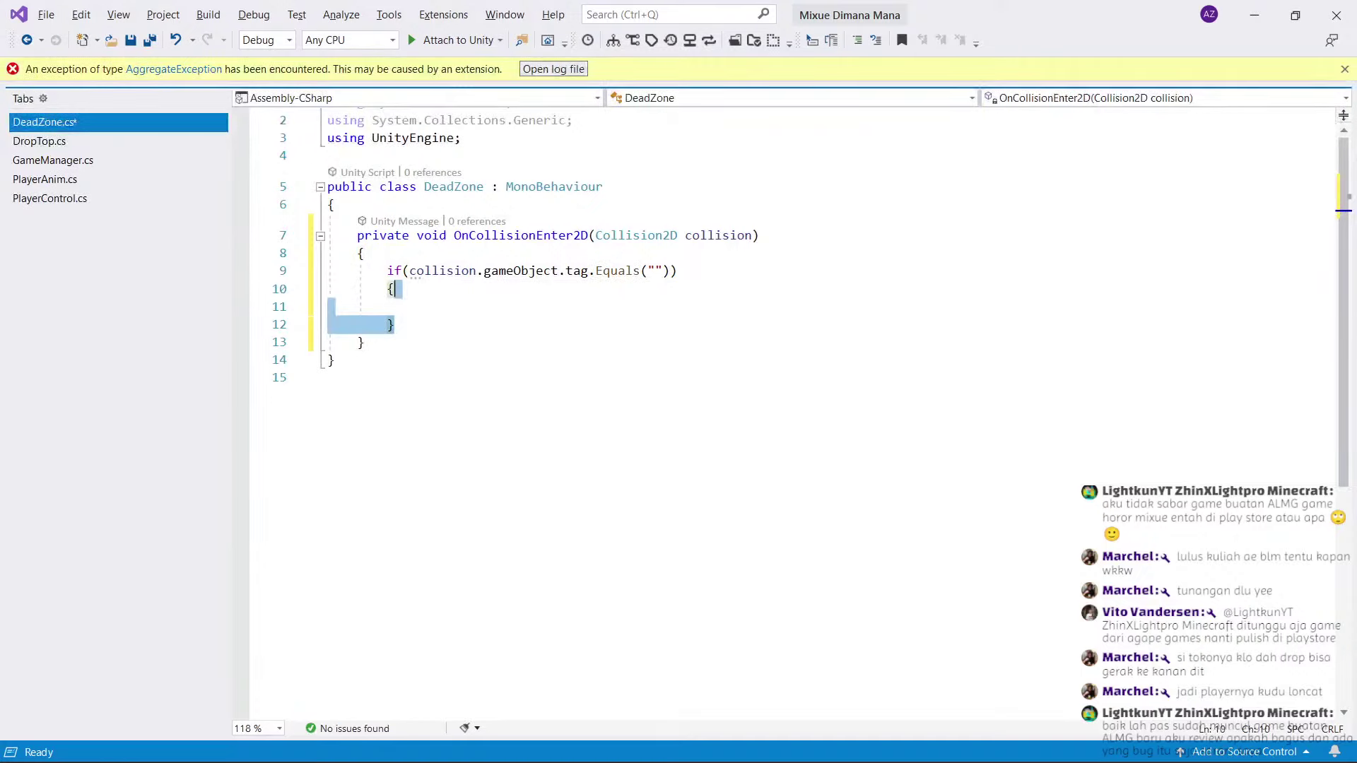
pyautogui.hotkey('shift', 'Up')
pyautogui.hotkey('shift', 'Home')
pyautogui.click(417, 307)
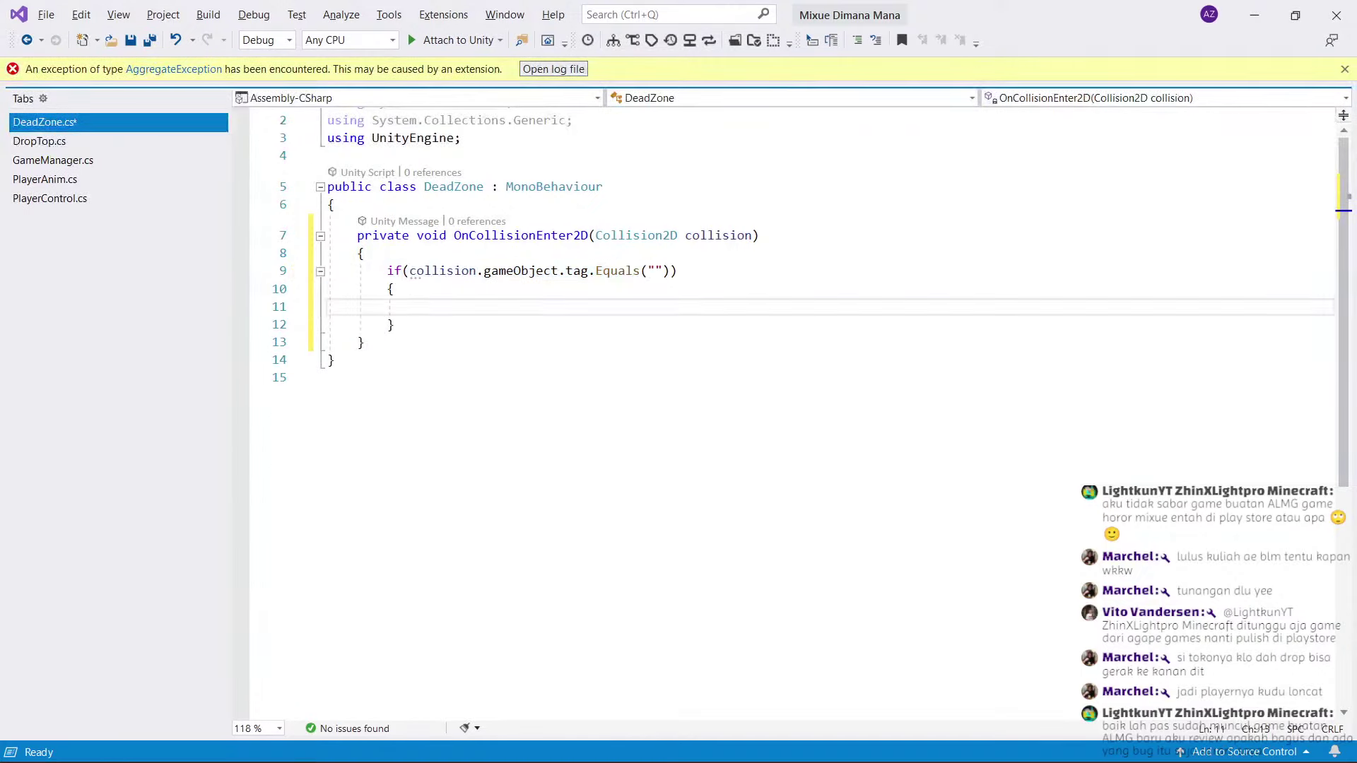
pyautogui.click(655, 271)
pyautogui.write('Pl')
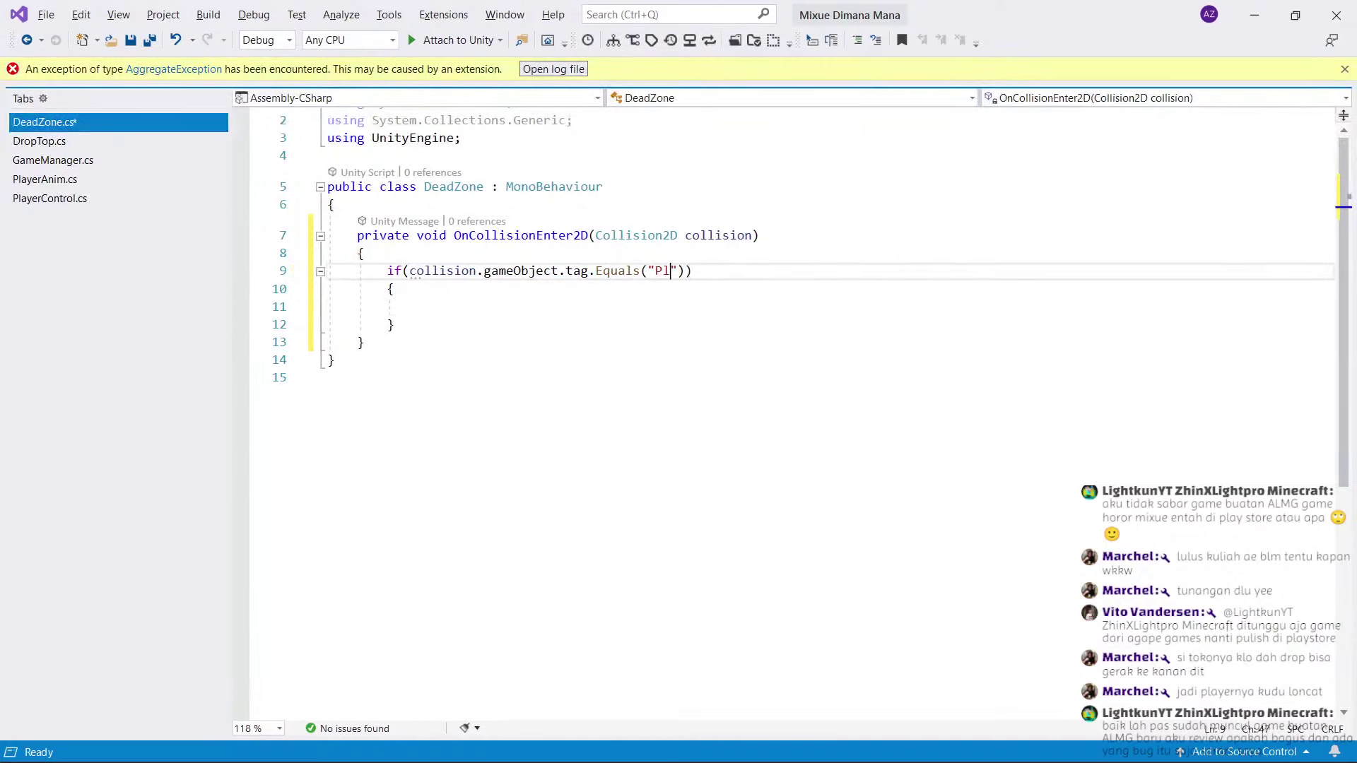
pyautogui.write('ayer')
# Inside the if block, begin a collision.gameObject.GetComponent<PlayerControl>() call.
pyautogui.click(417, 306)
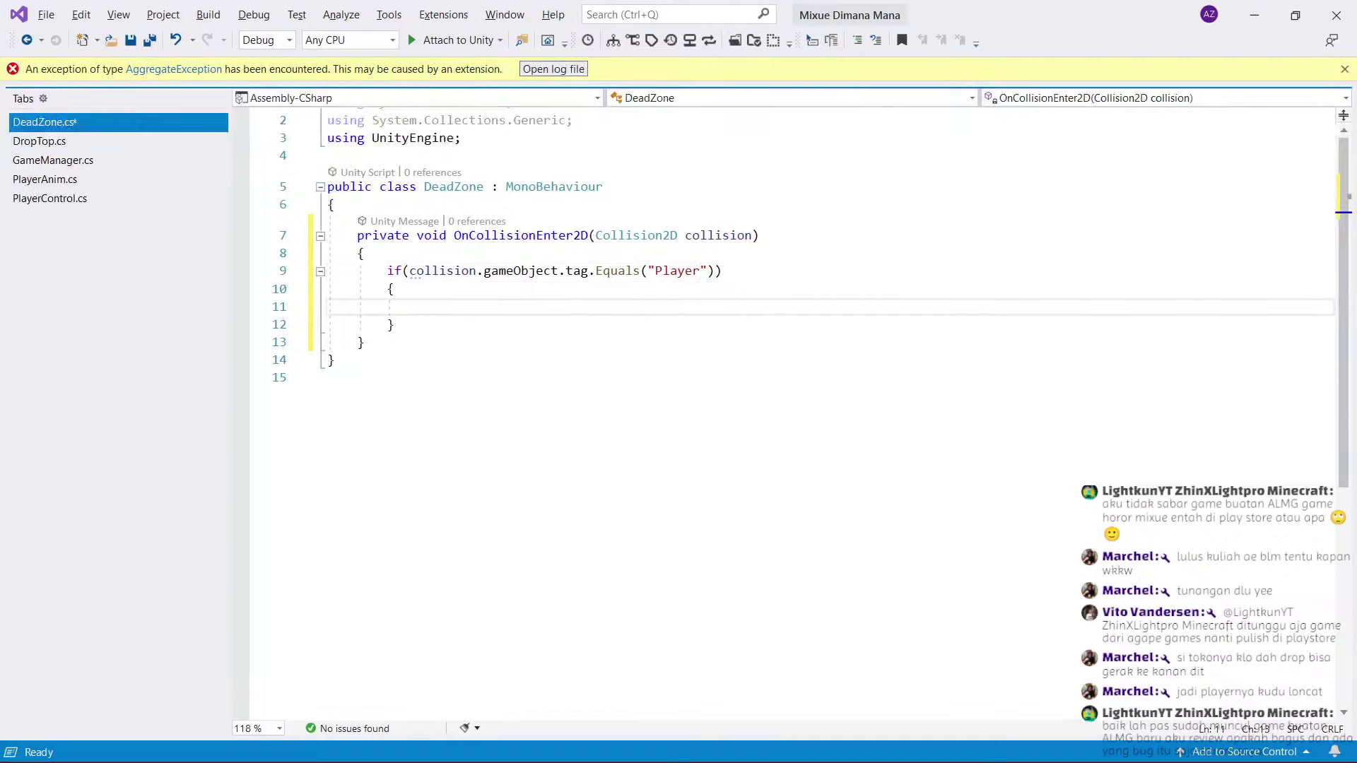
pyautogui.write('col')
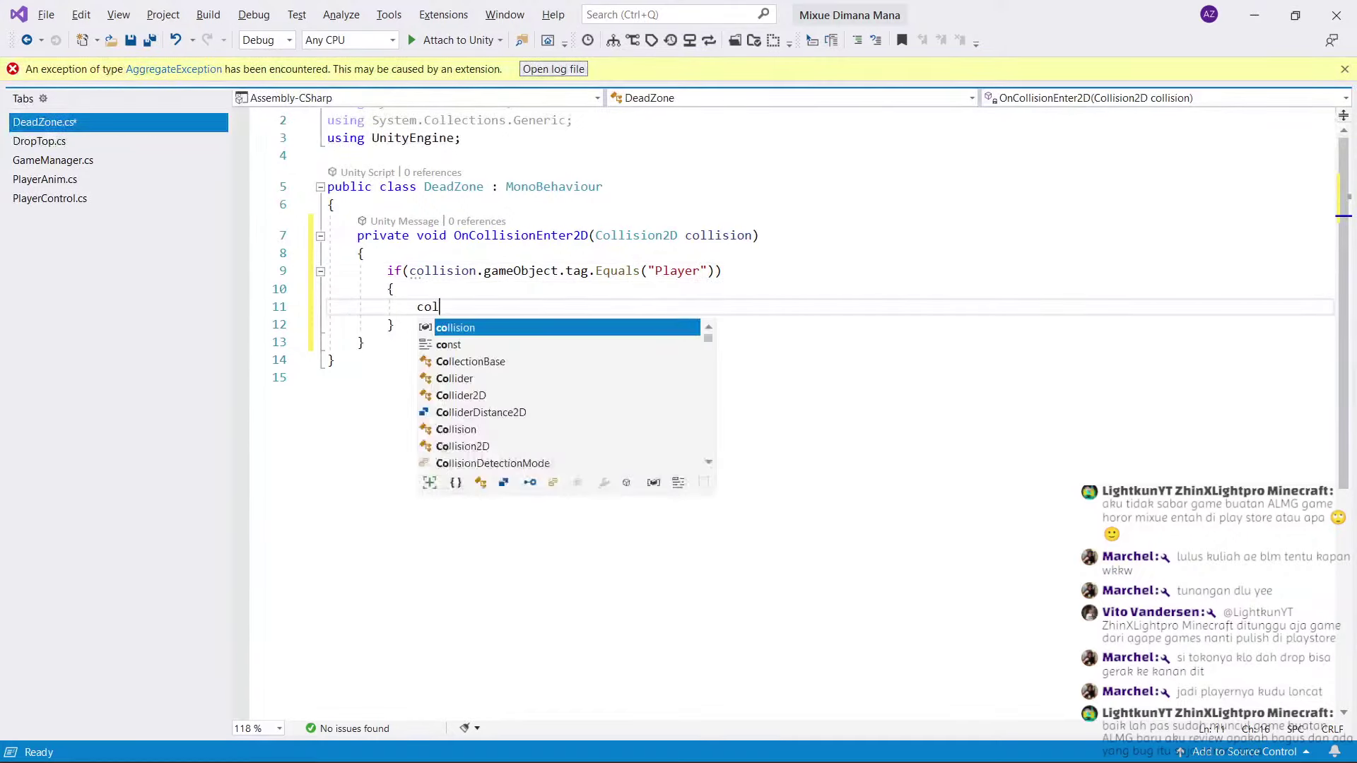
pyautogui.write('lision.ga')
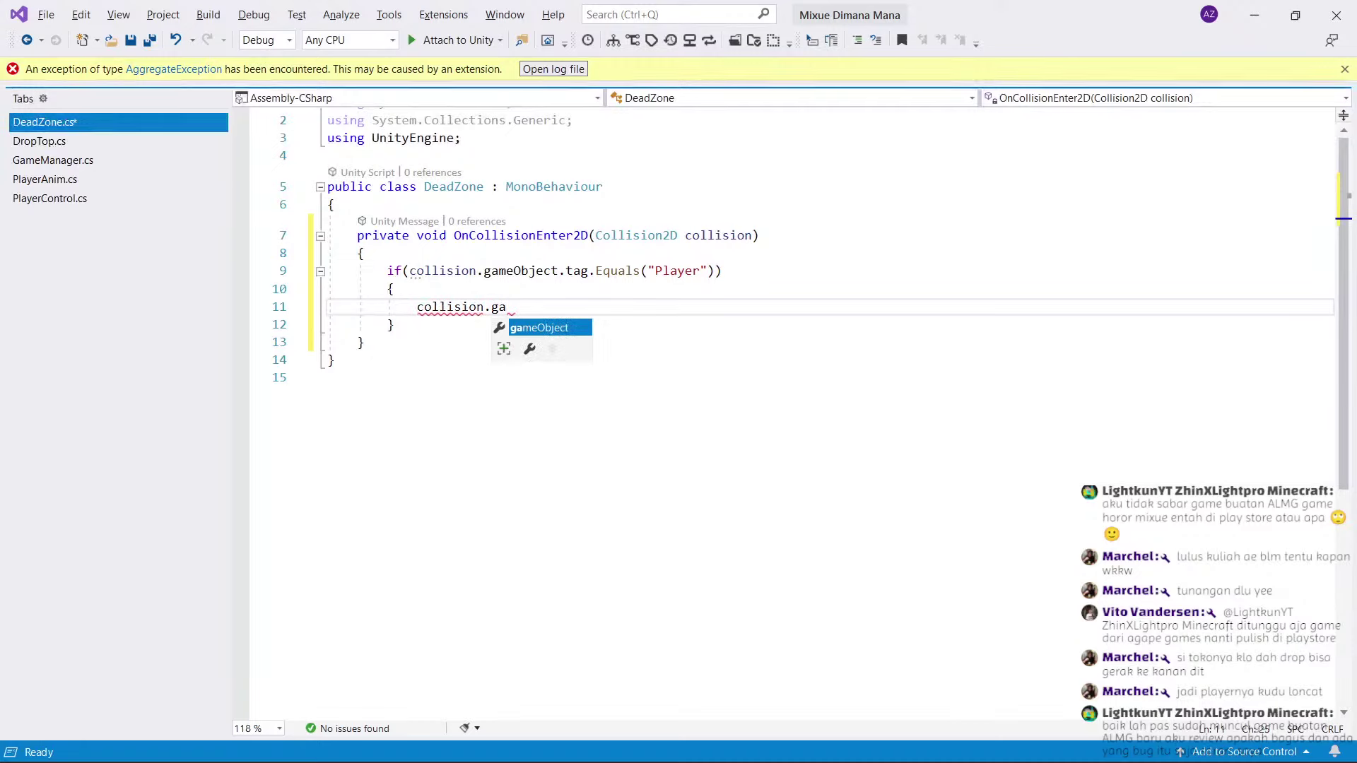
pyautogui.press('BackSpace')
pyautogui.write('a.ge')
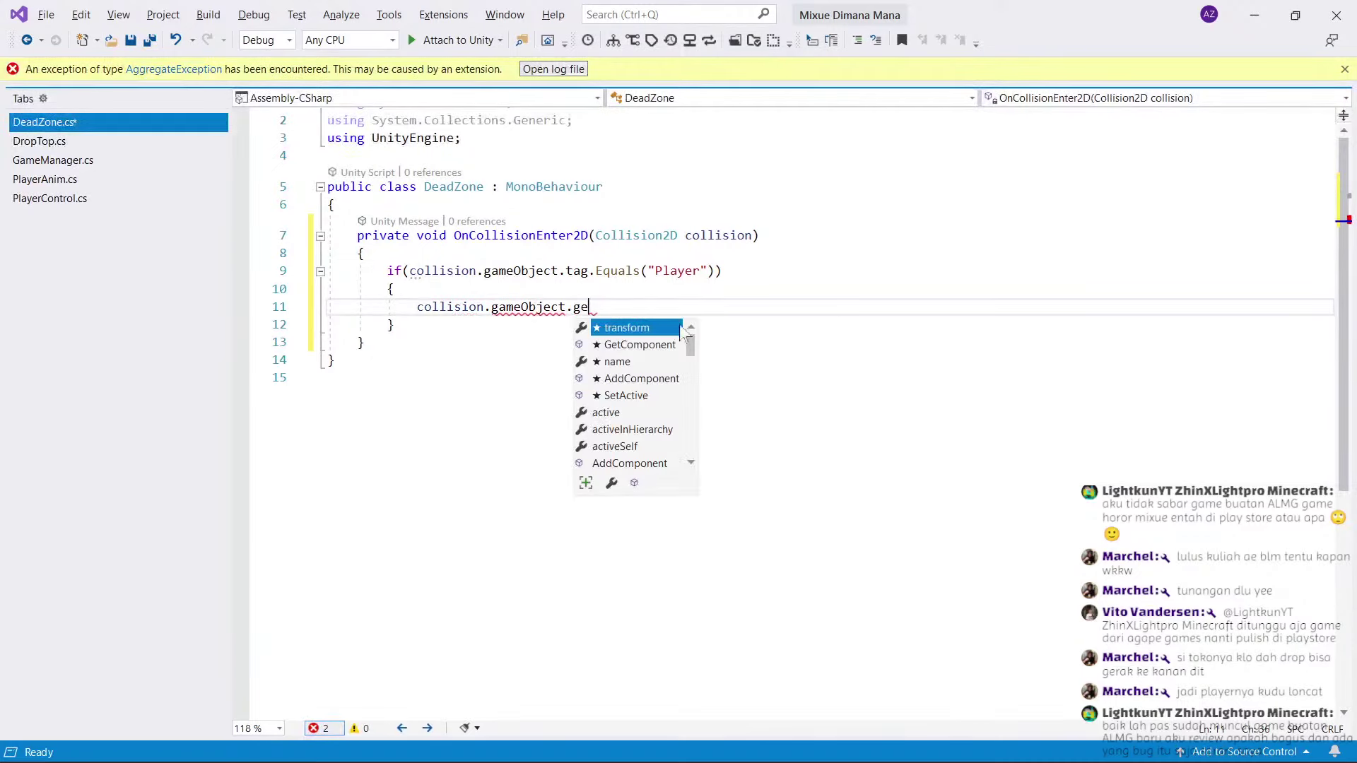
pyautogui.write('t')
pyautogui.press('Down')
pyautogui.press('Down')
pyautogui.press('Tab')
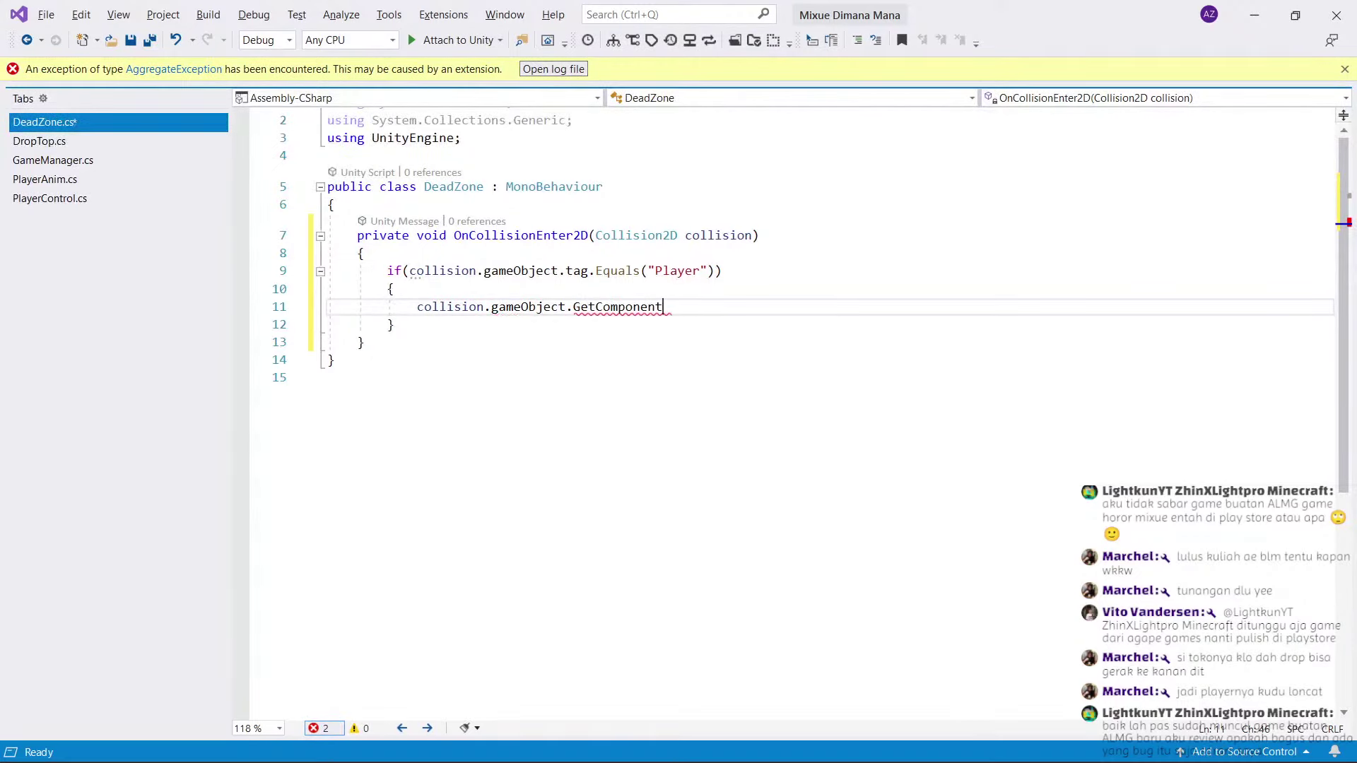
pyautogui.write('plac>')
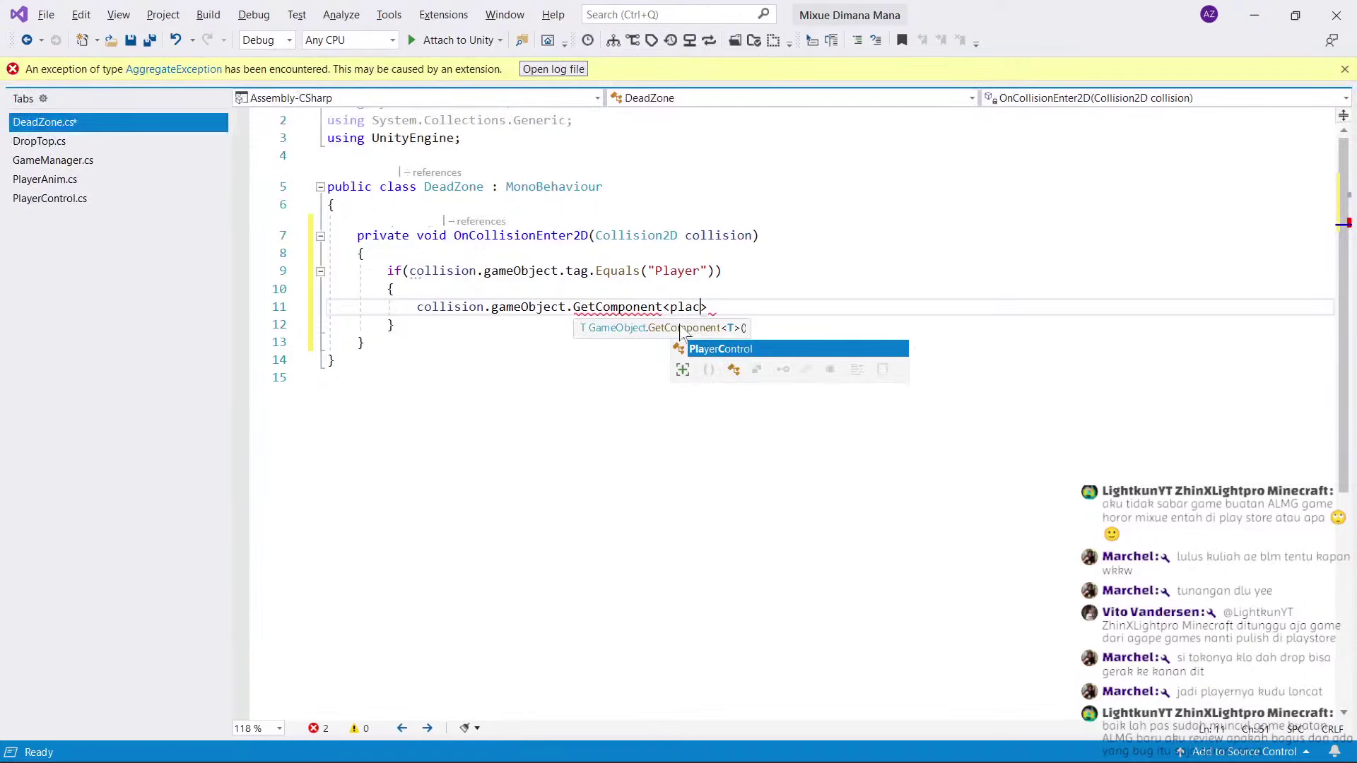
pyautogui.press('Tab')
pyautogui.write('>()')
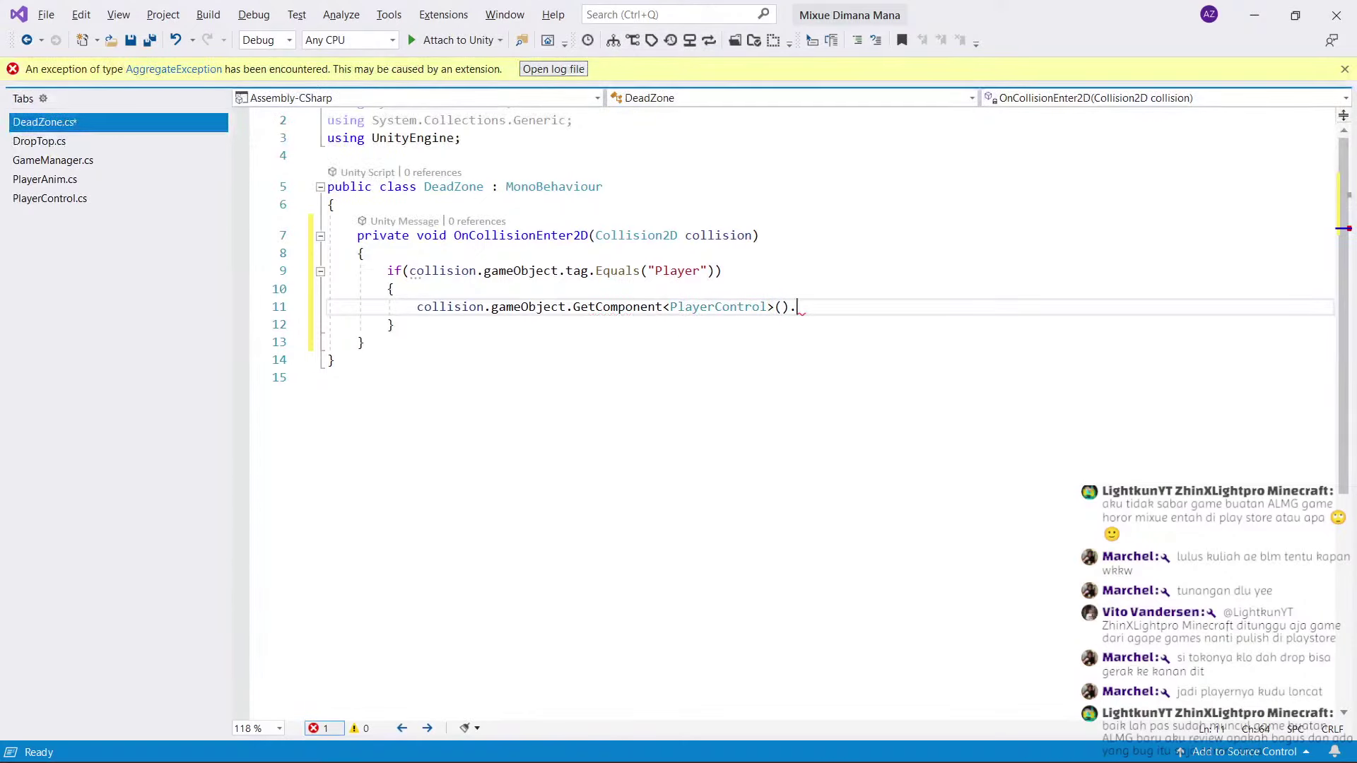
pyautogui.write('.')
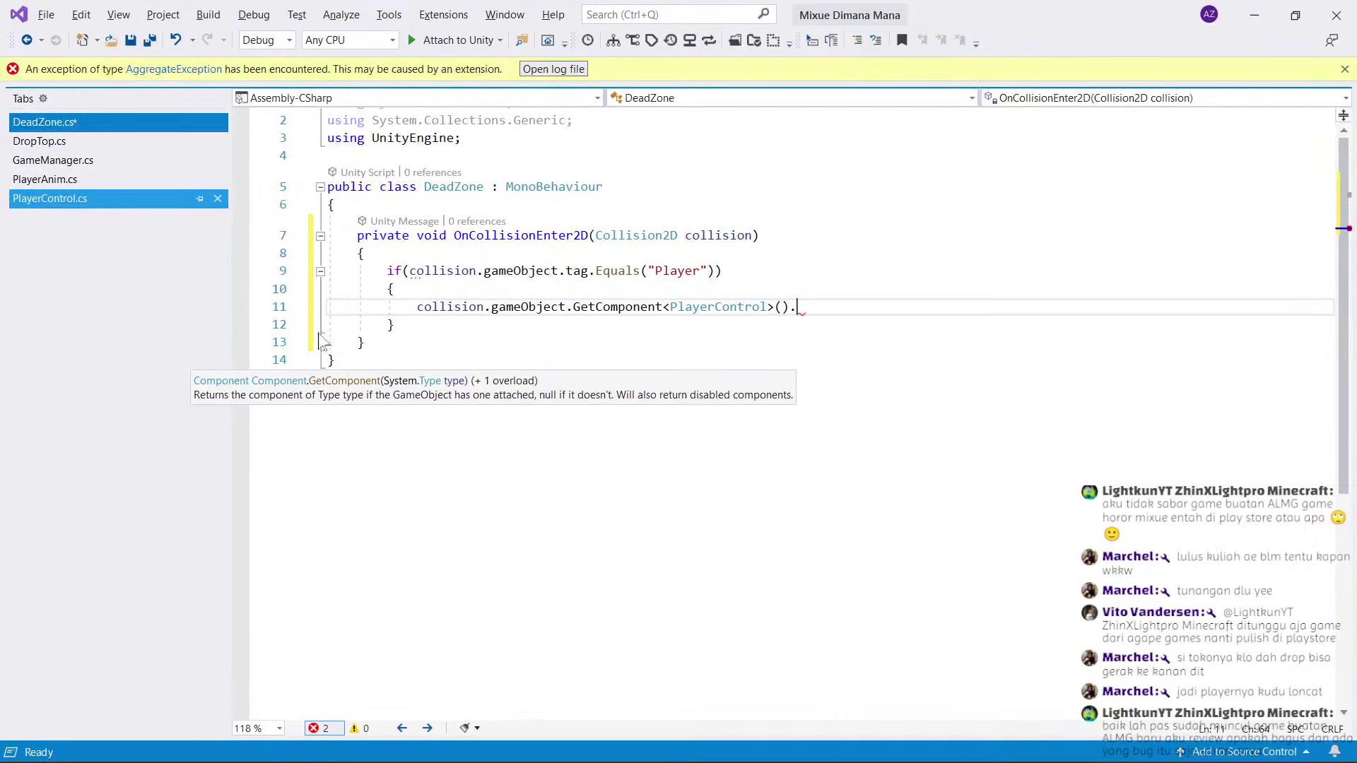
# In PlayerControl.cs, declare a new public void PlayerDie() method after the collision handler.
pyautogui.click(65, 195)
pyautogui.scroll(-6, 707, 409)
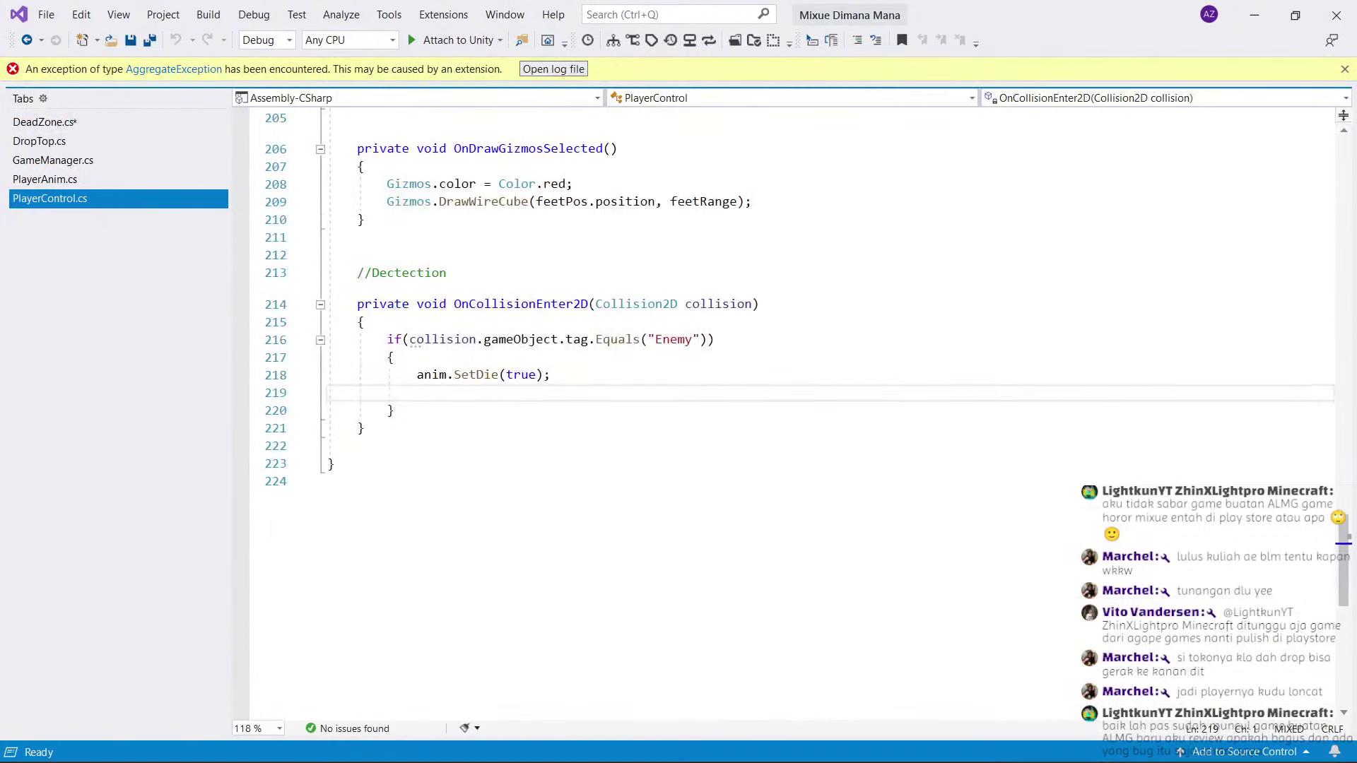
pyautogui.click(364, 428)
pyautogui.press('Return')
pyautogui.press('Down')
pyautogui.write('pu')
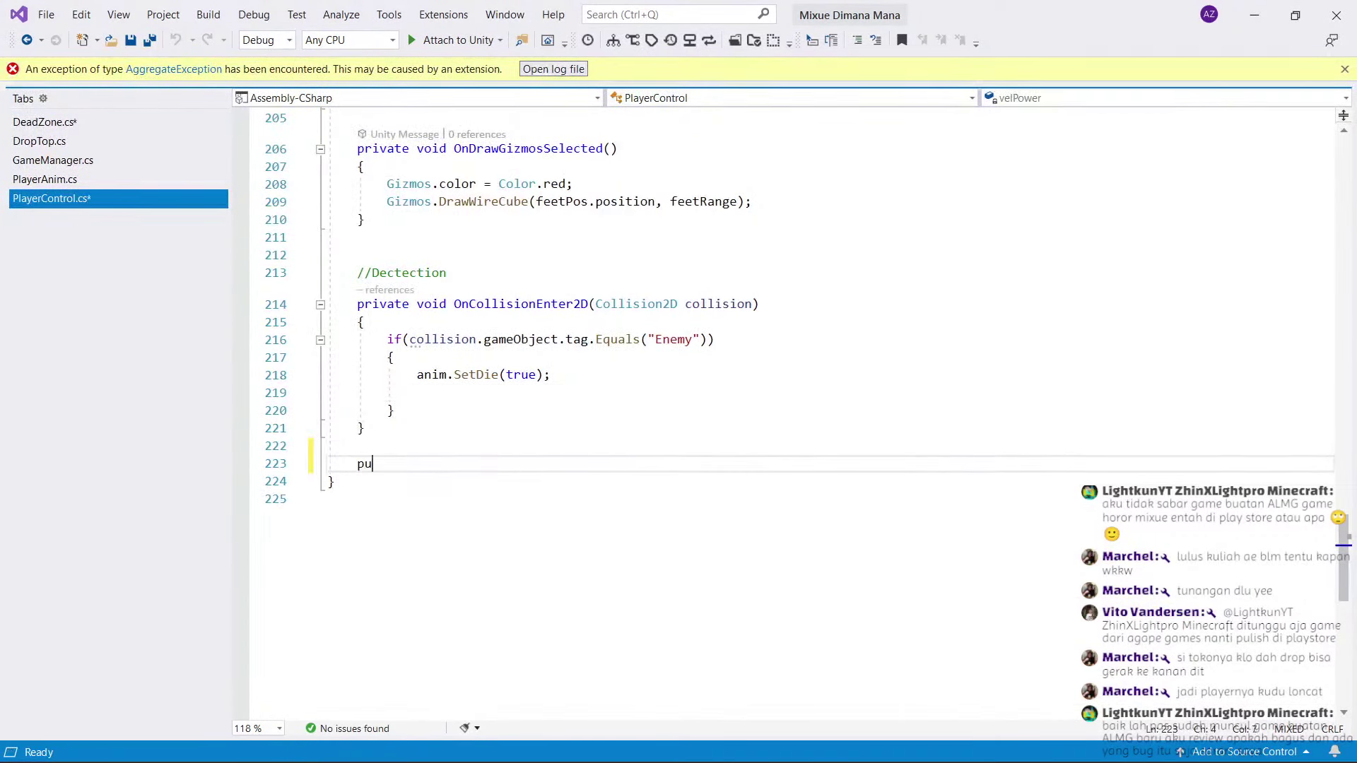
pyautogui.write('blic void PlayerD')
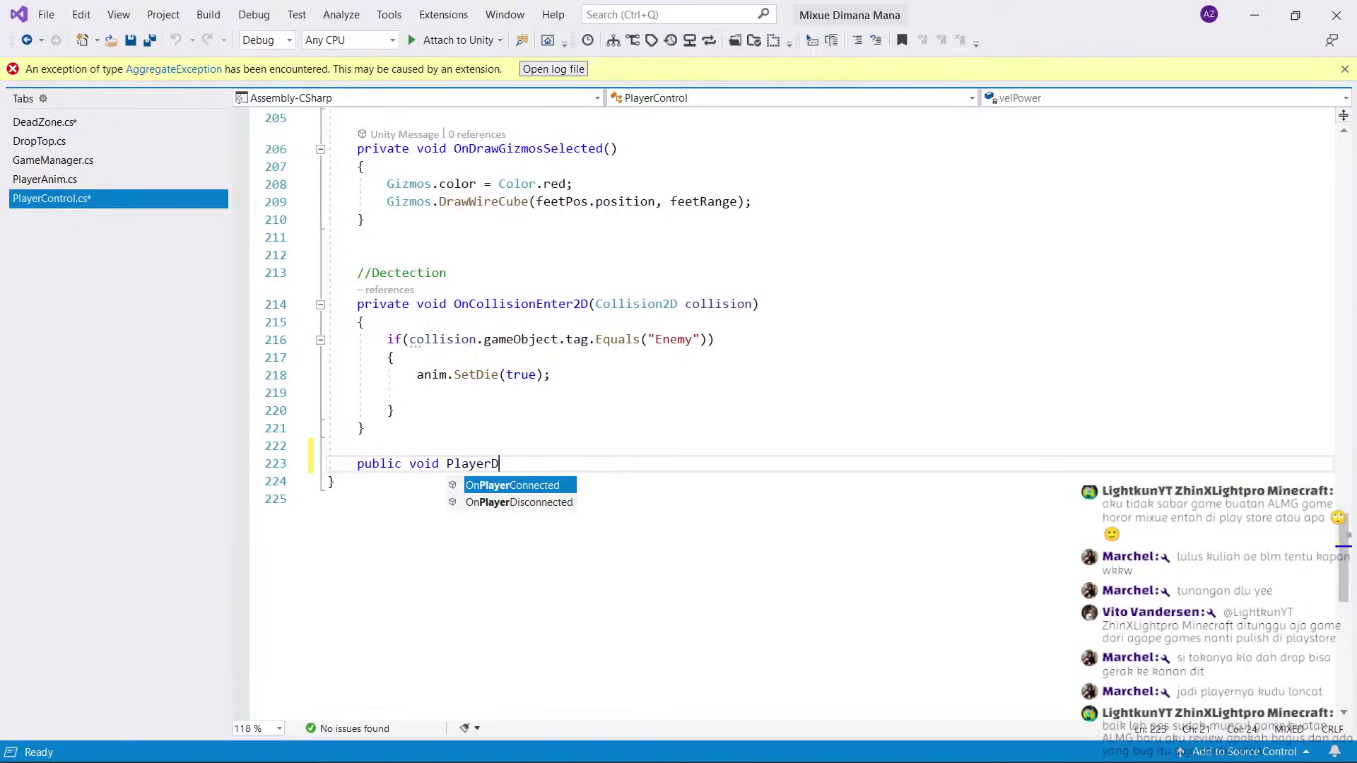
pyautogui.write('ie()')
pyautogui.press('Return')
pyautogui.write('{')
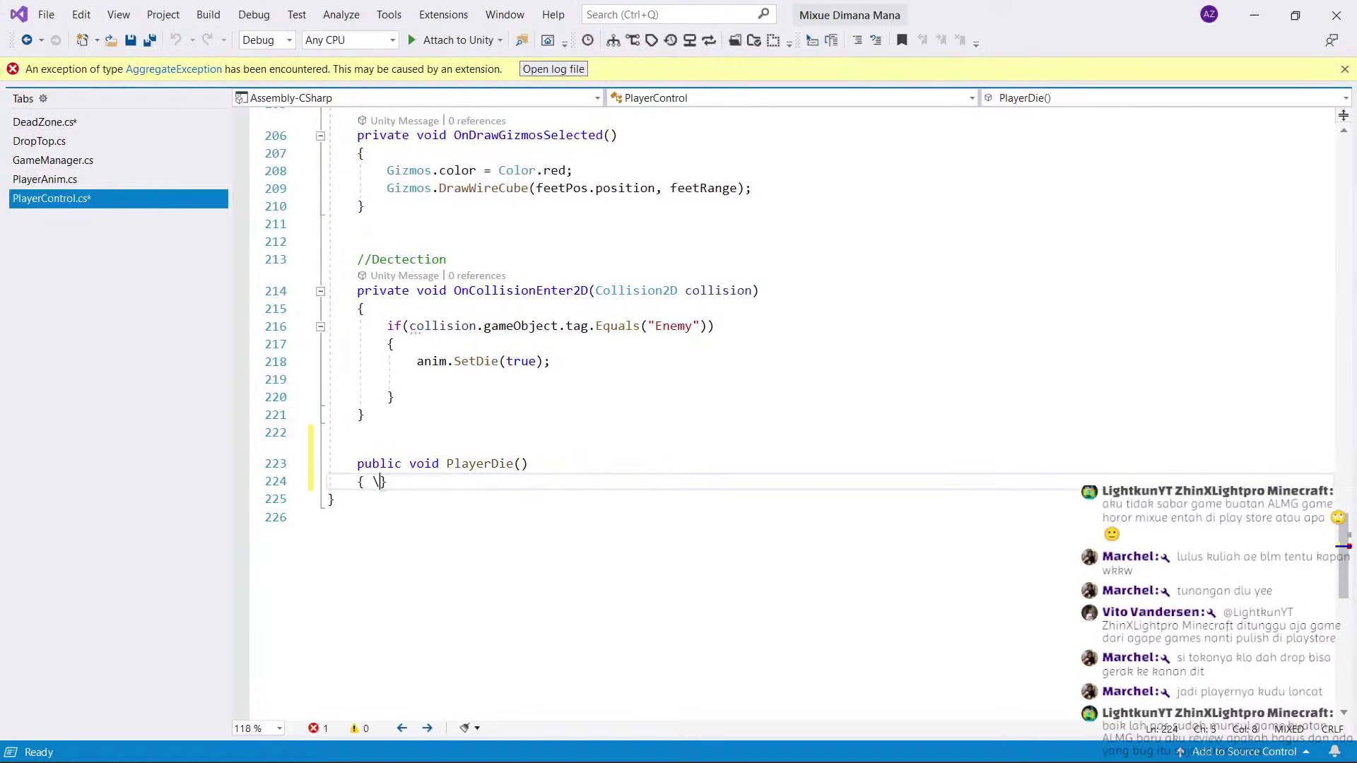
pyautogui.press('Return')
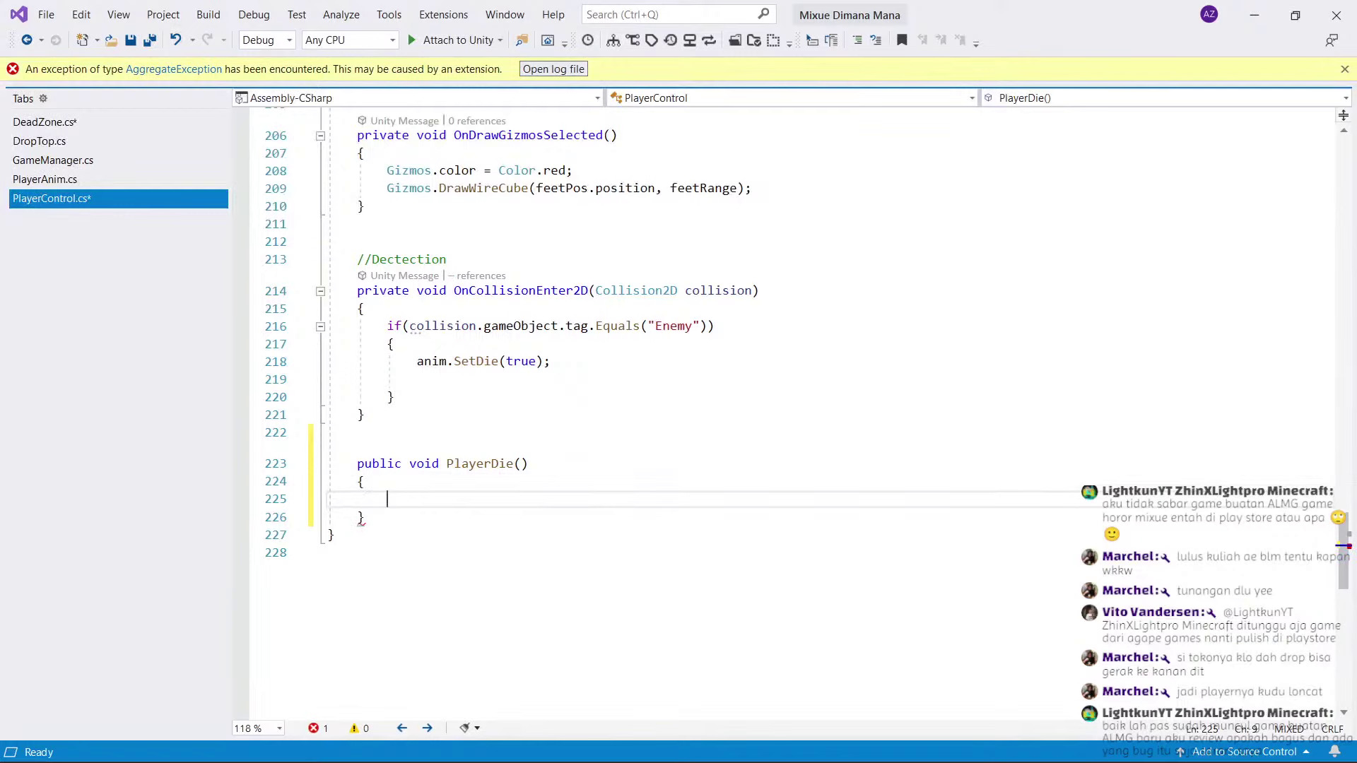
# Move anim.SetDie(true); into PlayerDie, call PlayerDie(); in the Enemy block, and save.
pyautogui.tripleClick(483, 361)
pyautogui.hotkey('ctrl', 'x')
pyautogui.click(388, 499)
pyautogui.hotkey('ctrl', 'v')
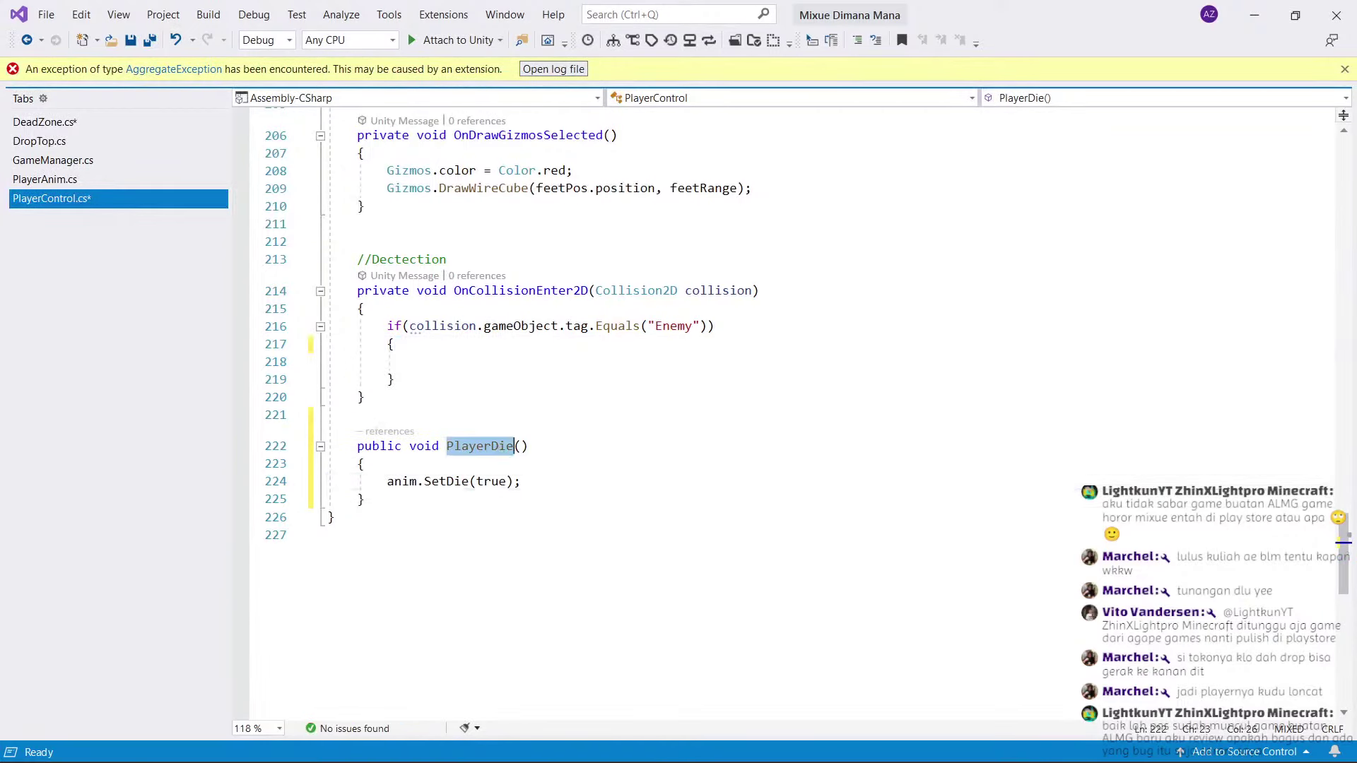
pyautogui.click(417, 362)
pyautogui.write('PlayerDie();')
pyautogui.hotkey('ctrl', 's')
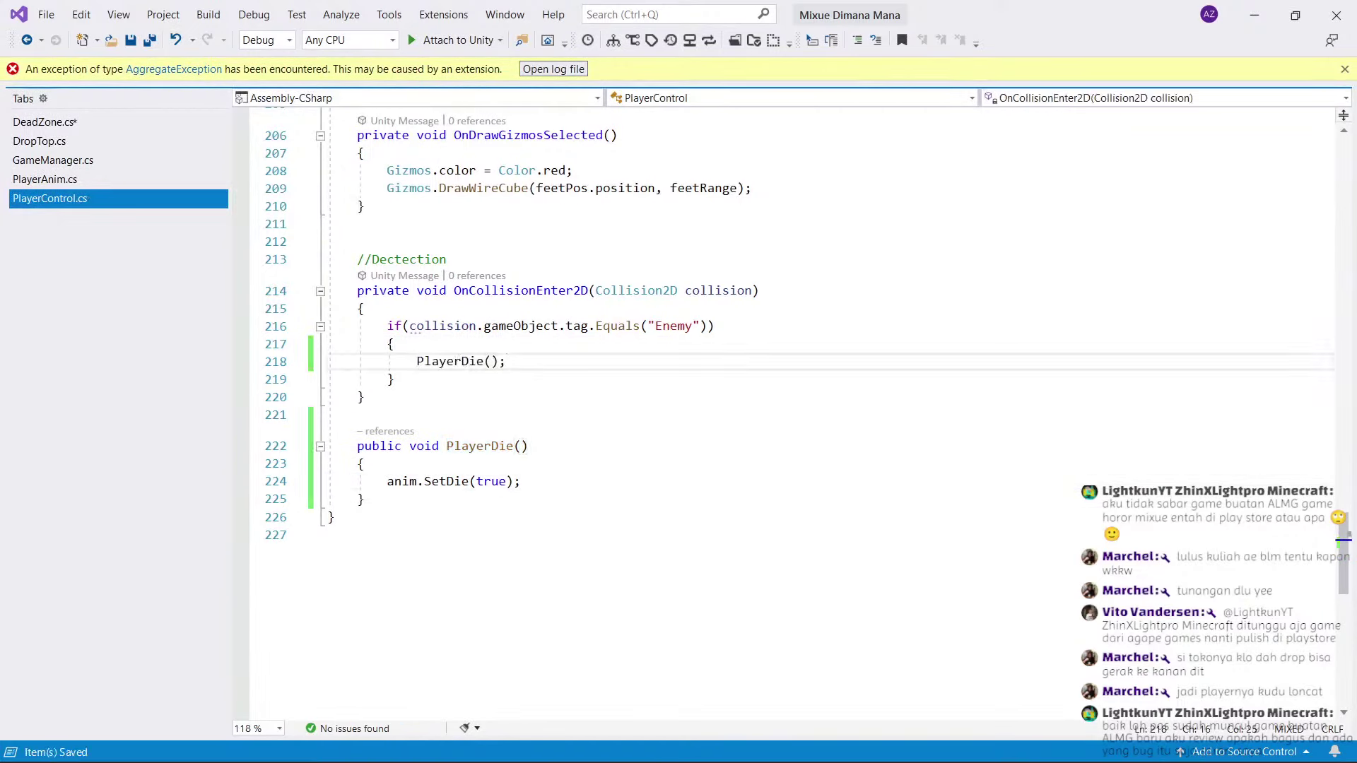
pyautogui.moveTo(447, 446); pyautogui.dragTo(528, 446)
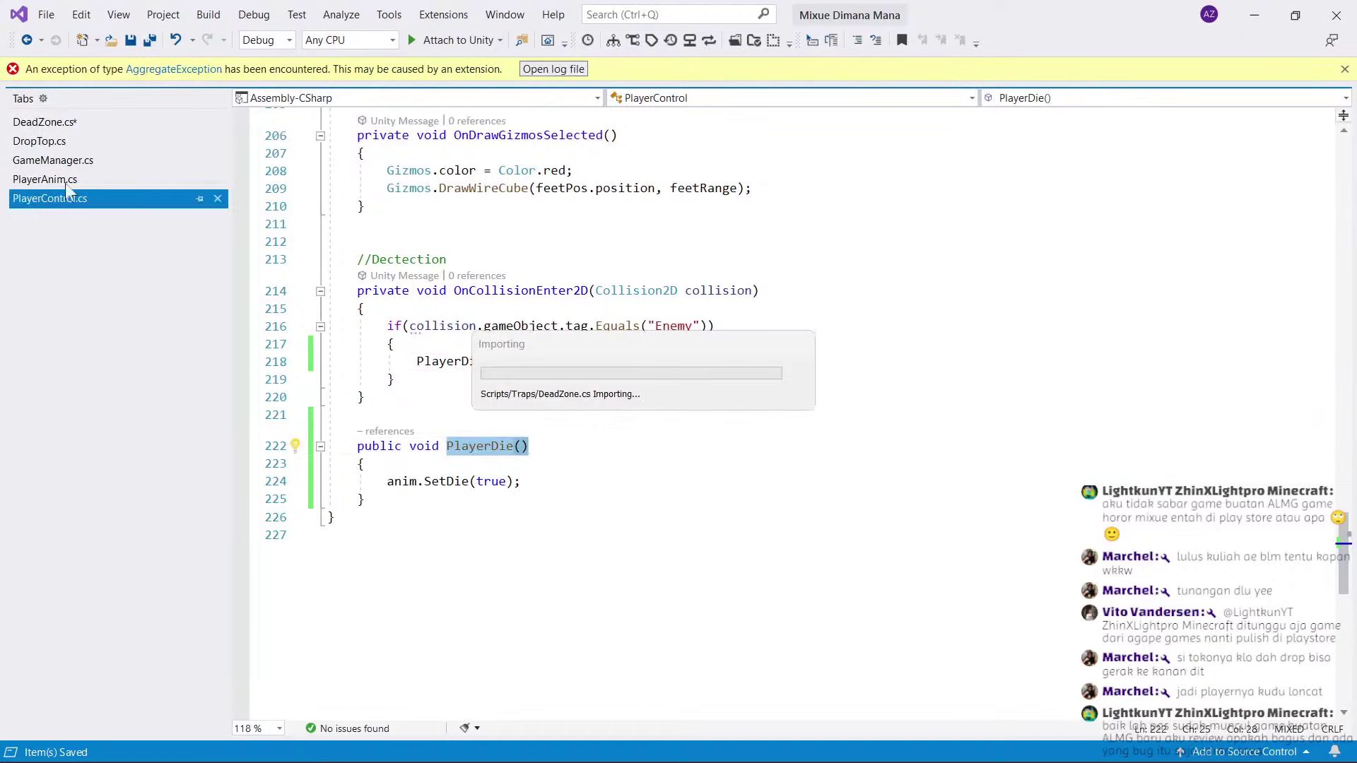
# In DeadZone.cs, finish the Player branch by calling PlayerDie() after GetComponent<PlayerControl>().
pyautogui.click(73, 121)
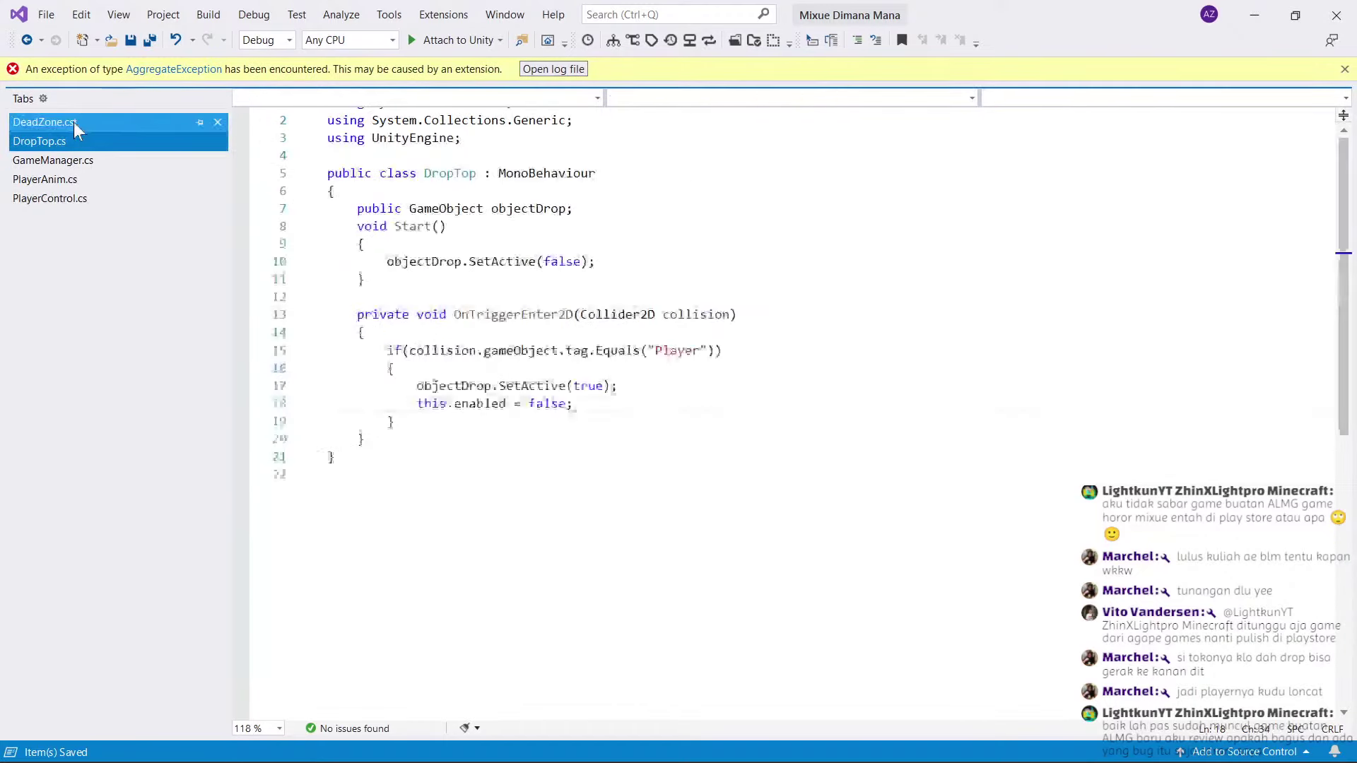
pyautogui.click(73, 122)
pyautogui.hotkey('ctrl', 'v')
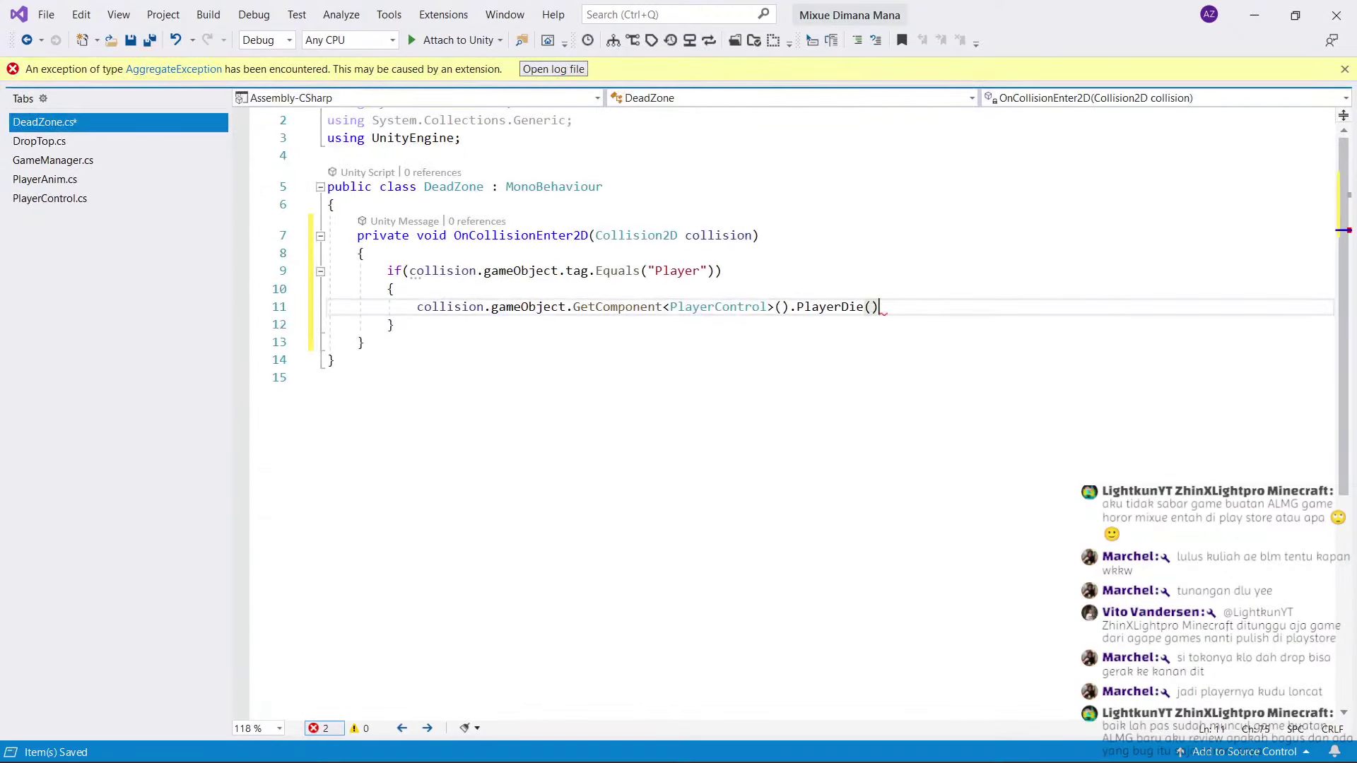
pyautogui.write(';')
pyautogui.press('Down')
# Add an else block with Destroy(collision.gameObject);, save, and return to Unity.
pyautogui.write('el')
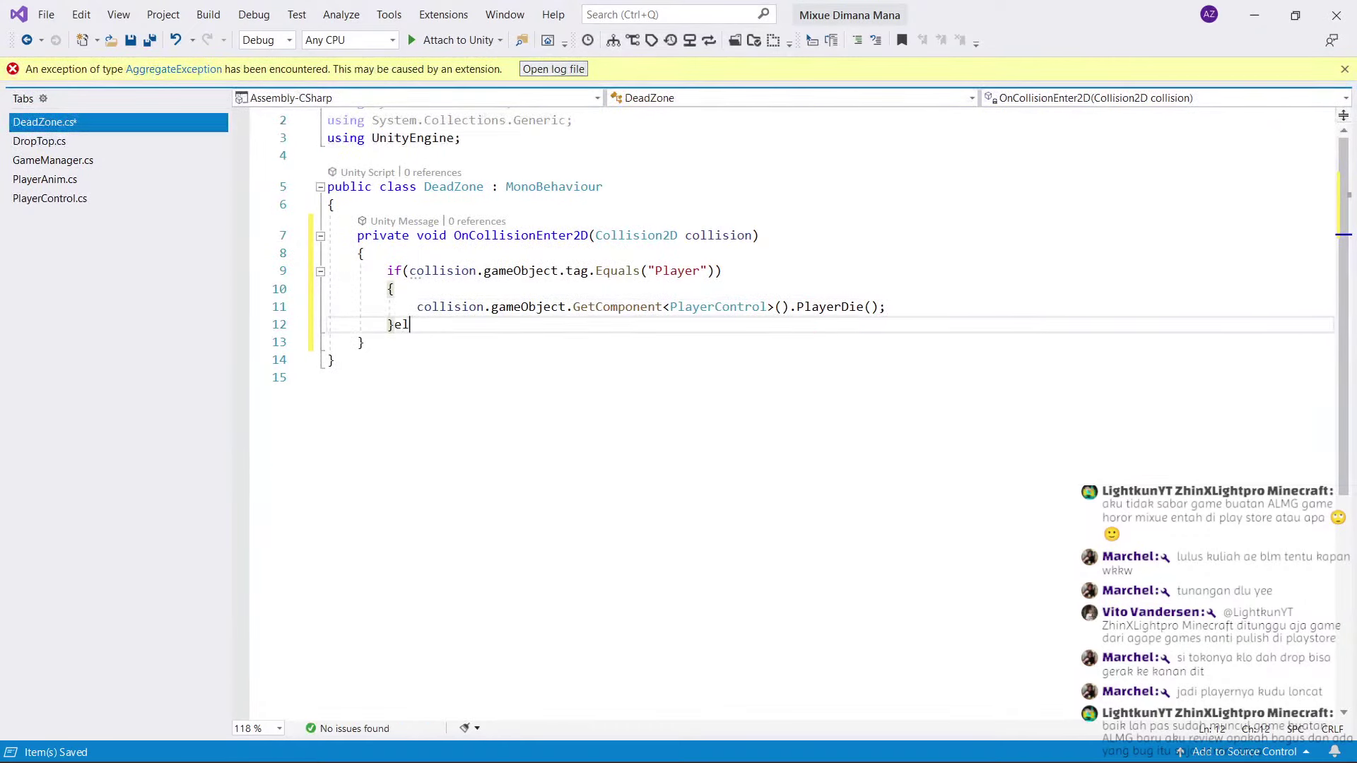
pyautogui.write('se')
pyautogui.press('Tab')
pyautogui.press('Tab')
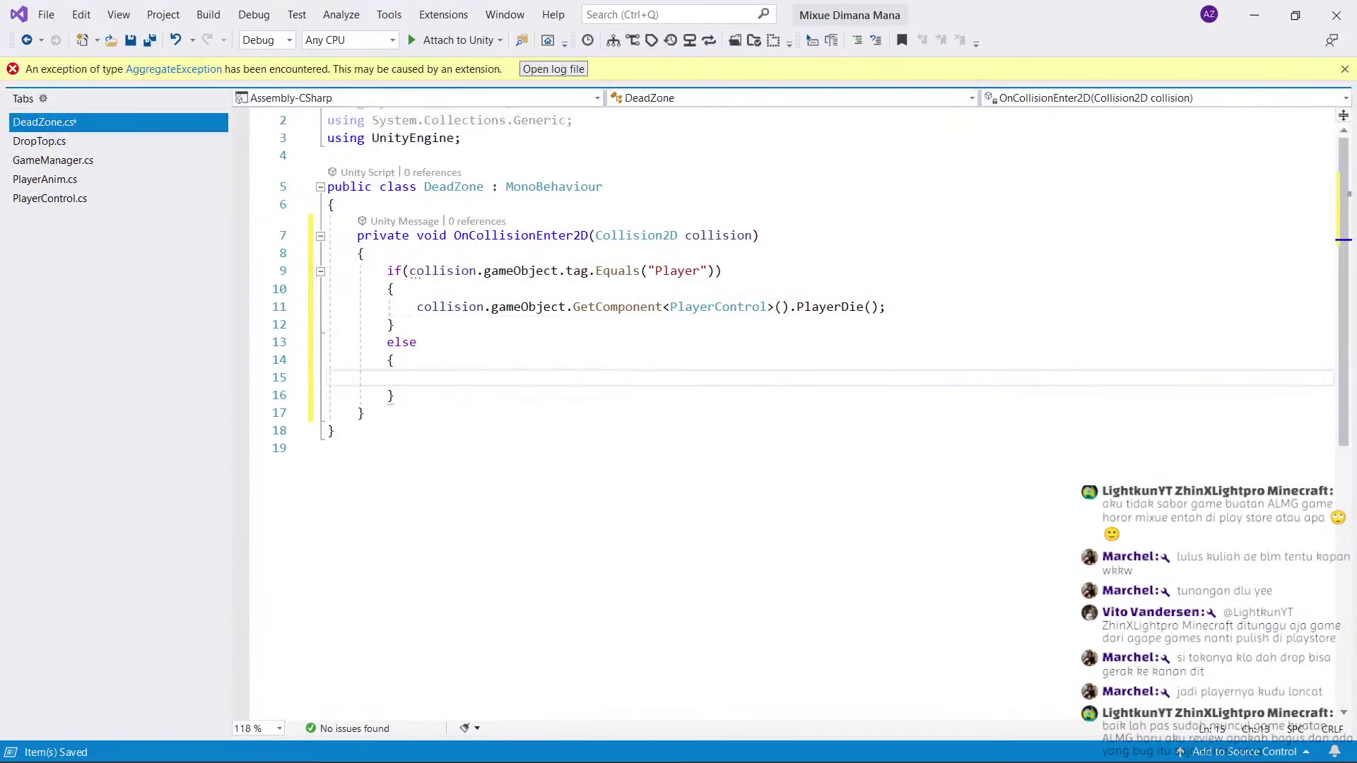
pyautogui.write('destro')
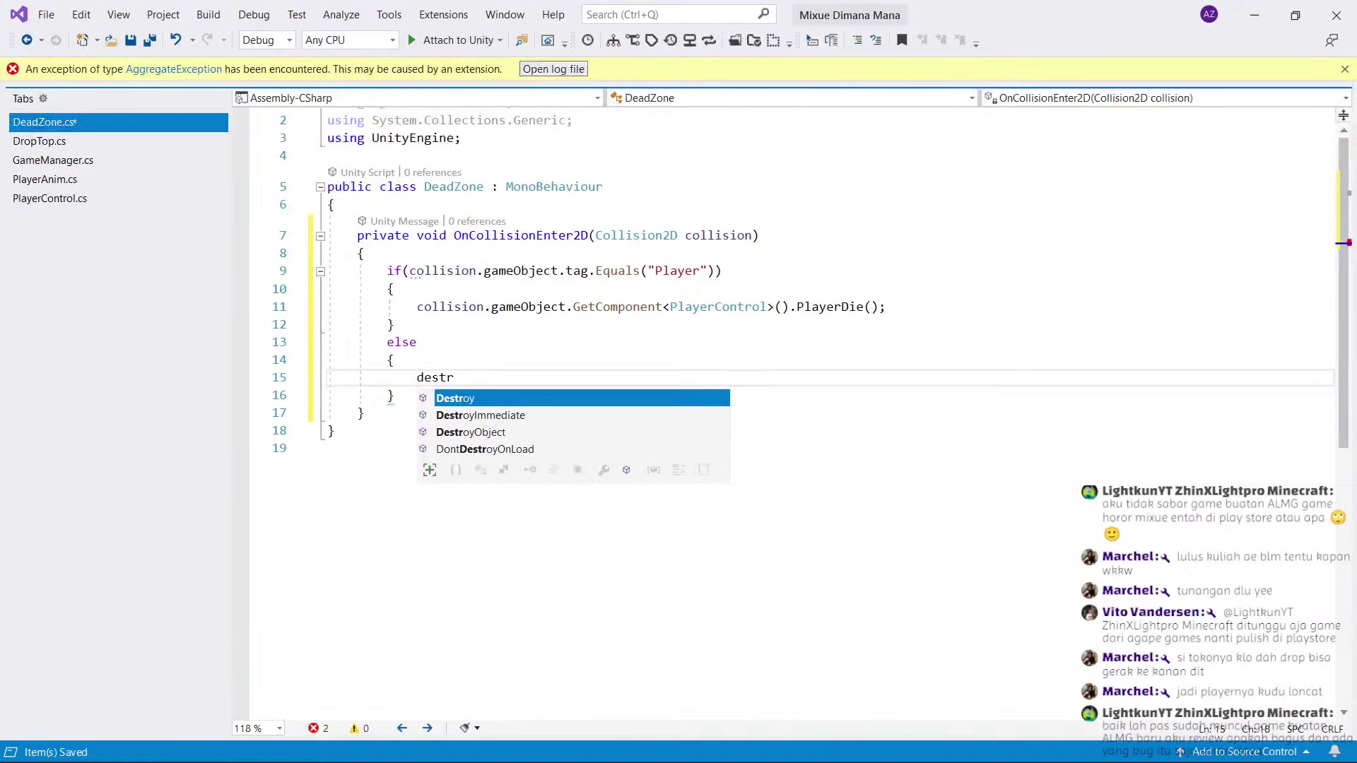
pyautogui.press('Tab')
pyautogui.write('(col')
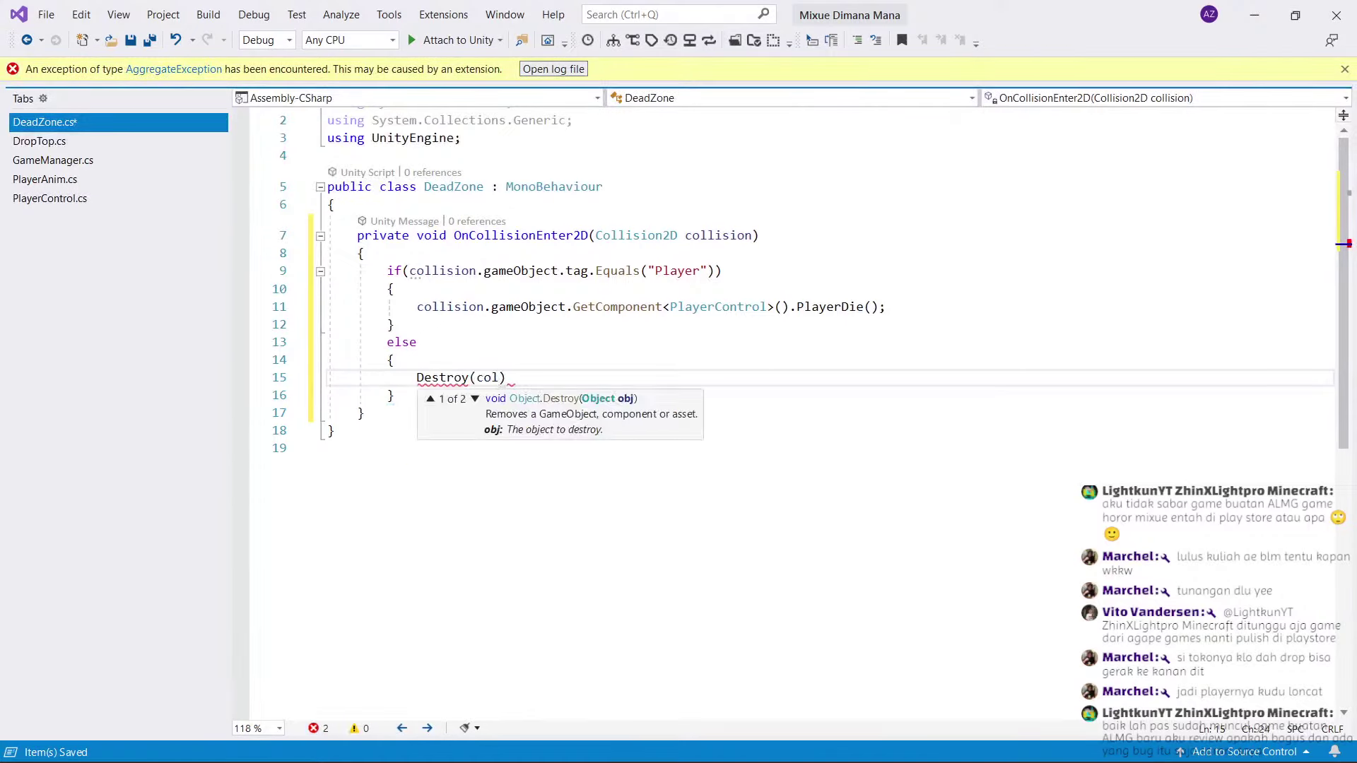
pyautogui.write('lision.gameObject.')
pyautogui.press('BackSpace')
pyautogui.write(');')
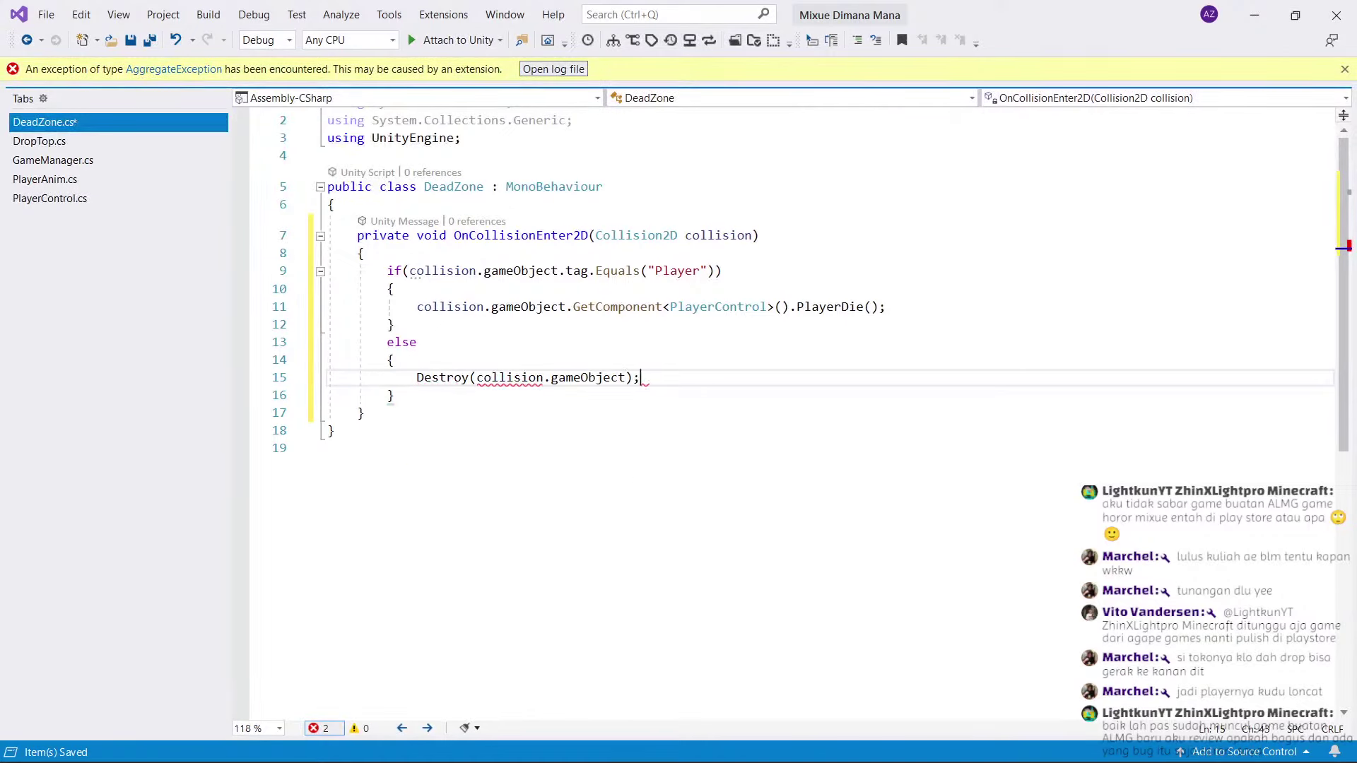
pyautogui.hotkey('ctrl', 's')
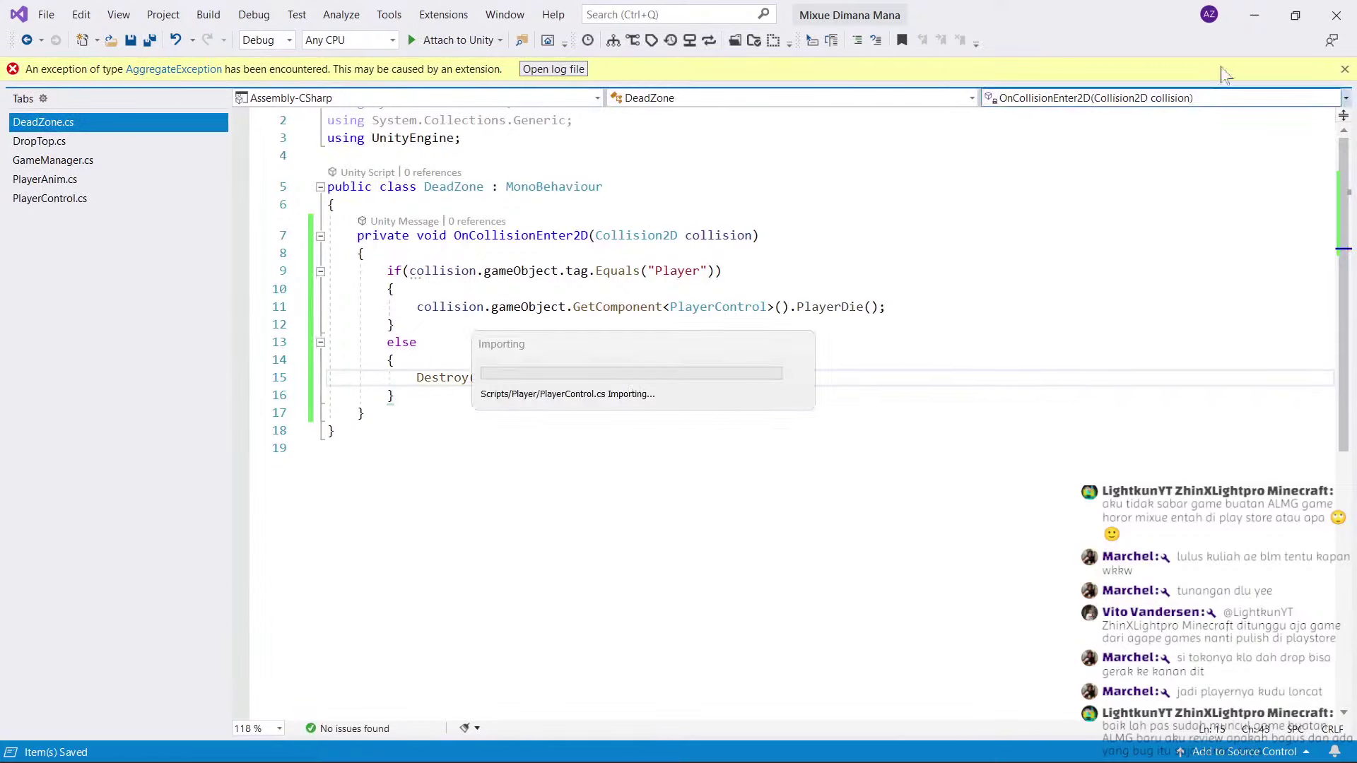
pyautogui.click(1255, 25)
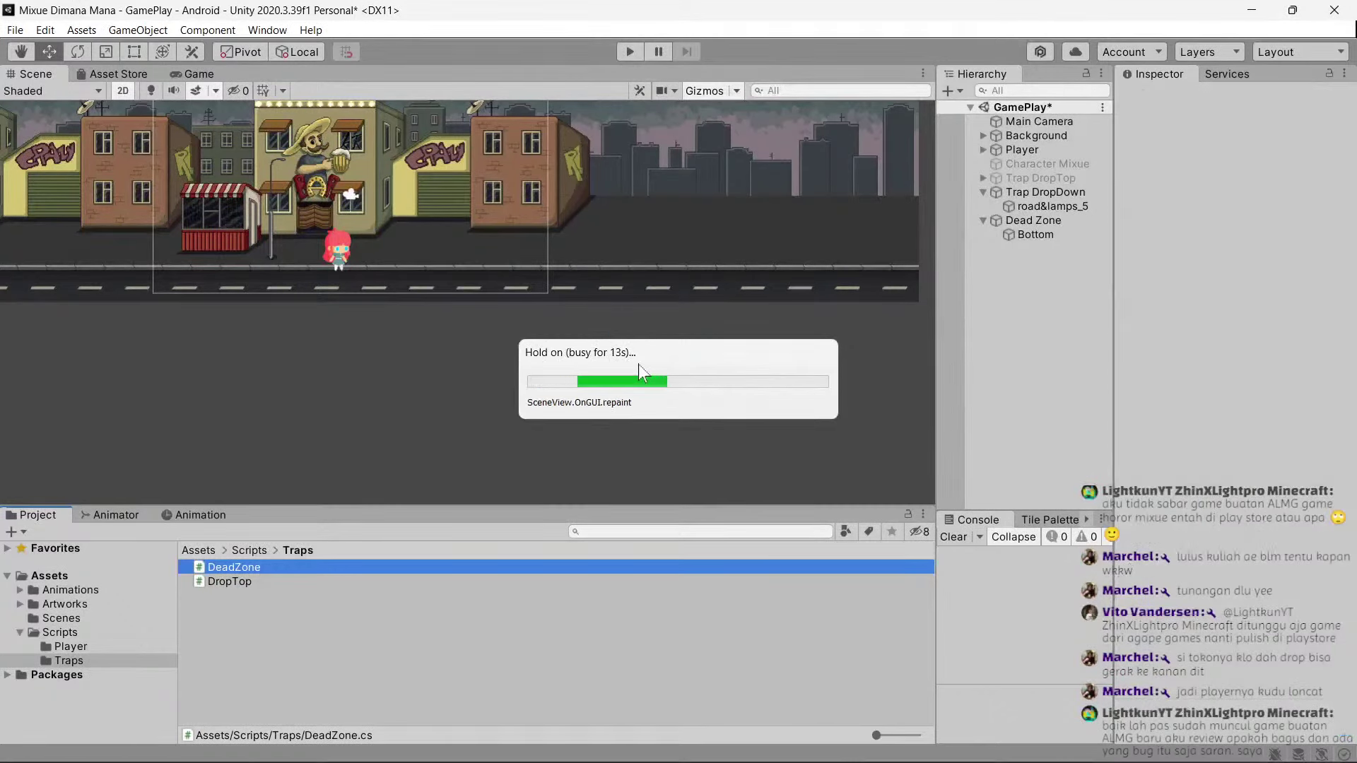
# Lower the Dead Zone's Bottom collider to Position Y -3.
pyautogui.click(640, 363)
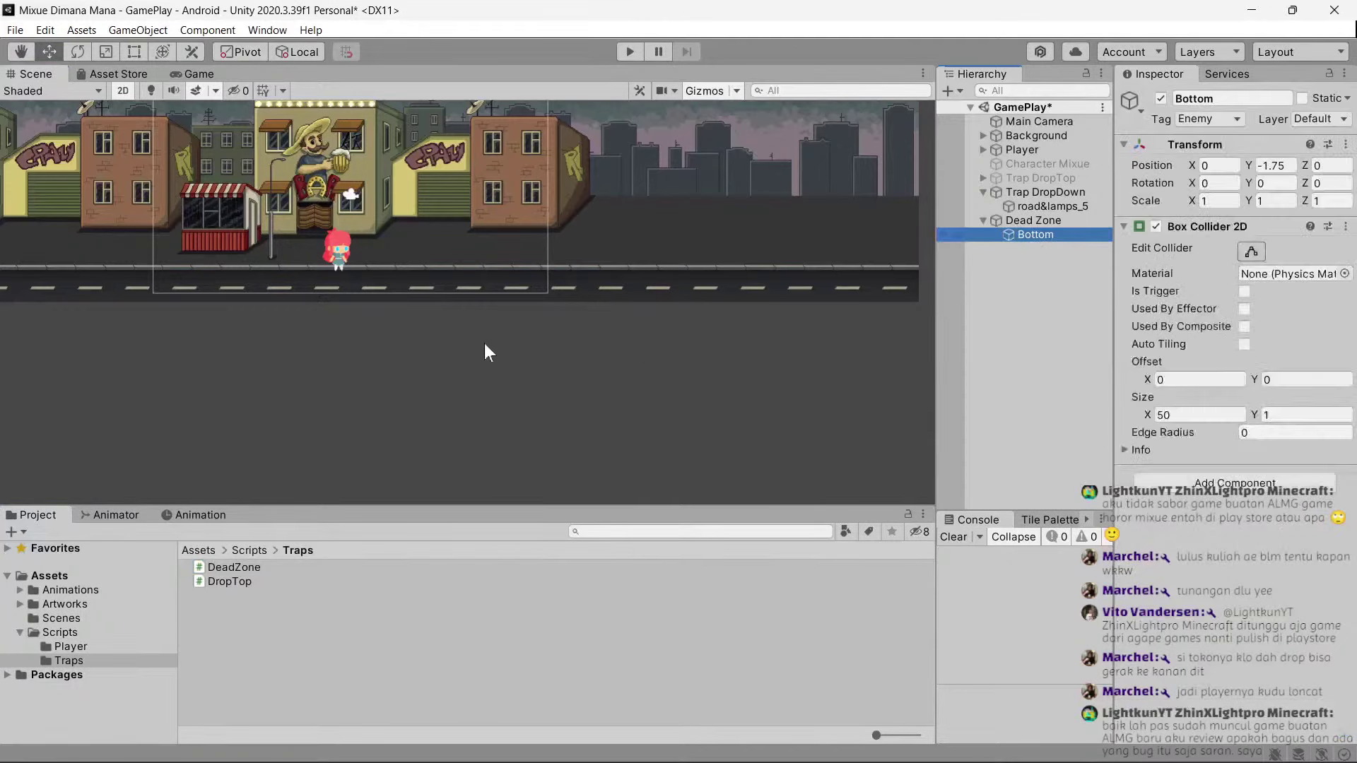
pyautogui.scroll(-2, 481, 342)
pyautogui.scroll(-1, 467, 322)
pyautogui.moveTo(449, 298); pyautogui.dragTo(451, 319)
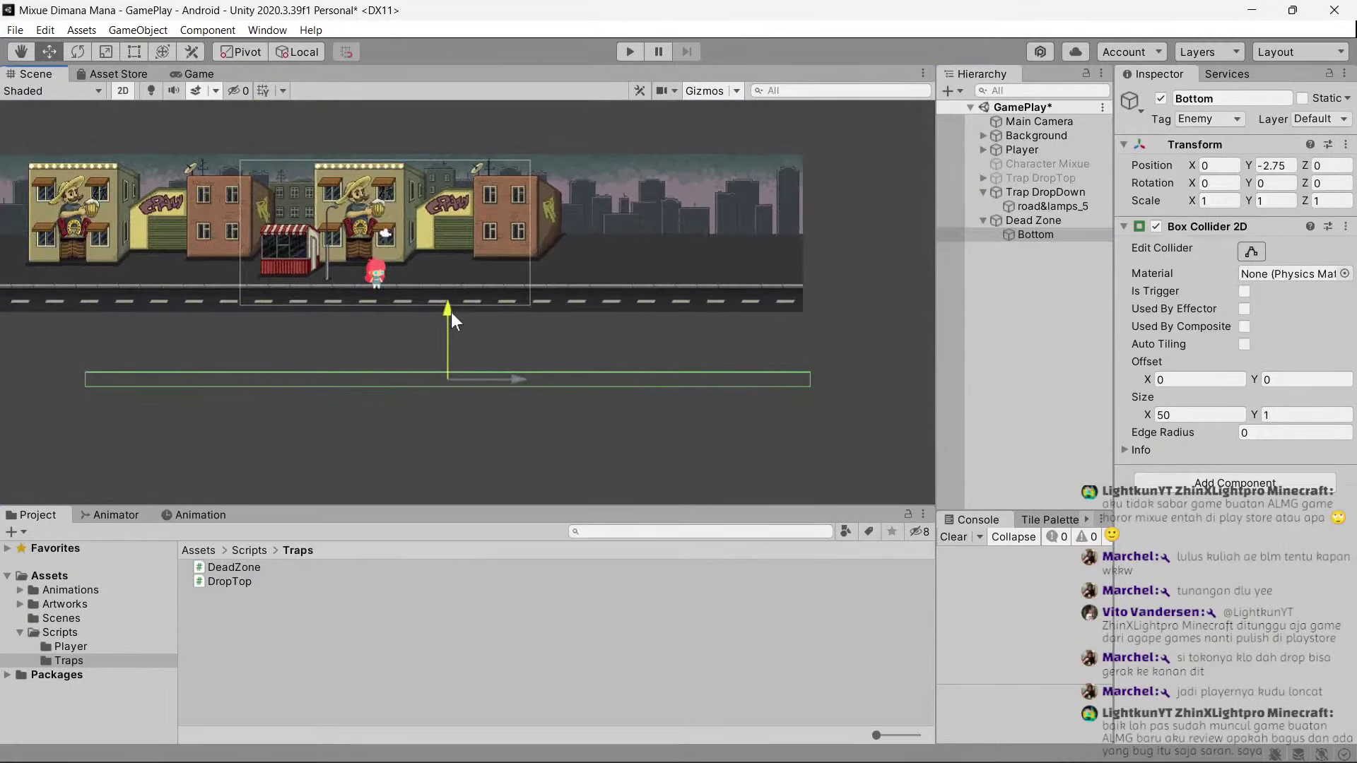
pyautogui.click(1275, 164)
pyautogui.write('-3')
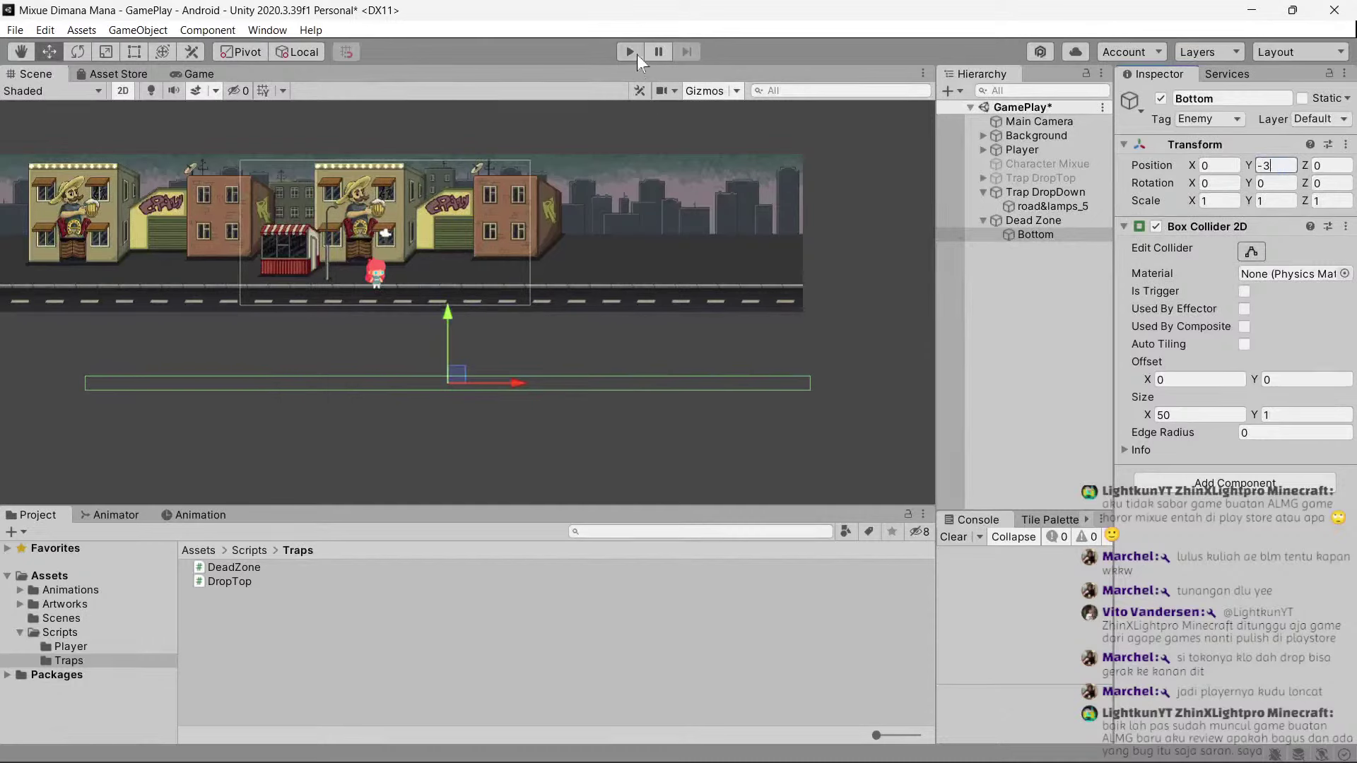
# Play-test the level running right, then select Trap DropDown and its DropTop script.
pyautogui.click(630, 53)
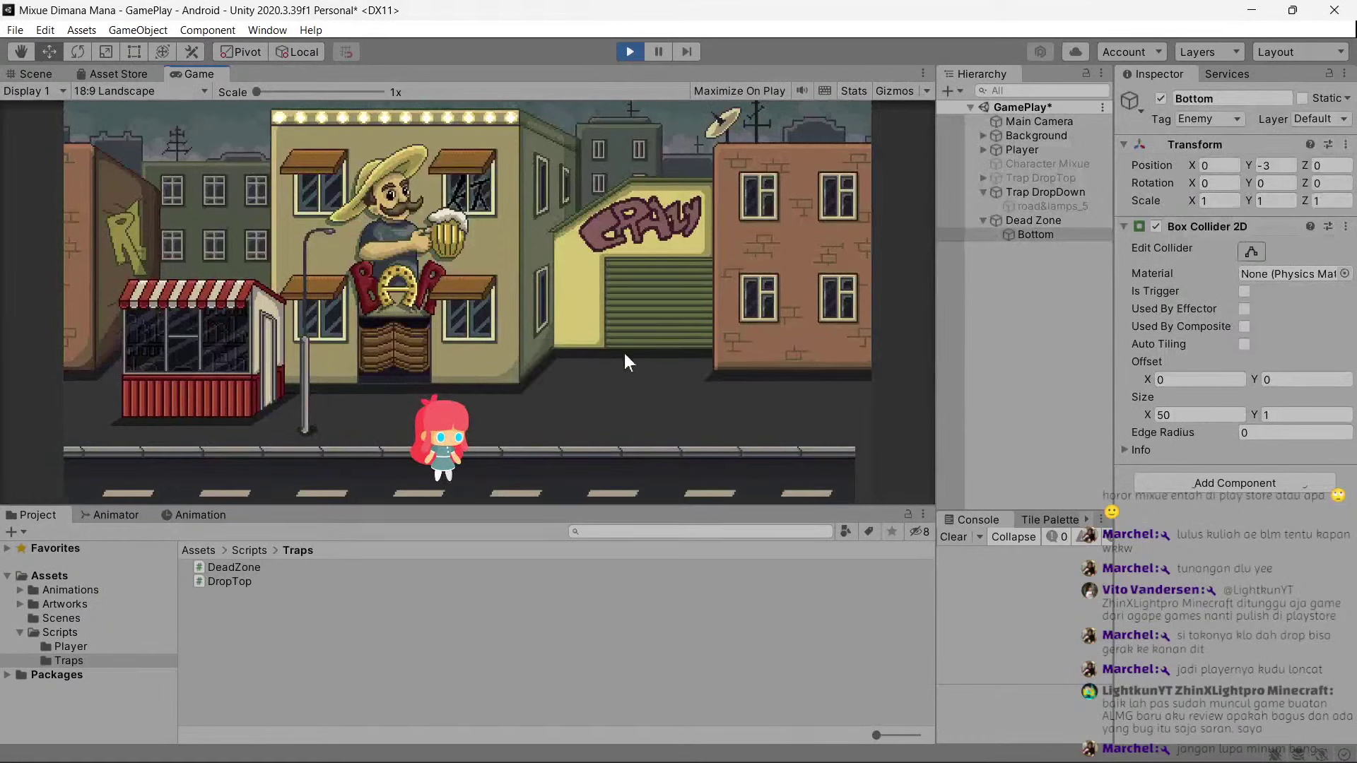
pyautogui.press('Right')
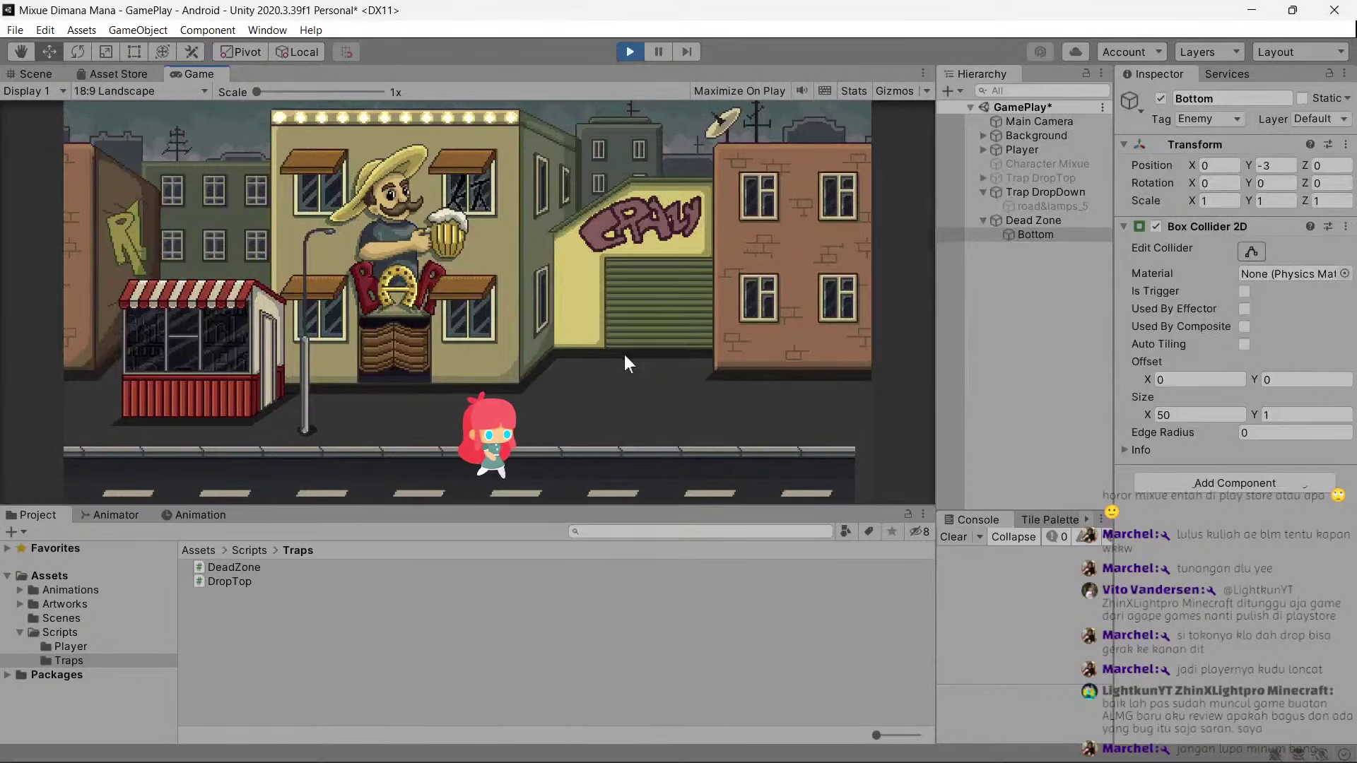
pyautogui.click(44, 75)
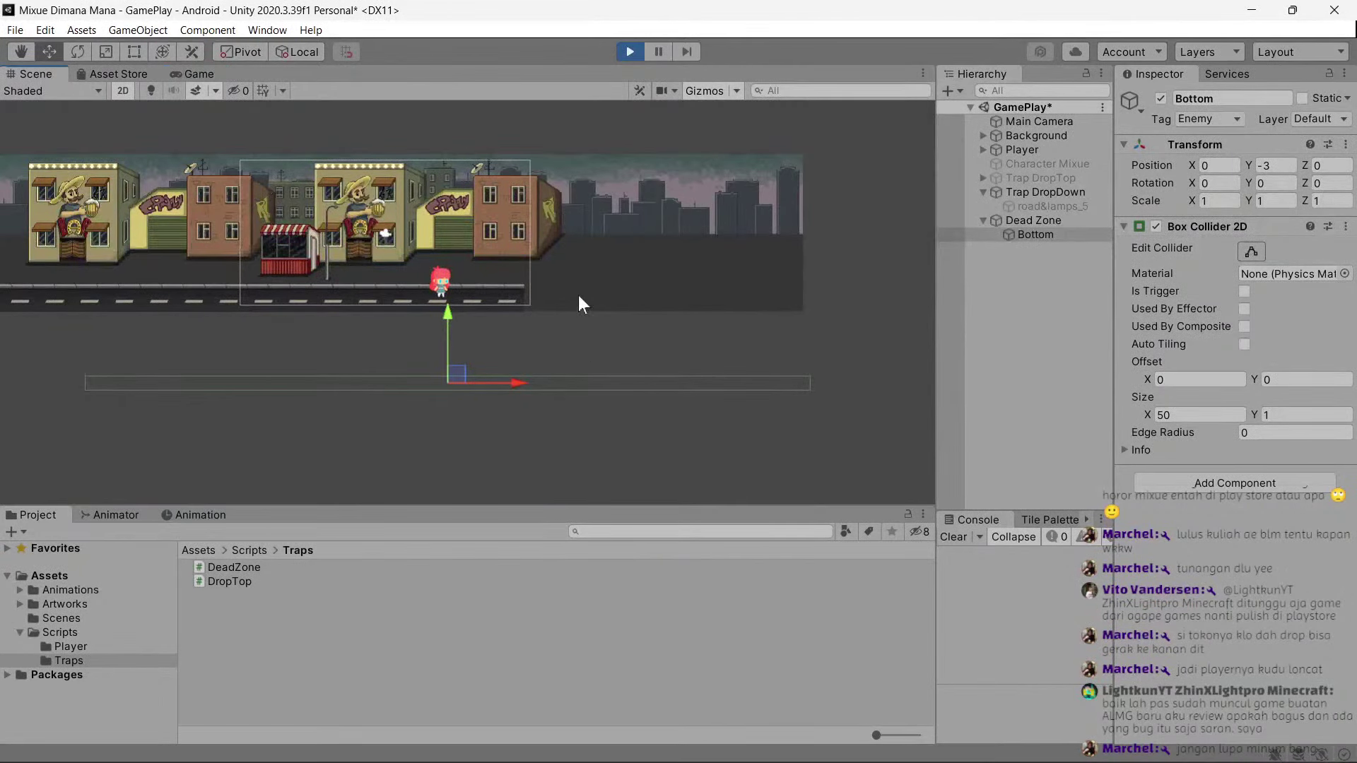
pyautogui.click(628, 50)
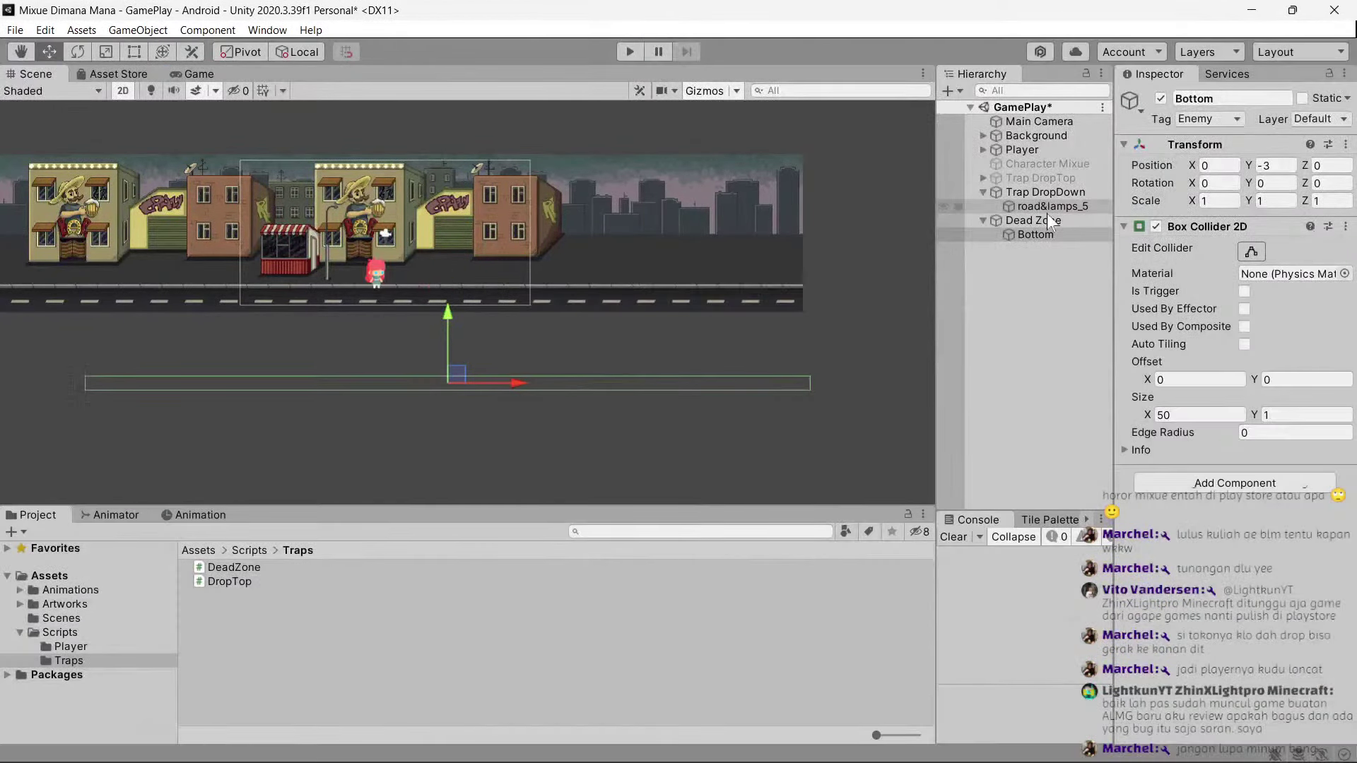
pyautogui.click(1044, 193)
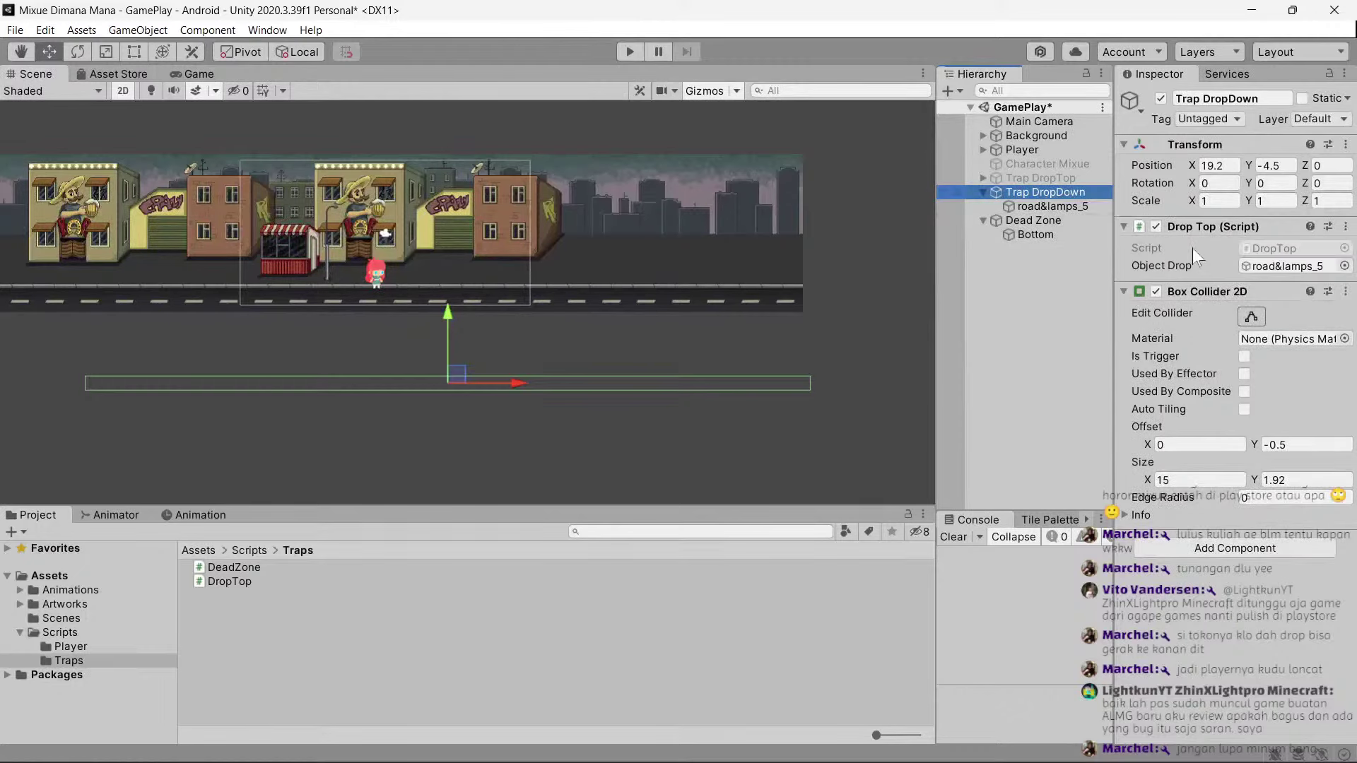
pyautogui.click(1272, 249)
# In DropTop.cs, add a public Rigidbody2D rB field after objectDrop.
pyautogui.doubleClick(1271, 244)
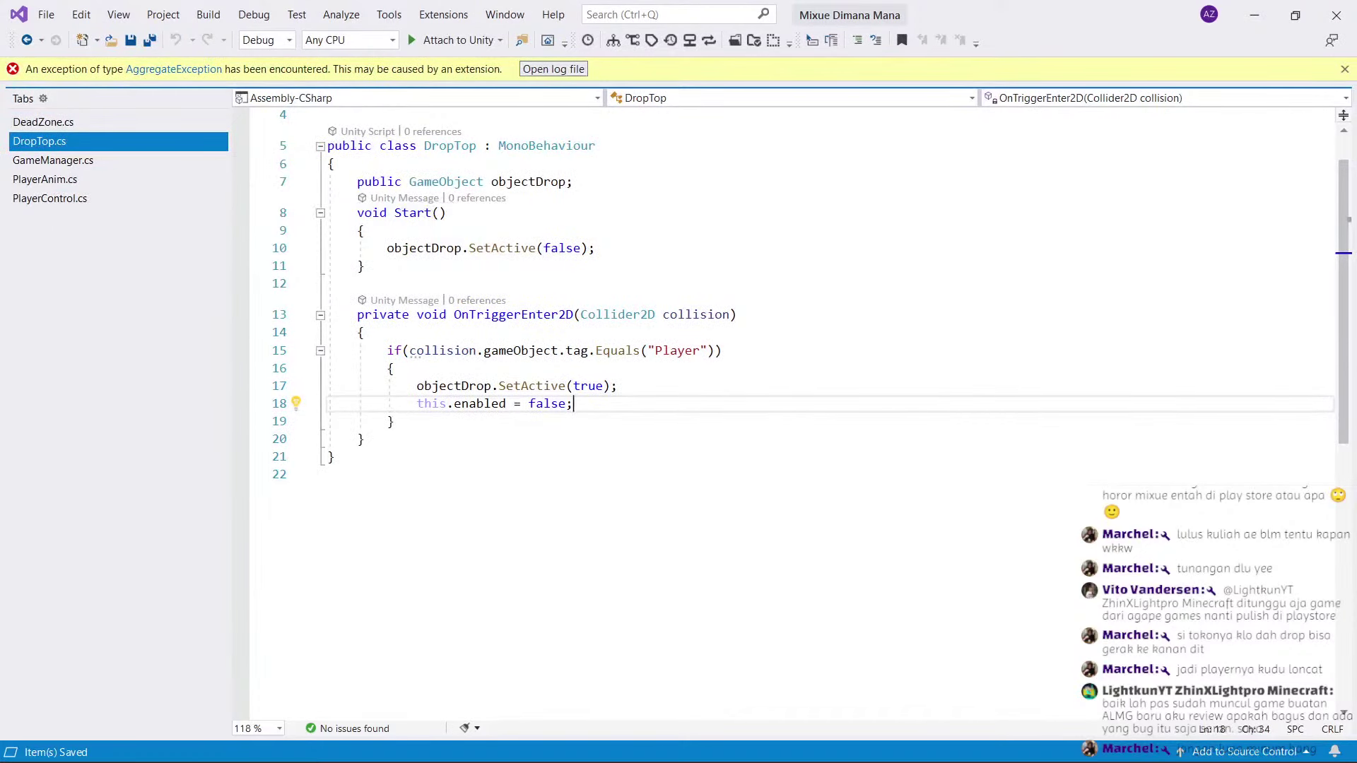
pyautogui.scroll(1, 707, 318)
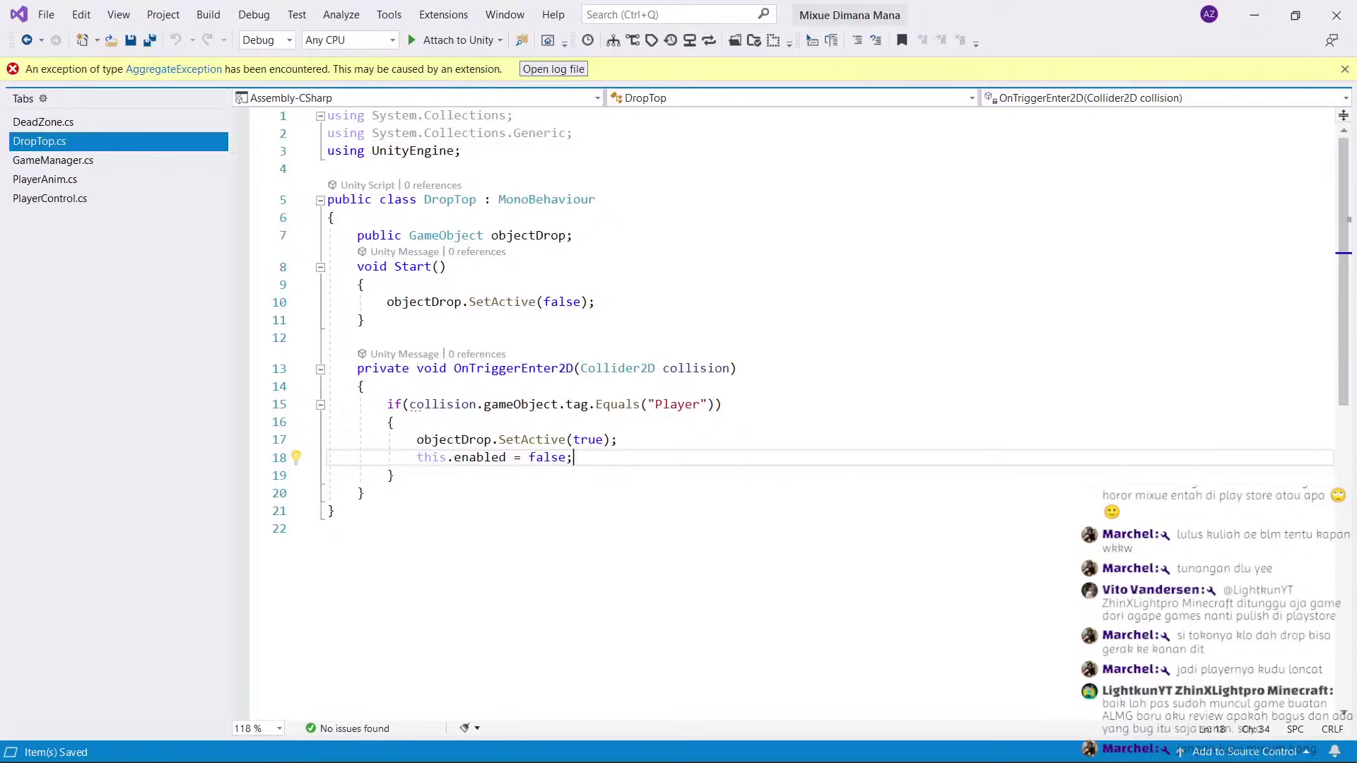
pyautogui.moveTo(596, 302); pyautogui.dragTo(367, 284)
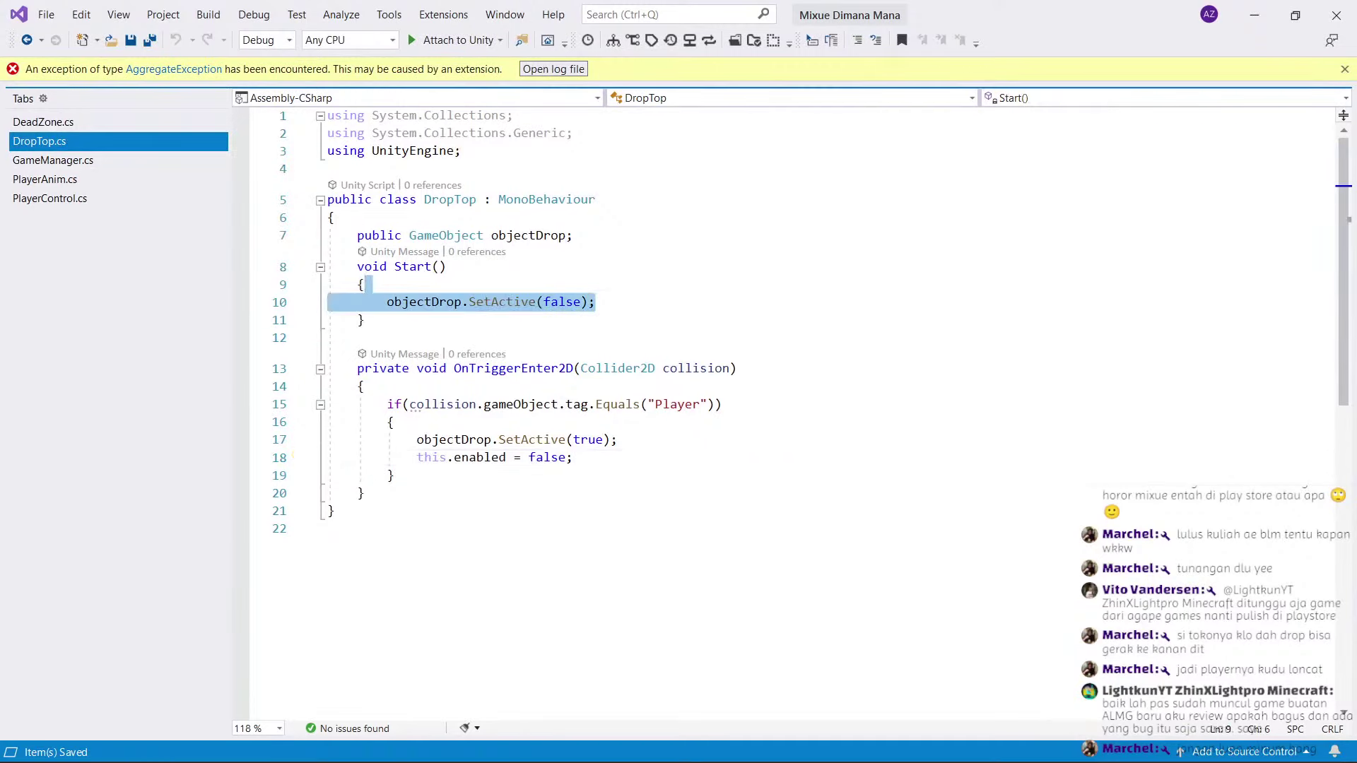
pyautogui.click(572, 235)
pyautogui.press('Return')
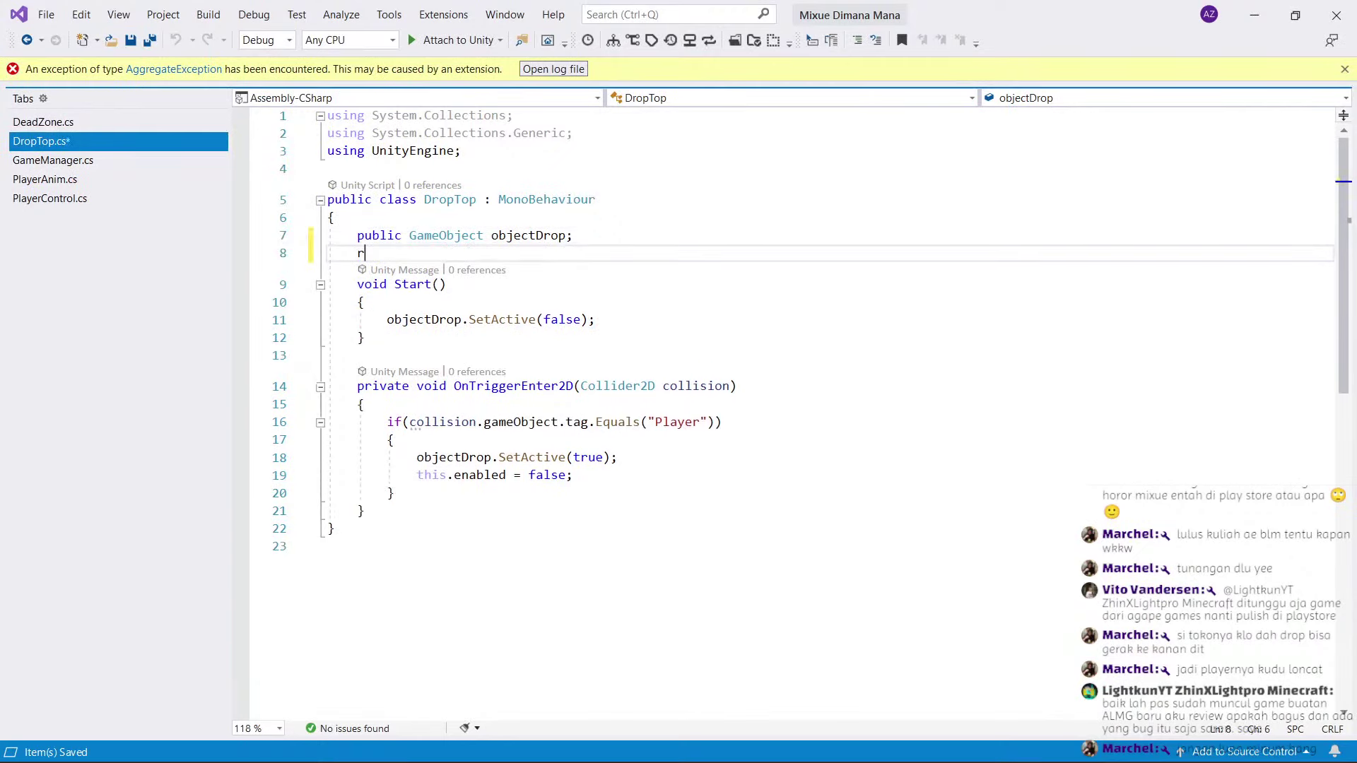
pyautogui.write('r')
pyautogui.write('public ri')
pyautogui.write('gi')
pyautogui.press('Down')
pyautogui.press('space')
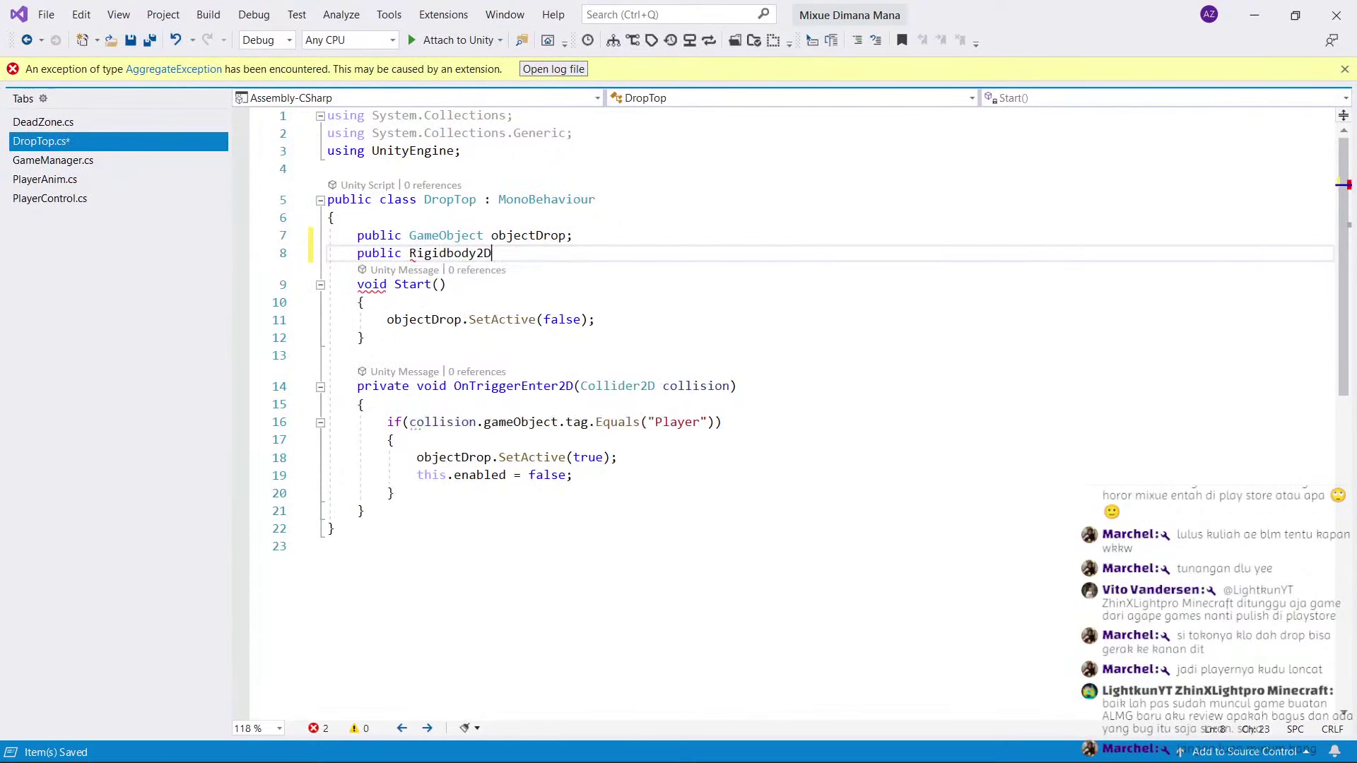
pyautogui.write('rB;')
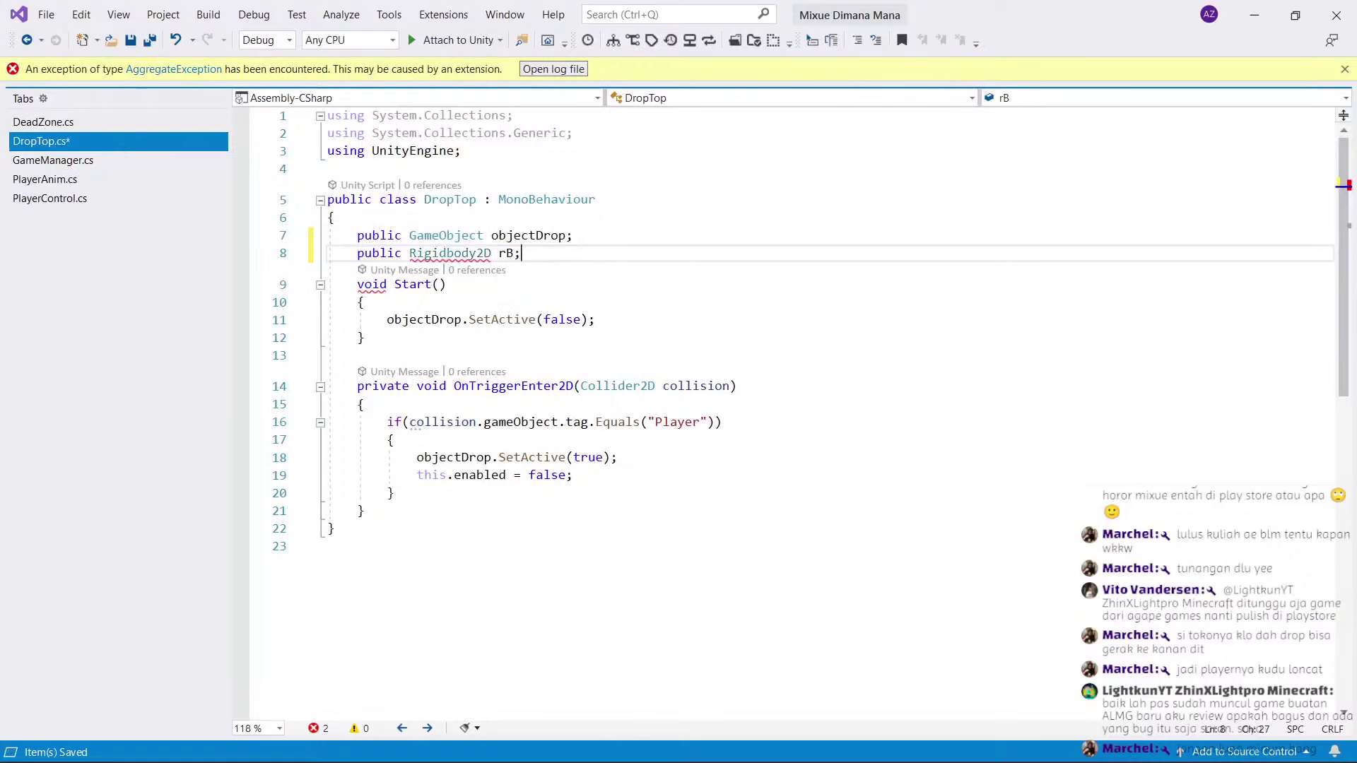
# Replace the SetActive(false) line in Start with rB.bodyType = RigidbodyType2D.Static;.
pyautogui.click(365, 302)
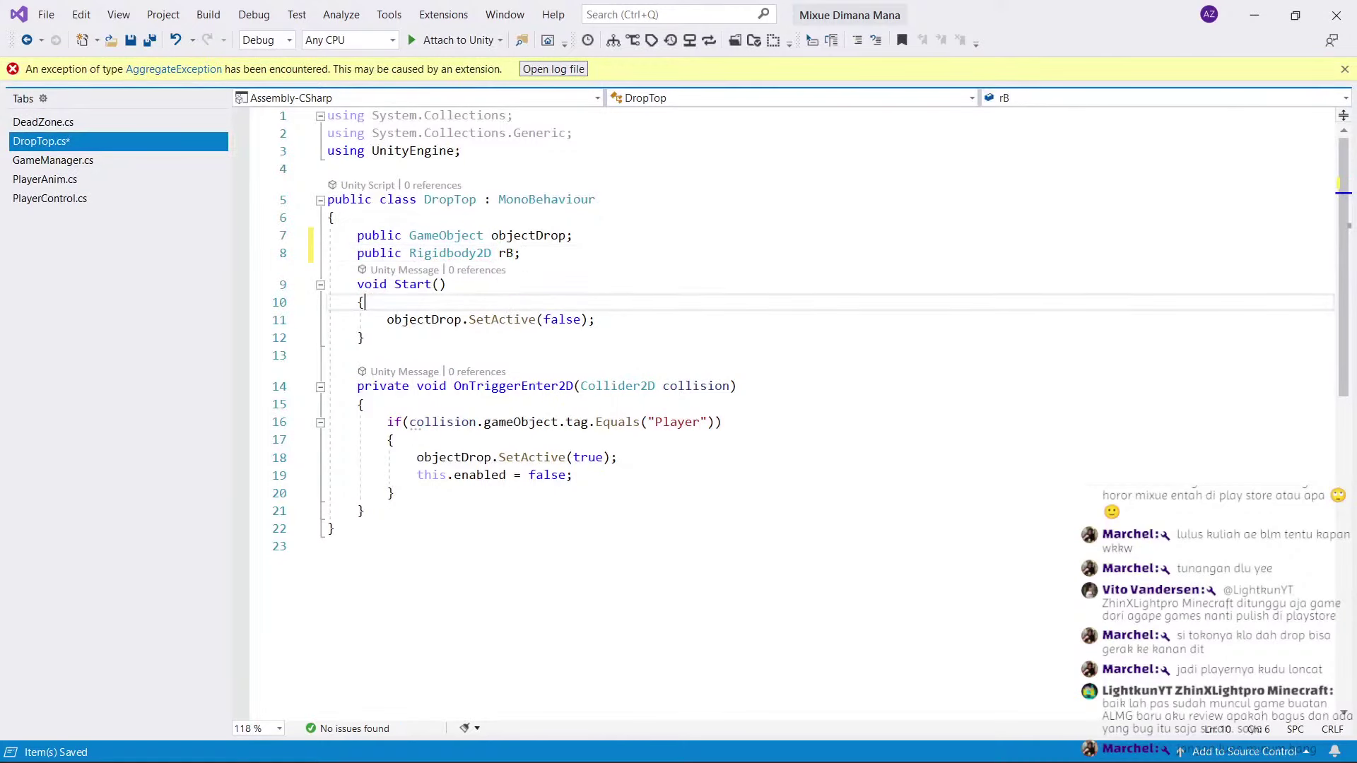
pyautogui.press('Down')
pyautogui.press('End')
pyautogui.hotkey('shift', 'Home')
pyautogui.write('rB.')
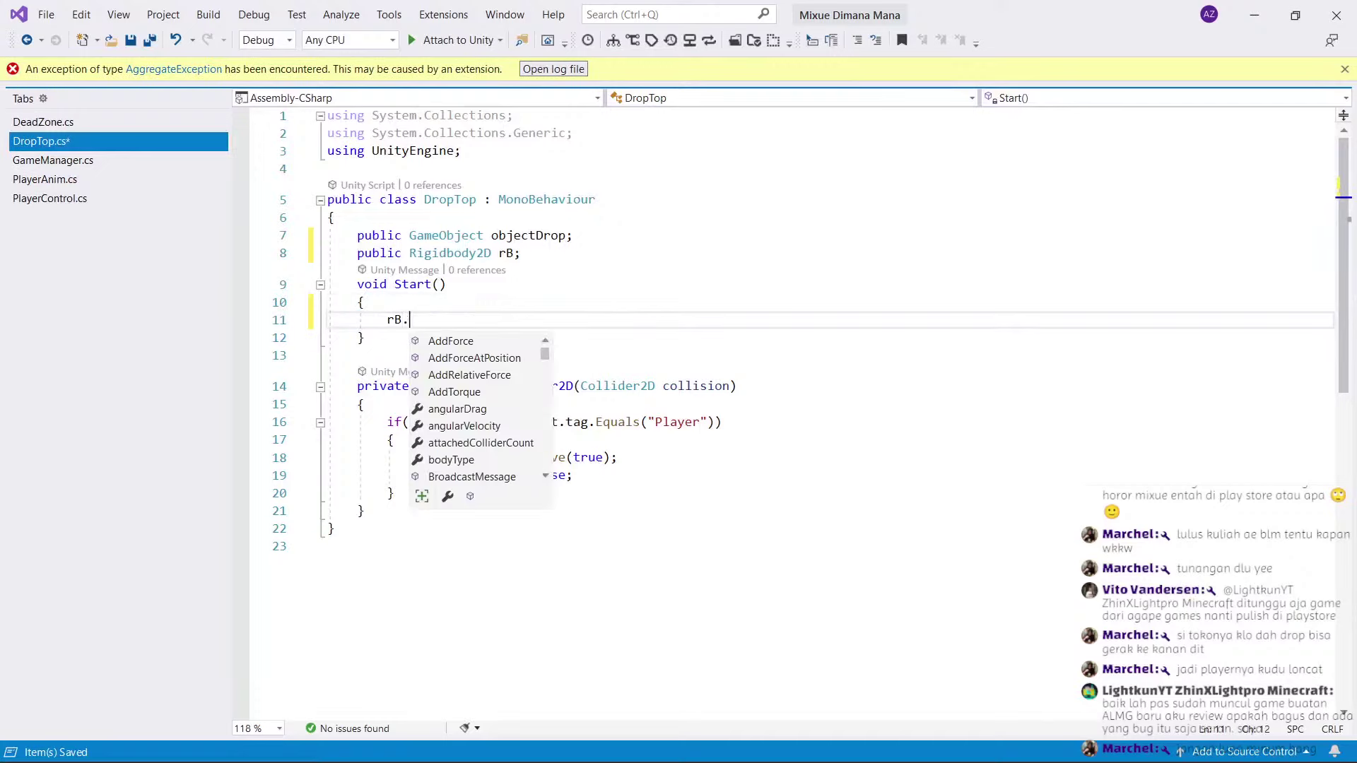
pyautogui.write('g')
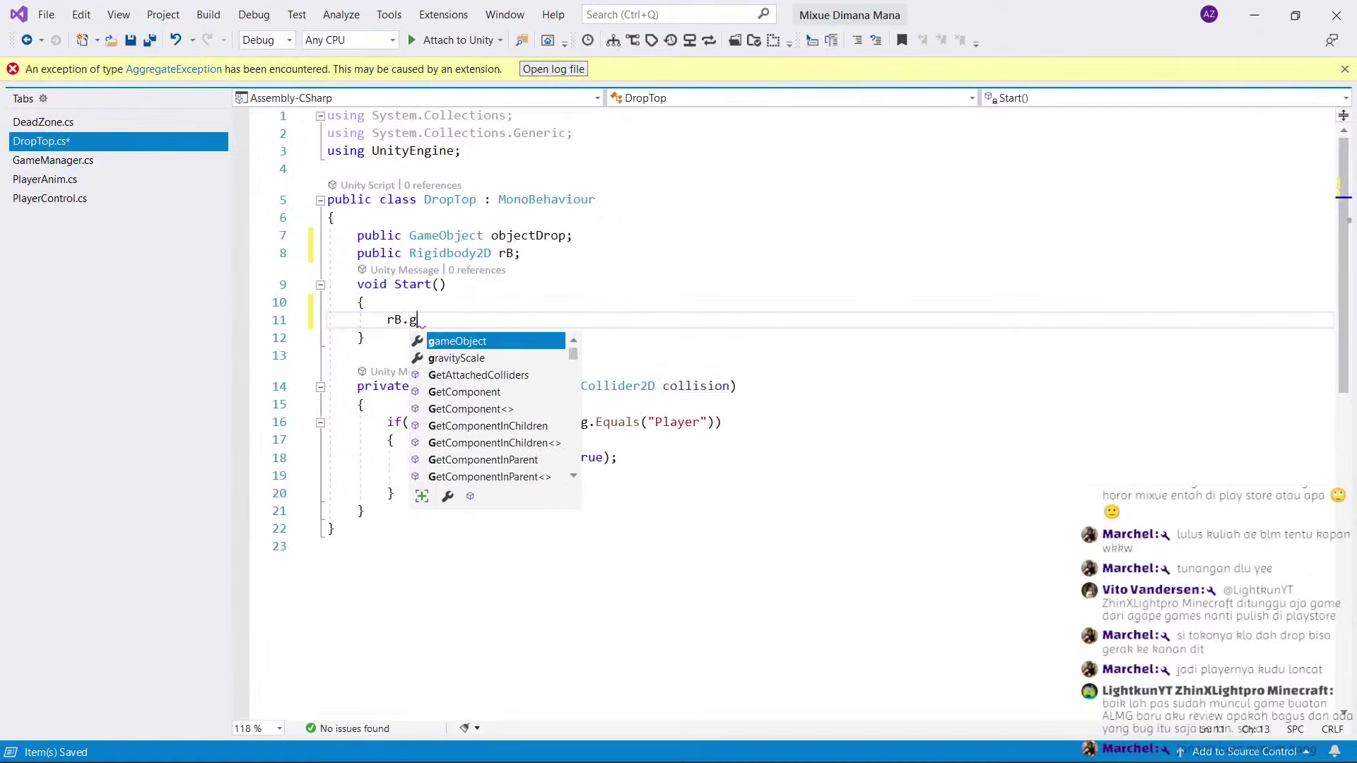
pyautogui.write('r')
pyautogui.press('BackSpace')
pyautogui.press('BackSpace')
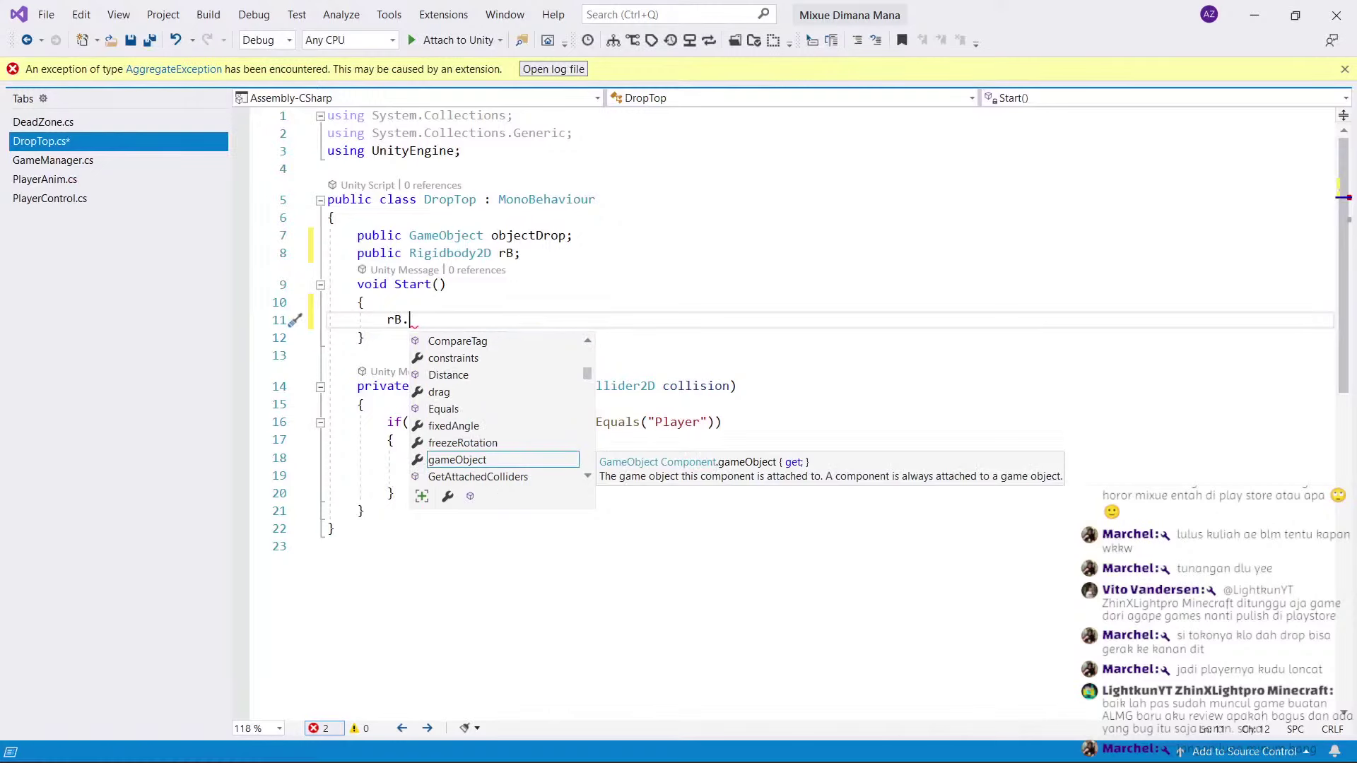
pyautogui.write('bodyType ')
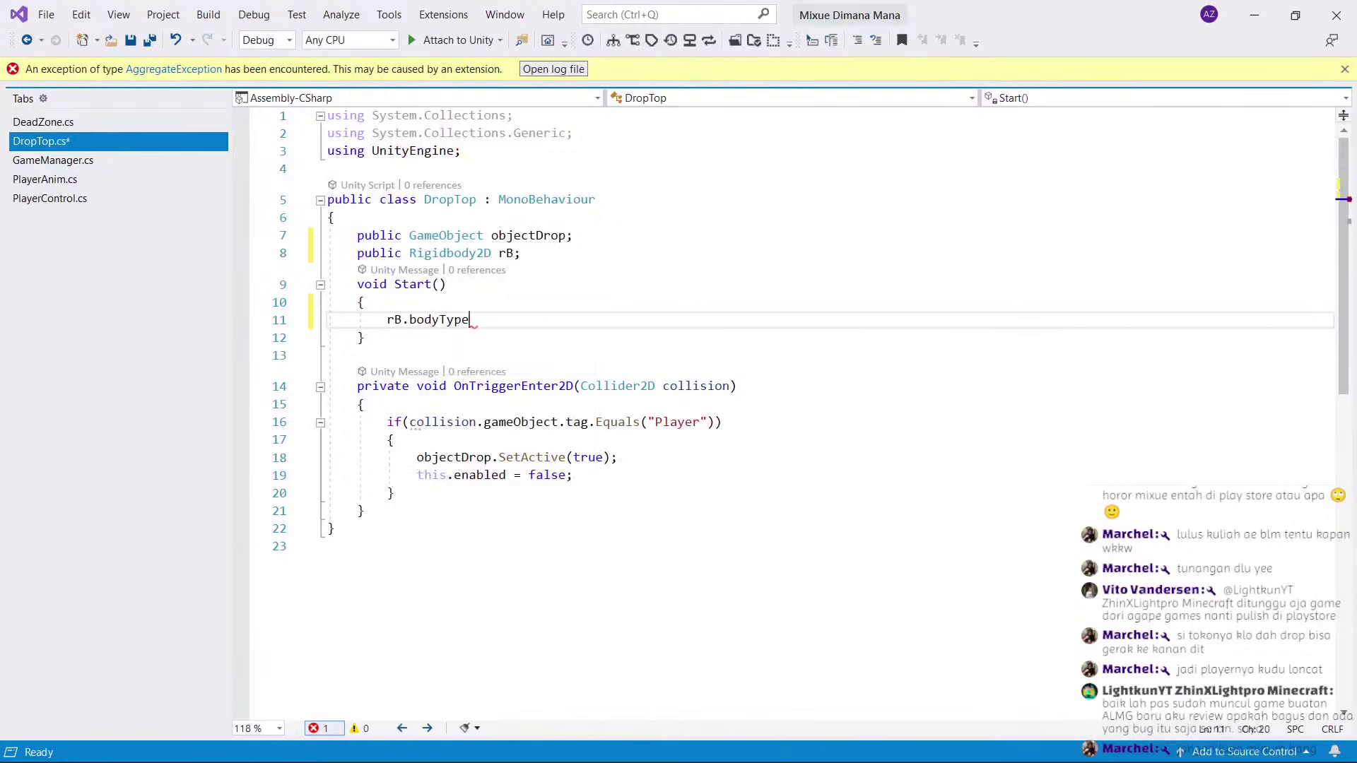
pyautogui.write('=')
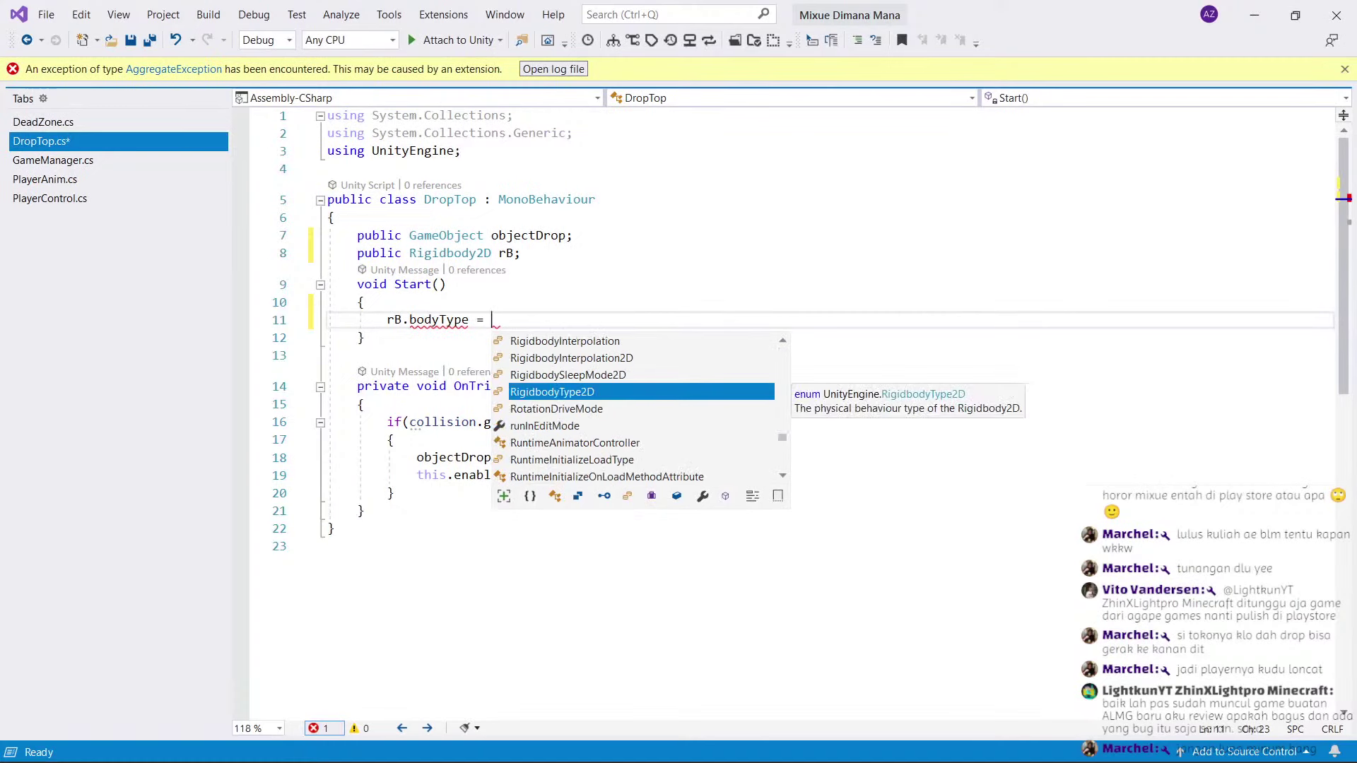
pyautogui.press('Tab')
pyautogui.write('.')
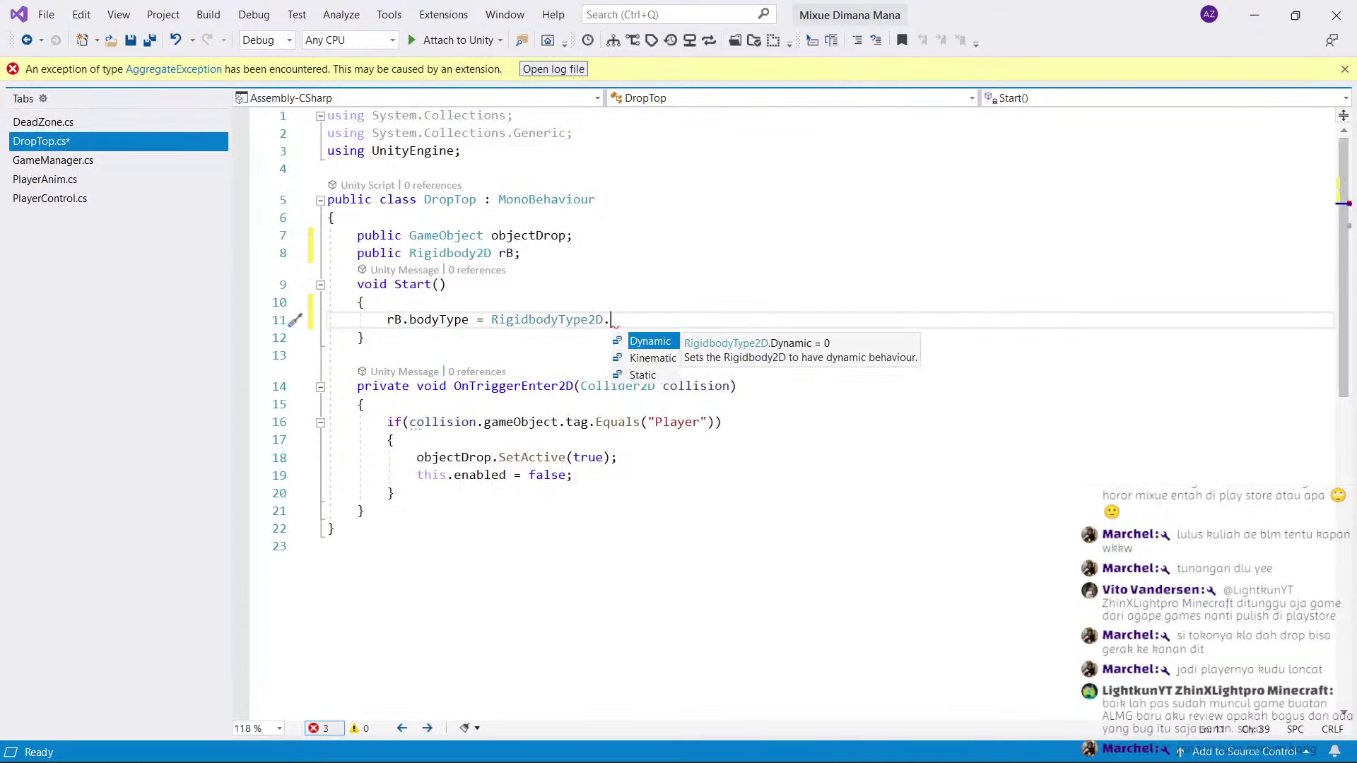
pyautogui.write('s;')
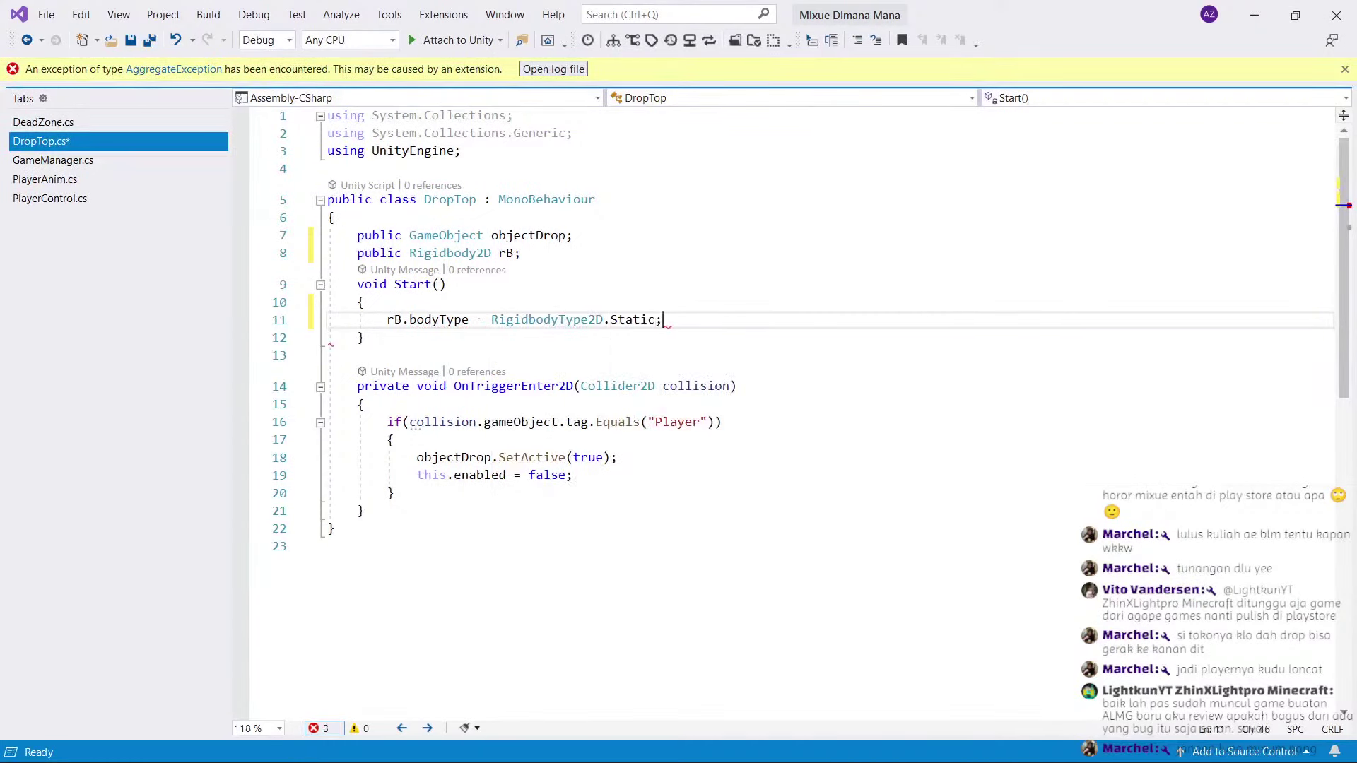
# In the Player trigger block, replace SetActive with rB.bodyType = RigidbodyType2D.Dynamic; and save.
pyautogui.hotkey('shift', 'Up')
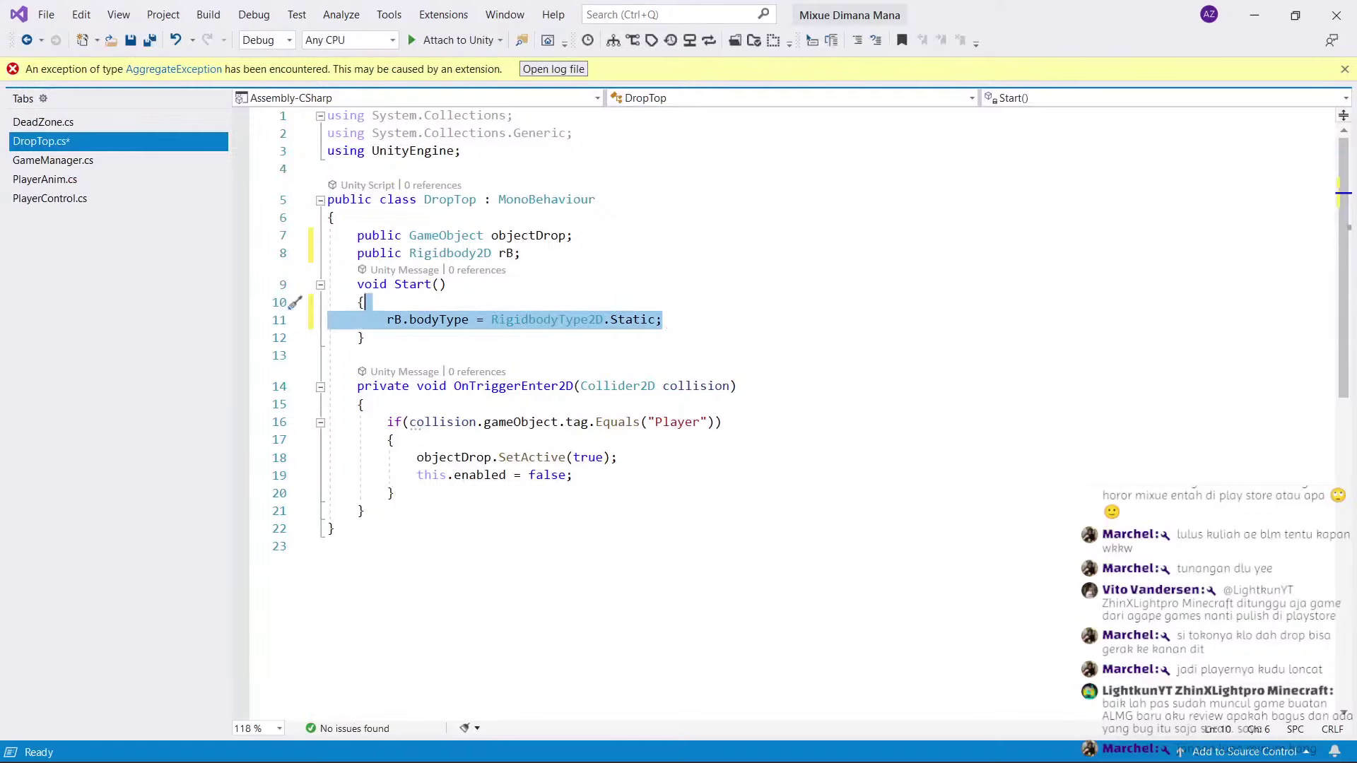
pyautogui.hotkey('ctrl', 'c')
pyautogui.moveTo(617, 457); pyautogui.dragTo(394, 440)
pyautogui.hotkey('ctrl', 'v')
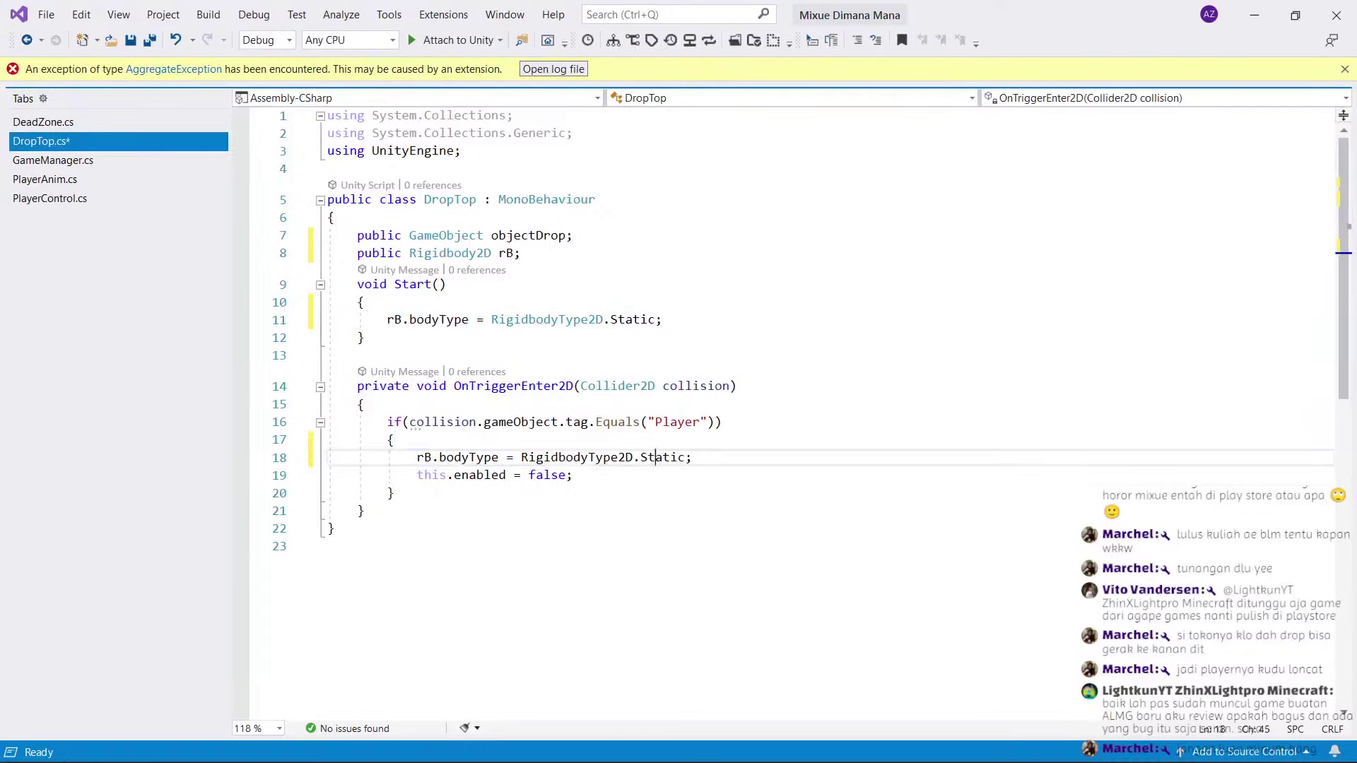
pyautogui.doubleClick(663, 457)
pyautogui.write('dy')
pyautogui.press('Tab')
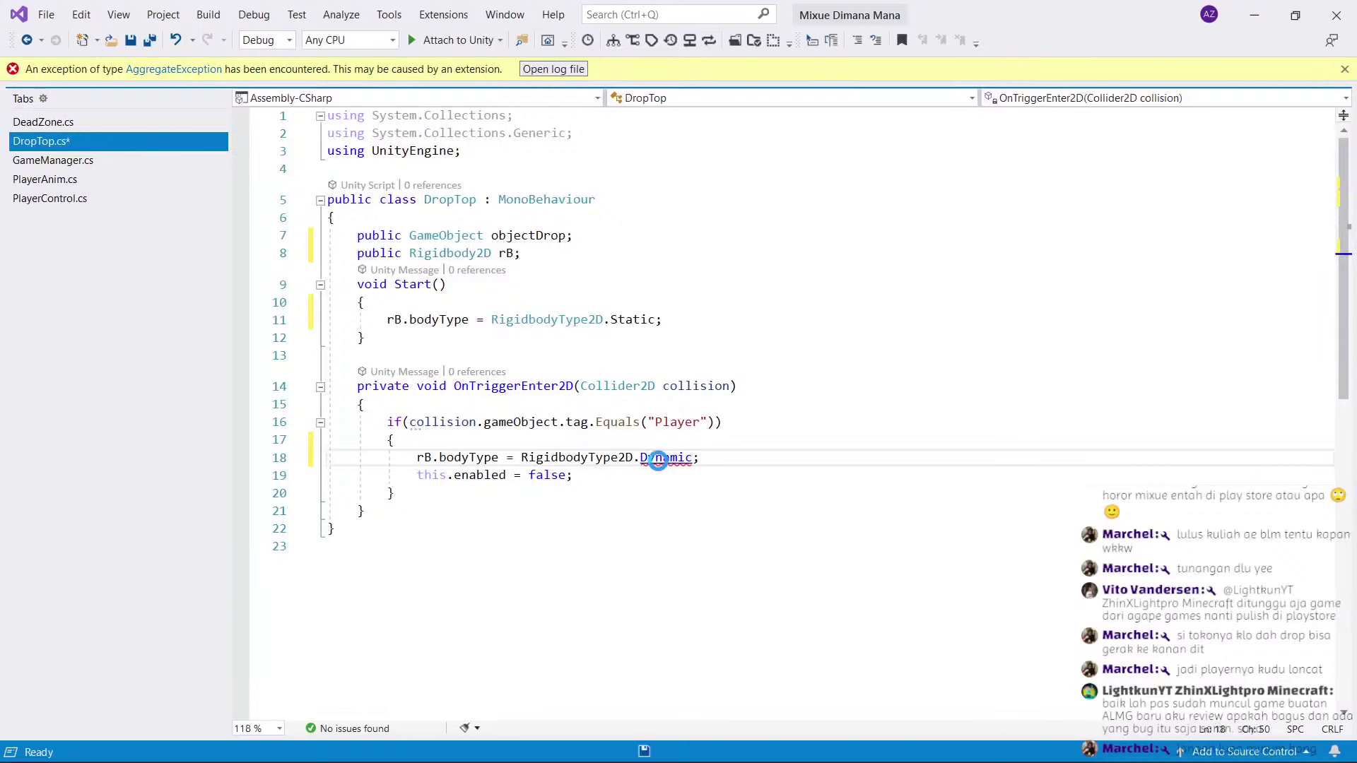
pyautogui.hotkey('ctrl', 's')
pyautogui.press('End')
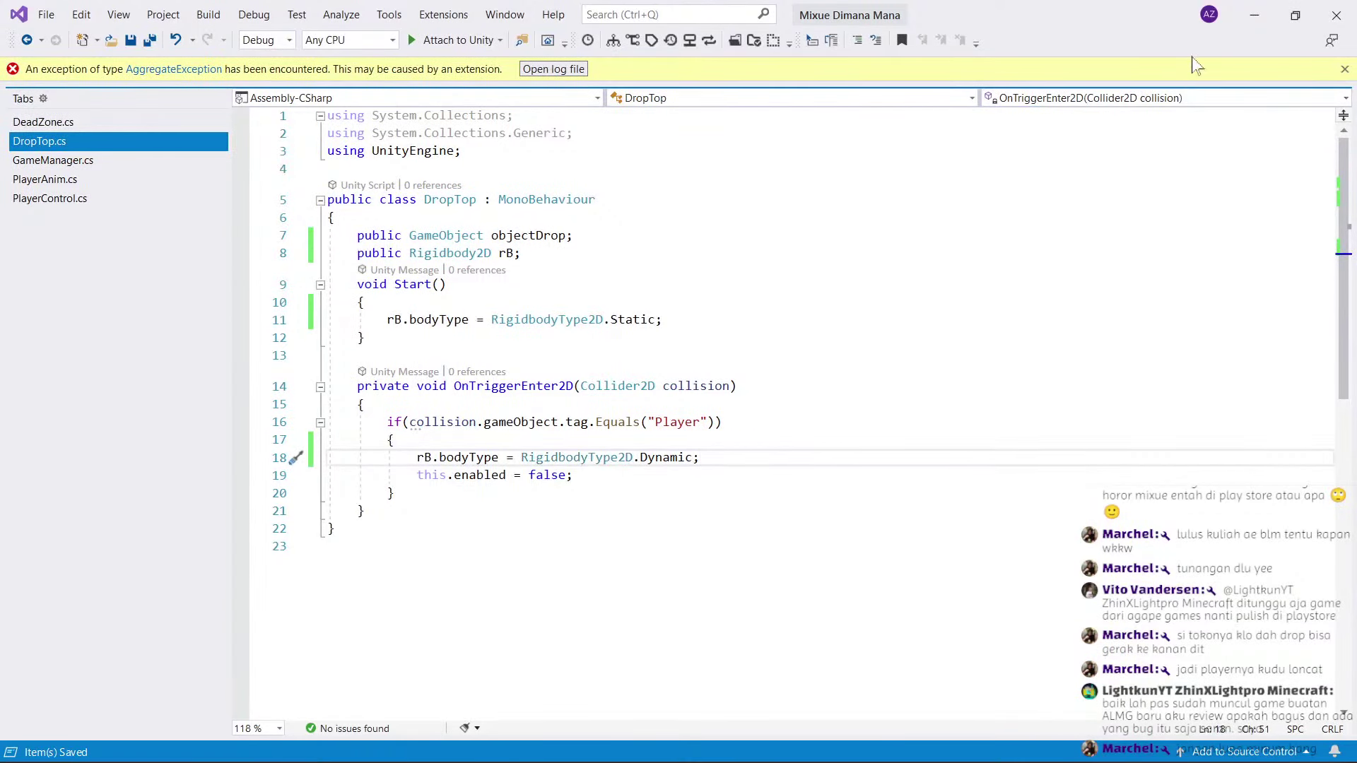
# Back in Unity, zoom and pan the Scene view to center on the road trap.
pyautogui.click(1254, 23)
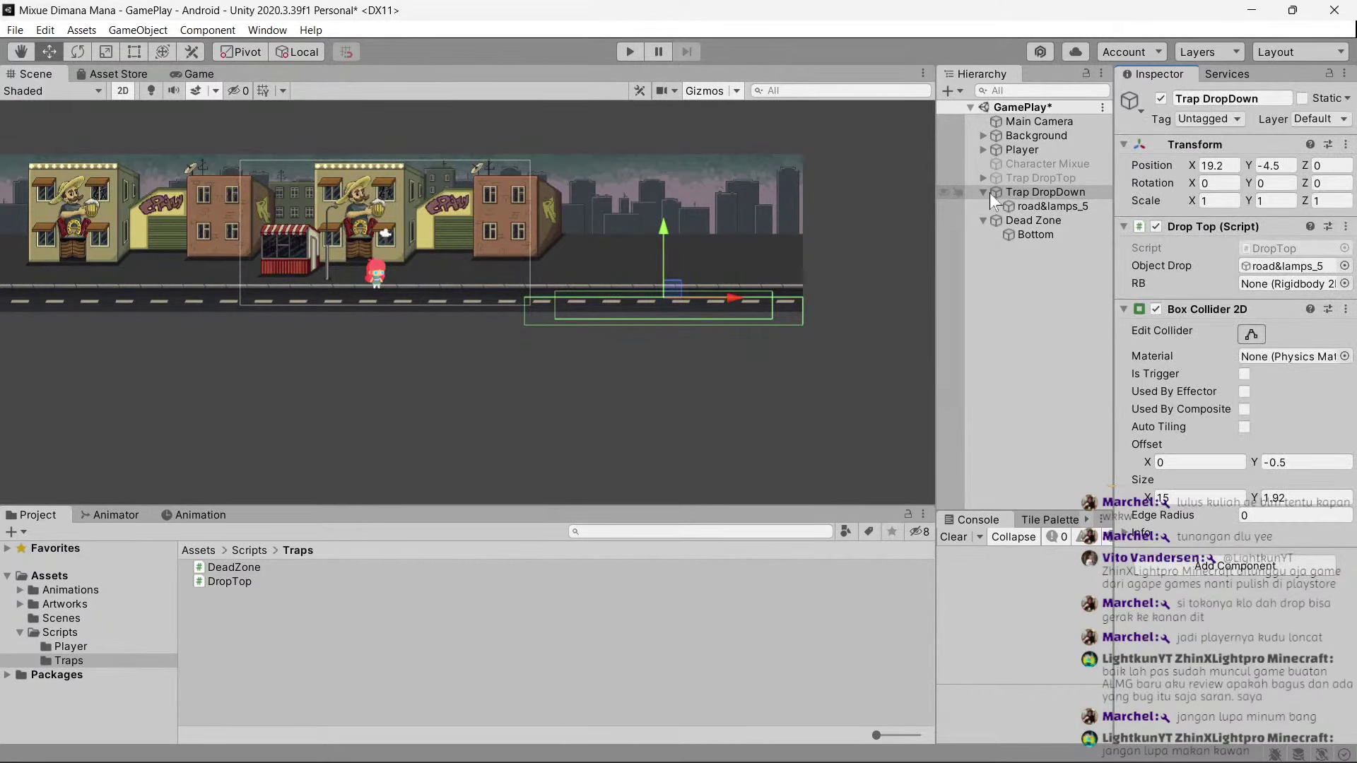
pyautogui.scroll(2, 686, 311)
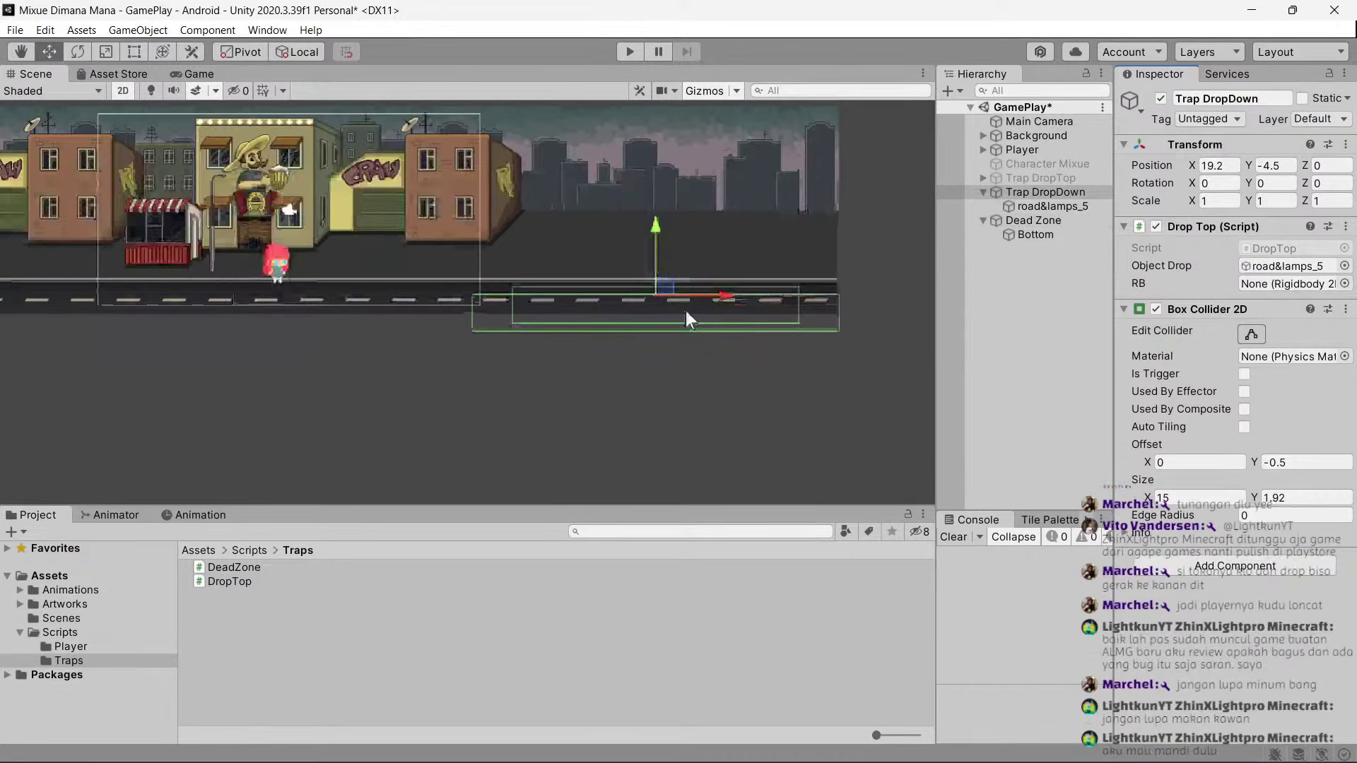
pyautogui.scroll(1, 622, 325)
pyautogui.scroll(1, 618, 351)
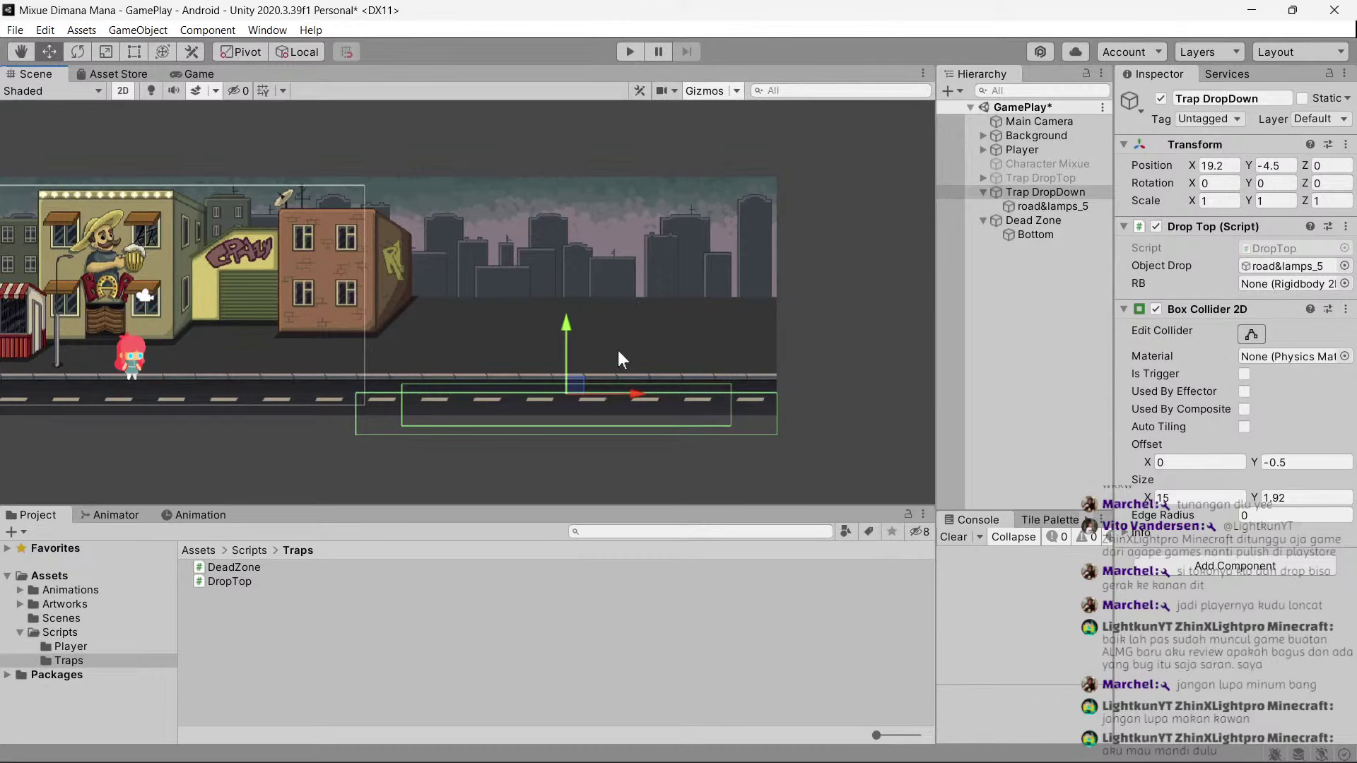
pyautogui.scroll(2, 617, 350)
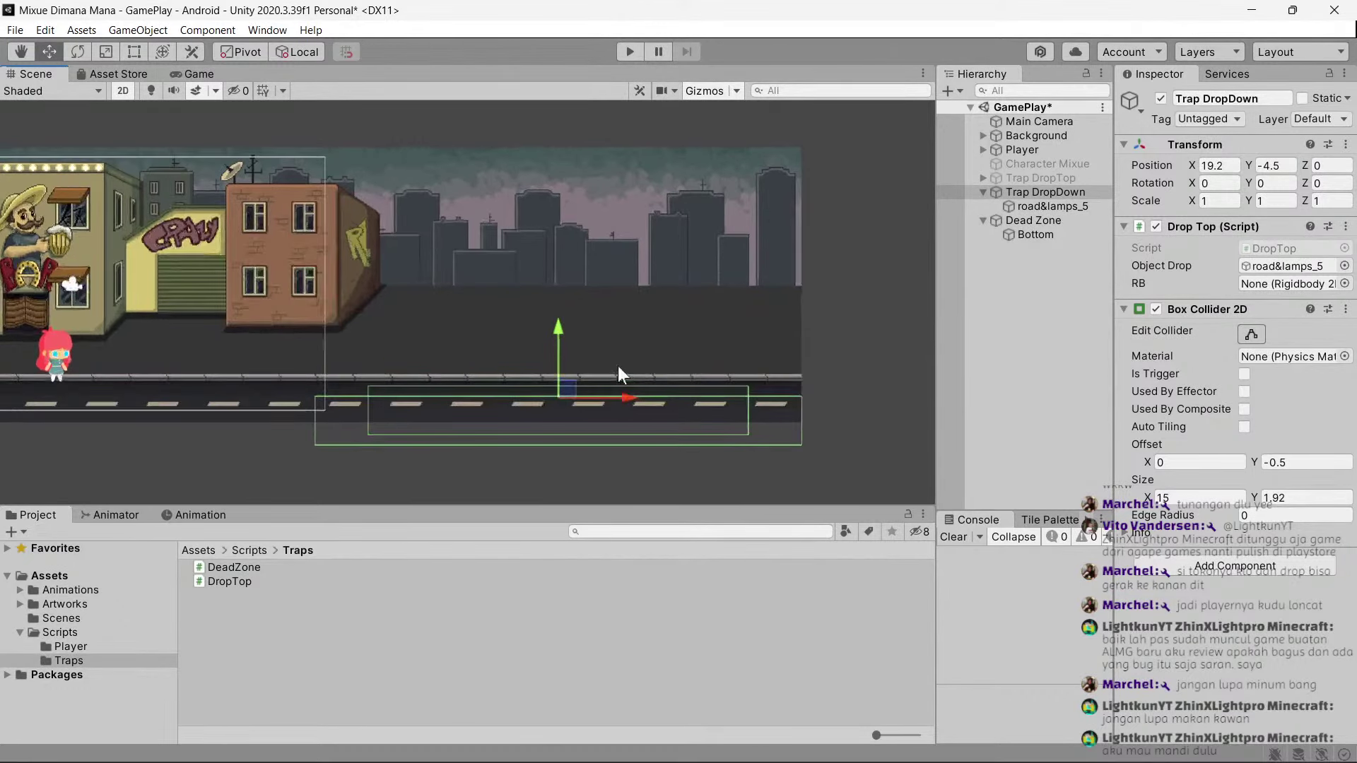
pyautogui.scroll(1, 667, 346)
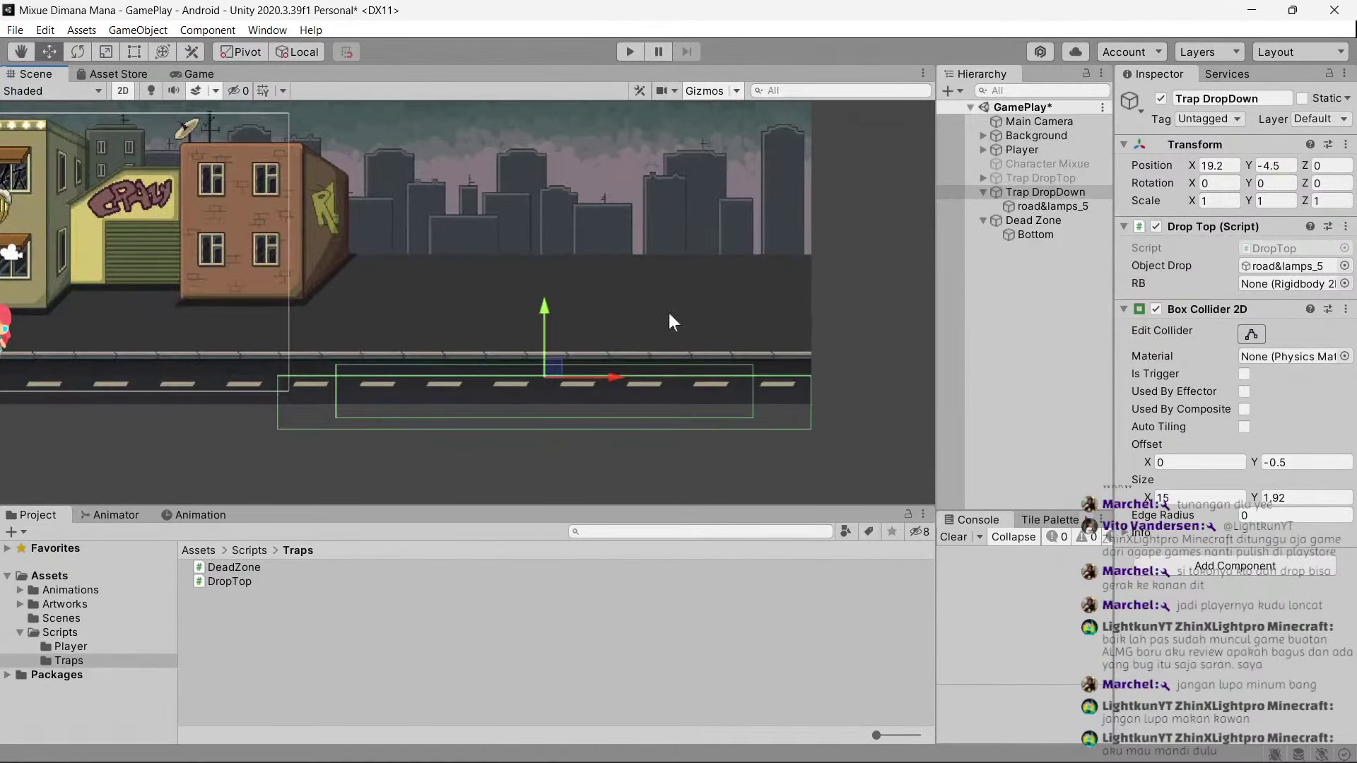
pyautogui.scroll(1, 668, 315)
pyautogui.moveTo(654, 324); pyautogui.dragTo(658, 333, button='middle')
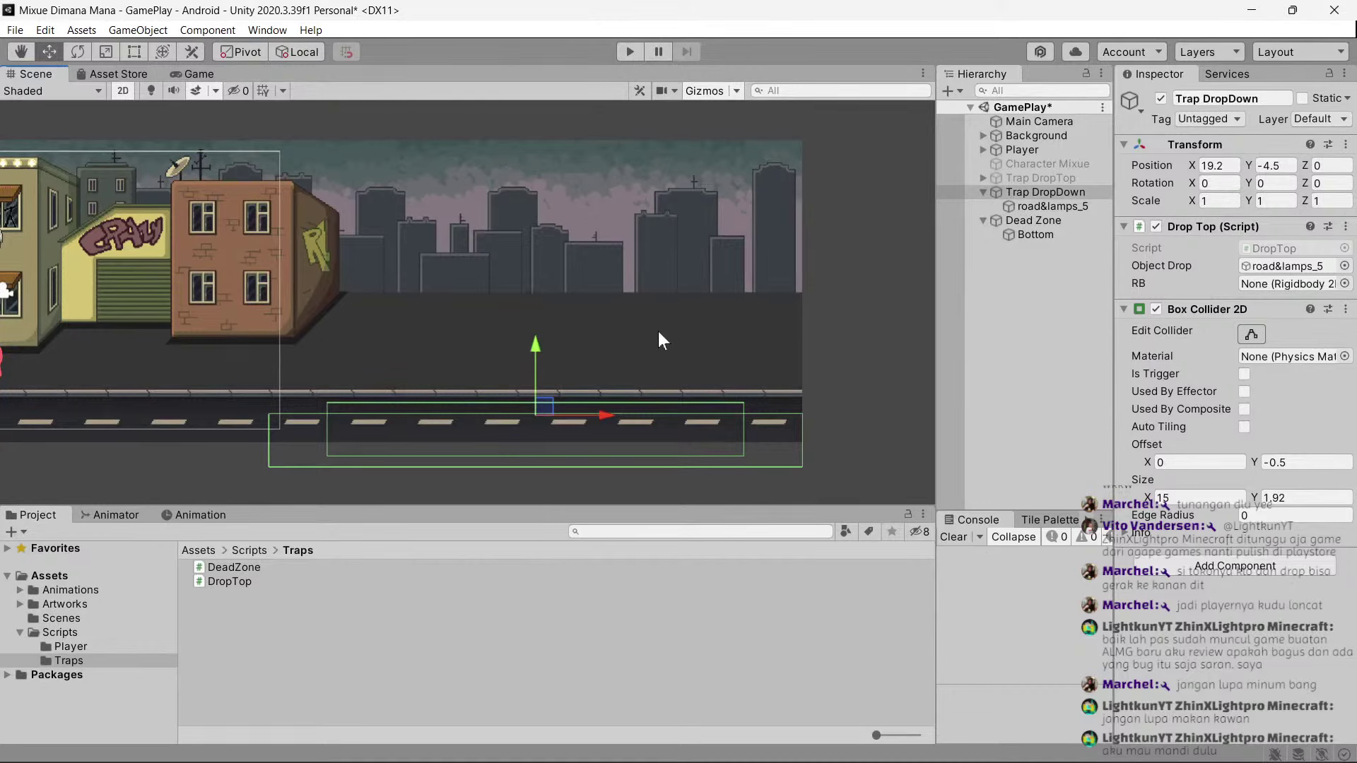
pyautogui.scroll(1, 658, 333)
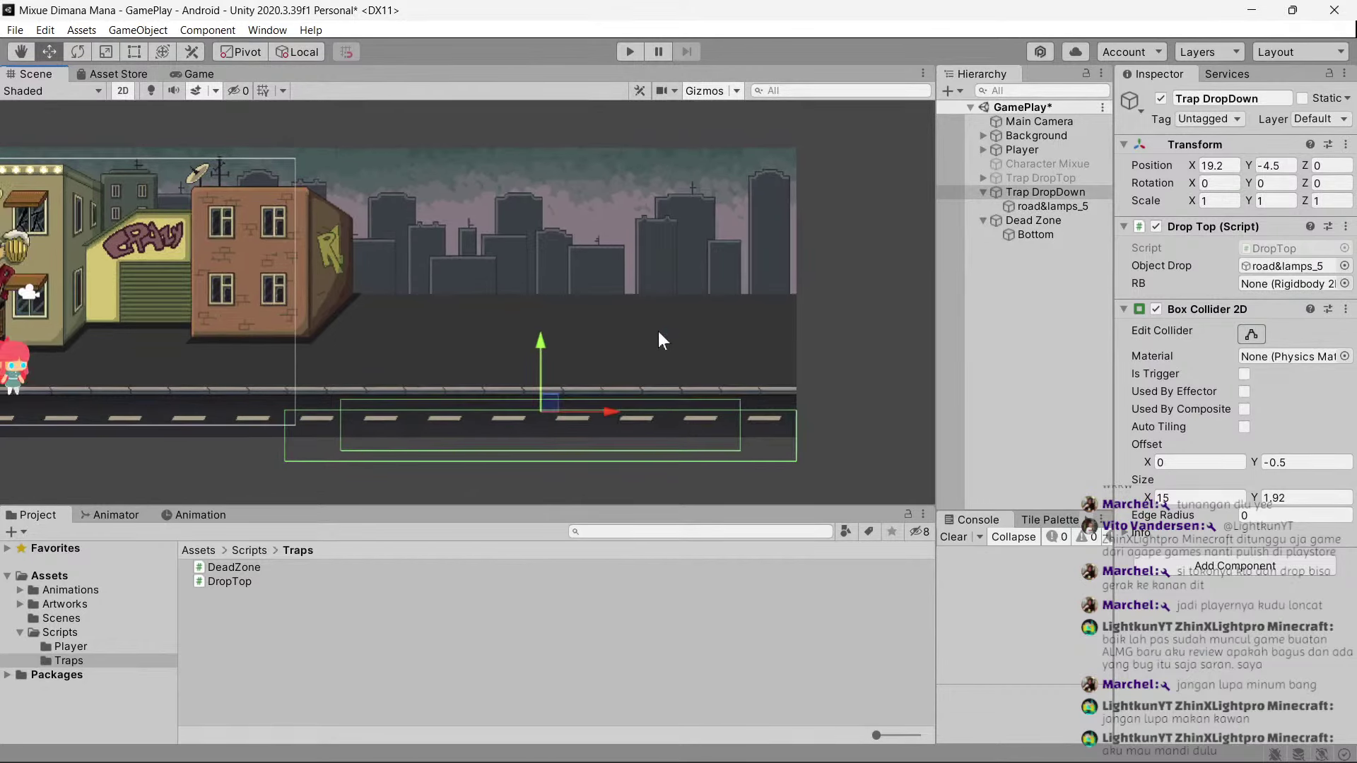
pyautogui.scroll(-1, 658, 332)
pyautogui.scroll(-1, 270, 239)
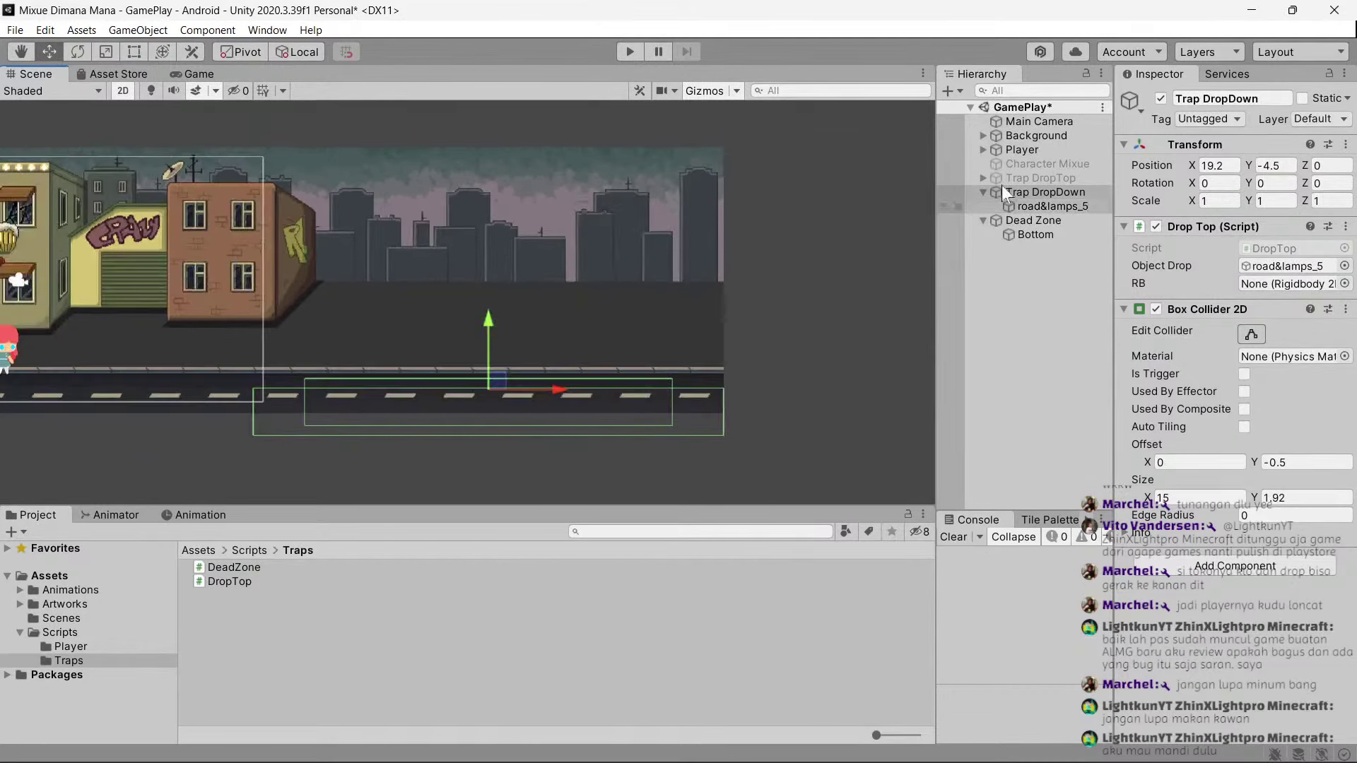
# Activate Trap DropTop and move the Main Camera right to Position X 9.25.
pyautogui.click(1031, 127)
pyautogui.click(1041, 178)
pyautogui.click(1161, 98)
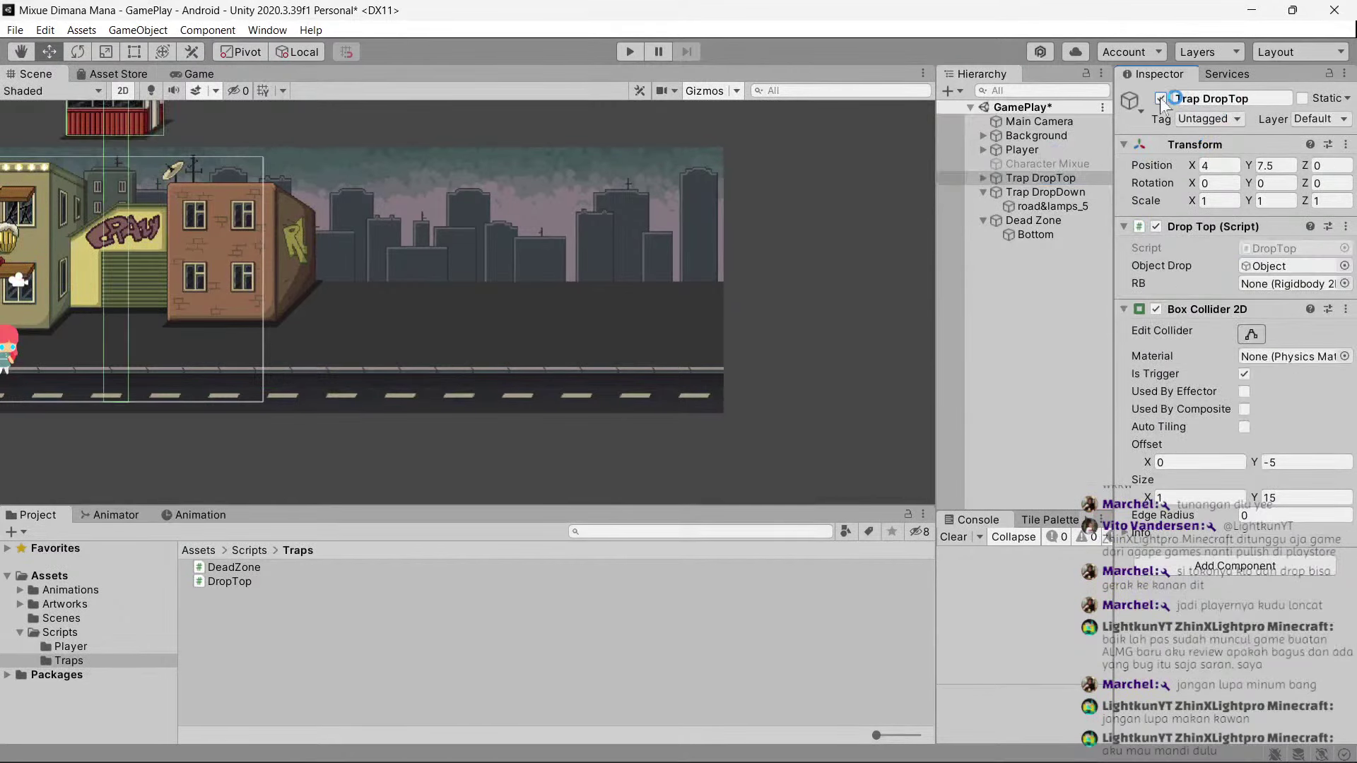
pyautogui.scroll(-1, 470, 257)
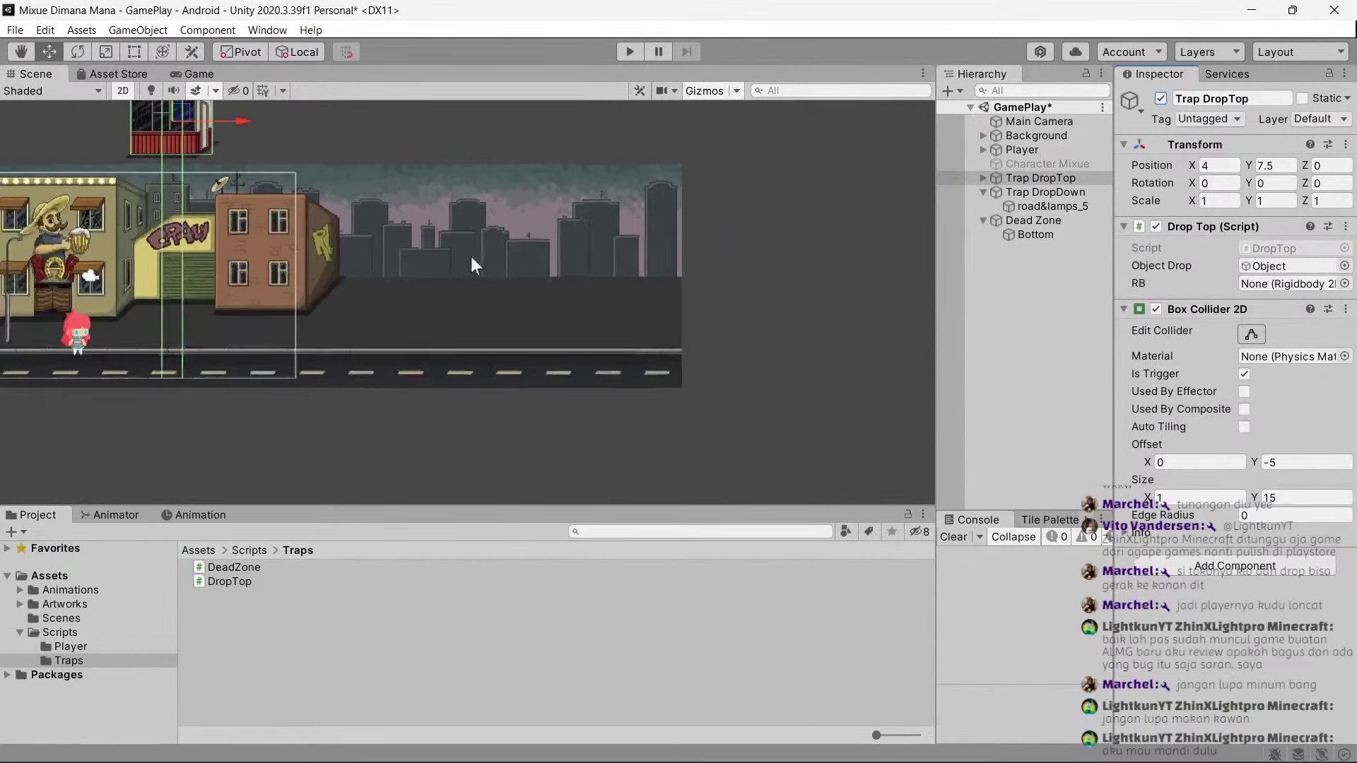
pyautogui.click(1049, 125)
pyautogui.scroll(-1, 311, 276)
pyautogui.moveTo(201, 276); pyautogui.dragTo(352, 278)
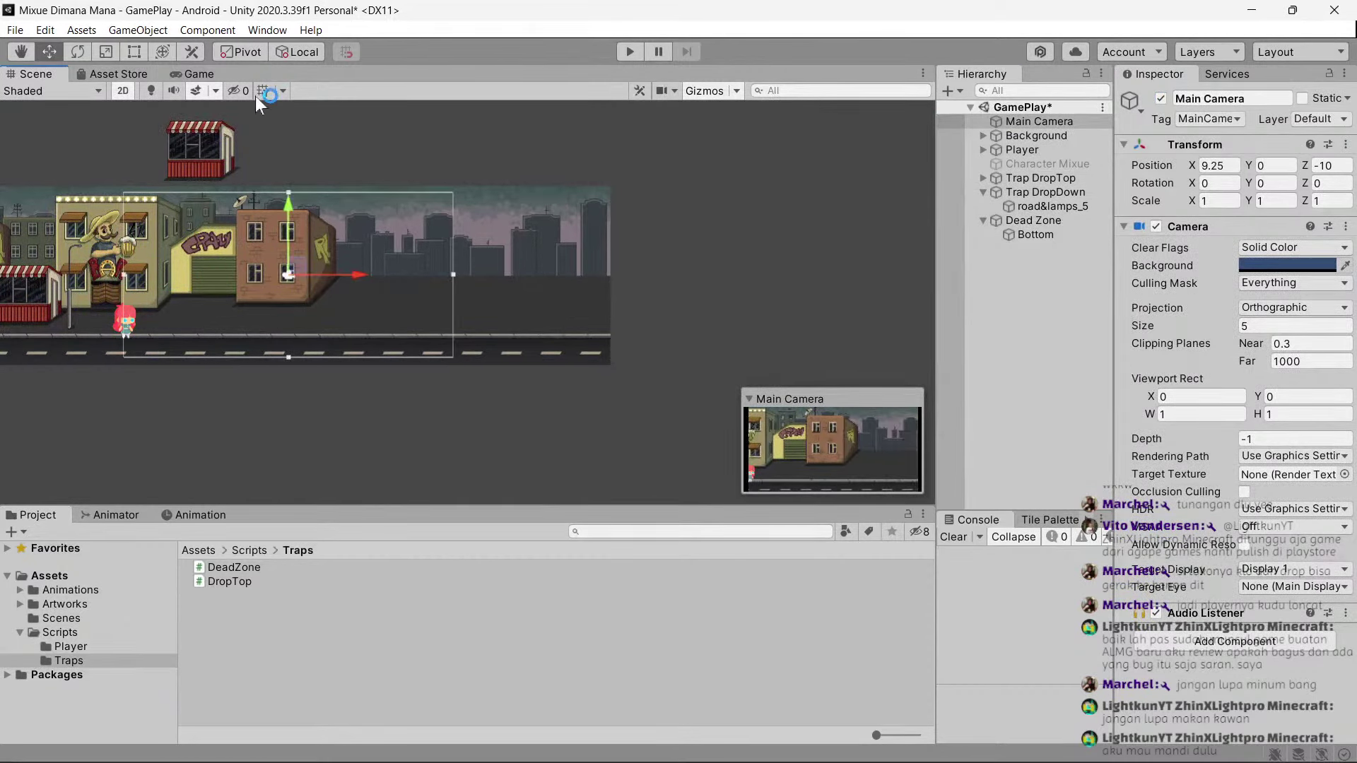
# Play-test, then assign Trap DropTop's child Object as the DropTop script's RB reference.
pyautogui.click(630, 52)
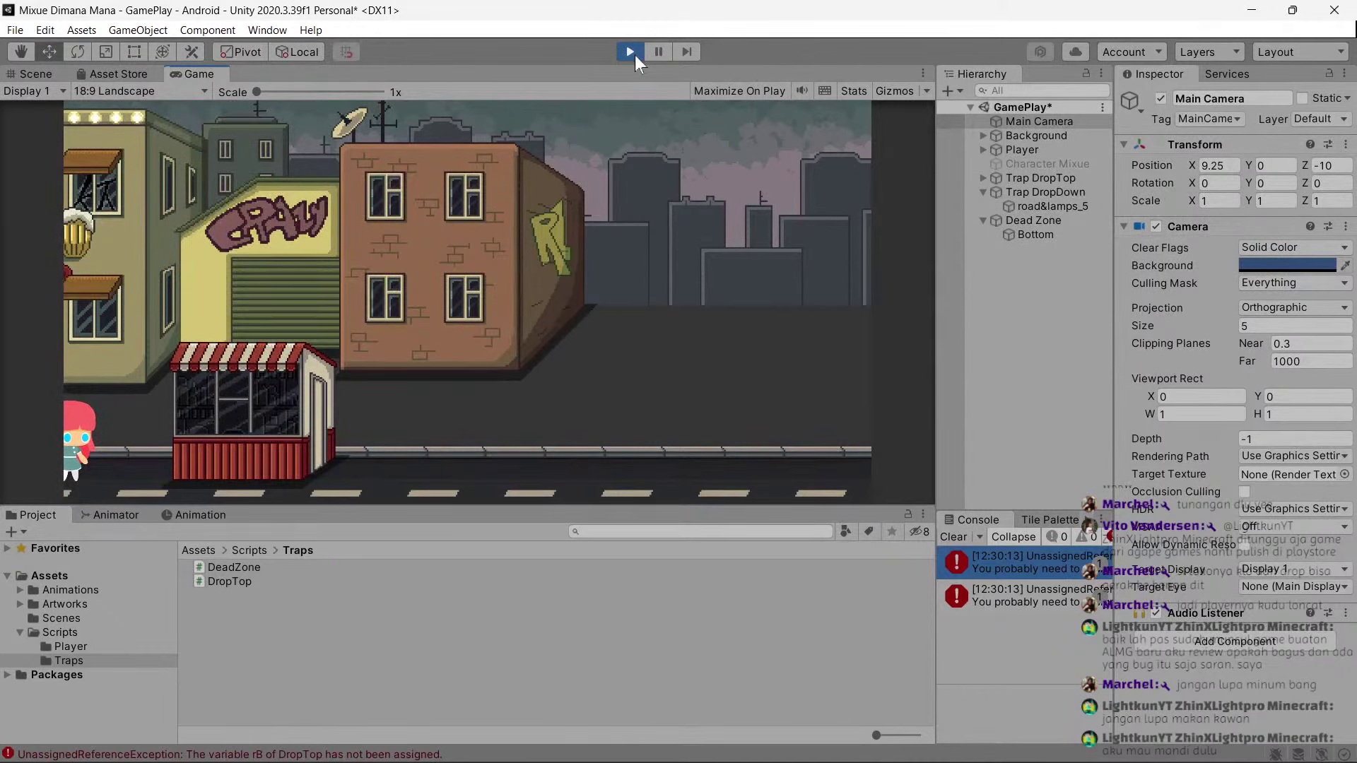
pyautogui.click(635, 55)
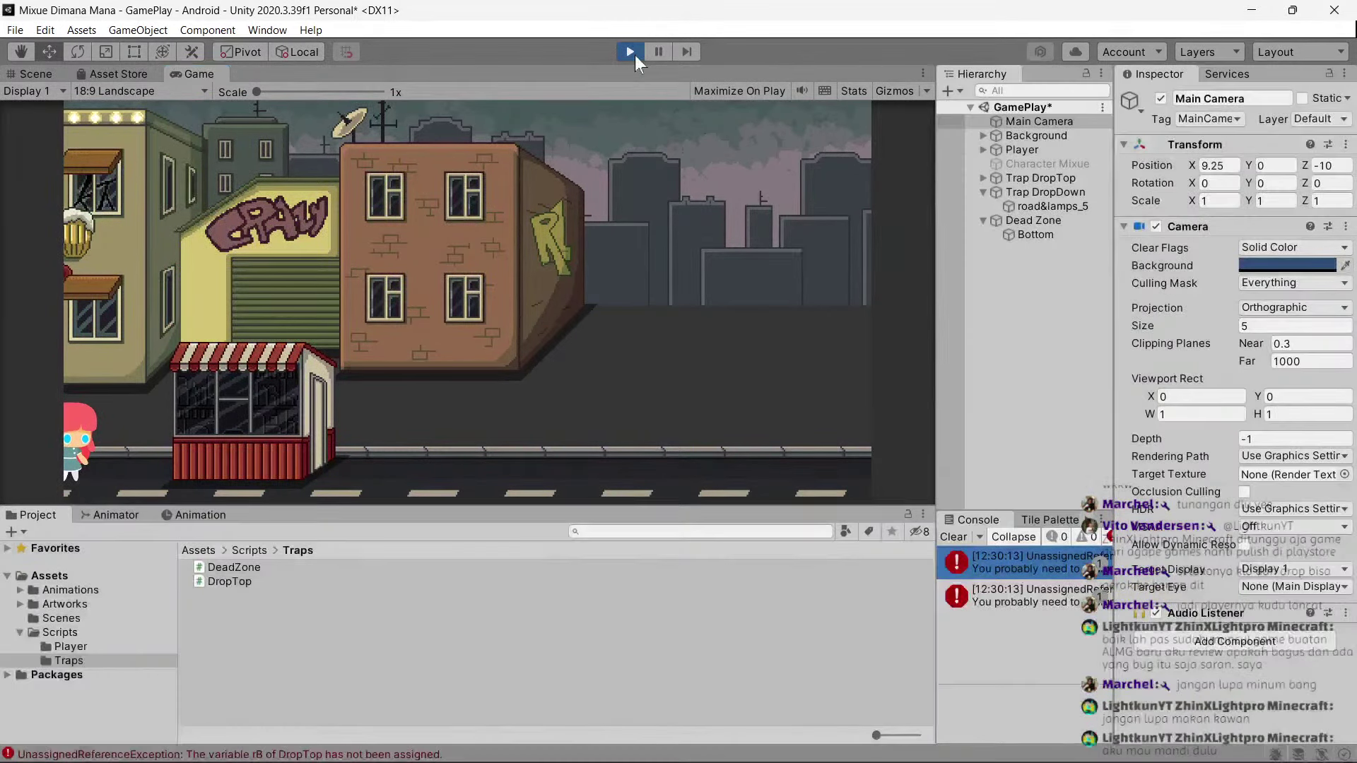
pyautogui.click(983, 179)
pyautogui.click(1036, 178)
pyautogui.moveTo(1035, 192); pyautogui.dragTo(1290, 285)
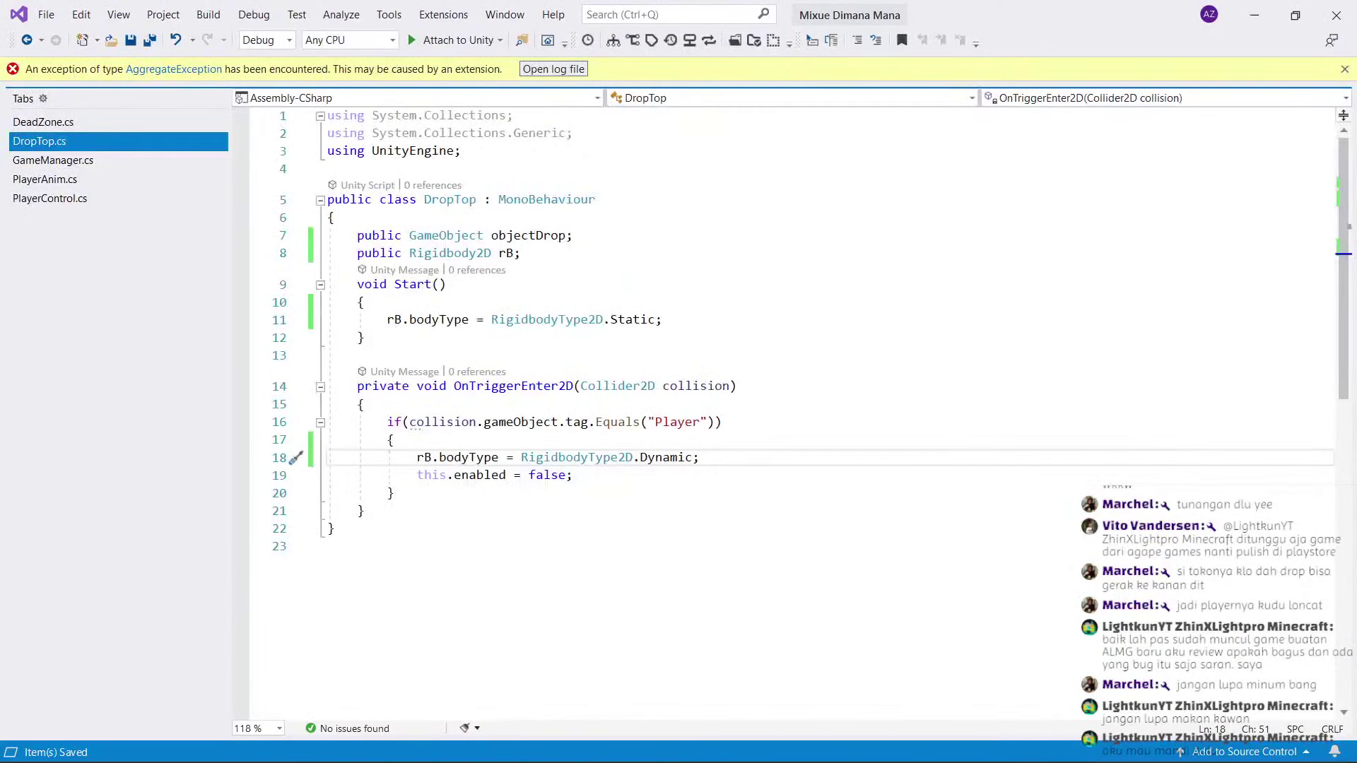
# Delete the unused objectDrop field from DropTop, save the script, and return to Unity.
pyautogui.moveTo(572, 236); pyautogui.dragTo(337, 218)
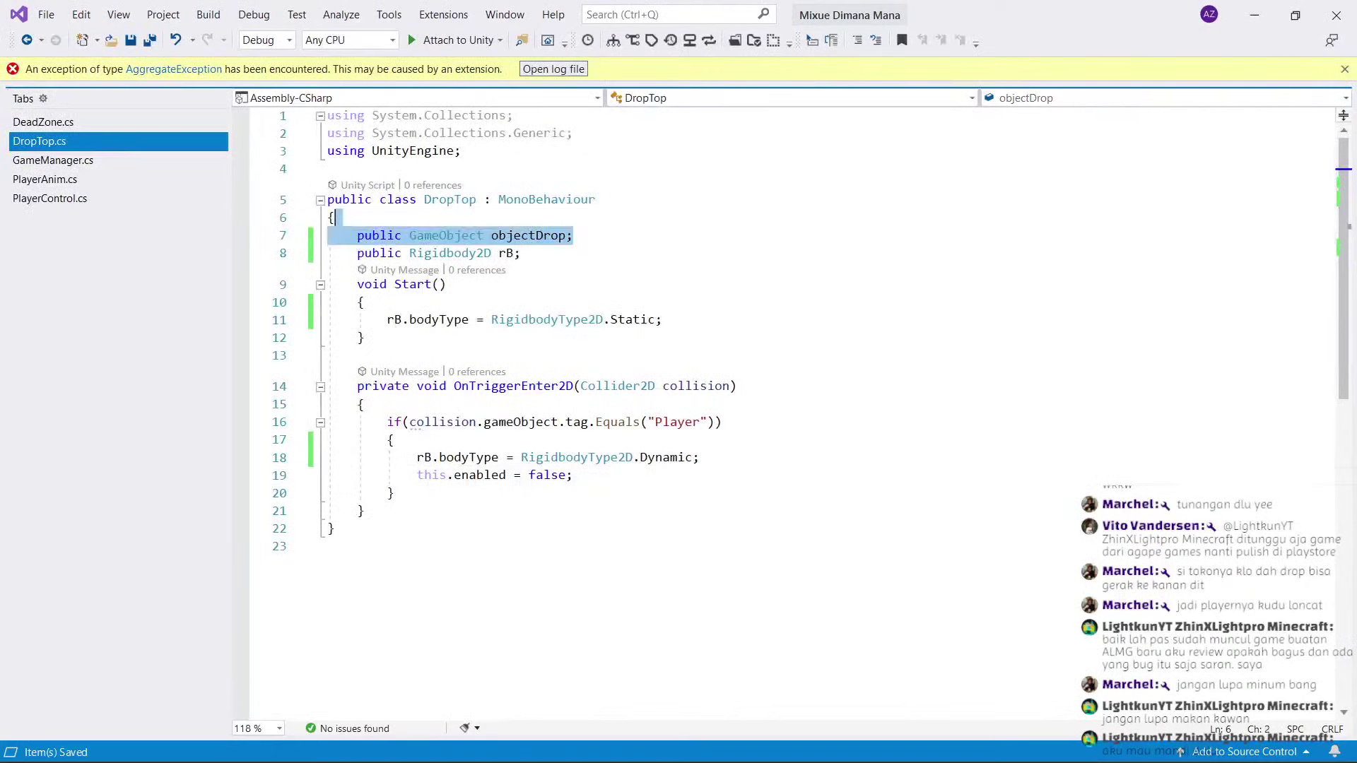
pyautogui.press('BackSpace')
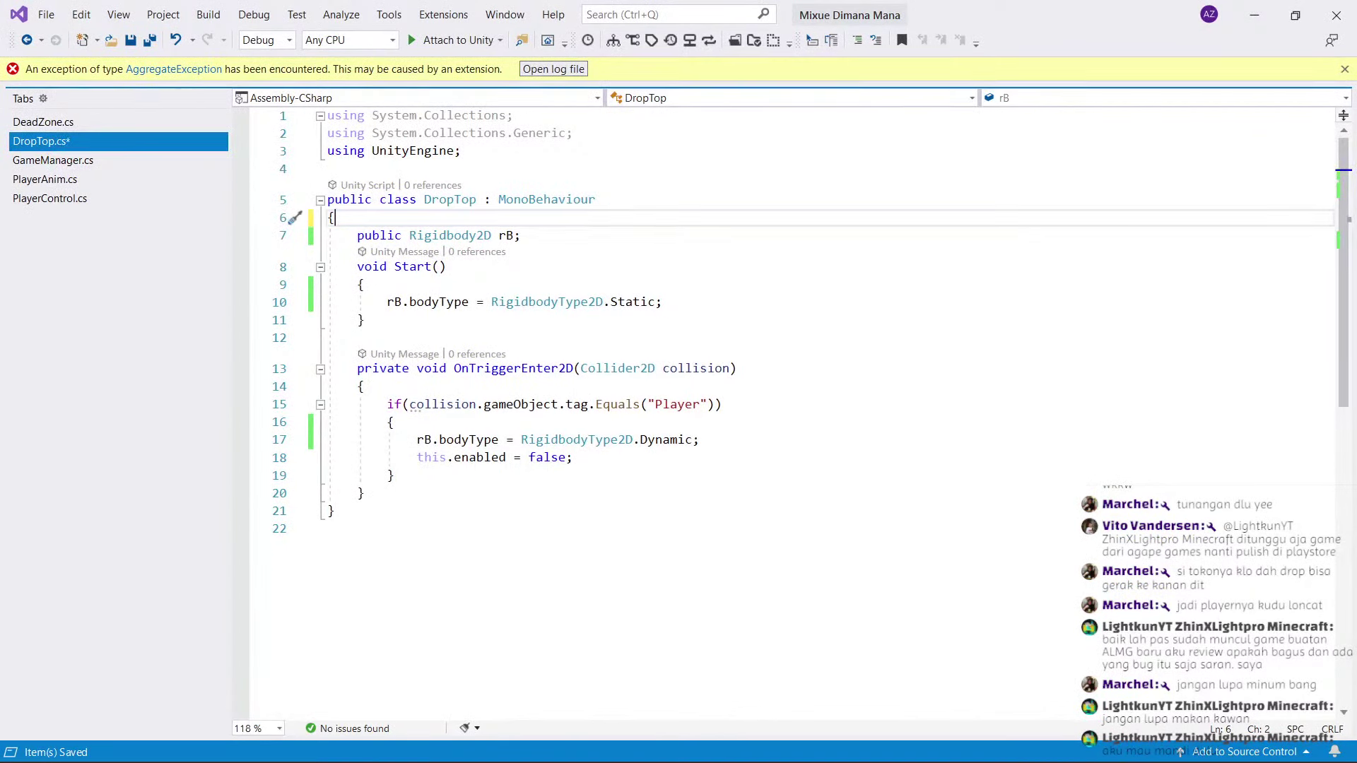
pyautogui.hotkey('ctrl', 's')
pyautogui.hotkey('alt', 'Tab')
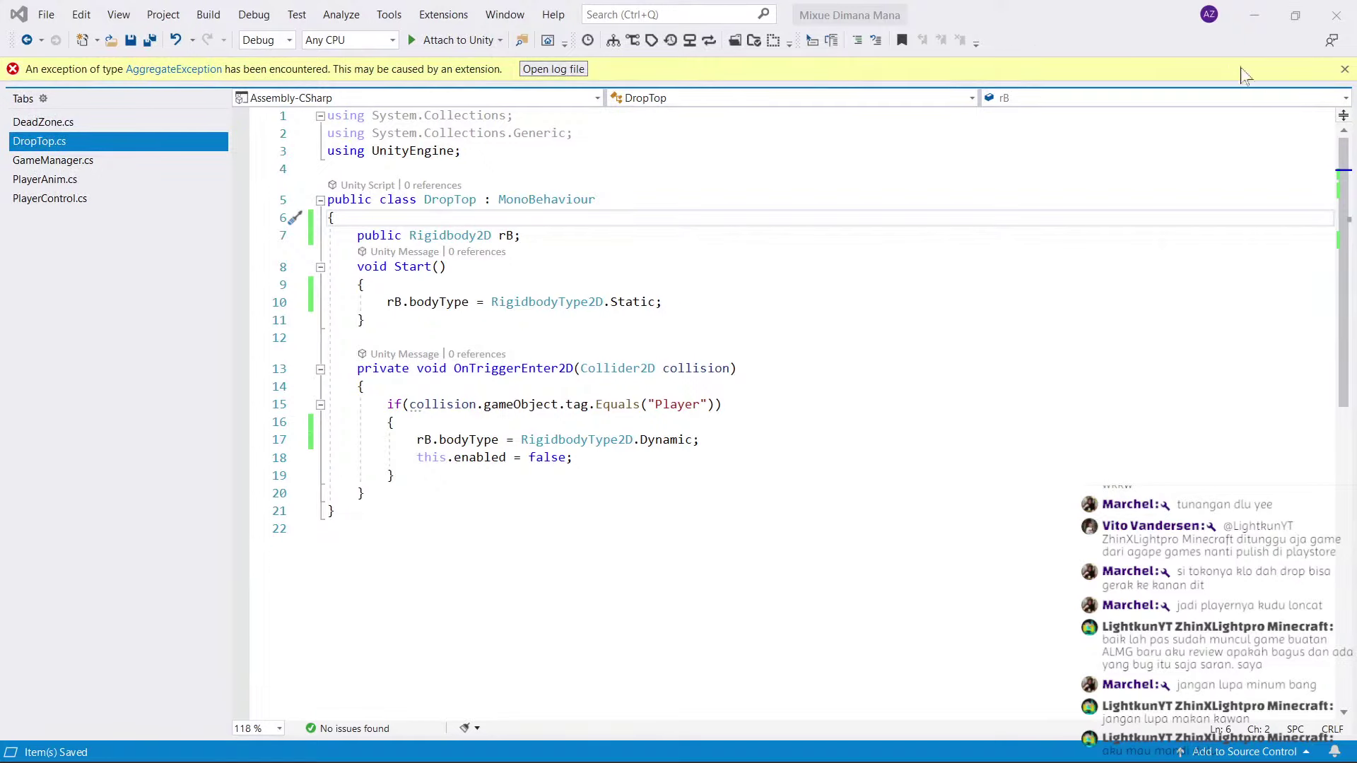
pyautogui.click(1255, 14)
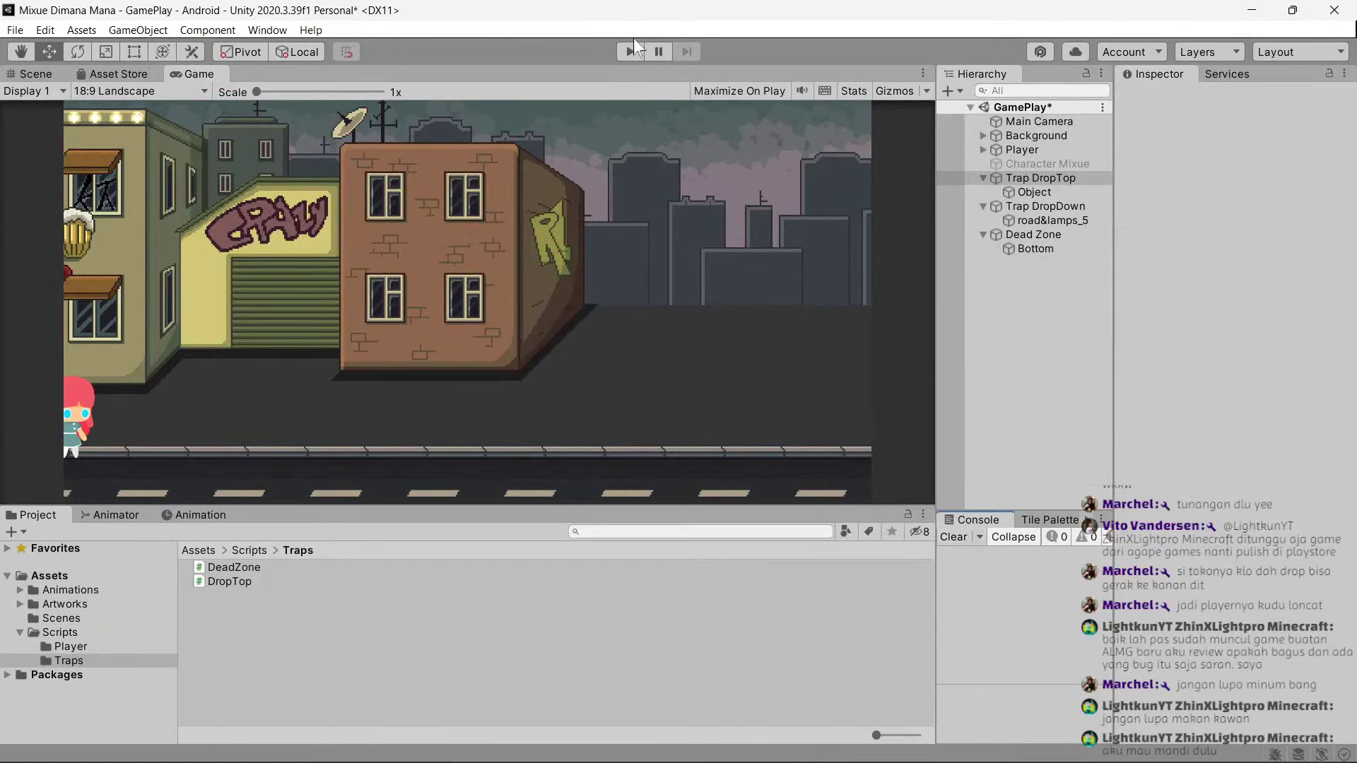
# Run the game, inspect the unassigned rB error, then stop and select Trap DropDown.
pyautogui.click(626, 51)
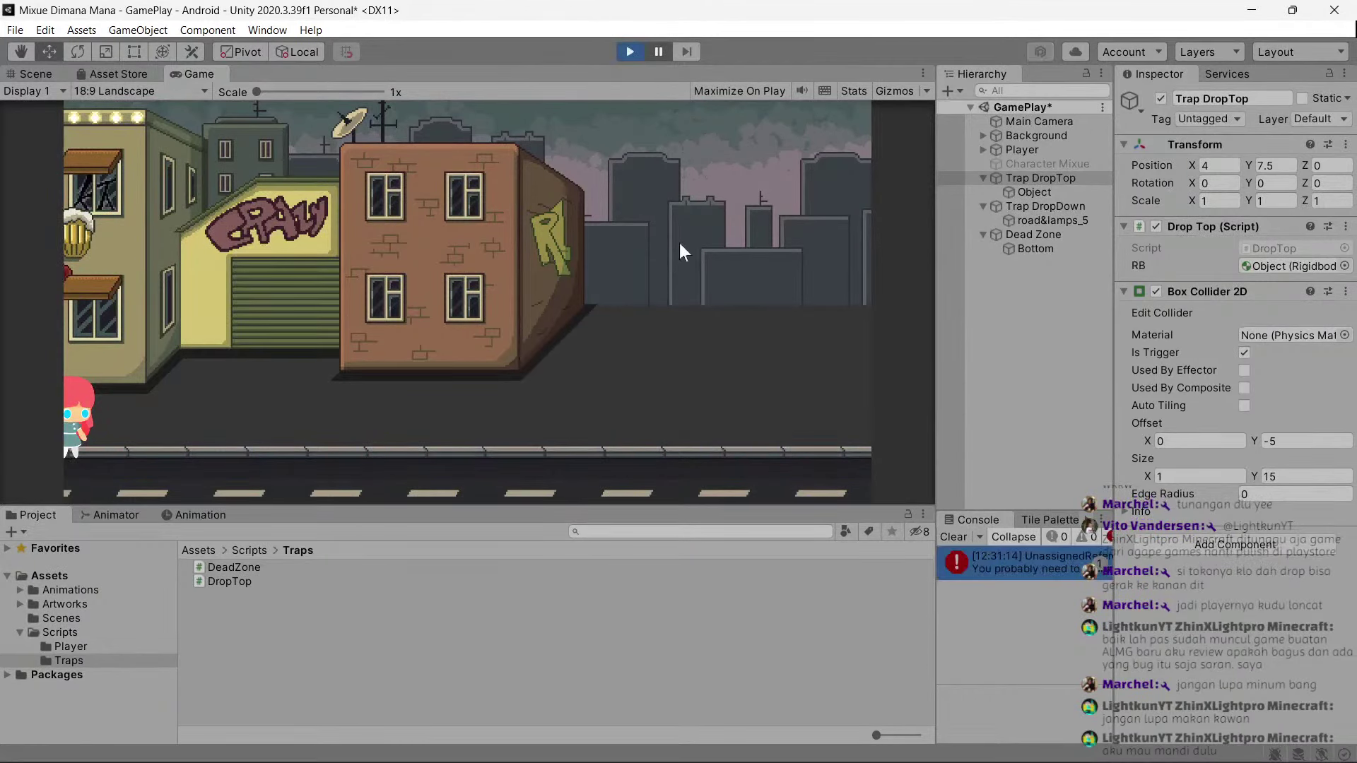
pyautogui.click(1016, 565)
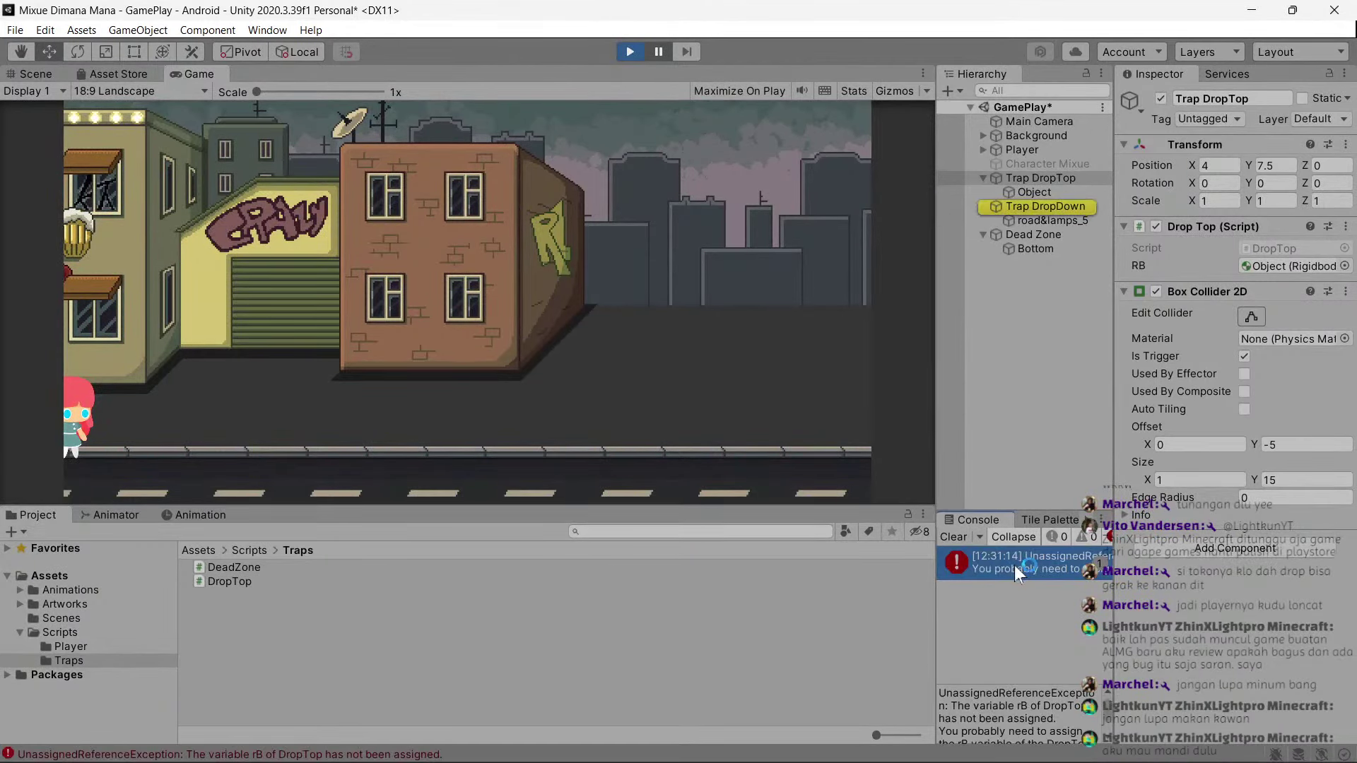
pyautogui.click(1047, 206)
pyautogui.click(637, 50)
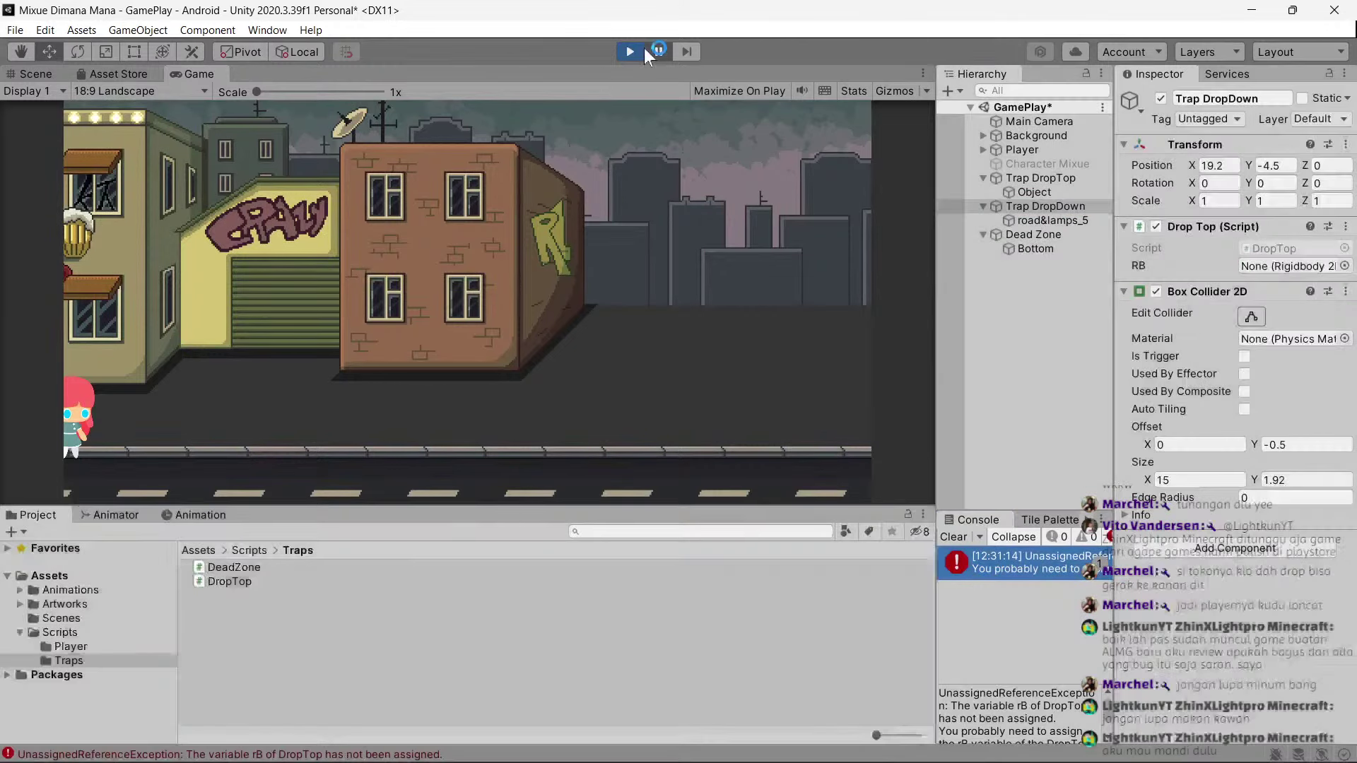
pyautogui.moveTo(1048, 219); pyautogui.dragTo(1251, 264)
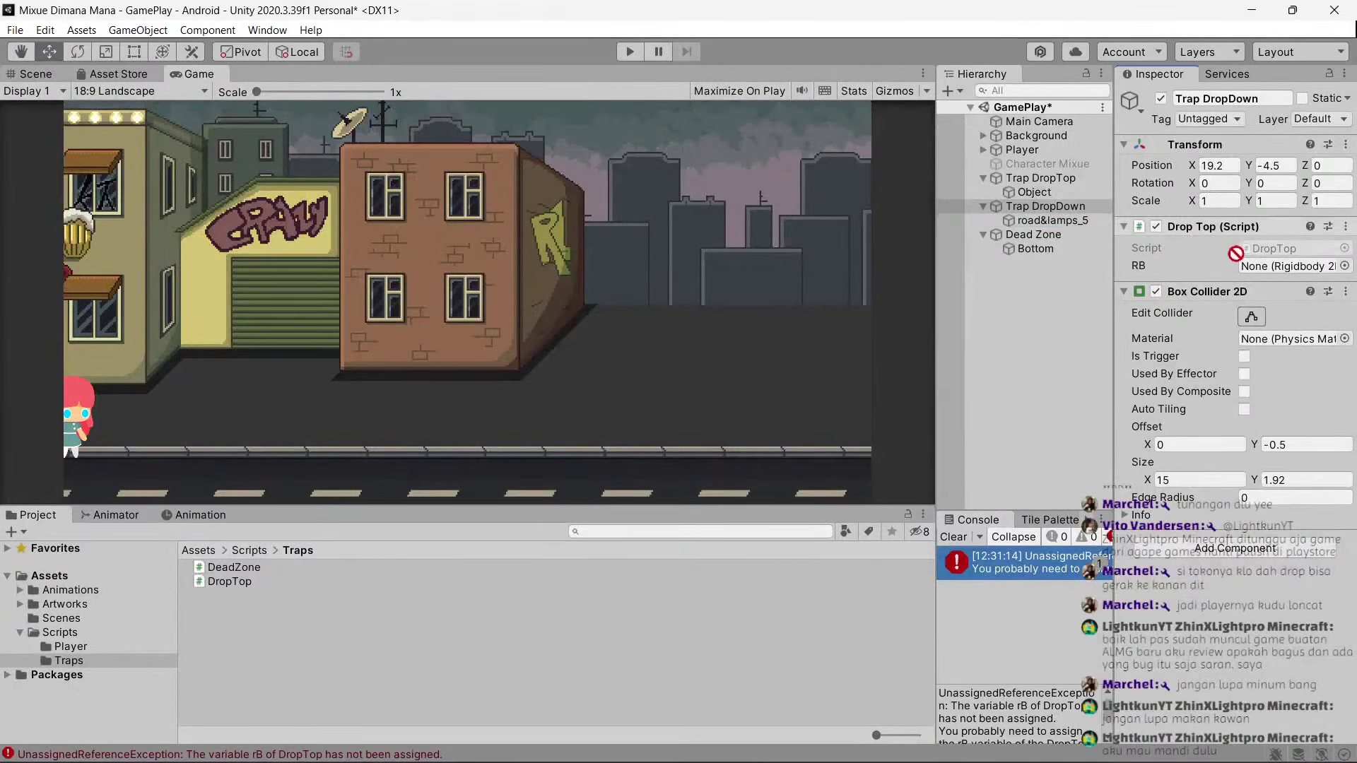
# Add a Rigidbody 2D to road&lamps_5 and assign it as Trap DropDown's RB.
pyautogui.click(1067, 222)
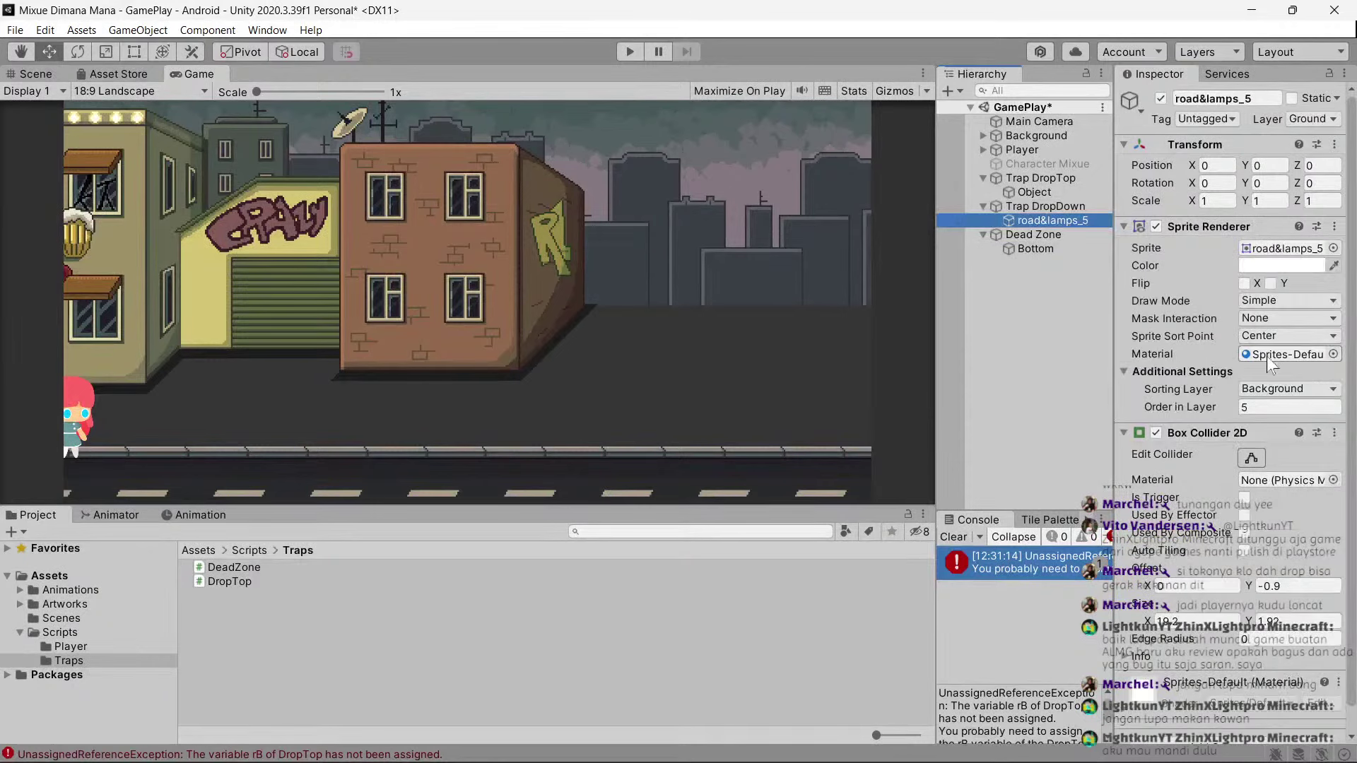
pyautogui.click(1230, 723)
pyautogui.write('r')
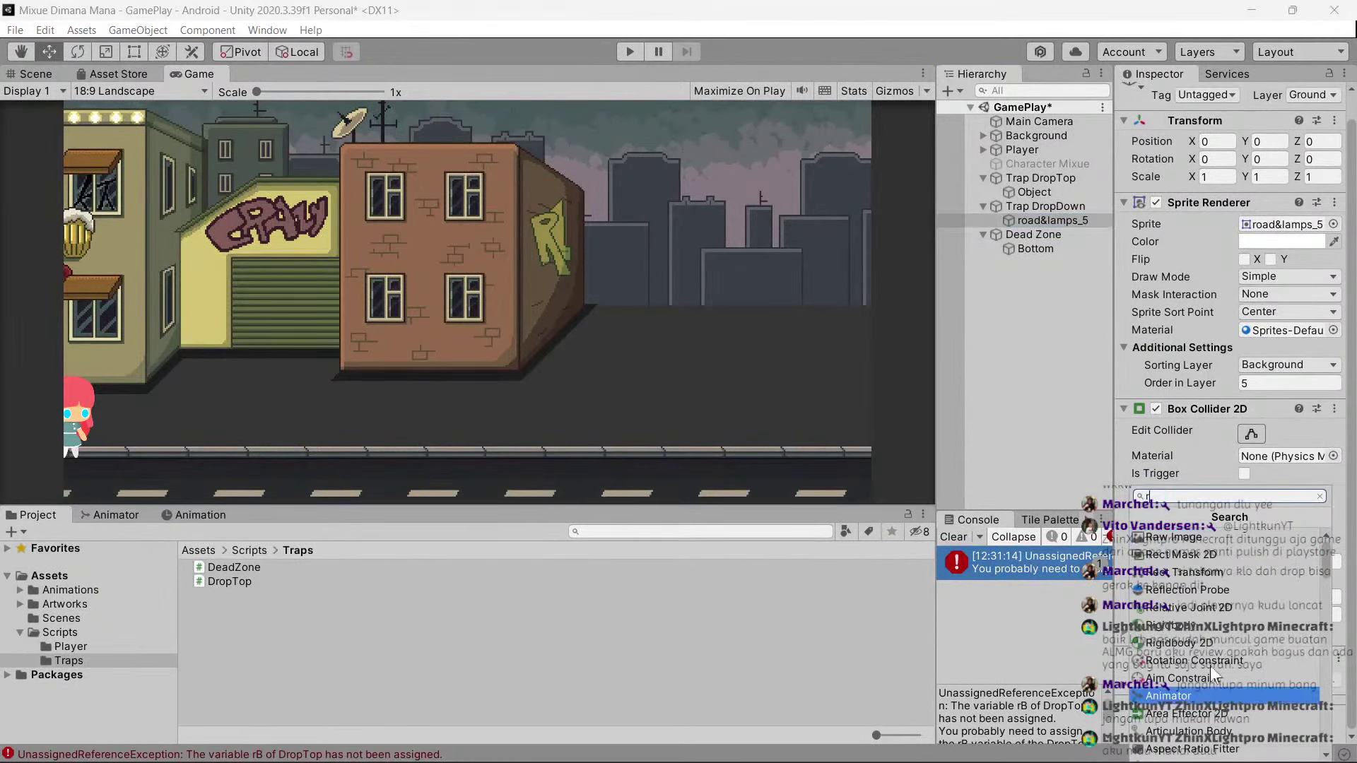
pyautogui.click(1210, 642)
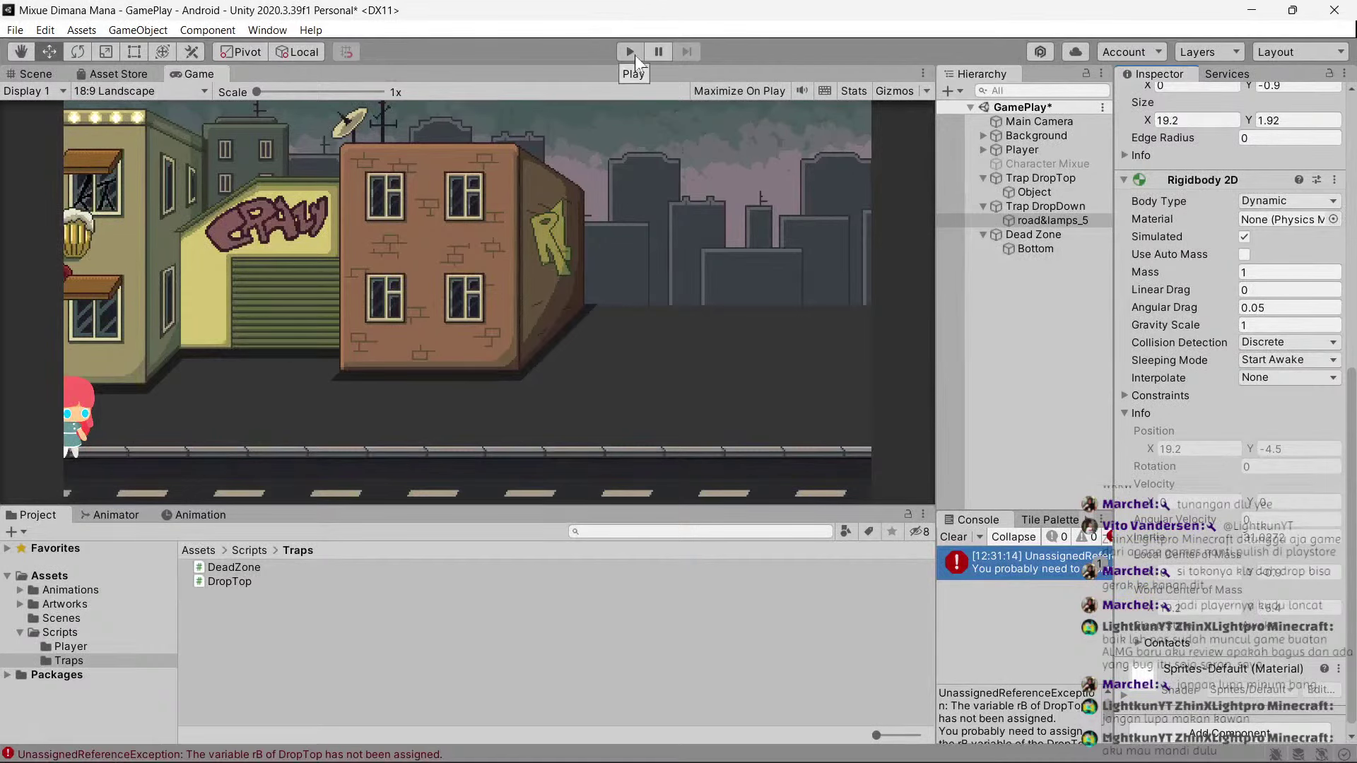
pyautogui.click(1046, 207)
pyautogui.moveTo(1052, 219); pyautogui.dragTo(1272, 263)
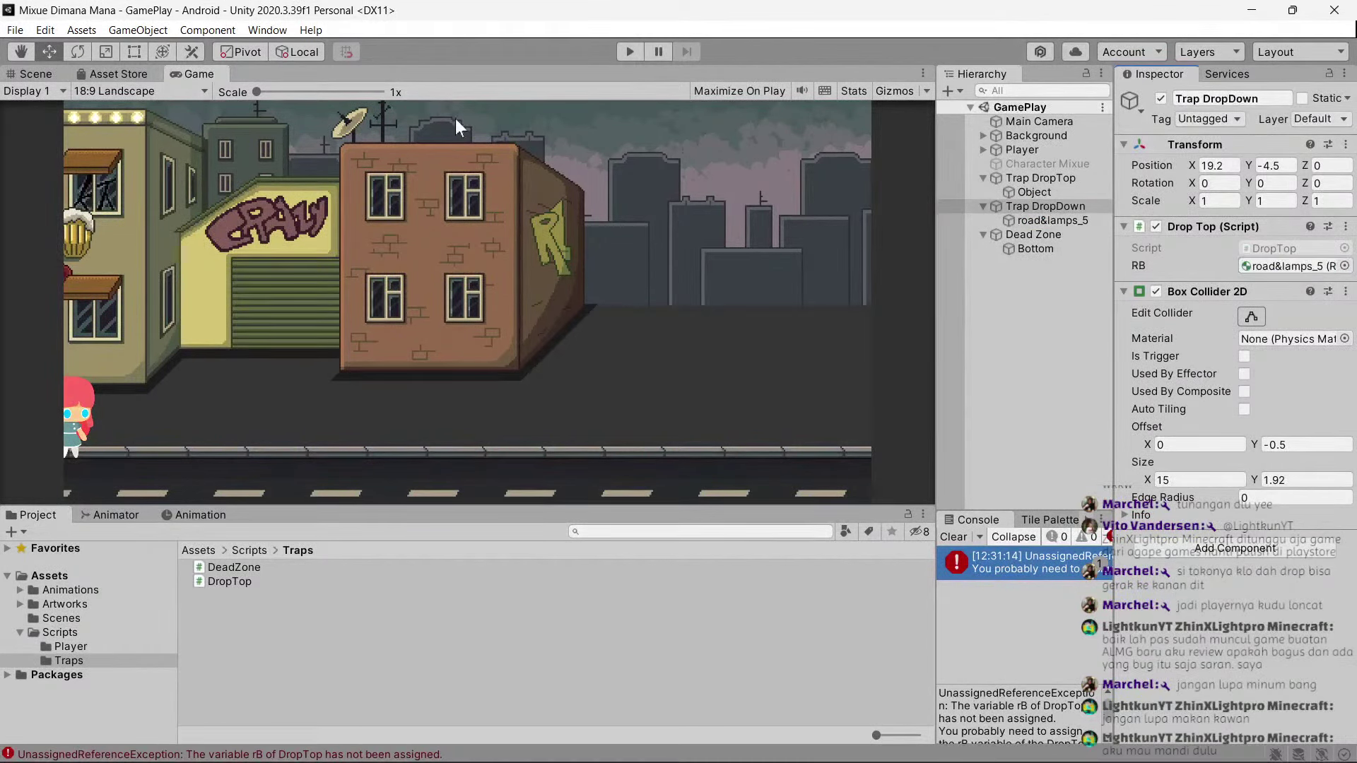
pyautogui.click(628, 53)
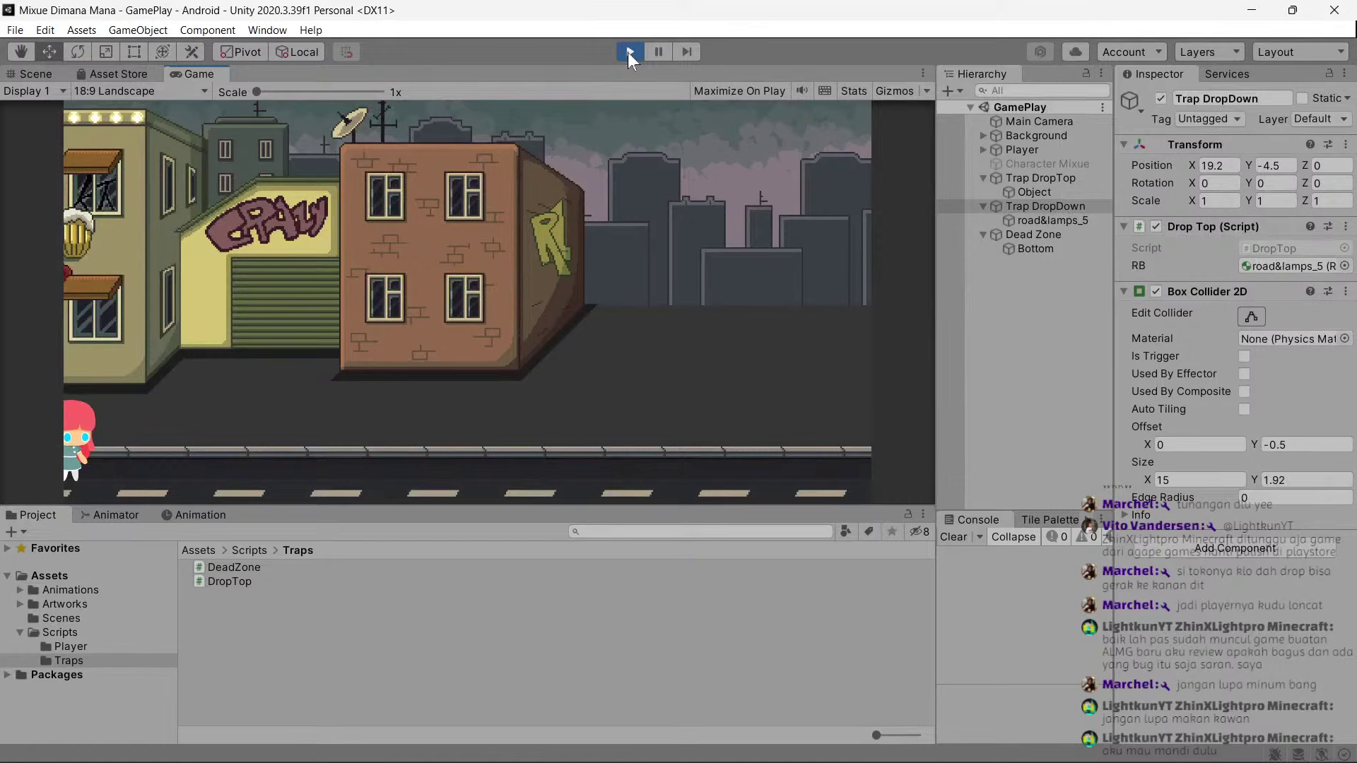
pyautogui.press('Right')
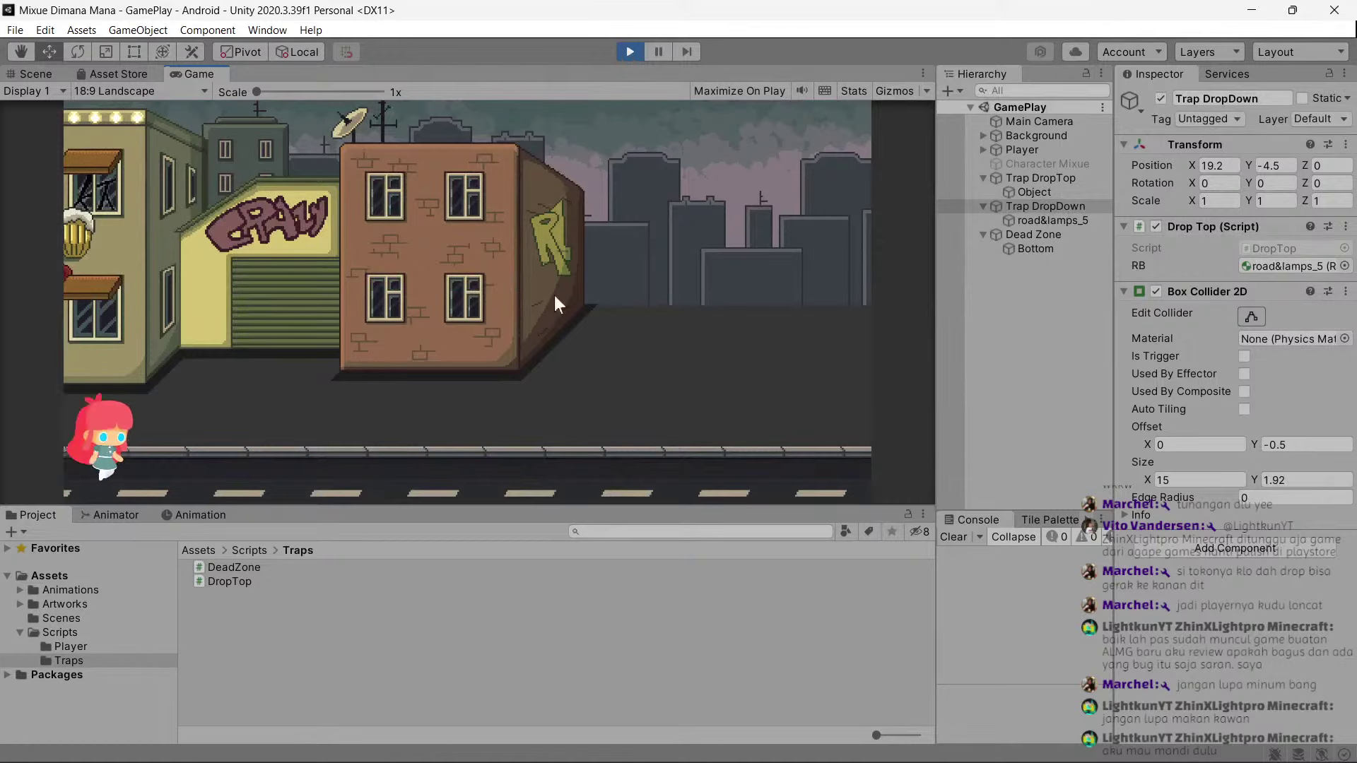
pyautogui.press('Left')
pyautogui.press('Right')
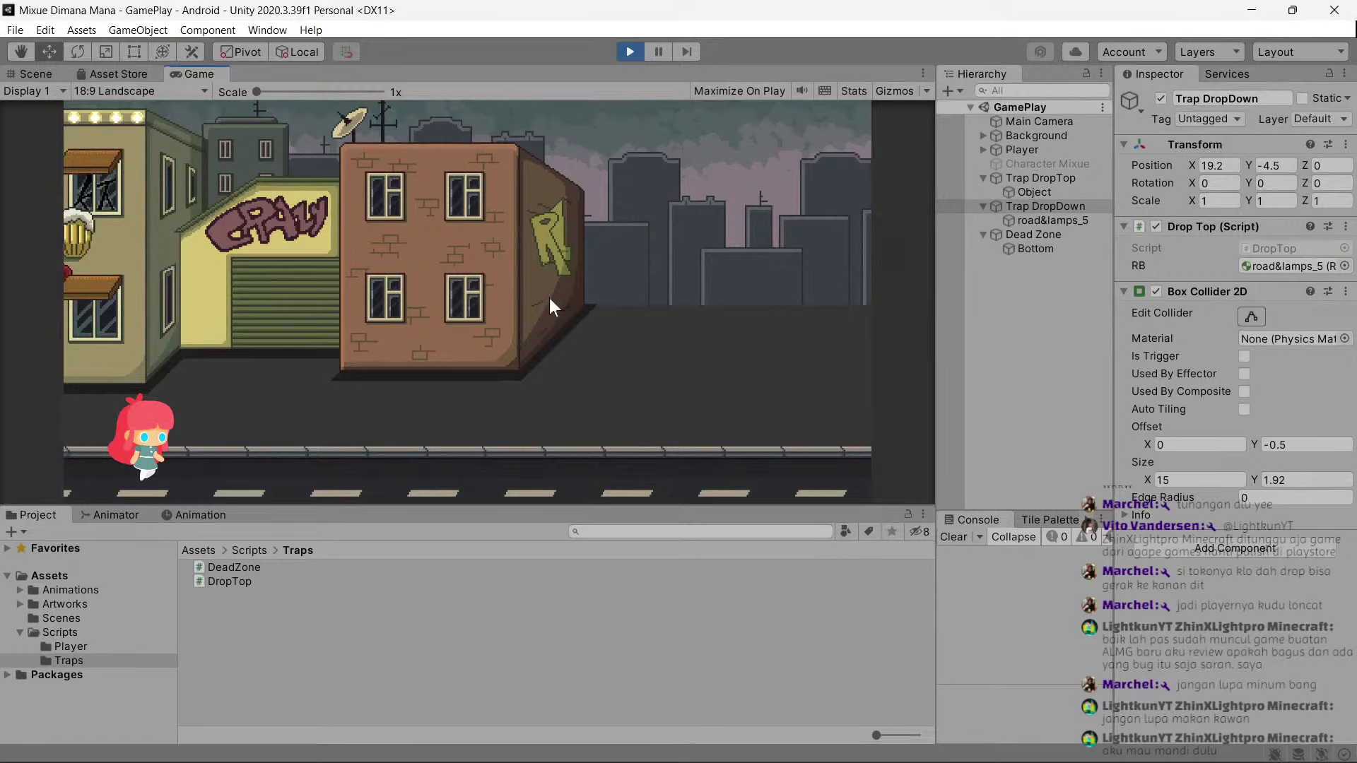
pyautogui.press('Right')
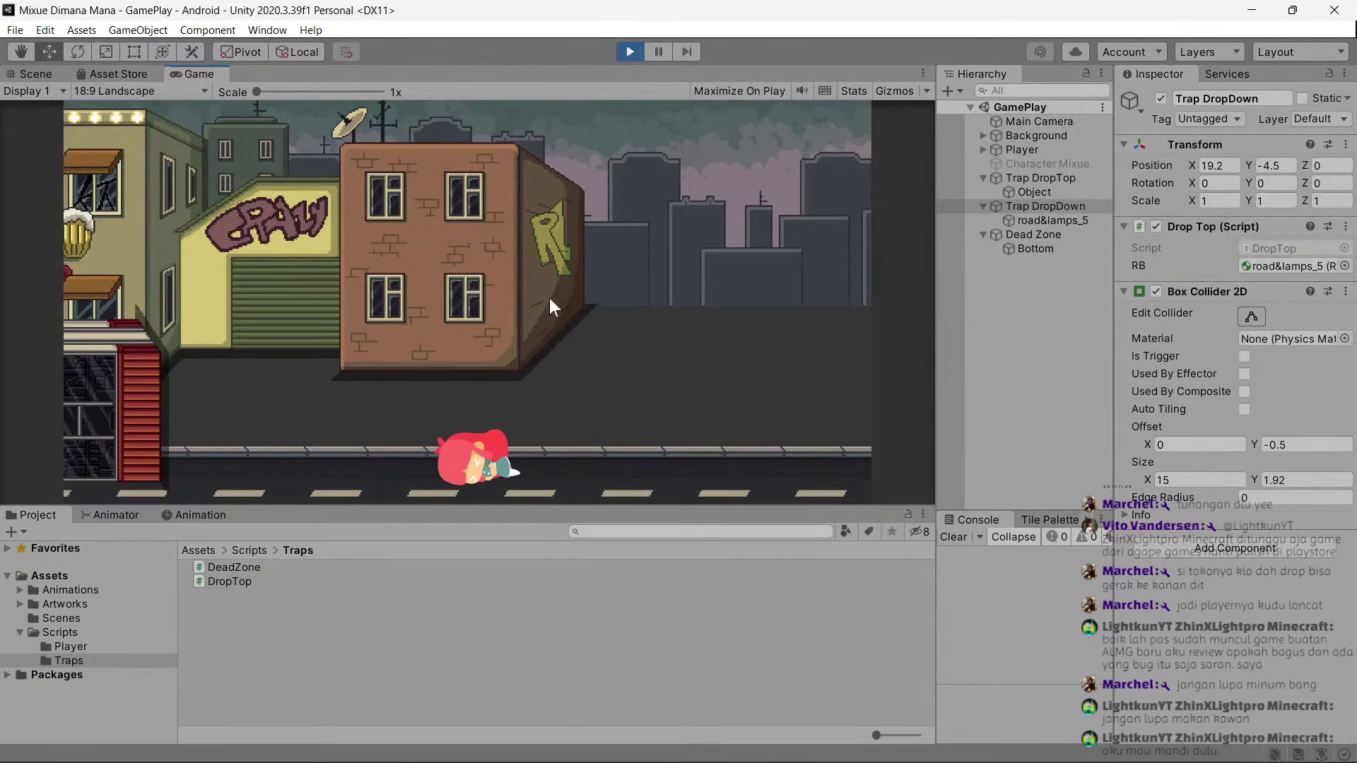
pyautogui.click(1052, 219)
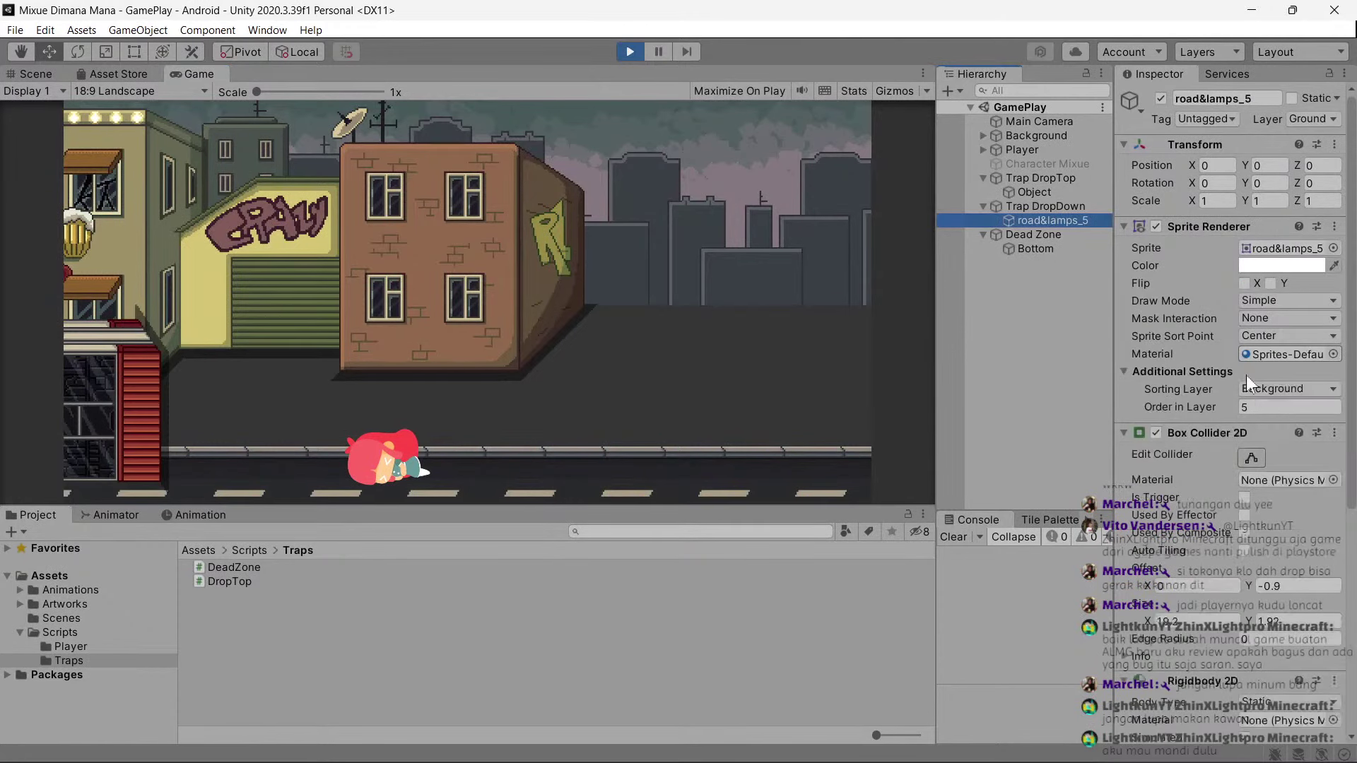
pyautogui.click(1246, 498)
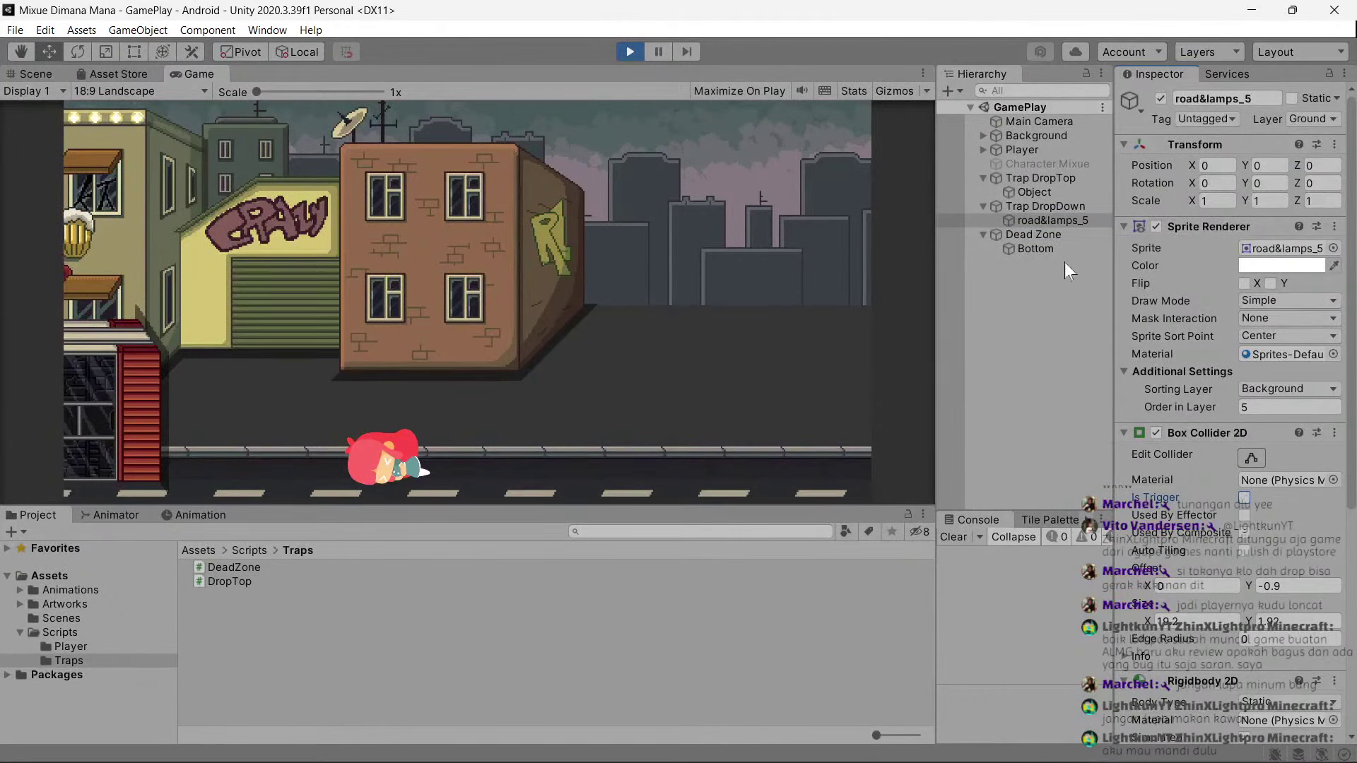
pyautogui.click(1045, 206)
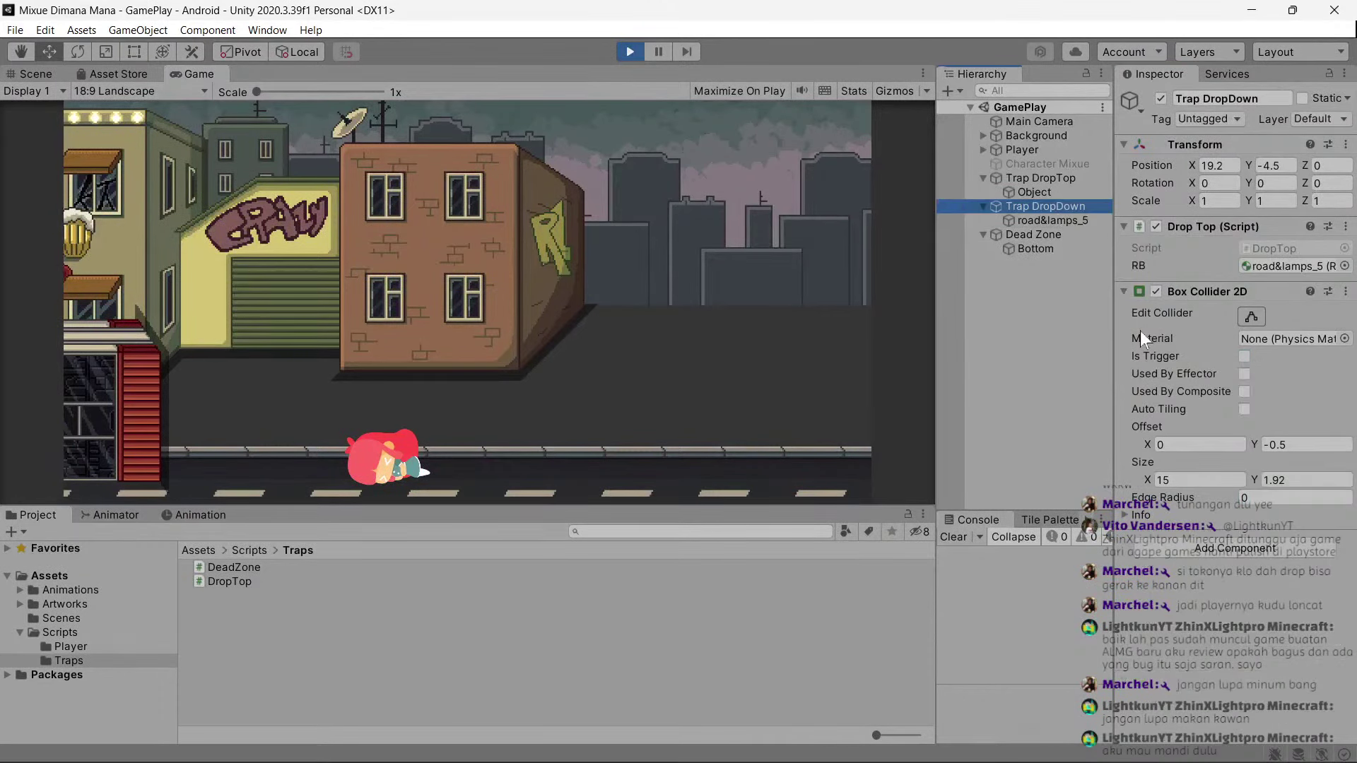
pyautogui.click(1152, 355)
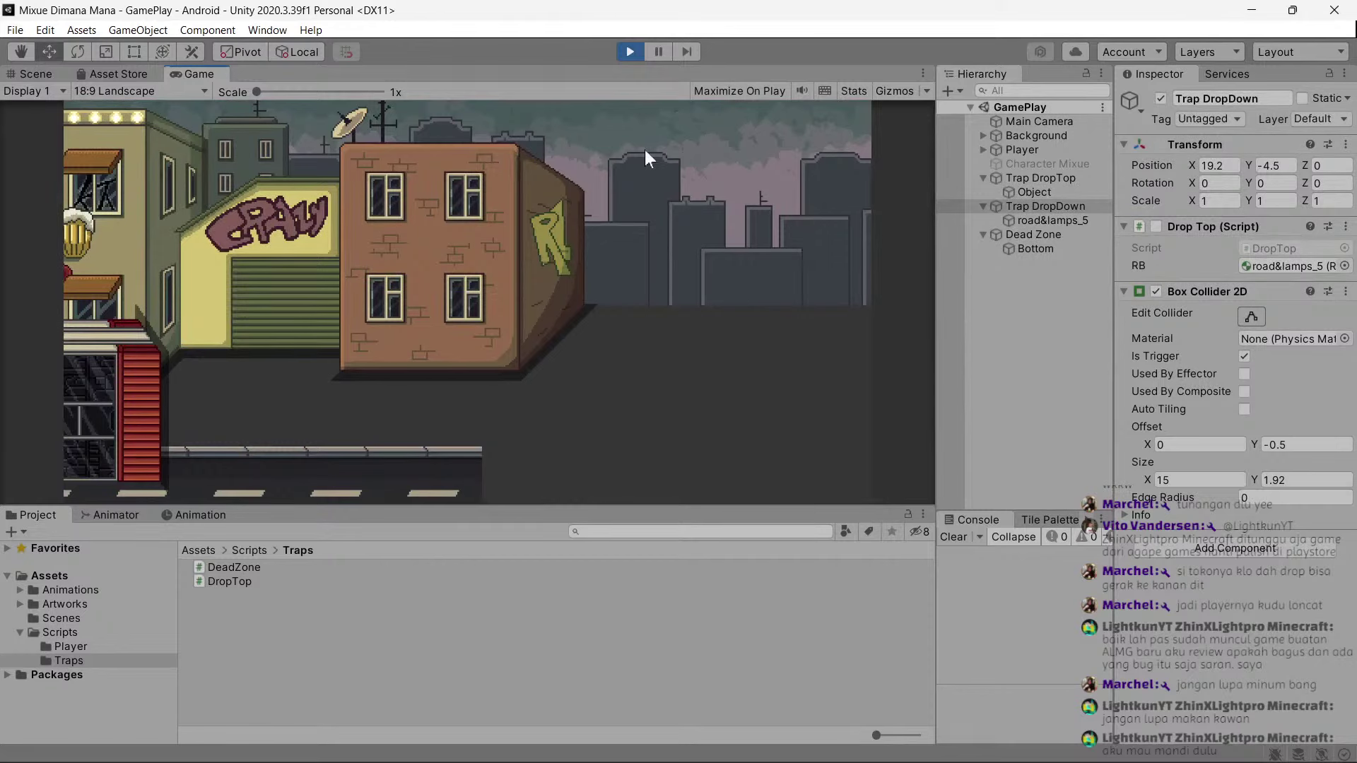
pyautogui.click(633, 50)
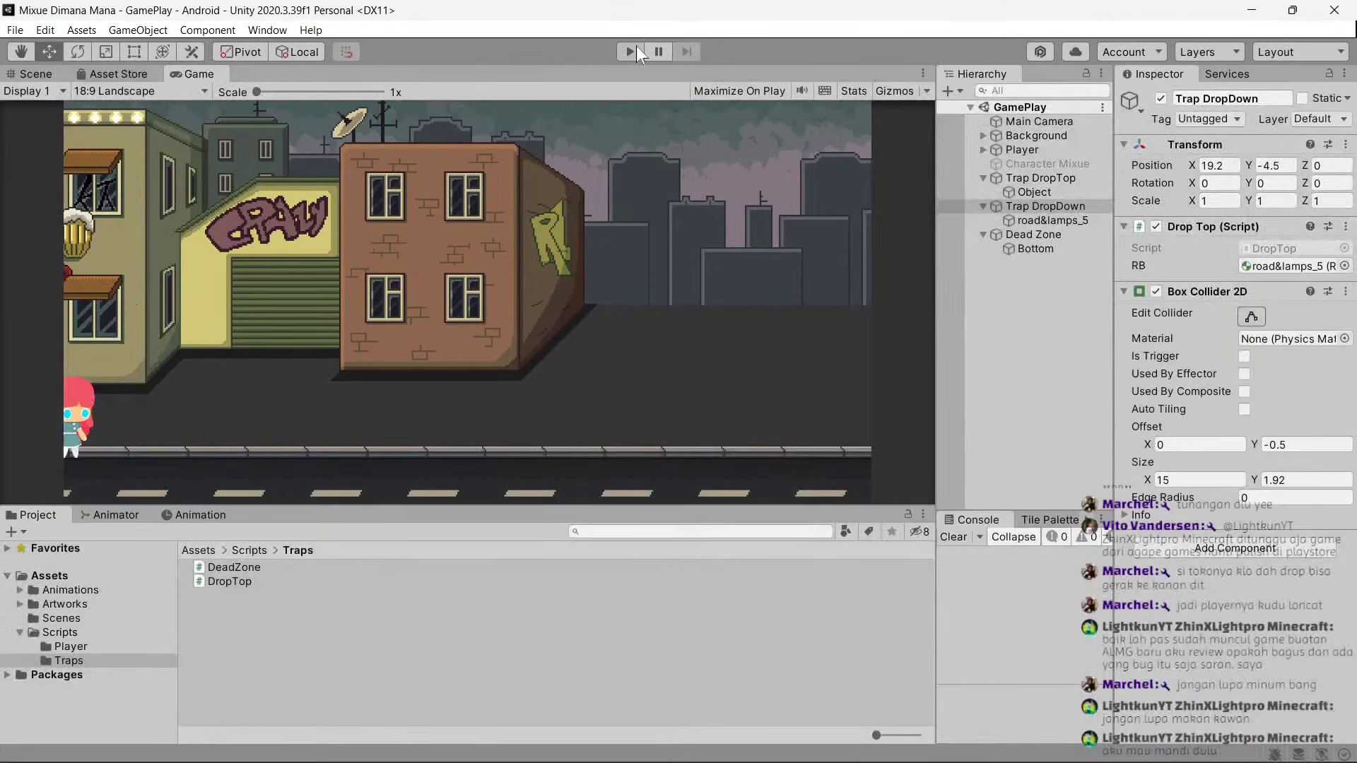
# Have CM vcam1 follow the Player with a Framing Transposer body, and start a test run.
pyautogui.moveTo(689, 752)
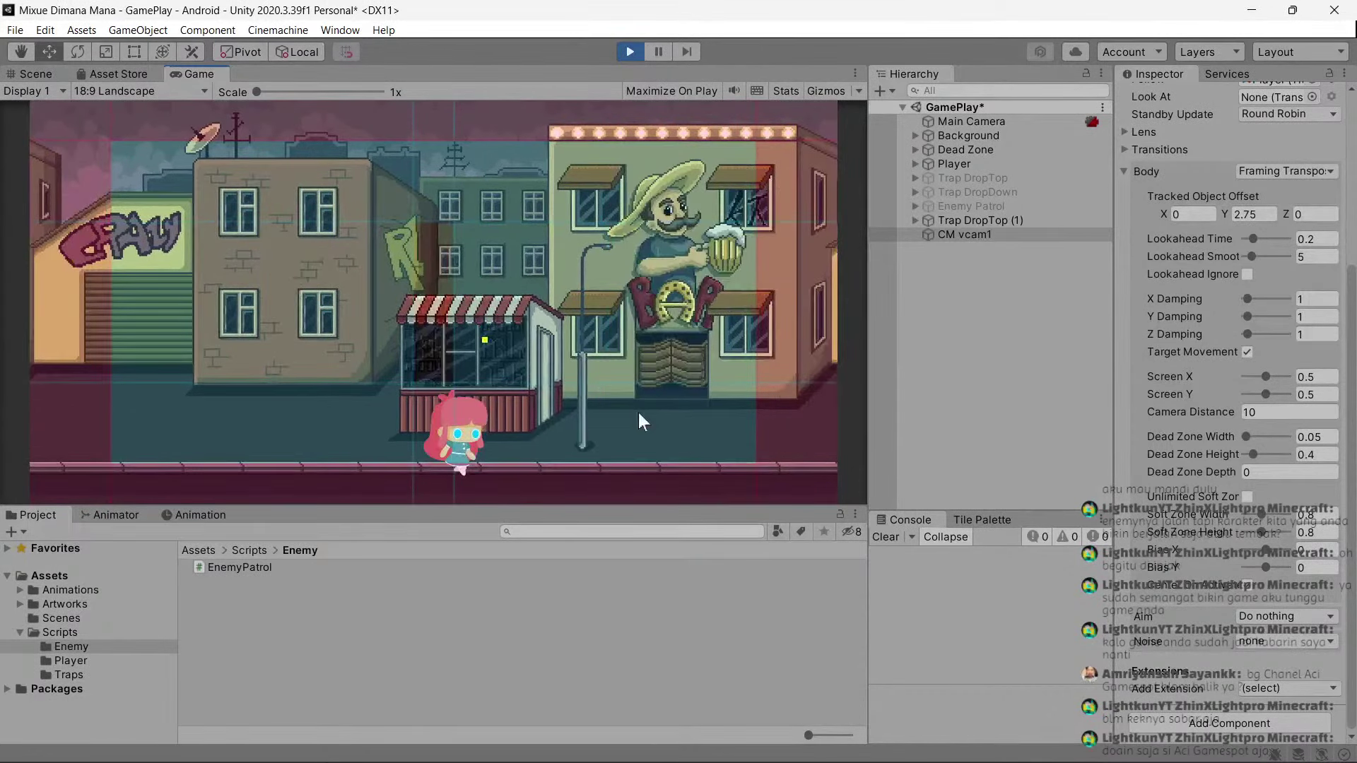
# Walk and jump left and right to check that the camera follows the player.
pyautogui.press('Right')
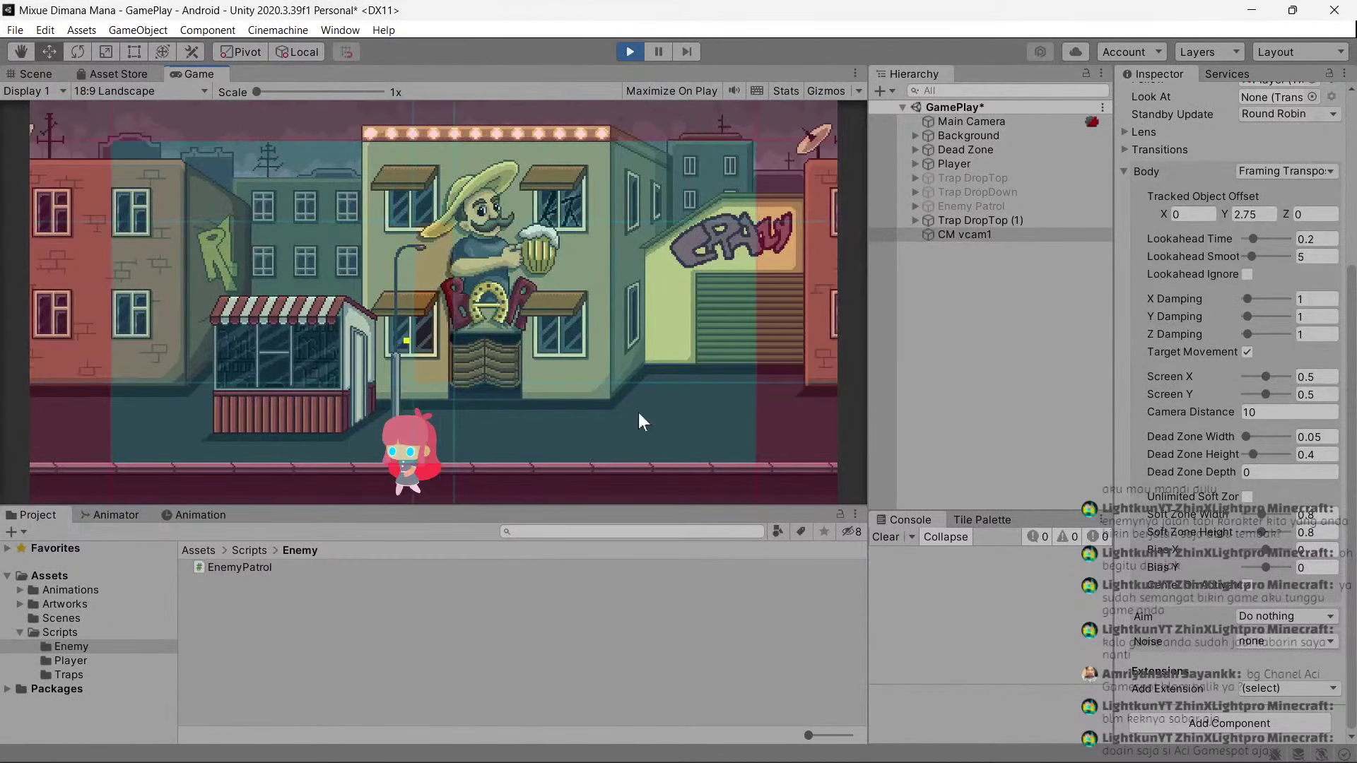
pyautogui.click(638, 413)
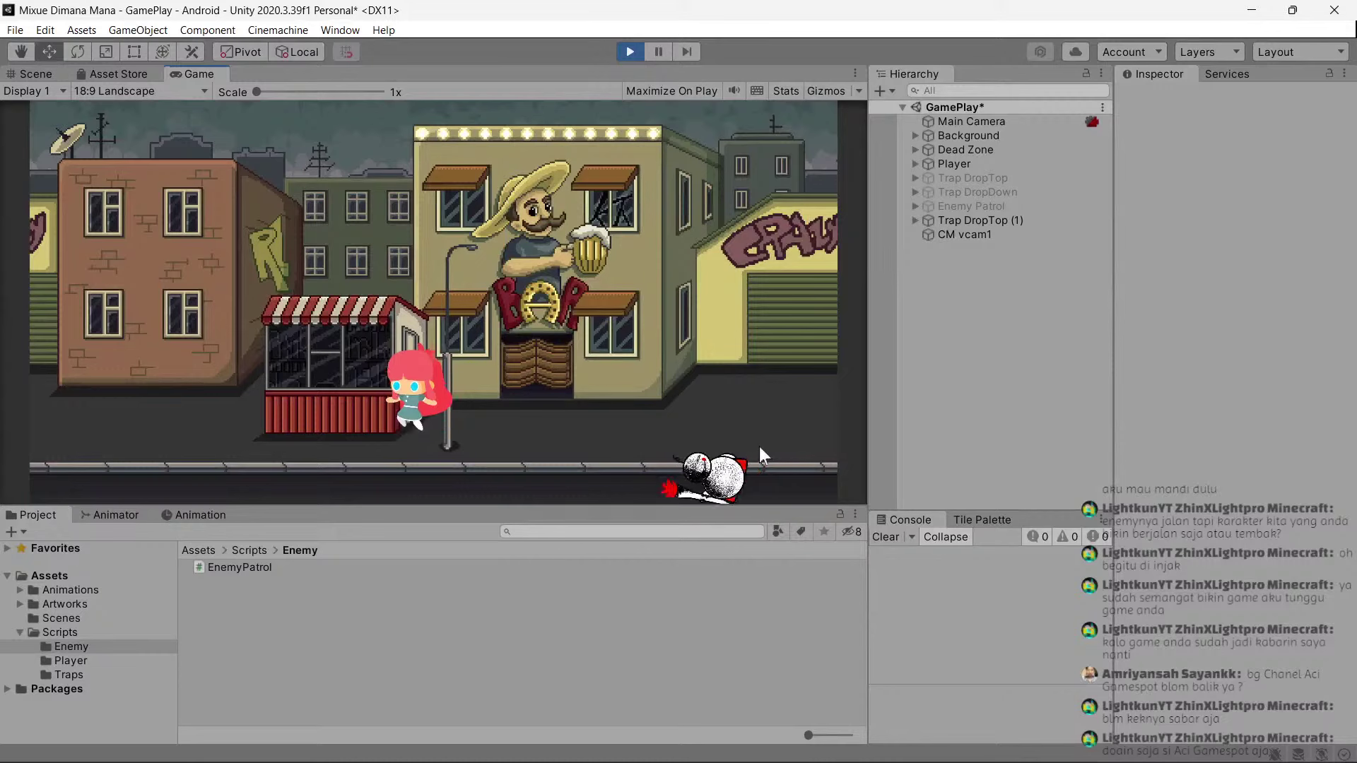
pyautogui.press('Left')
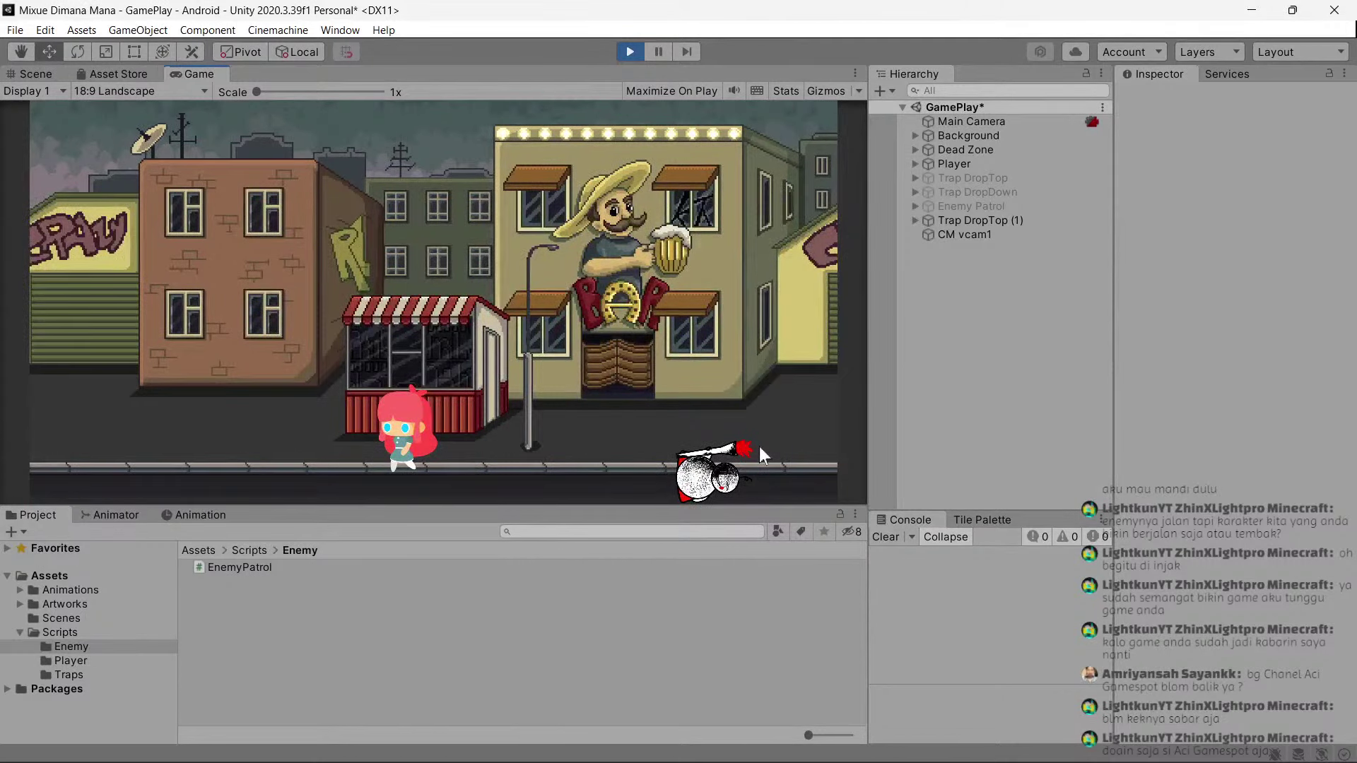
pyautogui.press('Left')
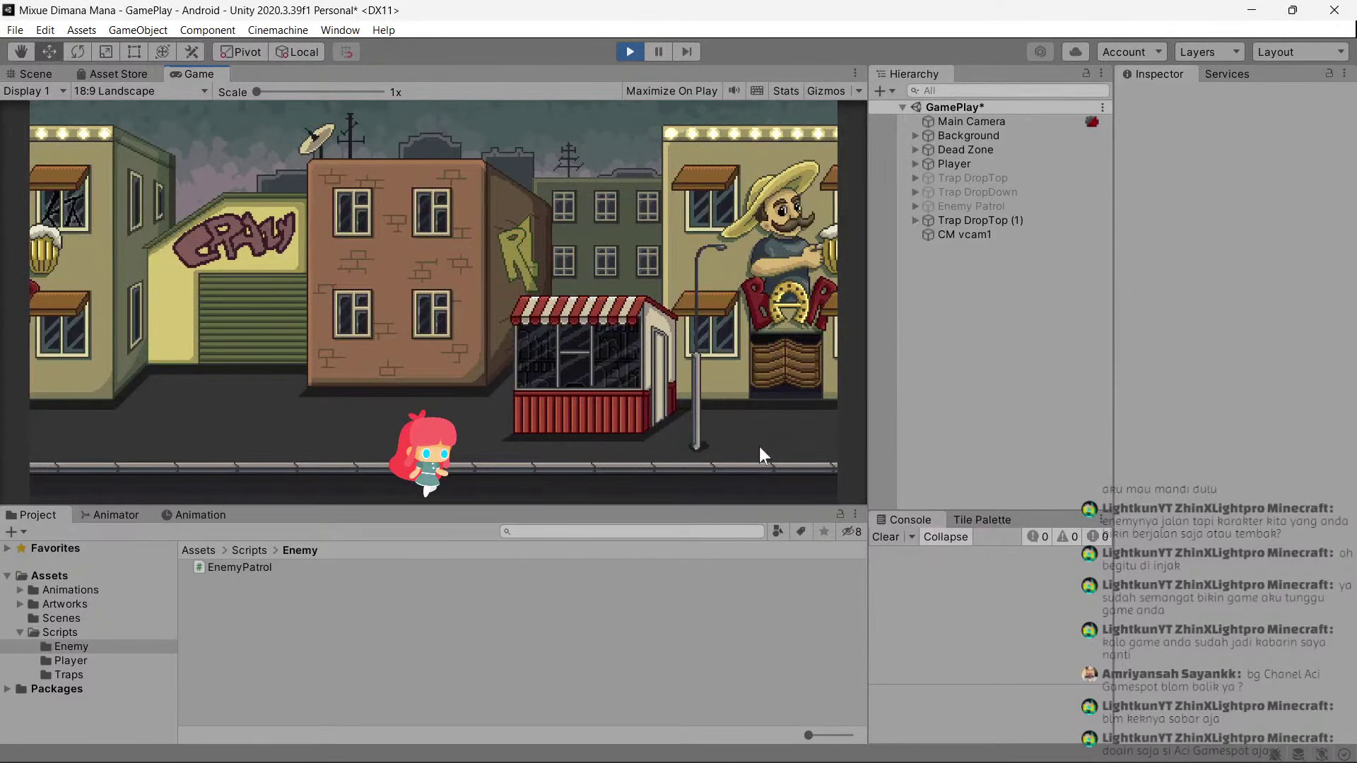
pyautogui.press('Right')
pyautogui.press('space')
# Run and jump at the patrolling enemy to test stomping, then stop the run.
pyautogui.press('Right')
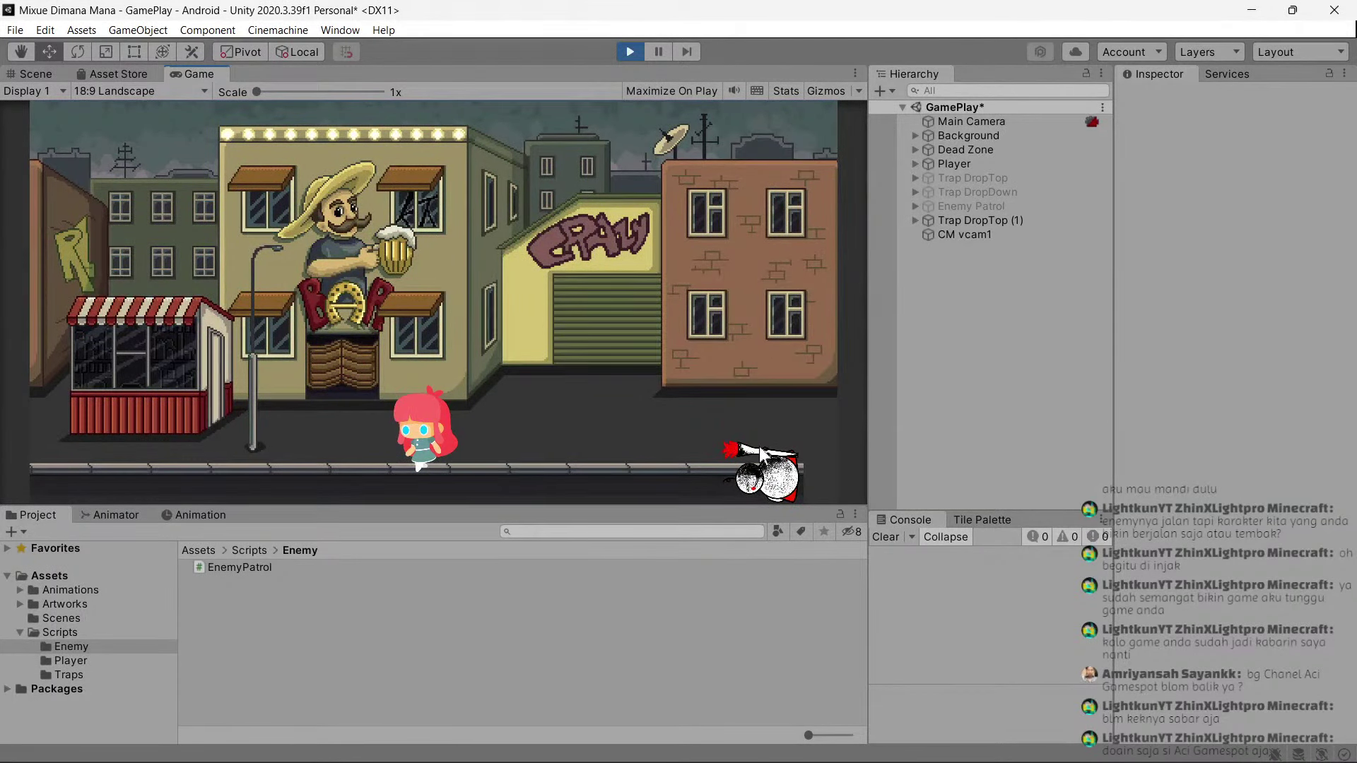
pyautogui.press('Left')
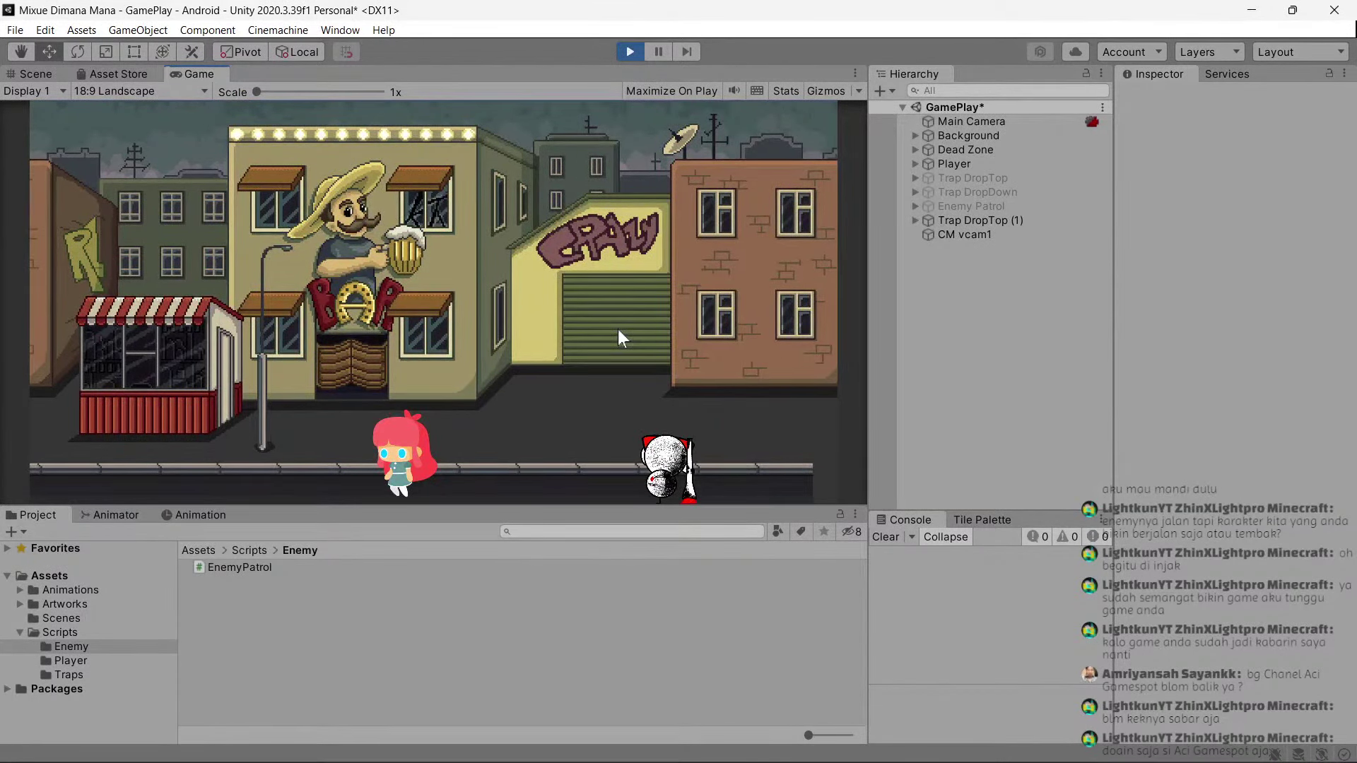
pyautogui.press('Right')
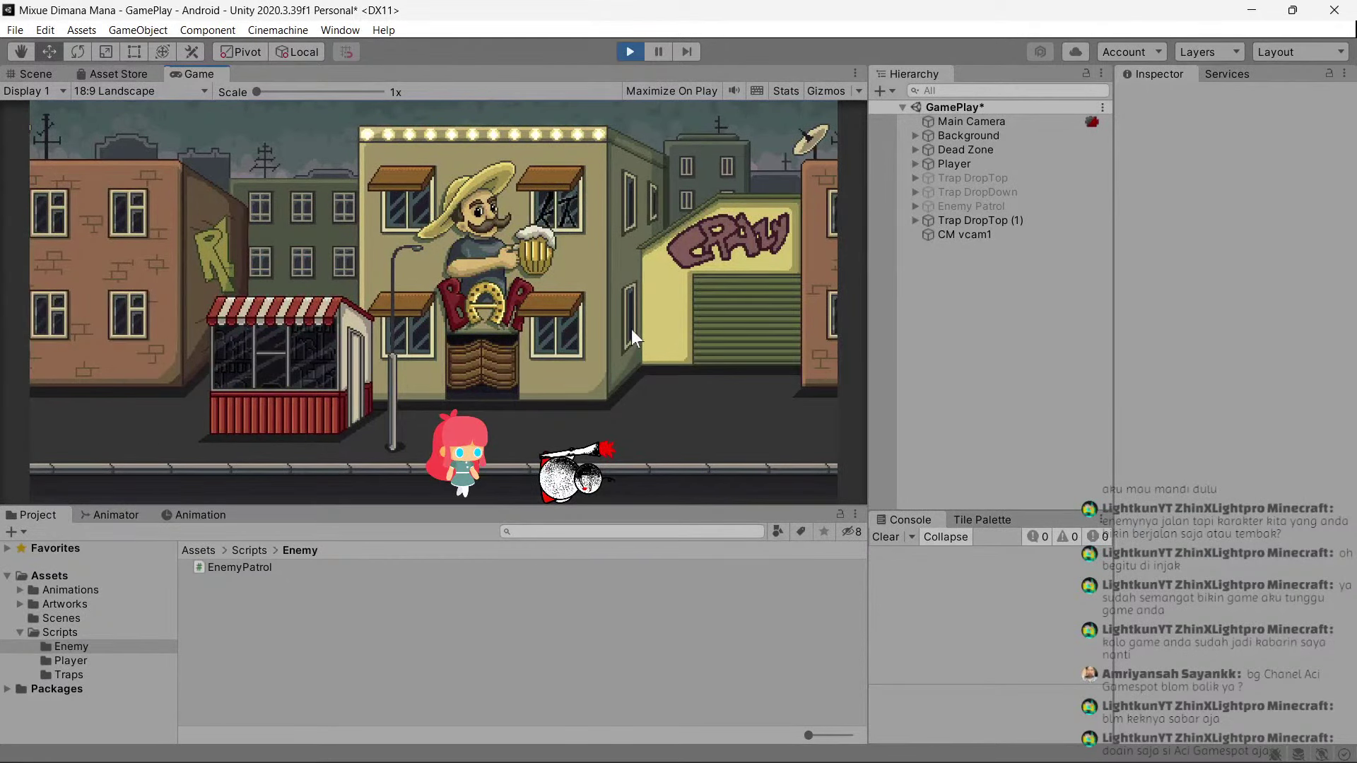
pyautogui.press('Right')
pyautogui.press('space')
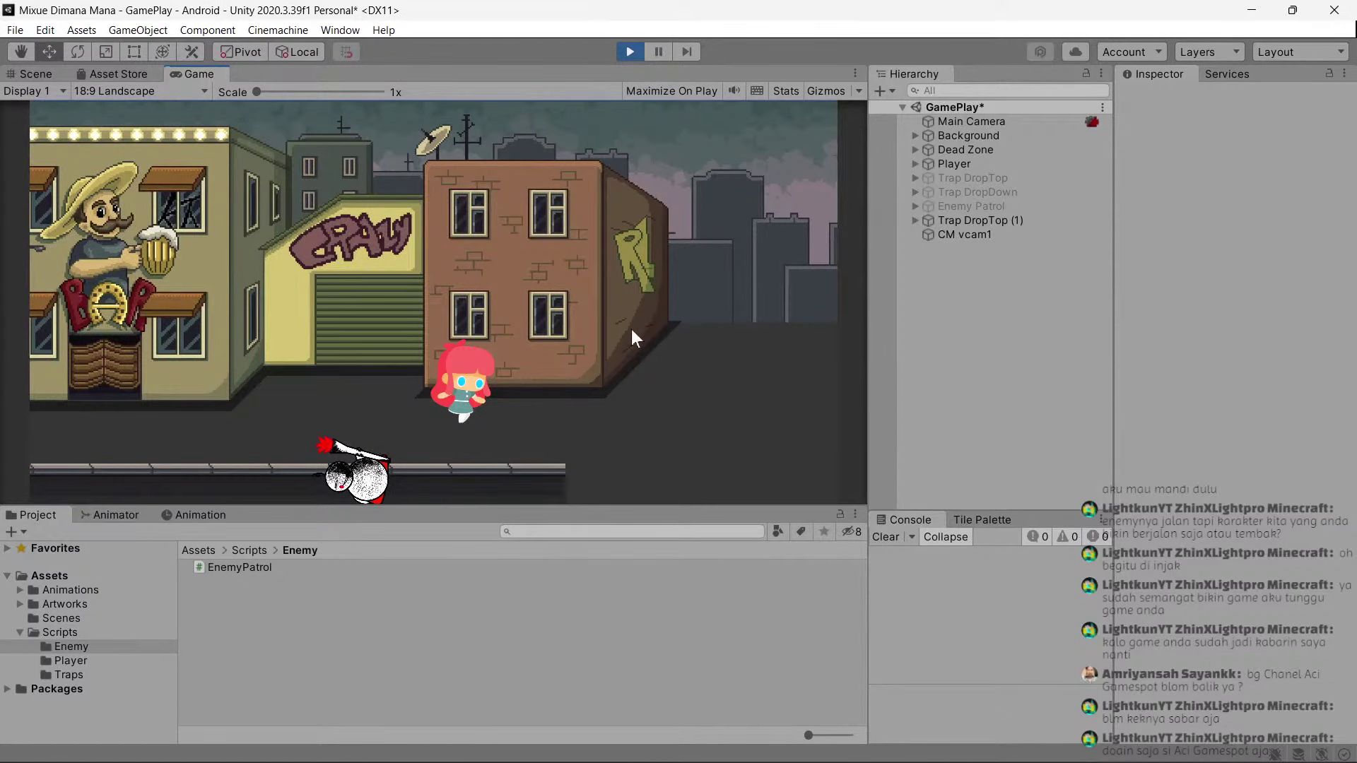
pyautogui.press('Left')
pyautogui.press('Right')
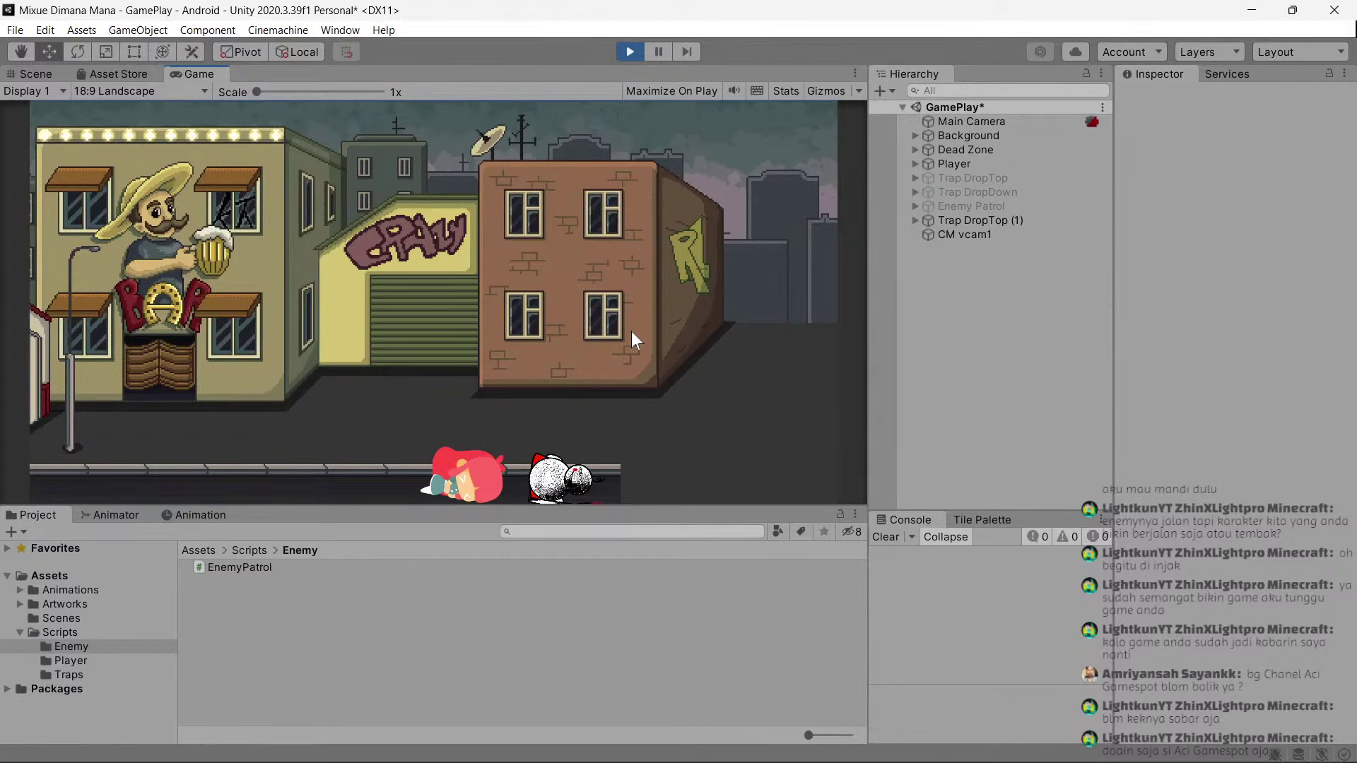
pyautogui.click(629, 52)
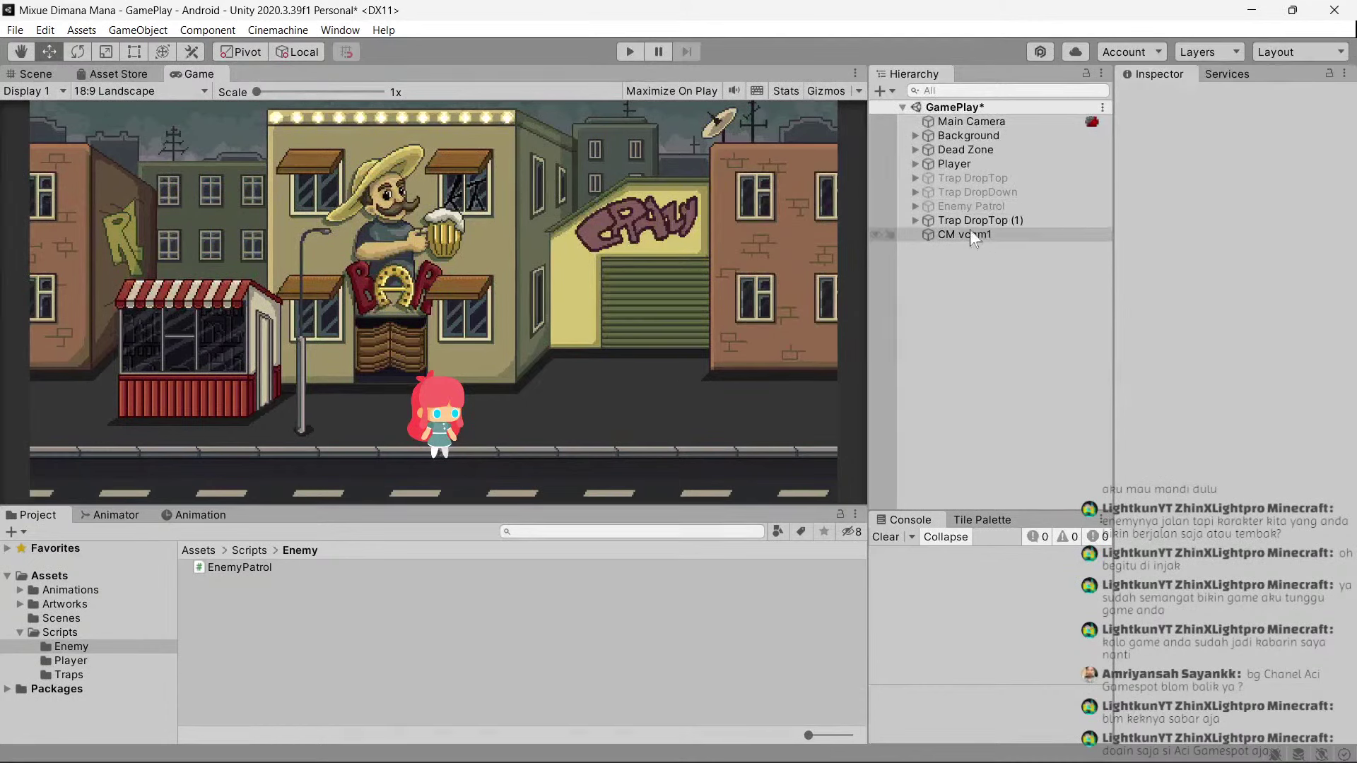
pyautogui.moveTo(970, 233)
pyautogui.mouseDown()
pyautogui.moveTo(964, 121)
pyautogui.moveTo(926, 123)
pyautogui.mouseUp()
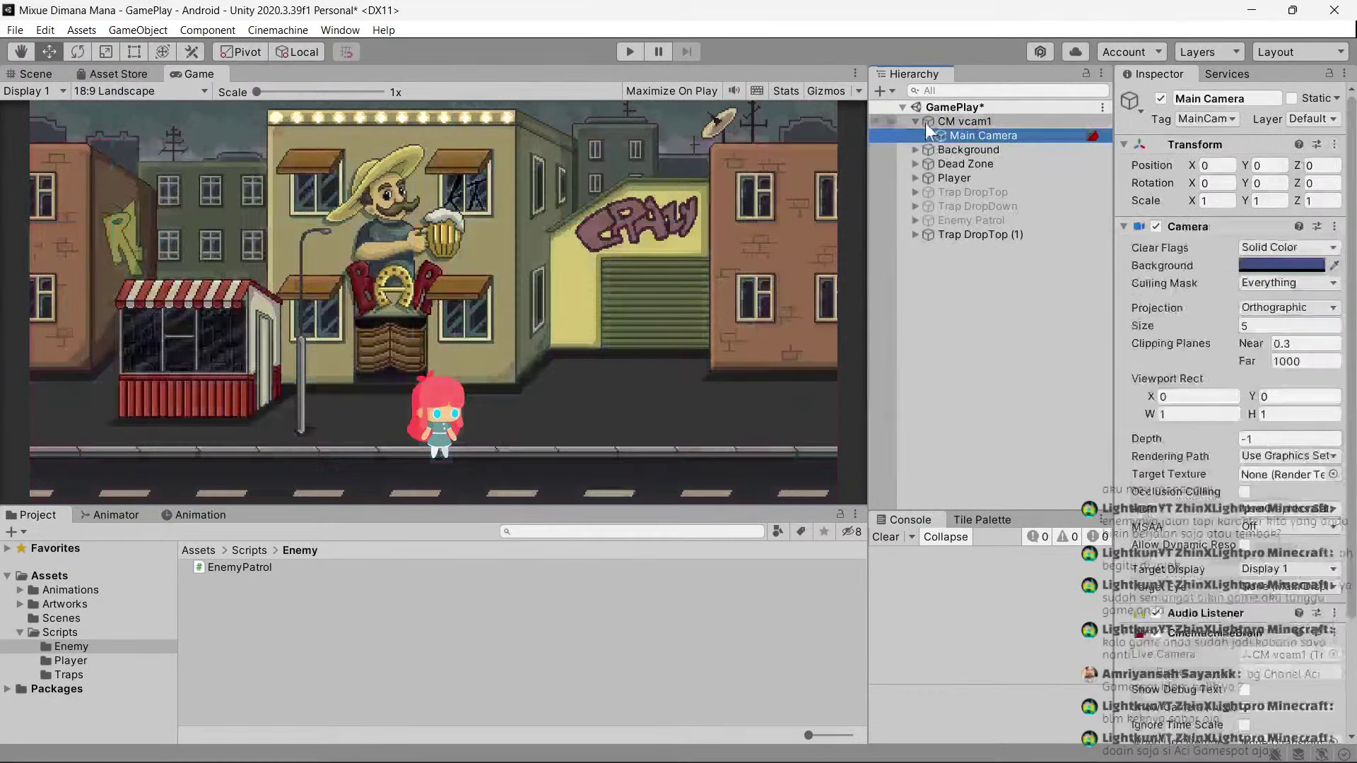
pyautogui.click(914, 121)
pyautogui.click(998, 218)
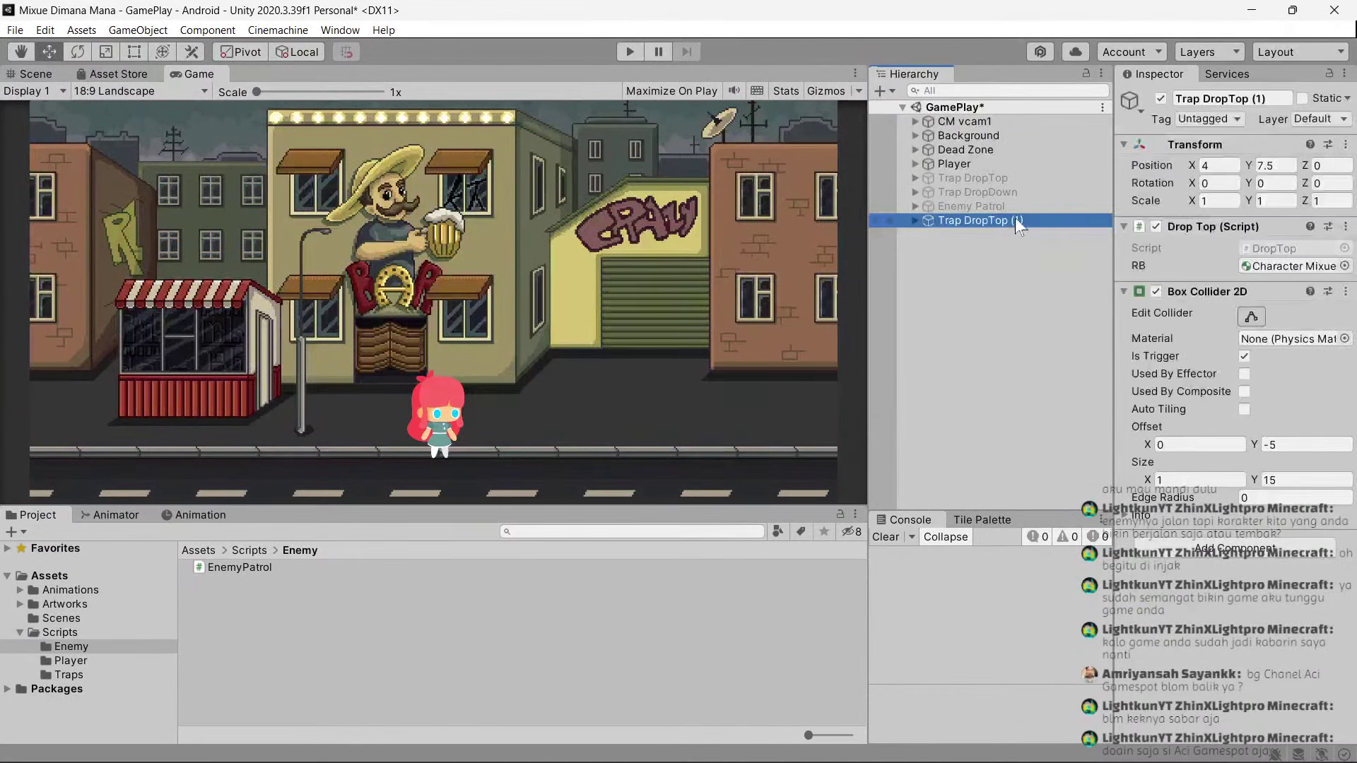
pyautogui.click(1017, 220)
pyautogui.press('BackSpace')
pyautogui.press('BackSpace')
pyautogui.press('BackSpace')
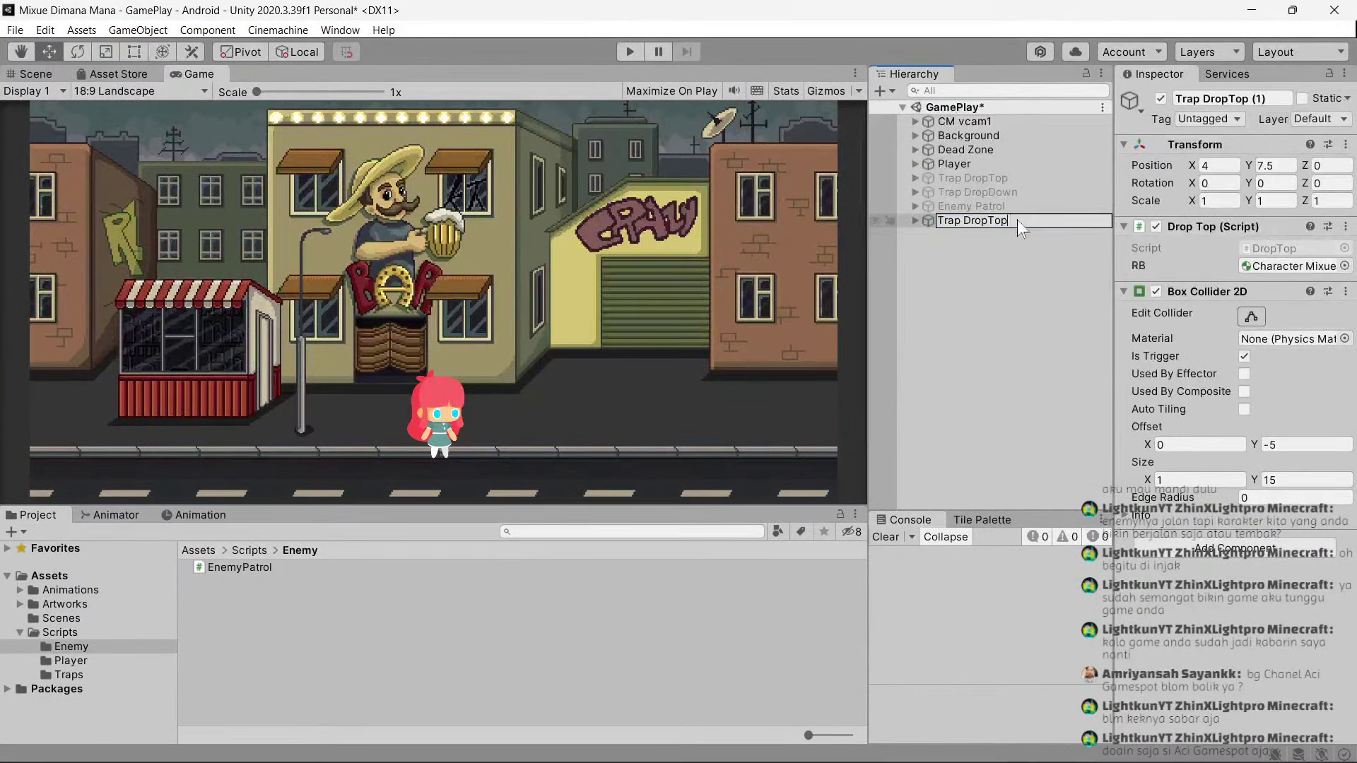
pyautogui.press('Return')
pyautogui.moveTo(1017, 219); pyautogui.dragTo(1010, 186)
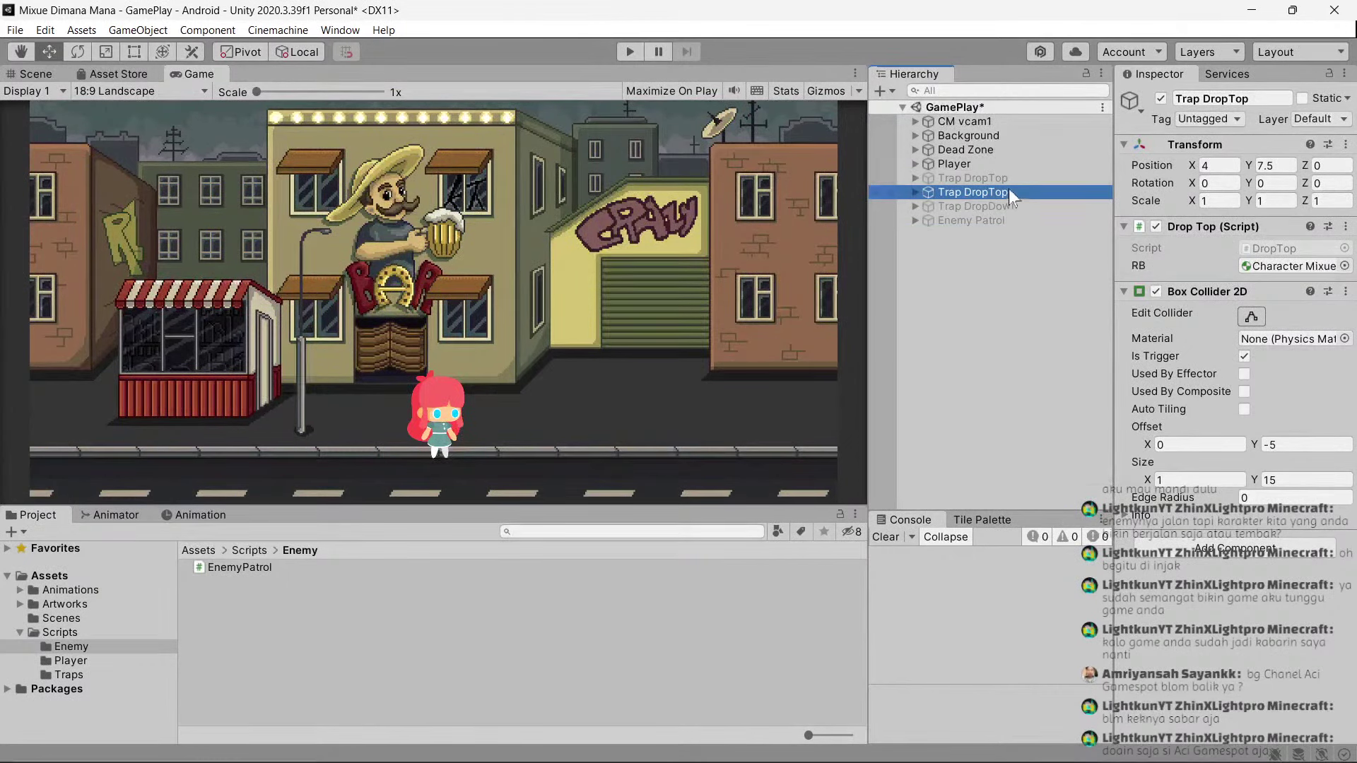
pyautogui.click(1160, 98)
pyautogui.hotkey('ctrl', 's')
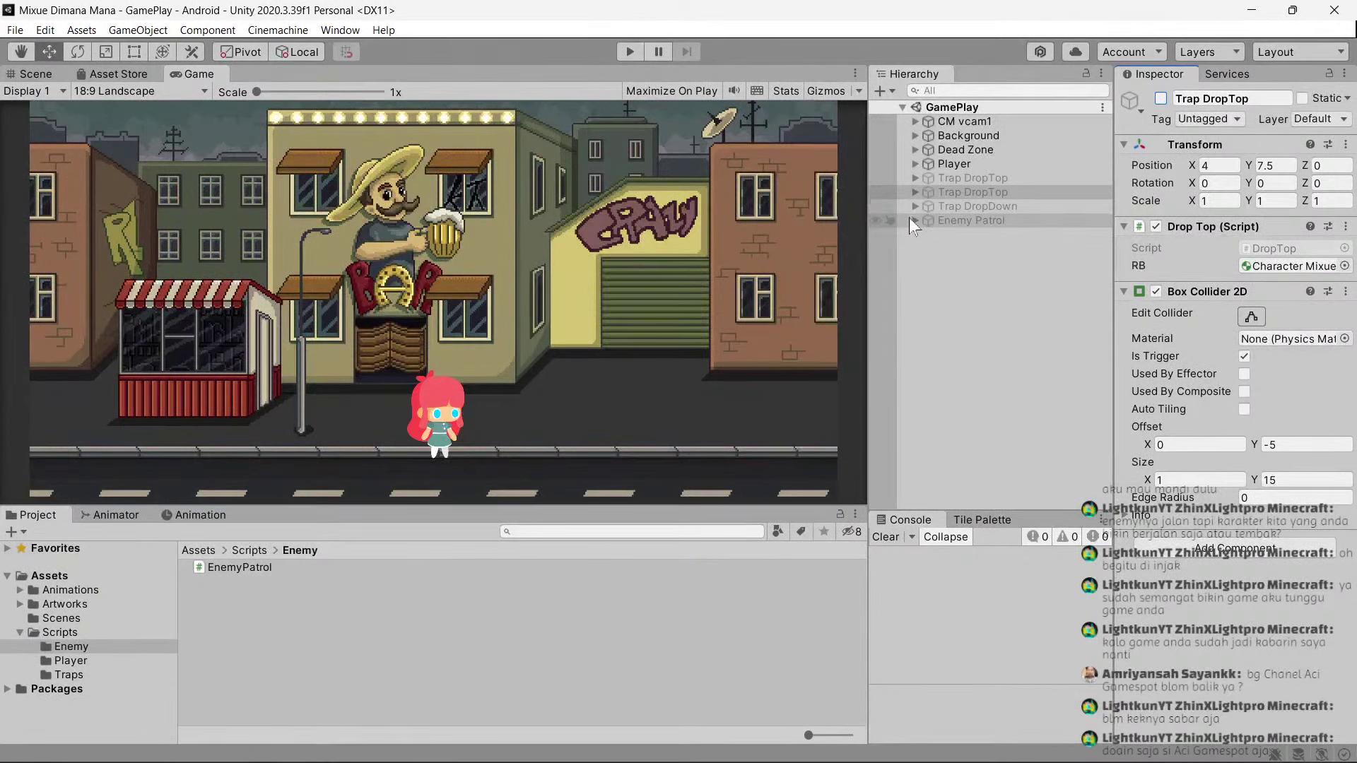
pyautogui.click(49, 68)
pyautogui.scroll(3, 566, 248)
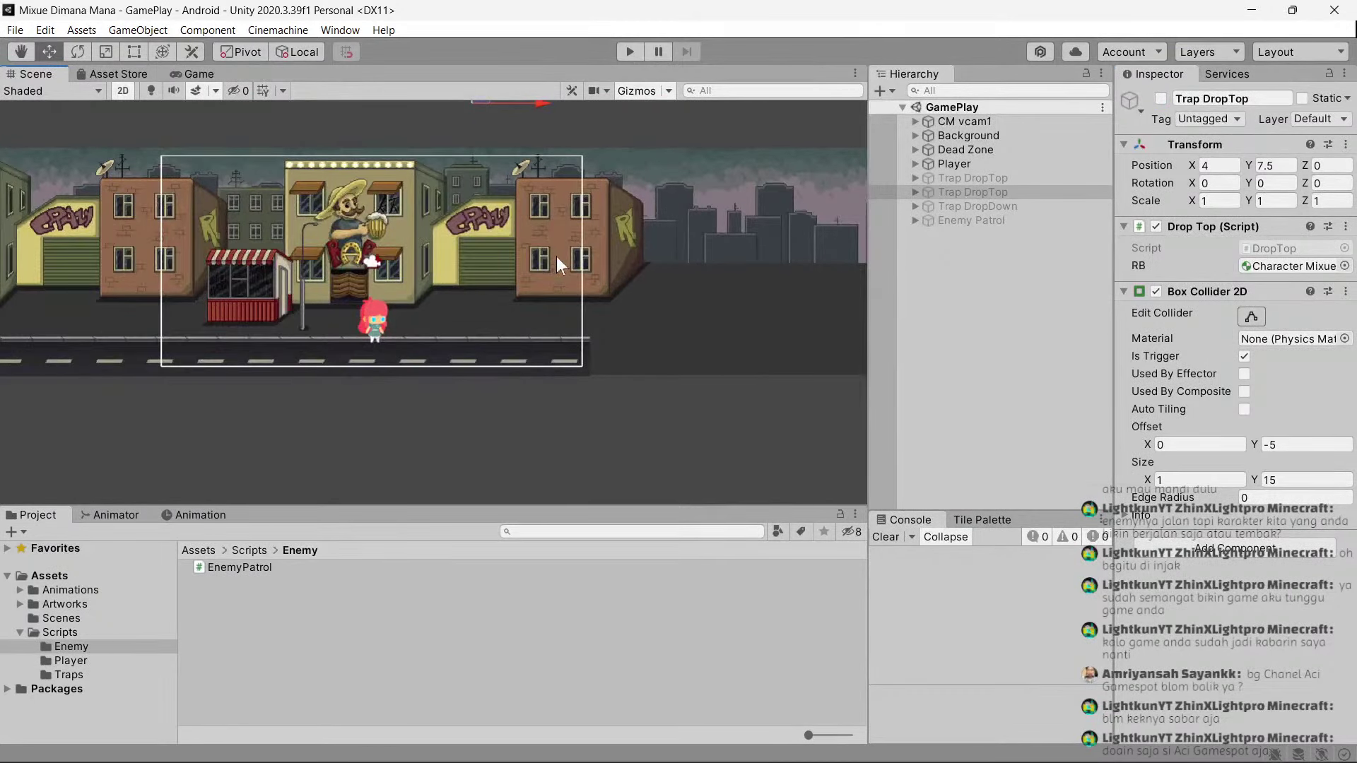
pyautogui.click(198, 75)
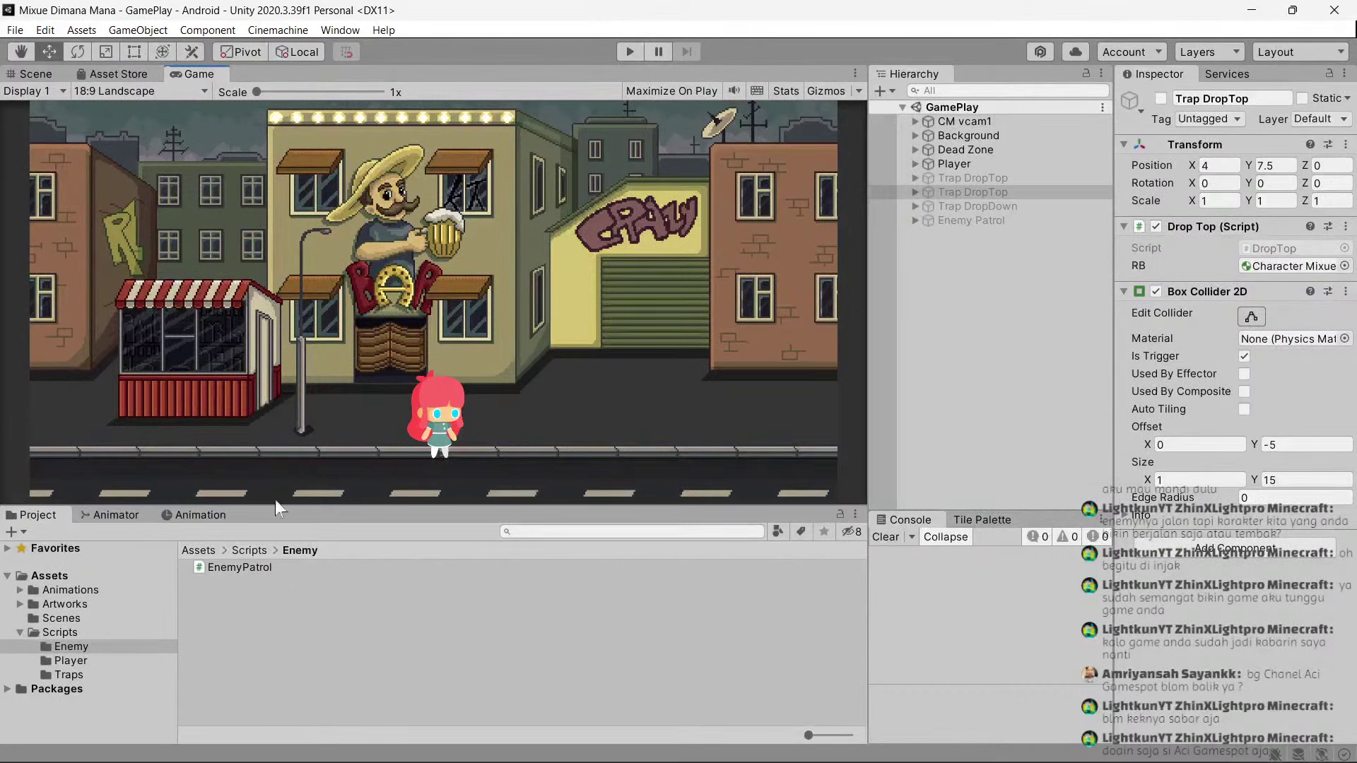
pyautogui.click(282, 625)
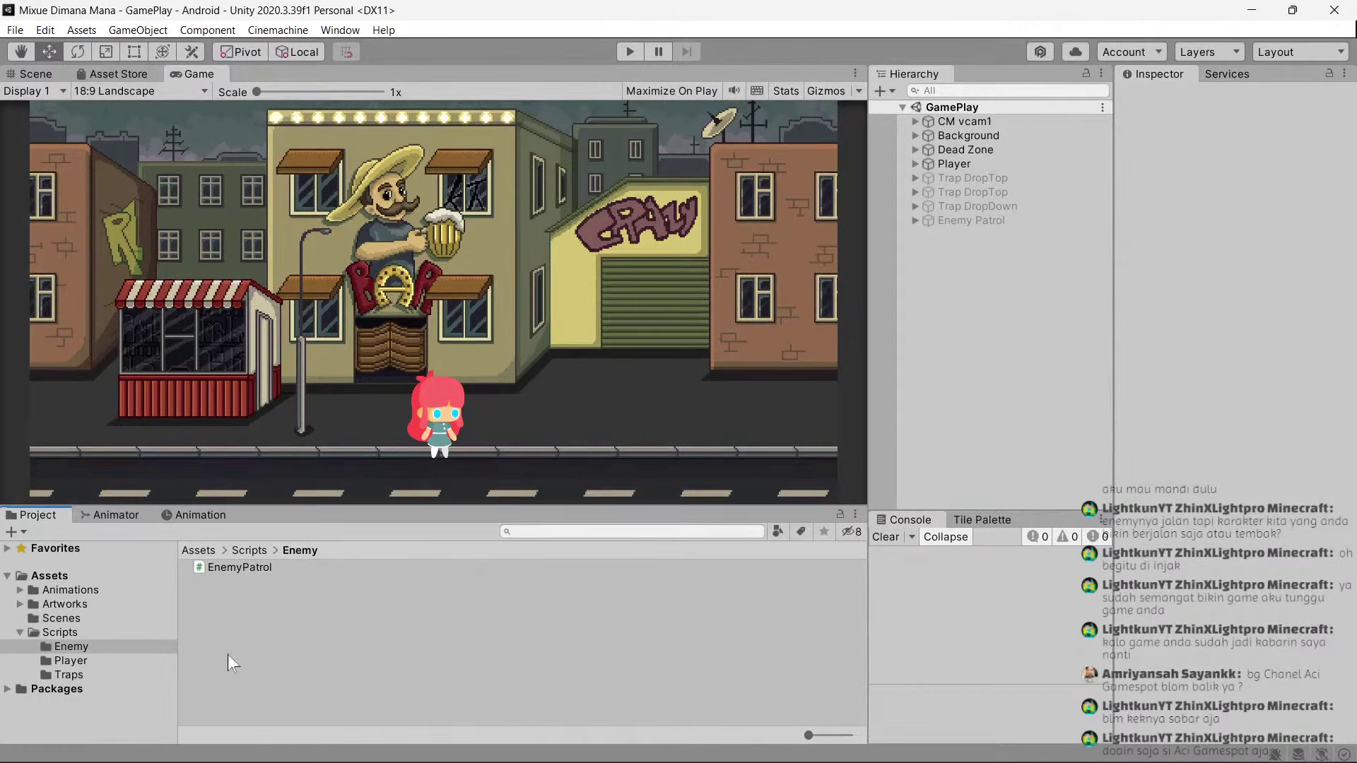
# Create a scene named MainMenu in Assets/Scenes and open it.
pyautogui.click(62, 617)
pyautogui.rightClick(294, 612)
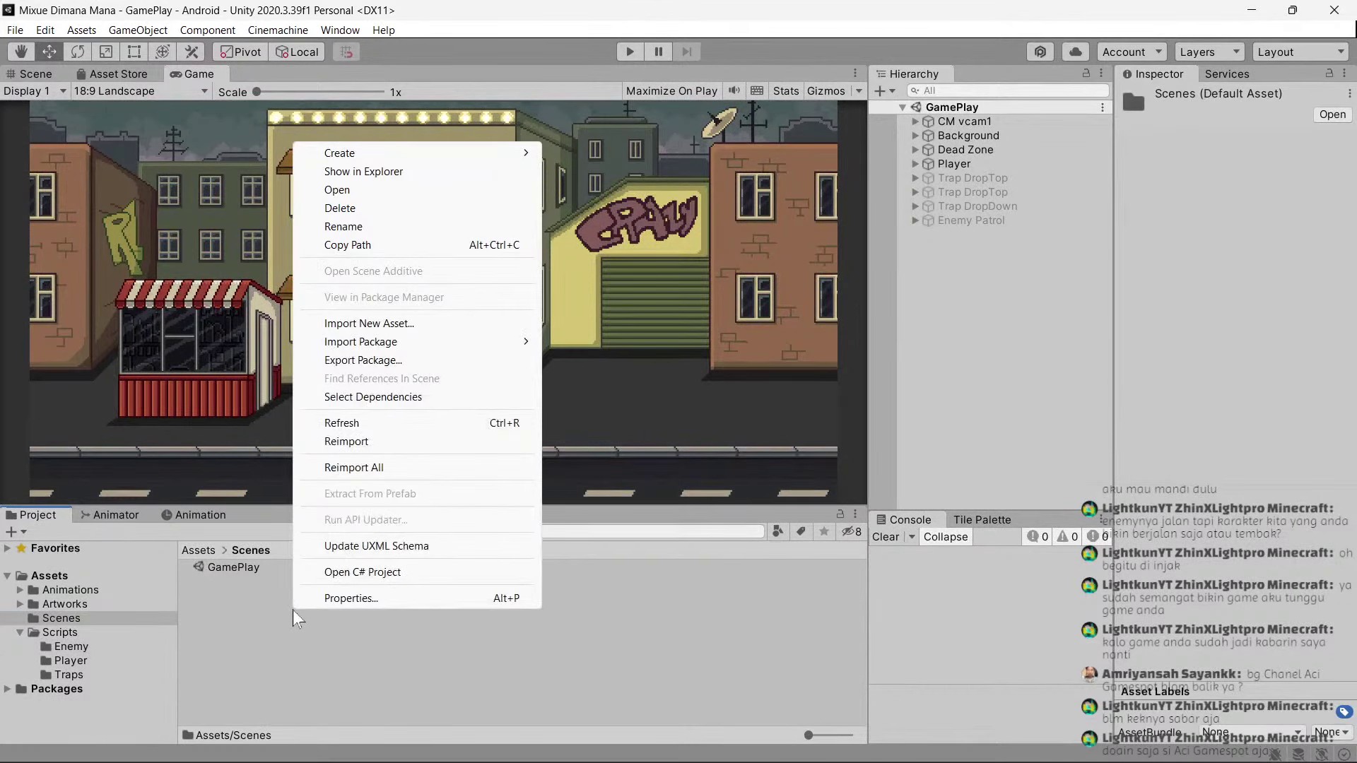
pyautogui.click(287, 626)
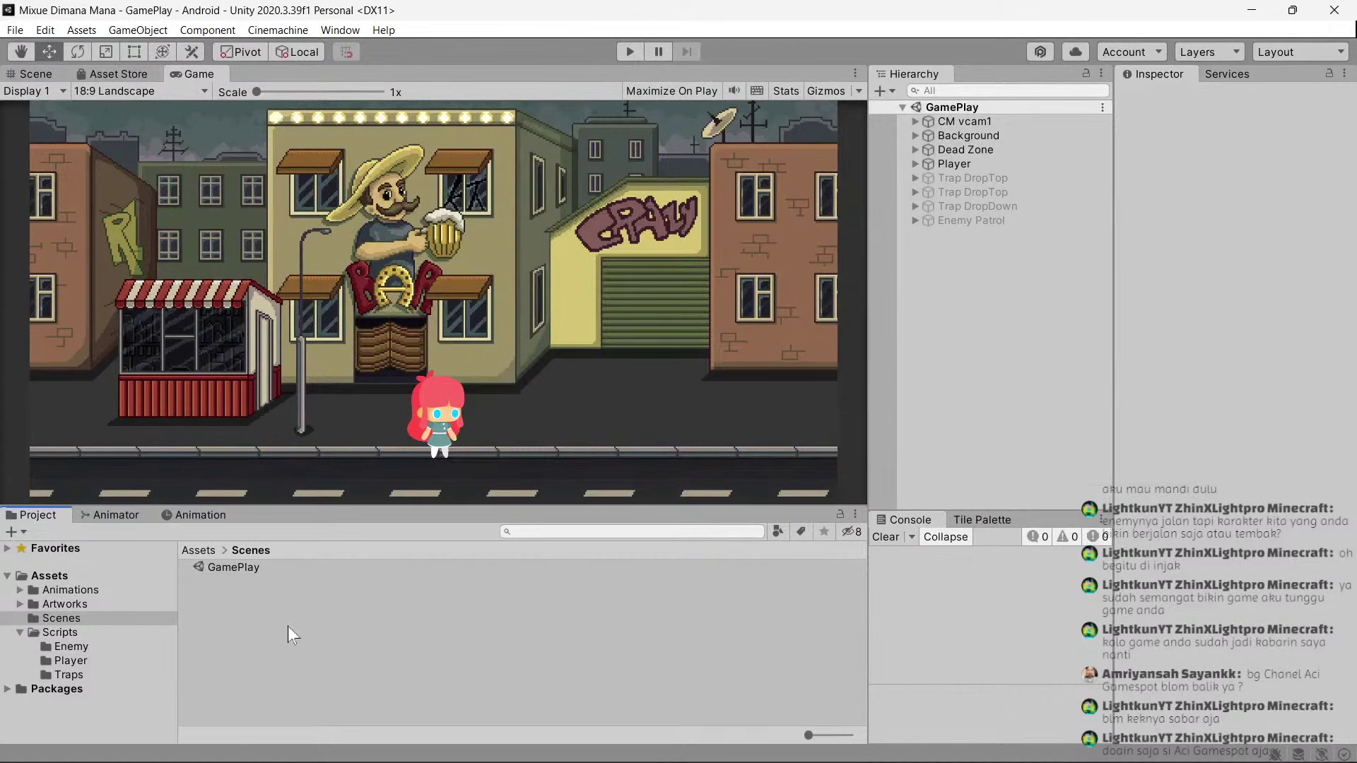
pyautogui.rightClick(287, 626)
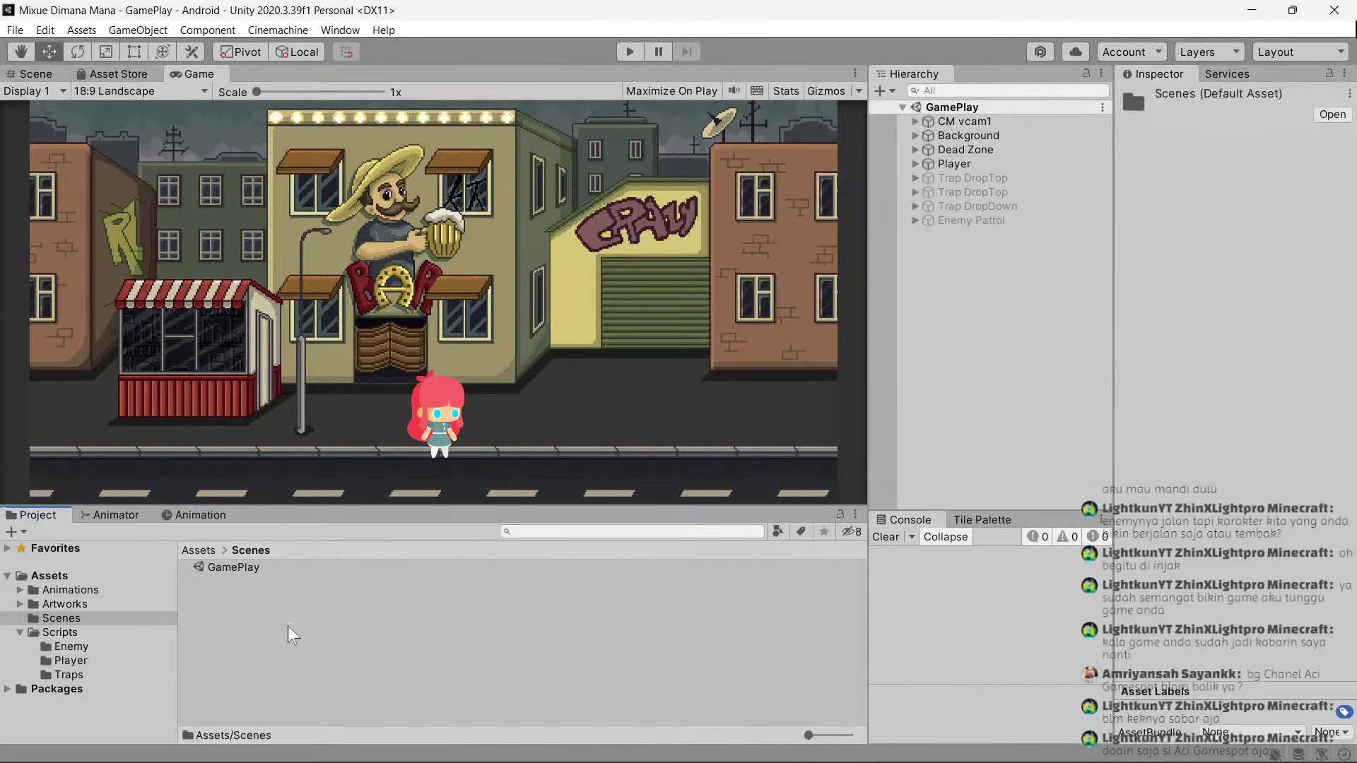
pyautogui.moveTo(385, 177)
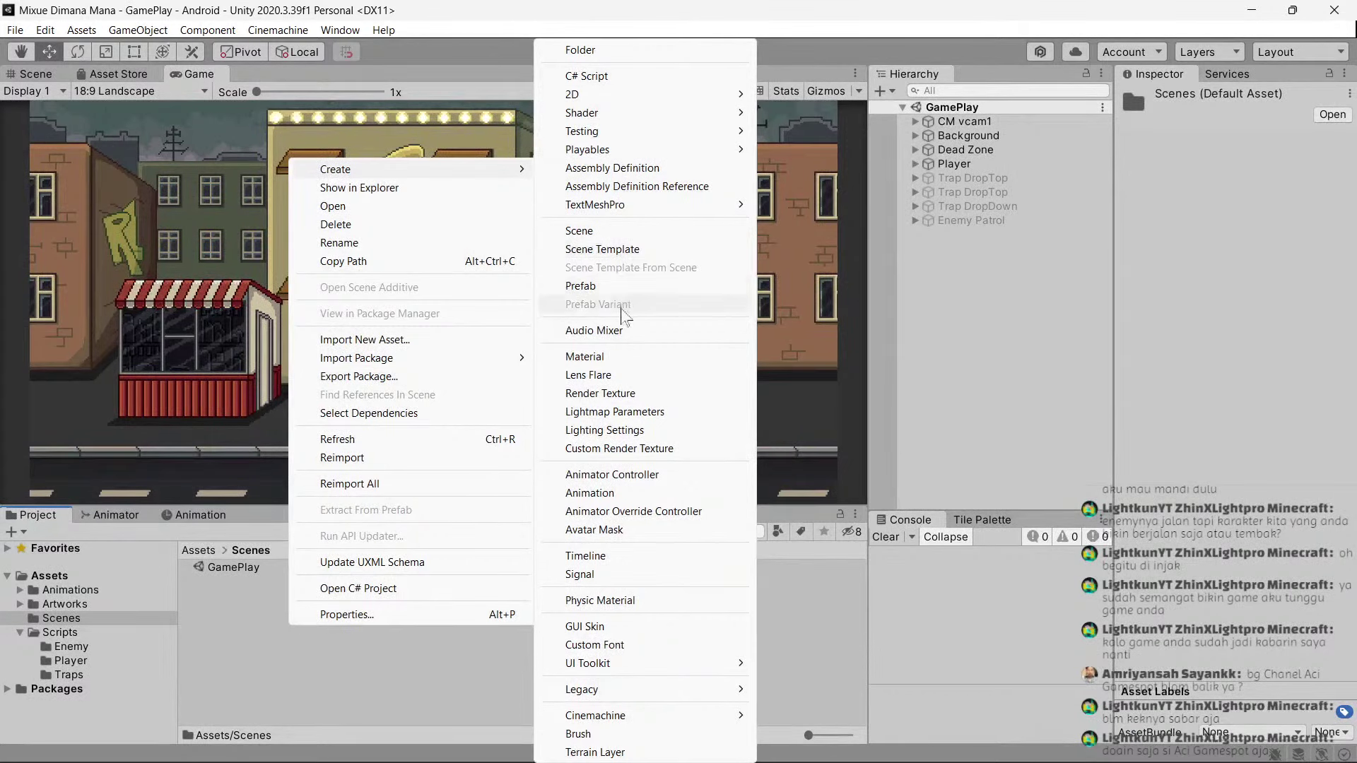
pyautogui.click(612, 234)
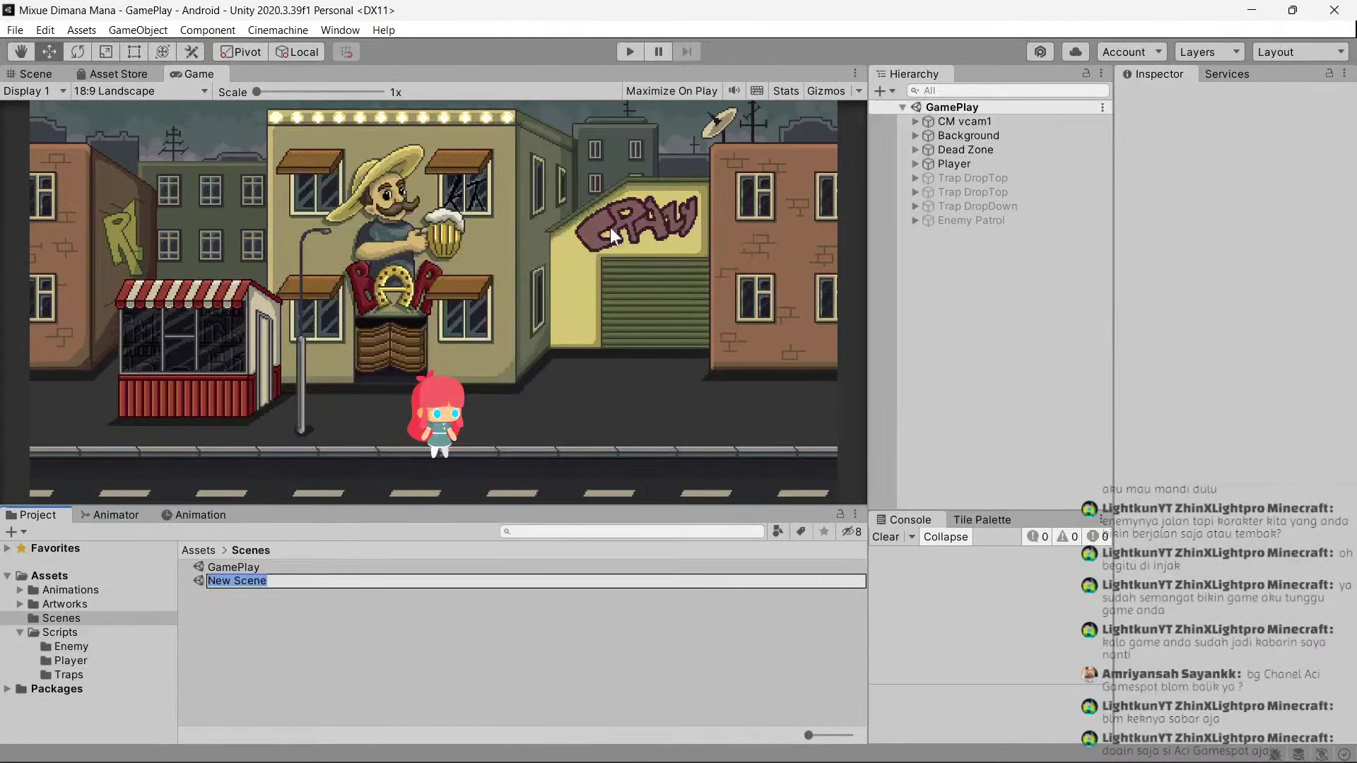
pyautogui.write('MainMenu')
pyautogui.press('Return')
pyautogui.click(958, 136)
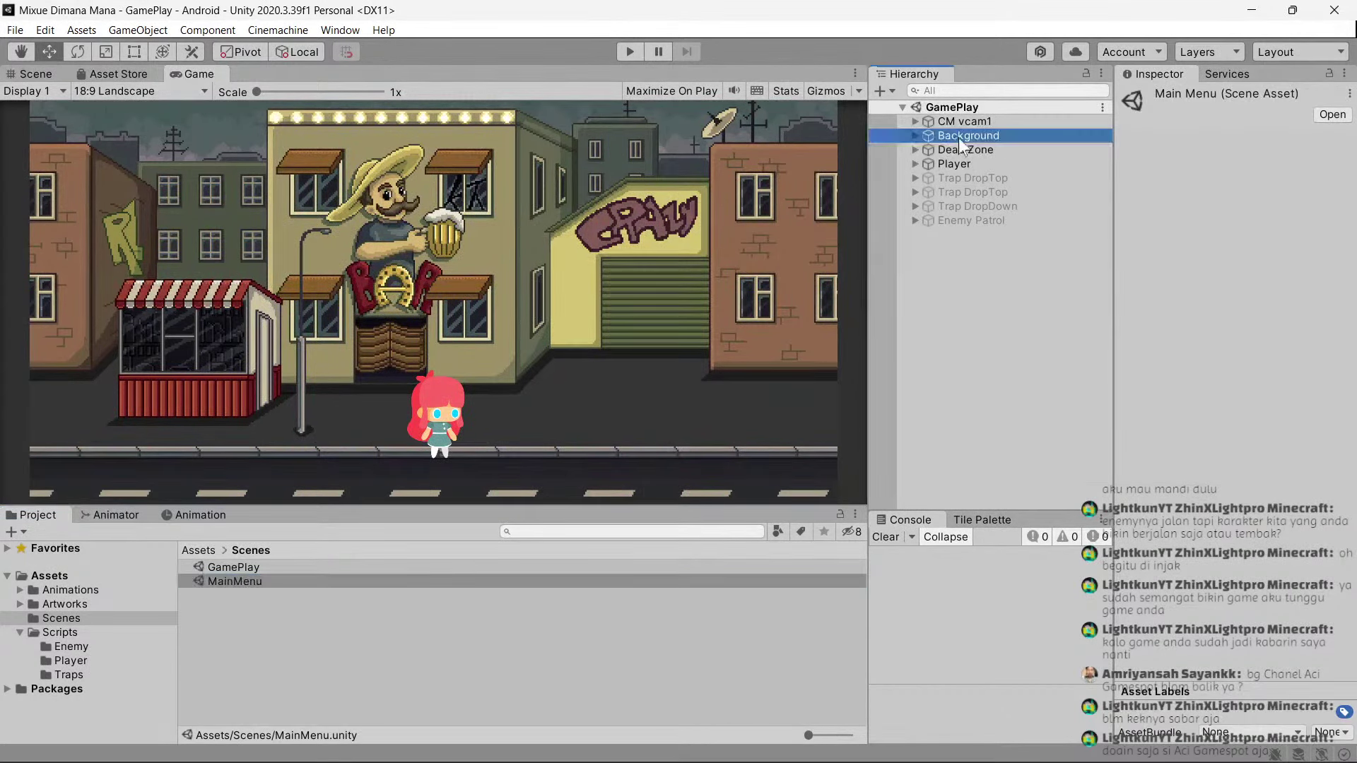
pyautogui.doubleClick(262, 588)
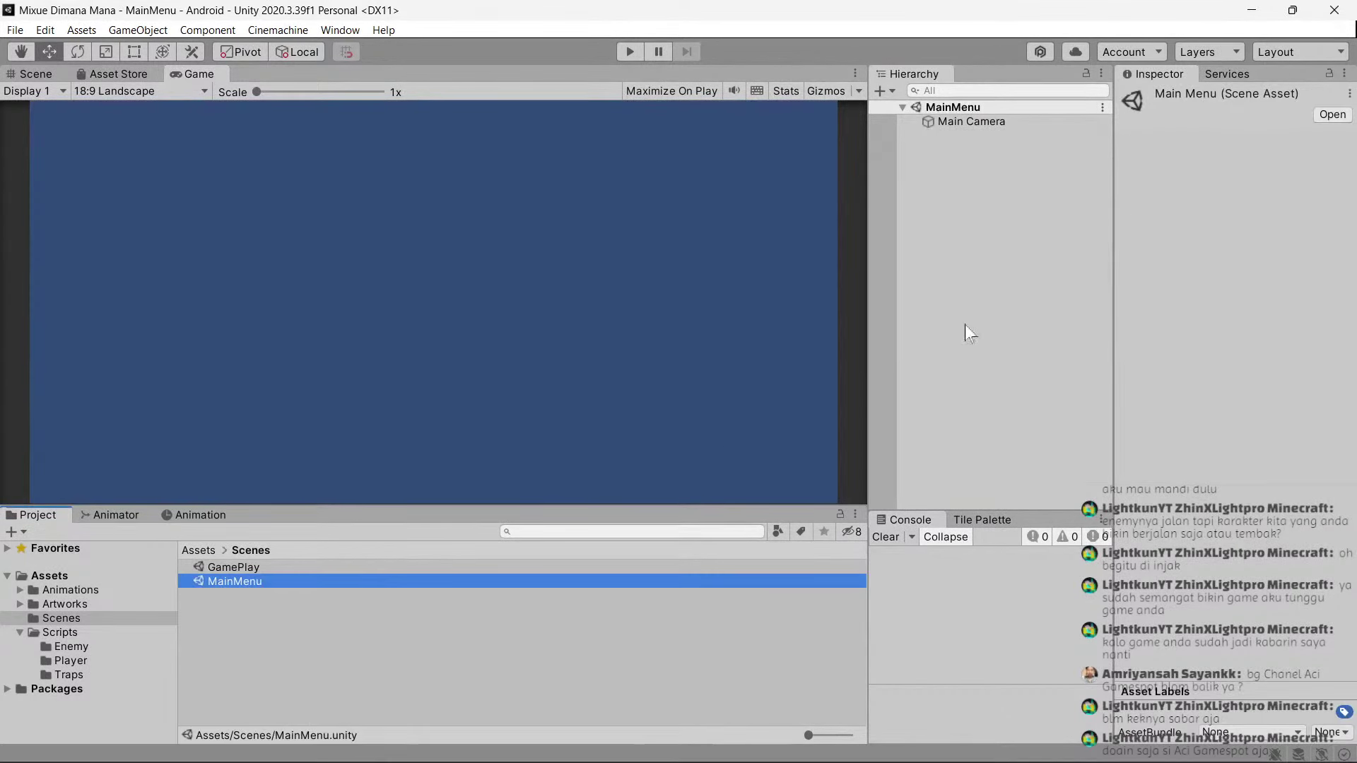
# Paste the copied Background into MainMenu and save the scene.
pyautogui.click(1015, 292)
pyautogui.hotkey('ctrl', 'v')
pyautogui.hotkey('ctrl', 's')
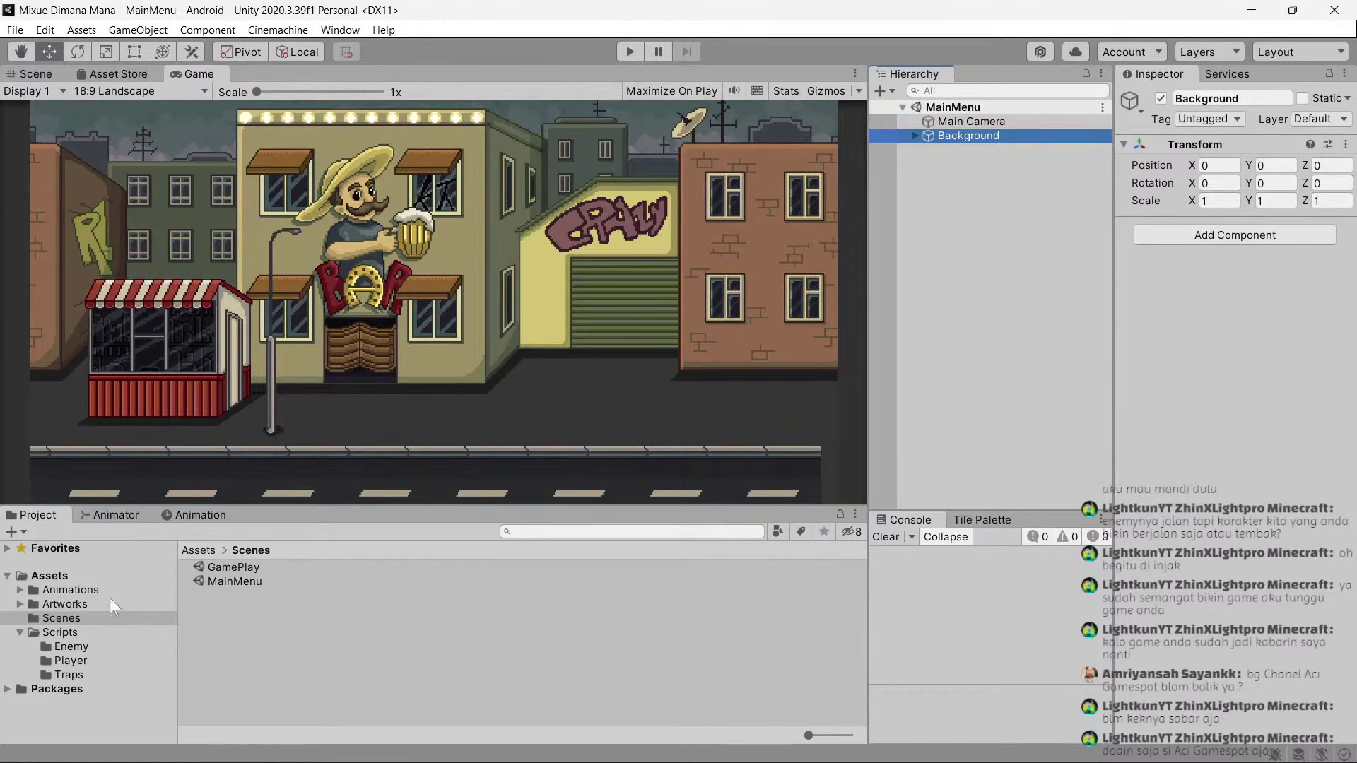
# Create an empty Fonts folder inside Artworks and open it.
pyautogui.click(63, 605)
pyautogui.rightClick(227, 642)
pyautogui.moveTo(396, 185)
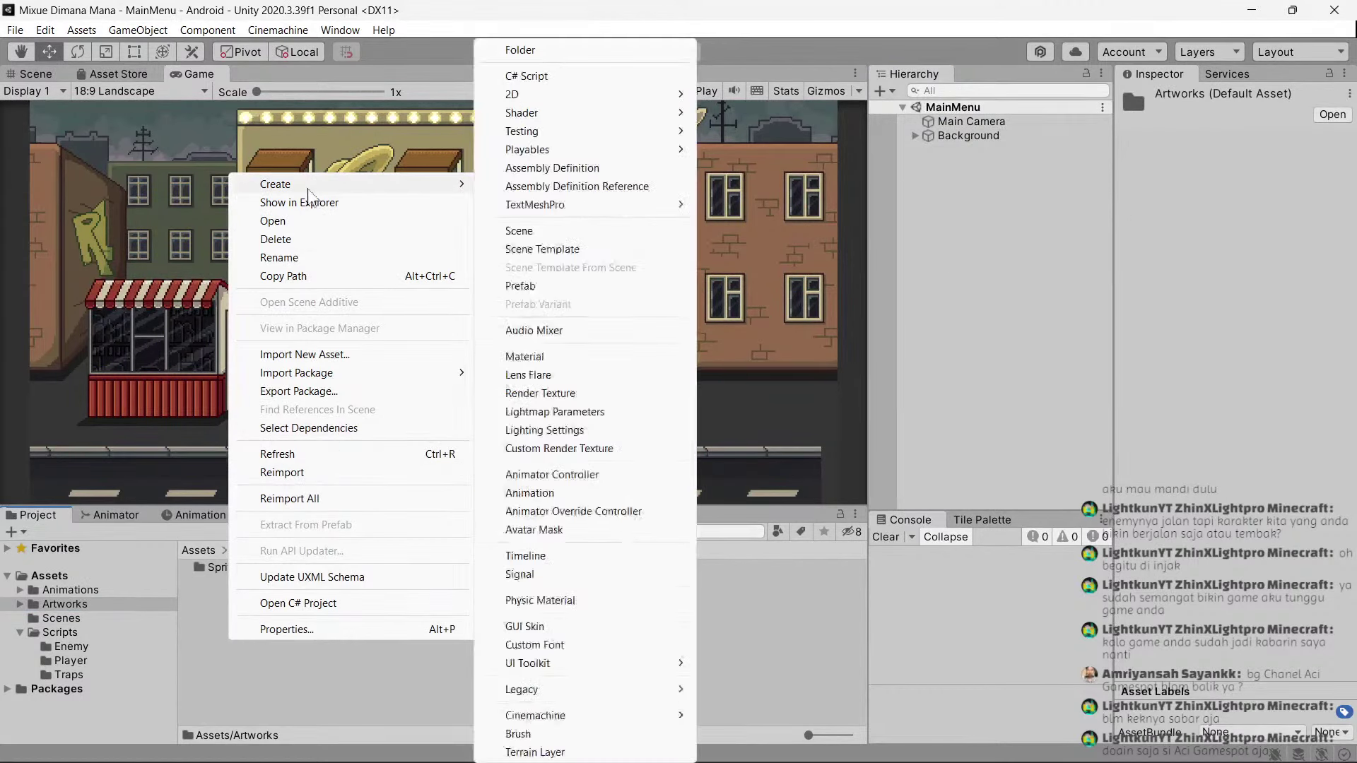
pyautogui.click(520, 50)
pyautogui.write('Fonts')
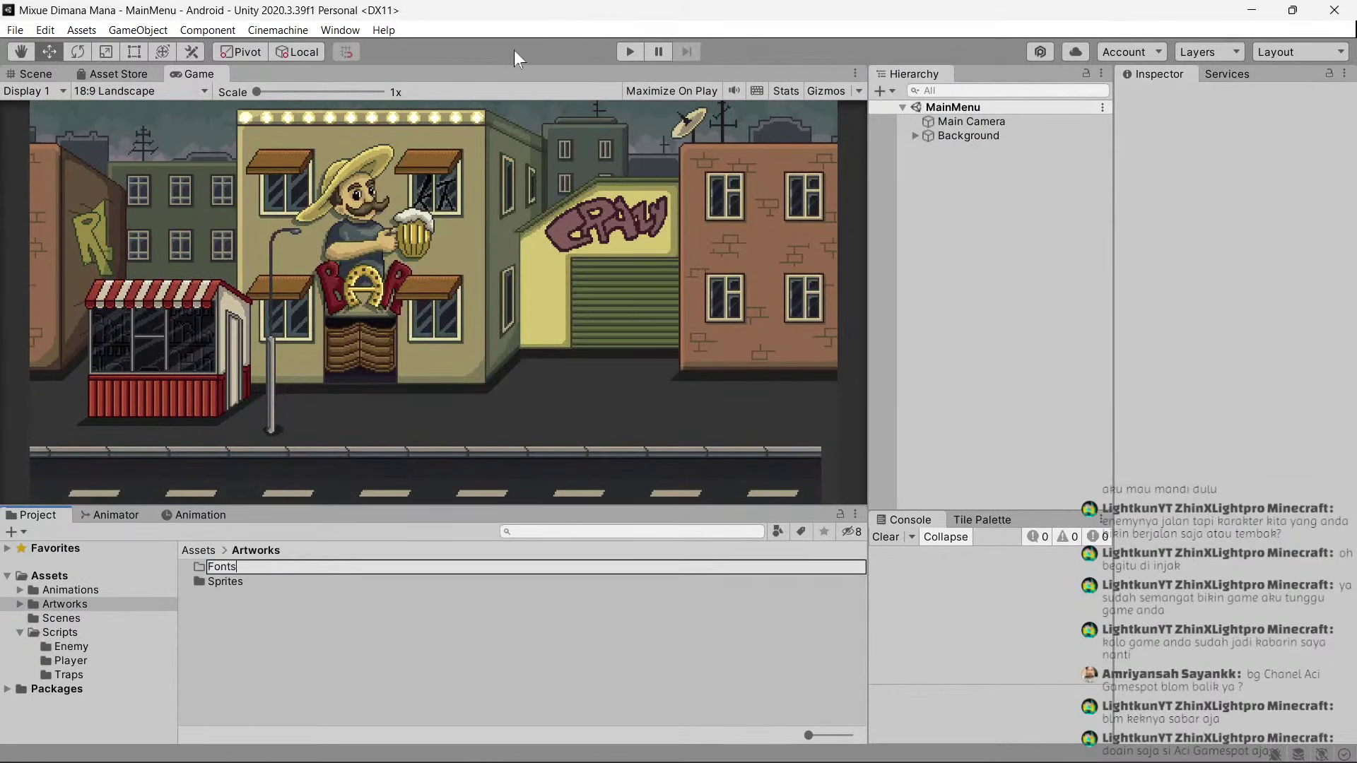
pyautogui.press('Return')
pyautogui.doubleClick(237, 567)
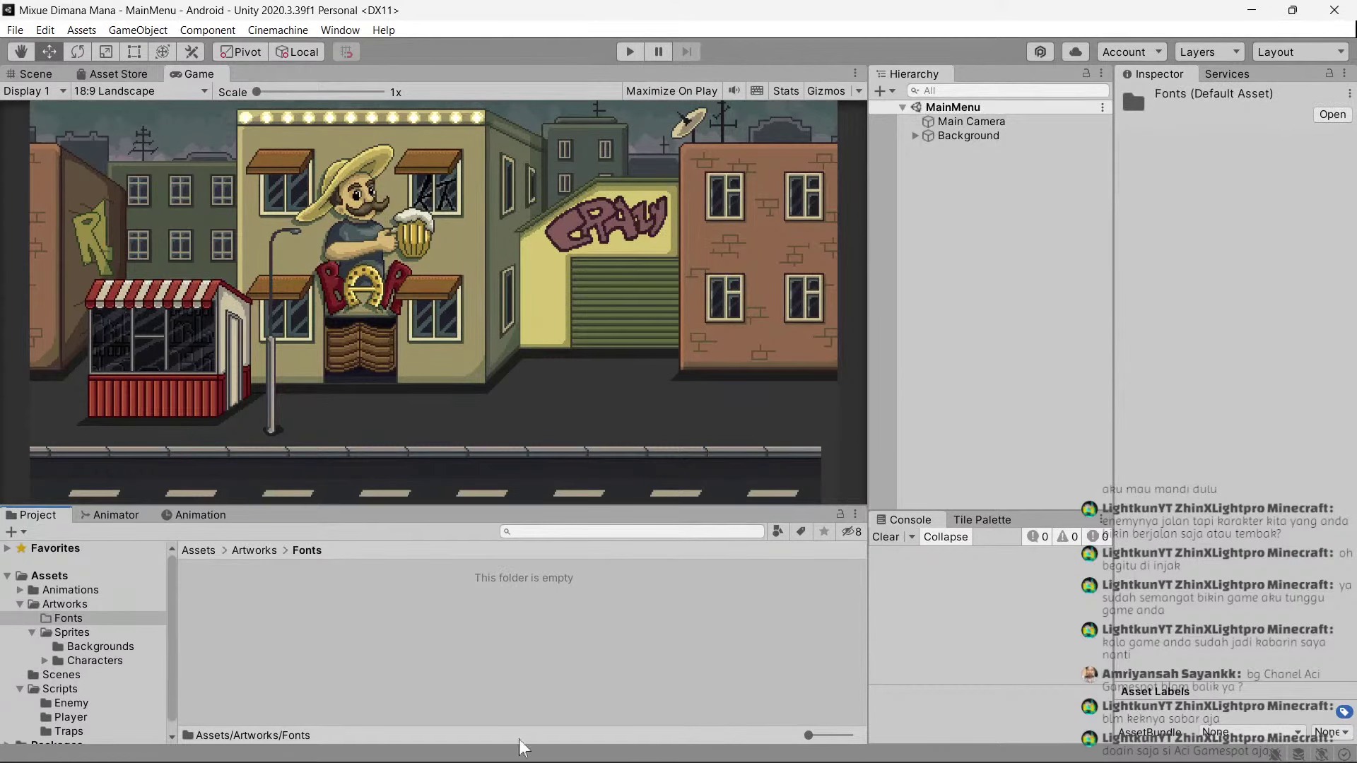
pyautogui.click(725, 744)
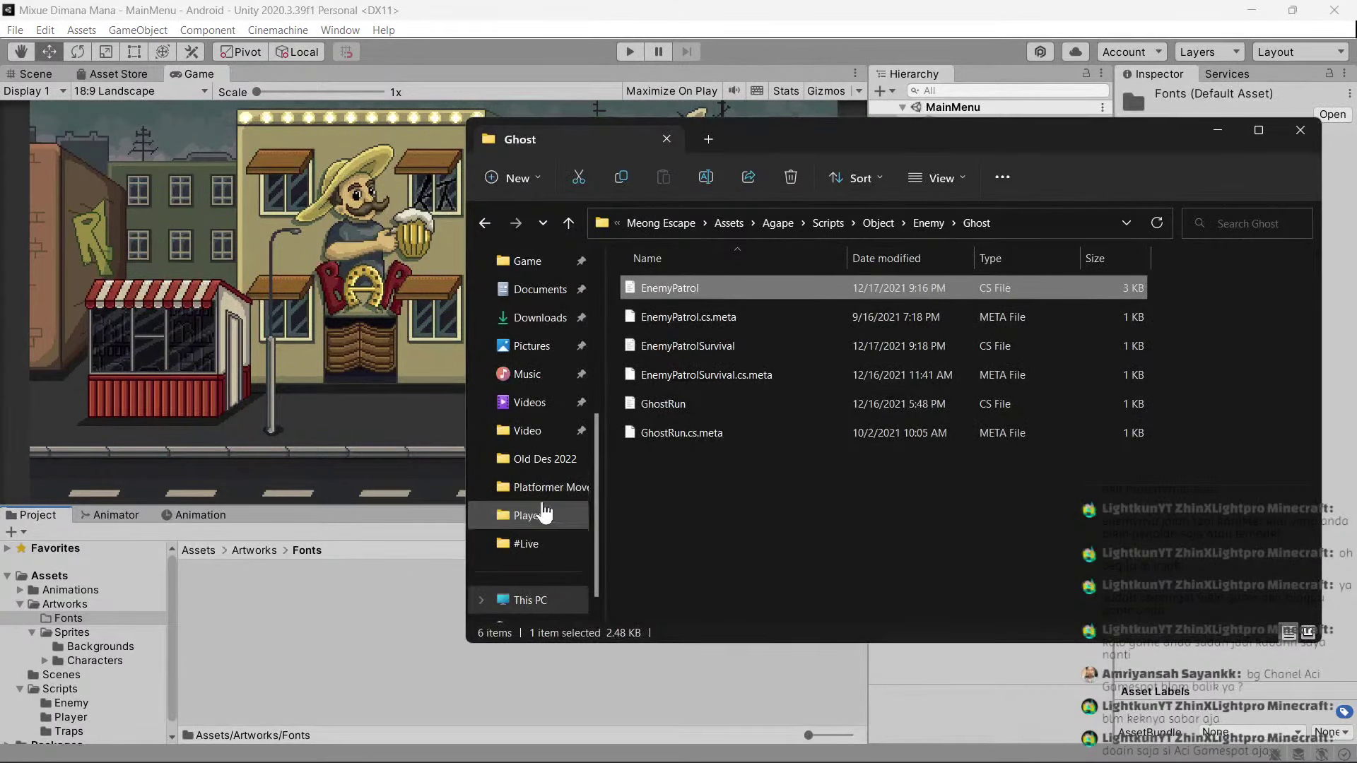
# Browse to Assets Unity > #Font > shlop and select the shlop rg font file.
pyautogui.scroll(2, 535, 308)
pyautogui.click(539, 317)
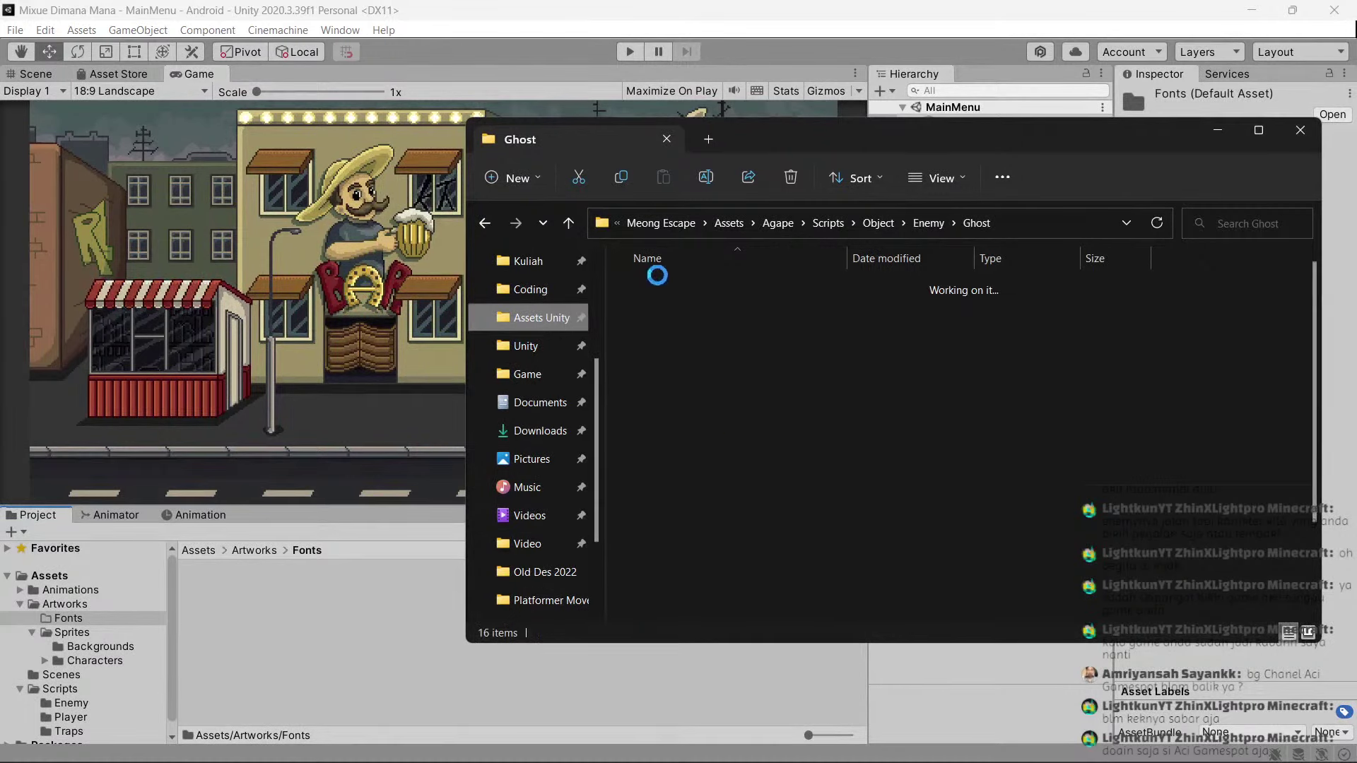
pyautogui.doubleClick(675, 286)
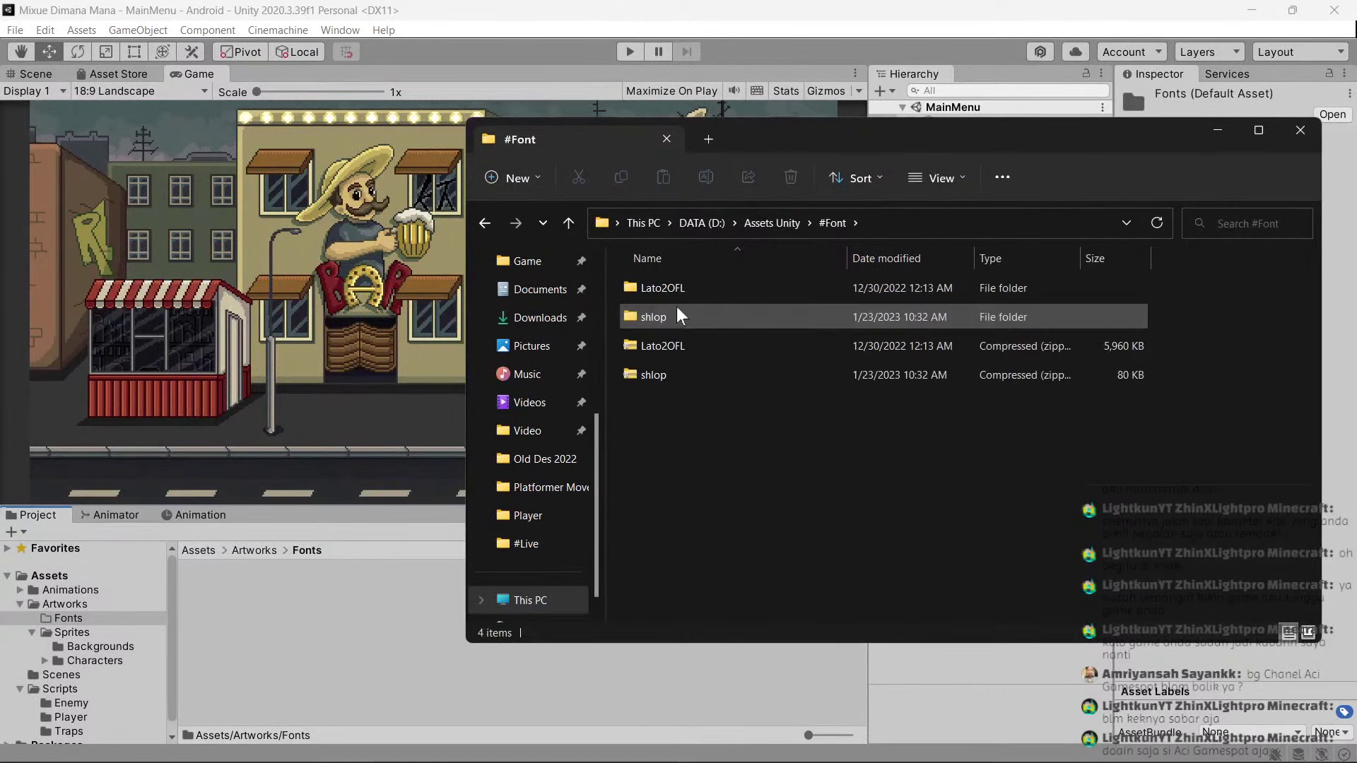
pyautogui.click(676, 316)
pyautogui.doubleClick(675, 317)
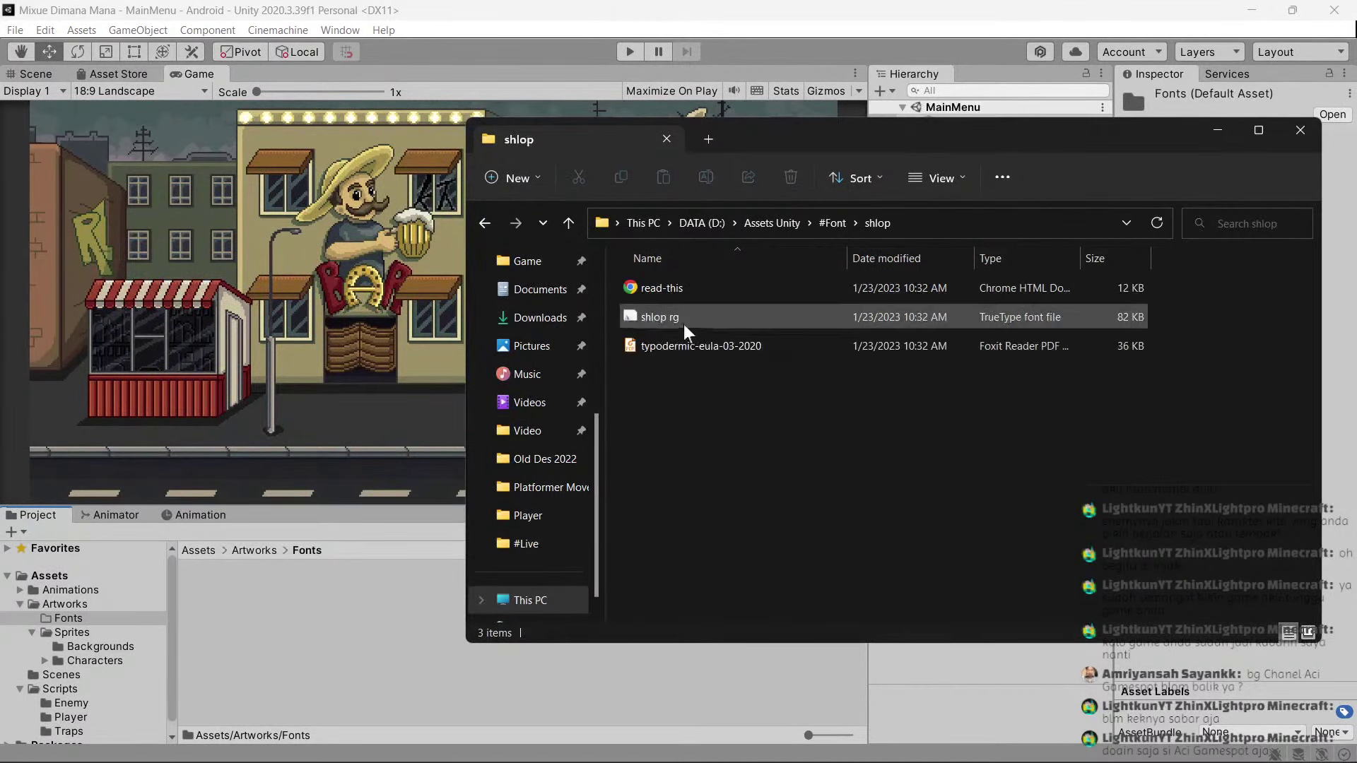
pyautogui.click(674, 318)
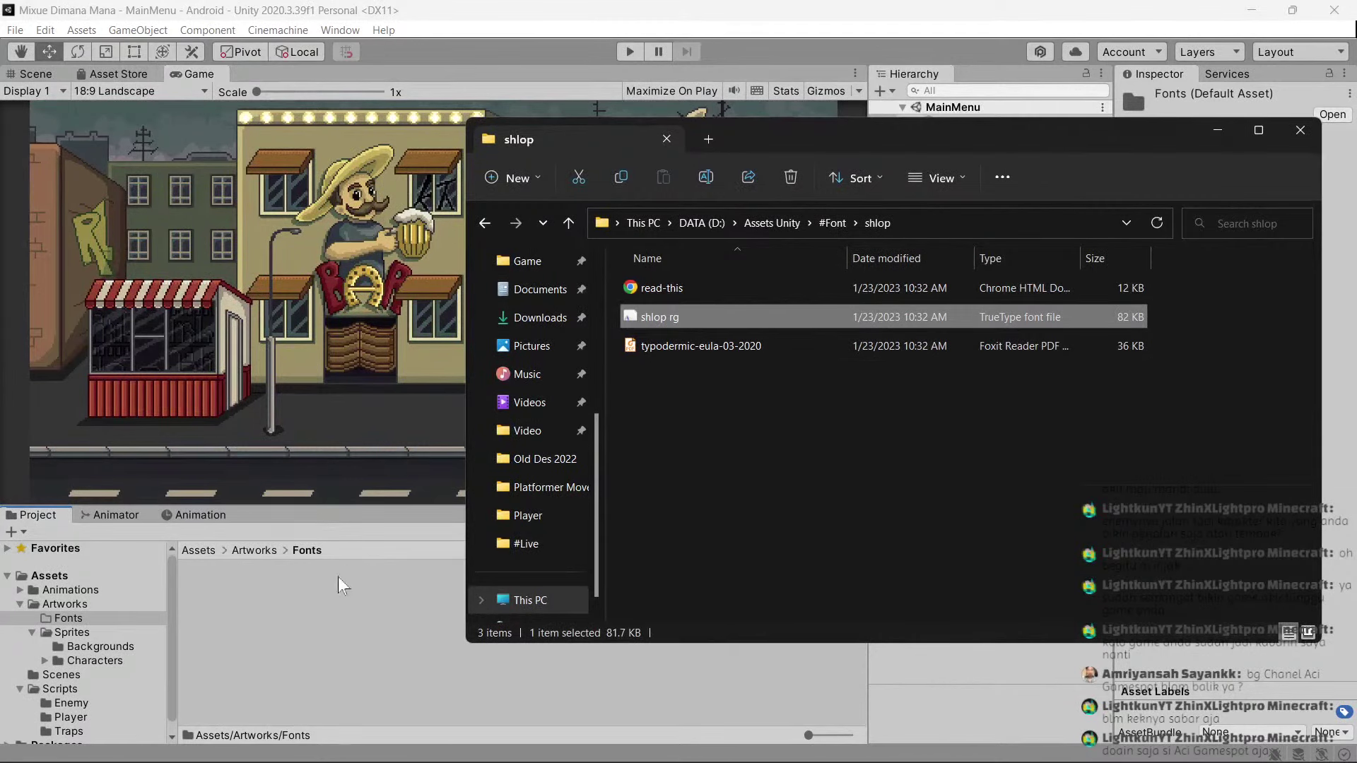
# Import shlop rg into the Fonts folder and add a UI Canvas to MainMenu.
pyautogui.moveTo(306, 605); pyautogui.dragTo(303, 621)
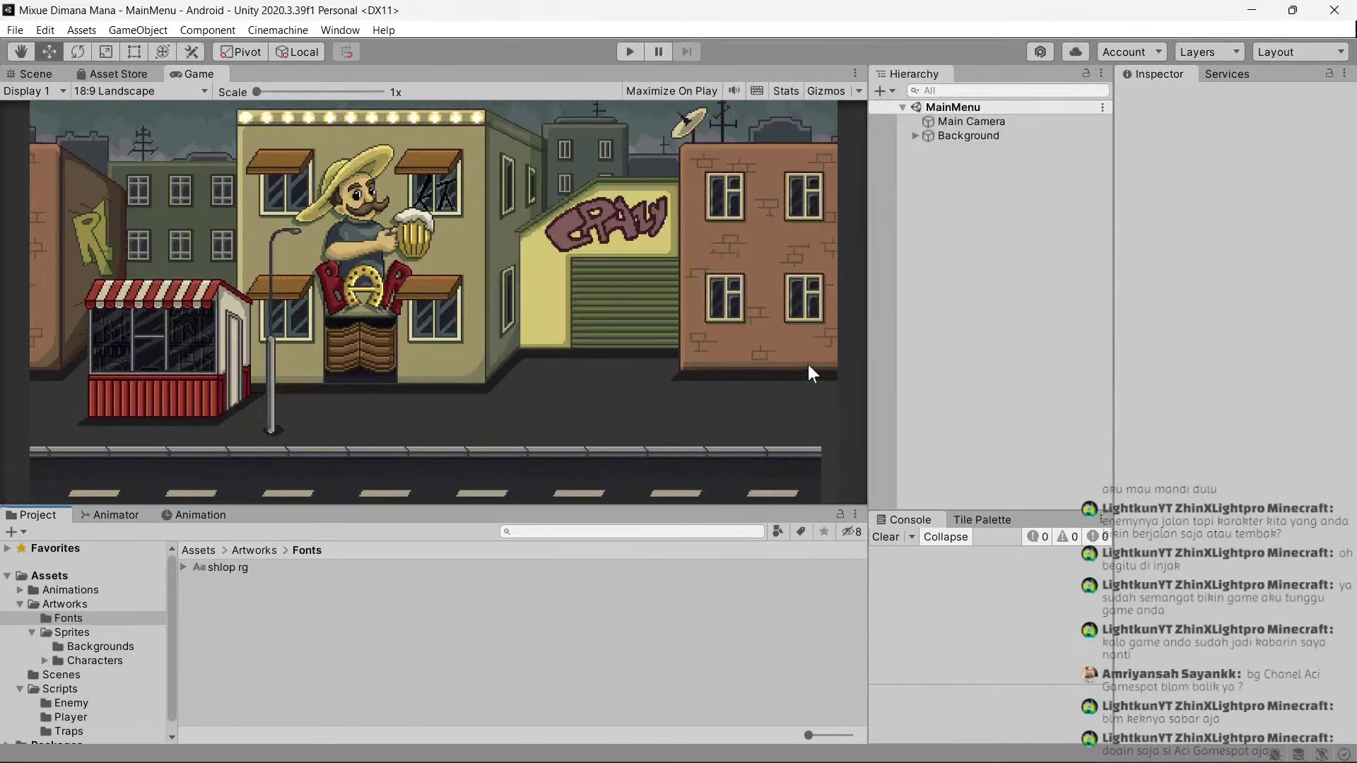
pyautogui.click(916, 136)
pyautogui.click(916, 135)
pyautogui.rightClick(936, 184)
pyautogui.moveTo(1075, 521)
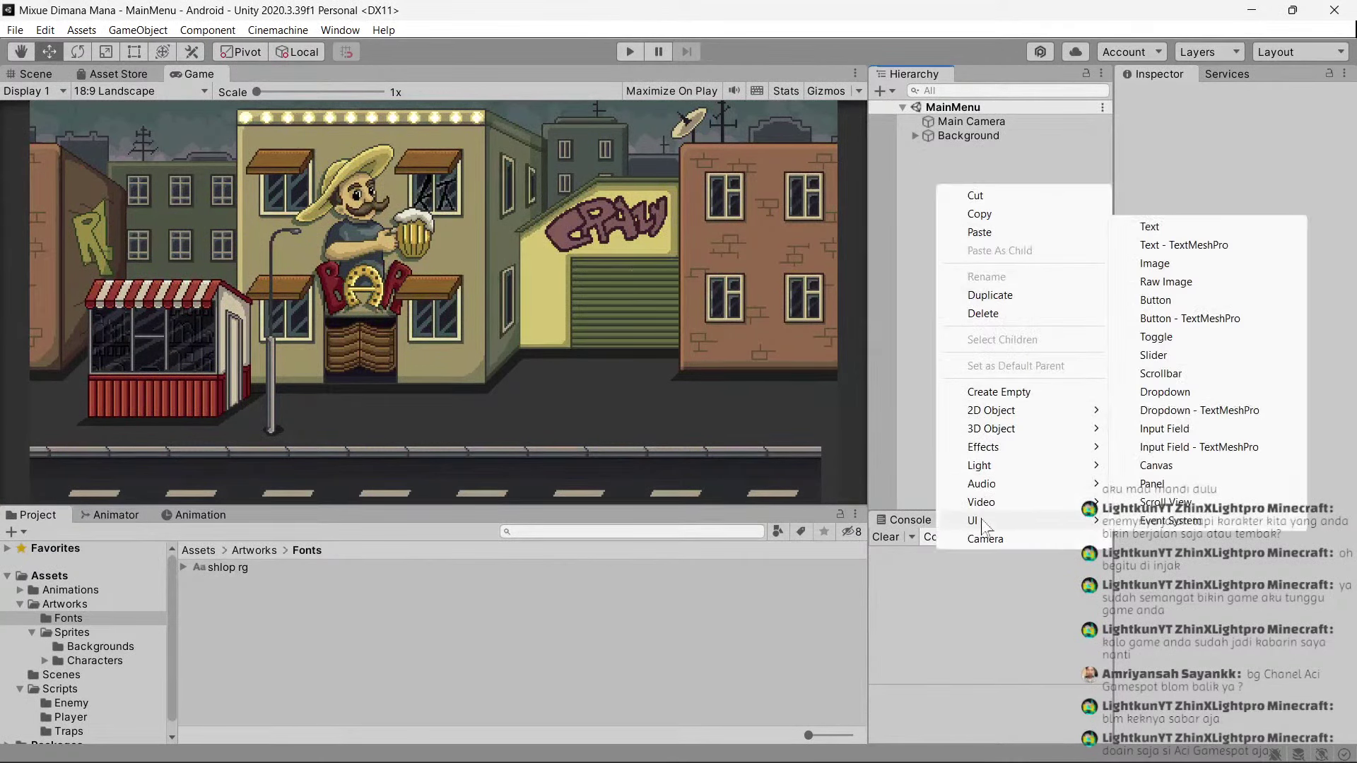
pyautogui.click(1150, 468)
# Keep Screen Space Overlay and set the Canvas UI Scale Mode to Scale With Screen Size.
pyautogui.click(1275, 393)
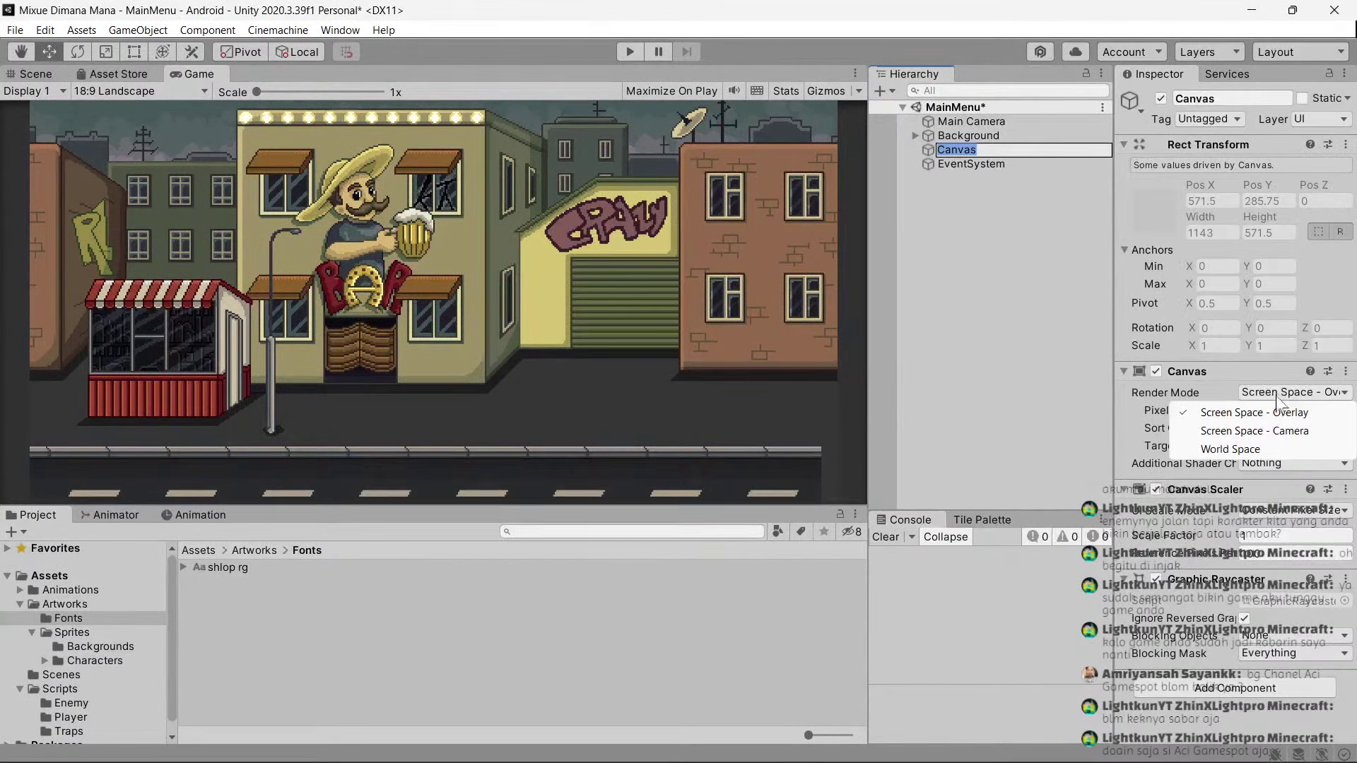
pyautogui.click(1288, 506)
pyautogui.click(1288, 509)
pyautogui.click(1255, 567)
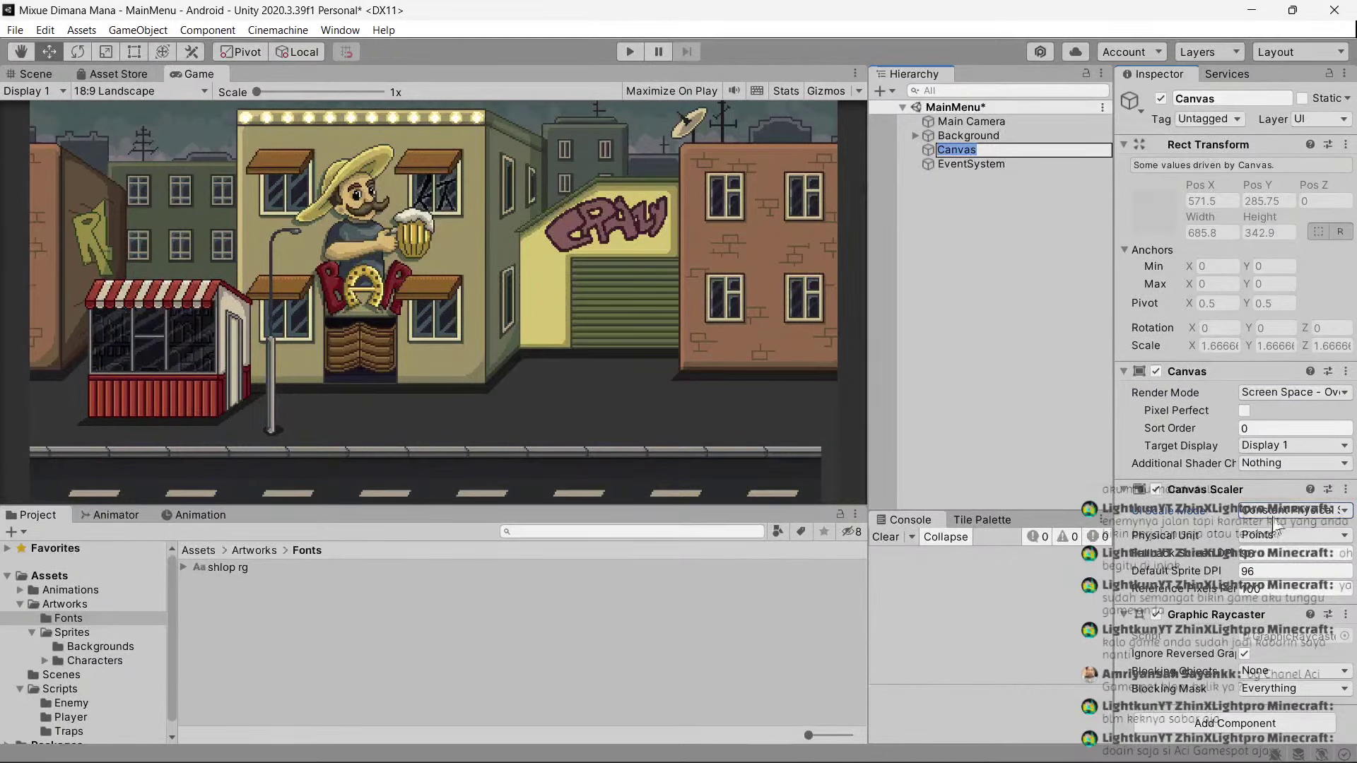
pyautogui.click(1279, 510)
pyautogui.click(1256, 549)
# Set the Canvas reference resolution to 1920 x 1080.
pyautogui.click(1169, 553)
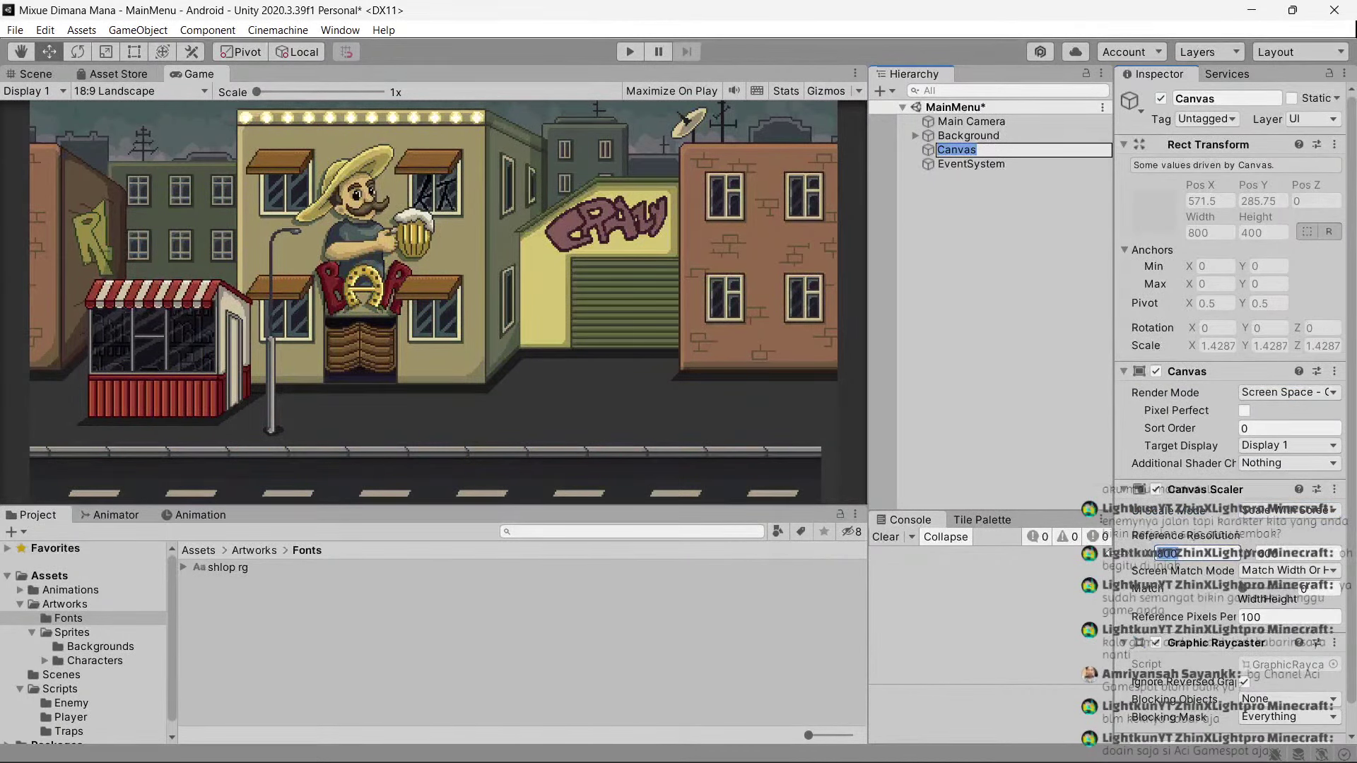
pyautogui.write('1080')
pyautogui.press('Tab')
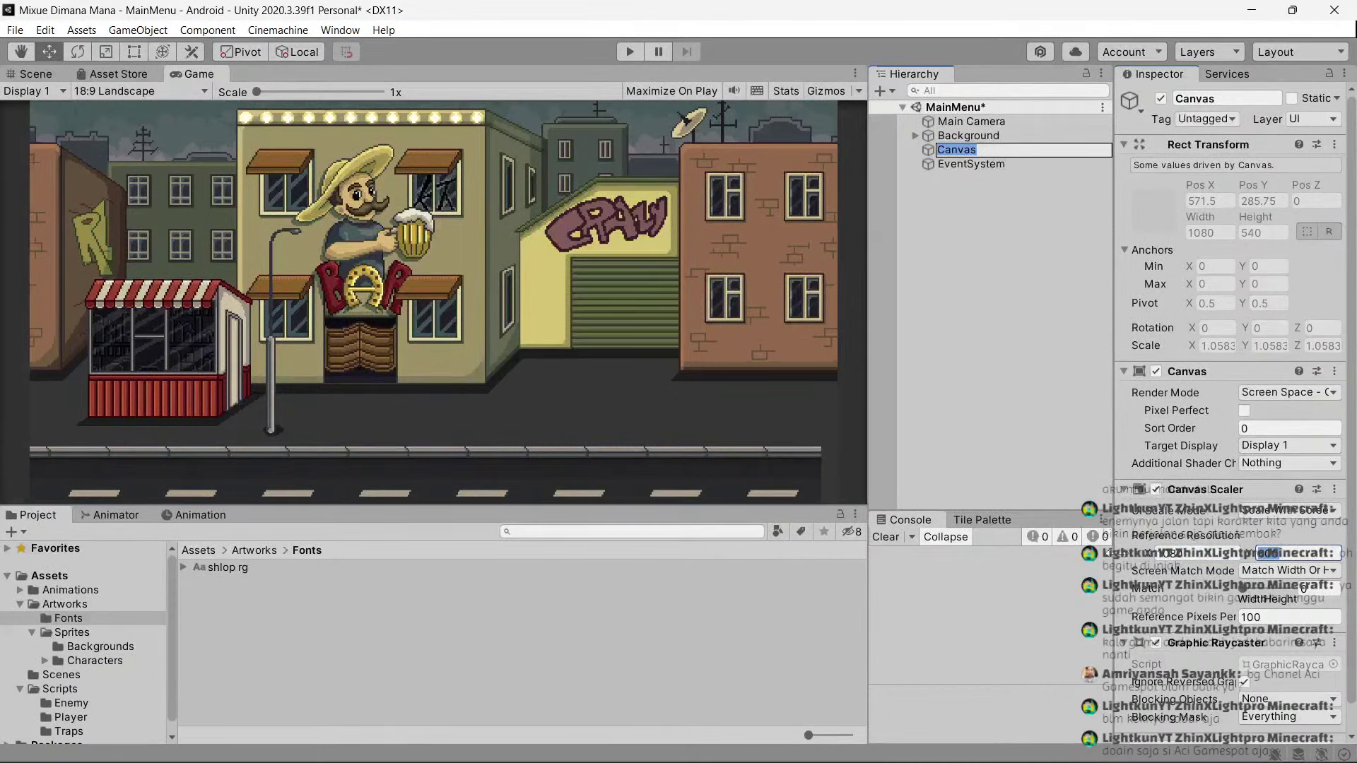
pyautogui.write('1028')
pyautogui.click(1170, 554)
pyautogui.write('19')
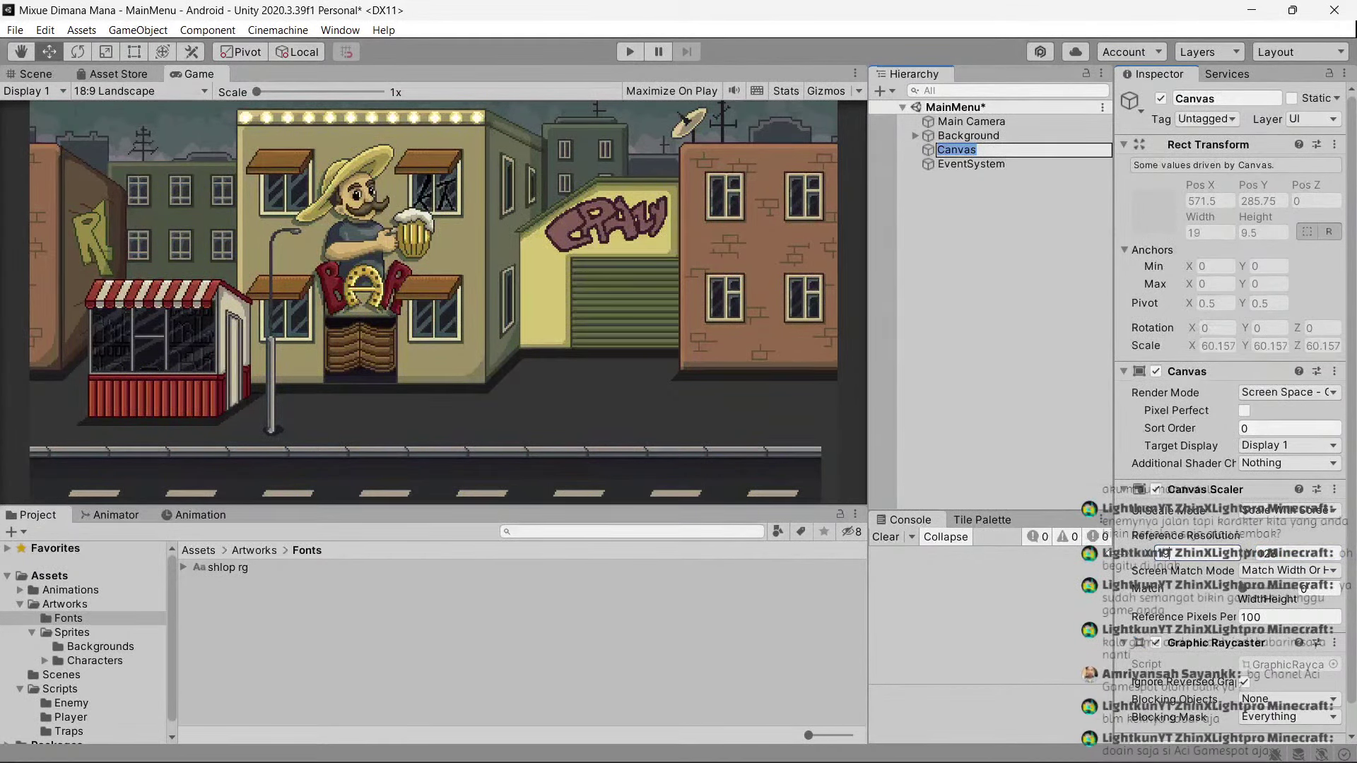
pyautogui.write('80')
pyautogui.press('BackSpace')
pyautogui.press('BackSpace')
pyautogui.write('20')
pyautogui.press('Tab')
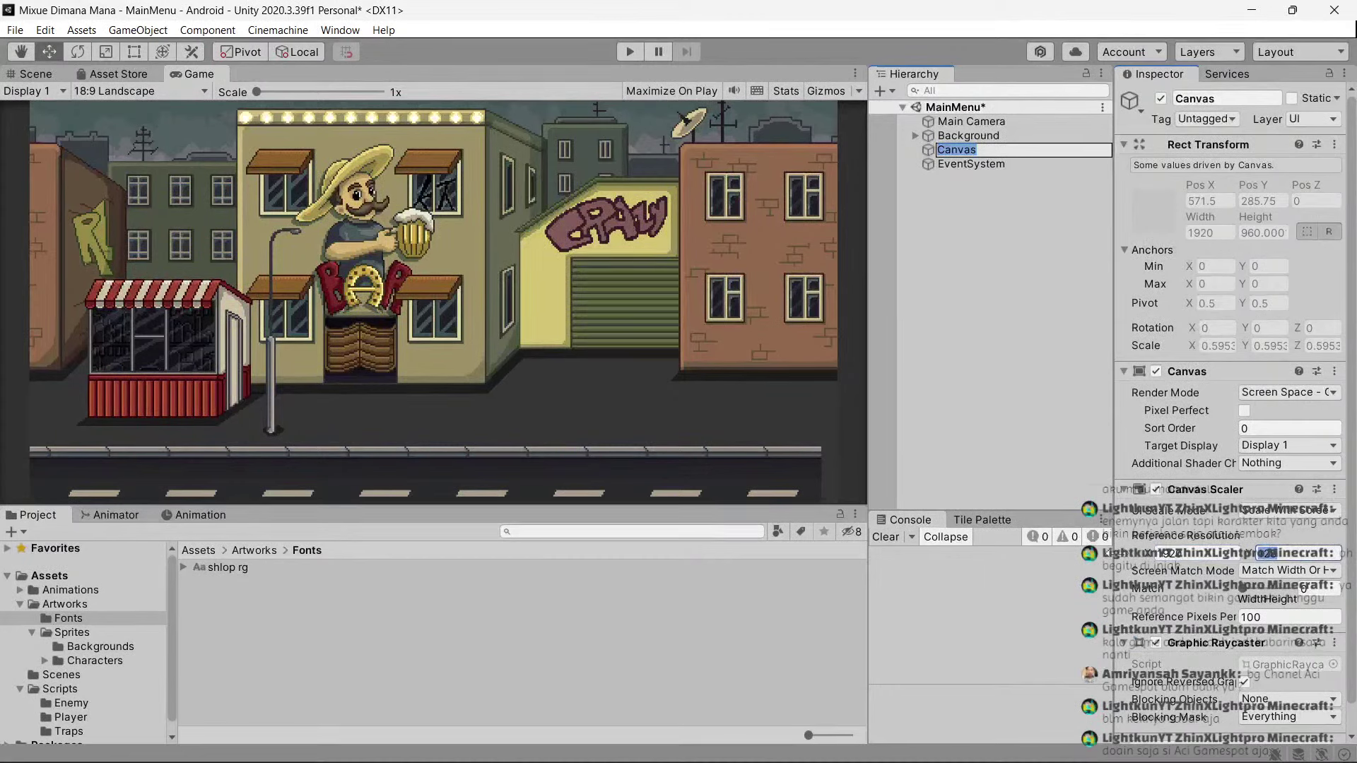
pyautogui.write('1080')
pyautogui.click(974, 150)
# Add a Text - TextMeshPro object under the Canvas, triggering the TMP Essentials import.
pyautogui.rightClick(974, 150)
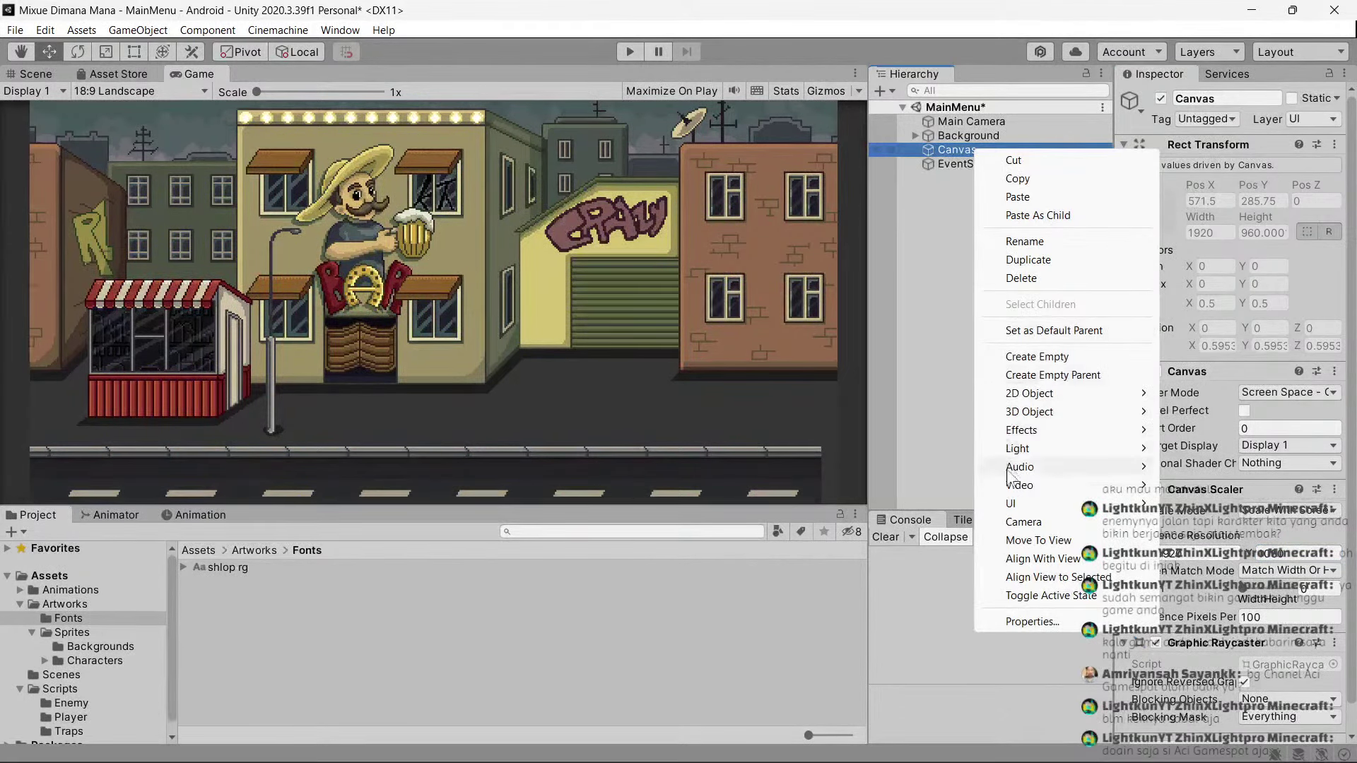
pyautogui.moveTo(1010, 503)
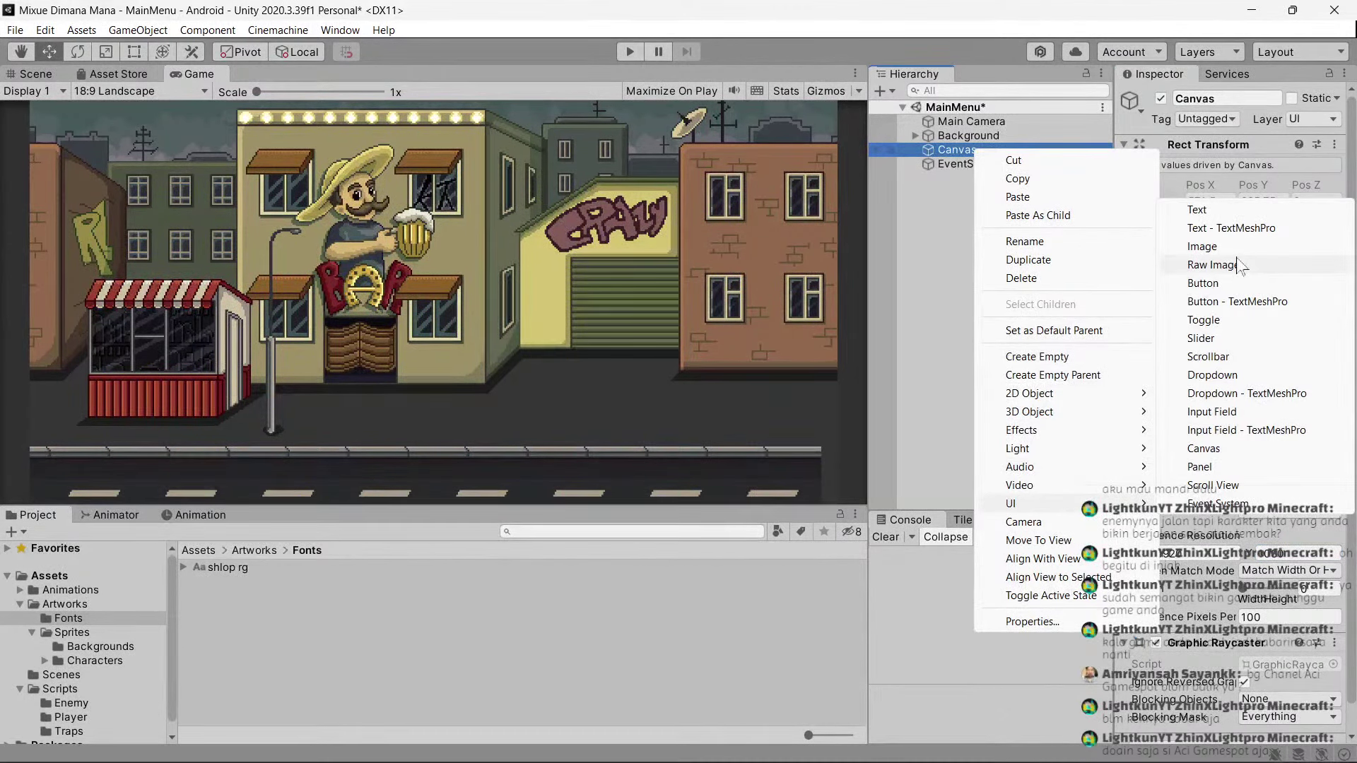
pyautogui.click(1233, 228)
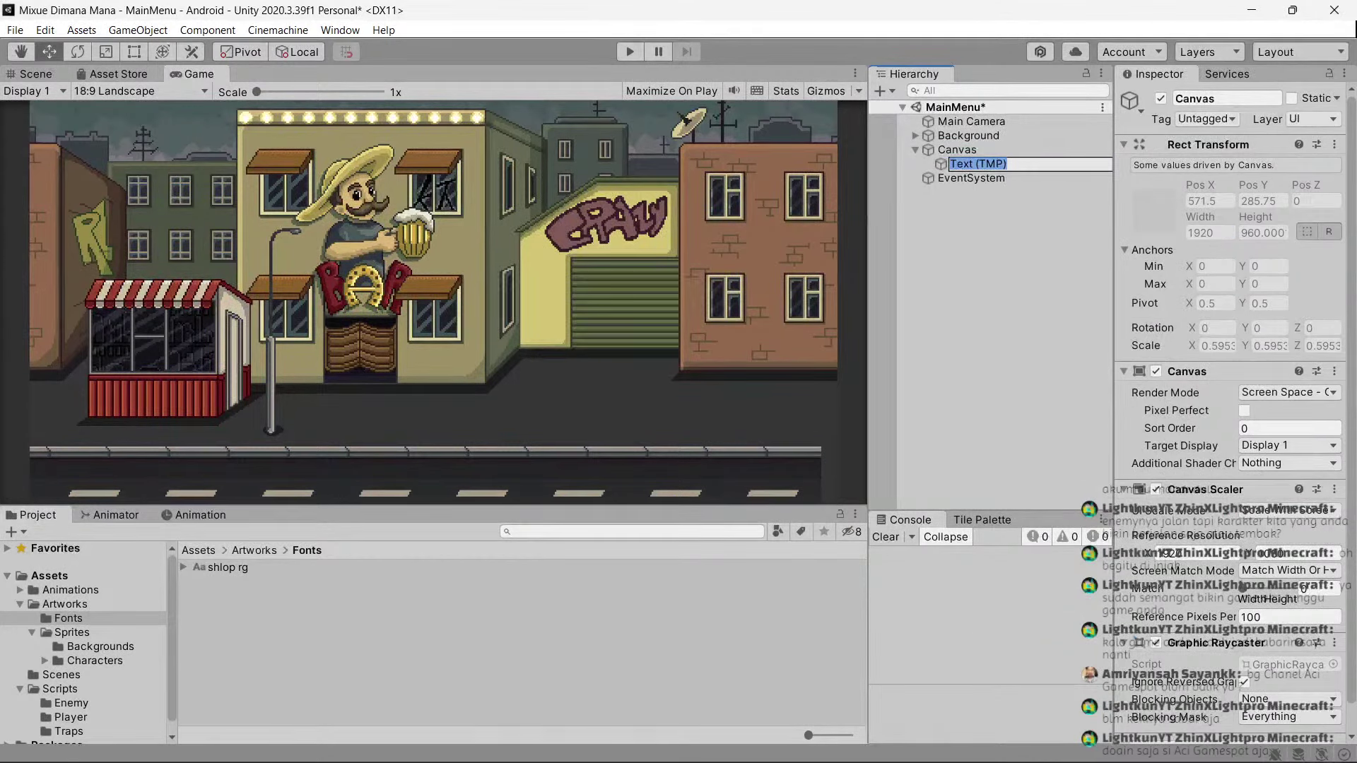
pyautogui.hotkey('alt', 'Tab')
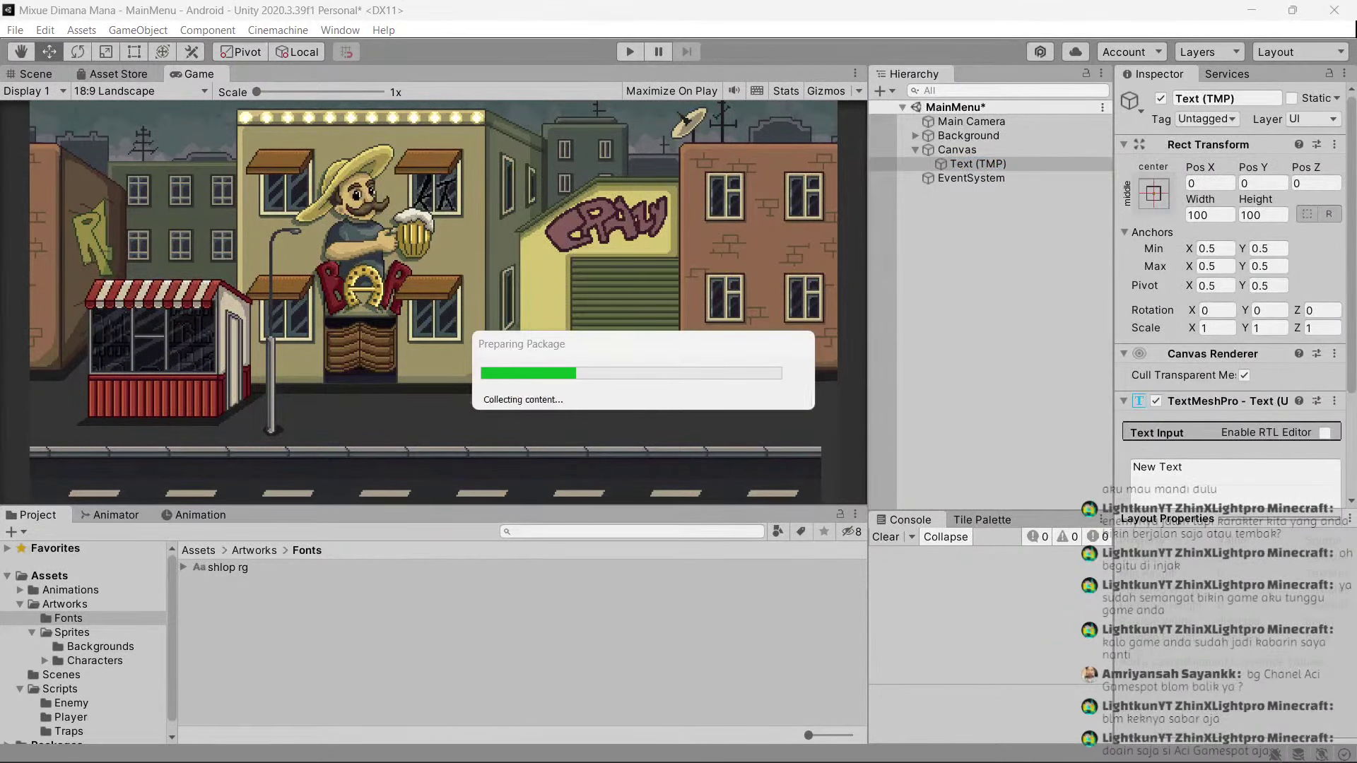
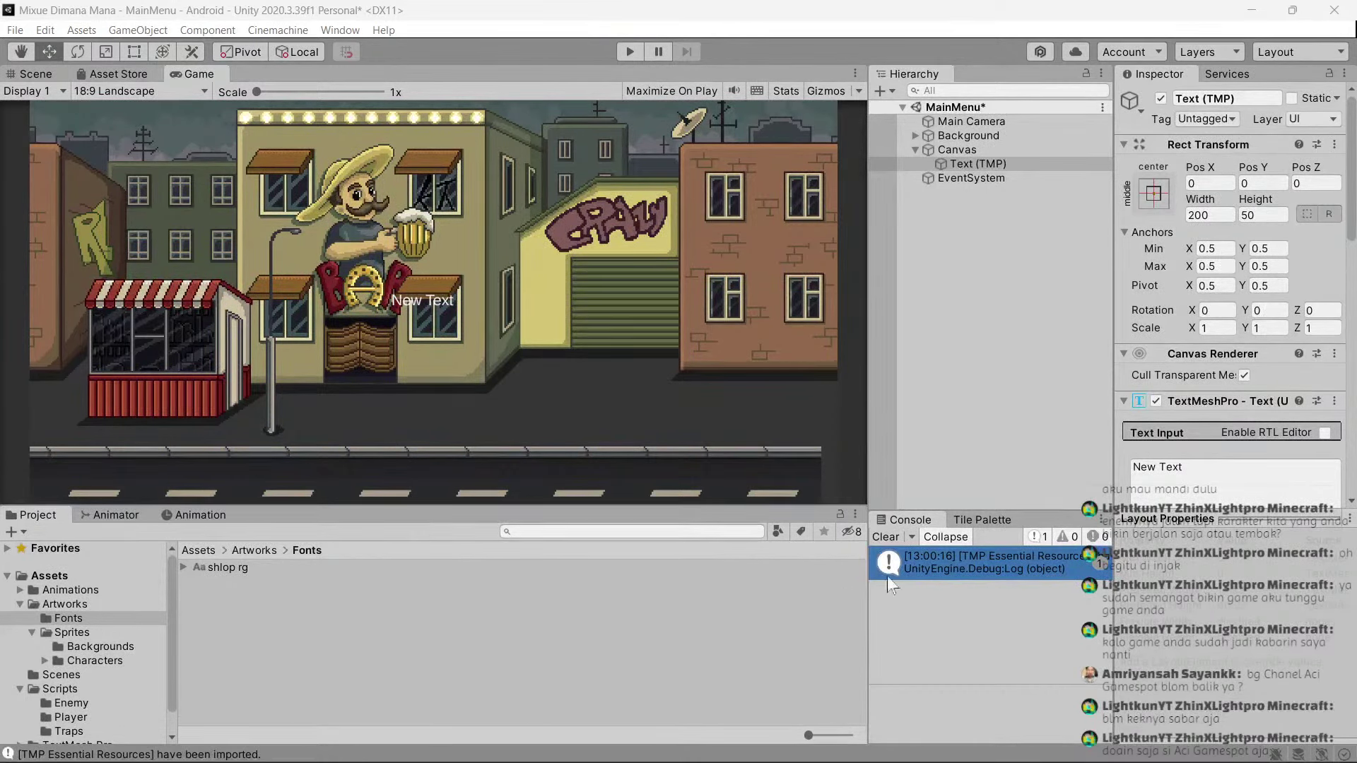
# After checking the console message's script, rename the canvas text object to Text Title.
pyautogui.doubleClick(935, 570)
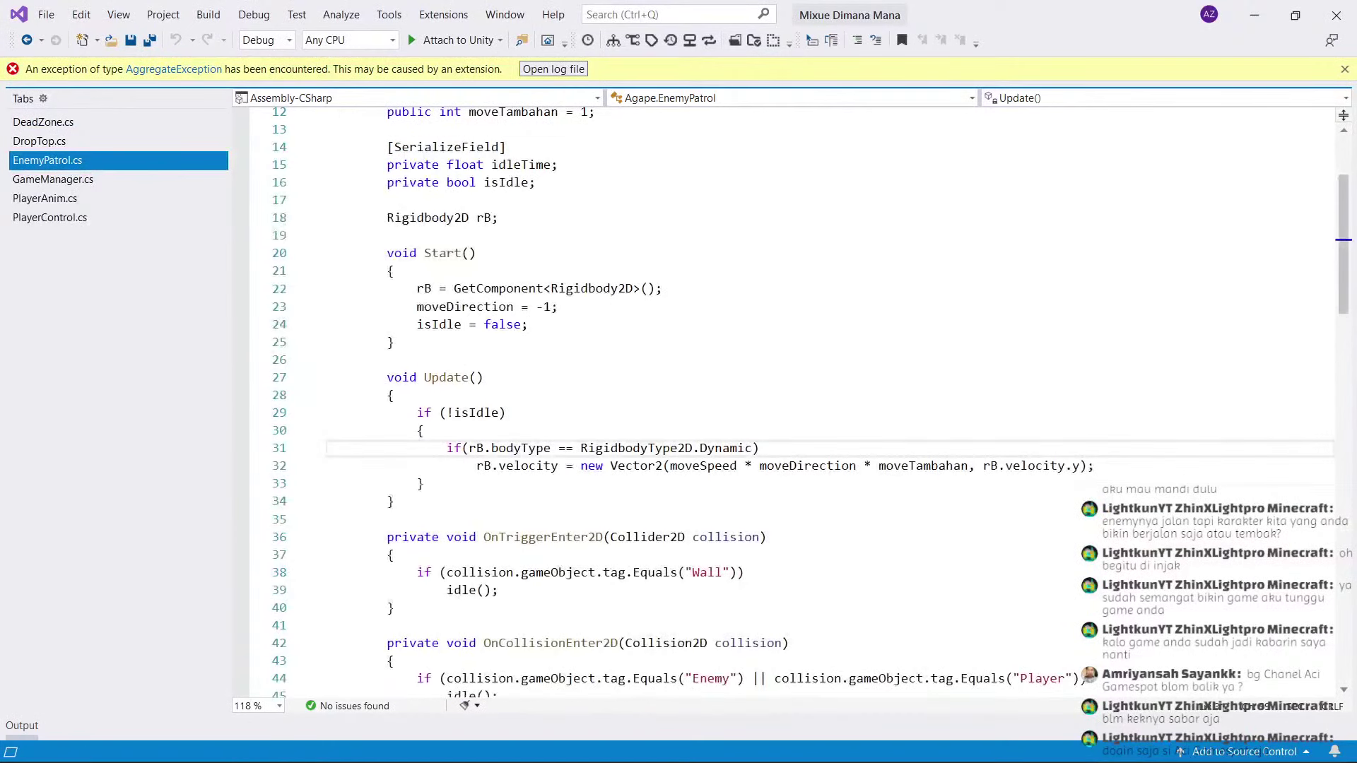
pyautogui.click(1254, 15)
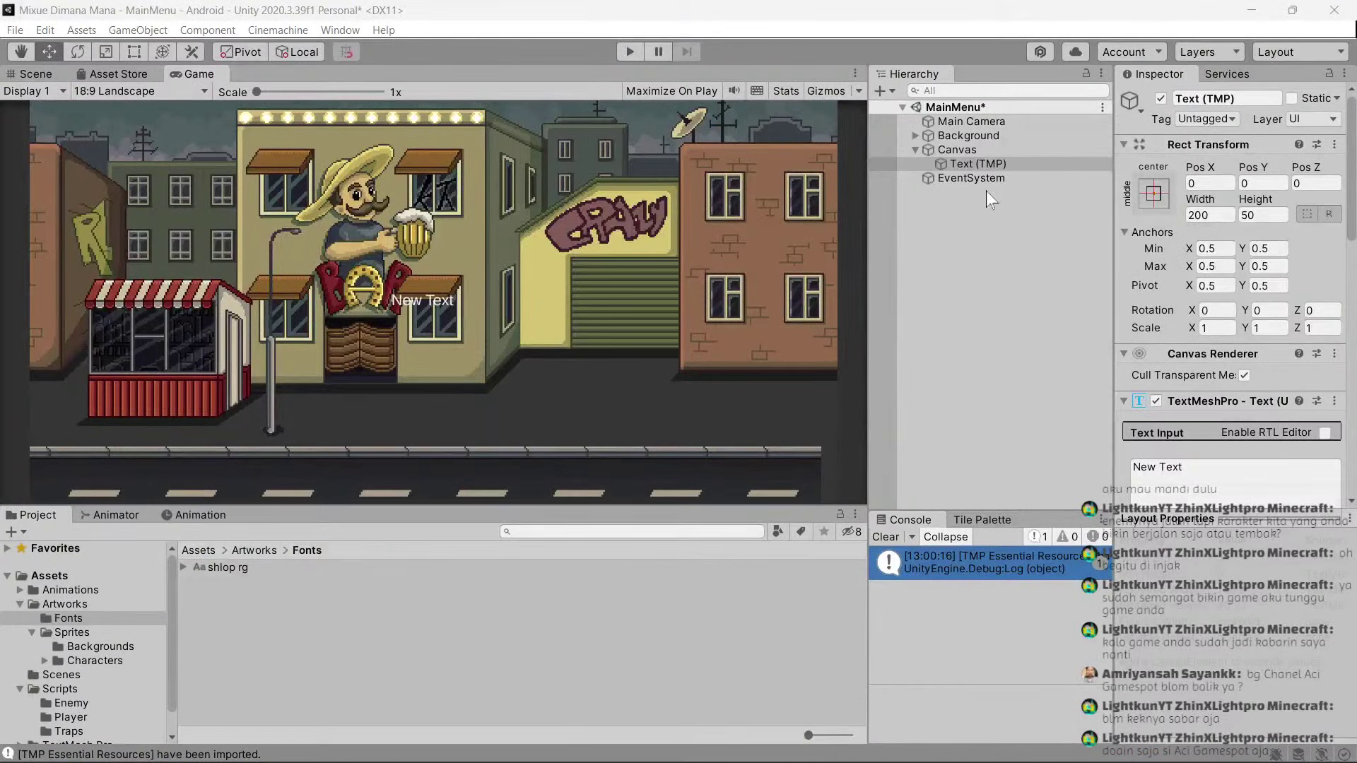
pyautogui.click(987, 168)
pyautogui.click(986, 165)
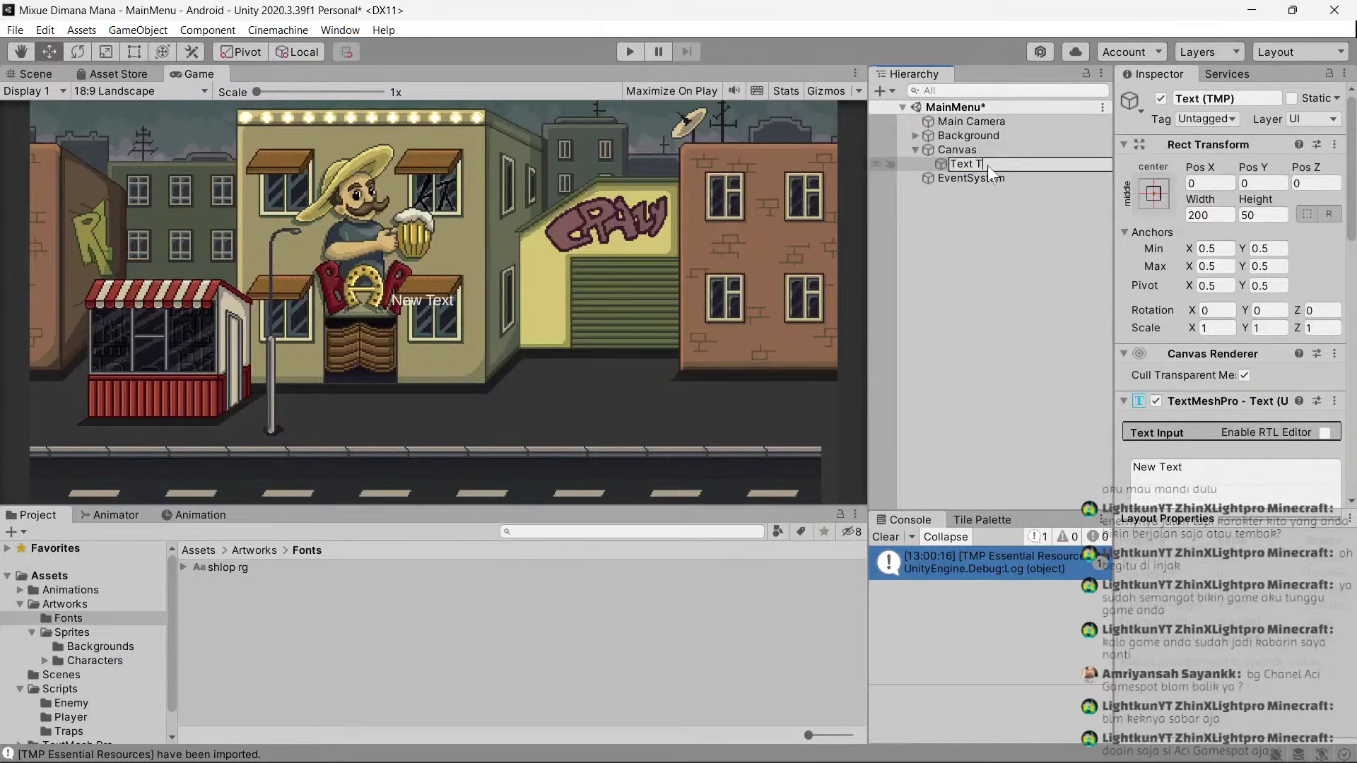
pyautogui.write('itle')
pyautogui.press('Return')
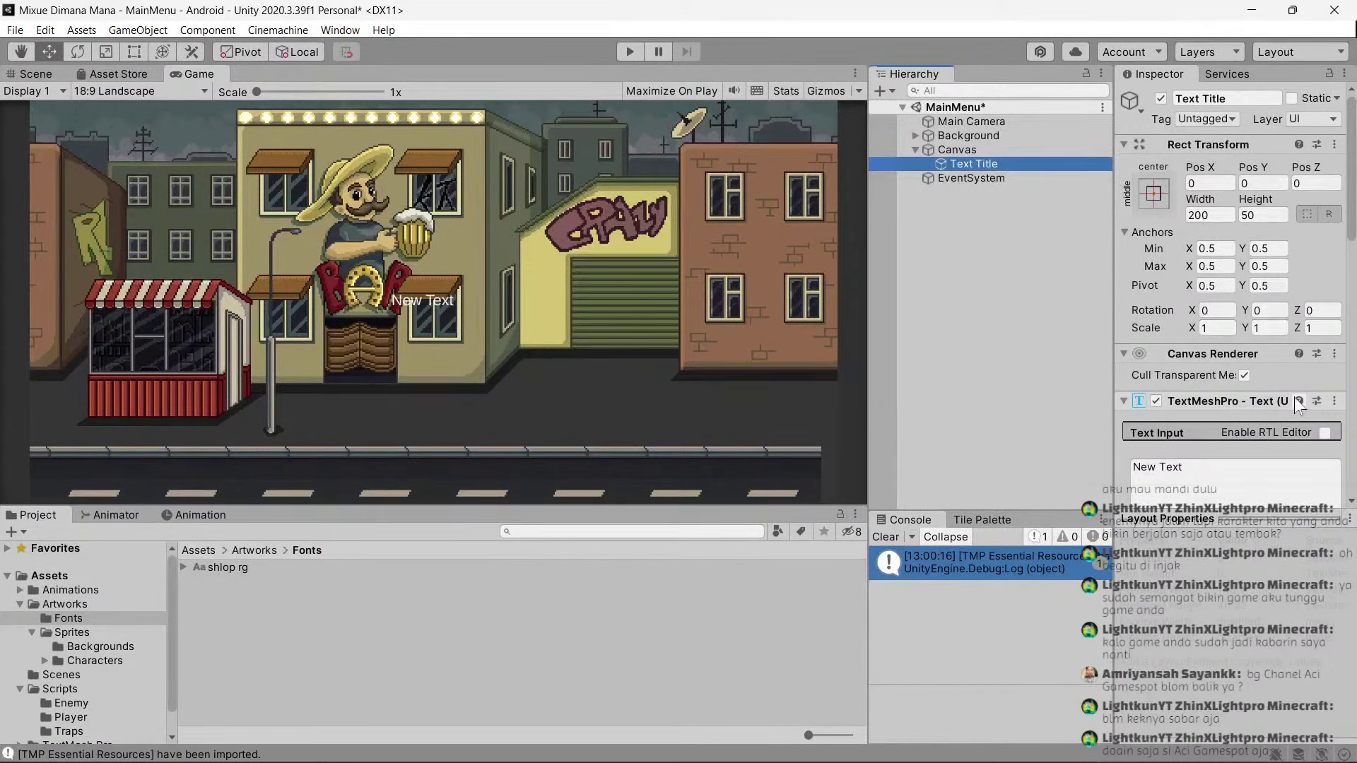
# Set the title's Text Input to 'Miskue Dimana Mana!!!'.
pyautogui.scroll(-5, 1245, 343)
pyautogui.click(1245, 343)
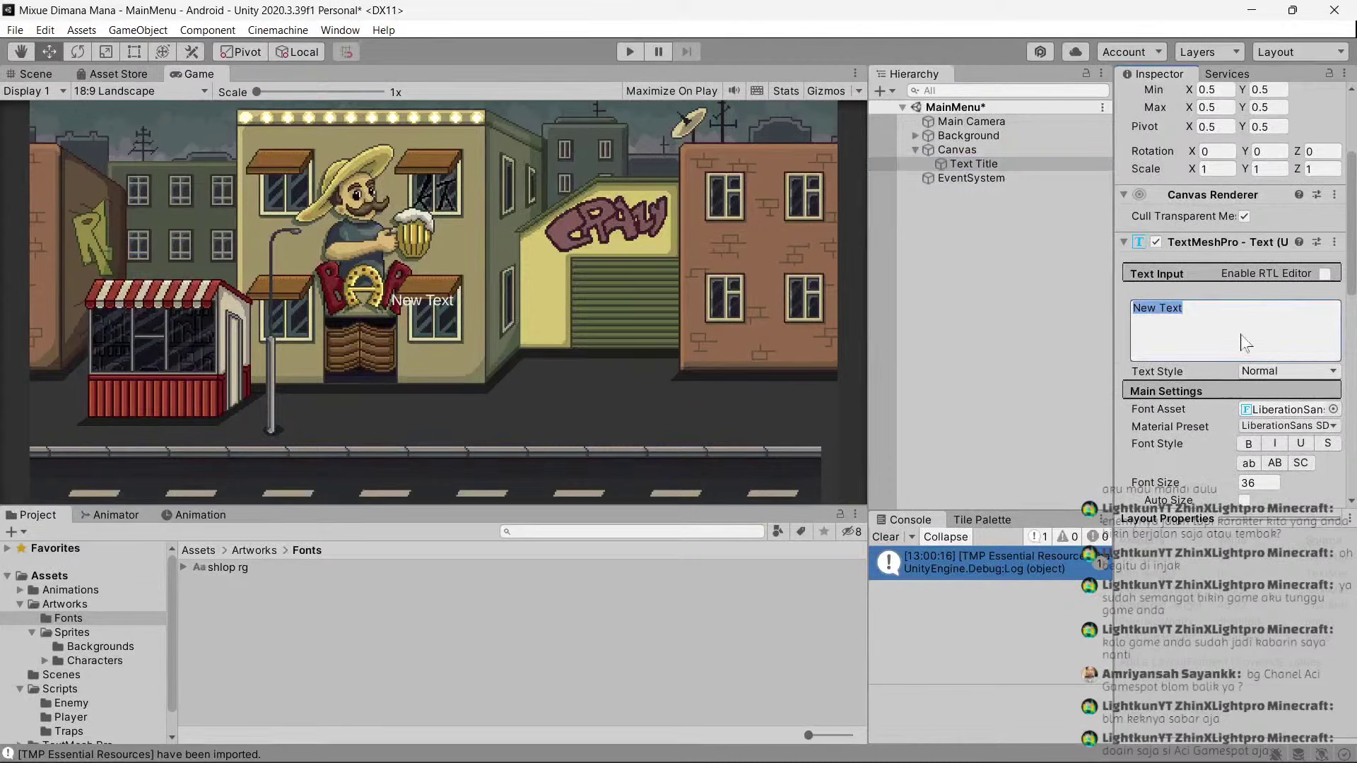
pyautogui.write('Mis')
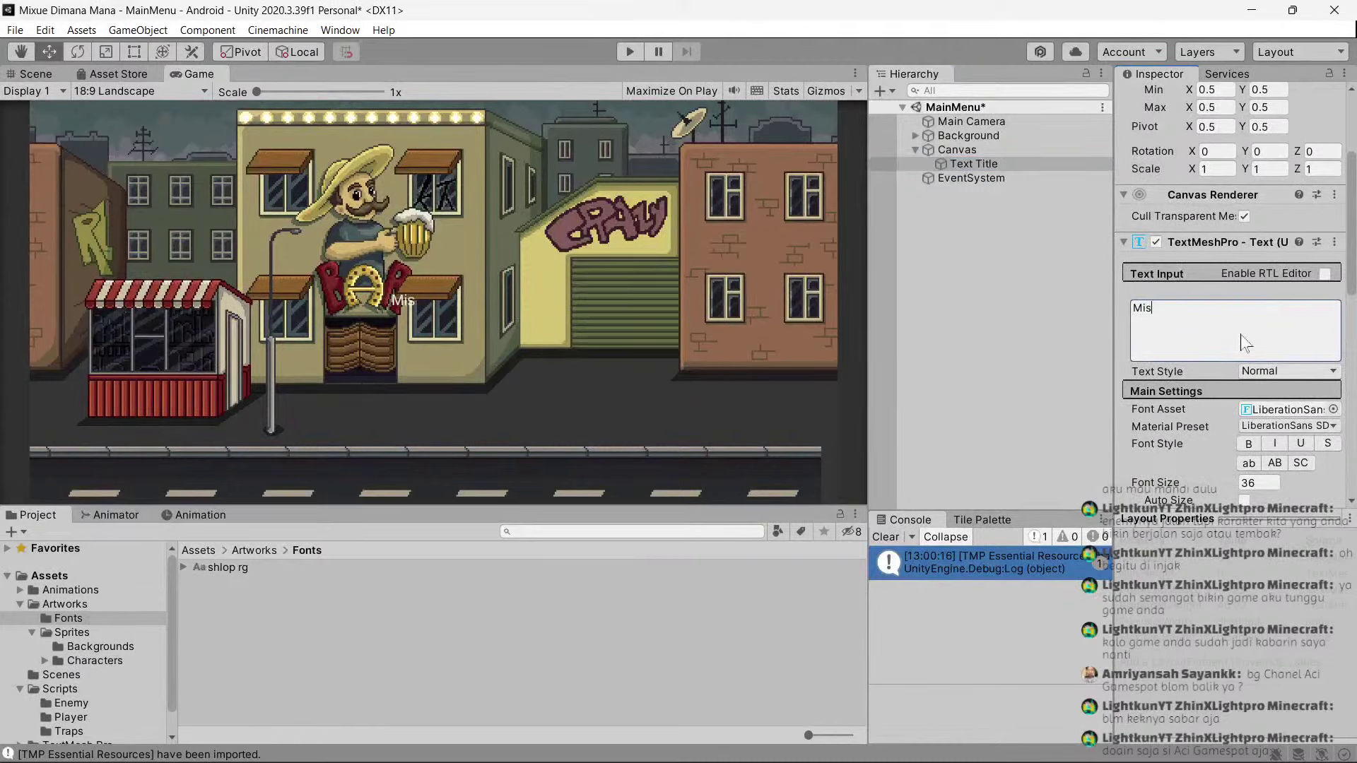
pyautogui.write('kue ')
pyautogui.write('Dimana Mana')
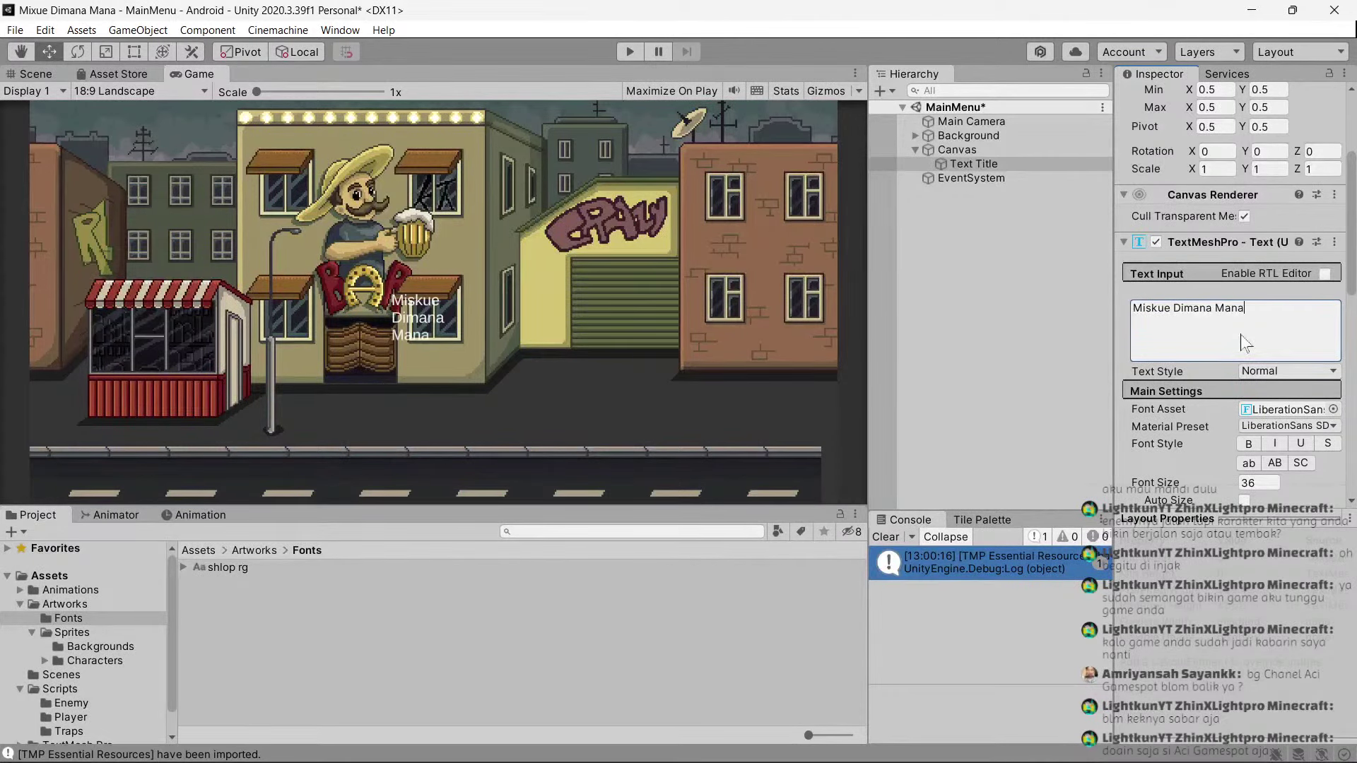
pyautogui.write('!!!')
# Frame the Text Title object in the Scene view.
pyautogui.click(38, 73)
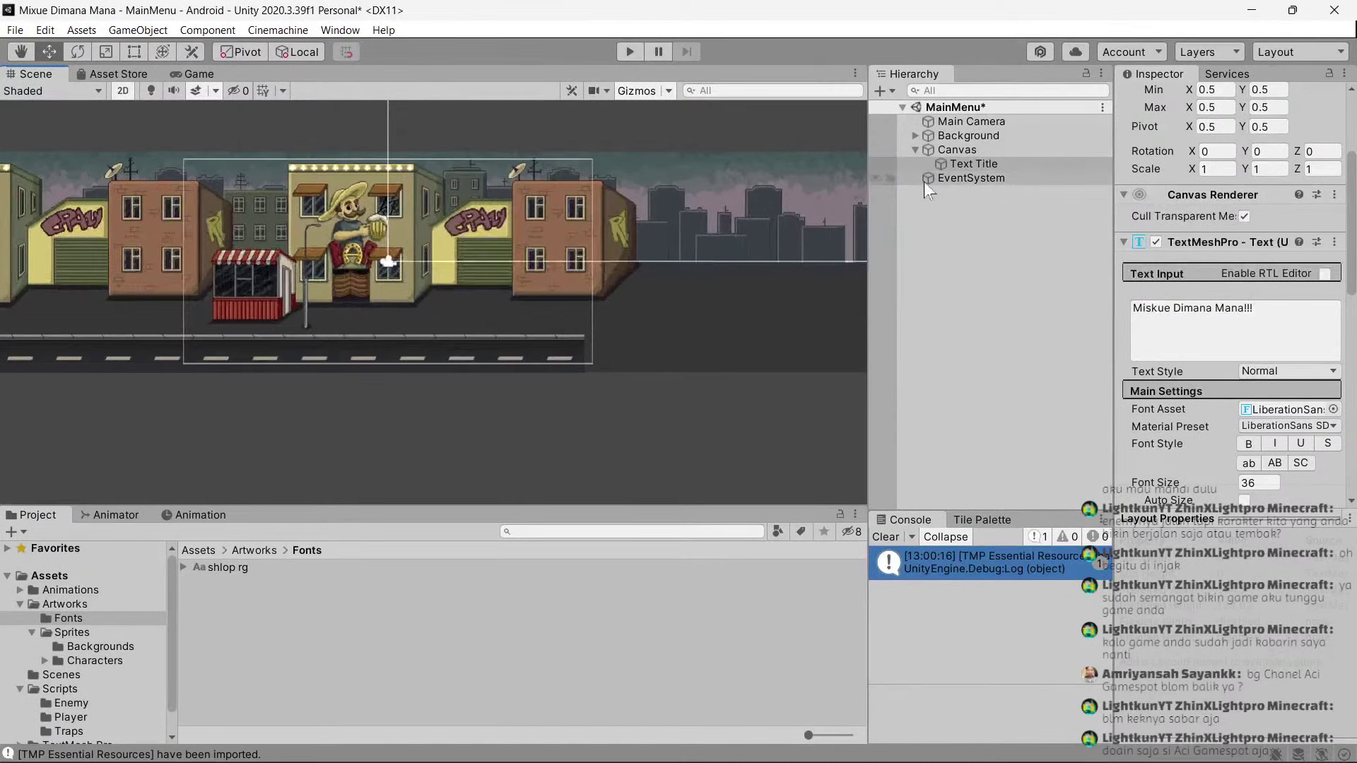
pyautogui.click(956, 166)
pyautogui.doubleClick(955, 167)
pyautogui.scroll(-5, 693, 274)
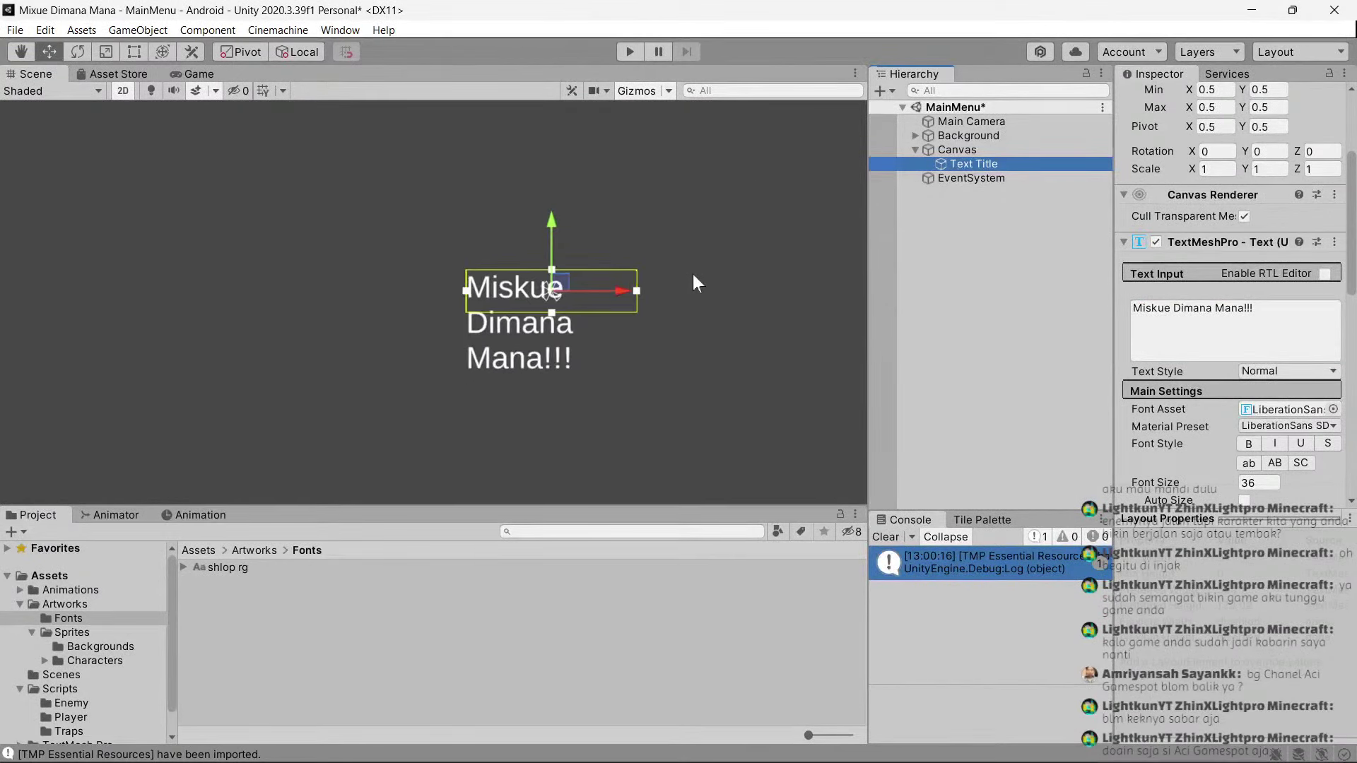
pyautogui.scroll(-4, 729, 284)
pyautogui.scroll(-5, 1244, 311)
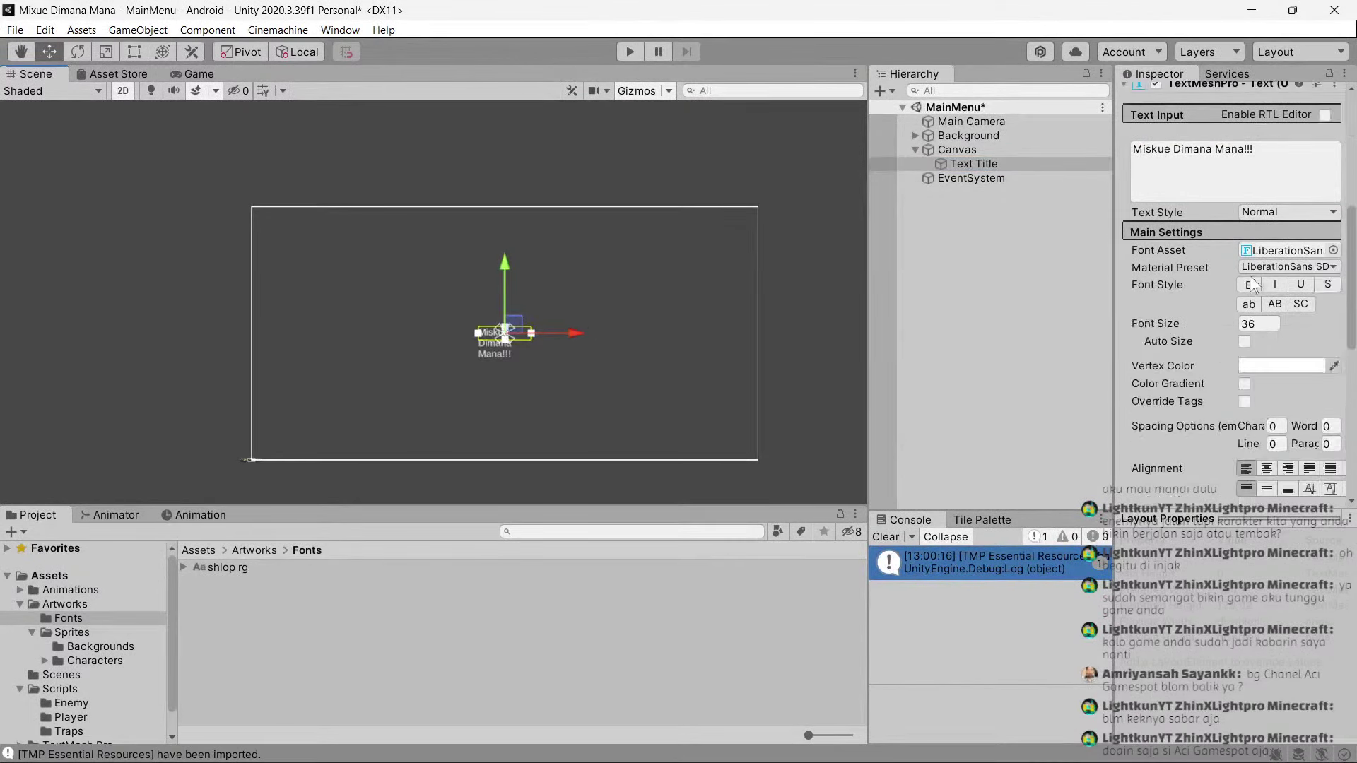
# Create a TextMeshPro font asset from the shlop rg font.
pyautogui.click(270, 566)
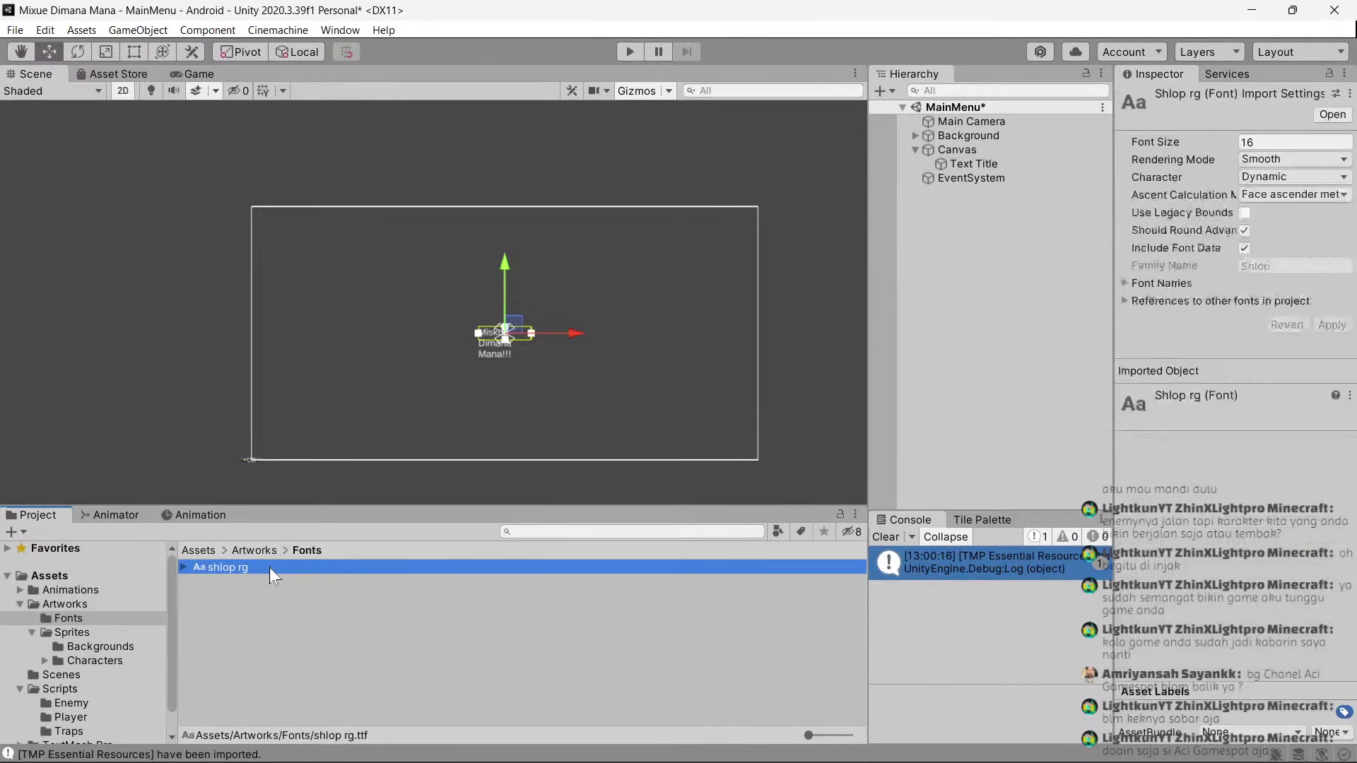
pyautogui.rightClick(270, 567)
pyautogui.moveTo(319, 111)
pyautogui.moveTo(576, 207)
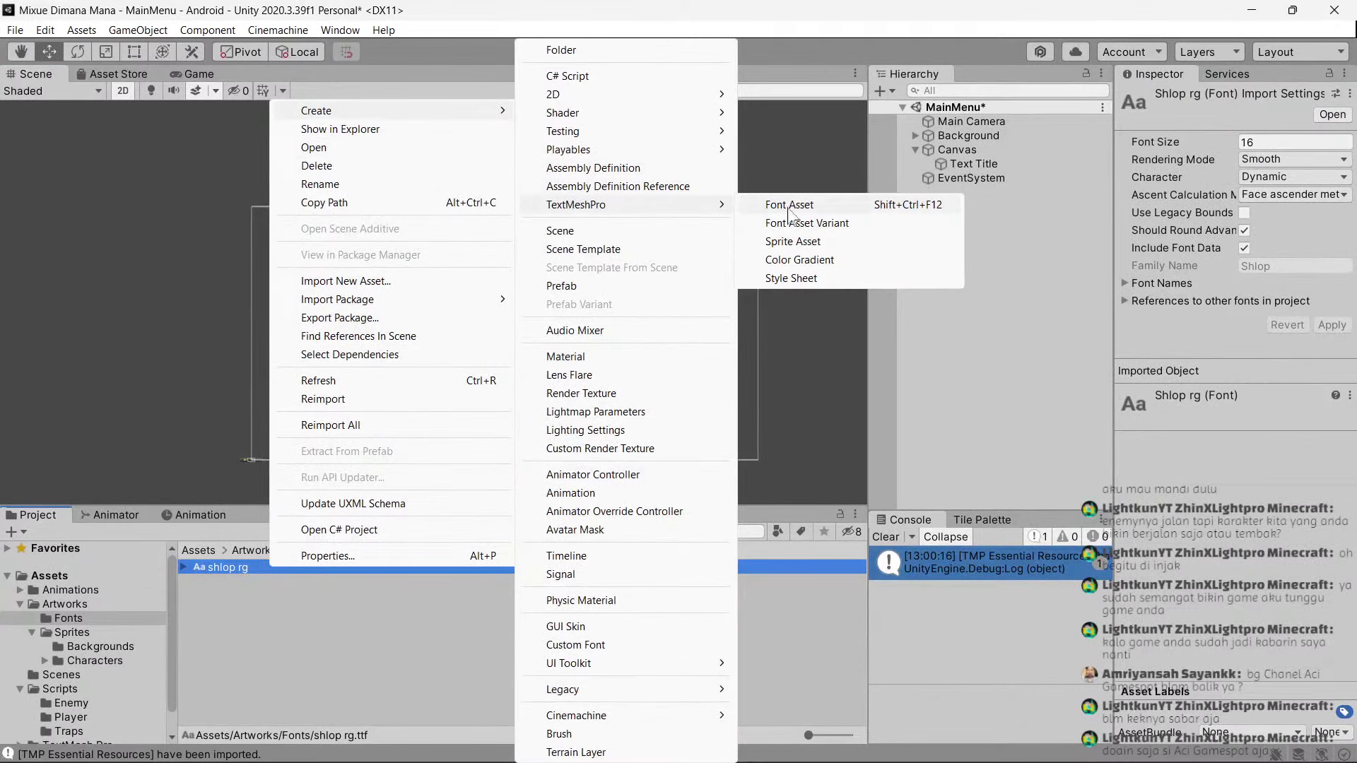
pyautogui.click(789, 206)
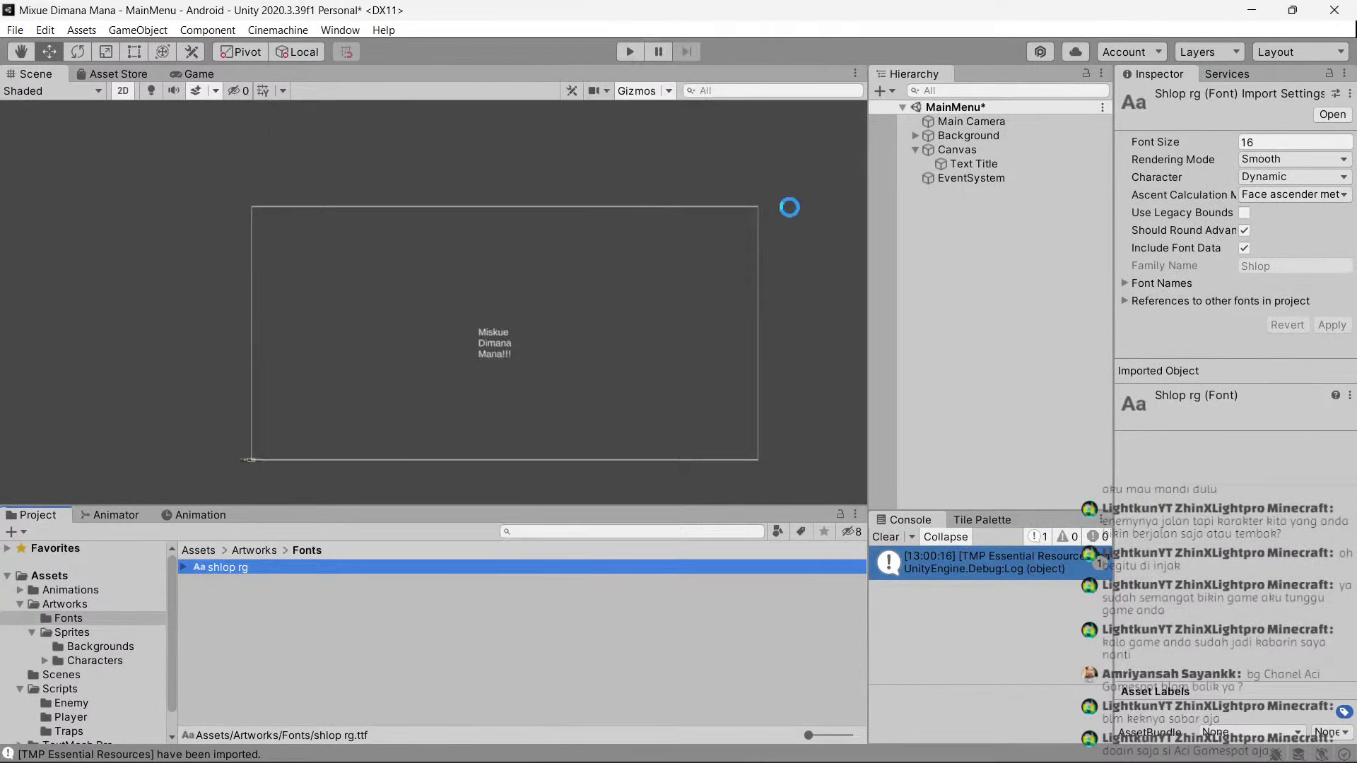
# Anchor Text Title top-stretch with Height 200 and centred alignment.
pyautogui.click(965, 163)
pyautogui.click(1153, 193)
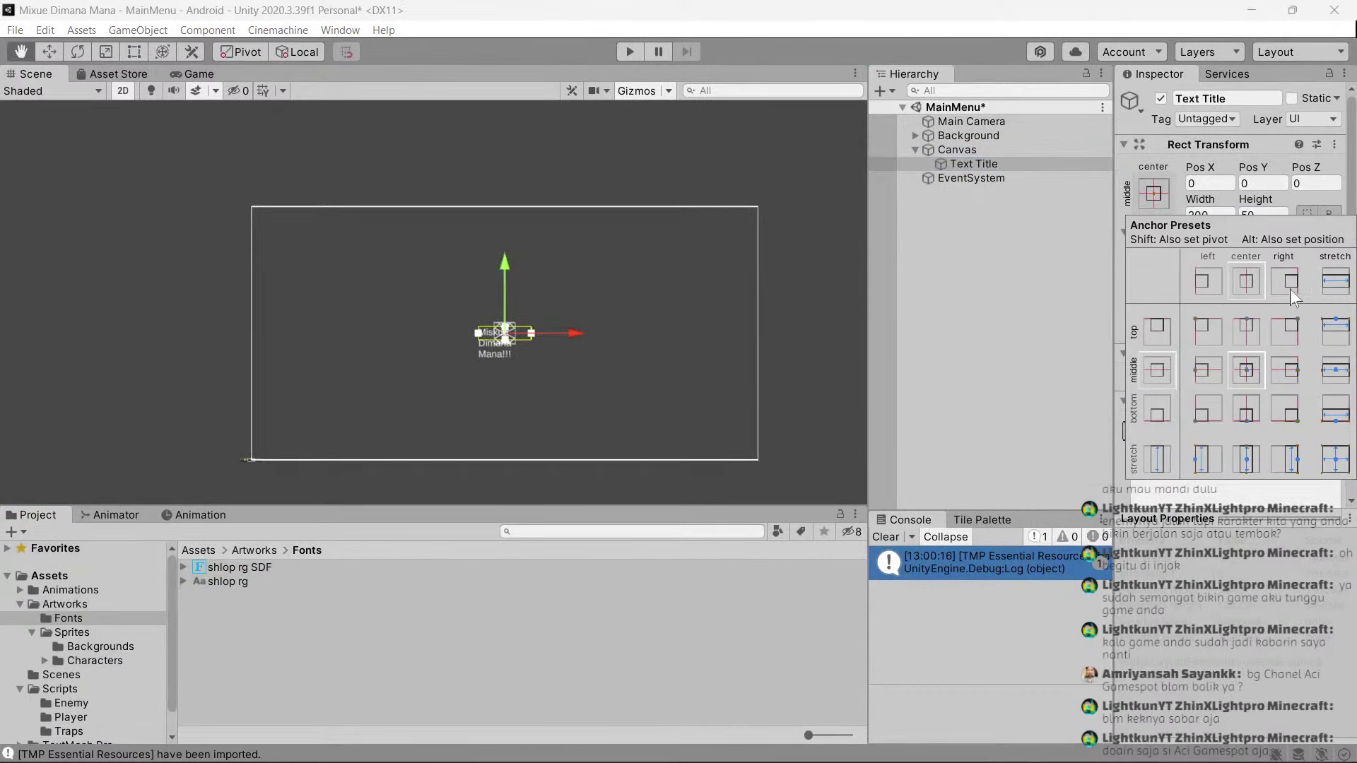
pyautogui.keyDown('alt'); pyautogui.keyDown('shift'); pyautogui.click(1335, 331); pyautogui.keyUp('shift'); pyautogui.keyUp('alt')
pyautogui.click(1263, 214)
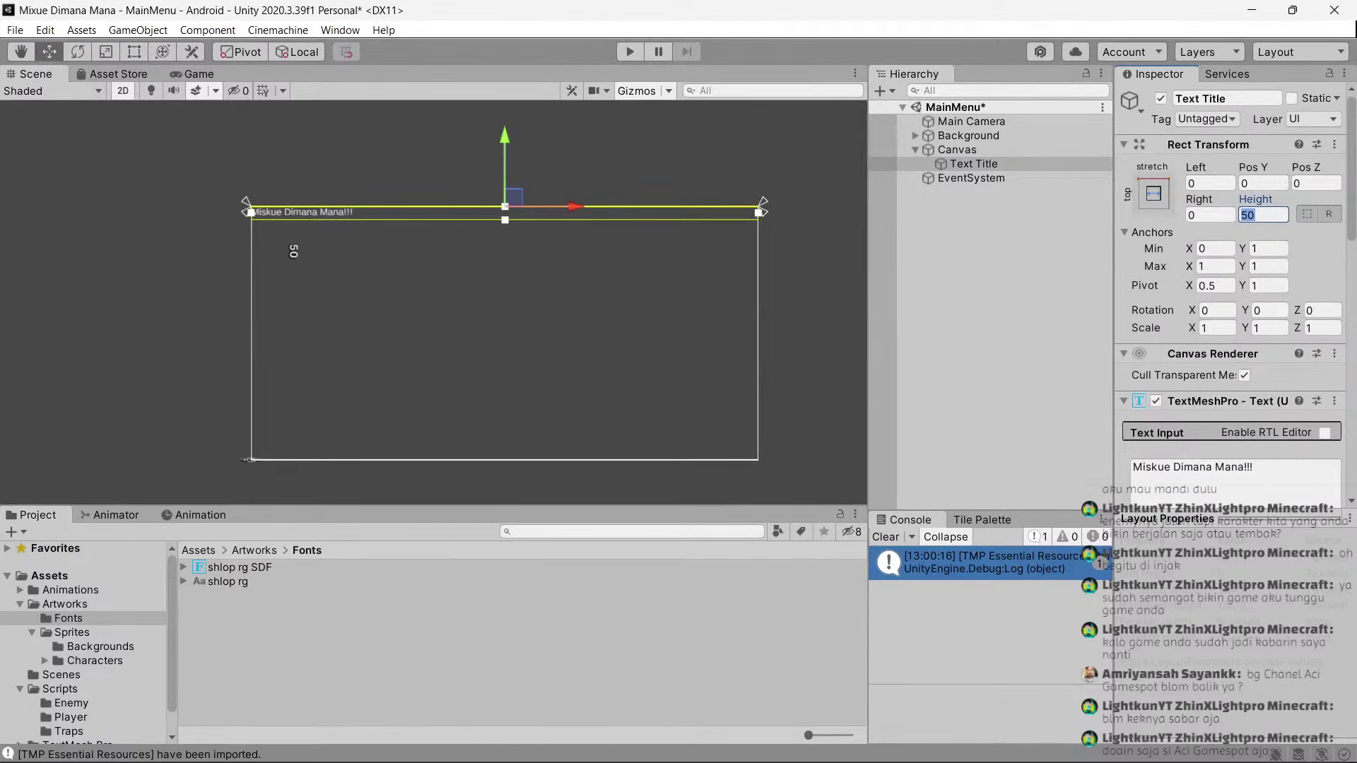
pyautogui.write('200')
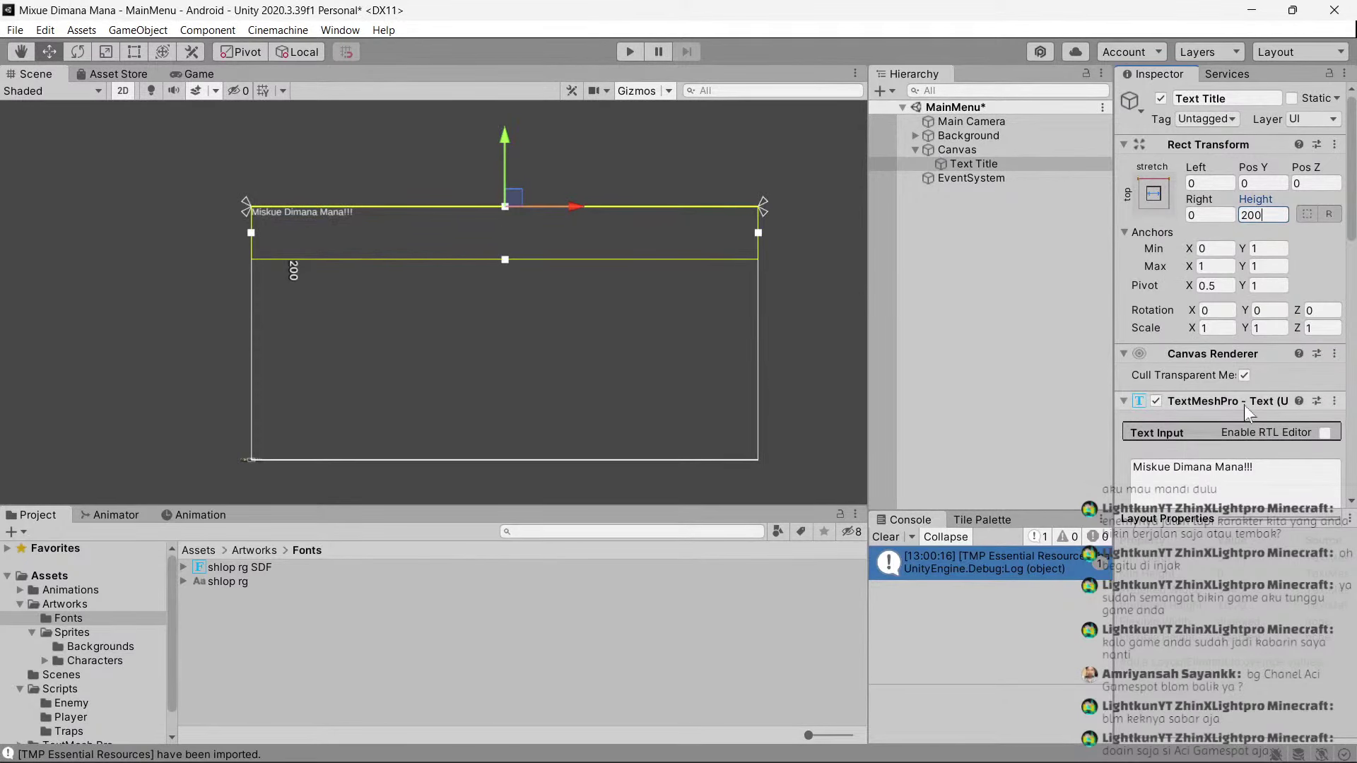
pyautogui.scroll(-5, 1276, 332)
pyautogui.scroll(-3, 1276, 332)
pyautogui.click(1272, 329)
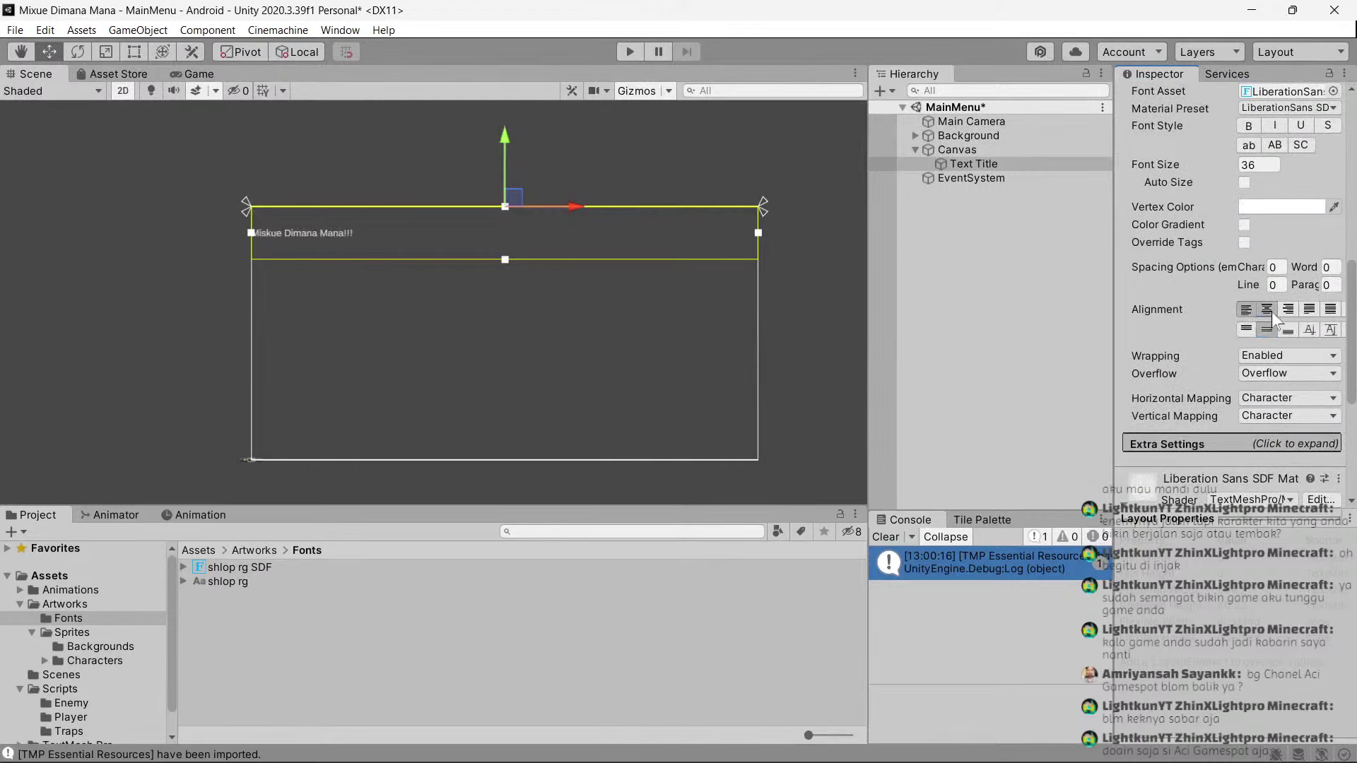
pyautogui.click(1267, 309)
# Give the title font size 100 and the shlop rg SDF font, previewing in Game view.
pyautogui.click(1264, 165)
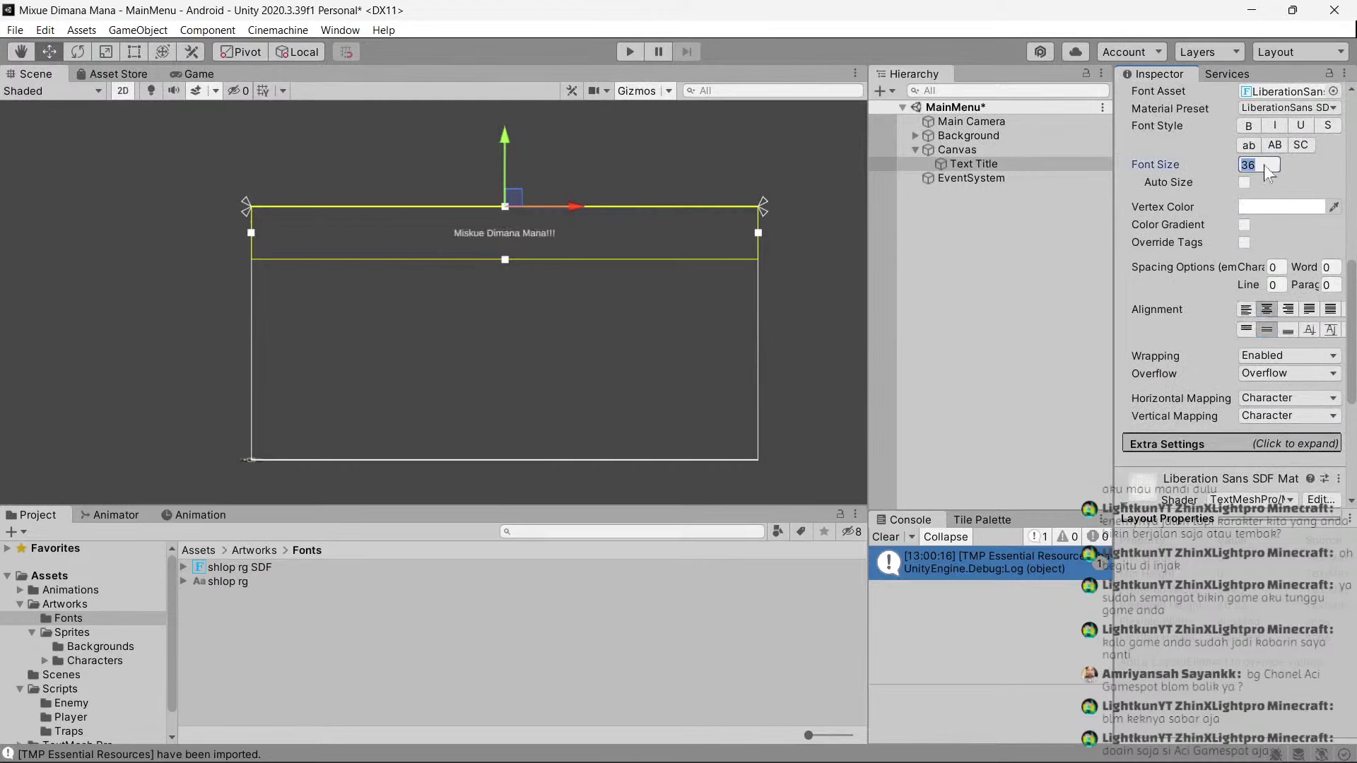
pyautogui.write('100')
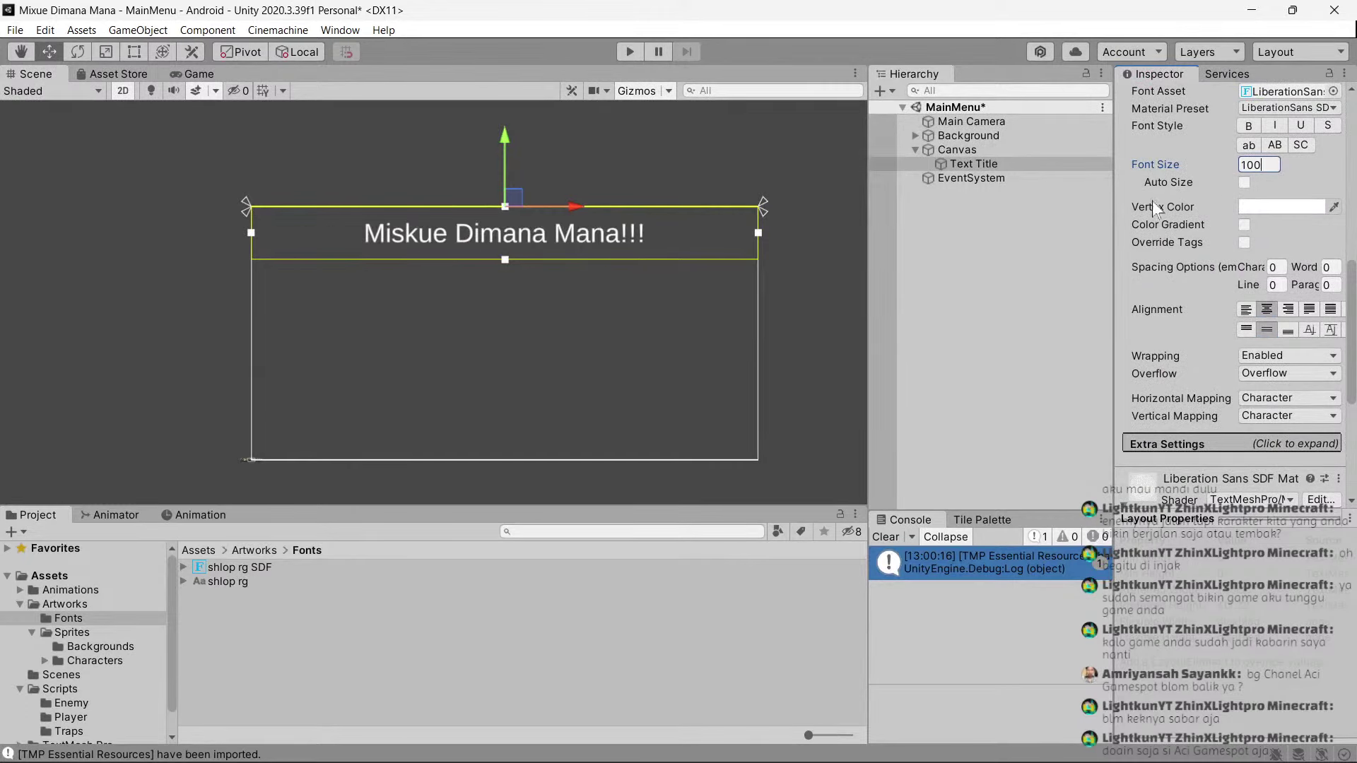
pyautogui.scroll(5, 1181, 286)
pyautogui.moveTo(240, 568)
pyautogui.mouseDown()
pyautogui.moveTo(1280, 326)
pyautogui.moveTo(1283, 412)
pyautogui.mouseUp()
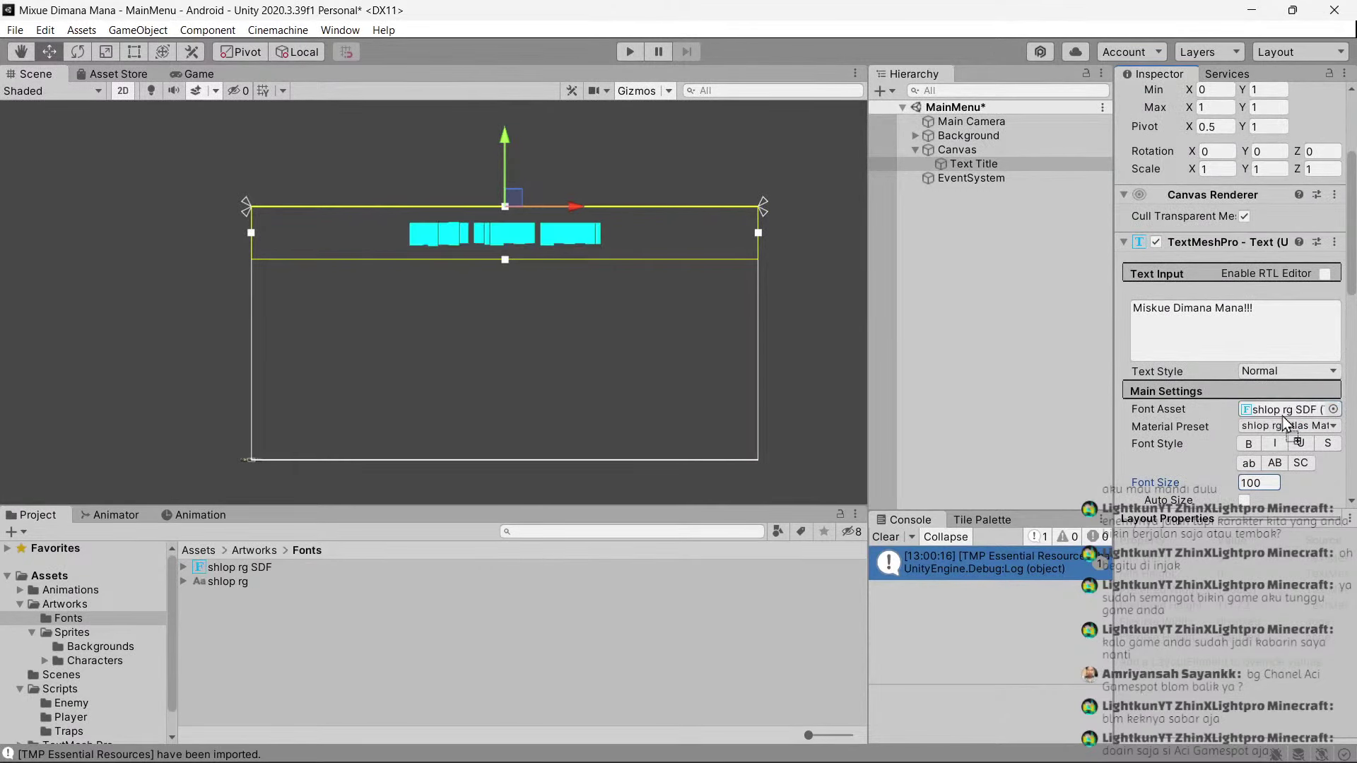
pyautogui.click(191, 74)
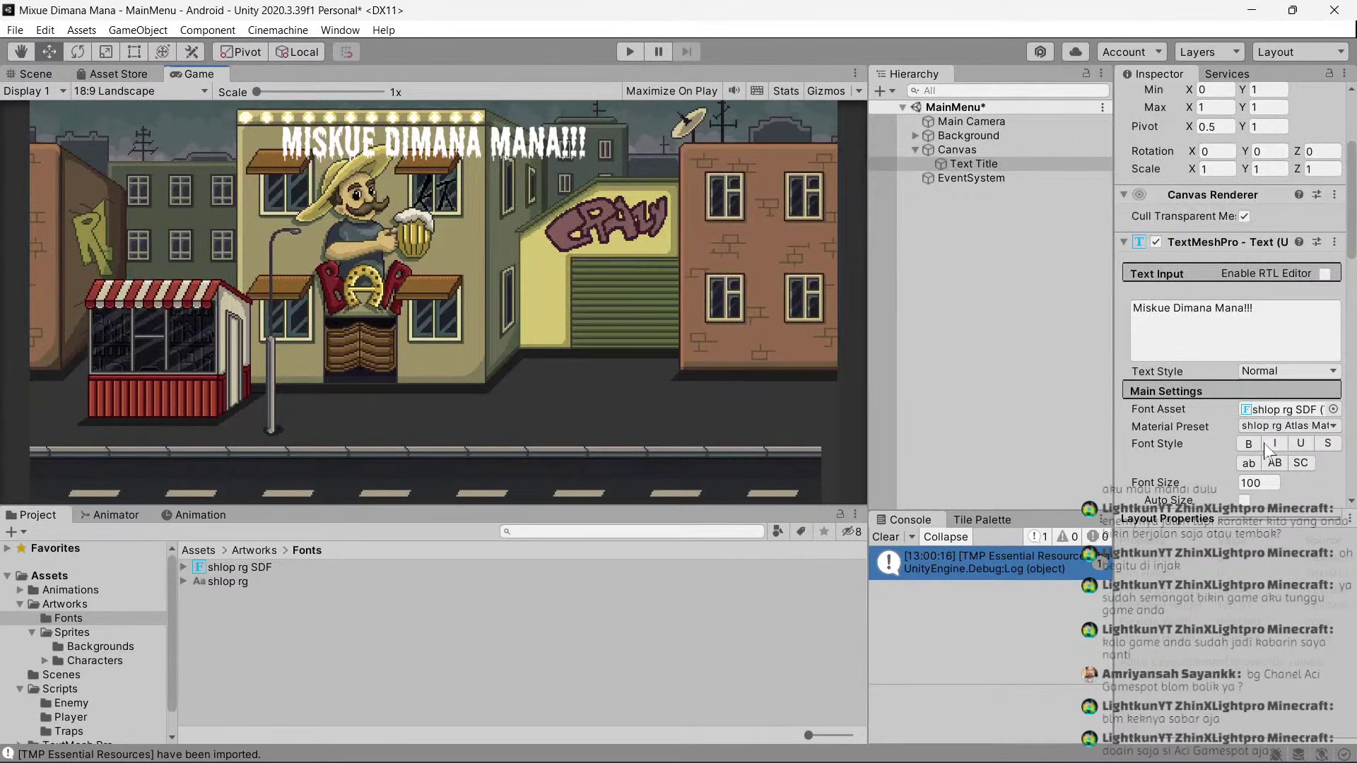
pyautogui.click(48, 73)
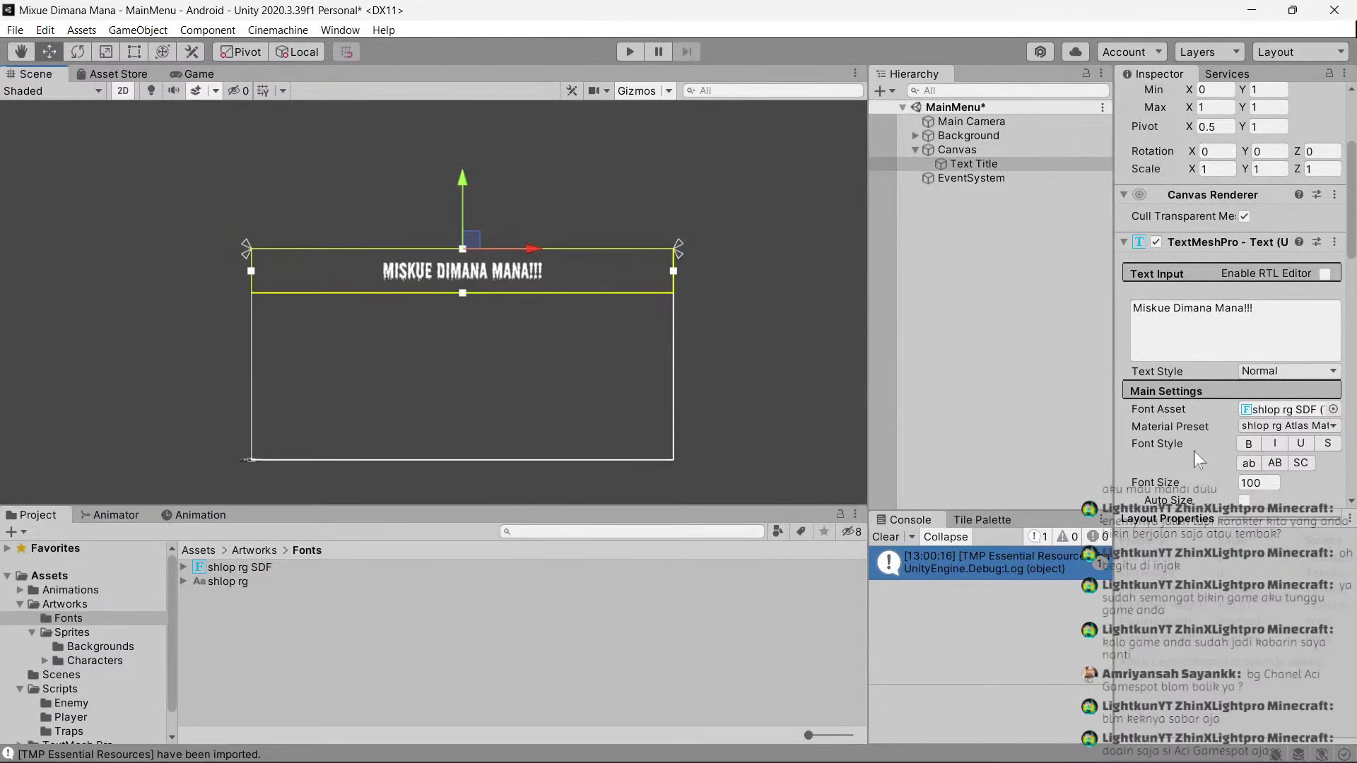
# Raise the title font size to 150 and set Pos Y to -100.
pyautogui.click(1261, 484)
pyautogui.write('15')
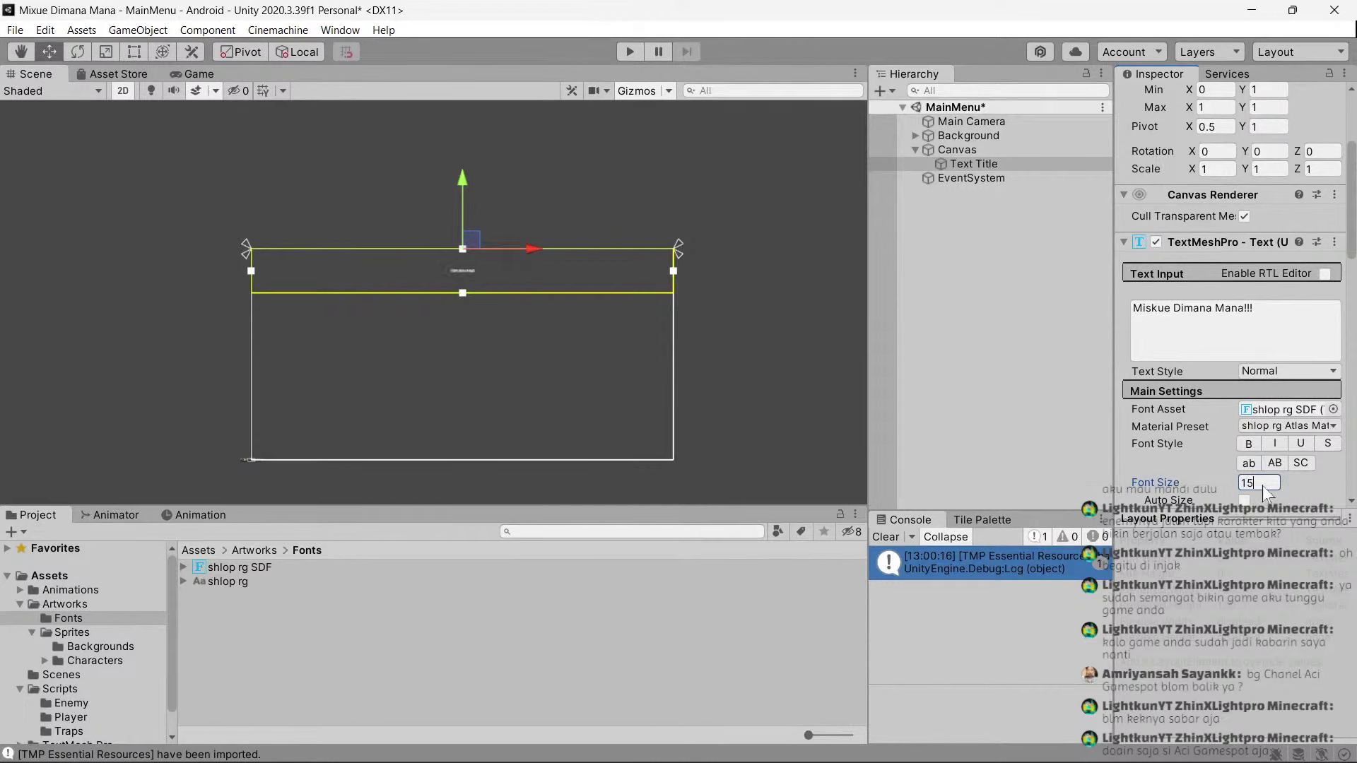
pyautogui.write('0')
pyautogui.scroll(5, 1234, 282)
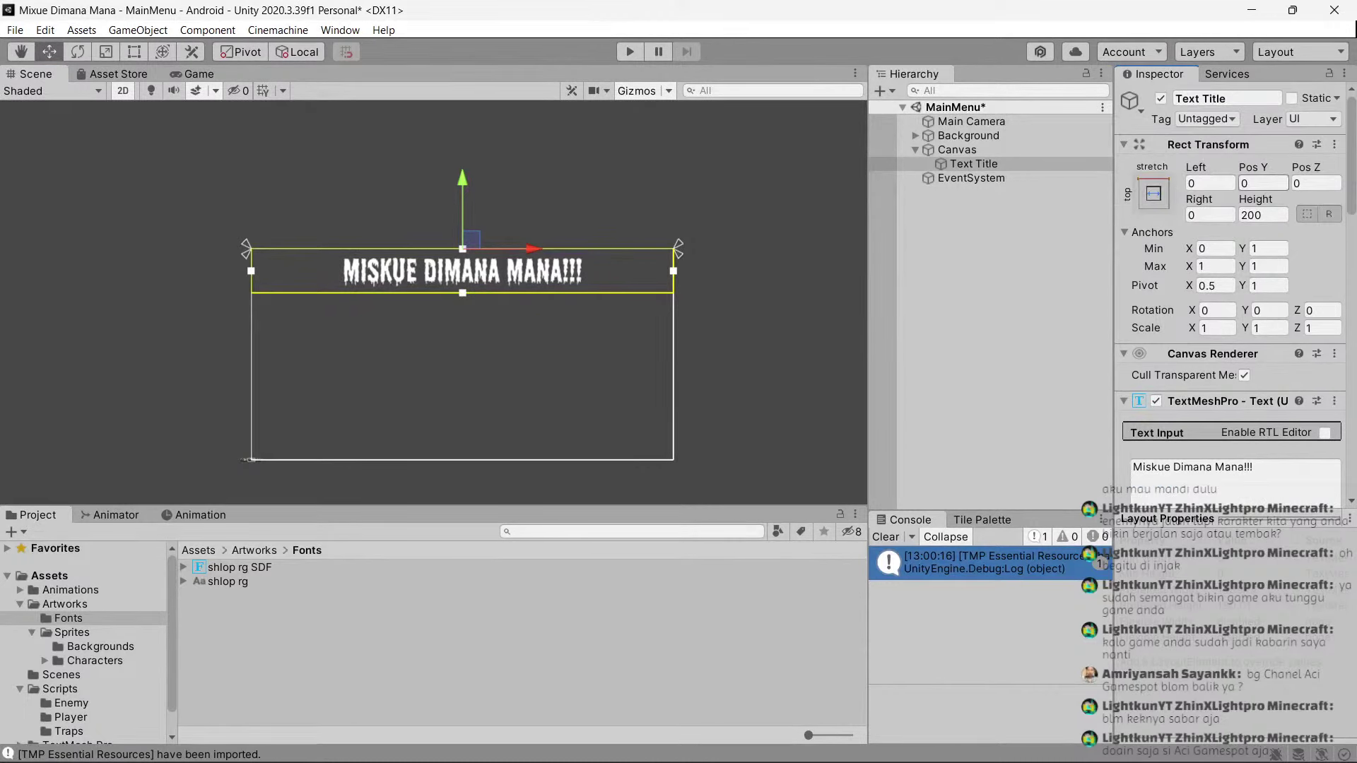
pyautogui.click(1262, 183)
pyautogui.write('-50')
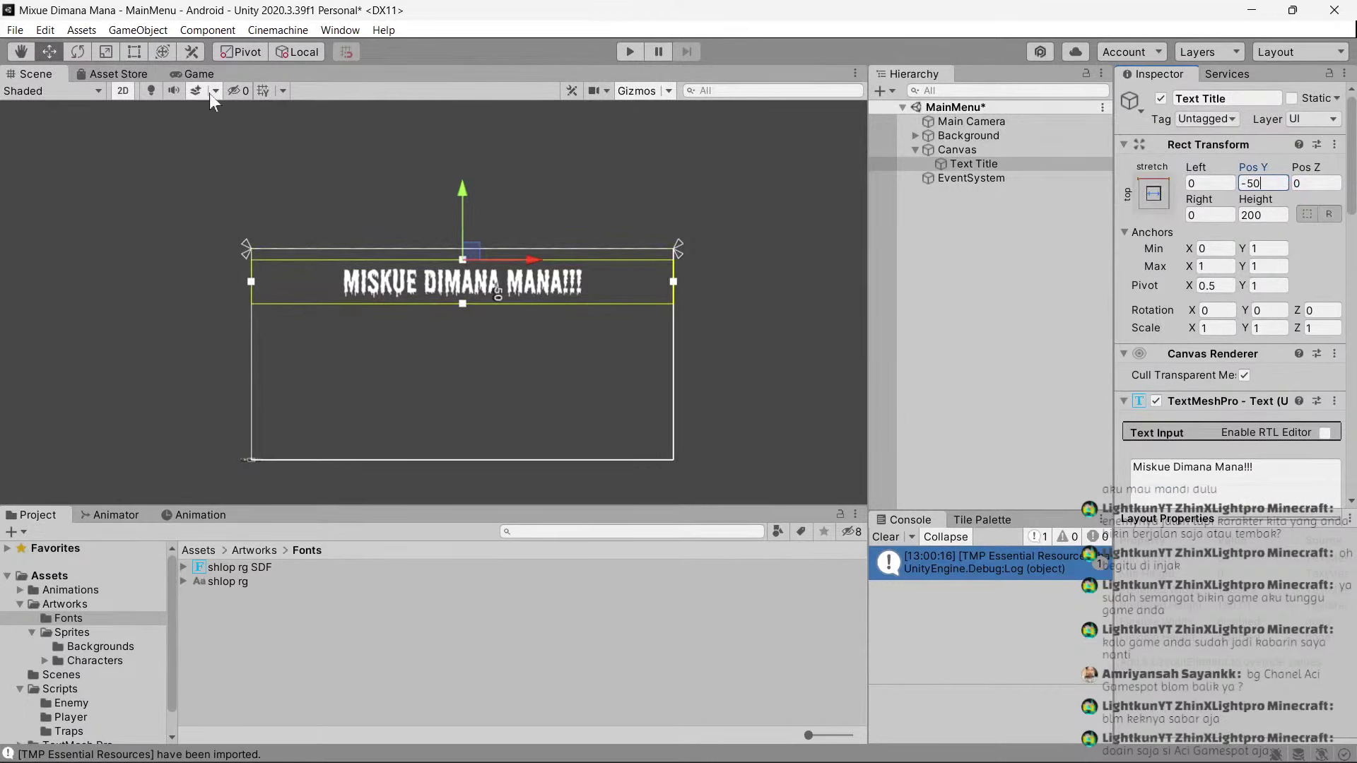
pyautogui.click(200, 75)
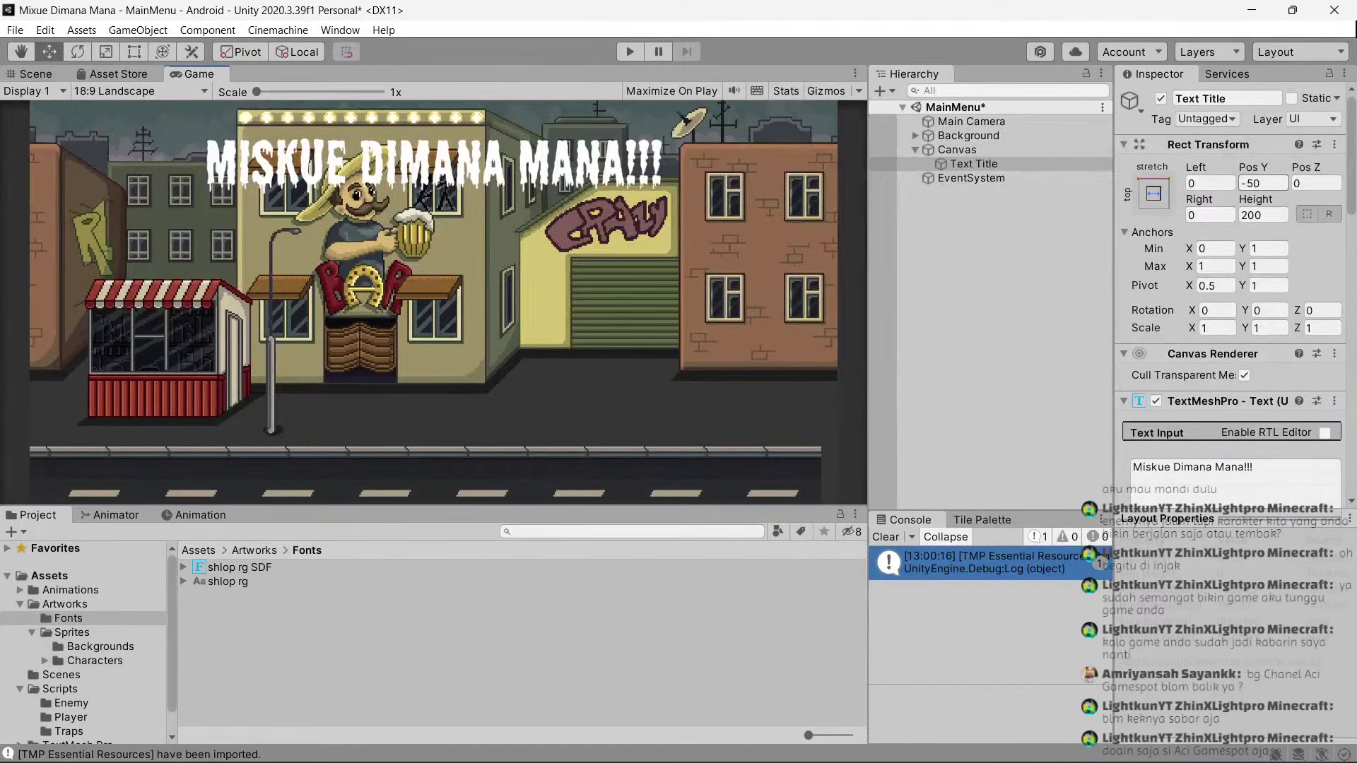
pyautogui.click(1246, 183)
pyautogui.write('1')
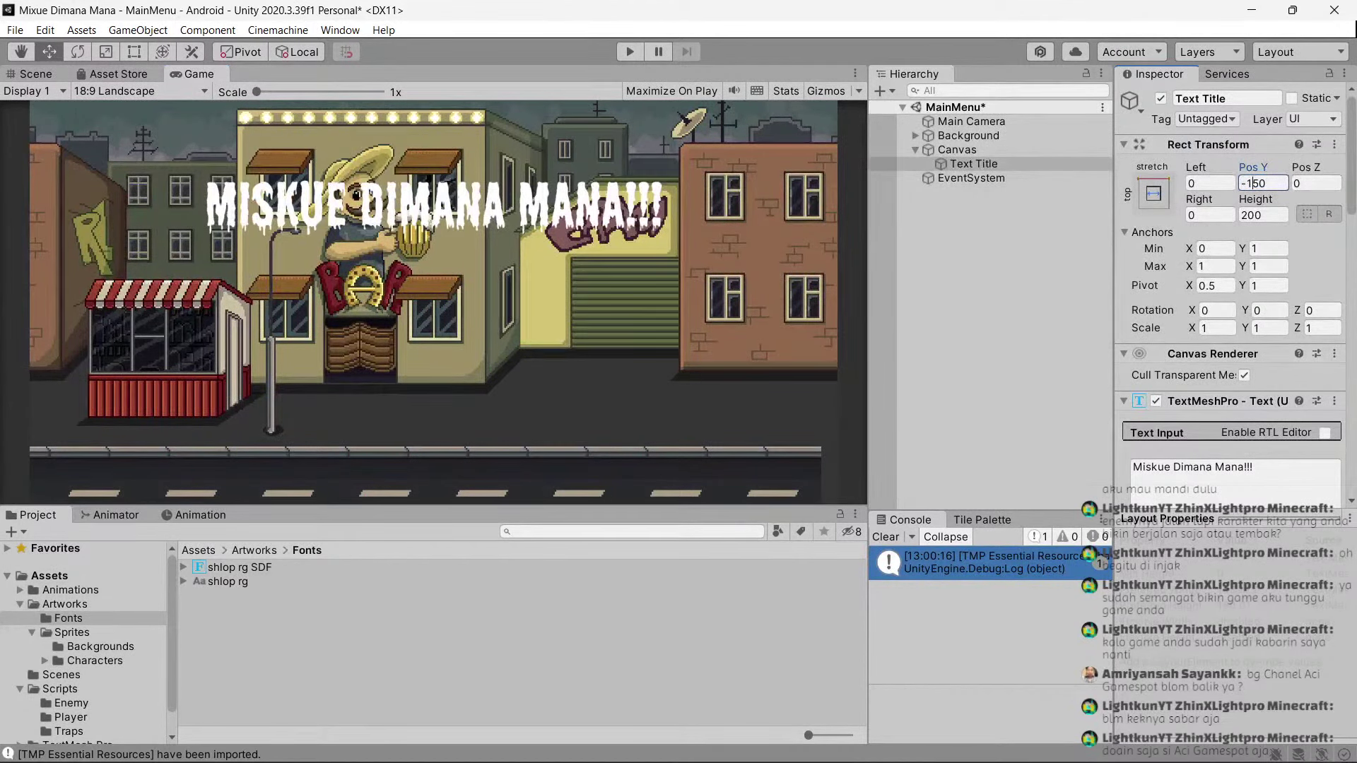
pyautogui.press('Delete')
pyautogui.write('0')
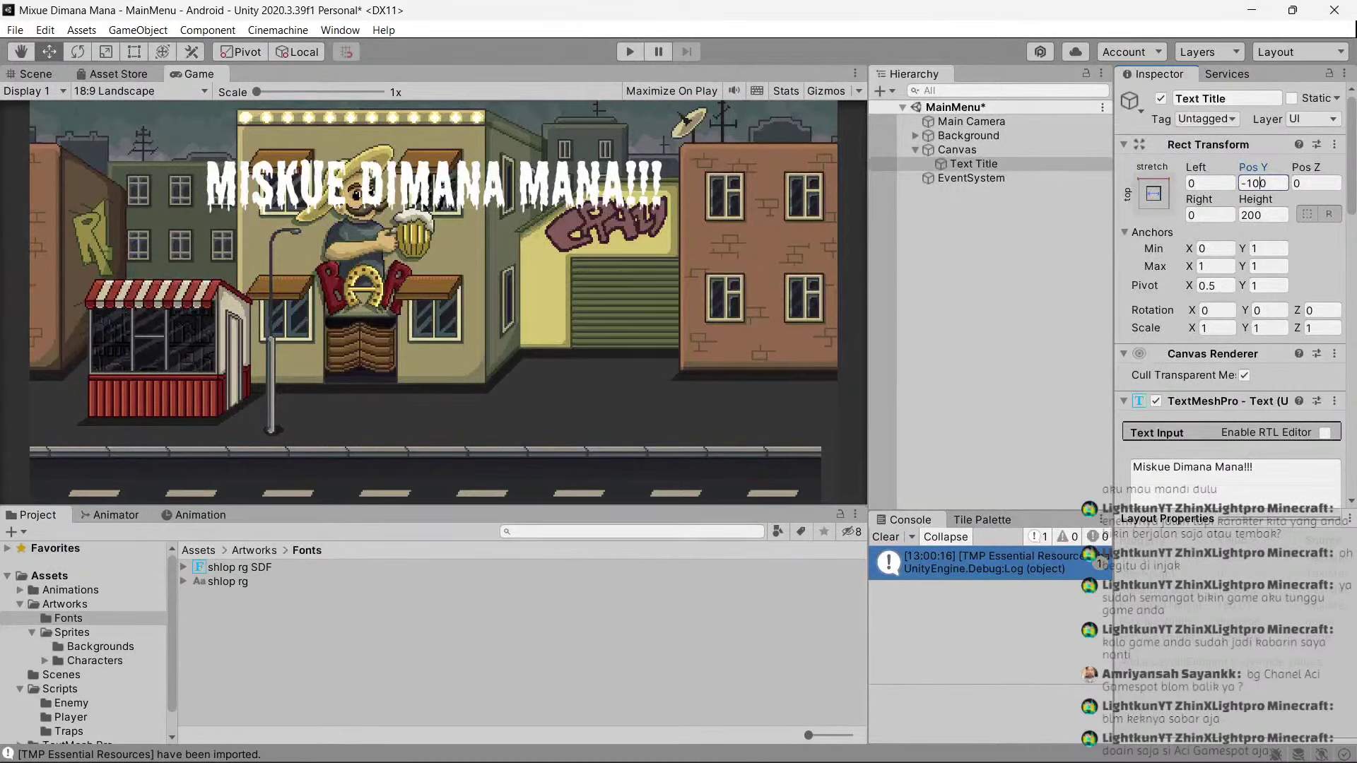
pyautogui.scroll(-3, 1250, 200)
# Make the Text Title text colour red (FF0000).
pyautogui.scroll(-3, 1250, 201)
pyautogui.click(1298, 365)
pyautogui.click(1294, 444)
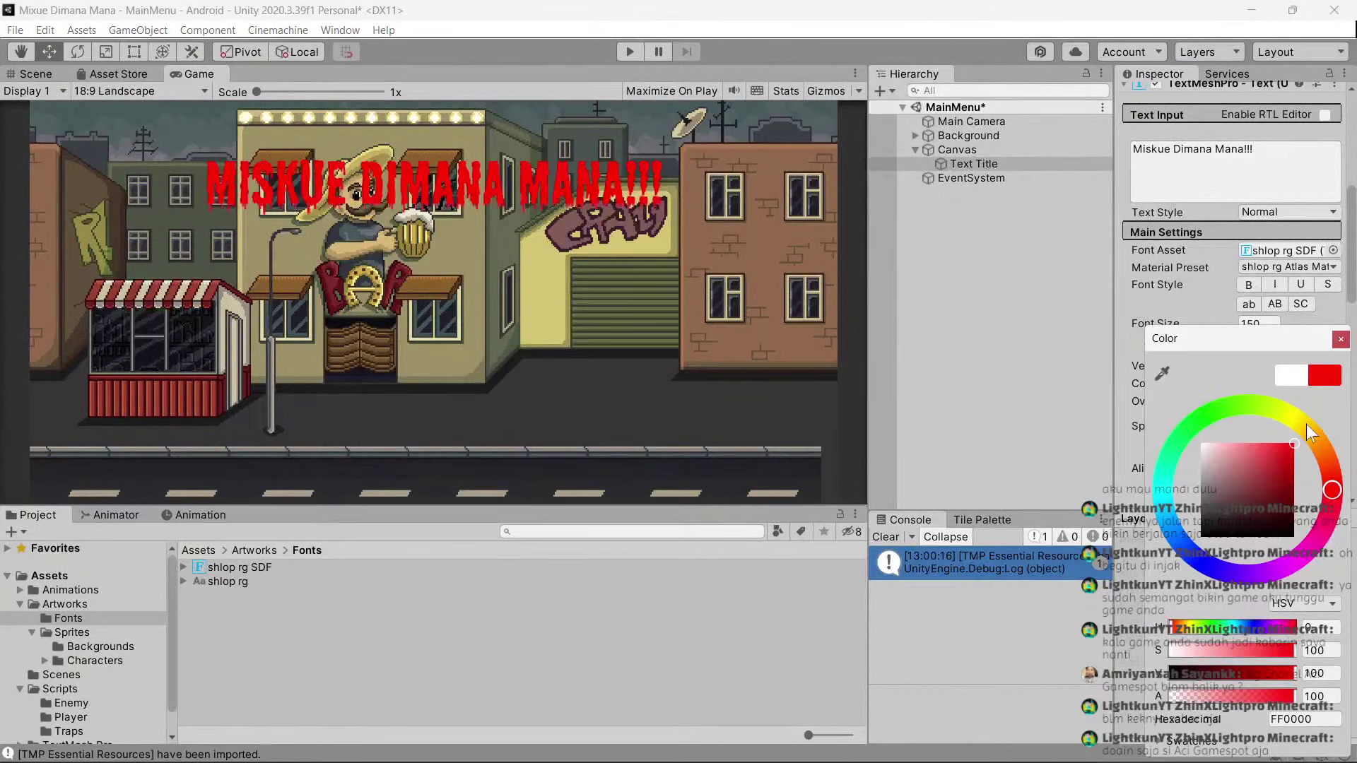
pyautogui.click(1340, 338)
# Duplicate Text Title, make the copy white, and reorder it above the original.
pyautogui.click(958, 163)
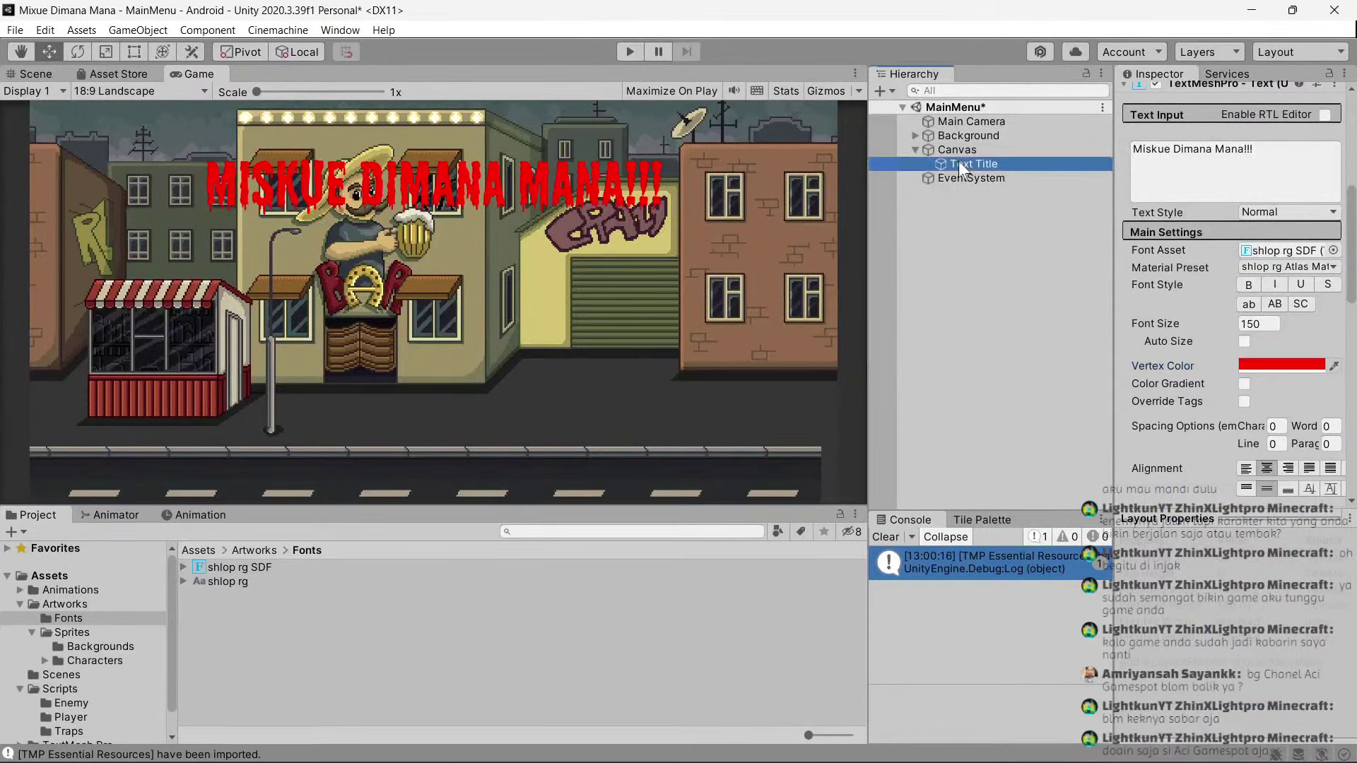
pyautogui.hotkey('ctrl', 'd')
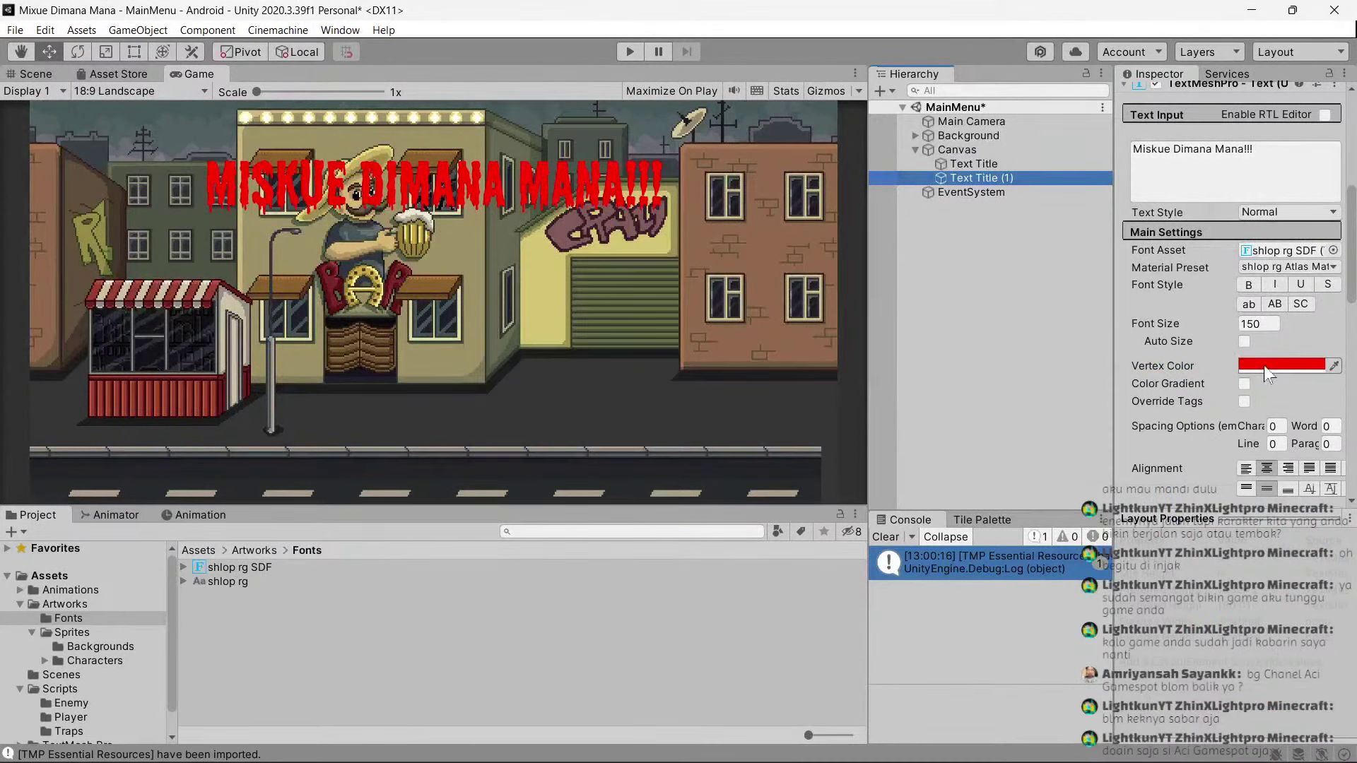
pyautogui.click(1264, 366)
pyautogui.moveTo(1270, 442); pyautogui.dragTo(1201, 444)
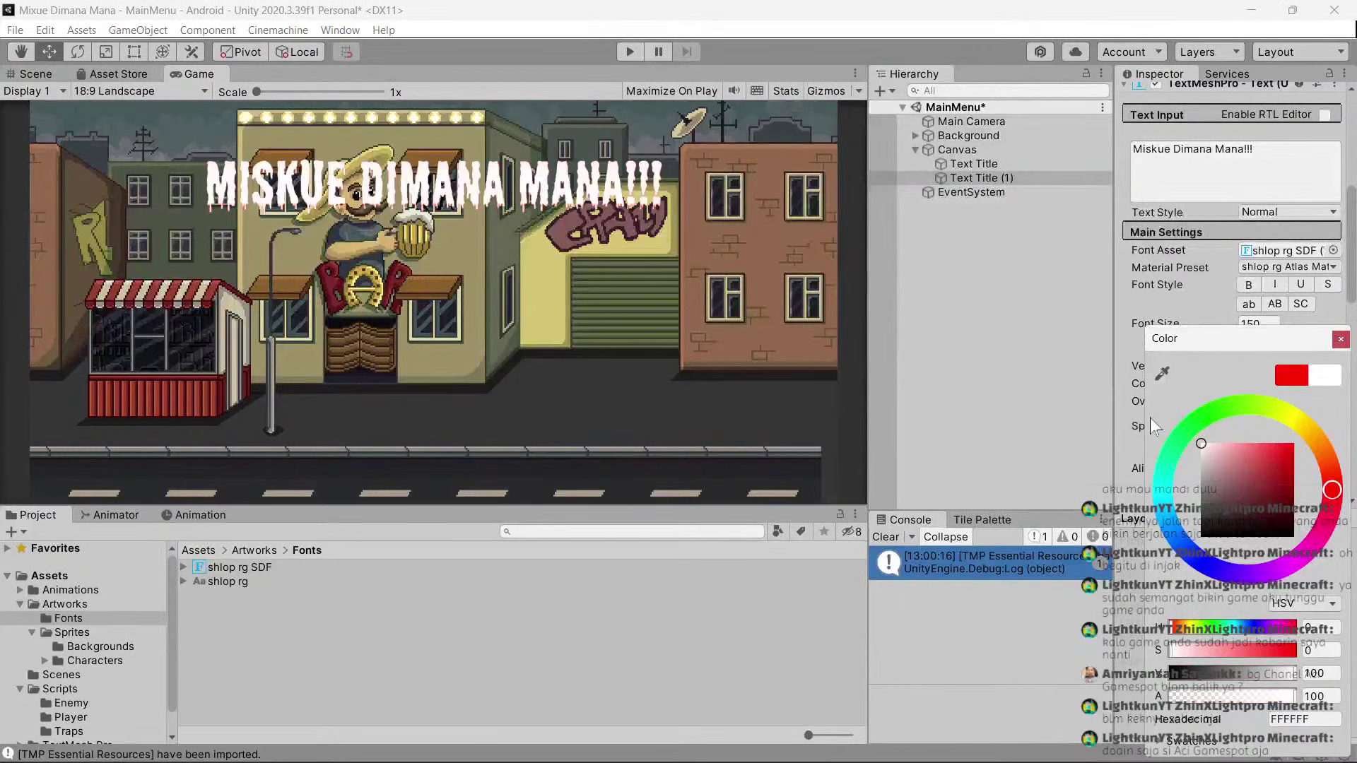
pyautogui.click(1341, 338)
pyautogui.moveTo(983, 180); pyautogui.dragTo(984, 160)
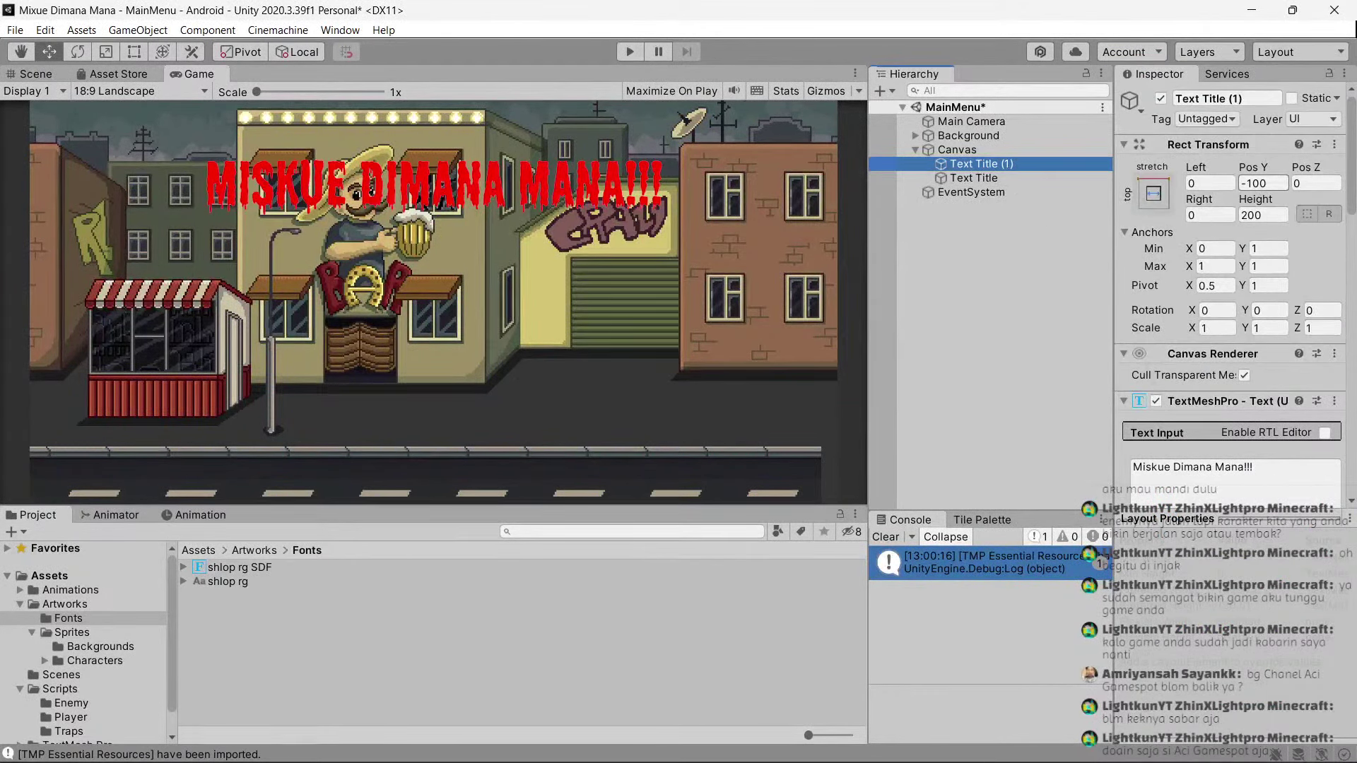
# Offset the title copy to Pos Y -90 and Left -10.
pyautogui.click(1265, 183)
pyautogui.write('+5')
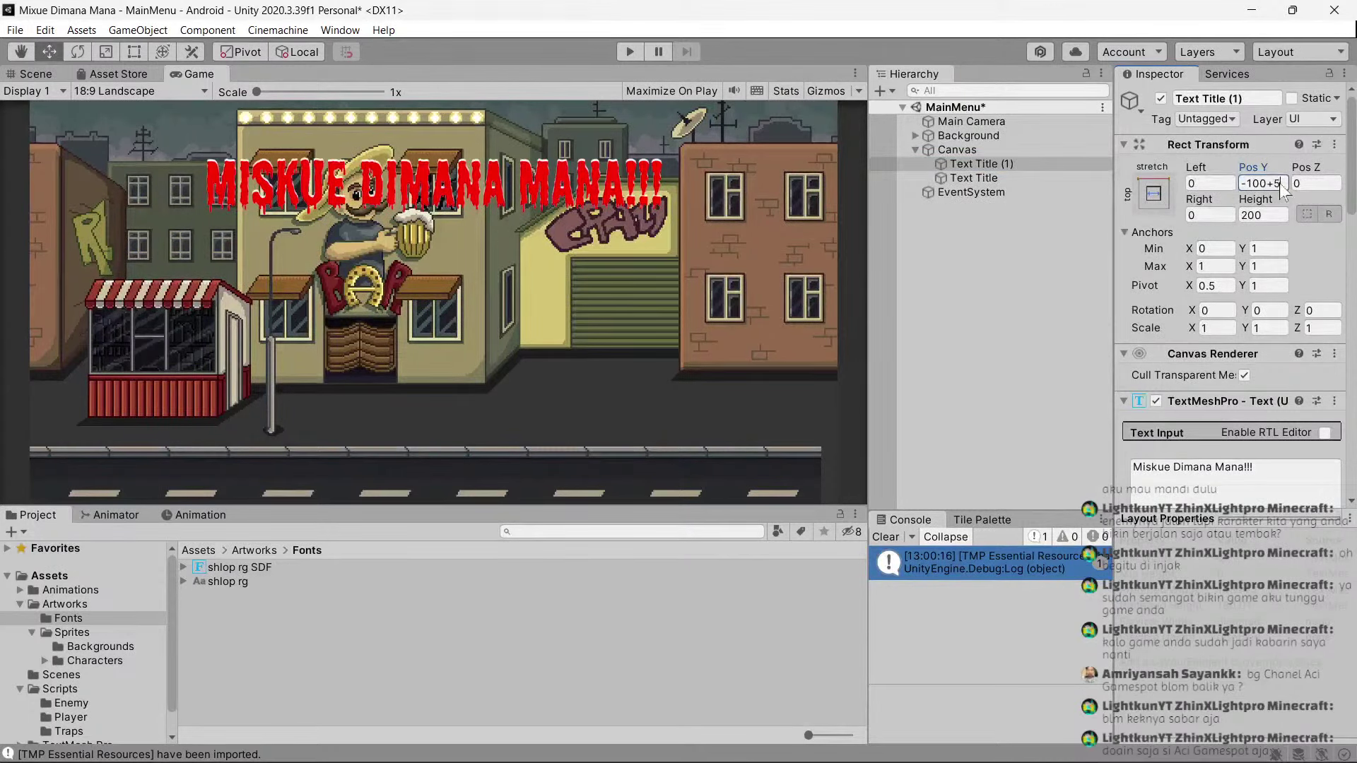
pyautogui.press('BackSpace')
pyautogui.write('10')
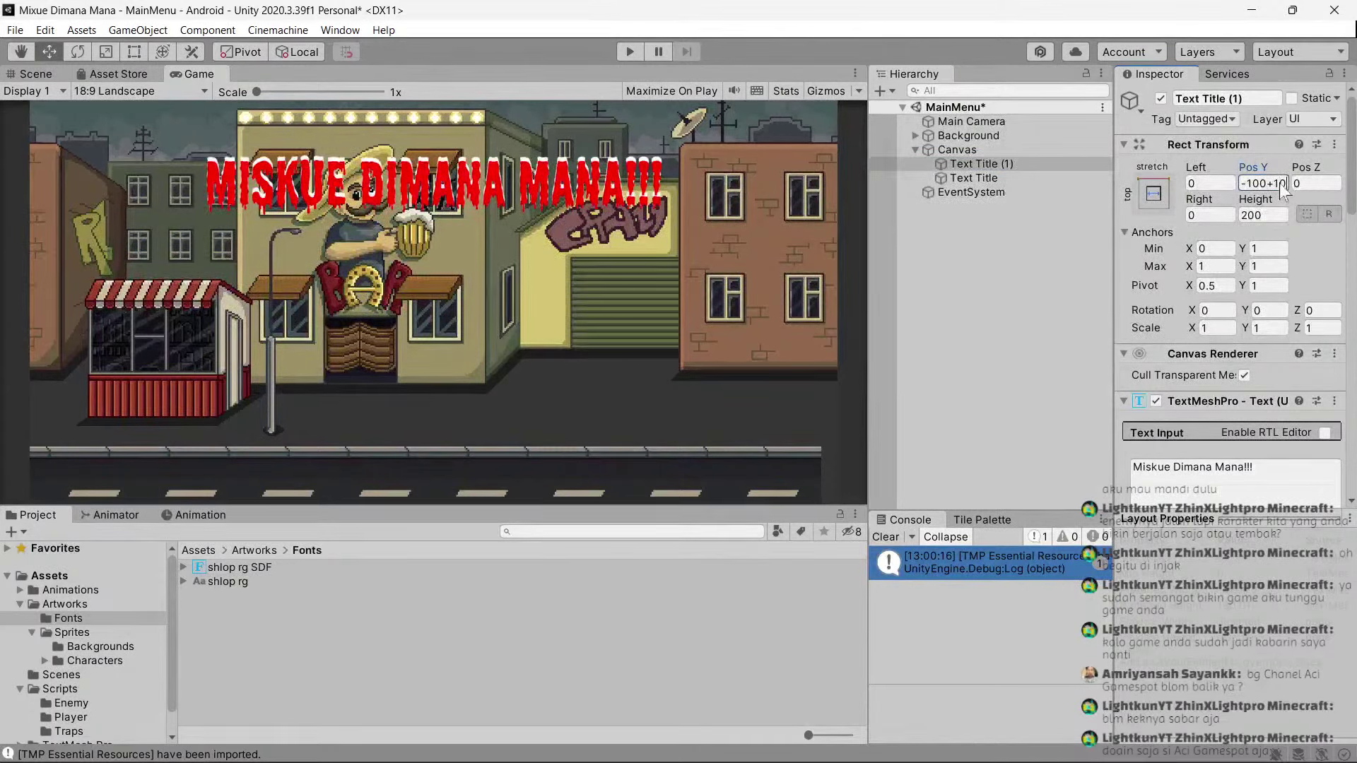
pyautogui.press('Tab')
pyautogui.write('+')
pyautogui.write('10')
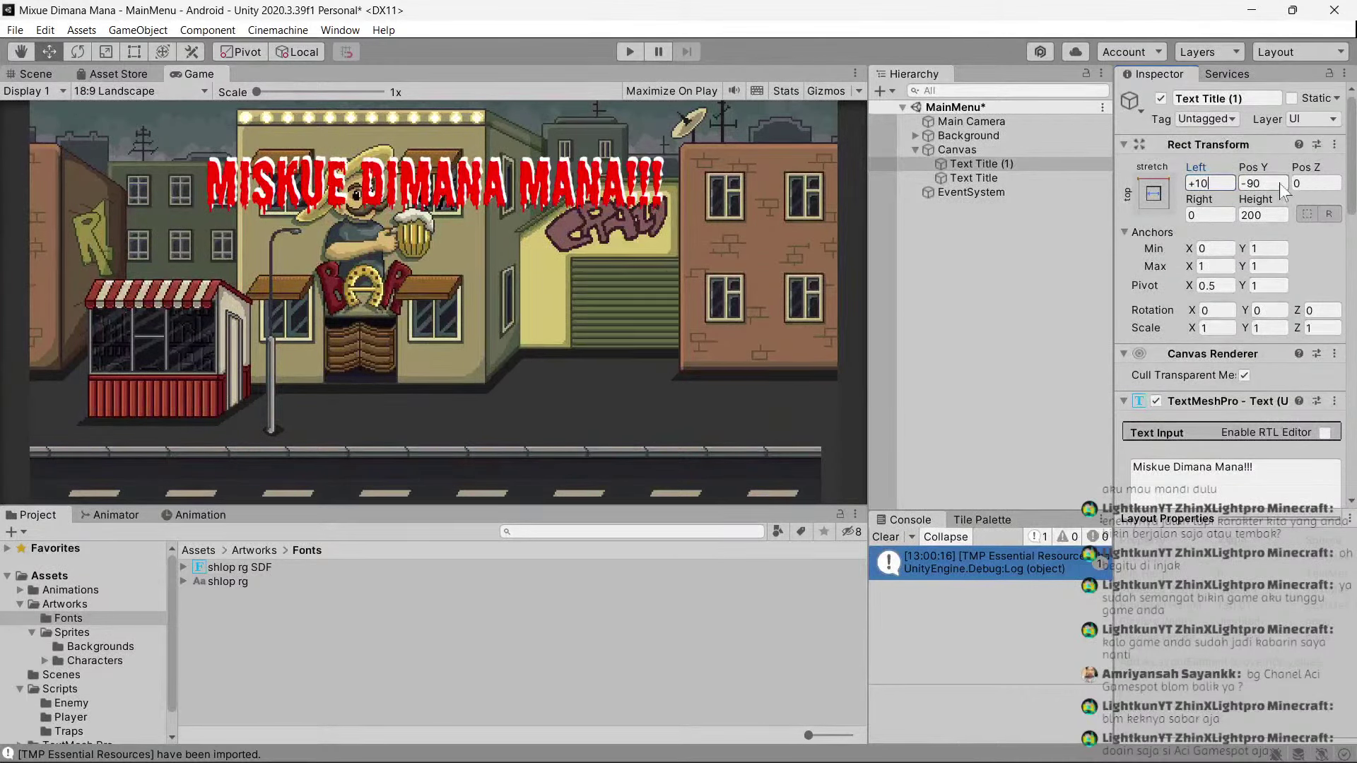
pyautogui.press('Left')
pyautogui.press('Left')
pyautogui.press('BackSpace')
pyautogui.write('-')
pyautogui.press('Return')
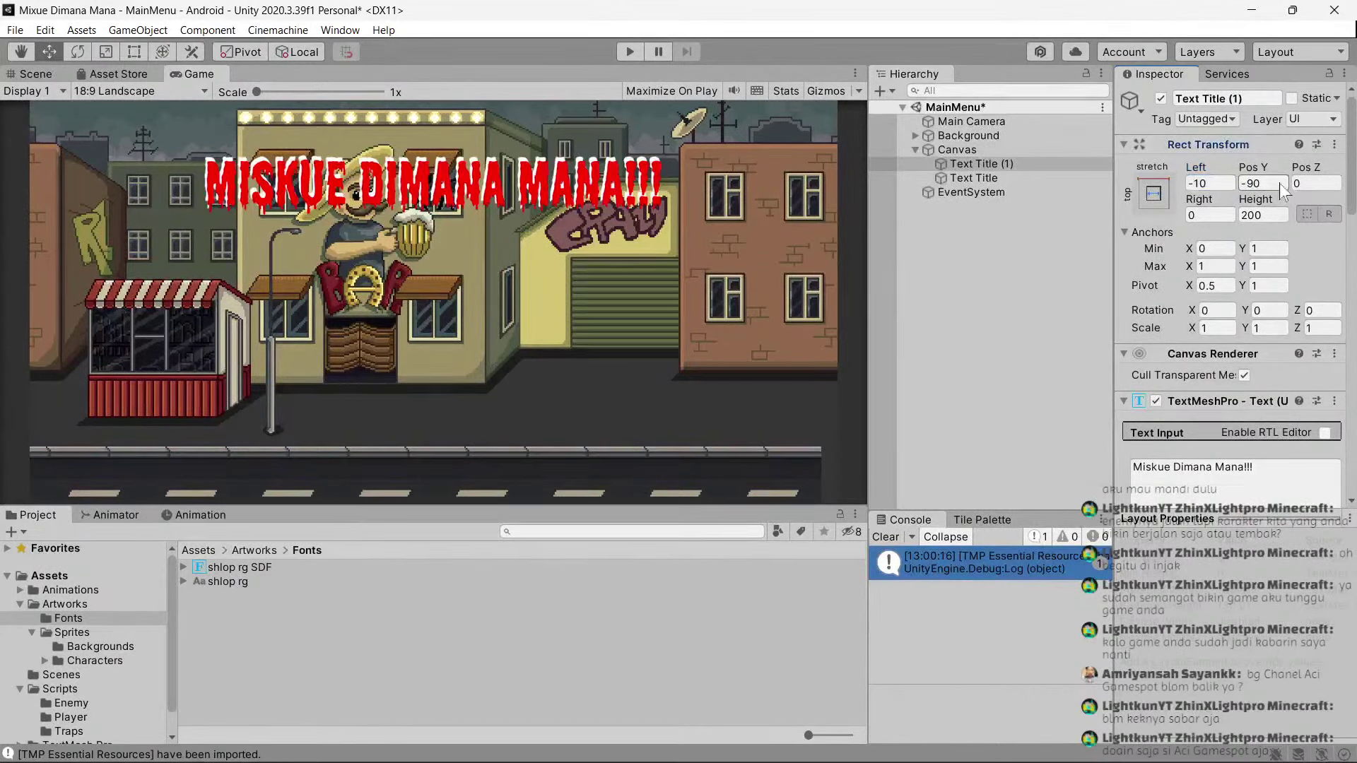
# Shift the title copy to Pos Y -110 and Left -15, checking the original's values.
pyautogui.click(1271, 185)
pyautogui.write('110')
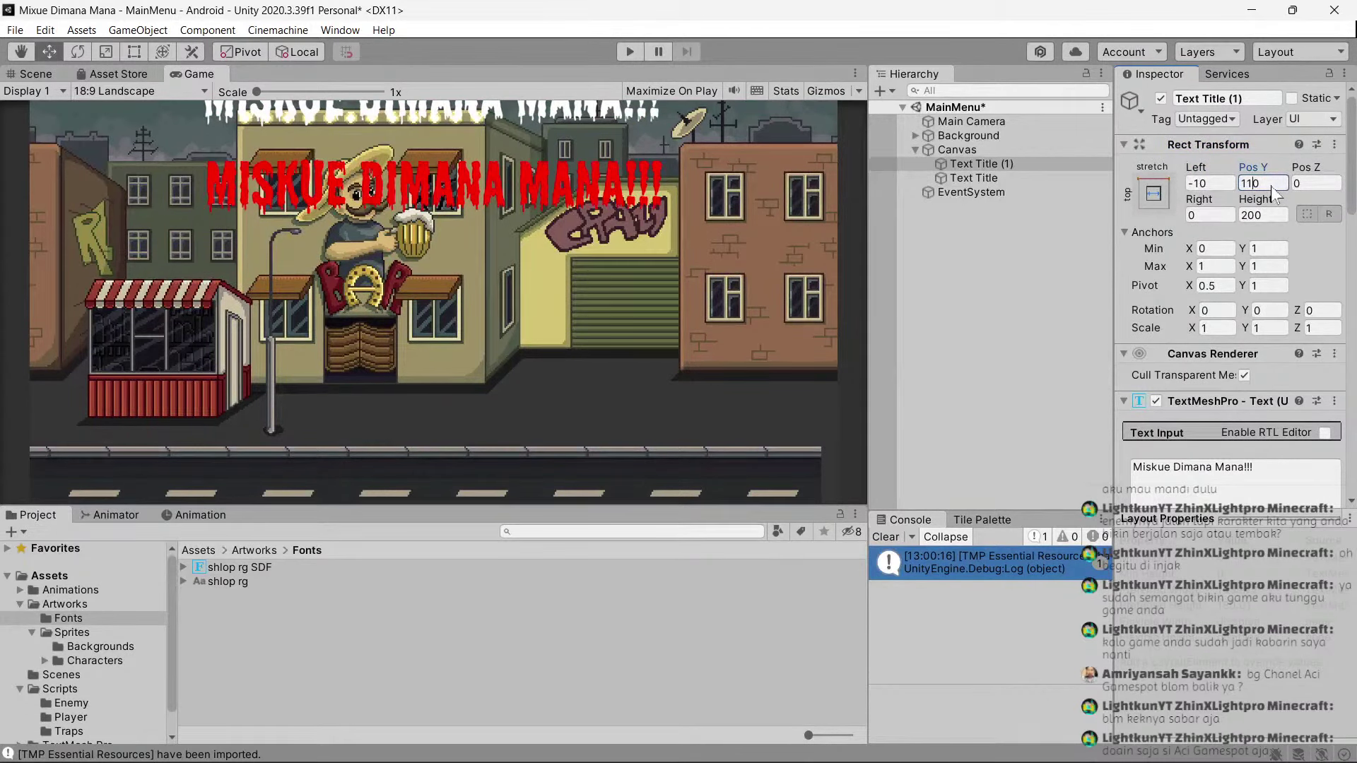
pyautogui.press('BackSpace')
pyautogui.press('BackSpace')
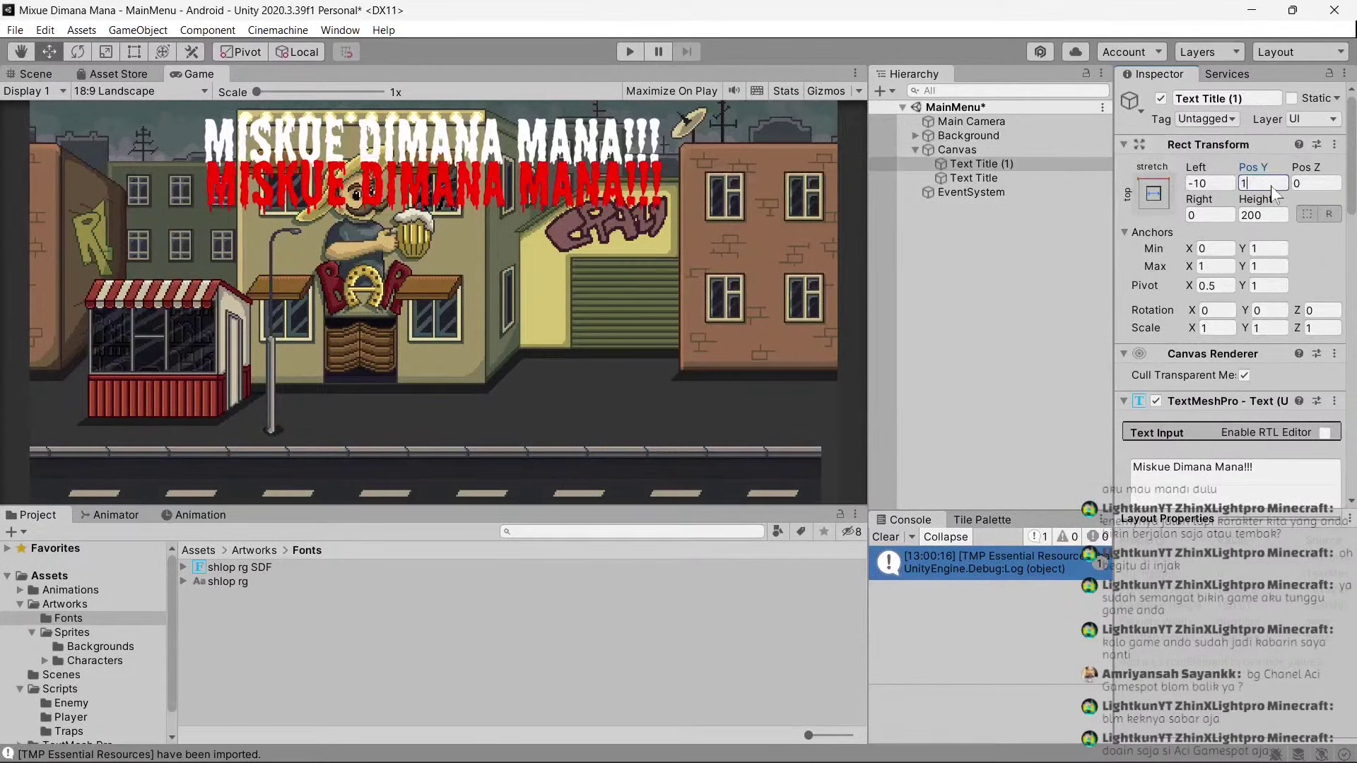
pyautogui.write('00-')
pyautogui.write('100-')
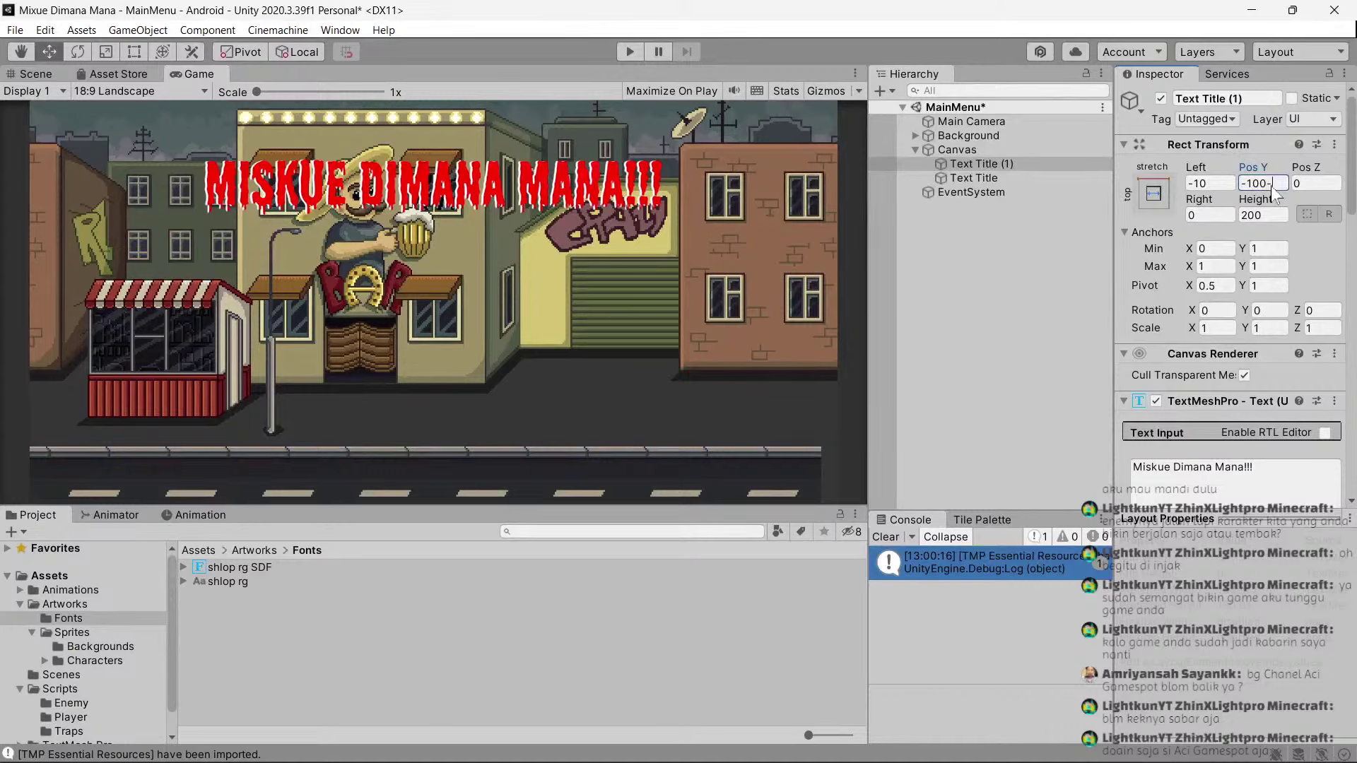
pyautogui.write('10')
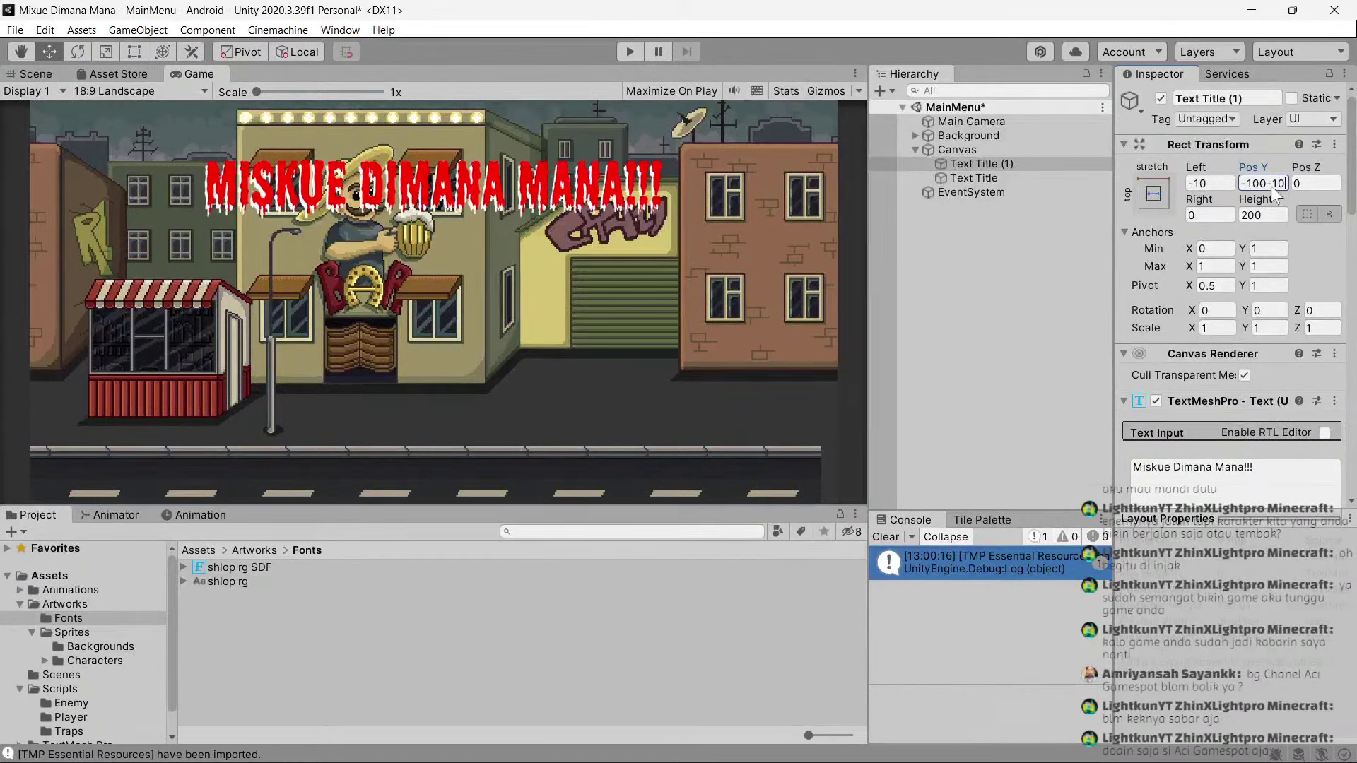
pyautogui.click(974, 178)
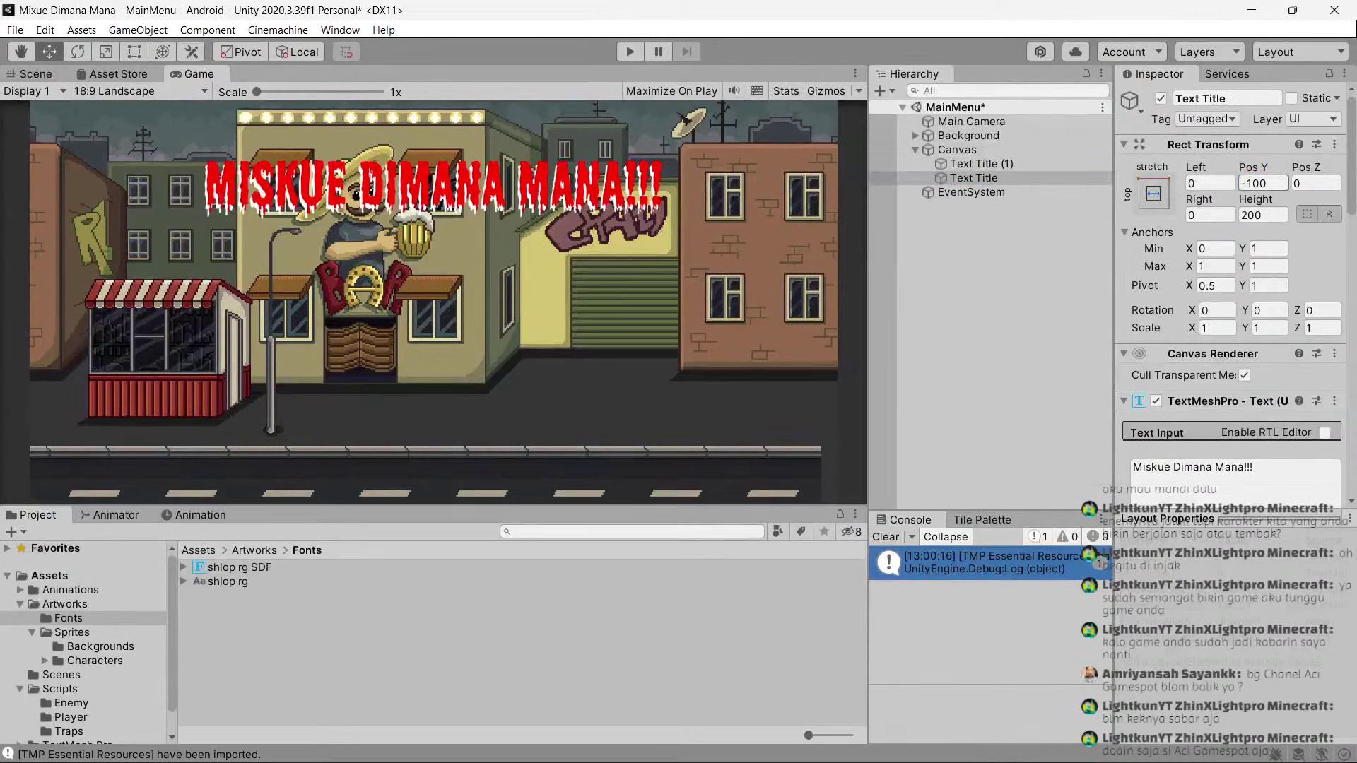
pyautogui.click(1210, 183)
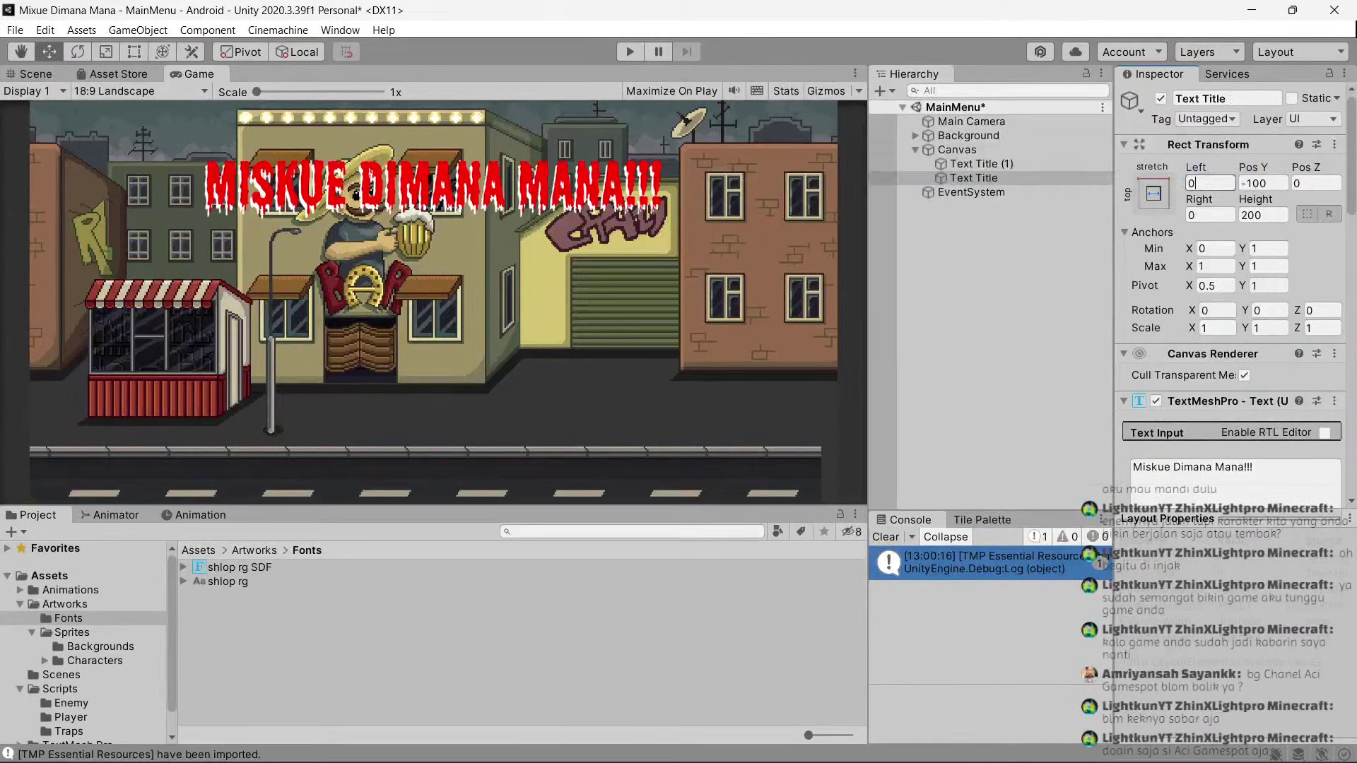
pyautogui.click(1007, 168)
pyautogui.click(1208, 184)
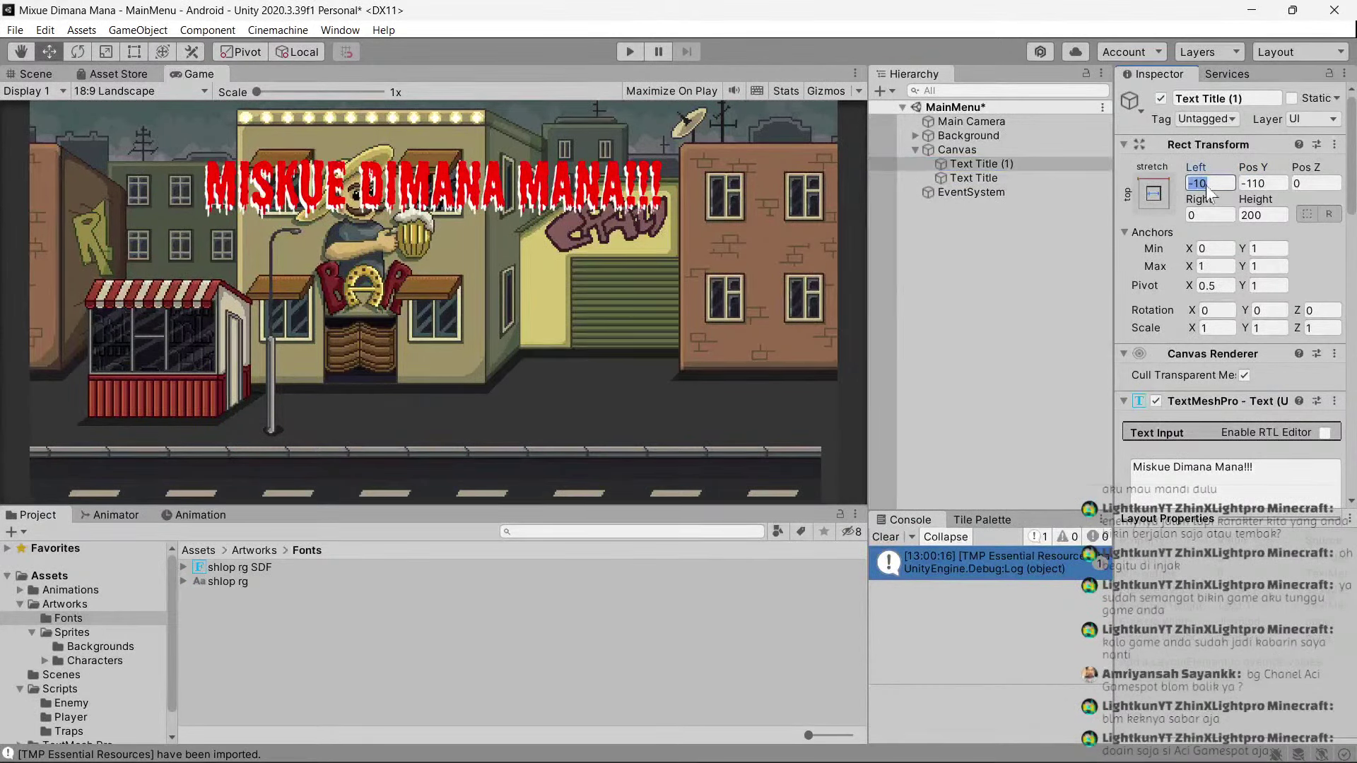
pyautogui.press('BackSpace')
pyautogui.write('5')
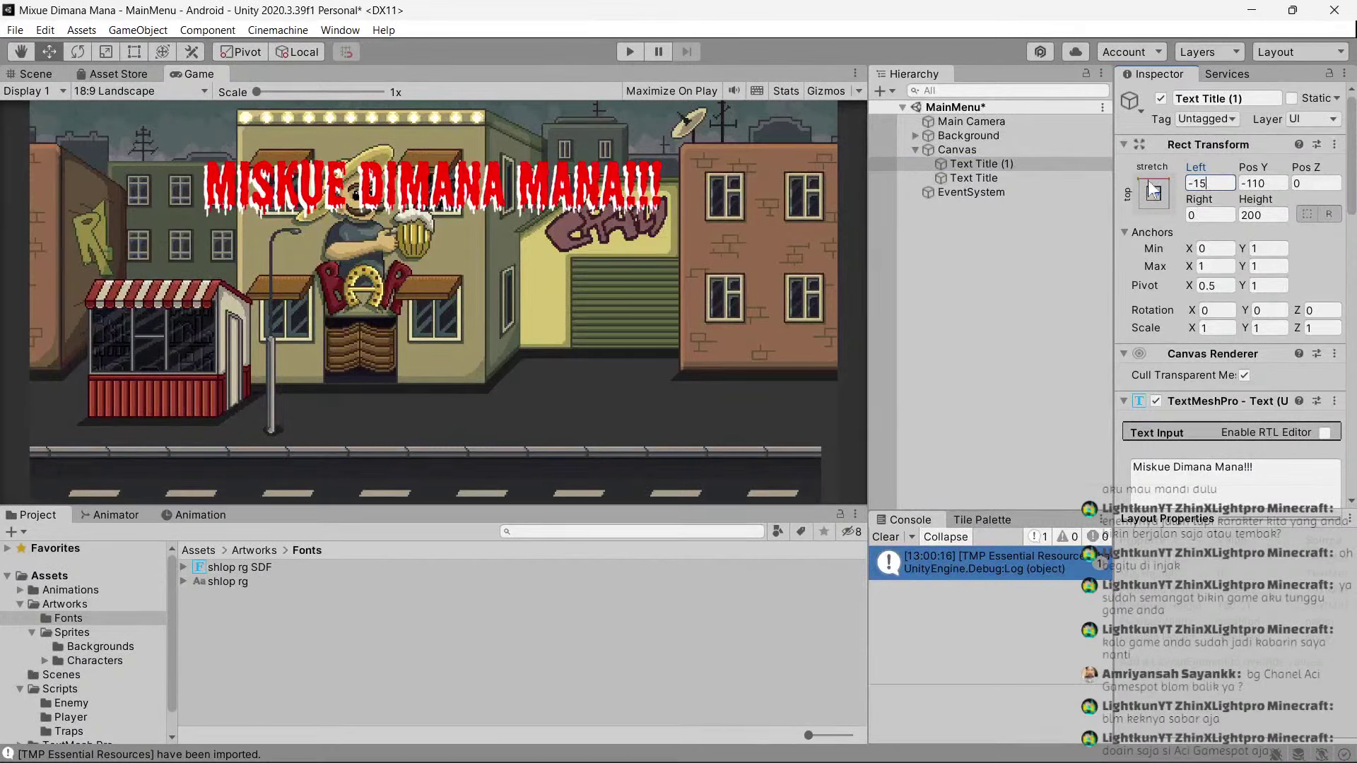
# Colour the title copy dark red (871E1E) and compare with the original.
pyautogui.scroll(-5, 1188, 311)
pyautogui.scroll(-5, 1215, 340)
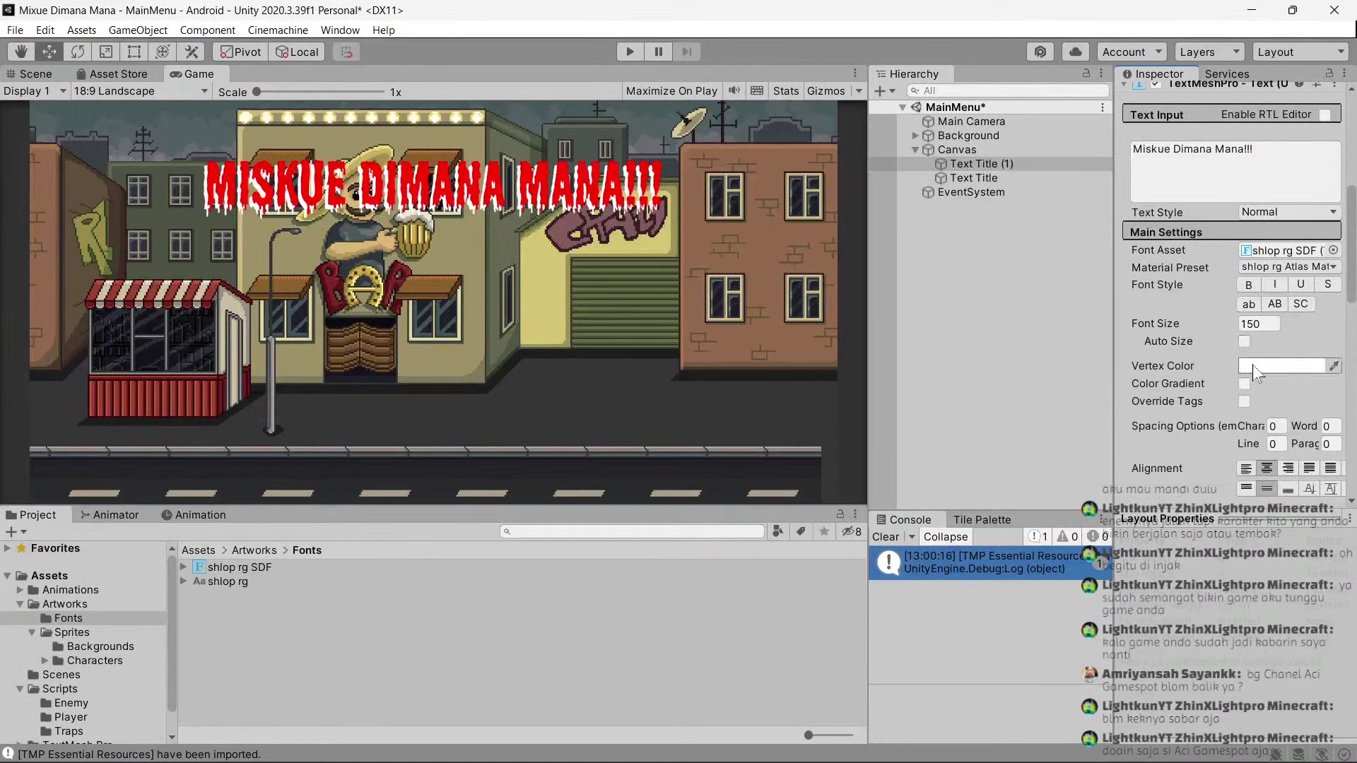
pyautogui.click(1252, 364)
pyautogui.moveTo(1248, 458)
pyautogui.mouseDown()
pyautogui.moveTo(1286, 498)
pyautogui.moveTo(1278, 474)
pyautogui.moveTo(1274, 488)
pyautogui.mouseUp()
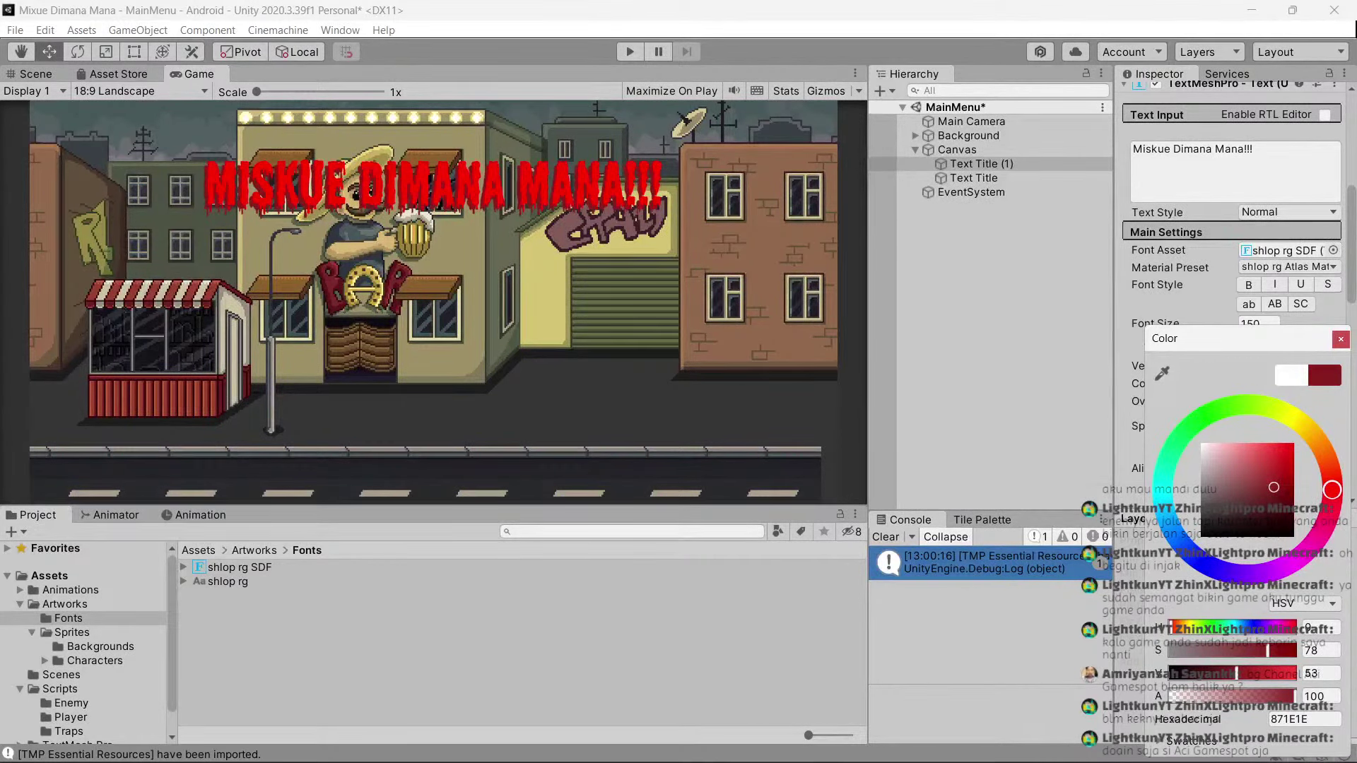
pyautogui.click(43, 212)
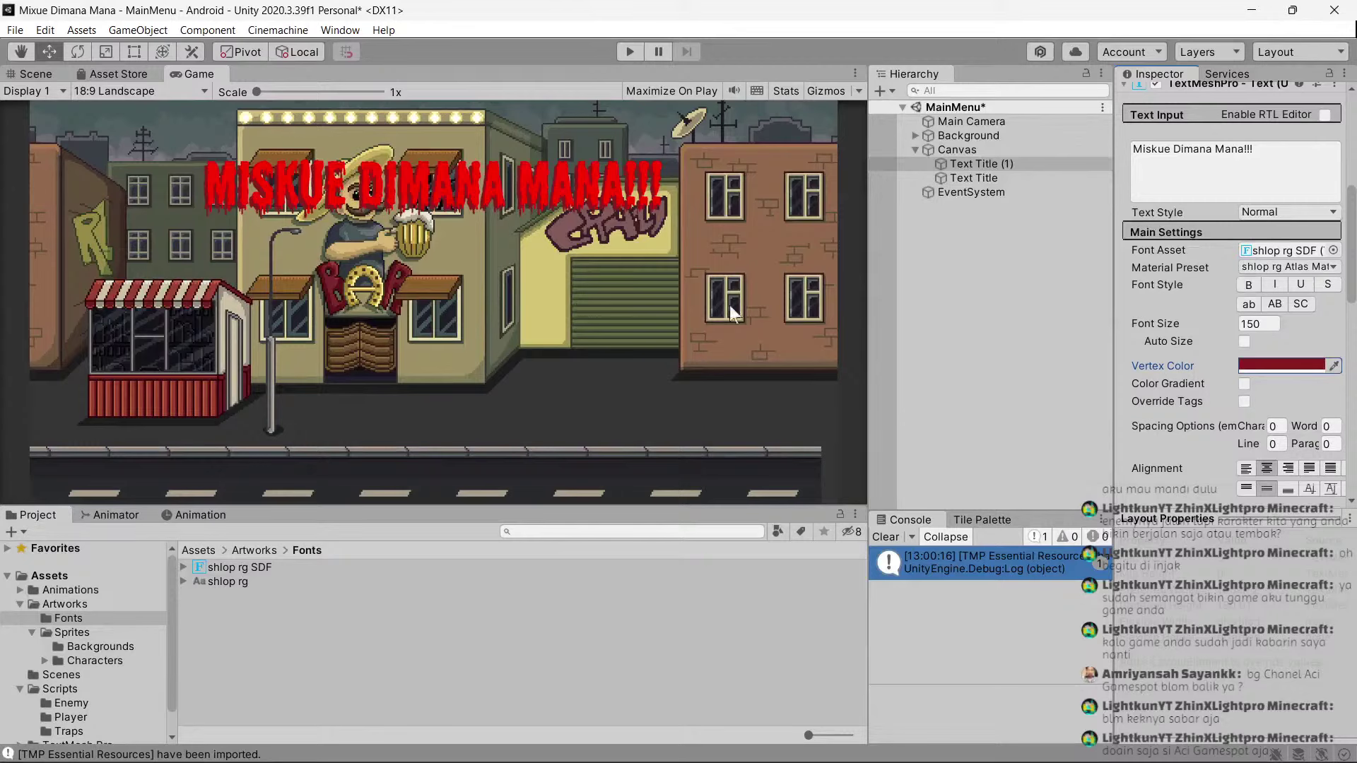
pyautogui.click(996, 179)
pyautogui.click(1001, 164)
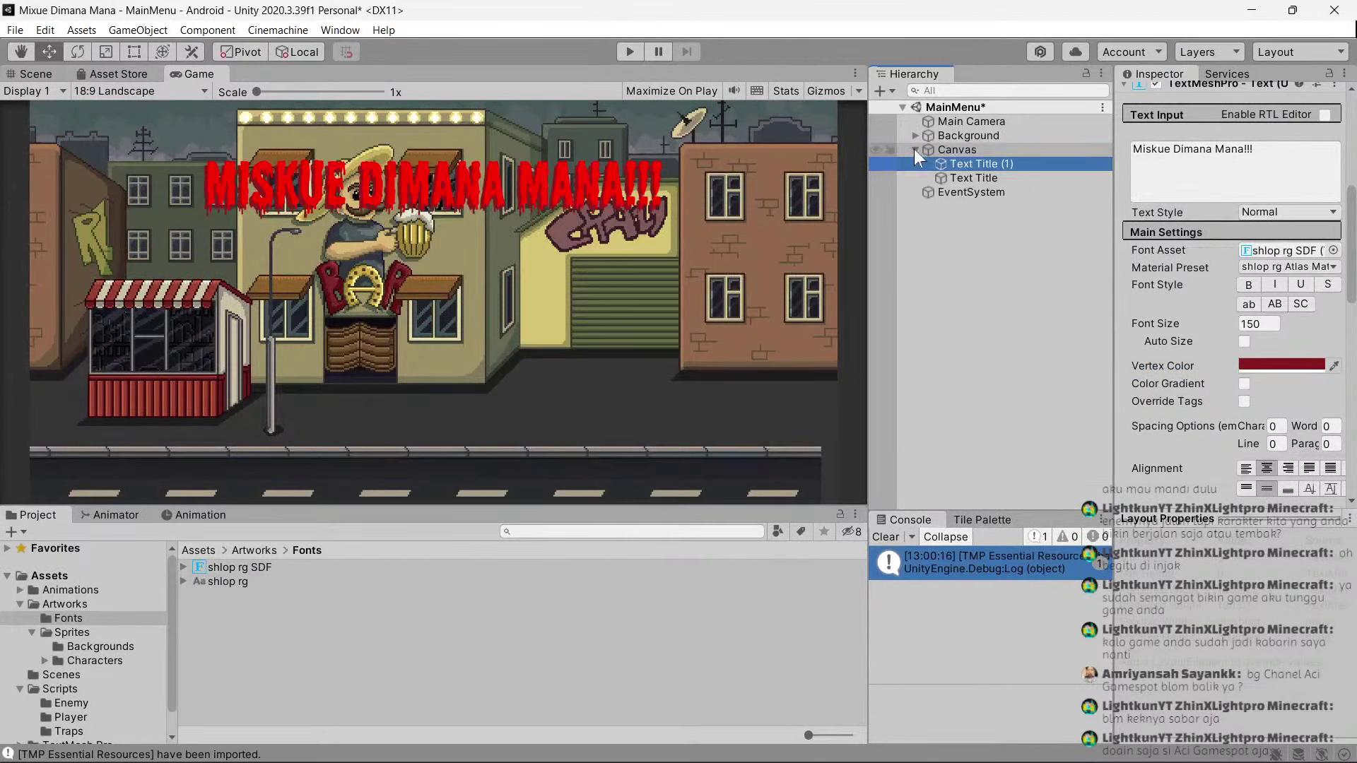
# Add a Button - TextMeshPro to the Canvas and select its label object.
pyautogui.rightClick(954, 150)
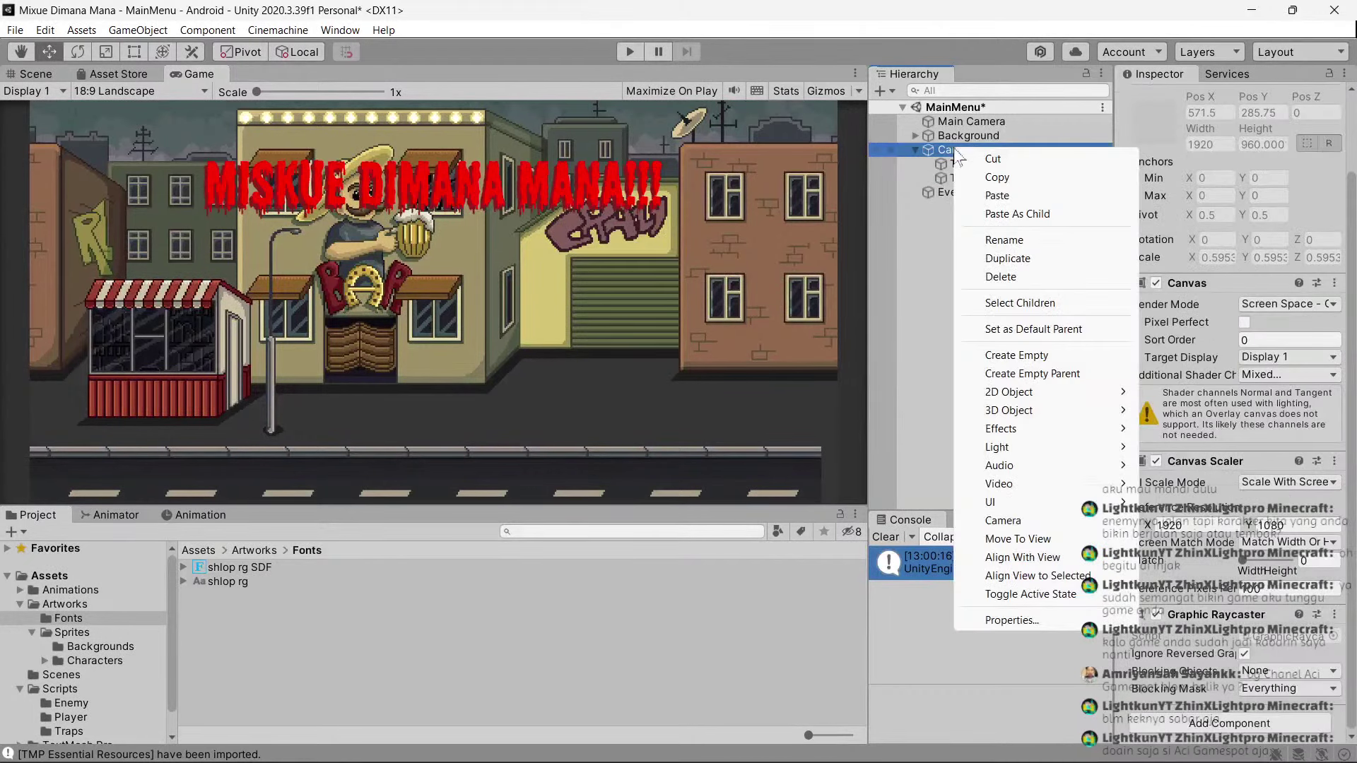
pyautogui.moveTo(993, 503)
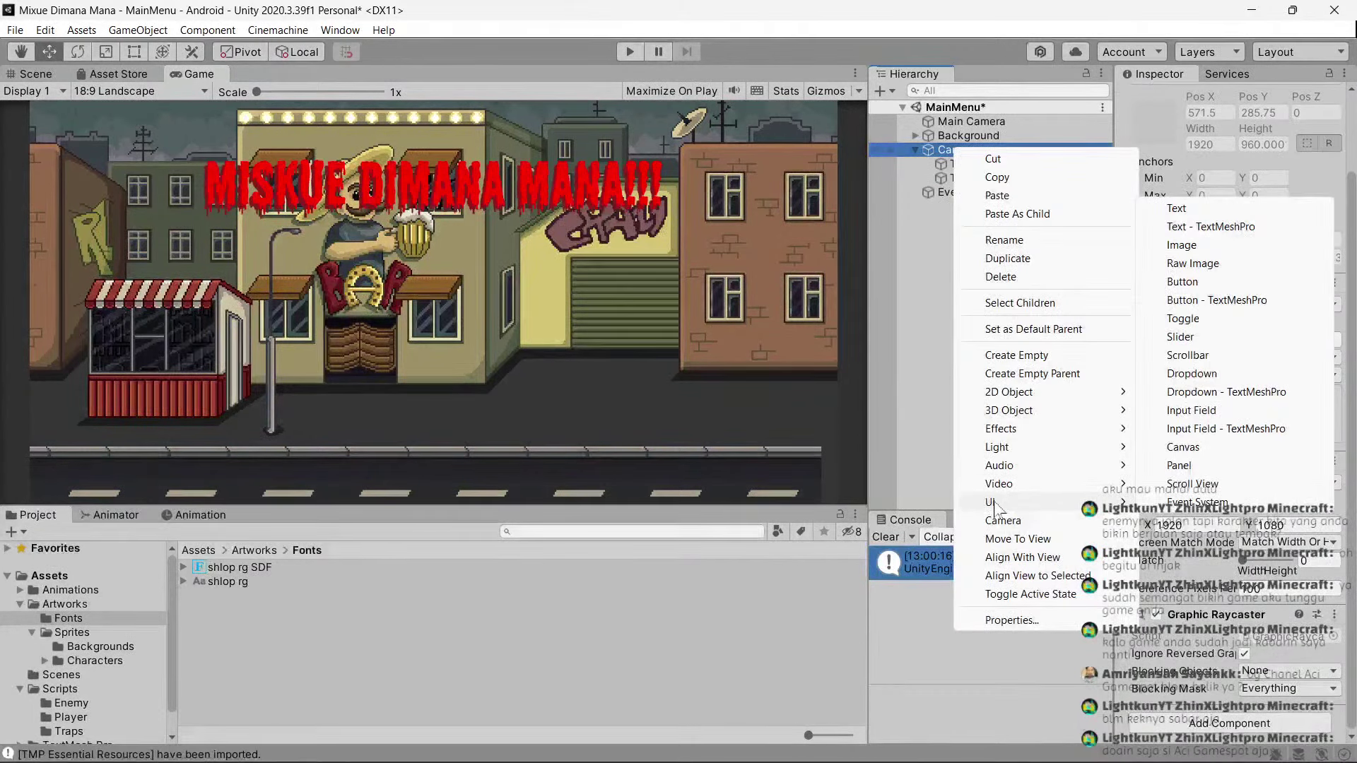
pyautogui.click(1205, 300)
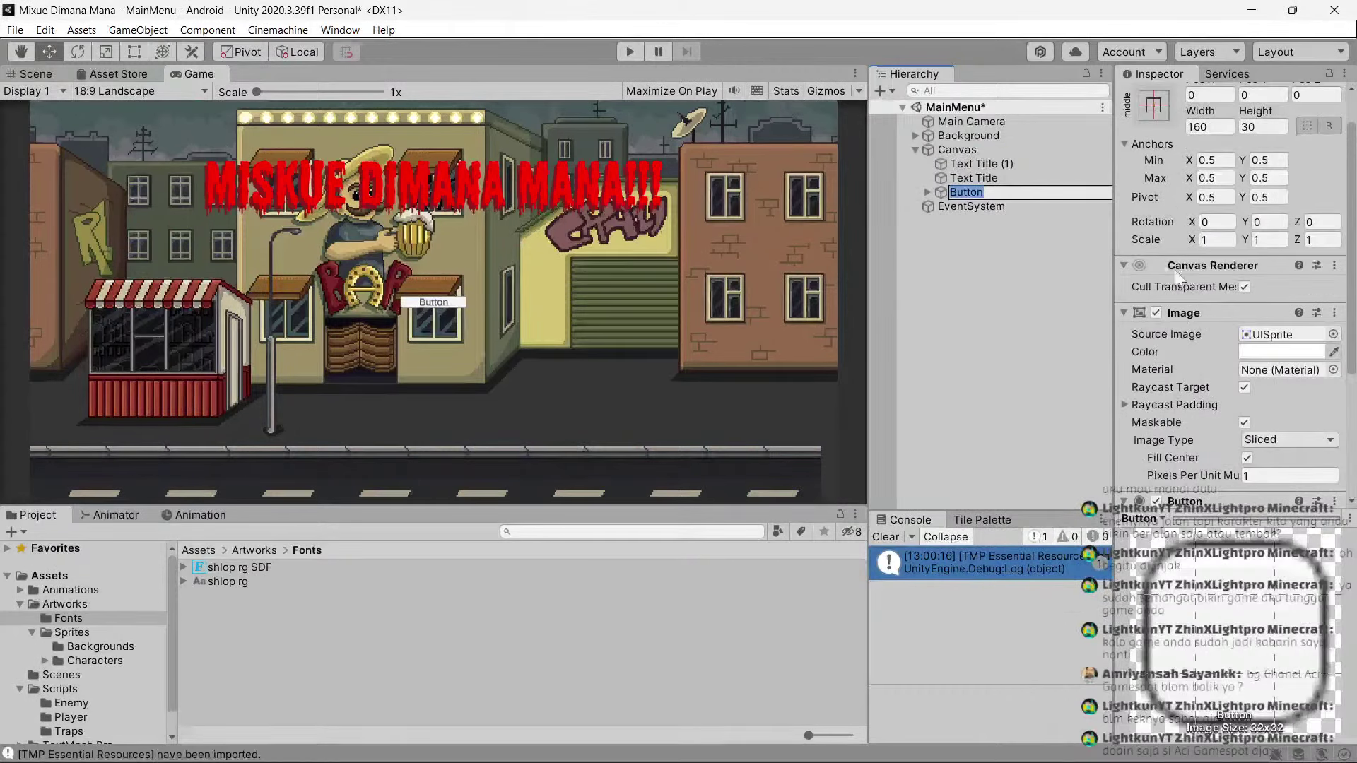
pyautogui.click(976, 206)
pyautogui.click(928, 192)
pyautogui.click(989, 207)
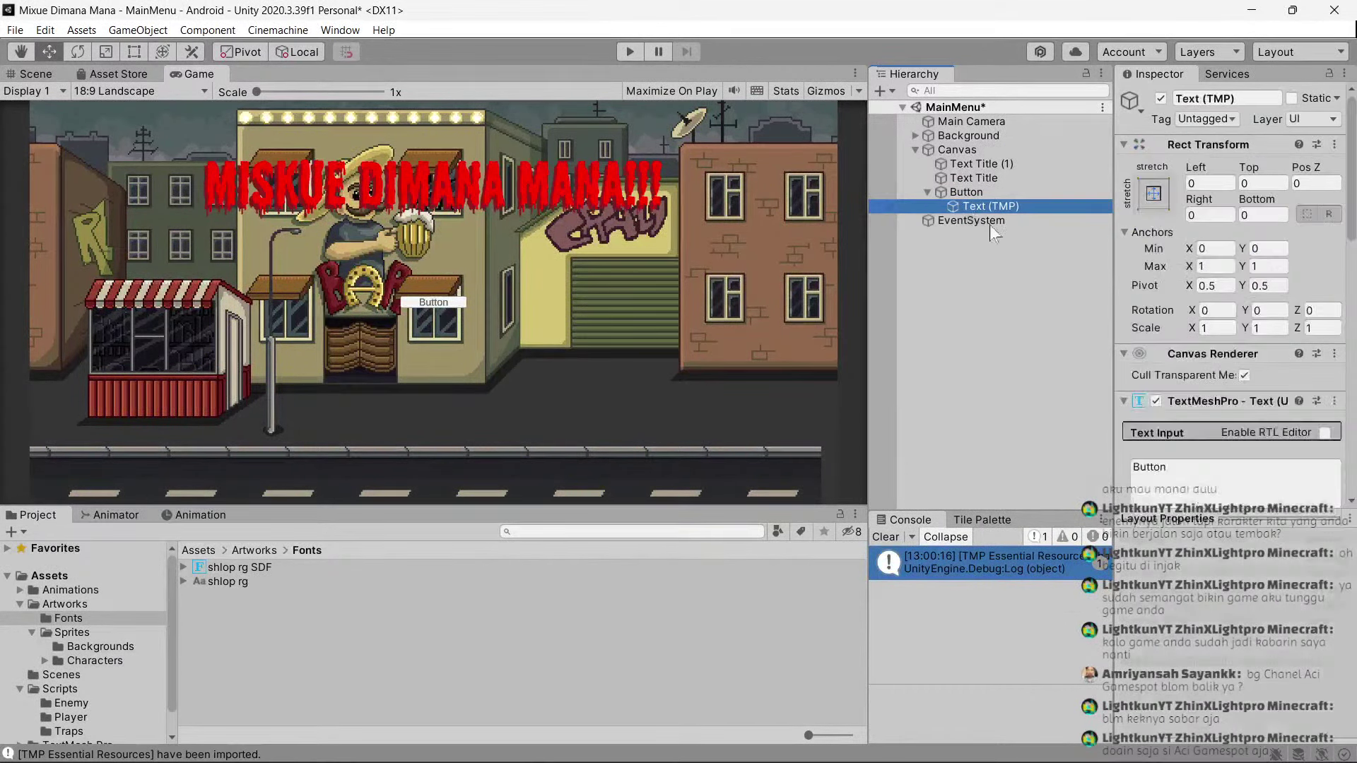
# Set the button label to MULAI in the shlop rg SDF font.
pyautogui.click(1255, 479)
pyautogui.hotkey('ctrl', 'a')
pyautogui.write('M')
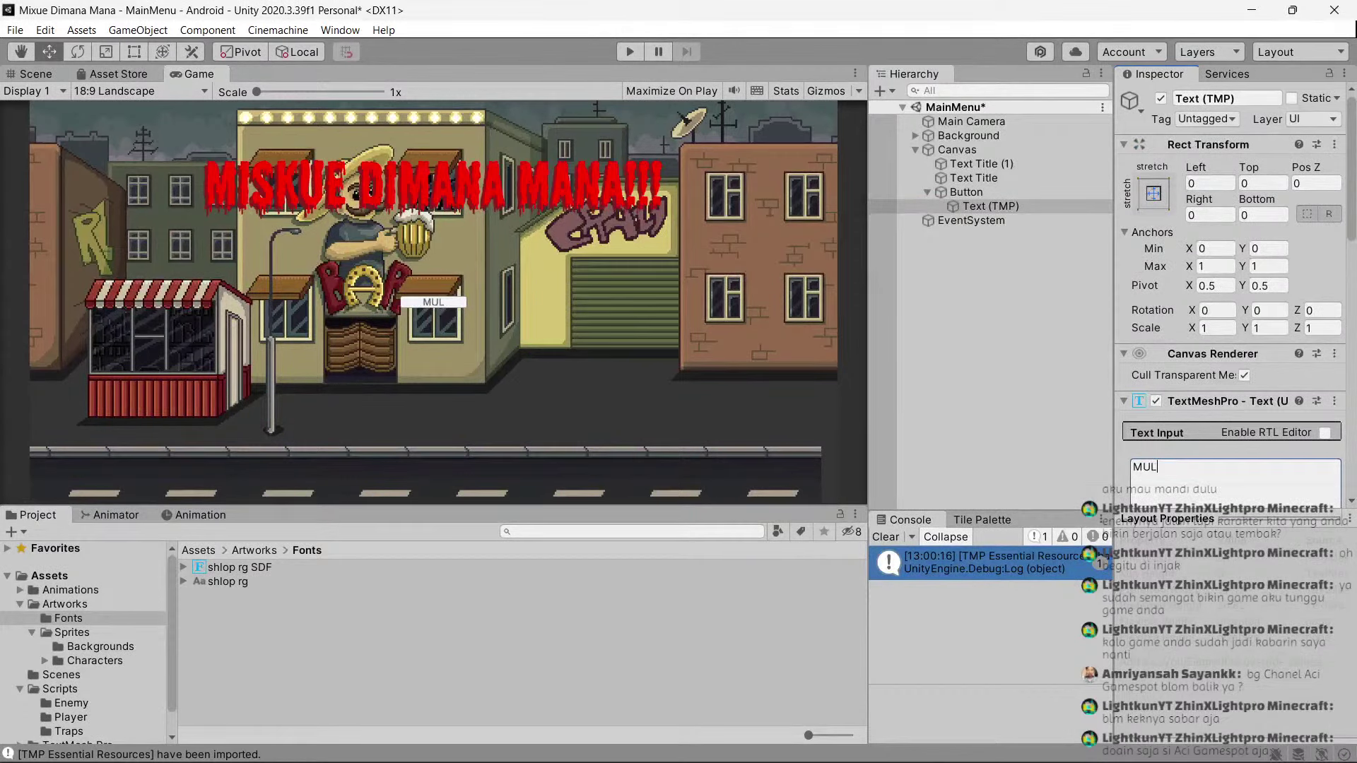
pyautogui.scroll(-5, 1238, 404)
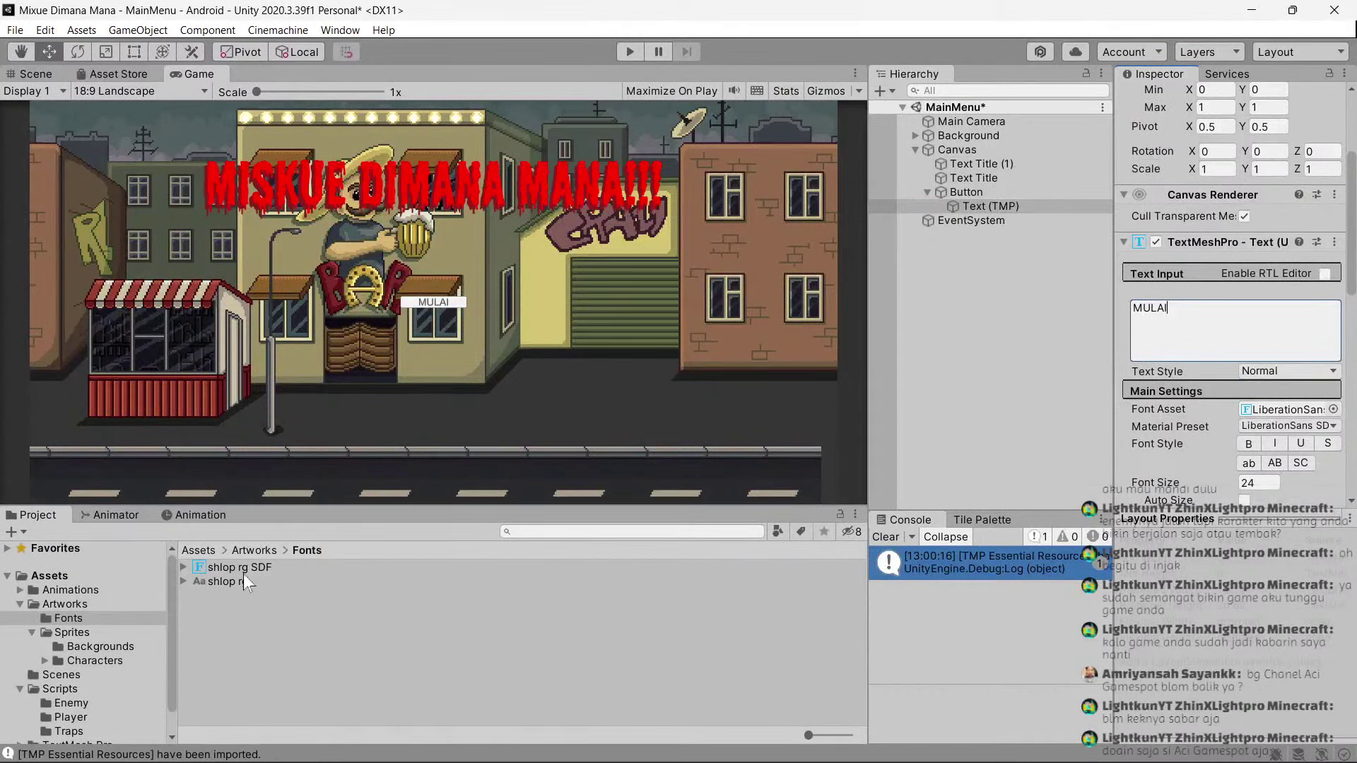
pyautogui.moveTo(239, 567); pyautogui.dragTo(1286, 409)
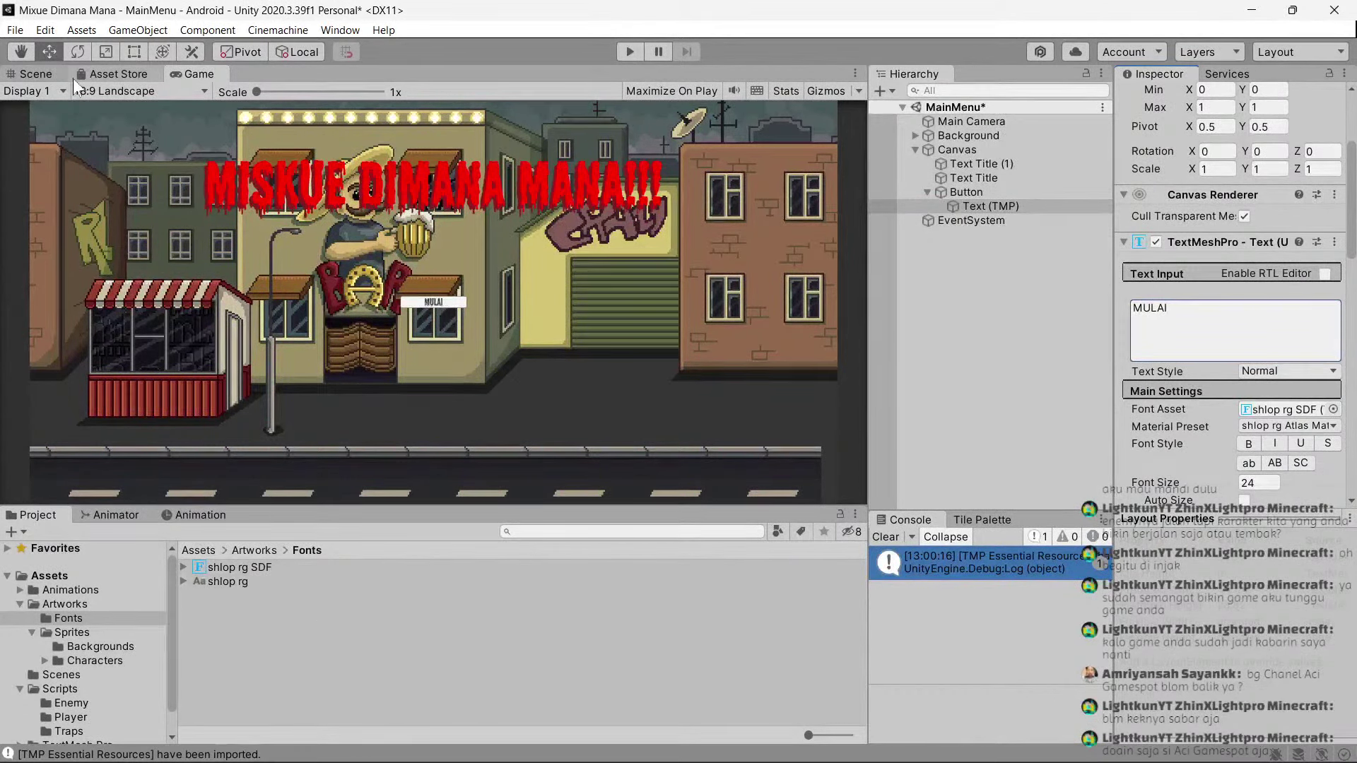
pyautogui.click(39, 74)
pyautogui.scroll(2, 467, 368)
pyautogui.scroll(2, 466, 364)
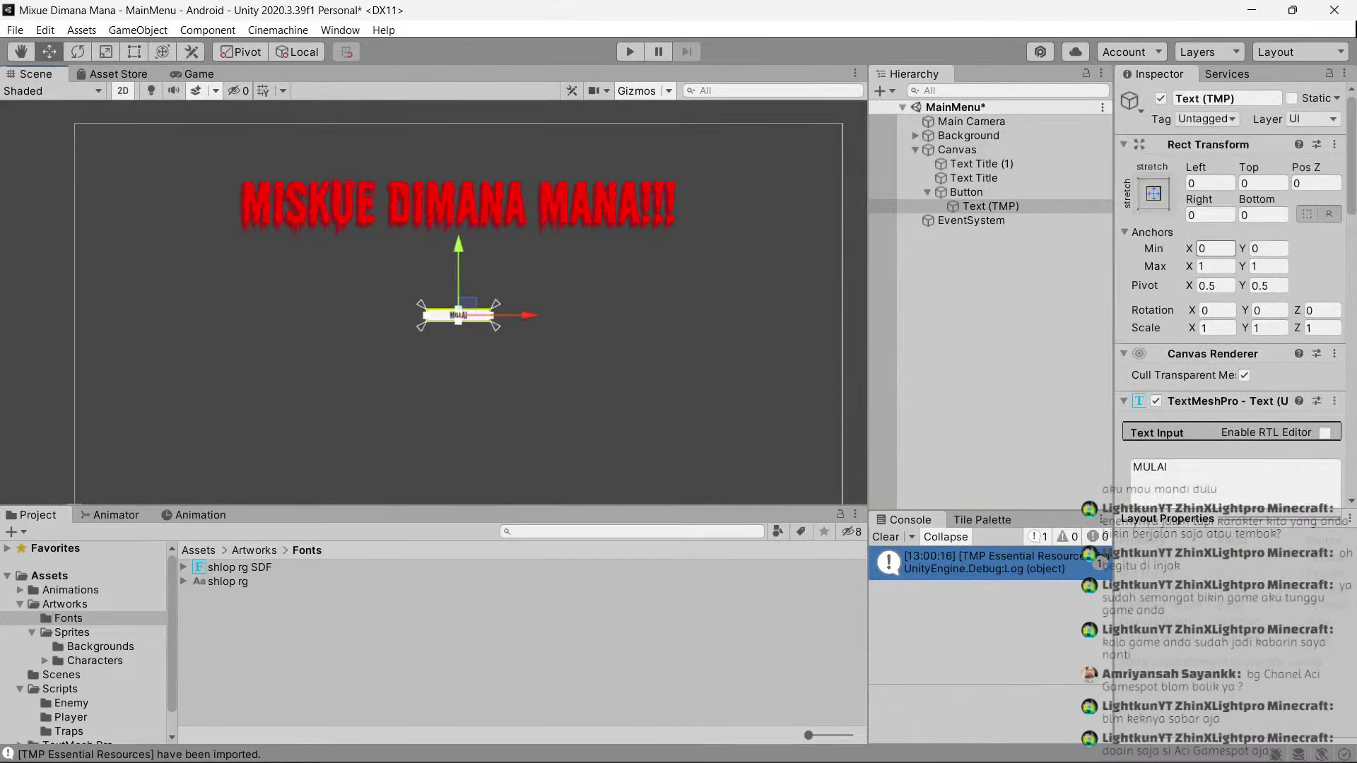
# Size the MULAI button to width 500 and height 100.
pyautogui.click(1024, 193)
pyautogui.click(1210, 215)
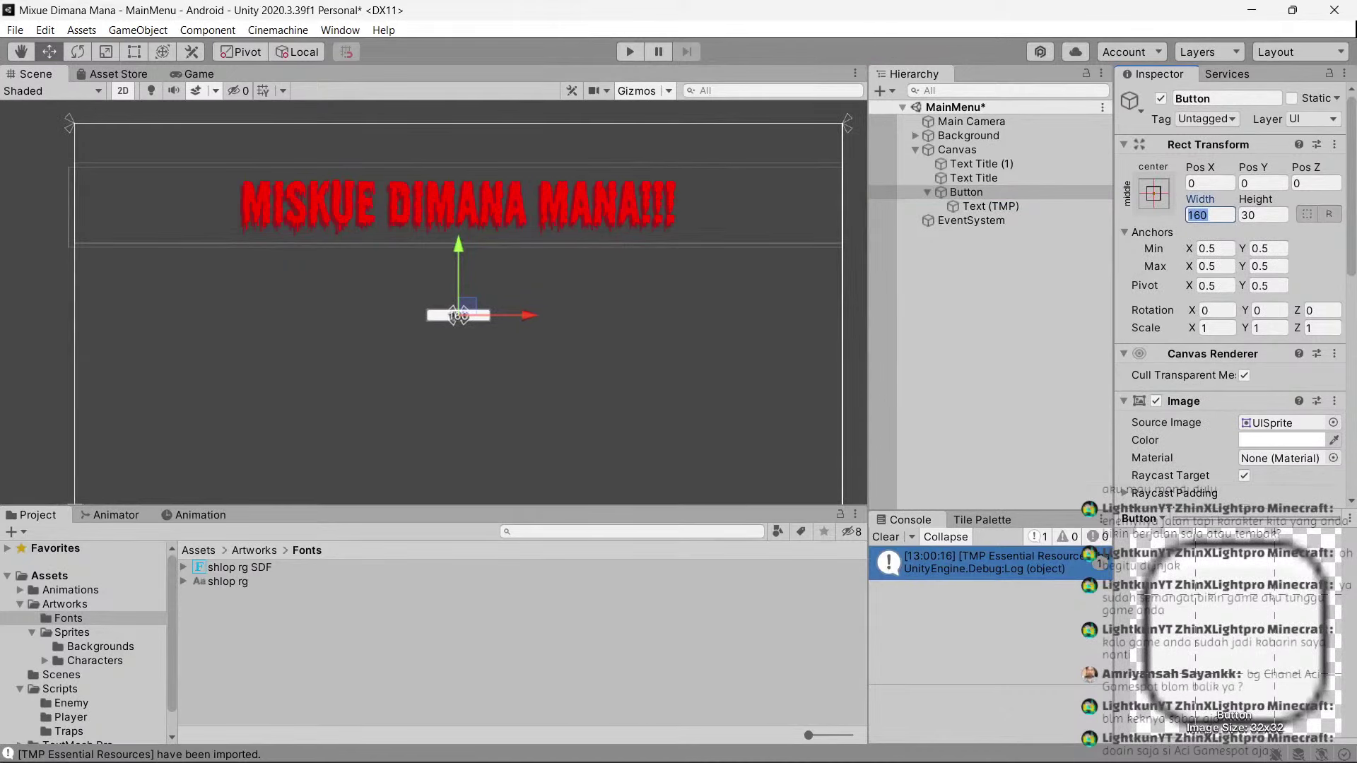
pyautogui.write('500')
pyautogui.press('Tab')
pyautogui.write('10')
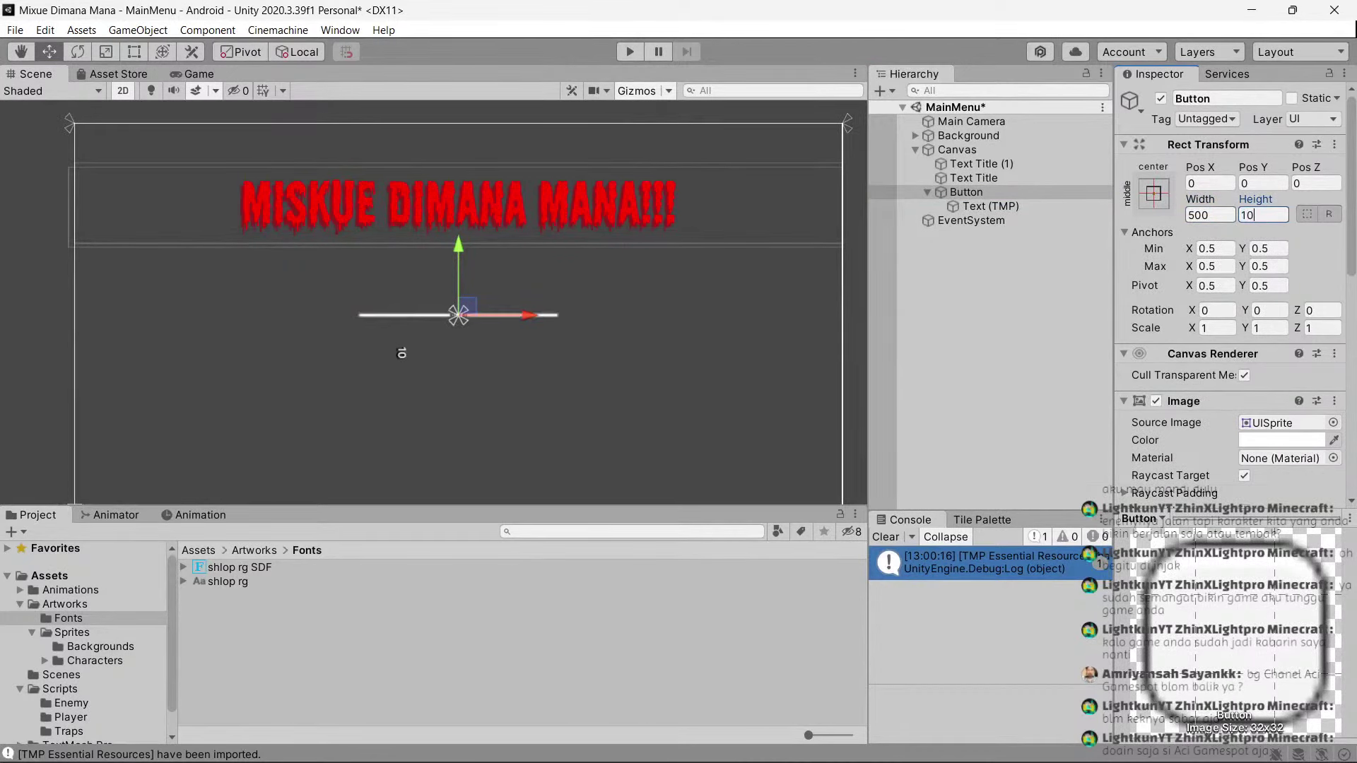
pyautogui.write('0')
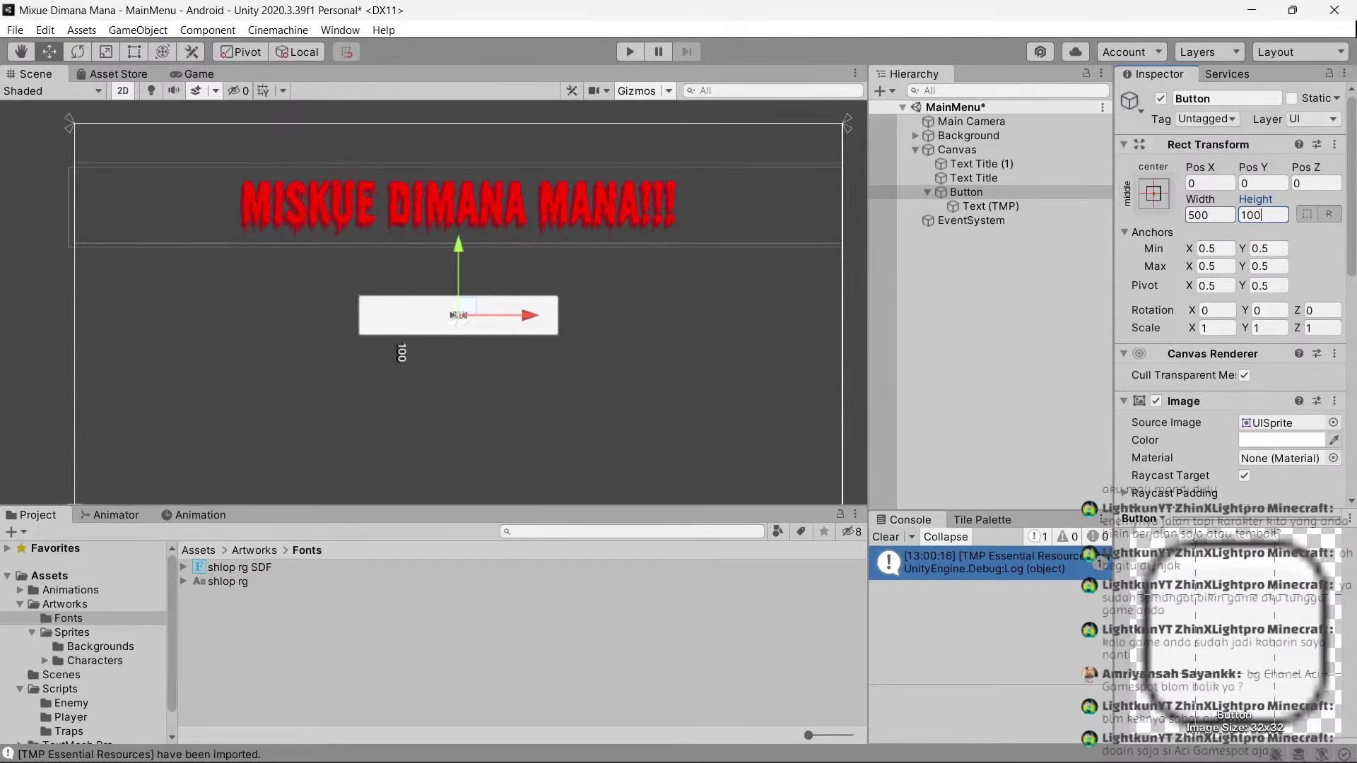
# Set the button label's font size to 50.
pyautogui.scroll(-2, 427, 236)
pyautogui.click(989, 206)
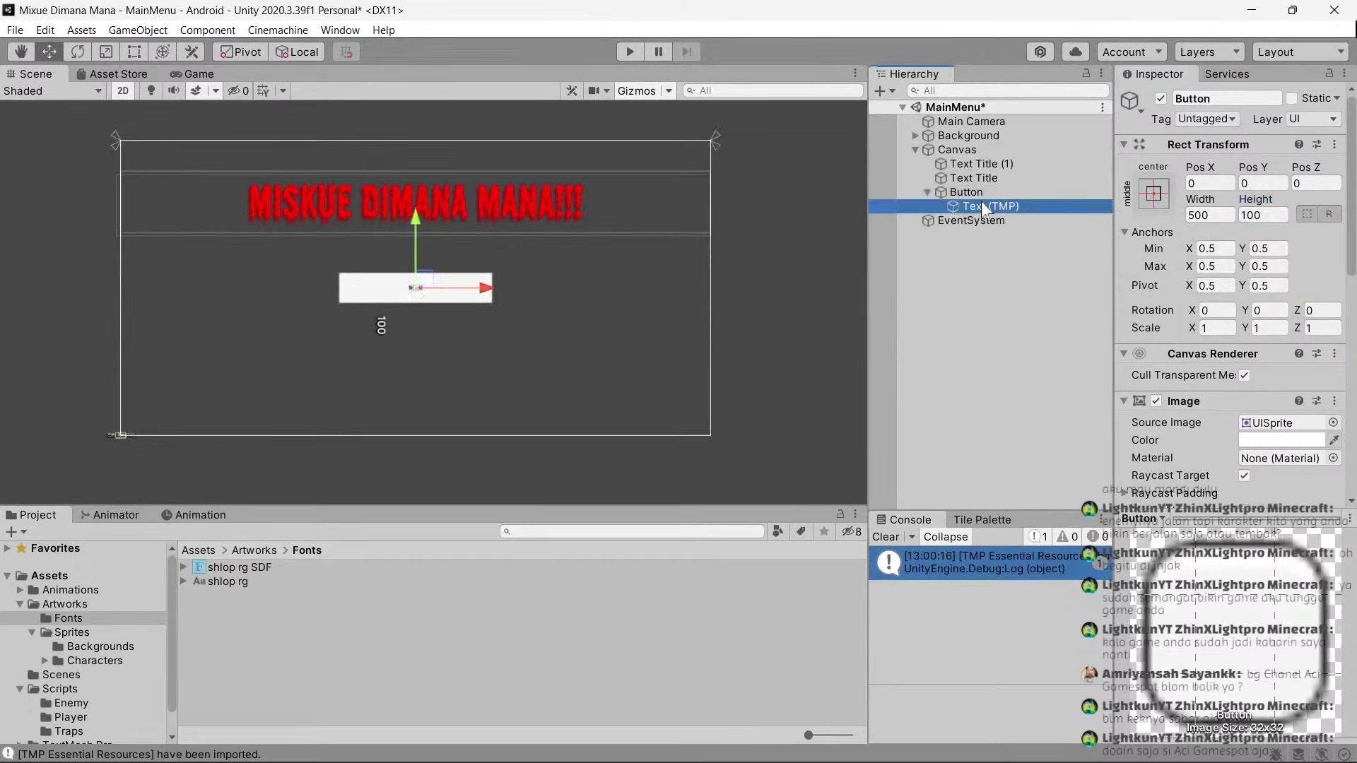
pyautogui.scroll(-5, 1182, 346)
pyautogui.click(1258, 324)
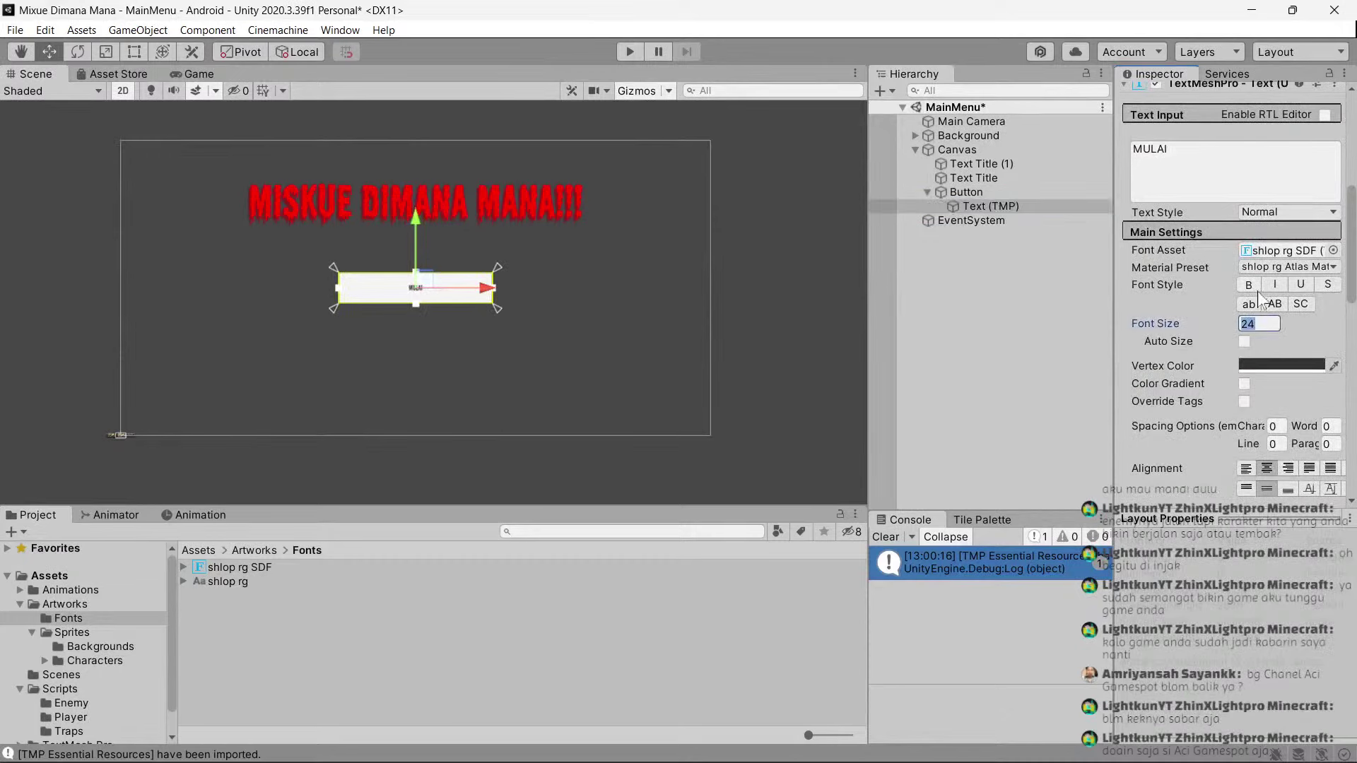
pyautogui.write('50')
# Colour the MULAI label bright red and preview it in Game view.
pyautogui.click(1268, 366)
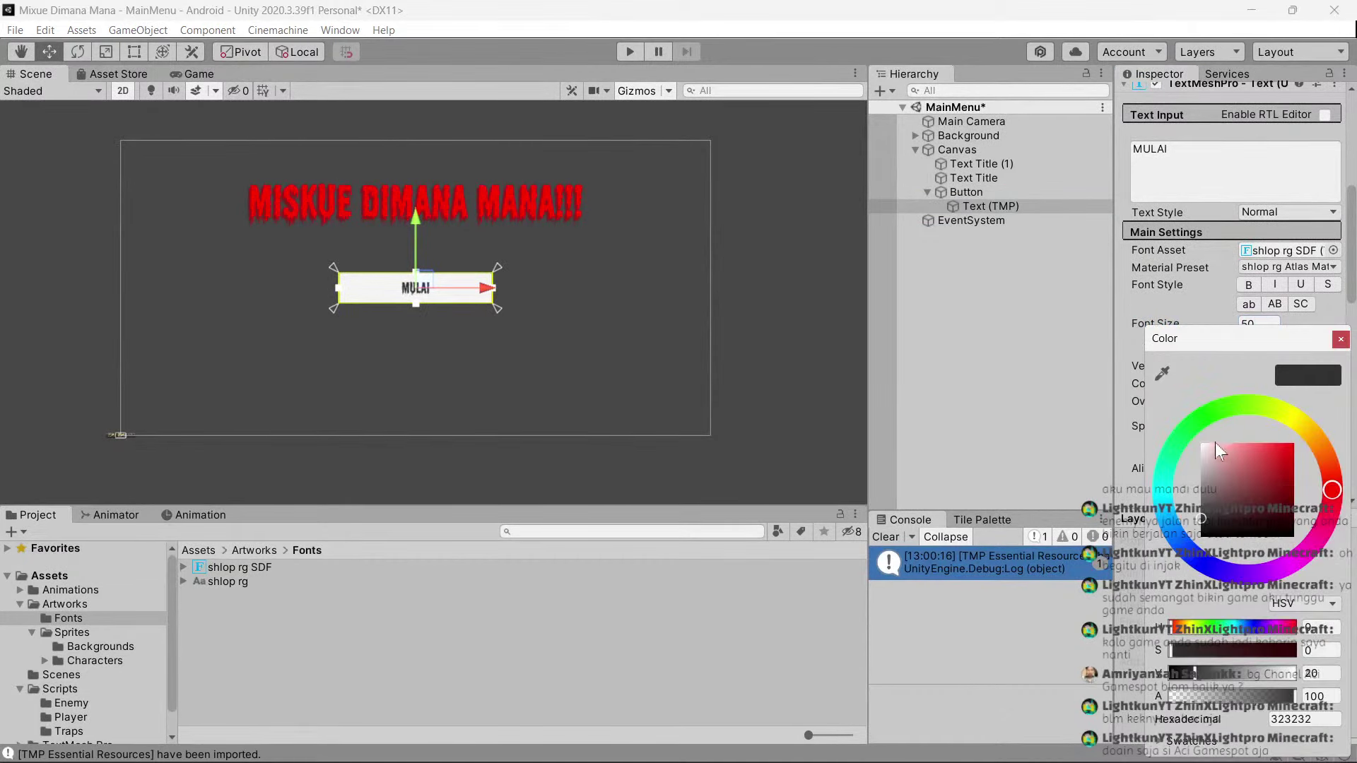
pyautogui.moveTo(1215, 442); pyautogui.dragTo(1293, 444)
pyautogui.click(168, 75)
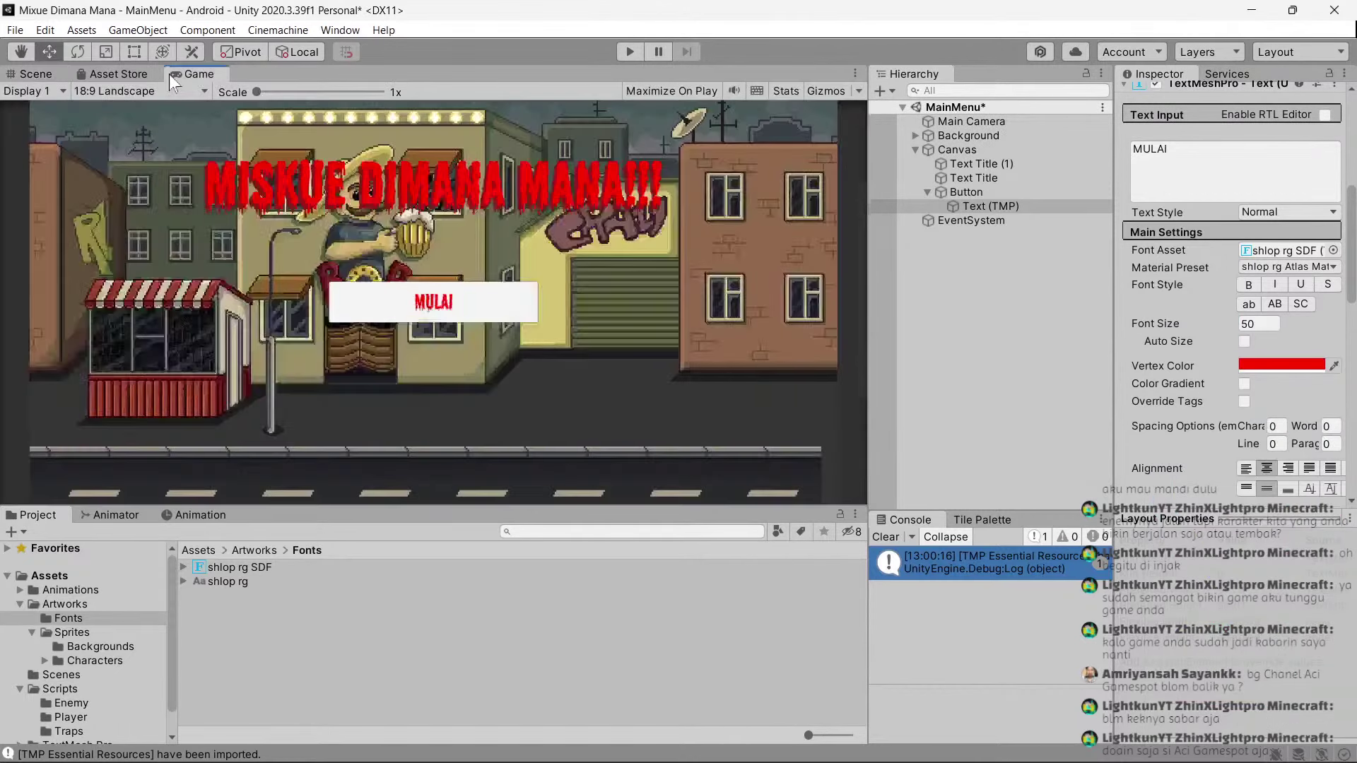
pyautogui.click(981, 197)
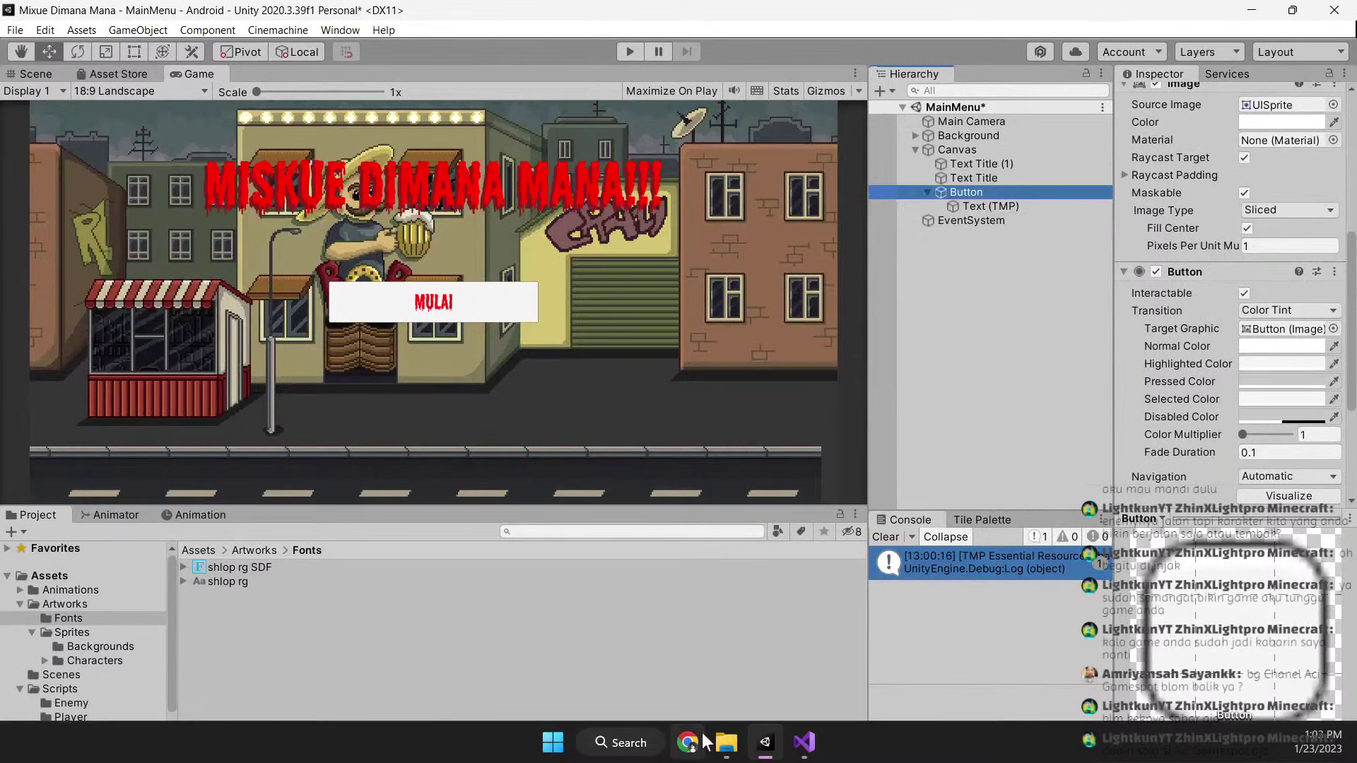
# Browse Assets Unity's 2D > Buttons and #UI folders in File Explorer, then close it.
pyautogui.moveTo(726, 742)
pyautogui.click(661, 607)
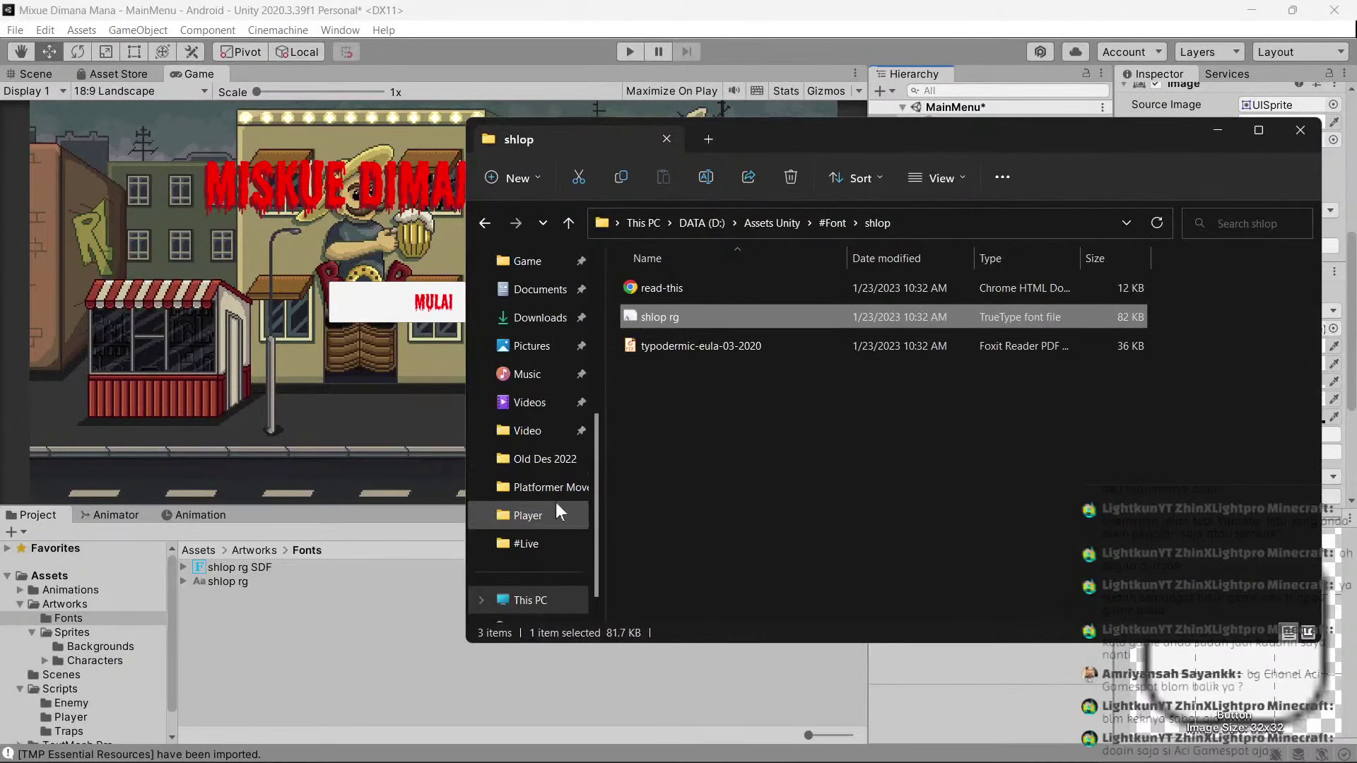
pyautogui.click(765, 224)
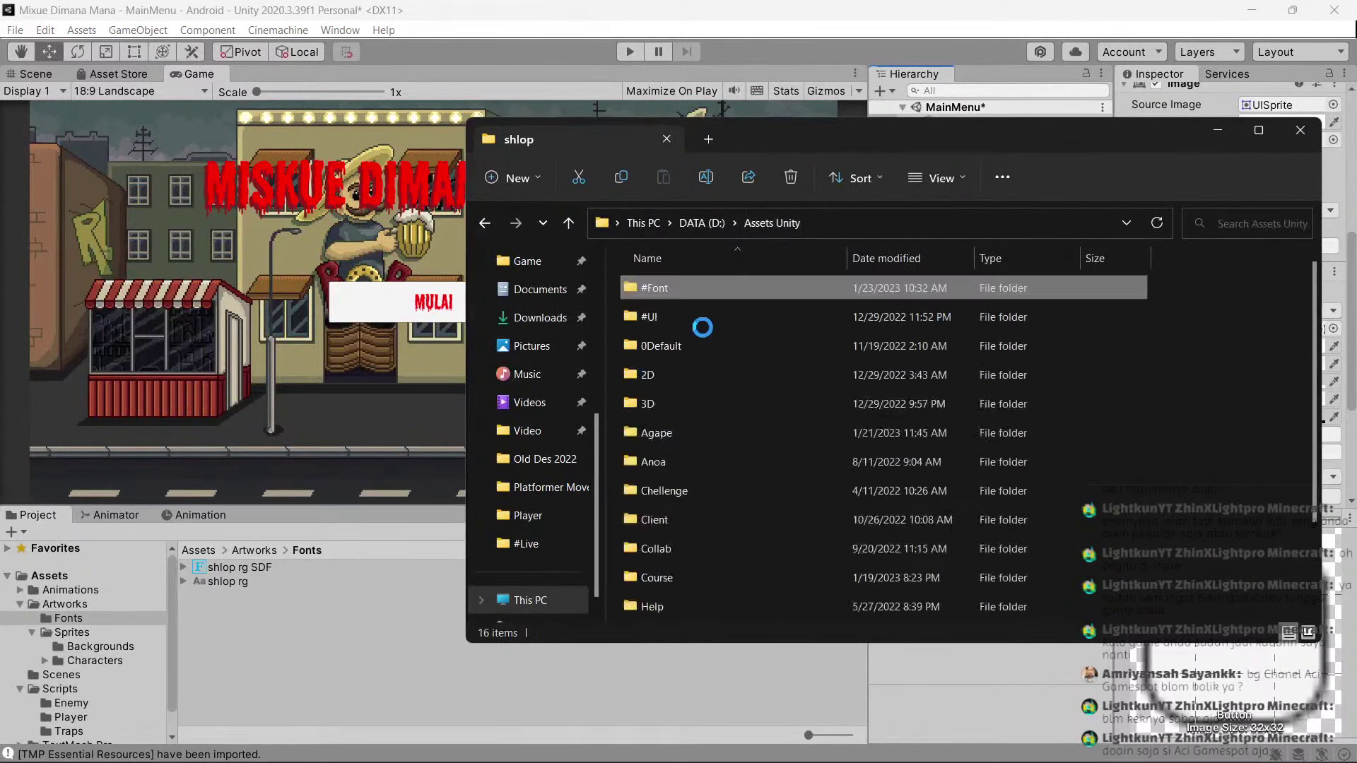
pyautogui.doubleClick(692, 363)
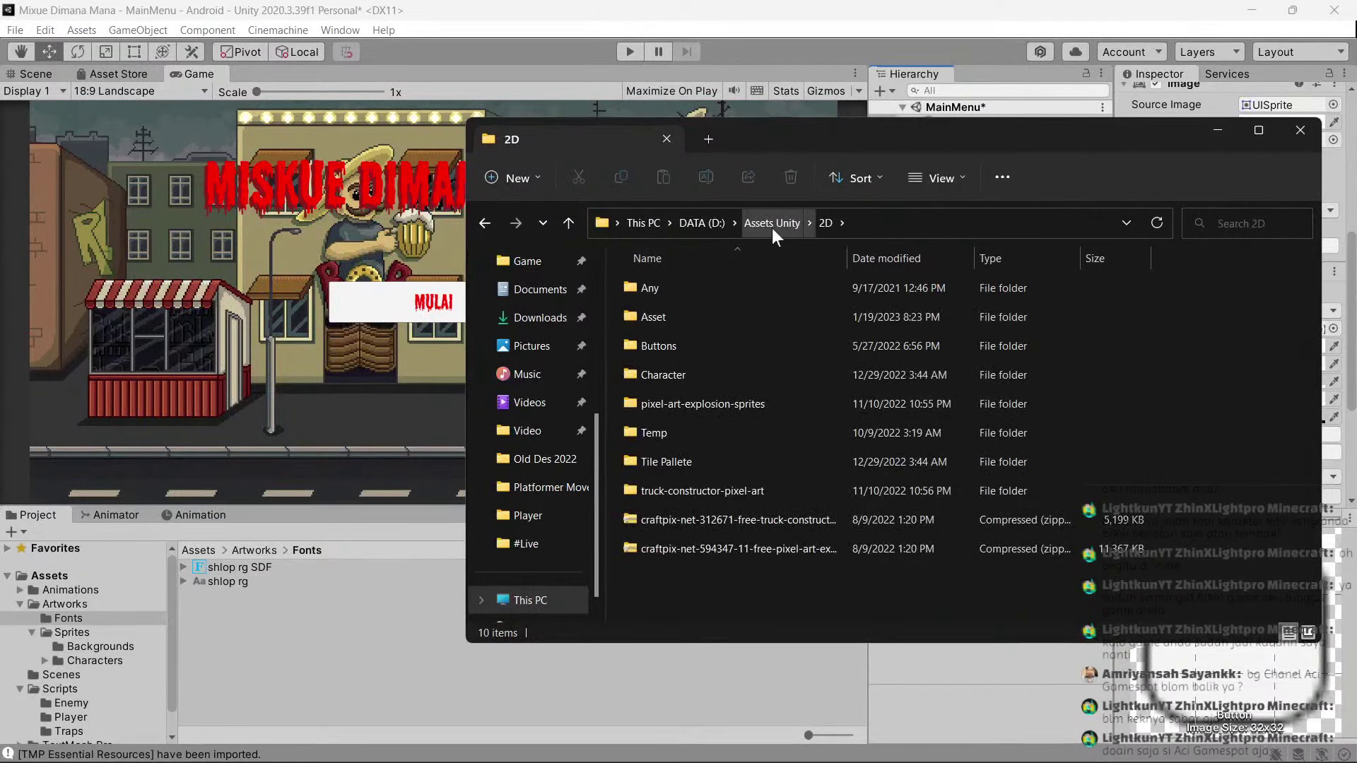
pyautogui.doubleClick(681, 345)
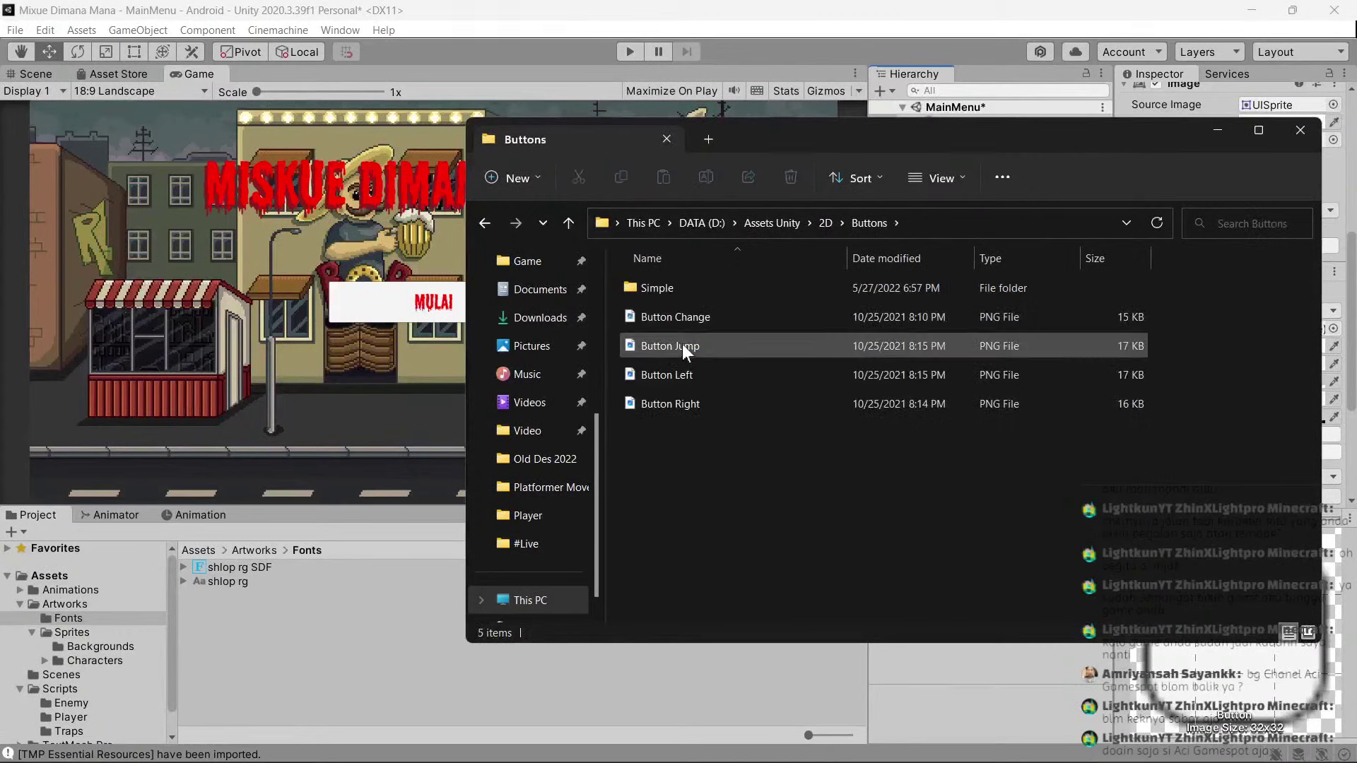
pyautogui.click(782, 223)
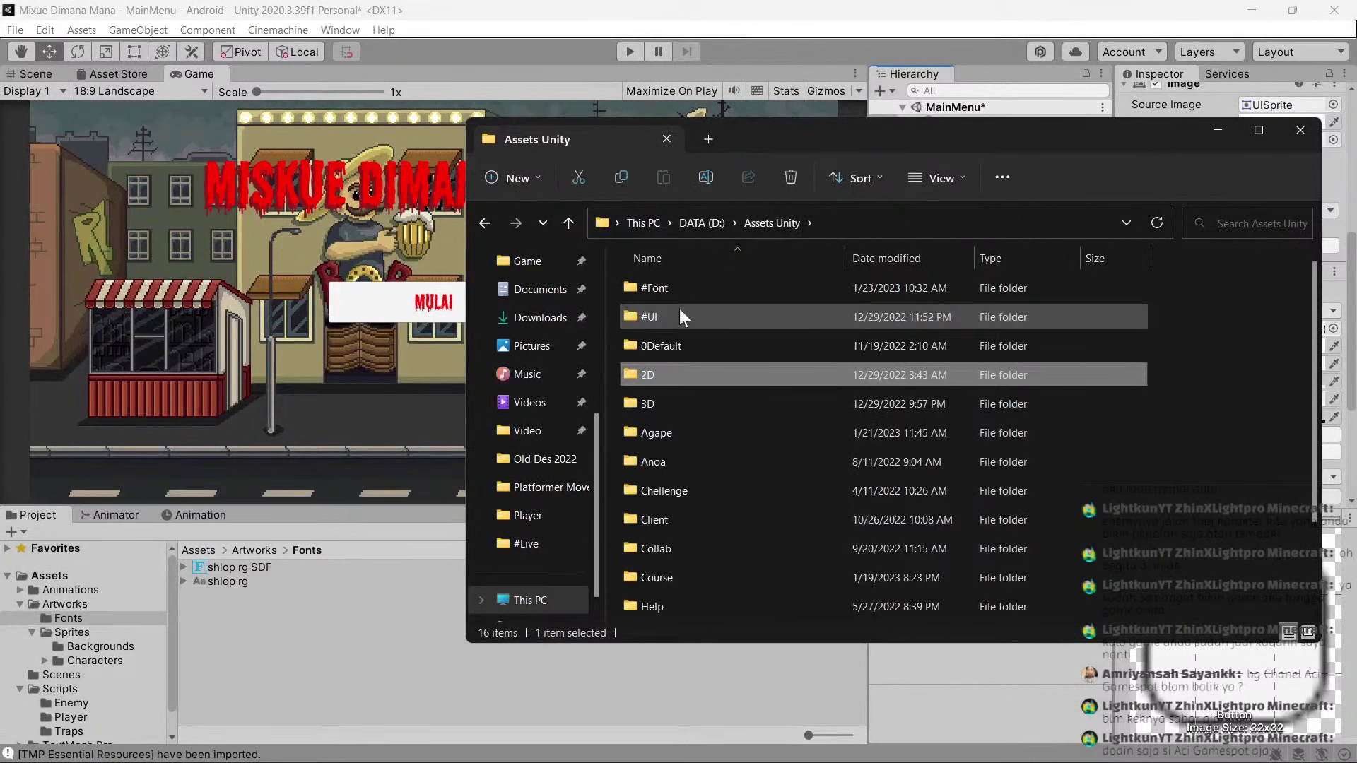
pyautogui.doubleClick(679, 308)
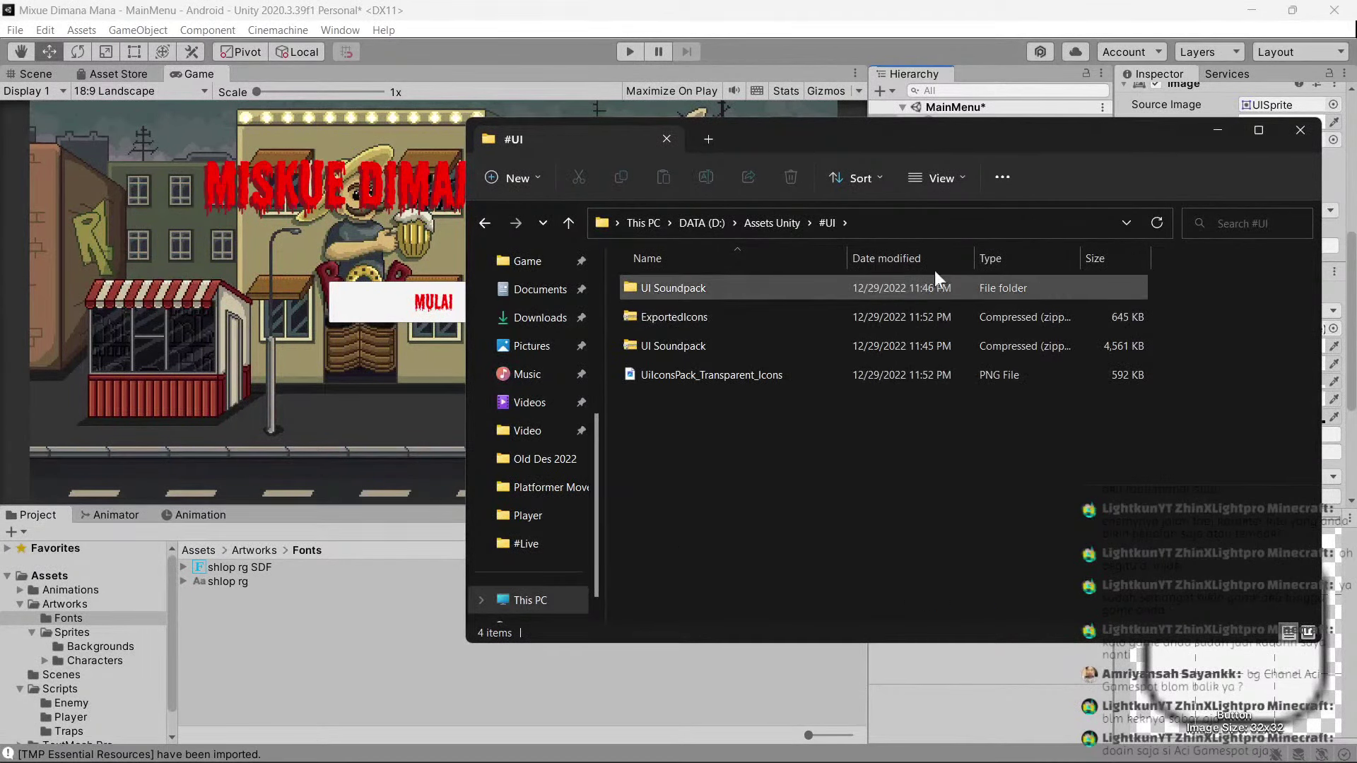
pyautogui.click(1286, 140)
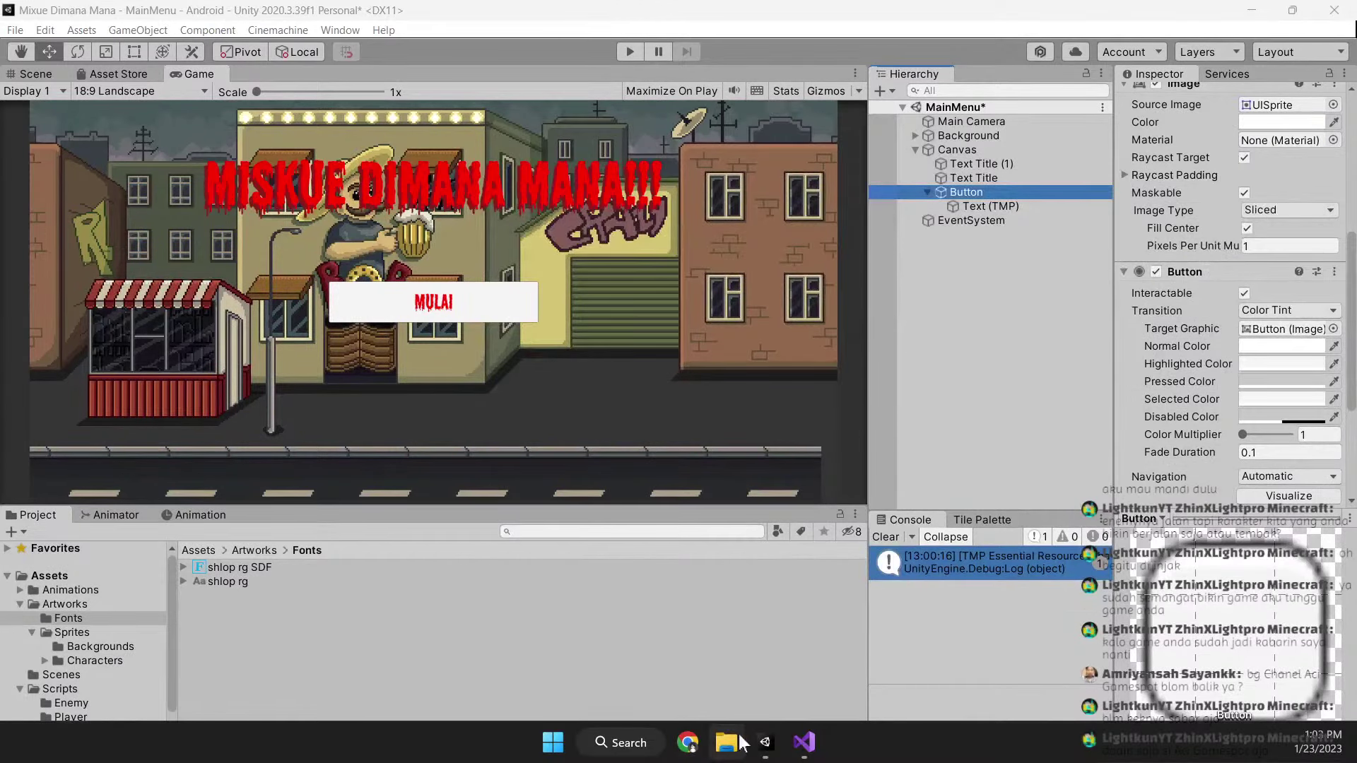
# Open Chrome maximized and search Google for 'ui horror free'.
pyautogui.click(688, 743)
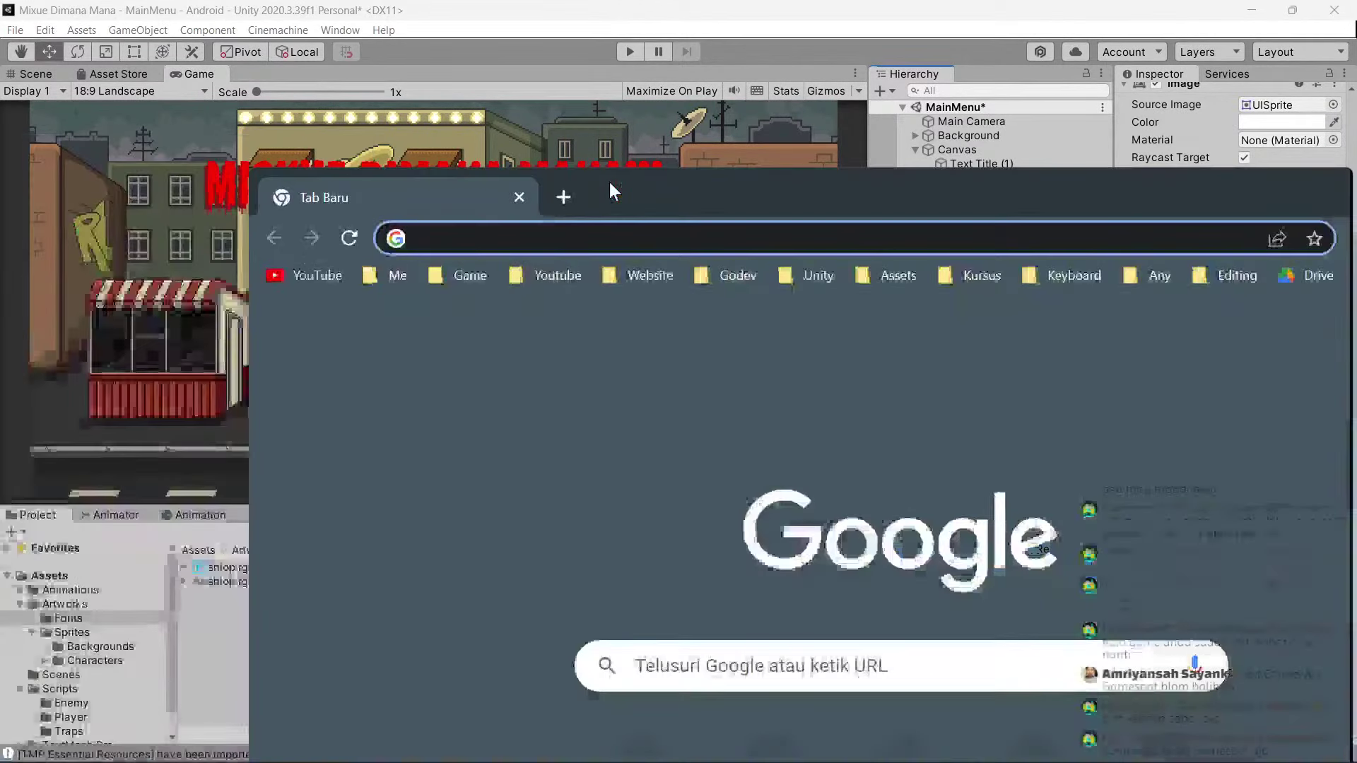
pyautogui.doubleClick(609, 181)
pyautogui.write('ui ')
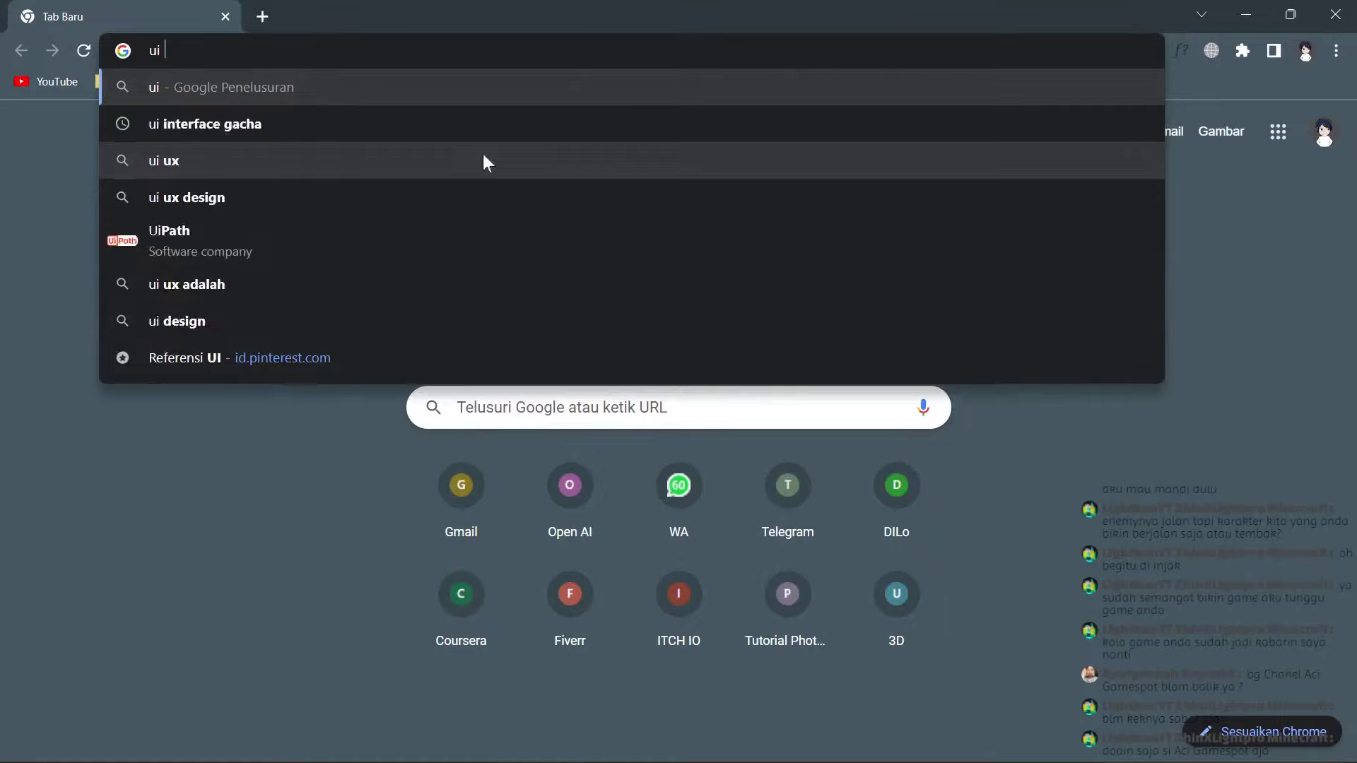
pyautogui.write('horr')
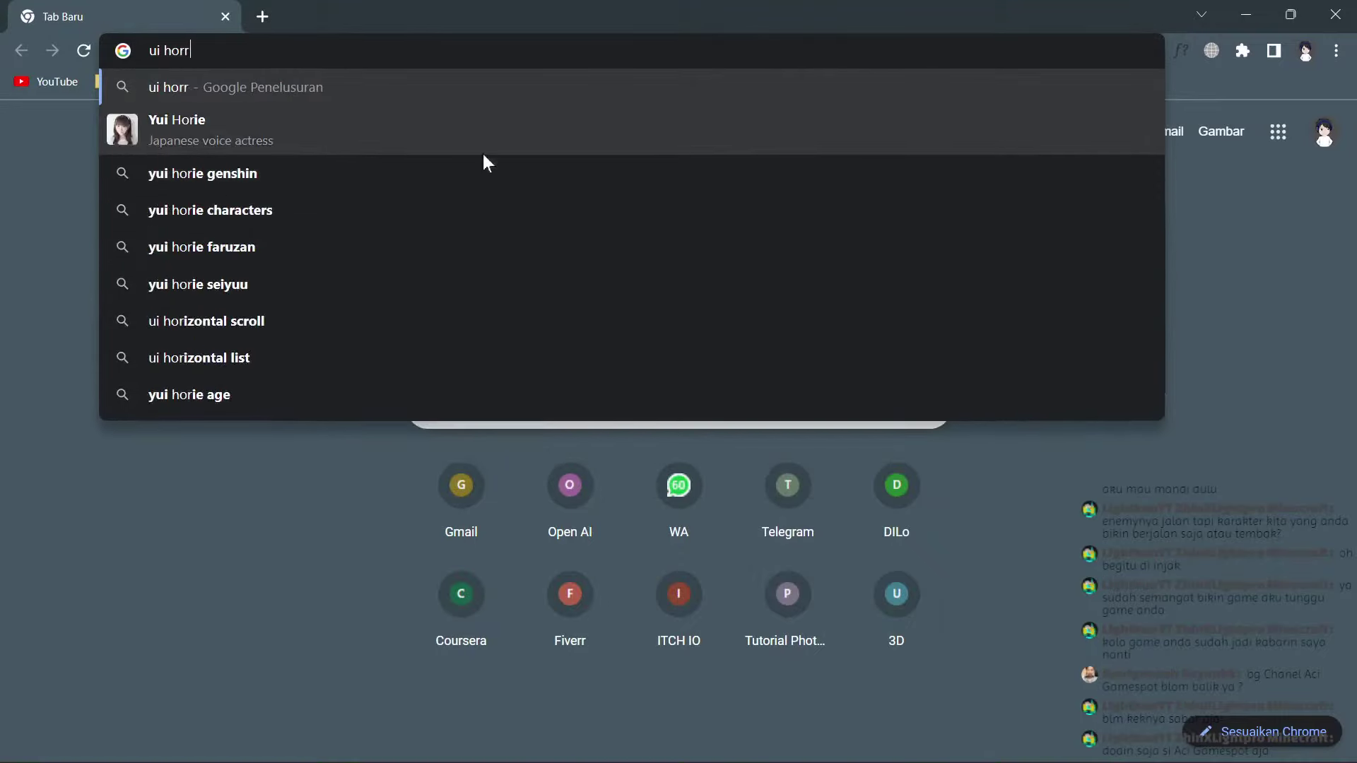
pyautogui.write('or free')
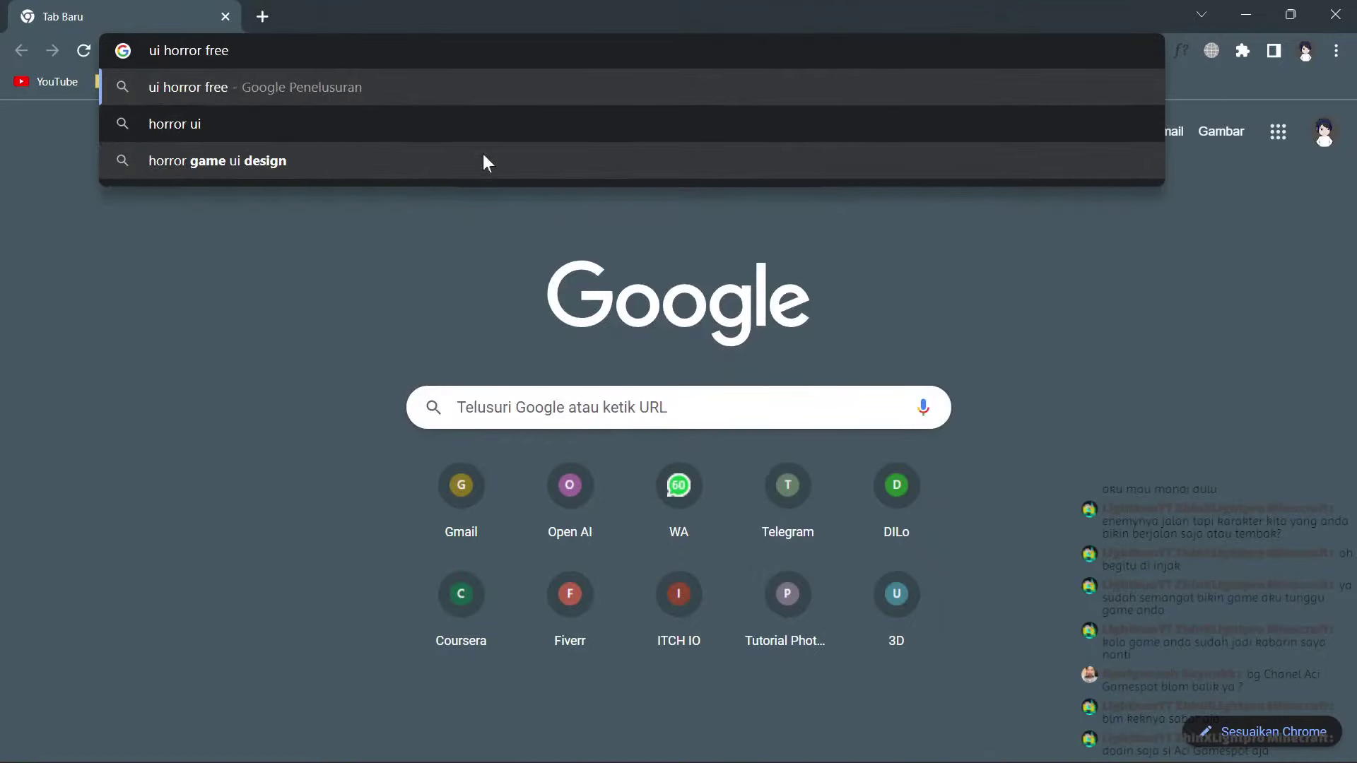
pyautogui.press('Return')
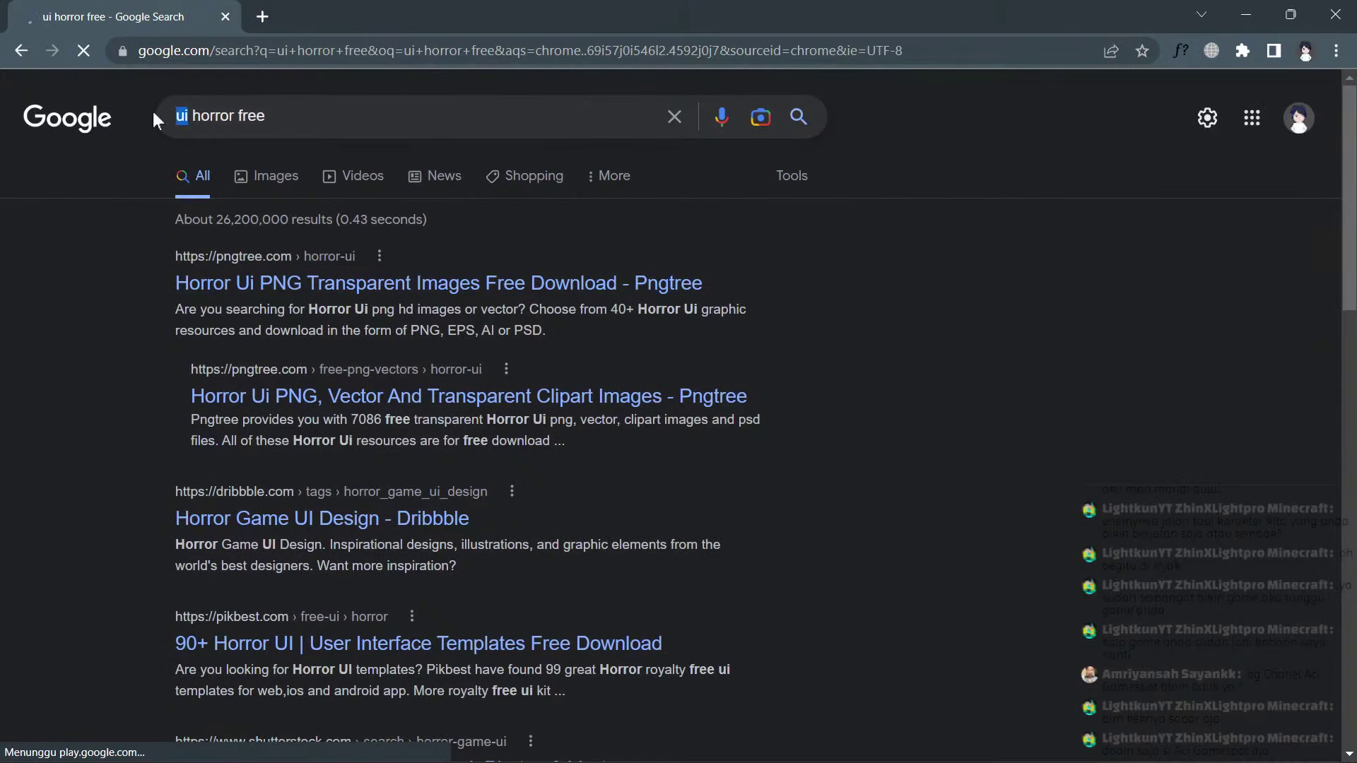
# Refine the query to 'ui button horror free' and scroll the results.
pyautogui.press('Right')
pyautogui.write('but')
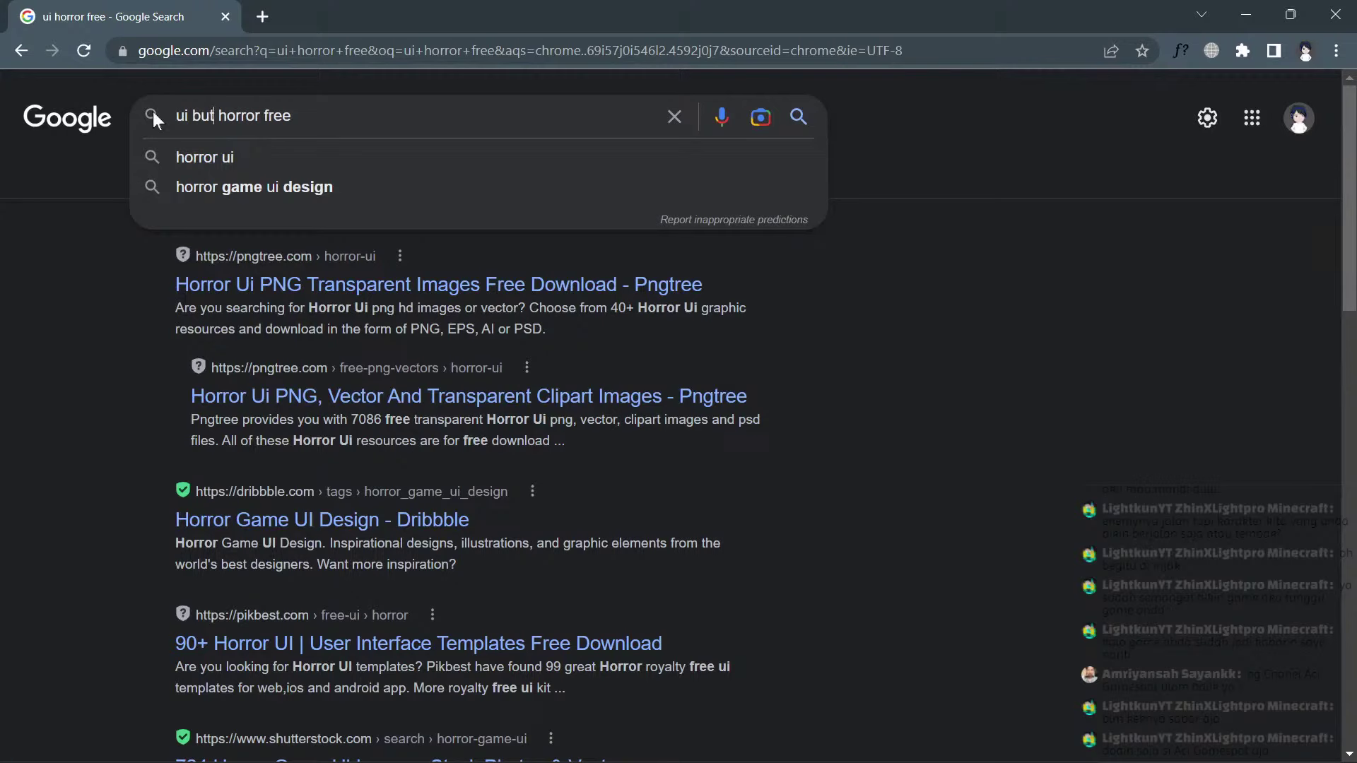
pyautogui.write('ton')
pyautogui.press('Return')
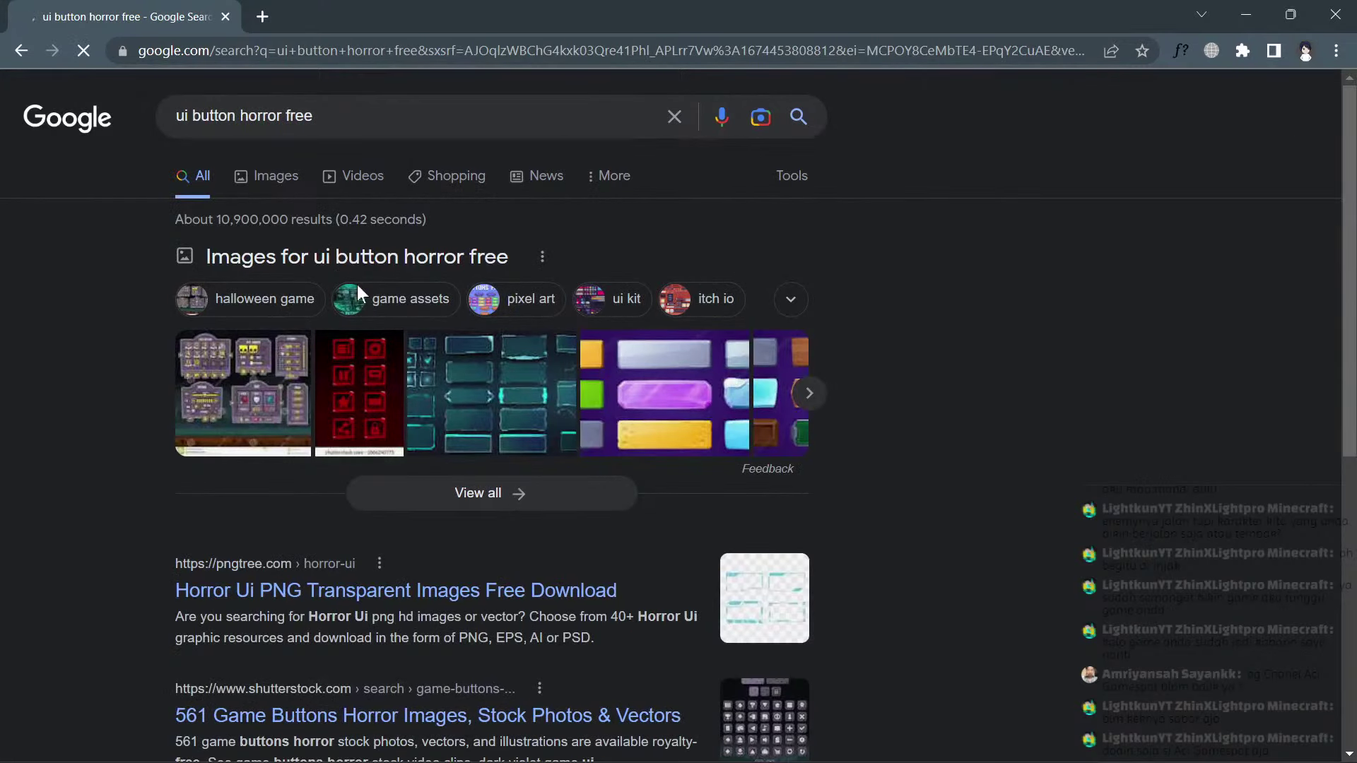
pyautogui.scroll(-3, 368, 382)
pyautogui.scroll(-3, 385, 399)
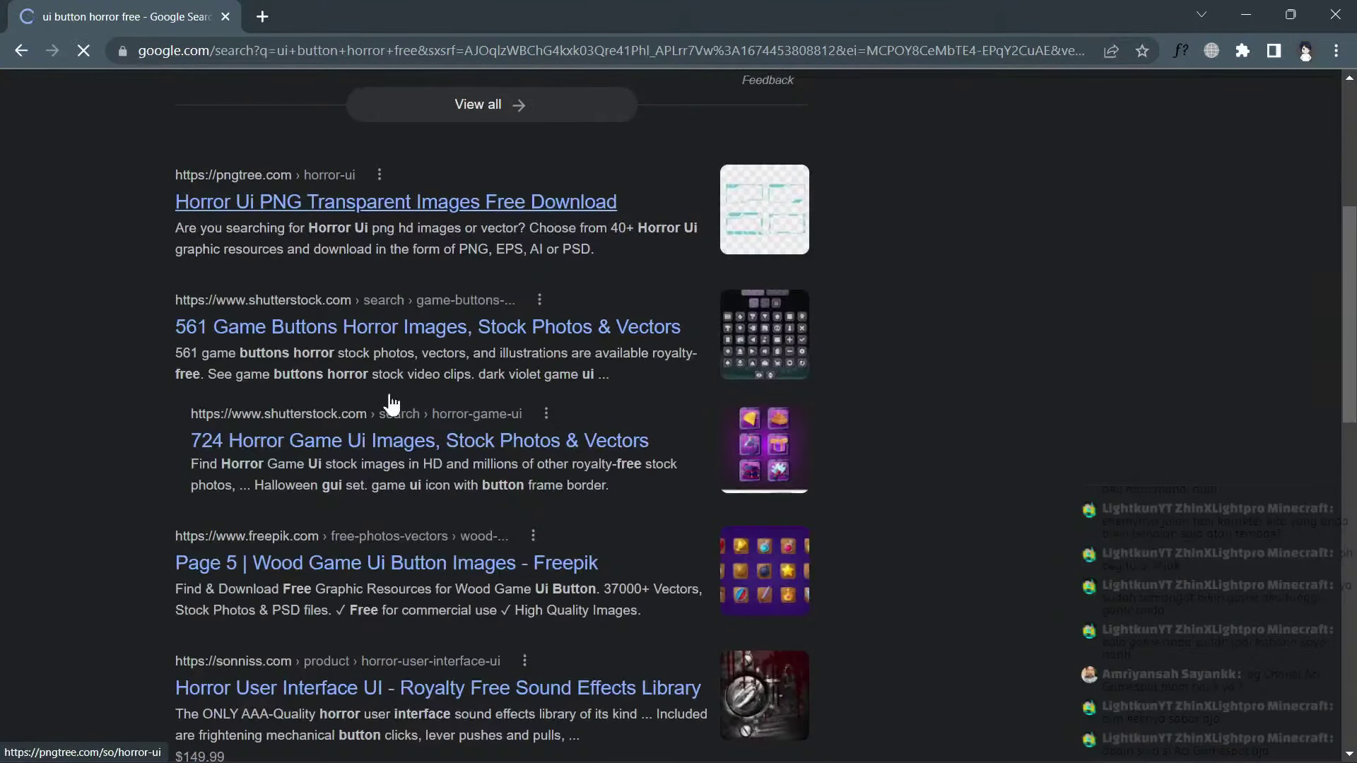
pyautogui.scroll(-3, 427, 377)
pyautogui.scroll(-3, 554, 285)
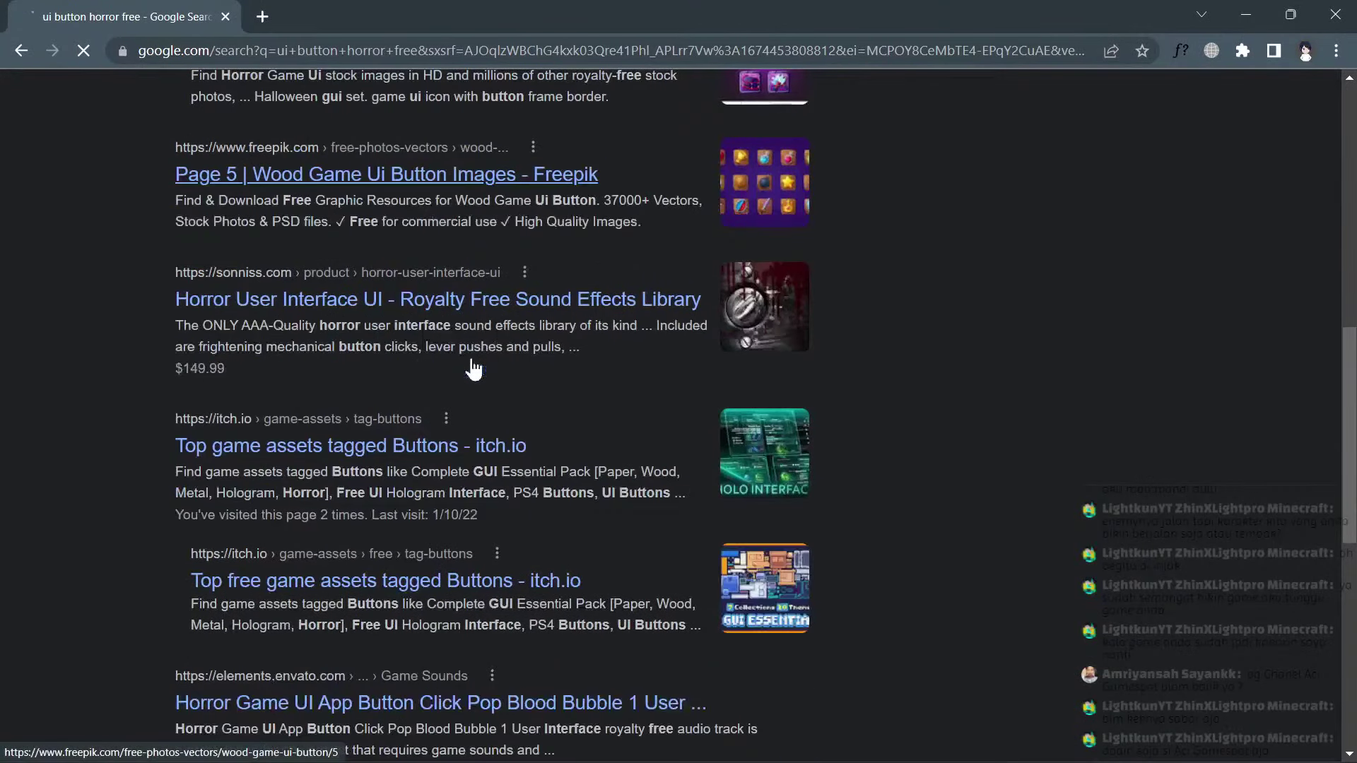
pyautogui.scroll(5, 554, 297)
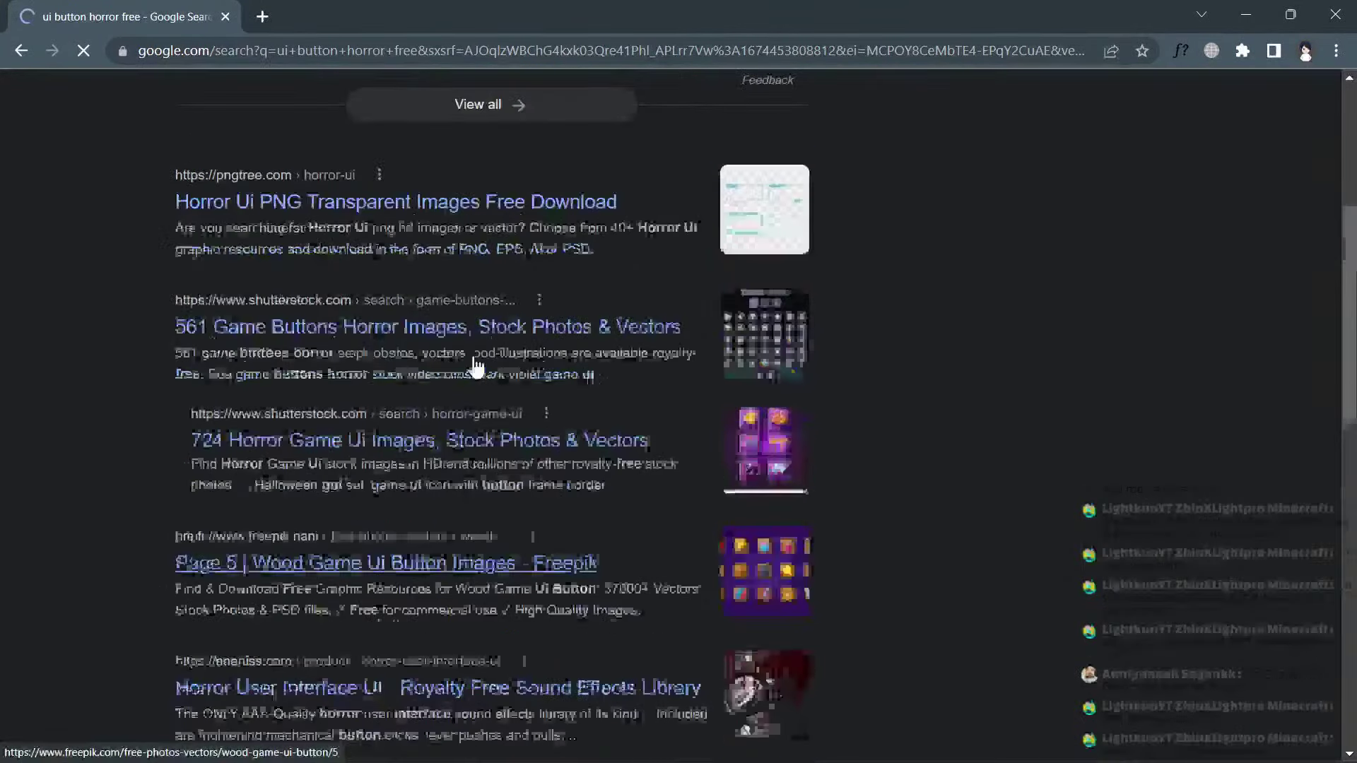
# Open Shutterstock's 561 Game Buttons Horror images result and scroll the image grid.
pyautogui.click(414, 329)
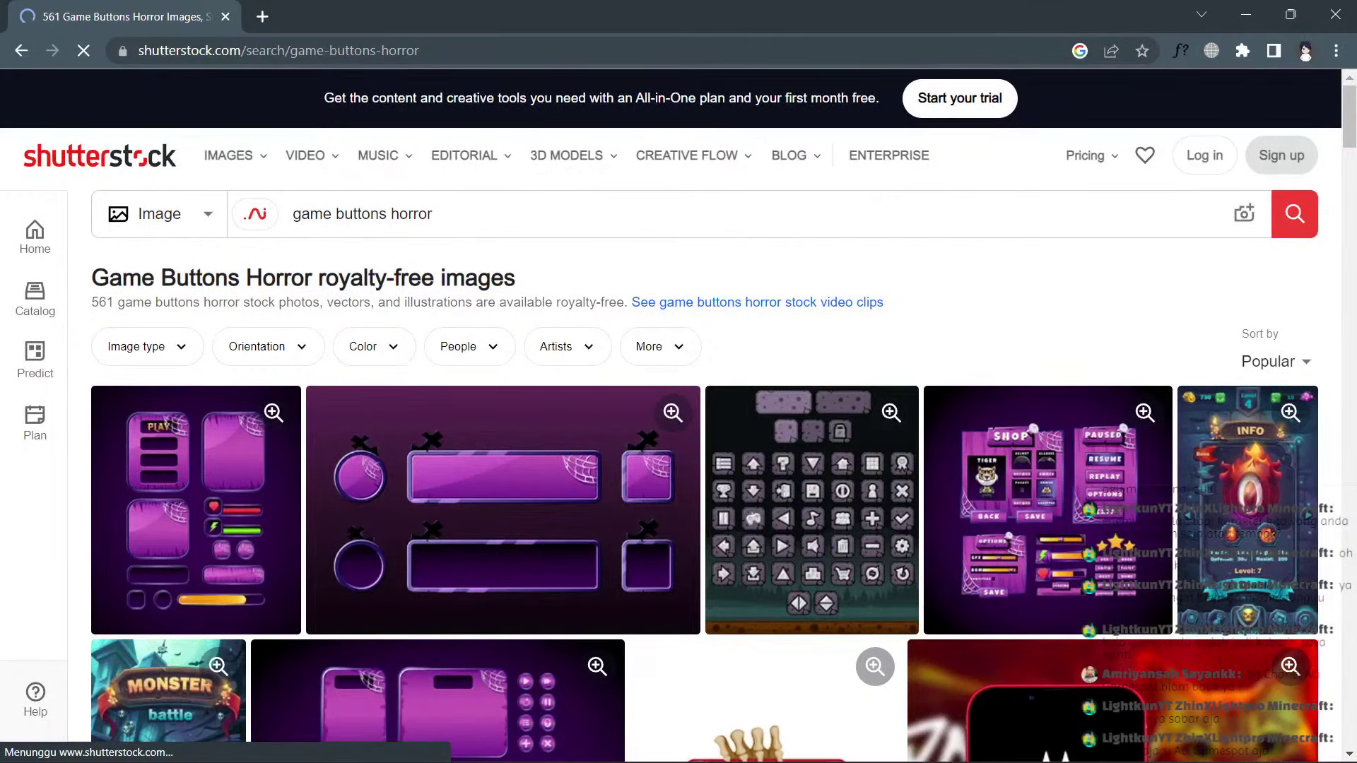
pyautogui.scroll(-3, 636, 347)
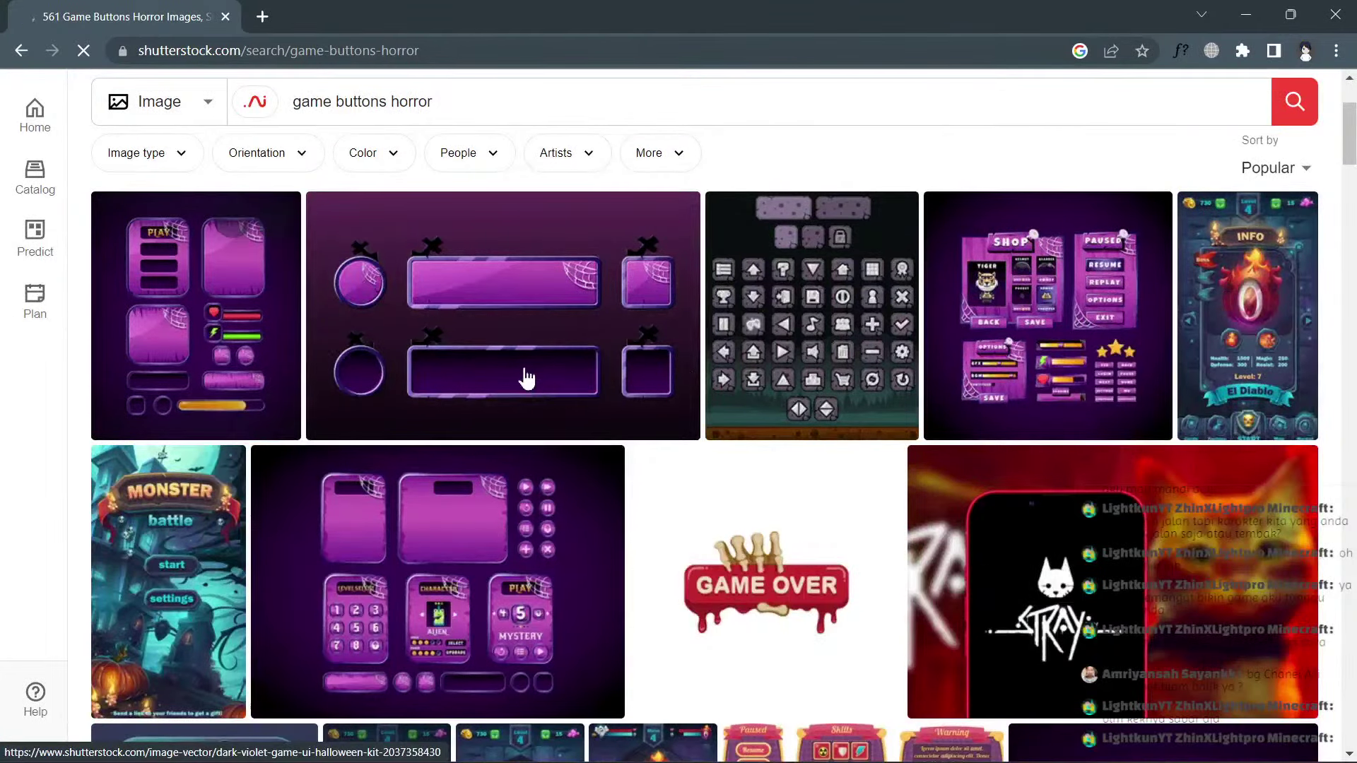
pyautogui.scroll(-5, 564, 295)
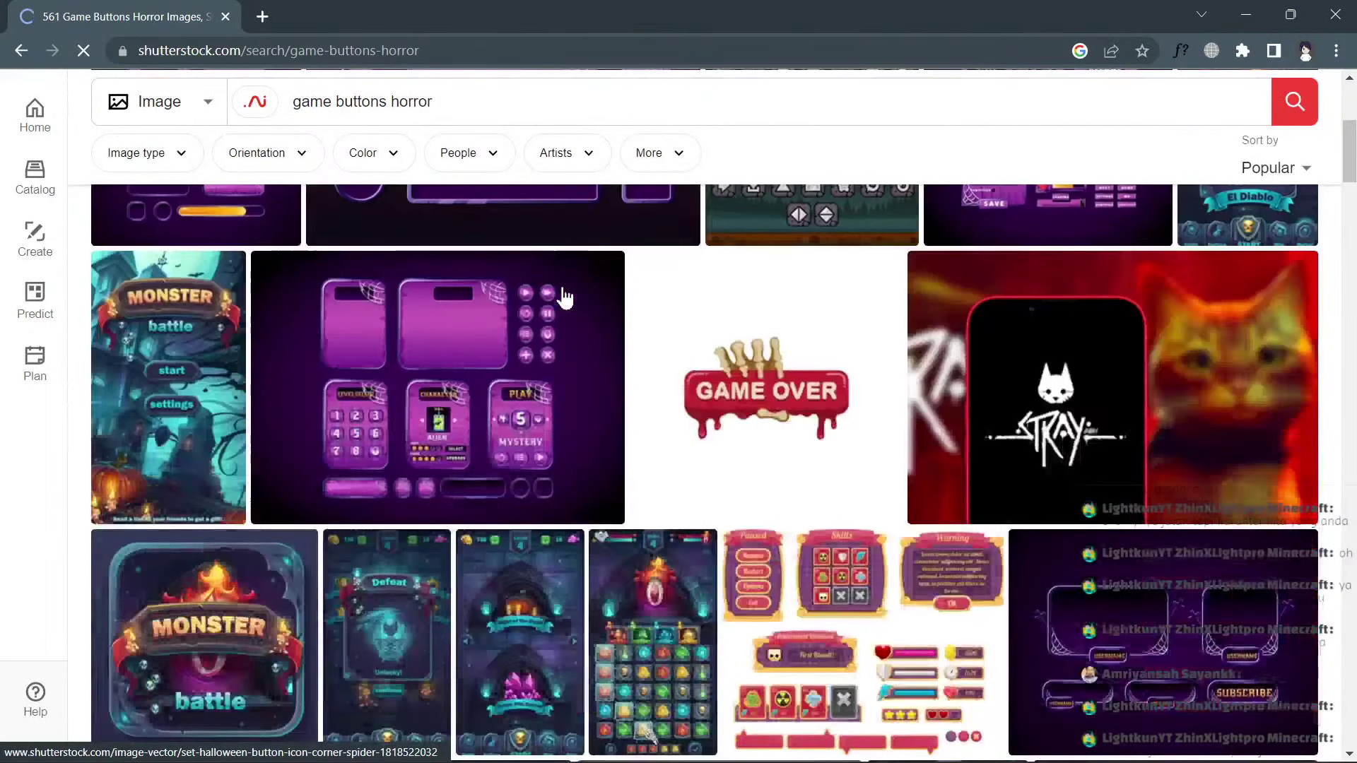
pyautogui.scroll(-7, 564, 296)
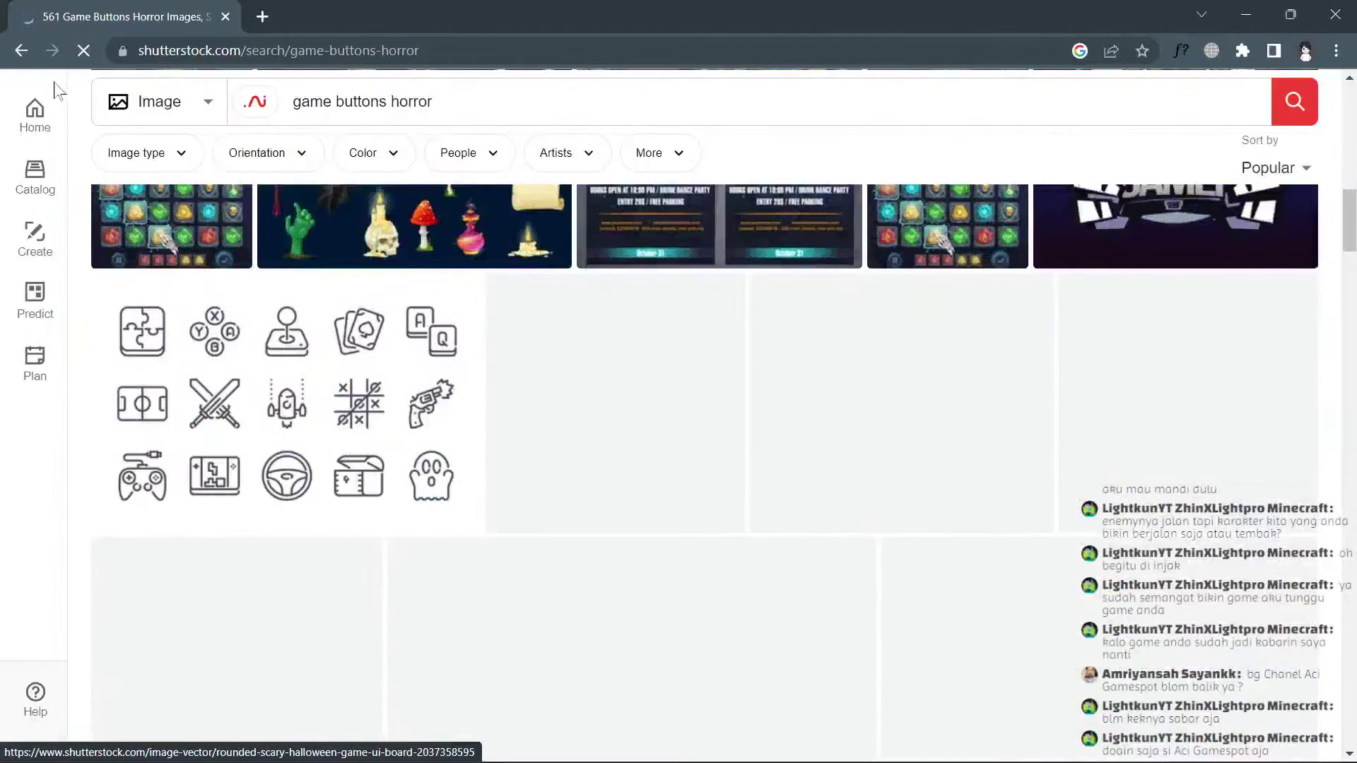
# Return to the Google results and open the itch.io Buttons assets result in a new tab.
pyautogui.click(21, 50)
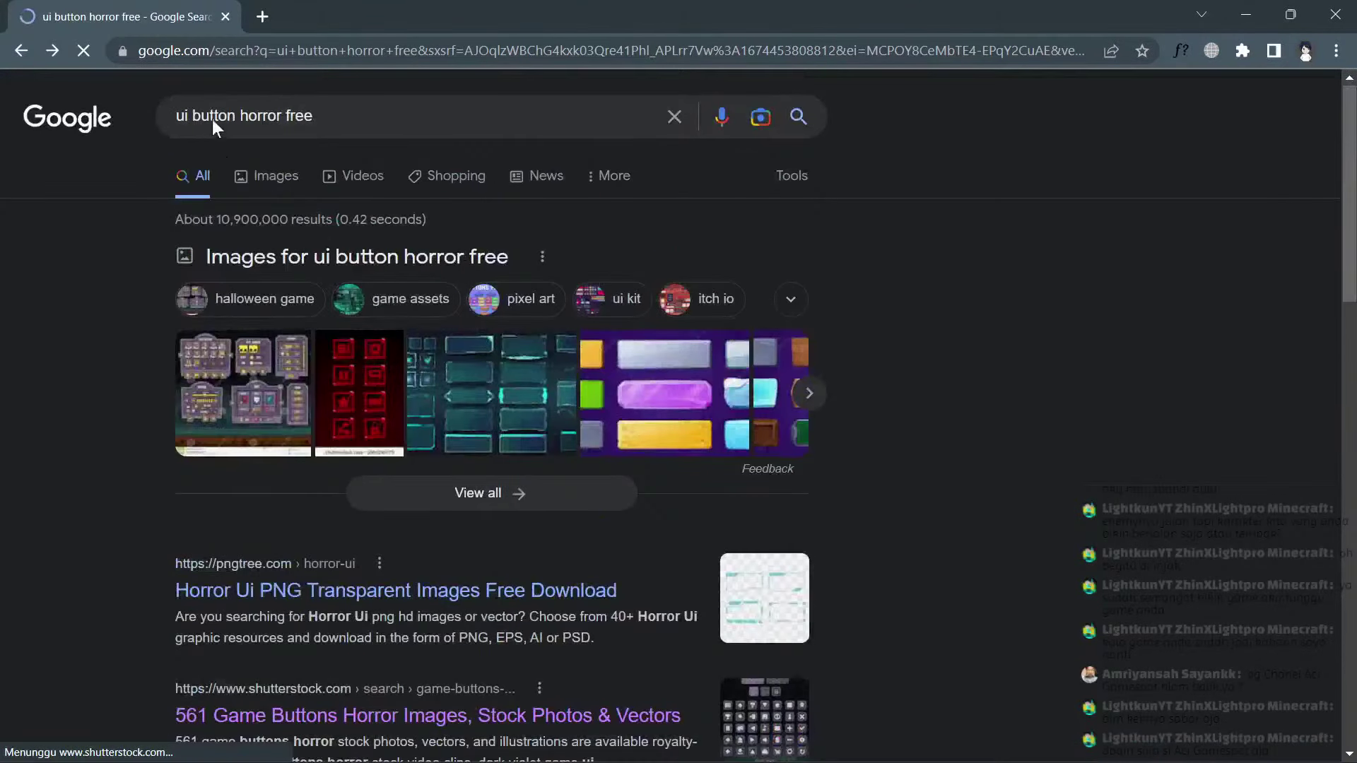
pyautogui.scroll(-3, 172, 246)
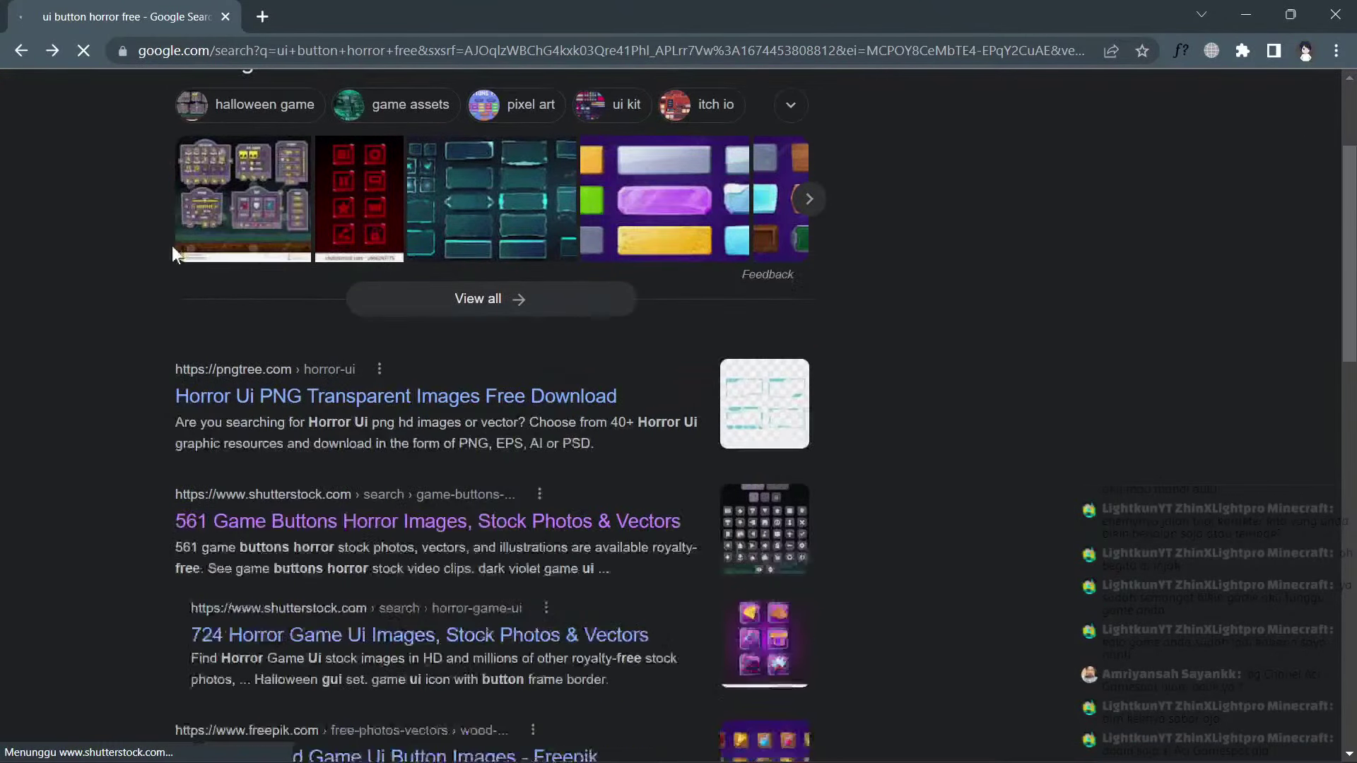
pyautogui.scroll(-2, 302, 477)
pyautogui.scroll(-3, 361, 551)
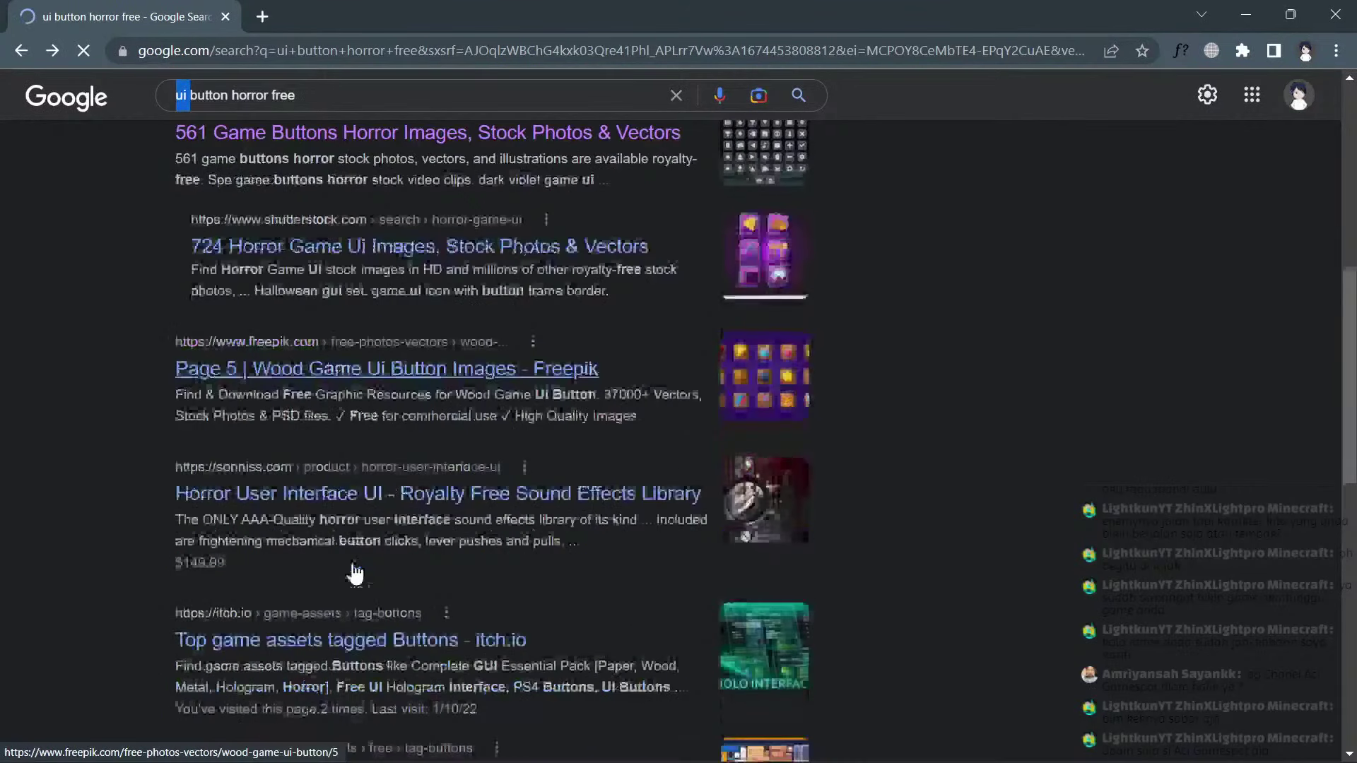
pyautogui.scroll(-3, 321, 548)
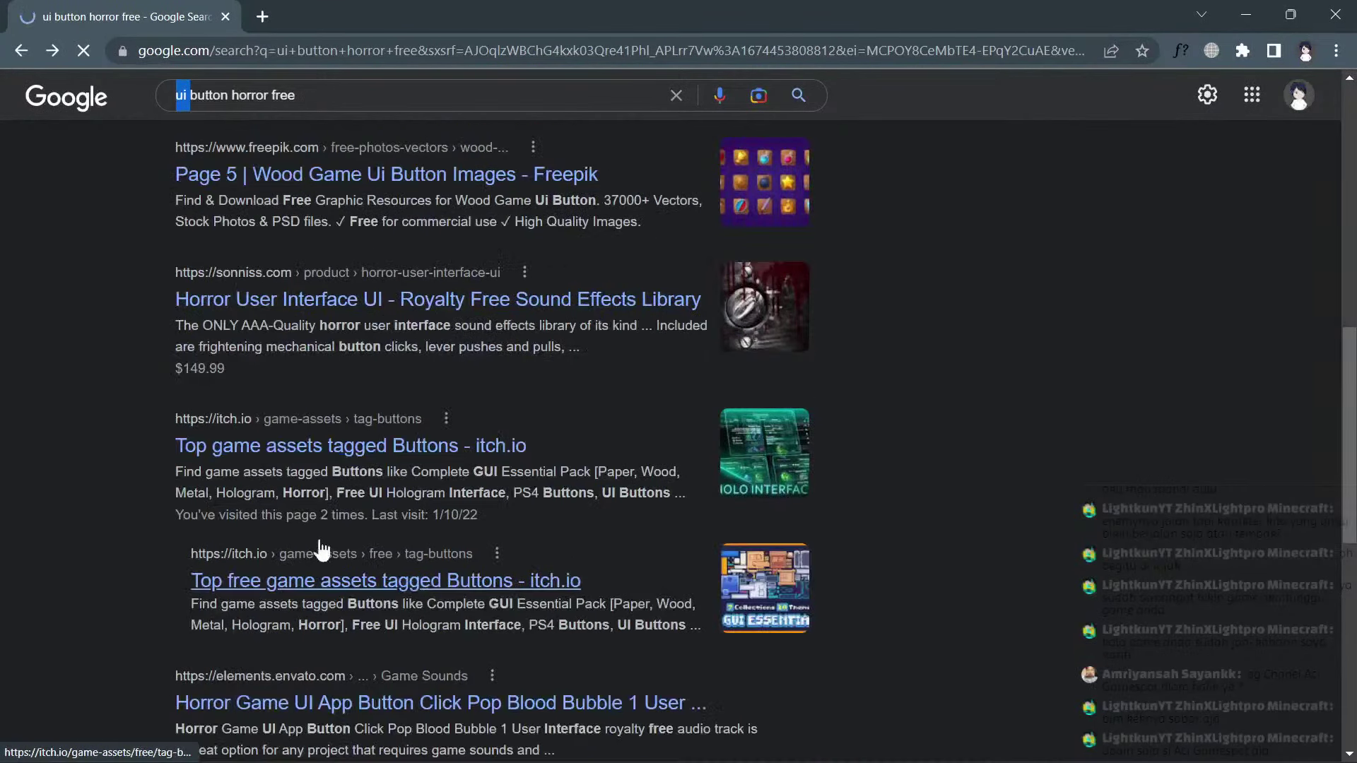
pyautogui.rightClick(322, 447)
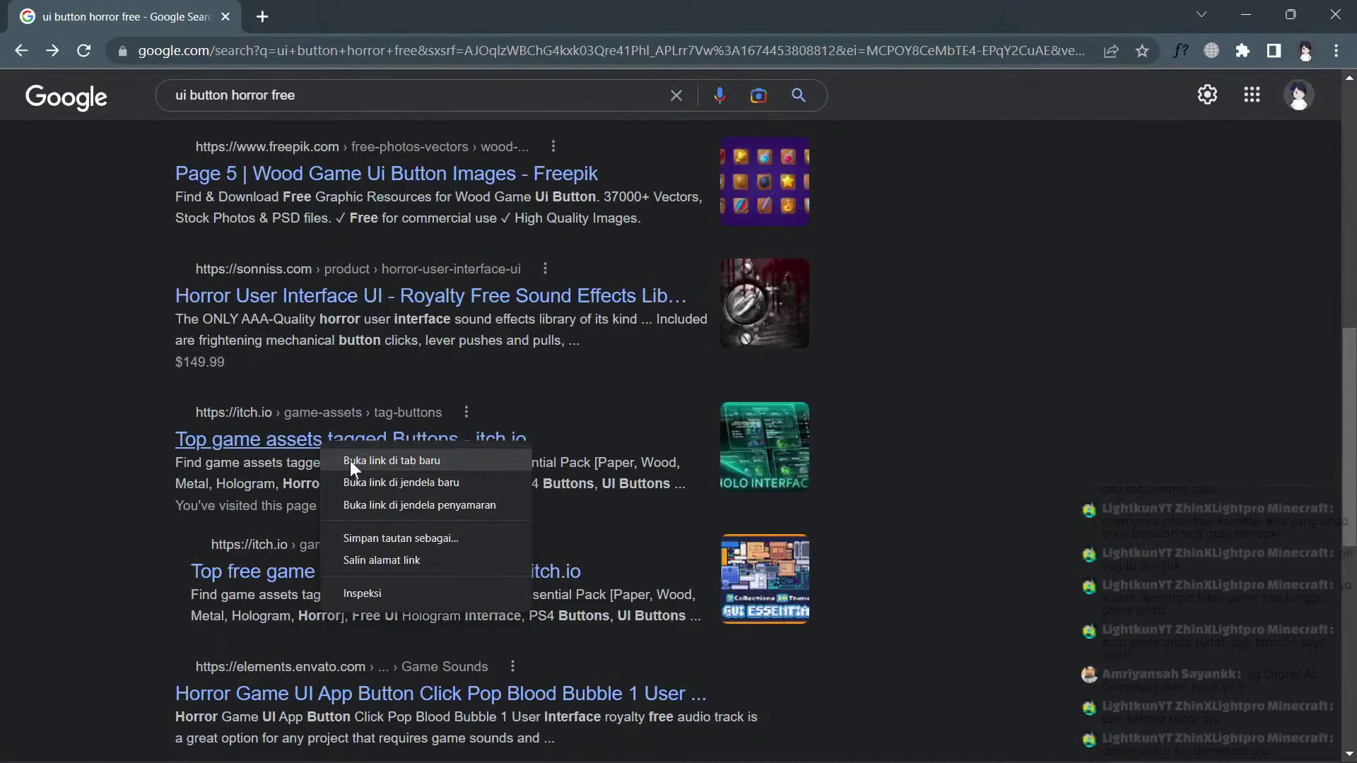
pyautogui.click(350, 461)
# Search 'download ui button horror free', then view the itch.io Buttons assets tab.
pyautogui.scroll(10, 329, 124)
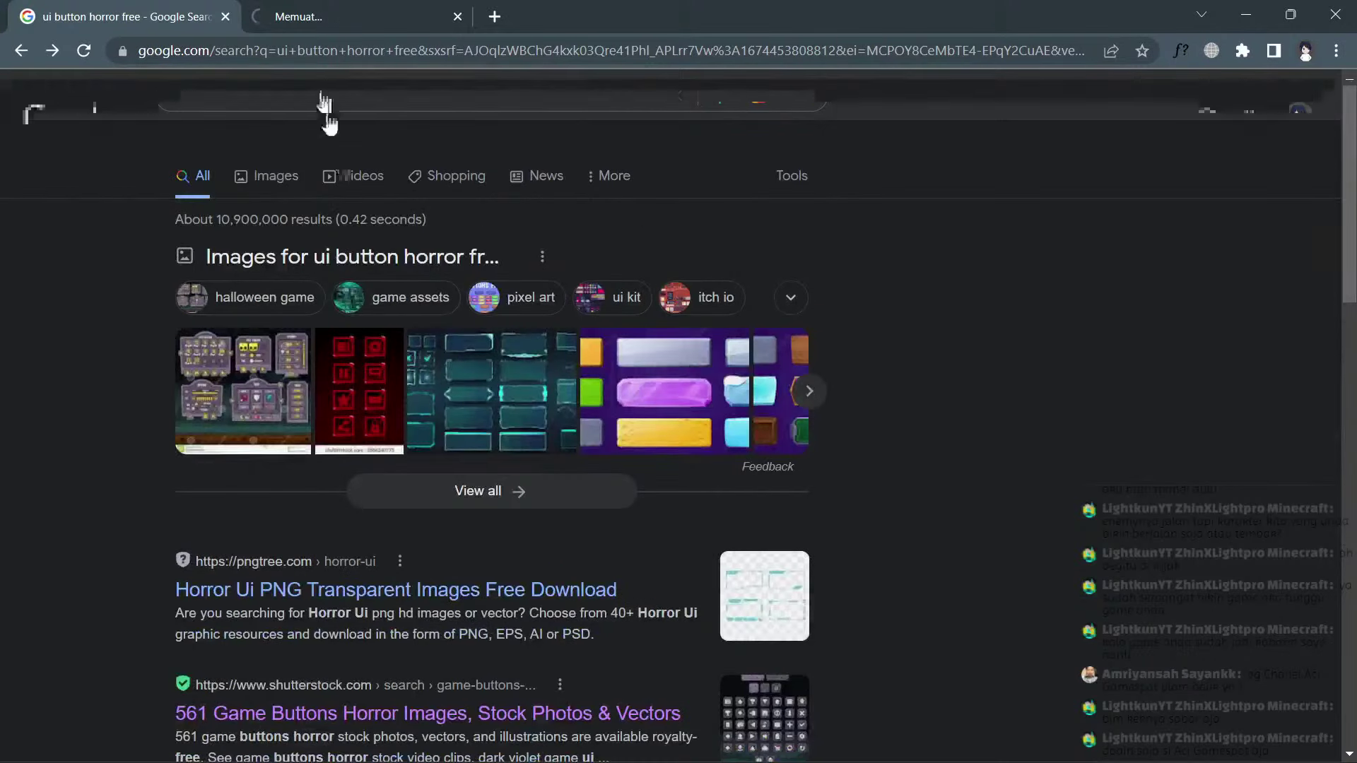
pyautogui.click(176, 115)
pyautogui.write('dow')
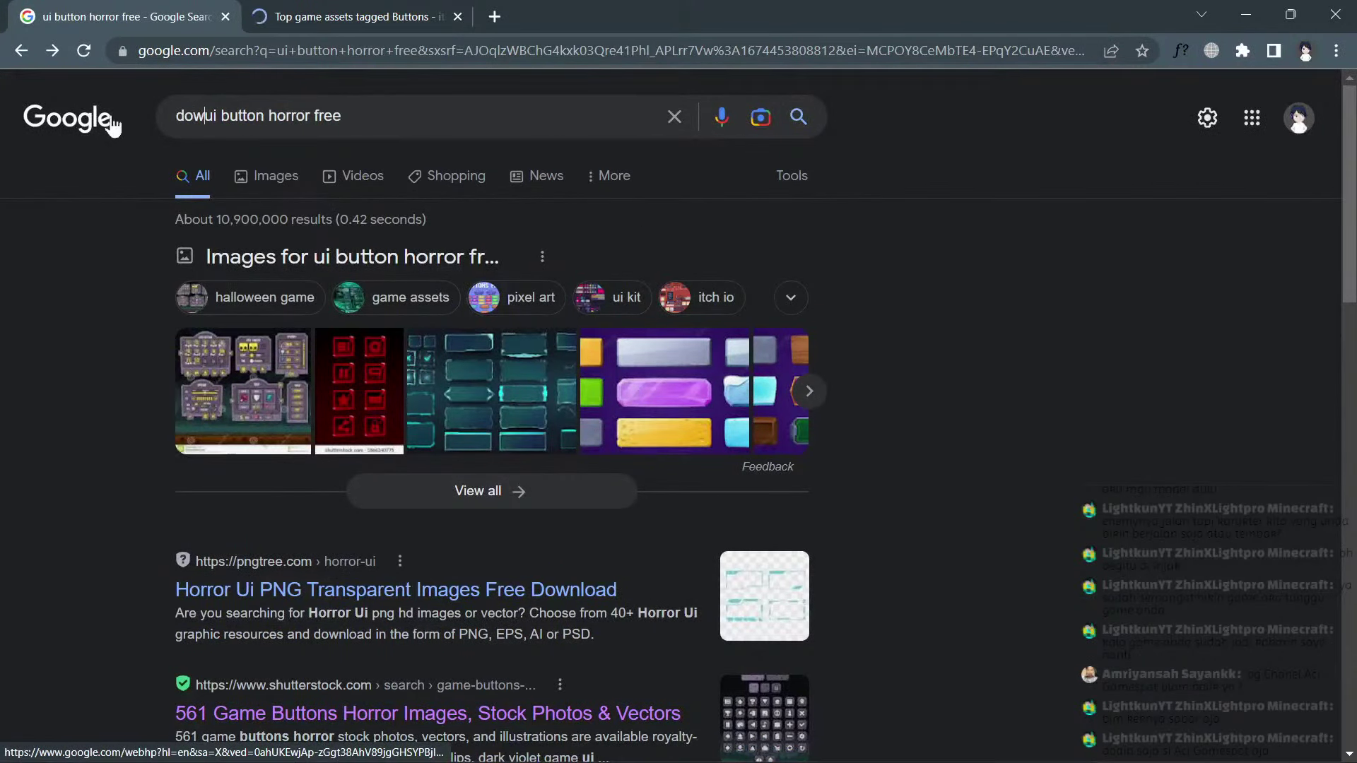
pyautogui.write('nload')
pyautogui.press('Return')
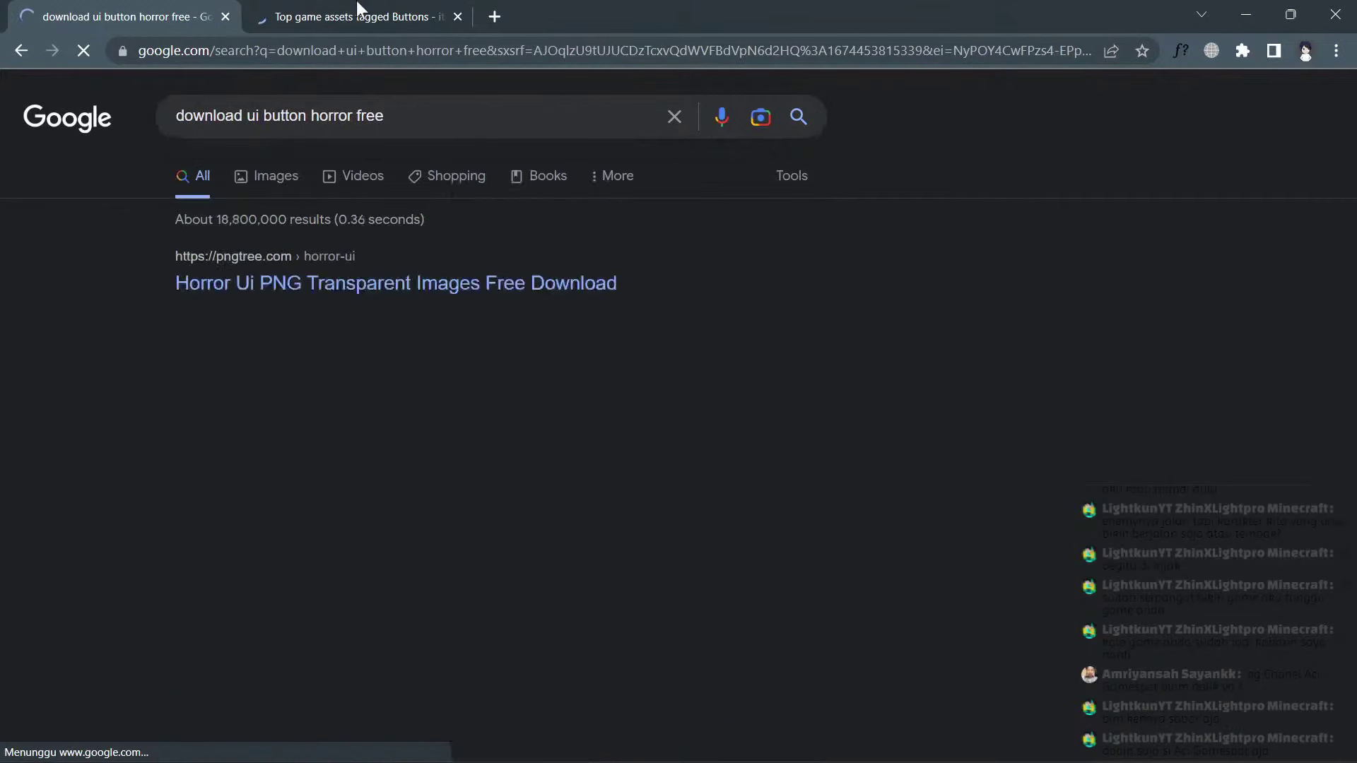
pyautogui.click(357, 8)
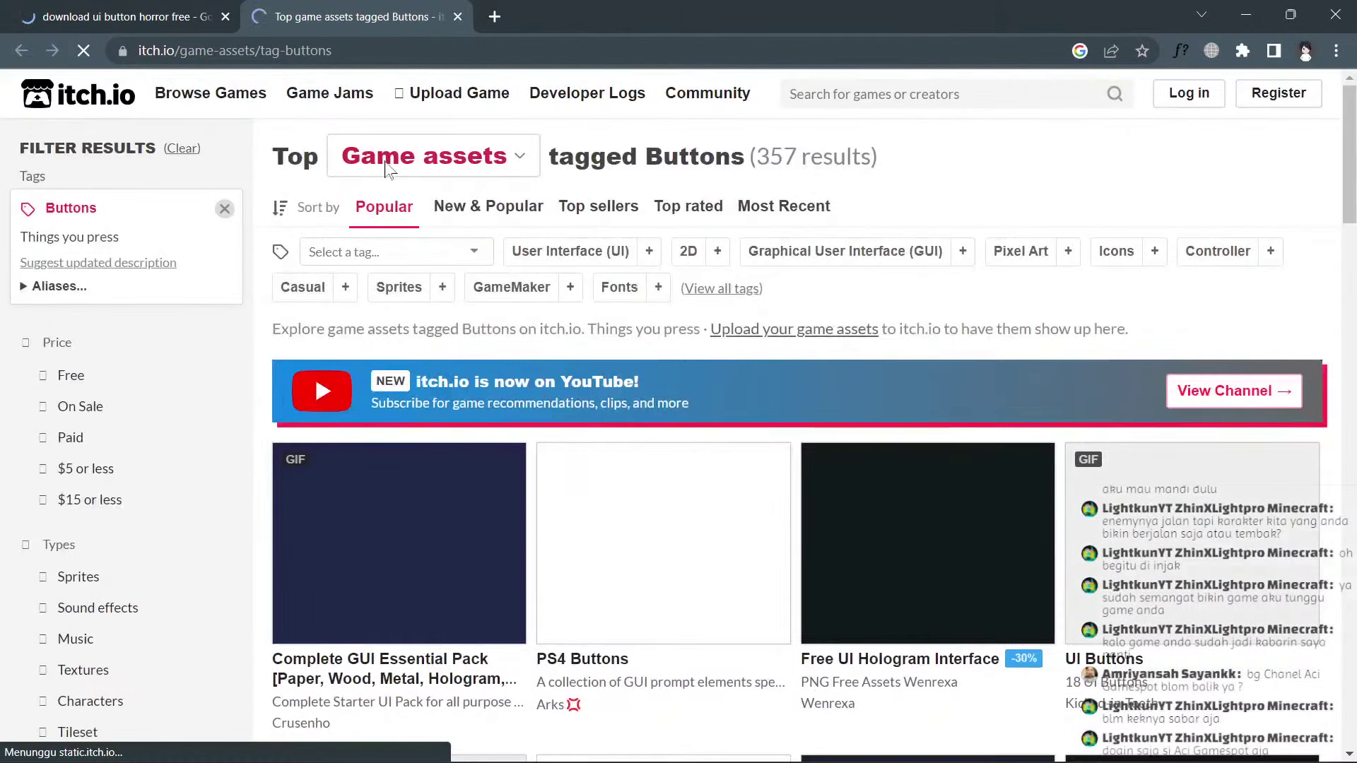
pyautogui.scroll(-3, 643, 423)
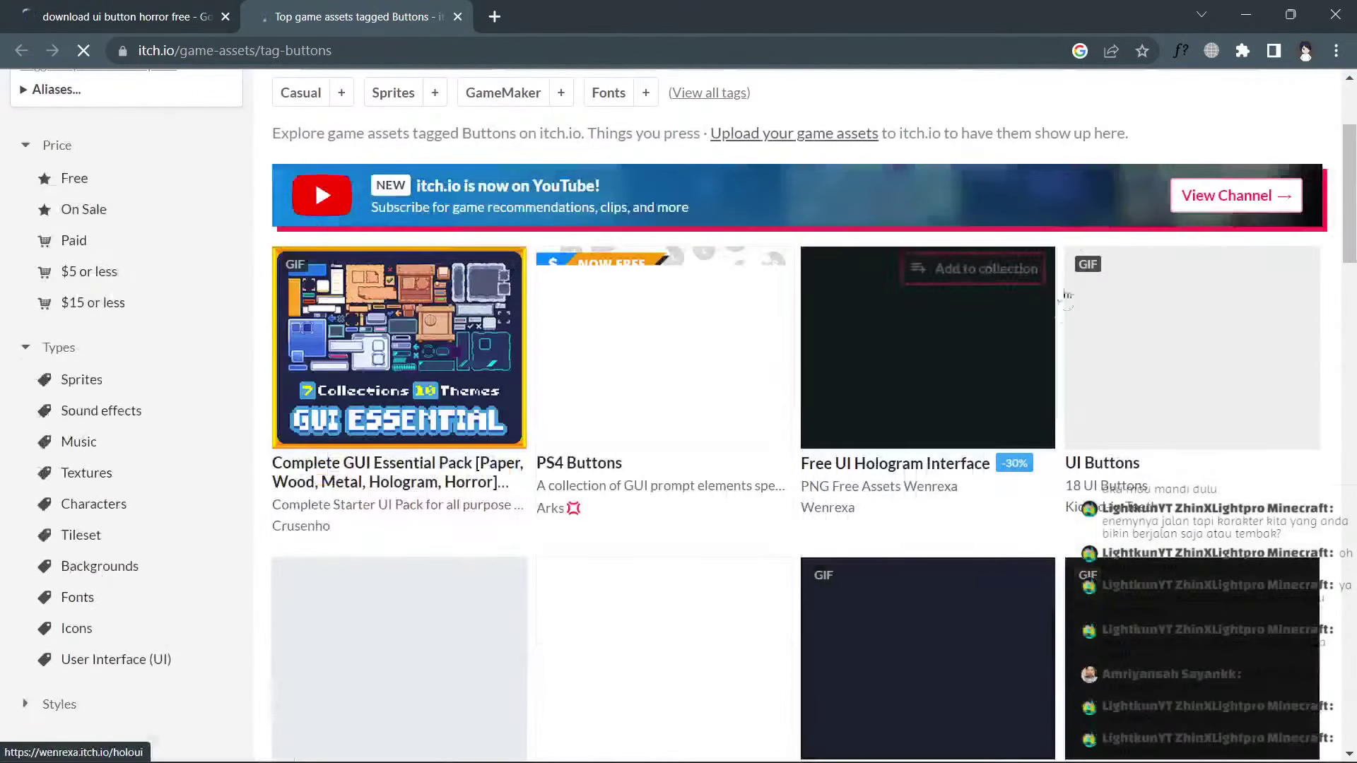
pyautogui.scroll(-3, 1099, 211)
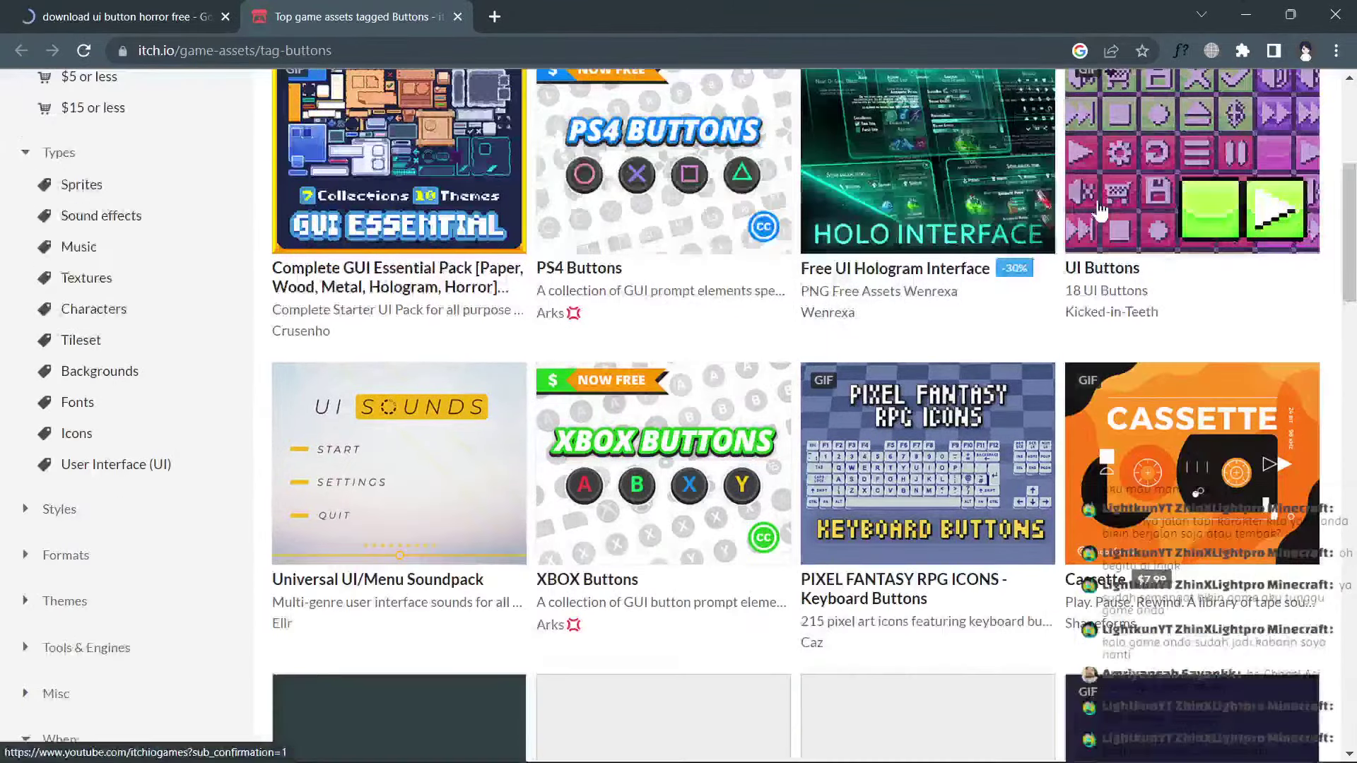
pyautogui.scroll(-3, 1099, 211)
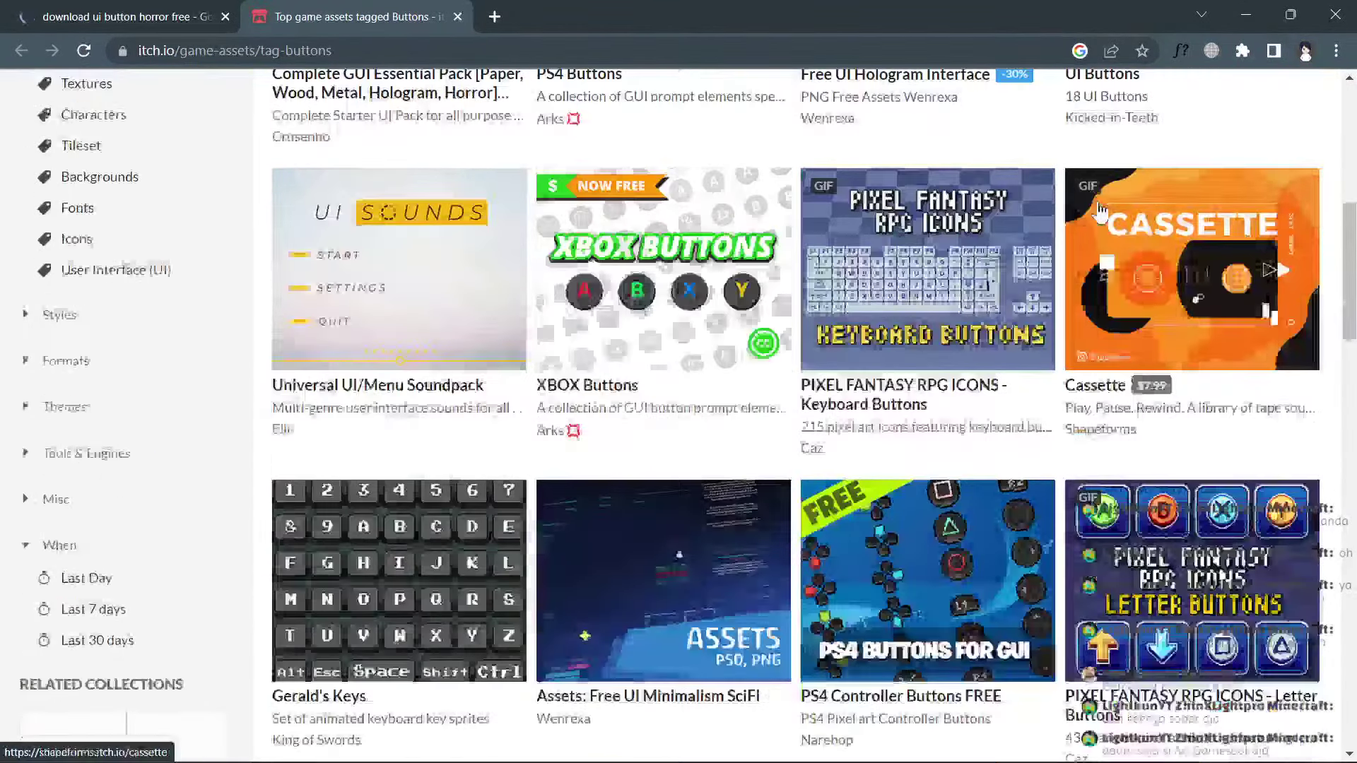
pyautogui.scroll(-6, 1099, 210)
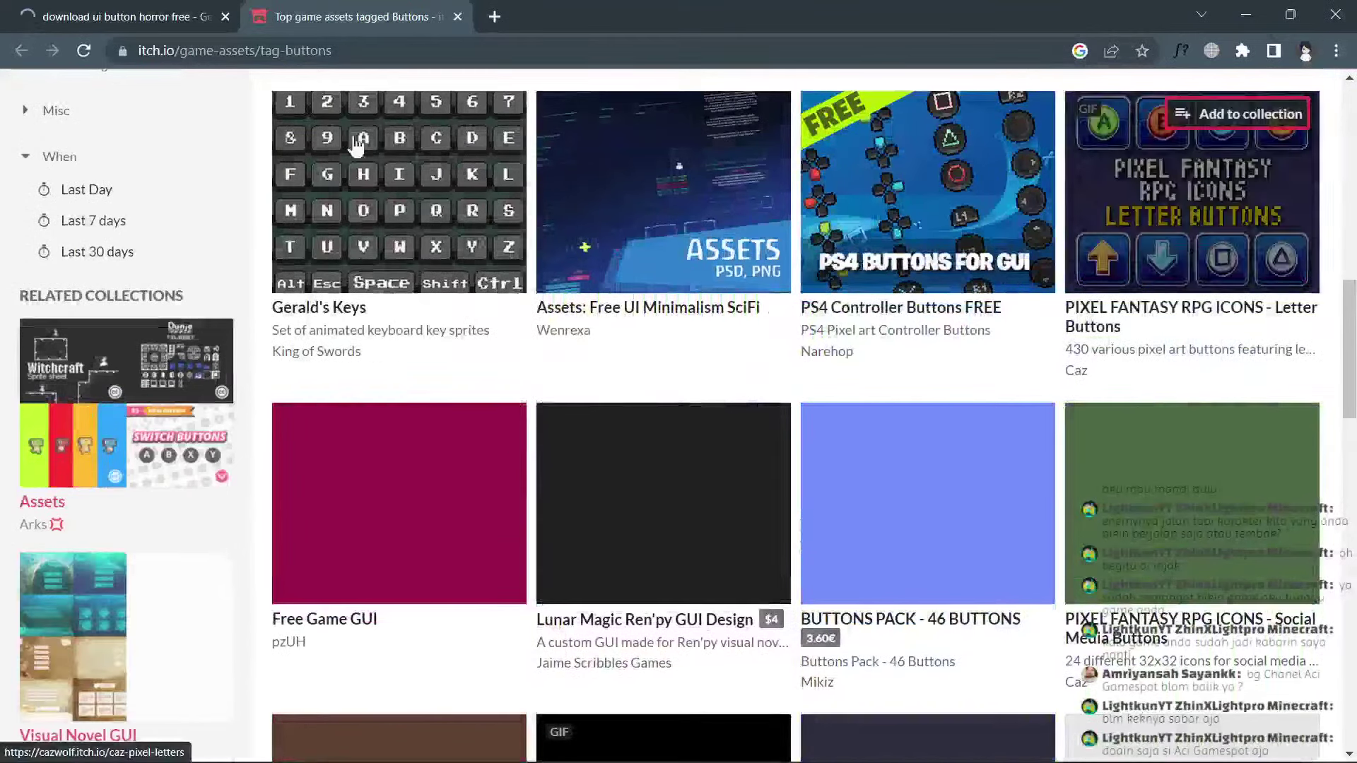
pyautogui.click(71, 16)
pyautogui.scroll(-6, 503, 300)
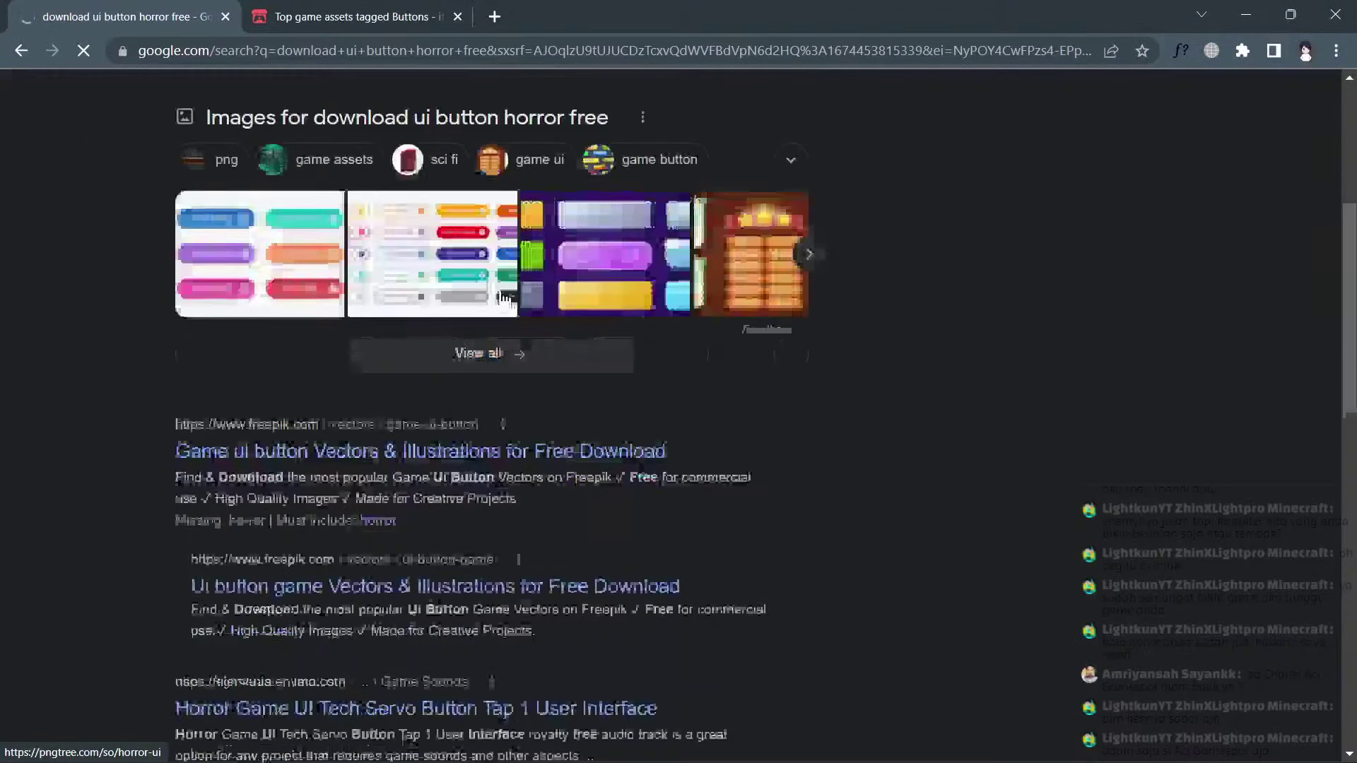
pyautogui.scroll(-3, 503, 301)
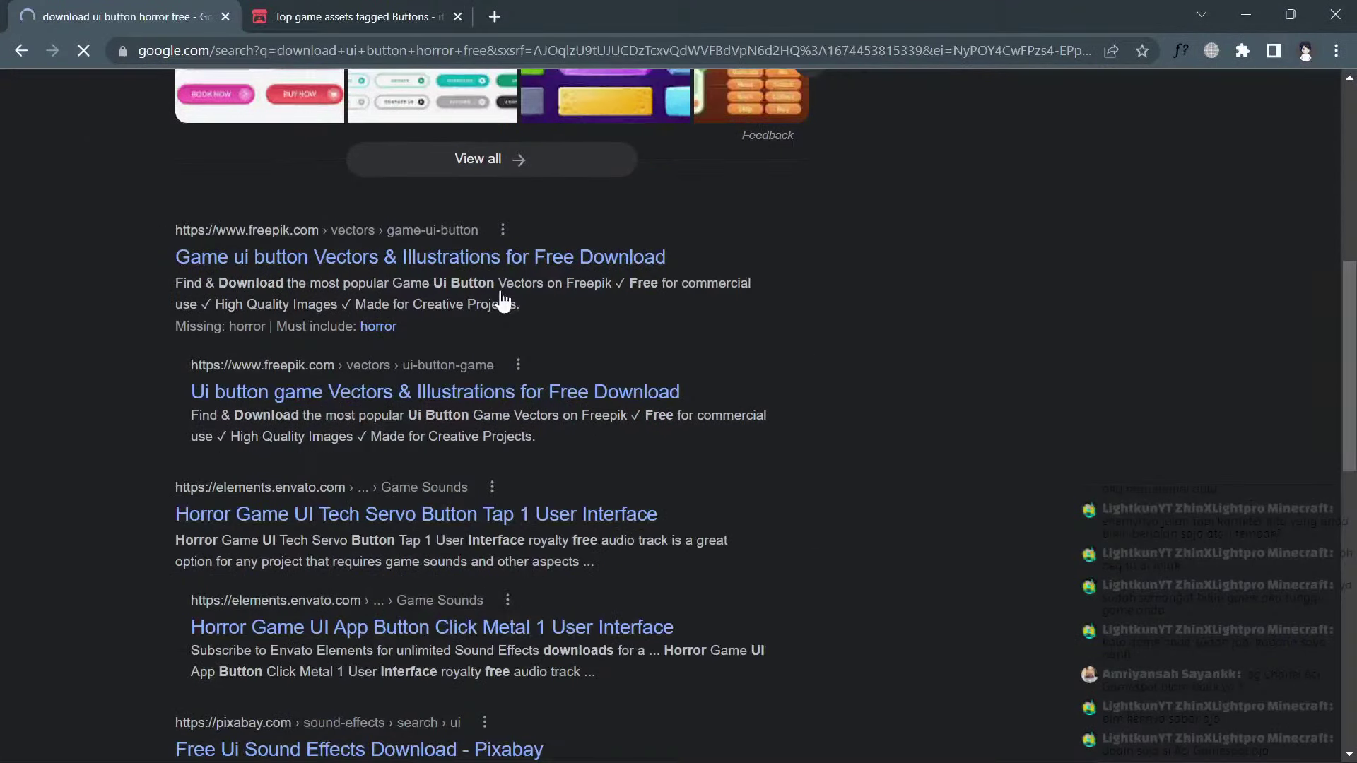
pyautogui.click(357, 17)
pyautogui.scroll(-3, 461, 261)
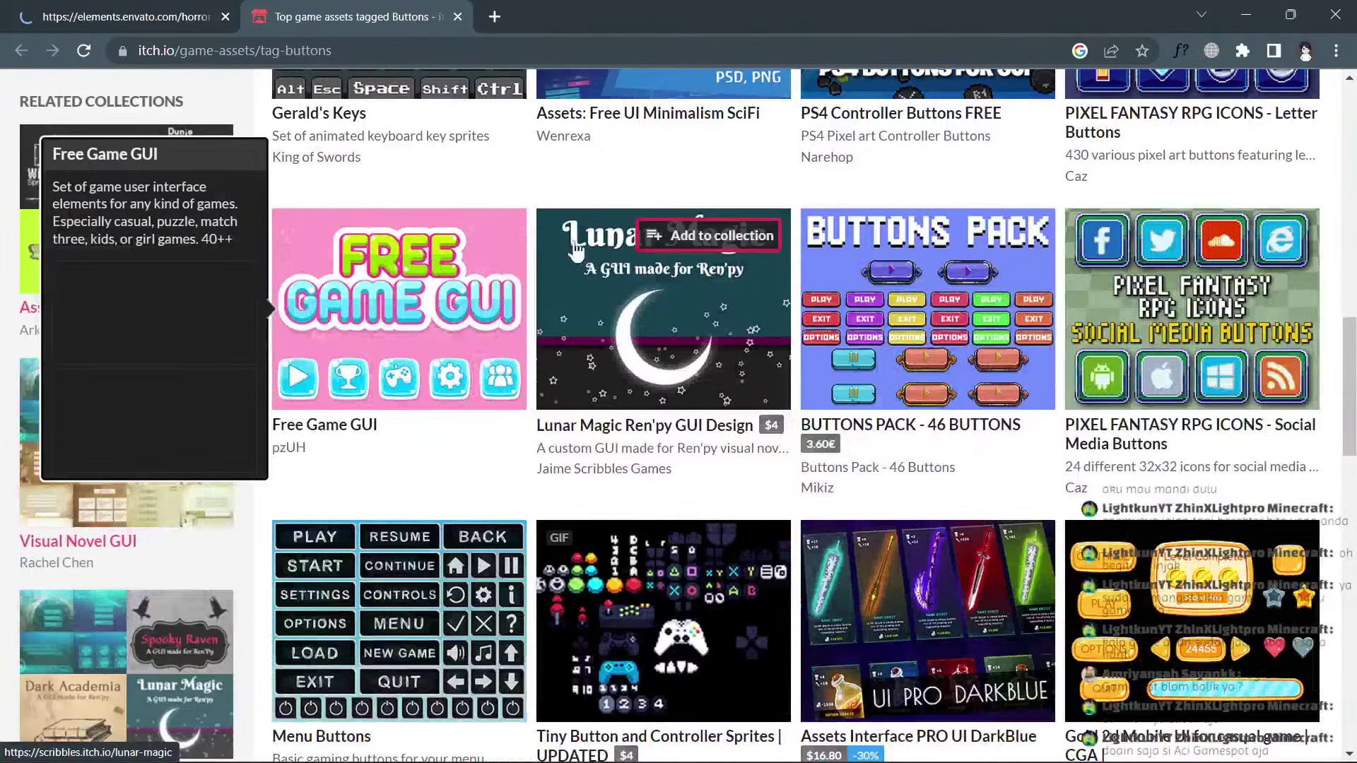
pyautogui.scroll(-3, 576, 247)
pyautogui.scroll(-2, 575, 245)
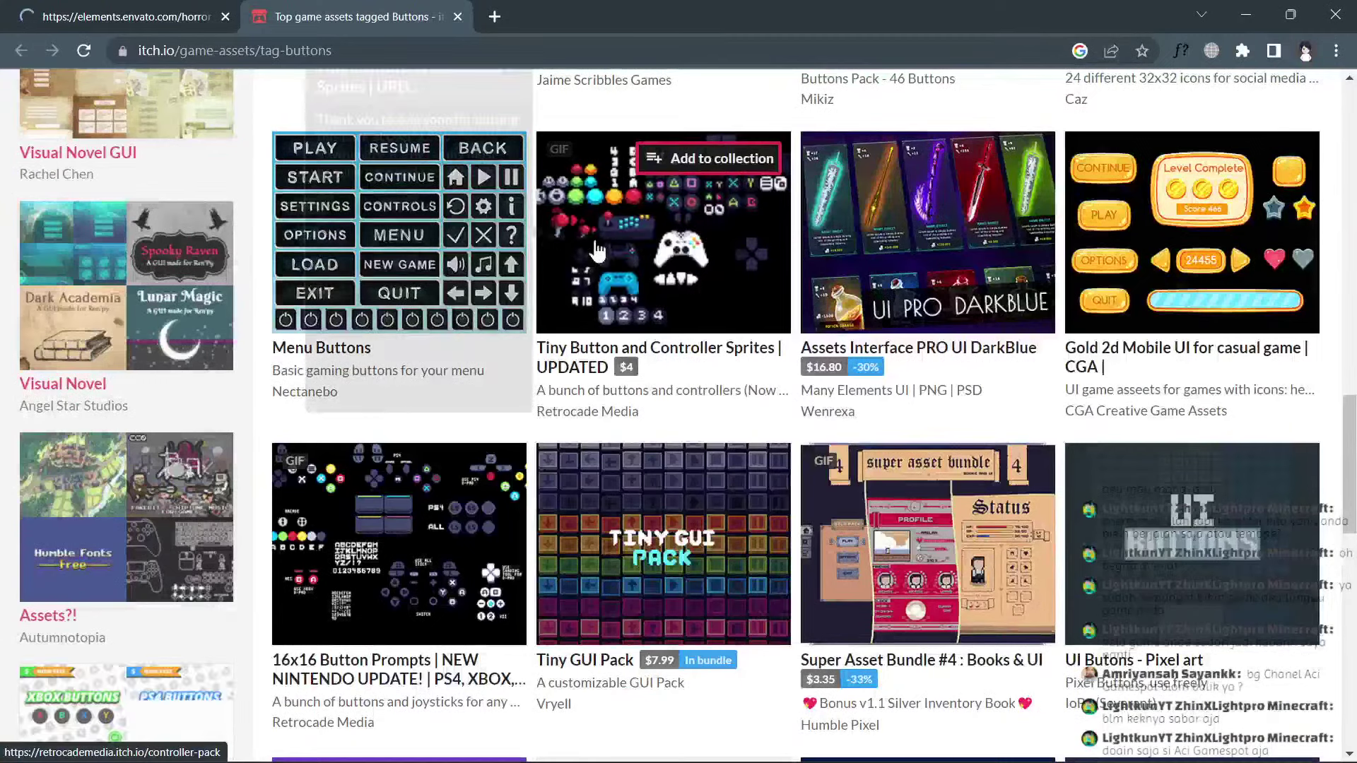
pyautogui.scroll(-3, 612, 263)
pyautogui.scroll(-3, 613, 262)
pyautogui.scroll(-2, 615, 263)
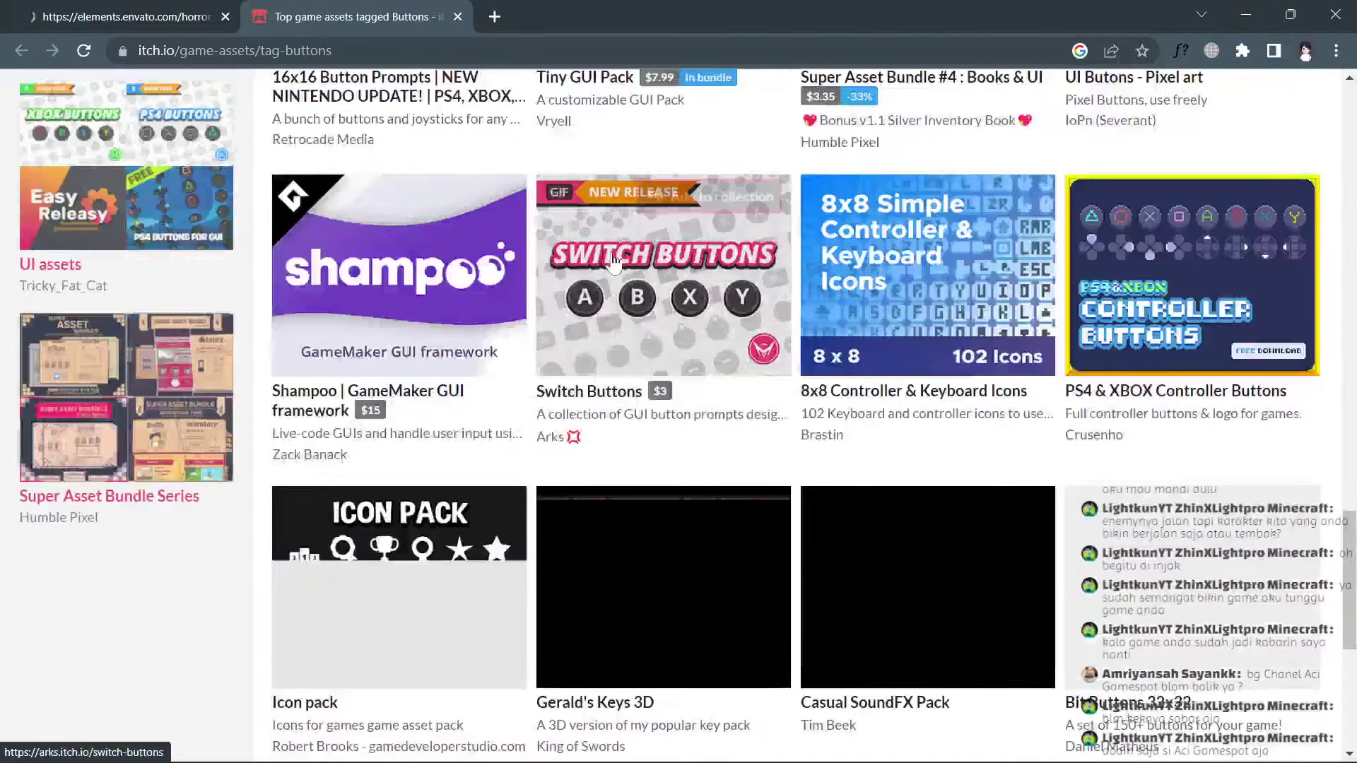
pyautogui.scroll(-3, 615, 261)
pyautogui.scroll(-3, 615, 262)
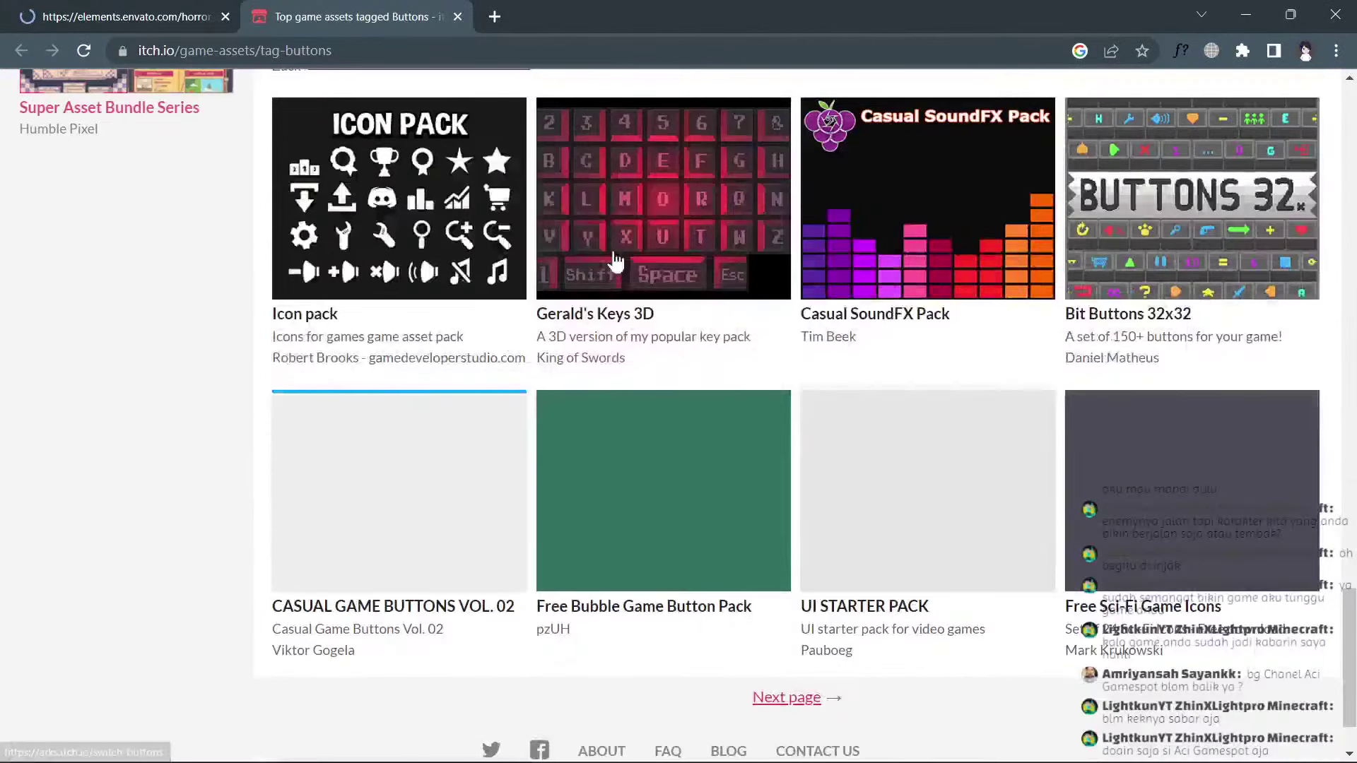
pyautogui.scroll(-3, 615, 261)
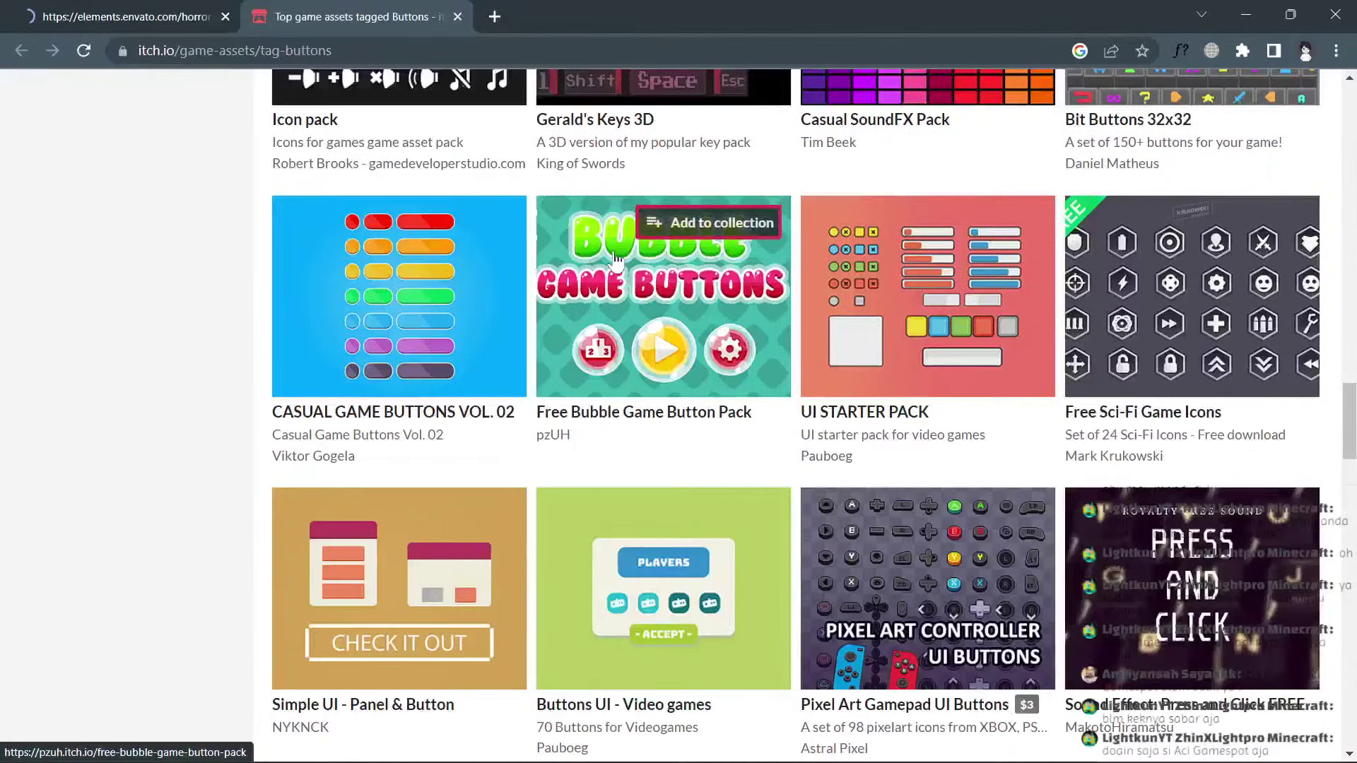
pyautogui.scroll(-3, 615, 259)
pyautogui.scroll(-3, 615, 262)
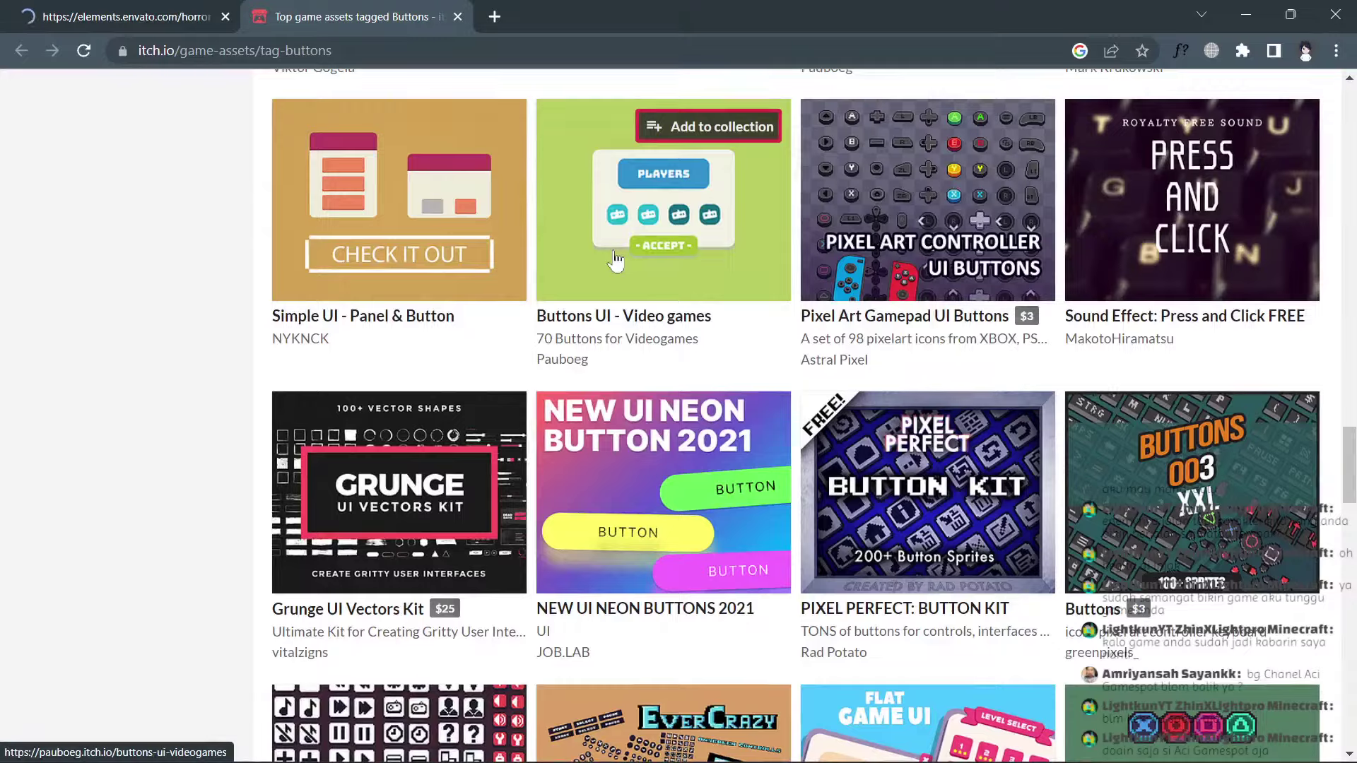
pyautogui.scroll(-3, 615, 260)
pyautogui.scroll(-15, 615, 260)
pyautogui.scroll(3, 617, 258)
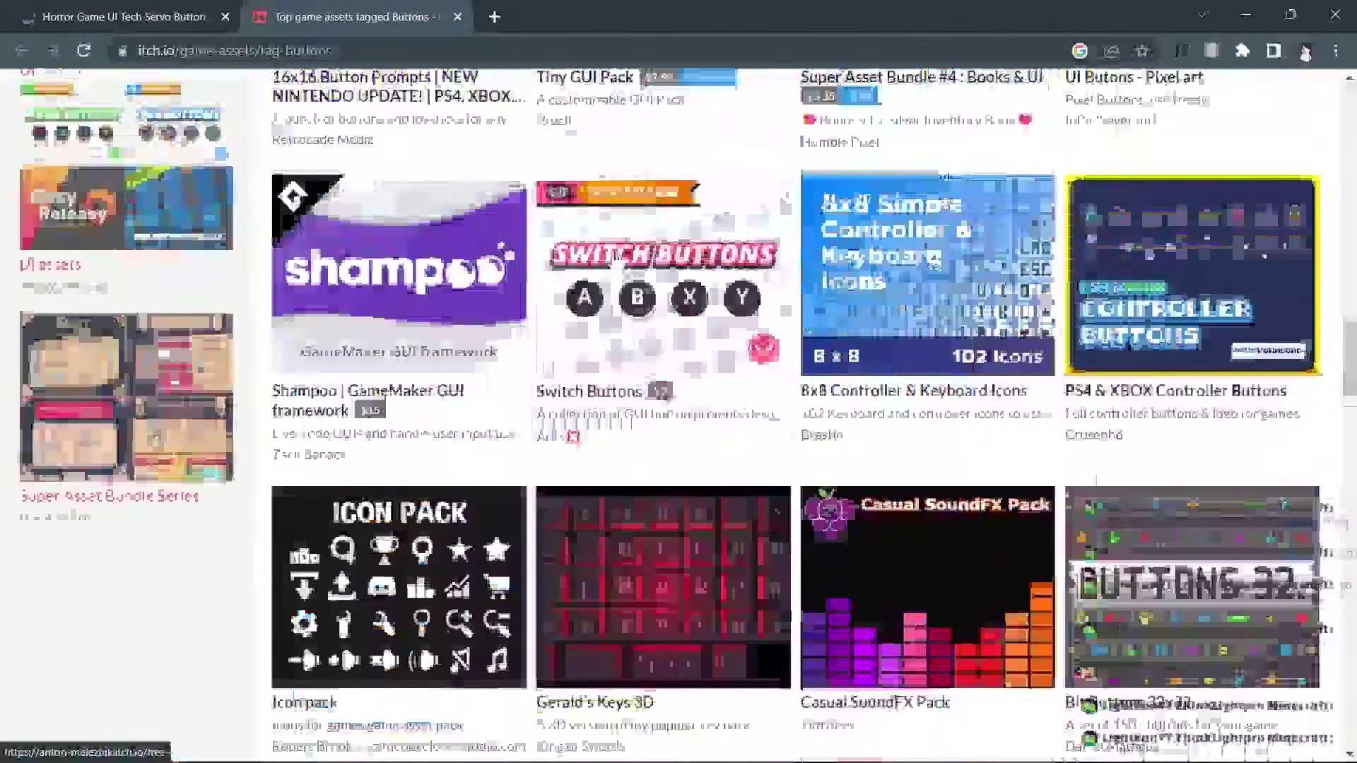
pyautogui.scroll(10, 617, 260)
pyautogui.scroll(10, 617, 258)
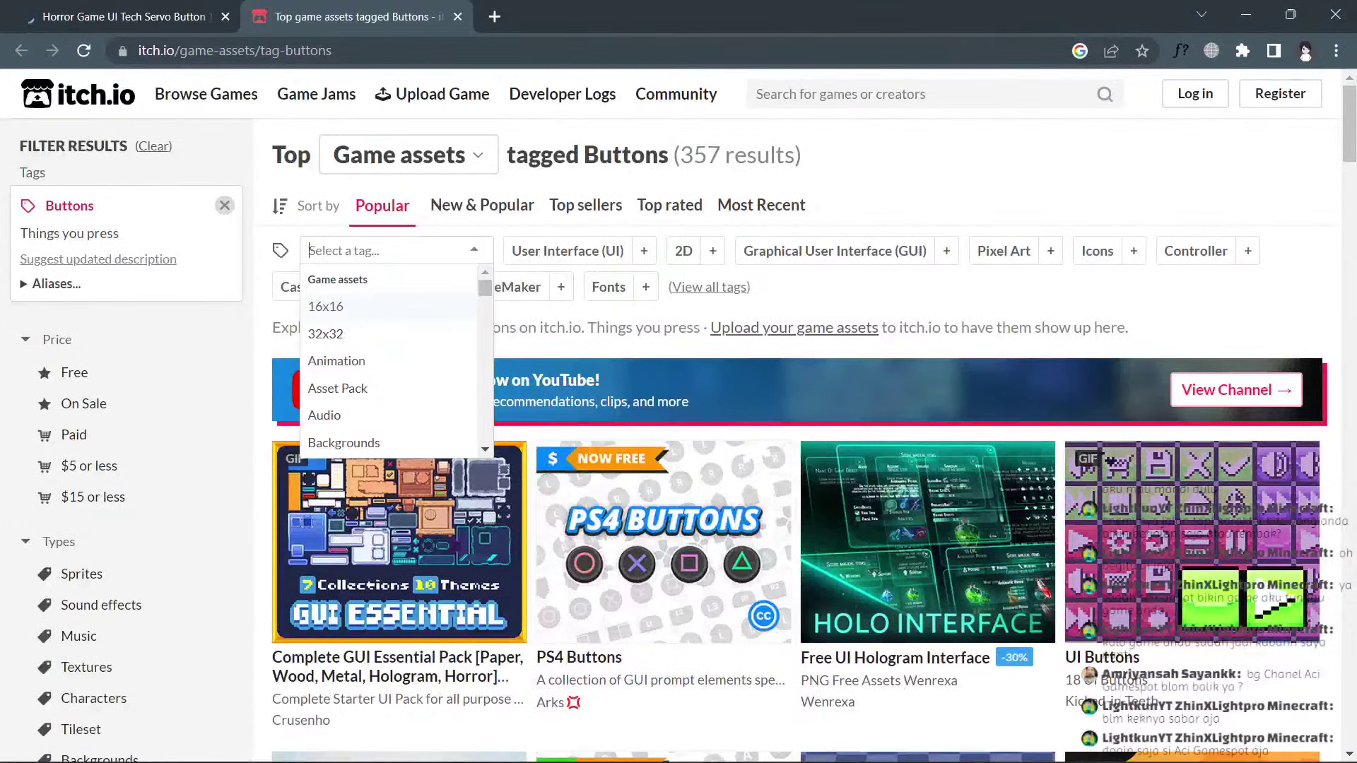
# Filter itch.io assets by the Horror tag, then switch to assets tagged User Interface (UI).
pyautogui.write('horror')
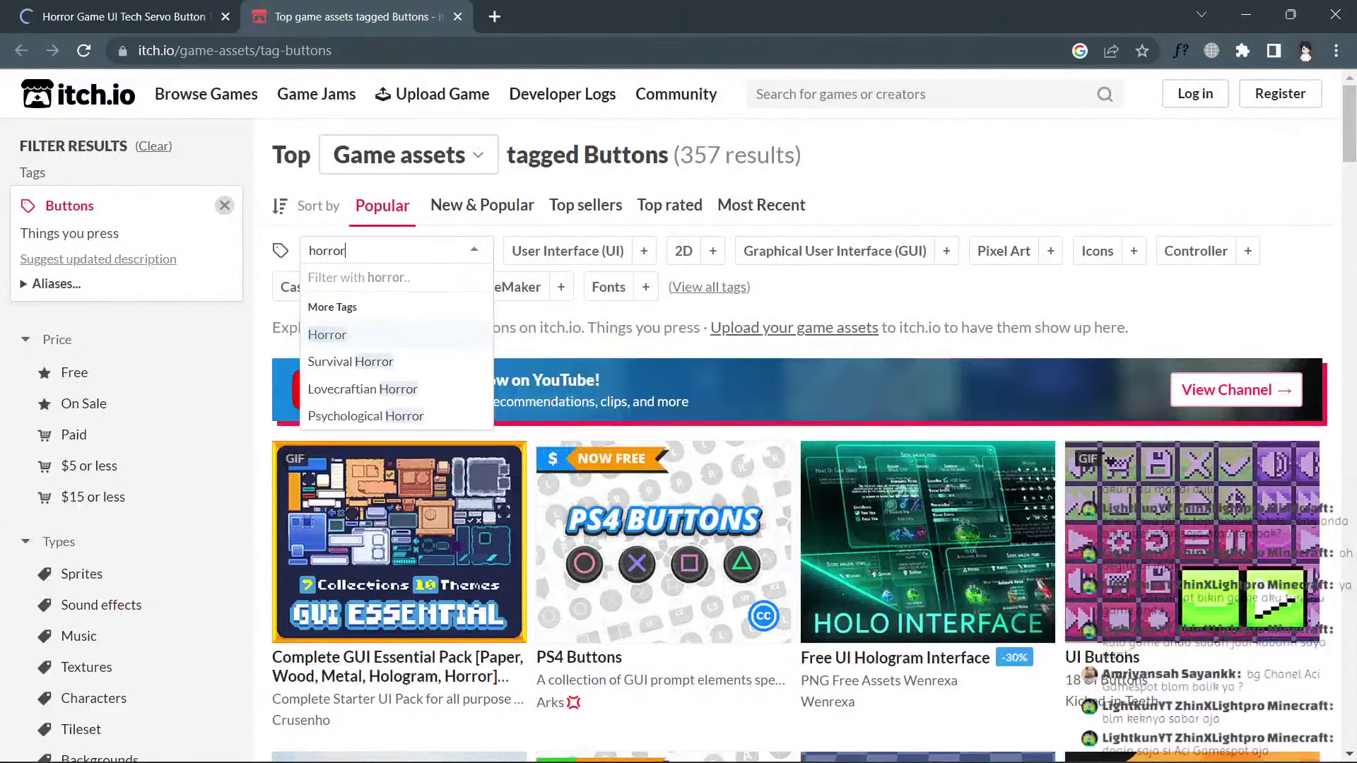
pyautogui.press('Return')
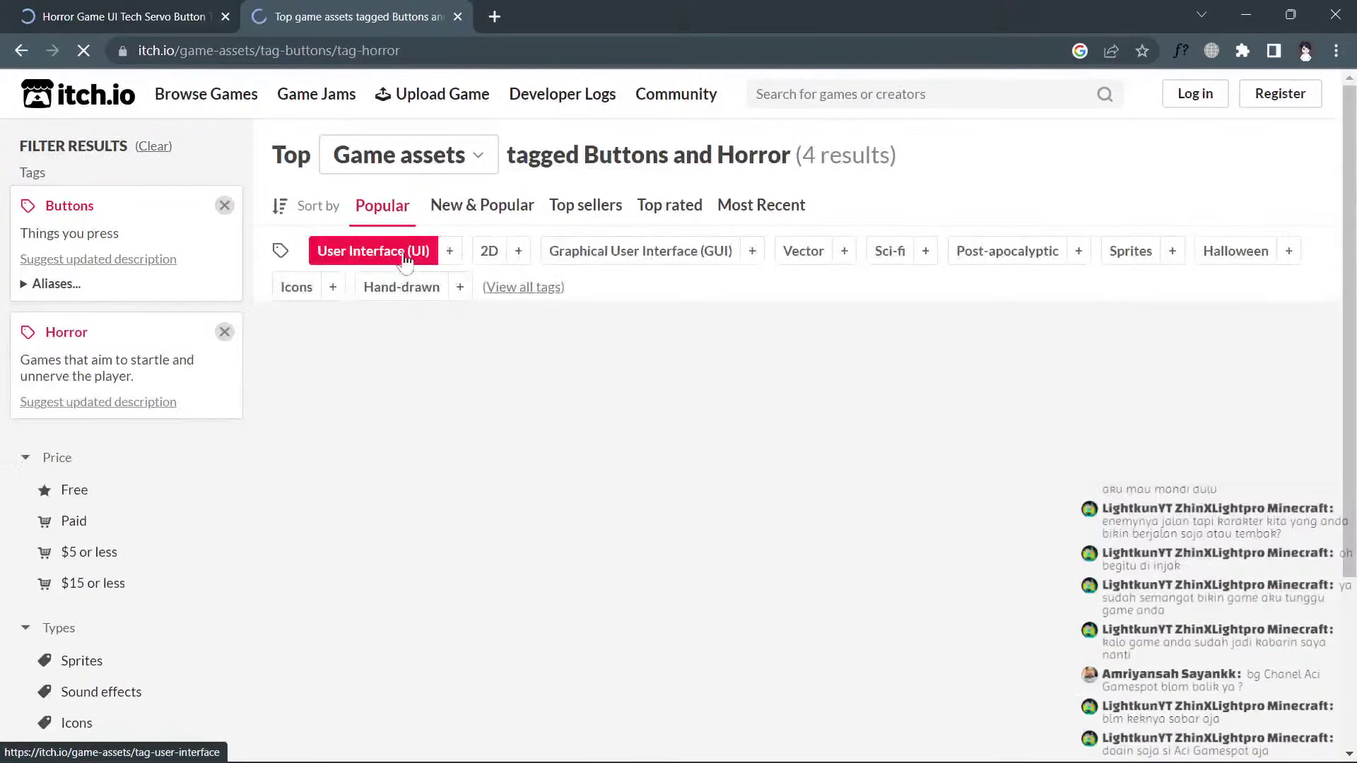
pyautogui.click(422, 254)
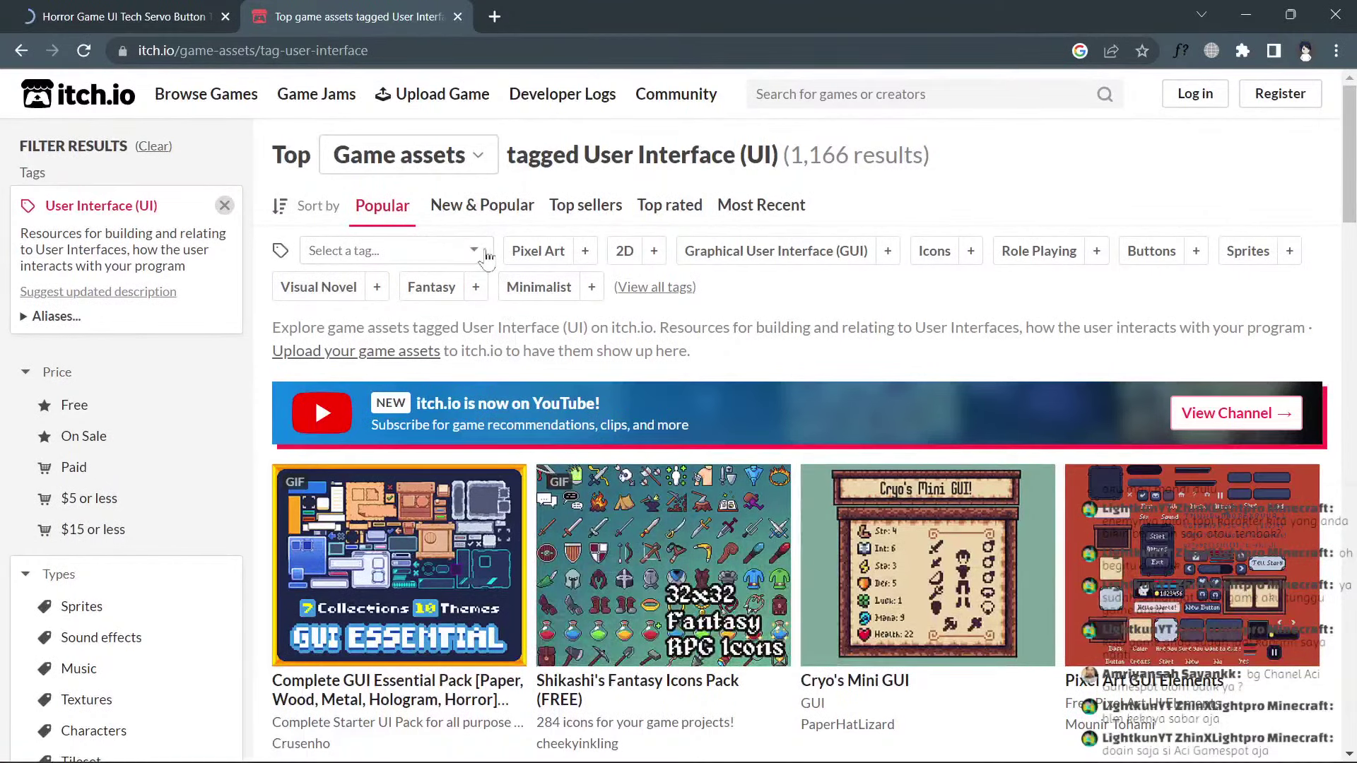
# Add Horror as a tag filter and limit the UI assets to Free under Price.
pyautogui.click(487, 257)
pyautogui.click(308, 250)
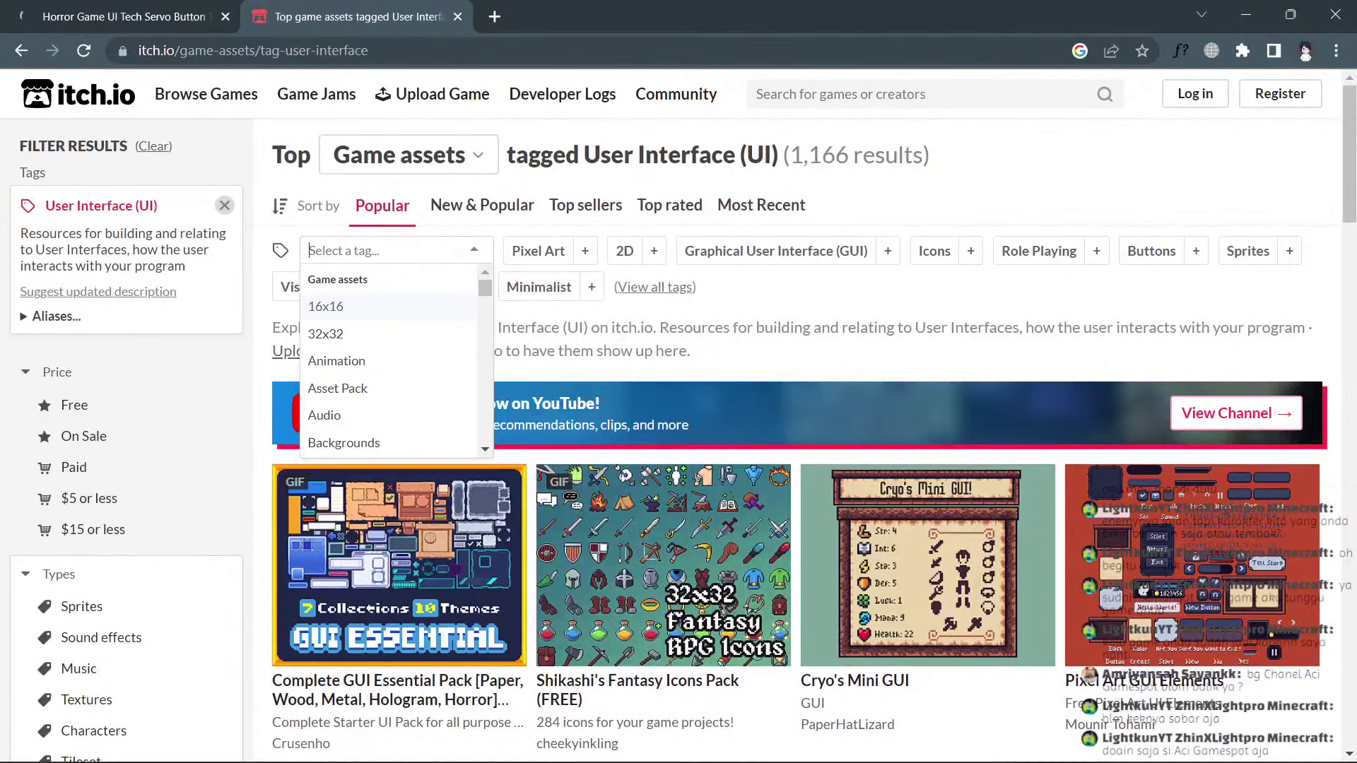
pyautogui.write('horor')
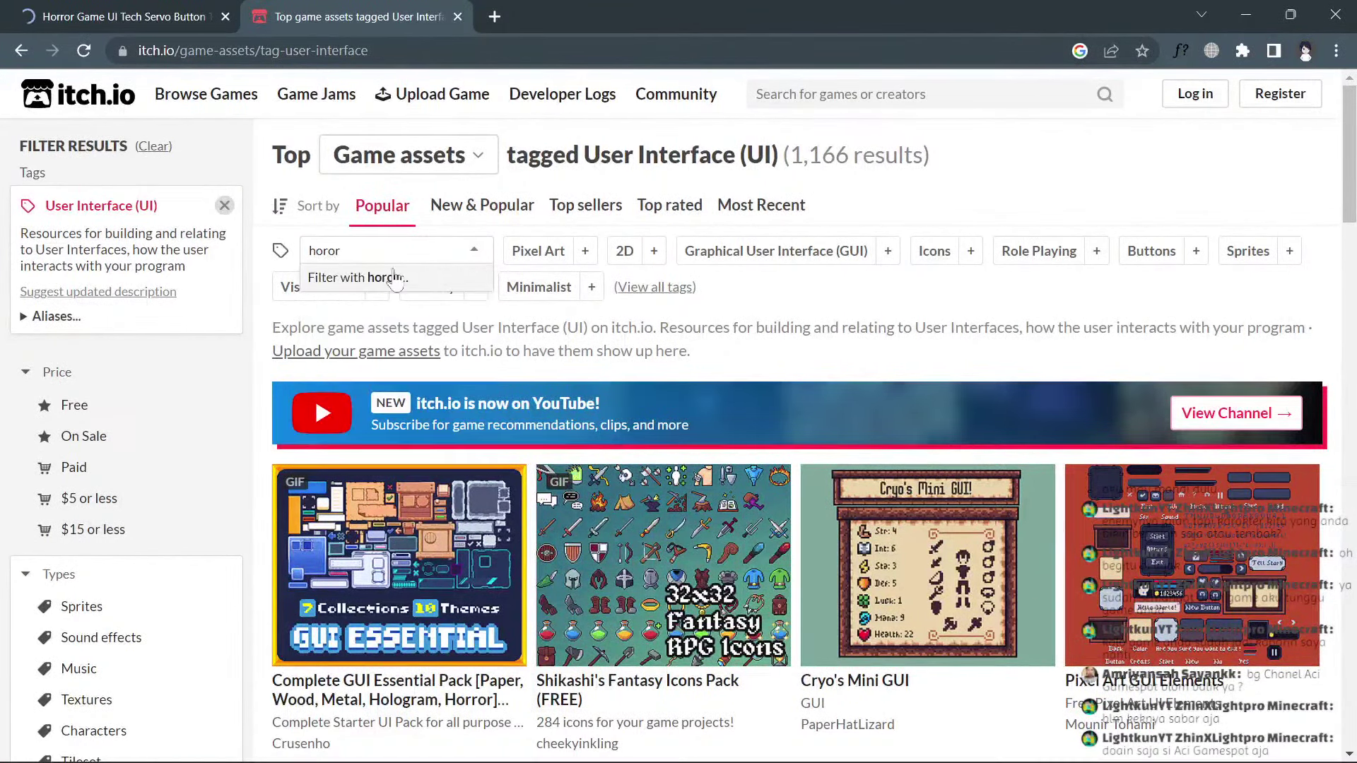
pyautogui.press('Return')
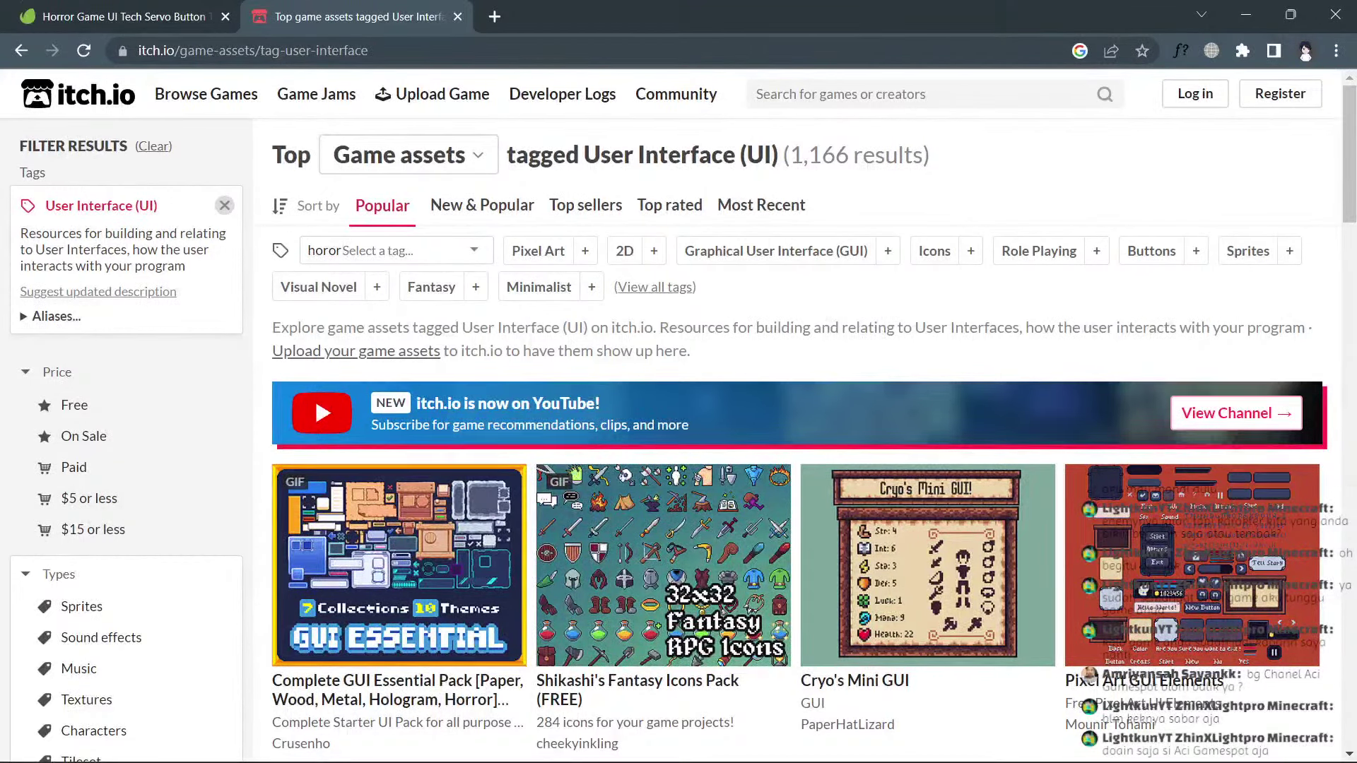
pyautogui.press('BackSpace')
pyautogui.press('BackSpace')
pyautogui.press('BackSpace')
pyautogui.write('horror')
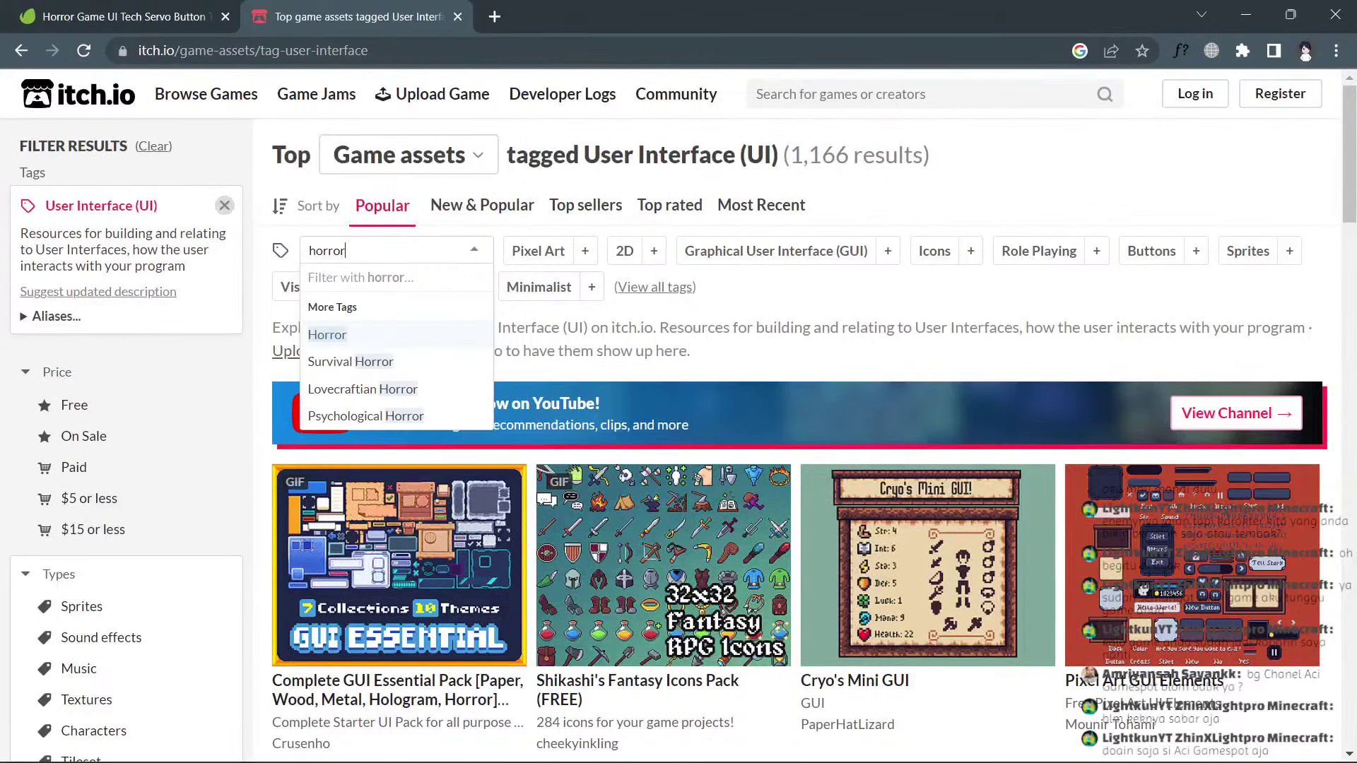
pyautogui.click(357, 338)
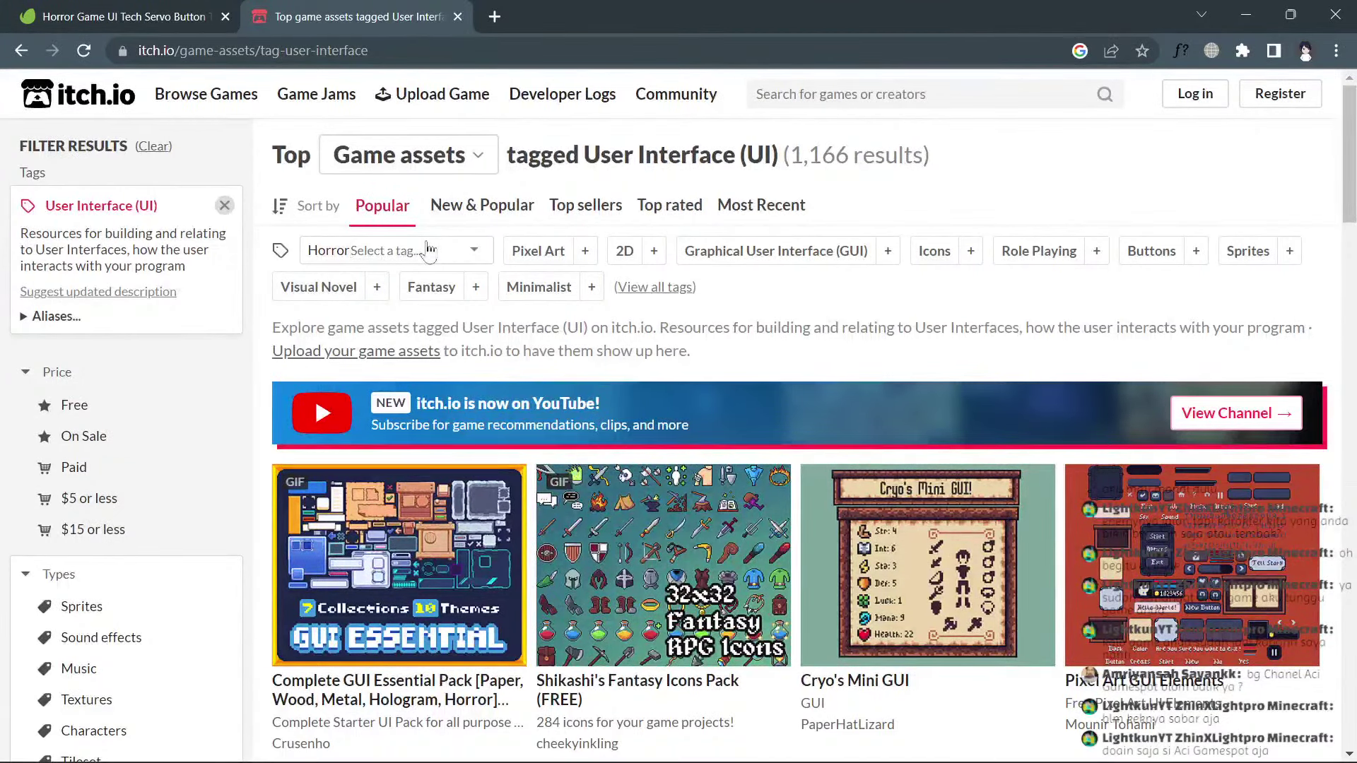
pyautogui.click(78, 406)
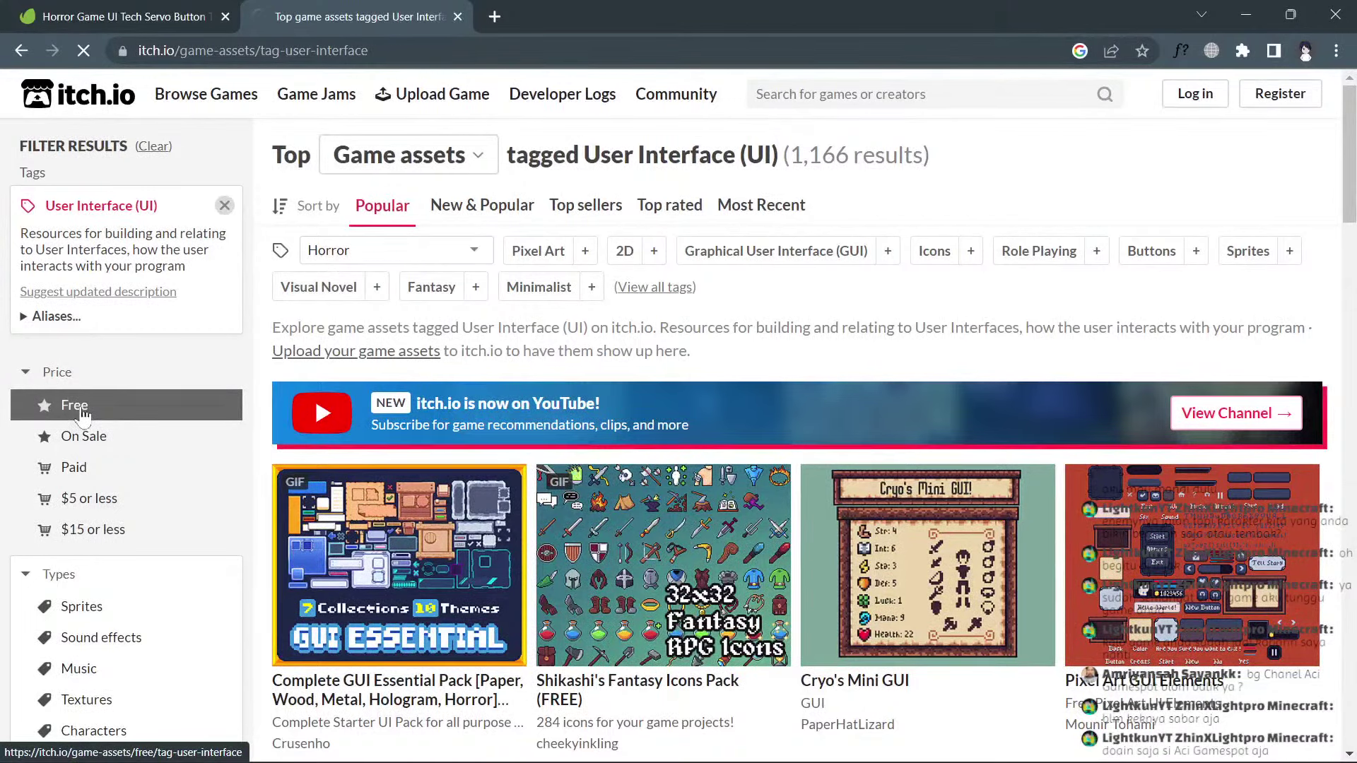
pyautogui.click(905, 94)
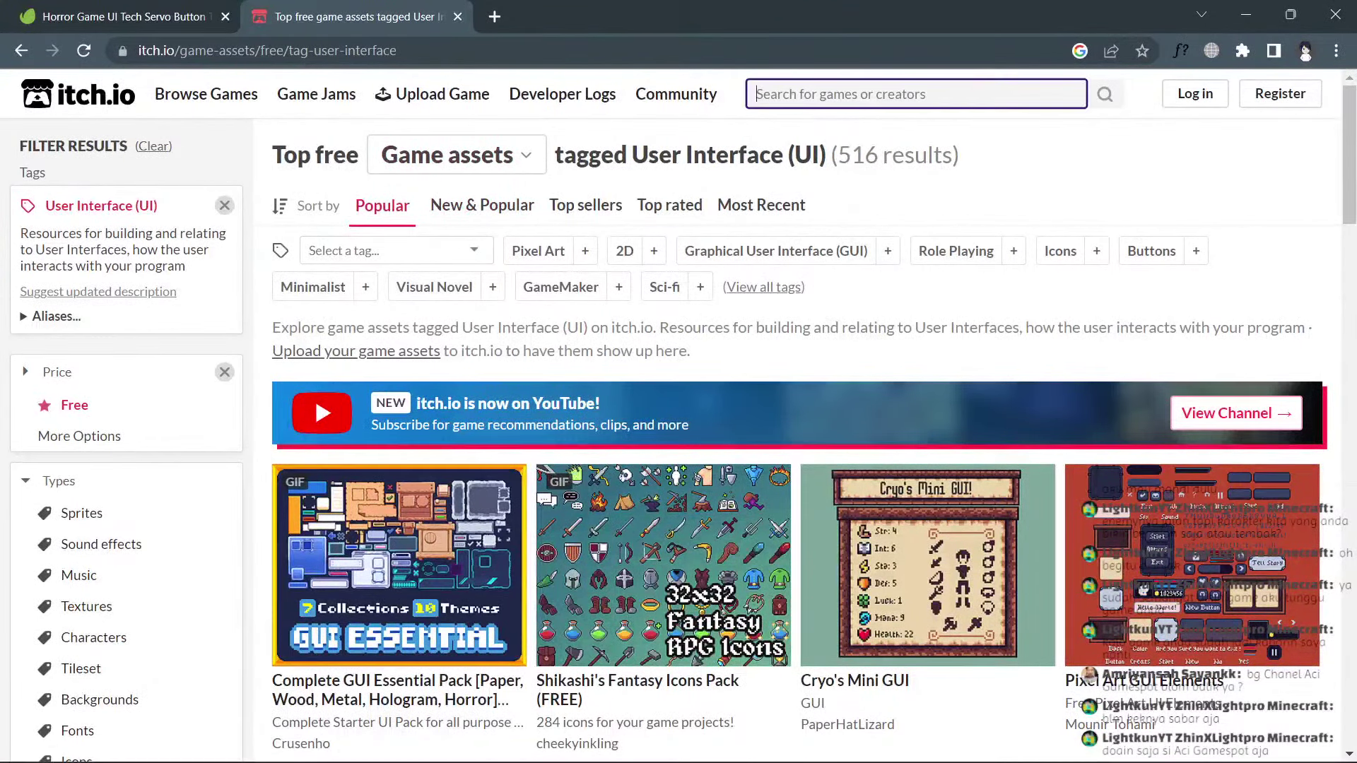
# Search itch.io for 'horror button', scroll to the footer, then return to the Google results tab.
pyautogui.write('horror bu')
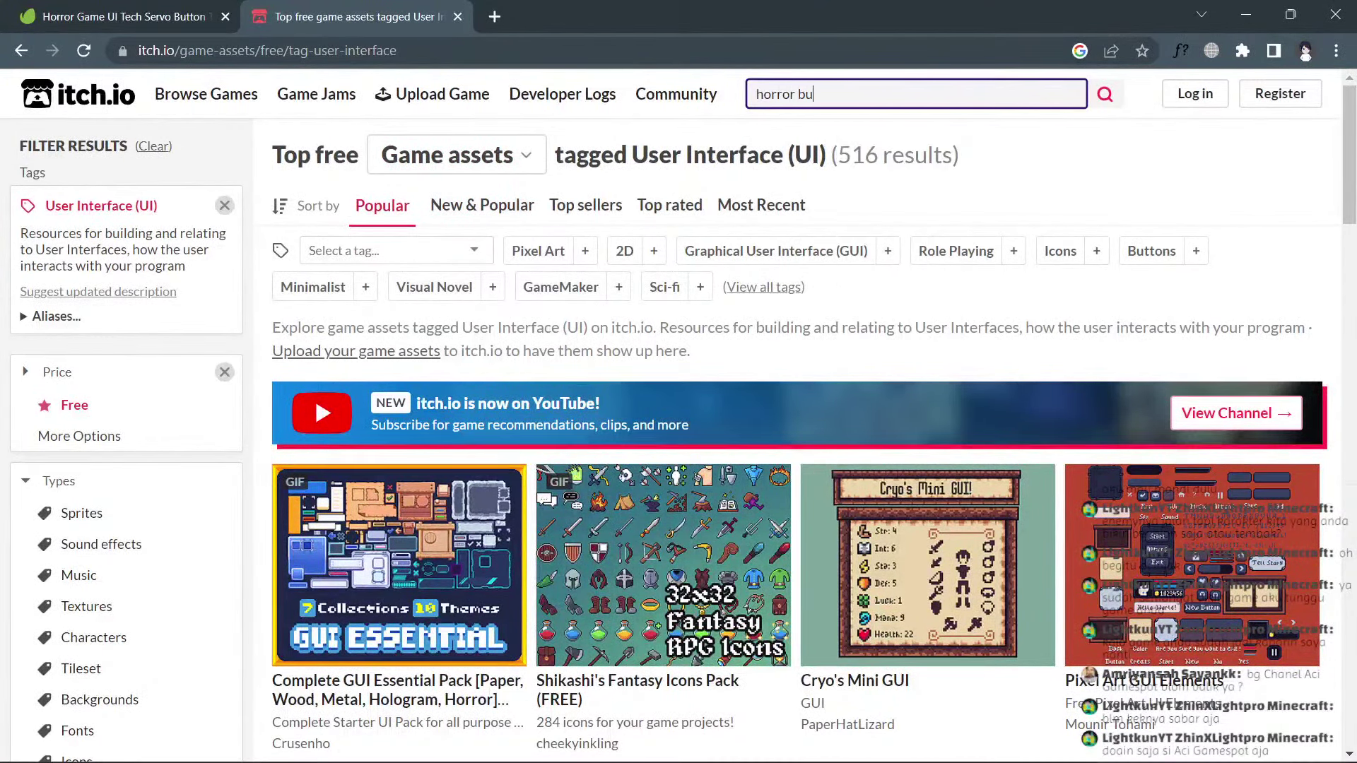
pyautogui.write('tton')
pyautogui.press('Return')
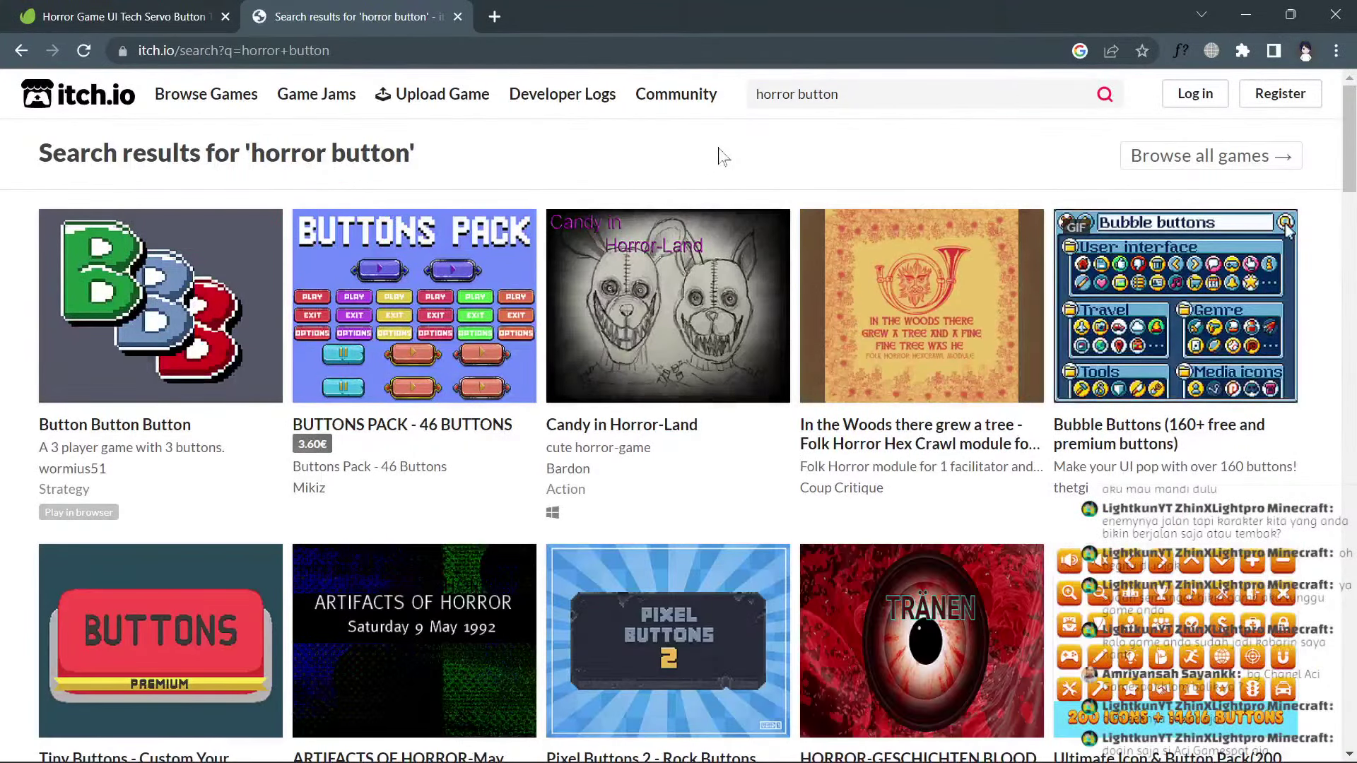
pyautogui.scroll(-3, 718, 155)
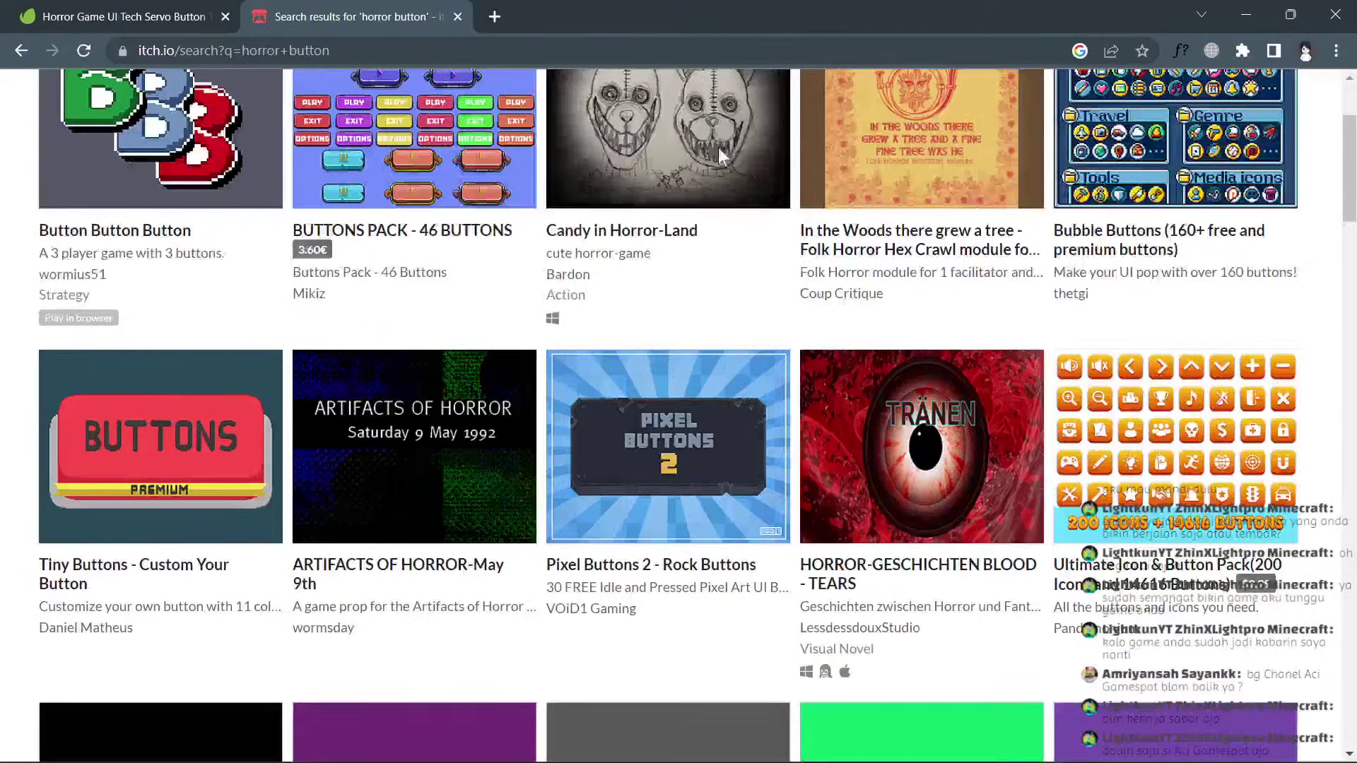
pyautogui.scroll(-3, 718, 155)
pyautogui.scroll(-3, 720, 155)
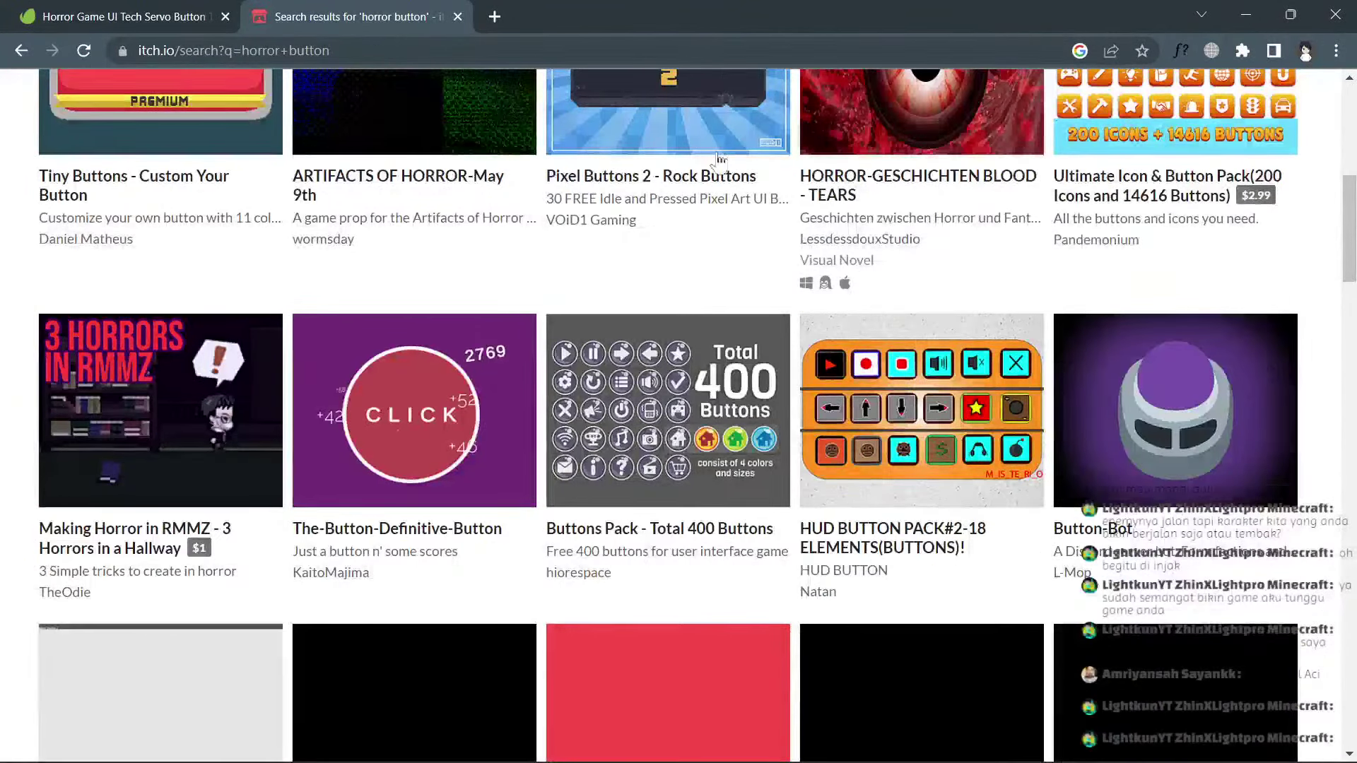
pyautogui.scroll(-3, 719, 156)
pyautogui.scroll(-3, 719, 159)
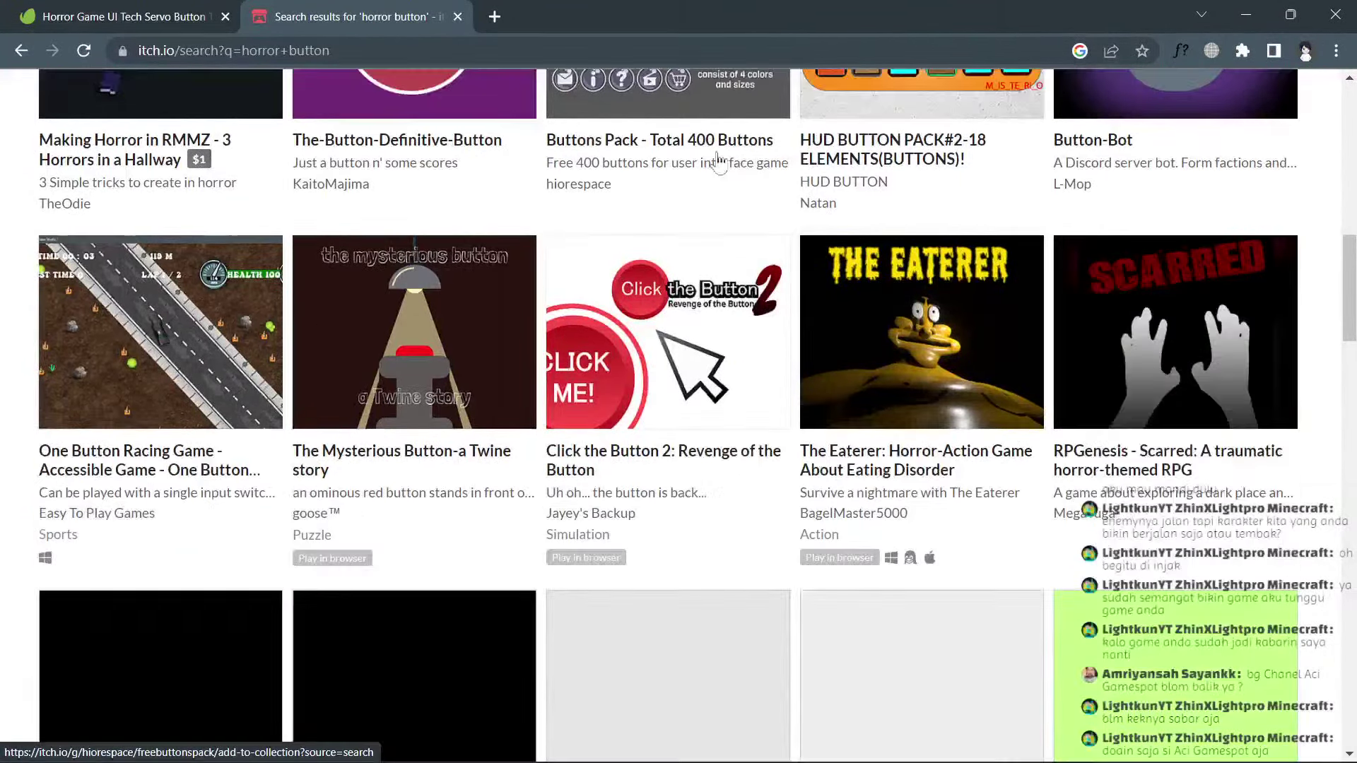
pyautogui.scroll(-3, 719, 159)
pyautogui.scroll(-3, 719, 159)
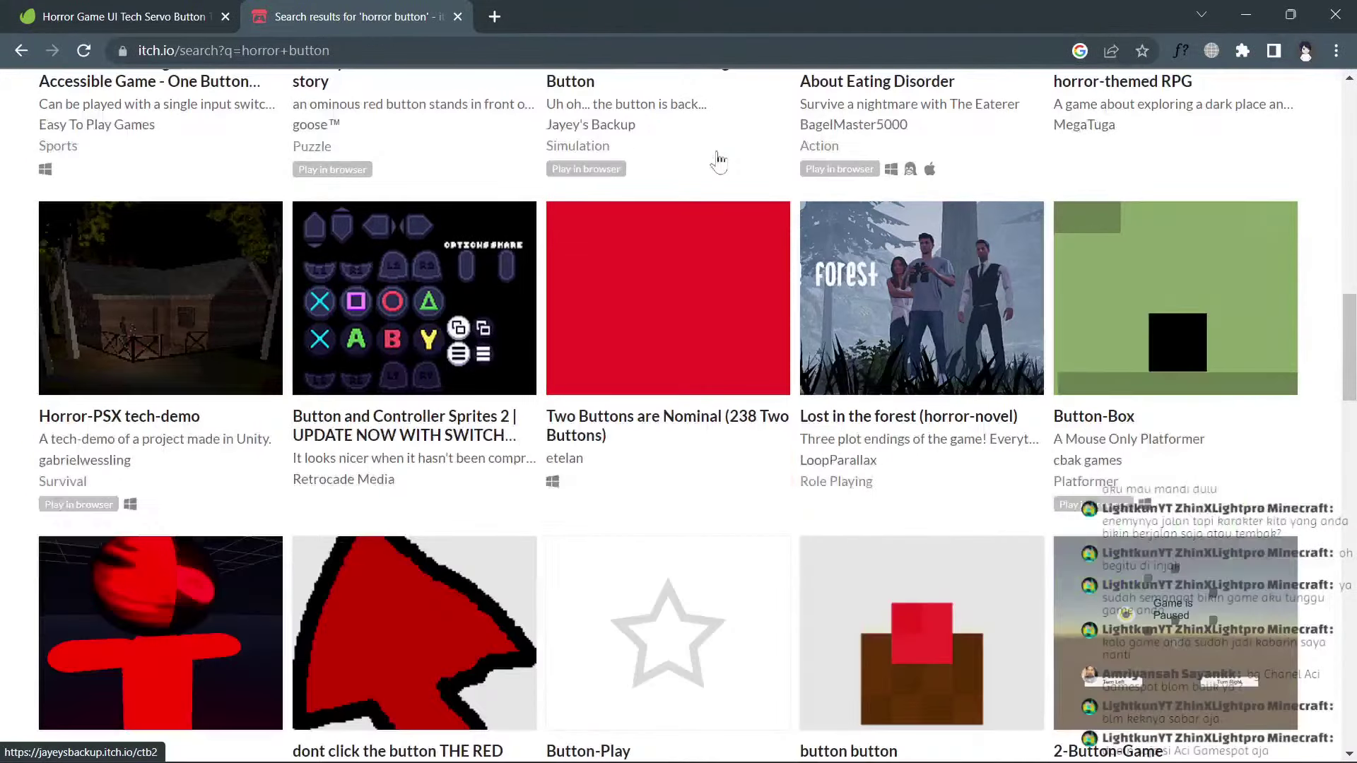
pyautogui.scroll(-4, 720, 159)
pyautogui.scroll(-4, 720, 159)
pyautogui.scroll(-2, 720, 161)
pyautogui.scroll(-3, 718, 159)
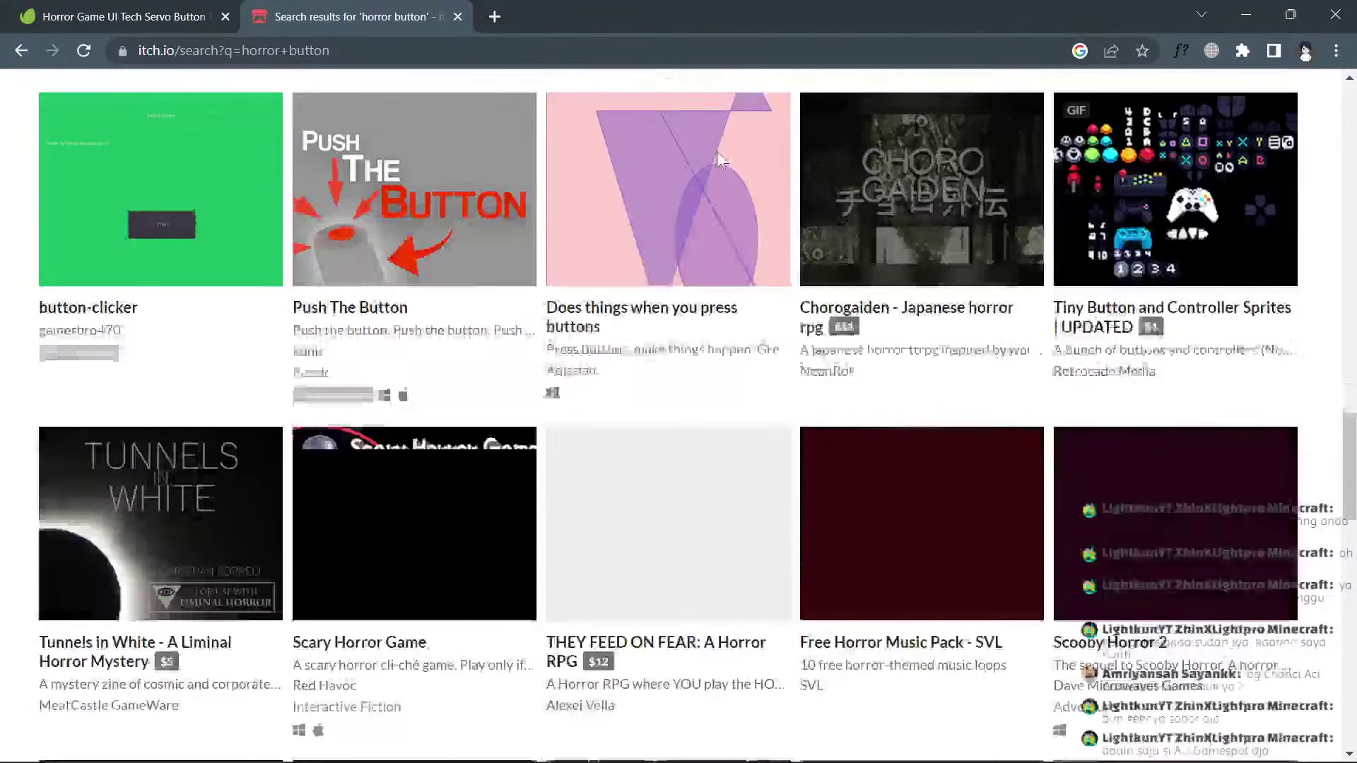
pyautogui.scroll(-3, 718, 159)
pyautogui.scroll(-5, 717, 151)
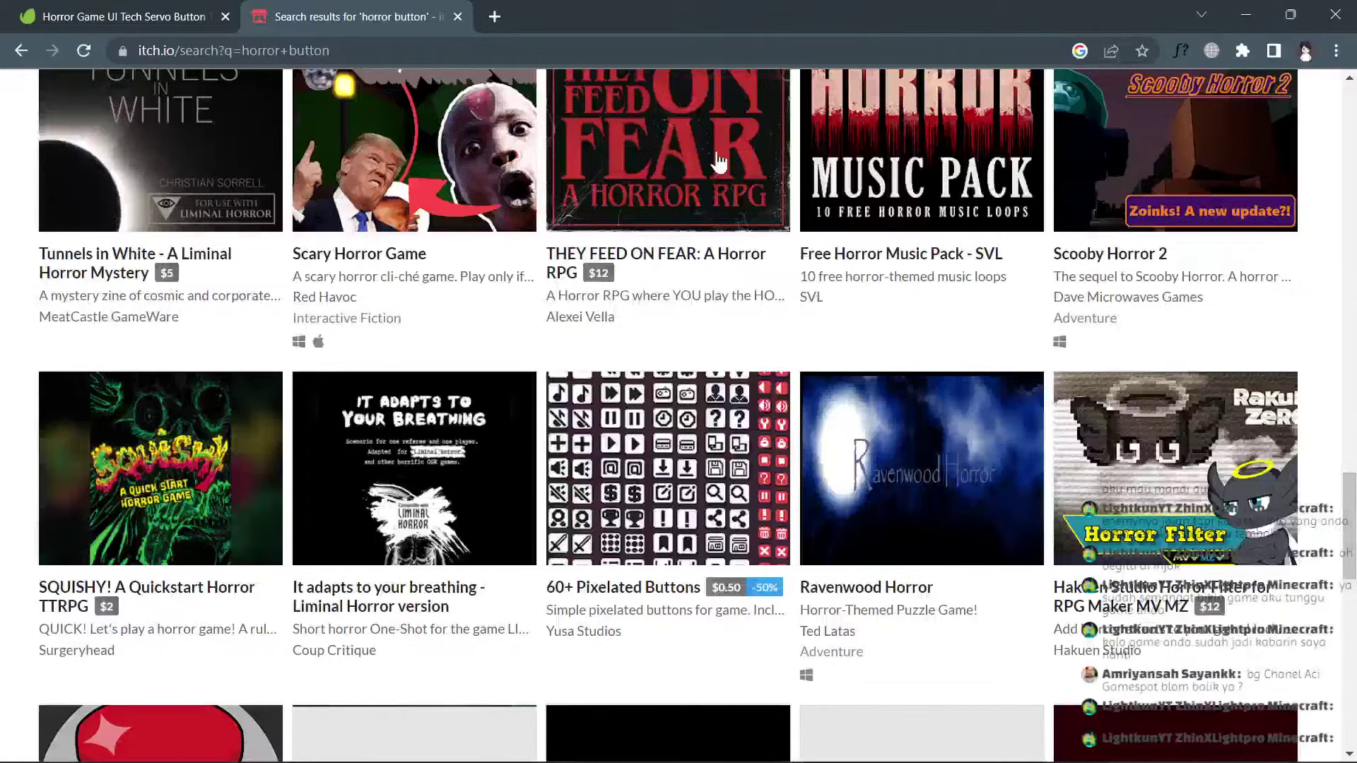
pyautogui.scroll(-4, 716, 151)
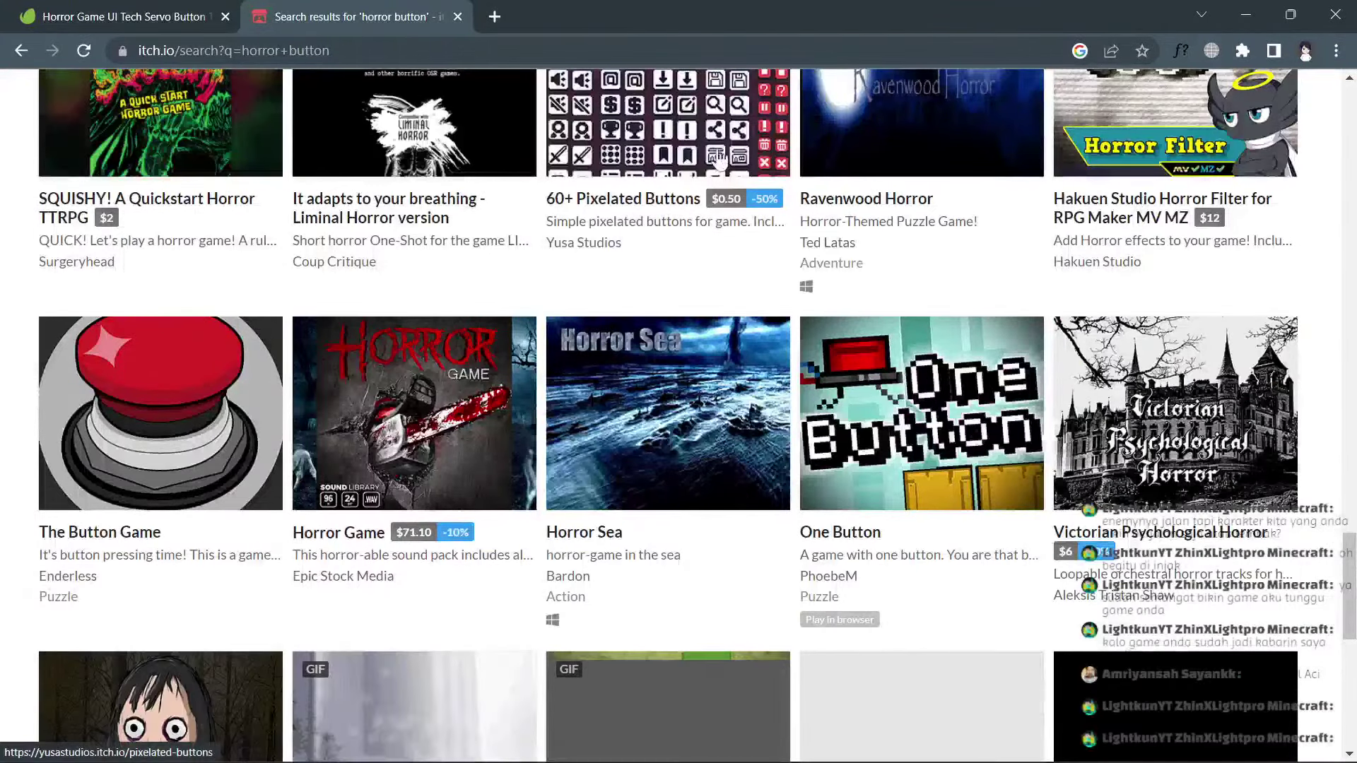
pyautogui.scroll(-3, 716, 152)
pyautogui.scroll(-3, 718, 155)
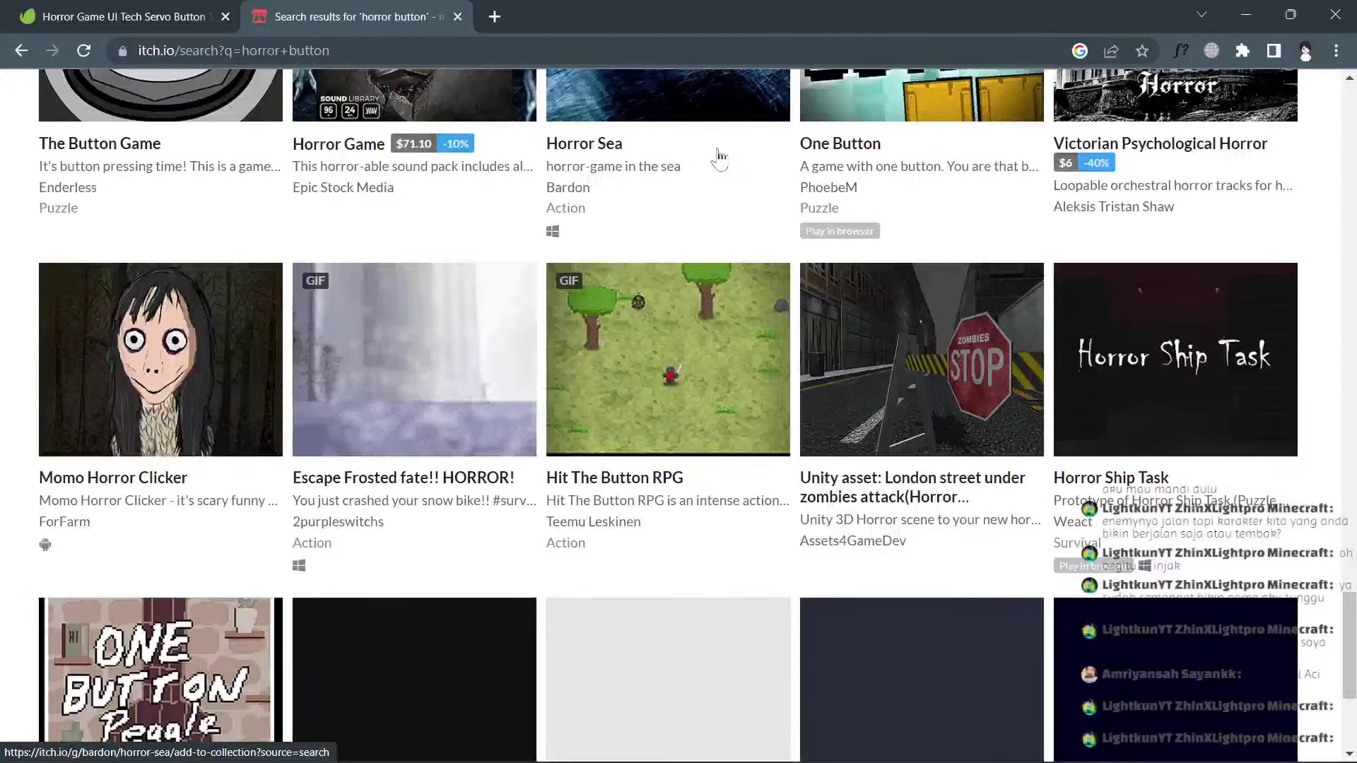
pyautogui.scroll(-3, 719, 157)
pyautogui.scroll(-2, 719, 157)
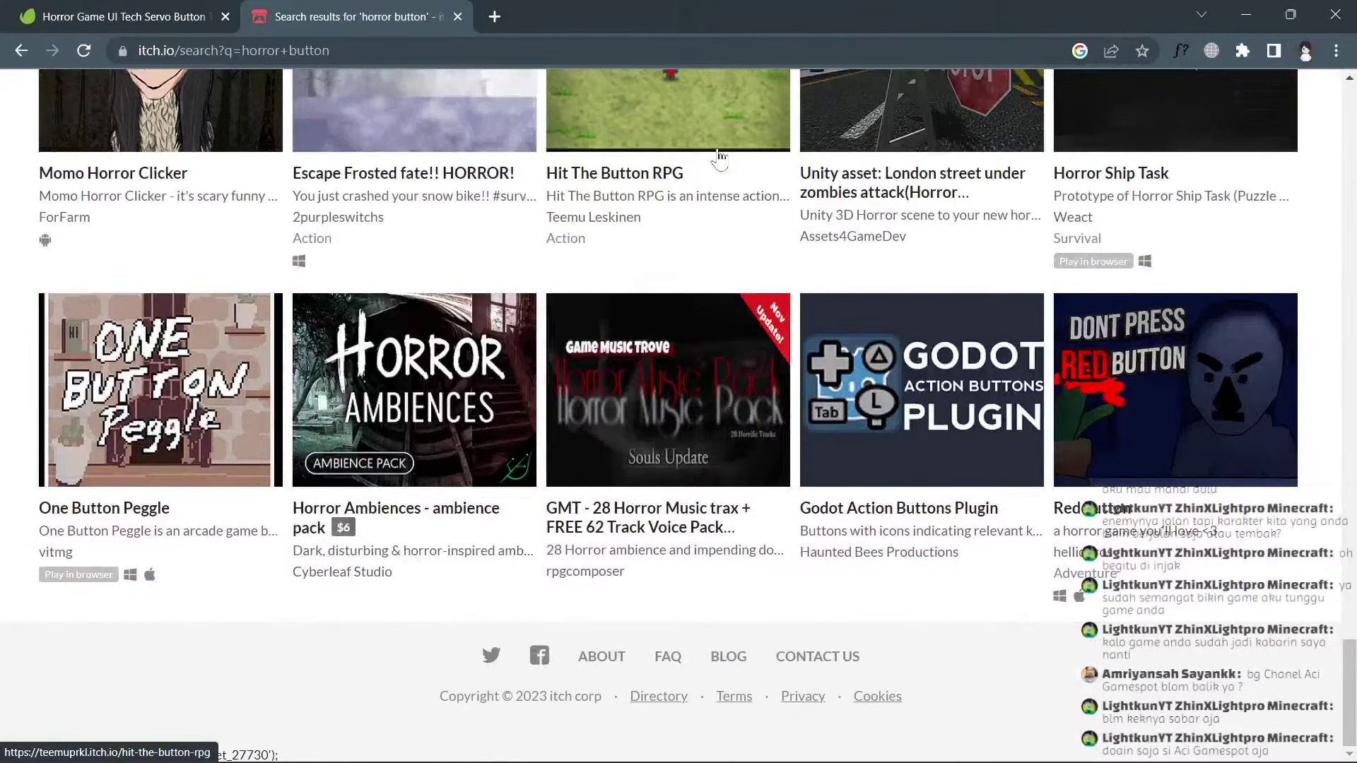
pyautogui.moveTo(719, 151)
pyautogui.mouseDown()
pyautogui.moveTo(241, 8)
pyautogui.moveTo(145, 9)
pyautogui.mouseUp()
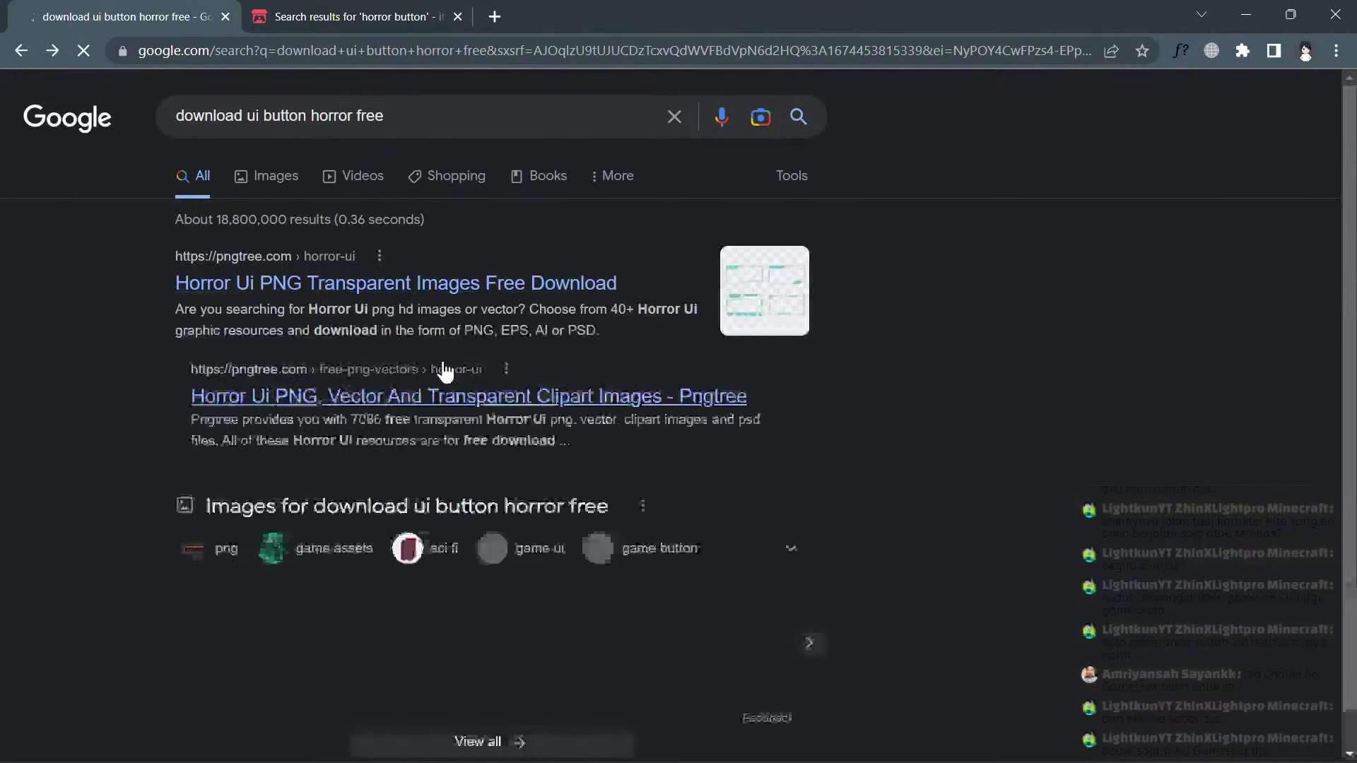
# In a new tab, search 'main menu ui game horror' and show the image results.
pyautogui.scroll(-3, 439, 364)
pyautogui.scroll(-8, 445, 370)
pyautogui.scroll(-3, 445, 370)
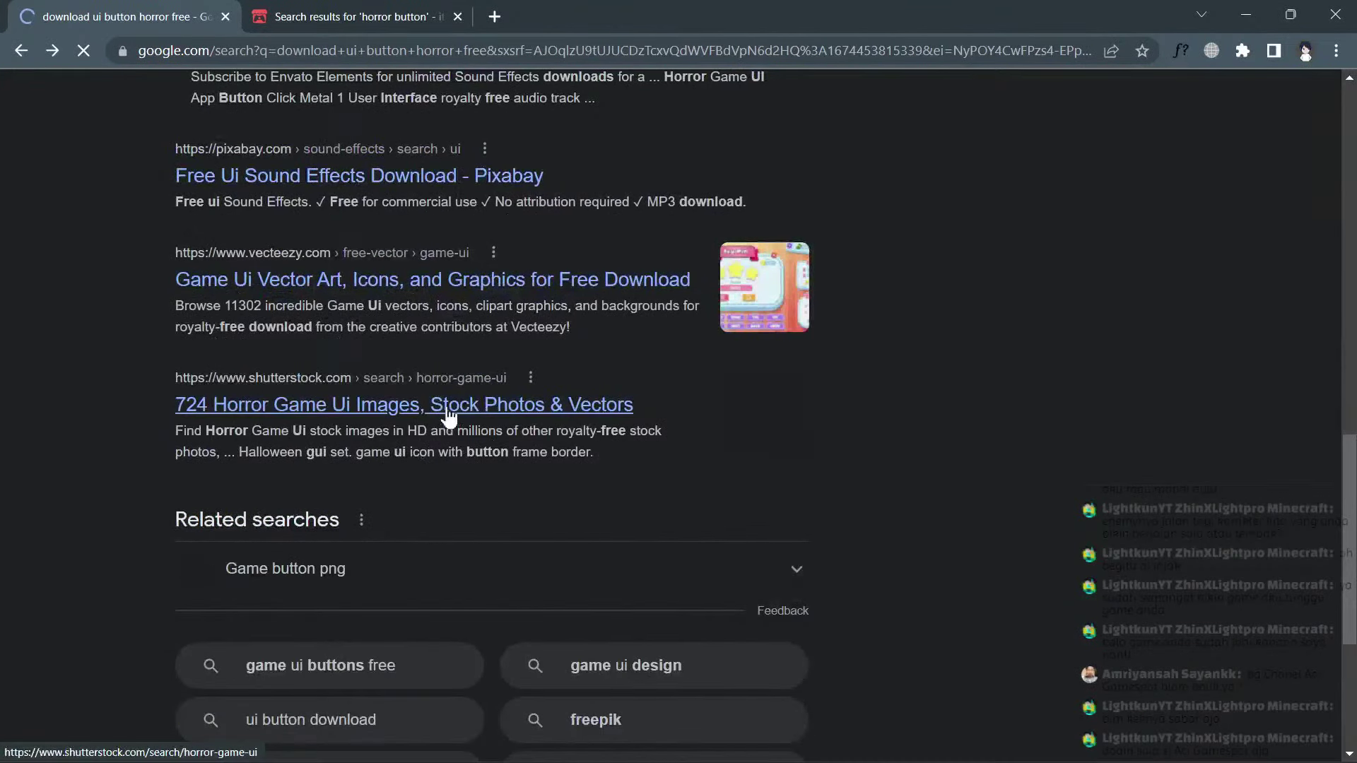
pyautogui.scroll(-5, 448, 417)
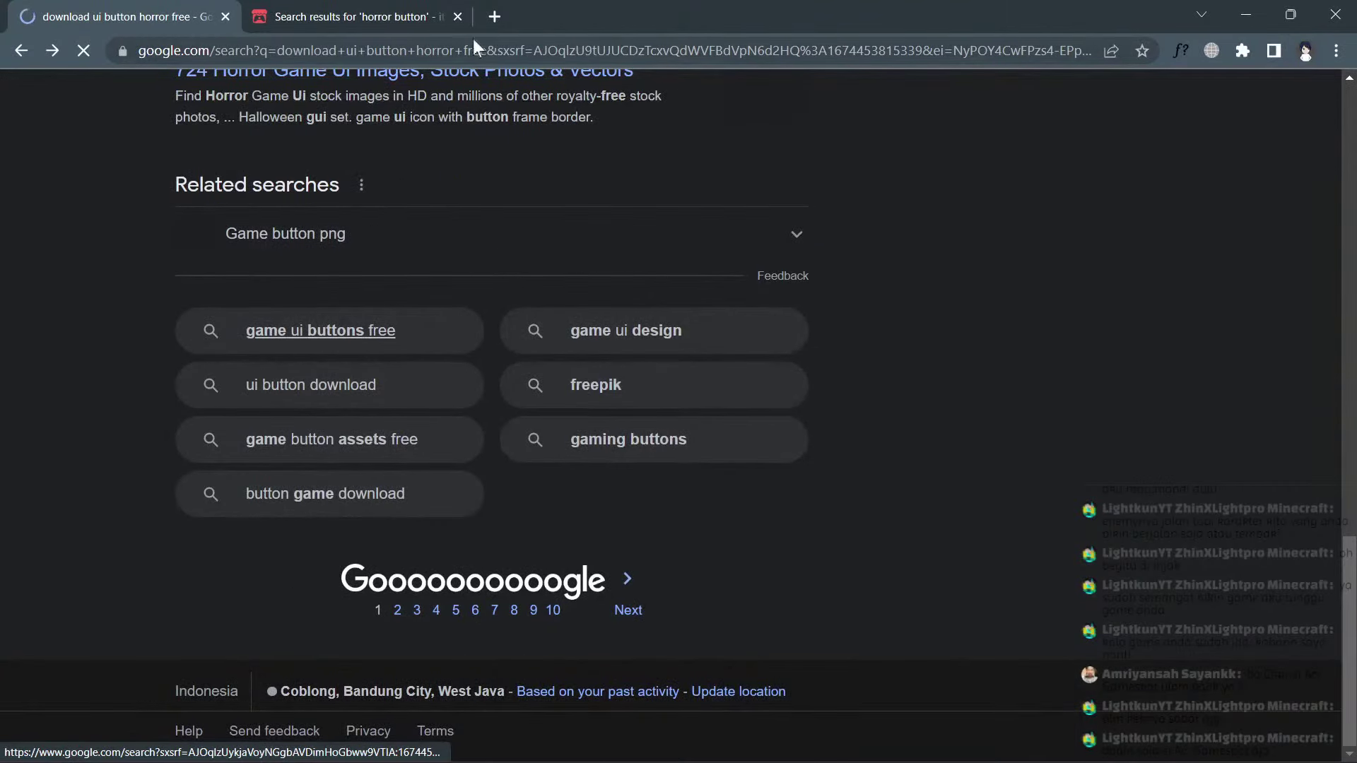
pyautogui.click(494, 17)
pyautogui.write('main')
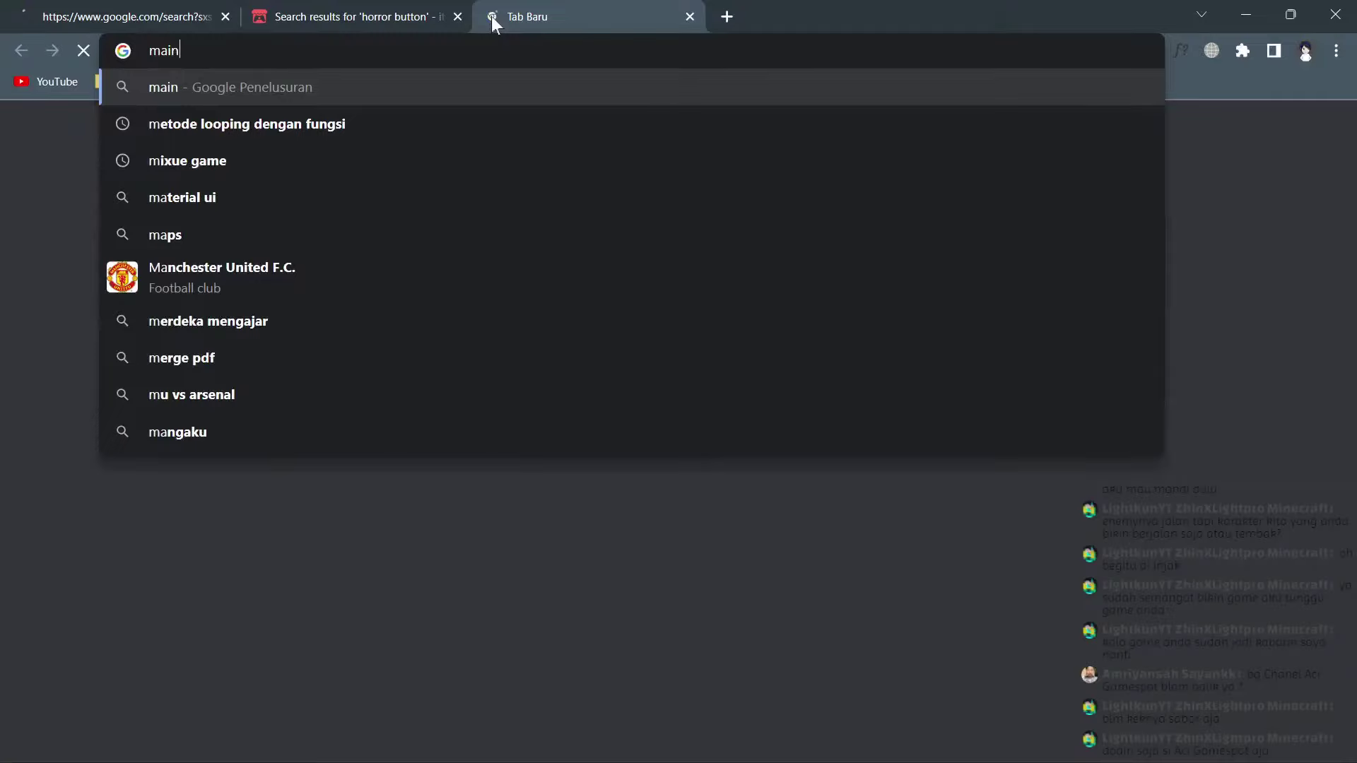
pyautogui.write('menu ui')
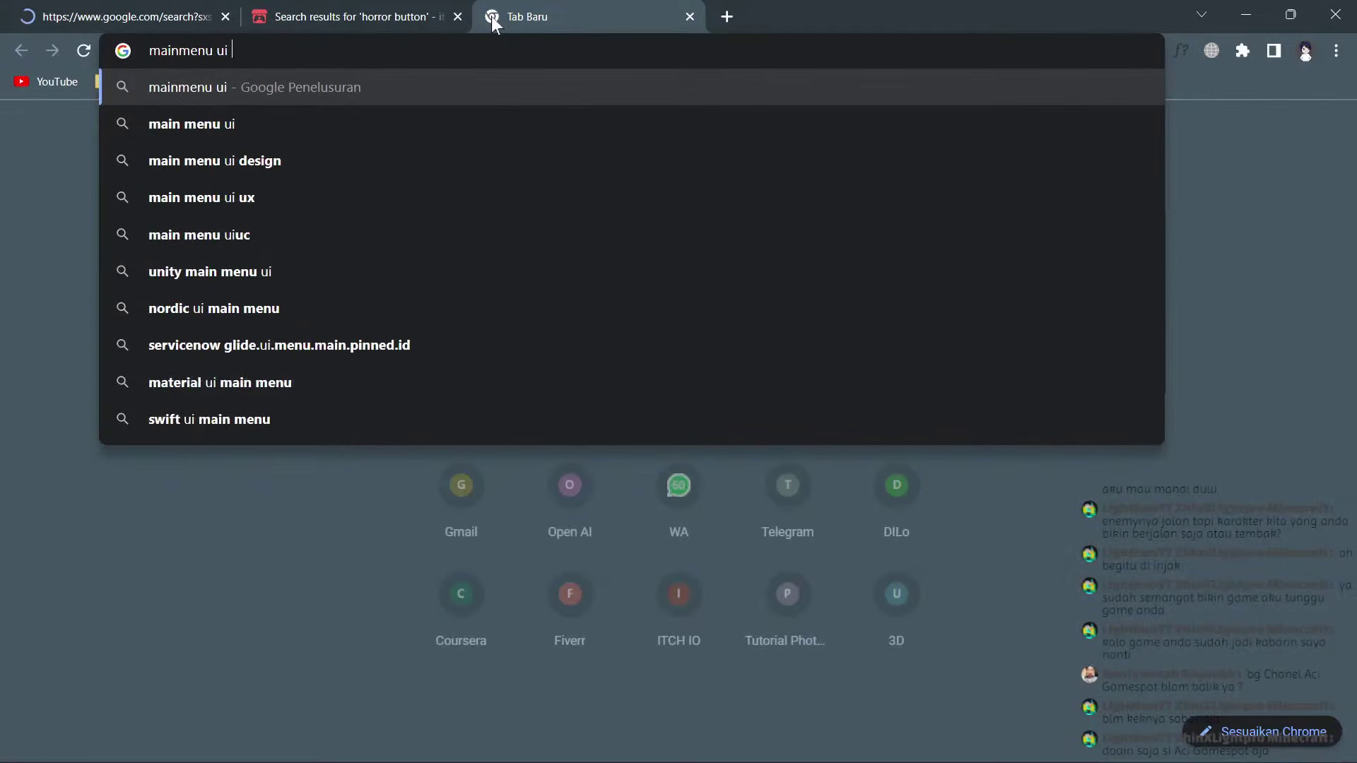
pyautogui.write(' game horrro')
pyautogui.press('Return')
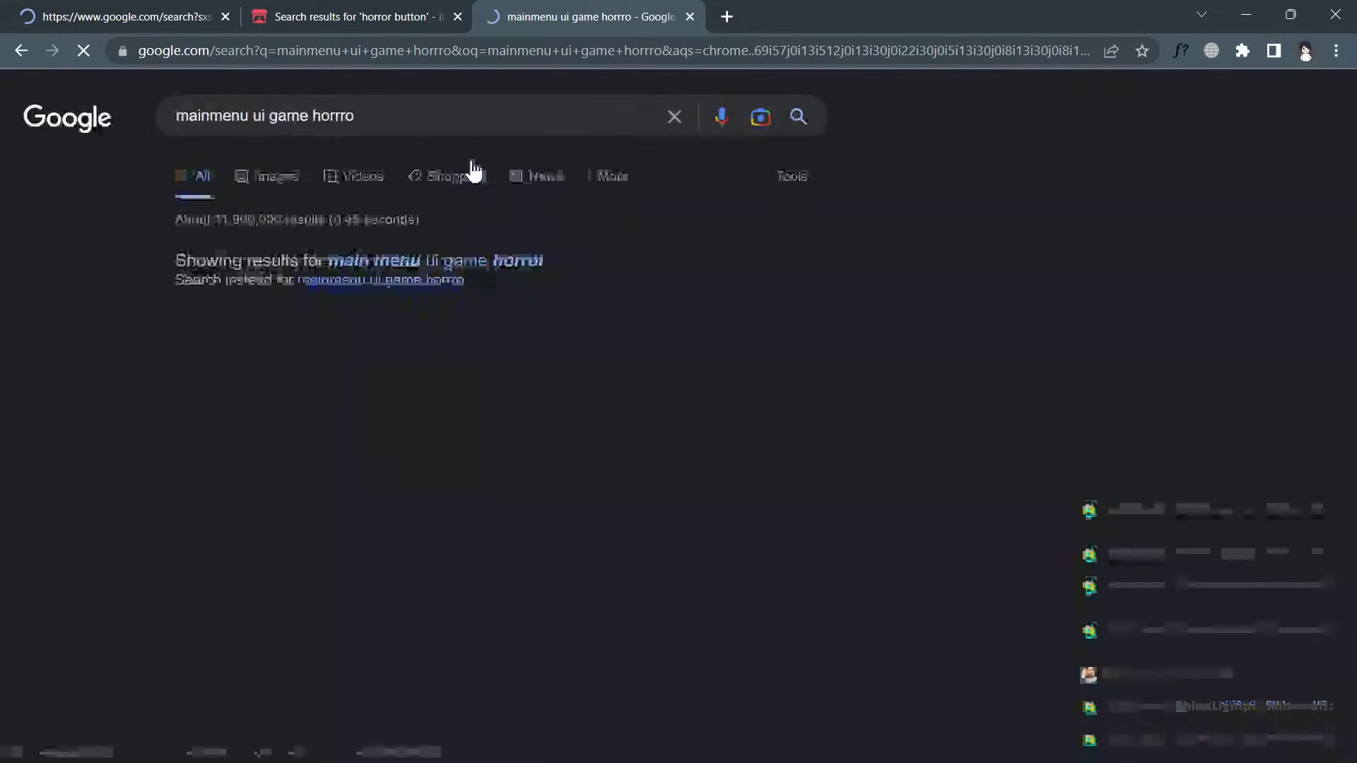
pyautogui.click(454, 263)
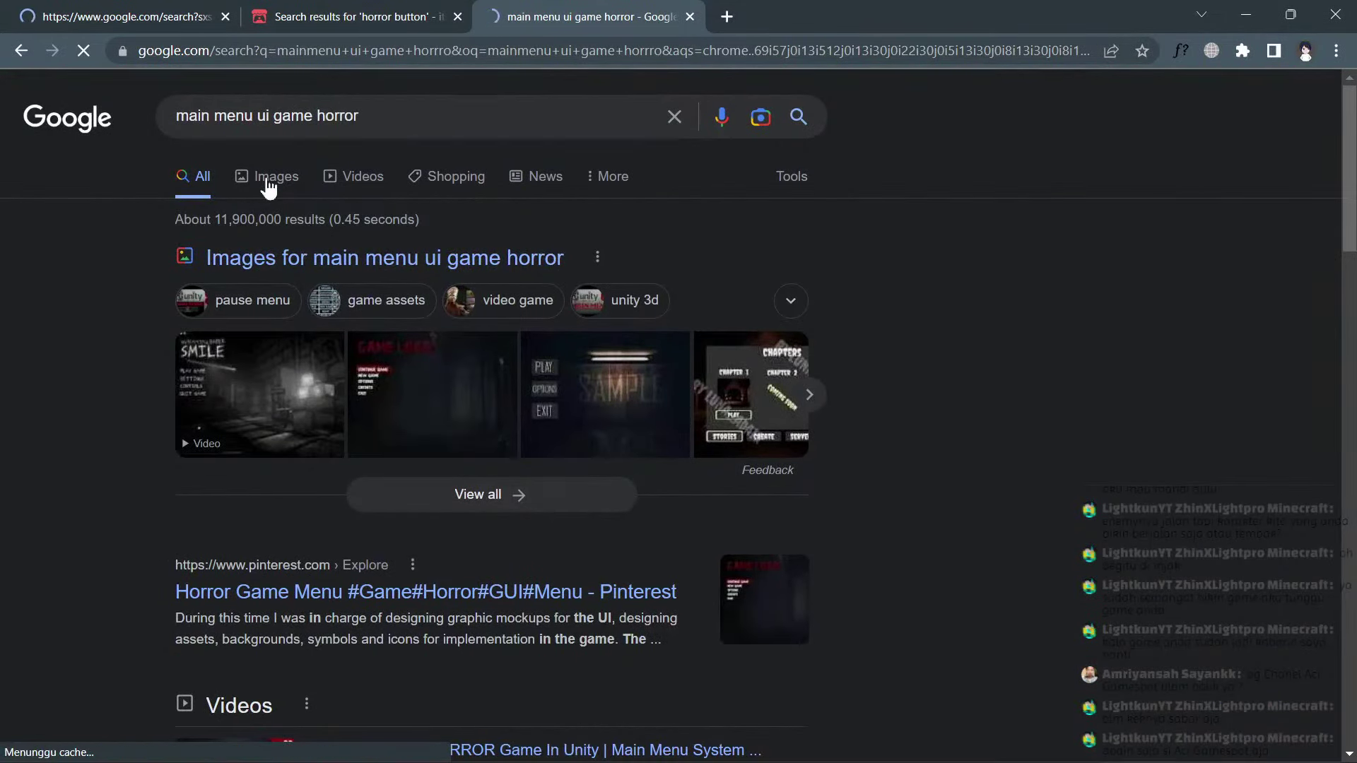
pyautogui.click(267, 182)
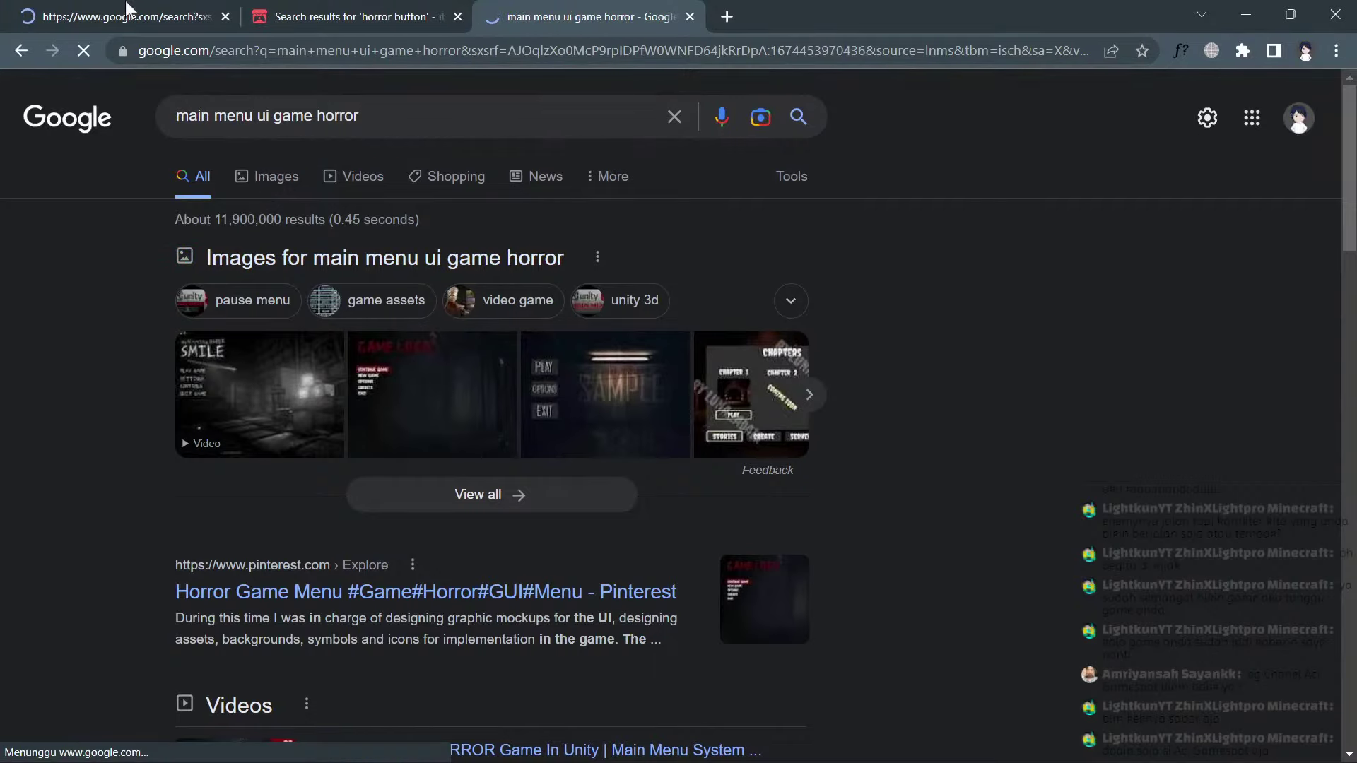
# Preview the first horror main menu image larger, then switch back to Unity.
pyautogui.click(134, 16)
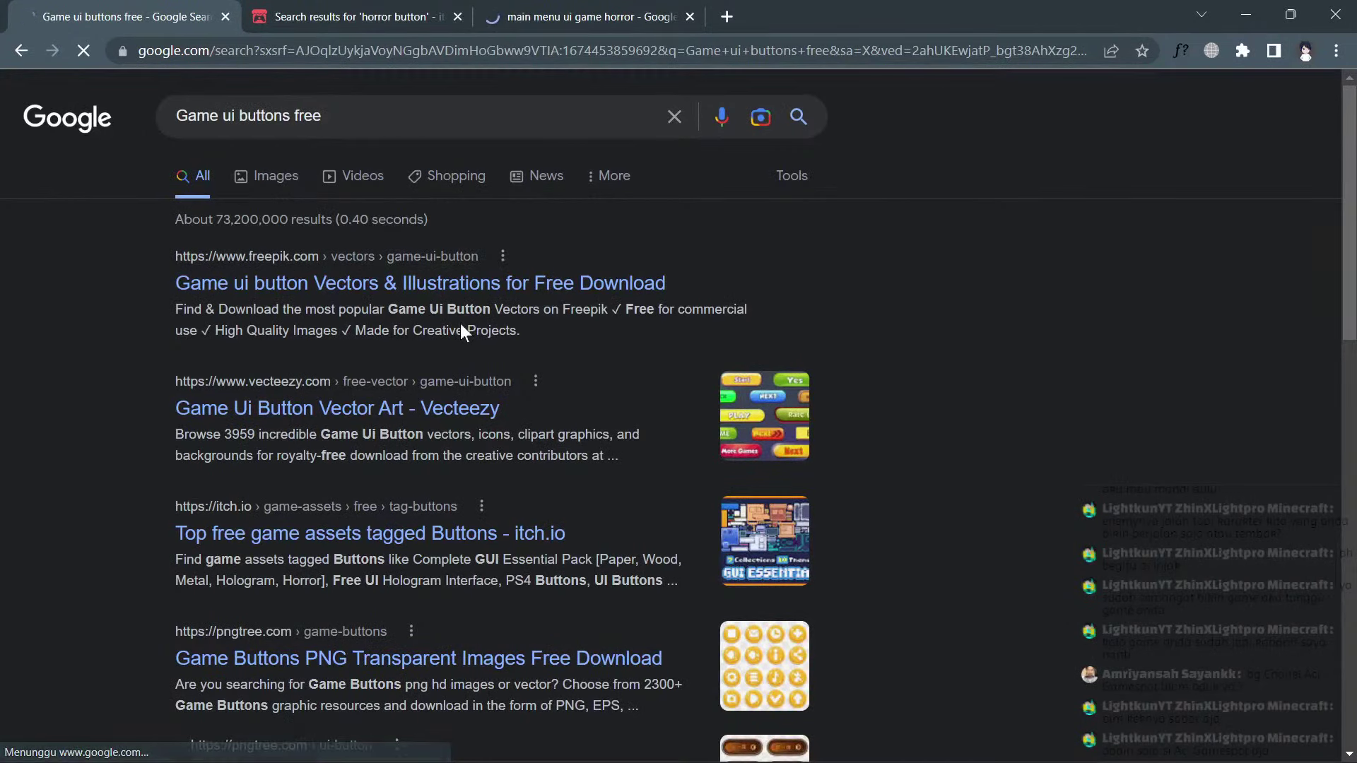
pyautogui.click(634, 4)
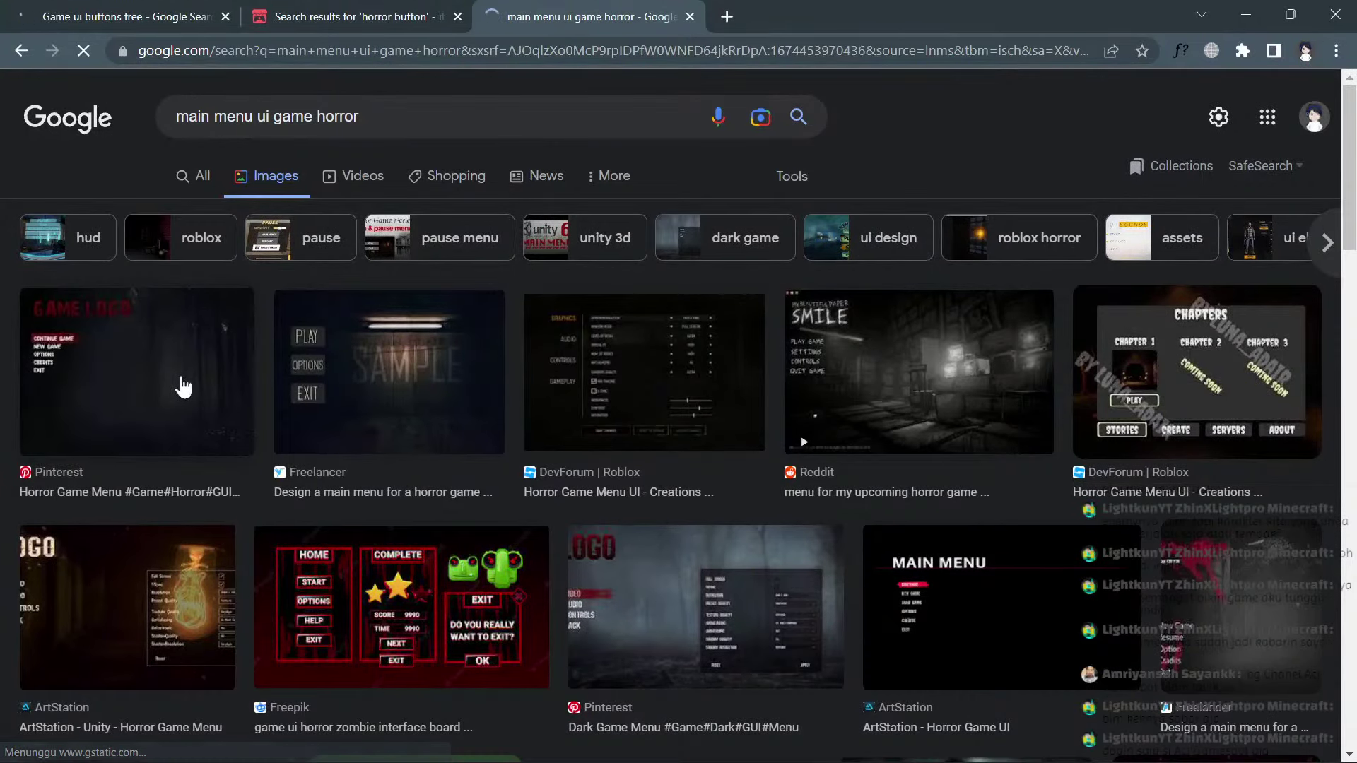
pyautogui.click(221, 372)
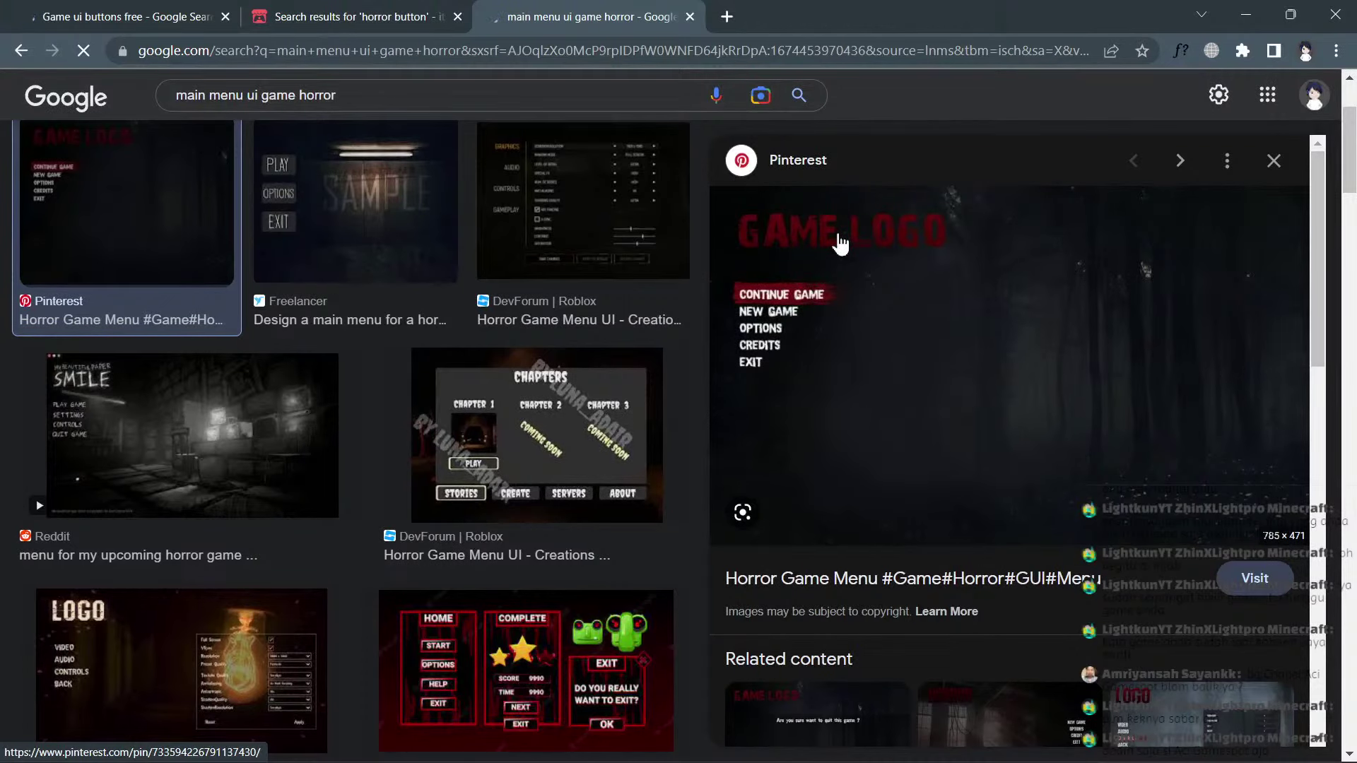
pyautogui.hotkey('alt', 'Tab')
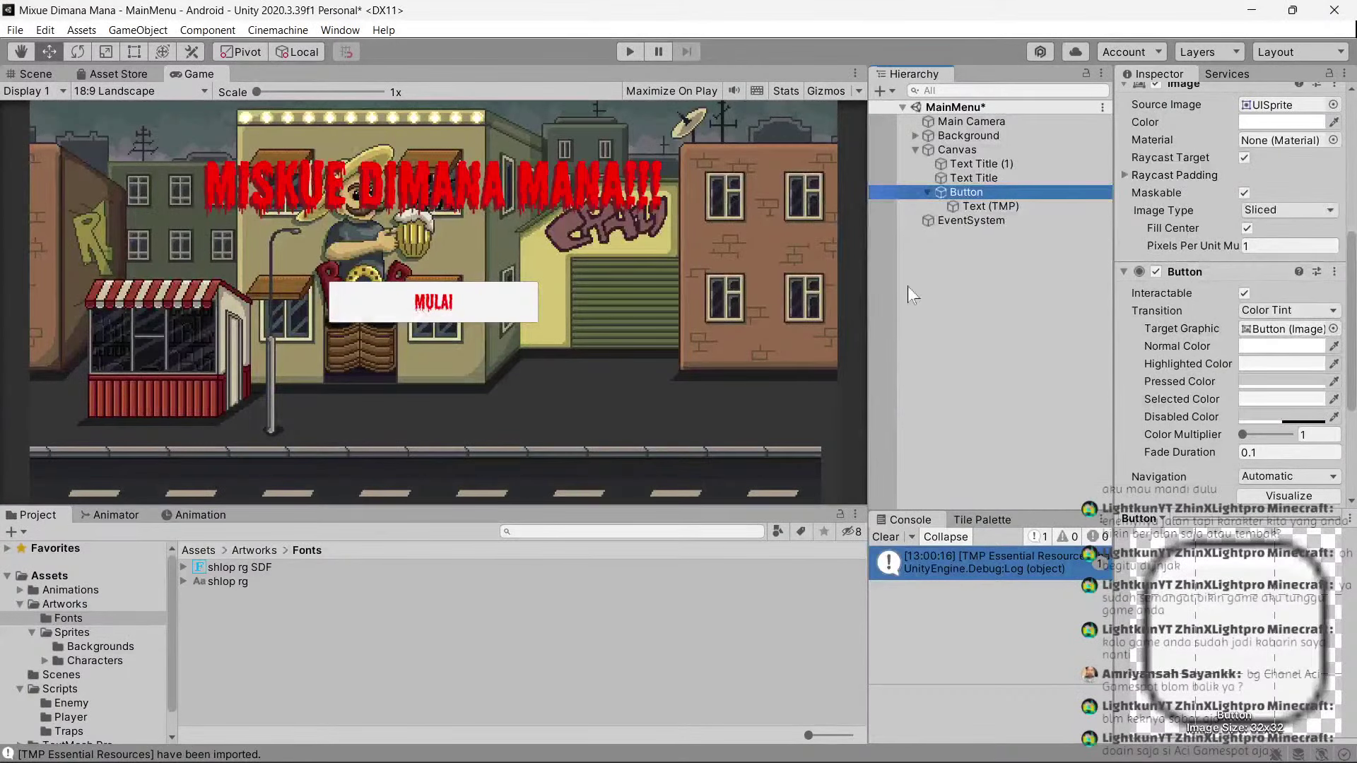
# Create an empty child object under Canvas named 'Text Tile'.
pyautogui.click(977, 176)
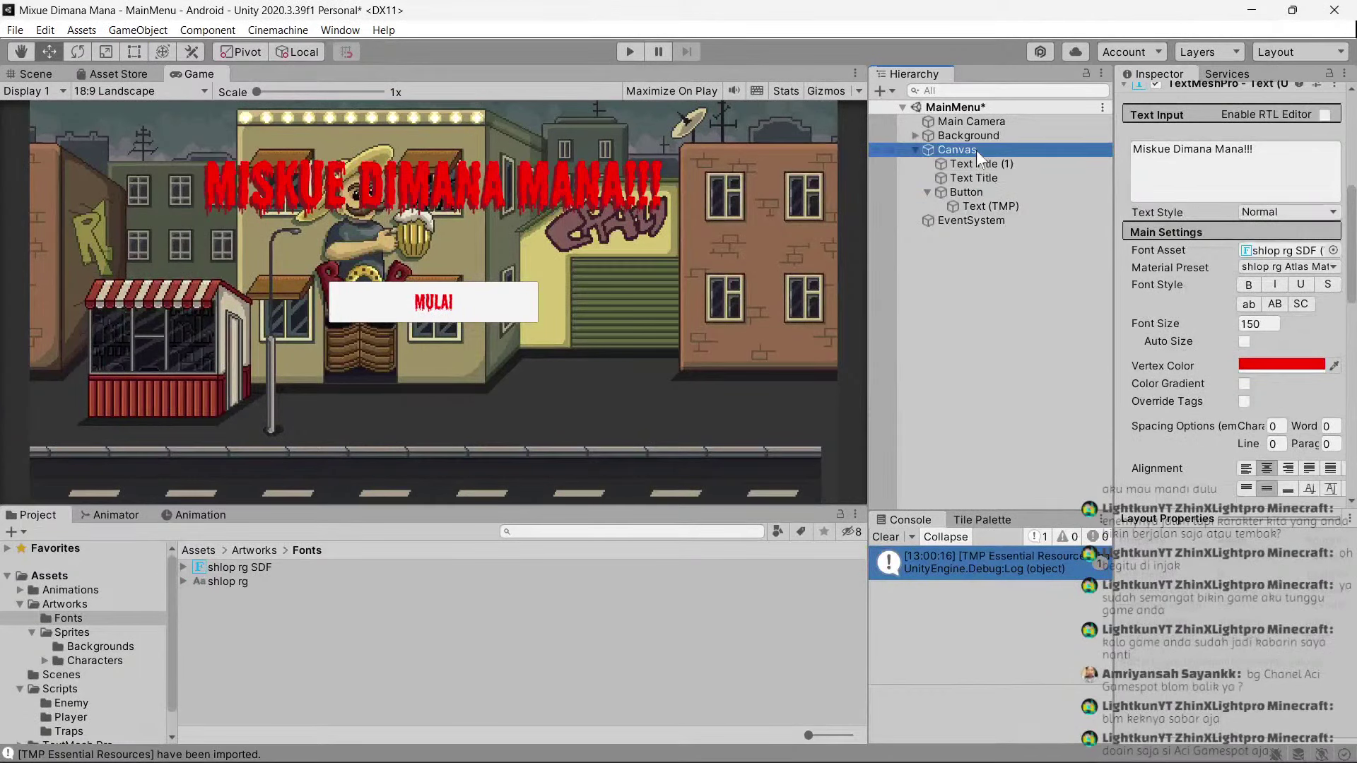
pyautogui.rightClick(977, 151)
pyautogui.click(27, 76)
pyautogui.click(27, 77)
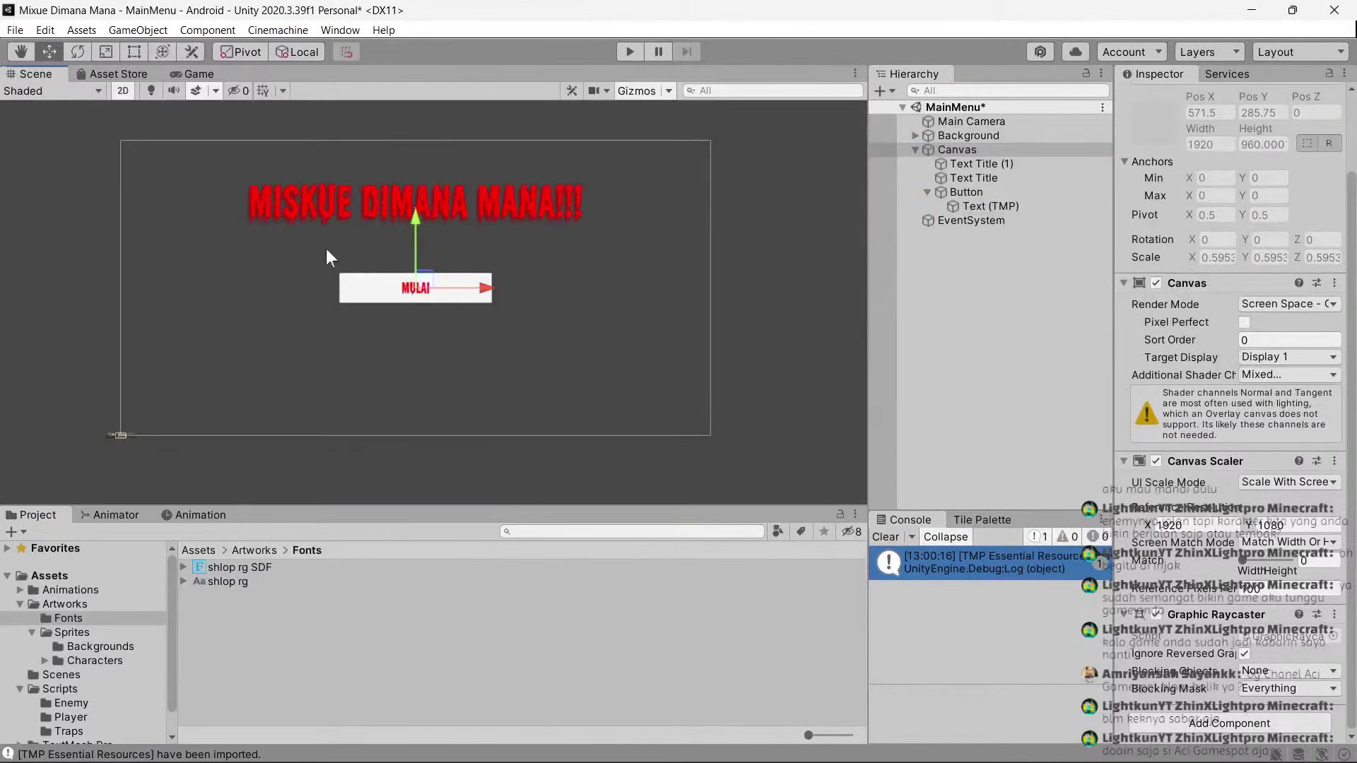
pyautogui.rightClick(951, 152)
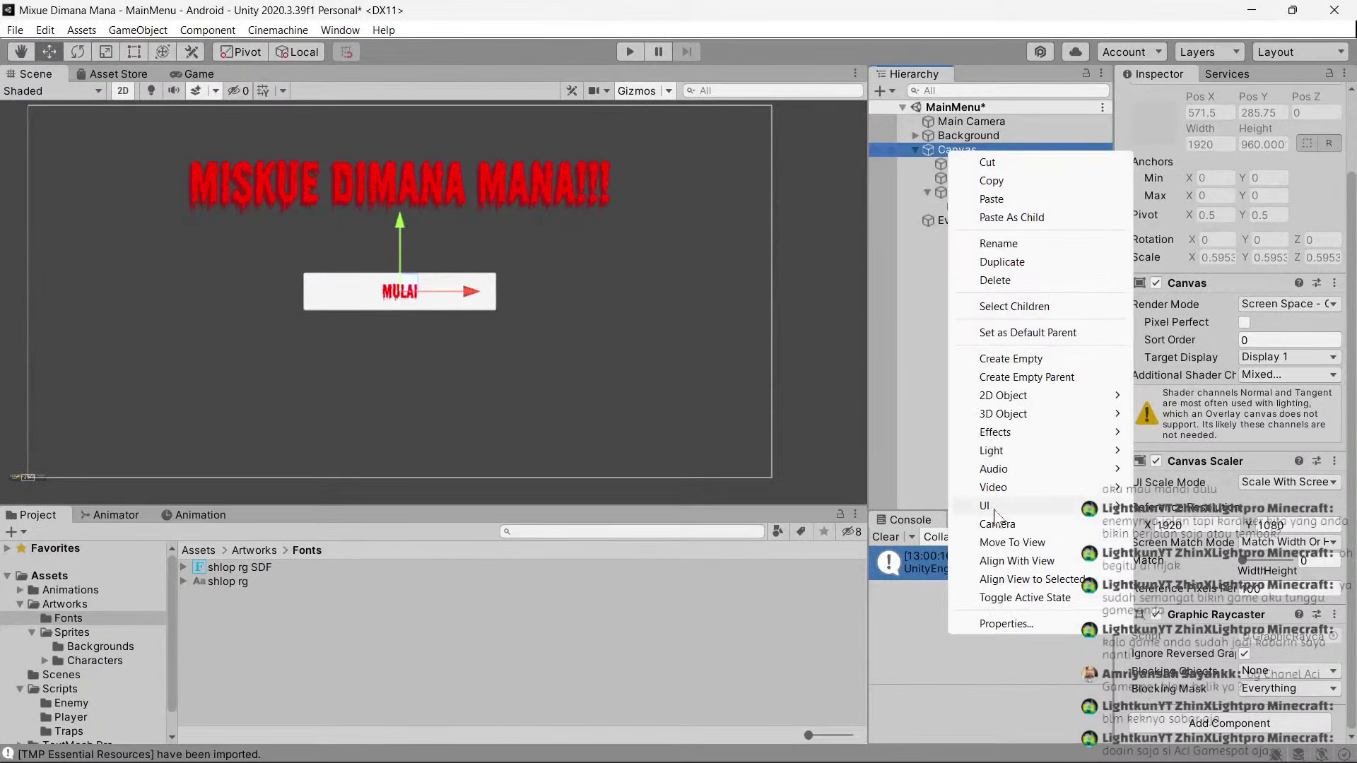
pyautogui.moveTo(1004, 506)
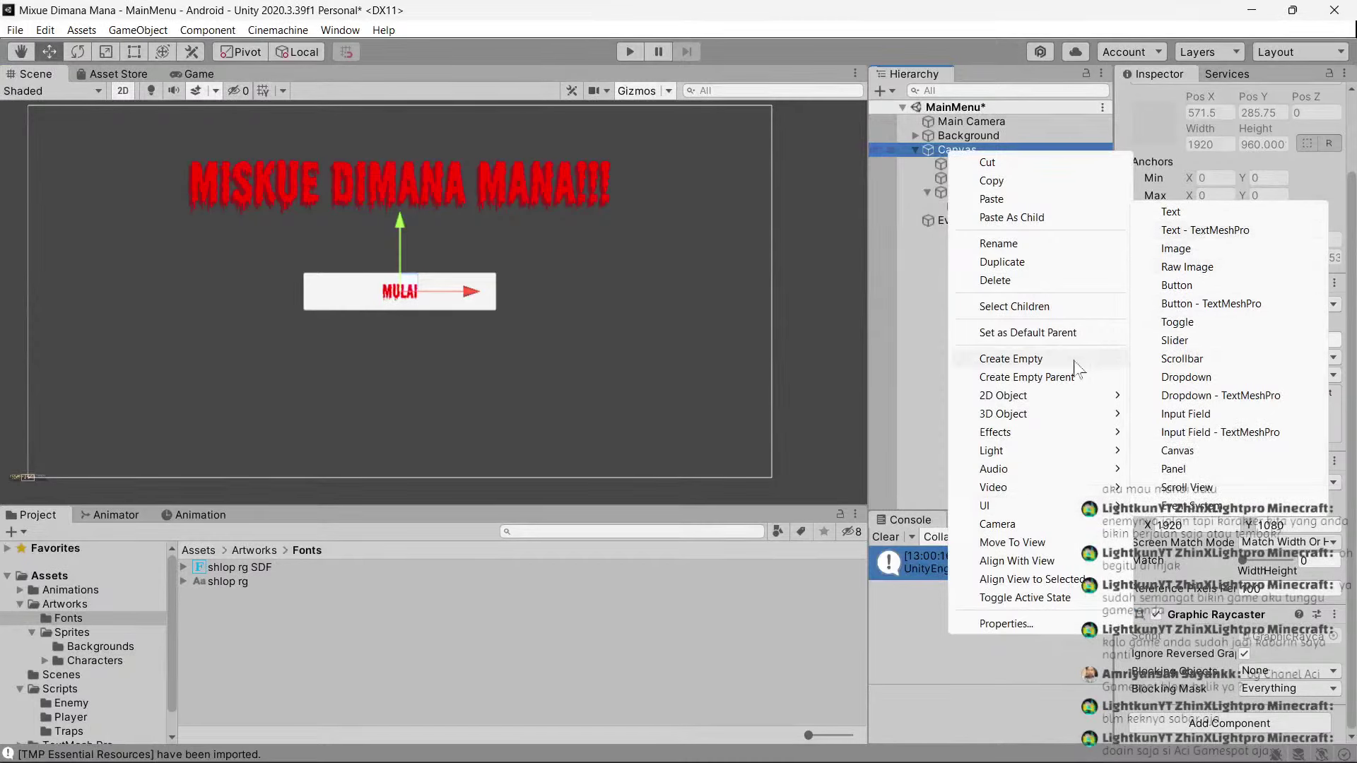
pyautogui.click(1011, 358)
pyautogui.write('Text Tile')
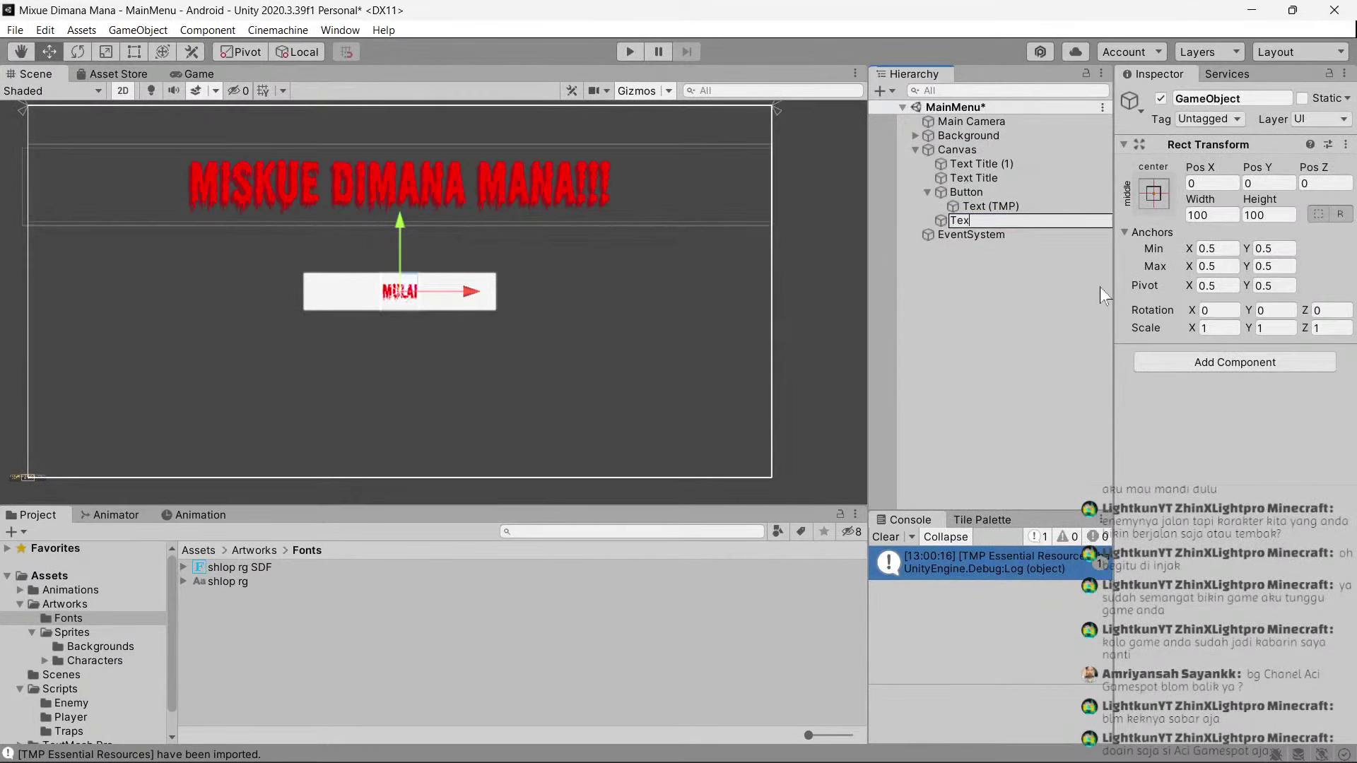
pyautogui.press('Return')
# Anchor Text Tile stretched across the canvas top with height 200.
pyautogui.click(977, 165)
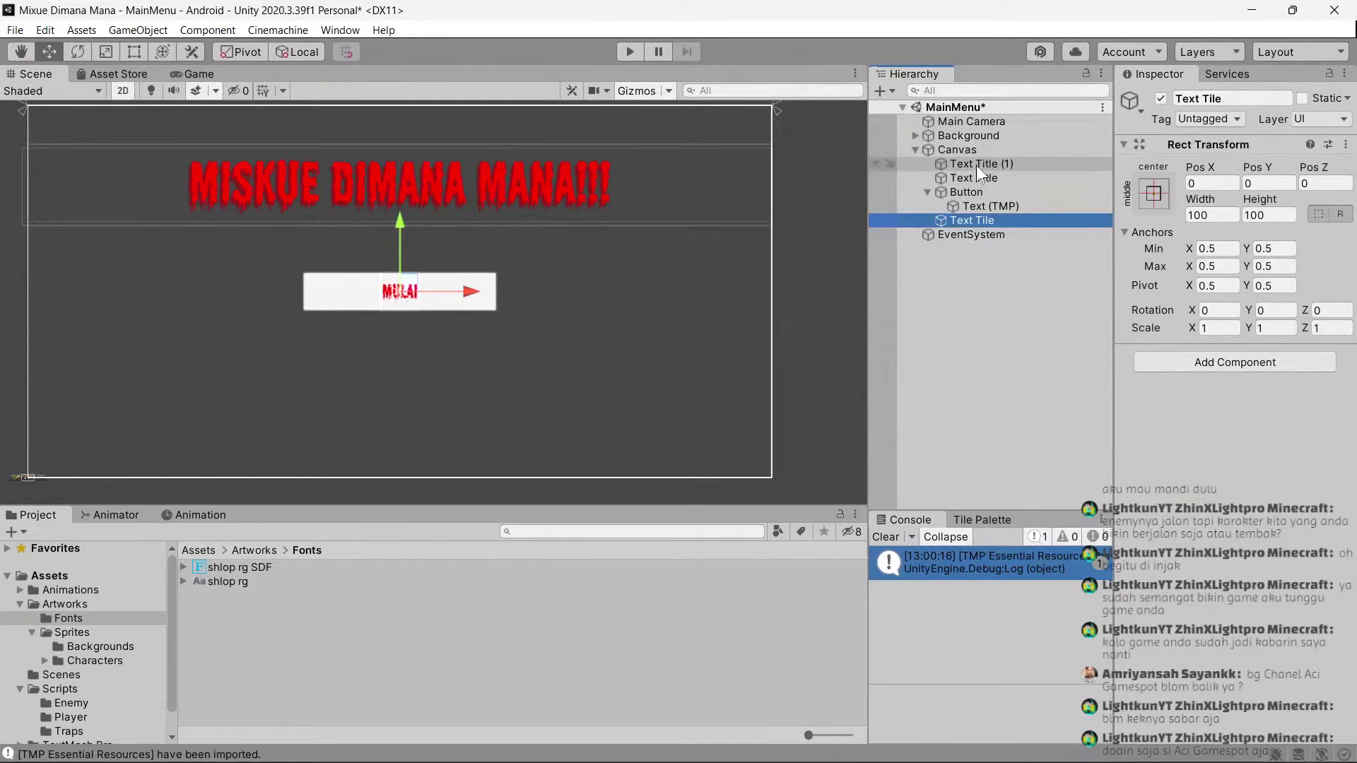
pyautogui.keyDown('shift'); pyautogui.click(986, 173); pyautogui.keyUp('shift')
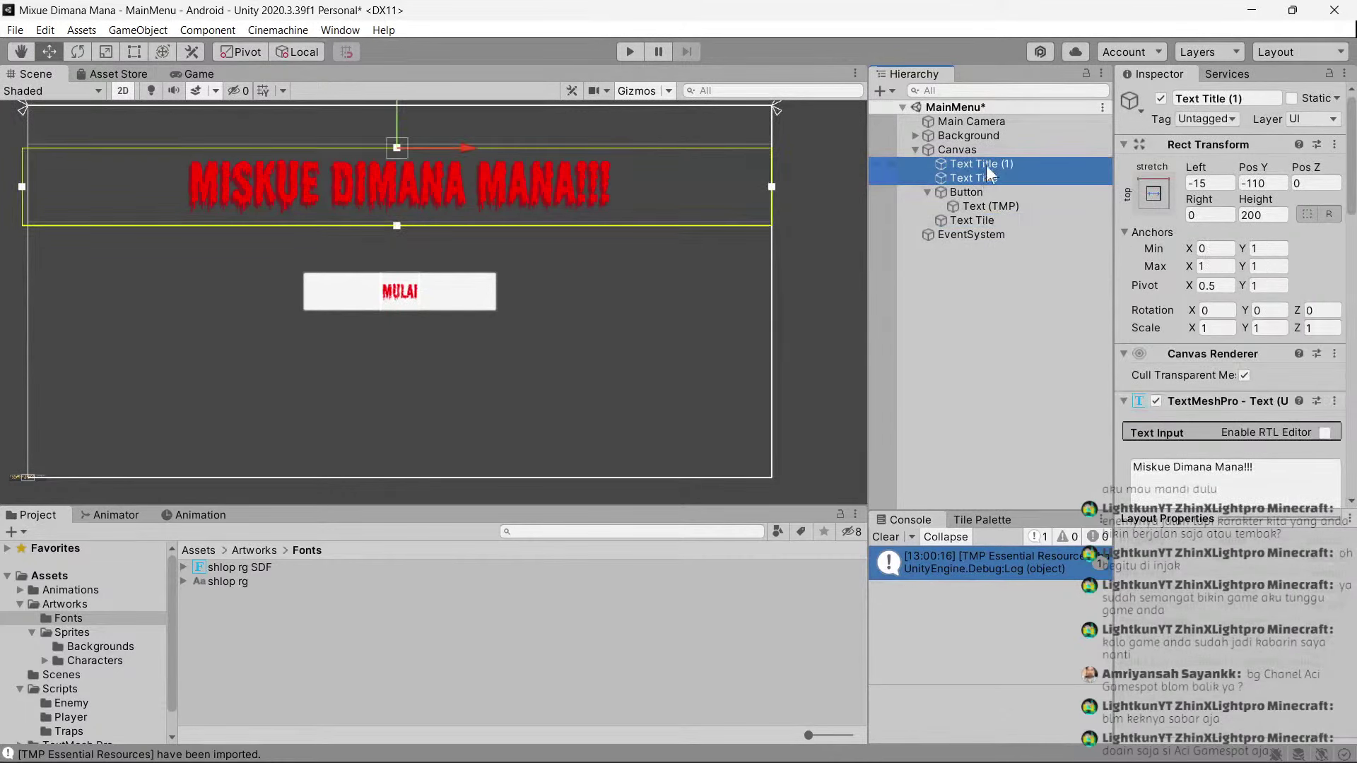
pyautogui.click(981, 221)
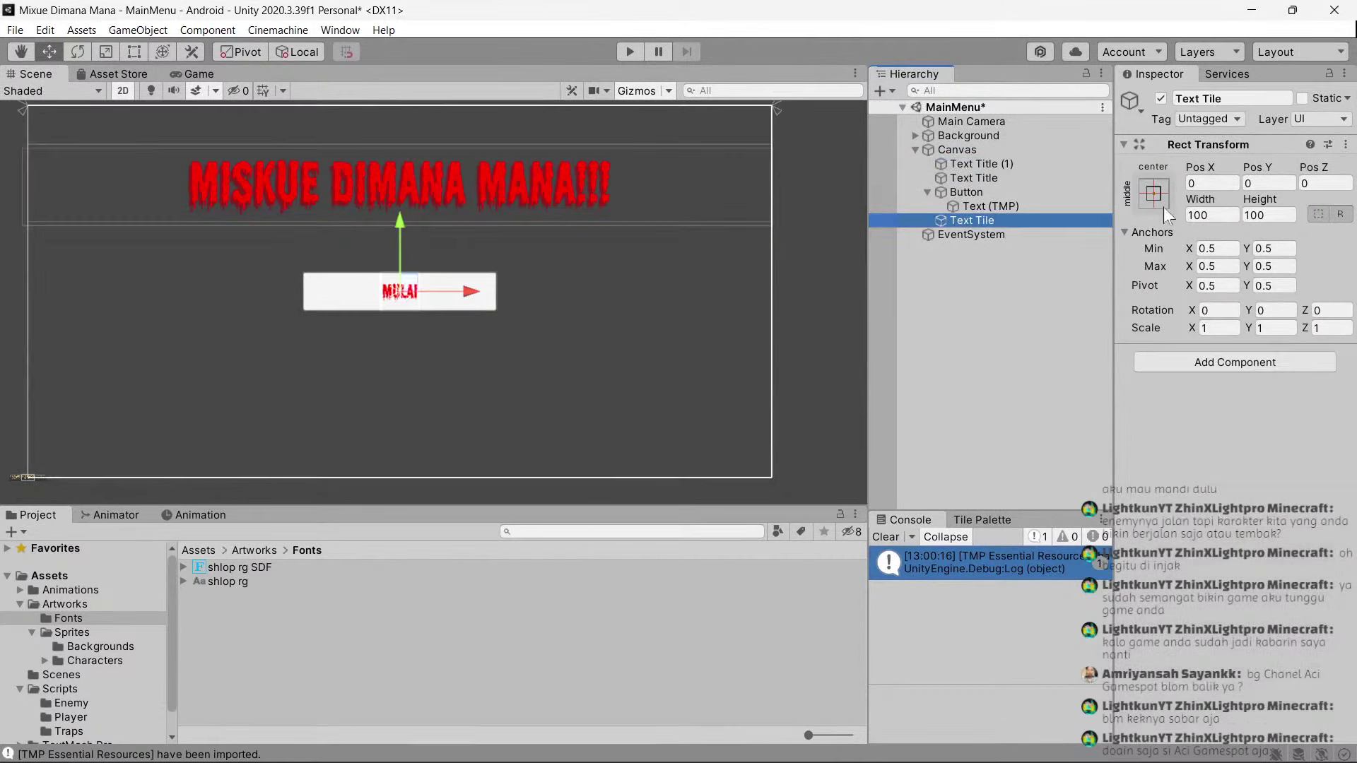
pyautogui.click(1153, 193)
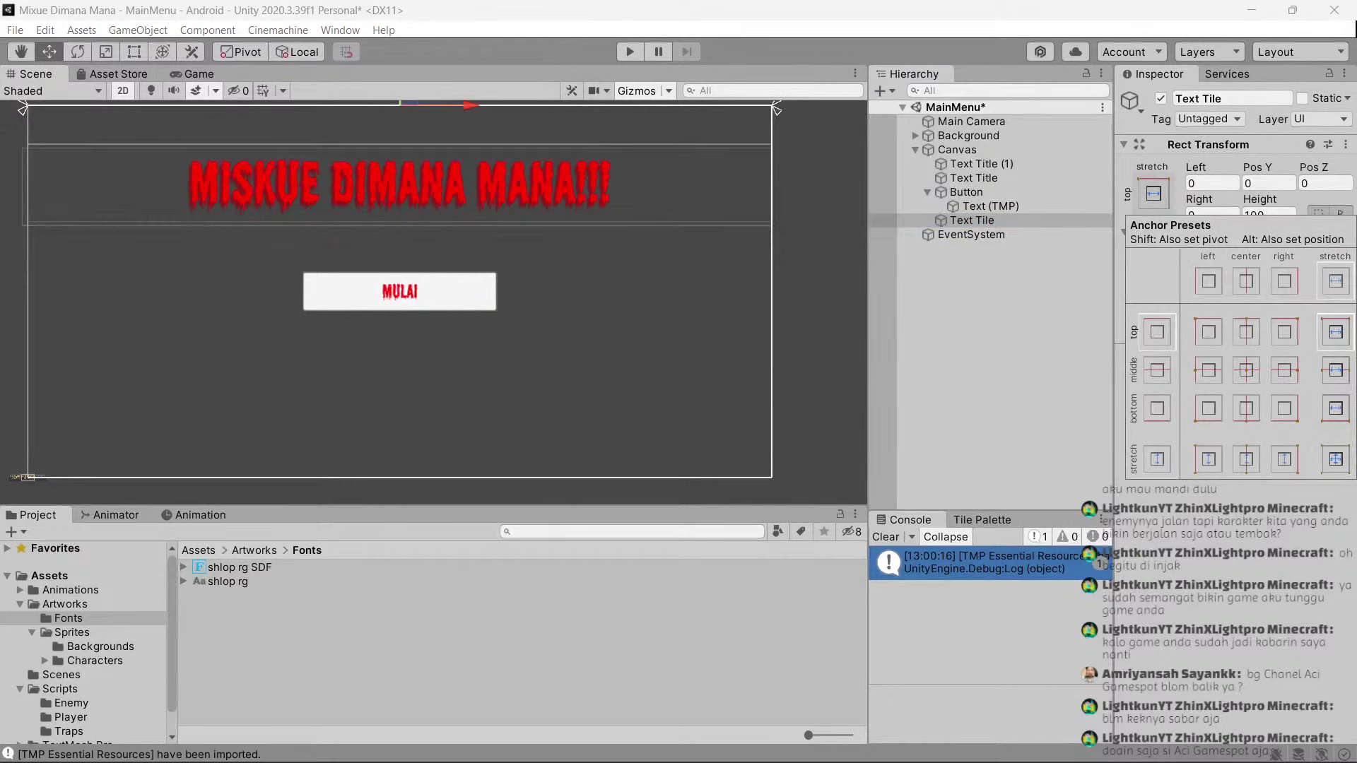
pyautogui.keyDown('alt'); pyautogui.keyDown('shift'); pyautogui.click(1333, 331); pyautogui.keyUp('shift'); pyautogui.keyUp('alt')
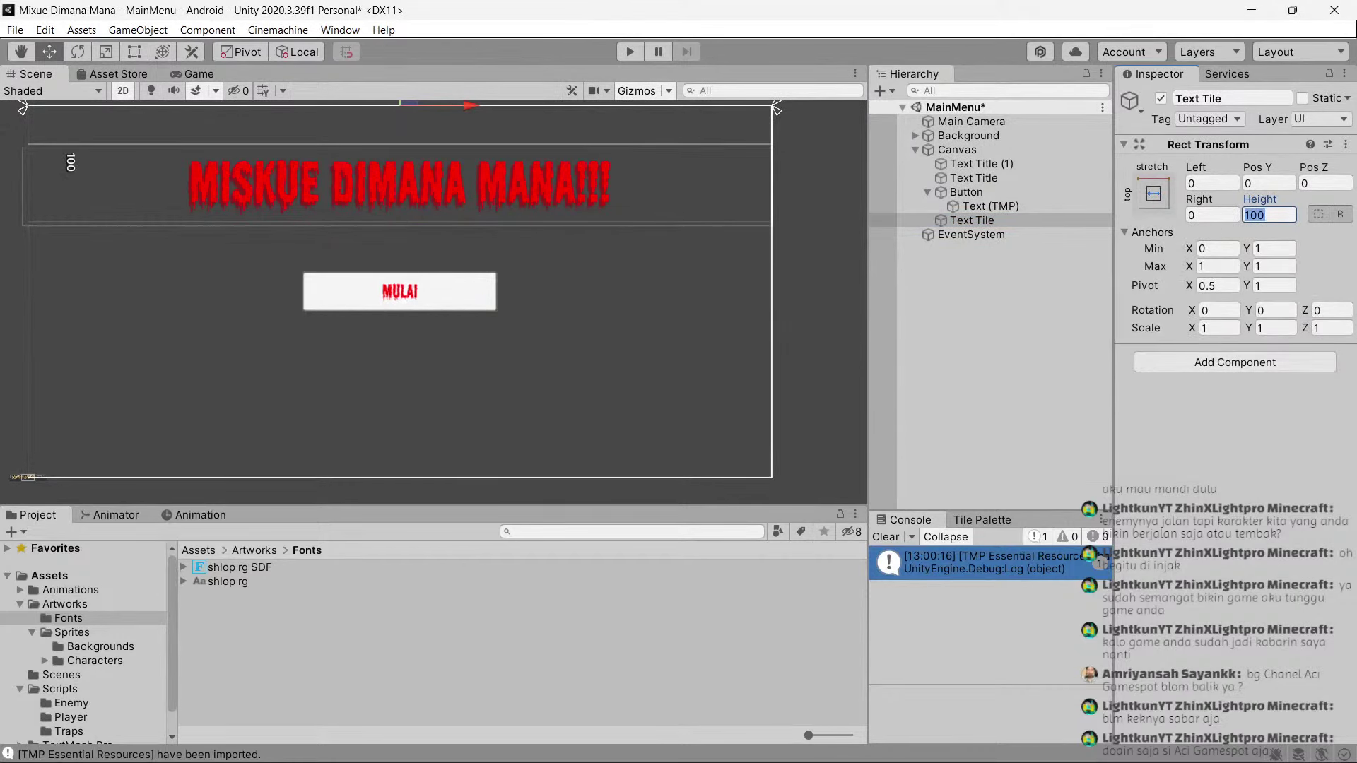
pyautogui.write('20')
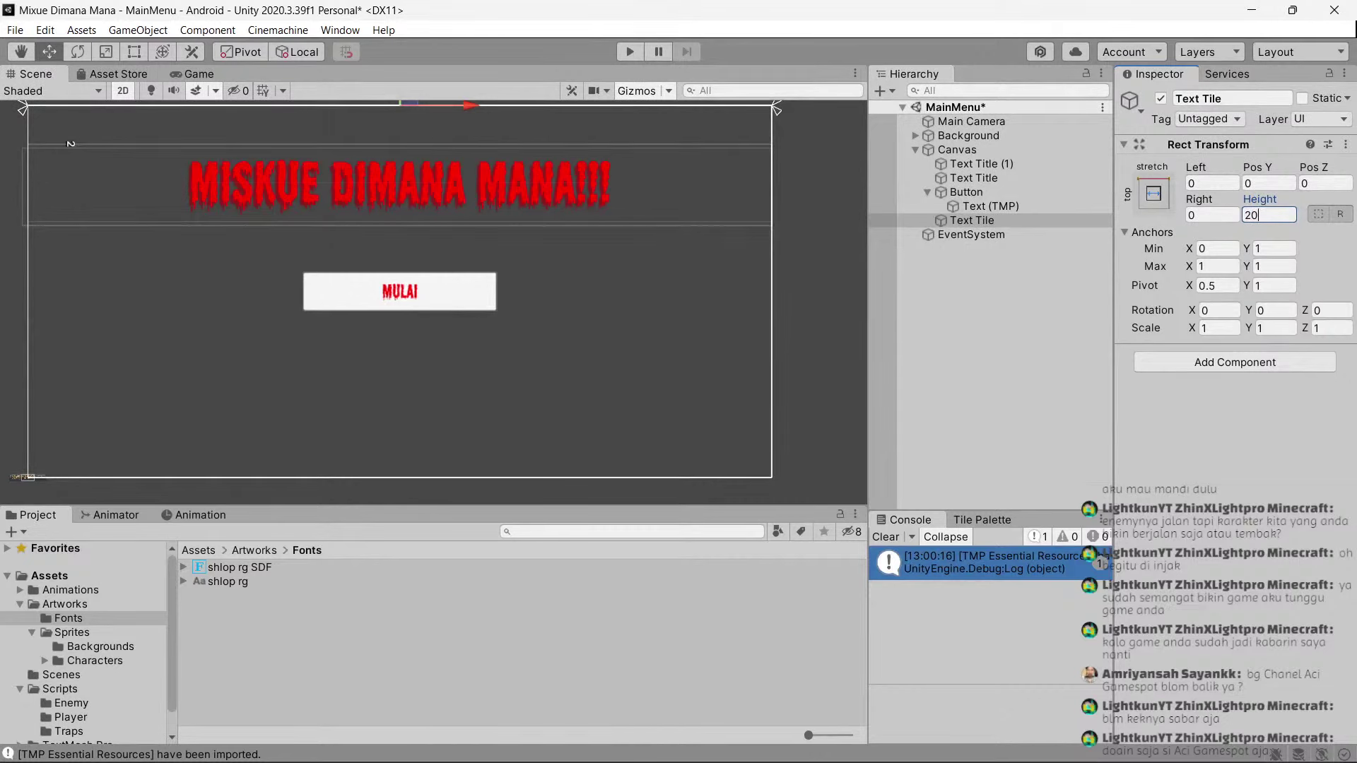
pyautogui.write('0')
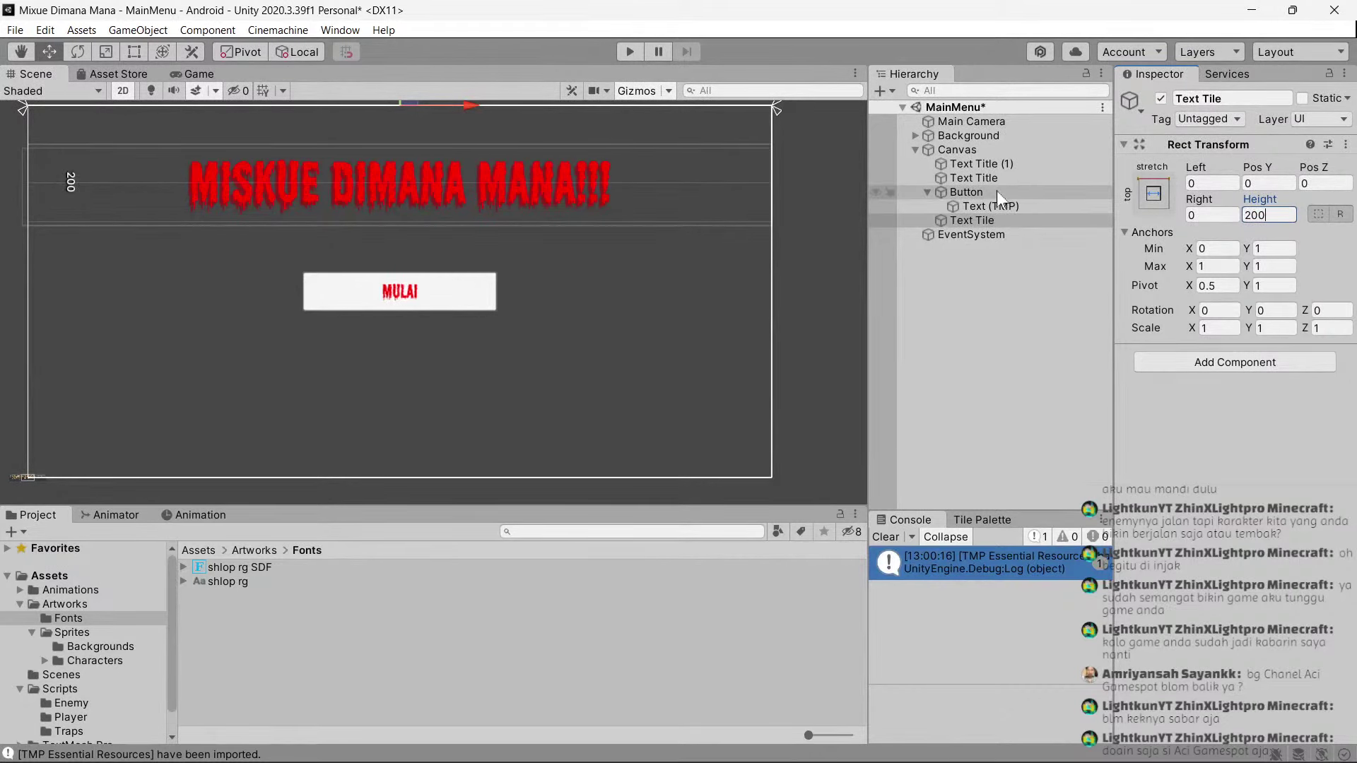
pyautogui.click(986, 175)
pyautogui.keyDown('ctrl'); pyautogui.click(993, 163); pyautogui.keyUp('ctrl')
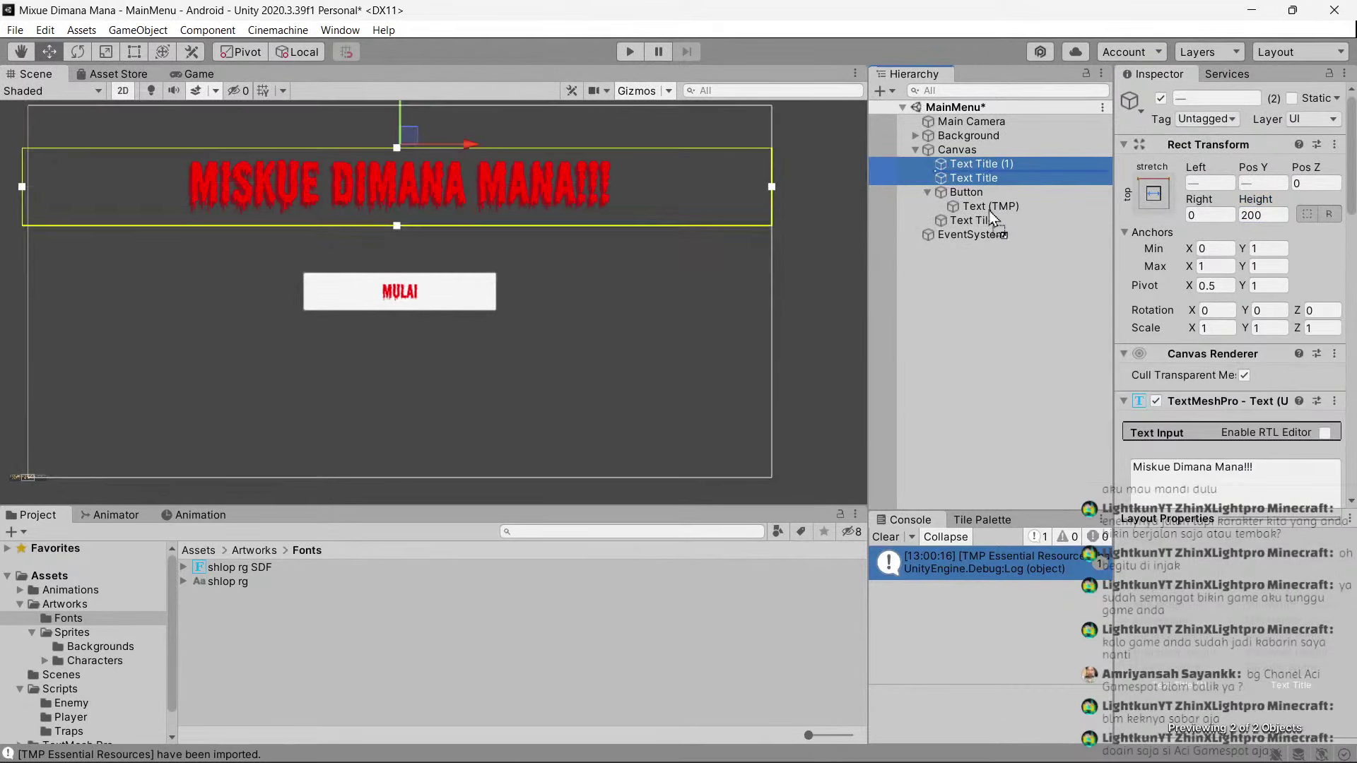
# Move both title texts into Text Tile, stretch them to fill it, and offset Text Title (1) by -10 left and top.
pyautogui.moveTo(994, 166); pyautogui.dragTo(989, 220)
pyautogui.click(1152, 195)
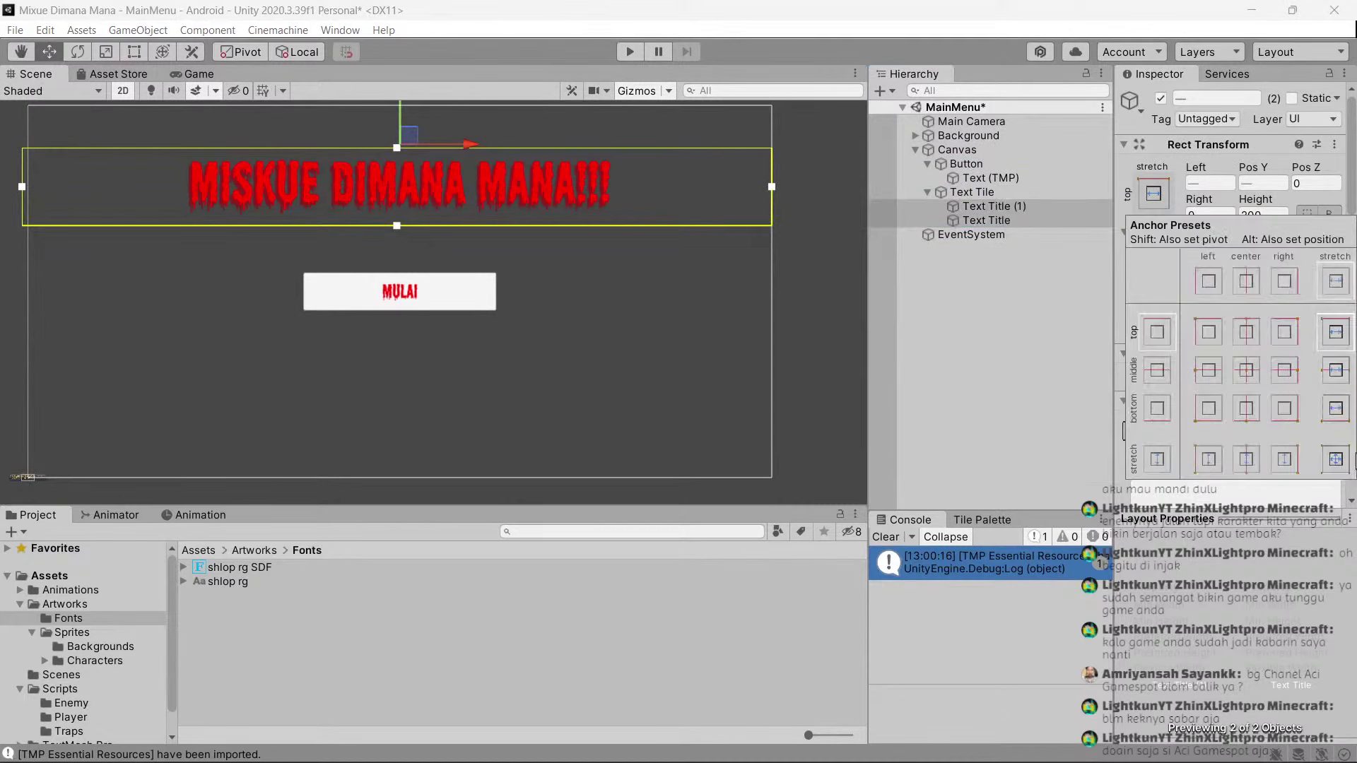
pyautogui.keyDown('alt'); pyautogui.click(1335, 459); pyautogui.keyUp('alt')
pyautogui.click(993, 212)
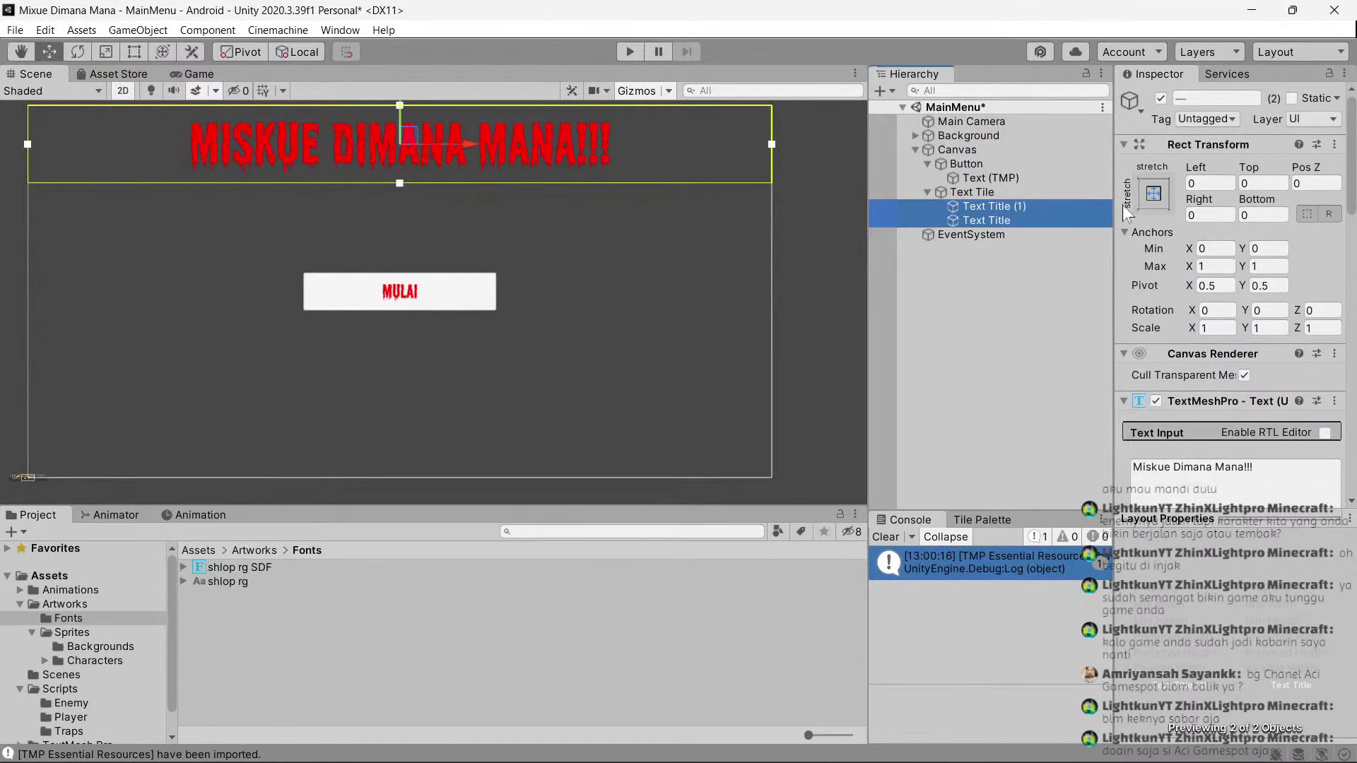
pyautogui.click(990, 205)
pyautogui.click(1210, 183)
pyautogui.write('5')
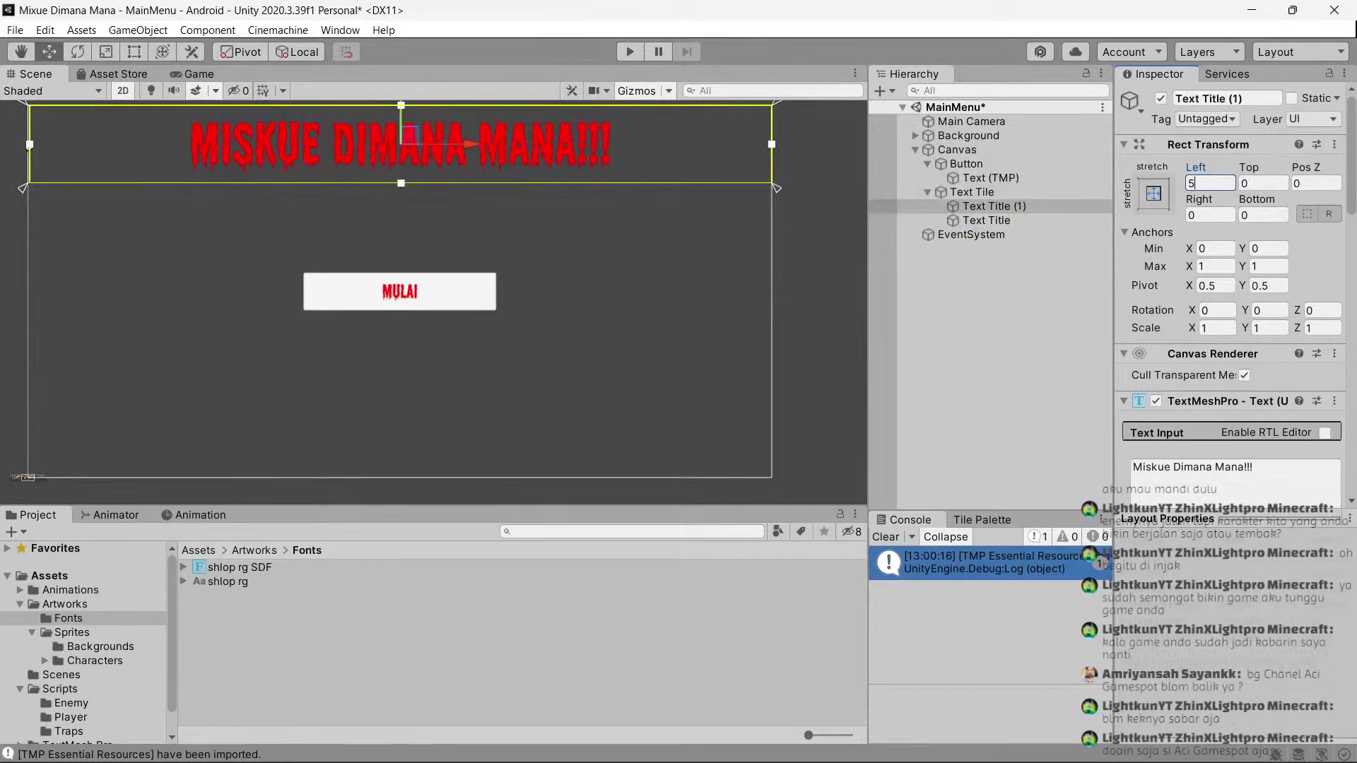
pyautogui.press('BackSpace')
pyautogui.write('-10')
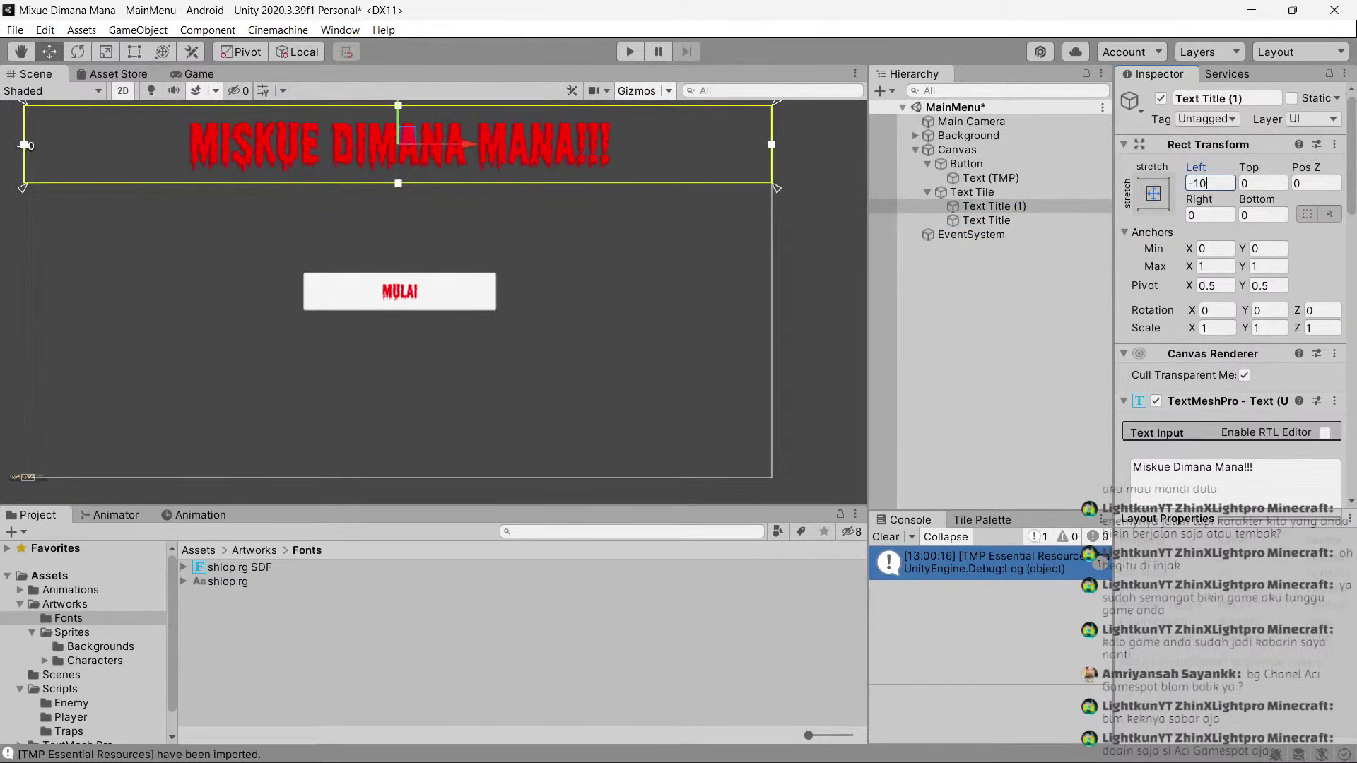
pyautogui.click(1263, 183)
pyautogui.write('15')
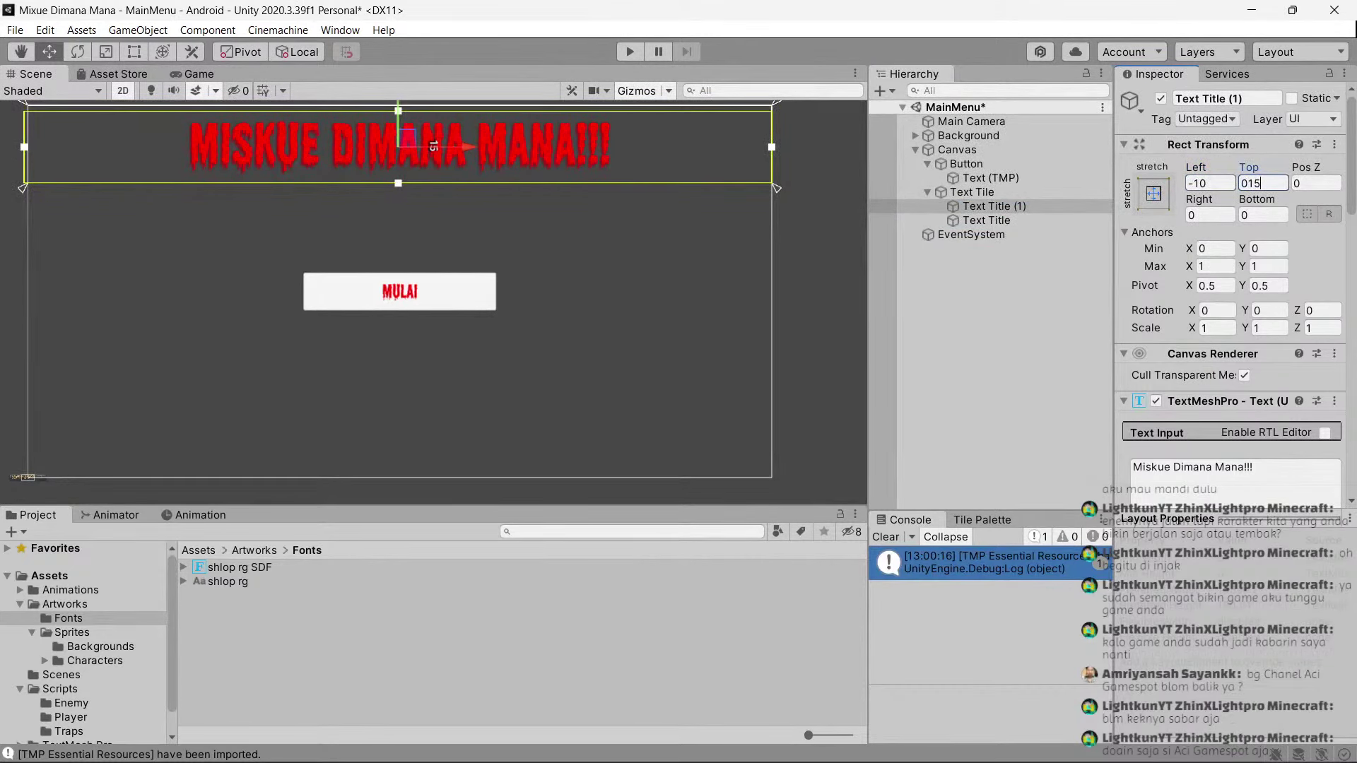
pyautogui.press('BackSpace')
pyautogui.press('BackSpace')
pyautogui.press('BackSpace')
pyautogui.write('0')
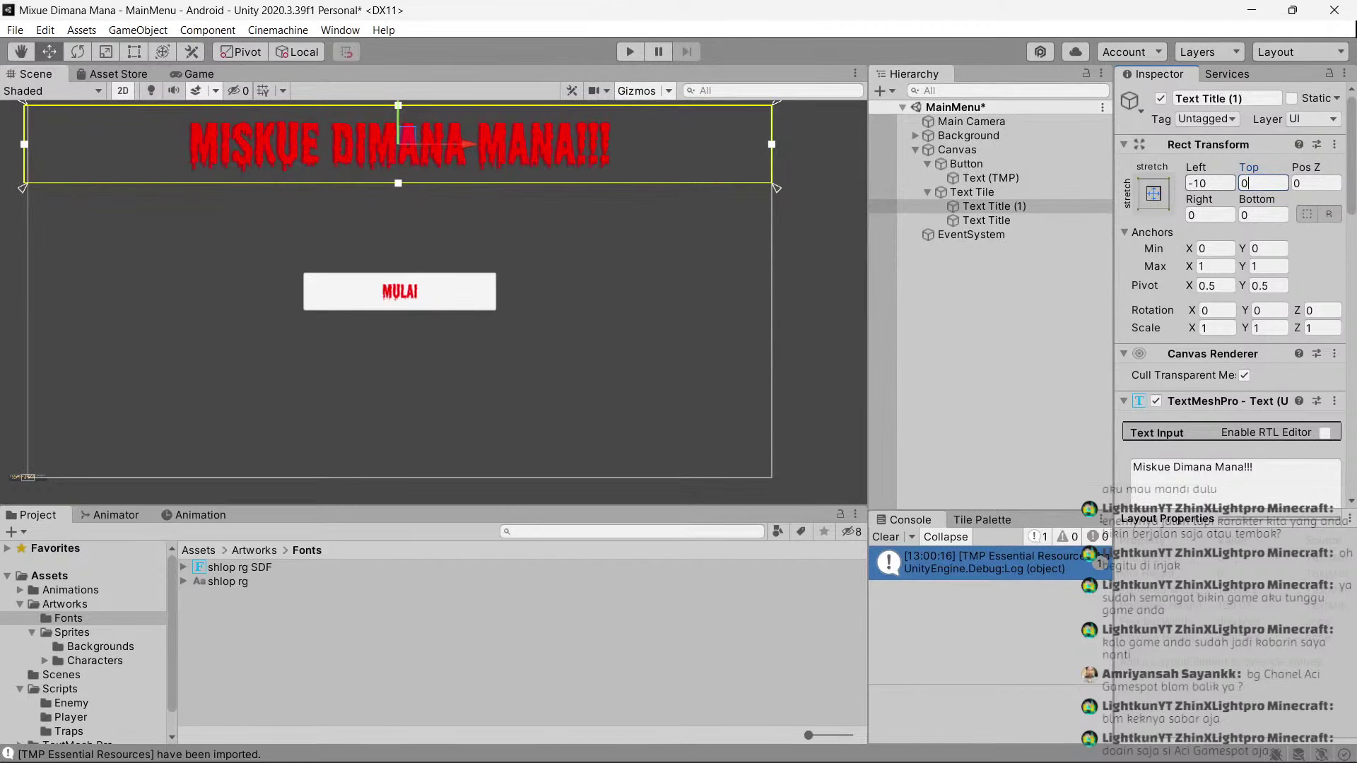
pyautogui.write('-10')
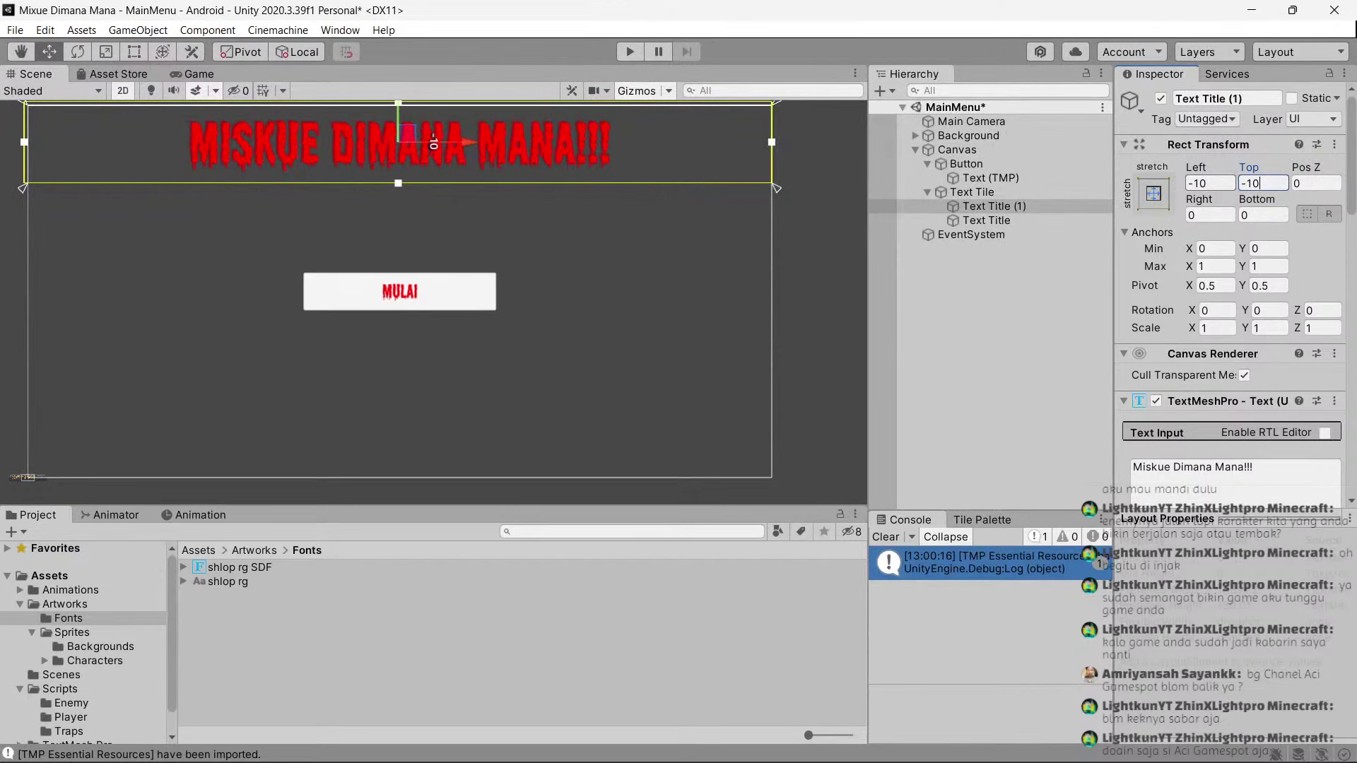
# Anchor the Text Tile container to the top-left corner with width 800.
pyautogui.click(352, 278)
pyautogui.scroll(2, 352, 278)
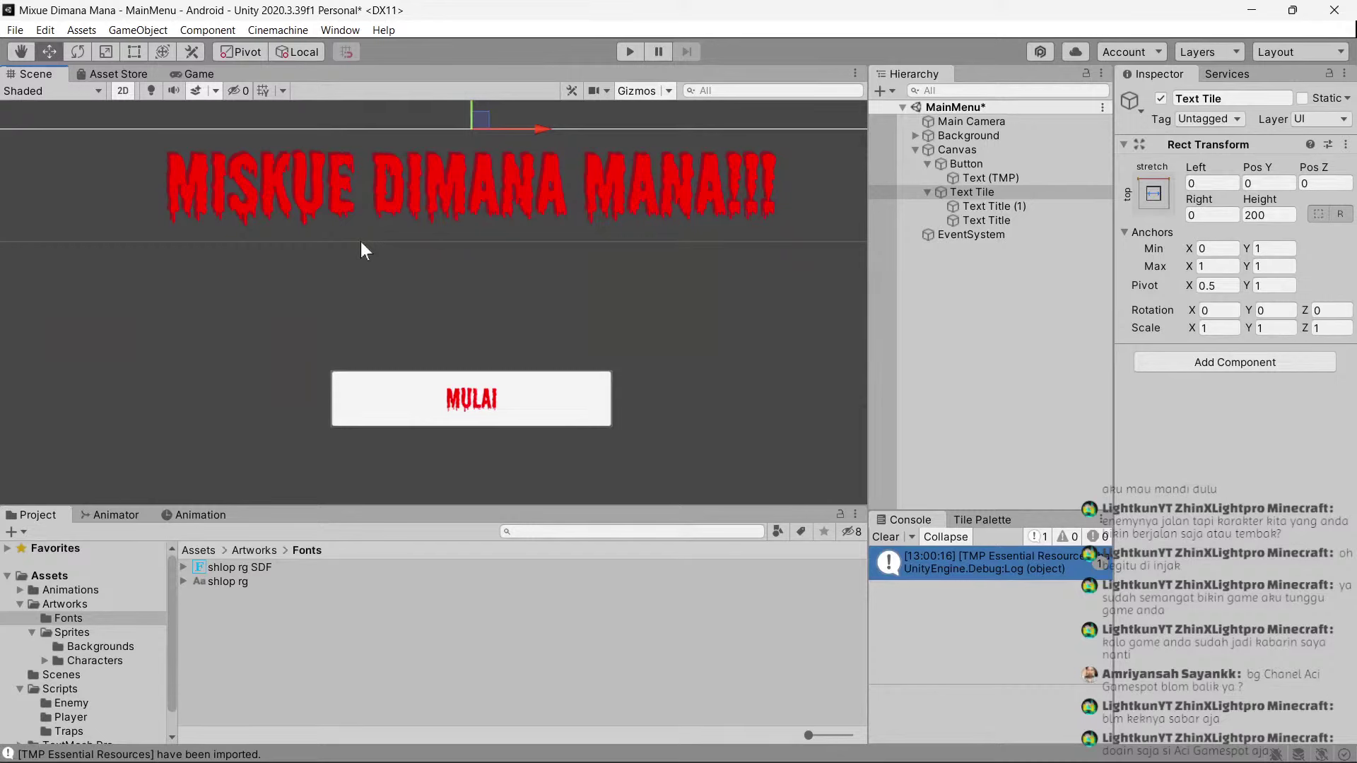
pyautogui.click(202, 75)
pyautogui.hotkey('ctrl', '1')
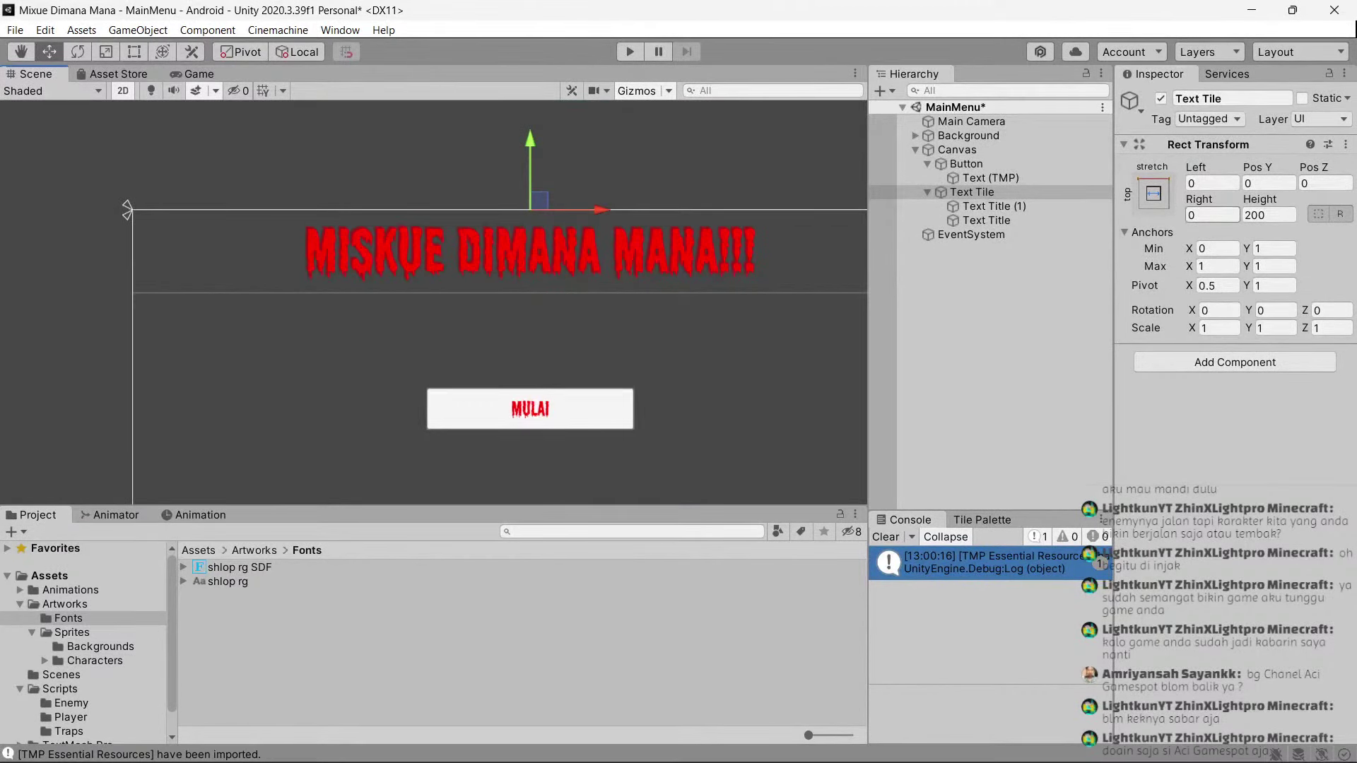
pyautogui.click(1205, 206)
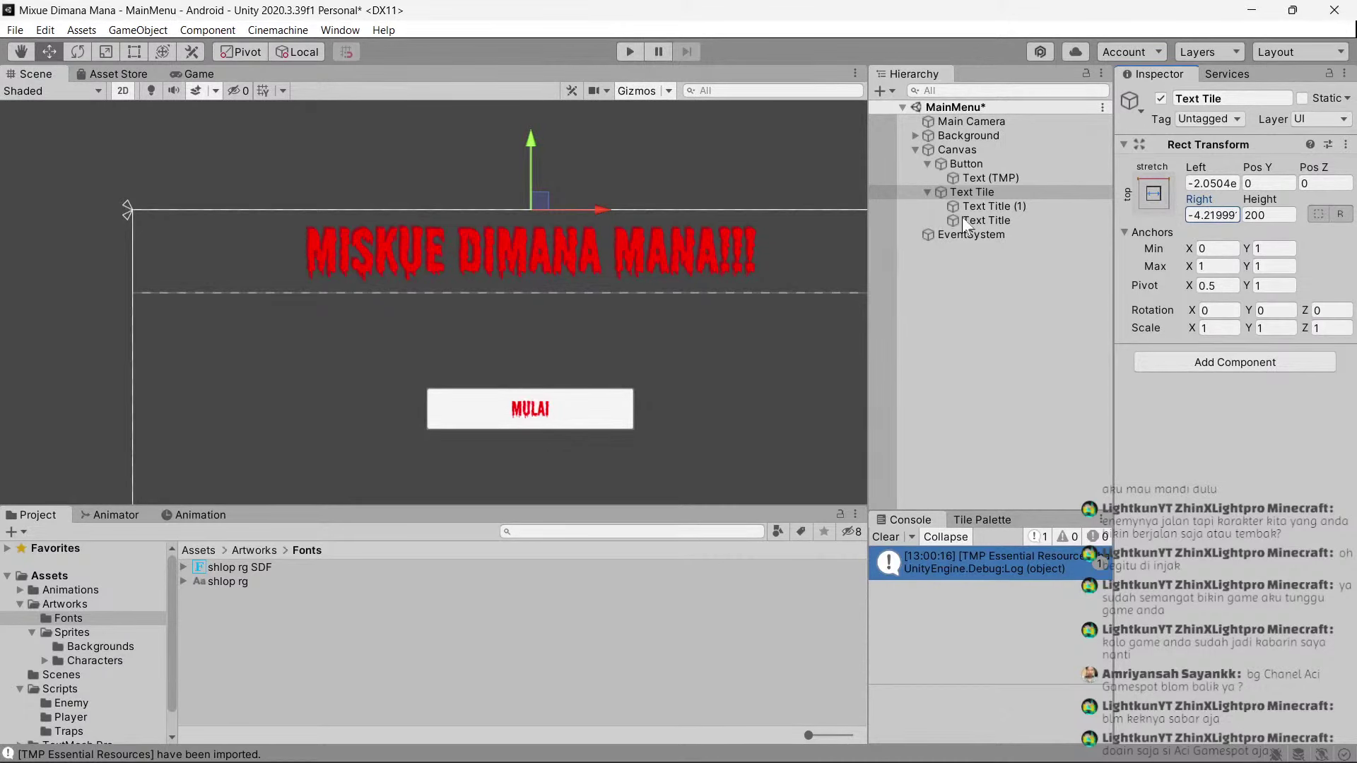
pyautogui.hotkey('ctrl', 'z')
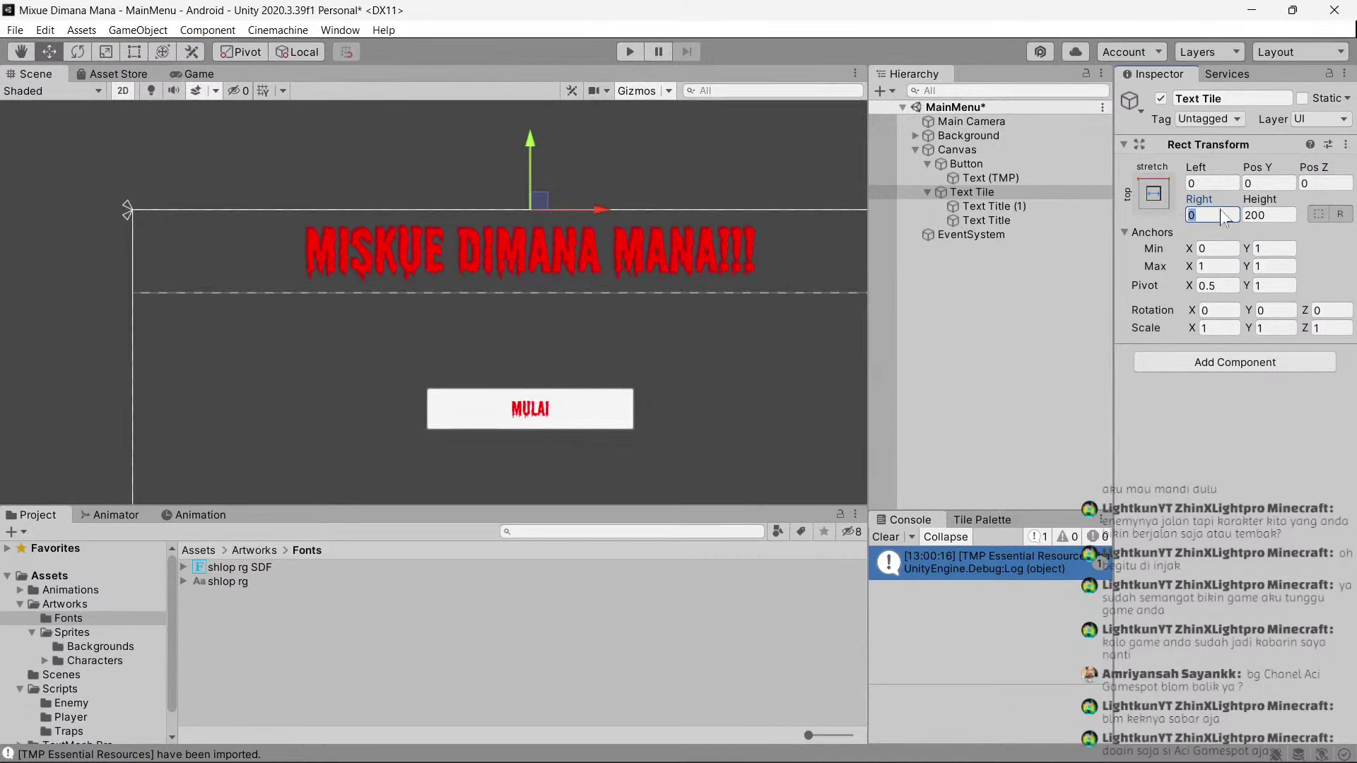
pyautogui.write('8')
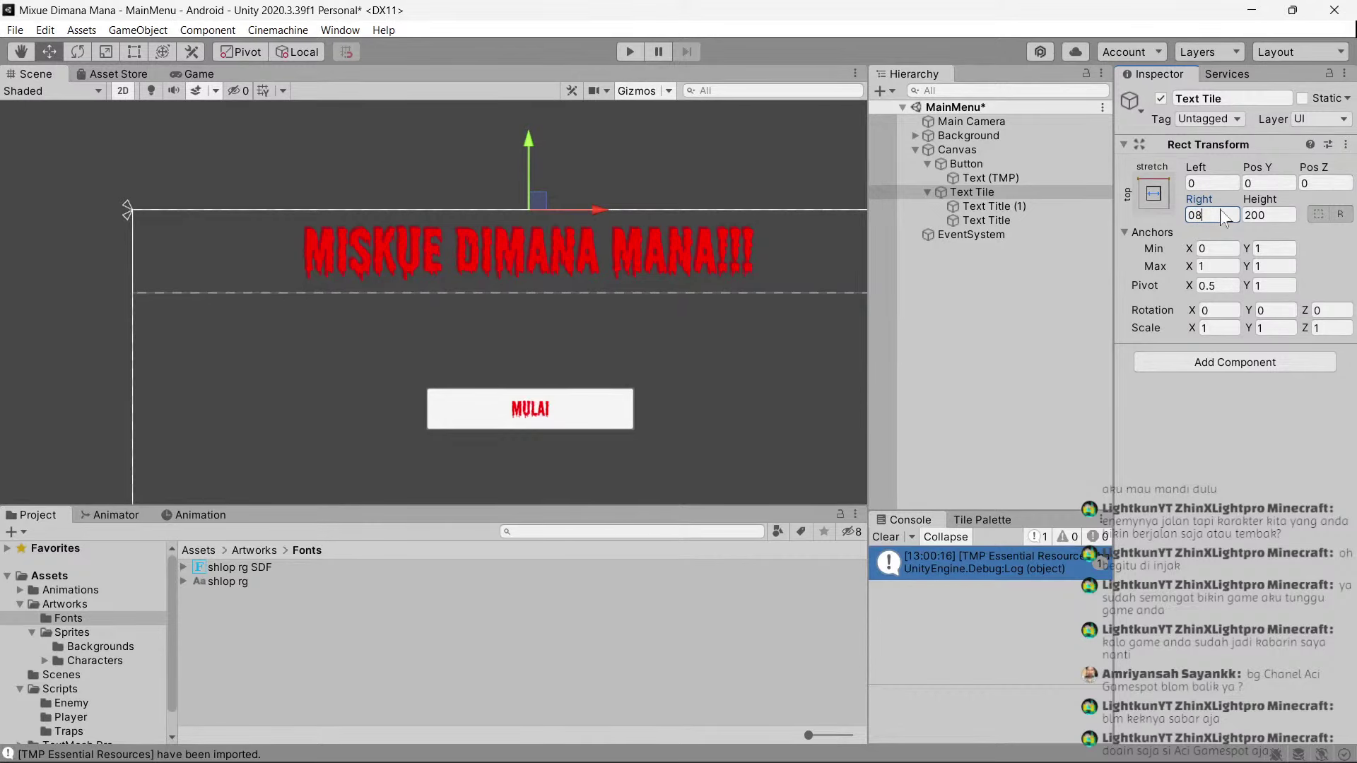
pyautogui.click(1153, 194)
pyautogui.click(1209, 332)
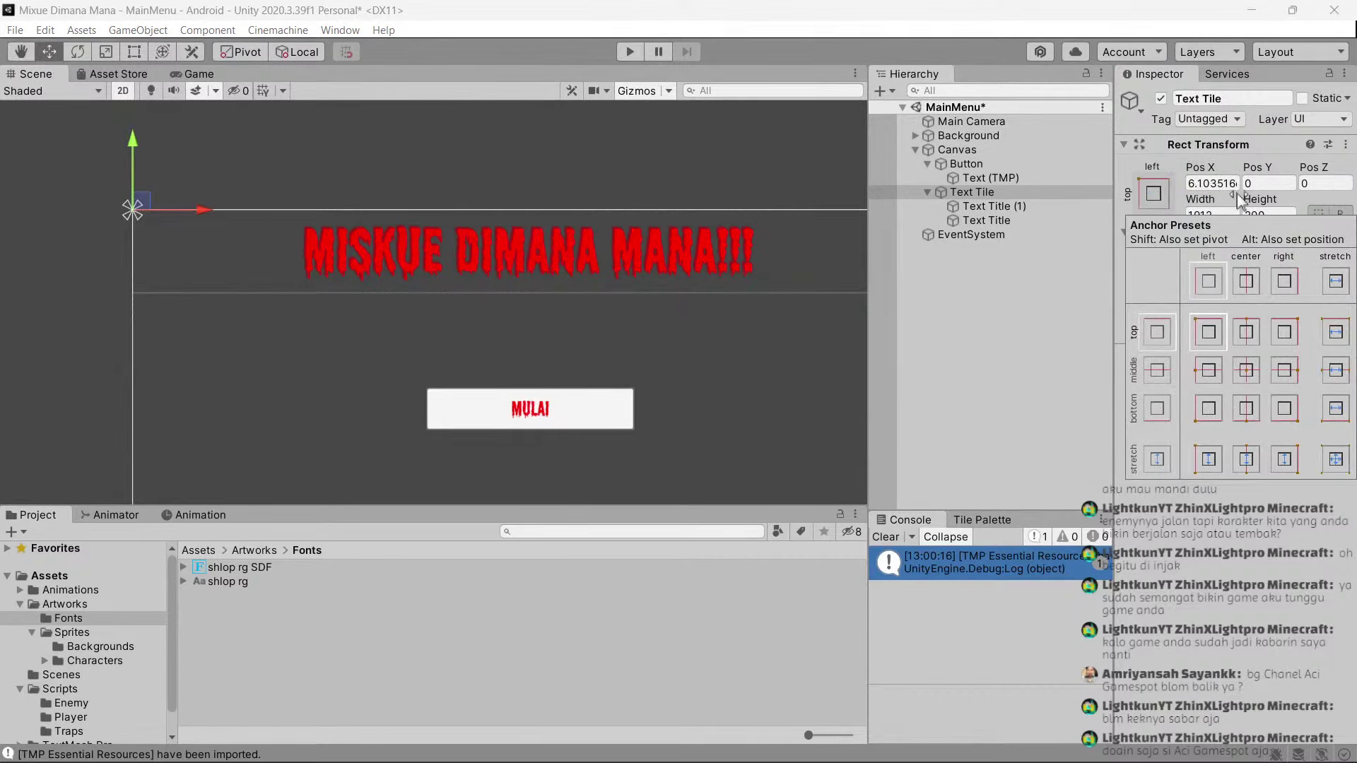
pyautogui.click(1216, 216)
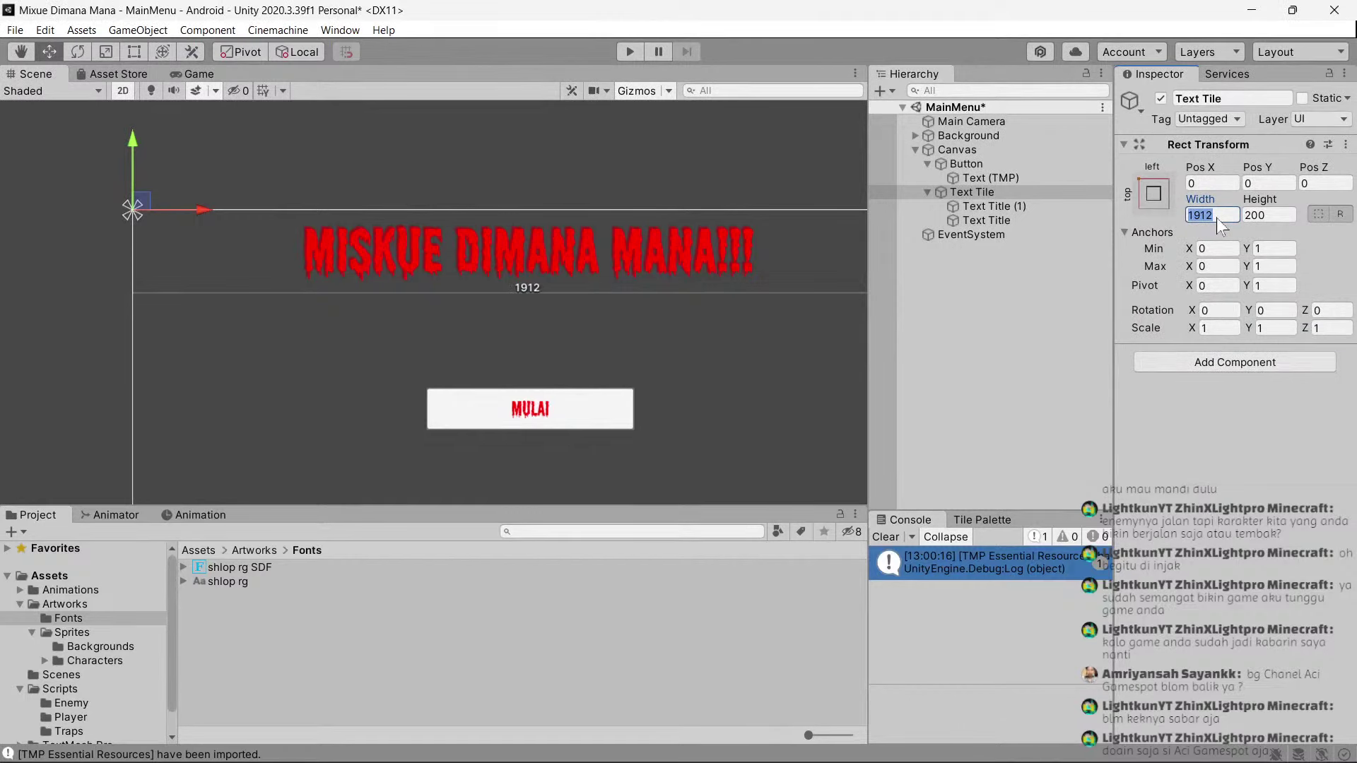
pyautogui.write('600')
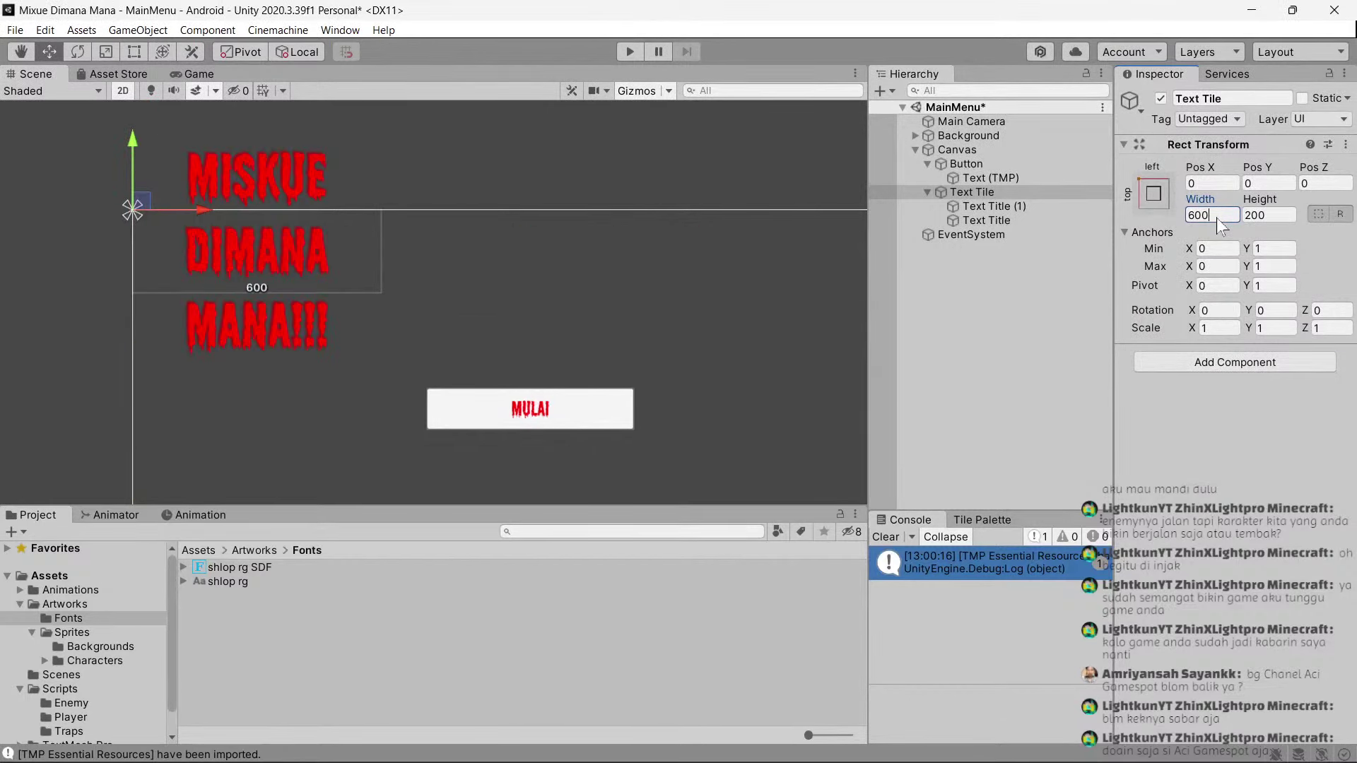
pyautogui.press('BackSpace')
pyautogui.press('BackSpace')
pyautogui.press('BackSpace')
pyautogui.write('800')
# Widen the Text Tile container to 1000 and set both title layers' font size to 125.
pyautogui.scroll(-2, 702, 261)
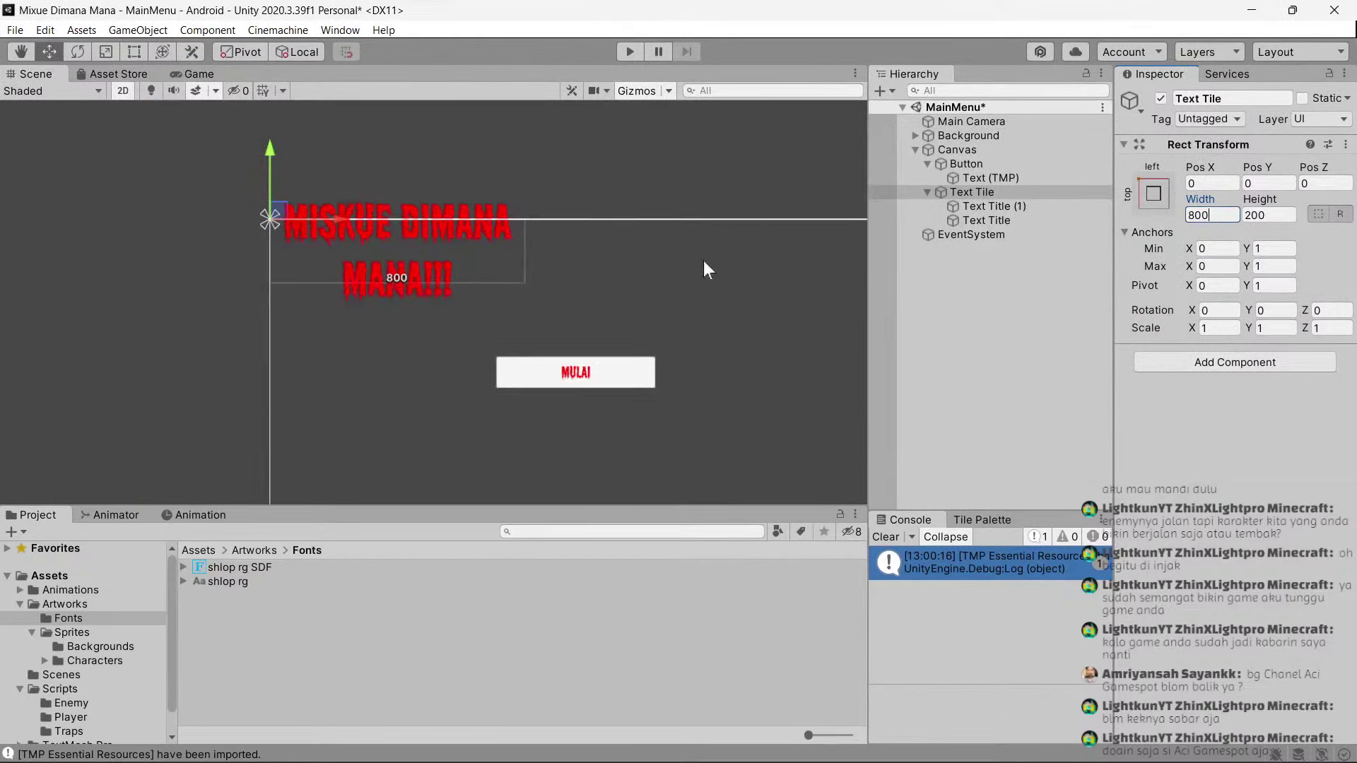
pyautogui.hotkey('ctrl', '2')
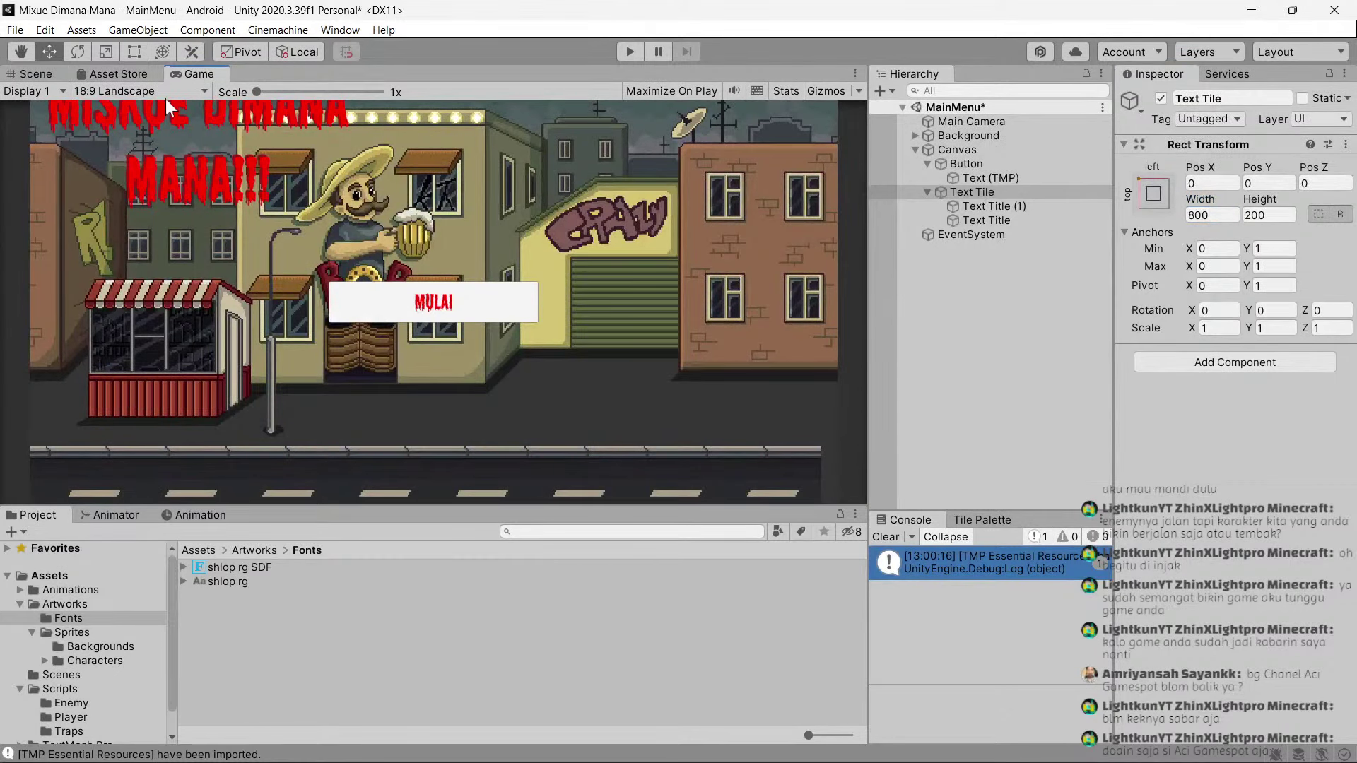
pyautogui.hotkey('ctrl', '1')
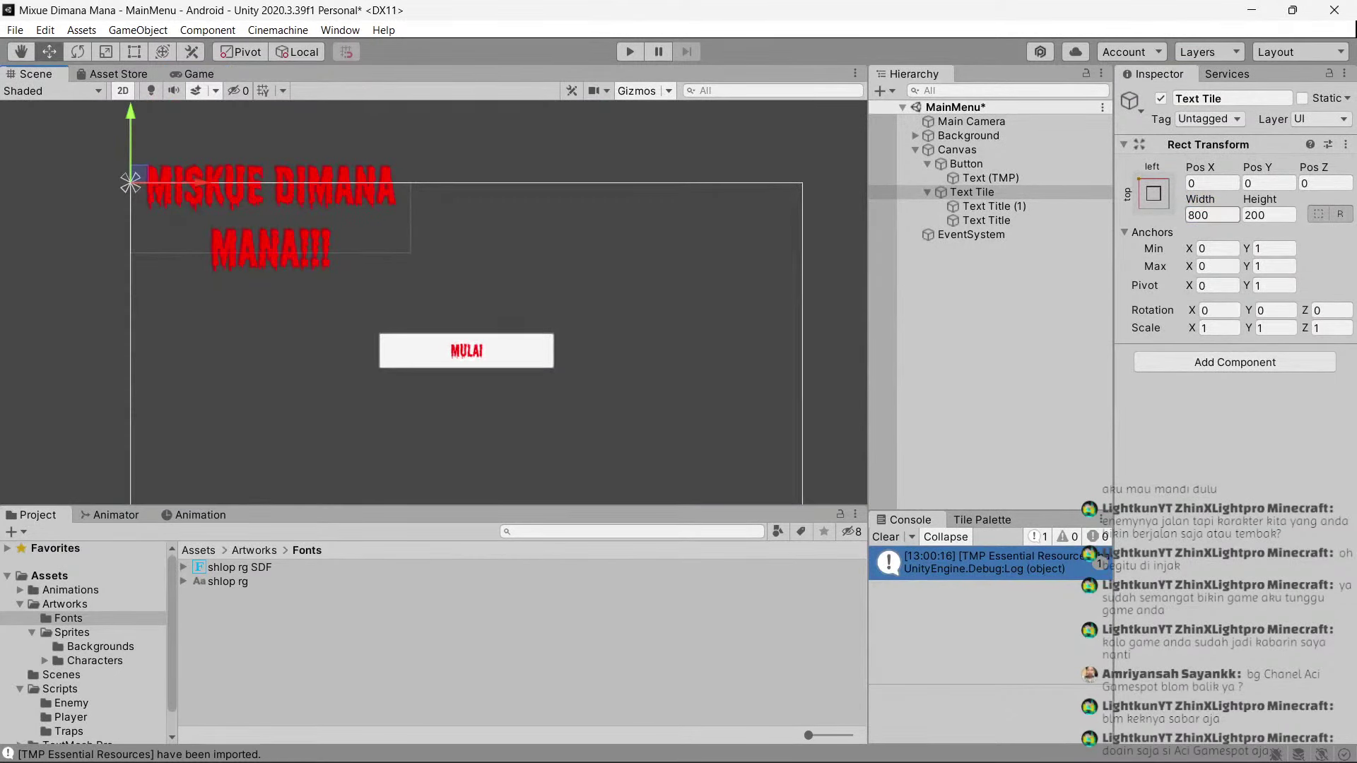
pyautogui.doubleClick(1210, 215)
pyautogui.write('1000')
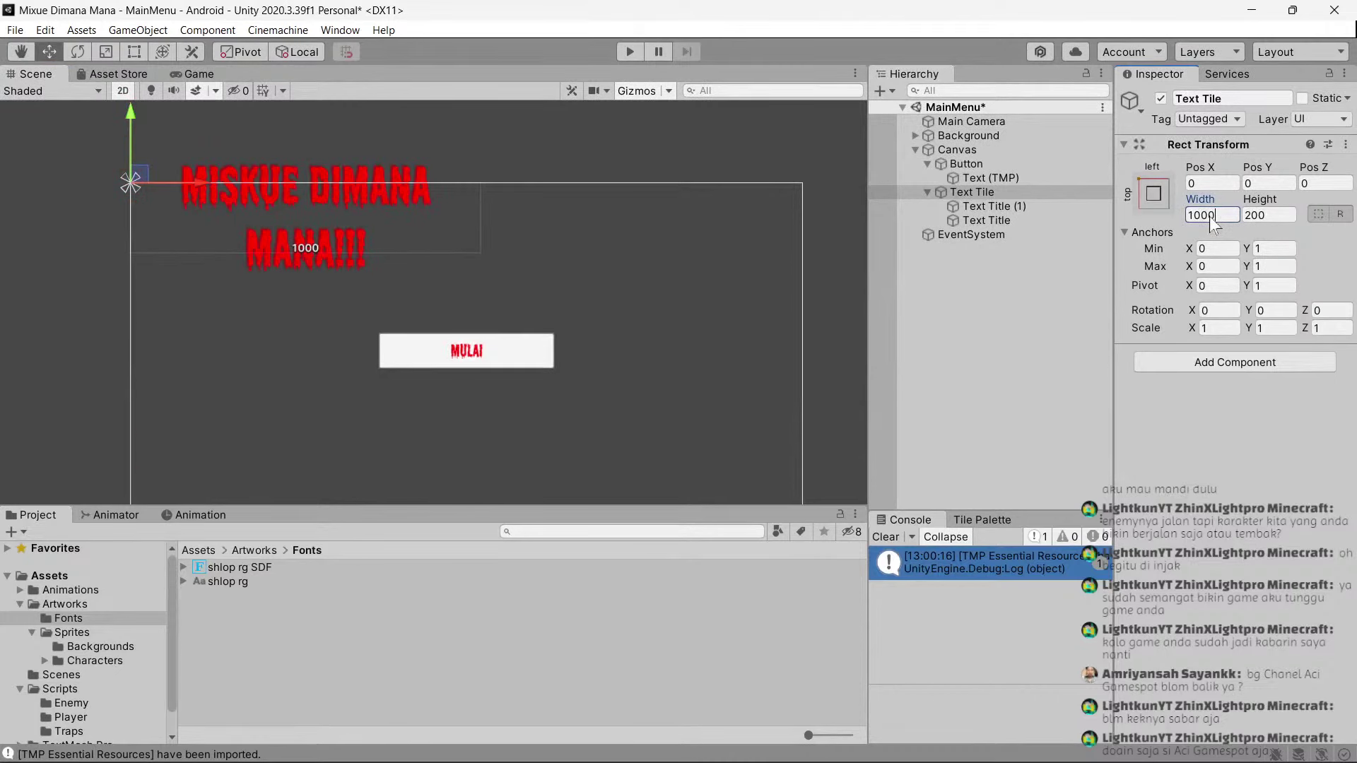
pyautogui.keyDown('shift'); pyautogui.click(1038, 222); pyautogui.keyUp('shift')
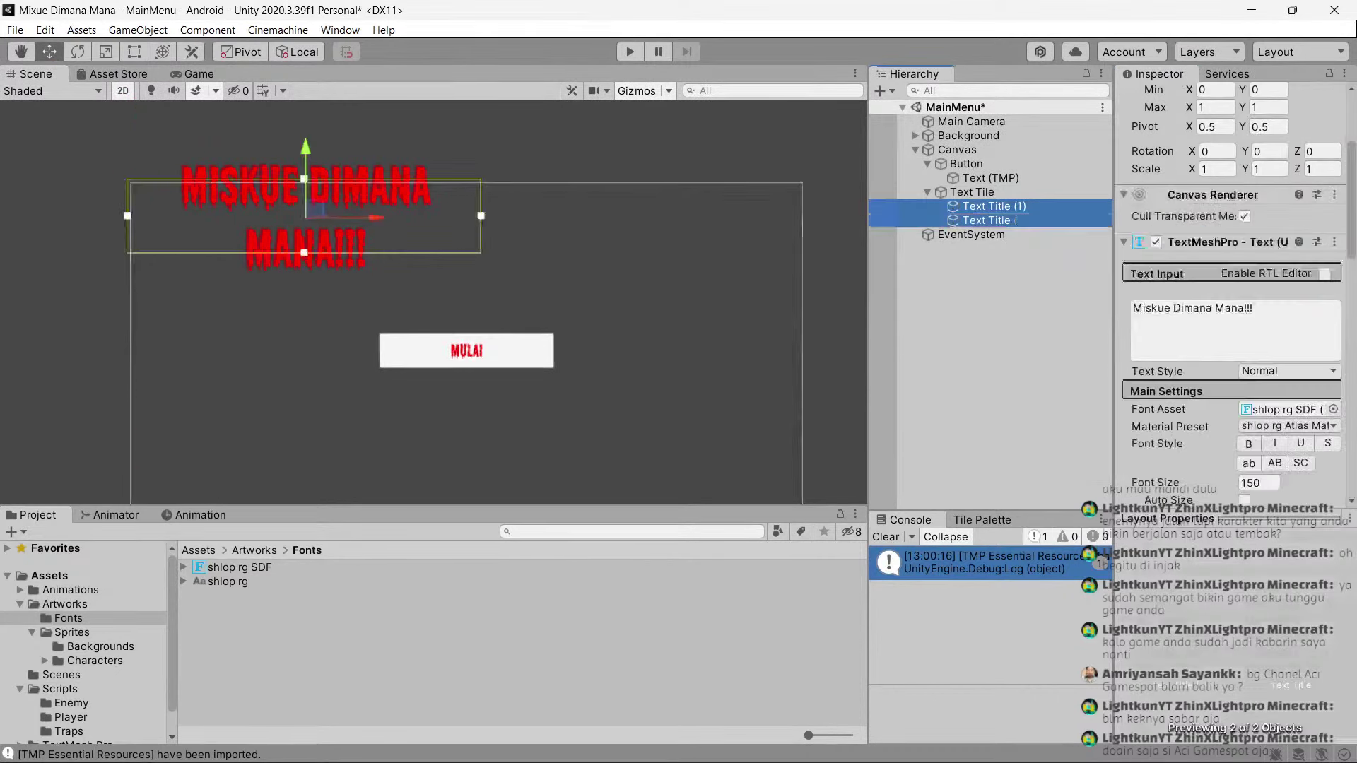
pyautogui.scroll(-5, 1296, 369)
pyautogui.click(1271, 328)
pyautogui.write('1')
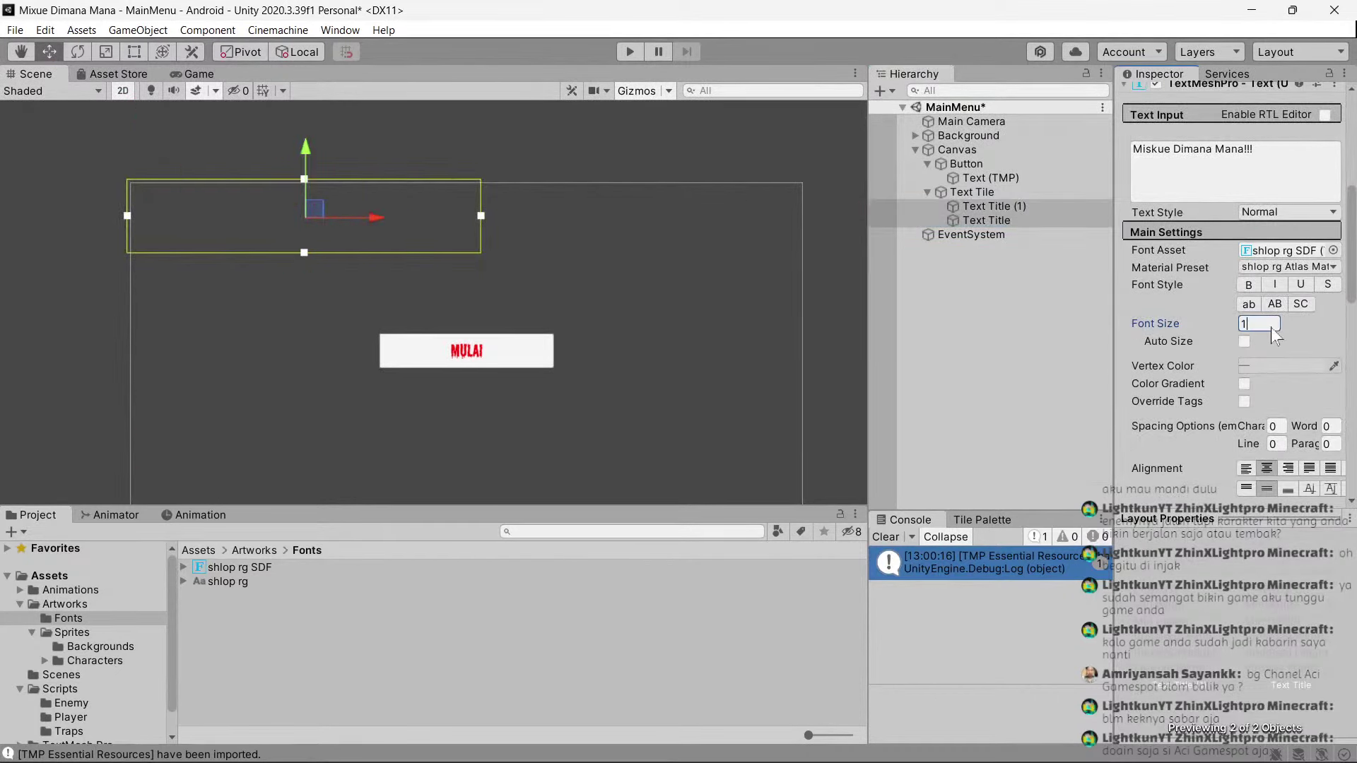
pyautogui.write('25')
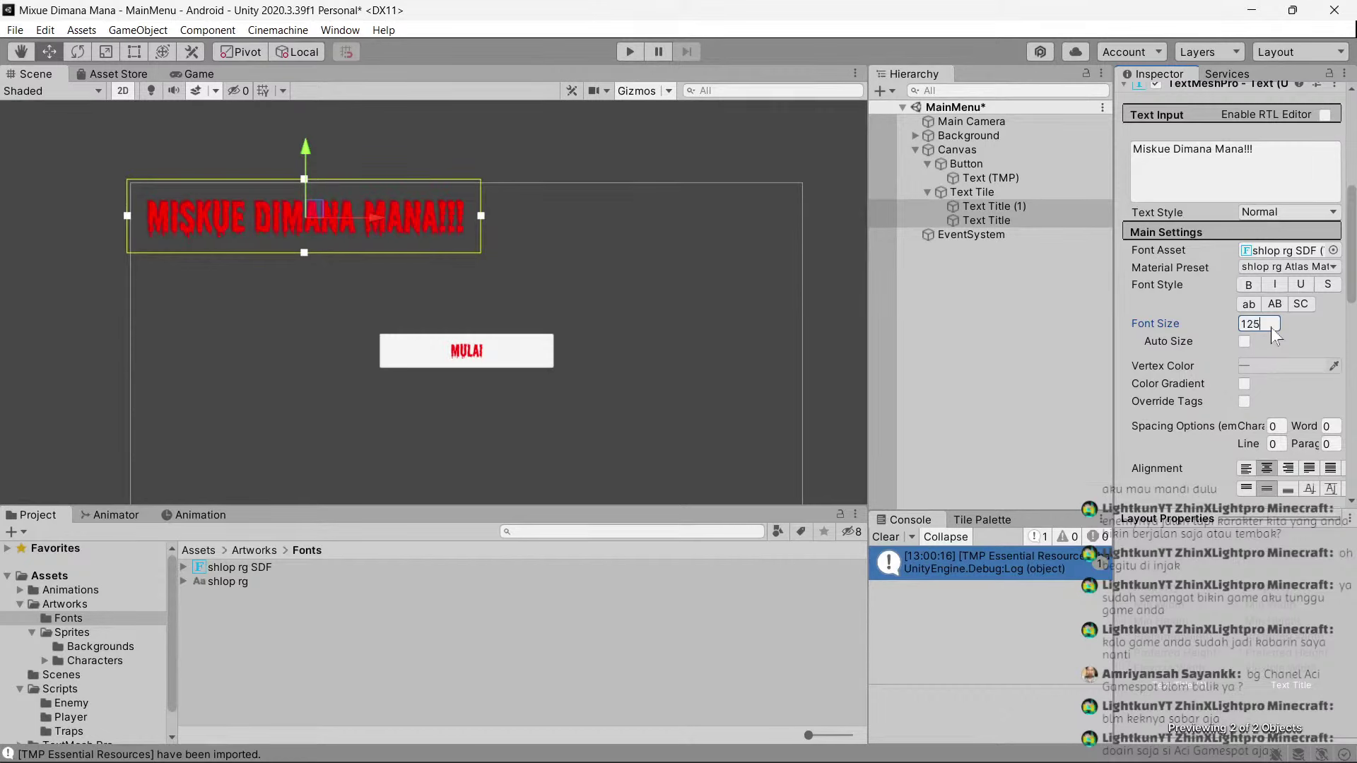
# Position the Text Tile container at Pos X 50, Pos Y -100 and check it in the Game view.
pyautogui.click(1003, 193)
pyautogui.click(1274, 184)
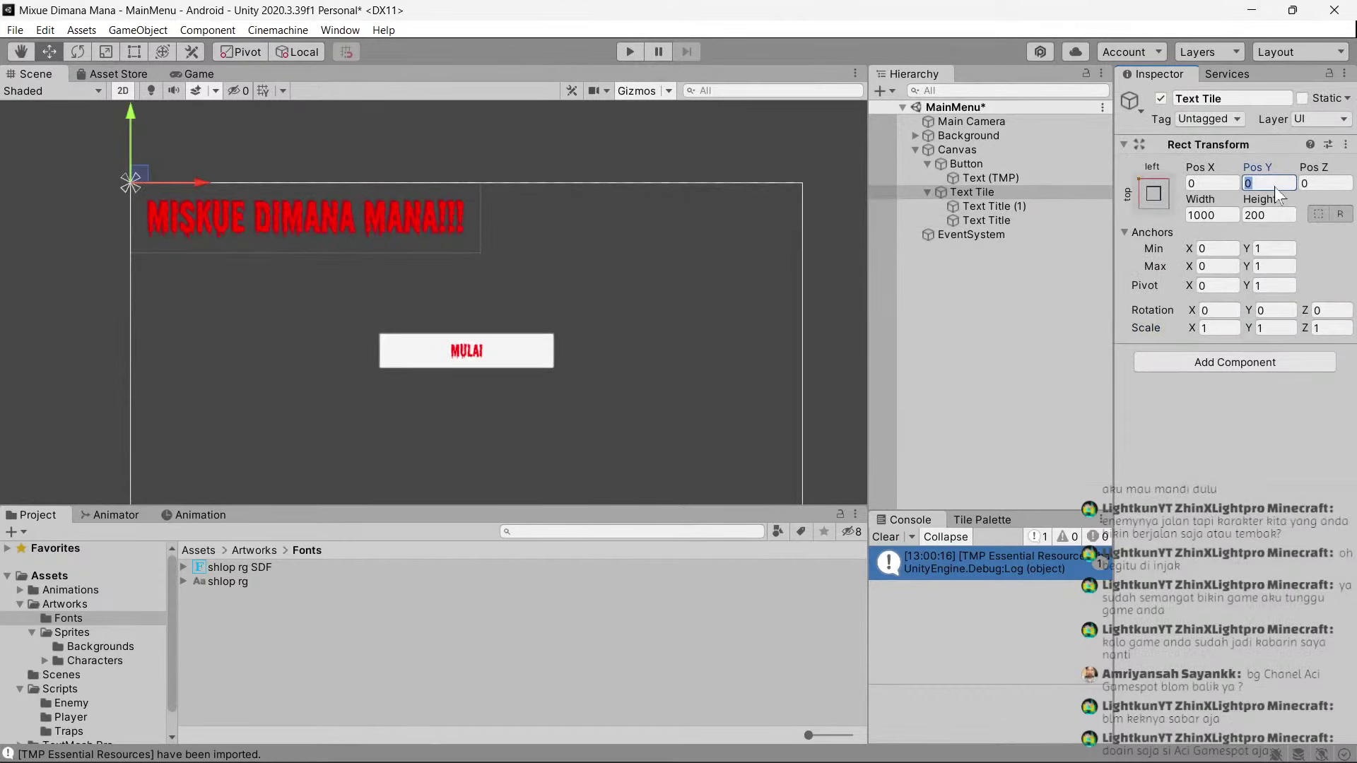
pyautogui.write('00')
pyautogui.hotkey('shift', 'Tab')
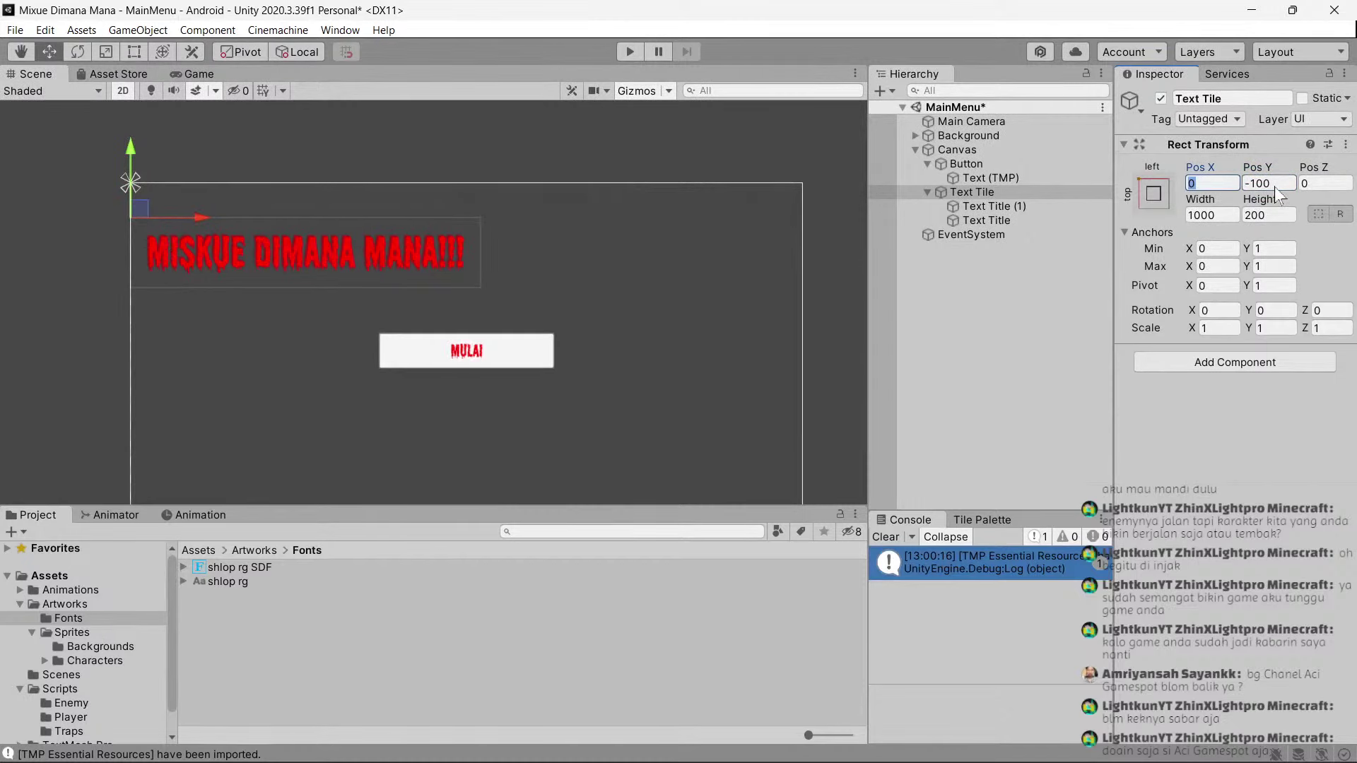
pyautogui.write('10')
pyautogui.press('BackSpace')
pyautogui.press('BackSpace')
pyautogui.write('5')
pyautogui.write('0')
pyautogui.click(210, 75)
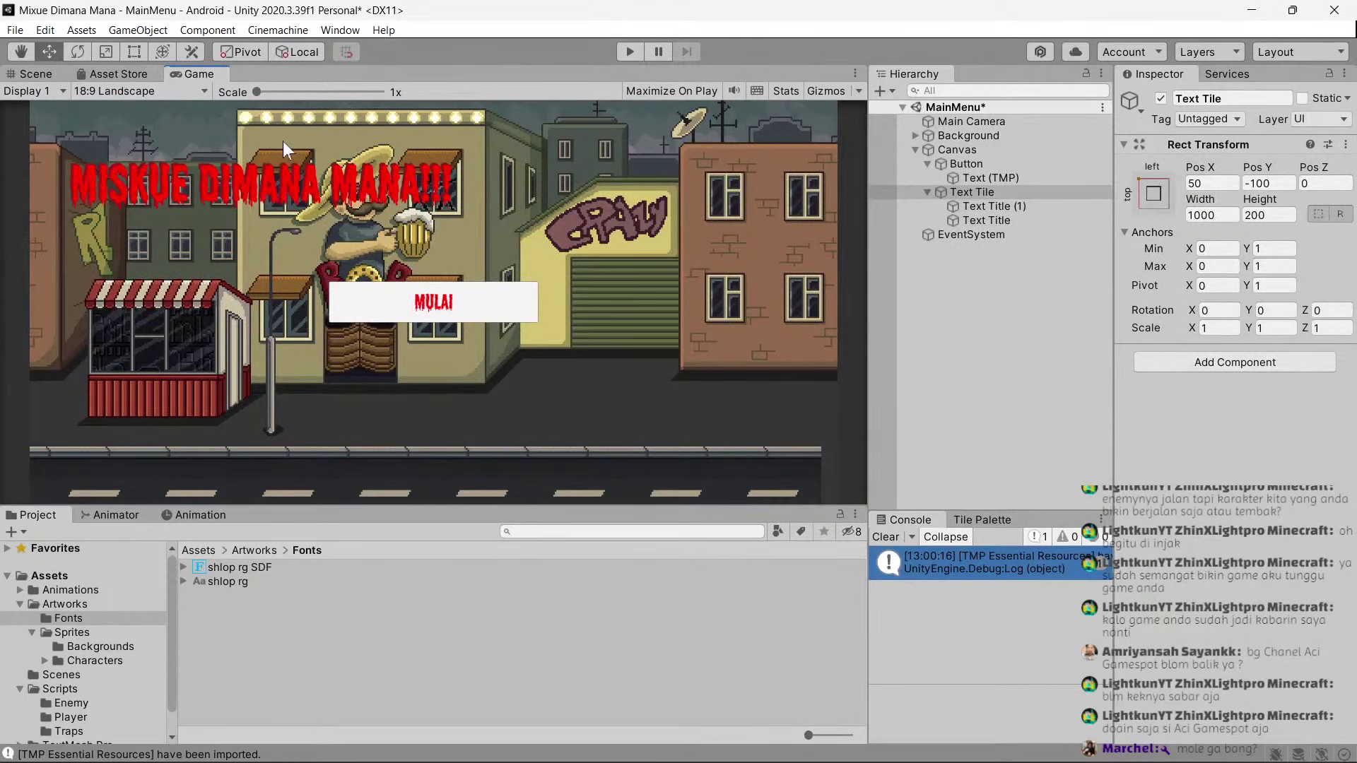
pyautogui.click(39, 75)
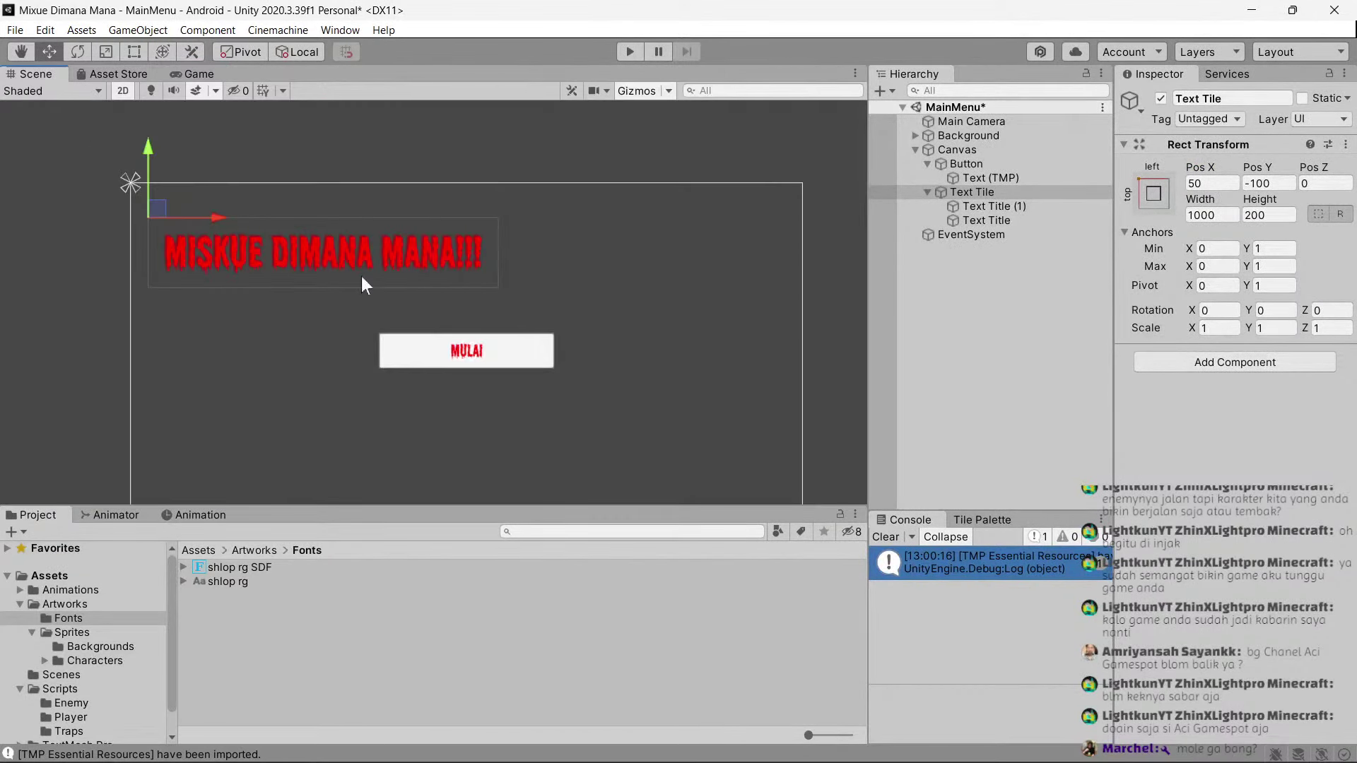
# Left-align both title layers and move Text Title (1)'s -15 offset to its bottom edge.
pyautogui.click(987, 205)
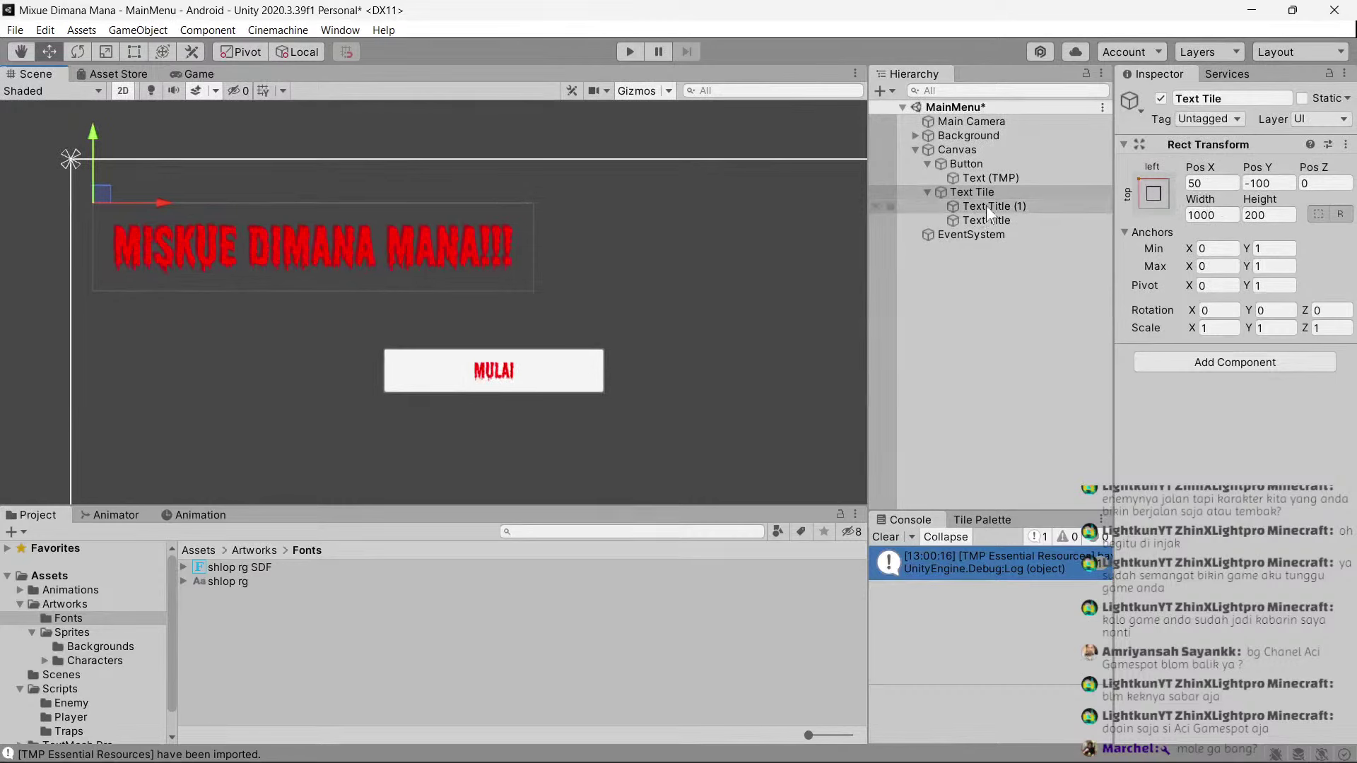
pyautogui.keyDown('ctrl'); pyautogui.click(989, 219); pyautogui.keyUp('ctrl')
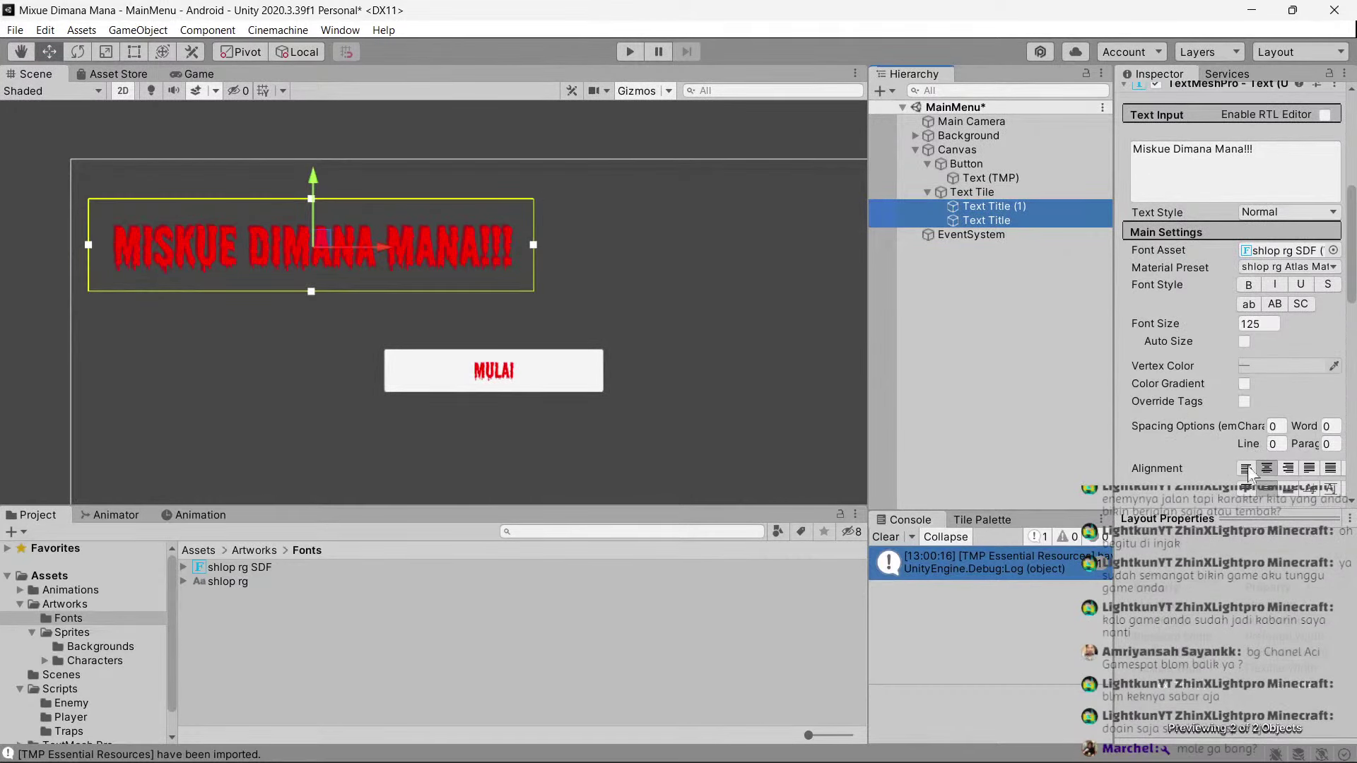
pyautogui.click(1246, 469)
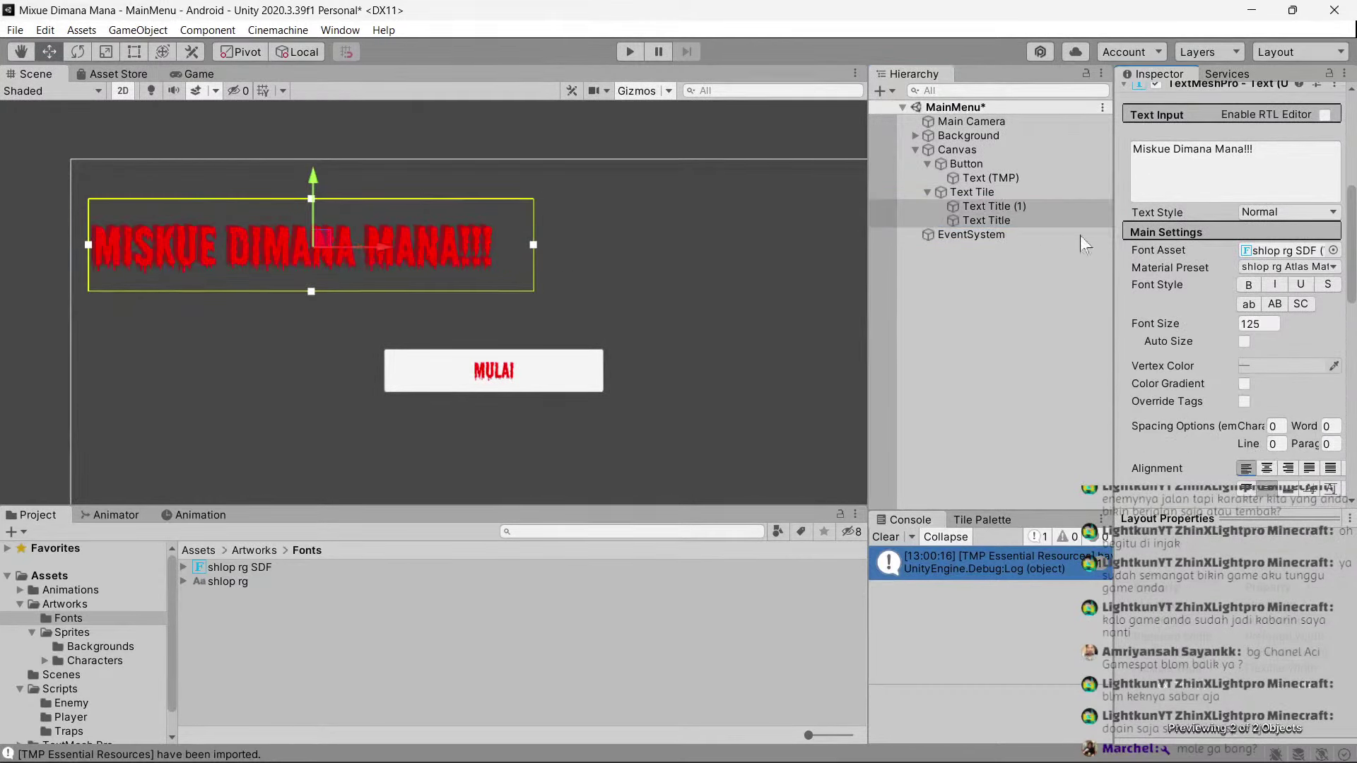
pyautogui.click(1038, 204)
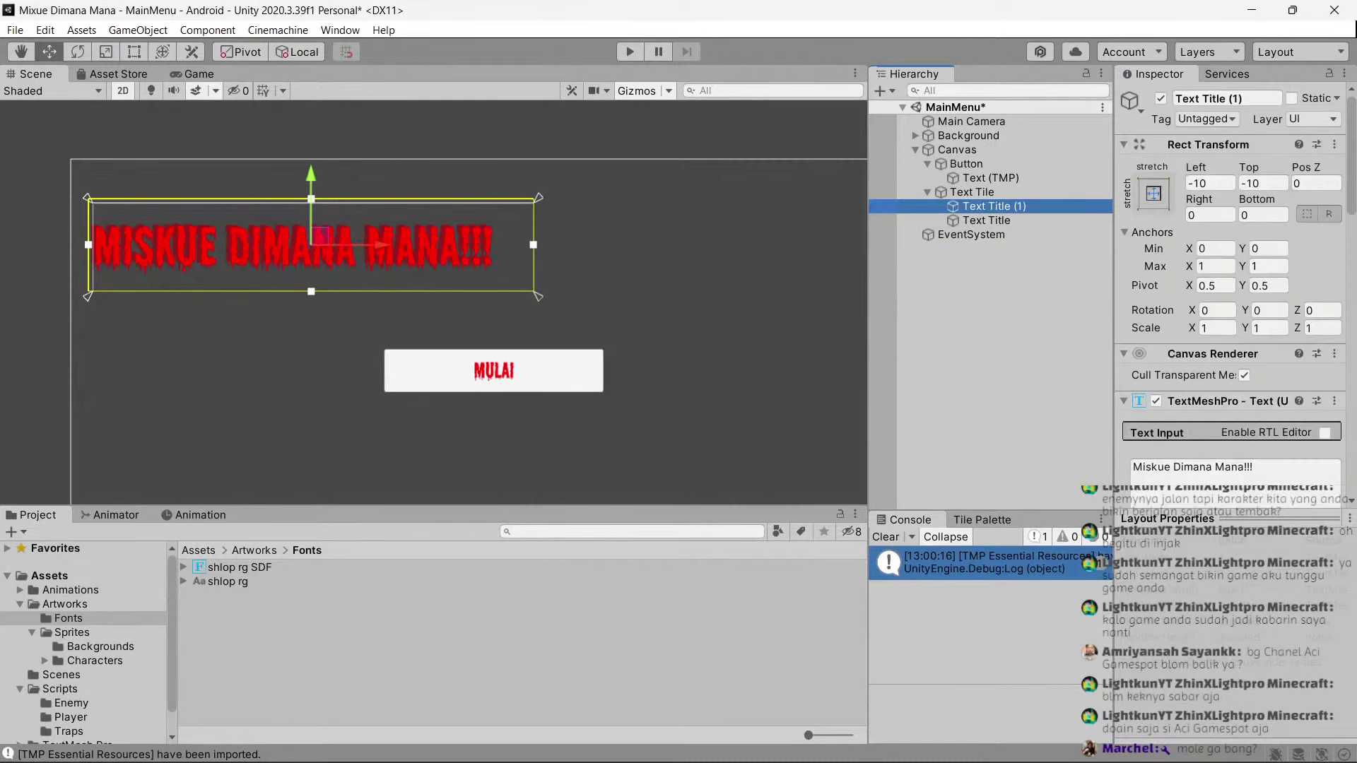
pyautogui.click(1263, 183)
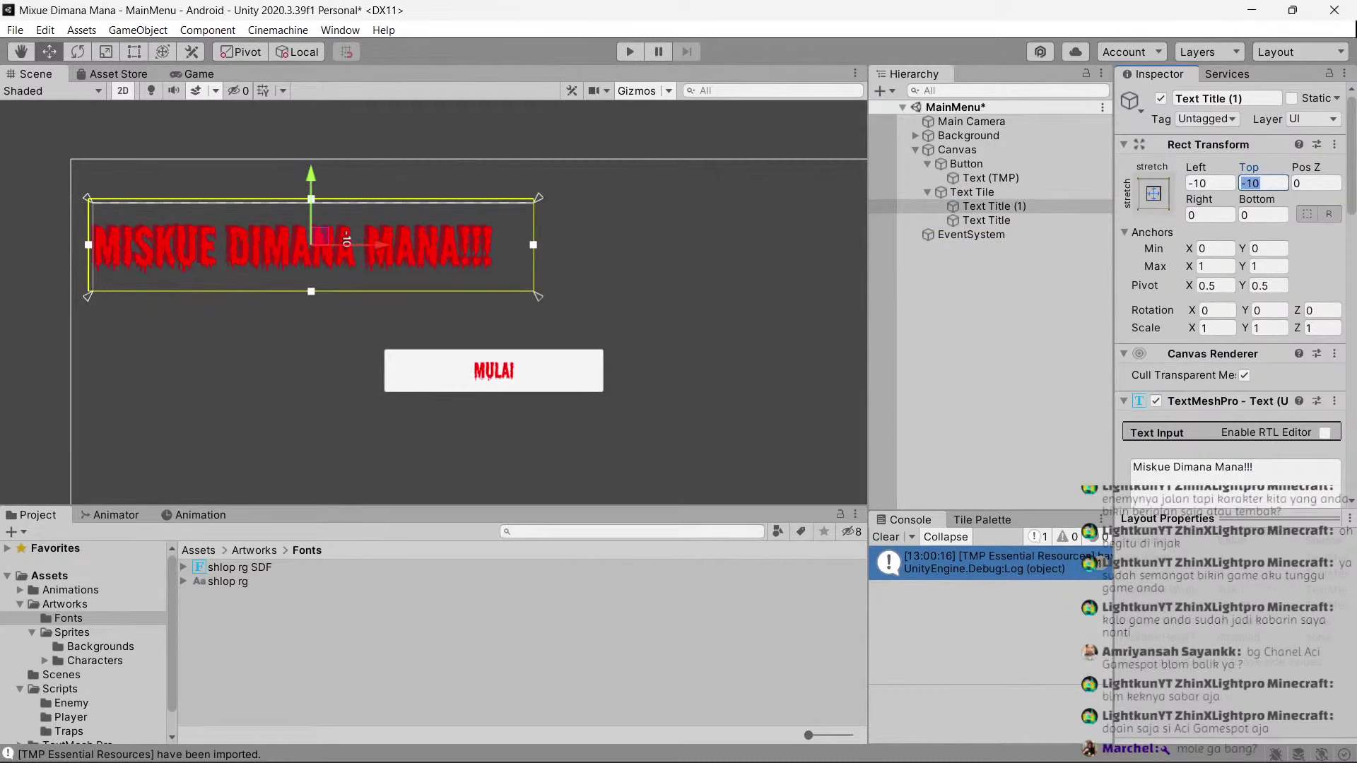
pyautogui.write('-15')
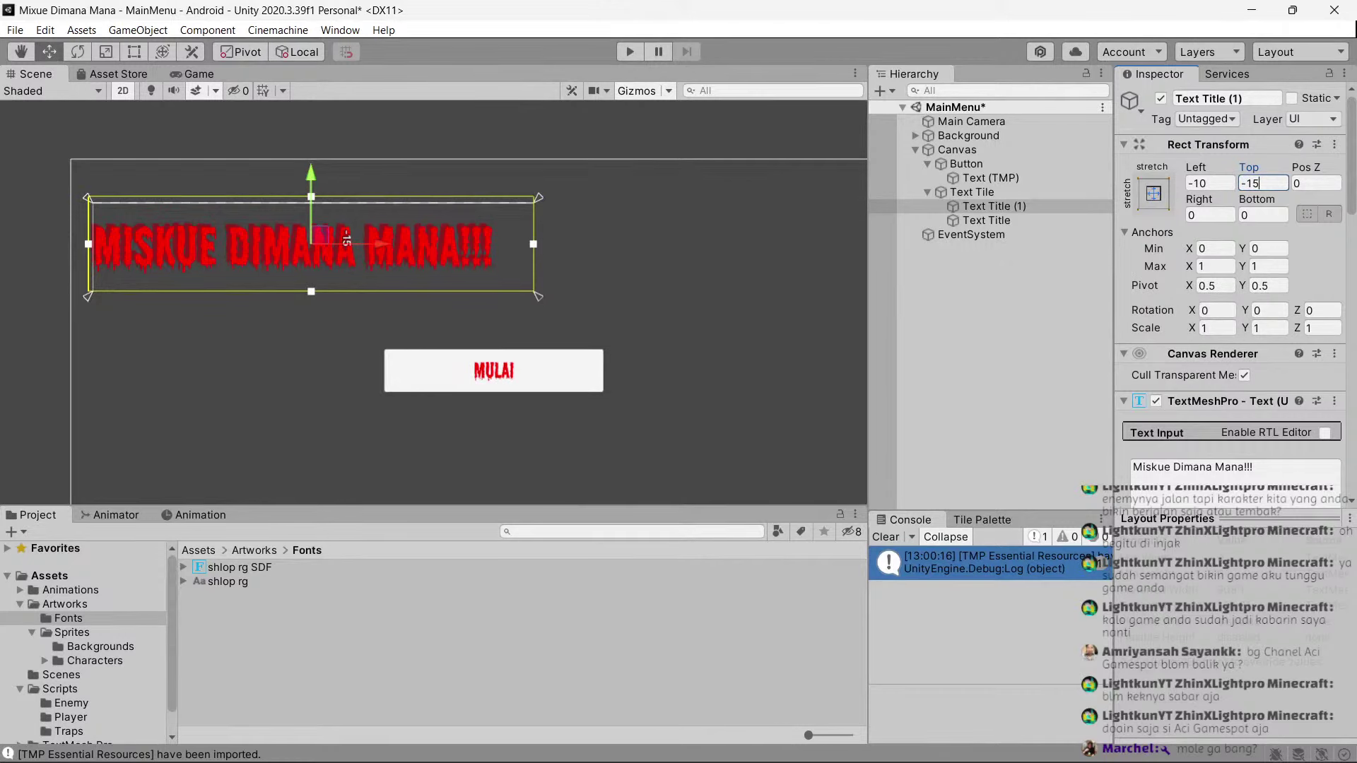
pyautogui.doubleClick(1253, 183)
pyautogui.hotkey('ctrl', 'x')
pyautogui.click(1263, 215)
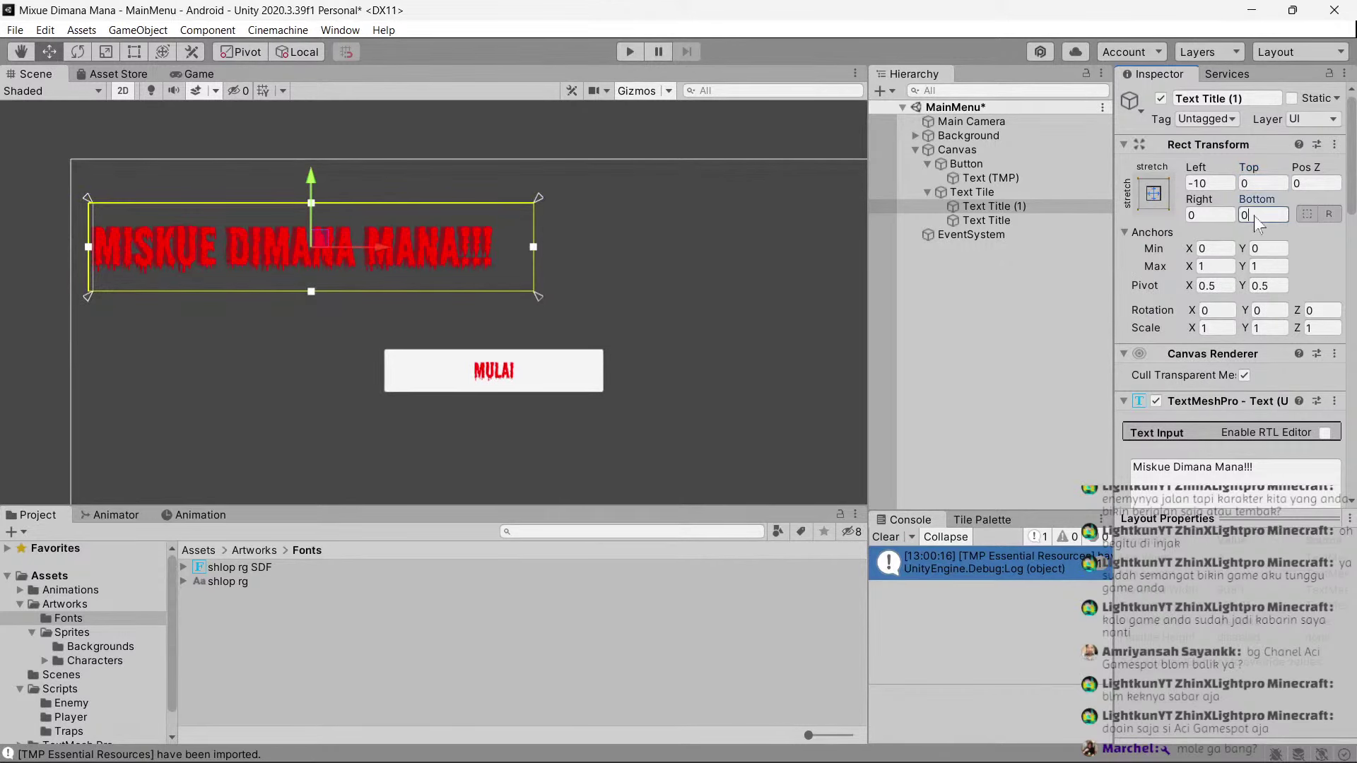
pyautogui.hotkey('ctrl', 'v')
pyautogui.click(190, 74)
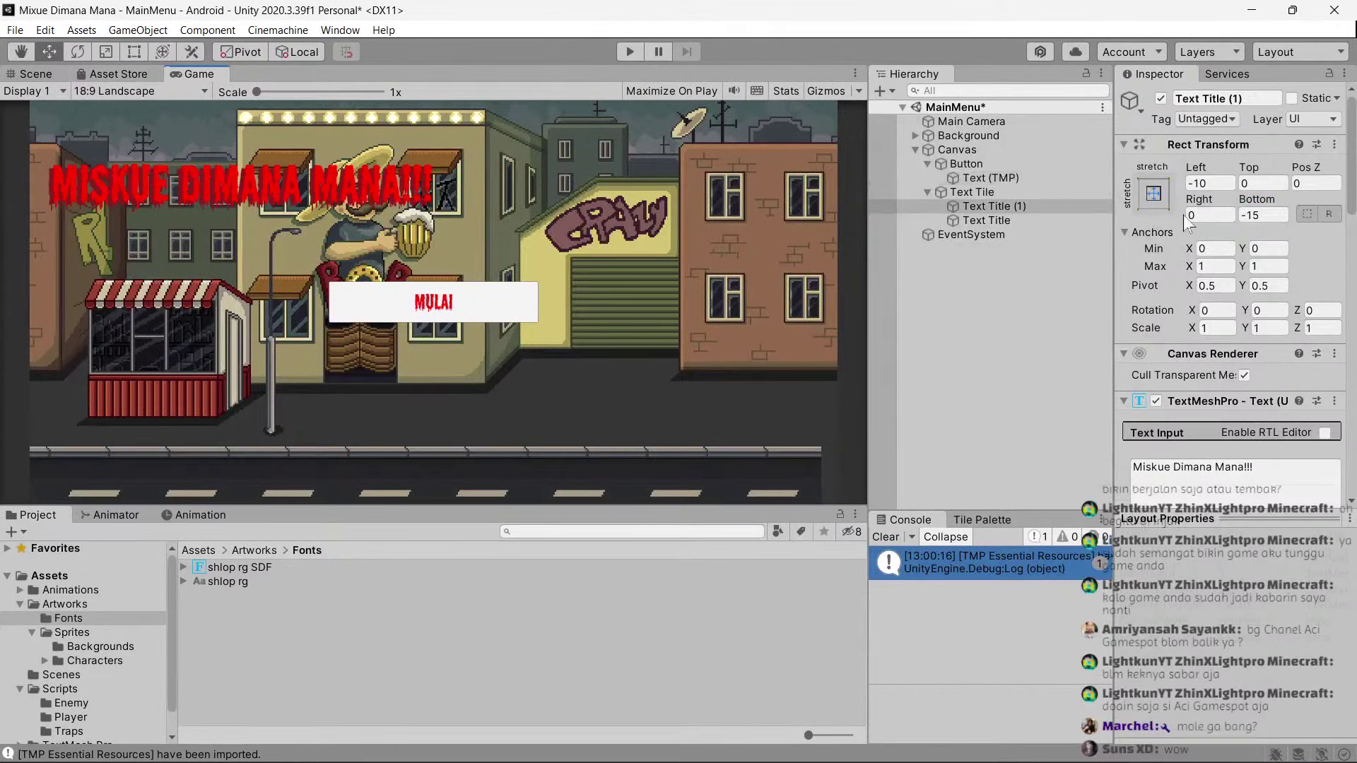
# Raise the Text Tile container to Pos Y -50 and confirm the placement in the Game view.
pyautogui.click(1004, 194)
pyautogui.click(1269, 183)
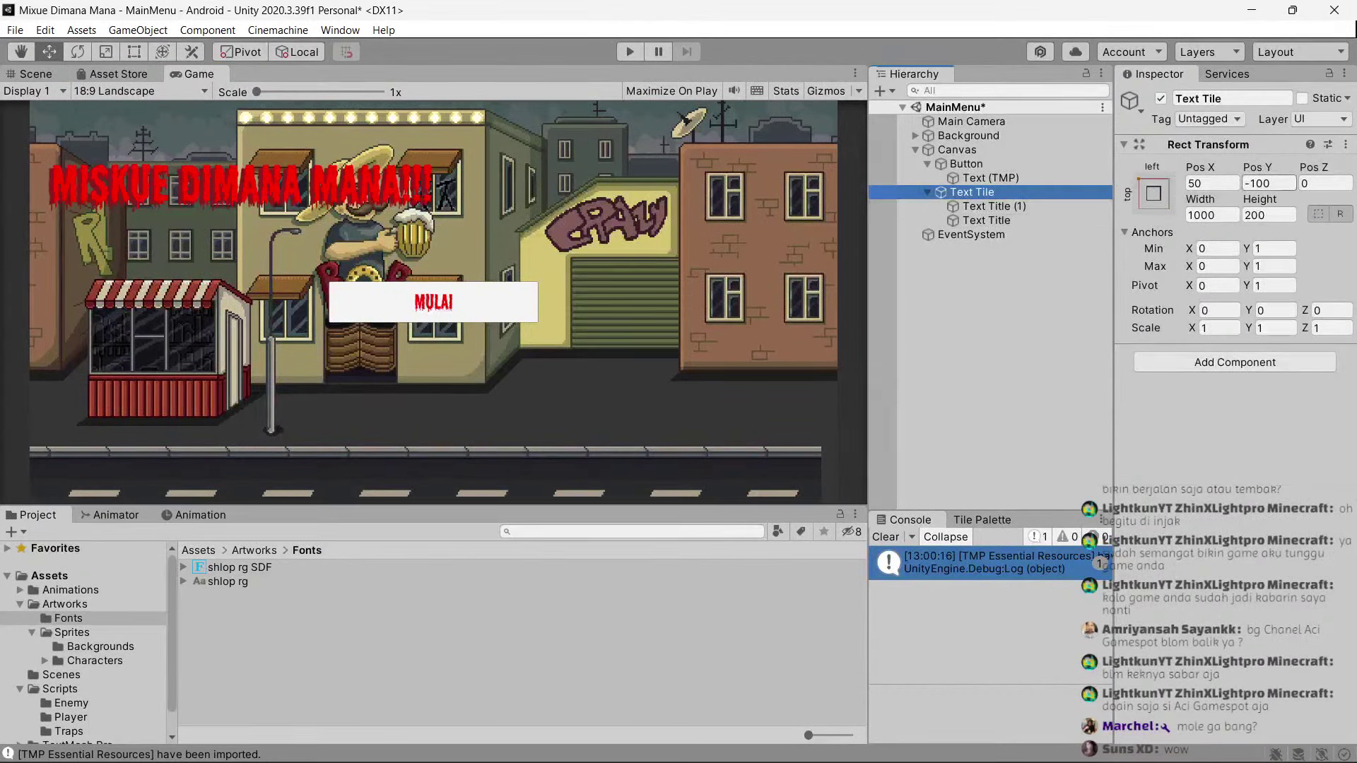
pyautogui.click(1269, 183)
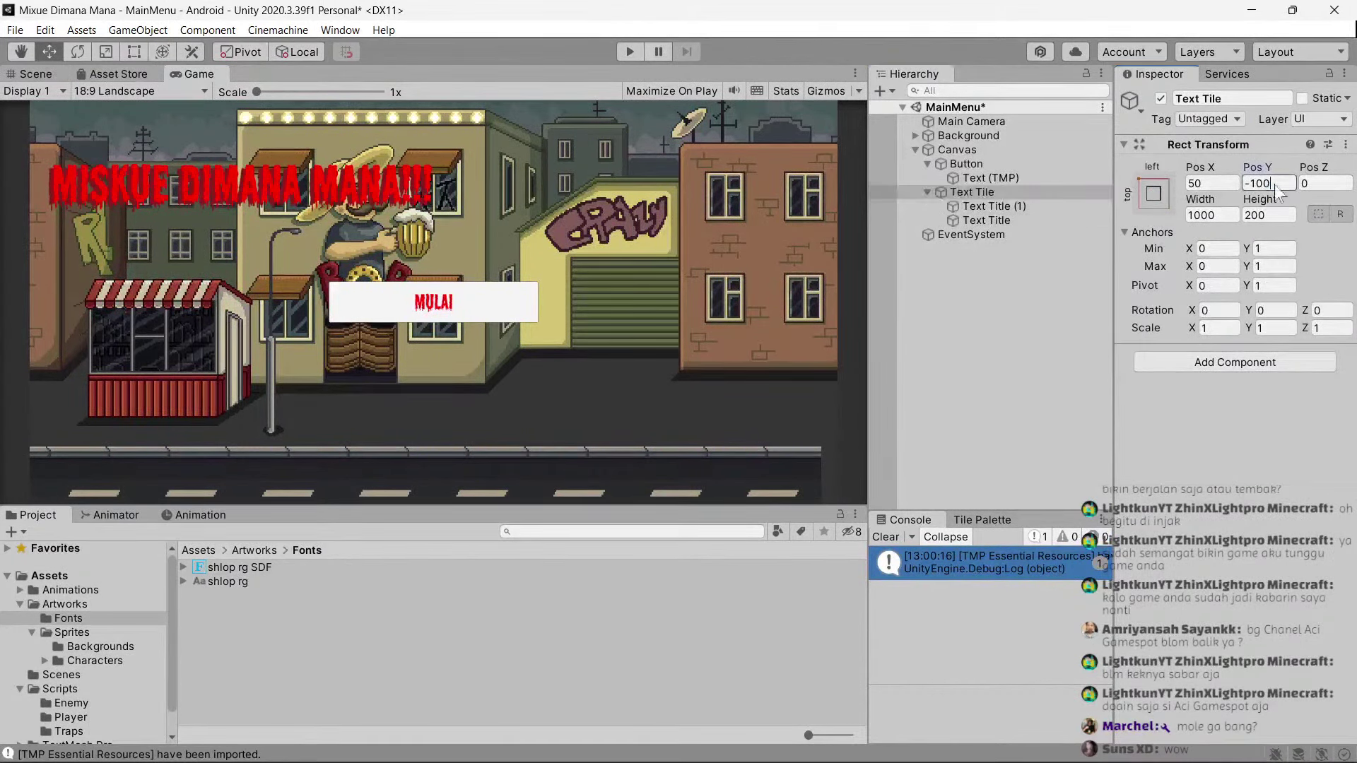
pyautogui.click(37, 74)
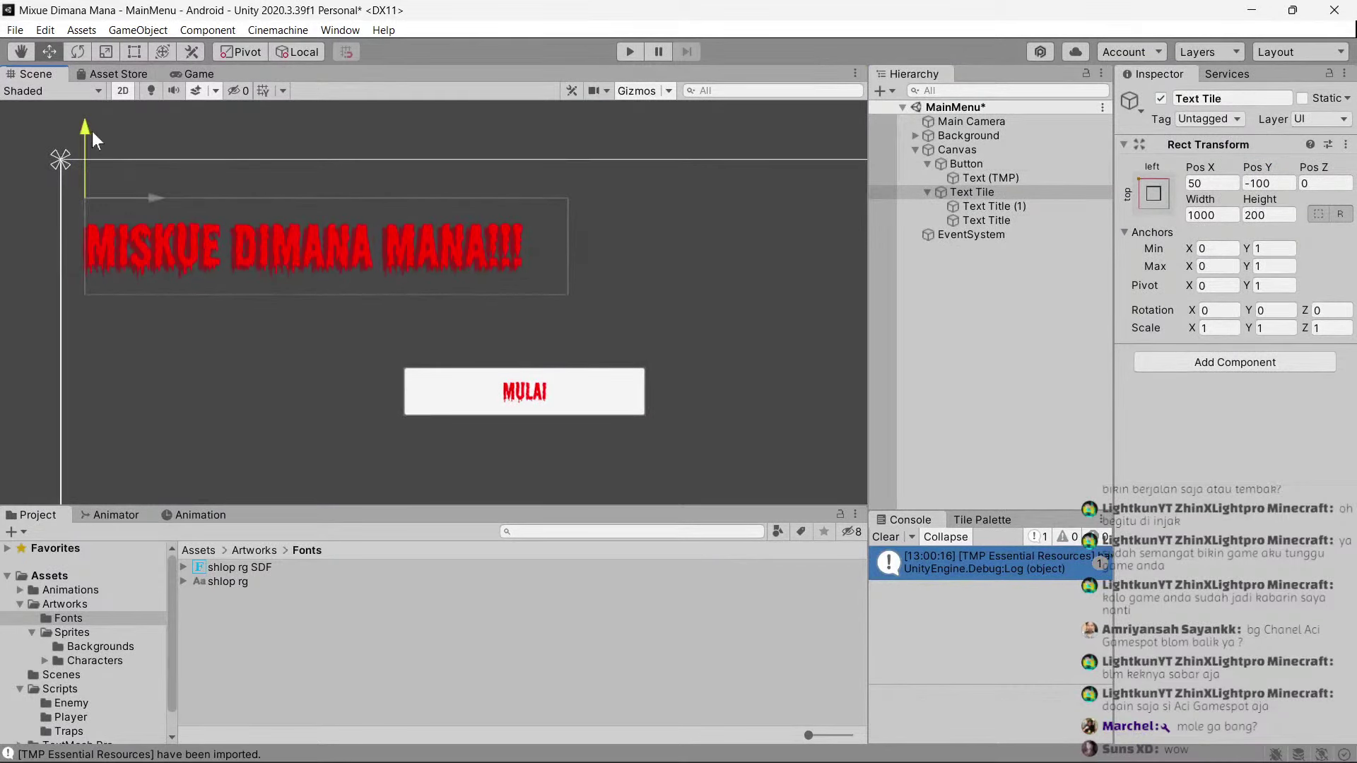
pyautogui.moveTo(92, 132); pyautogui.dragTo(92, 125)
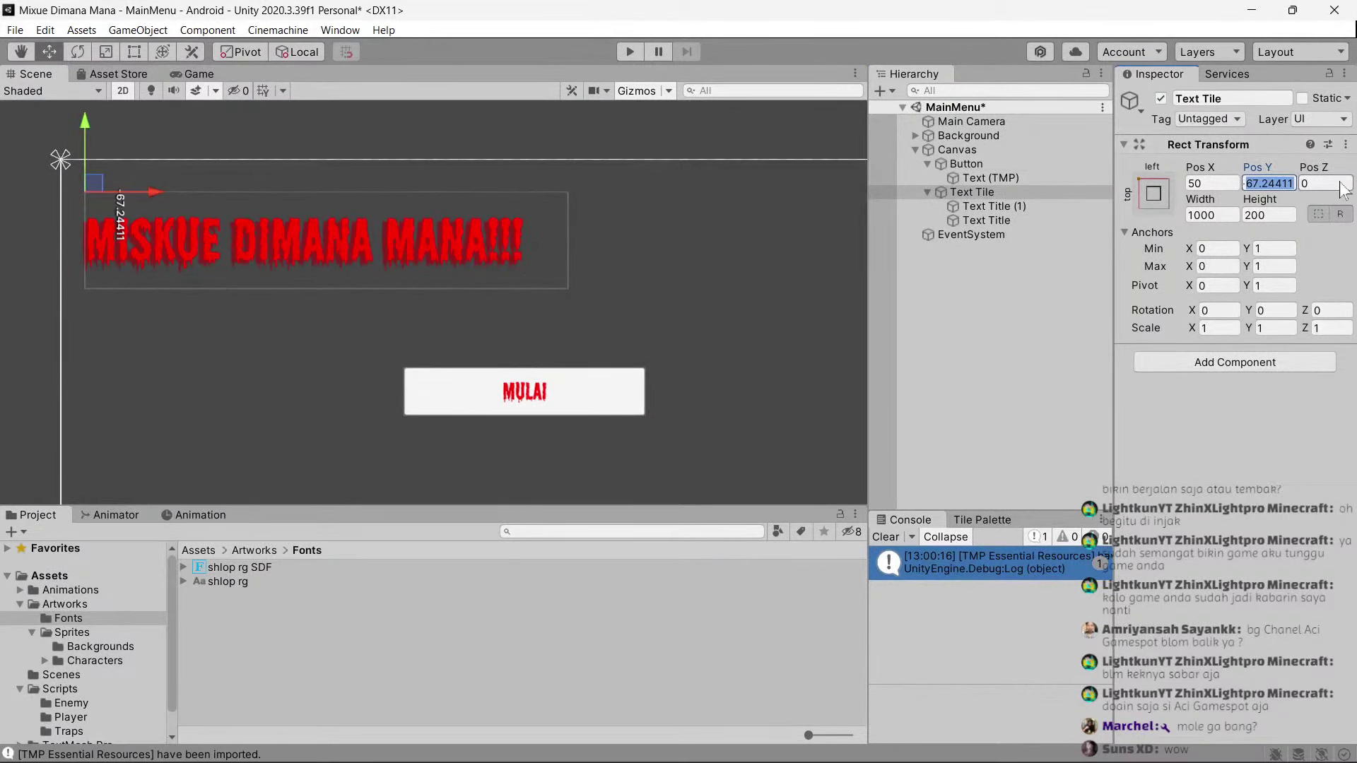
pyautogui.write('-50')
pyautogui.click(189, 76)
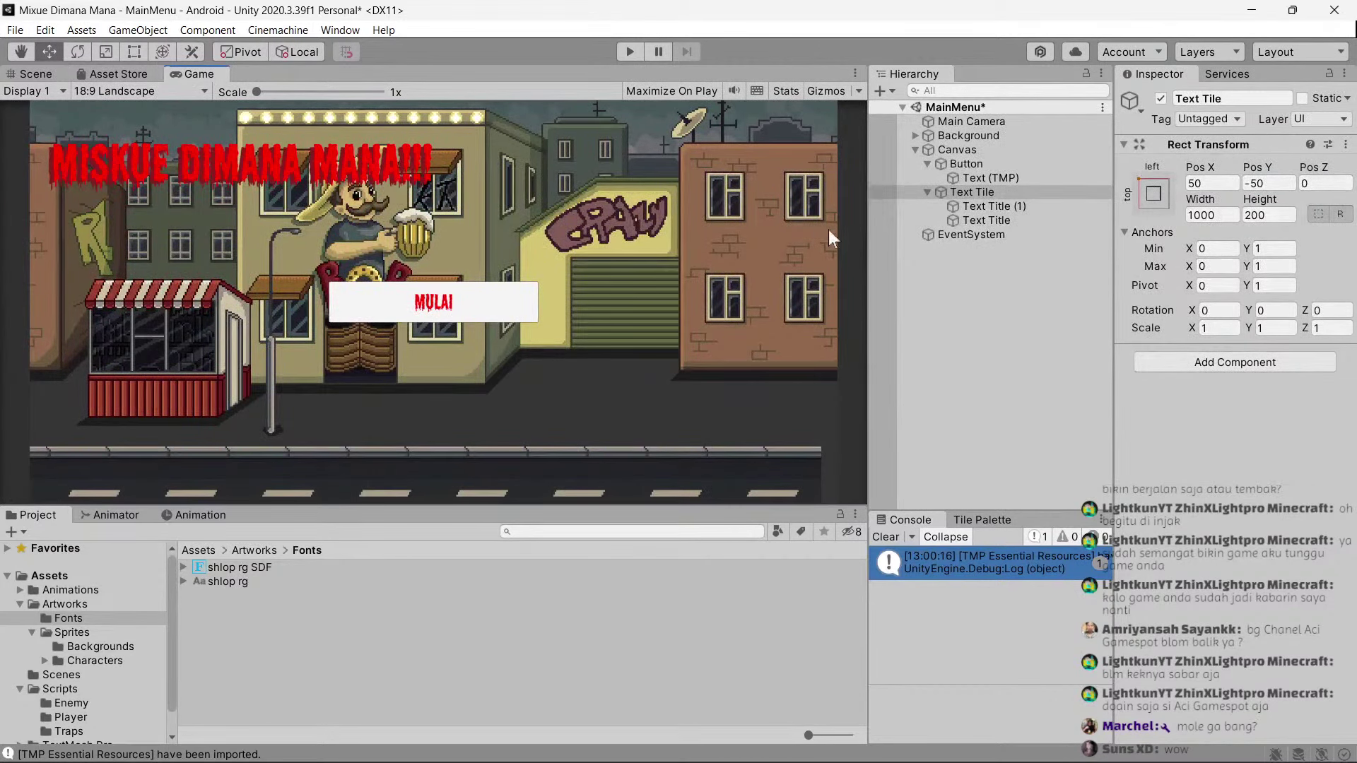
pyautogui.click(927, 192)
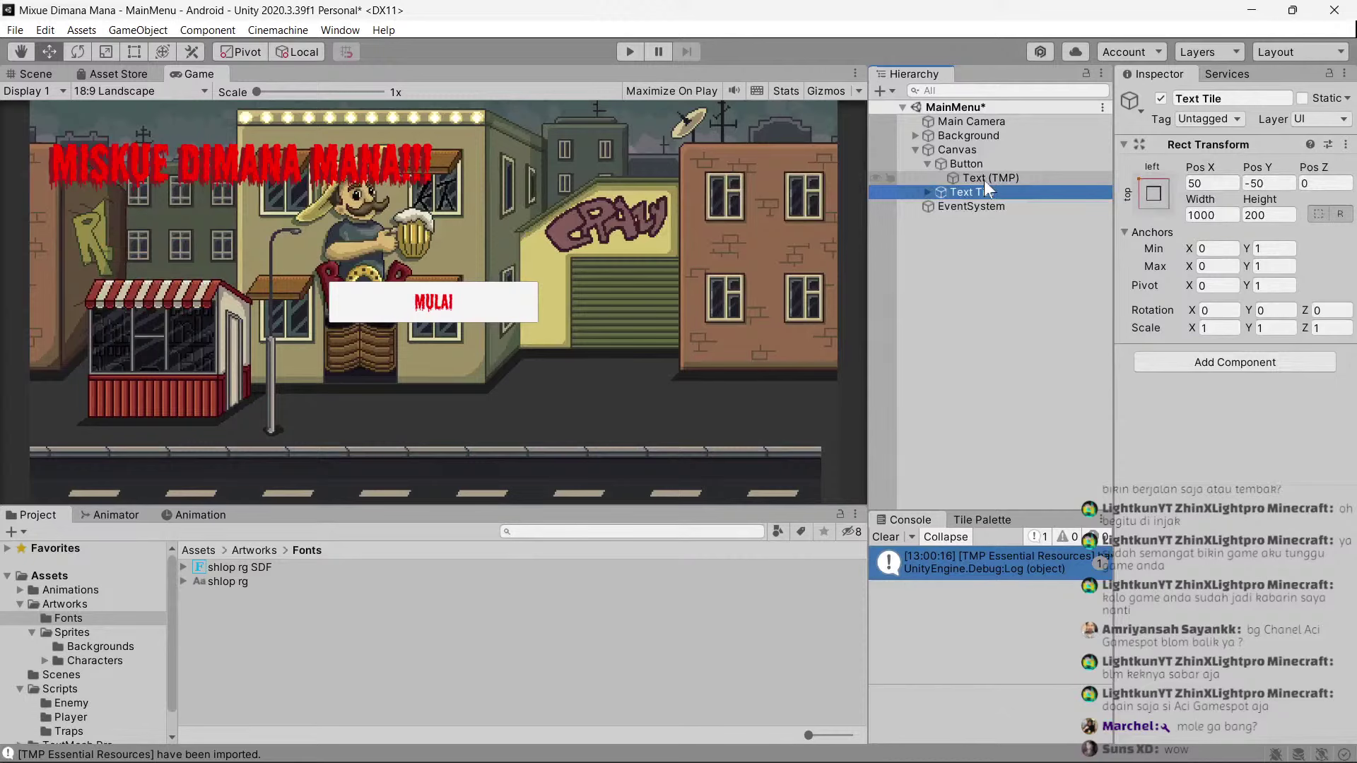
# Select the MULAI Button and set its Image Source Image to None.
pyautogui.click(984, 180)
pyautogui.click(990, 165)
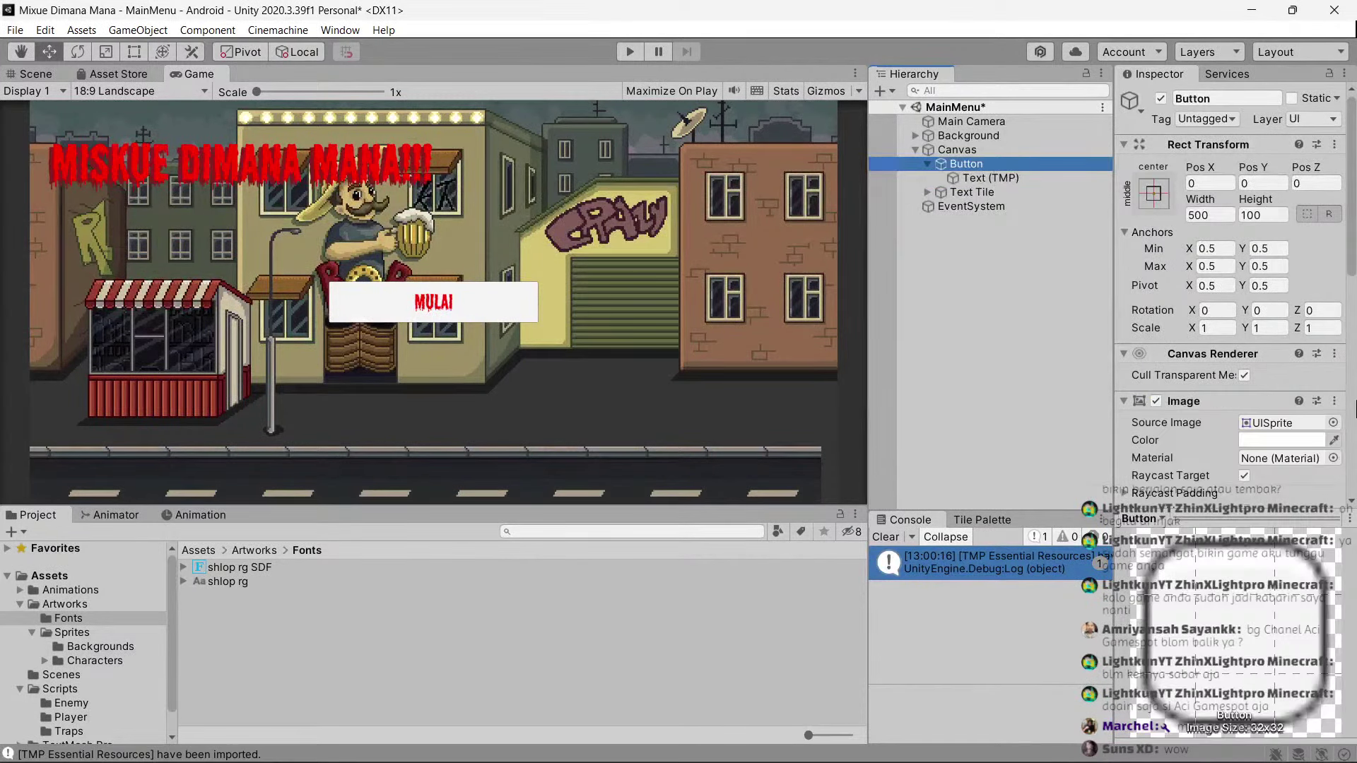
pyautogui.click(1333, 422)
pyautogui.write('asd')
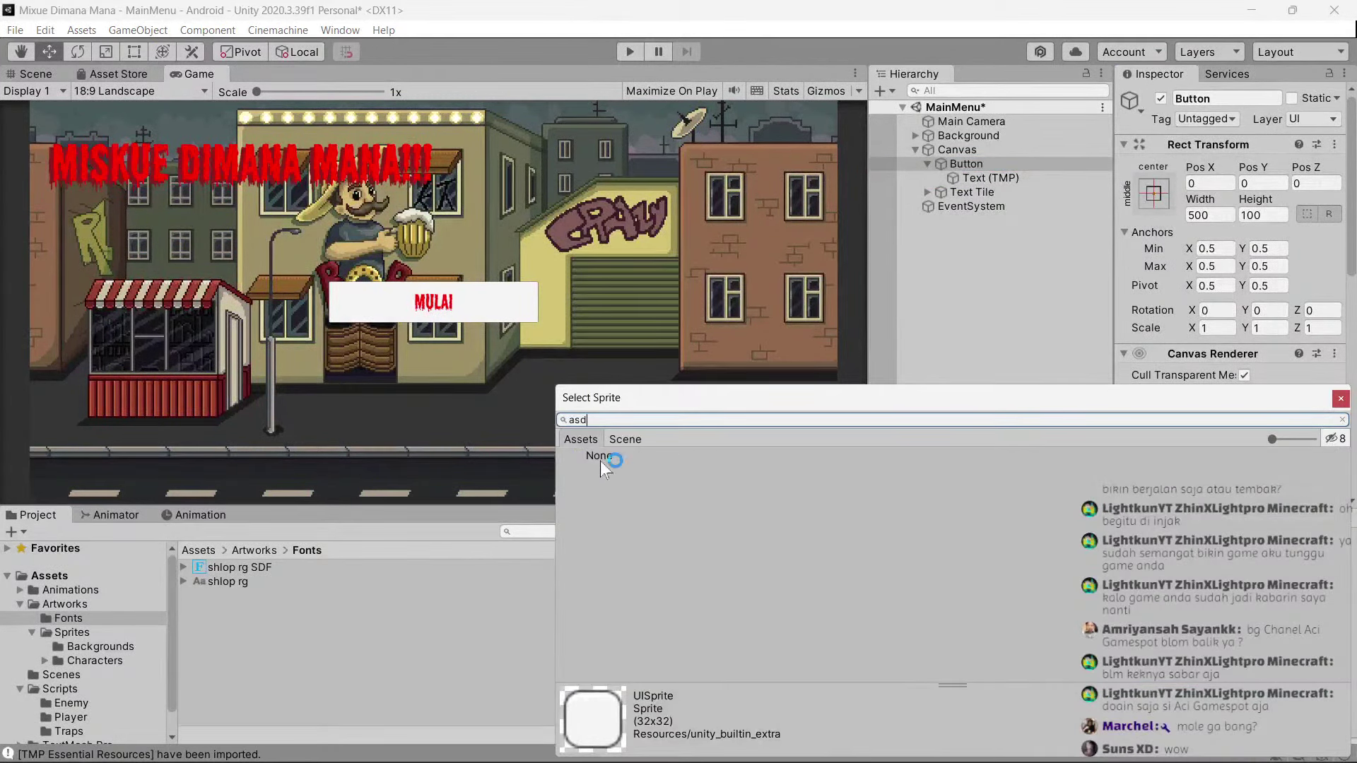
pyautogui.doubleClick(600, 461)
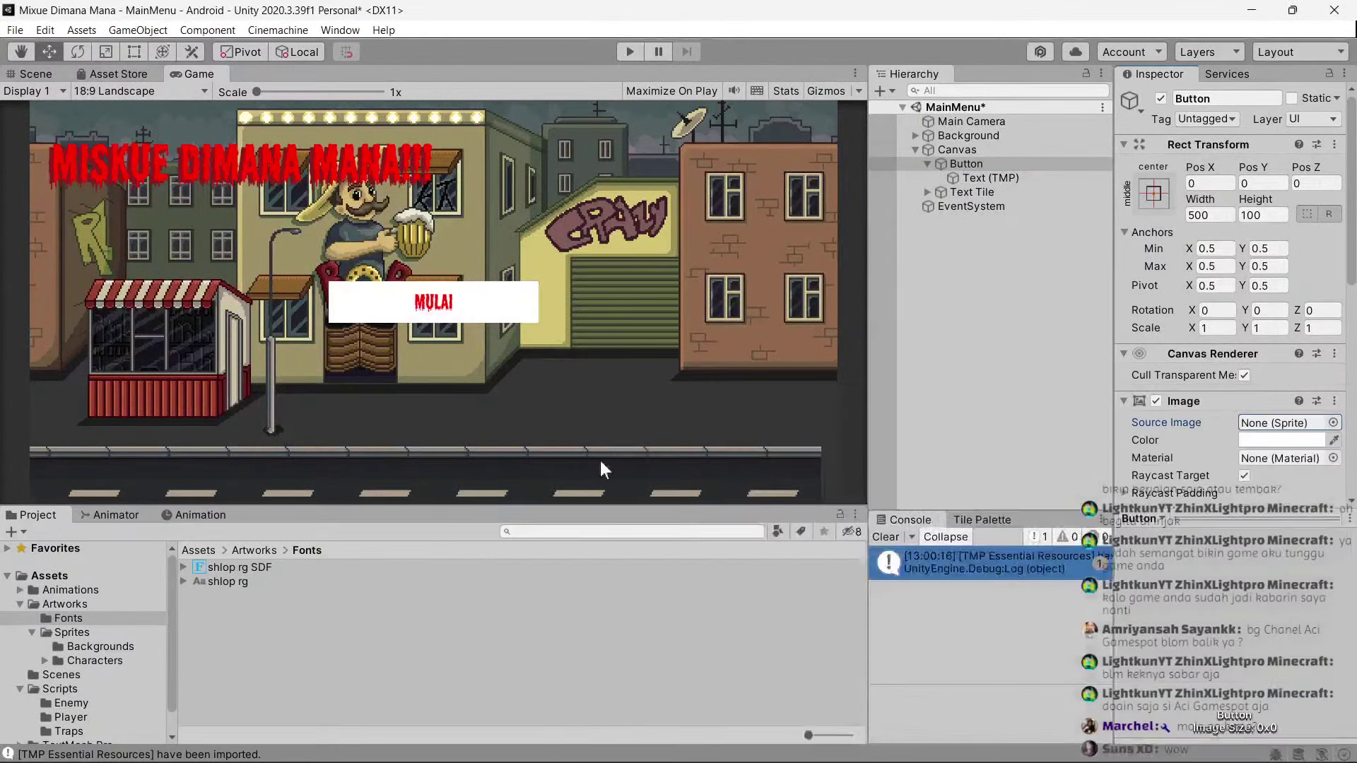
# Set the button background colour's alpha to 0.
pyautogui.click(1264, 440)
pyautogui.doubleClick(1322, 696)
pyautogui.write('0')
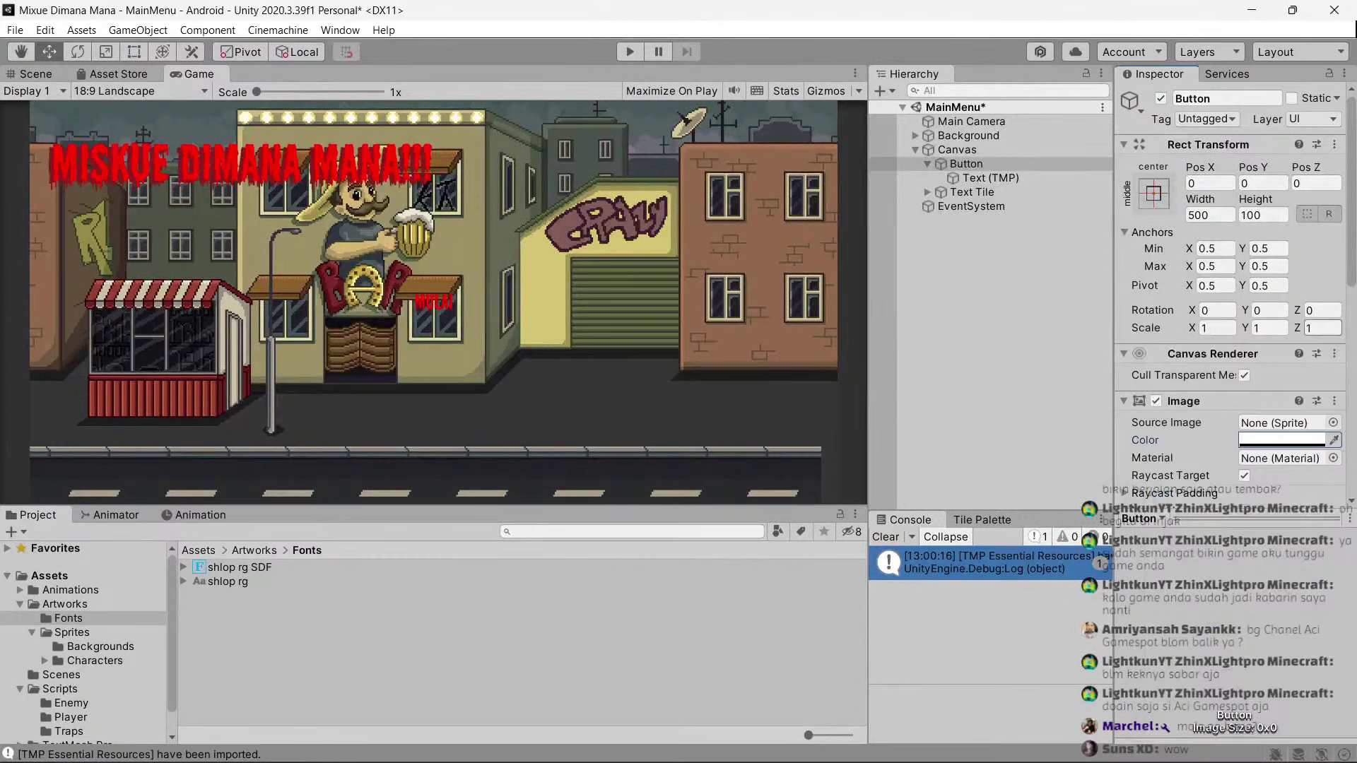
pyautogui.scroll(-5, 1230, 282)
# Change the Button Transition from Color Tint to None and return to the scene view.
pyautogui.click(1244, 240)
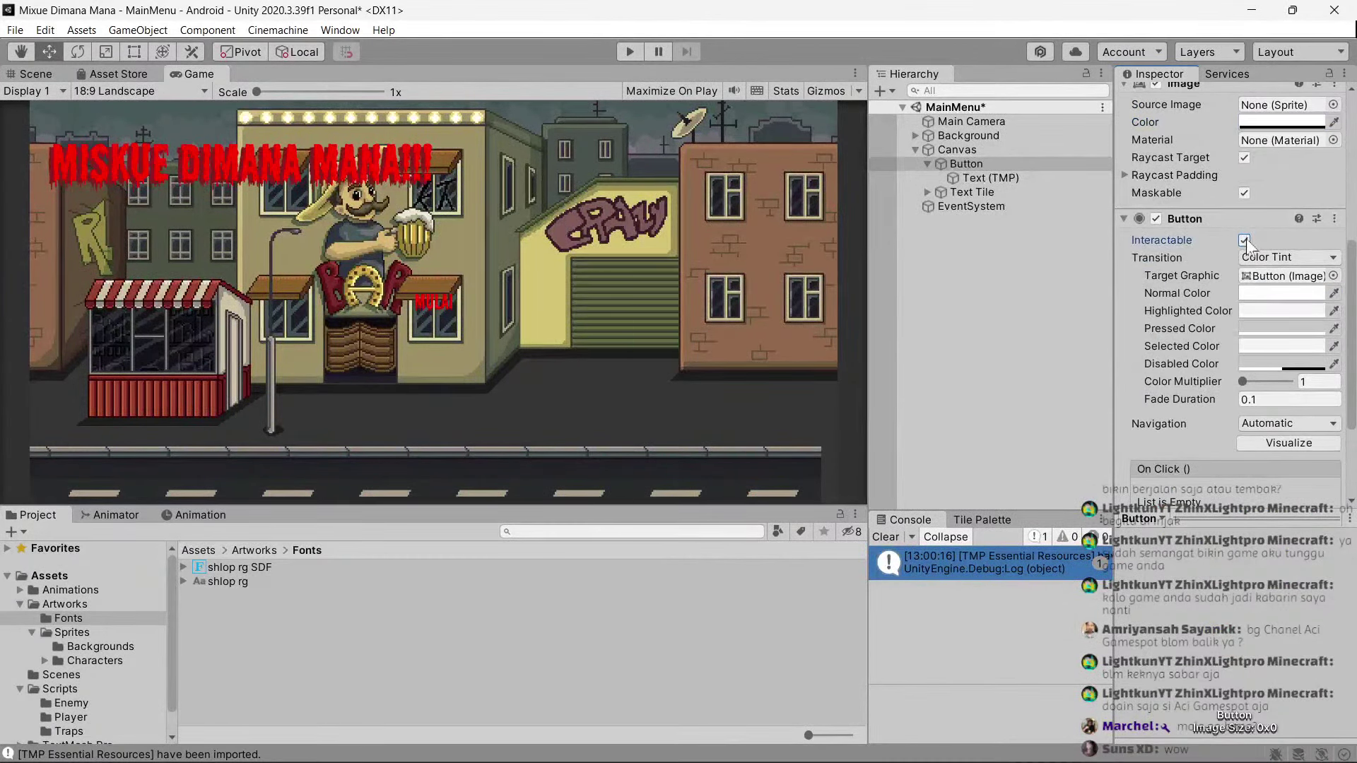
pyautogui.click(1287, 257)
pyautogui.click(1283, 277)
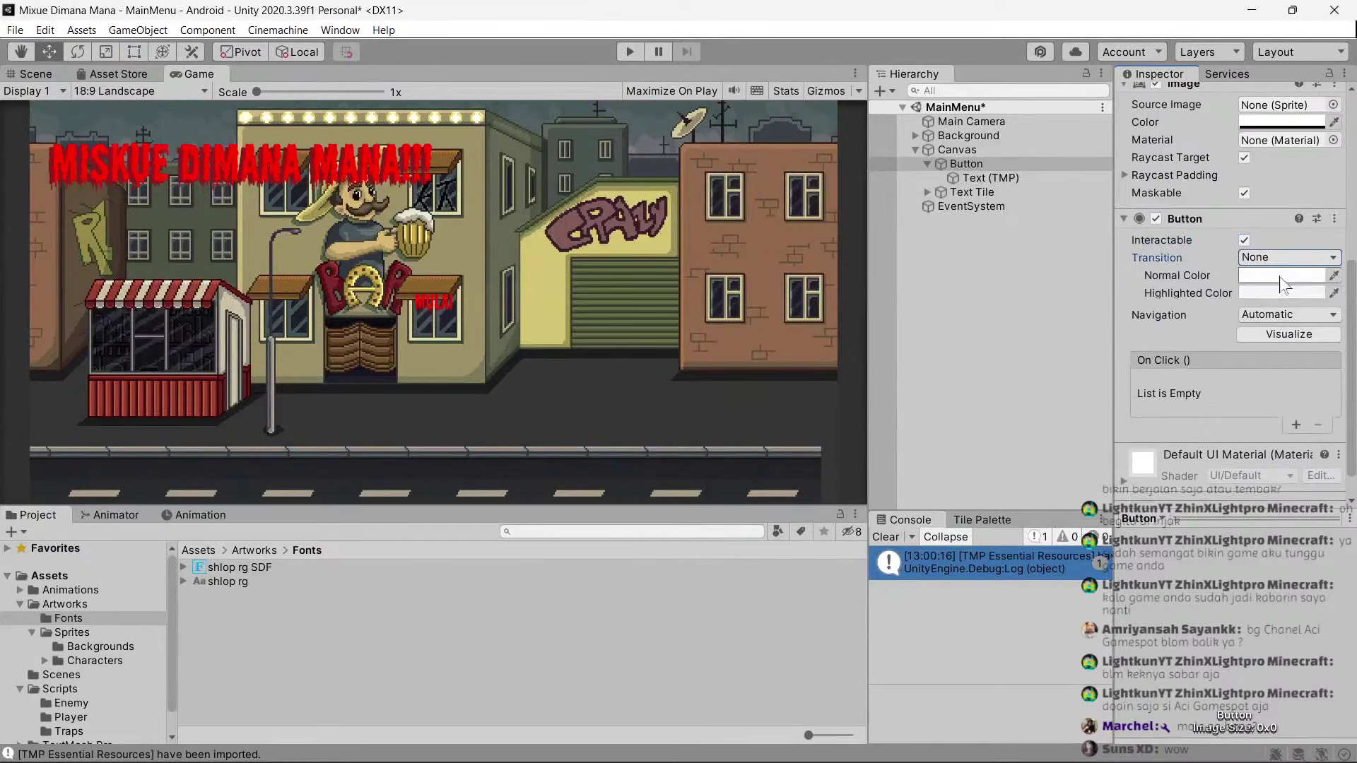
pyautogui.click(1260, 260)
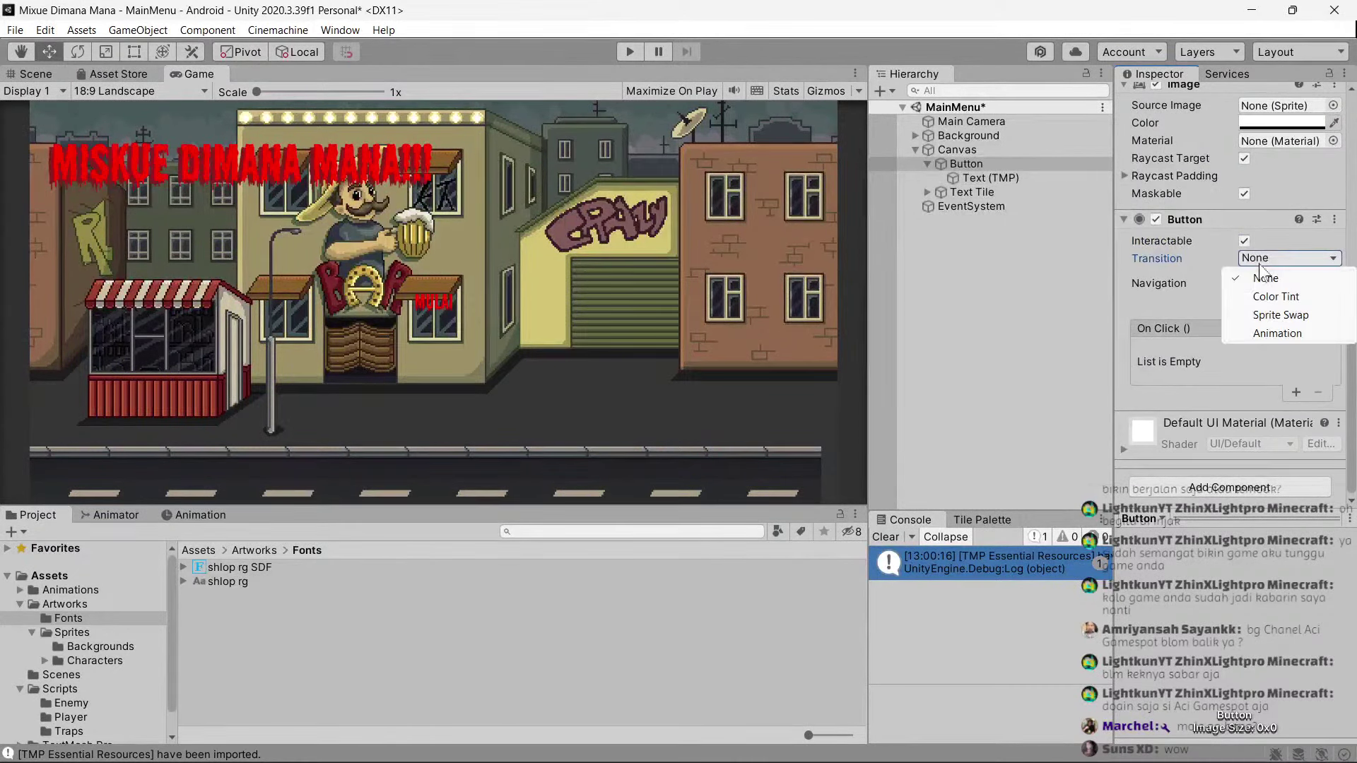
pyautogui.click(1282, 277)
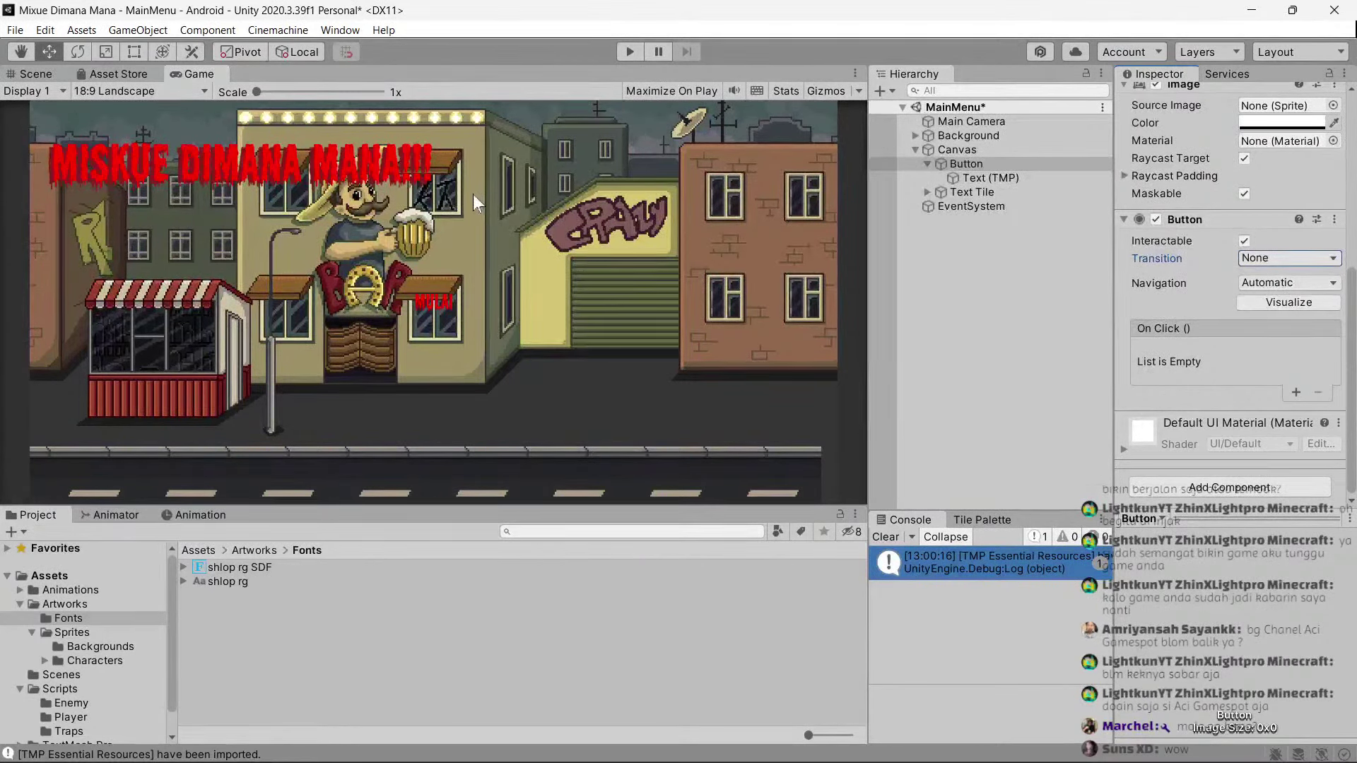
pyautogui.click(37, 73)
# Left-align the MULAI text and set its font size to 75.
pyautogui.click(969, 179)
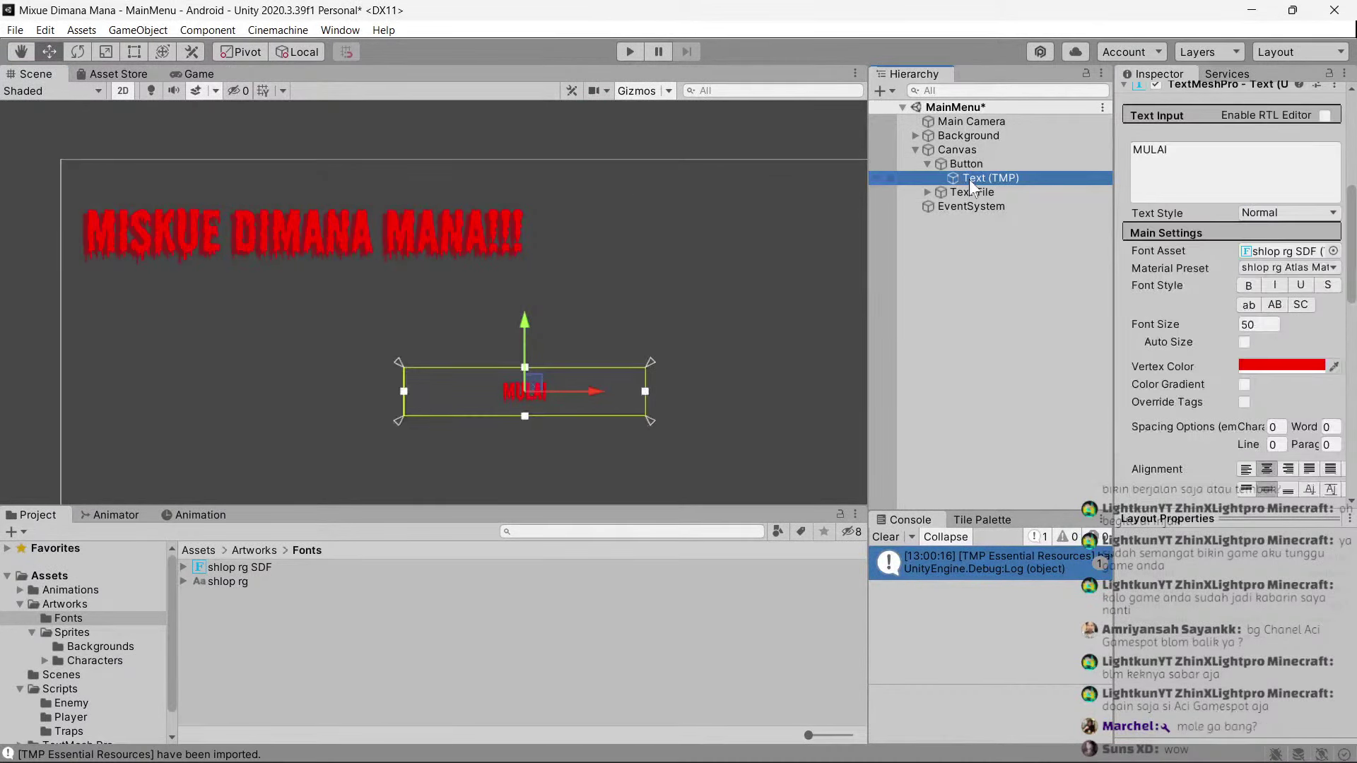
pyautogui.scroll(-3, 1221, 266)
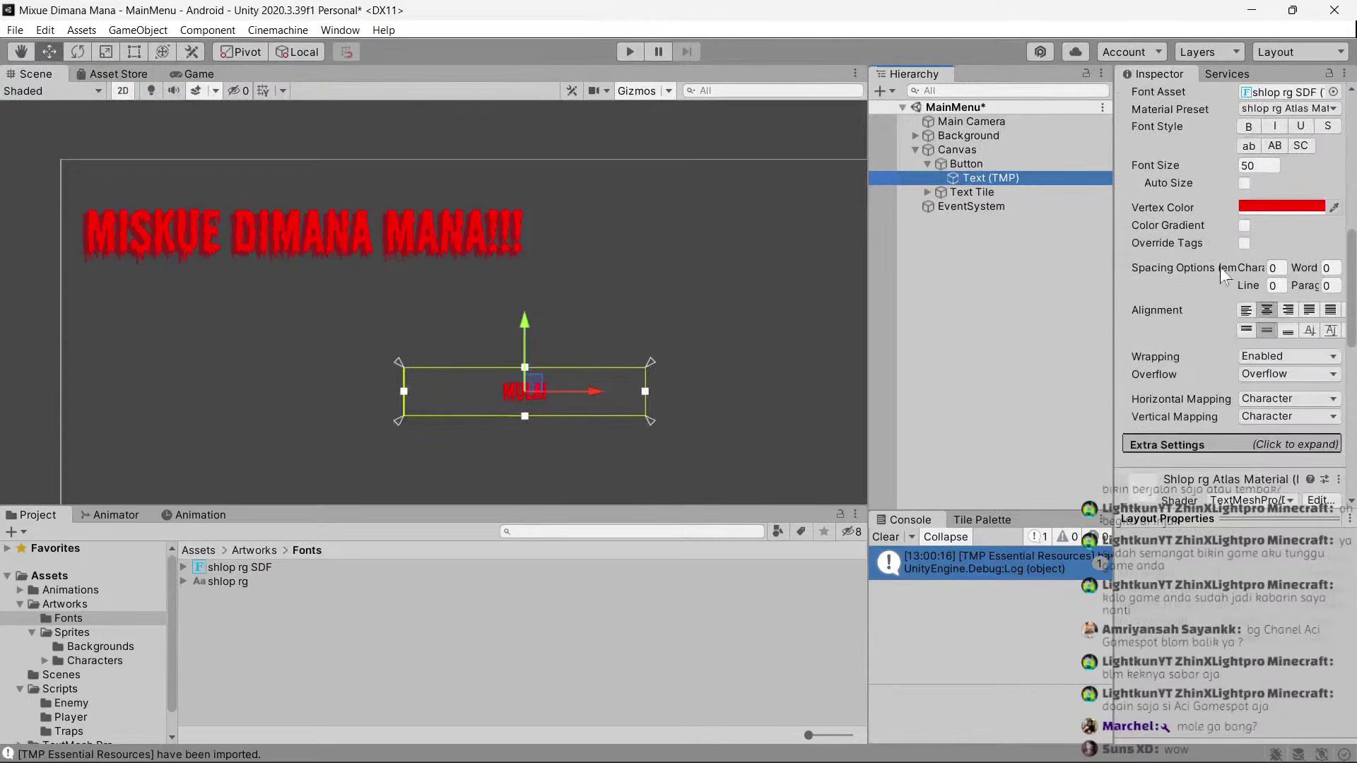
pyautogui.click(1245, 311)
pyautogui.scroll(3, 1193, 299)
pyautogui.click(1264, 324)
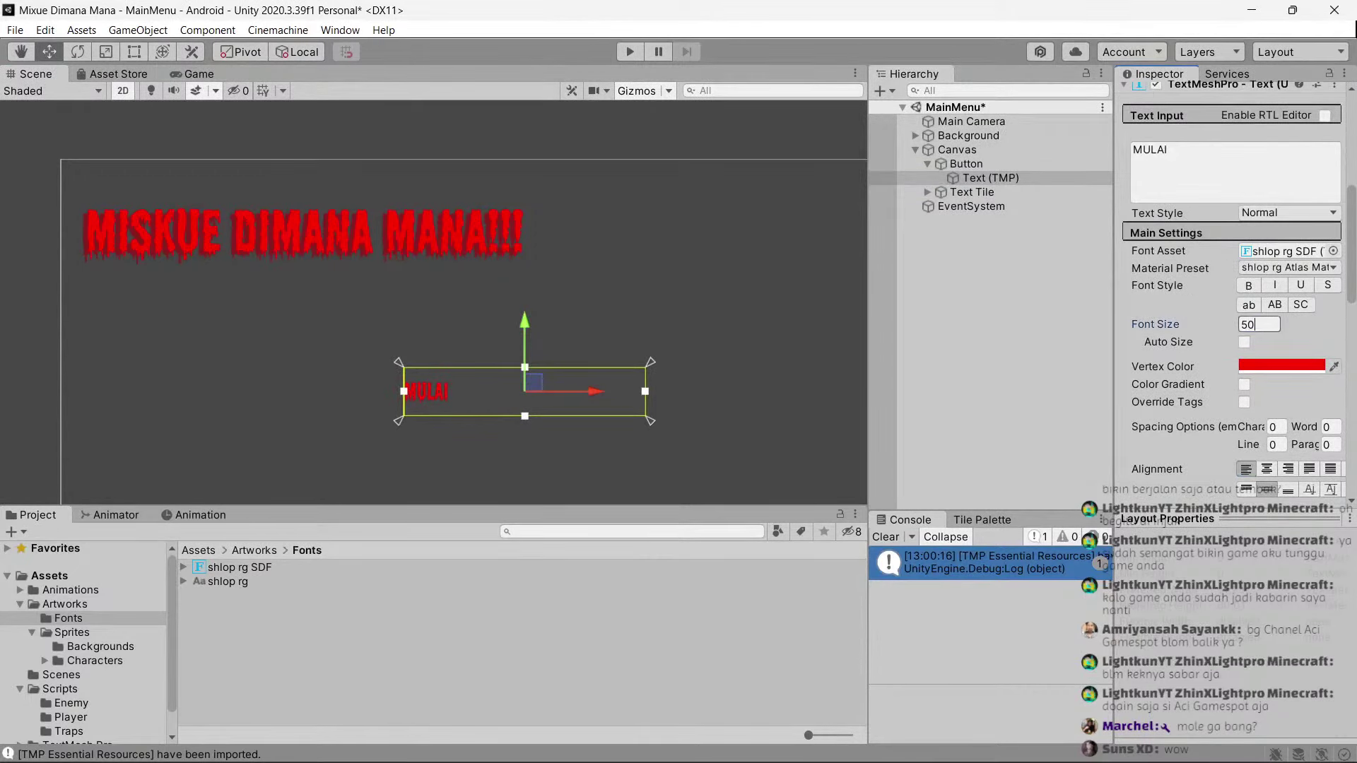
pyautogui.press('BackSpace')
pyautogui.press('BackSpace')
pyautogui.write('75')
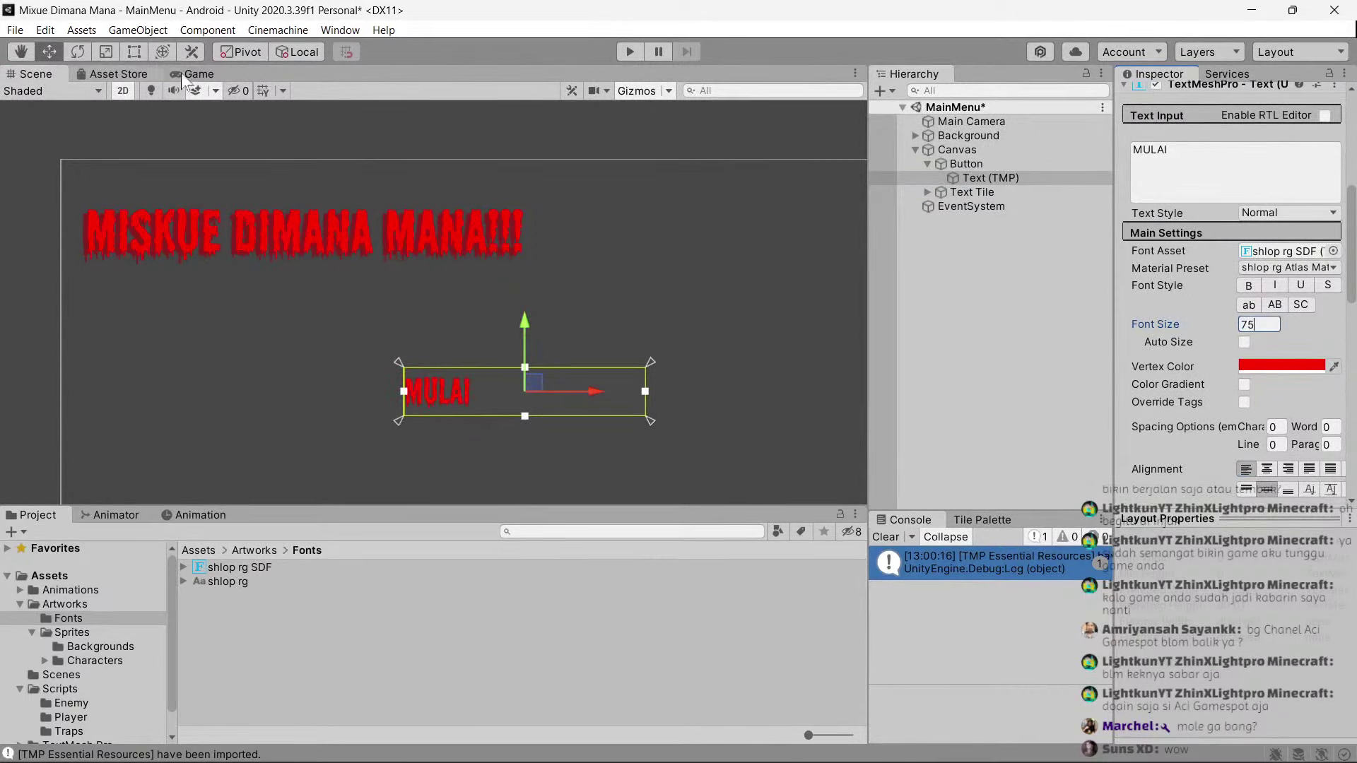
pyautogui.click(185, 74)
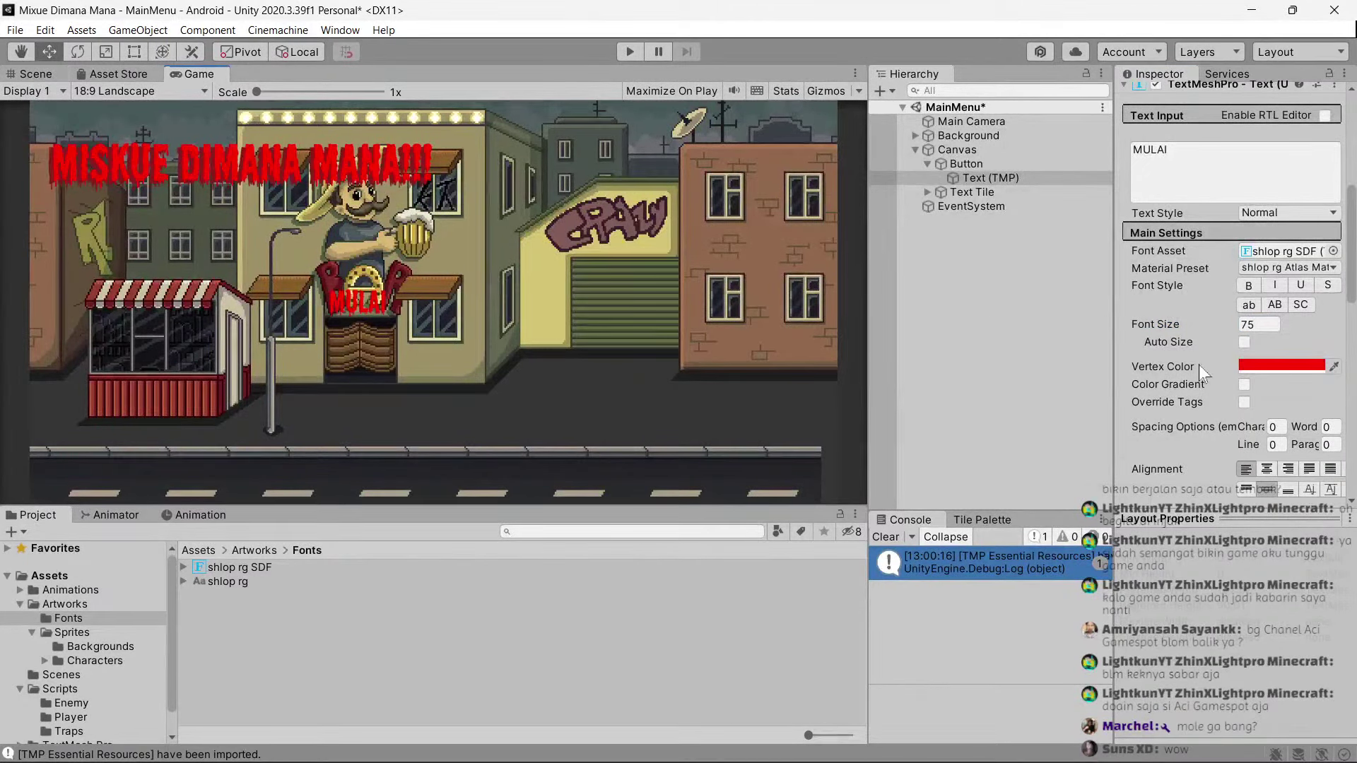
# Make the MULAI text vertex colour white and correct its font size to 65.
pyautogui.click(1281, 365)
pyautogui.moveTo(1210, 452); pyautogui.dragTo(1147, 402)
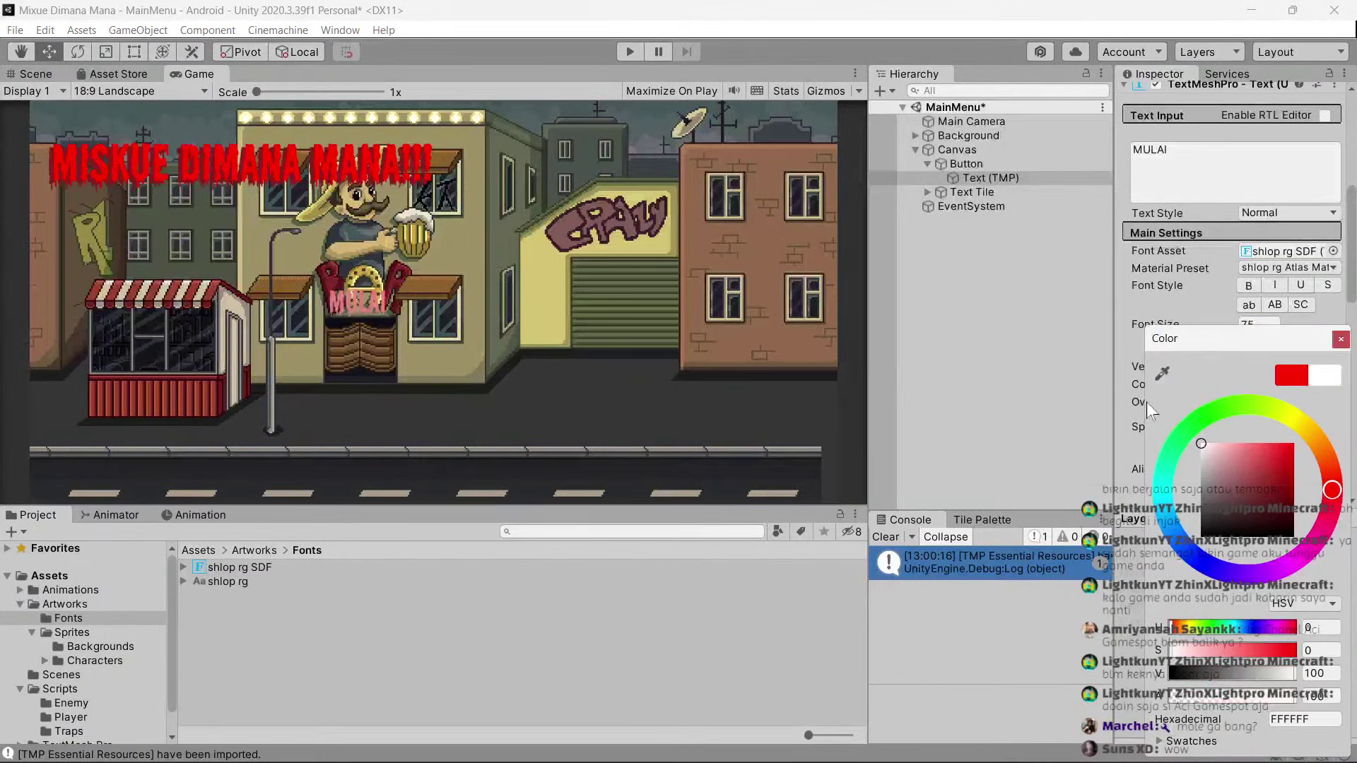
pyautogui.click(1341, 340)
pyautogui.click(1265, 329)
pyautogui.write('6')
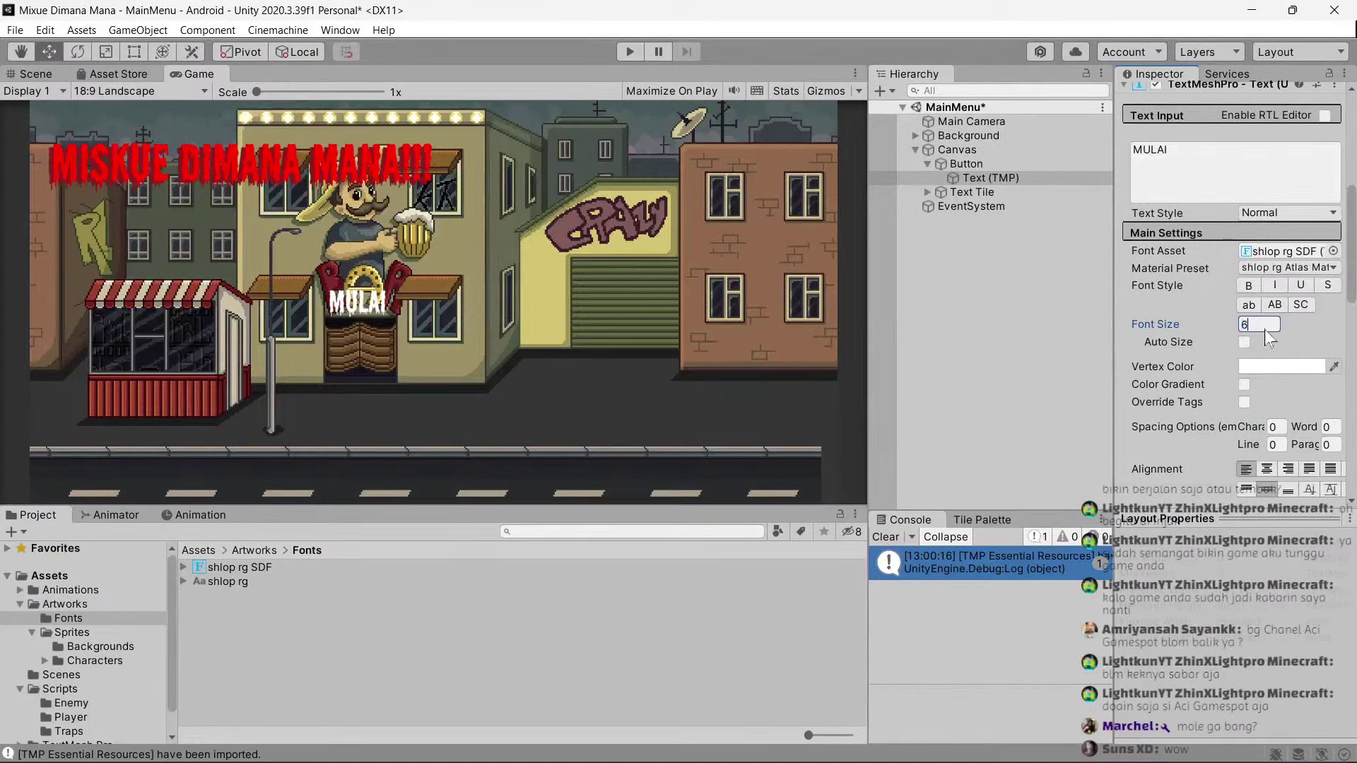
pyautogui.write('5')
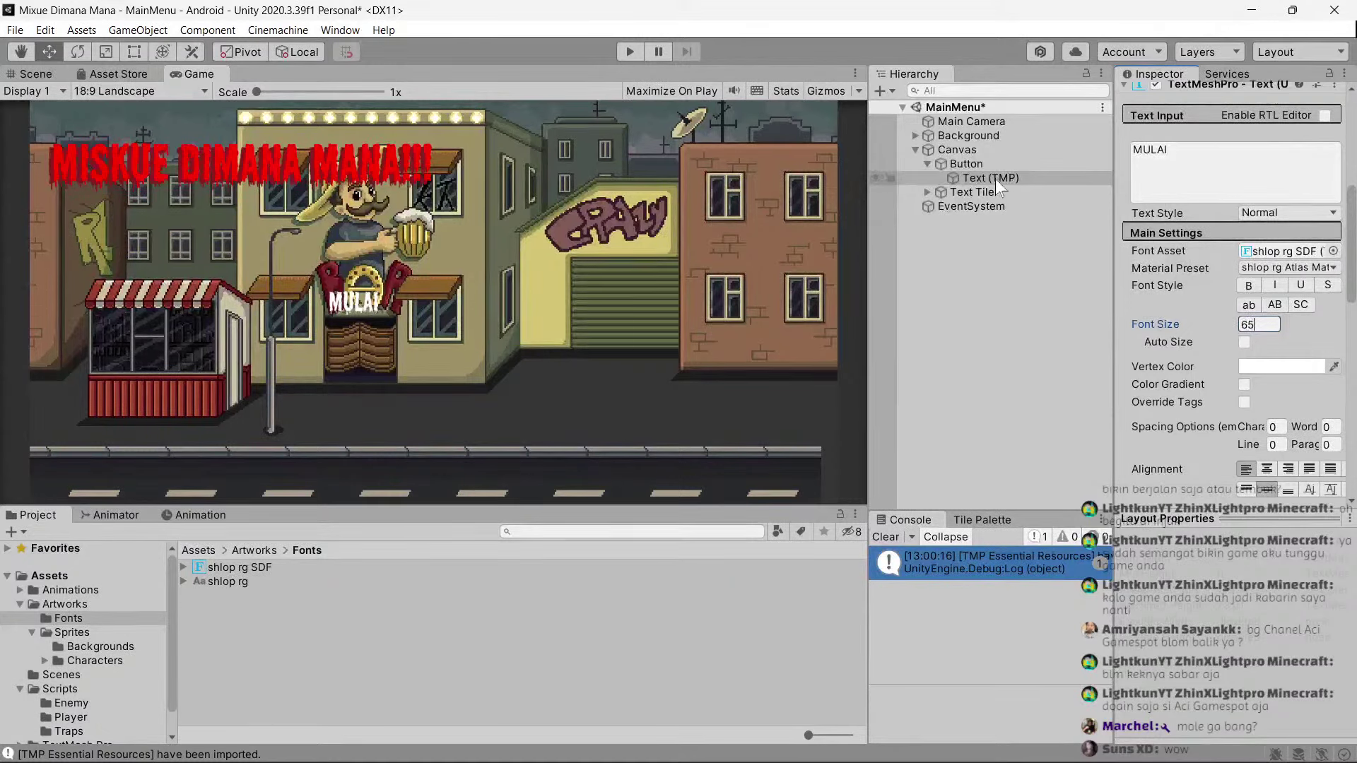
# Duplicate the MULAI text, make the copy red, and move it above the original in the Hierarchy.
pyautogui.click(995, 179)
pyautogui.hotkey('ctrl', 'd')
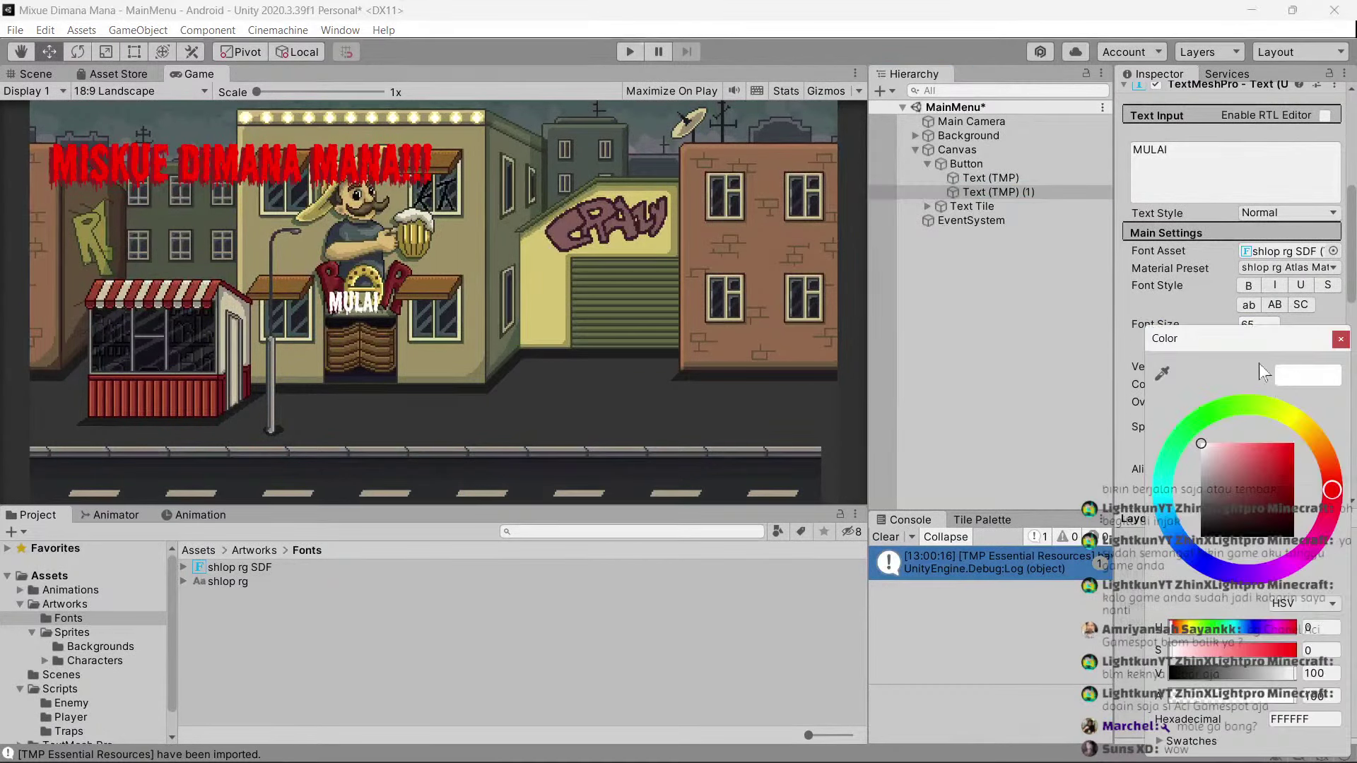
pyautogui.click(1281, 367)
pyautogui.moveTo(1278, 448); pyautogui.dragTo(1294, 443)
pyautogui.moveTo(1039, 192); pyautogui.dragTo(1010, 173)
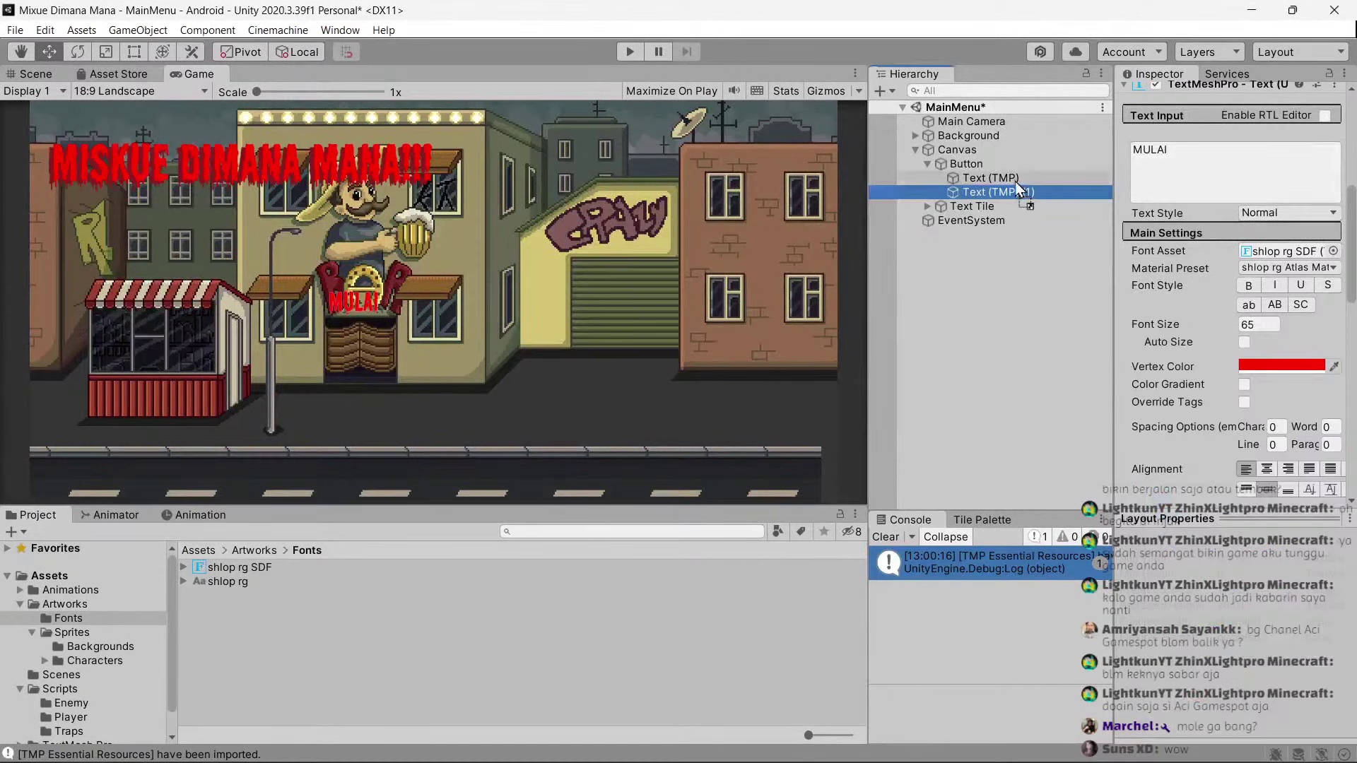
pyautogui.click(1272, 214)
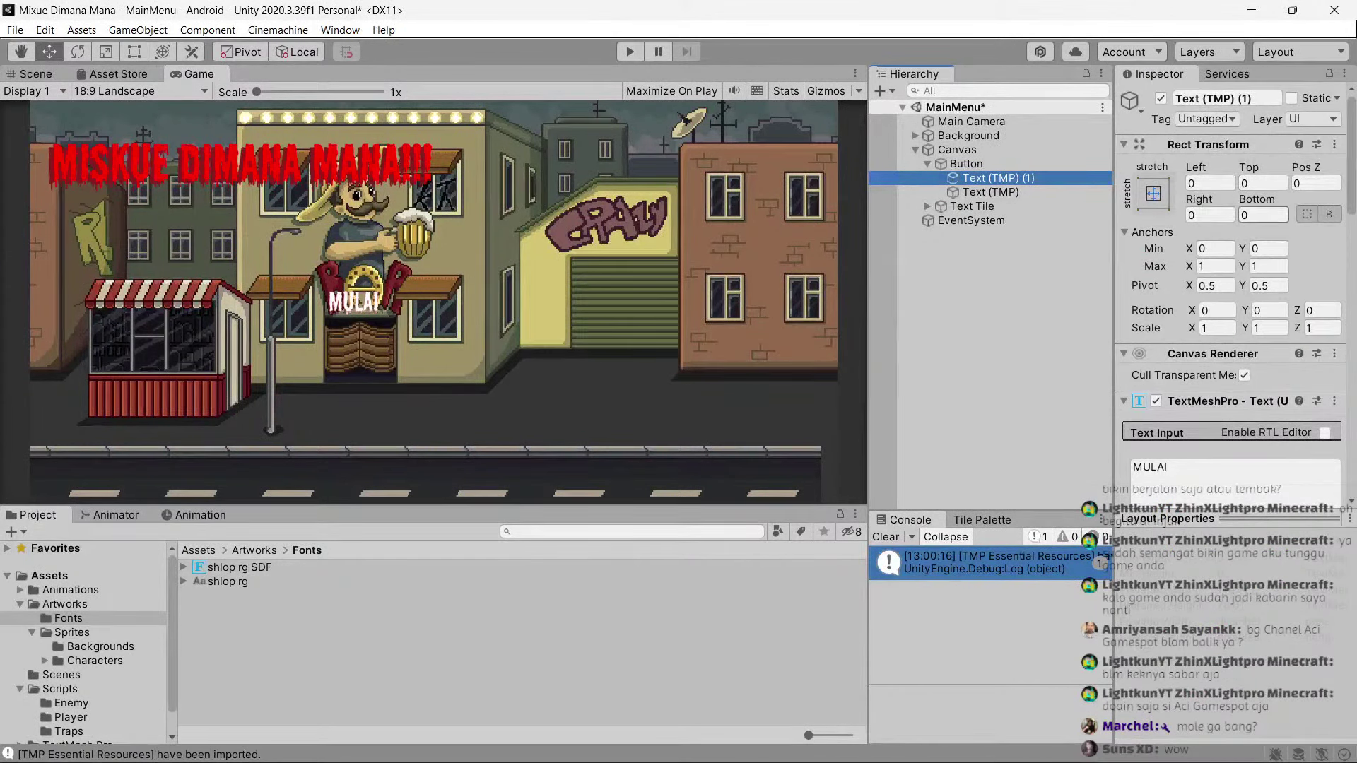
pyautogui.write('5')
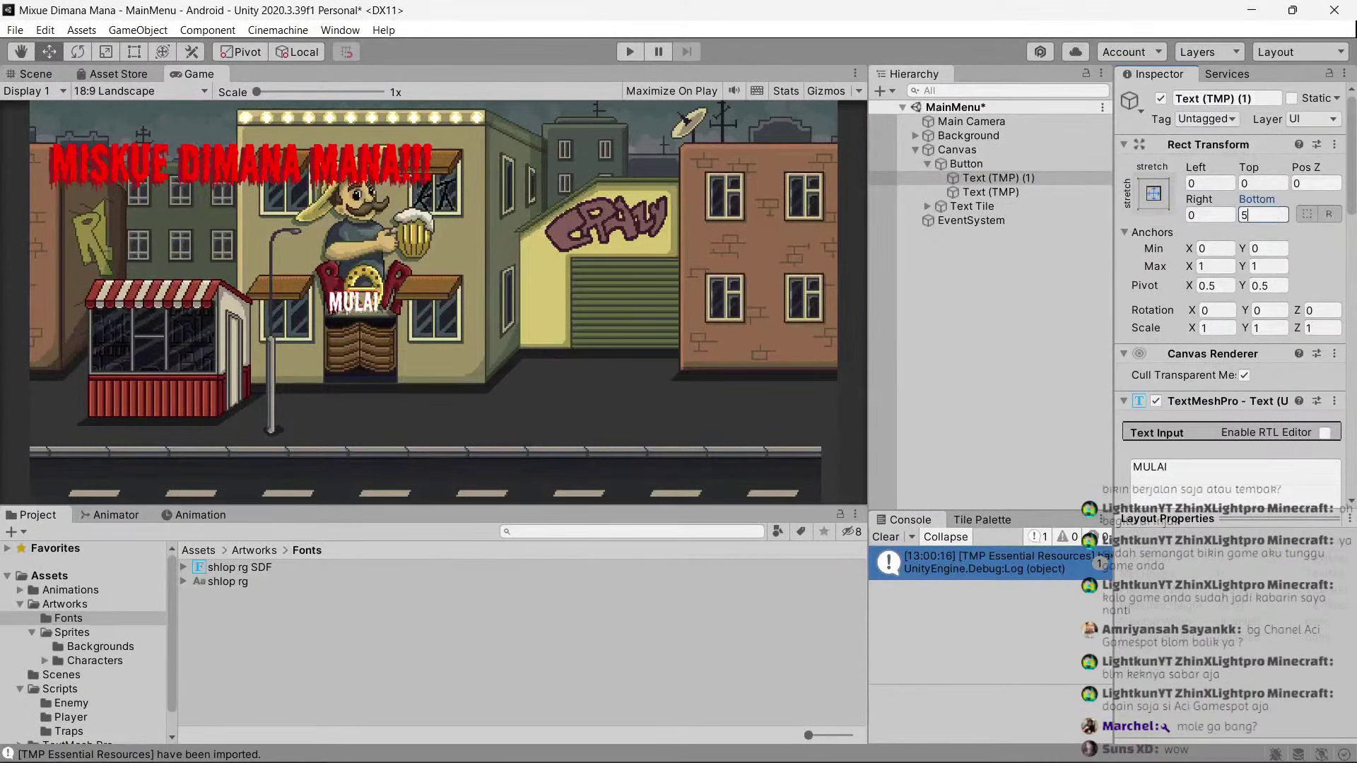
# Edit the red copy's Rect Transform insets, setting Top to 10.
pyautogui.press('BackSpace')
pyautogui.click(1226, 183)
pyautogui.write('10')
pyautogui.press('BackSpace')
pyautogui.press('BackSpace')
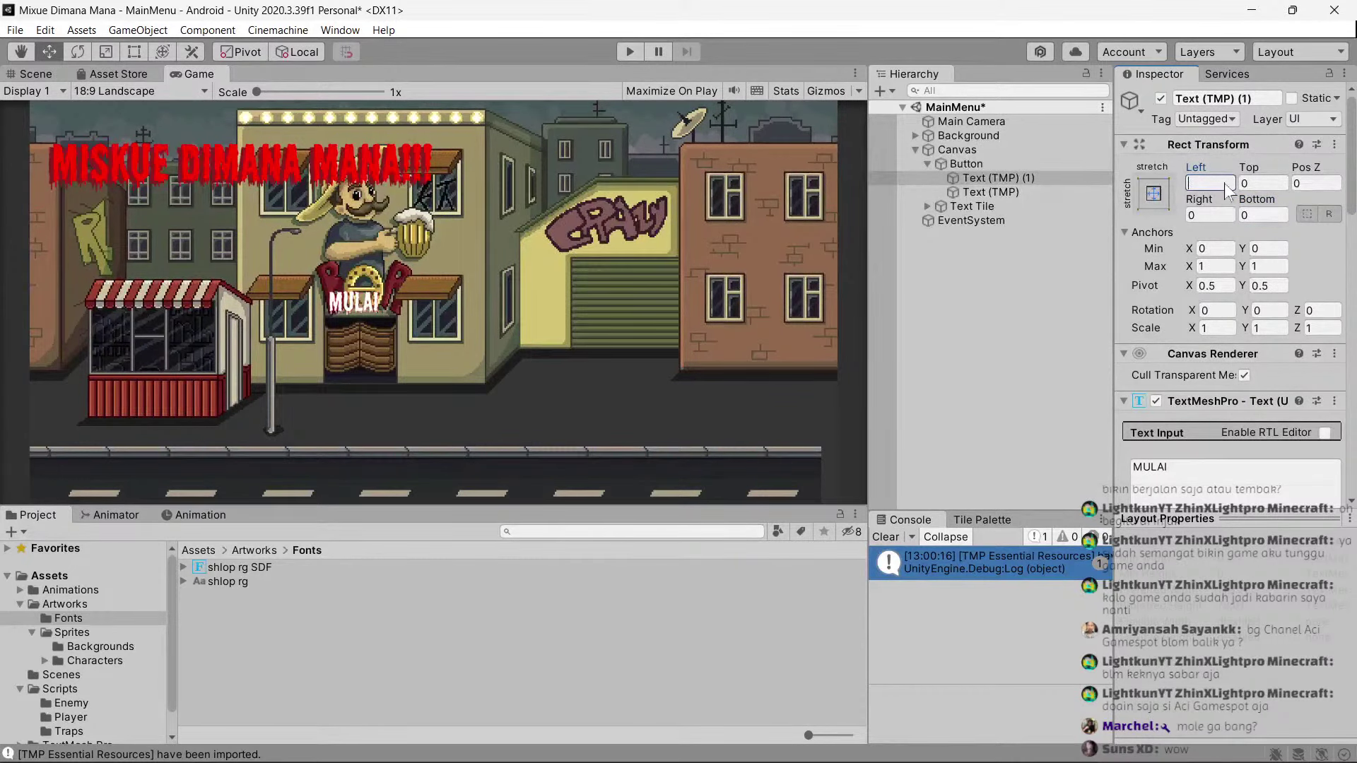
pyautogui.press('Tab')
pyautogui.write('5')
pyautogui.press('BackSpace')
pyautogui.write('10')
pyautogui.press('Tab')
pyautogui.hotkey('shift', 'Tab')
pyautogui.hotkey('shift', 'Tab')
pyautogui.hotkey('shift', 'Tab')
pyautogui.write('10')
pyautogui.click(1211, 215)
pyautogui.write('15')
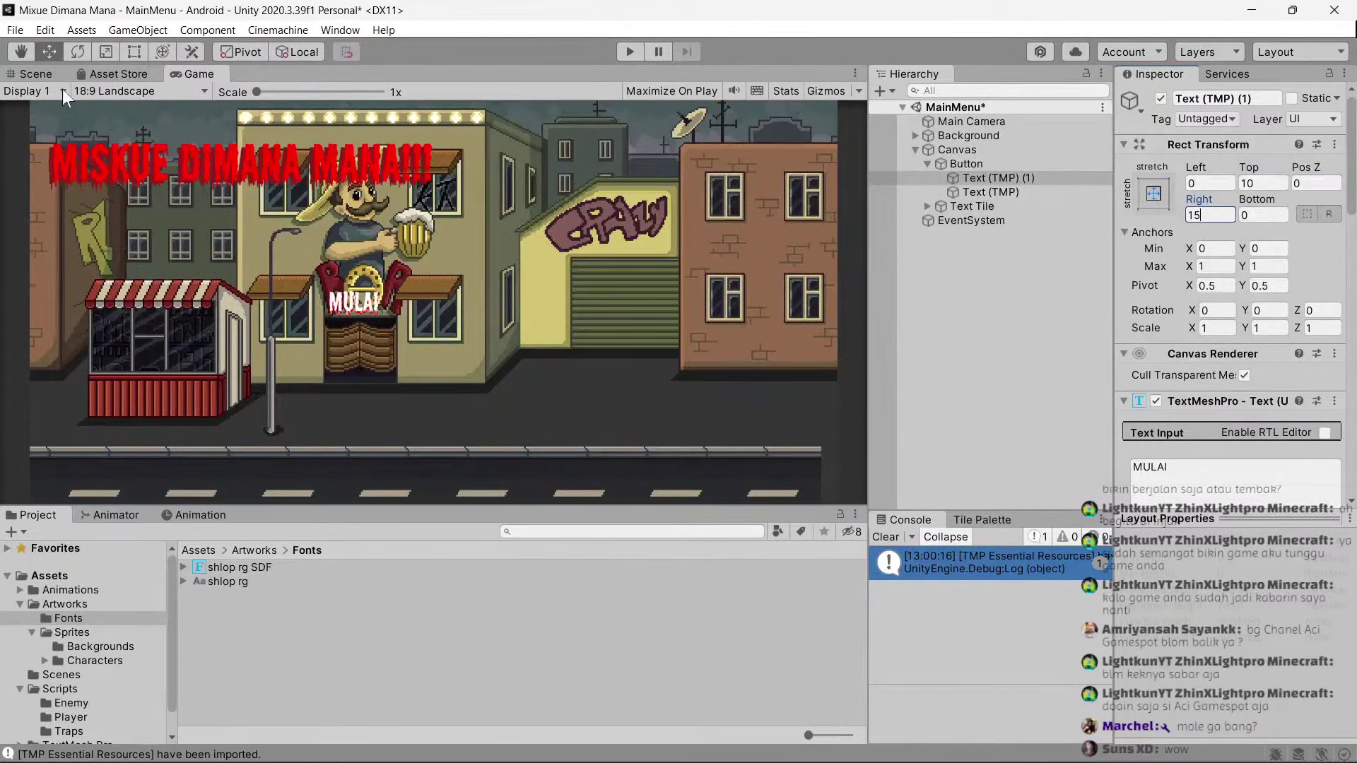
# Reset the red copy's Right inset to 0, check the game view, and select Button.
pyautogui.click(35, 73)
pyautogui.scroll(2, 424, 367)
pyautogui.scroll(2, 437, 374)
pyautogui.scroll(3, 439, 375)
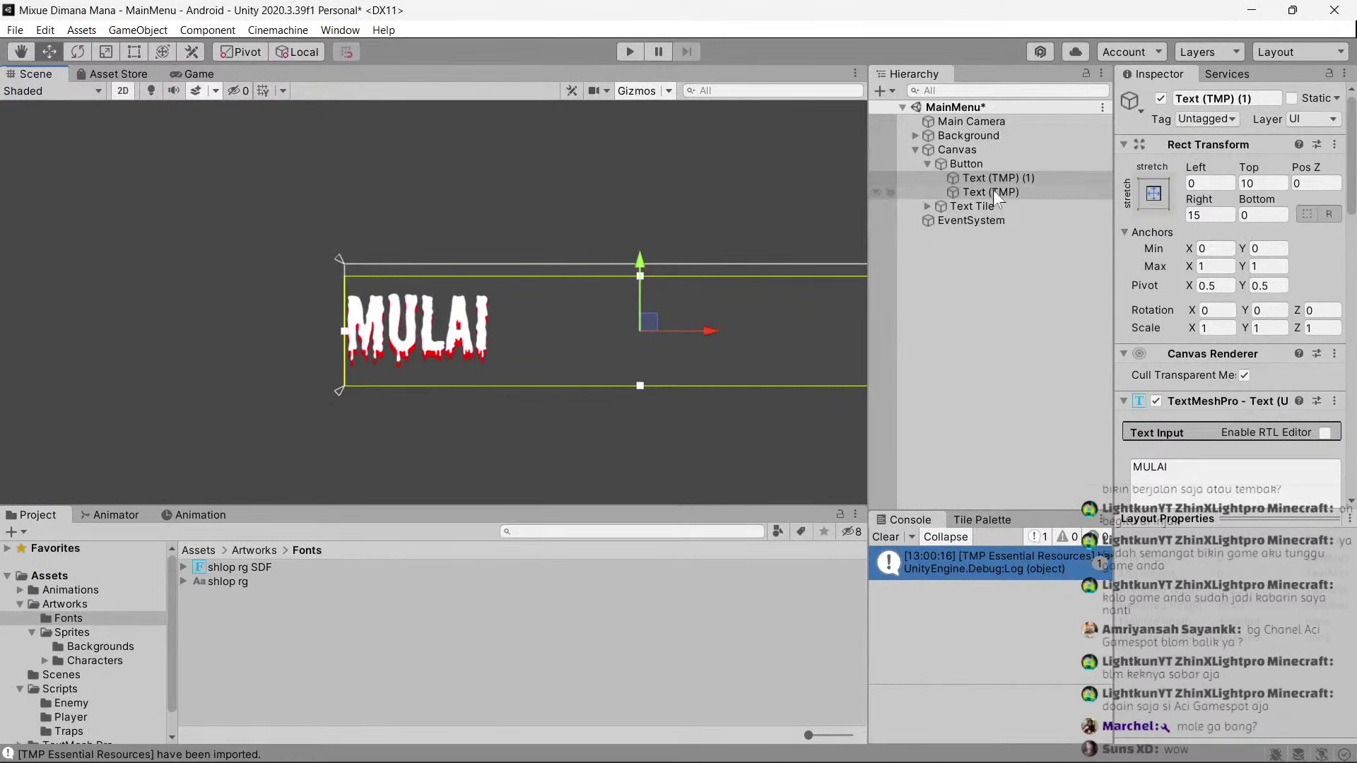
pyautogui.click(1209, 215)
pyautogui.press('BackSpace')
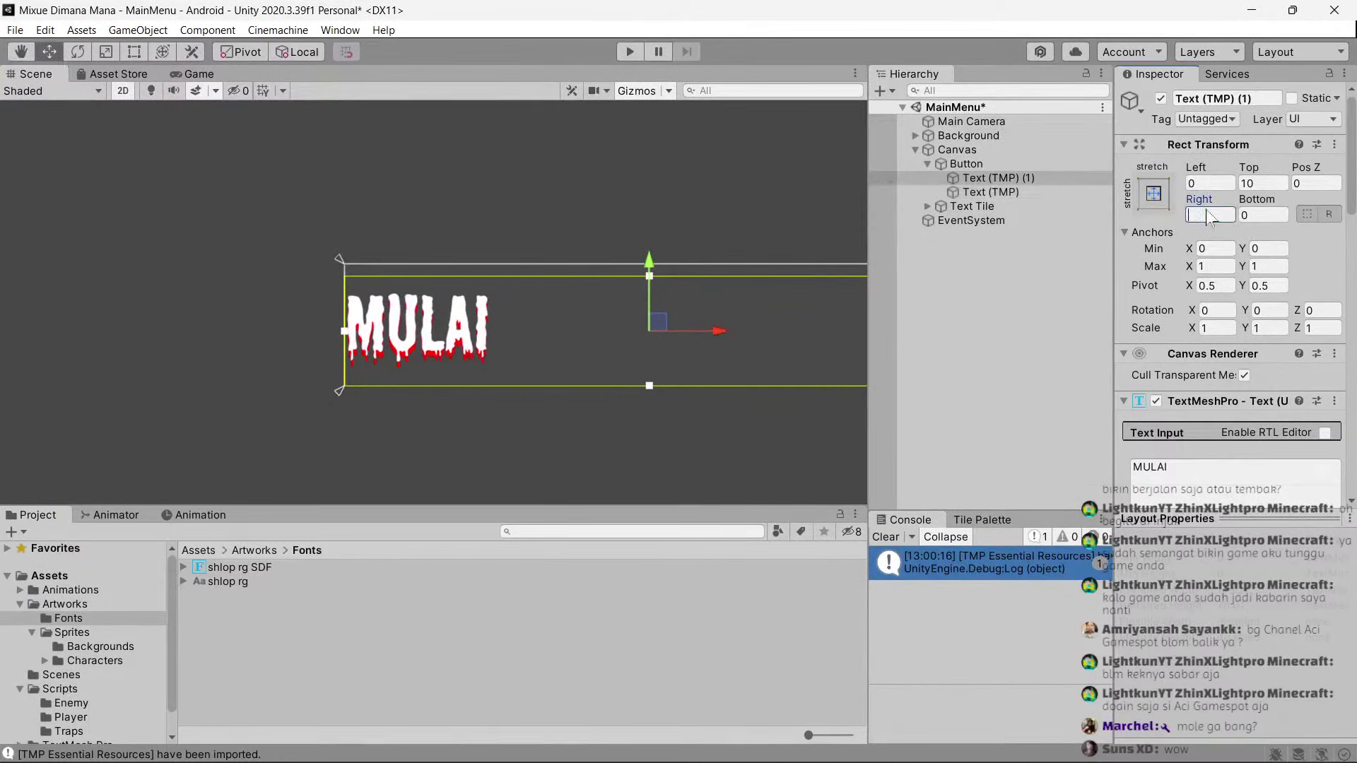
pyautogui.click(185, 75)
pyautogui.click(948, 166)
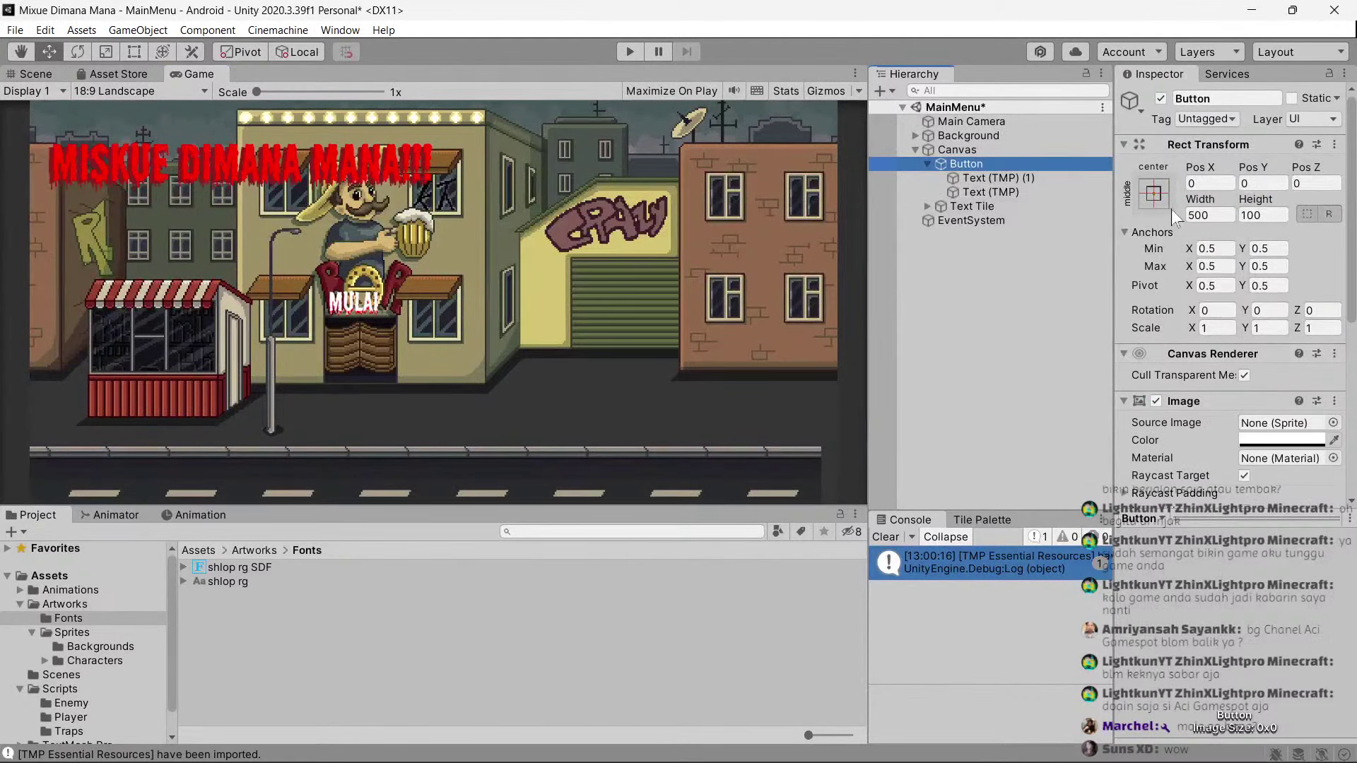
# Anchor the button top-left and set Pos X 50, Pos Y -250.
pyautogui.click(1153, 193)
pyautogui.keyDown('alt'); pyautogui.keyDown('shift'); pyautogui.click(1194, 325); pyautogui.keyUp('shift'); pyautogui.keyUp('alt')
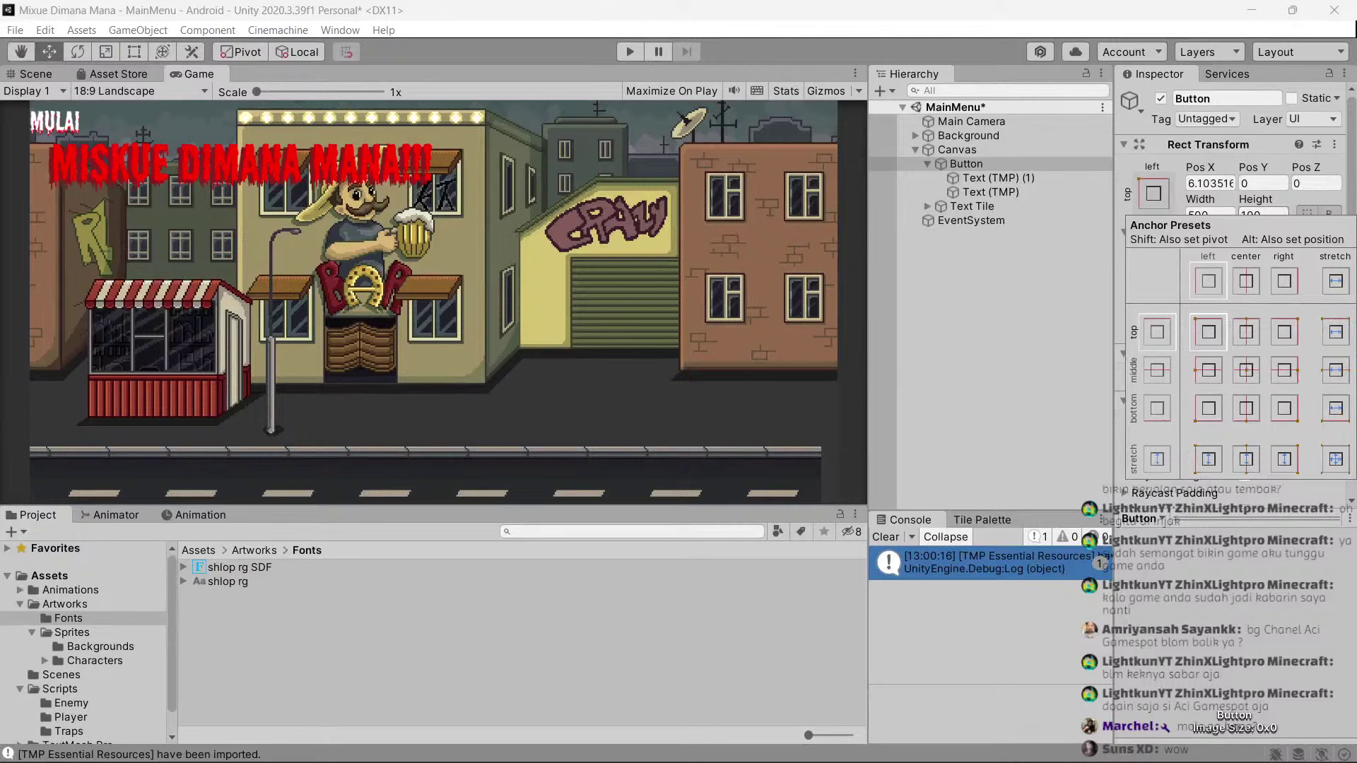
pyautogui.click(1259, 183)
pyautogui.write('-20')
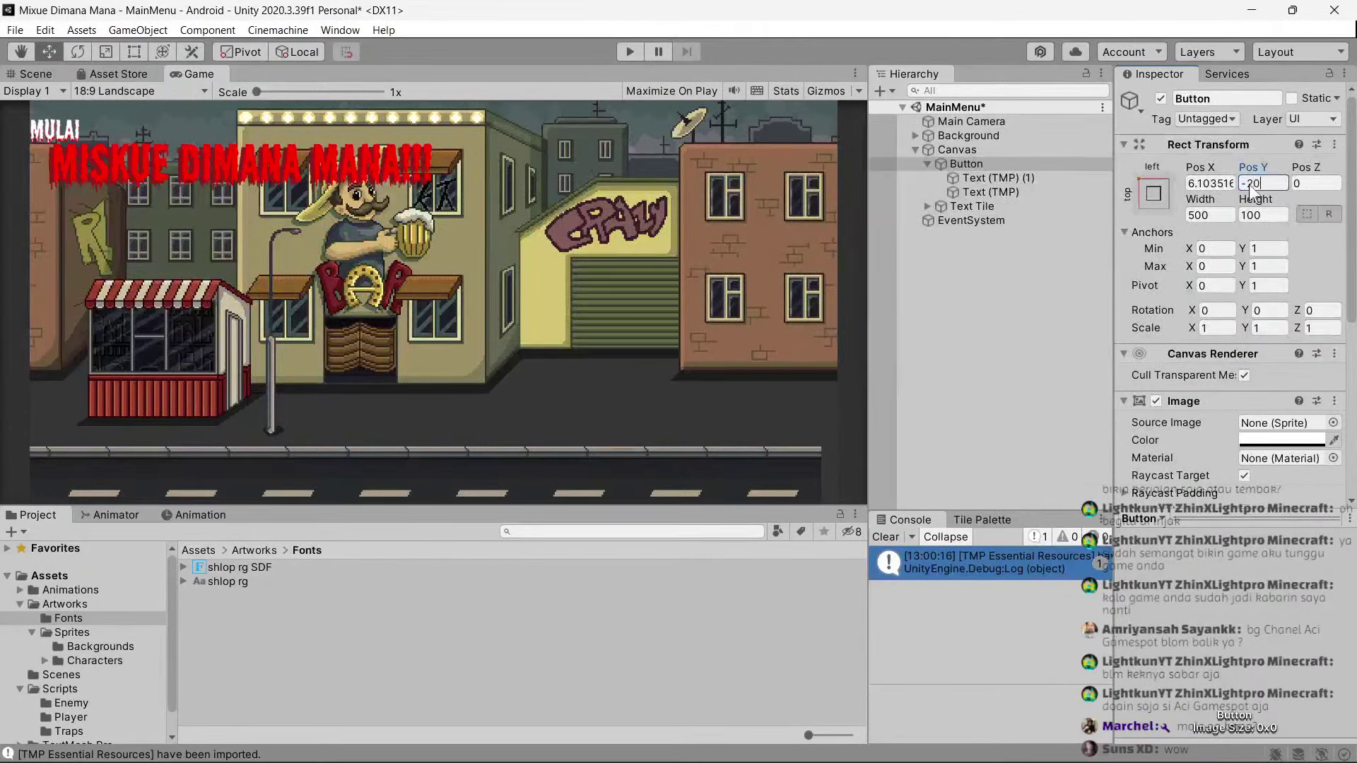
pyautogui.press('BackSpace')
pyautogui.write('50')
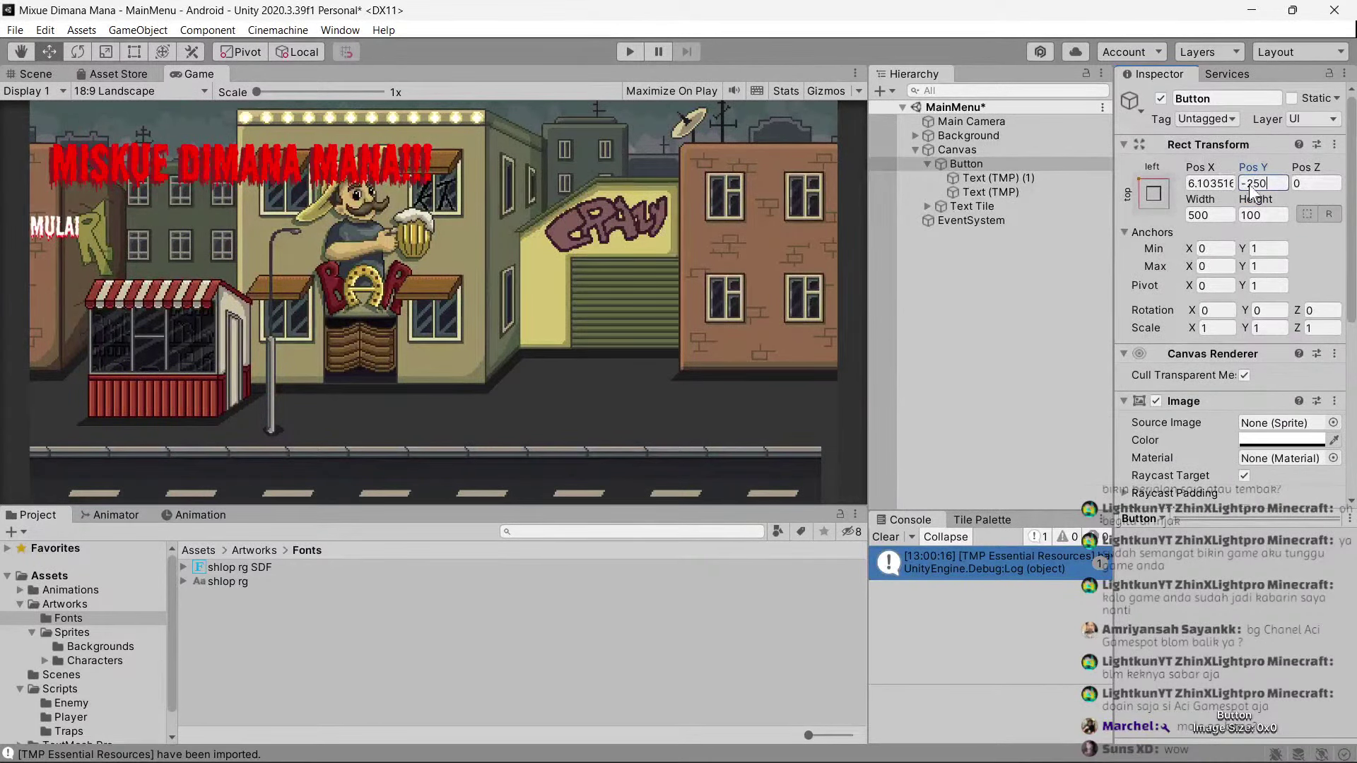
pyautogui.press('Tab')
pyautogui.write('50')
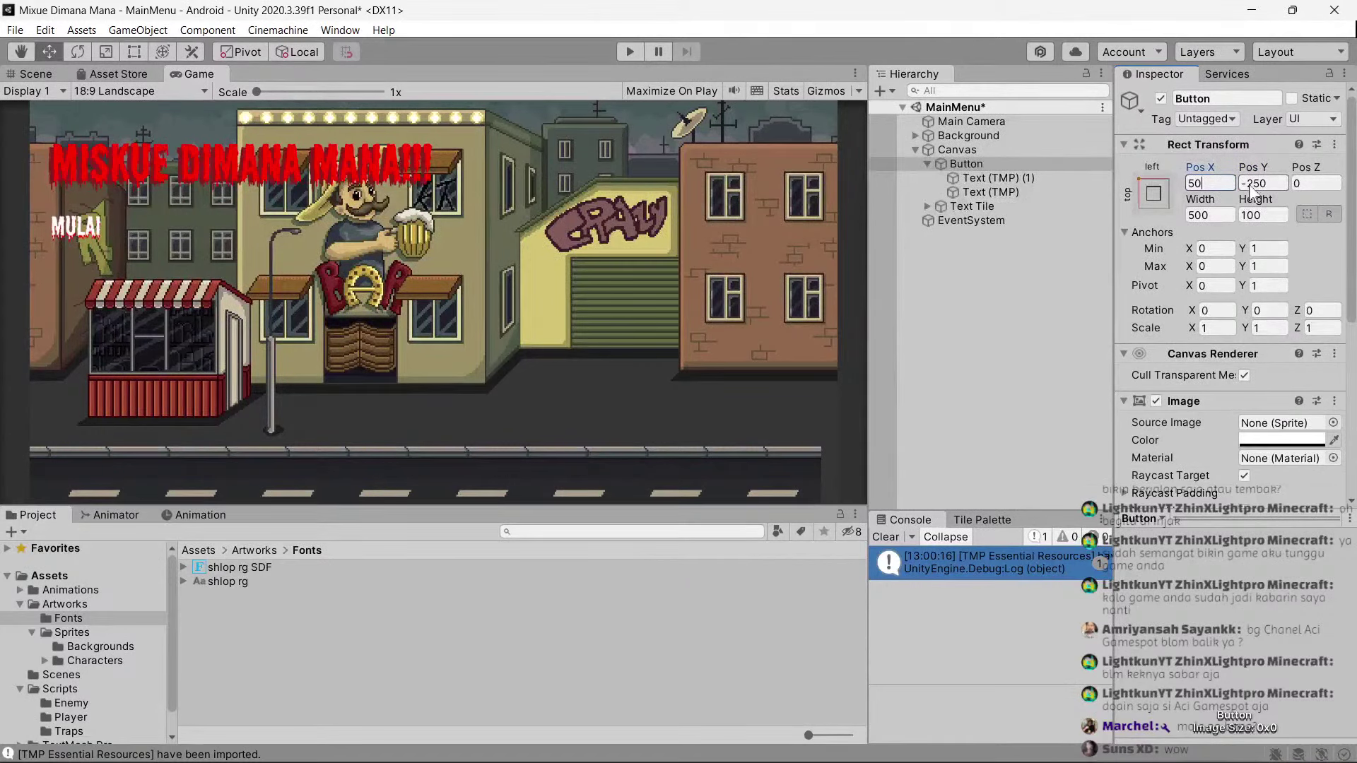
# Lower the button to Pos Y -300 and compare the game view with the reference images.
pyautogui.click(39, 73)
pyautogui.press('f')
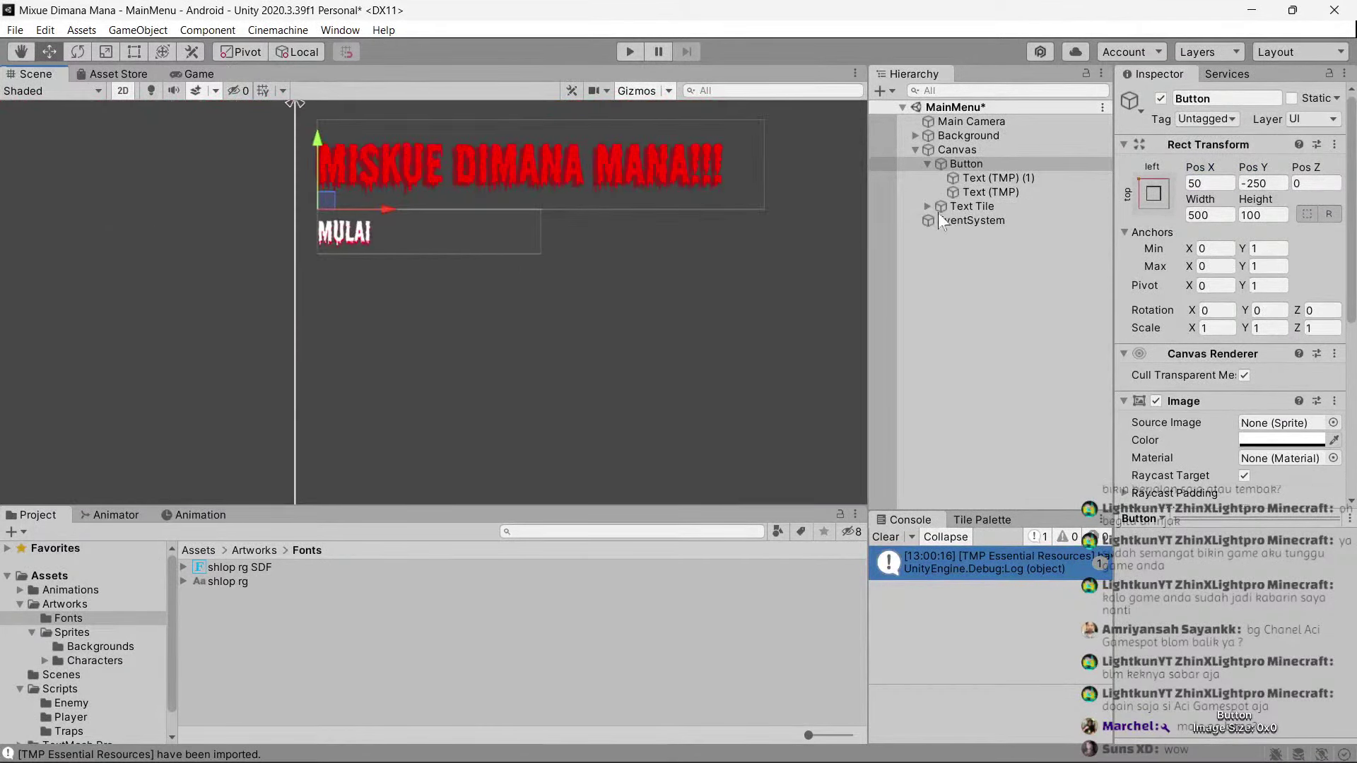
pyautogui.doubleClick(1263, 183)
pyautogui.write('-300')
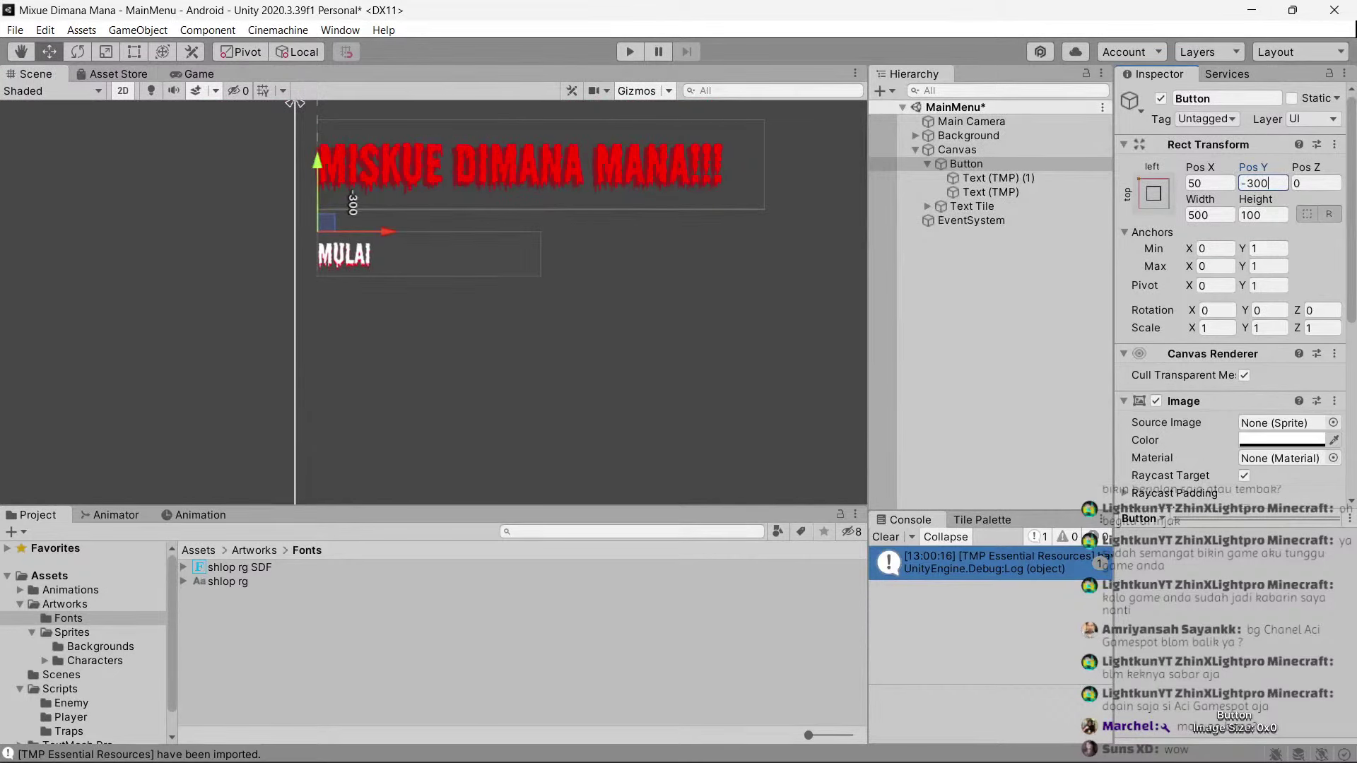
pyautogui.click(196, 74)
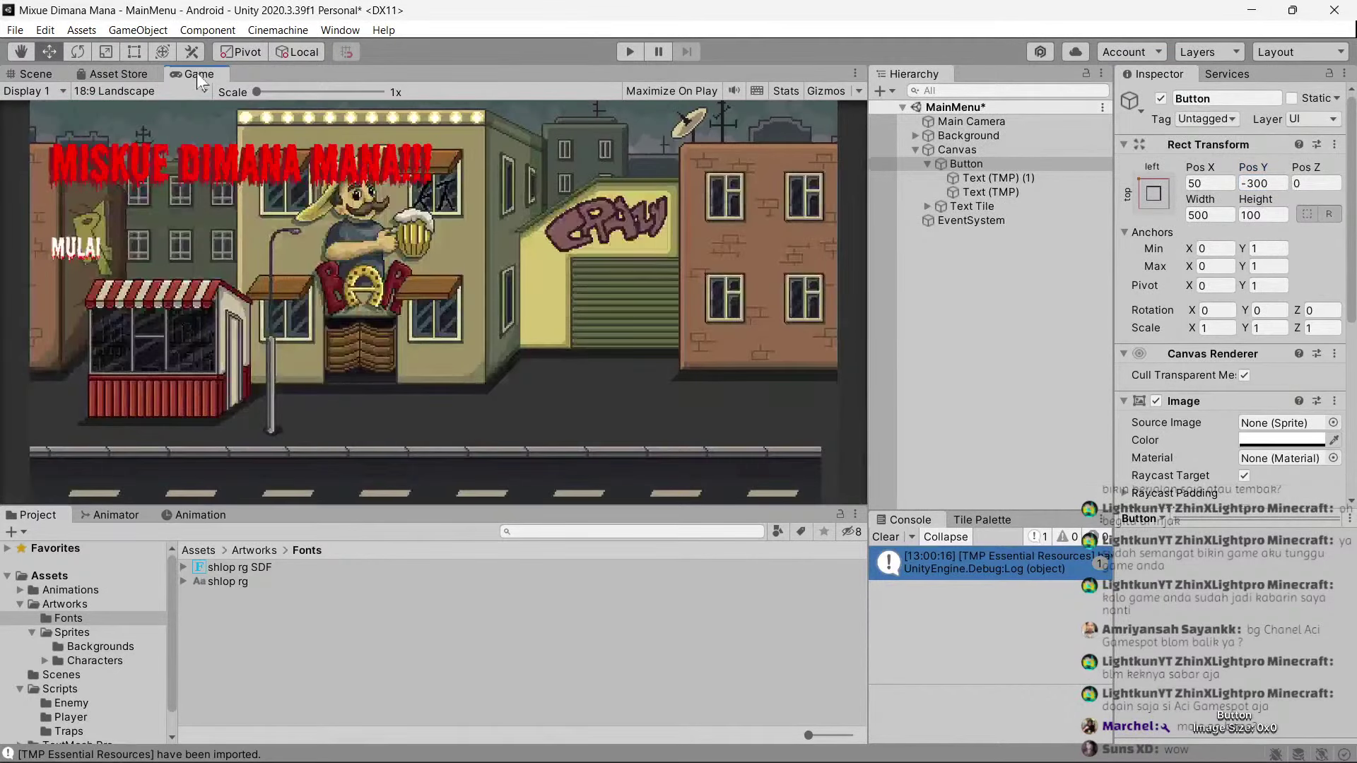
pyautogui.click(37, 75)
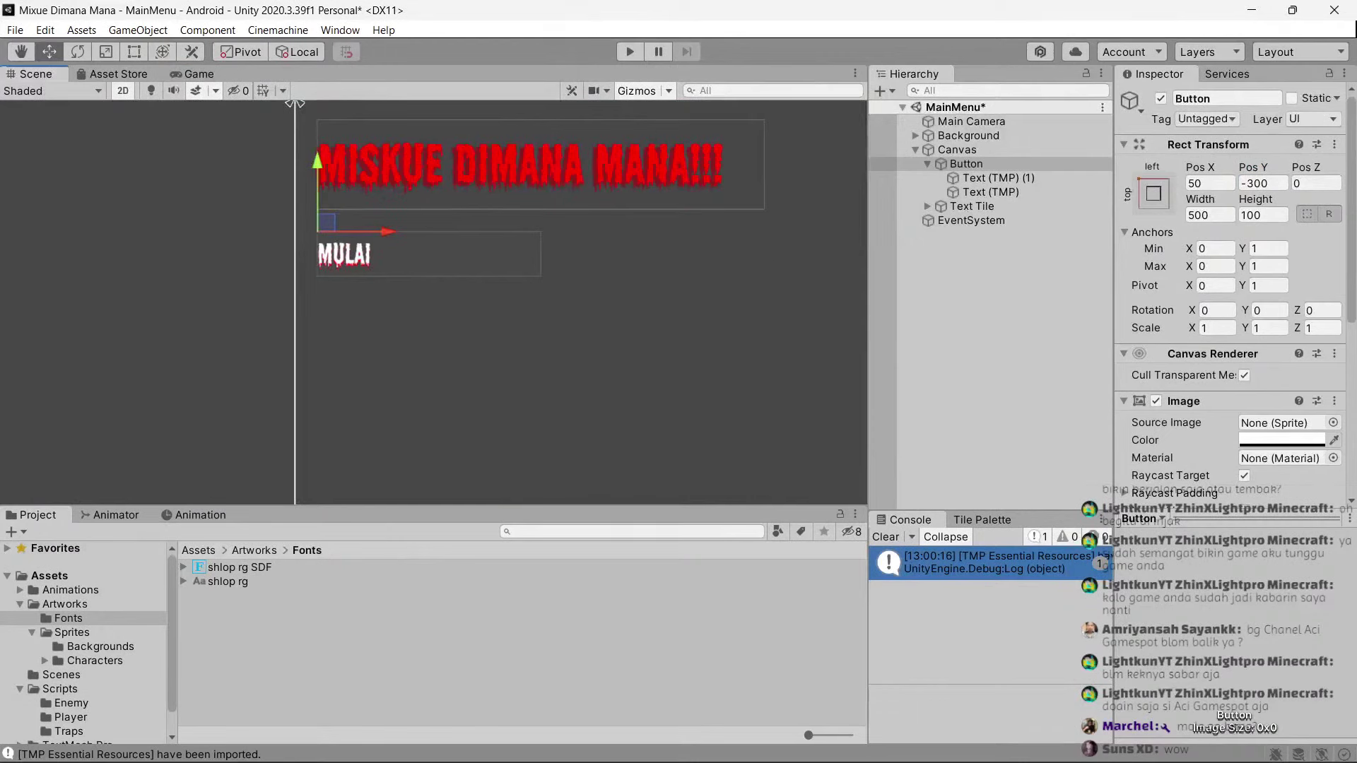
pyautogui.hotkey('alt', 'Tab')
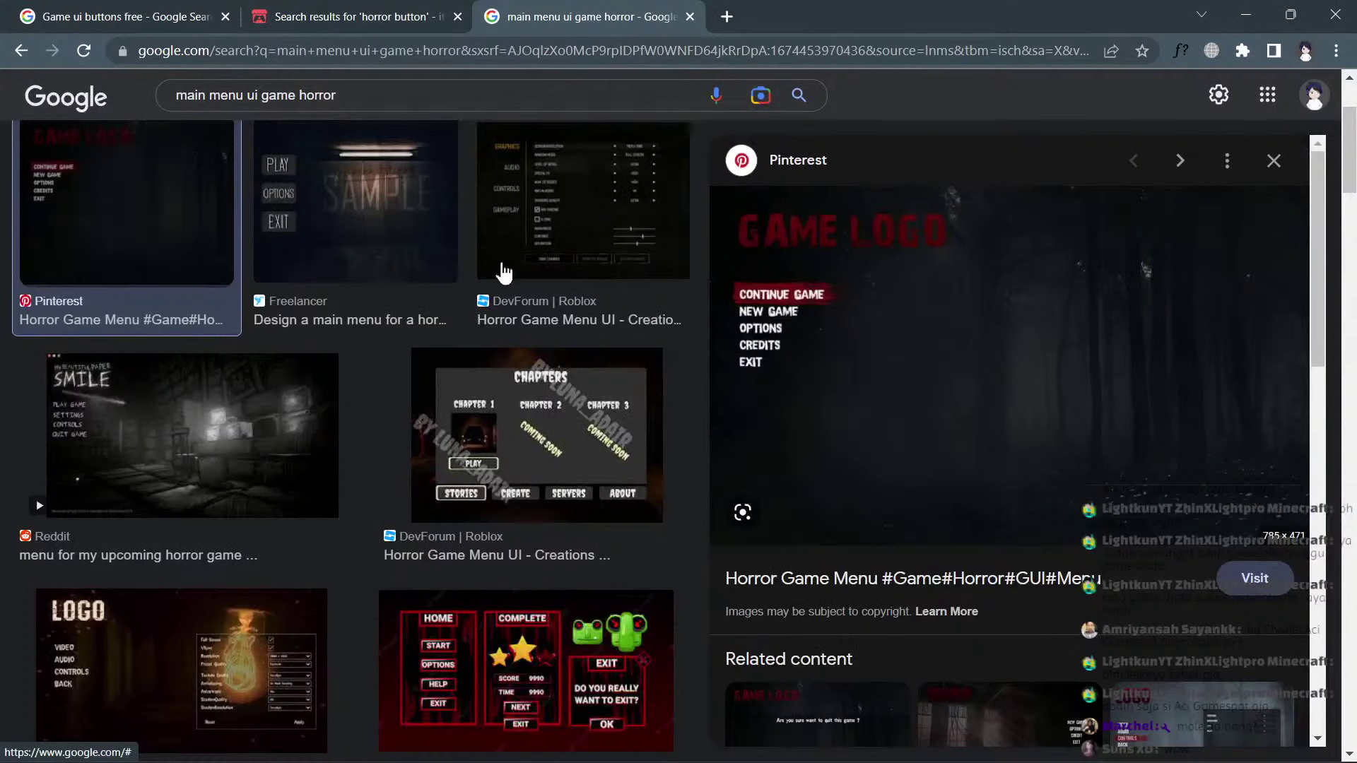
pyautogui.click(1246, 14)
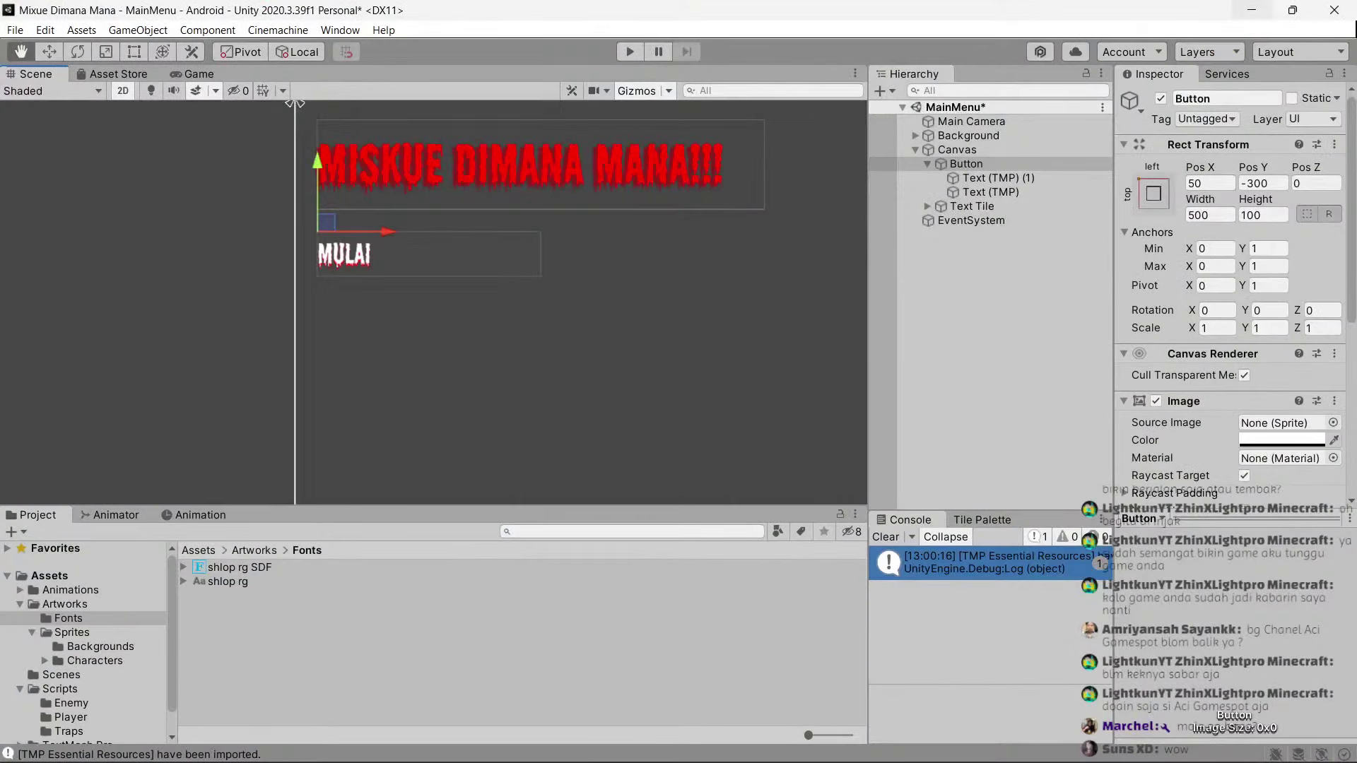
# Set the Button's Pos Y to -400 and Height to 150.
pyautogui.click(1248, 184)
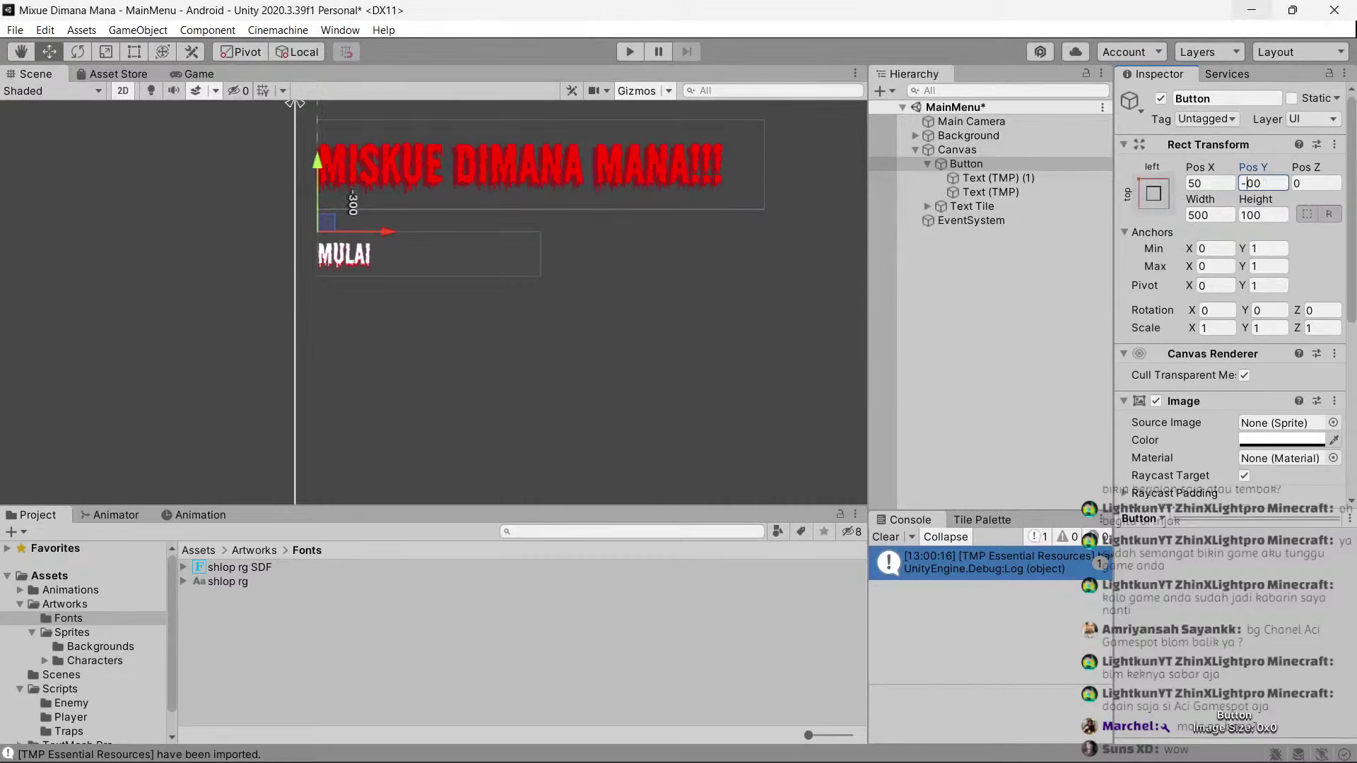
pyautogui.write('4')
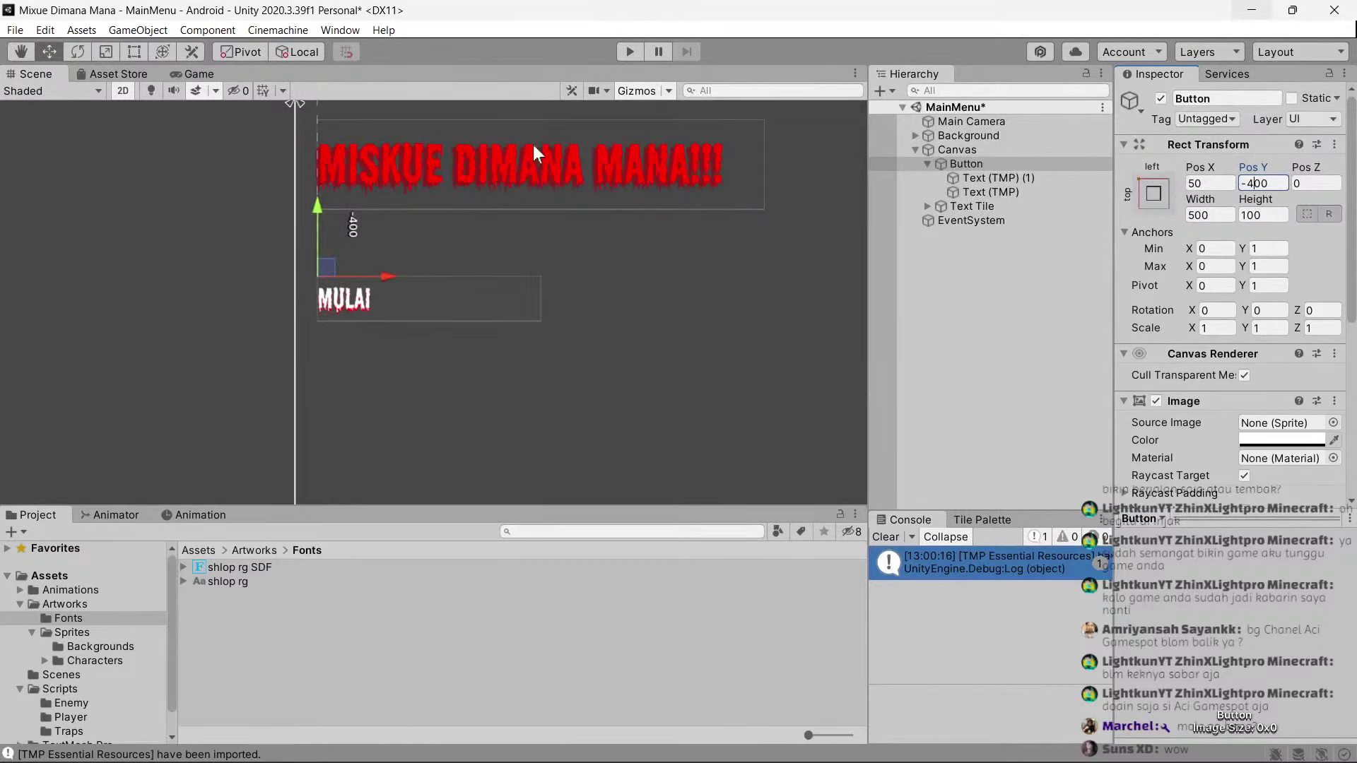
pyautogui.click(1264, 216)
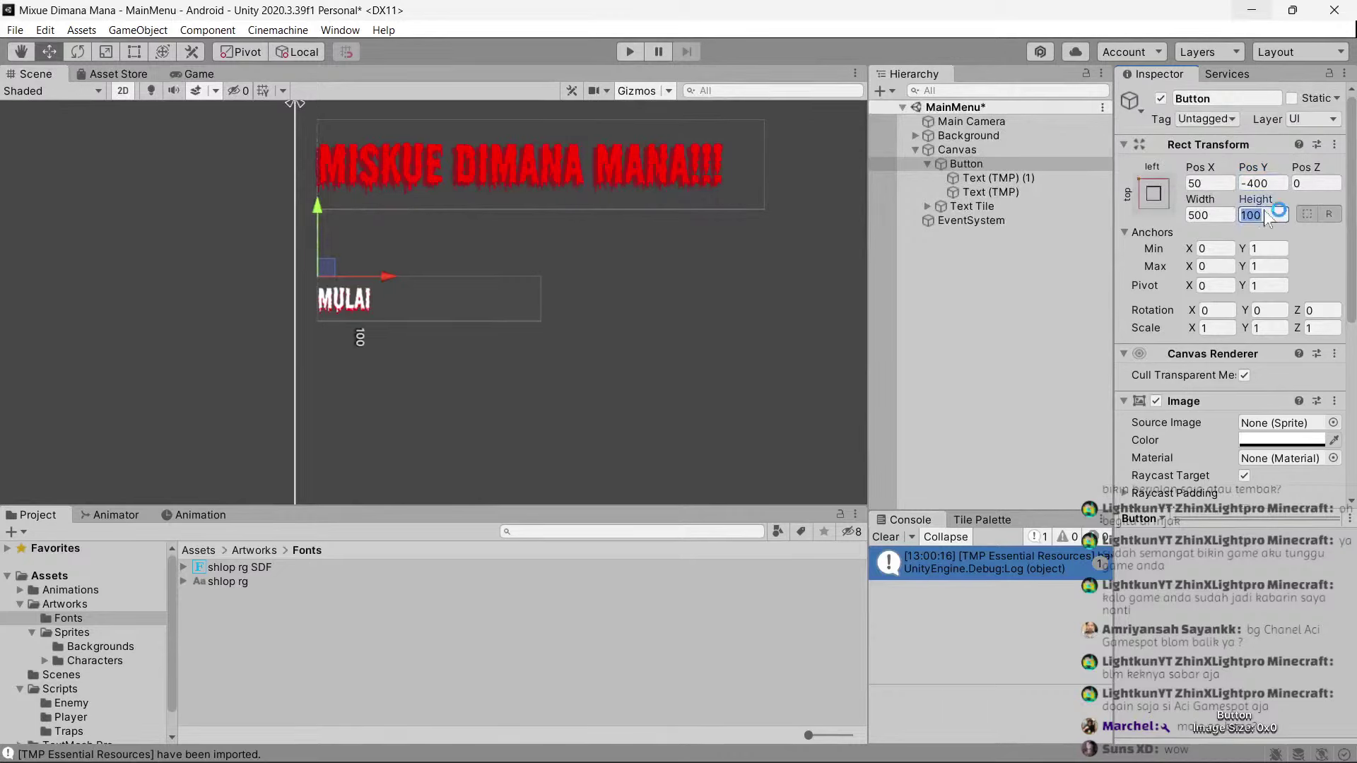
pyautogui.write('150')
# Give both MULAI text objects font size 80 and character spacing 5.
pyautogui.scroll(-3, 1264, 210)
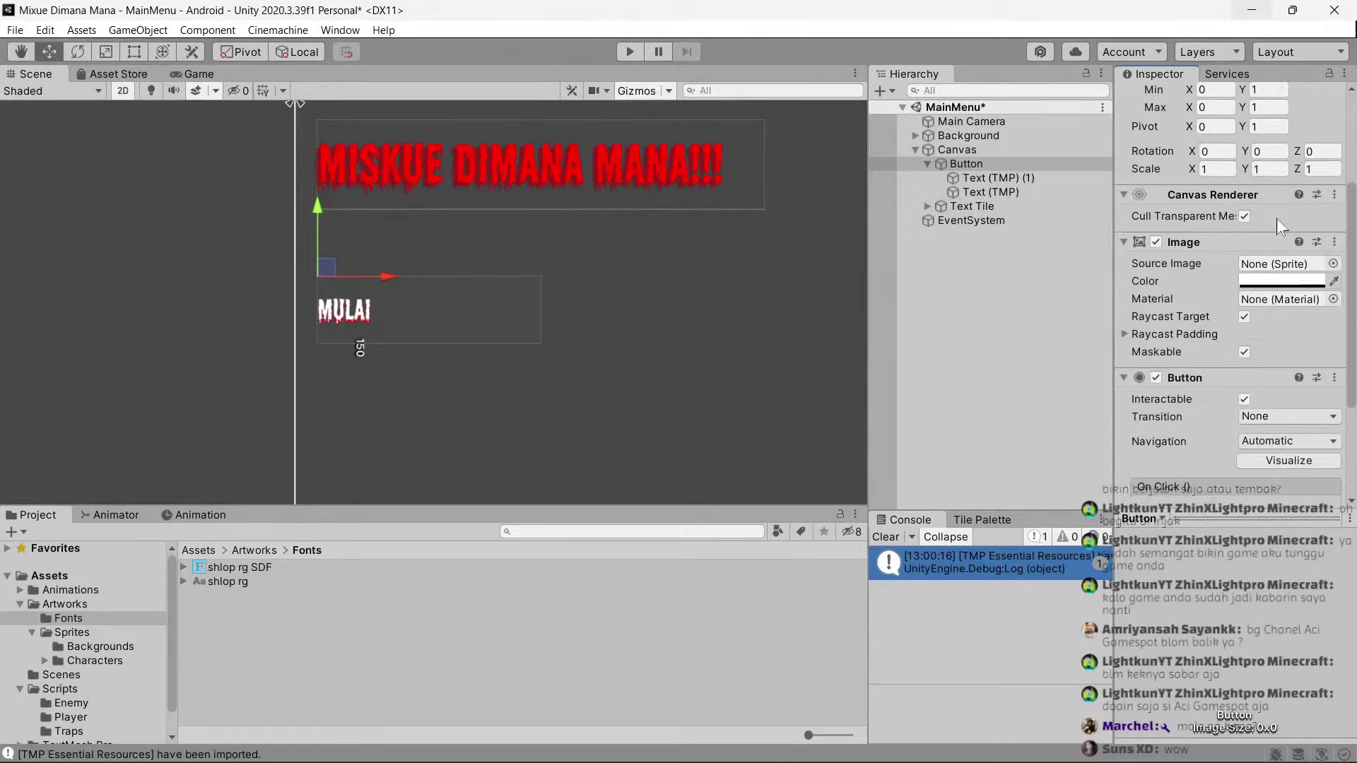
pyautogui.scroll(-3, 1280, 408)
pyautogui.click(998, 177)
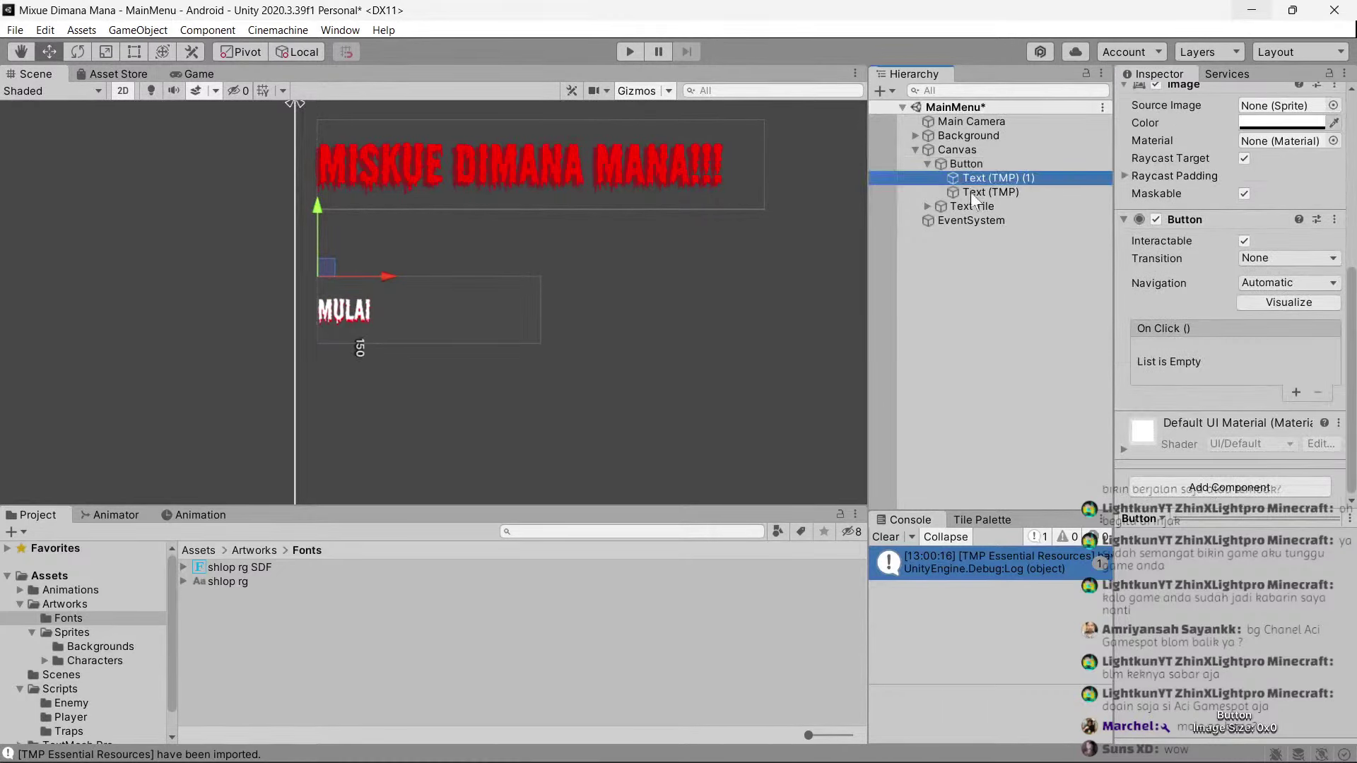
pyautogui.keyDown('shift'); pyautogui.click(991, 192); pyautogui.keyUp('shift')
pyautogui.click(1258, 324)
pyautogui.write('75')
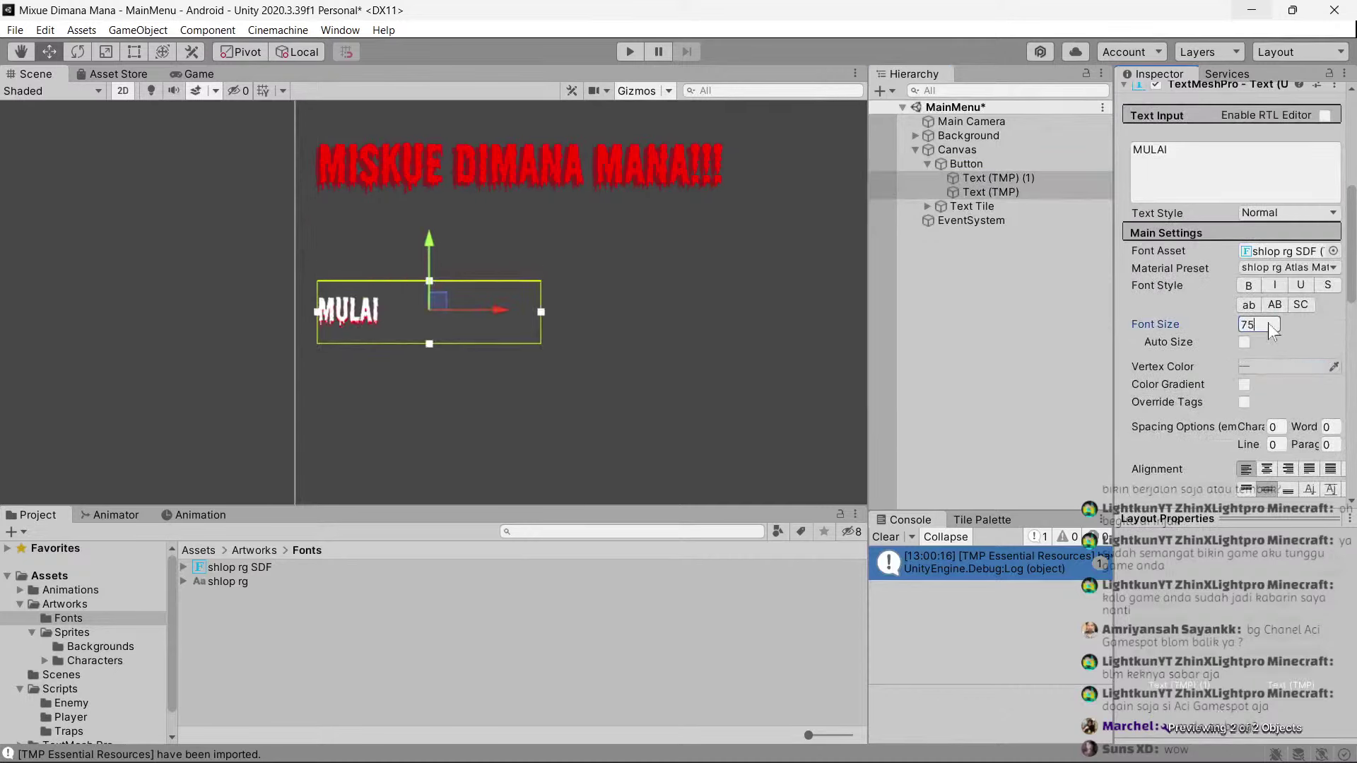
pyautogui.press('BackSpace')
pyautogui.write('8')
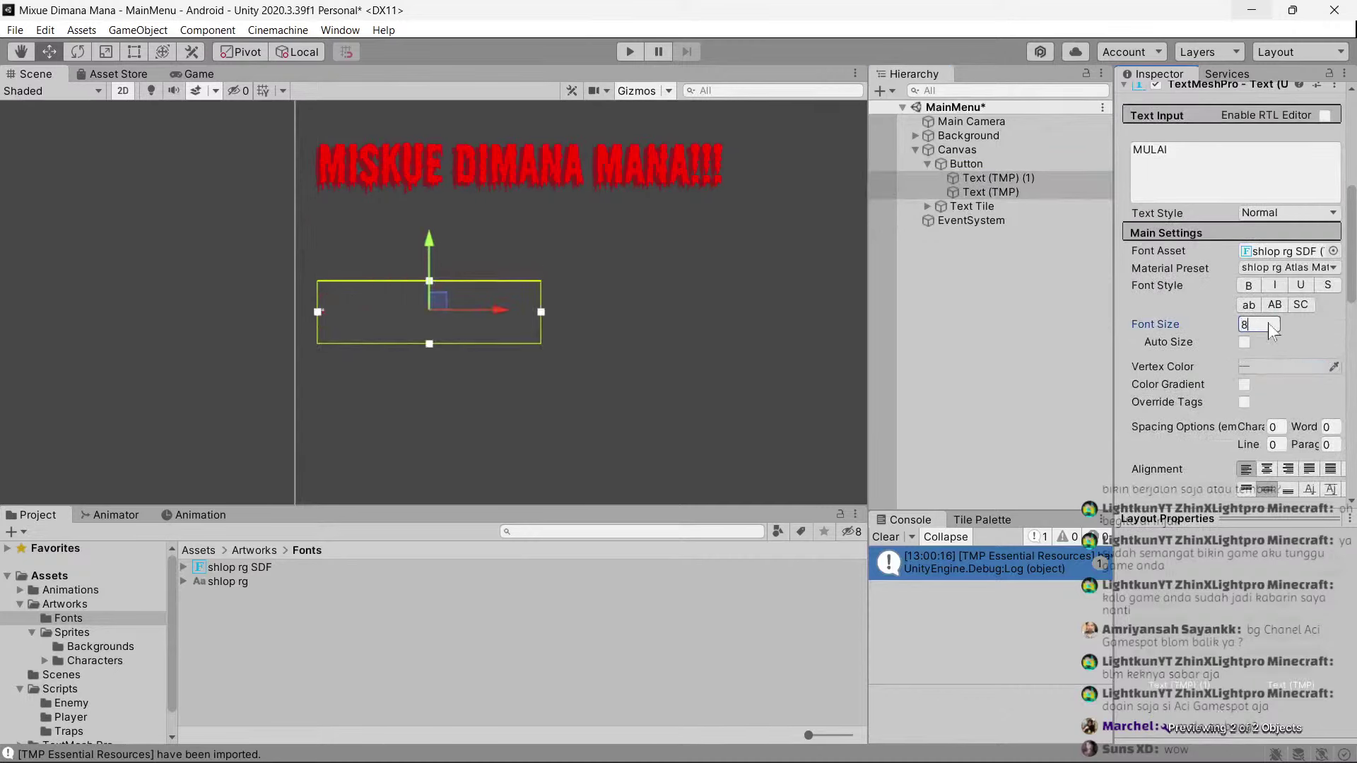
pyautogui.write('0')
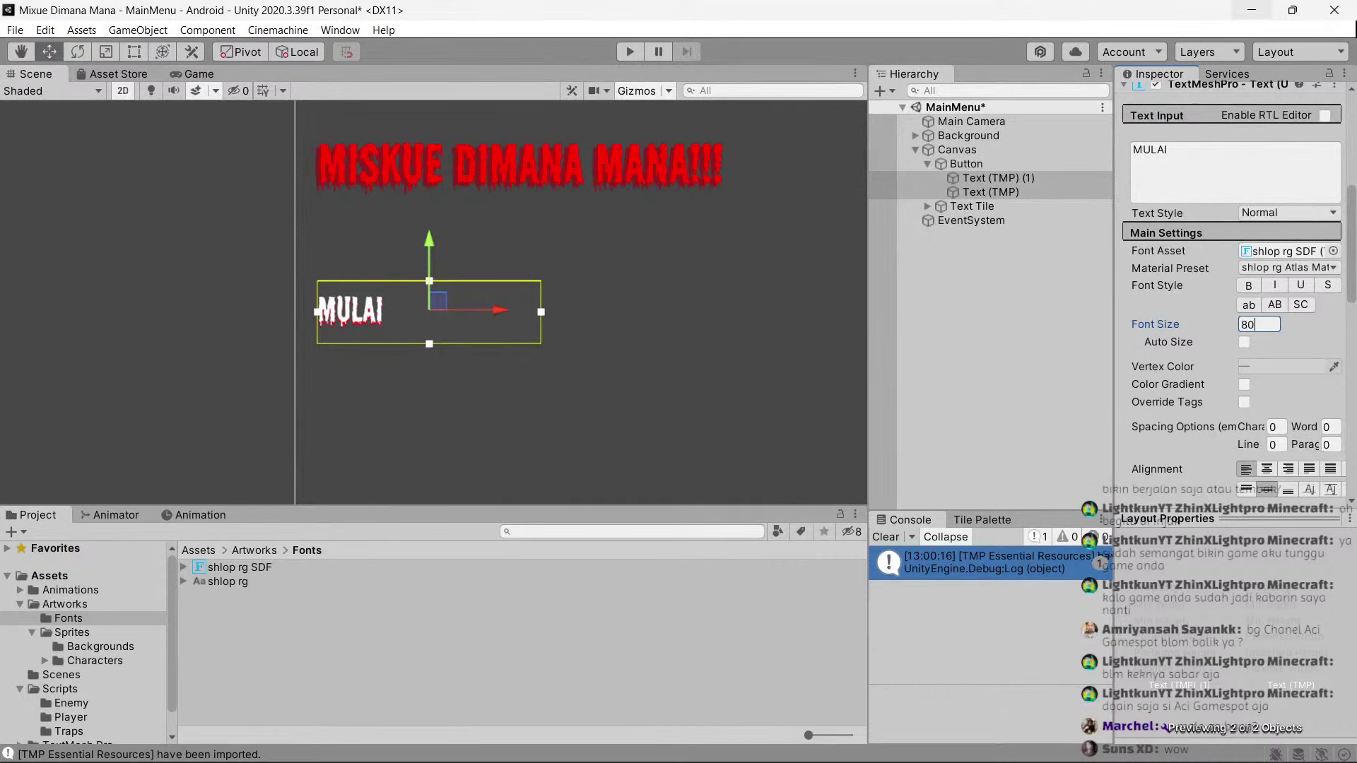
pyautogui.click(1273, 427)
pyautogui.write('5')
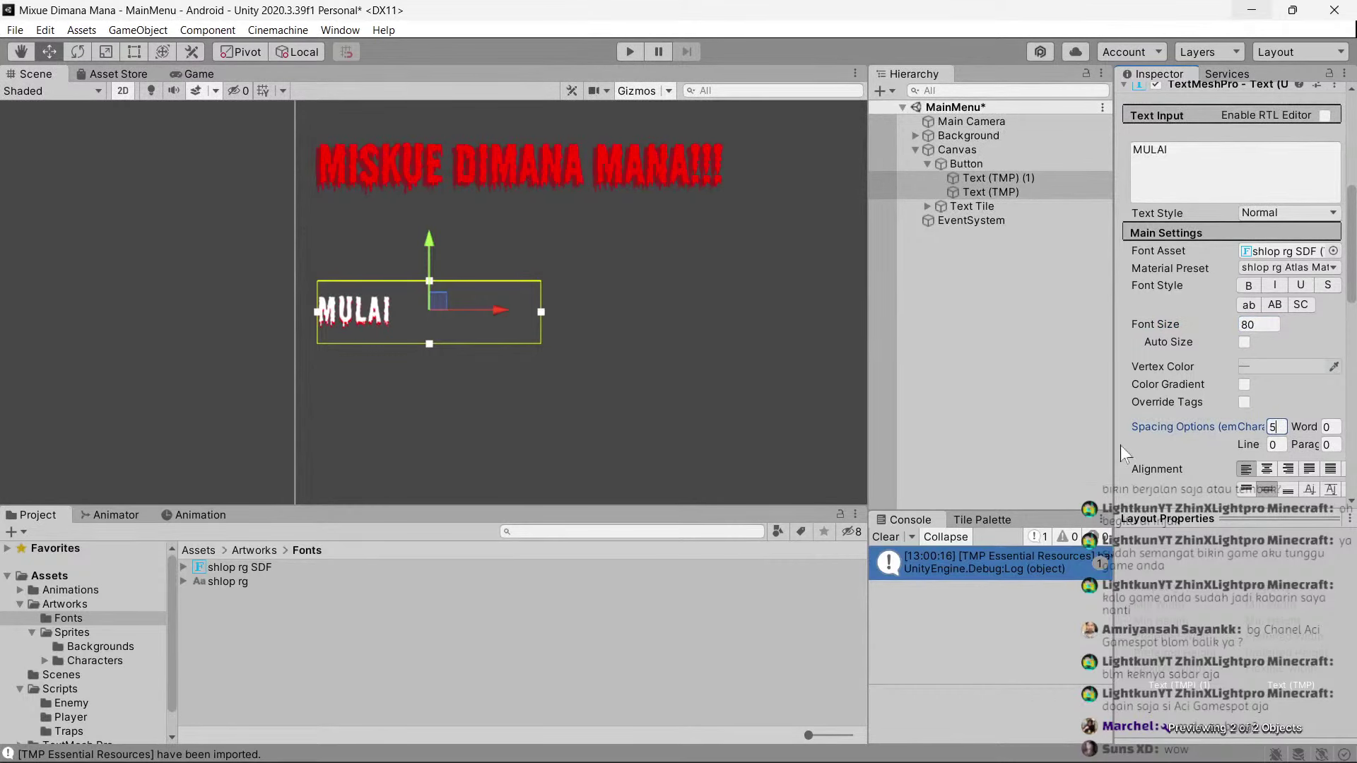
pyautogui.click(192, 71)
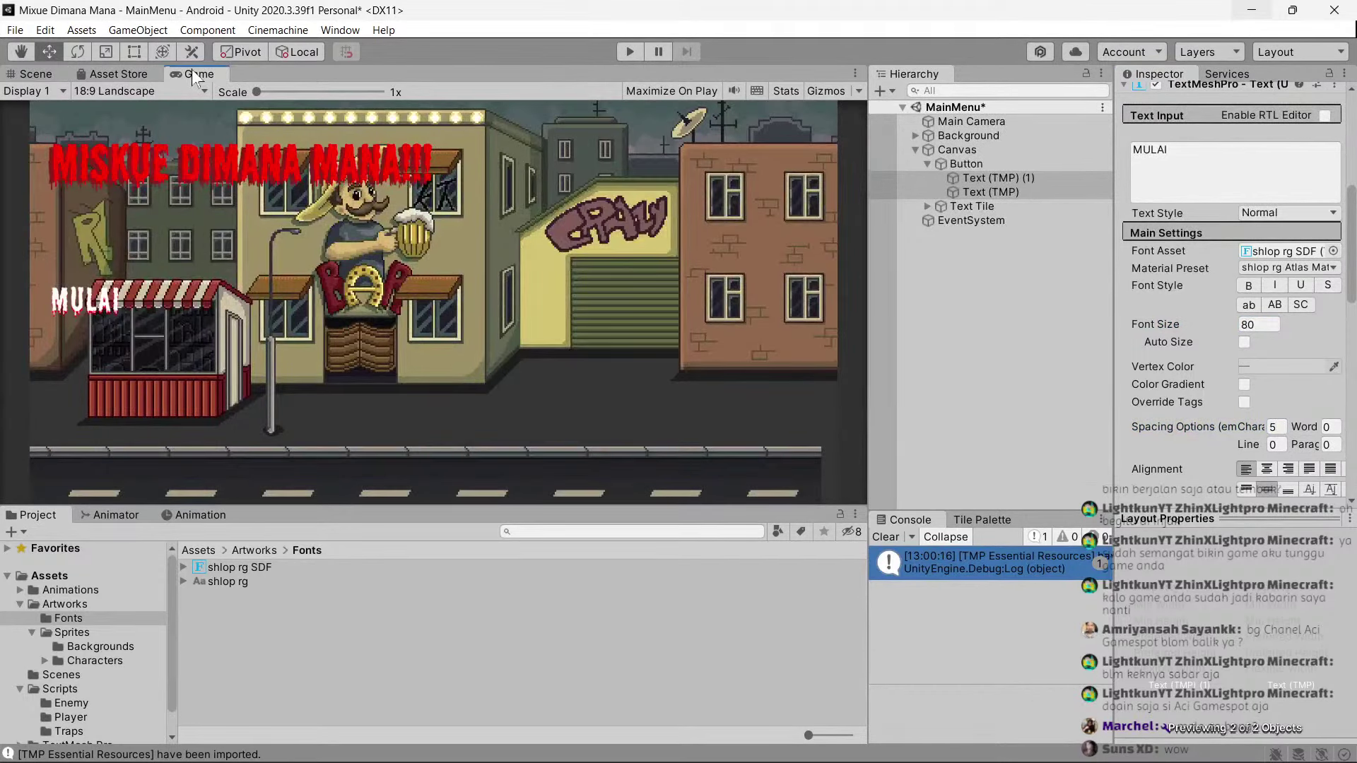
# Change the Button's Pos Y from -400 to -250, then back in the scene view select the MULAI text.
pyautogui.click(965, 163)
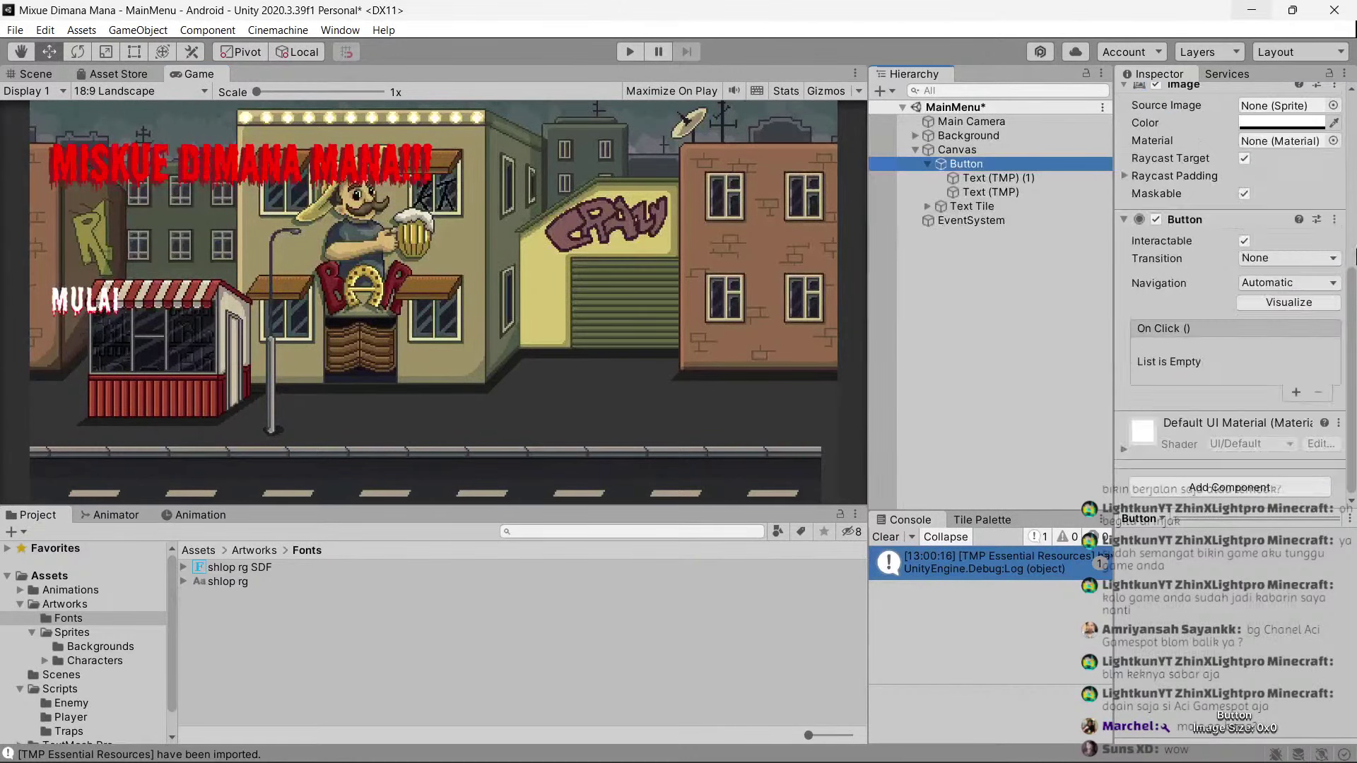
pyautogui.click(1265, 184)
pyautogui.write('-')
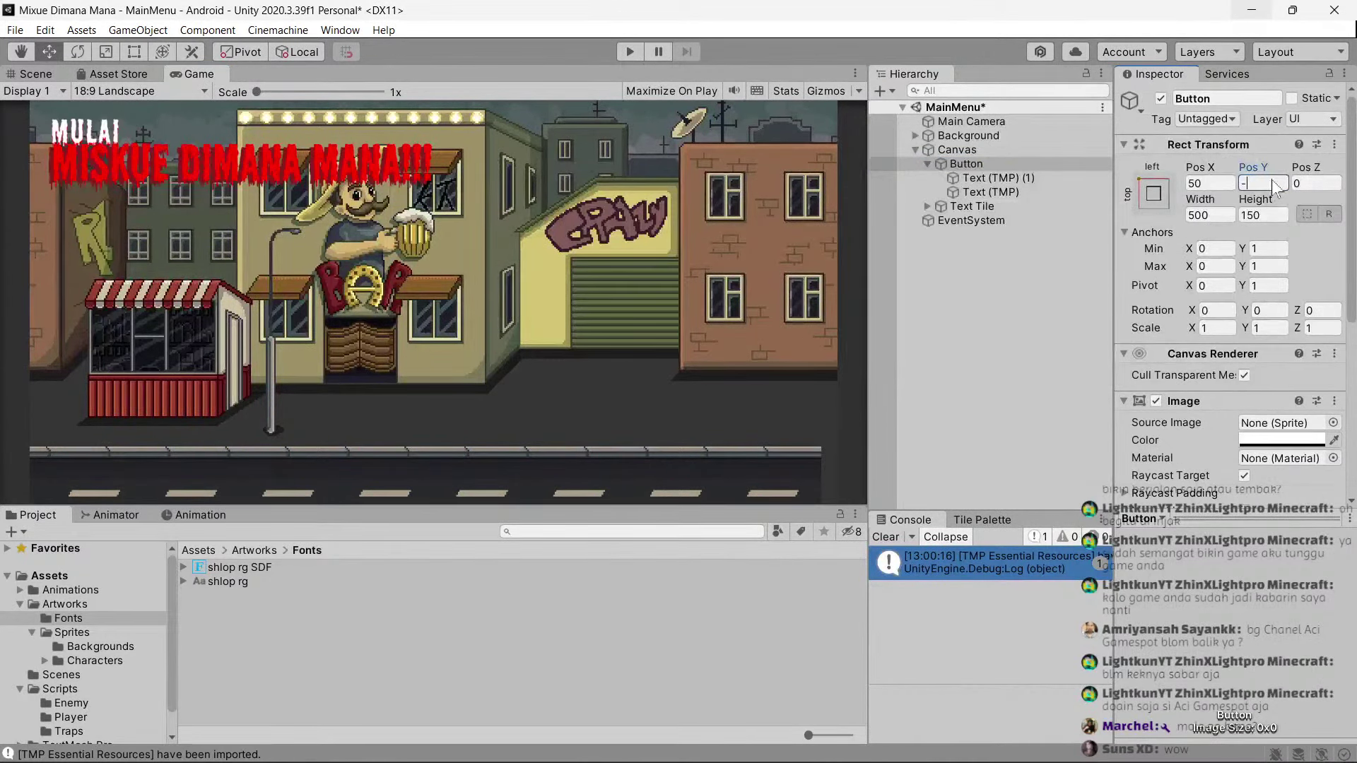
pyautogui.write('350')
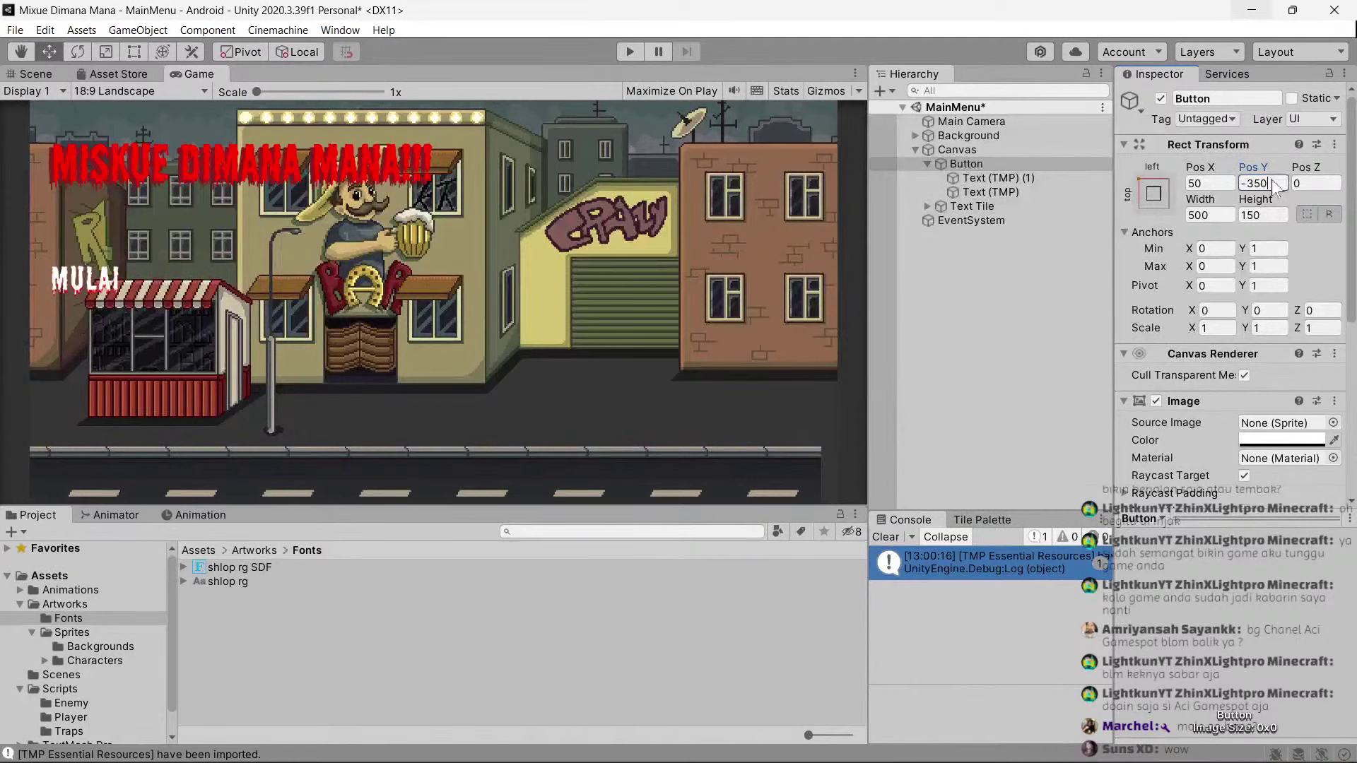
pyautogui.press('BackSpace')
pyautogui.write('0')
pyautogui.press('BackSpace')
pyautogui.press('BackSpace')
pyautogui.write('0')
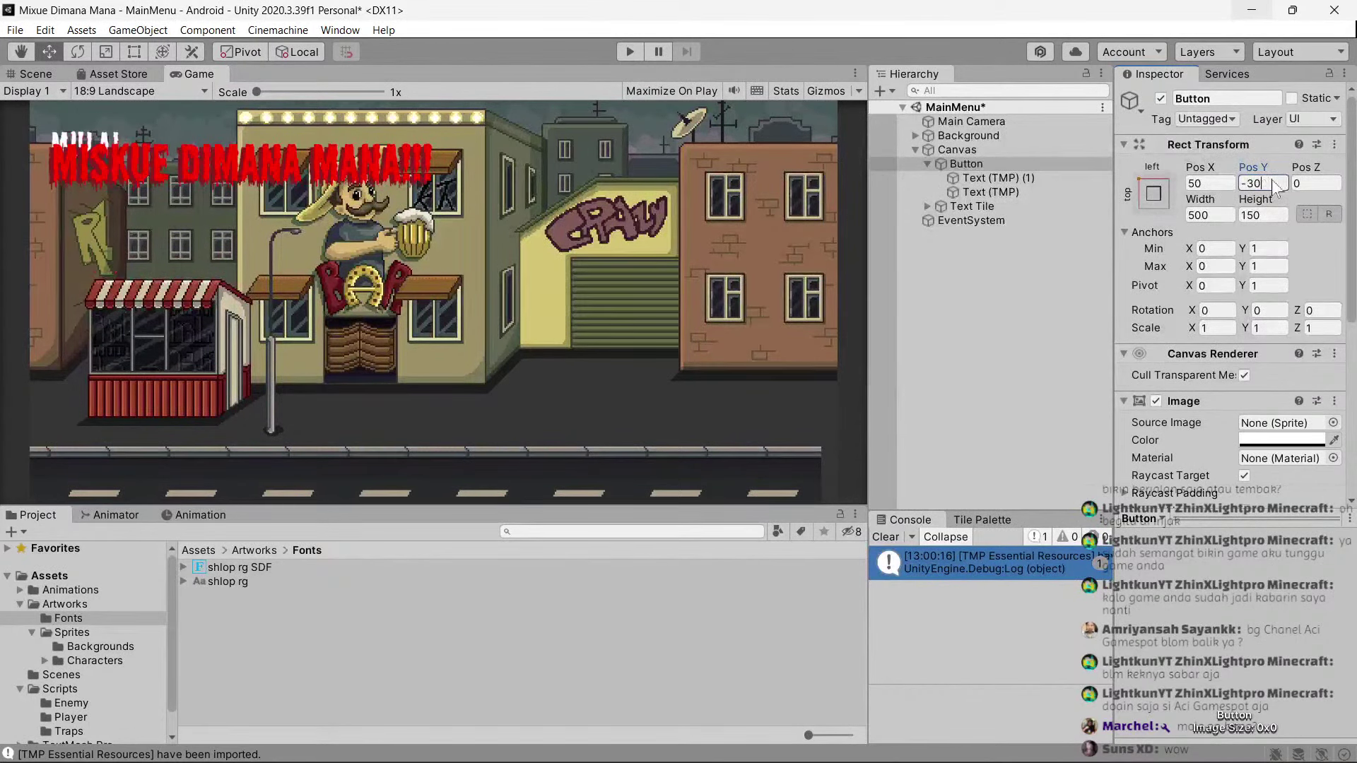
pyautogui.press('BackSpace')
pyautogui.press('BackSpace')
pyautogui.write('250')
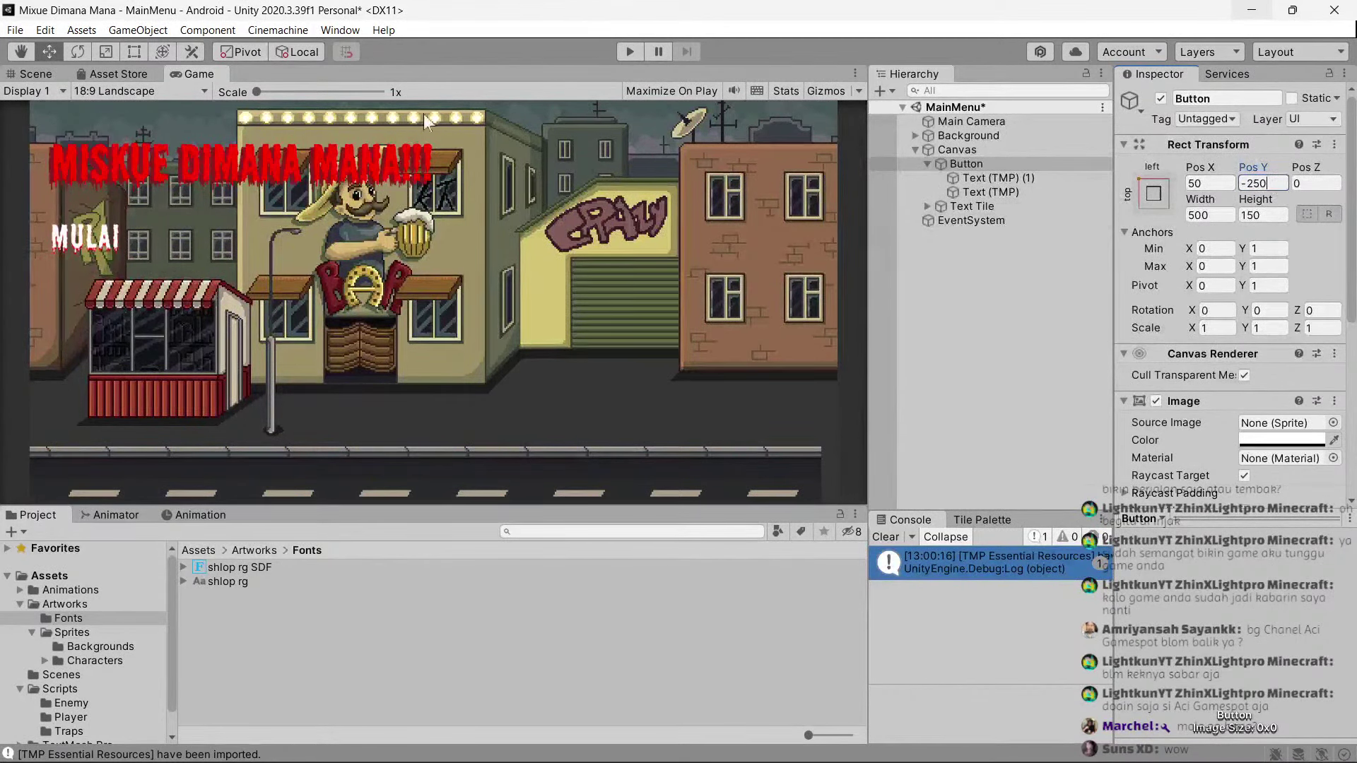
pyautogui.click(24, 74)
pyautogui.scroll(-2, 495, 223)
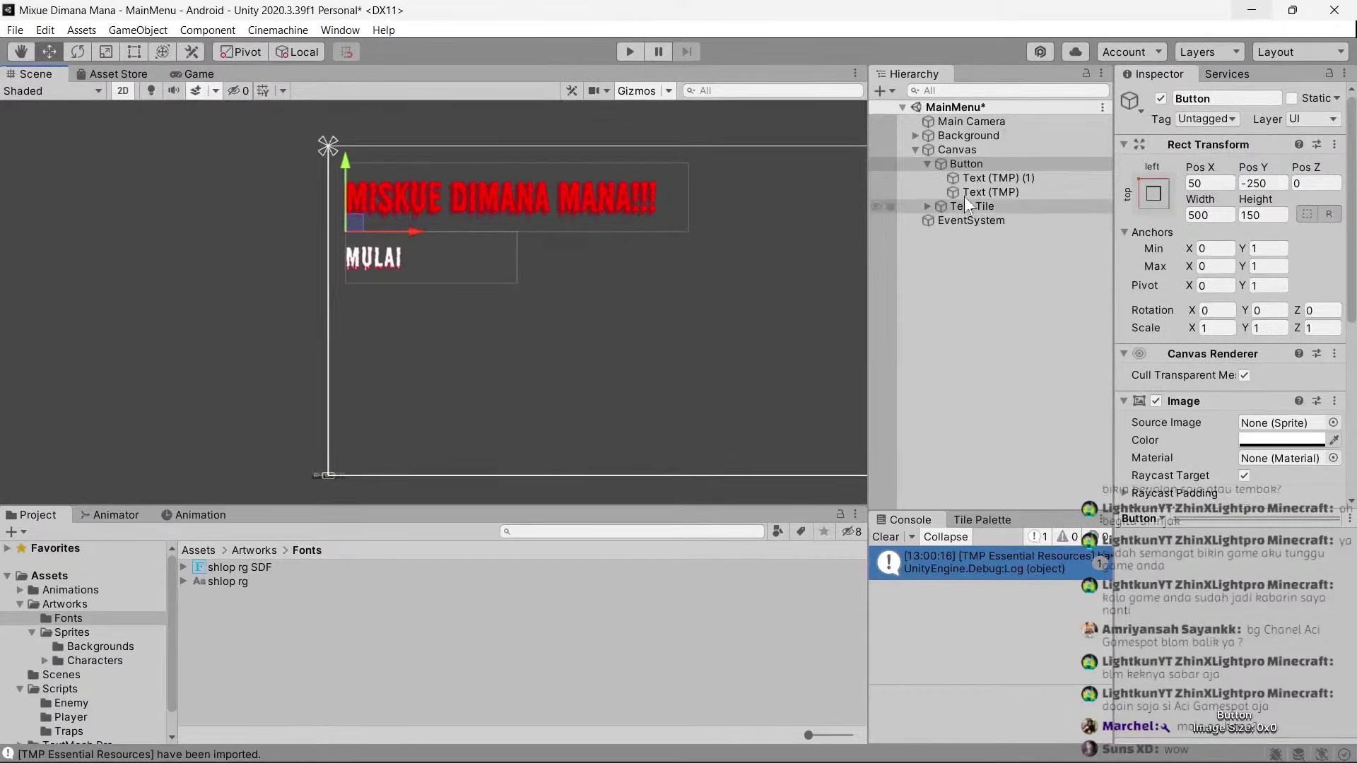
pyautogui.click(981, 180)
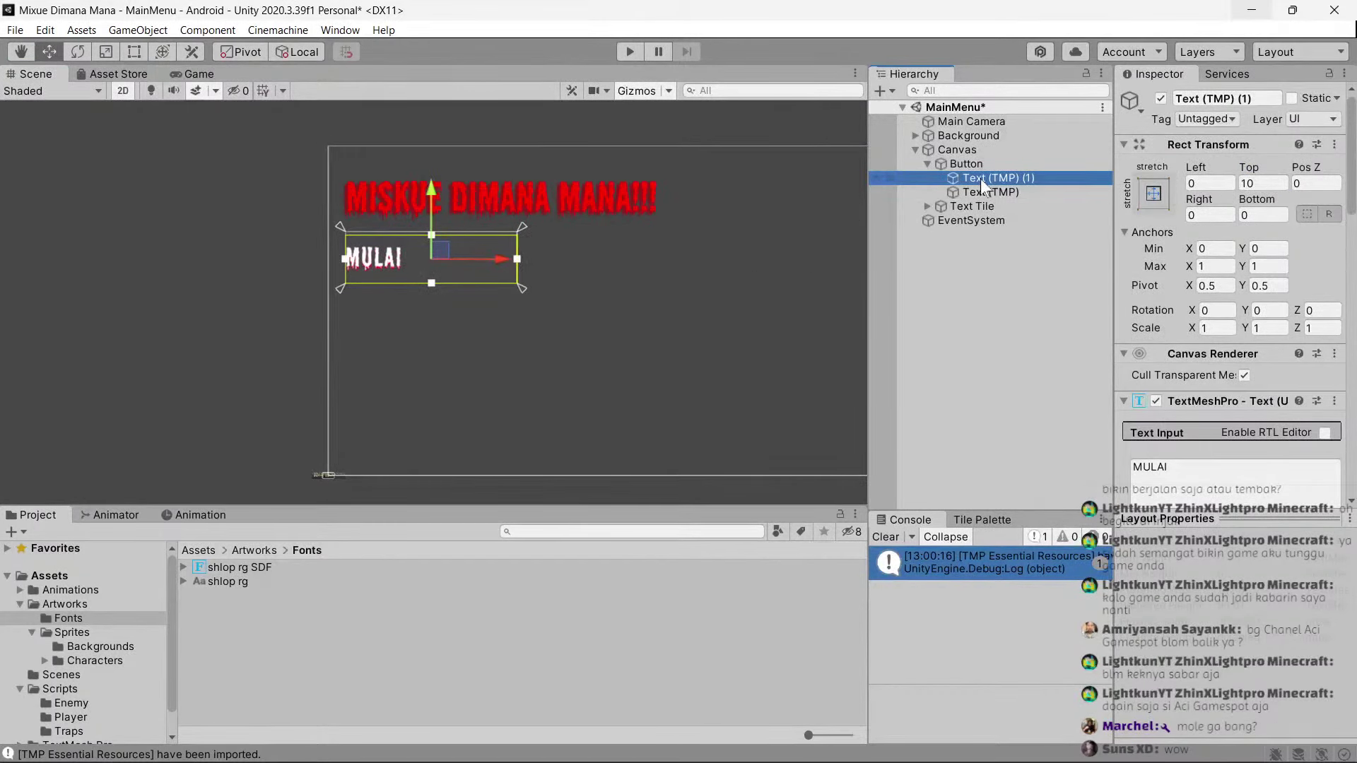
# Move Text Tile above Button under the Canvas and expand it.
pyautogui.moveTo(934, 207); pyautogui.dragTo(950, 161)
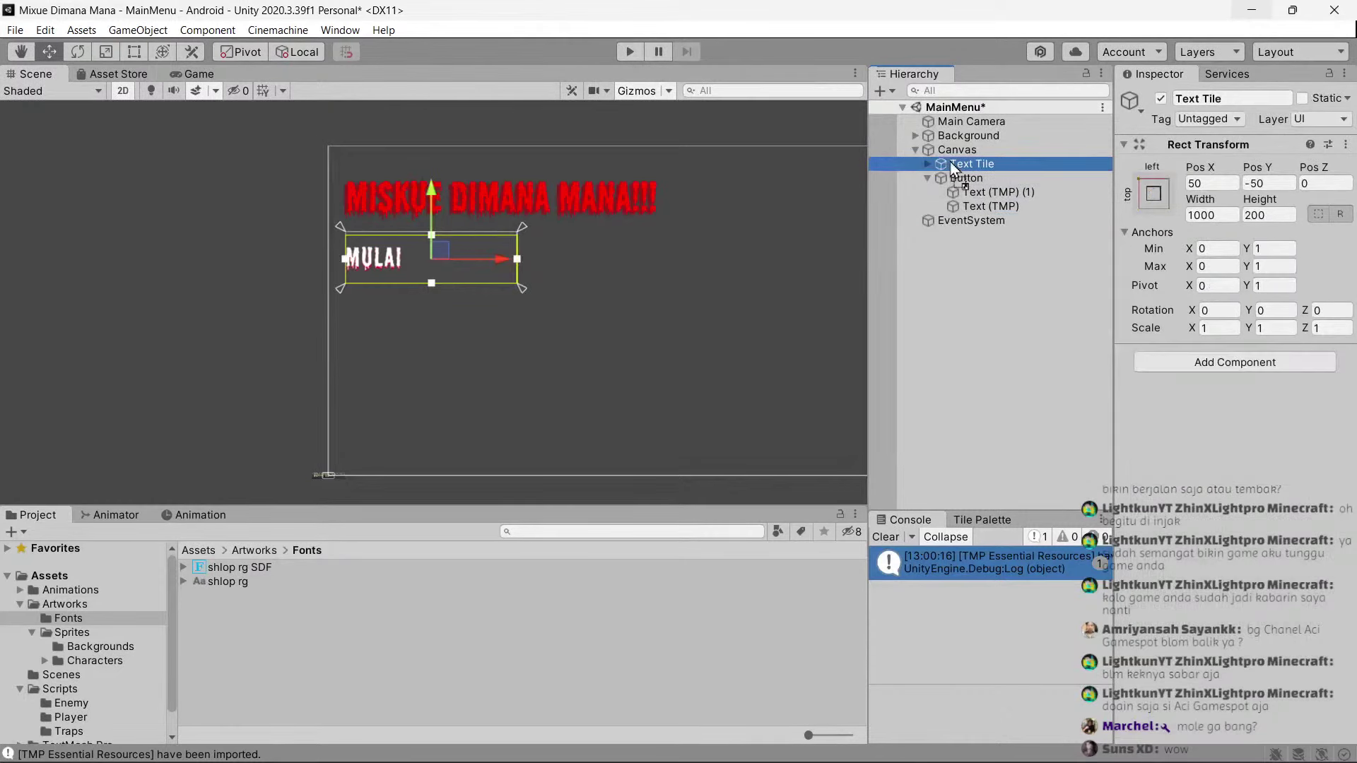
pyautogui.click(928, 163)
pyautogui.click(960, 179)
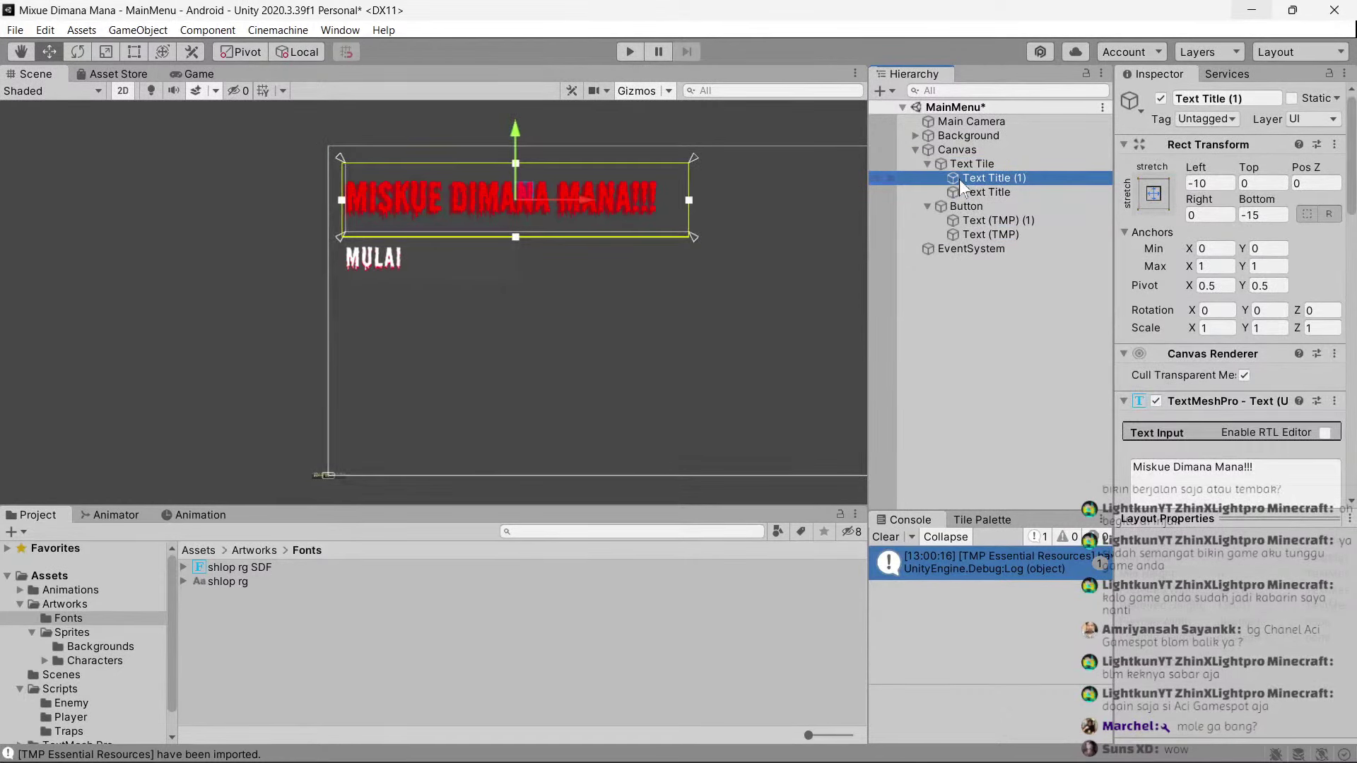
# Give the Text Tile group Height 150 and Pos Y -75.
pyautogui.click(982, 164)
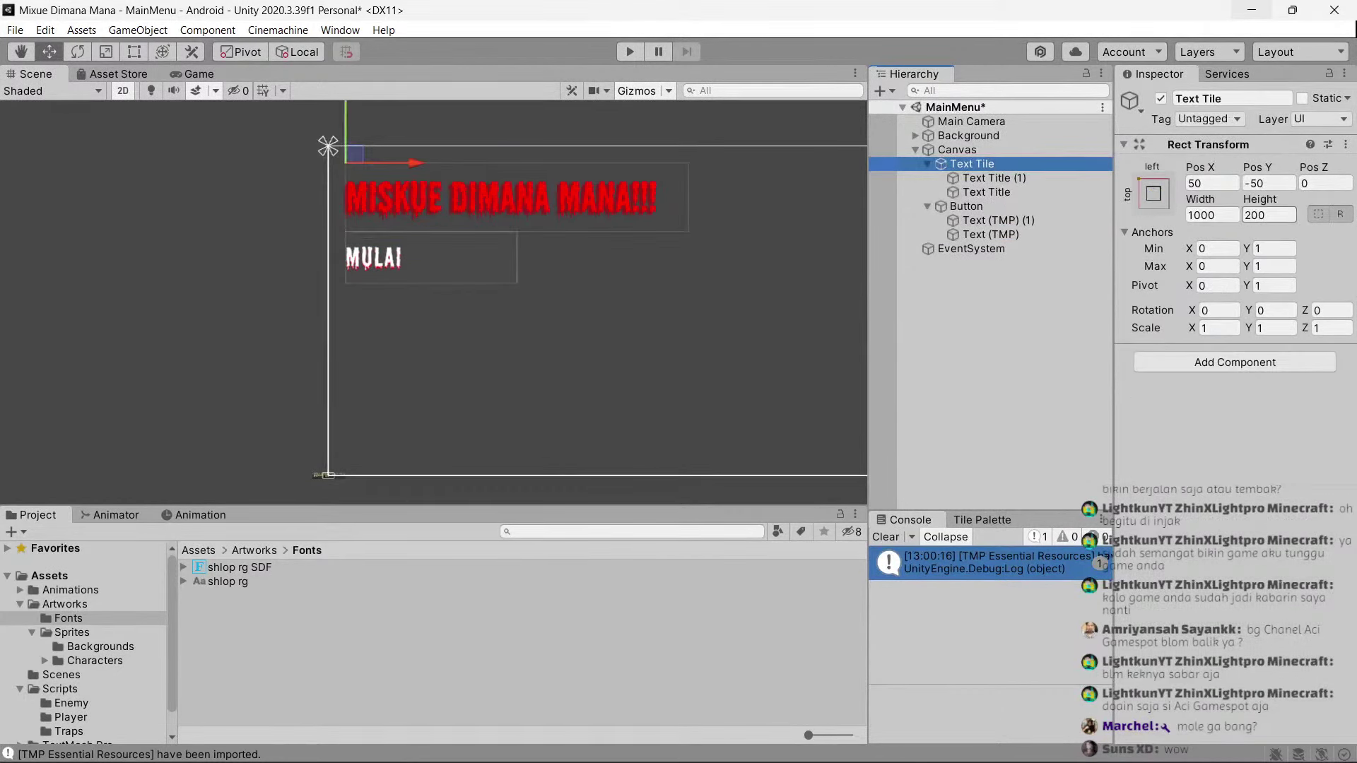
pyautogui.click(1269, 215)
pyautogui.write('150')
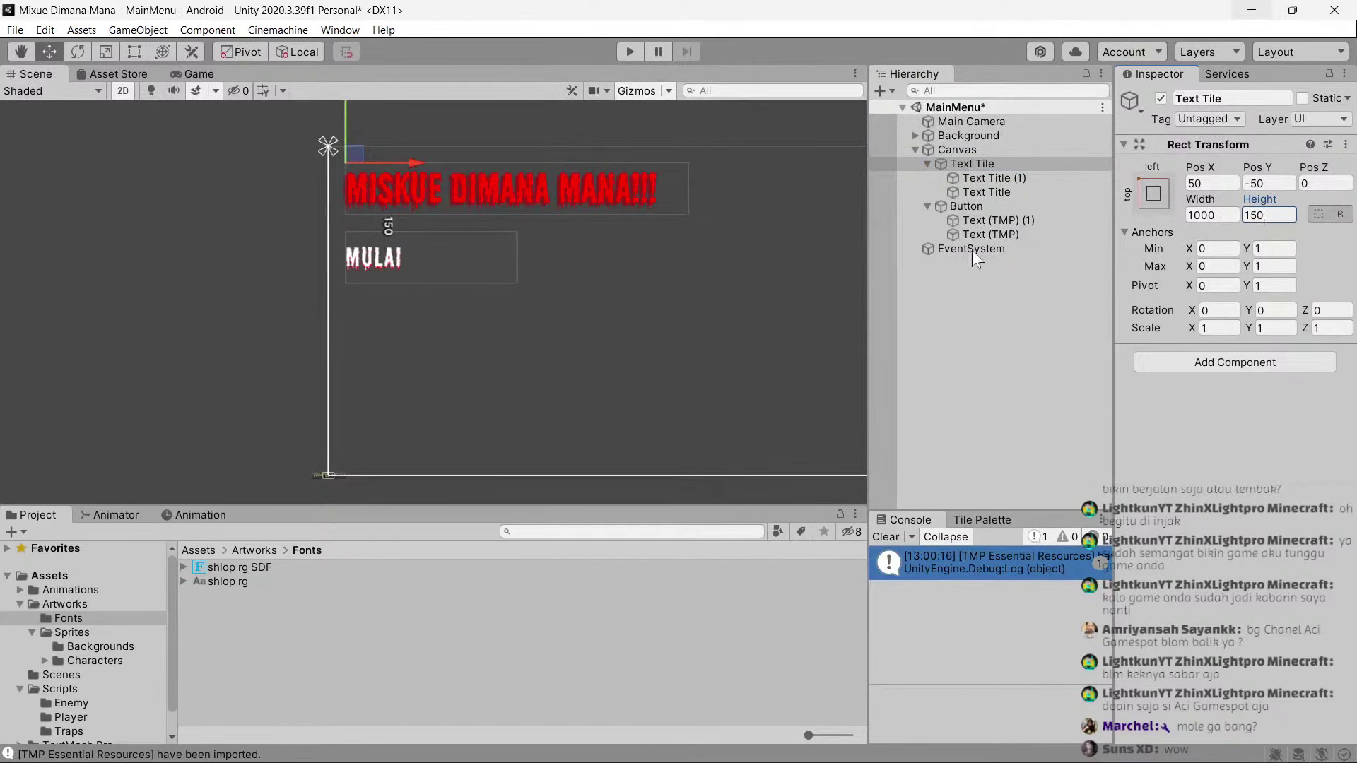
pyautogui.click(192, 76)
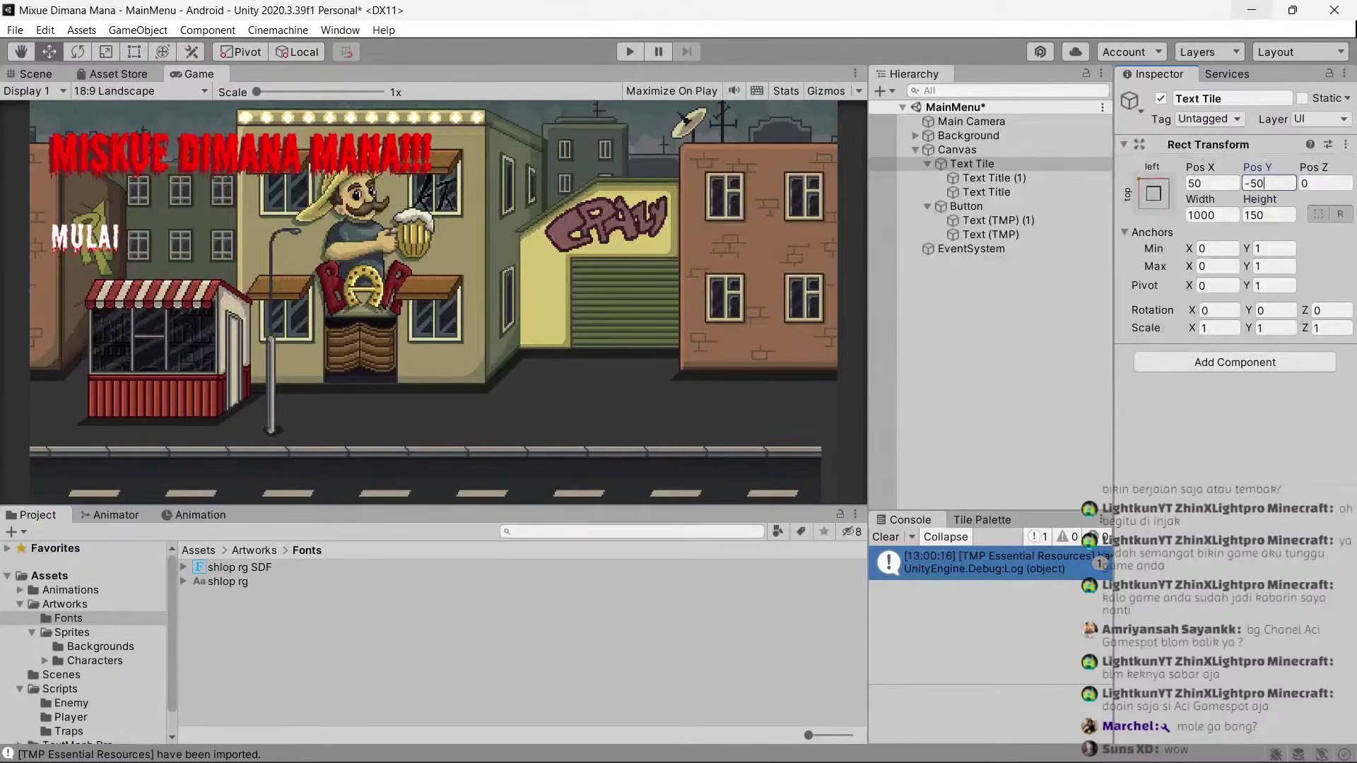
pyautogui.click(1279, 184)
pyautogui.write('-75')
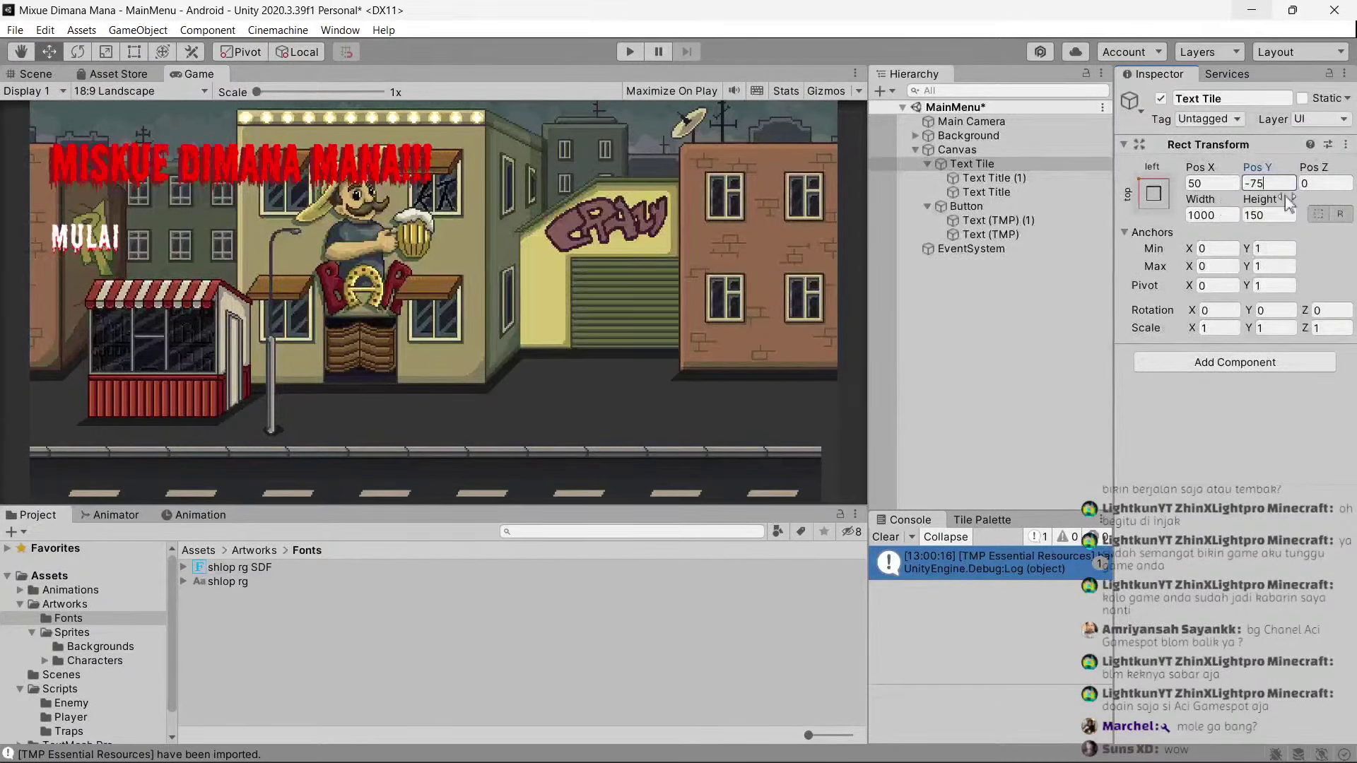
# Set the font size of both MULAI Text (TMP) objects to 75.
pyautogui.click(1037, 223)
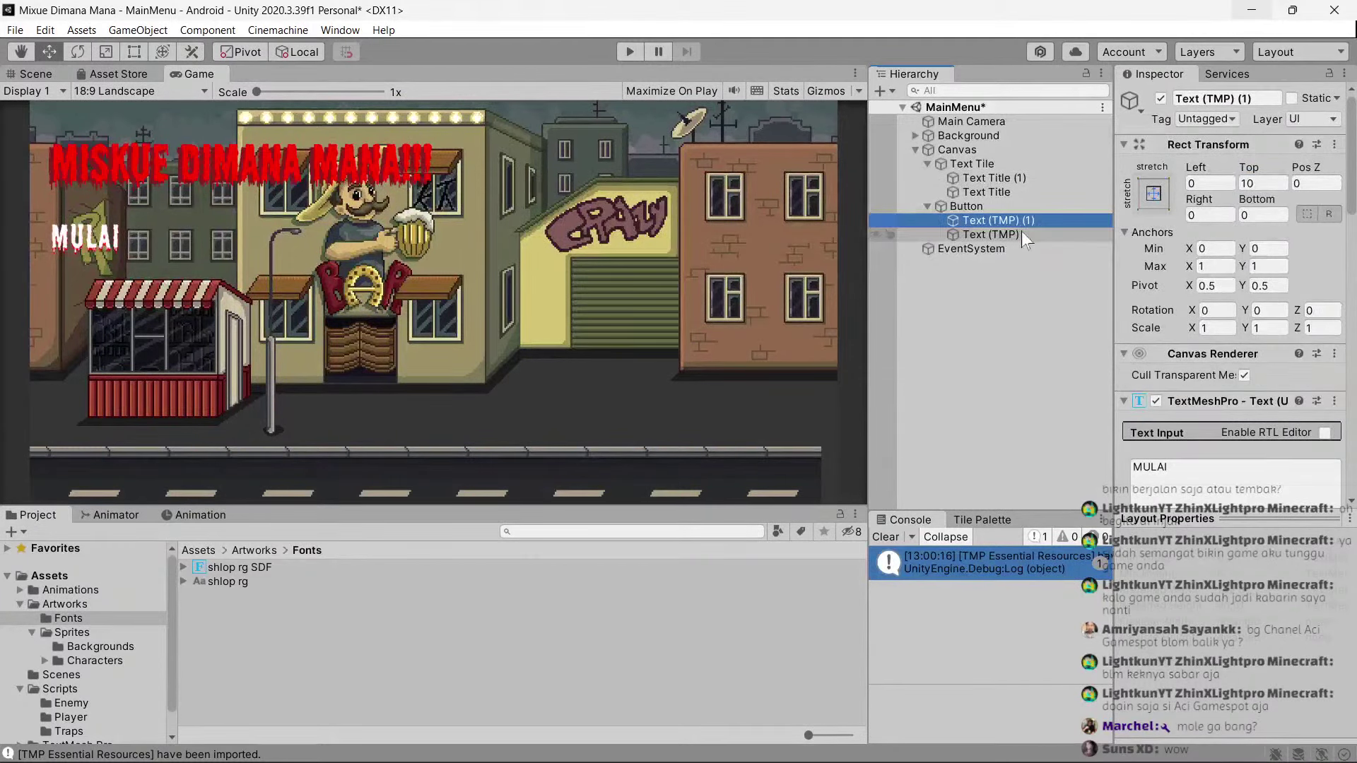
pyautogui.keyDown('ctrl'); pyautogui.click(1020, 233); pyautogui.keyUp('ctrl')
pyautogui.click(1248, 326)
pyautogui.write('7')
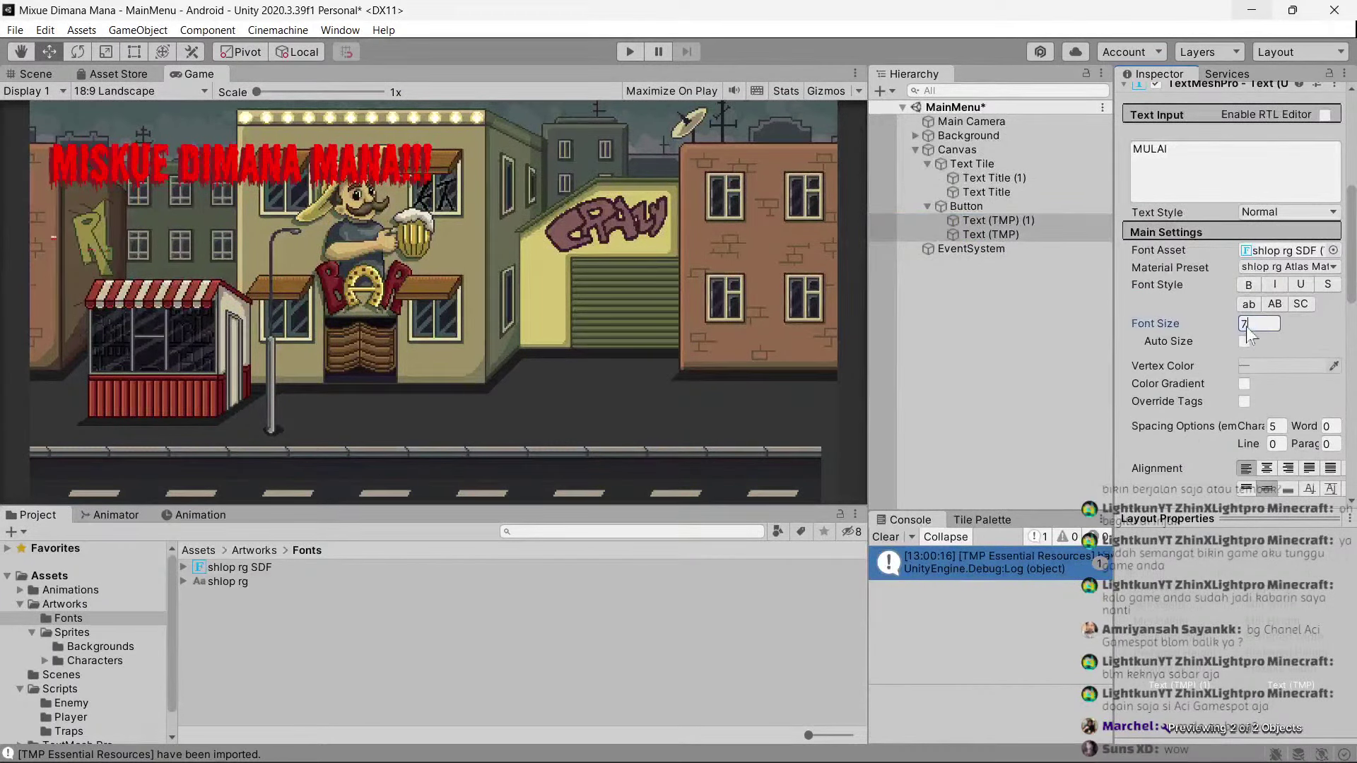
pyautogui.write('5')
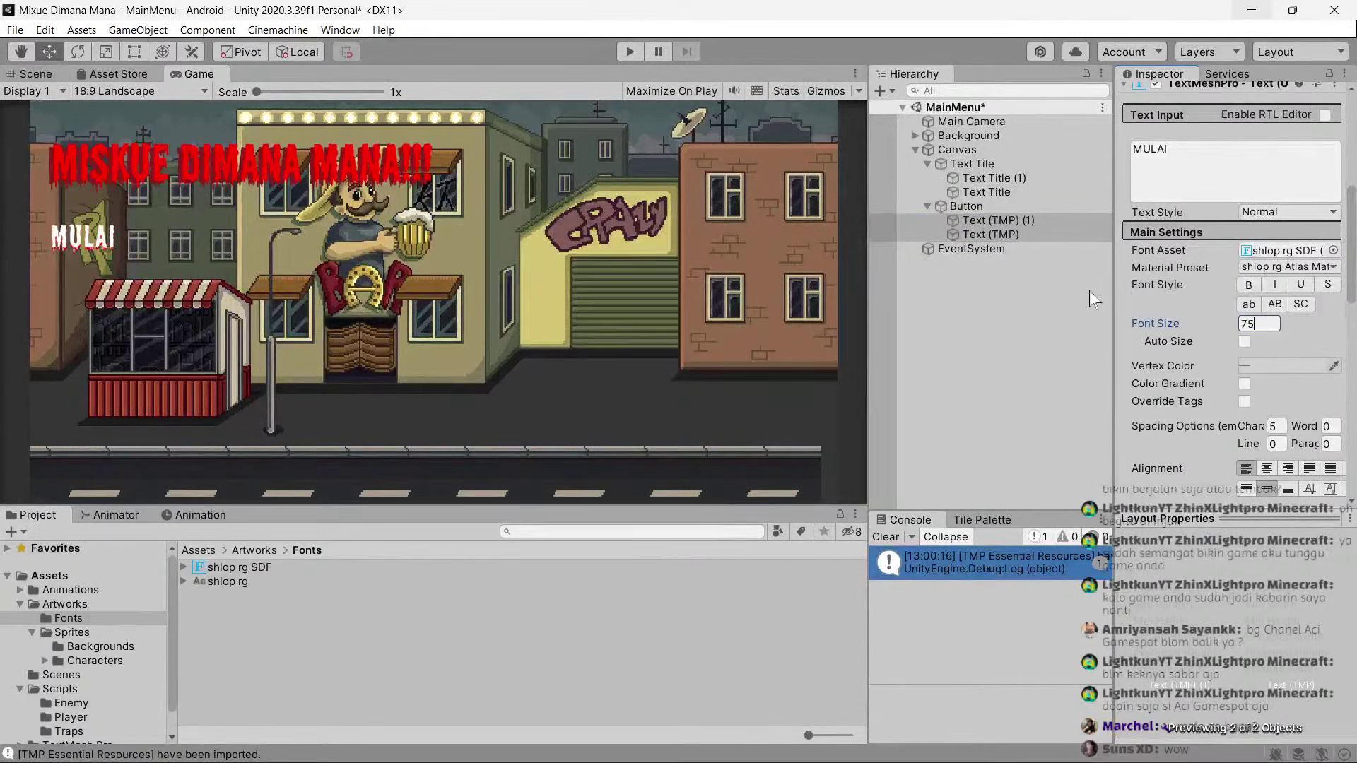
# Rename the MULAI button to Button Mulai.
pyautogui.click(938, 207)
pyautogui.click(927, 206)
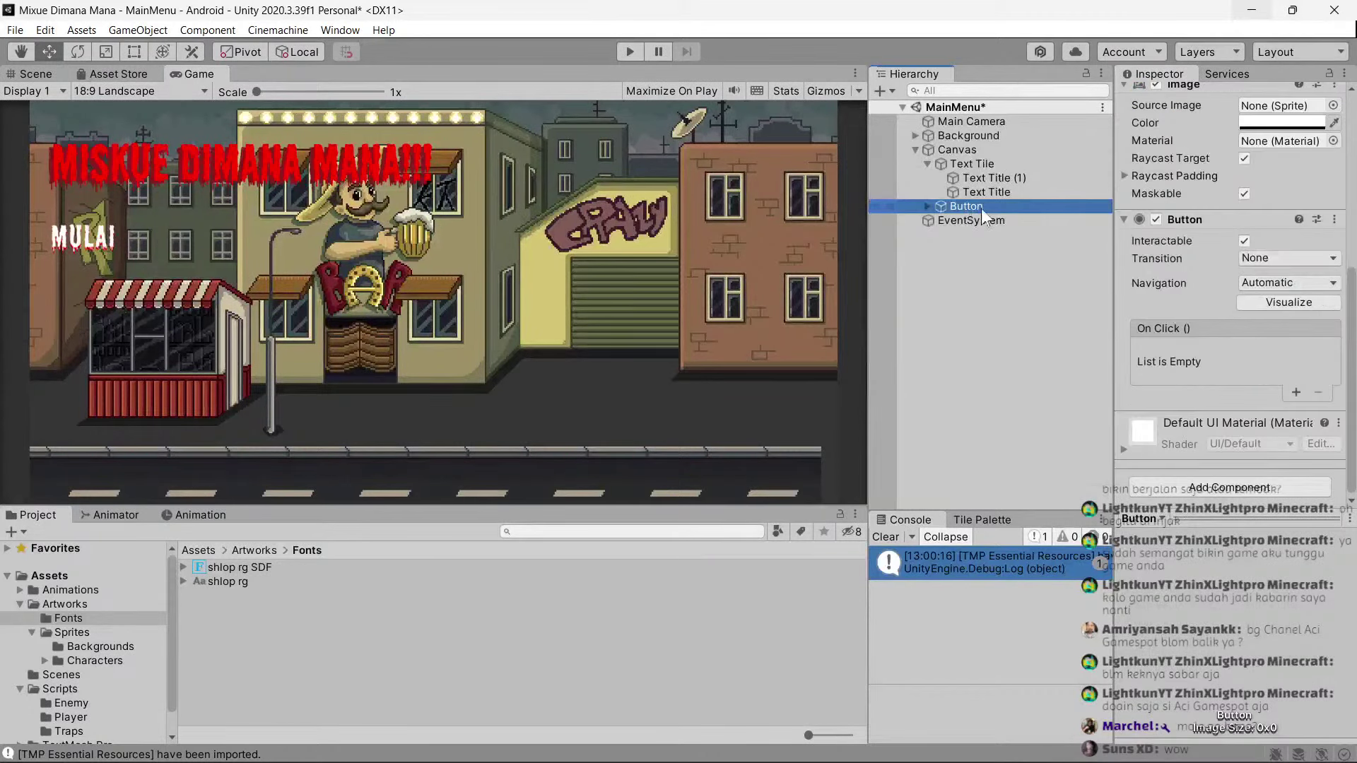
pyautogui.click(981, 209)
pyautogui.write('Mu')
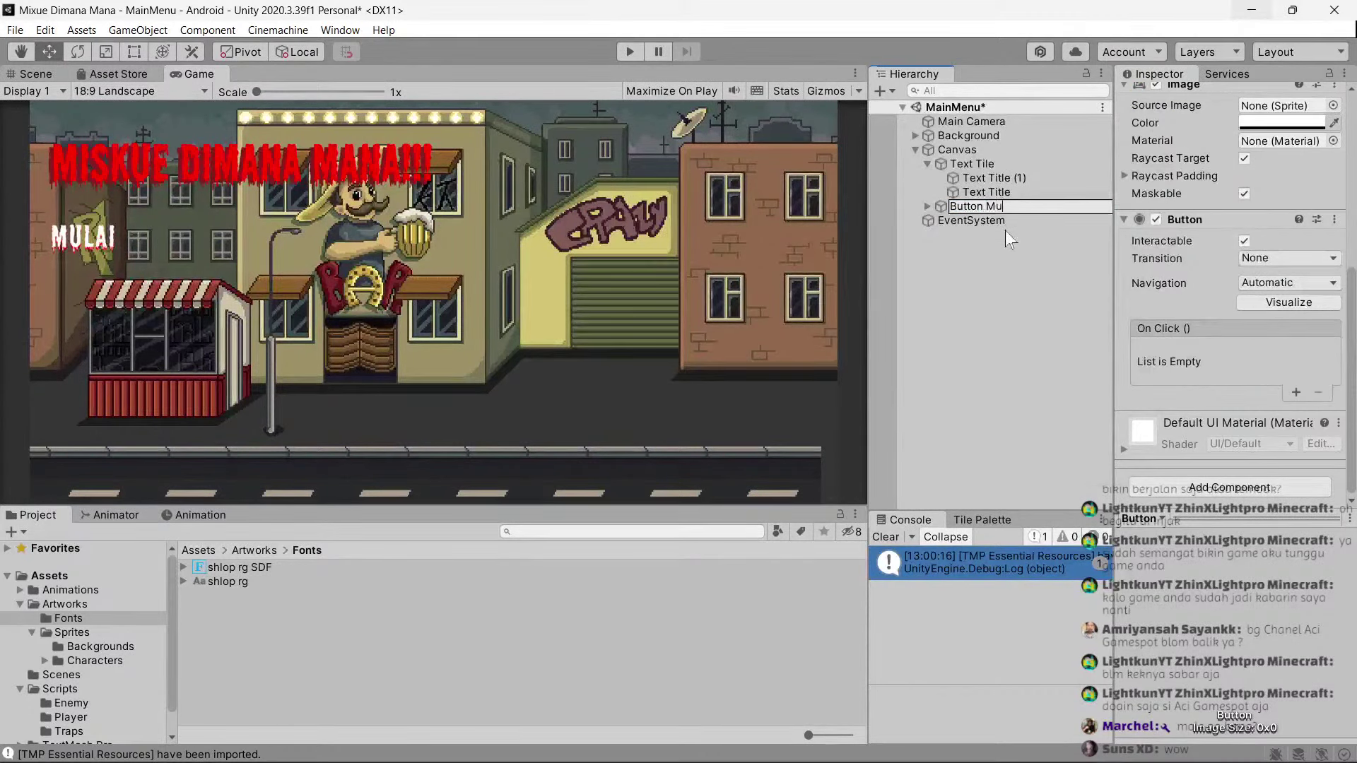
pyautogui.write('lai')
pyautogui.press('Return')
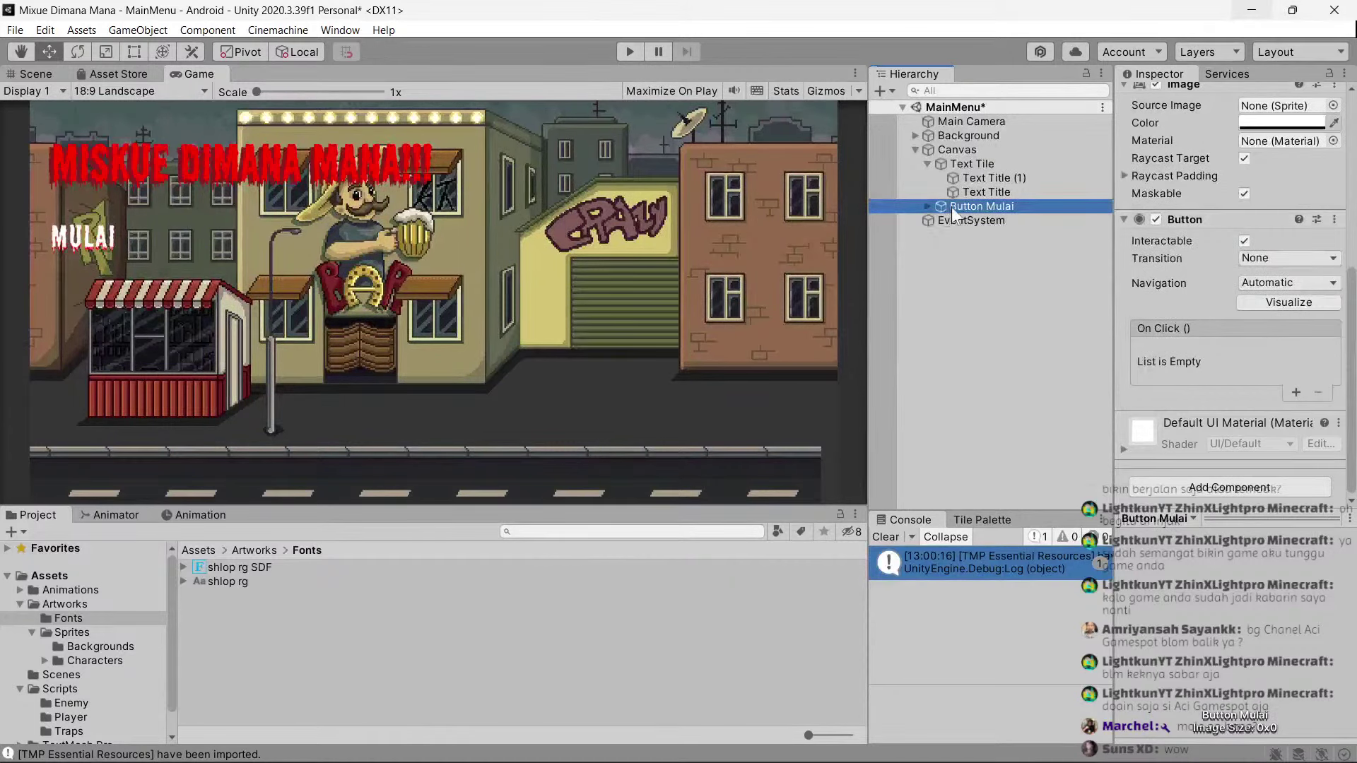
# Duplicate Button Mulai and begin replacing 'Mulai' in the copy's name.
pyautogui.click(952, 208)
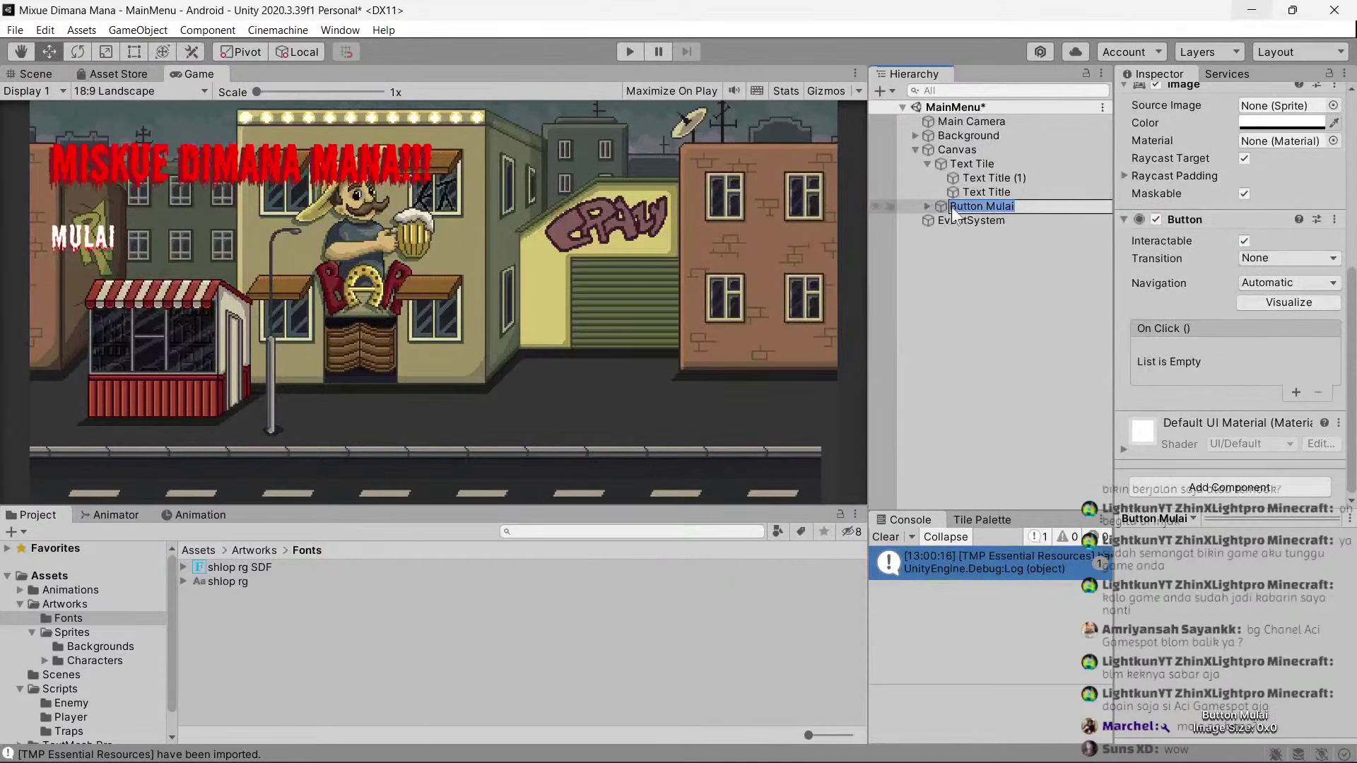
pyautogui.hotkey('ctrl', 'd')
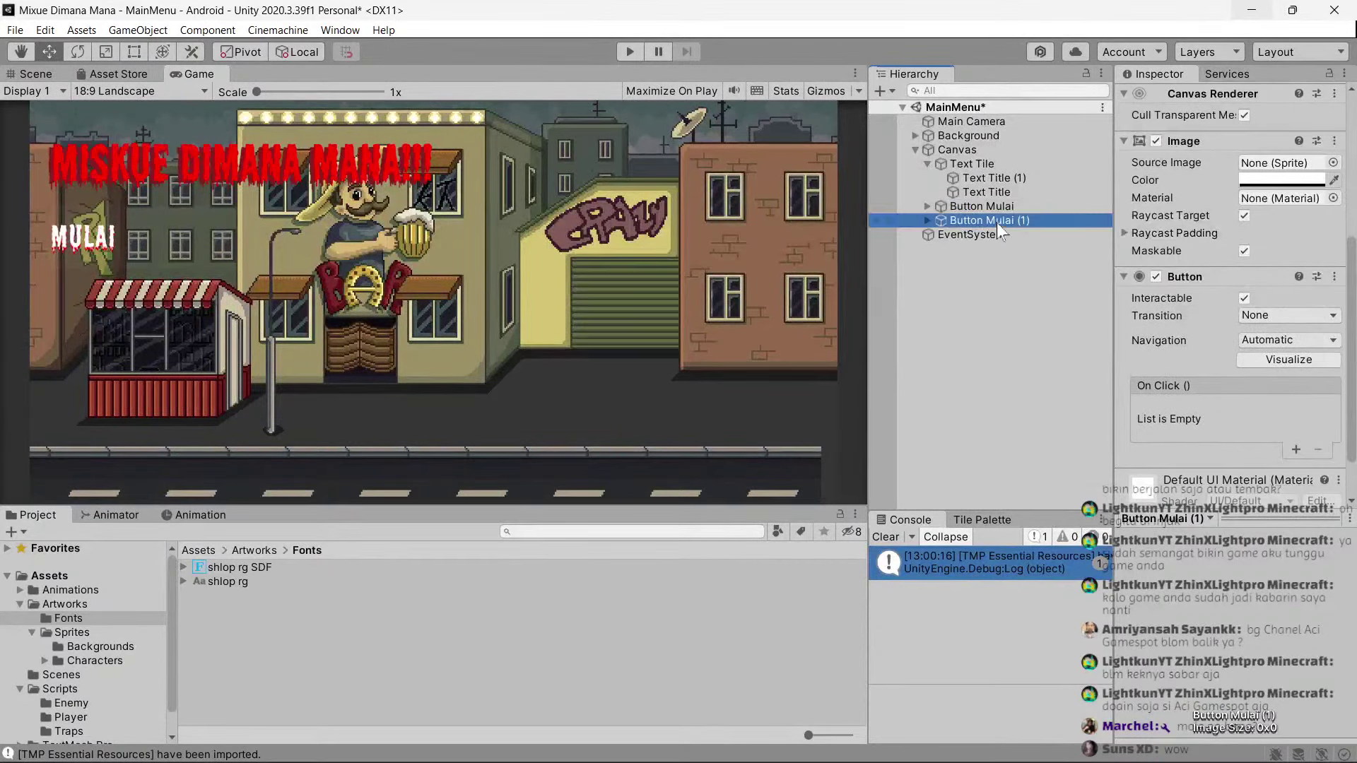
pyautogui.click(990, 221)
pyautogui.doubleClick(997, 221)
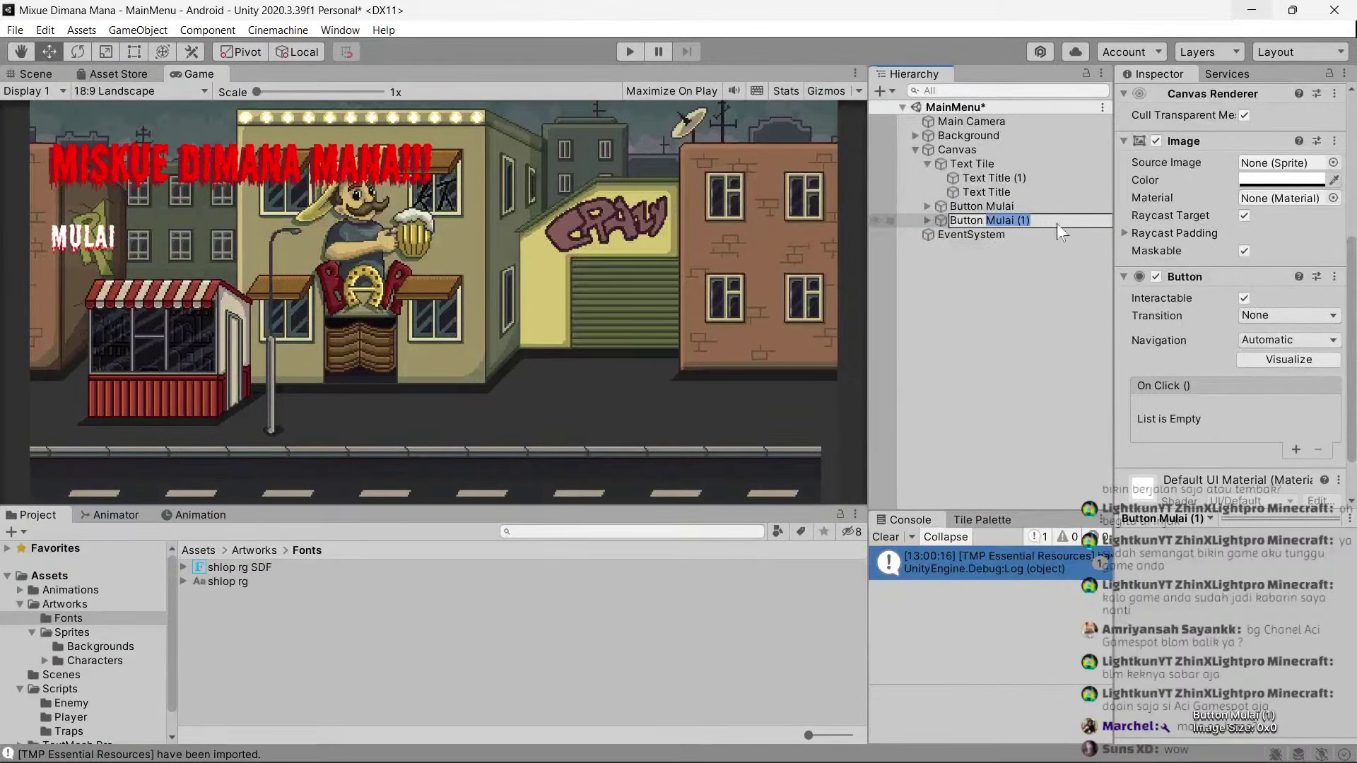
# Name the copy Button Pengaturan and set its Pos Y to -400.
pyautogui.write('Pengaturan')
pyautogui.press('Return')
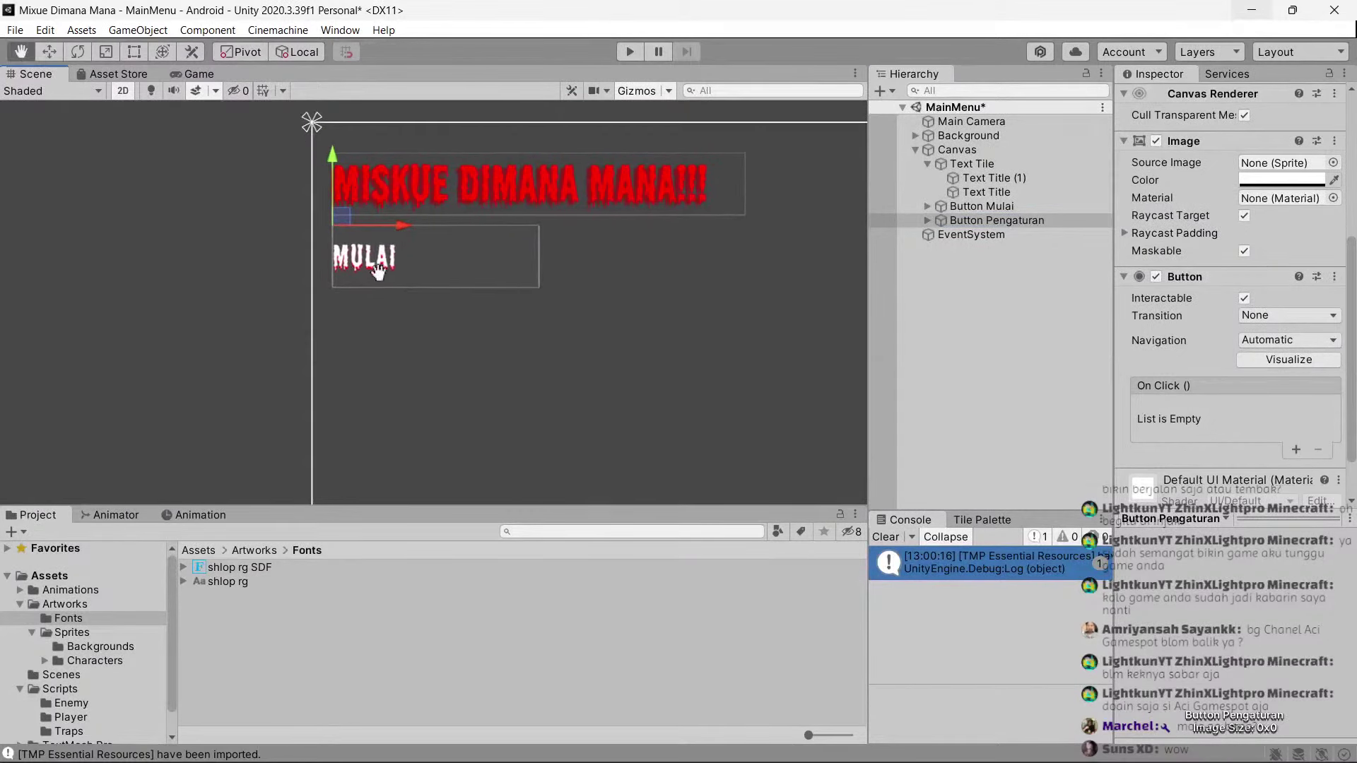
pyautogui.scroll(2, 559, 281)
pyautogui.scroll(5, 1142, 222)
pyautogui.click(1262, 183)
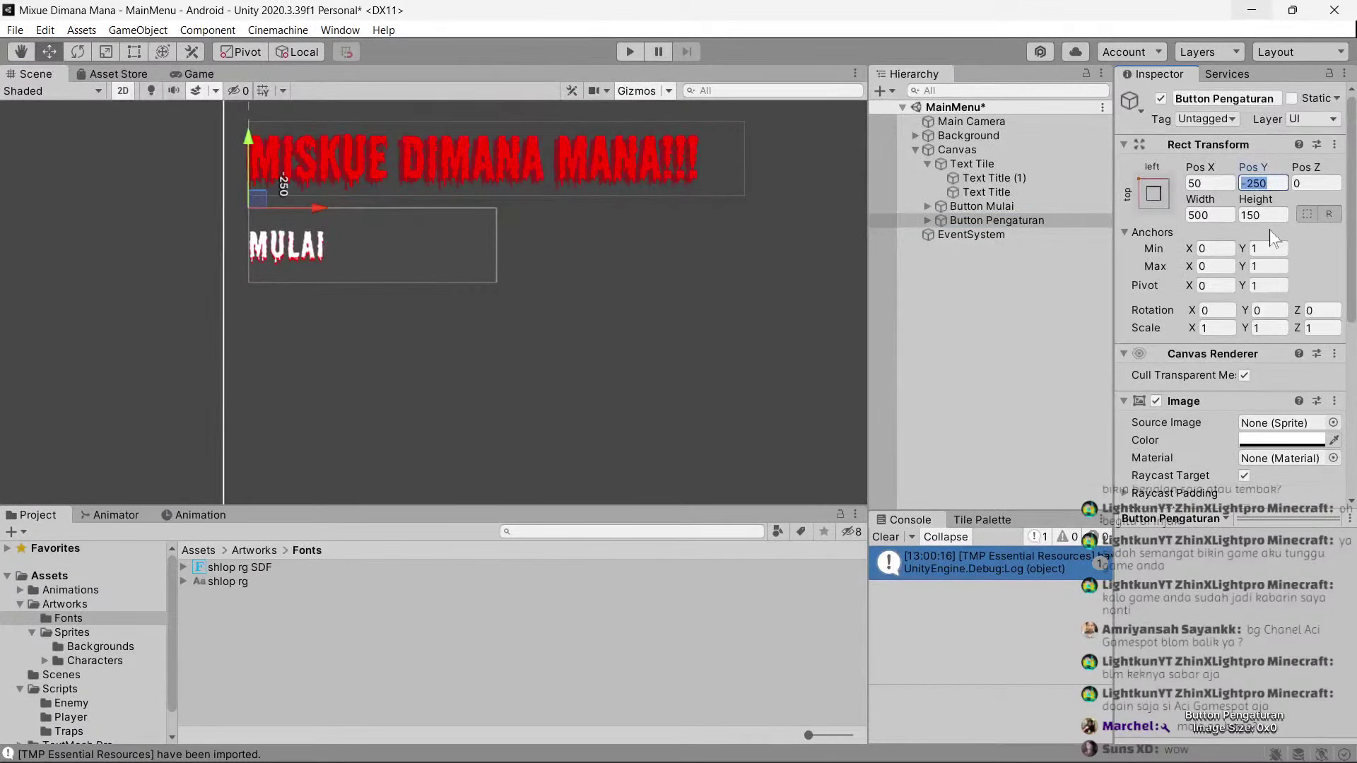
pyautogui.press('Right')
pyautogui.press('Left')
pyautogui.press('Left')
pyautogui.press('BackSpace')
pyautogui.write('4')
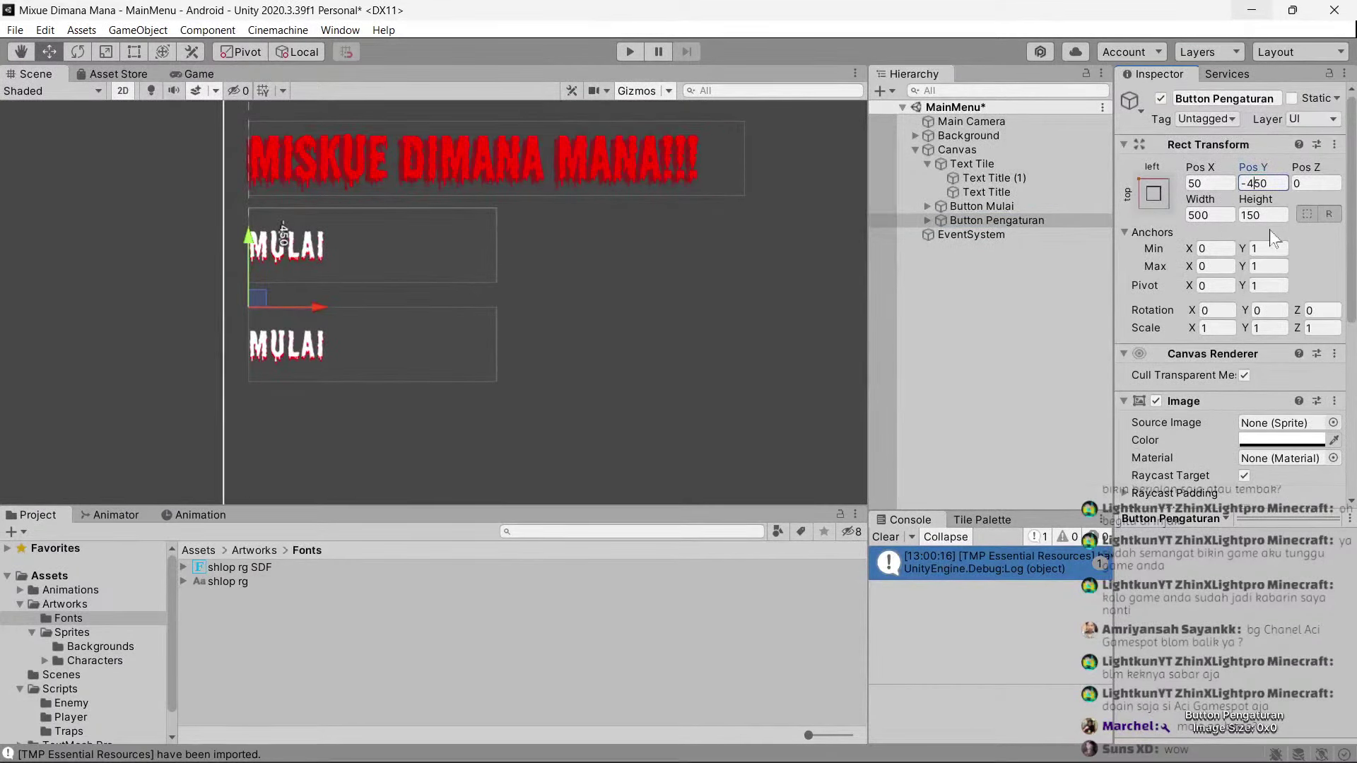
pyautogui.press('Delete')
pyautogui.write('0')
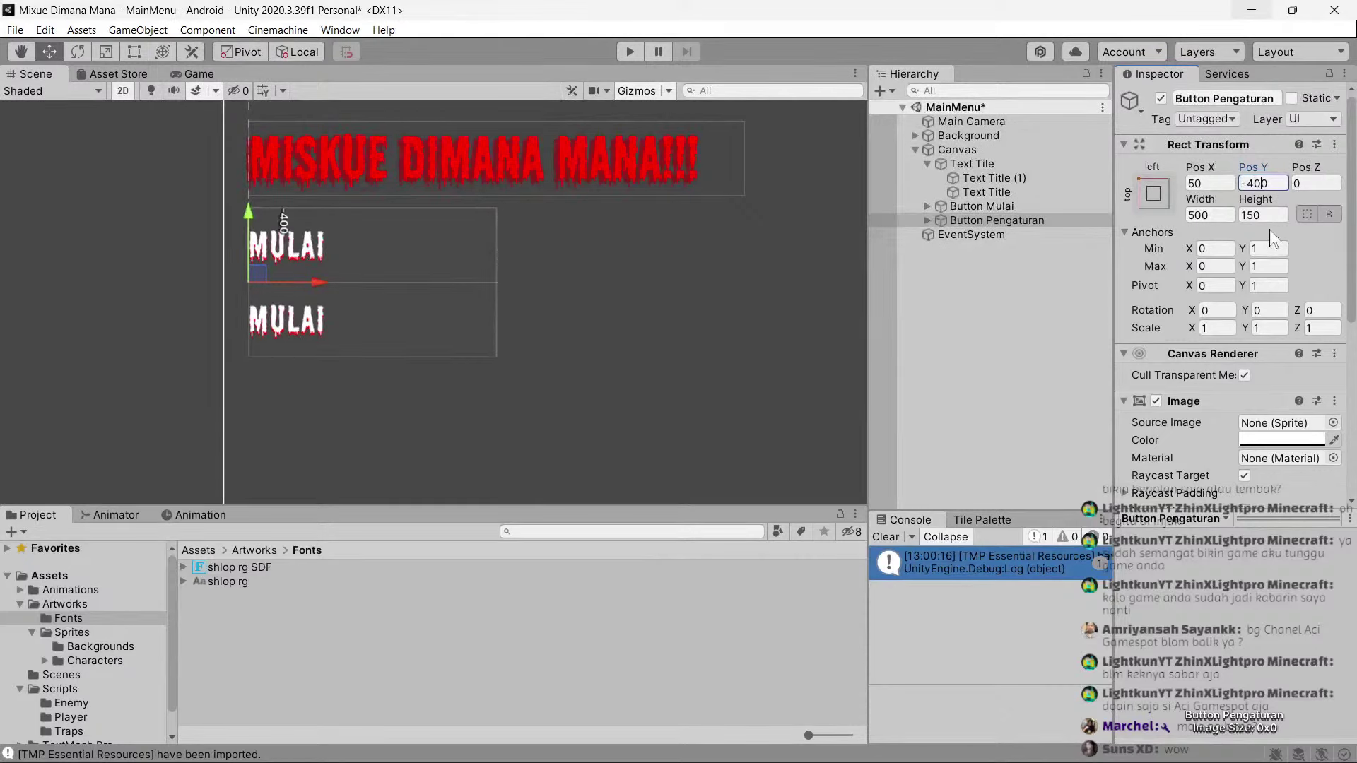
# Change both Button Pengaturan text labels from MULAI to PENGATURAN.
pyautogui.click(926, 221)
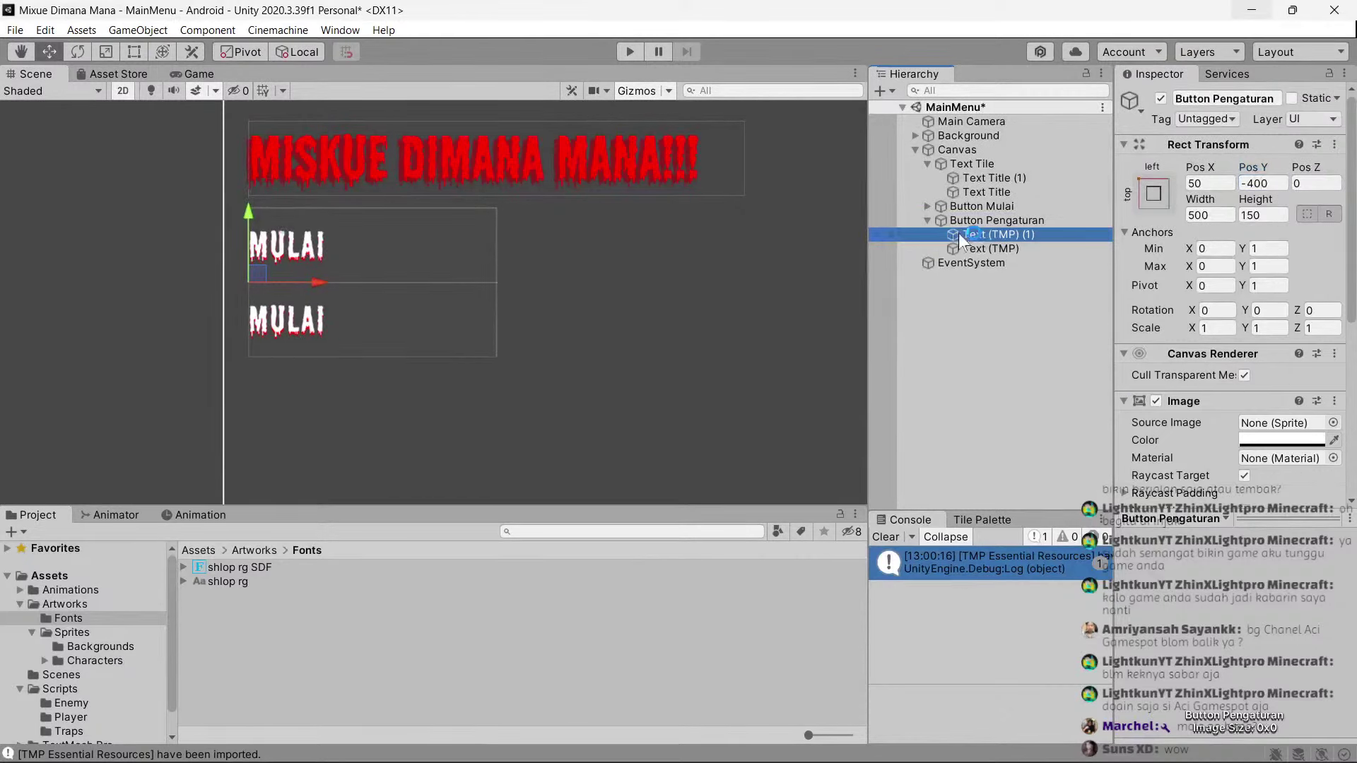
pyautogui.click(989, 234)
pyautogui.keyDown('shift'); pyautogui.click(989, 248); pyautogui.keyUp('shift')
pyautogui.click(1187, 468)
pyautogui.doubleClick(1186, 468)
pyautogui.write('P')
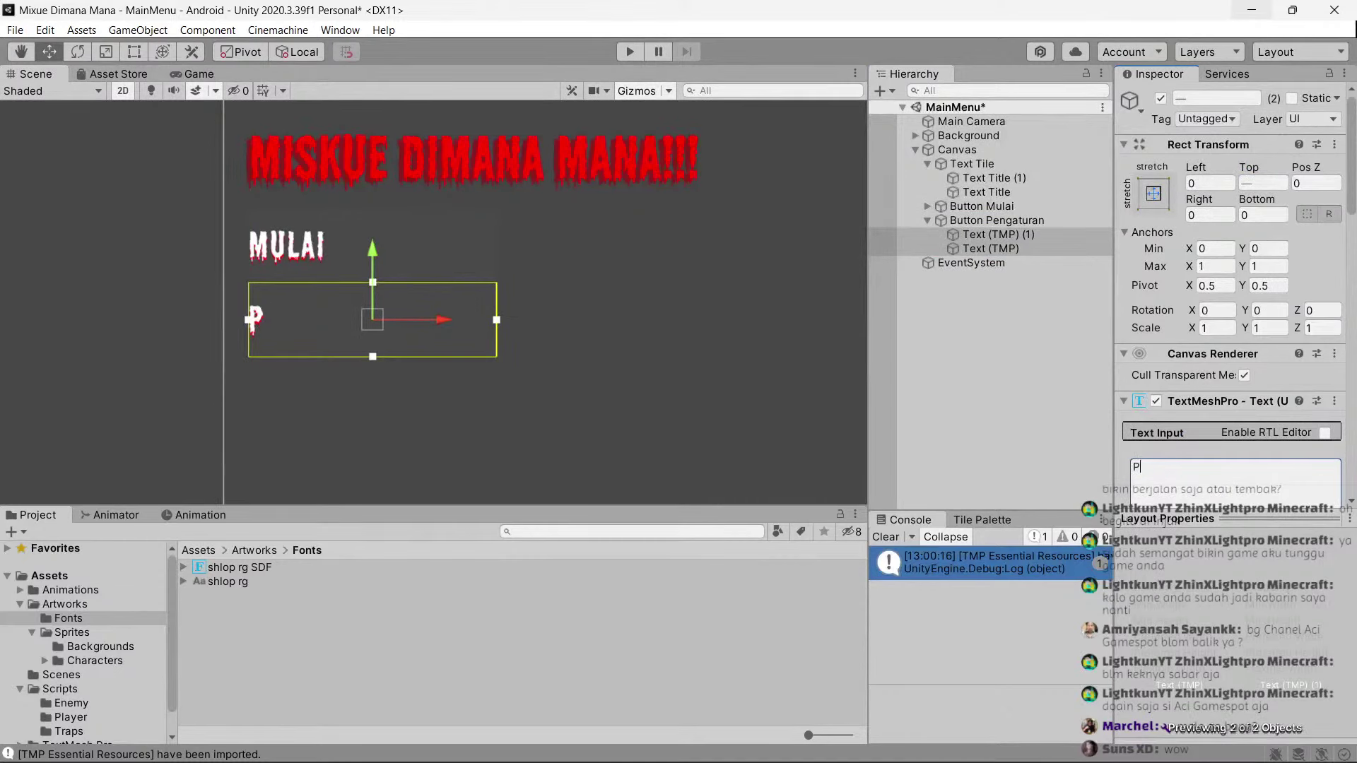
pyautogui.write('ENGATURAN')
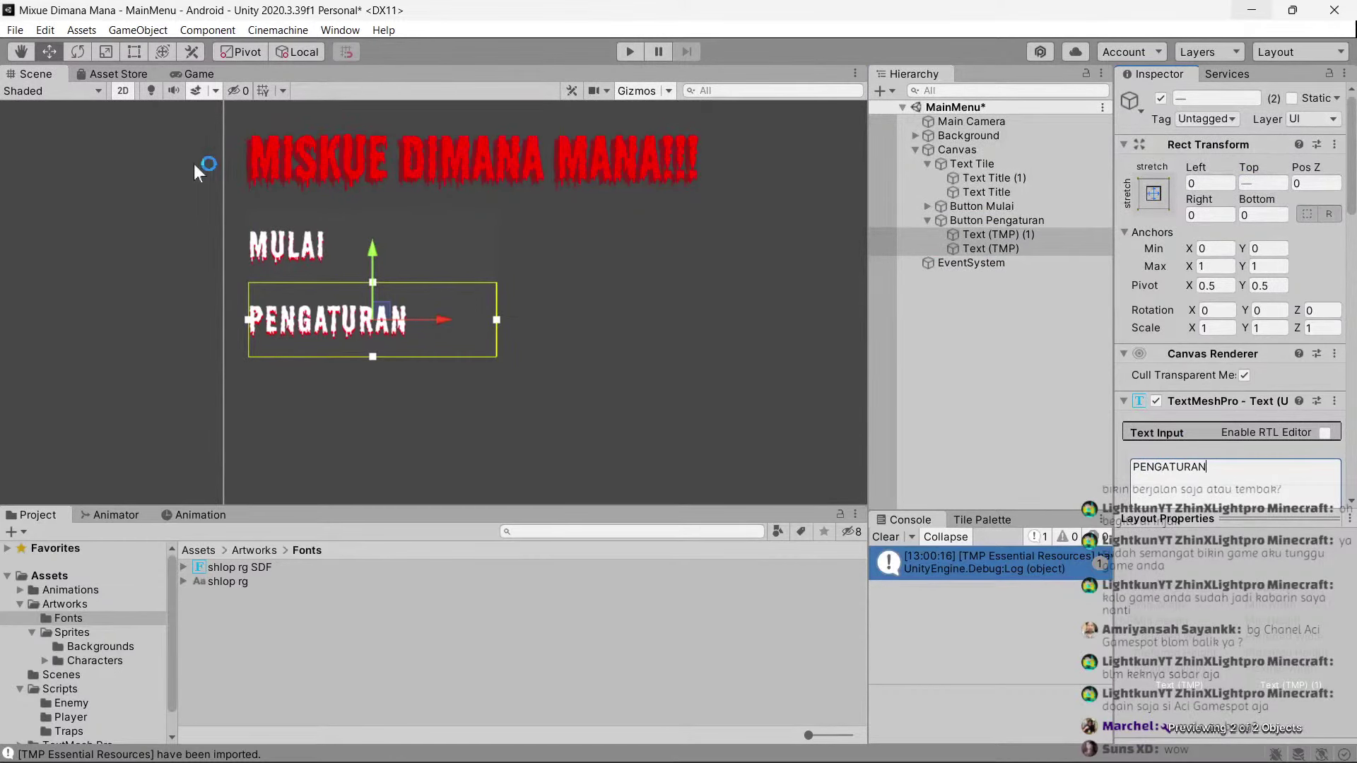
# Check the two-button menu in the Game view, then select both buttons together.
pyautogui.click(185, 74)
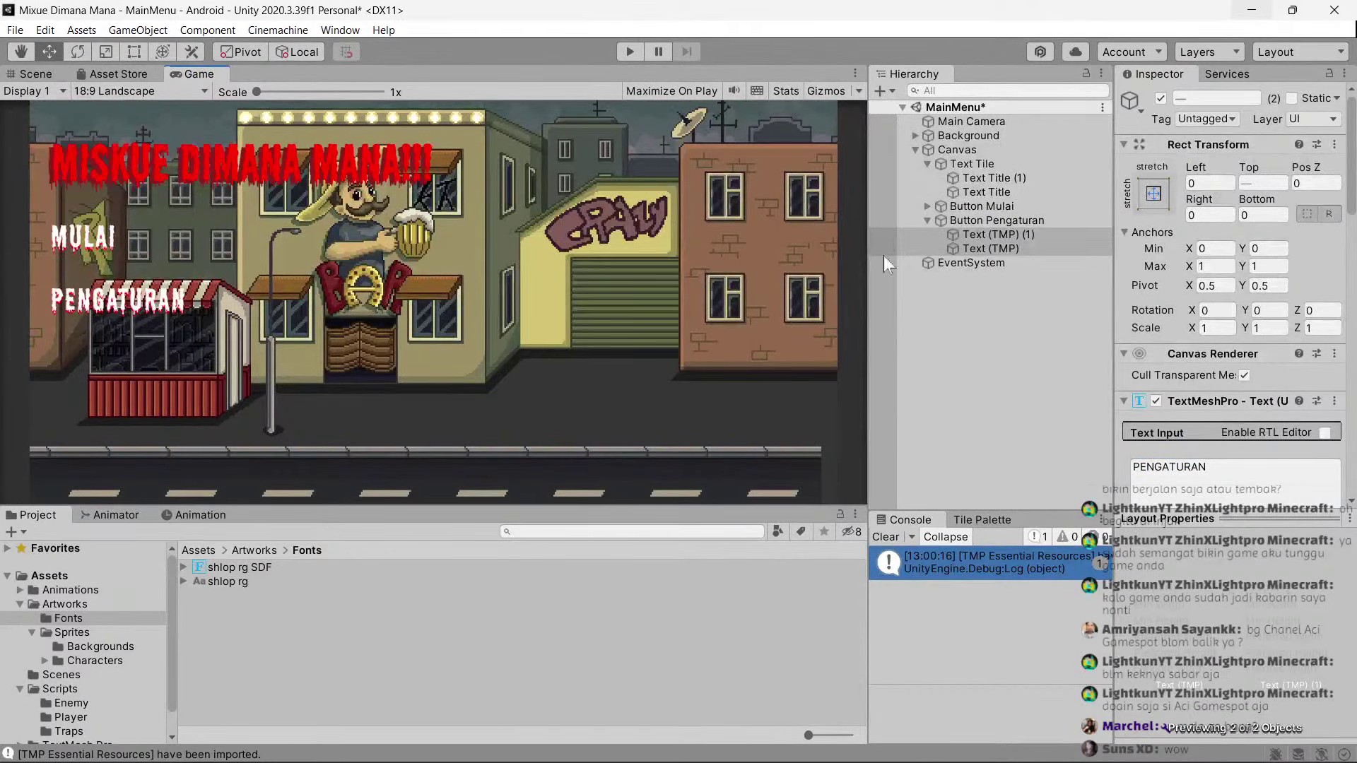
pyautogui.click(41, 73)
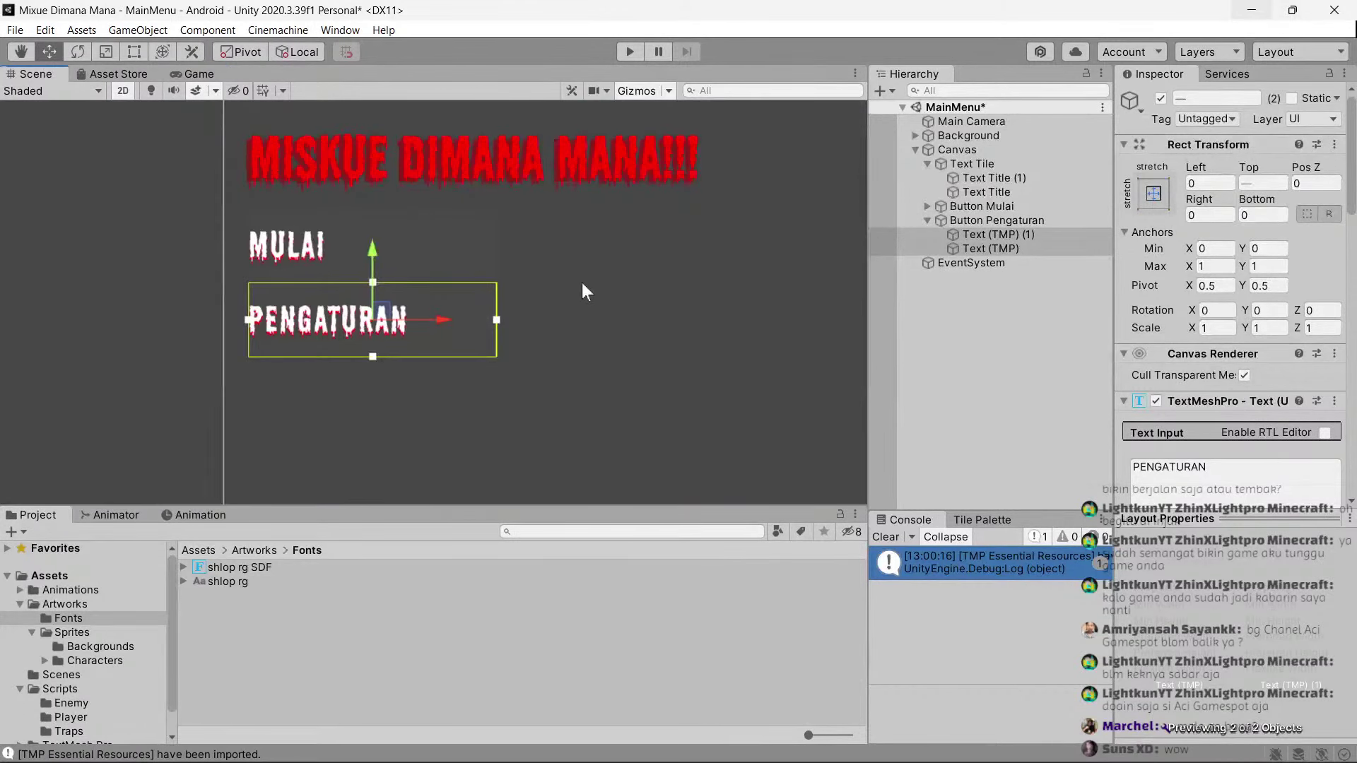
pyautogui.click(927, 220)
pyautogui.click(976, 219)
pyautogui.keyDown('ctrl'); pyautogui.click(982, 206); pyautogui.keyUp('ctrl')
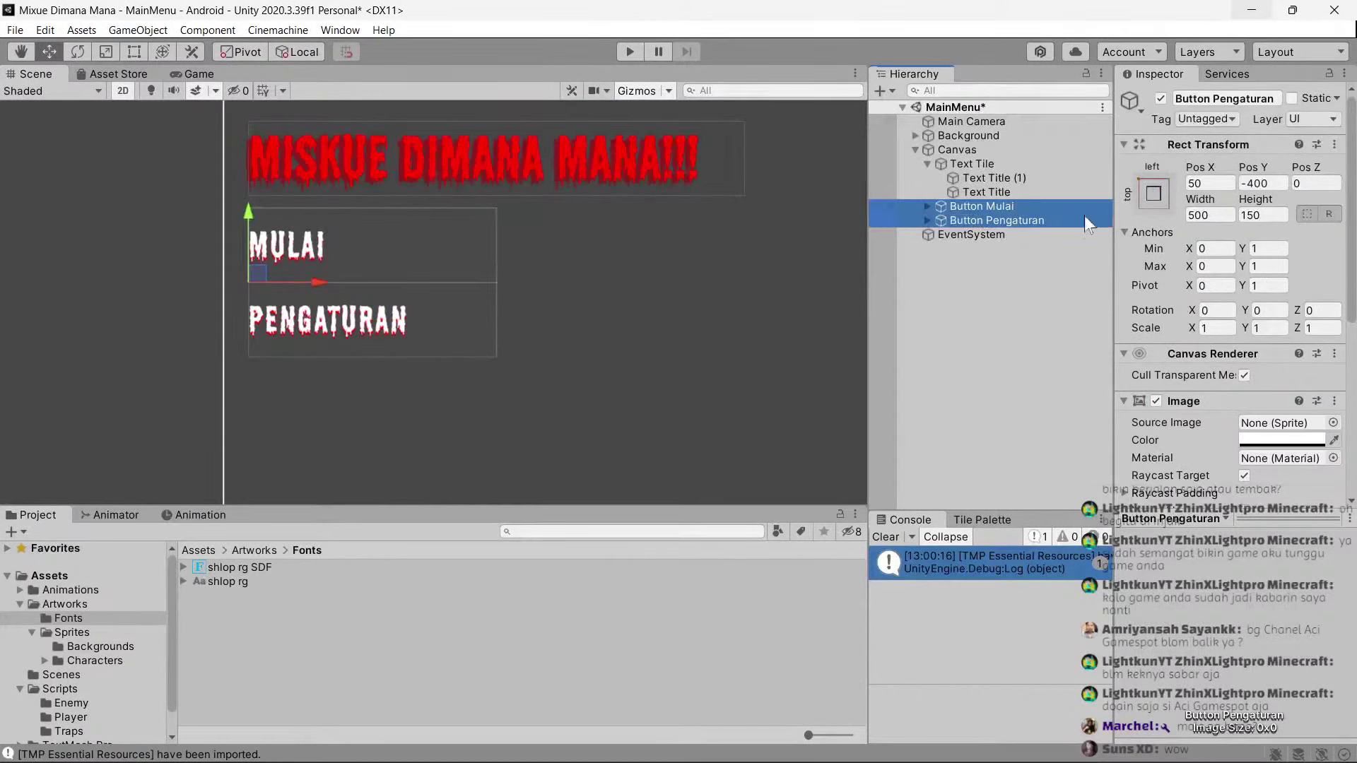
# Set the Height of Button Mulai and Button Pengaturan to 100.
pyautogui.click(1263, 215)
pyautogui.write('125')
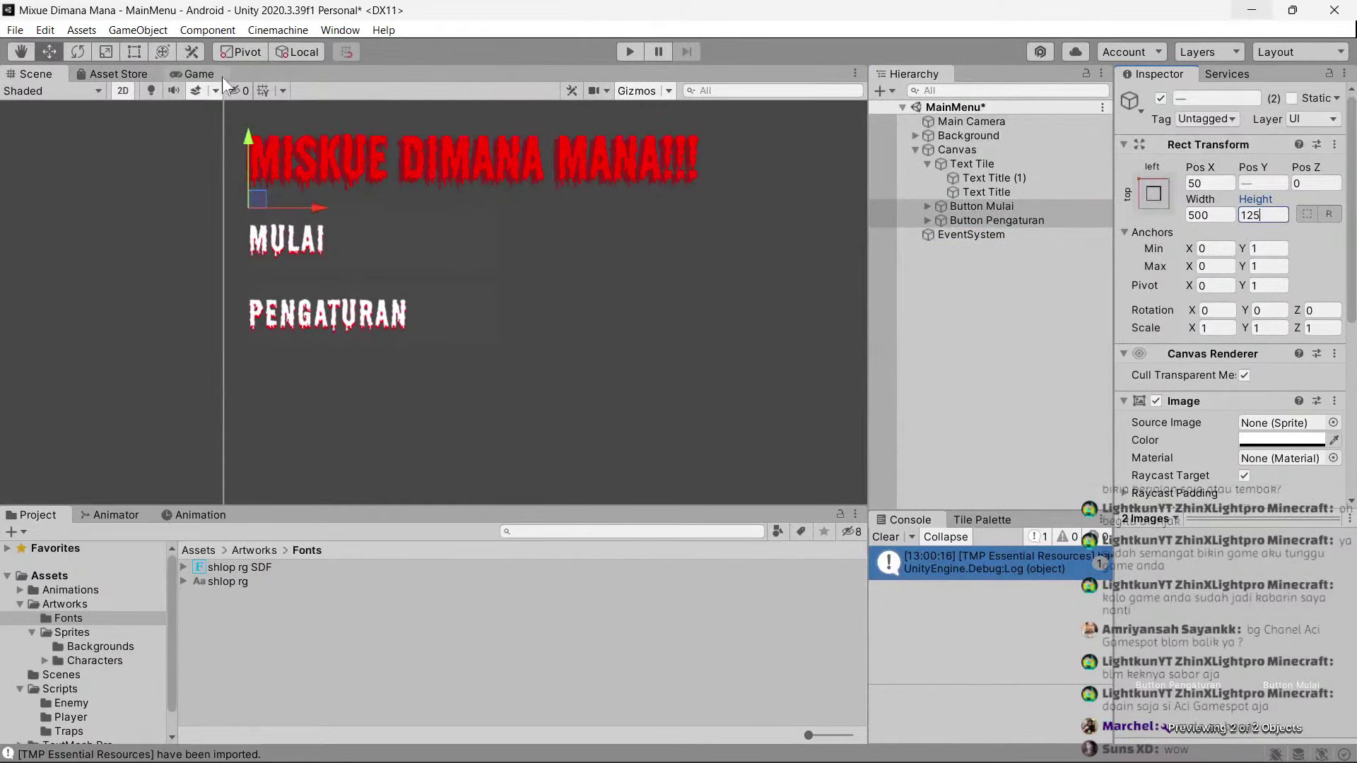
pyautogui.click(972, 206)
pyautogui.click(972, 207)
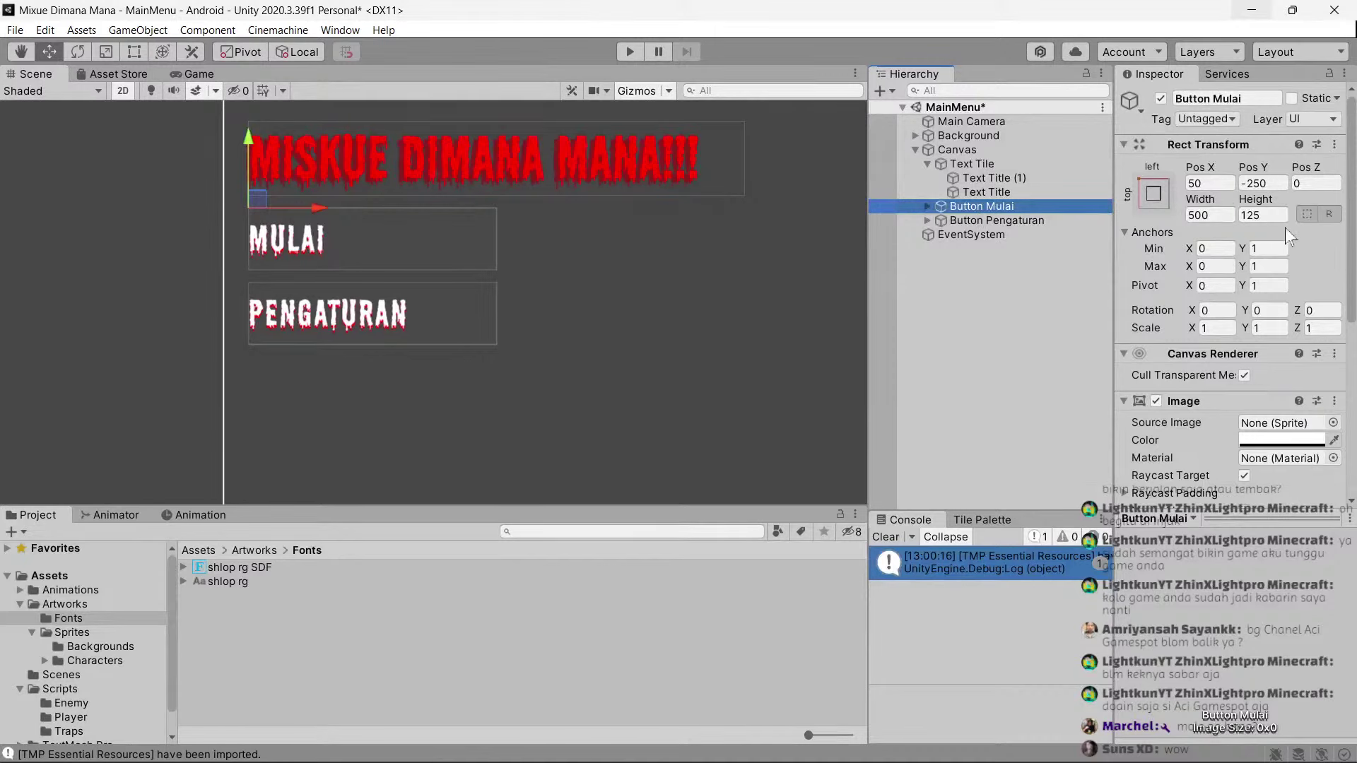
pyautogui.keyDown('ctrl'); pyautogui.click(1054, 221); pyautogui.keyUp('ctrl')
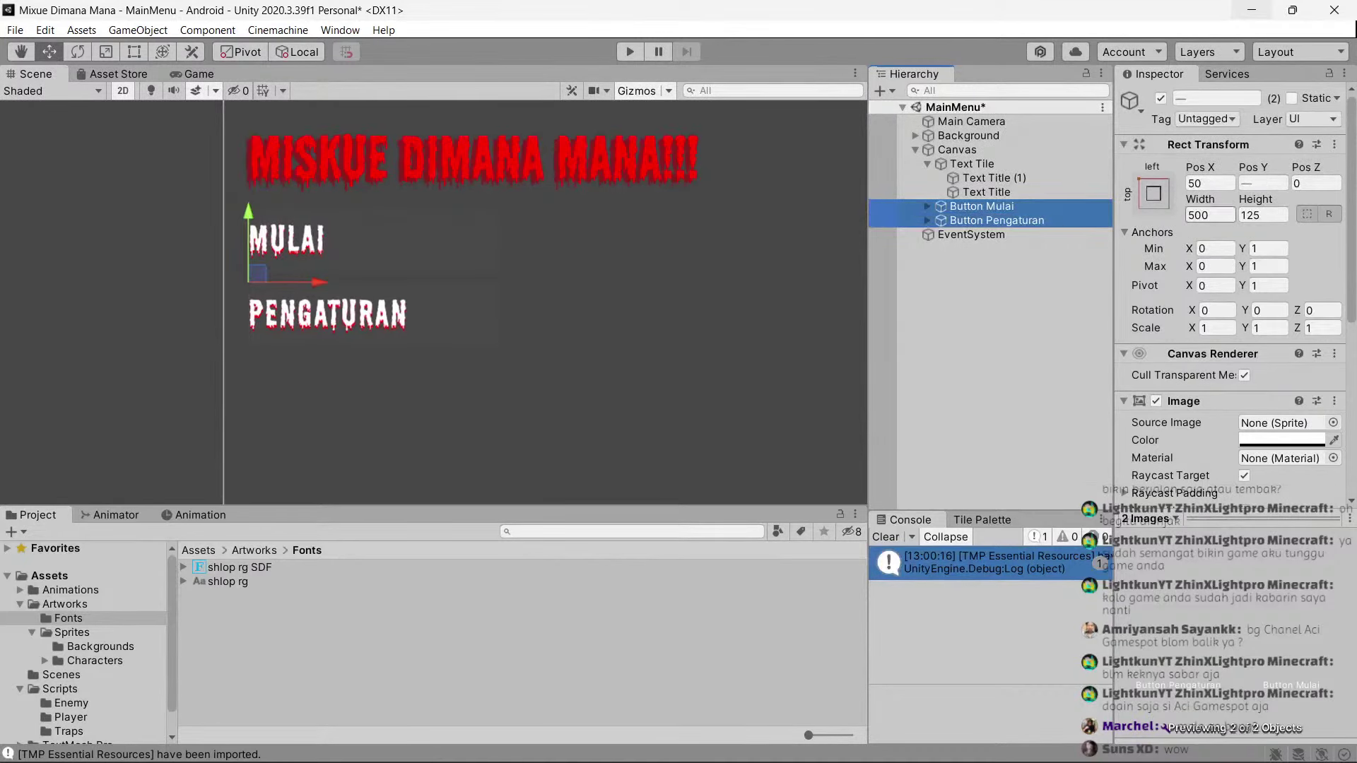
pyautogui.click(1263, 215)
pyautogui.write('100')
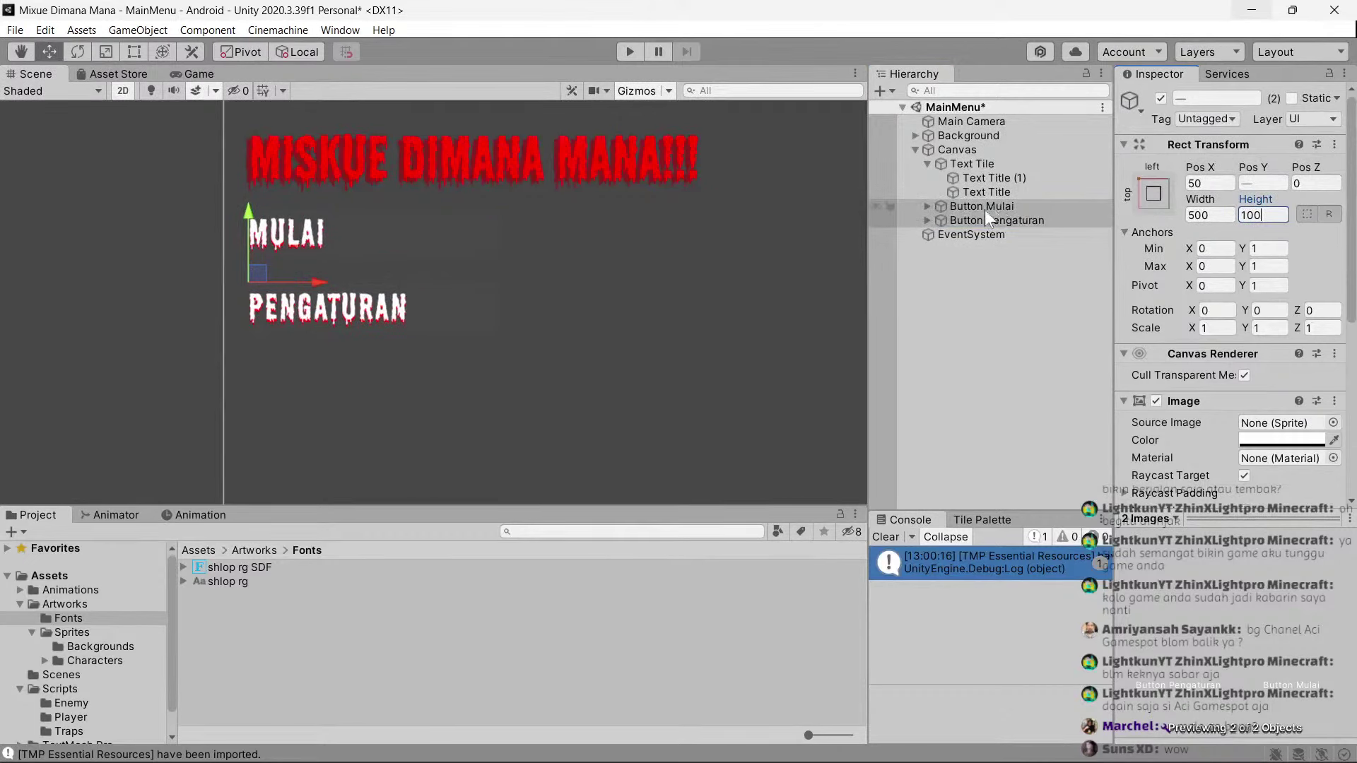
# Move Button Mulai down to Pos Y -300 after checking the Game view.
pyautogui.click(985, 208)
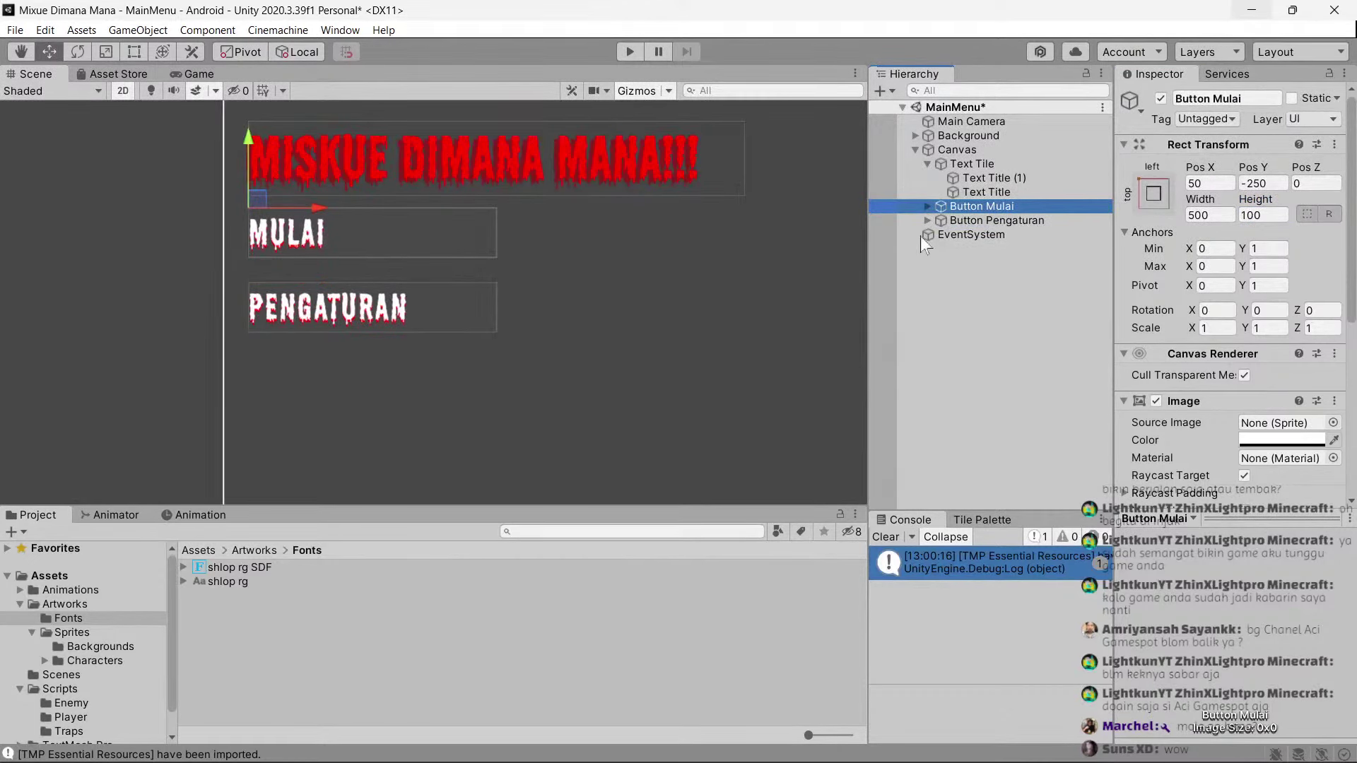
pyautogui.click(978, 221)
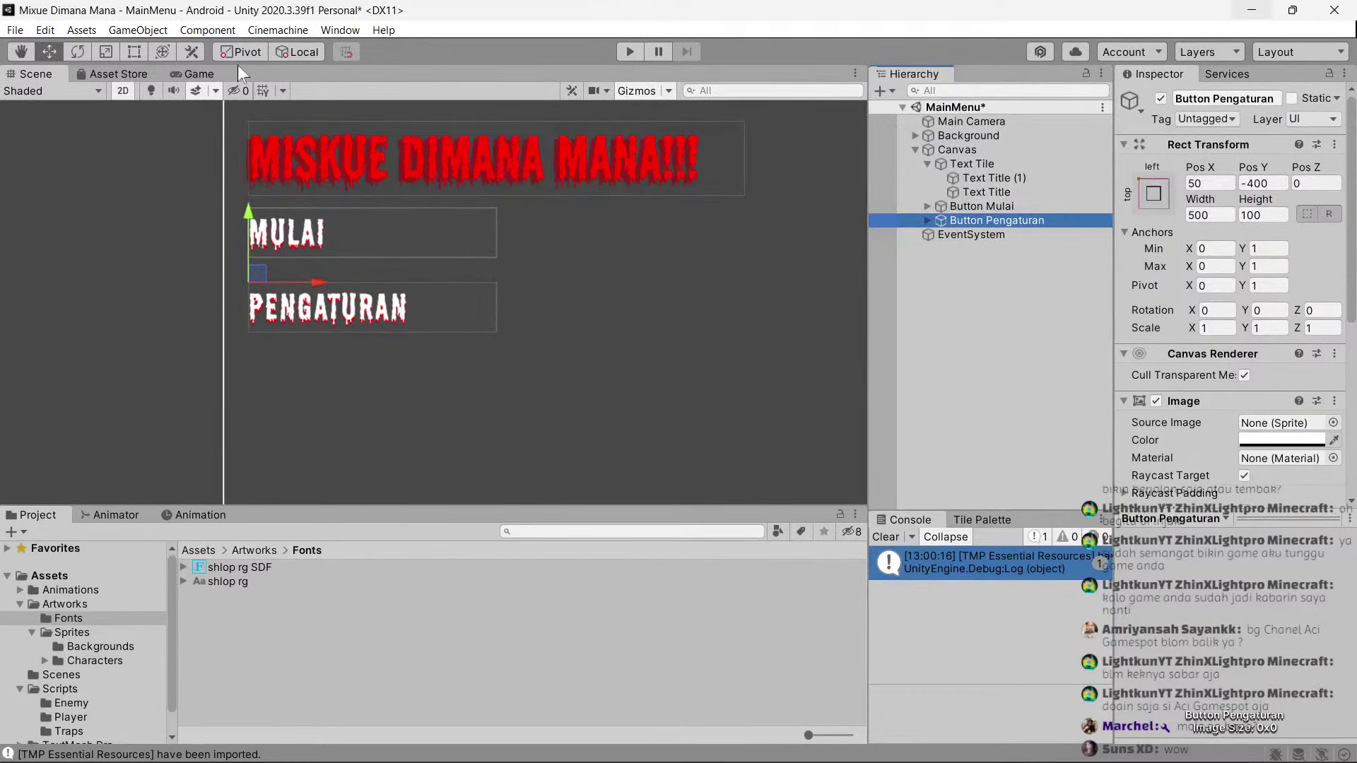
pyautogui.click(205, 74)
pyautogui.click(984, 205)
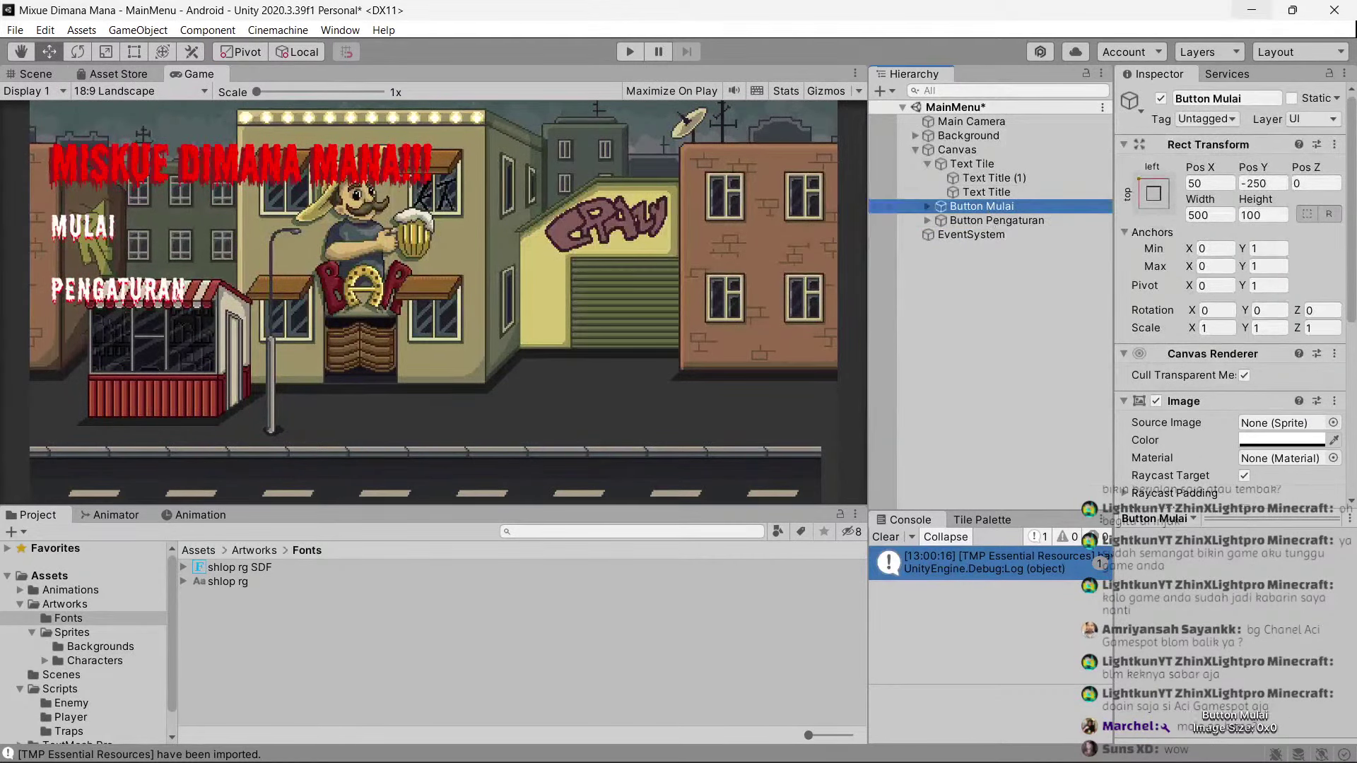
pyautogui.click(1263, 183)
pyautogui.write('-300')
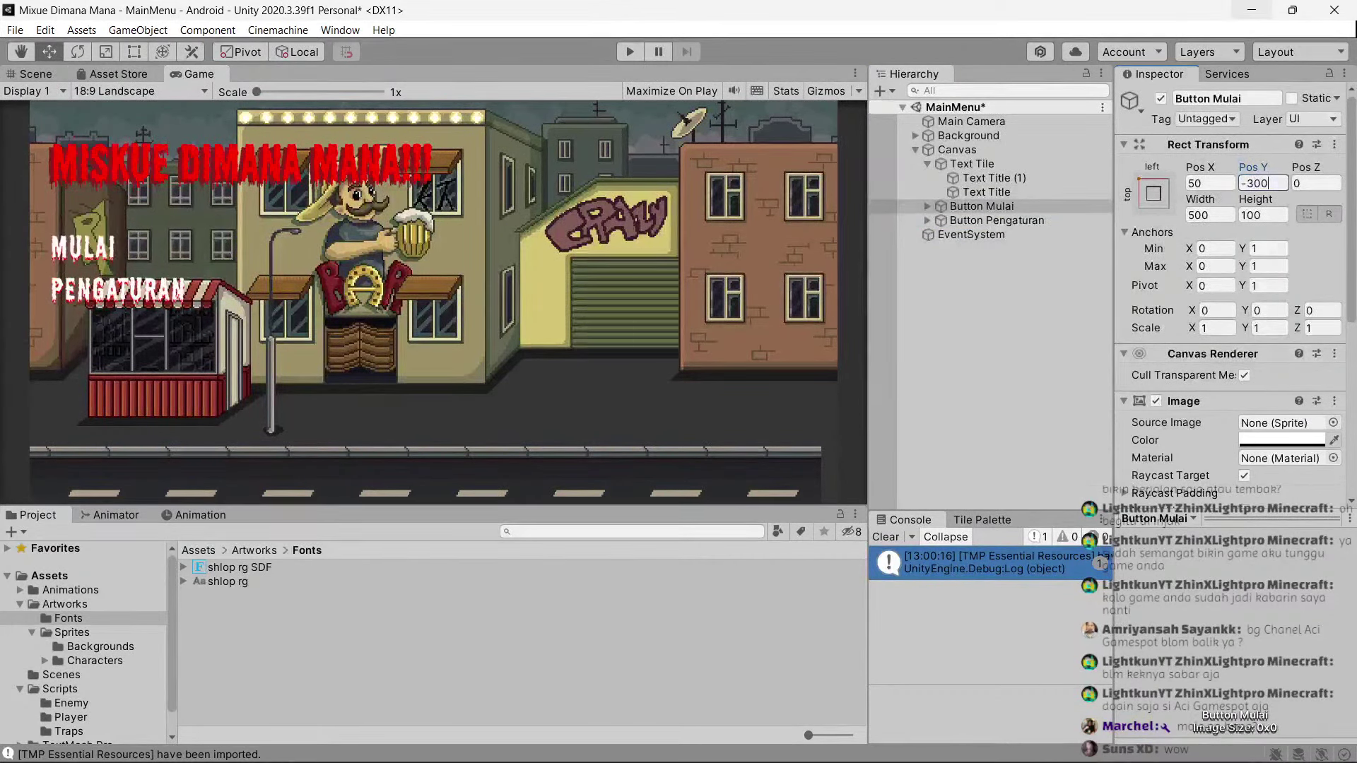
# Duplicate Button Pengaturan as Button Keluar and place it at Pos Y -500.
pyautogui.click(43, 73)
pyautogui.click(972, 221)
pyautogui.hotkey('ctrl', 'd')
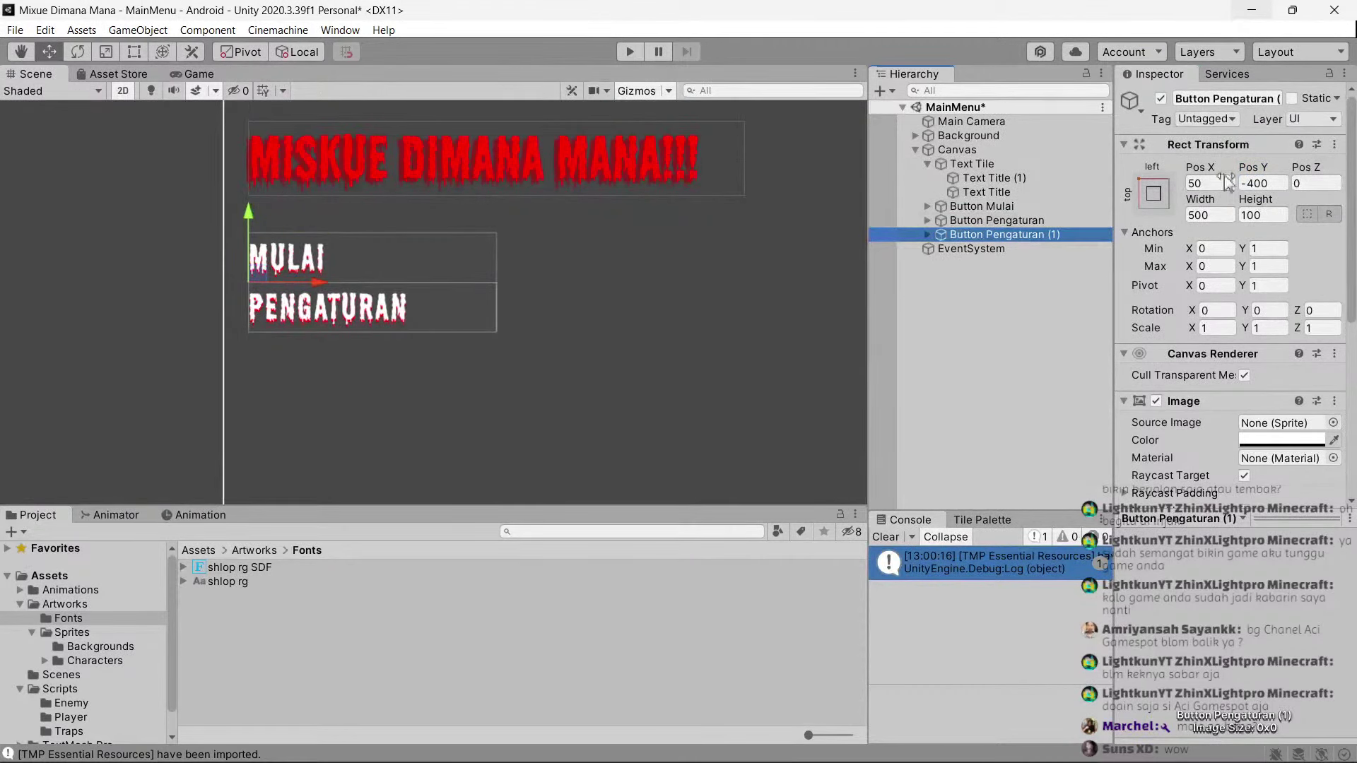
pyautogui.click(988, 236)
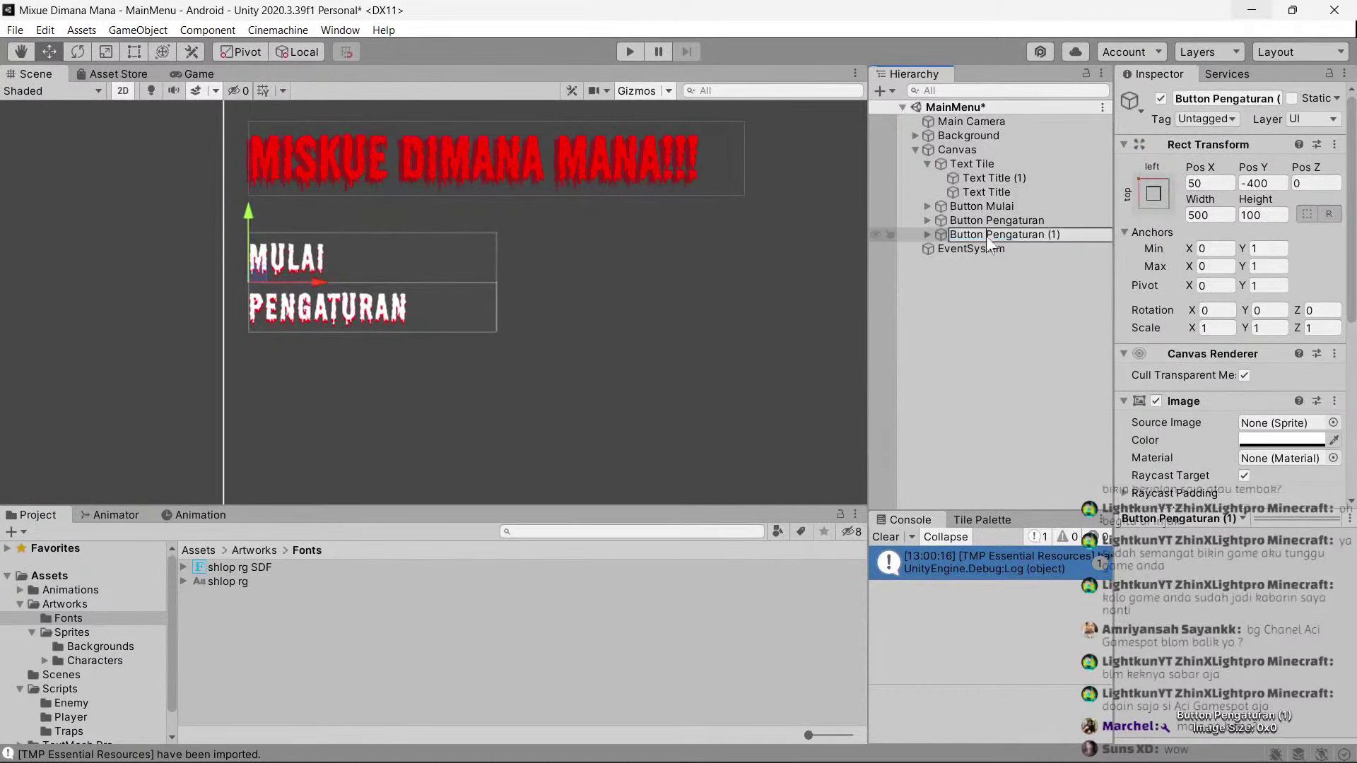
pyautogui.write('Button Keluar')
pyautogui.press('Return')
pyautogui.click(1258, 184)
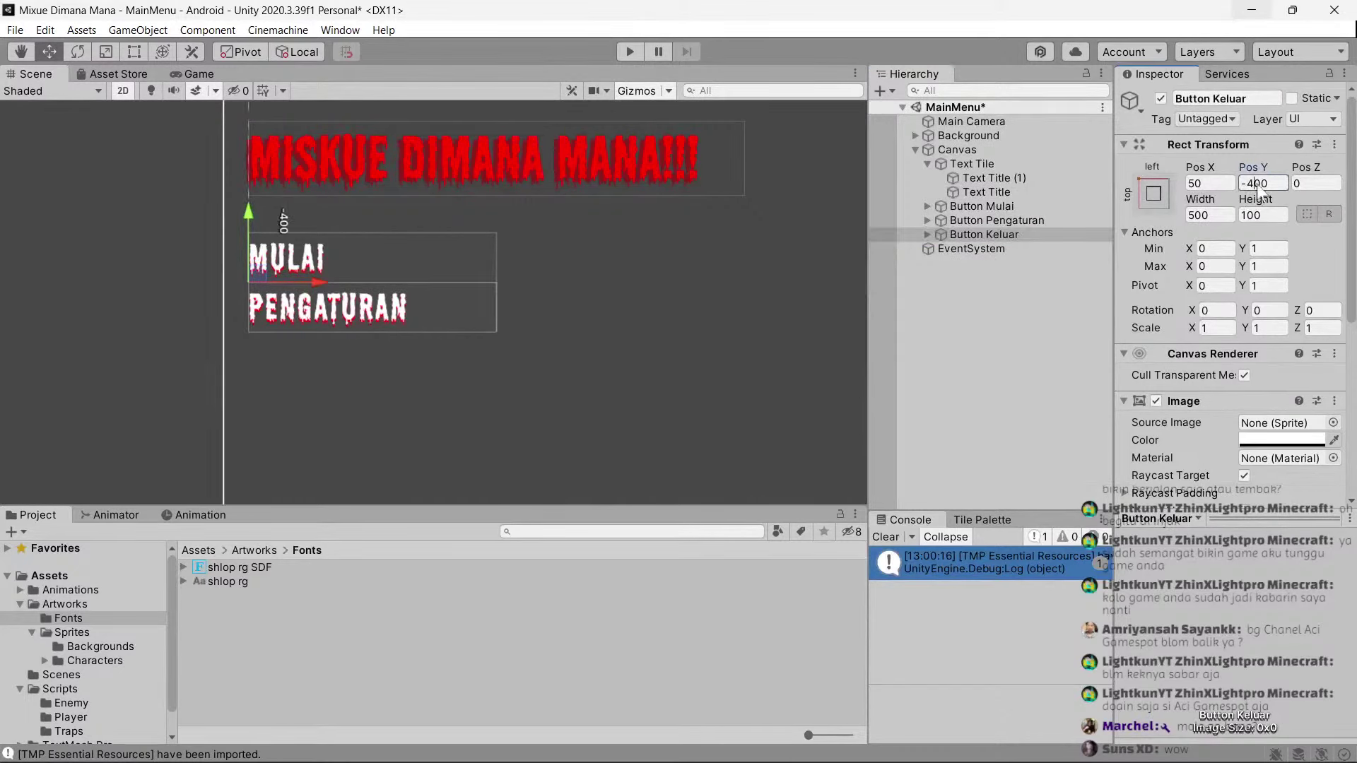
pyautogui.write('-500')
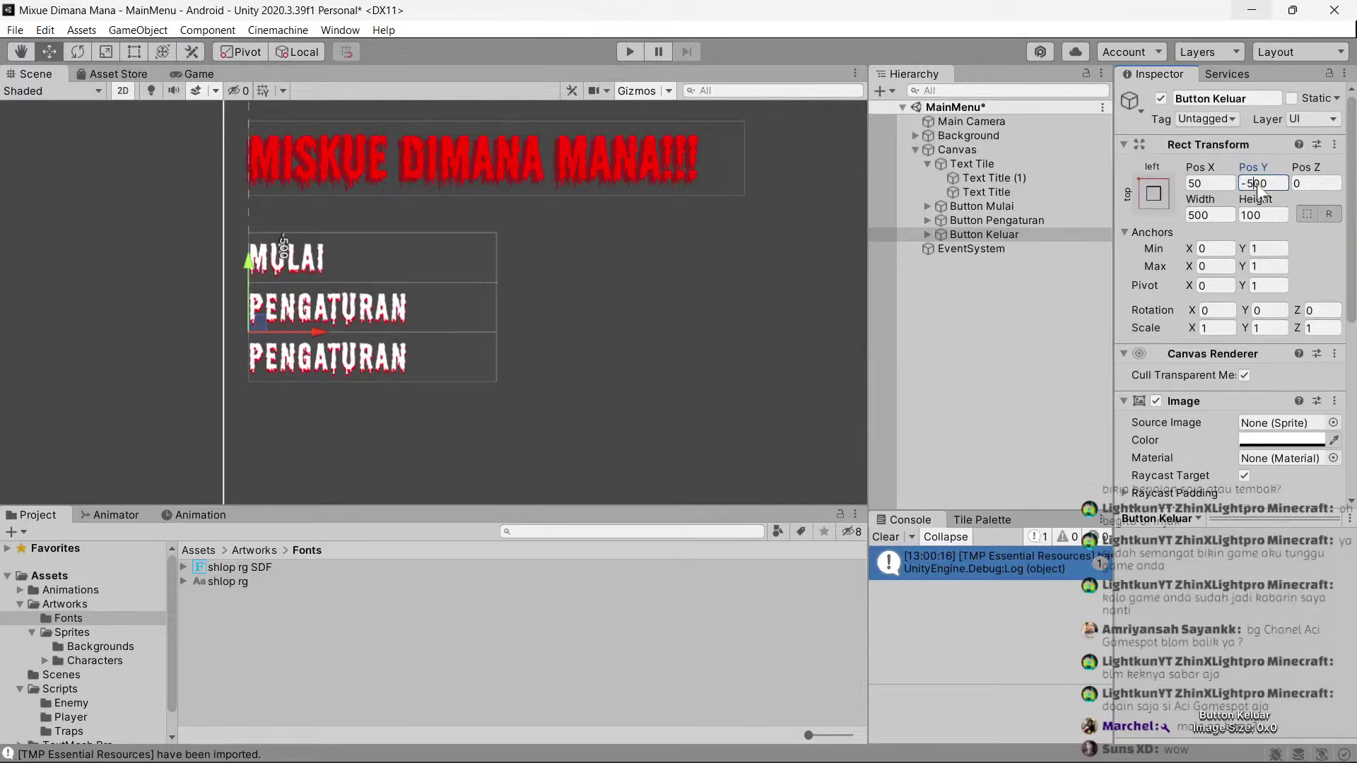
# Change both Button Keluar labels to KELUAR and preview the menu.
pyautogui.click(926, 234)
pyautogui.click(960, 248)
pyautogui.keyDown('shift'); pyautogui.click(1009, 263); pyautogui.keyUp('shift')
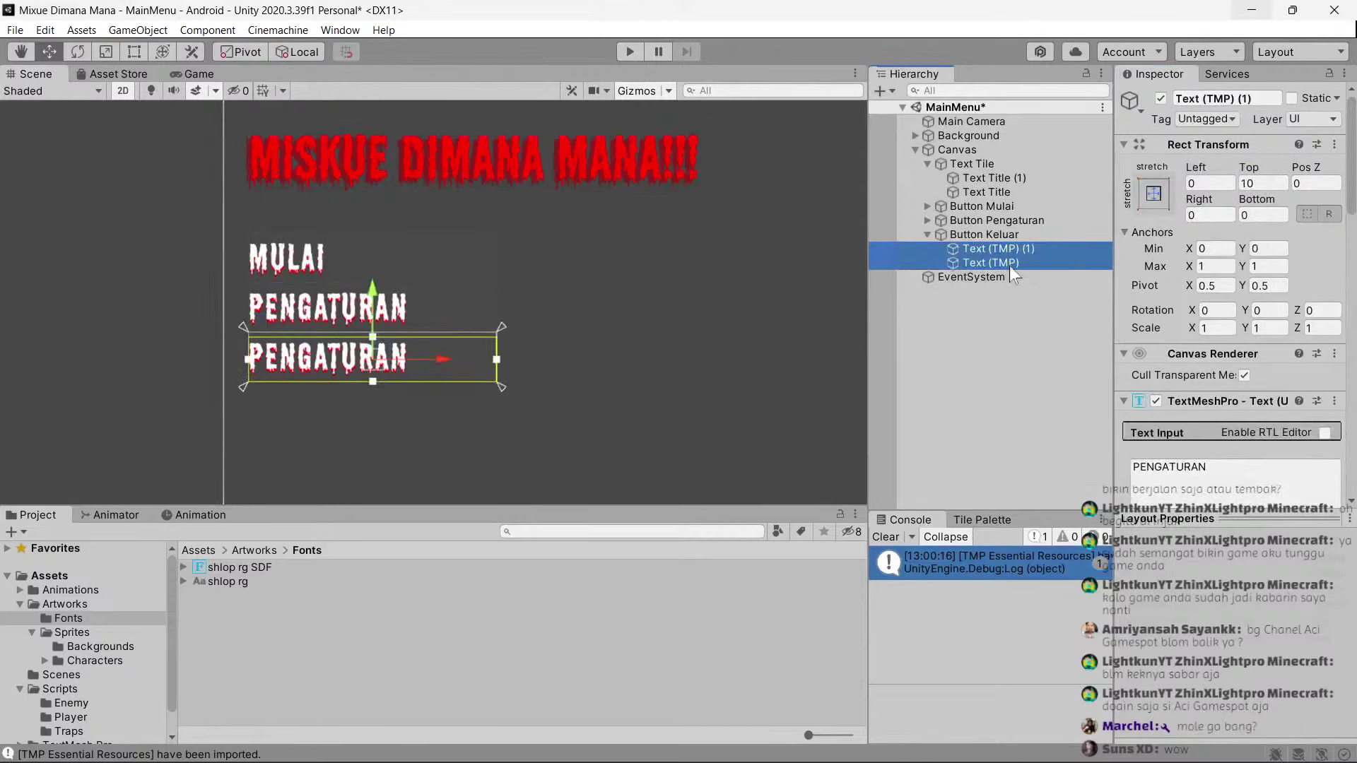
pyautogui.click(1160, 472)
pyautogui.write('KE')
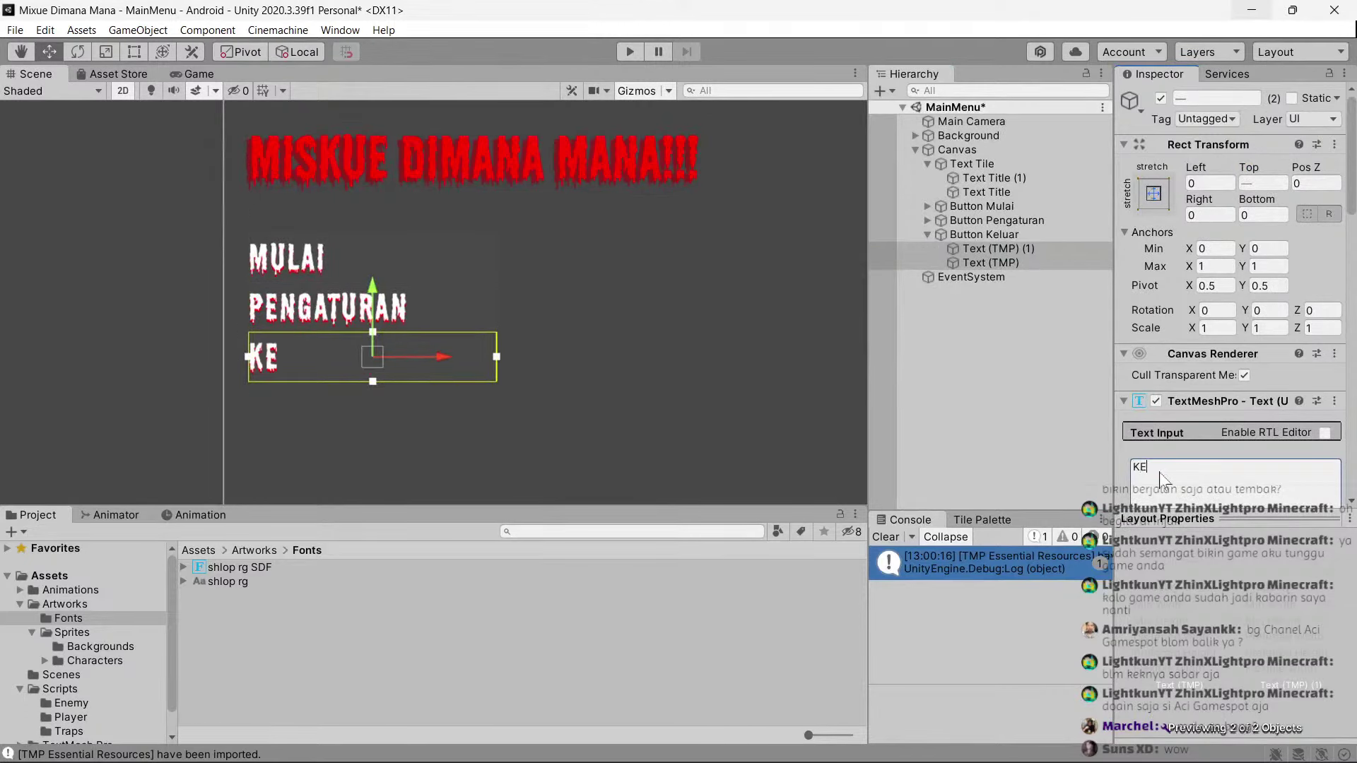
pyautogui.write('LUAR')
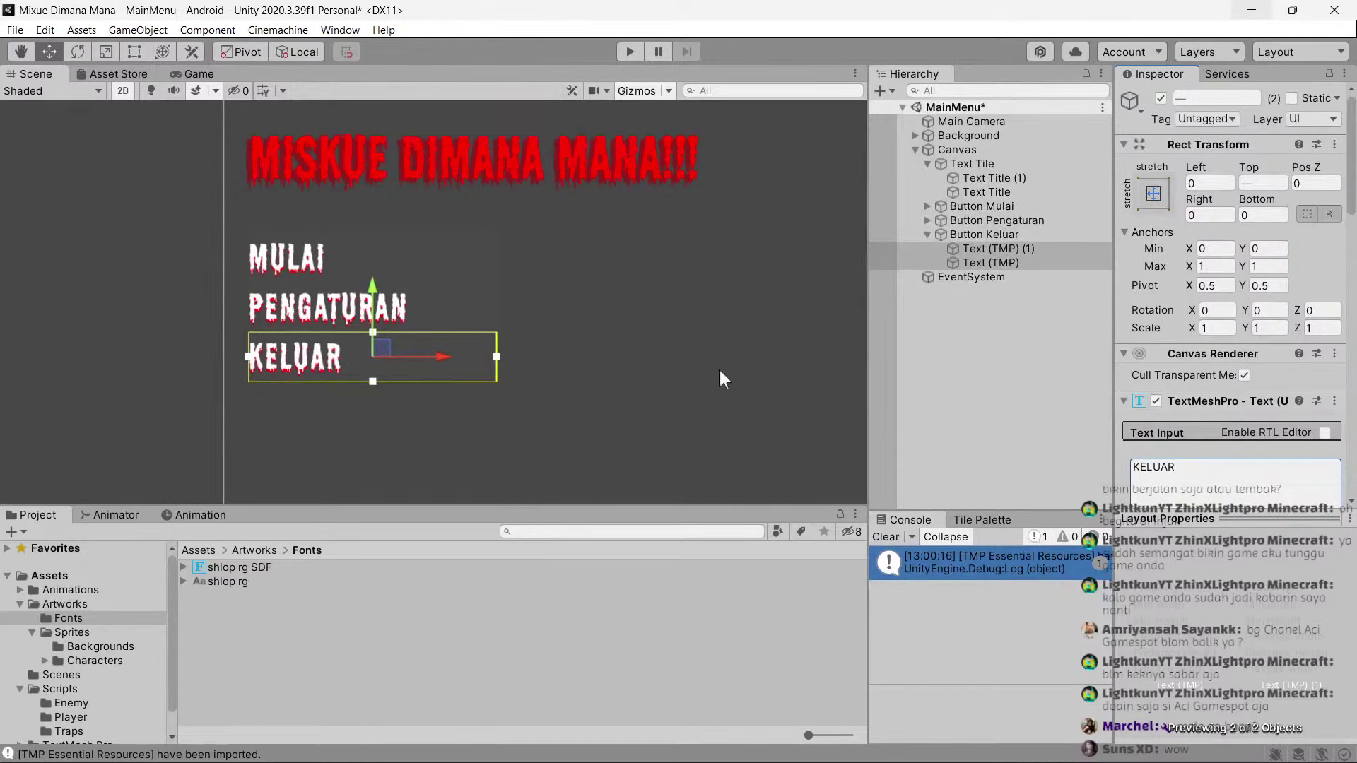
pyautogui.click(195, 77)
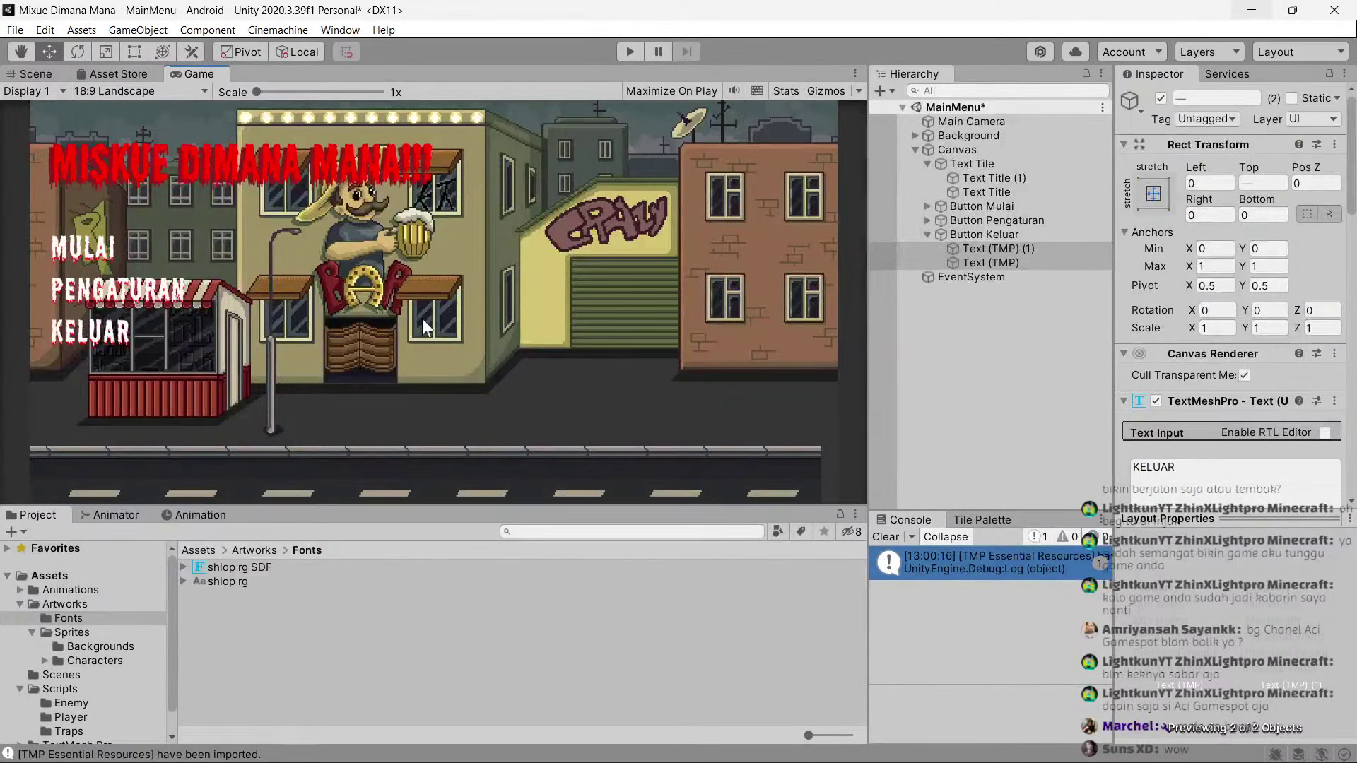
# Set Pos X to 150 for the Text Tile title and all three buttons.
pyautogui.click(928, 235)
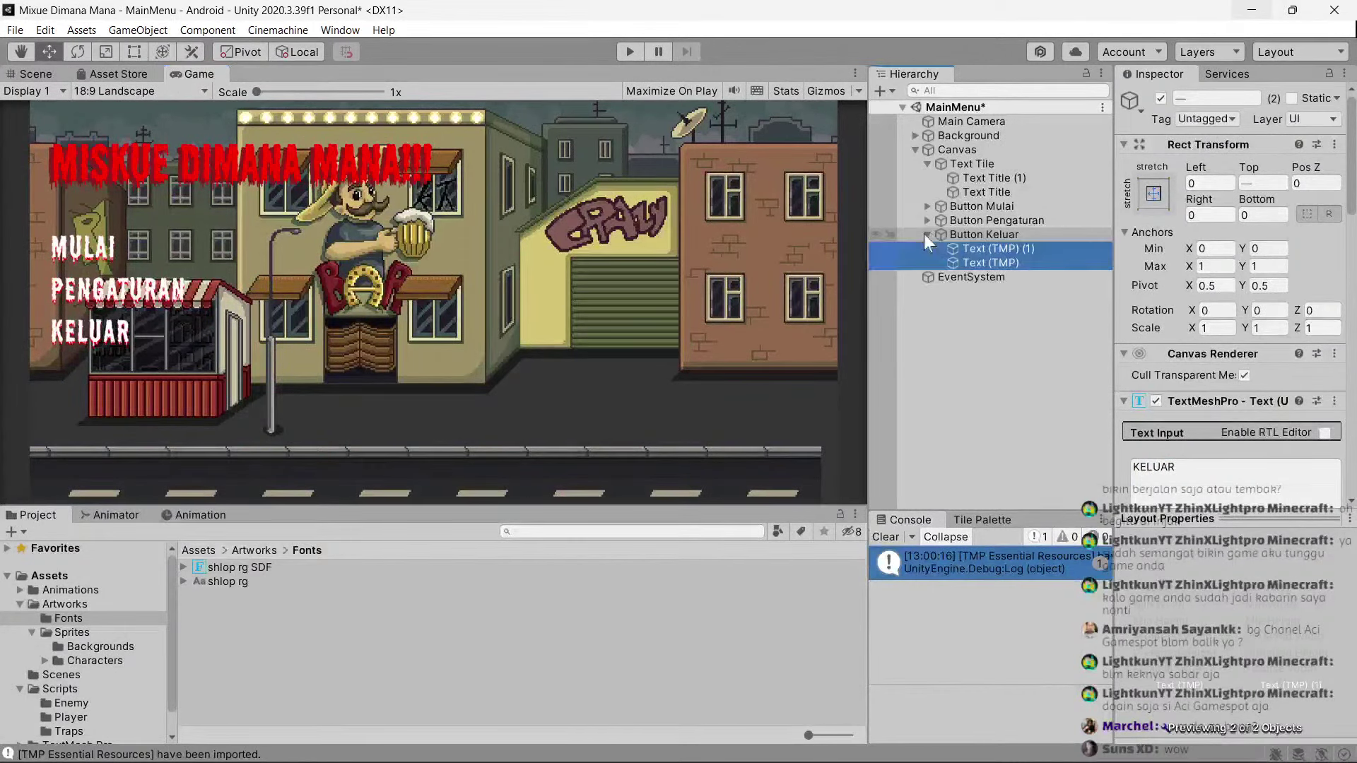
pyautogui.click(928, 164)
pyautogui.click(974, 163)
pyautogui.keyDown('shift'); pyautogui.click(985, 209); pyautogui.keyUp('shift')
pyautogui.click(1212, 183)
pyautogui.write('10')
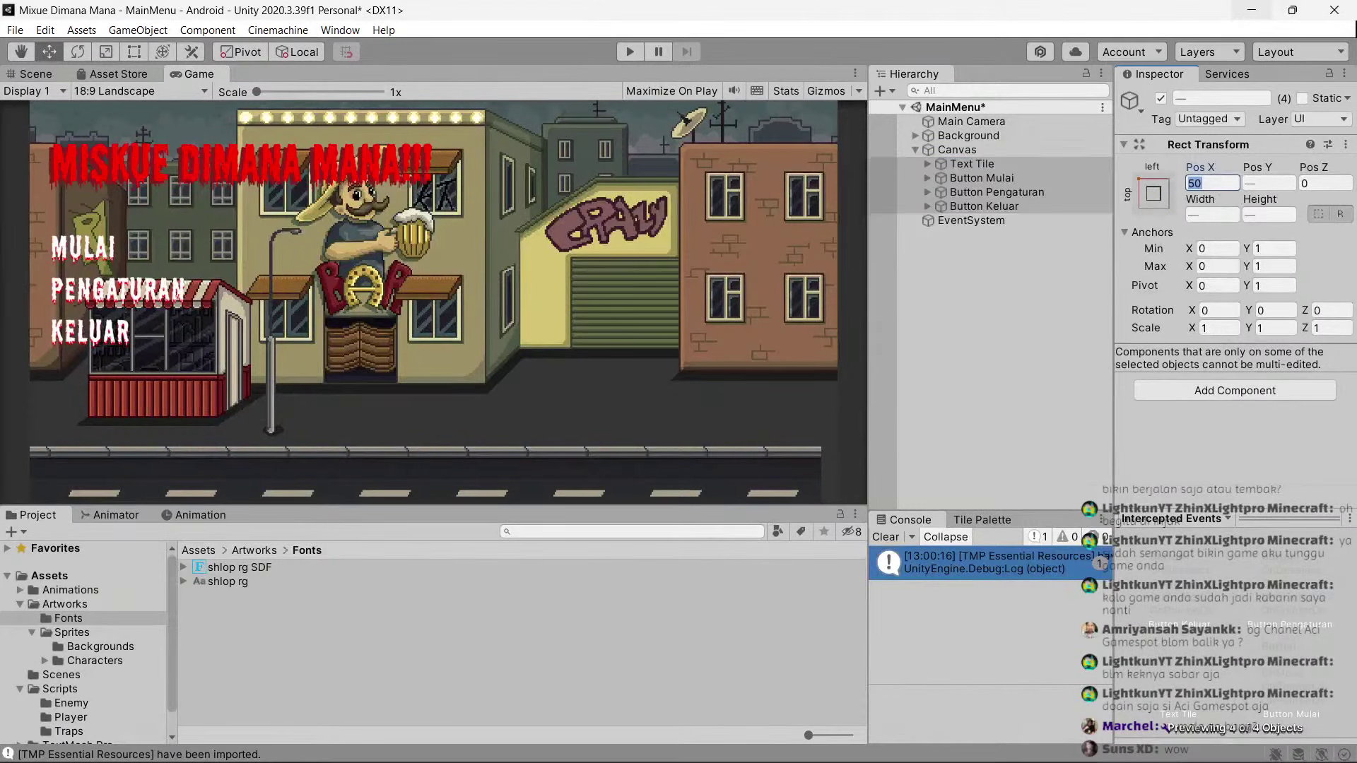
pyautogui.press('BackSpace')
pyautogui.write('5')
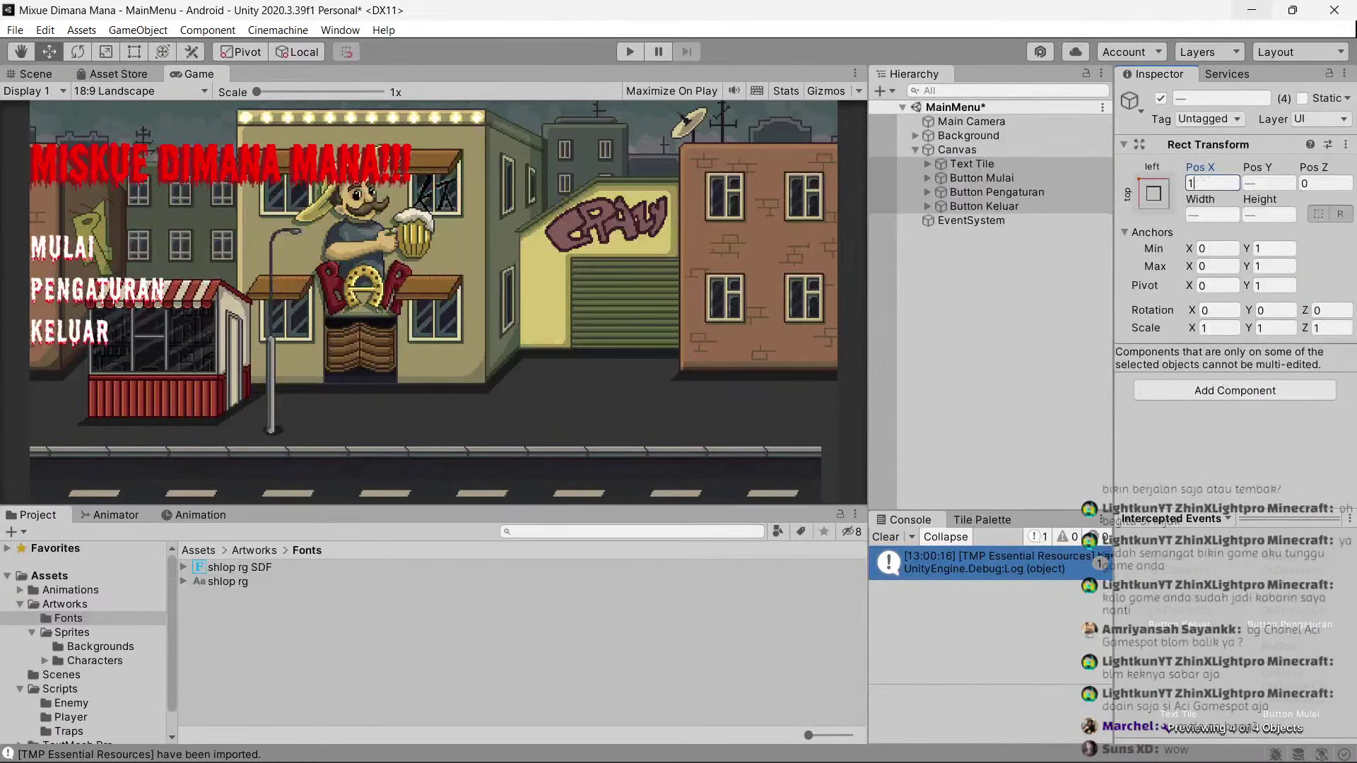
pyautogui.write('0')
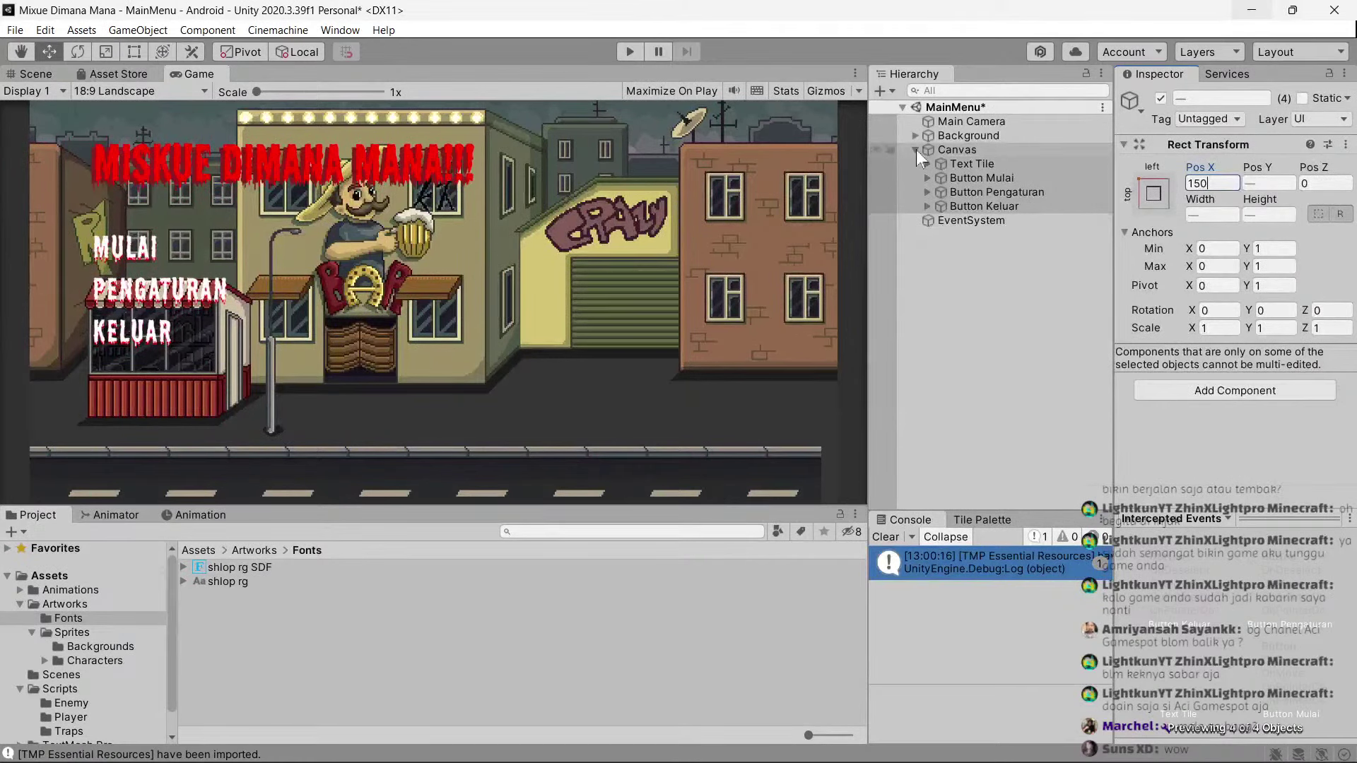
# Save the scene, duplicate the last road strip in Background > Road at X 19.2, and save again.
pyautogui.click(916, 150)
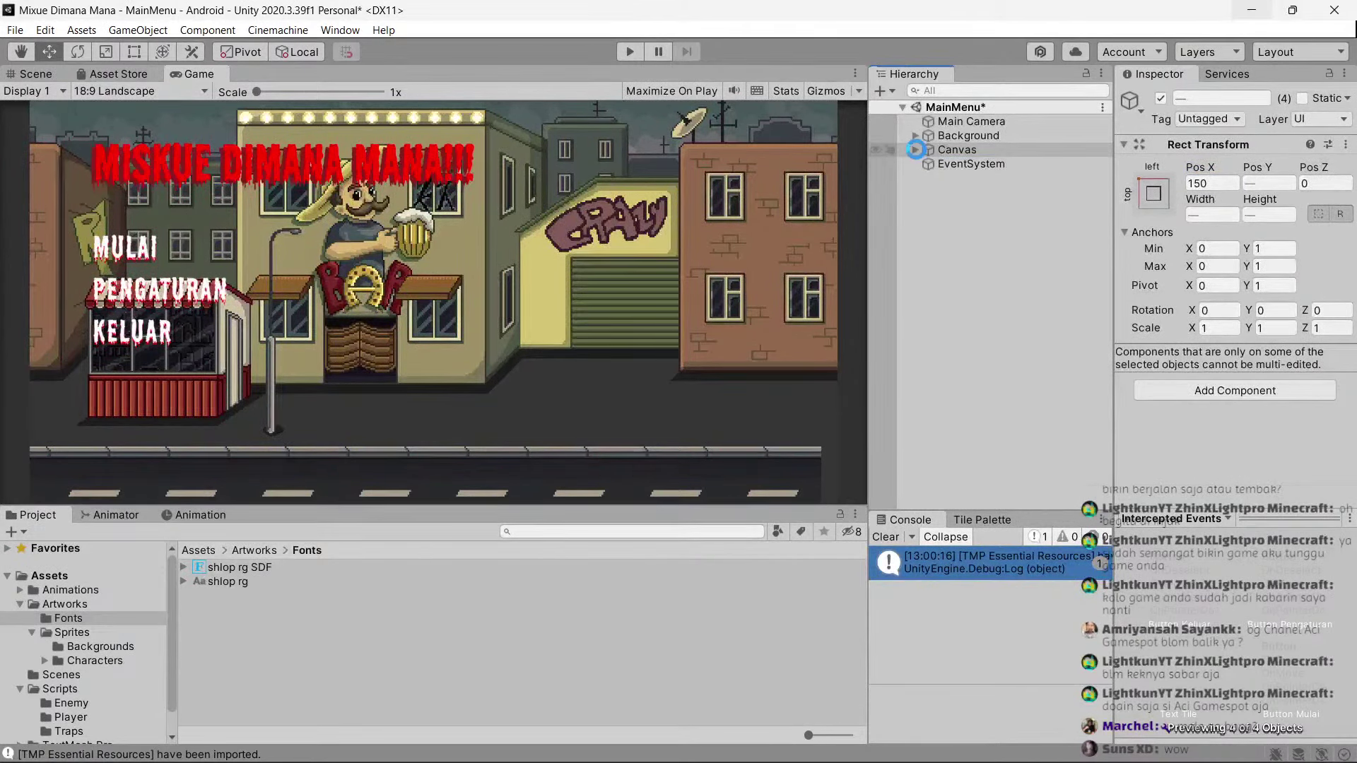
pyautogui.hotkey('ctrl', 's')
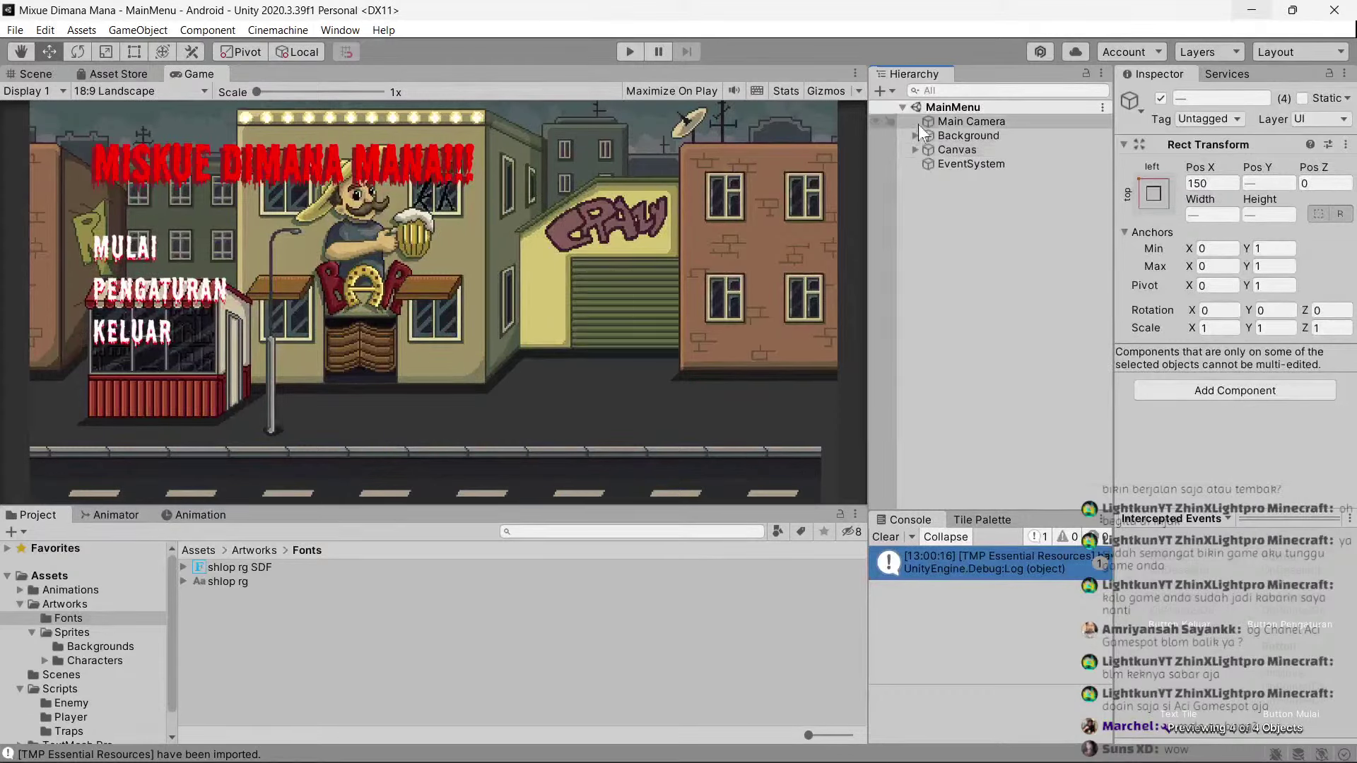
pyautogui.click(915, 135)
pyautogui.click(928, 220)
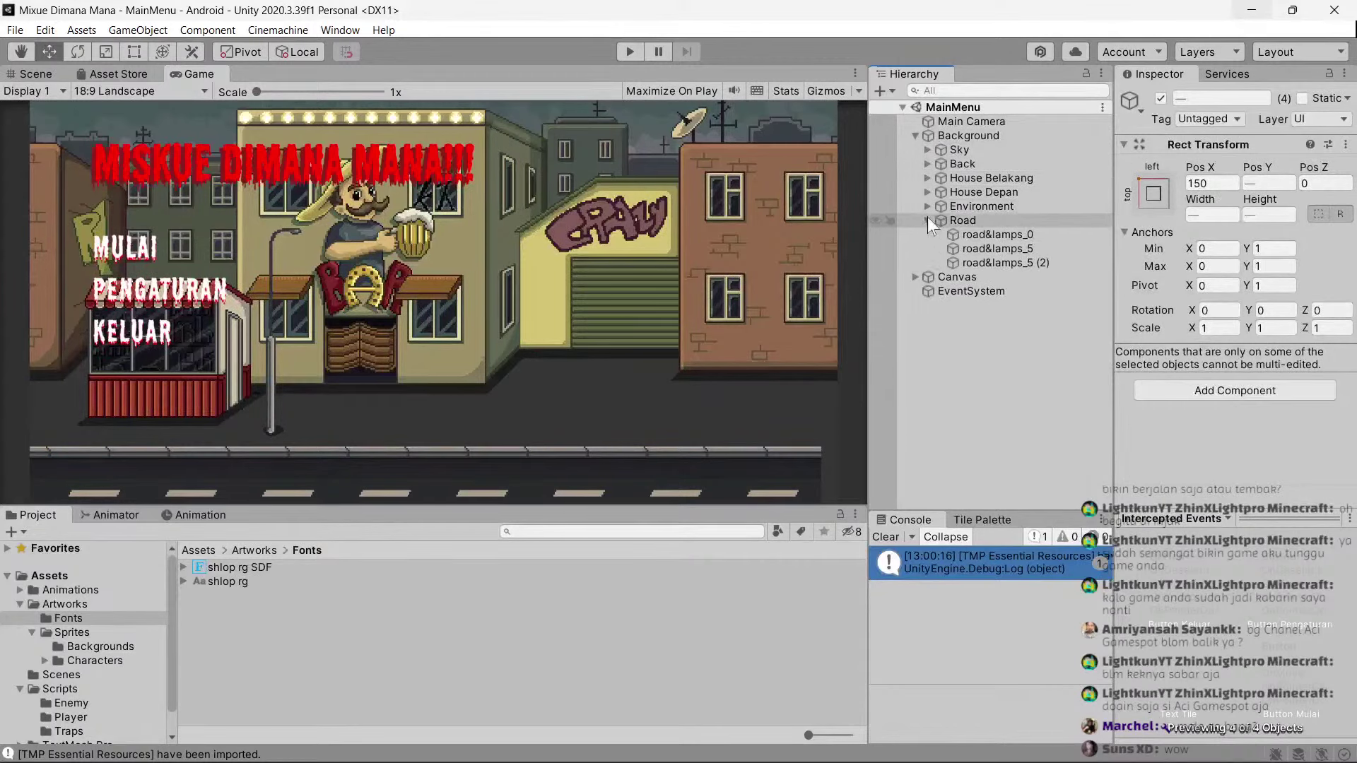
pyautogui.click(986, 249)
pyautogui.click(990, 260)
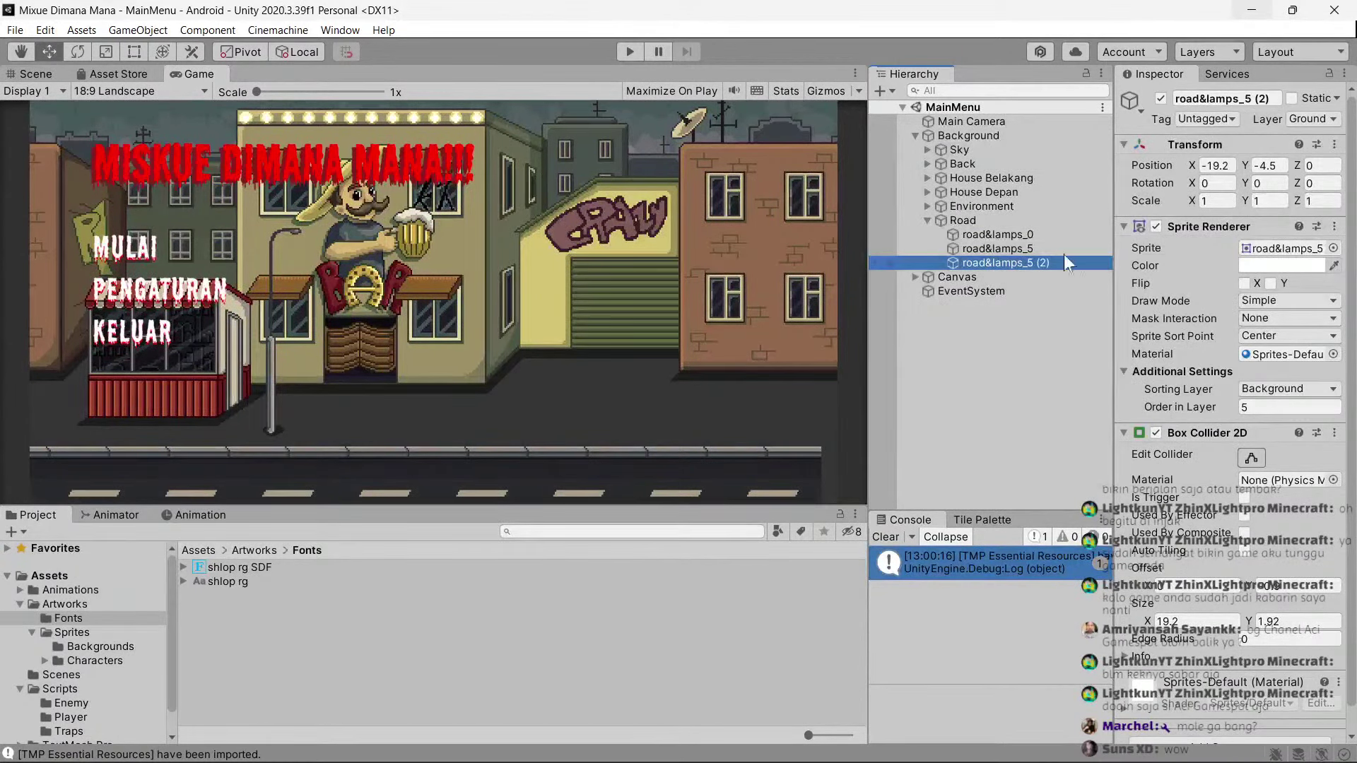
pyautogui.hotkey('ctrl', 'd')
pyautogui.click(1216, 165)
pyautogui.press('Home')
pyautogui.press('Delete')
pyautogui.hotkey('ctrl', 's')
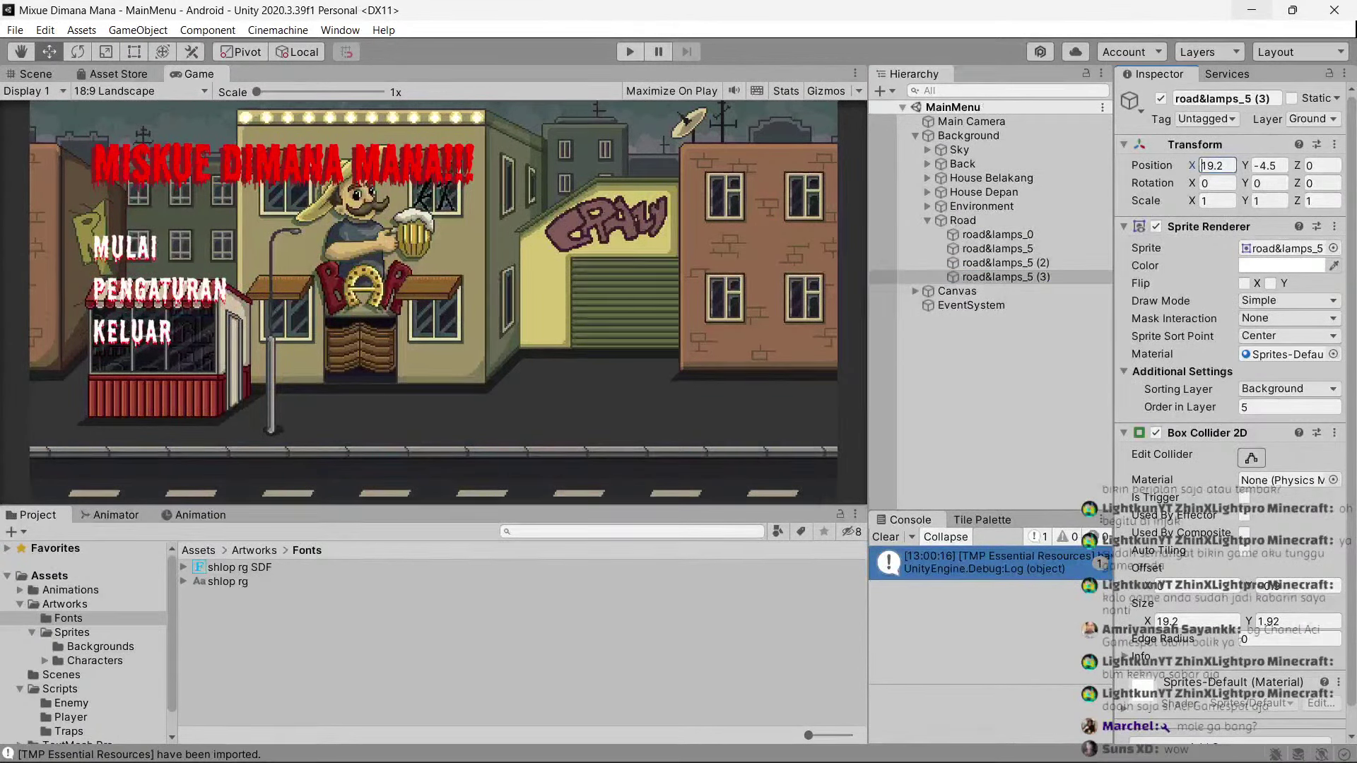
# Expand the Environment group and select the minishop&callbox_0 sprite.
pyautogui.click(927, 220)
pyautogui.click(926, 192)
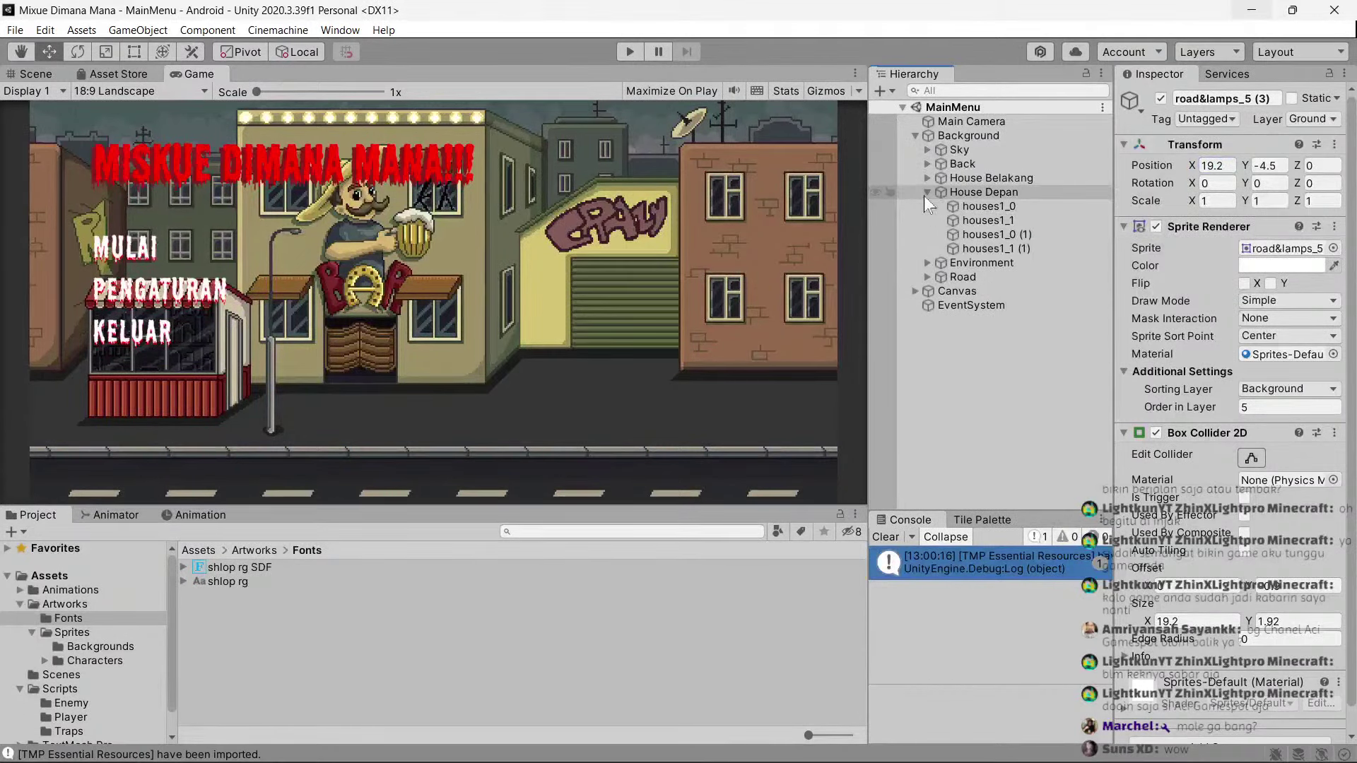
pyautogui.click(926, 192)
pyautogui.click(926, 205)
pyautogui.click(1011, 220)
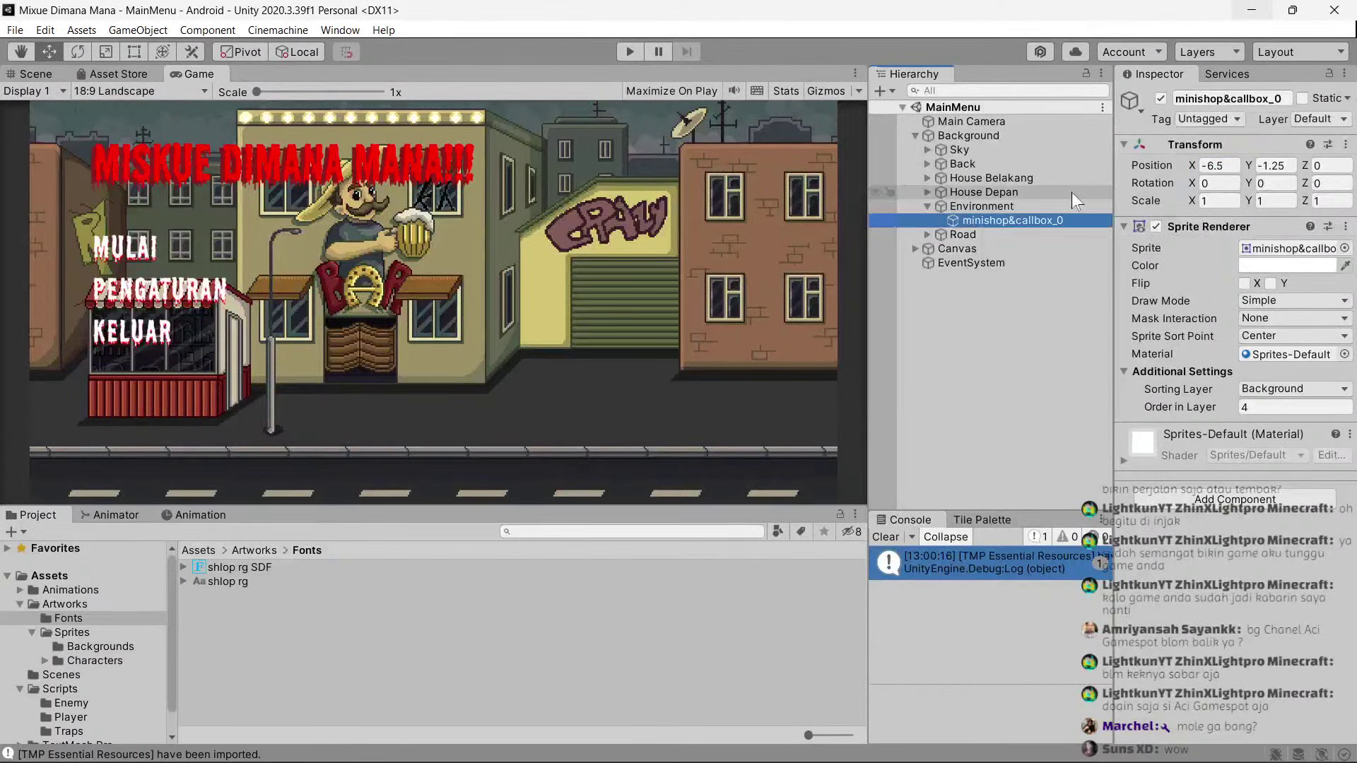
pyautogui.click(36, 73)
pyautogui.scroll(-2, 491, 276)
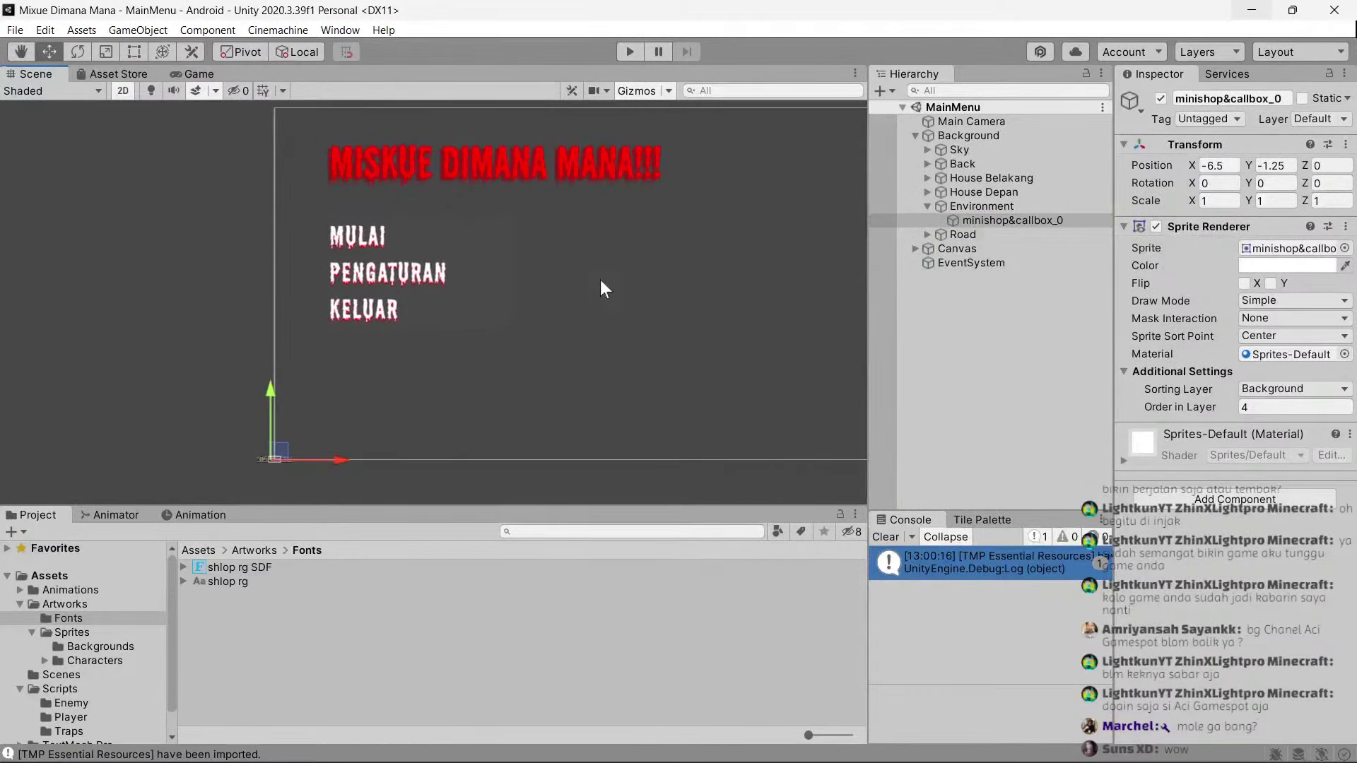
# Frame the minishop sprite and dock the Game view beside a narrower Scene view.
pyautogui.doubleClick(967, 218)
pyautogui.scroll(3, 498, 358)
pyautogui.scroll(-1, 477, 376)
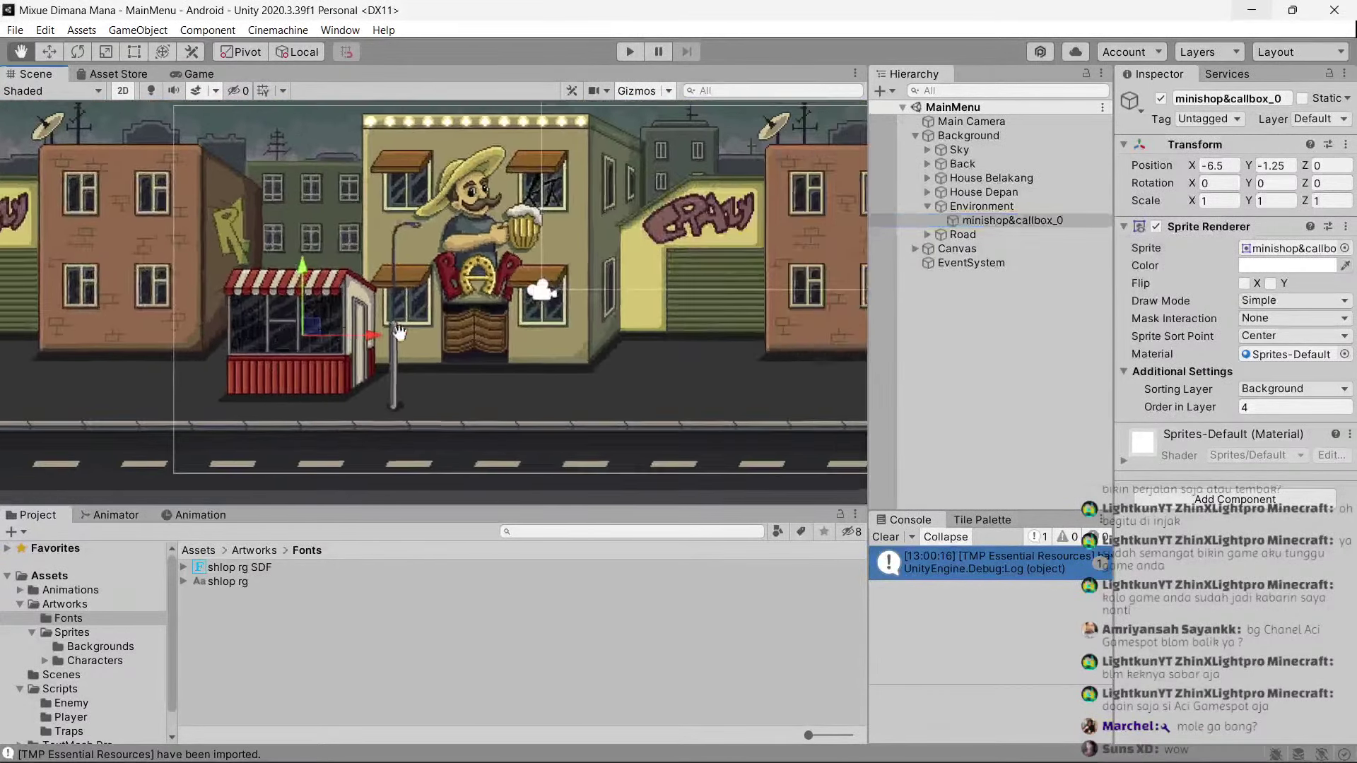
pyautogui.scroll(-2, 477, 375)
pyautogui.click(198, 73)
pyautogui.moveTo(685, 222); pyautogui.dragTo(701, 250)
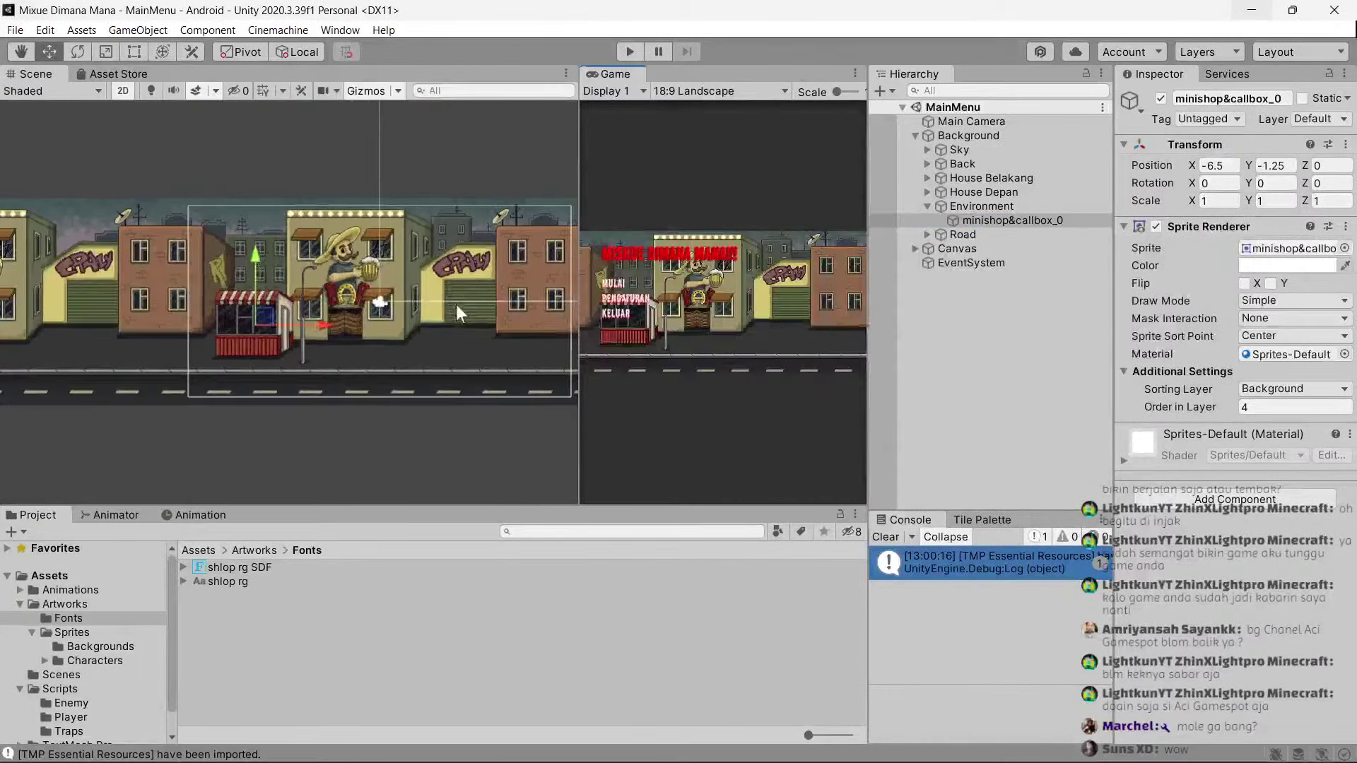
pyautogui.moveTo(575, 327); pyautogui.dragTo(337, 327)
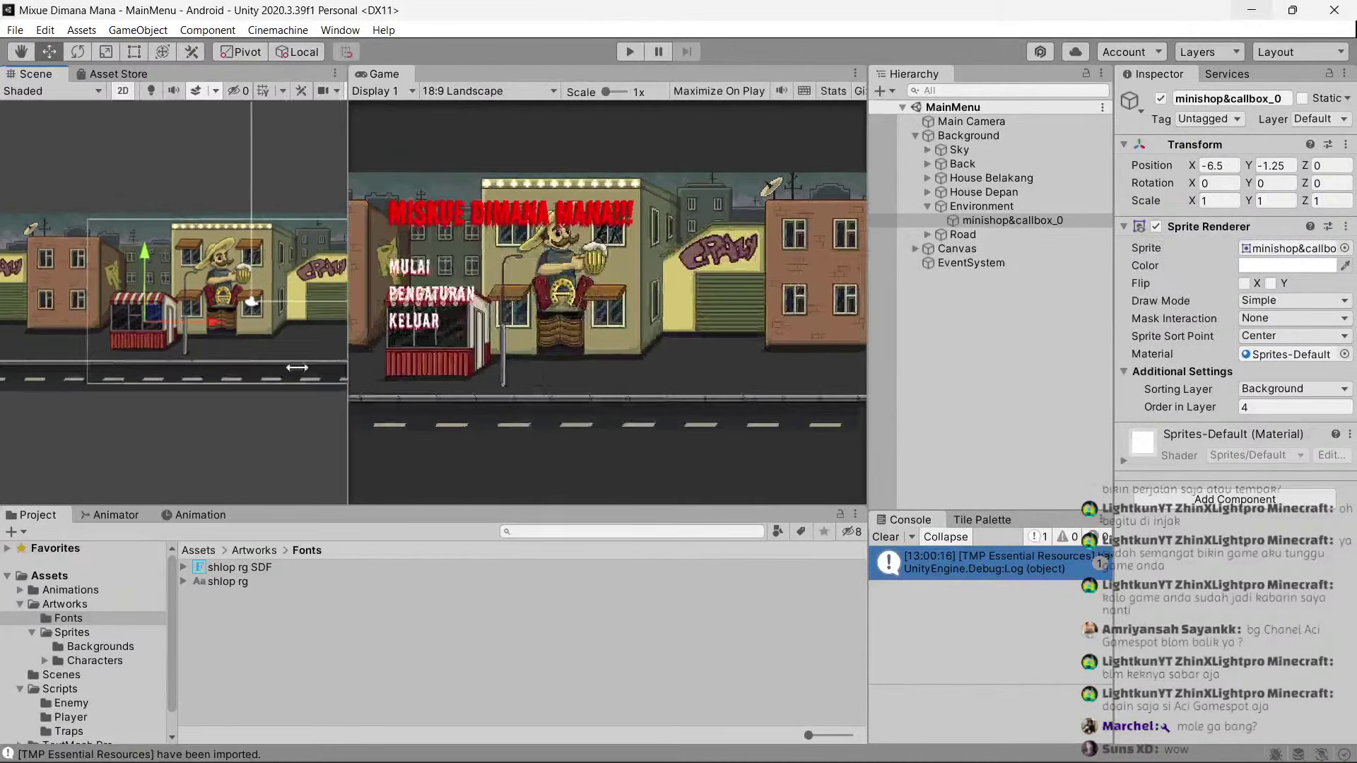
# Drag the minishop kiosk right to about X 4.
pyautogui.moveTo(99, 313); pyautogui.dragTo(330, 332)
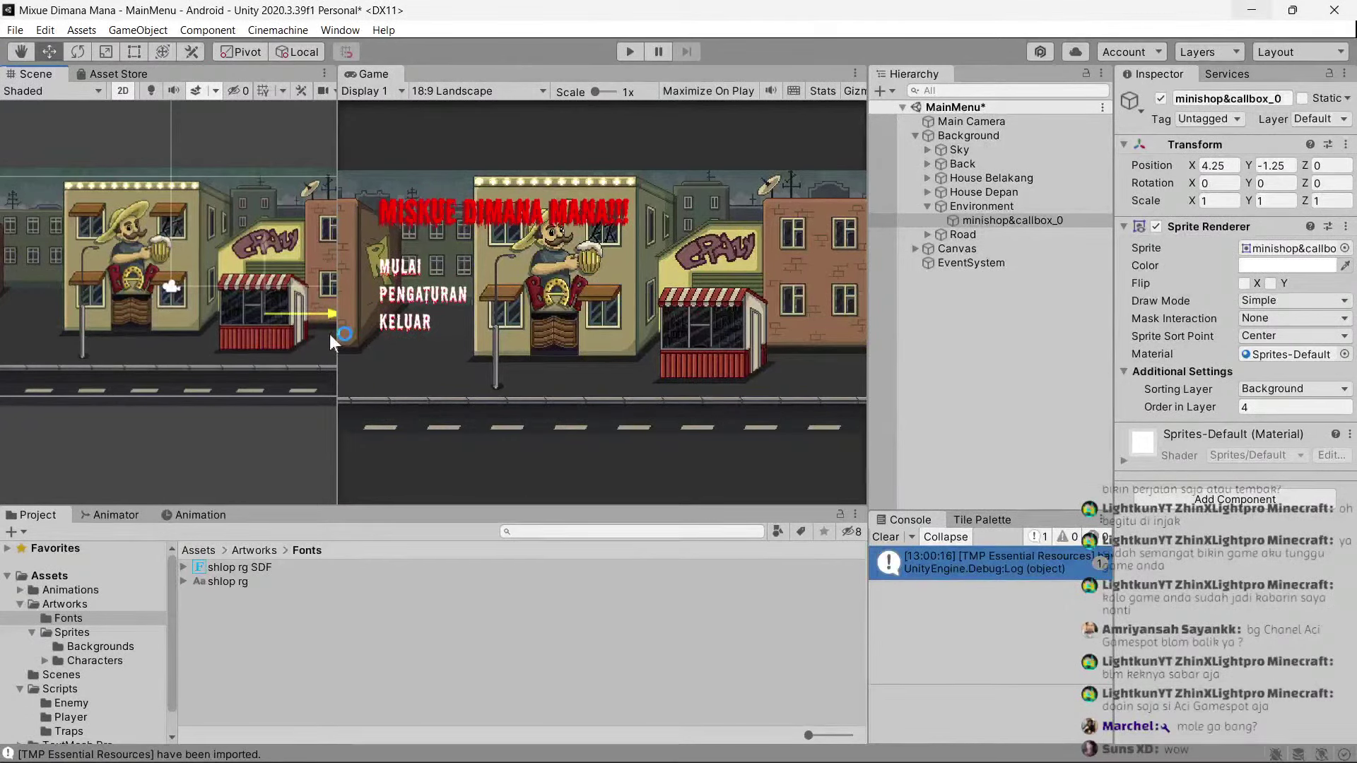
pyautogui.moveTo(330, 333); pyautogui.dragTo(324, 337)
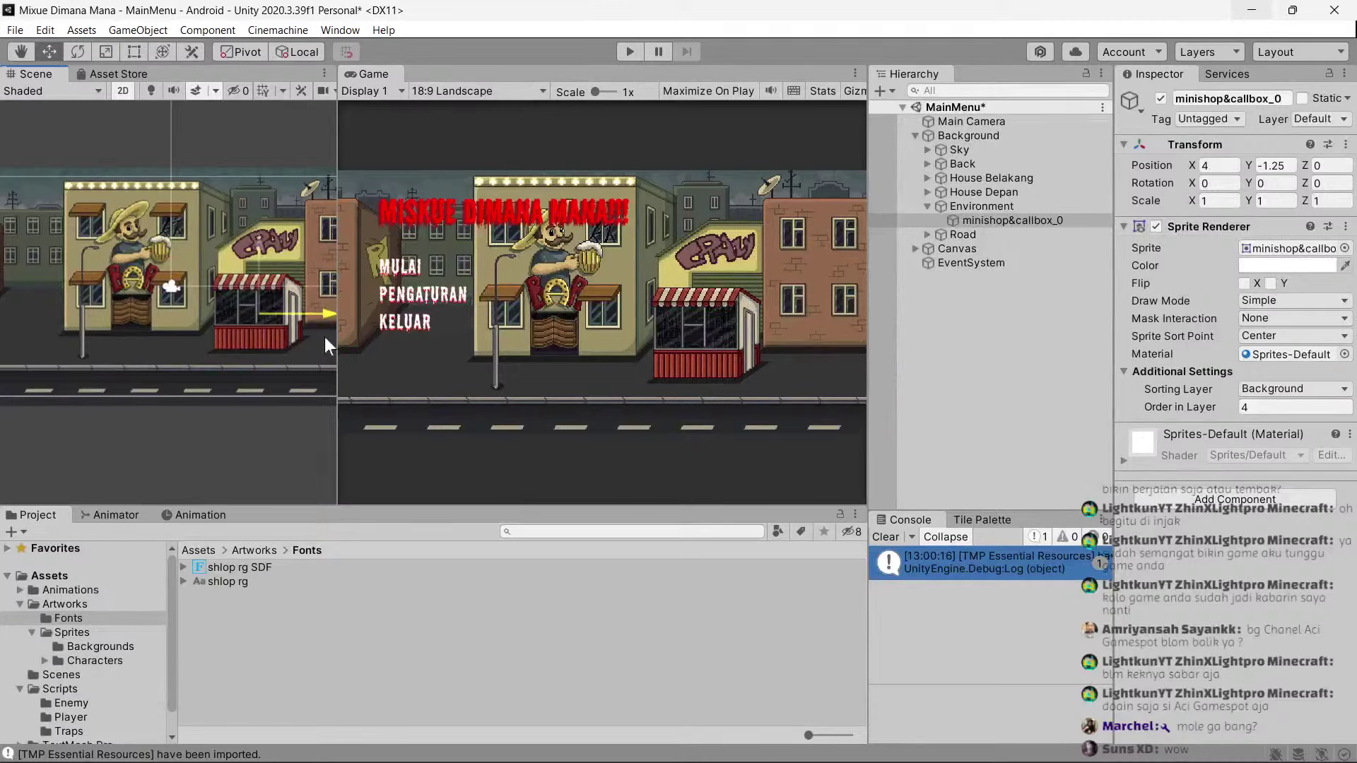
pyautogui.click(324, 337)
pyautogui.moveTo(107, 307); pyautogui.dragTo(56, 297, button='middle')
pyautogui.scroll(5, 178, 334)
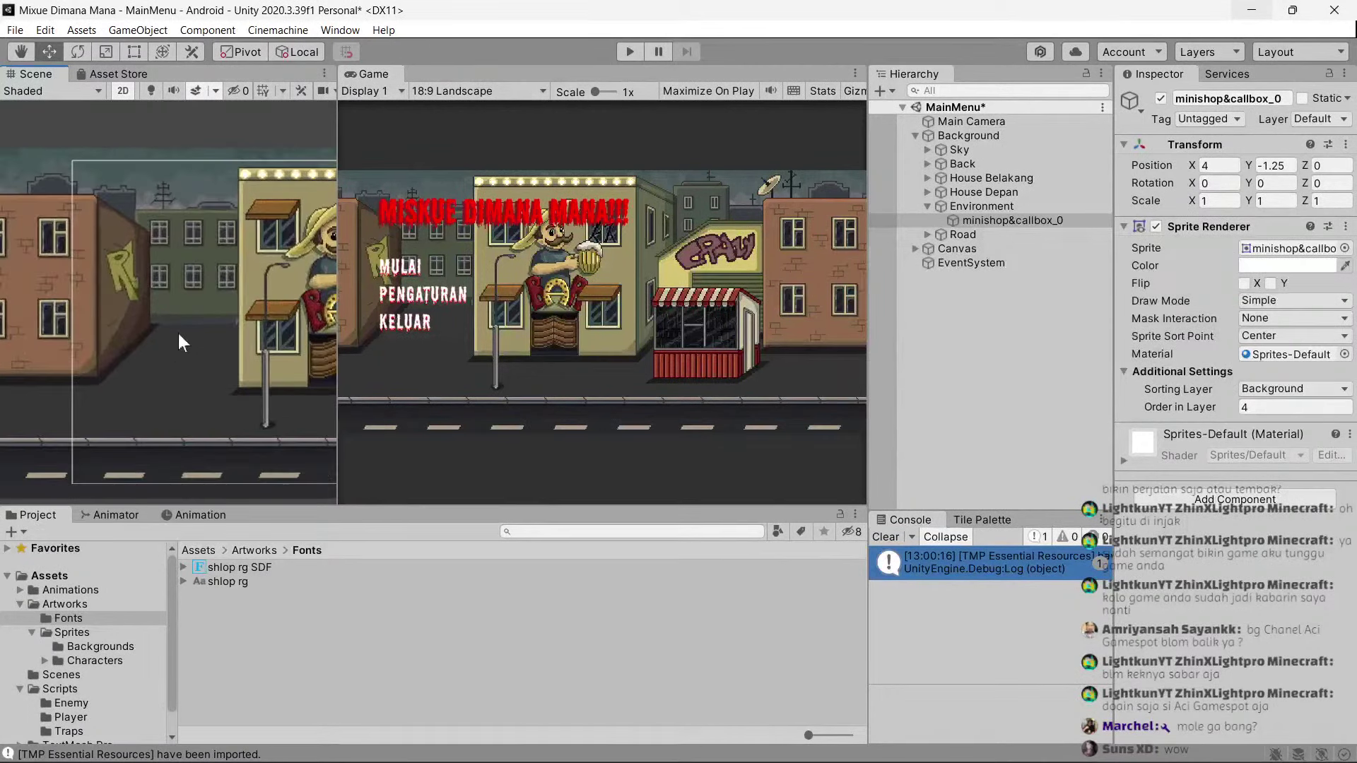
# Adjust the houses3_0 back building's height, settling it at Y 2.
pyautogui.click(928, 206)
pyautogui.click(926, 191)
pyautogui.click(928, 178)
pyautogui.click(964, 191)
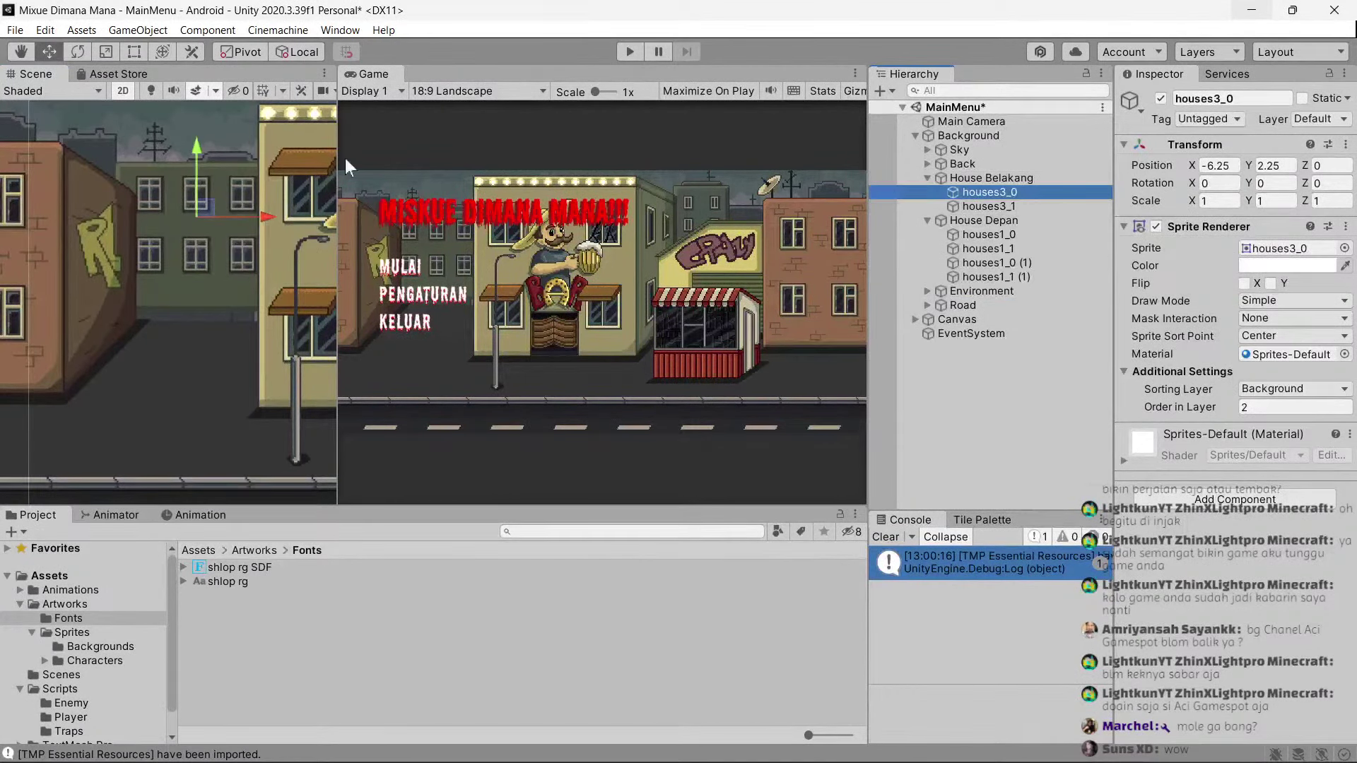
pyautogui.moveTo(197, 151)
pyautogui.mouseDown()
pyautogui.moveTo(197, 177)
pyautogui.moveTo(202, 167)
pyautogui.mouseUp()
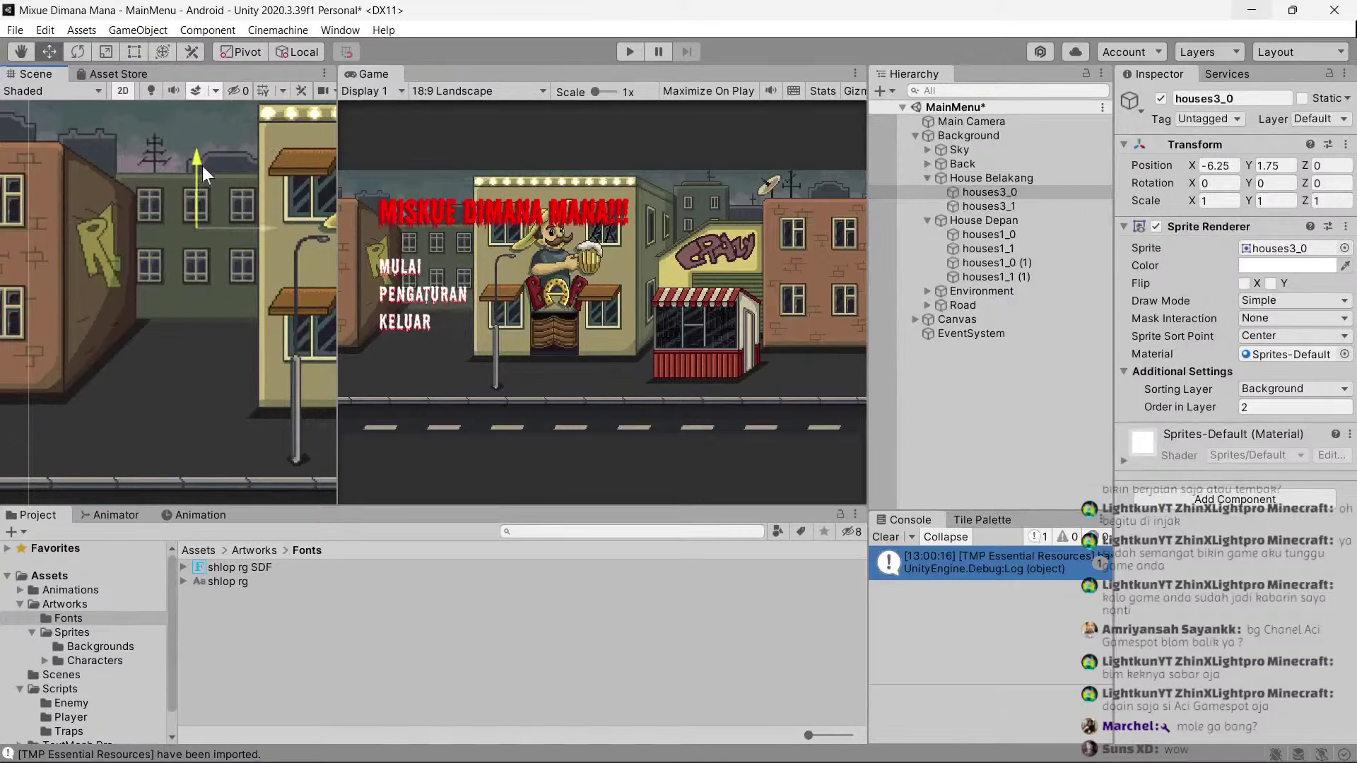
pyautogui.scroll(4, 199, 328)
pyautogui.scroll(-3, 201, 328)
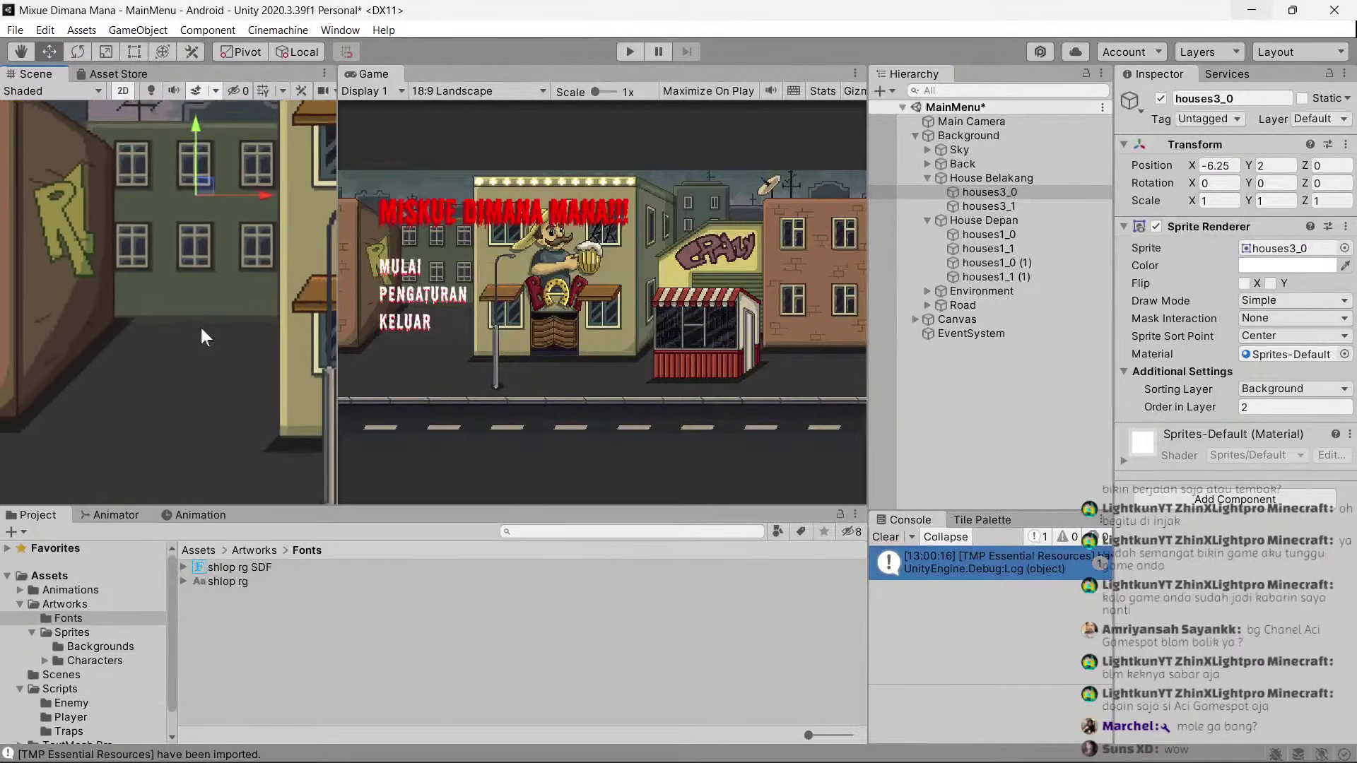
pyautogui.moveTo(194, 130); pyautogui.dragTo(202, 152)
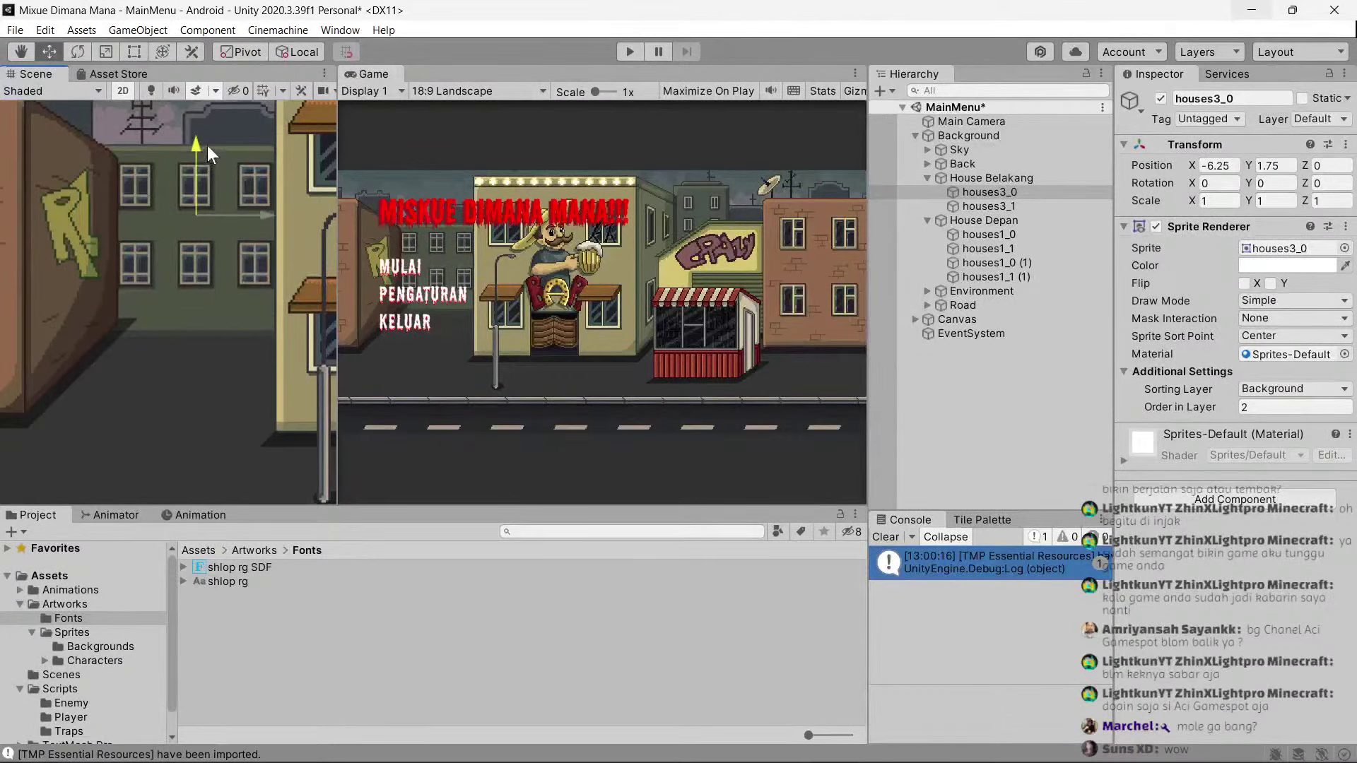
pyautogui.moveTo(201, 151); pyautogui.dragTo(206, 134)
pyautogui.scroll(-3, 199, 239)
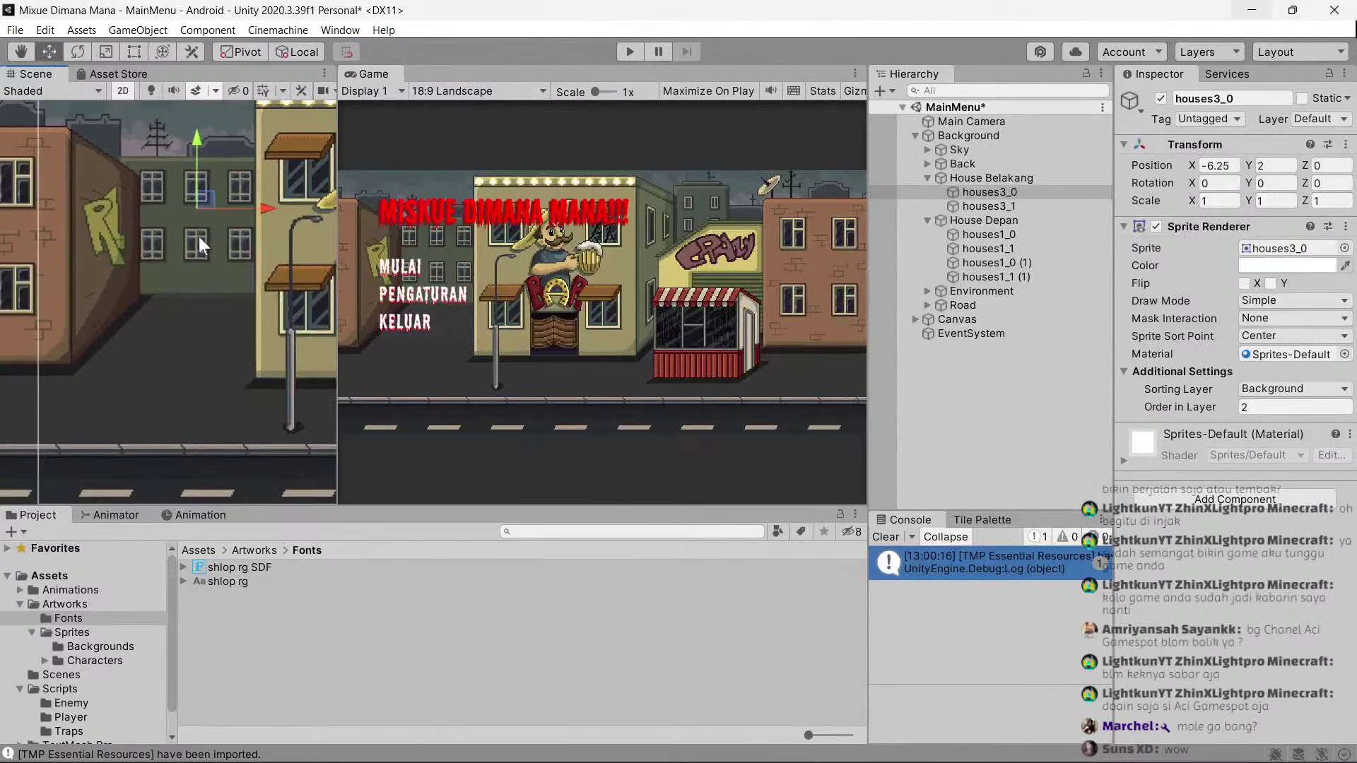
pyautogui.moveTo(291, 76); pyautogui.dragTo(292, 76)
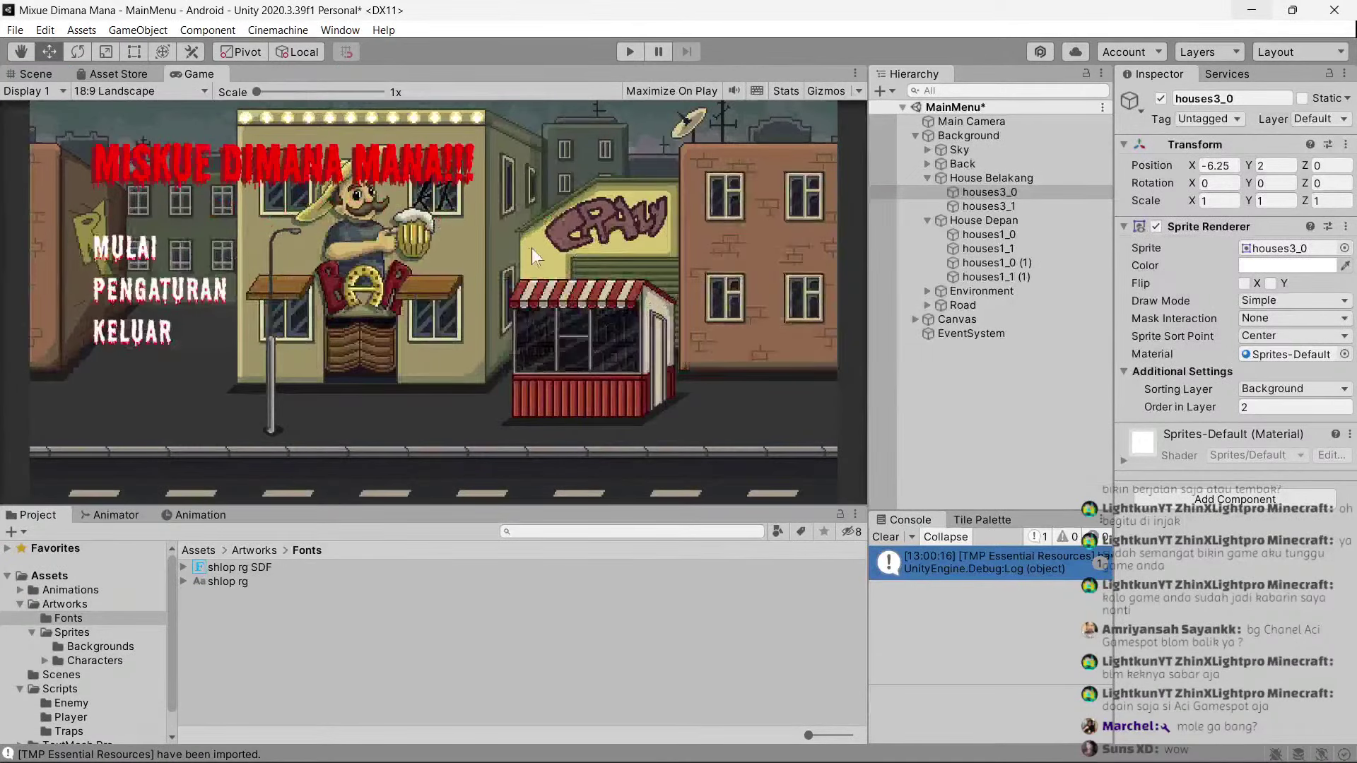
# Move the minishop kiosk further right to X 7.75 and preview it in the Game view.
pyautogui.click(65, 74)
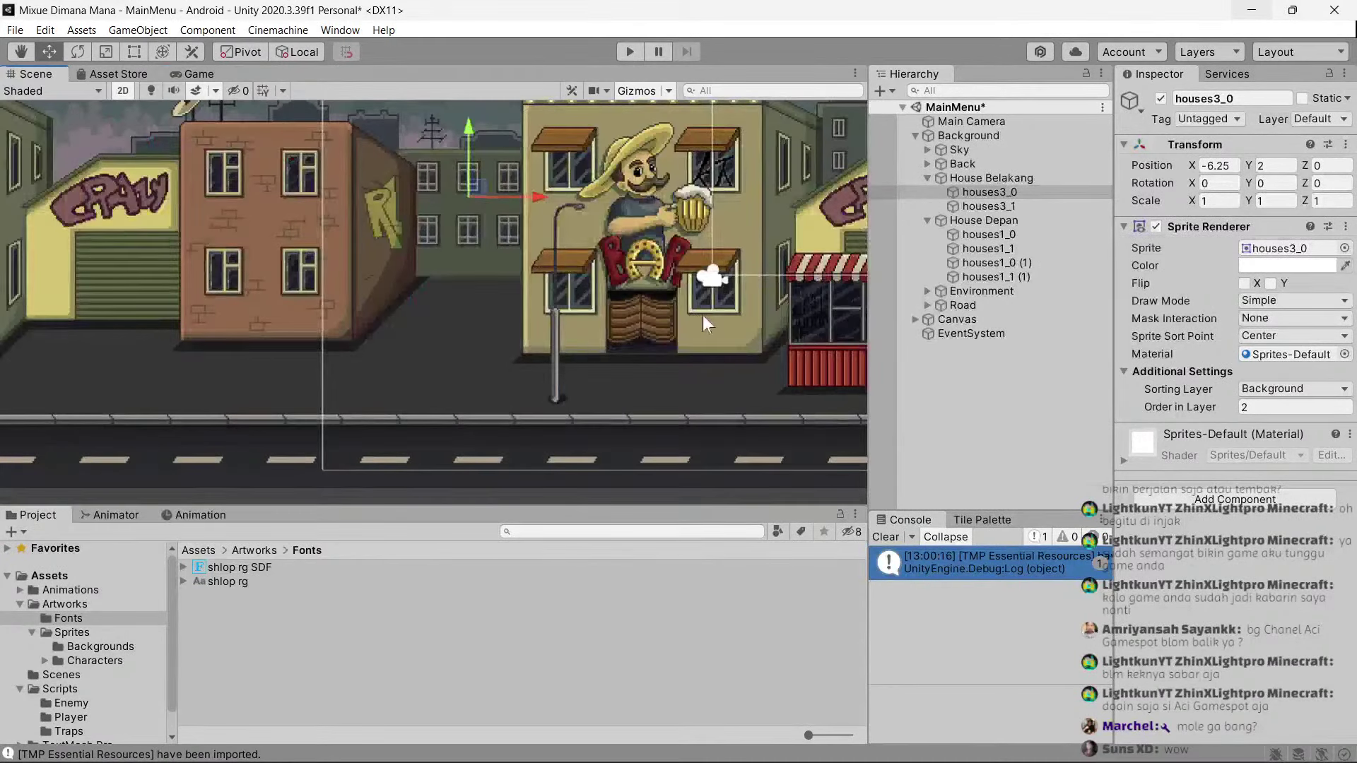
pyautogui.click(1025, 234)
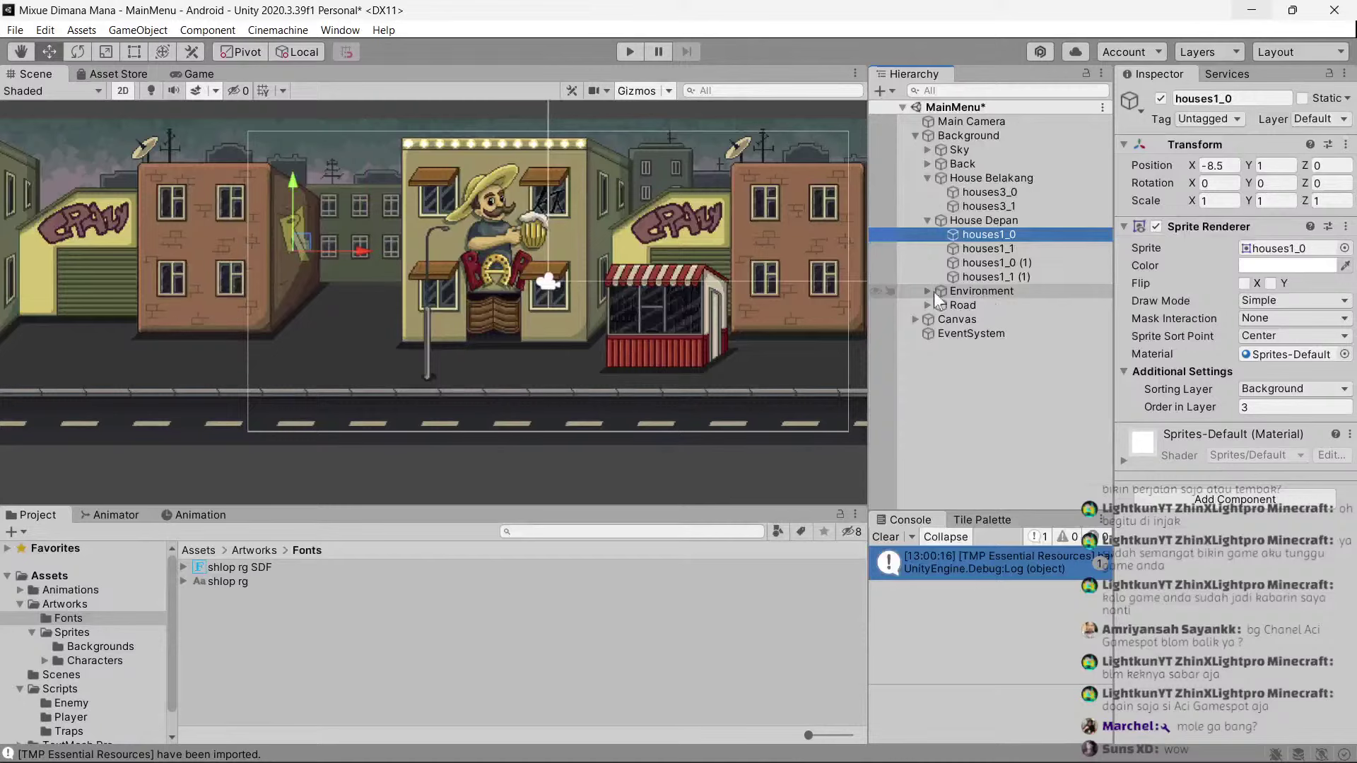
pyautogui.click(667, 338)
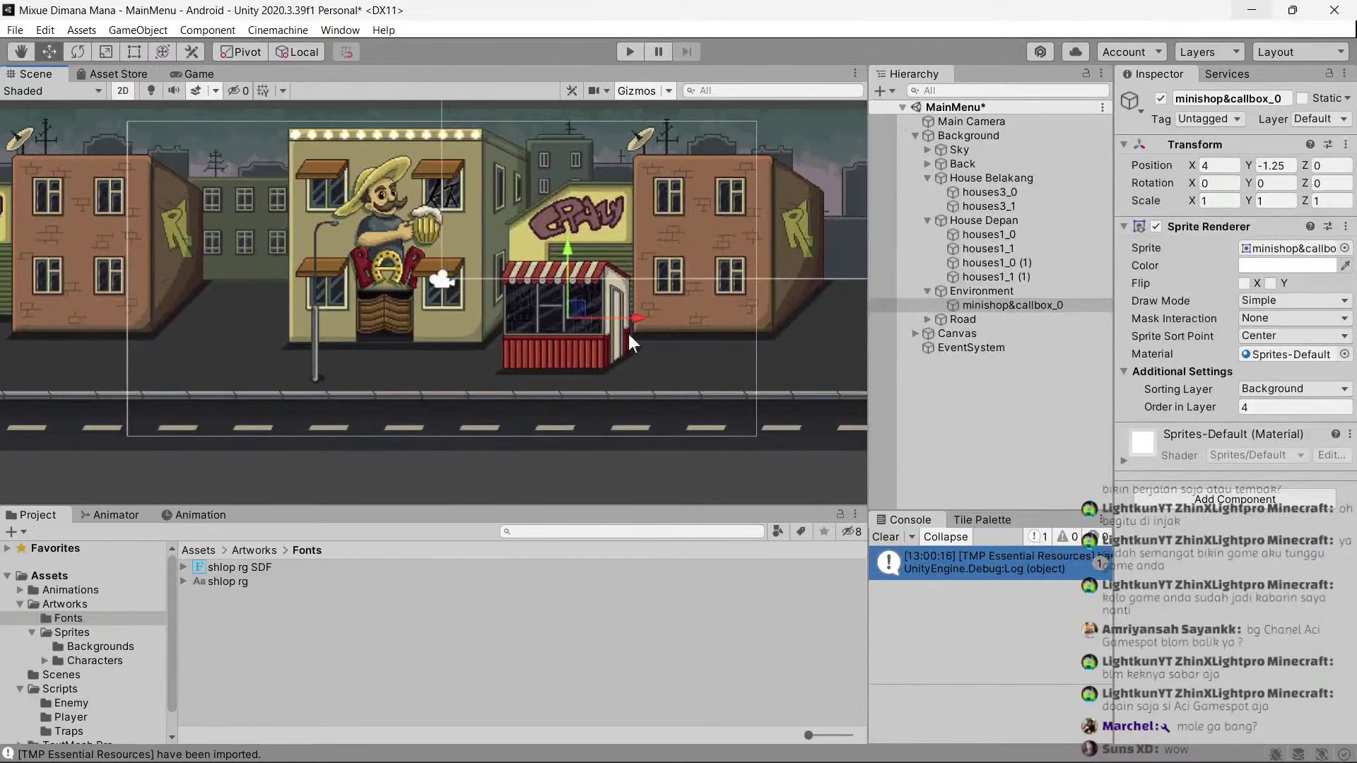
pyautogui.moveTo(656, 321)
pyautogui.mouseDown()
pyautogui.moveTo(629, 325)
pyautogui.moveTo(796, 329)
pyautogui.moveTo(756, 331)
pyautogui.mouseUp()
pyautogui.click(190, 73)
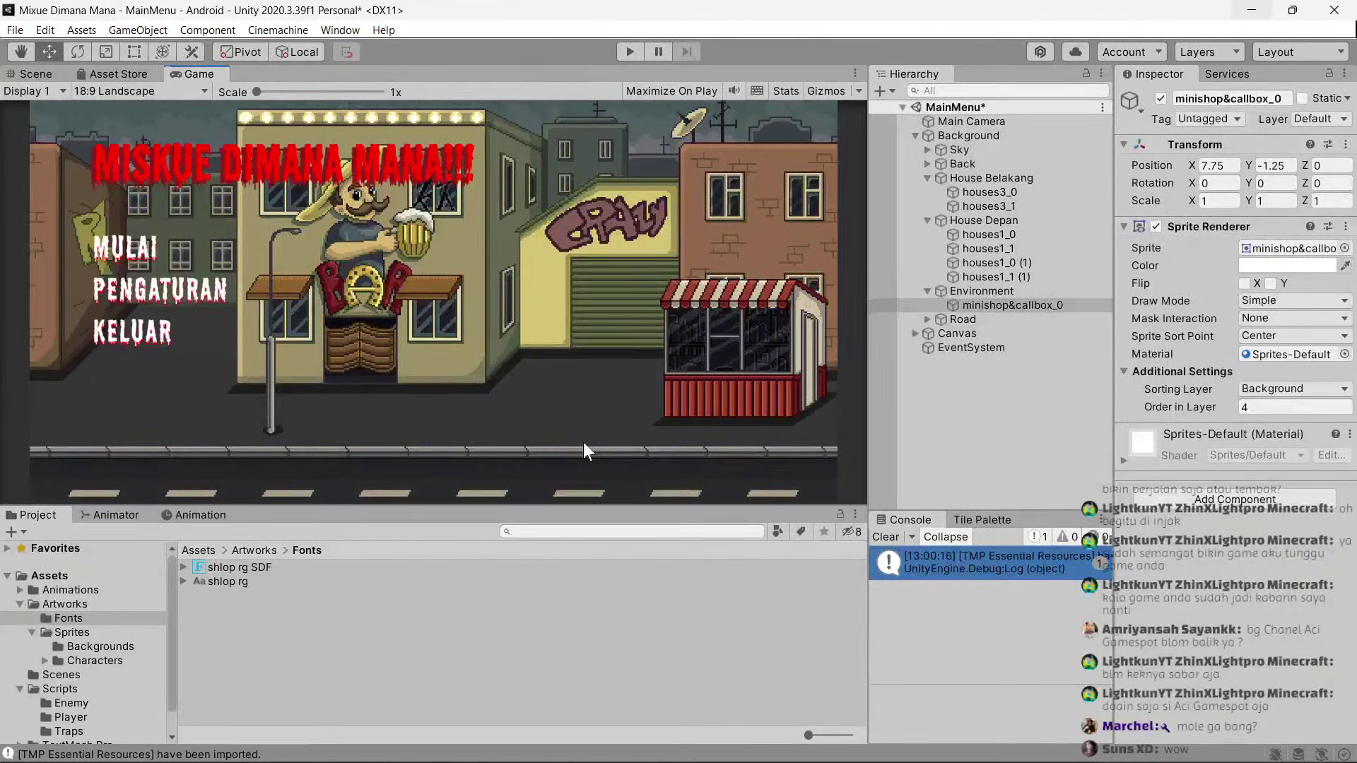
# Save the MainMenu scene and open the GamePlay scene from Assets/Scenes.
pyautogui.hotkey('ctrl', 's')
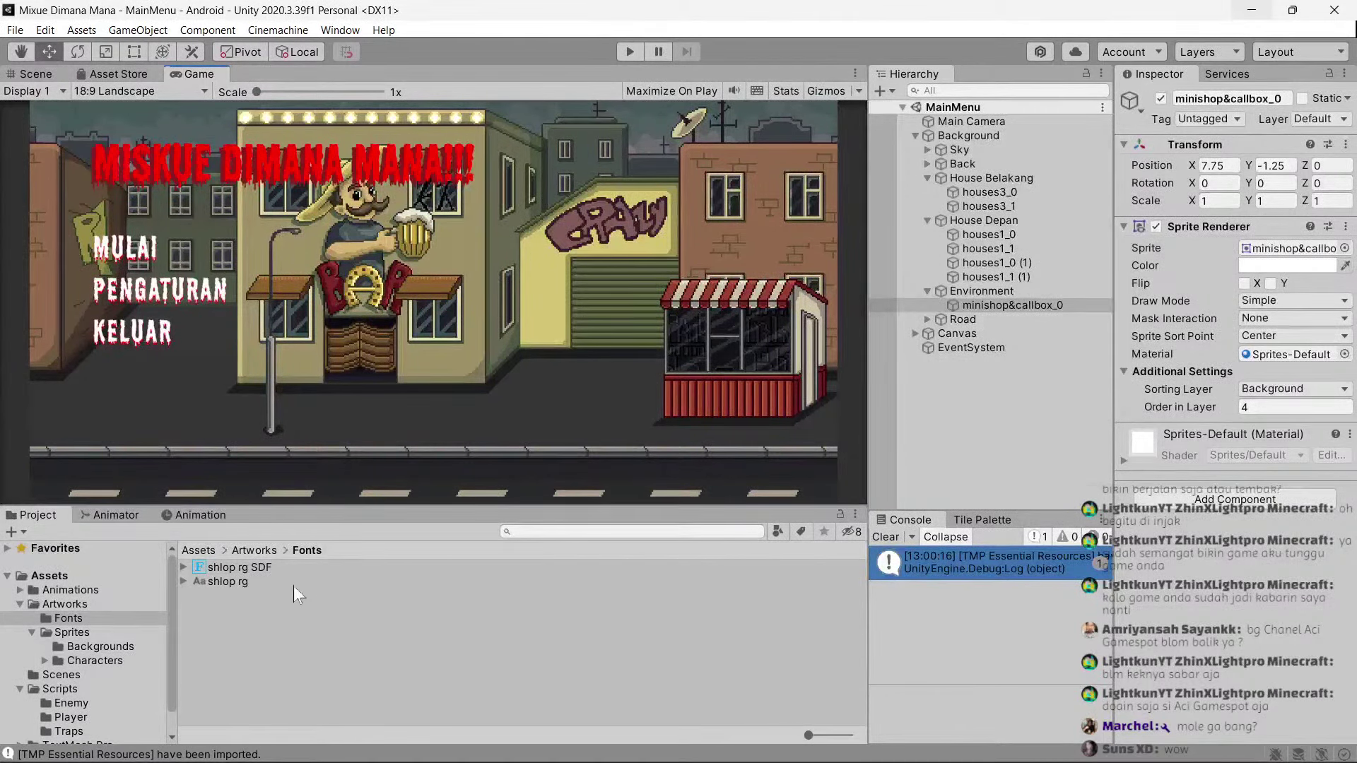
pyautogui.click(17, 604)
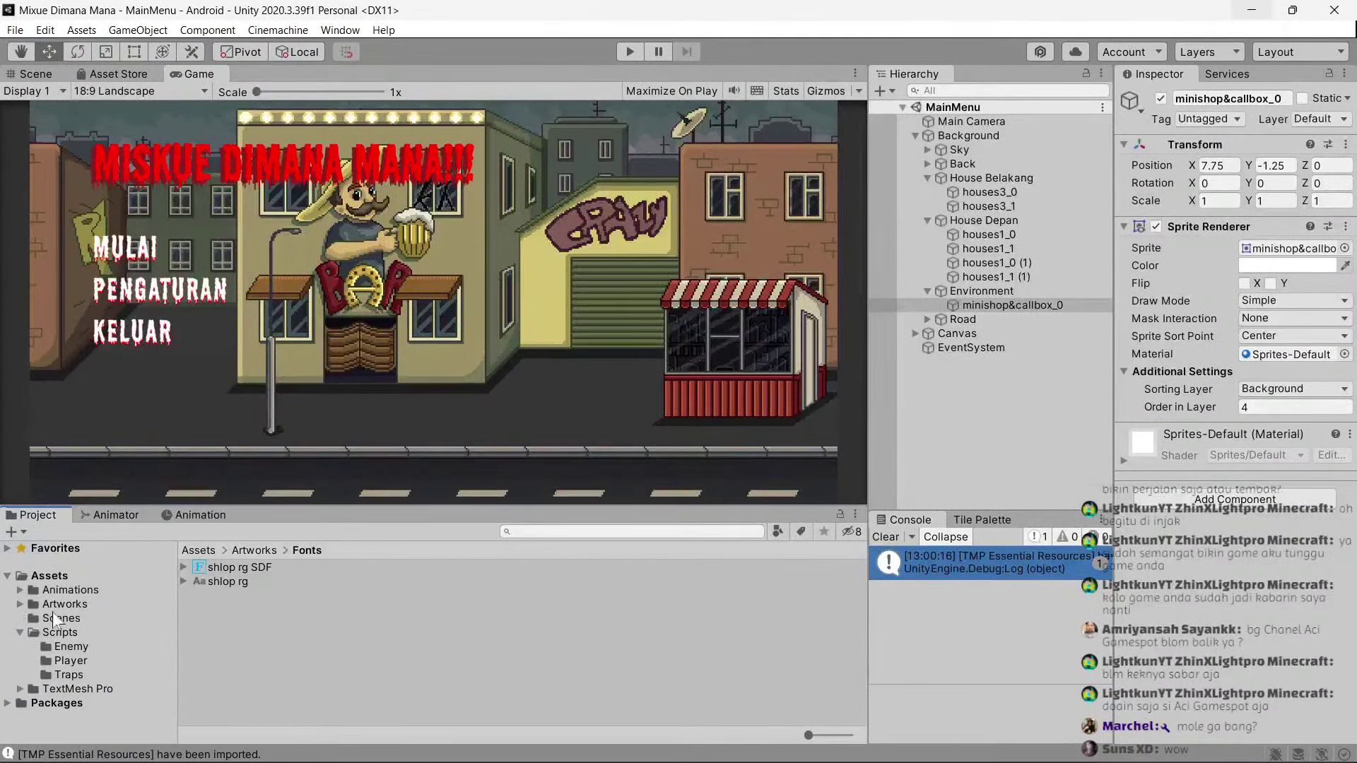
pyautogui.click(58, 619)
pyautogui.doubleClick(236, 568)
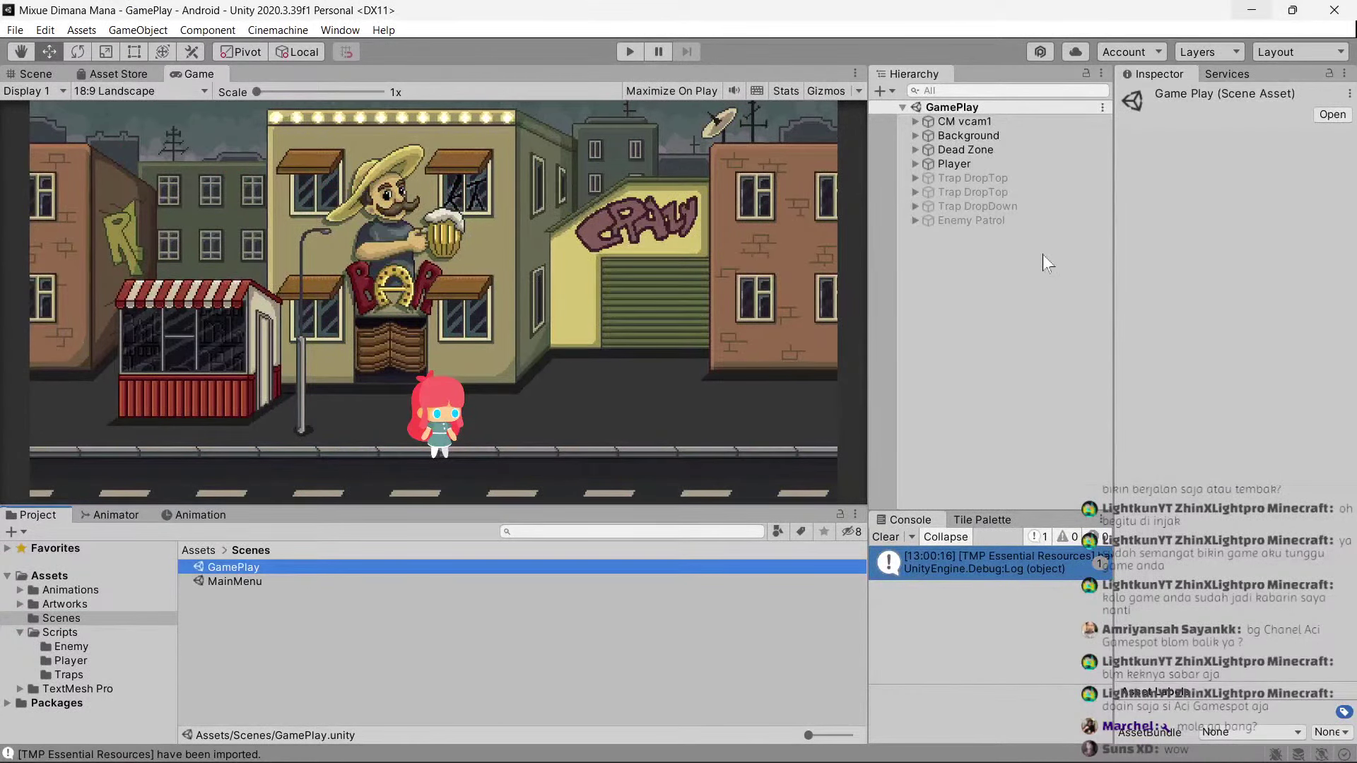
# Go back to the MainMenu scene from the Scenes folder.
pyautogui.rightClick(1042, 254)
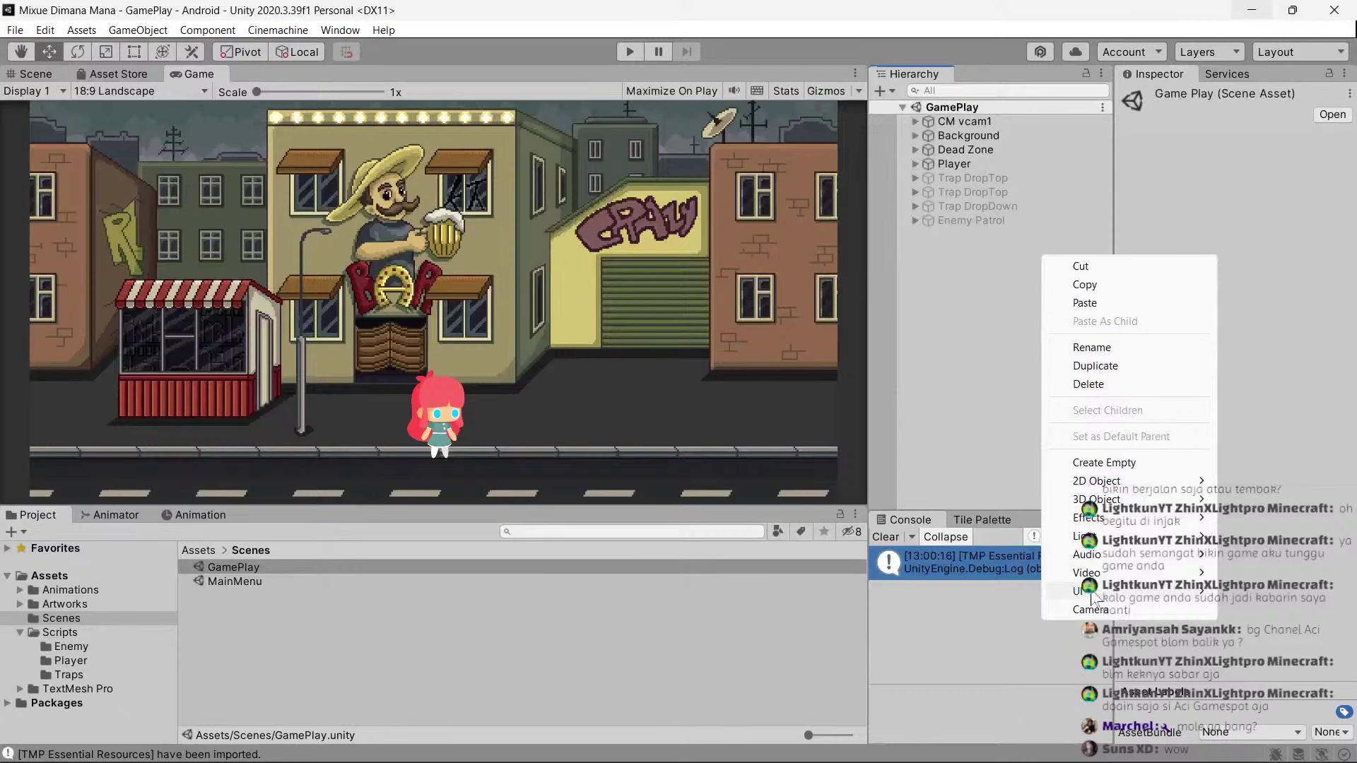
pyautogui.click(868, 338)
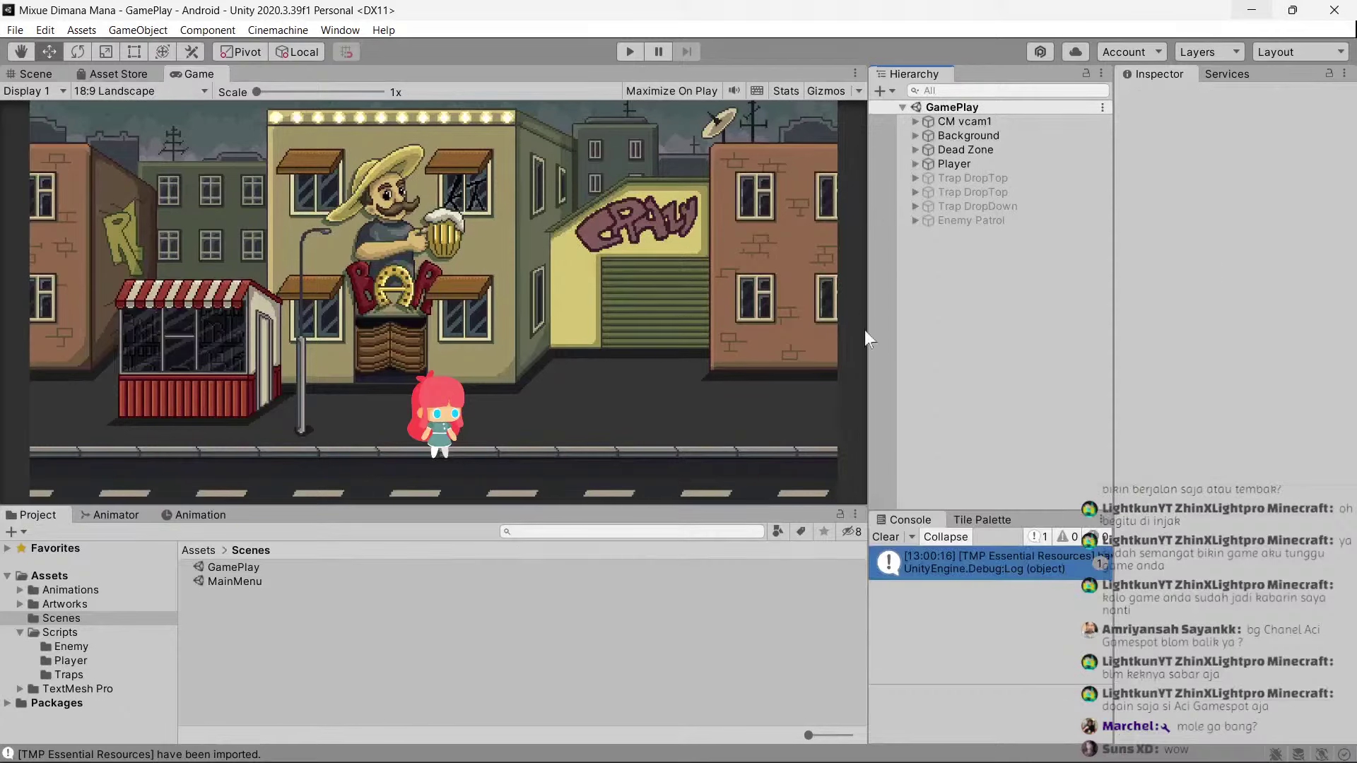
pyautogui.click(69, 645)
pyautogui.click(62, 605)
pyautogui.click(62, 618)
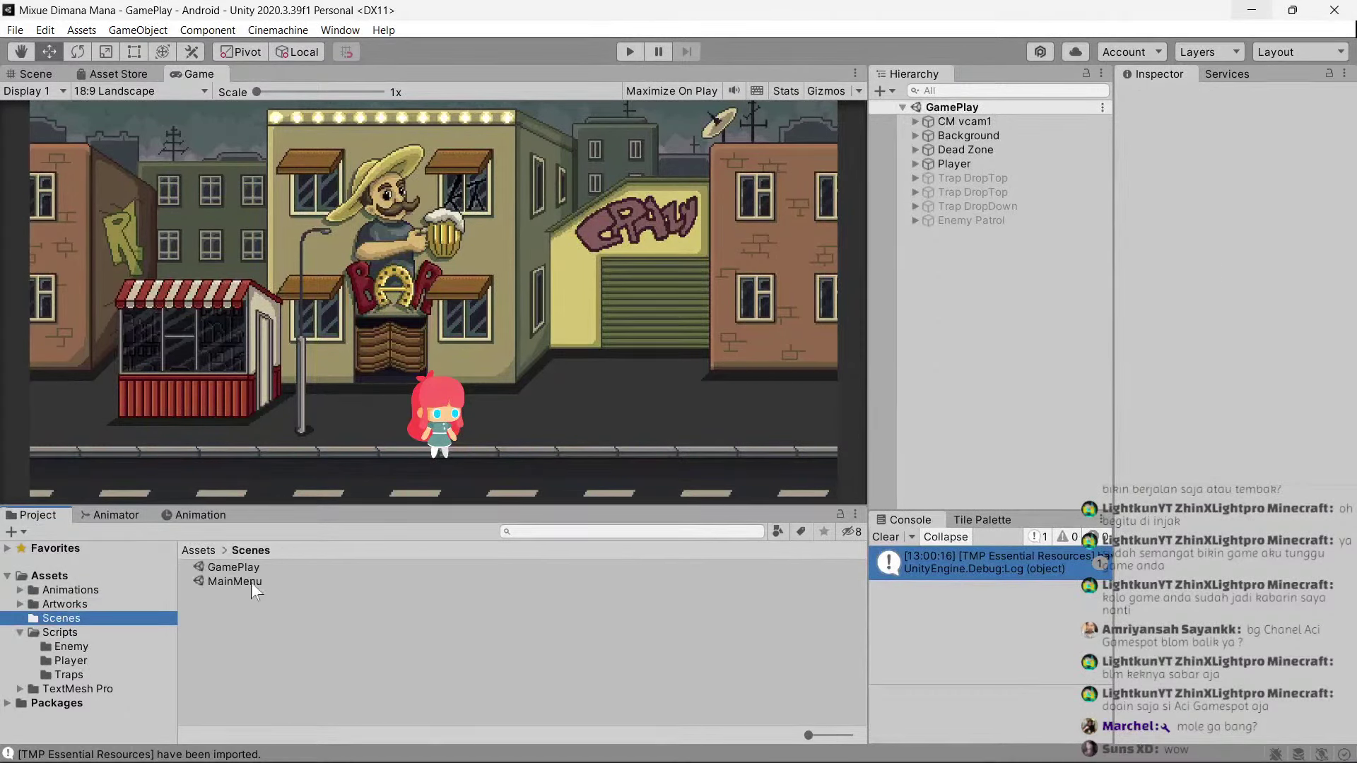
pyautogui.doubleClick(251, 581)
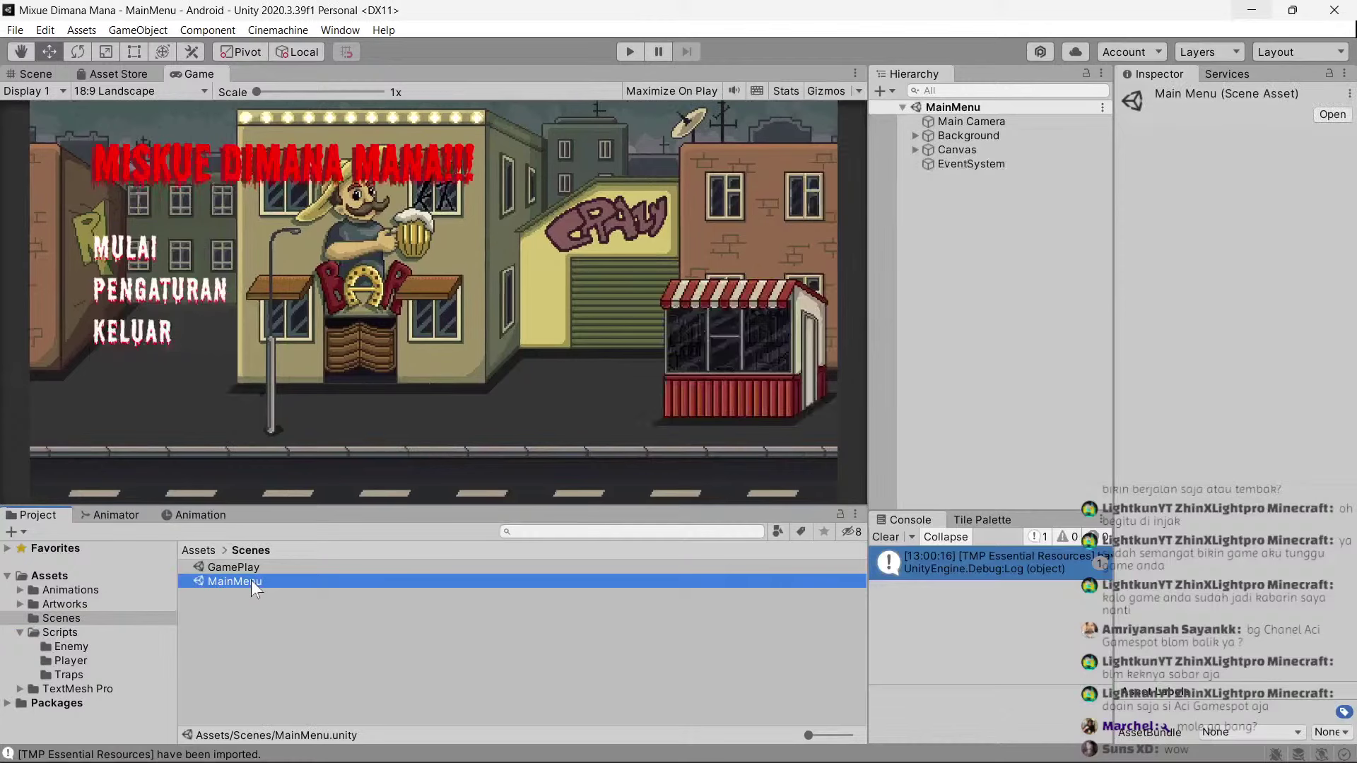
# Copy the transform values of MainMenu's minishop&callbox_0 kiosk under Background > Environment.
pyautogui.click(915, 135)
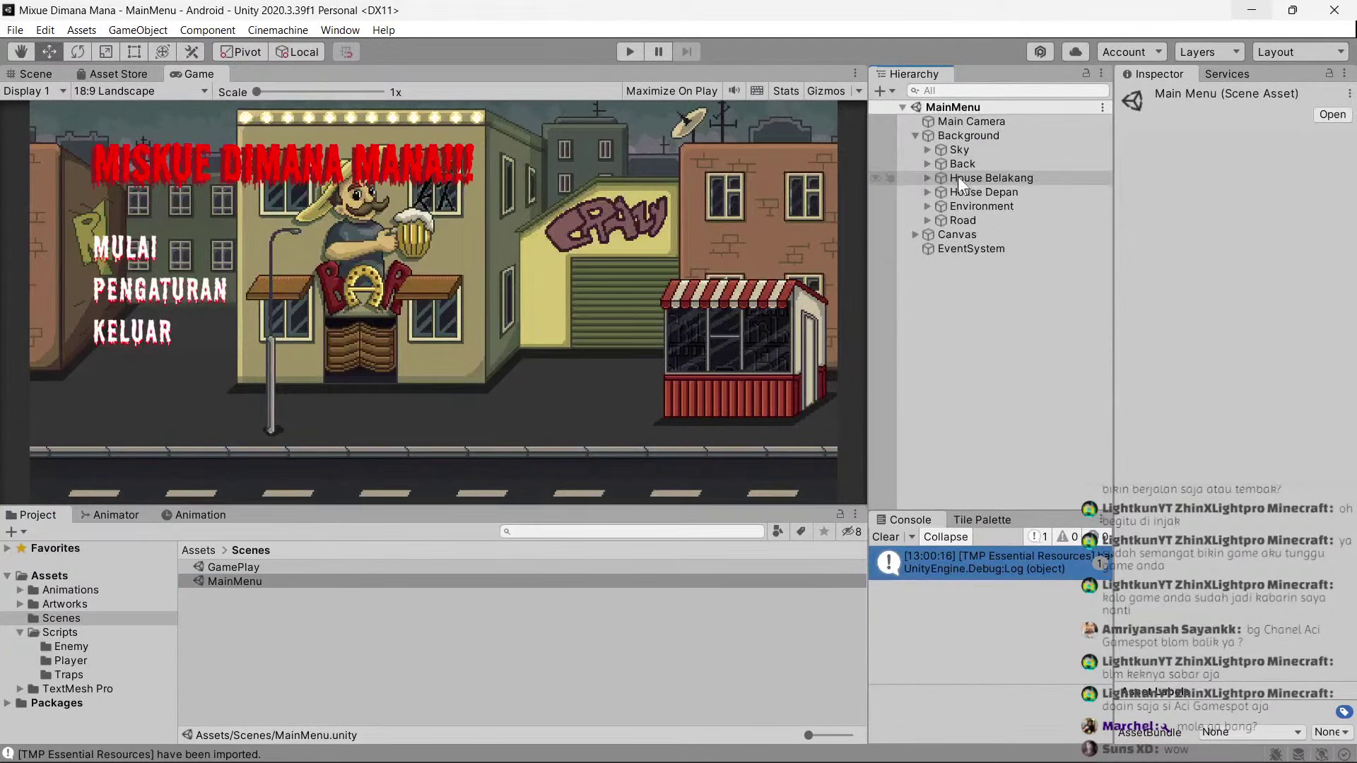
pyautogui.click(927, 178)
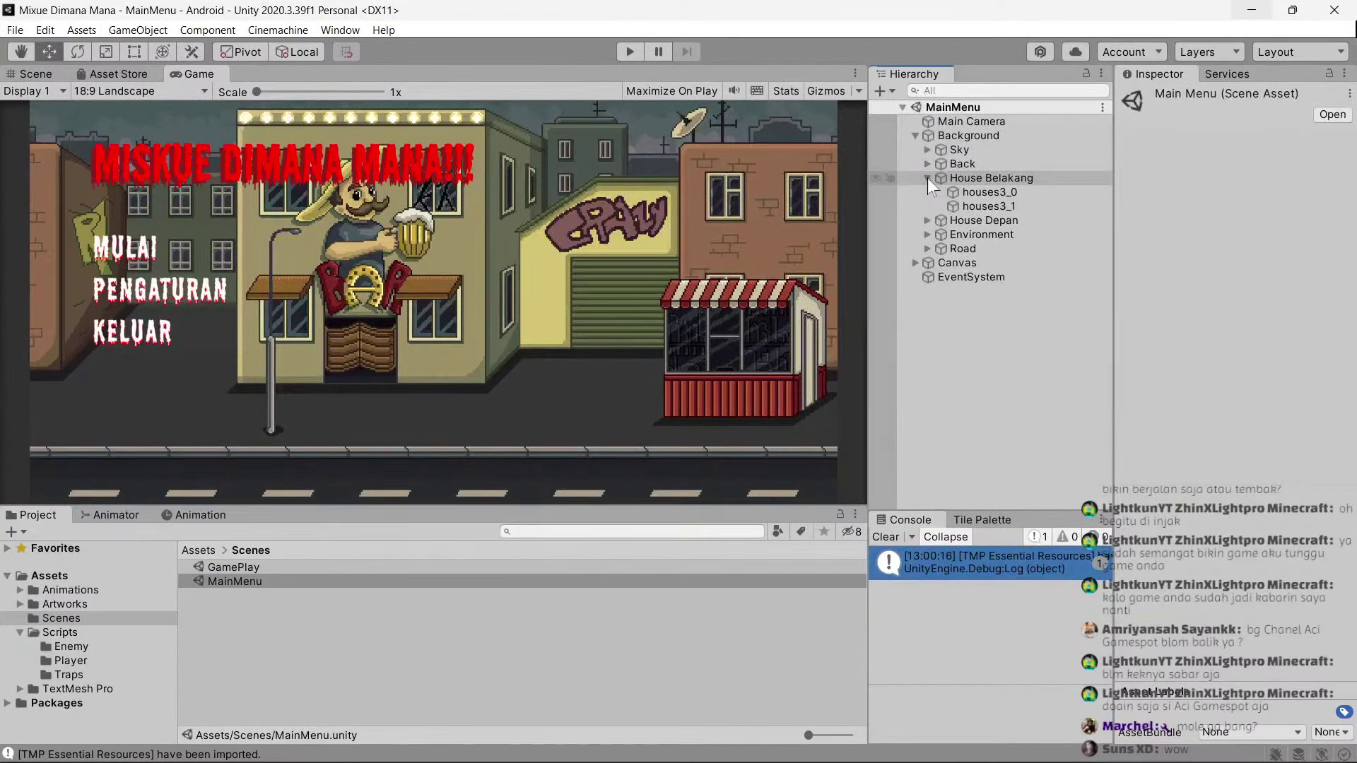
pyautogui.click(927, 178)
pyautogui.click(926, 191)
pyautogui.click(926, 192)
pyautogui.click(927, 206)
pyautogui.click(1003, 219)
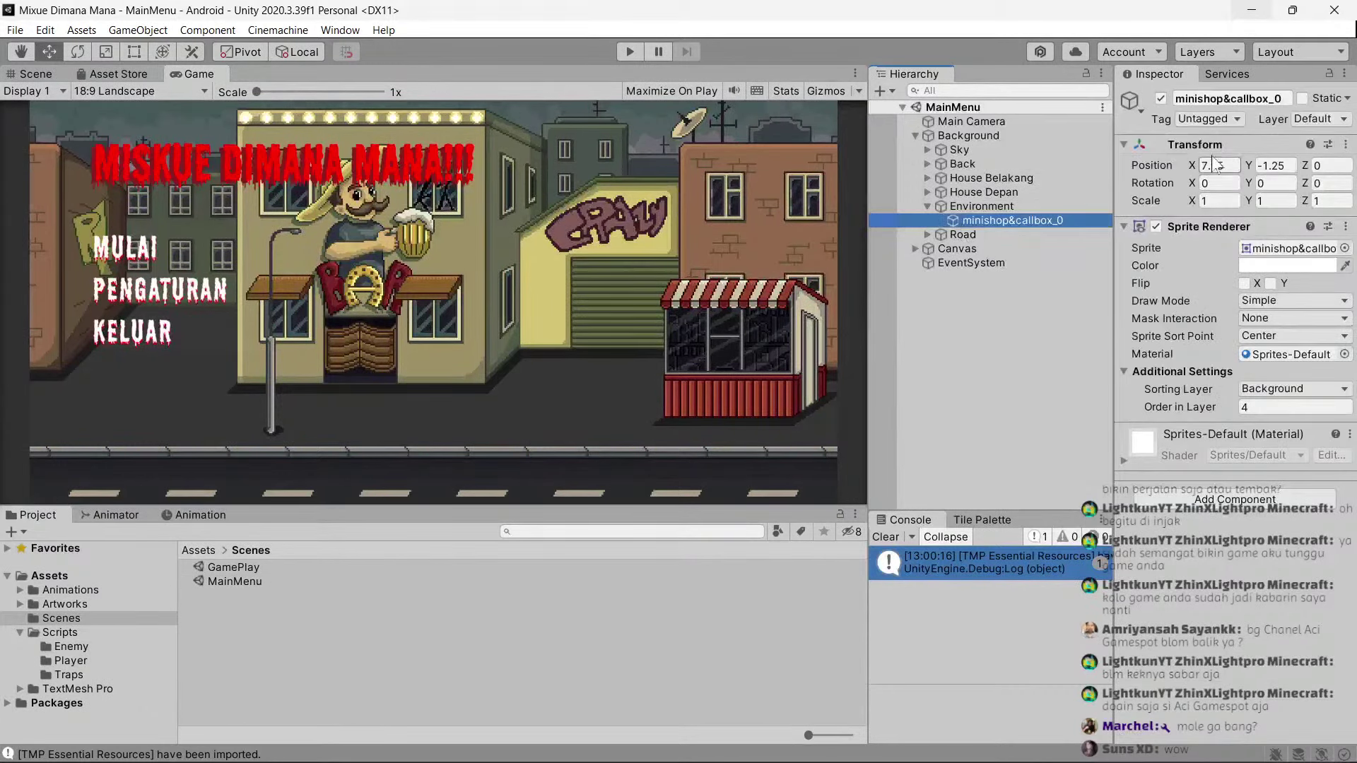
pyautogui.click(1345, 144)
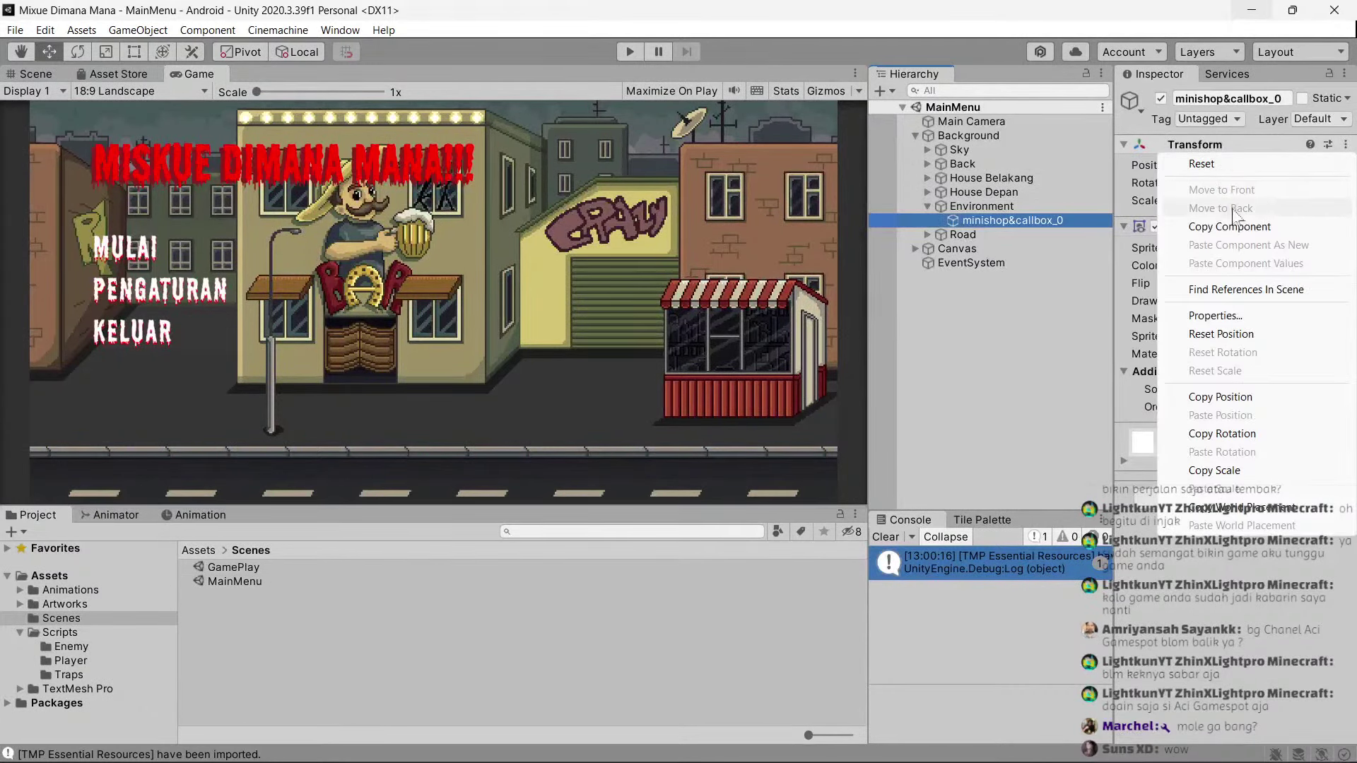
# In GamePlay, set the Player's Transform Position X to 0.
pyautogui.doubleClick(240, 573)
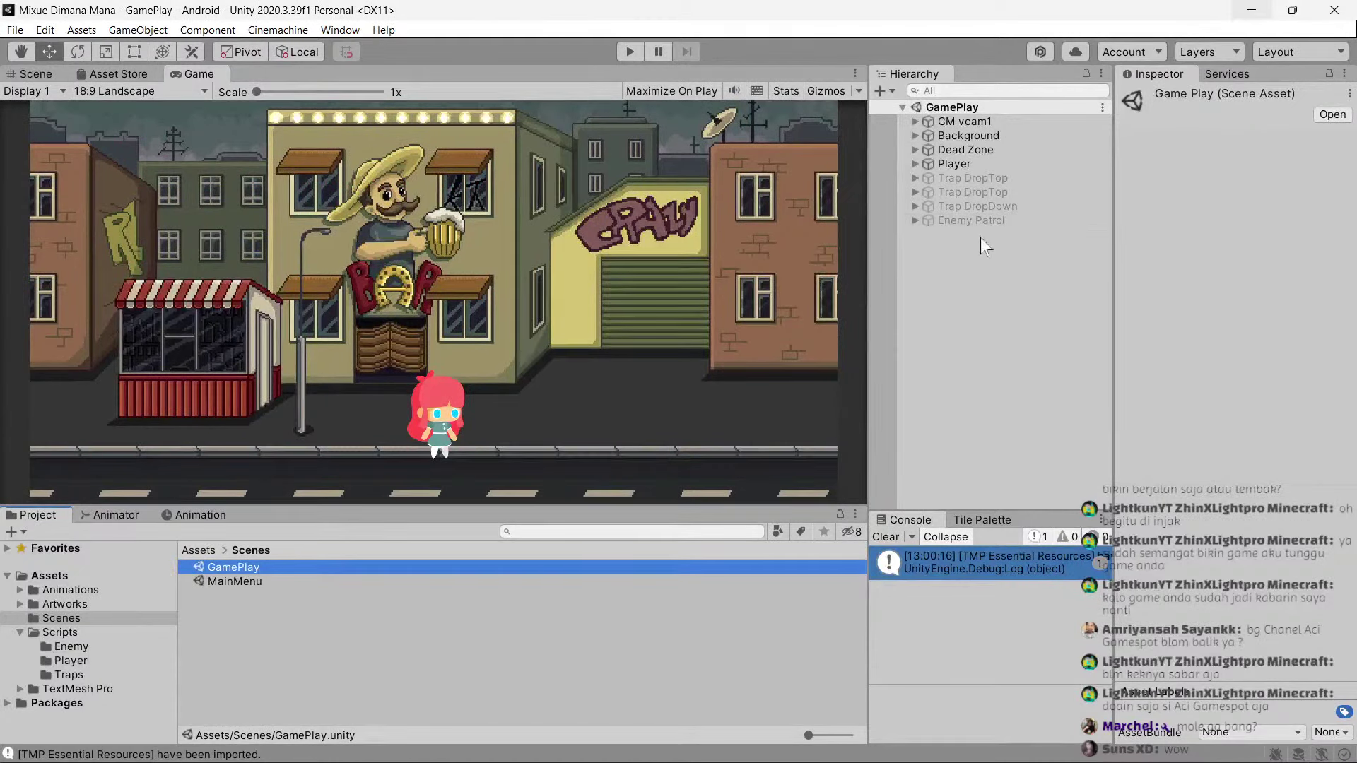
pyautogui.click(917, 164)
pyautogui.click(959, 164)
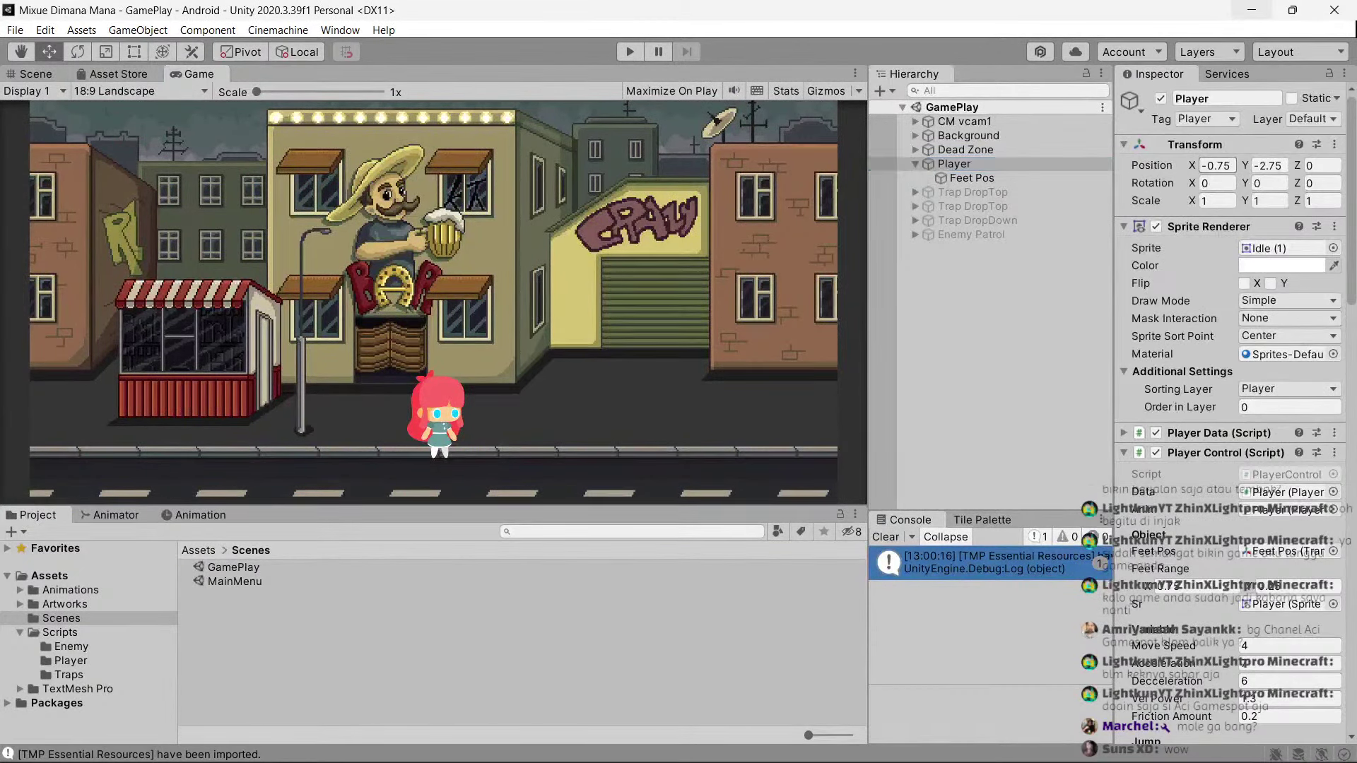
pyautogui.doubleClick(1217, 165)
pyautogui.press('BackSpace')
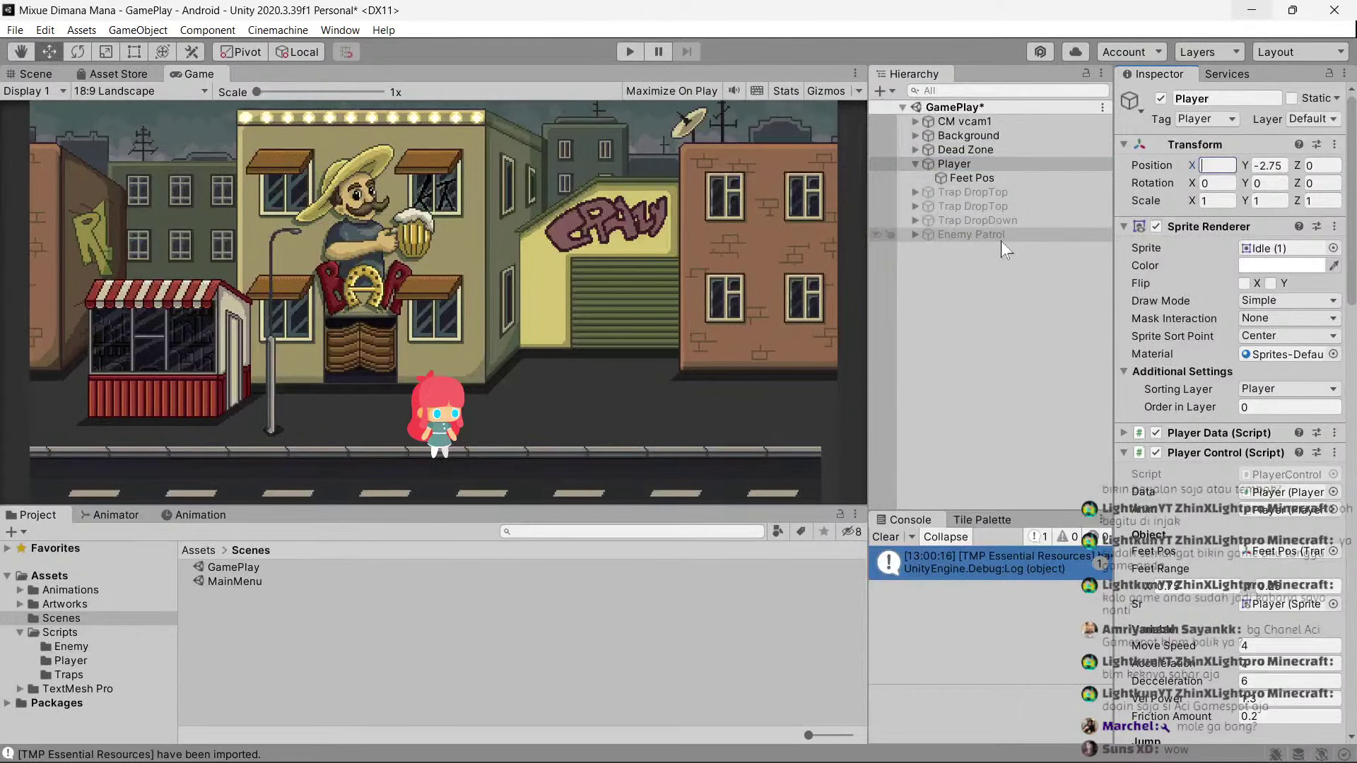
pyautogui.click(914, 164)
# Select the Background object in GamePlay and expand its group.
pyautogui.click(942, 151)
pyautogui.click(954, 135)
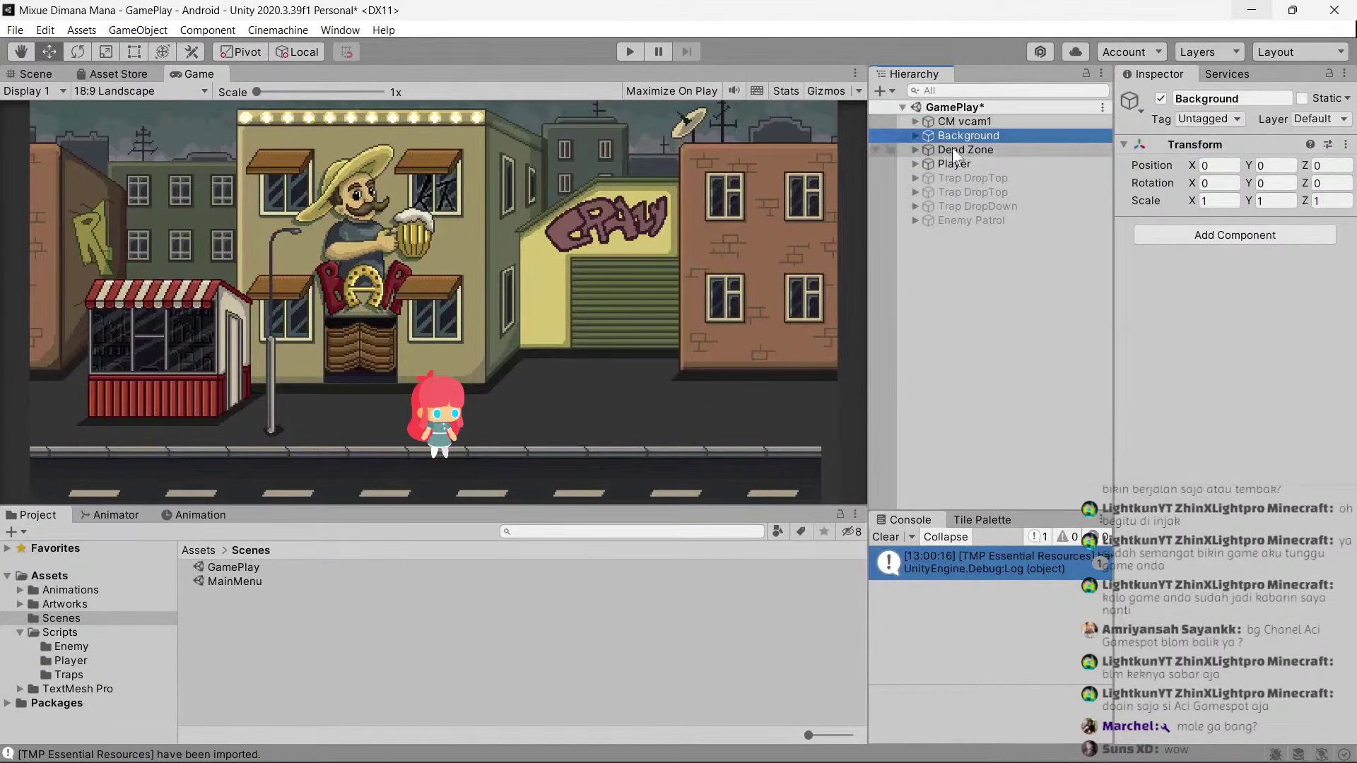
pyautogui.click(914, 135)
# Paste the copied transform (X 7.75, Y -1.25) onto GamePlay's minishop&callbox_0, then compare with MainMenu.
pyautogui.click(927, 207)
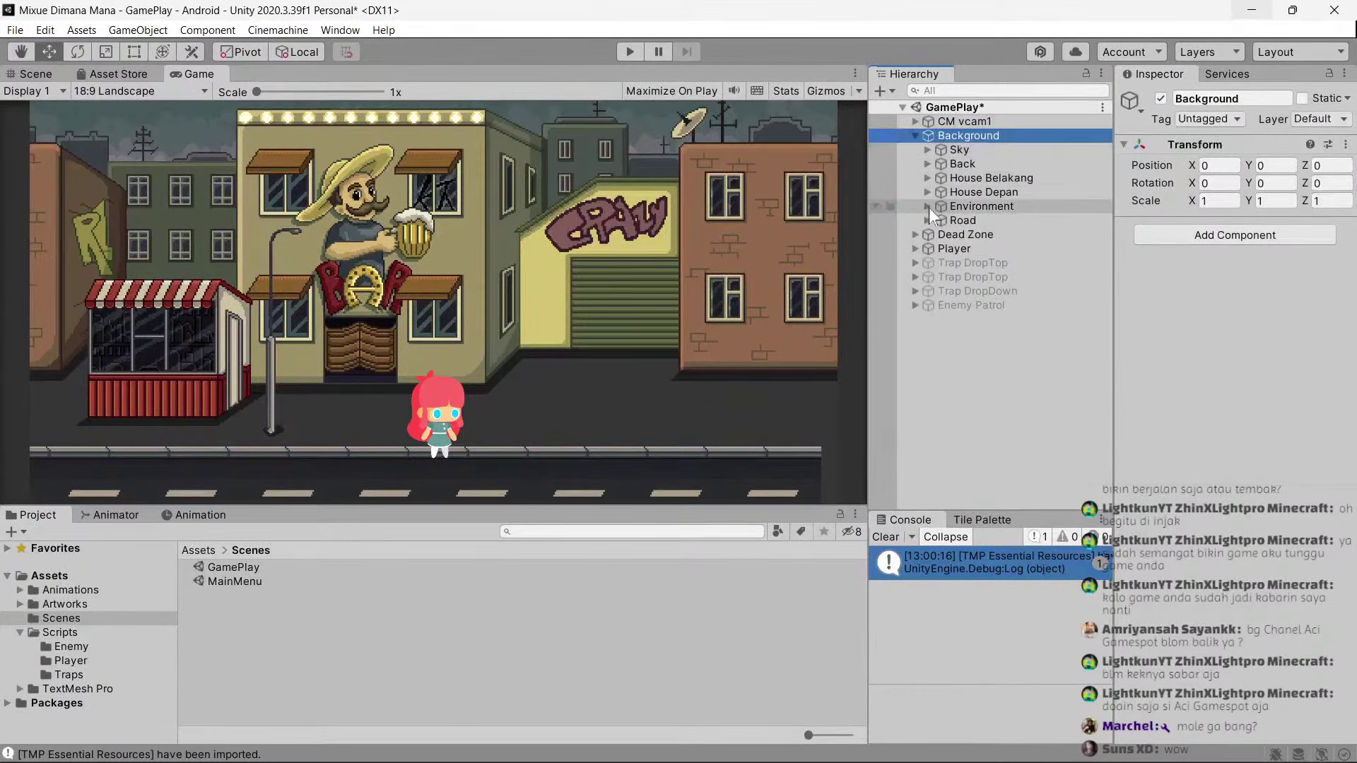
pyautogui.click(979, 221)
pyautogui.click(1345, 144)
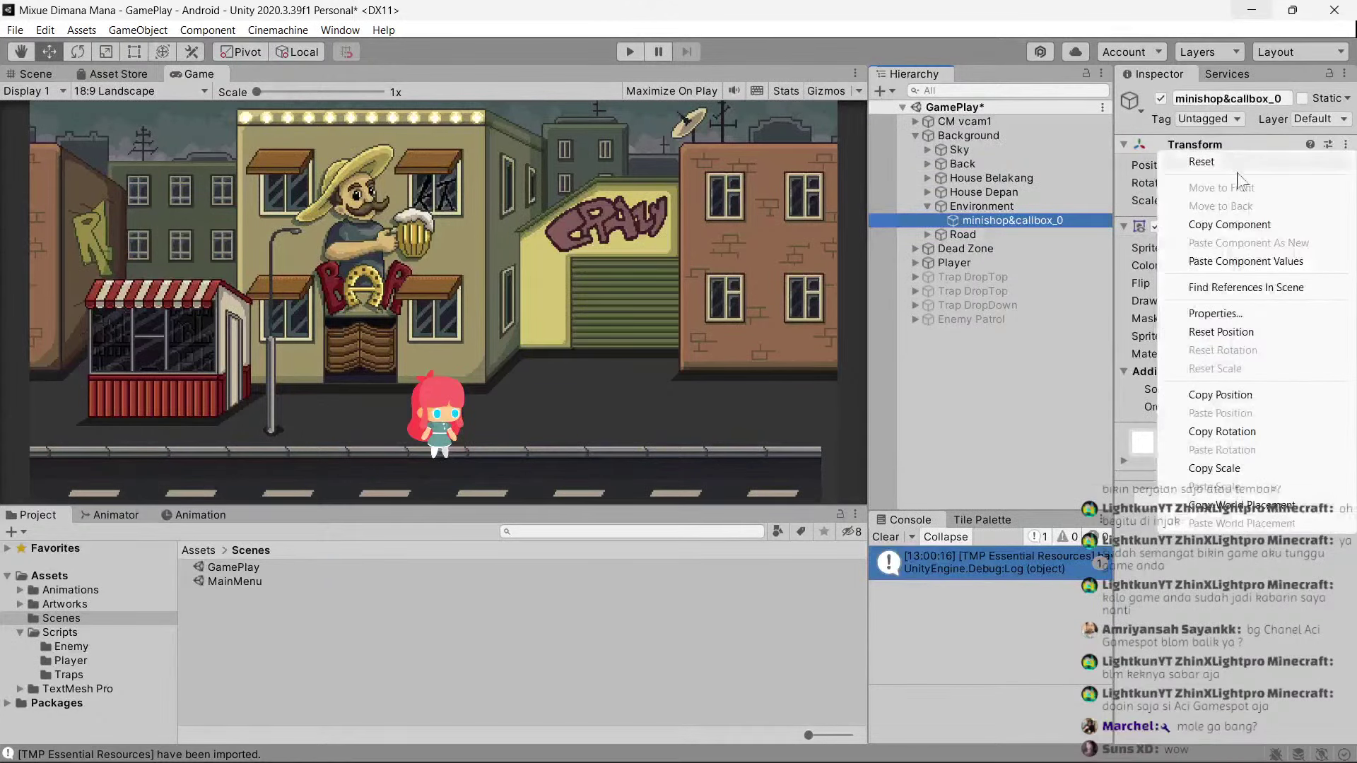
pyautogui.click(1230, 261)
pyautogui.click(914, 136)
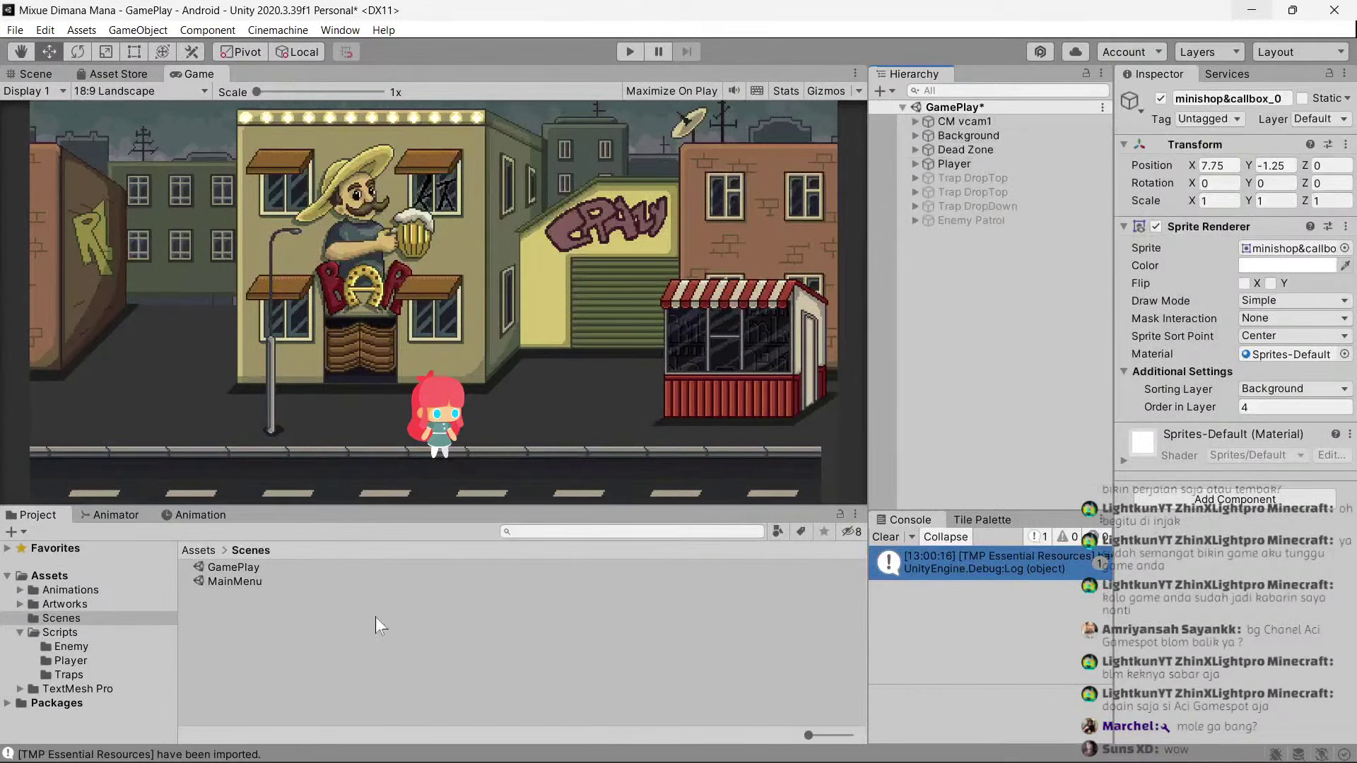
pyautogui.doubleClick(252, 585)
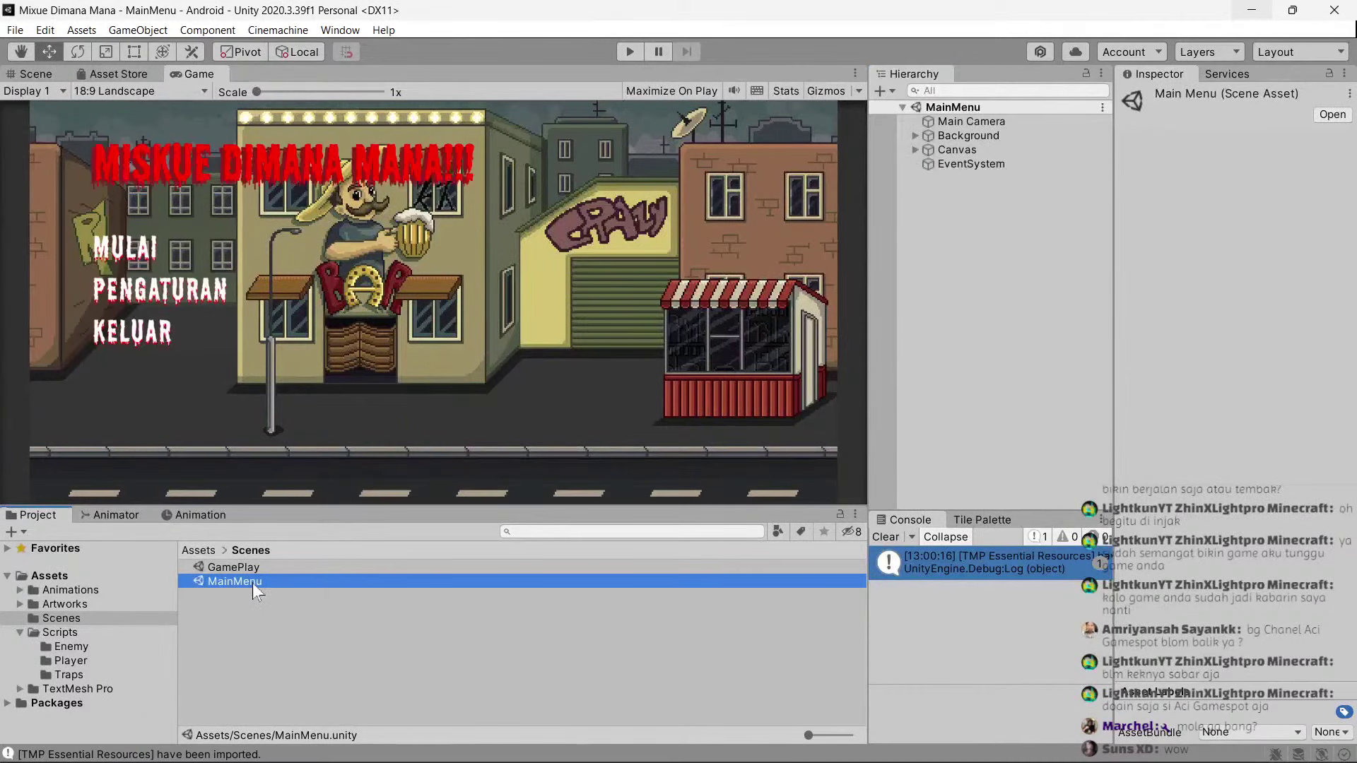
pyautogui.doubleClick(216, 568)
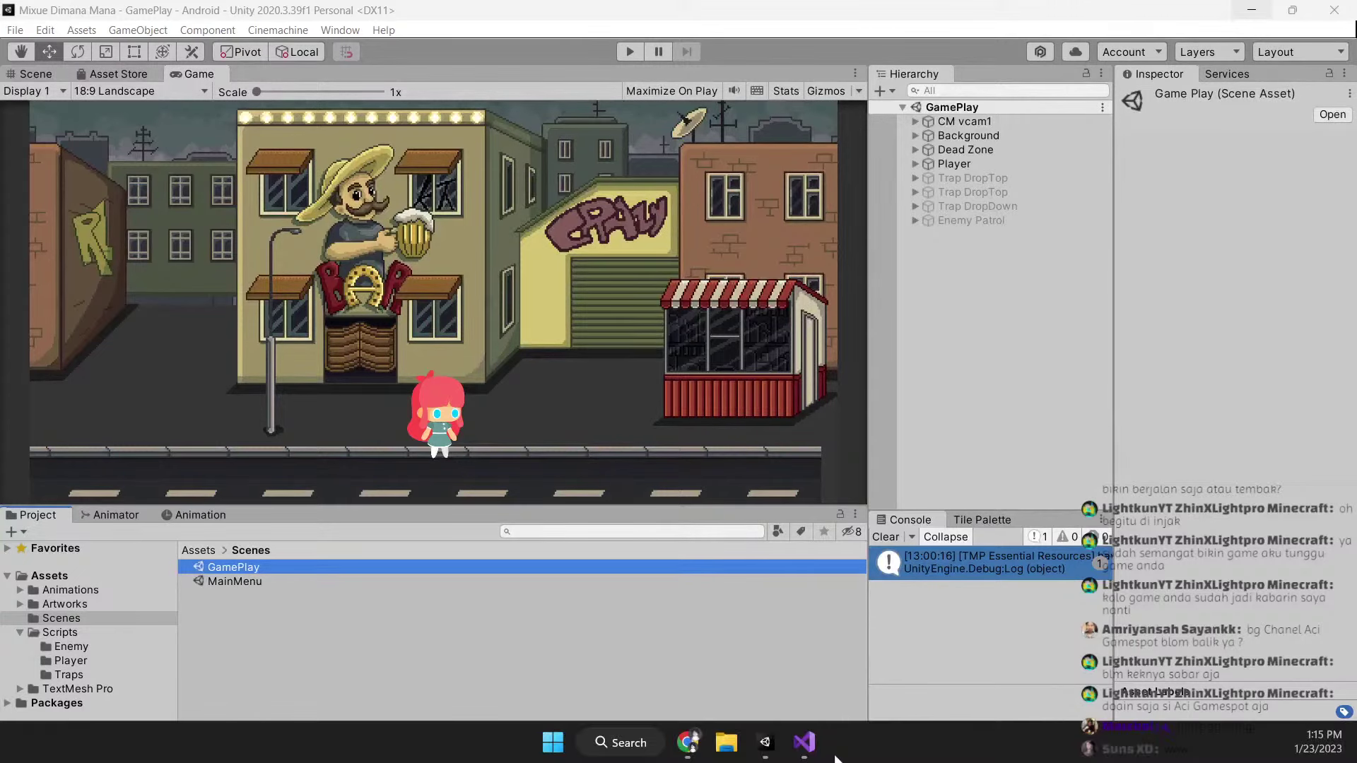
pyautogui.click(806, 743)
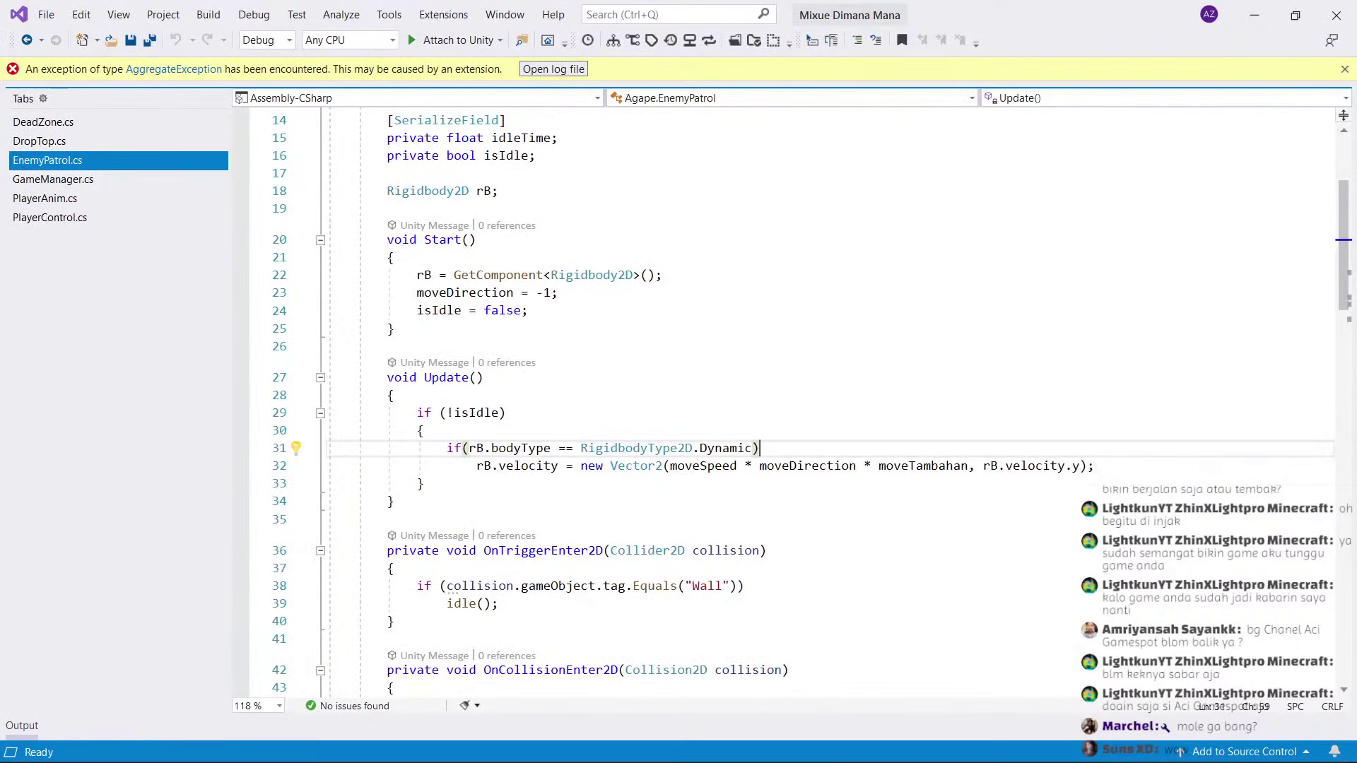
pyautogui.scroll(-2, 792, 396)
pyautogui.scroll(2, 792, 395)
pyautogui.scroll(2, 791, 396)
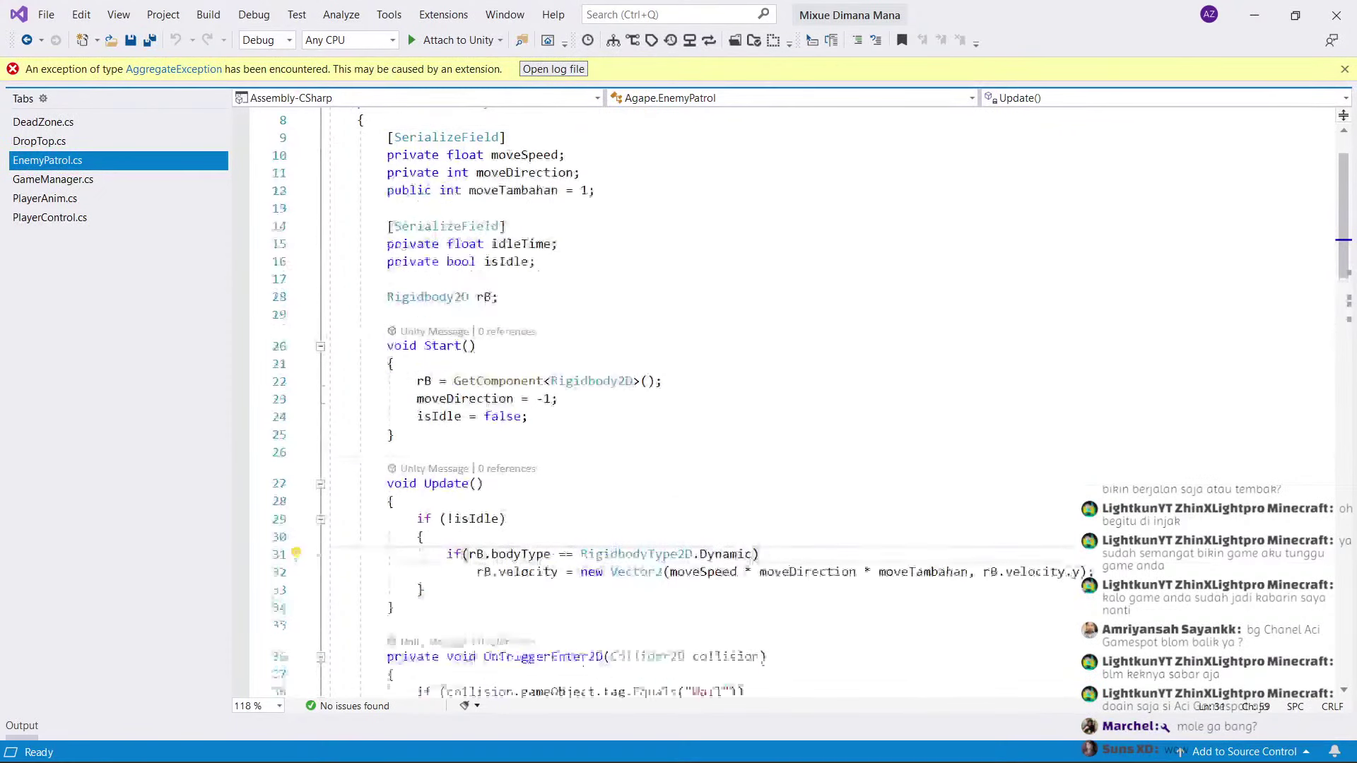
pyautogui.click(1254, 15)
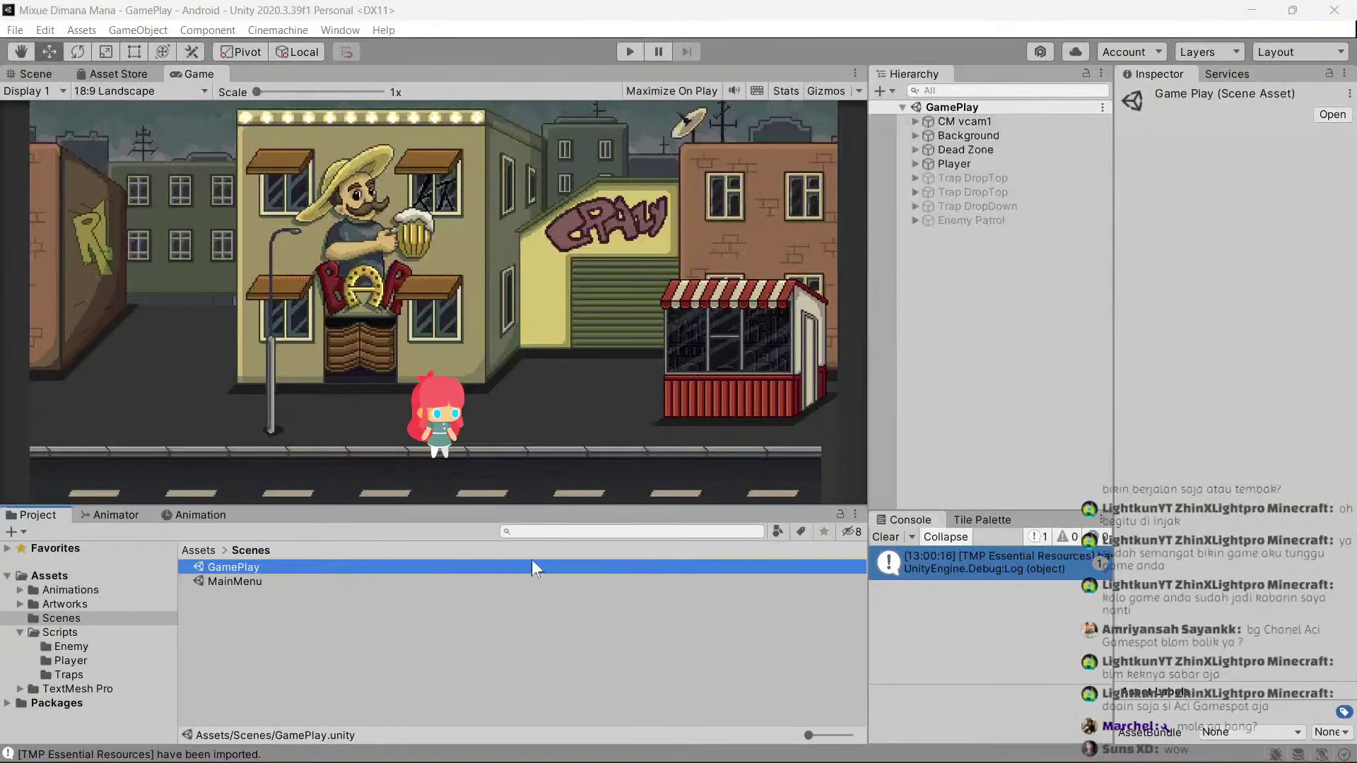
# Open MainMenu and browse the Scripts subfolders (Player, Traps, Enemy) before returning to Scenes.
pyautogui.doubleClick(295, 583)
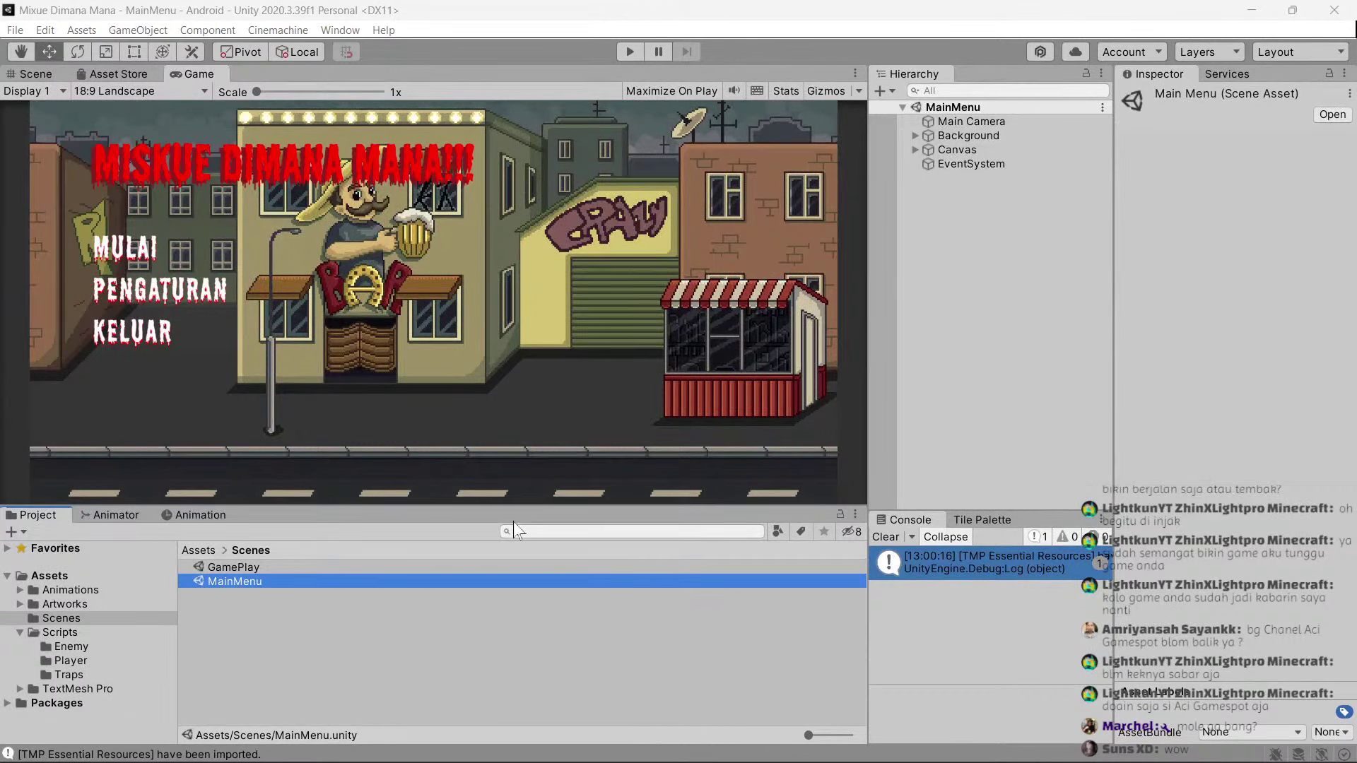
pyautogui.click(79, 632)
pyautogui.click(71, 604)
pyautogui.click(71, 591)
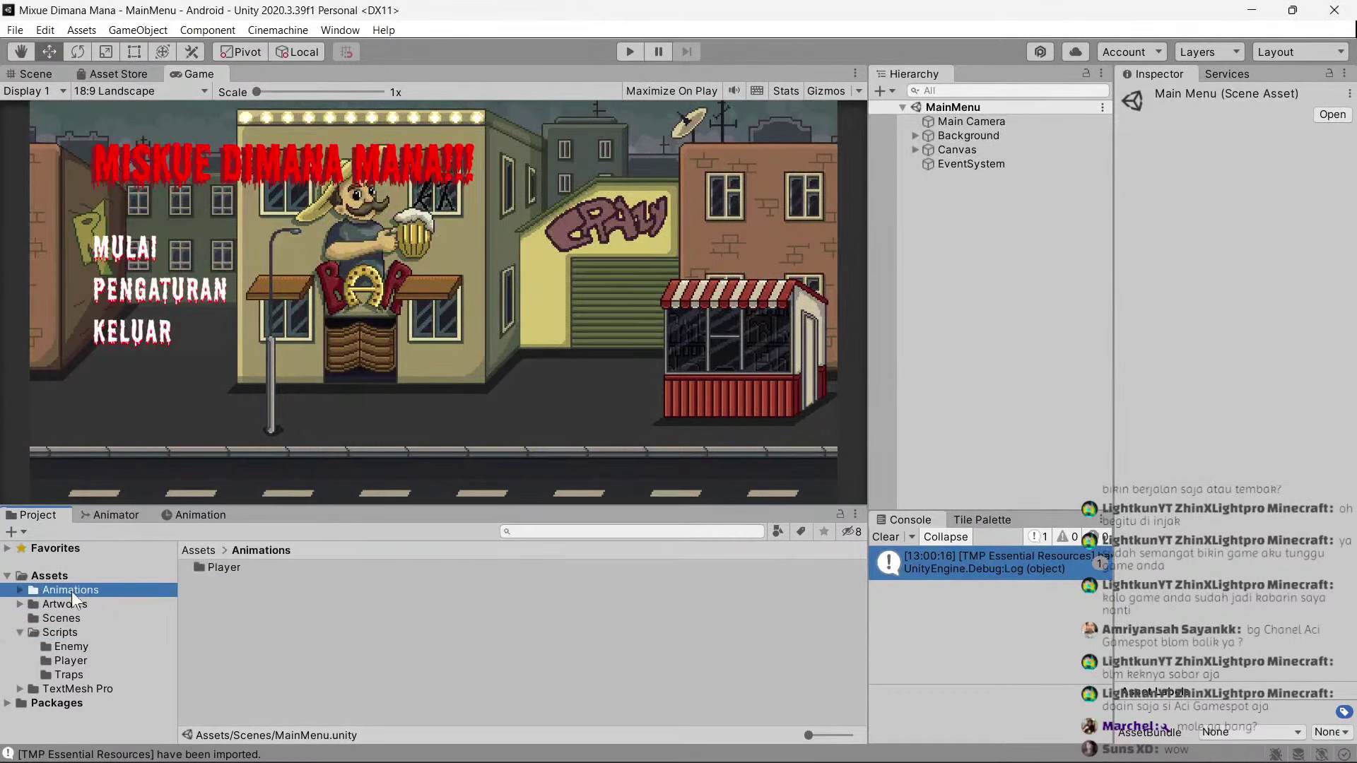
pyautogui.click(69, 618)
pyautogui.click(71, 632)
pyautogui.click(71, 660)
pyautogui.click(69, 675)
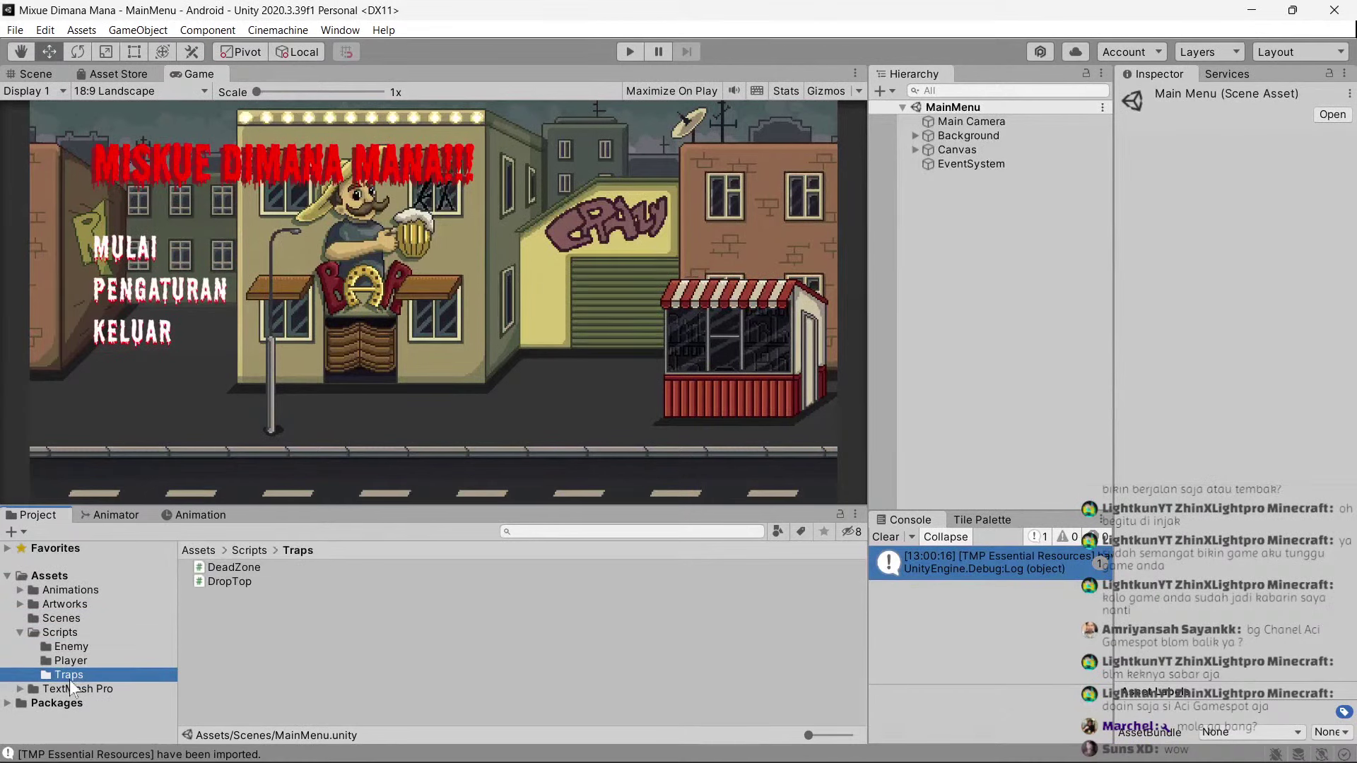
pyautogui.click(78, 661)
pyautogui.click(78, 646)
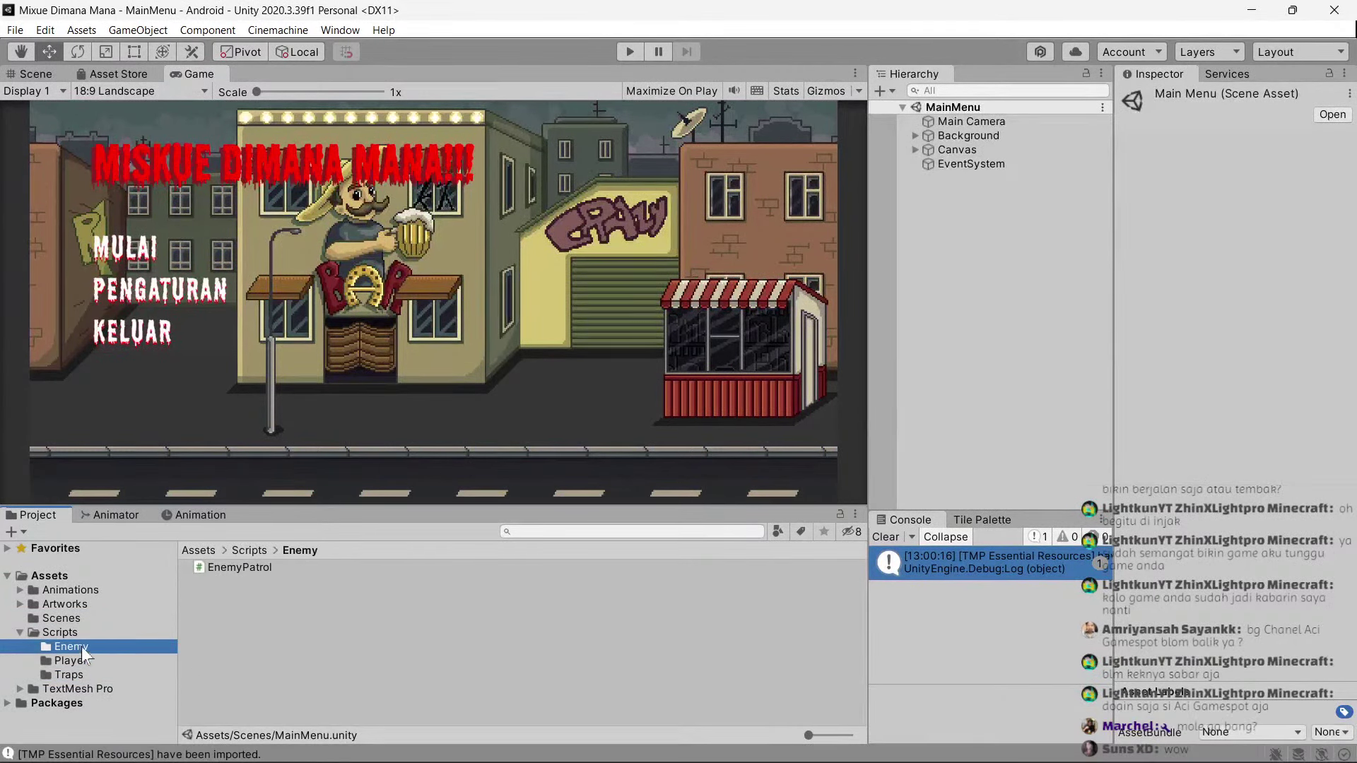
pyautogui.click(81, 632)
pyautogui.click(78, 618)
# Switch between GamePlay and MainMenu, then select the Player object in GamePlay.
pyautogui.doubleClick(284, 567)
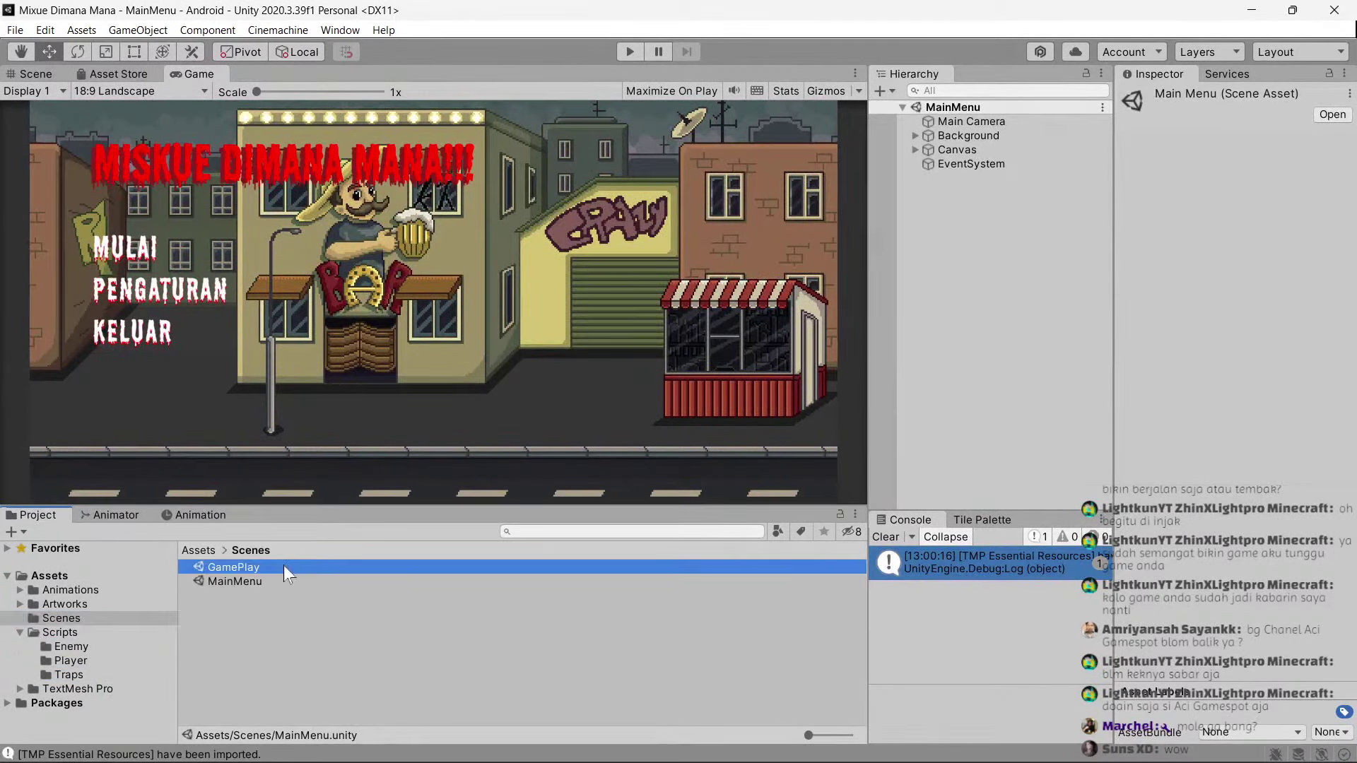
pyautogui.doubleClick(246, 584)
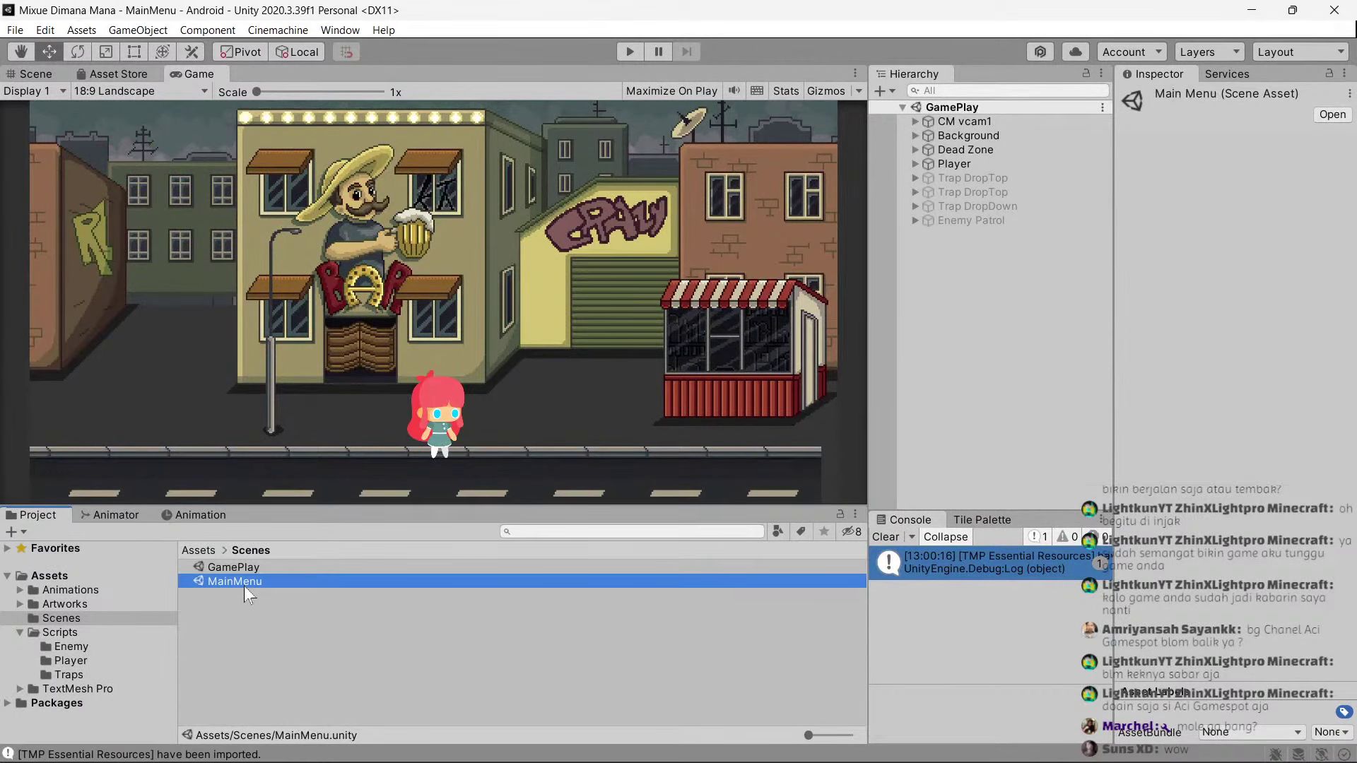
pyautogui.click(977, 150)
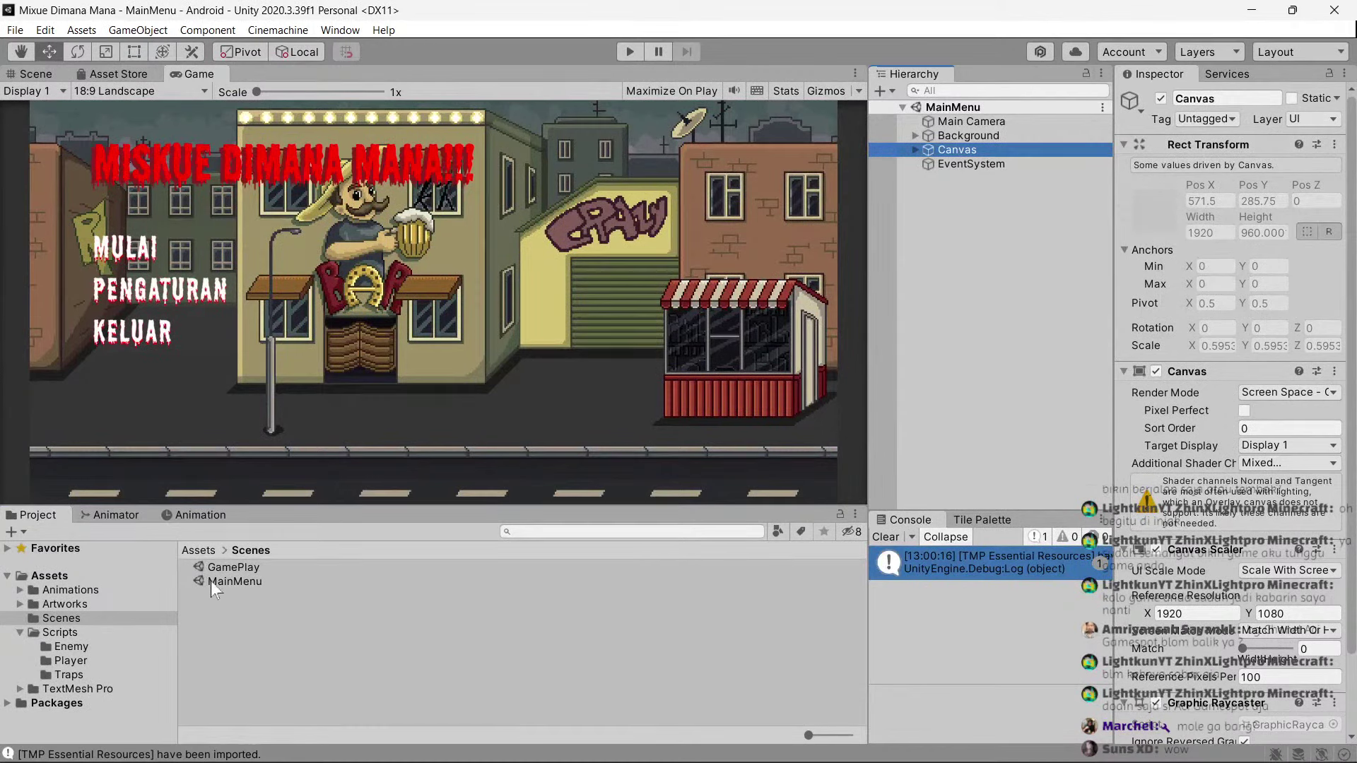
pyautogui.doubleClick(231, 570)
pyautogui.click(968, 150)
pyautogui.click(962, 164)
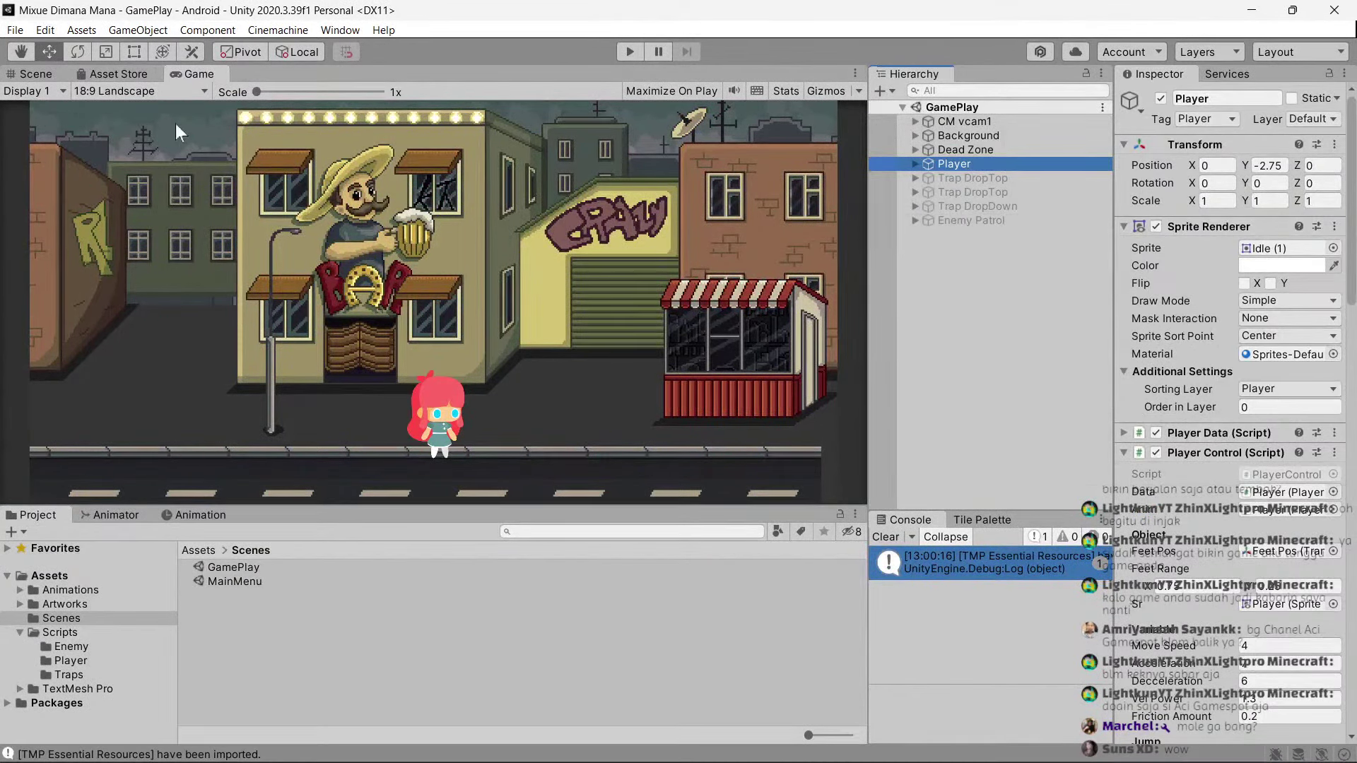
# In the Scene view, select road&lamps_5 under Background > Road.
pyautogui.click(43, 74)
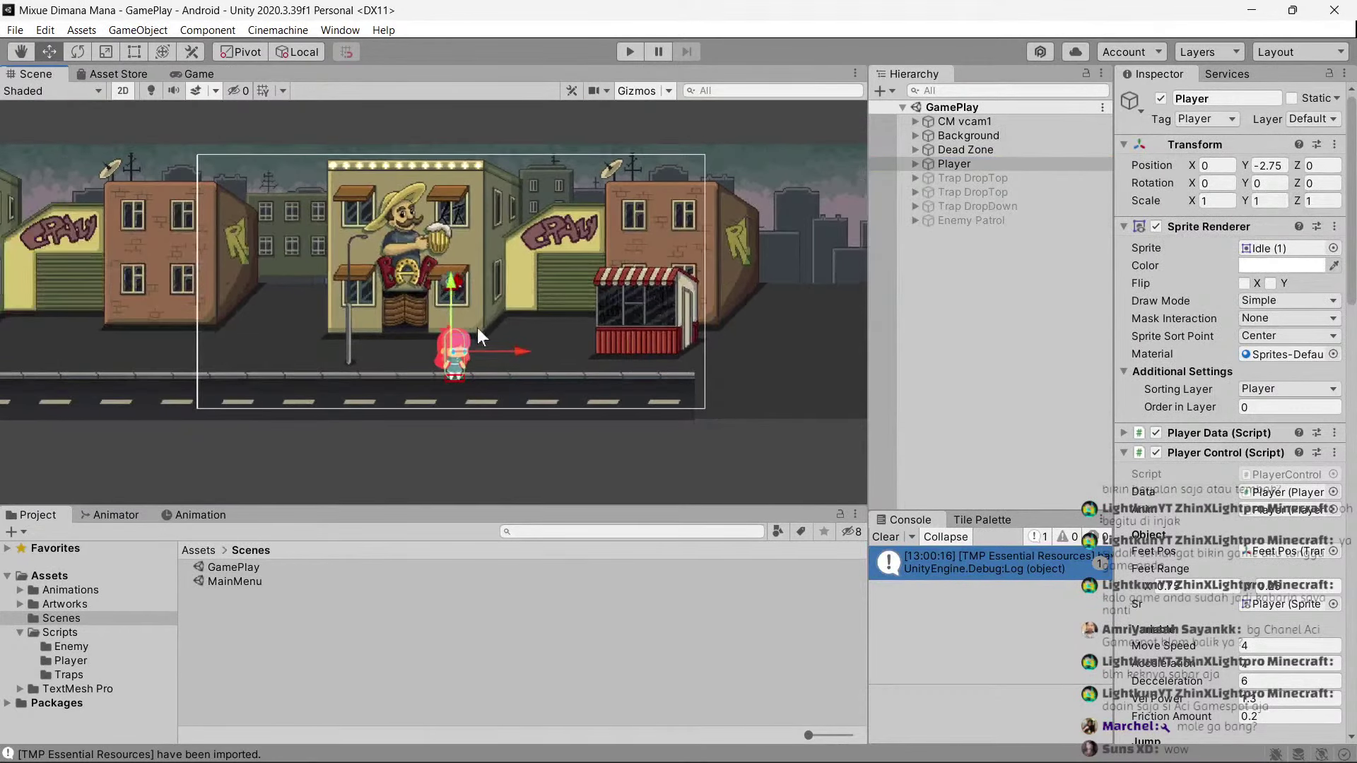
pyautogui.scroll(-1, 477, 328)
pyautogui.scroll(-1, 470, 340)
pyautogui.scroll(-1, 463, 350)
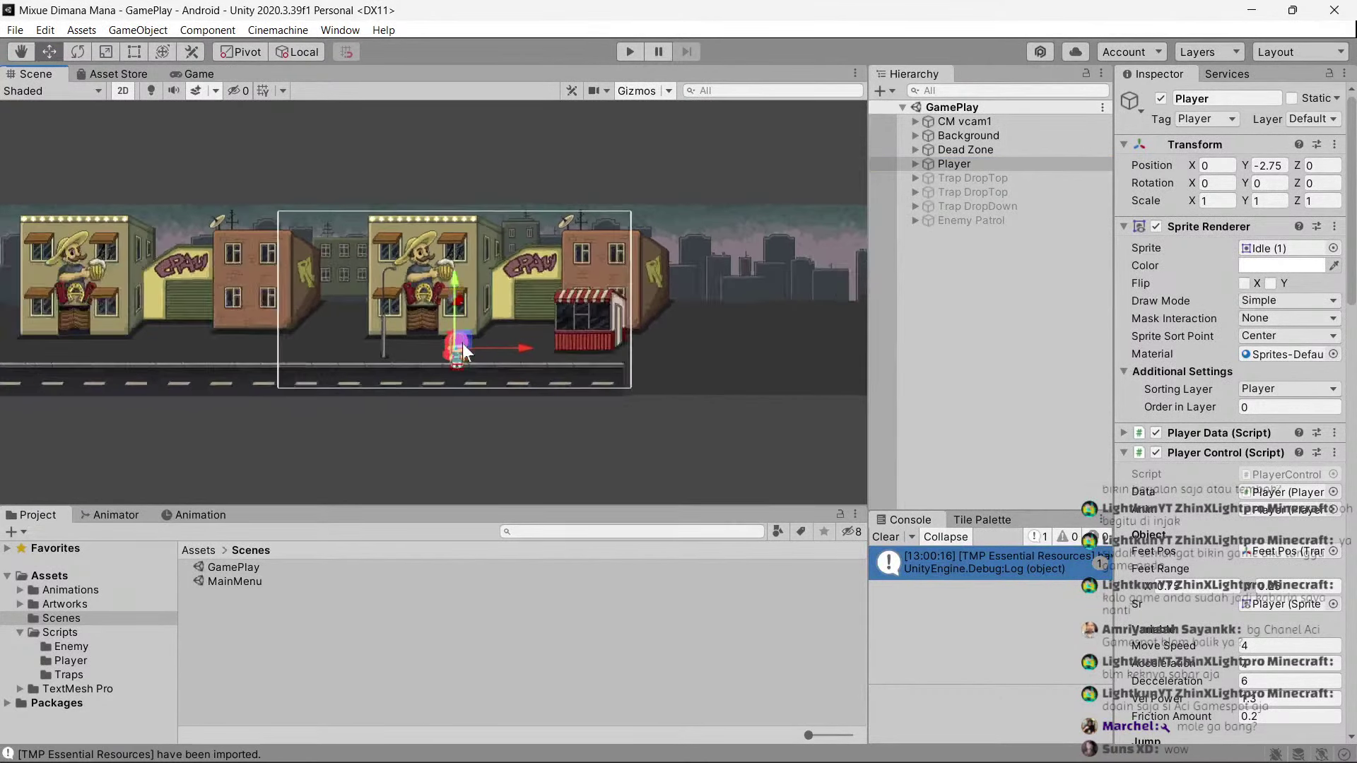
pyautogui.moveTo(557, 333); pyautogui.dragTo(474, 337, button='middle')
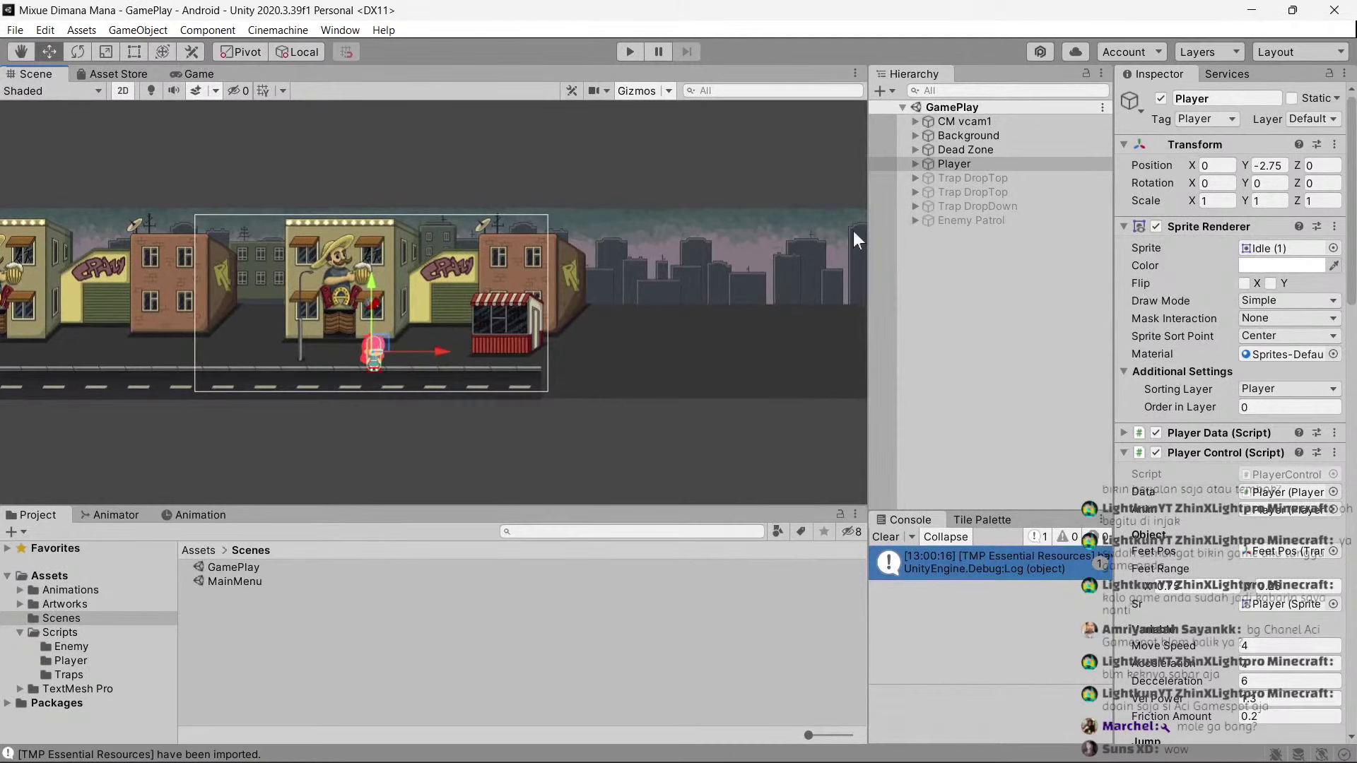
pyautogui.click(916, 136)
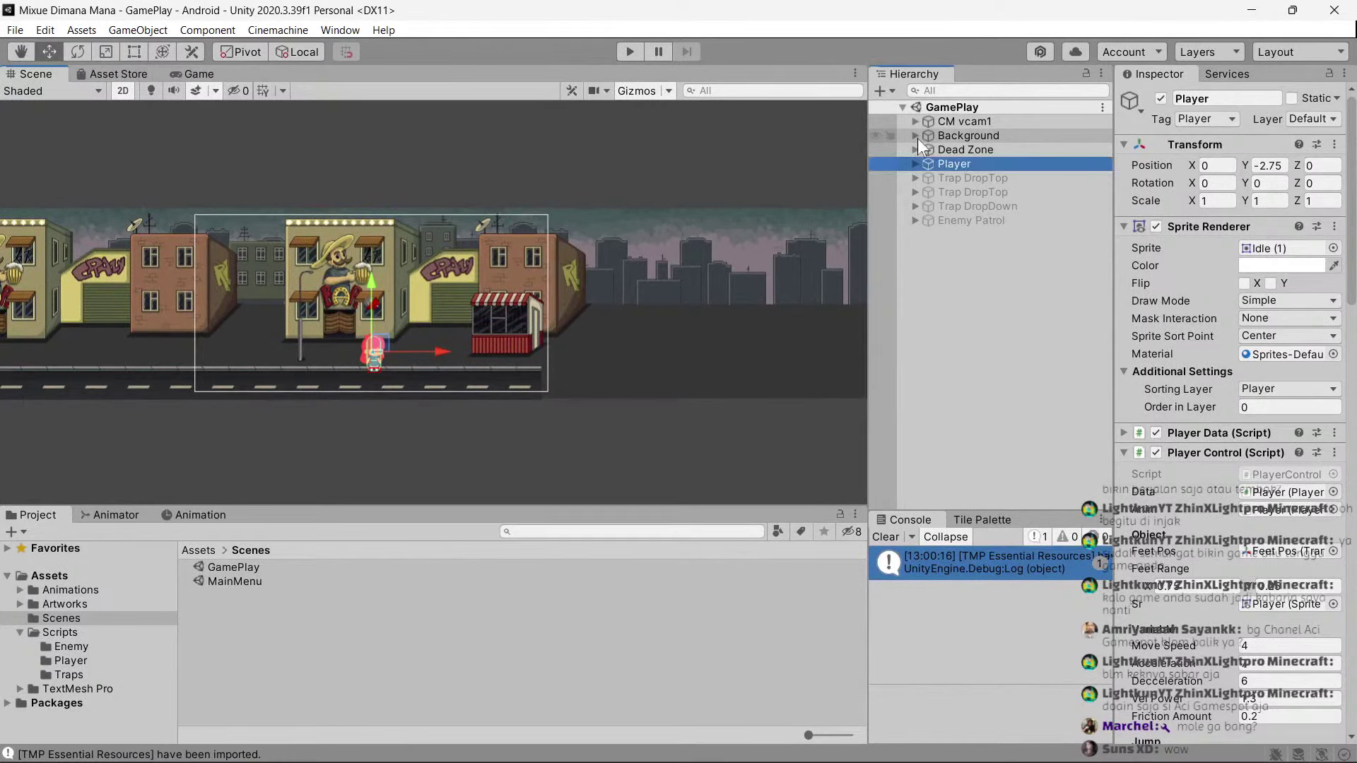
pyautogui.click(928, 220)
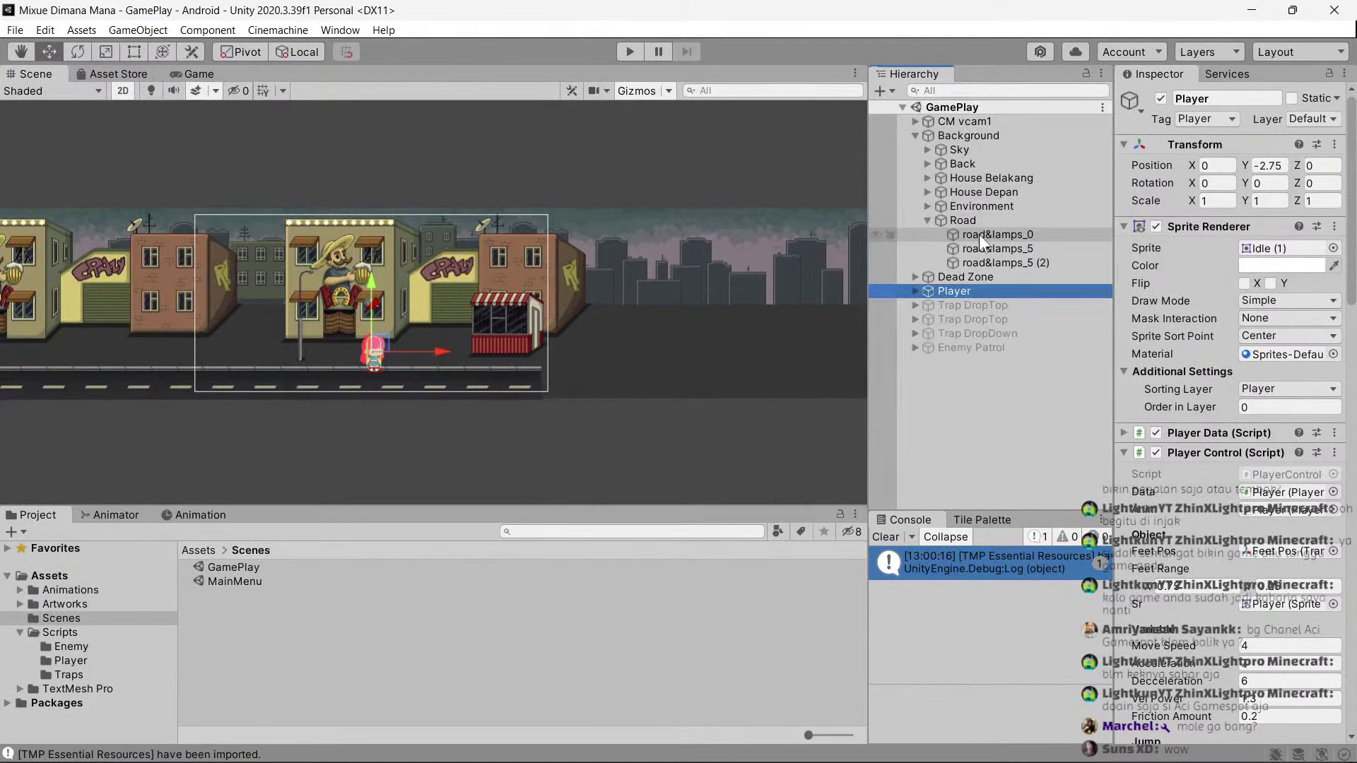
pyautogui.click(986, 249)
# Duplicate road&lamps_5 and set the copy's Position X to 19.2.
pyautogui.hotkey('ctrl', 'd')
pyautogui.click(1215, 165)
pyautogui.write('-19.2')
pyautogui.press('Return')
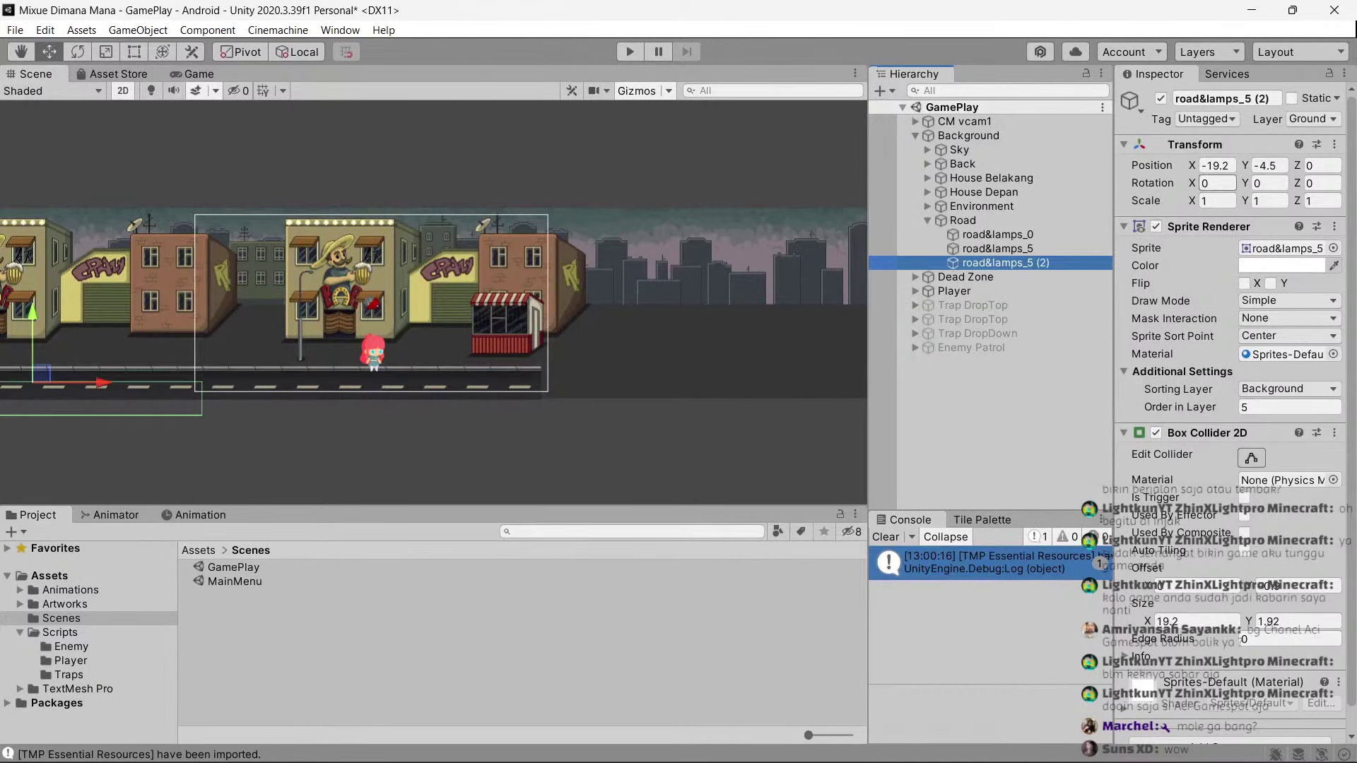
pyautogui.press('Home')
pyautogui.press('Delete')
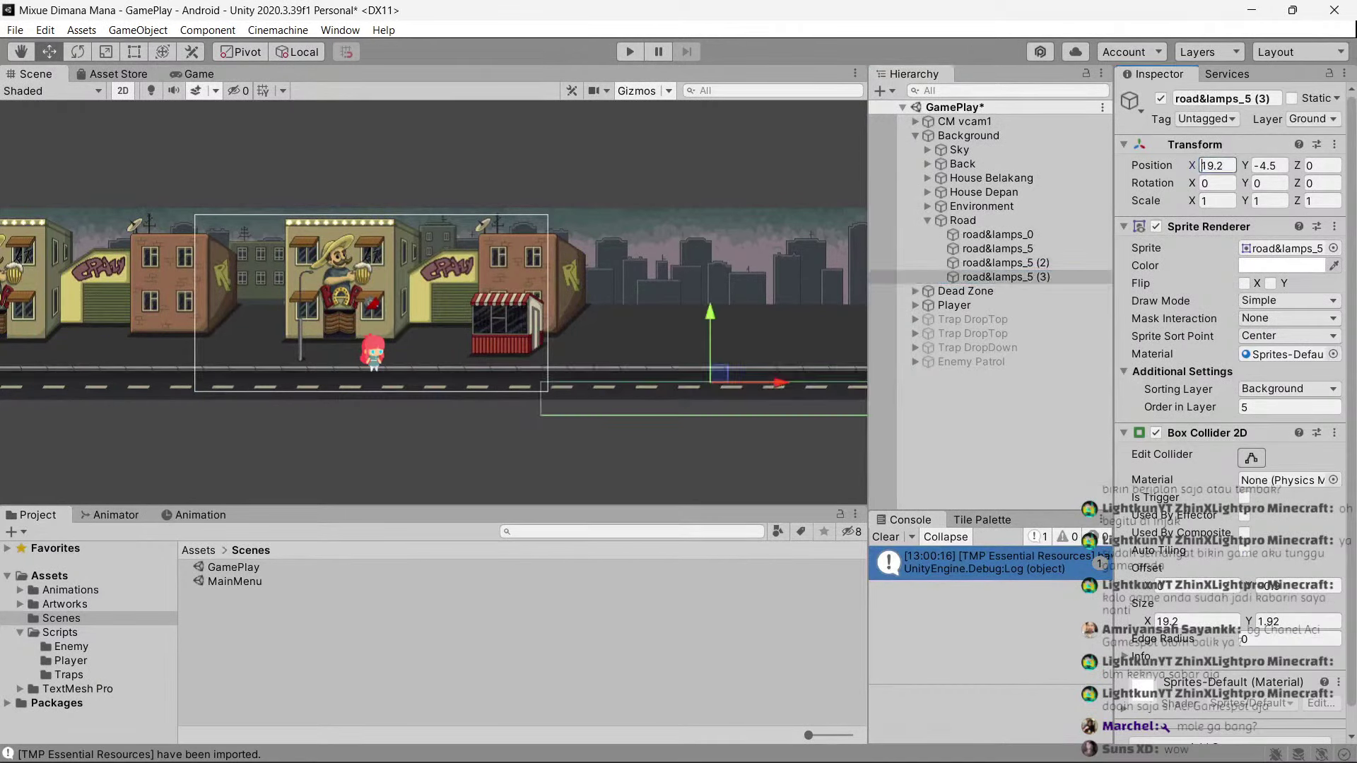
pyautogui.click(915, 135)
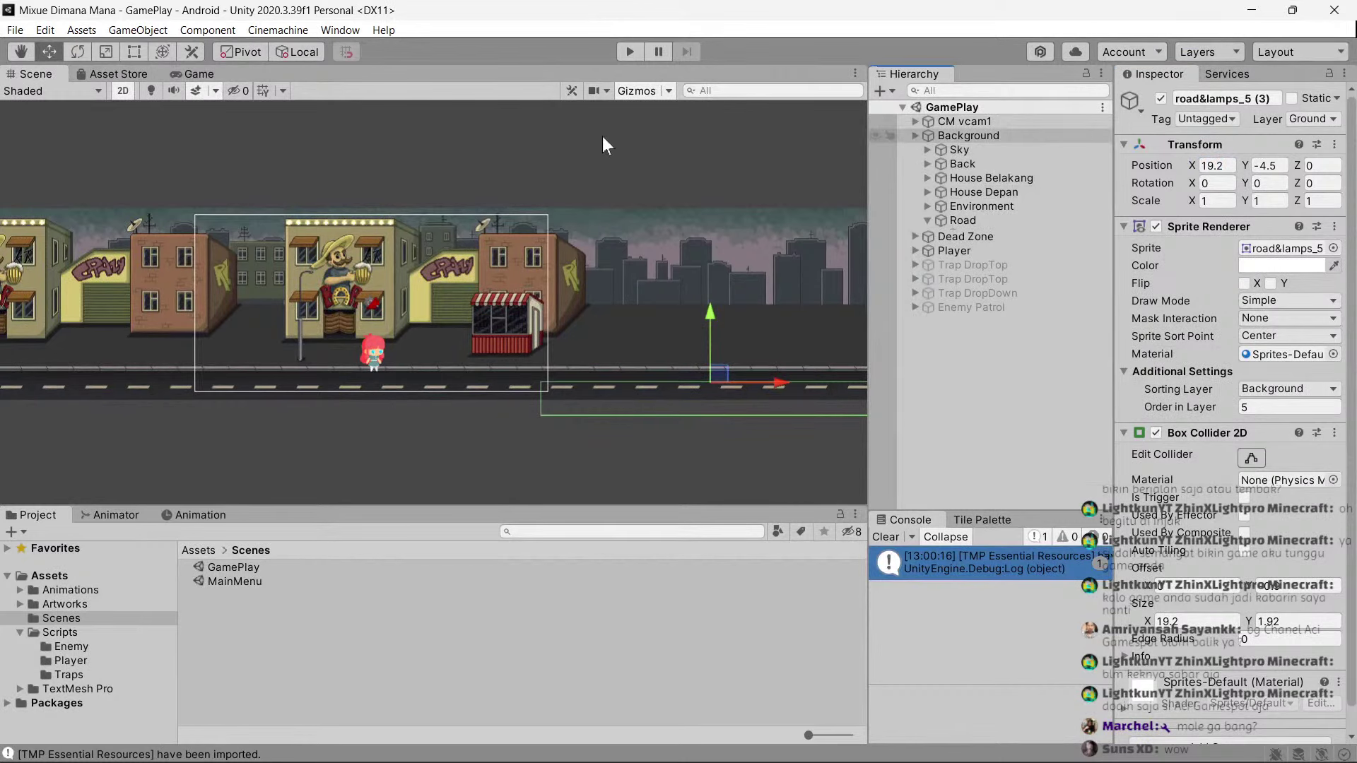
pyautogui.click(209, 72)
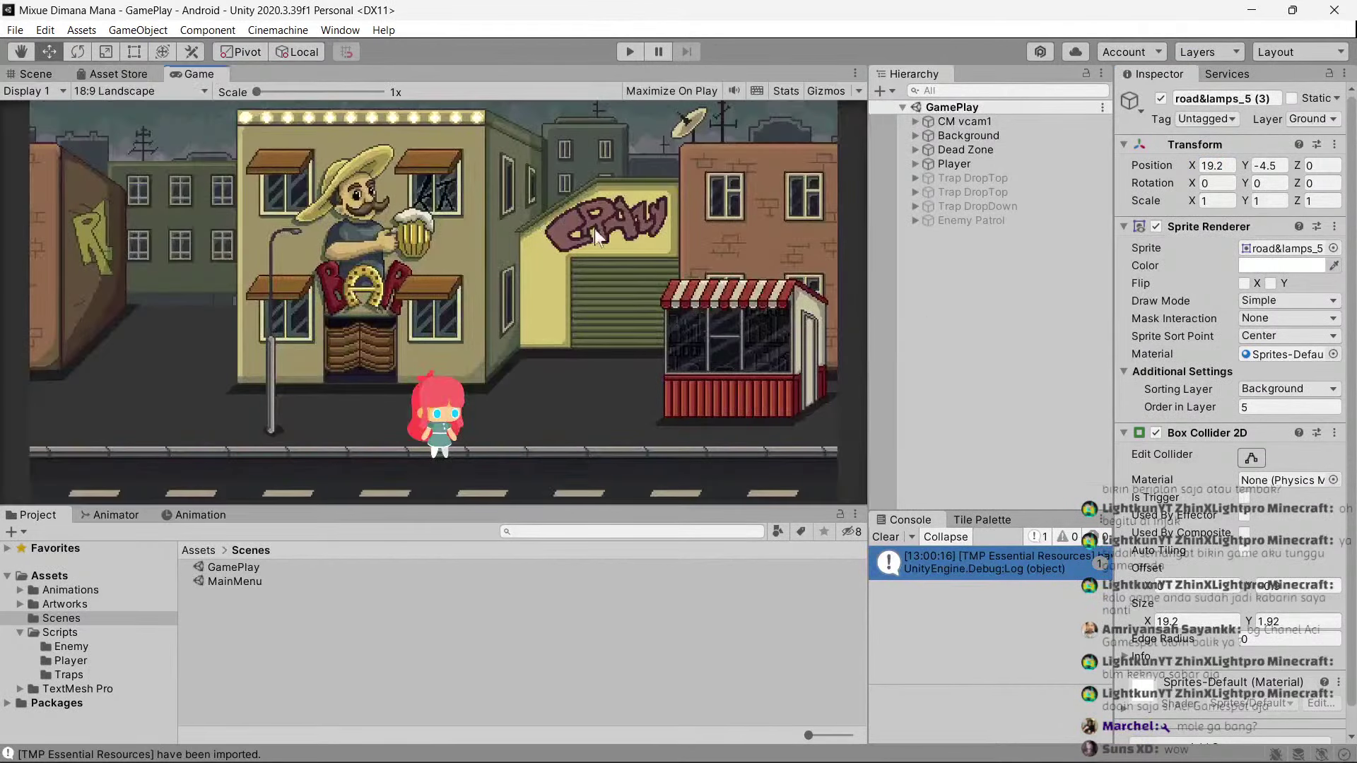
# Move the Entry node left in the Player animator graph.
pyautogui.click(232, 574)
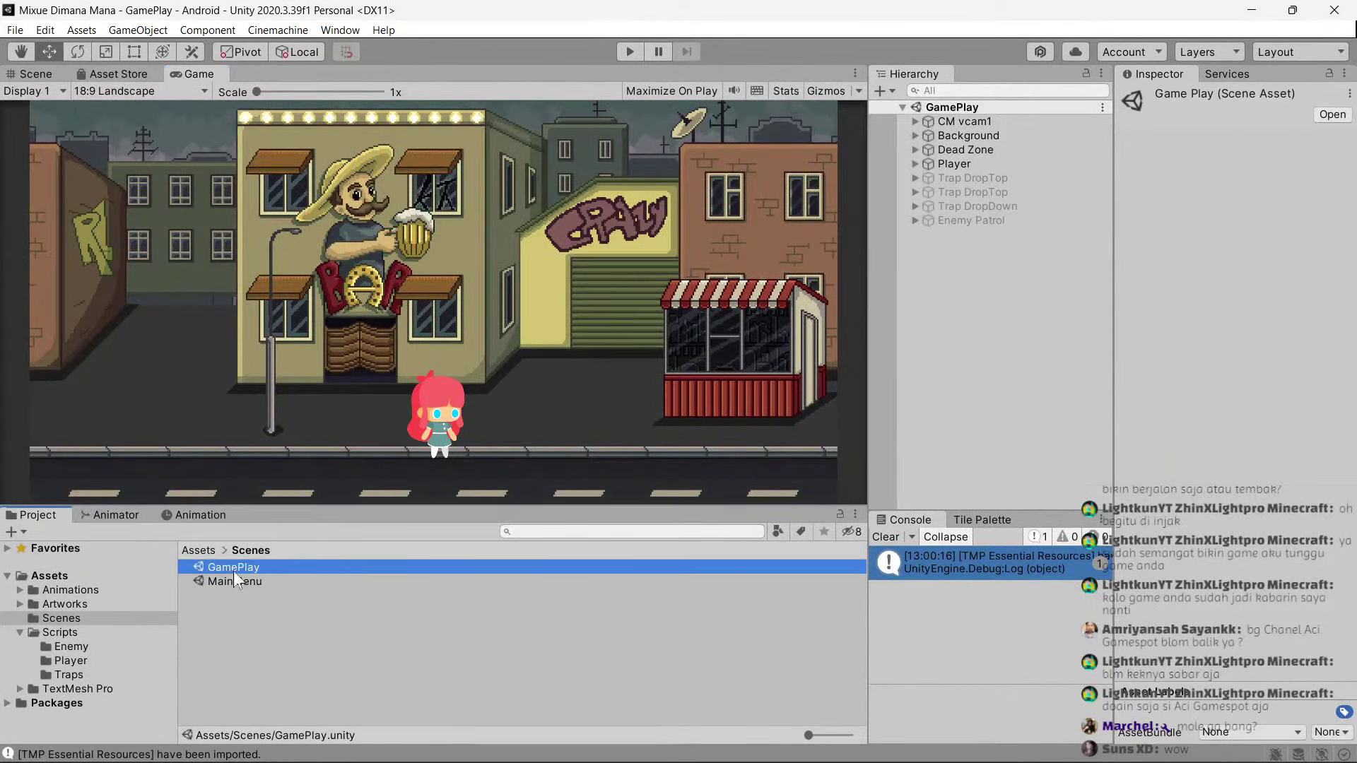
pyautogui.click(202, 516)
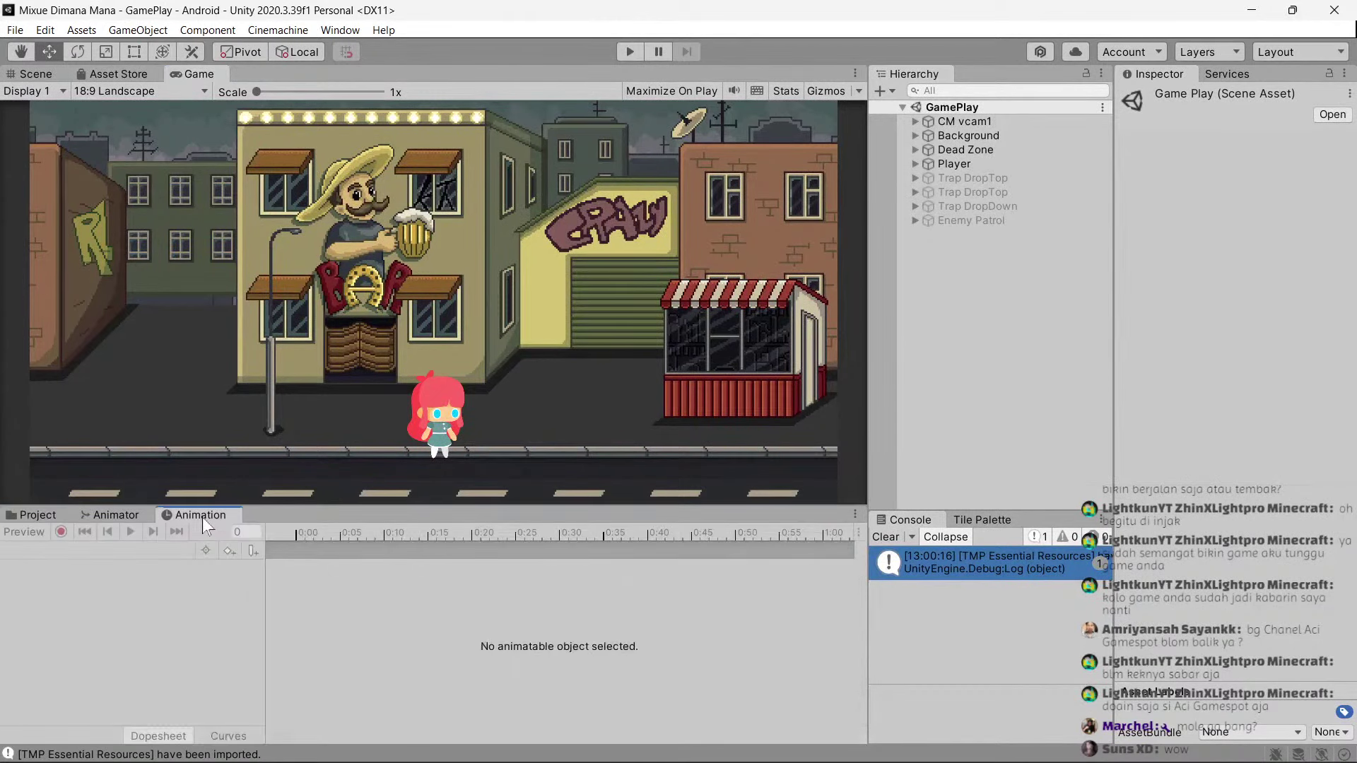
pyautogui.click(139, 515)
pyautogui.scroll(-5, 421, 617)
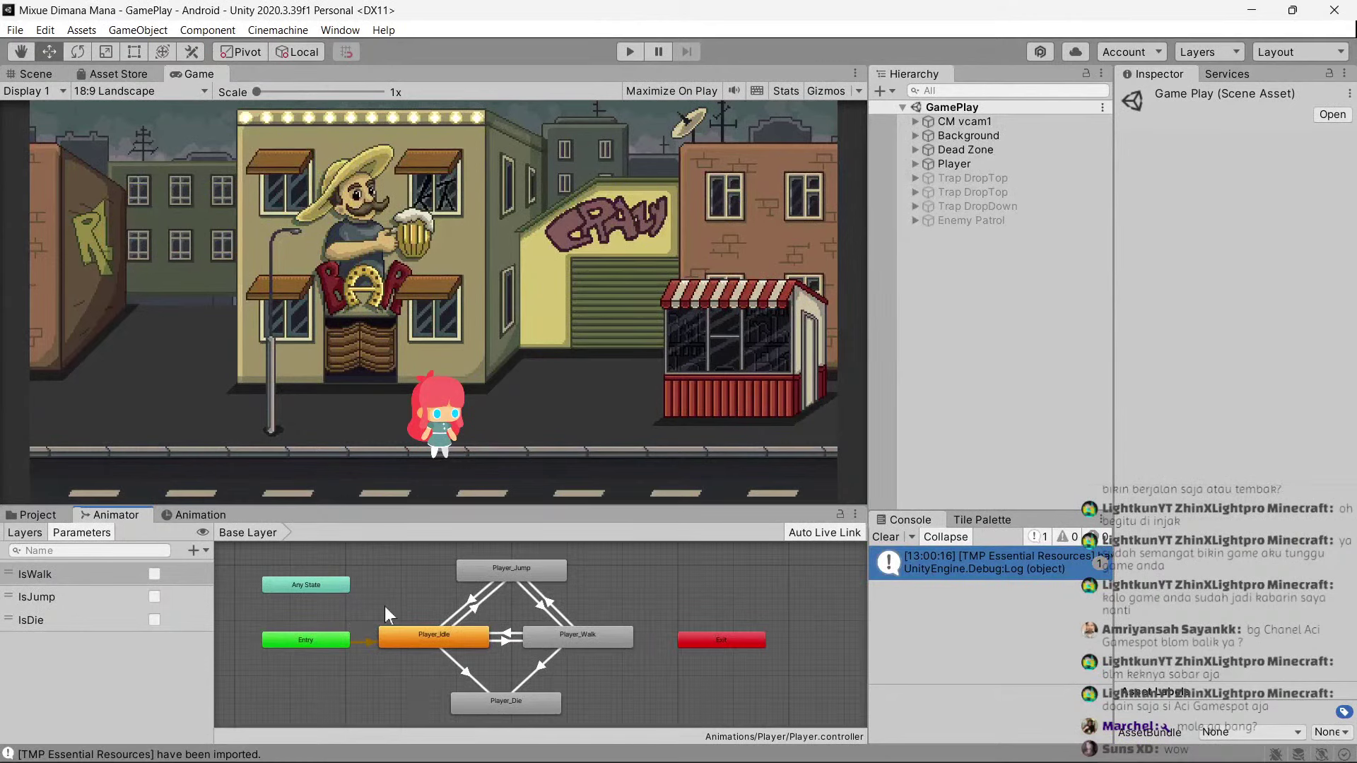
pyautogui.scroll(-2, 384, 607)
pyautogui.moveTo(350, 635); pyautogui.dragTo(296, 626)
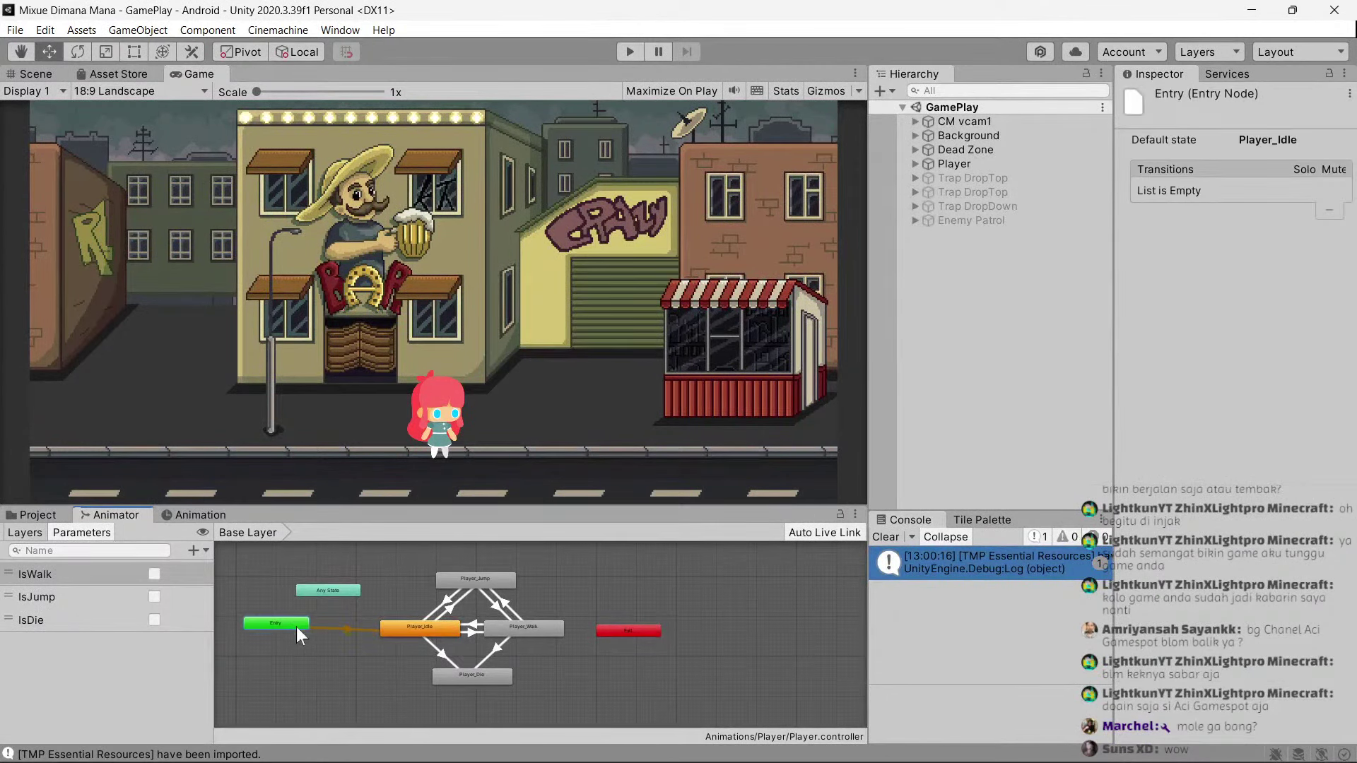
pyautogui.click(203, 517)
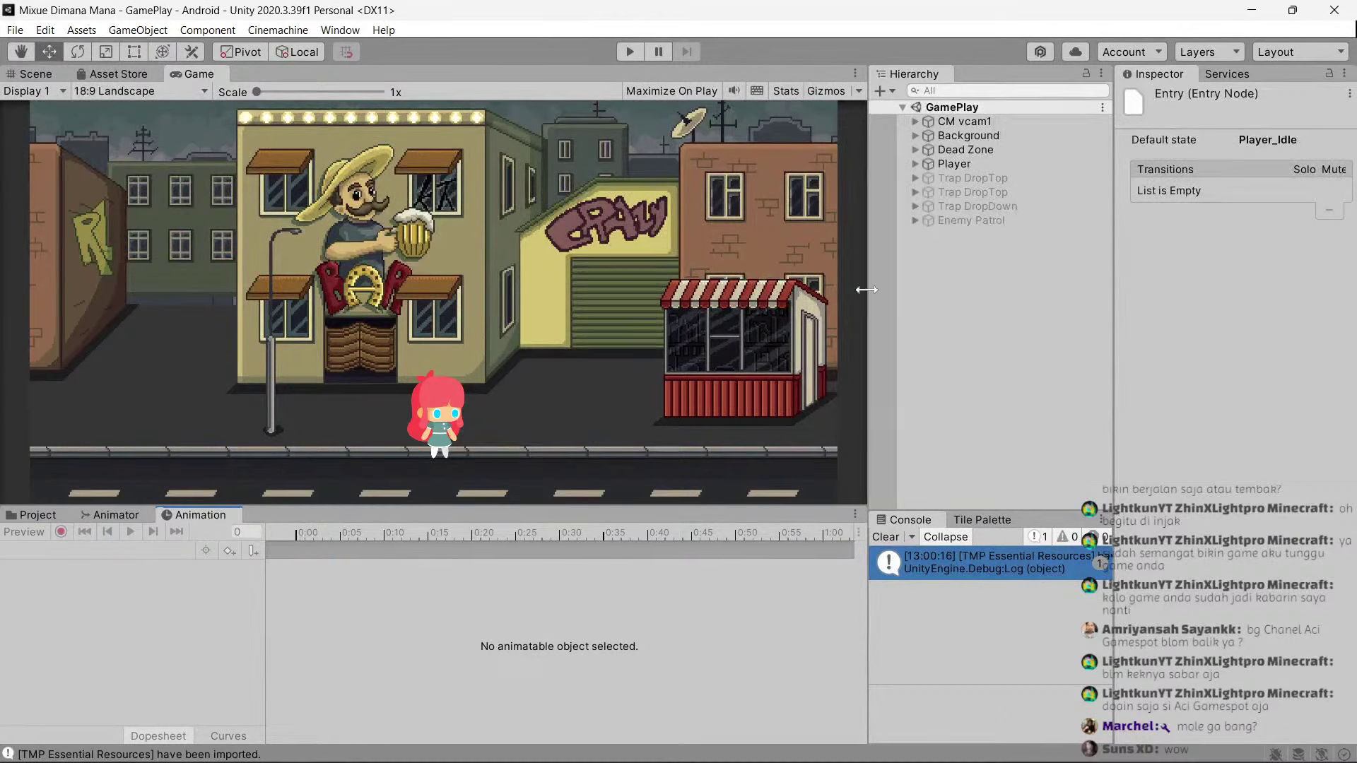
pyautogui.click(43, 517)
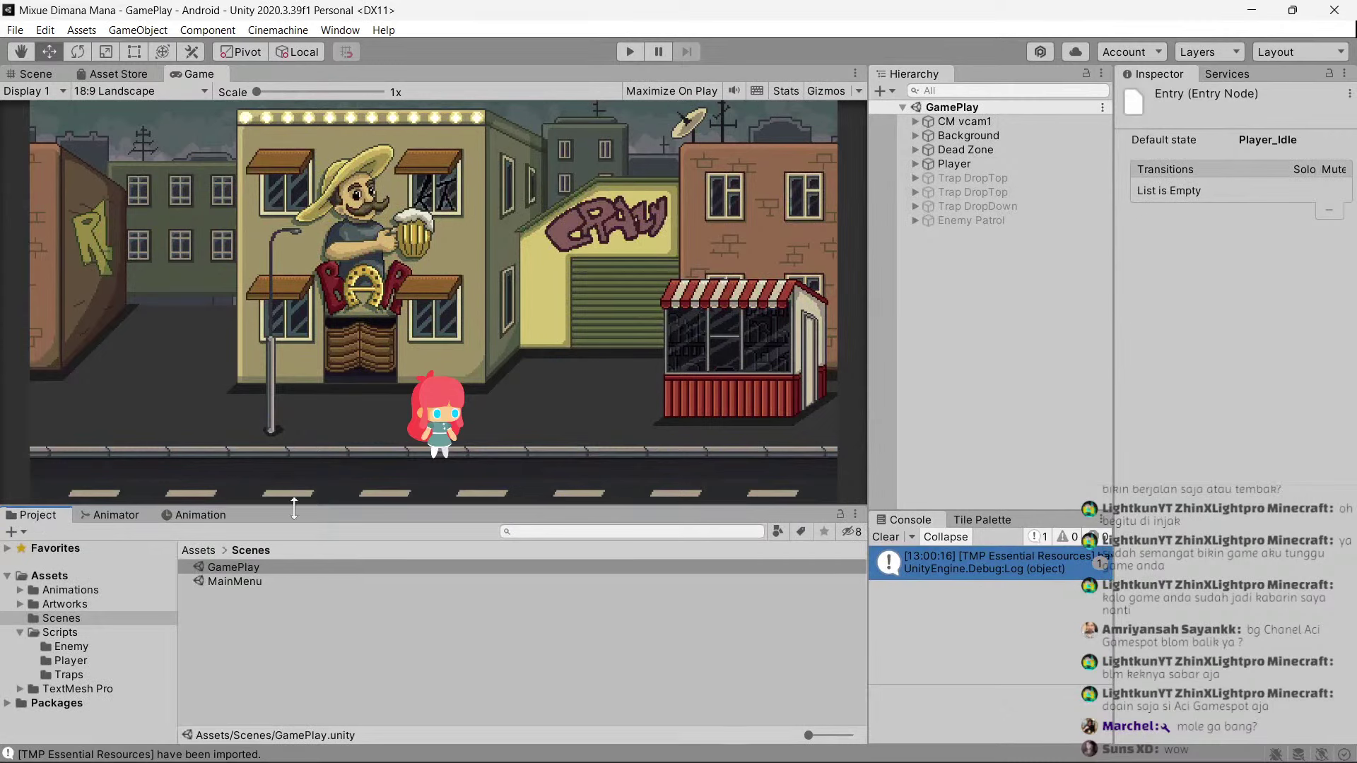
# Clear the console, enlarge the Project panel slightly, and move the File Explorer window aside.
pyautogui.click(906, 536)
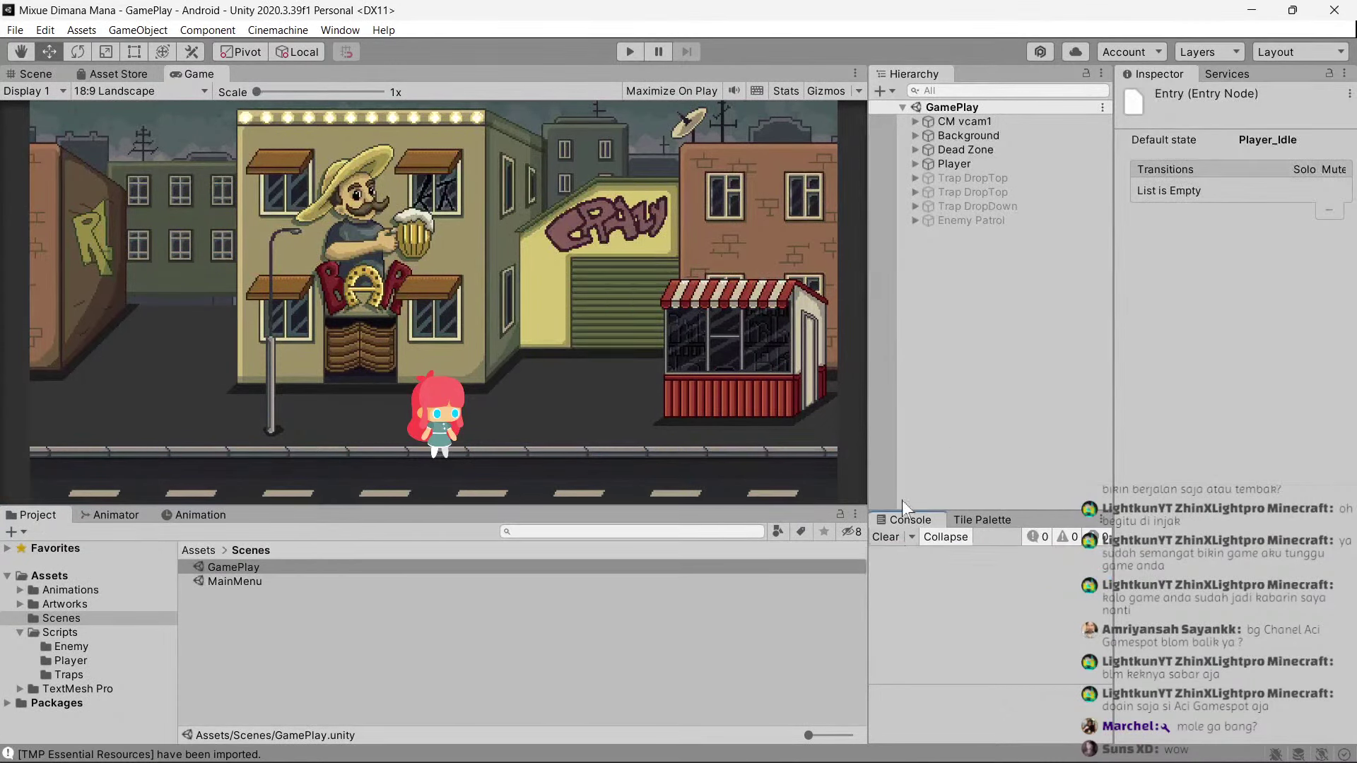
pyautogui.click(927, 458)
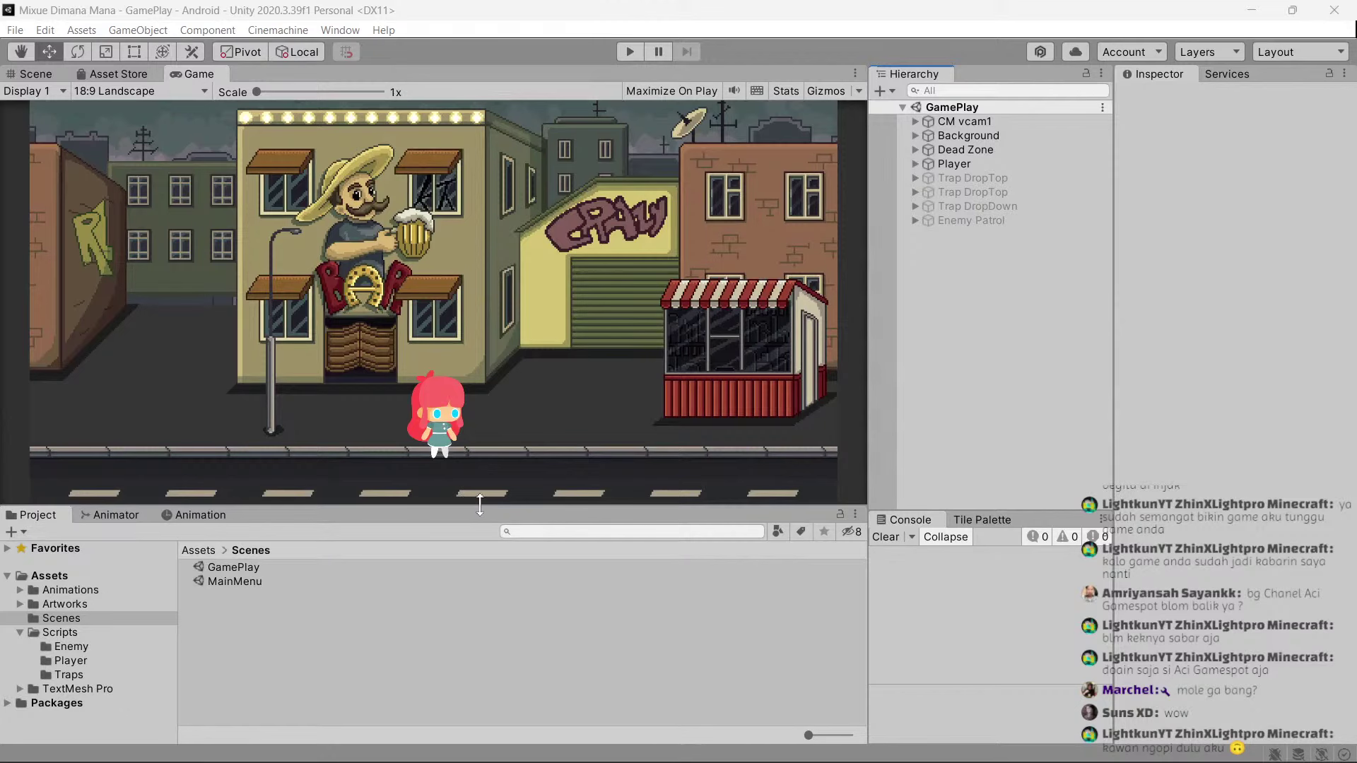
pyautogui.moveTo(567, 504); pyautogui.dragTo(567, 502)
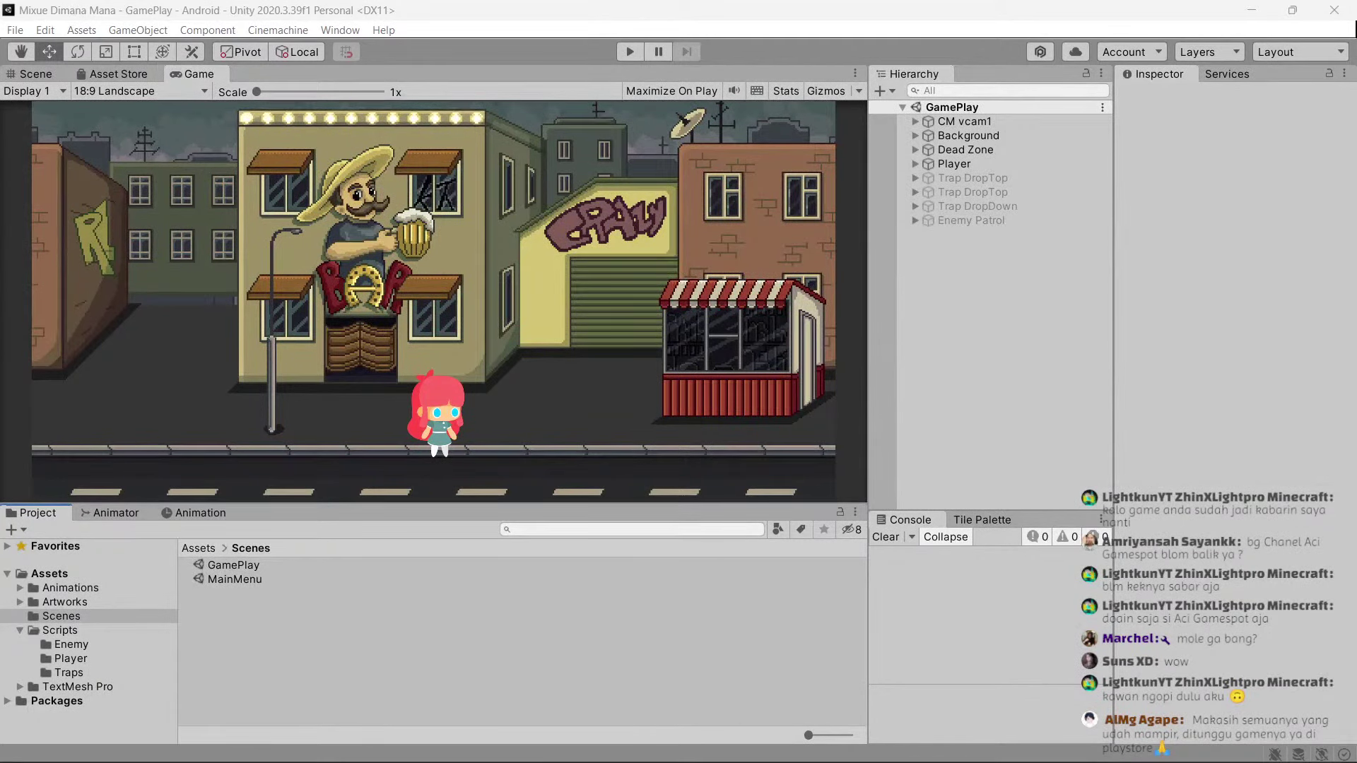
pyautogui.click(576, 521)
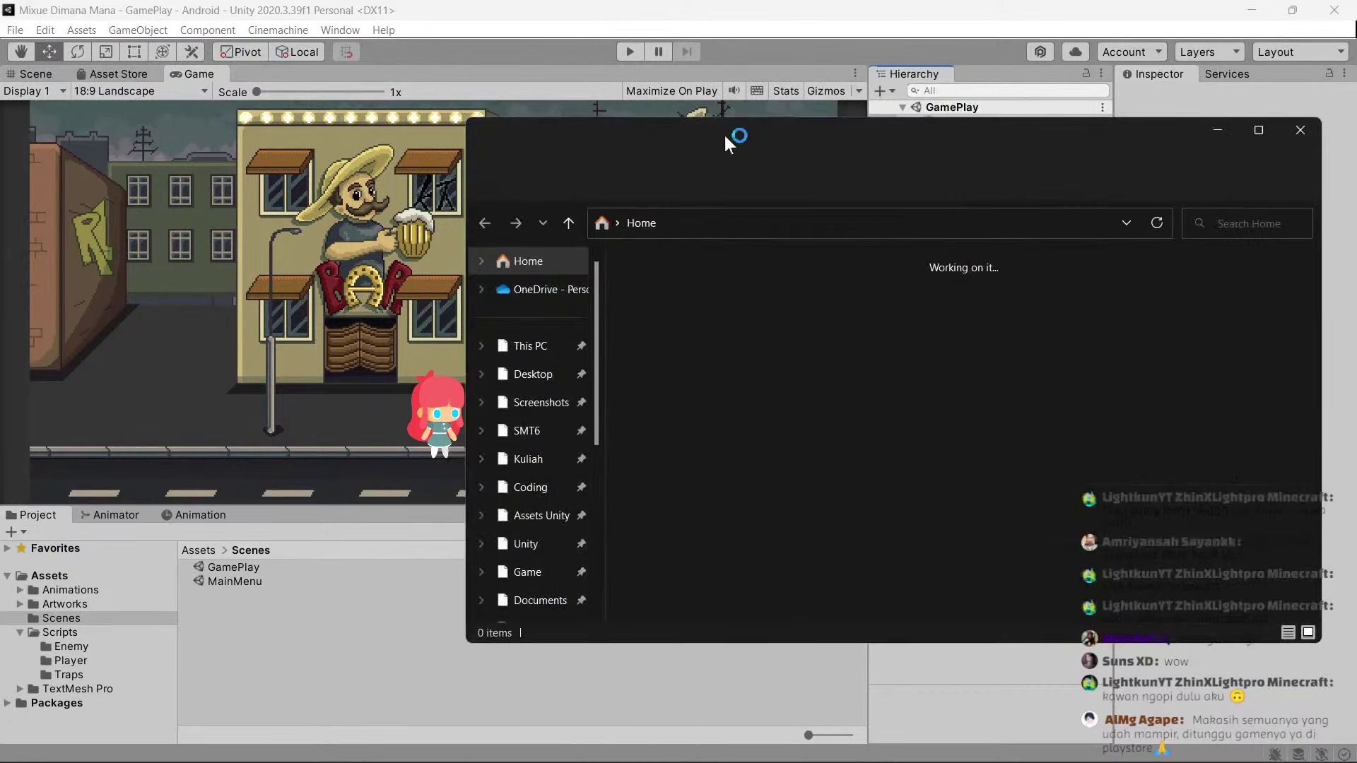
pyautogui.moveTo(724, 136); pyautogui.dragTo(233, 148)
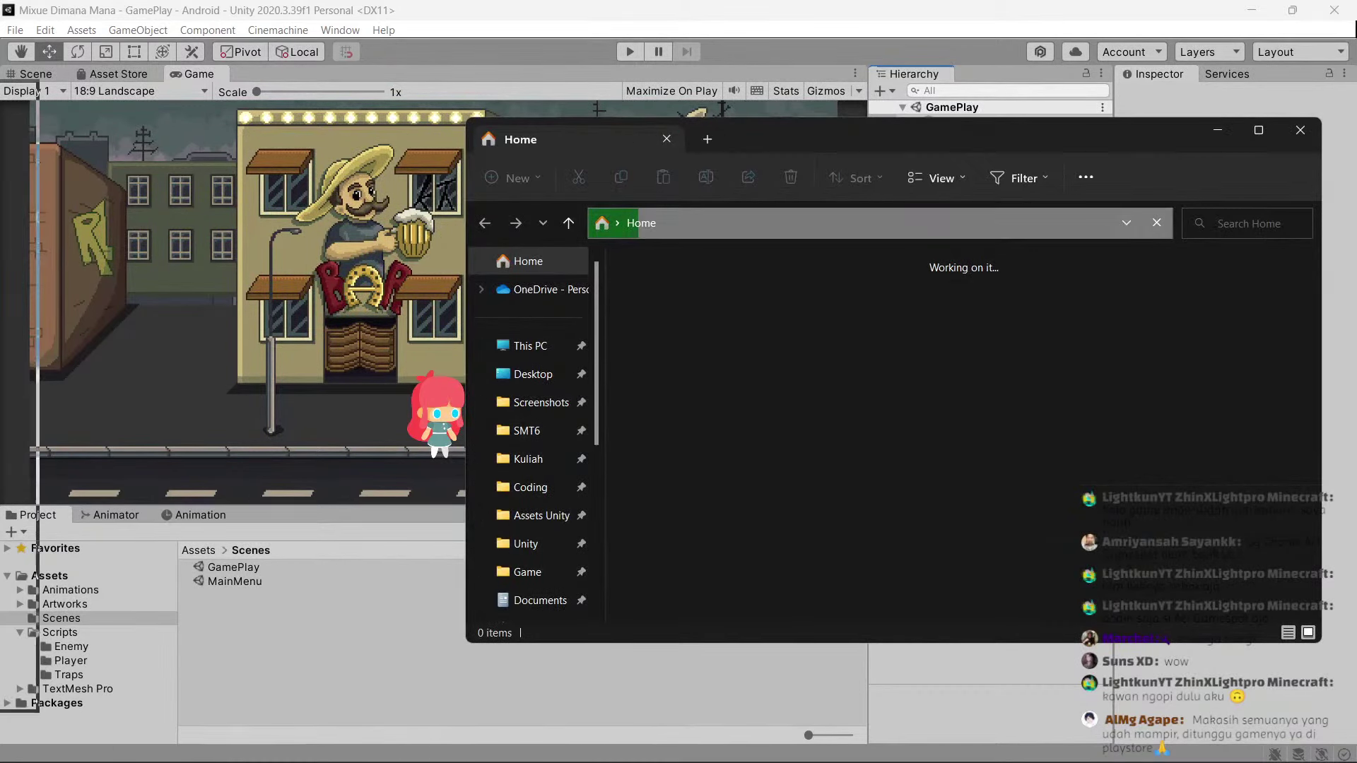
# Close File Explorer, minimize Unity, and open the video player full screen.
pyautogui.click(1228, 14)
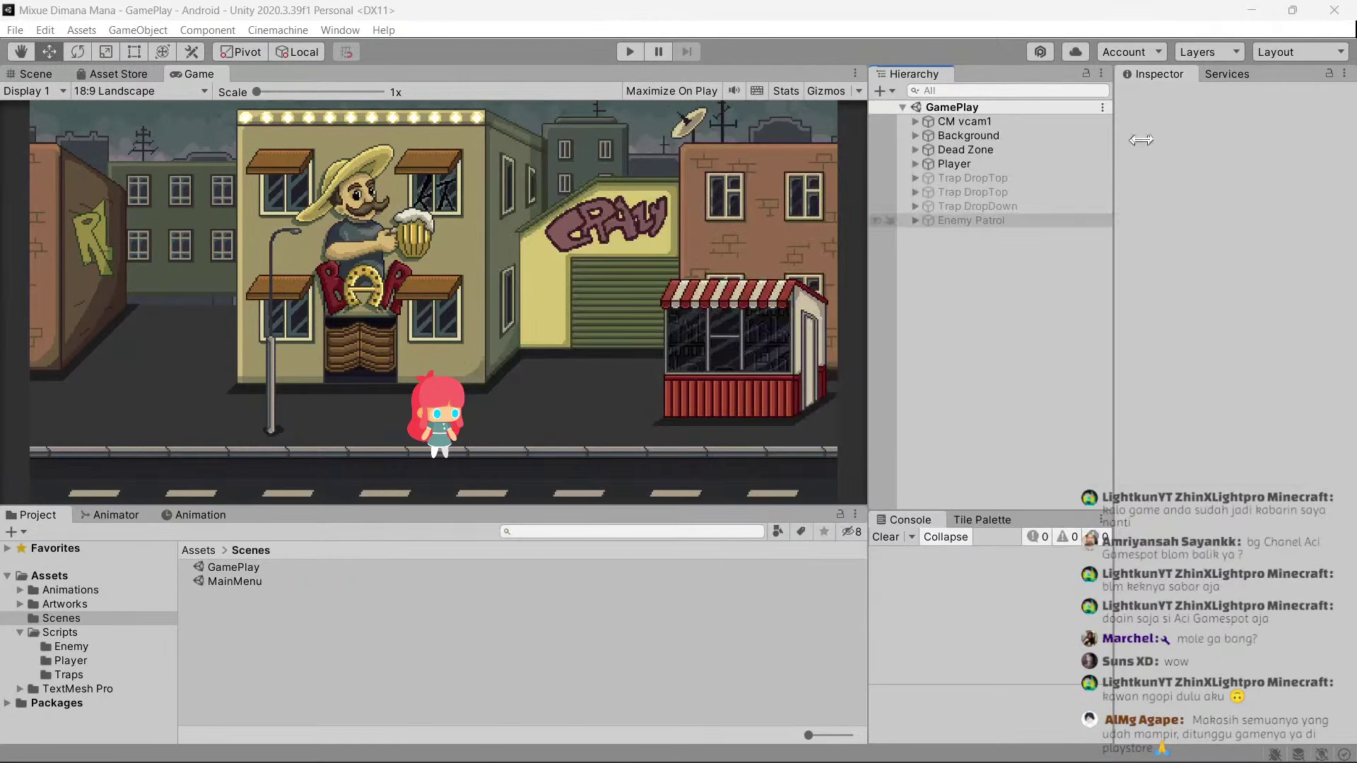
pyautogui.click(1241, 16)
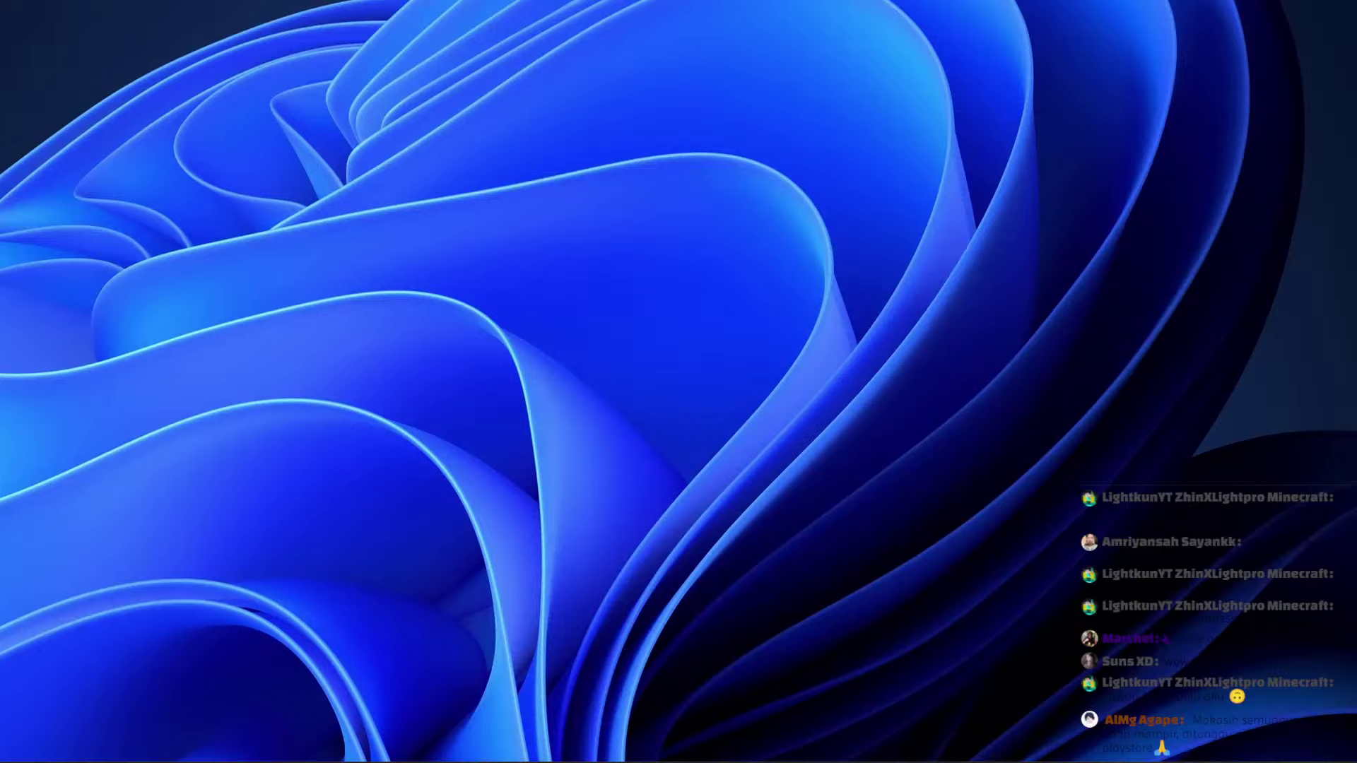
pyautogui.click(970, 174)
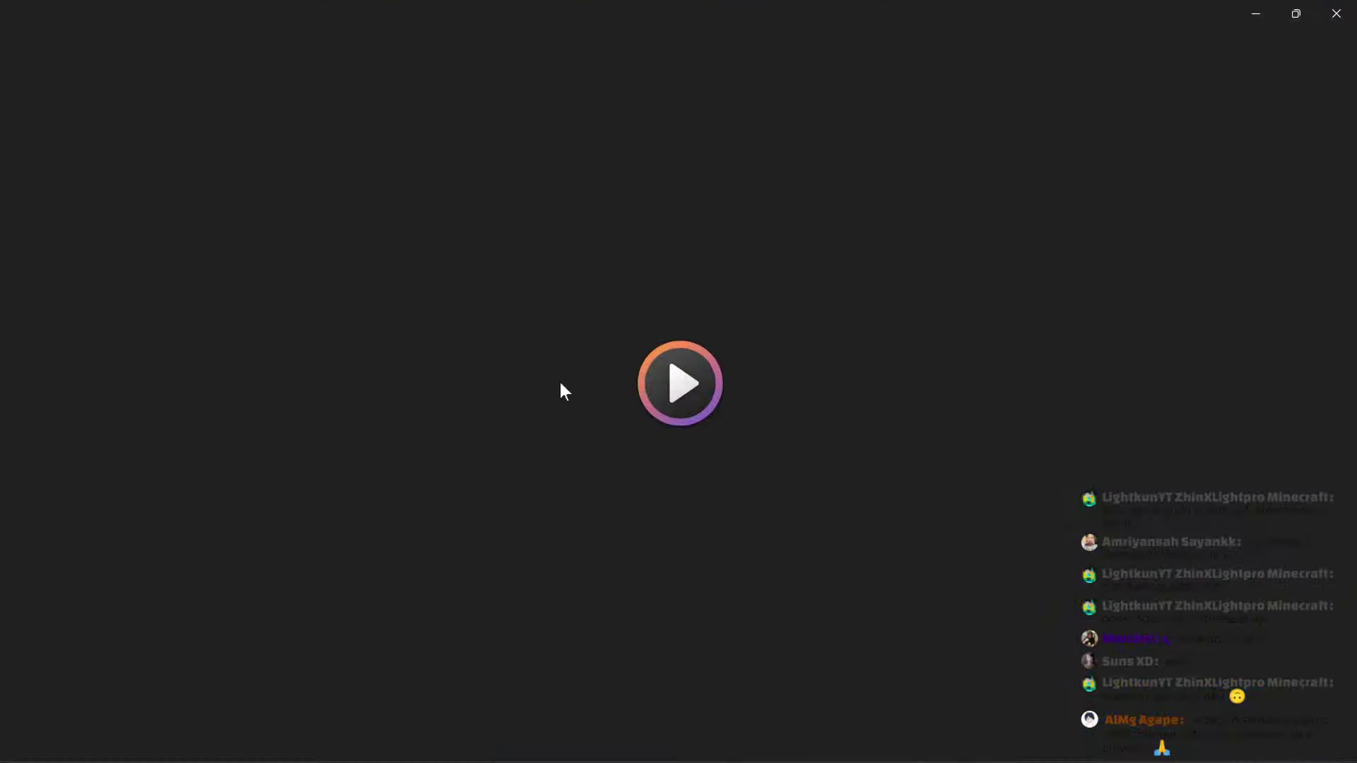